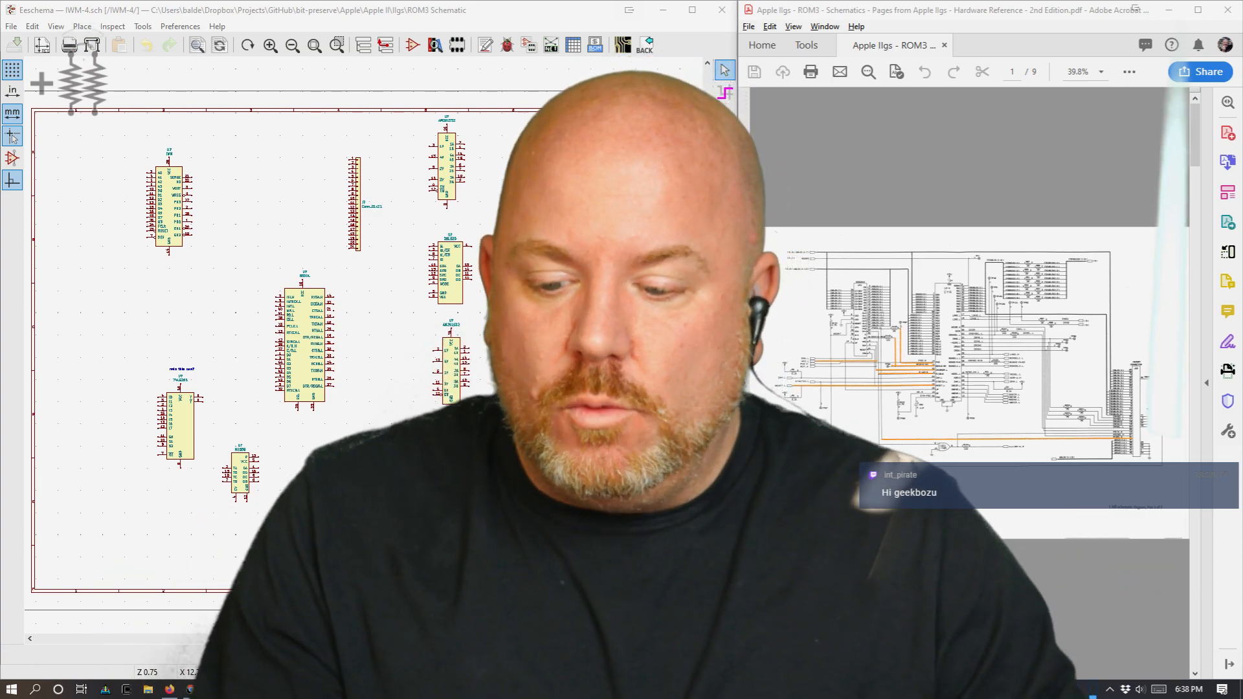
Step: Open a blank new Chrome tab over the Eeschema window
mouse_move(191, 690)
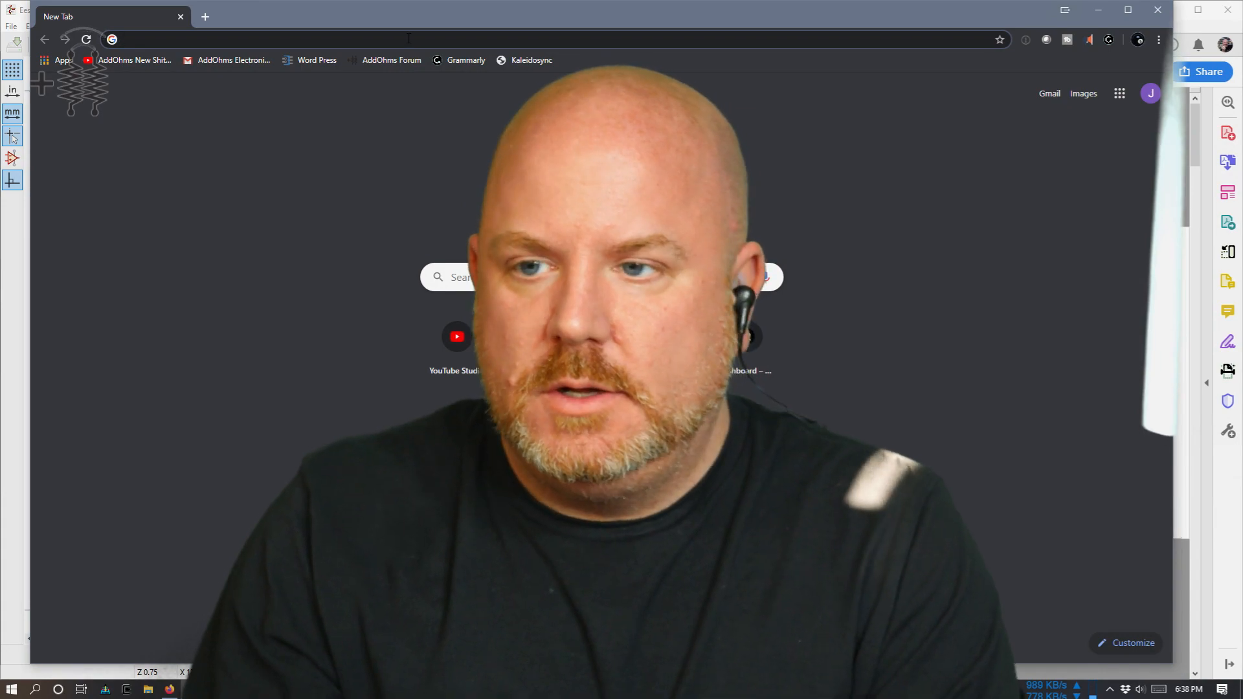
Step: Search for the baldengineer bit-preserve GitHub repository and scroll through its vintage computer folders
type("github b")
key("Return")
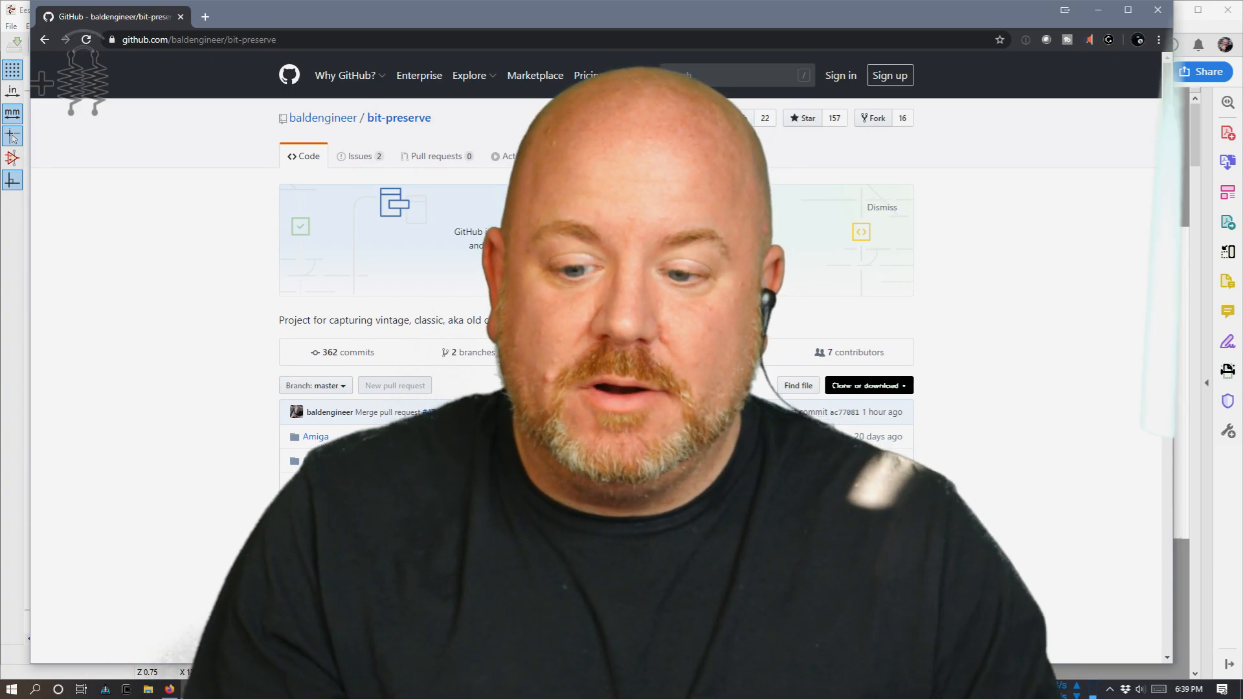
scroll(429, 356, "down", 2)
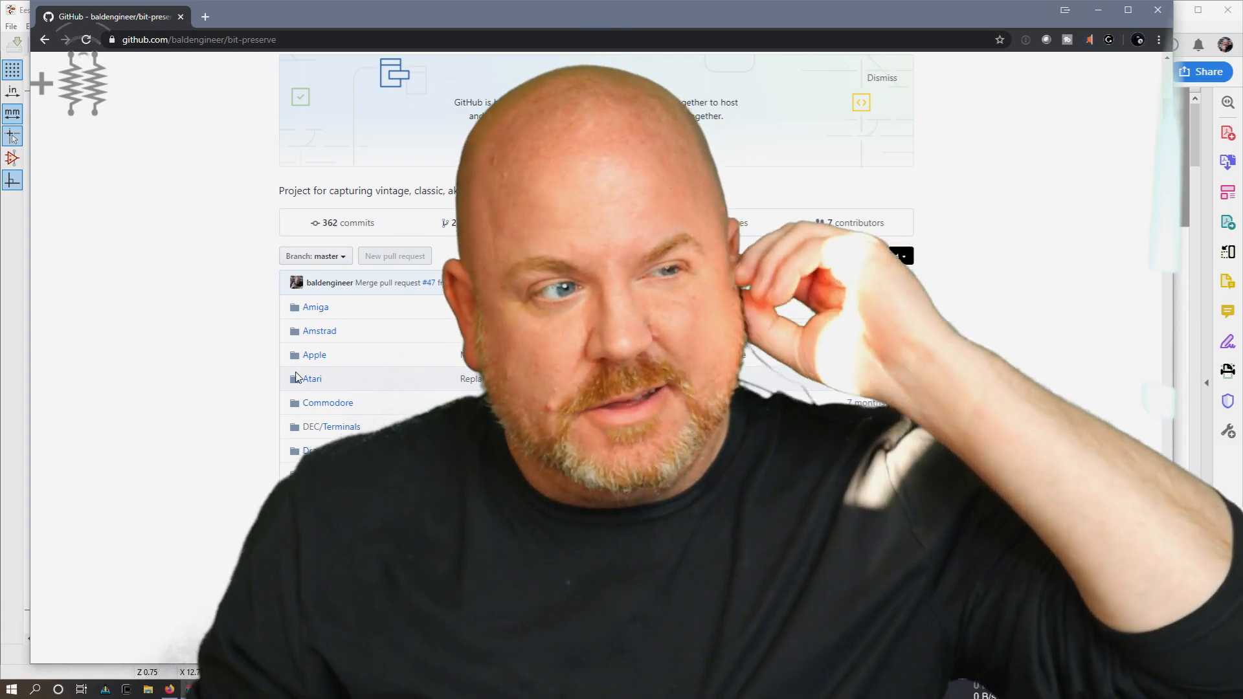
scroll(243, 358, "down", 2)
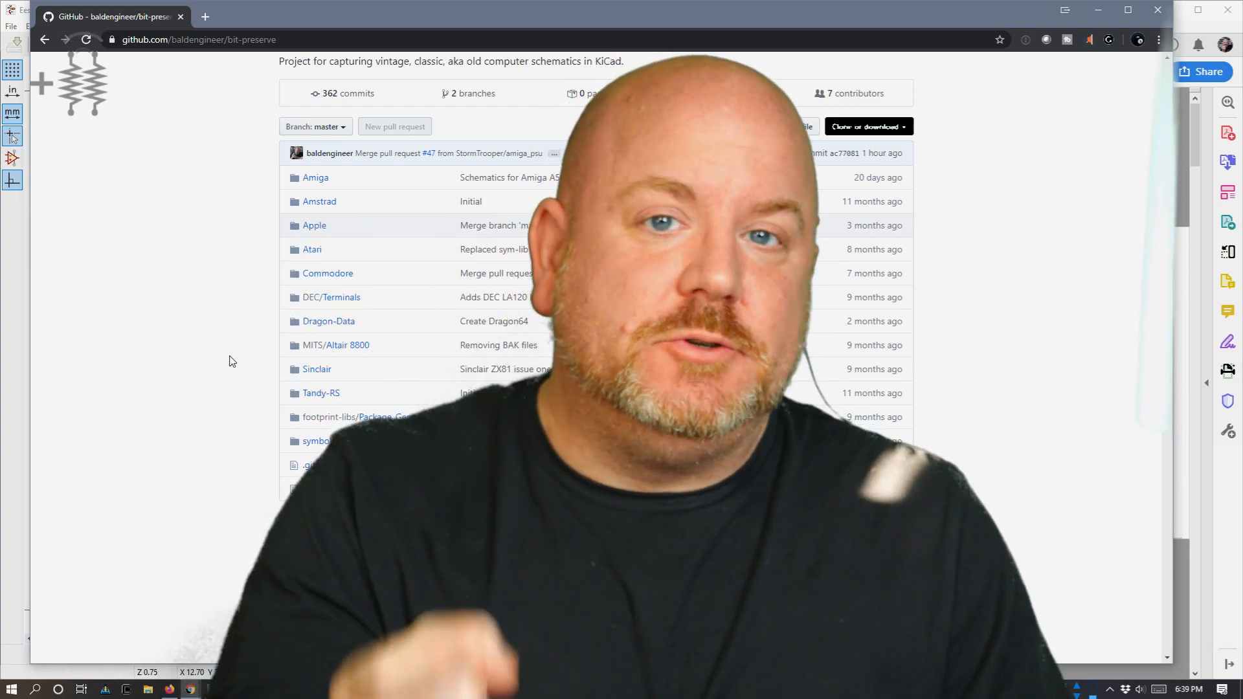
Step: Switch away to the presentation slides, then bring the GitHub repository page back
key("alt+Tab")
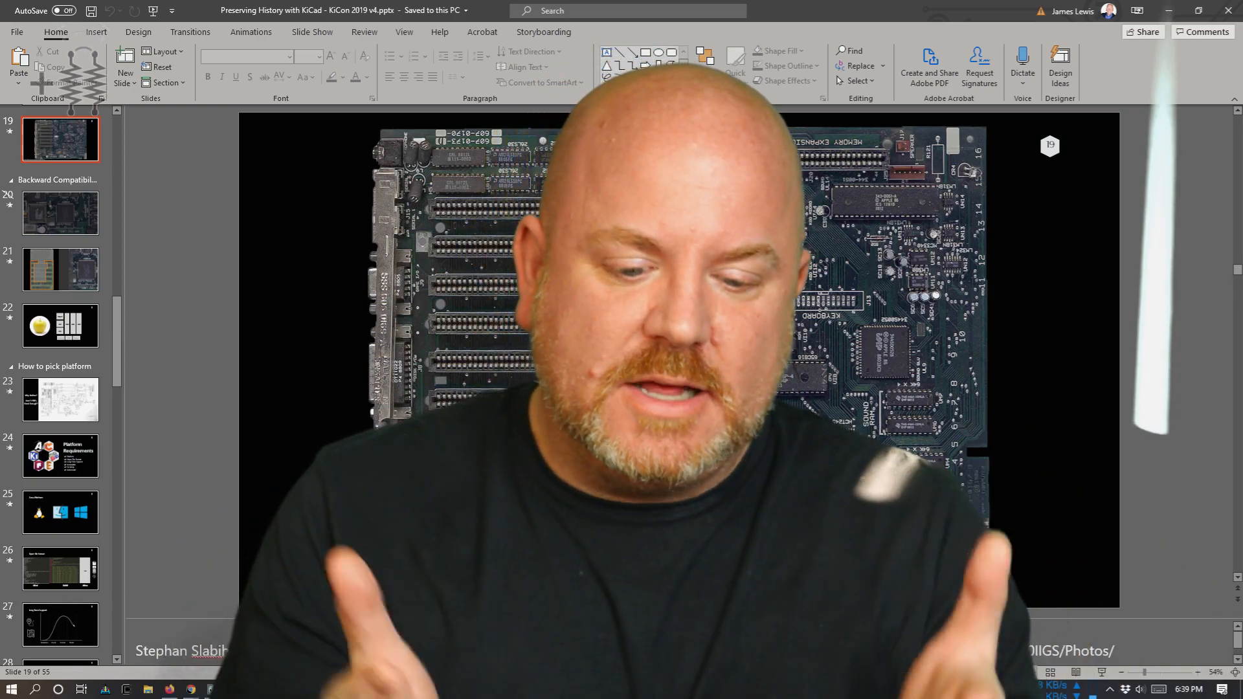
mouse_move(191, 696)
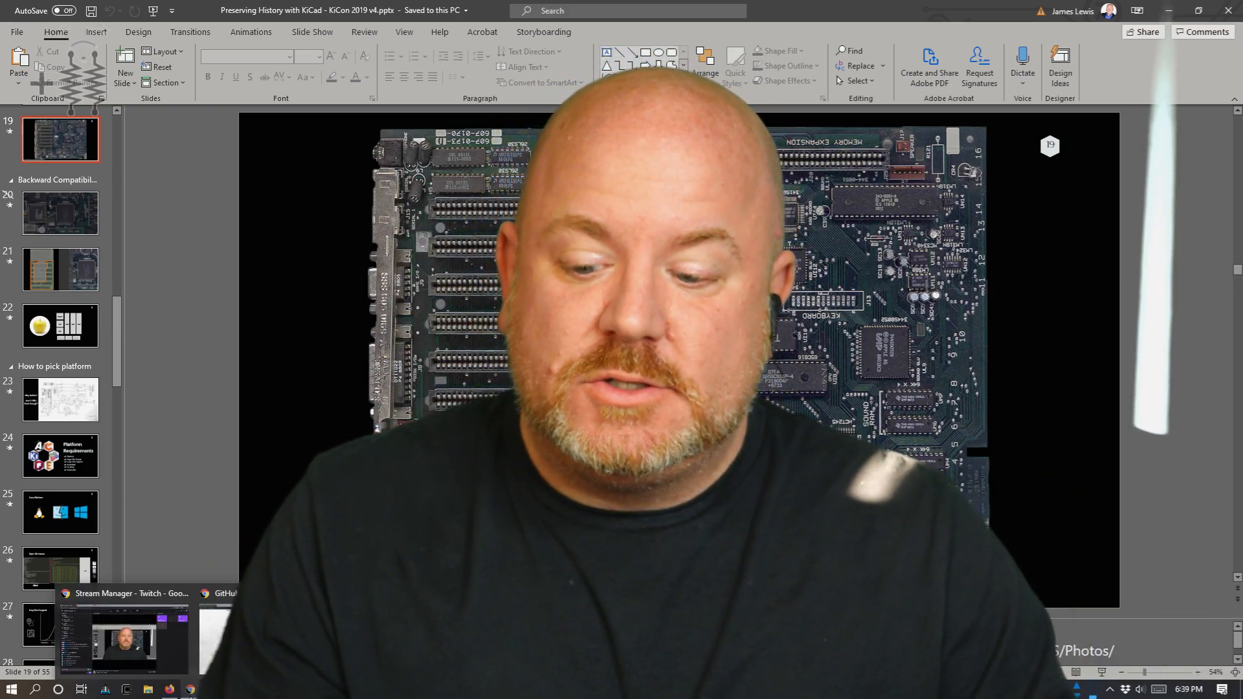
left_click(259, 631)
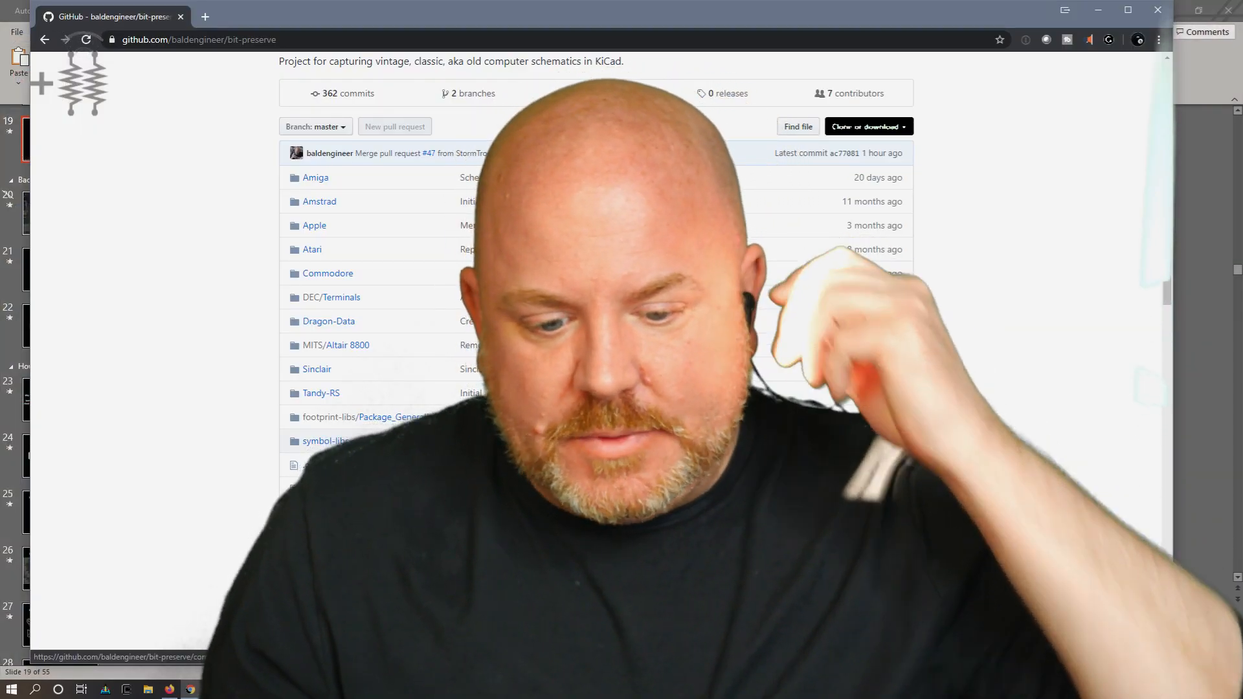
Step: Bring the KiCad IWM-4 schematic forward and maximize the Eeschema window
key("alt+Tab")
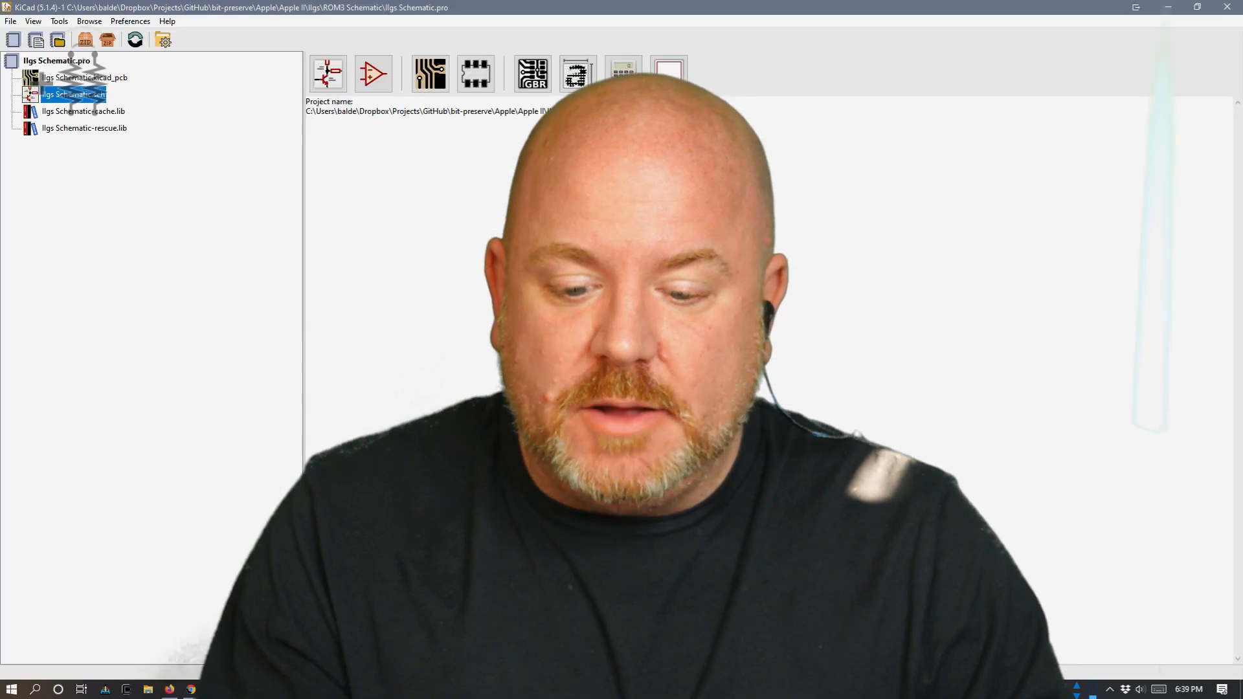
key("alt+Tab")
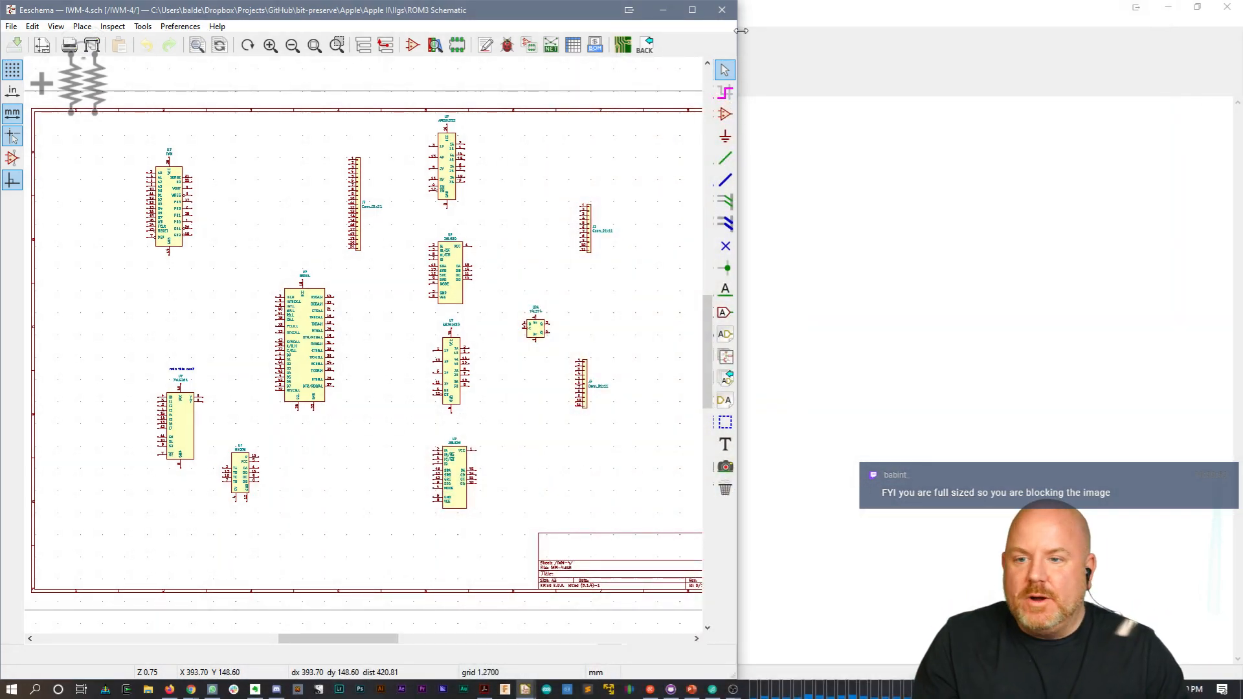
left_click(691, 16)
Step: Leave IWM-4 for the root sheet and enter the CYA-Mem-1 sheet block
right_click(487, 158)
left_click(493, 167)
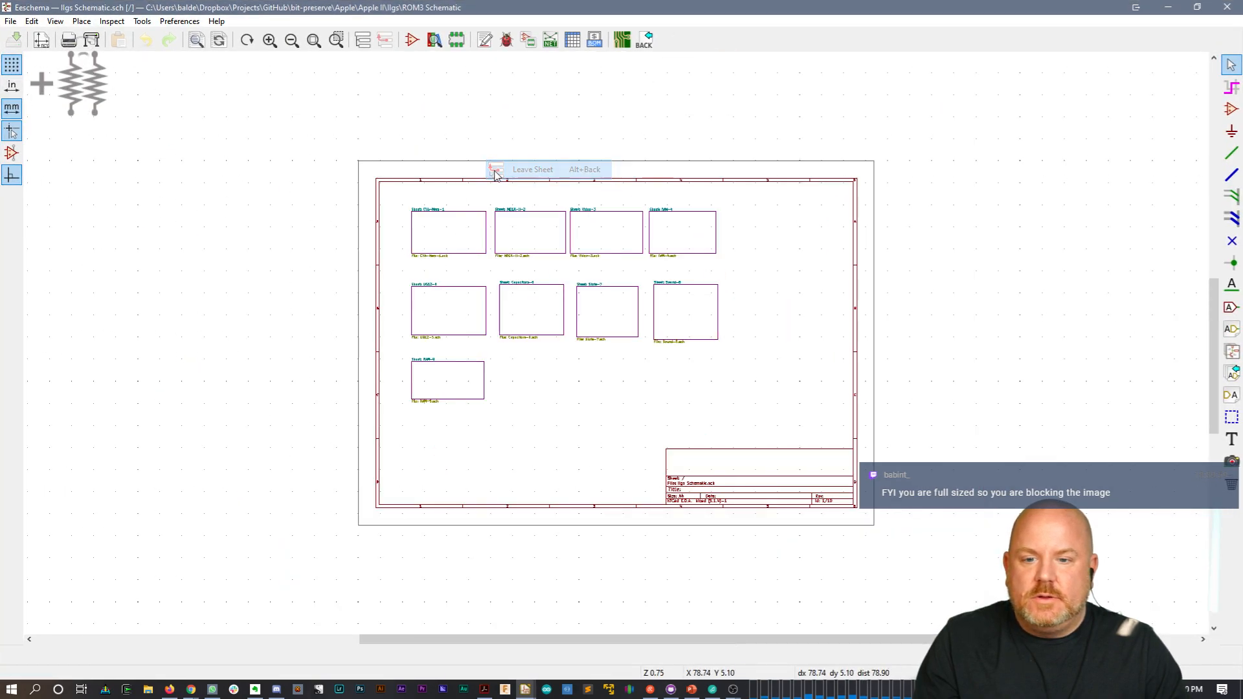
scroll(521, 261, "up", 5)
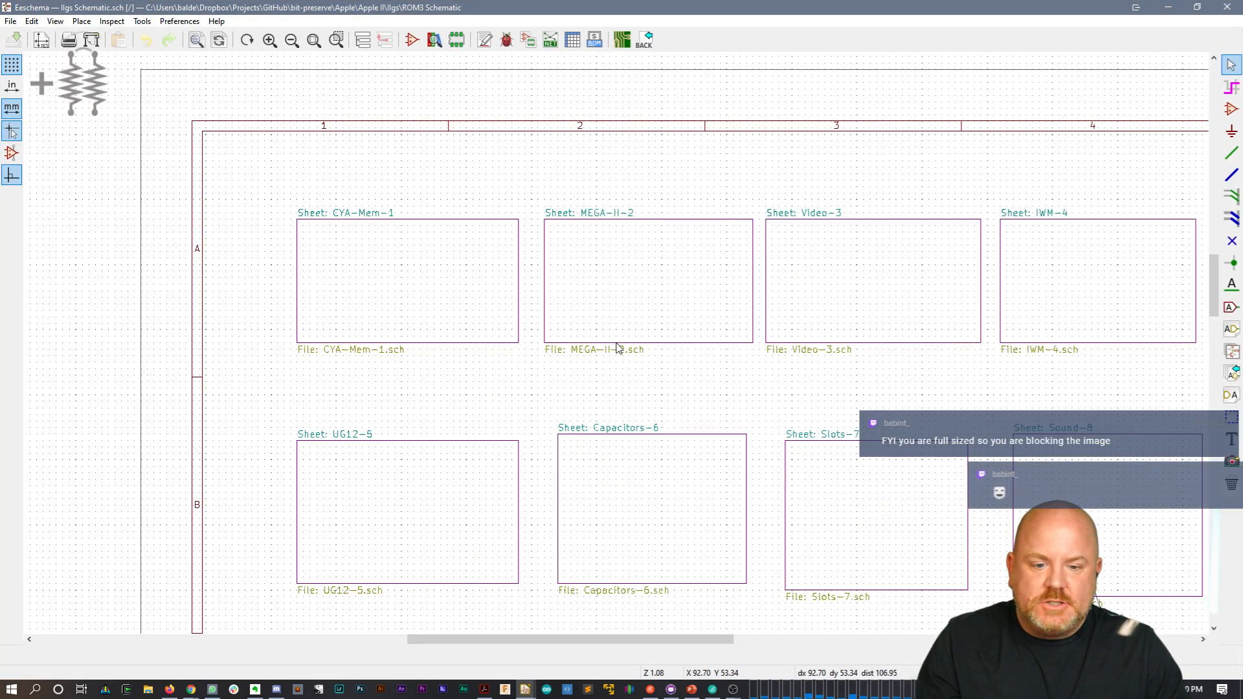
middle_click_drag(712, 380, 541, 283)
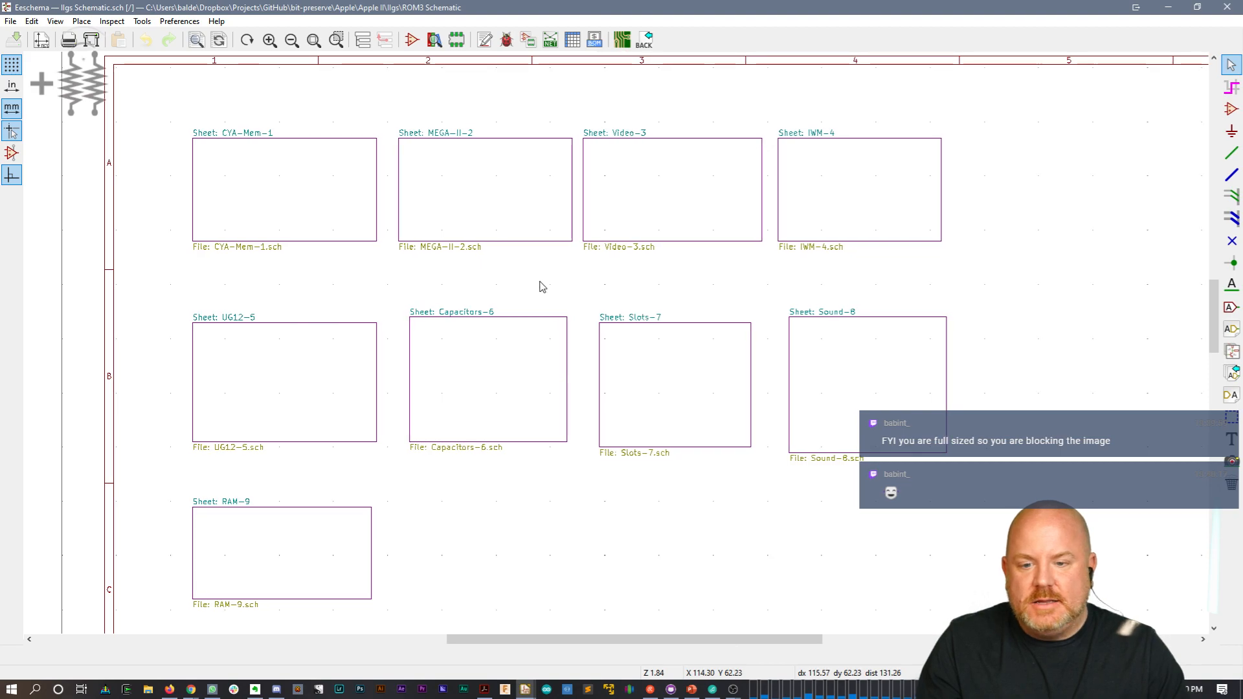
double_click(352, 189)
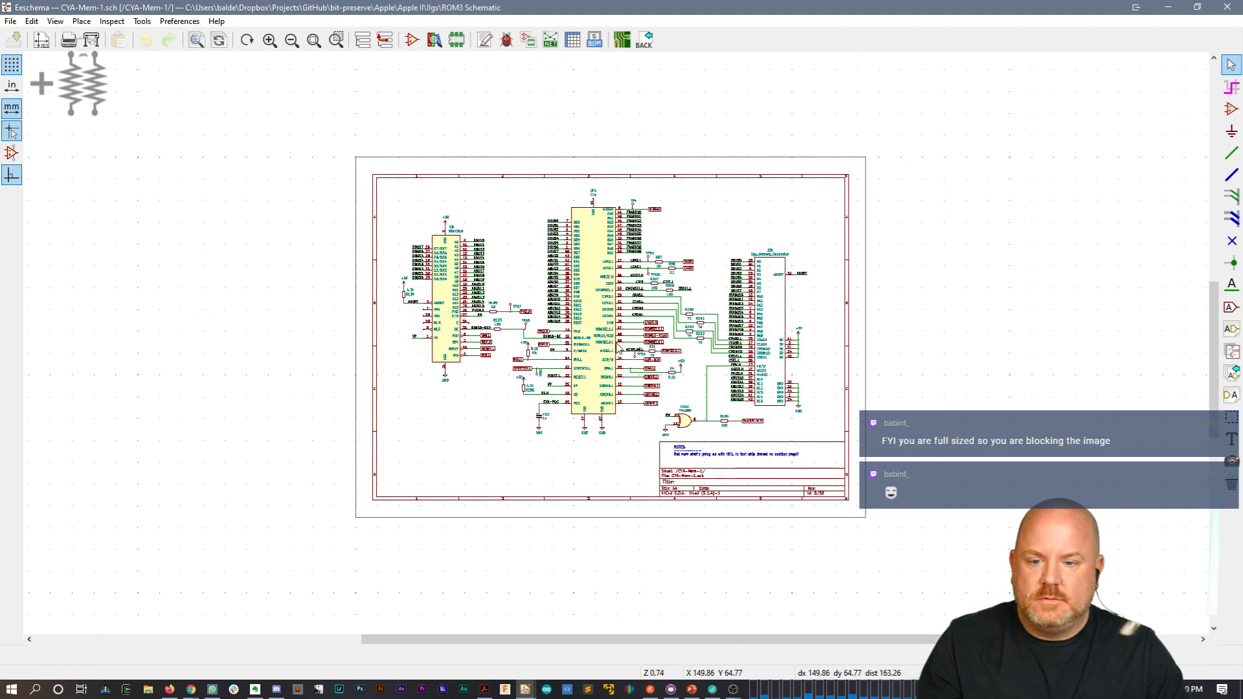
Step: Zoom into the U6 65SC816 CPU wiring and restore Eeschema to half the screen
scroll(616, 347, "up", 3)
scroll(612, 395, "up", 4)
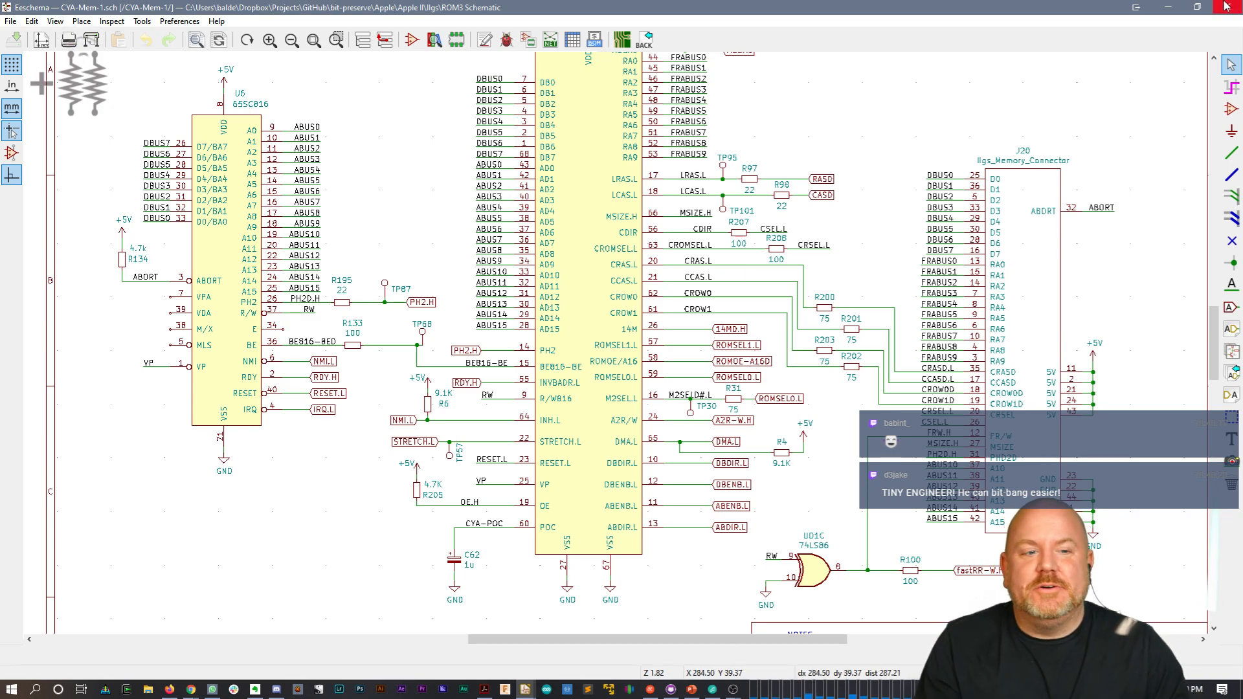
left_click(1197, 7)
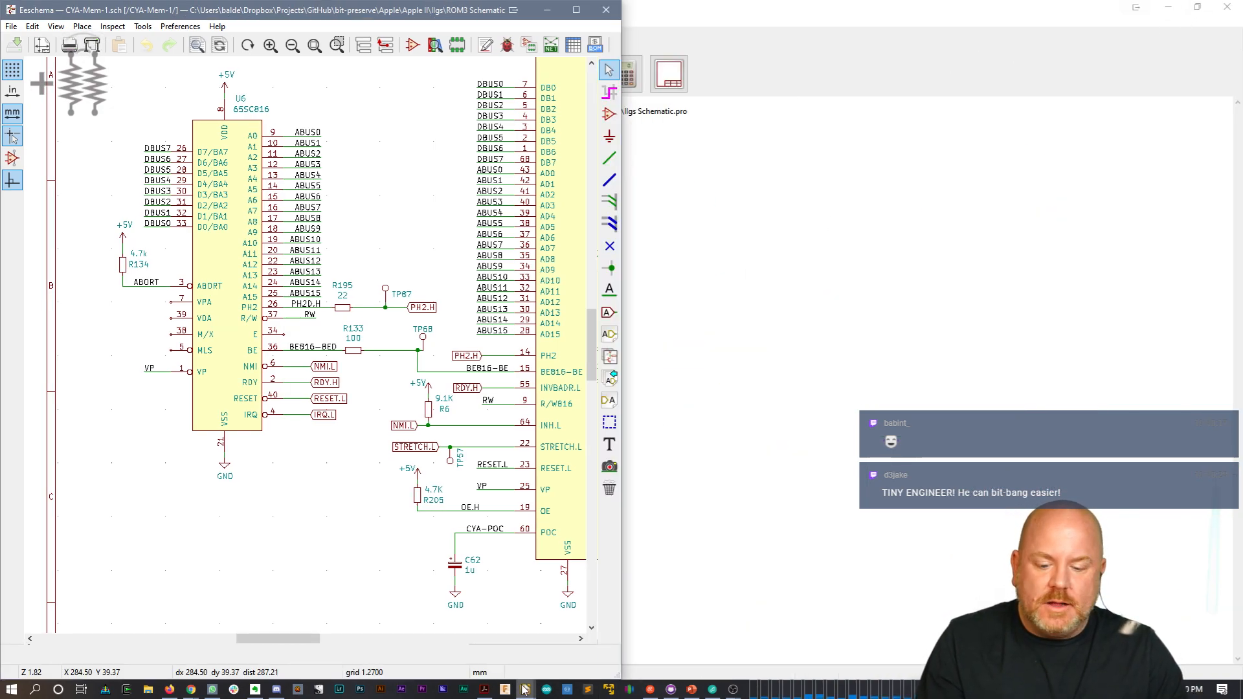
Step: Place the reference PDF beside the schematic, widen it, and set it to 125% zoom
left_click(484, 691)
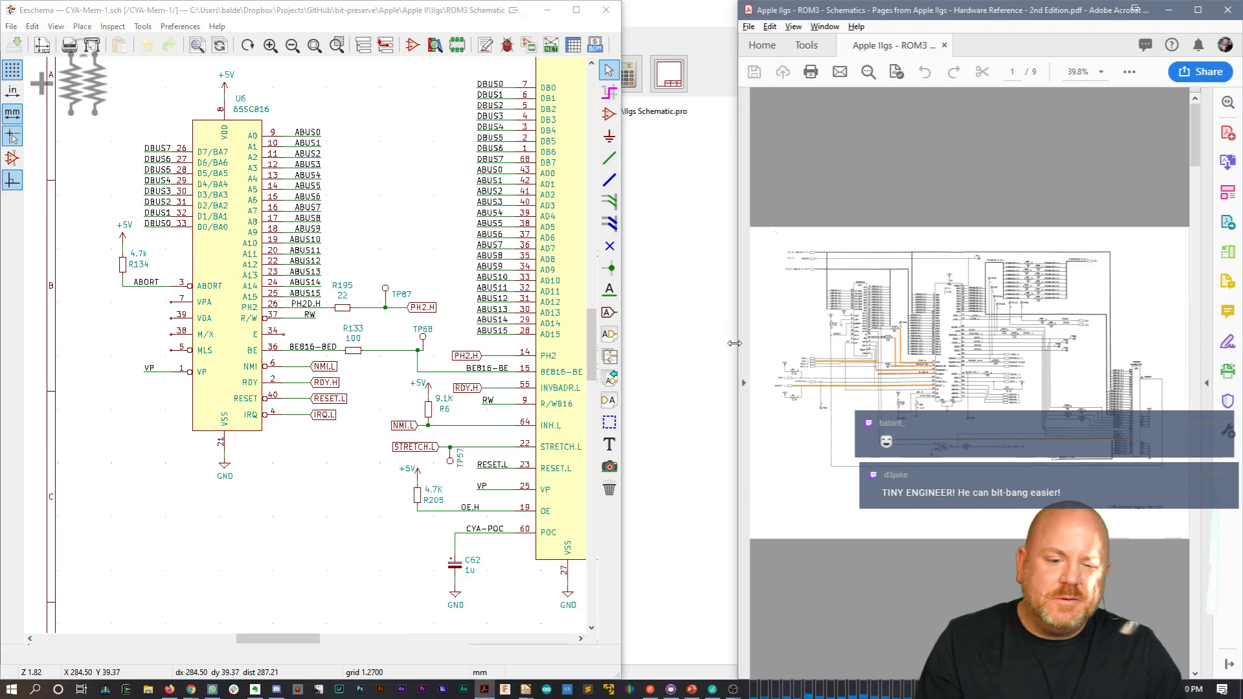
left_click_drag(738, 336, 677, 338)
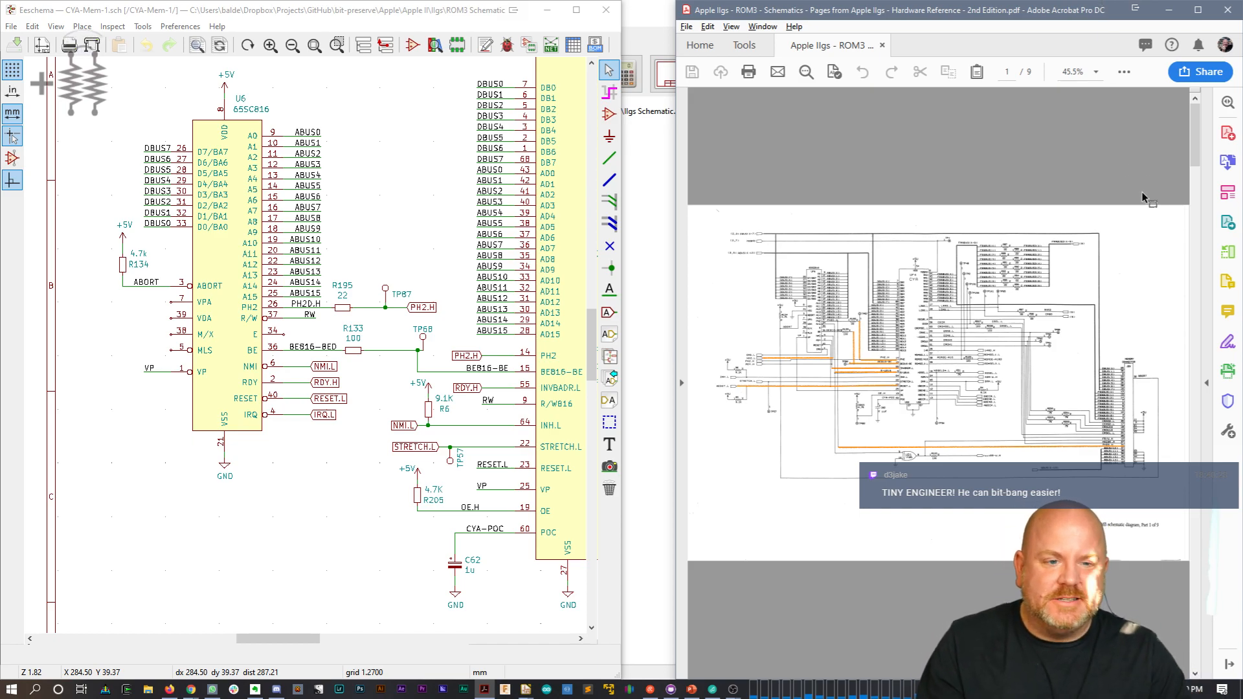
left_click(1095, 72)
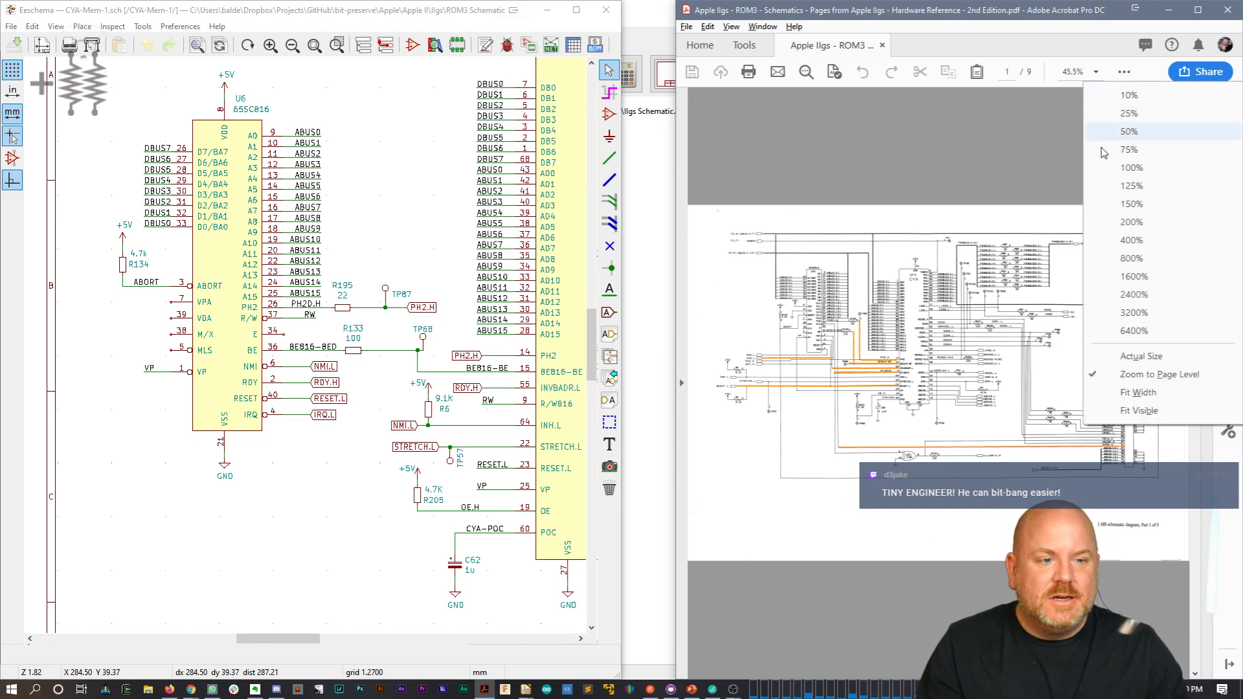
left_click(1104, 234)
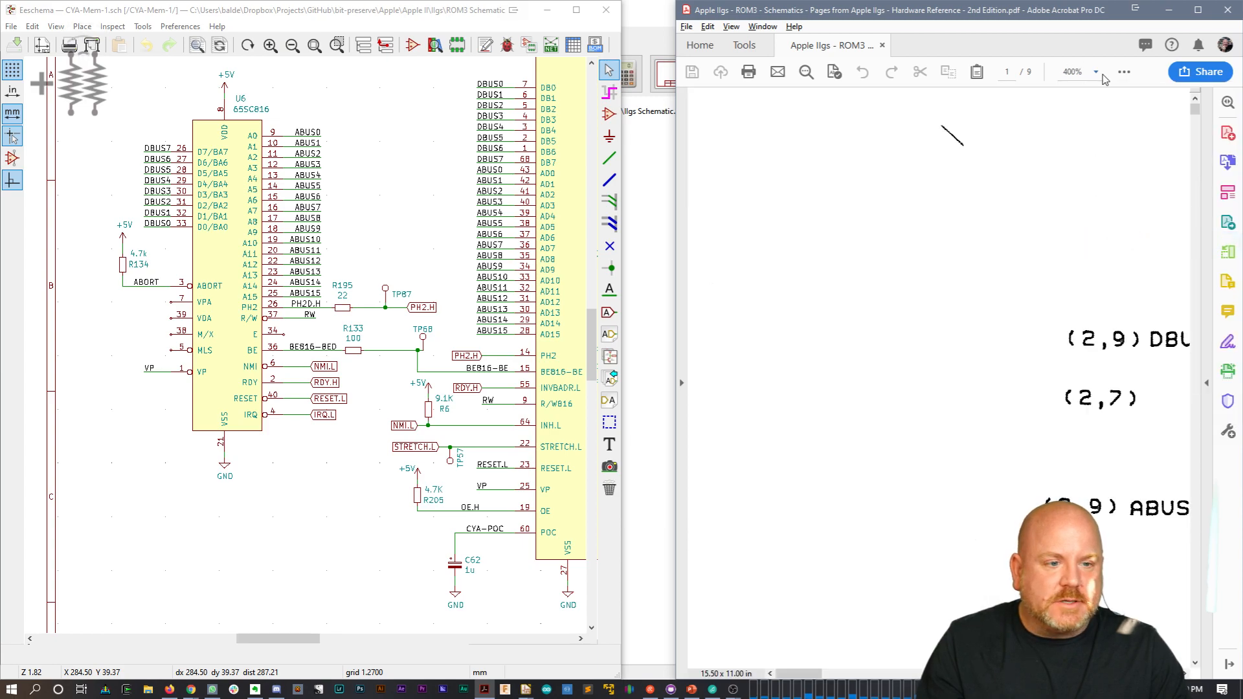
left_click(1103, 77)
left_click(1106, 188)
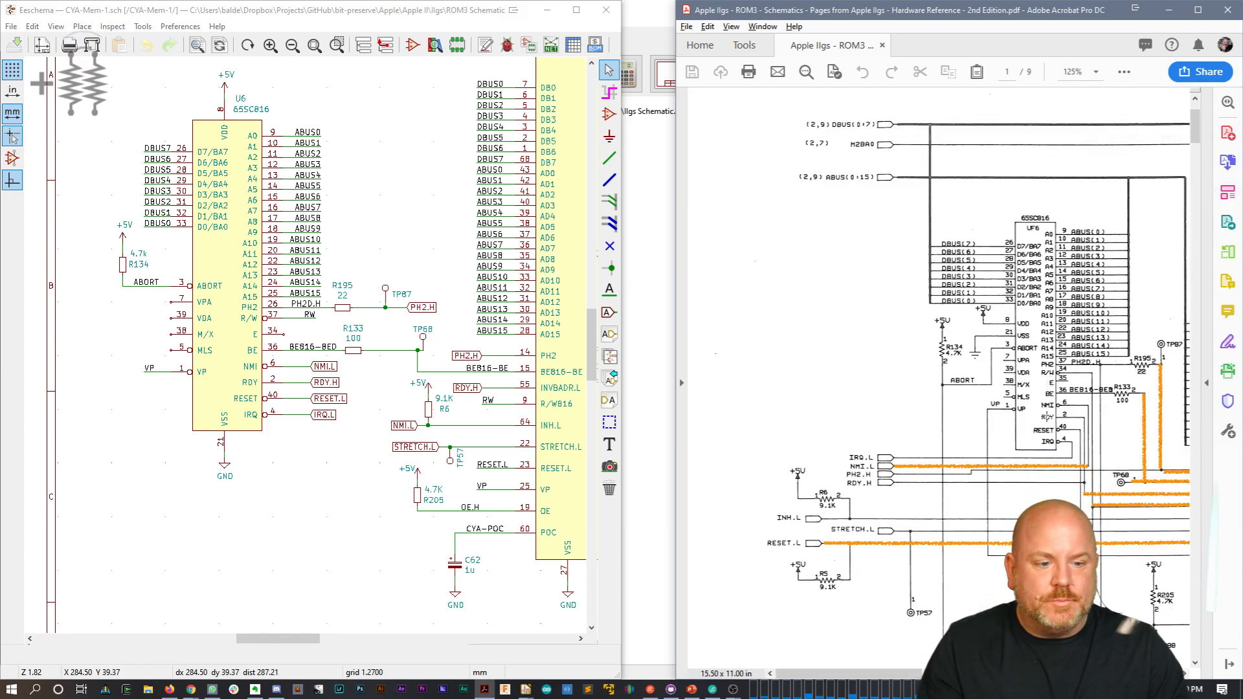
Step: Pan to the U6 65SC816 chip for comparison, then leave CYA-Mem-1 for the root sheet
scroll(1047, 416, "down", 6)
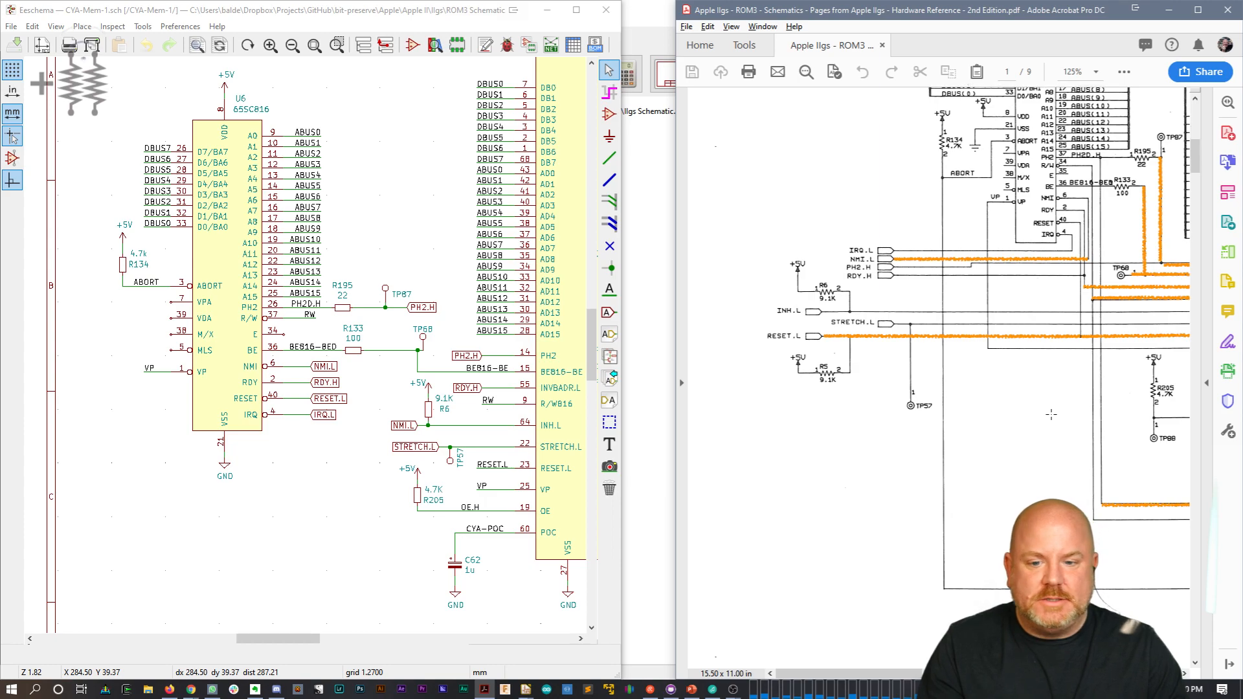
scroll(1050, 414, "up", 6)
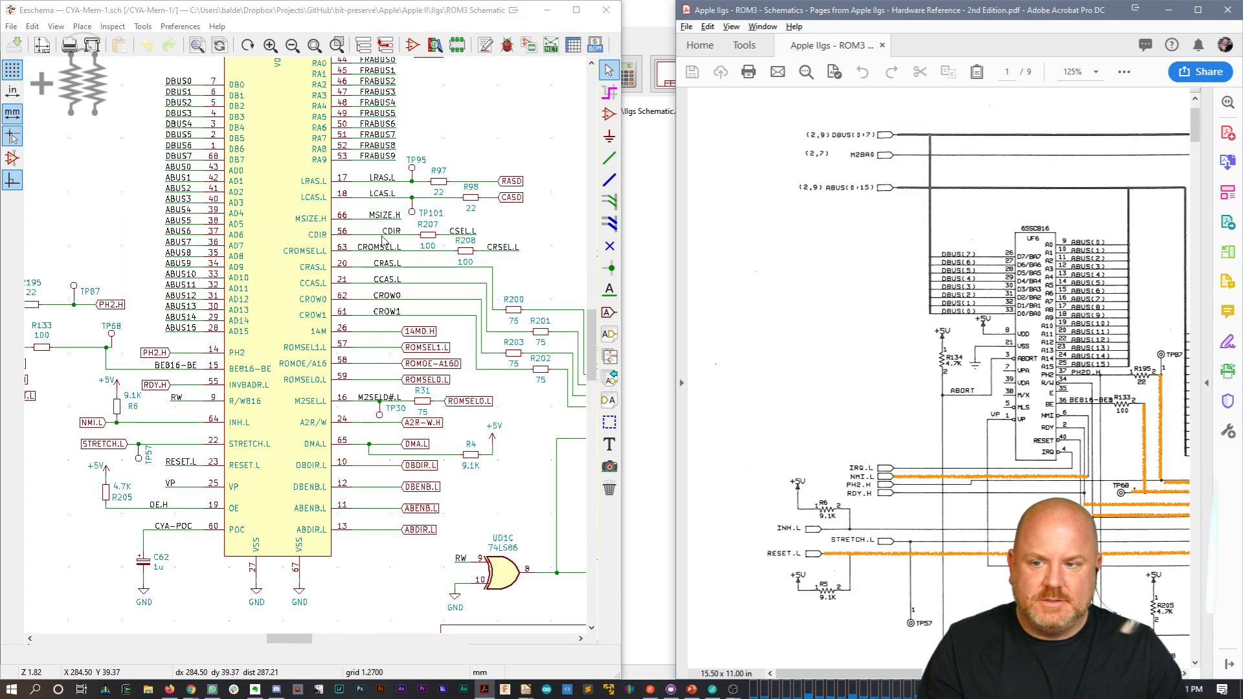
middle_click_drag(134, 334, 494, 374)
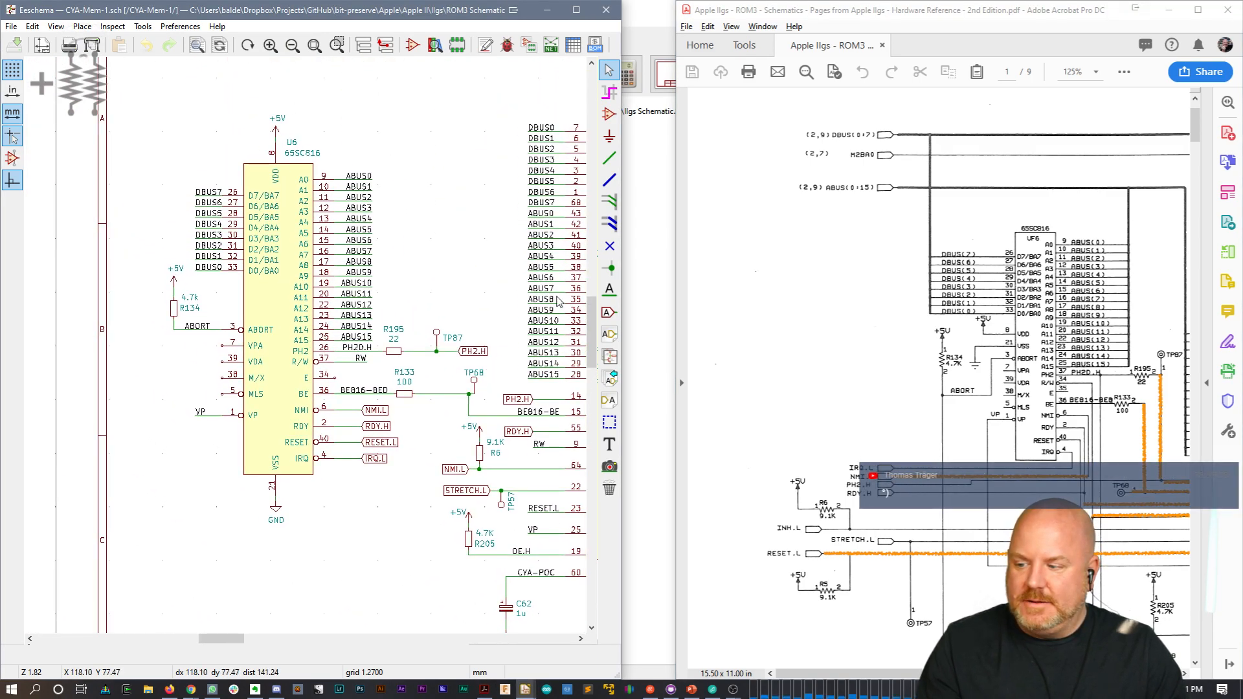
right_click(412, 125)
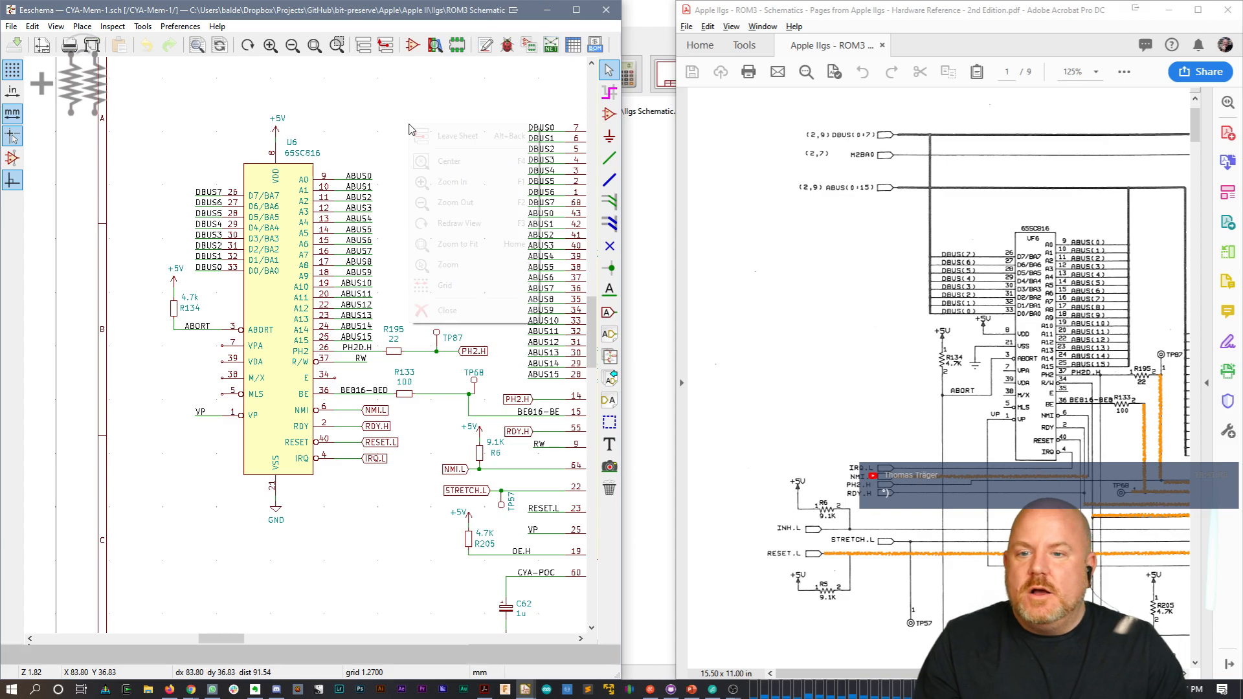
left_click(428, 131)
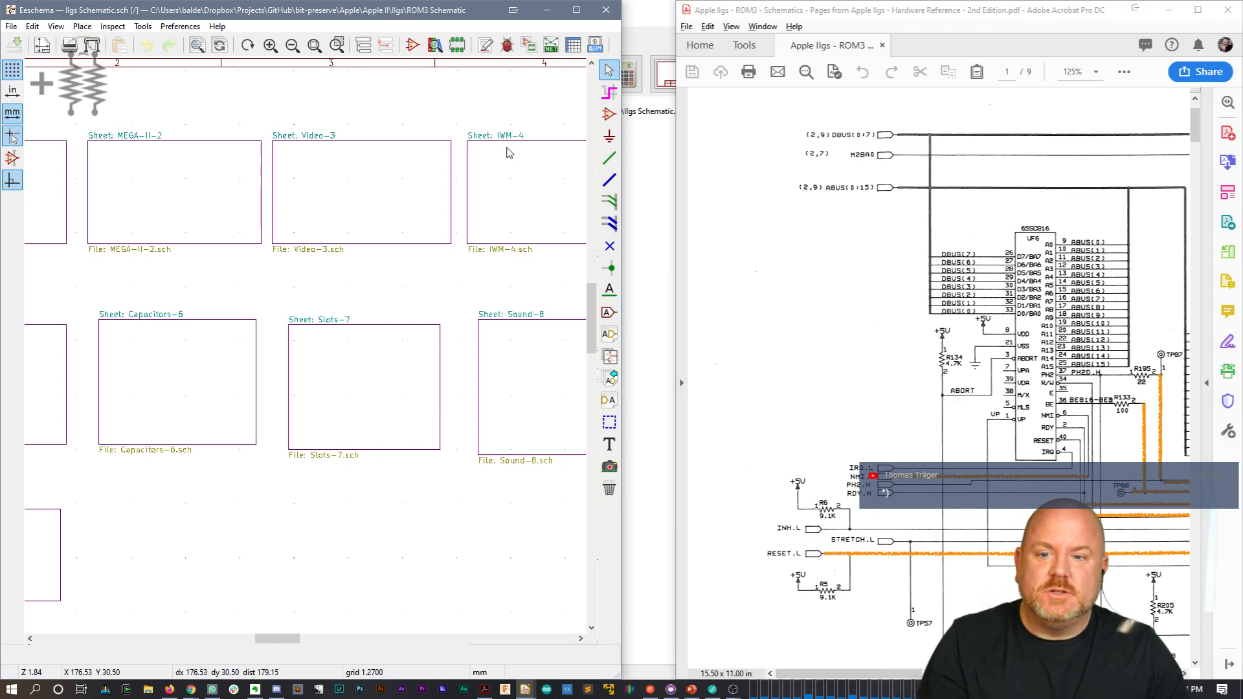
Step: Enter the IWM-4 sheet from the root schematic
double_click(502, 188)
scroll(307, 350, "up", 6)
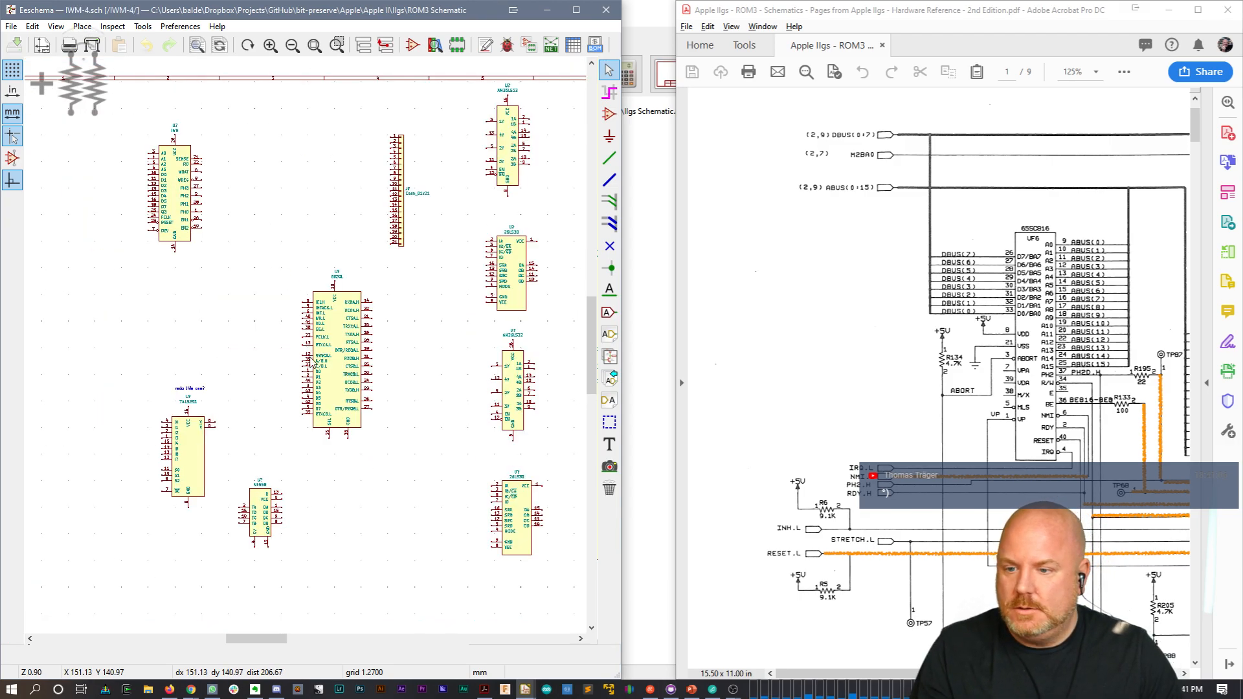
scroll(306, 350, "down", 4)
scroll(305, 349, "up", 2)
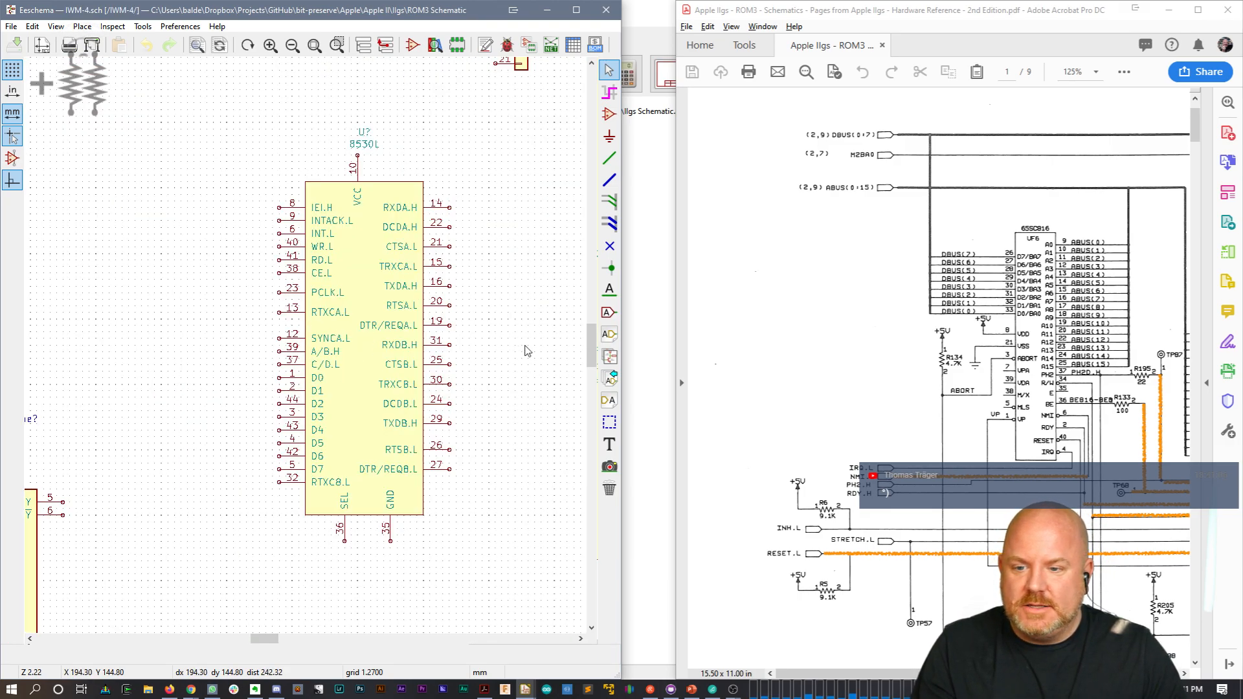
Step: Scroll the reference PDF to page 4 and show the whole IWM sheet at 50%
left_click(937, 311)
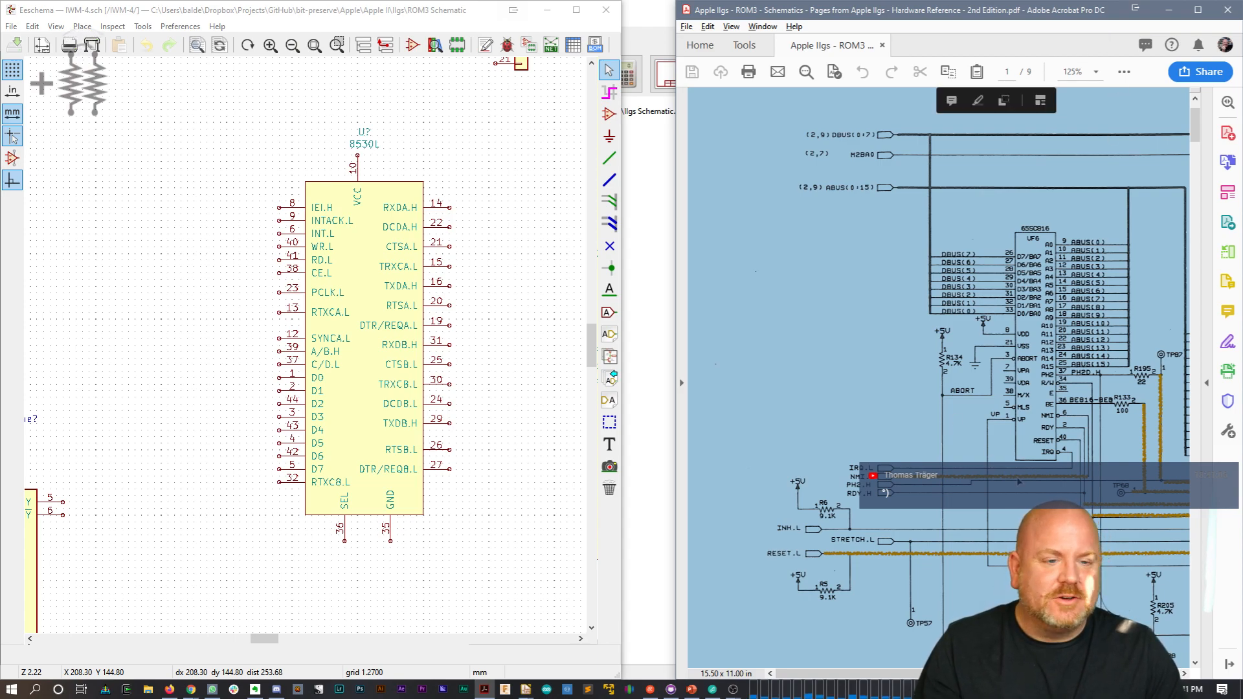
left_click(960, 529)
scroll(975, 287, "down", 3)
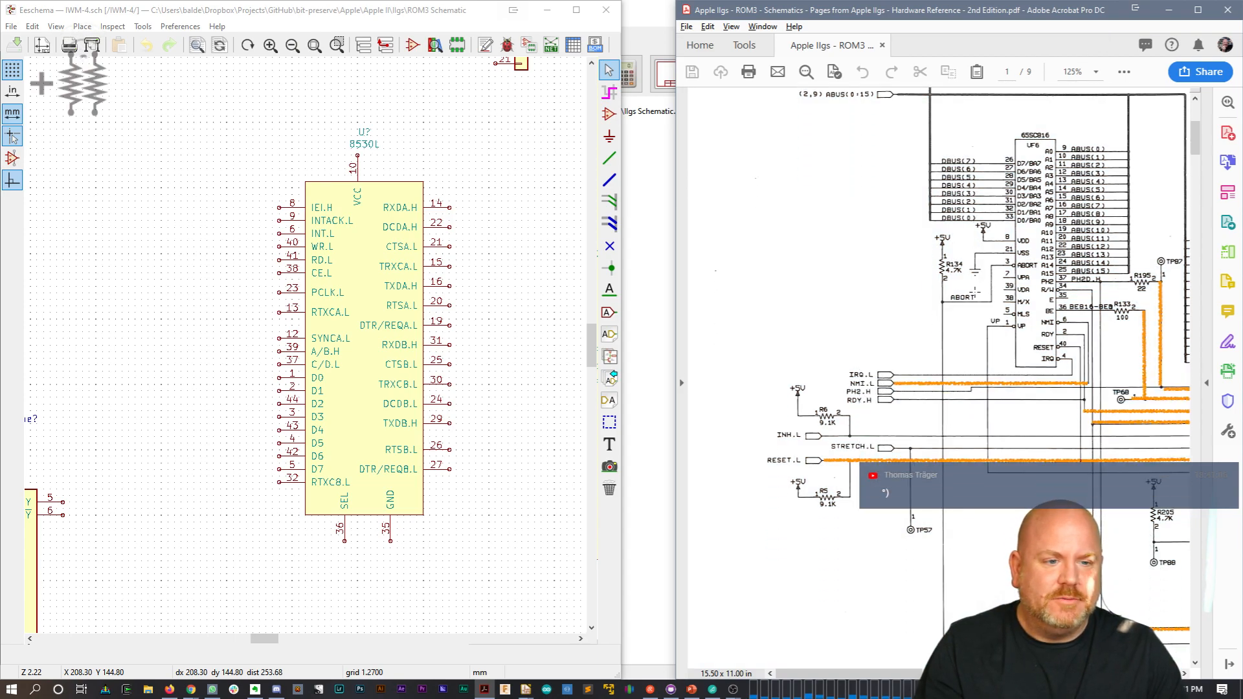
scroll(962, 326, "down", 3)
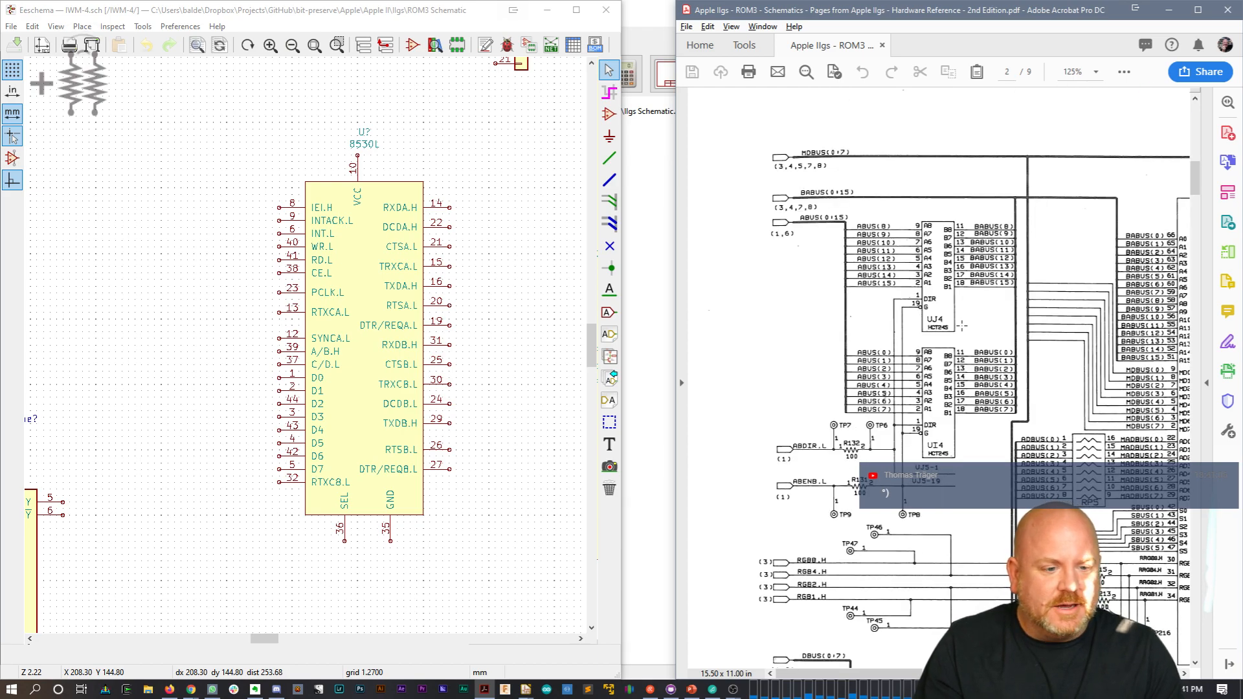
scroll(962, 326, "down", 10)
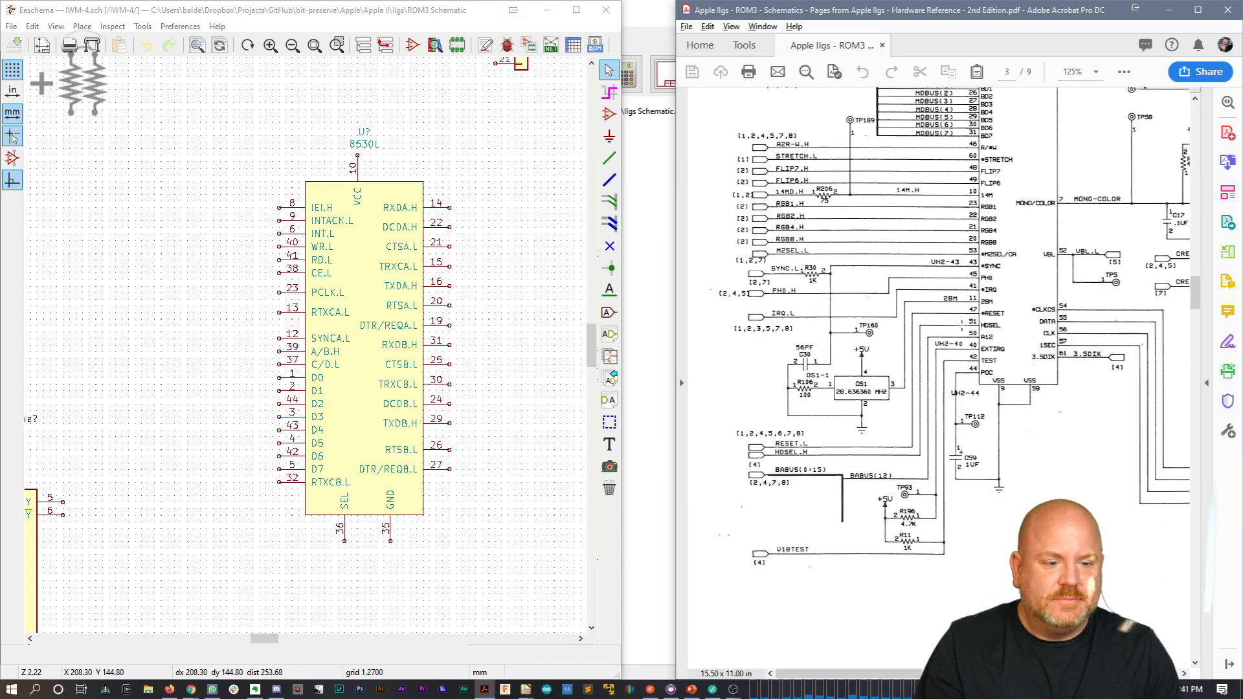
scroll(962, 322, "down", 5)
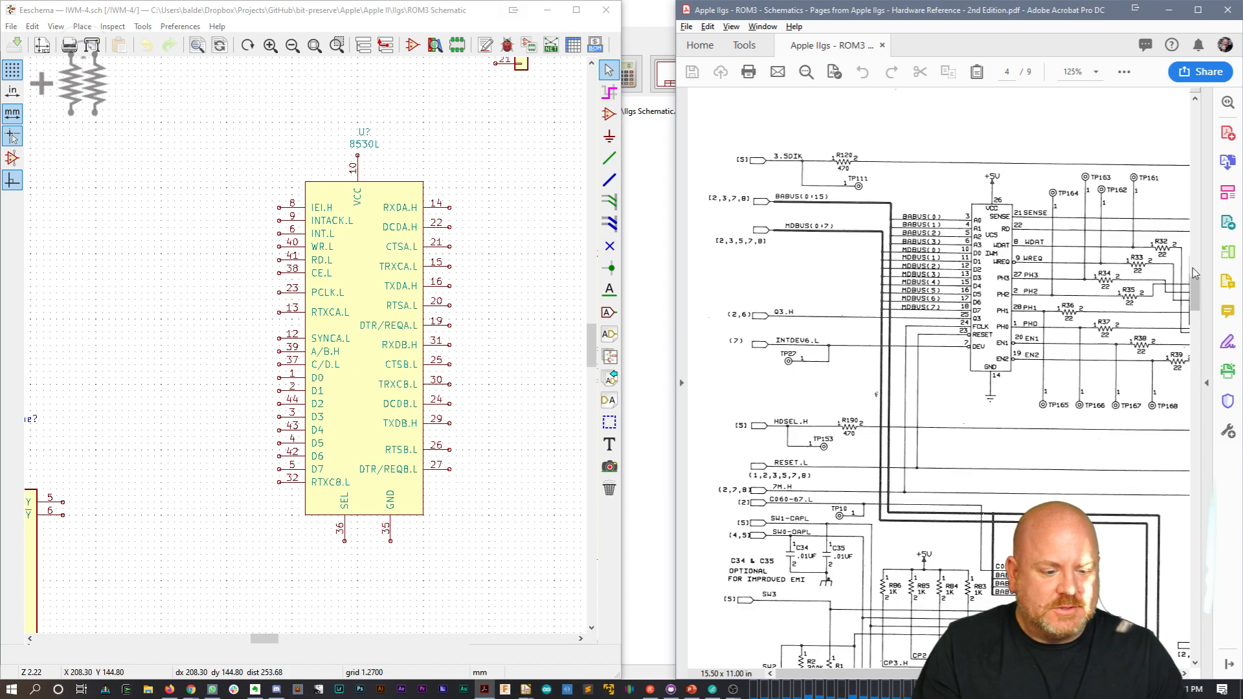
left_click(1096, 72)
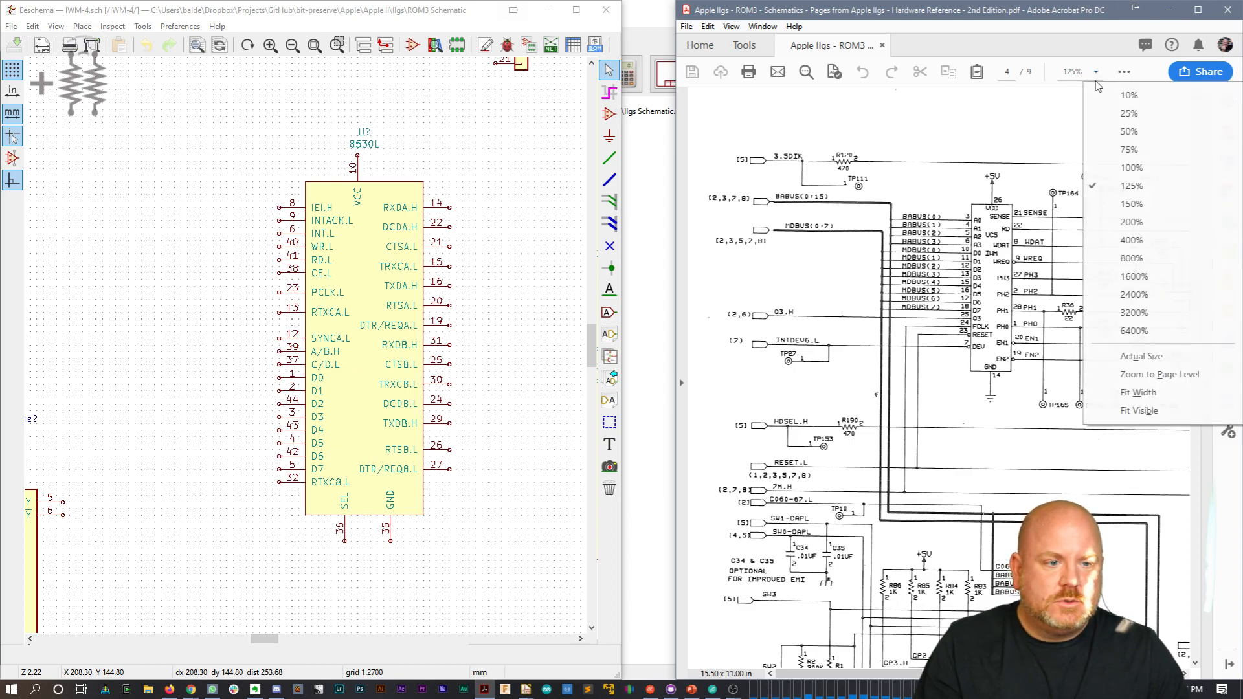
left_click(1103, 131)
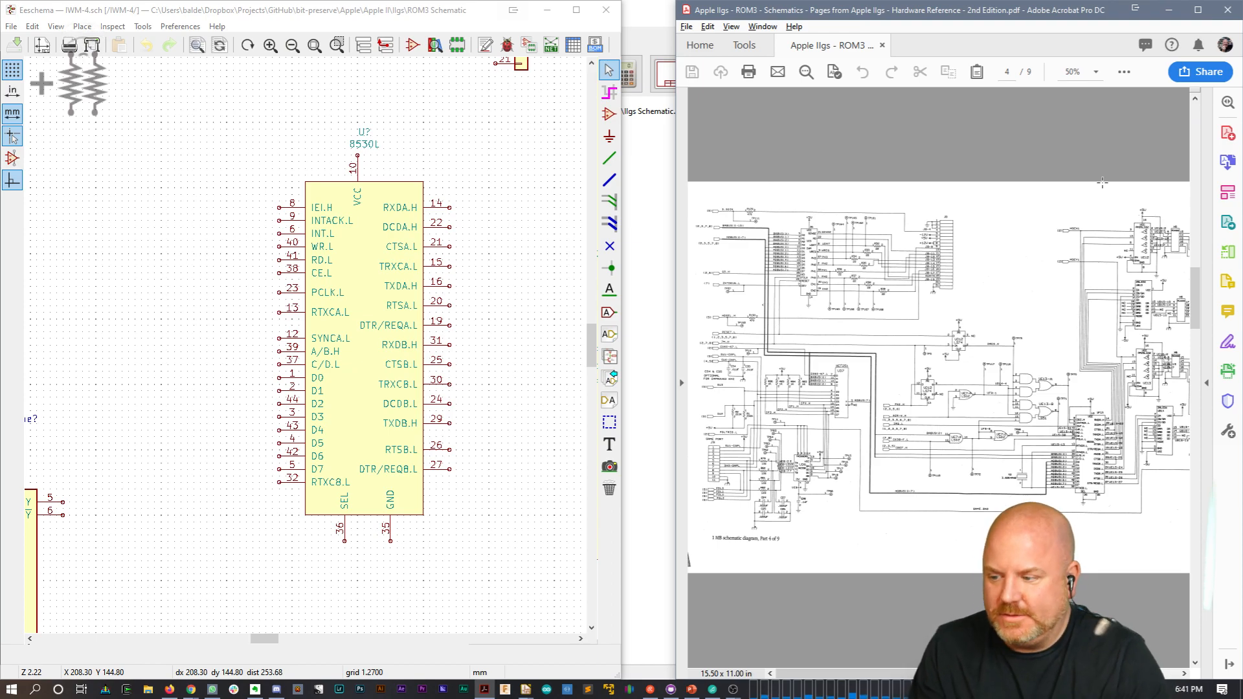
left_click_drag(897, 675, 942, 674)
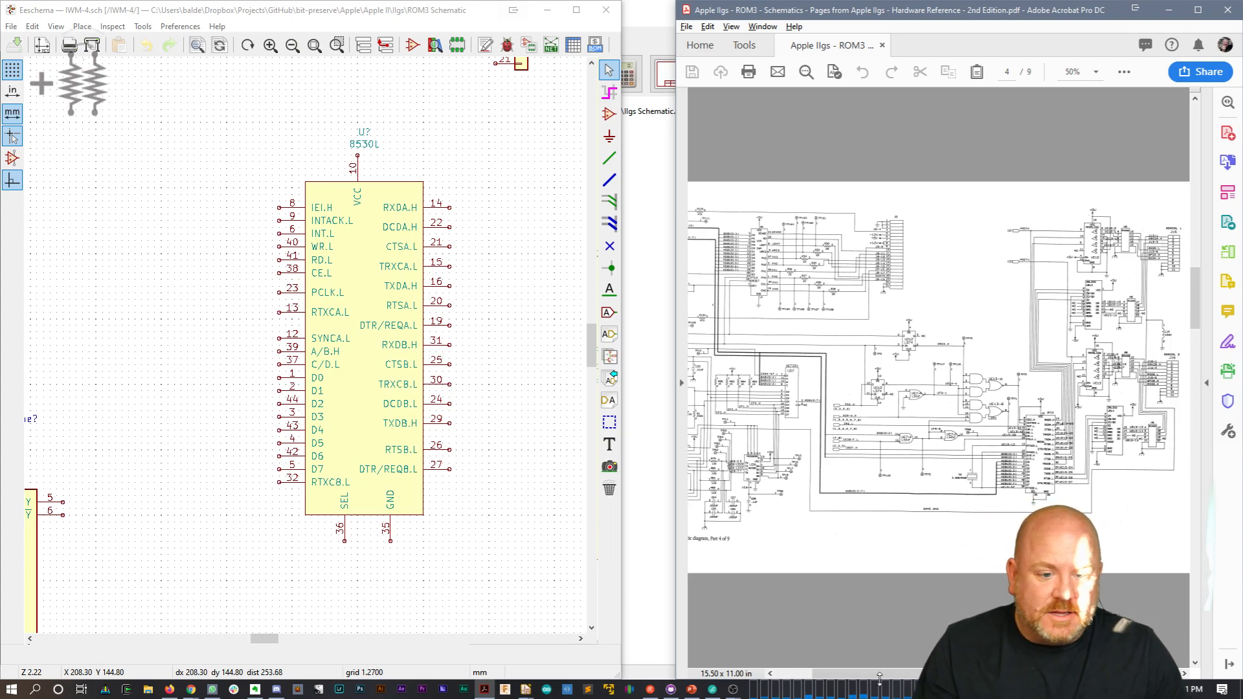
left_click_drag(879, 676, 835, 676)
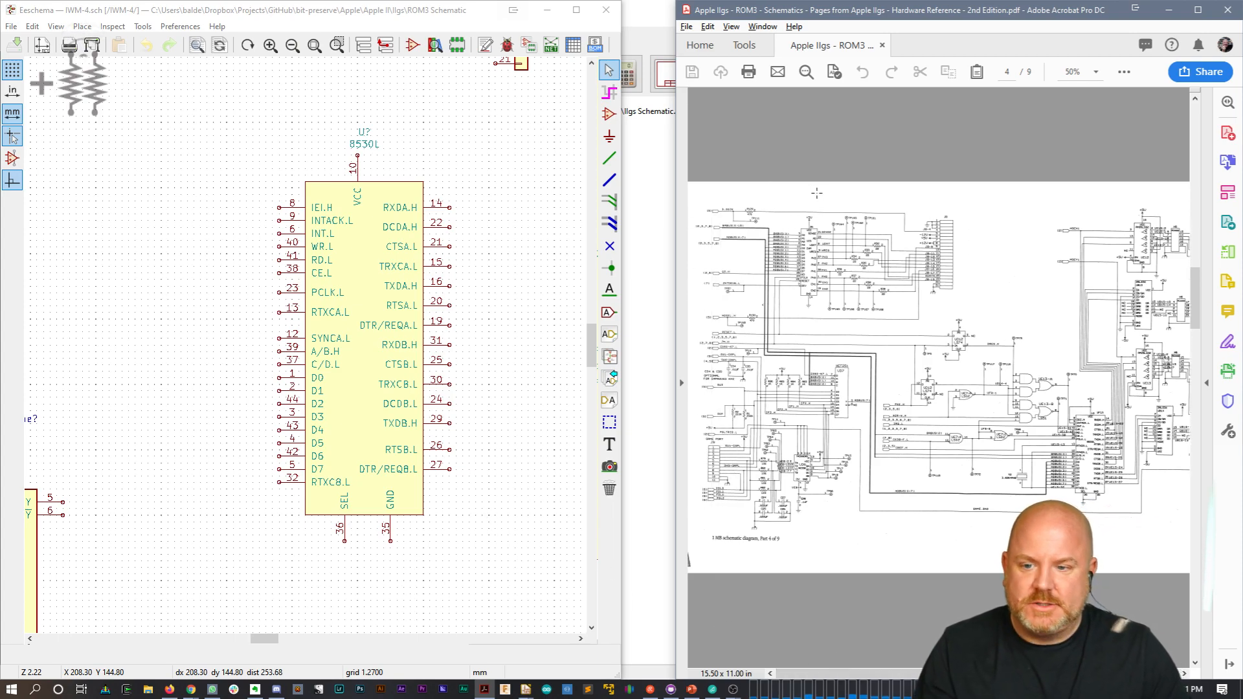
left_click_drag(267, 640, 223, 654)
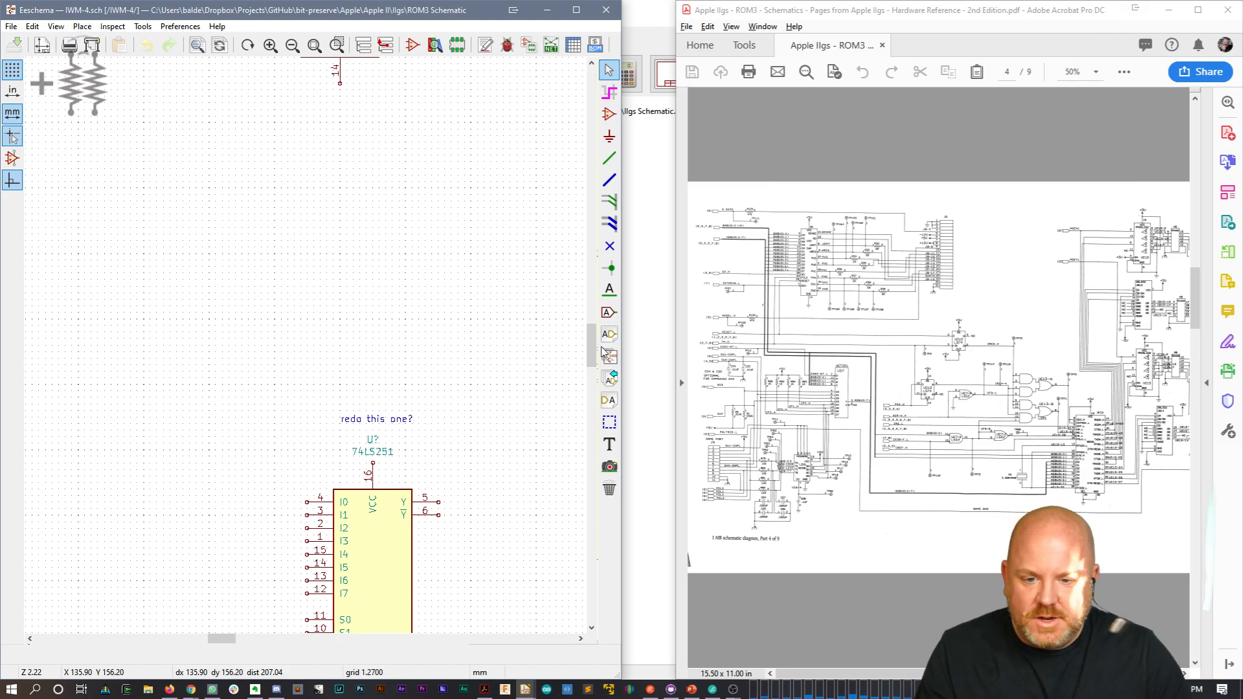
Step: Zoom Eeschema onto the unannotated IWM part U? and magnify the reference page to 125%
left_click_drag(592, 345, 602, 275)
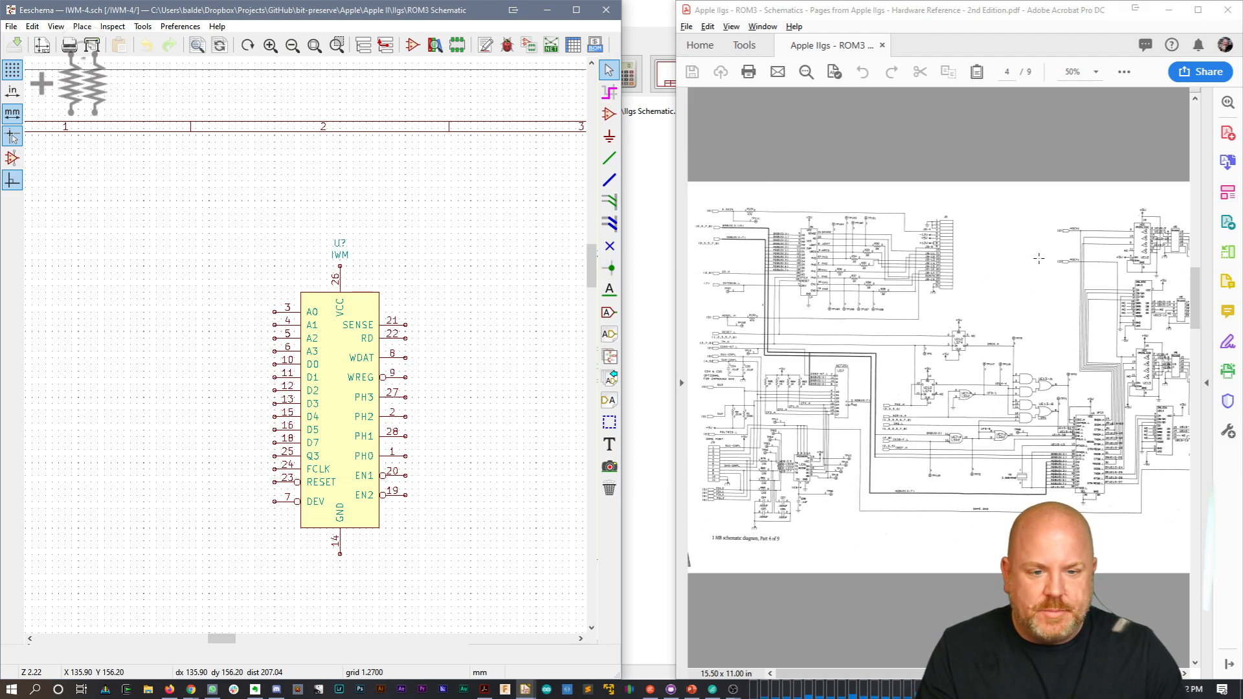
scroll(308, 351, "down", 4)
scroll(307, 350, "up", 1)
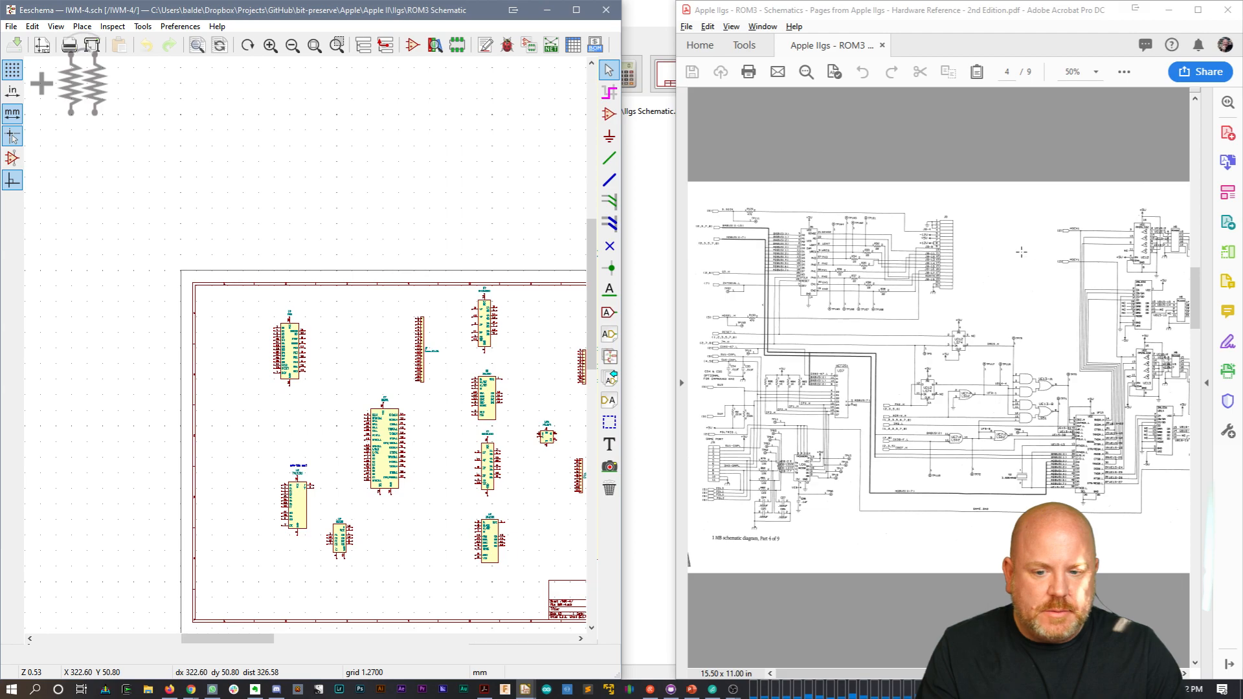
scroll(807, 259, "up", 2)
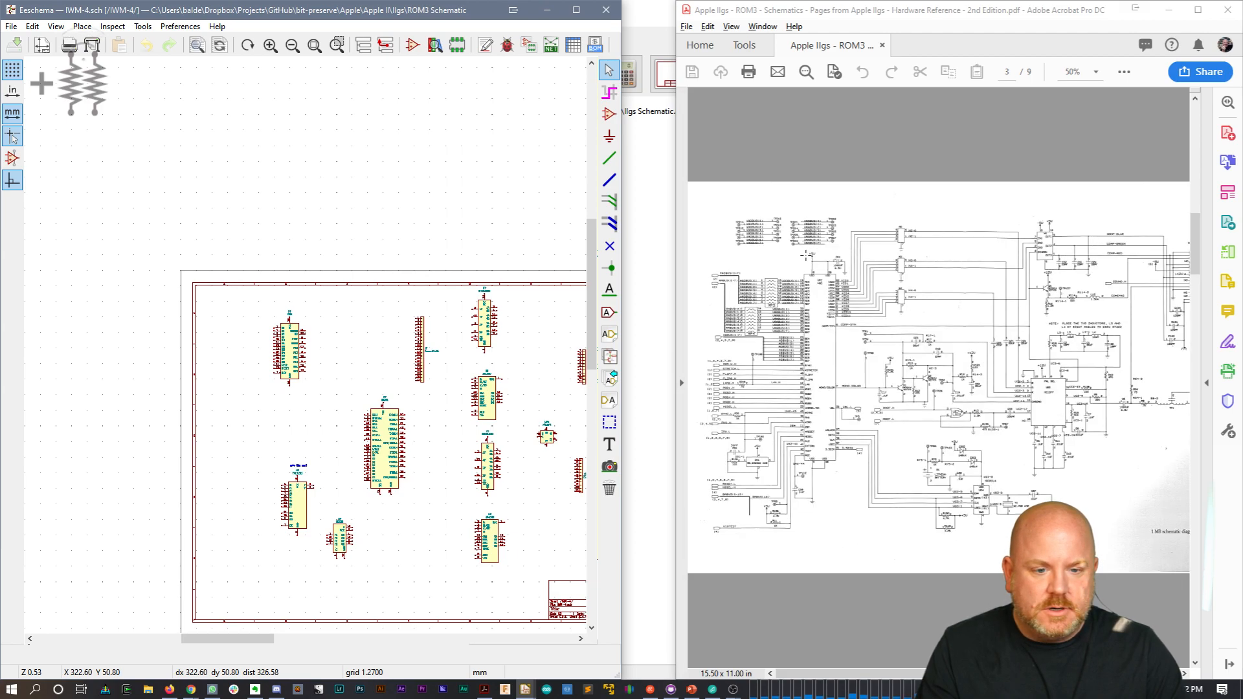
scroll(806, 258, "down", 2)
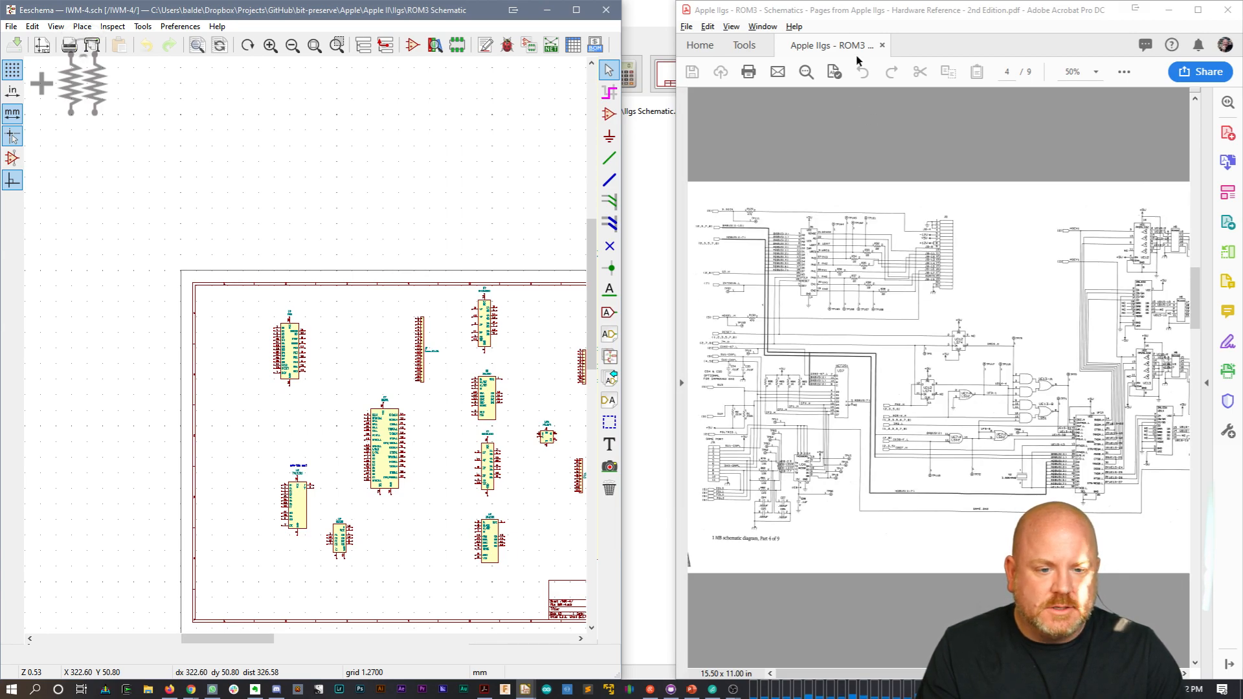
left_click(1096, 72)
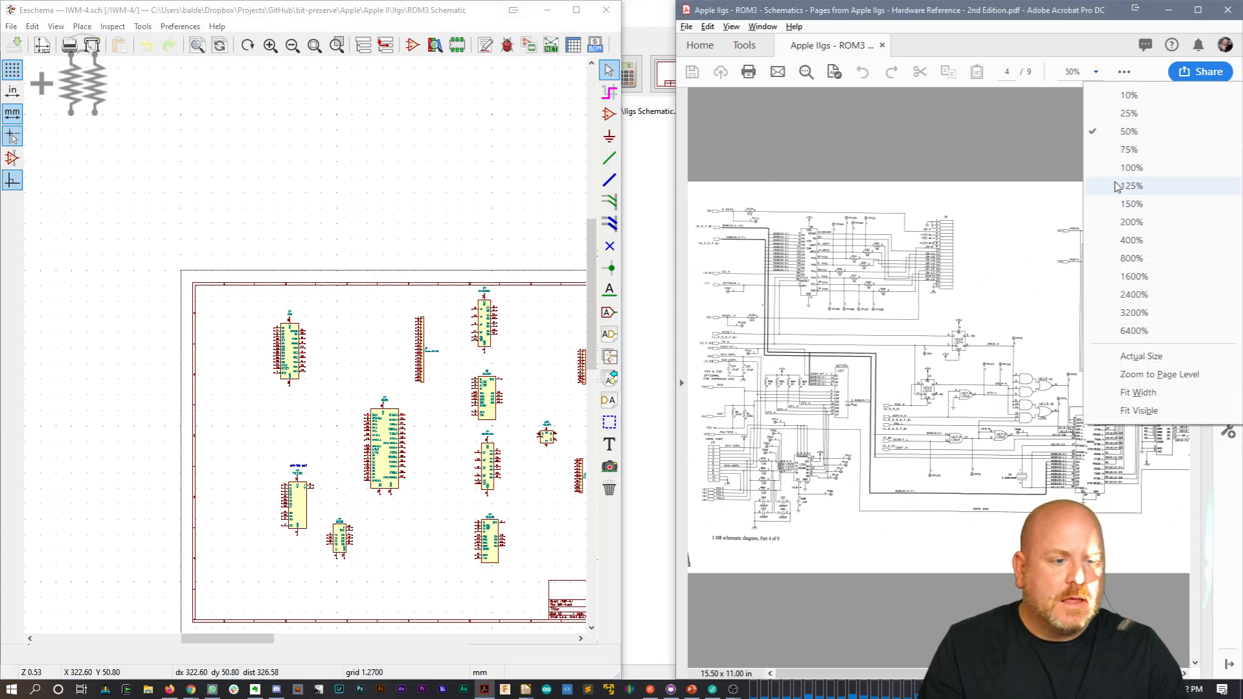
left_click(1118, 187)
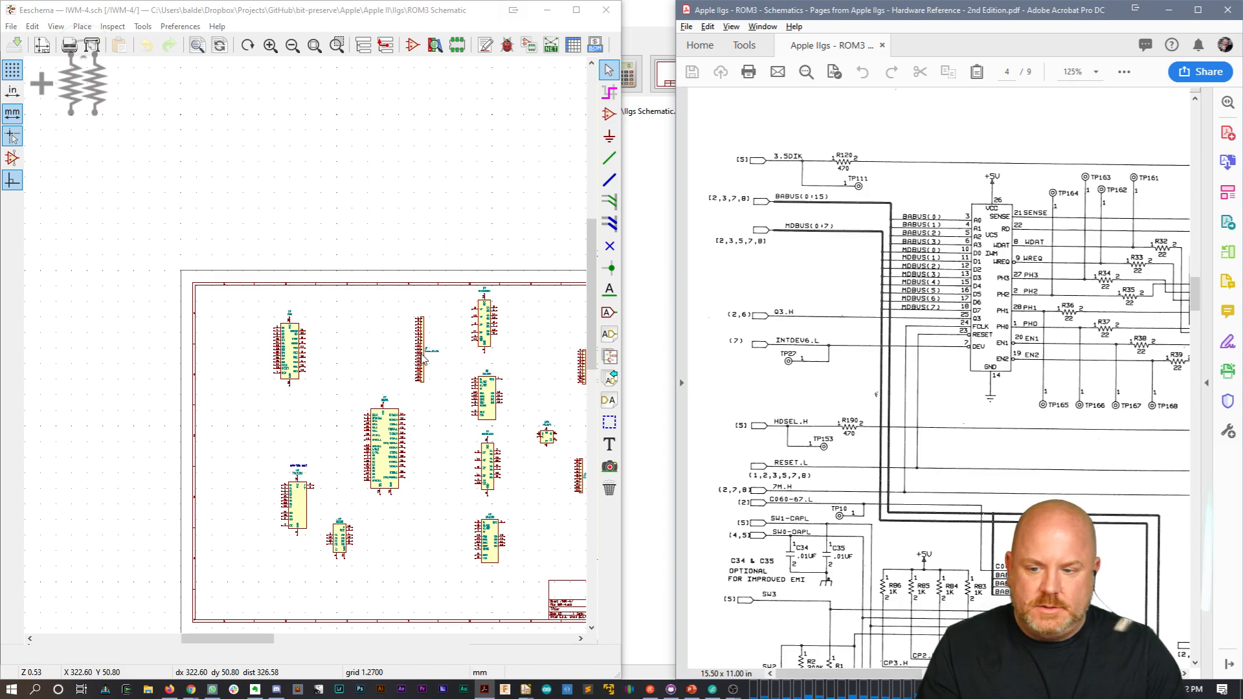
scroll(282, 365, "up", 6)
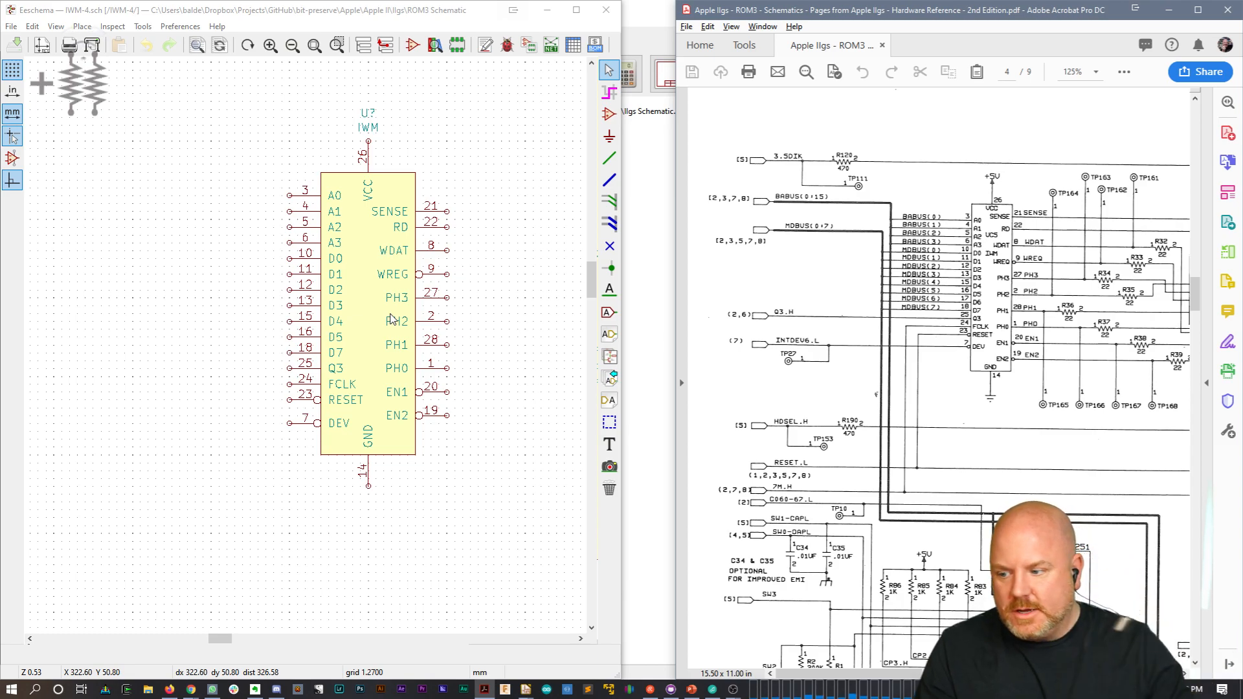
Step: Place a BABUS0 net label left of pin A0 and wire it to the pin
left_click(608, 289)
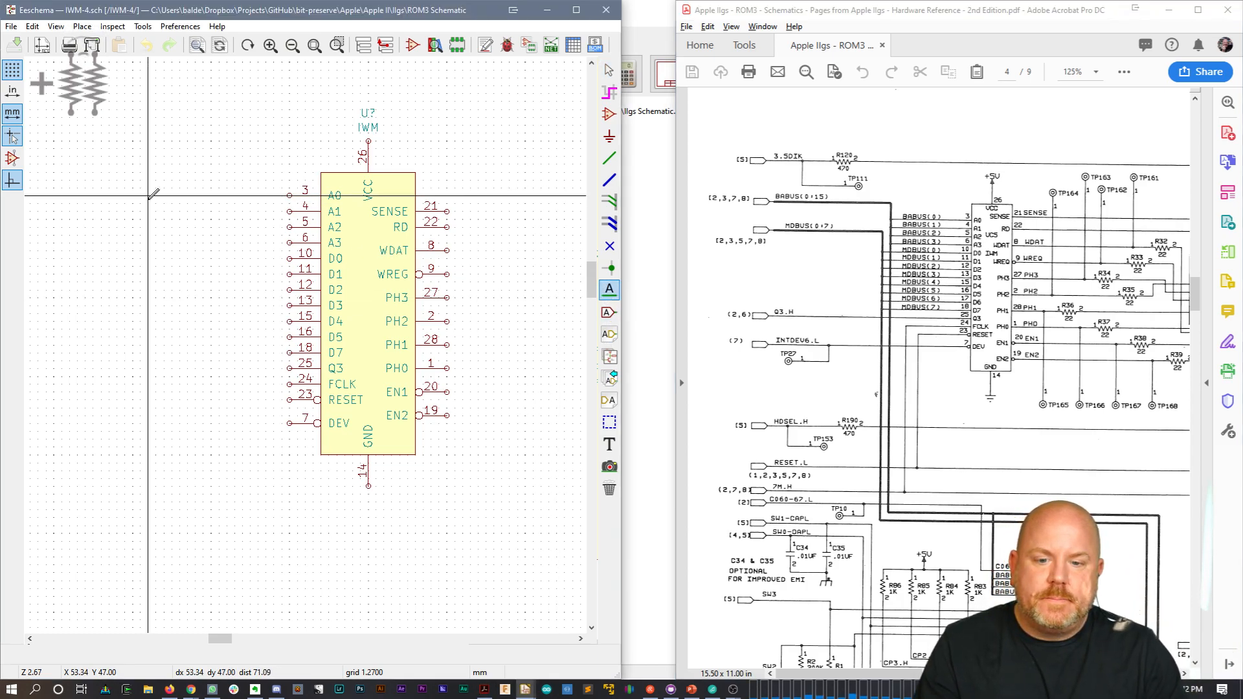
left_click(187, 192)
type("BA")
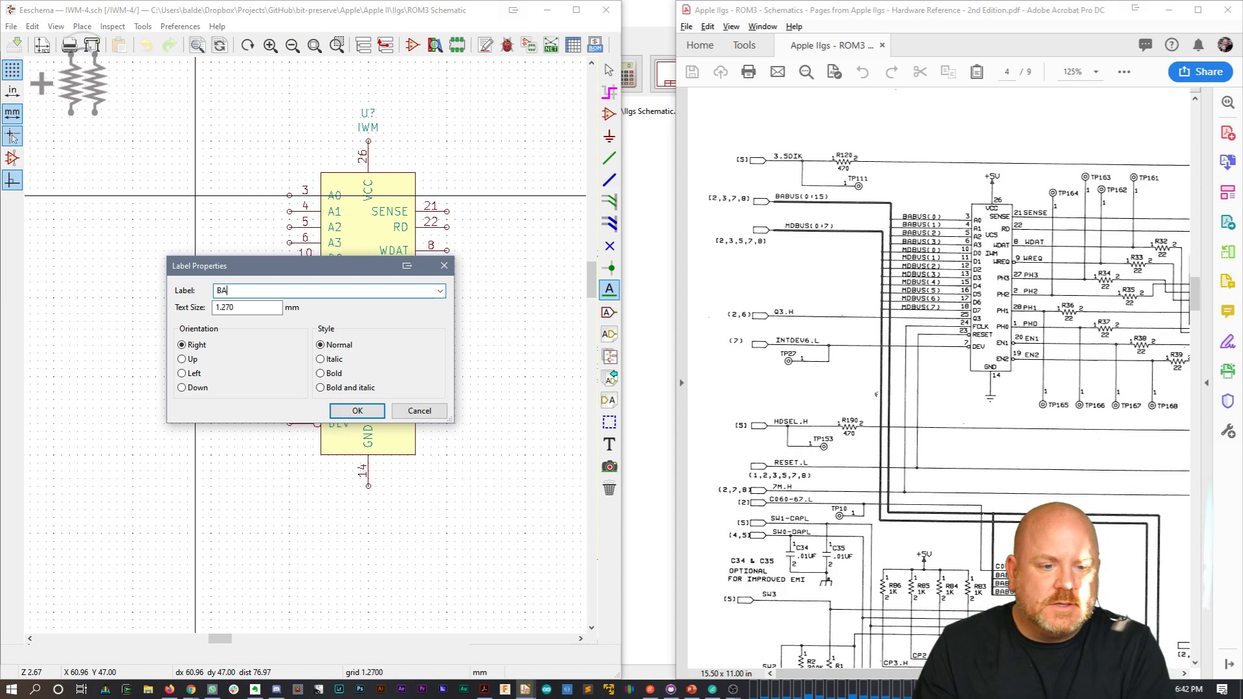
type("BUS0")
key("Return")
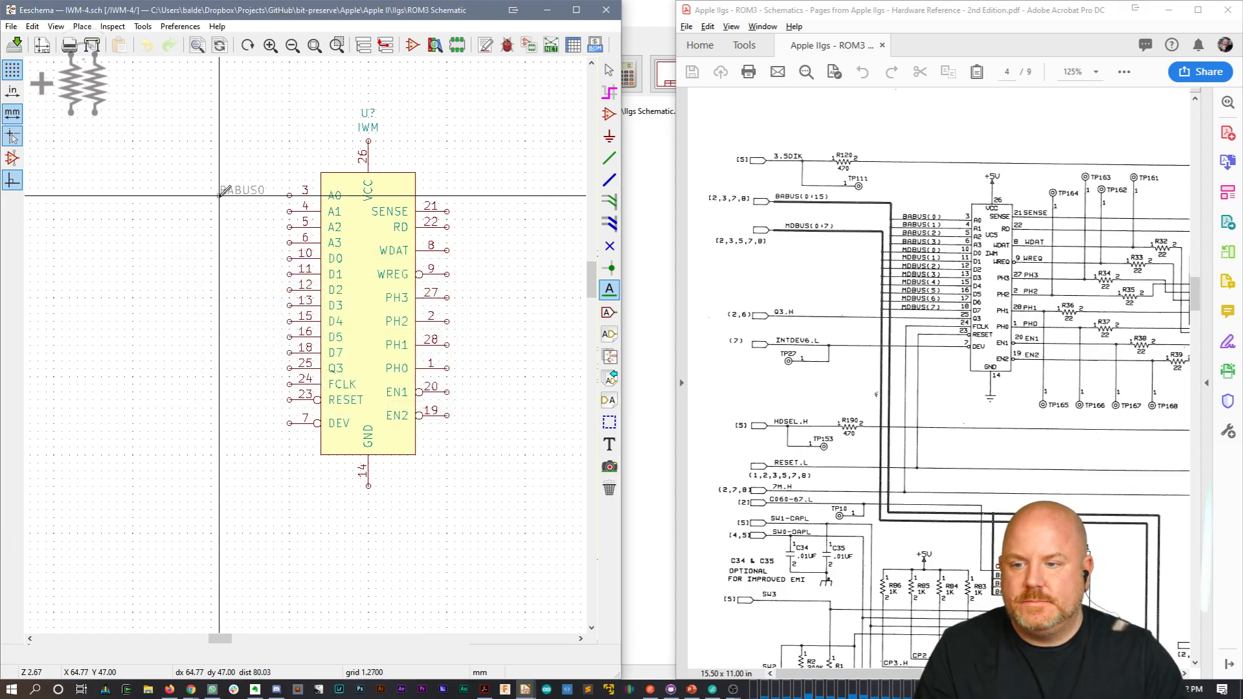
left_click(235, 194)
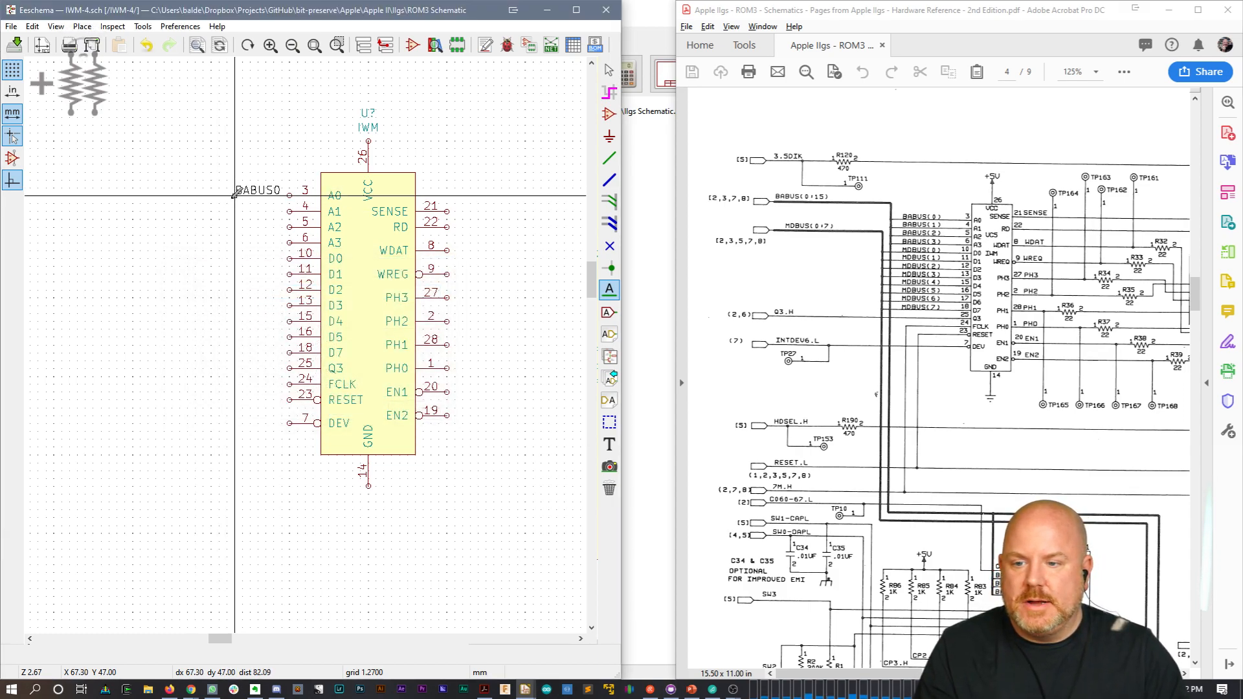
key("w")
left_click(289, 194)
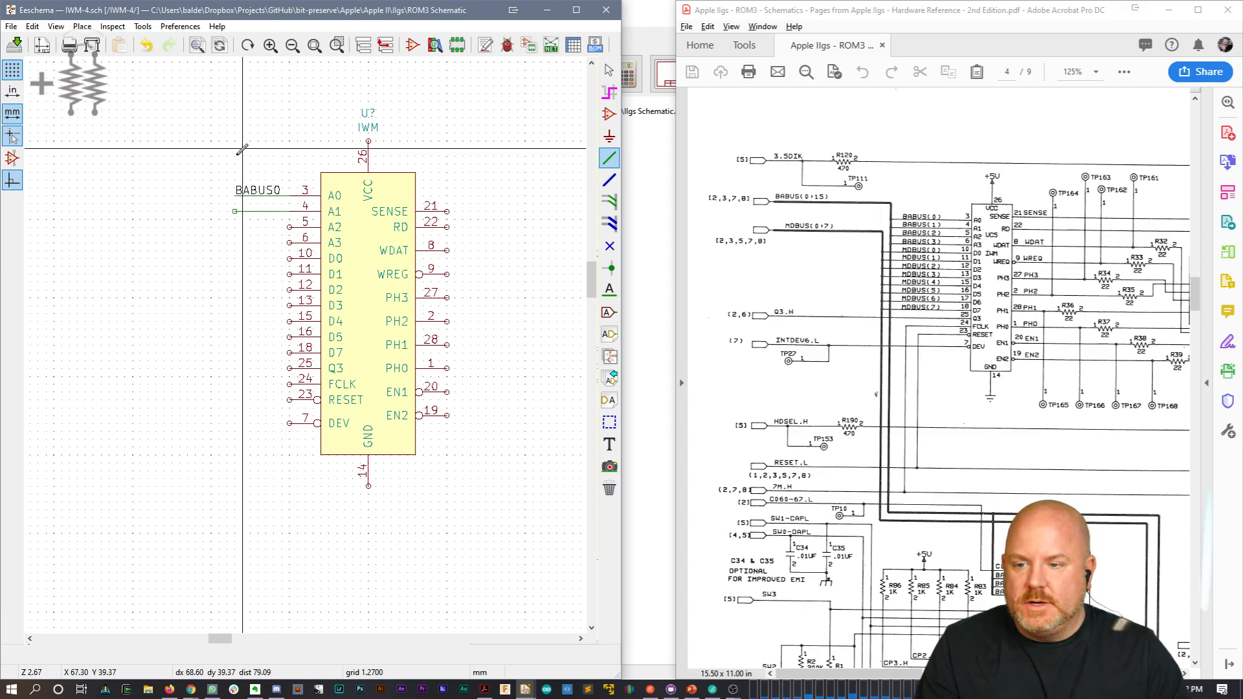
key("Escape")
Step: Delete the stray wire at pin A1 and move the BABUS0 label and wire onto pin A0
left_click_drag(227, 172, 251, 219)
key("Escape")
key("Delete")
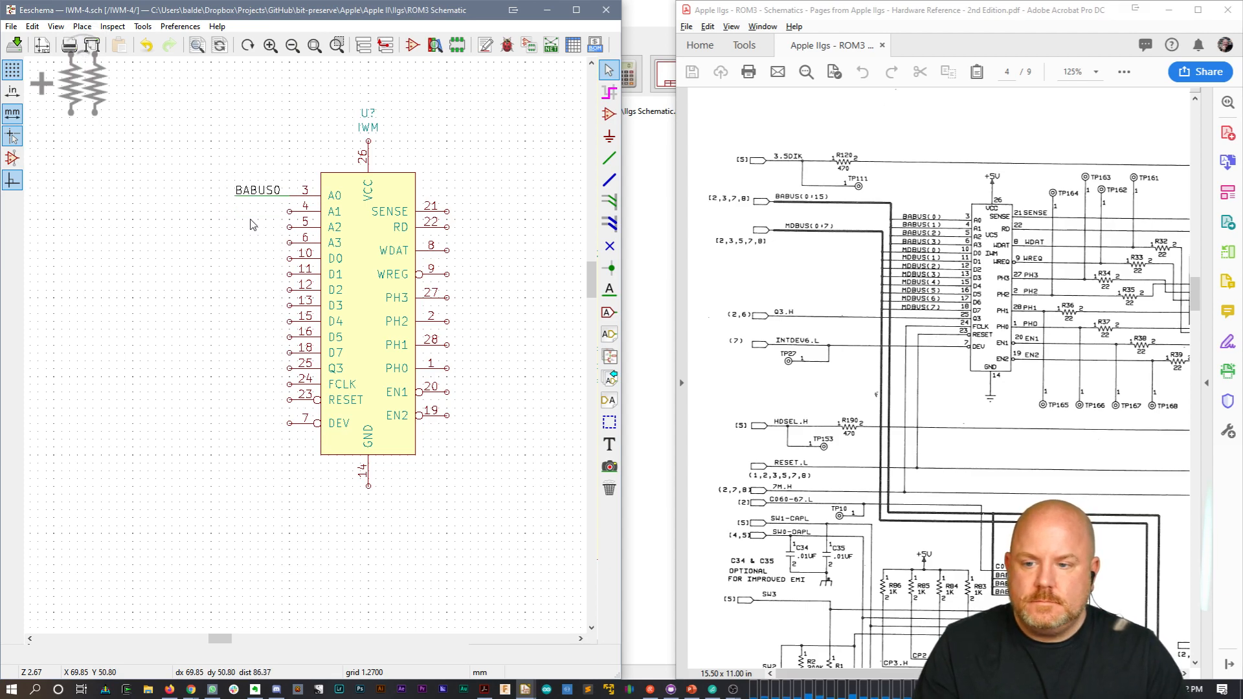
left_click_drag(219, 149, 272, 201)
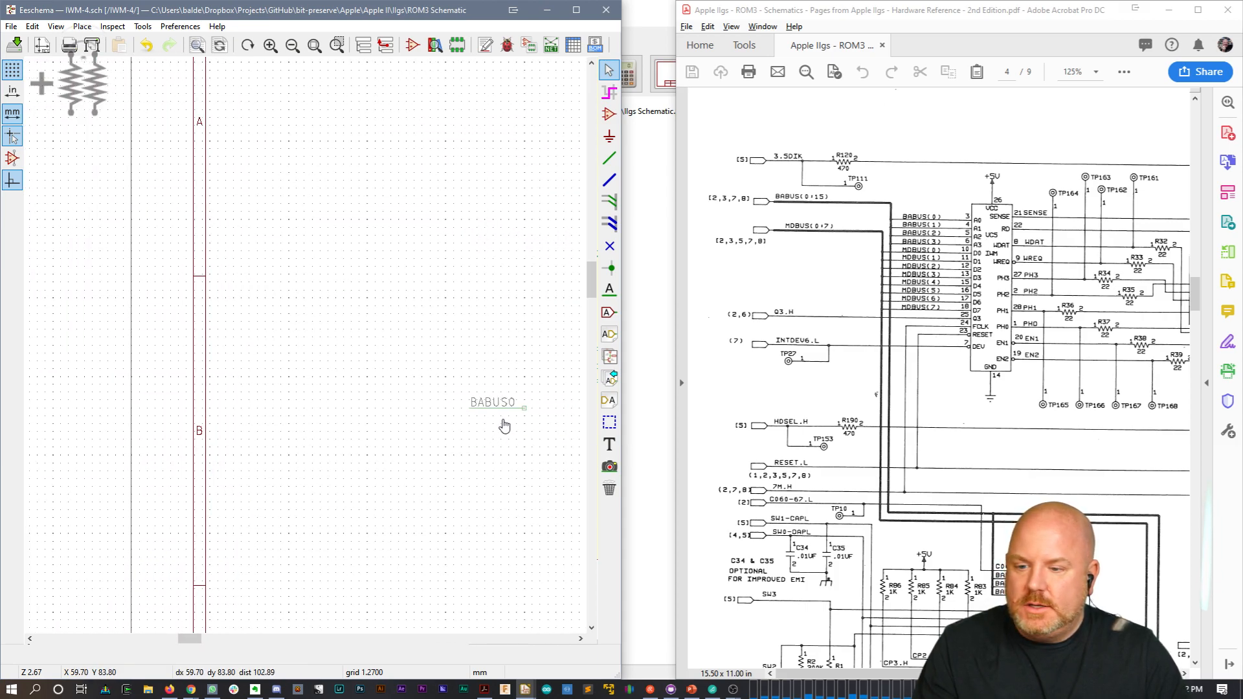
left_click(374, 215)
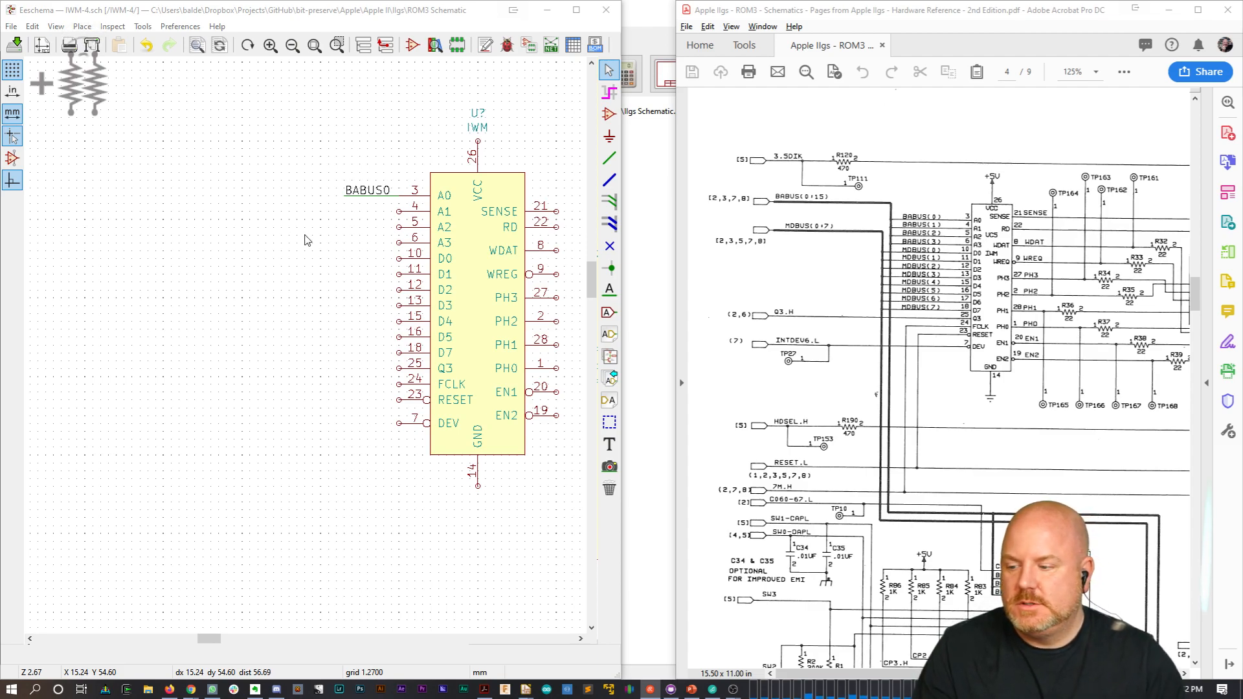
Step: Copy the wired BABUS0 label and paste copies onto pins A1, A2, A3, D0 and D1
left_click_drag(321, 155, 376, 226)
key("ctrl+c")
key("ctrl+v")
left_click(373, 216)
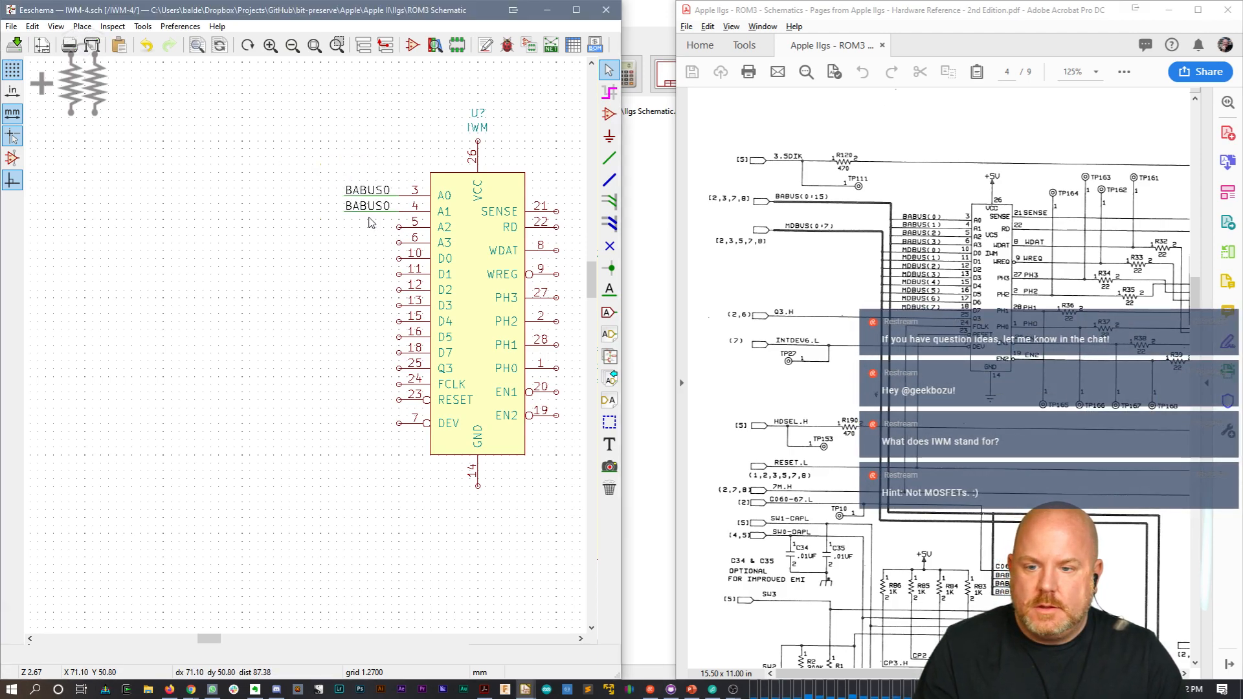
key("ctrl+v")
left_click(370, 234)
key("ctrl+v")
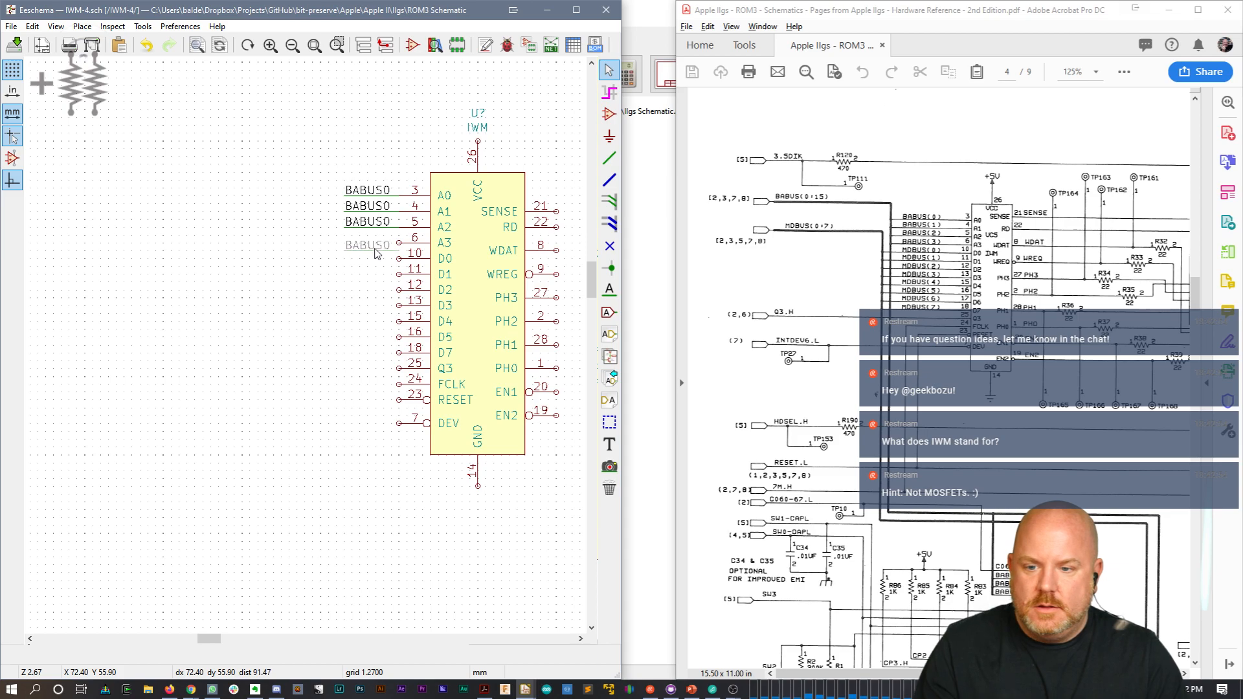
left_click(373, 252)
key("ctrl+v")
left_click(375, 267)
key("ctrl+v")
left_click(379, 283)
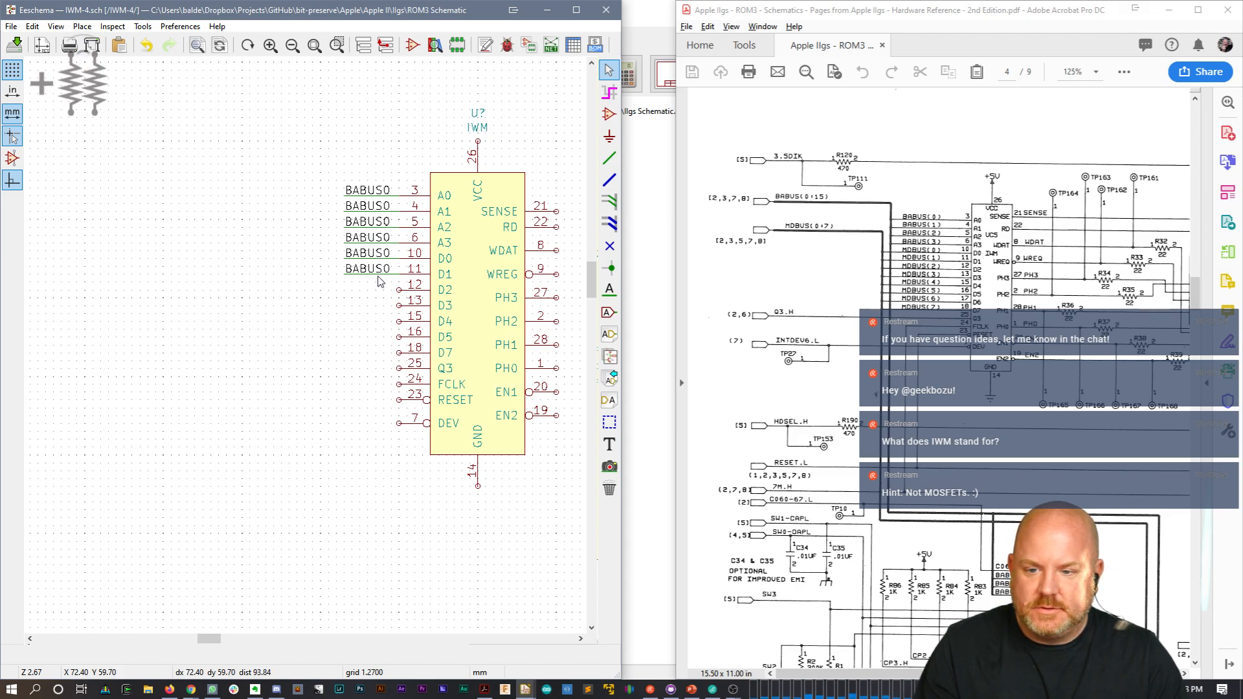
Step: Paste a block of six labels onto pins D2–Q3, then delete all labels on D0 through Q3
left_click_drag(311, 170, 372, 287)
key("ctrl+v")
left_click(380, 334)
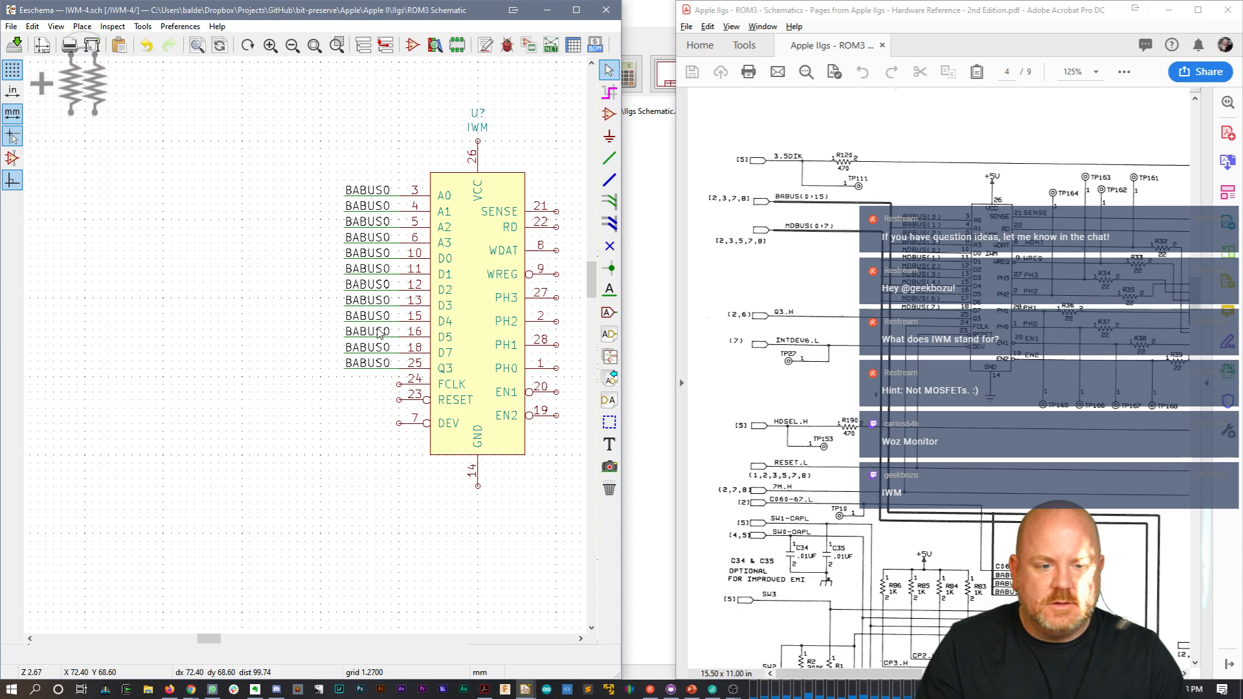
left_click_drag(314, 384, 392, 255)
key("Delete")
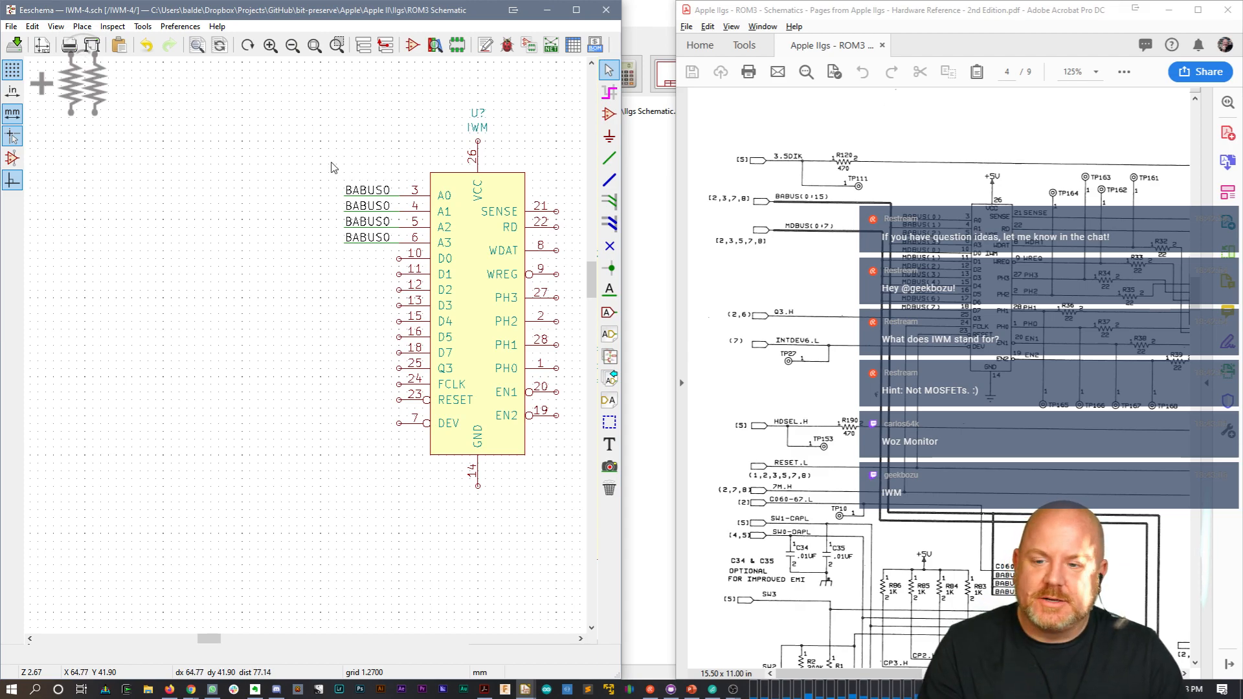
Step: Rename the labels on pins A1 and A2 to BABUS1 and BABUS2
key("e")
key("Escape")
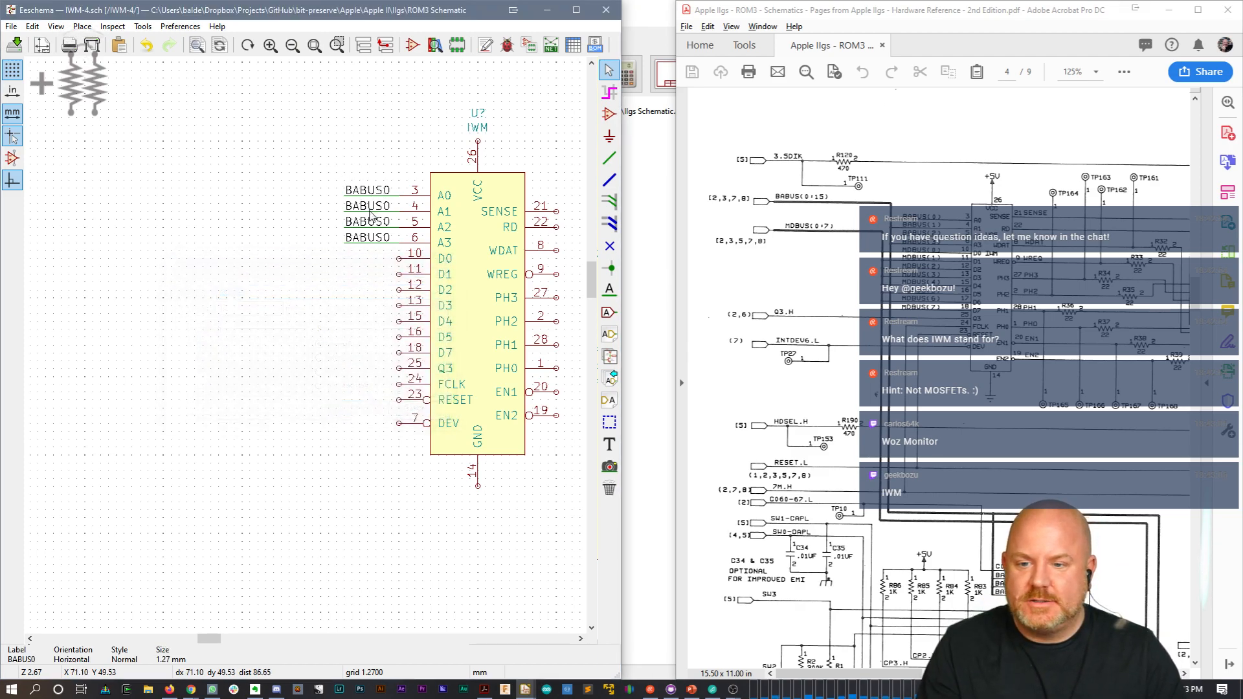
key("e")
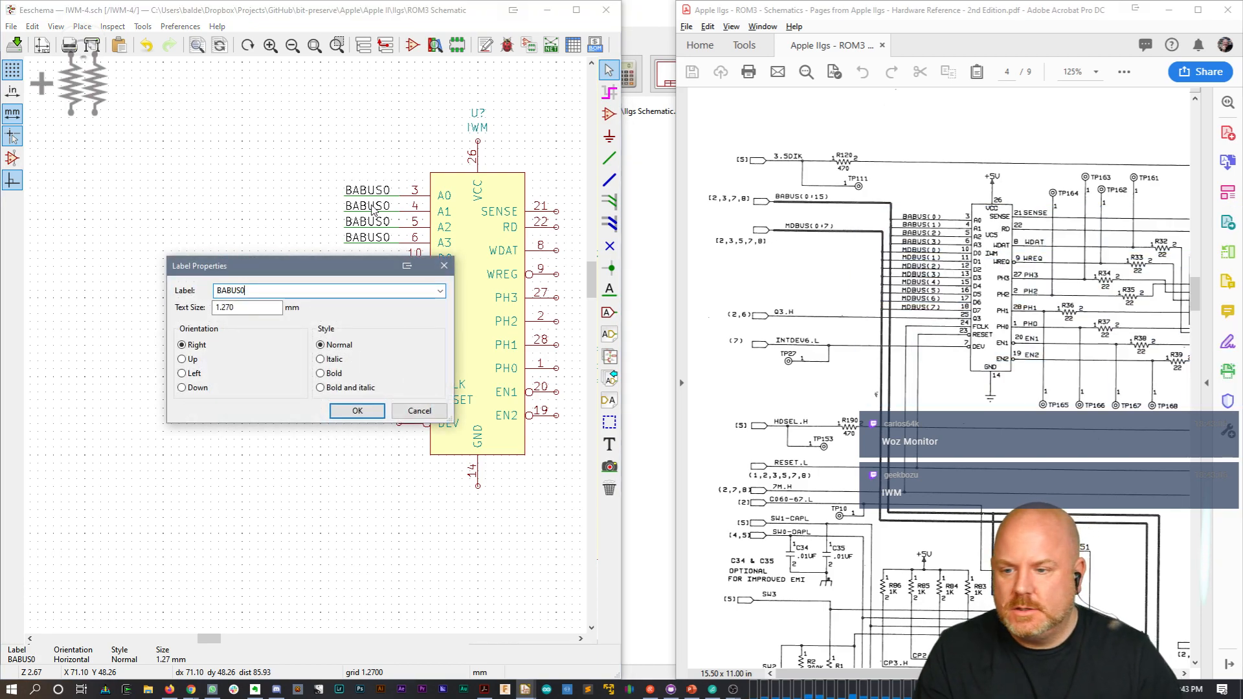
type("1")
key("Return")
key("e")
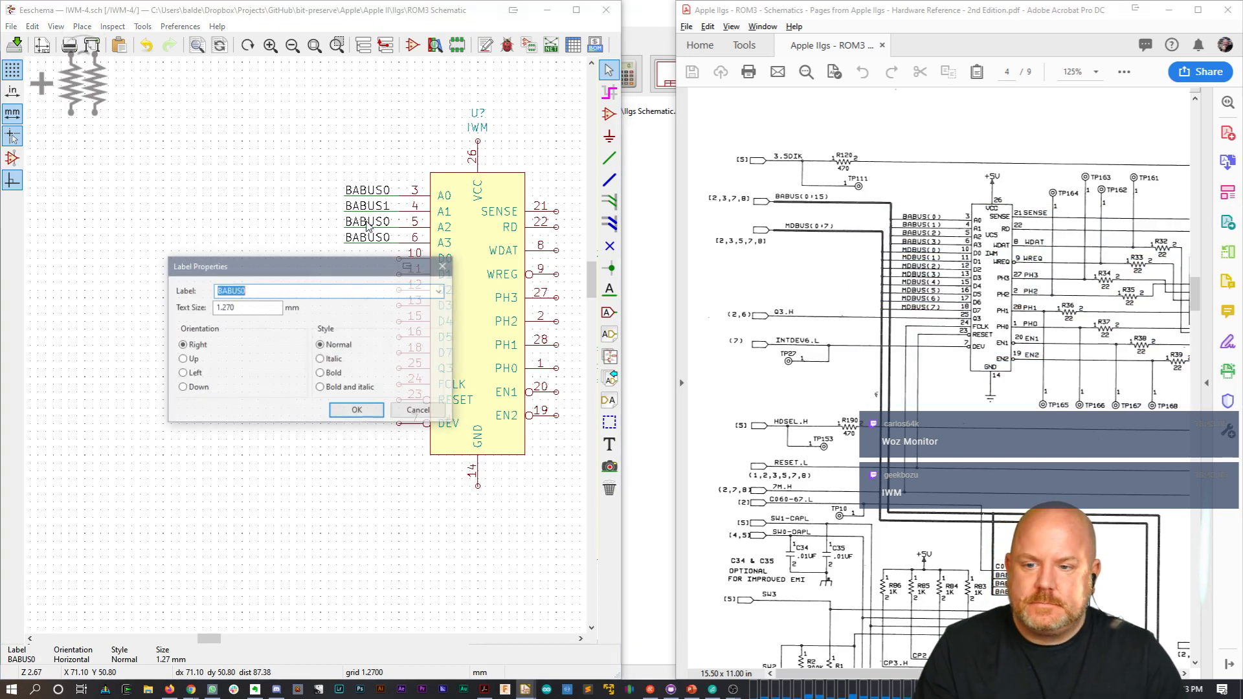
key("BackSpace")
type("2")
key("Return")
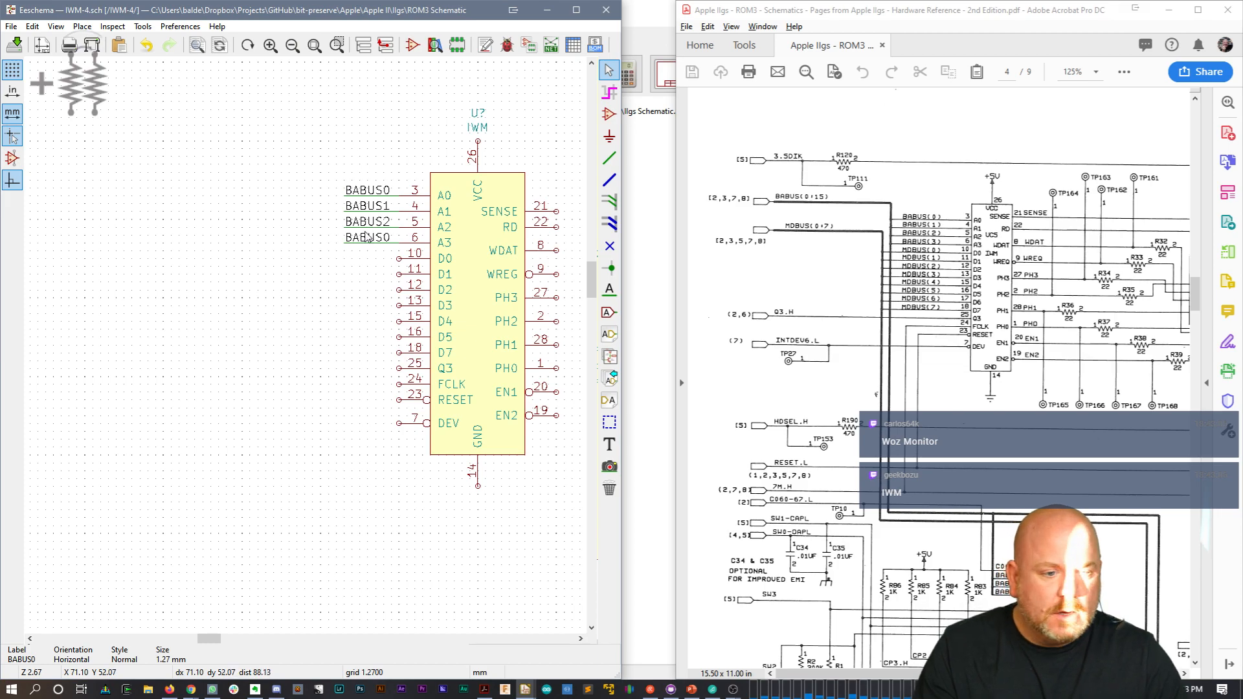
Step: Rename the pin A3 label to BABUS3, then start a label paste and cancel it
key("e")
key("Escape")
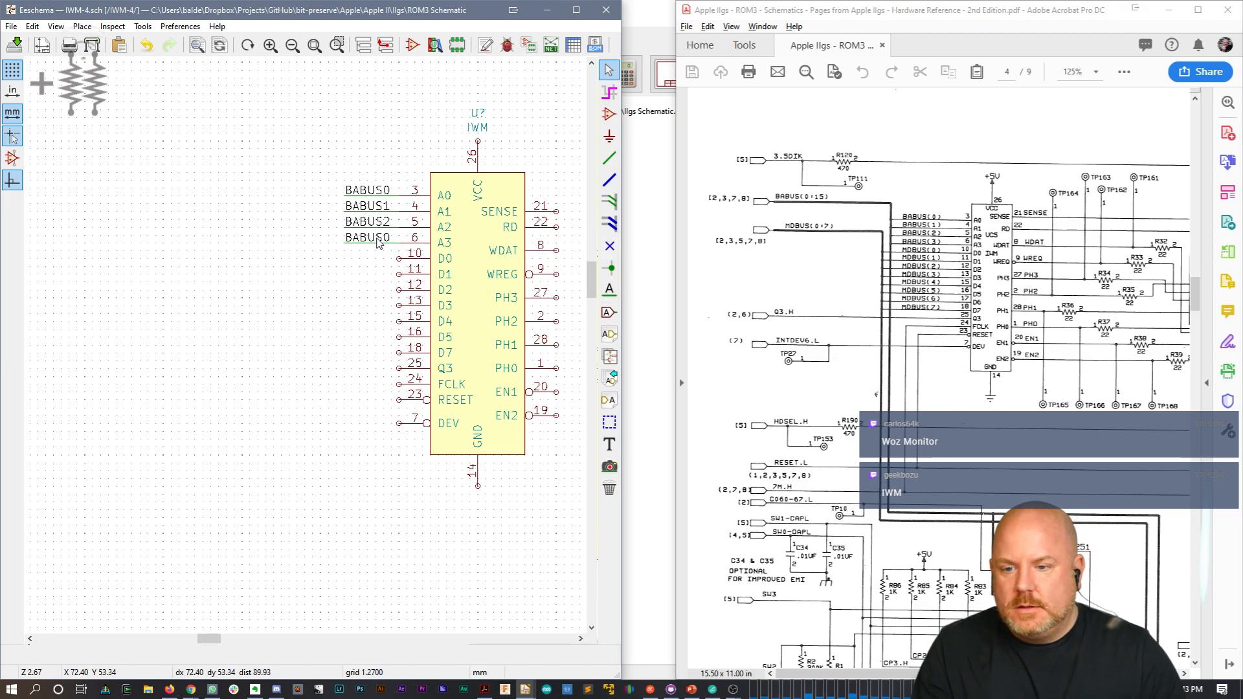
key("e")
key("BackSpace")
type("3")
key("Return")
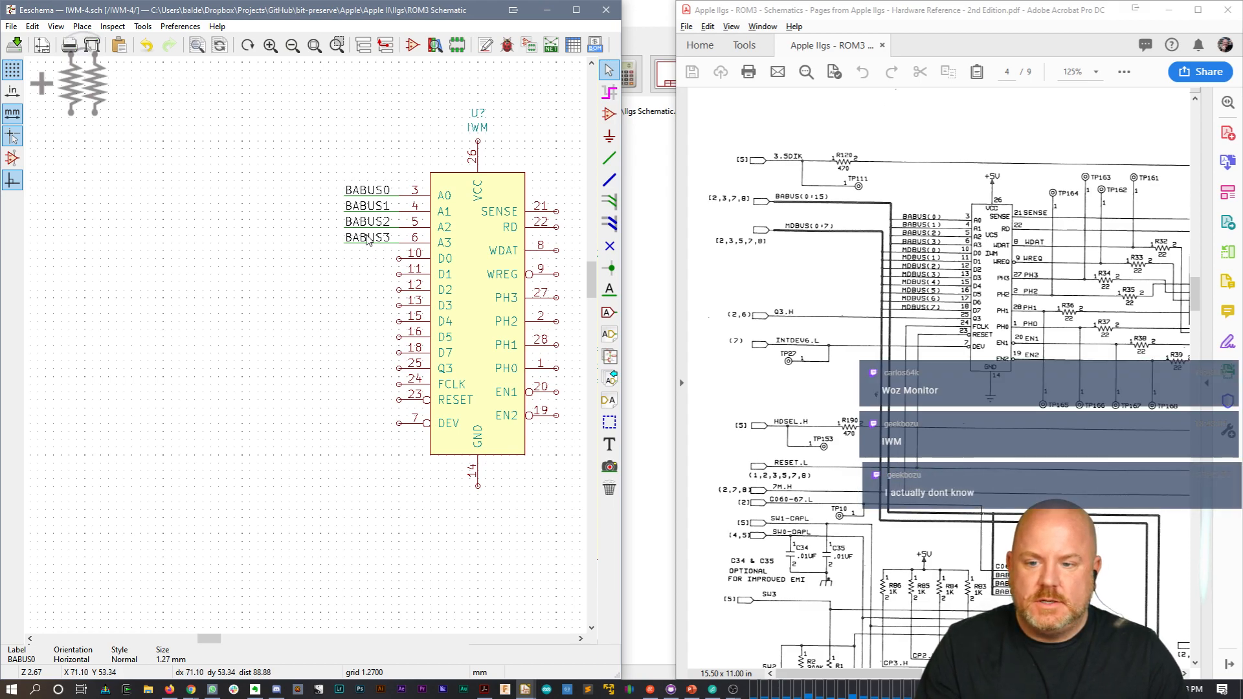
key("ctrl+v")
key("Escape")
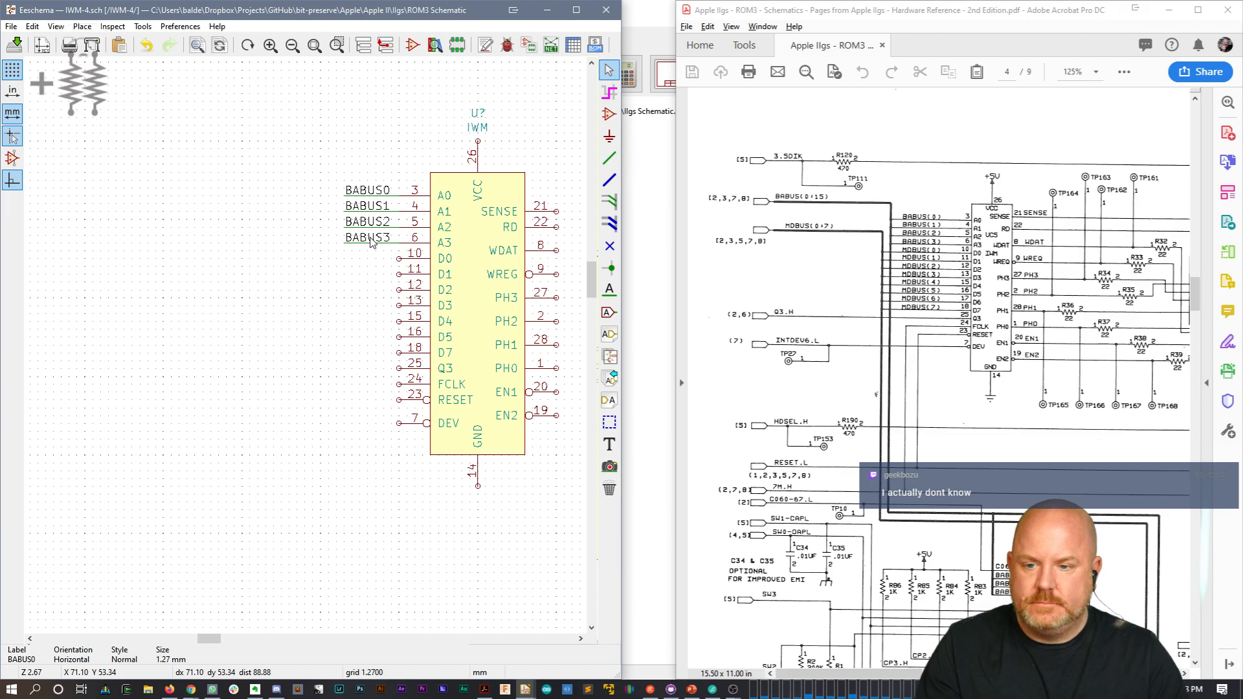
Step: Copy the BABUS3 label onto pin D0 and rename it MDBUS0
key("c")
left_click(346, 260)
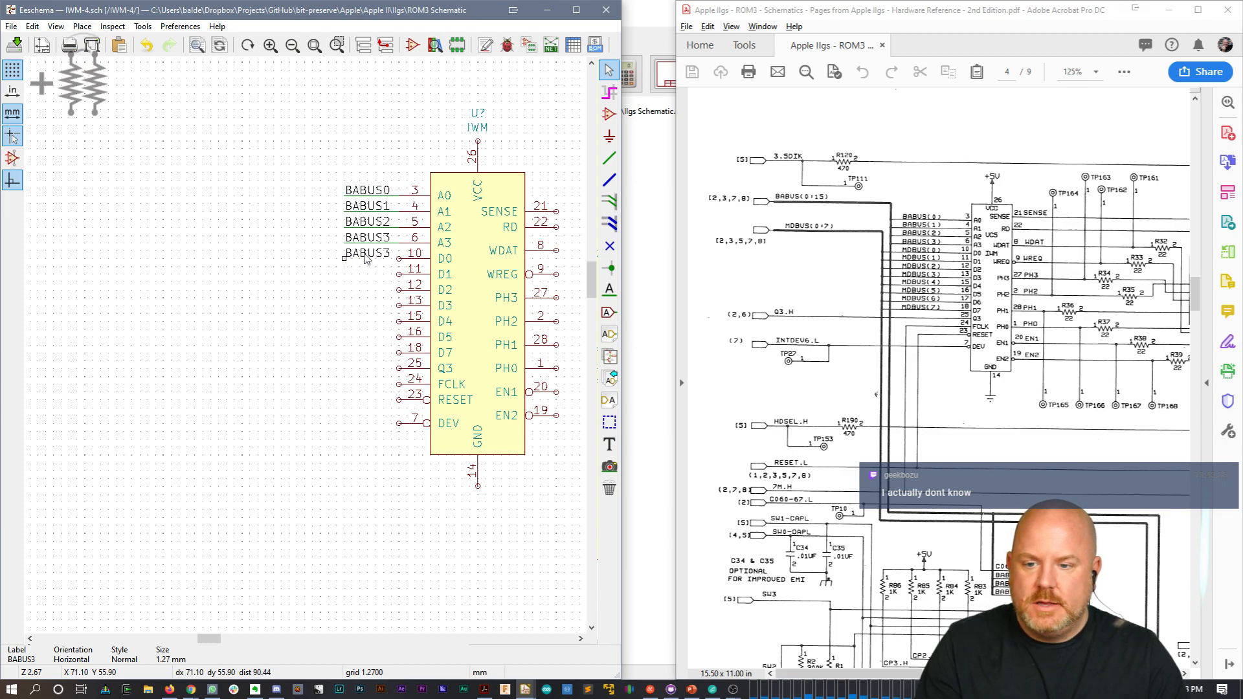
double_click(367, 259)
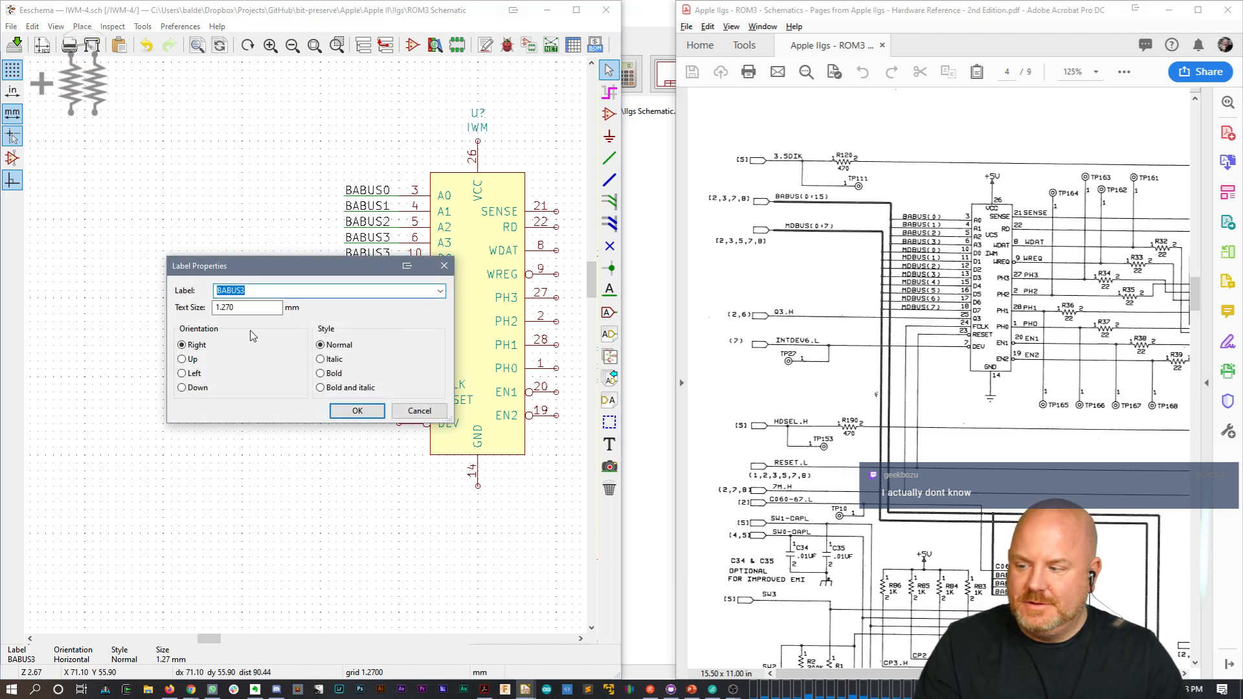
left_click(265, 292)
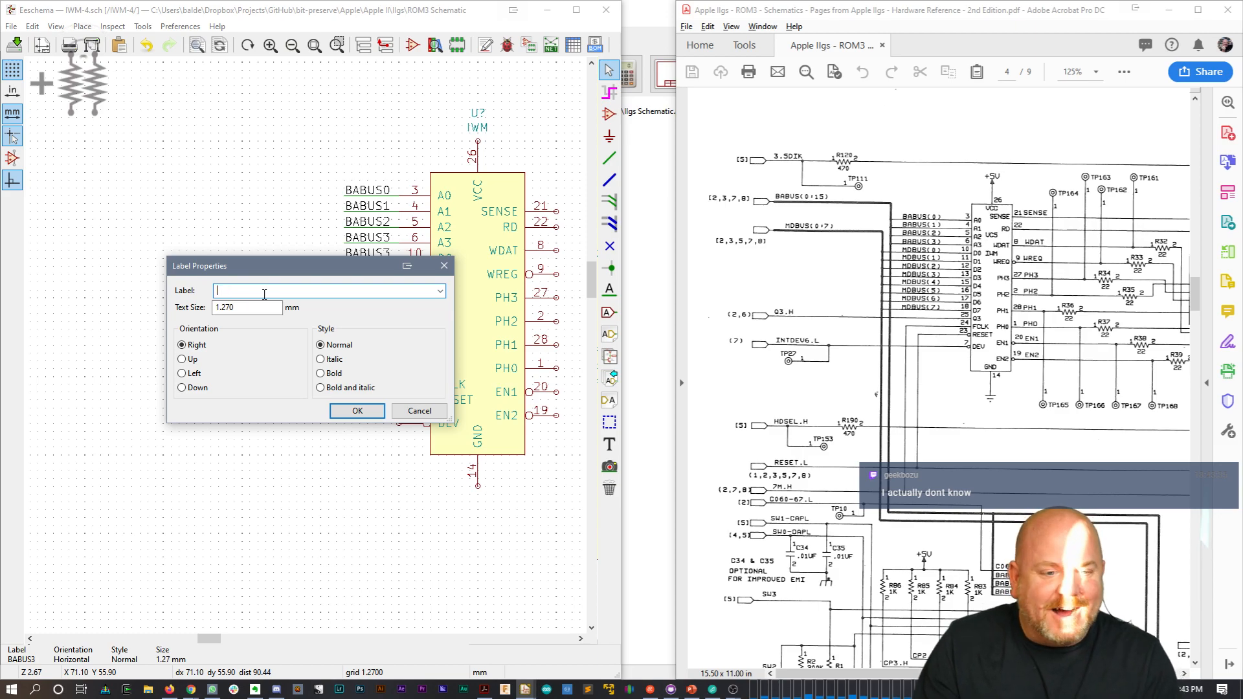
type("MDBUS0")
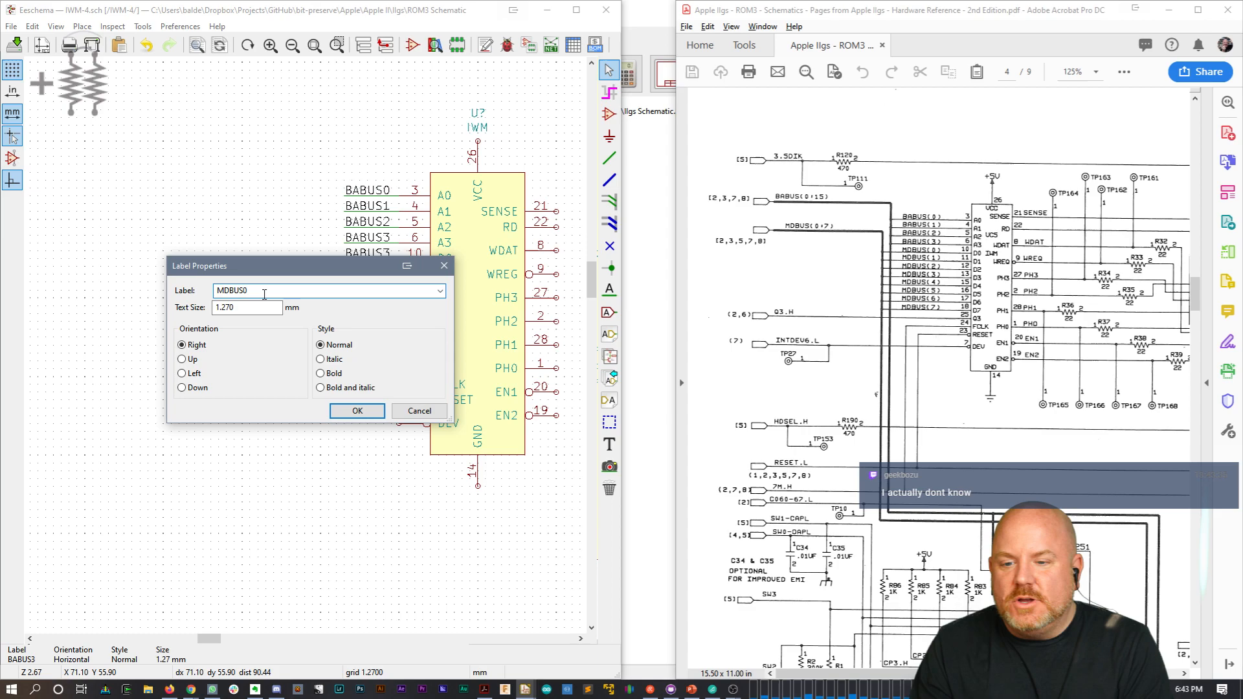
key("Return")
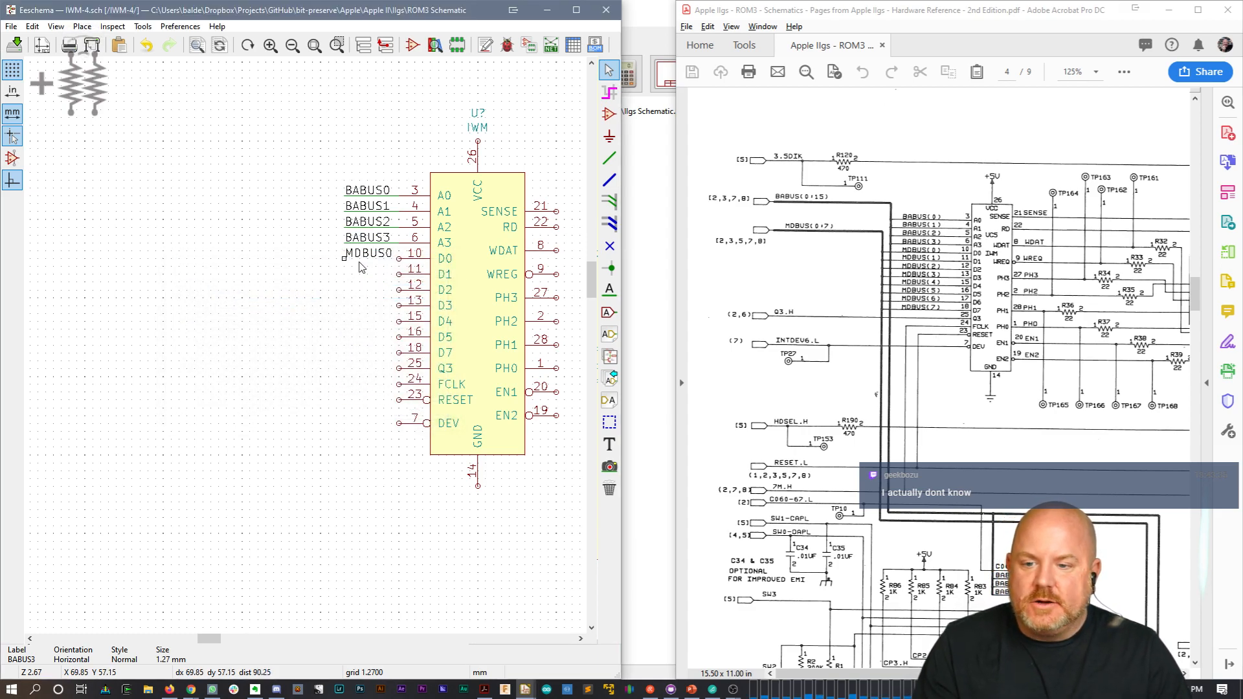
Step: Start a new net label and a wire at the D1 pin, then cancel both
left_click(610, 289)
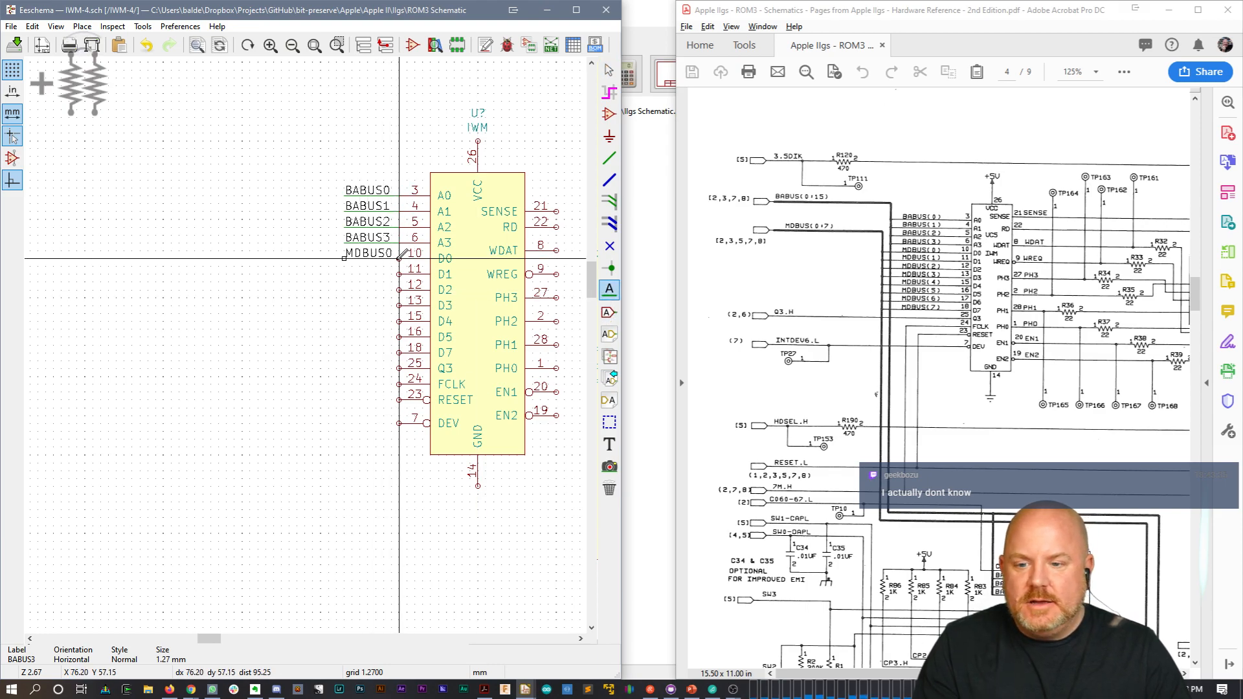
left_click(399, 259)
key("Escape")
key("w")
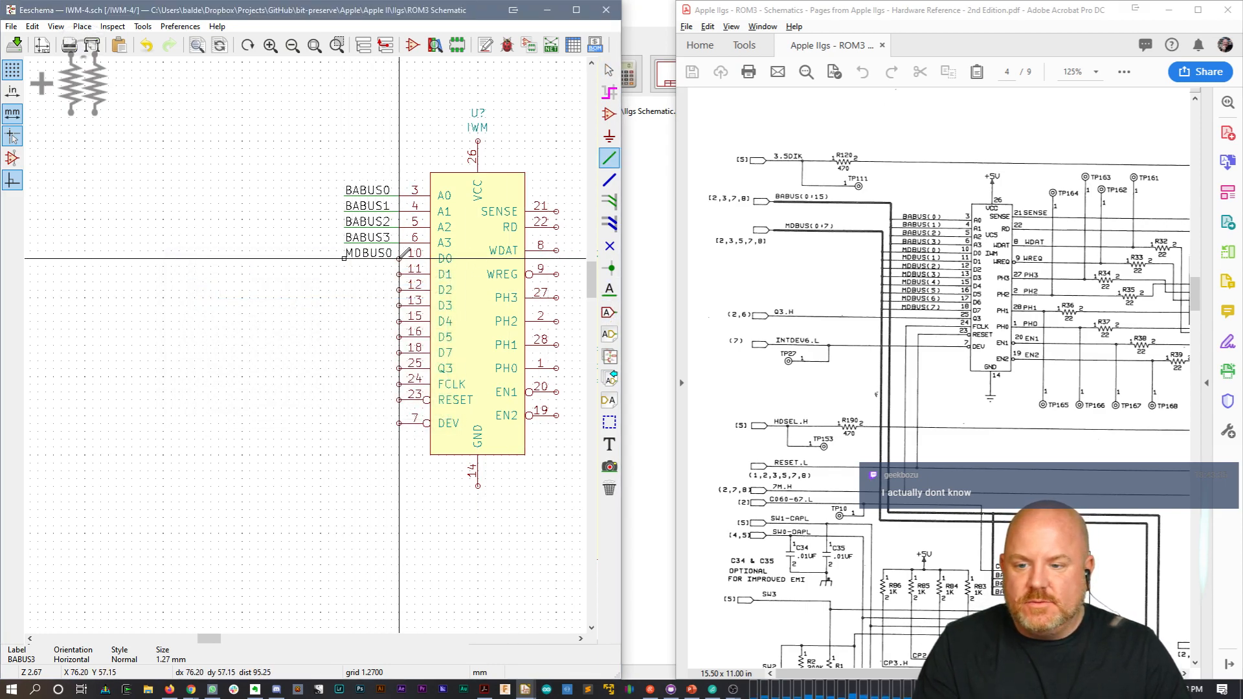
key("Escape")
Step: Duplicate the MDBUS0 label onto pins D1, D2 and D3, then pick the D1 copy for editing
left_click(363, 254)
key("ctrl+d")
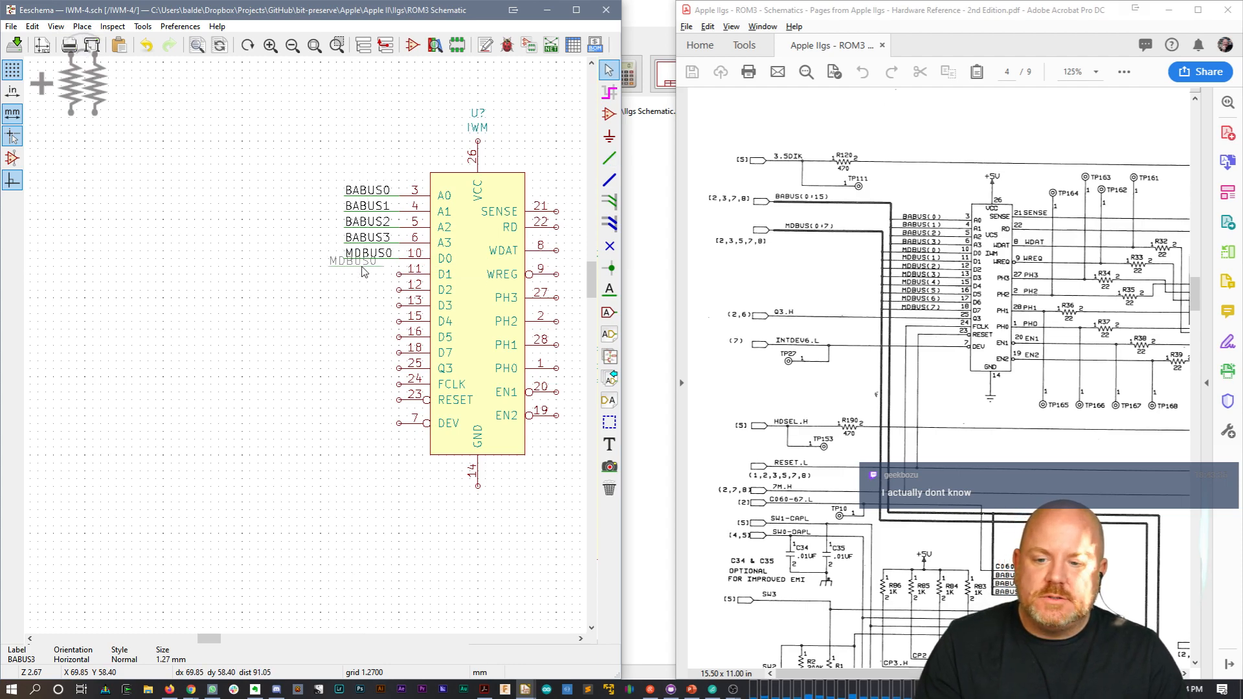
left_click(374, 281)
key("ctrl+d")
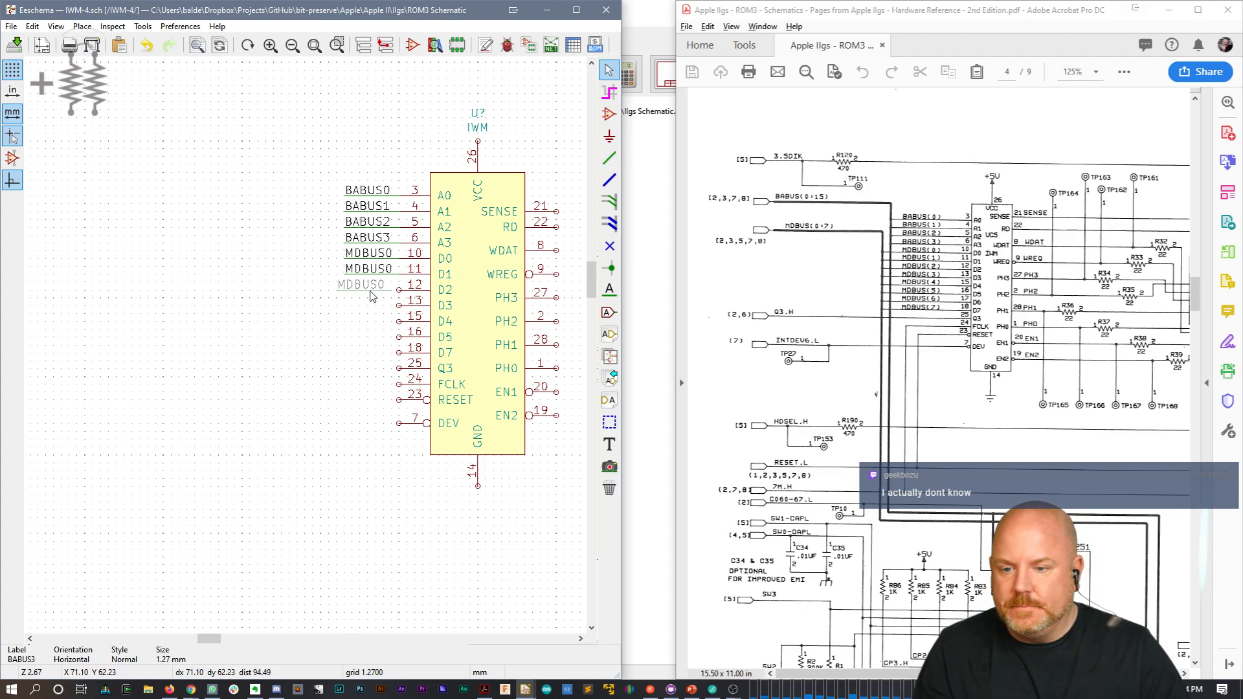
left_click(373, 296)
key("ctrl+d")
left_click(373, 310)
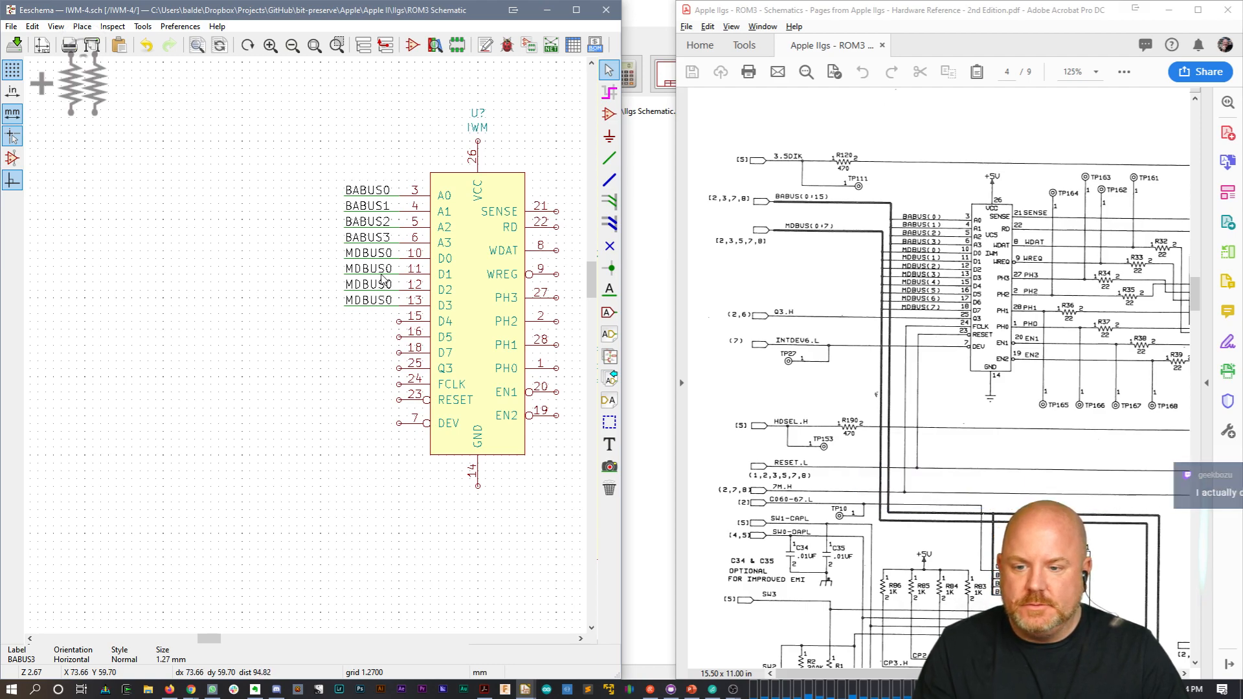
left_click(406, 313)
left_click(406, 310)
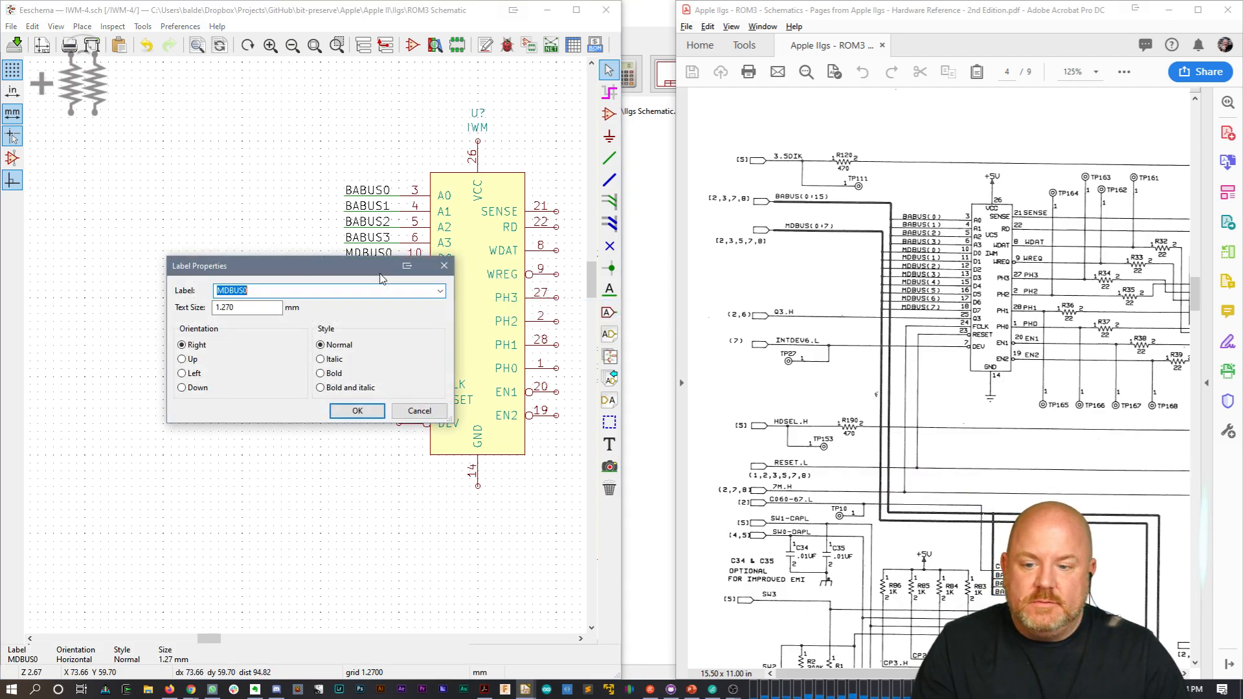
Step: Rename the D1 and D2 labels to MDBUS1 and MDBUS2, correcting a mistyped digit
key("BackSpace")
type("1")
key("Return")
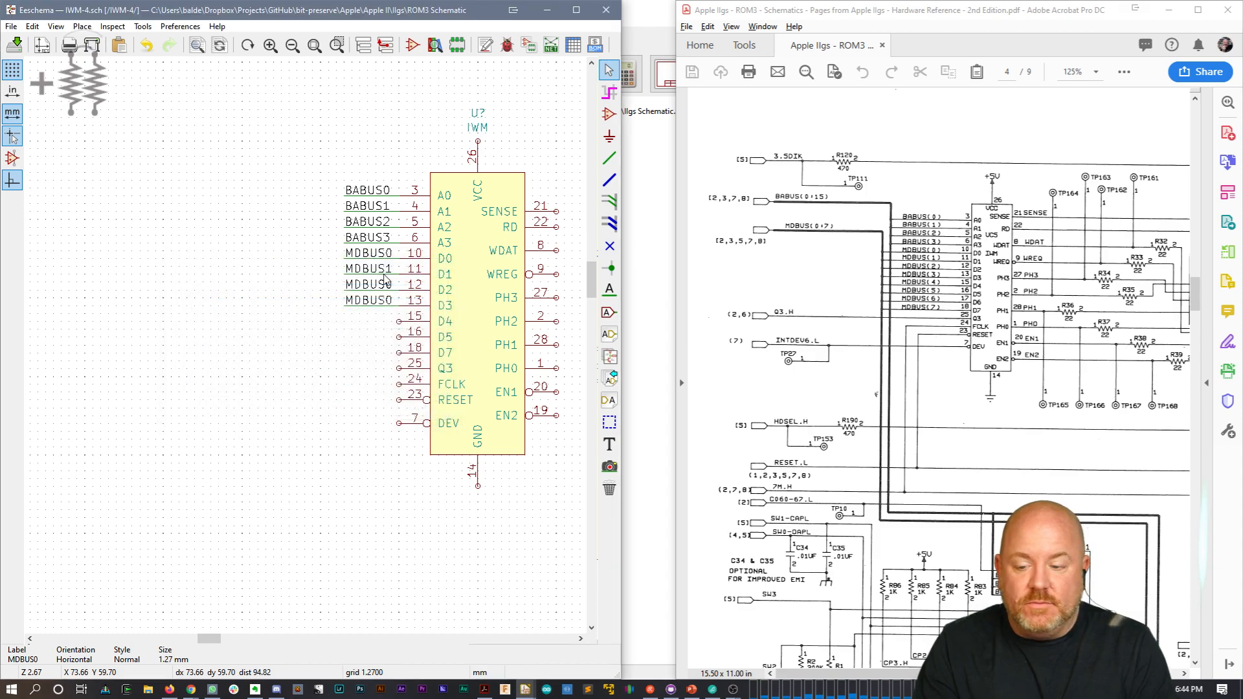
left_click(382, 291)
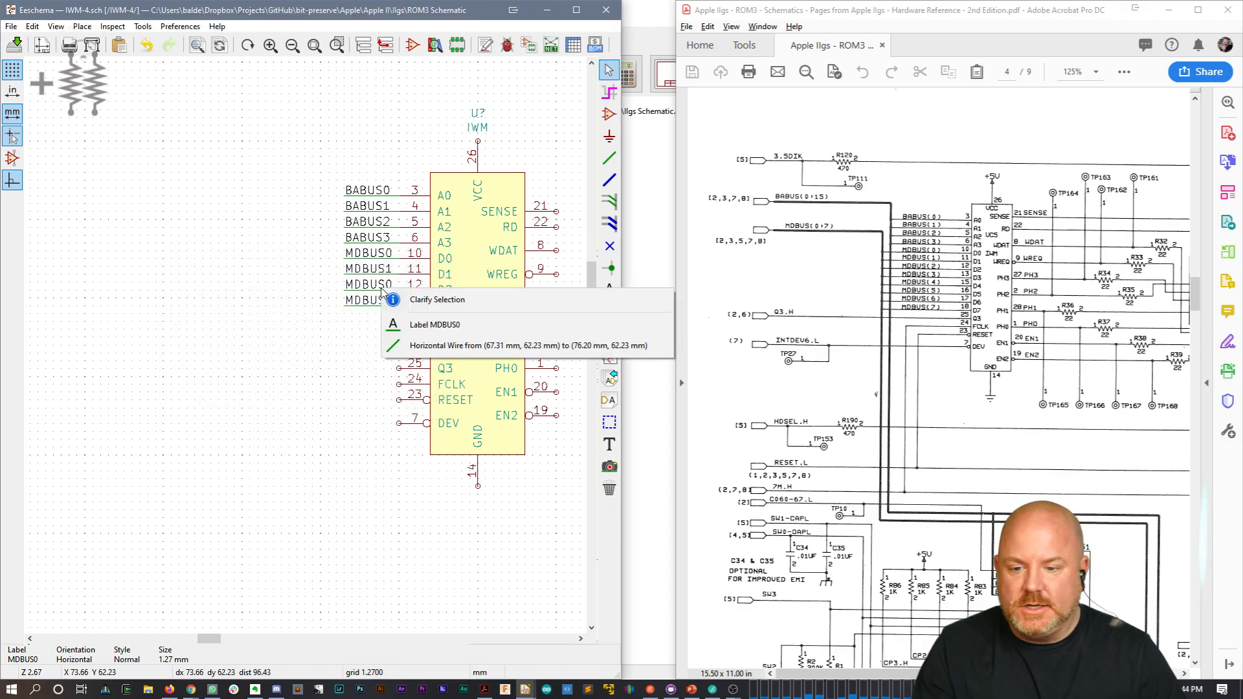
left_click(414, 324)
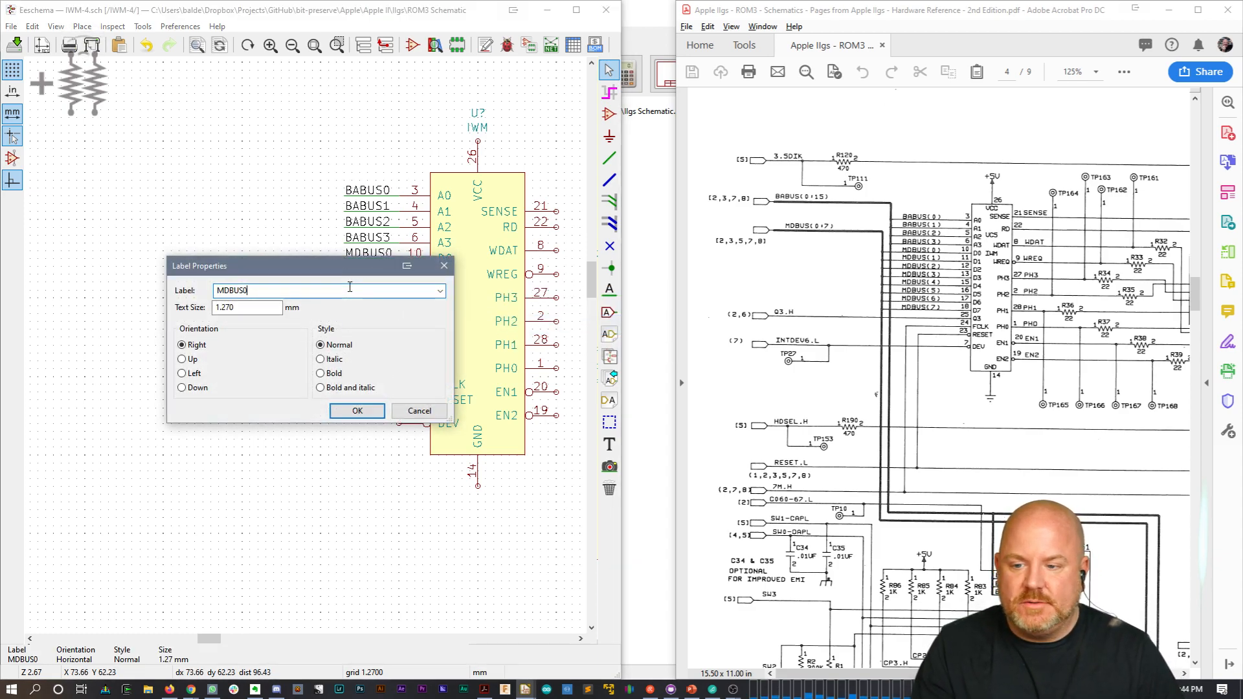
key("BackSpace")
type("3")
key("Return")
left_click(385, 295)
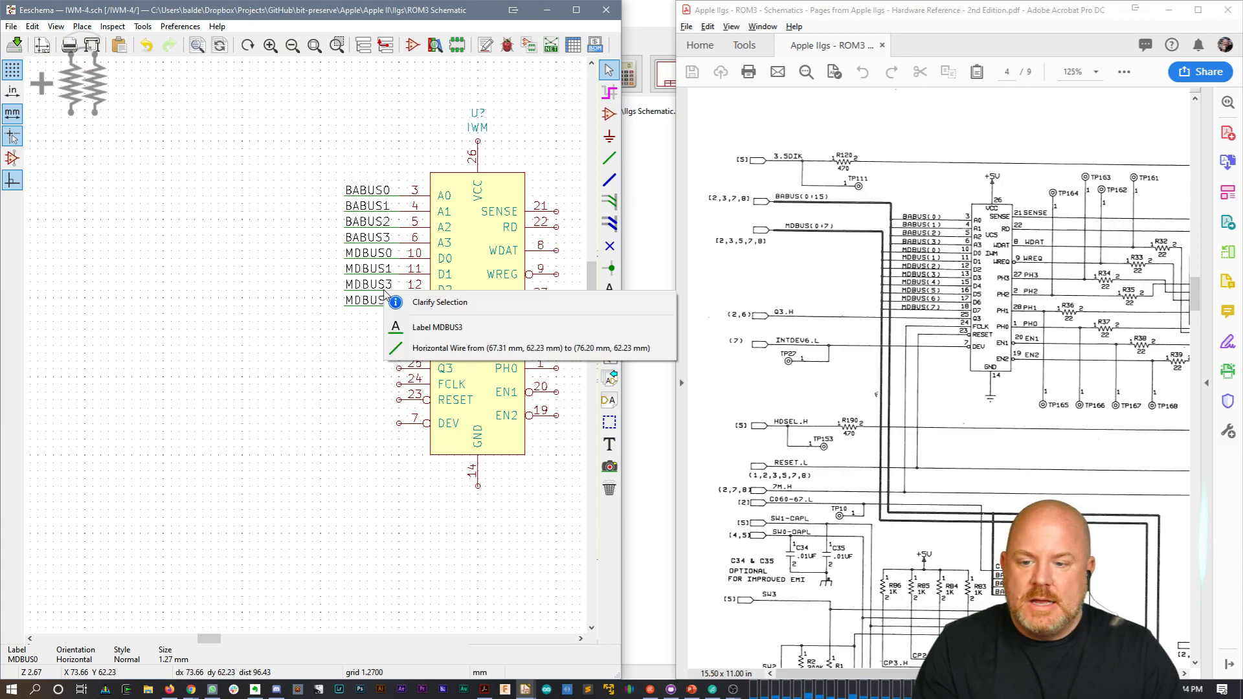
left_click(428, 326)
left_click(293, 290)
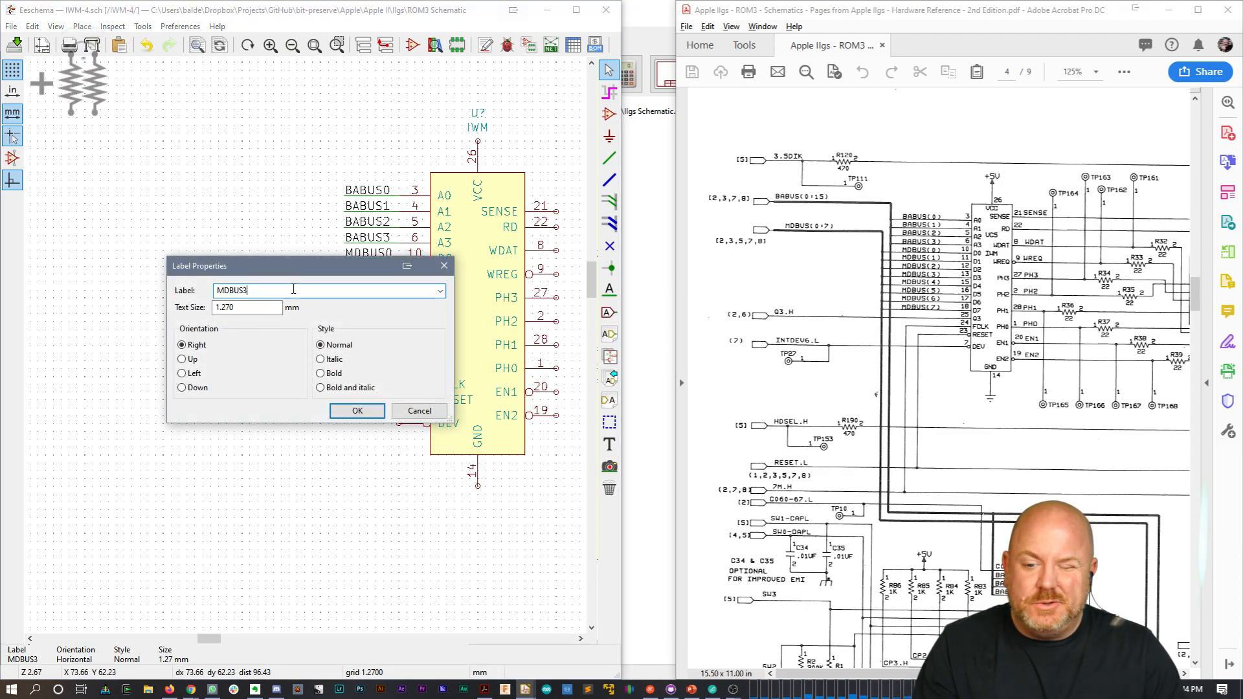
key("BackSpace")
type("2")
key("Return")
Step: Rename the D3 label to MDBUS3
double_click(382, 305)
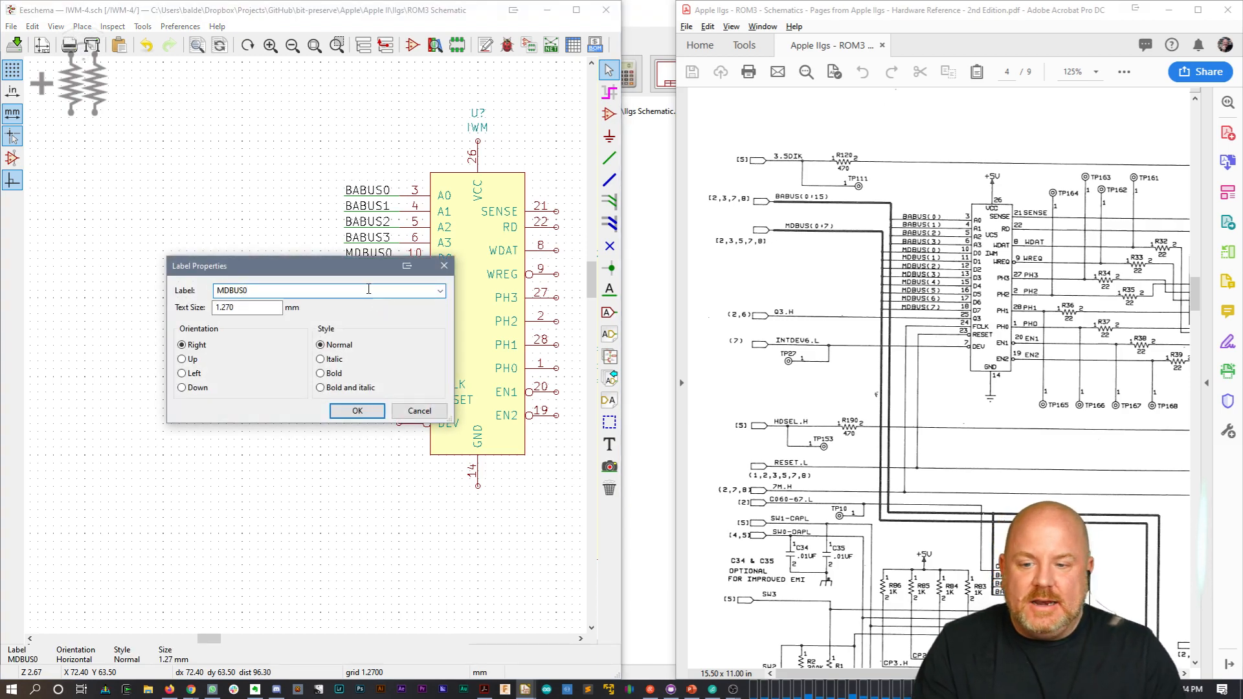
left_click_drag(370, 270, 397, 401)
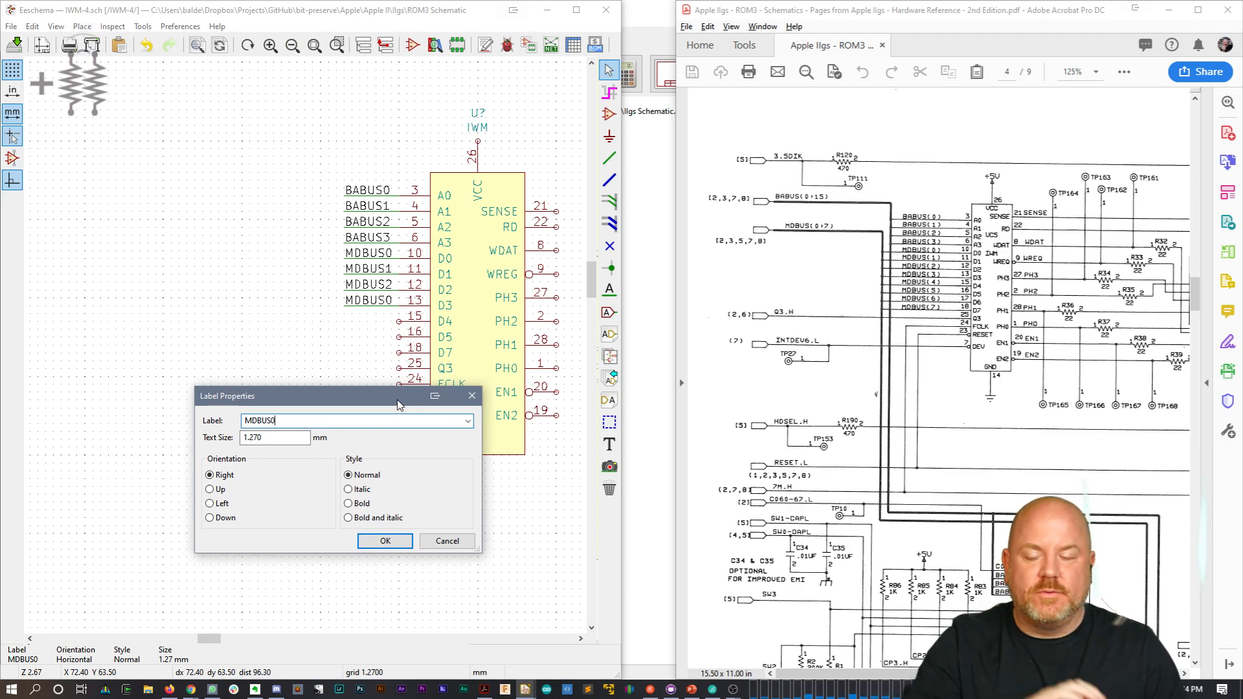
key("BackSpace")
type("3")
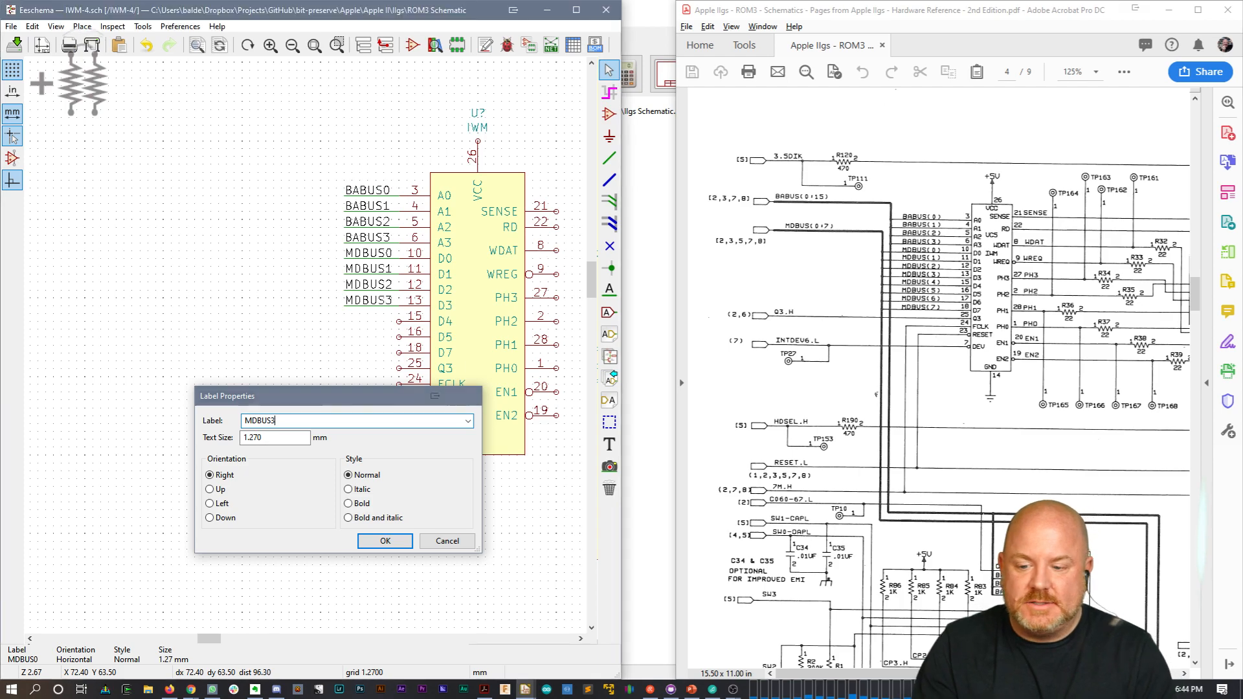
key("Return")
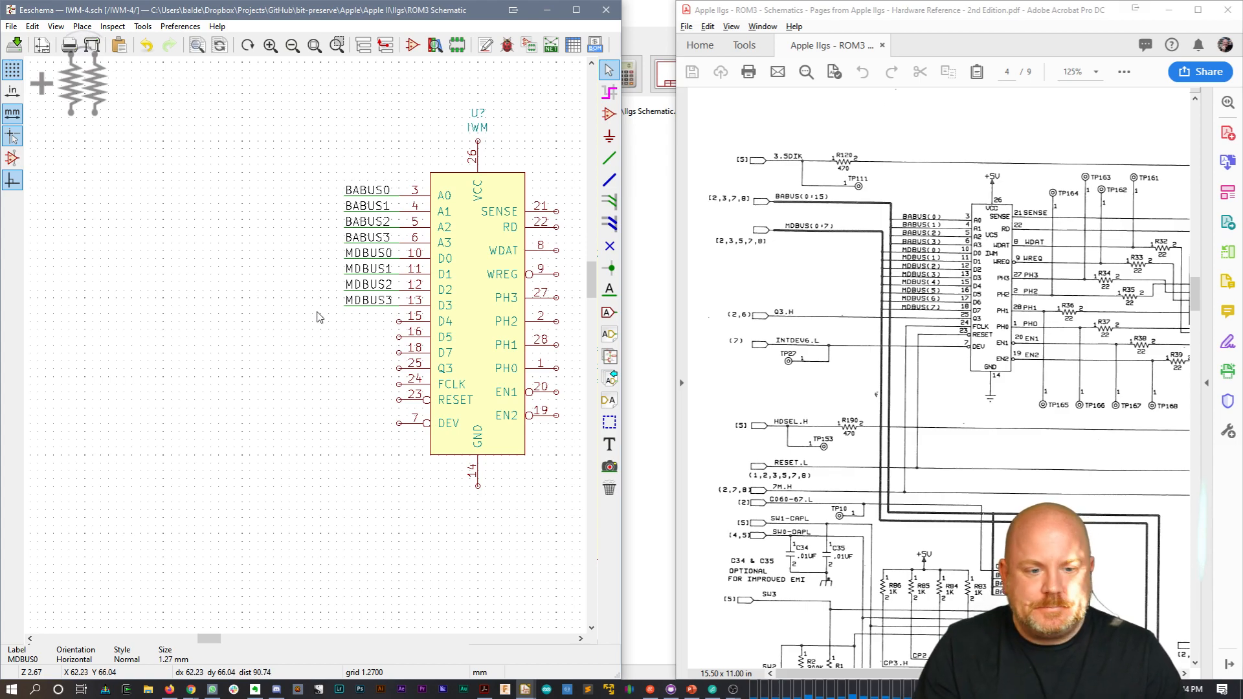
Step: Copy the four MDBUS labels onto the next data pins, renaming two MDBUS4 and MDBUS5
left_click_drag(320, 313, 383, 250, "shift")
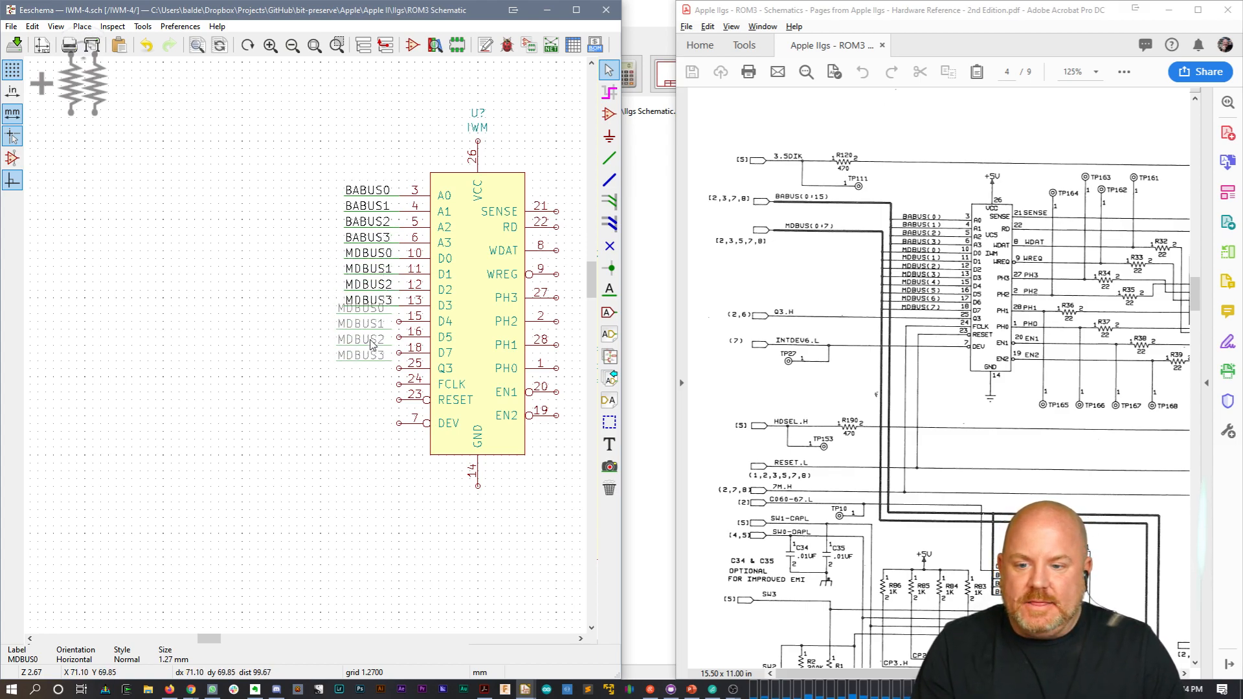
left_click(374, 350)
double_click(382, 319)
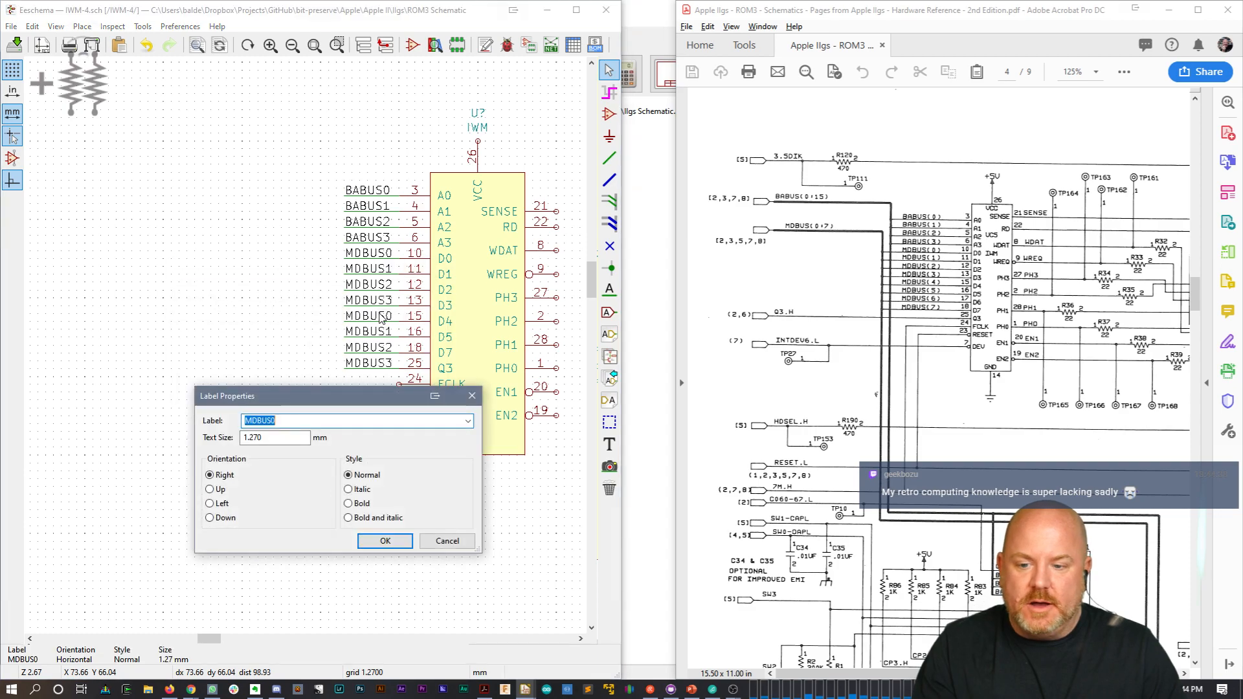
type("MDBUS4")
key("Return")
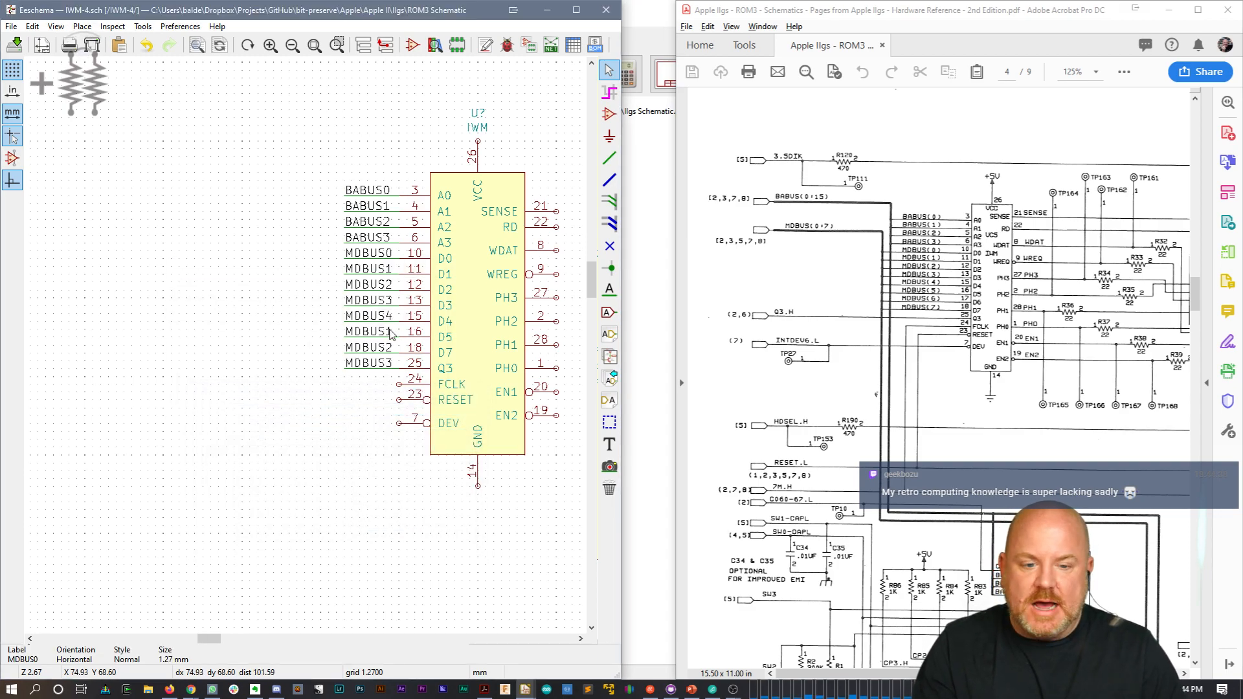
double_click(389, 331)
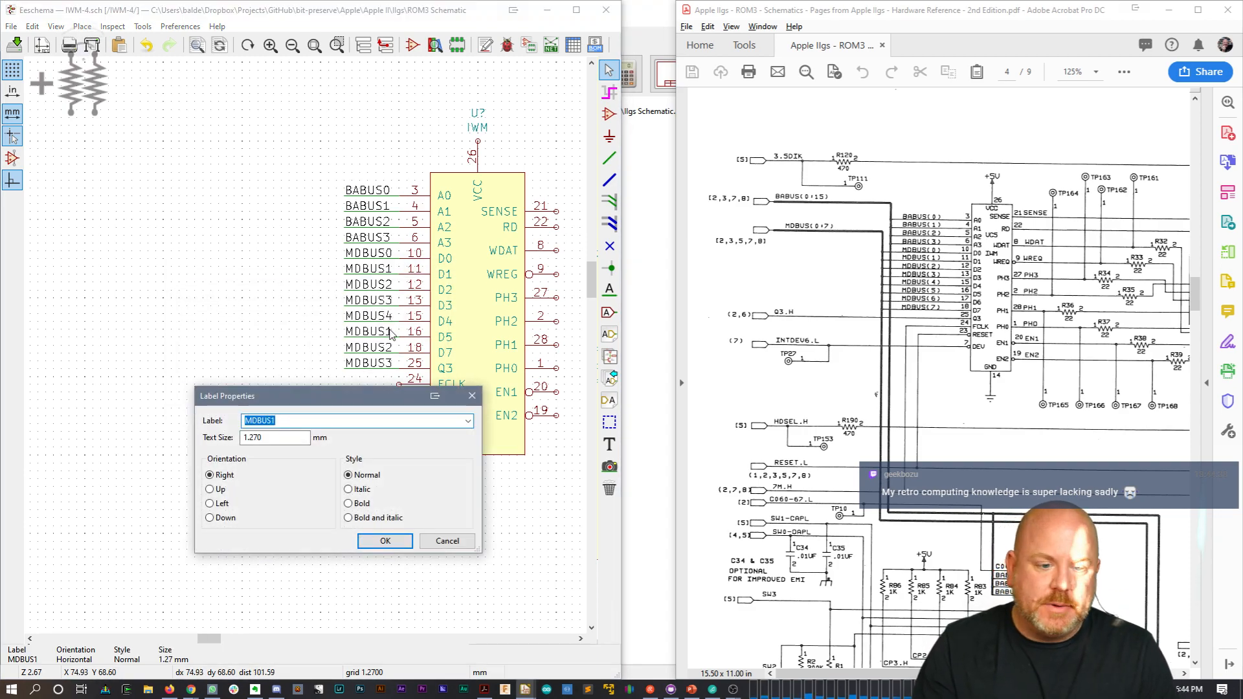
type("MDBUS5")
key("Return")
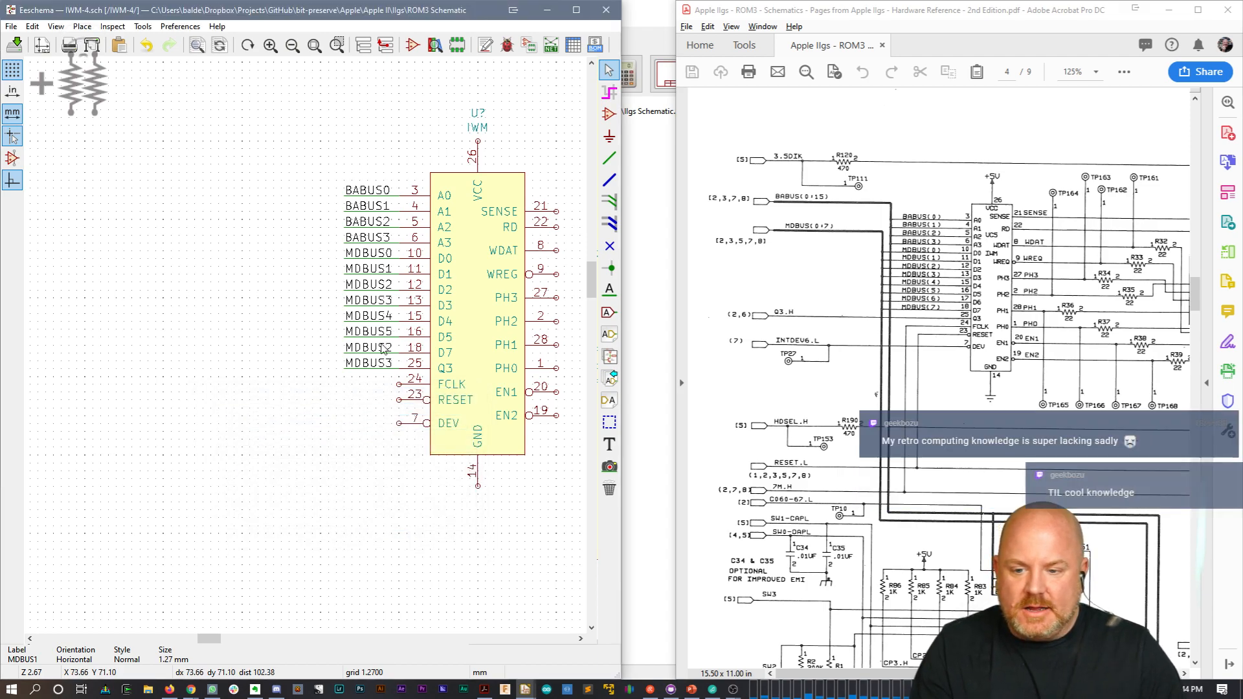
Step: Rename the pin 18 and pin 25 labels to MDBUS6 and MDBUS7
double_click(385, 350)
type("MDBUS6")
key("Return")
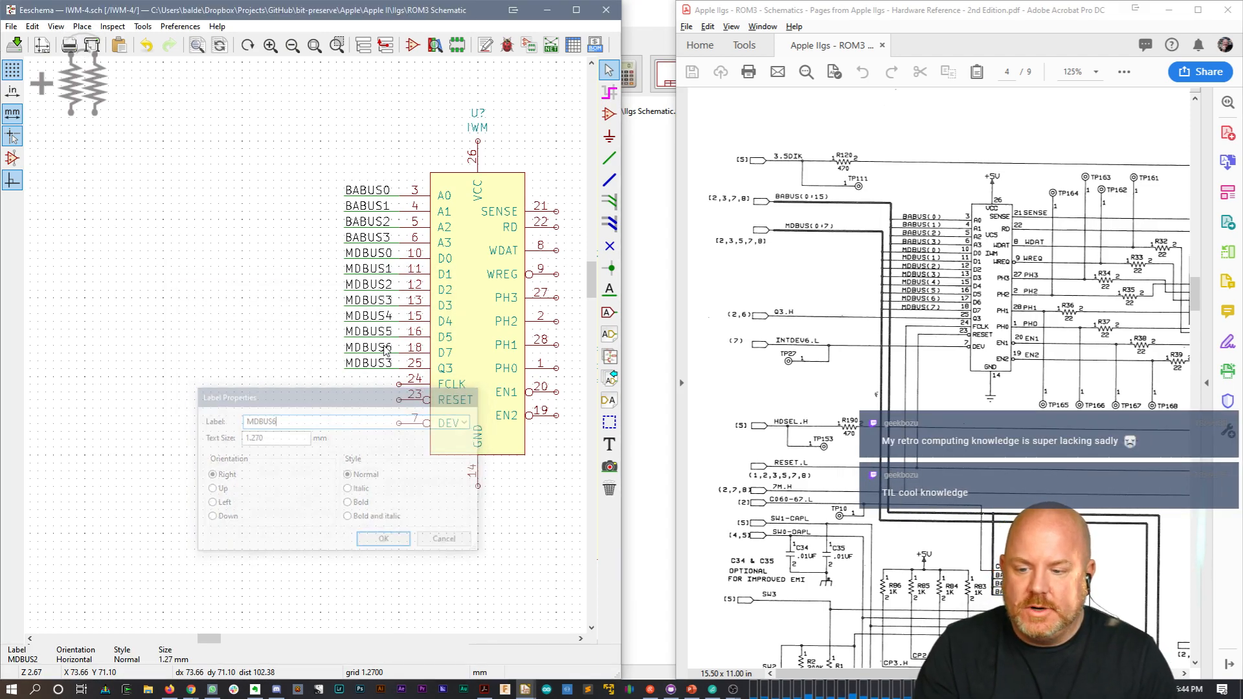
double_click(379, 364)
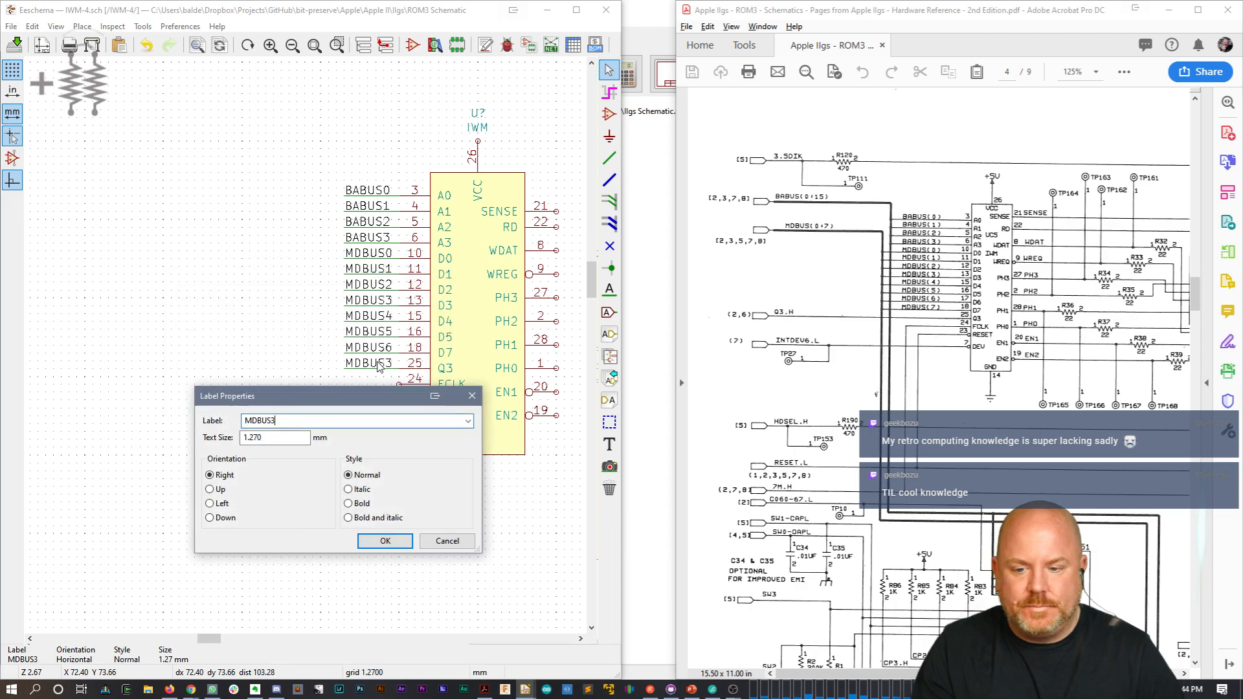
type("MDBUS7")
key("Return")
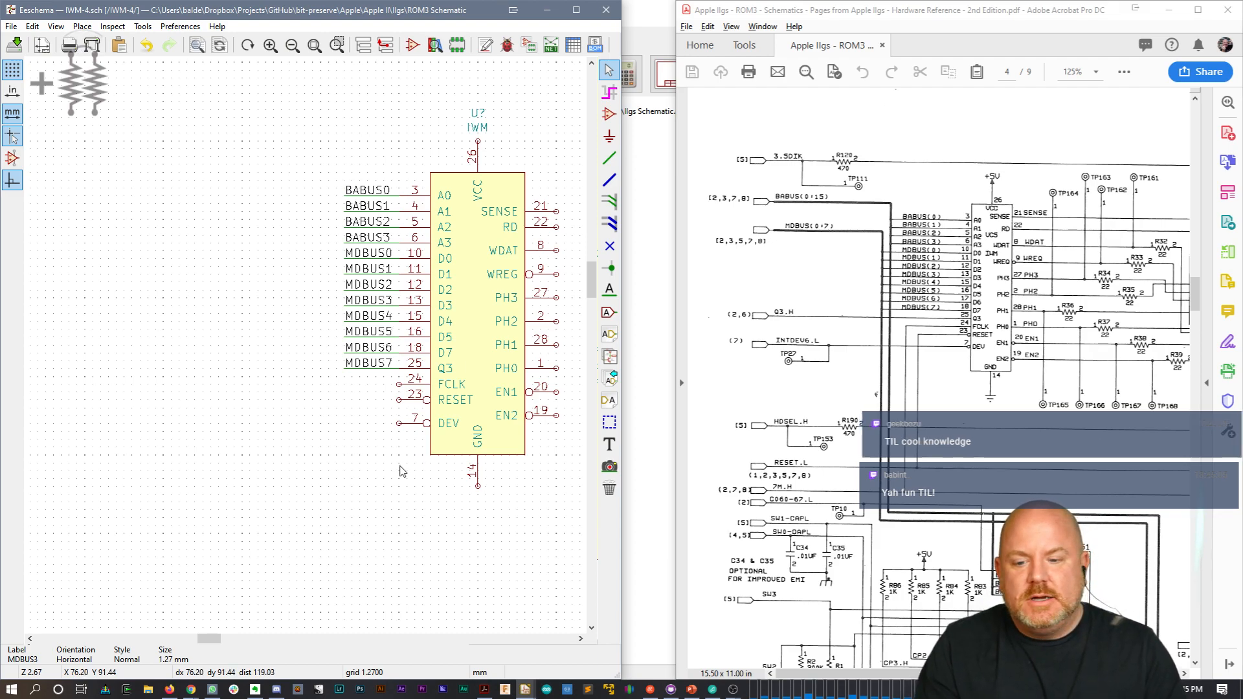
Step: Wire RESET pin 23 leftward and place a copied label on it renamed RESET.L
key("w")
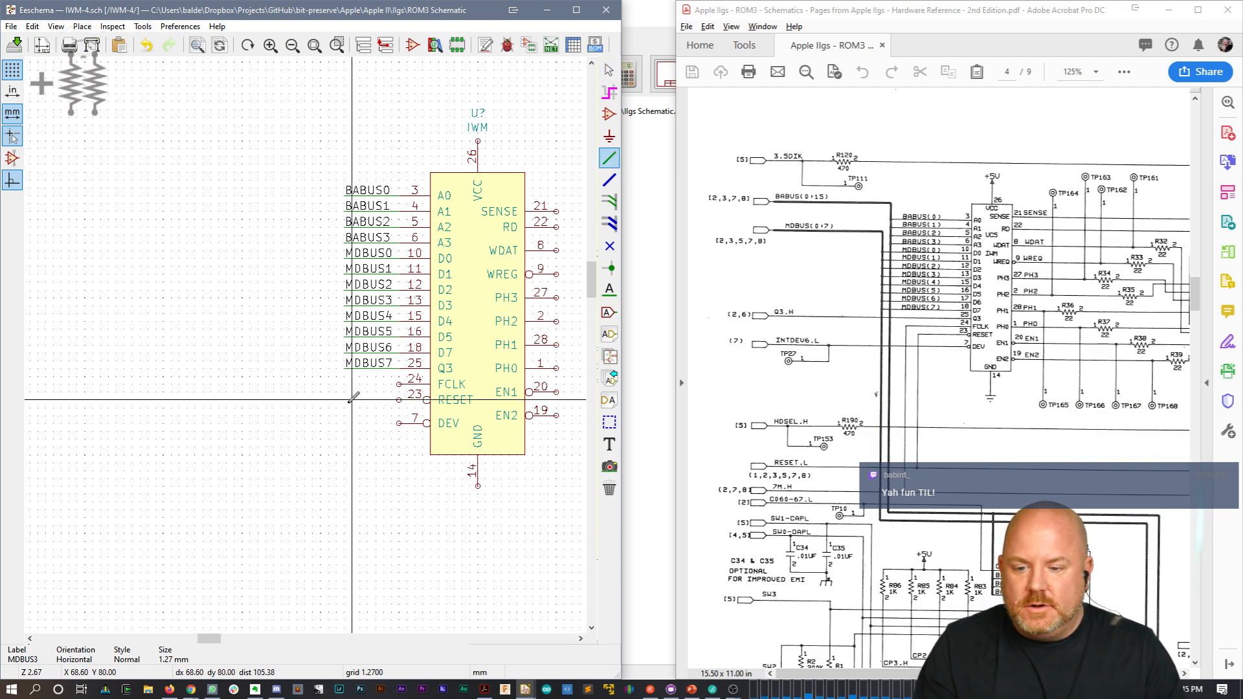
left_click(398, 400)
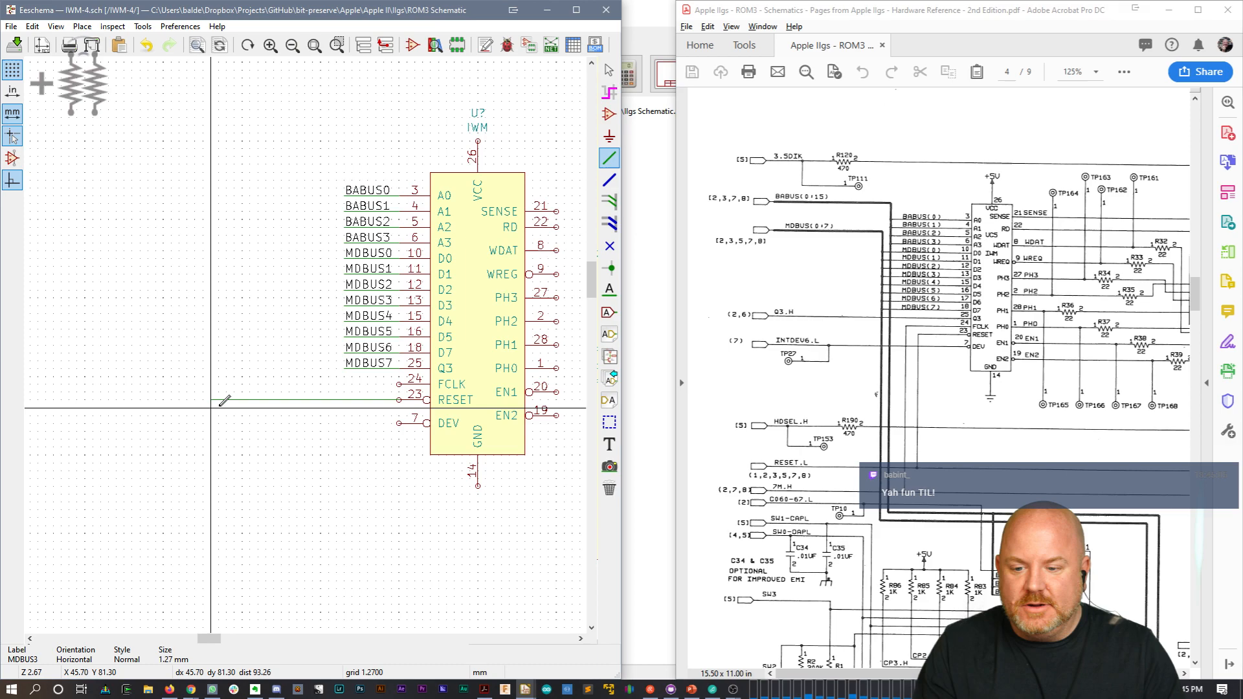
double_click(344, 400)
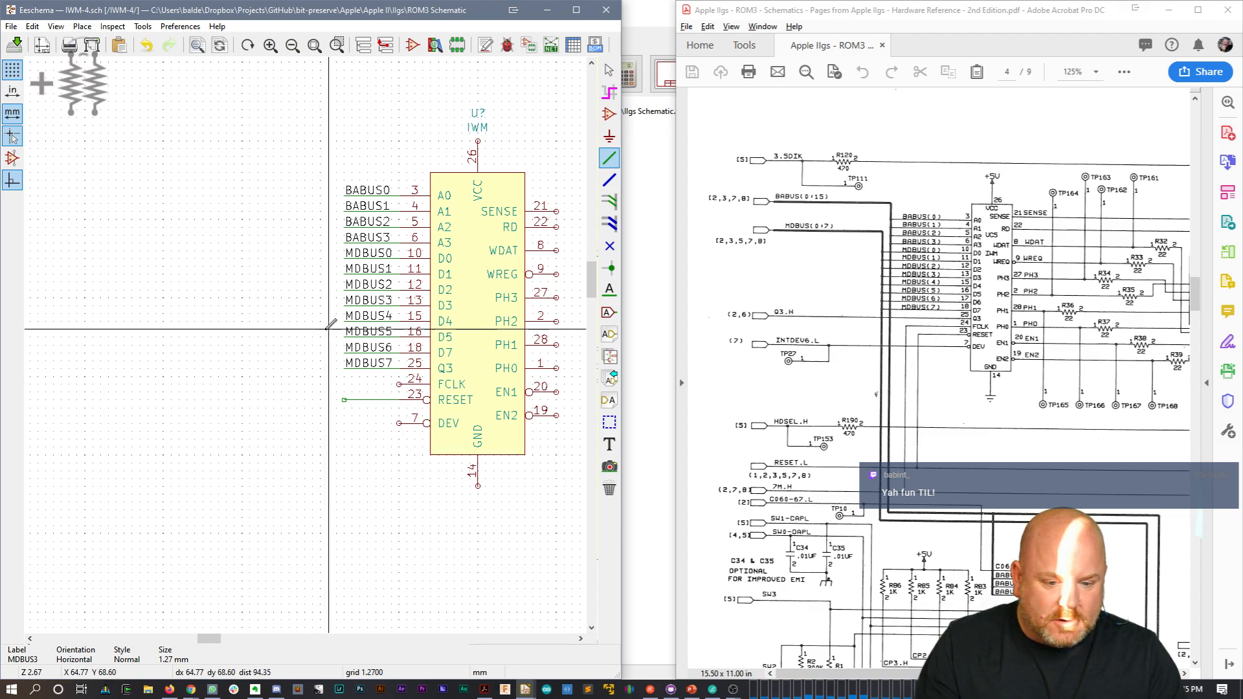
key("c")
left_click(343, 400)
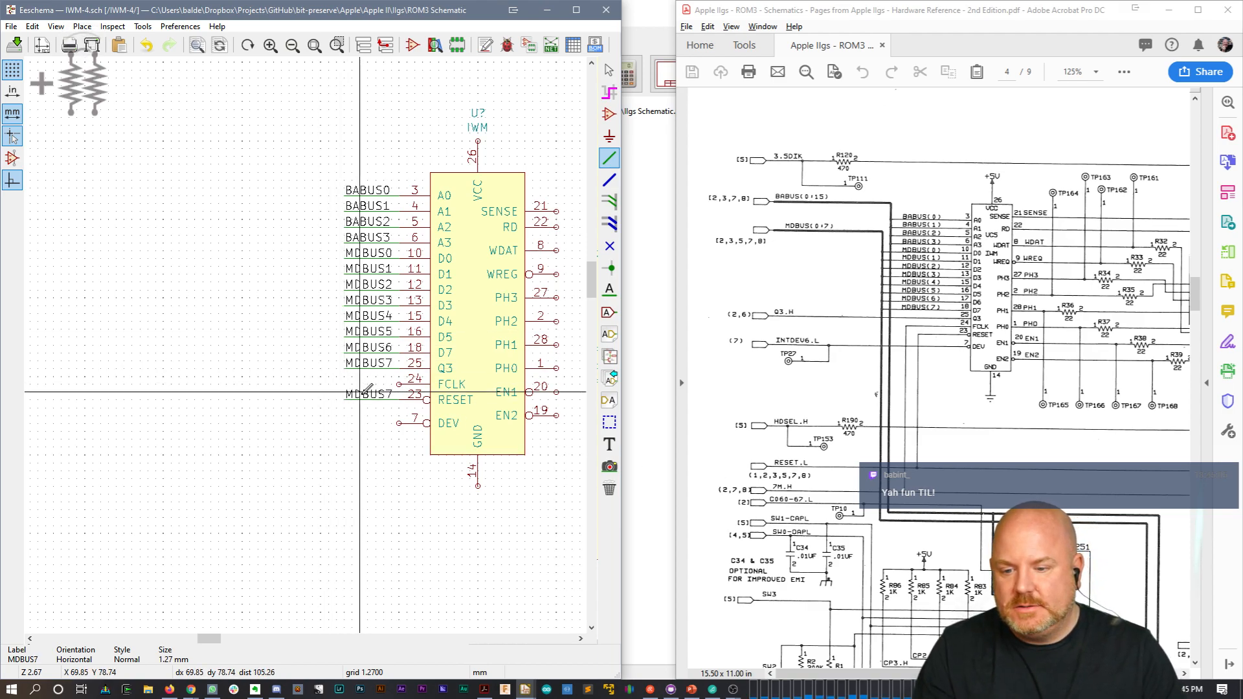
double_click(360, 391)
type("RESET")
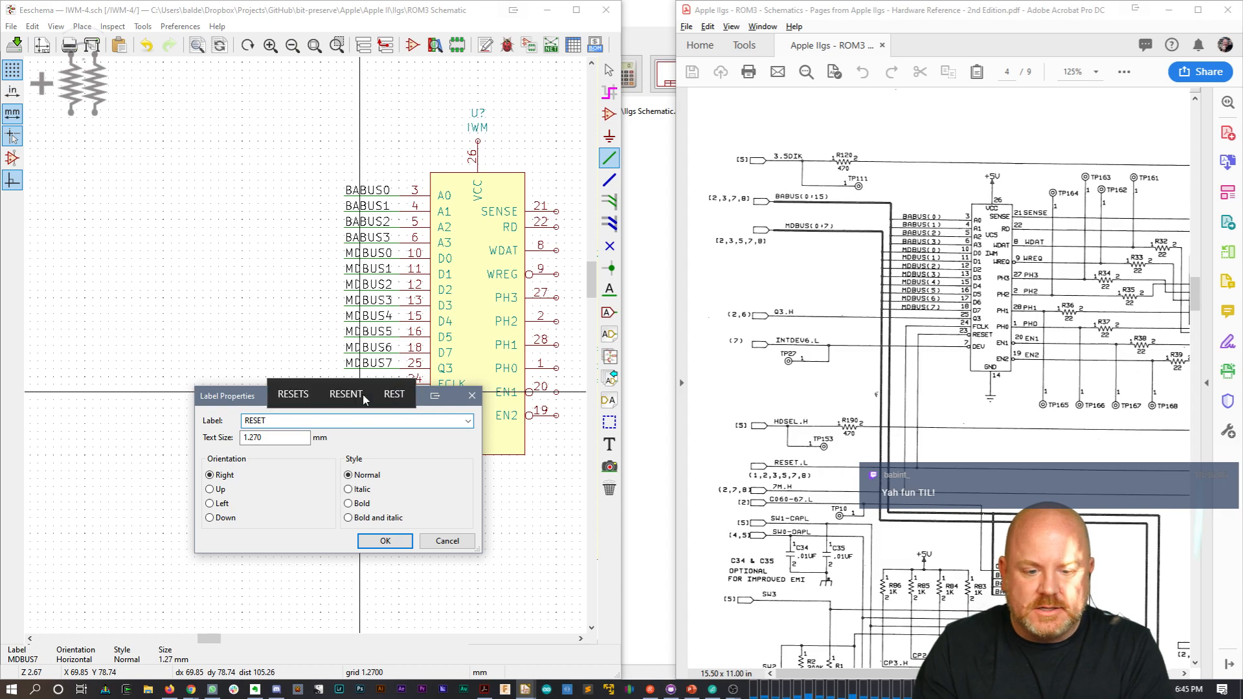
type(".L")
key("Return")
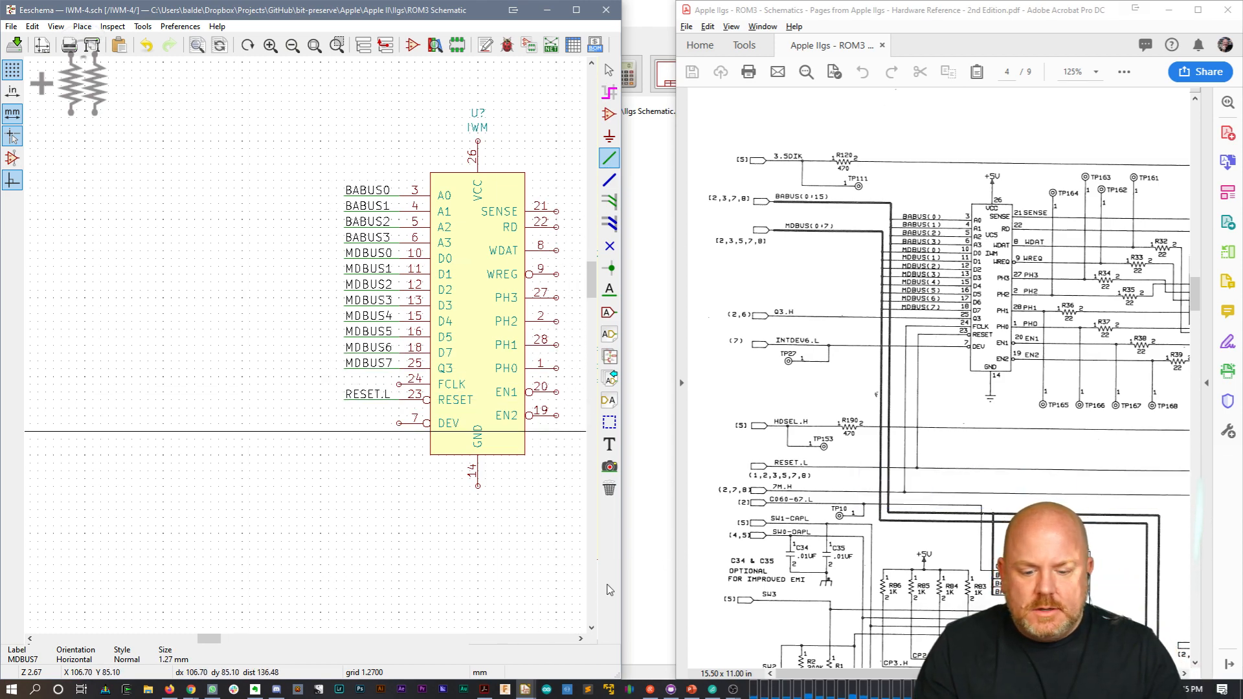
Step: Switch to PowerPoint, view the Disk II slides 16 and 15, then open slide 47
left_click(692, 689)
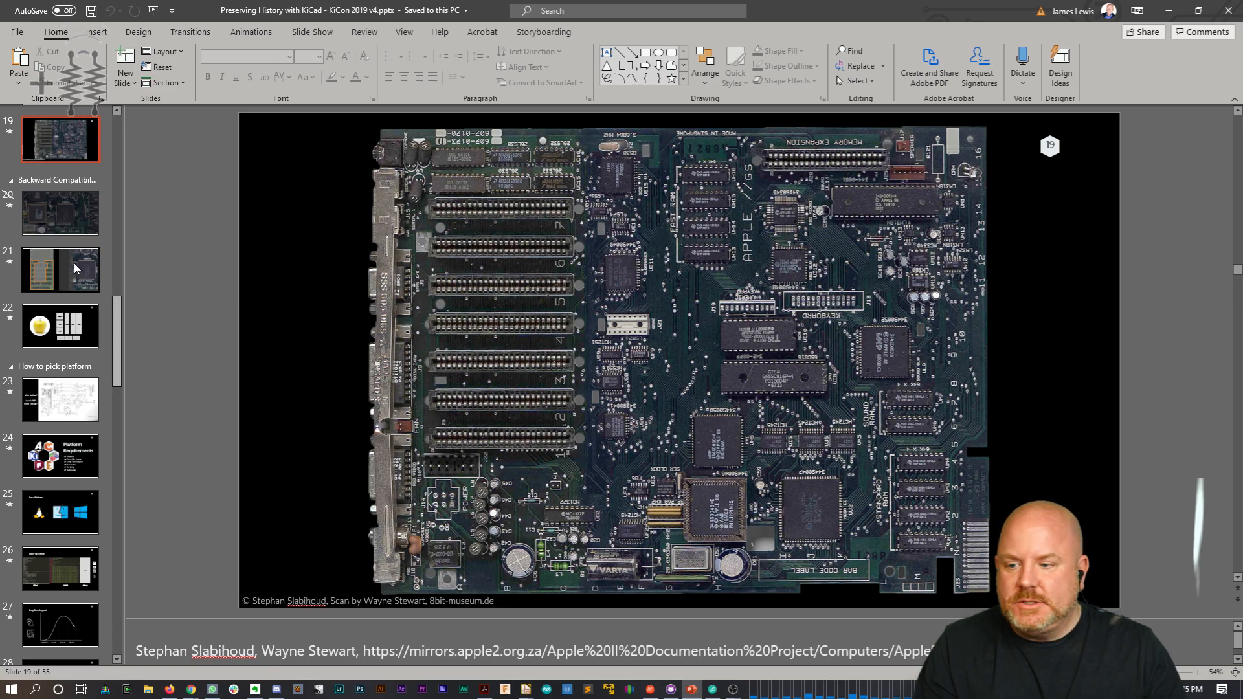
scroll(71, 243, "up", 2)
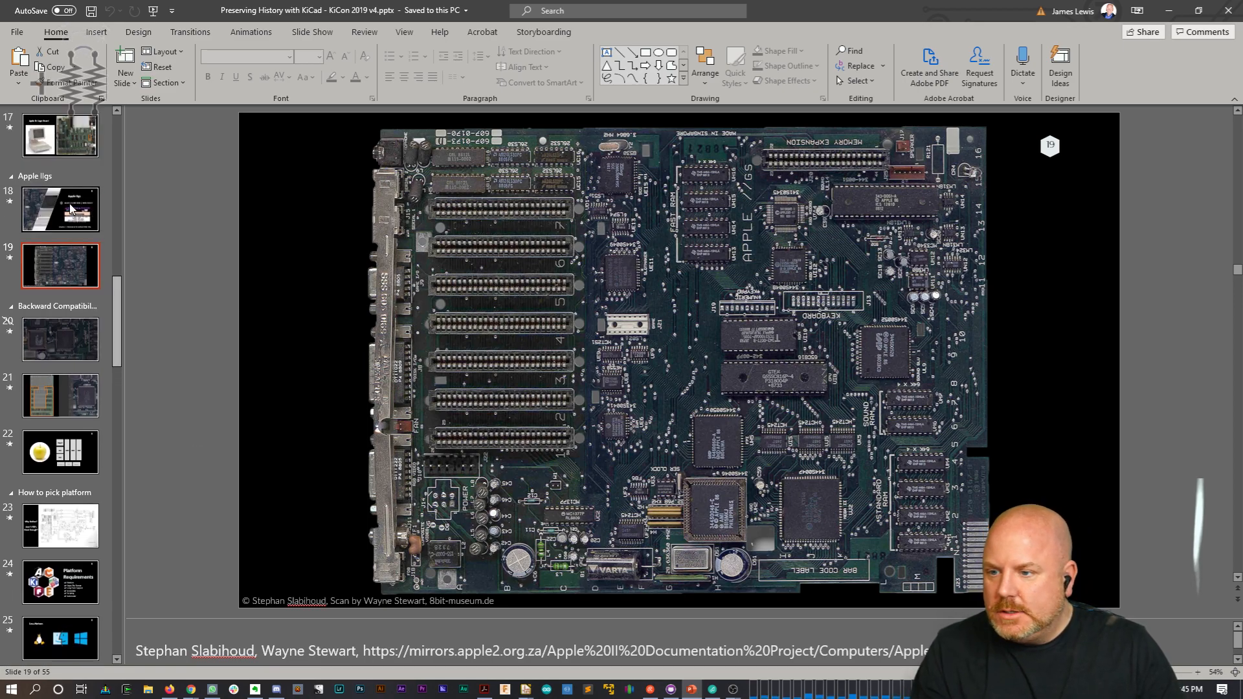
scroll(74, 233, "up", 3)
left_click(61, 227)
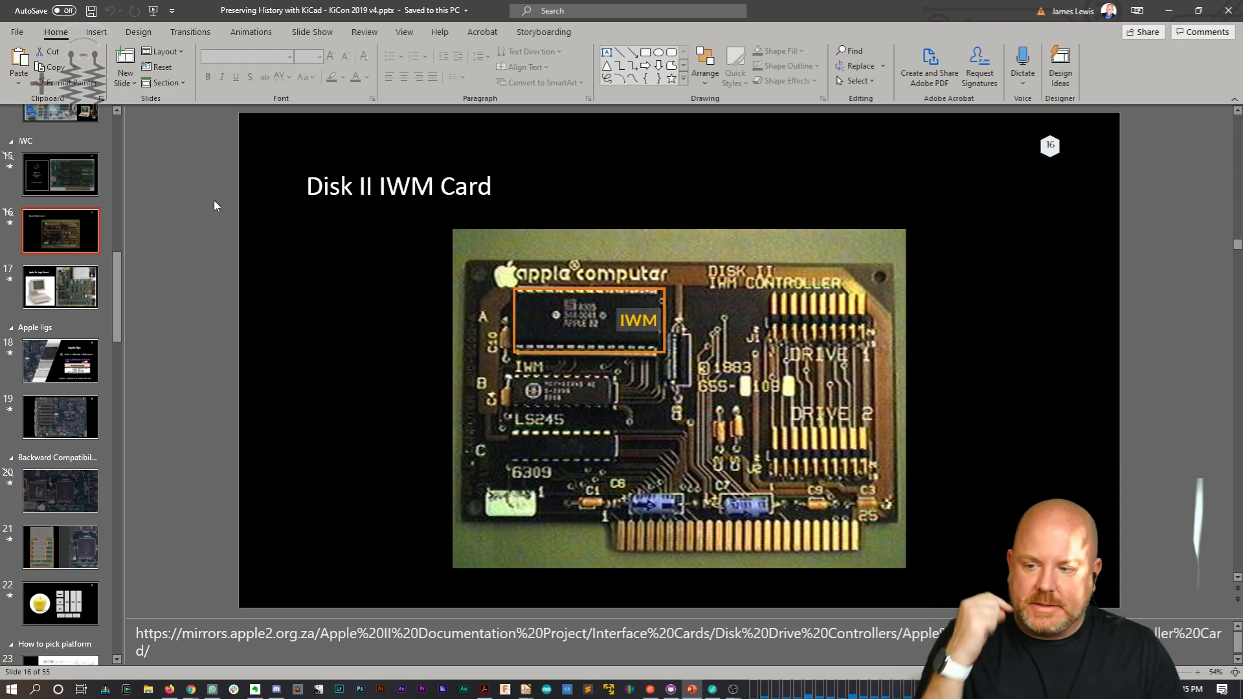
left_click(34, 173)
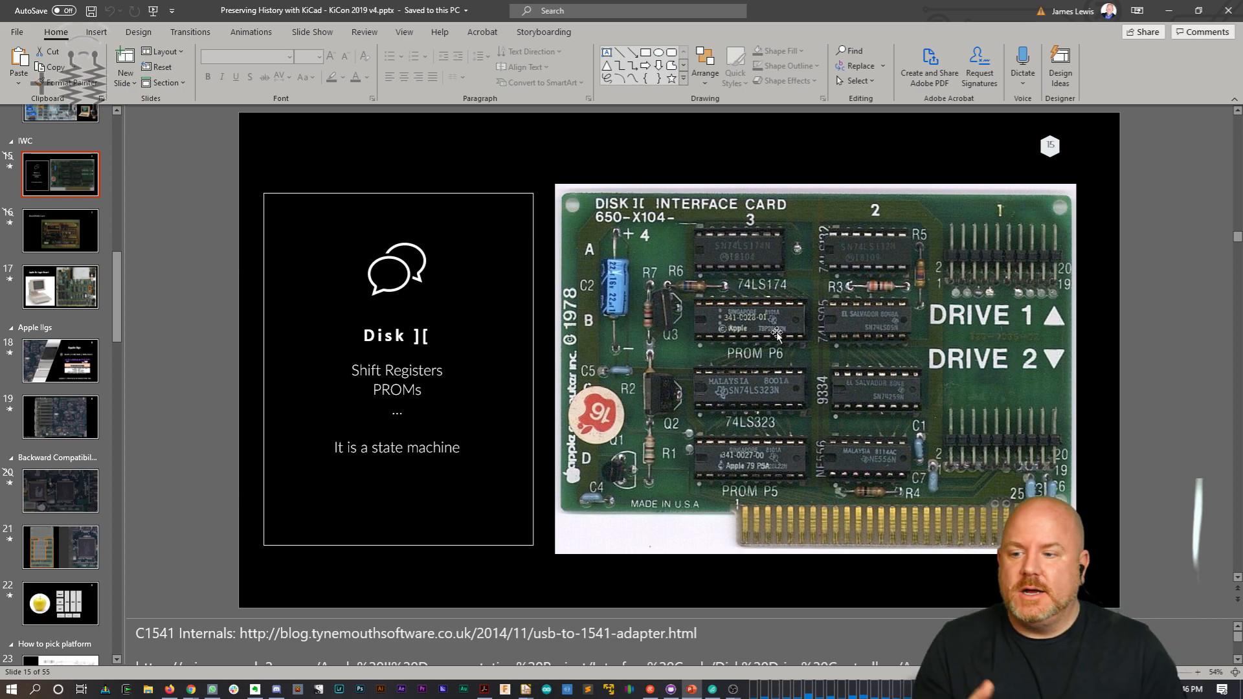
left_click_drag(119, 301, 119, 576)
left_click(57, 439)
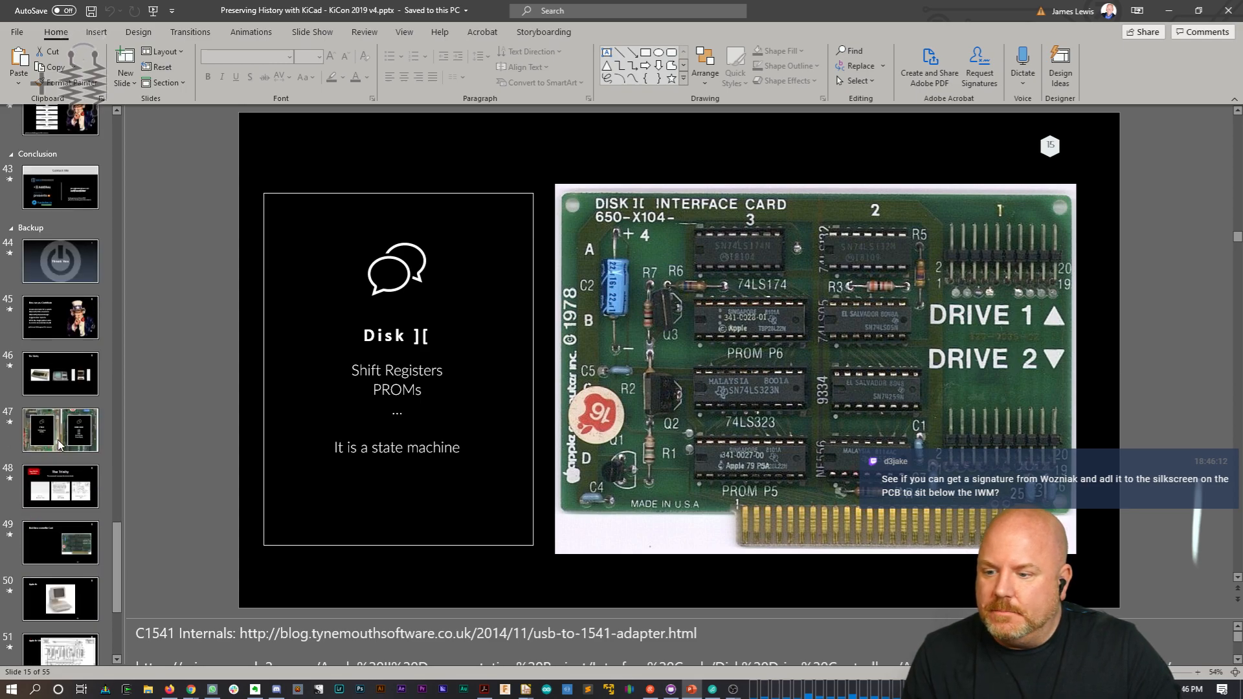
Step: Delete both black text boxes from slide 47, then switch back to the KiCad project manager
left_click(545, 320)
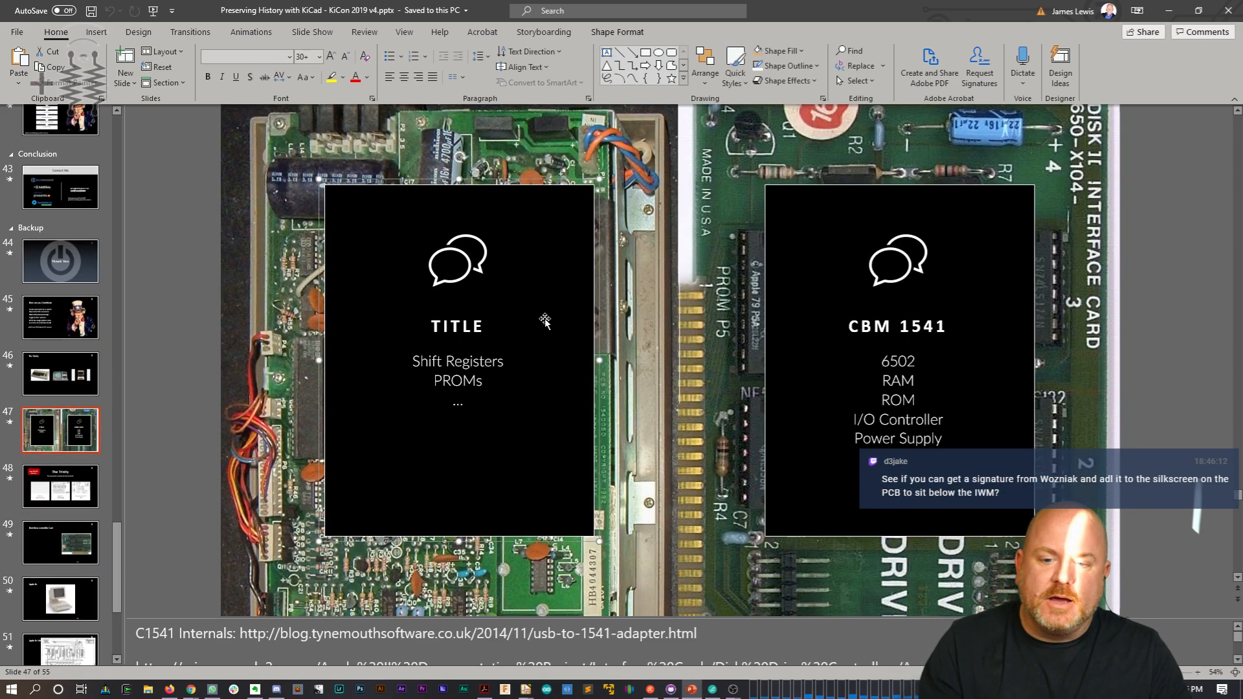
left_click(818, 332, "shift")
key("Delete")
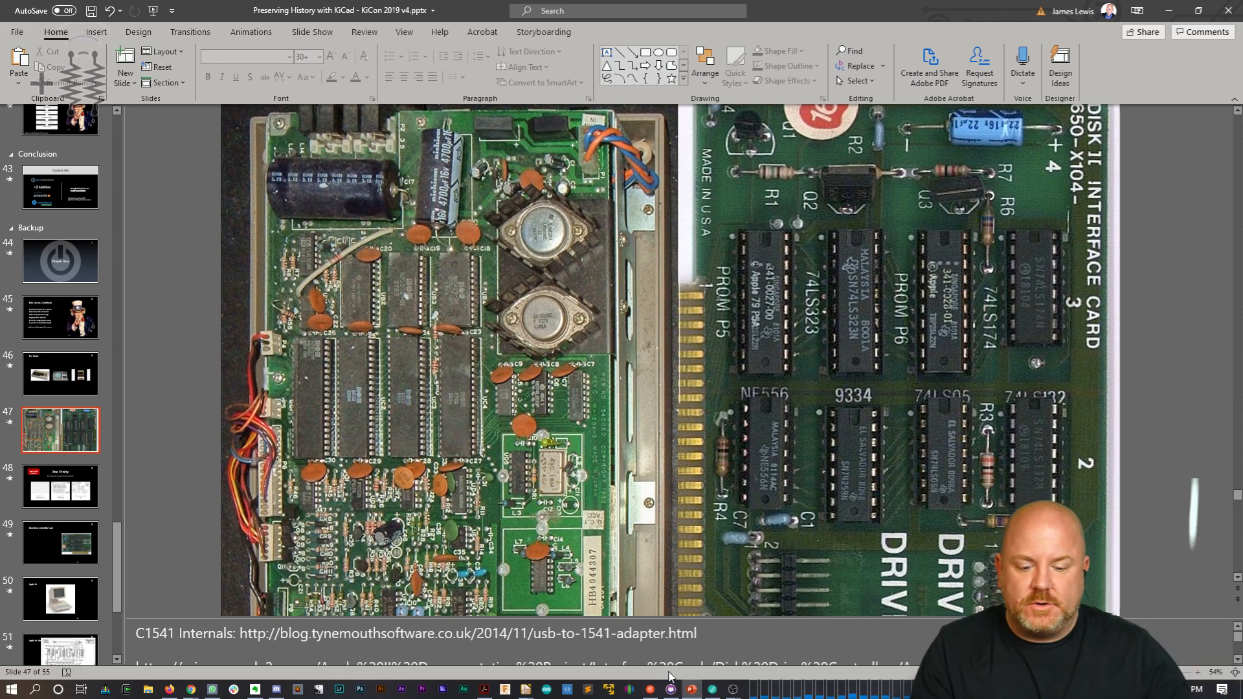
left_click(525, 690)
left_click(517, 660)
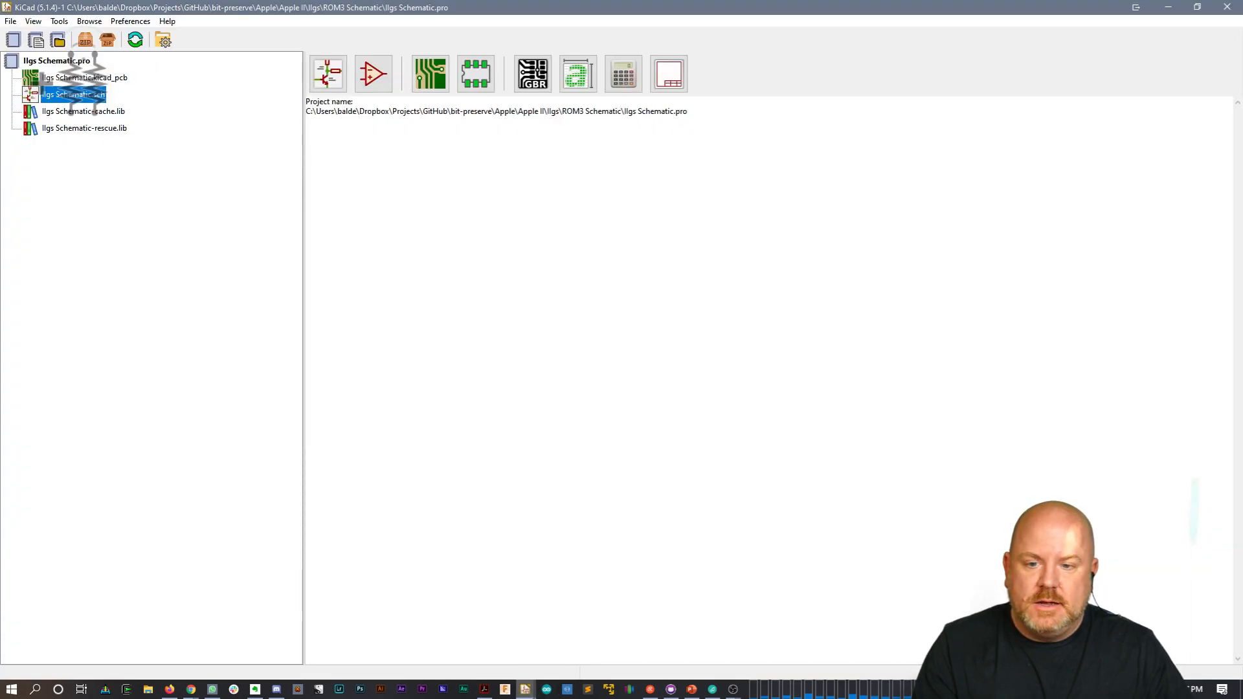
Step: Bring the Eeschema IWM-4 sheet forward, then the ROM3 schematic PDF beside it
left_click(525, 690)
left_click(600, 673)
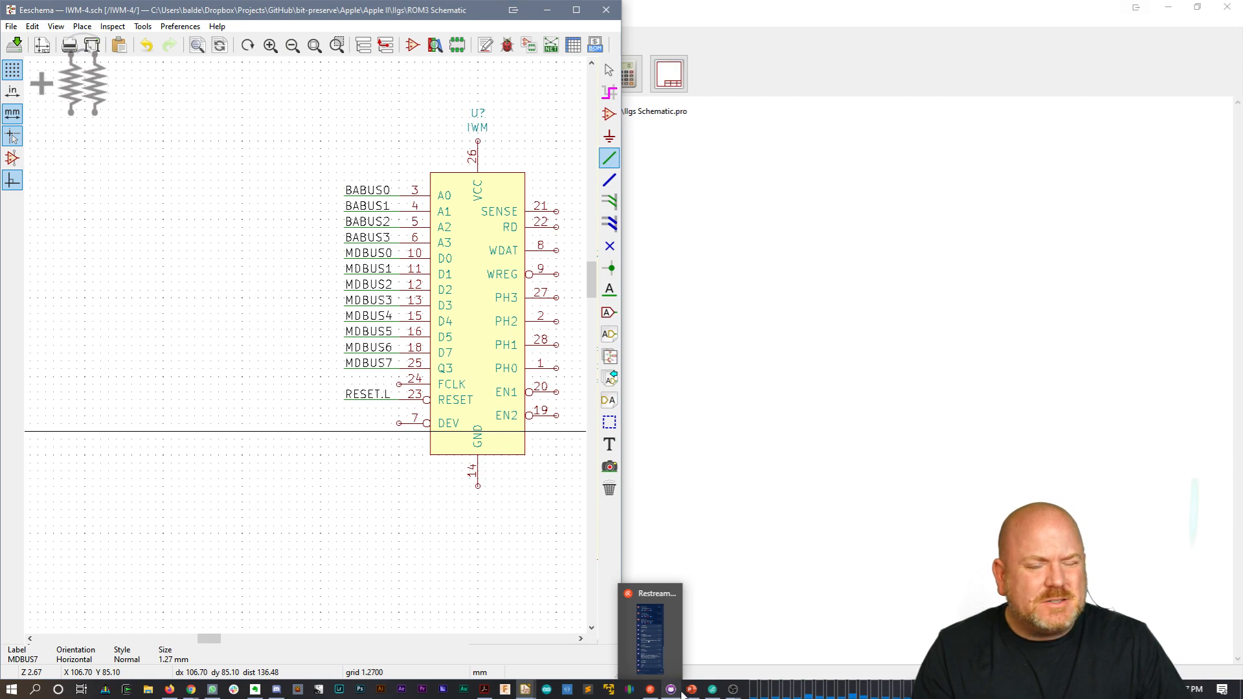
mouse_move(694, 690)
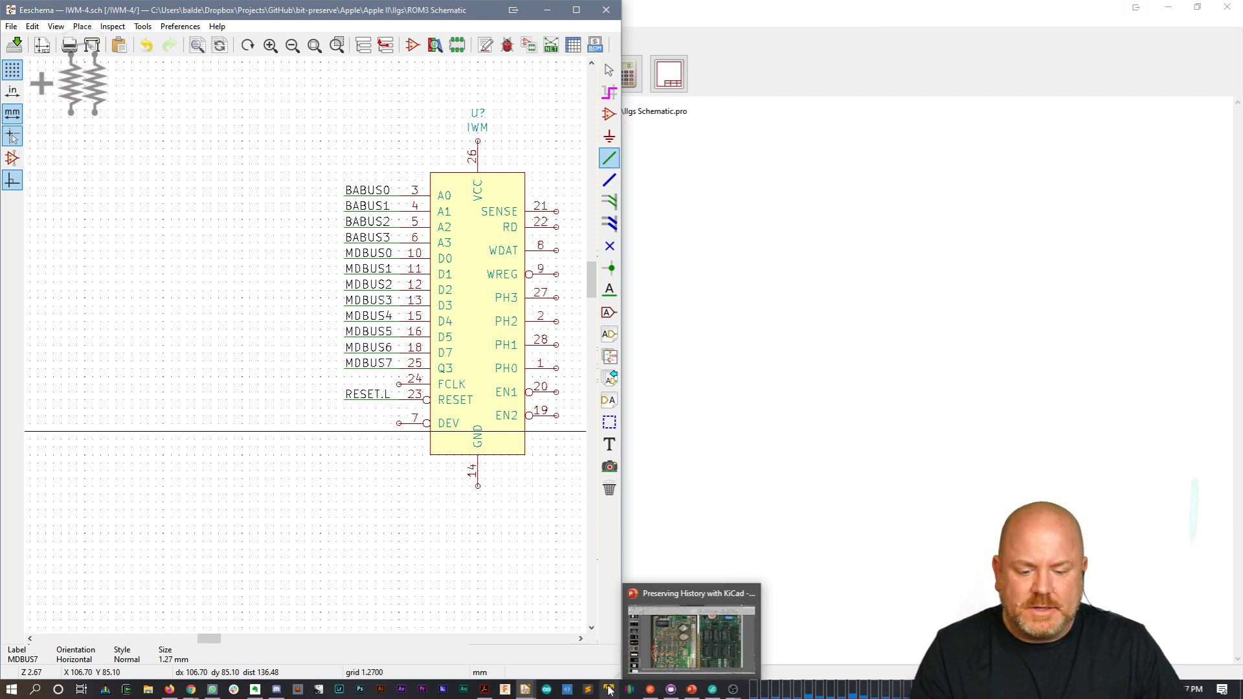
left_click(484, 690)
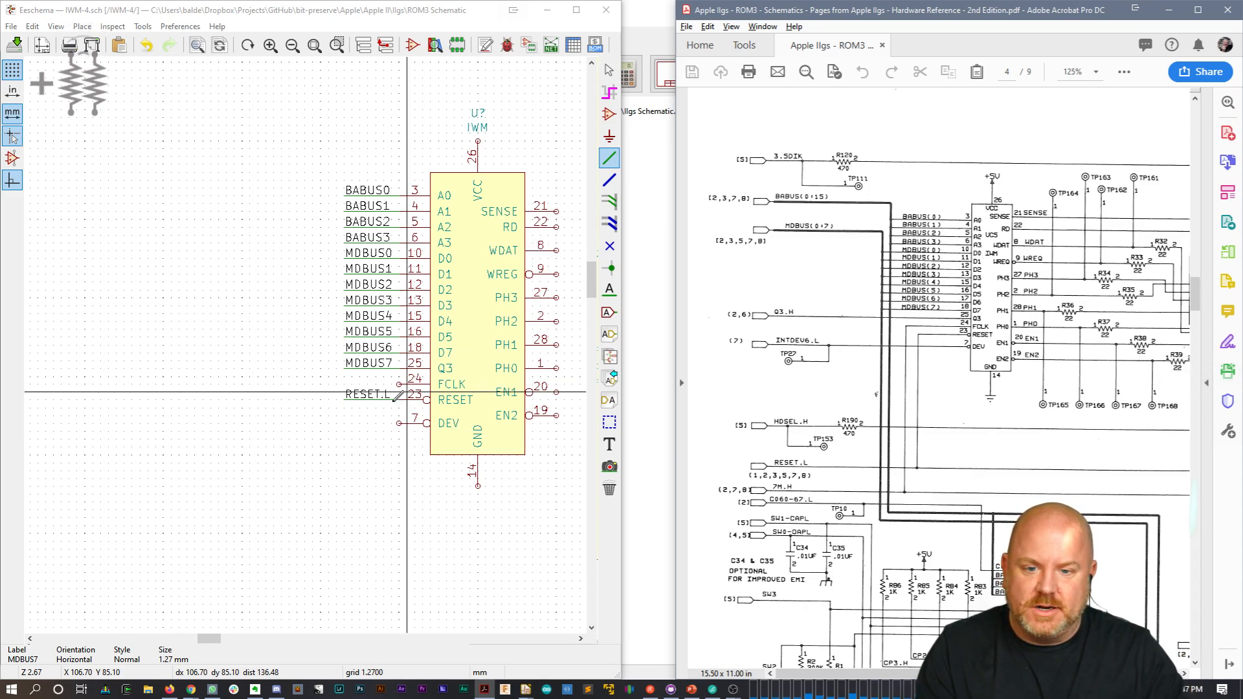
Step: Draw a wire leftward from DEV pin 7 after a few cancelled label attempts
left_click(370, 421)
double_click(345, 423)
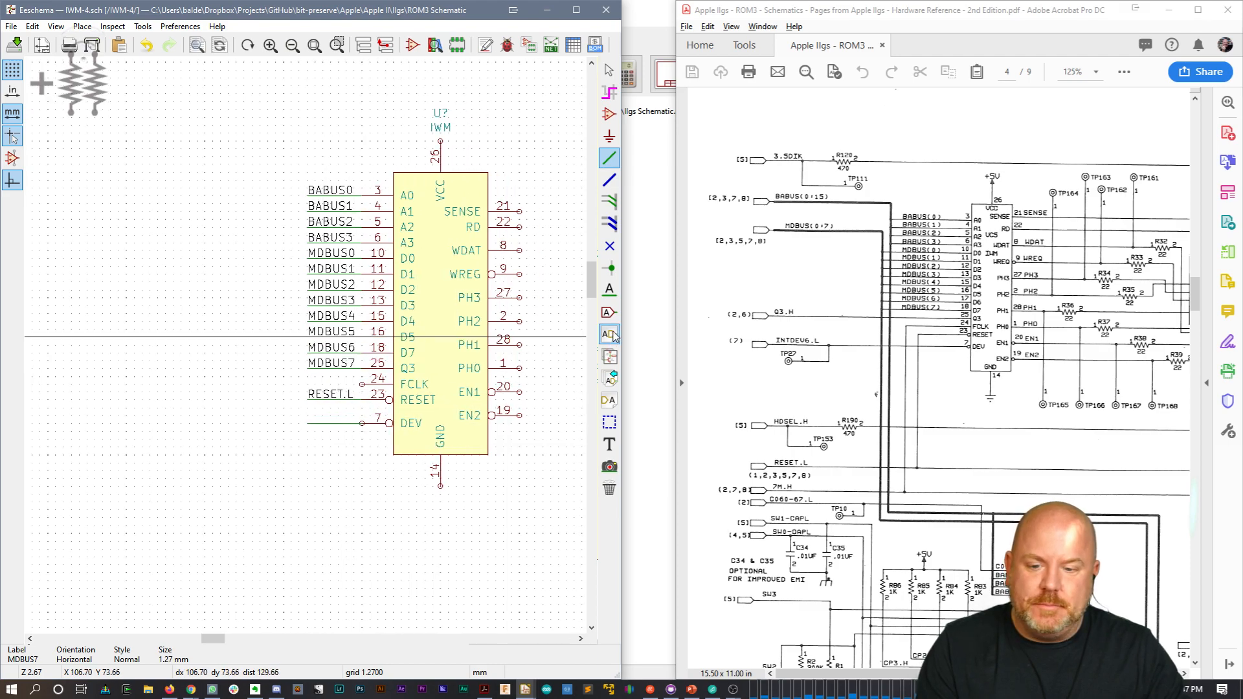
key("Escape")
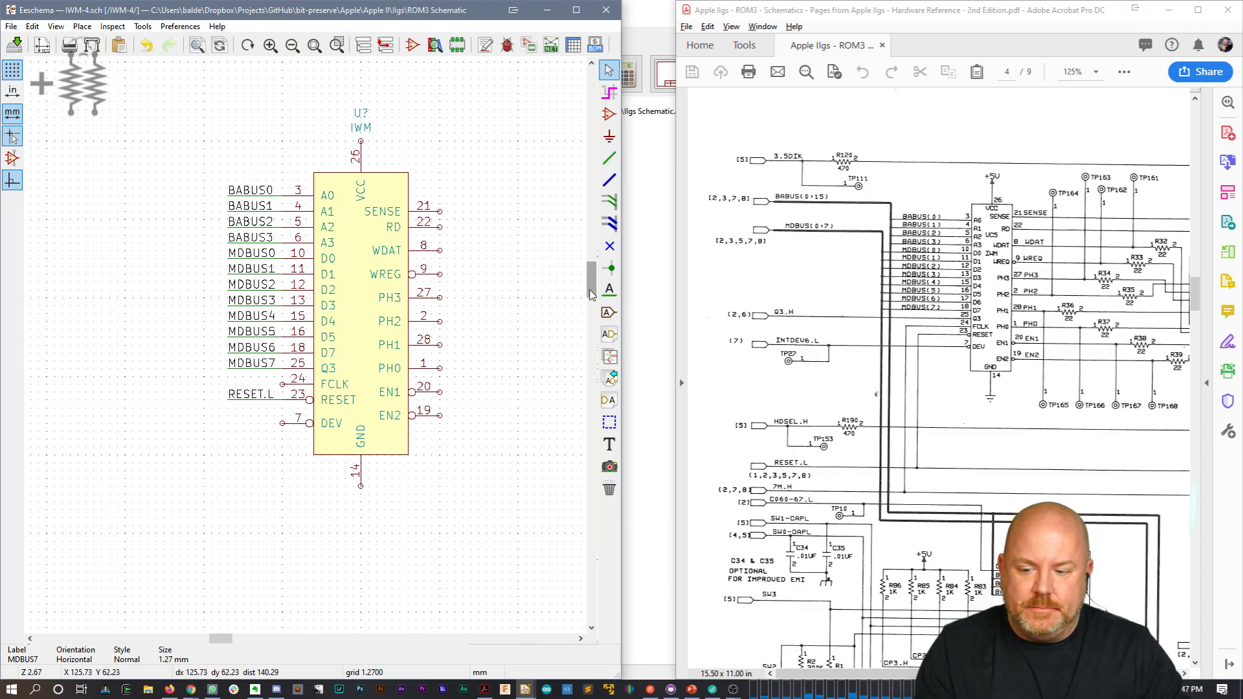
key("l")
left_click(234, 423)
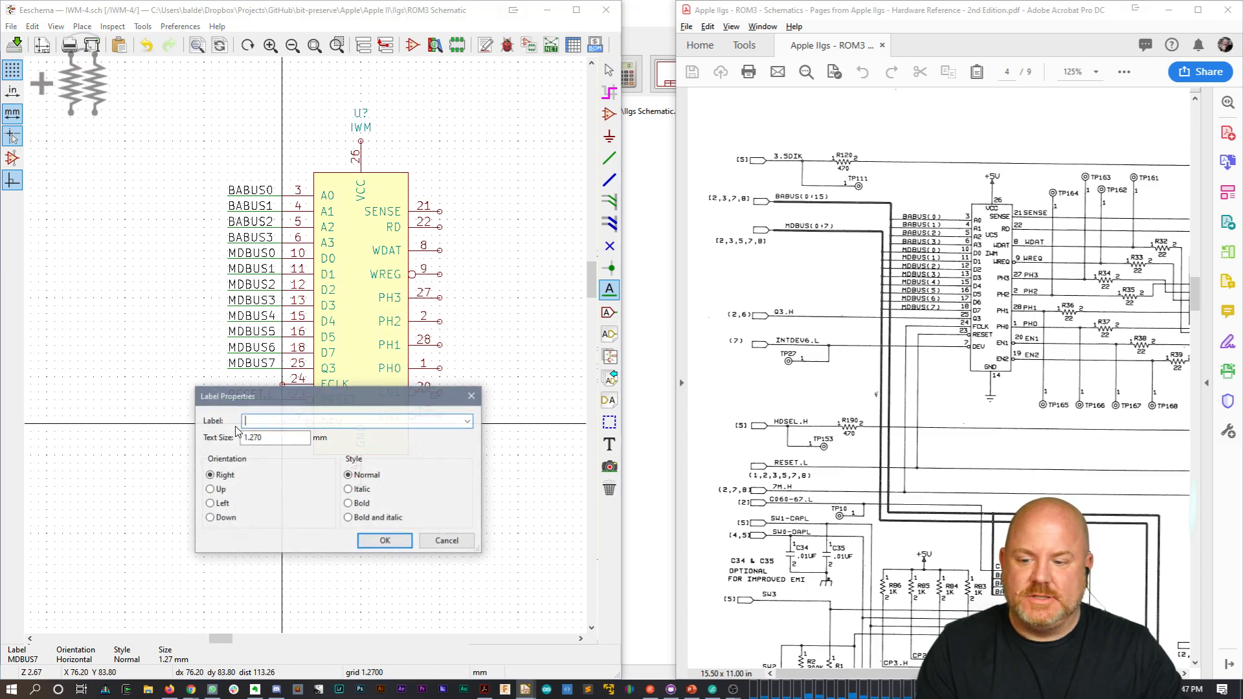
key("Escape")
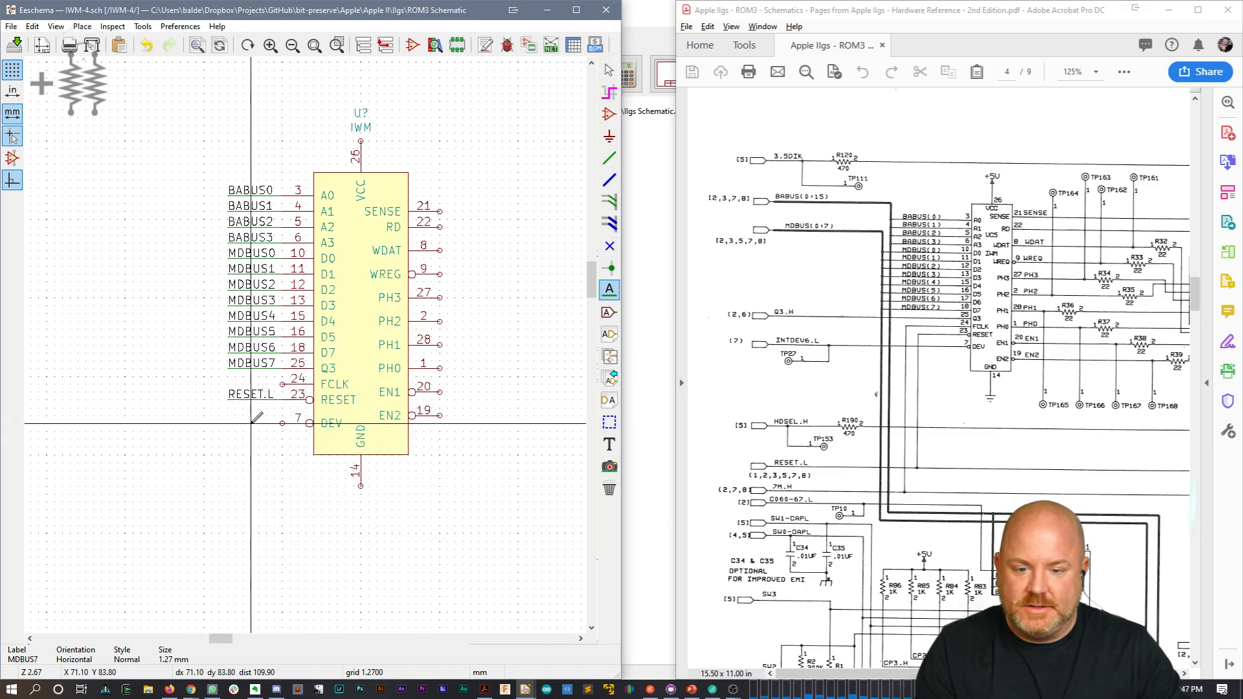
left_click(241, 422)
key("Escape")
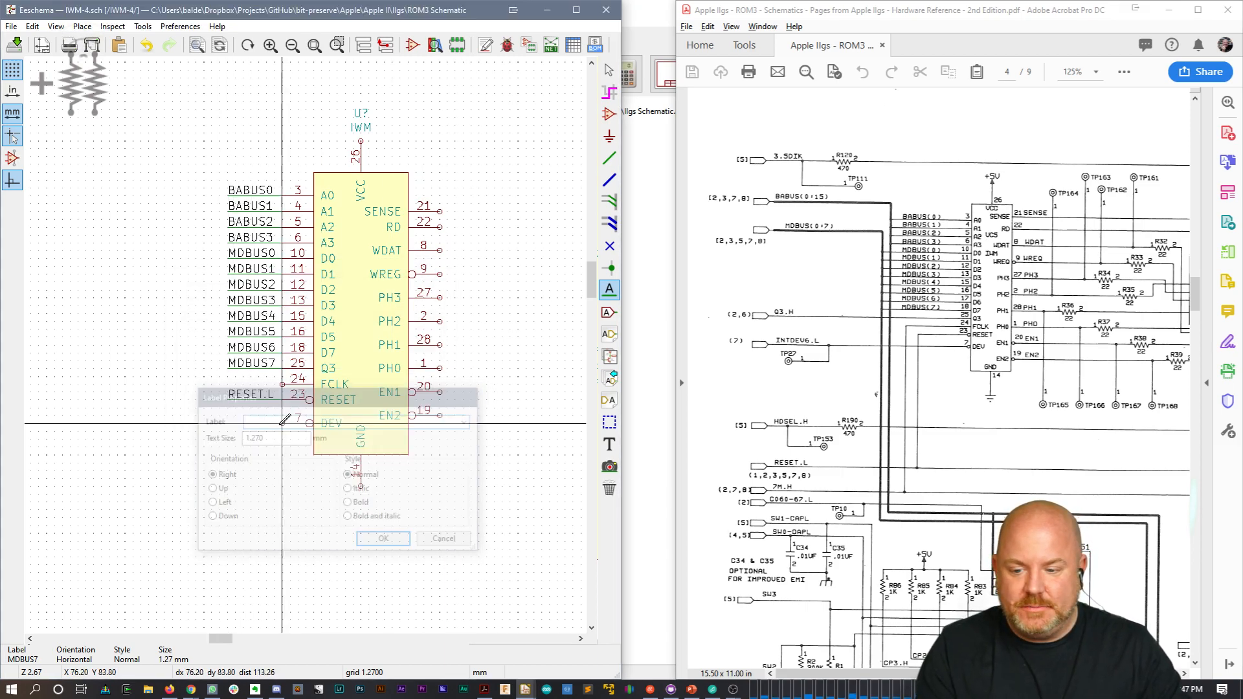
key("w")
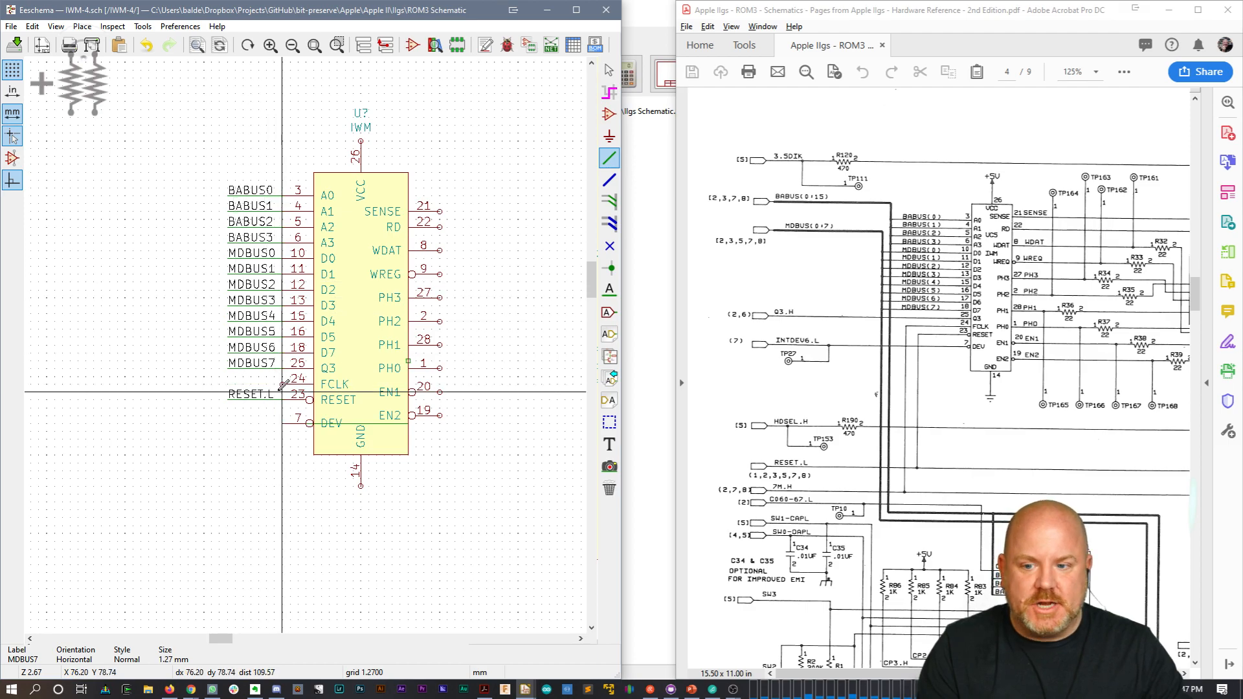
left_click(274, 423)
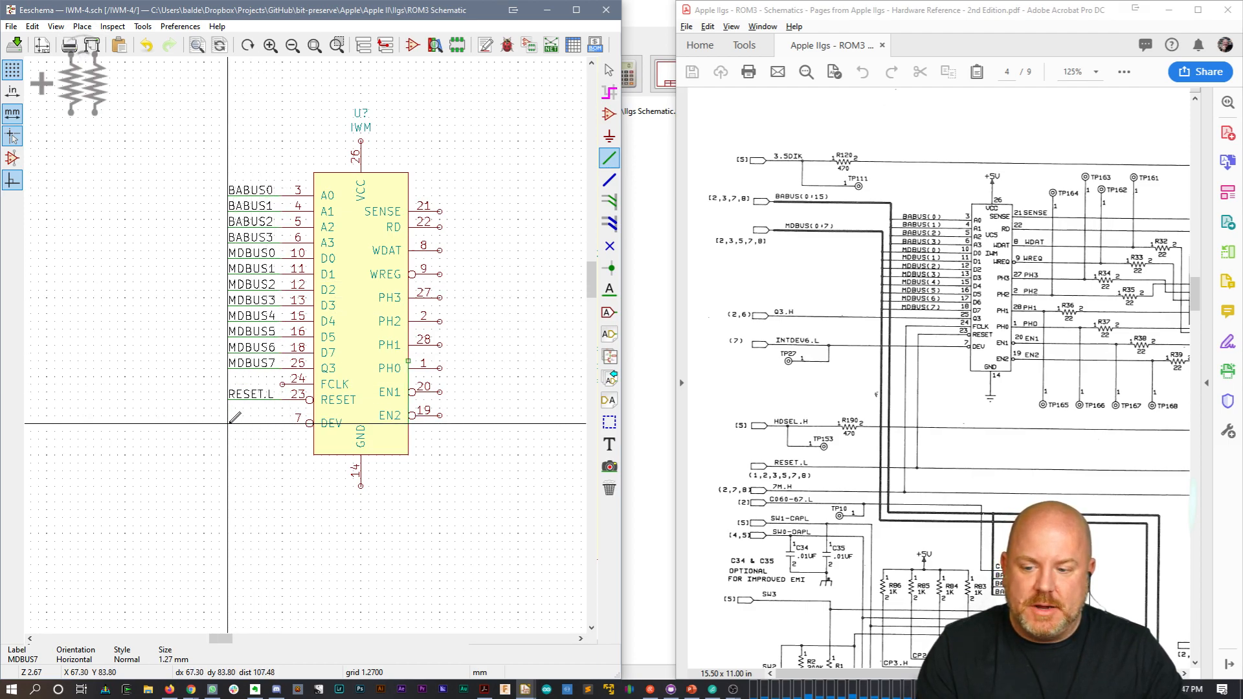
double_click(227, 423)
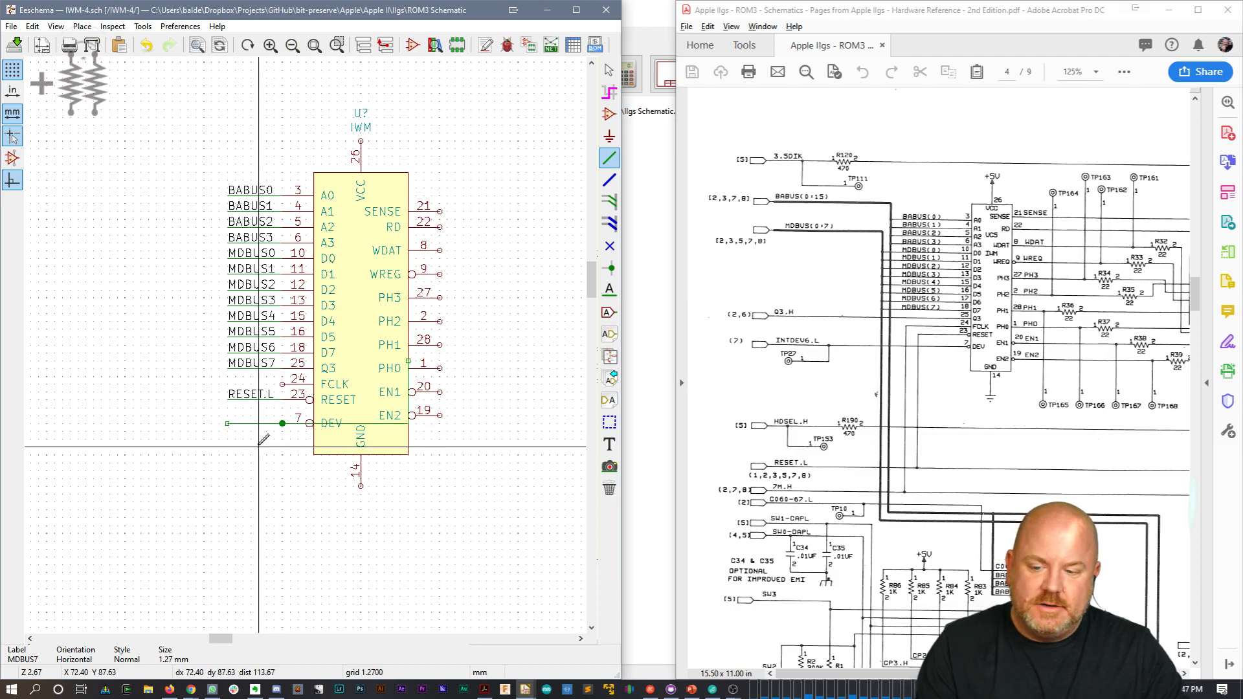
key("Escape")
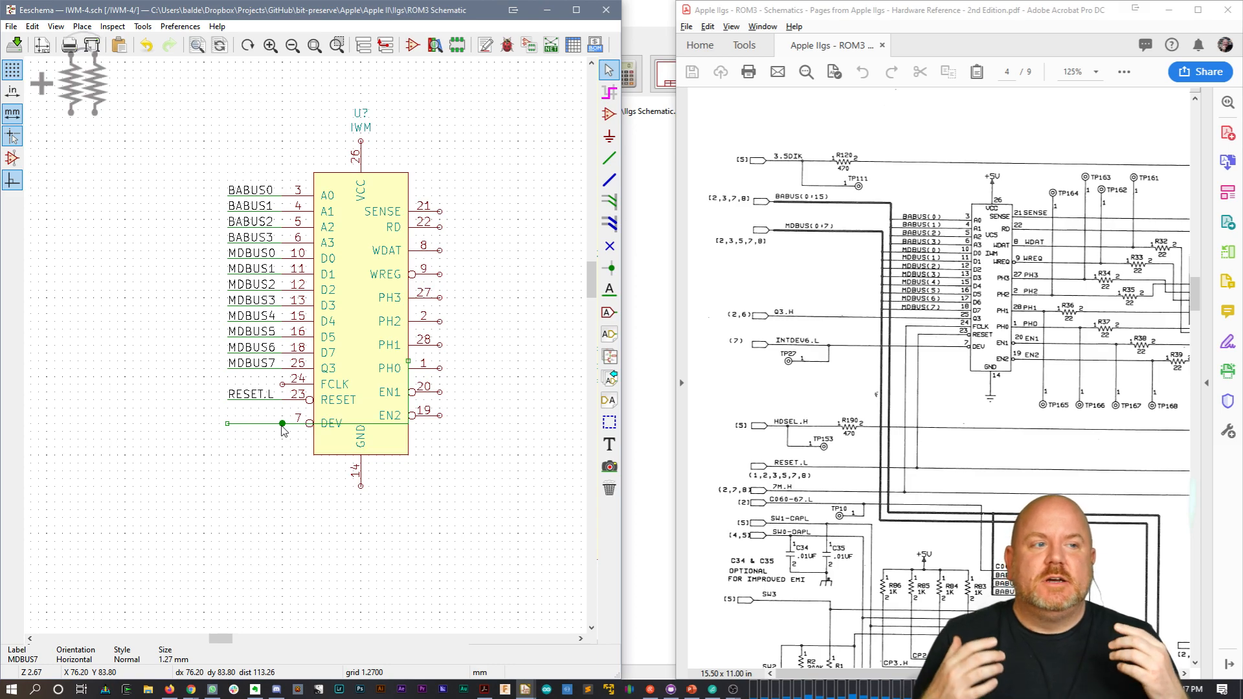
Step: Delete the old wire on the DEV pin and redraw it to the left
left_click(283, 431)
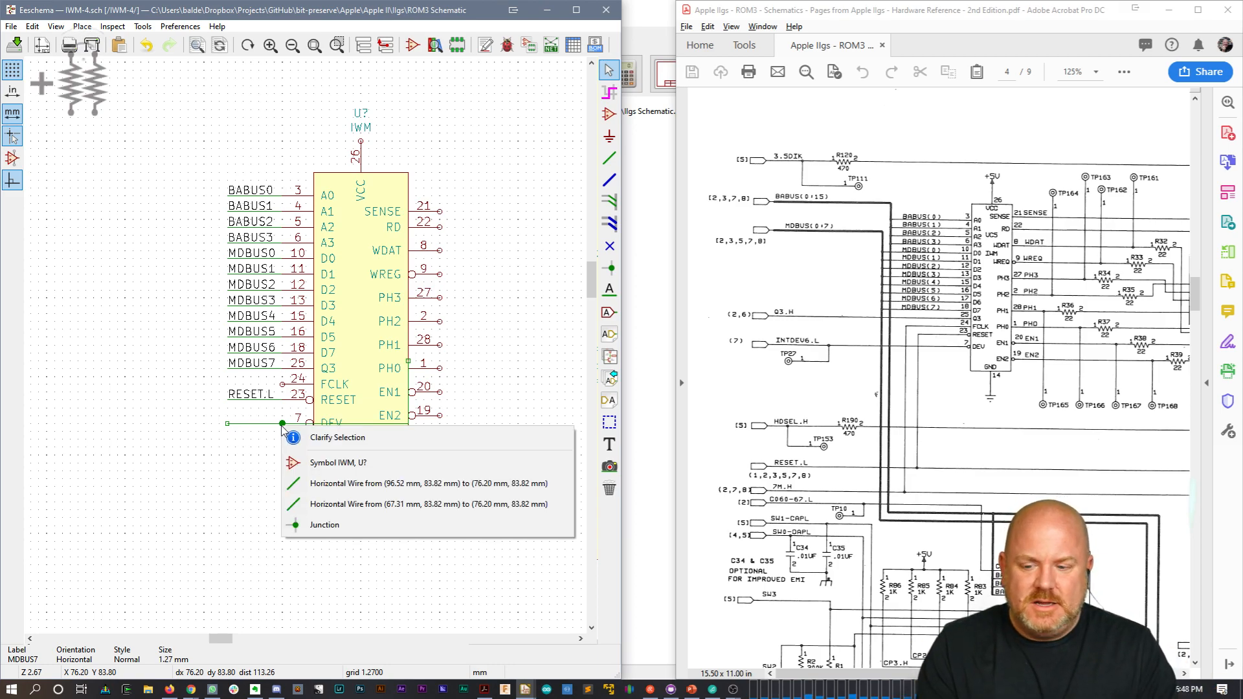
left_click(294, 524)
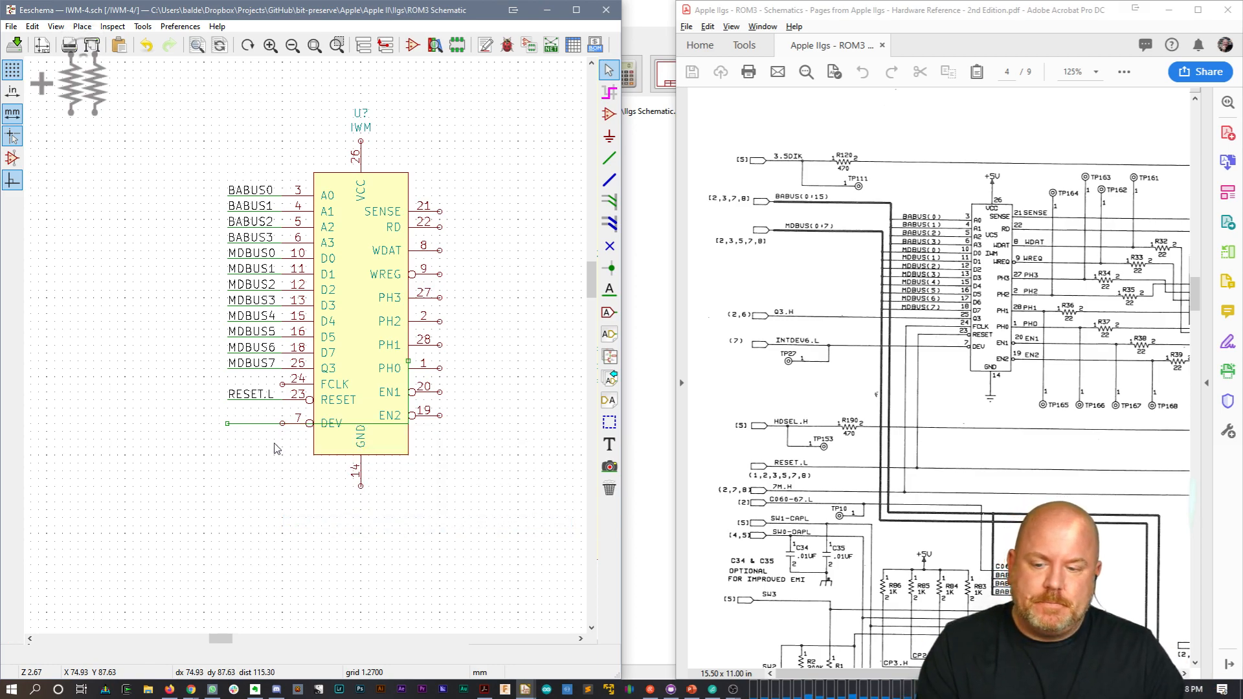
key("Delete")
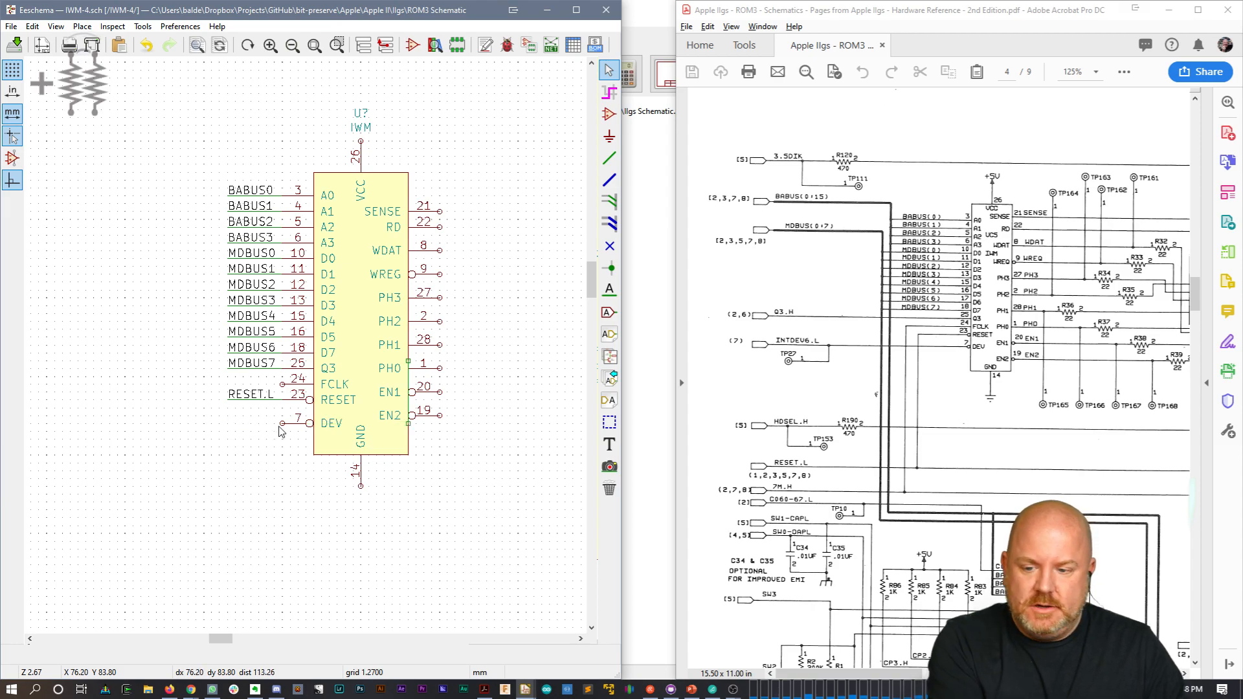
key("w")
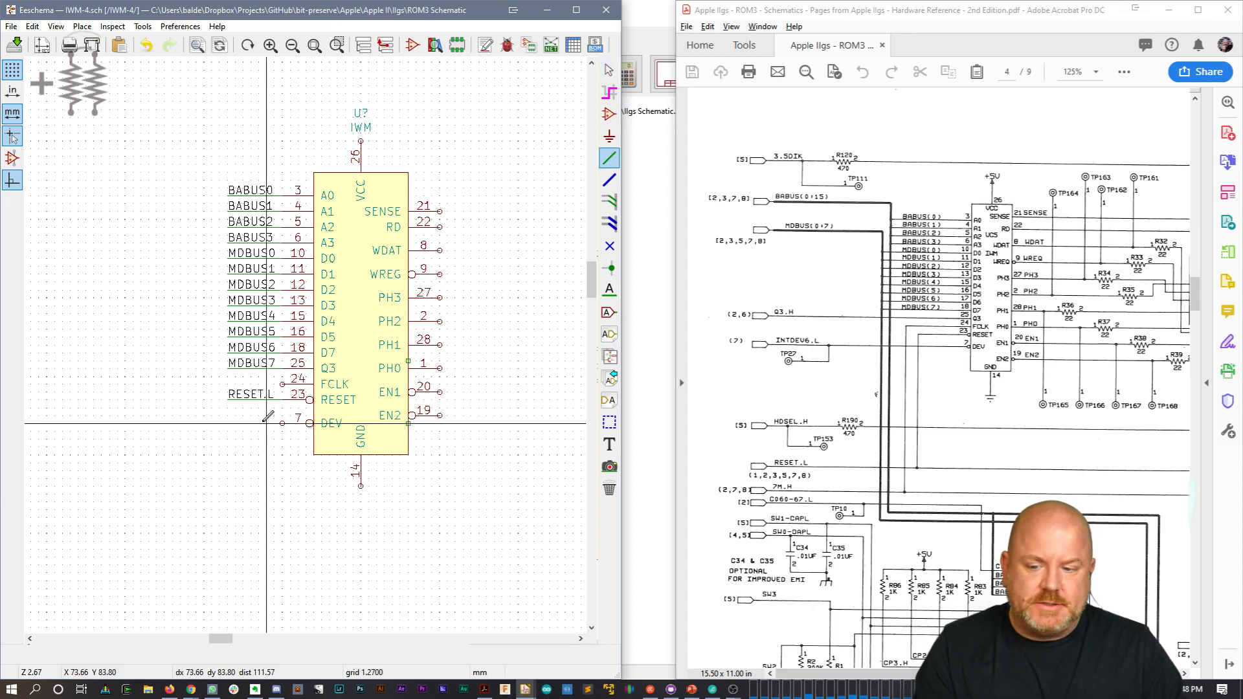
double_click(227, 424)
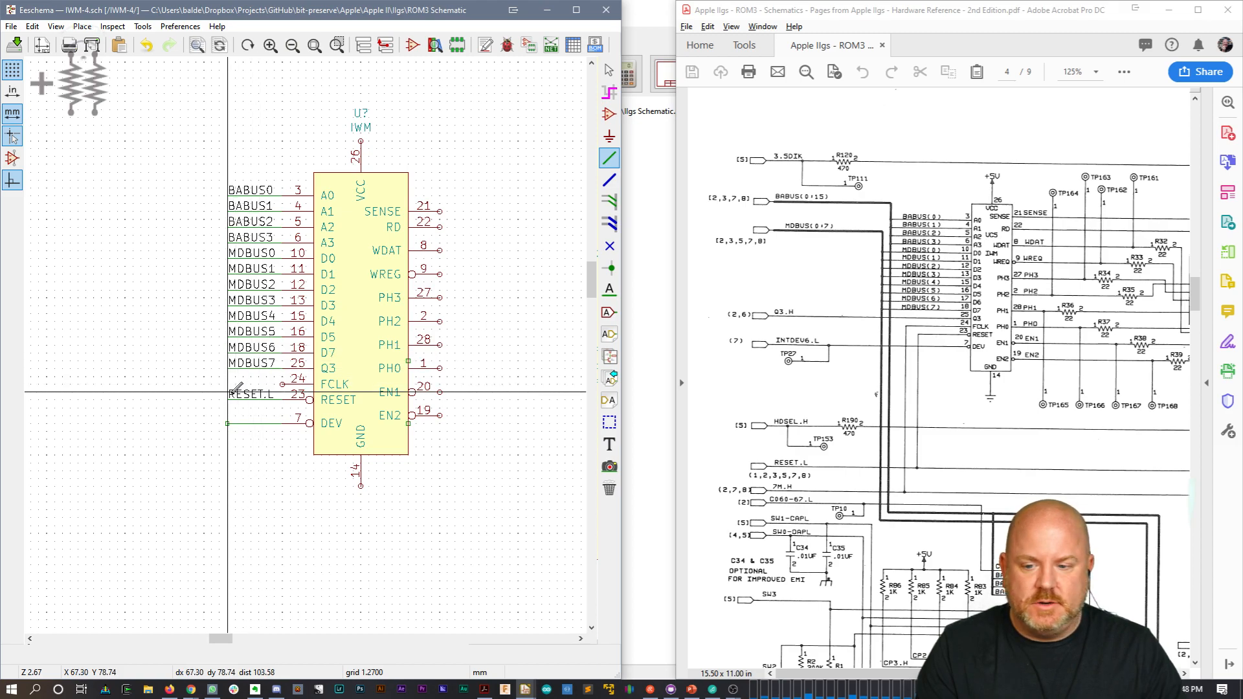
Step: Copy the RESET.L label onto the DEV wire and rename it INTDEV6.L
key("c")
left_click(228, 424)
key("e")
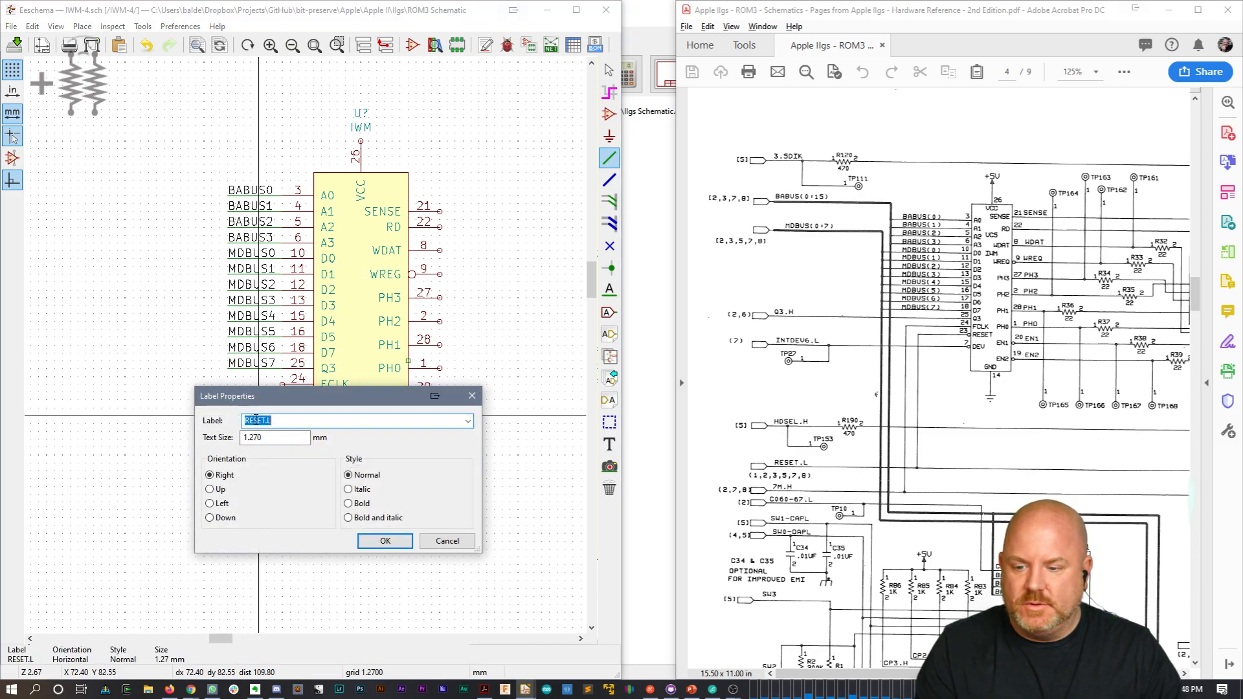
type("EV6")
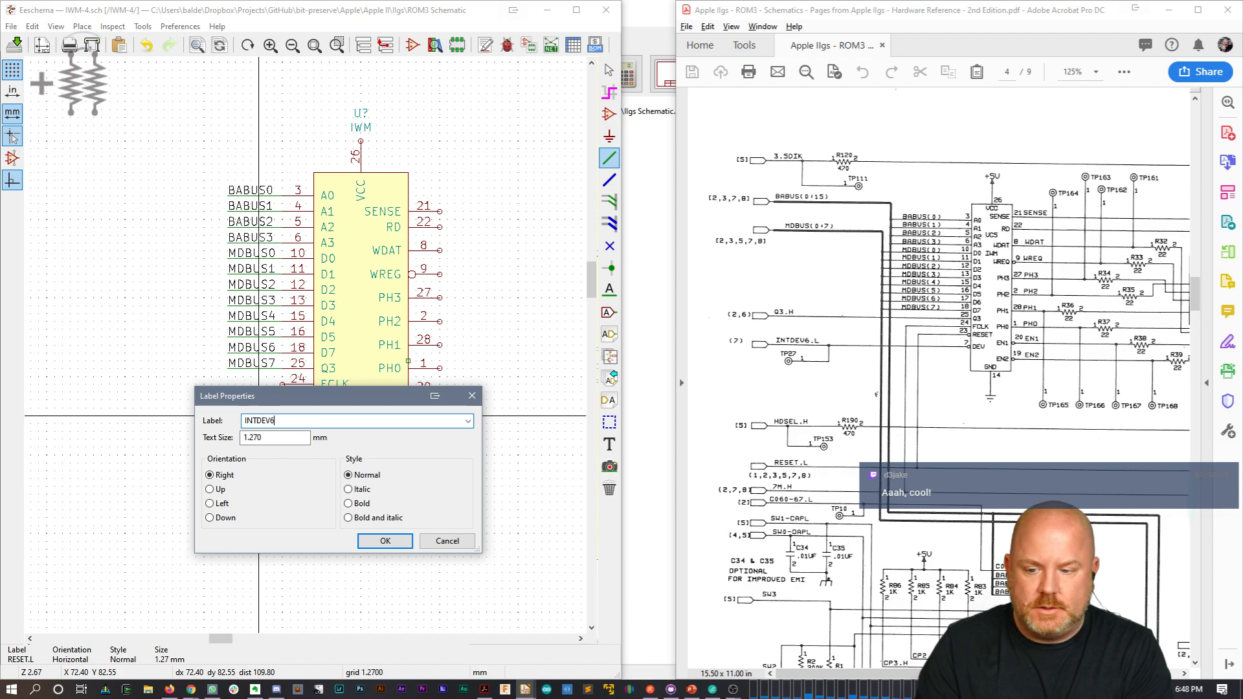
key("Return")
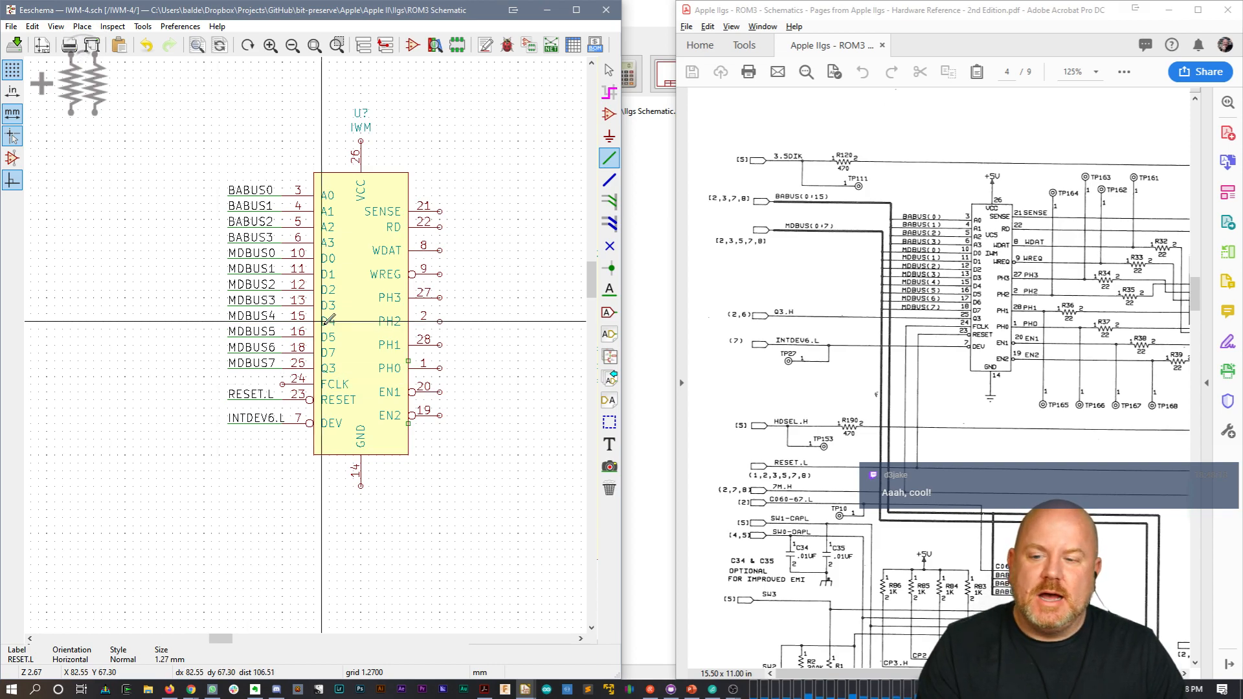
Step: Dismiss the missing-library error and choose the +5V power symbol from a '+5V' search
middle_click_drag(328, 321, 242, 356)
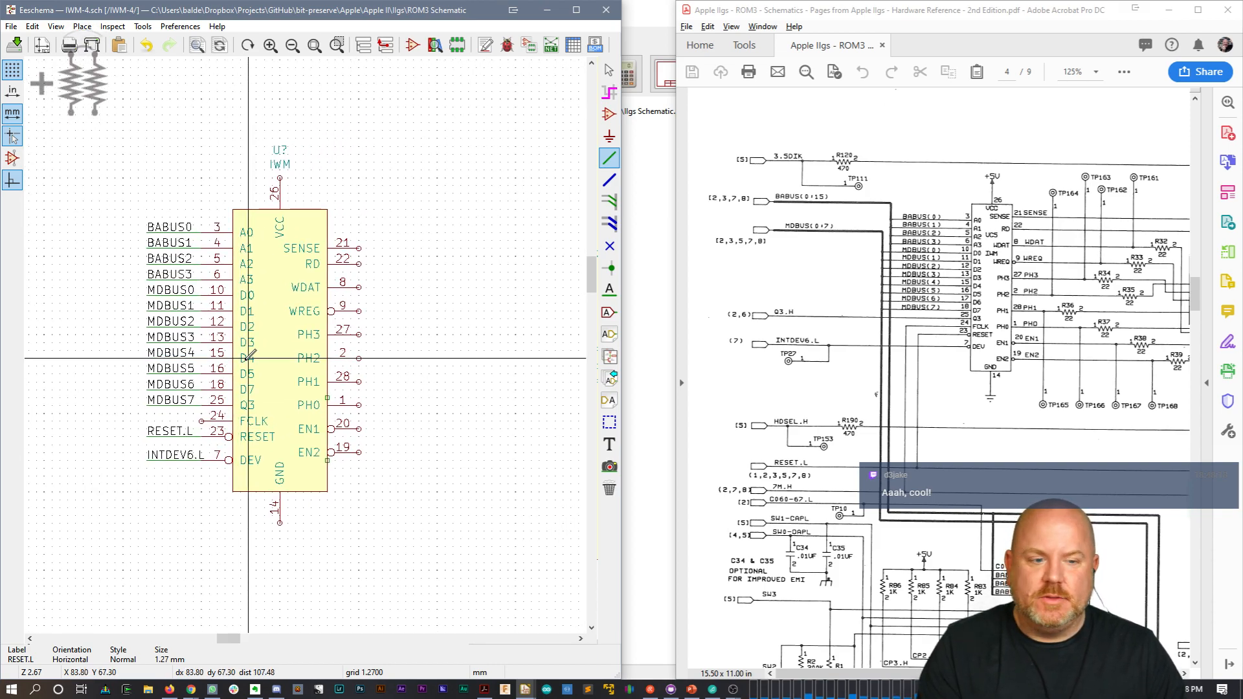
left_click(608, 114)
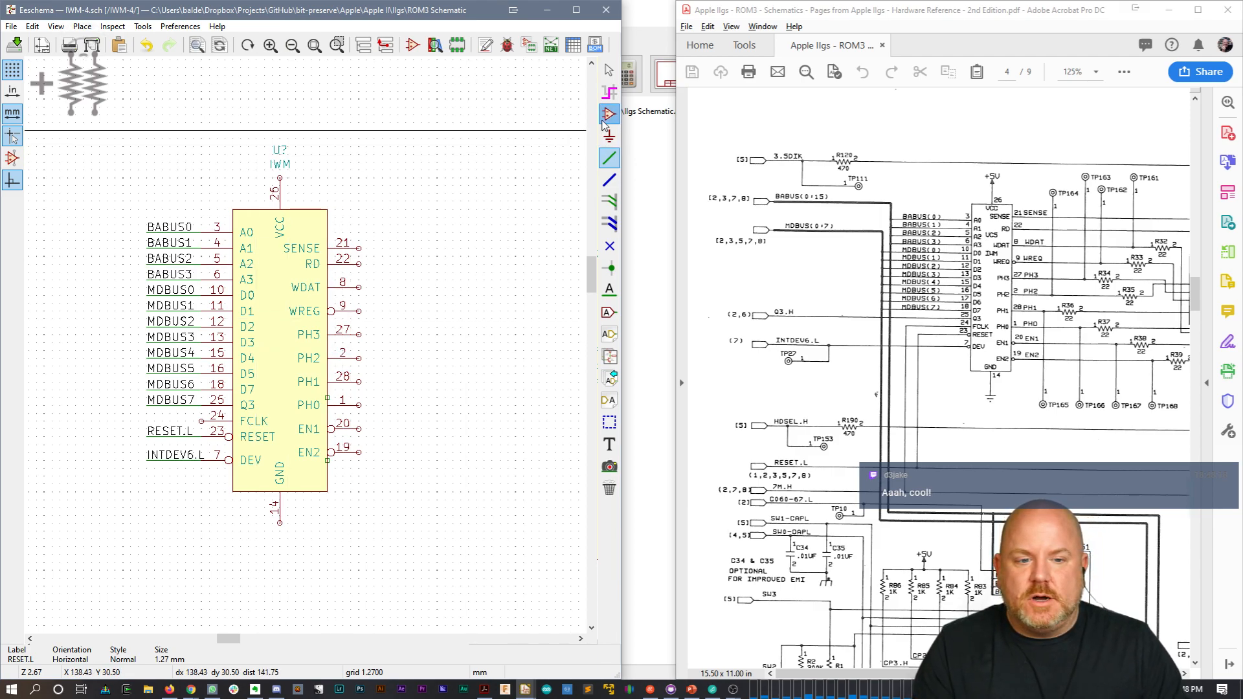
left_click(319, 147)
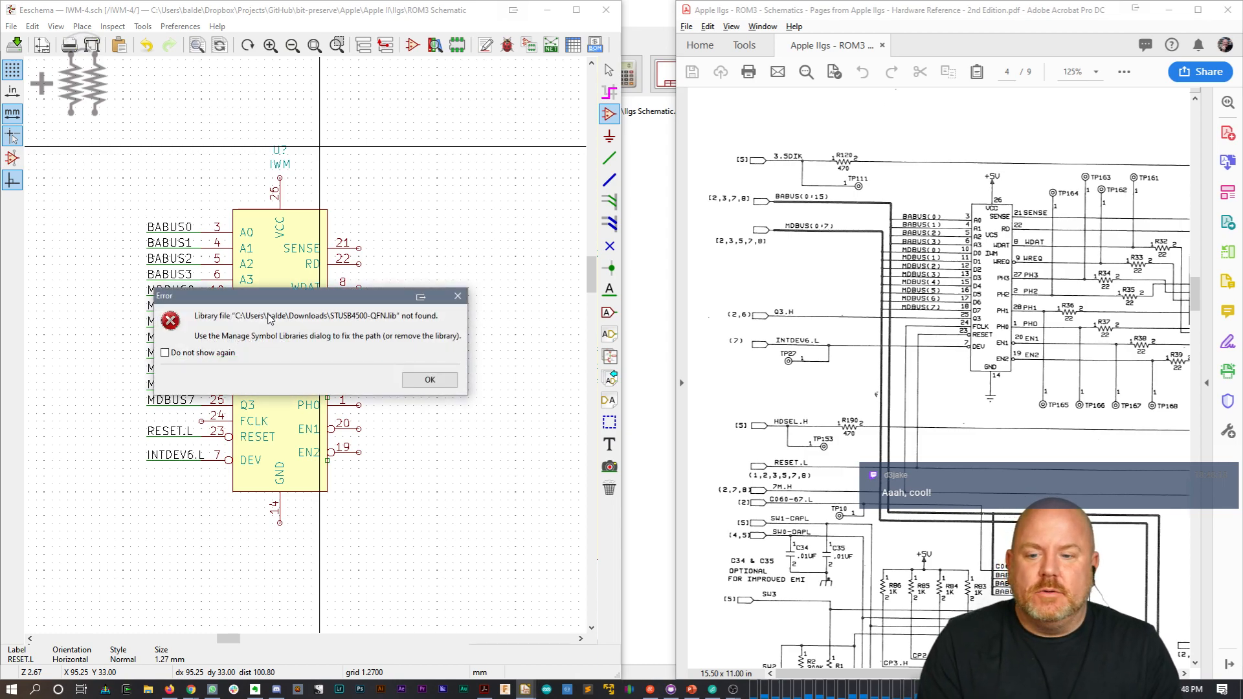
left_click(429, 385)
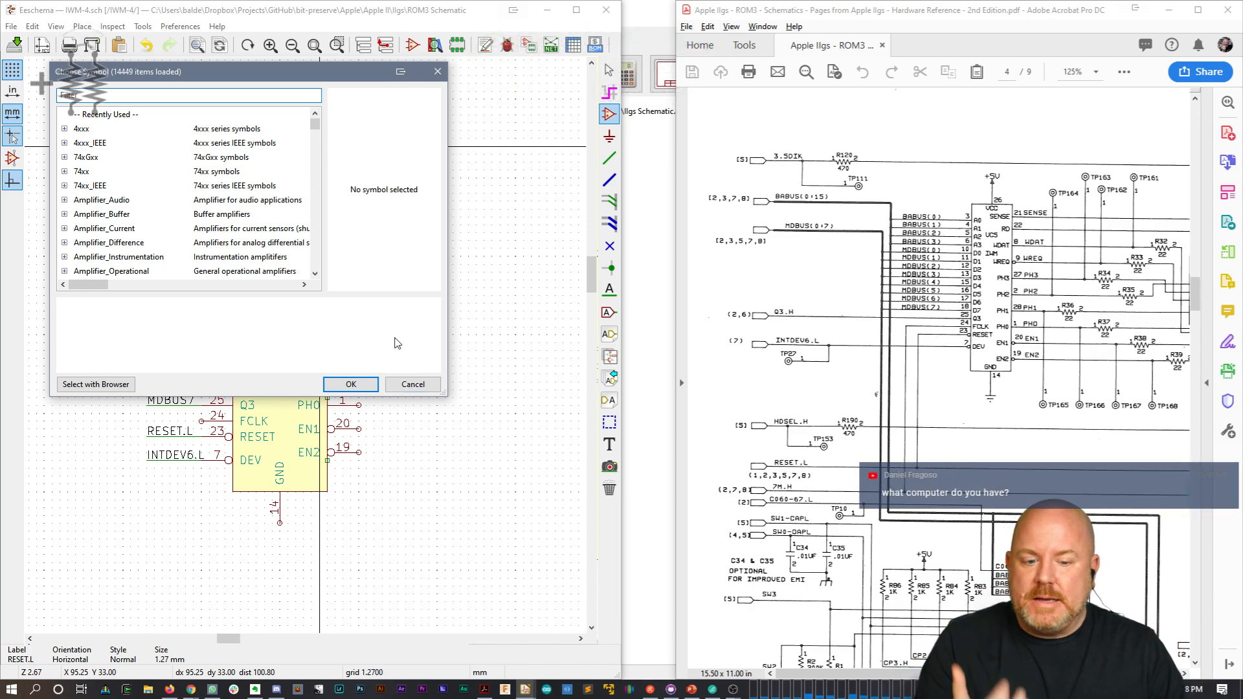
left_click_drag(329, 82, 451, 383)
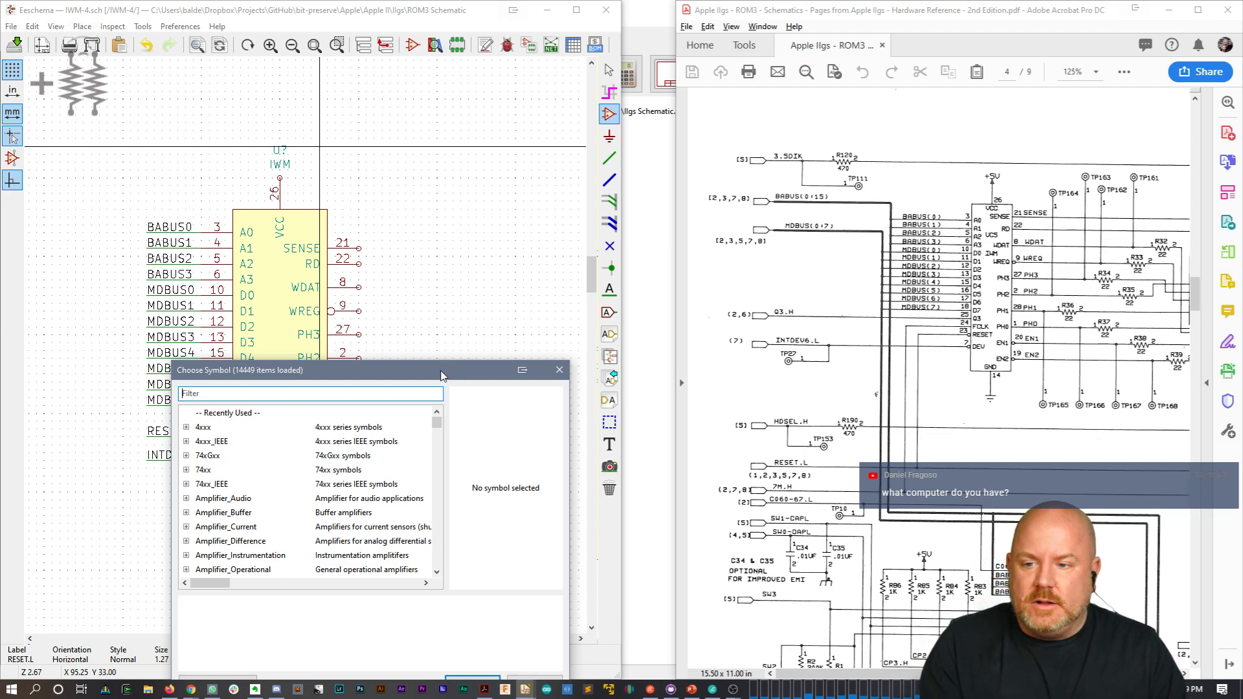
left_click_drag(441, 374, 436, 315)
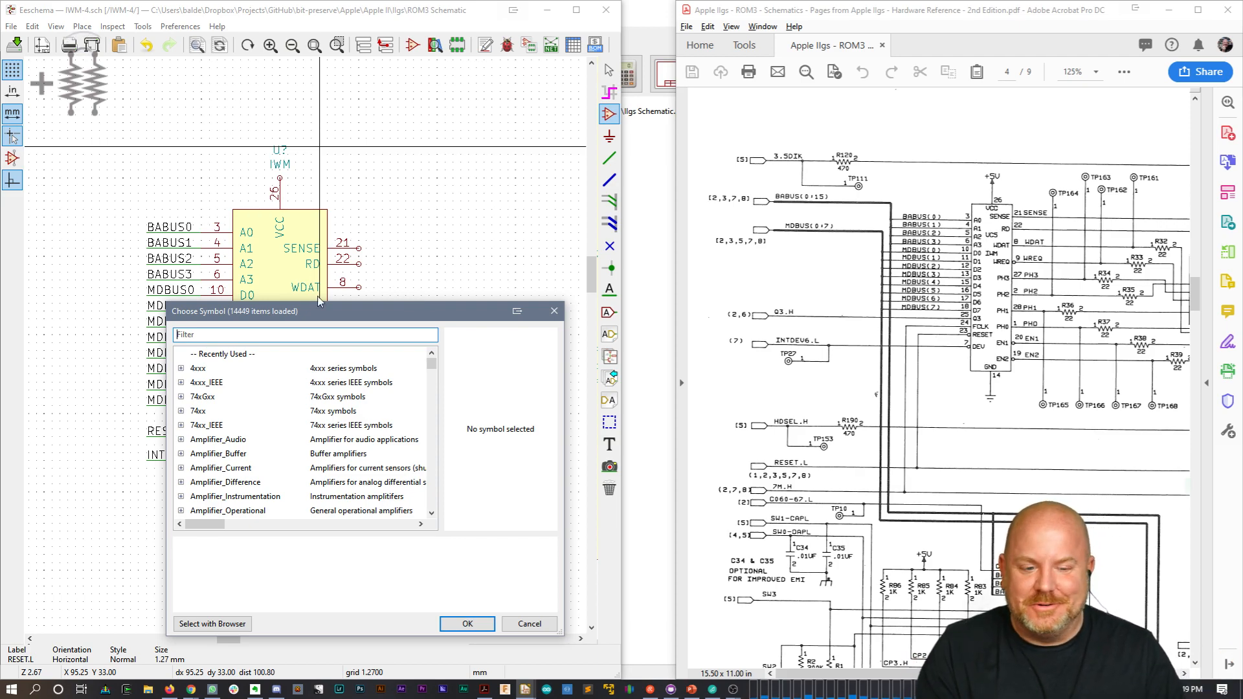
left_click(317, 331)
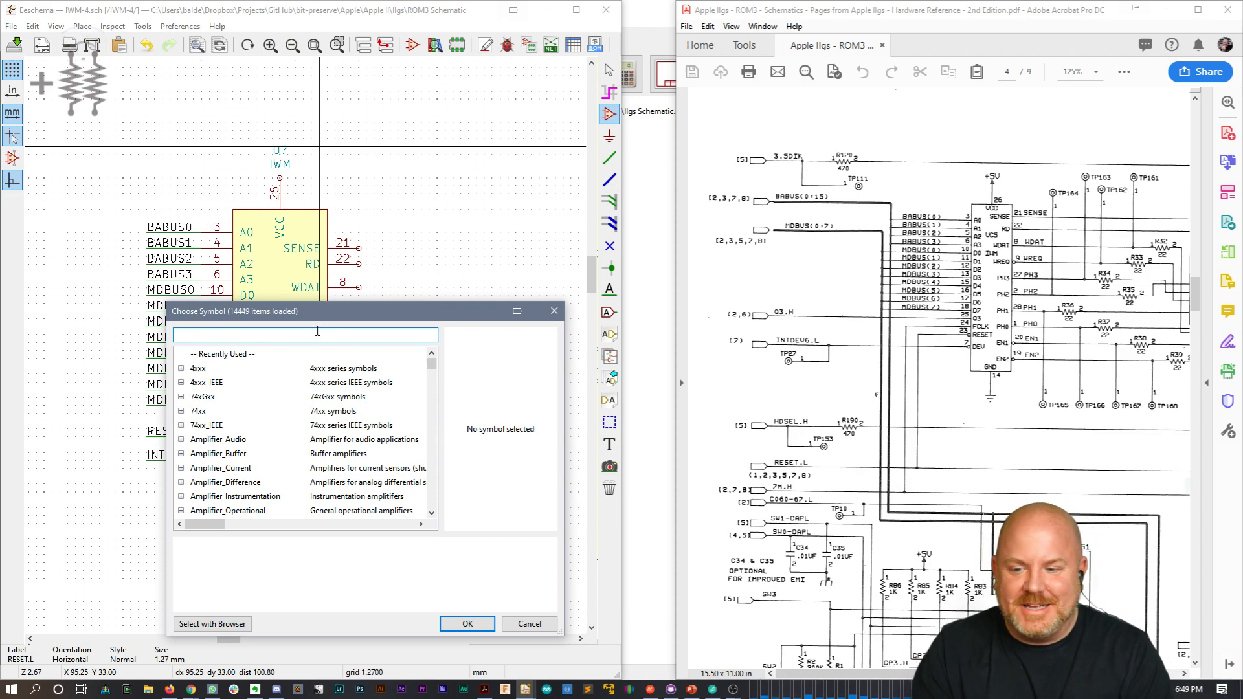
type("+5V")
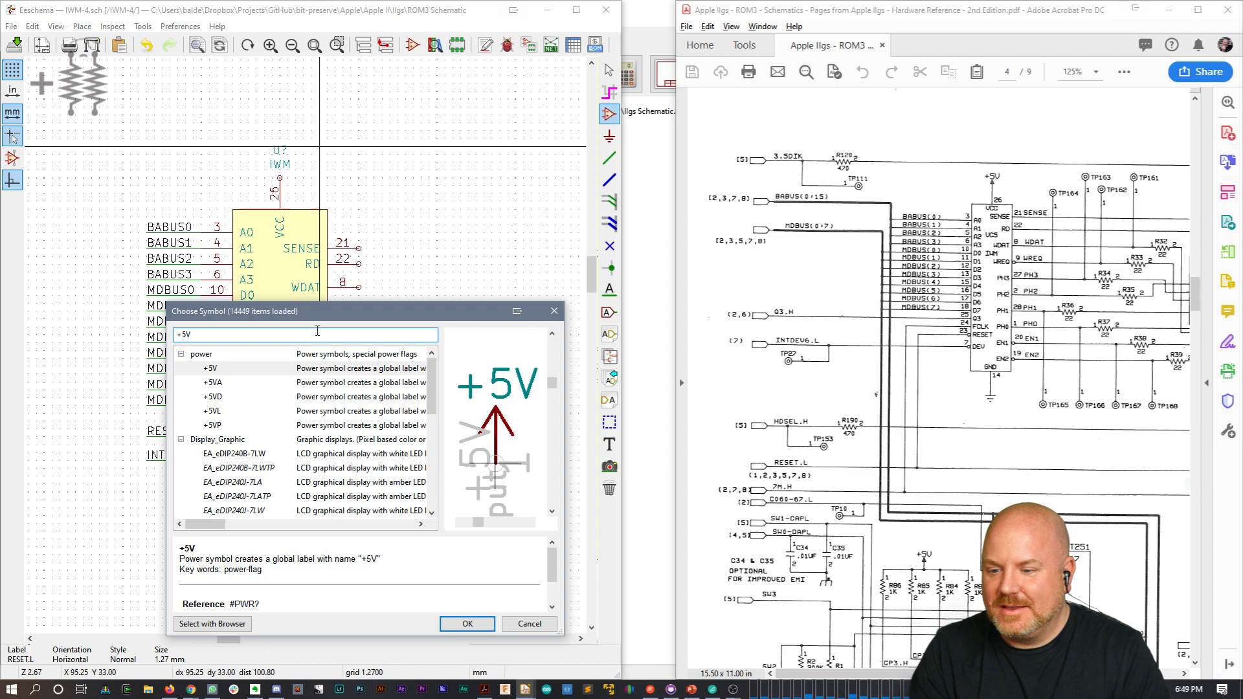
double_click(230, 368)
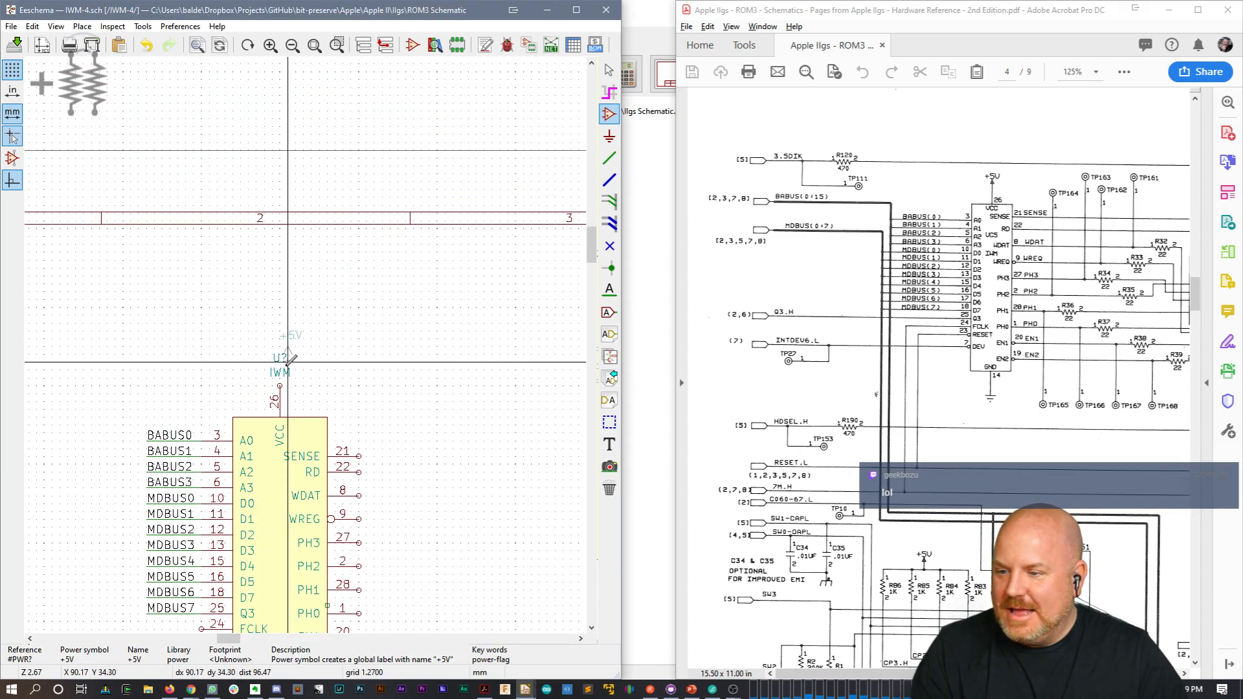
Step: Attach +5V to VCC pin 26 and move the IWM value text slightly lower
left_click(279, 387)
key("Escape")
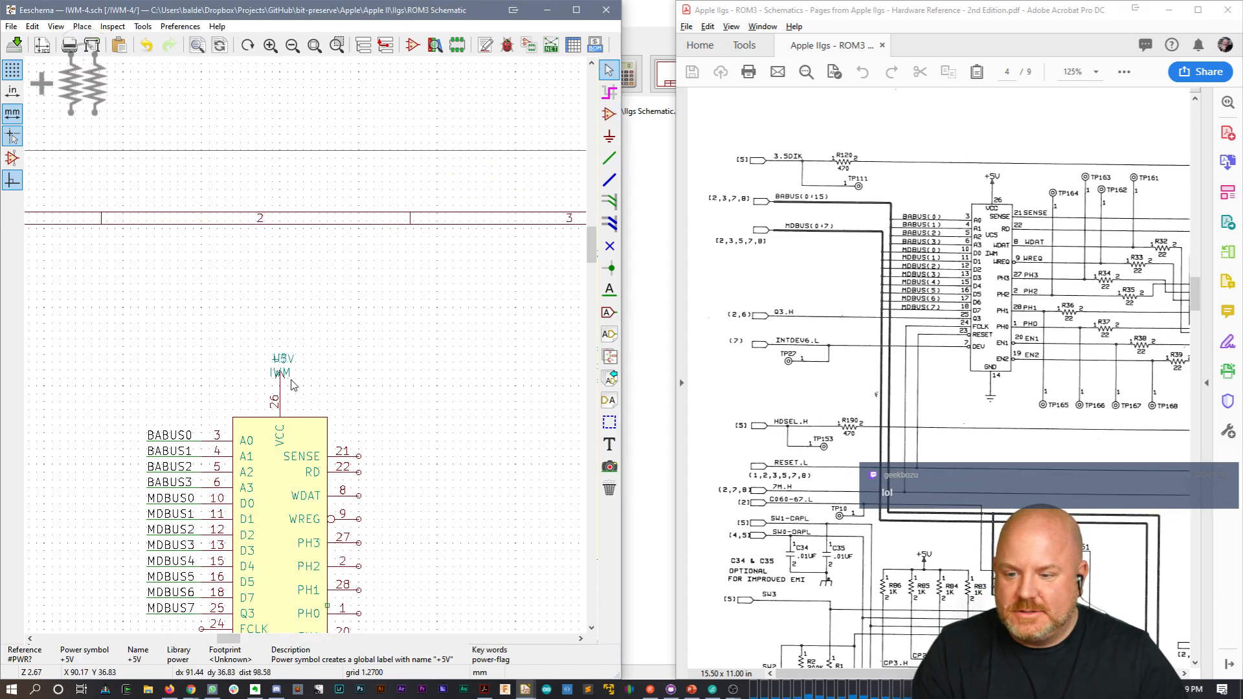
left_click(290, 377)
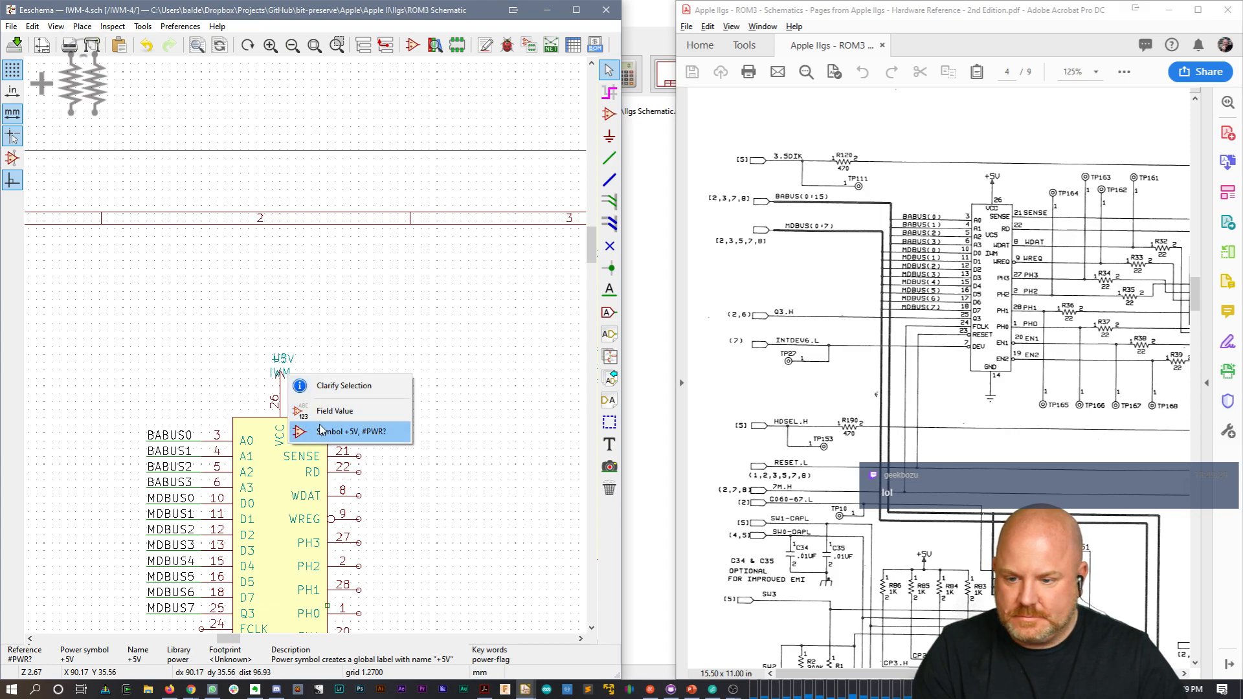
left_click(321, 411)
left_click(305, 413)
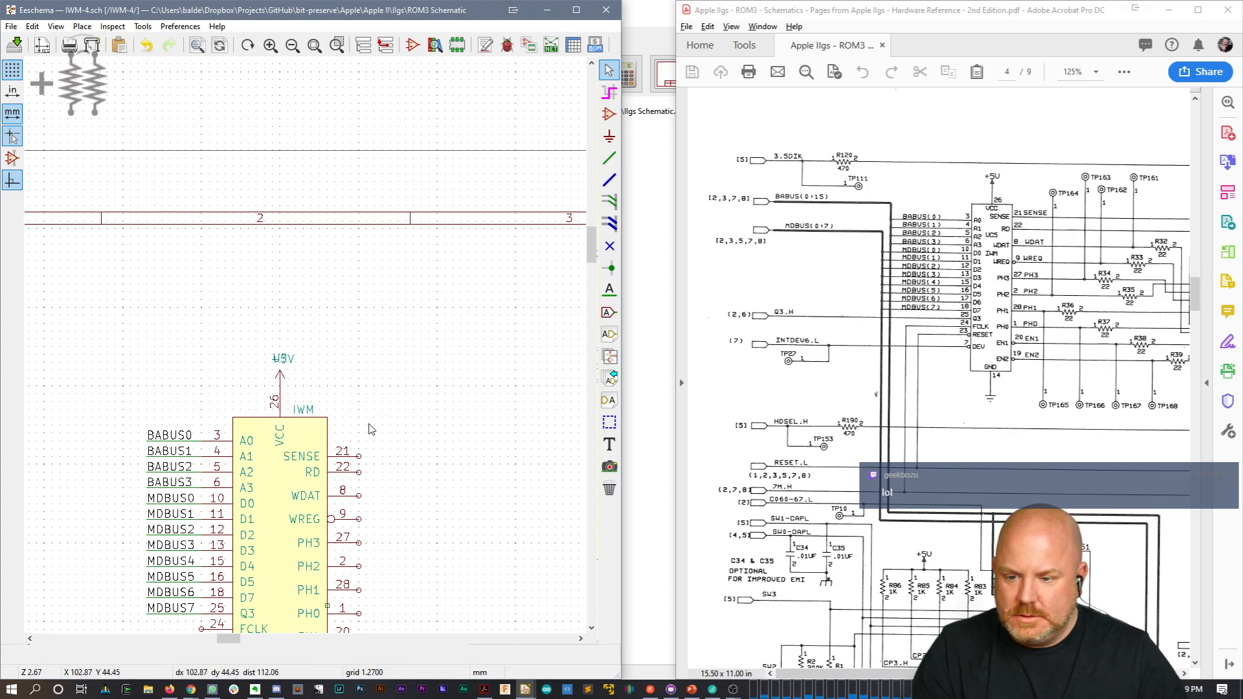
middle_click_drag(389, 433, 480, 140)
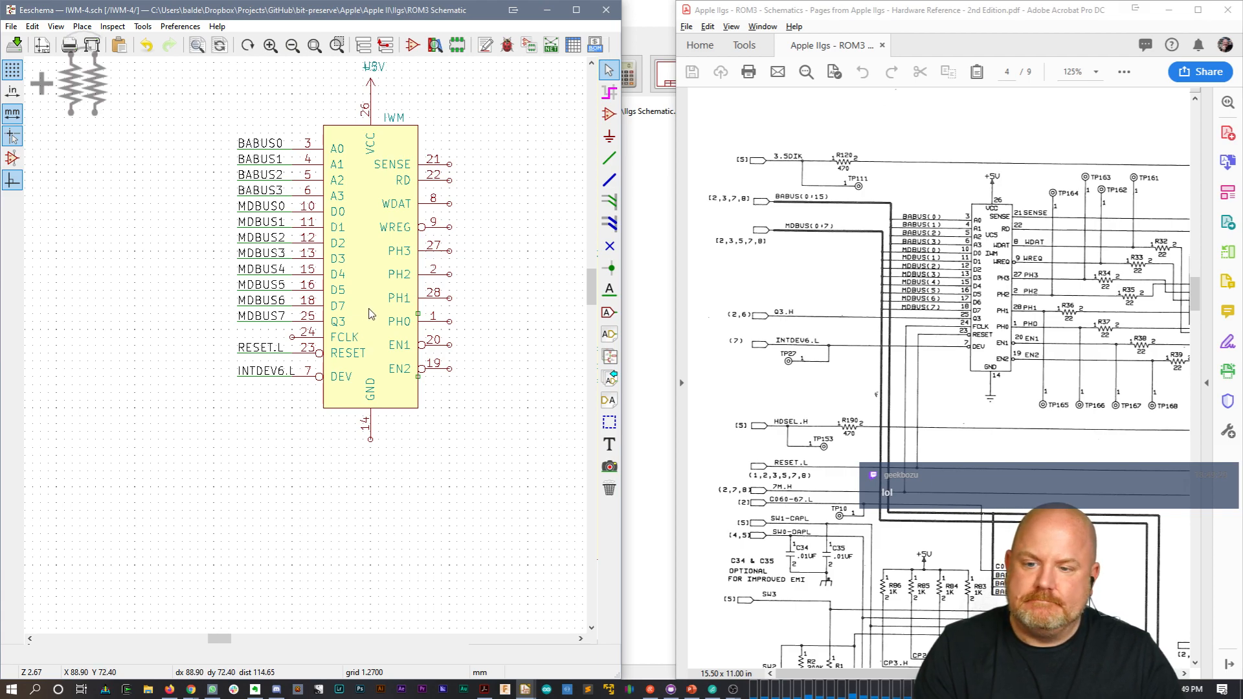
middle_click_drag(371, 313, 396, 358)
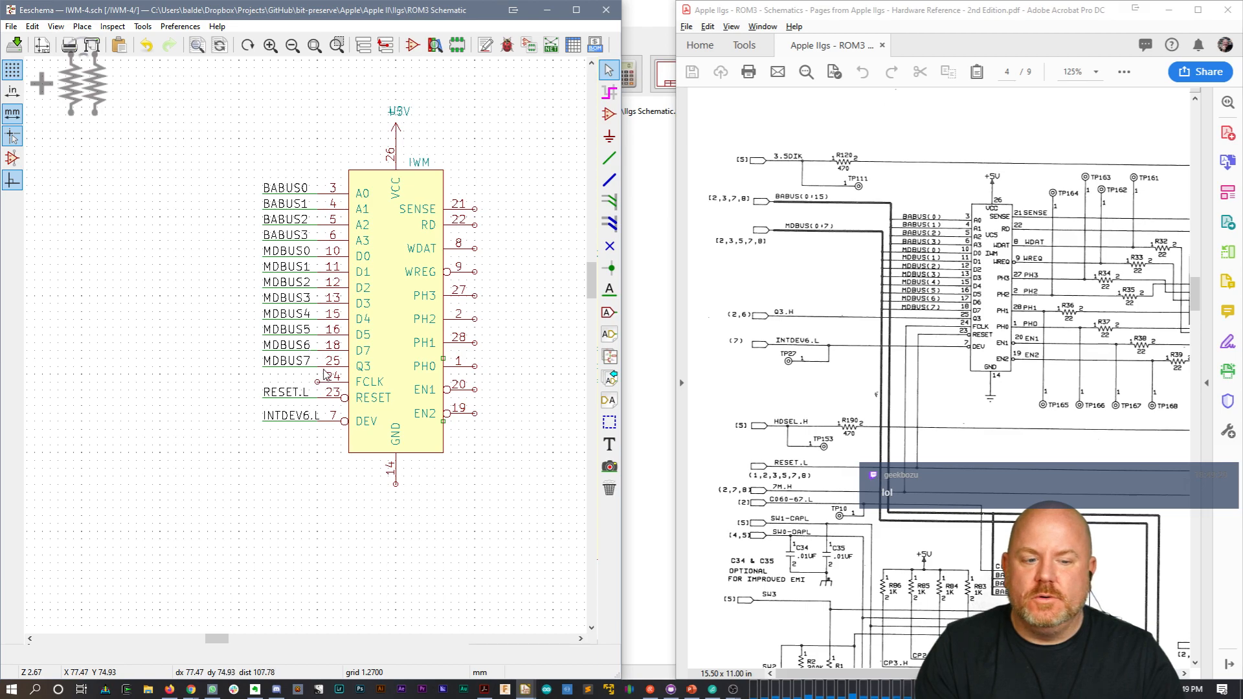
Step: Draw a short wire to the left of the FCLK pin
left_click(272, 367)
key("Escape")
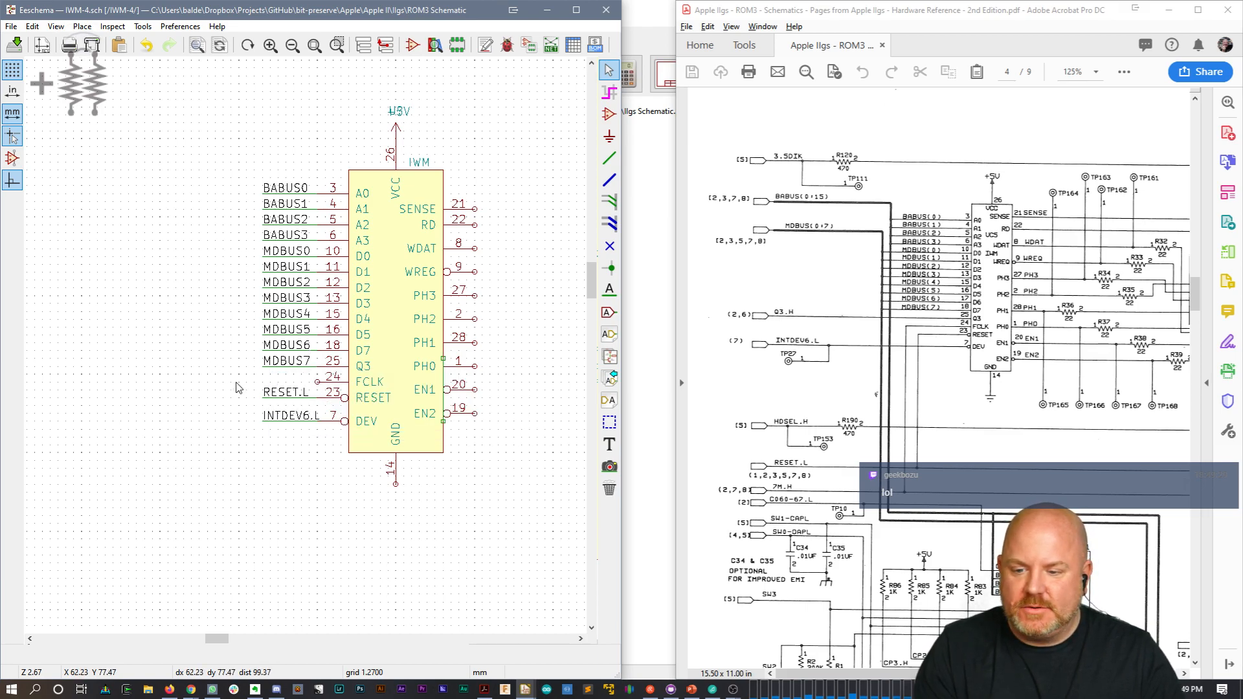
key("w")
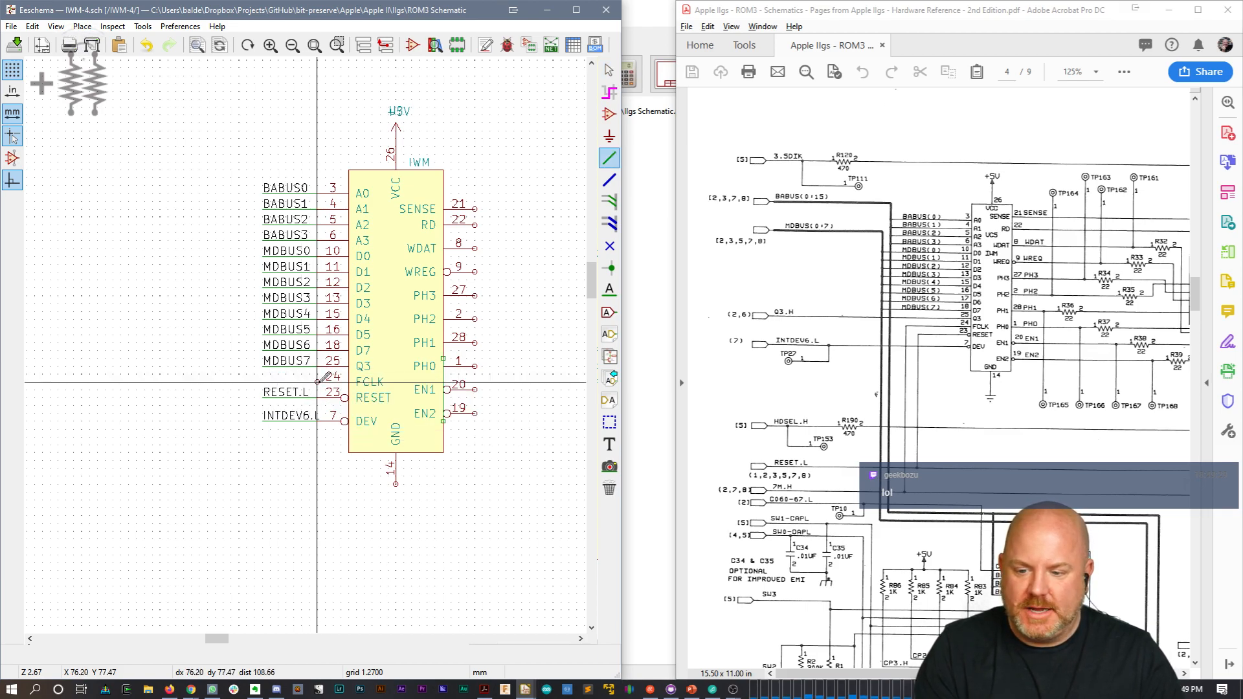
double_click(215, 382)
key("Escape")
Step: Copy the MDBUS7 label onto the FCLK wire and rename it Q3.H
key("c")
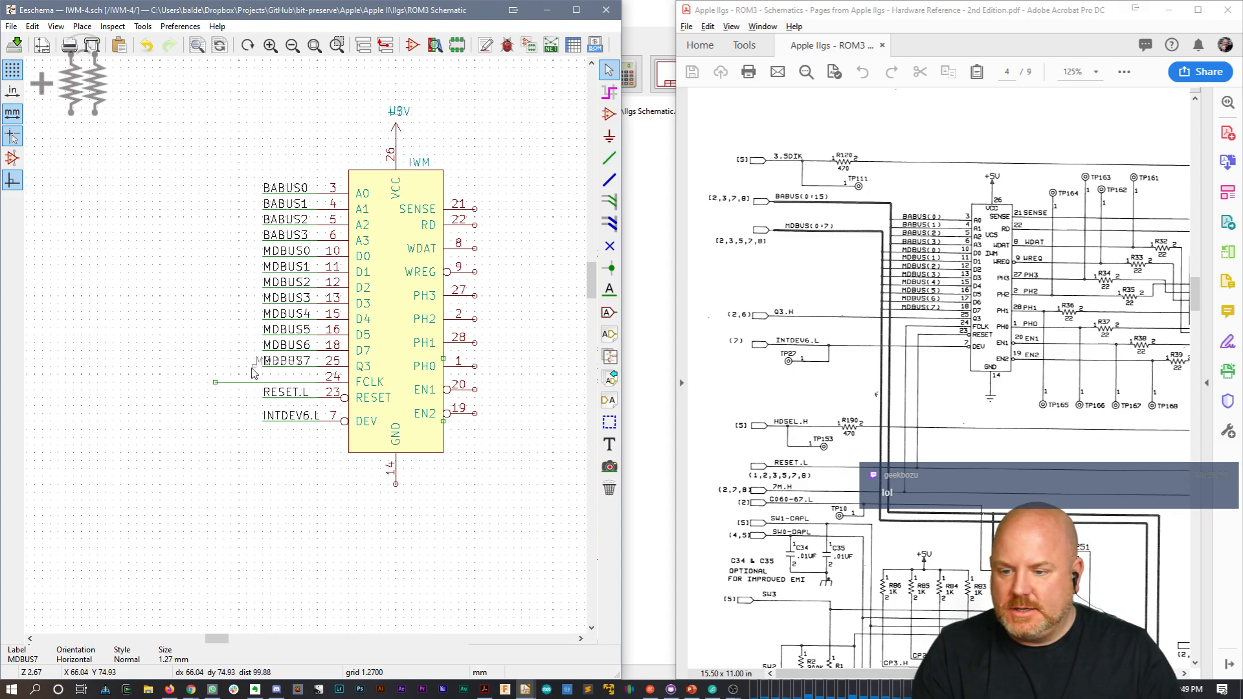
left_click(223, 382)
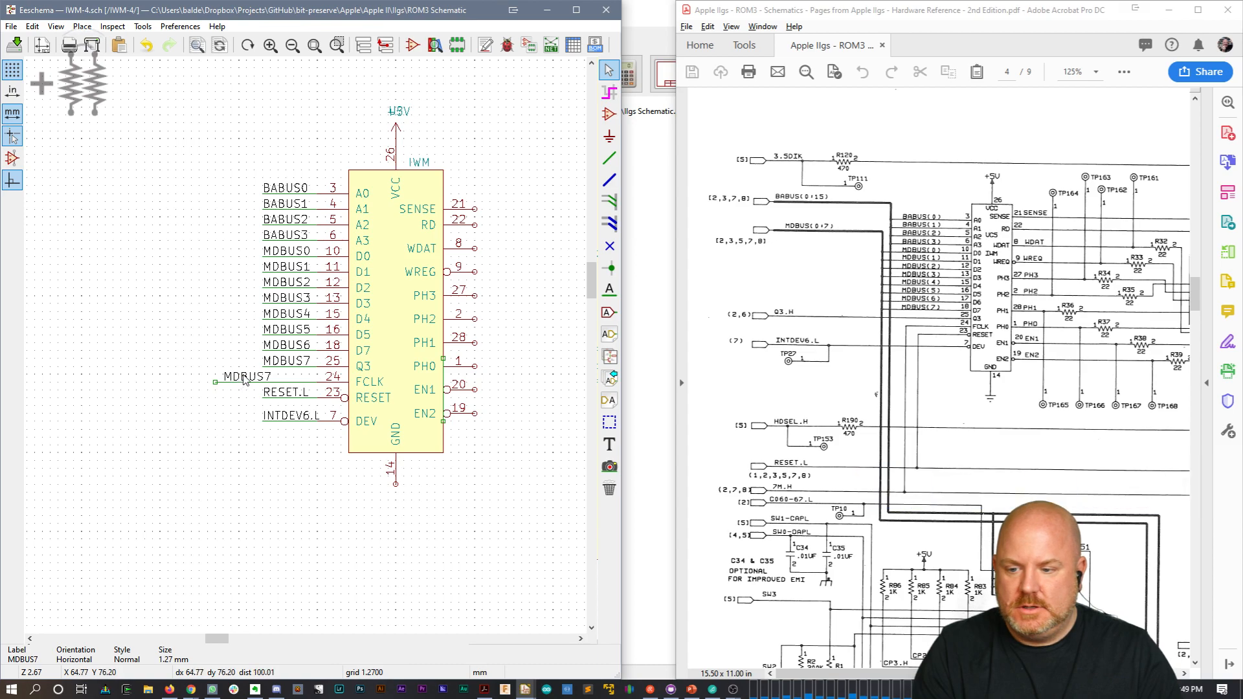
double_click(244, 380)
type("Q3")
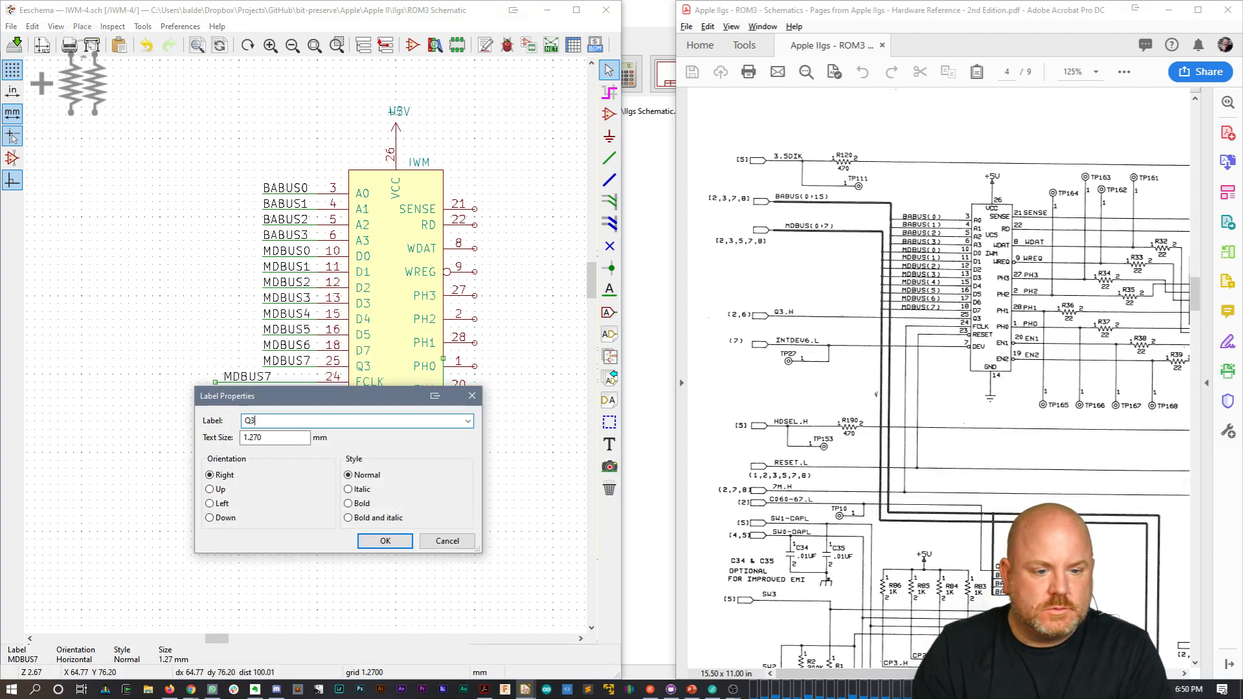
key("Return")
double_click(233, 381)
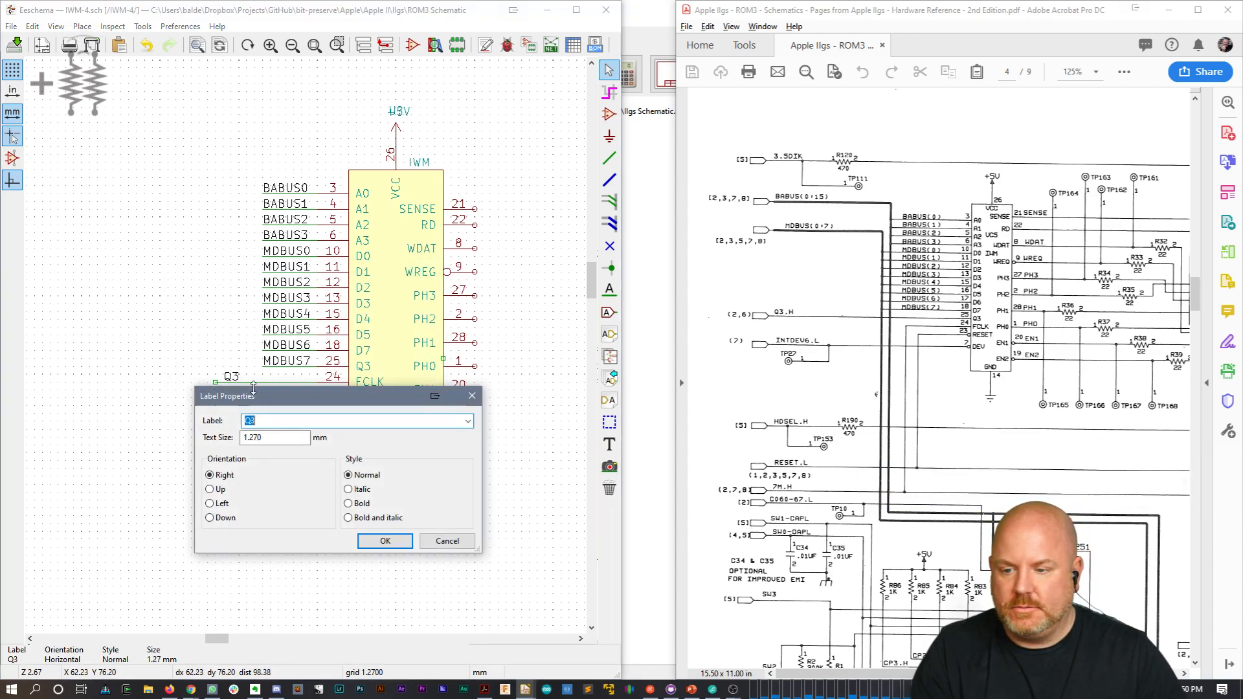
type(".H")
key("Return")
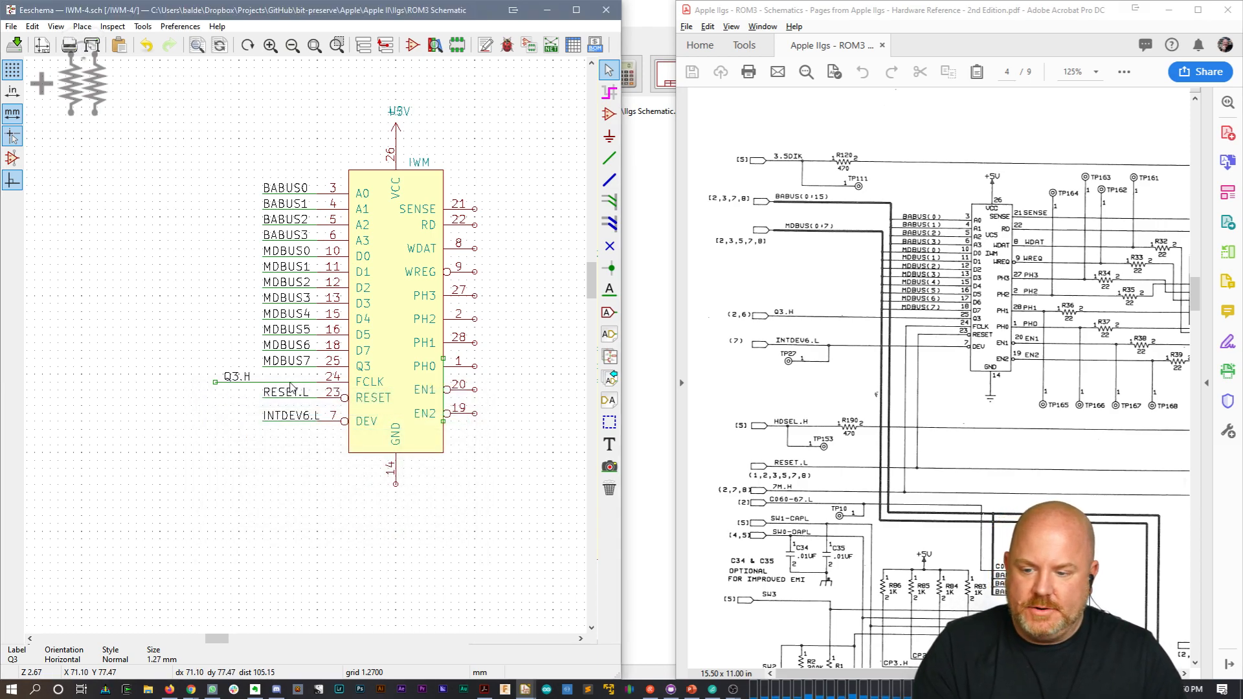
Step: Replace the wire, moving Q3.H left of FCLK and rewiring it to pin 24
key("Delete")
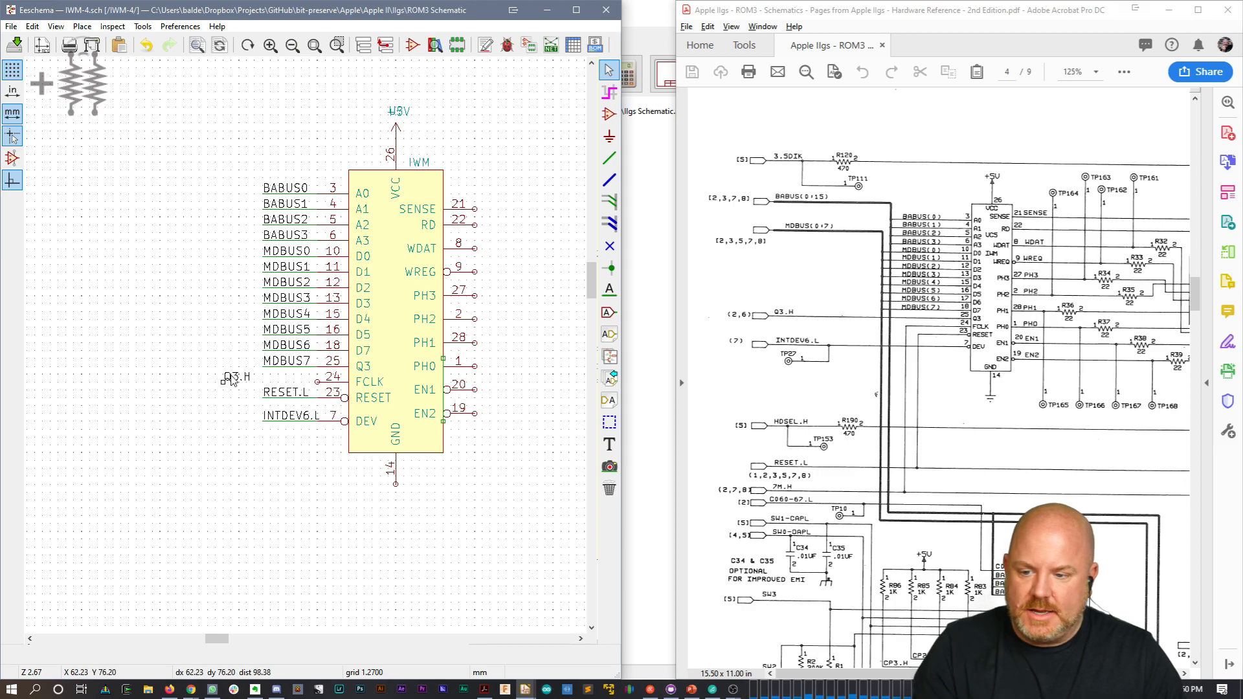
key("m")
left_click(262, 382)
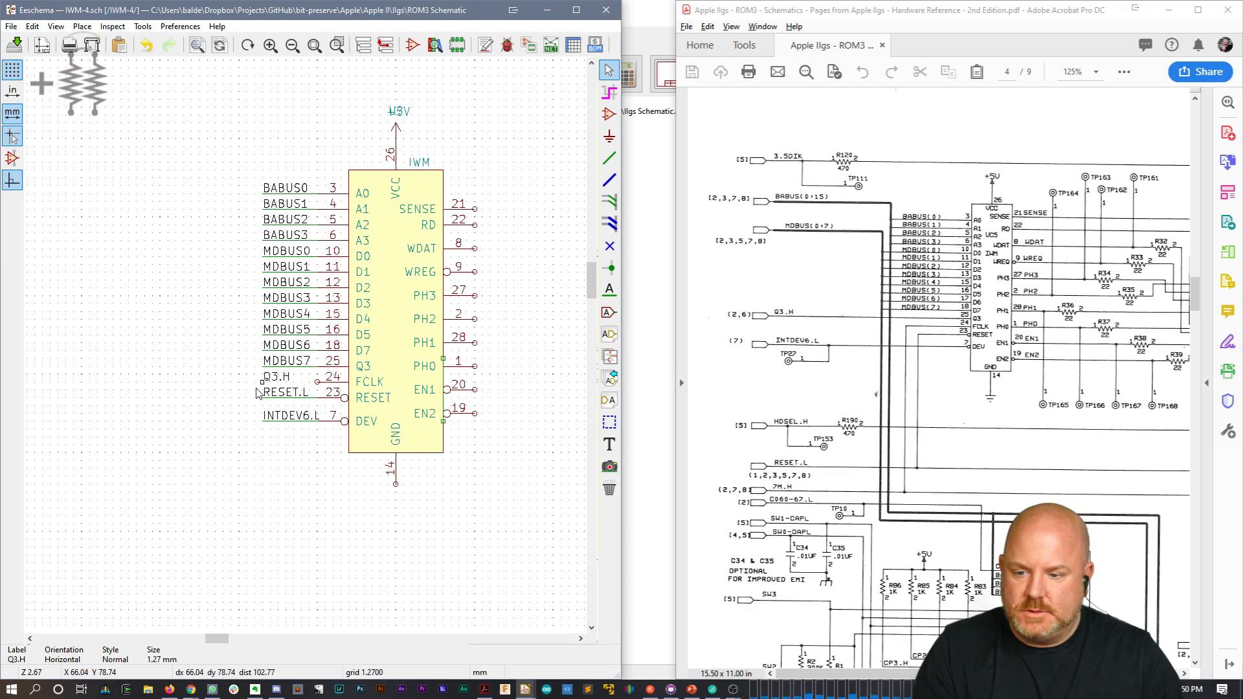
key("w")
left_click(317, 381)
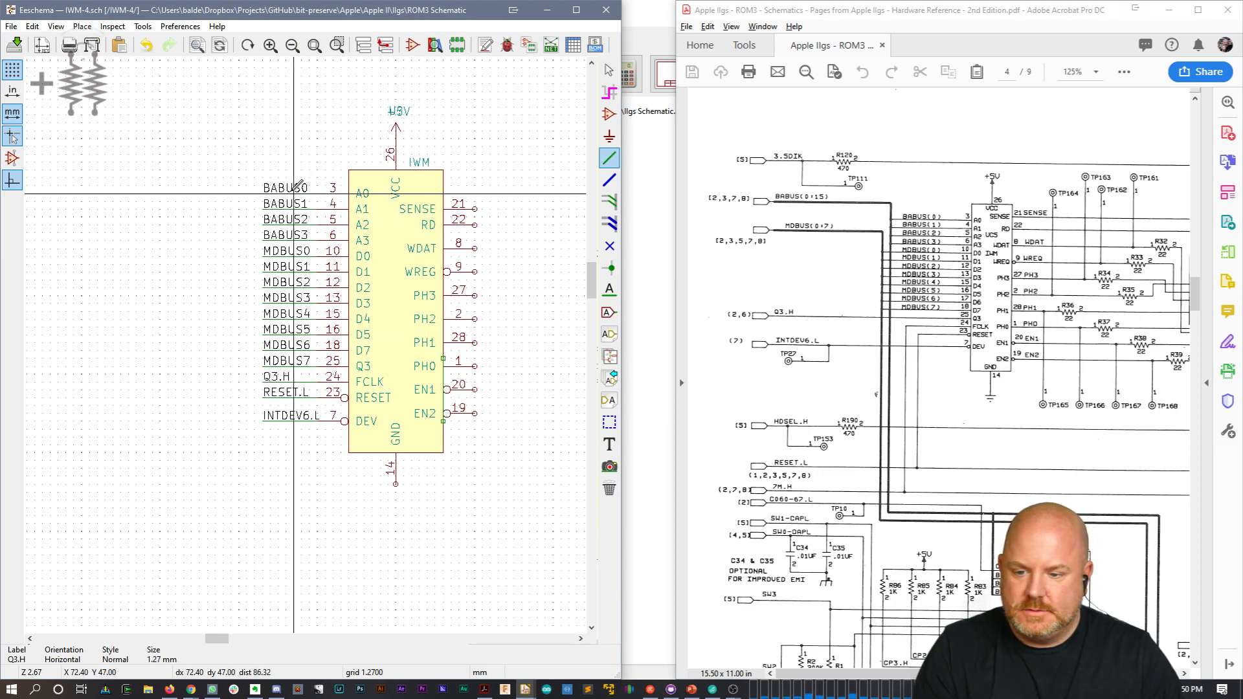
key("Escape")
middle_click_drag(490, 421, 365, 423)
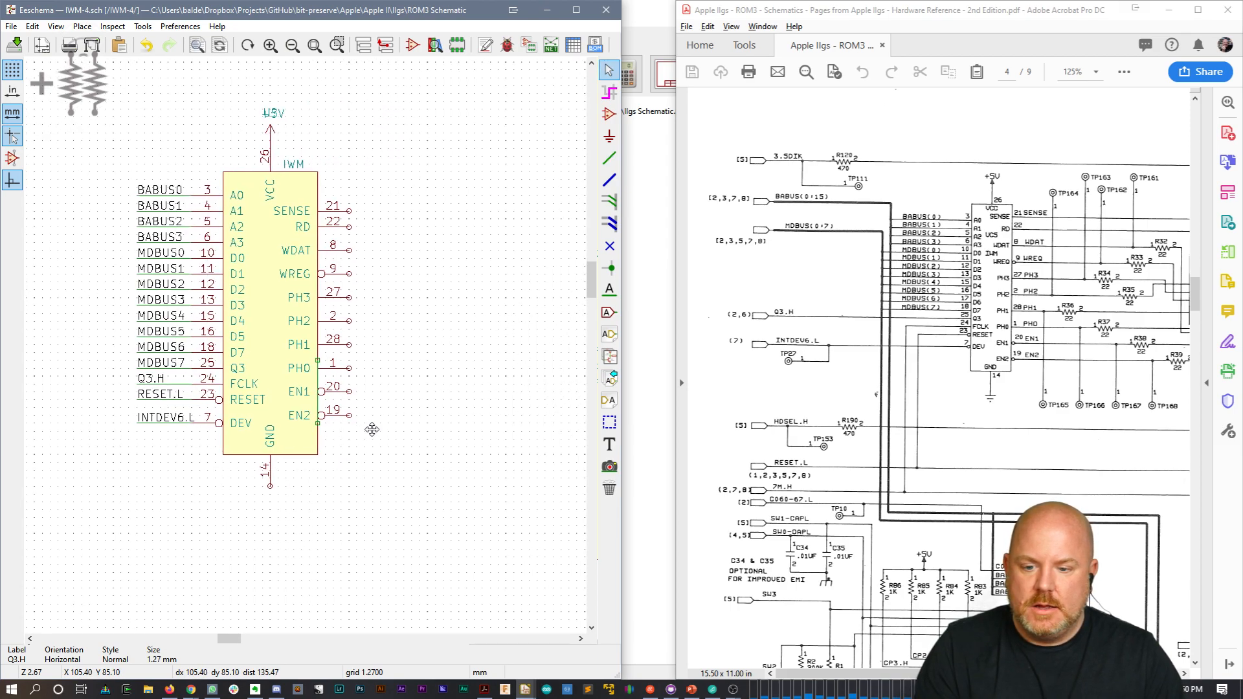
Step: Search the power symbols for 'GND' and choose the GND ground symbol
left_click(277, 522)
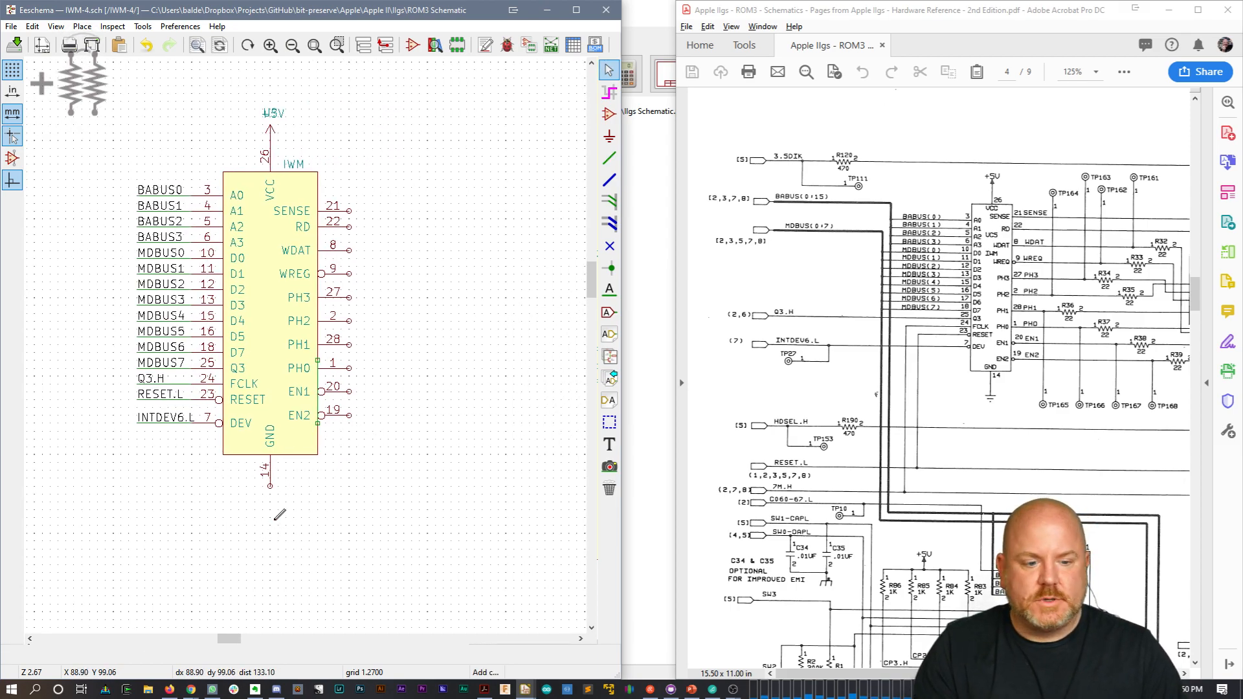
key("p")
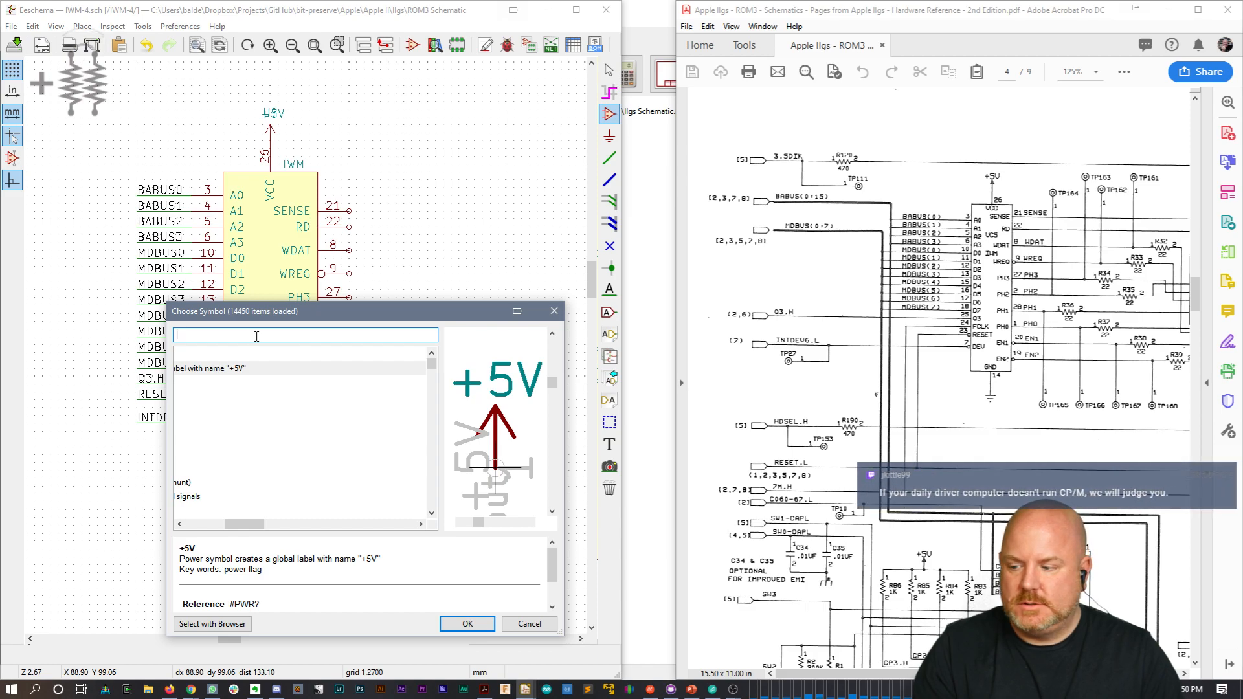
type("GND")
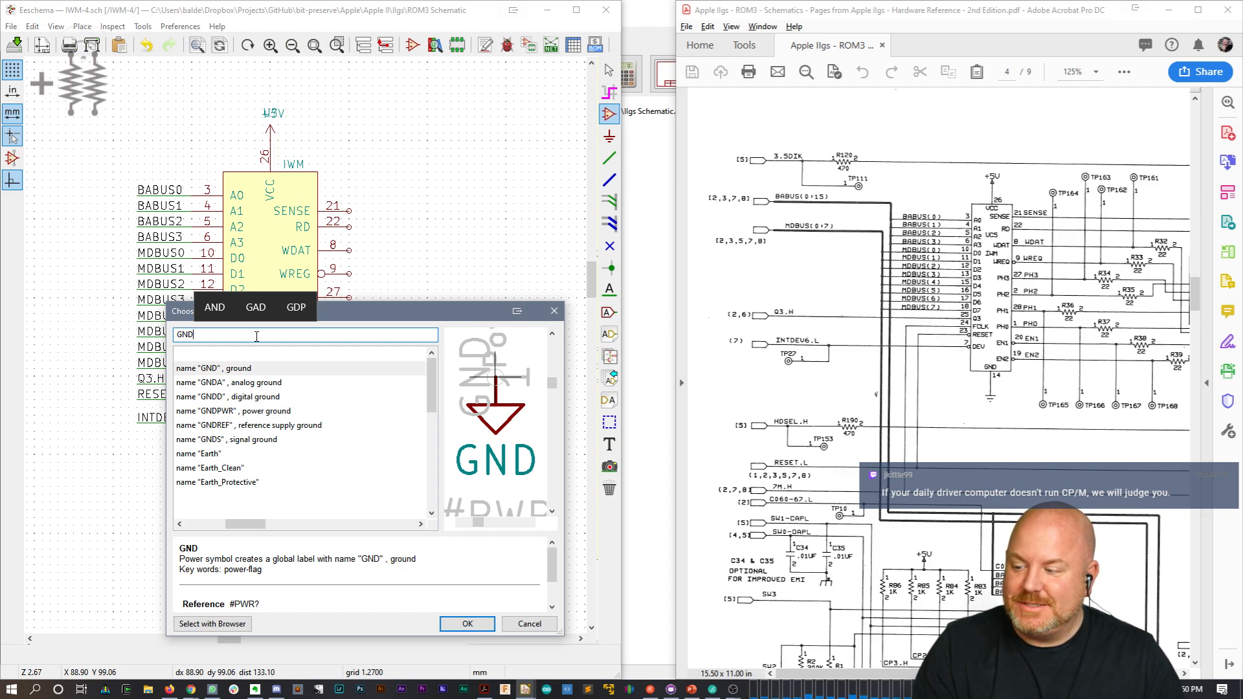
double_click(244, 370)
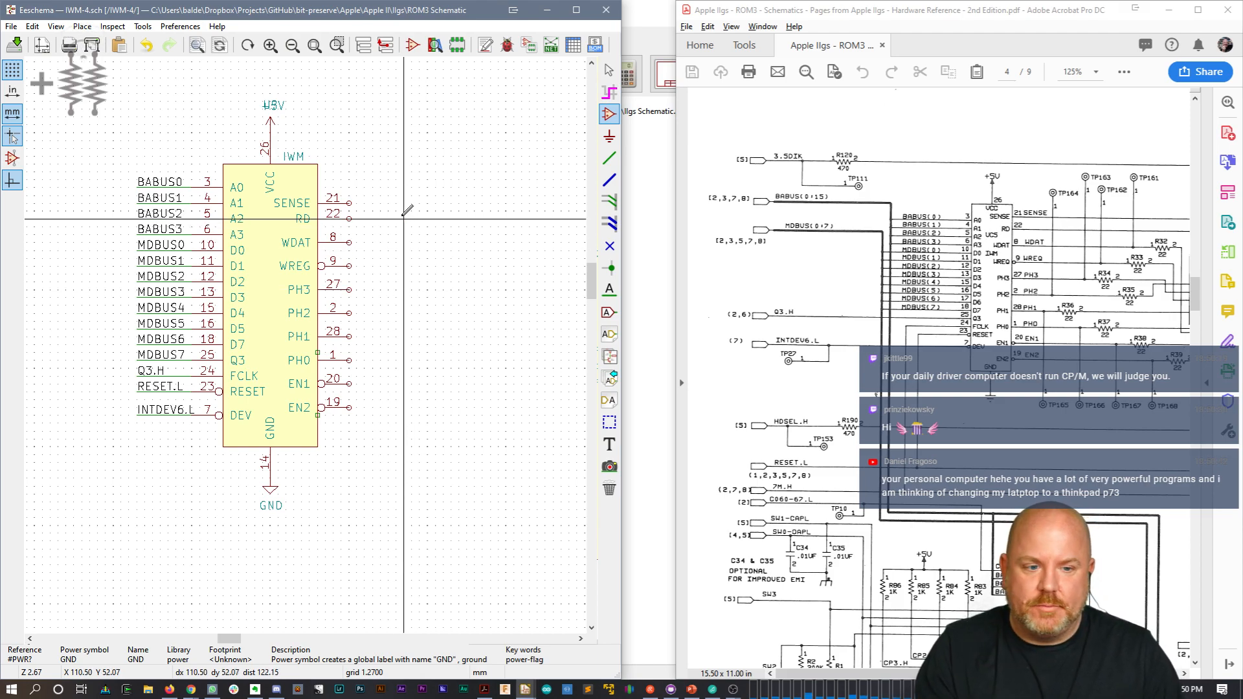
Step: Draw a wire stub from SENSE pin 21 and place a copy of the BABUS0 label on it
key("w")
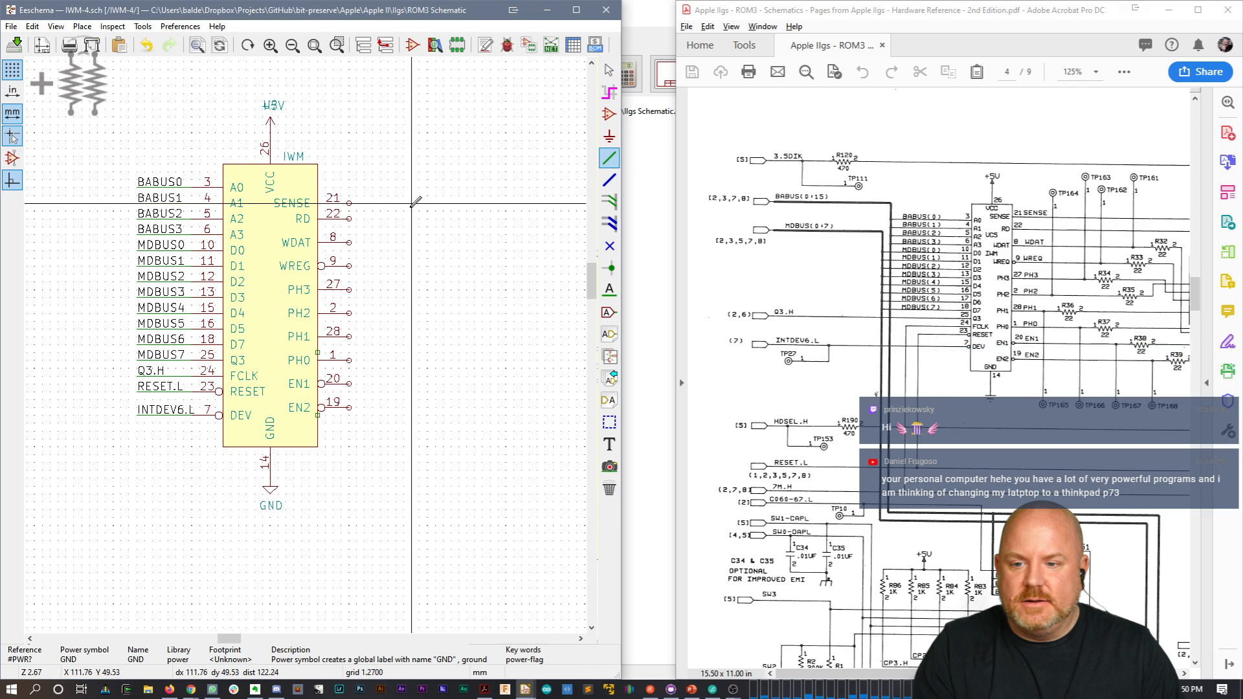
key("Escape")
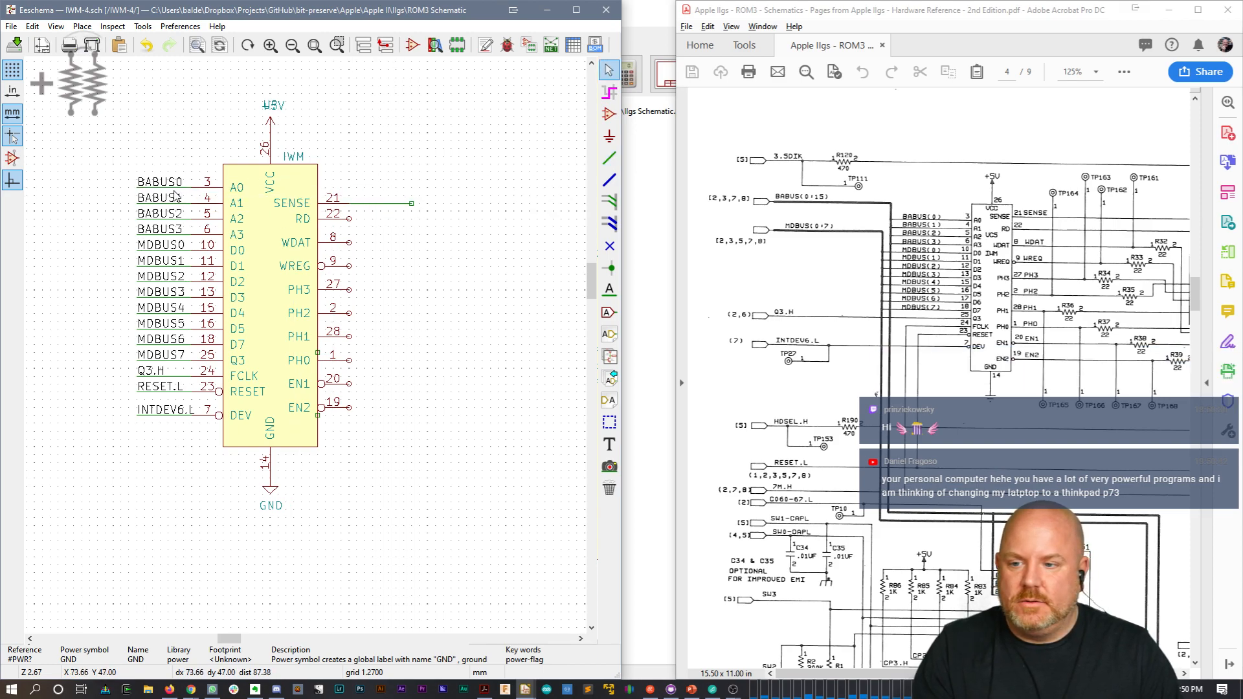
key("c")
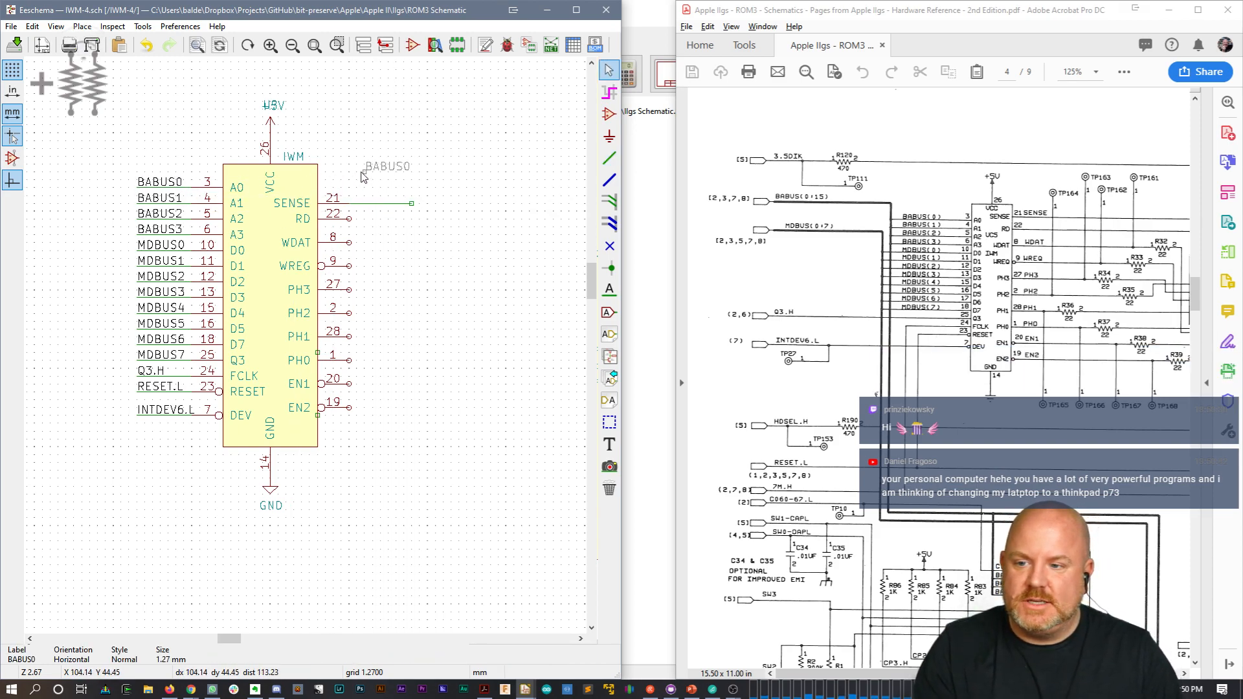
left_click(409, 208)
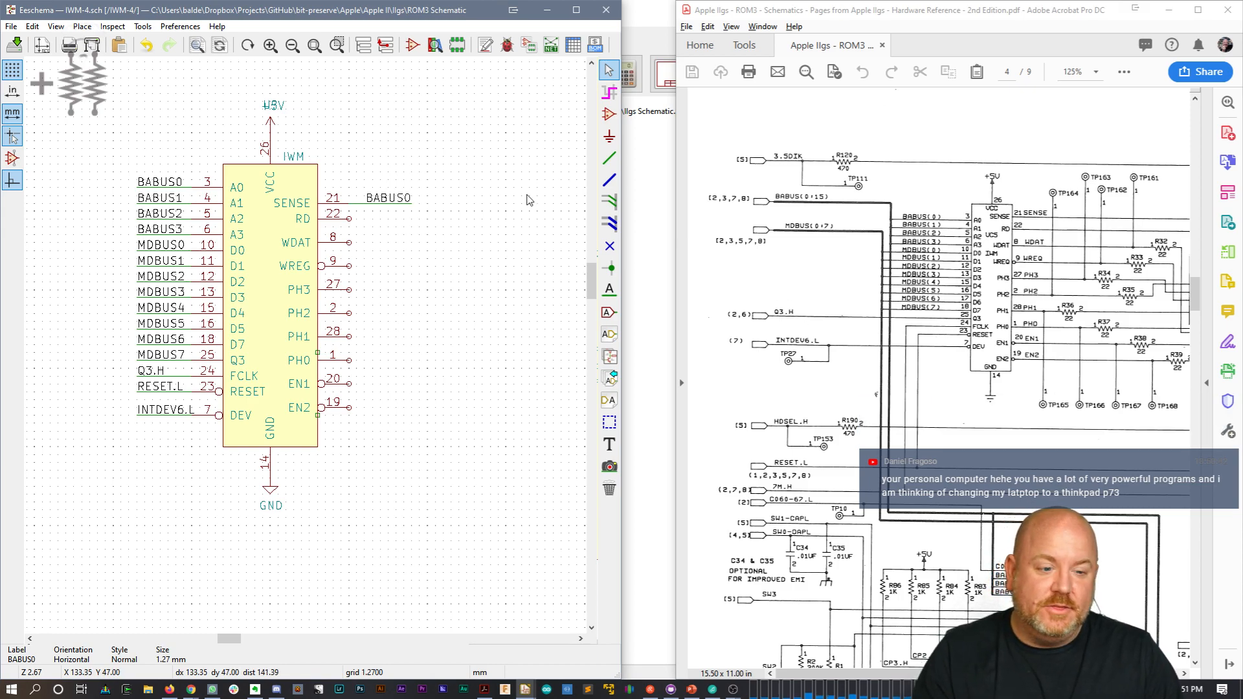
Step: Duplicate the BABUS0 label onto the pin 8 wire and rename it WDAT
left_click(388, 198)
key("ctrl+d")
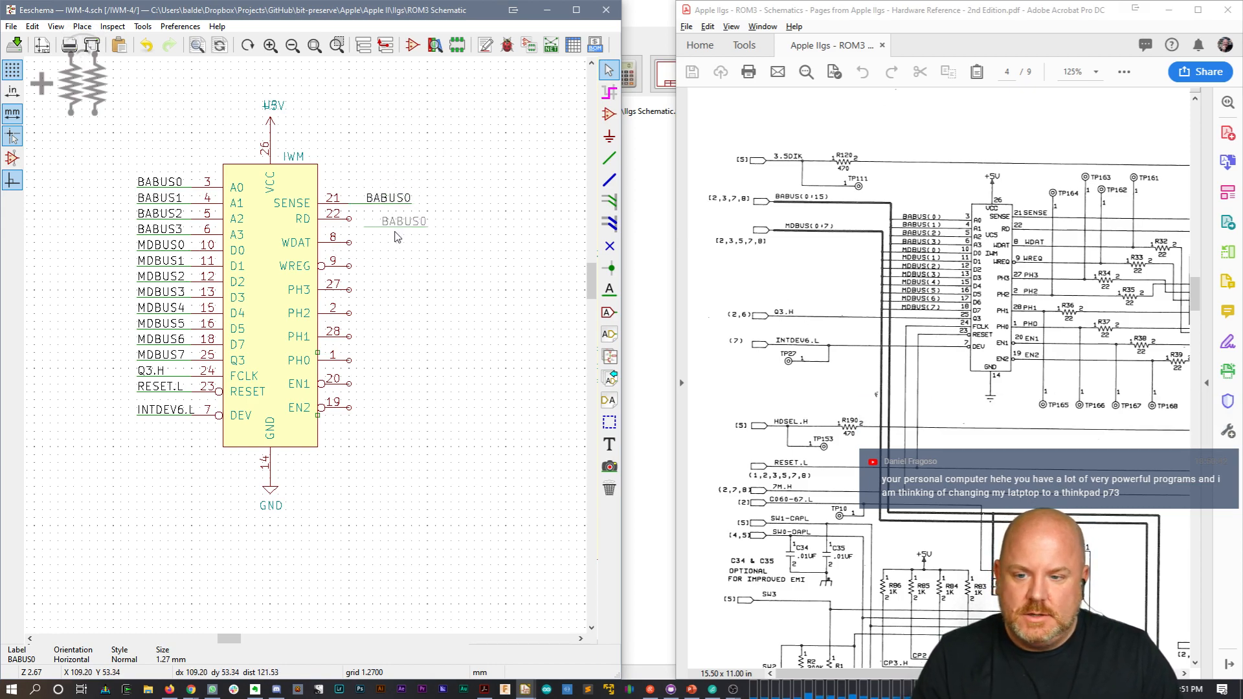
left_click(401, 239)
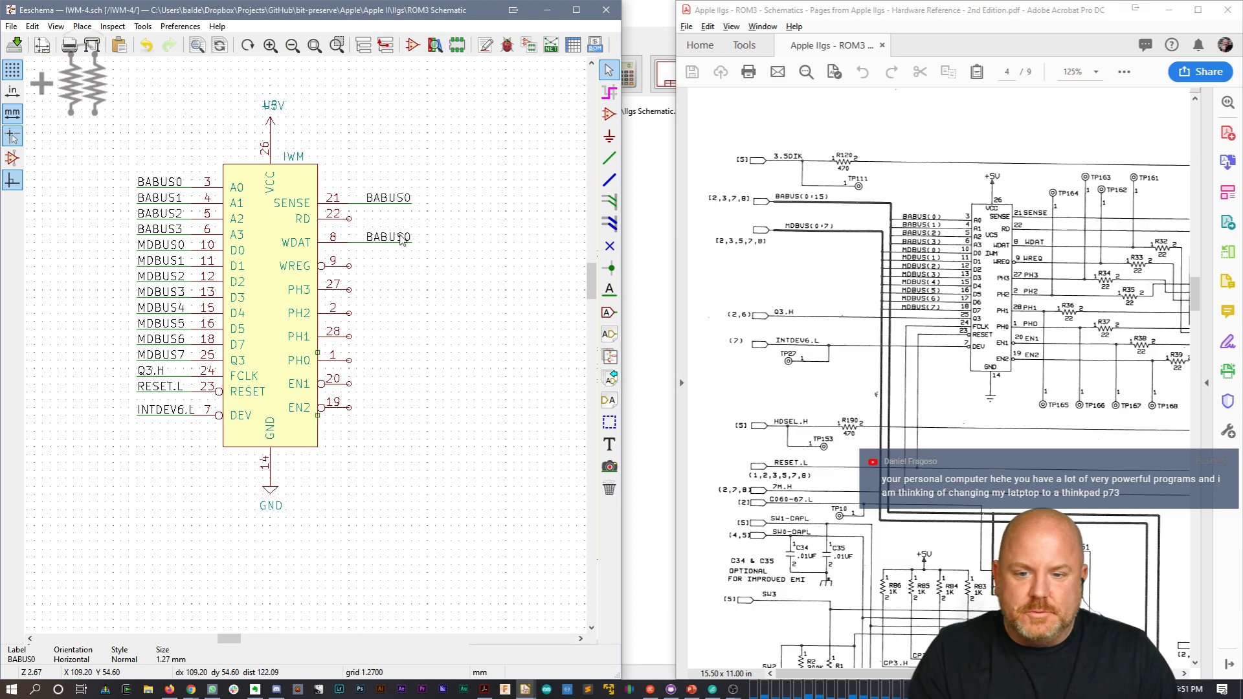
double_click(398, 237)
type("WDAT")
key("Return")
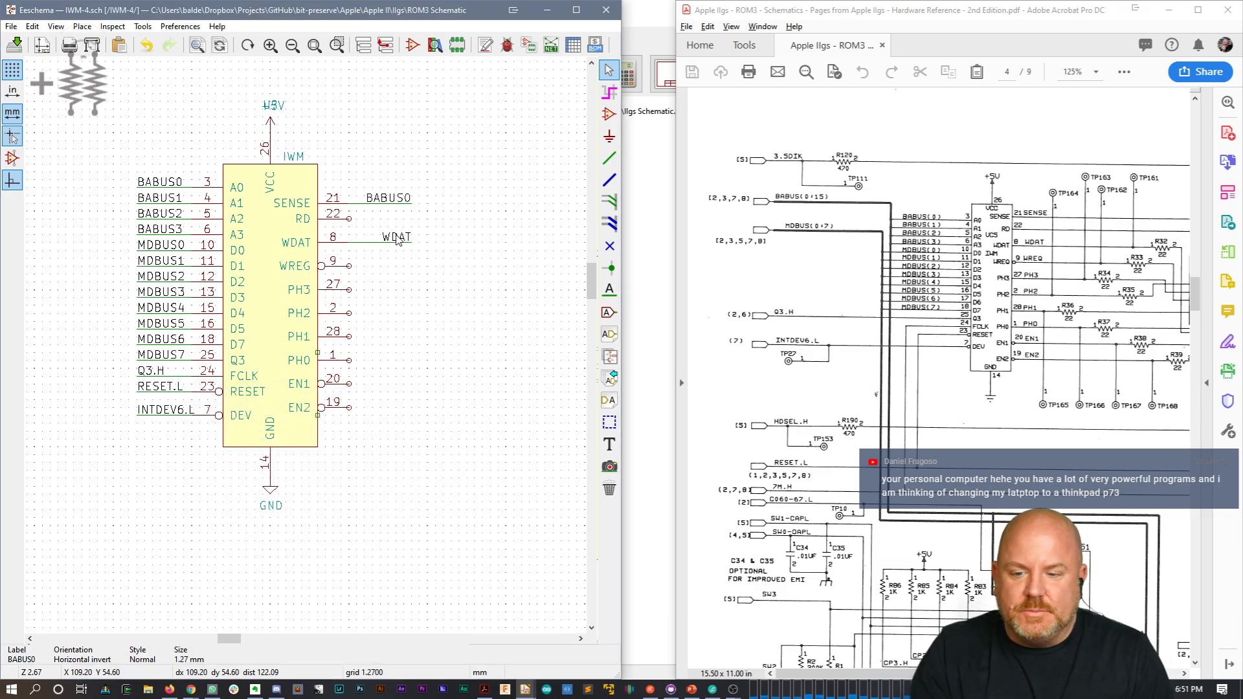
Step: Duplicate the WDAT label onto the pin 9 wire and rename it WREQ
left_click(397, 238)
key("ctrl+d")
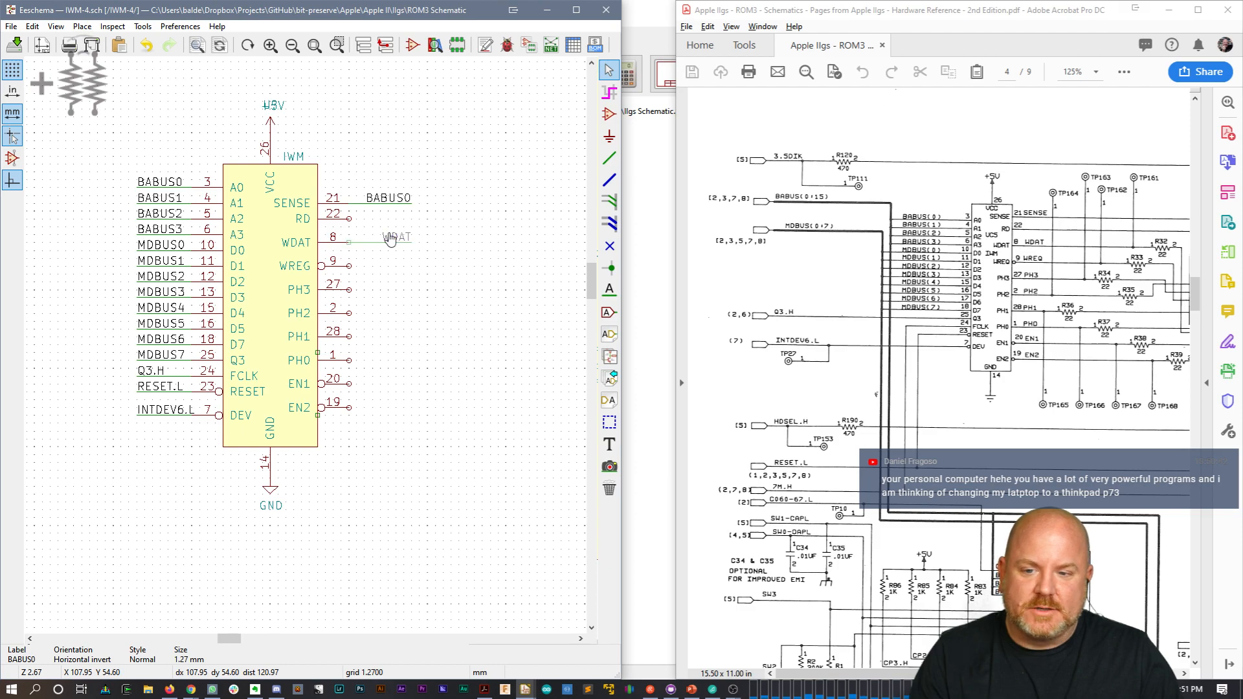
left_click(395, 264)
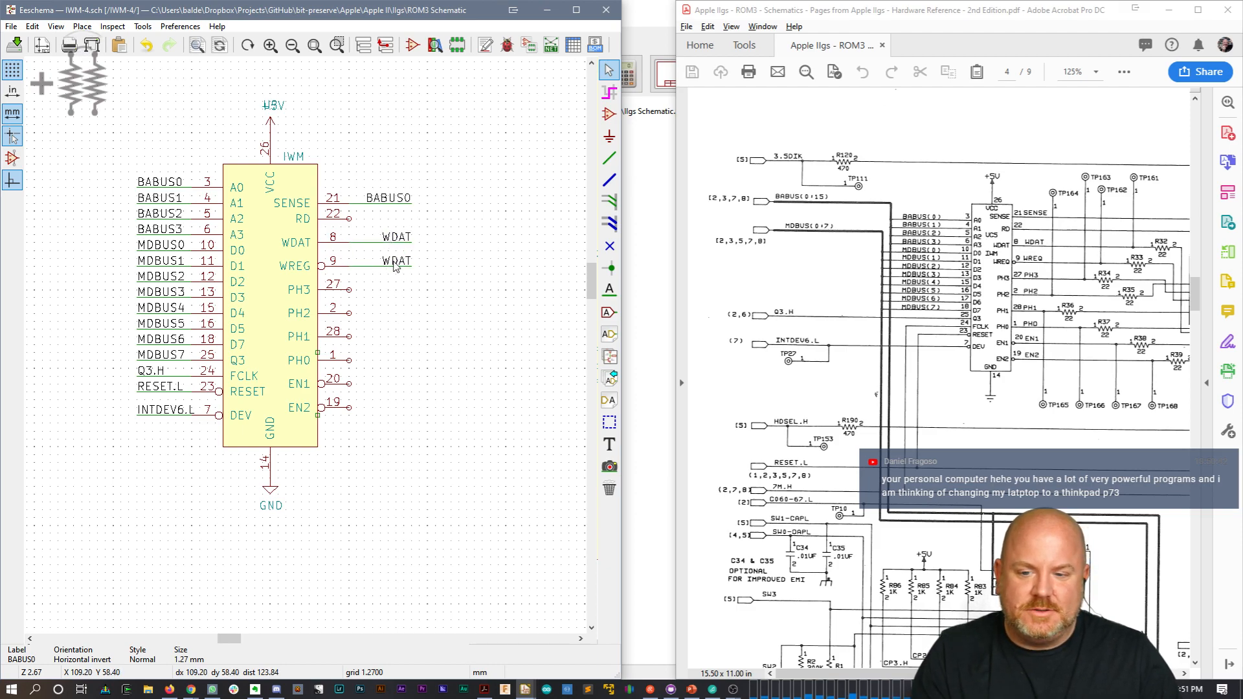
double_click(396, 261)
type("W")
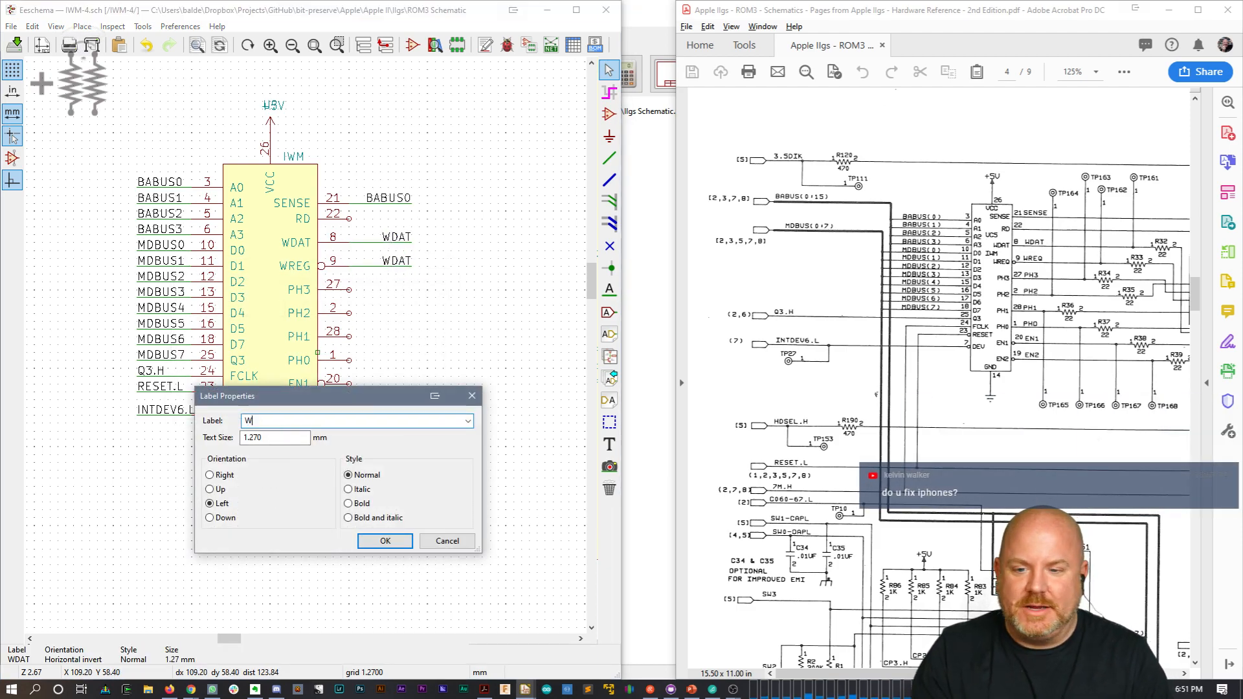
type("REG")
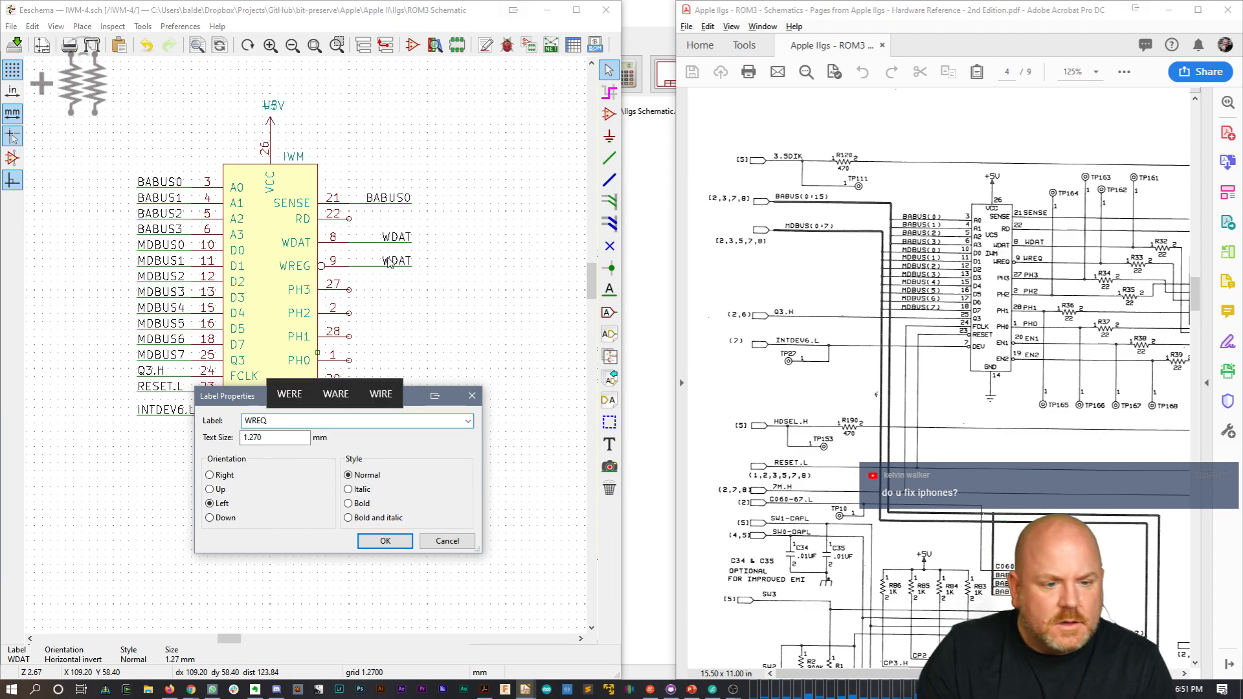
key("Return")
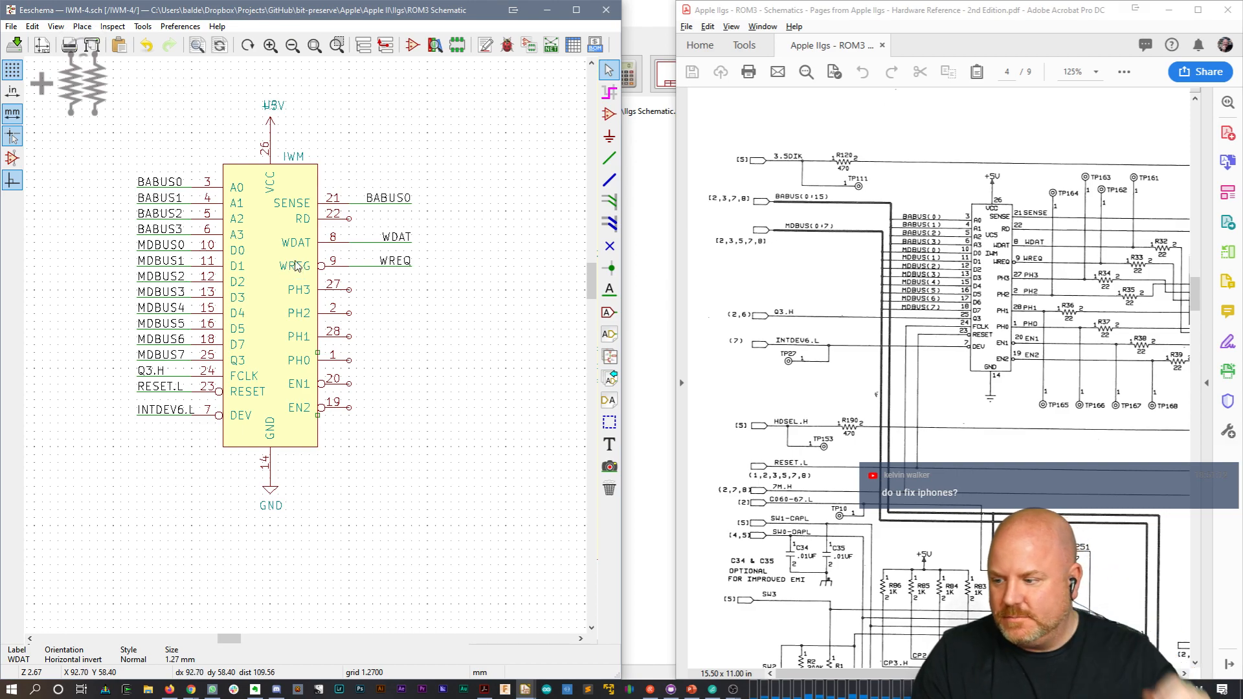
Step: Open the IWM symbol's properties, then close them without changes
left_click(295, 266)
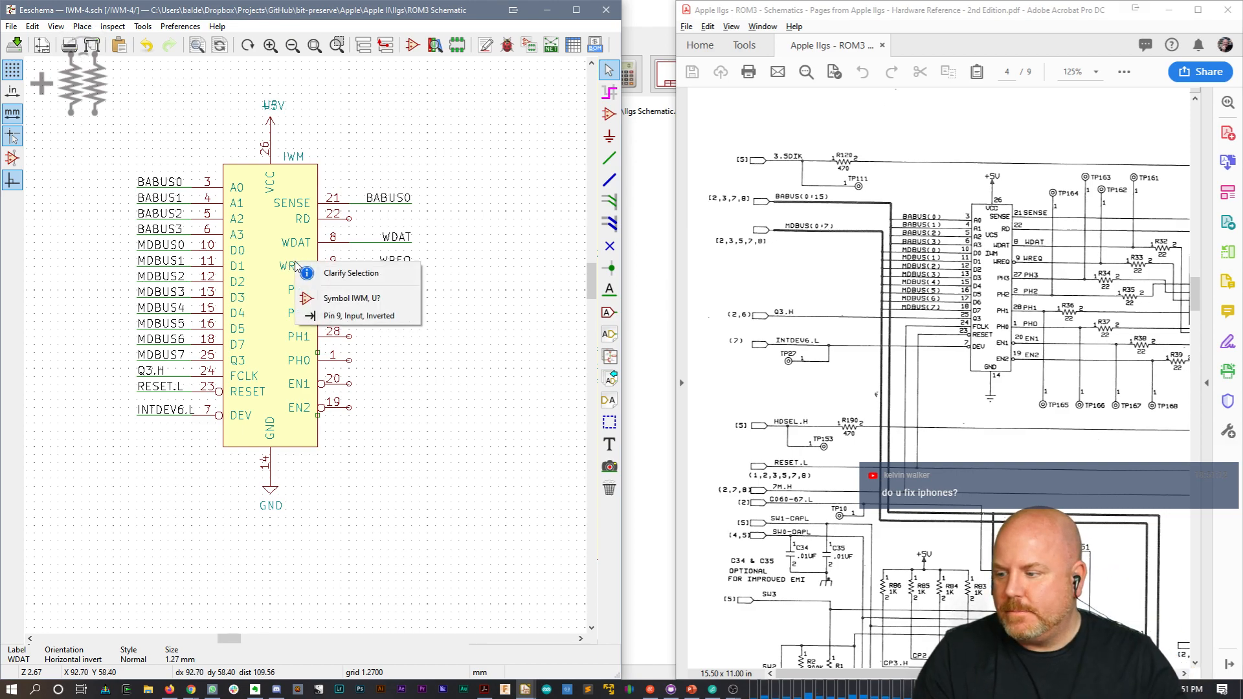
left_click(472, 406)
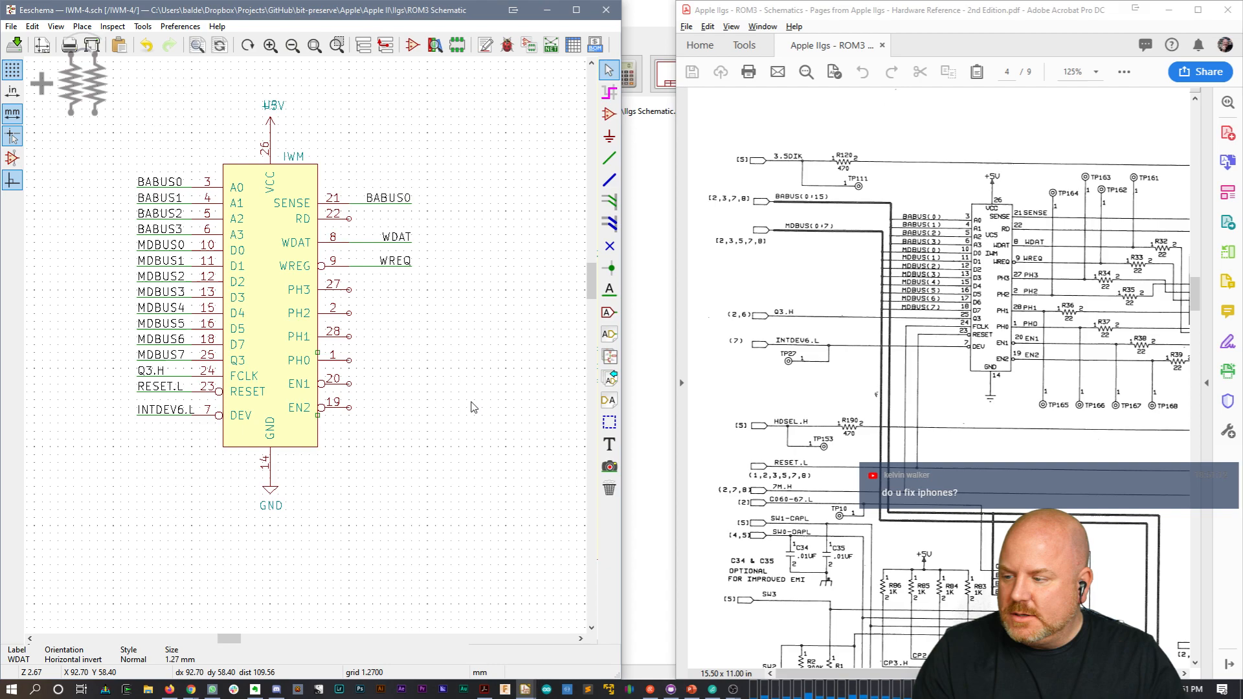
double_click(269, 280)
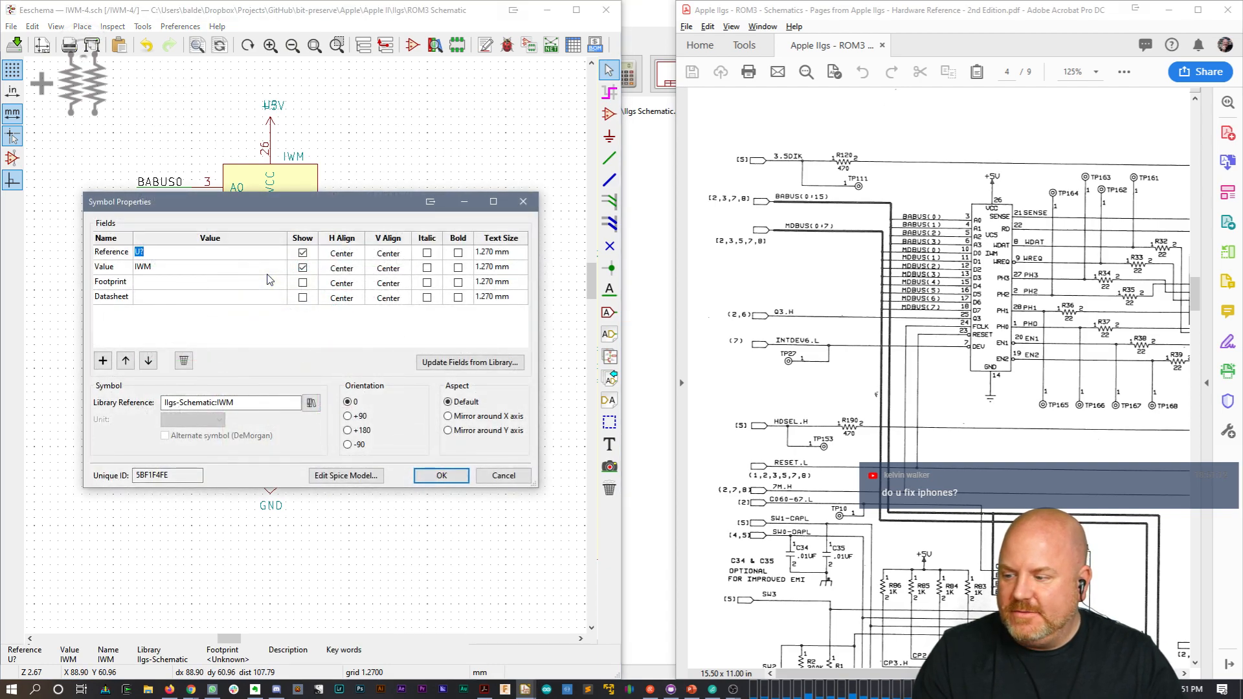
left_click_drag(336, 208, 372, 330)
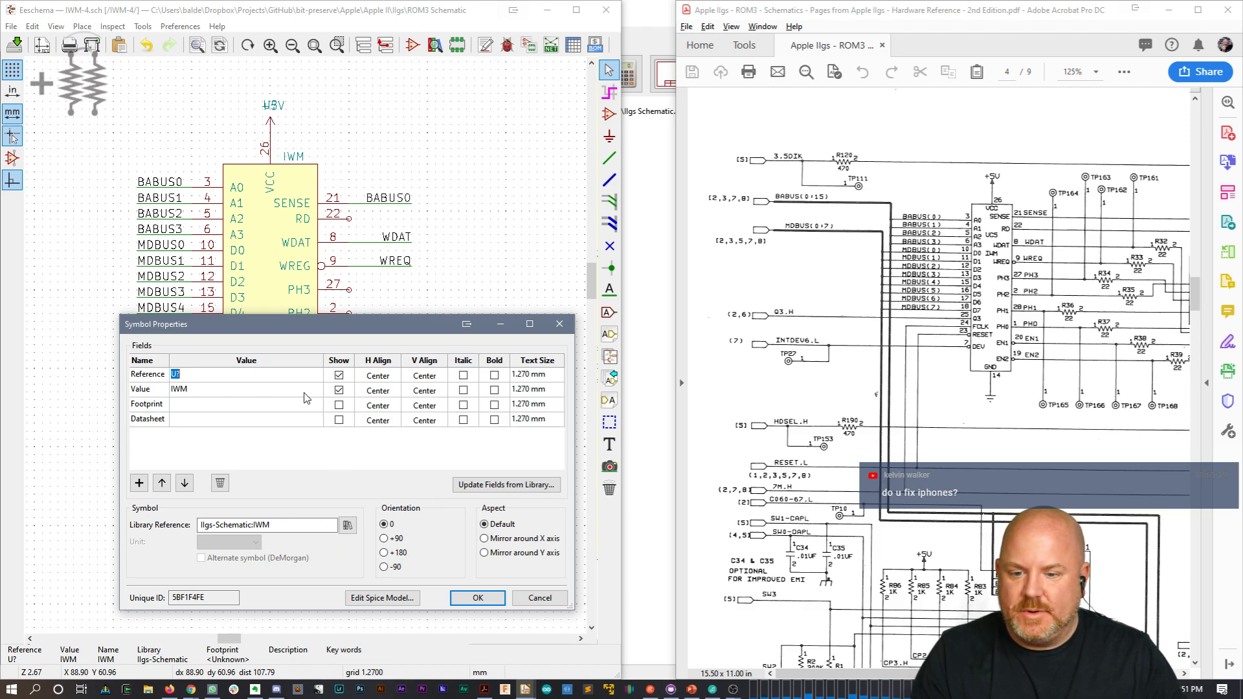
key("Escape")
key("Escape")
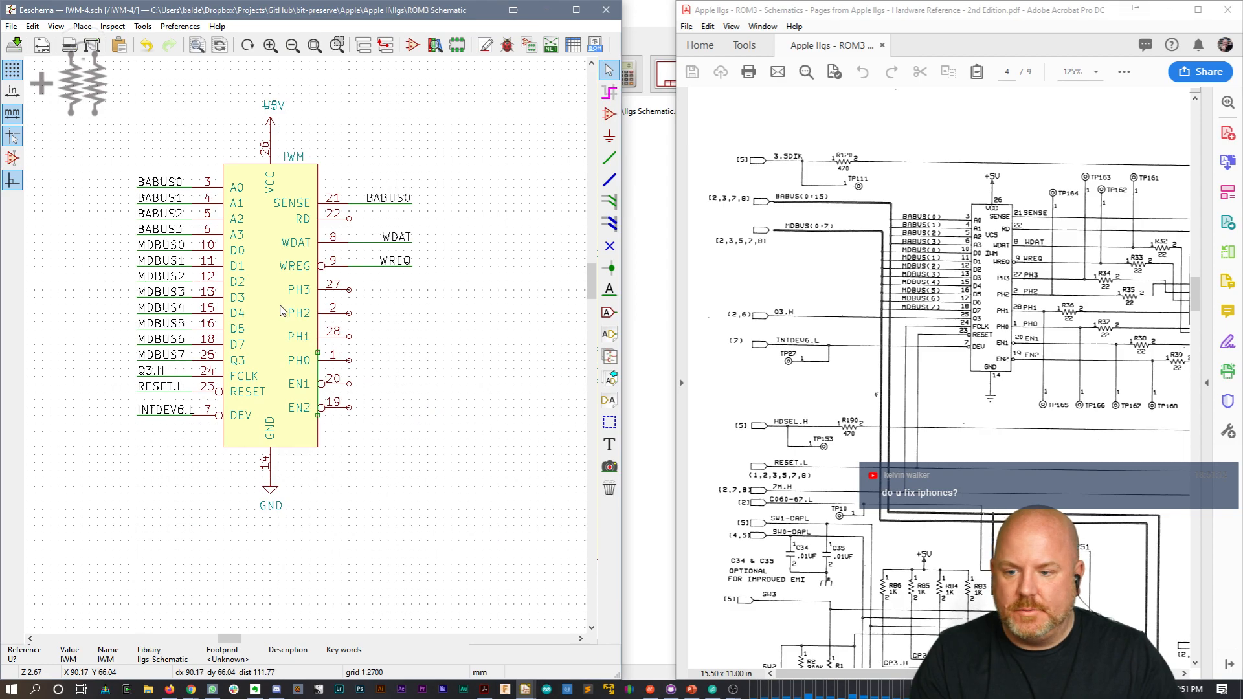
key("Escape")
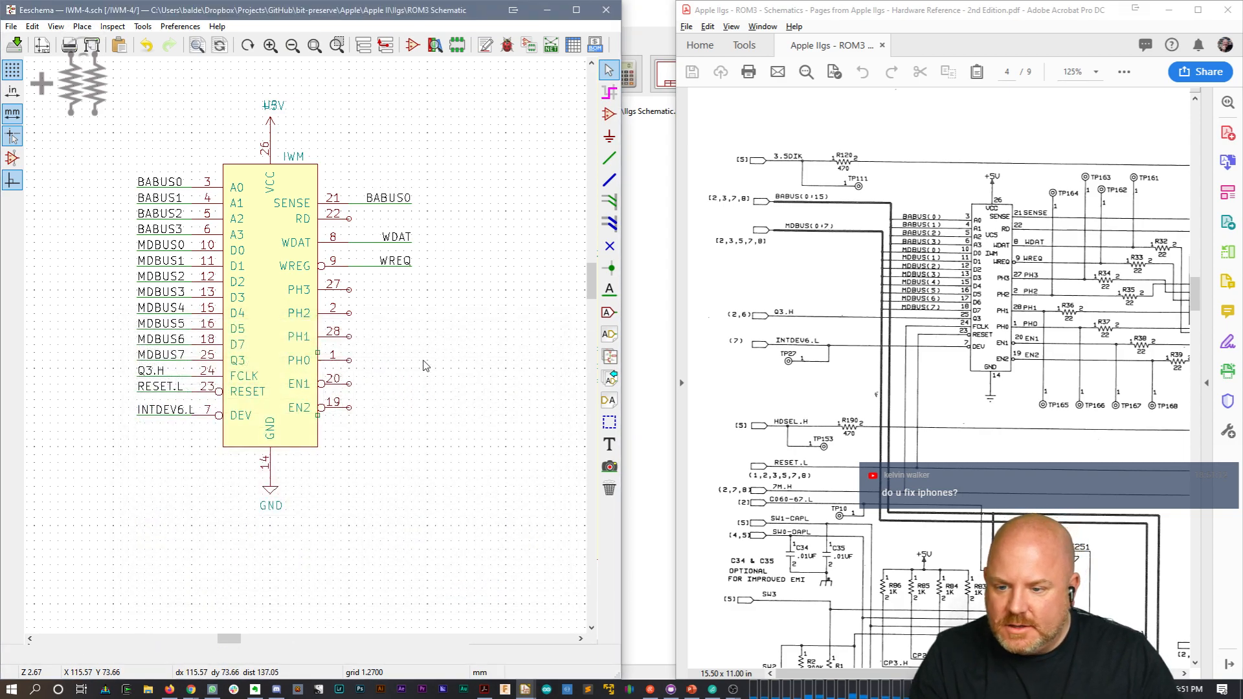
Step: Undo an accidental move, delete the stray wire from PH0 to EN2, and save the schematic
left_click_drag(364, 446, 293, 344)
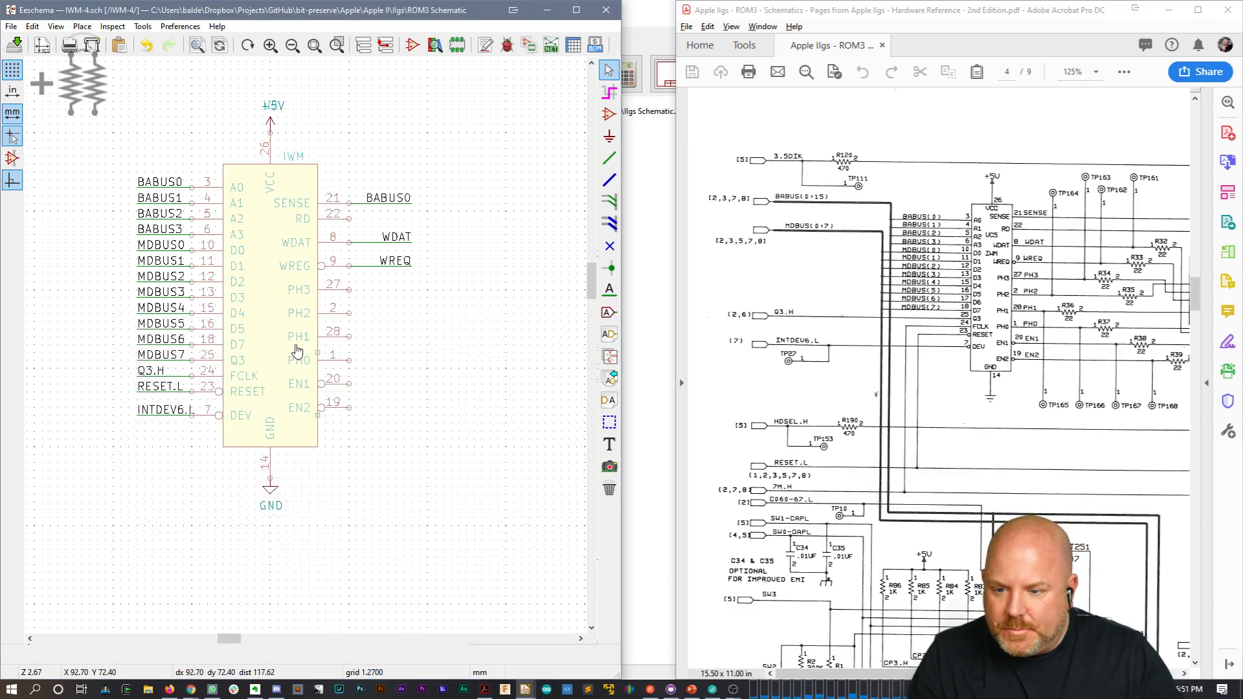
left_click(288, 369)
key("ctrl+z")
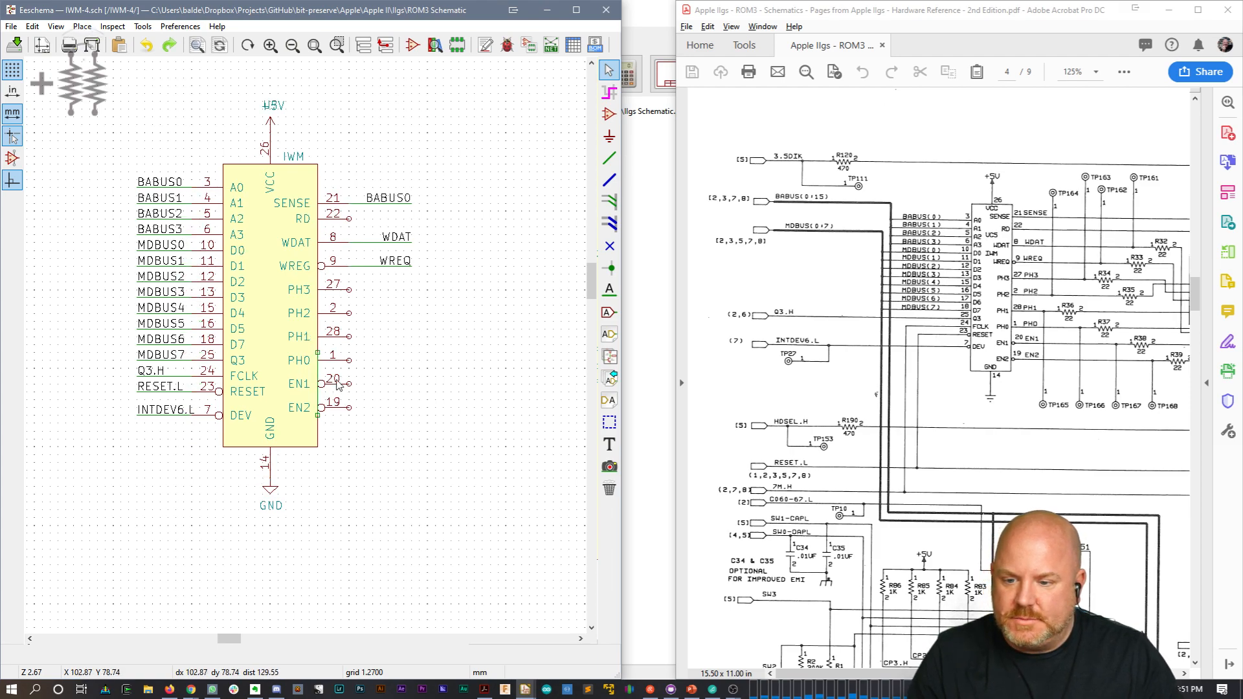
left_click(317, 354)
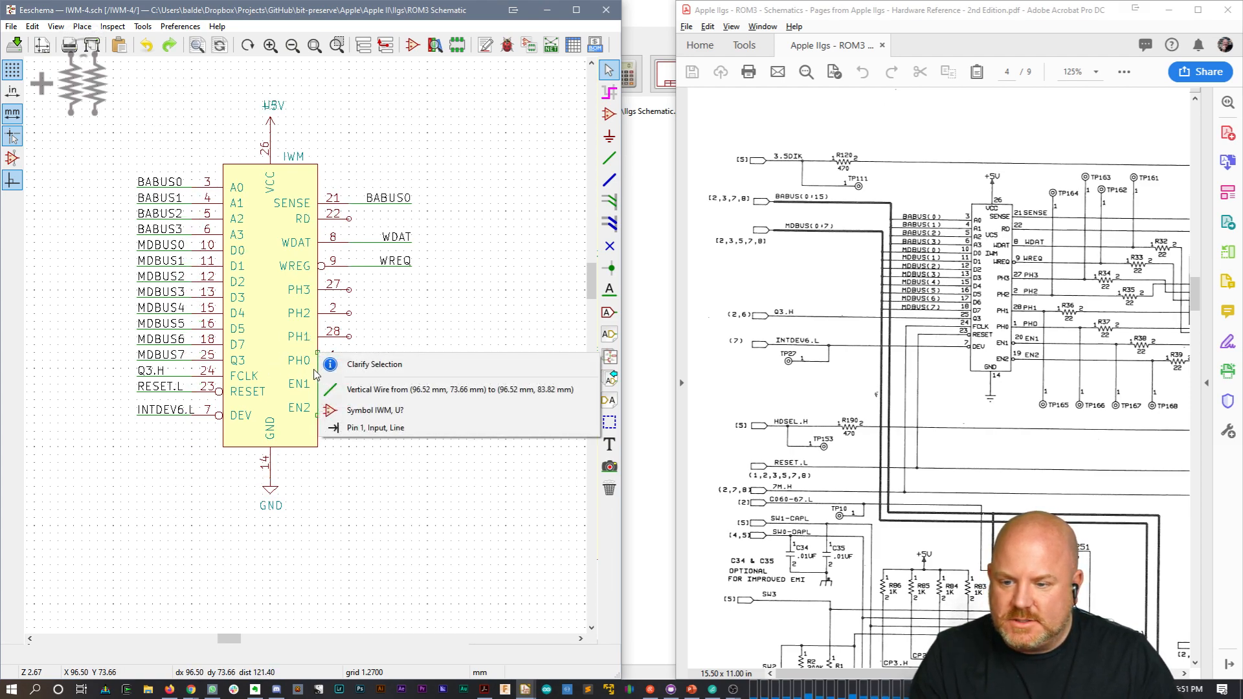
left_click(323, 388)
left_click(320, 354)
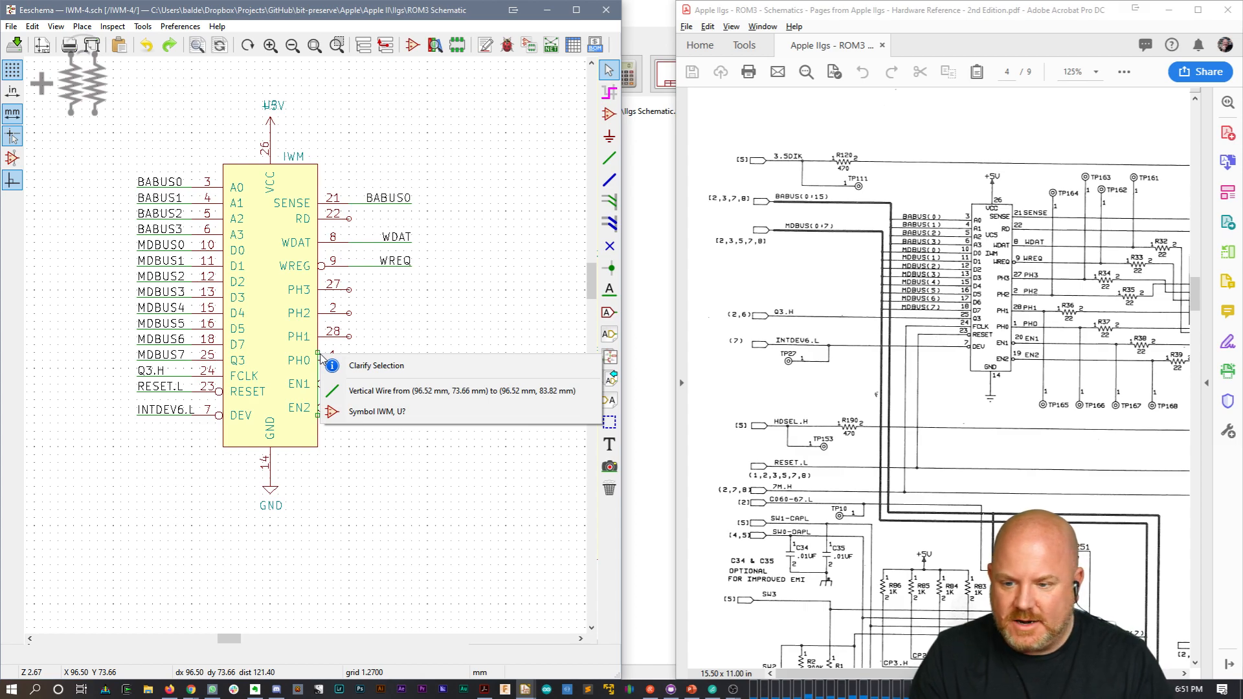
left_click(388, 391)
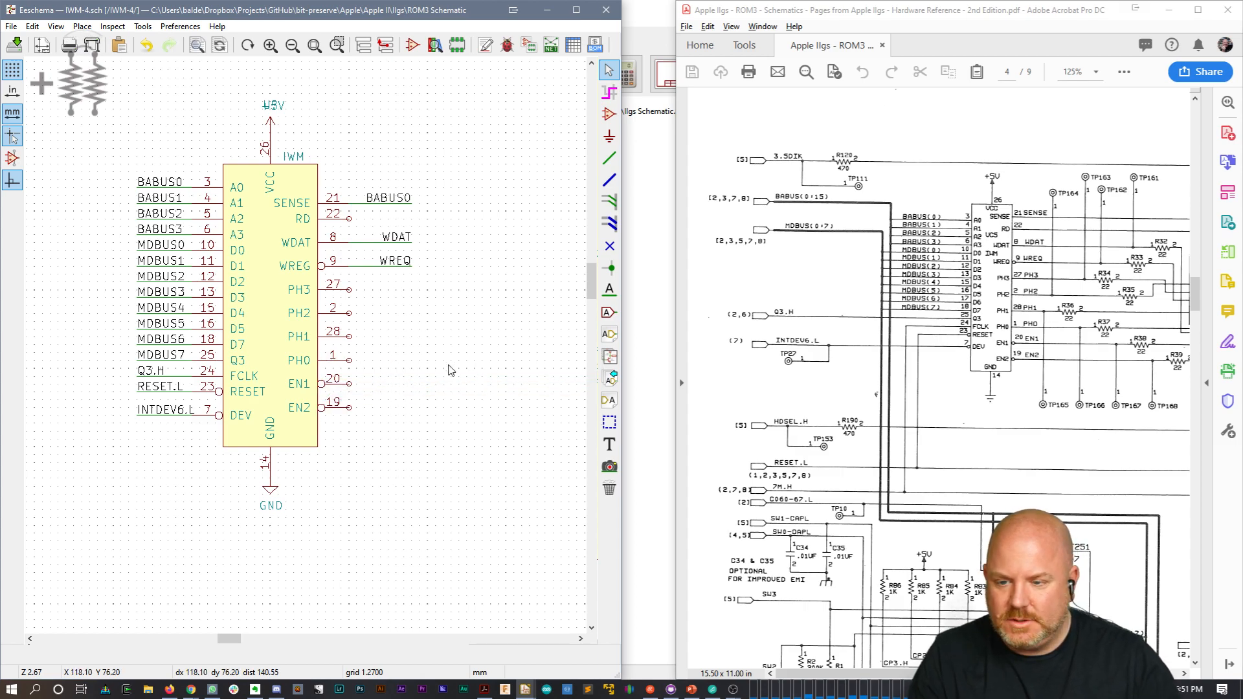
key("ctrl+s")
Step: Select the IWM symbol and review its properties, leaving reference U? unchanged
left_click(292, 296)
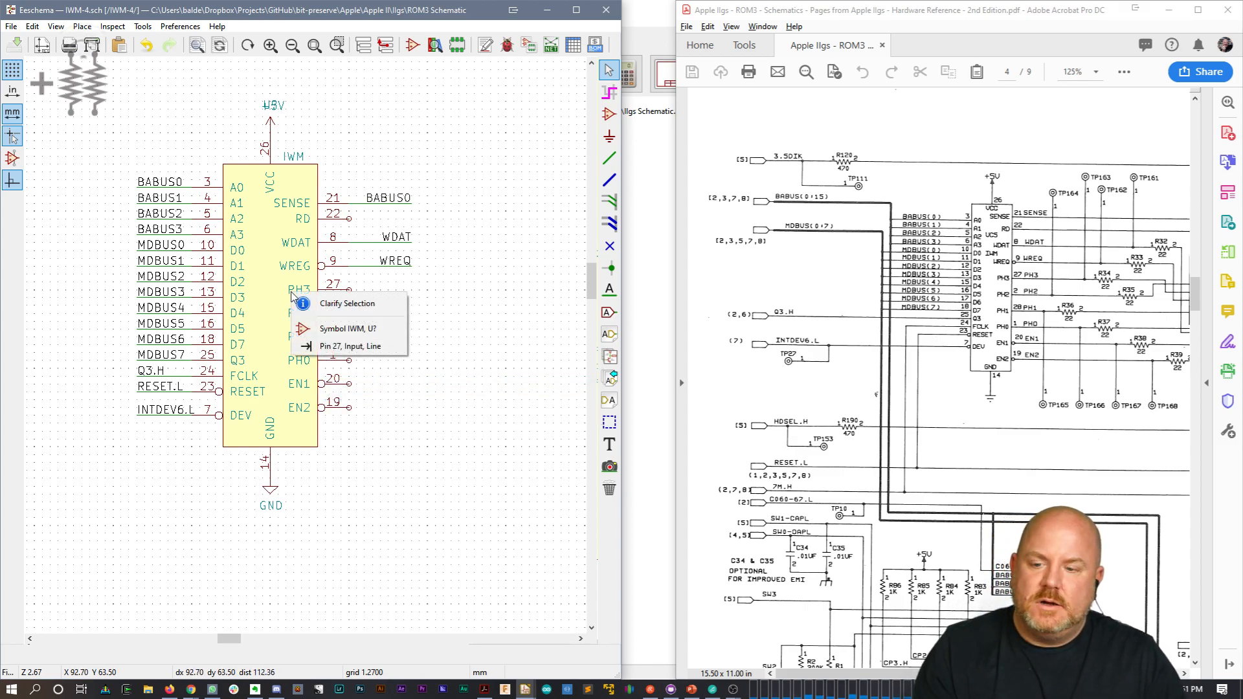
left_click(273, 290)
left_click(282, 285)
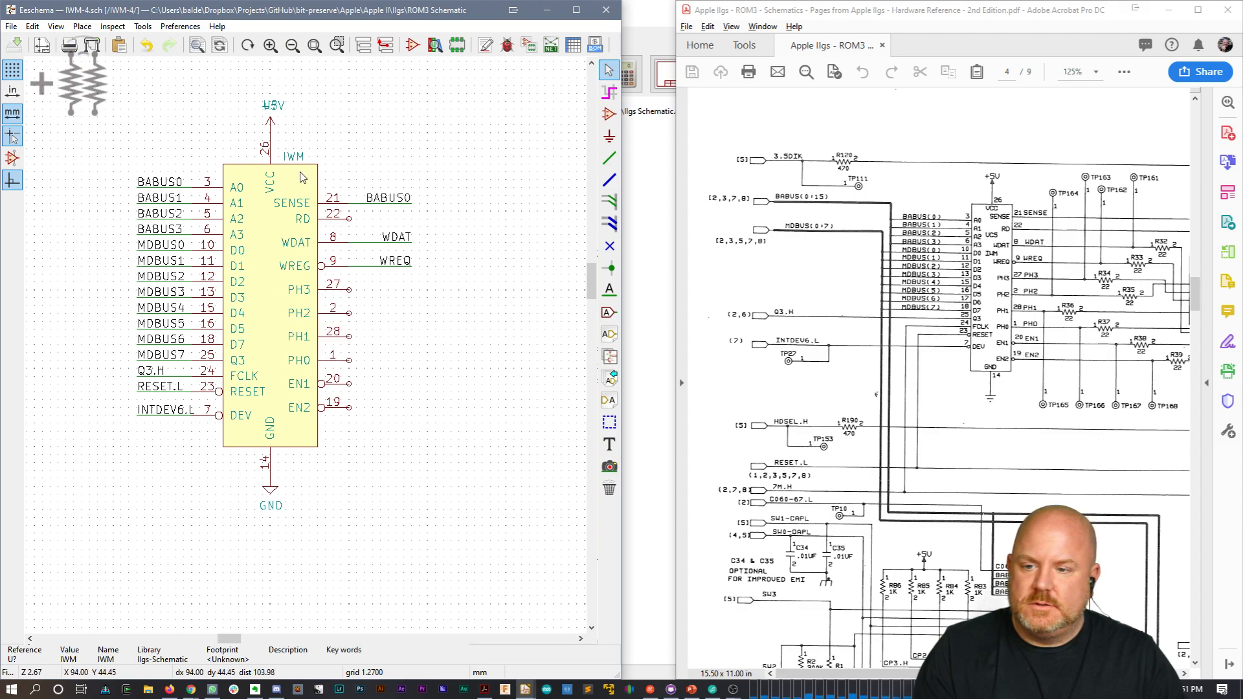
right_click(267, 283)
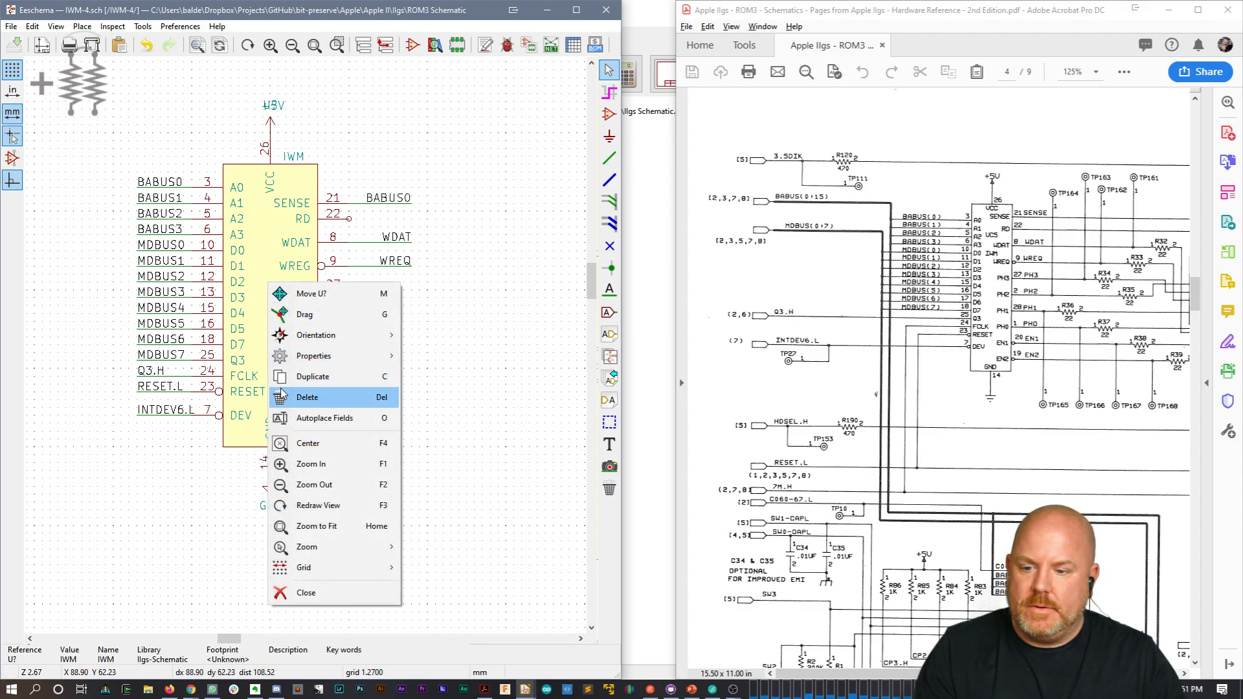
left_click(506, 411)
left_click(312, 446)
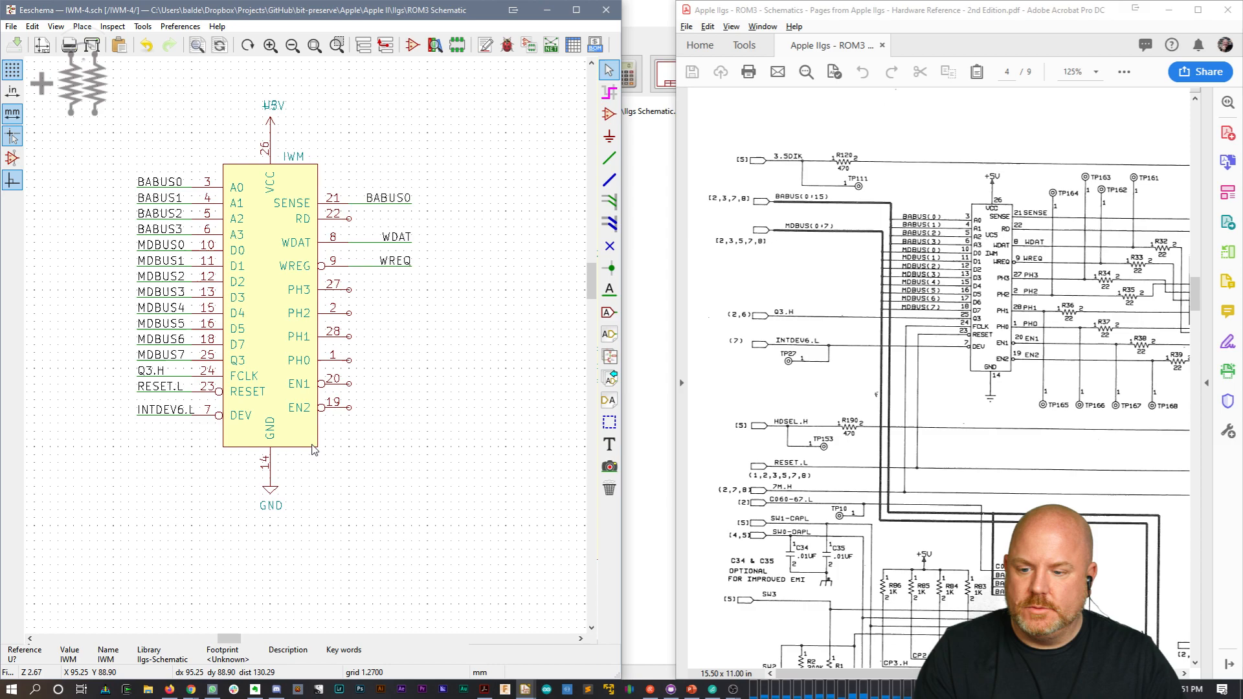
double_click(280, 293)
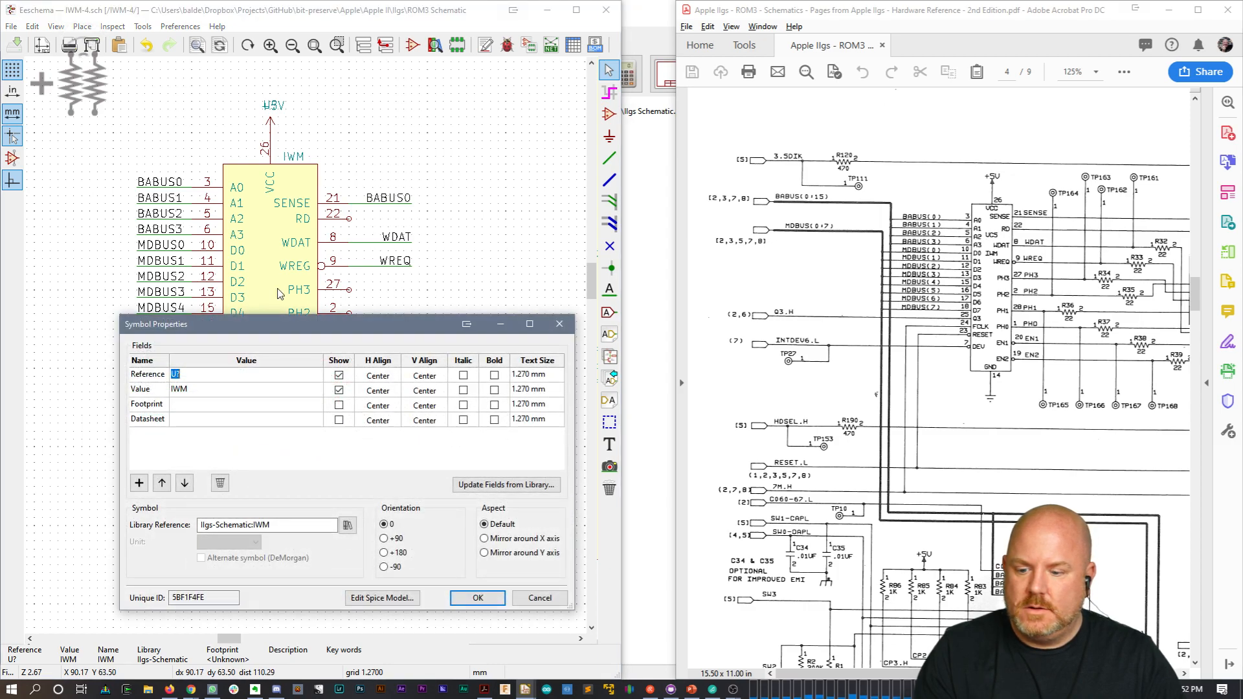
key("Escape")
key("Escape")
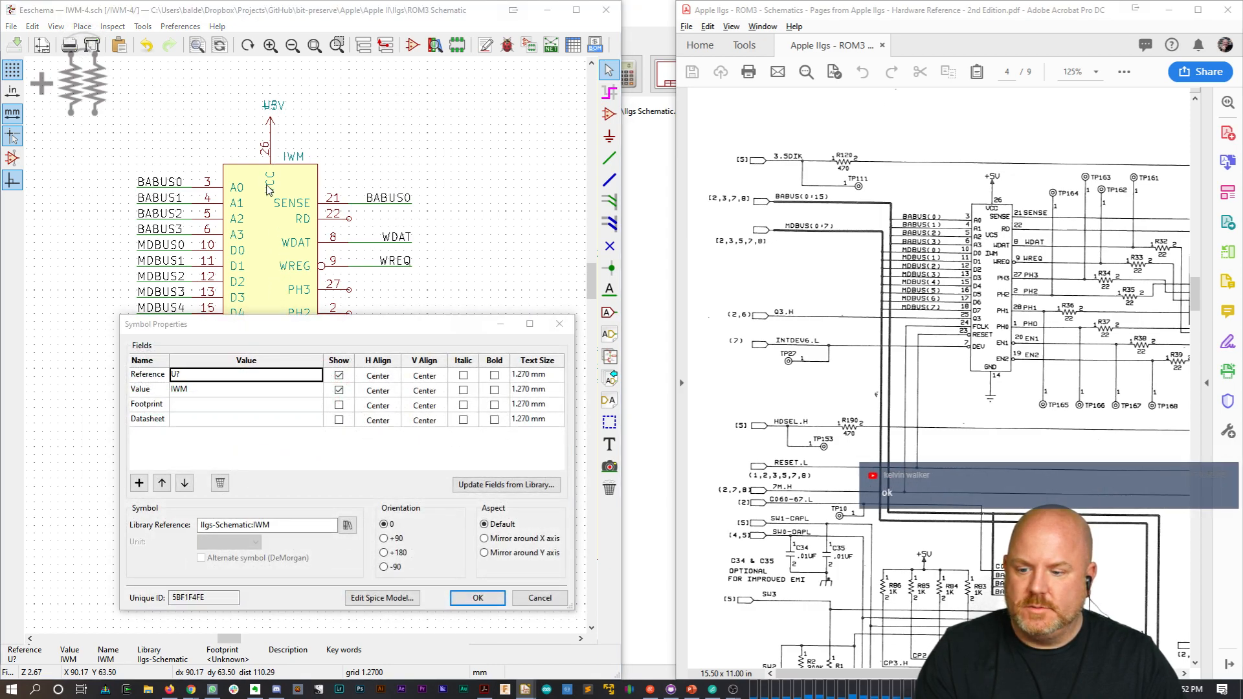
Step: Box-select the IWM symbol and bring up its block actions, cancelling without moving it
left_click_drag(229, 132, 332, 273)
right_click(306, 270)
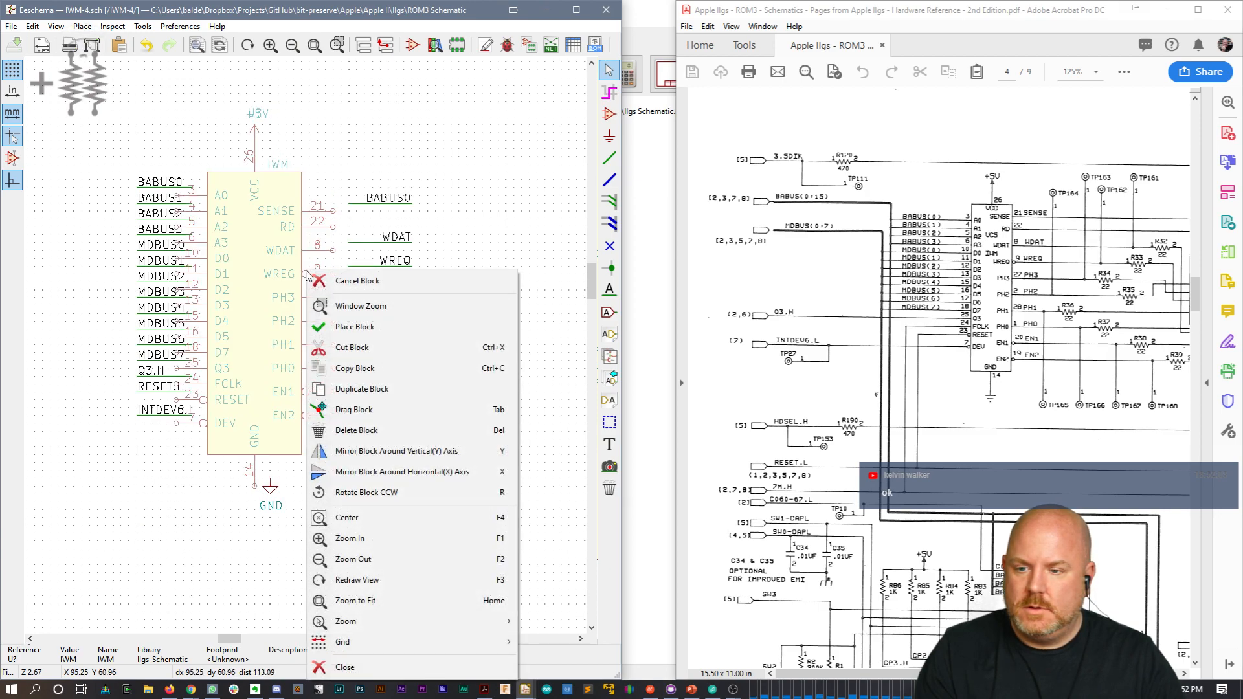
left_click(328, 251)
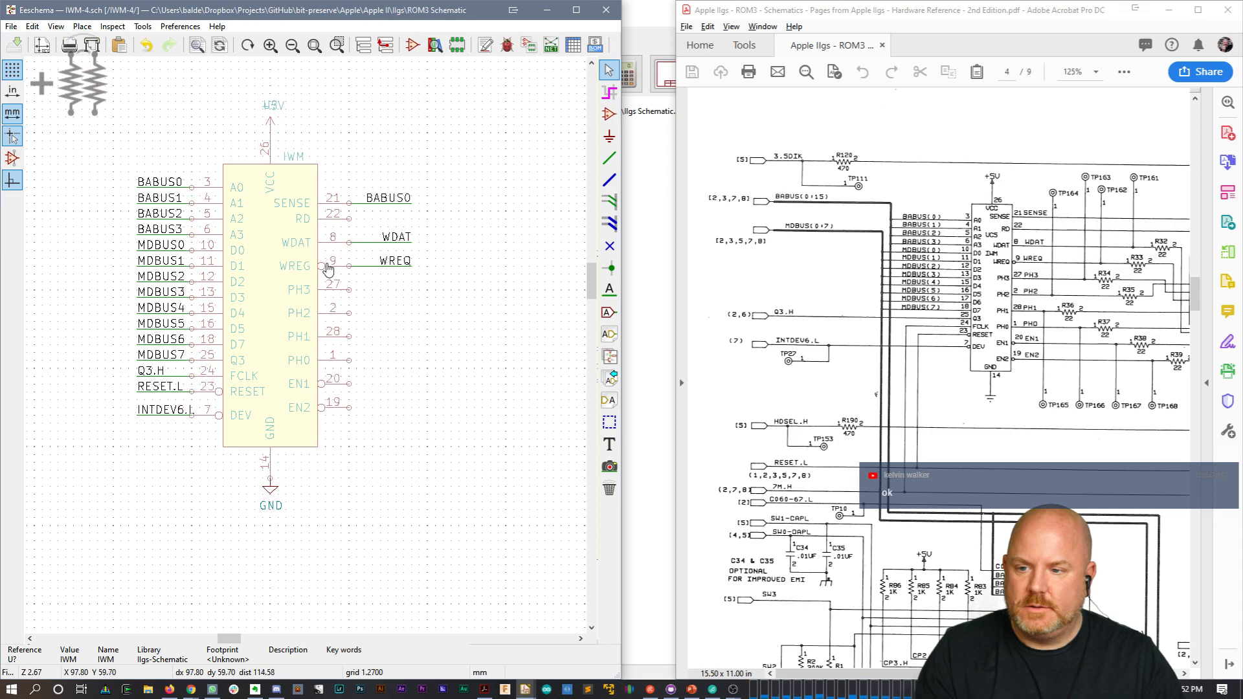
left_click(326, 270)
left_click_drag(362, 153, 296, 206)
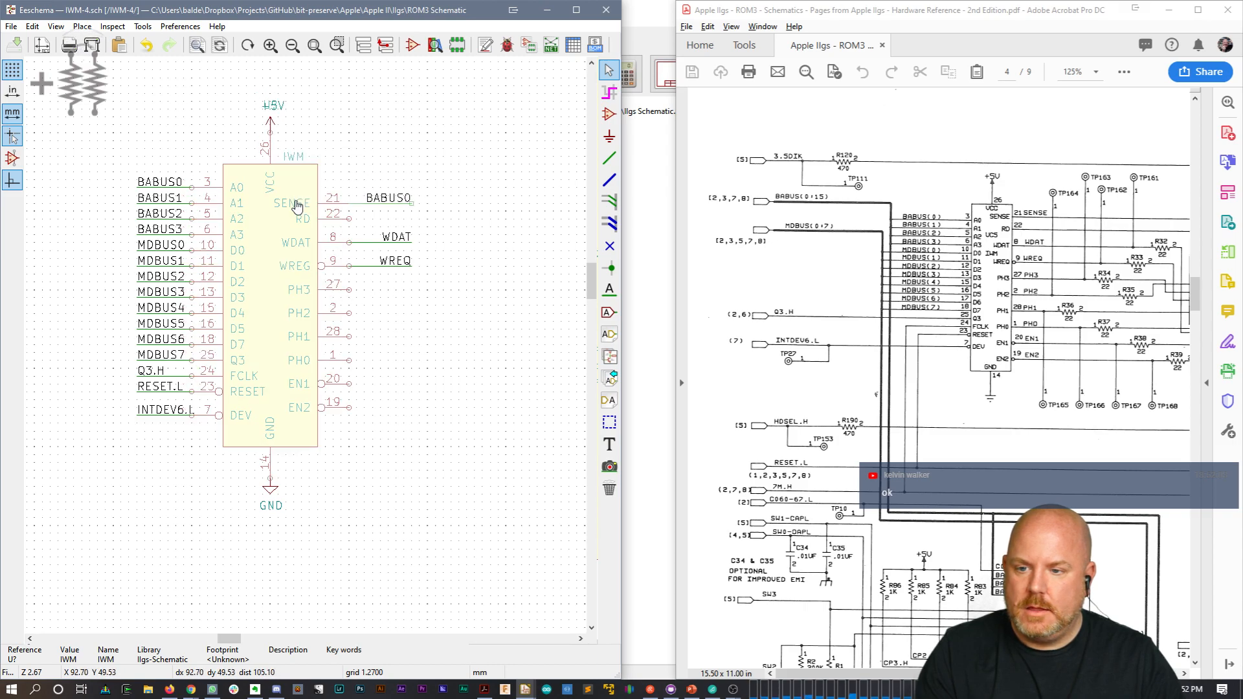
right_click(297, 205)
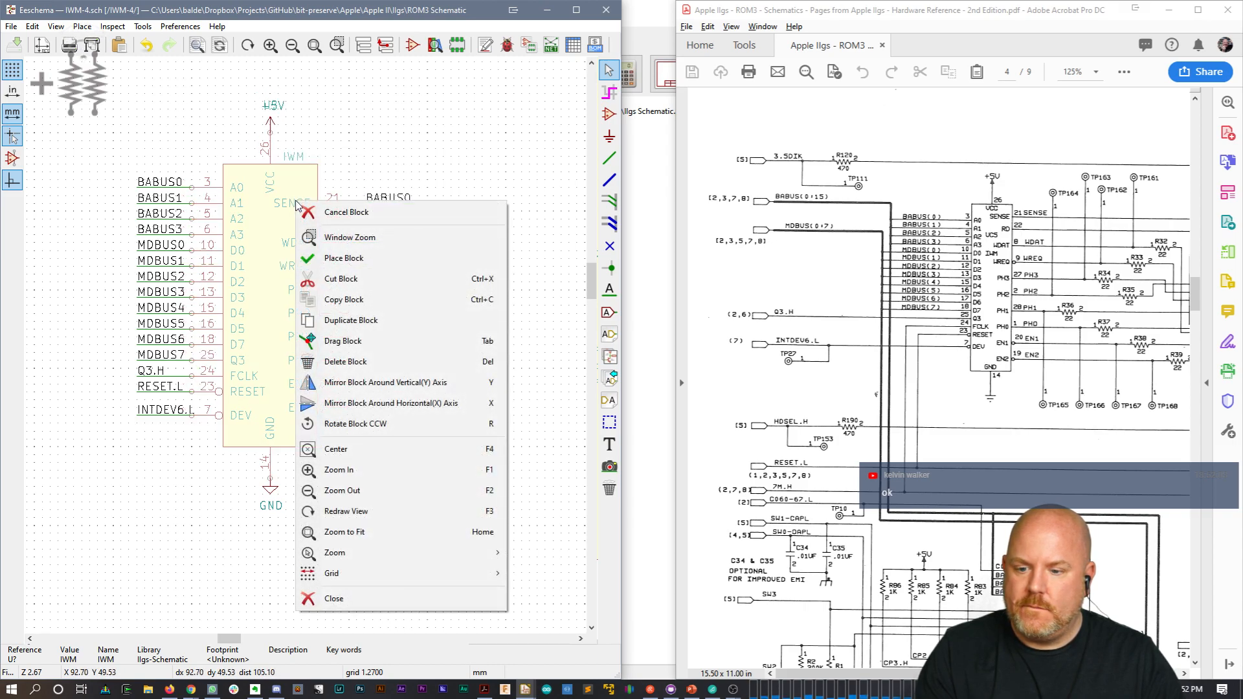
key("Escape")
key("Escape")
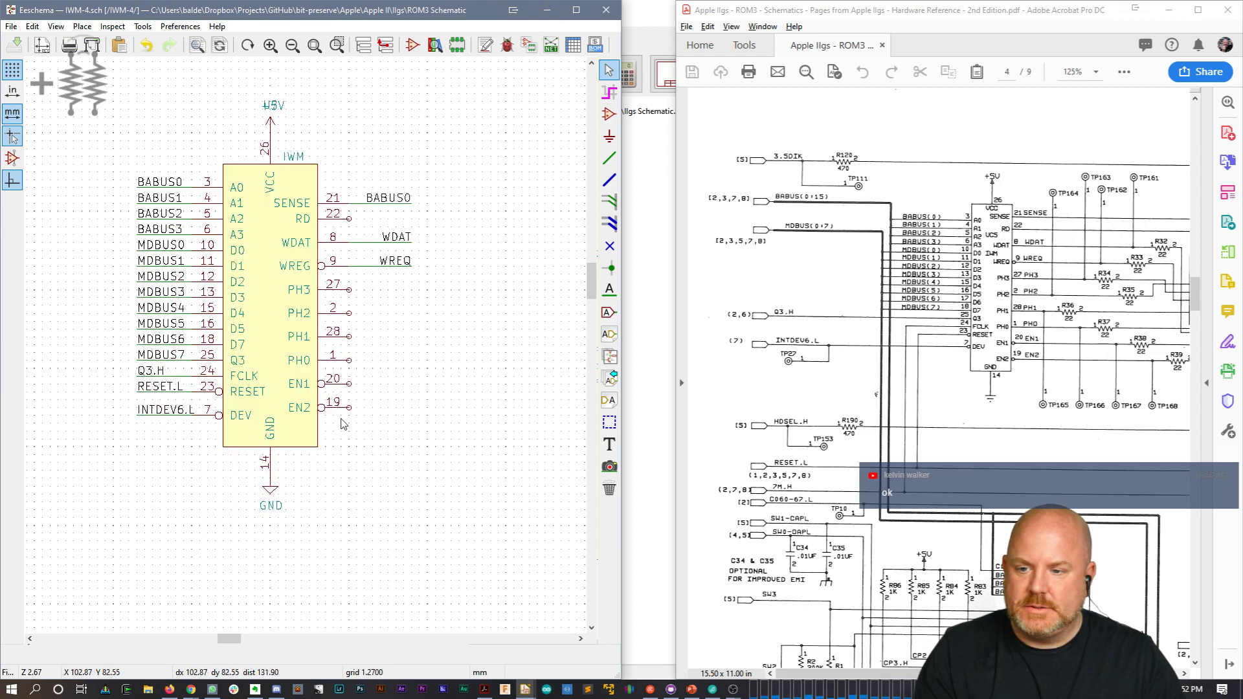
Step: From the IWM symbol's right-click Properties menu, point at Edit with Library Editor
left_click(308, 428)
right_click(282, 338)
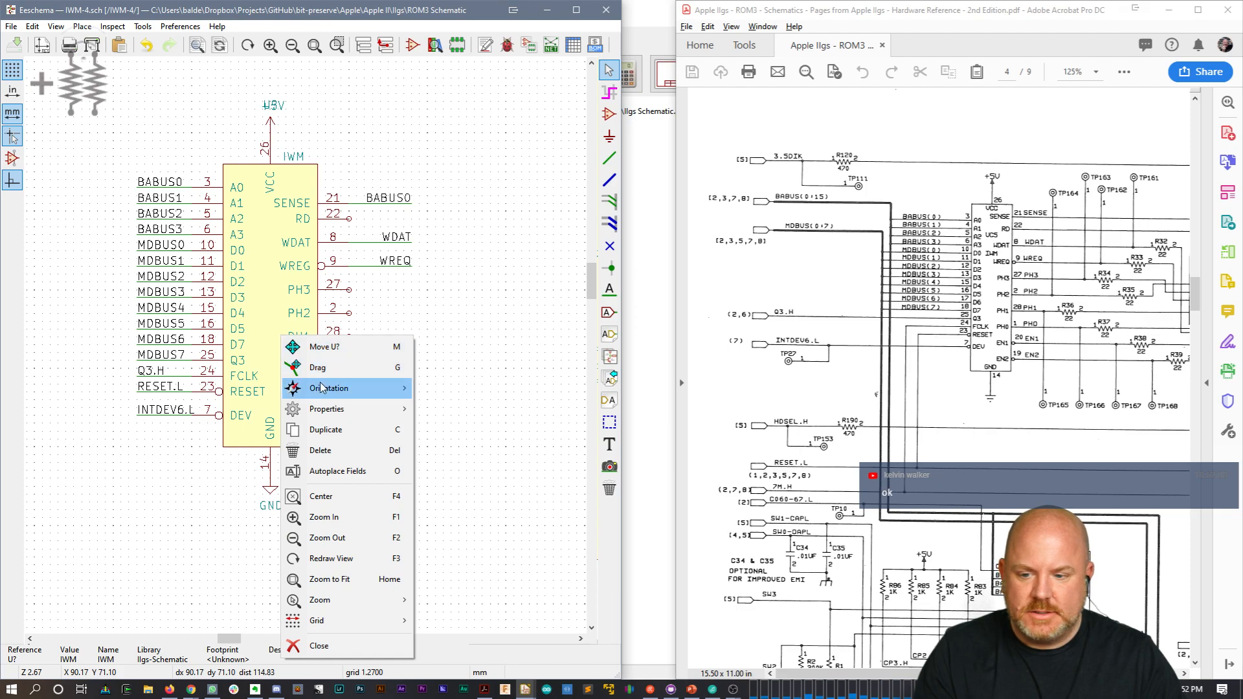
mouse_move(350, 408)
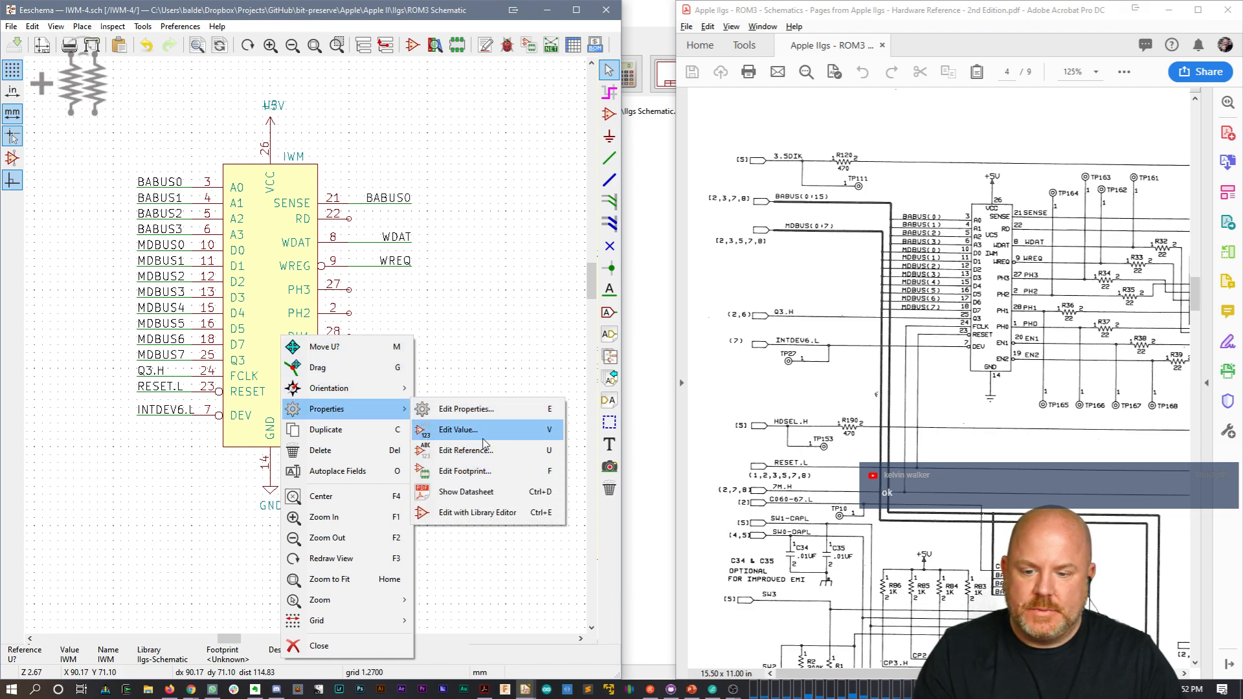
Step: In the Symbol Editor, change the IWM's pin 9 name from WREG to WREQ, save with Ctrl+S, and close it
left_click(487, 517)
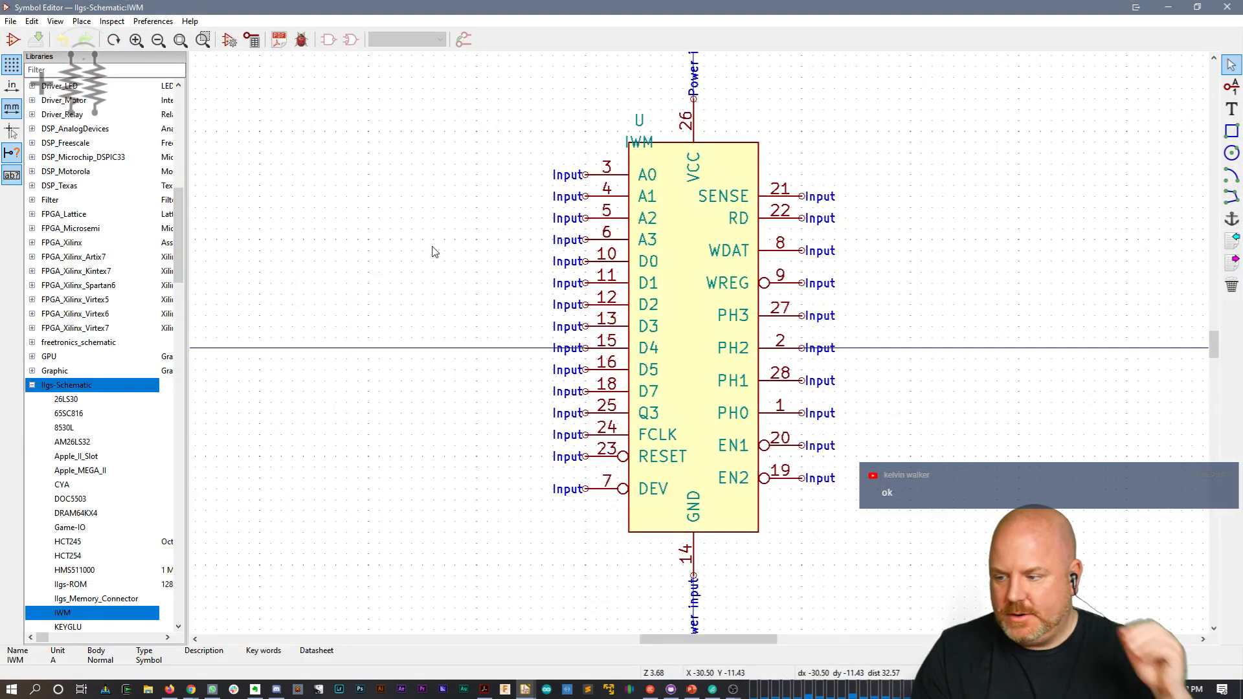
left_click(729, 286)
double_click(730, 286)
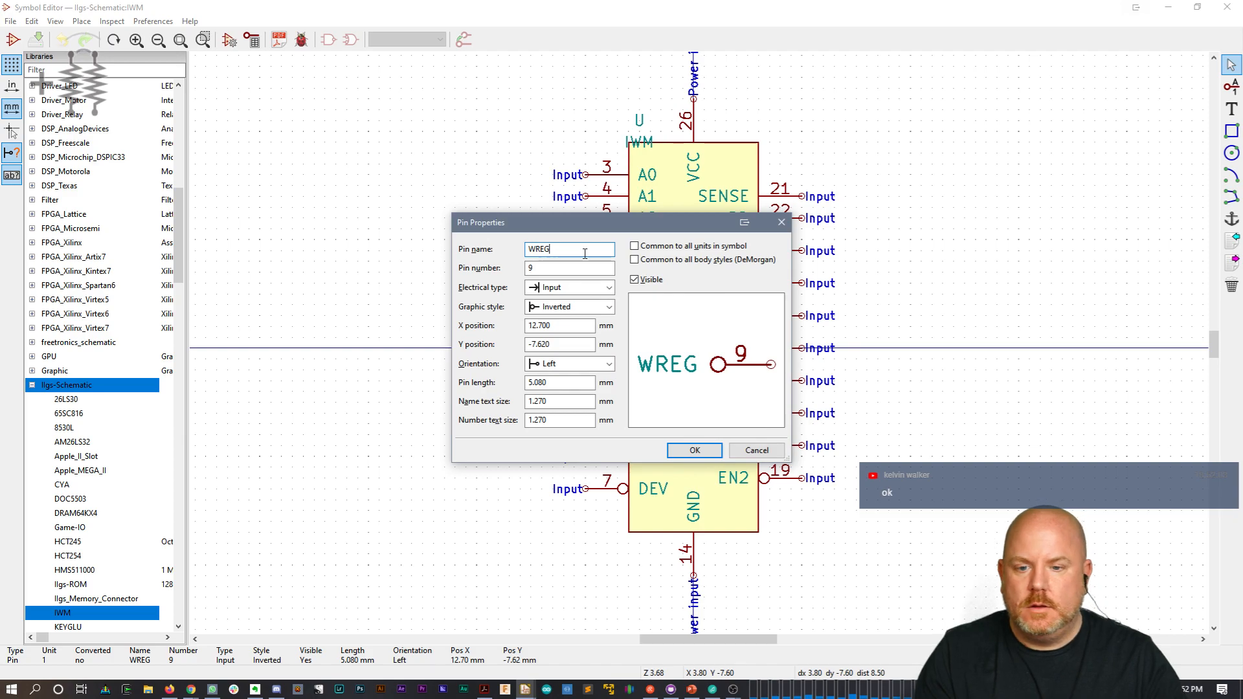
key("BackSpace")
type("Q")
key("Return")
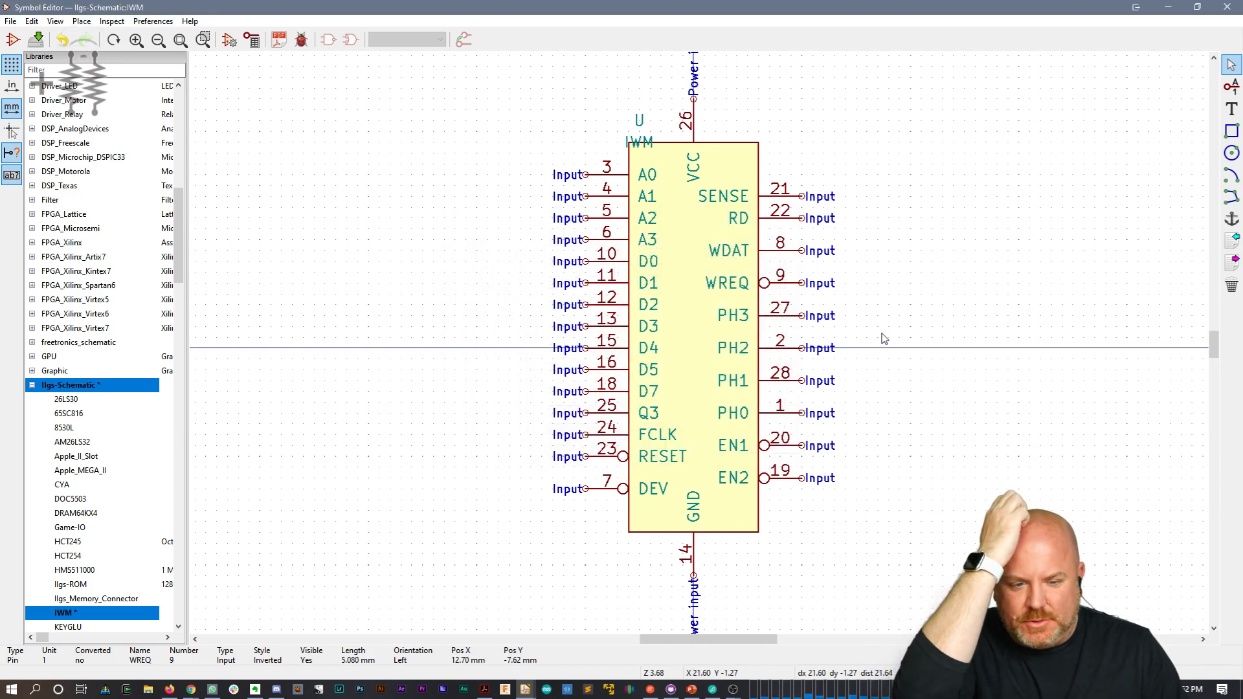
key("ctrl+s")
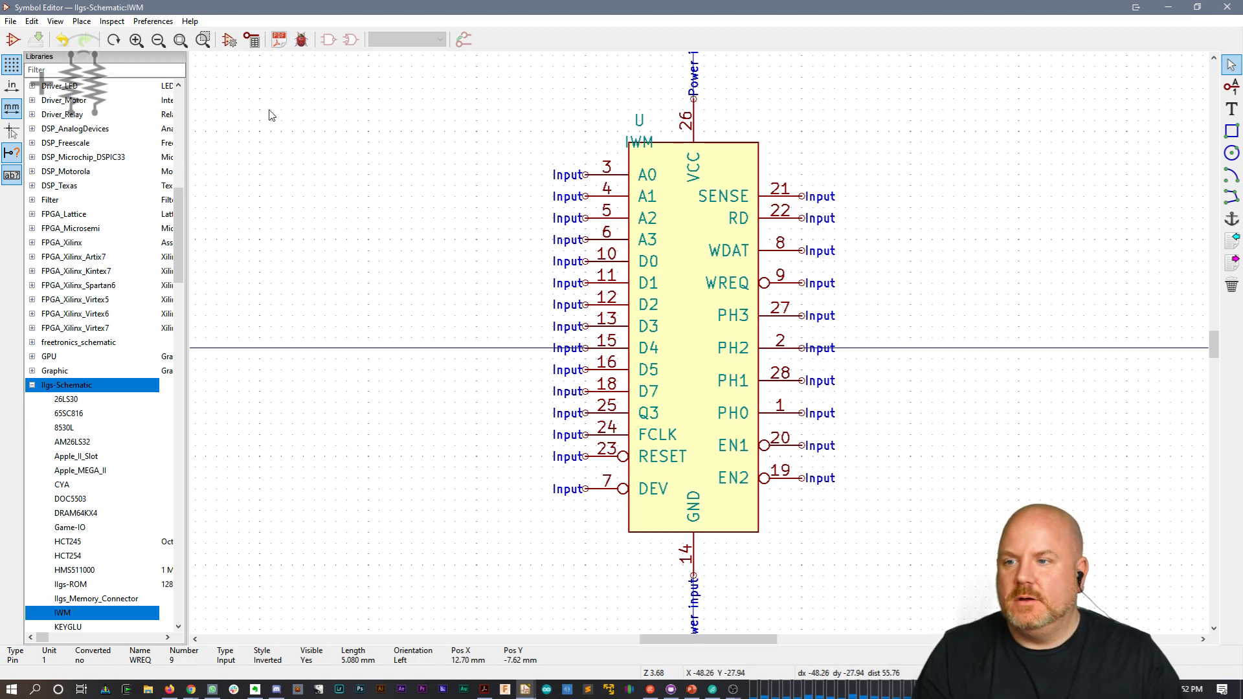
left_click(1227, 6)
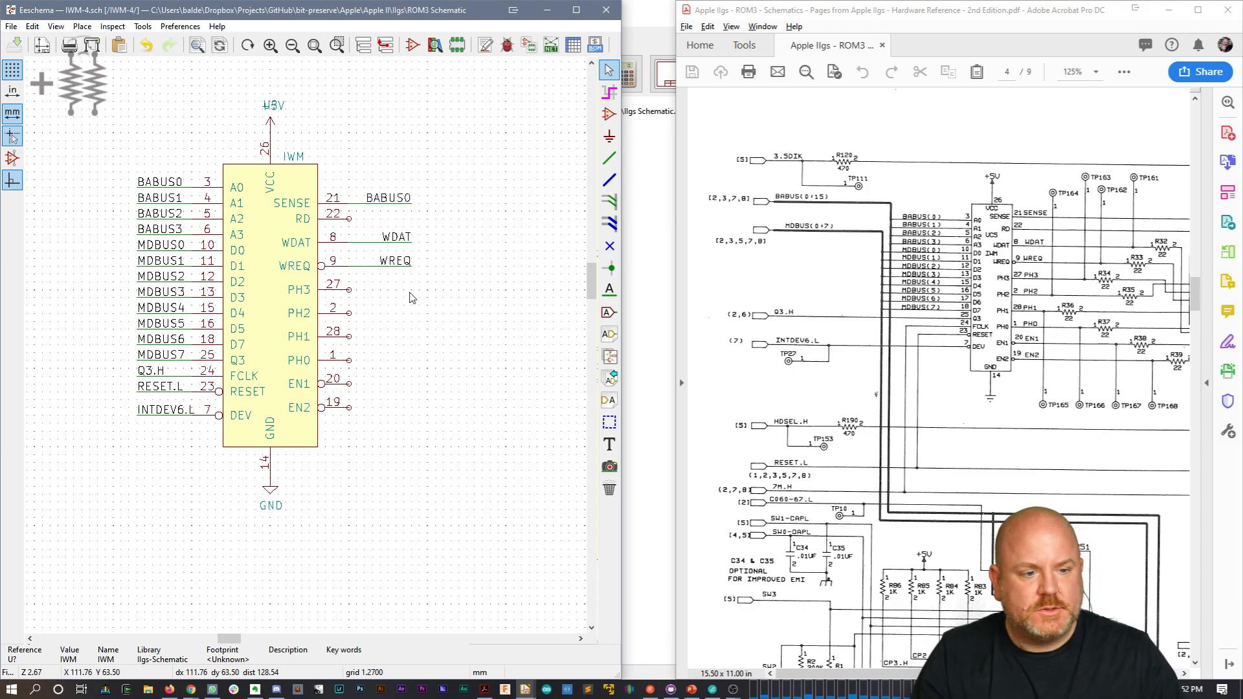
Step: Copy the WREQ wire and label onto pin 27 and rename it PH3
left_click_drag(428, 290, 395, 259)
left_click(379, 292)
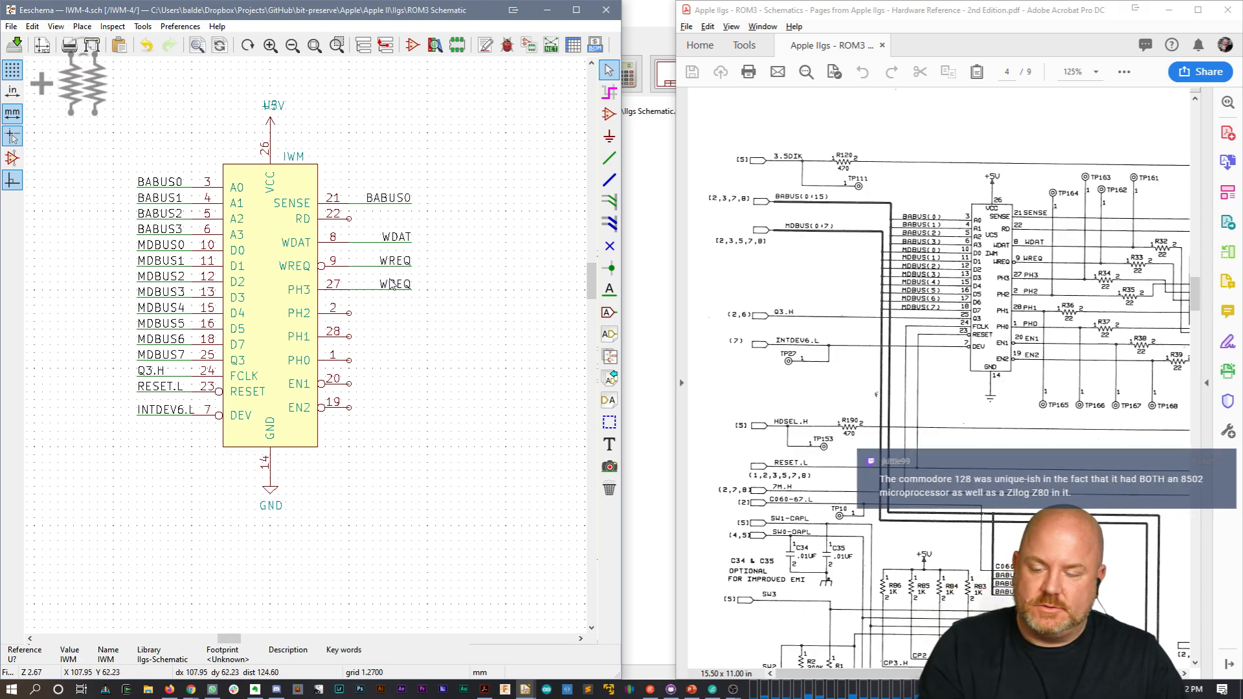
double_click(392, 286)
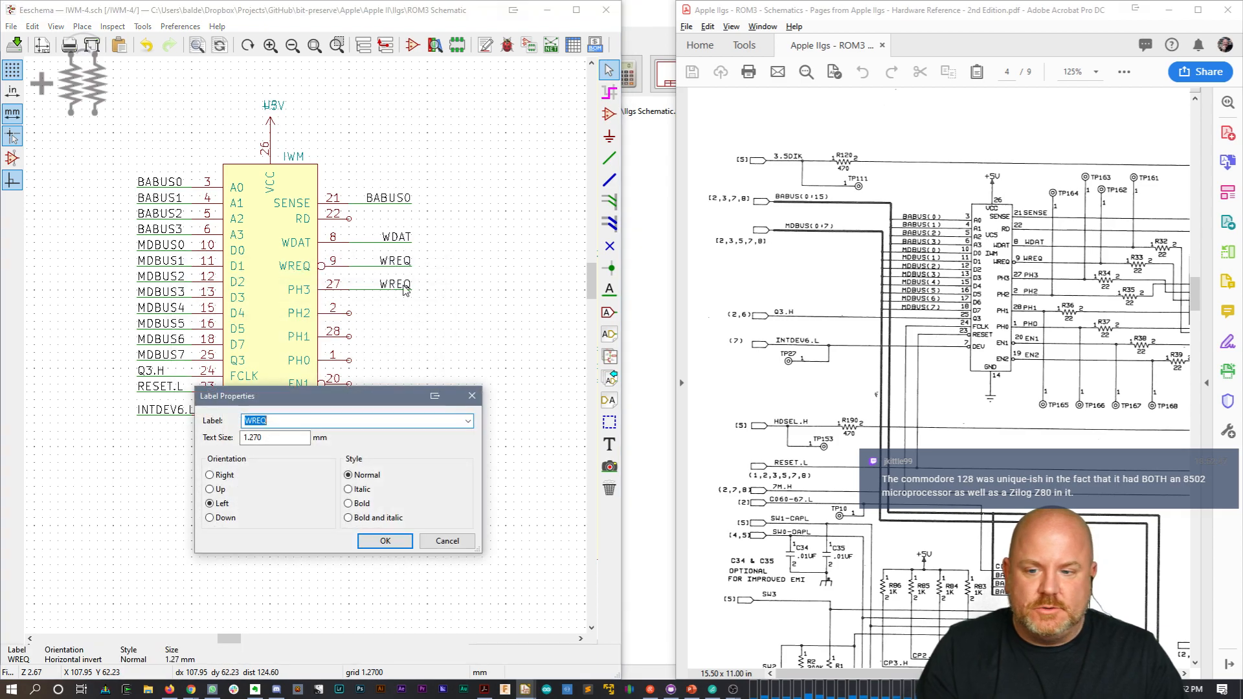
type("PH3")
key("Return")
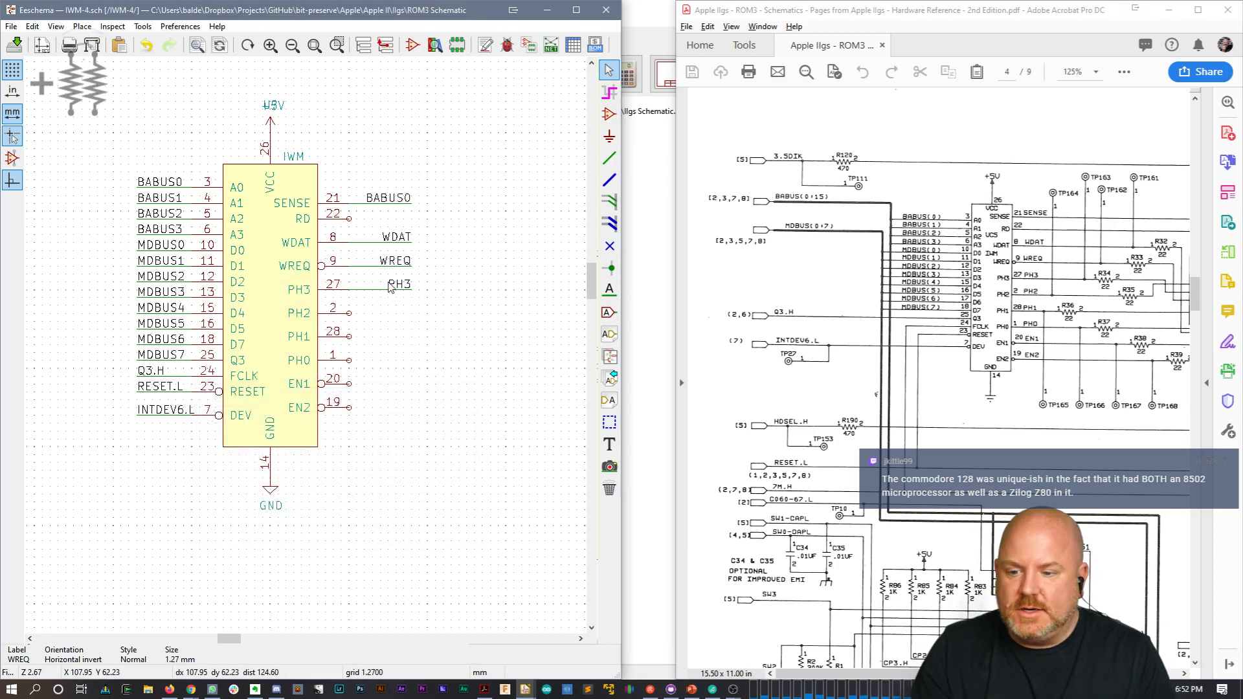
Step: Duplicate the label onto the pin 2 line and rename it PH2
key("ctrl+d")
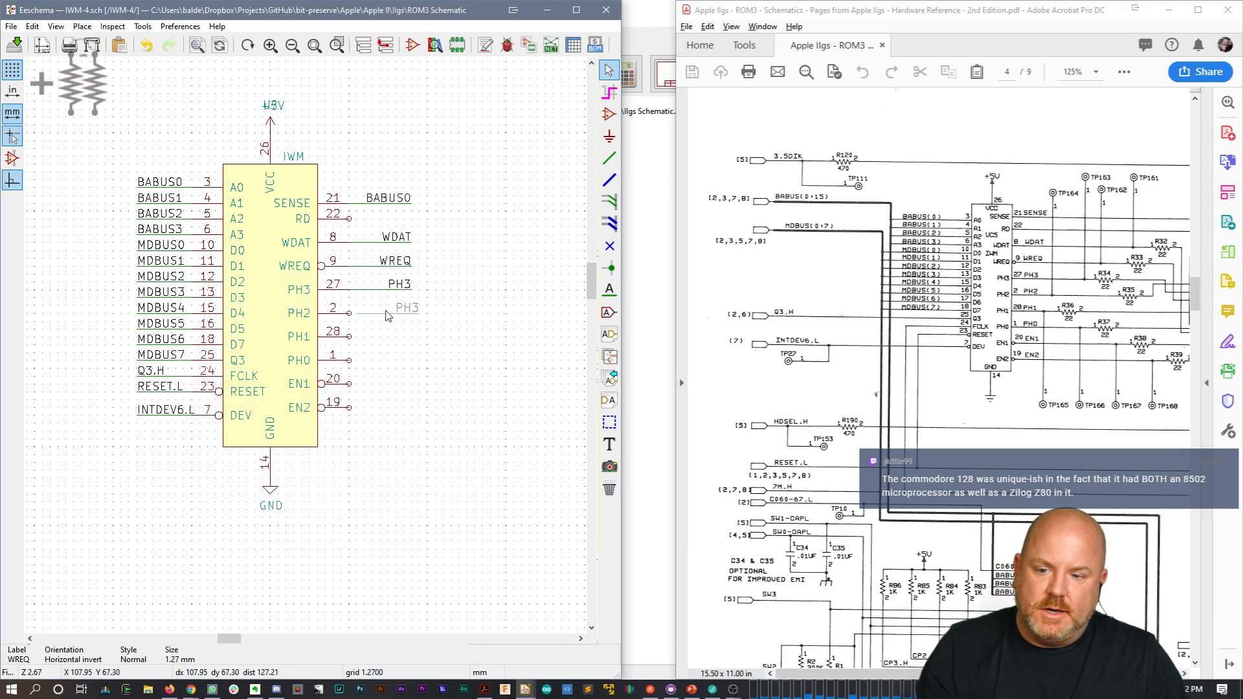
left_click(380, 311)
double_click(398, 307)
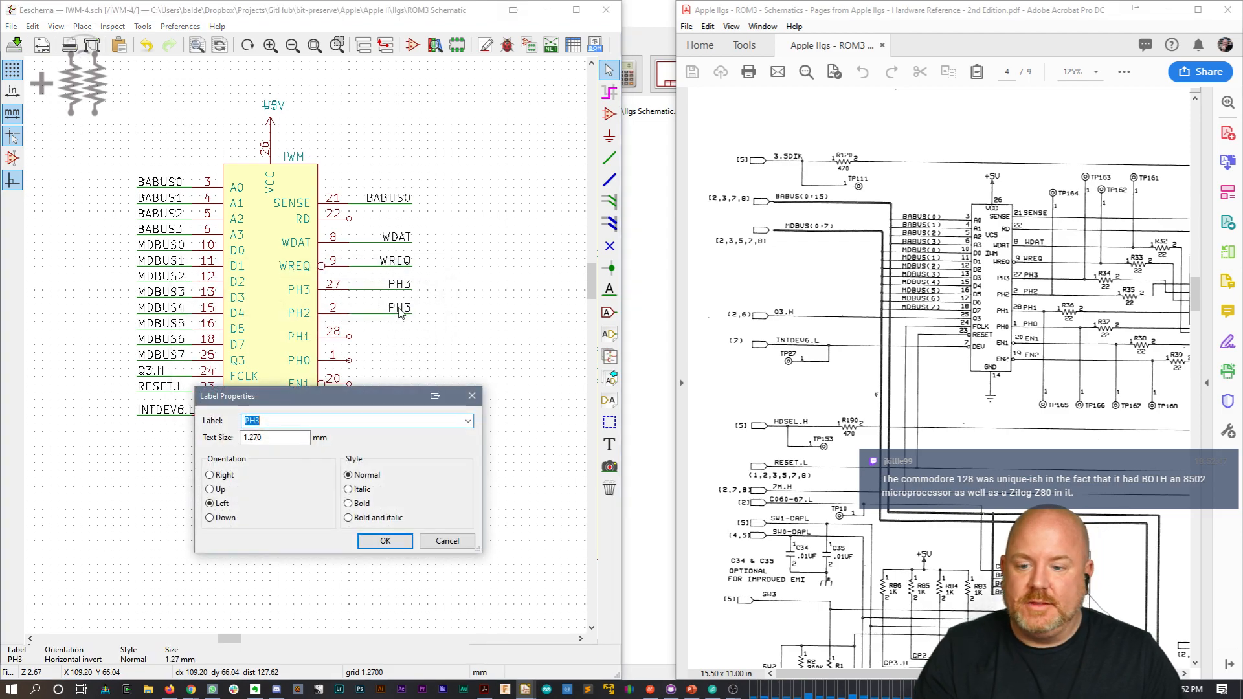
type("PH2")
key("Return")
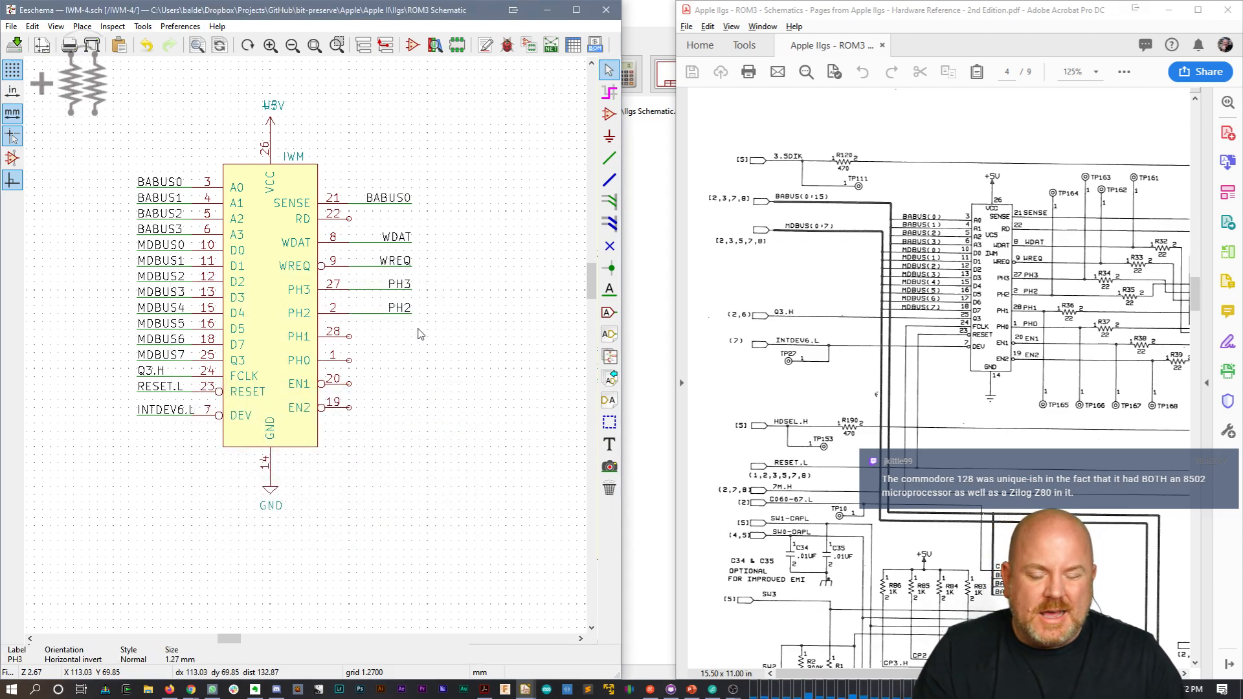
Step: Duplicate the label onto the pin 28 line and rename it PH1
key("ctrl+d")
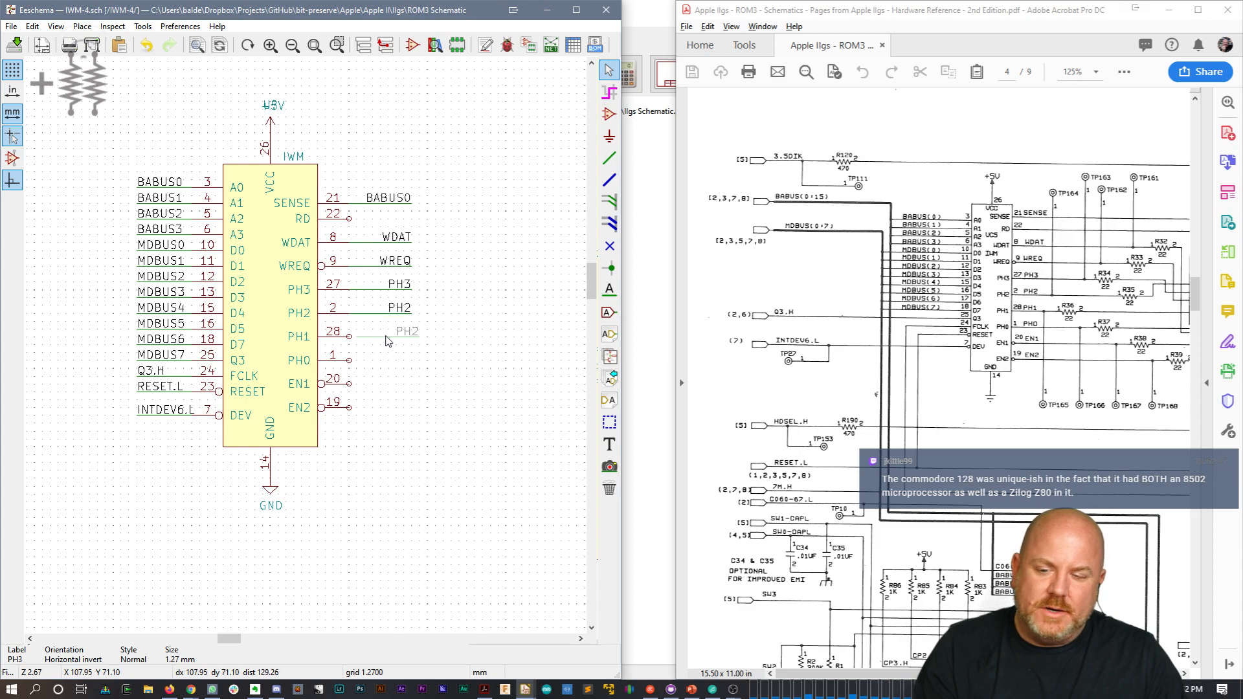
left_click(404, 333)
double_click(402, 334)
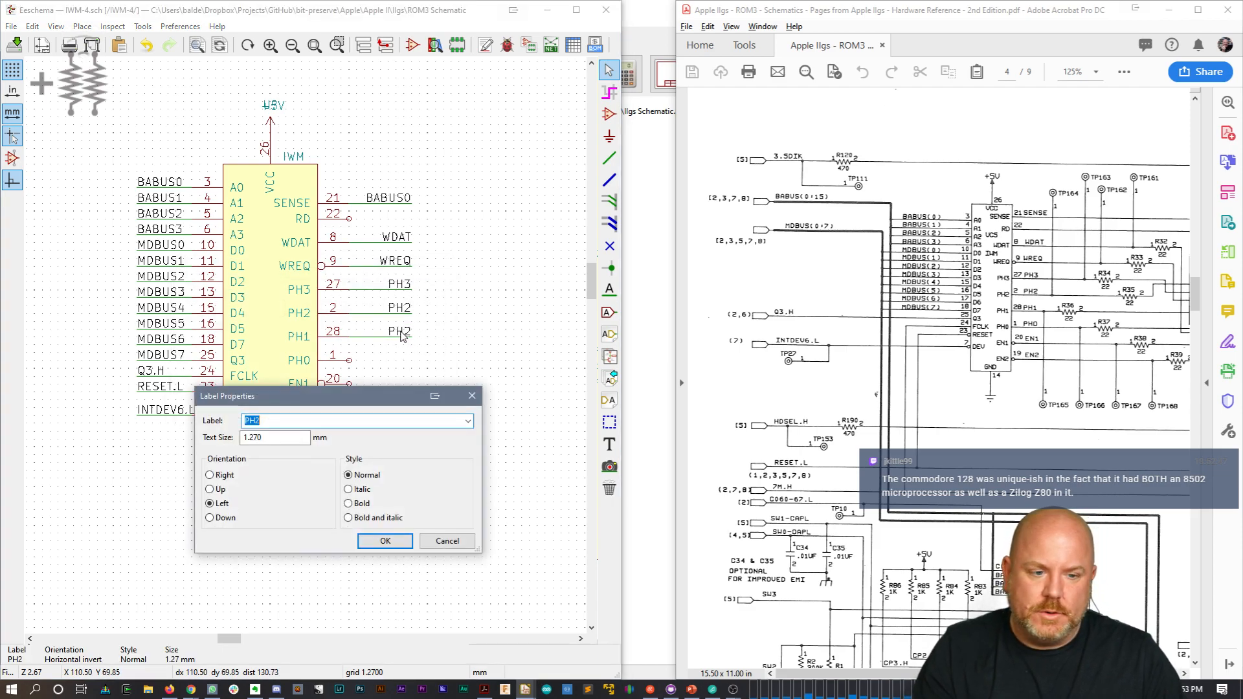
key("End")
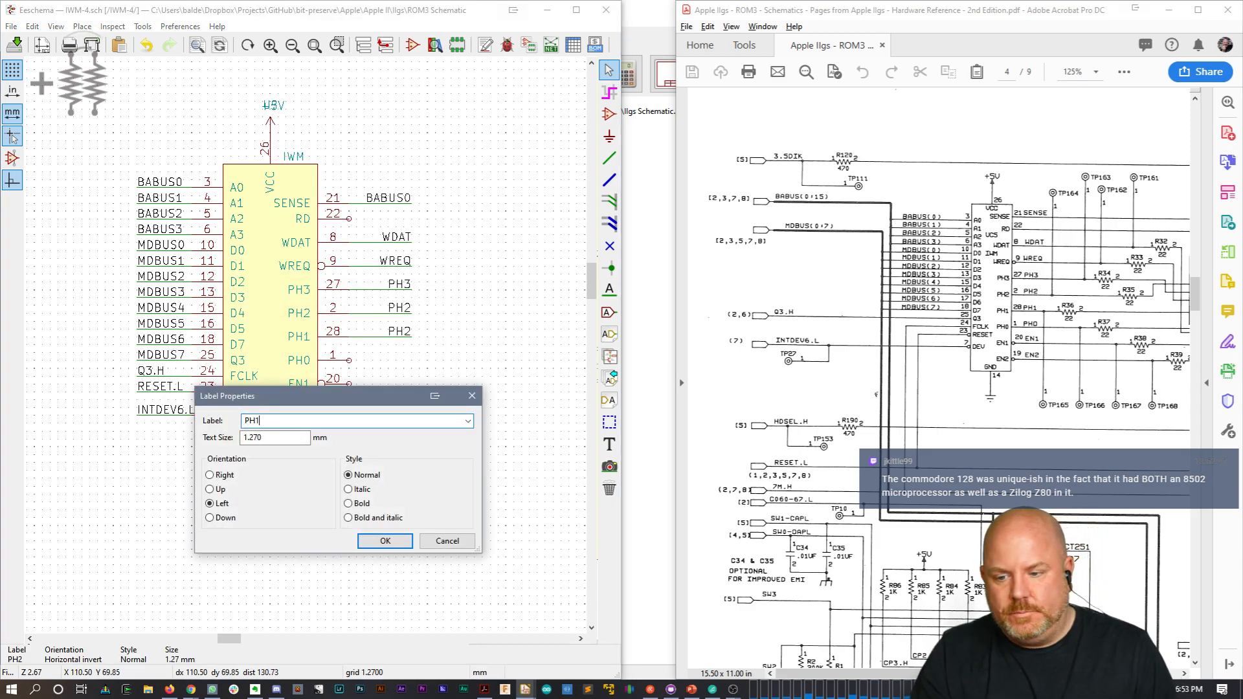
key("Return")
Step: Copy the PH1 wire and label onto pin 1 and rename it PH0
left_click_drag(415, 346, 380, 323, "shift")
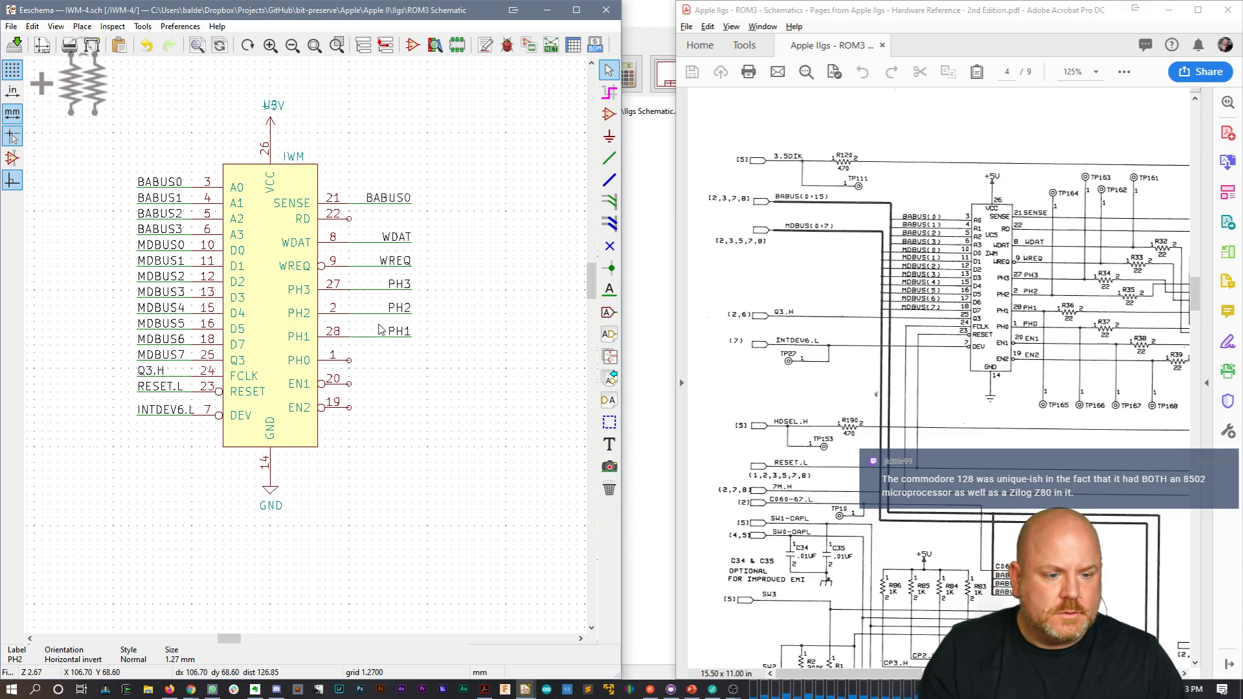
left_click(380, 367)
left_click(407, 360)
left_click(453, 397)
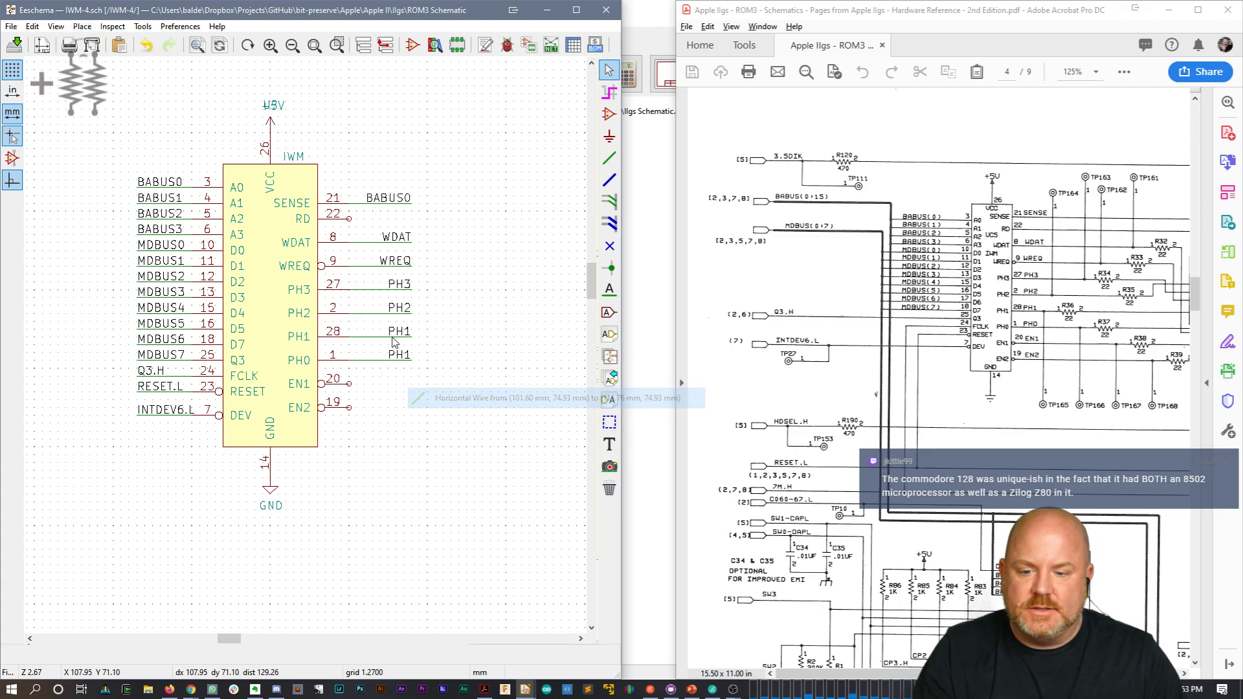
double_click(400, 358)
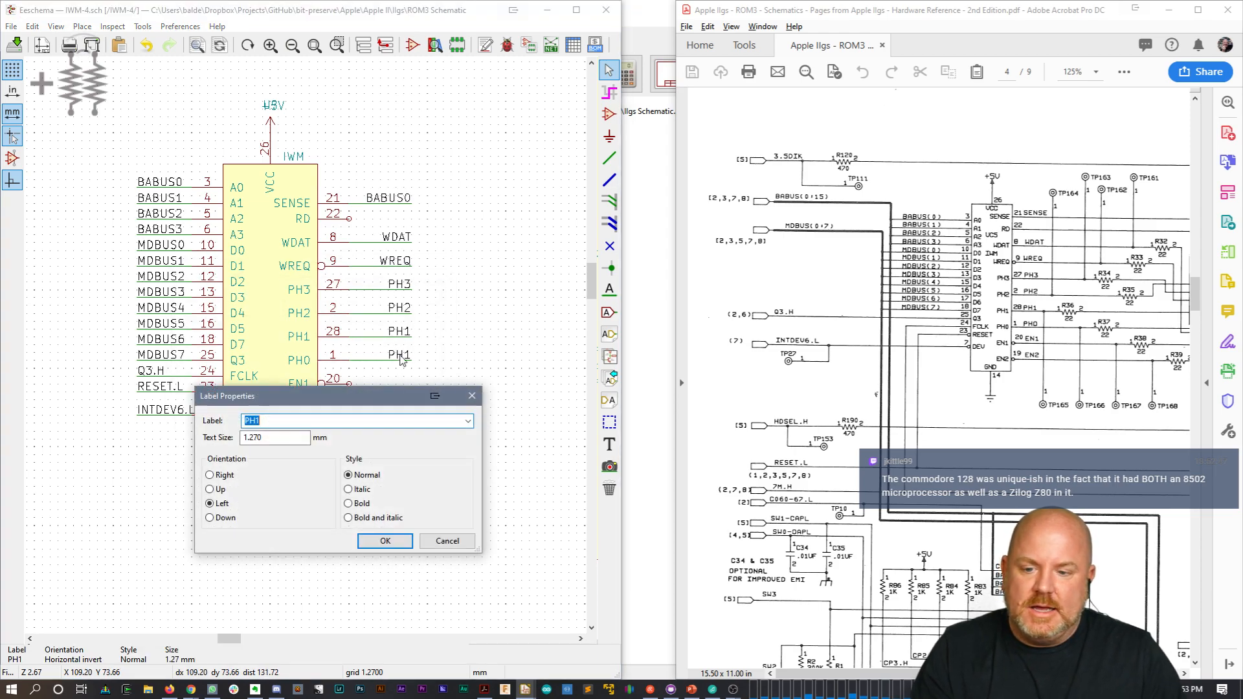
type("PH0")
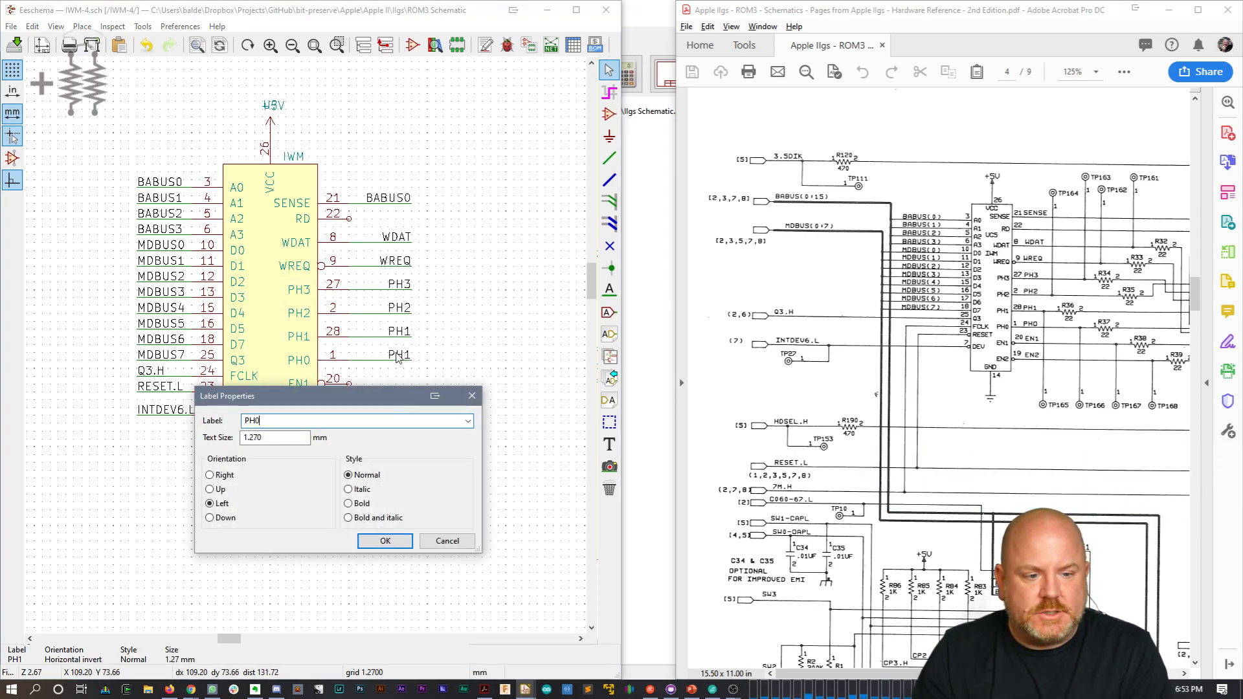
key("Return")
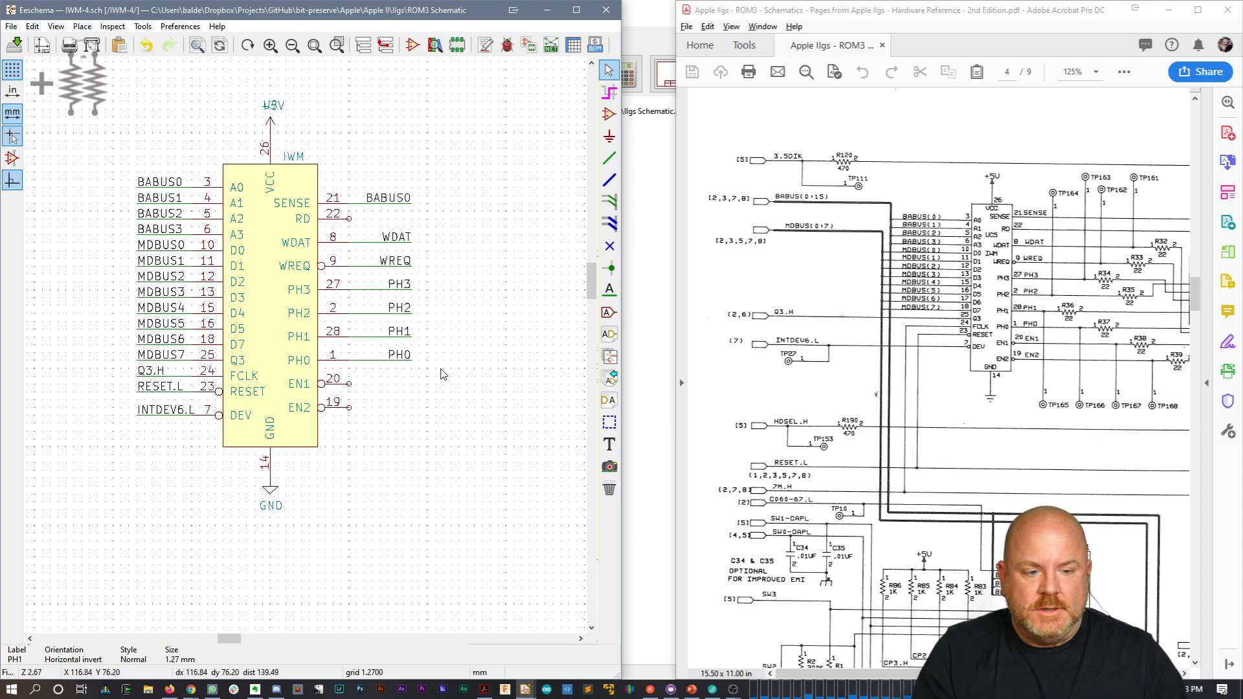
left_click_drag(437, 369, 384, 356, "shift")
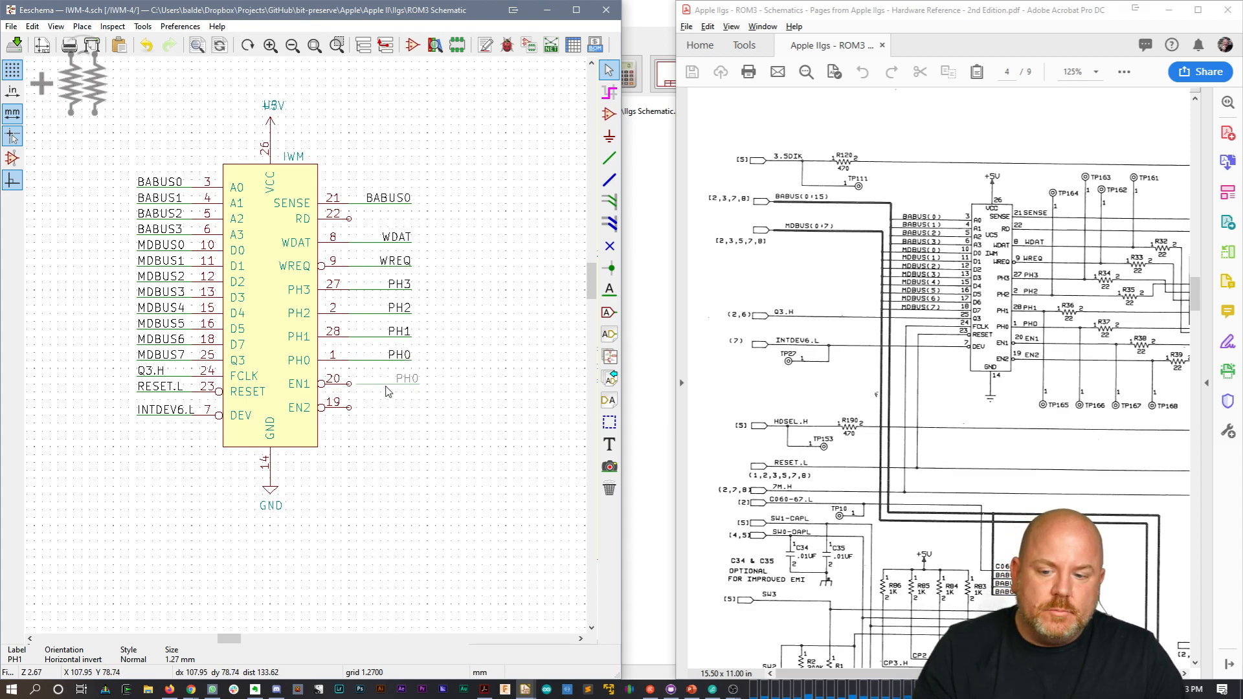
Step: Place the copied wire and label on pin 20 and rename it EN1
left_click(385, 391)
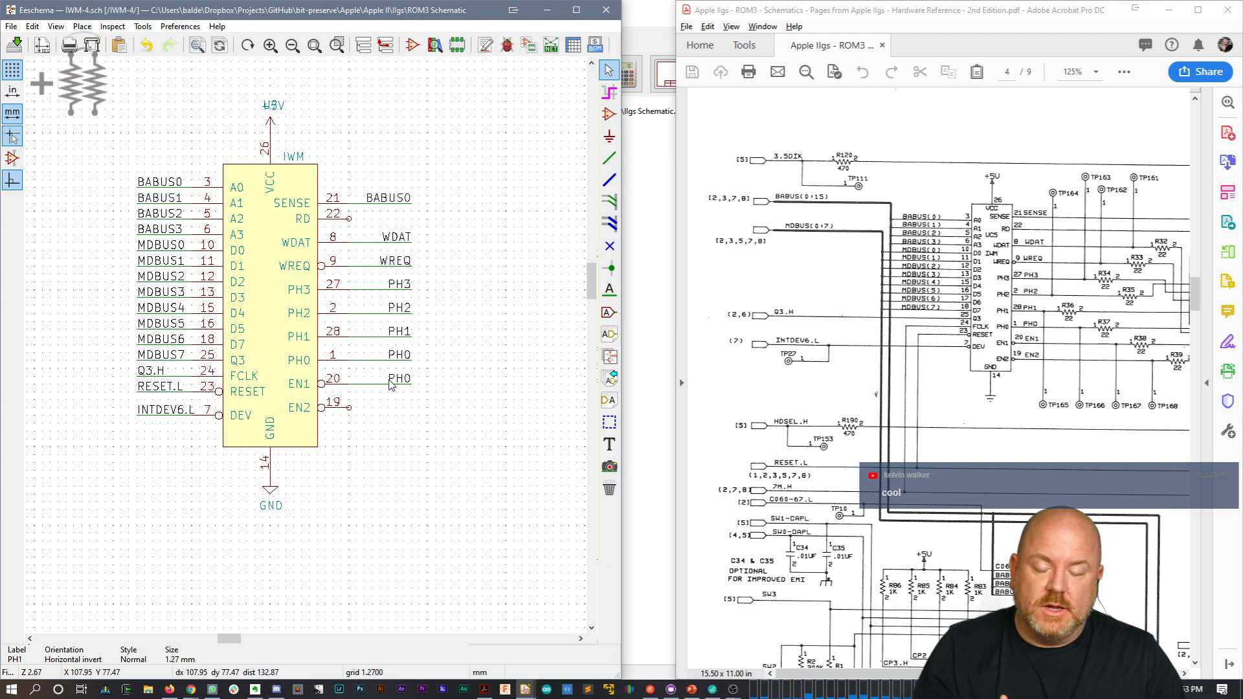
double_click(391, 383)
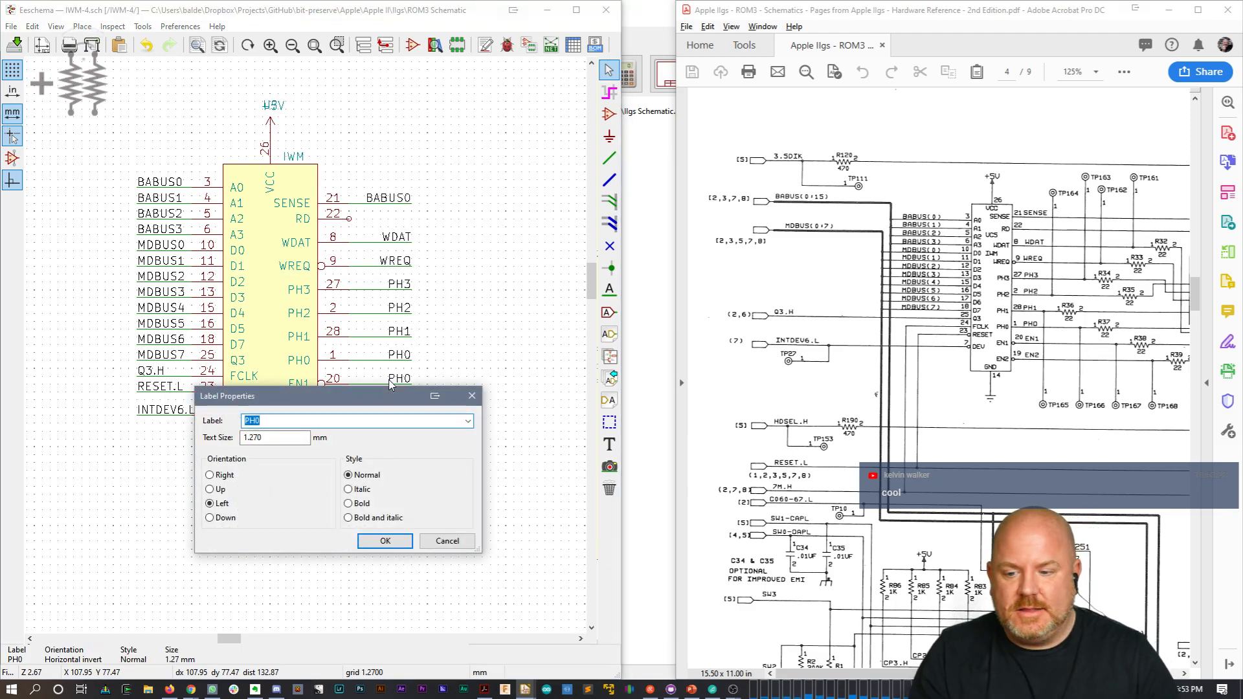
type("EN1")
key("Return")
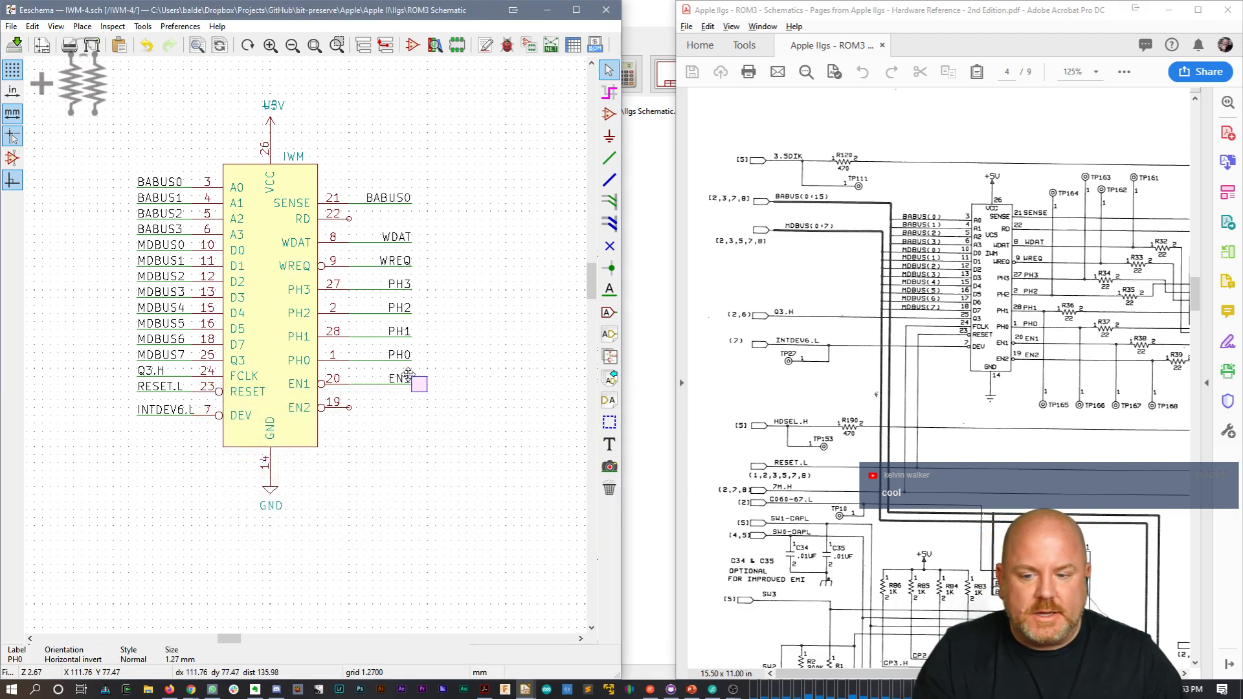
left_click_drag(396, 373, 396, 373)
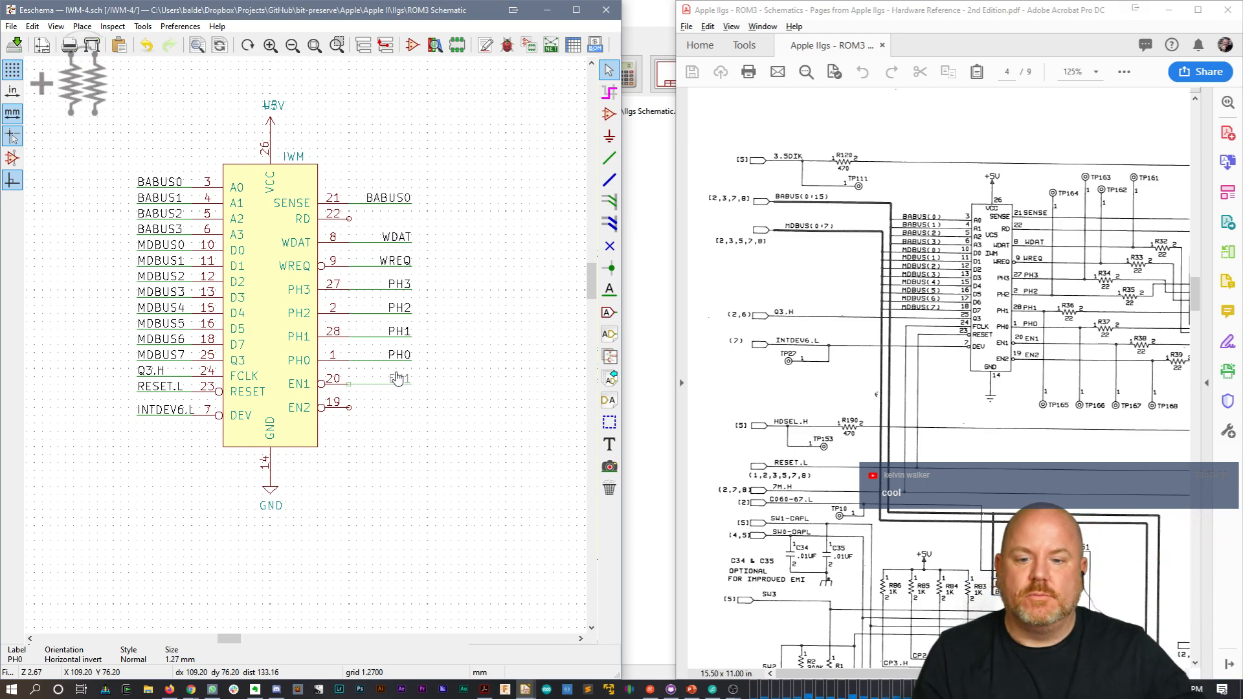
left_click(396, 378)
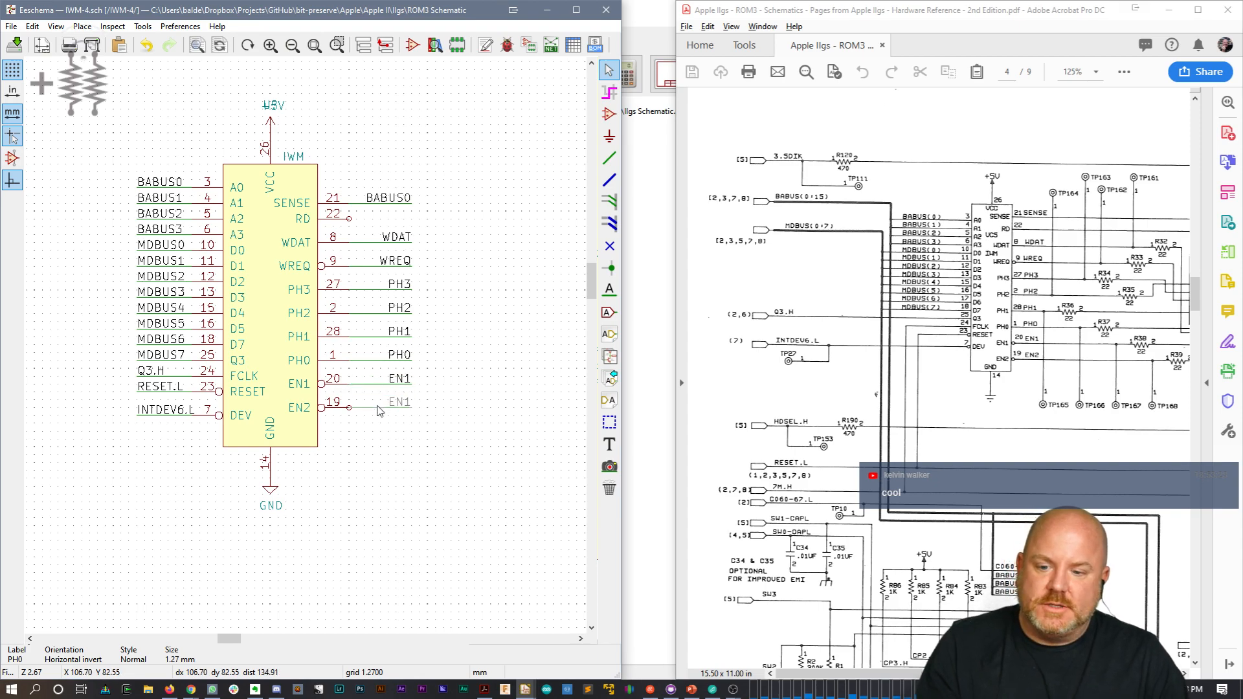
Step: Copy the EN1 wire and label onto pin 19 and rename it EN2
left_click(386, 407)
left_click_drag(418, 425, 388, 393)
left_click(381, 395)
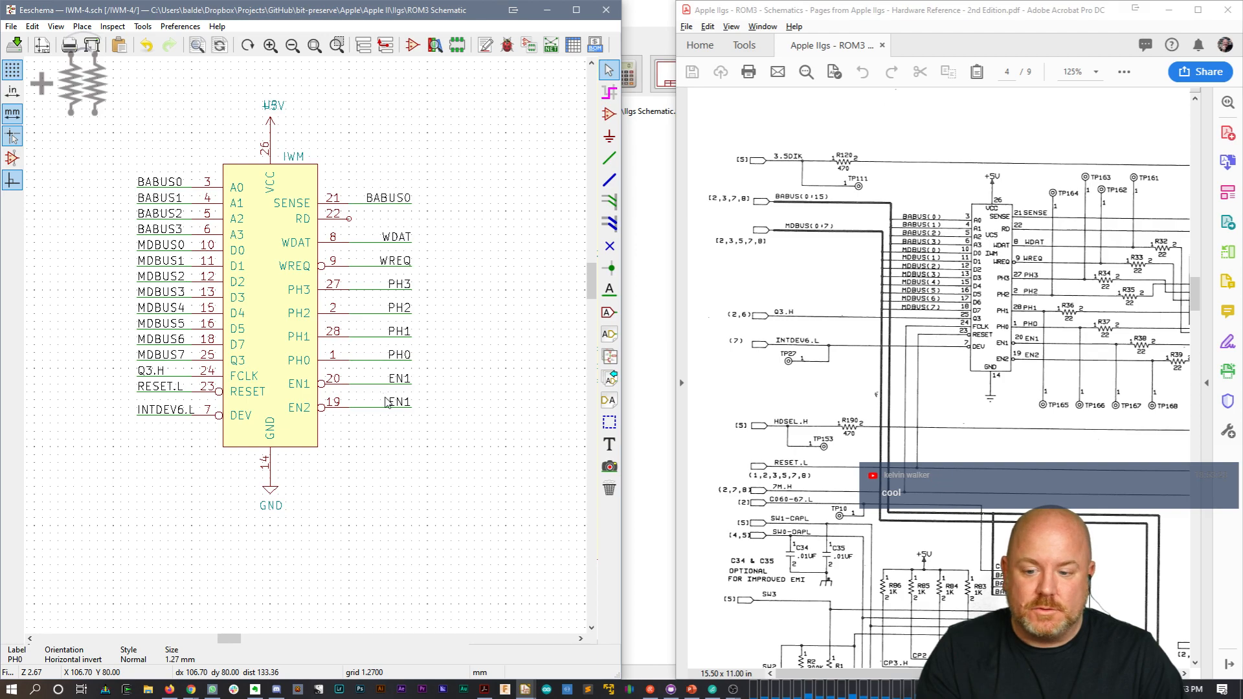
double_click(400, 403)
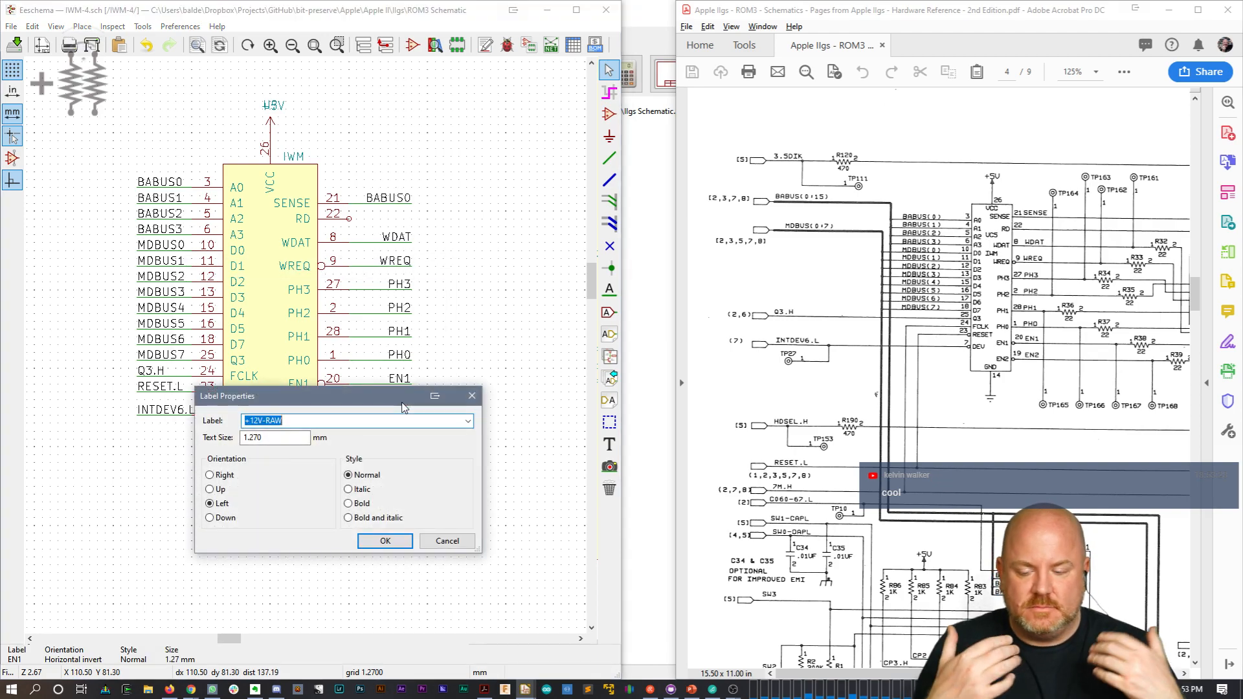
key("Escape")
double_click(401, 403)
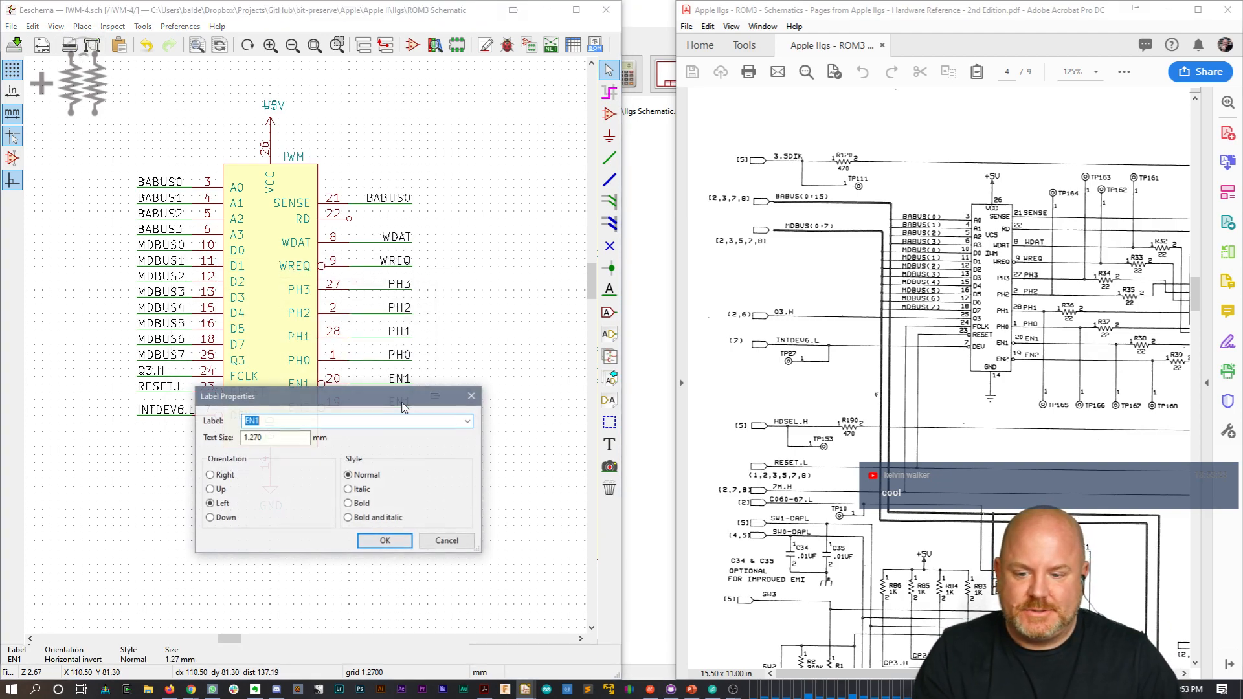
type("EN2")
key("Return")
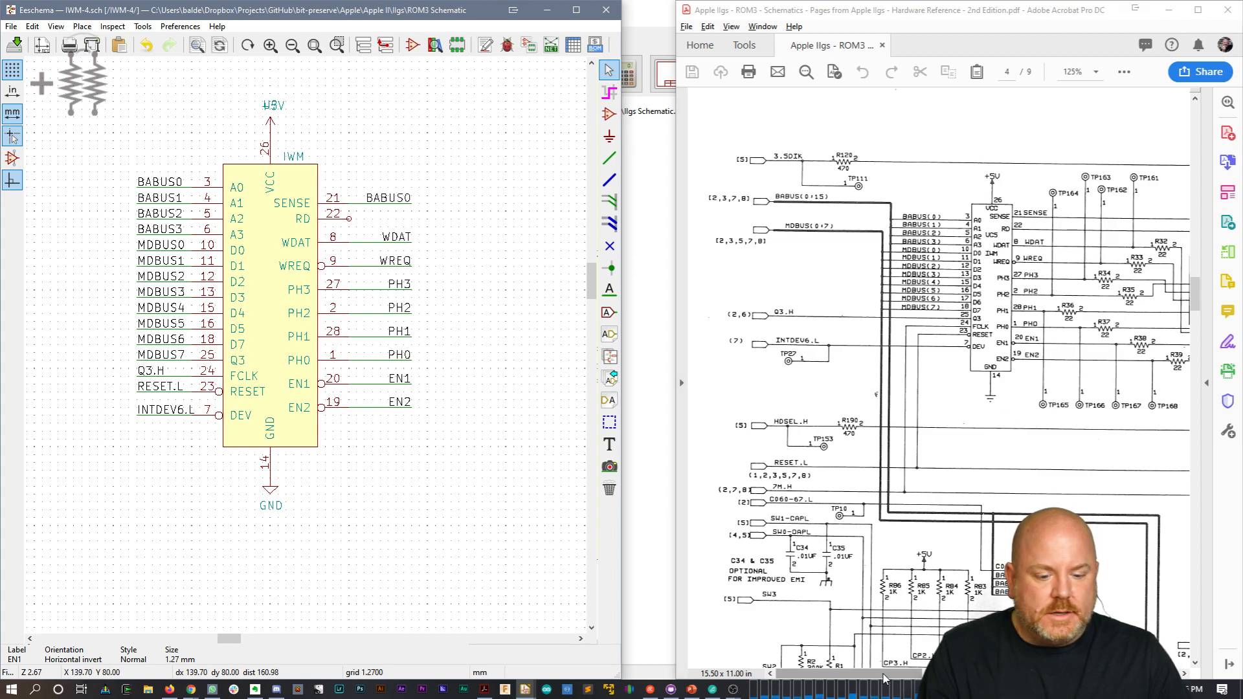
Step: Copy the BABUS0 wire and label onto RD pin 22 and name it RDATA
left_click_drag(885, 677, 960, 677)
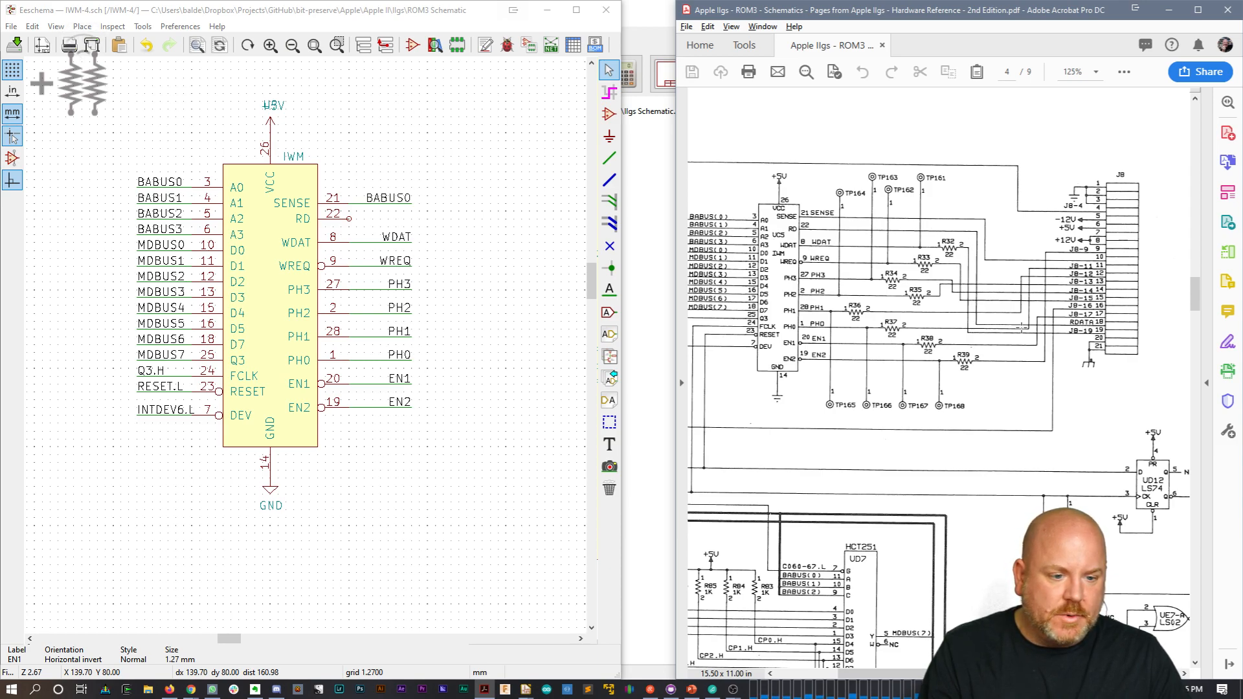
left_click(370, 216)
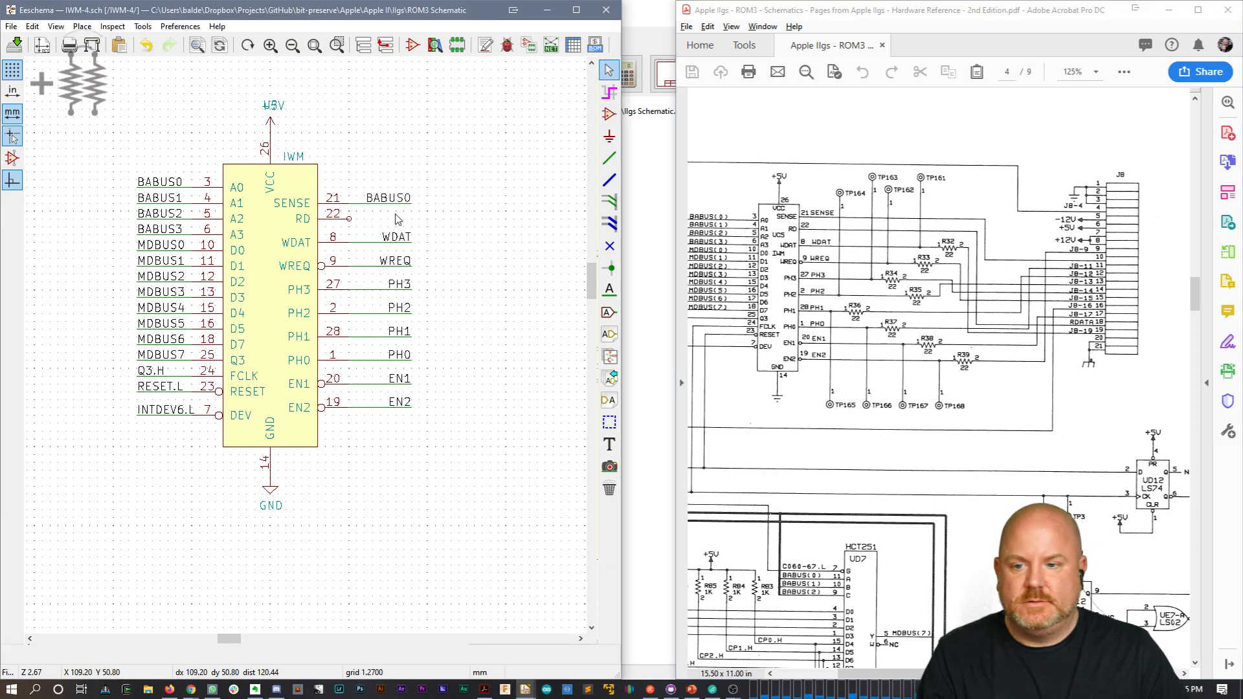
key("c")
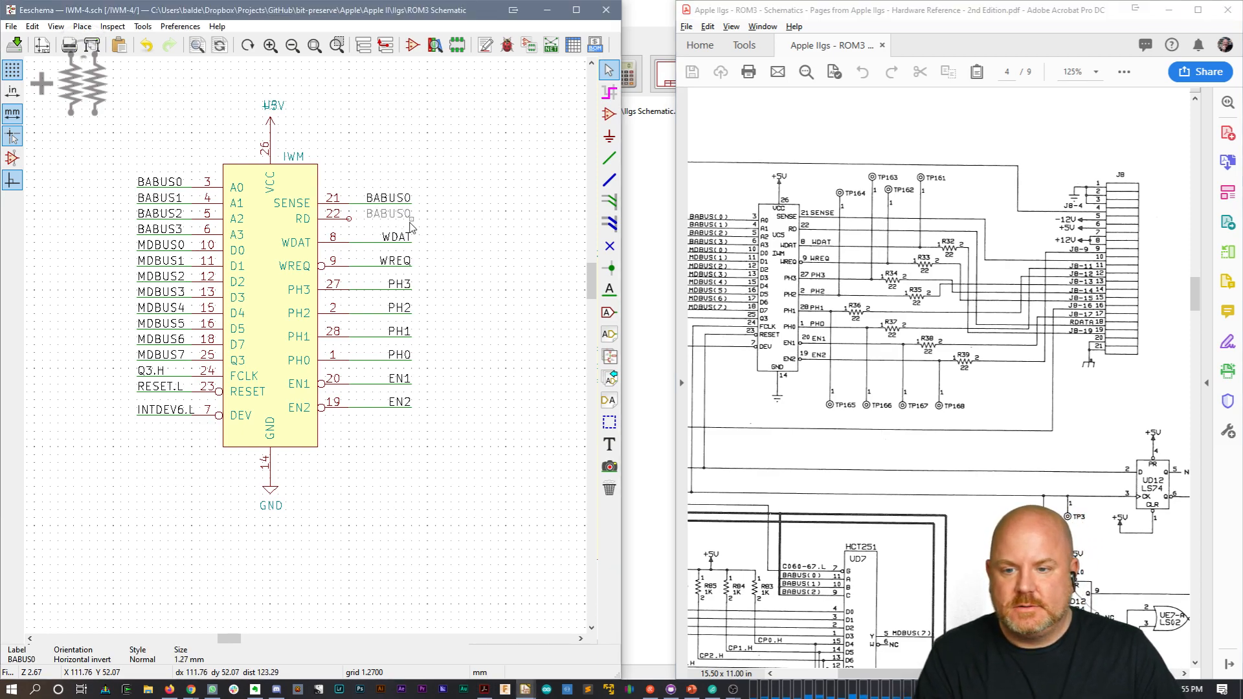
left_click(410, 225)
type("e")
type("RD")
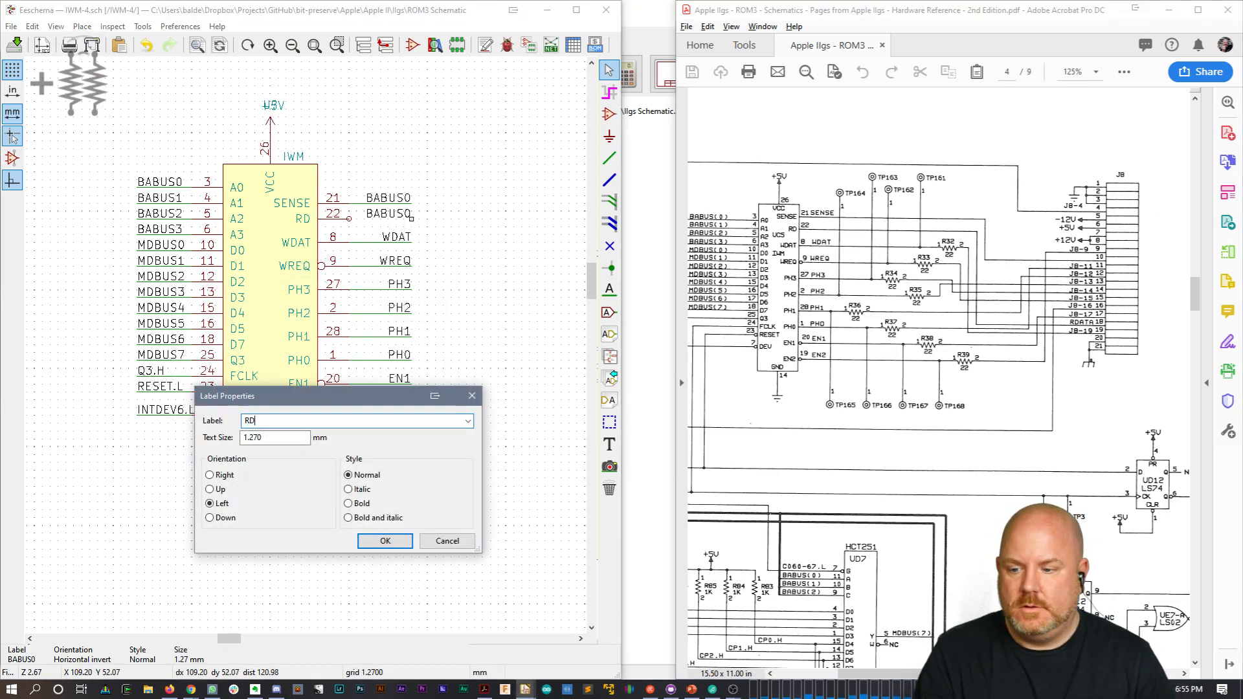
type("ATA")
key("Return")
key("w")
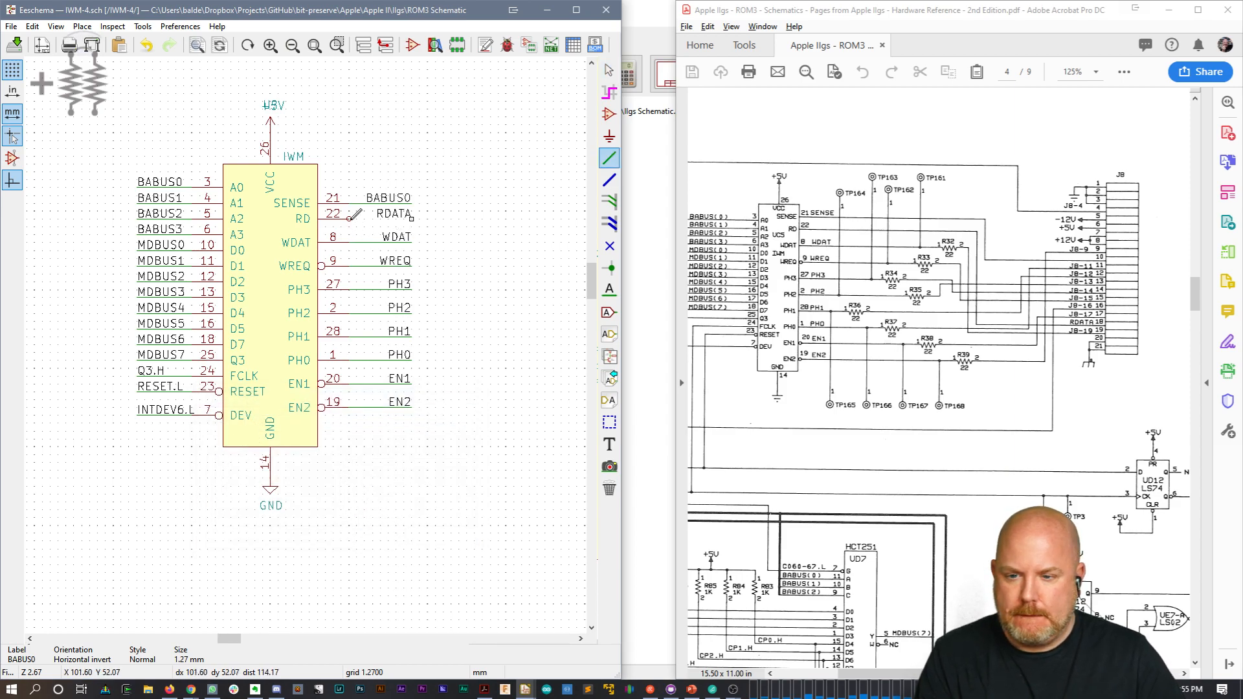
key("Escape")
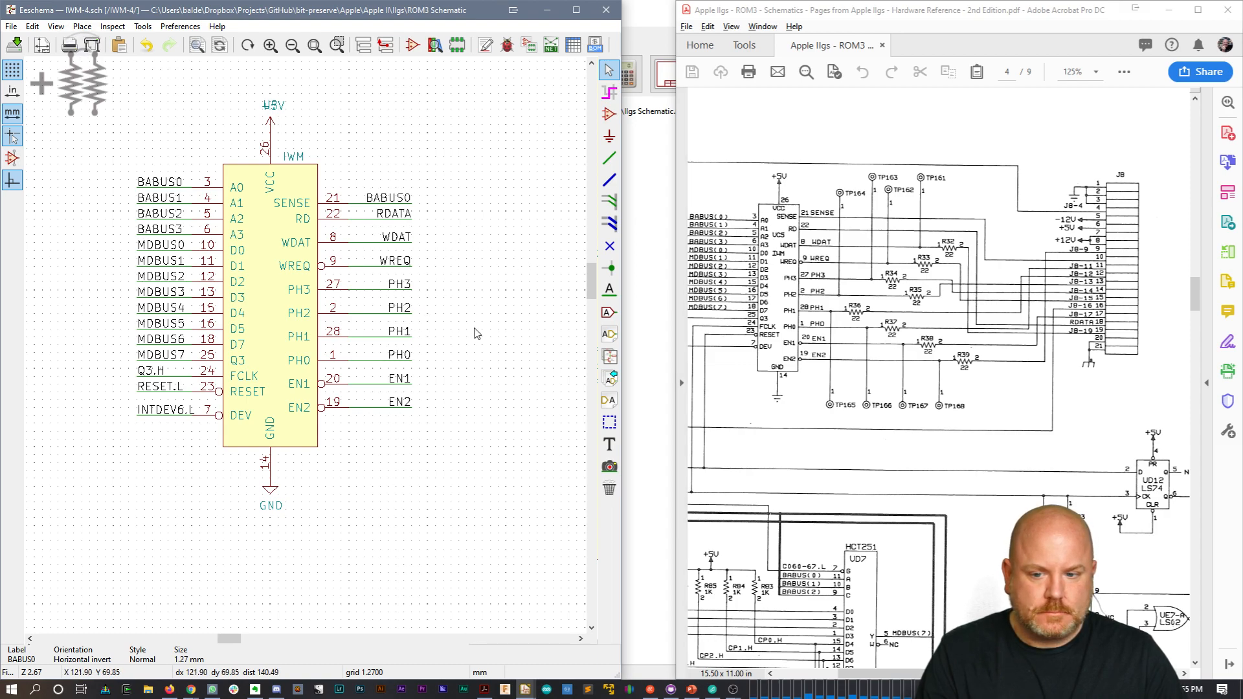
middle_click_drag(527, 305, 380, 359)
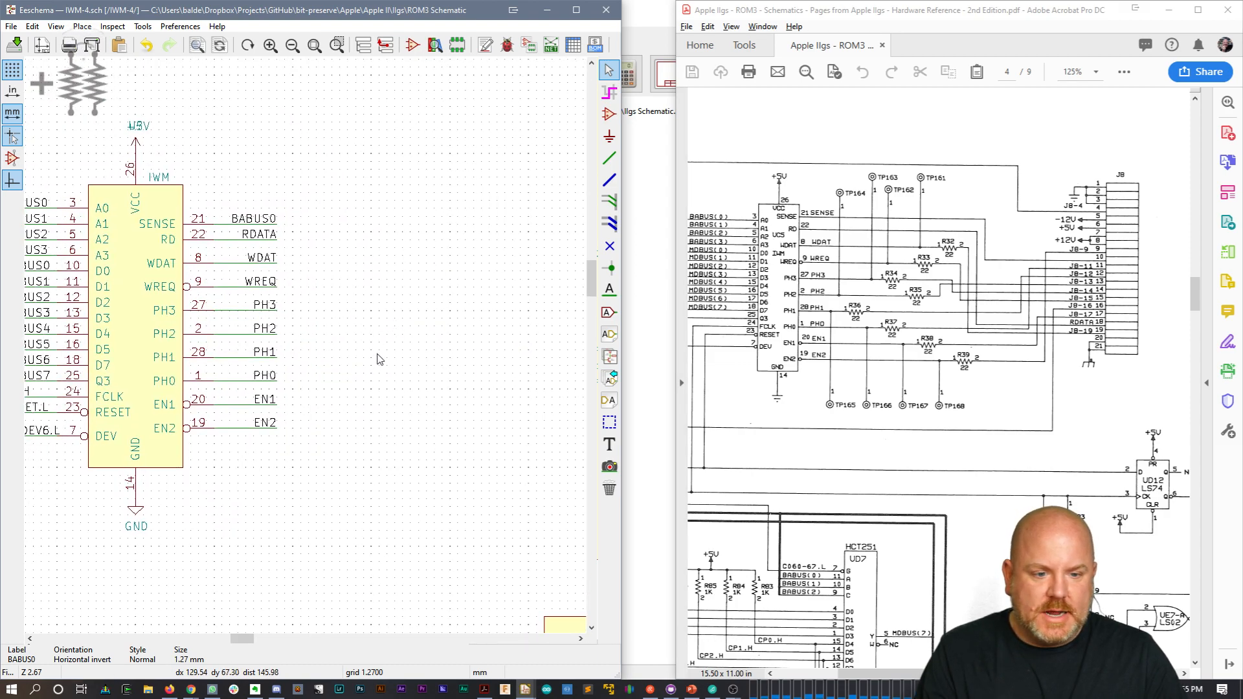
left_click(338, 374)
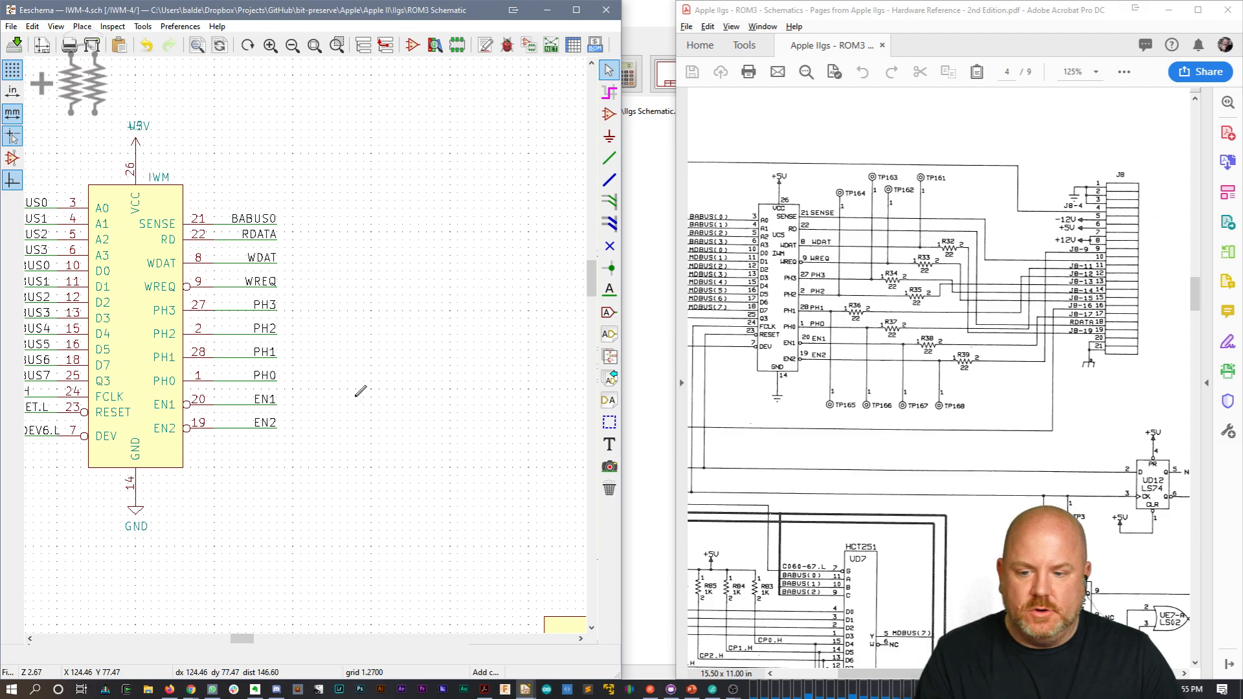
Step: Add an R_Small resistor via the symbol chooser and give it reference R36
type("aR_S")
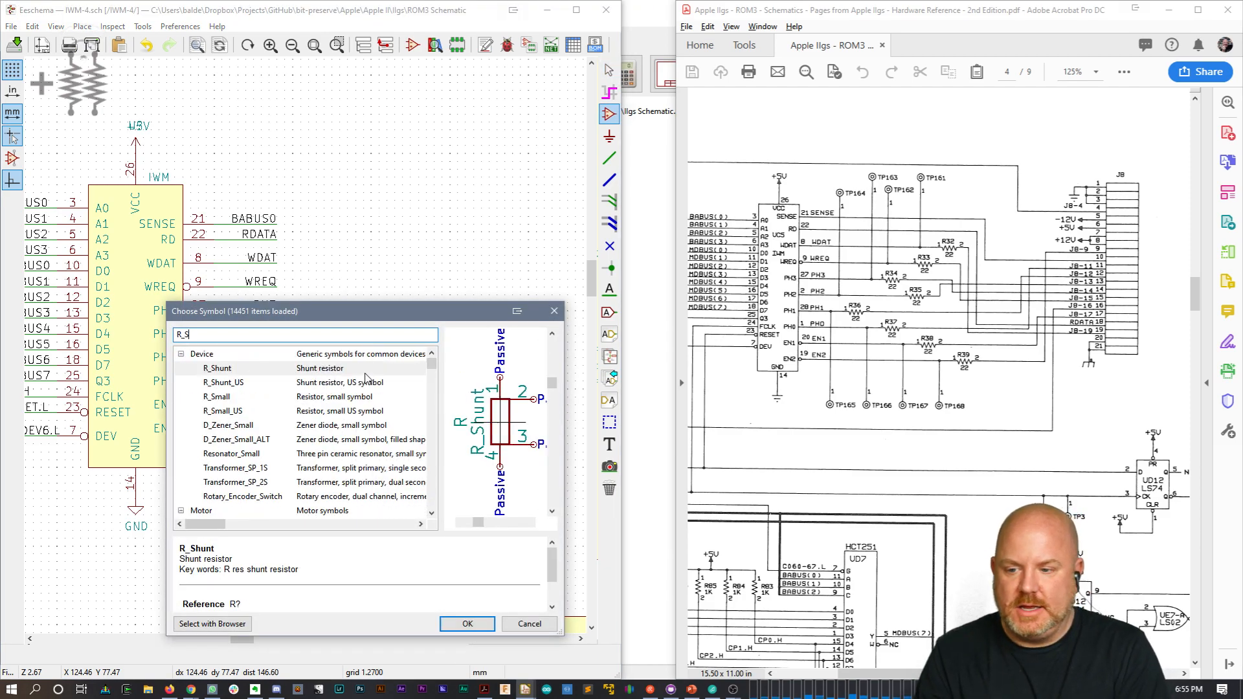
type("mall")
key("Down")
key("Down")
key("Up")
key("Up")
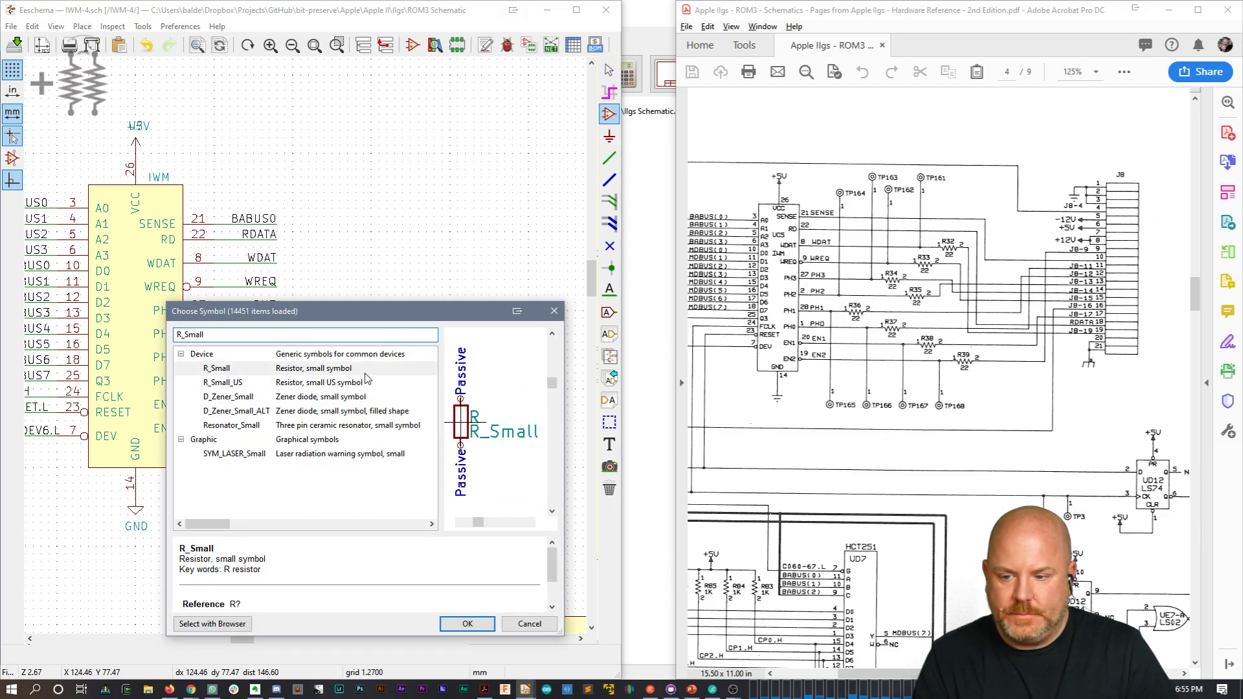
key("Return")
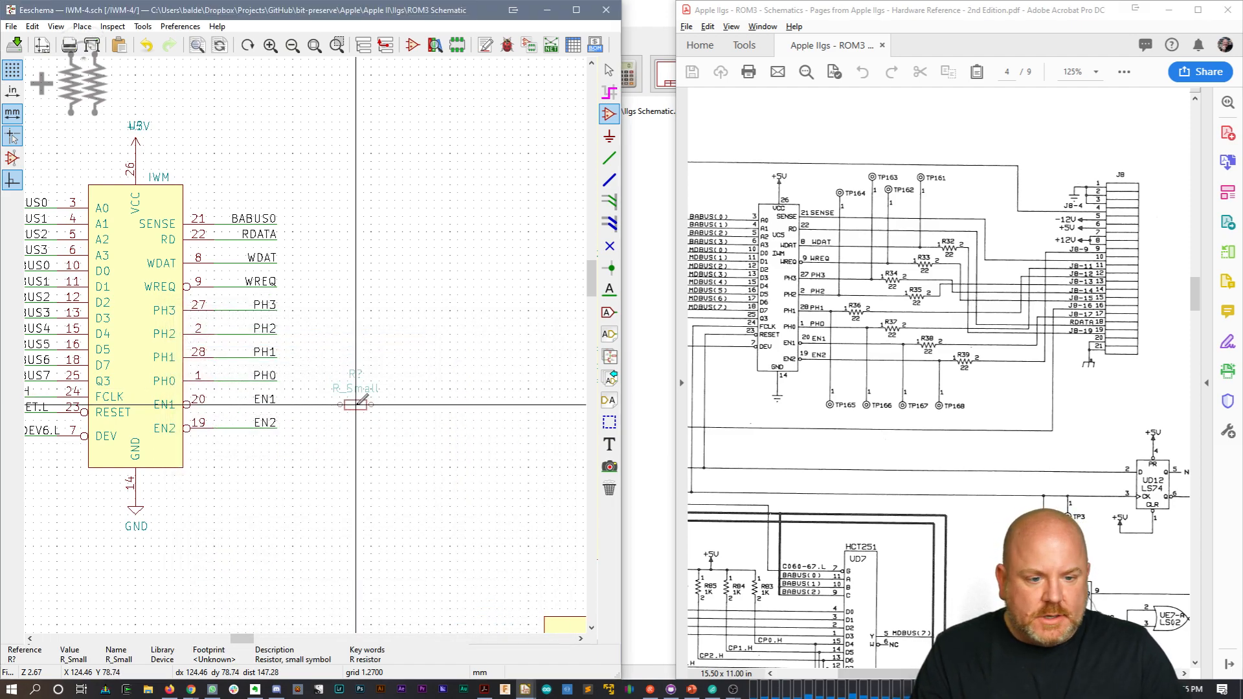
double_click(327, 354)
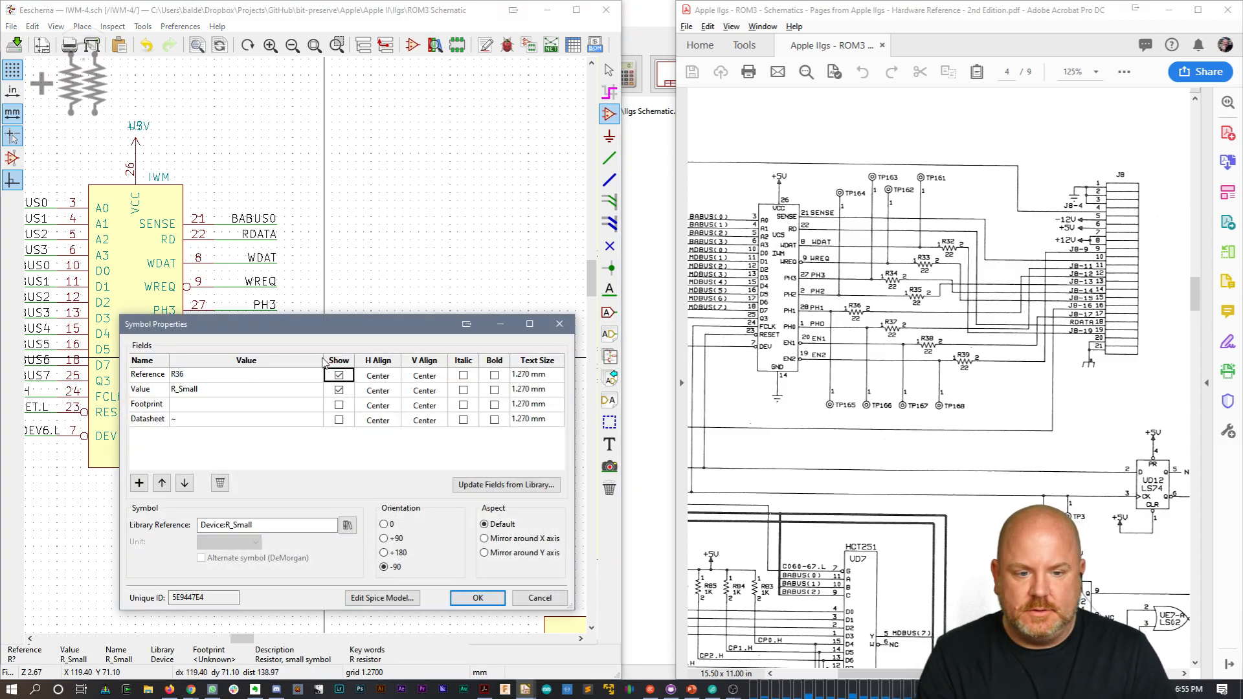
key("Tab")
key("Tab")
key("Tab")
key("Tab")
key("Tab")
key("Tab")
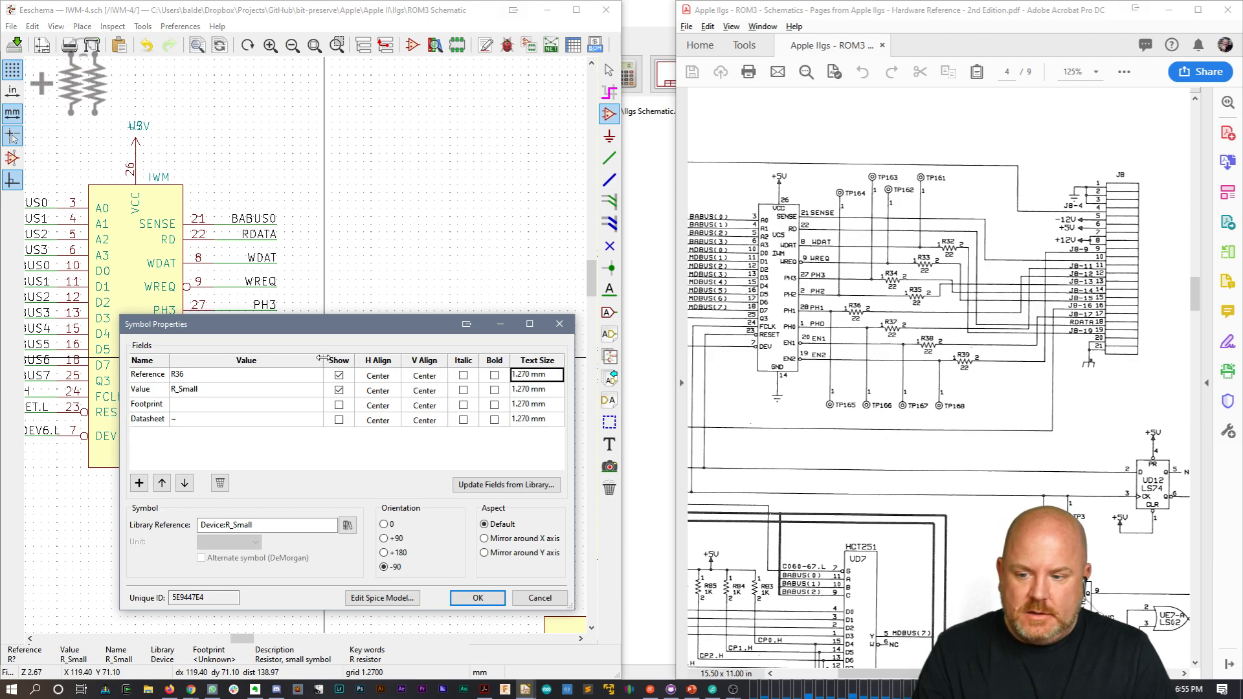
left_click(170, 389)
Step: Set R36's value to 22 and place 22 resistors on the PH1, PH0, EN1 and EN2 lines
type("22")
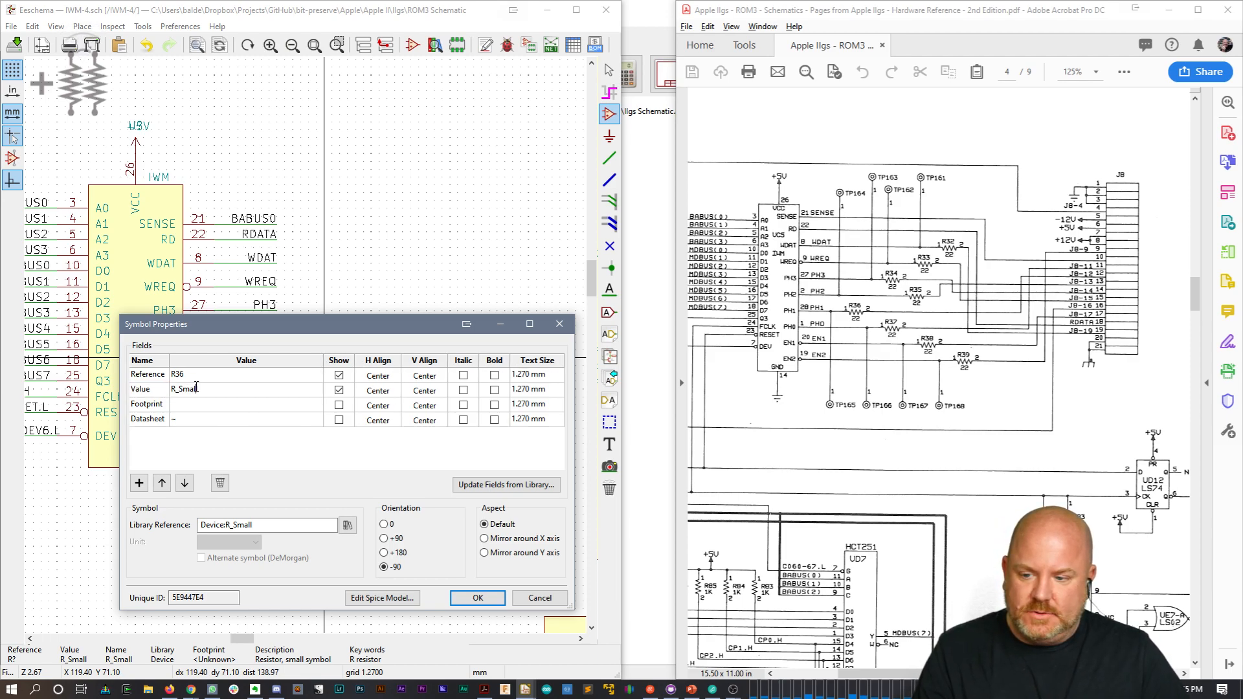
left_click(477, 599)
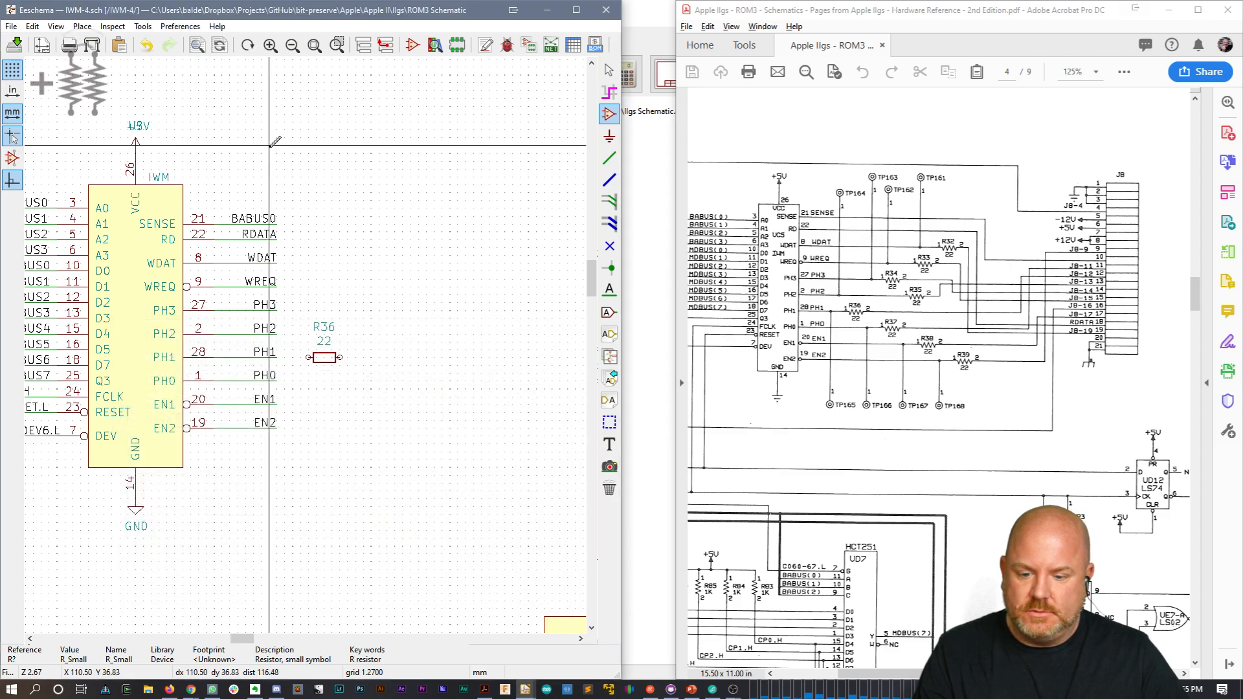
left_click(324, 357)
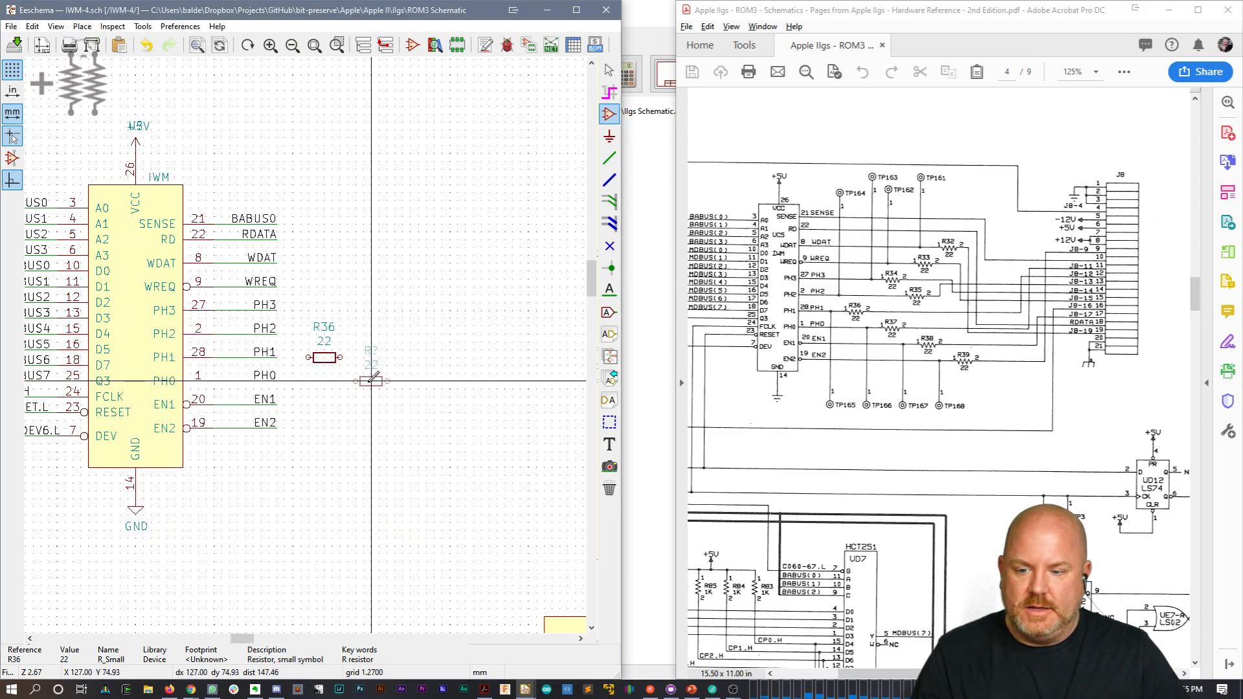
left_click(371, 381)
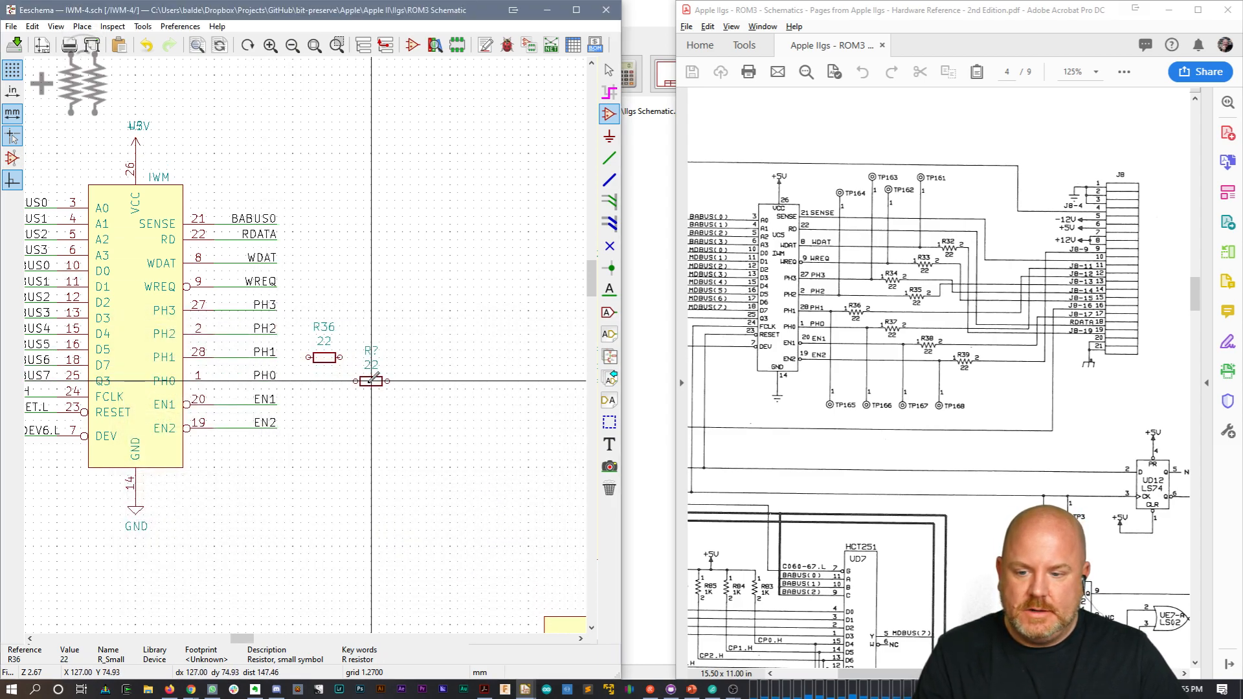
left_click(419, 404)
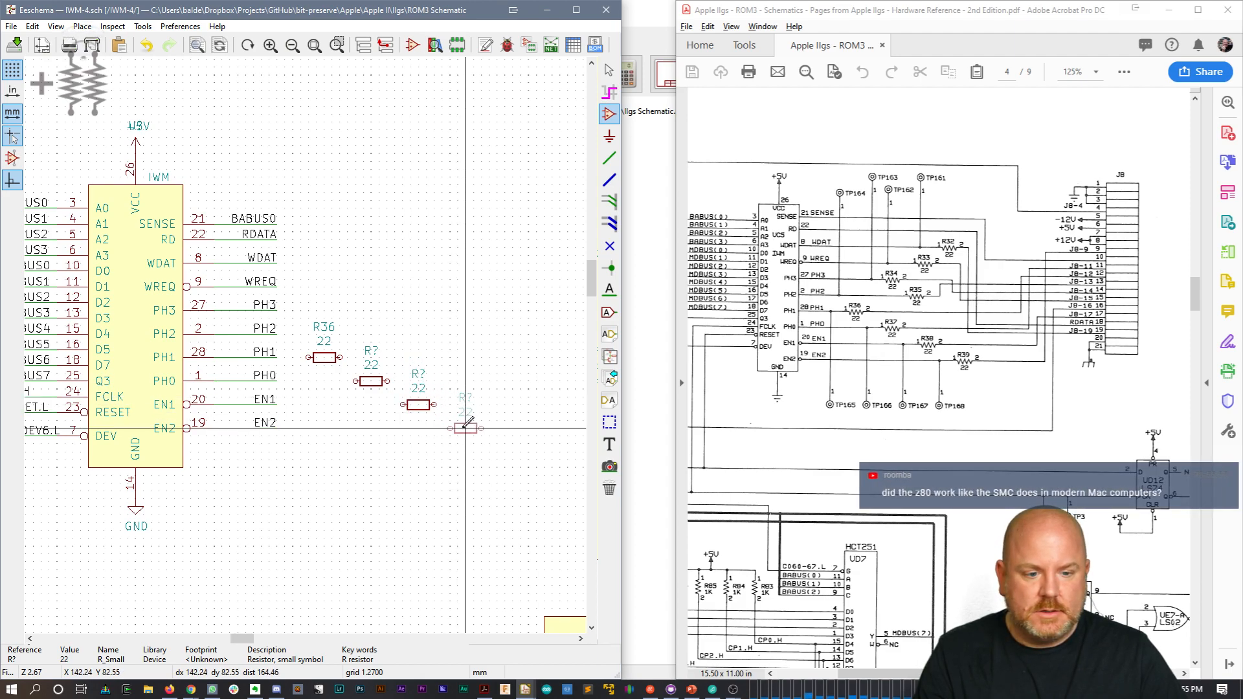
left_click(465, 428)
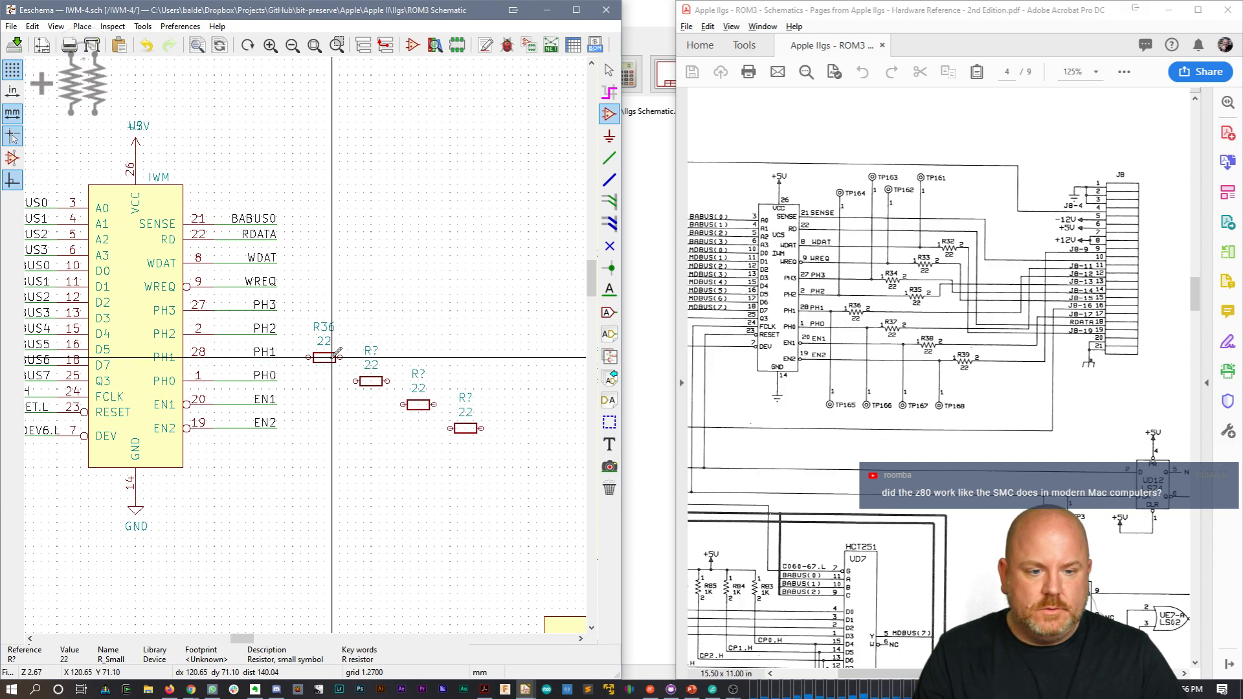
Step: Place three more 22 resistors on the PH3, WREQ and WDAT lines
left_click(371, 381)
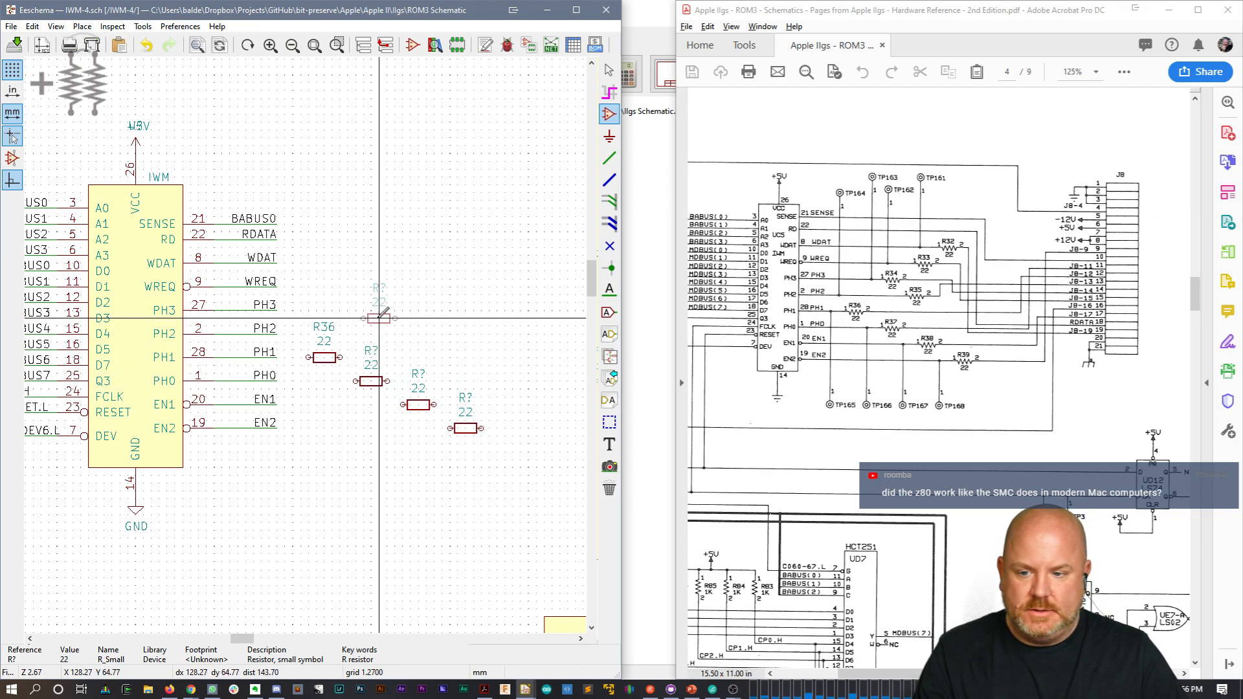
left_click(379, 310)
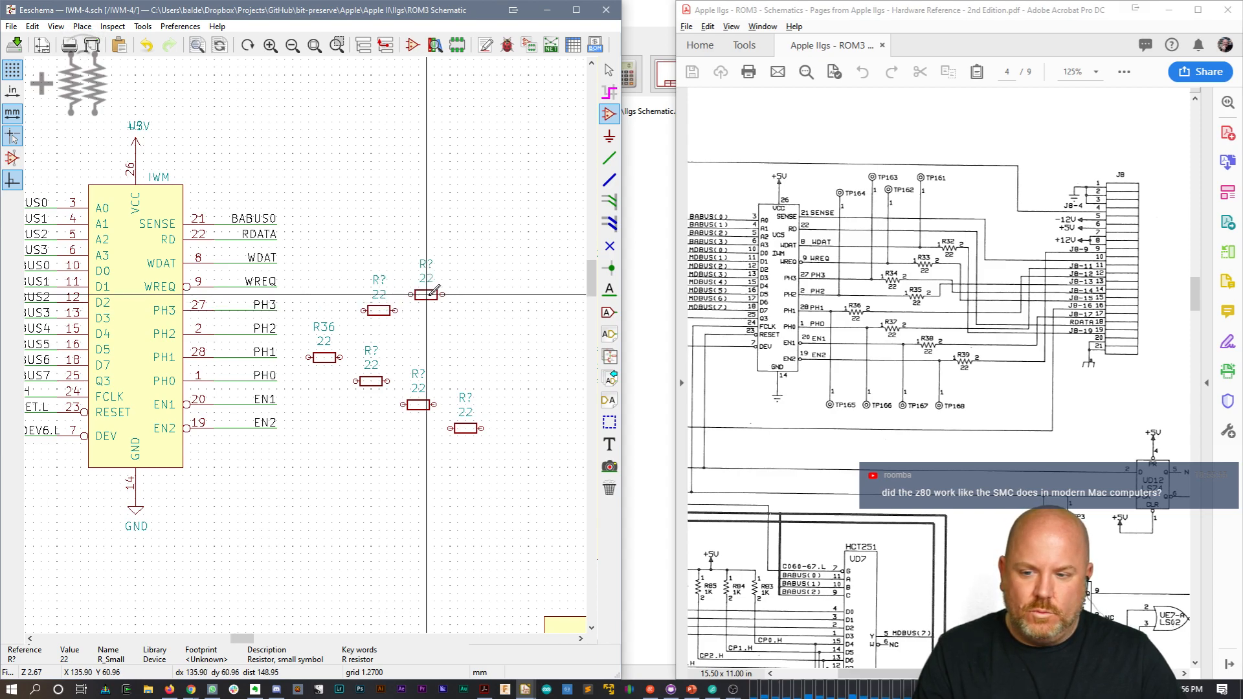
left_click(426, 294)
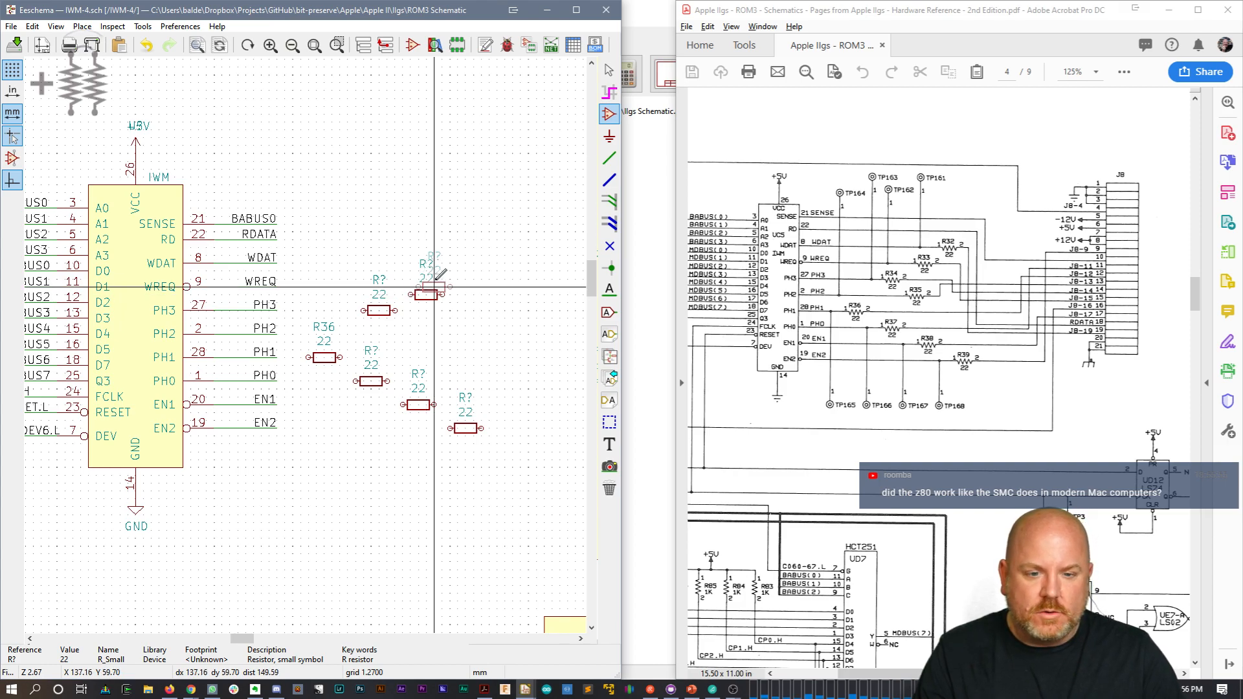
left_click(474, 279)
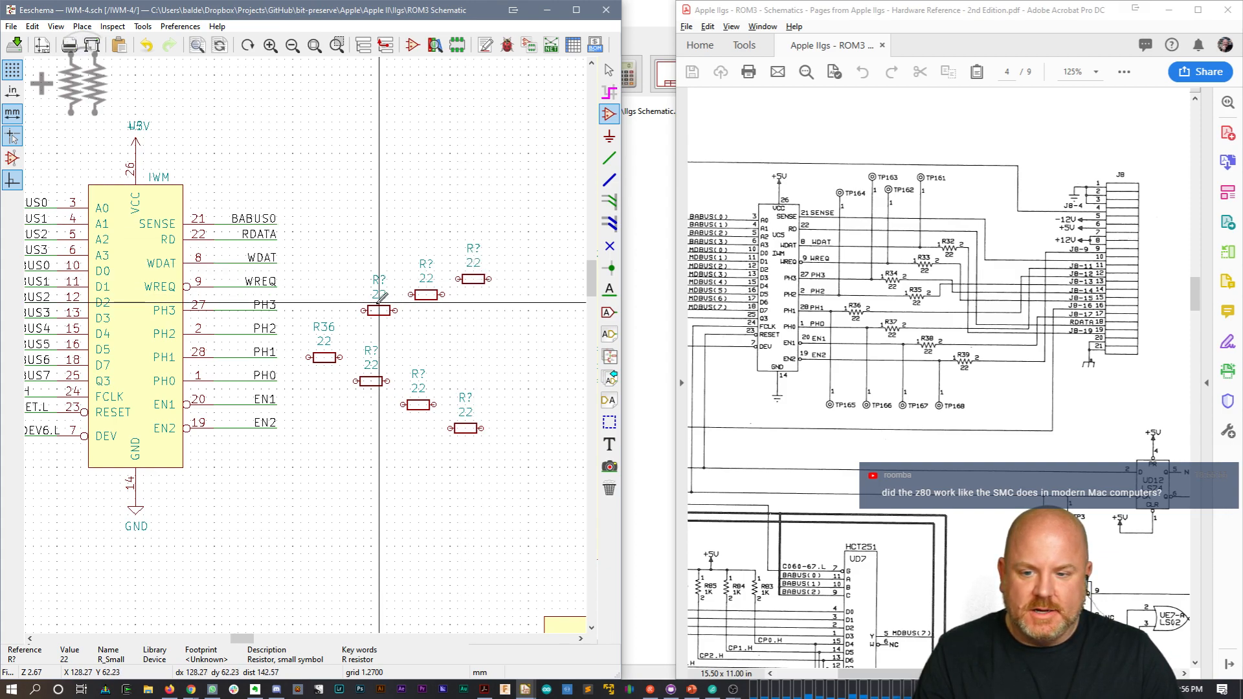
key("Escape")
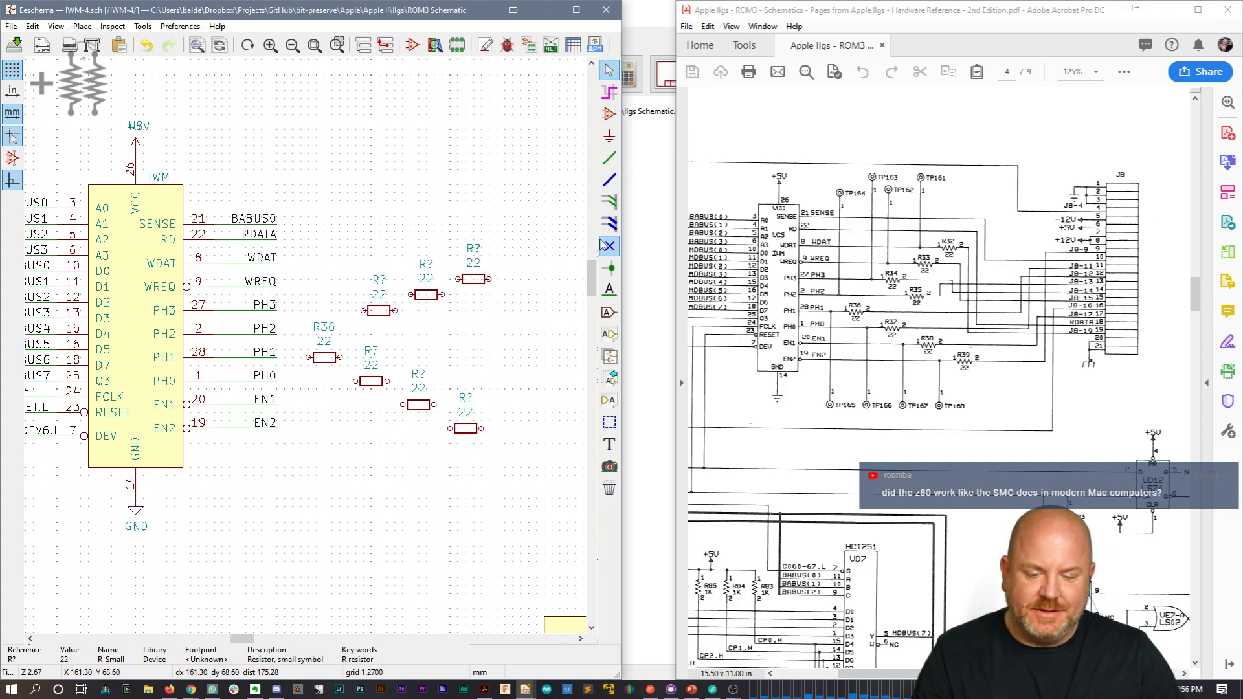
Step: Wire the PH1, PH0, EN1 and PH3 lines to their 22-ohm series resistors
key("w")
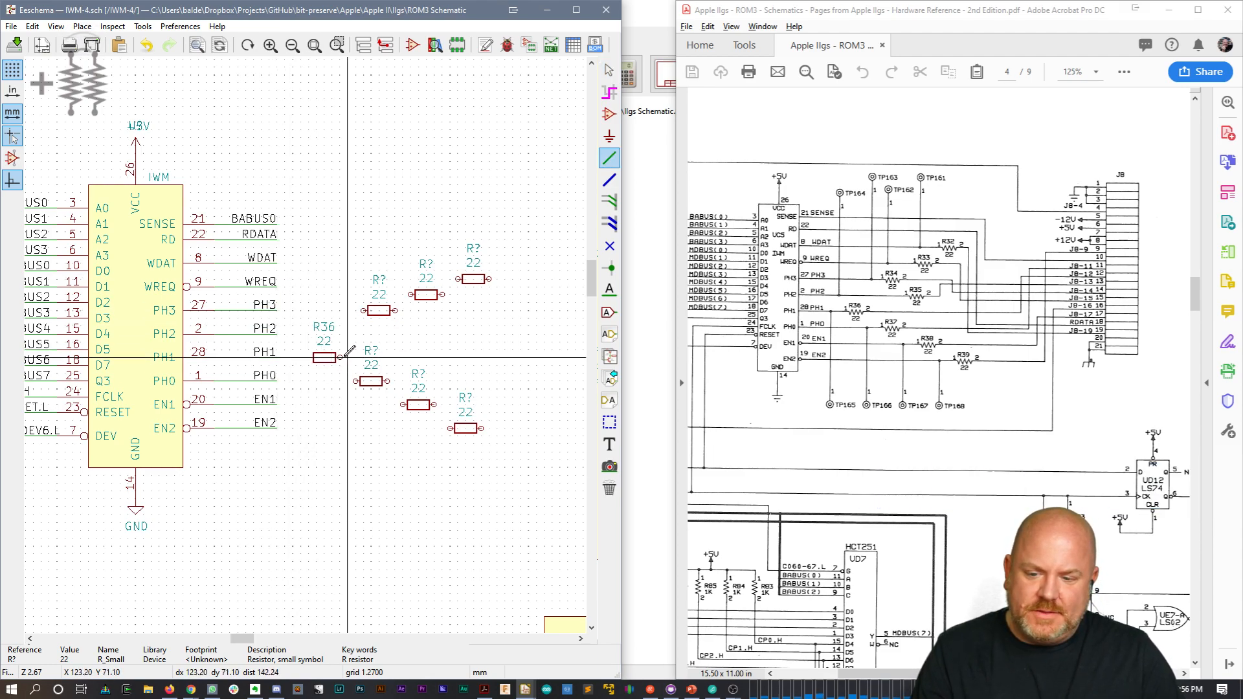
left_click(356, 381)
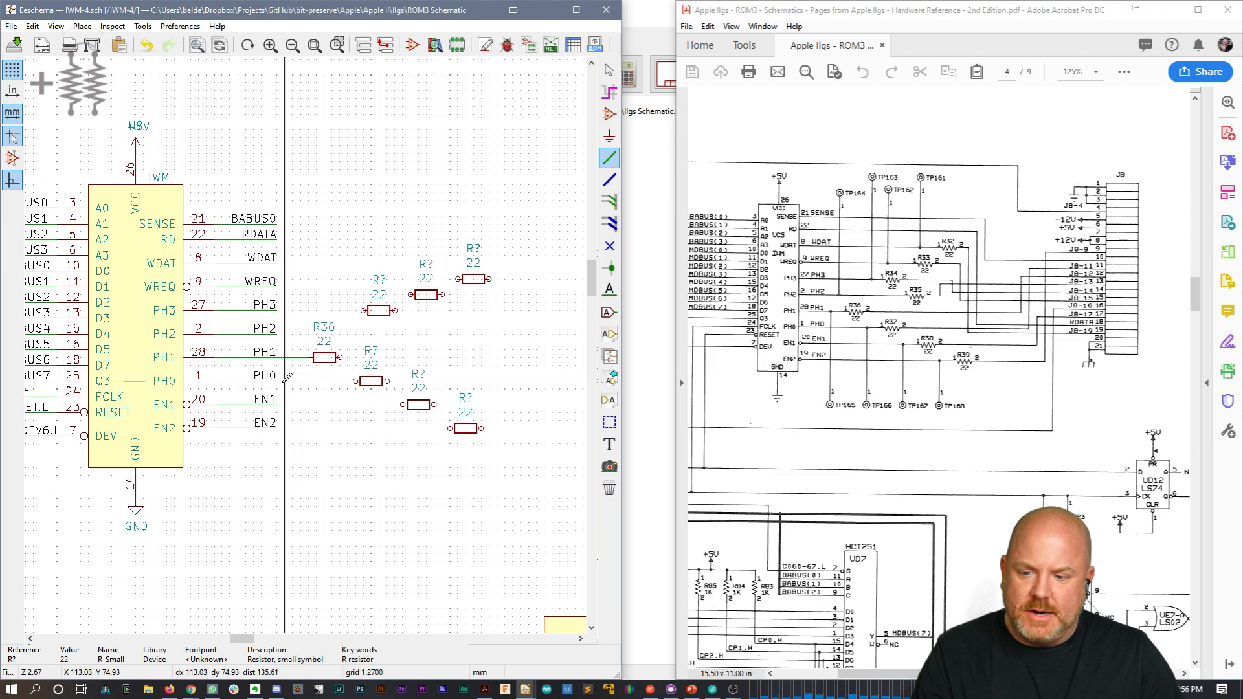
double_click(286, 381)
left_click(313, 357)
double_click(277, 357)
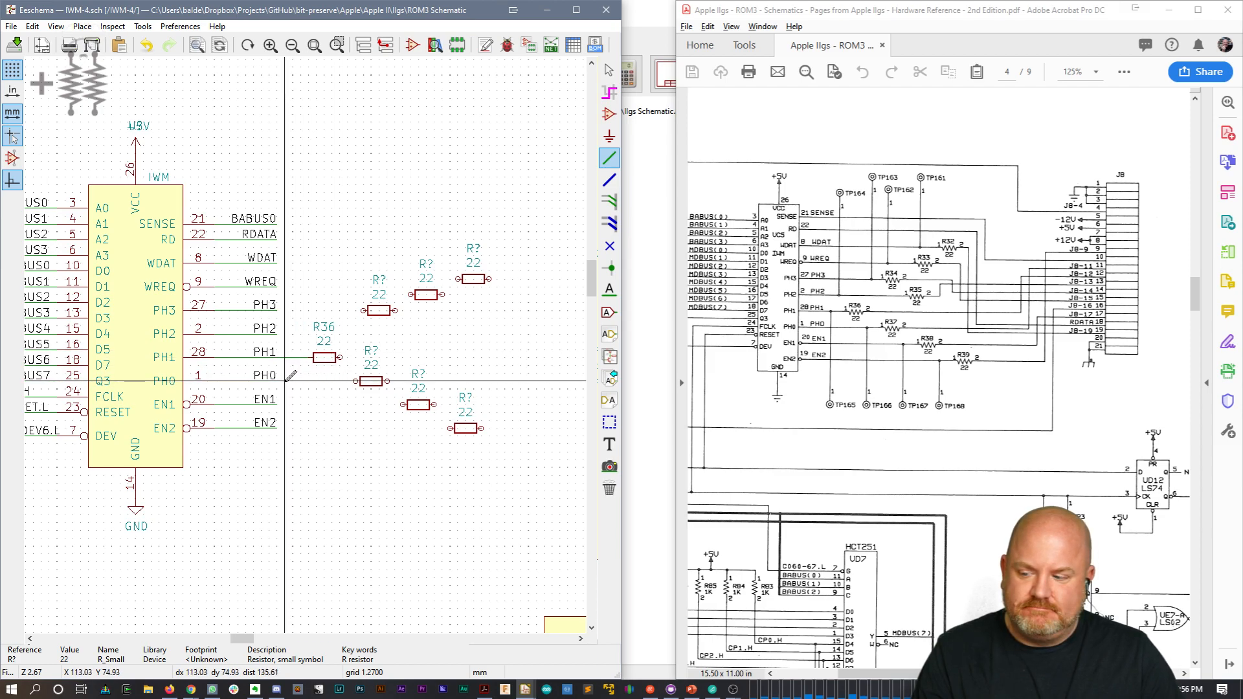
double_click(277, 381)
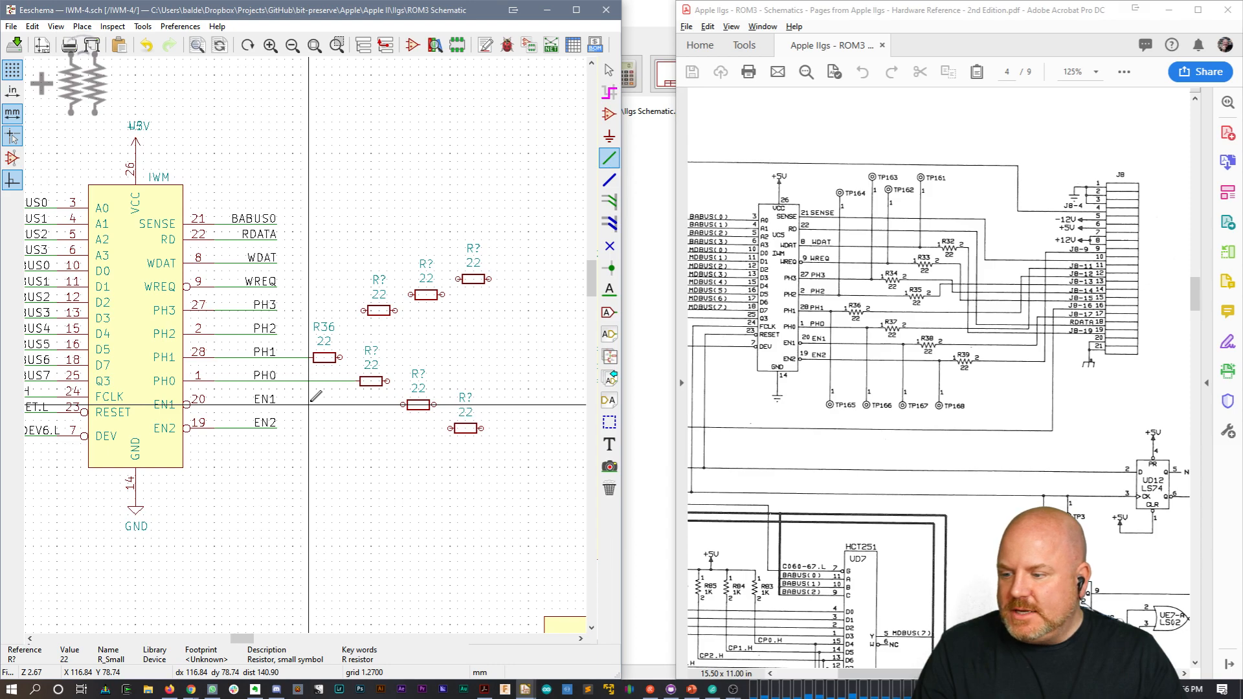
left_click(404, 405)
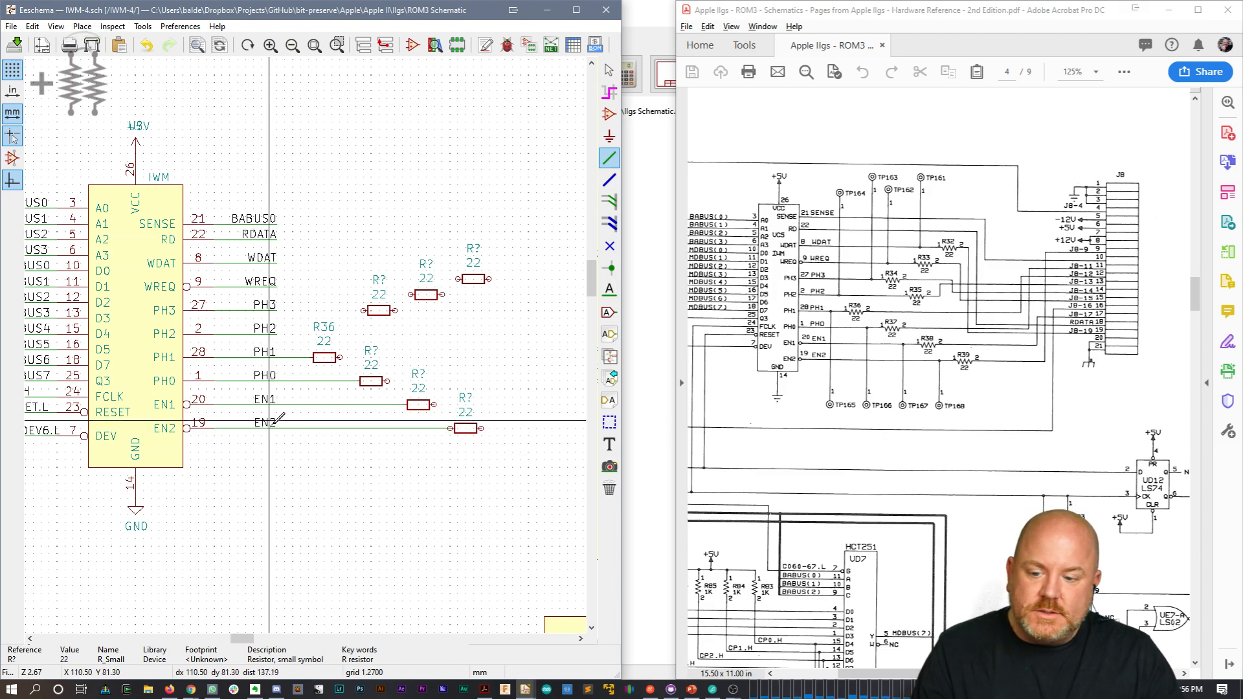
left_click(363, 310)
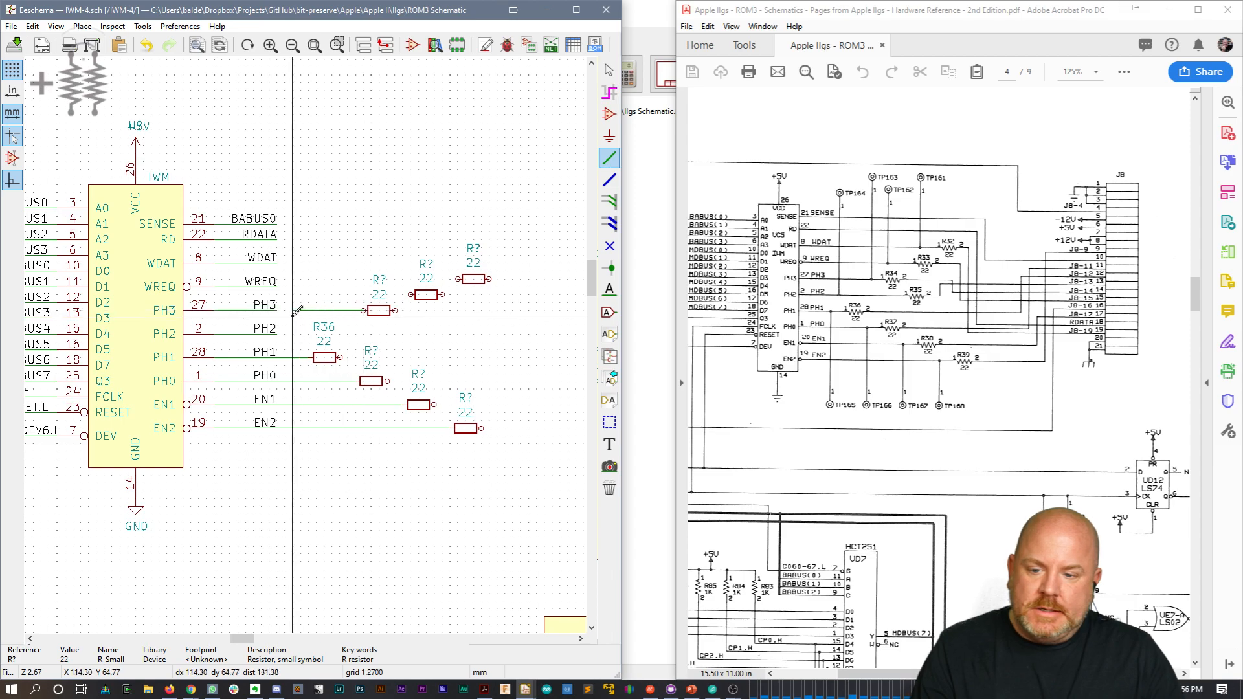
left_click(277, 311)
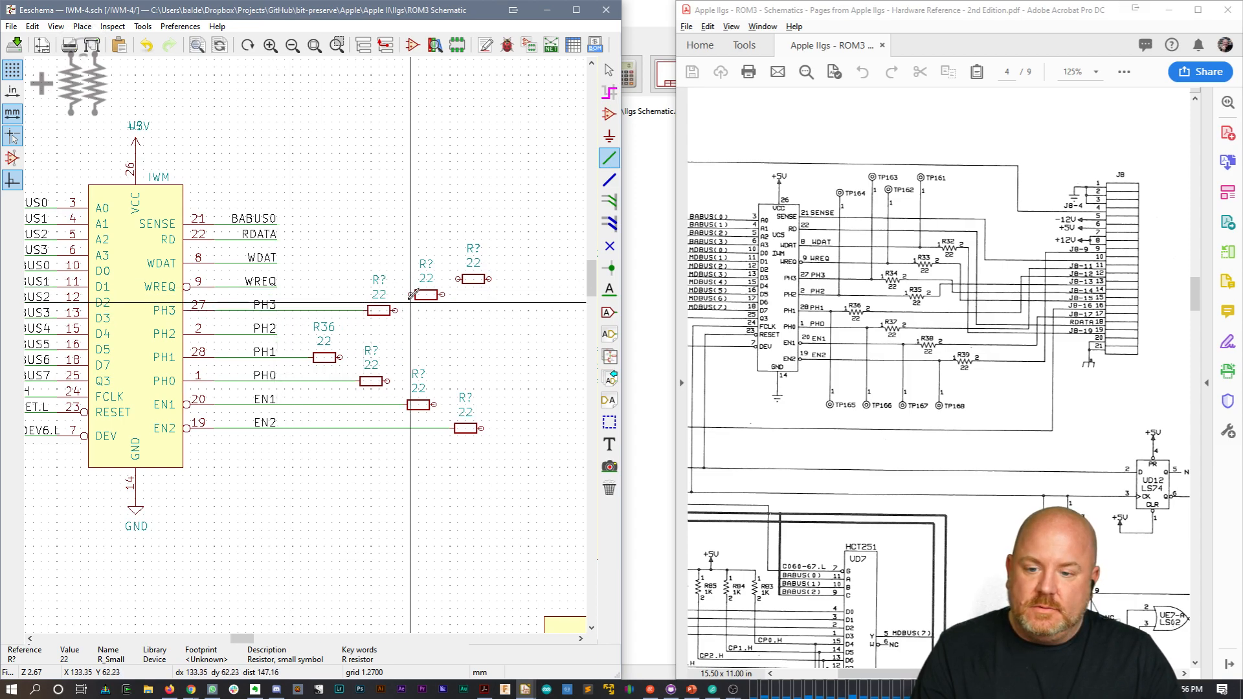
left_click(410, 294)
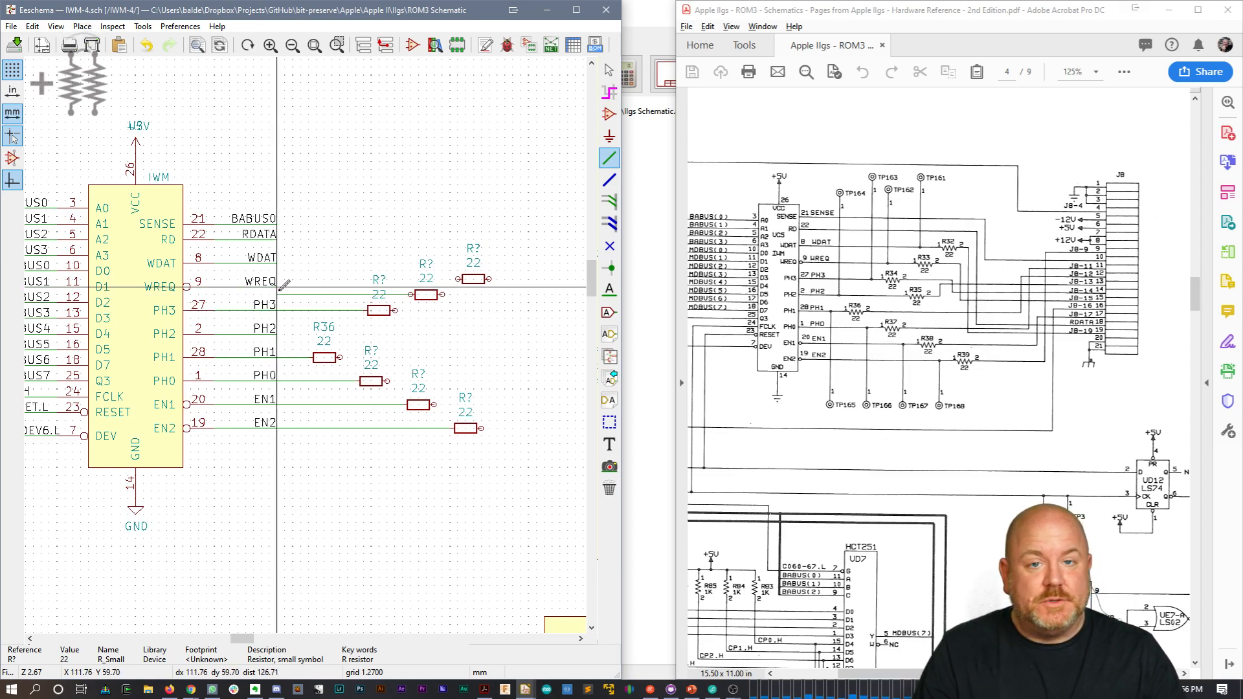
Step: Move the two upper resistors to a new height, level with the WREQ and WDAT outputs
key("Escape")
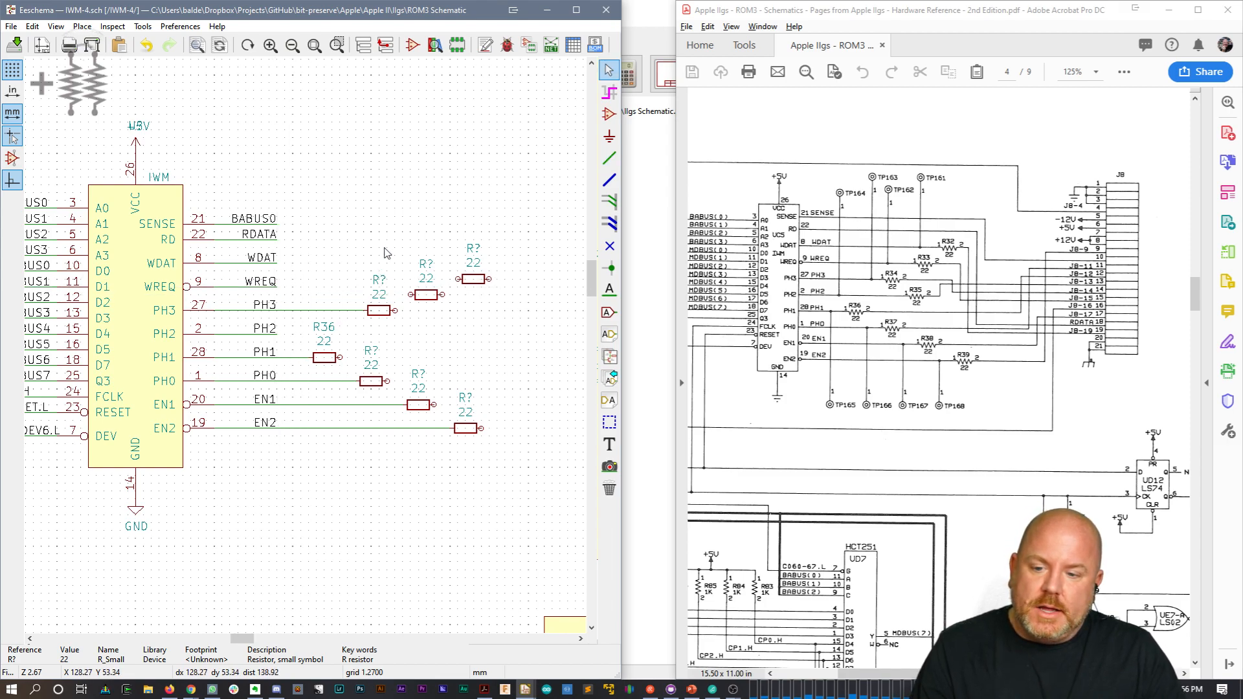
left_click_drag(410, 243, 491, 302)
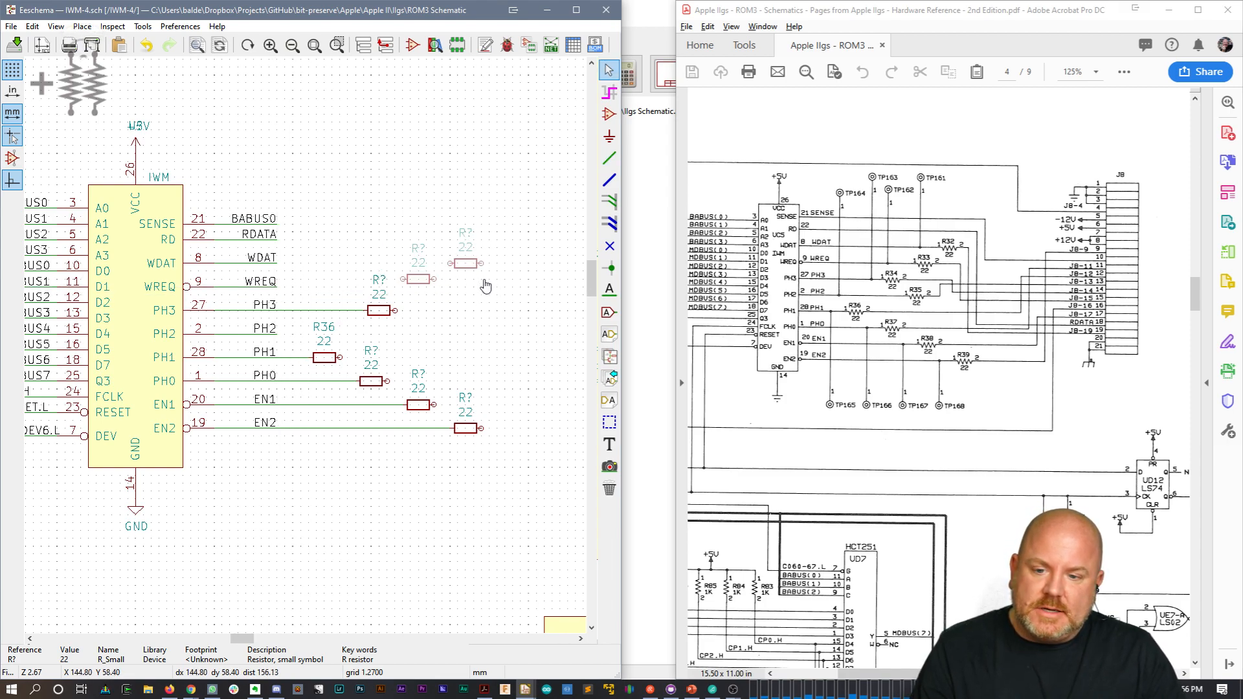
left_click(489, 294)
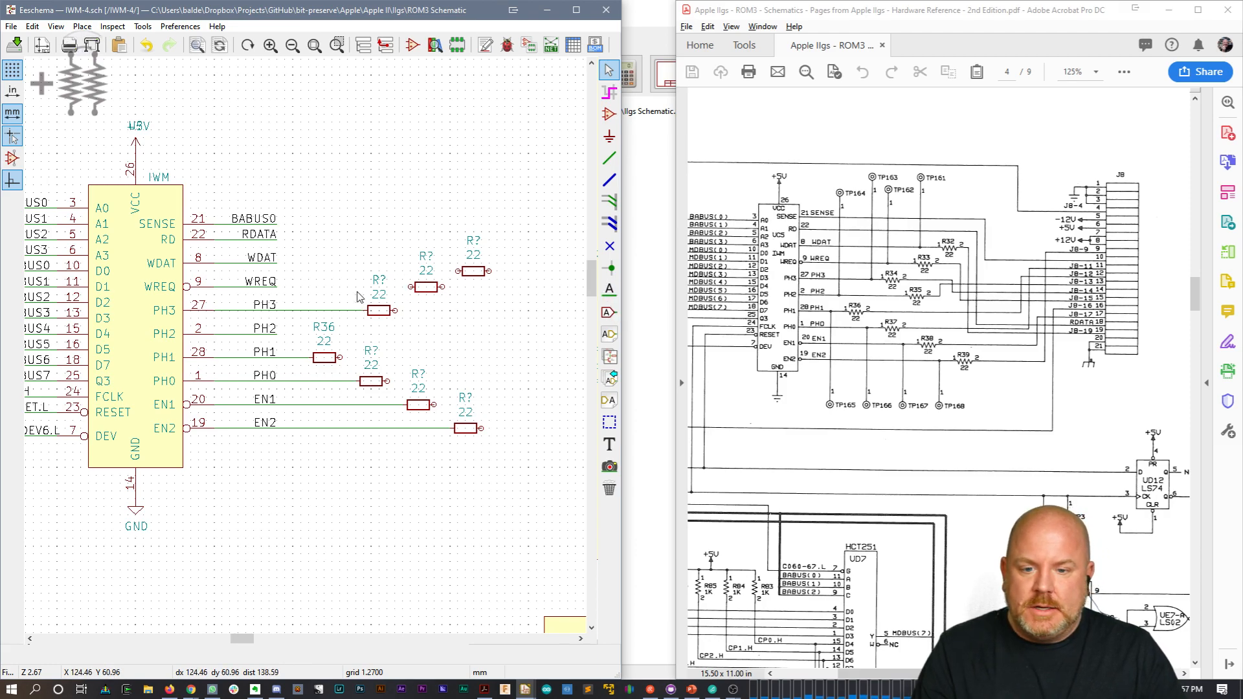
left_click(609, 289)
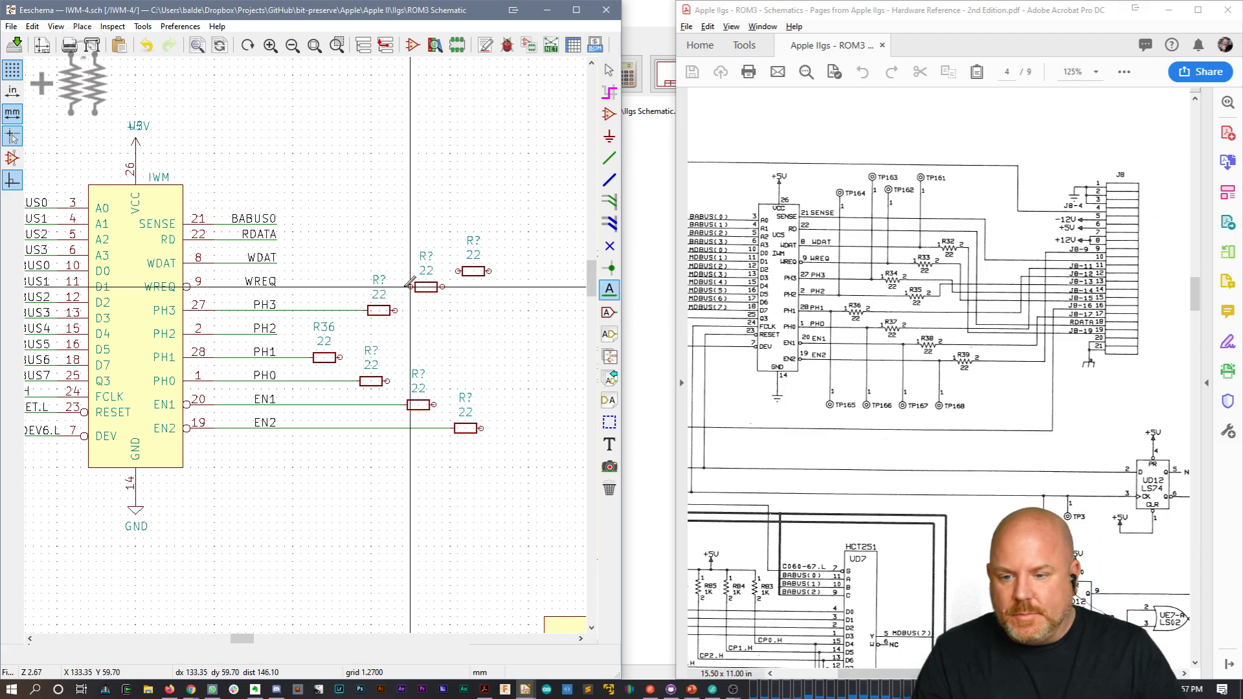
left_click(410, 286)
key("Escape")
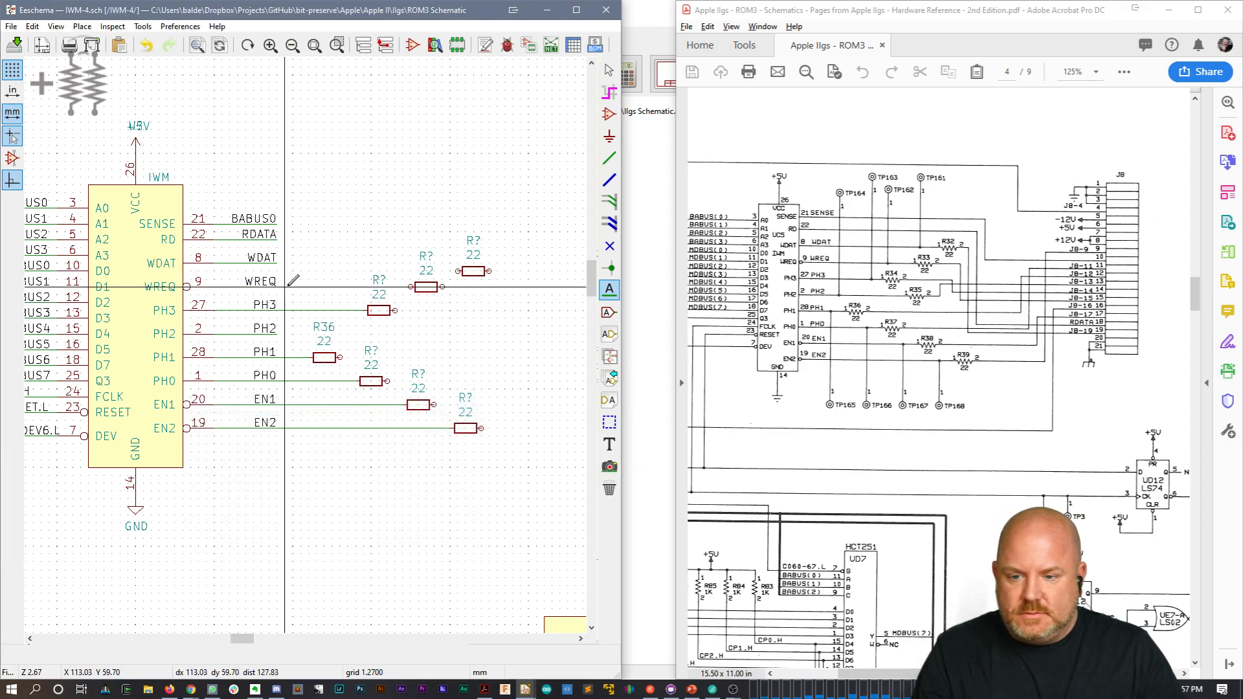
Step: Nudge the top-right resistor up one grid step and start wiring WDAT to its resistor
key("w")
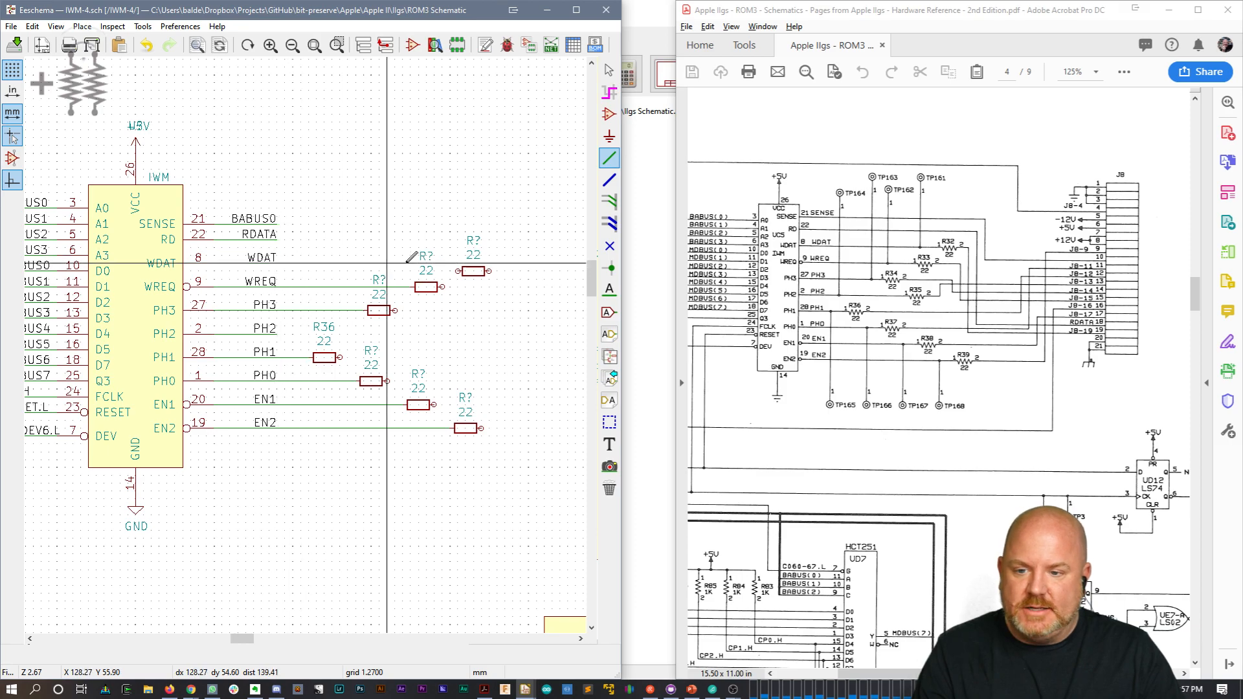
key("Escape")
left_click_drag(477, 280, 477, 272)
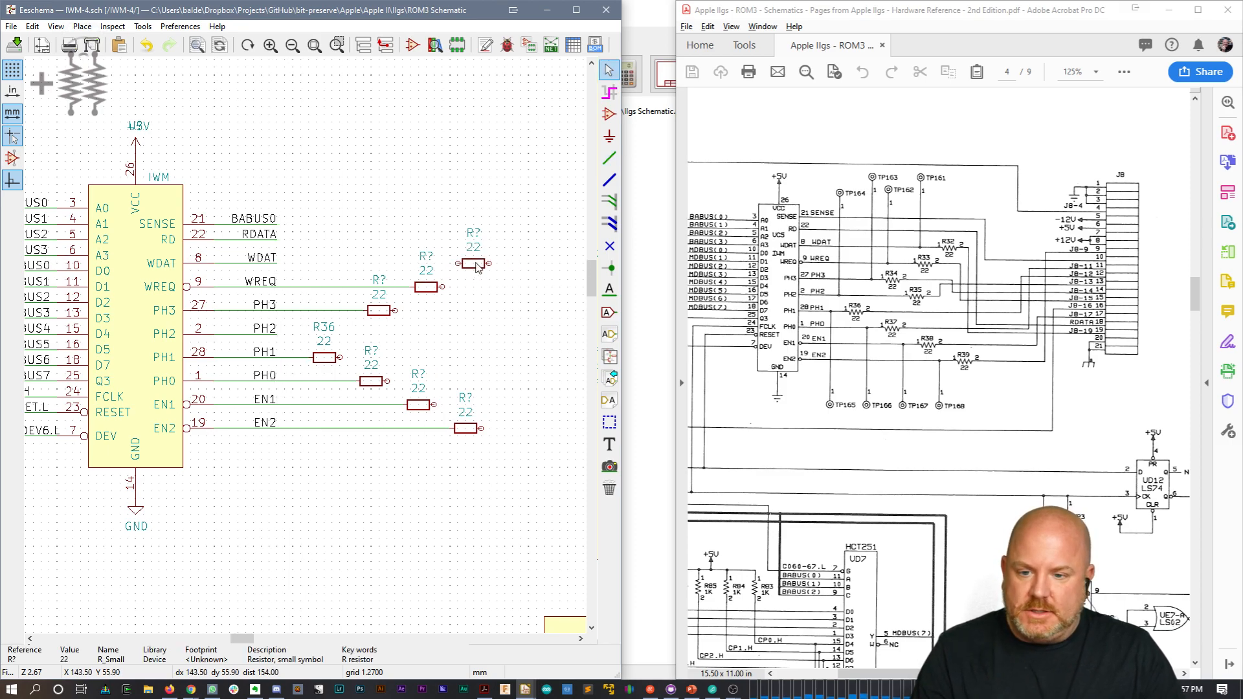
left_click(282, 267)
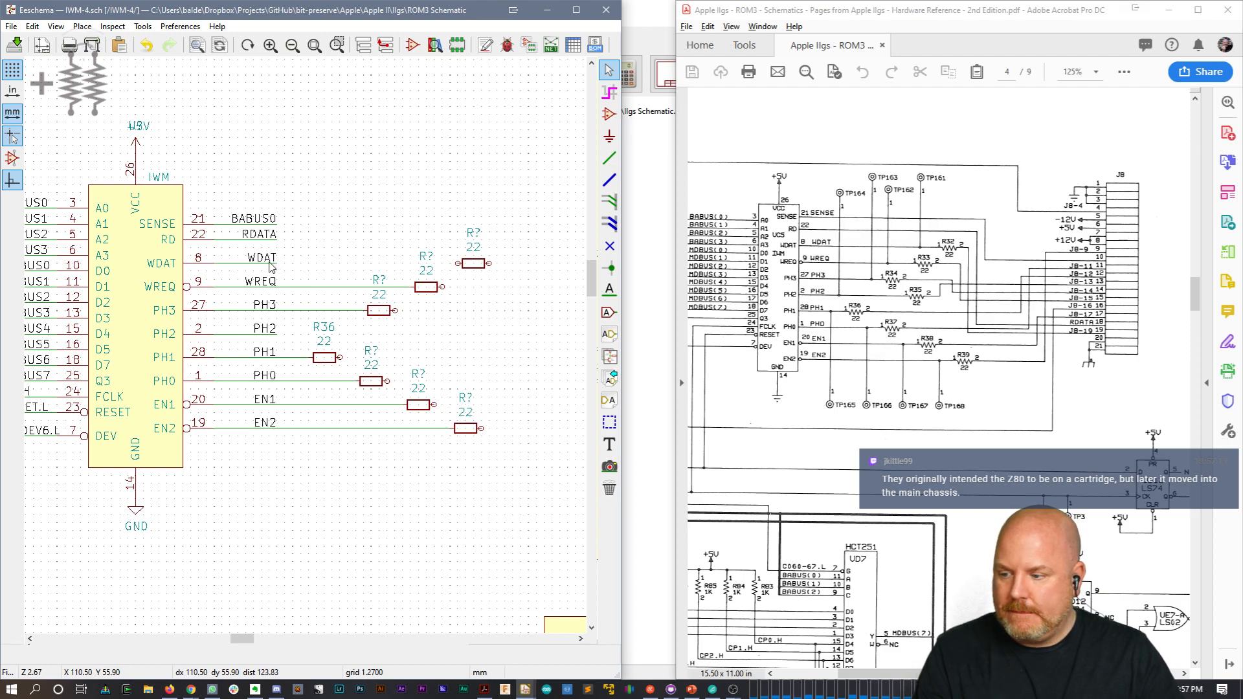
key("w")
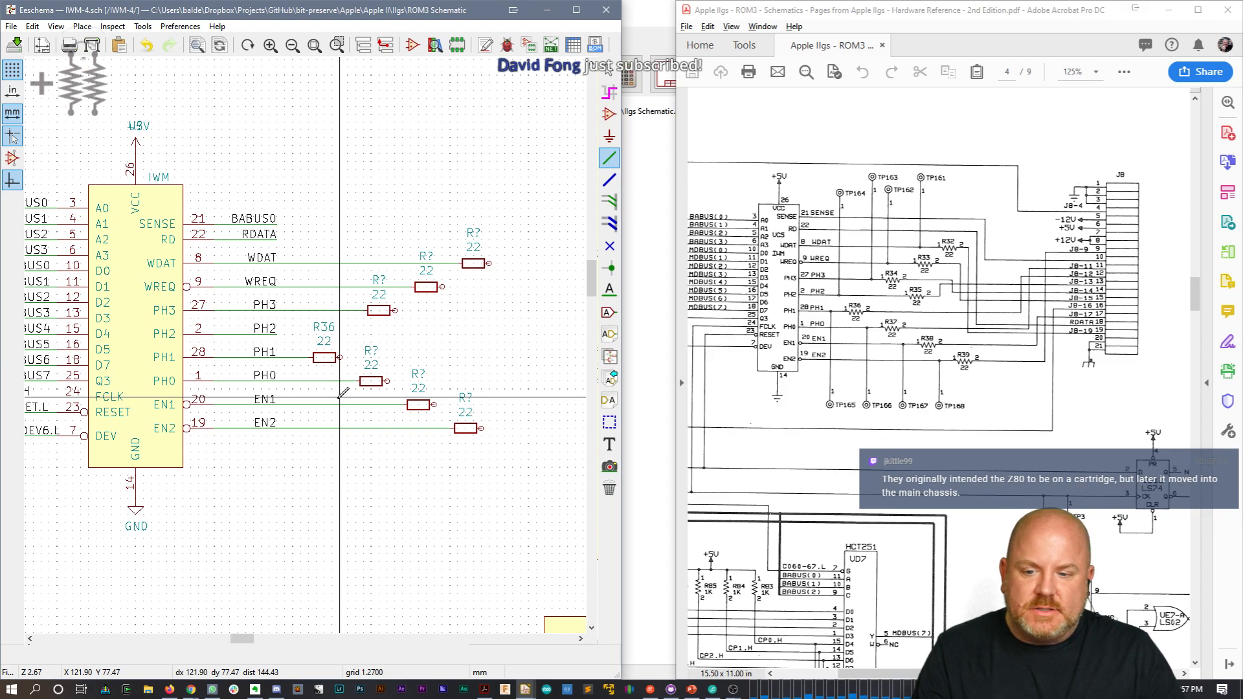
Step: Duplicate 22-ohm resistor R36 onto the IWM's PH2 line
key("ctrl+d")
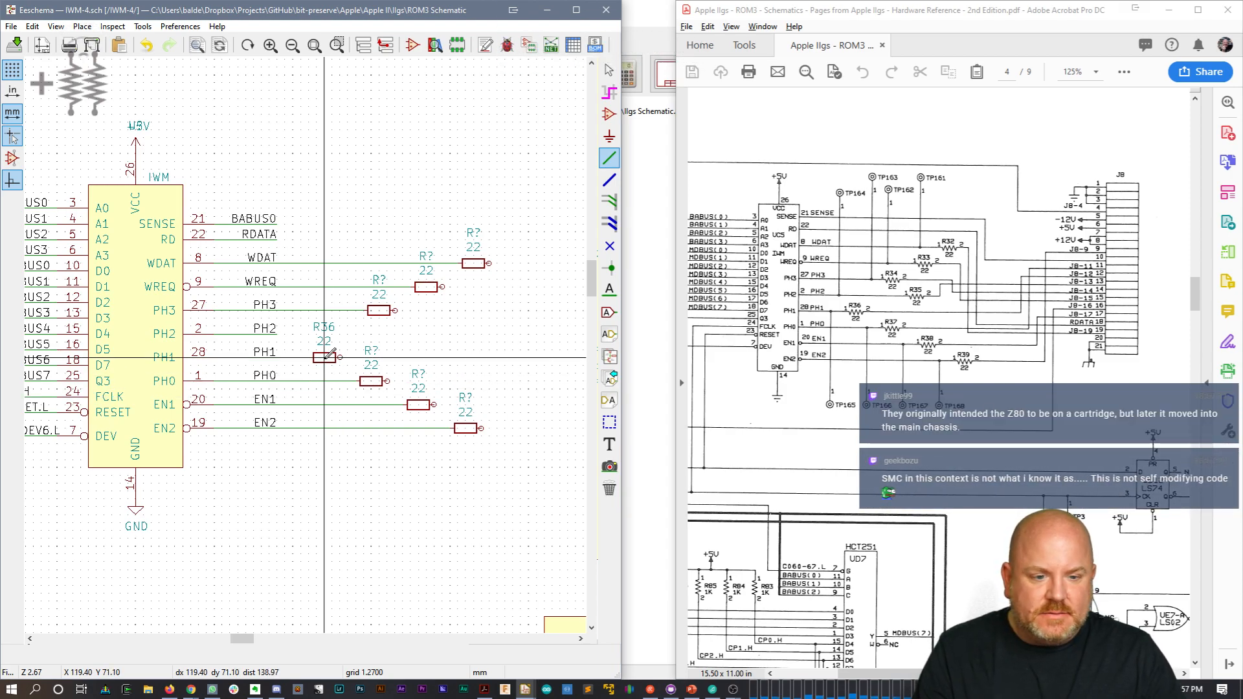
left_click(419, 331)
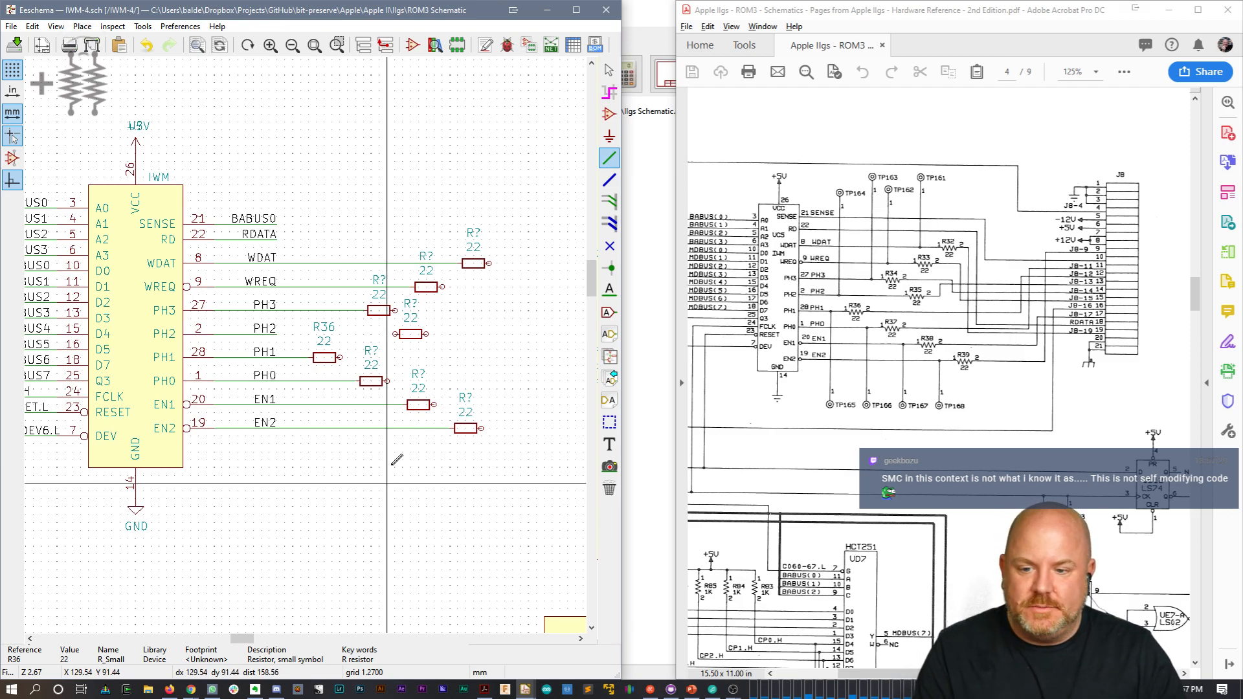
left_click(396, 333)
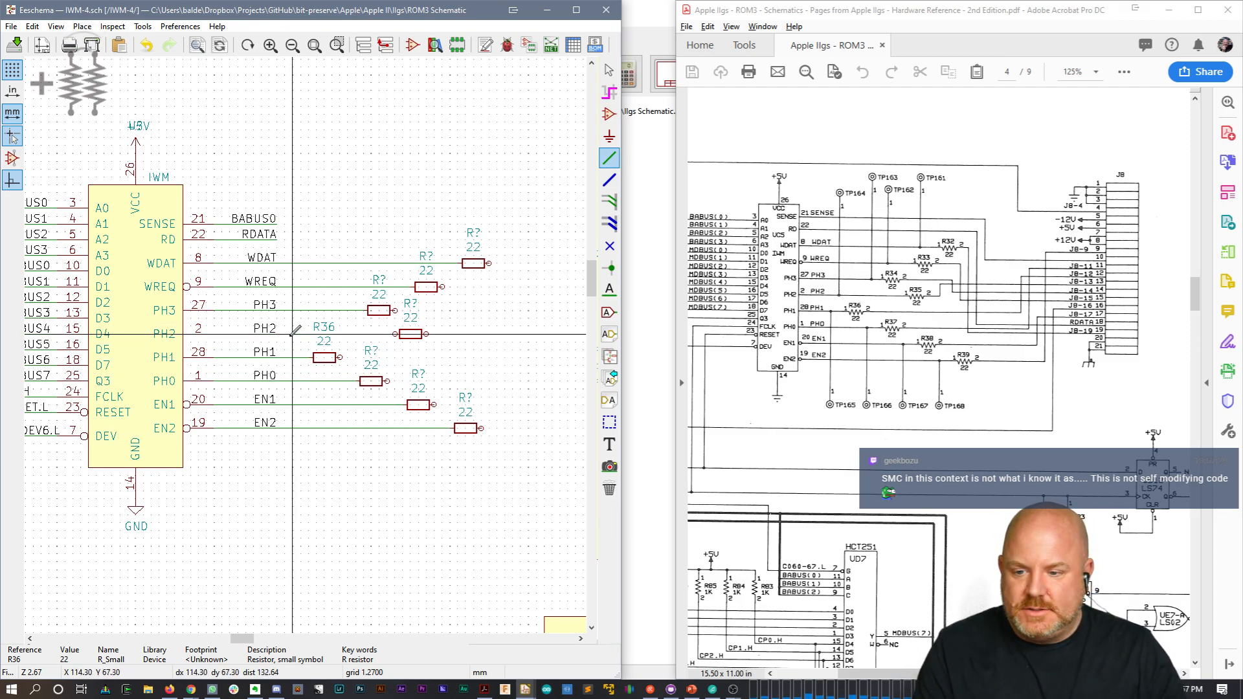
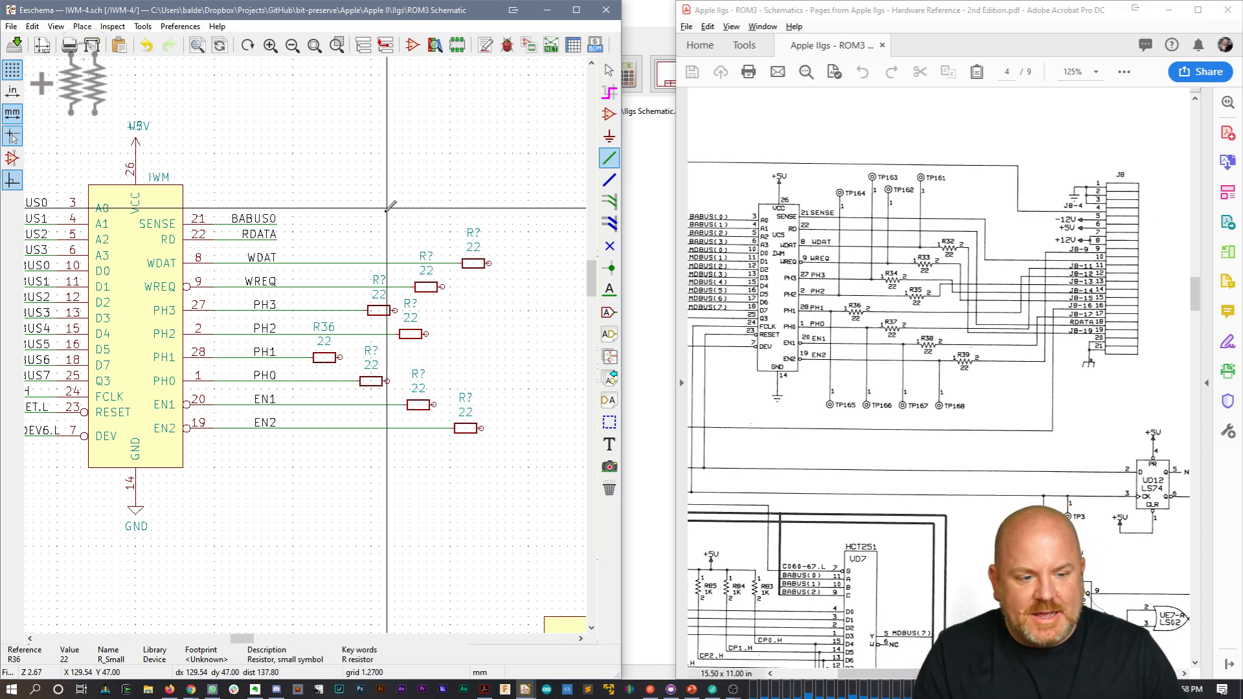
Step: Move the 21-pin connector further left on the sheet
left_click_drag(247, 642, 277, 646)
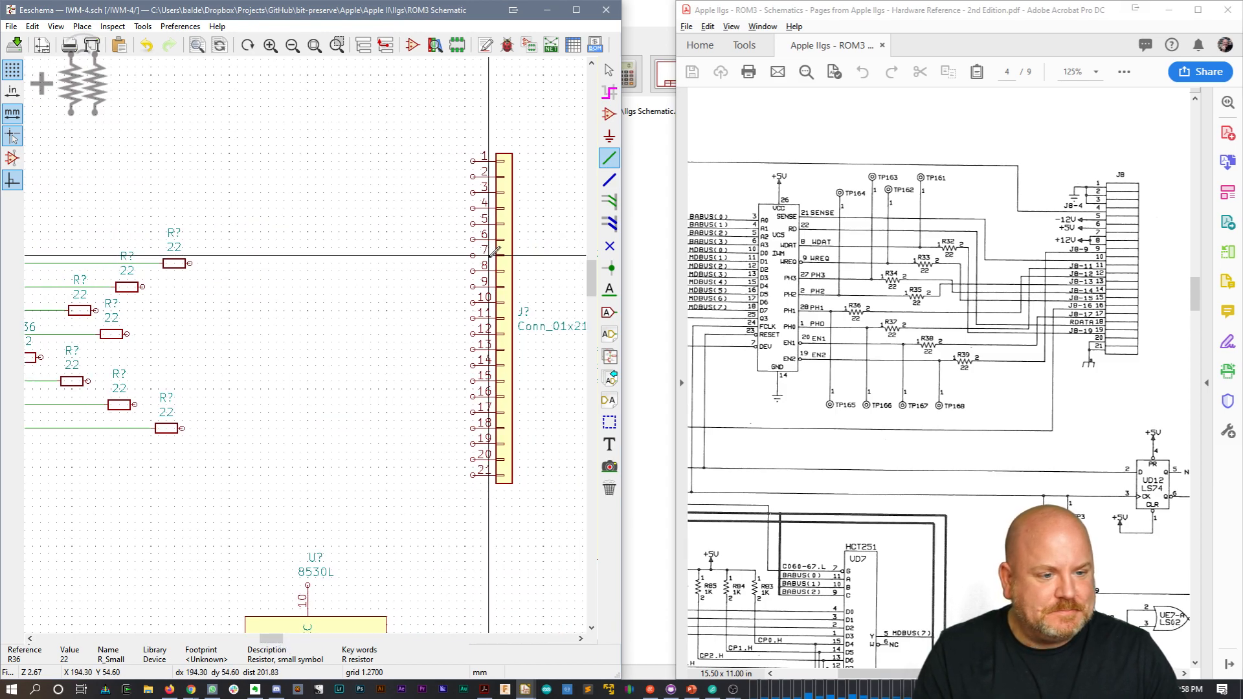
key("Escape")
left_click_drag(501, 333, 381, 326)
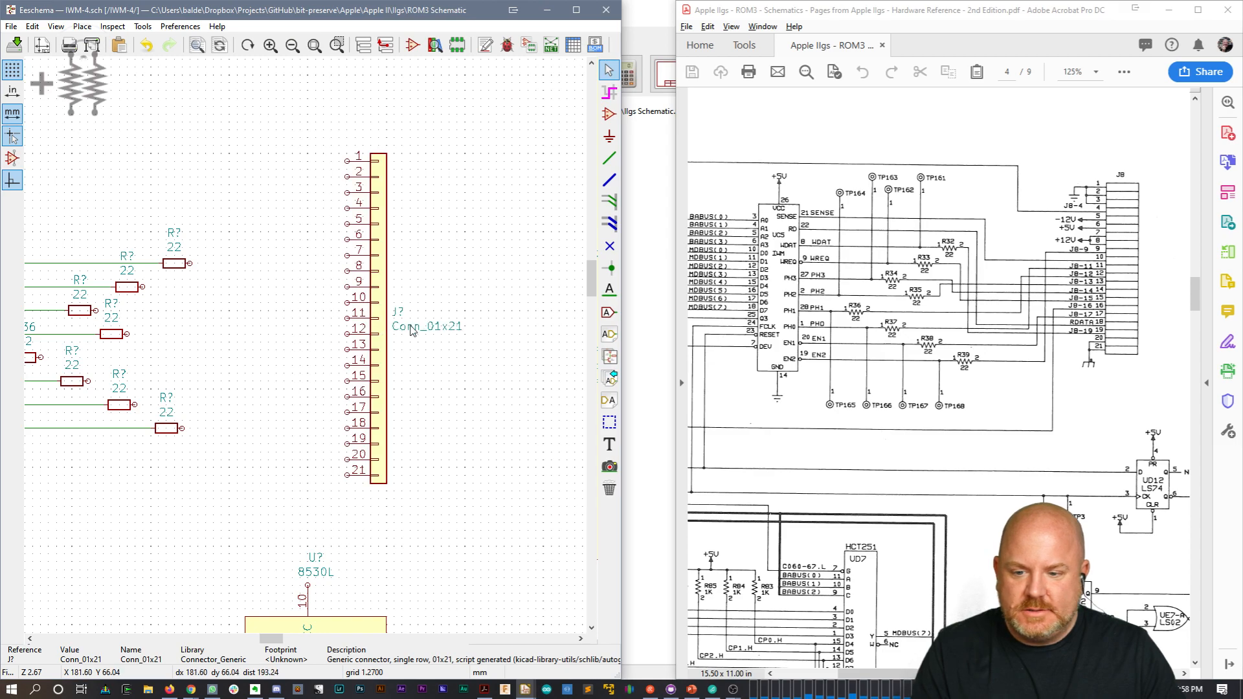
Step: Set the connector's reference to J8 and hide its Conn_01x21 value text
type("u")
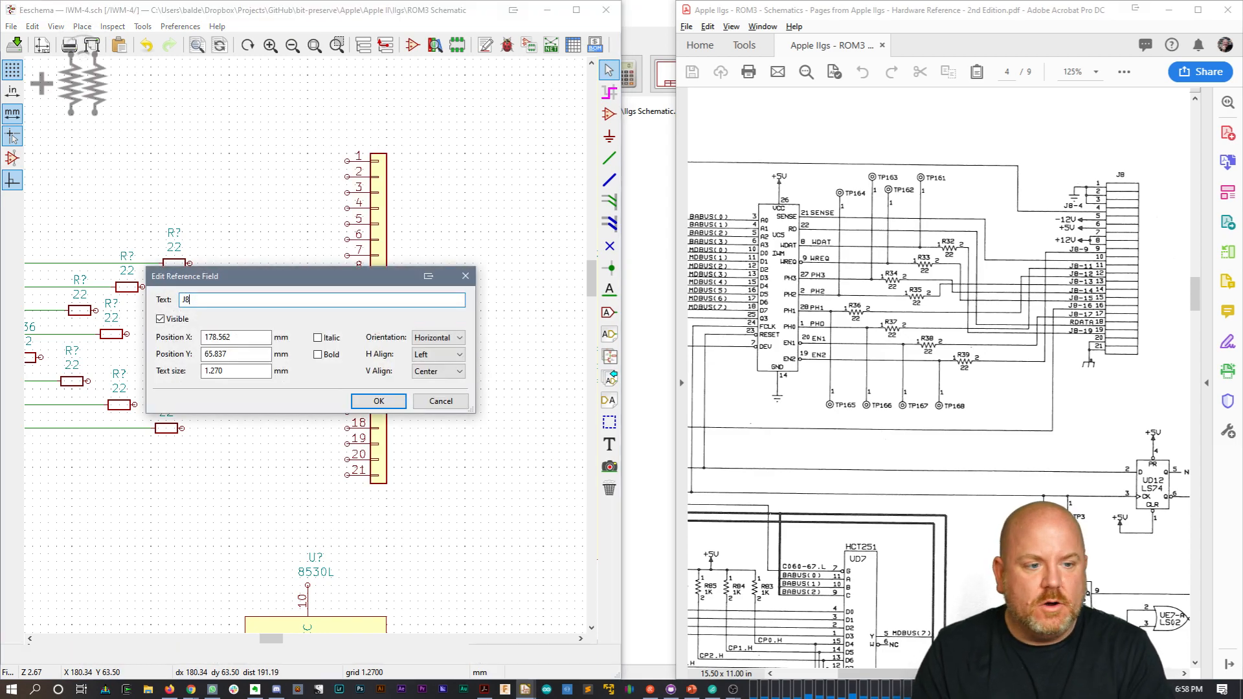
type("8")
key("Return")
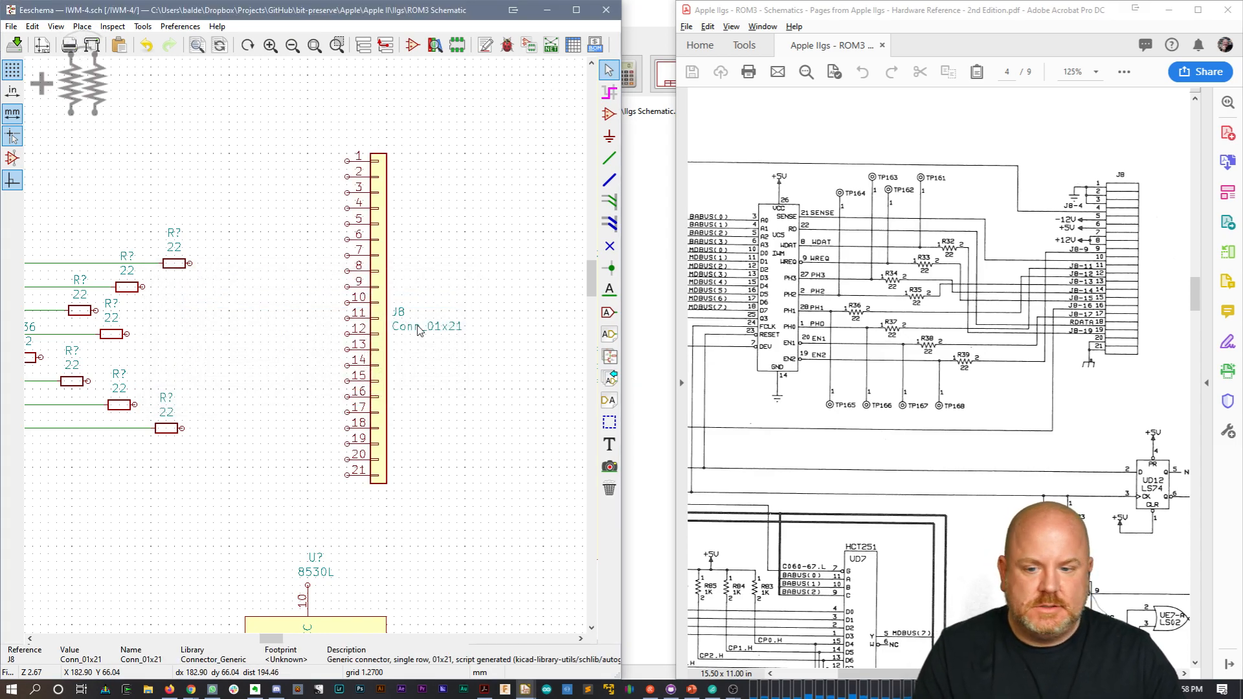
key("v")
left_click(160, 318)
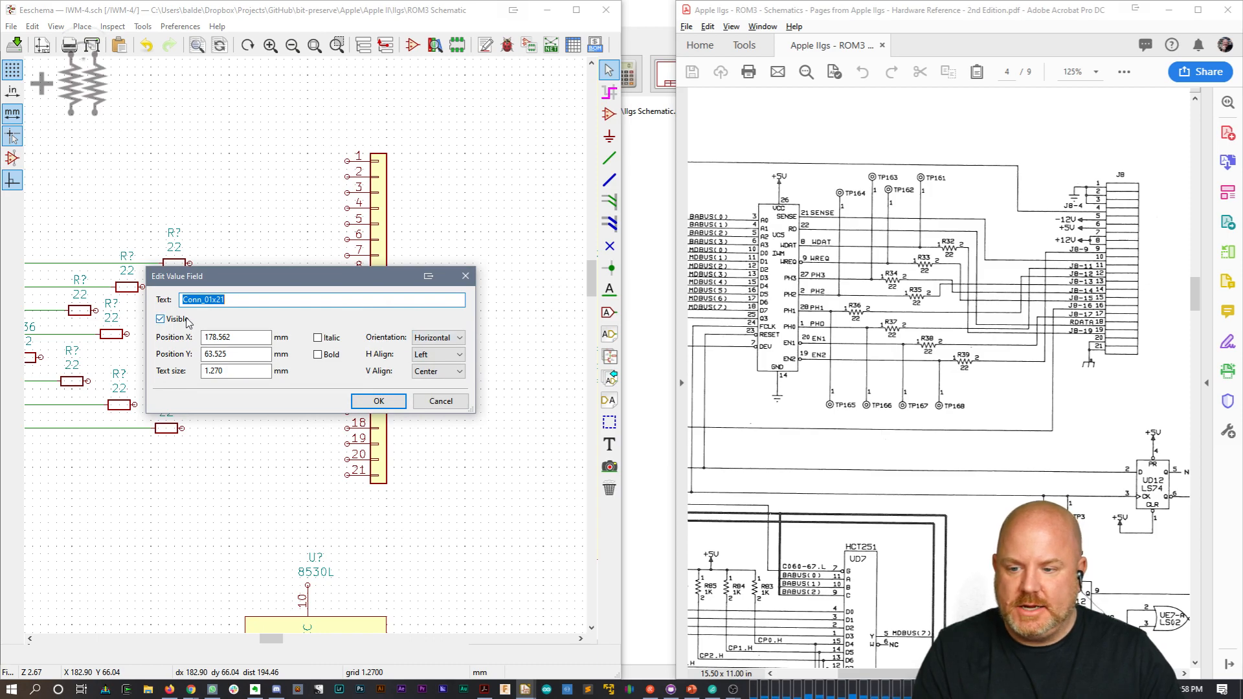
left_click(390, 405)
key("h")
key("Escape")
middle_click_drag(157, 317, 438, 321)
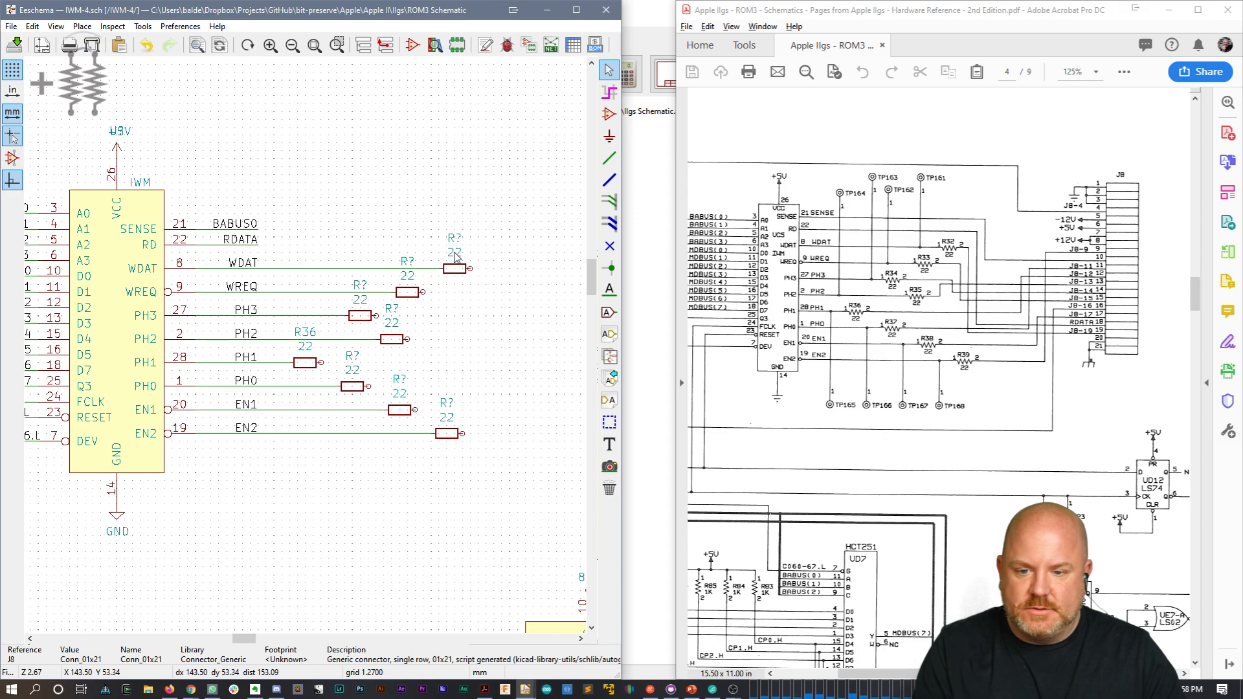
Step: Number the WDAT and WREQ resistors R32 and R33, keeping their value at 22
key("v")
key("Return")
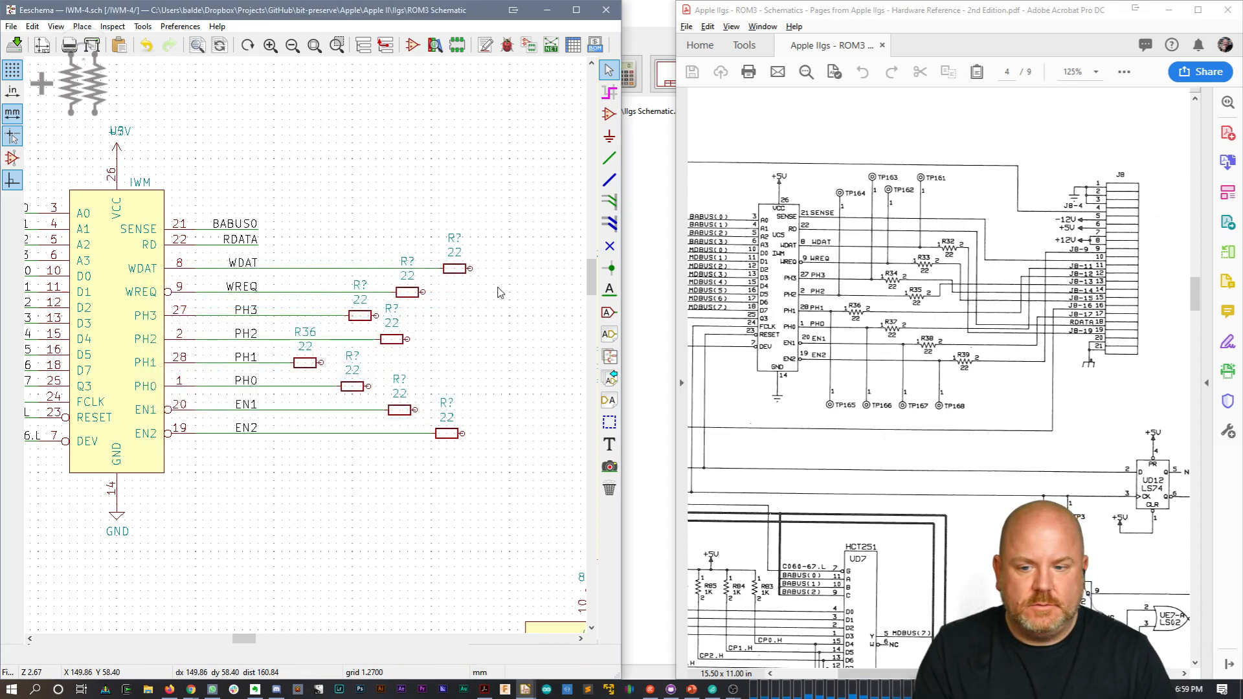
key("u")
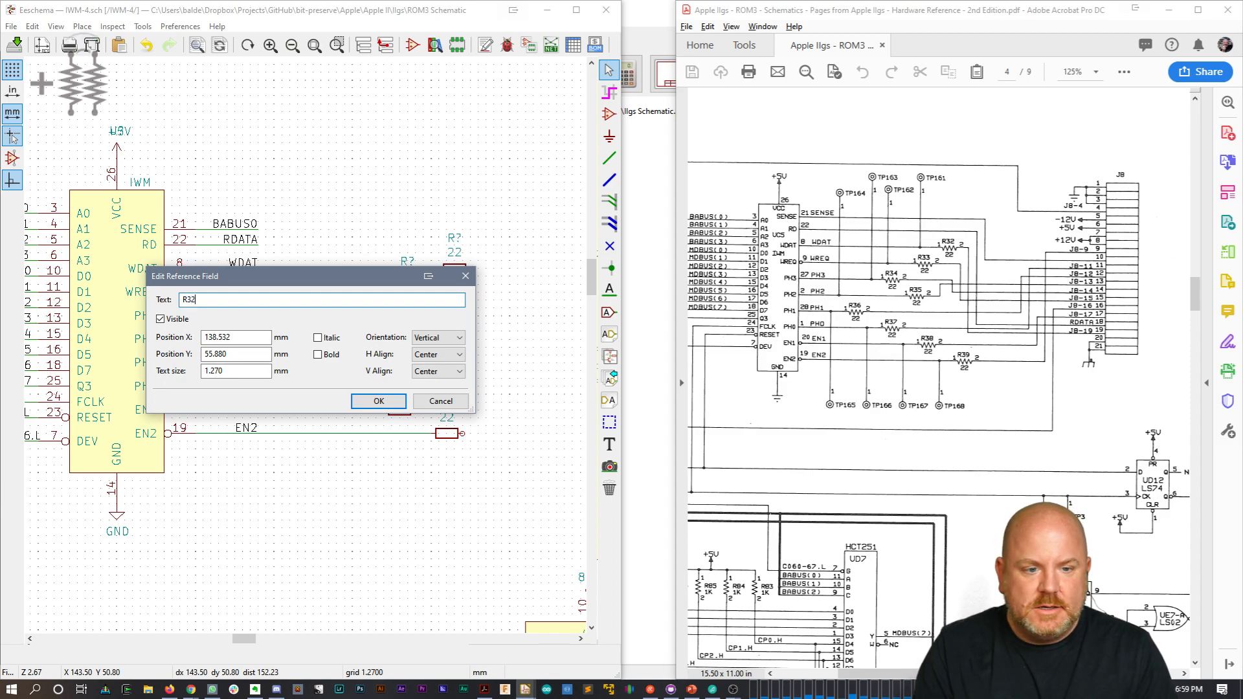
type("32")
key("Return")
type("u")
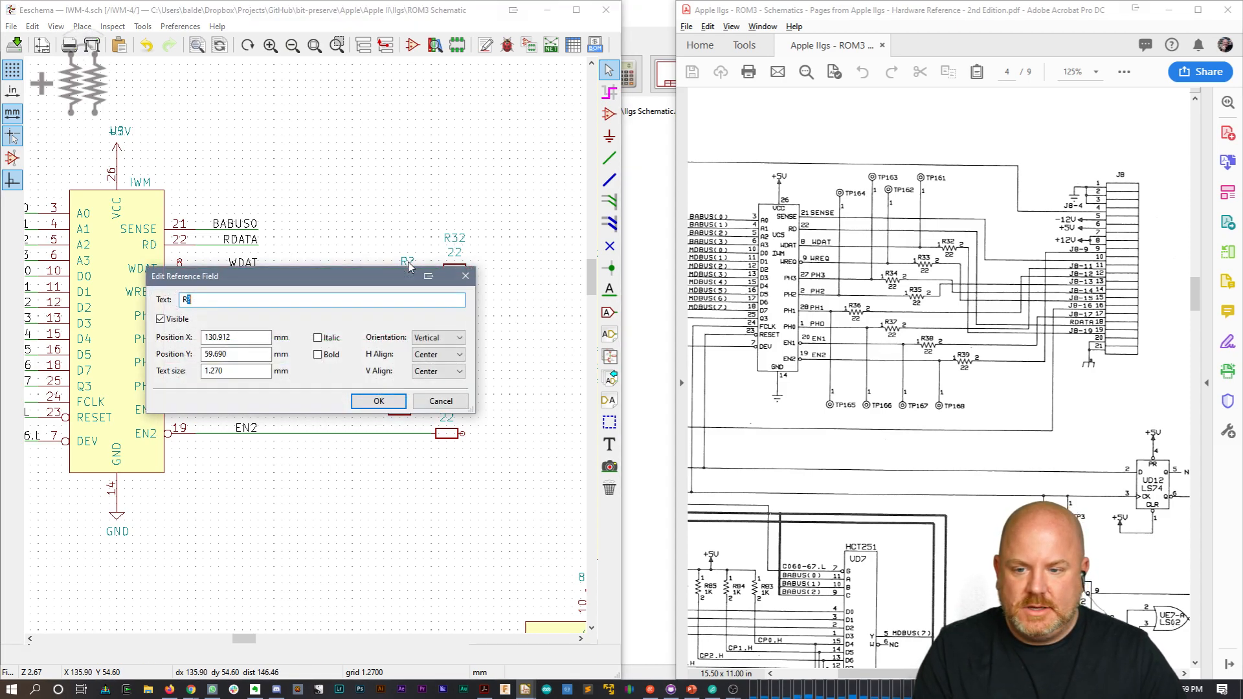
type("33")
key("Return")
type("u3")
key("Return")
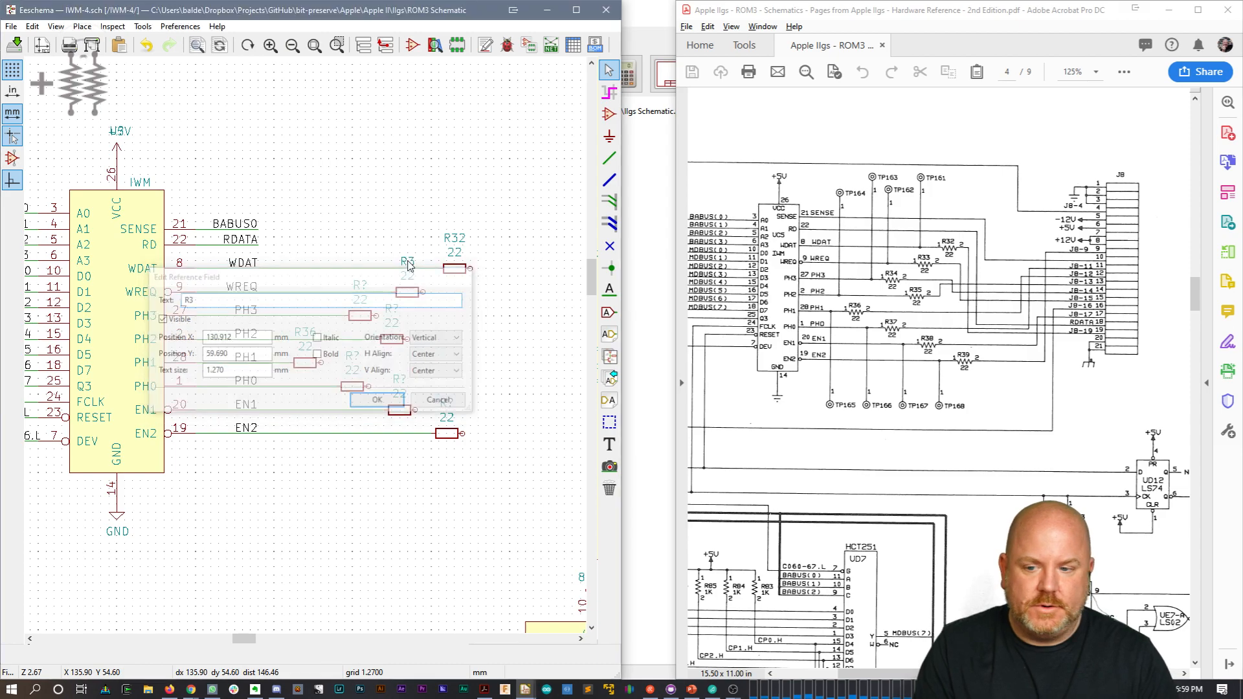
type("u33")
key("Return")
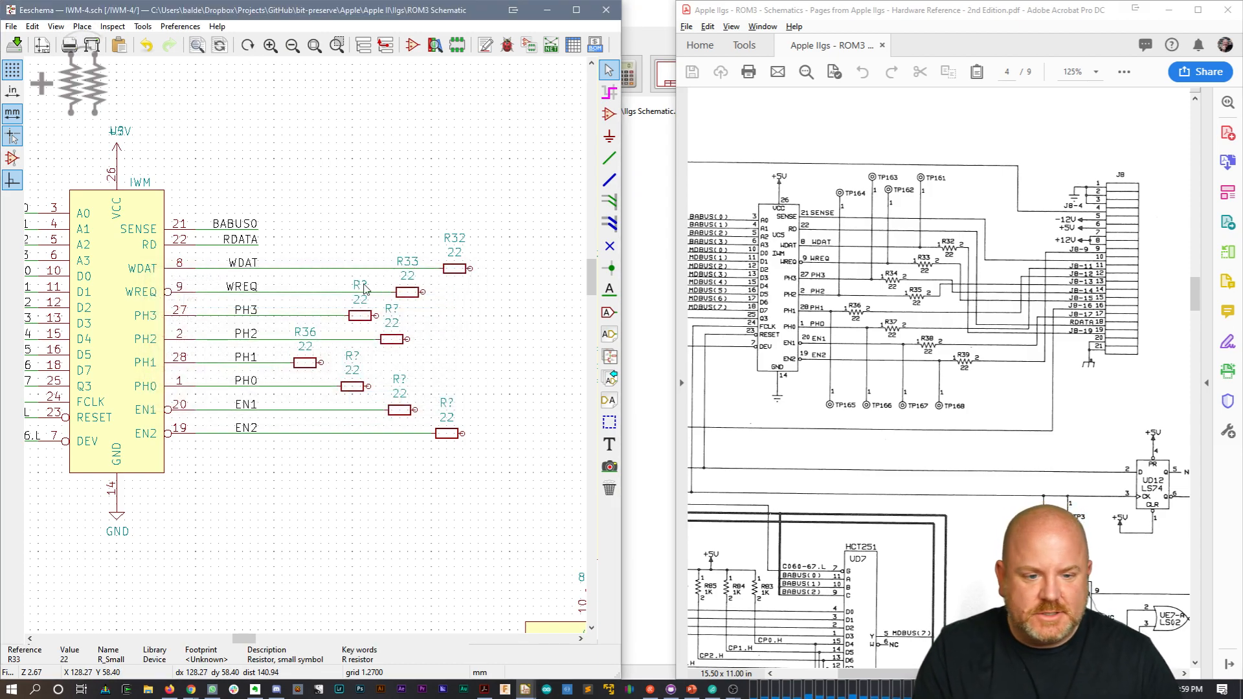
Step: Number the PH3, PH2, PH0, EN1 and EN2 resistors R34, R35, R37, R38 and R39
type("u34")
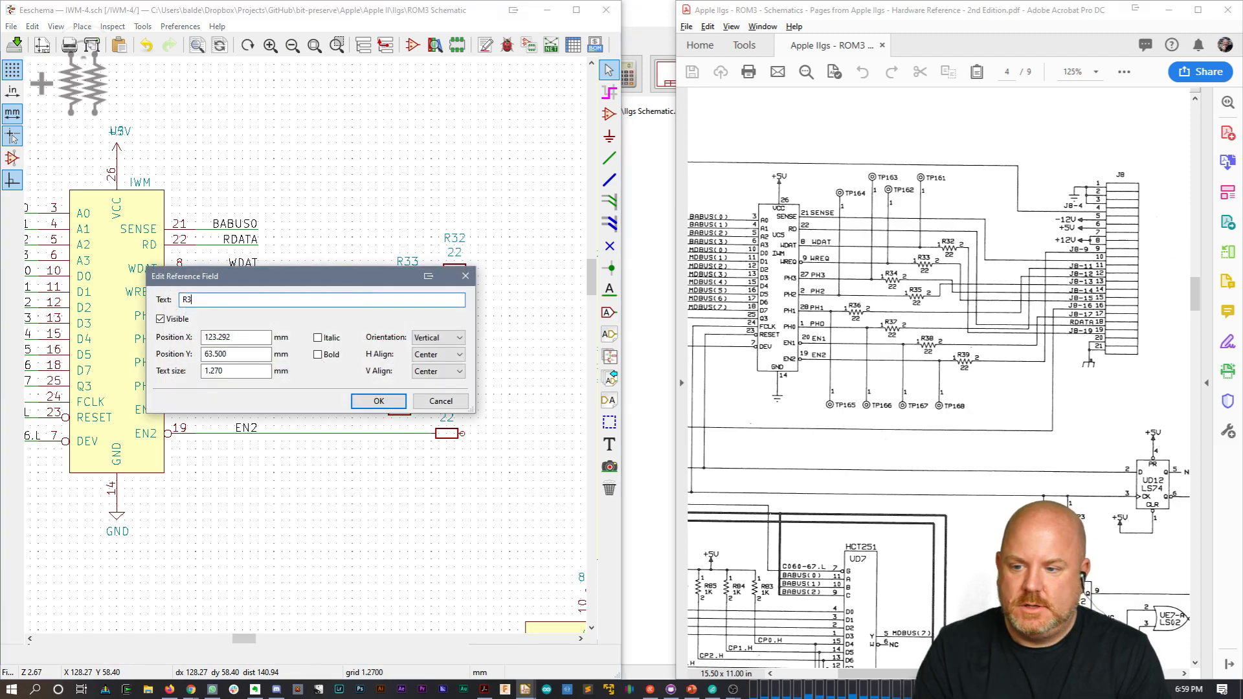
key("Return")
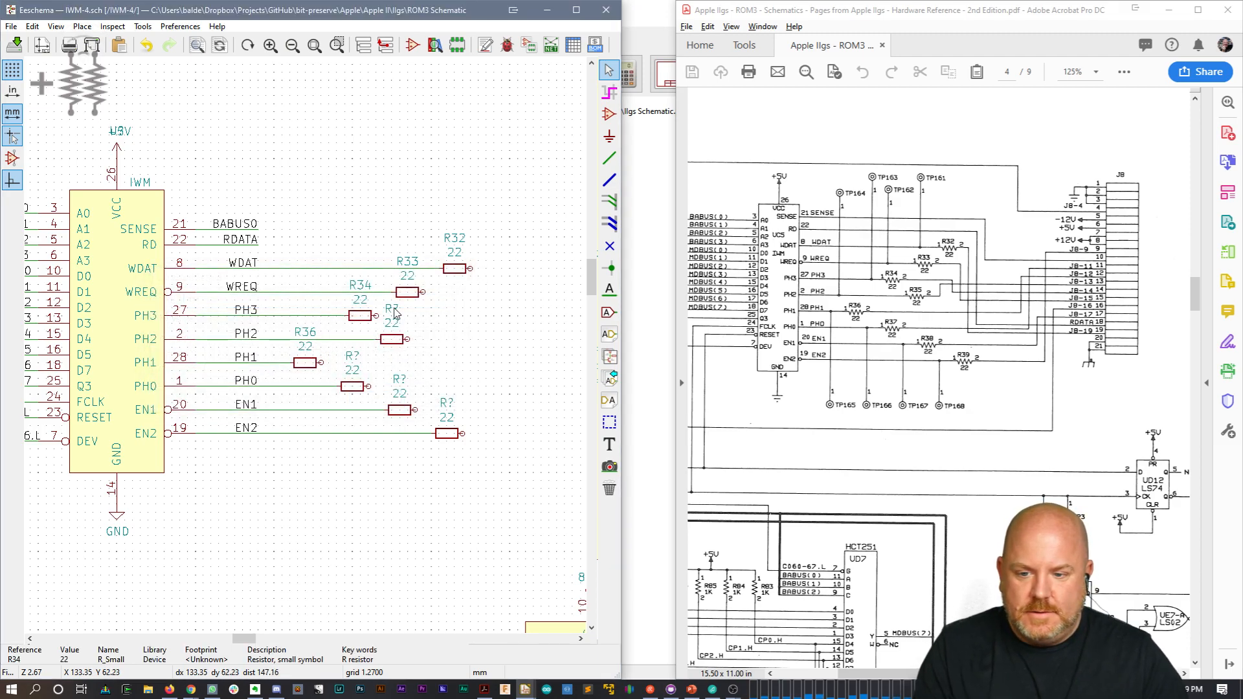
type("u")
type("35")
key("Return")
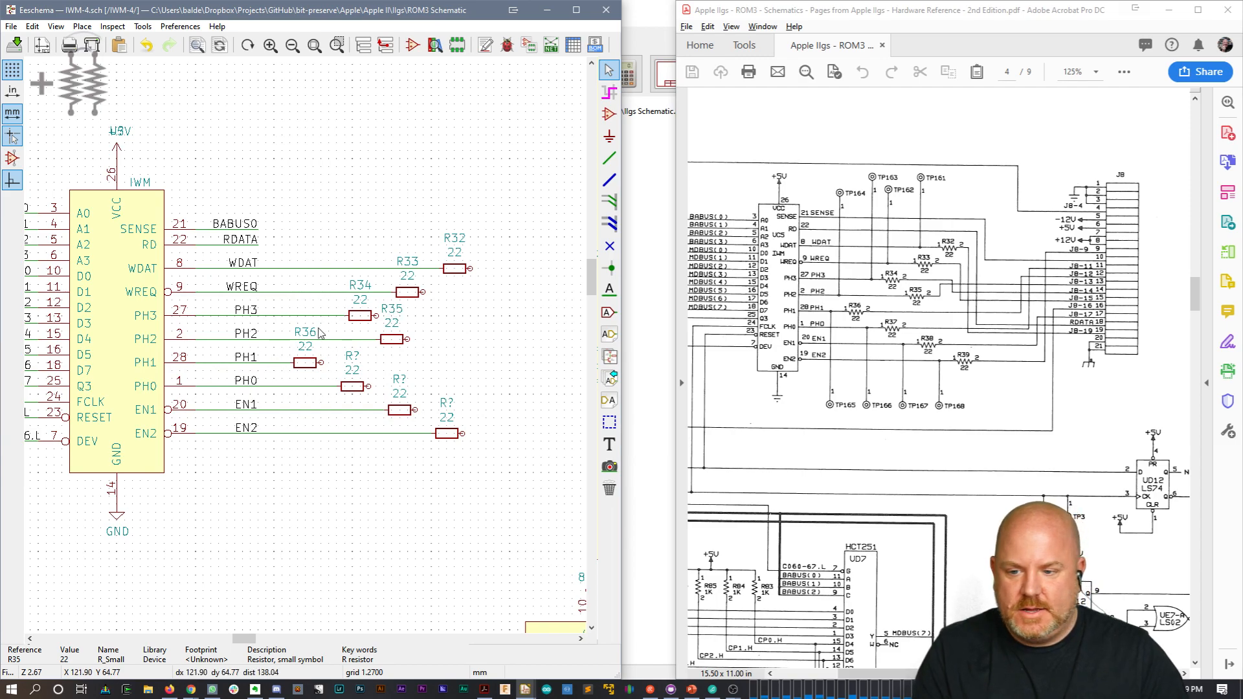
type("u37")
key("Return")
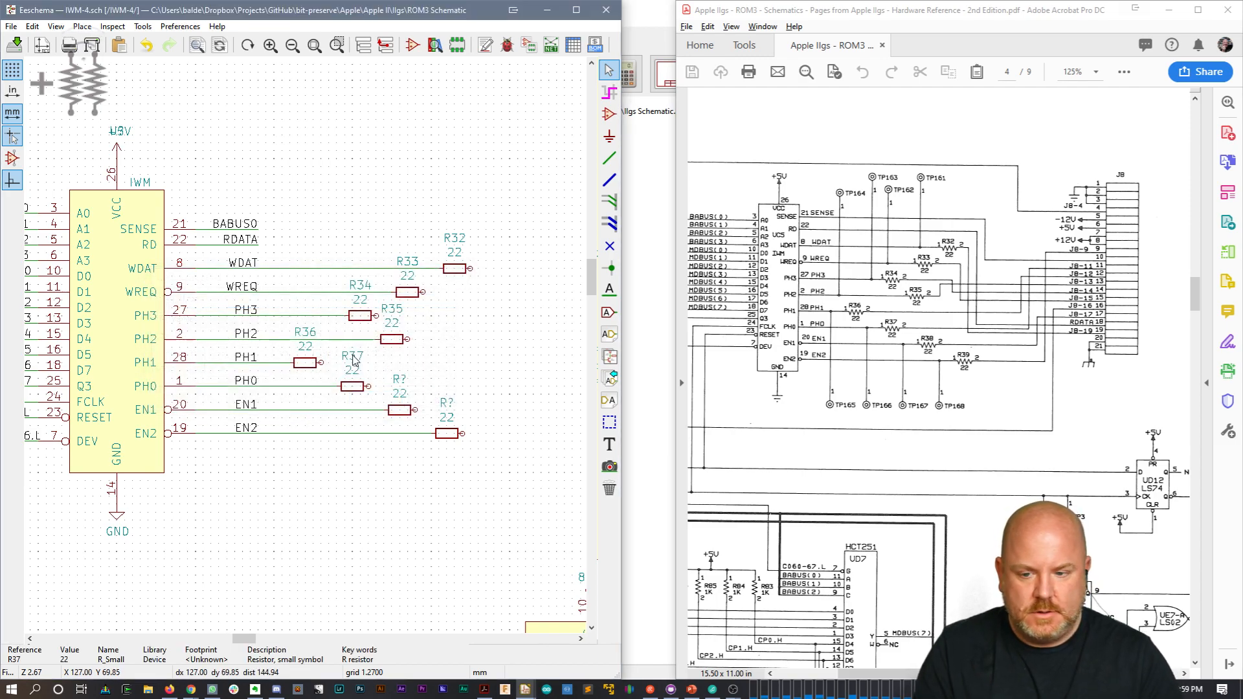
type("u")
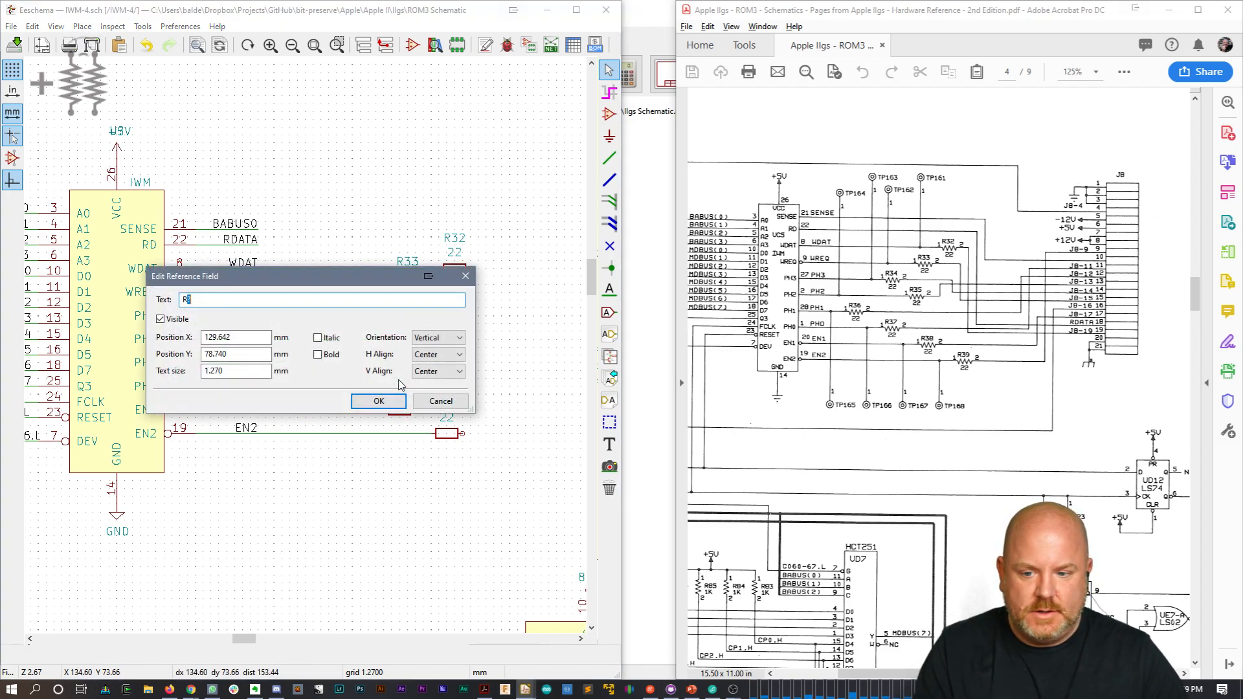
type("38")
key("Return")
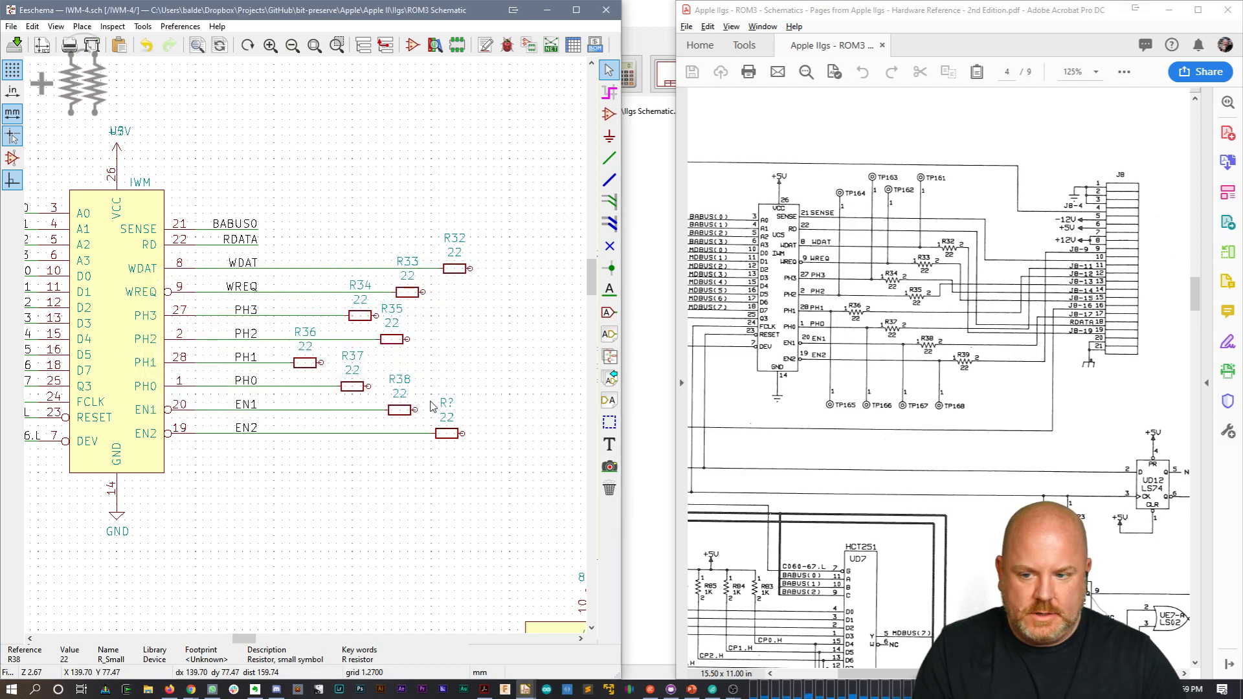
type("u39")
key("Return")
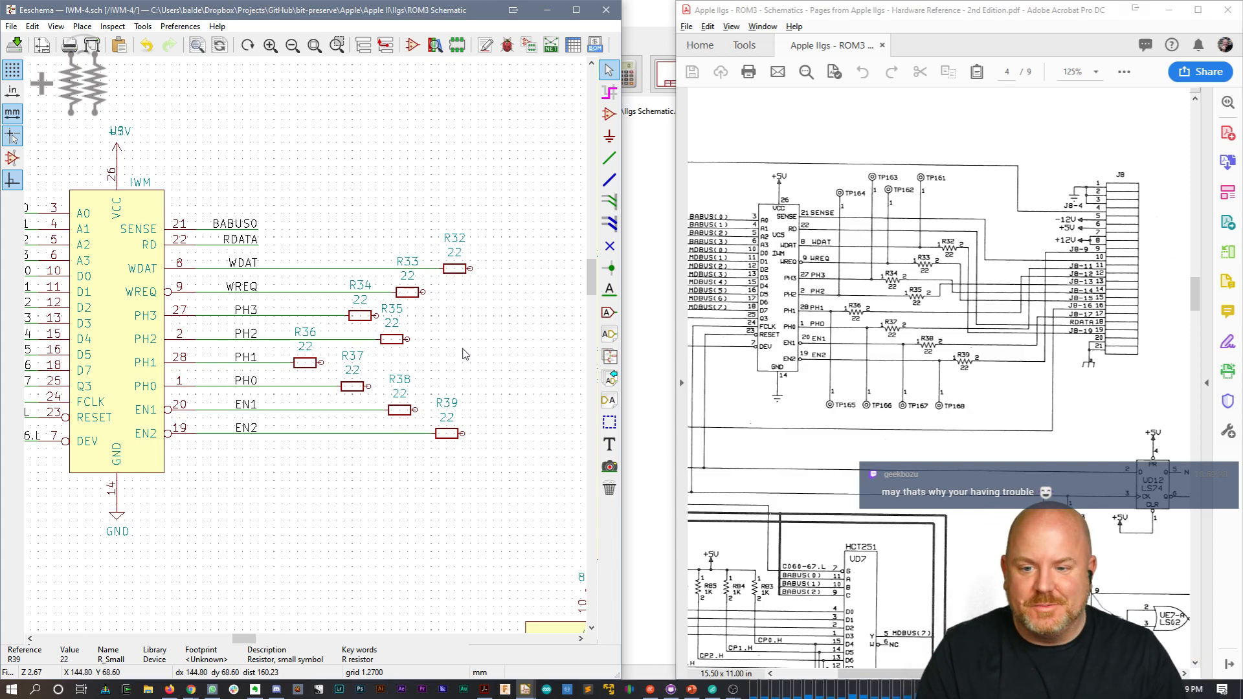
Step: Tie J8 pins 1–3 together with a wire and attach a duplicated GND symbol
middle_click_drag(471, 347, 314, 360)
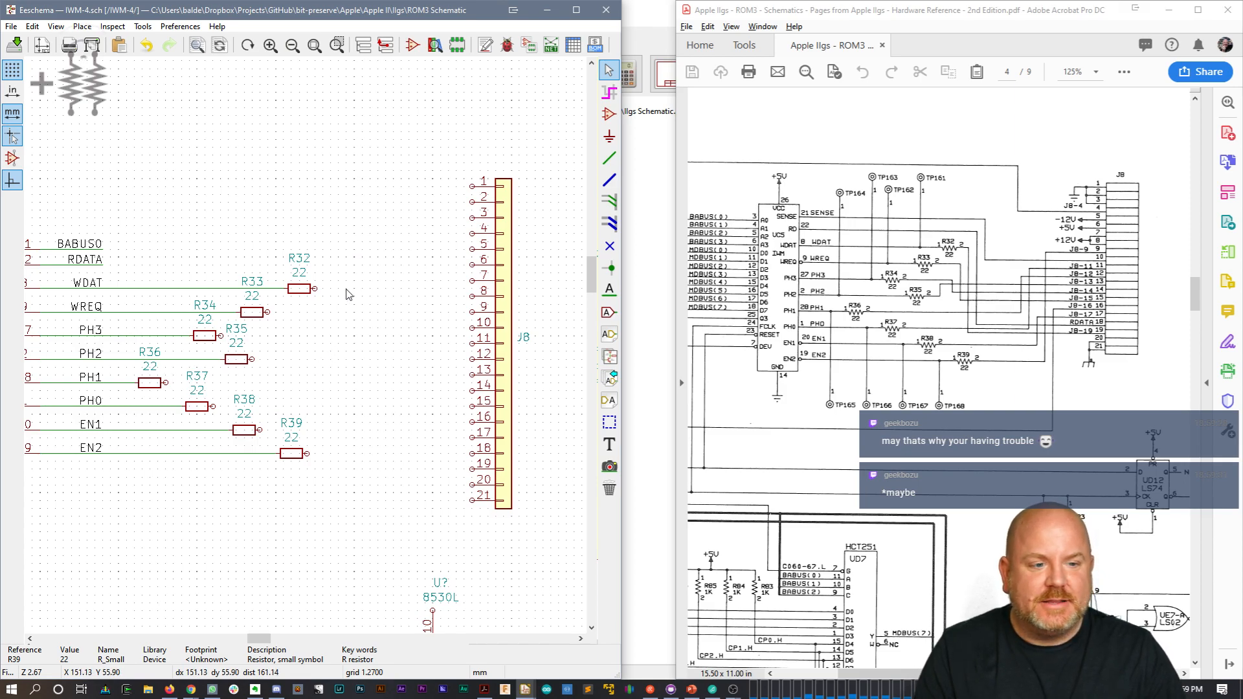
left_click(470, 225)
key("w")
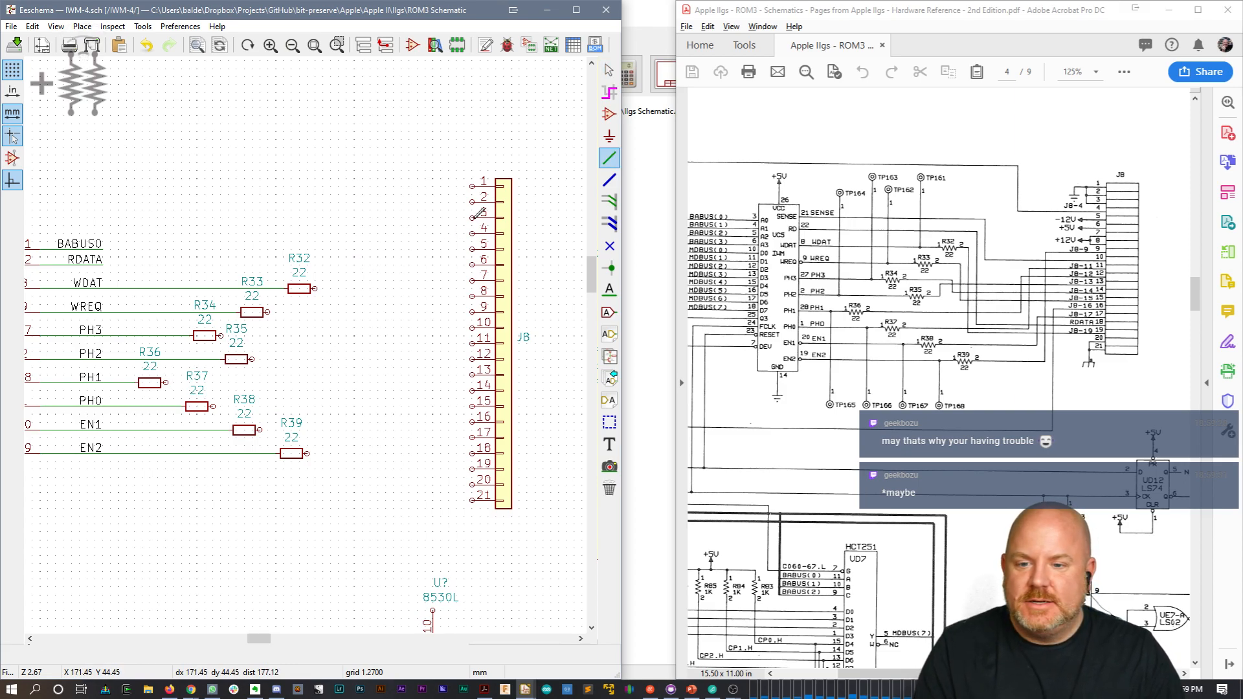
left_click(457, 218)
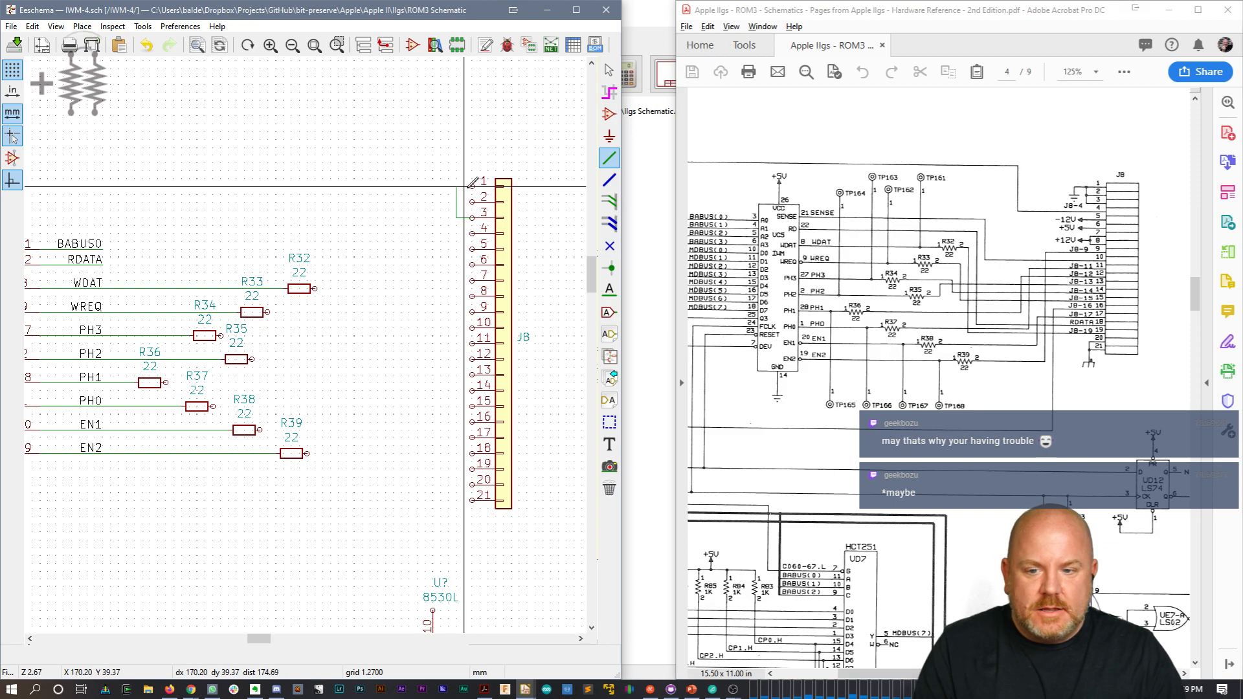
left_click(472, 203)
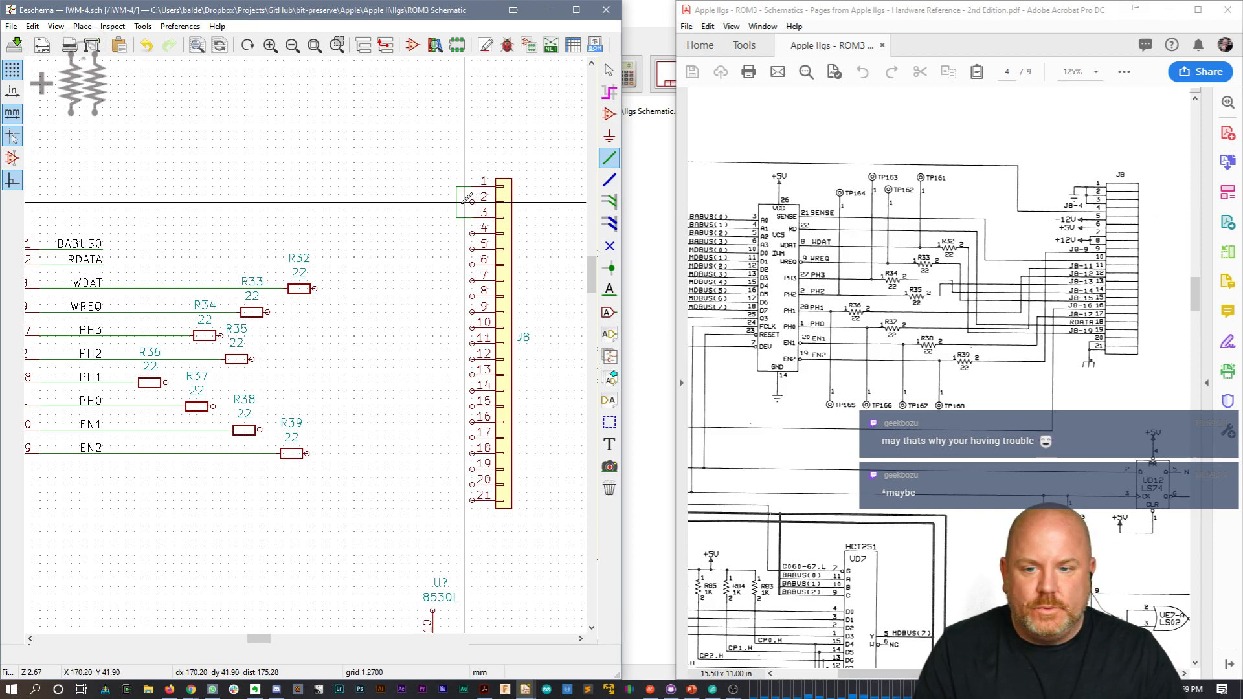
left_click(457, 203)
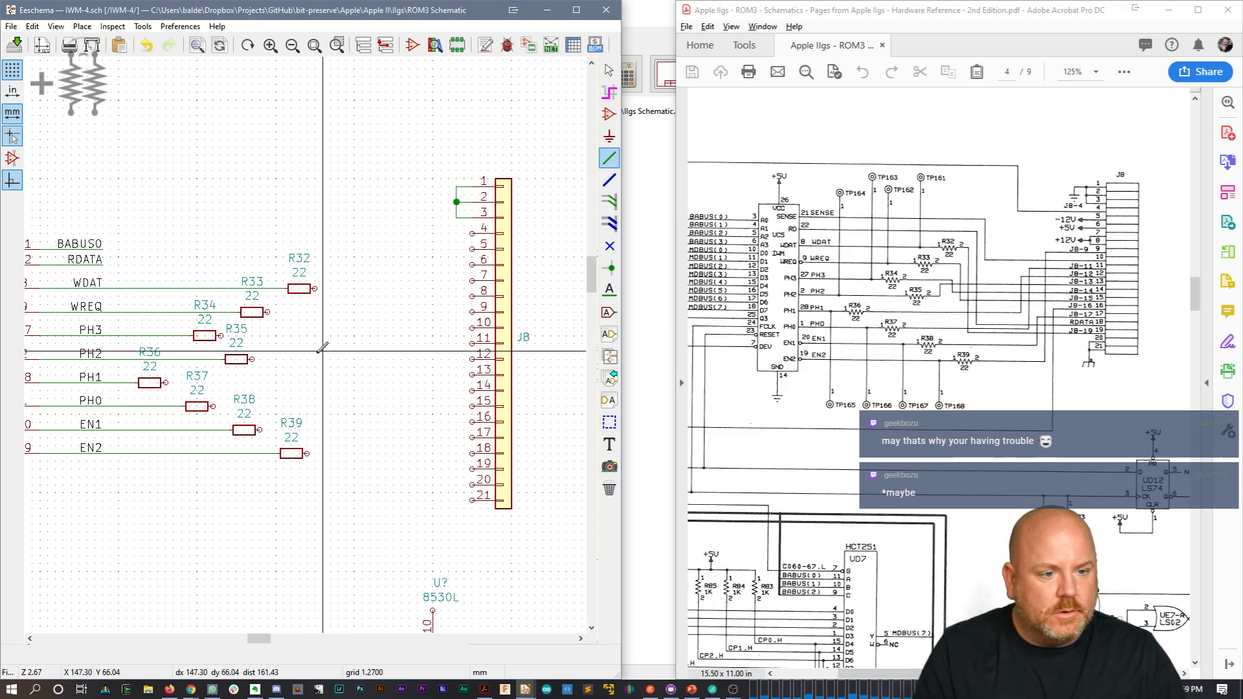
key("Escape")
middle_click_drag(232, 488, 432, 454)
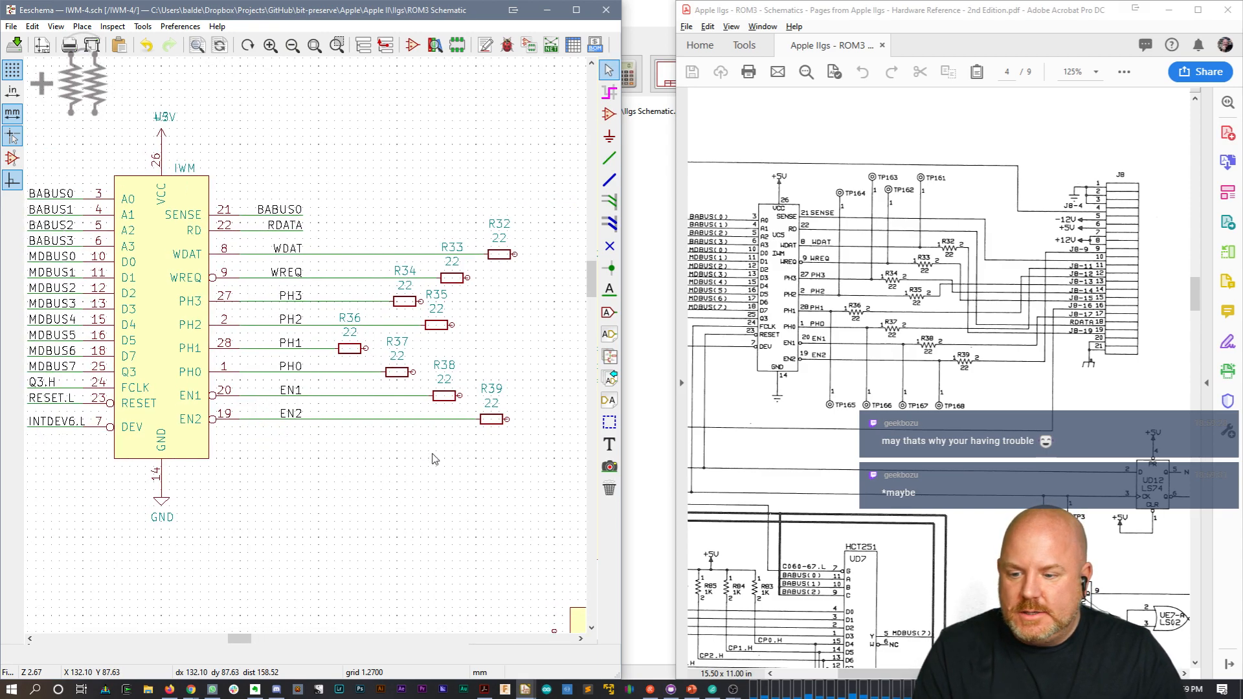
key("c")
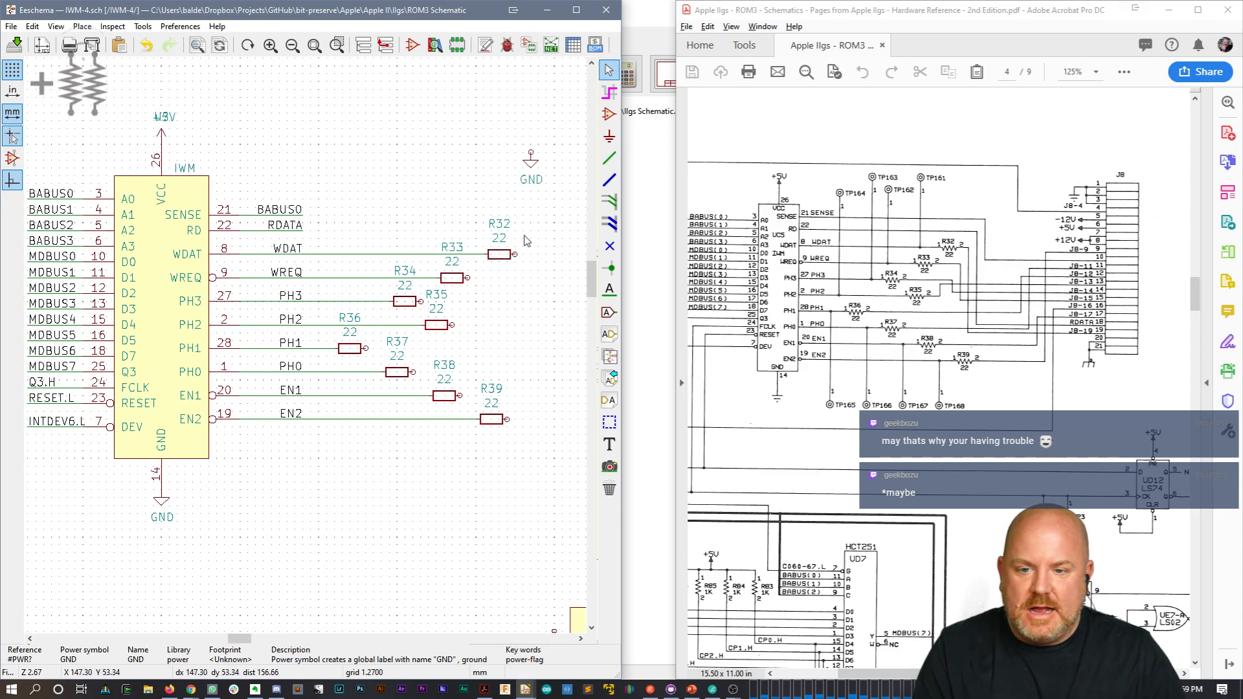
middle_click_drag(510, 178, 362, 198)
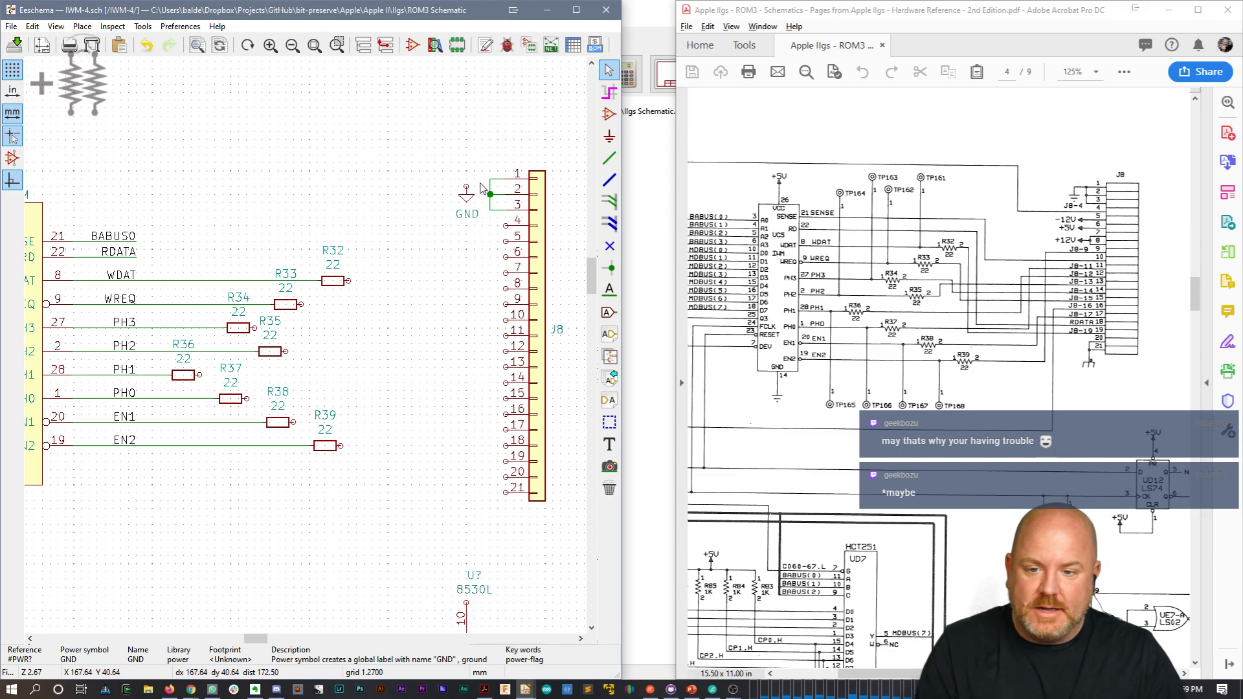
left_click(485, 189)
Step: Add short wire stubs to the left of J8 pin 4 and the following pins
key("w")
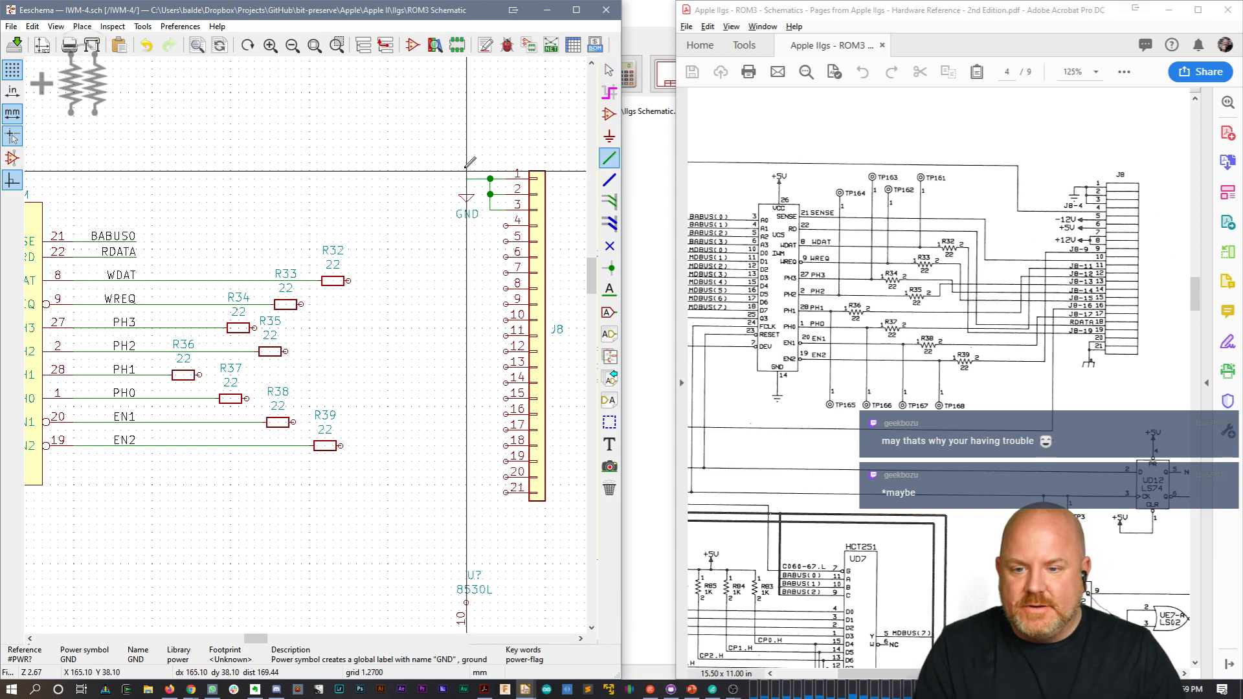
key("Escape")
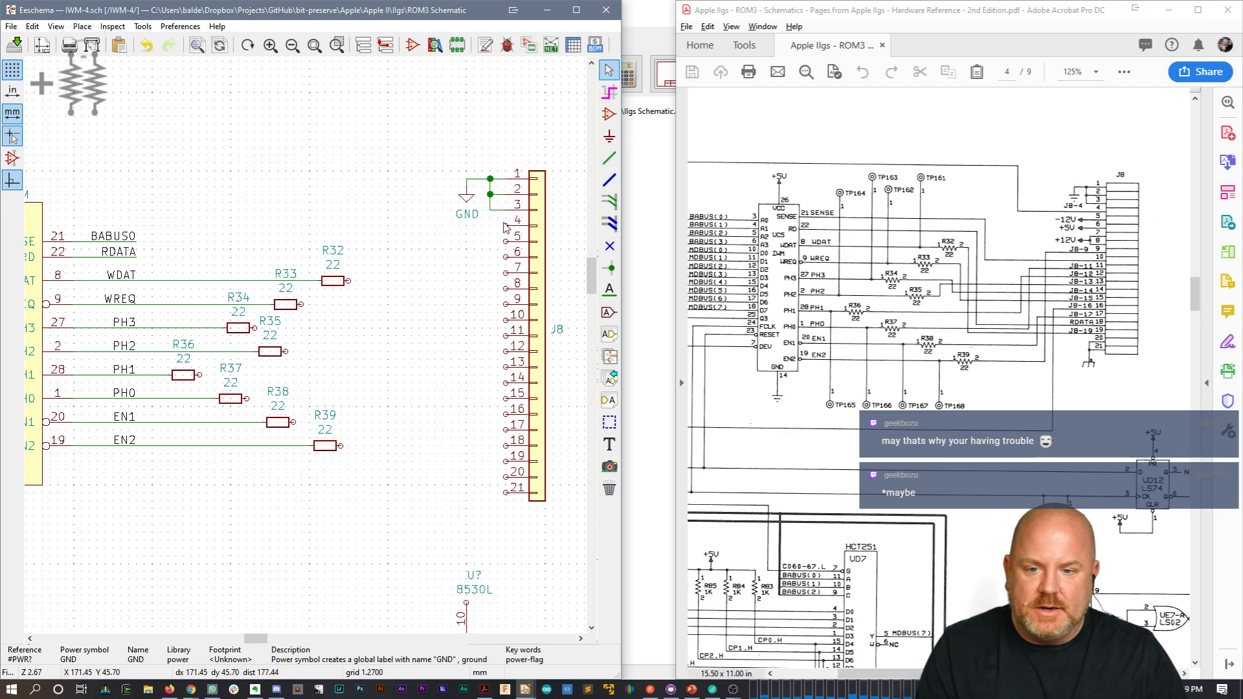
key("w")
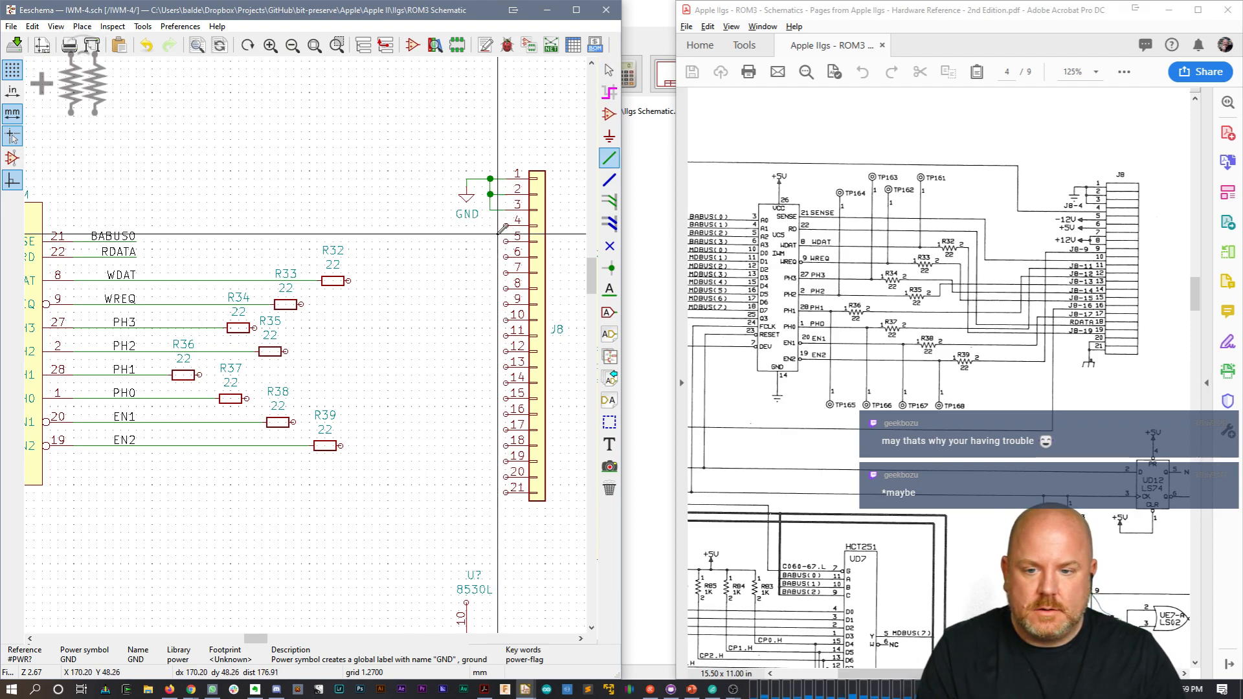
left_click(506, 226)
double_click(490, 226)
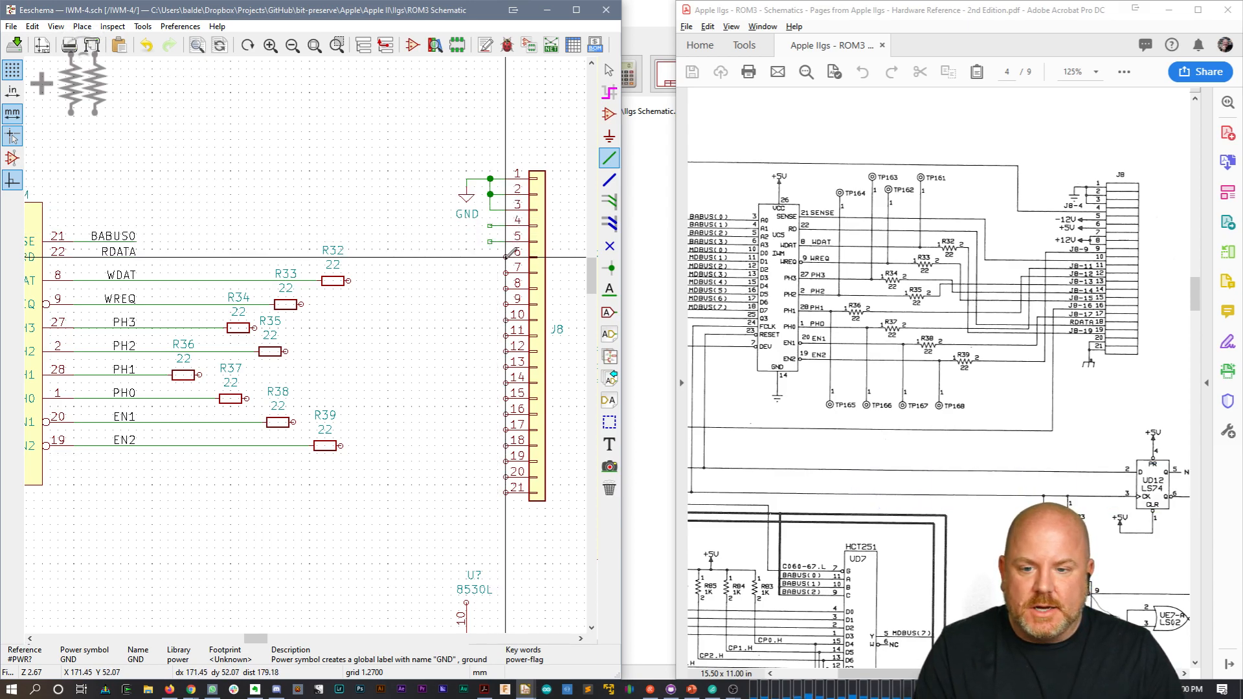
double_click(490, 272)
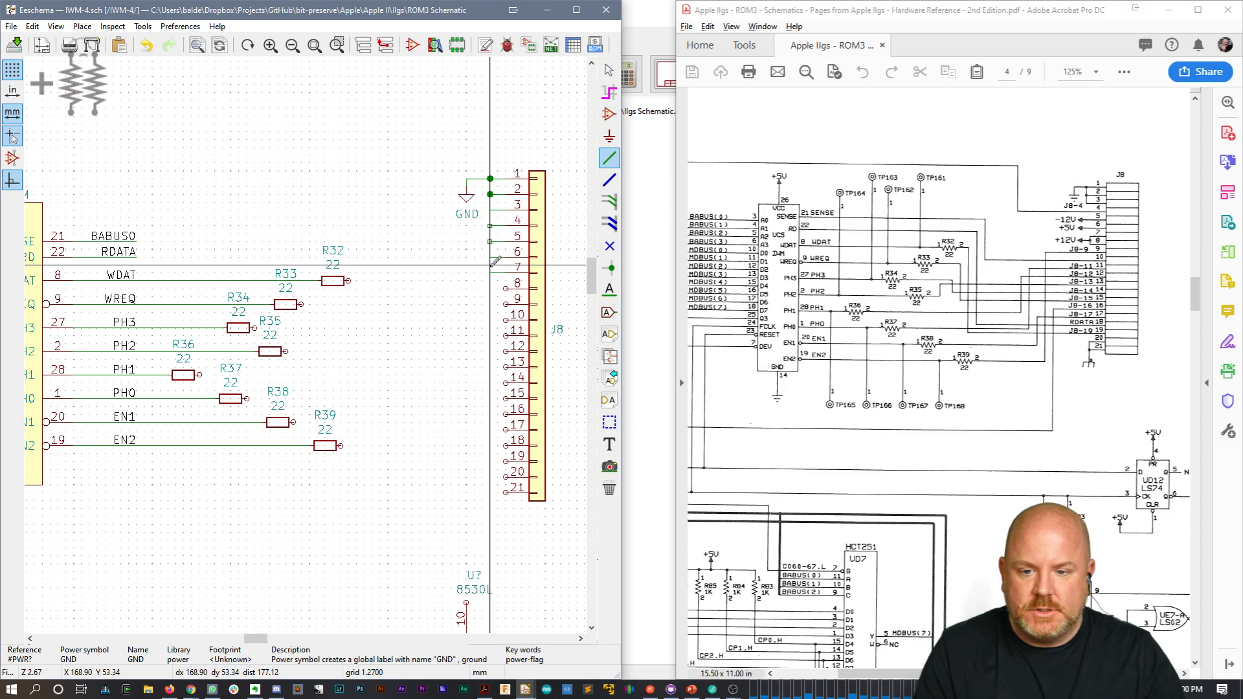
key("Escape")
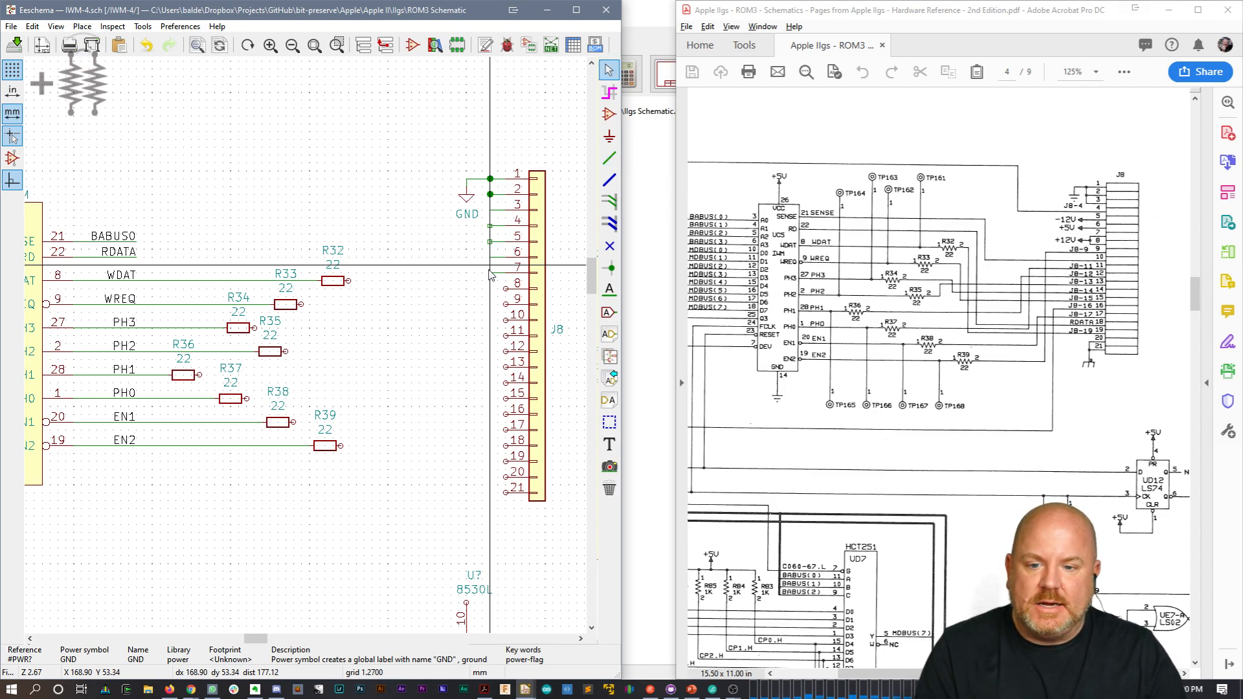
Step: Delete the vertical wire at J8 pin 7 and wire pin 6 to pin 7
left_click(495, 277)
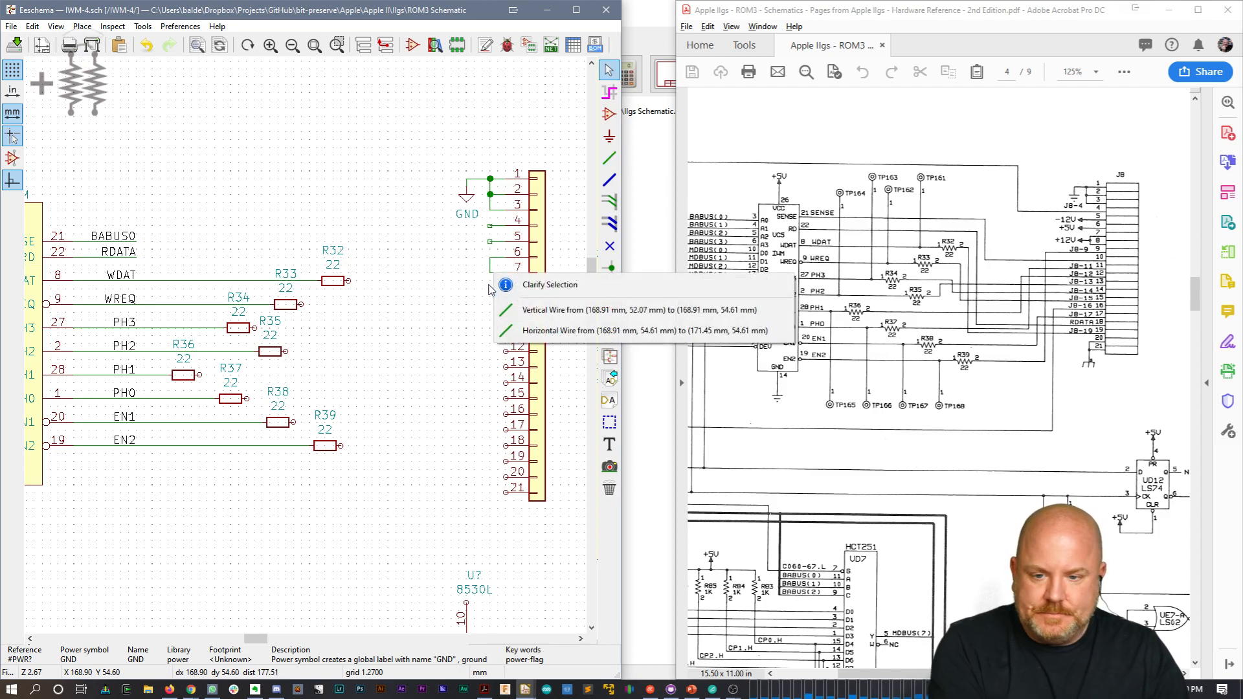
left_click(503, 308)
key("Delete")
key("Delete")
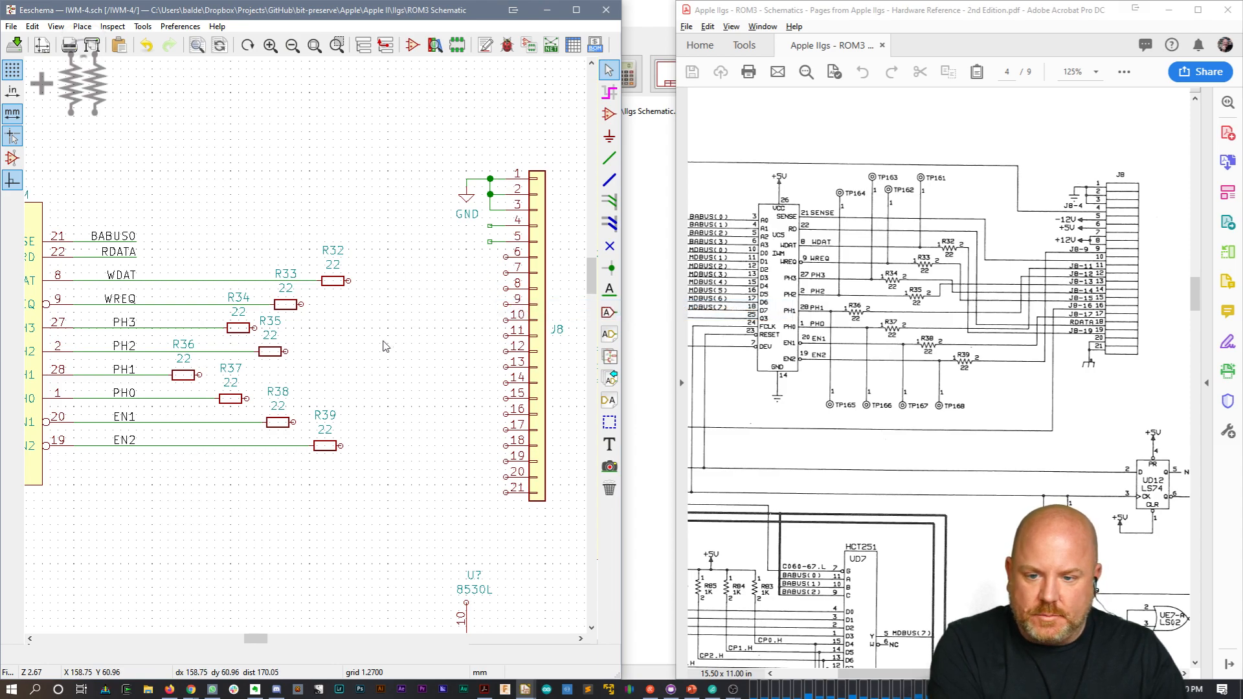
left_click(608, 158)
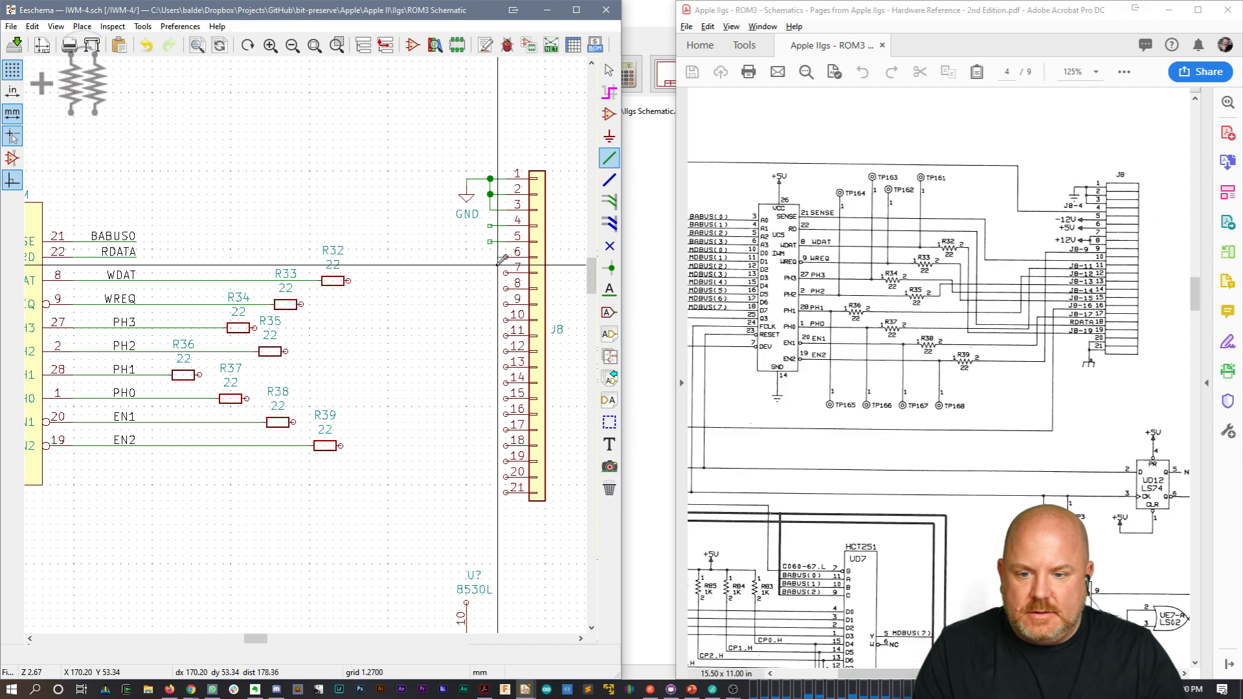
left_click(498, 272)
left_click(505, 272)
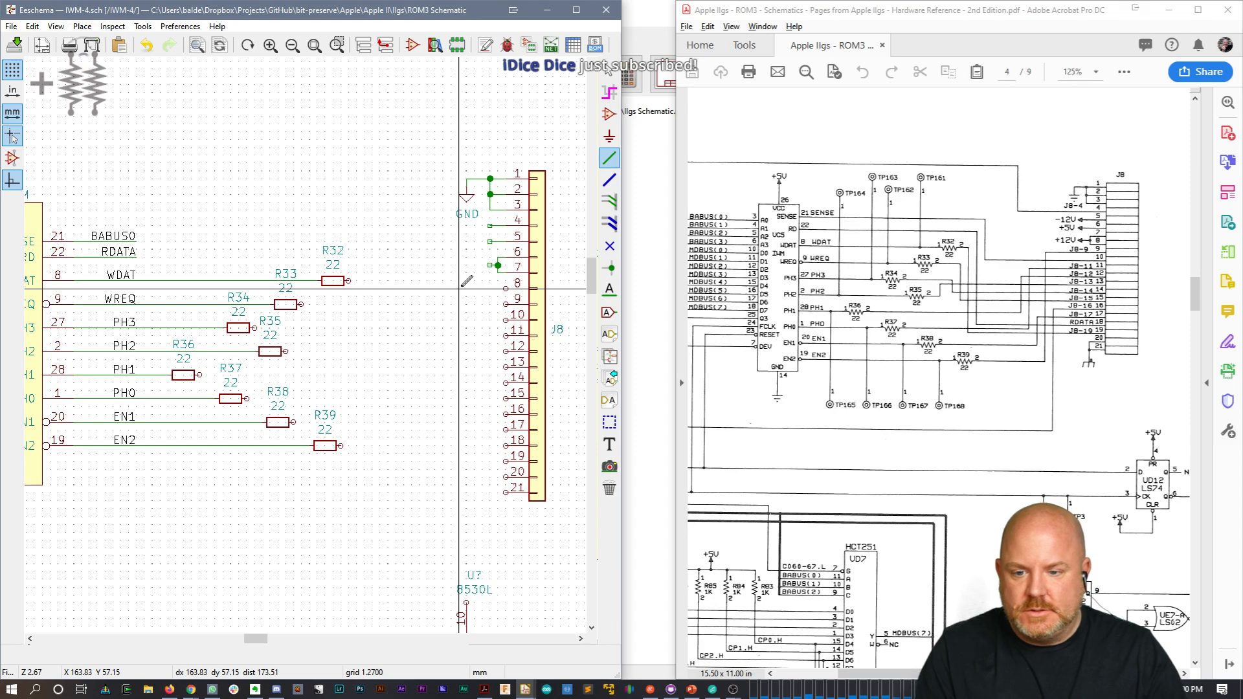
Step: Copy the BABUS0 label onto the J8 pin 8 wire and rename it J8-9
key("Escape")
key("c")
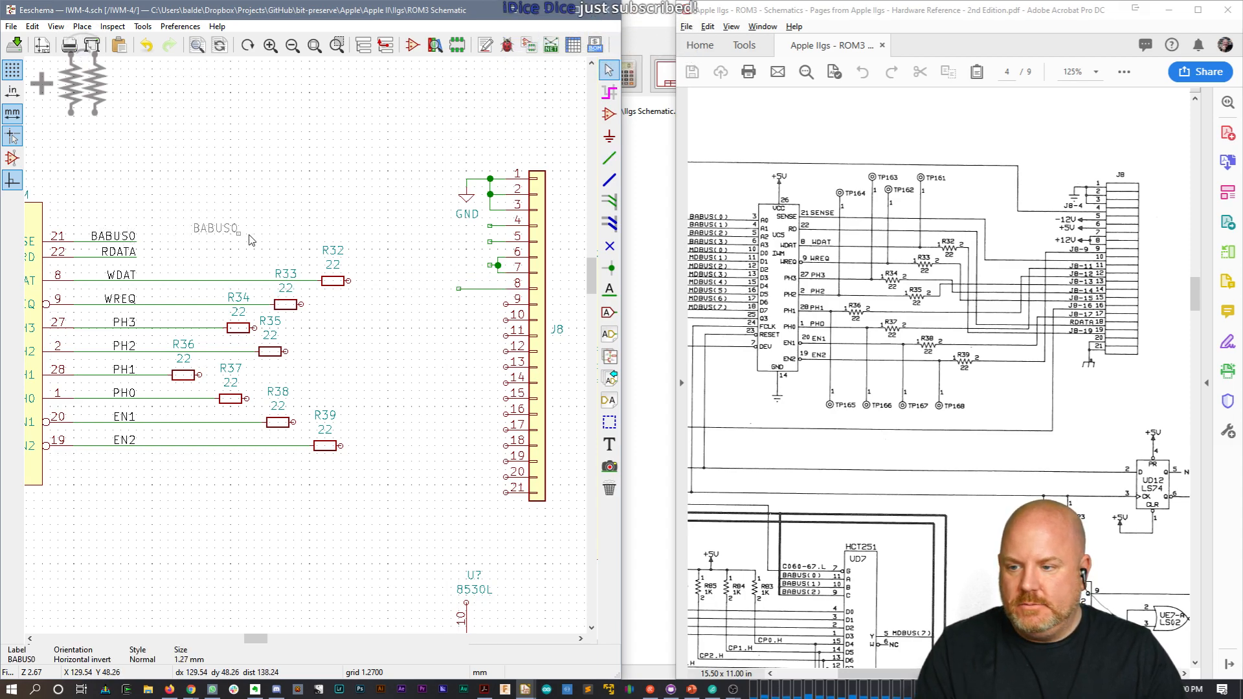
left_click(460, 289)
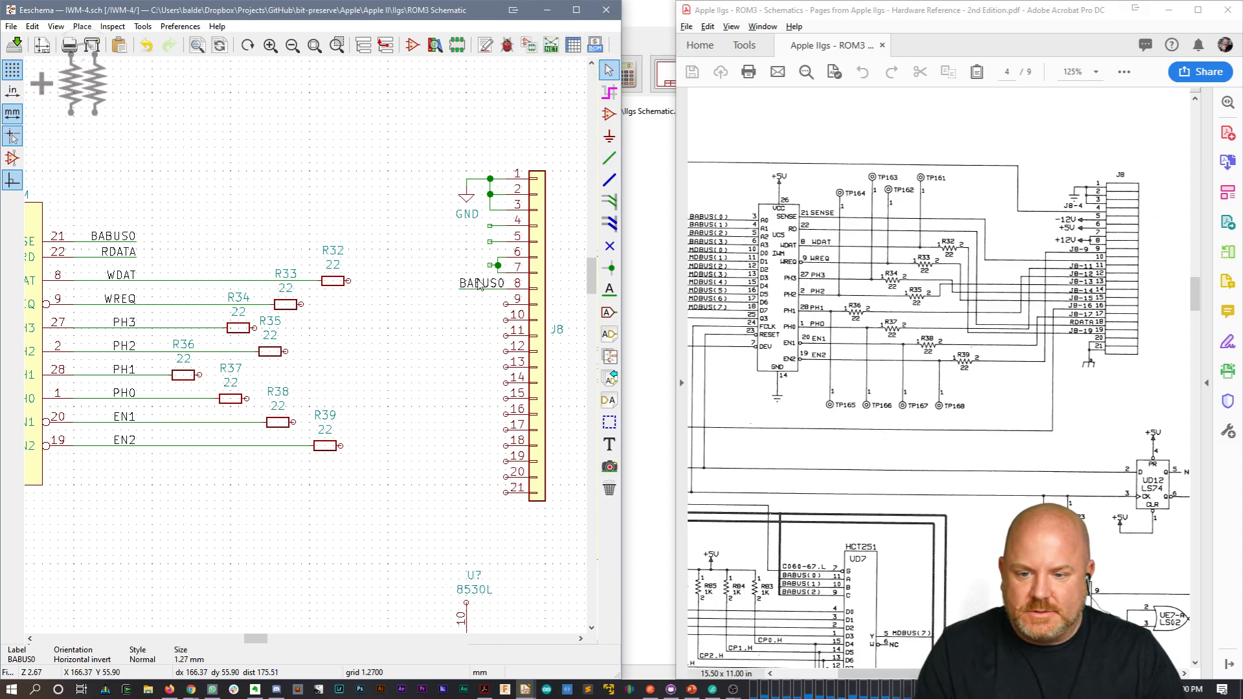
double_click(481, 288)
type("J-")
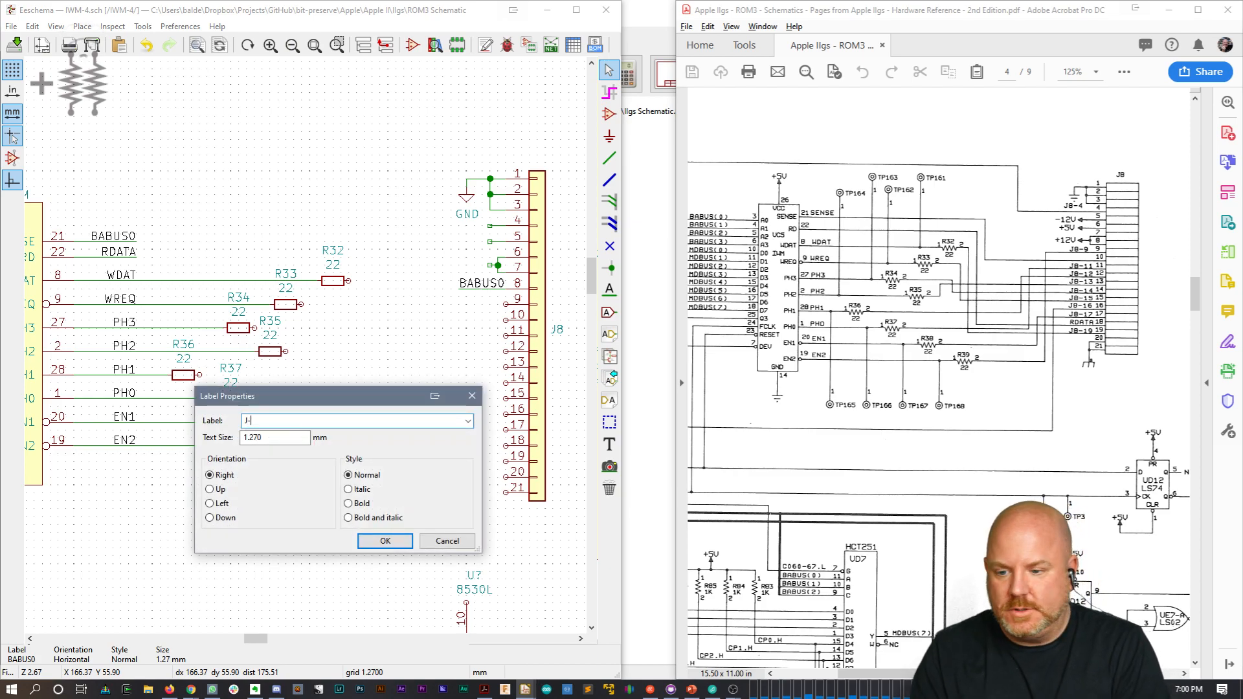
type("8-9")
key("Return")
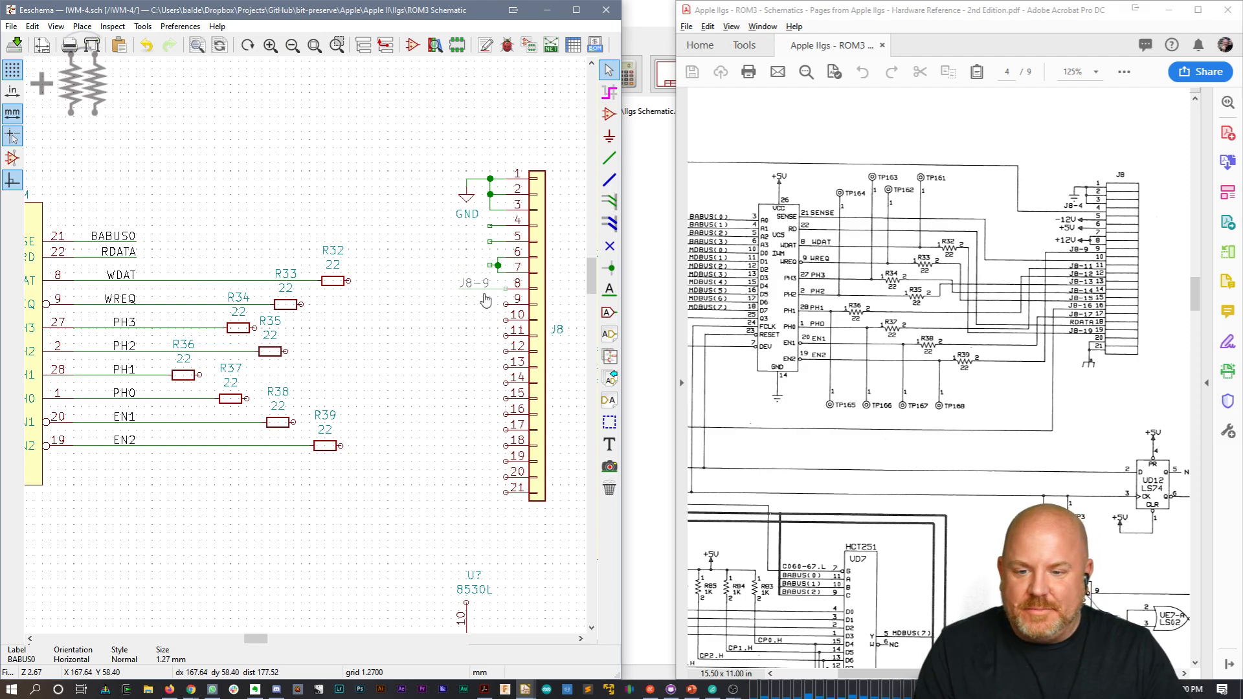
Step: Place a J8-11 label at pin 10 and rename the pin 11 label J8-12
key("c")
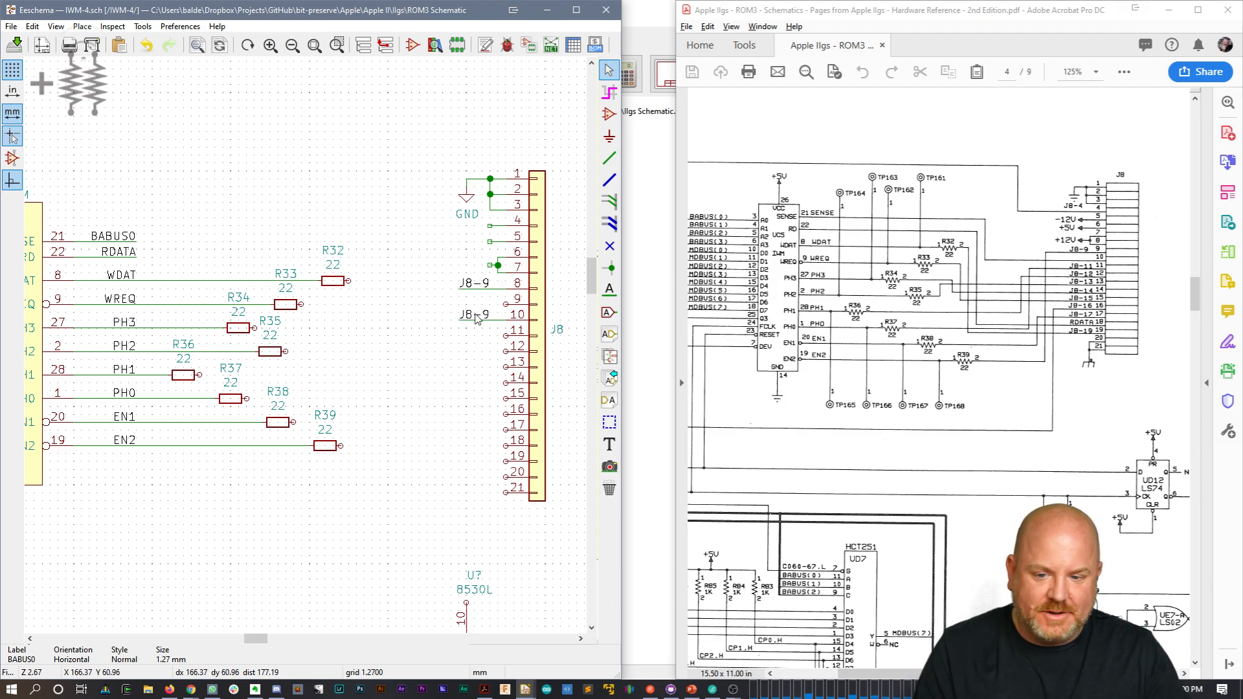
key("e")
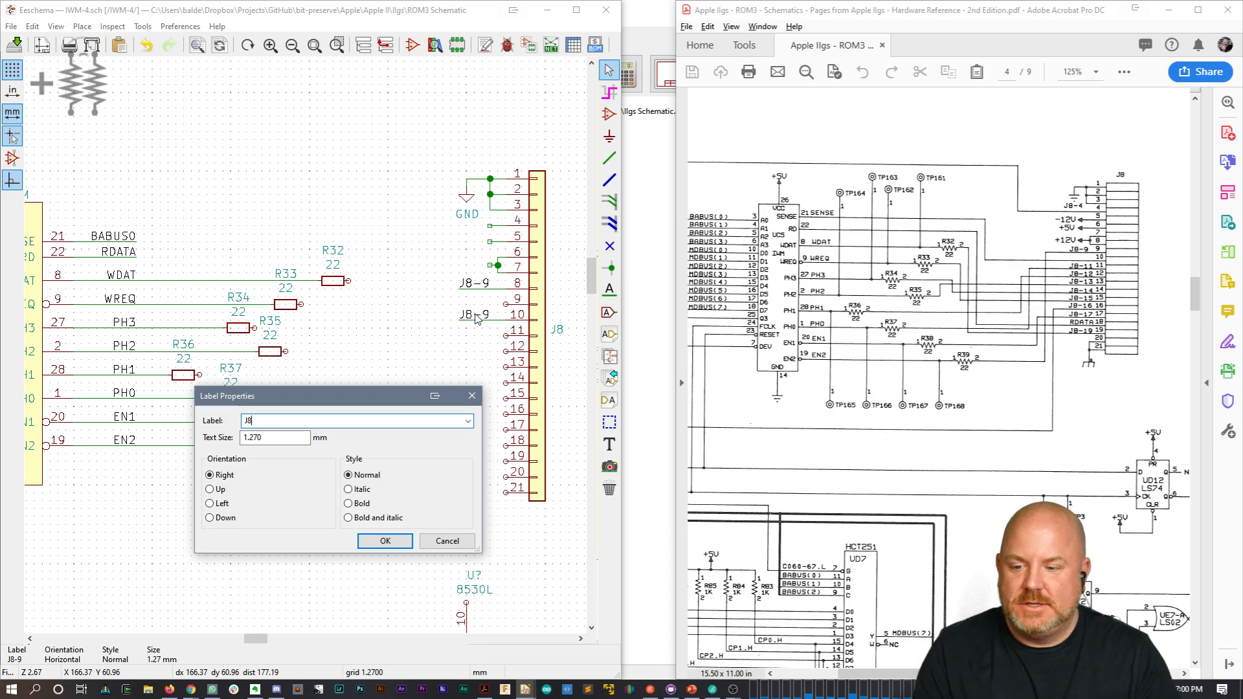
type("J8-11")
key("Return")
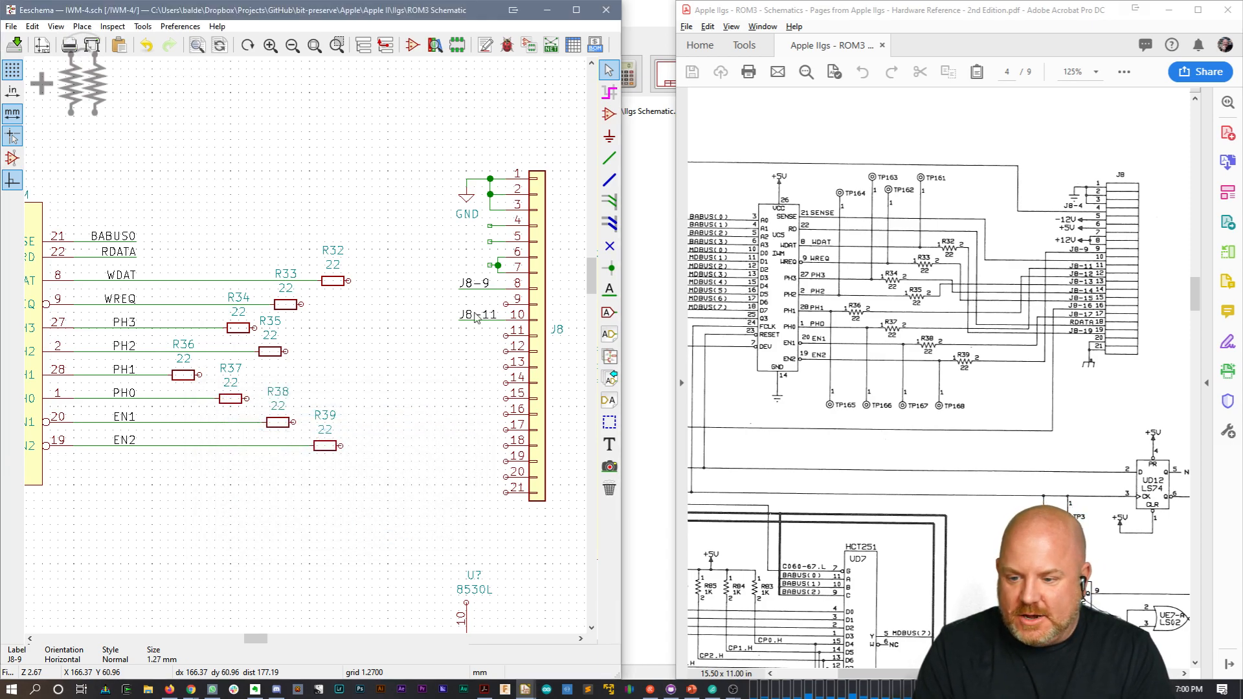
left_click(479, 317)
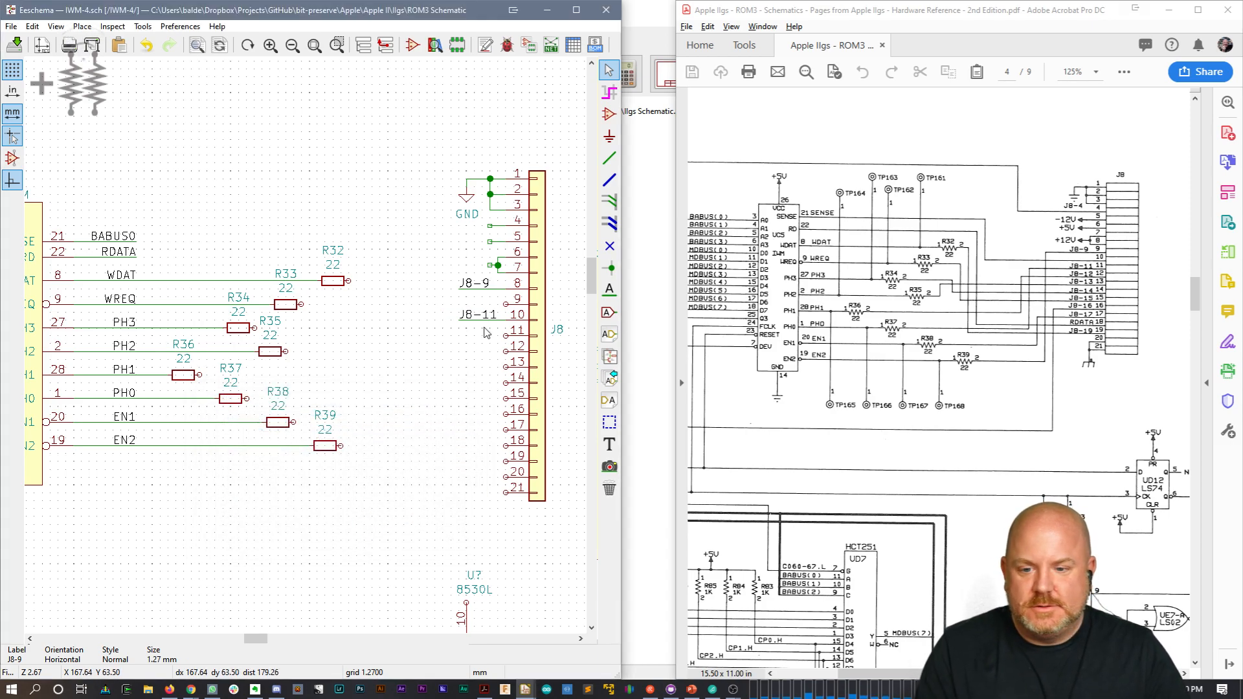
type("ceJ8-12")
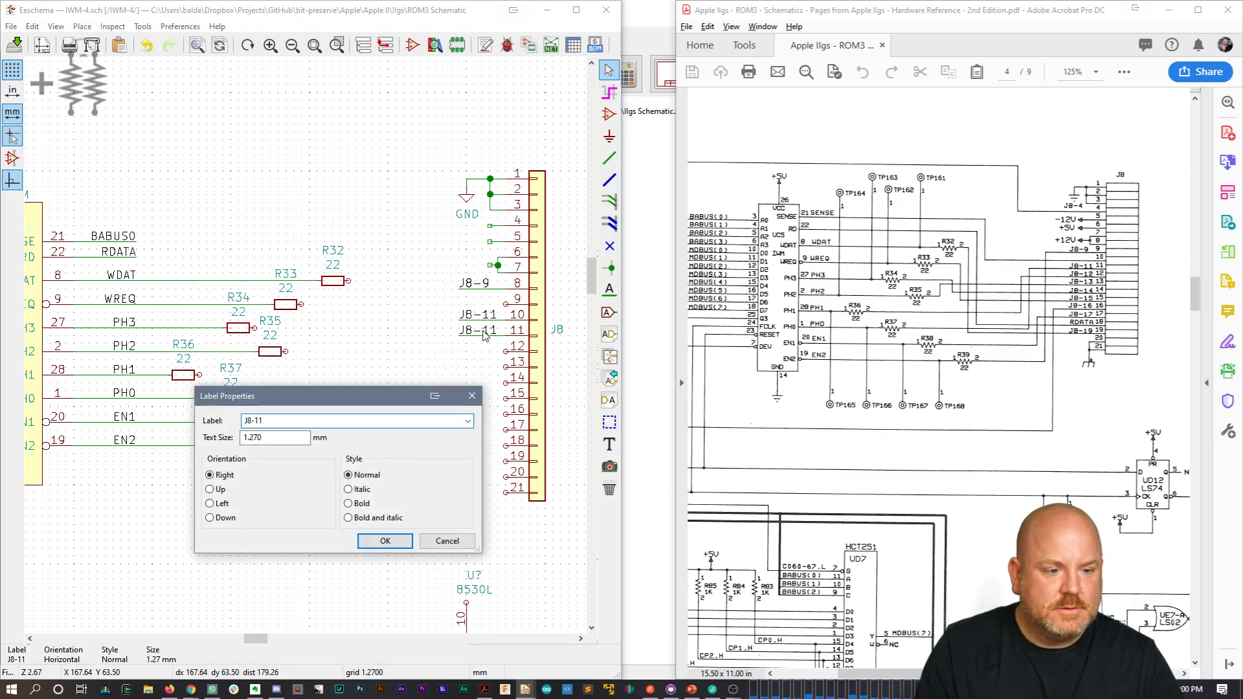
key("Return")
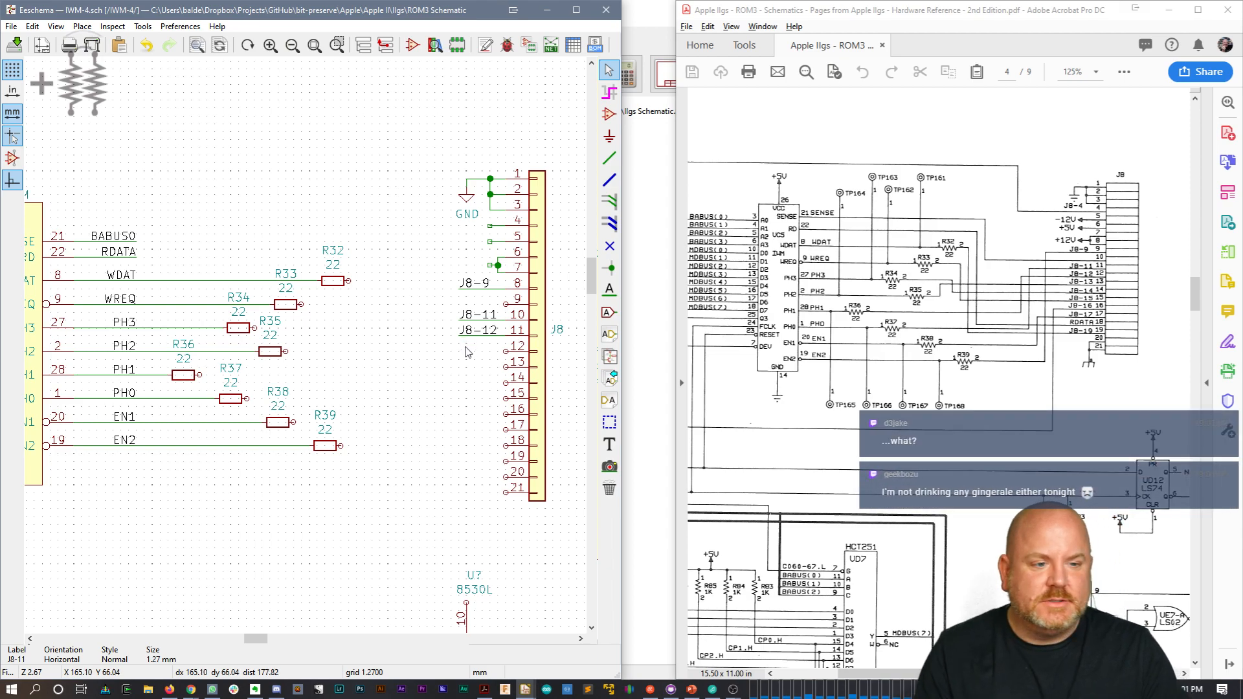
Step: Copy the J8-12 label with its wire onto J8 pins 12, 13 and 14
left_click_drag(456, 343, 484, 332, "shift")
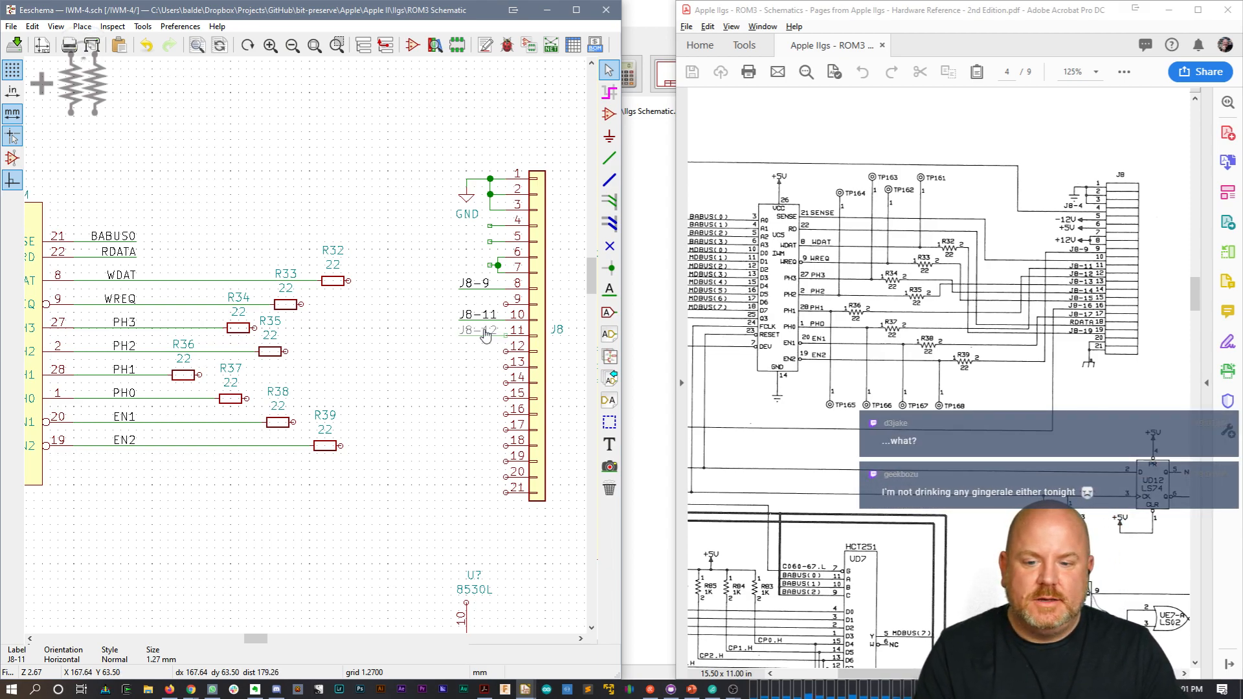
left_click(484, 350)
key("ctrl+v")
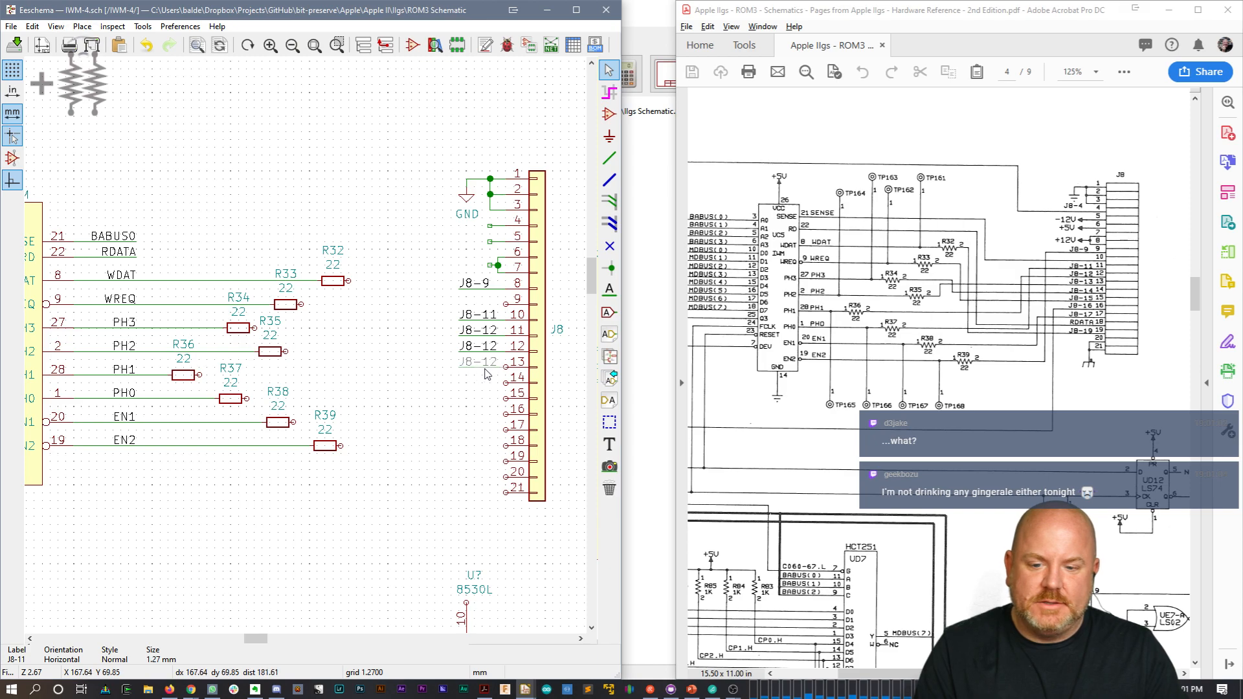
left_click(484, 368)
key("ctrl+v")
left_click(488, 390)
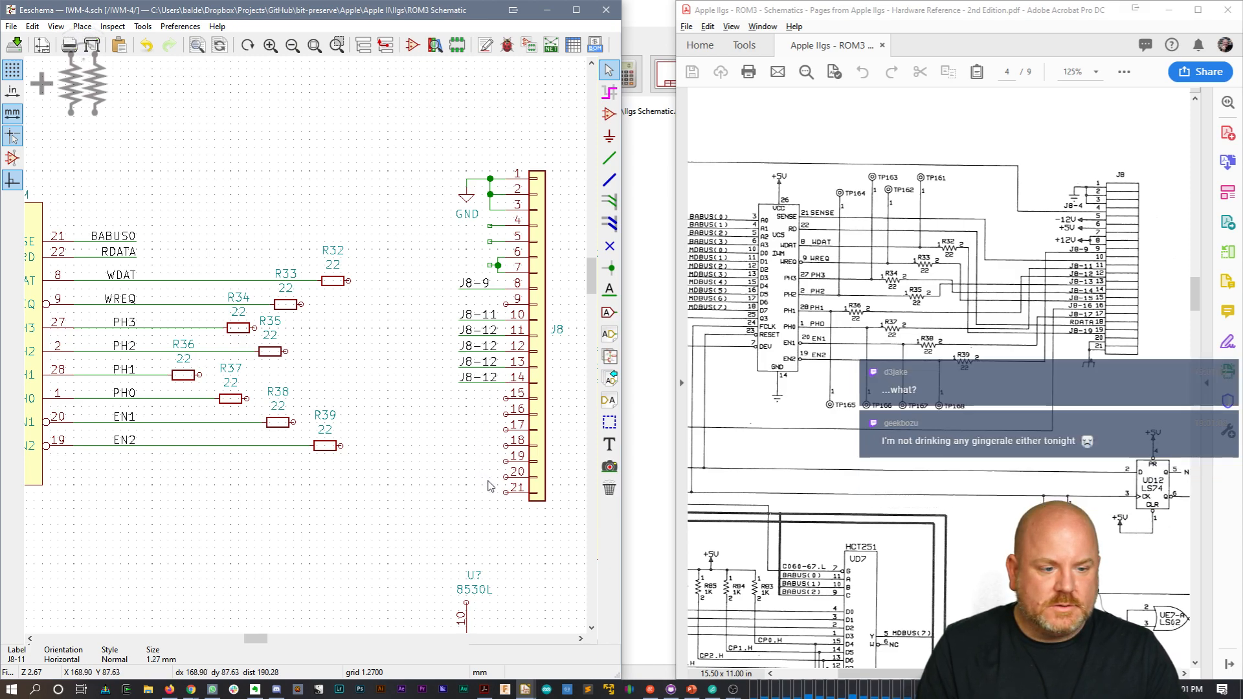
key("w")
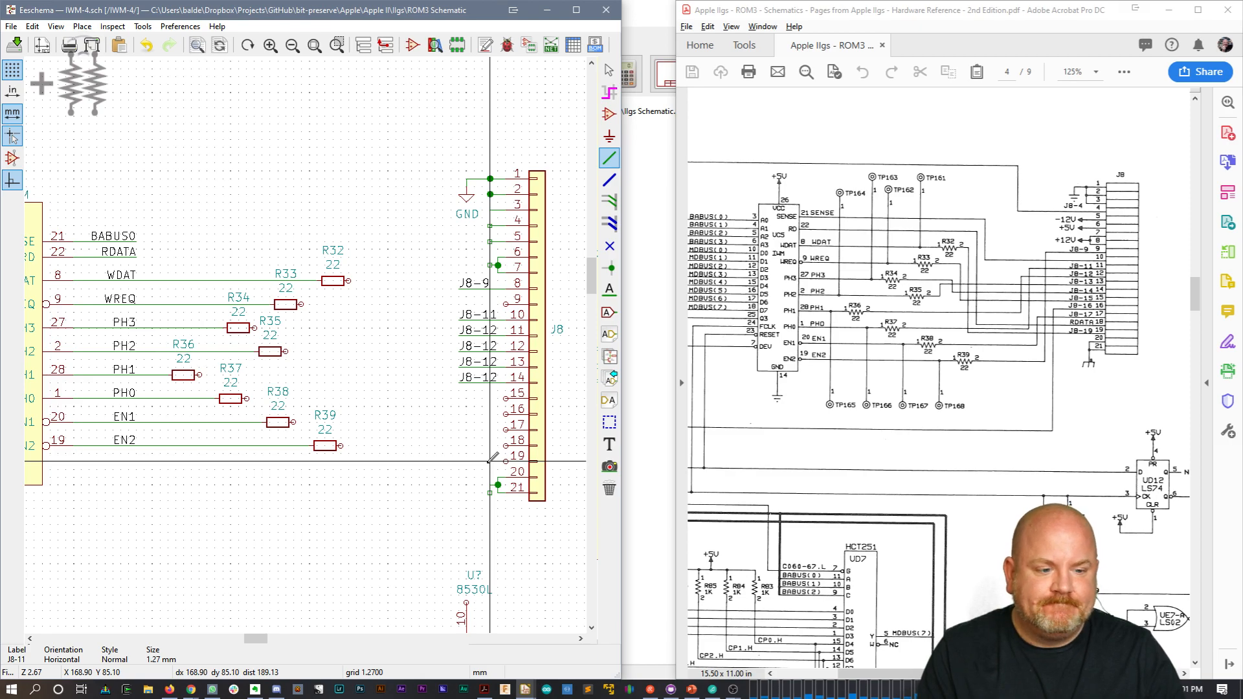
Step: Draw a wire from J8 pin 18 and put a copied RDATA label on it
left_click(506, 446)
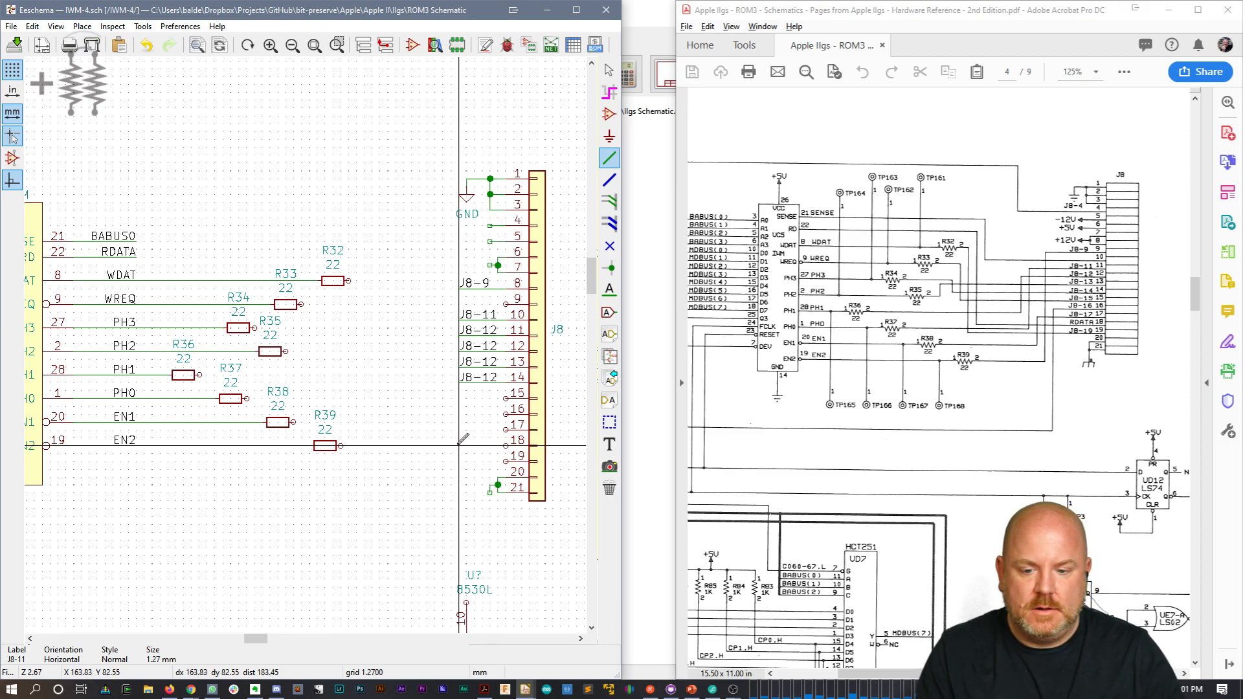
double_click(458, 445)
key("Escape")
key("c")
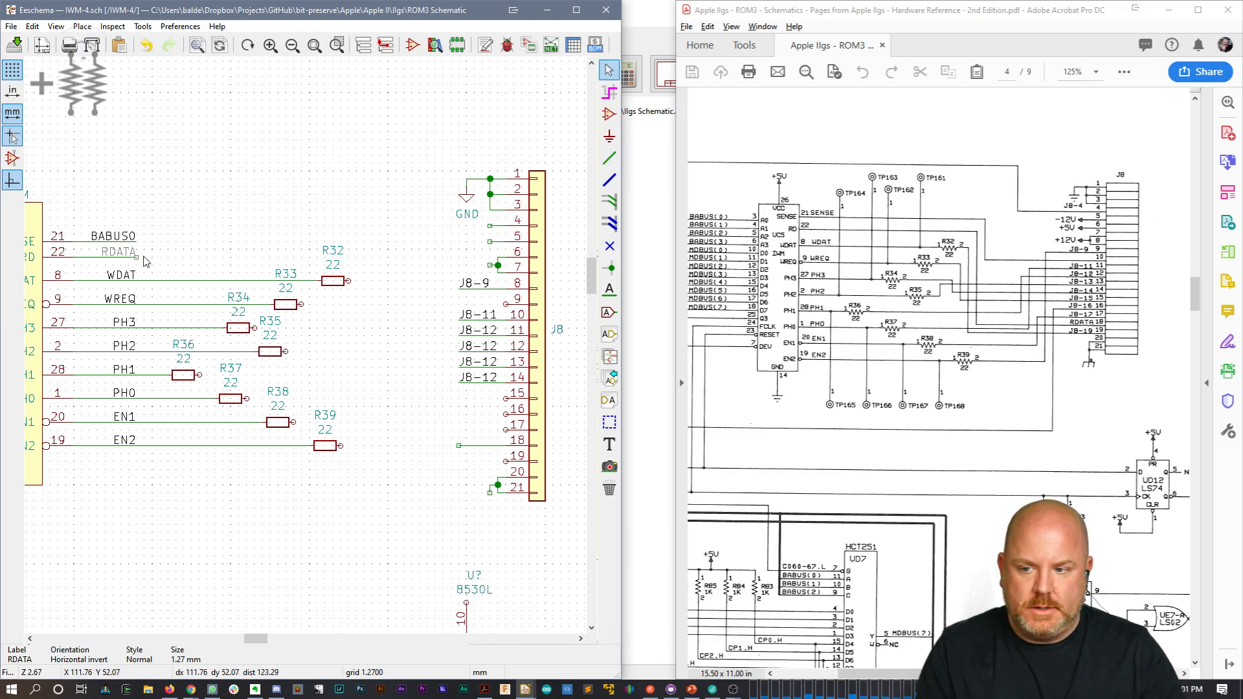
left_click(460, 446)
Step: Copy the J8-12 labels onto pins 15–17 and delete the extra loose label
left_click_drag(436, 349, 484, 397)
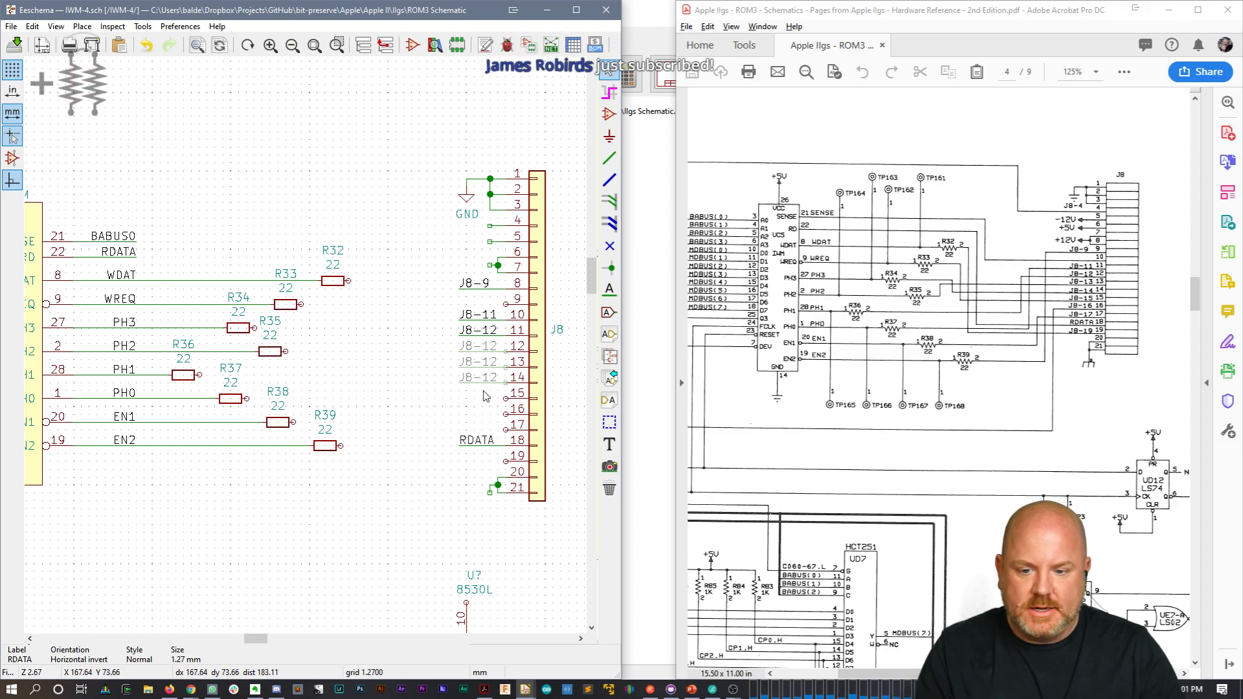
left_click(484, 444)
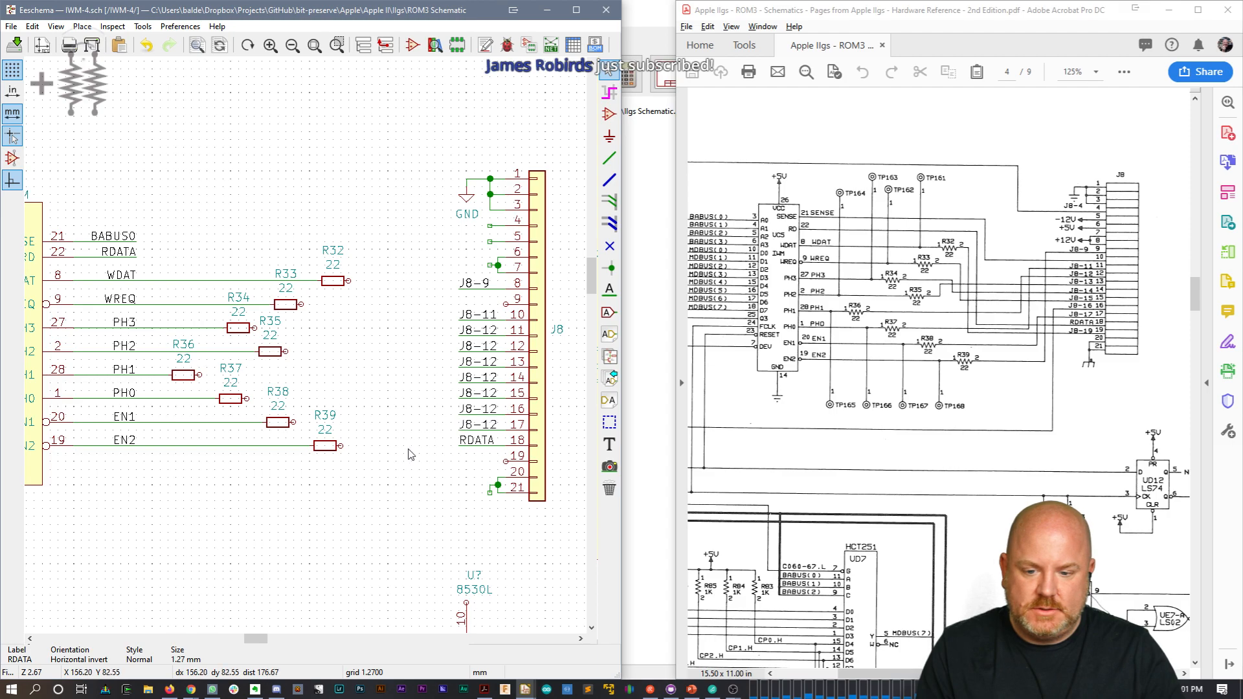
left_click_drag(433, 414, 479, 441)
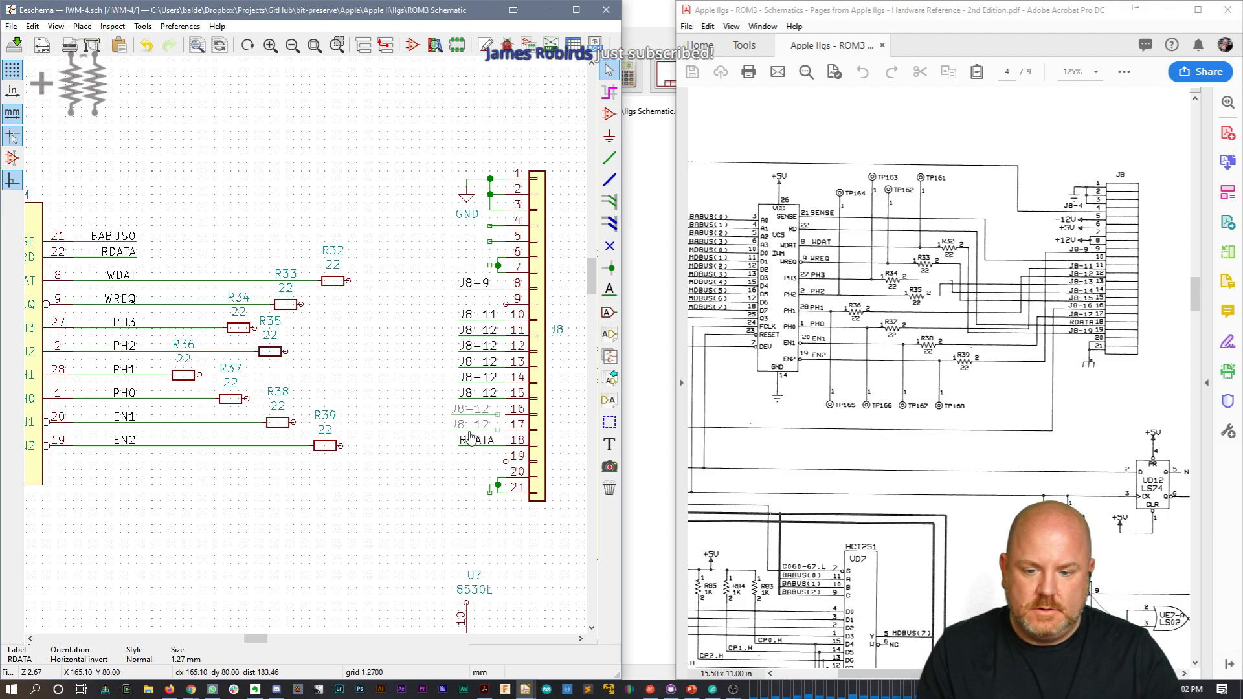
key("ctrl+c")
key("ctrl+v")
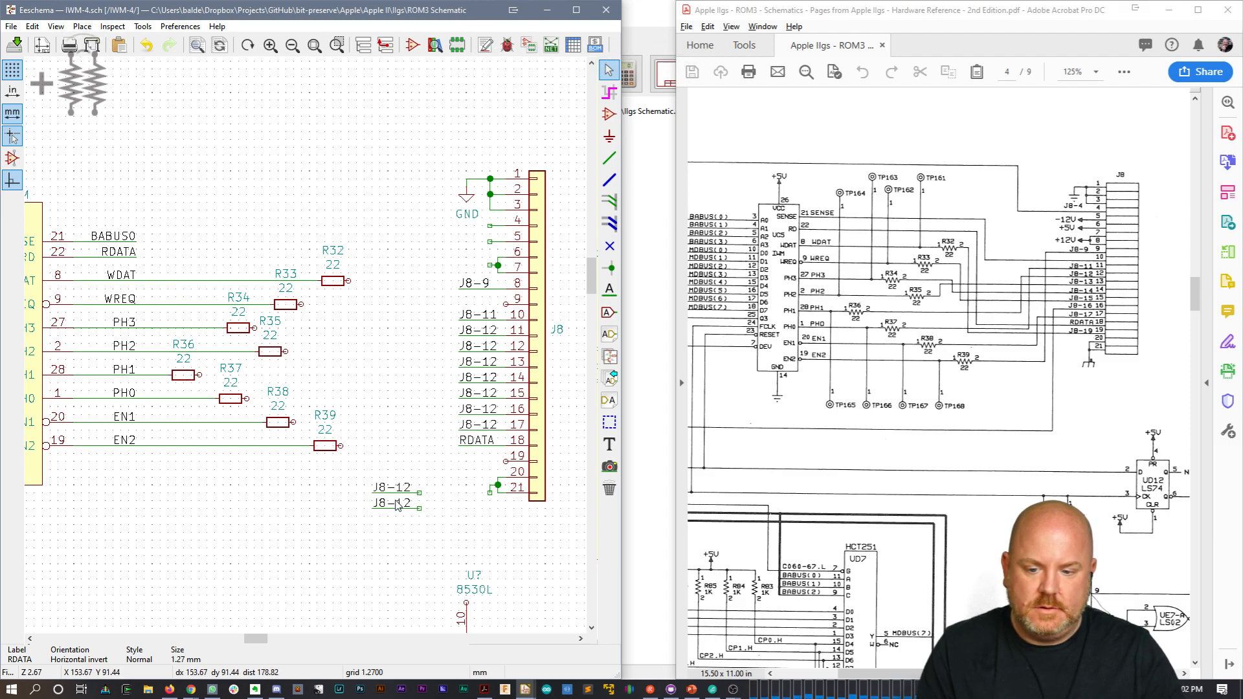
left_click_drag(364, 469, 409, 523)
key("Delete")
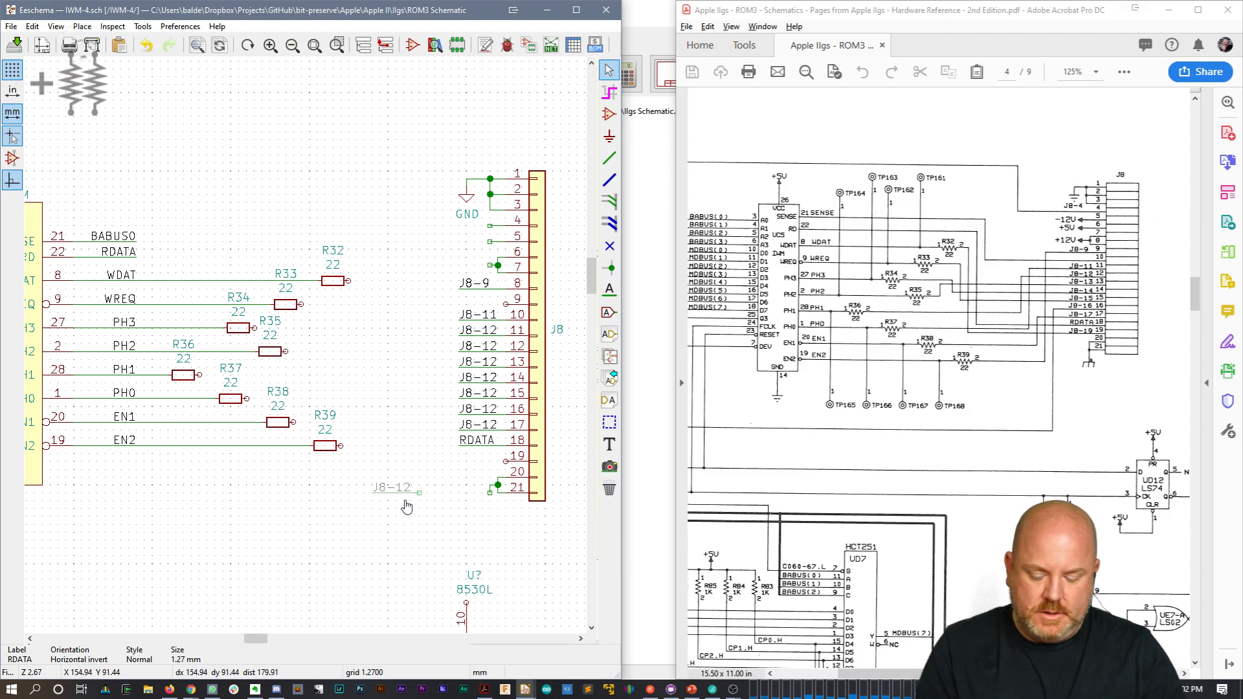
Step: Place the remaining J8-12 label at pin 19 and rename the pin 12 label J8-13
left_click(490, 468)
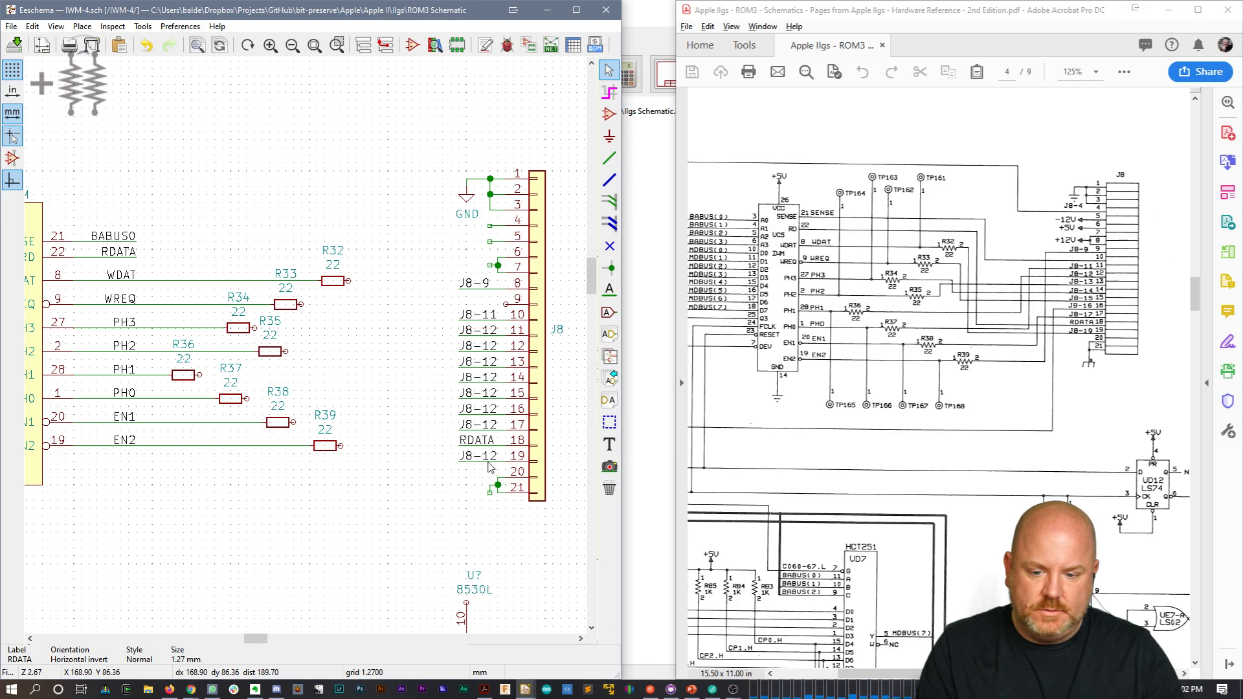
double_click(493, 348)
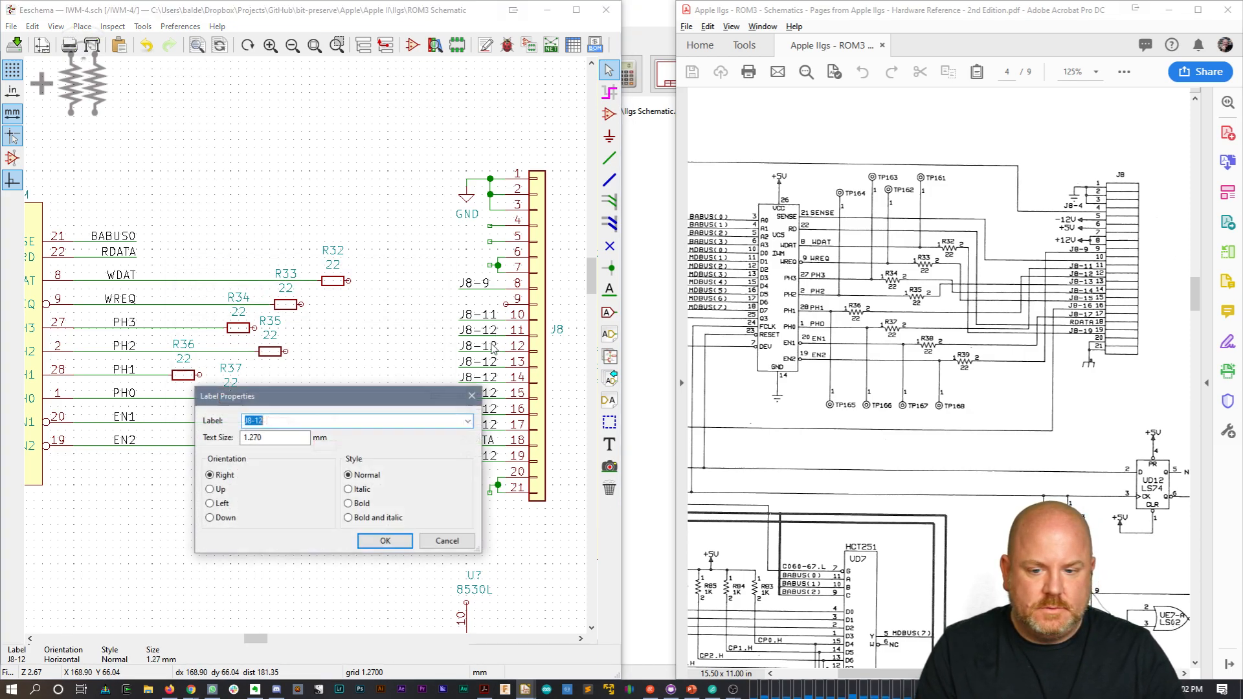
type("J8-13")
key("Return")
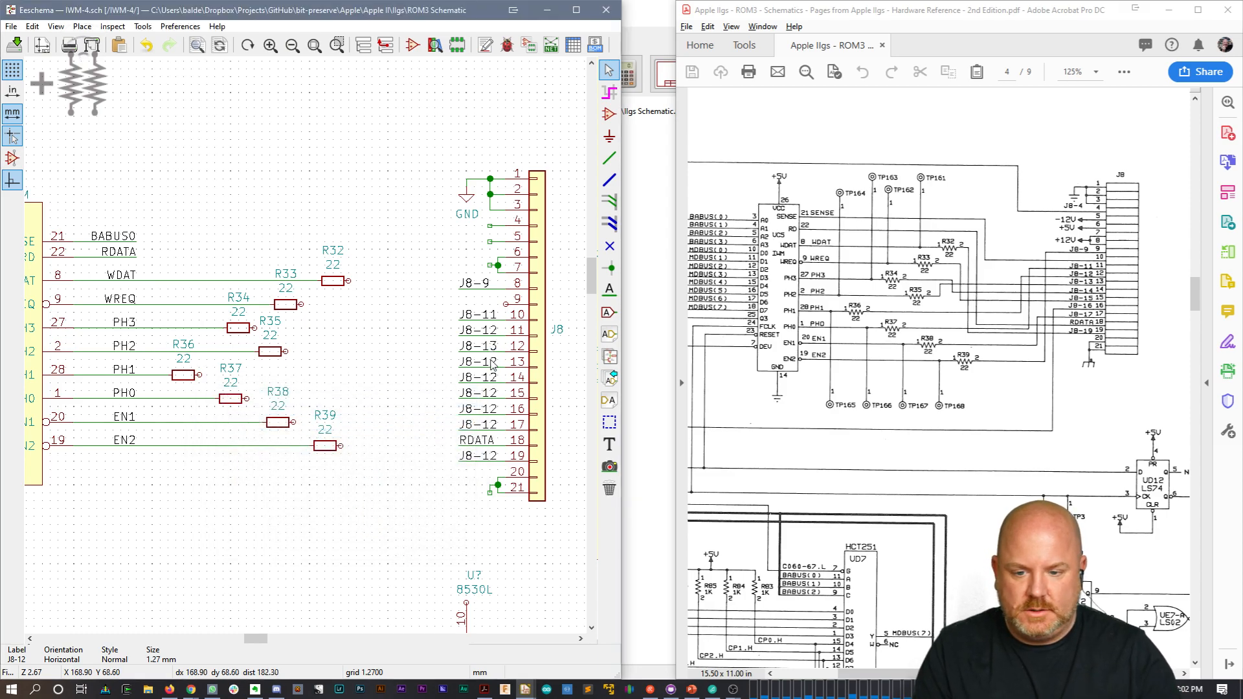
Step: Delete the J8-11 label at pin 10 and move the J8-9 label down to pin 9
left_click(490, 351)
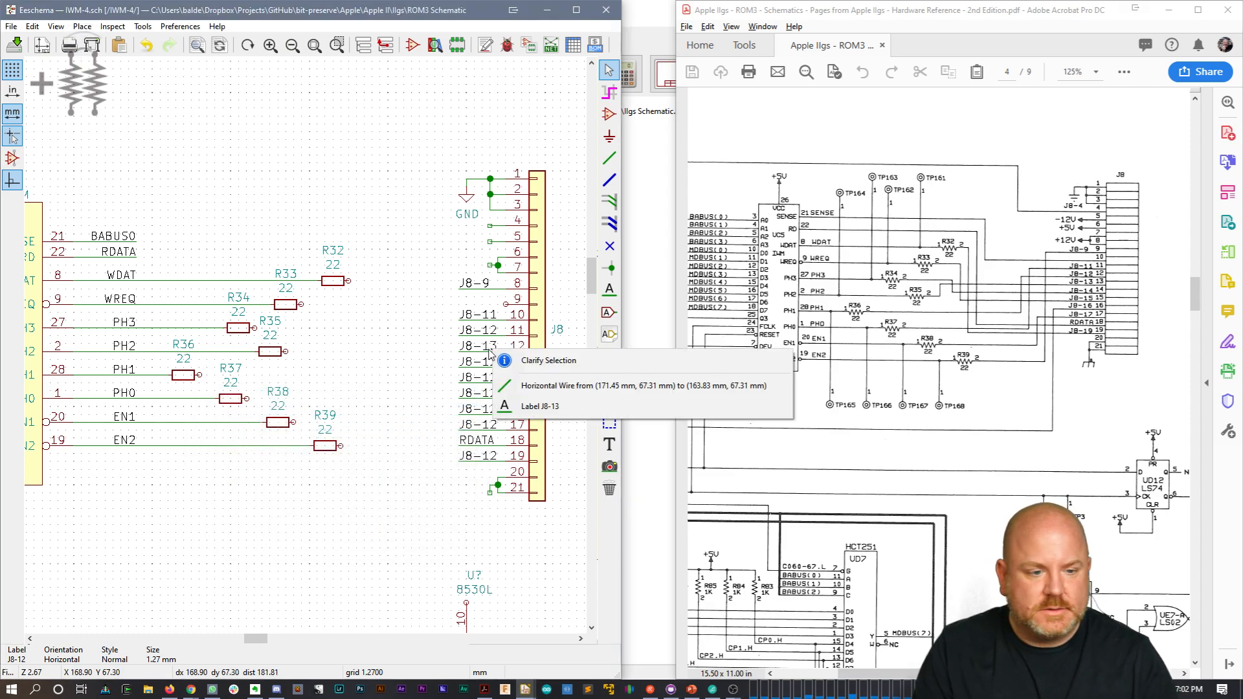
key("Escape")
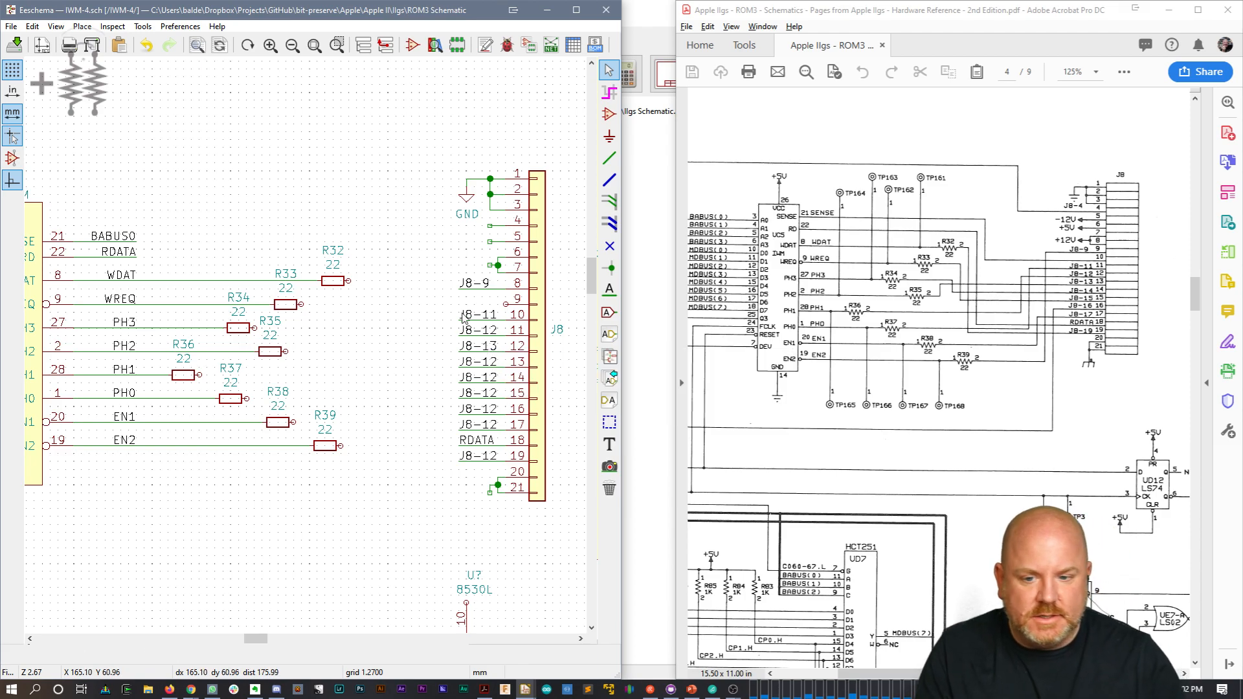
left_click(490, 325)
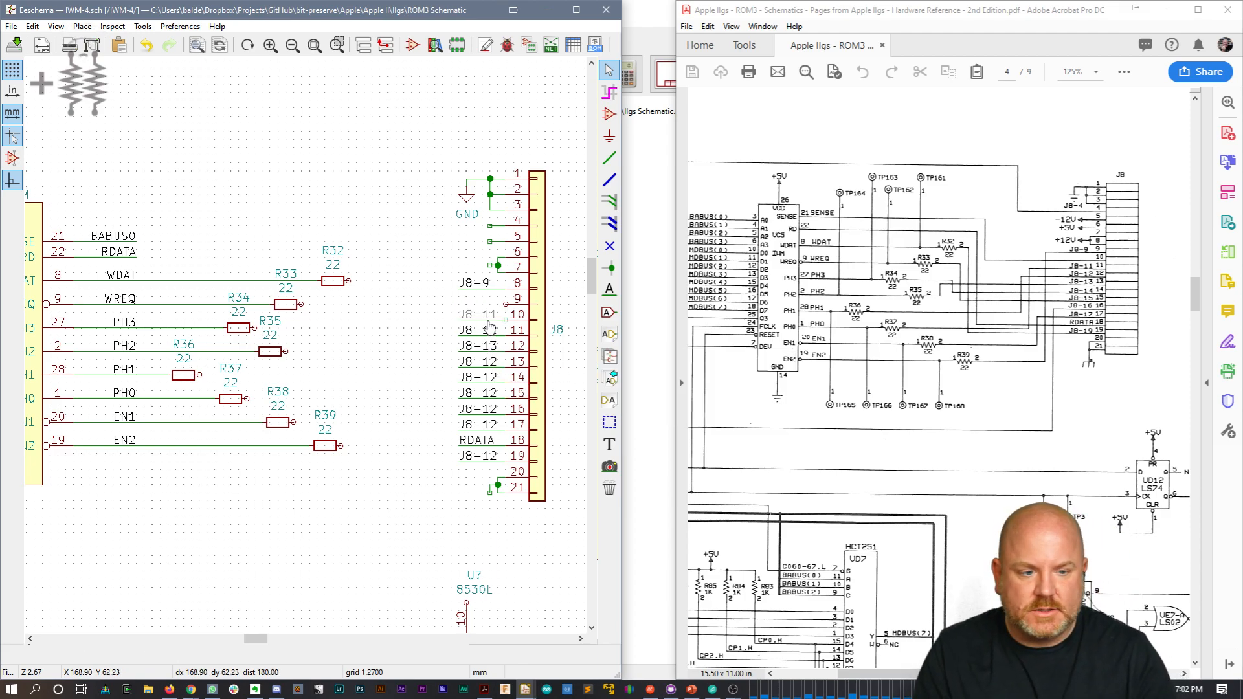
key("Delete")
left_click(485, 297)
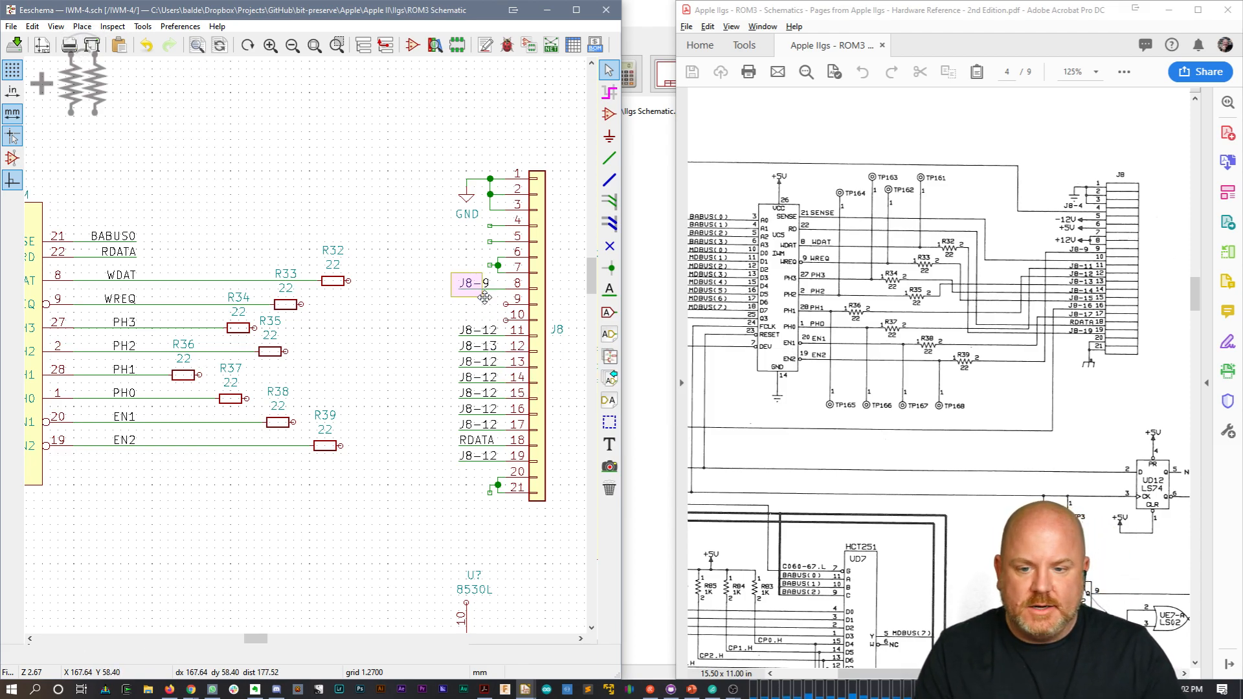
left_click_drag(485, 297, 482, 315)
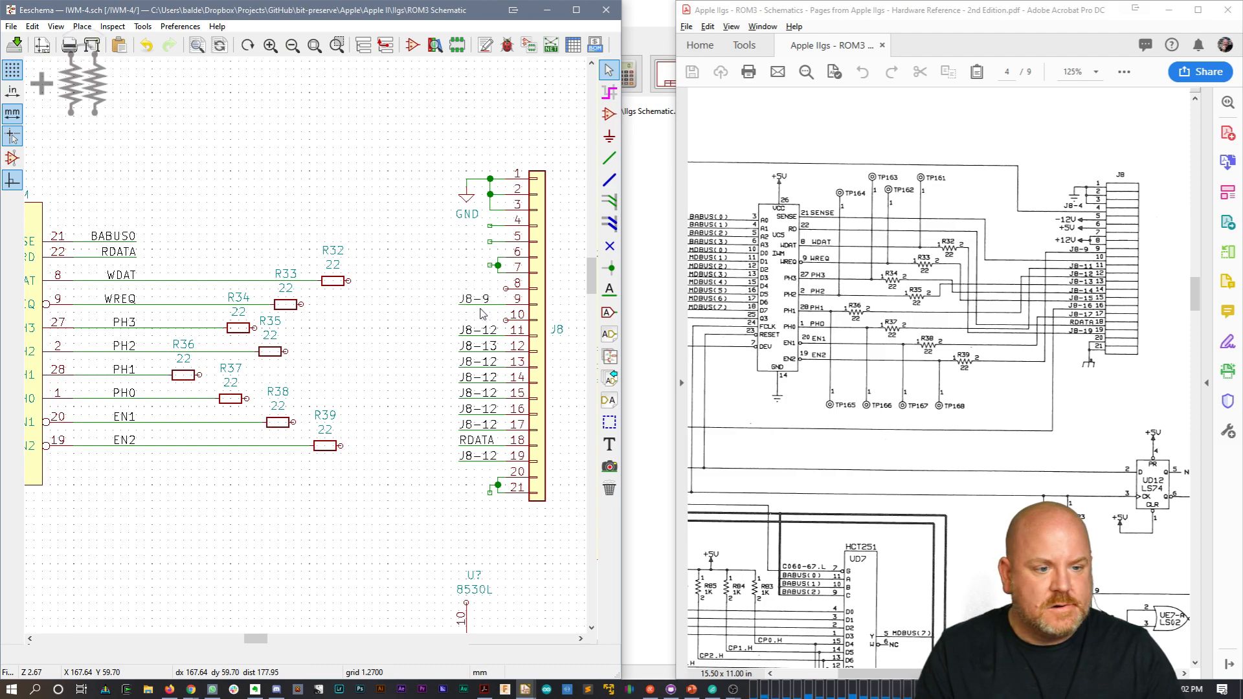
Step: Shift the pin 6 and 7 wire stubs down one pin, then select the pin 4–5 stubs
left_click(500, 277)
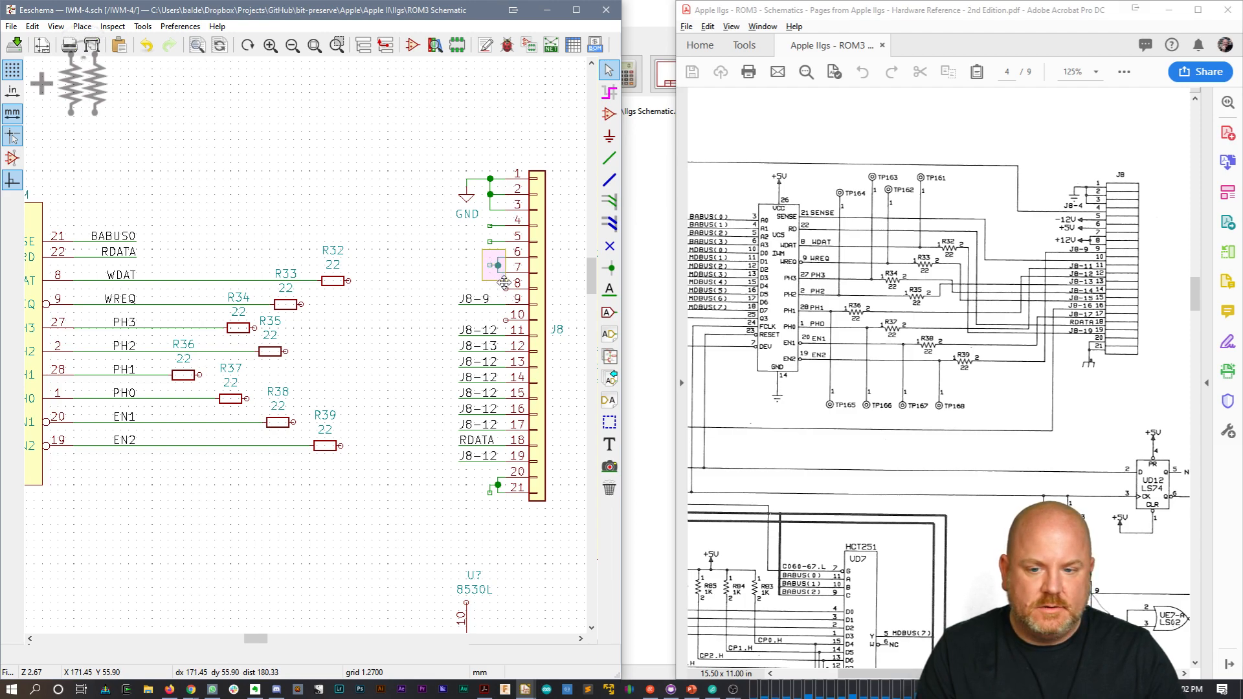
left_click(505, 289)
key("Escape")
left_click_drag(477, 257, 503, 282)
key("m")
left_click(502, 302)
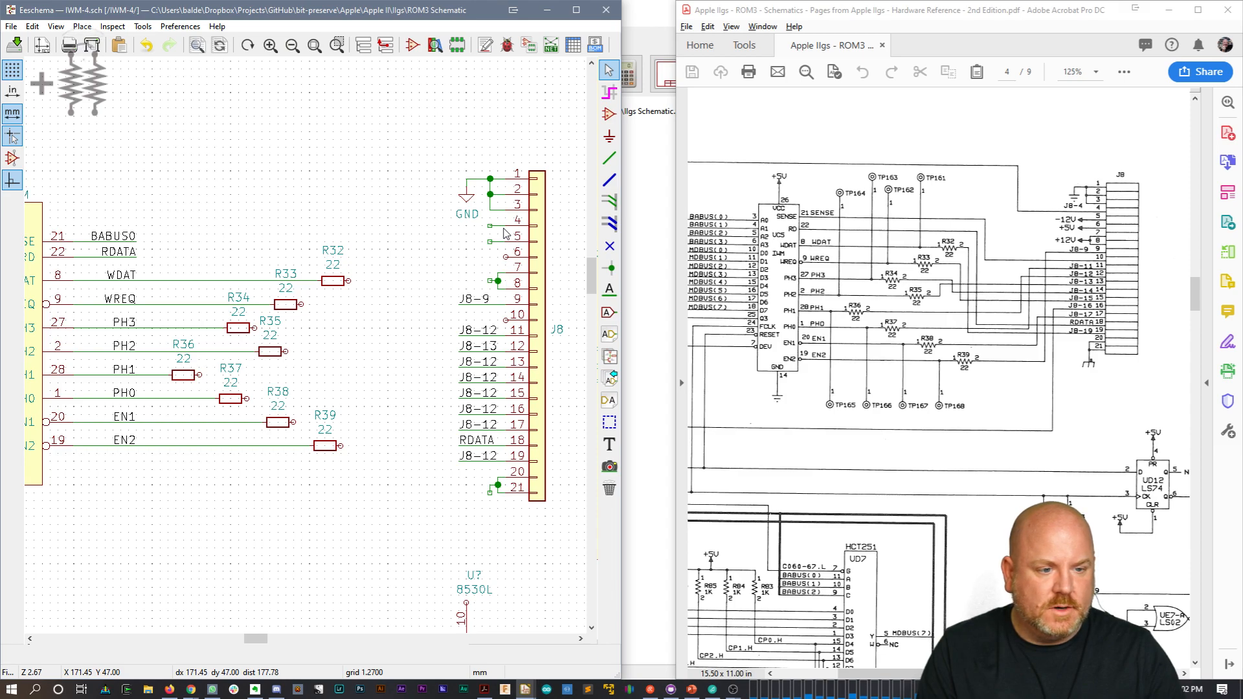
left_click_drag(467, 219, 514, 233)
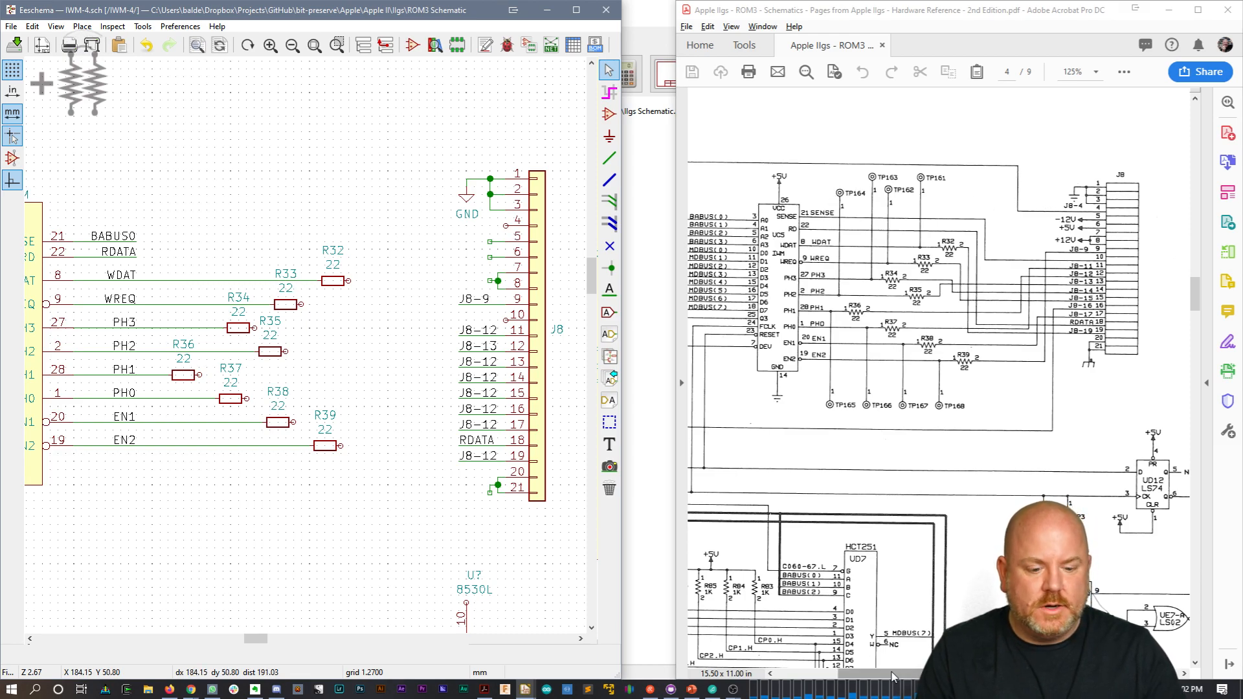
left_click_drag(888, 673, 828, 671)
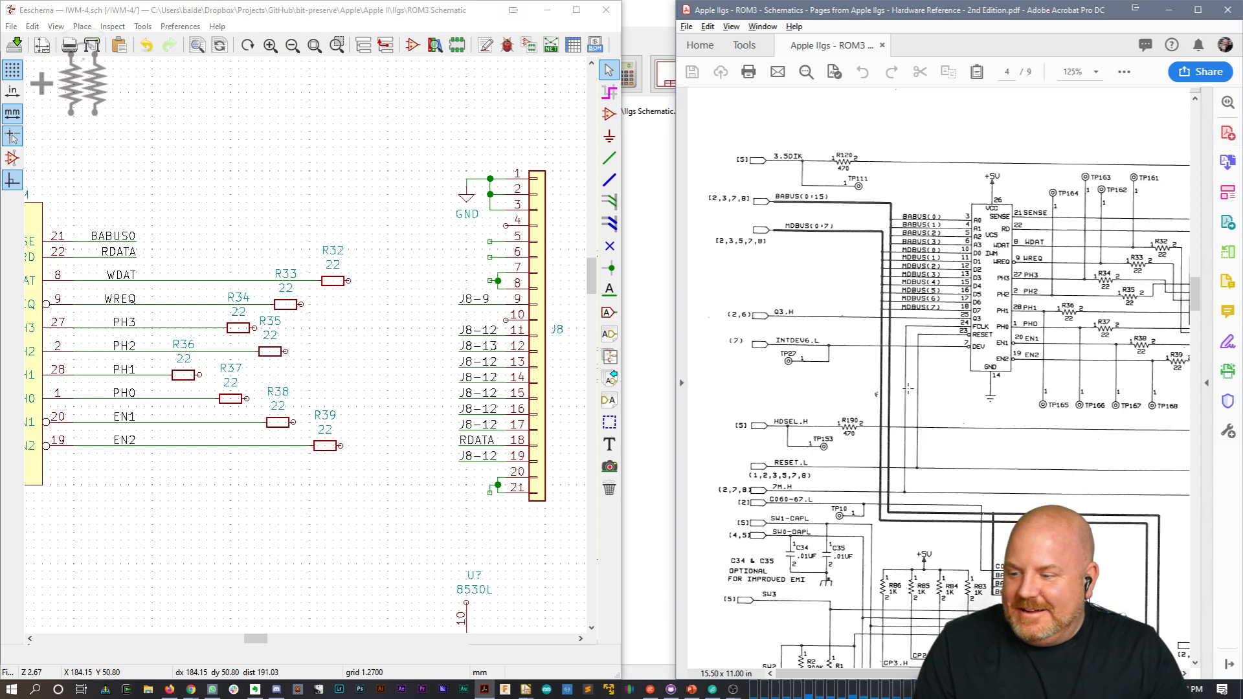
Step: Run a wire from J8 pin 4 up and across to the left side of the sheet
scroll(879, 519, "right", 6)
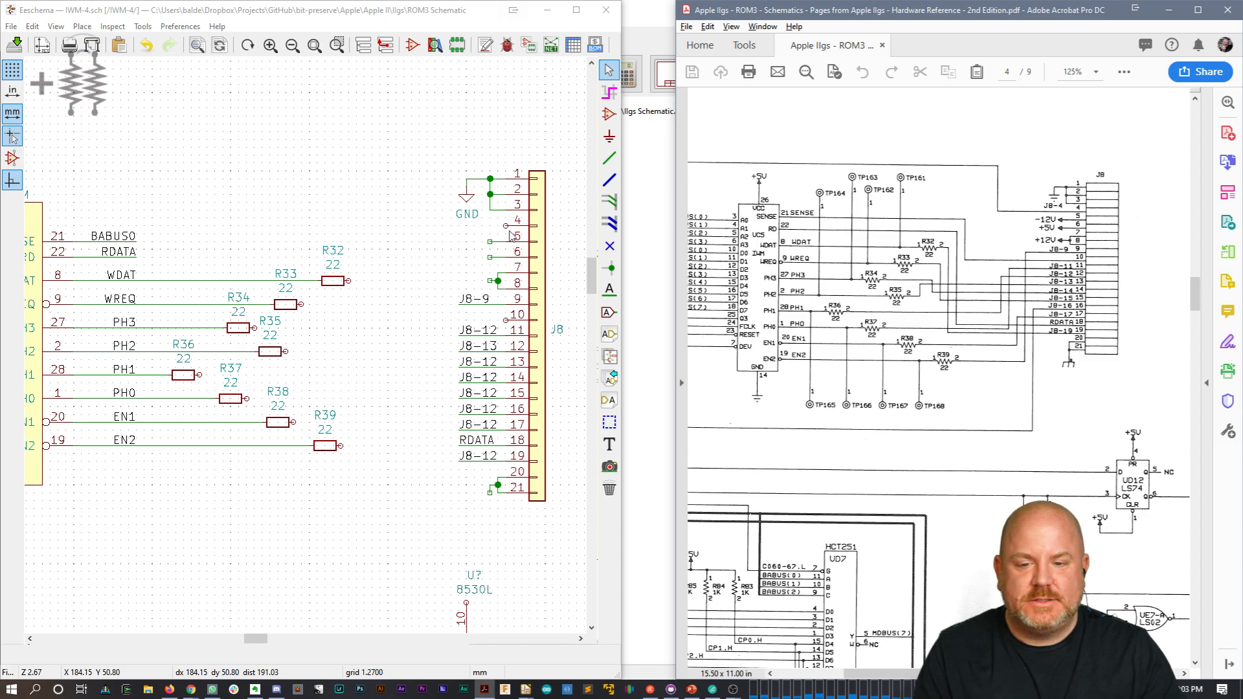
left_click(492, 231)
key("w")
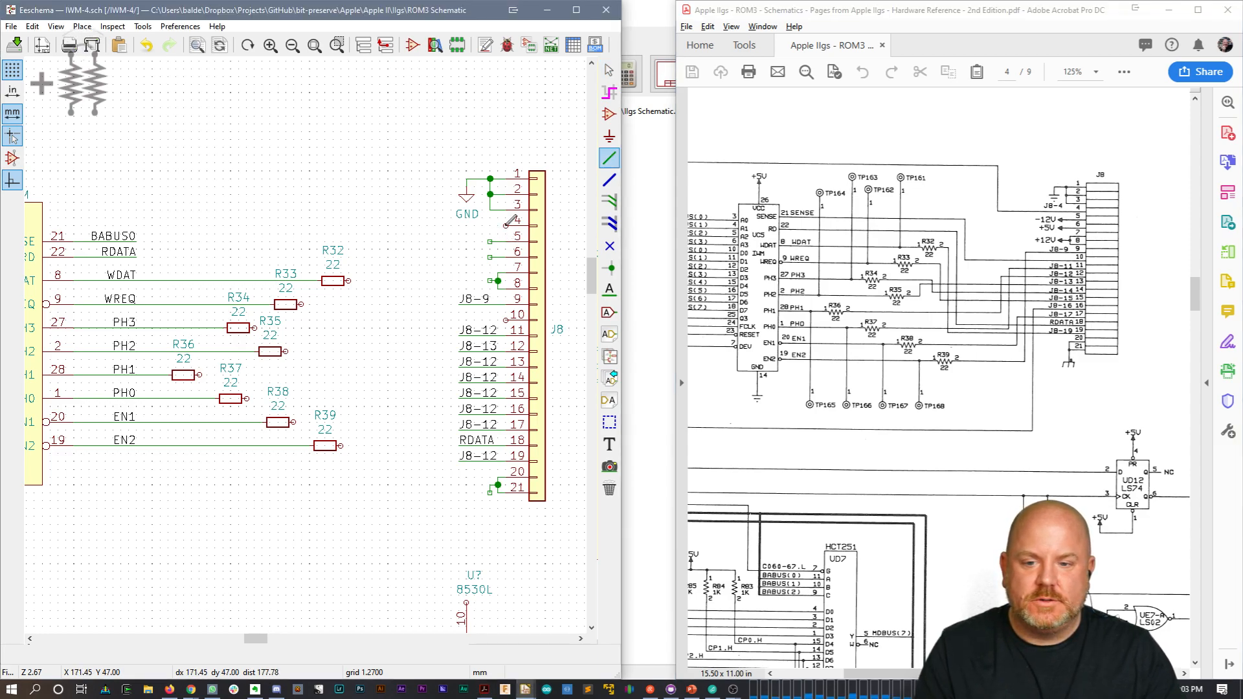
left_click(380, 147)
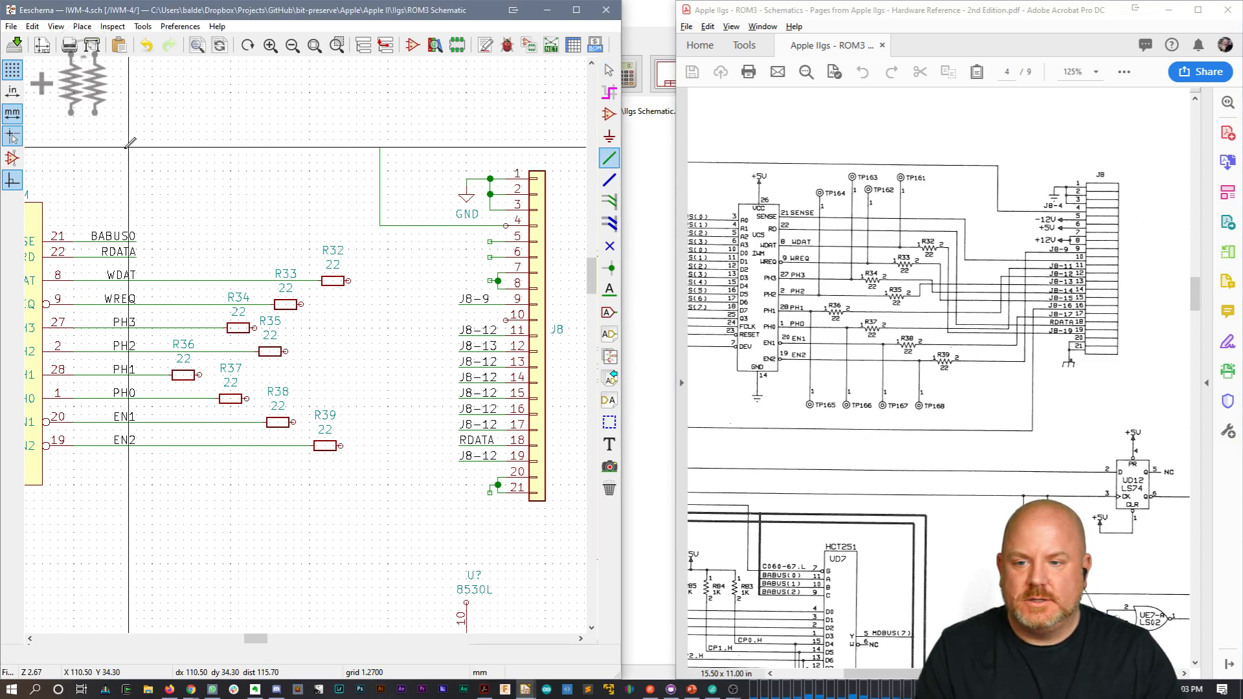
double_click(79, 148)
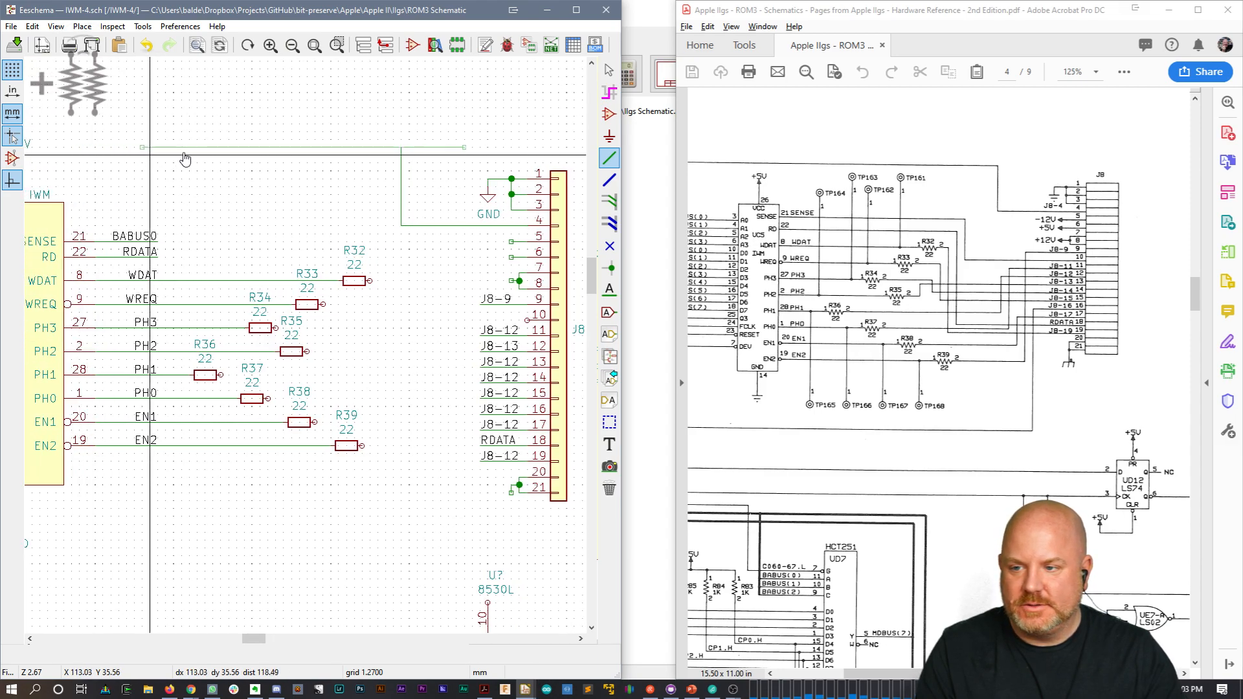
key("Escape")
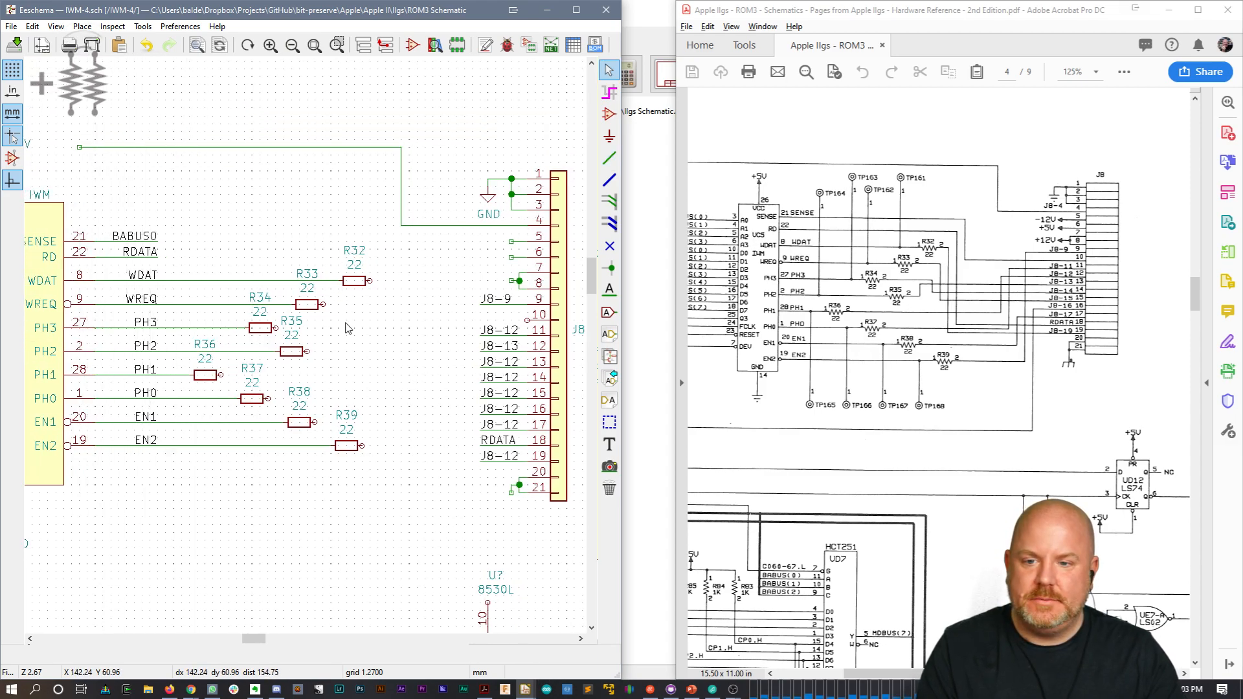
Step: Paste another RDATA-labelled wire stub onto J8 pin 10
scroll(386, 343, "down", 1)
middle_click_drag(386, 342, 239, 317)
scroll(291, 260, "up", 1)
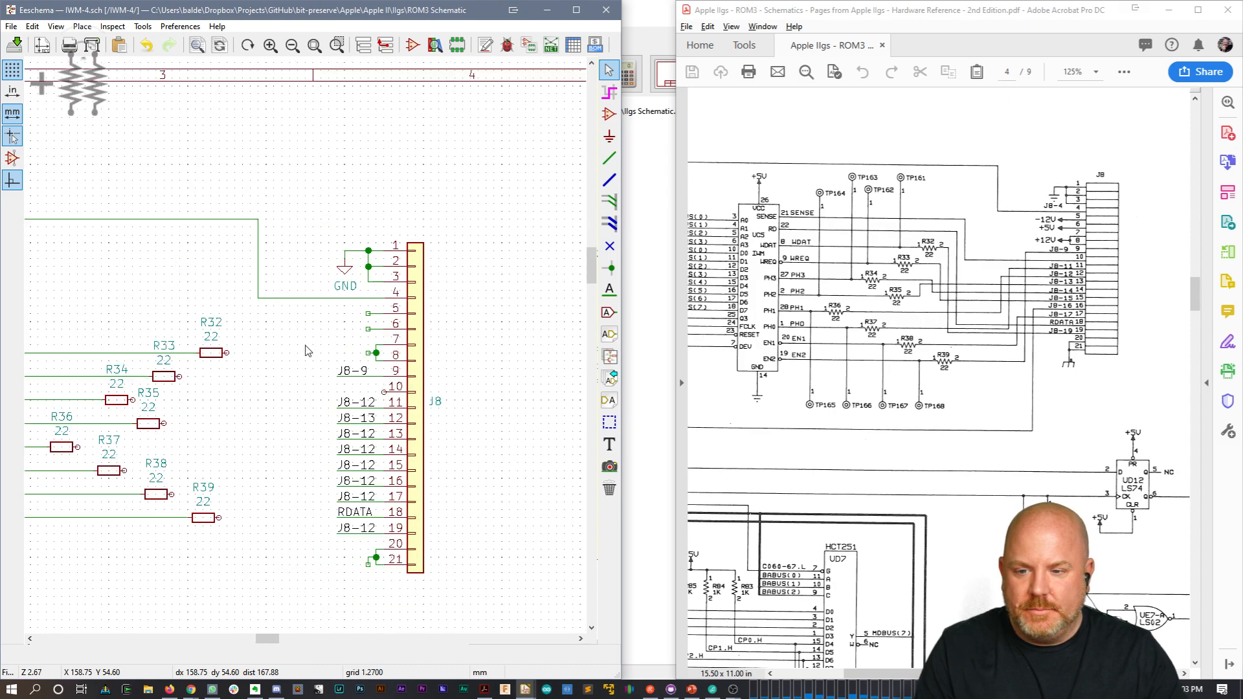
middle_click_drag(315, 417, 381, 370)
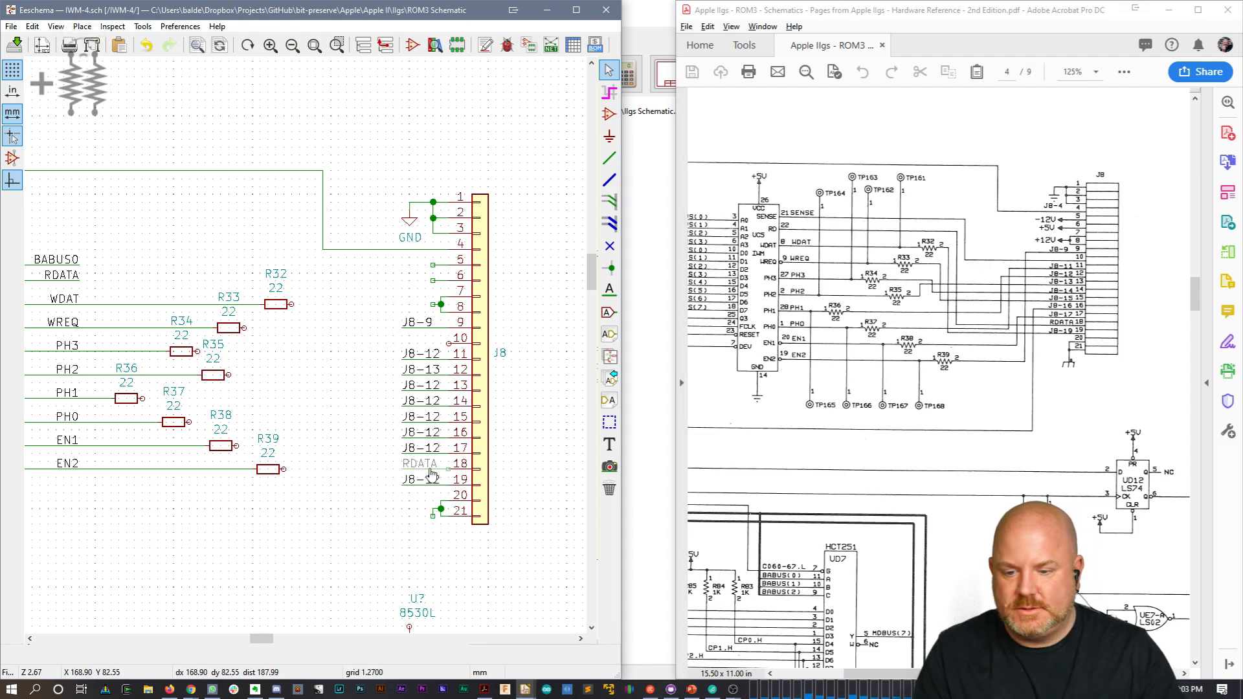
key("ctrl+v")
Step: Rename the BABUS0 label to SENSE and place a copy on J8 pin 10
left_click(426, 345)
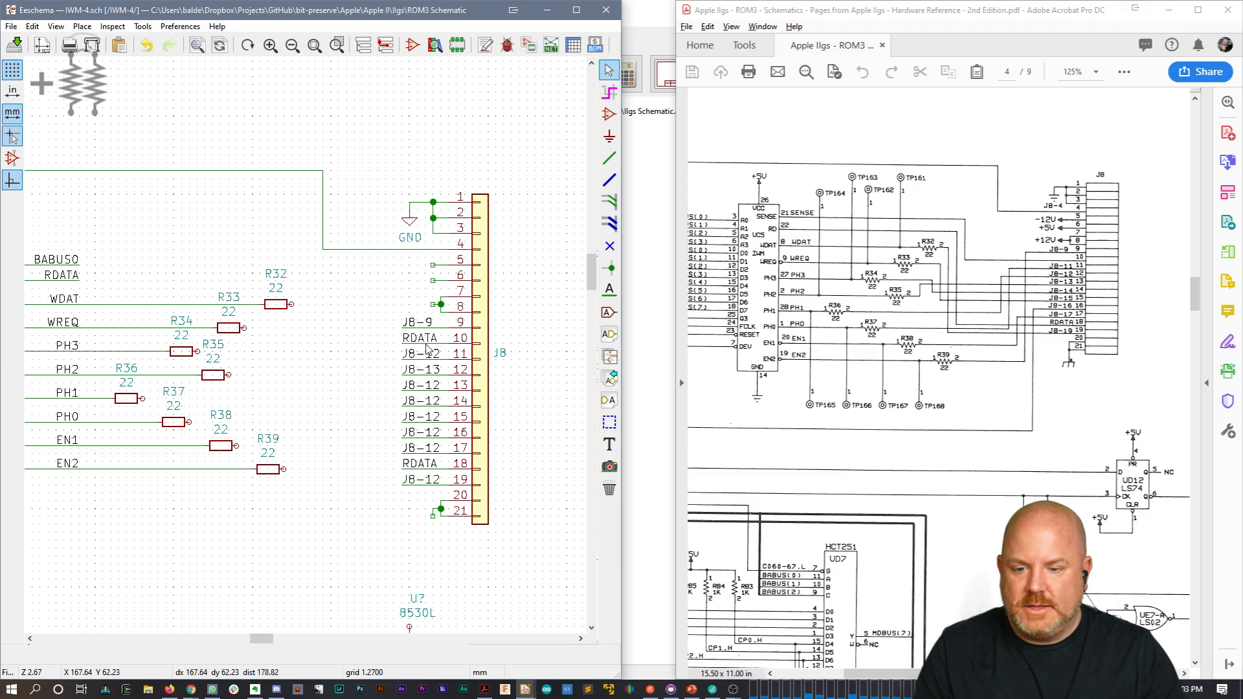
scroll(325, 285, "left", 3, "ctrl")
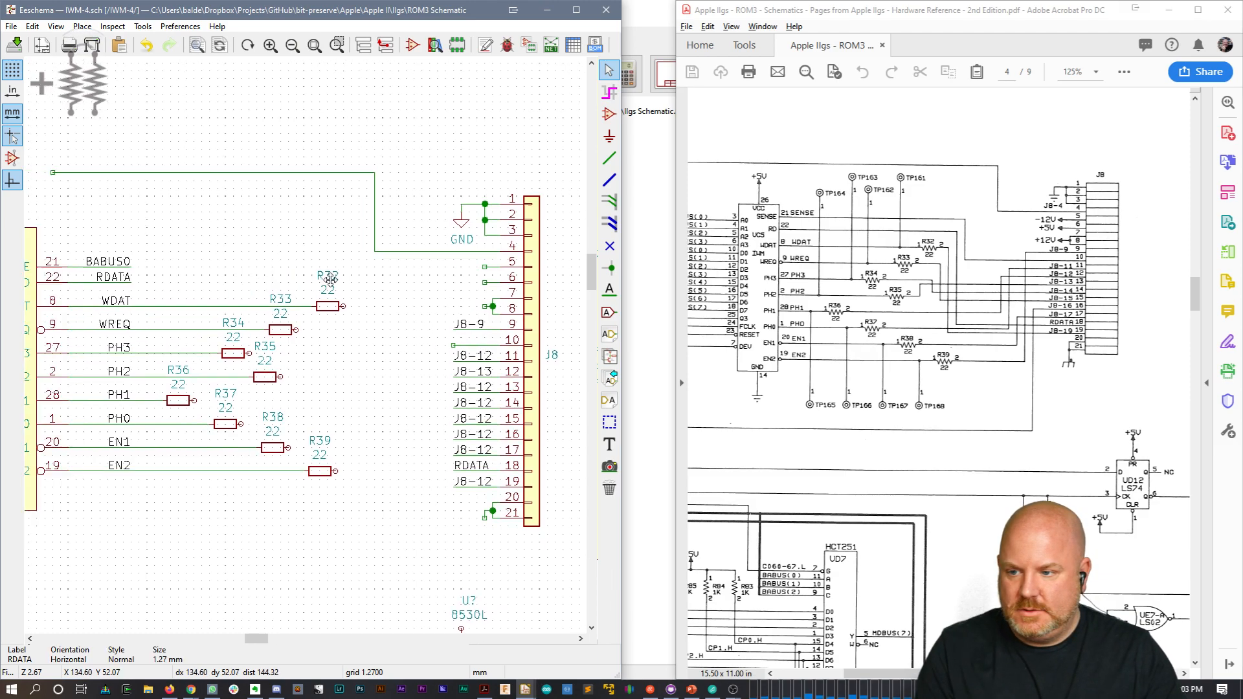
scroll(433, 269, "right", 3, "ctrl")
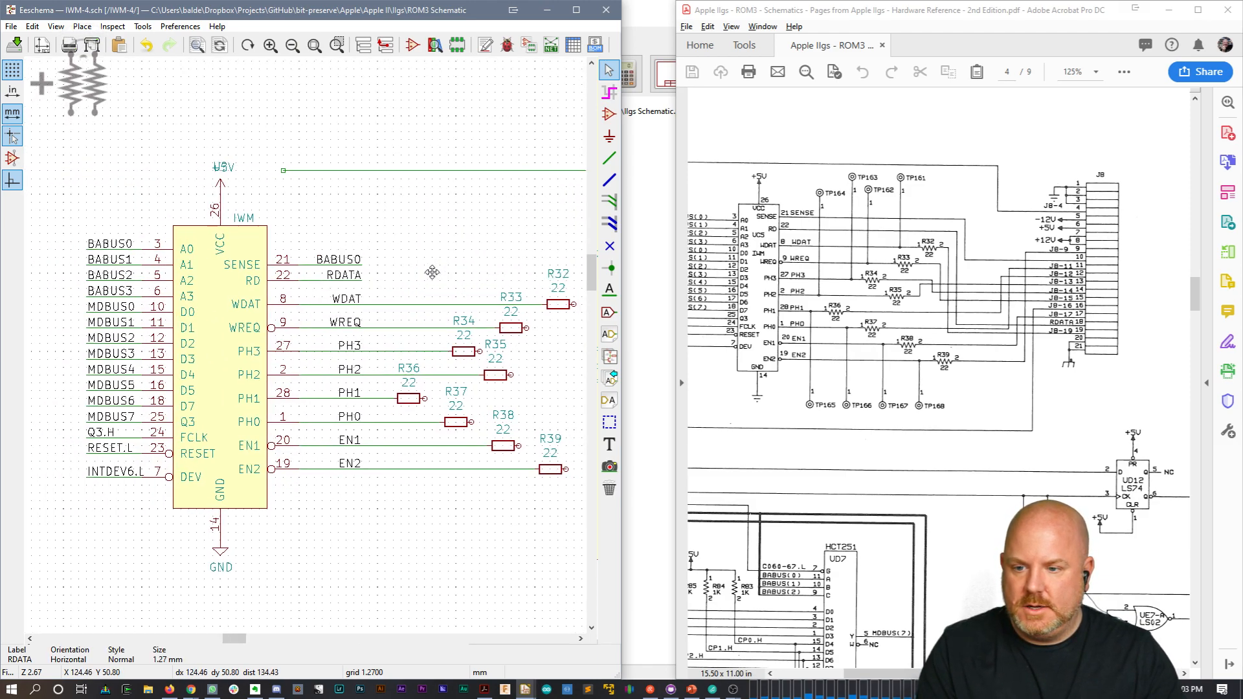
double_click(107, 250)
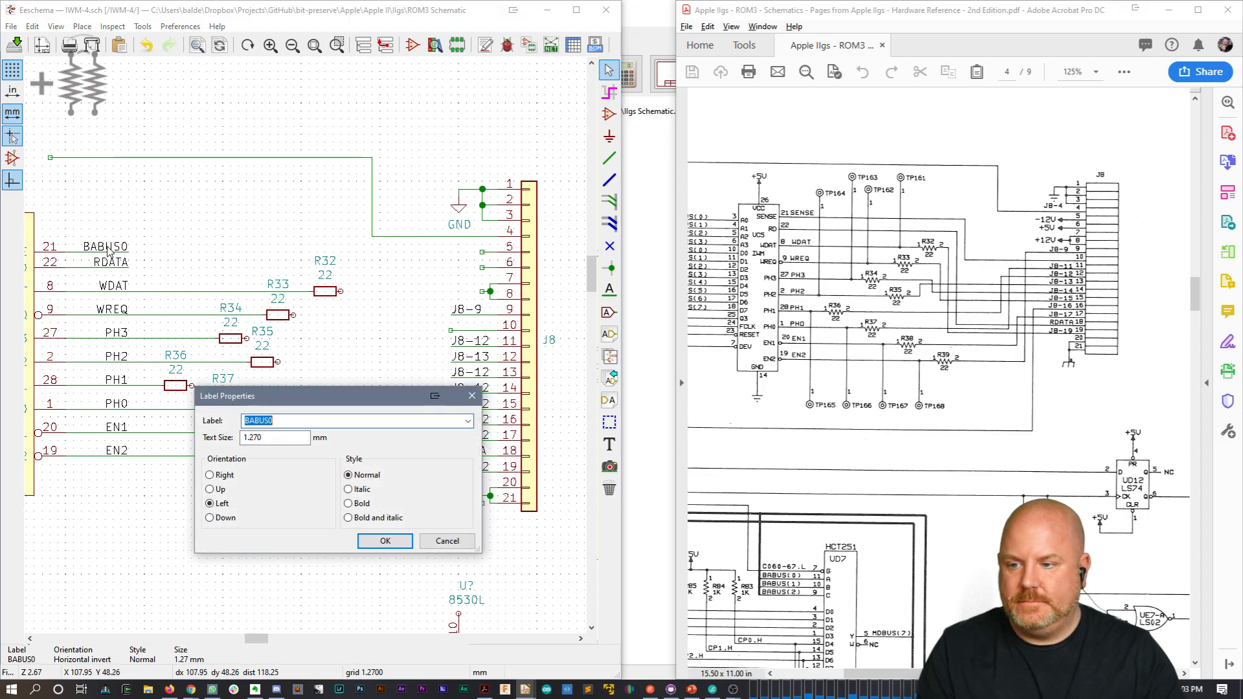
key("BackSpace")
type("SENSE")
key("Return")
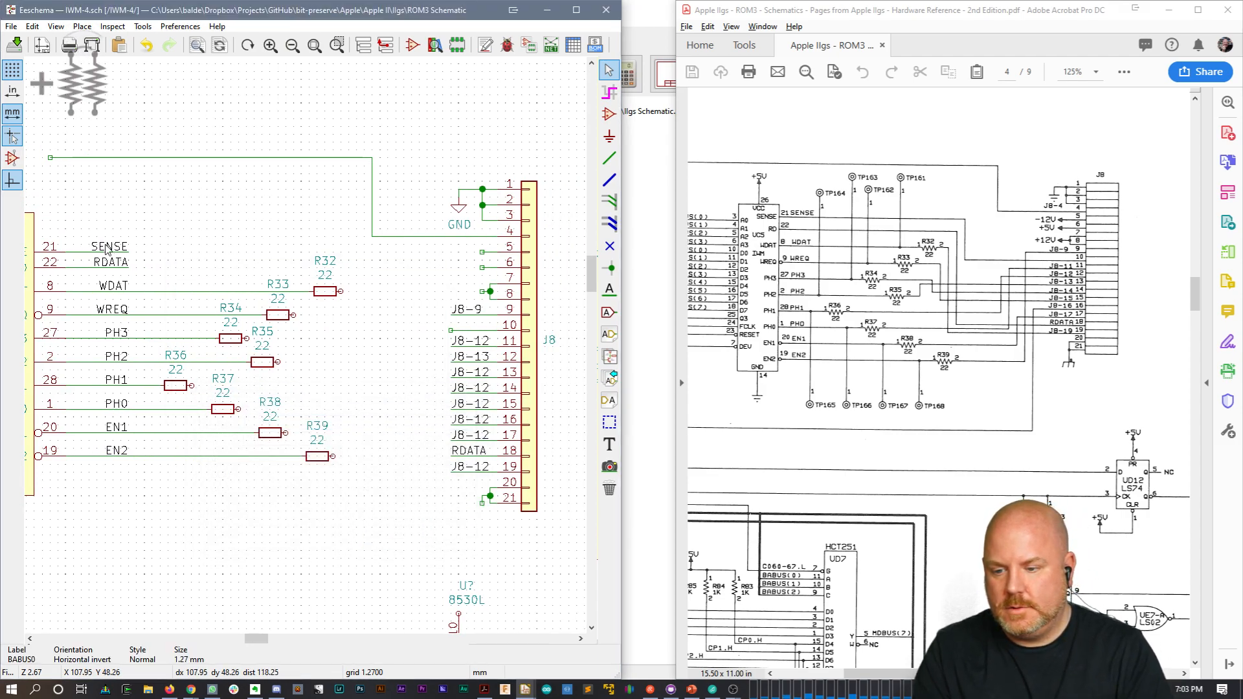
key("c")
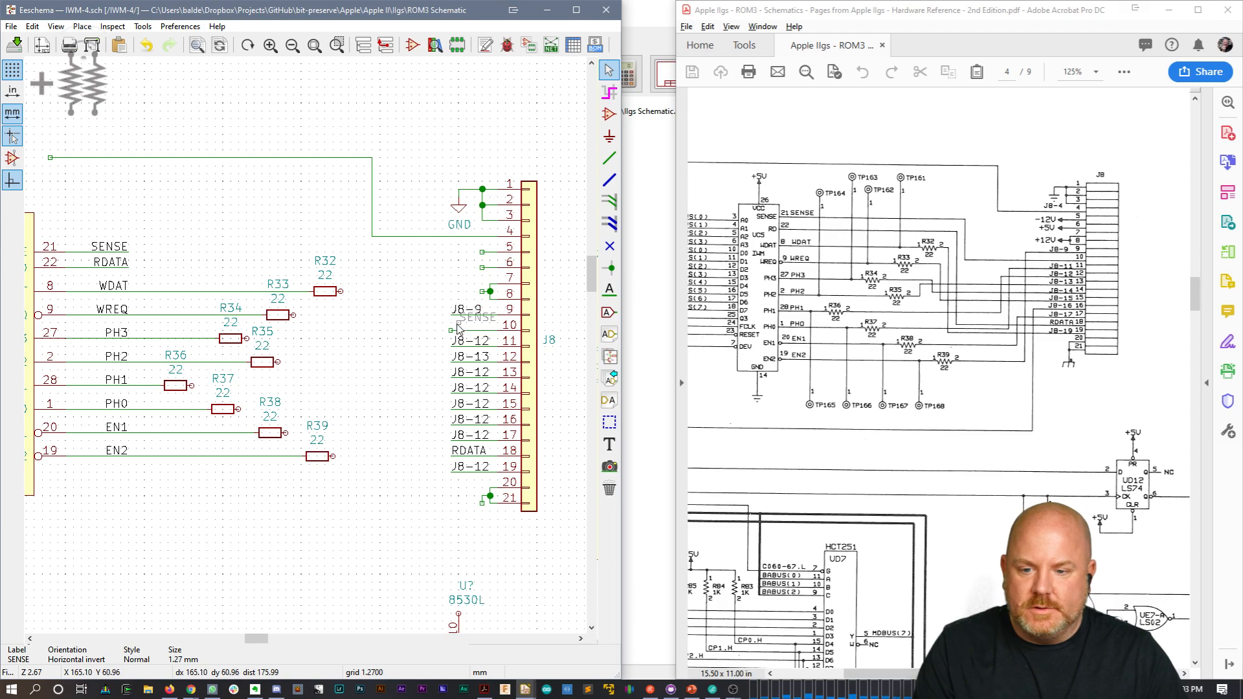
left_click(491, 331)
Step: Relabel the J8 pin 11–13 labels as J8-11 through J8-13
middle_click_drag(403, 330, 381, 319)
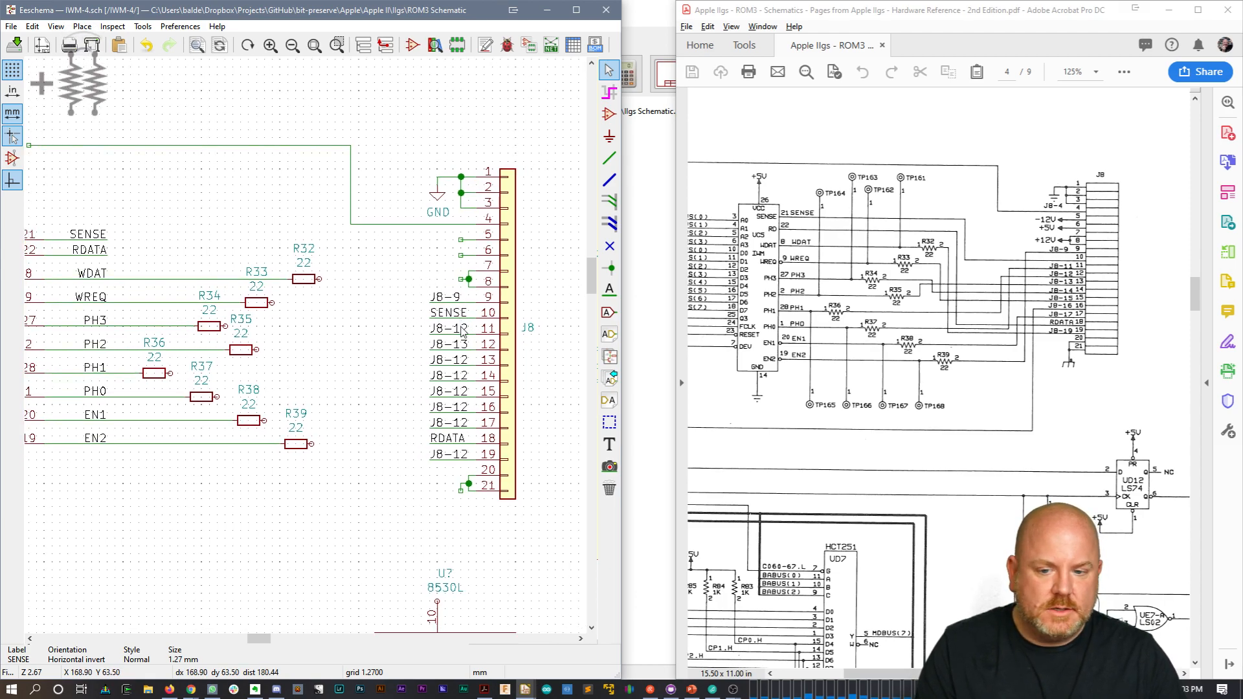
double_click(462, 331)
type("J8-11")
key("Return")
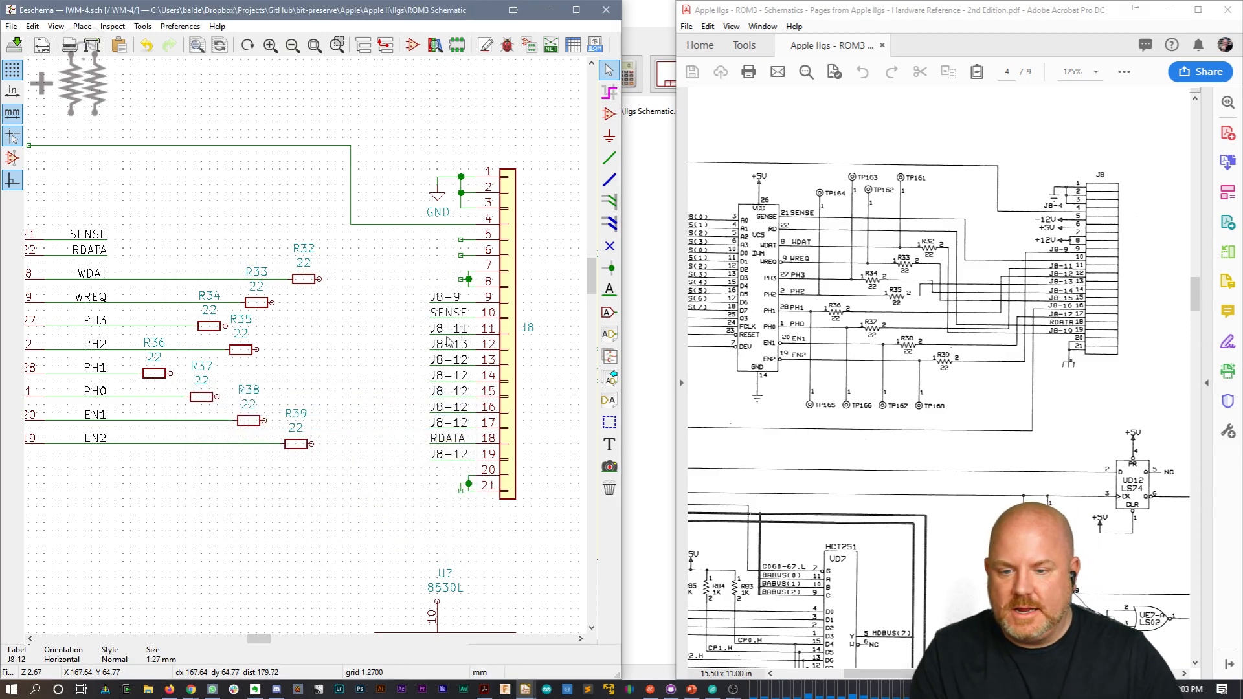
double_click(462, 345)
type("J8-13")
key("Return")
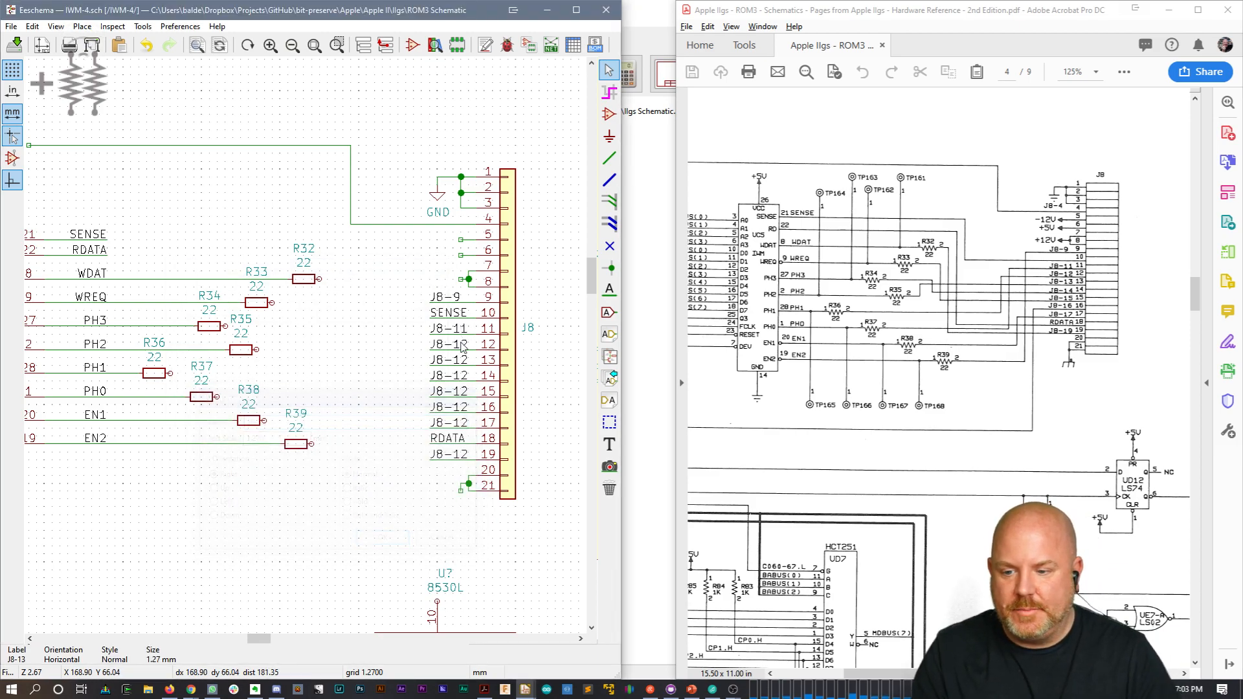
left_click(460, 363)
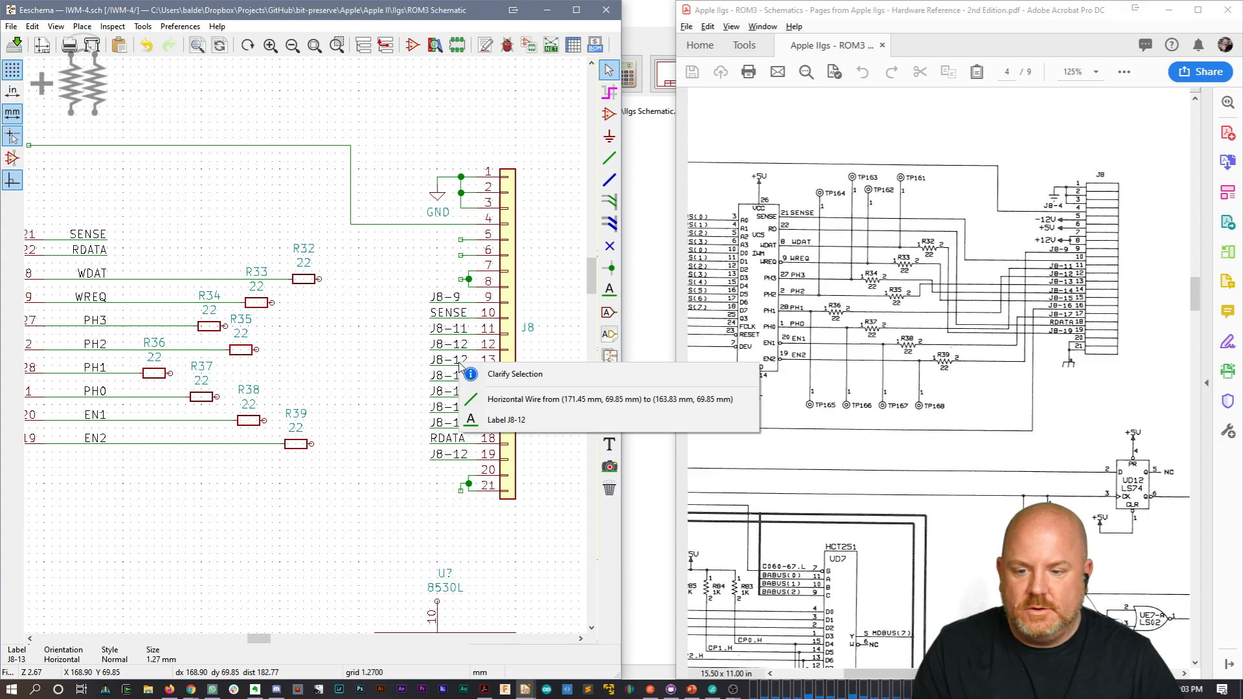
left_click(516, 344)
double_click(457, 362)
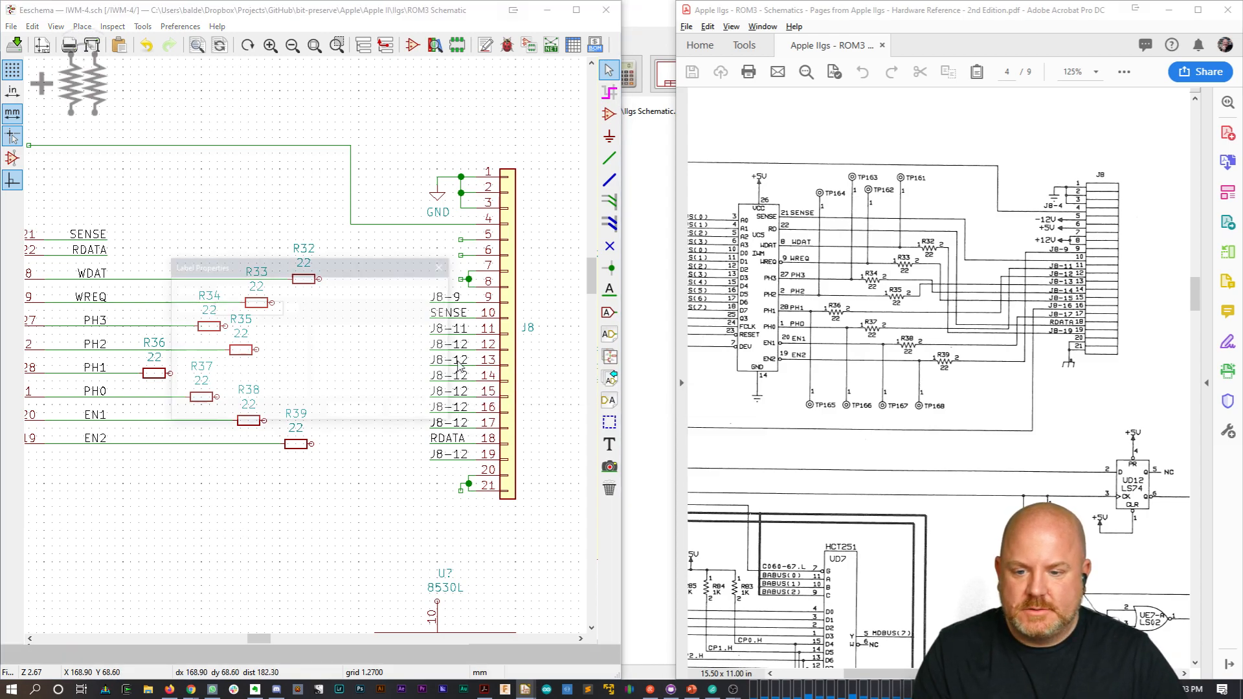
type("J8-13")
key("Return")
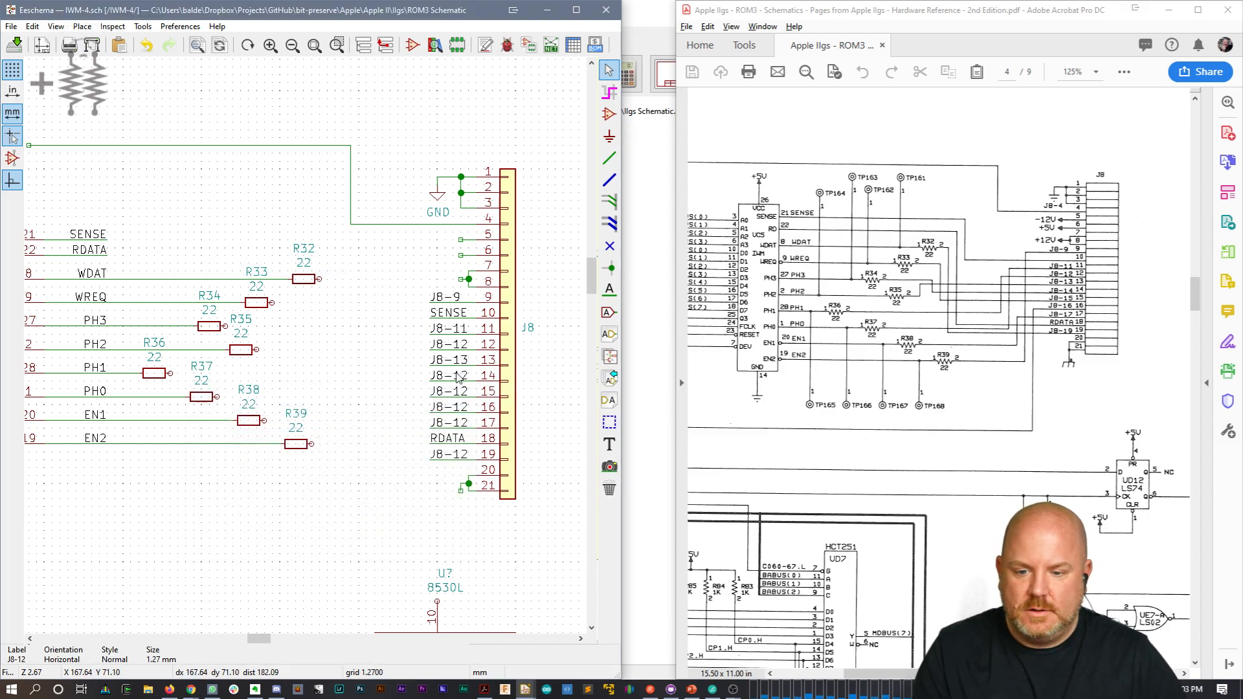
Step: Rename the J8 pin 14–17 labels to J8-14, J8-15, J8-16 and J8-17
double_click(458, 378)
type("J8-14")
key("Return")
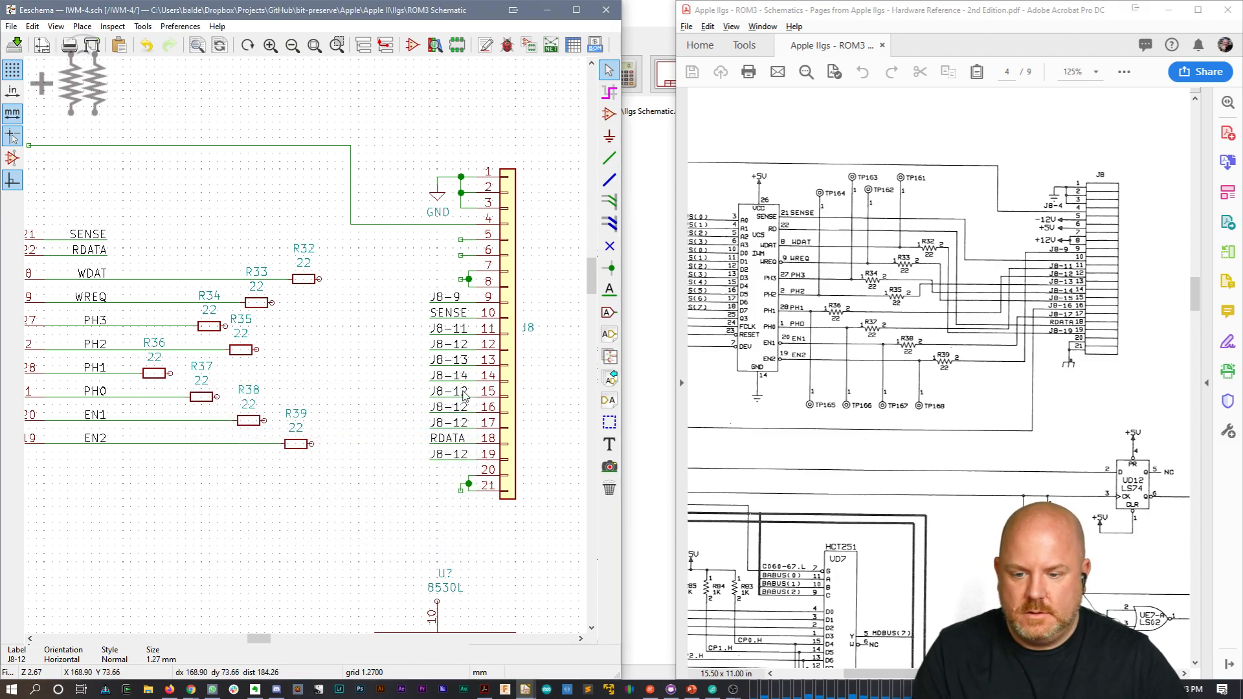
double_click(457, 394)
type("J8-15")
key("Return")
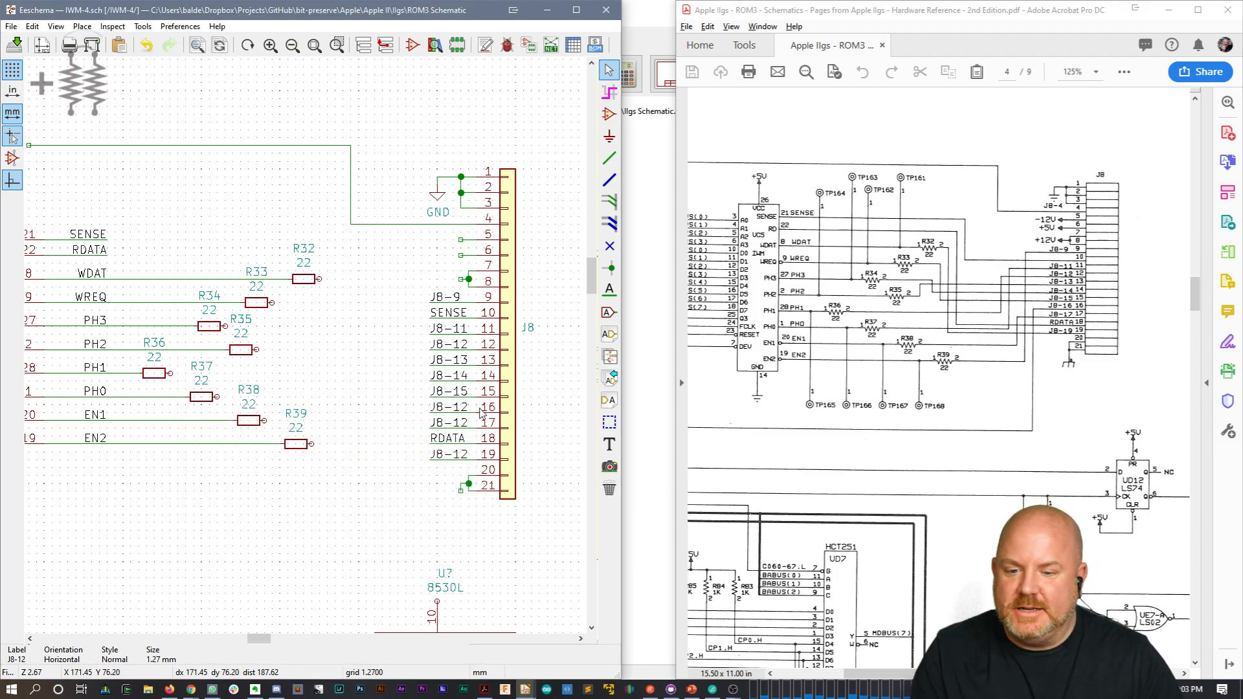
double_click(461, 409)
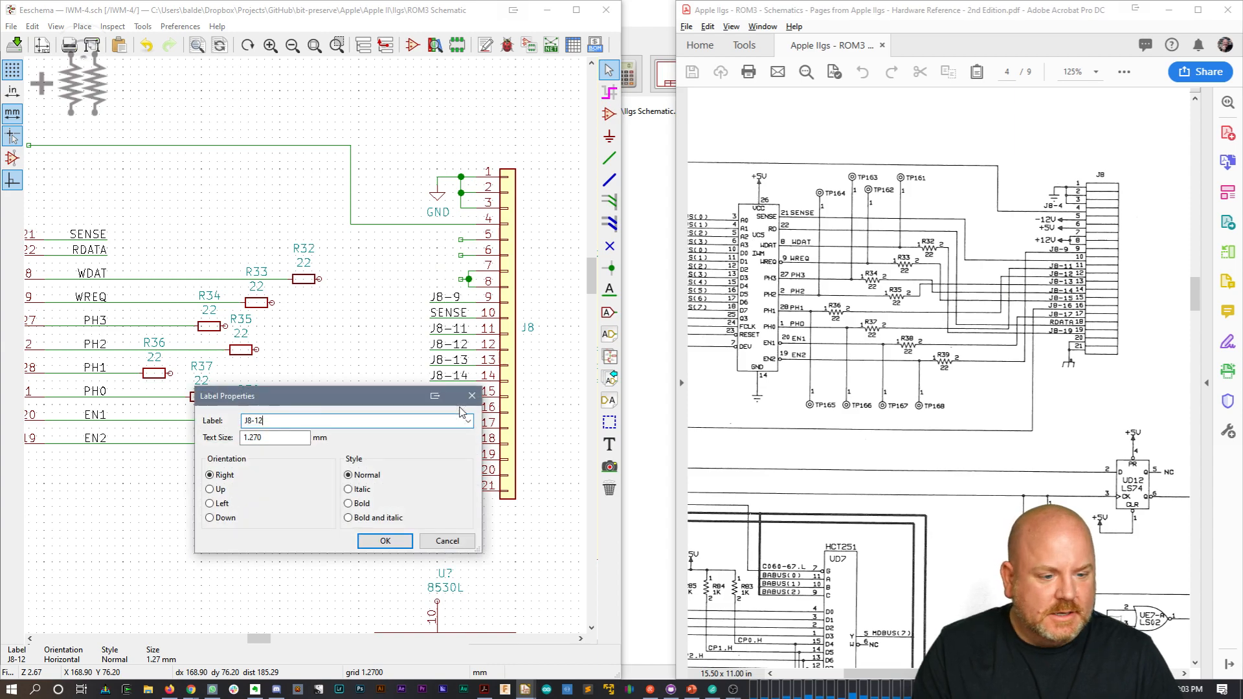
type("J8-16")
key("Return")
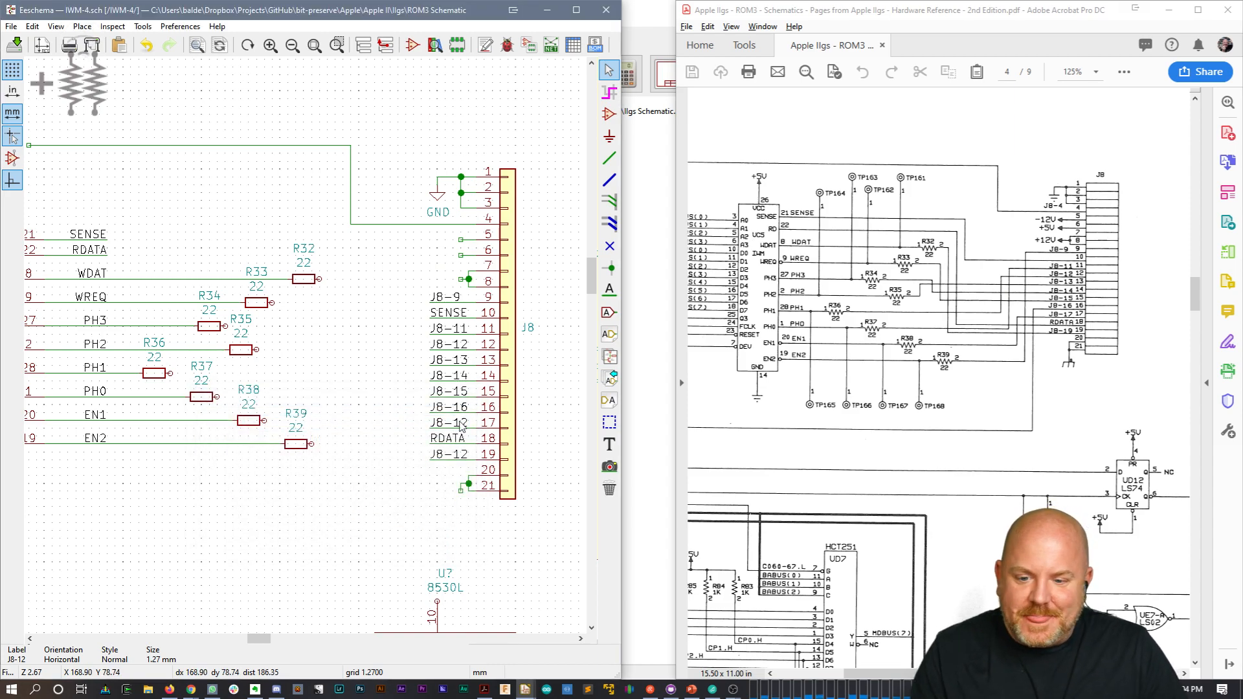
double_click(460, 424)
type("J8-17")
key("Return")
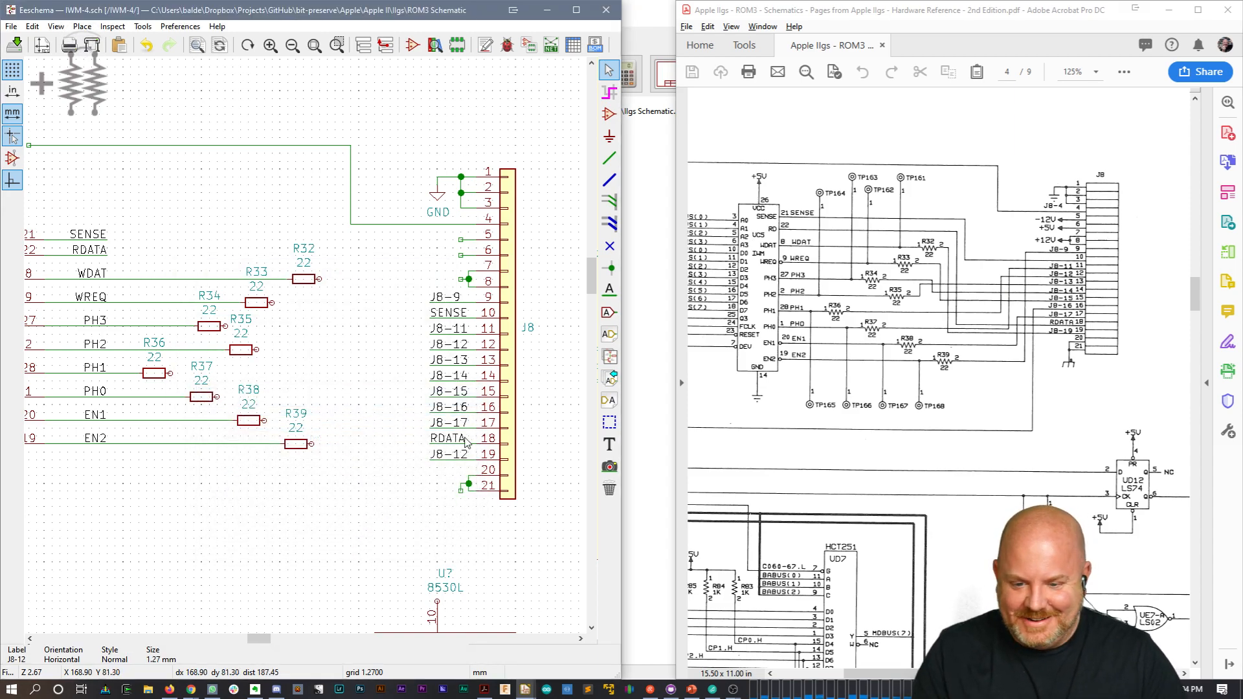
Step: Rename the J8 pin 19 label to J8-19, then search for the +12V symbol
double_click(462, 457)
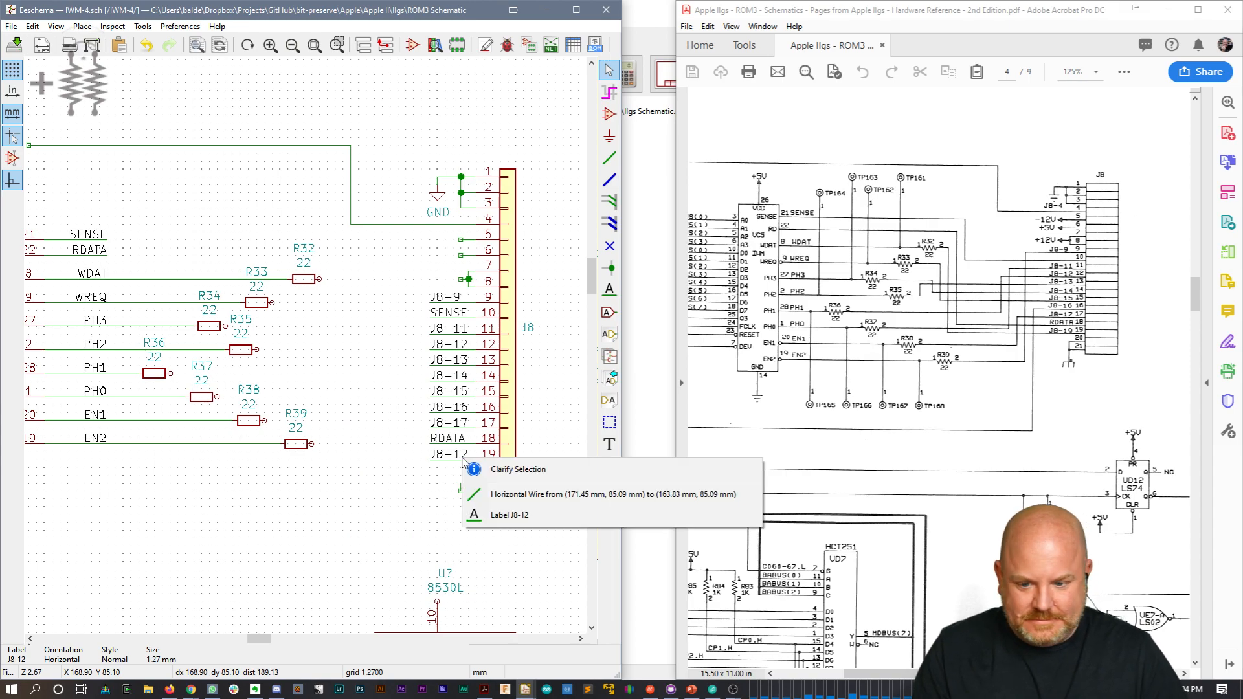
key("Escape")
double_click(457, 457)
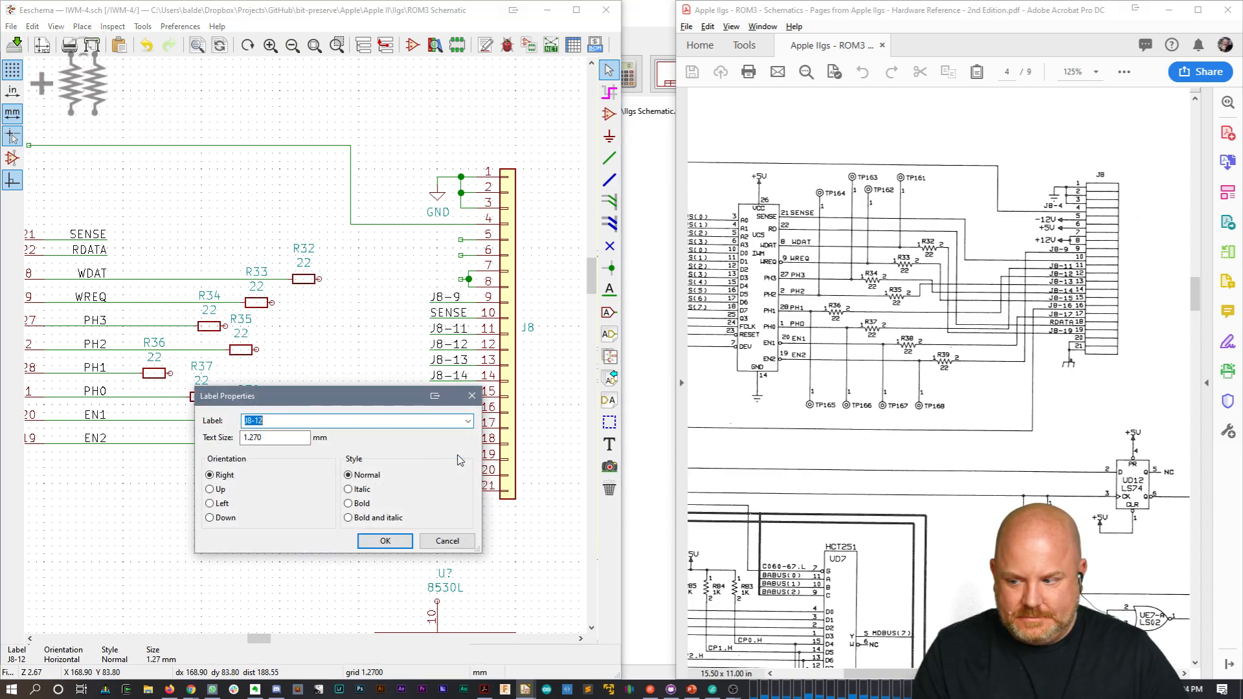
type("J8-19")
key("Return")
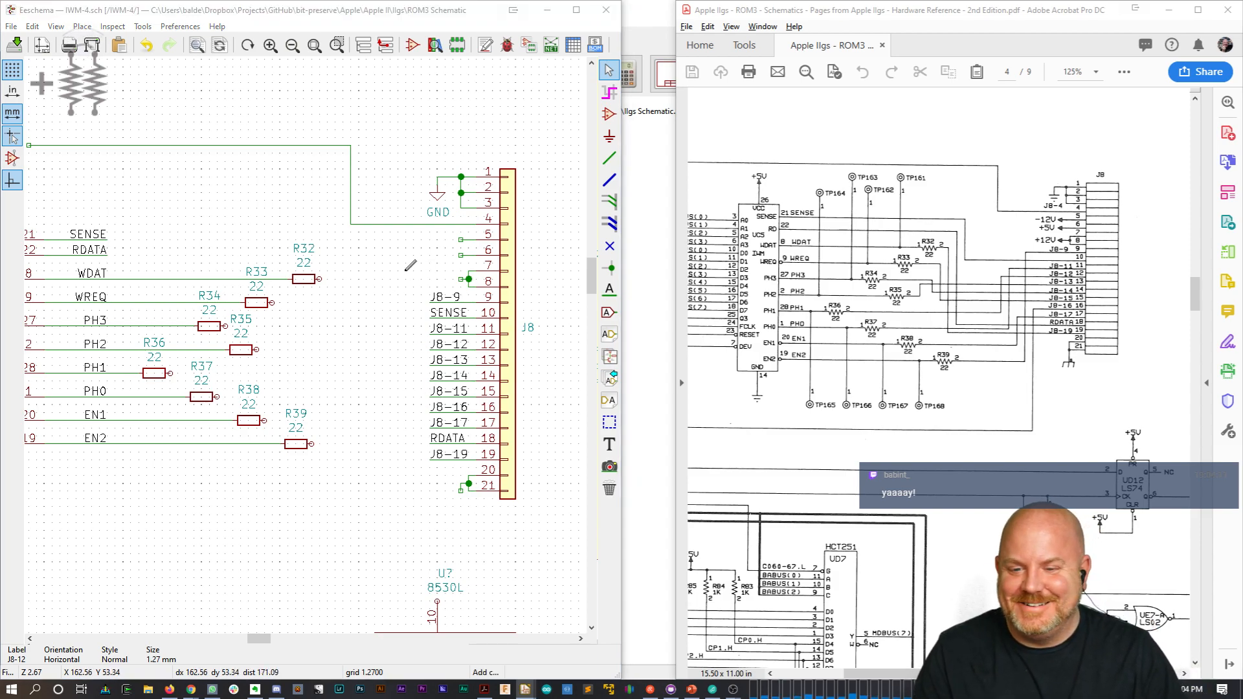
type("a")
type("+12V")
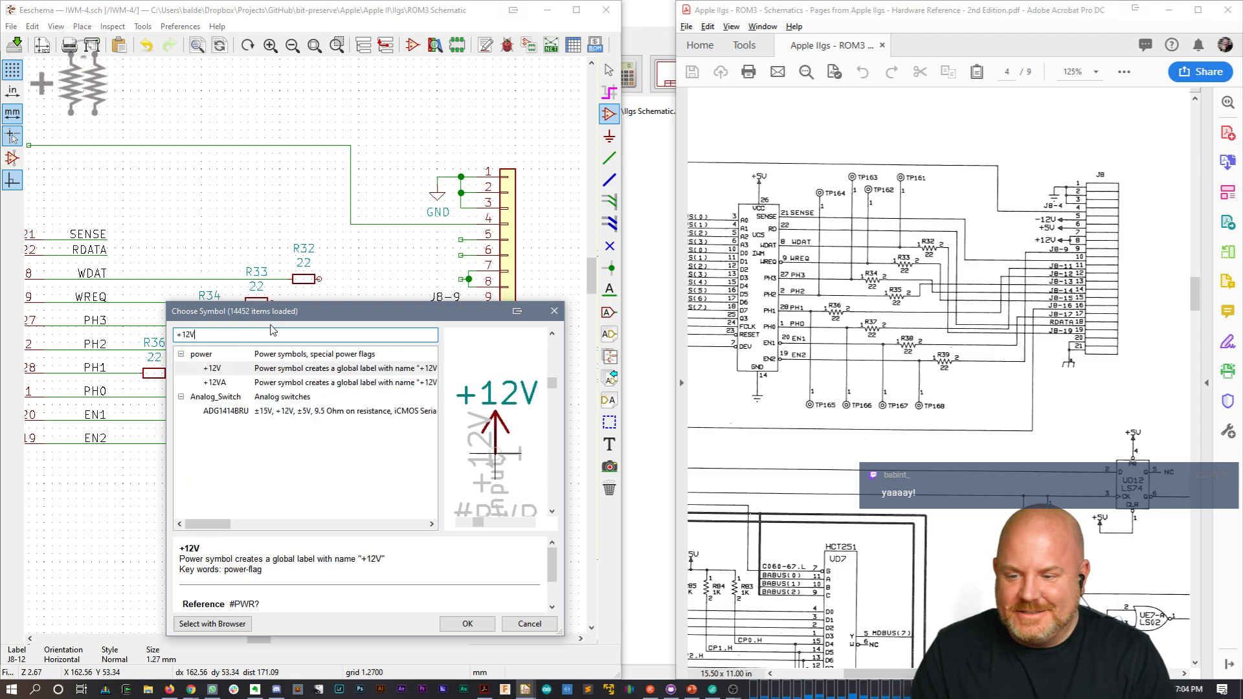
Step: Place a left-pointing +12V power symbol on J8 pin 8
key("Return")
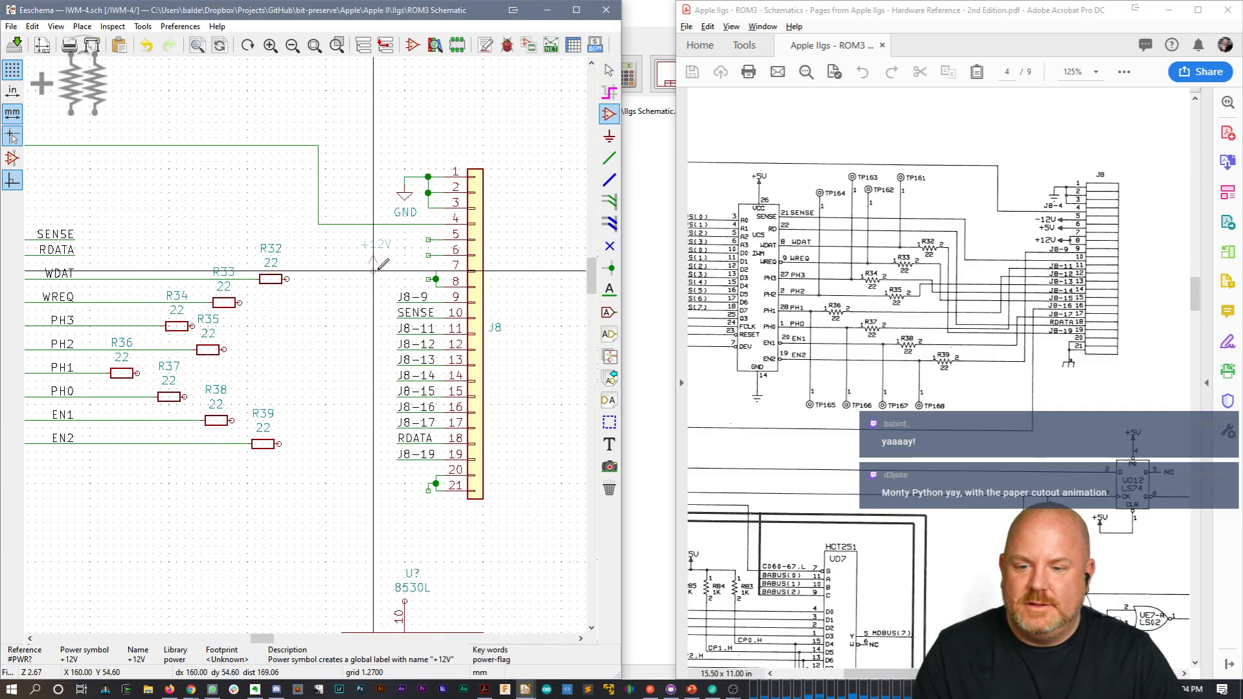
key("r")
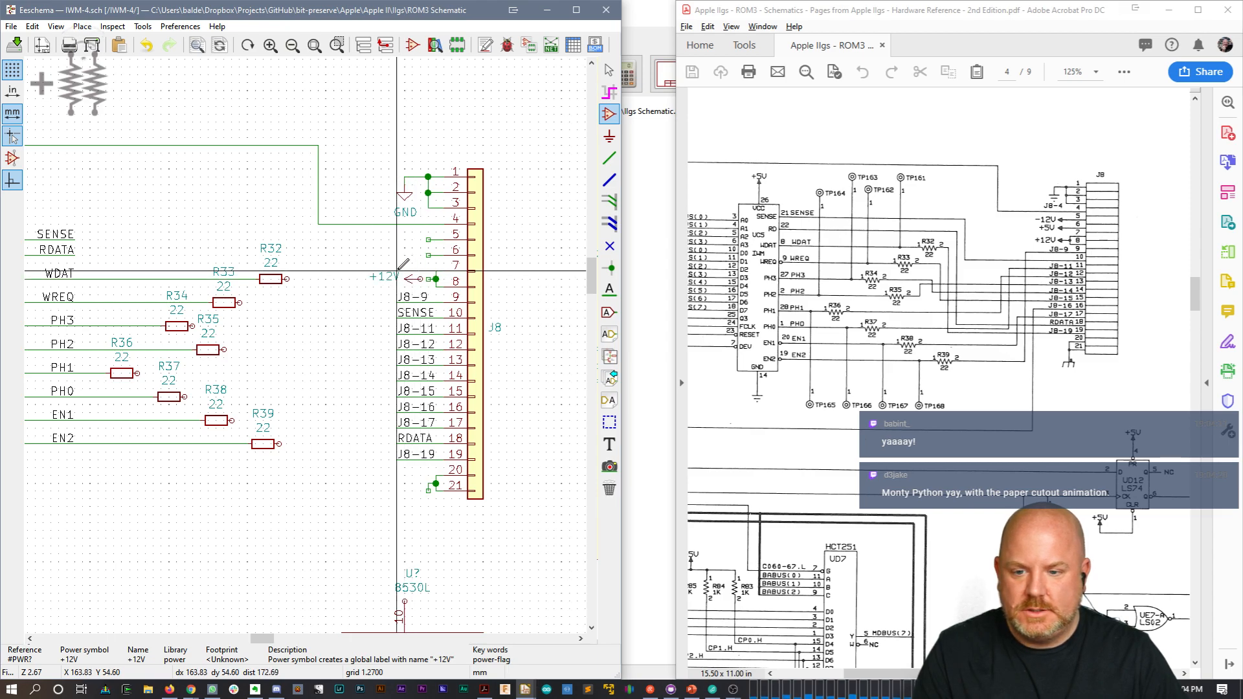
left_click(432, 276)
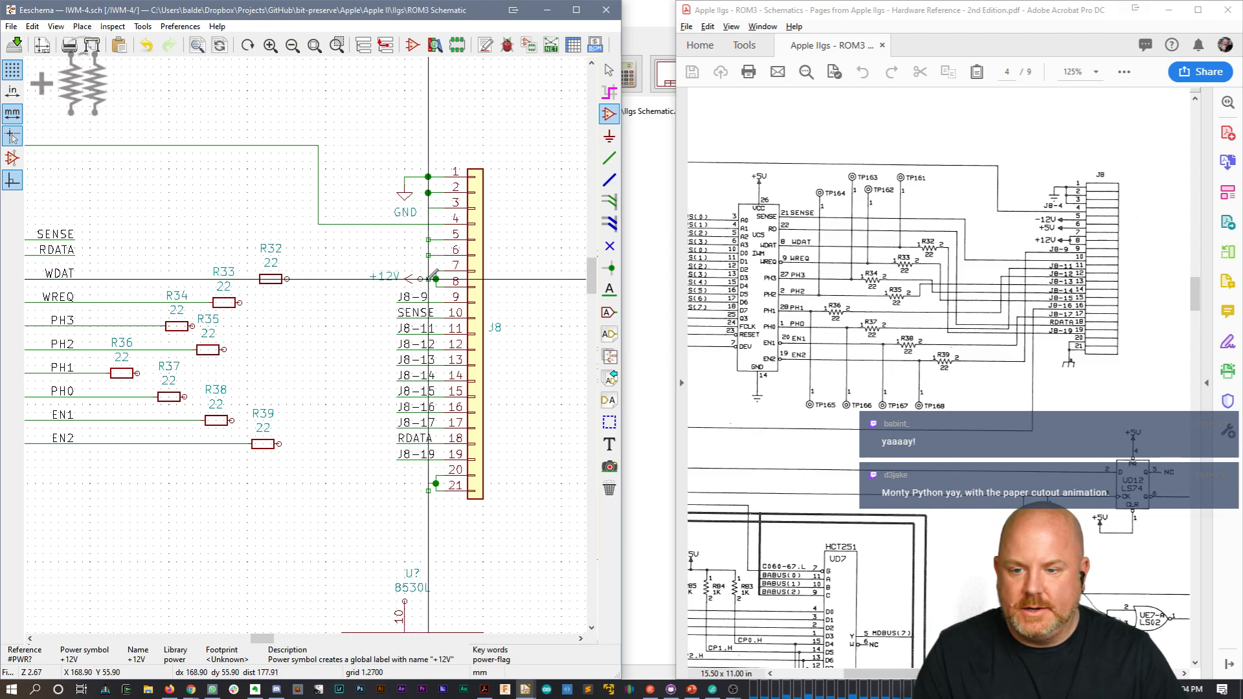
key("w")
key("Escape")
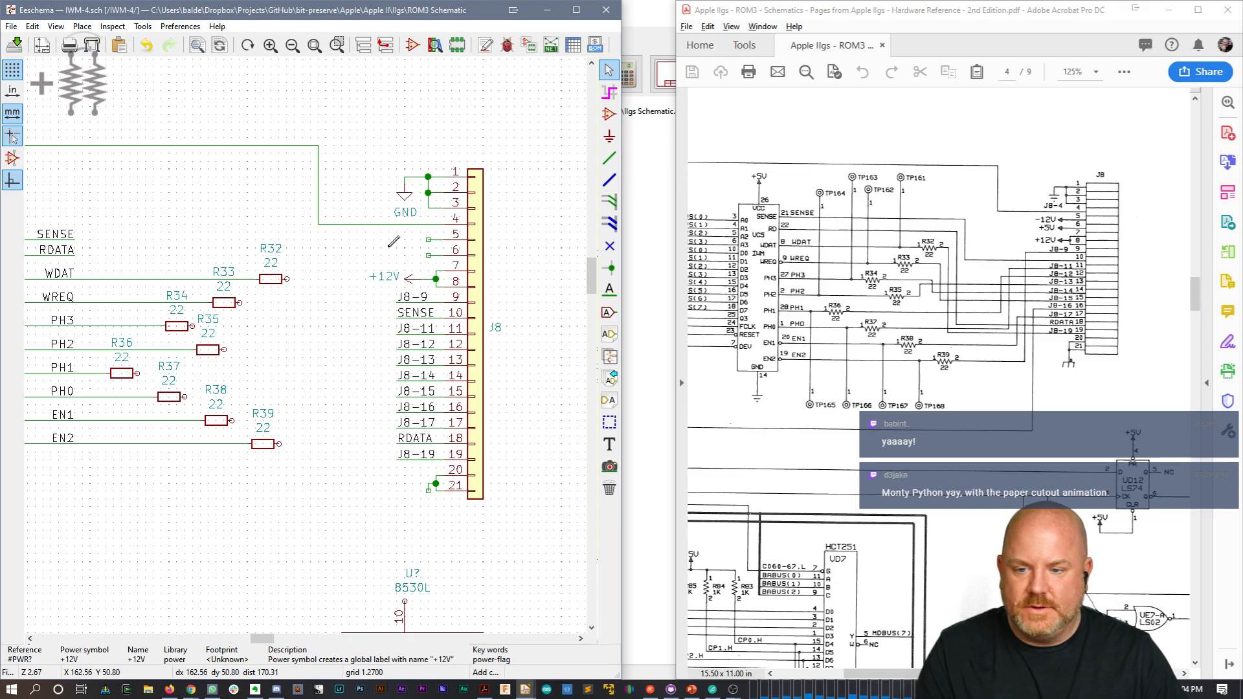
Step: Place a rotated +5V power symbol at J8 pin 5
key("p")
left_click(294, 336)
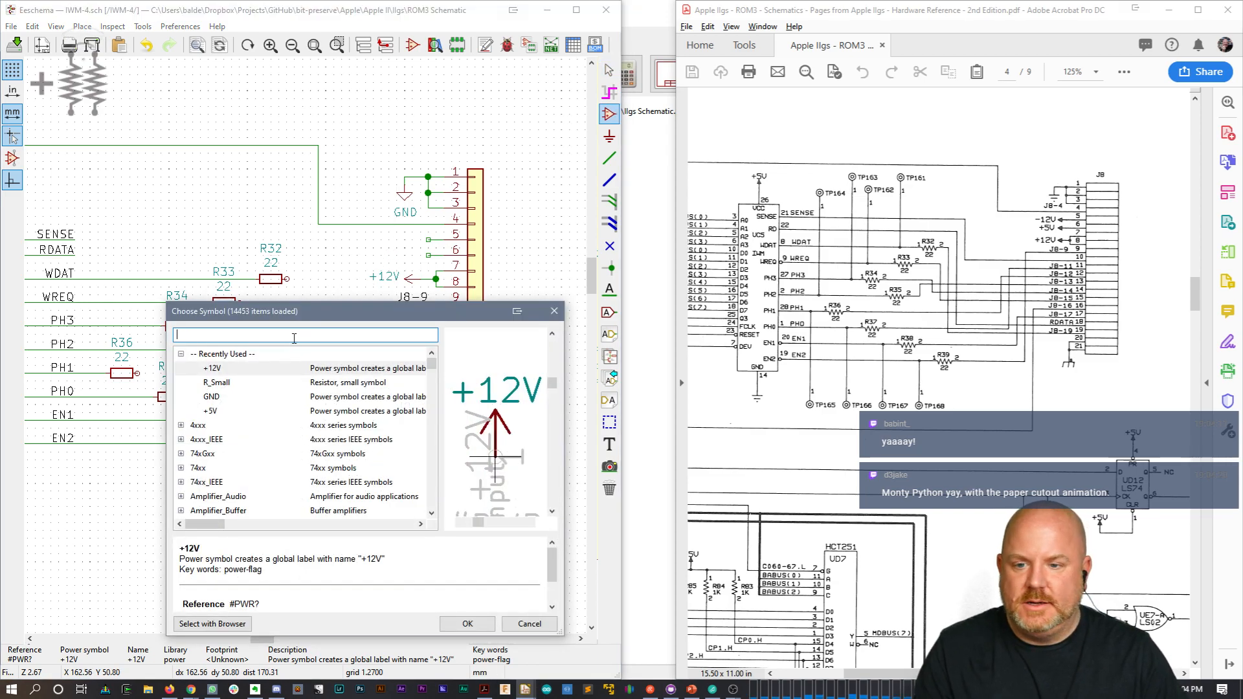
double_click(212, 412)
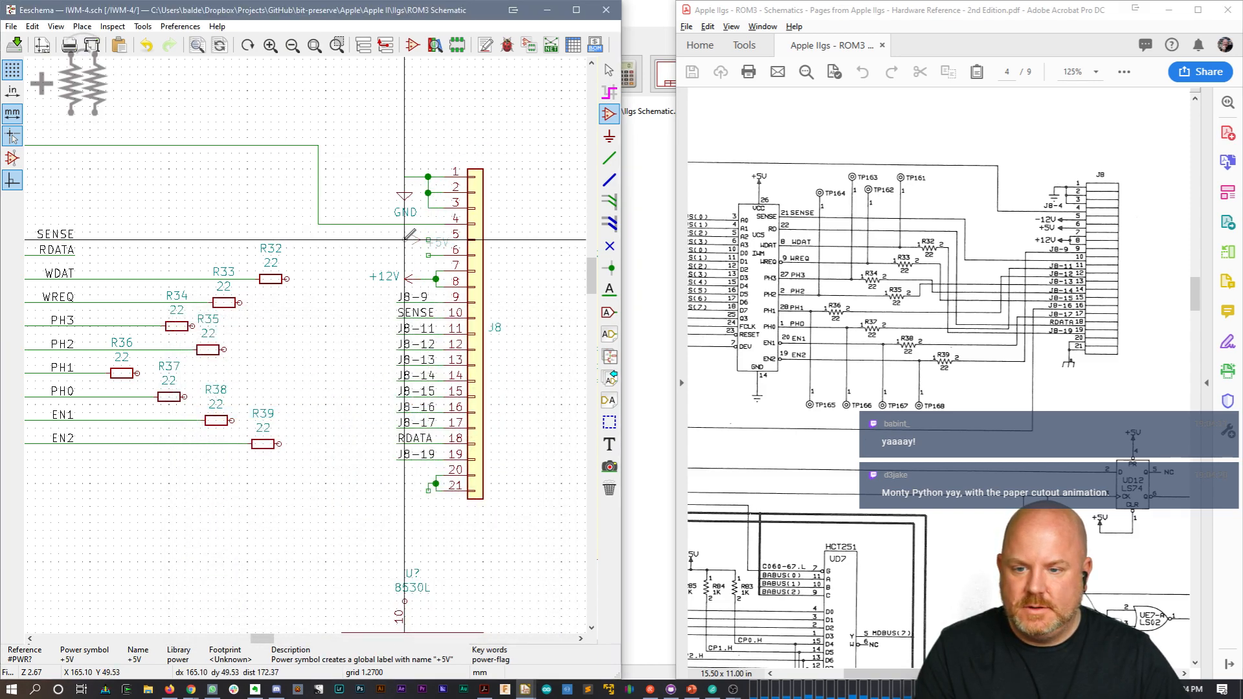
key("r")
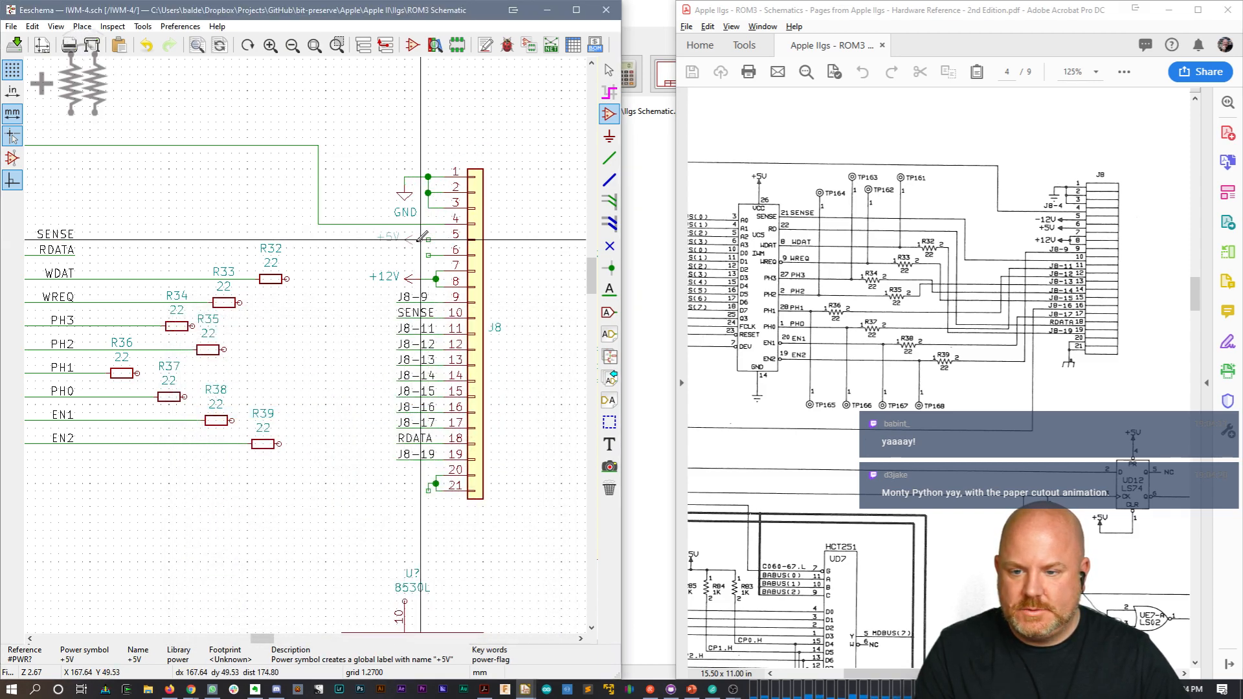
left_click(419, 237)
key("w")
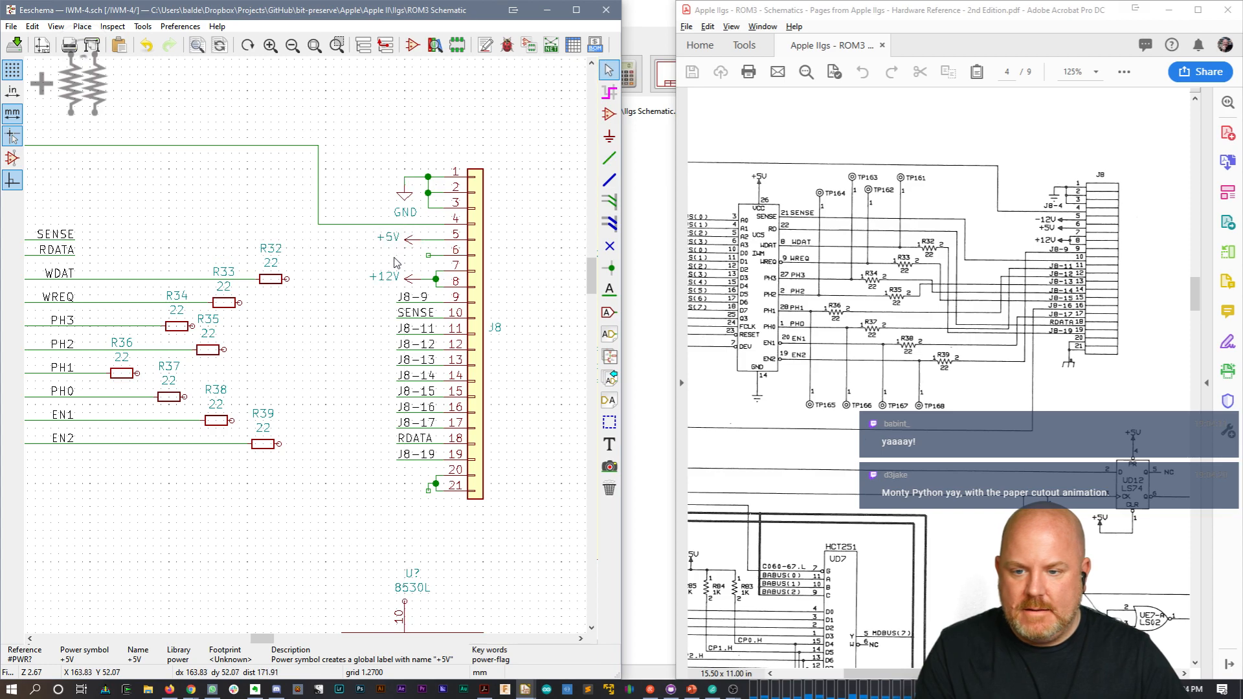
Step: Add a -12V power symbol near R32 and move the +5V symbol to J8 pin 6
key("p")
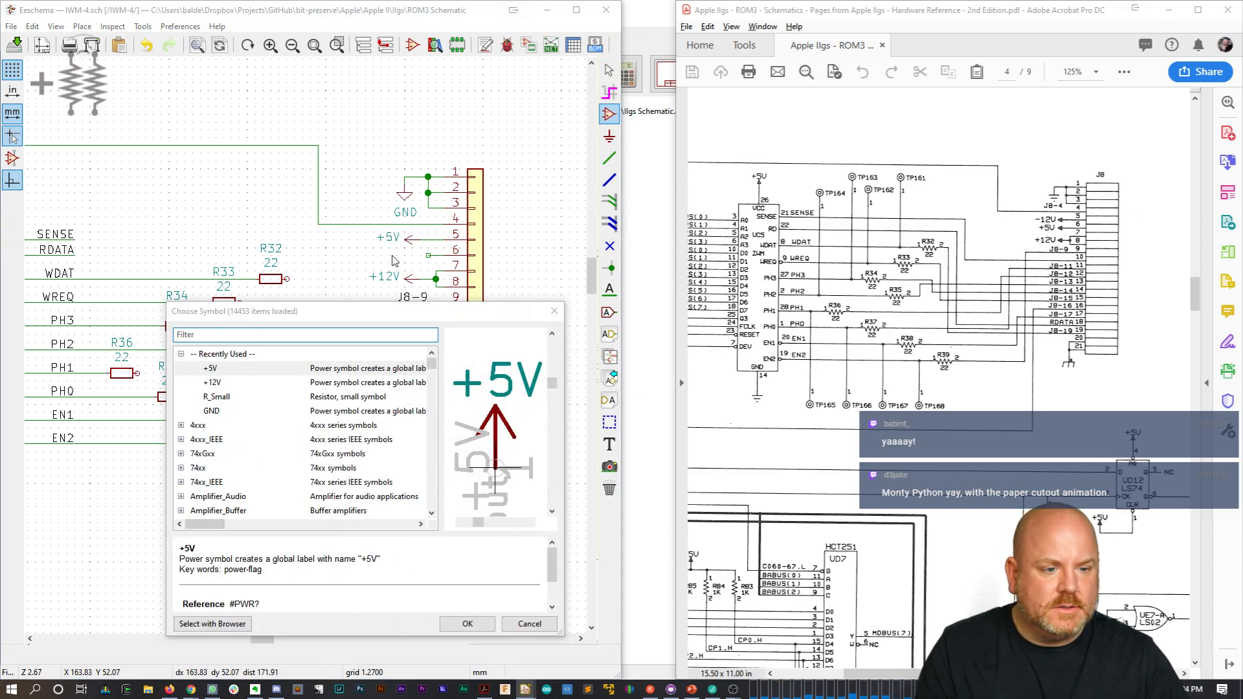
type("-12V")
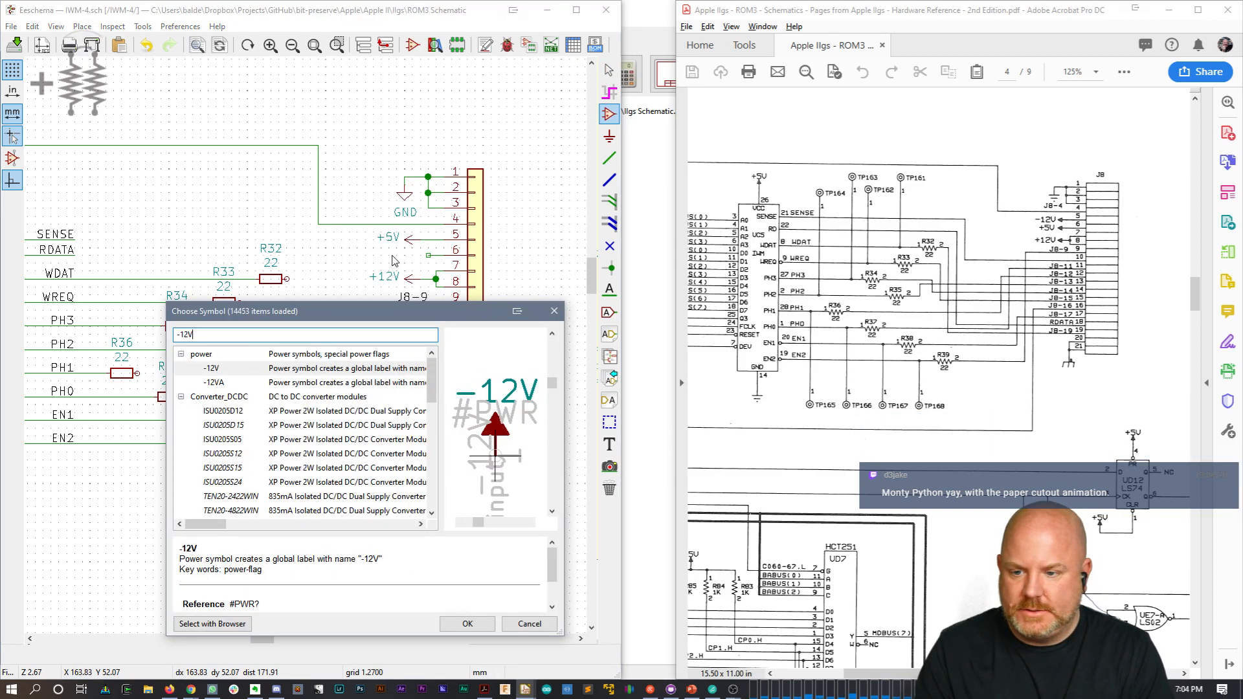
key("Return")
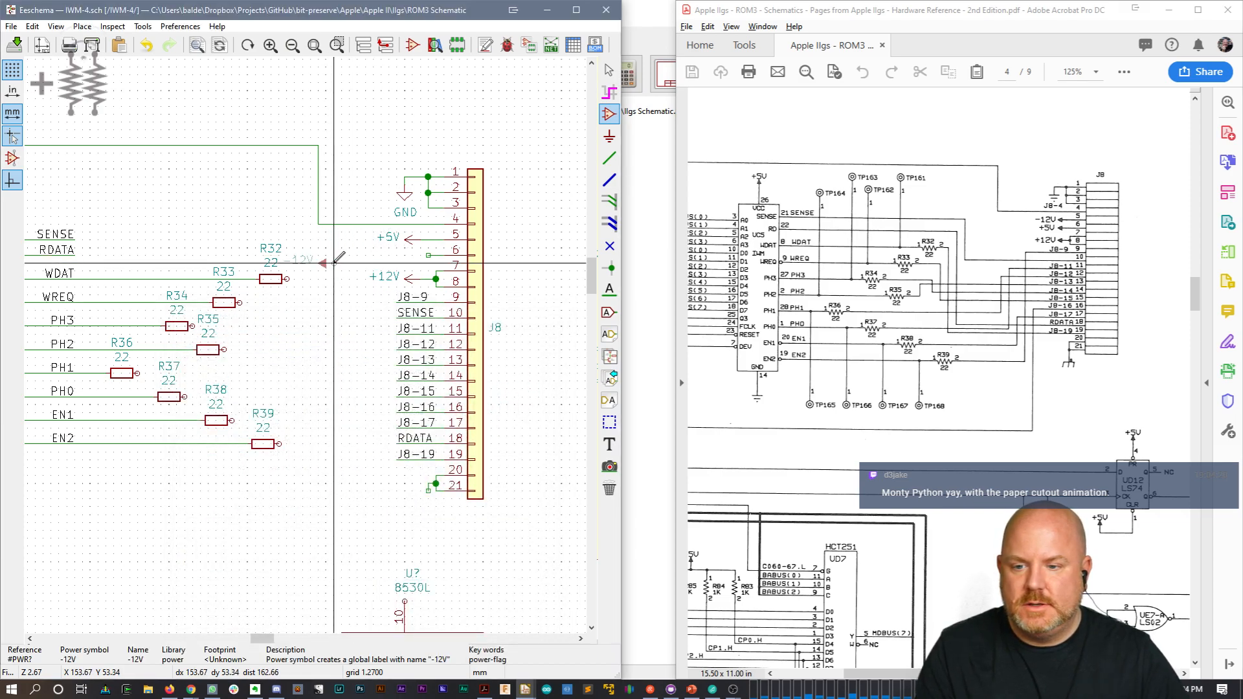
left_click(342, 247)
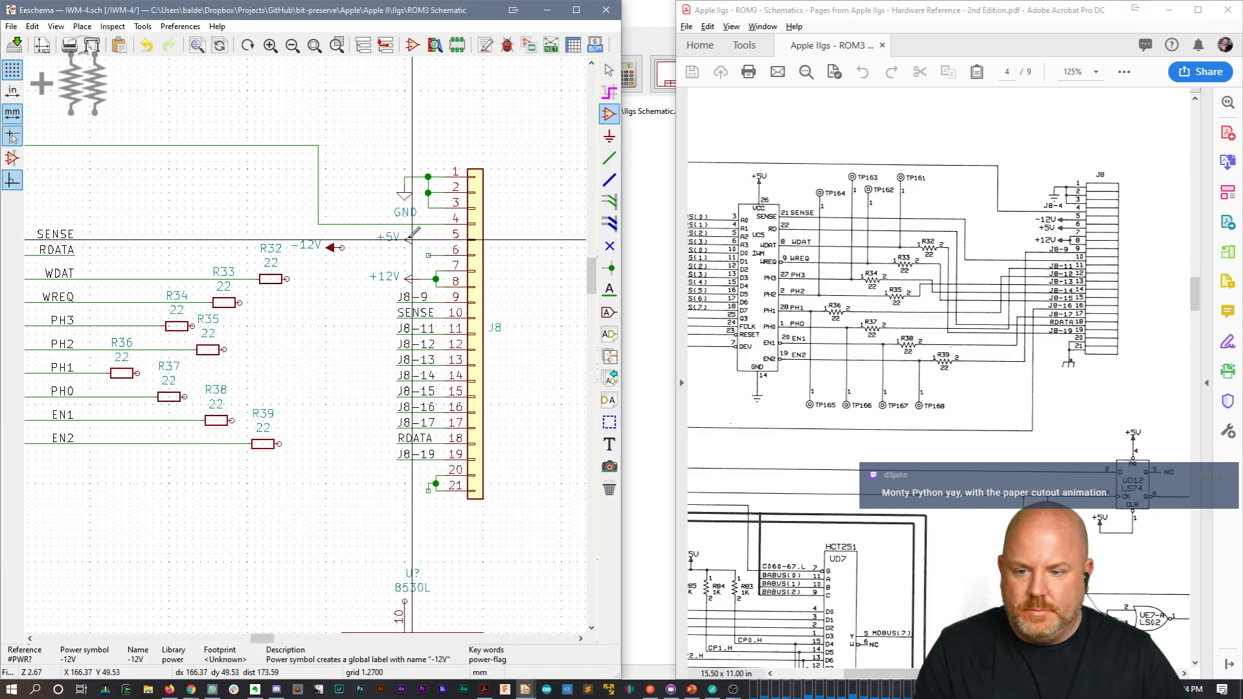
key("Escape")
key("m")
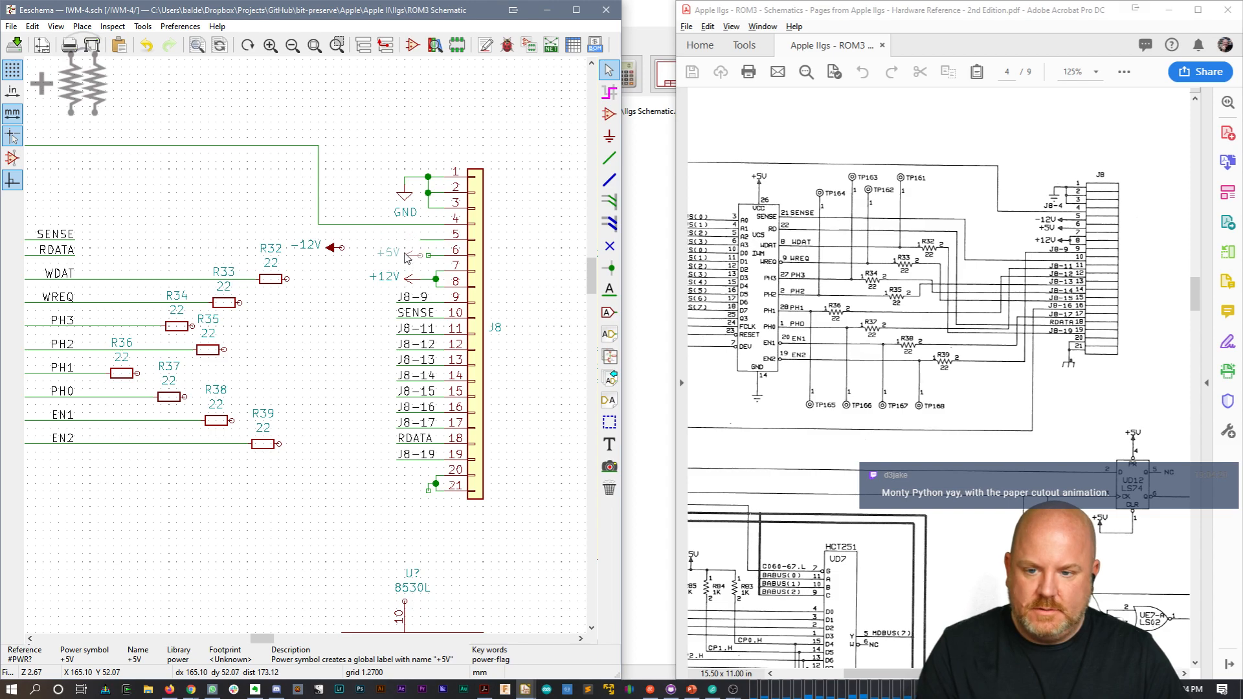
left_click(410, 262)
Step: Move the -12V symbol onto J8 pin 5
key("w")
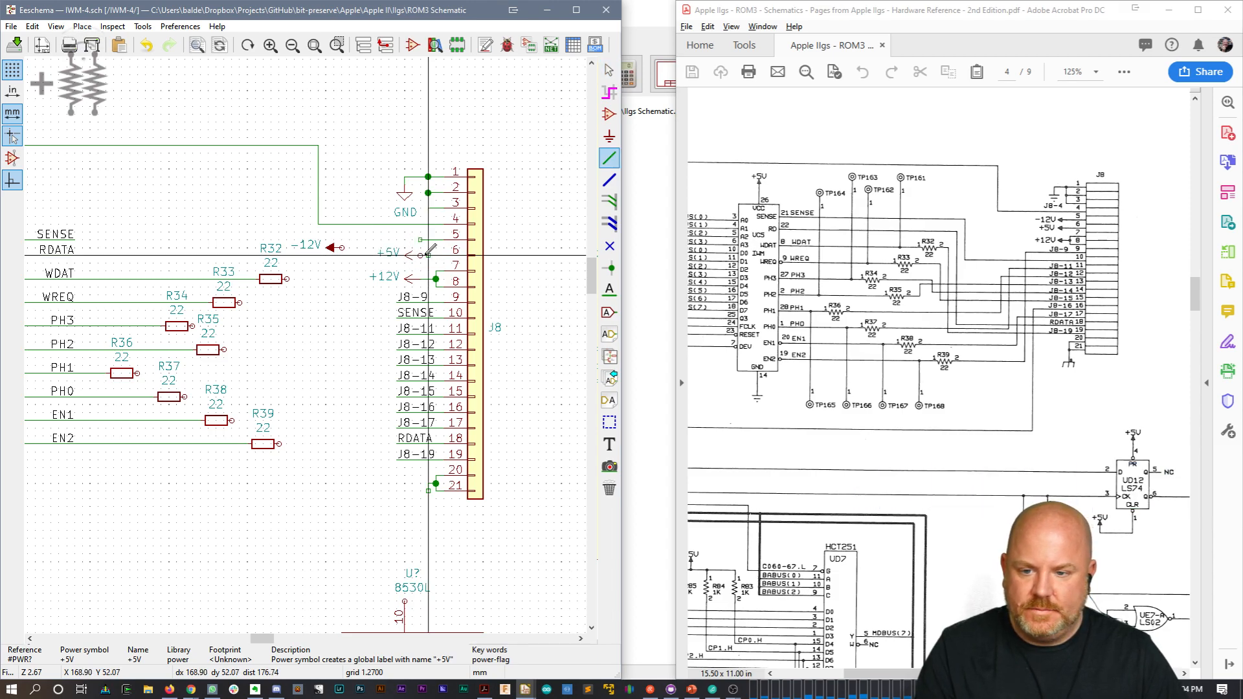
key("Escape")
key("m")
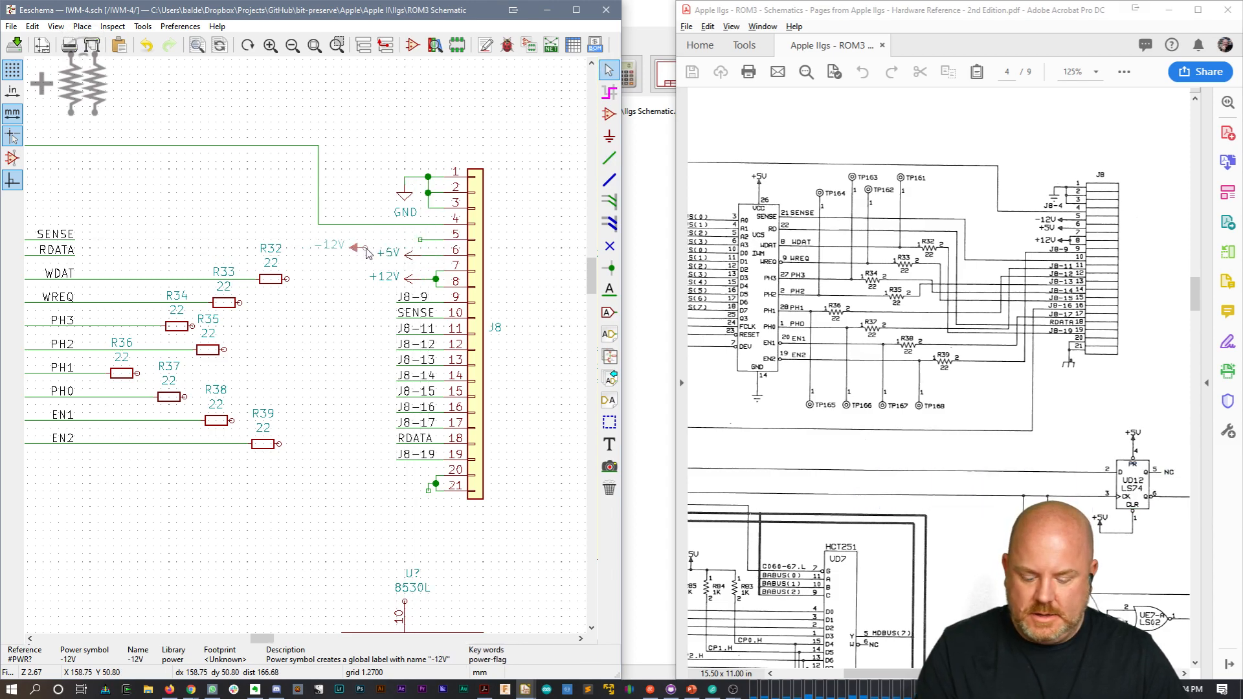
left_click(415, 241)
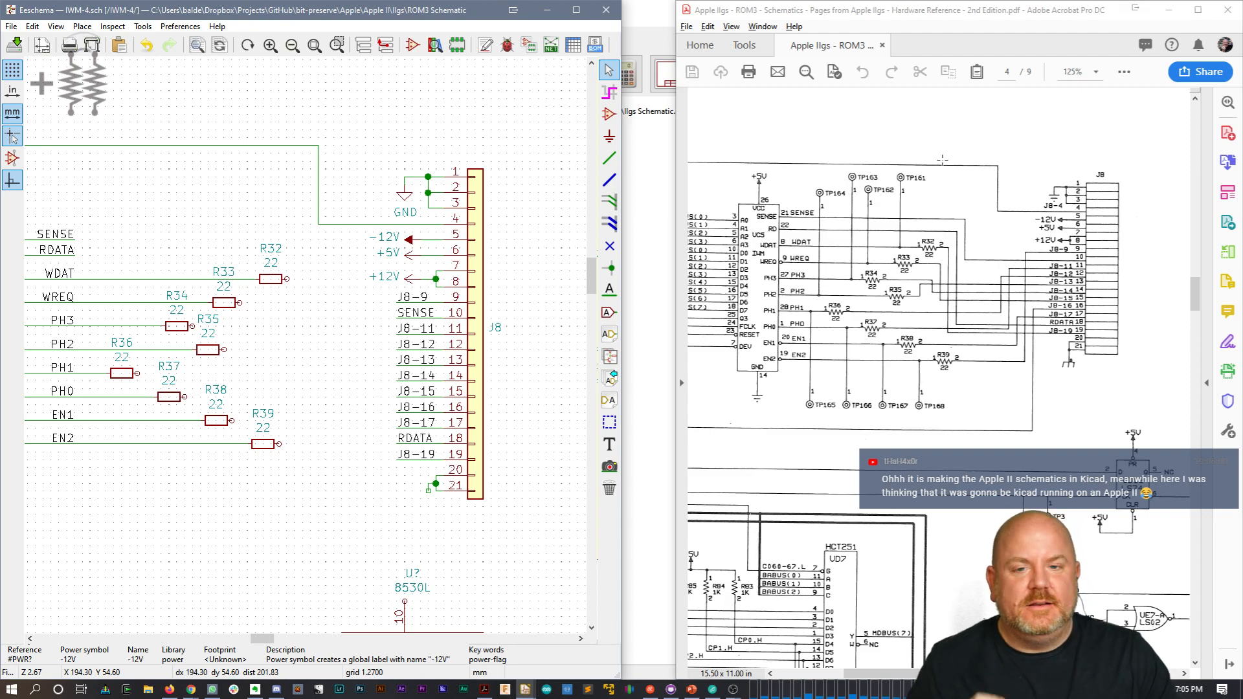
left_click_drag(621, 204, 677, 204)
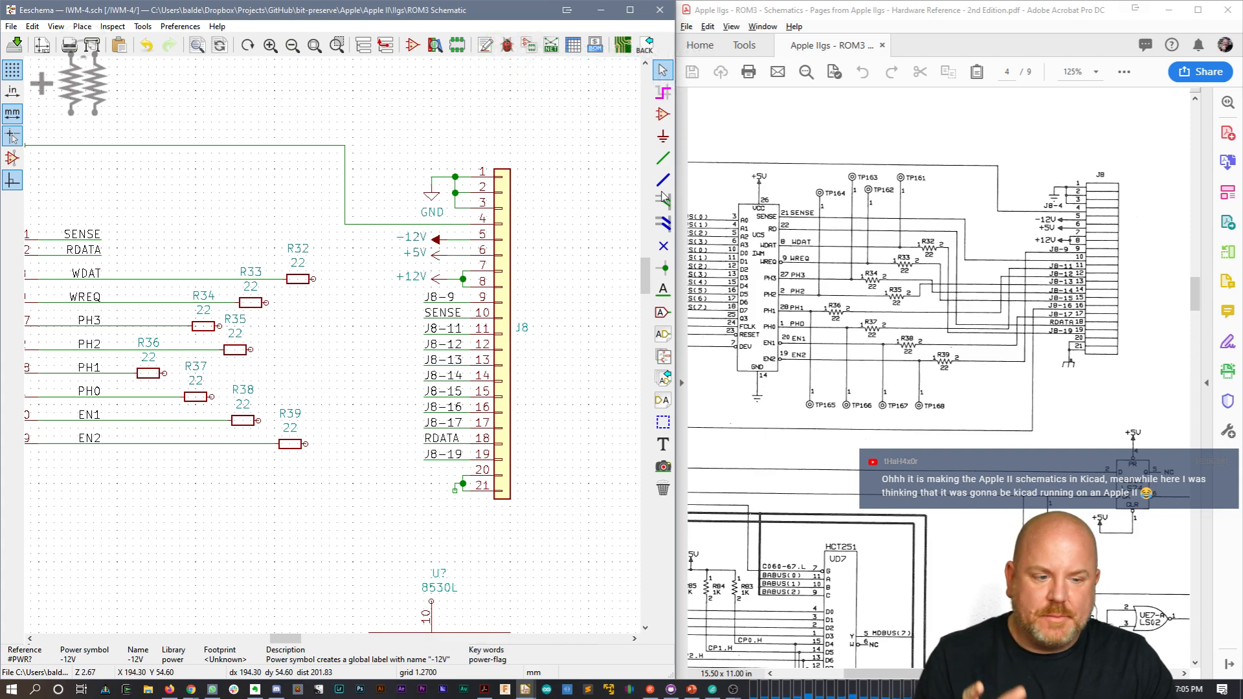
Step: Copy the GND symbol onto J8 pin 21, then pan across the IWM chip and its resistors
key("c")
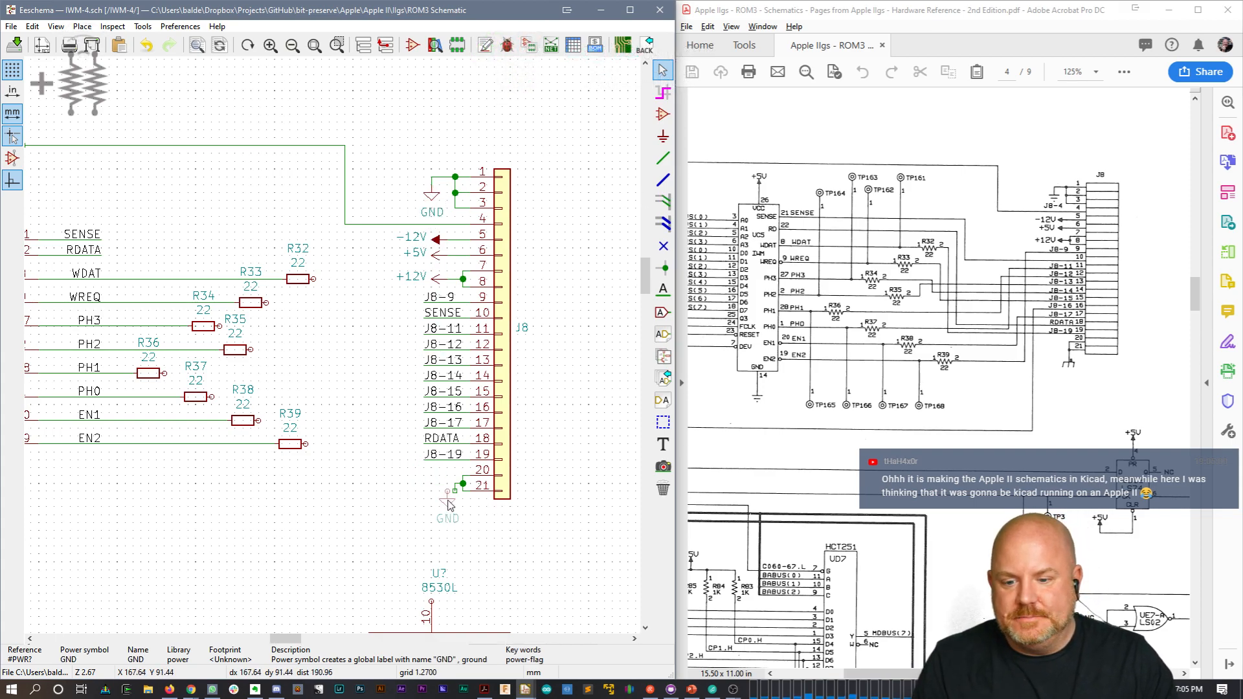
left_click(455, 503)
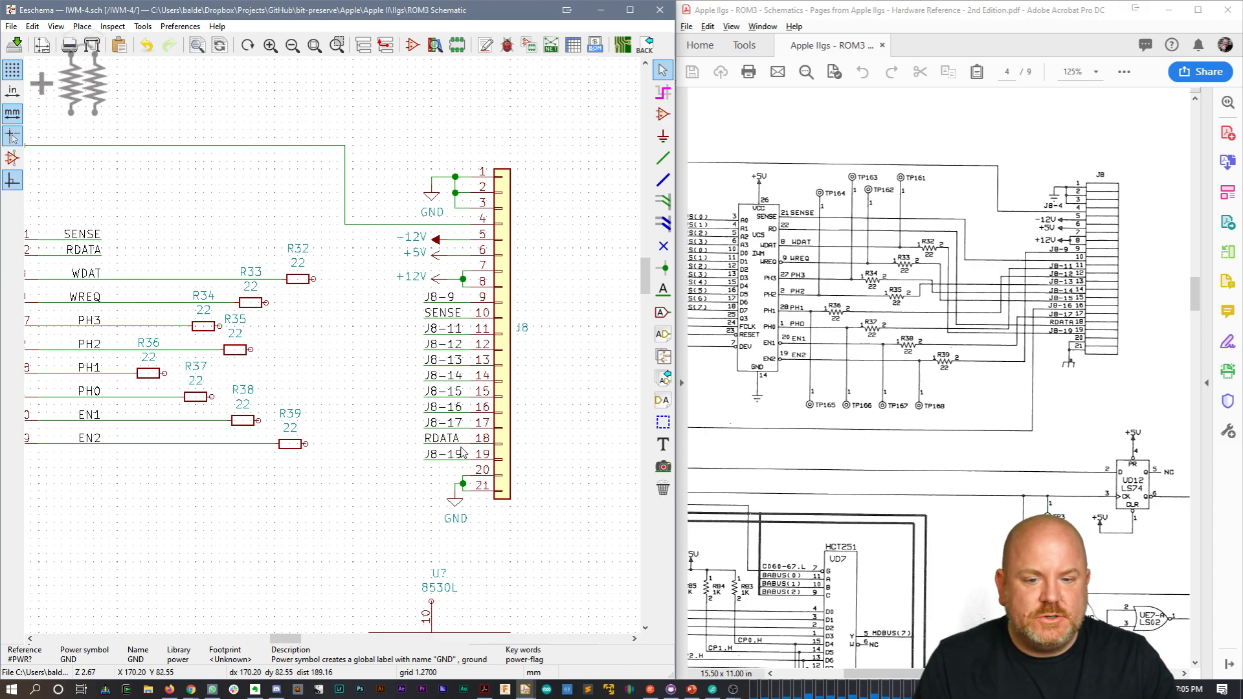
middle_click_drag(235, 458, 345, 453)
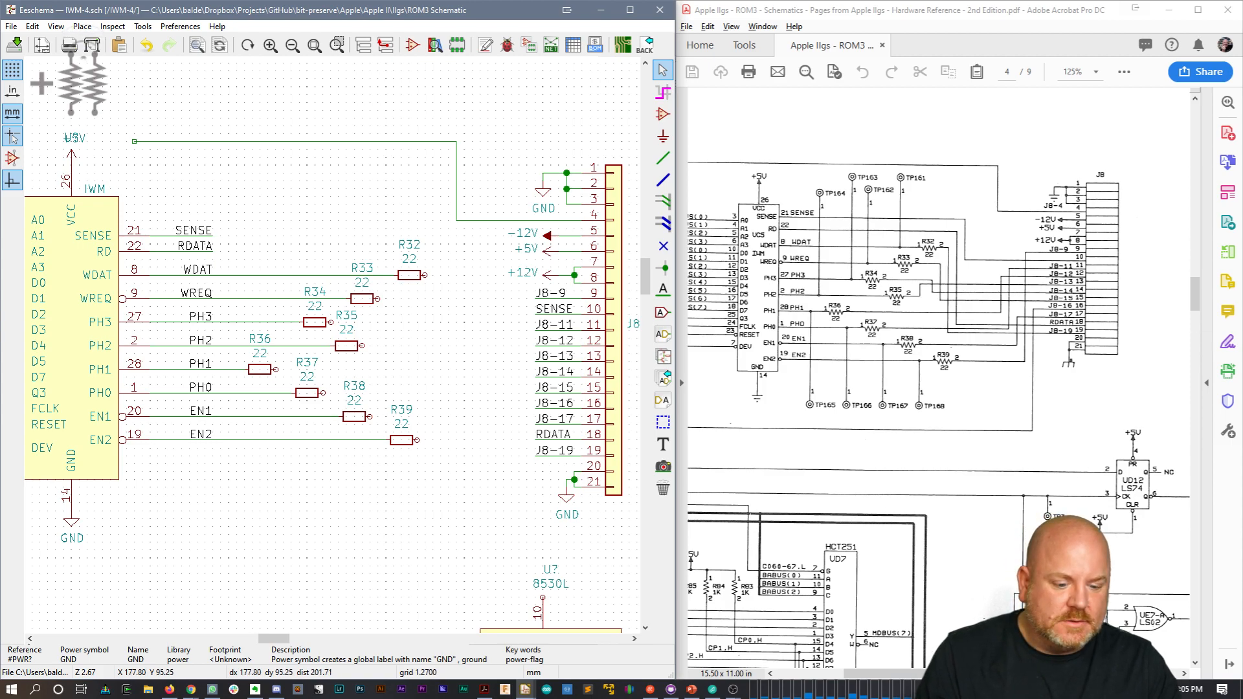
left_click_drag(962, 673, 988, 663)
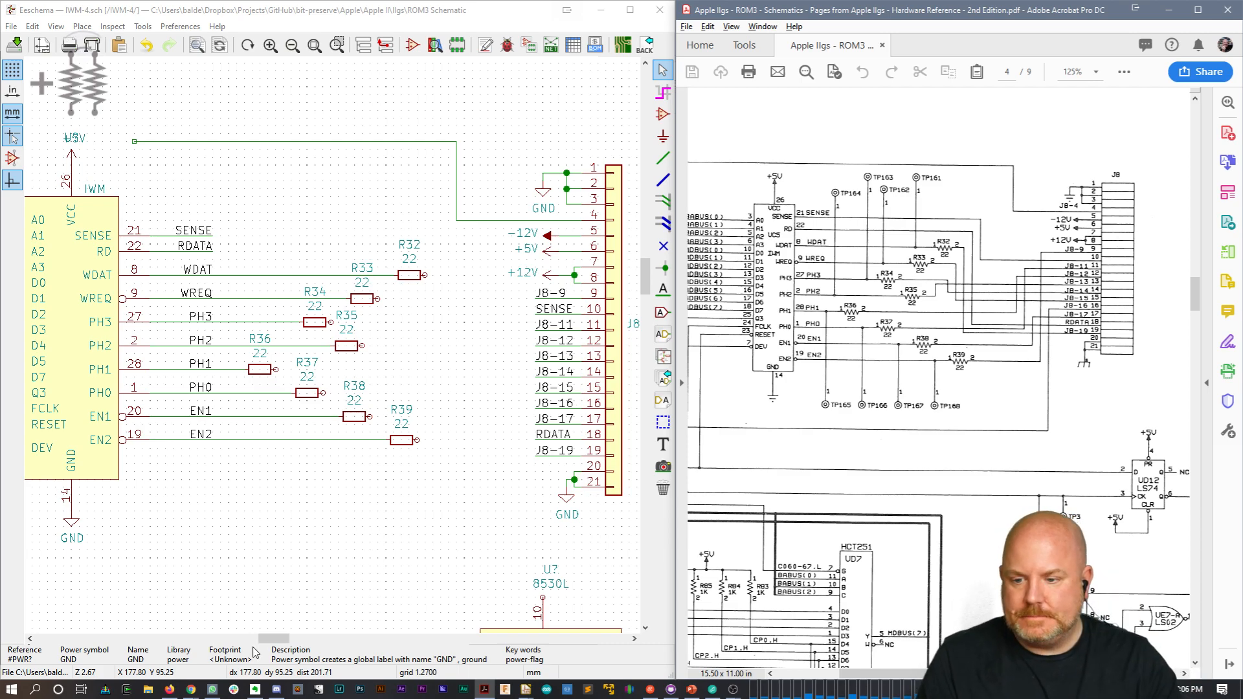
left_click_drag(277, 639, 269, 642)
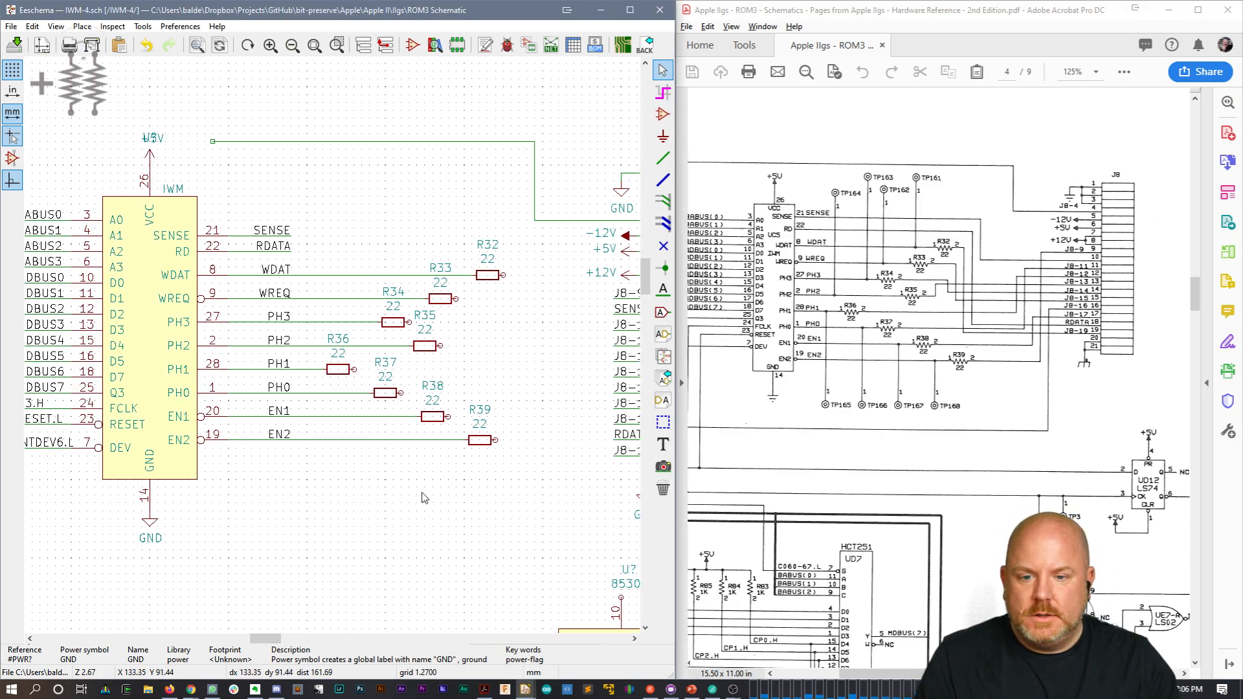
middle_click_drag(484, 432, 444, 445)
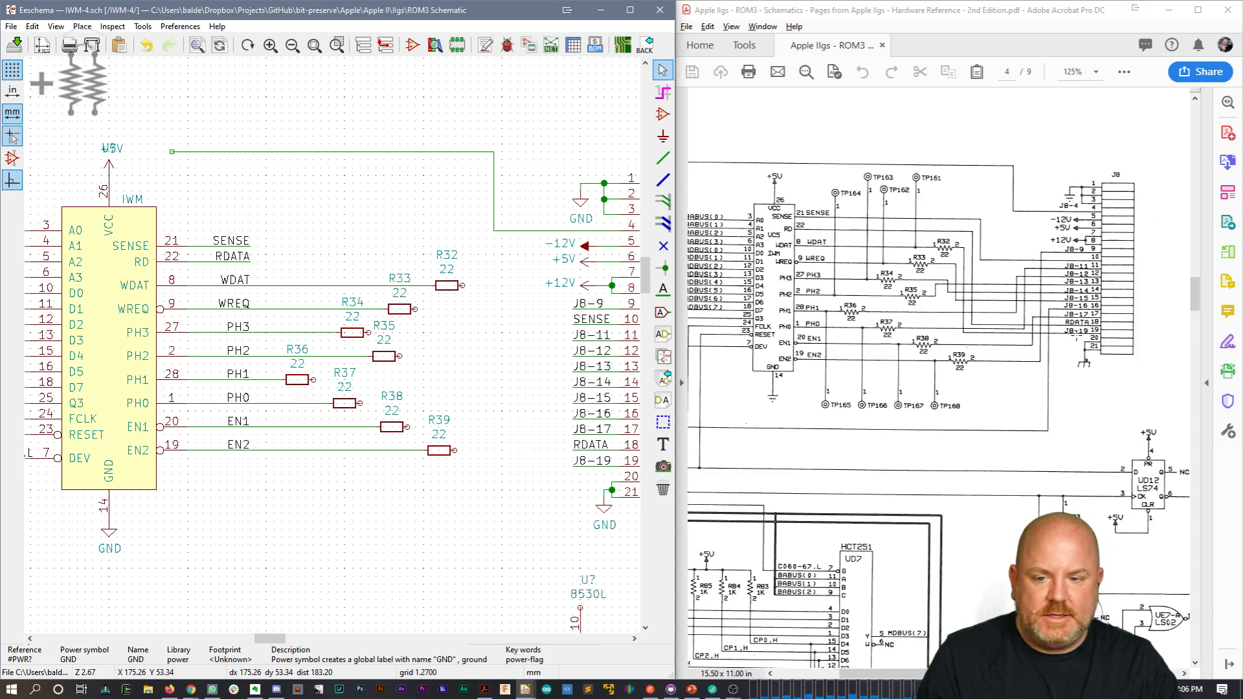
middle_click_drag(499, 354, 459, 358)
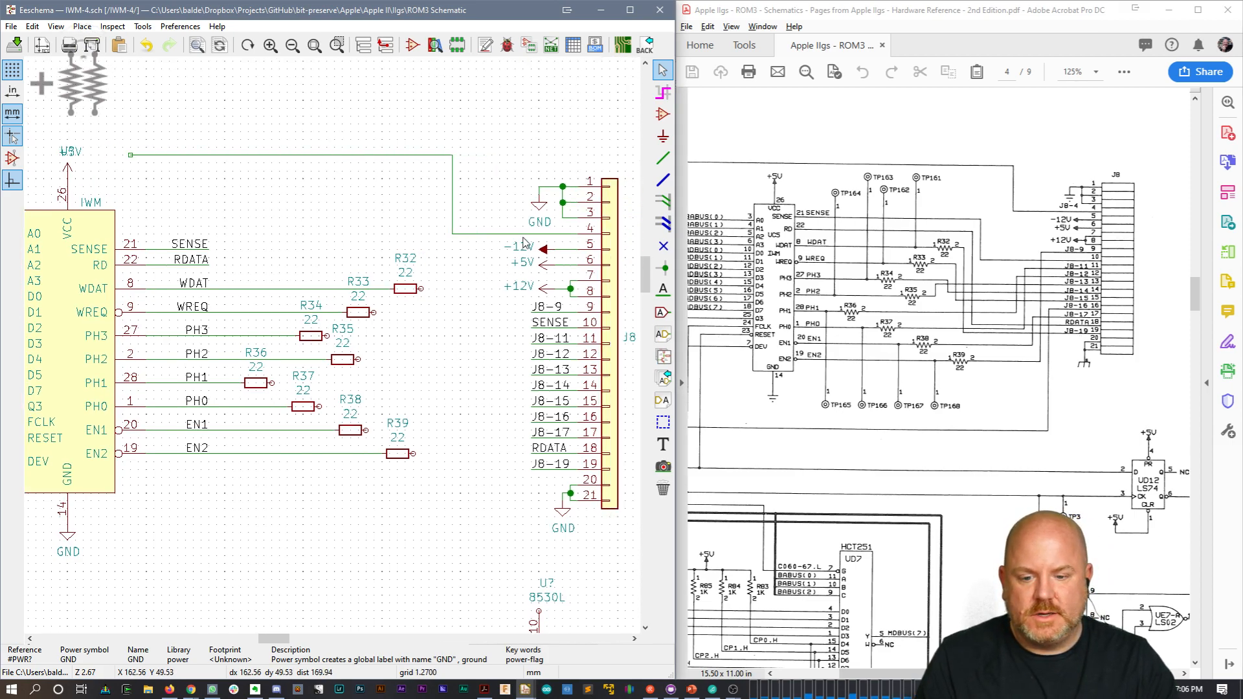
Step: Wire R32 down to J8-19 and the WREQ resistor to J8-15
key("w")
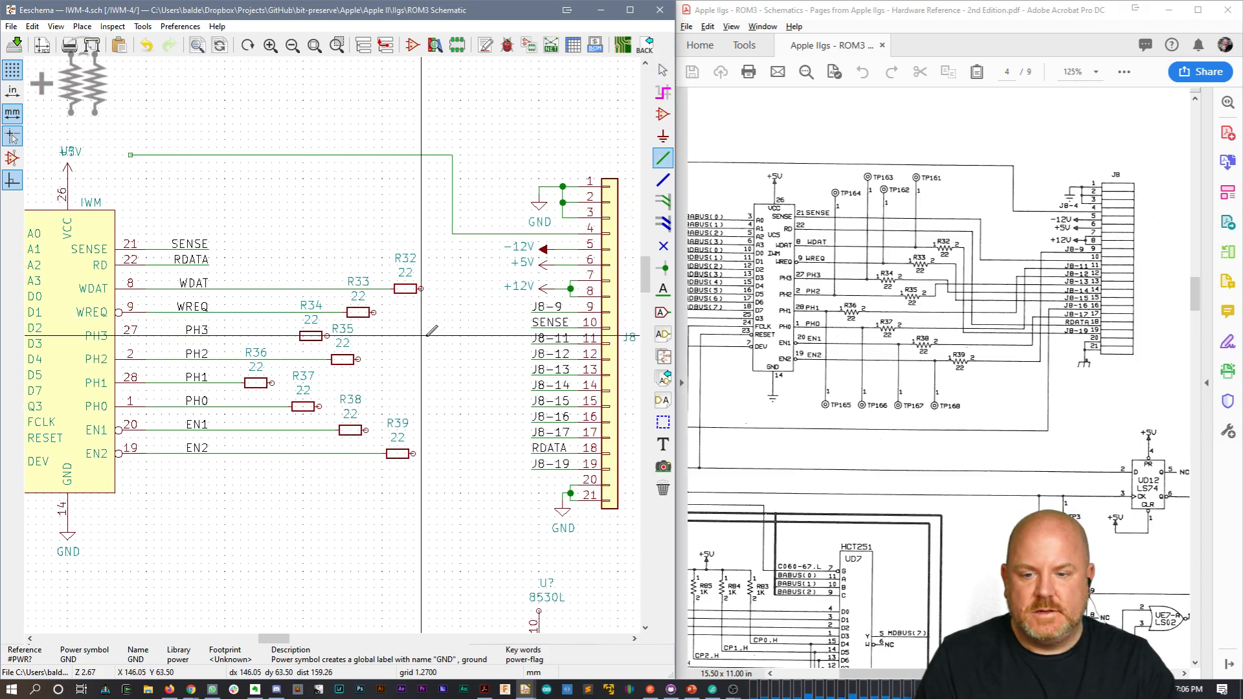
left_click(422, 289)
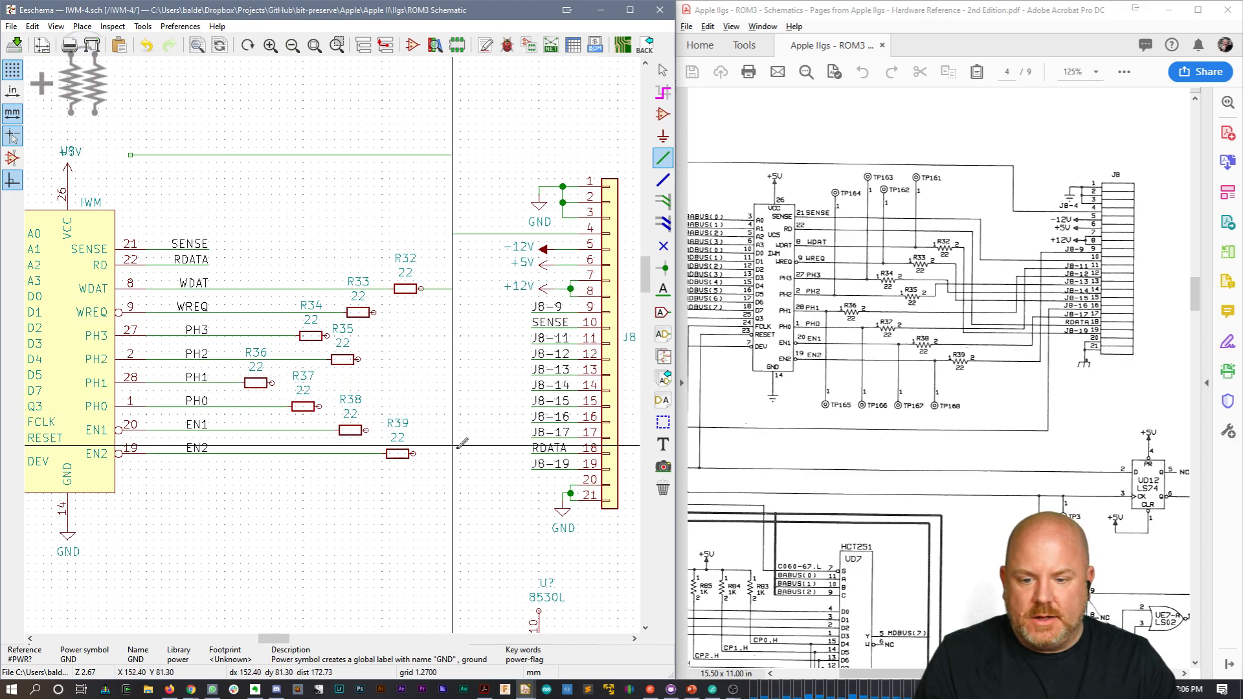
left_click(460, 468)
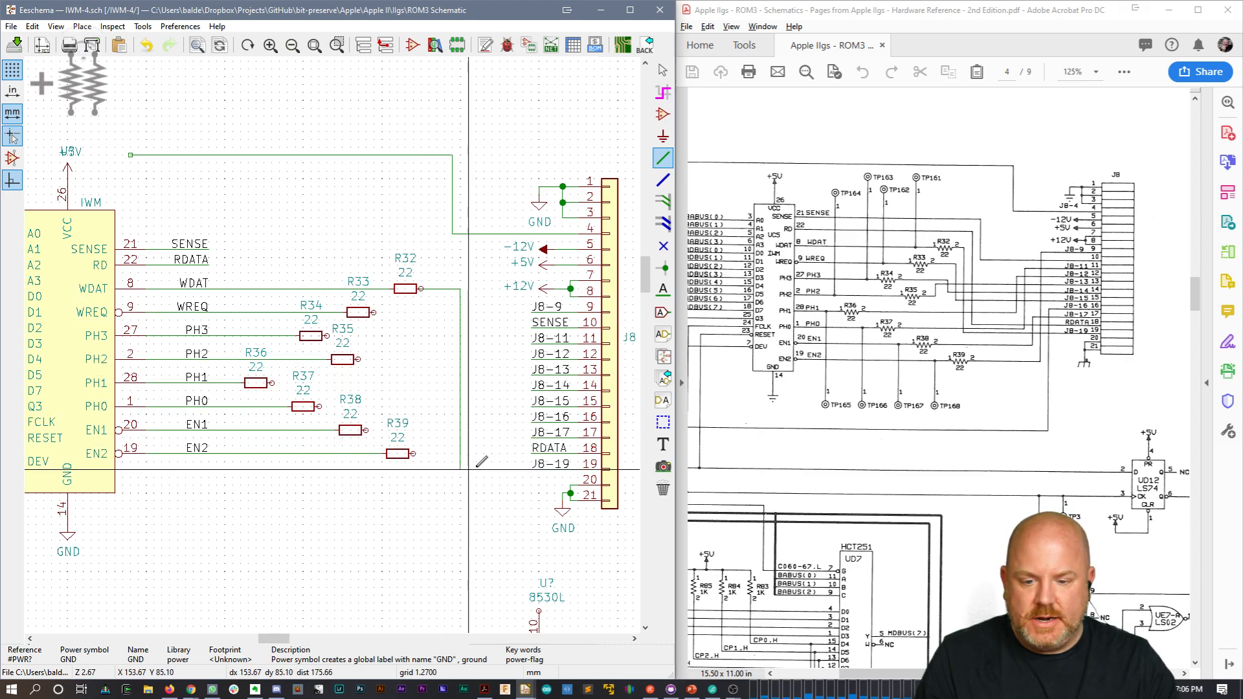
key("Escape")
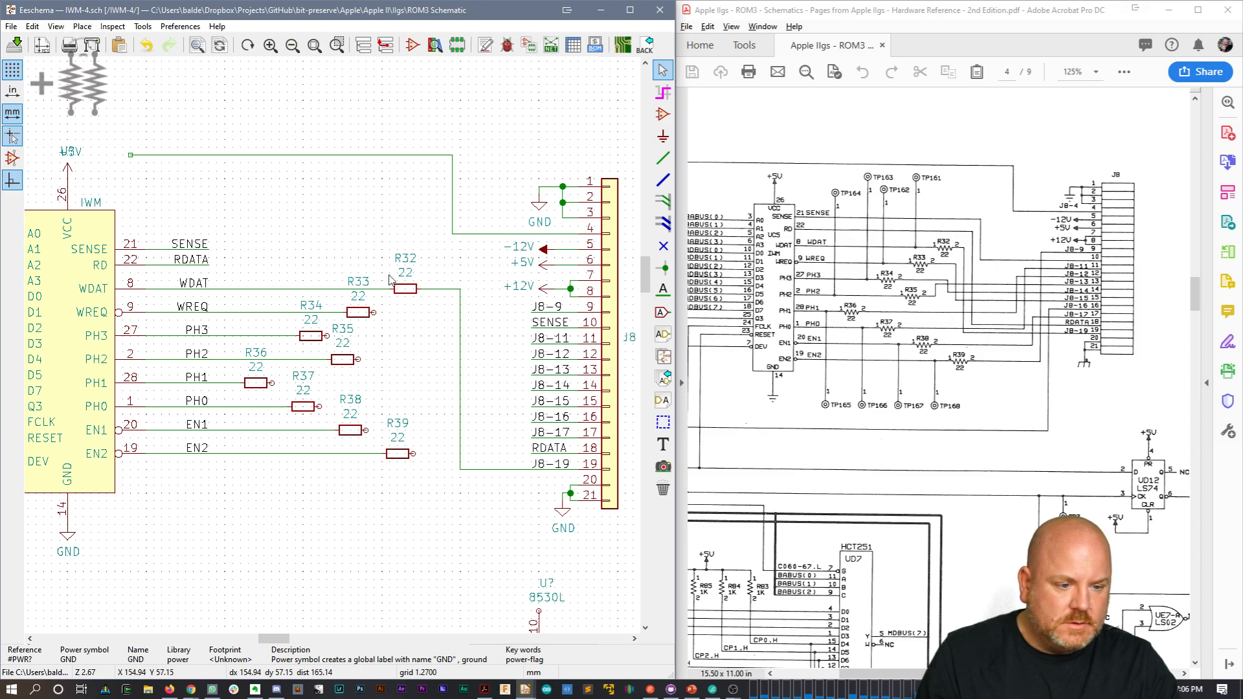
key("w")
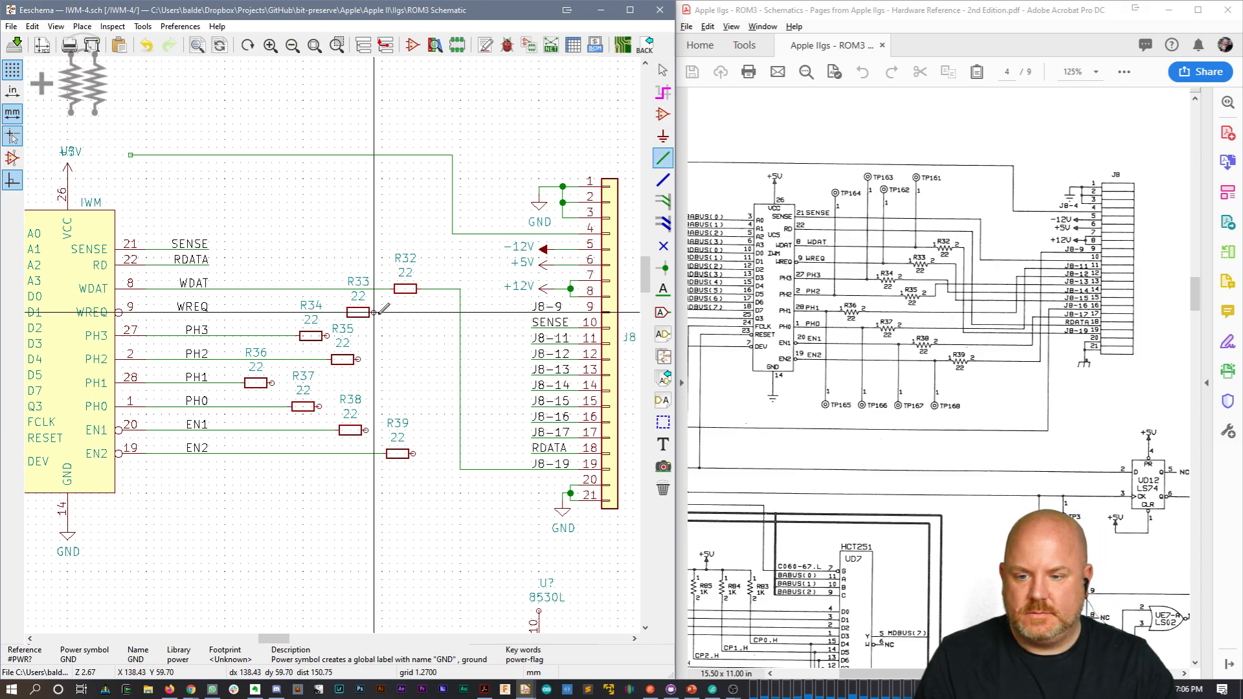
left_click(476, 406)
left_click(532, 406)
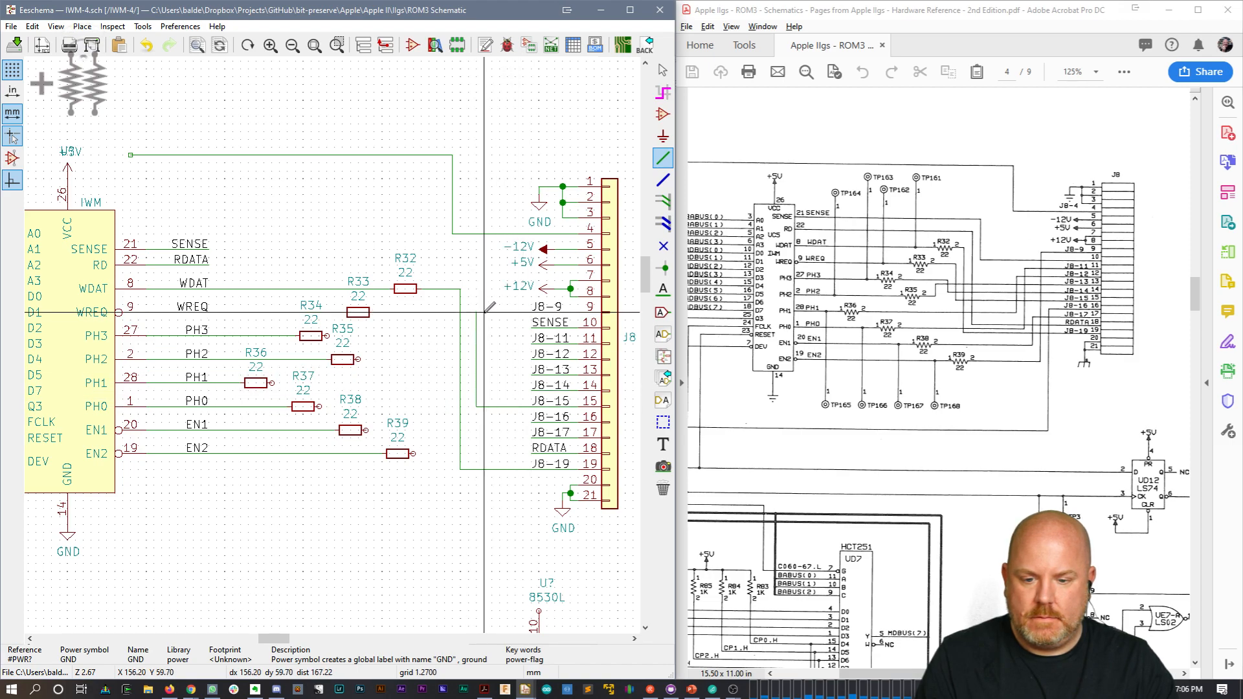
key("Escape")
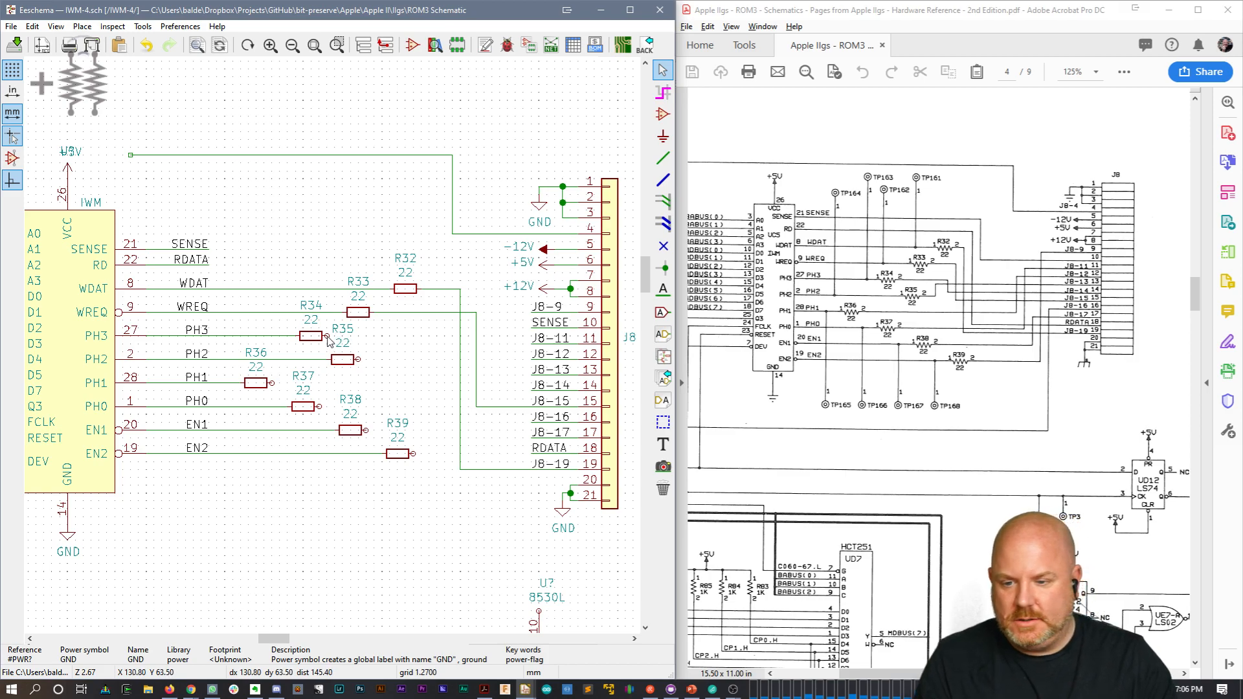
Step: Wire R34 to the J8-14 label and R35 to the J8-13 label, each with a corner
key("w")
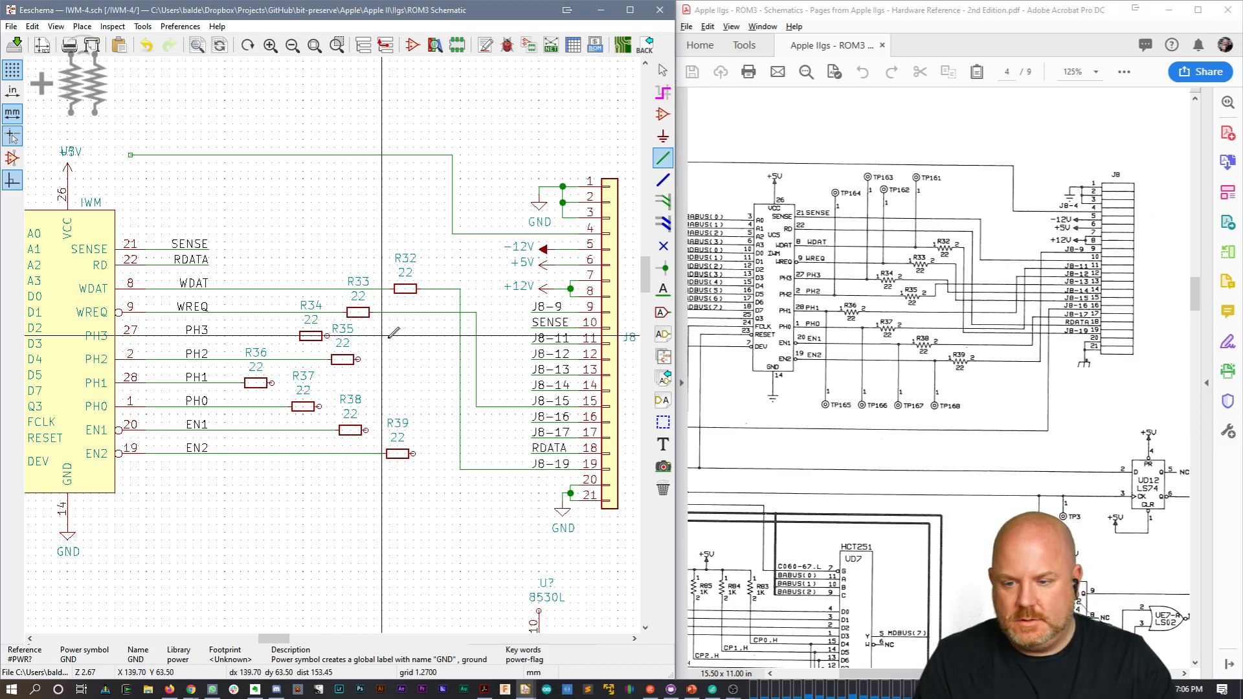
left_click(483, 390)
left_click(530, 390)
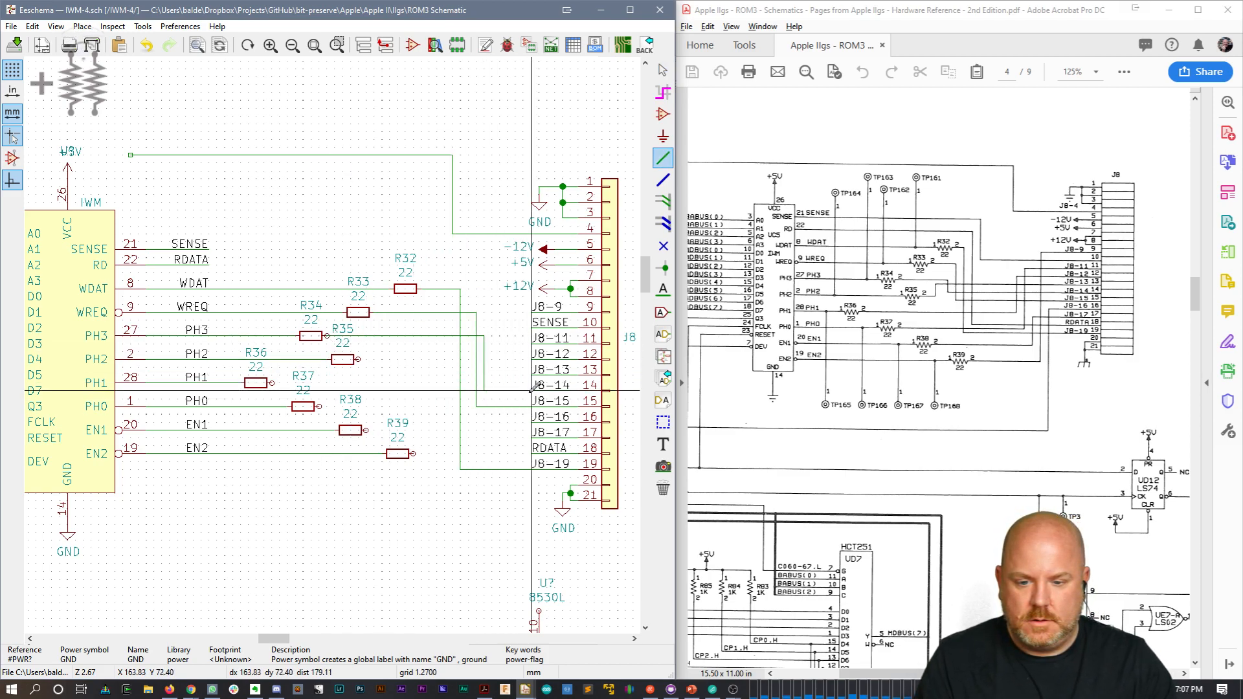
key("Escape")
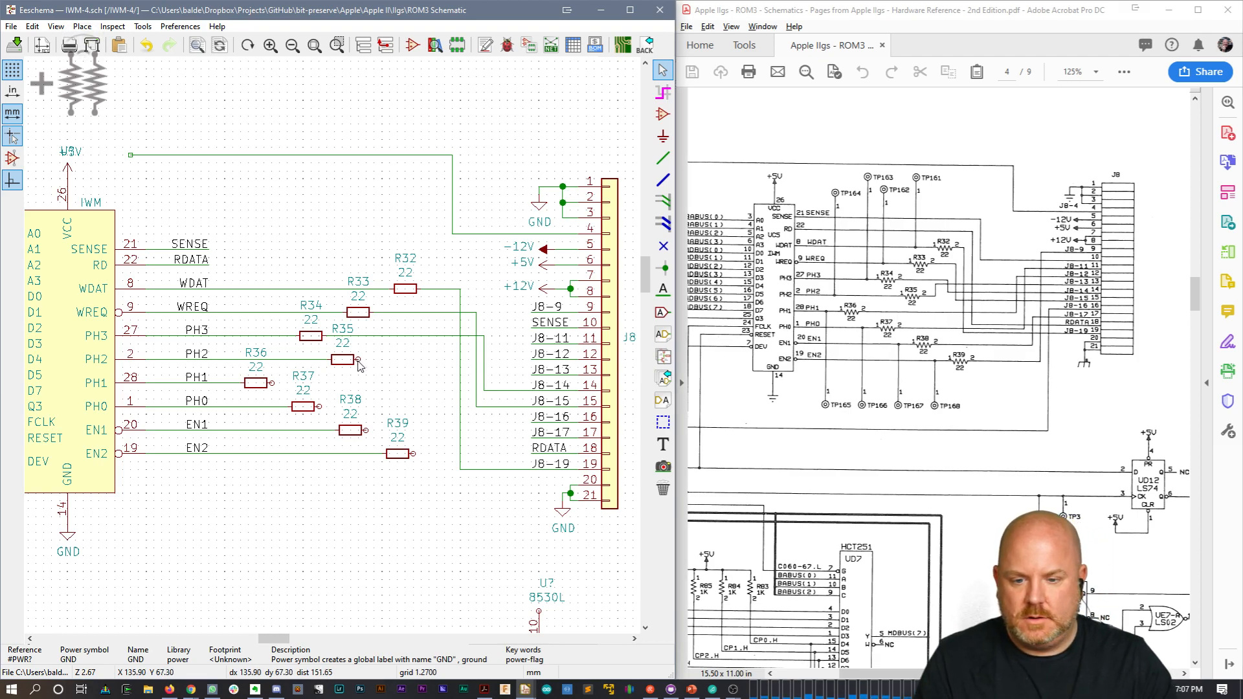
key("w")
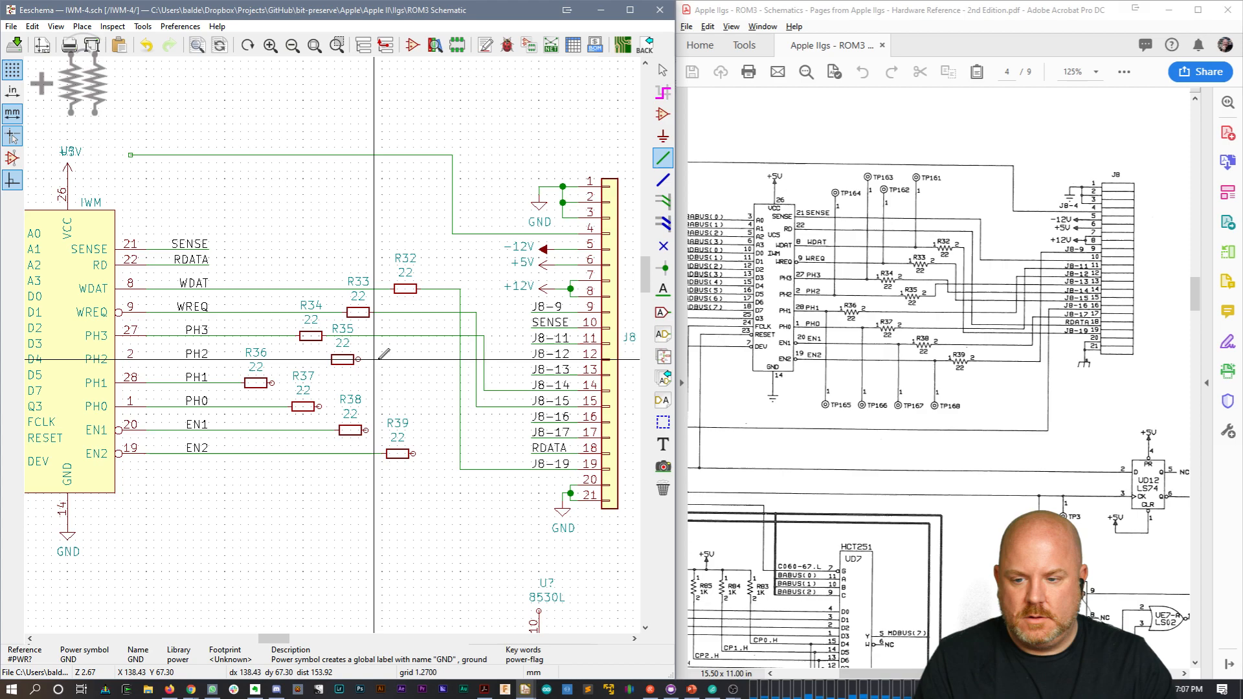
left_click(500, 375)
left_click(531, 374)
key("Escape")
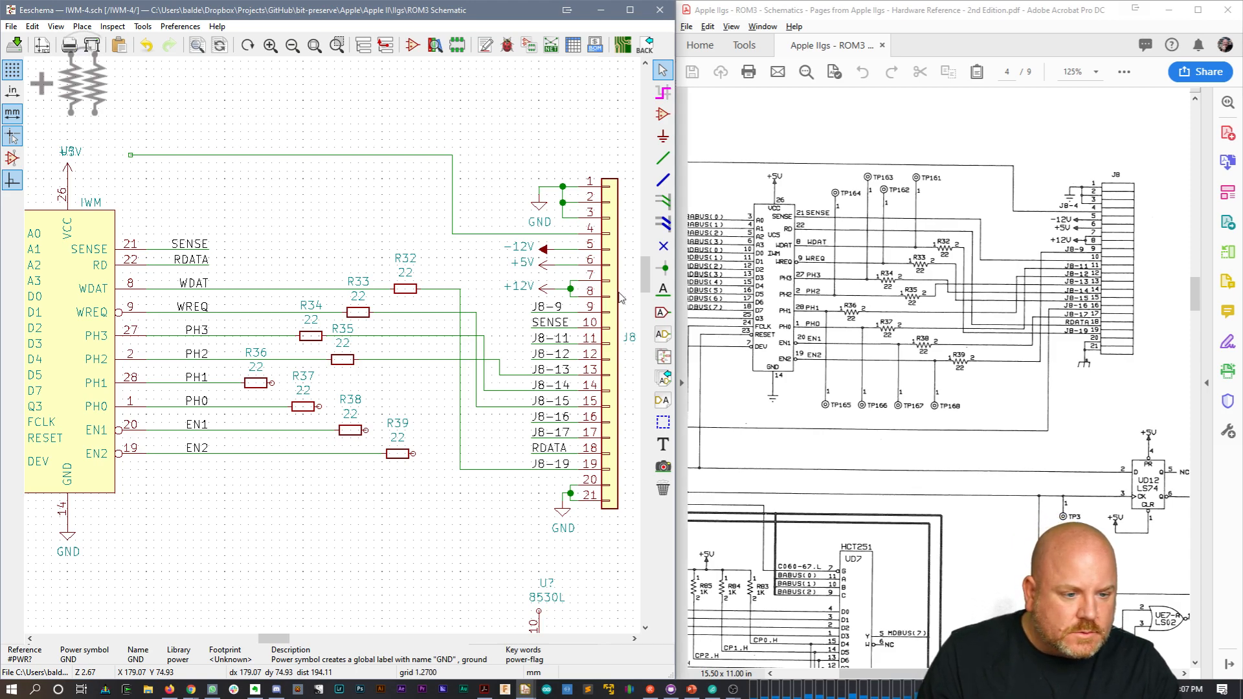
Step: Route a wire from R36 with one corner to the J8-12 label
key("w")
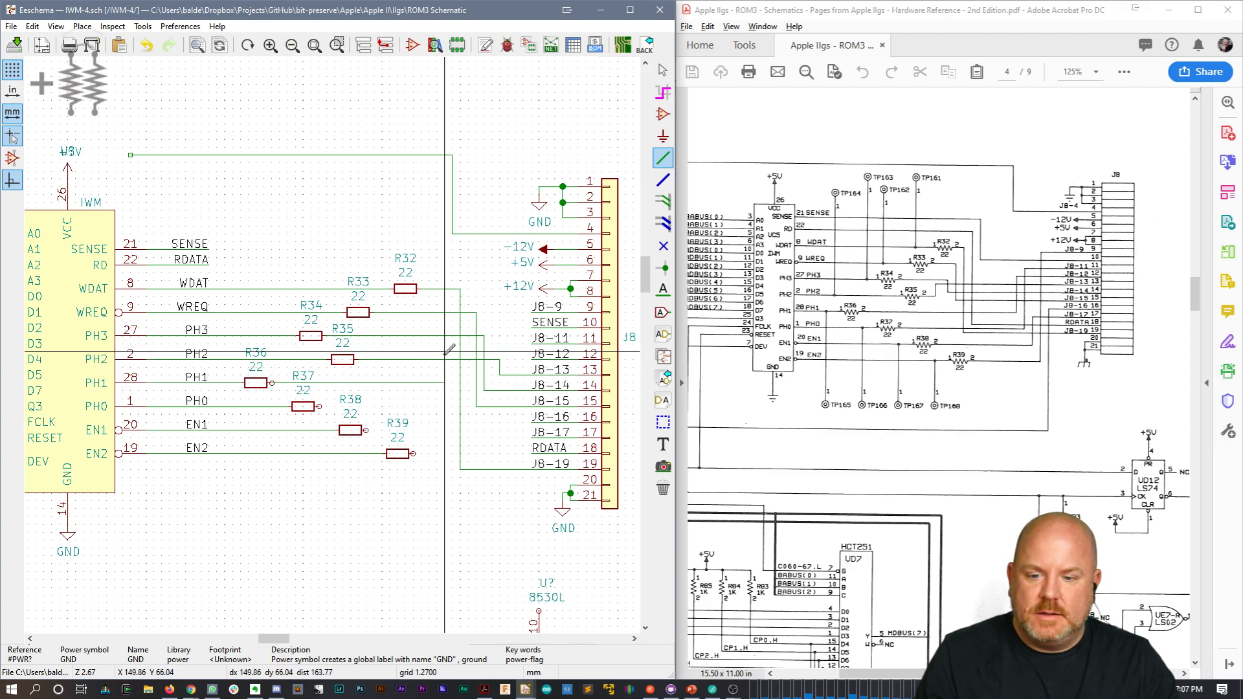
left_click(516, 351)
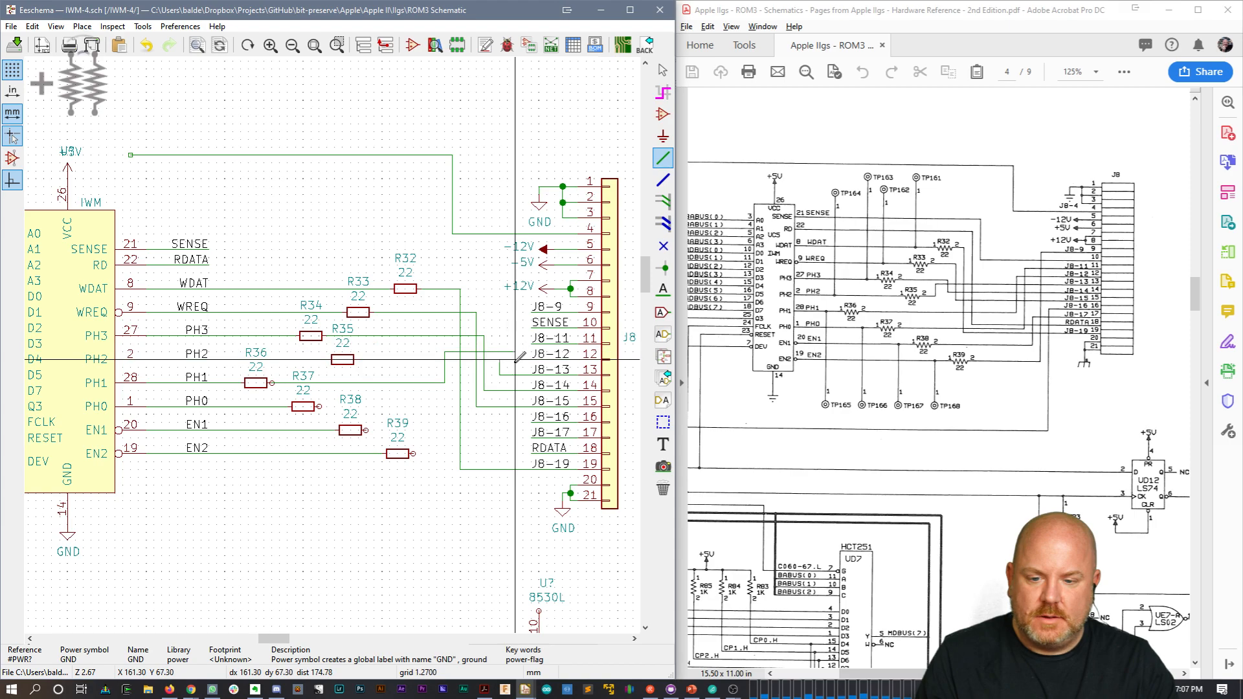
left_click(531, 359)
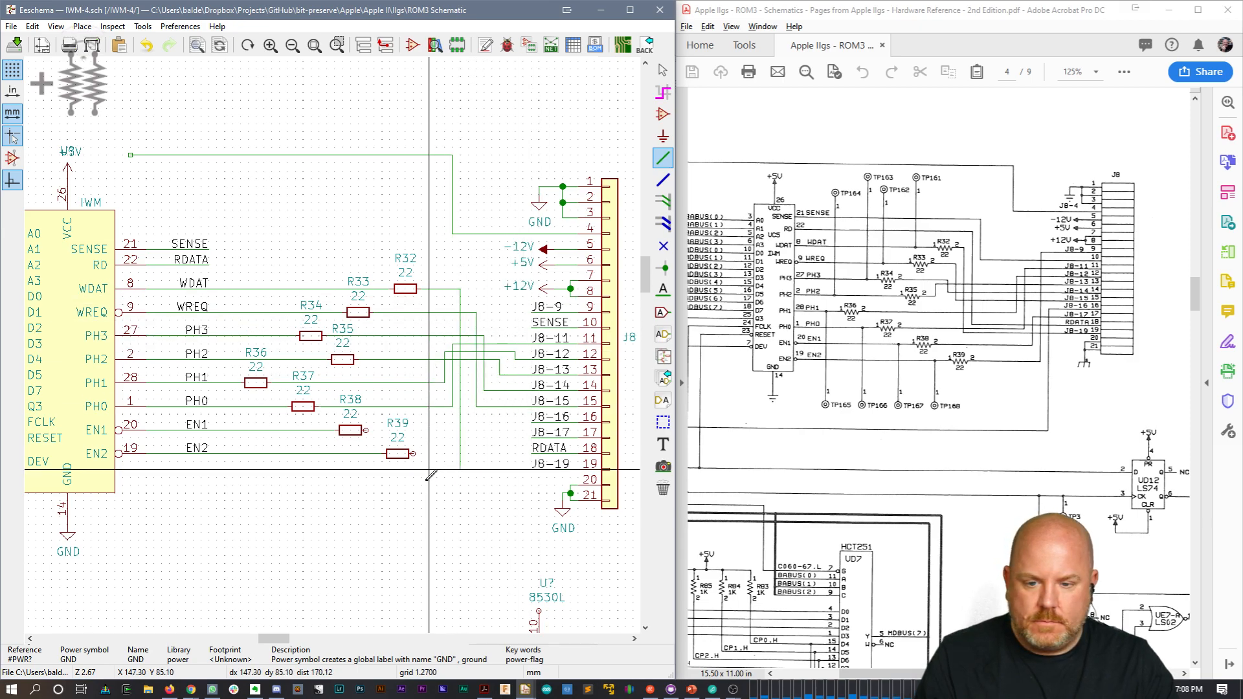
key("Escape")
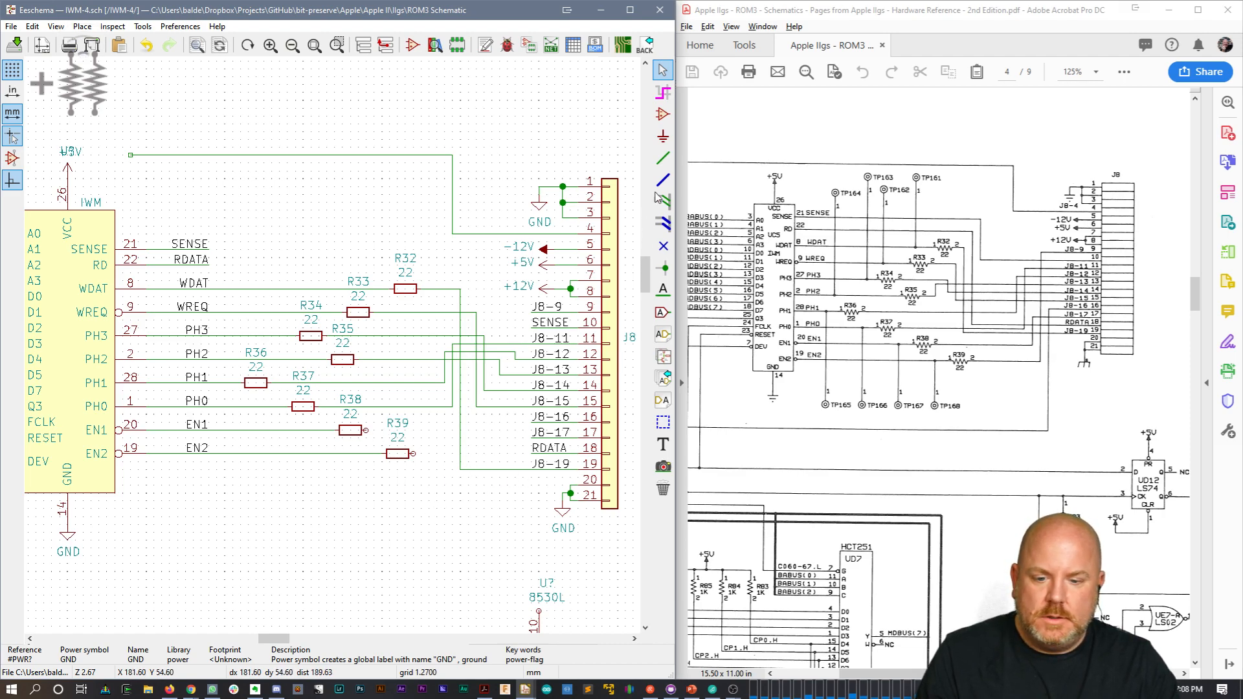
Step: Wire R38 (EN1) to J8-17 and R39 (EN2) up to the J8-9 label
left_click(662, 158)
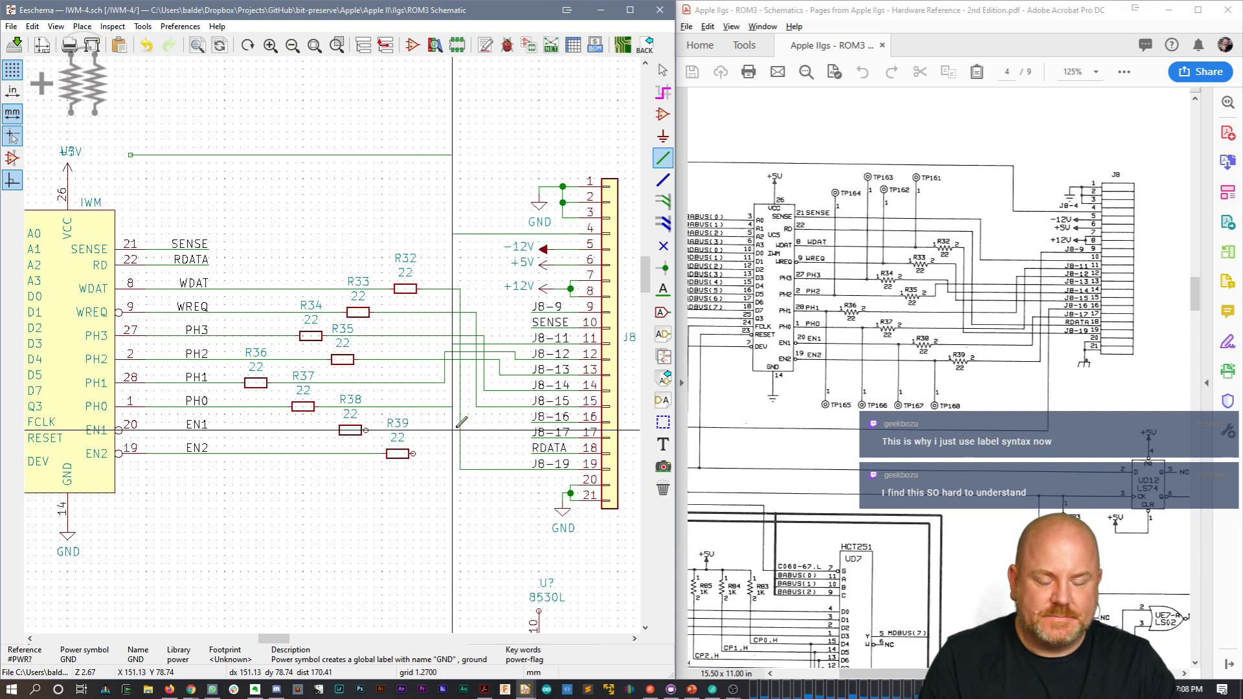
left_click(500, 439)
left_click(532, 439)
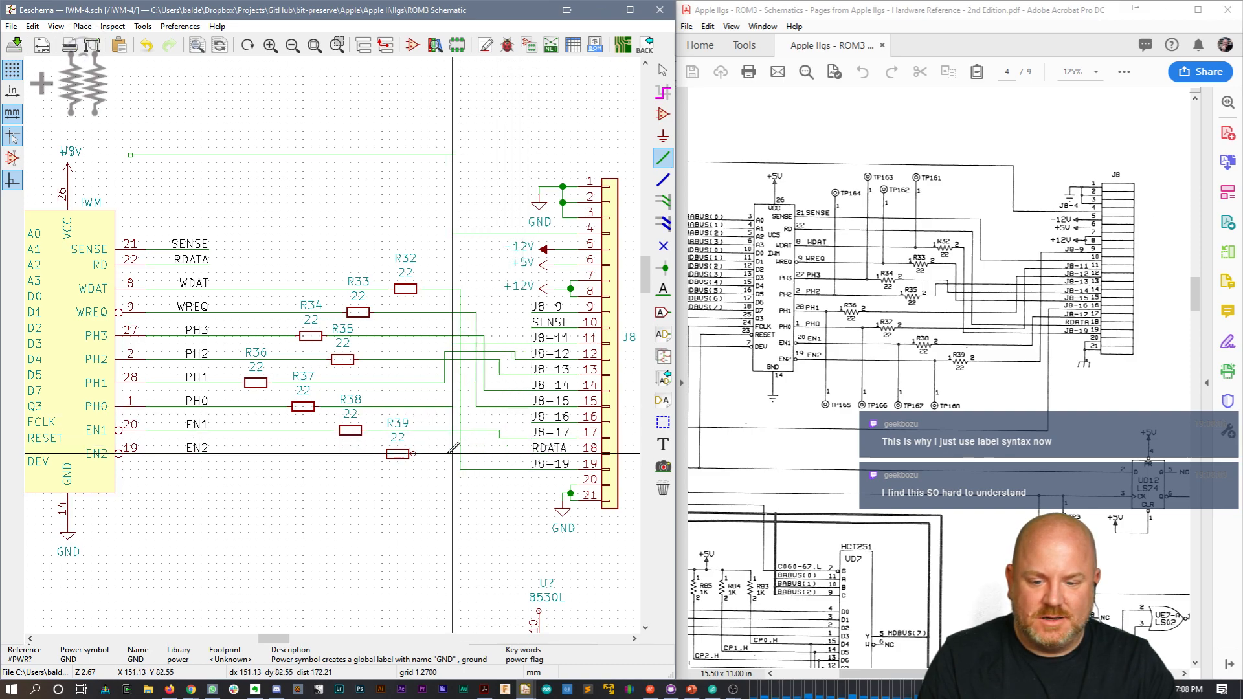
left_click(413, 454)
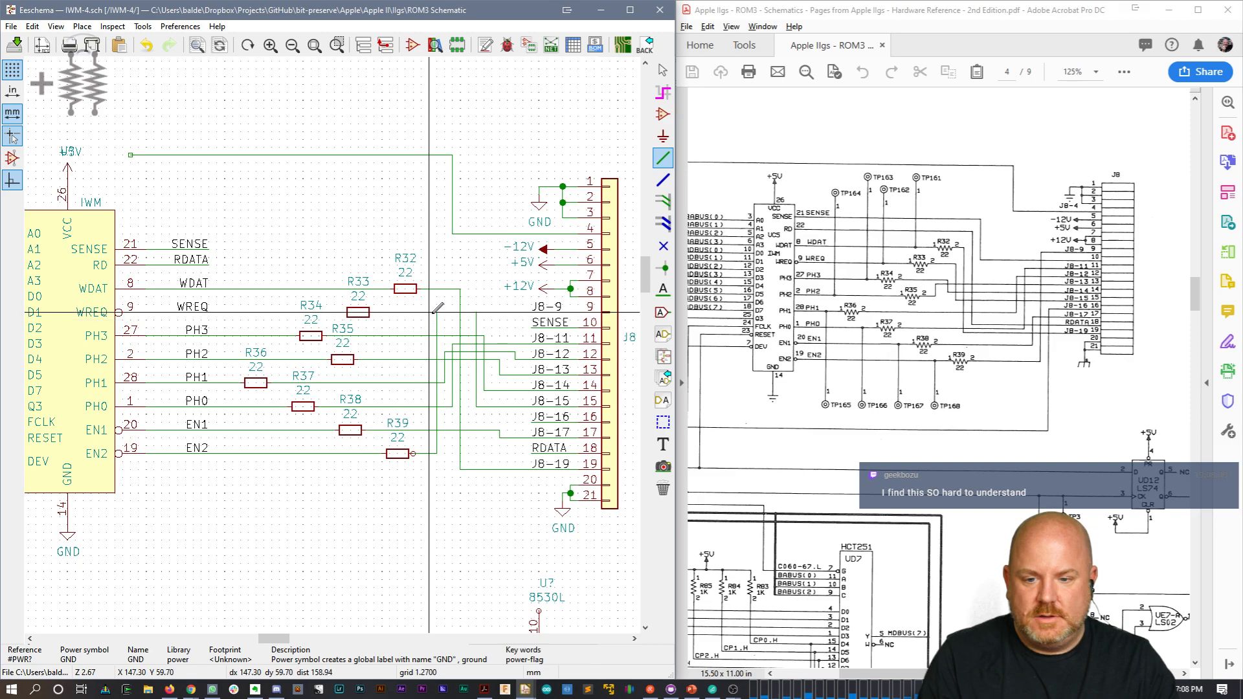
left_click(532, 309)
key("Escape")
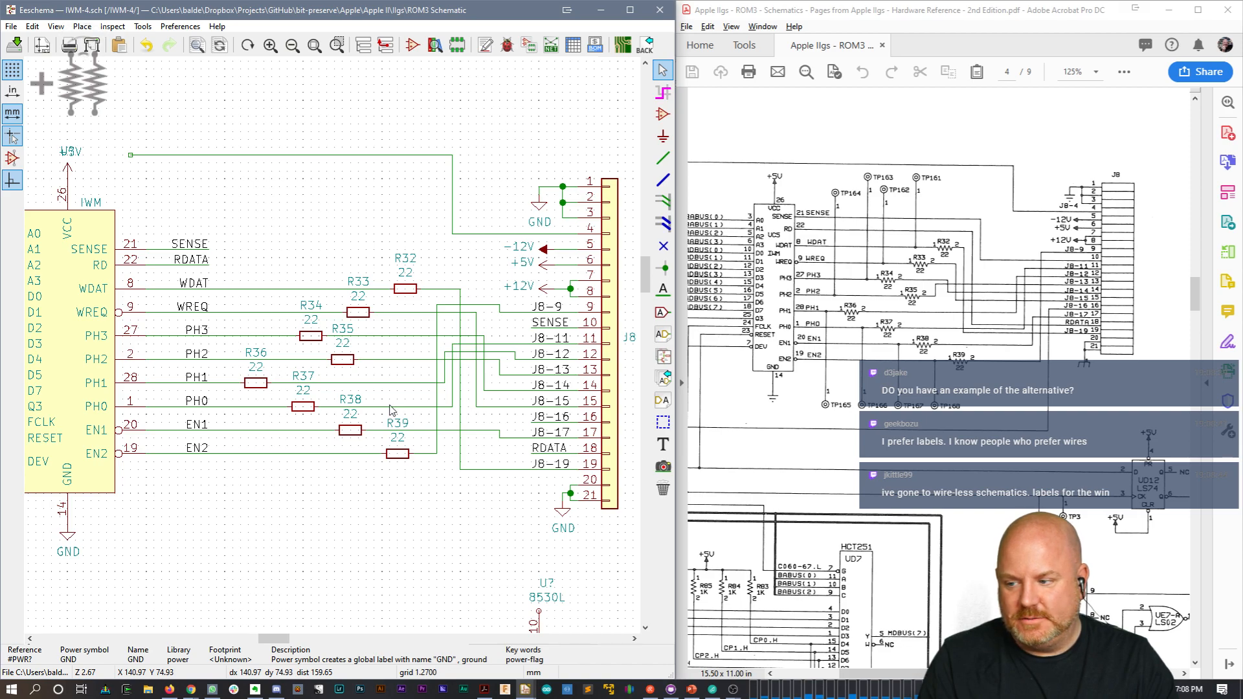
Step: Leave the IWM-4 sheet and return to the parent schematic
right_click(368, 99)
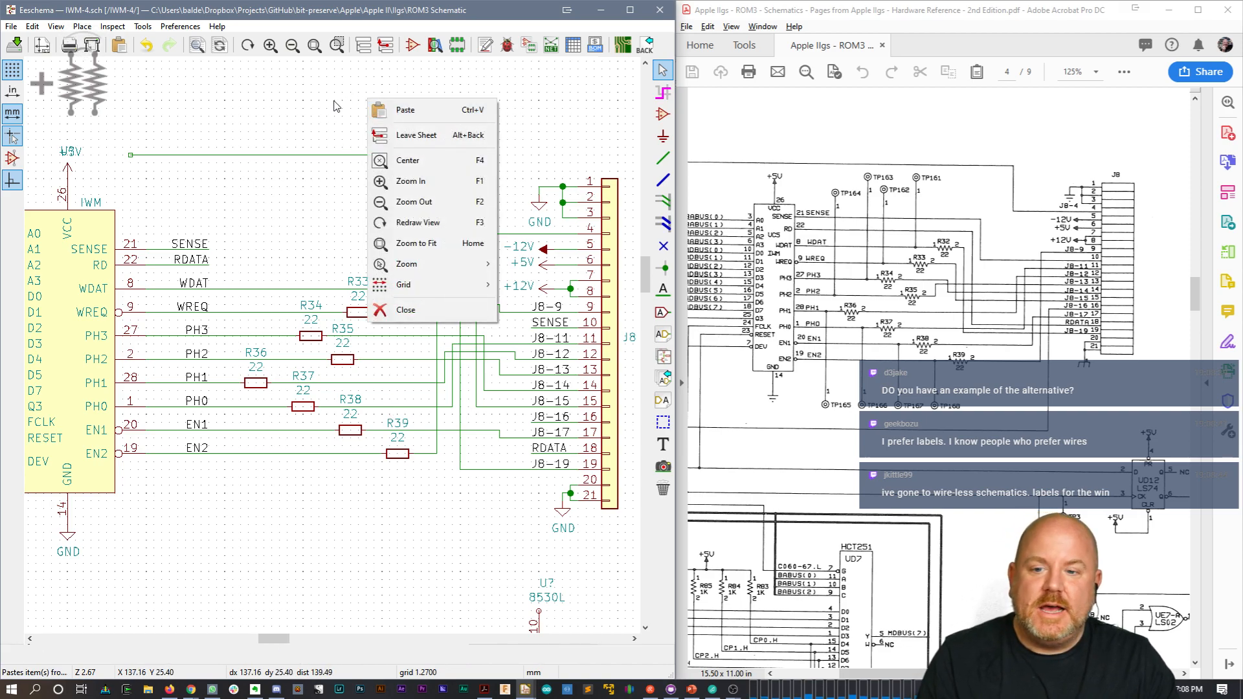
left_click(336, 106)
right_click(348, 116)
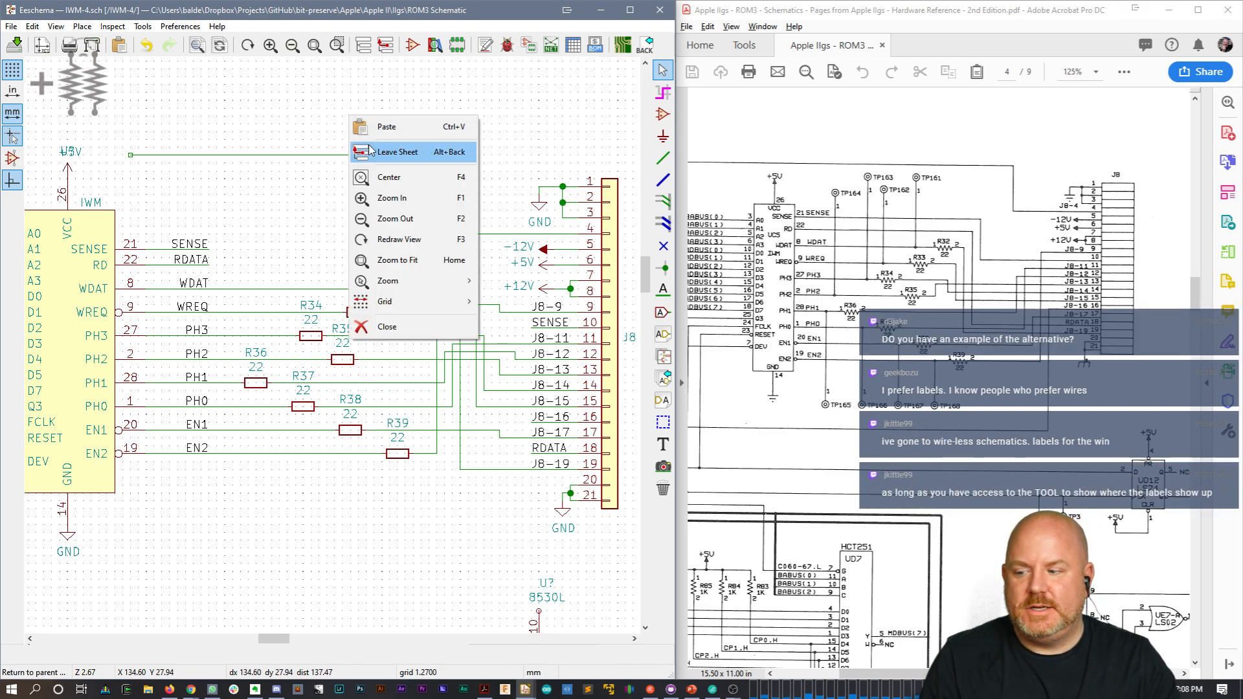
left_click(370, 150)
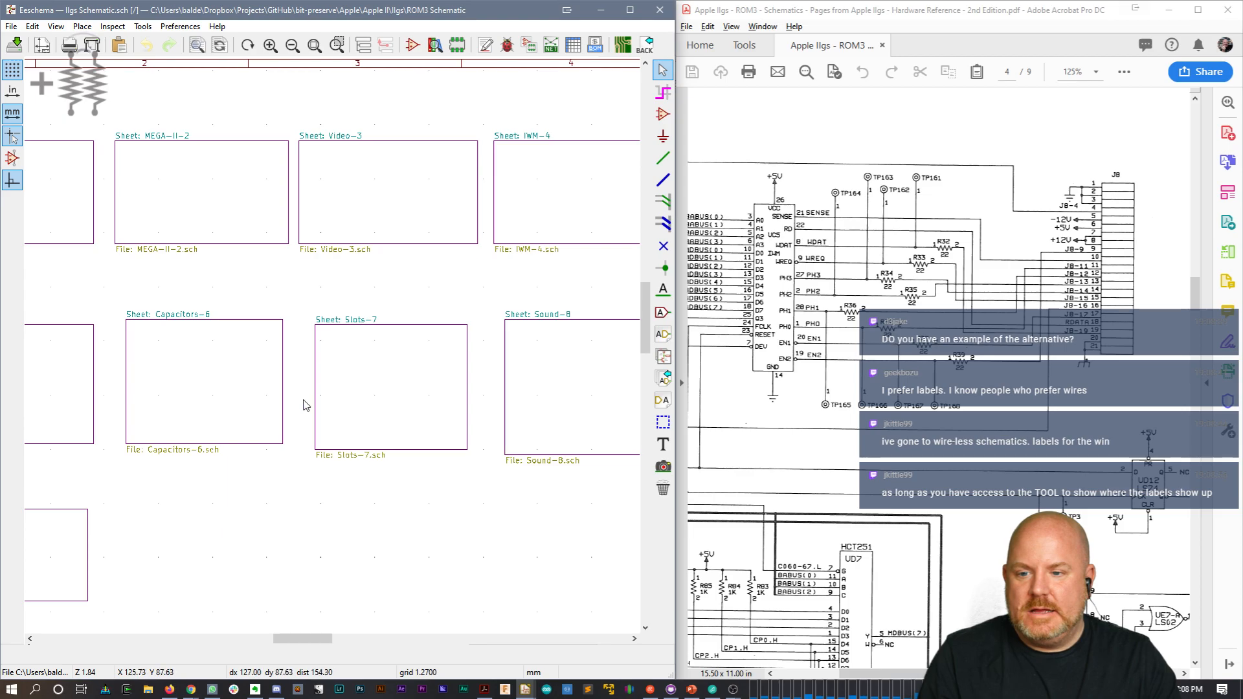
Step: Open the Slots-7 sheet and zoom around the J2 slot connector
double_click(334, 387)
scroll(334, 353, "up", 6)
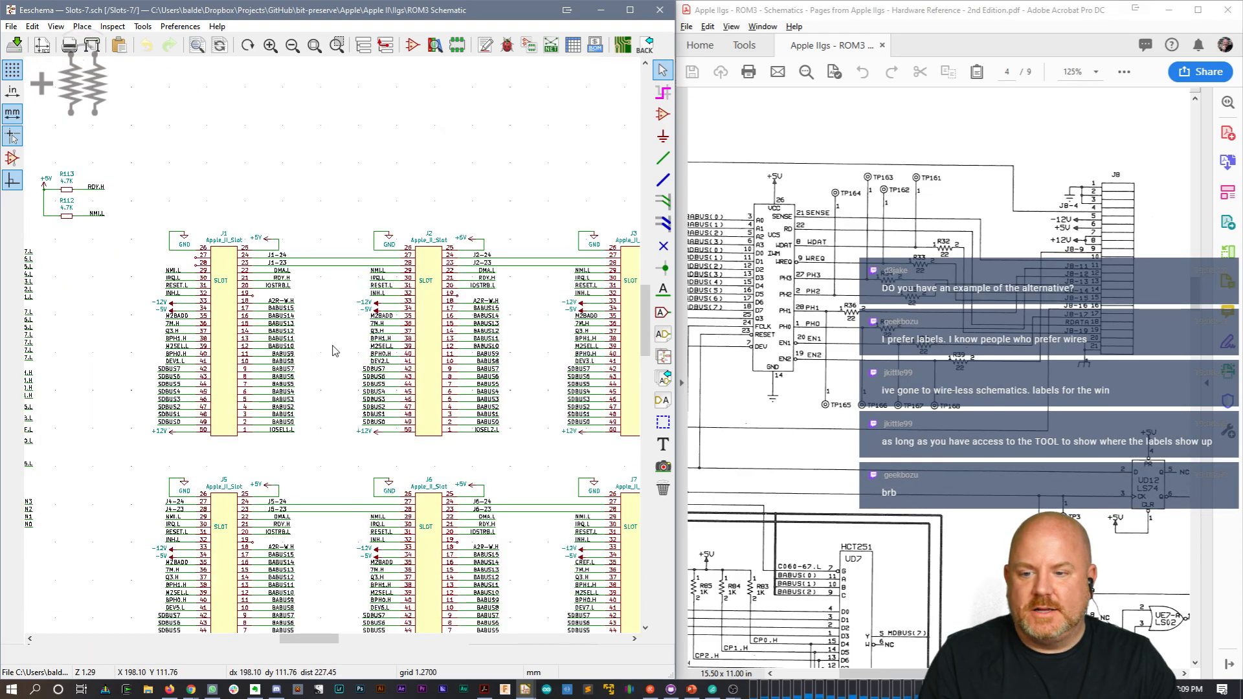
middle_click_drag(481, 343, 415, 346)
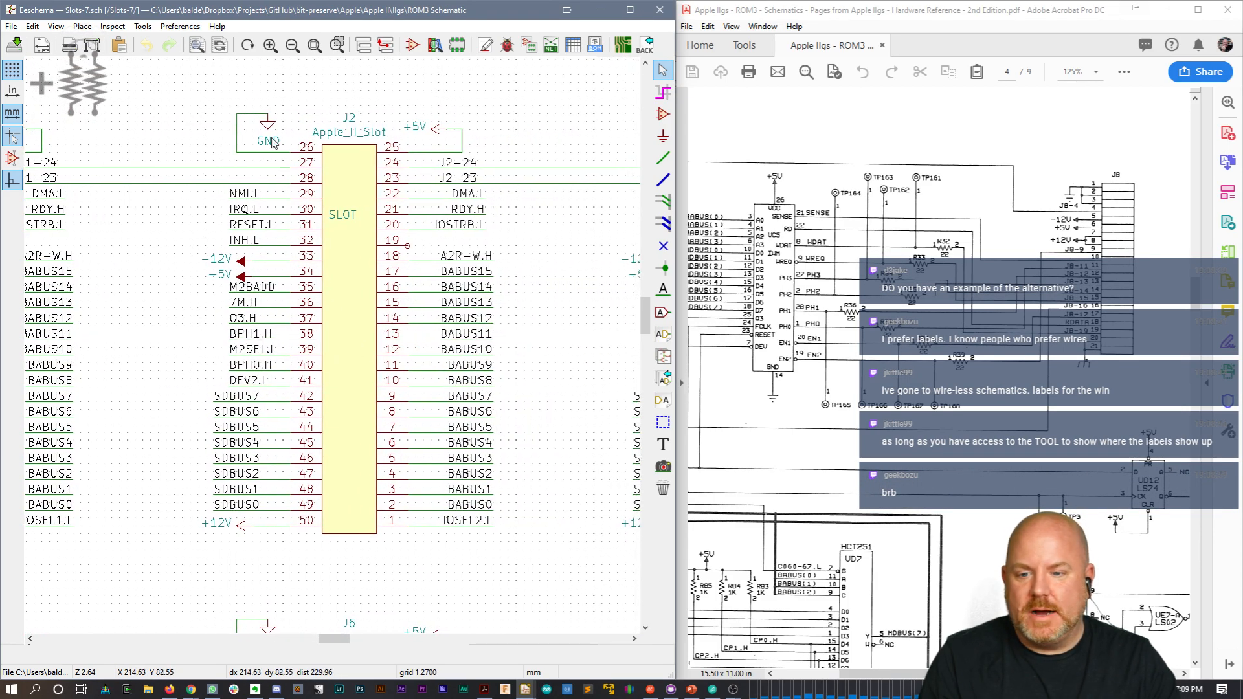
scroll(344, 291, "down", 3)
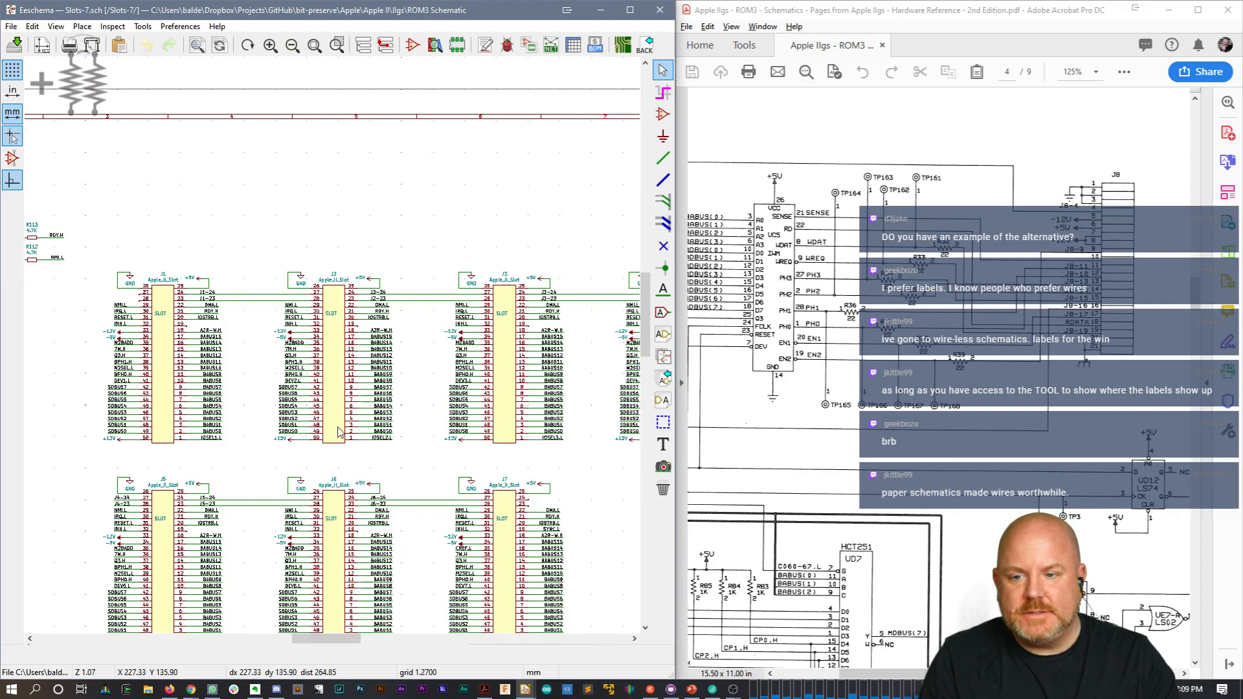
middle_click_drag(340, 427, 263, 256)
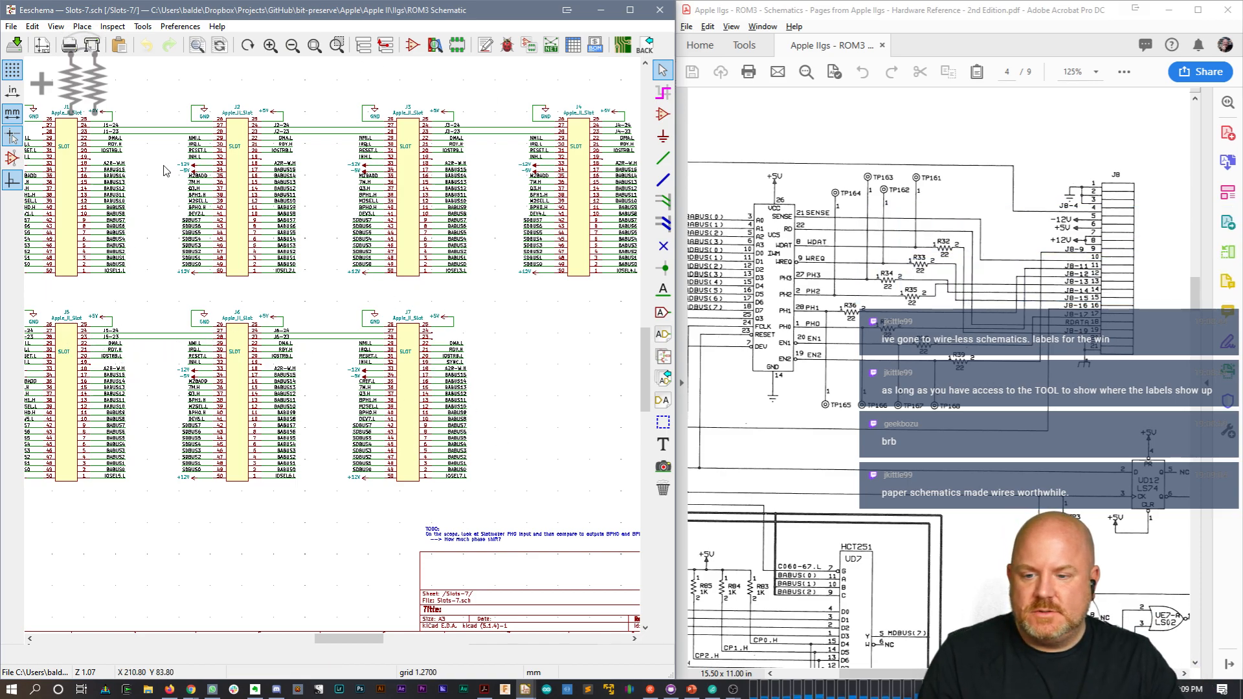
scroll(249, 222, "up", 1)
scroll(333, 350, "up", 5)
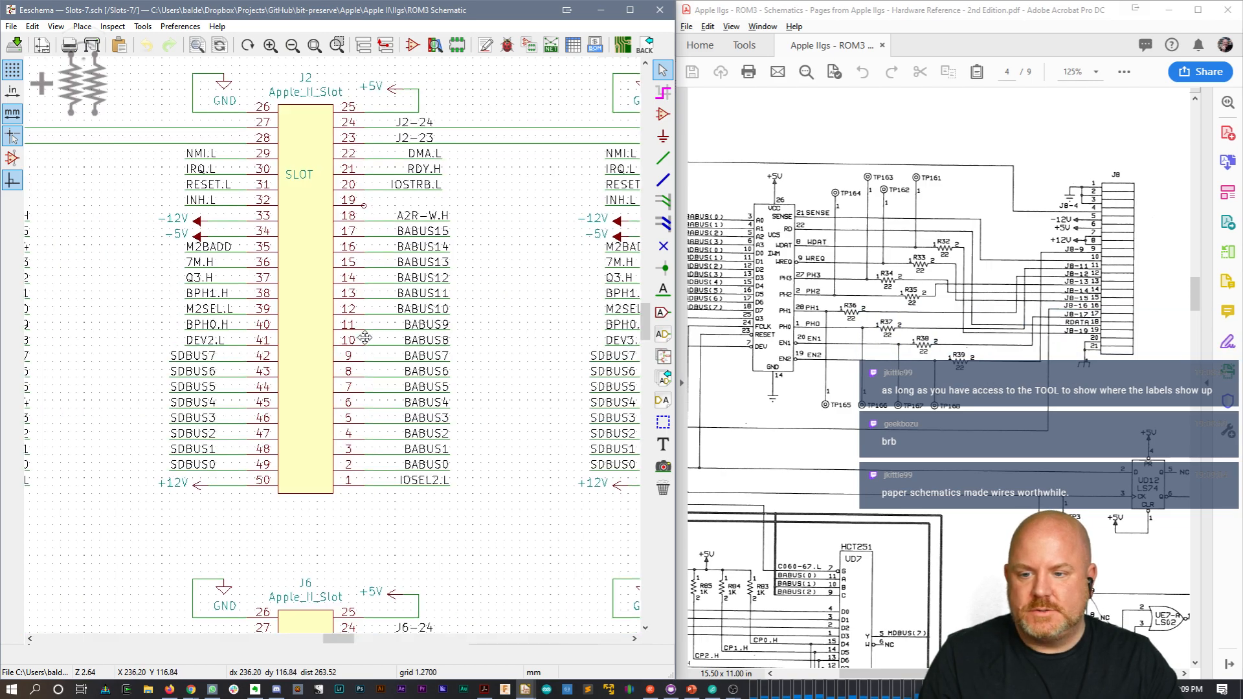
scroll(333, 349, "down", 1)
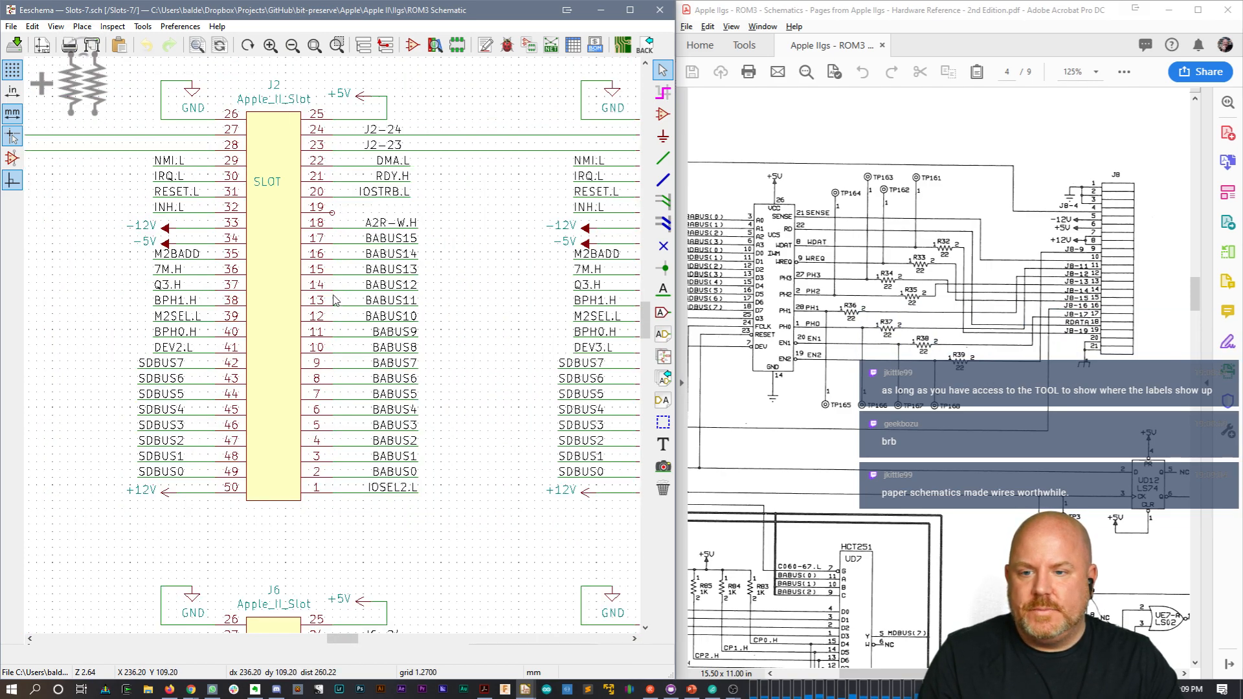
scroll(333, 298, "down", 1)
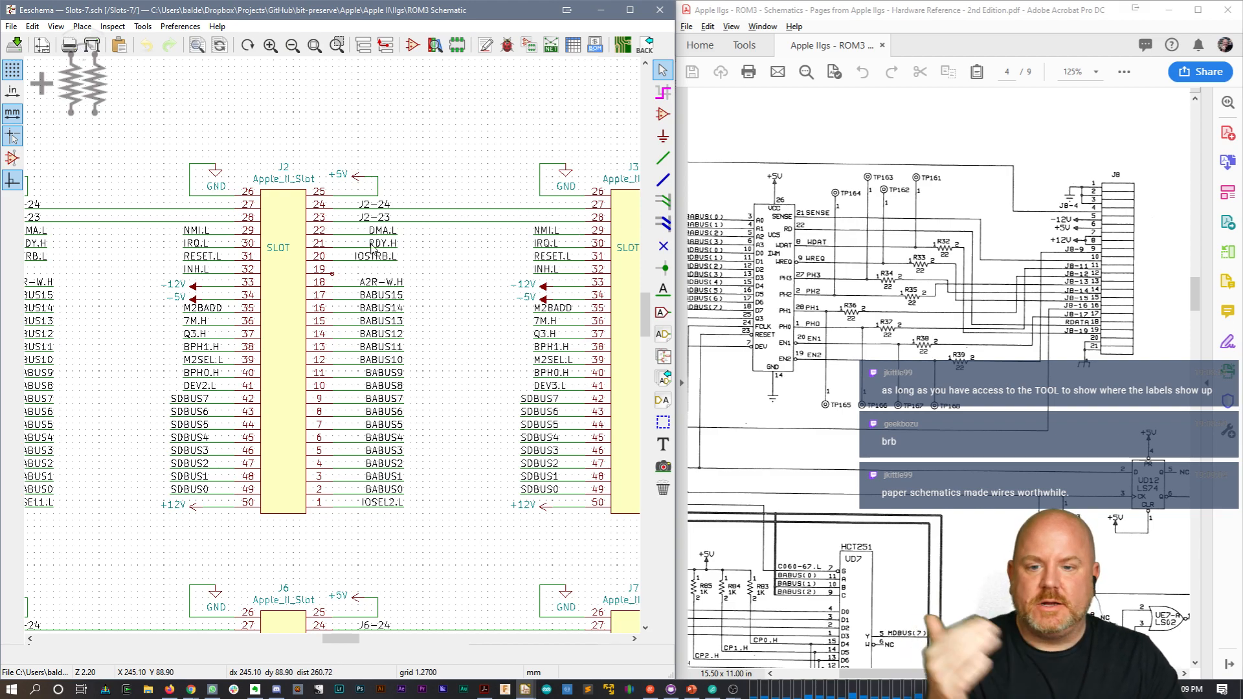
Step: View PDF page 7 at 50% zoom, then return Eeschema to the top-level sheet
left_click(922, 138)
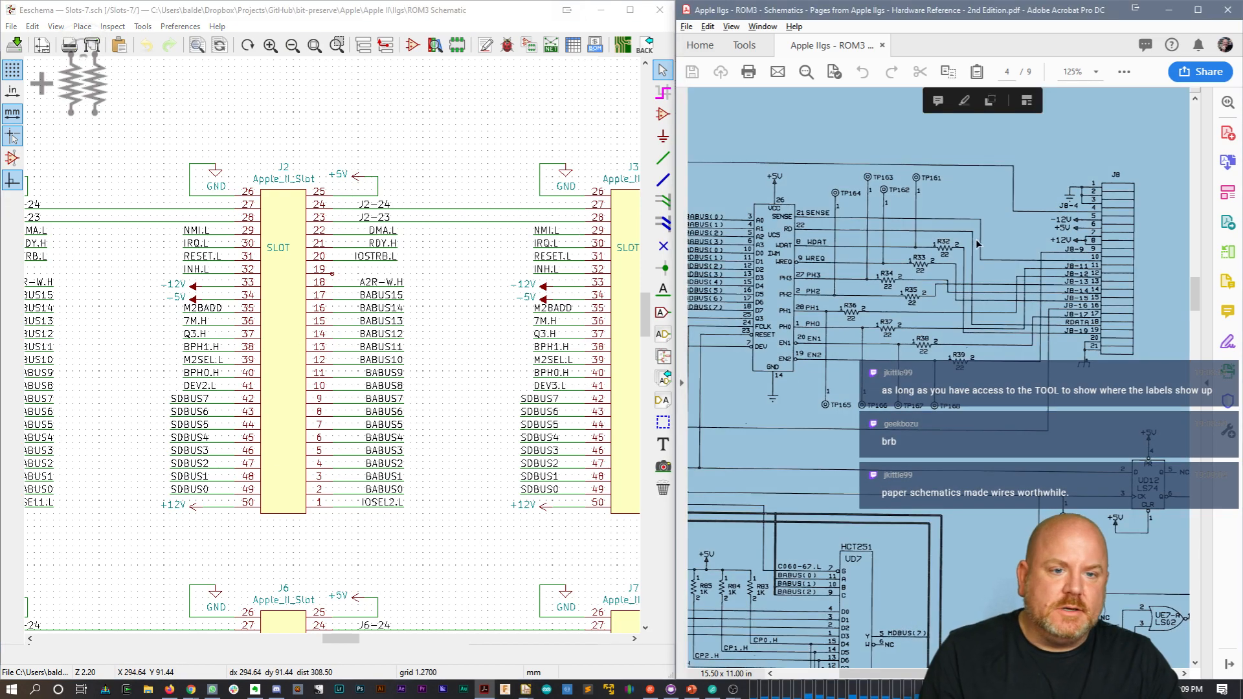
scroll(1036, 149, "down", 2)
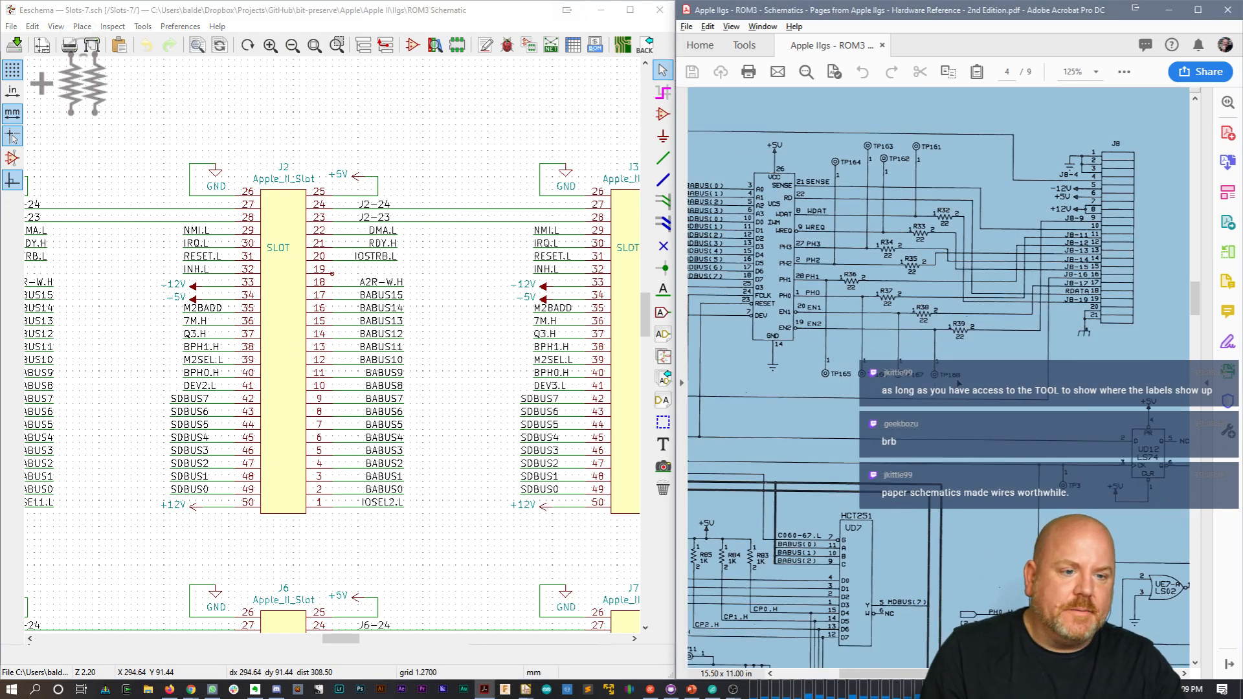
left_click(1096, 72)
left_click(1114, 133)
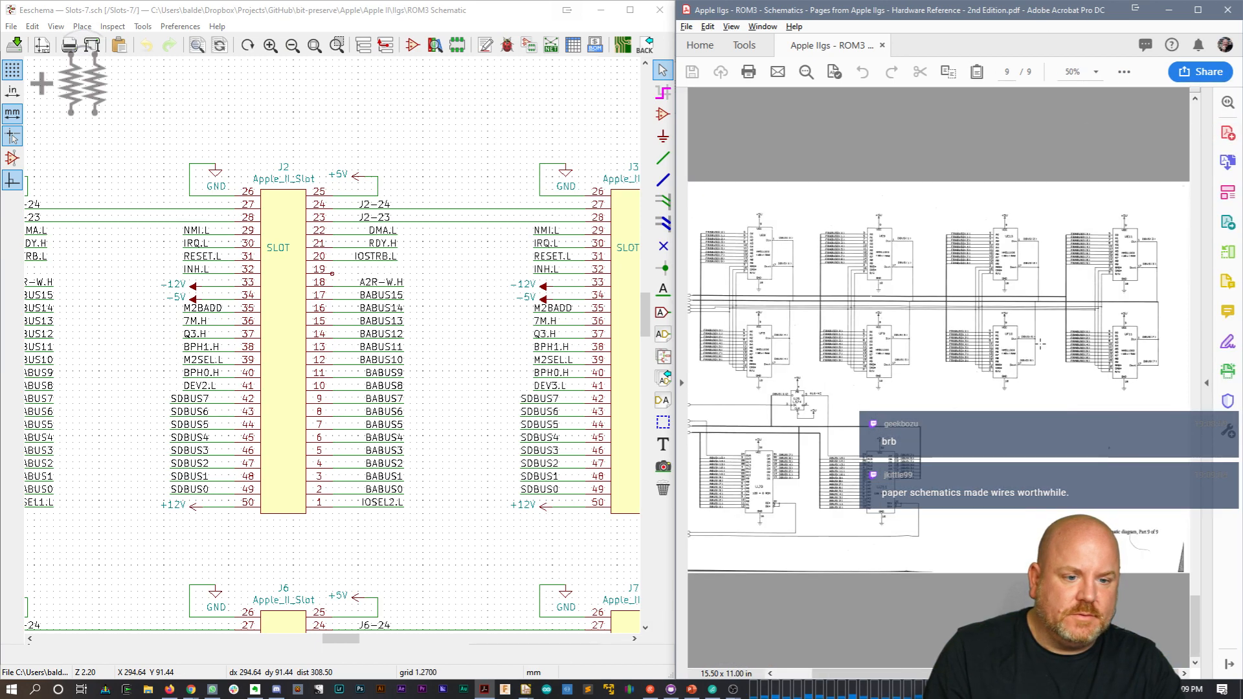
scroll(1040, 343, "up", 1)
scroll(1040, 344, "down", 1)
scroll(1040, 344, "up", 2)
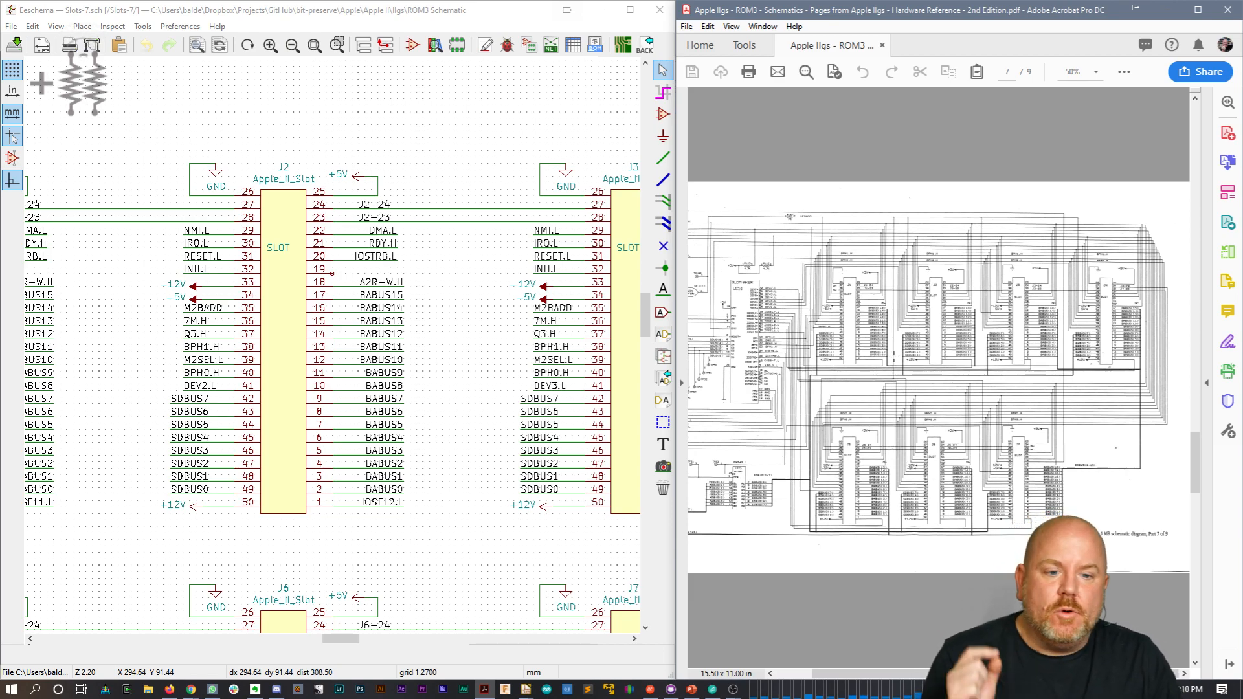
key("alt+BackSpace")
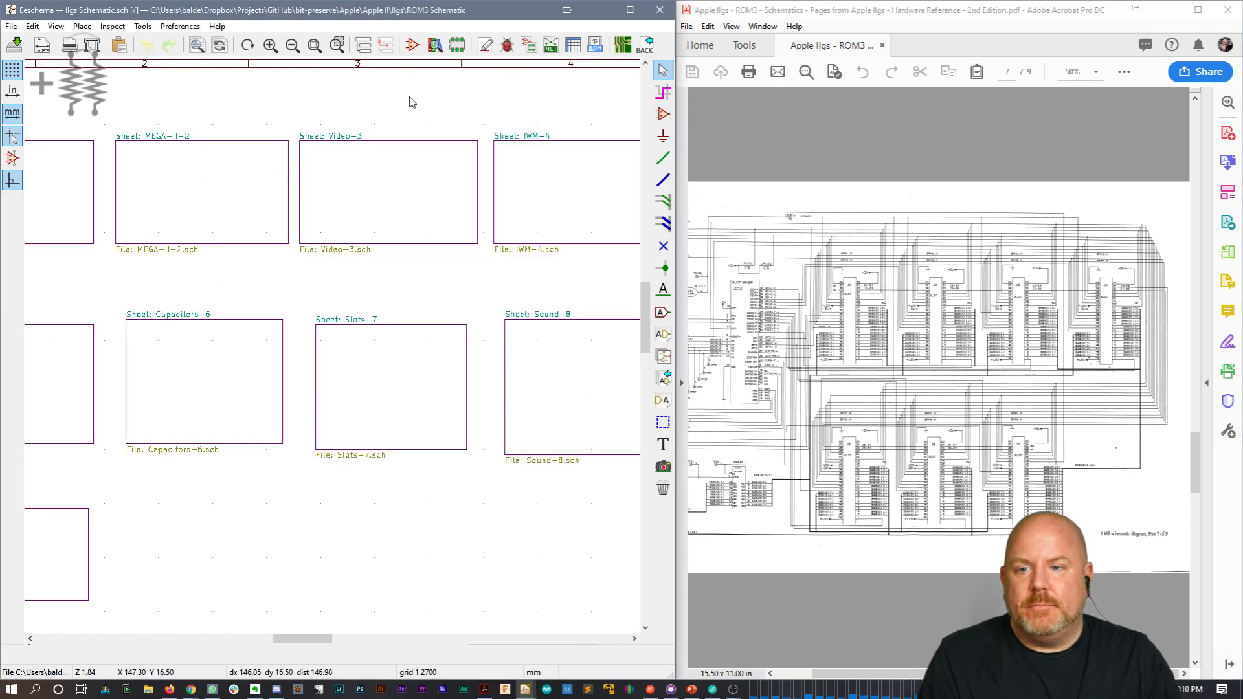
Step: Open the IWM-4 sheet and show PDF page 4 at 125% zoom
double_click(498, 220)
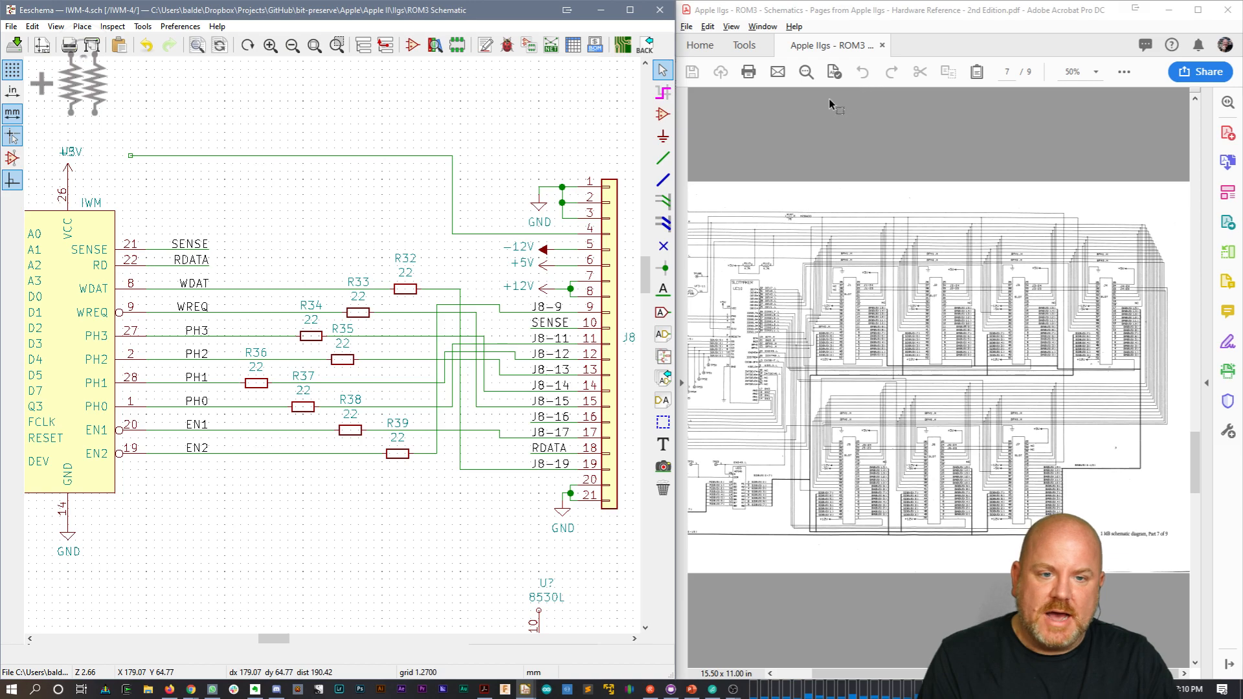
scroll(938, 154, "up", 2)
scroll(939, 154, "up", 2)
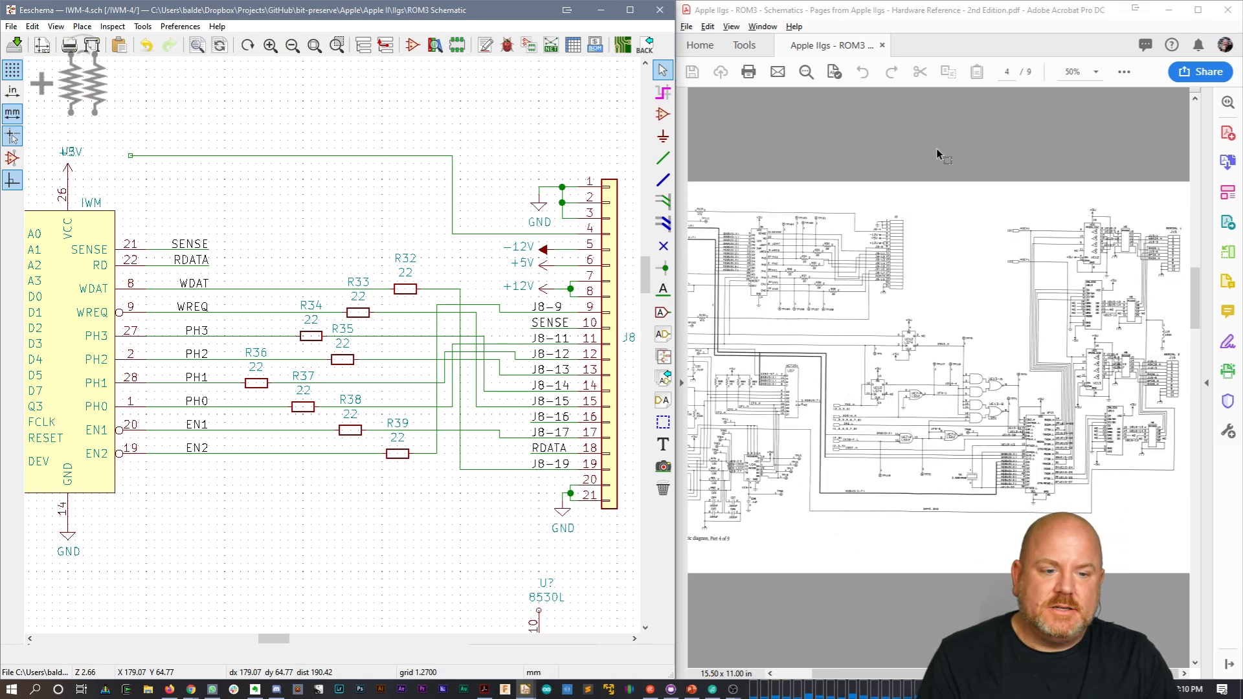
scroll(939, 154, "up", 2)
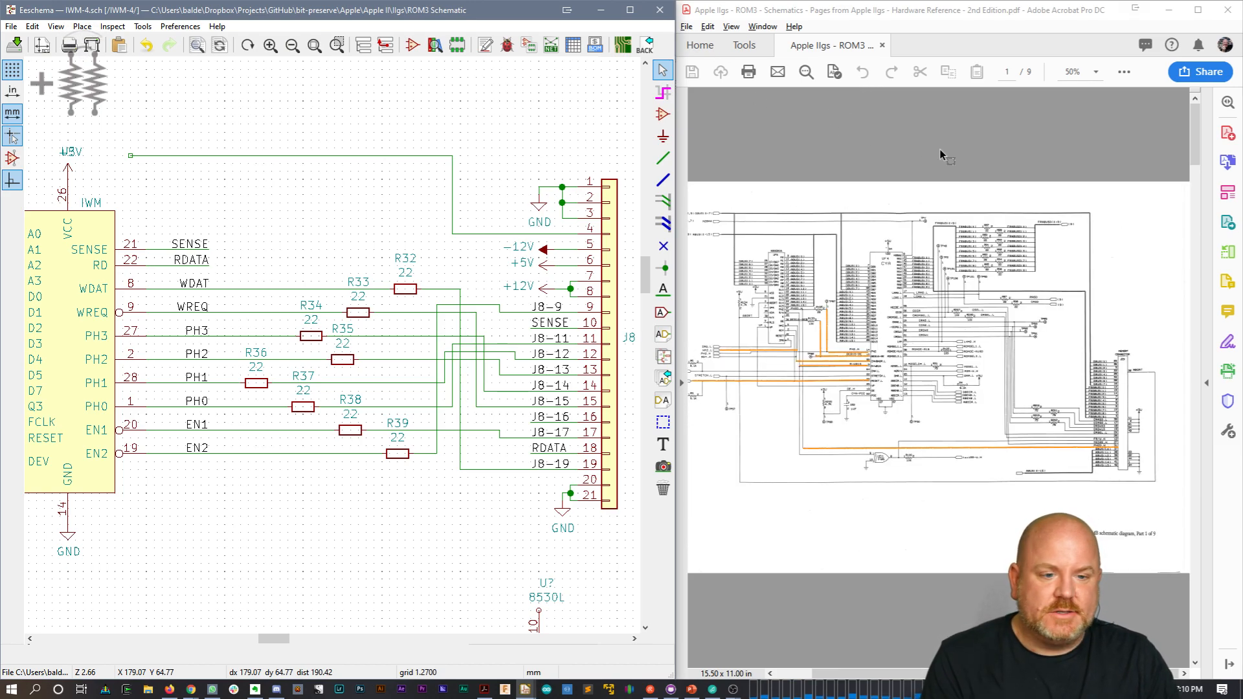
scroll(940, 151, "down", 1)
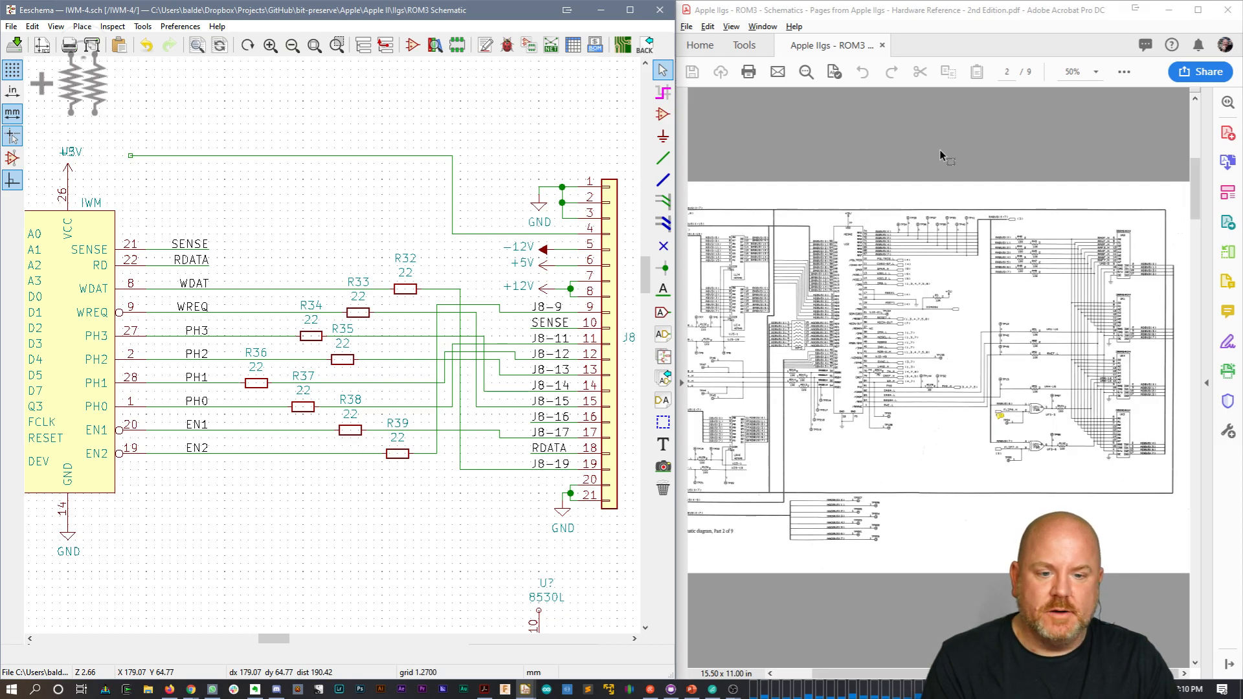
scroll(942, 153, "down", 1)
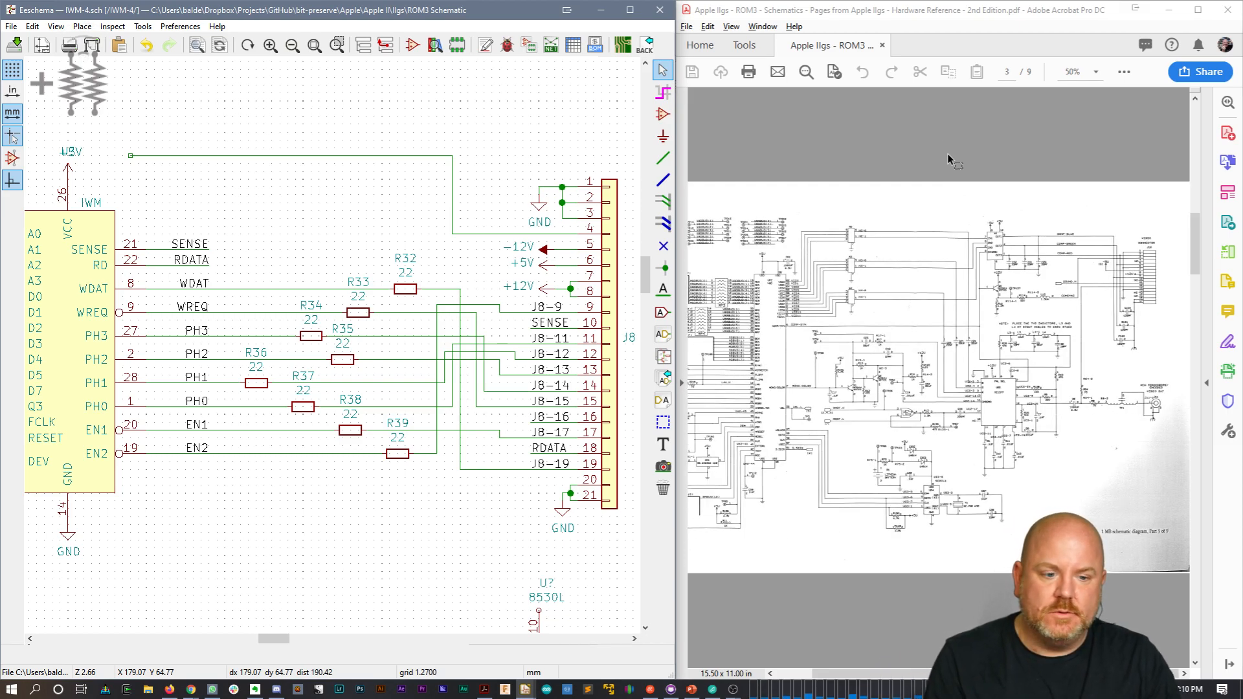
scroll(946, 154, "up", 2)
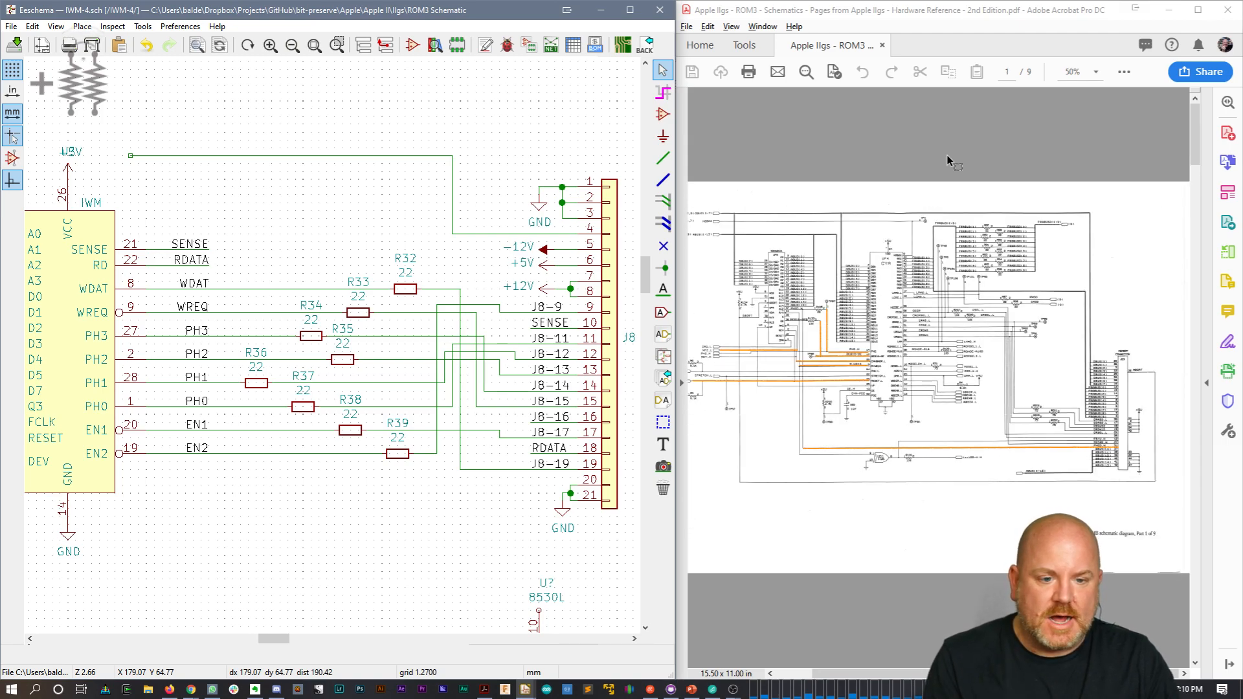
scroll(946, 154, "down", 1)
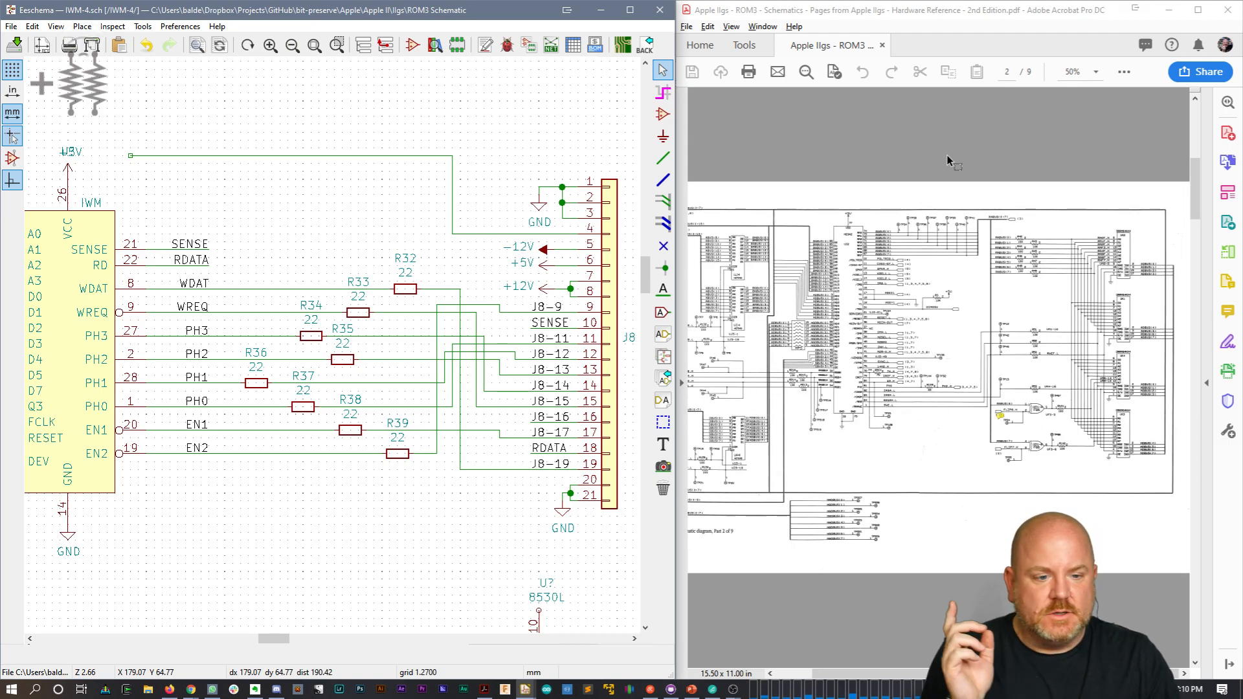
scroll(946, 154, "down", 1)
scroll(946, 154, "down", 1)
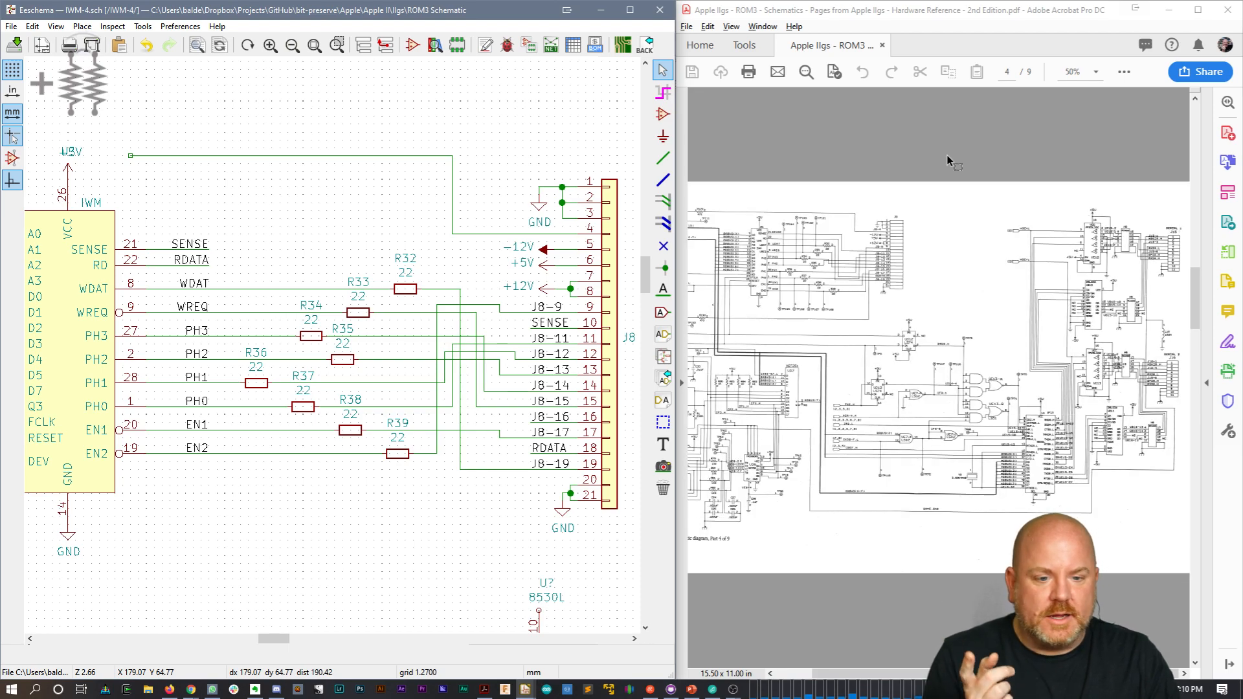
left_click(1096, 72)
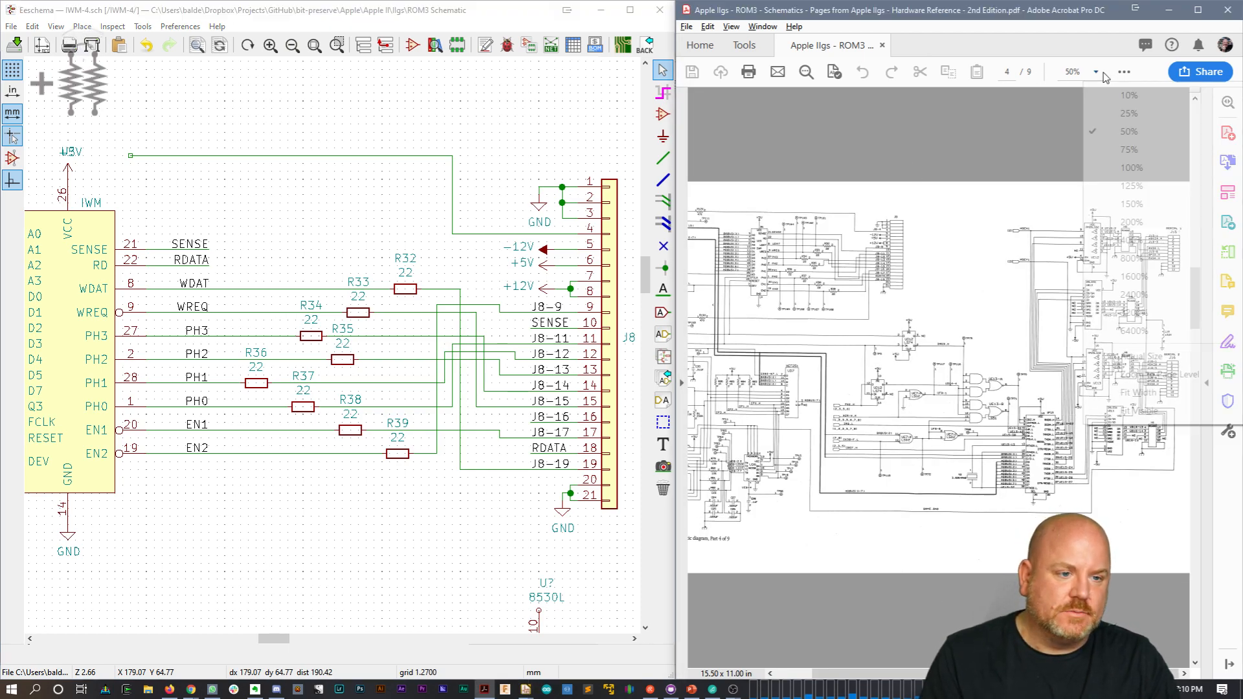
left_click(1131, 187)
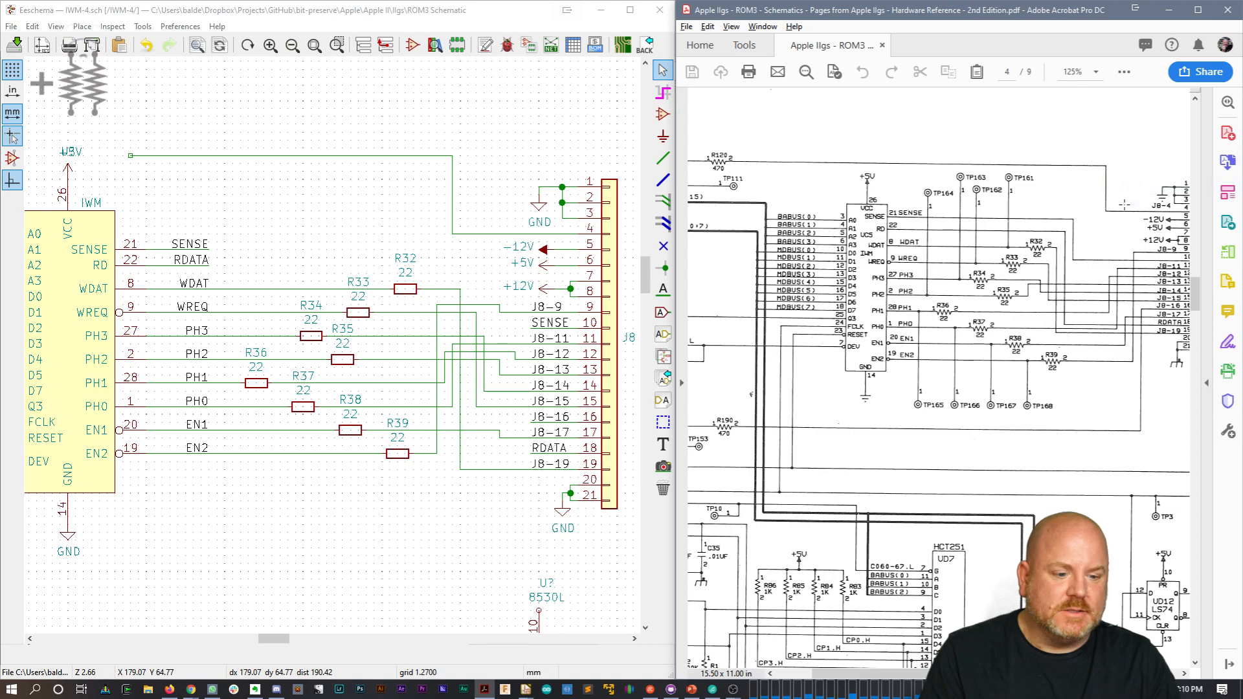
left_click_drag(879, 674, 916, 674)
left_click(430, 273)
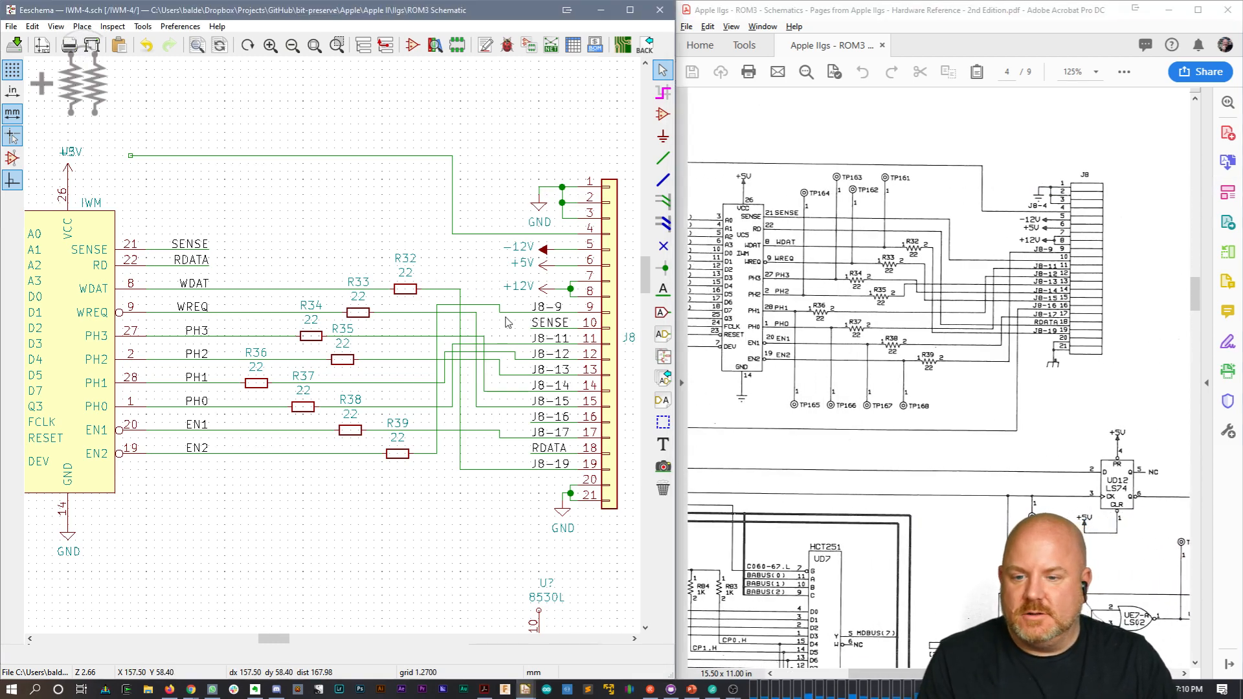
left_click_drag(488, 482, 437, 278)
key("Delete")
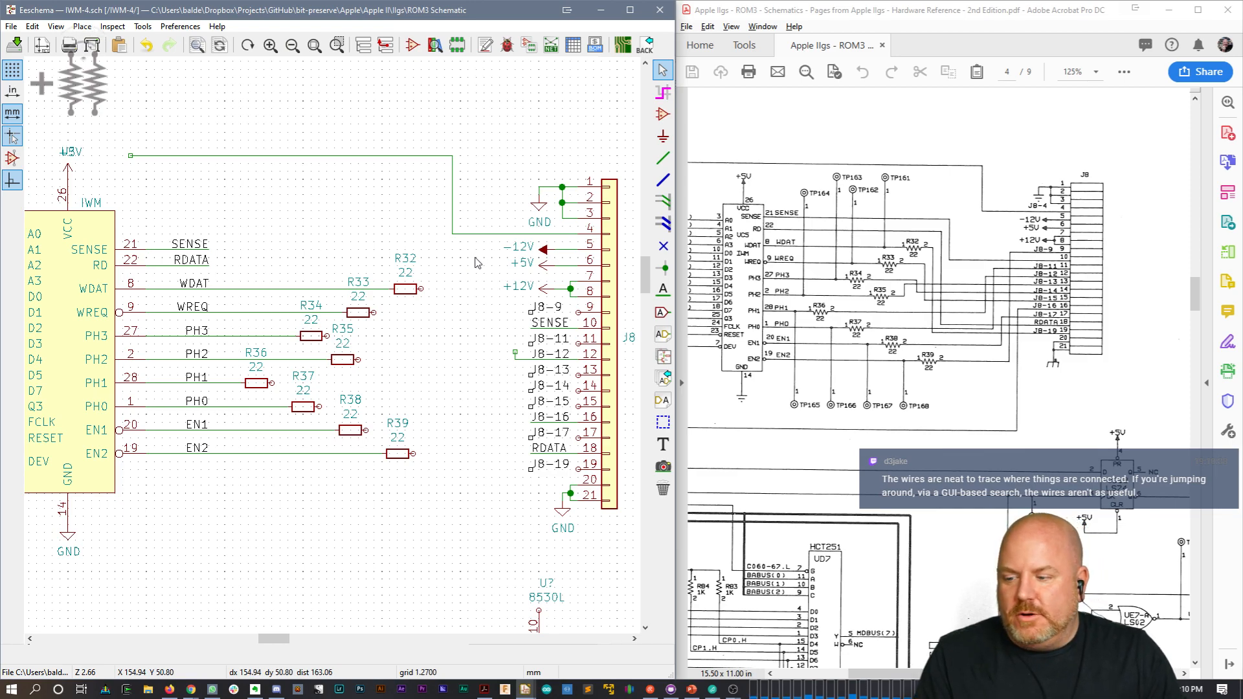
key("ctrl+z")
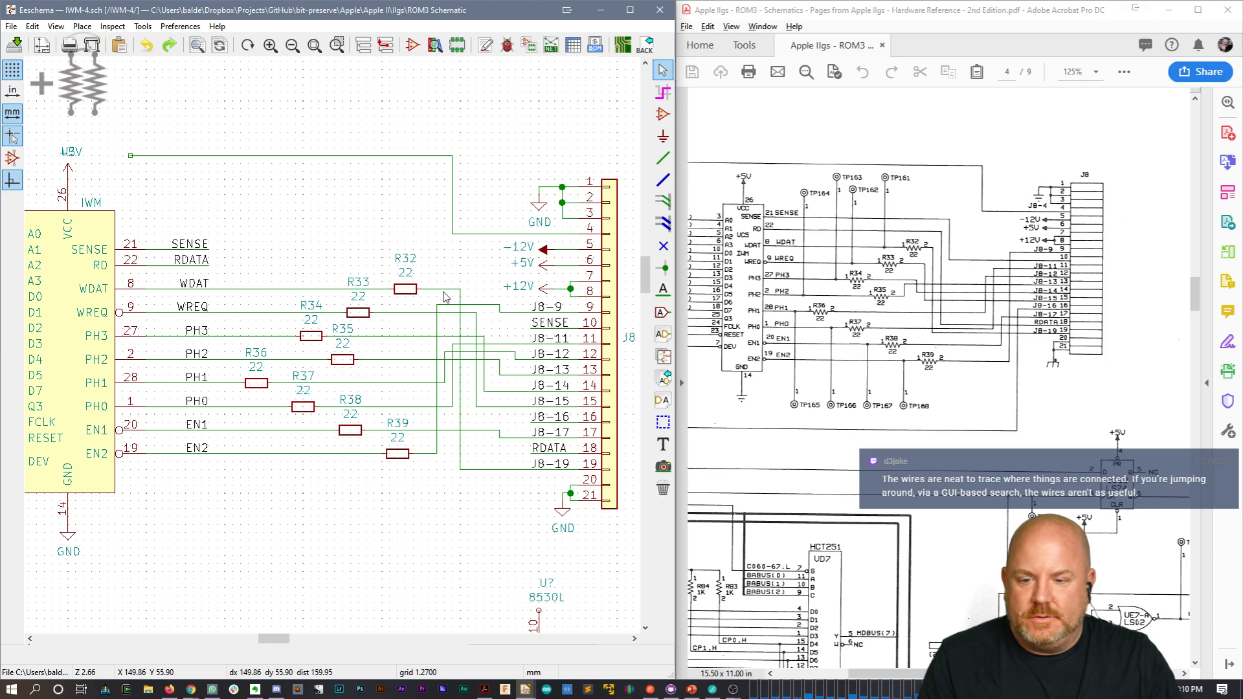
left_click(663, 289)
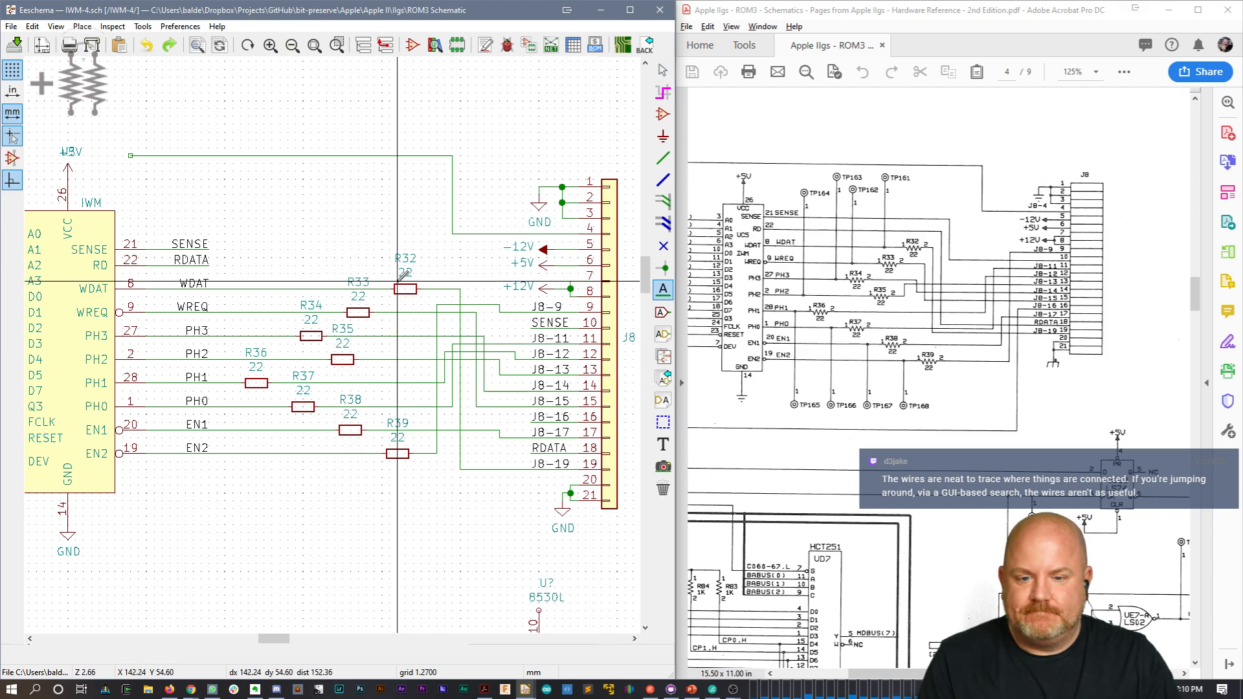
left_click(457, 261)
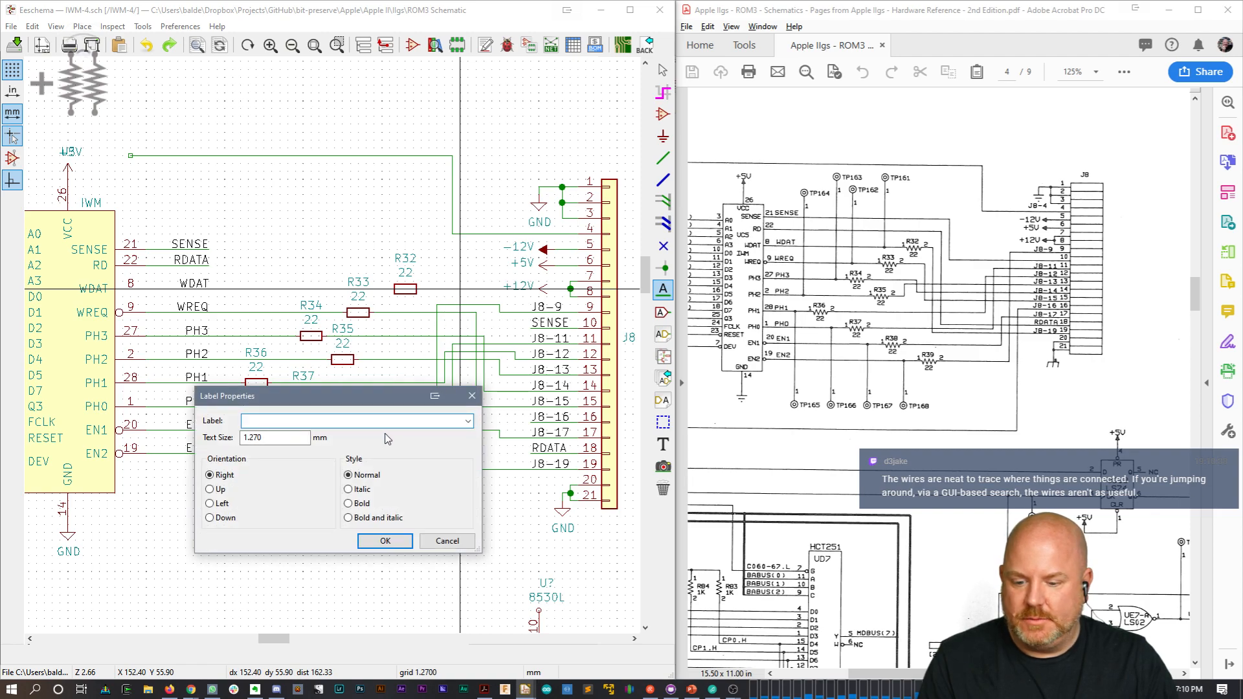
key("Escape")
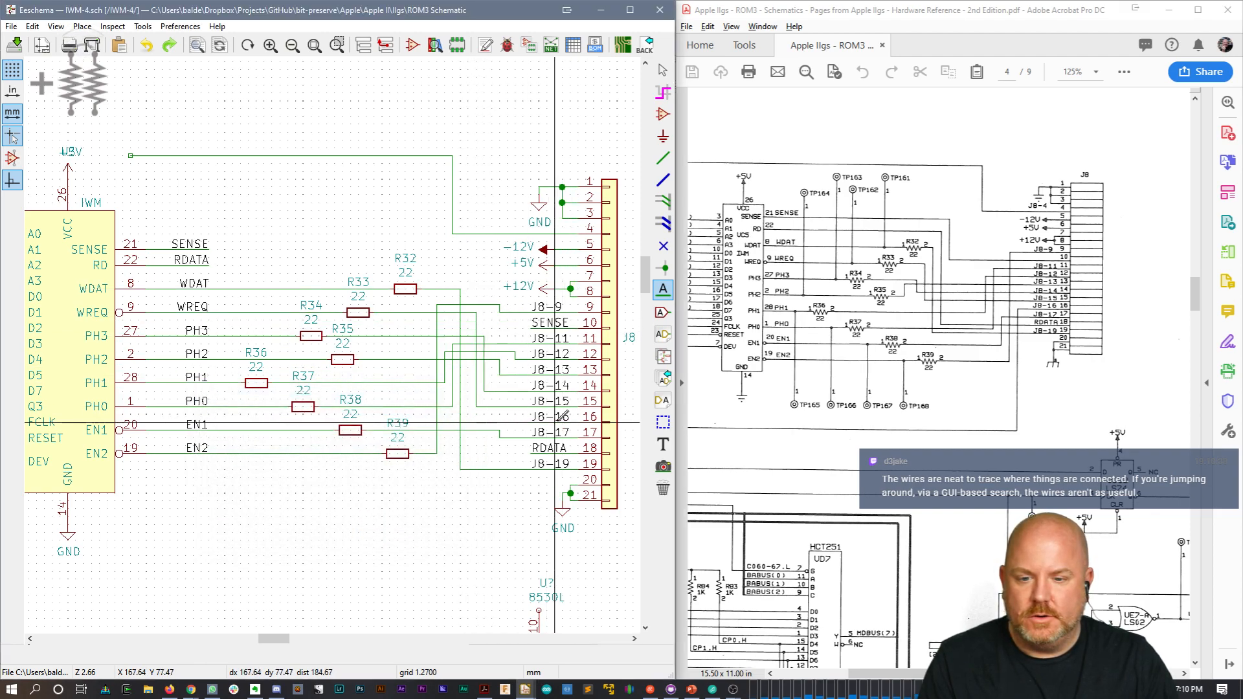
key("Escape")
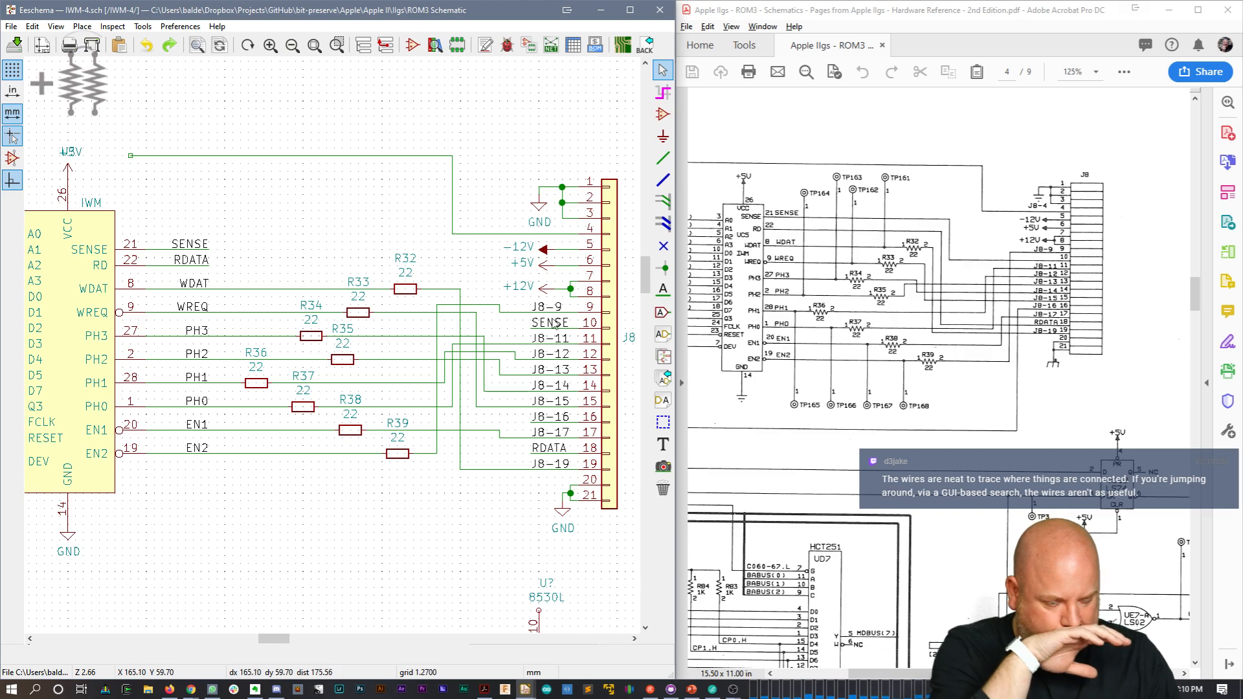
key("l")
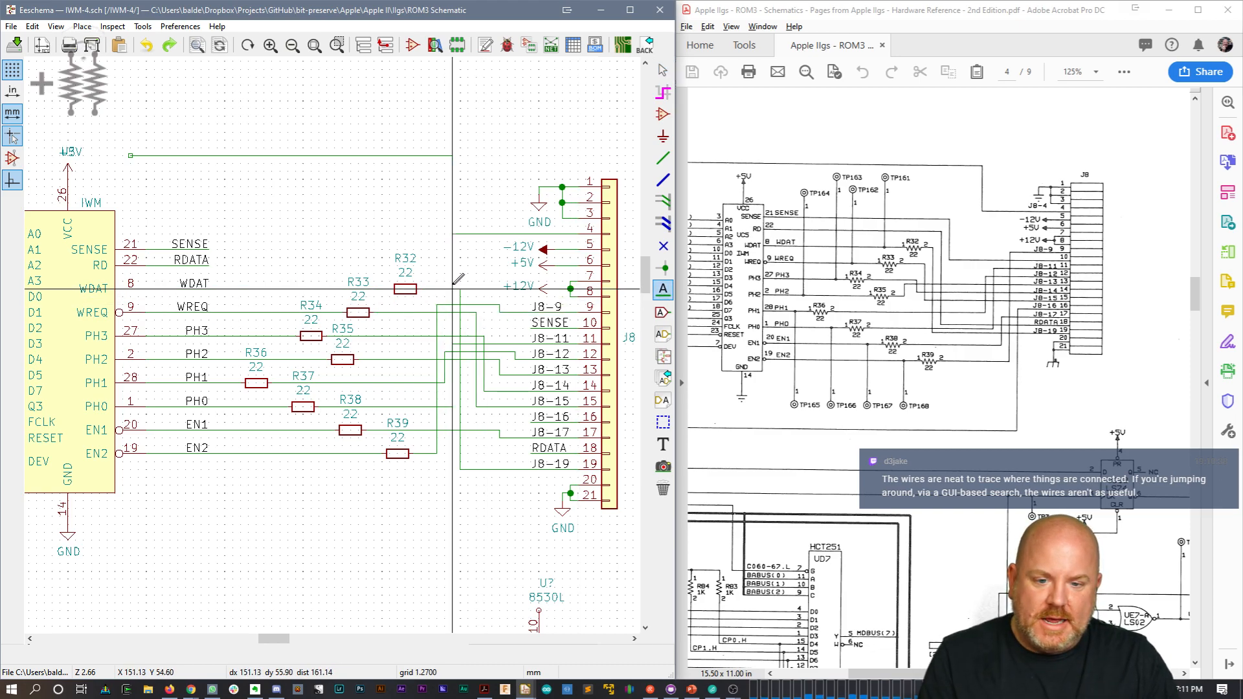
left_click(461, 288)
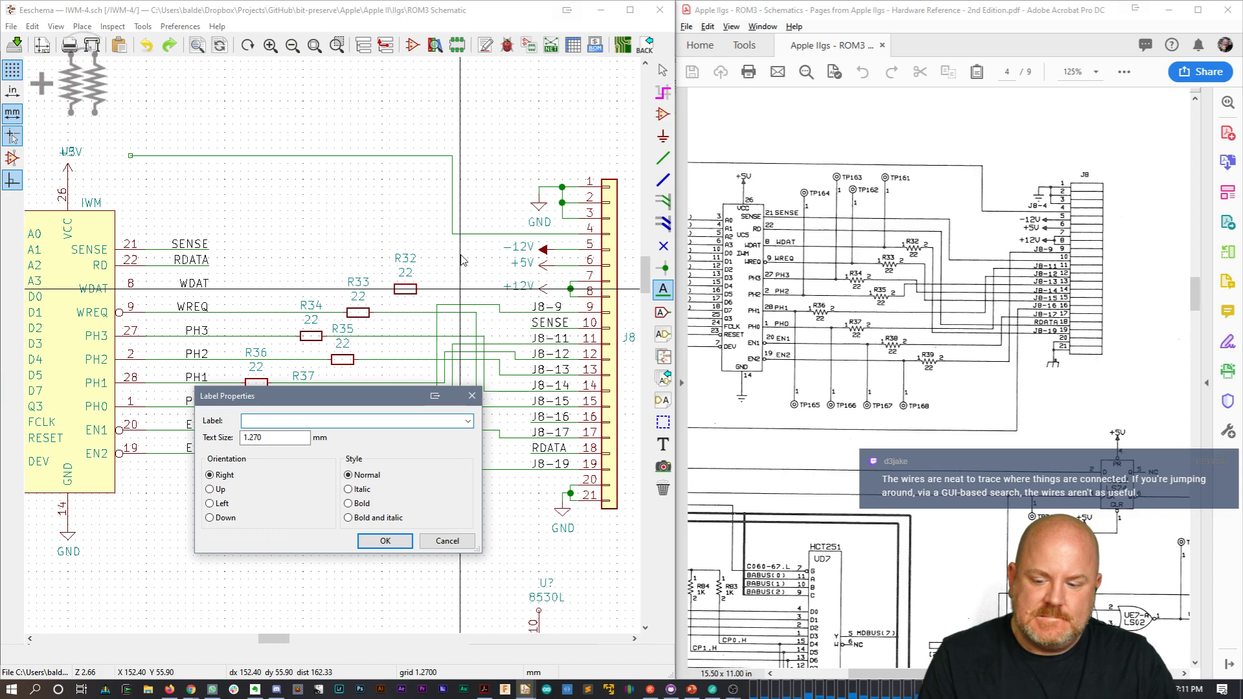
key("Escape")
key("Escape")
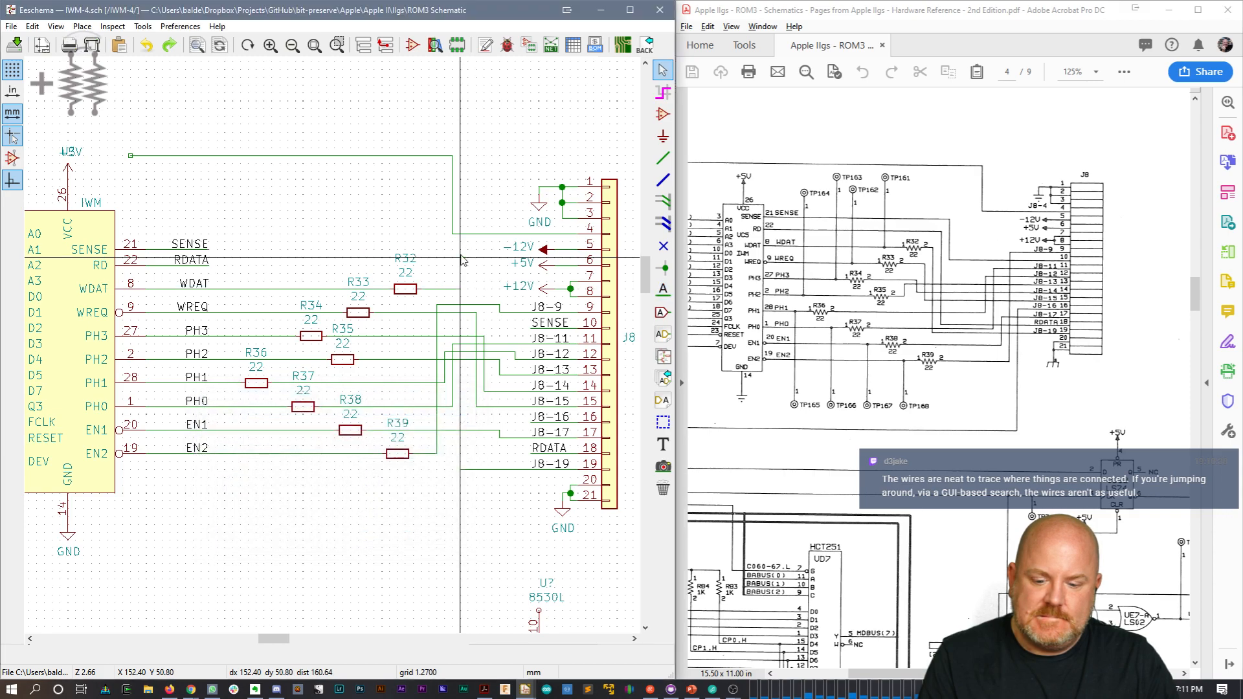
Step: Highlight the J8-19 net and copy its J8-19 label beside resistor R32
left_click(662, 93)
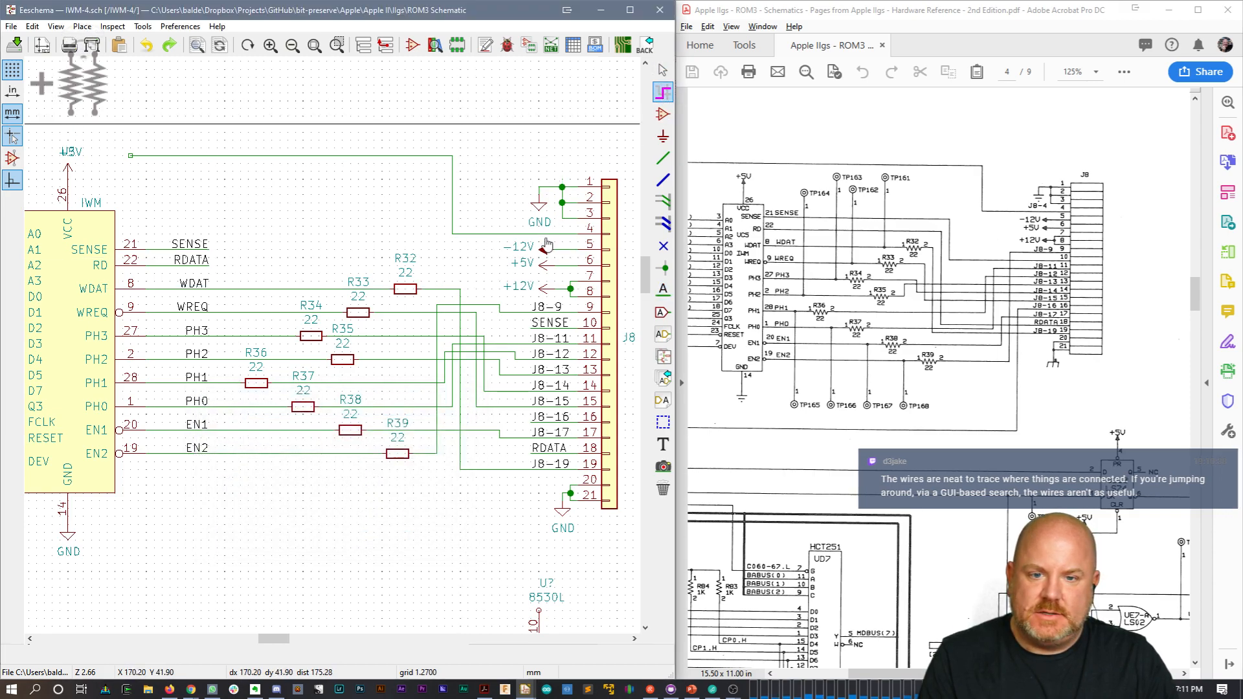
left_click(451, 297)
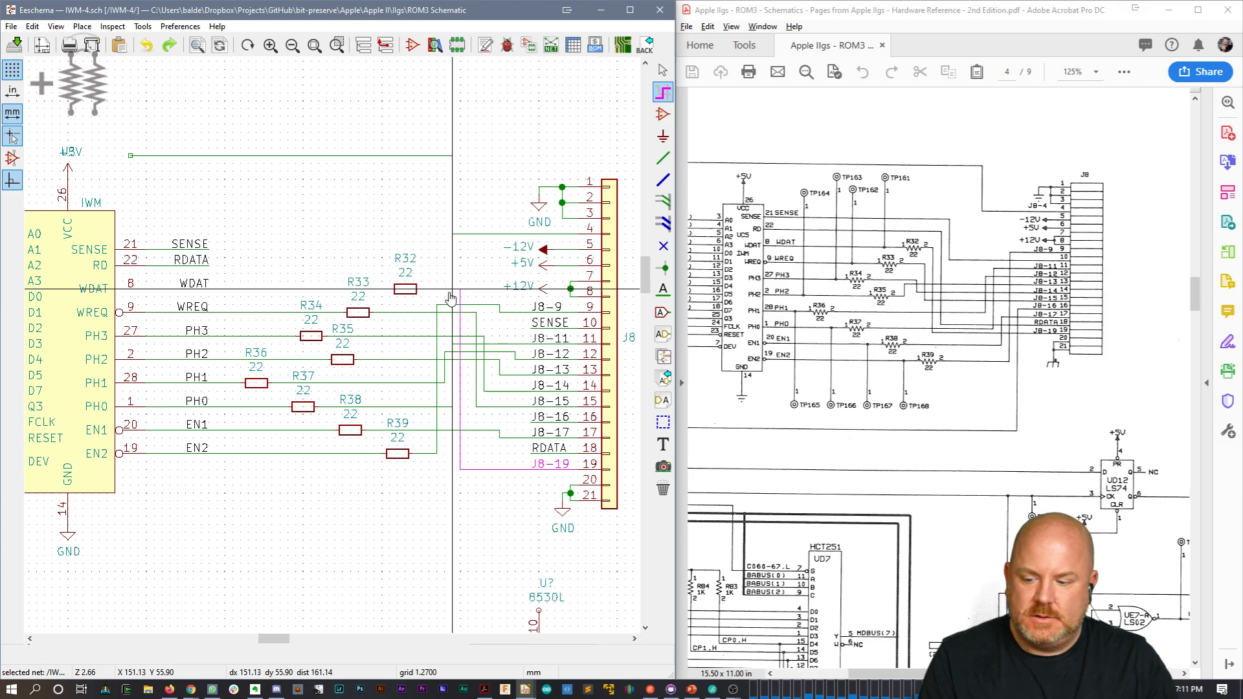
left_click(485, 313)
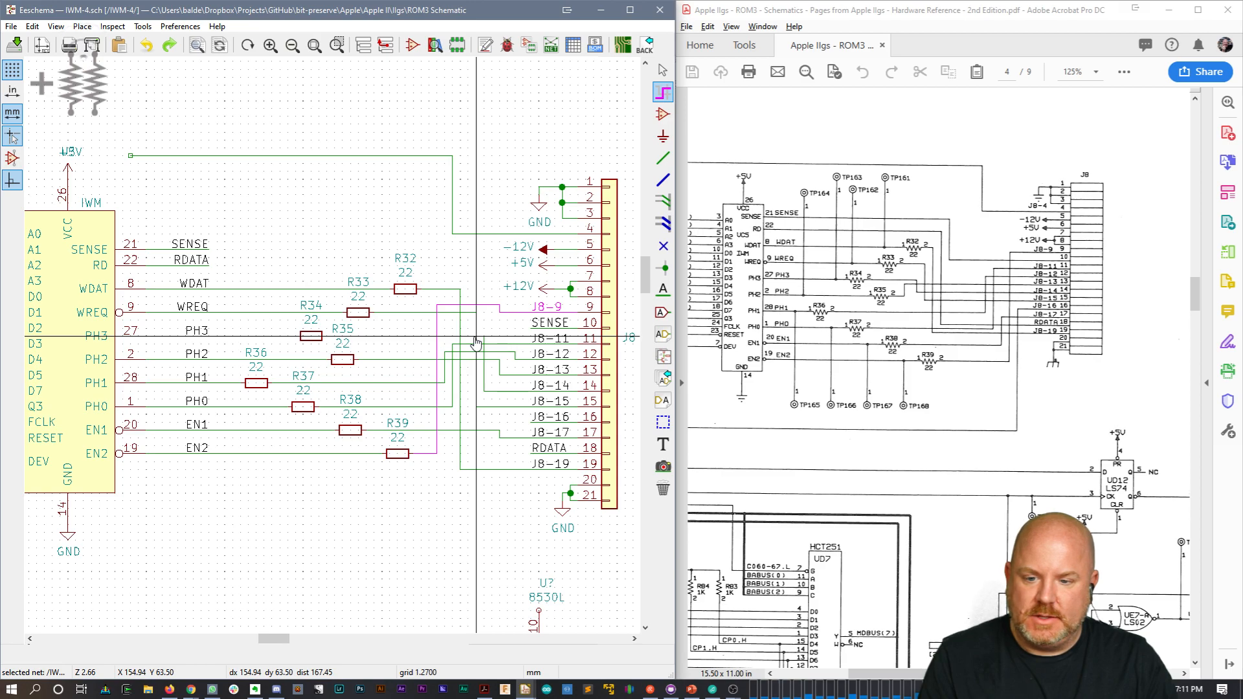
left_click(451, 296)
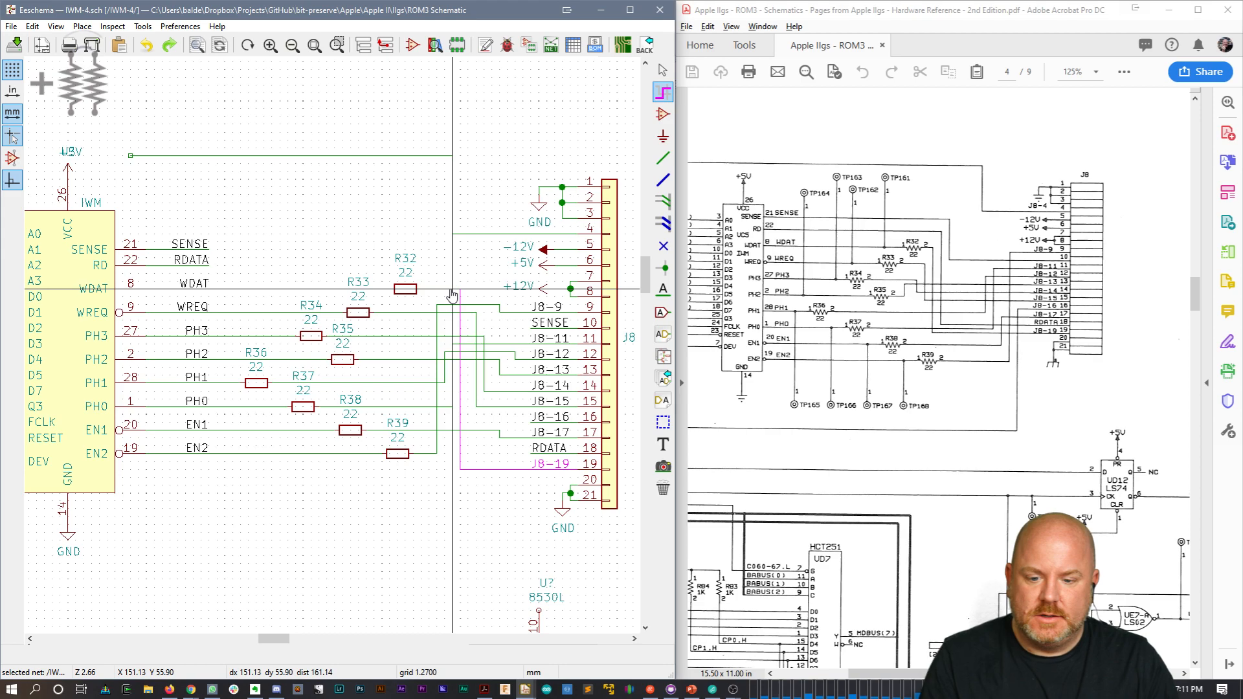
key("Escape")
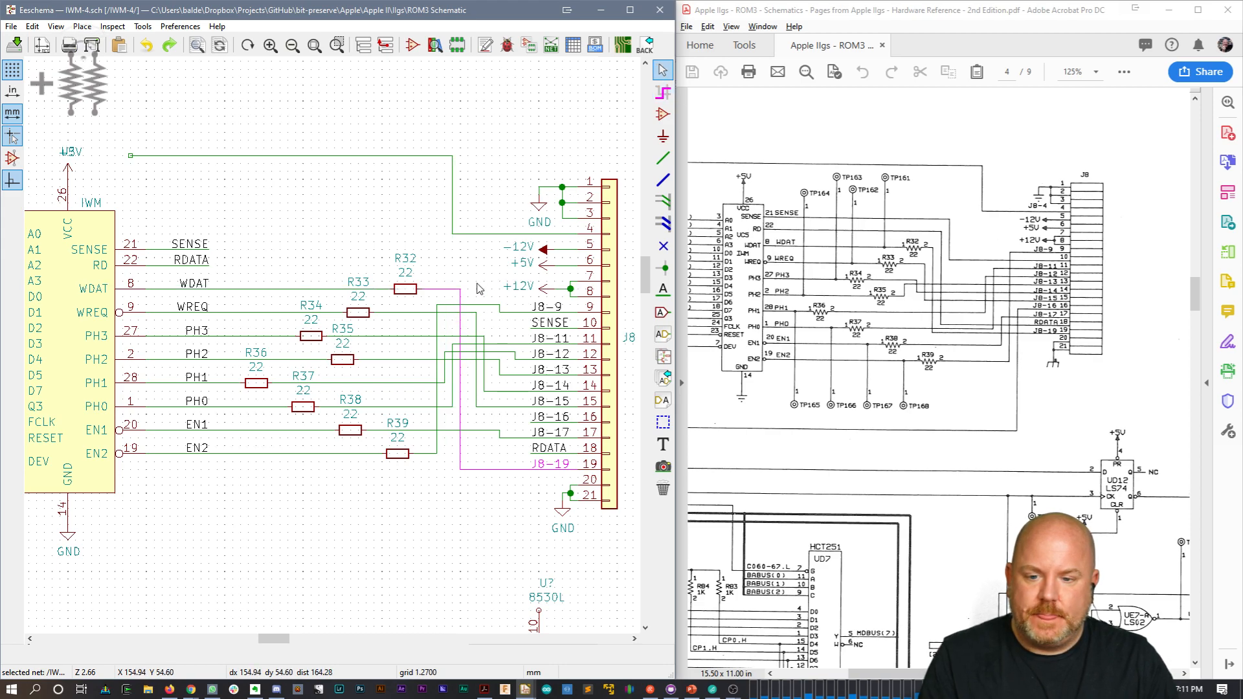
left_click(540, 466)
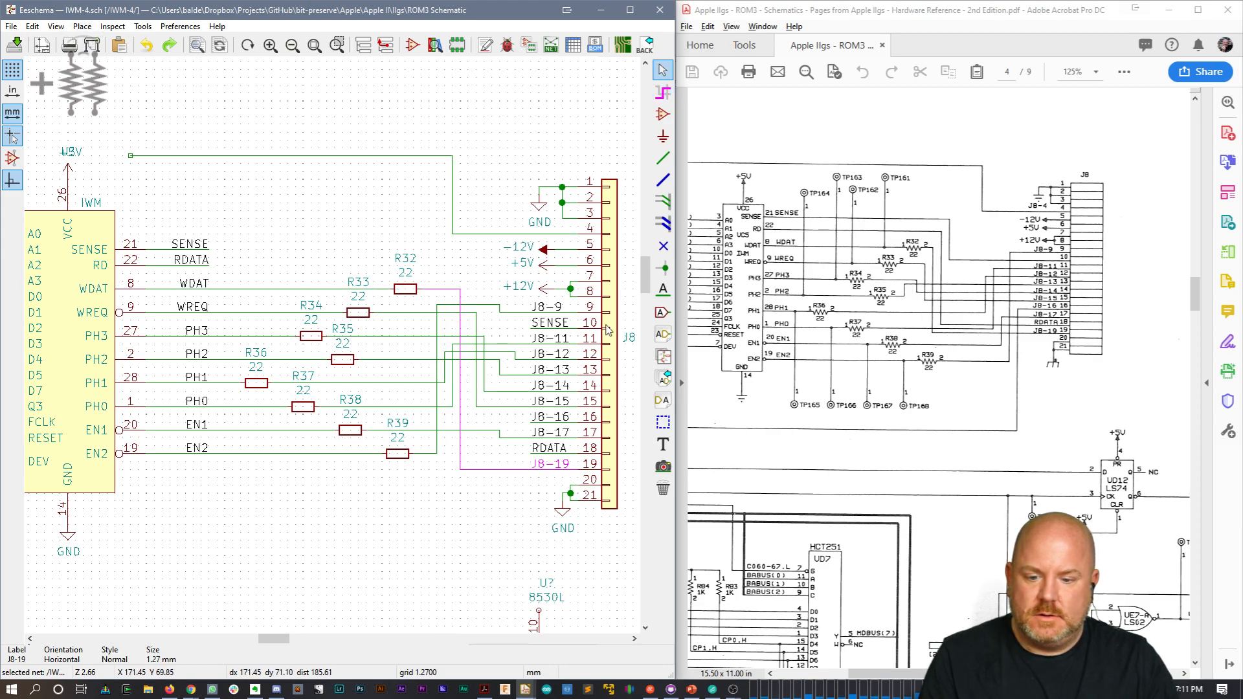
left_click(520, 507)
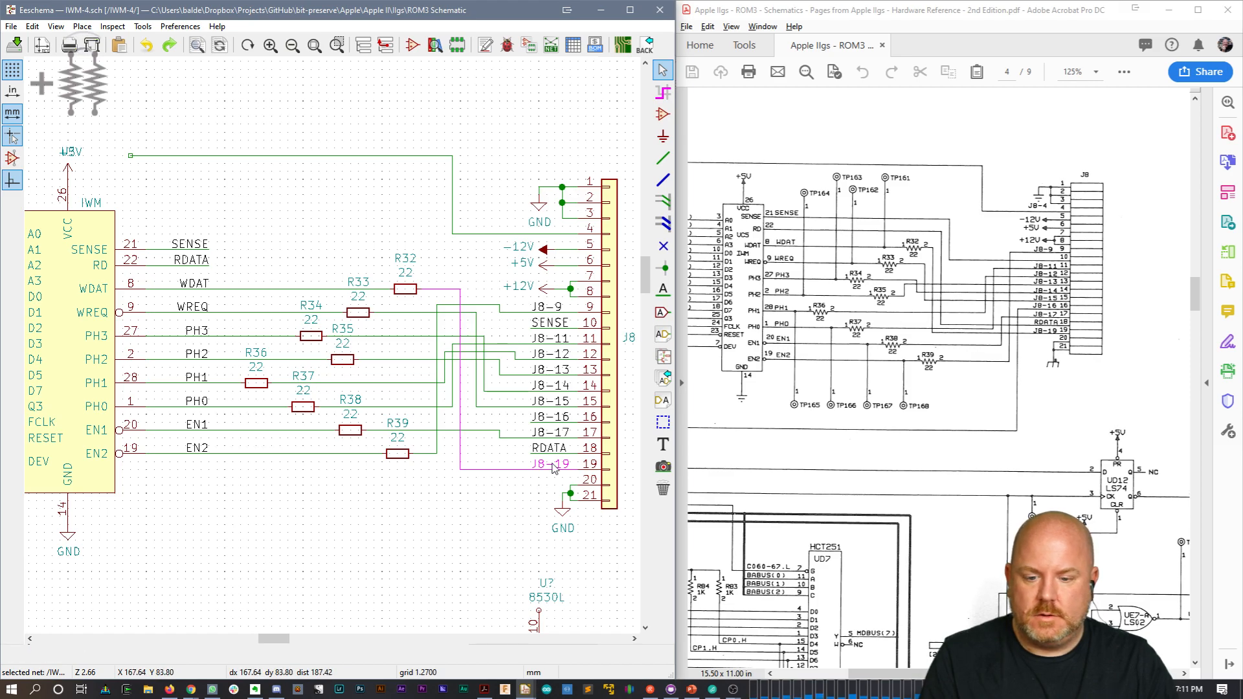
key("c")
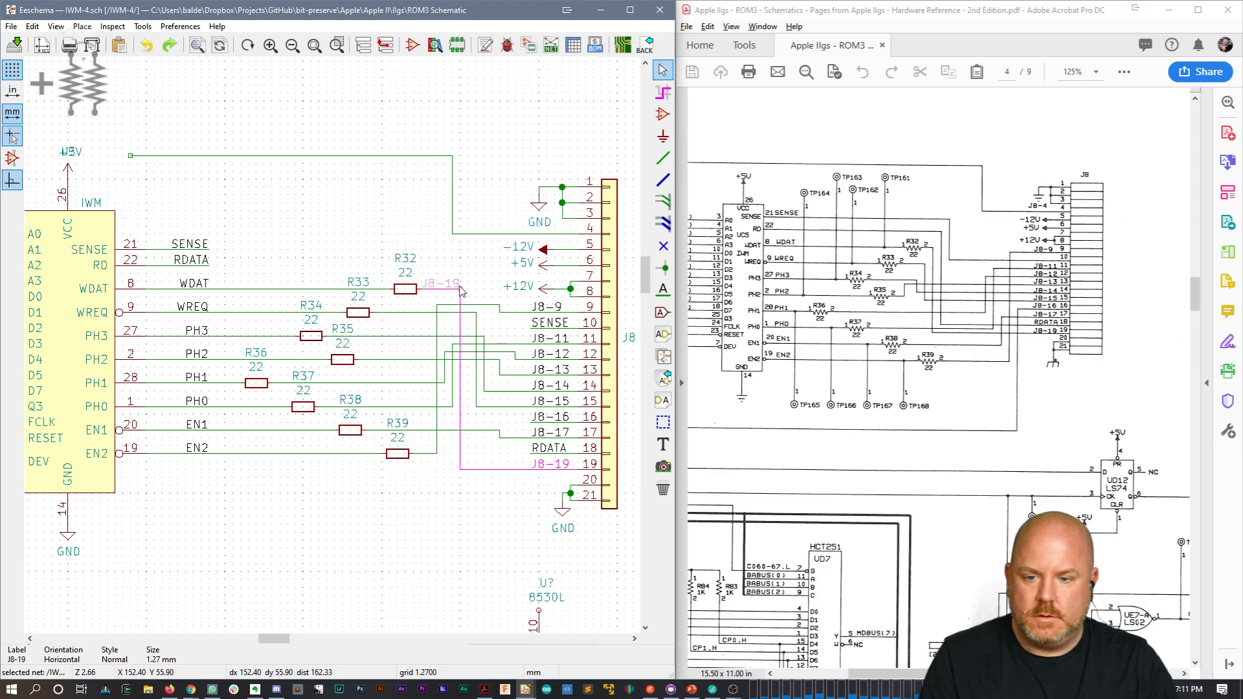
left_click(467, 289)
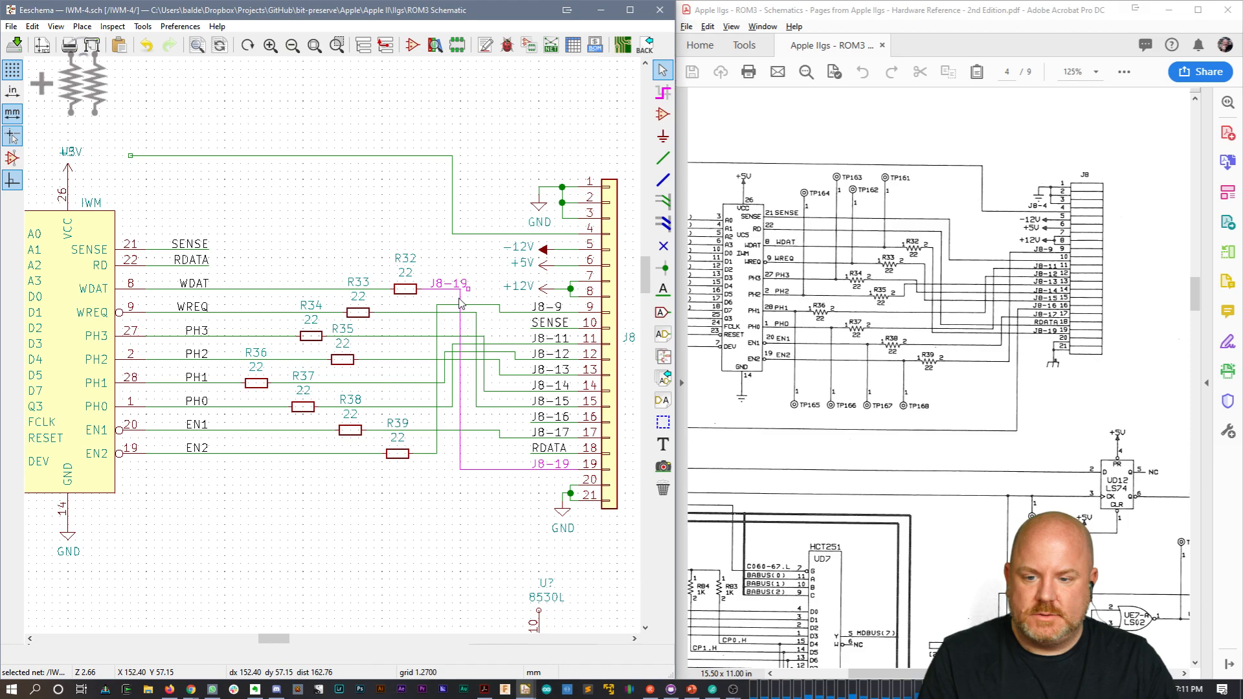
Step: Delete the long R32 wire and connect R32 to the new J8-19 label with a short wire
key("Delete")
key("Delete")
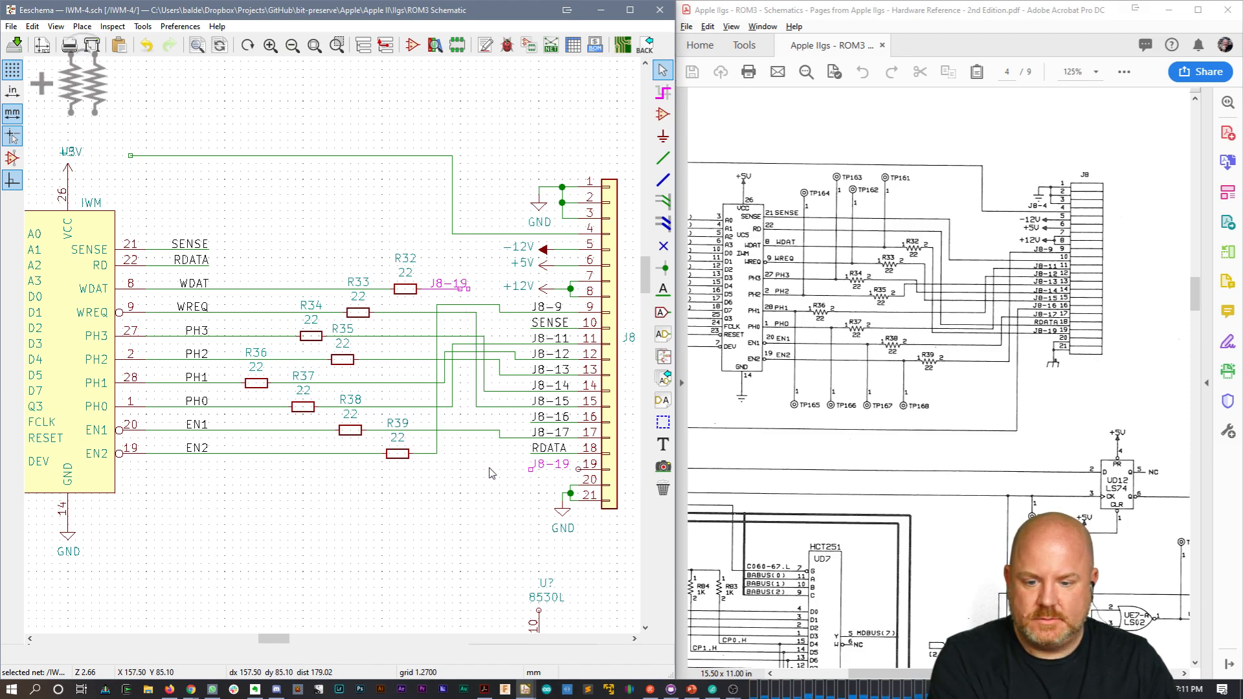
key("w")
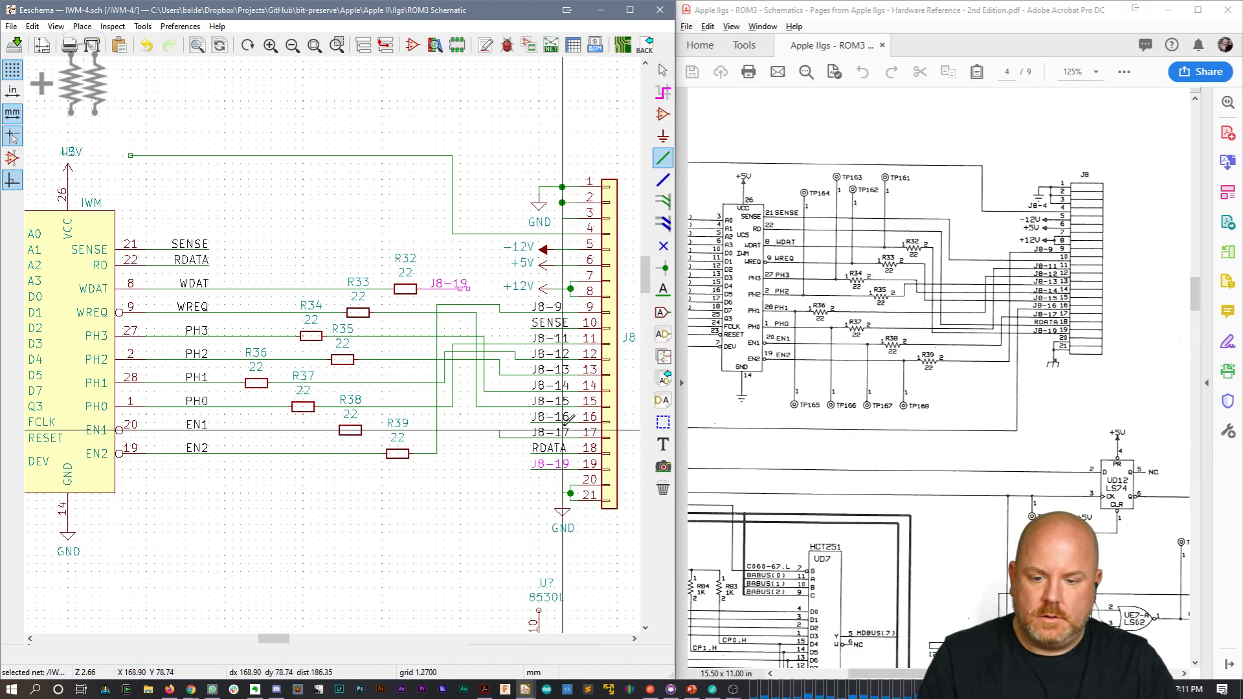
key("Escape")
key("w")
left_click(468, 289)
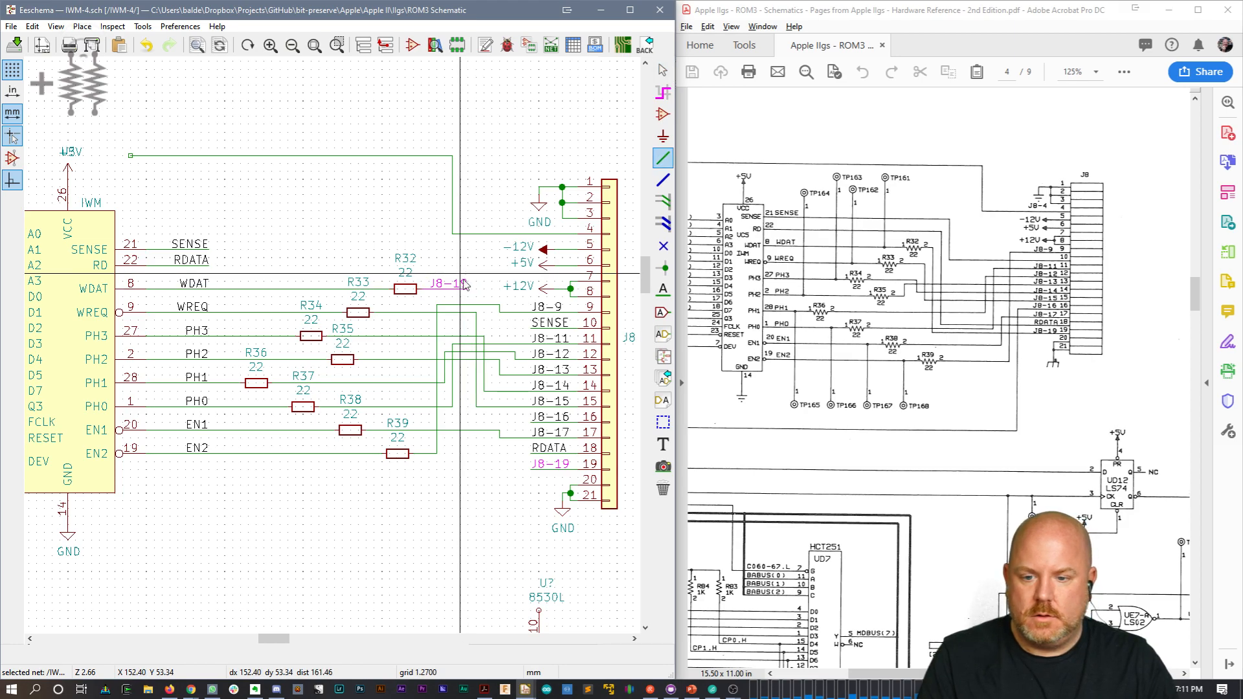
key("Escape")
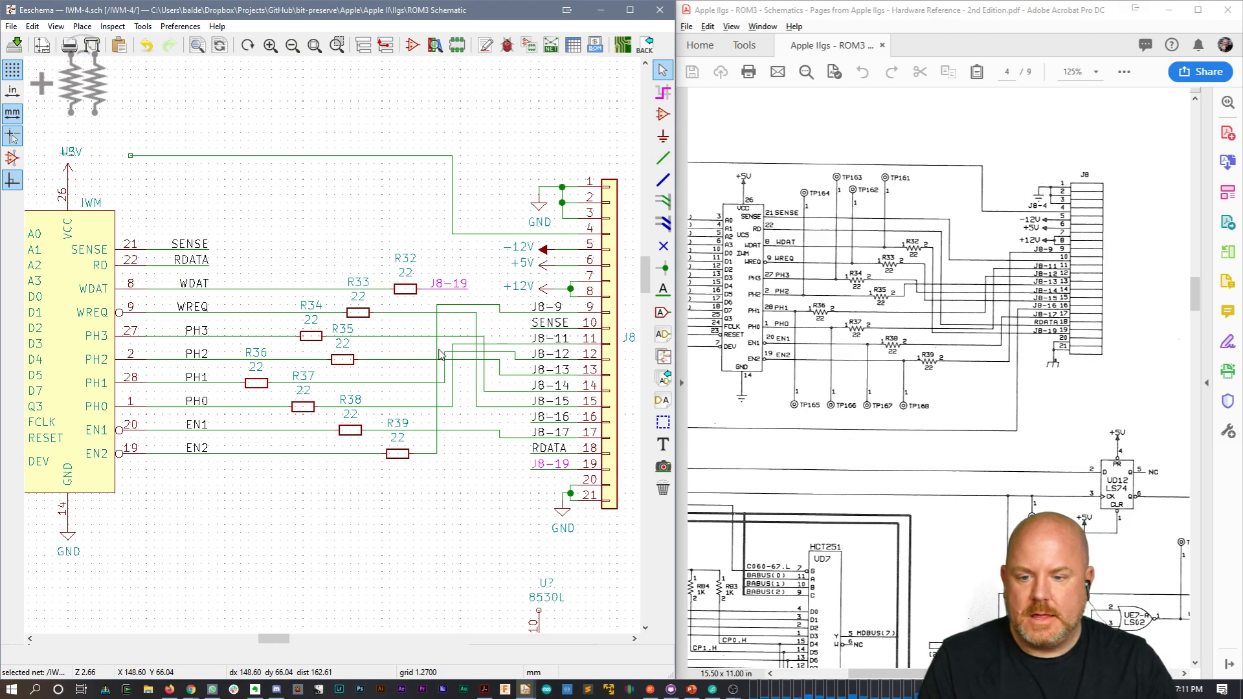
Step: Copy the J8-15 label beside R34 and delete the old WREQ wire segments to pin 15
key("w")
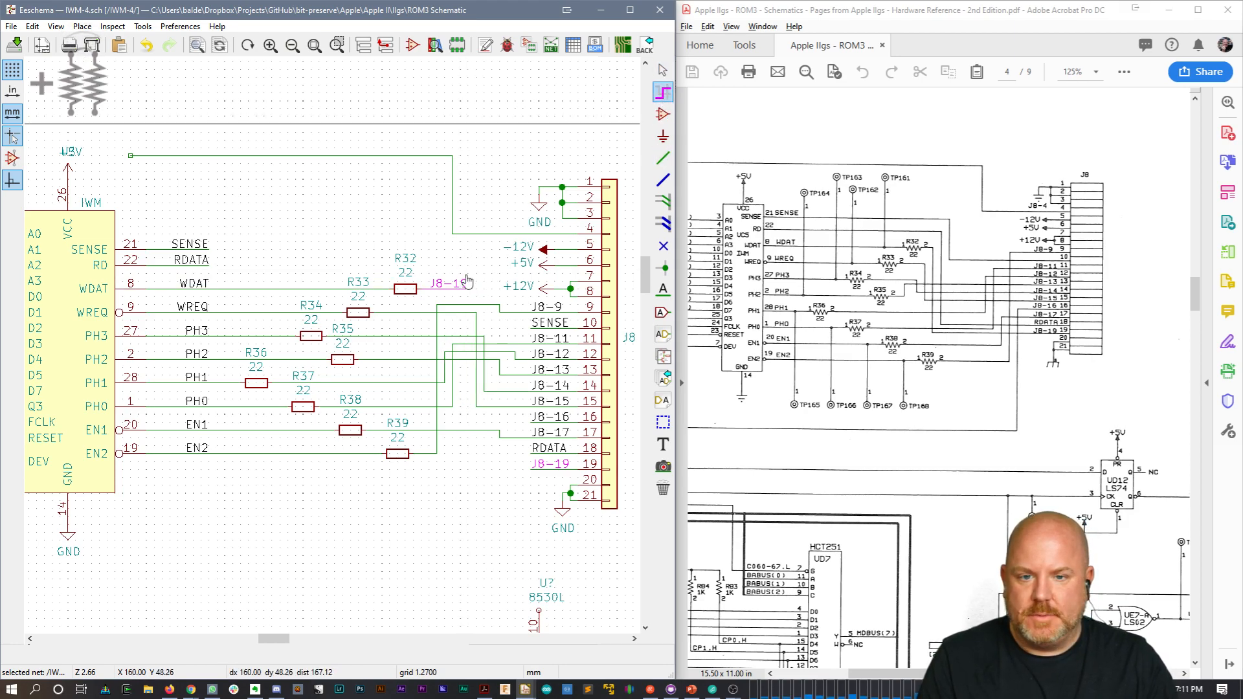
left_click(413, 313)
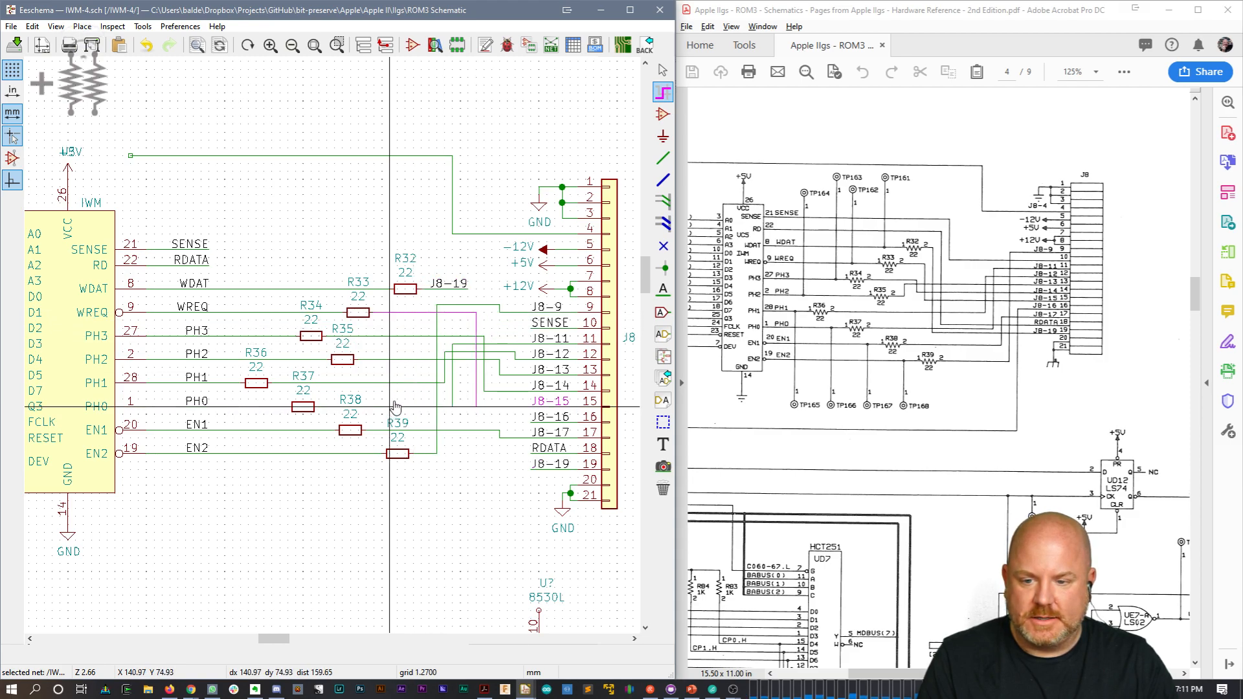
key("Escape")
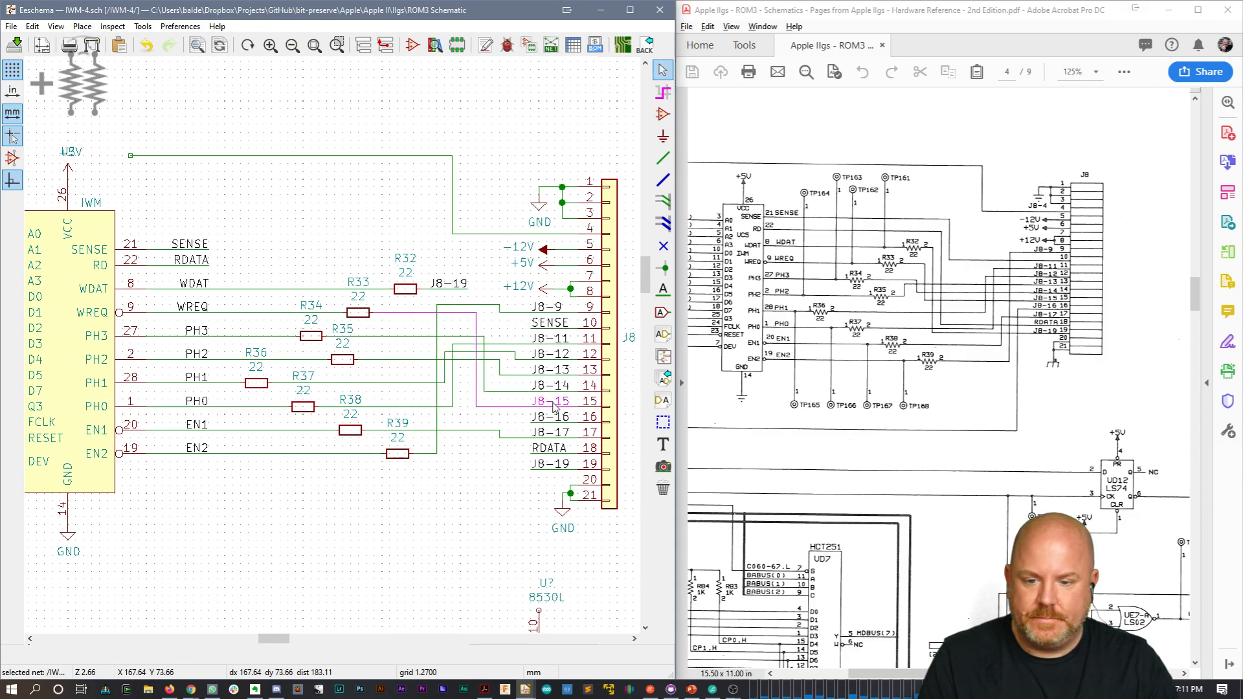
key("ctrl+d")
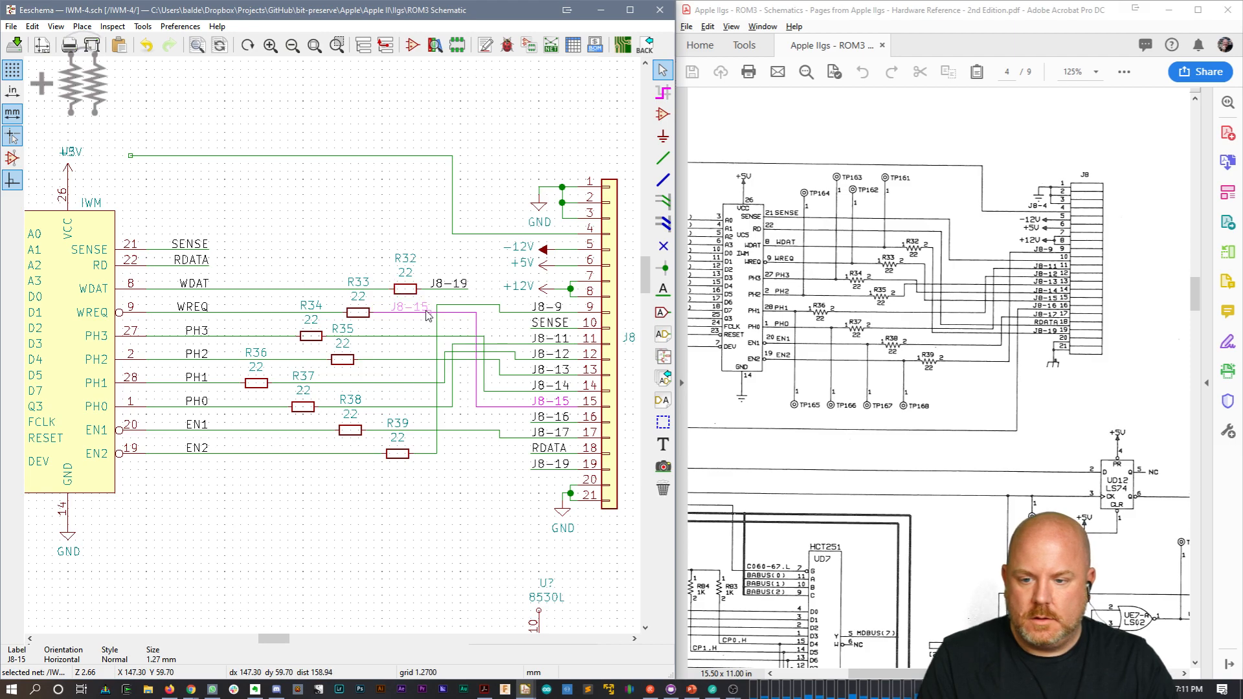
key("Escape")
key("Delete")
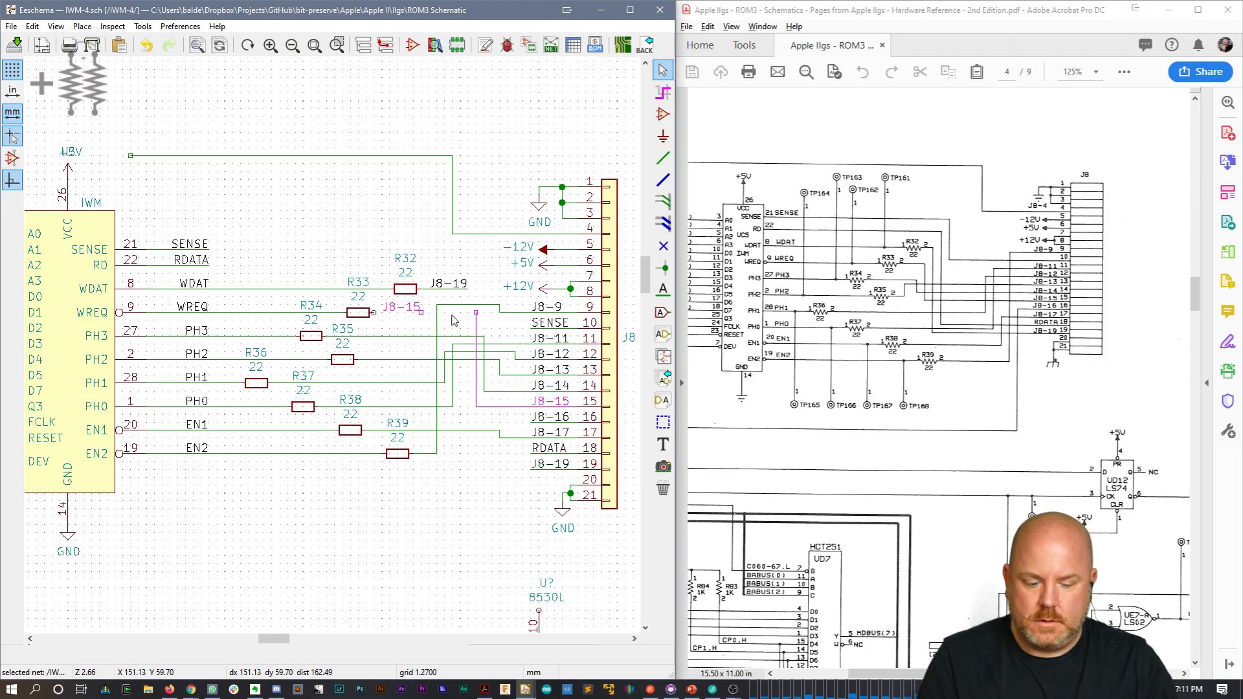
key("Delete")
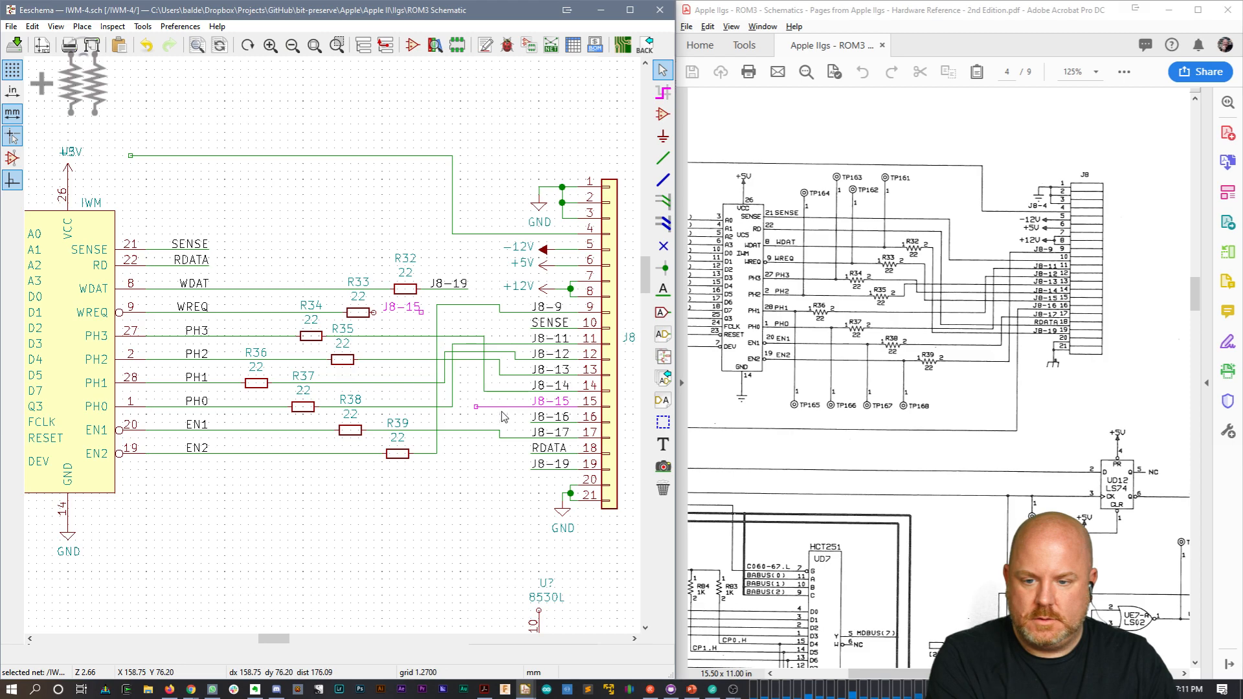
key("Delete")
Step: Wire R34 to the J8-15 label, then highlight the J8-9 net from R39
key("w")
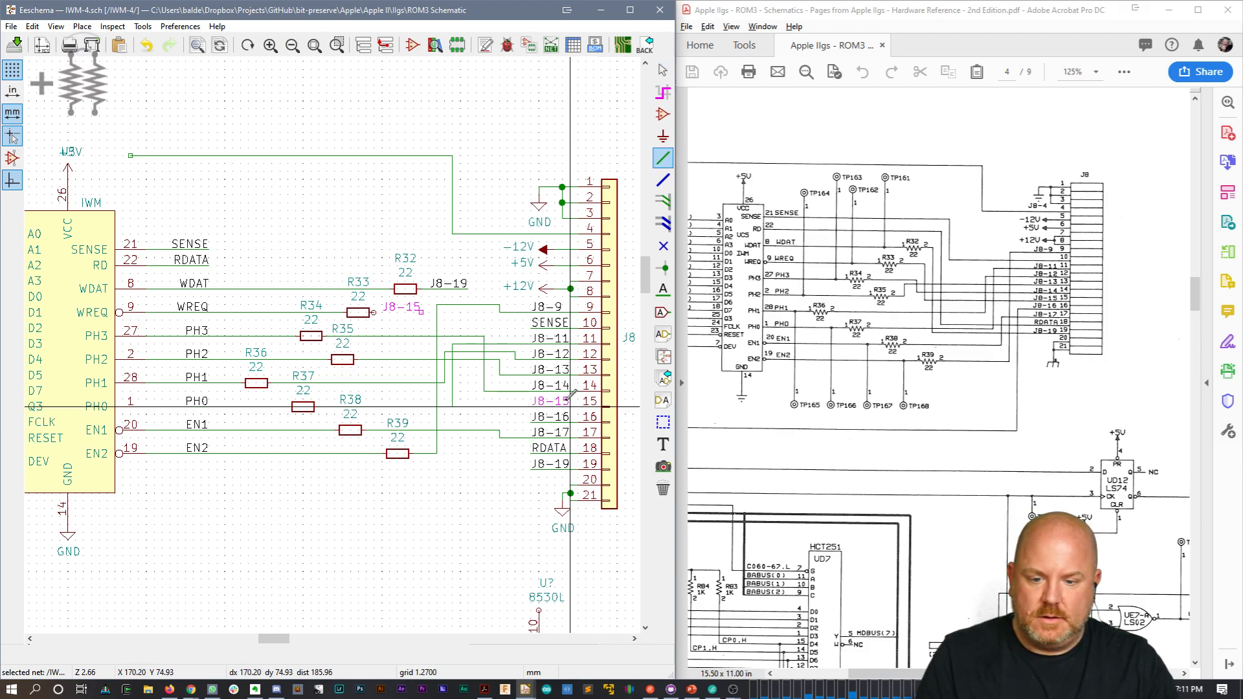
left_click(374, 312)
left_click(420, 312)
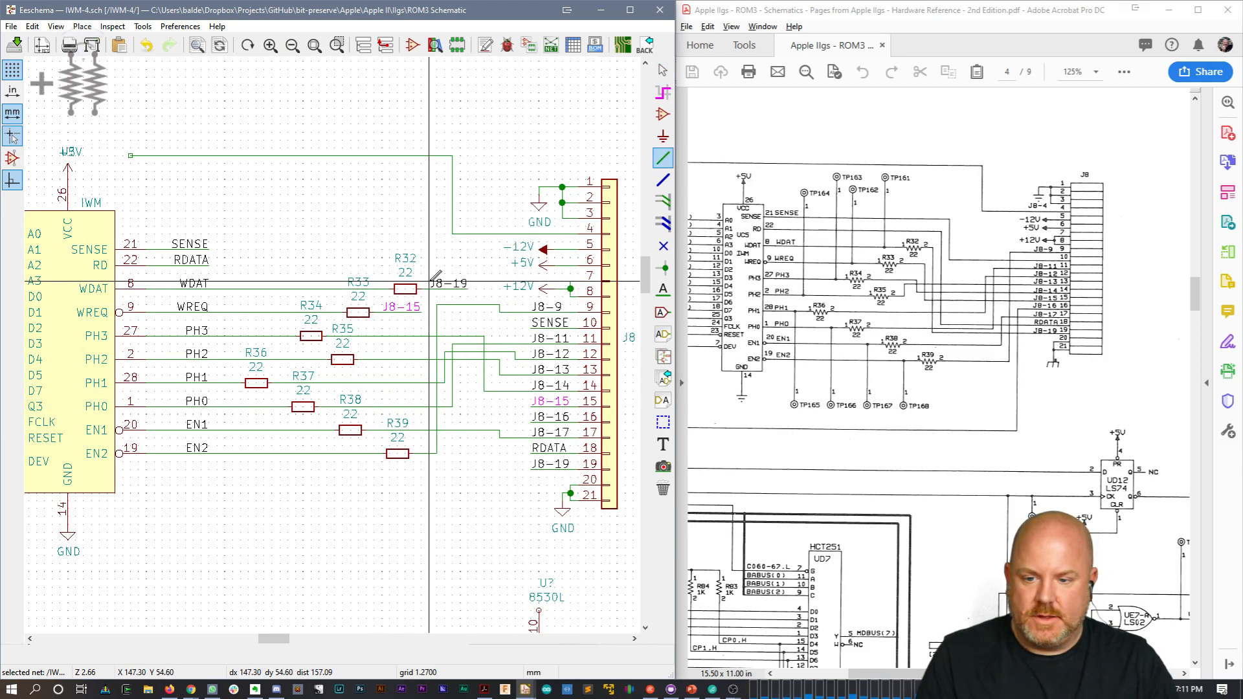
key("Escape")
key("w")
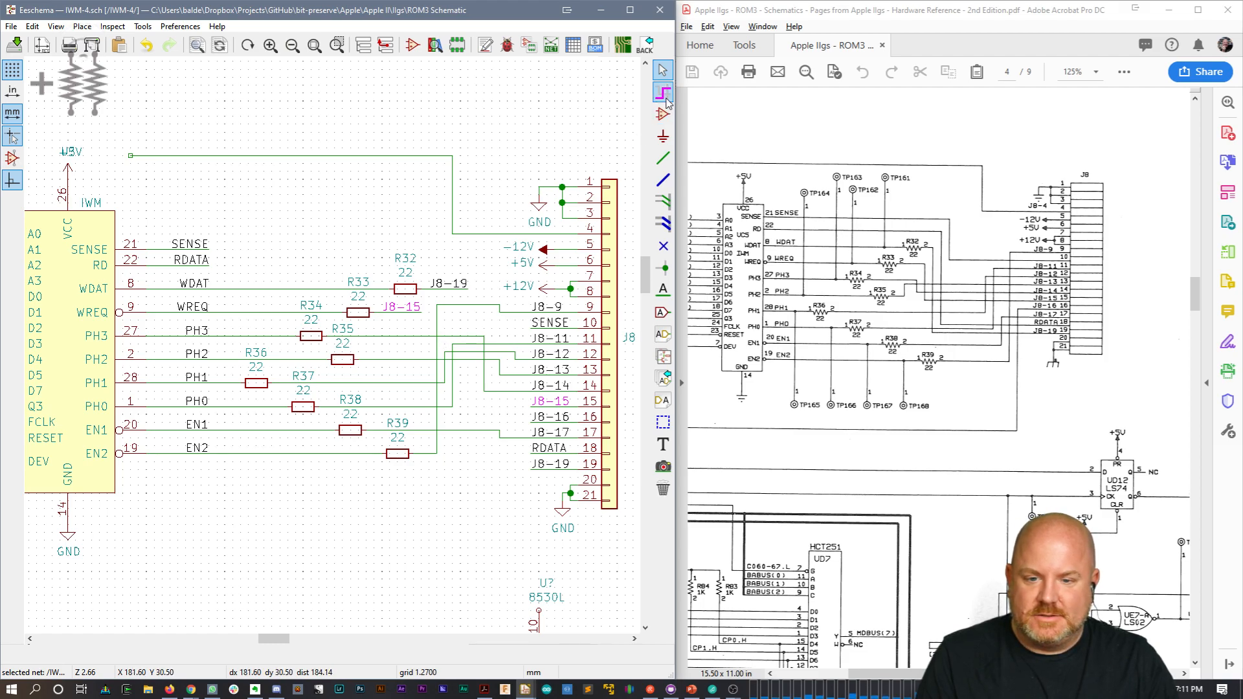
left_click(437, 321)
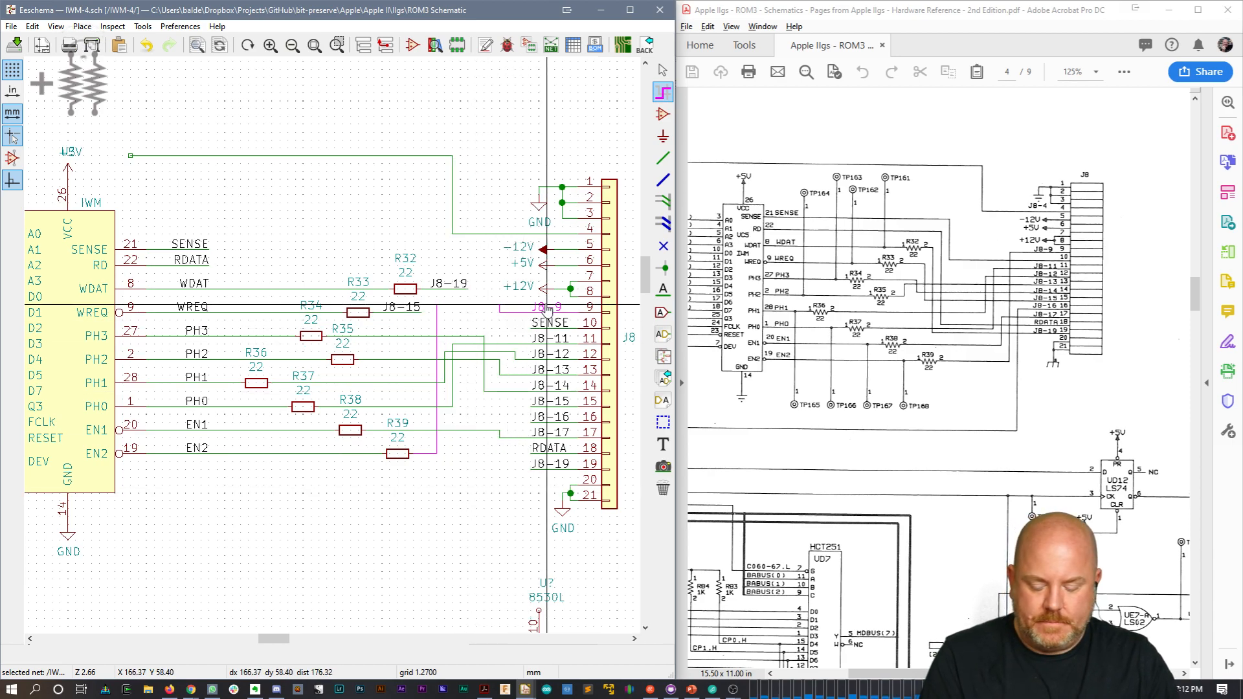
Step: Place a J8-9 label at R39, remove the long wire, and wire the label to pin 9
key("m")
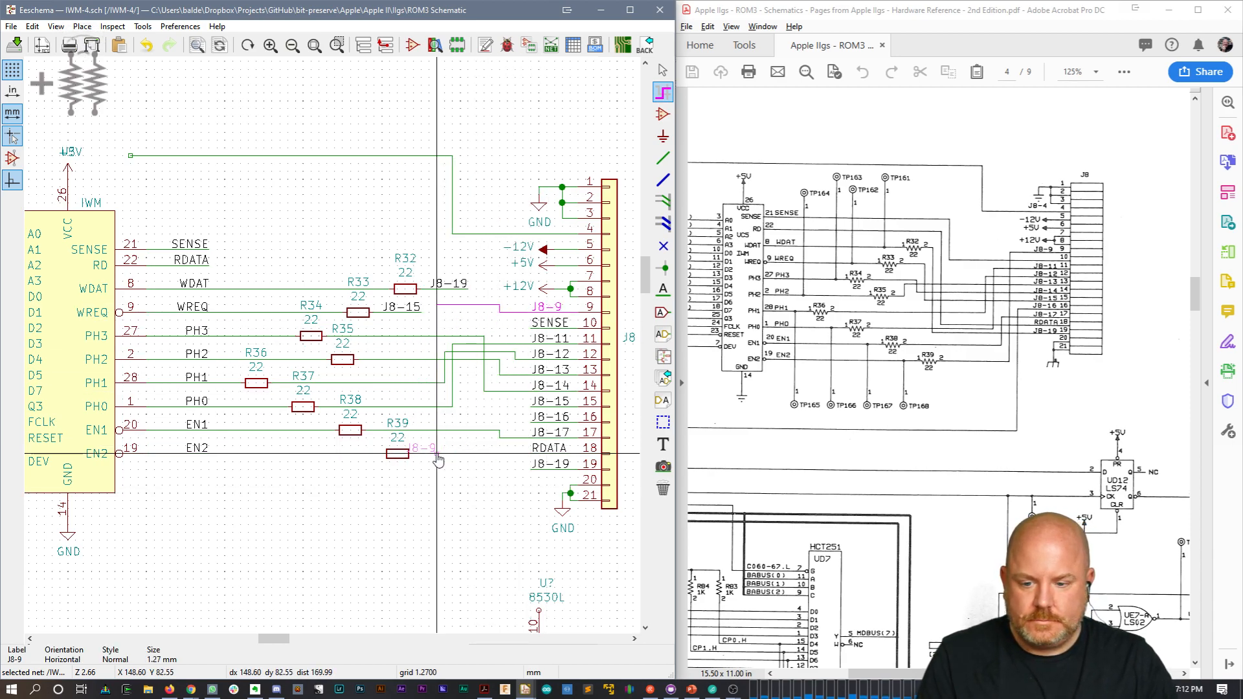
left_click(452, 453)
key("Escape")
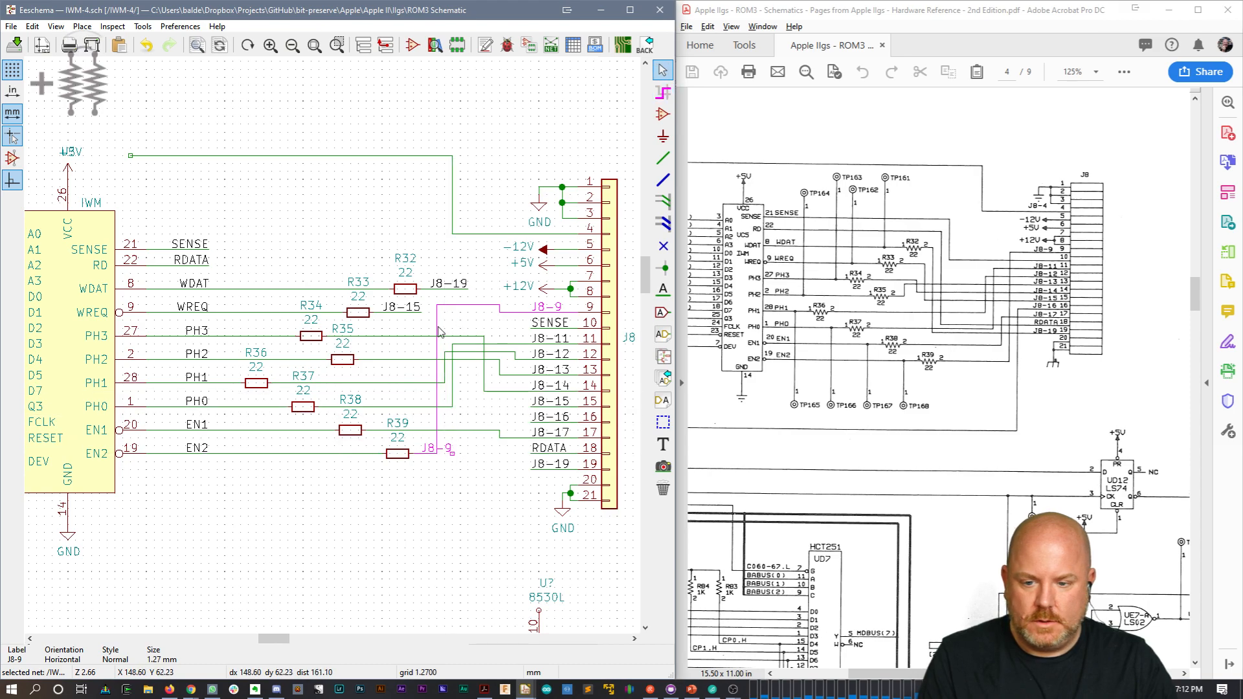
key("Delete")
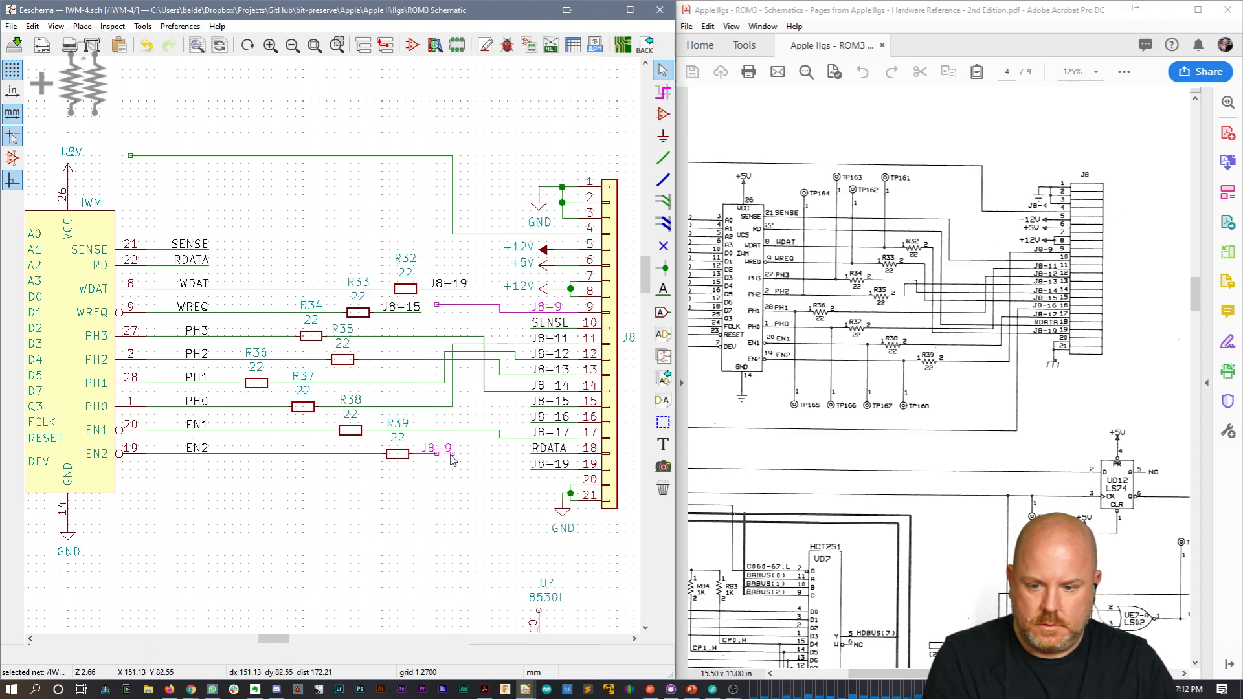
key("w")
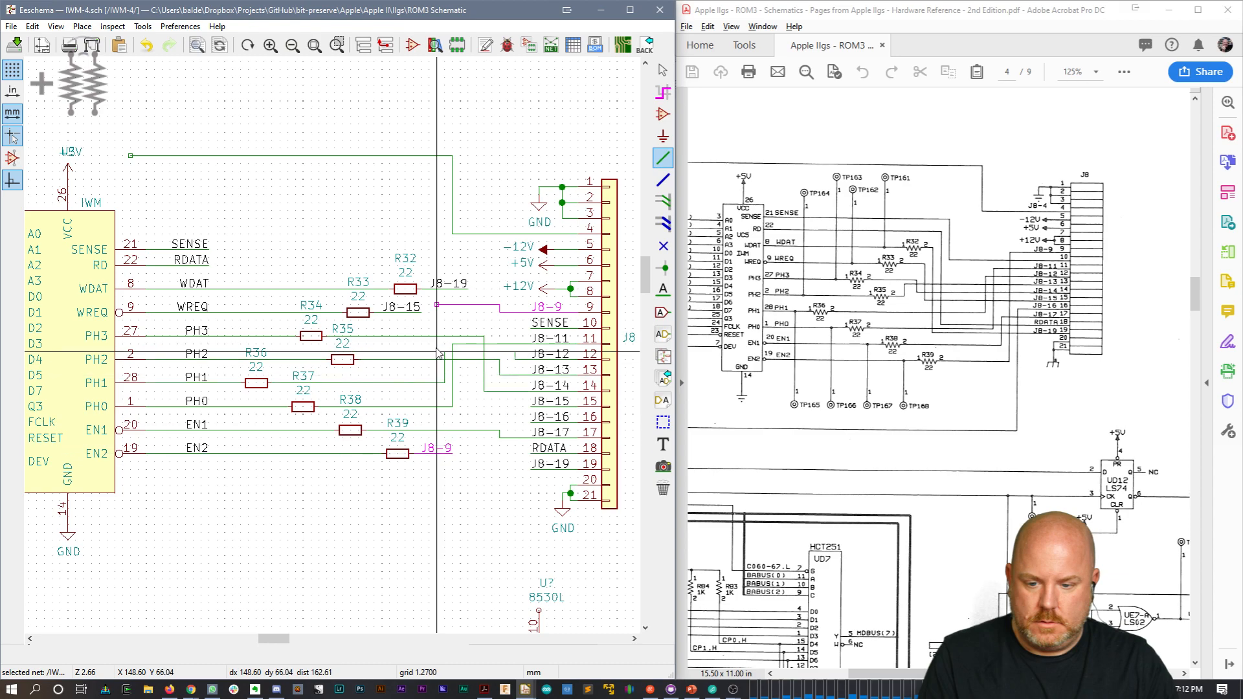
key("Escape")
key("Delete")
key("Delete")
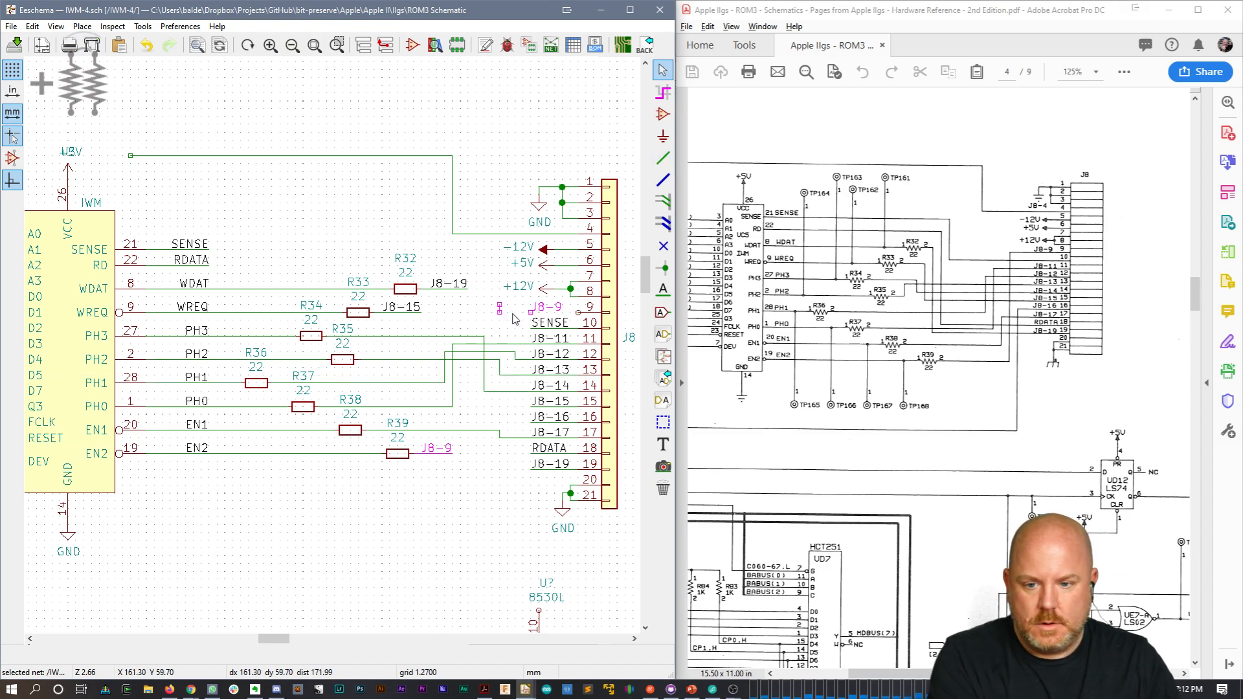
left_click_drag(491, 289, 507, 312)
key("Delete")
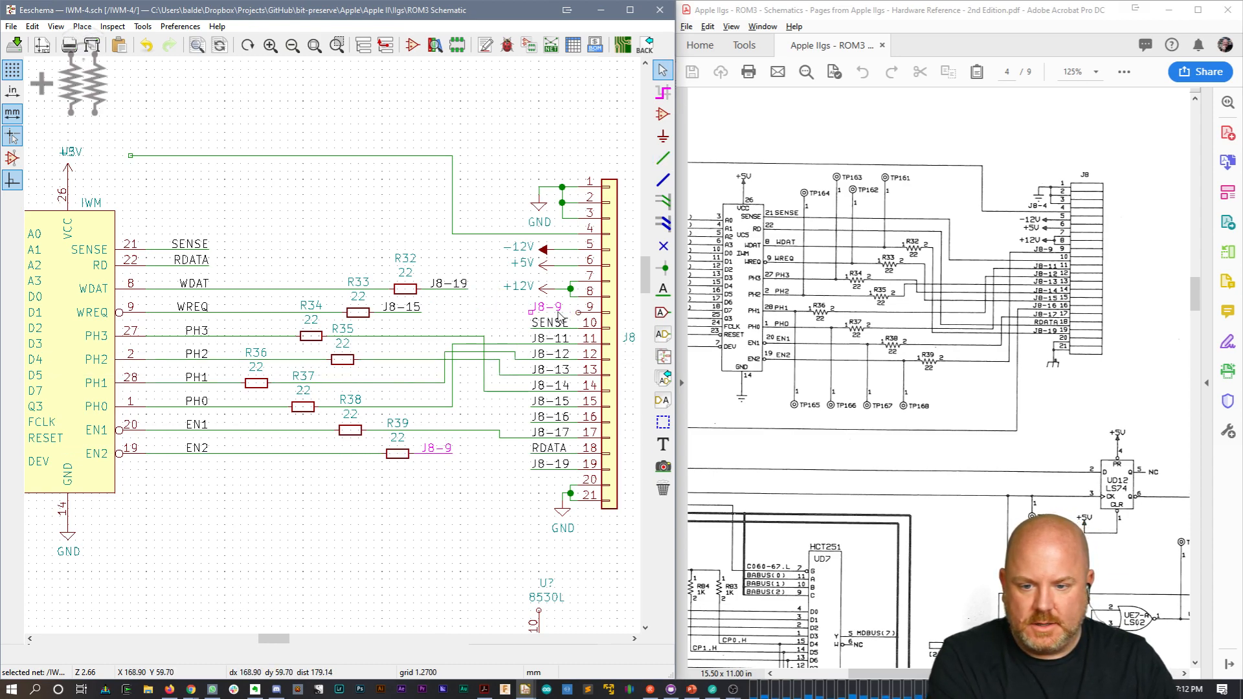
key("w")
left_click(578, 313)
key("Escape")
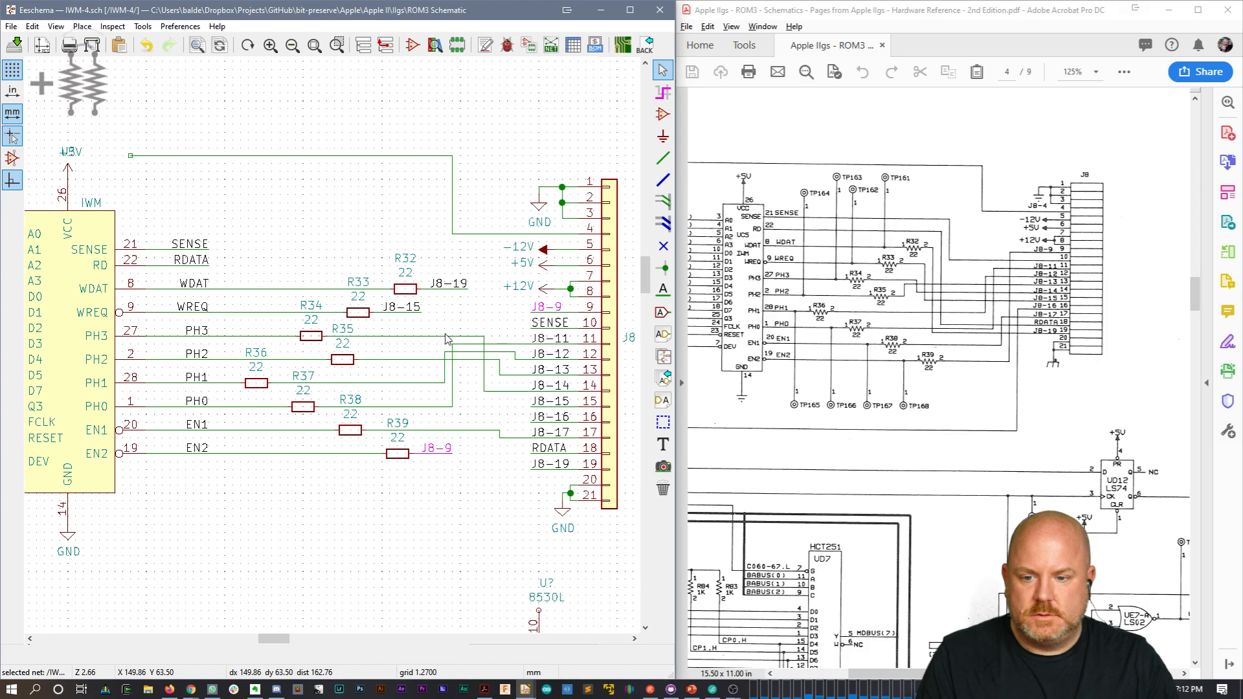
Step: Copy the J8-14 label to R35 horizontally and delete the long J8-14 wire segments
left_click(662, 93)
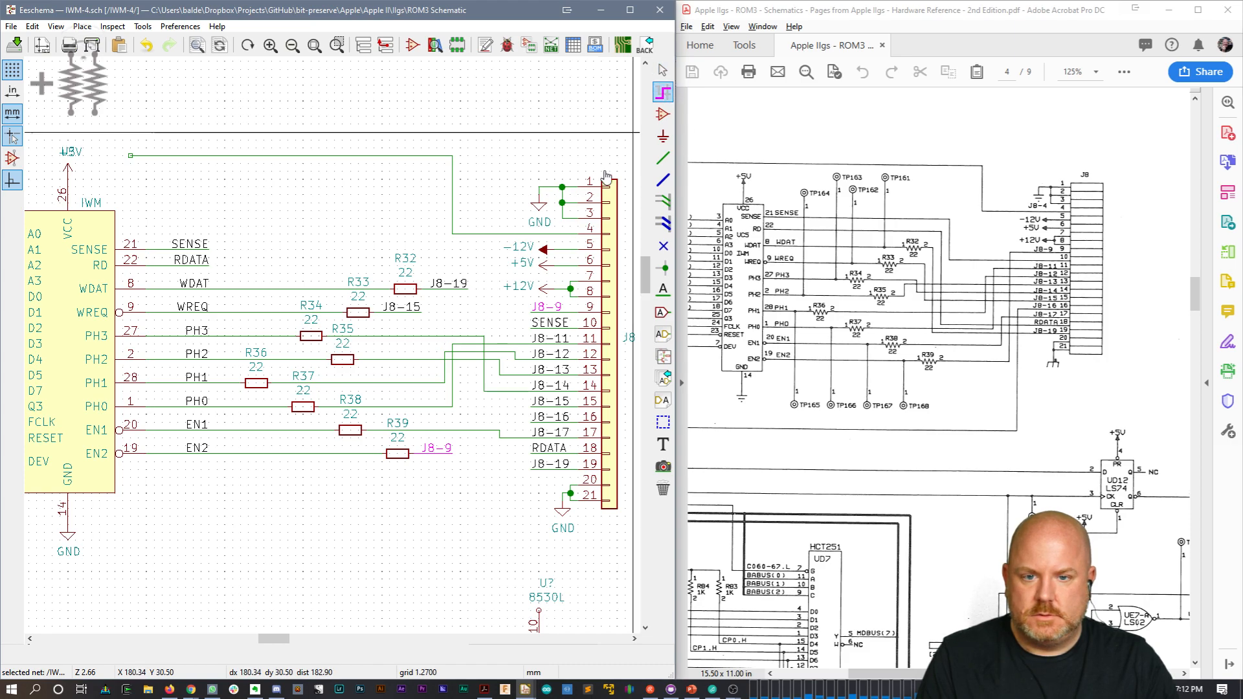
left_click(446, 337)
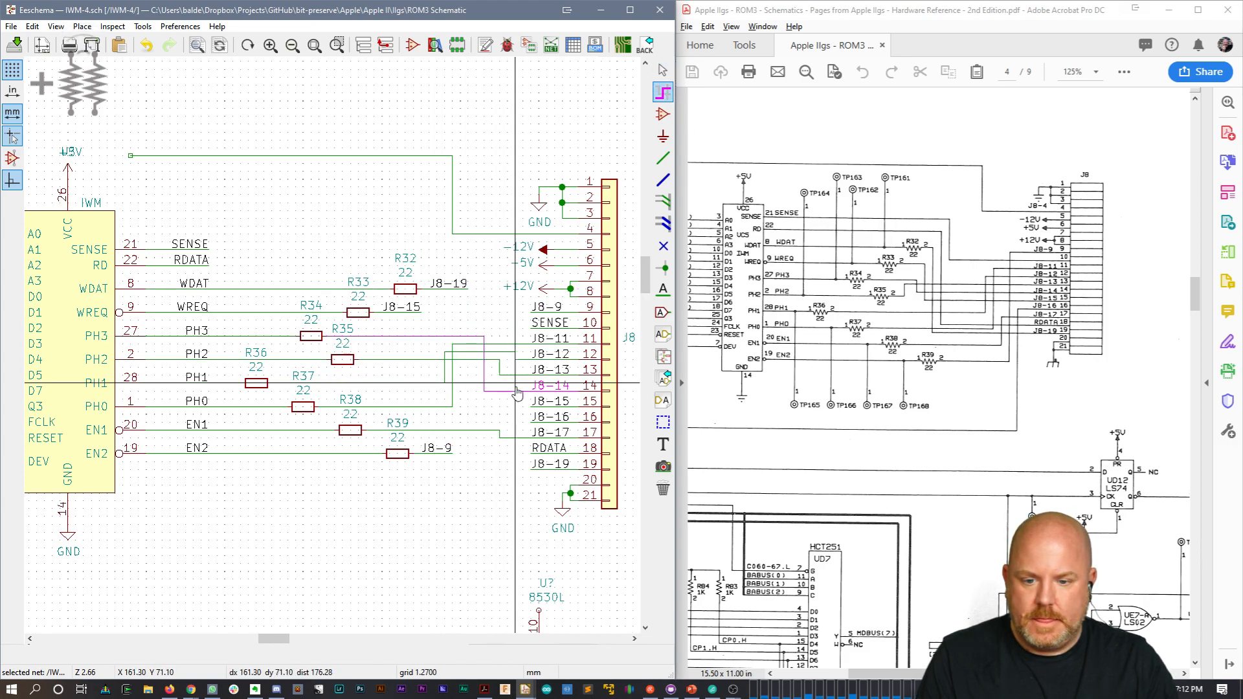
key("Escape")
key("c")
key("r")
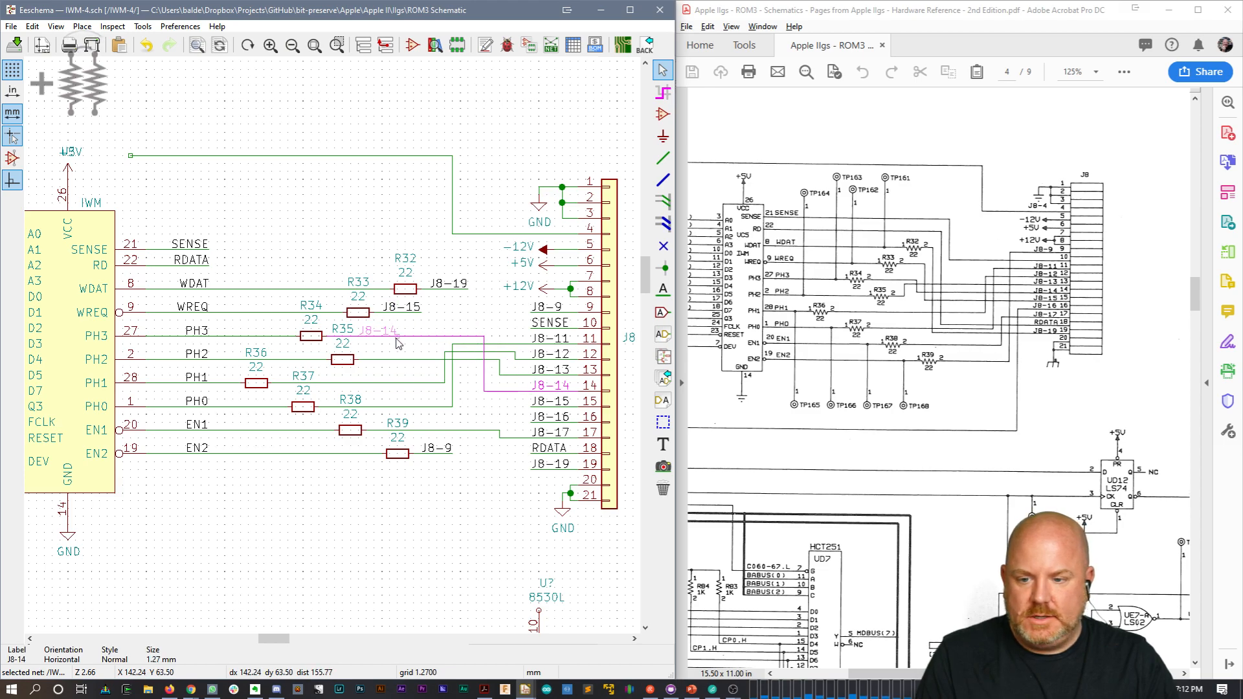
key("r")
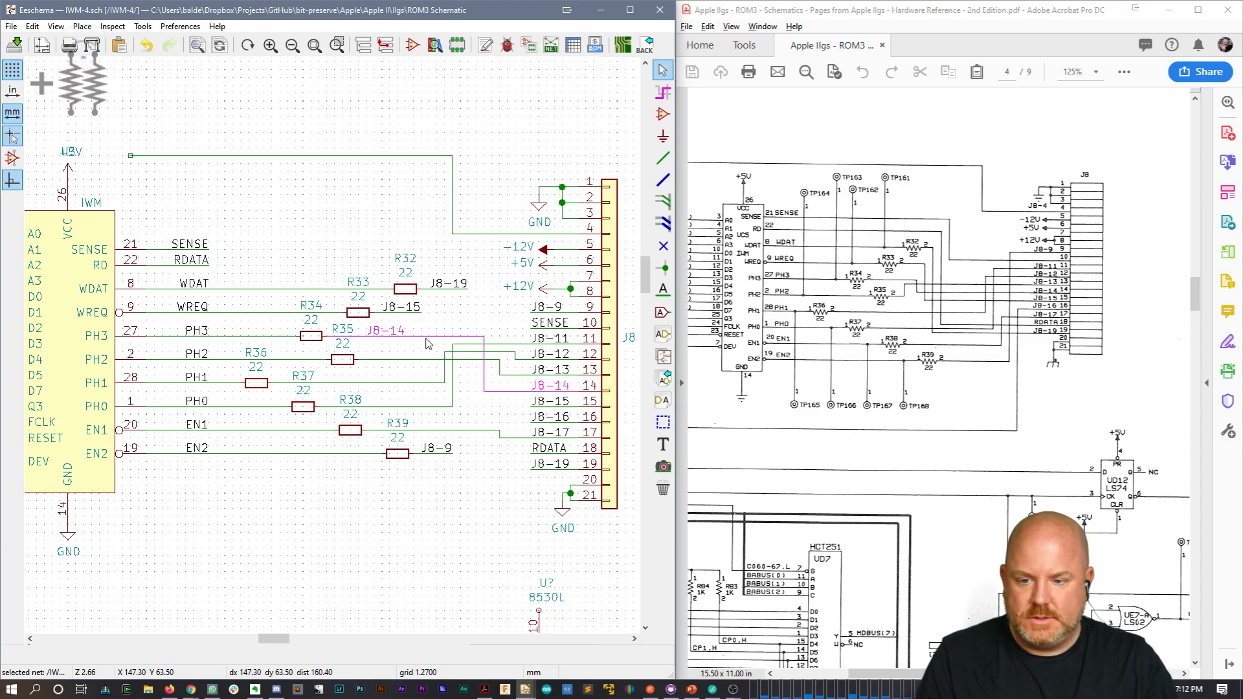
key("Delete")
key("w")
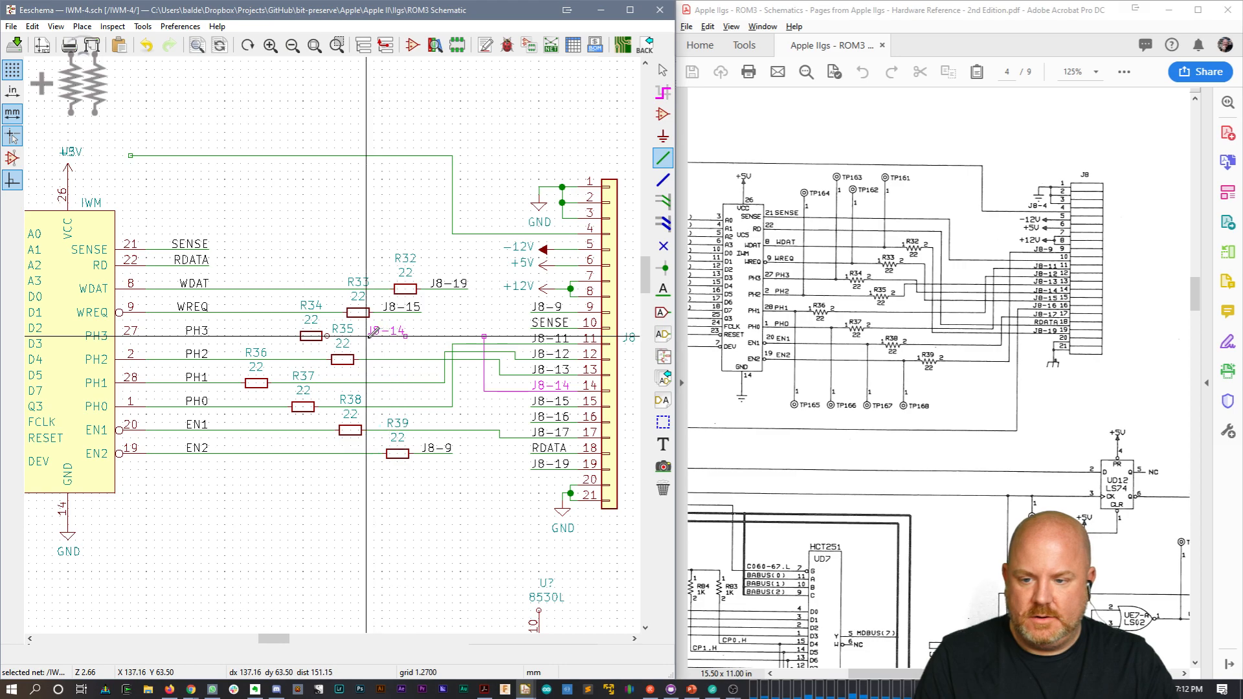
key("Escape")
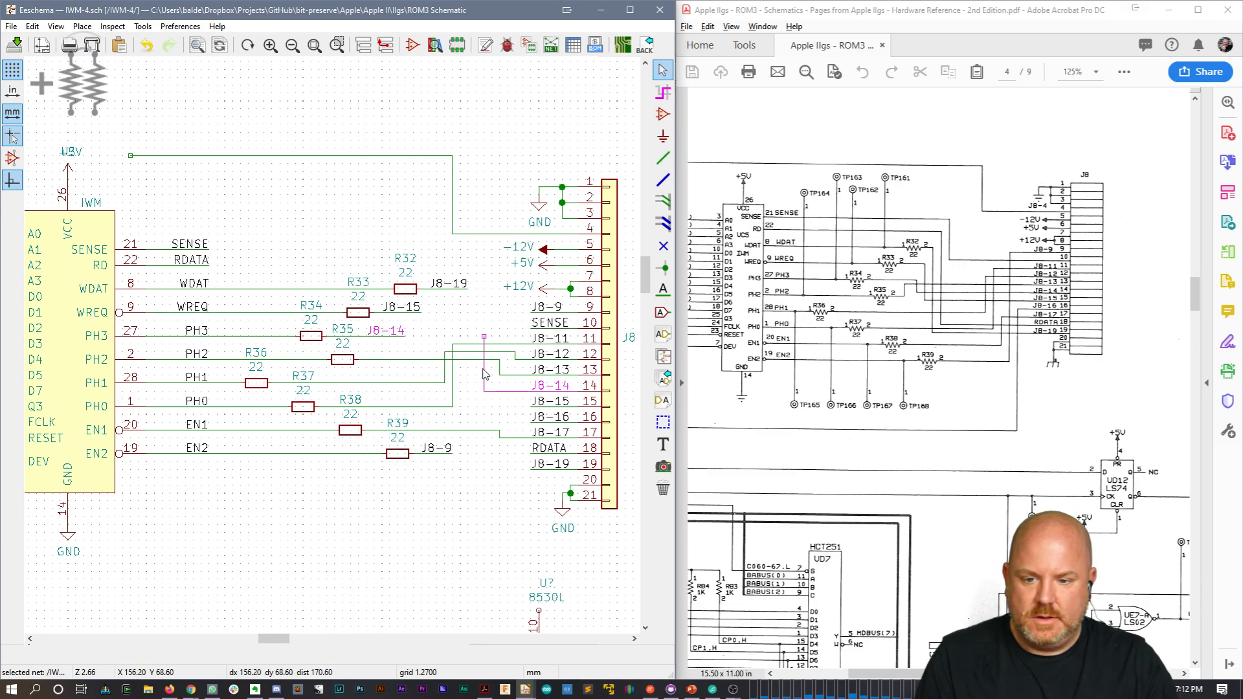
key("Delete")
key("Delete")
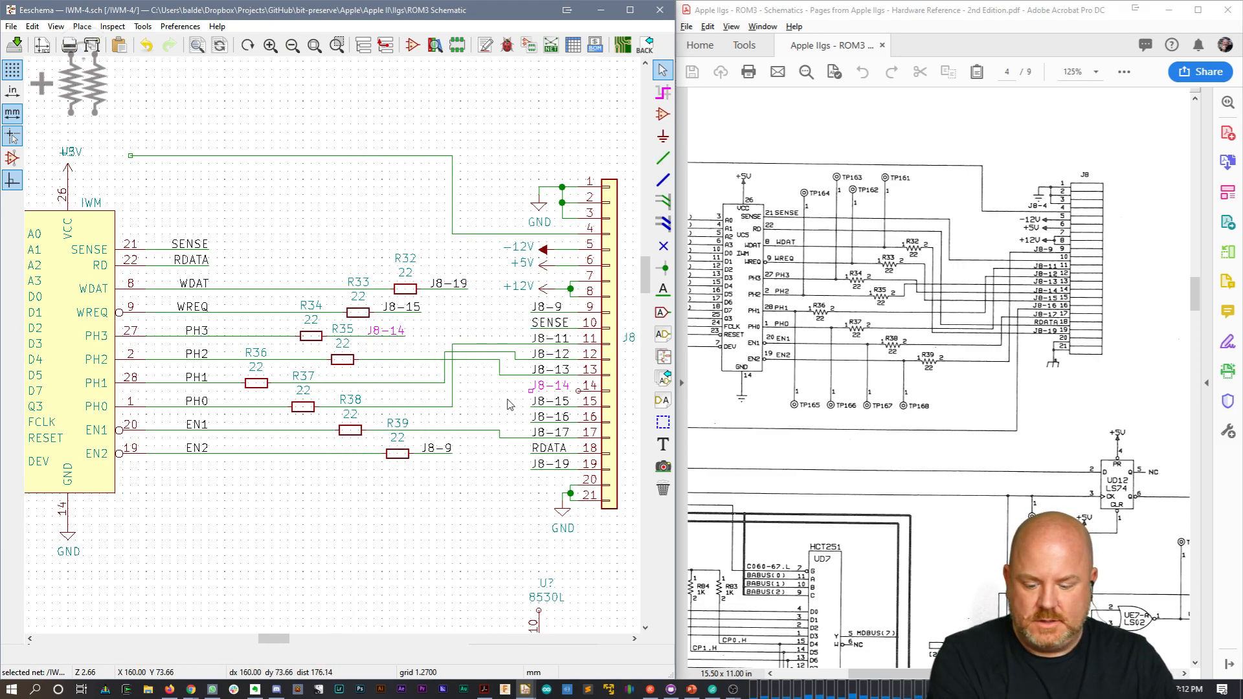
key("w")
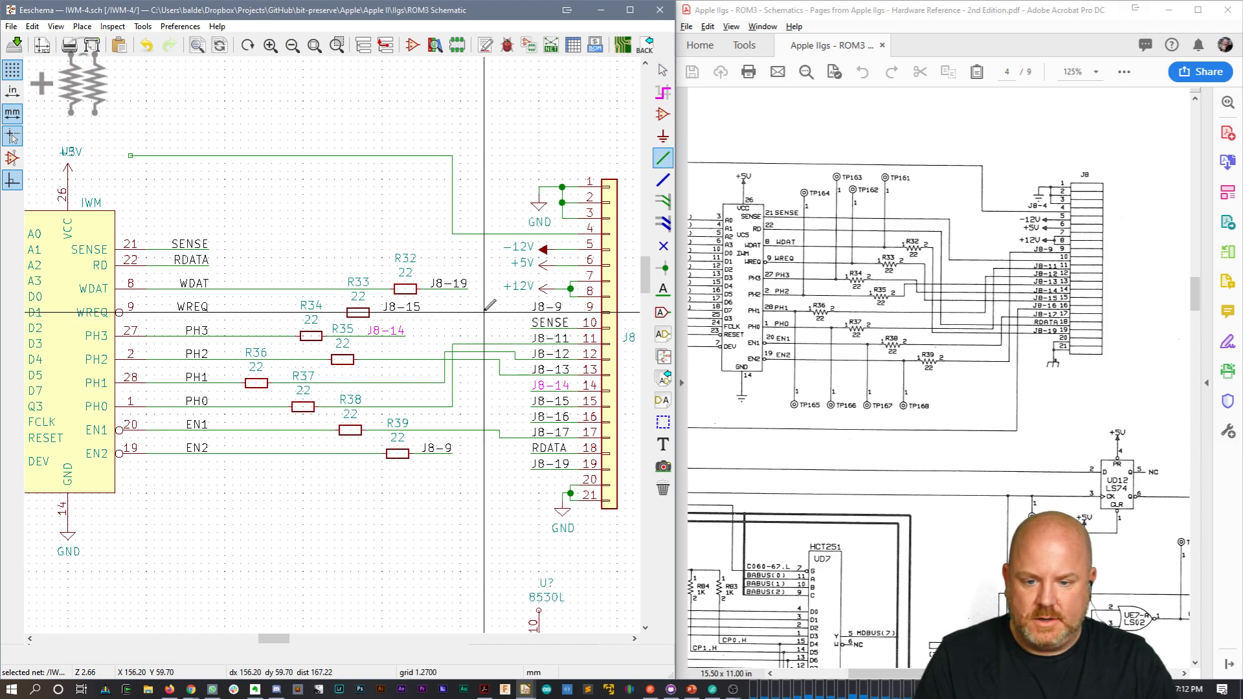
key("Escape")
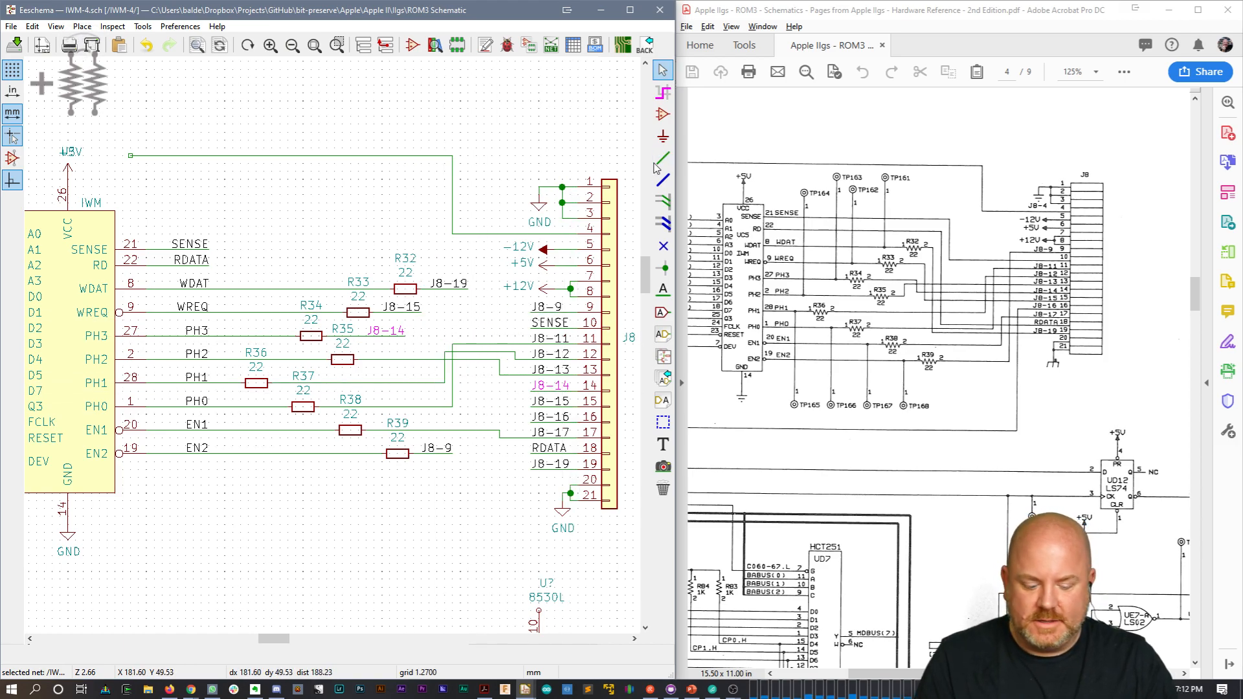
left_click(662, 92)
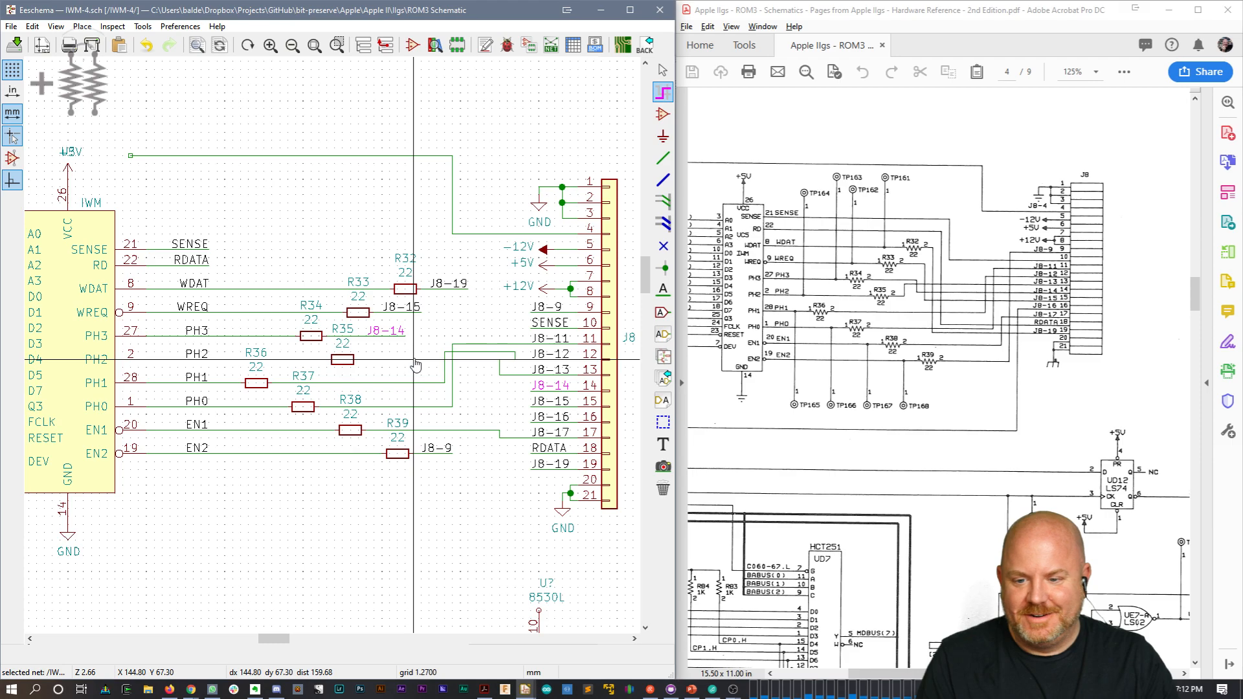
Step: Place a J8-13 label at R36, delete its long wire, and connect it to R36
key("Escape")
key("c")
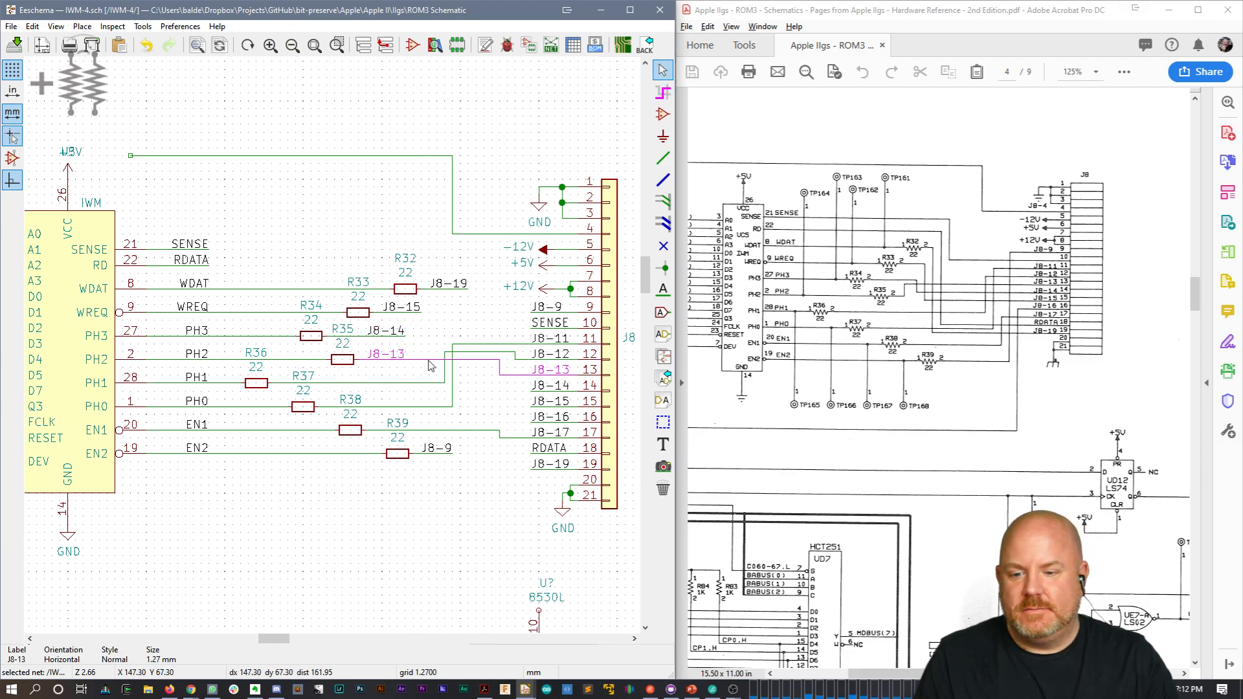
key("Escape")
key("Delete")
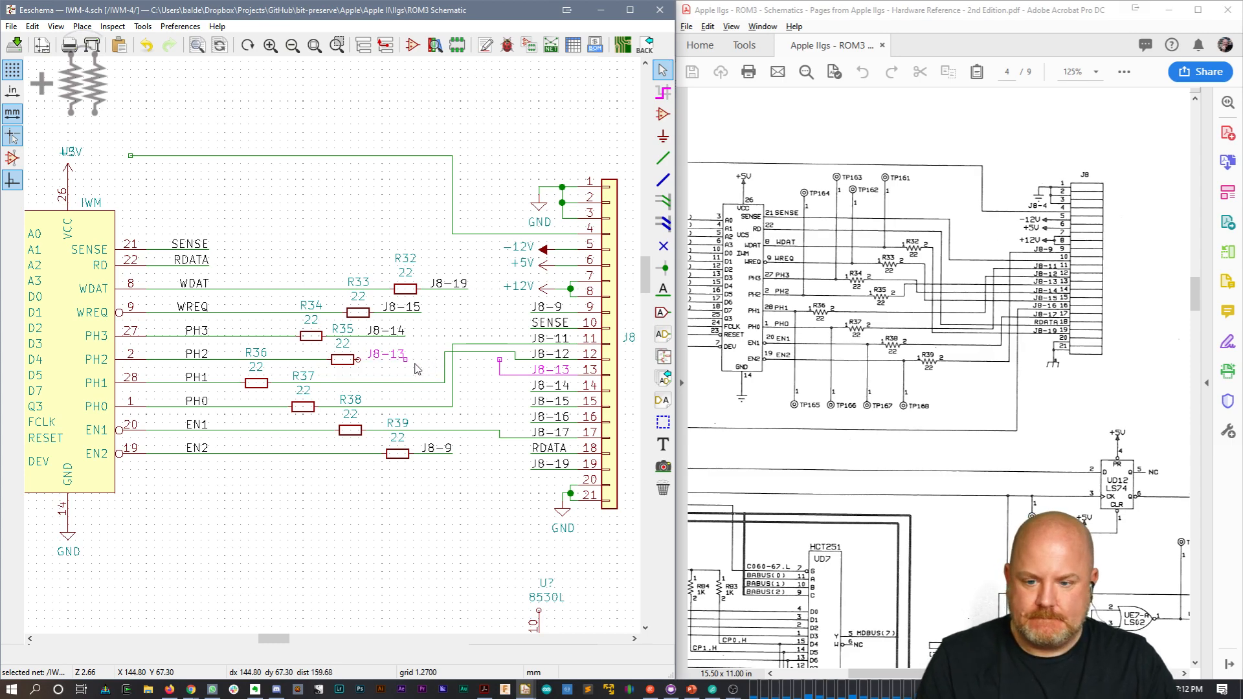
key("w")
left_click(358, 360)
key("Escape")
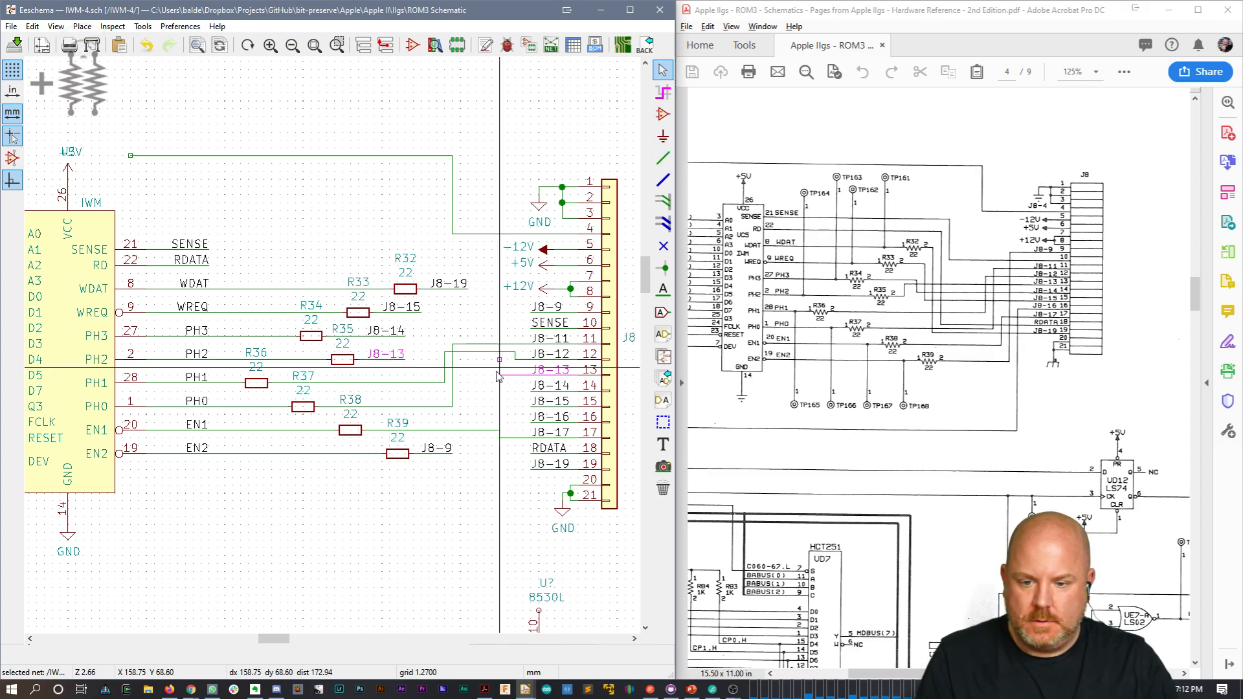
Step: Remove the leftover wire near pin 13, wire the J8-13 label to pin 13, and save
key("Delete")
left_click(517, 409)
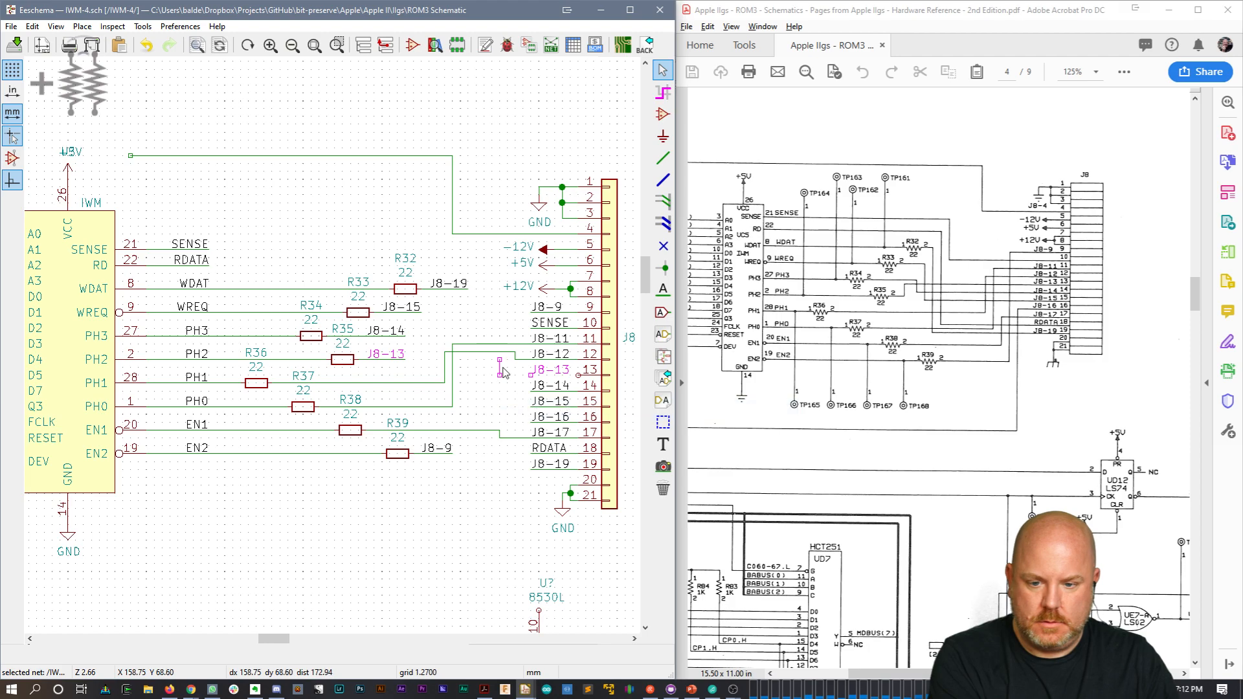
key("w")
left_click(578, 376)
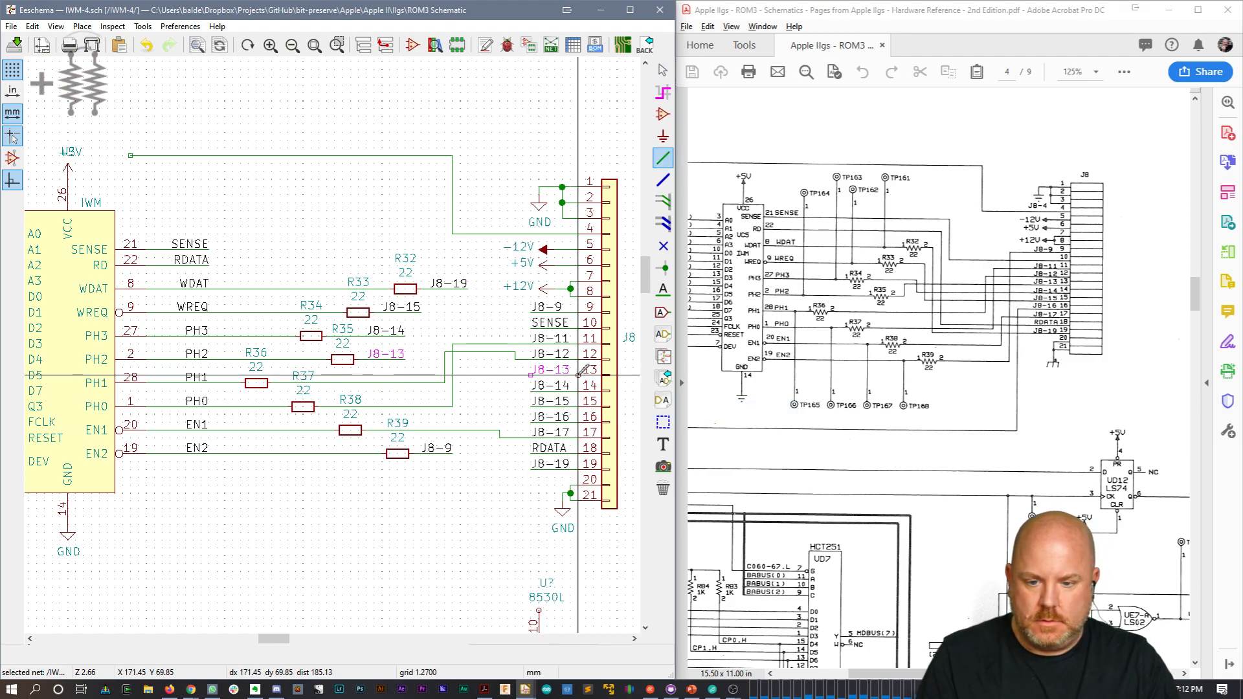
key("Escape")
key("ctrl+s")
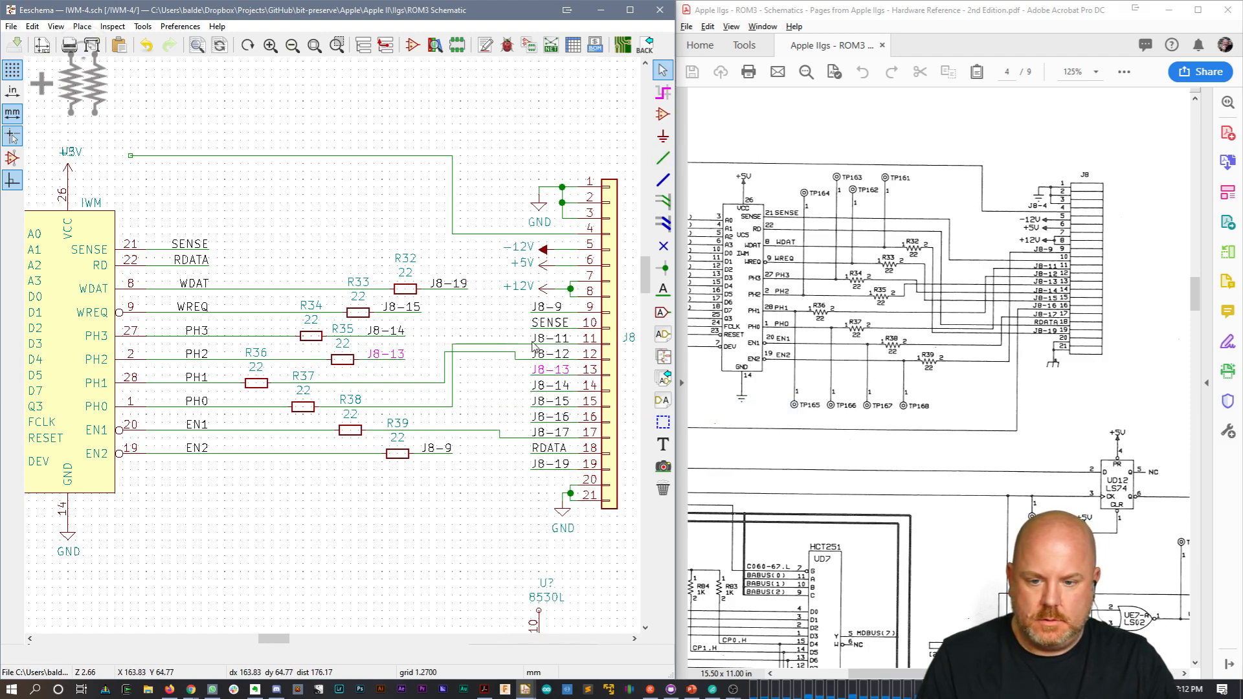
Step: Copy the J8-11 label for the PH0 resistor R38 and delete the old PH0 wire route
key("w")
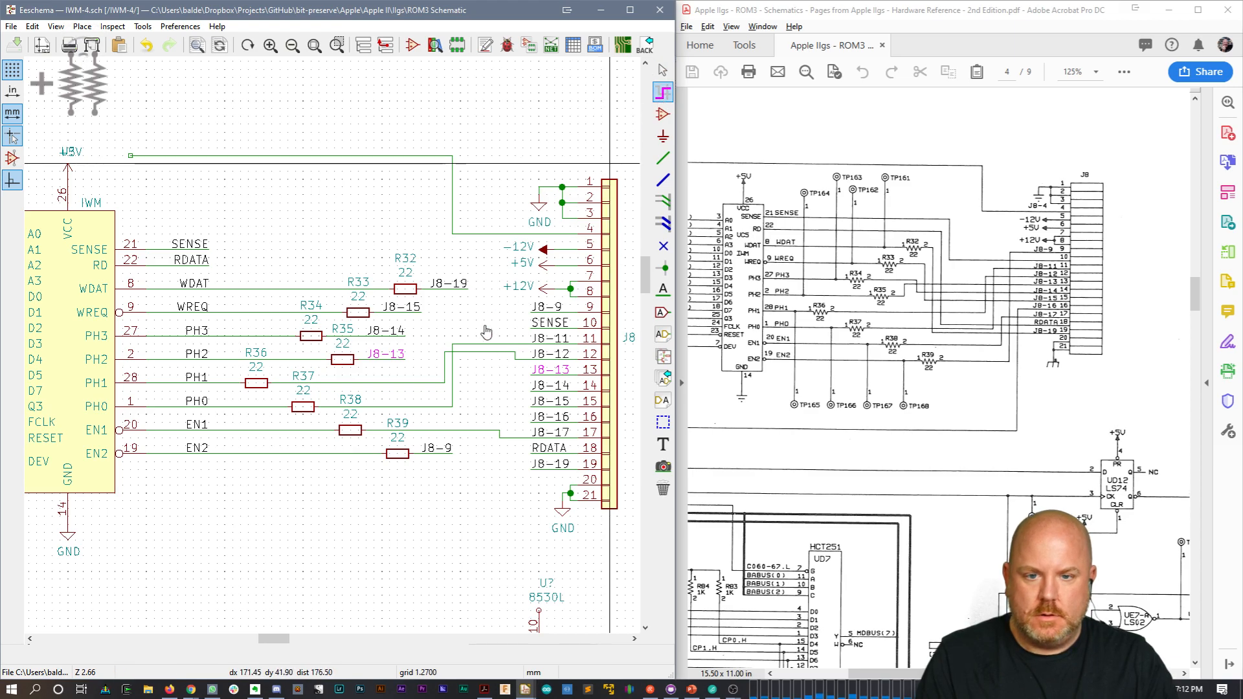
key("Escape")
key("c")
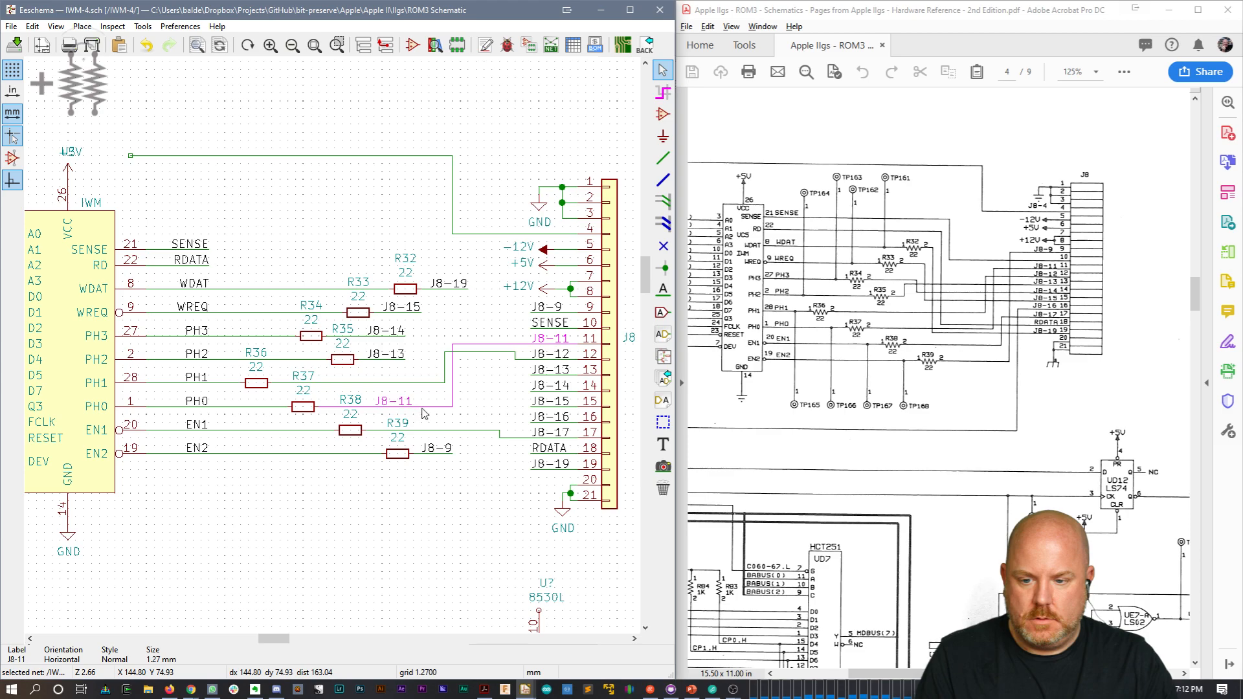
key("Delete")
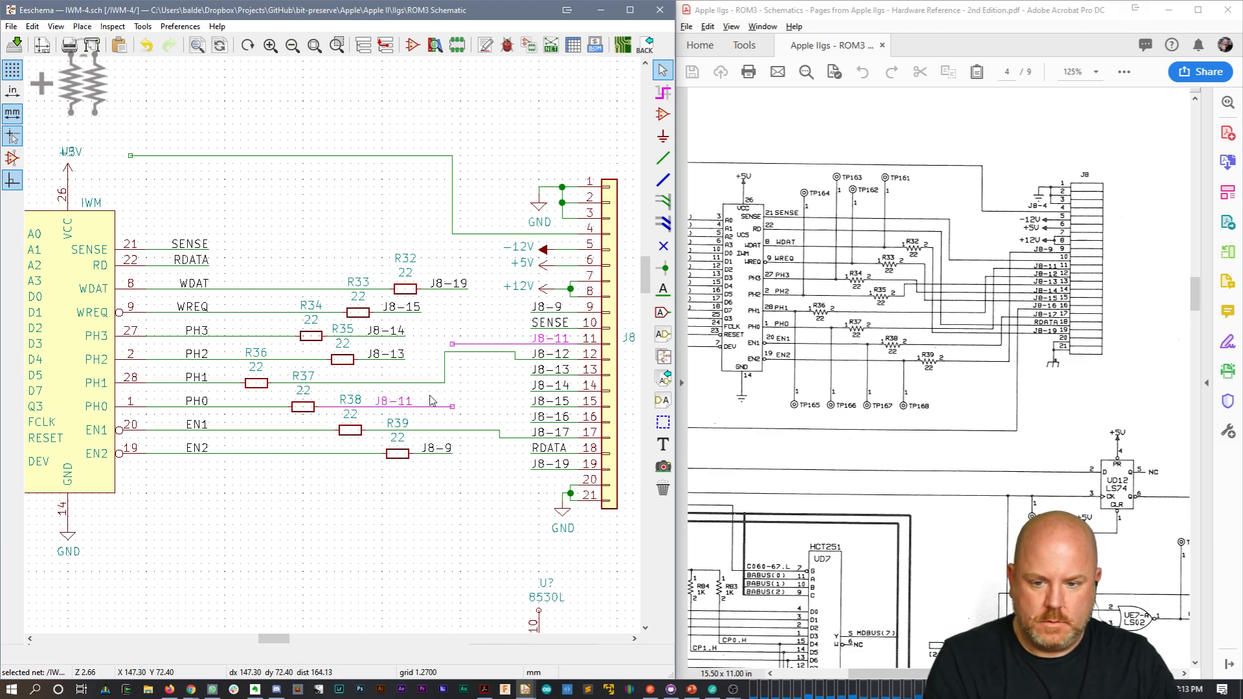
key("Delete")
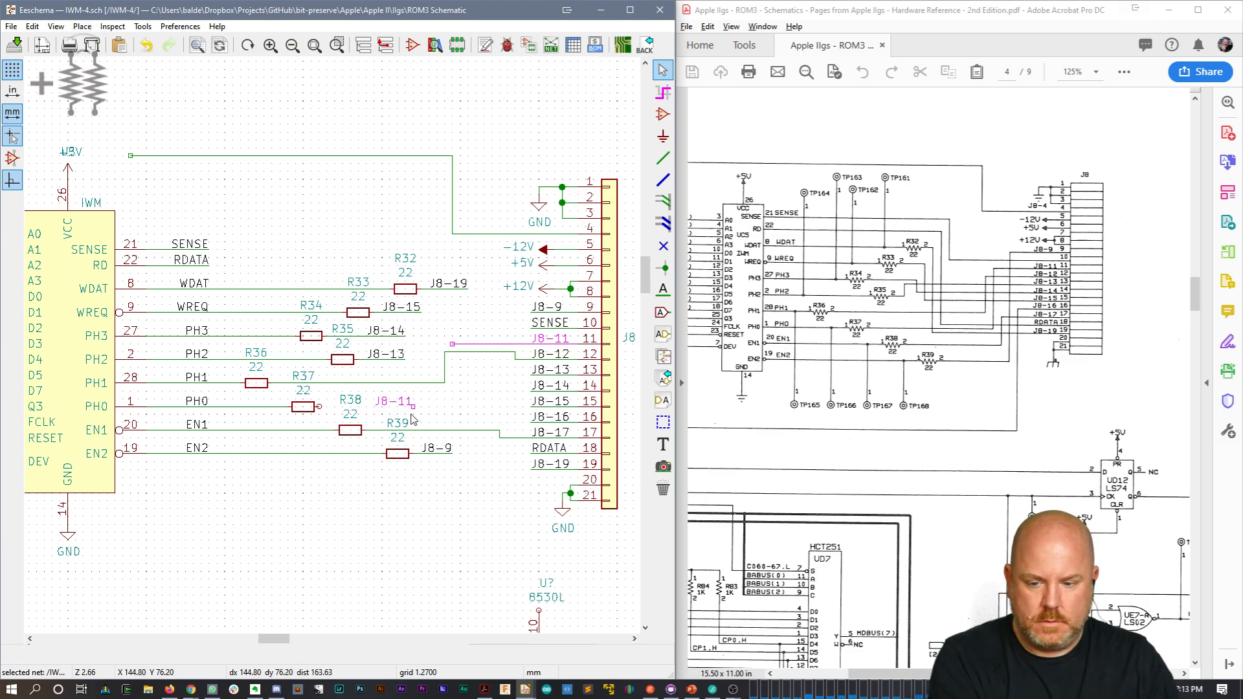
key("w")
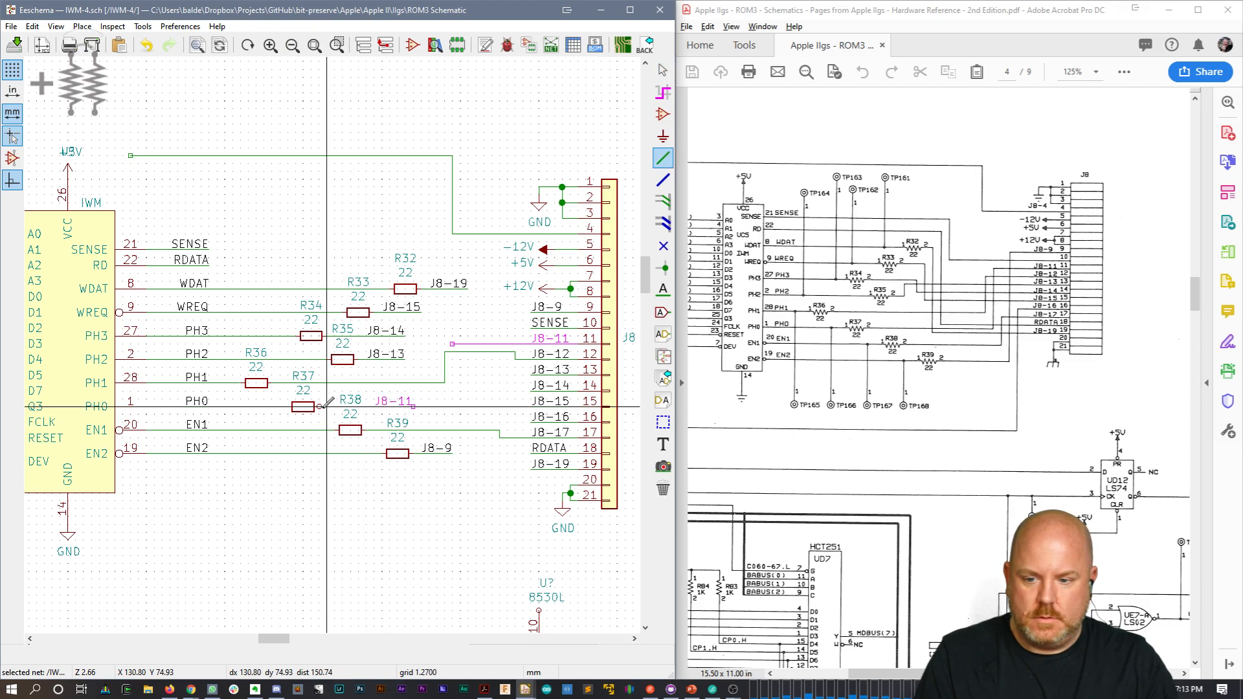
key("Escape")
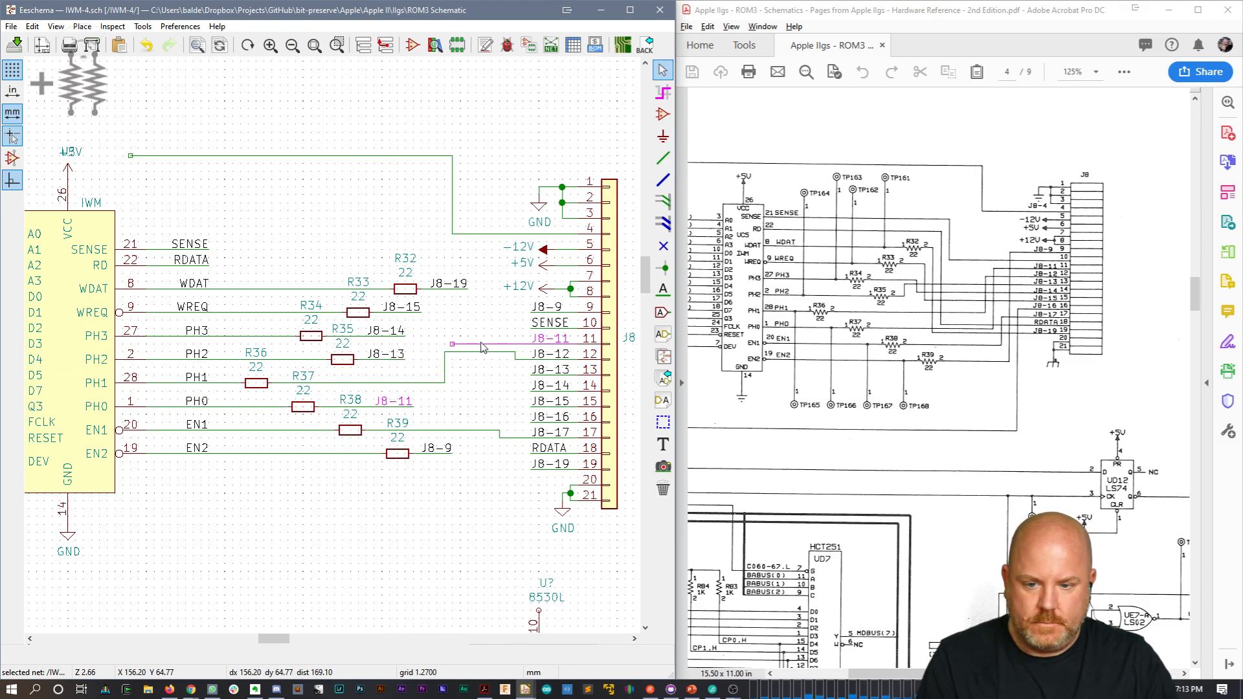
key("Delete")
key("w")
key("Escape")
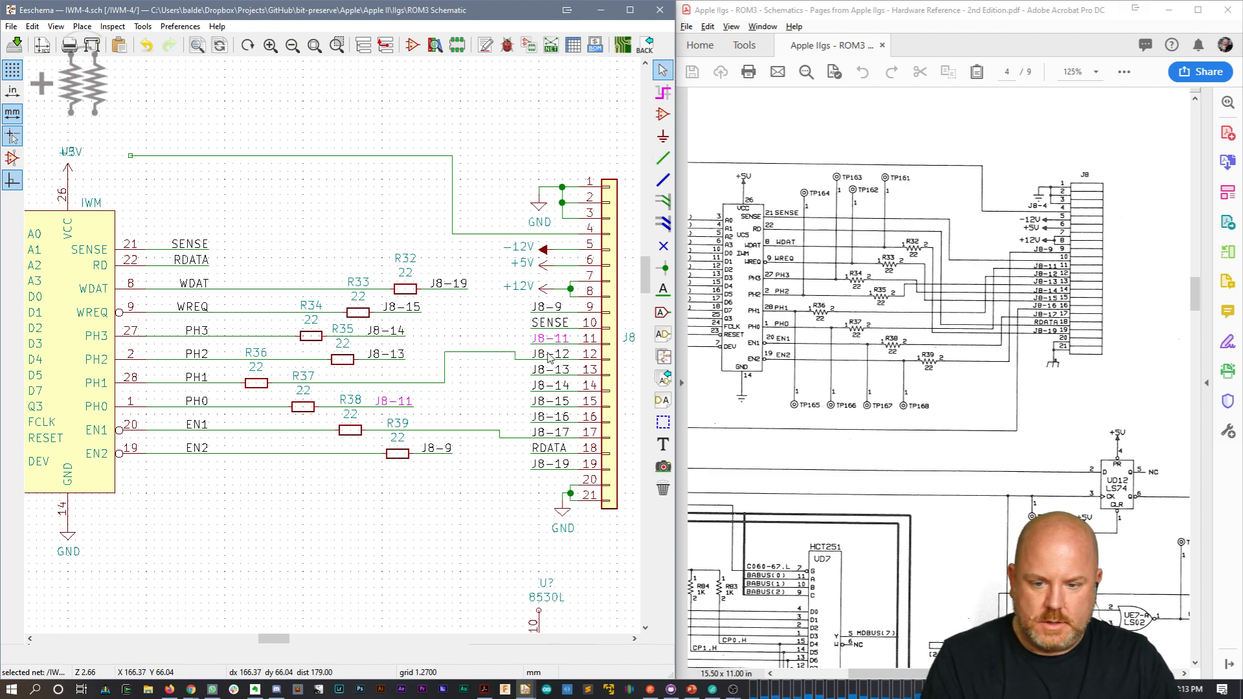
Step: Place a J8-12 label on the PH1 wire and remove the old PH1 route to J8
key("ctrl+d")
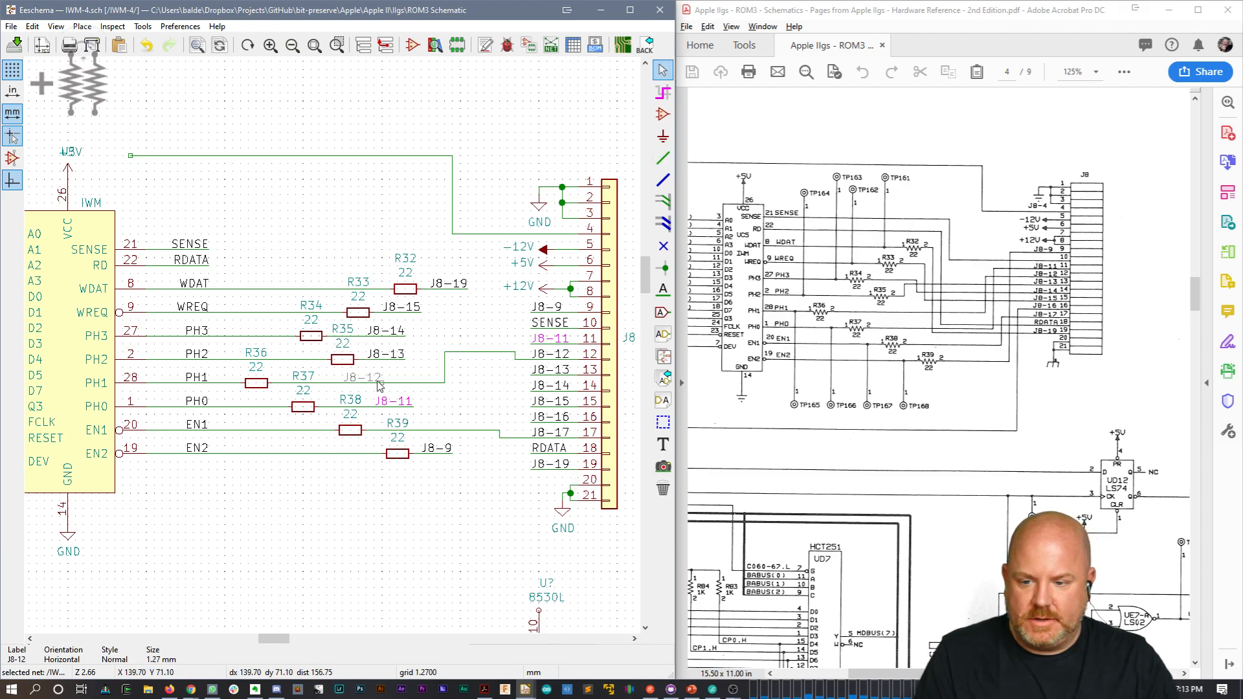
left_click(378, 384)
left_click(400, 383)
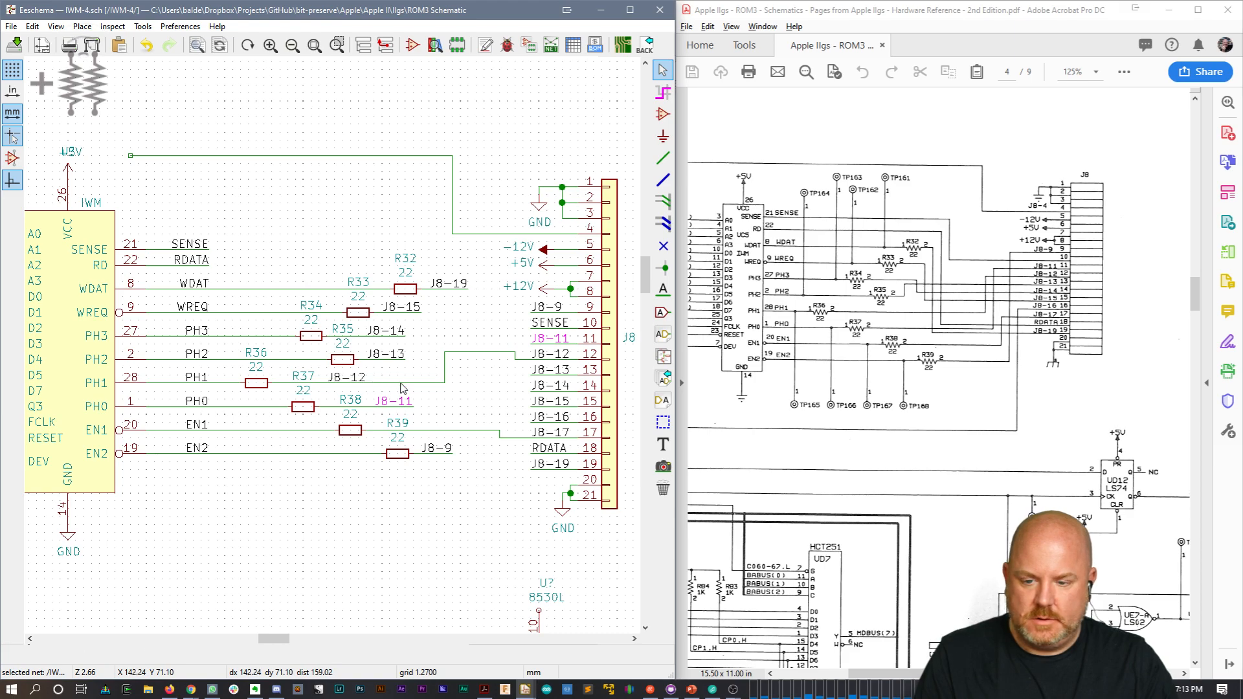
left_click_drag(428, 360, 452, 389, "ctrl+shift")
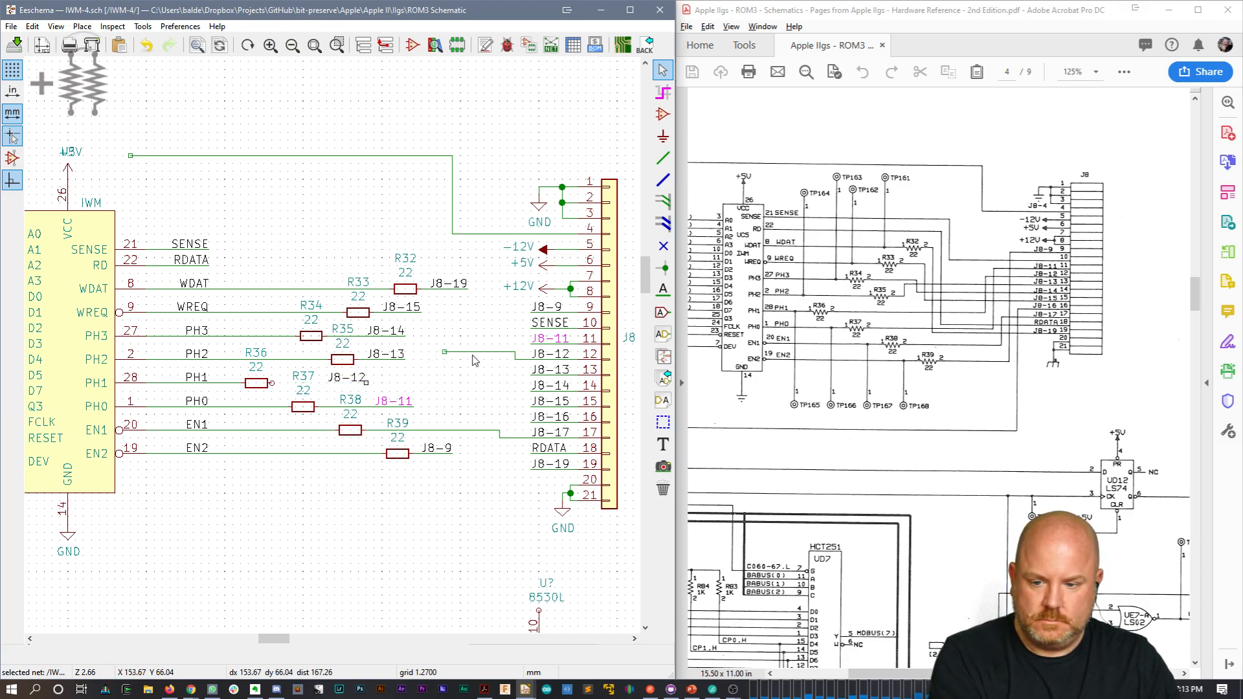
left_click_drag(461, 337, 496, 383, "ctrl+shift")
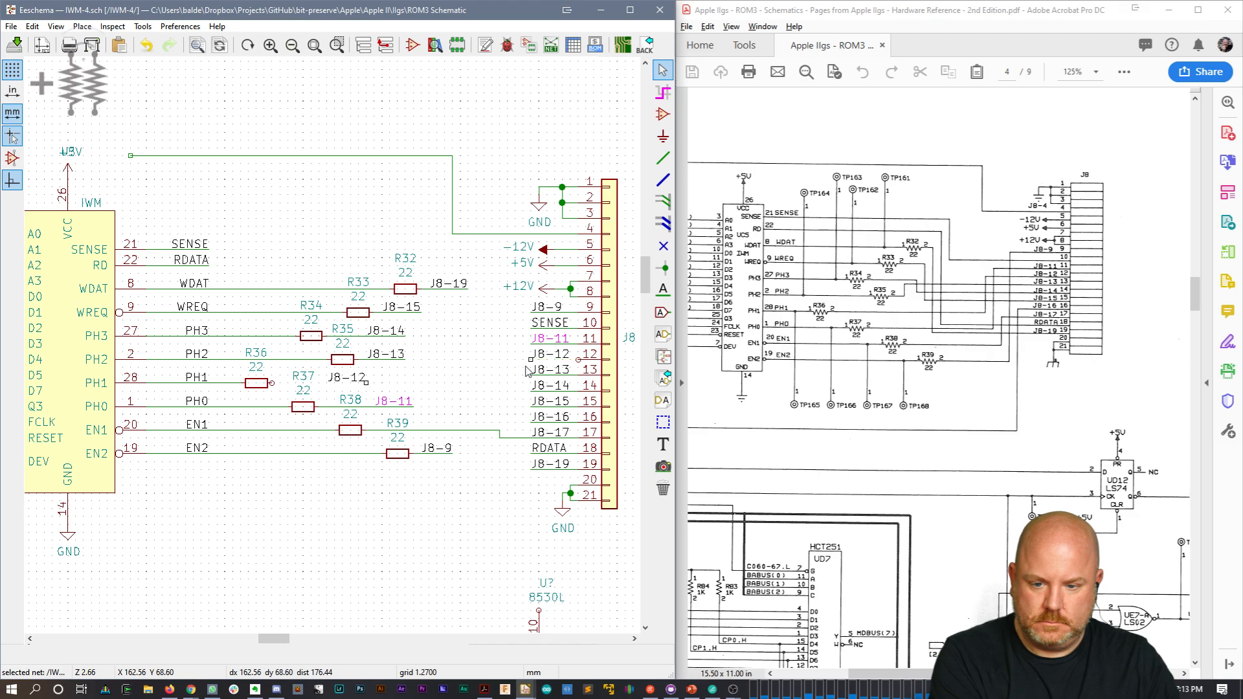
key("w")
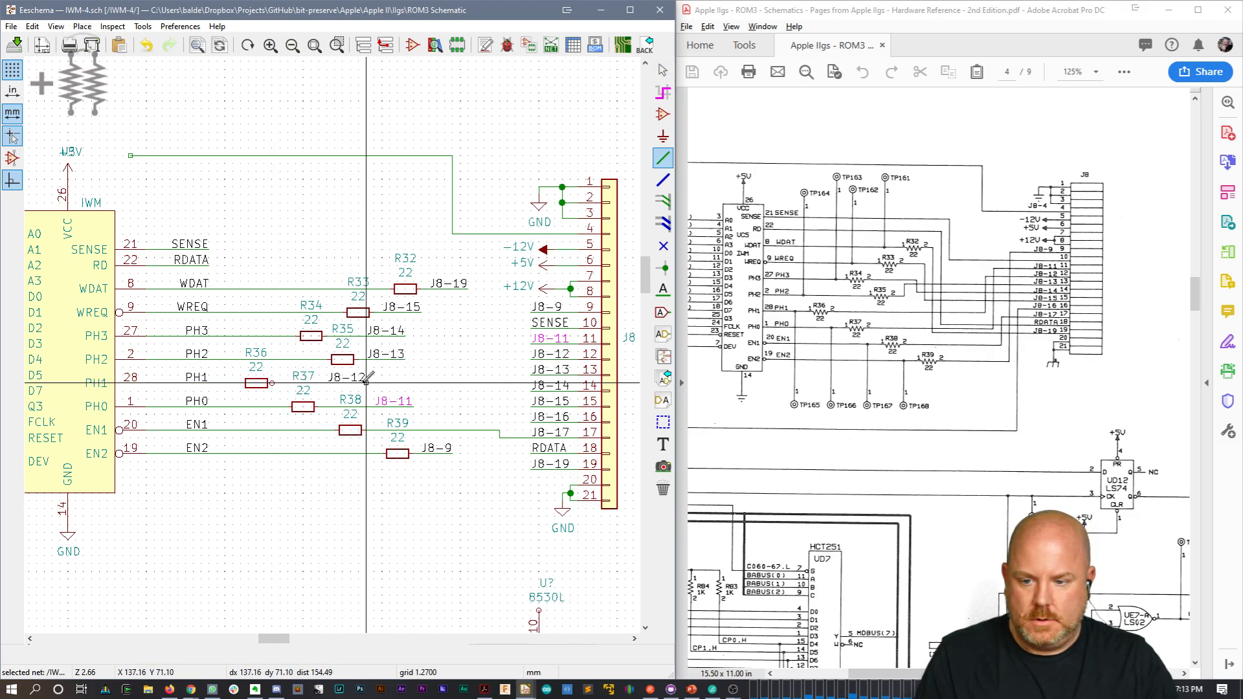
Step: Duplicate the J8-17 label onto the R39 wire
key("Escape")
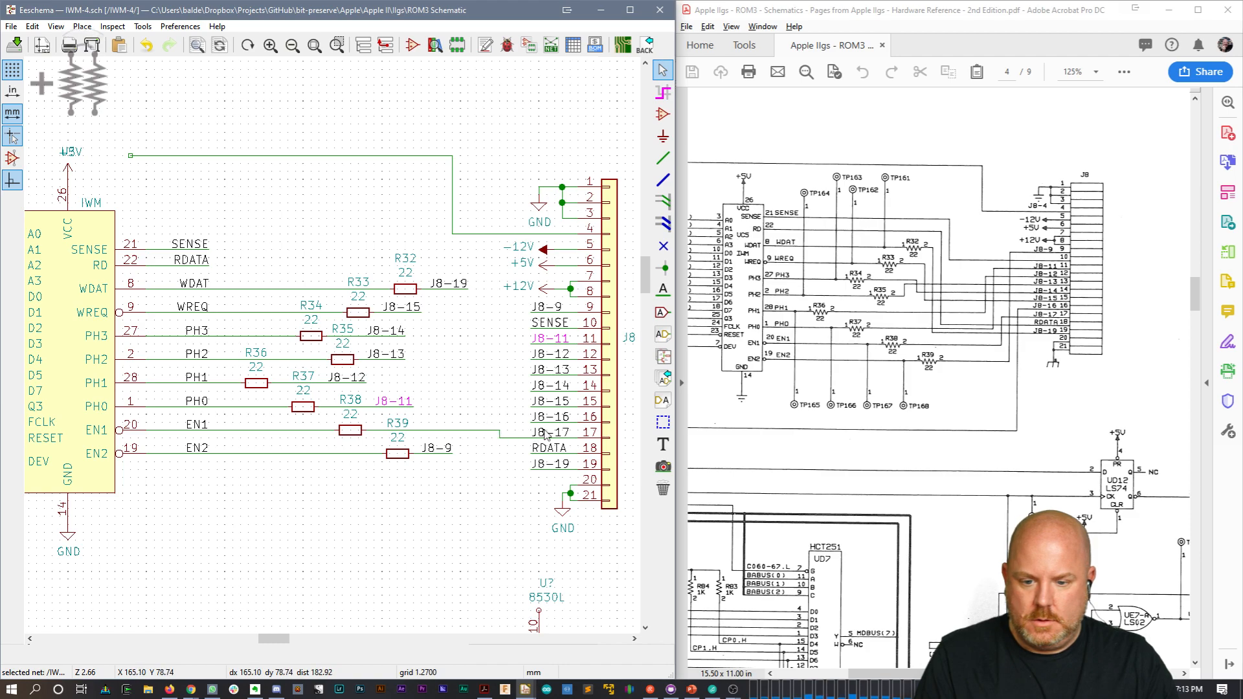
key("ctrl+d")
left_click(420, 430)
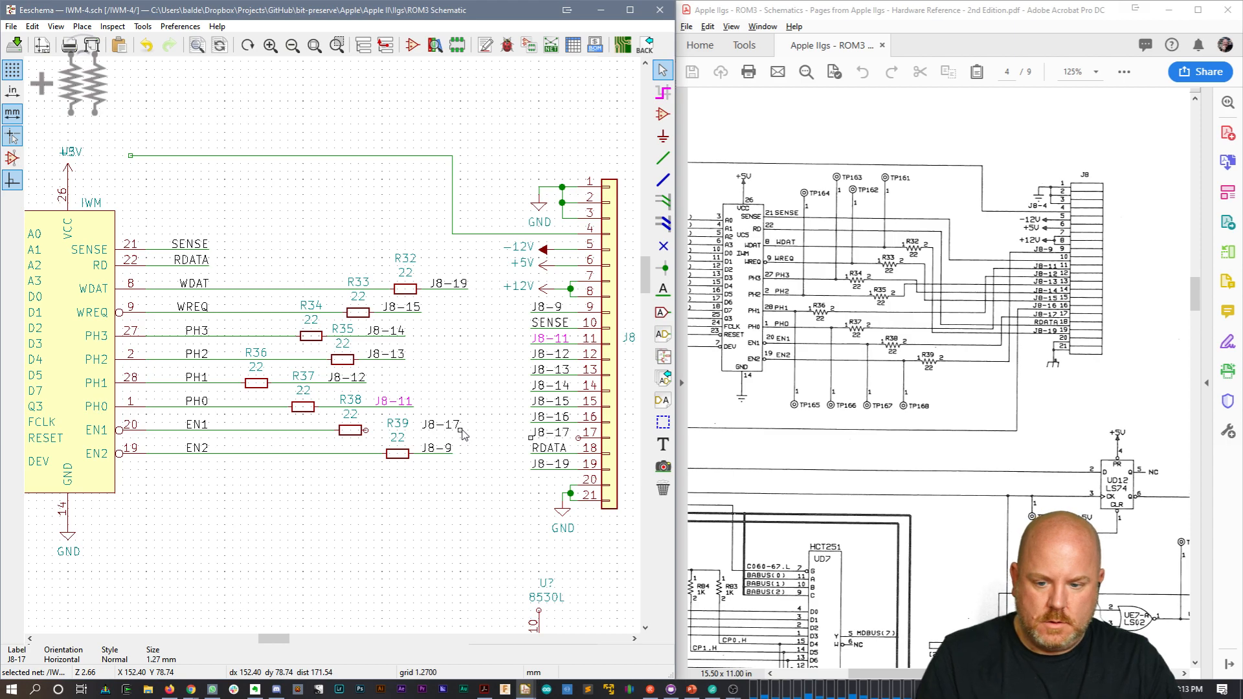
key("w")
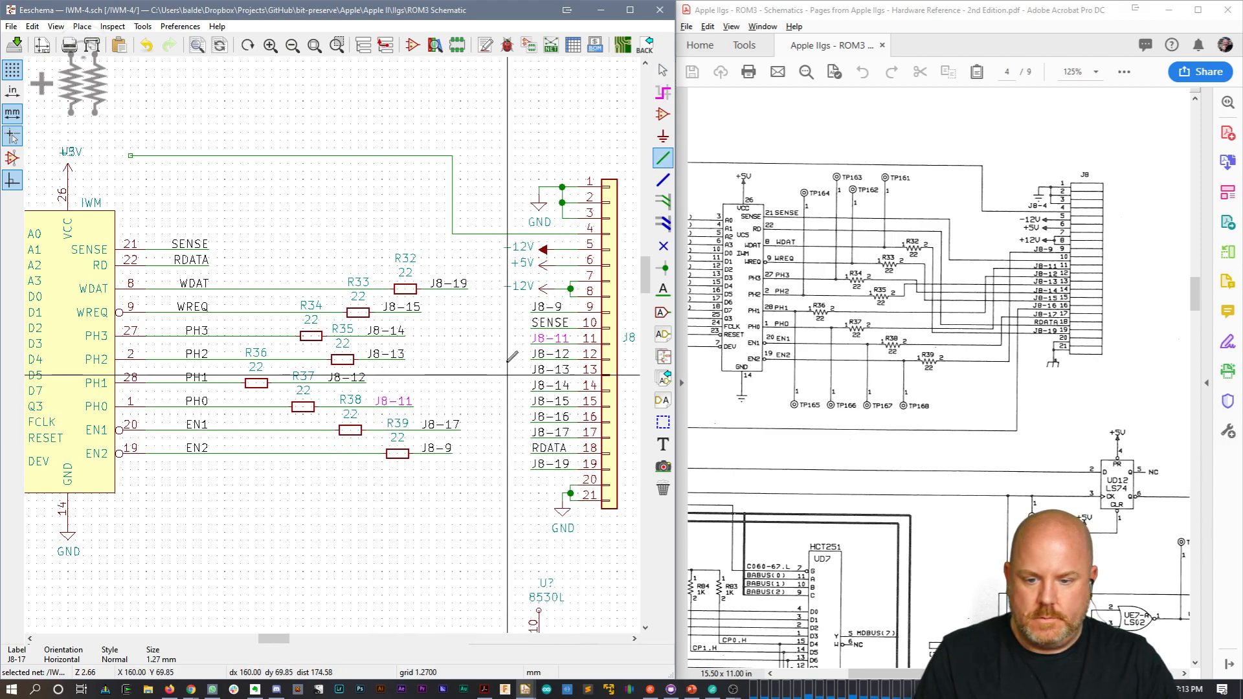
key("Escape")
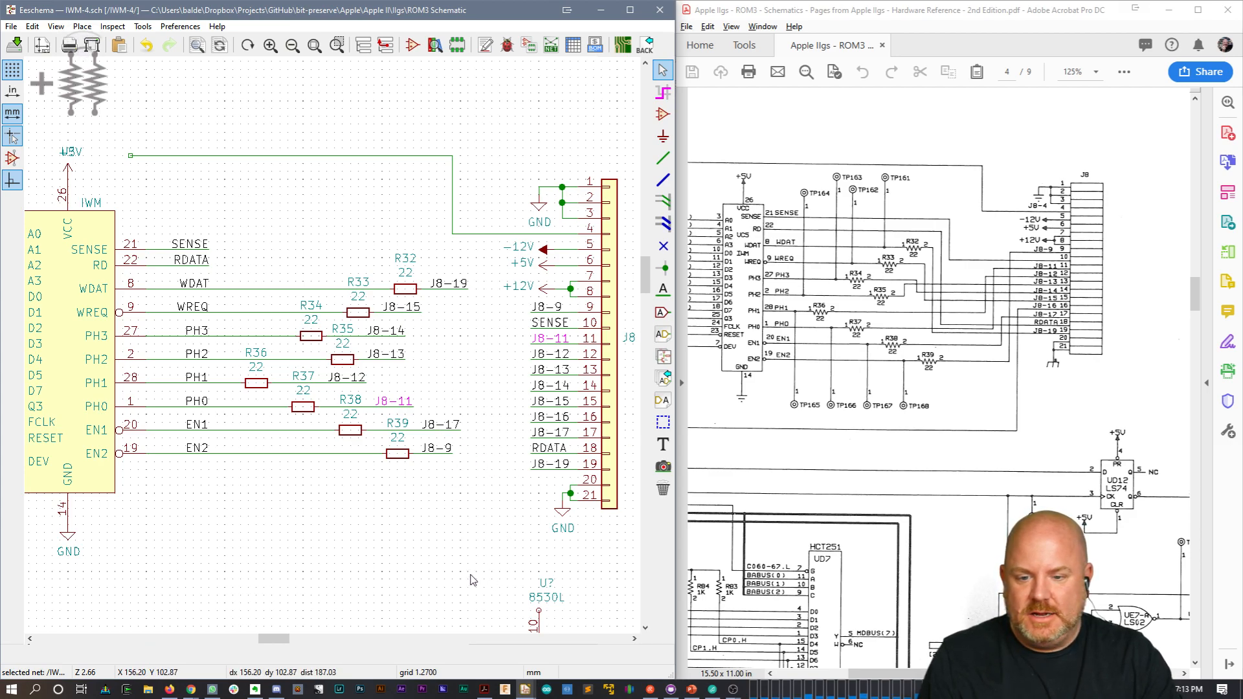
left_click(663, 92)
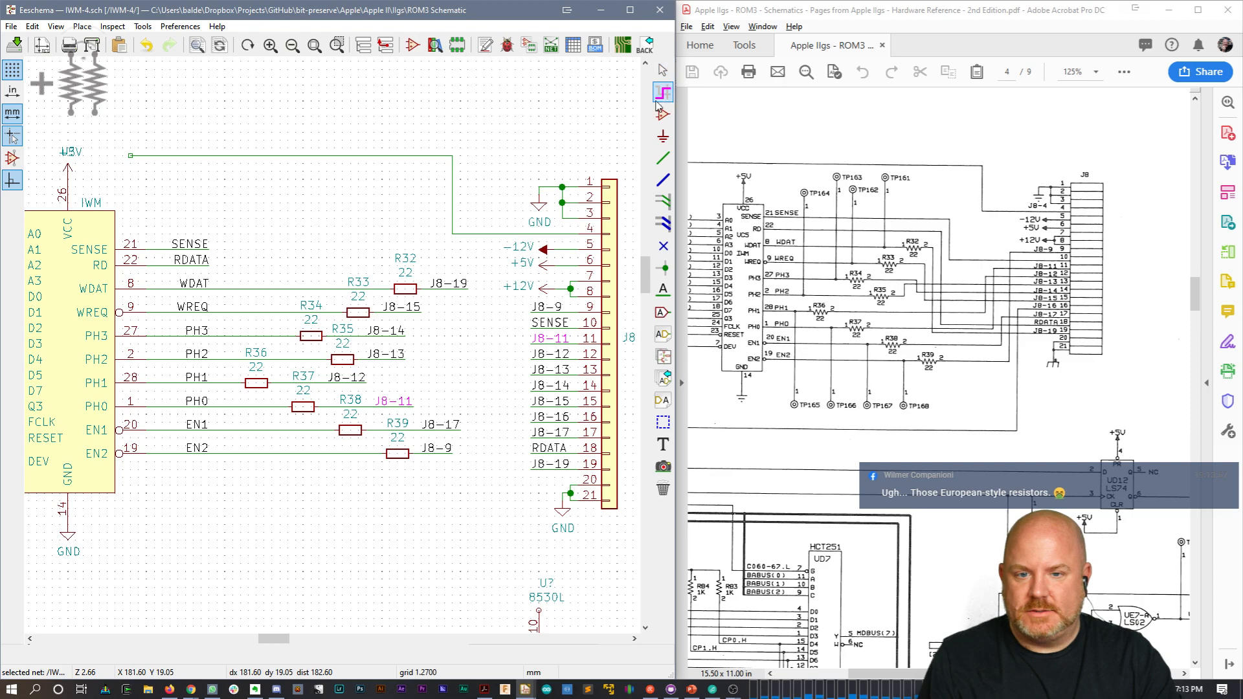
left_click(663, 70)
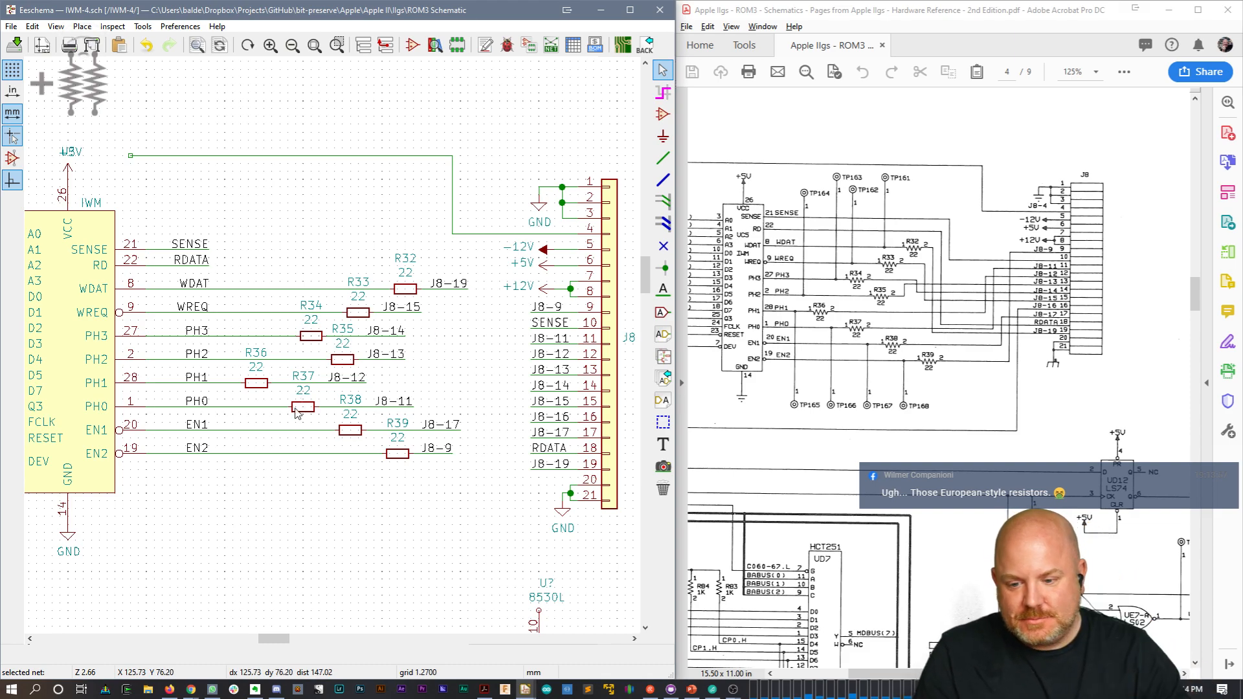
mouse_move(288, 642)
left_mouse_down()
mouse_move(260, 648)
mouse_move(281, 653)
left_mouse_up()
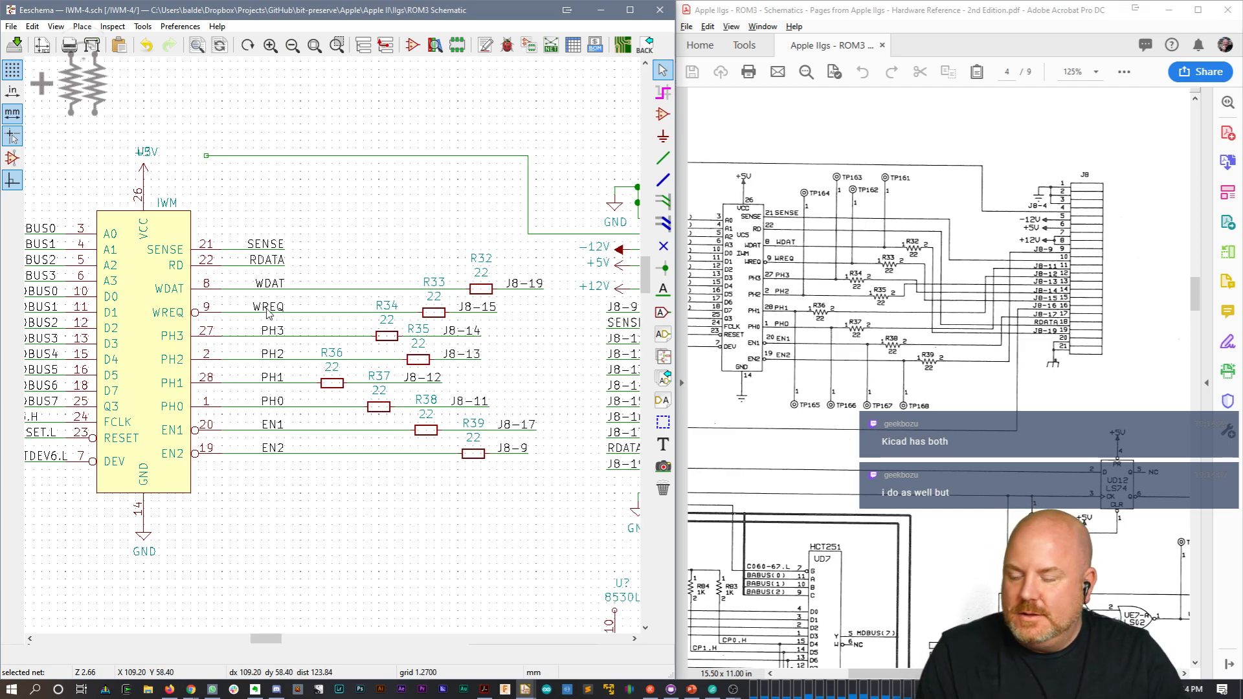
middle_click_drag(268, 301, 342, 301)
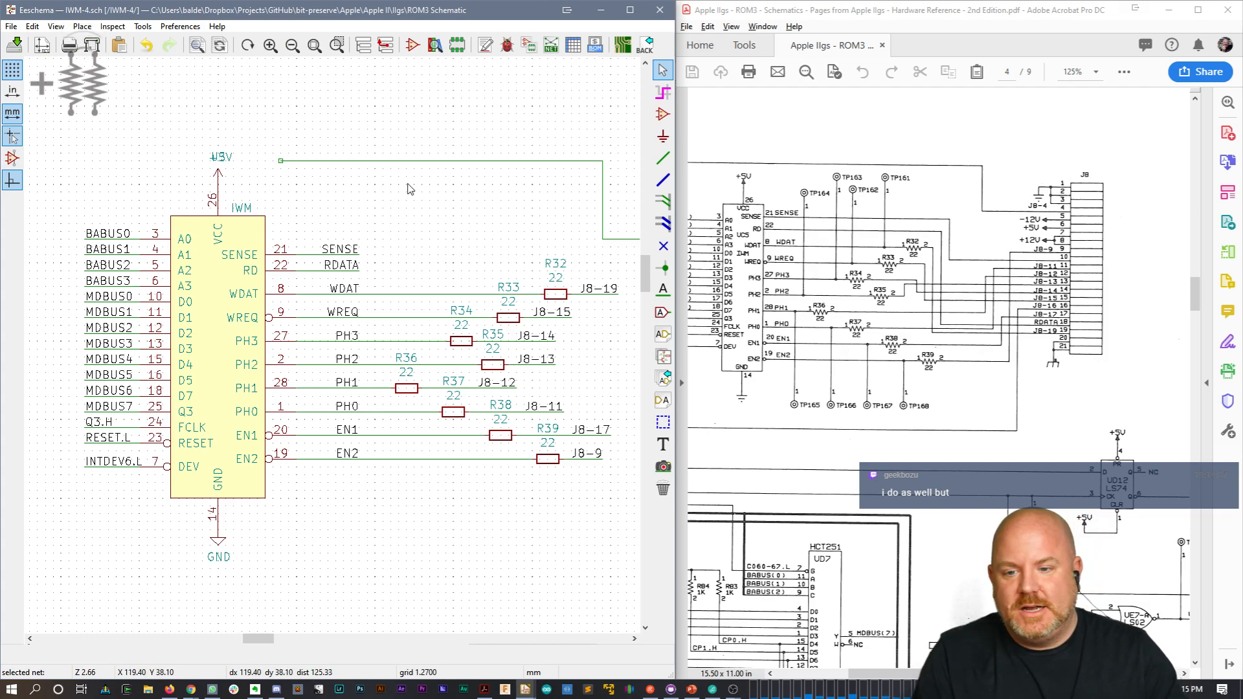
Step: Place a TestPoint symbol, found by filtering 'Test', above the IWM chip
key("a")
left_click(410, 216)
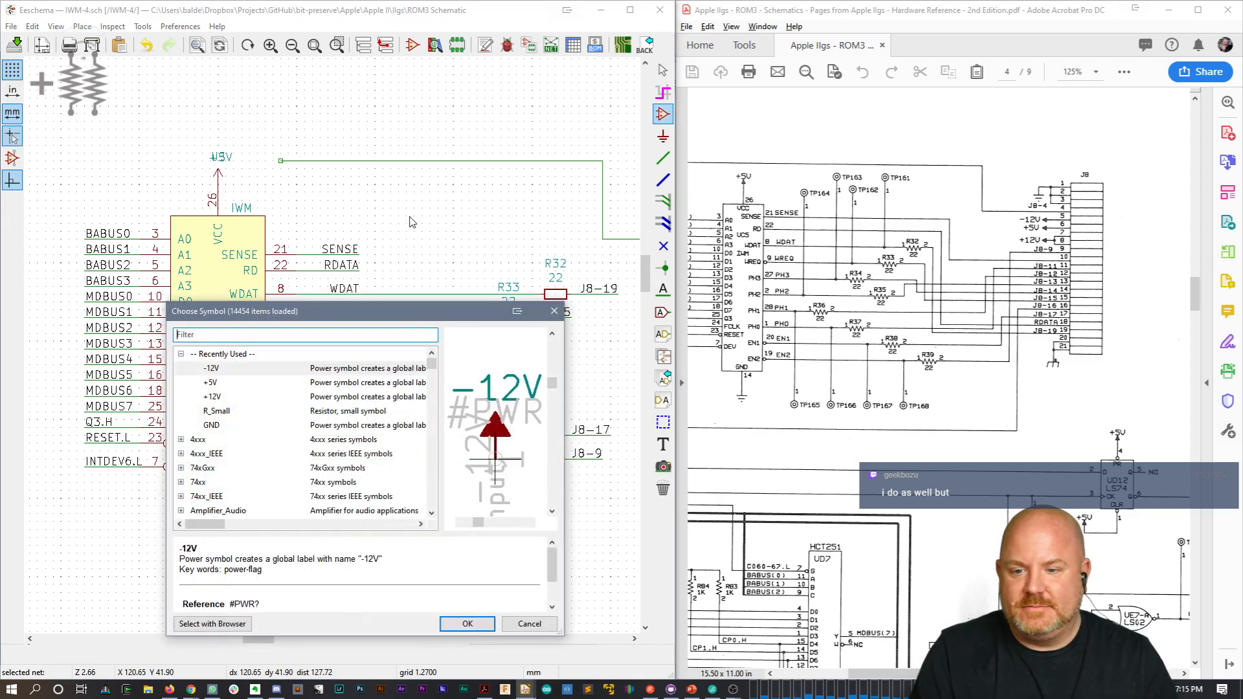
type("Test")
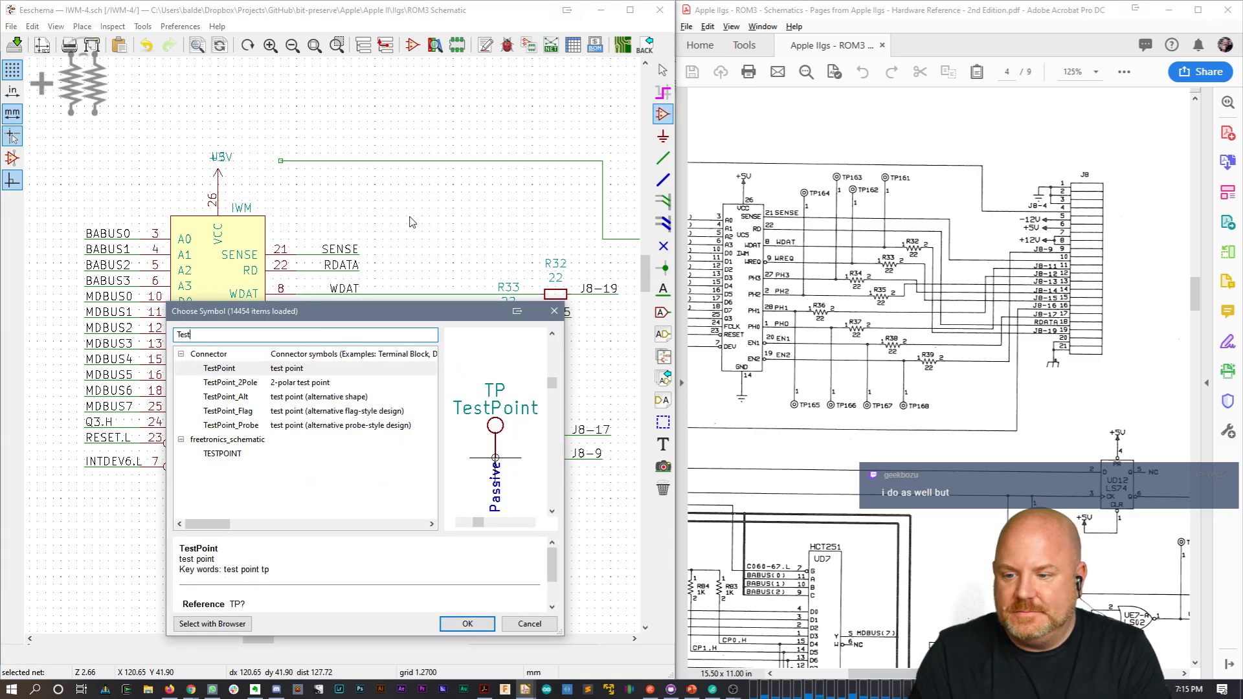
double_click(222, 368)
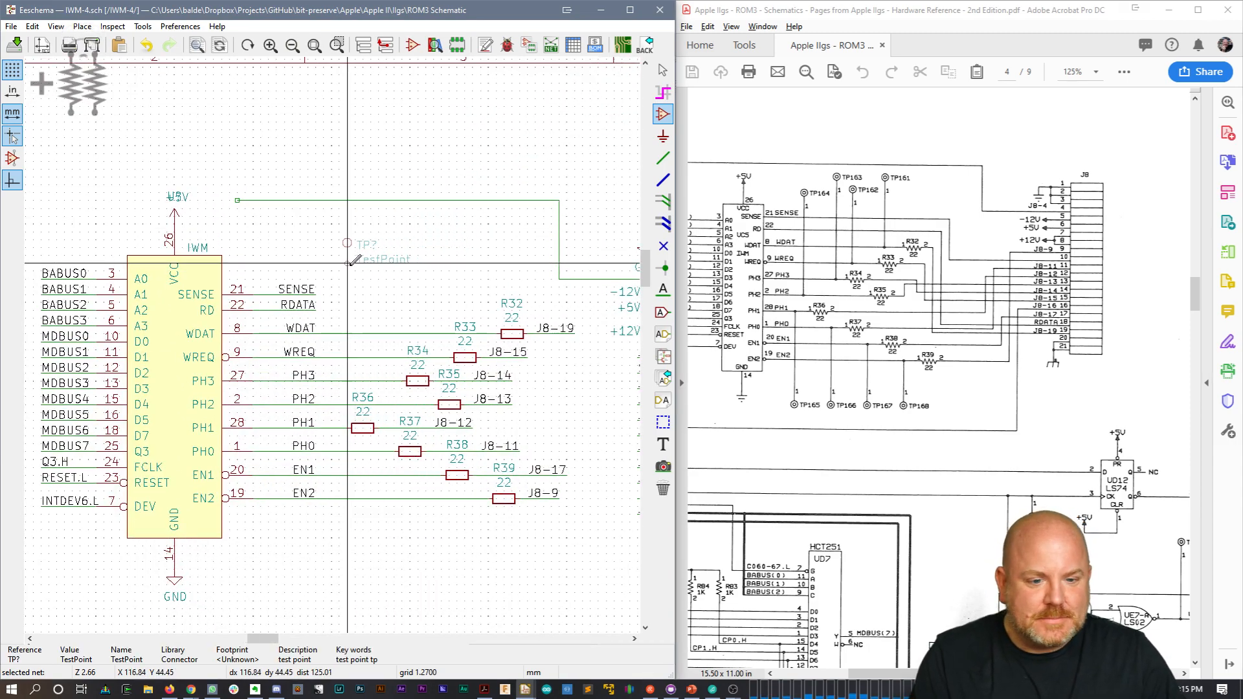
left_click(347, 262)
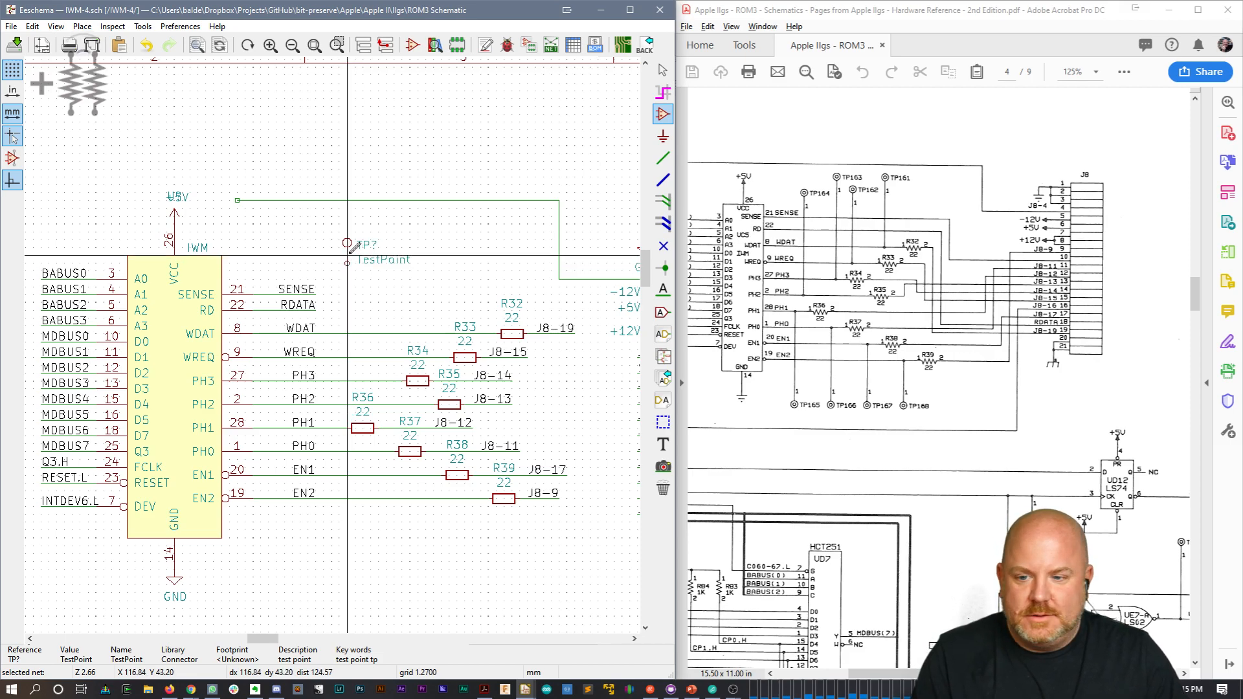
Step: Duplicate the test point three times along the row, then undo the extra copies
key("c")
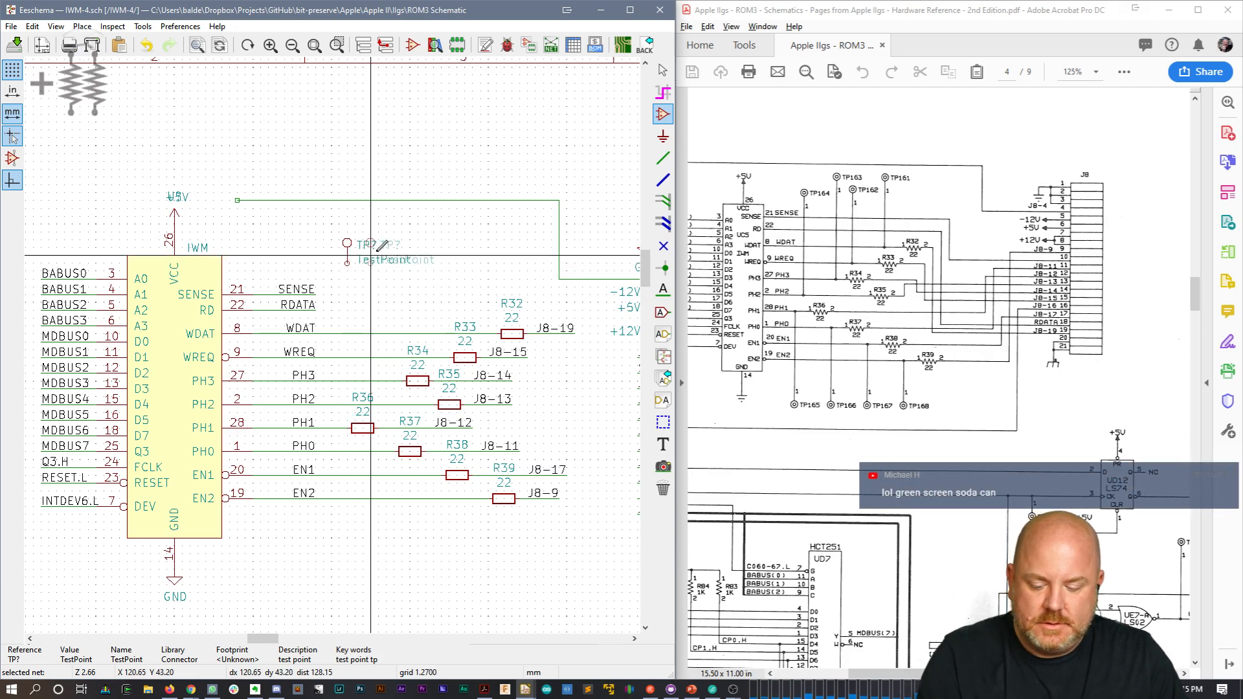
left_click(399, 241)
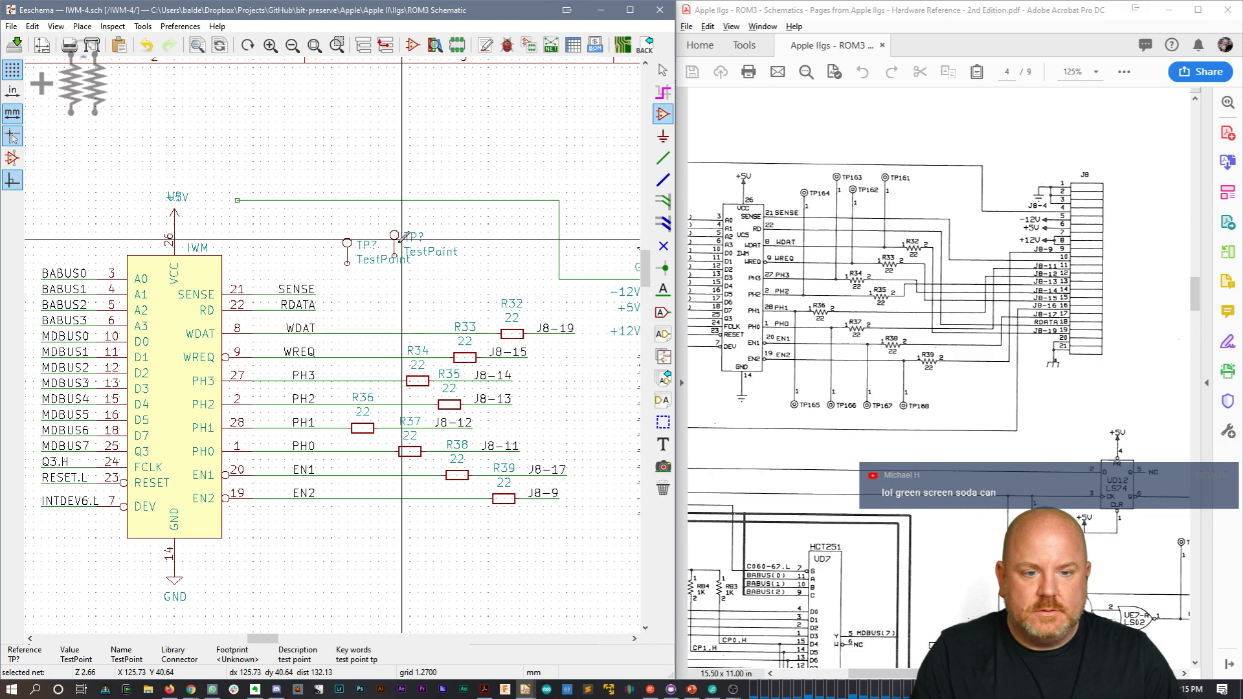
key("c")
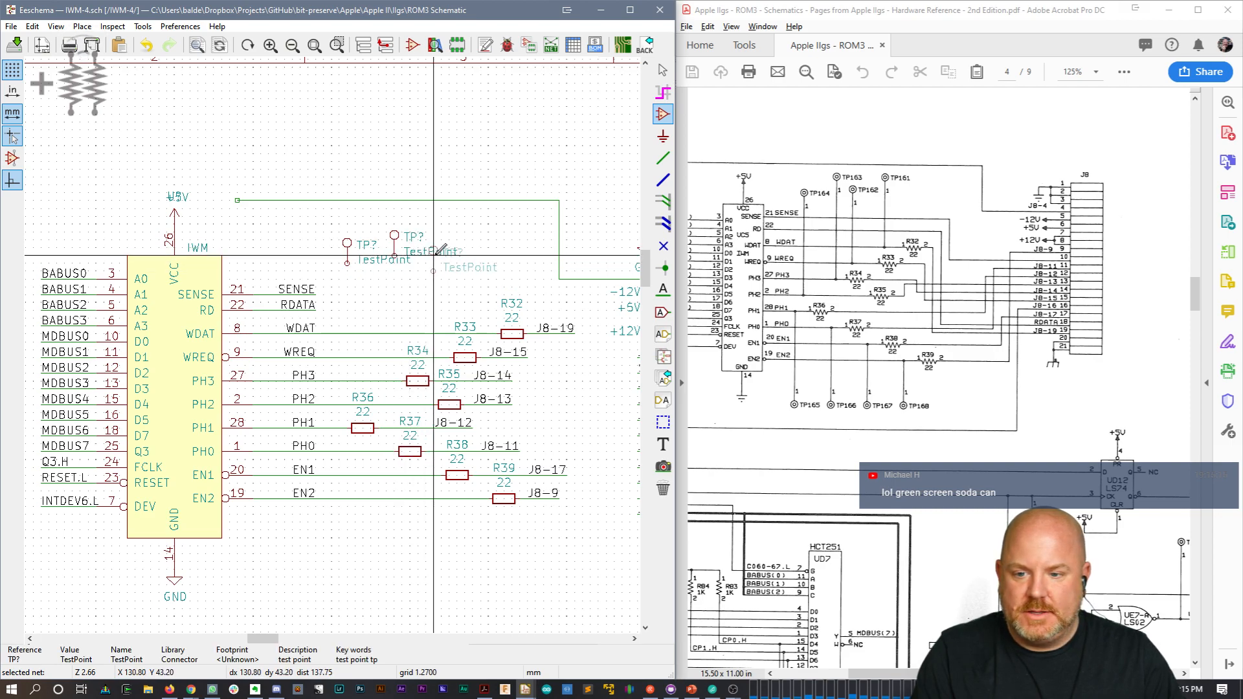
left_click(435, 251)
key("c")
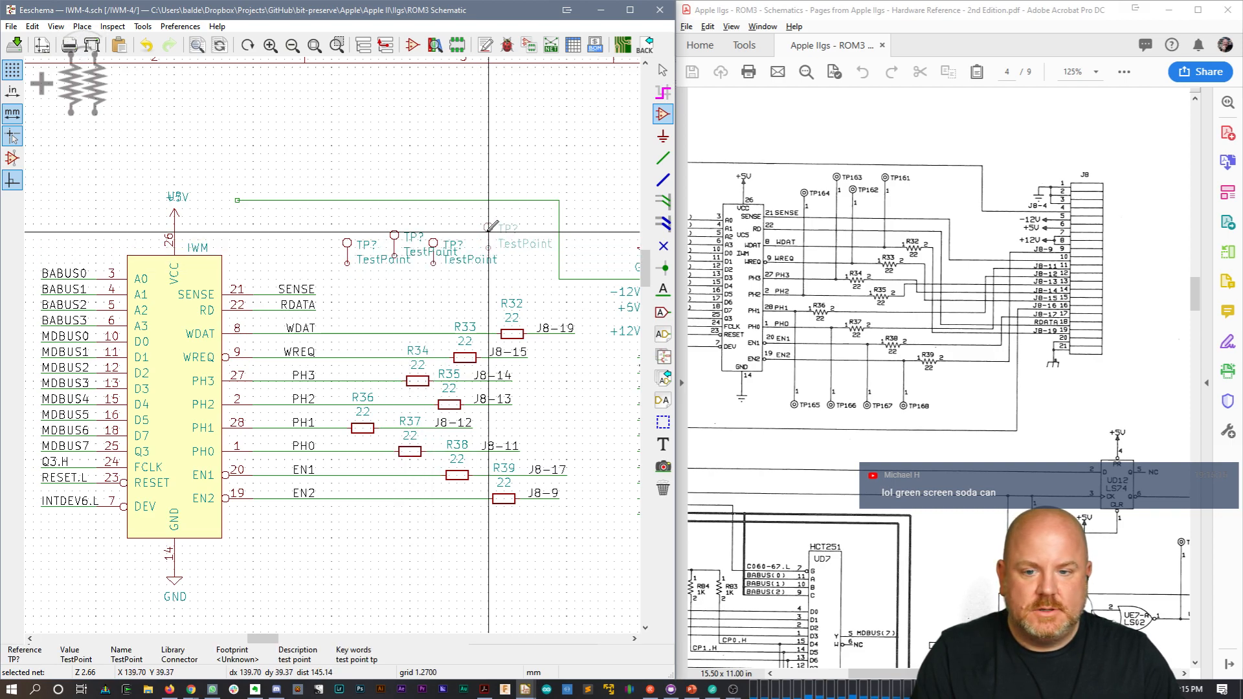
left_click(482, 243)
key("Escape")
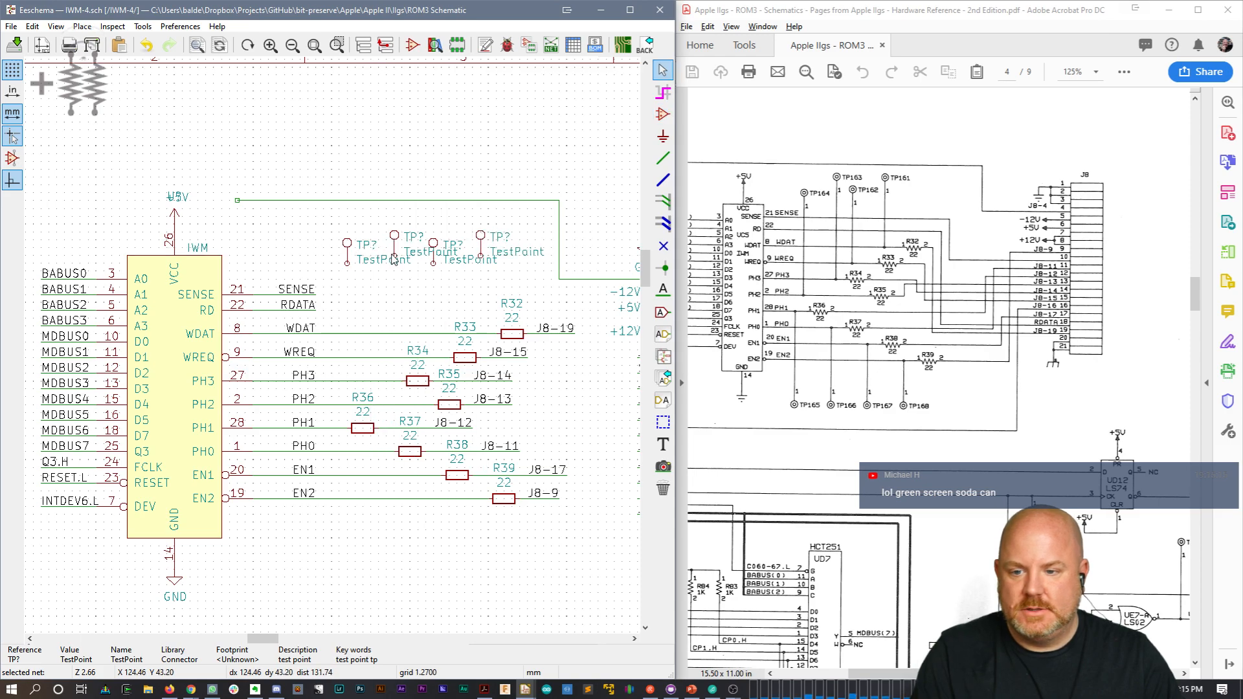
key("ctrl+z")
key("ctrl+z")
key("ctrl+z")
Step: Hide the test point's value text and set its reference to TP164
double_click(386, 262)
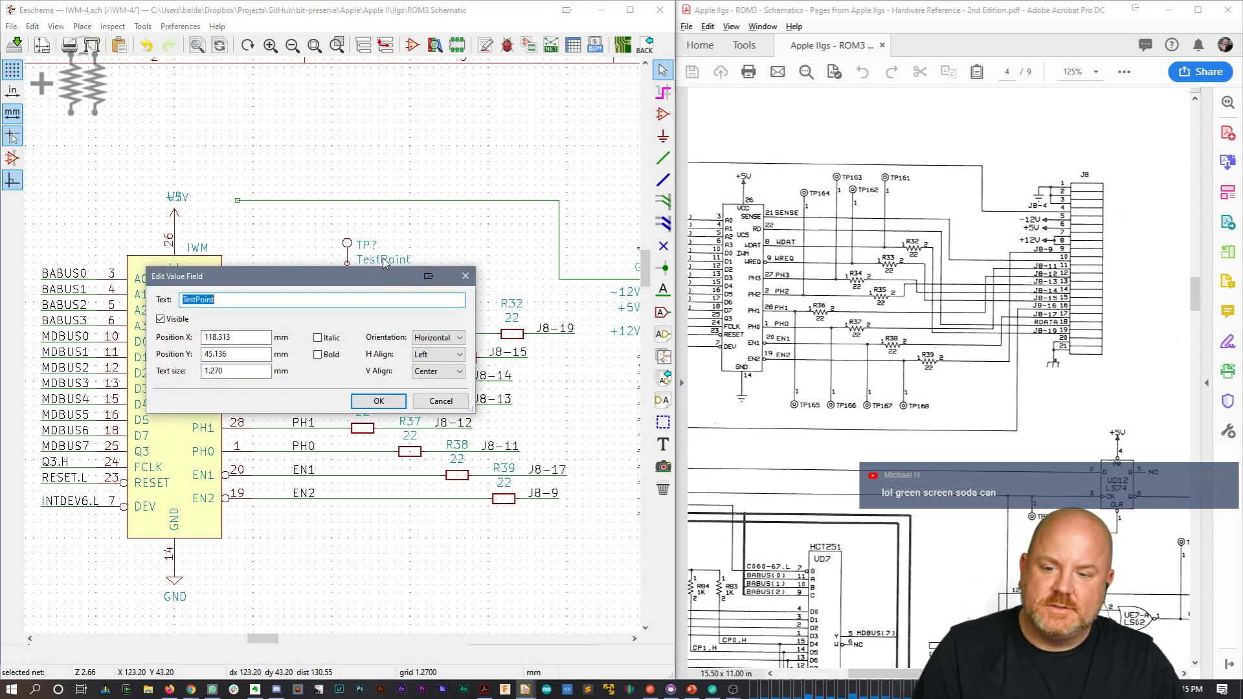
left_click(167, 318)
left_click(378, 398)
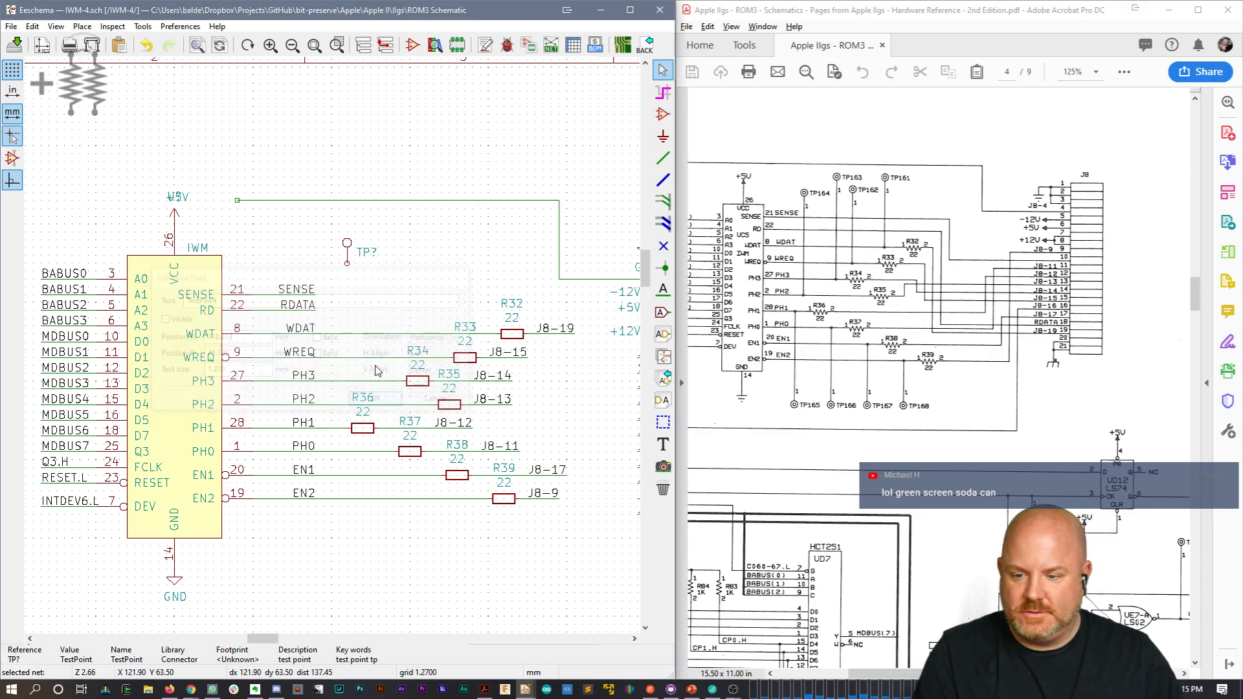
double_click(373, 254)
type("1")
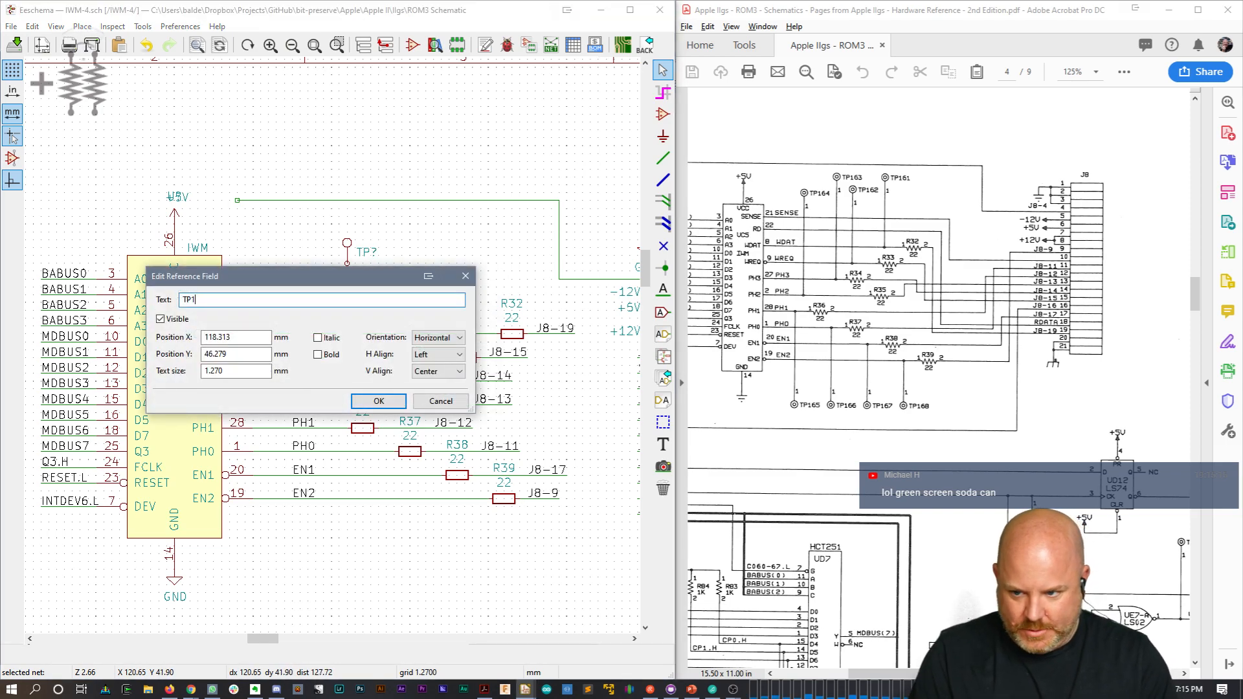
type("64")
key("Return")
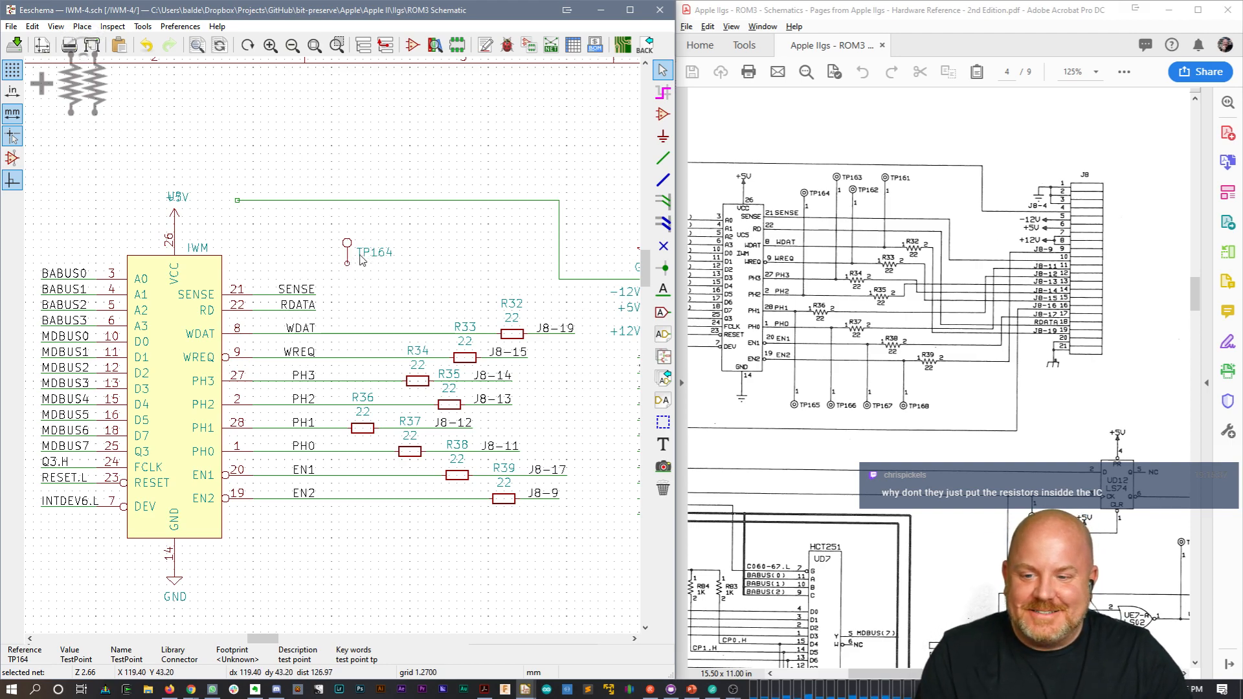
Step: Place three copies of TP164 in a row above the IWM
key("c")
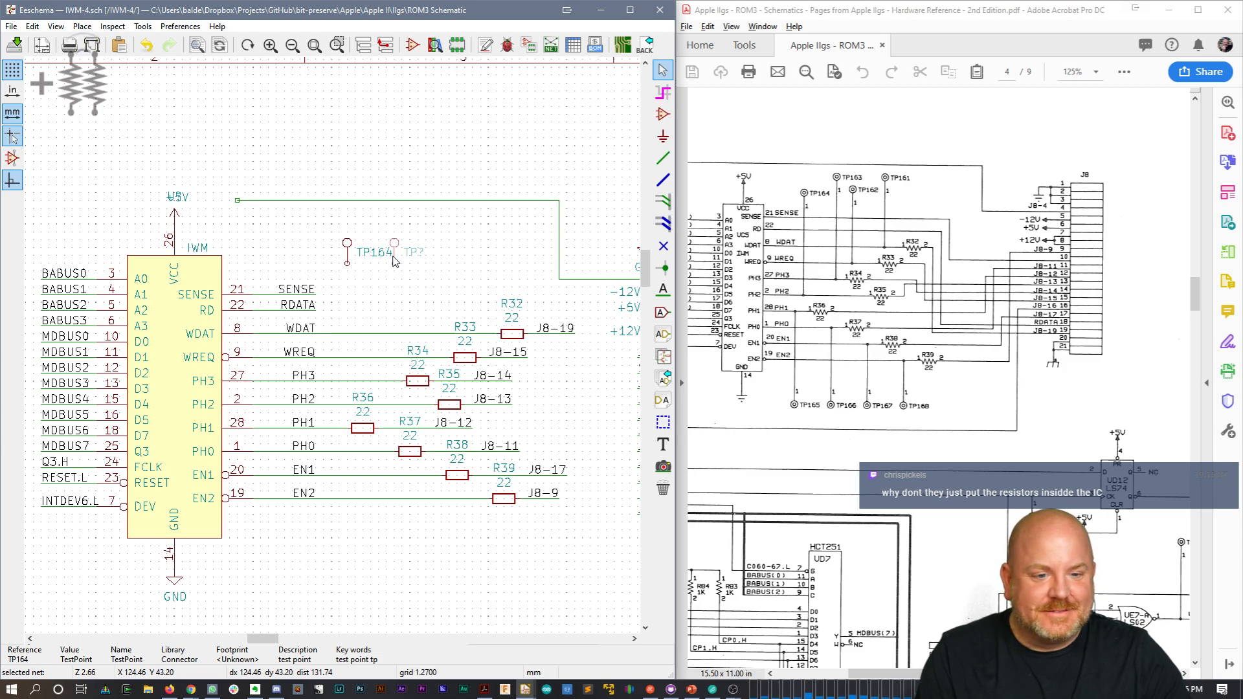
left_click(380, 243)
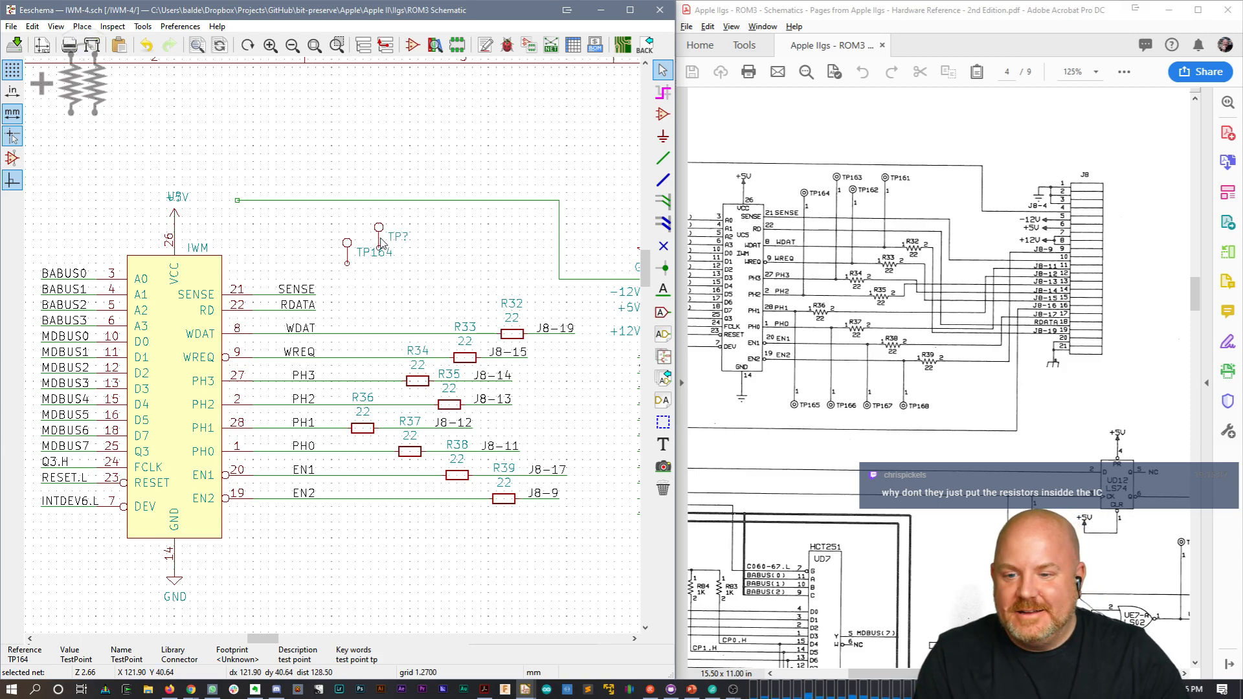
key("c")
left_click(420, 258)
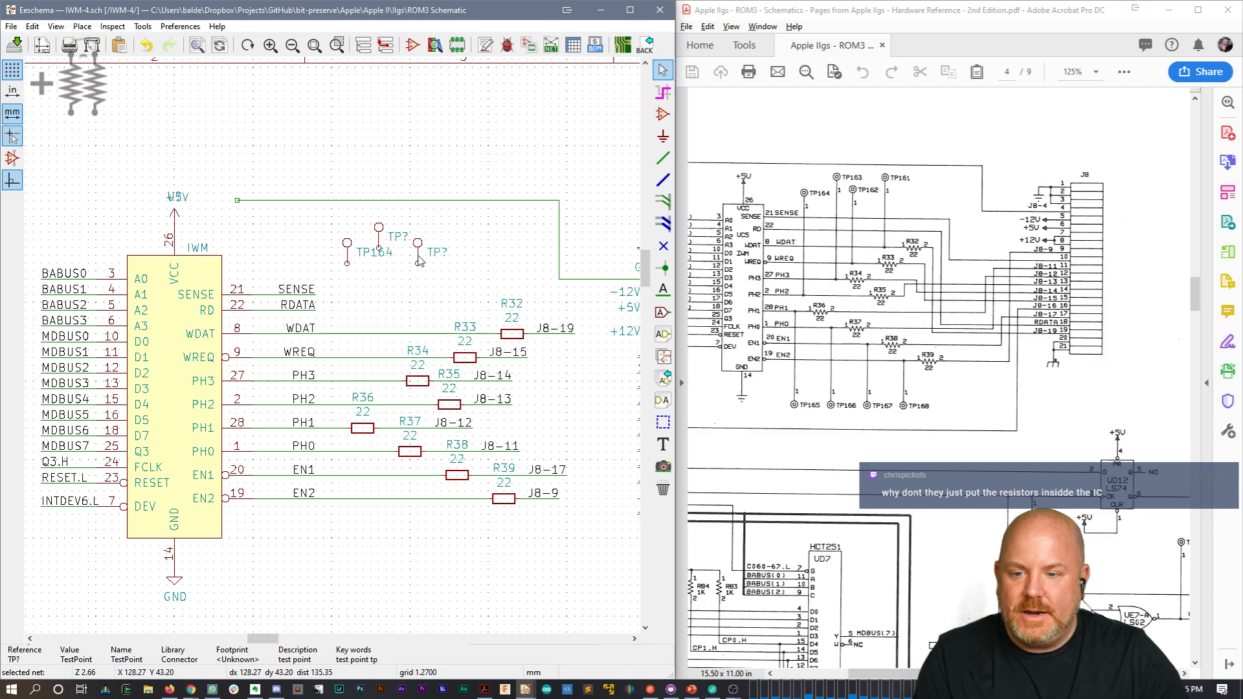
key("c")
left_click(459, 246)
Step: Renumber the three new test points TP163, TP162 and TP161
double_click(398, 237)
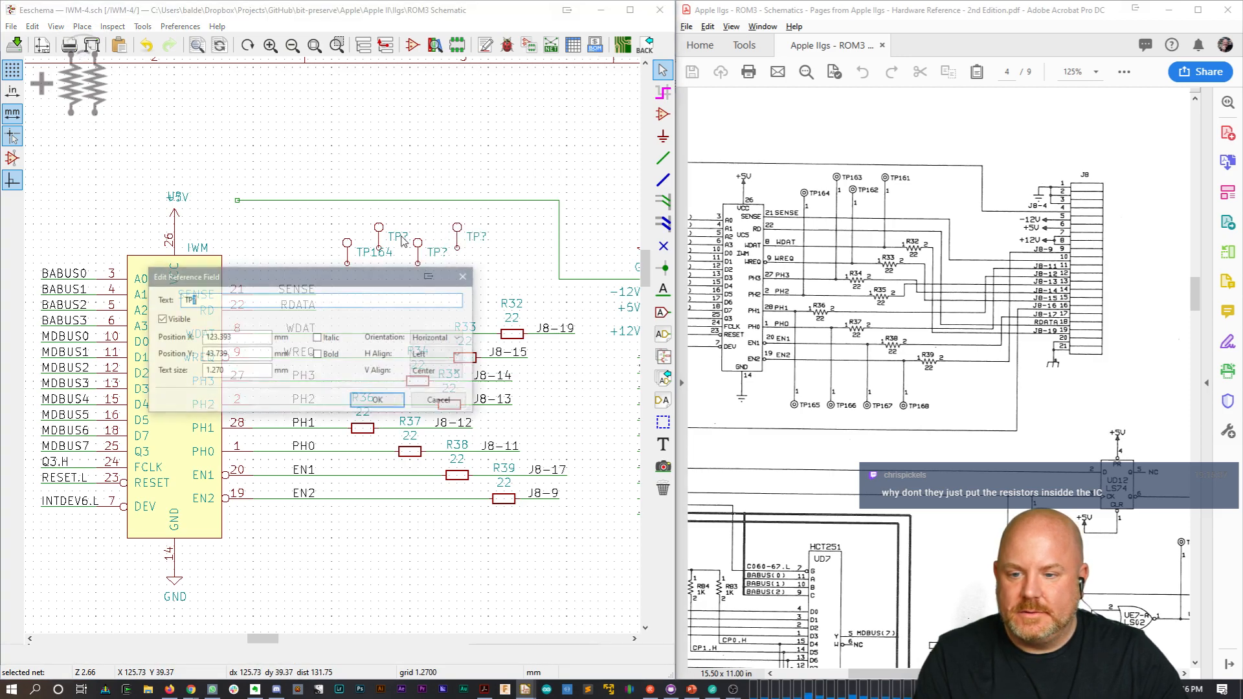
type("163")
key("Return")
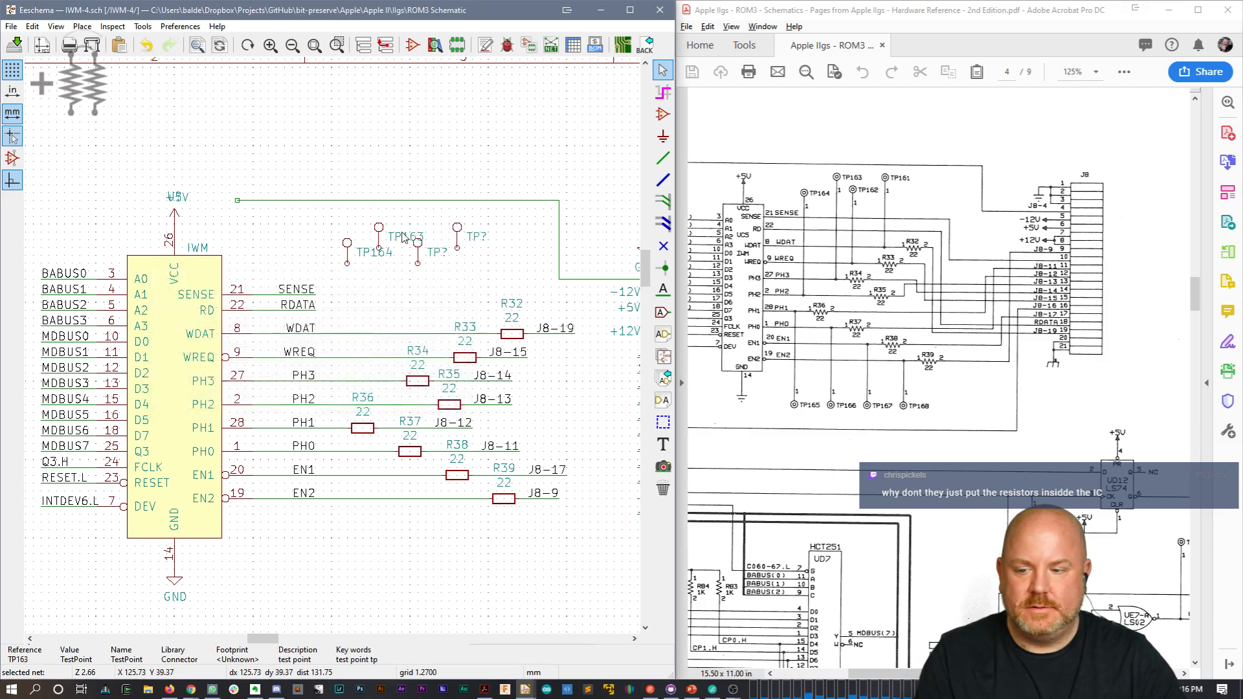
double_click(442, 254)
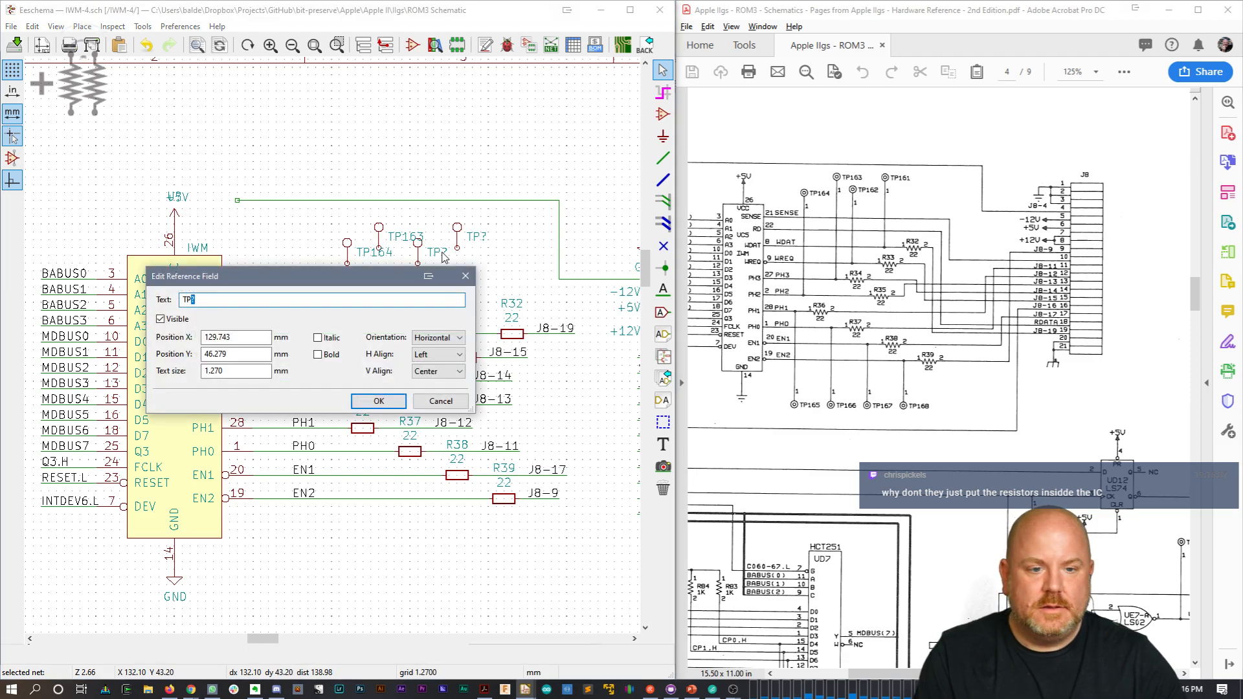
type("162")
key("Return")
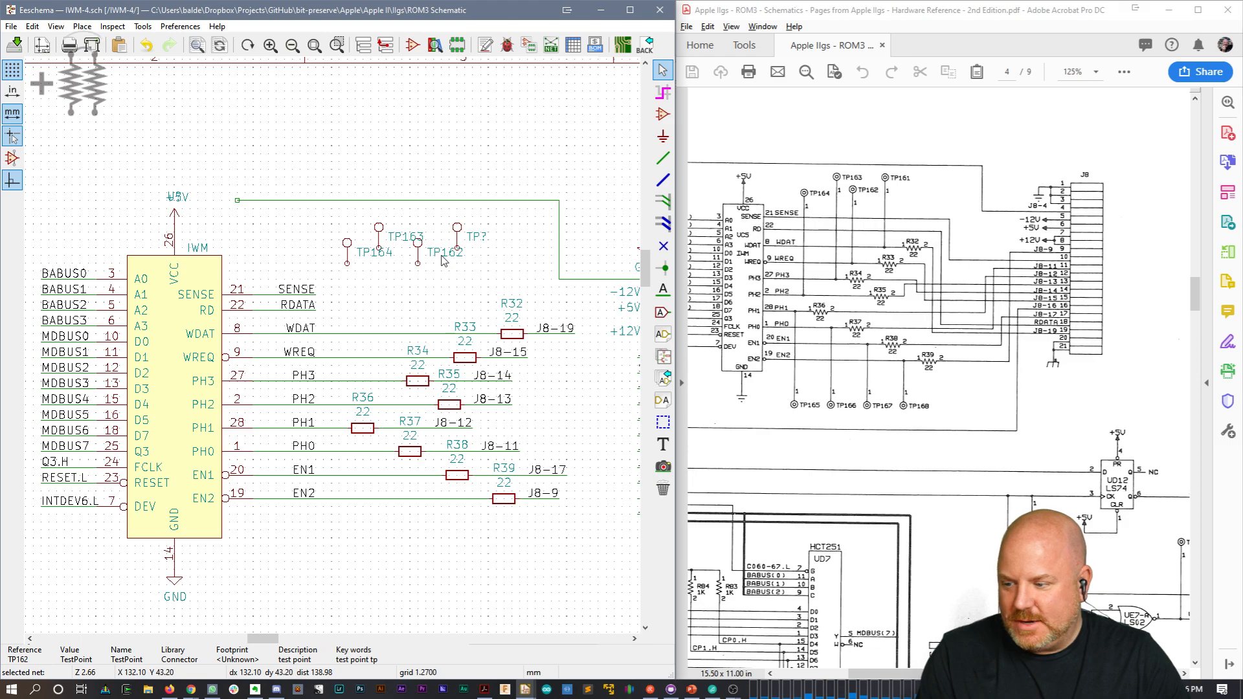
double_click(471, 240)
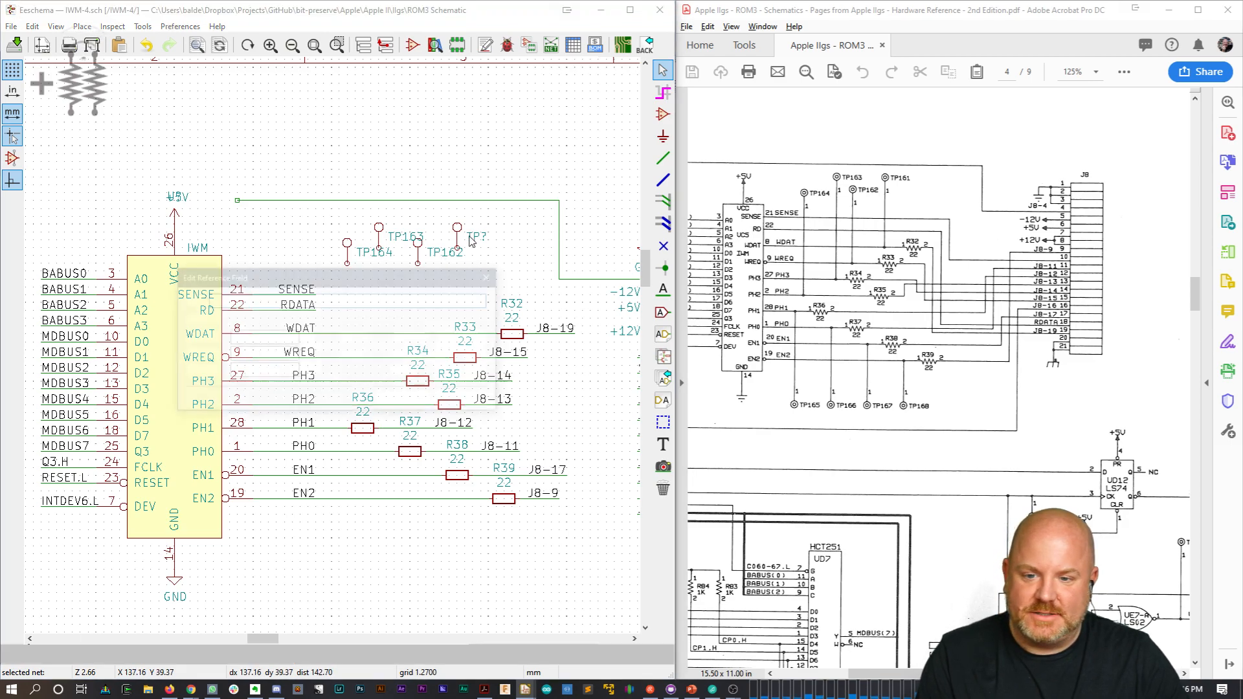
type("161")
key("Return")
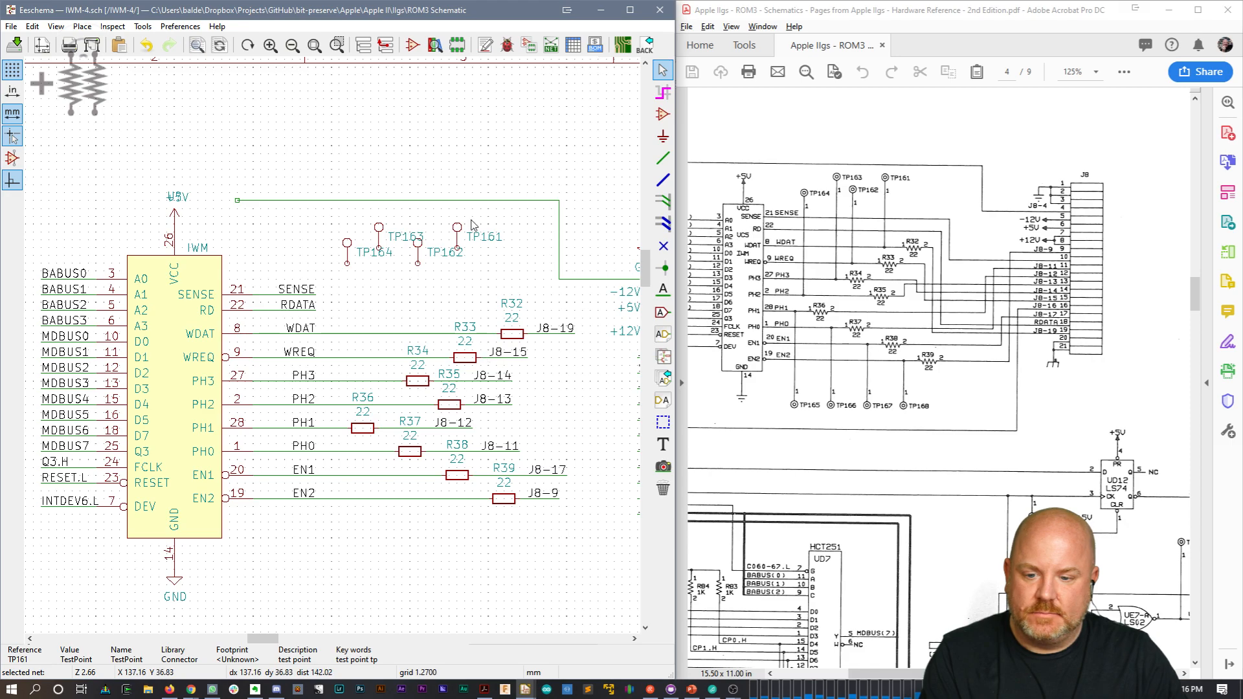
Step: Move TP161, TP162 and TP163 into a tidy row above the IWM
key("m")
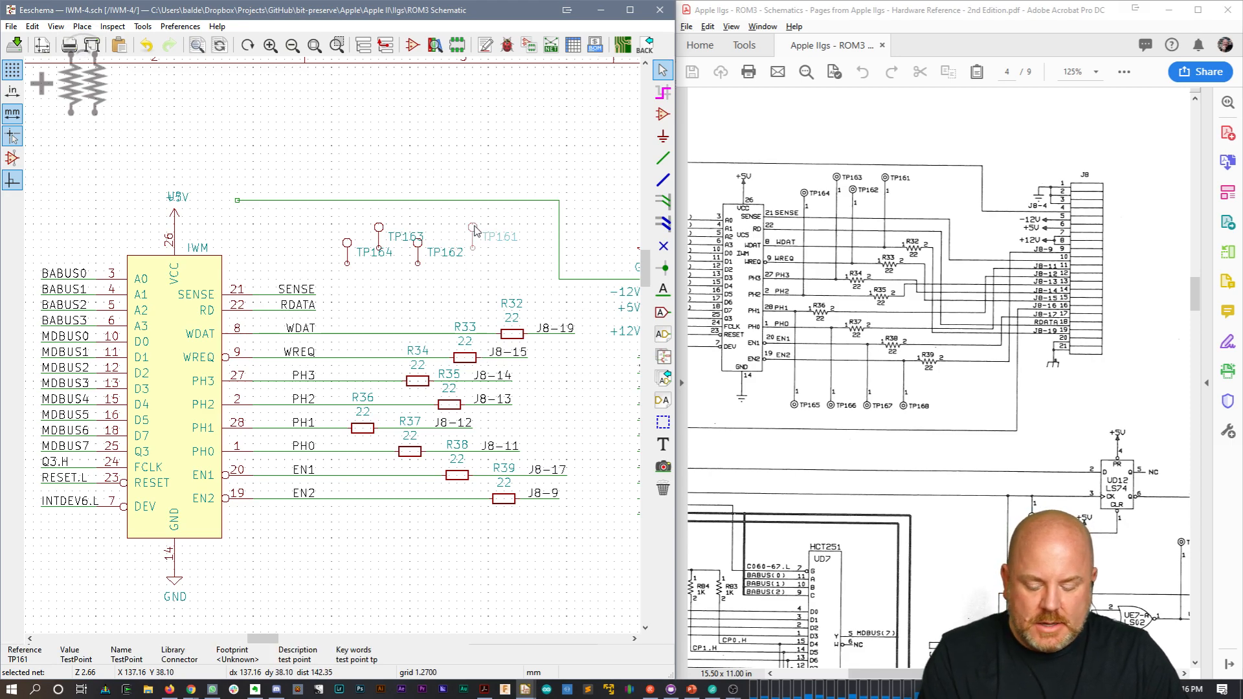
left_click(474, 229)
left_click(421, 245)
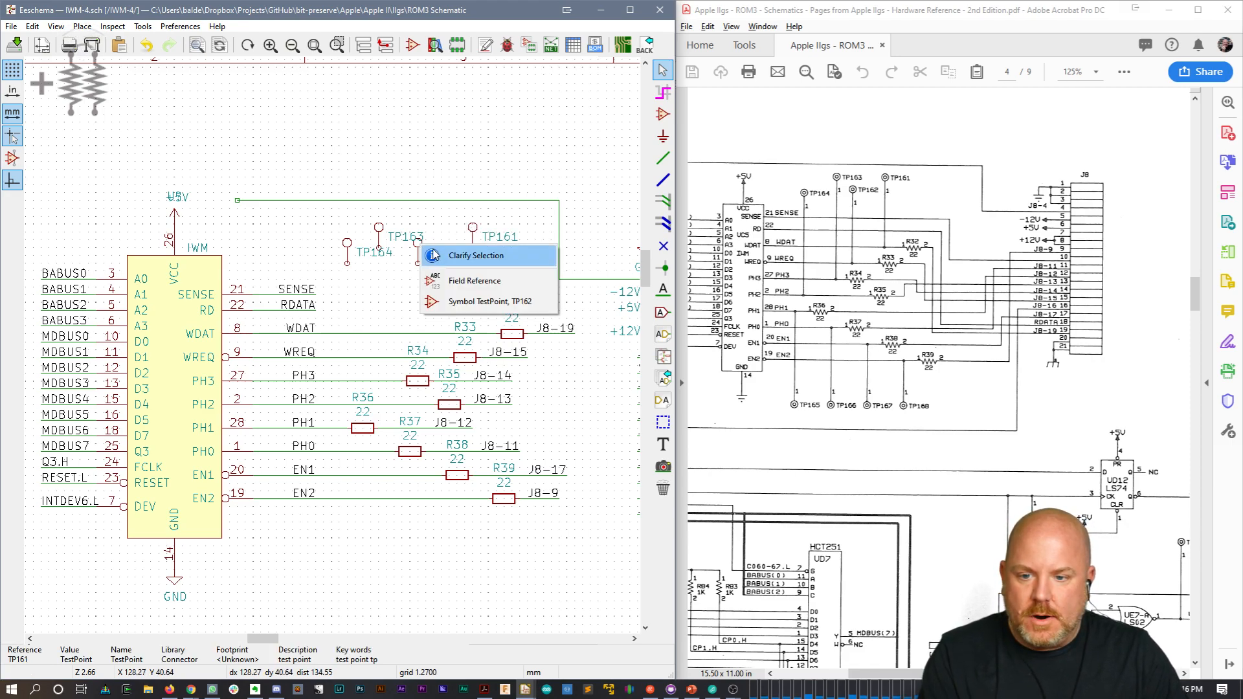
left_click(440, 301)
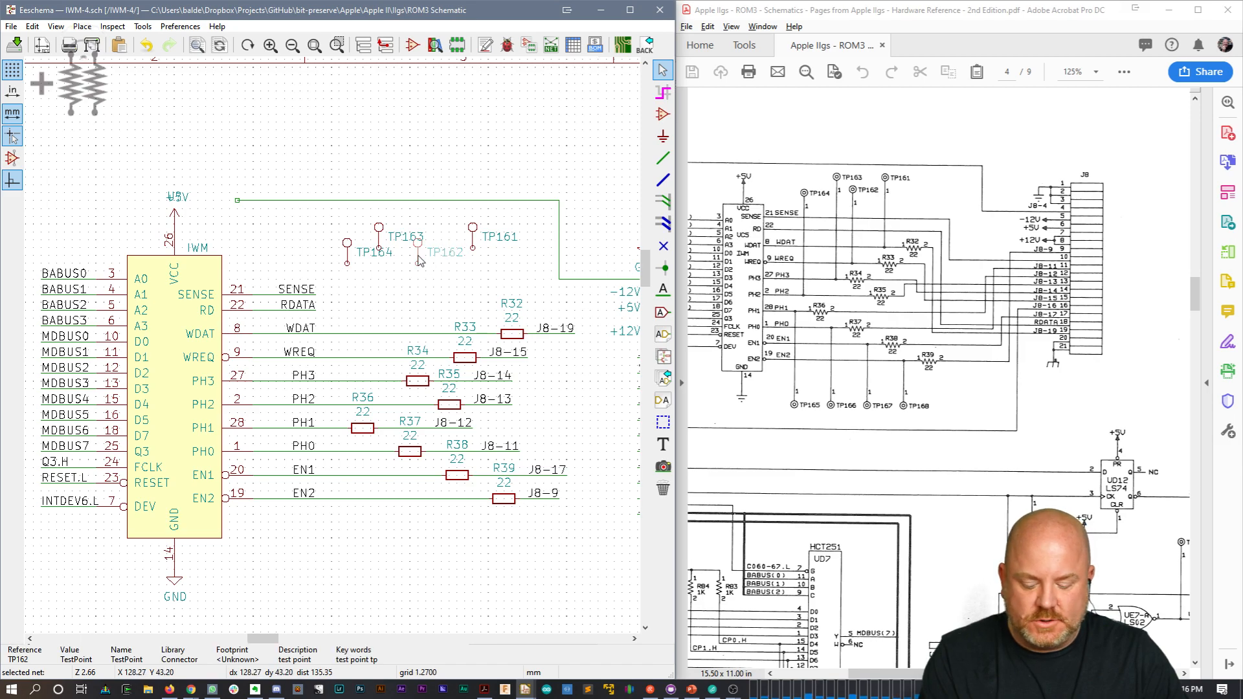
left_click(428, 259)
key("m")
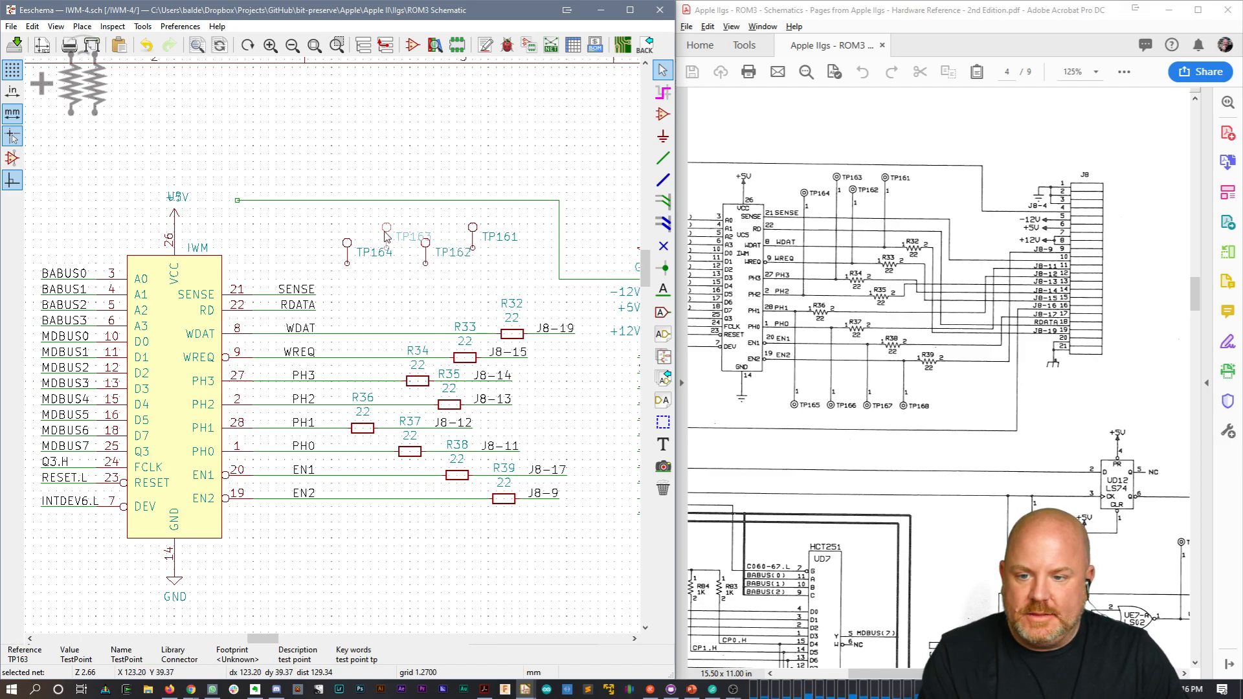
left_click(387, 230)
key("m")
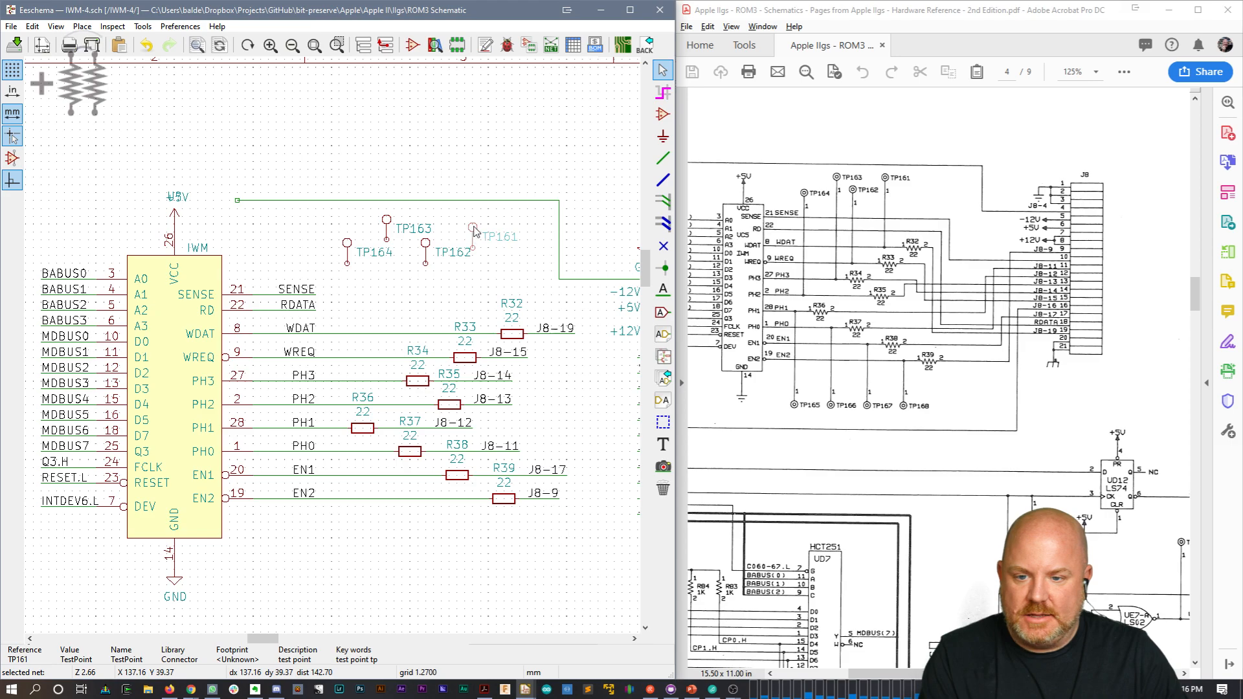
left_click(474, 230)
key("m")
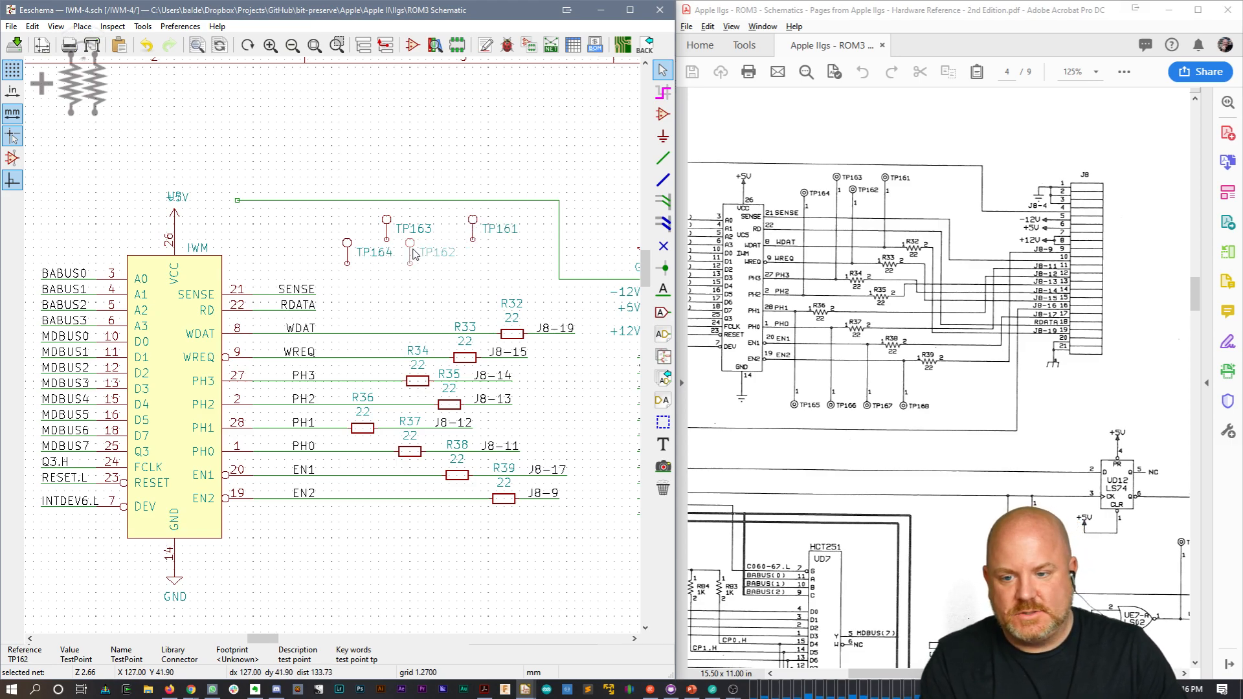
left_click(418, 252)
key("m")
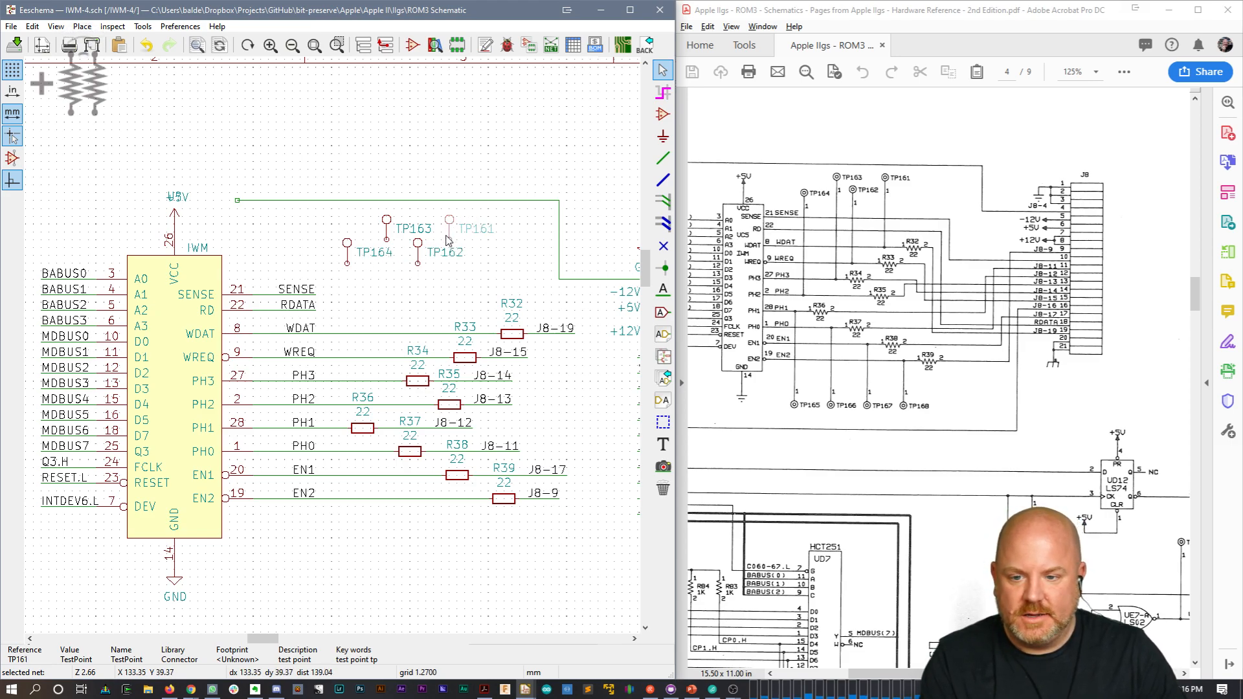
left_click(447, 240)
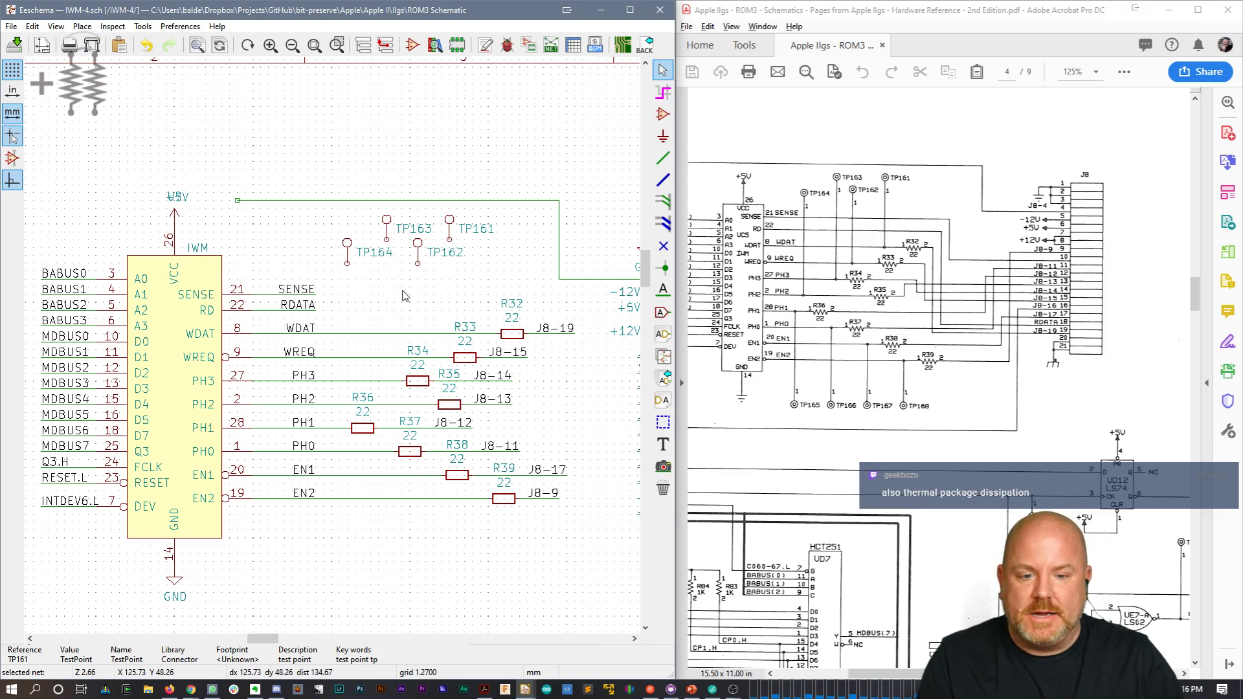
Step: Wire TP164 down to the PH2 line and TP163 down to the PH3 line
key("w")
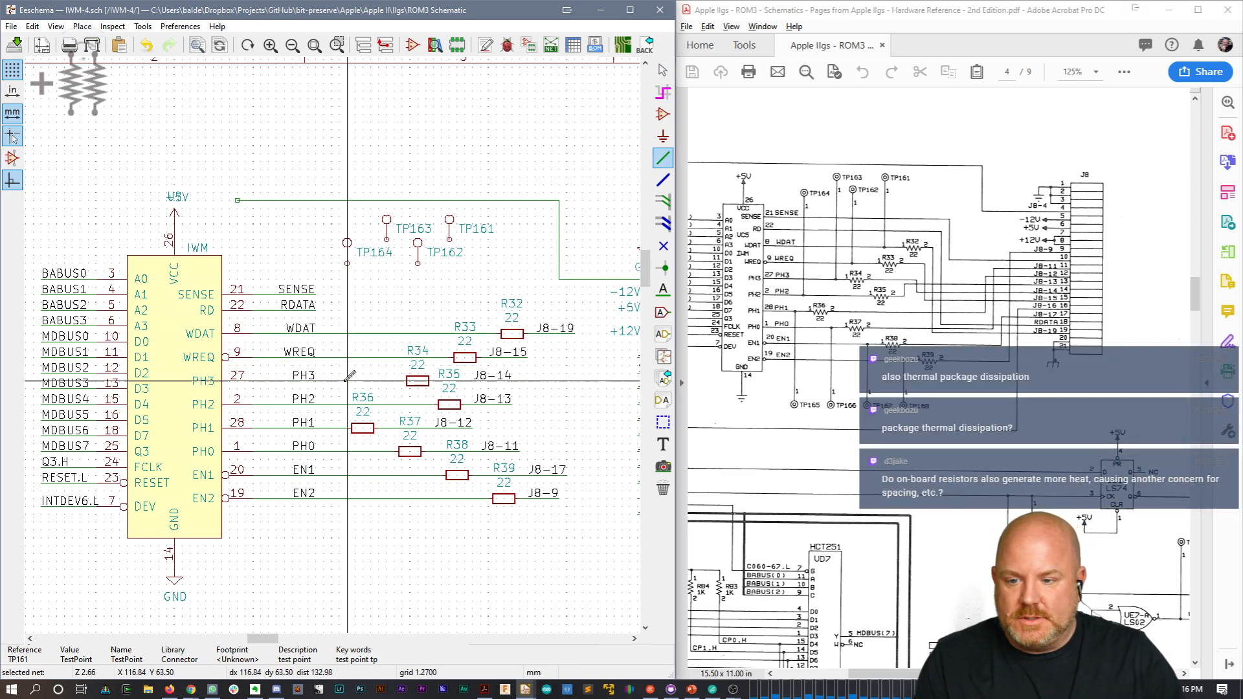
left_click(347, 404)
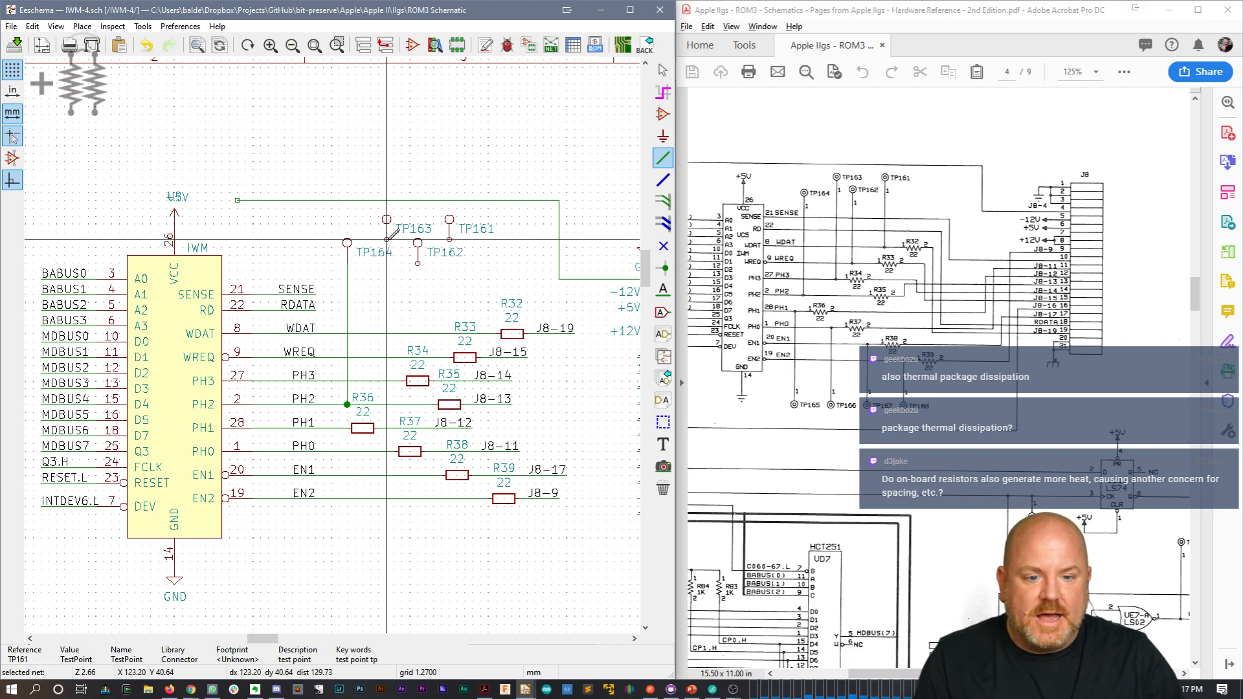
left_click(386, 239)
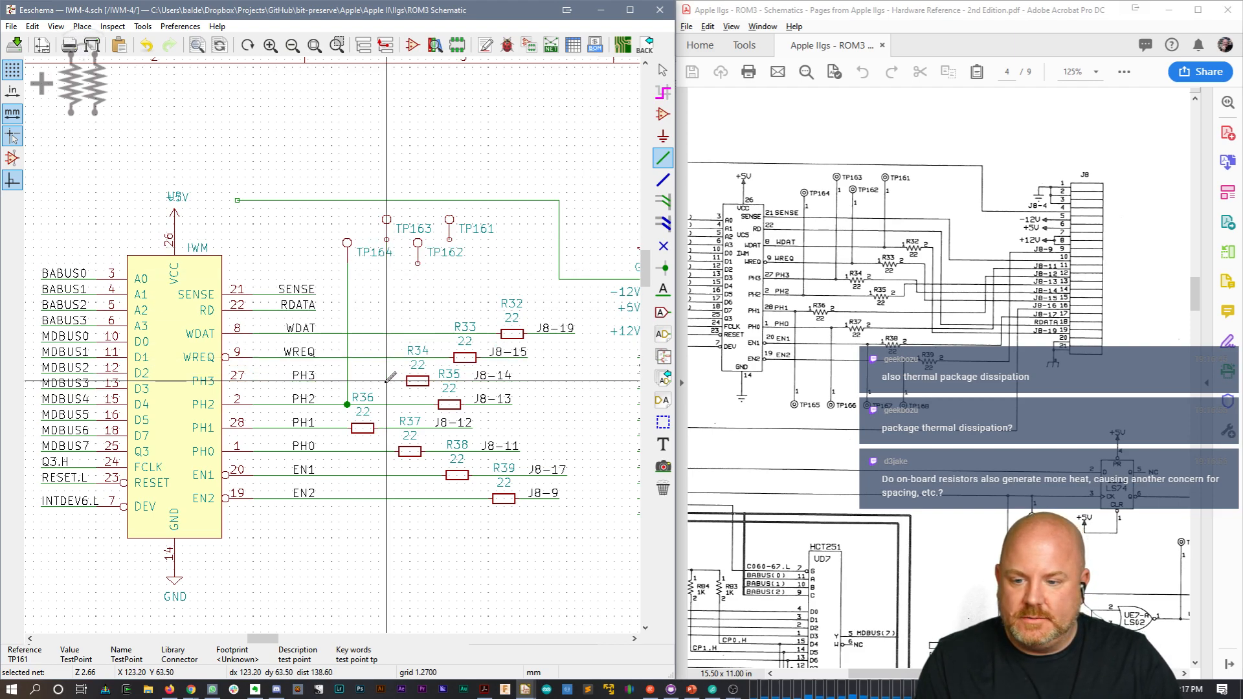
left_click(387, 381)
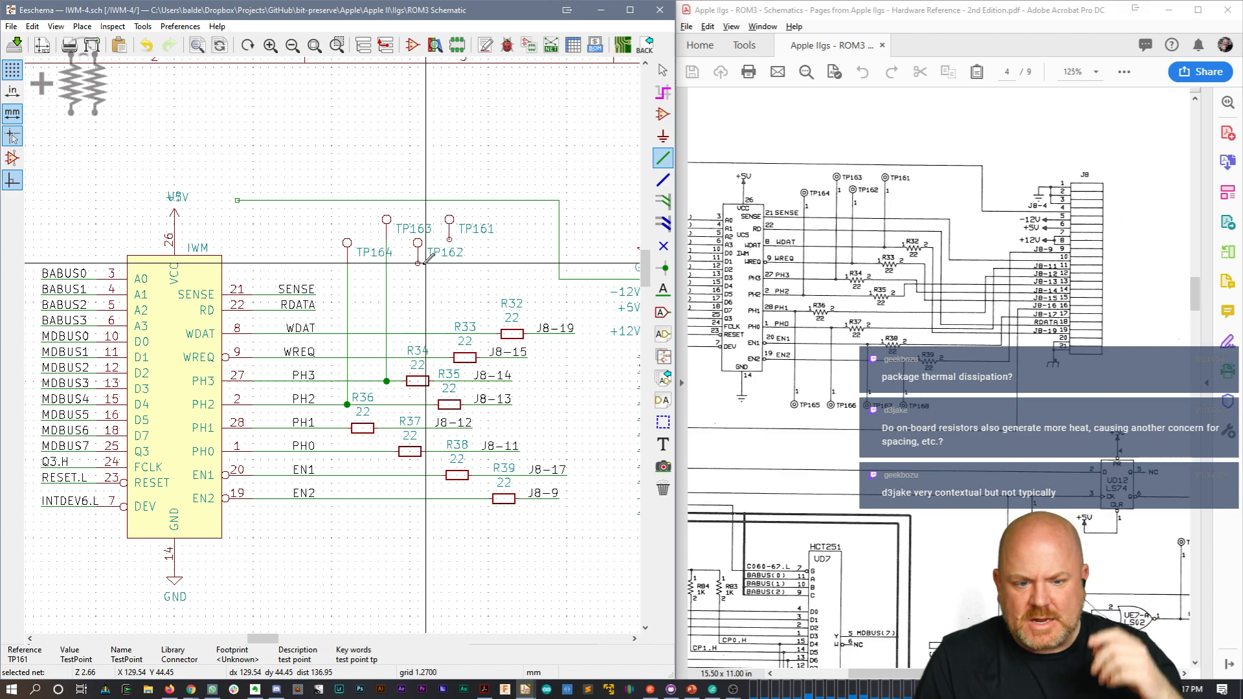
Step: Wire TP162 to WREQ, replacing the mistaken WDAT wire, and TP161 to WDAT
left_click(418, 264)
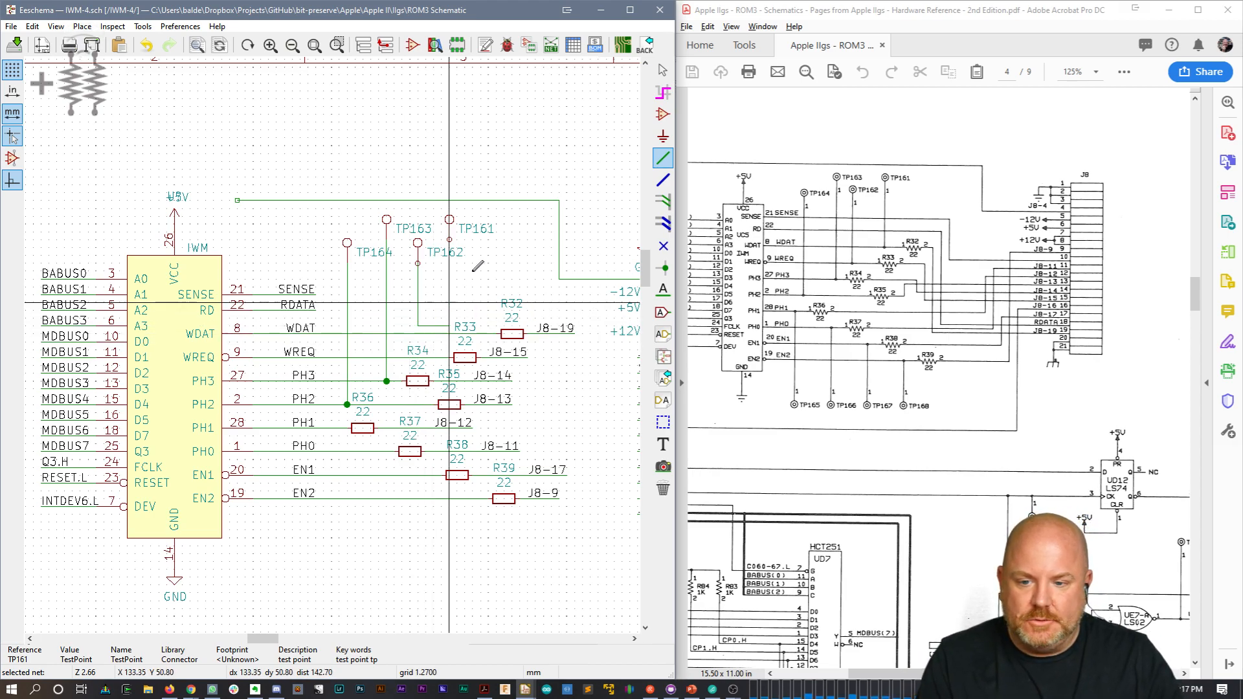
left_click(417, 334)
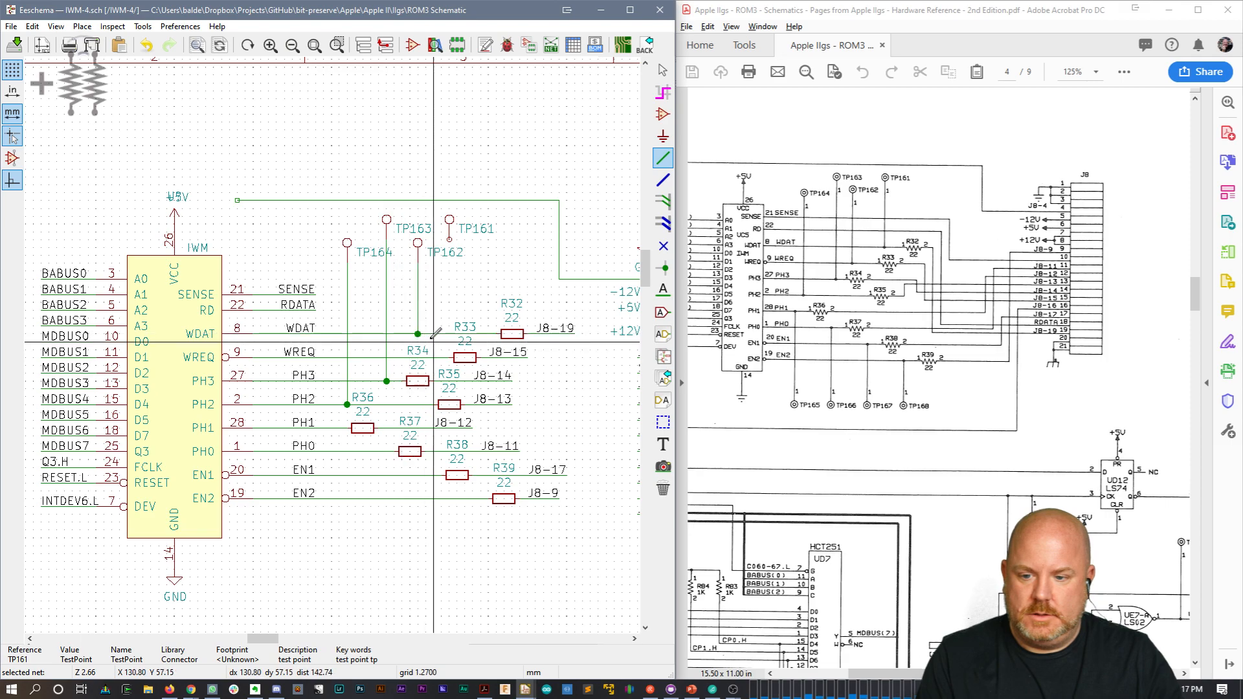
key("ctrl+z")
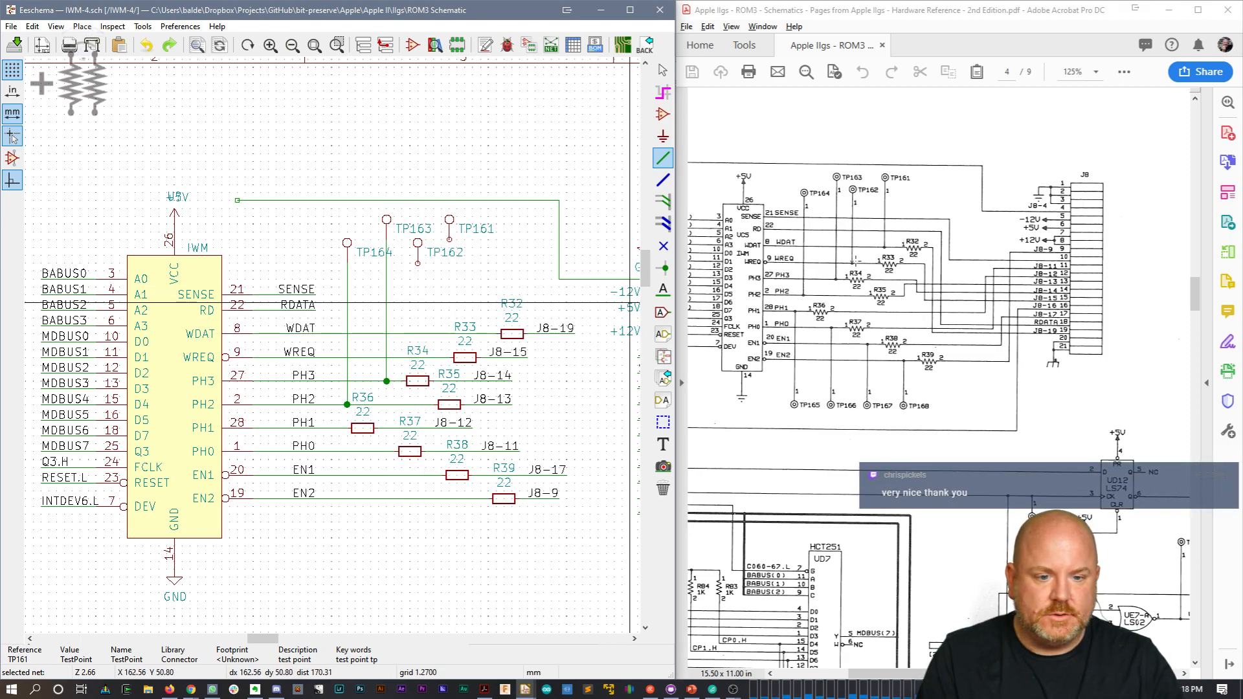
left_click(418, 264)
left_click(418, 357)
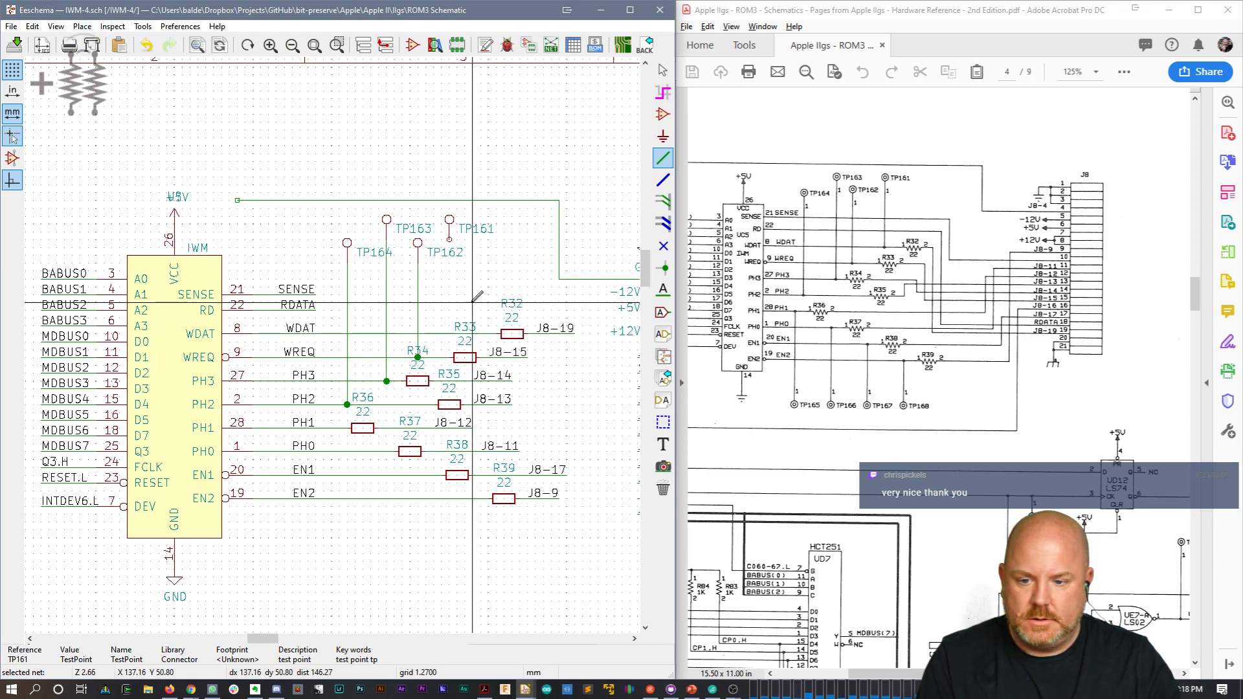
left_click(450, 239)
left_click(450, 334)
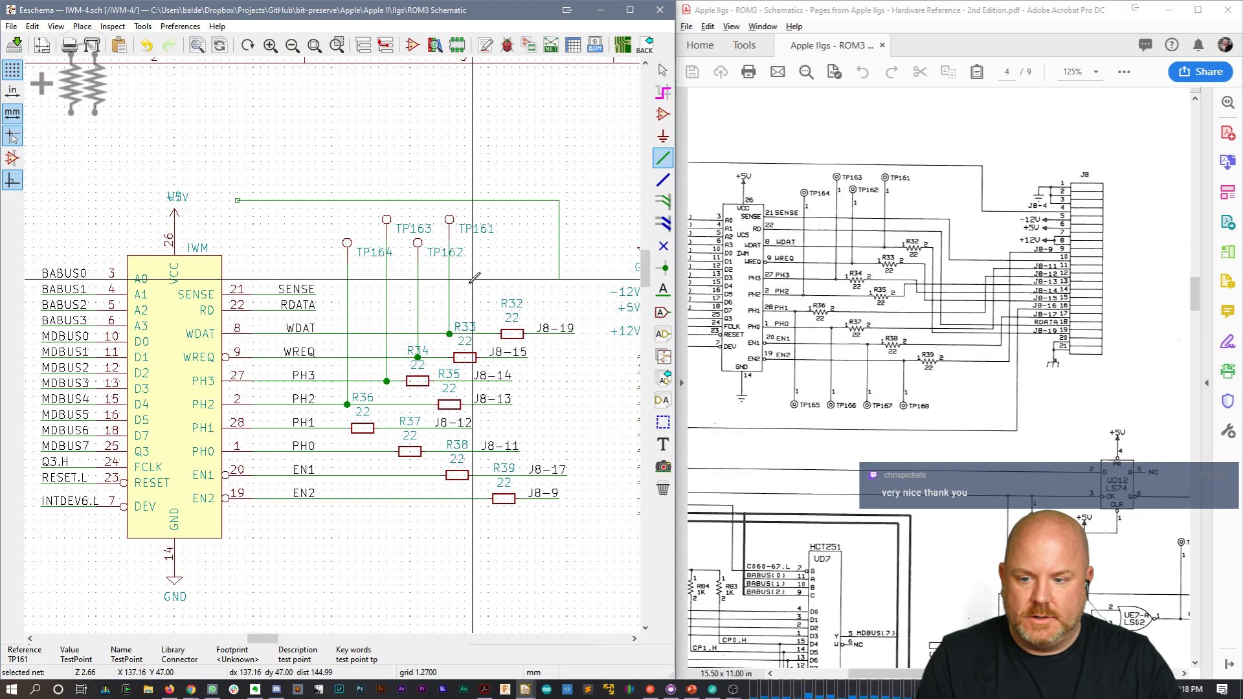
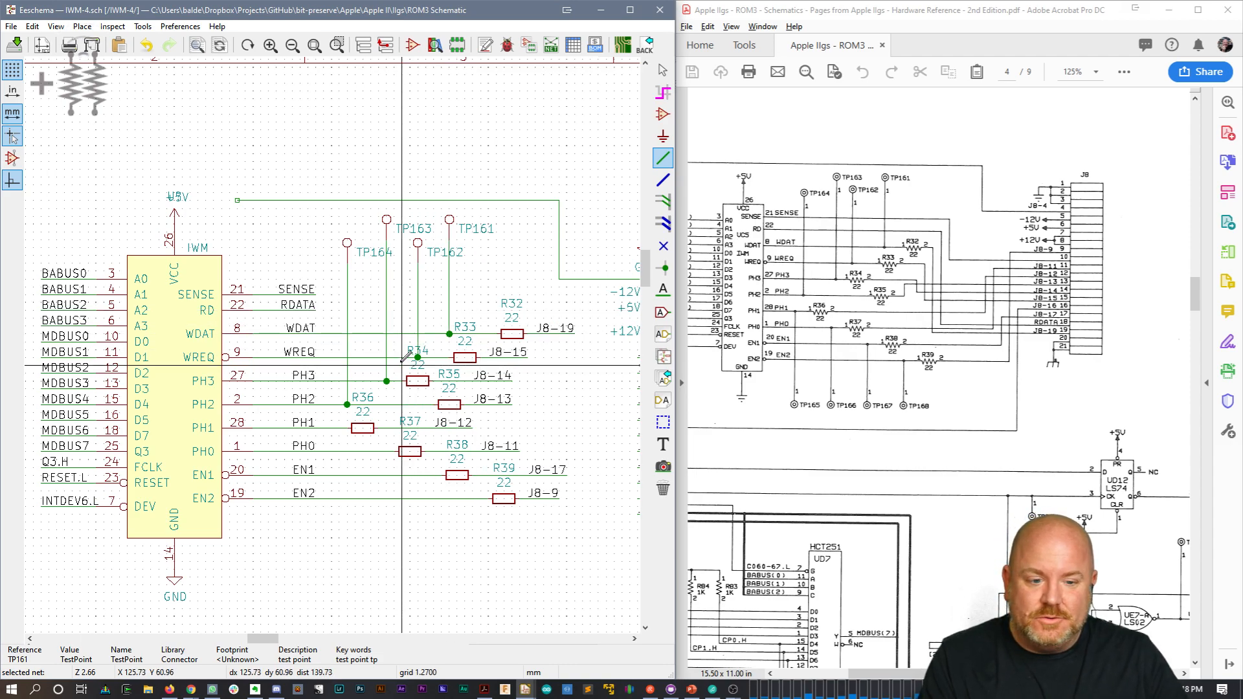
Step: Box-select test points TP161–TP164 and copy them to the clipboard
key("Escape")
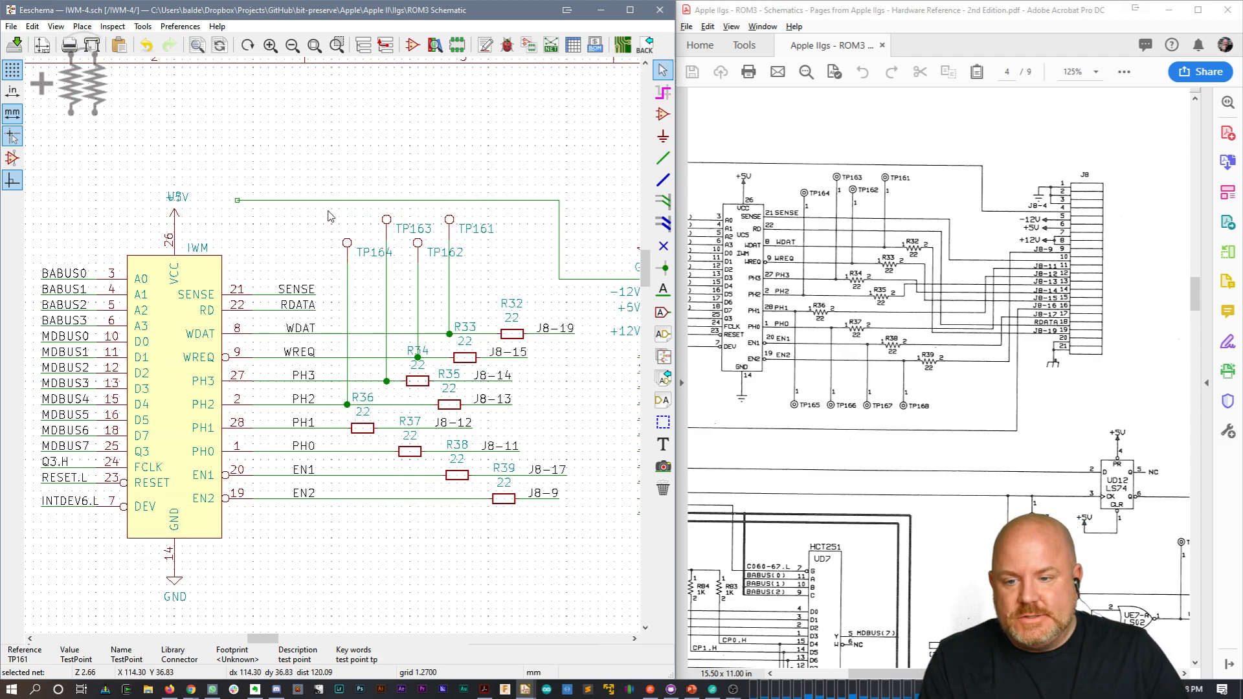
left_click_drag(308, 224, 484, 262)
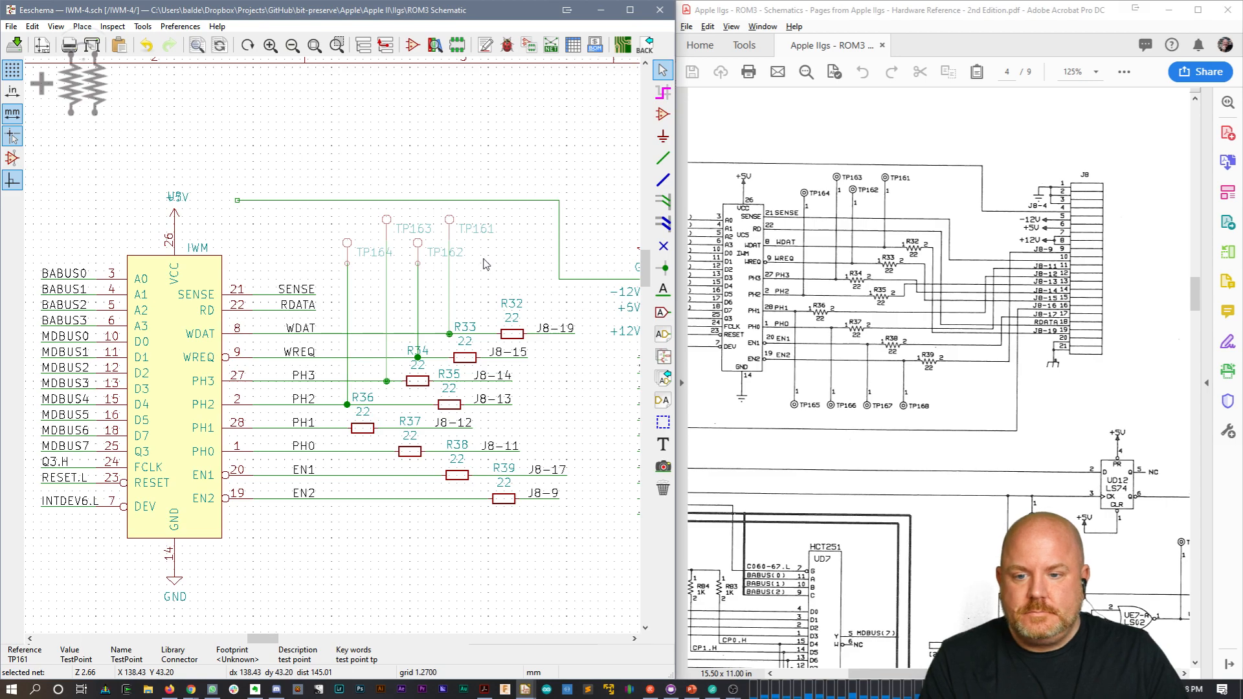
key("ctrl+c")
Step: Paste the four test points below the EN2 line and rotate them so their pins point up
key("ctrl+v")
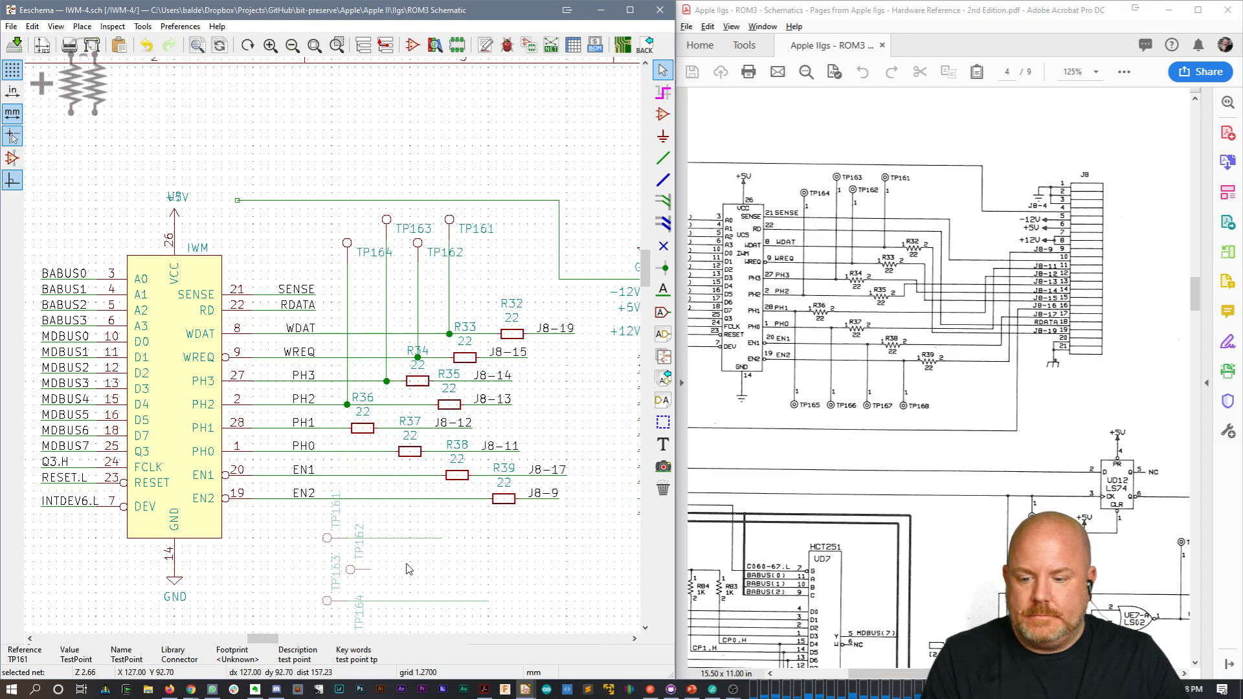
left_click(387, 512)
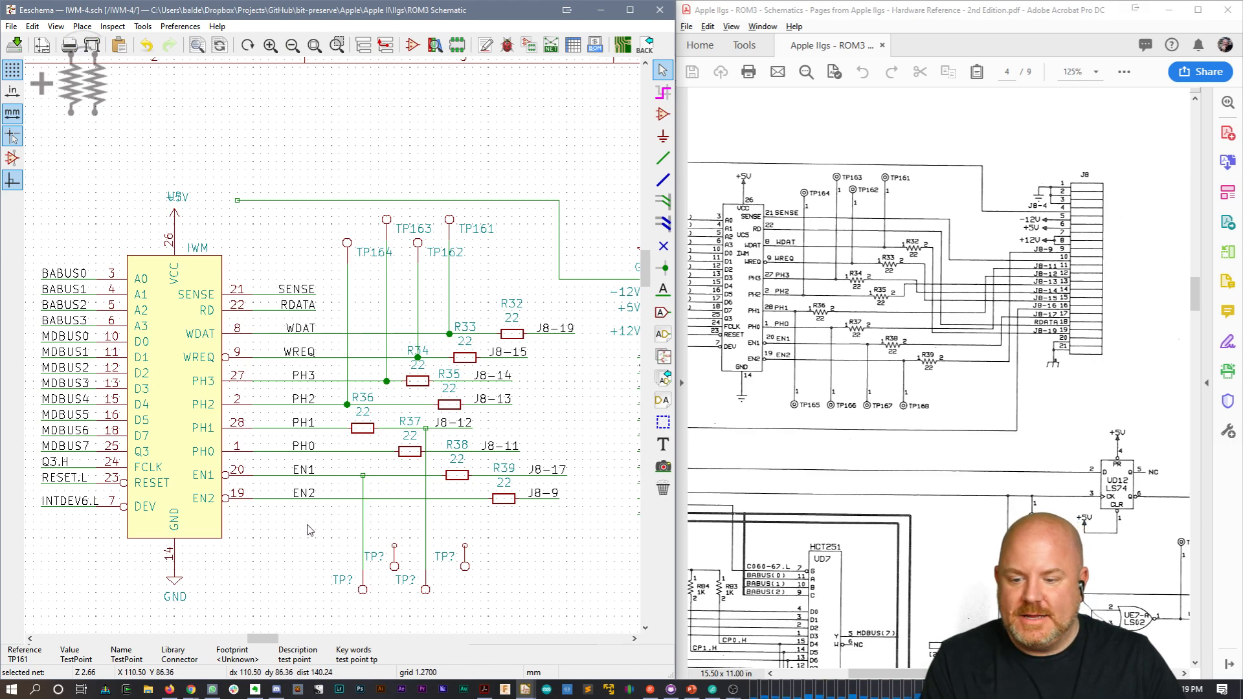
left_click_drag(303, 529, 539, 591)
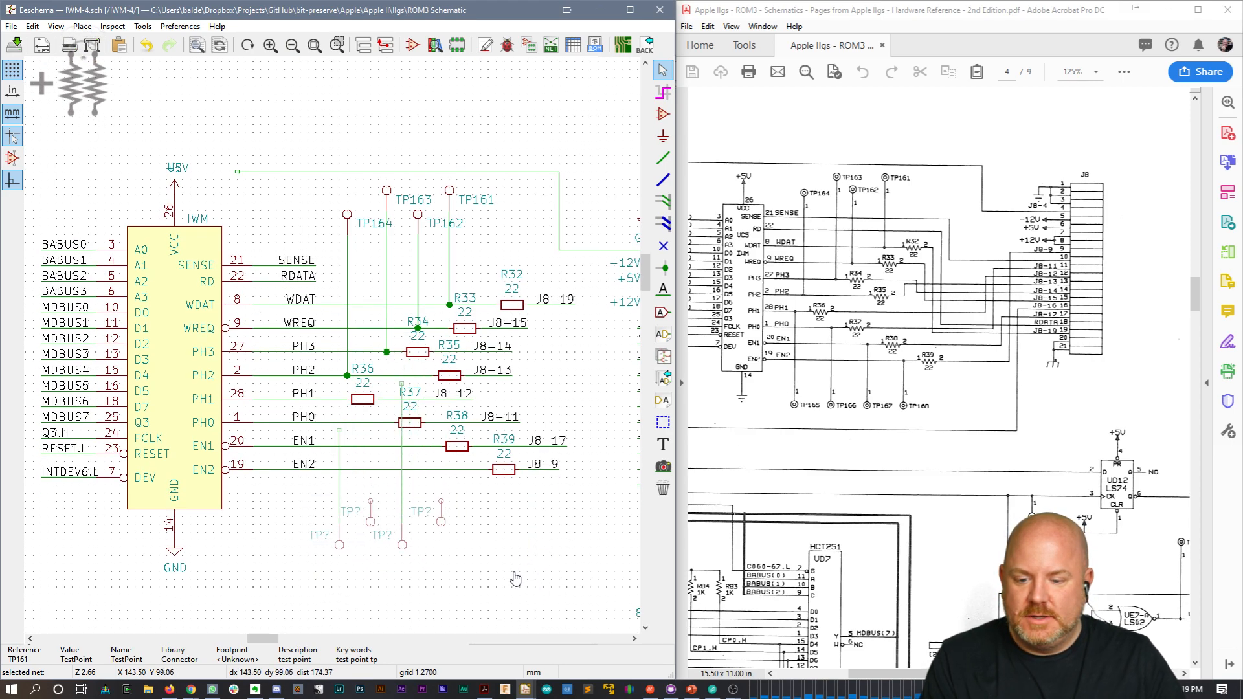
key("Delete")
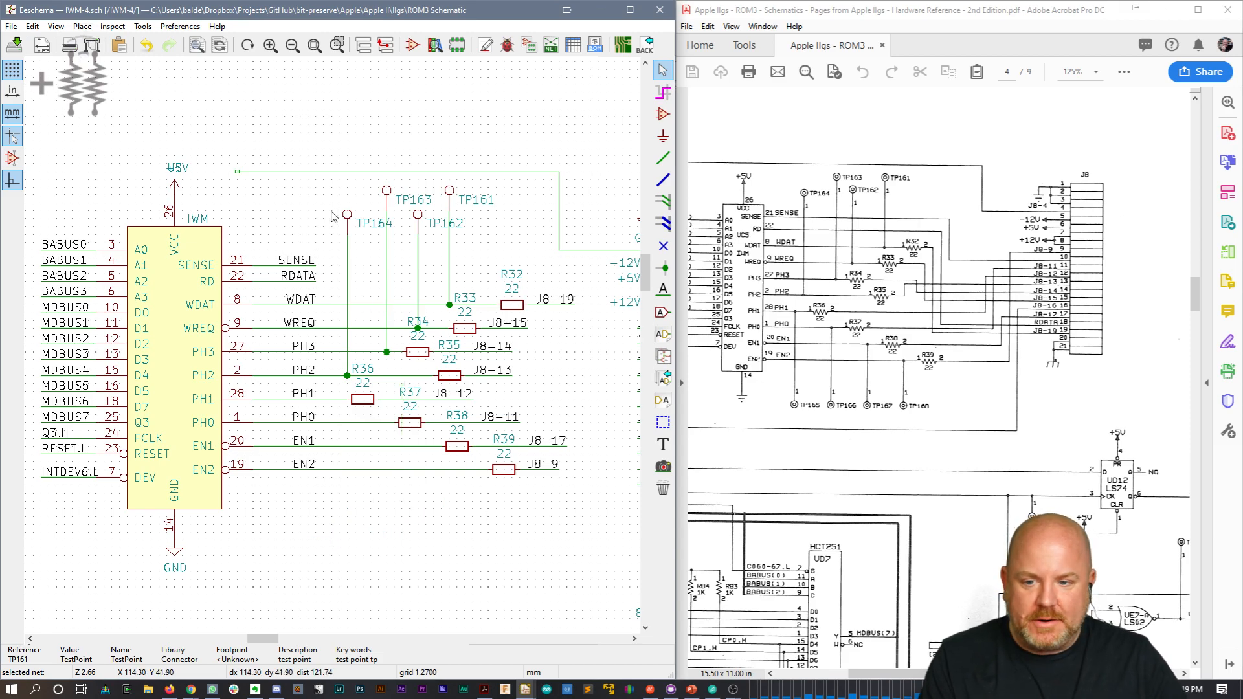
left_click_drag(340, 179, 484, 235)
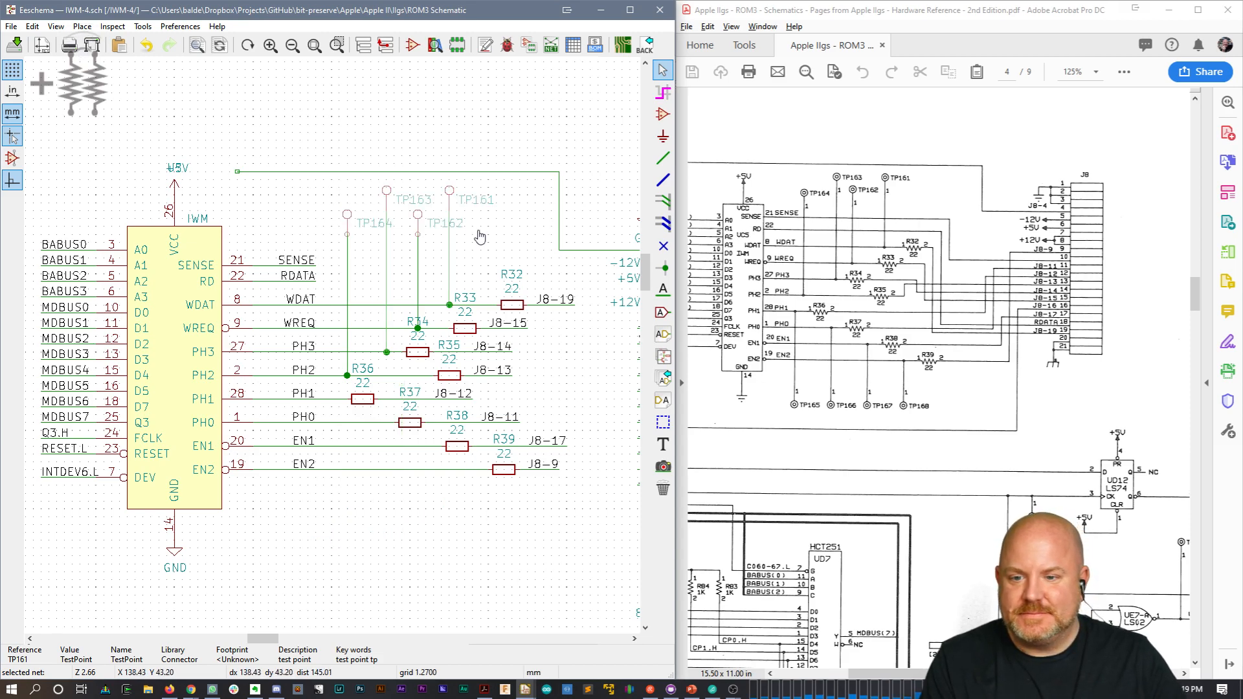
left_click(417, 585)
scroll(417, 585, "down", 3)
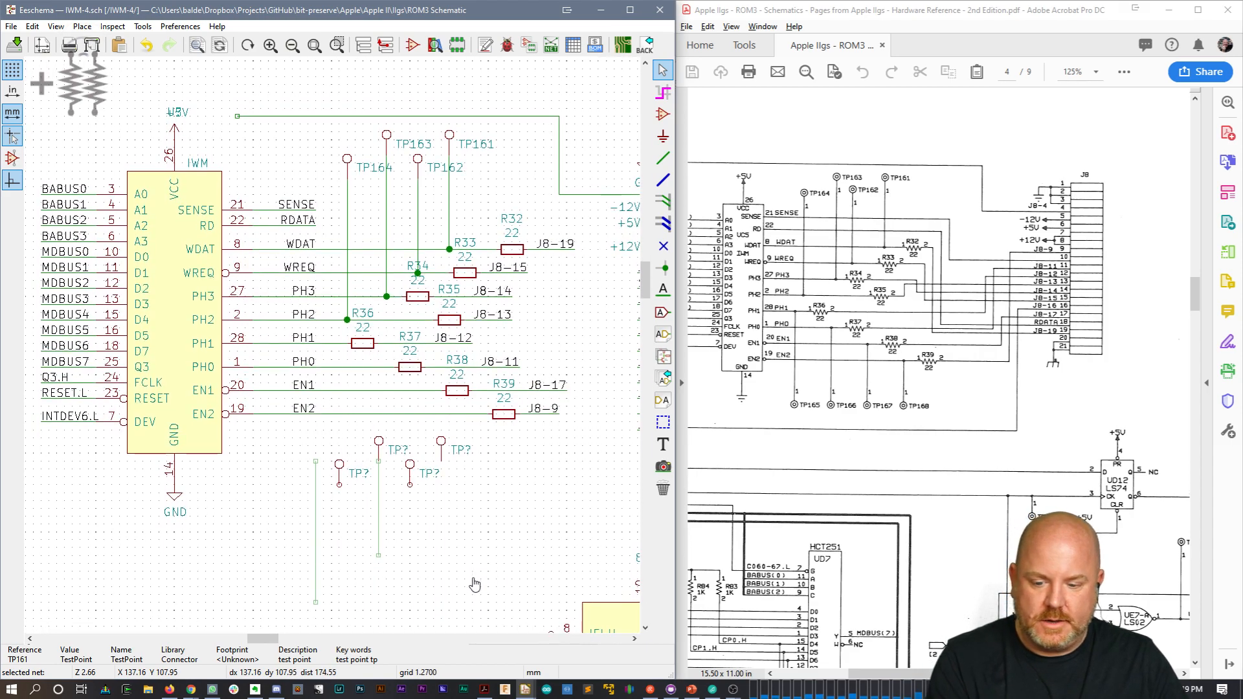
left_click_drag(327, 430, 477, 491)
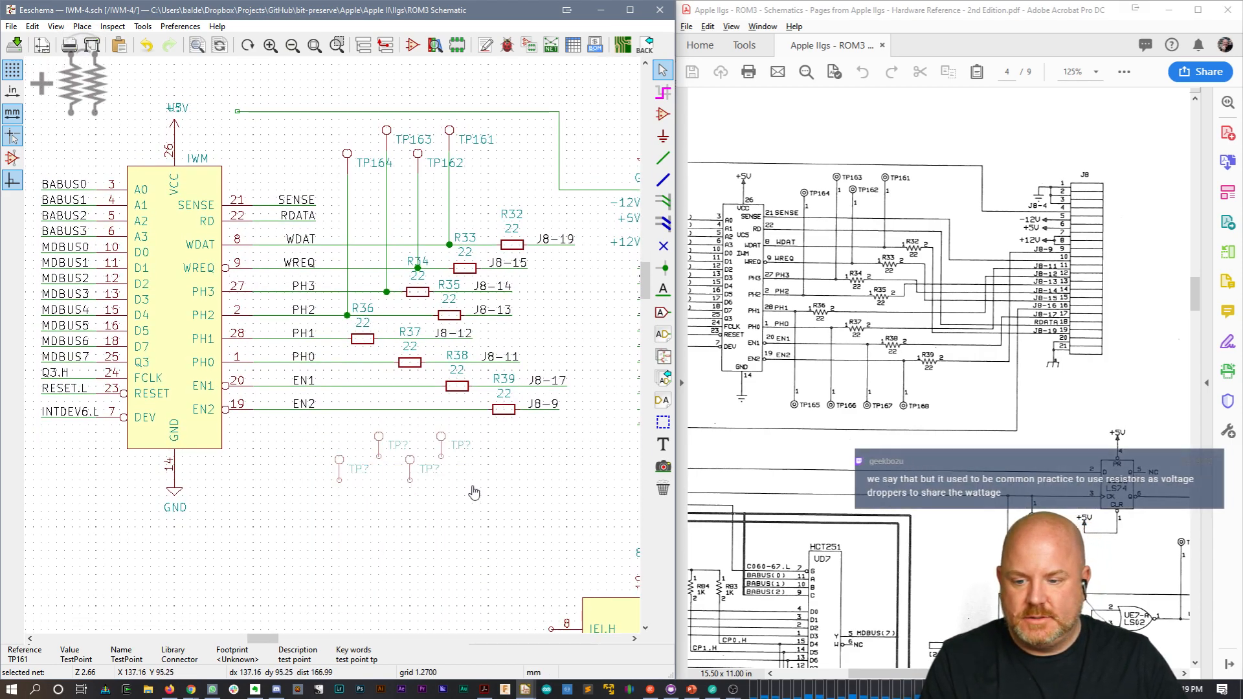
key("r")
key("r")
left_click(471, 491)
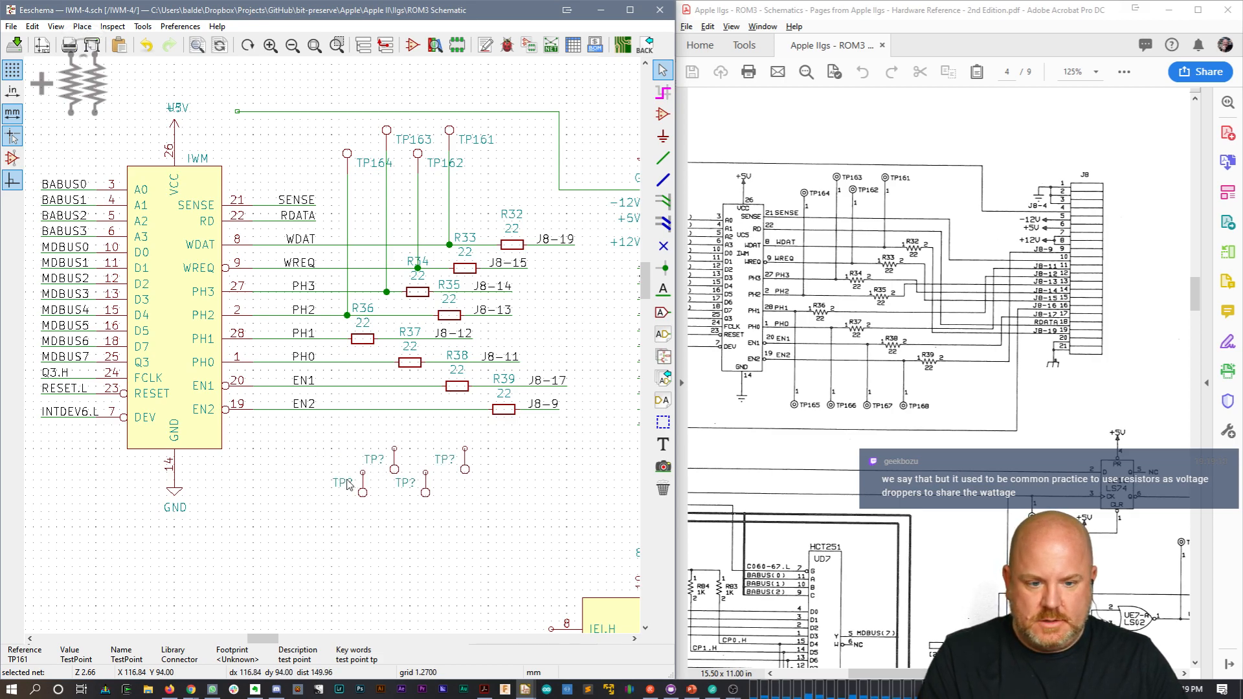
Step: Space the four TP? test points evenly and set the row just below EN2
key("m")
left_click(325, 490)
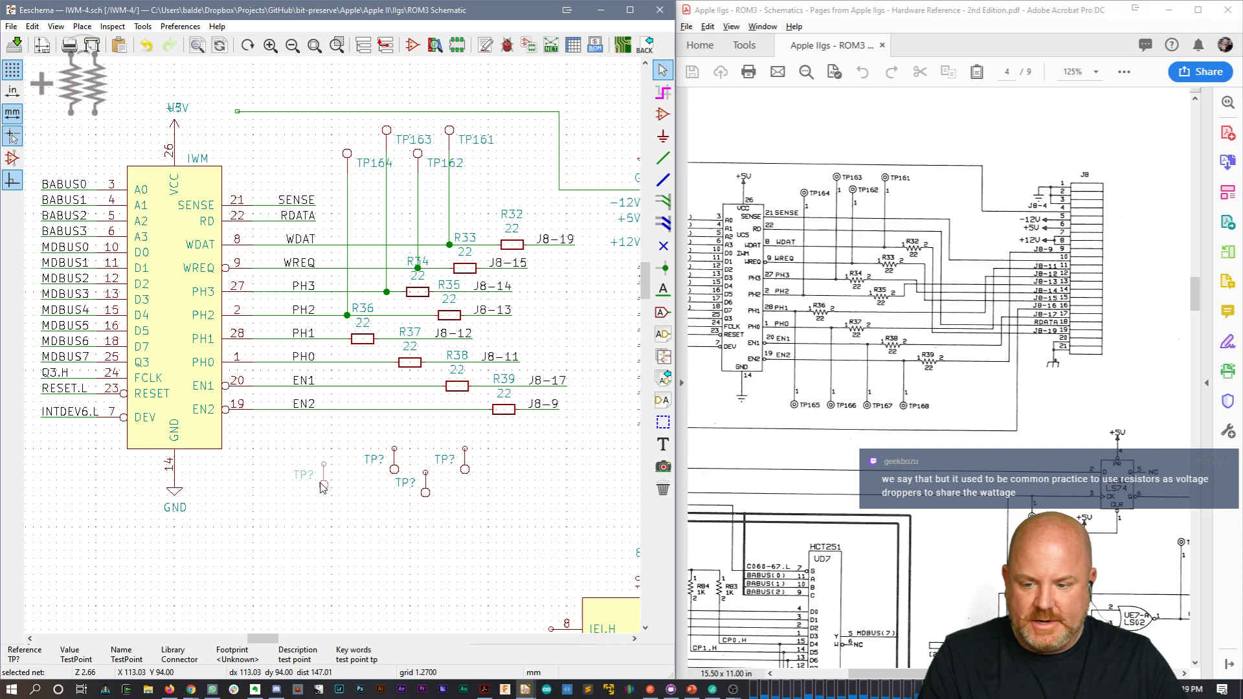
key("m")
left_click(374, 488)
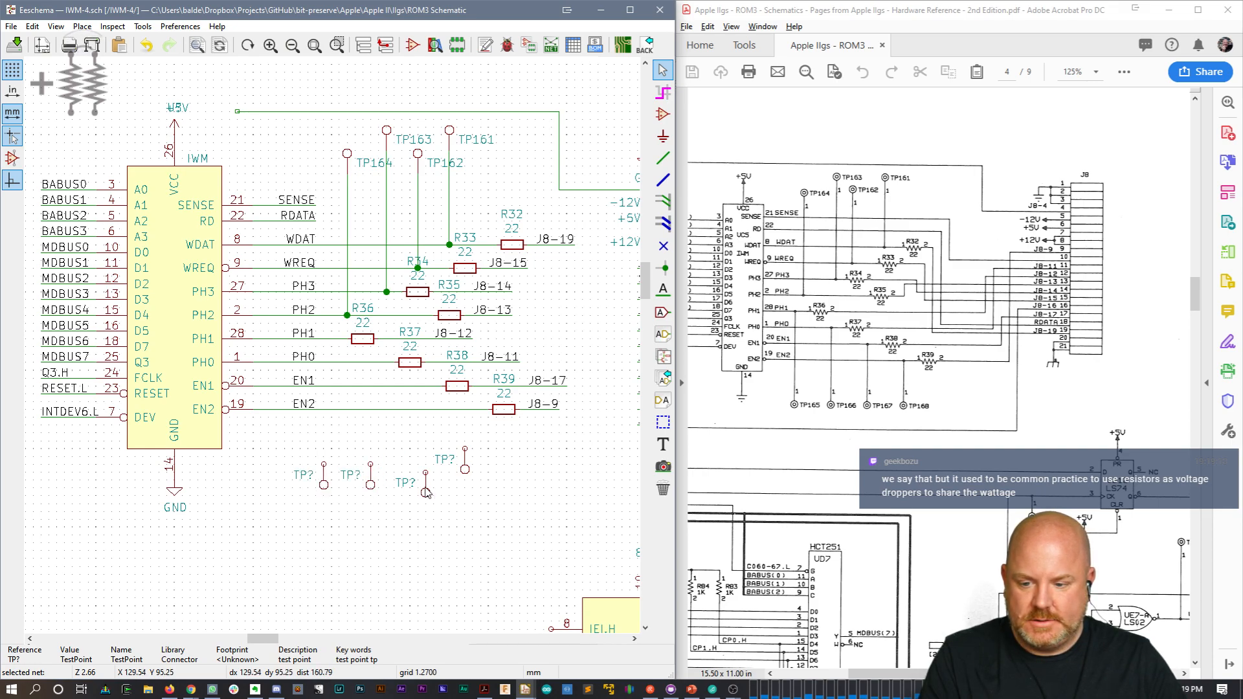
key("m")
left_click(413, 492)
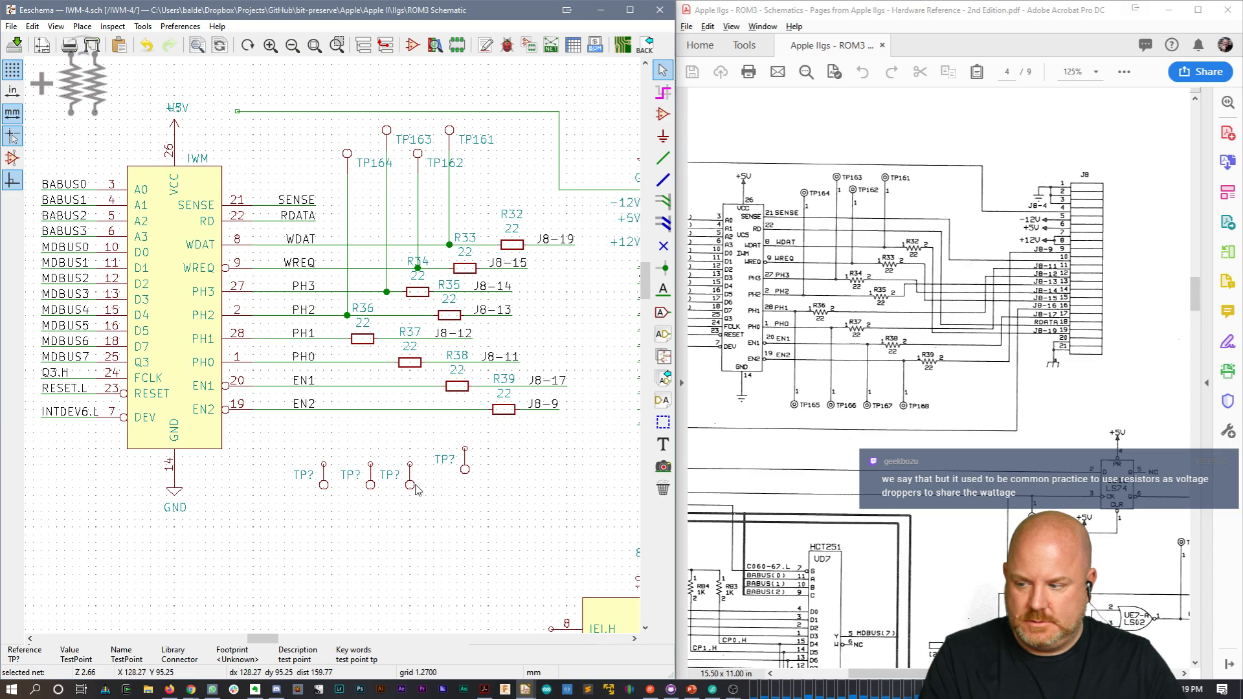
key("m")
left_click(465, 486)
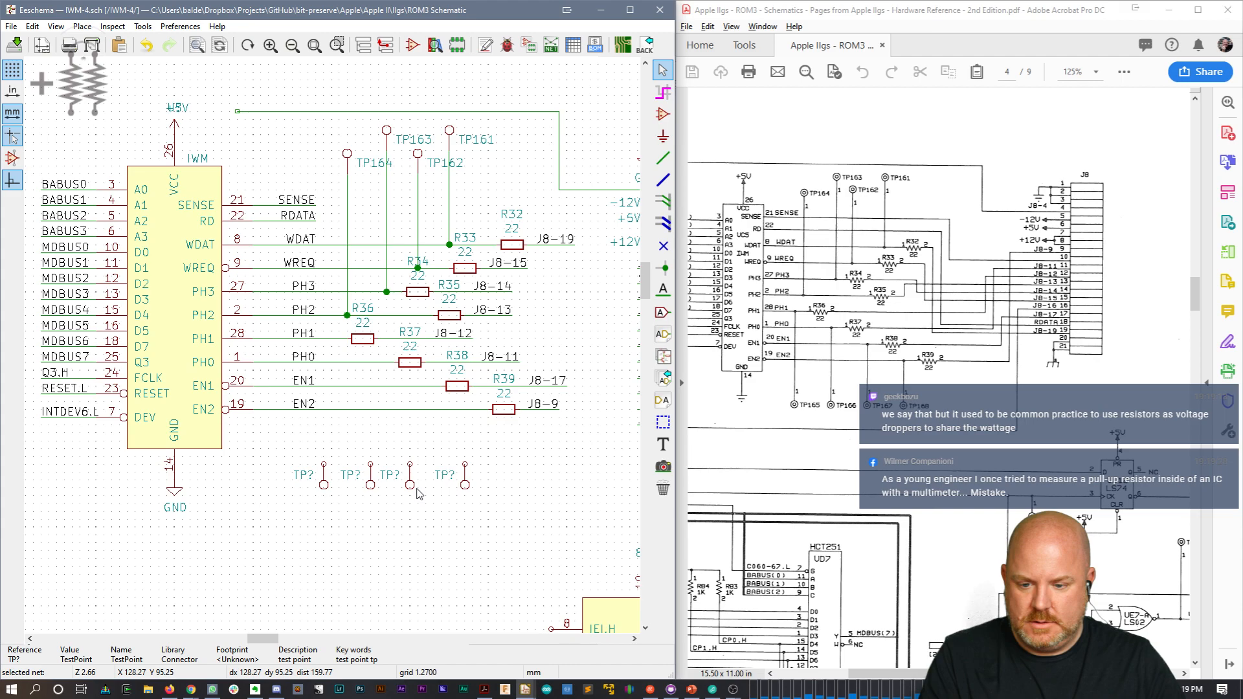
key("m")
left_click(426, 488)
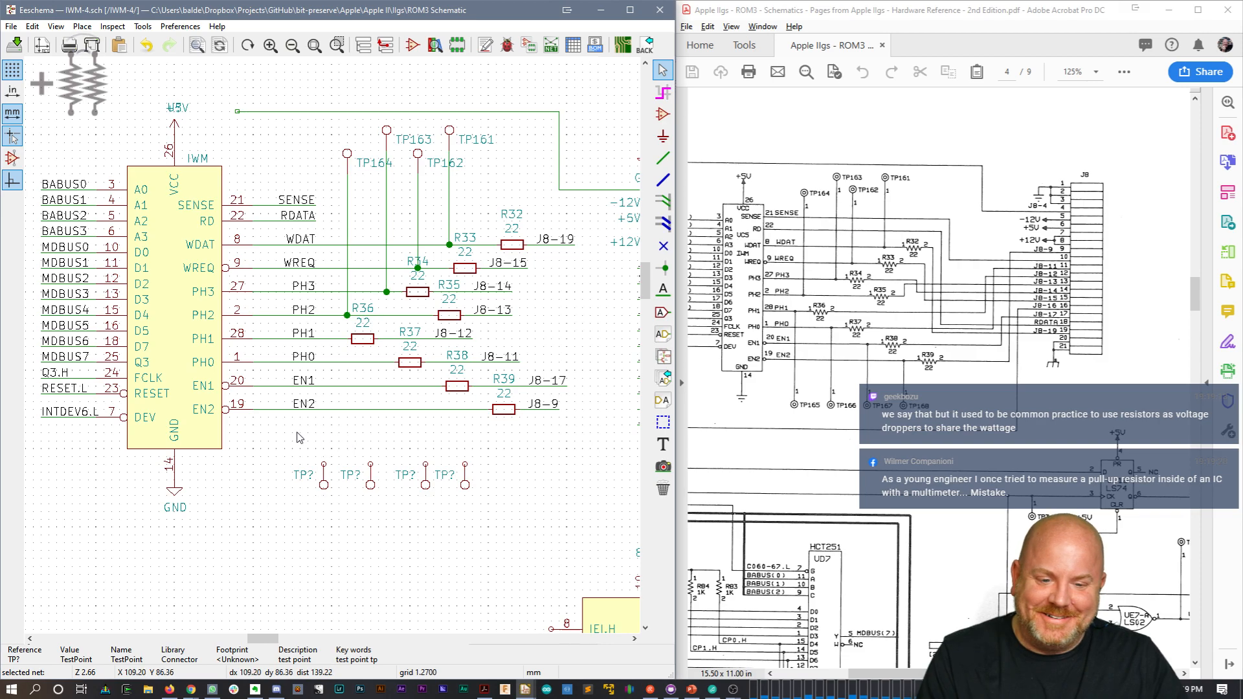
left_click_drag(294, 432, 511, 497)
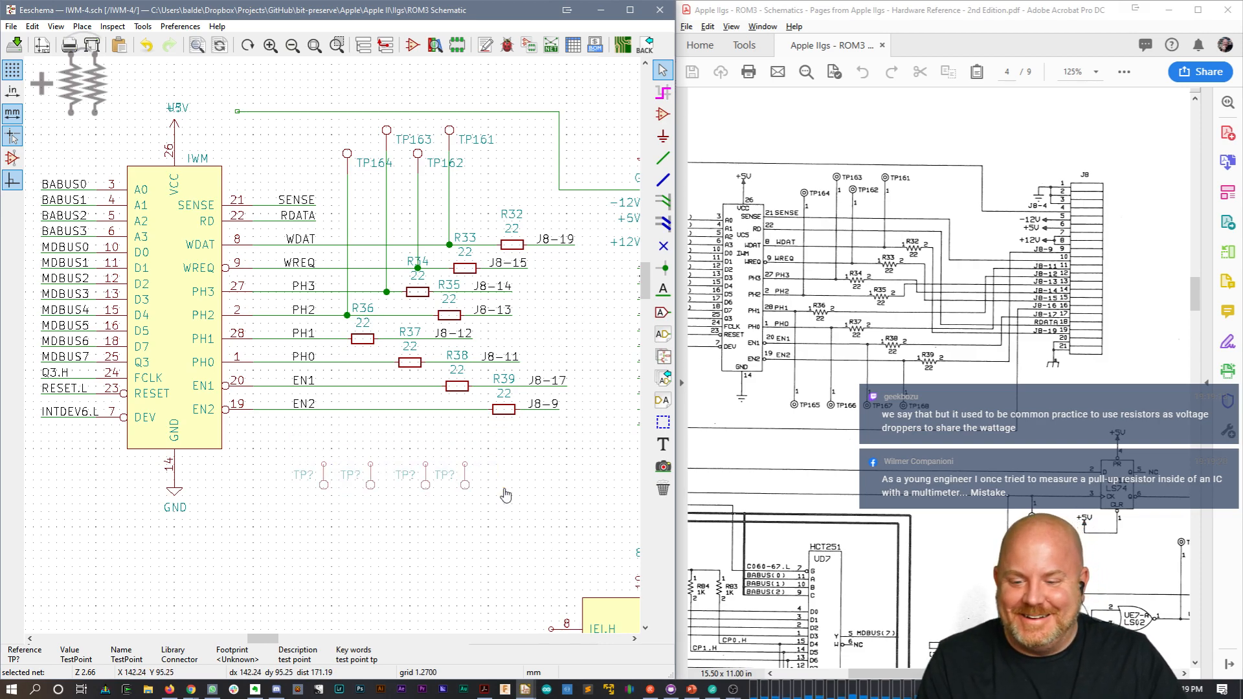
left_click(458, 481)
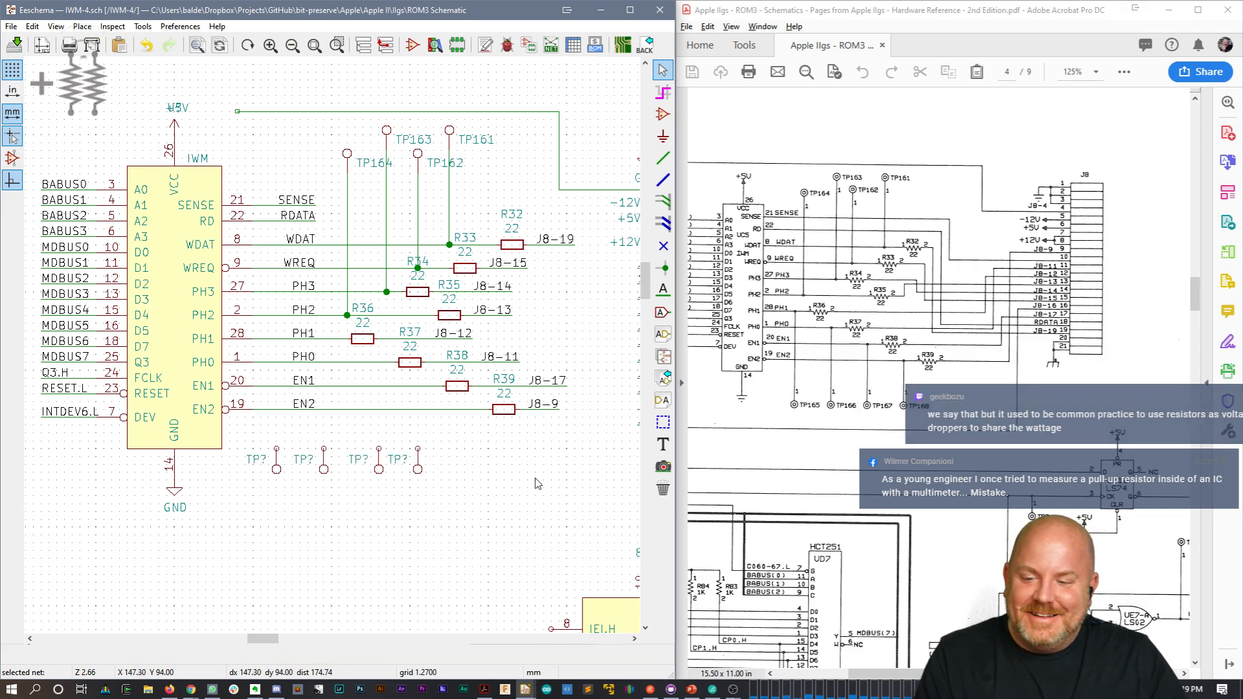
Step: Draw trial wires from the first two test points to PH0, shifting the second test point right
left_click(662, 158)
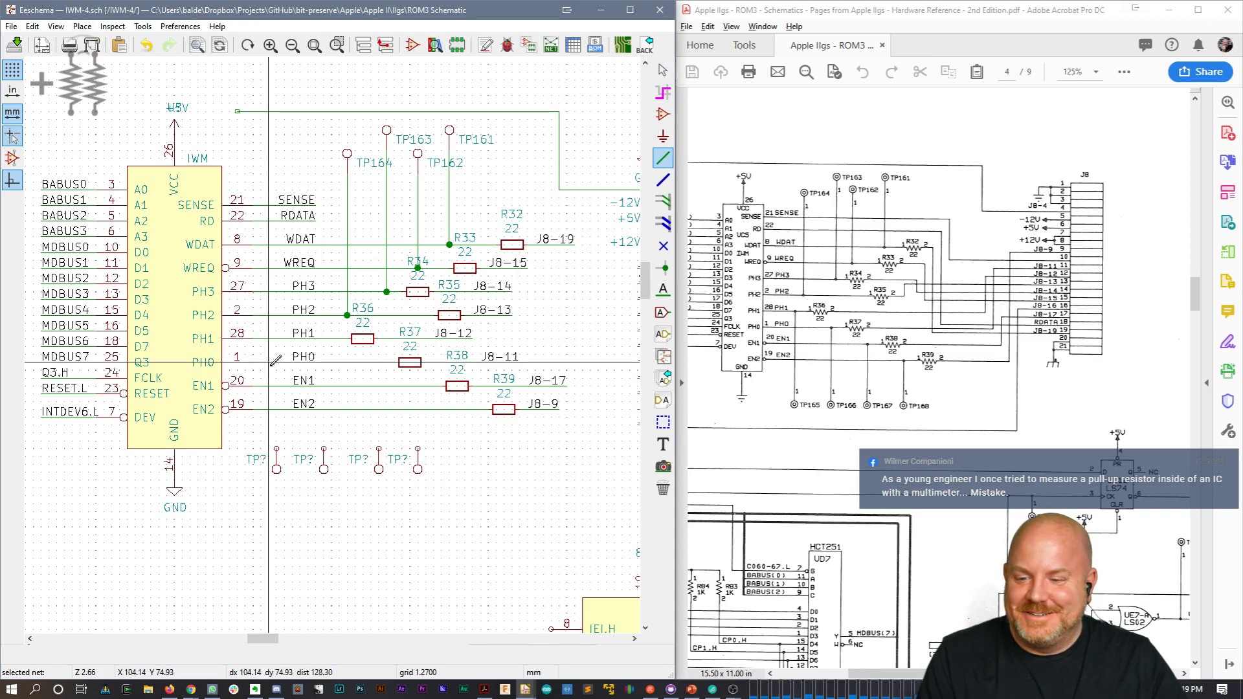
left_click(277, 448)
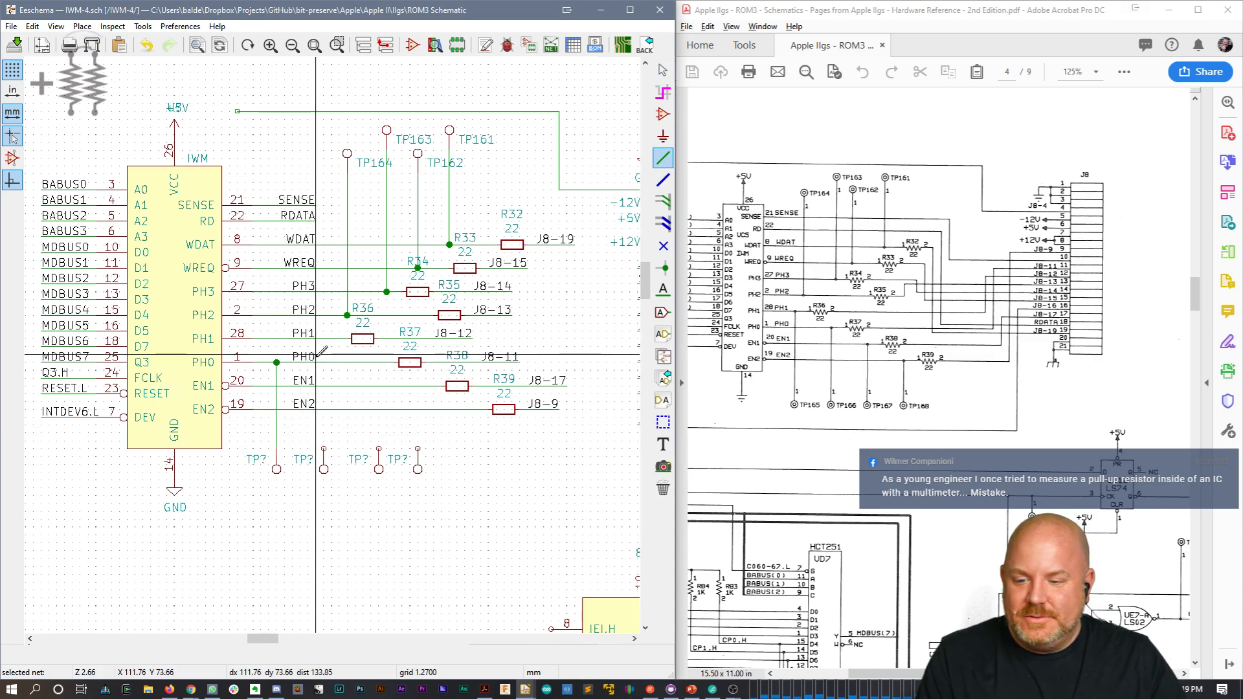
left_click(276, 362)
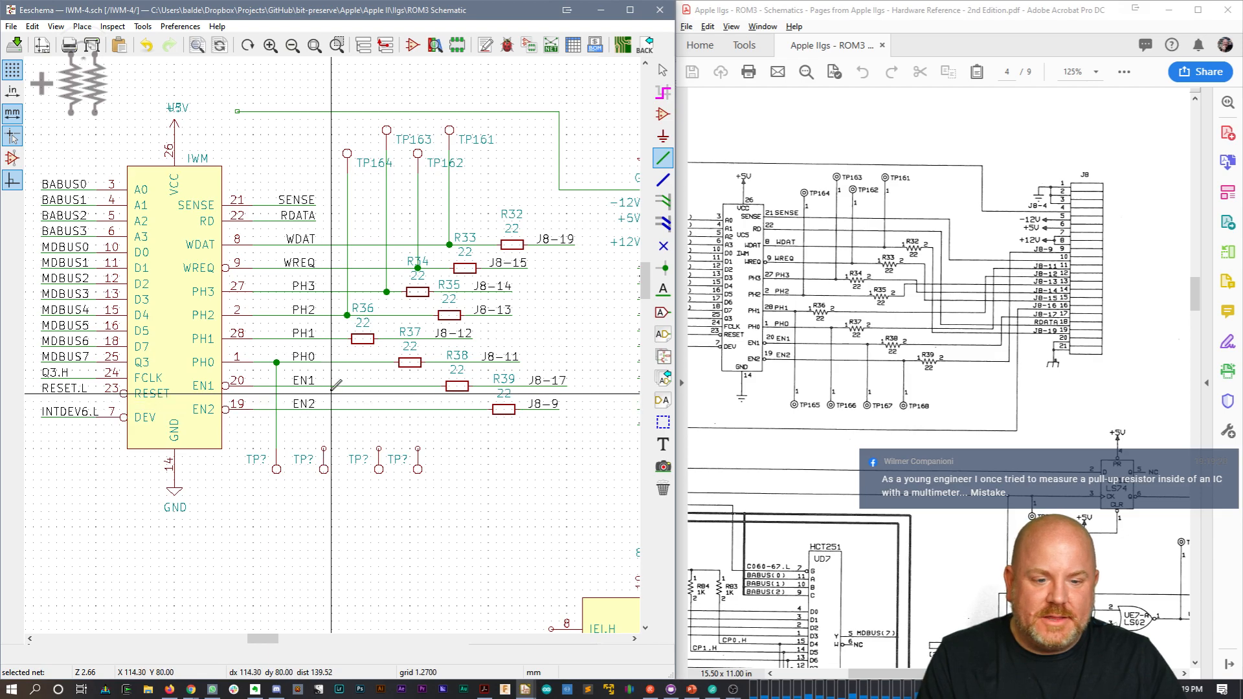
left_click(331, 386)
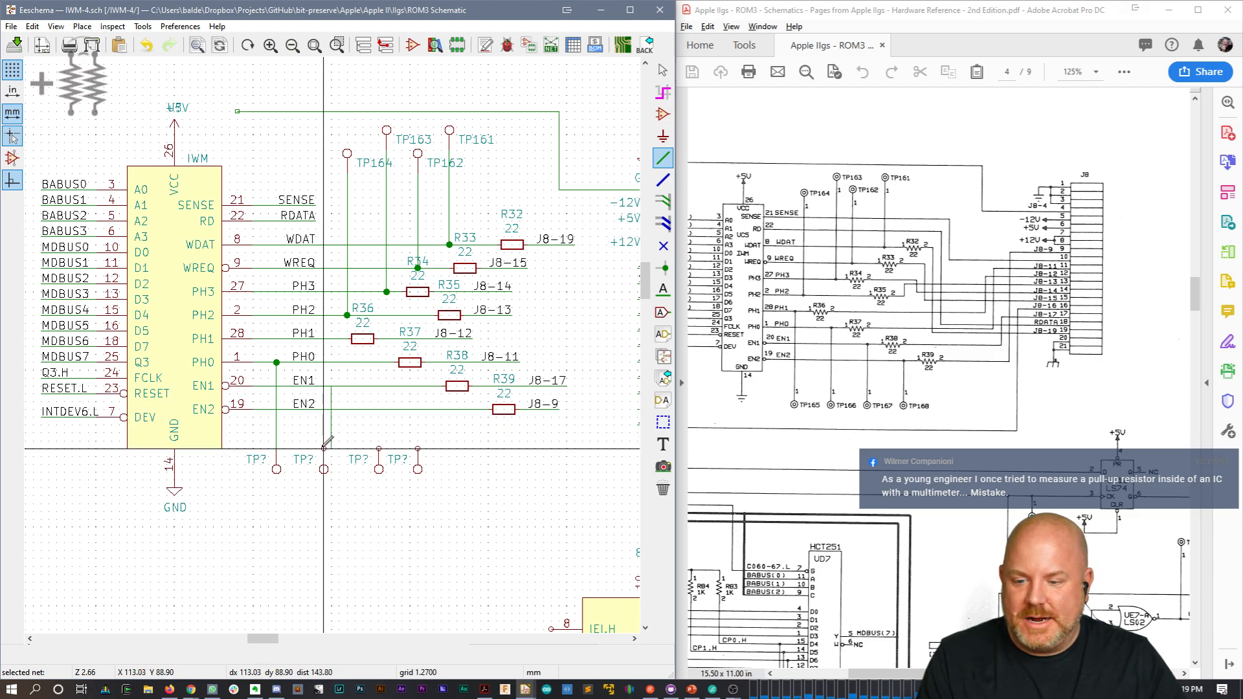
key("Escape")
key("m")
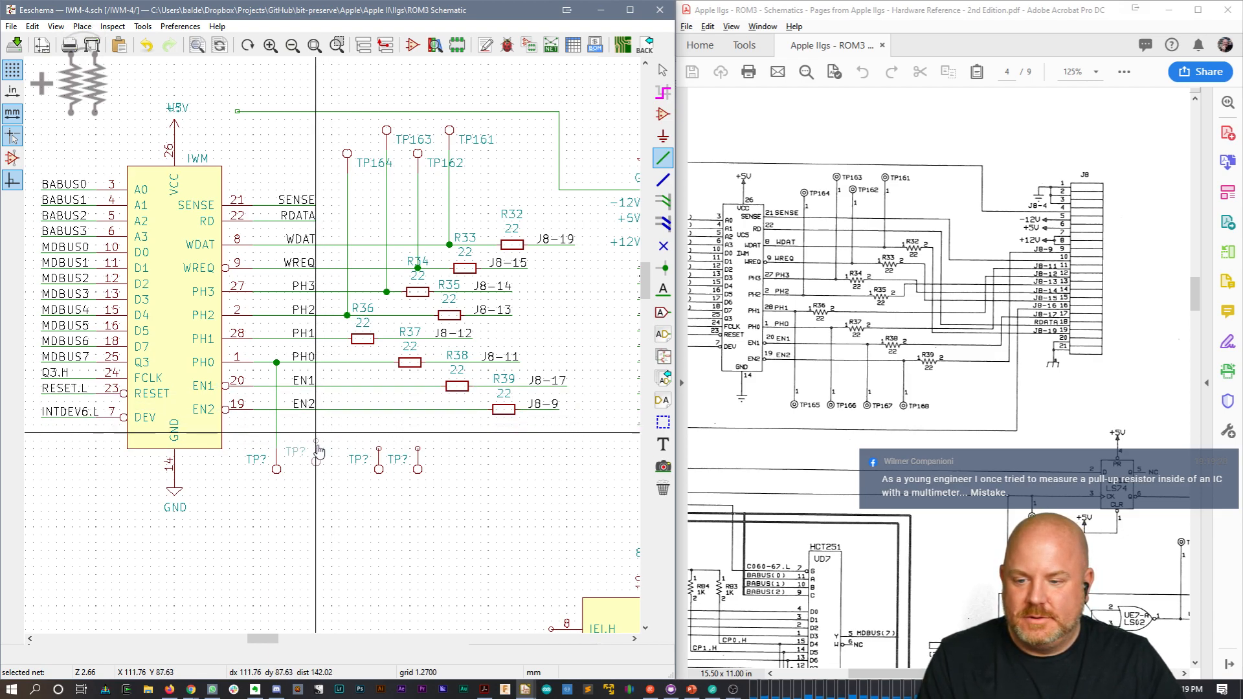
left_click(324, 442)
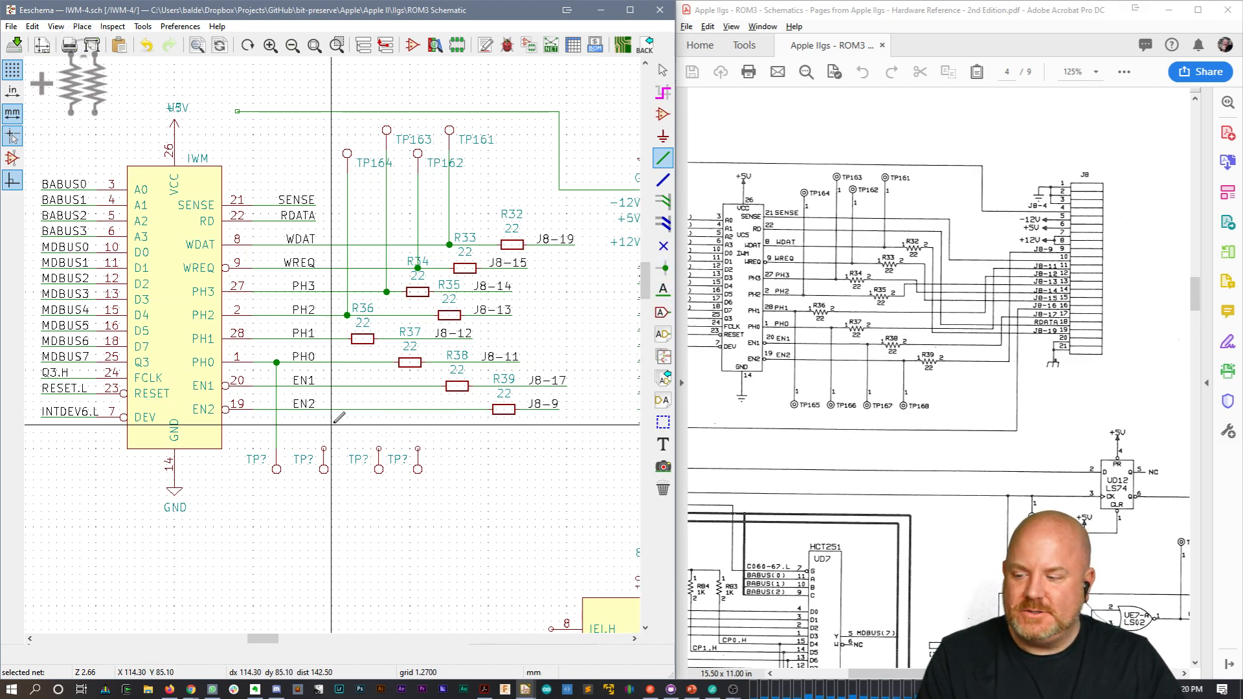
left_click(324, 449)
left_click(324, 362)
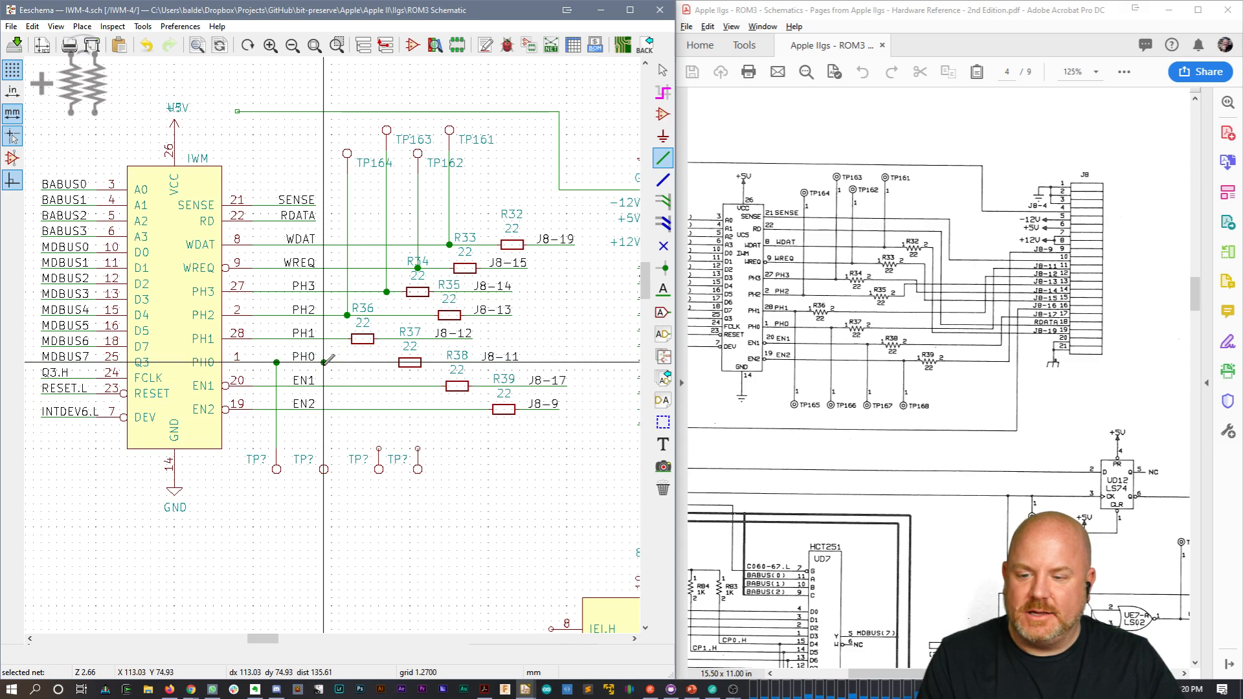
key("Escape")
key("ctrl+z")
Step: Try wiring the second and third test points to EN1, then delete the misplaced test point wires
key("w")
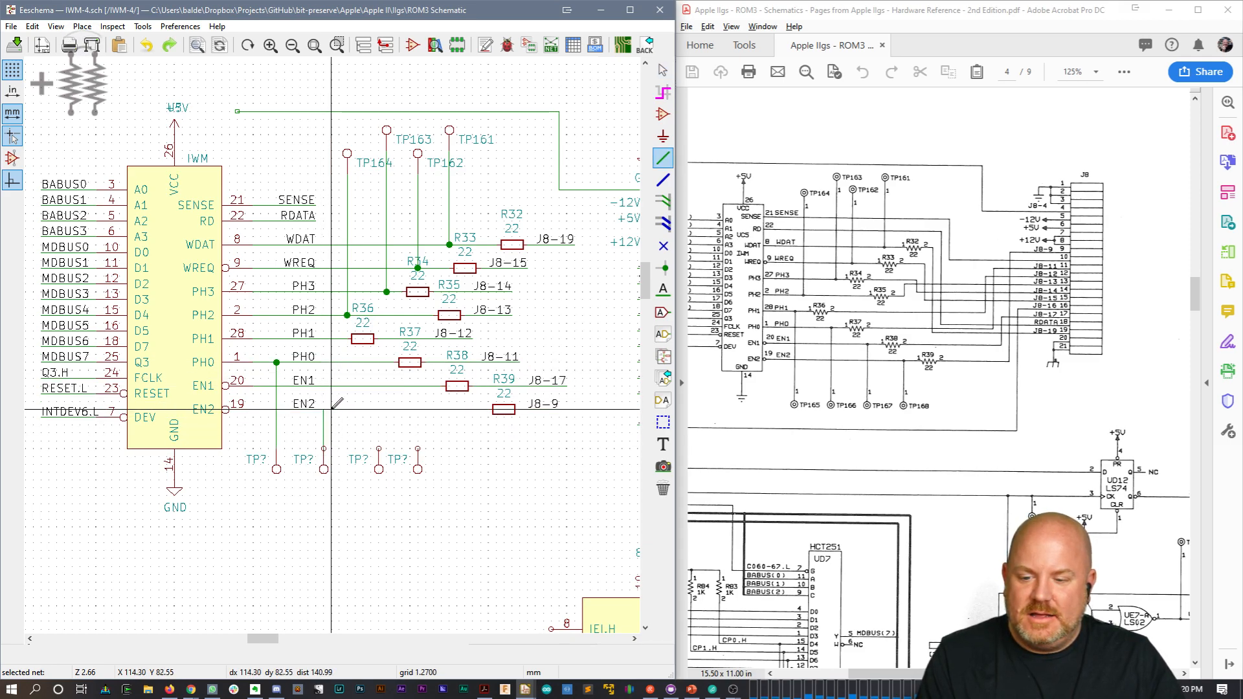
left_click(323, 386)
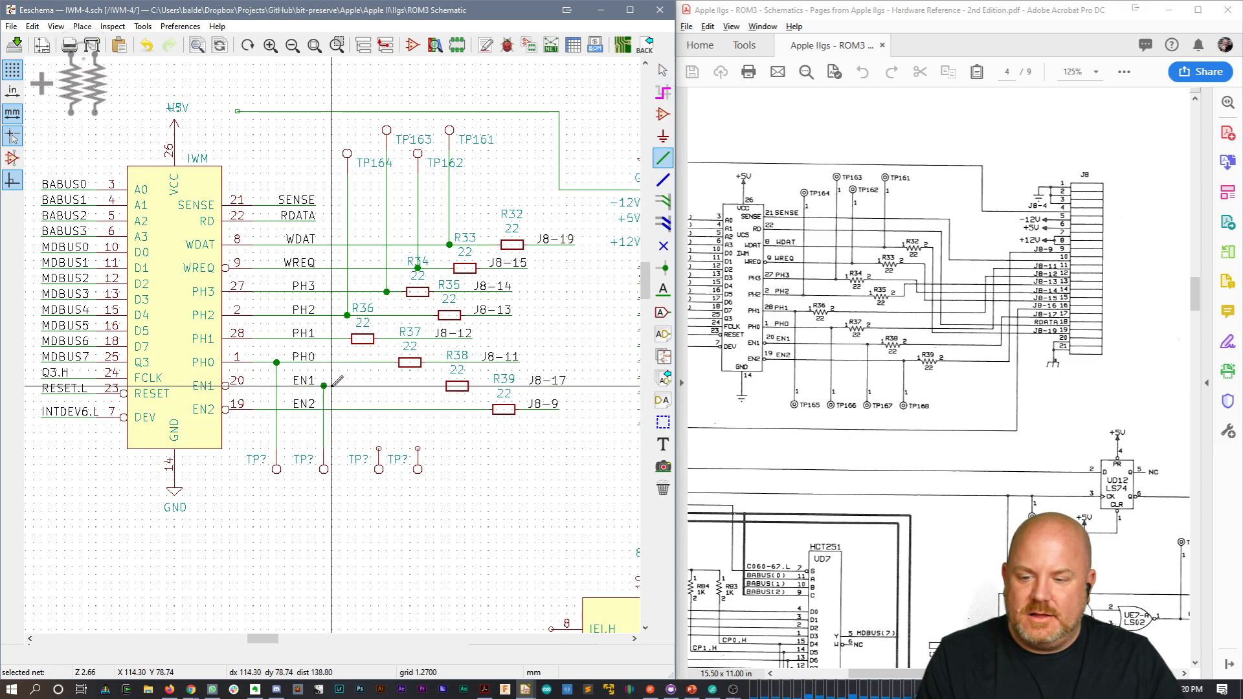
left_click(378, 448)
left_click(379, 386)
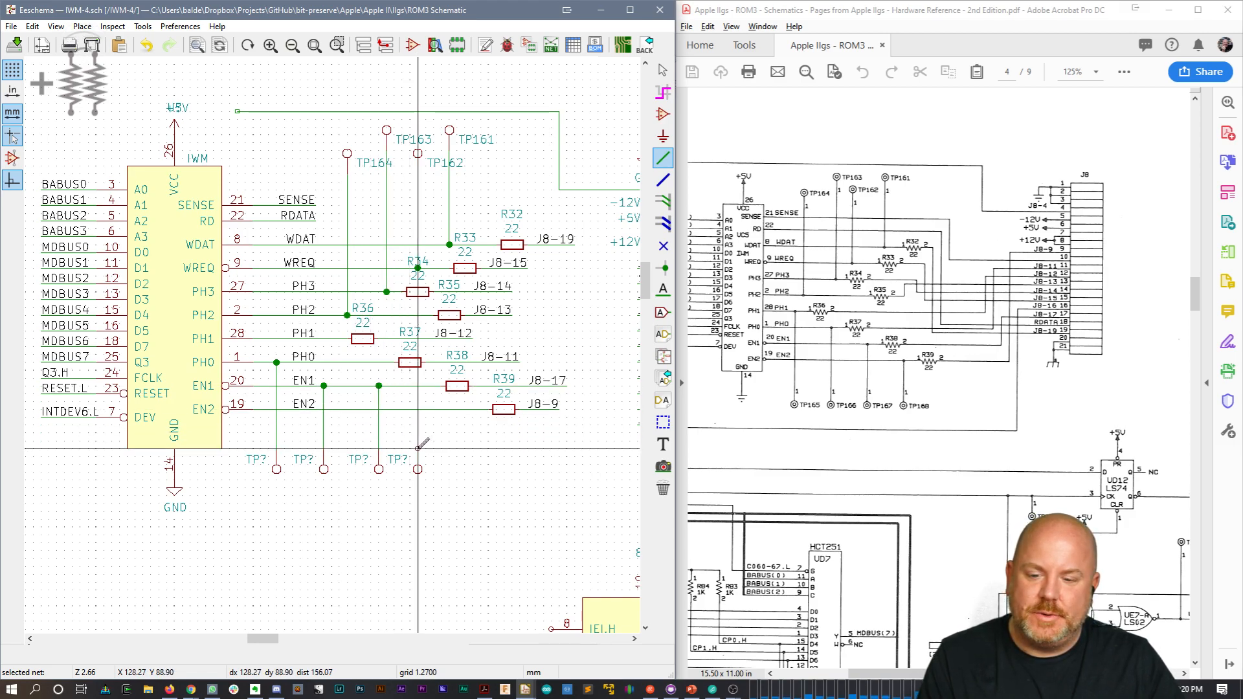
key("ctrl+z")
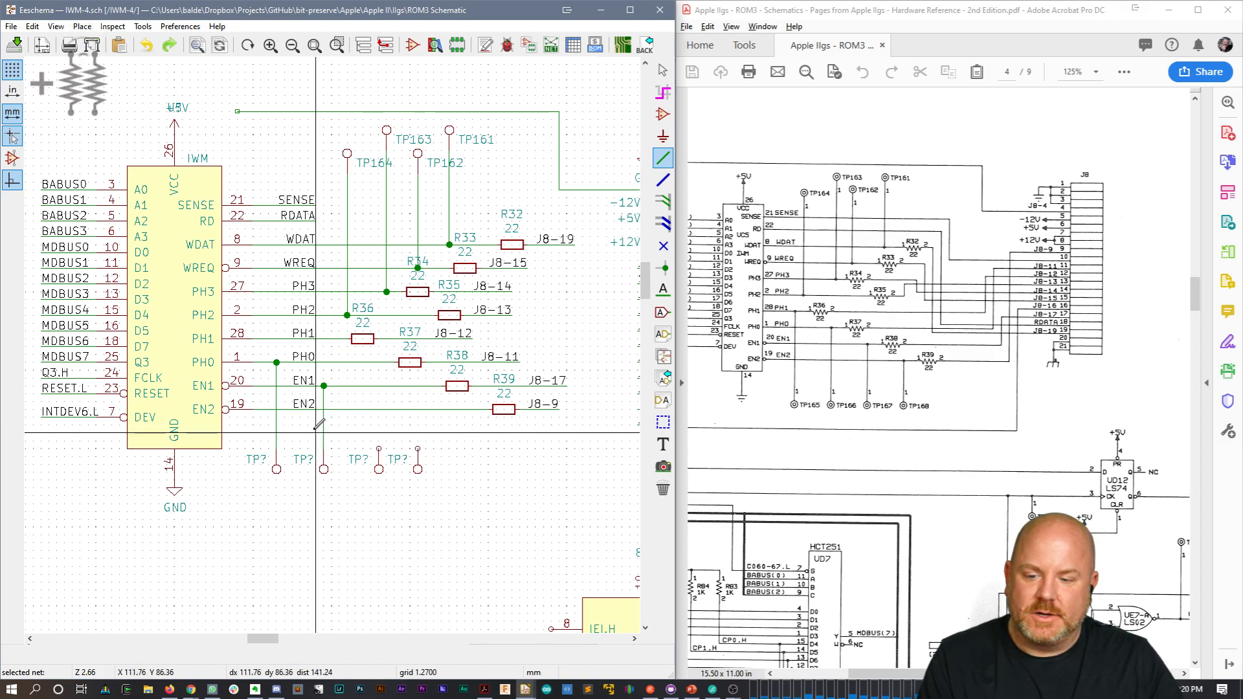
key("Escape")
left_click_drag(263, 418, 352, 437)
key("Delete")
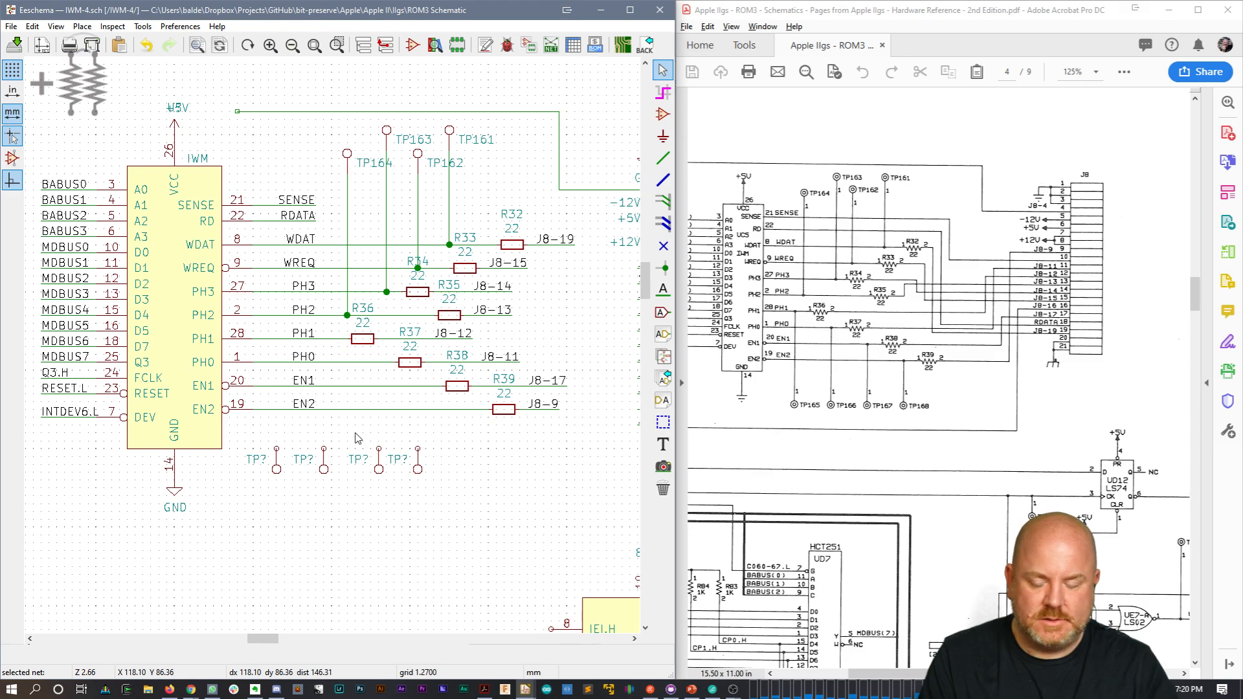
Step: Start a net label at the first test point, then cancel it
key("l")
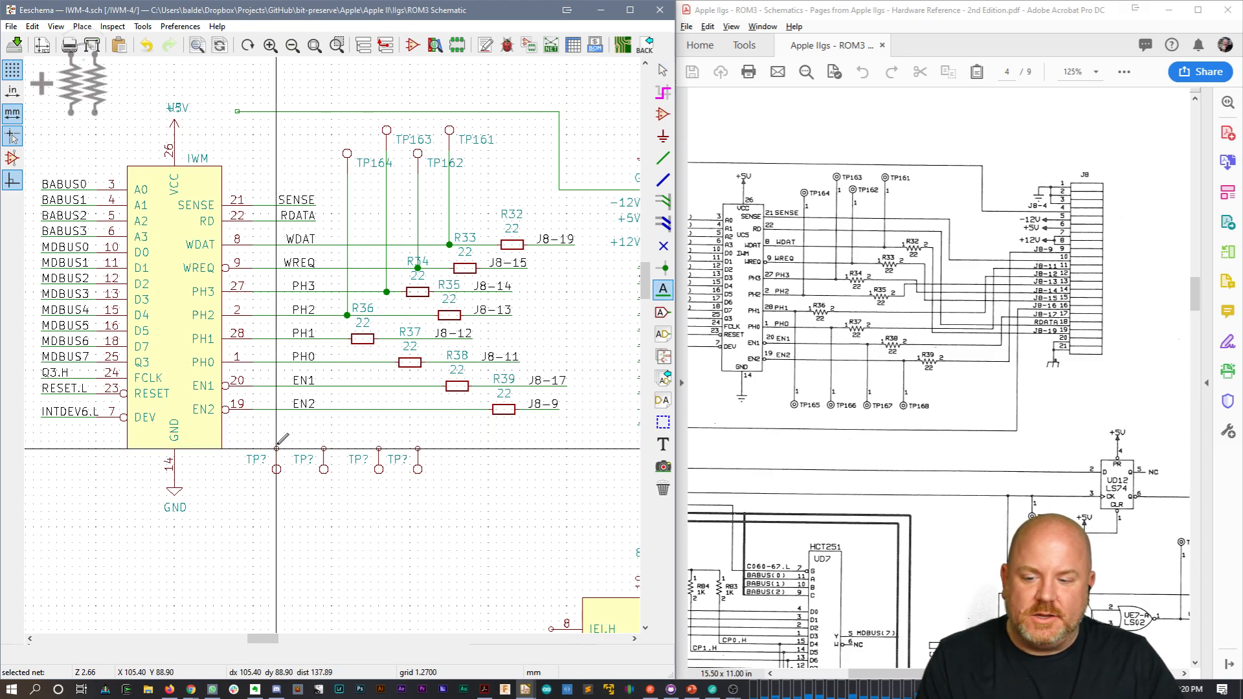
left_click(279, 443)
key("Escape")
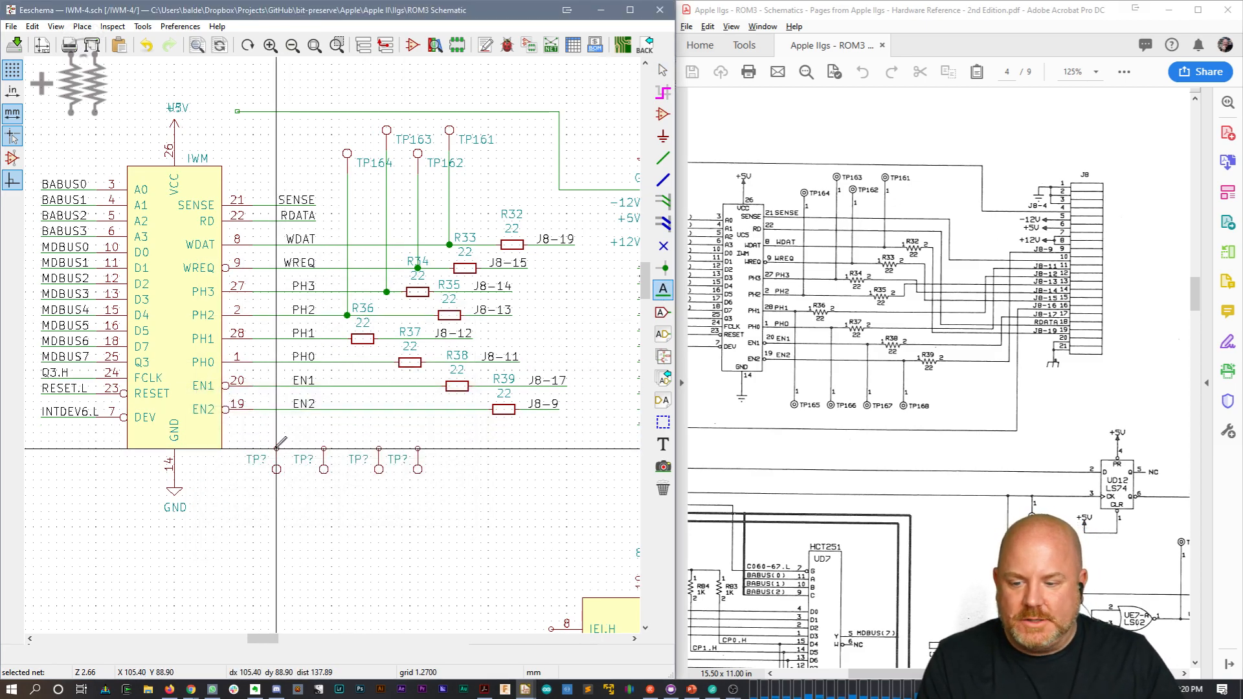
left_click(277, 448)
key("Escape")
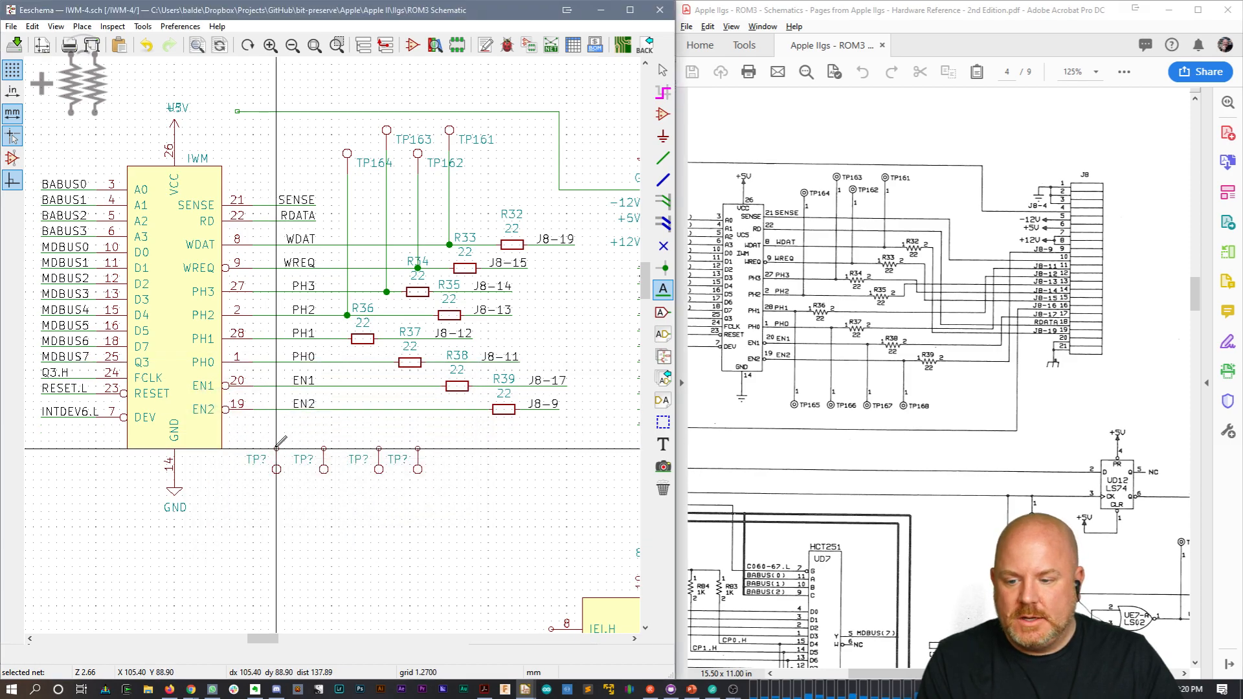
Step: Wire the first test point to PH1, the third to EN1 and the fourth to EN2
key("w")
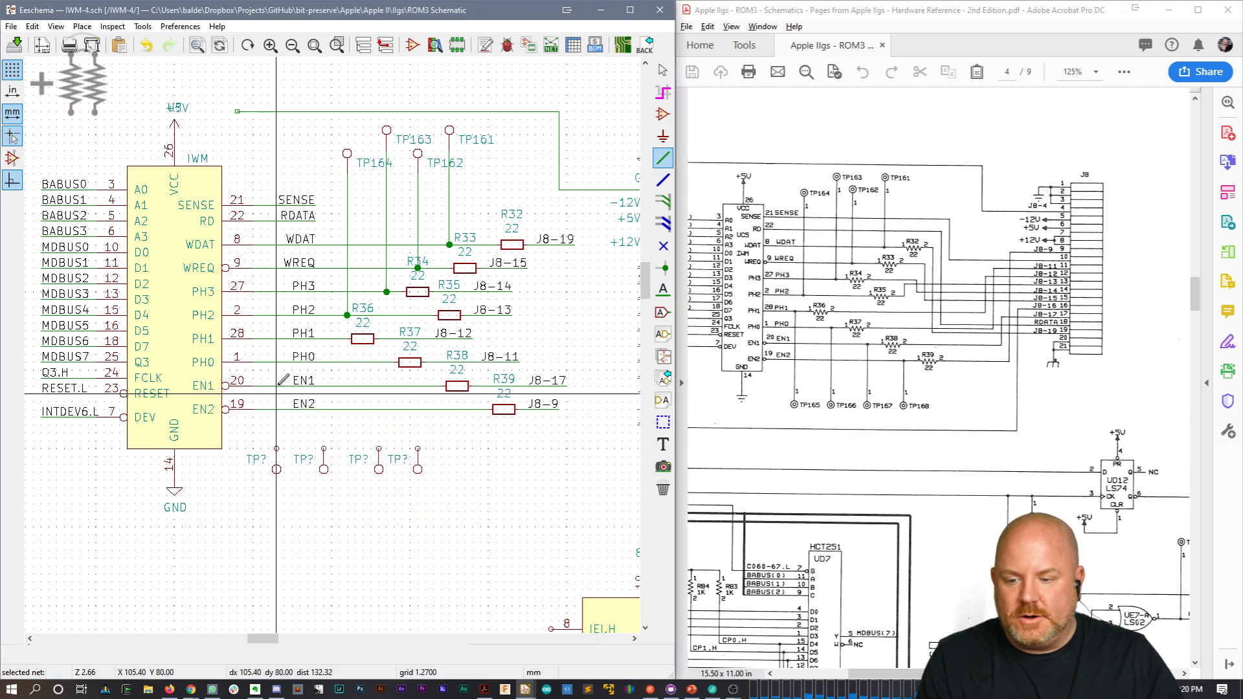
left_click(276, 338)
left_click(276, 463)
left_click(324, 448)
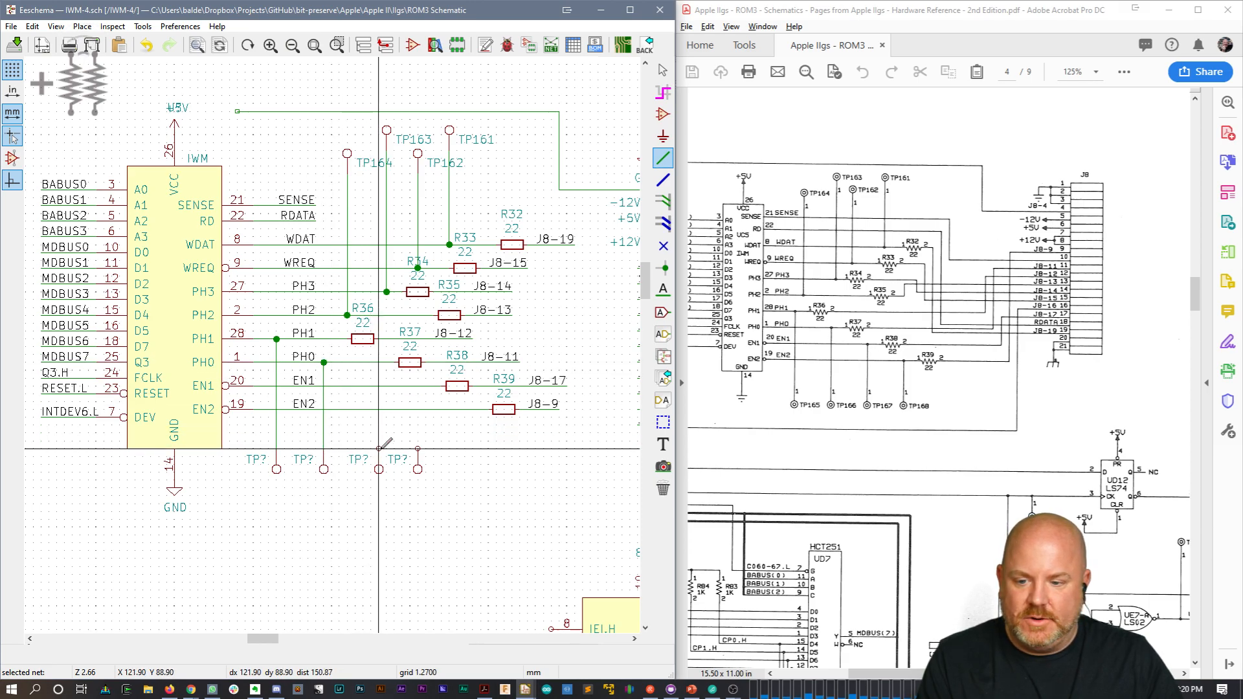
left_click(379, 385)
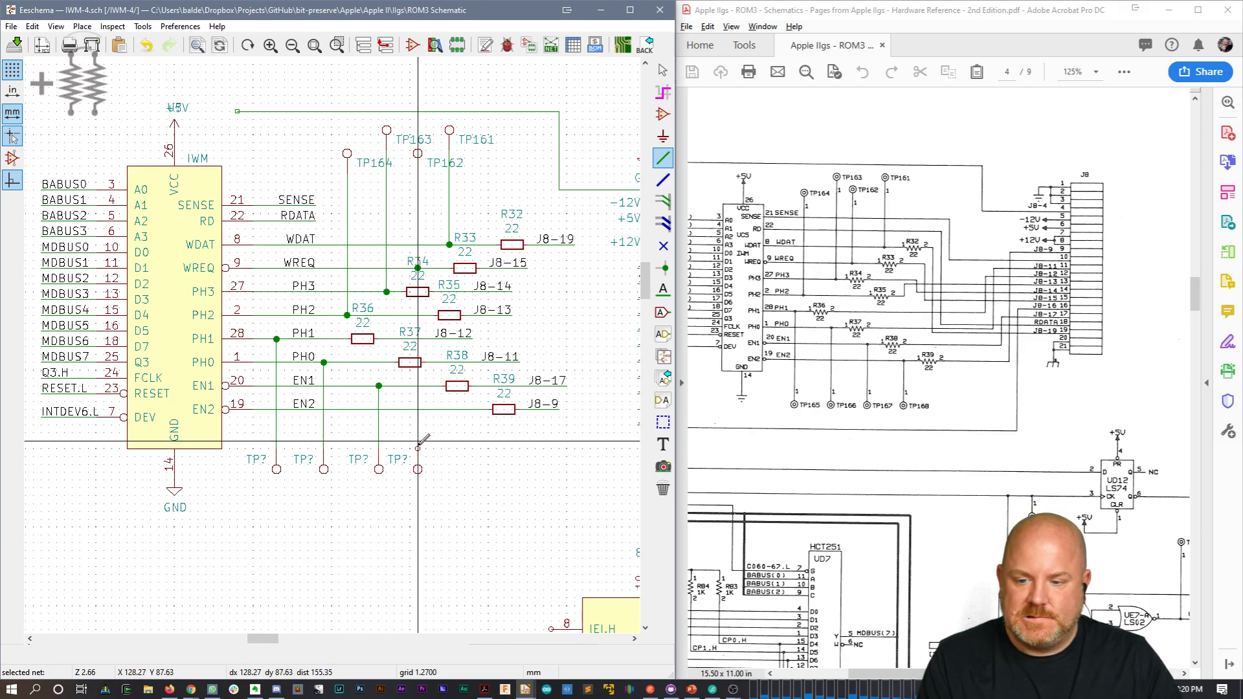
left_click(417, 441)
left_click(418, 409)
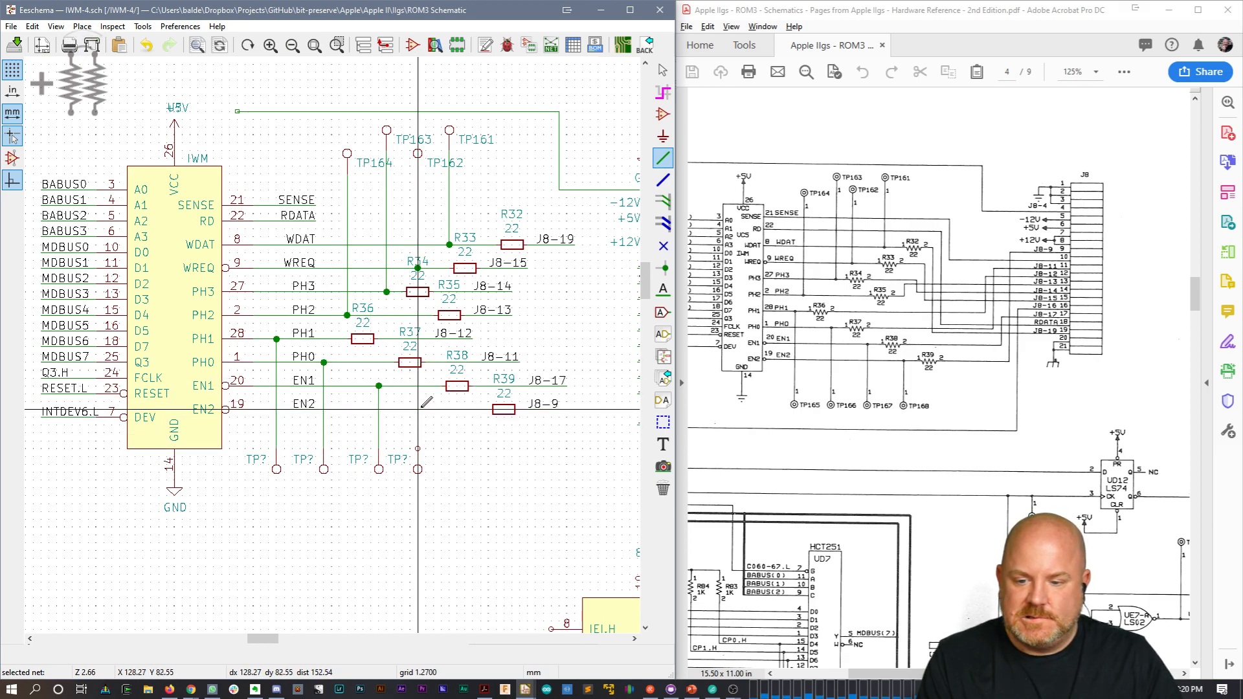
left_click(417, 449)
left_click(417, 410)
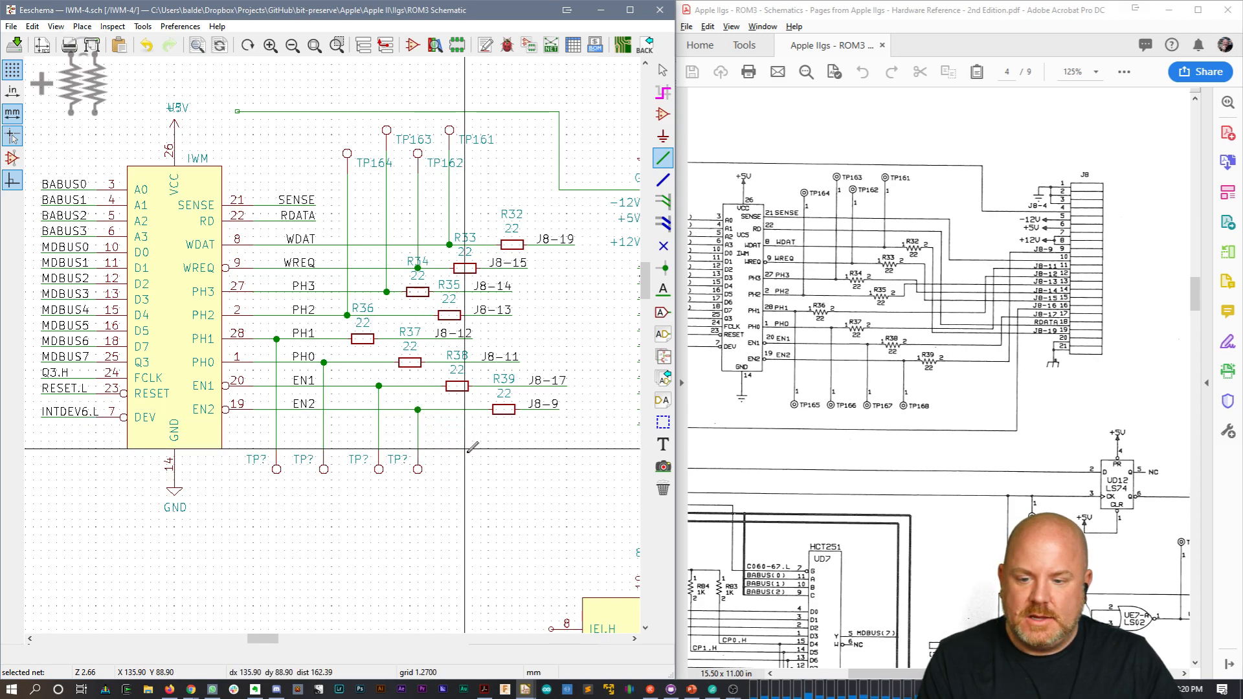
key("Escape")
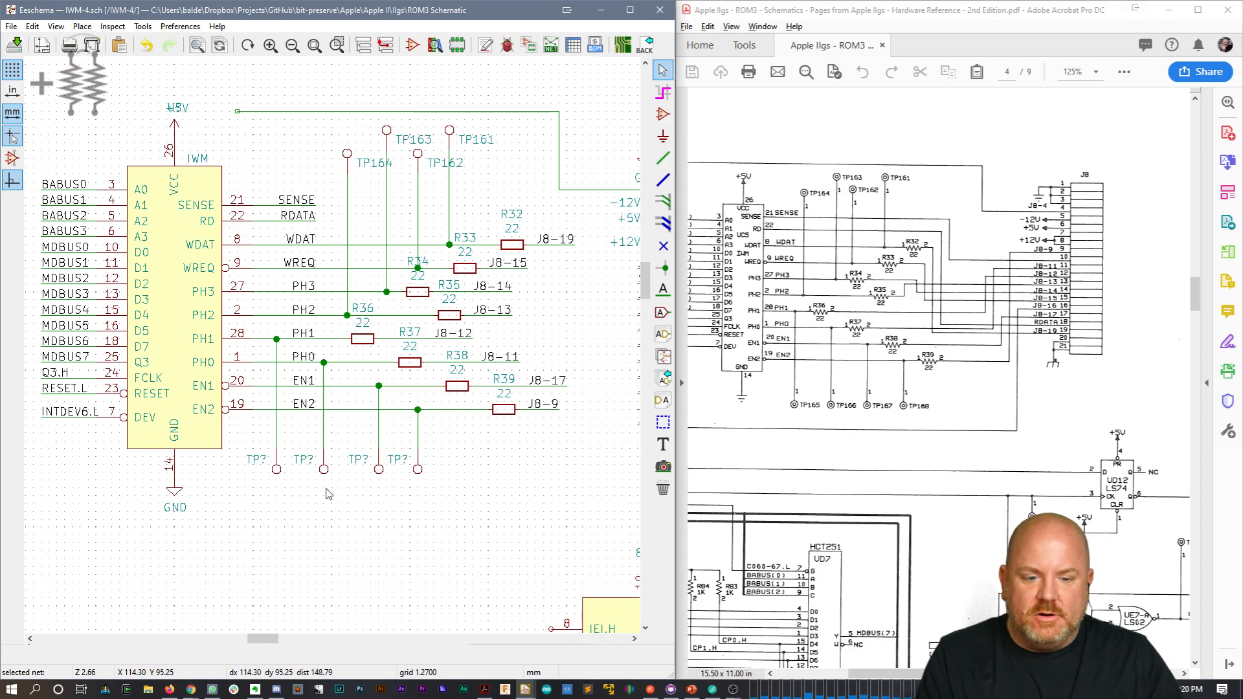
Step: Set the first two test point references to TP165 and TP166
double_click(262, 460)
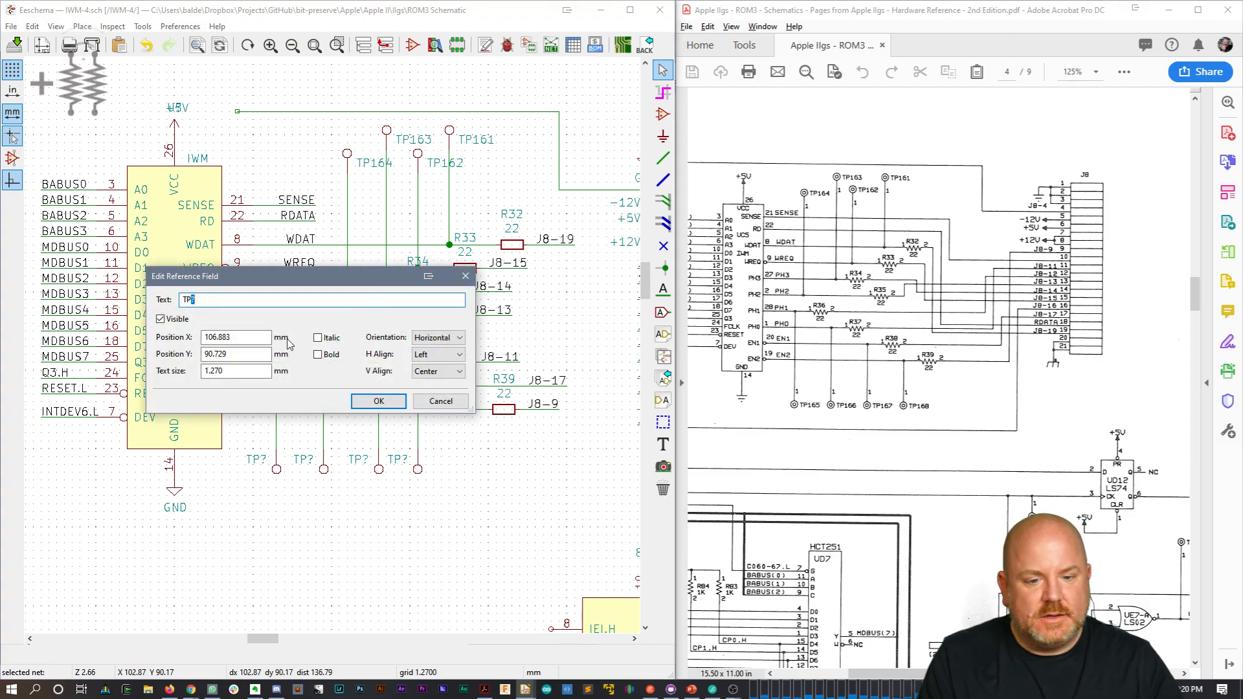
type("165")
key("Return")
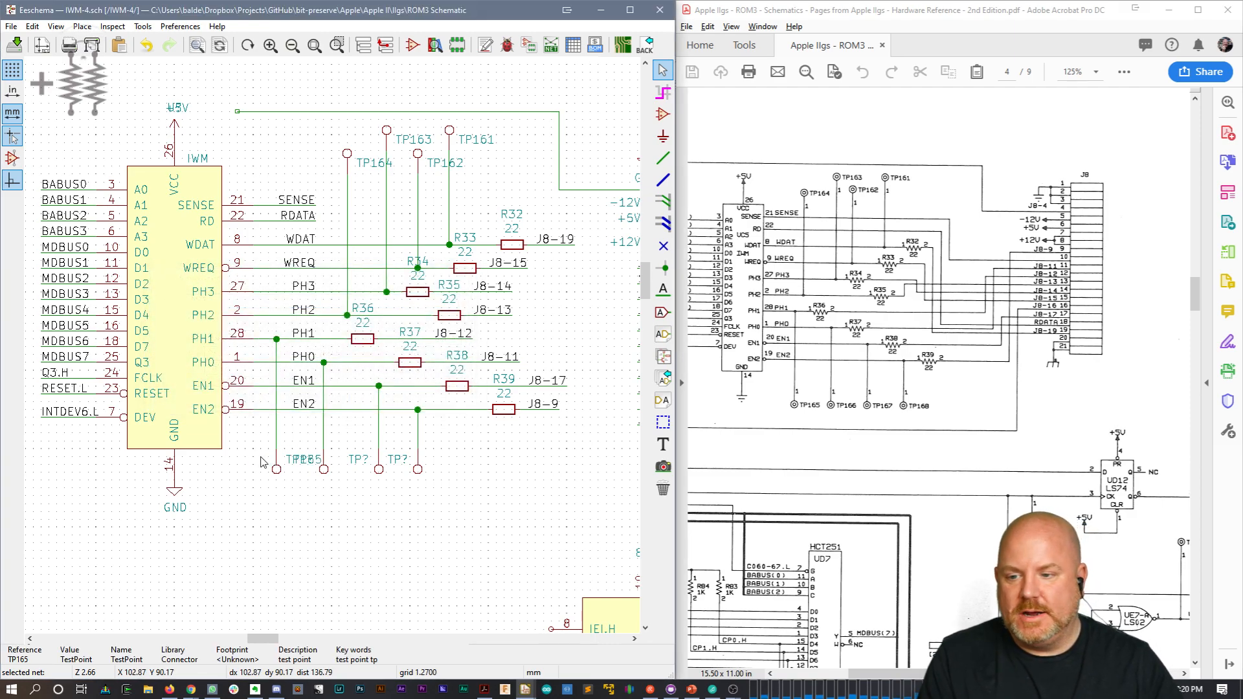
double_click(324, 470)
type("166")
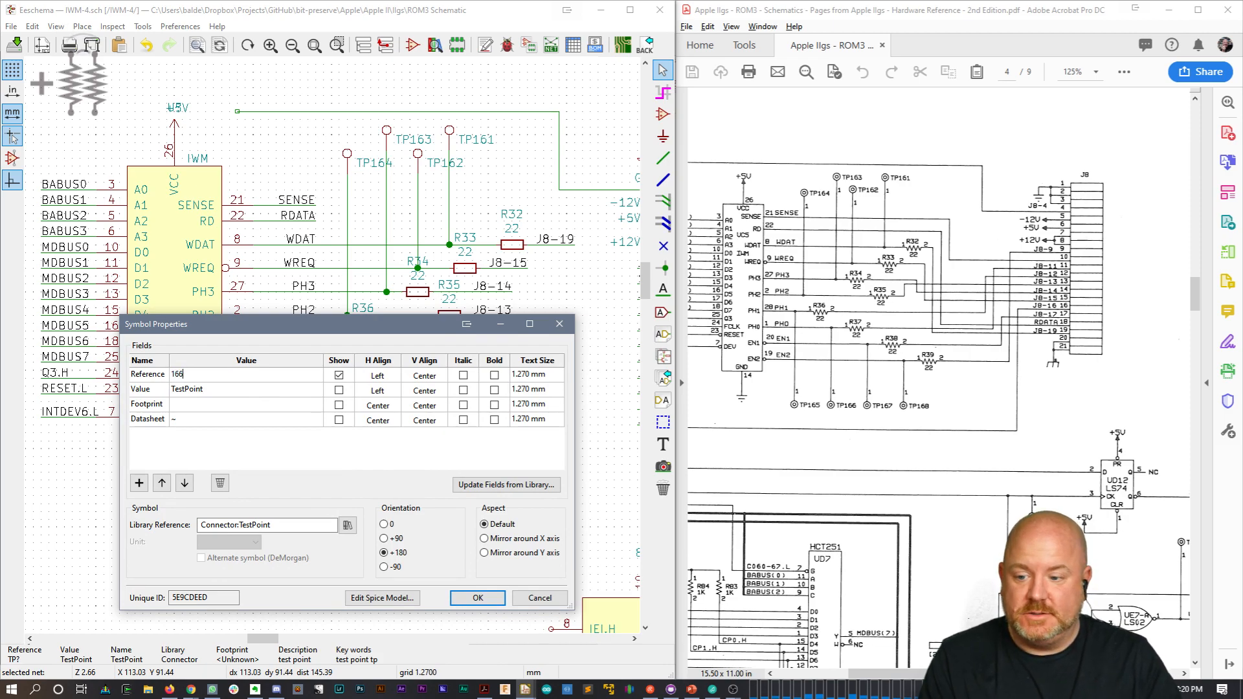
type("166")
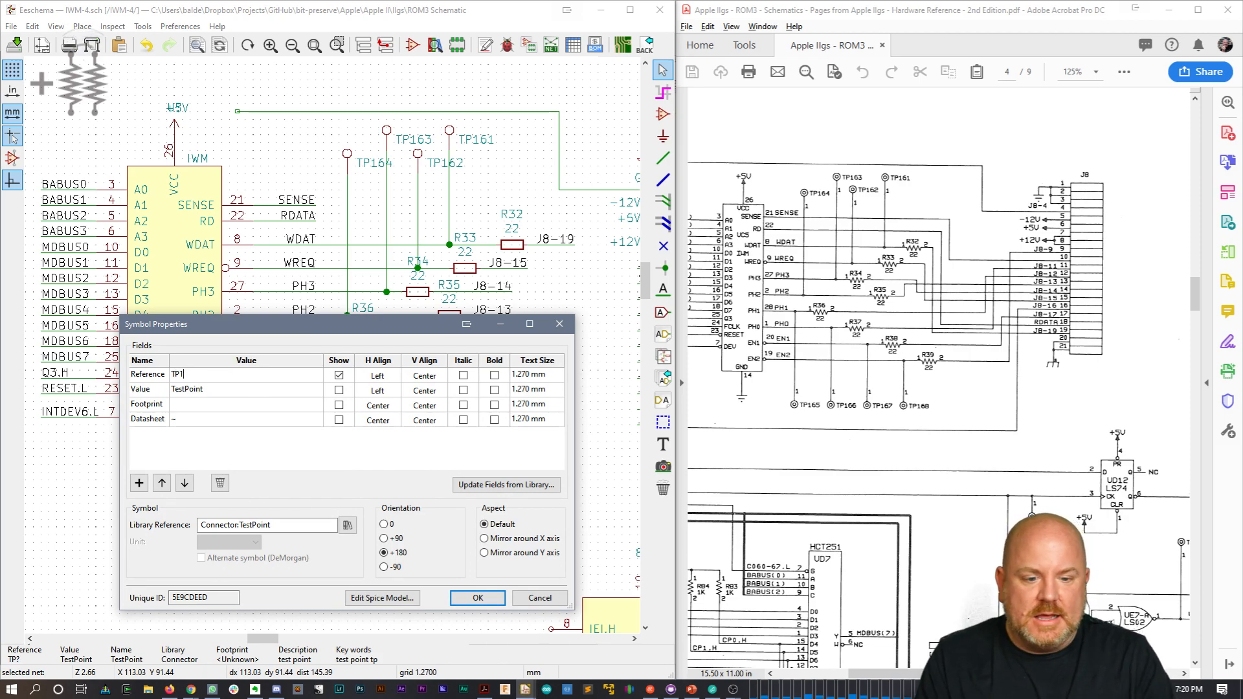
key("Tab")
left_click(473, 597)
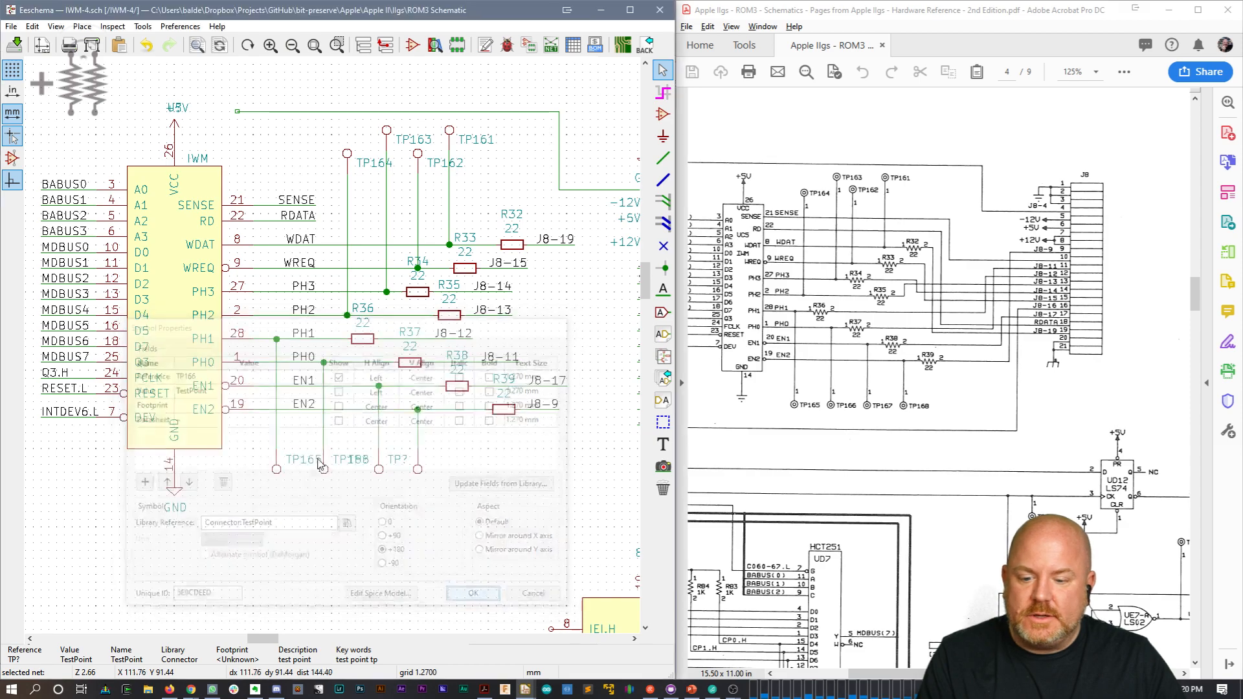
Step: Set the third and fourth test point references to TP167 and TP168
double_click(374, 469)
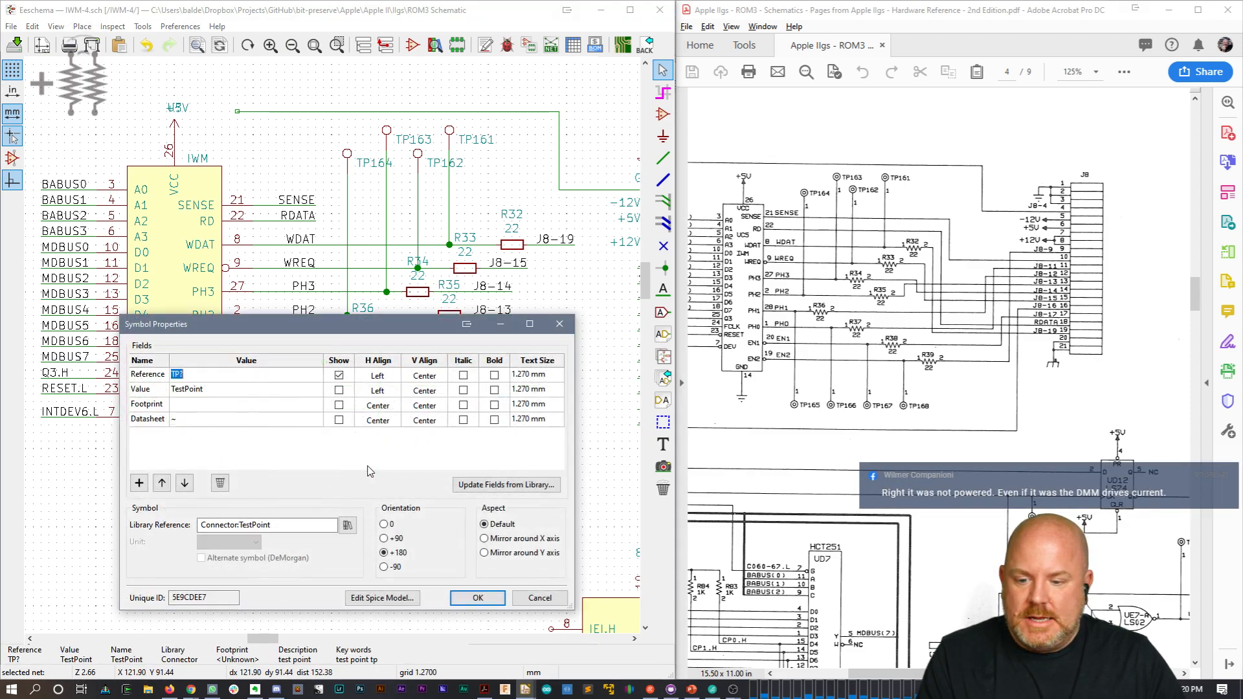
type("TP167")
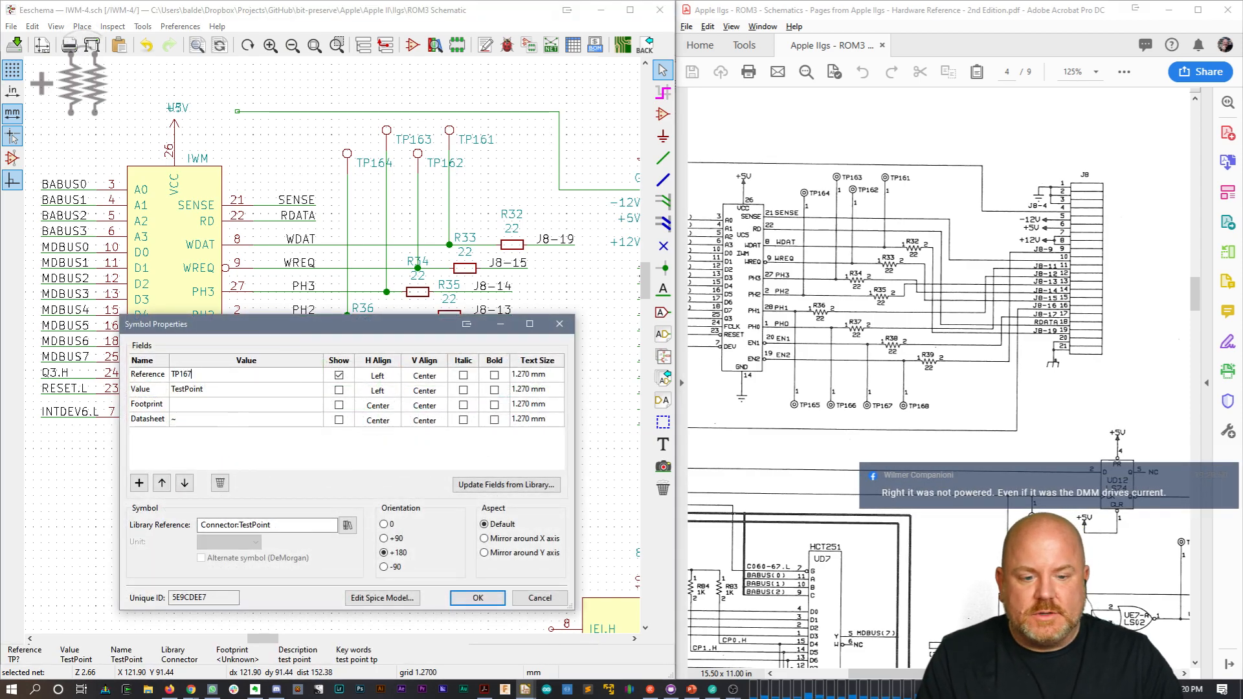
key("Tab")
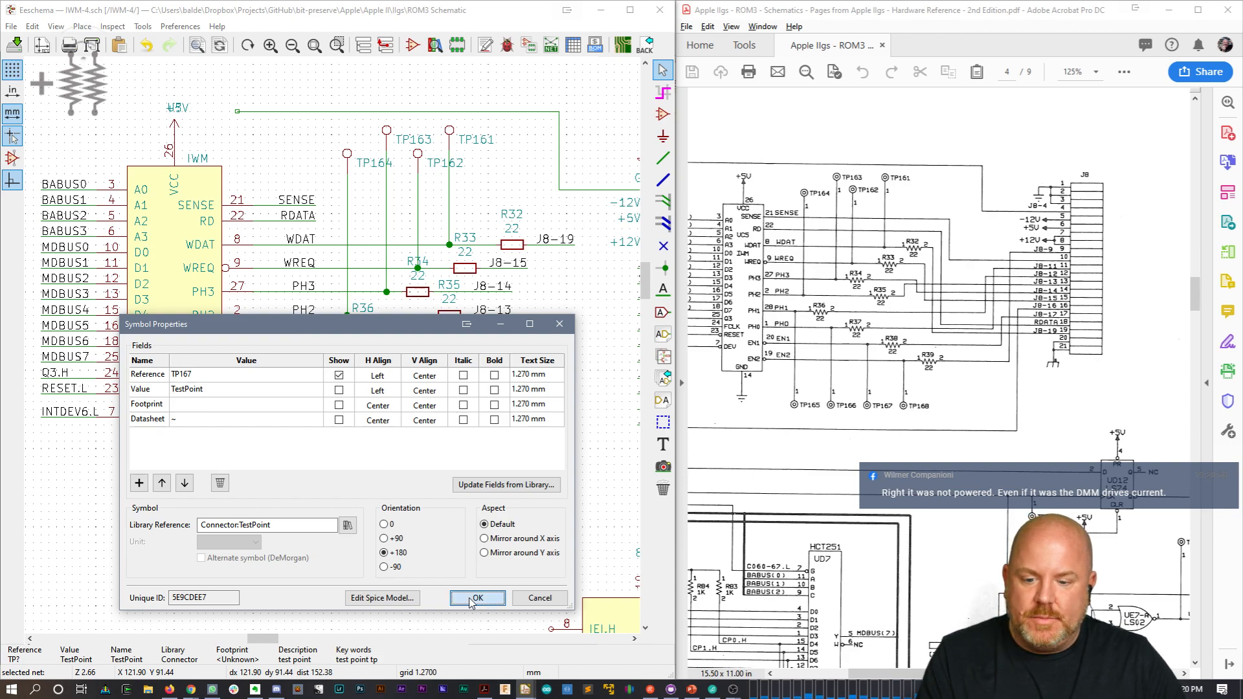
left_click(462, 598)
left_click(420, 471)
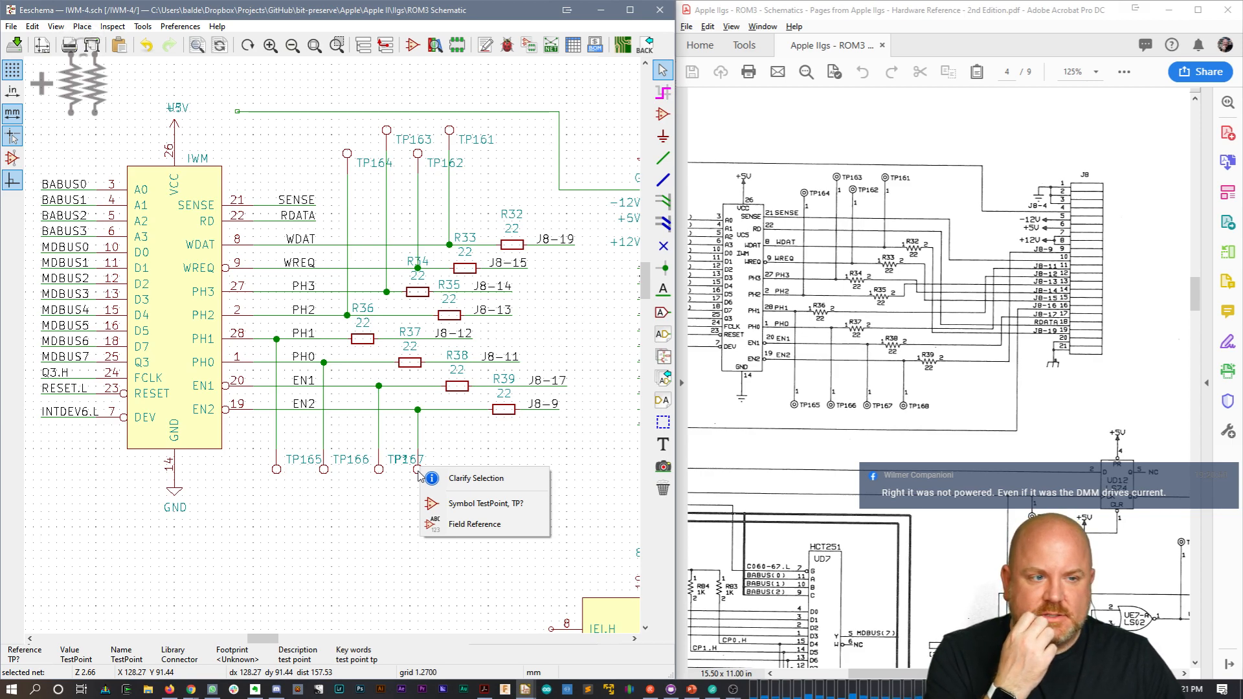
left_click(435, 504)
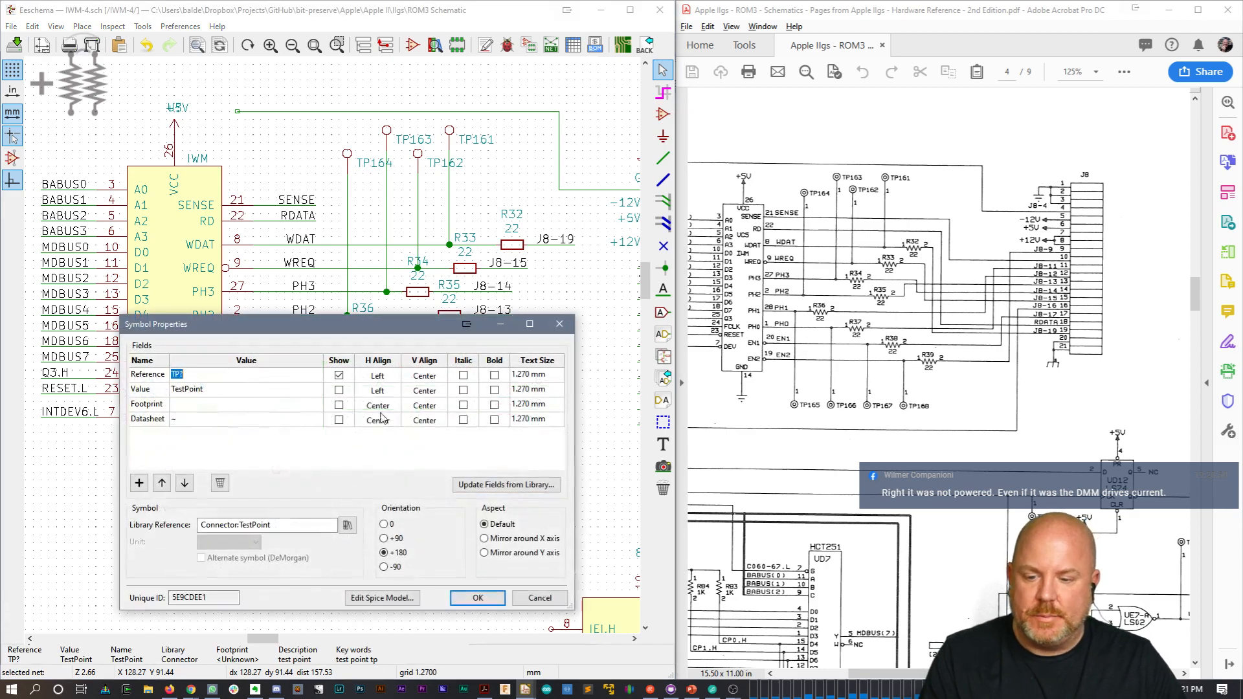
type("TP")
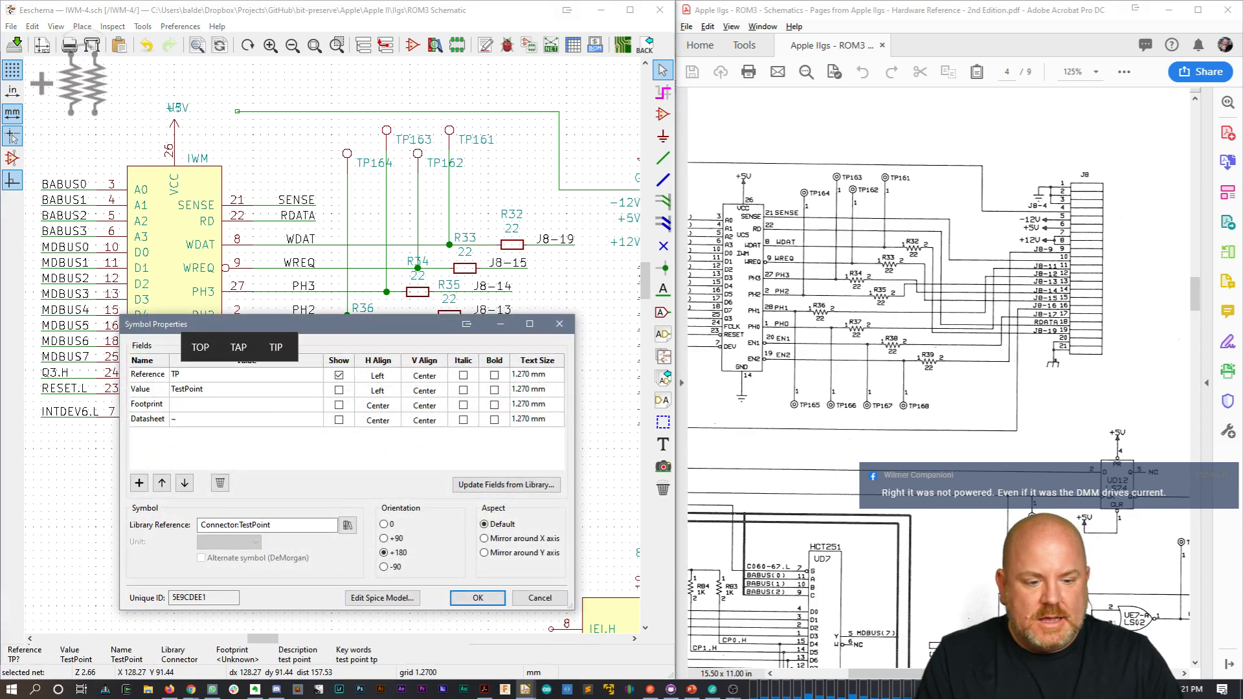
type("168")
key("Return")
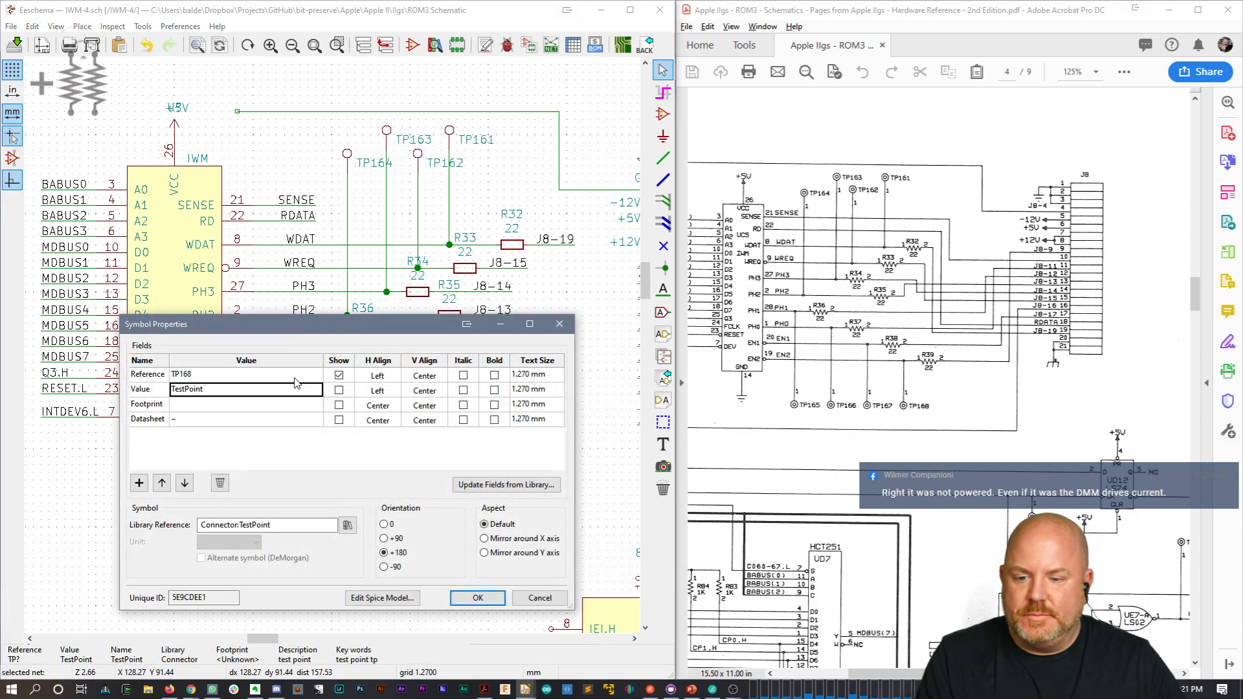
left_click(462, 598)
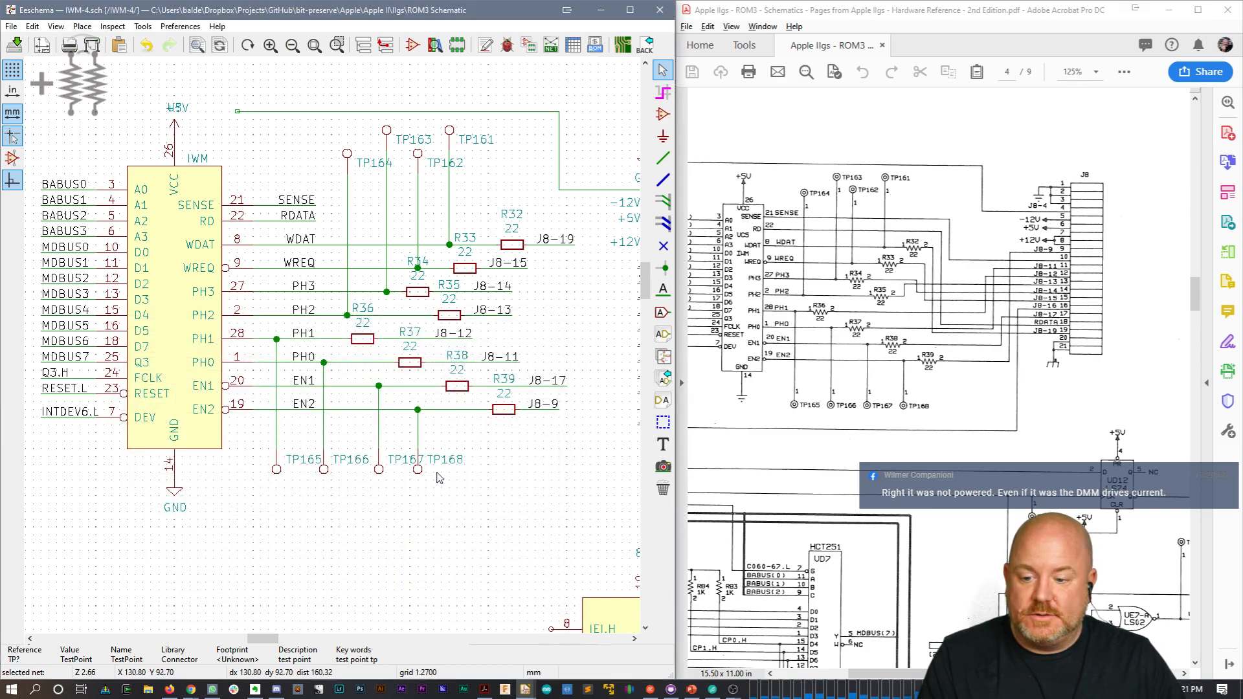
Step: Nudge TP168 right, TP167 onto EN1 and TP165 one grid step left, wires included
left_click(421, 437)
left_click_drag(421, 437, 412, 437)
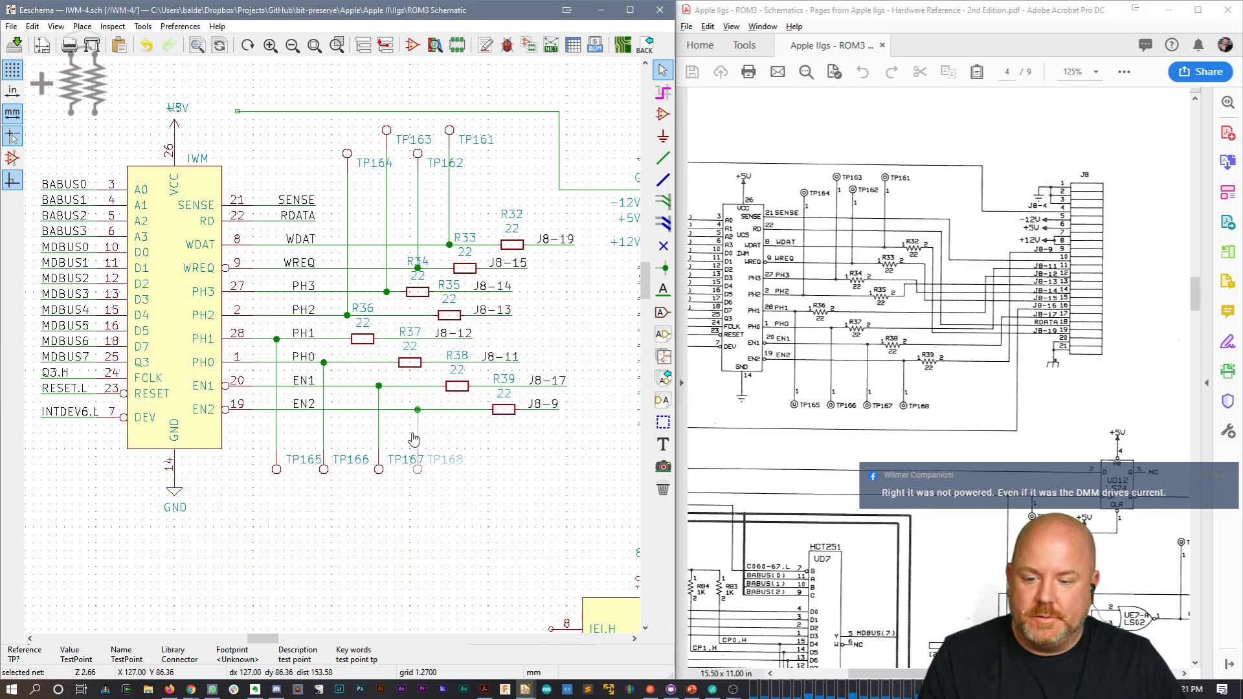
left_click(427, 436)
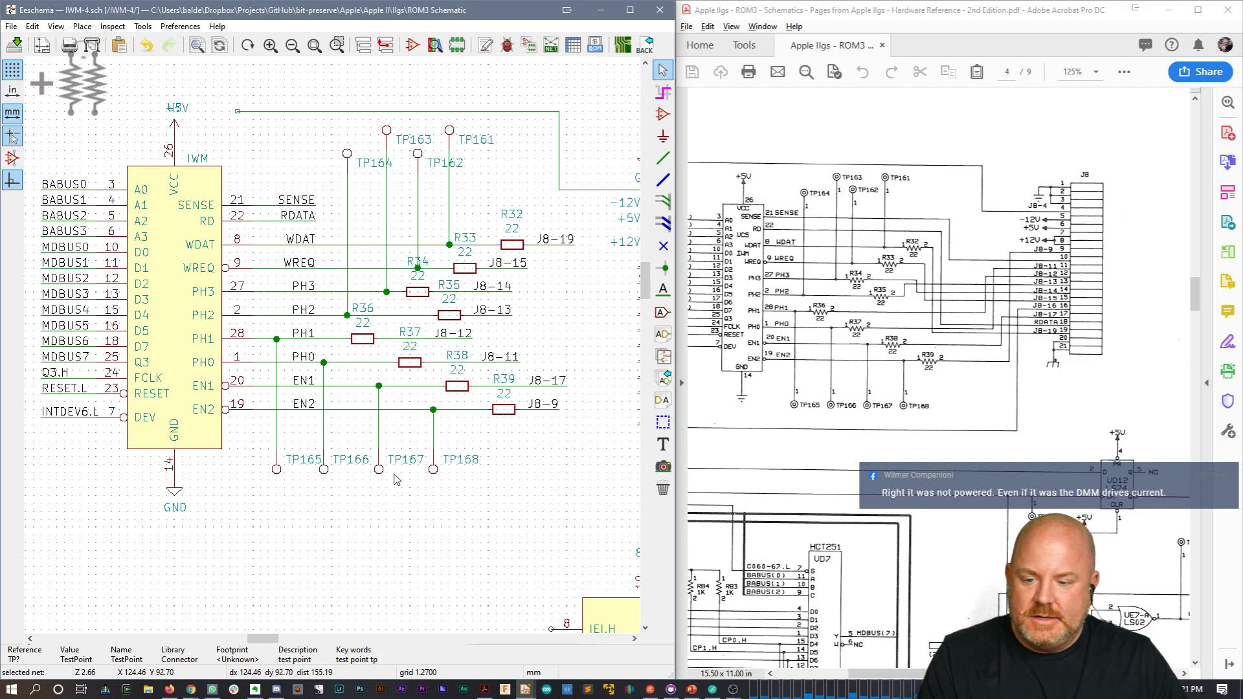
left_click(381, 433)
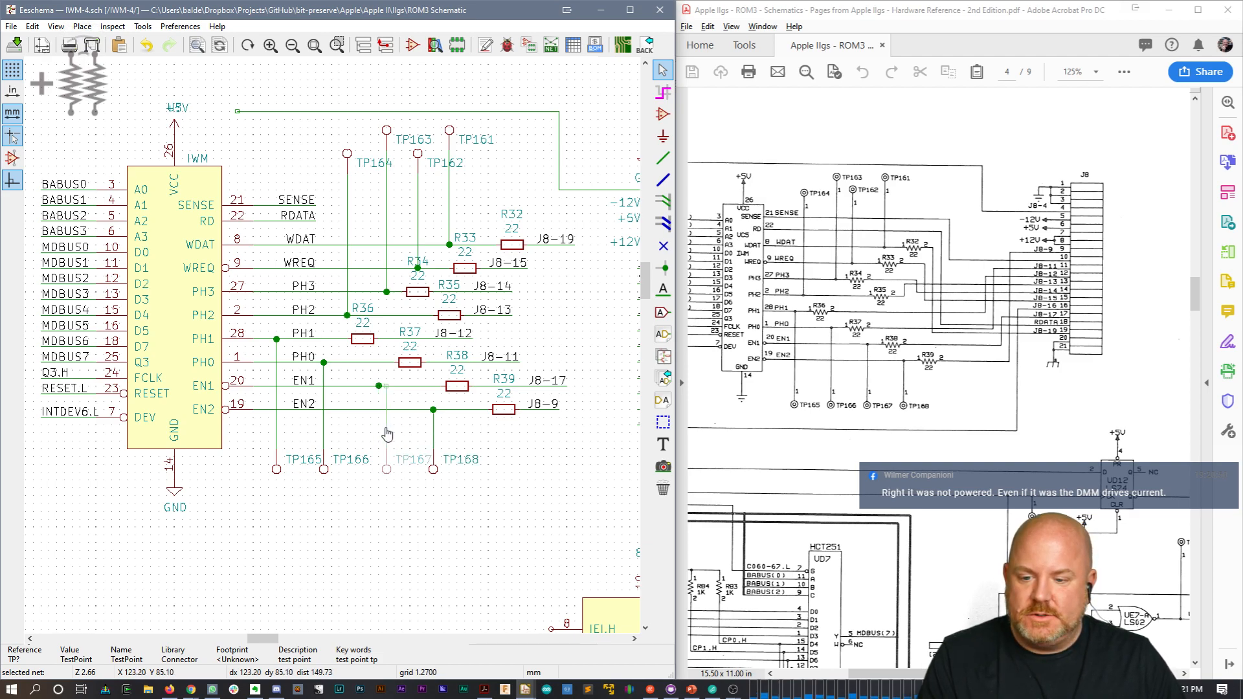
left_click(391, 433)
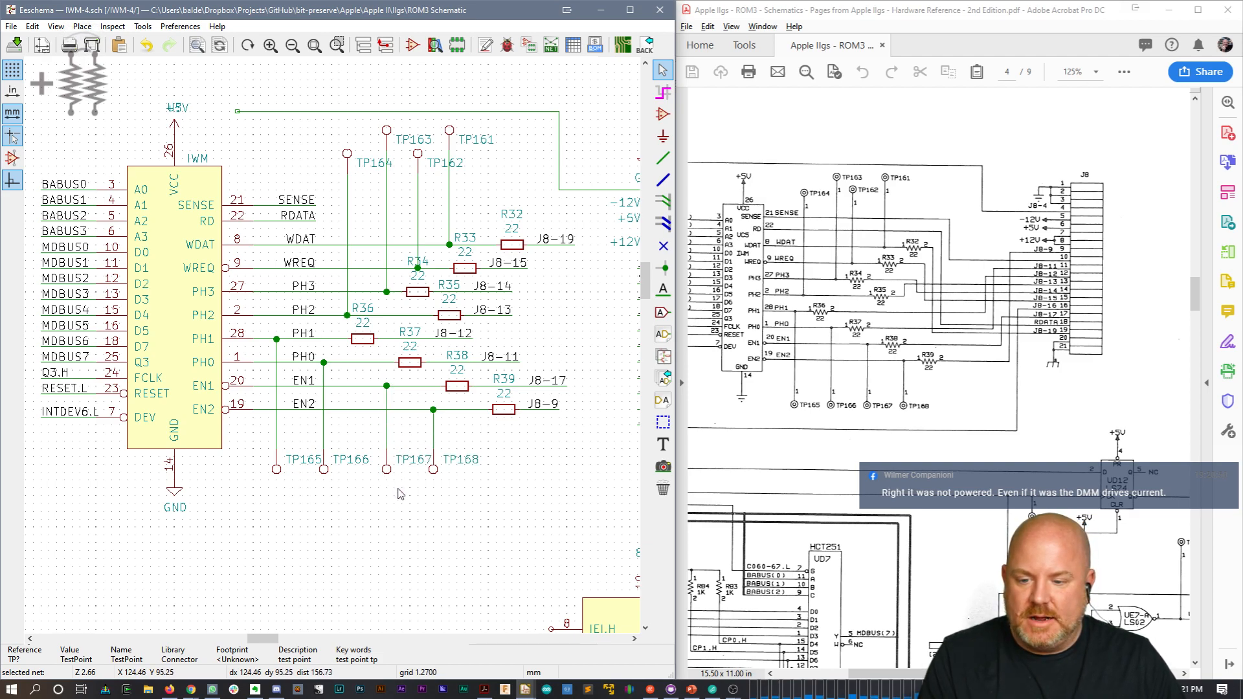
left_click(381, 443)
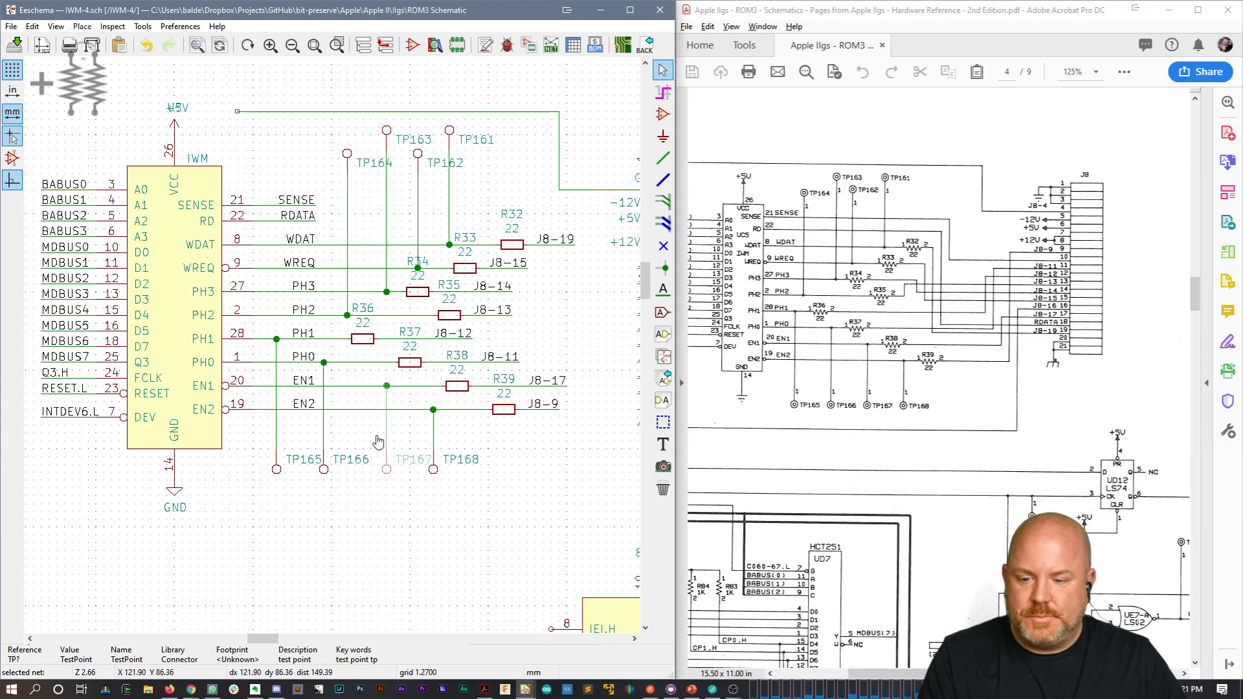
left_click(379, 439)
left_click_drag(410, 486, 385, 433)
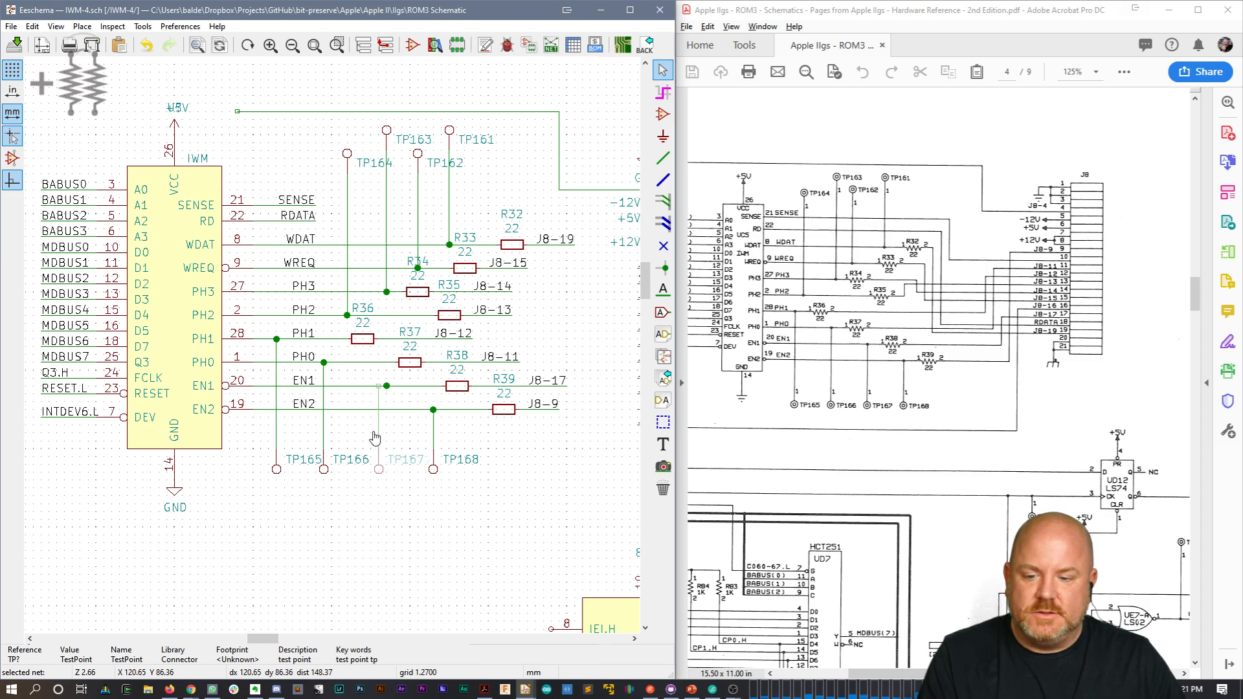
left_click(374, 437)
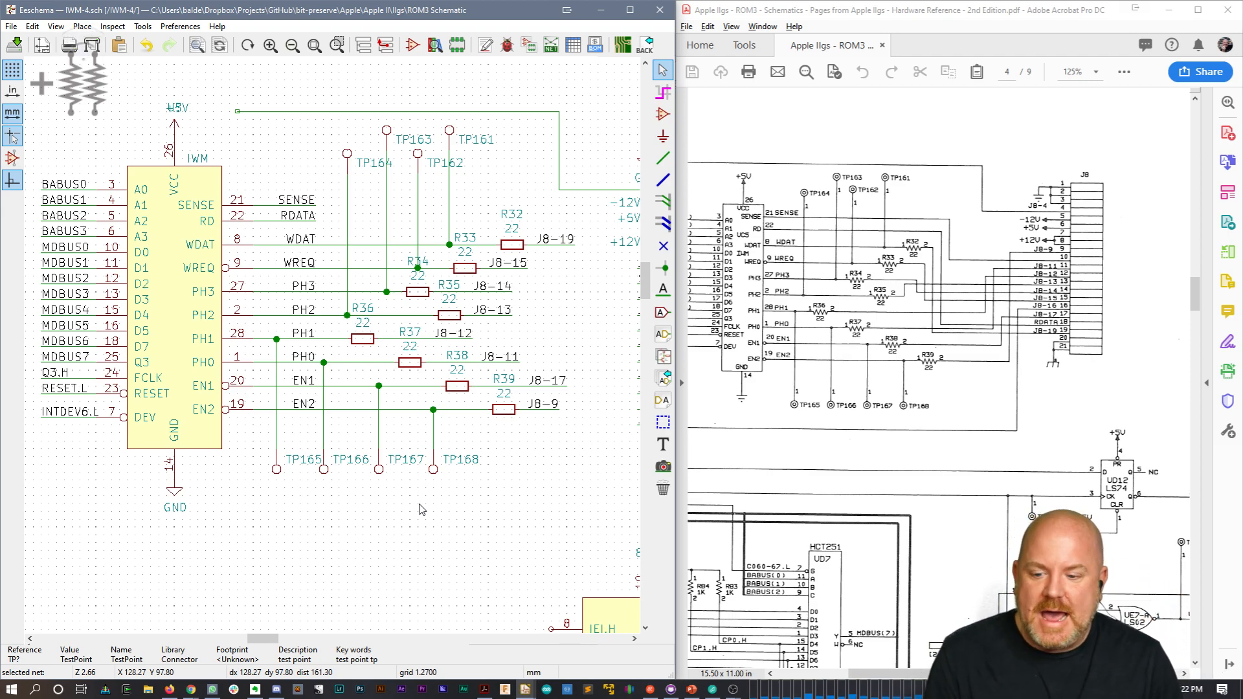
left_click_drag(262, 433, 292, 500)
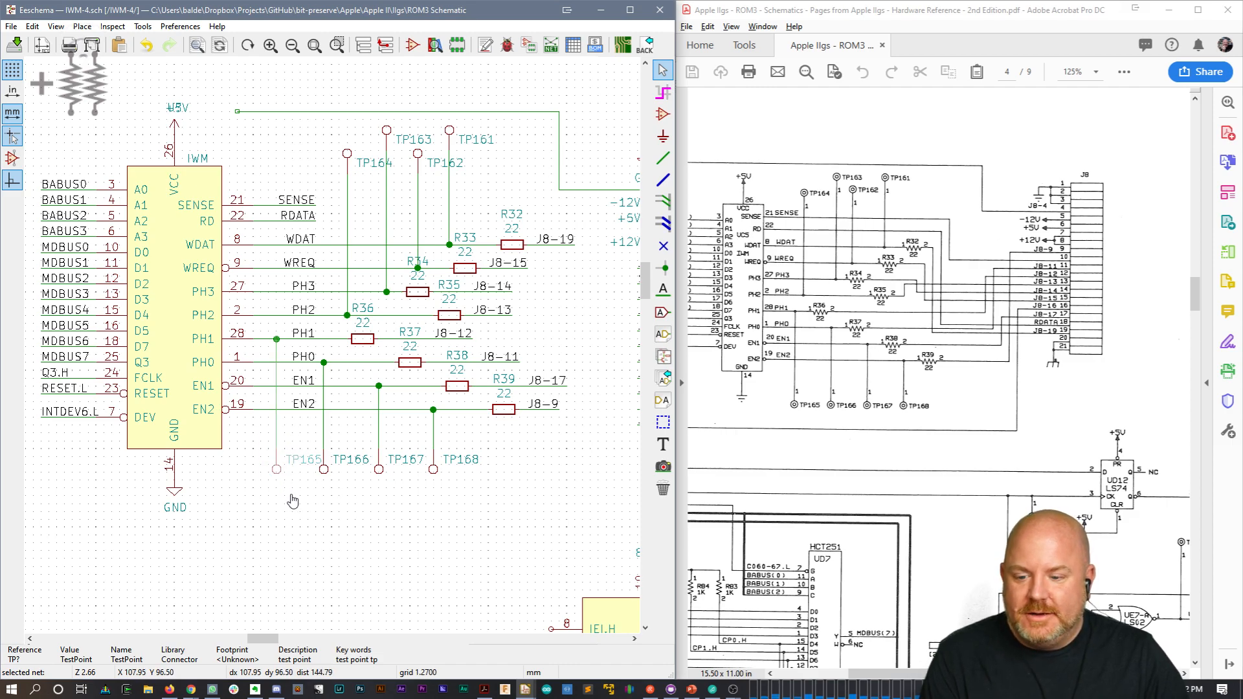
left_click(289, 497)
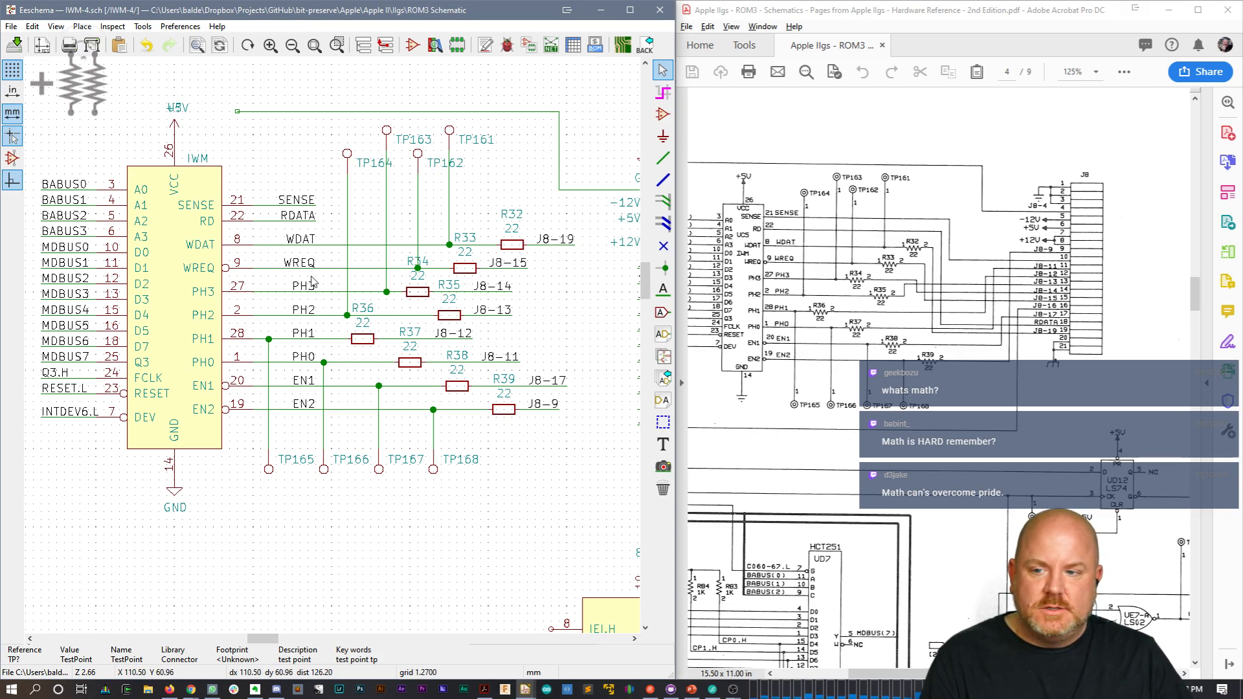
Step: Move the IWM's U? reference field beside its VCC pin, leaving the +5V label in place
middle_click_drag(233, 330, 488, 484)
middle_click_drag(511, 328, 427, 391)
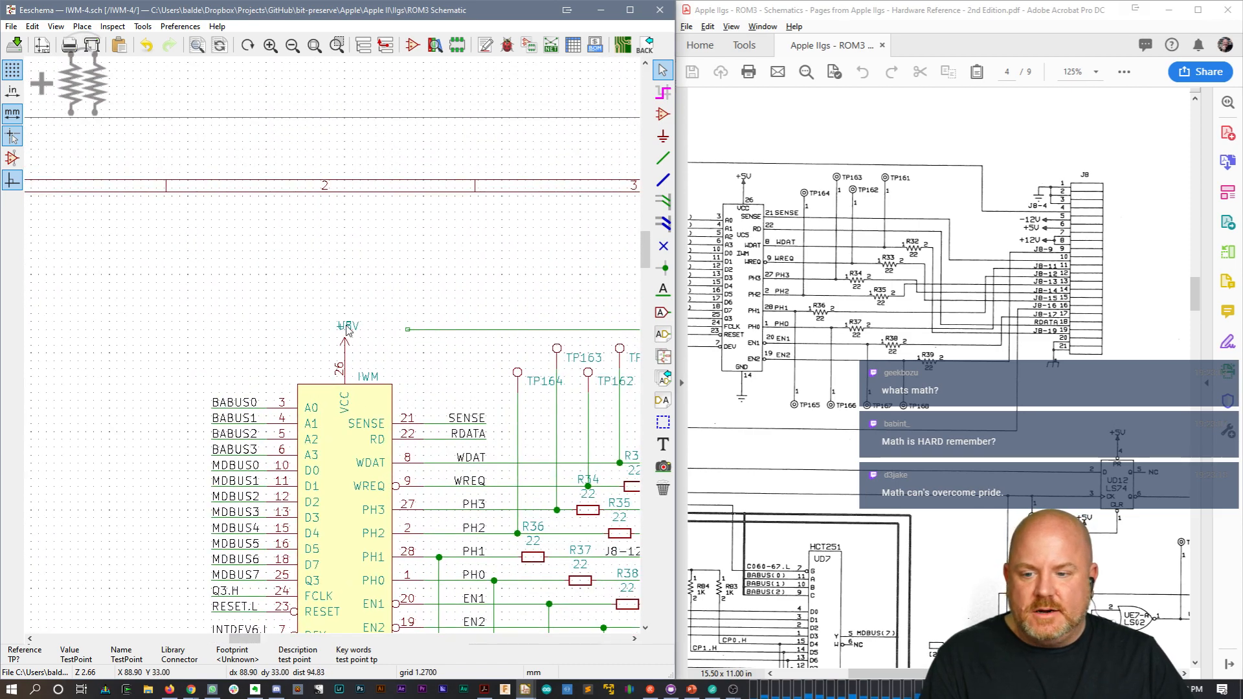
key("m")
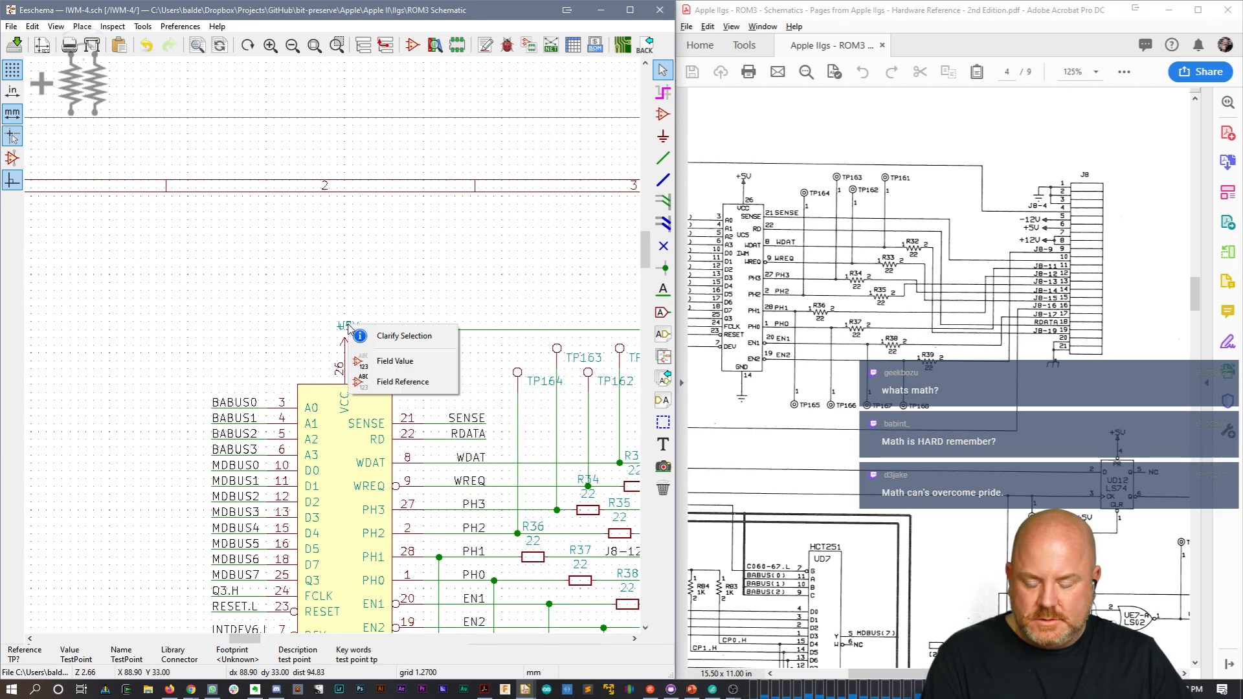
left_click(360, 359)
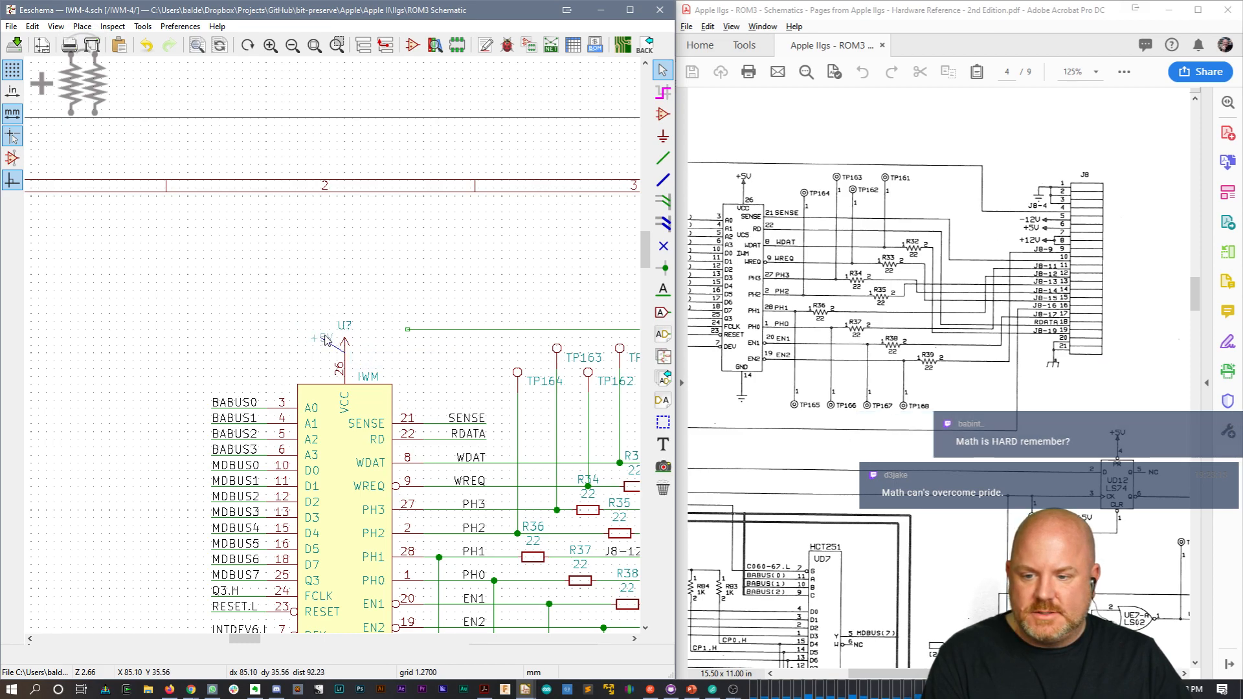
key("Escape")
key("m")
left_click(361, 382)
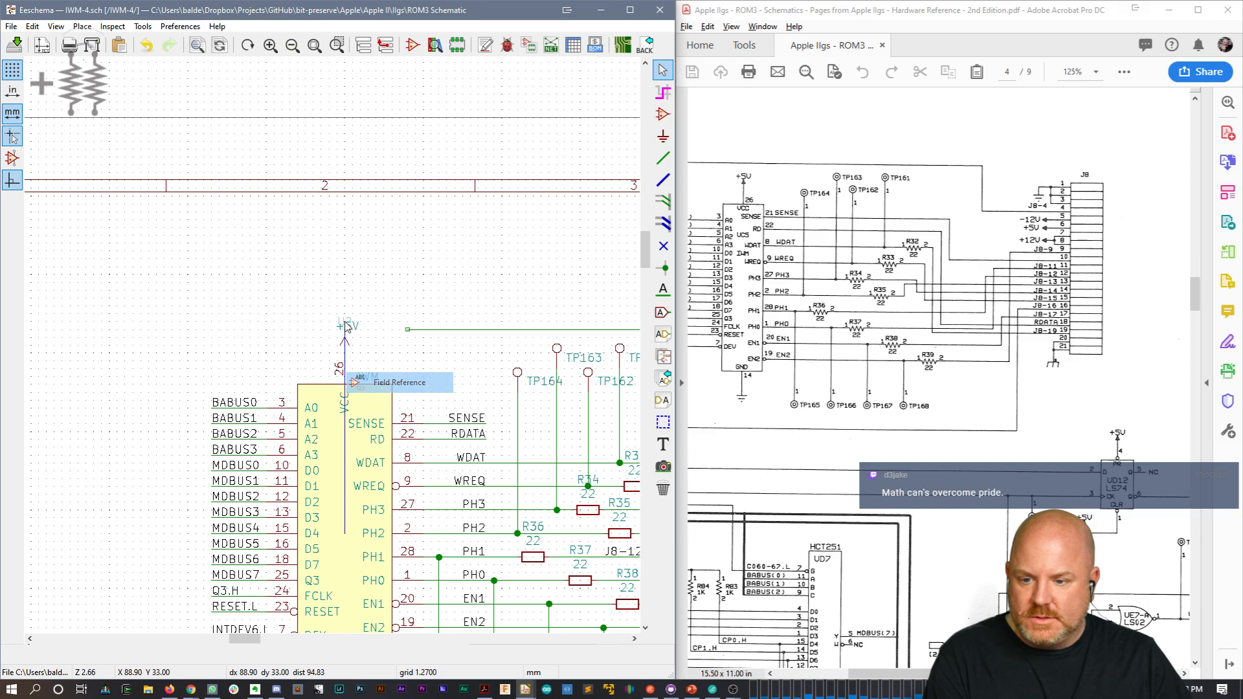
left_click(367, 363)
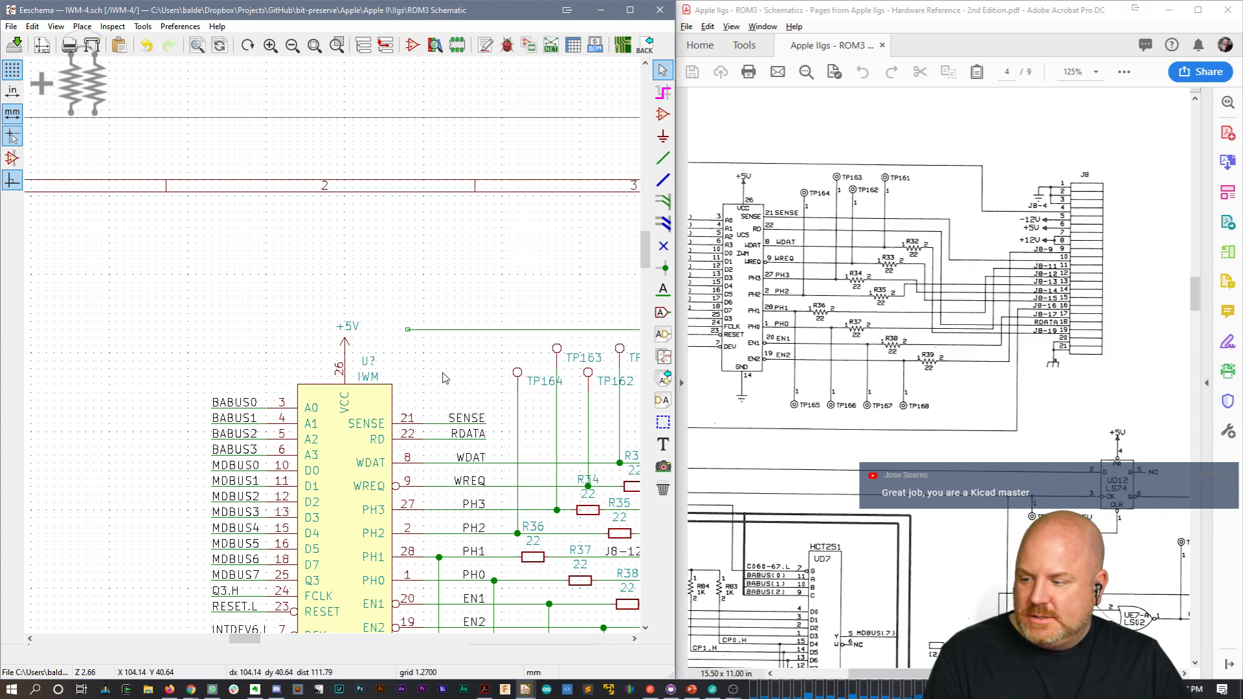
Step: Raise the long horizontal wire above the test points higher up the sheet
middle_click_drag(419, 363, 199, 318)
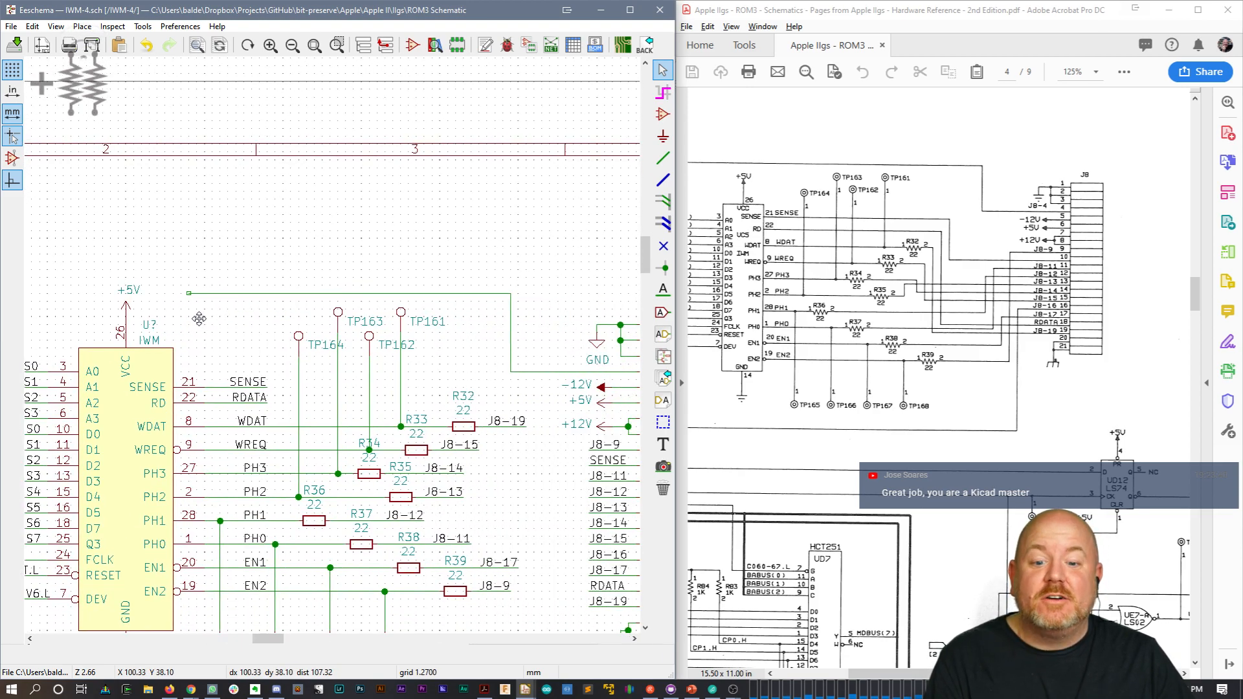
left_click_drag(272, 256, 292, 315)
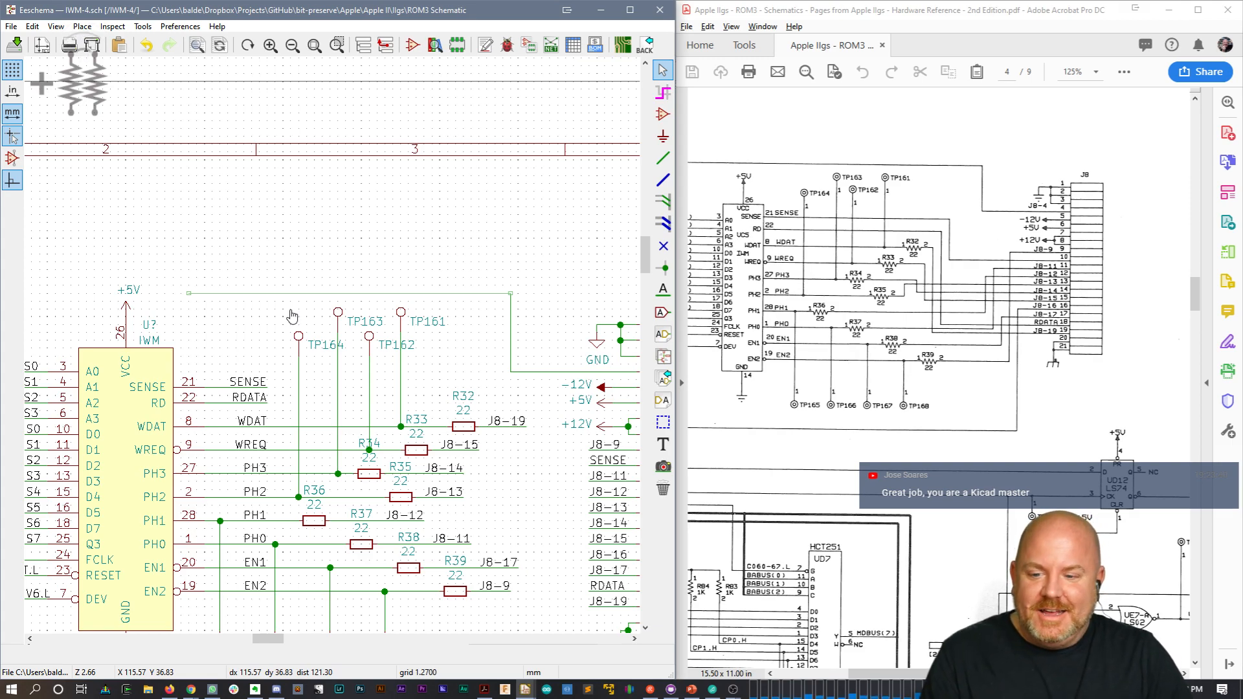
left_click_drag(292, 316, 291, 265)
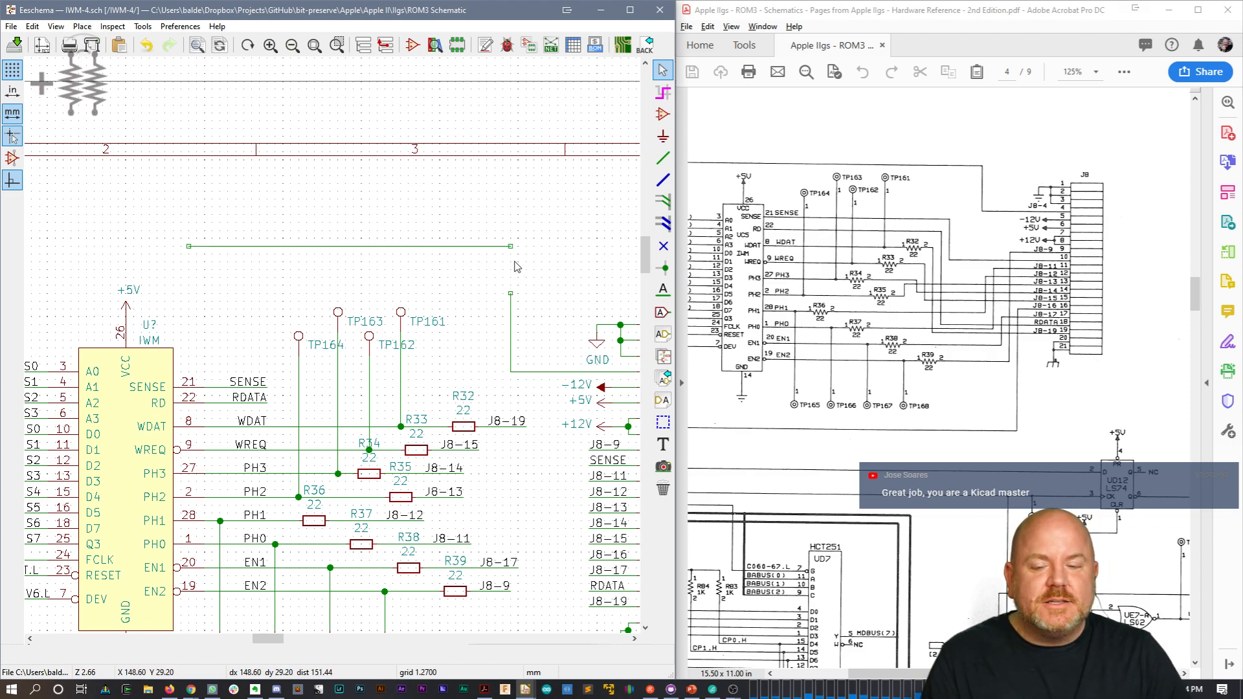
key("w")
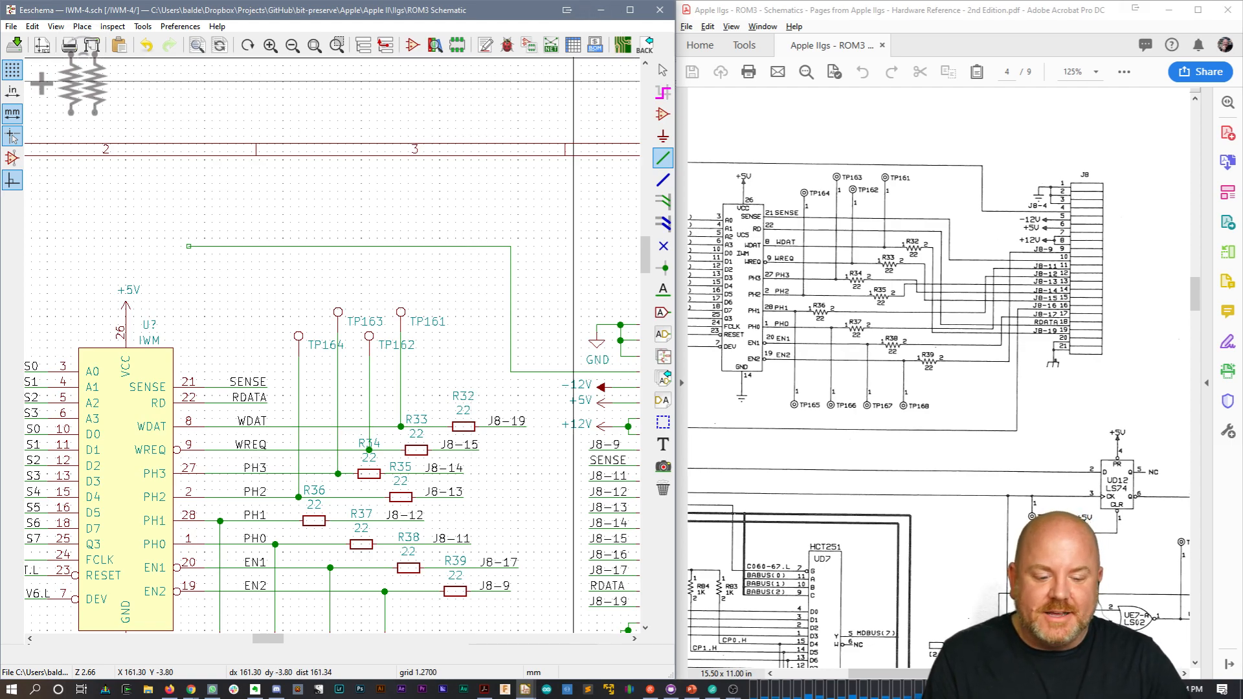
left_click_drag(954, 674, 881, 685)
left_click_drag(264, 641, 243, 642)
Step: Duplicate resistor R33 onto the raised wire and connect wires to both its pins
key("Escape")
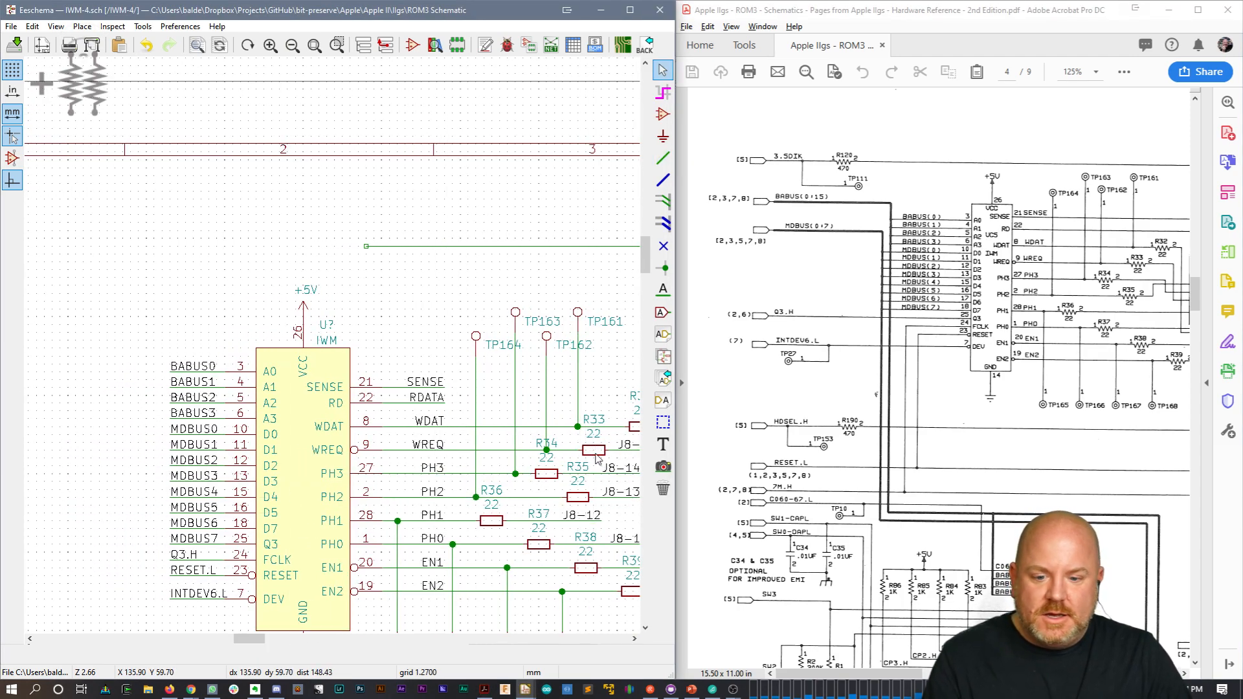
key("c")
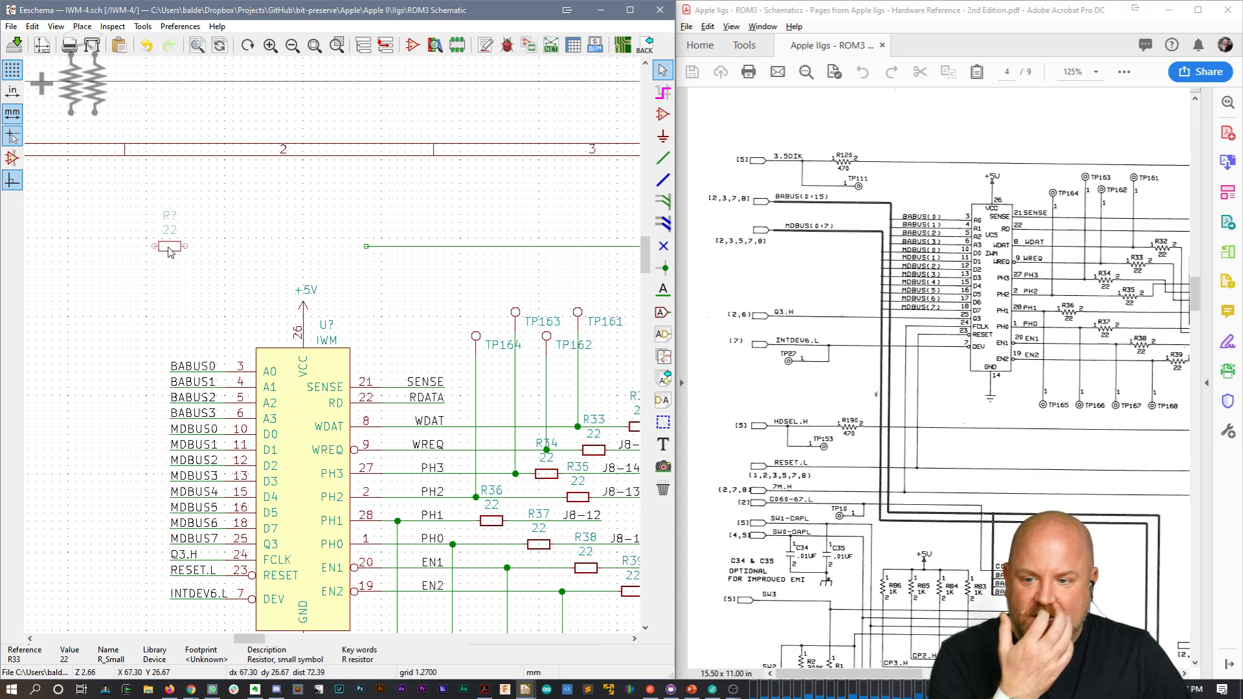
left_click(169, 252)
key("w")
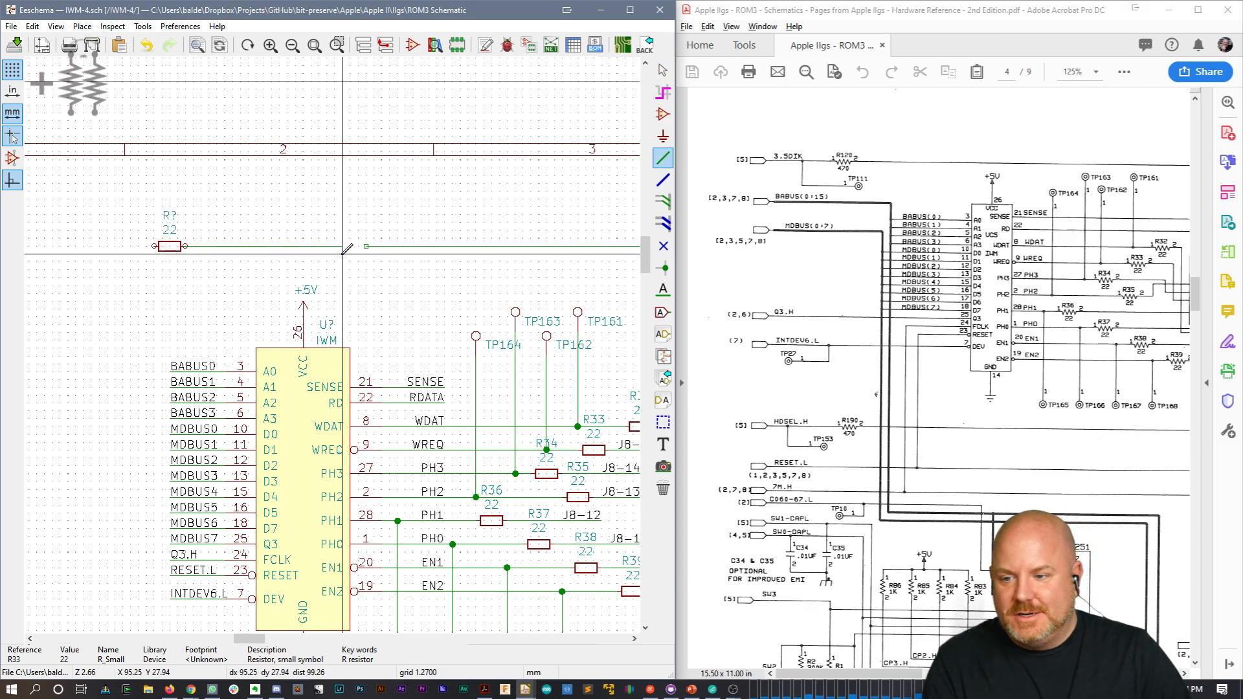
key("Escape")
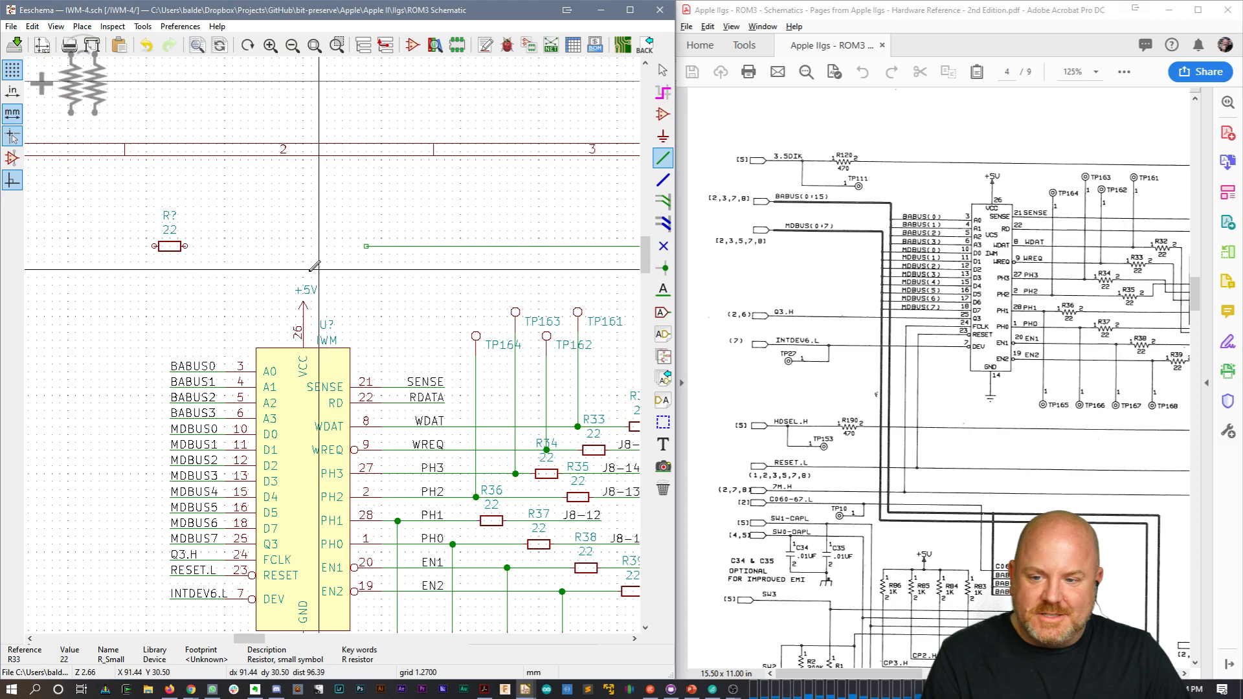
left_click(185, 246)
middle_click_drag(217, 271, 412, 285)
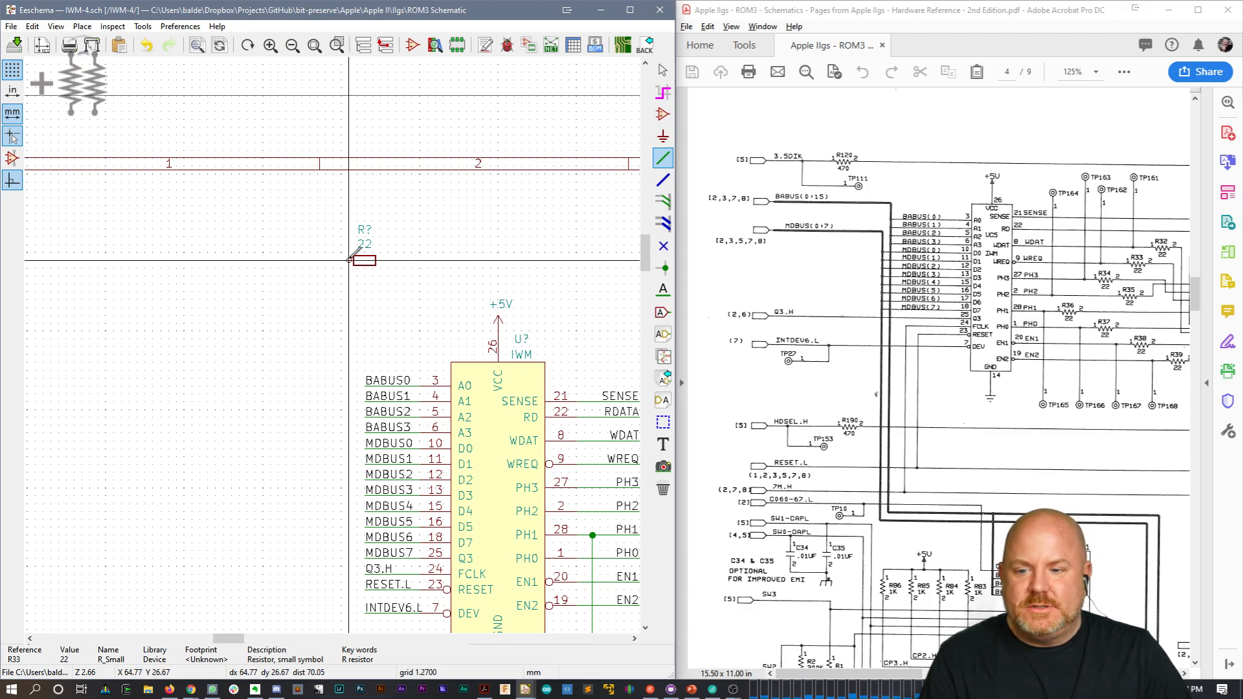
key("e")
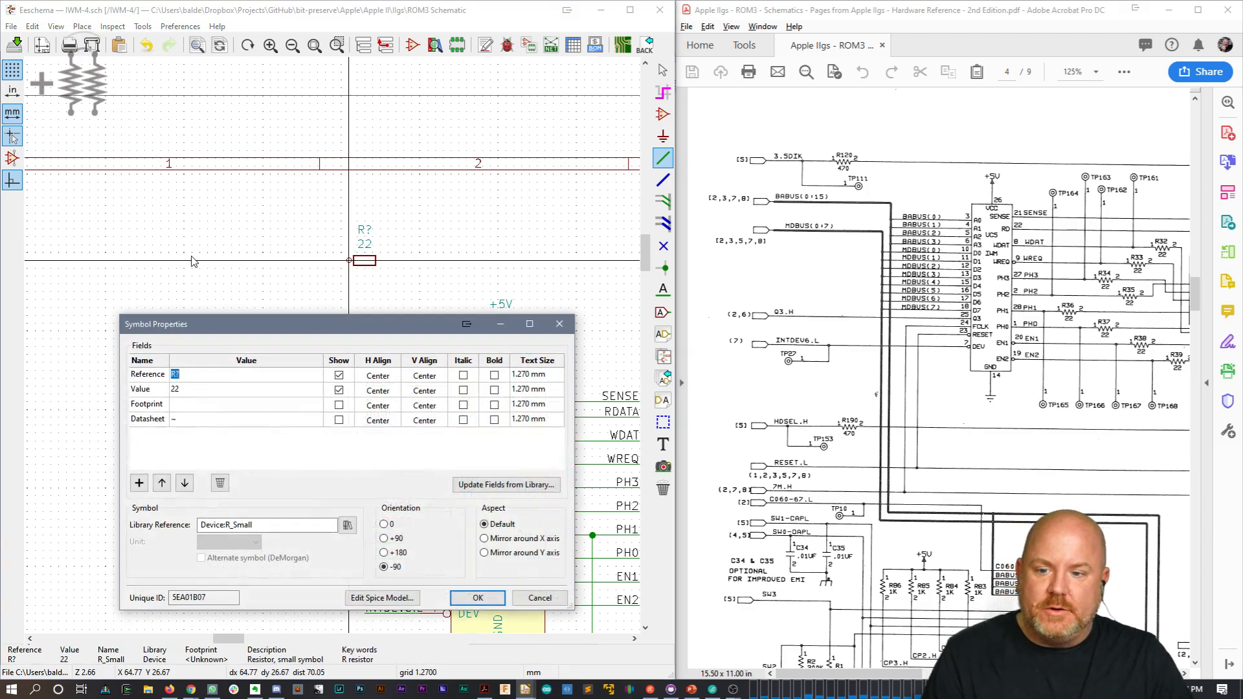
key("Escape")
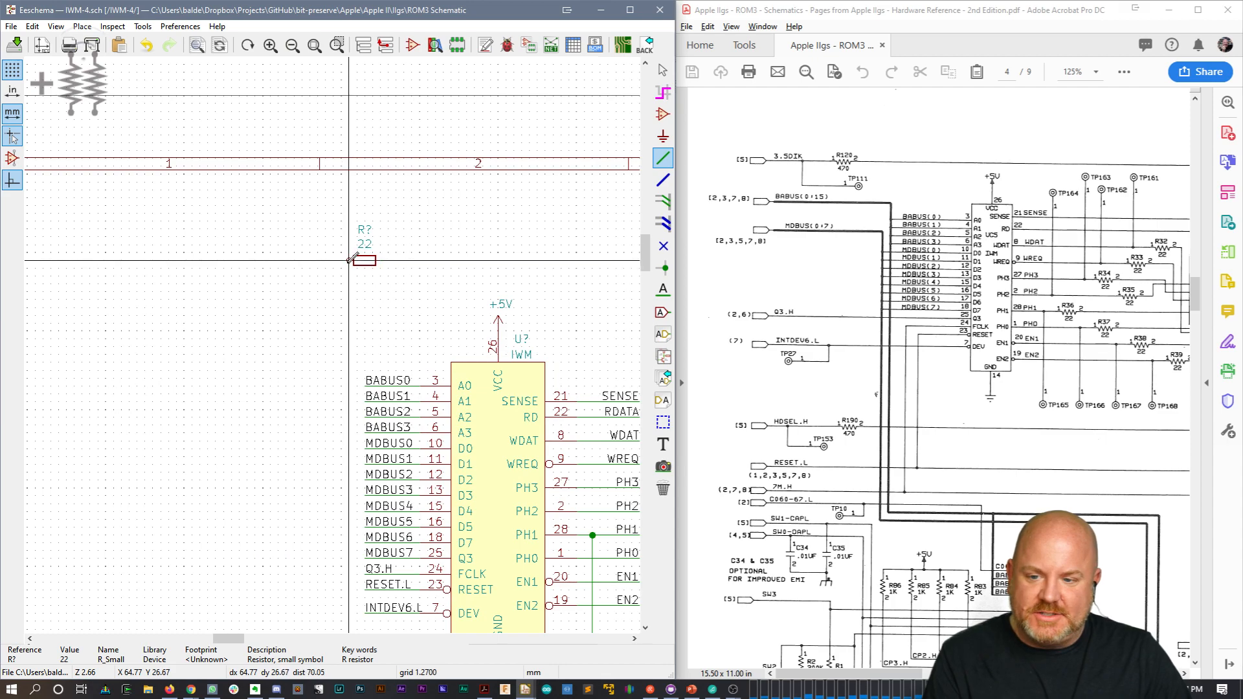
double_click(238, 260)
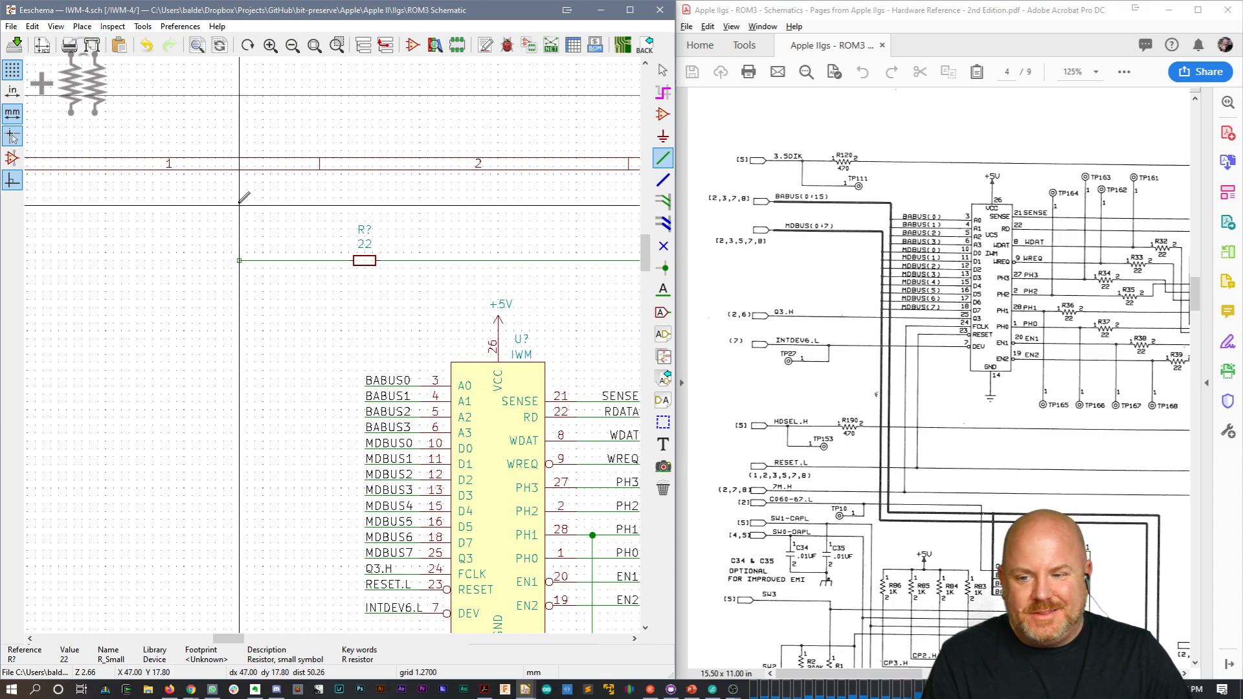
key("Escape")
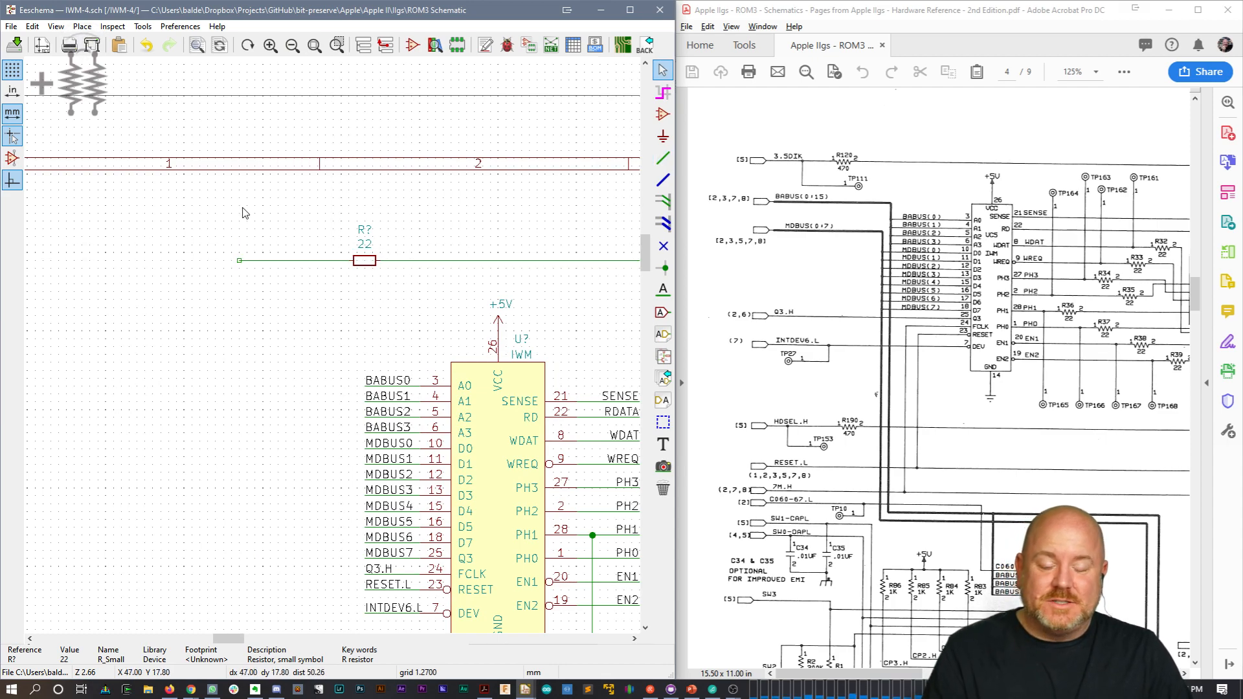
Step: Set the resistor to 470 and R120, with the value below and the reference above
double_click(366, 249)
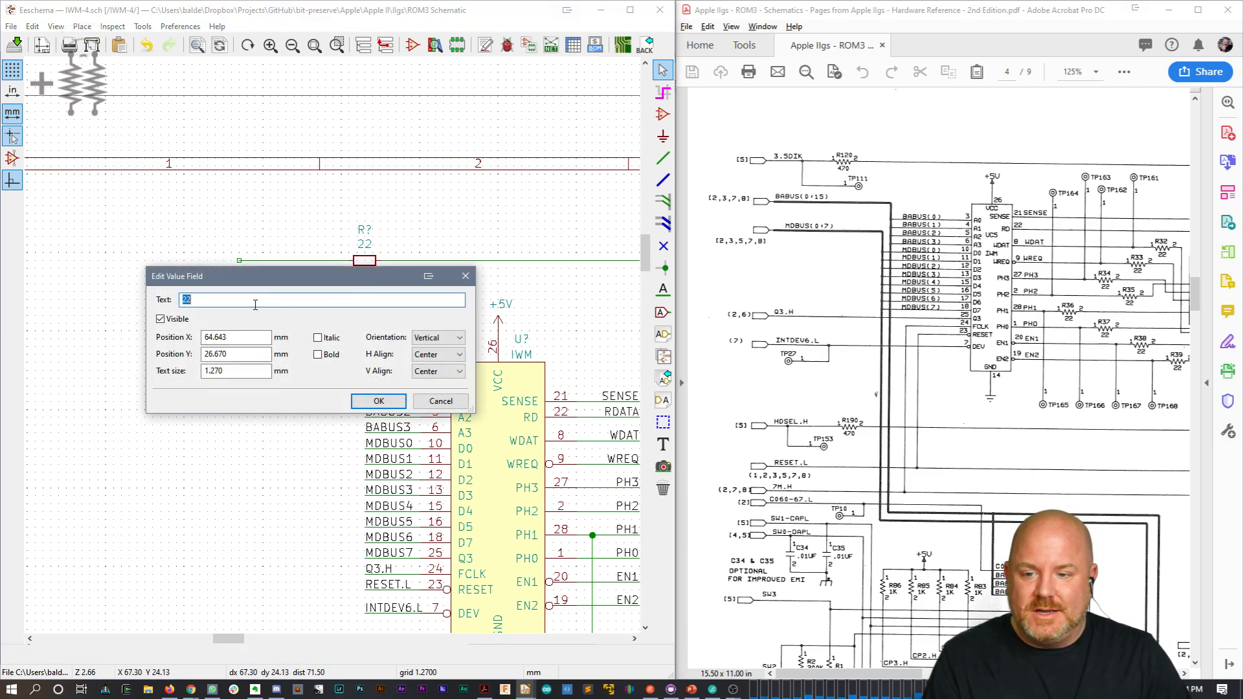
type("470")
key("Return")
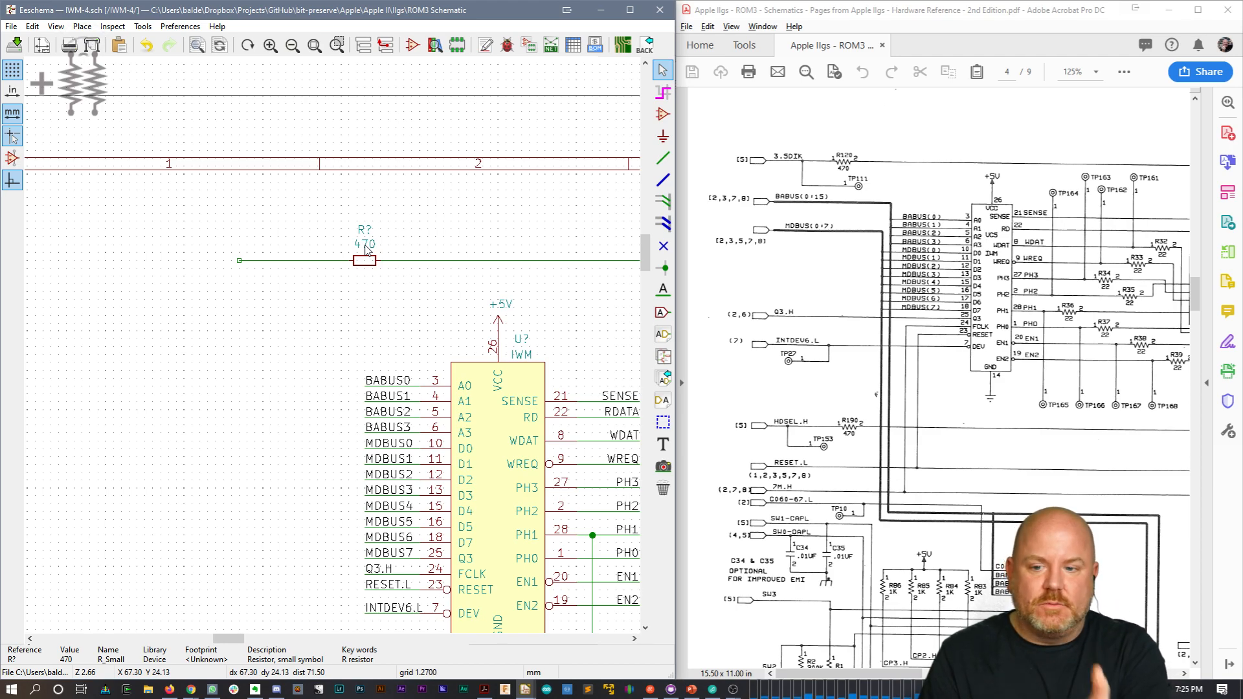
double_click(363, 234)
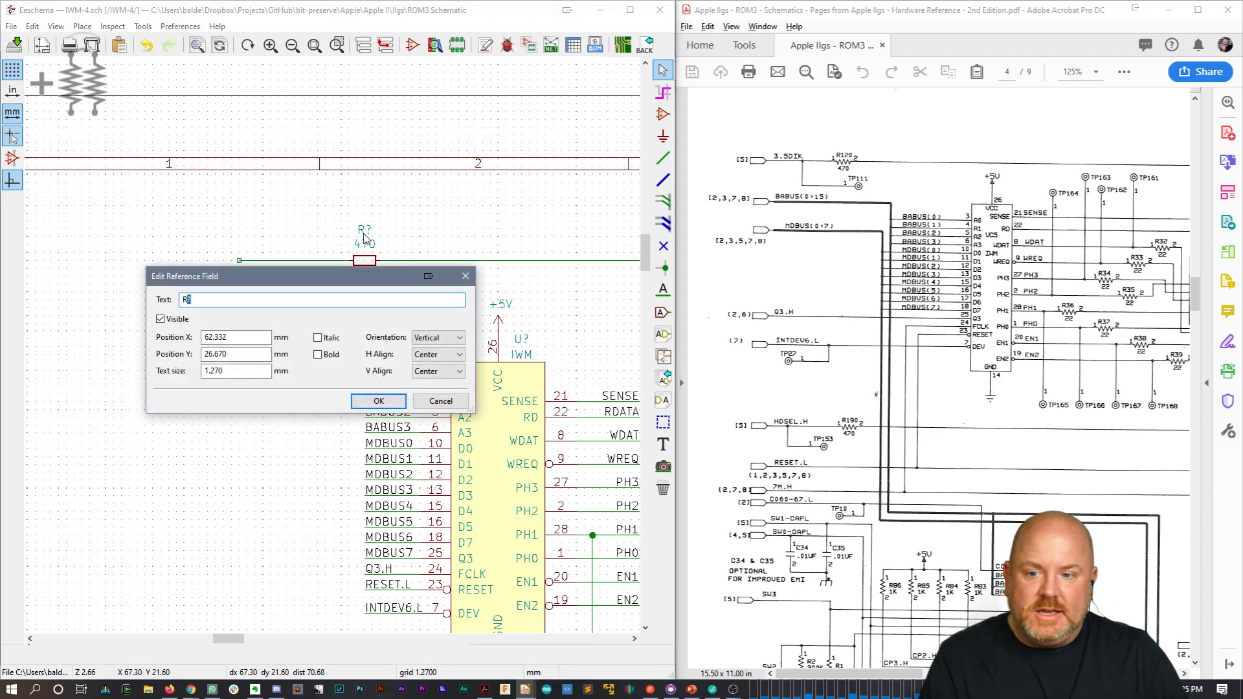
type("12")
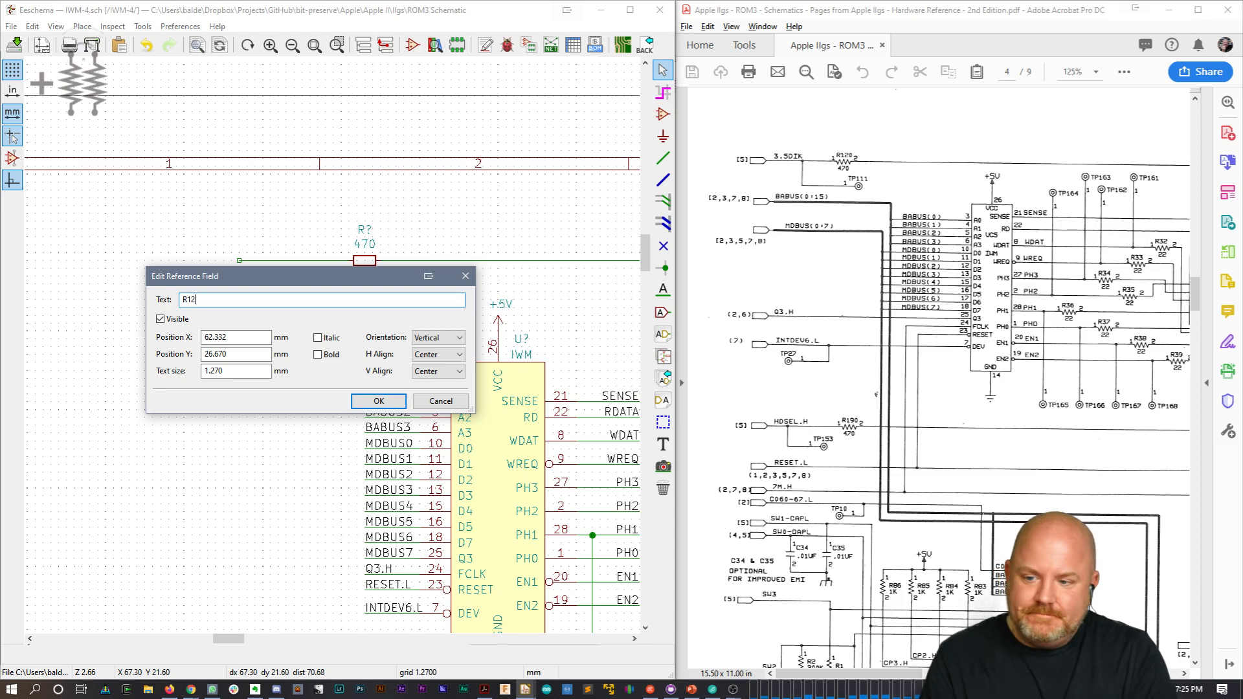
type("0")
key("Return")
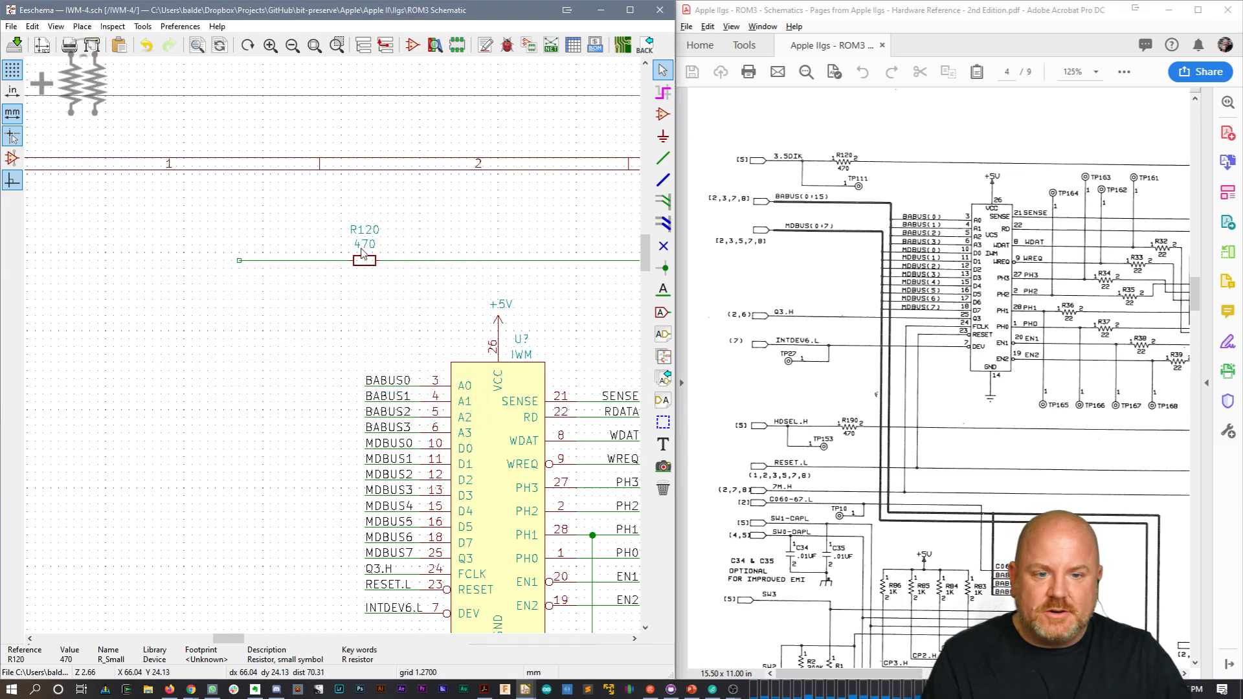
left_click_drag(368, 250, 368, 281)
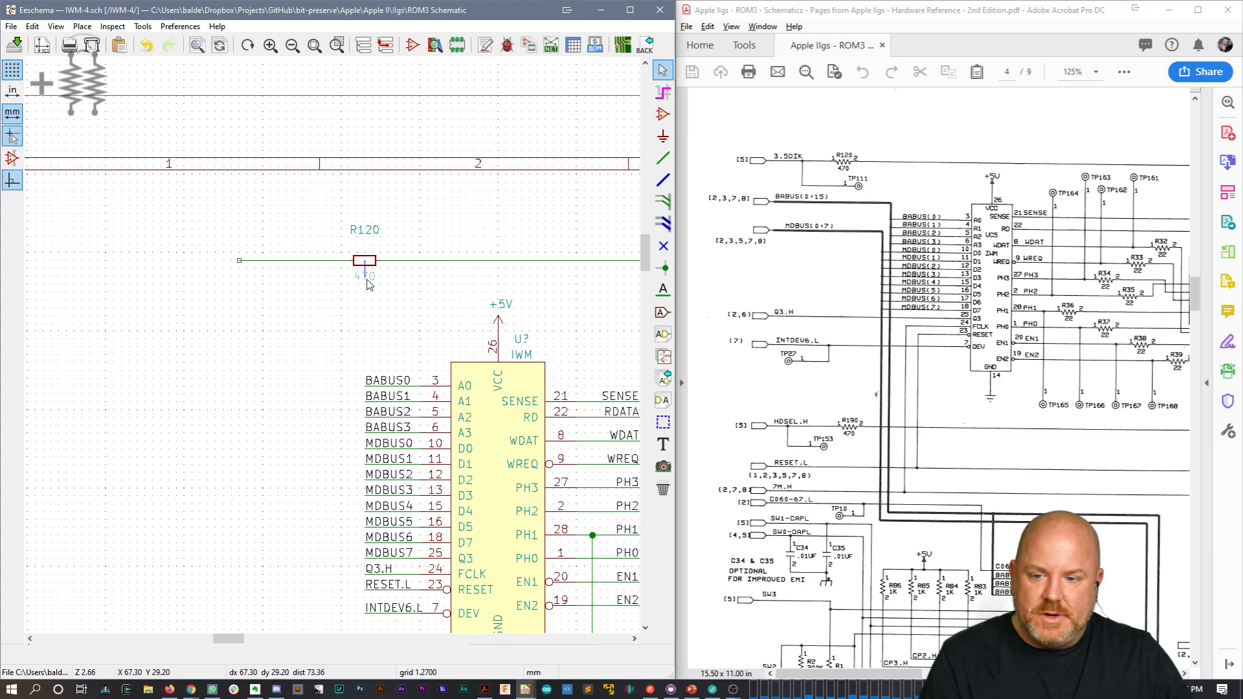
key("m")
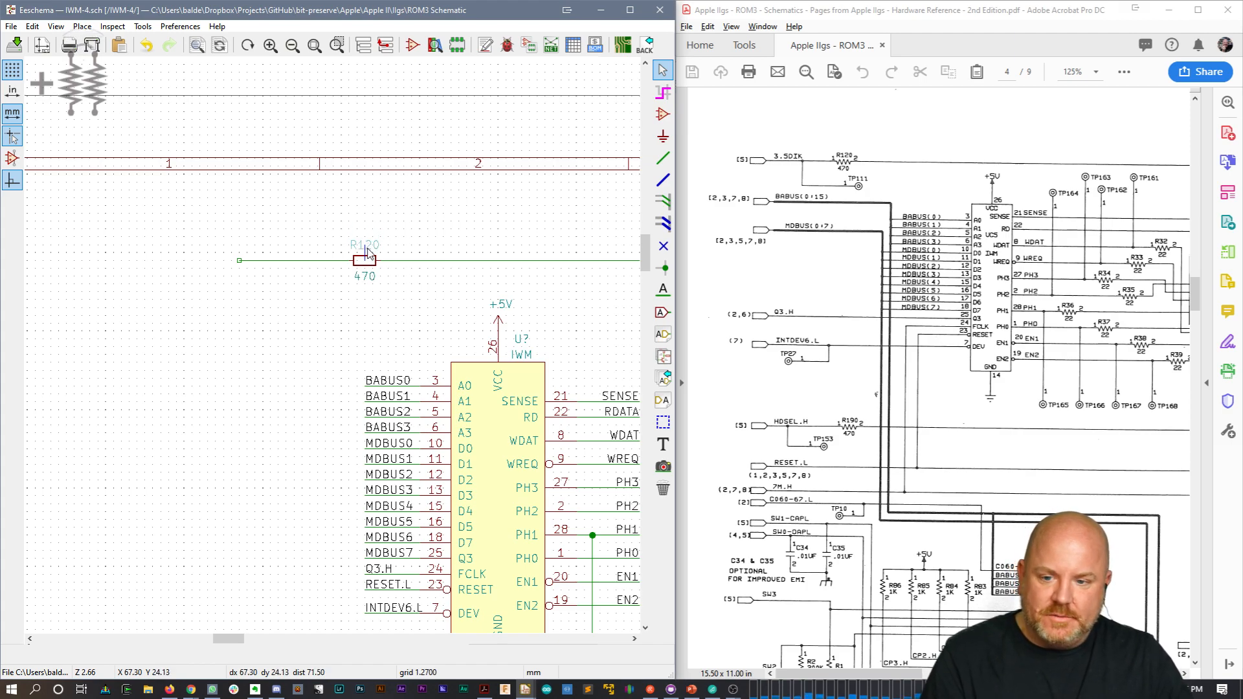
left_click(367, 247)
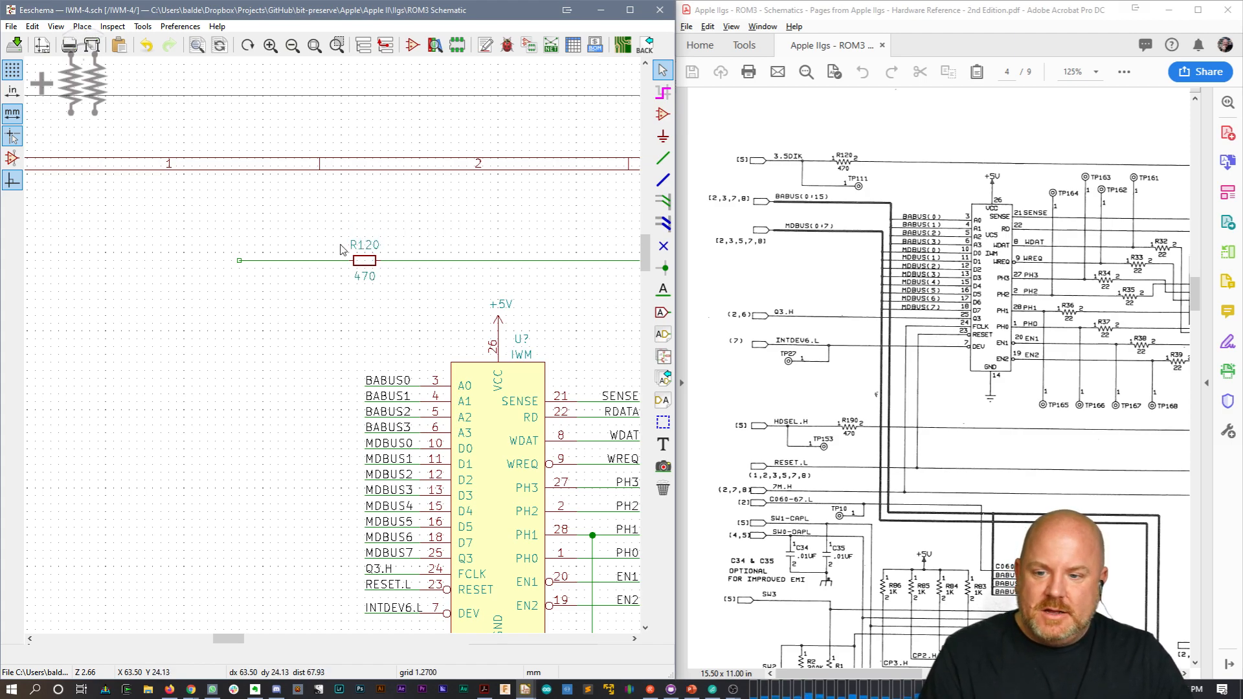
left_click(663, 313)
Step: Drop the global label and place a local 3.5DIK net label on the wire left of R120
left_click(239, 261)
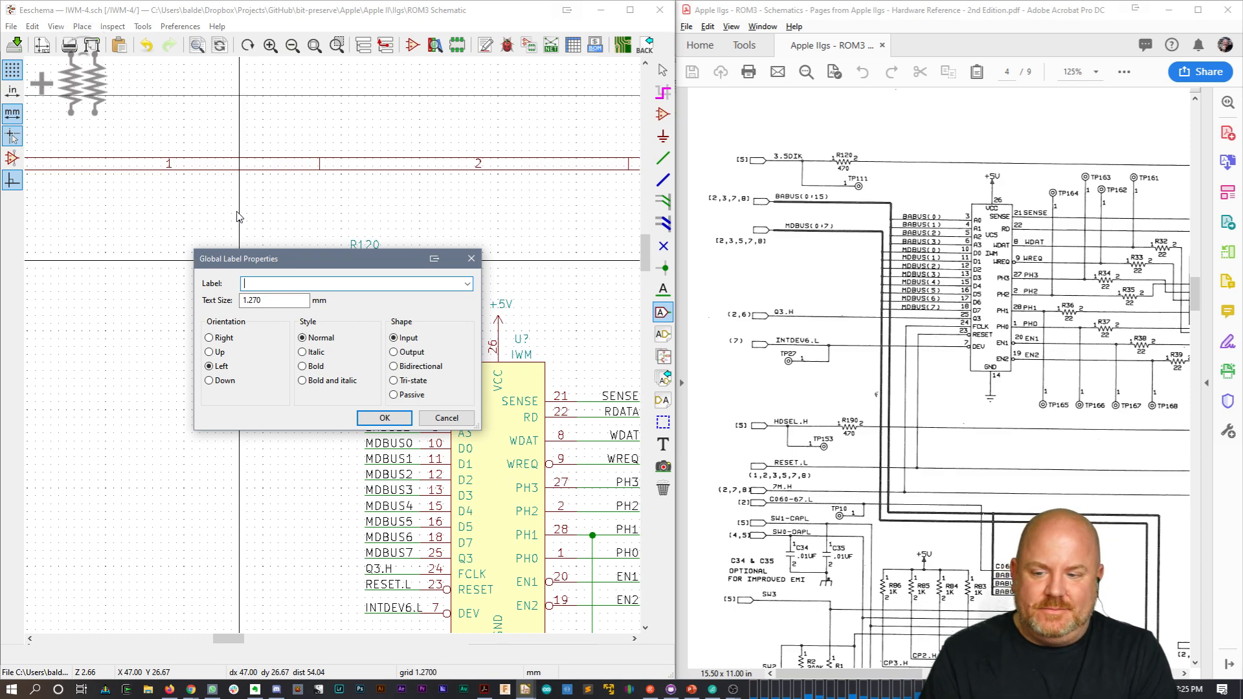
key("Escape")
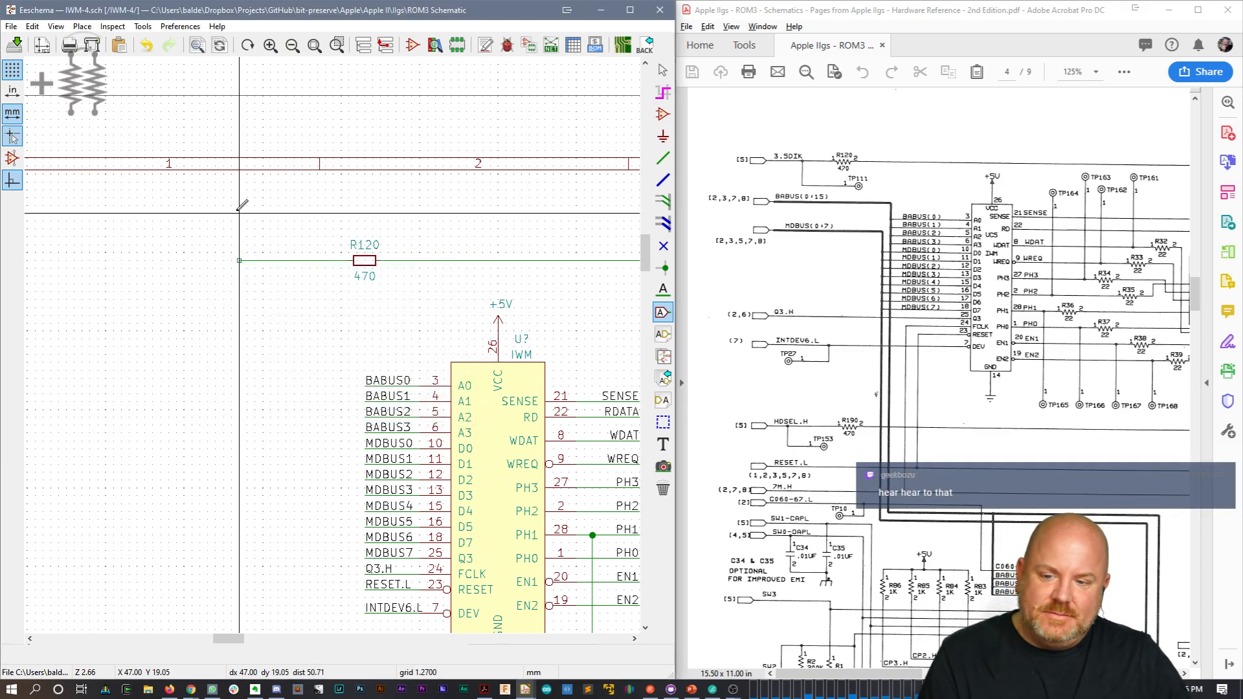
left_click(662, 289)
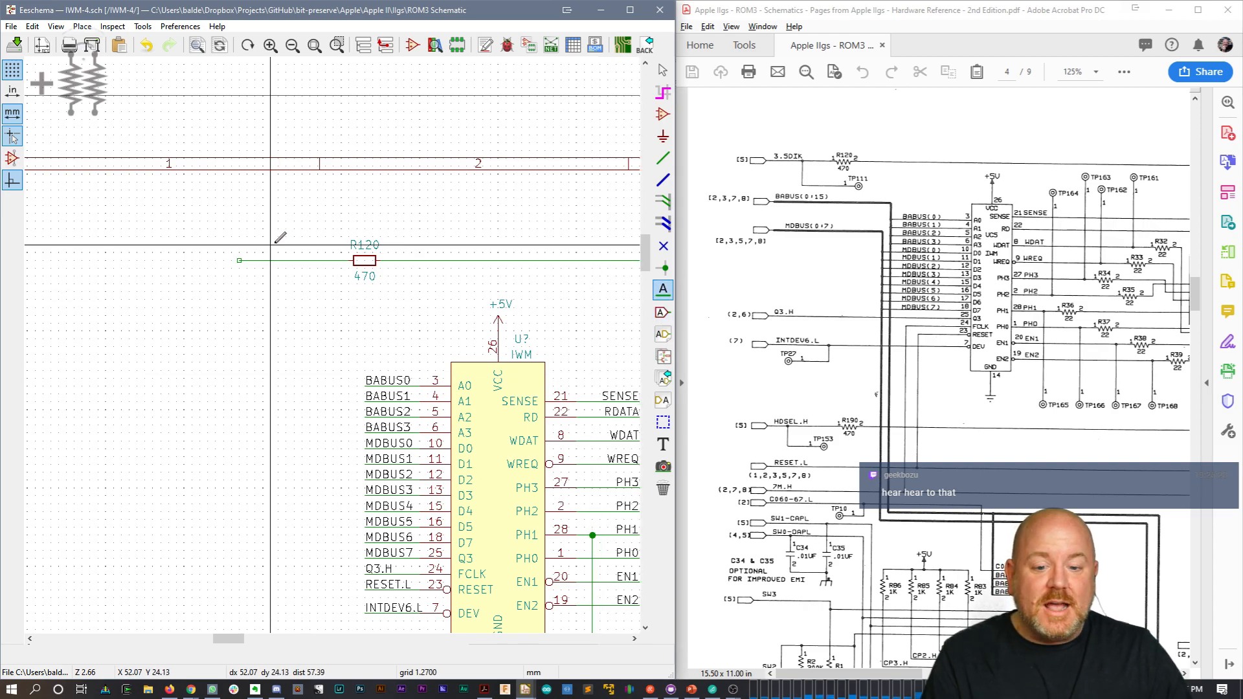
left_click(295, 236)
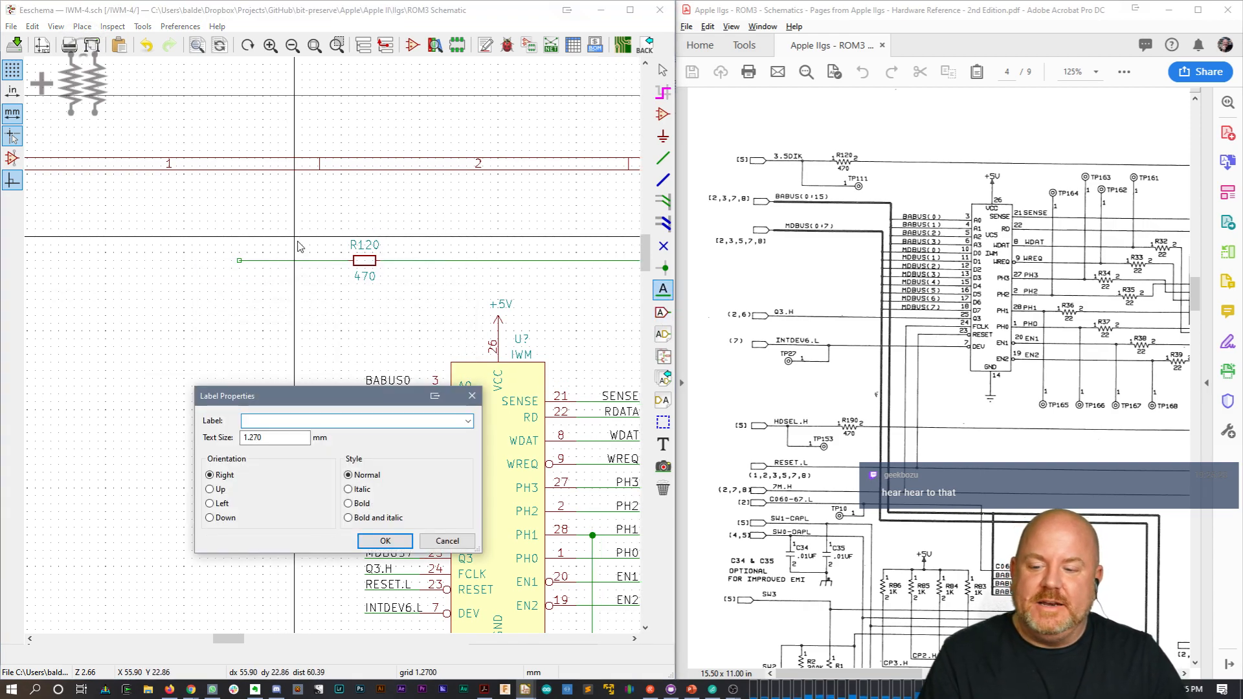
type("3.5DIK")
key("Return")
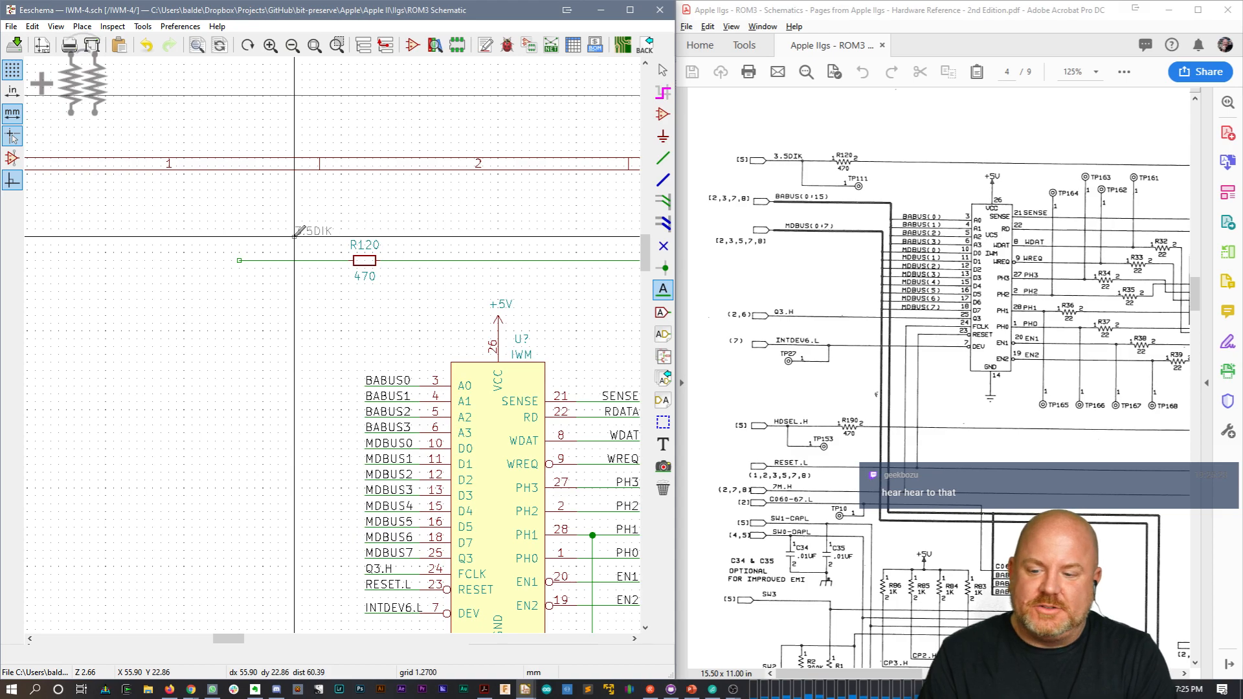
left_click(310, 259)
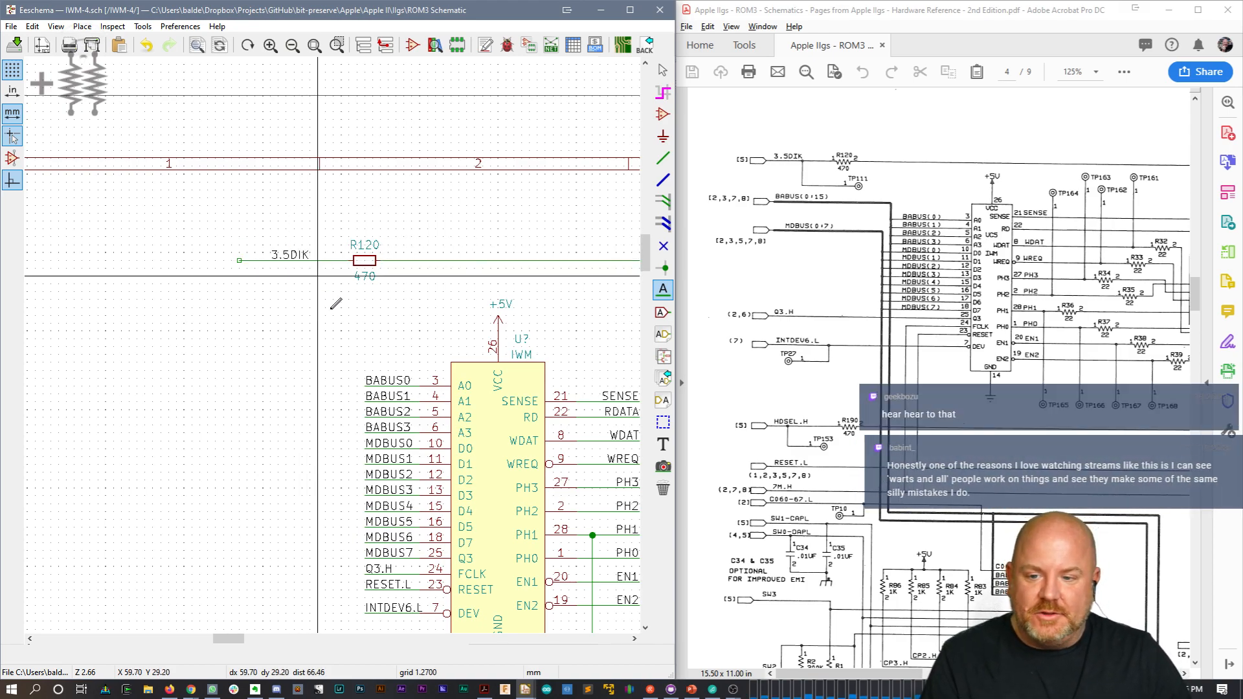
middle_click_drag(516, 373, 321, 347)
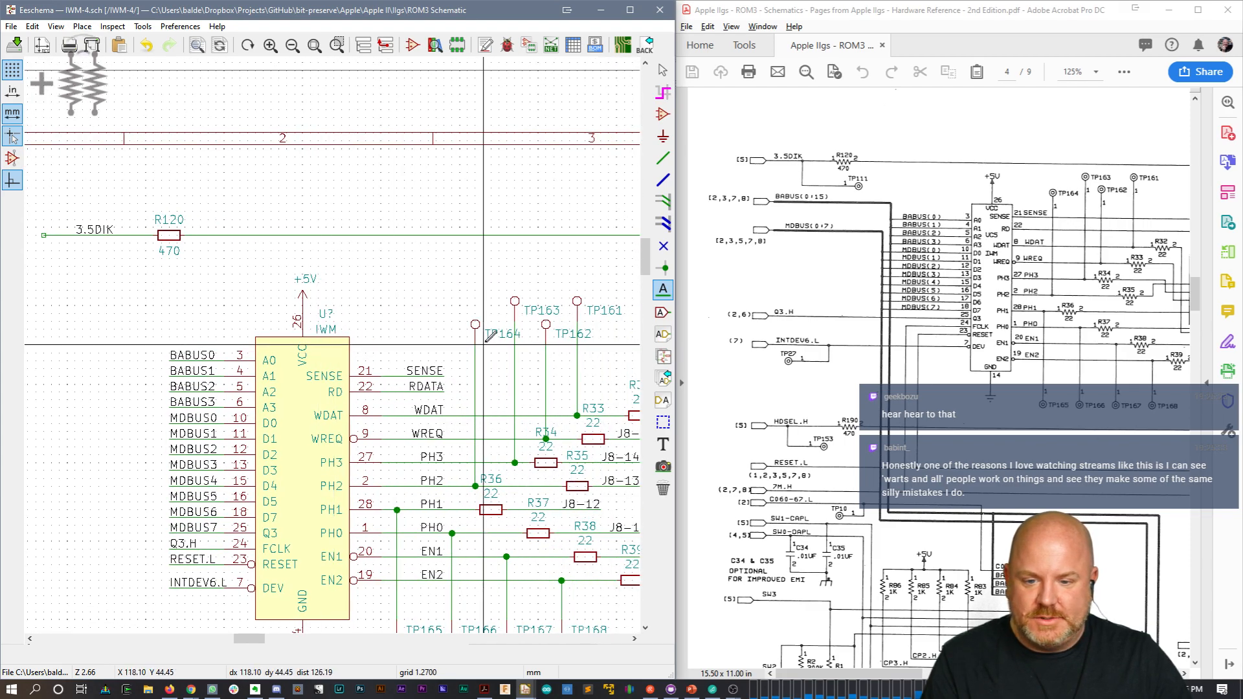
Step: Add a flipped copy of TP164 above the 3.5DIK wire, wire it down, and name it TP111
key("c")
key("x")
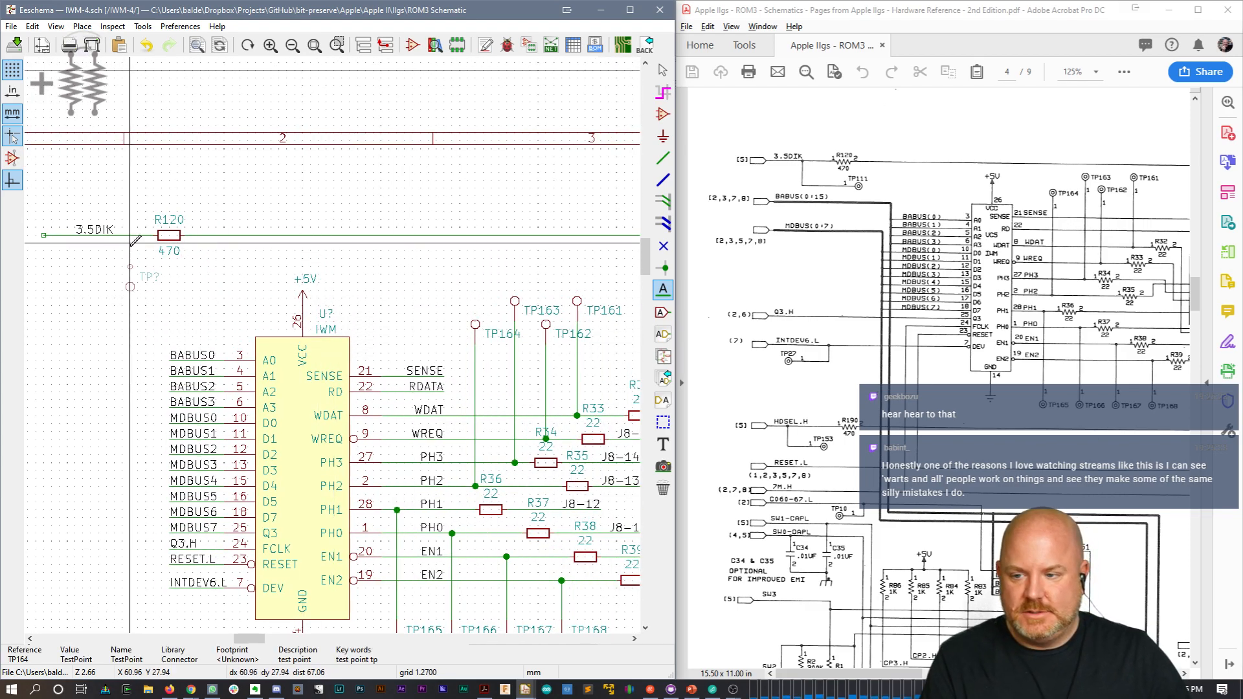
key("x")
left_click(128, 207)
key("w")
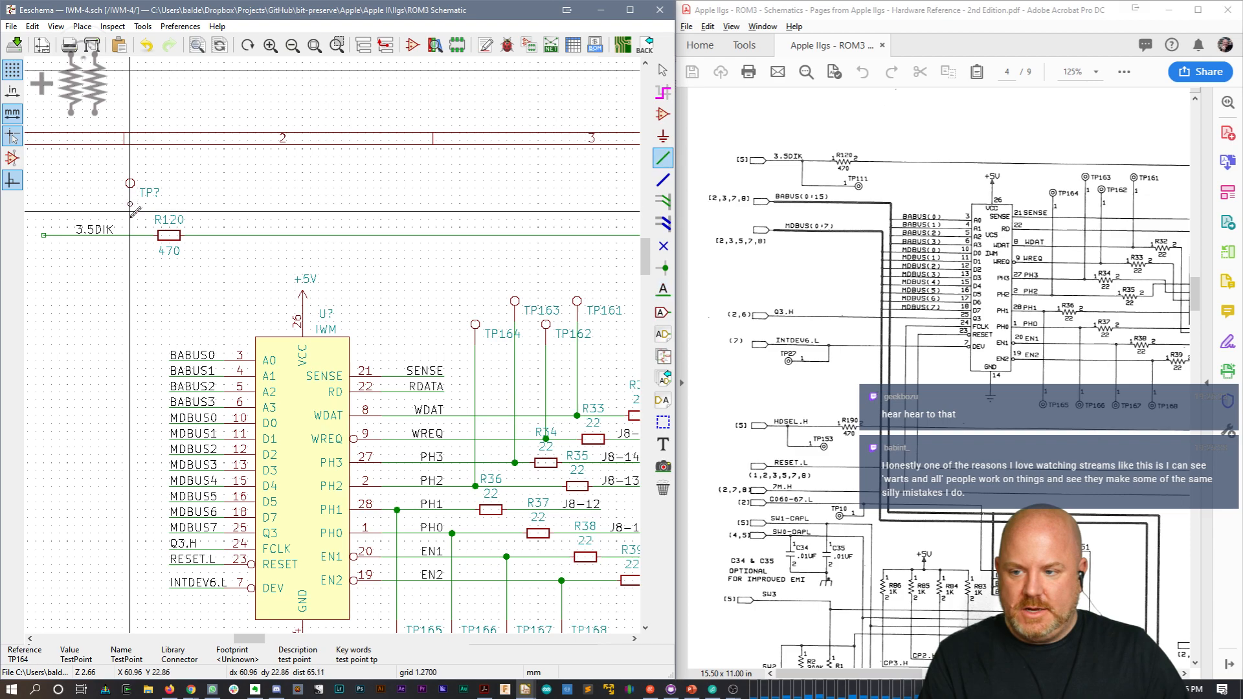
left_click(129, 234)
key("u")
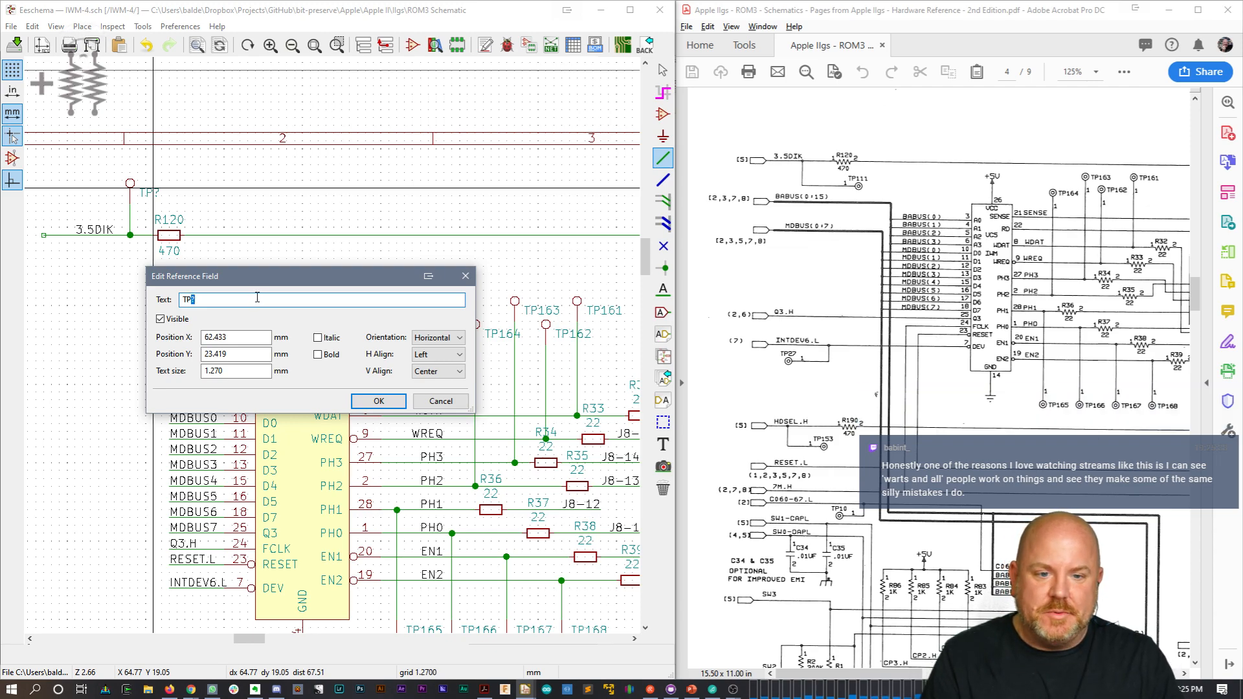
type("111")
key("Return")
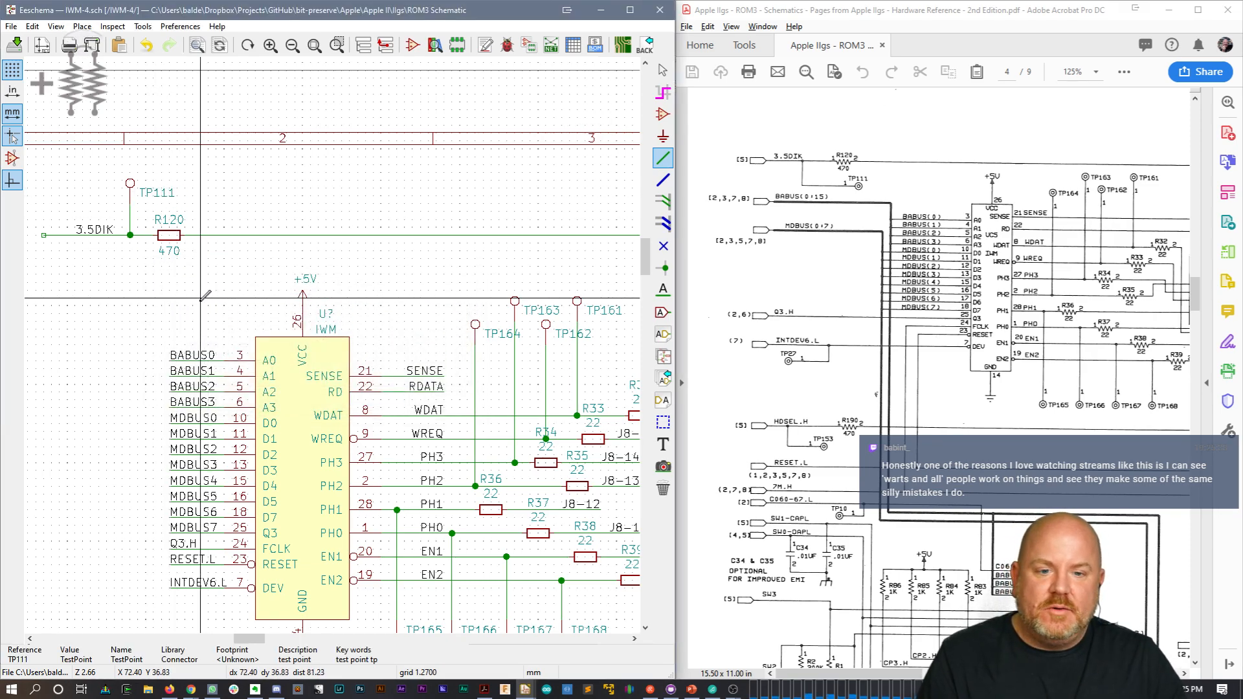
key("Escape")
middle_click_drag(183, 306, 291, 280)
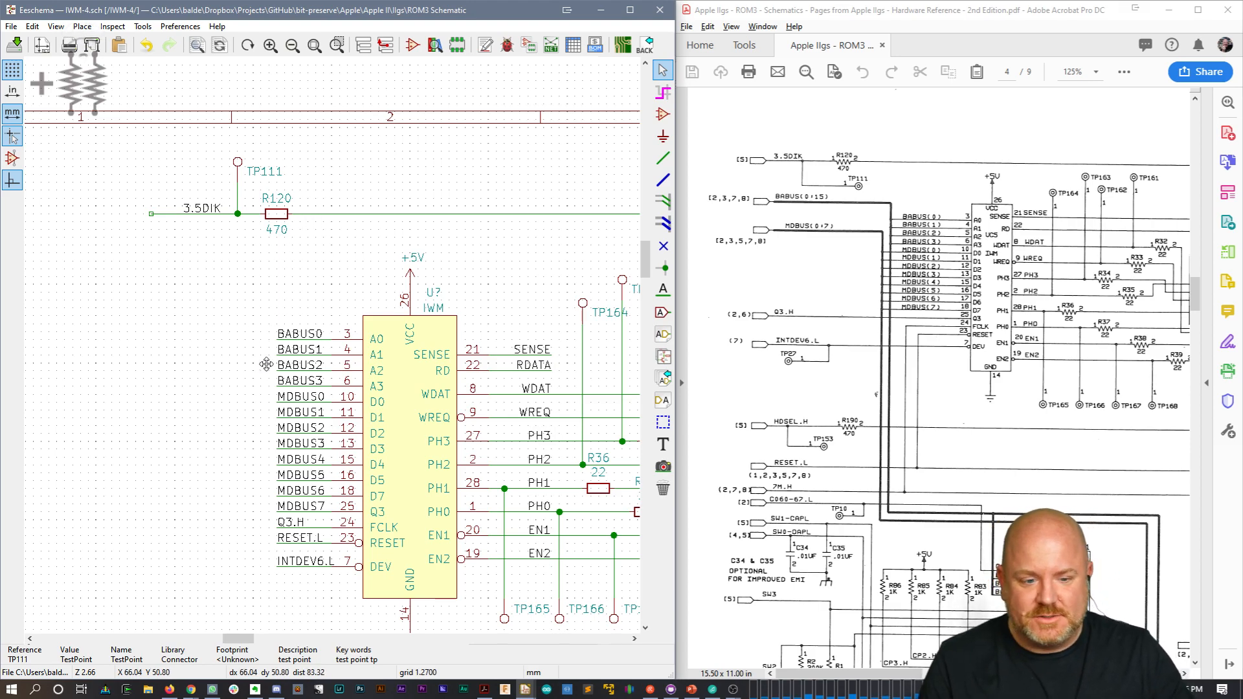
middle_click_drag(266, 363, 266, 229)
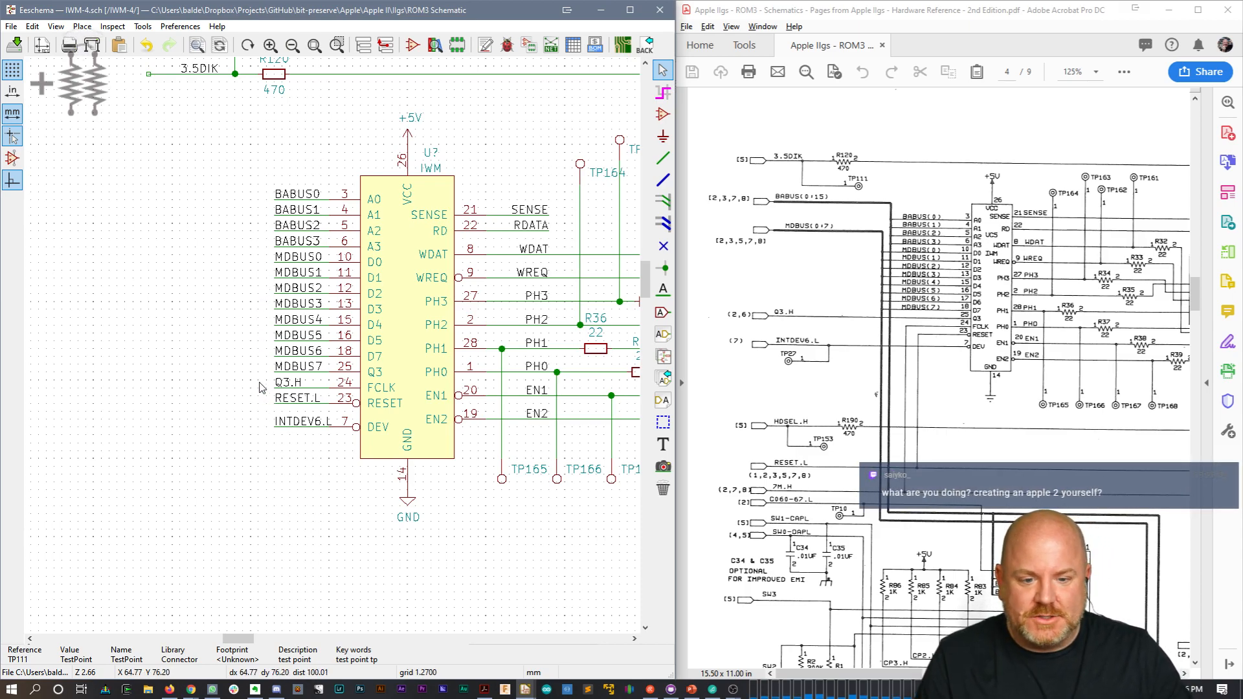
middle_click_drag(261, 387, 358, 405)
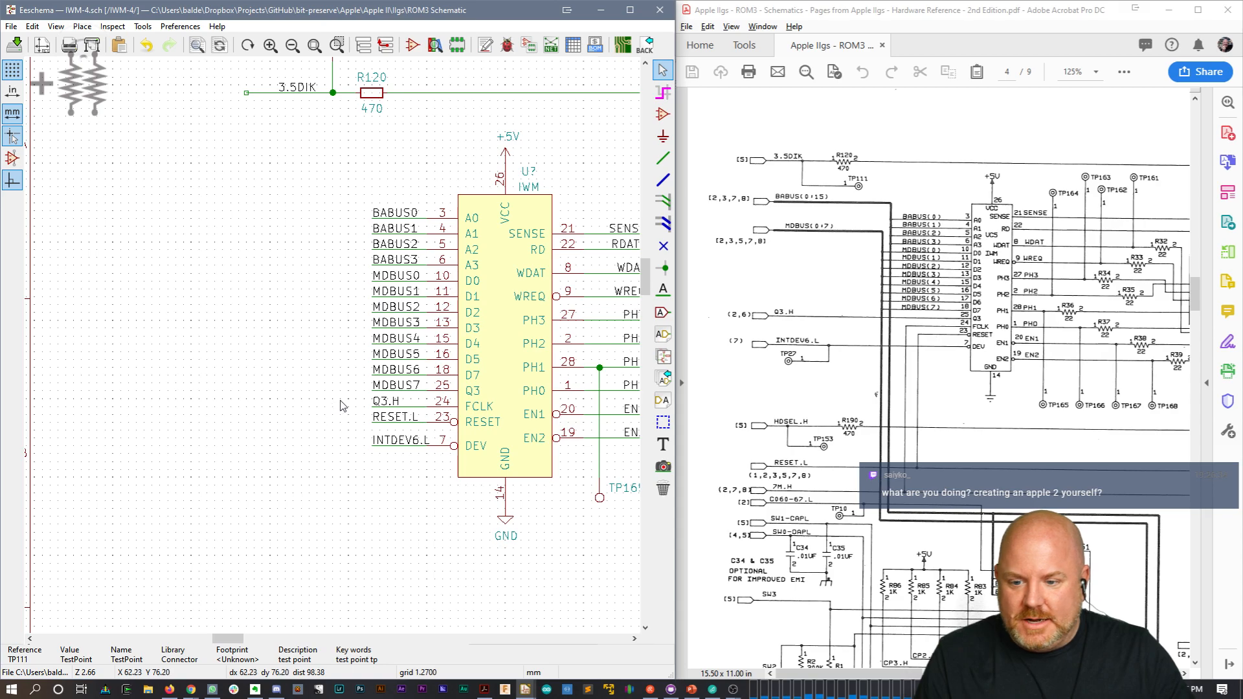
Step: Place a 3.5DIK global label at the left end of R120's input wire
left_click(661, 312)
left_click(246, 92)
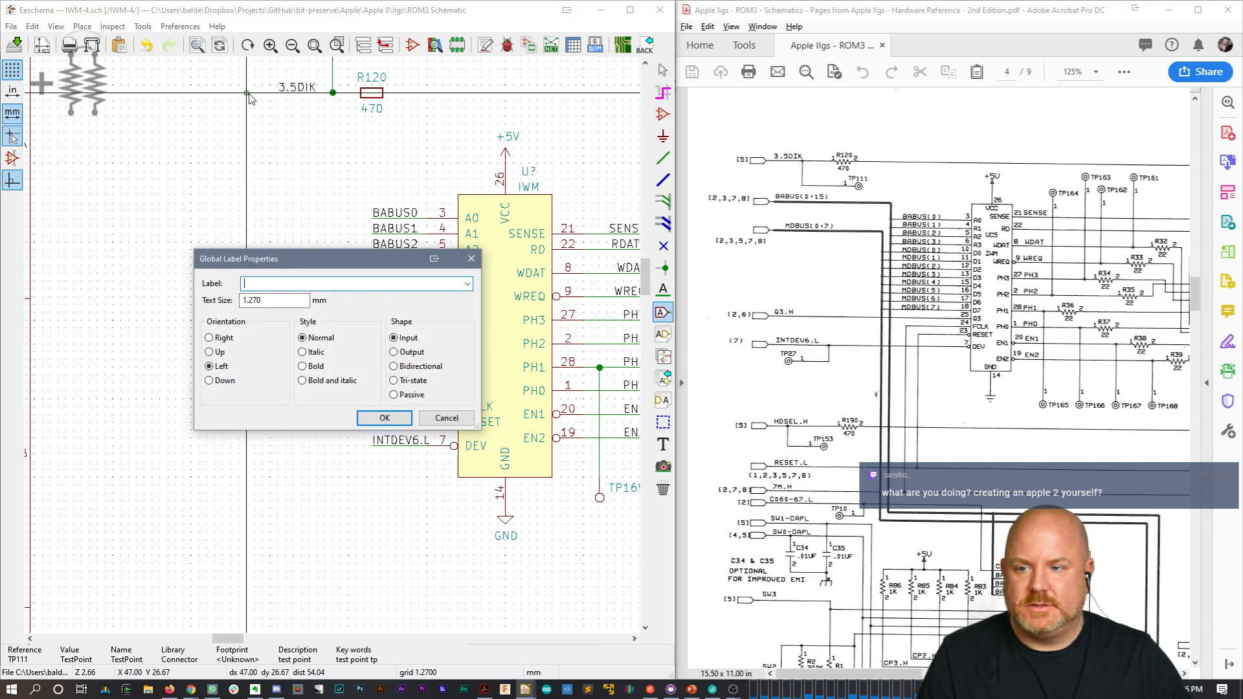
type("3.5DIK")
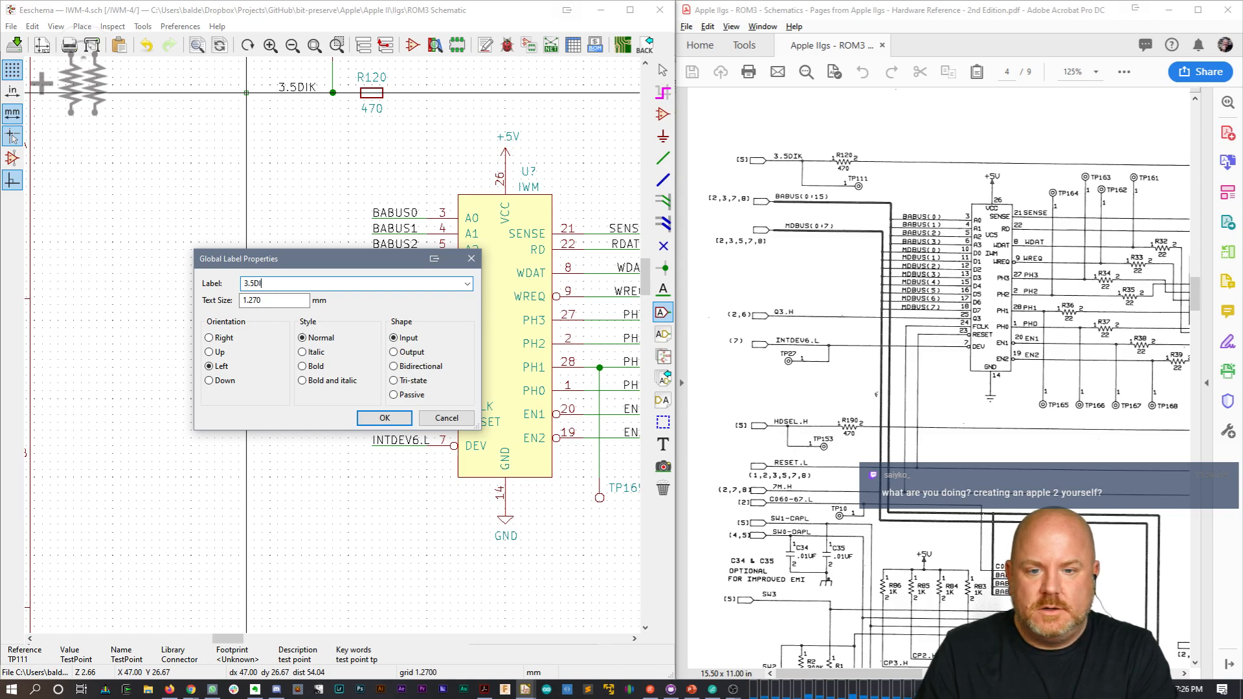
key("Return")
left_click(246, 93)
scroll(246, 92, "up", 3)
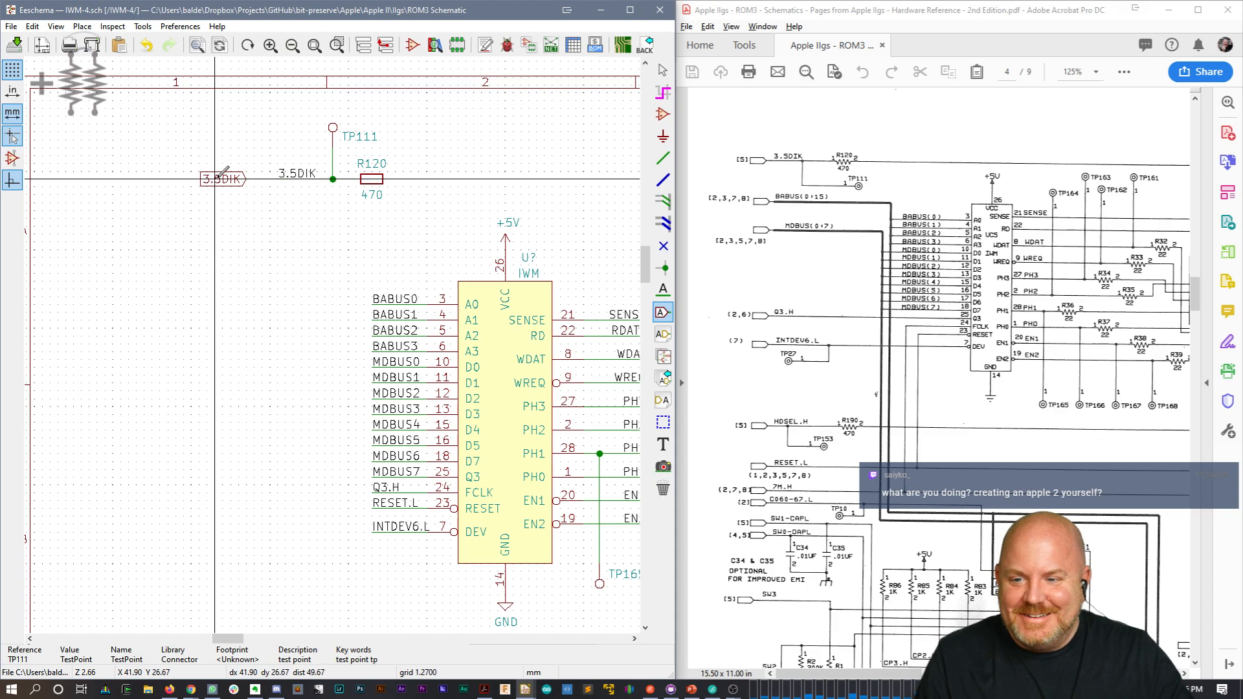
Step: Place a copy of the 3.5DIK label in line with Q3.H and wire it to that pin
key("c")
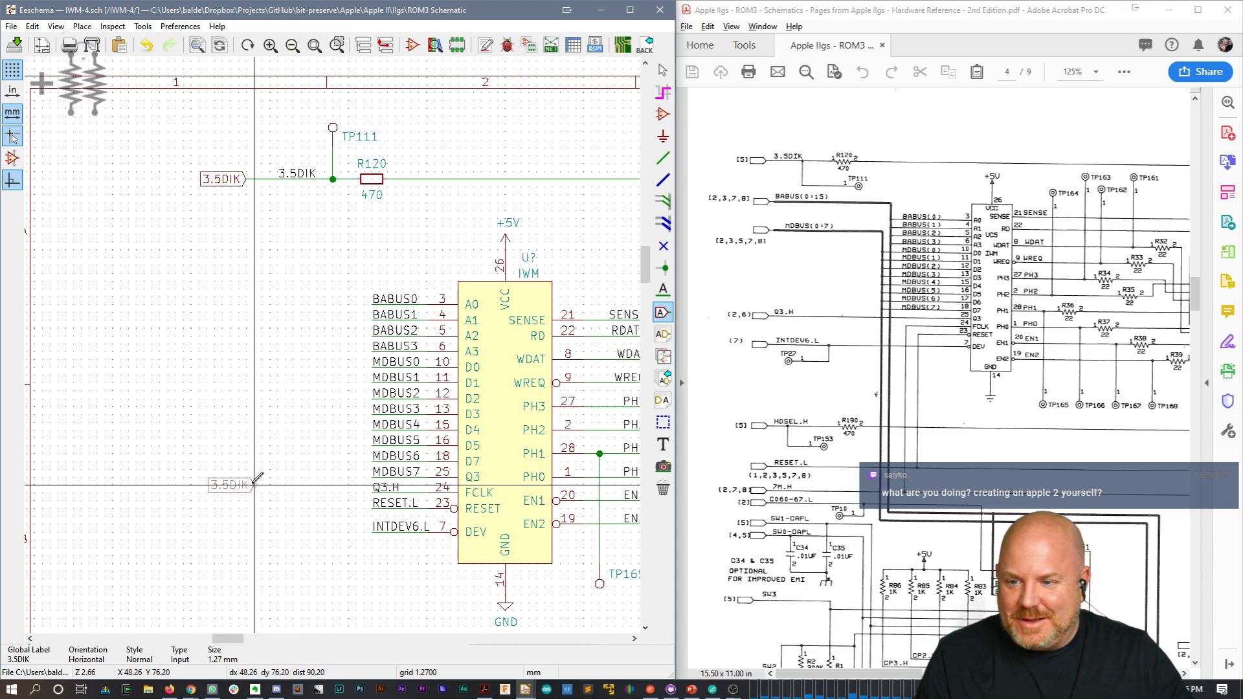
left_click(248, 483)
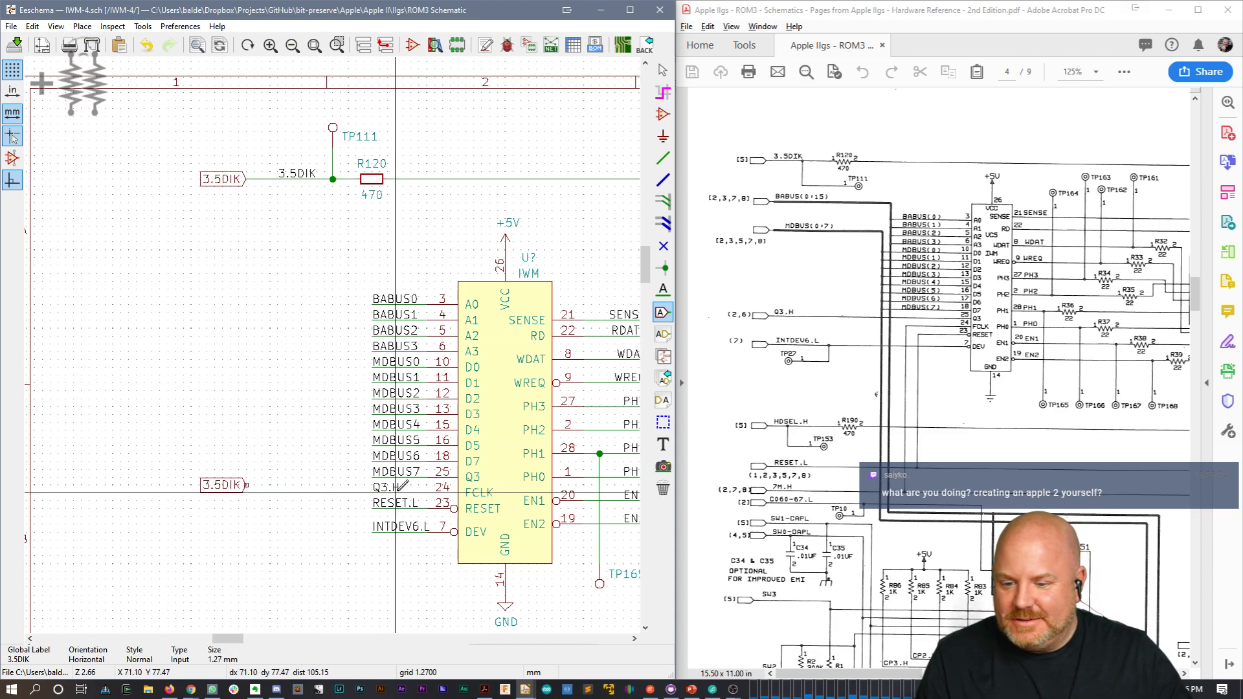
key("w")
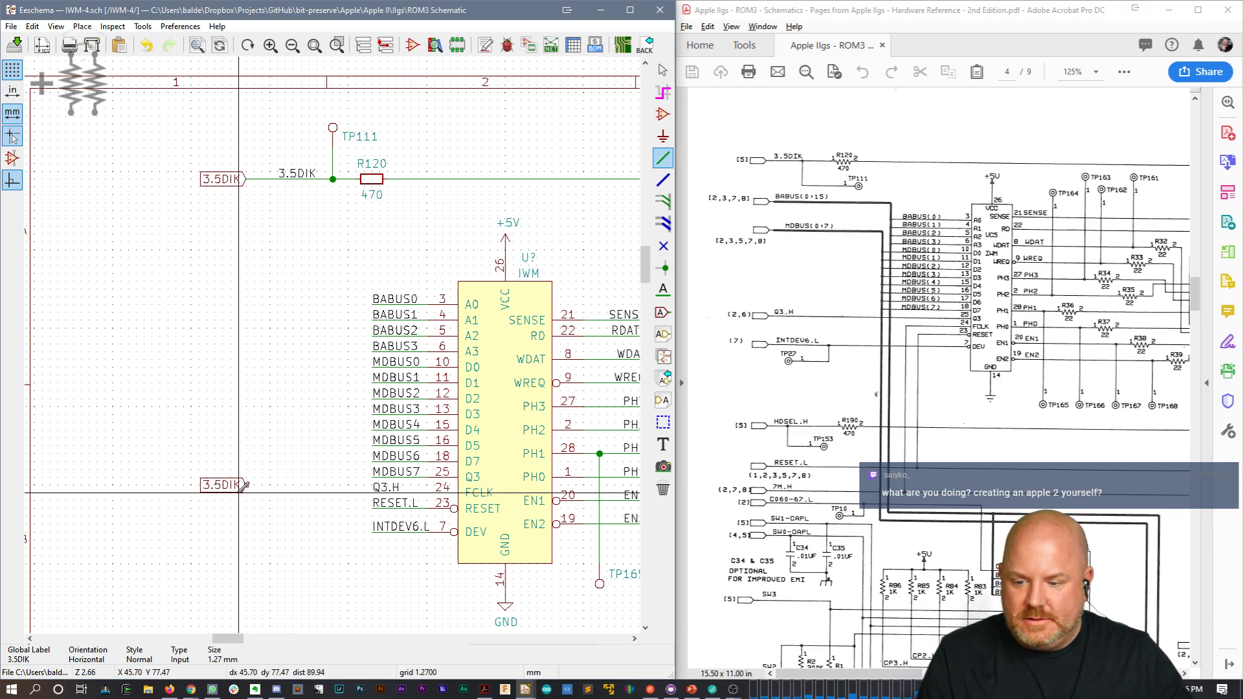
key("m")
left_click(246, 493)
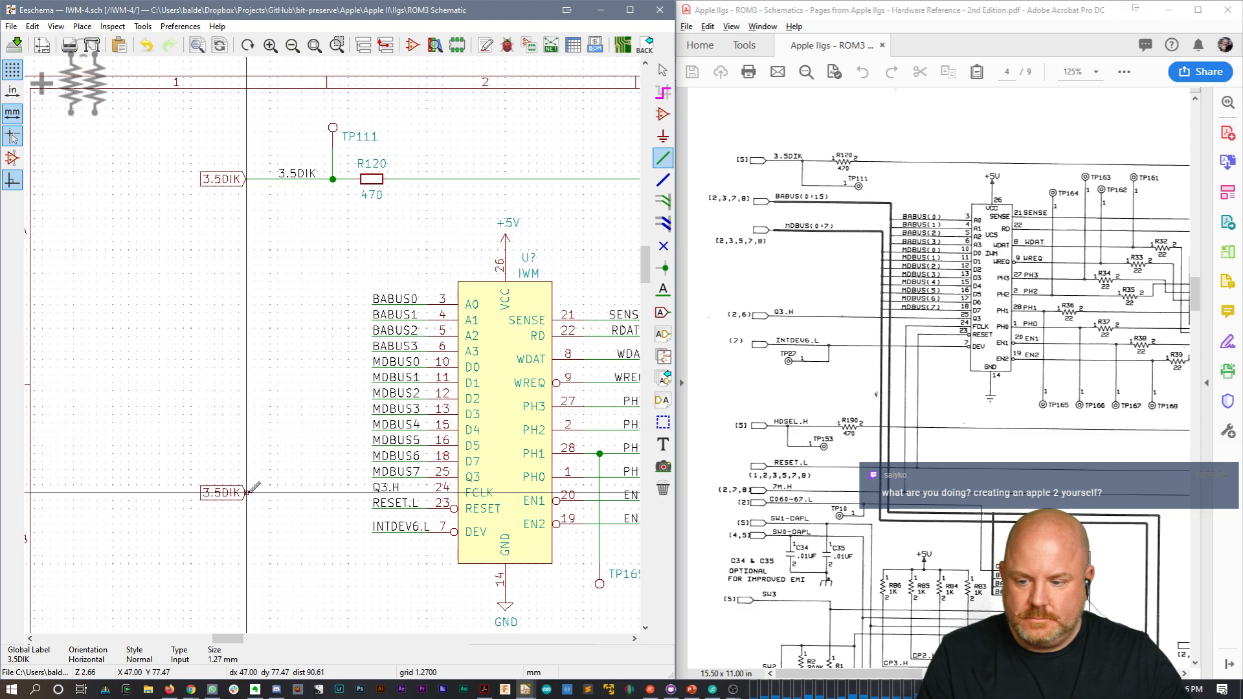
left_click(373, 492)
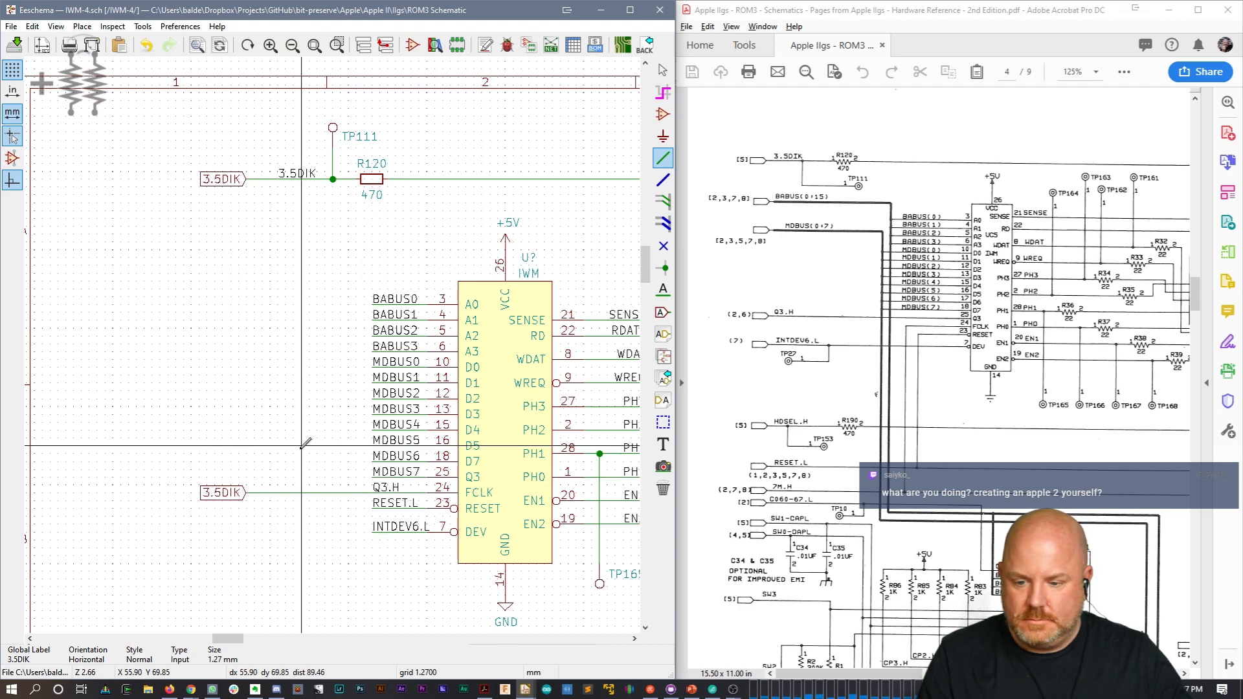
key("Escape")
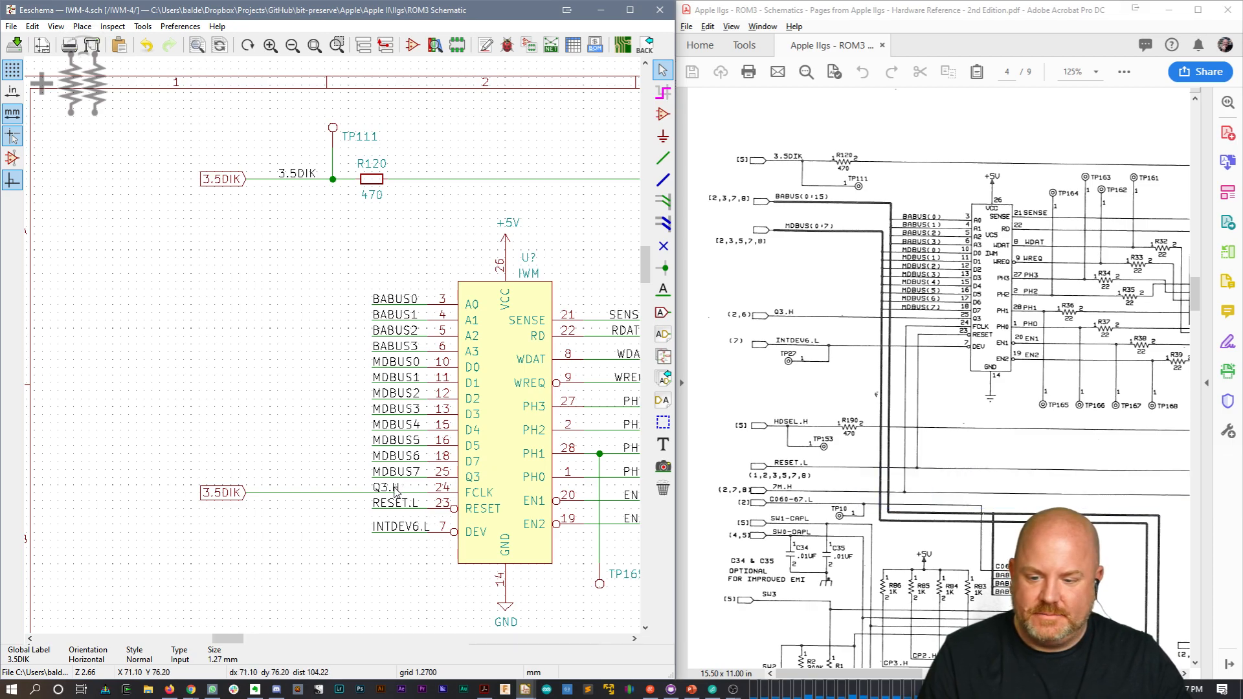
Step: Put a copy of the Q3.H net label on the new wire and nudge it onto the wire
key("c")
left_click(254, 492)
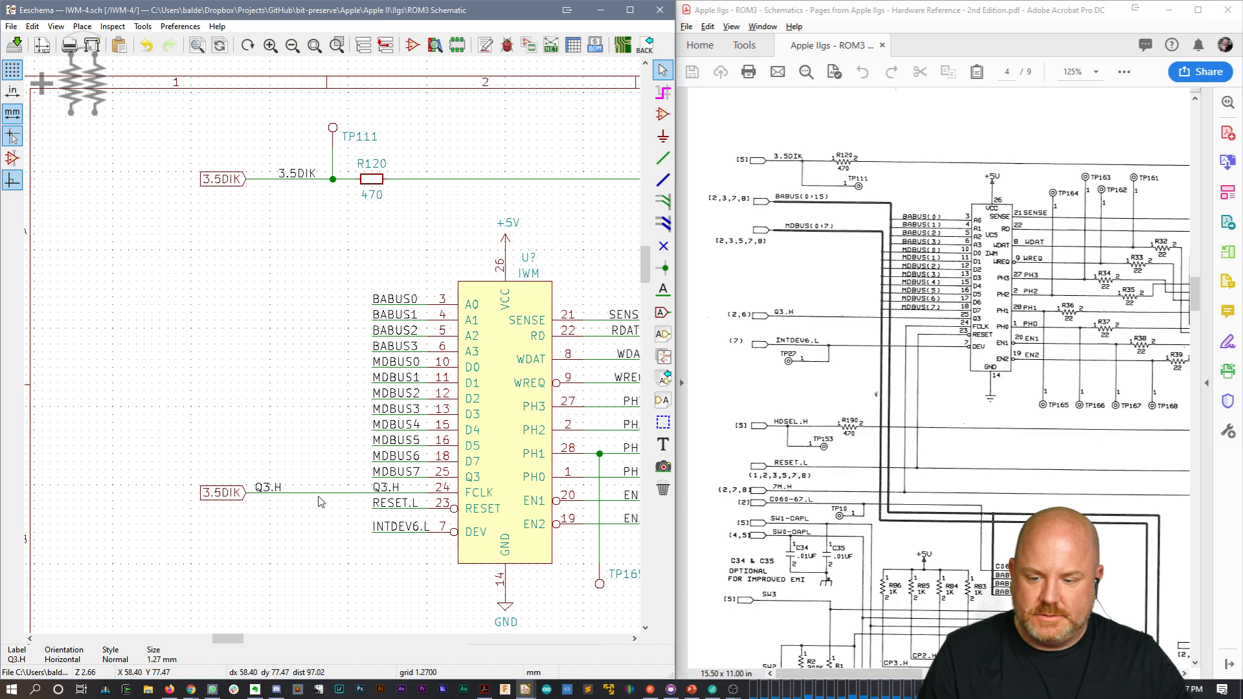
key("w")
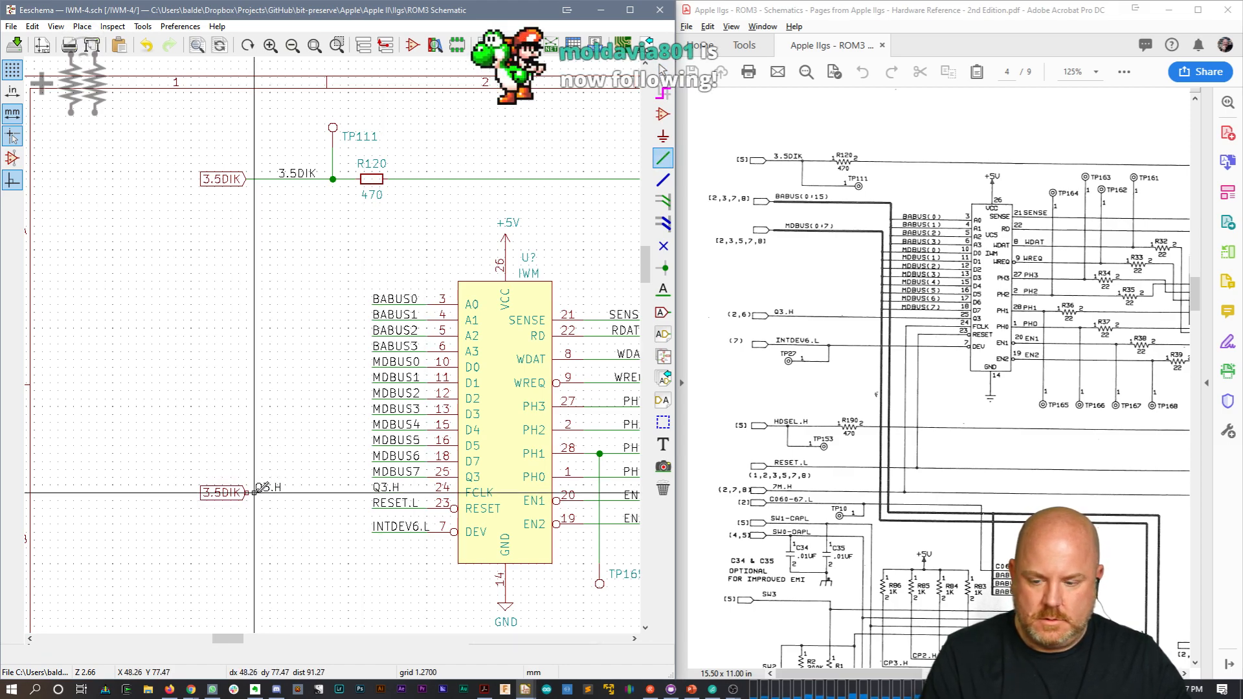
key("Escape")
key("m")
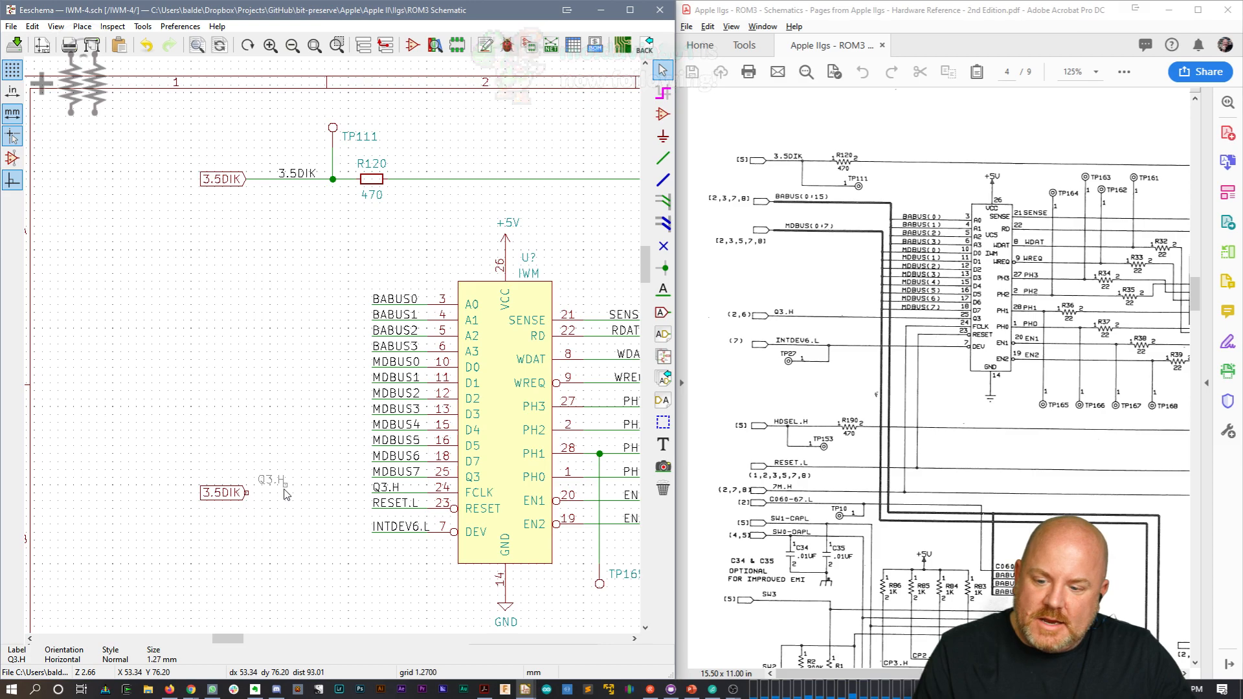
left_click(284, 496)
key("w")
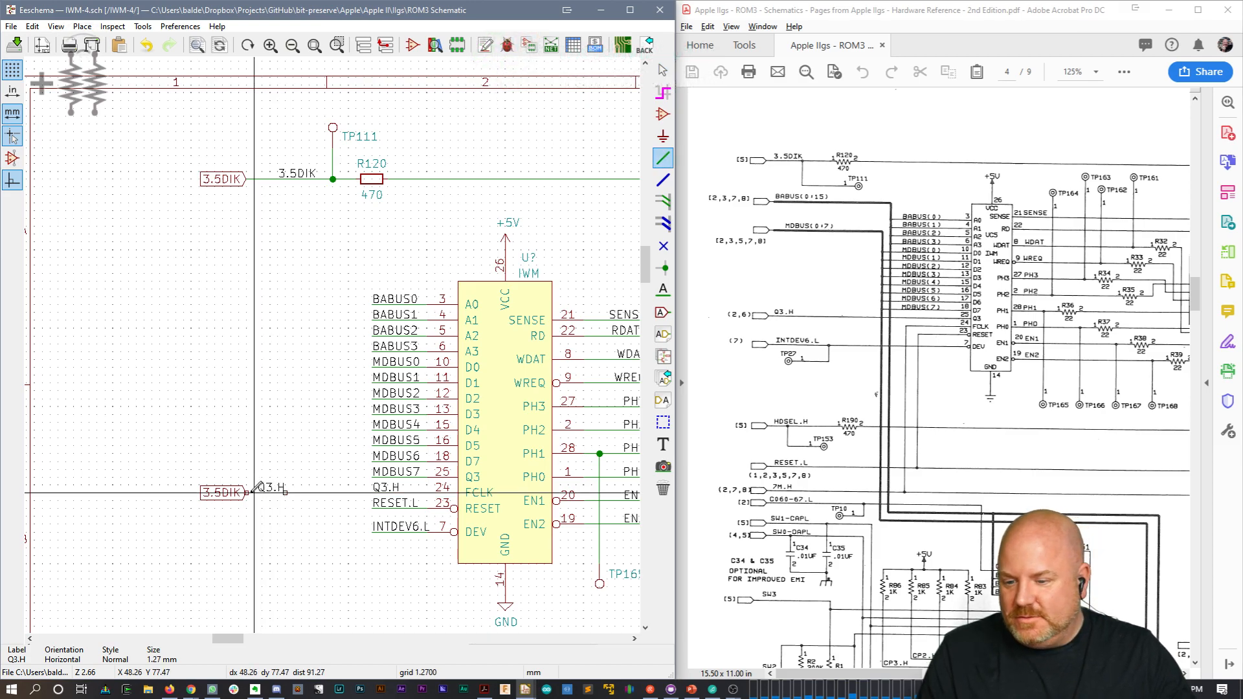
key("Escape")
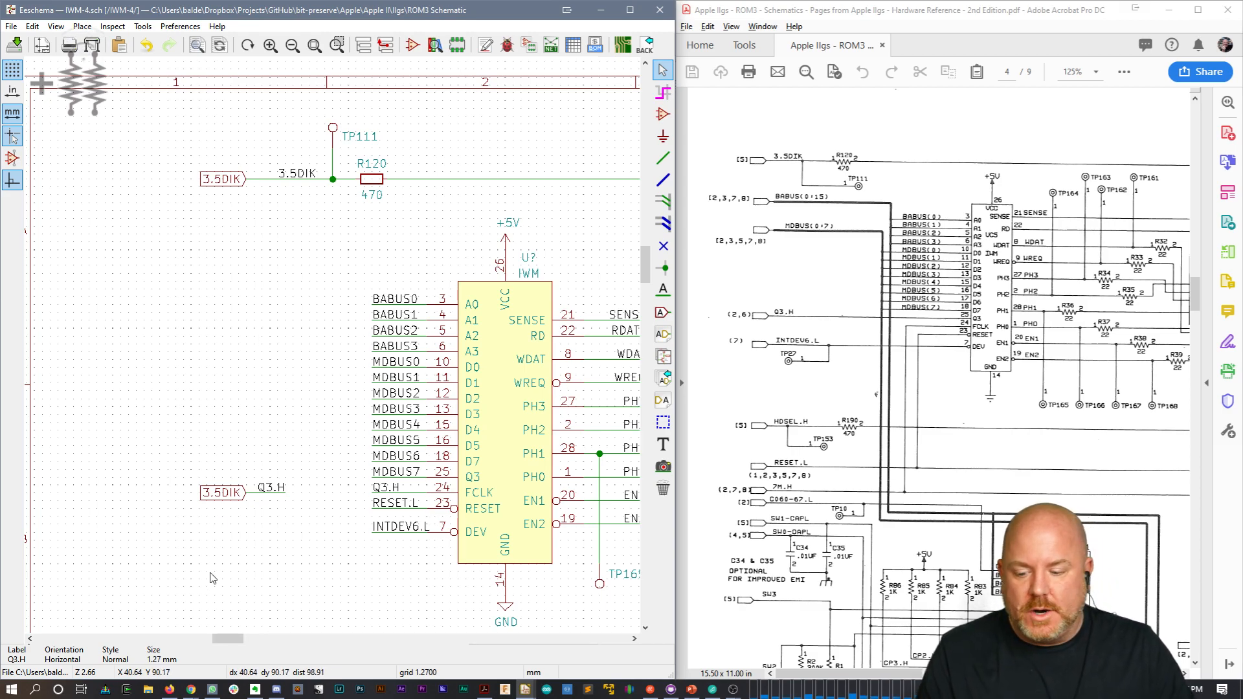
Step: View the bit-preserve GitHub repository page in Chrome, then go back to the schematic
mouse_move(192, 690)
left_click(246, 641)
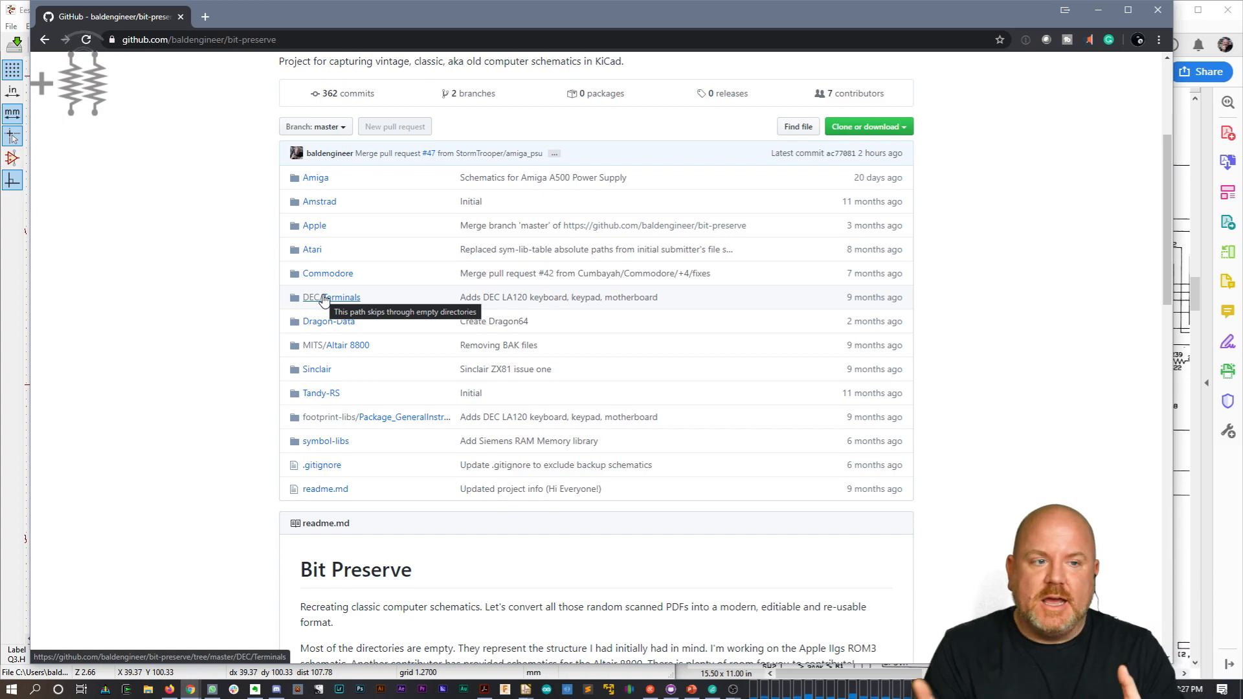
left_click(17, 548)
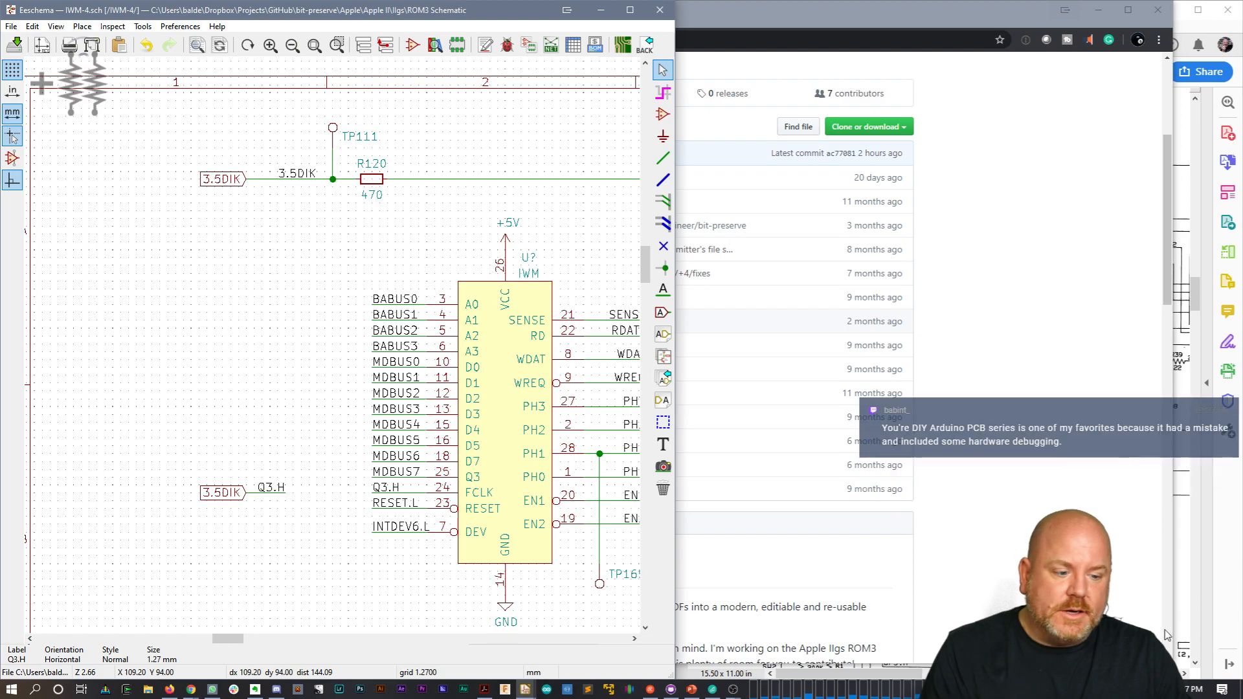
Step: Check the scanned reference schematic, then return to Eeschema
left_click(1182, 592)
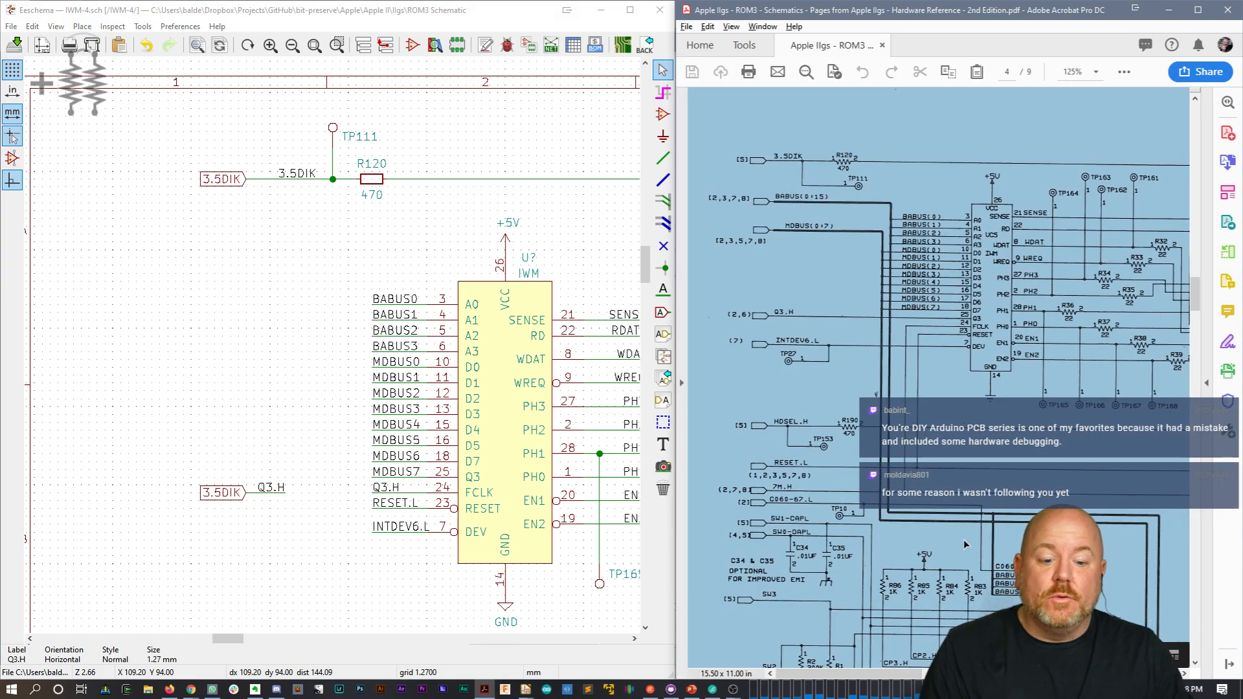
left_click(840, 131)
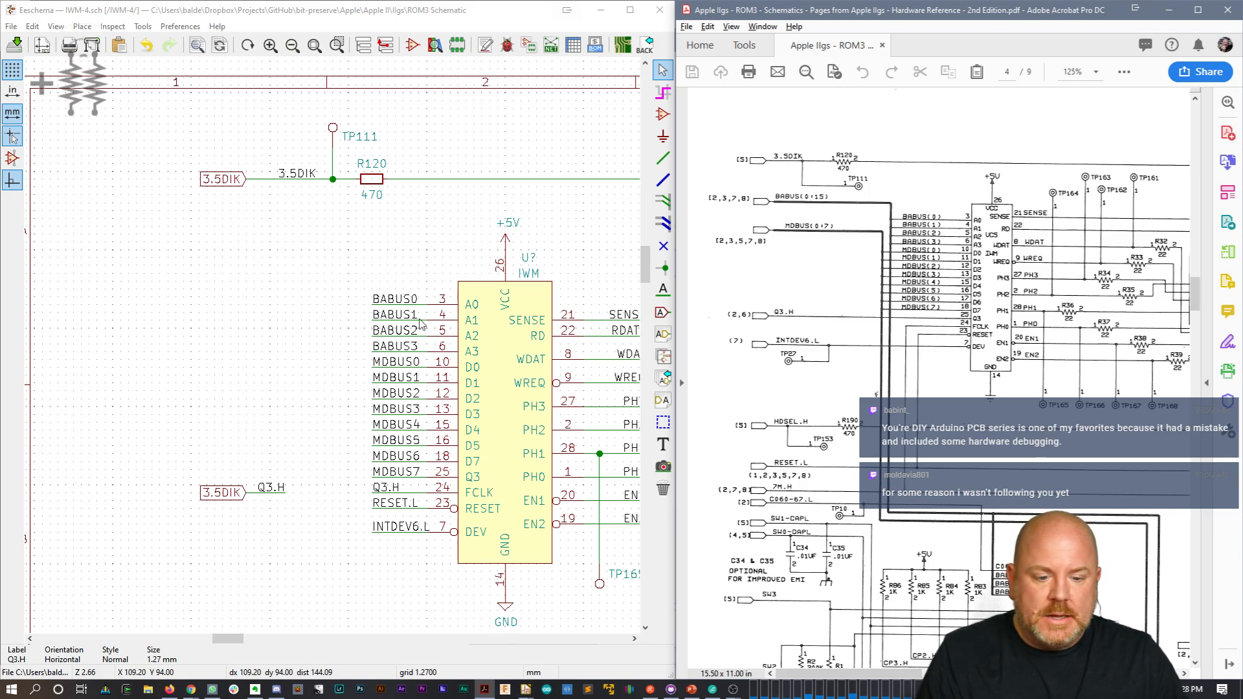
left_click(153, 478)
Step: Rename the lower 3.5DIK global label to Q3.H and box-select the Q3.H labels with their wire
left_click(225, 490)
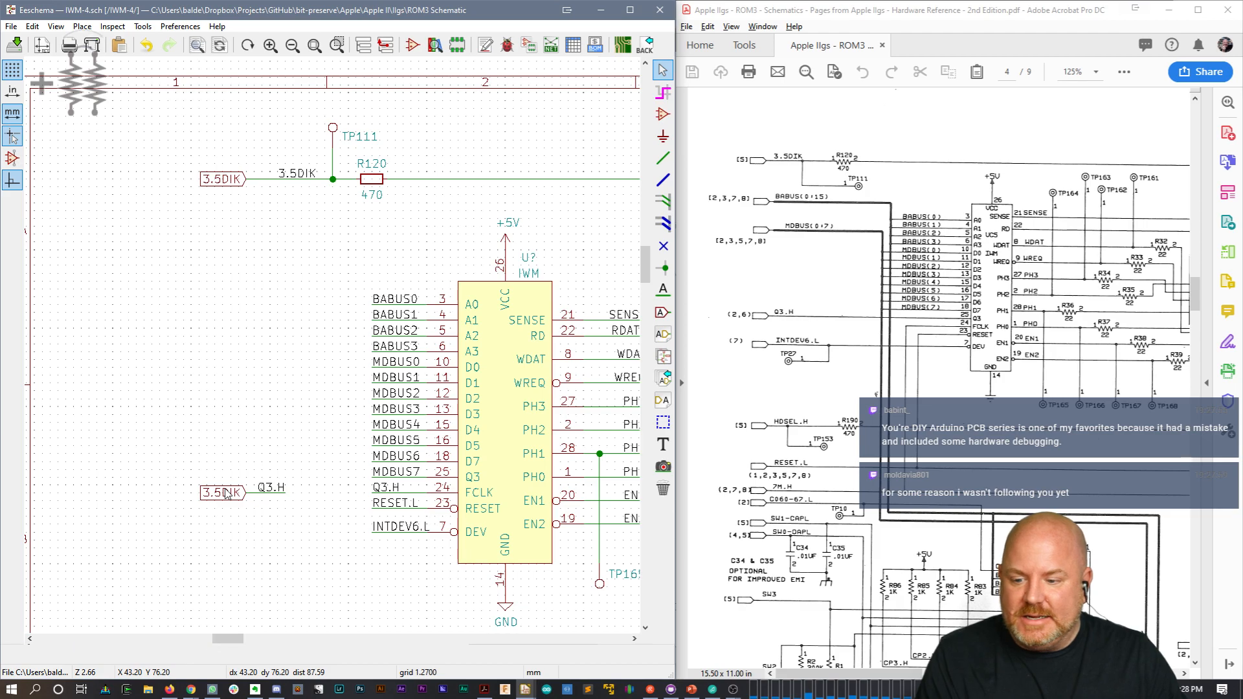
left_click(236, 492)
double_click(237, 494)
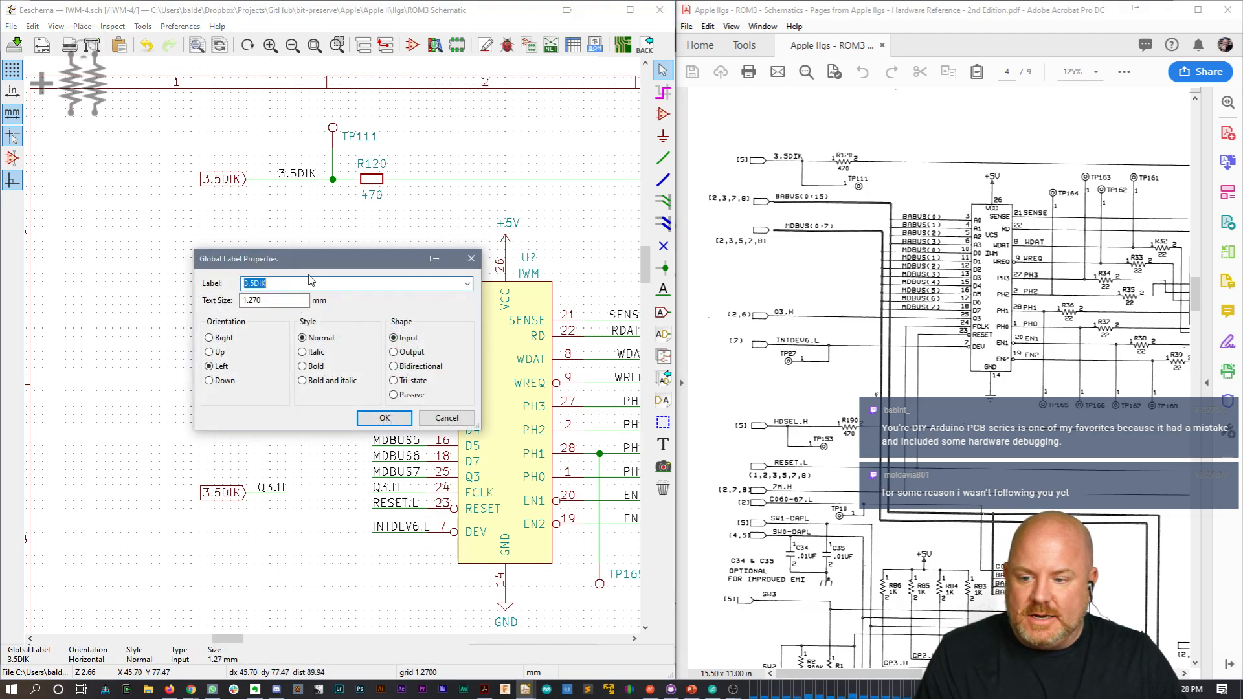
type("Q3.H")
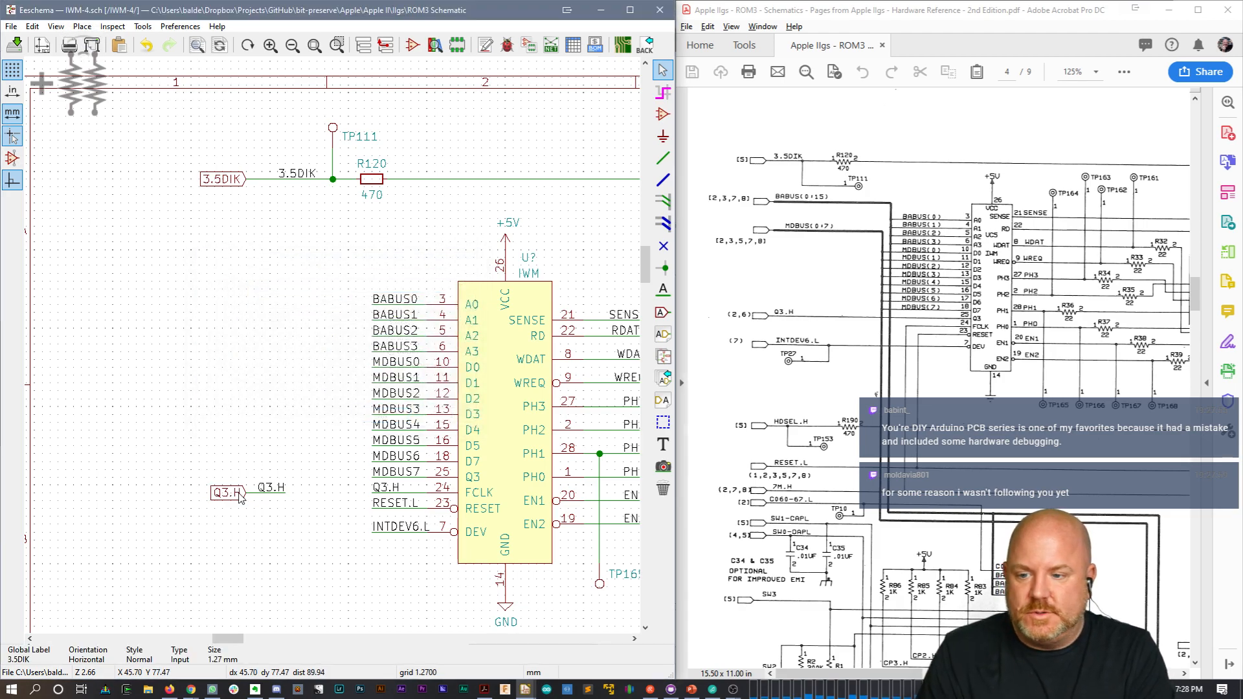
key("Return")
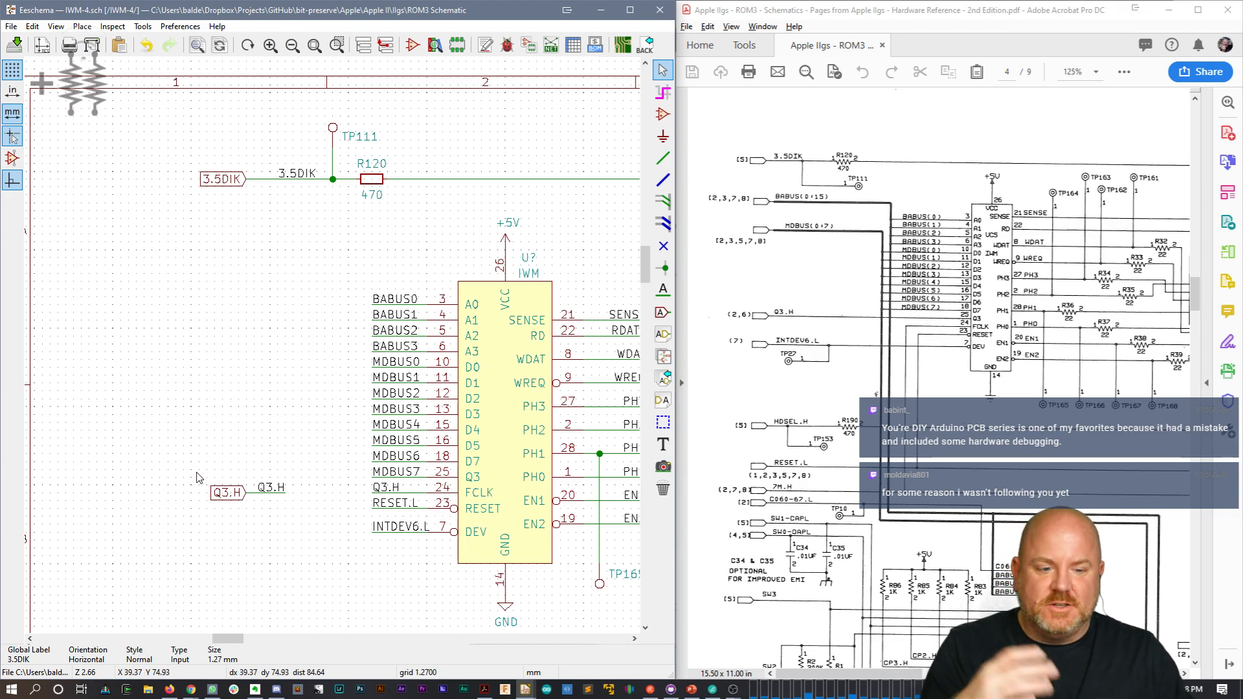
left_click_drag(185, 454, 281, 533)
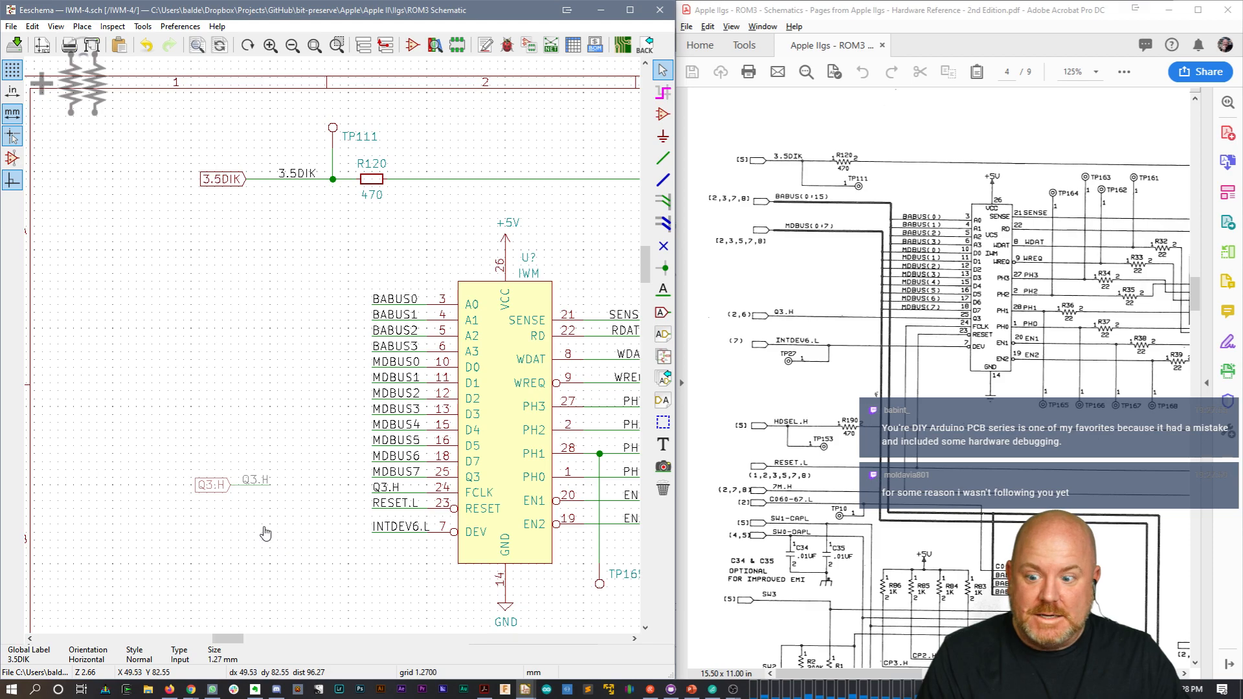
Step: Paste a copy of the Q3.H labels below and rename the copied global label to INTDEV6.L
key("ctrl+c")
key("ctrl+v")
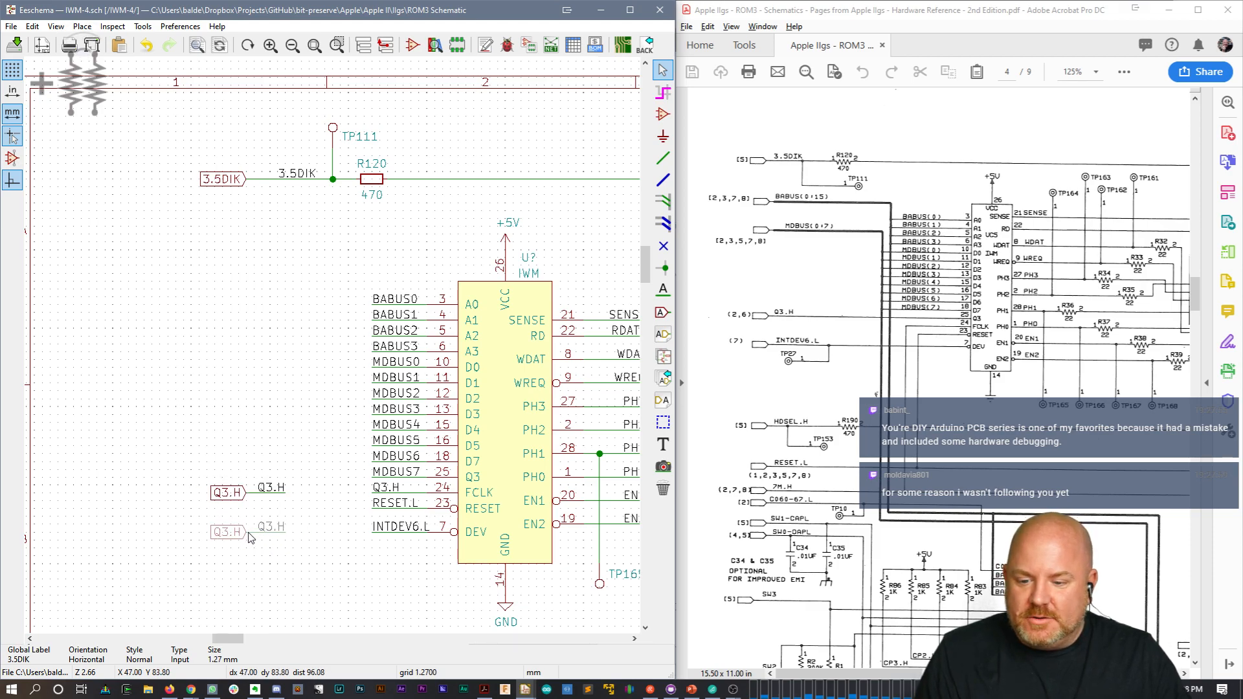
left_click(244, 534)
double_click(232, 536)
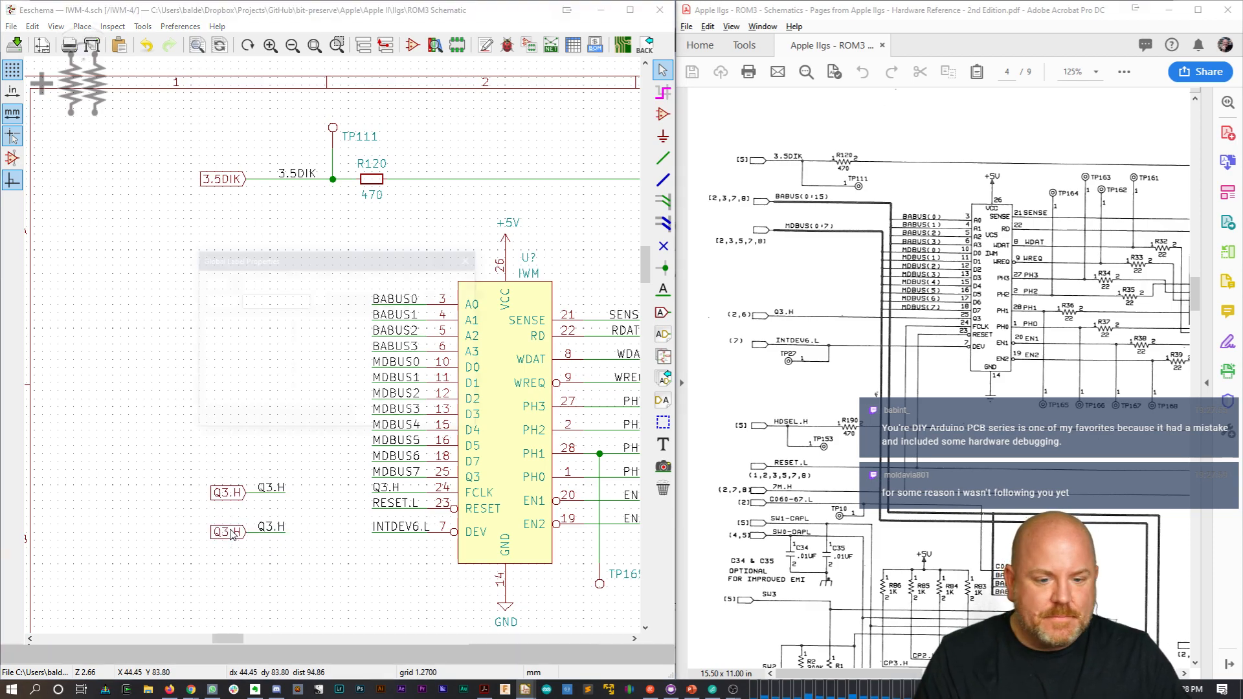
type("INTDEV6.L")
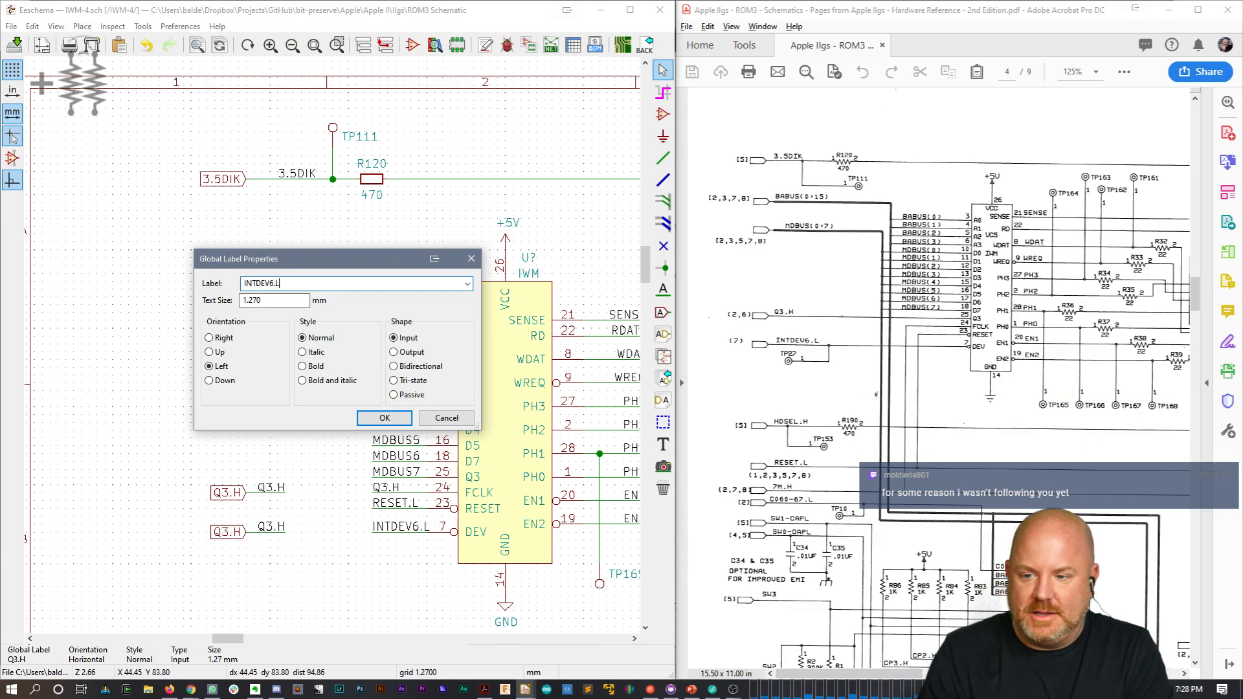
key("Return")
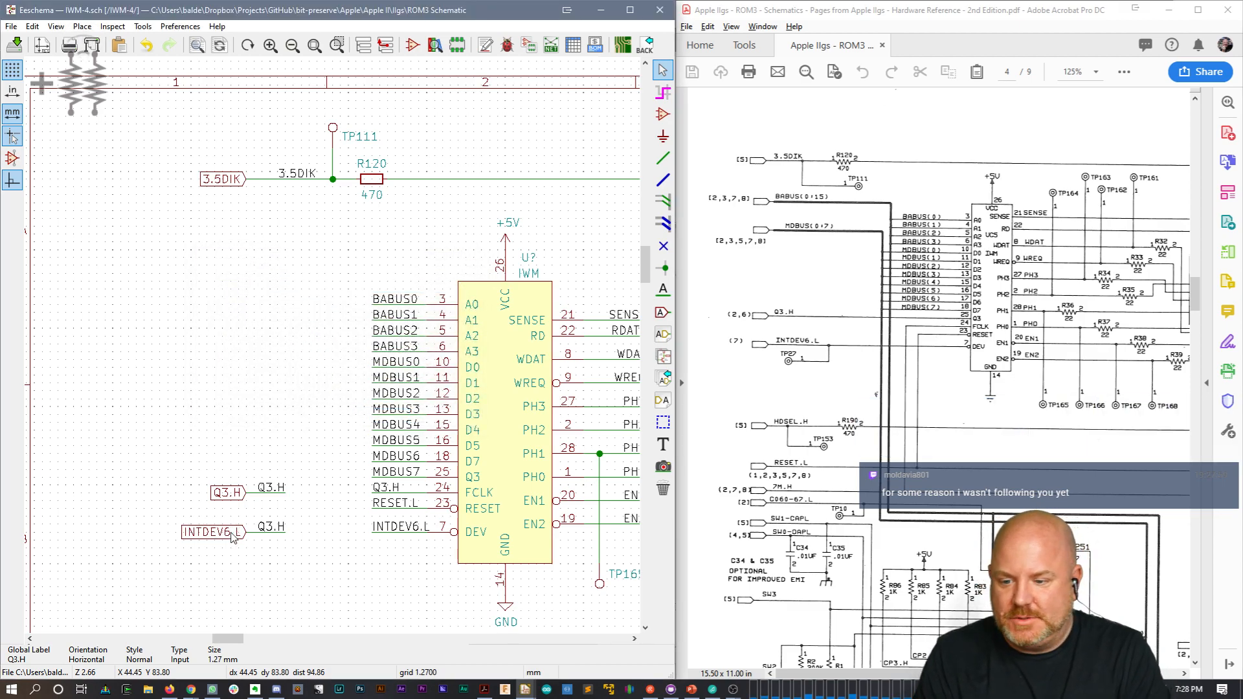
Step: Rename the copied net label to INTDEV6.L, reposition it, and view the GitHub page
double_click(272, 528)
type("INTDEV6.L")
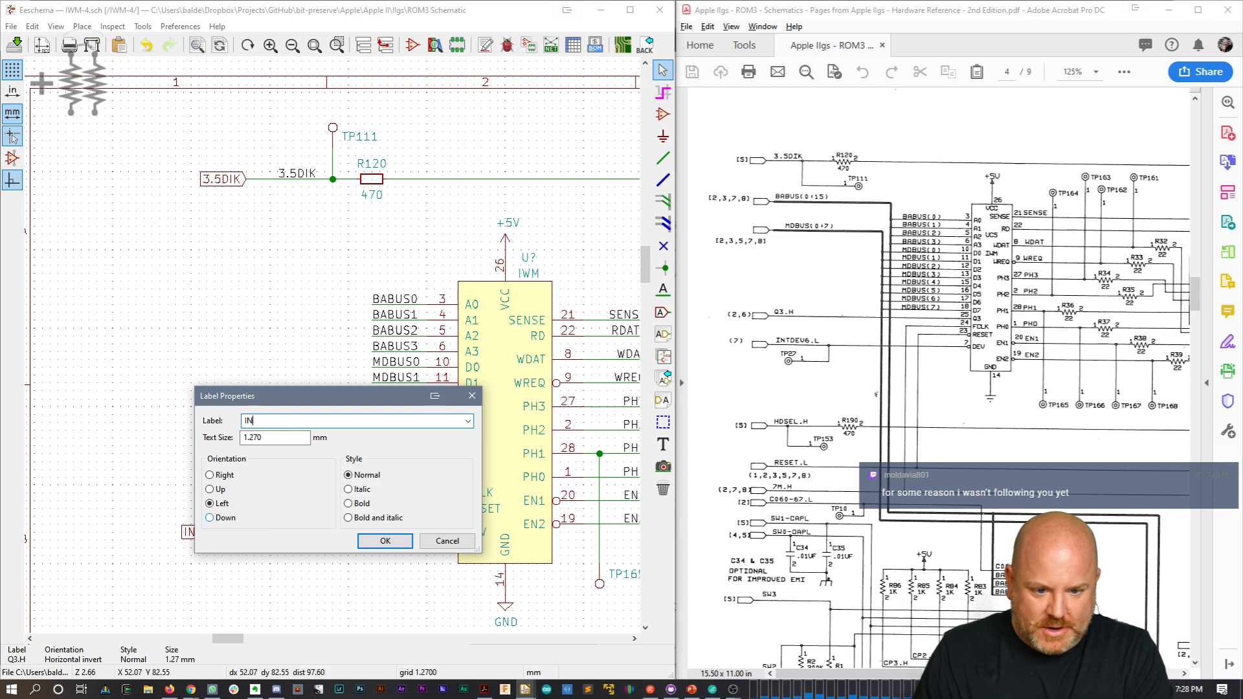
key("Return")
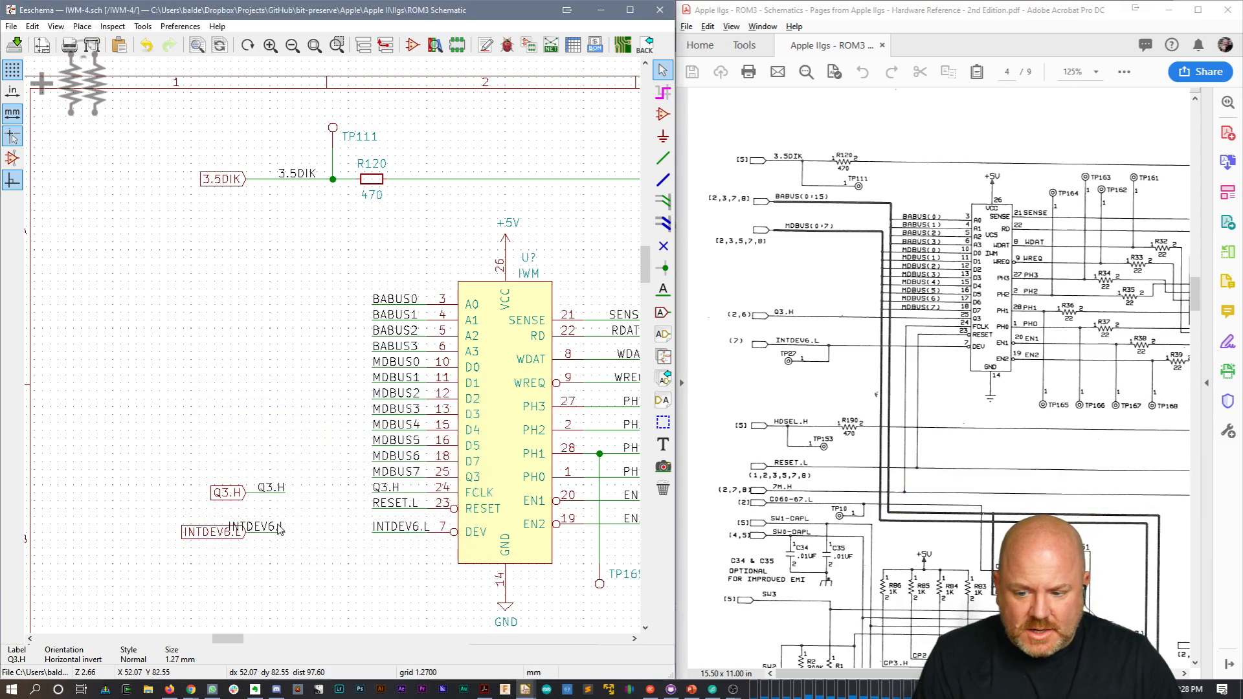
key("m")
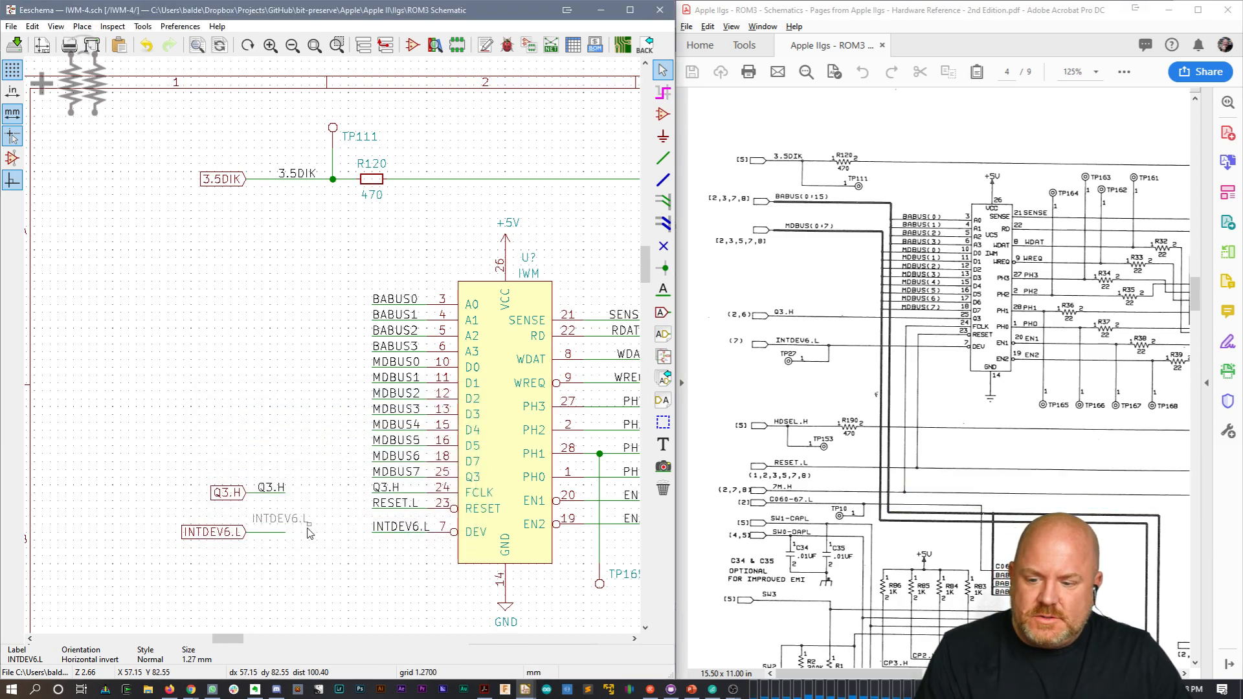
left_click(308, 534)
key("w")
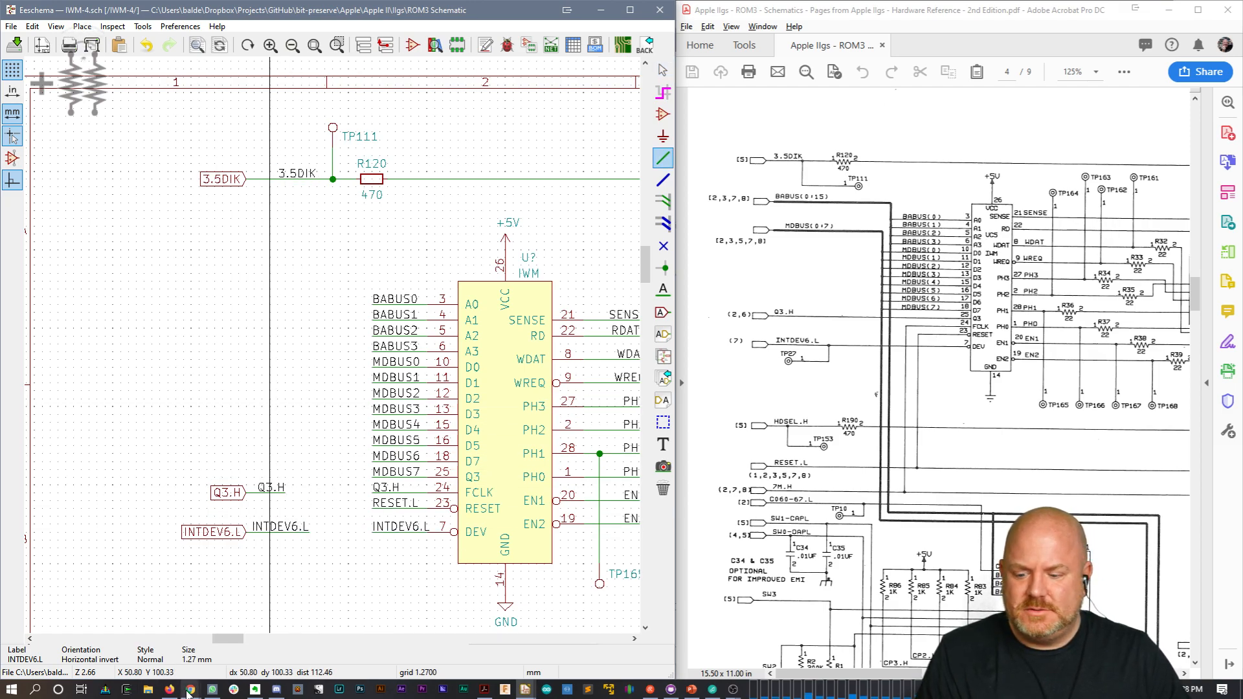
mouse_move(188, 692)
left_click(240, 663)
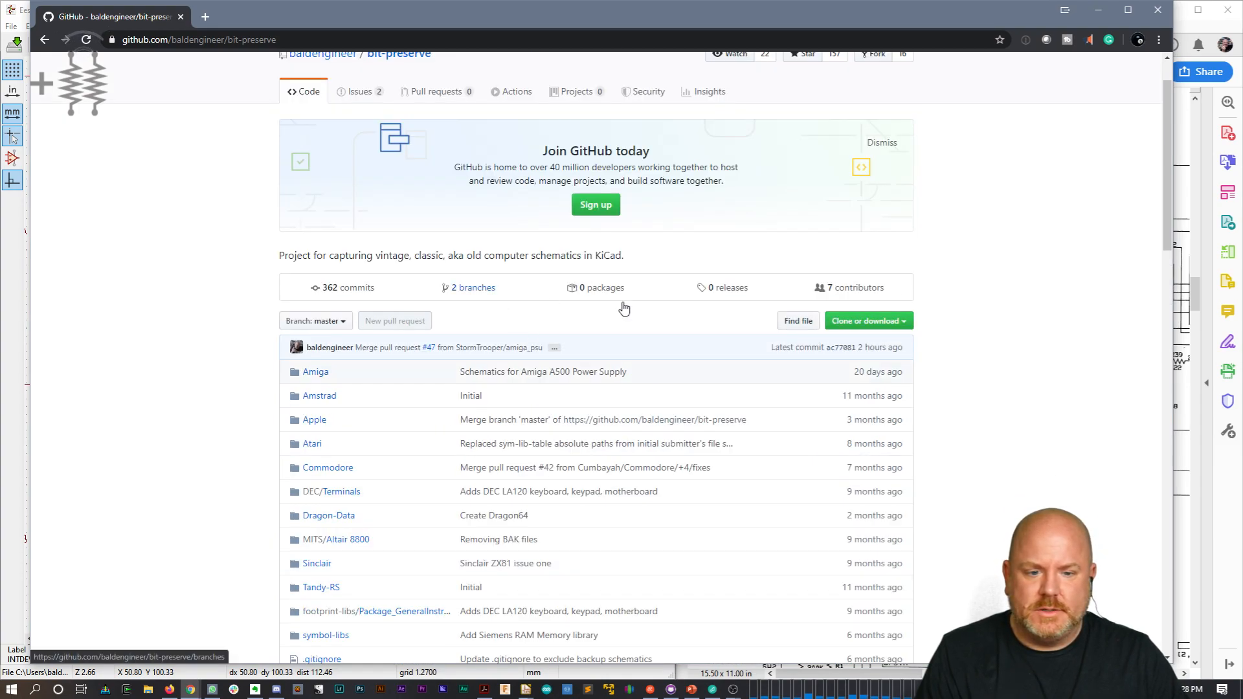
left_click(1184, 27)
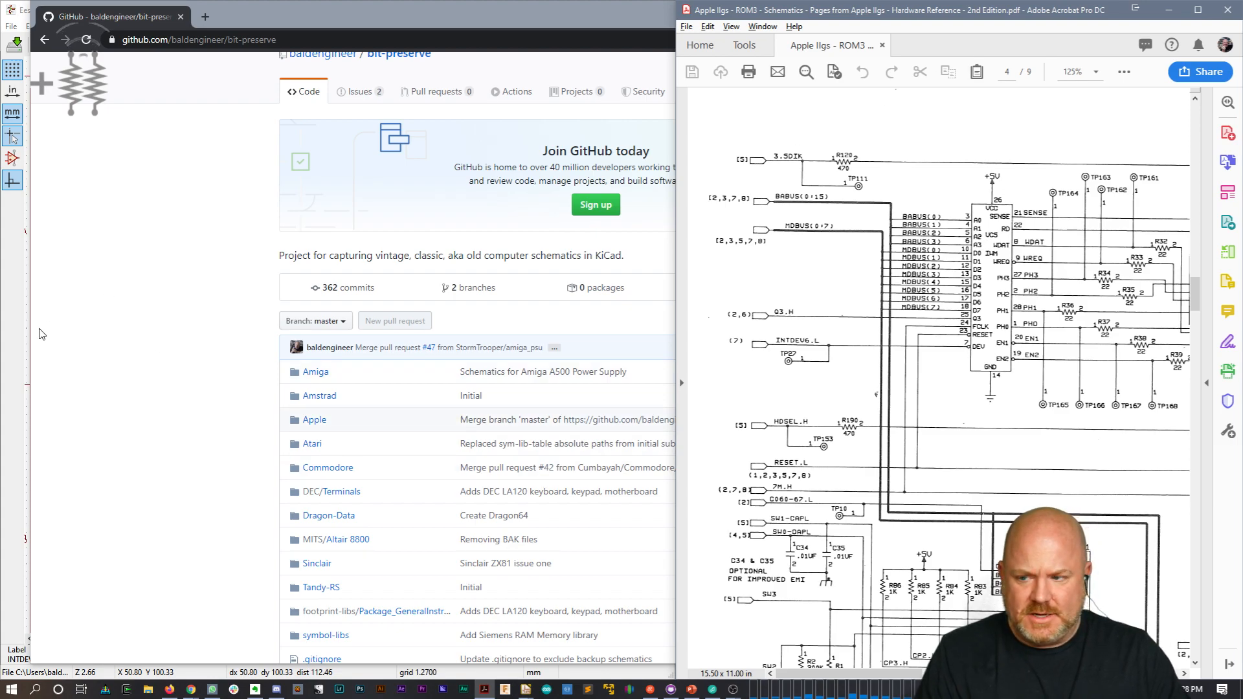
left_click(23, 343)
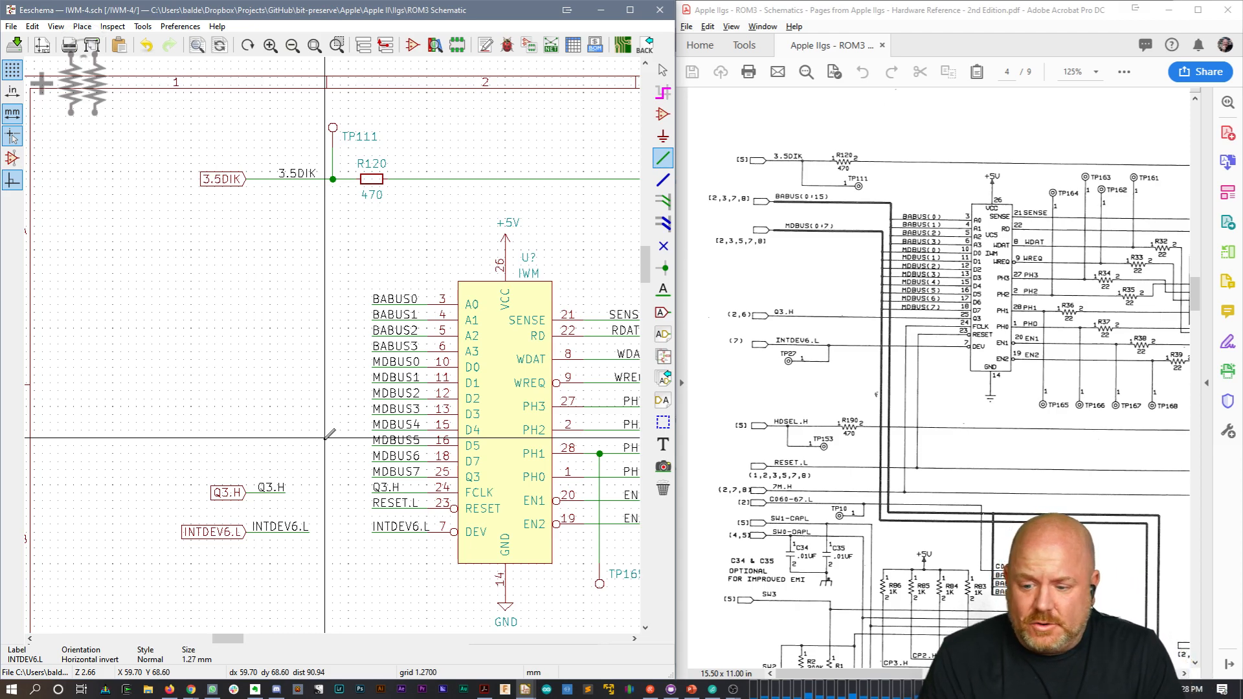
Step: Shift both INTDEV6.L labels further left
key("Escape")
left_click_drag(317, 563, 177, 520)
left_click(152, 525)
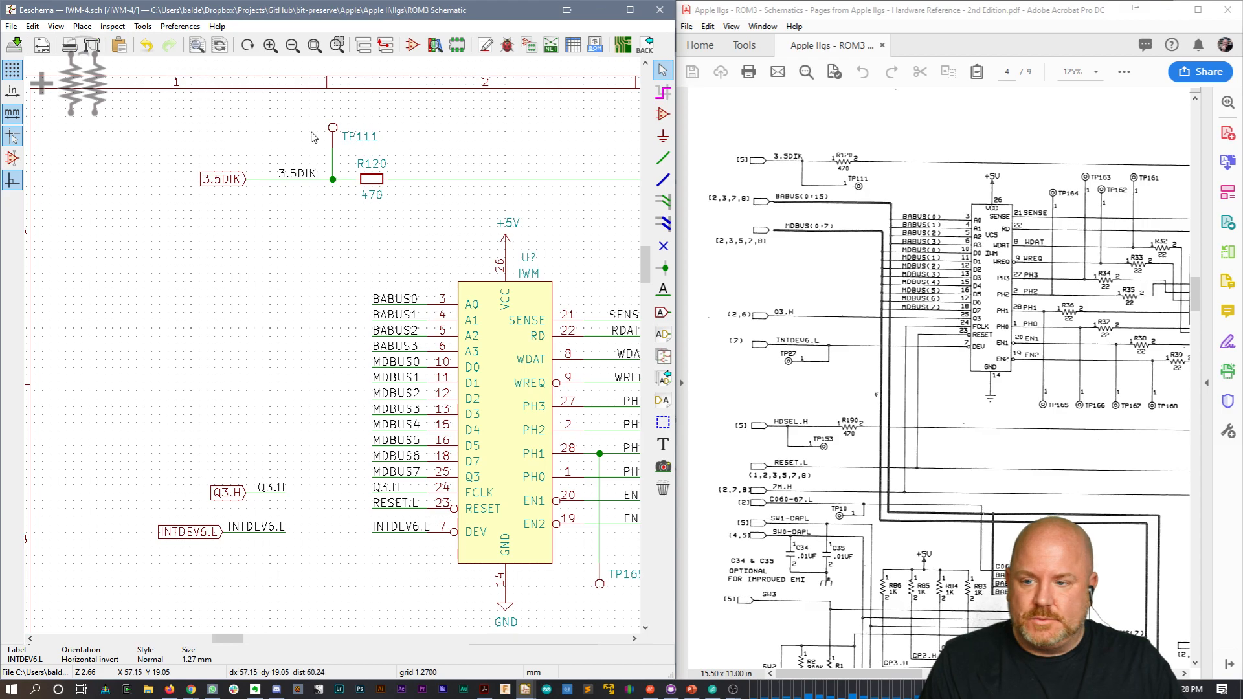
Step: Place a rotated copy of TP111 below INTDEV6.L and wire it up to that line
key("c")
key("r")
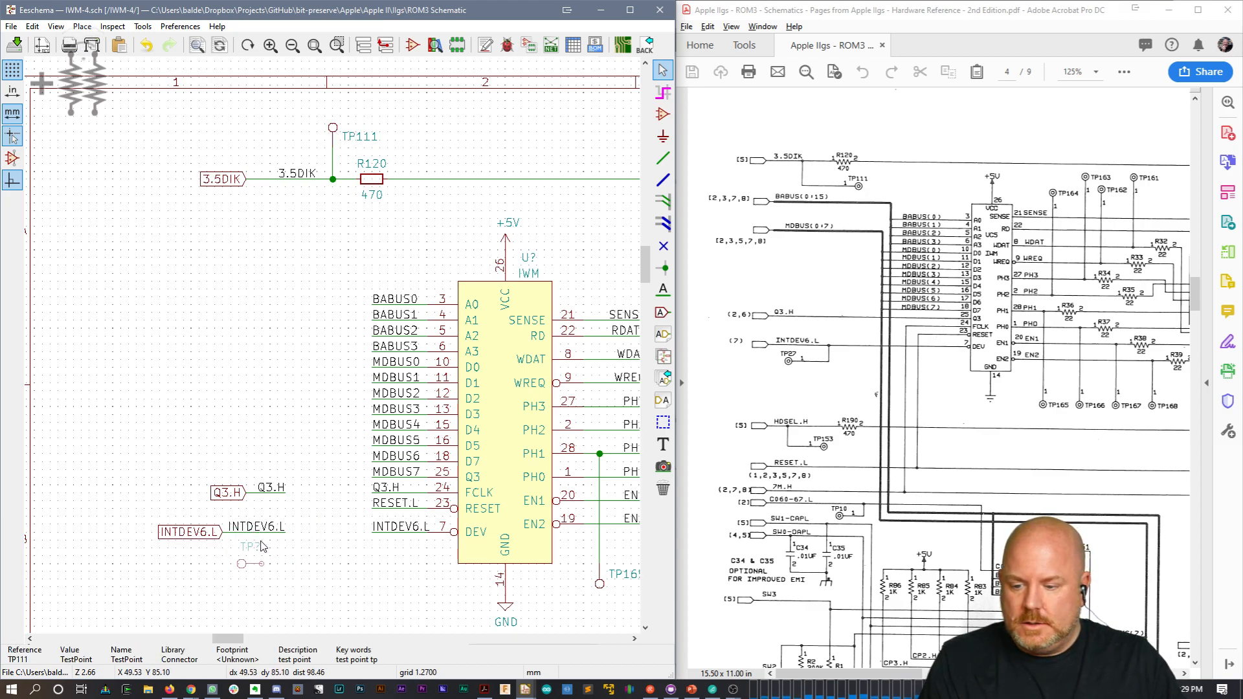
left_click(261, 564)
key("w")
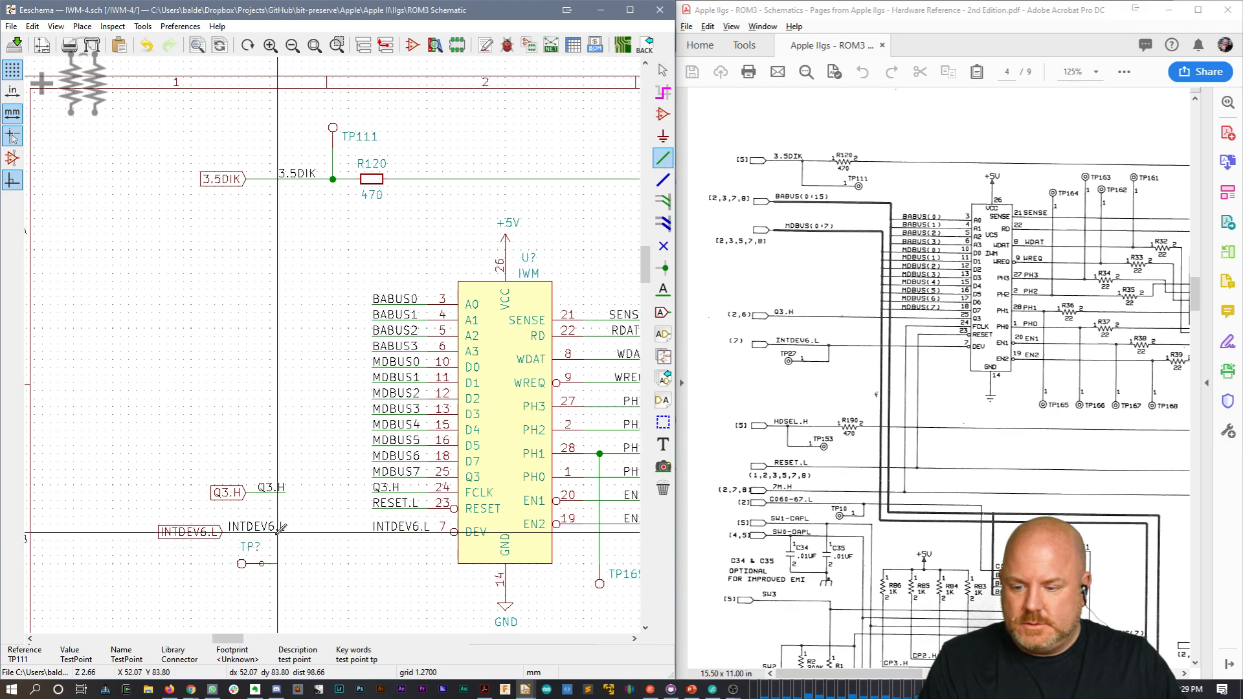
left_click(278, 532)
key("Escape")
Step: Set the new test point's reference to TP27
key("e")
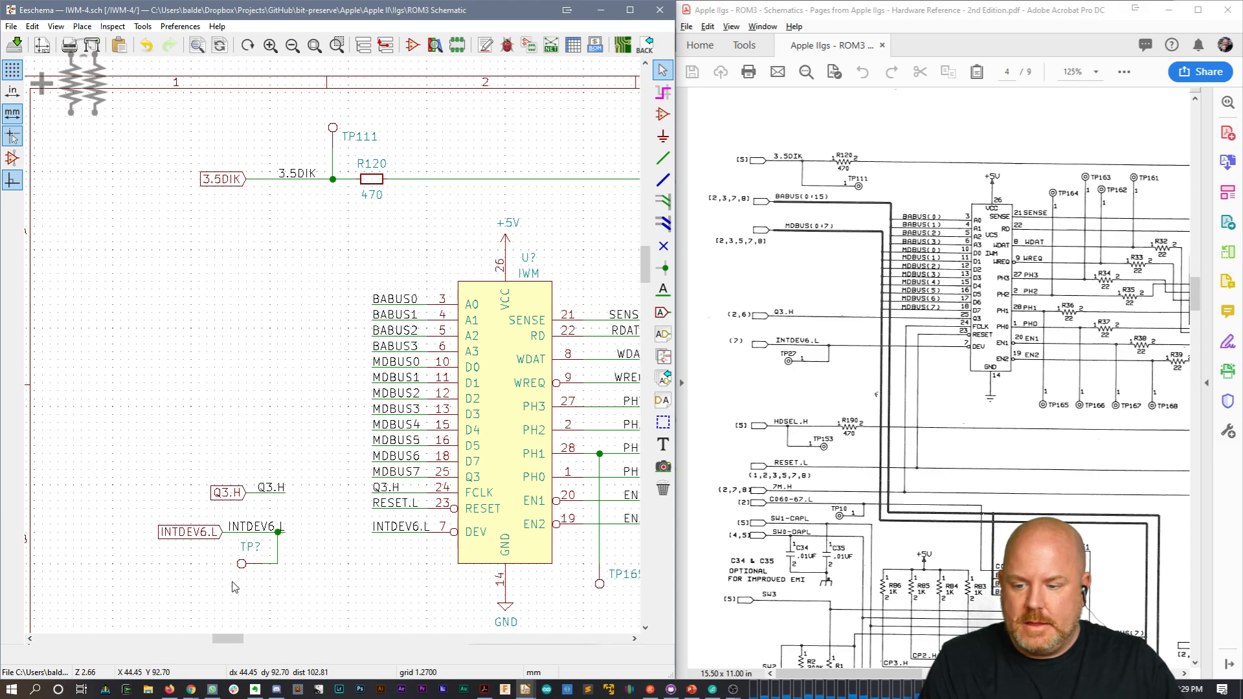
double_click(250, 549)
key("BackSpace")
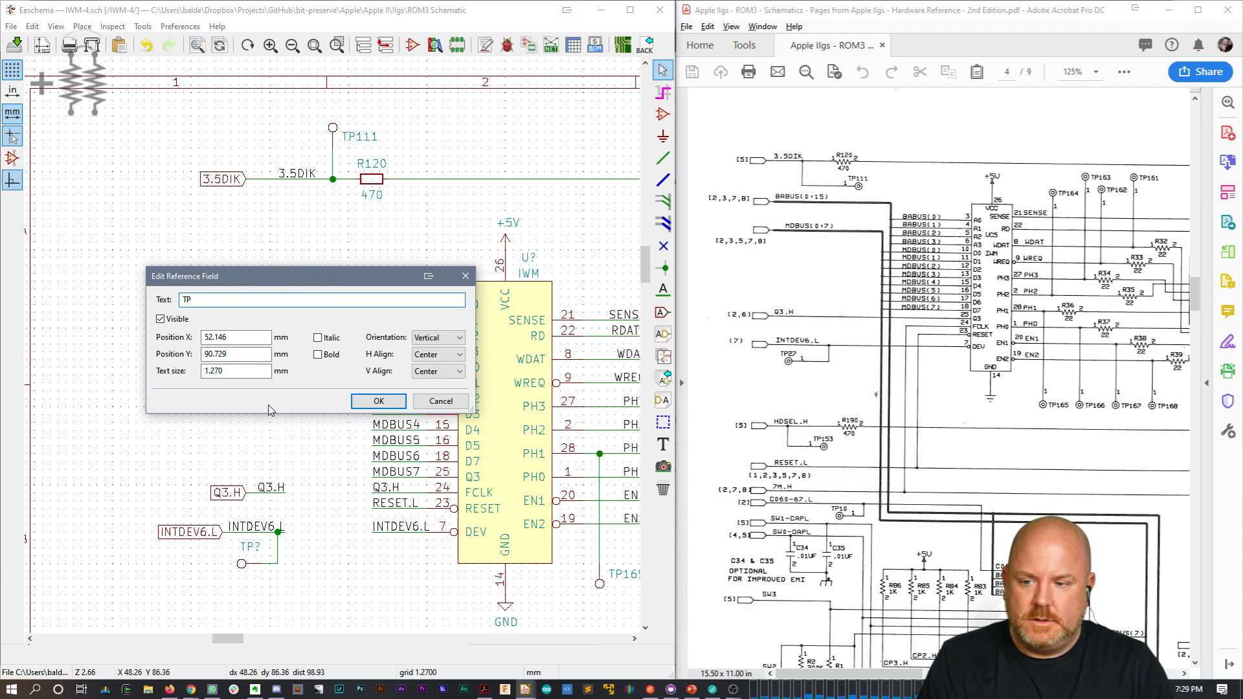
type("27")
key("Return")
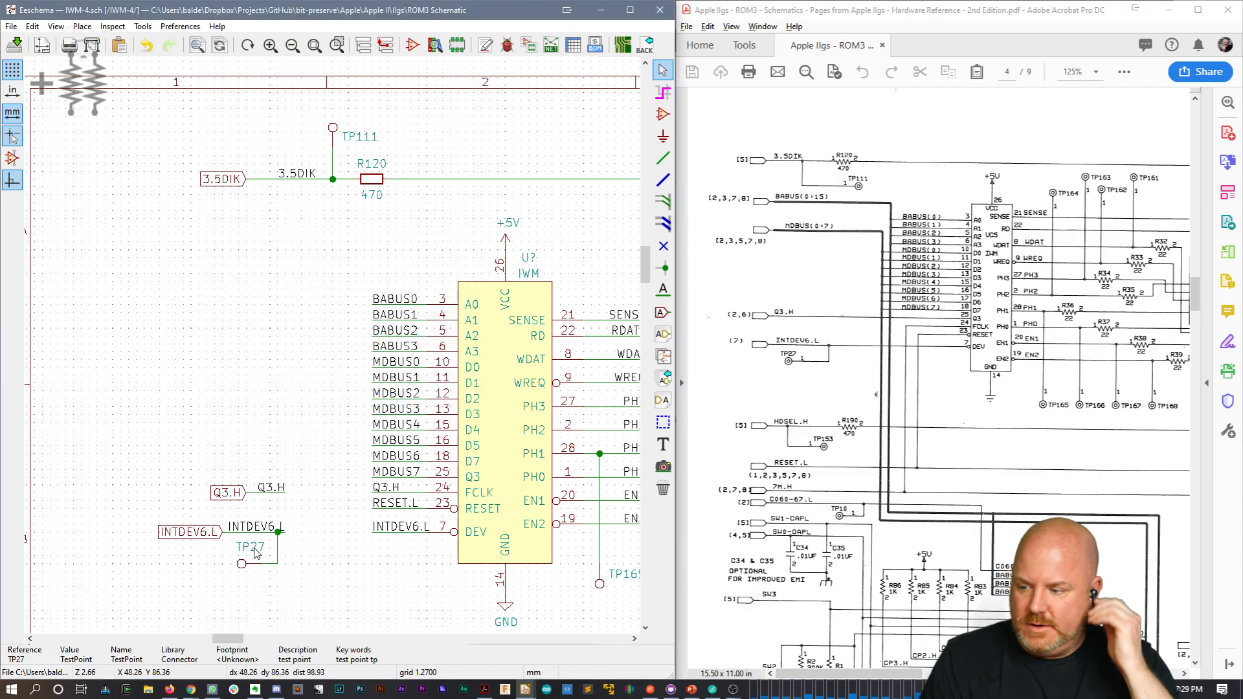
left_click(186, 532)
Step: Move the INTDEV6.L global label to the wire's left end and the net label slightly left
key("m")
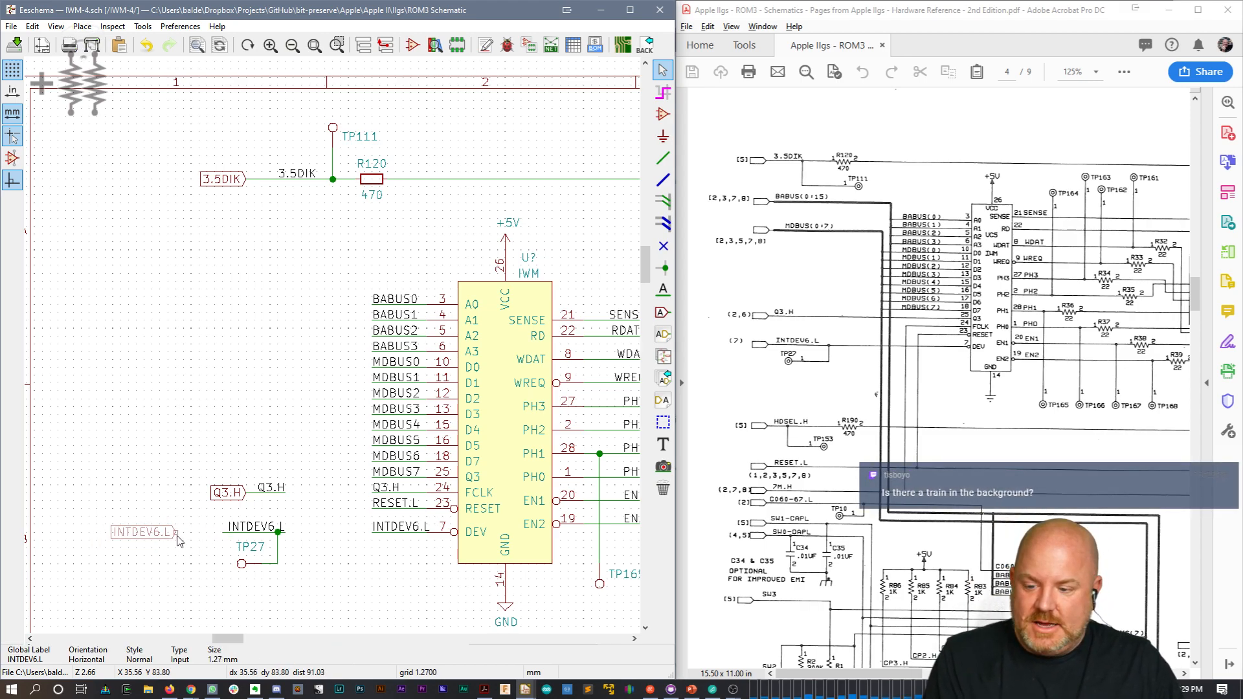
left_click(175, 532)
key("w")
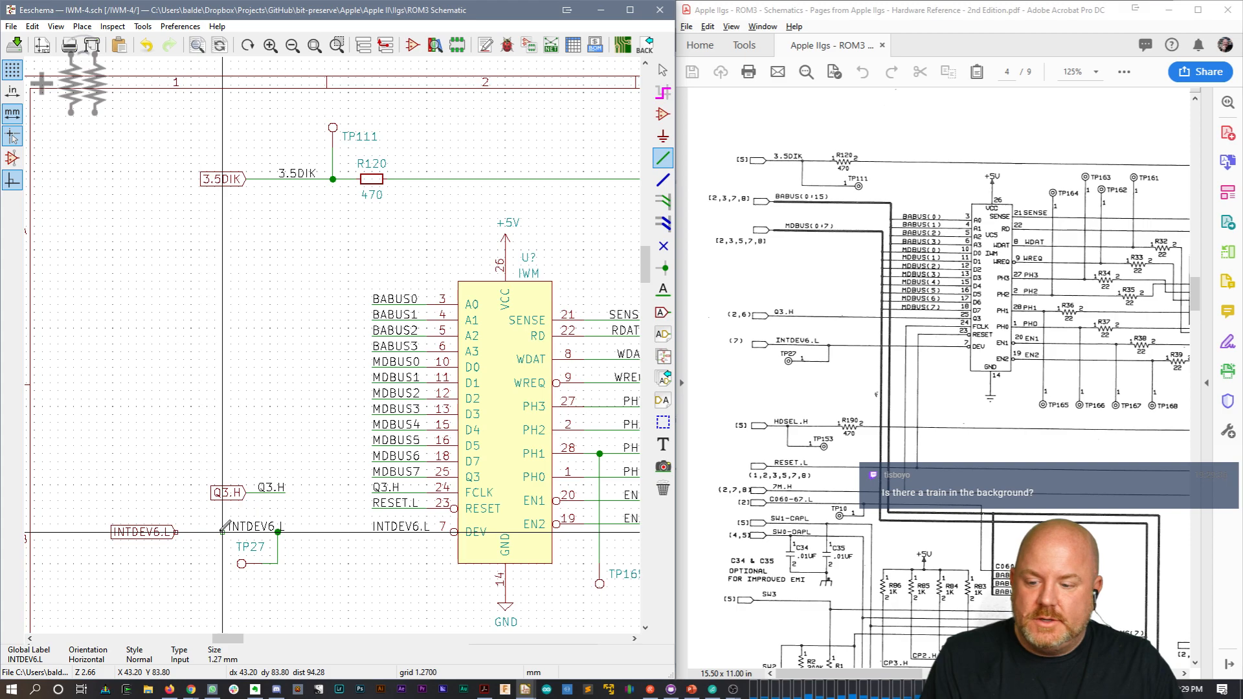
key("Escape")
left_click(254, 526)
key("m")
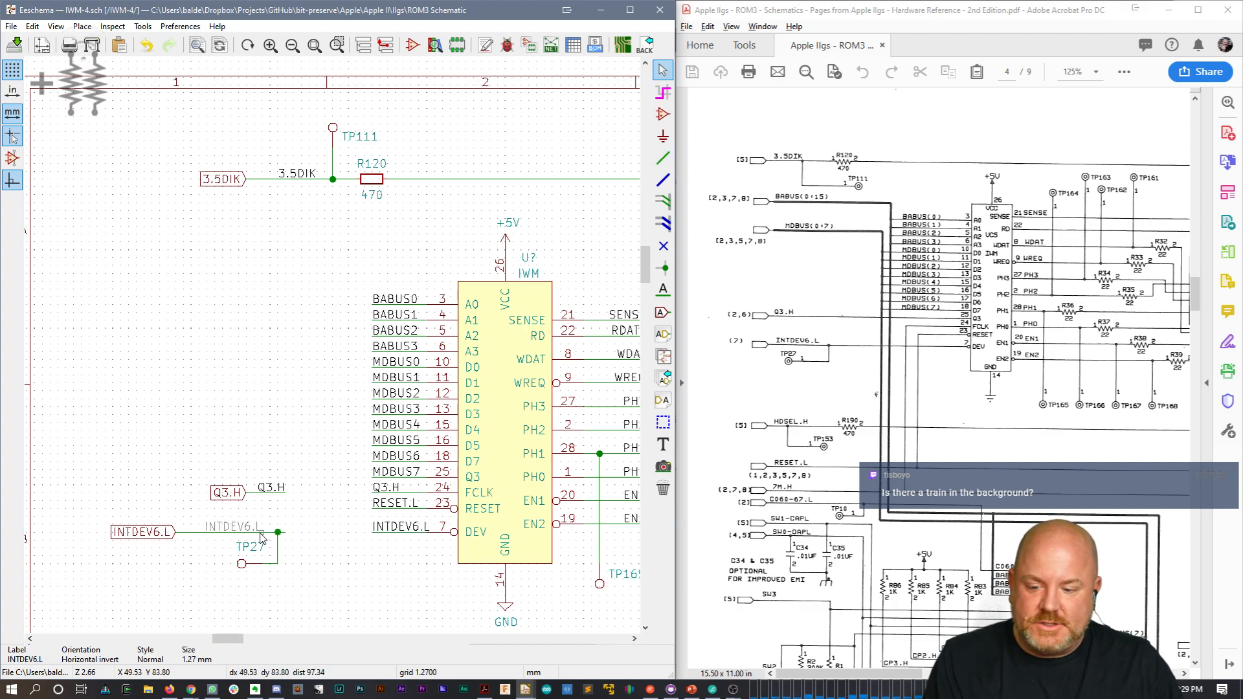
left_click(263, 539)
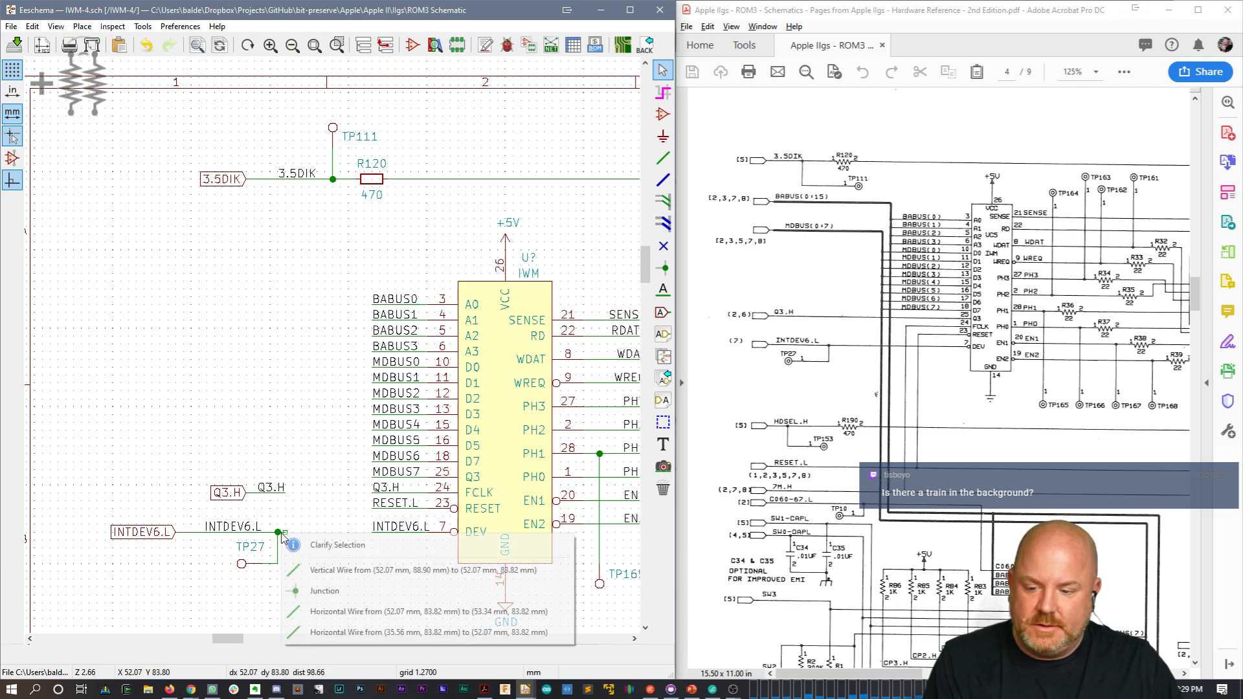
Step: Delete the junction at the wire corner, re-place the net label, and remove the stray wire
left_click(284, 534)
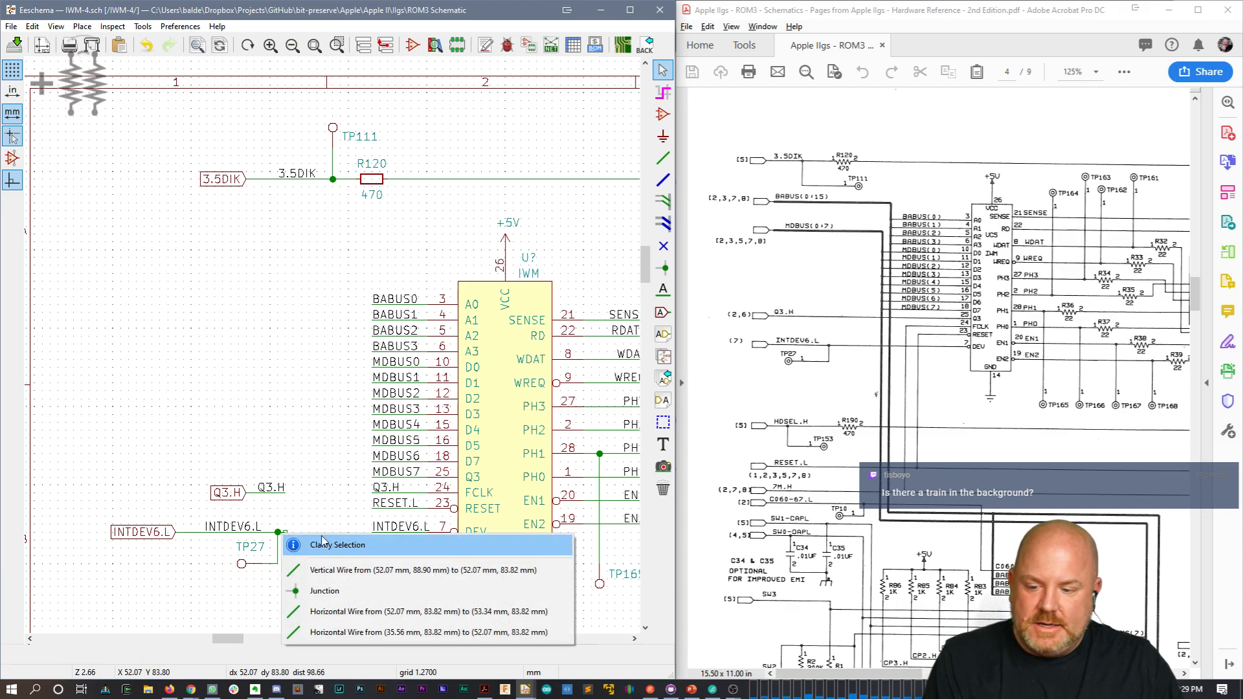
left_click(324, 571)
key("Delete")
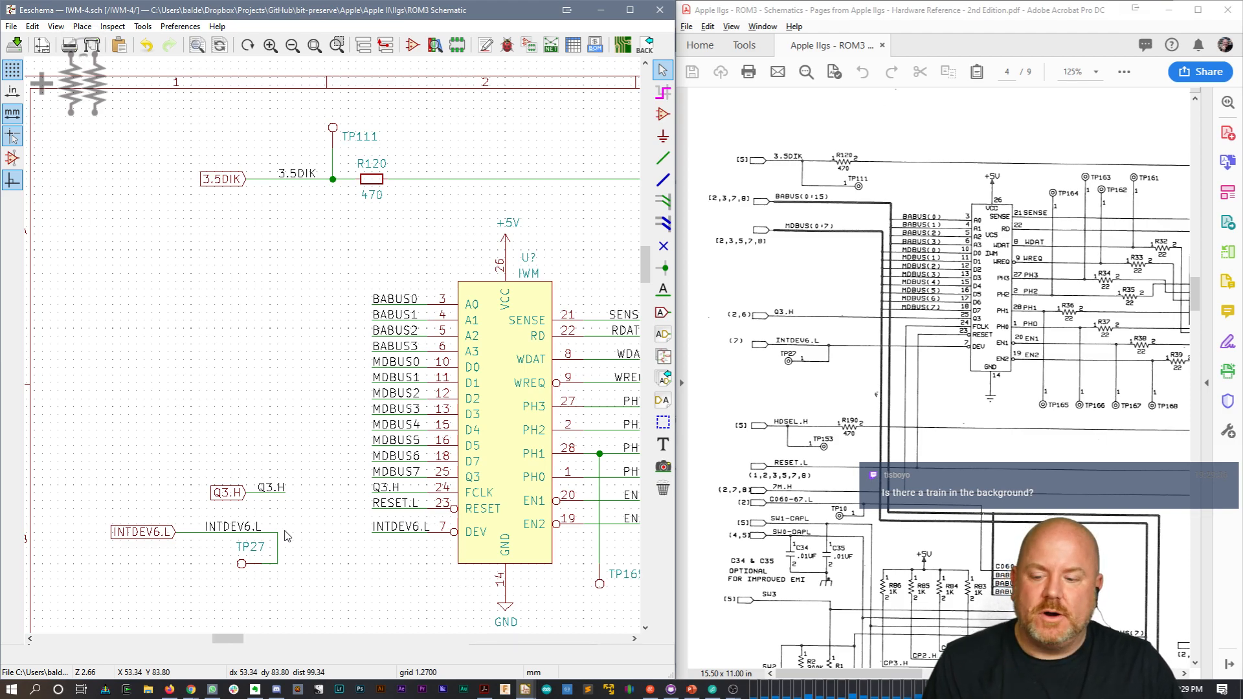
key("m")
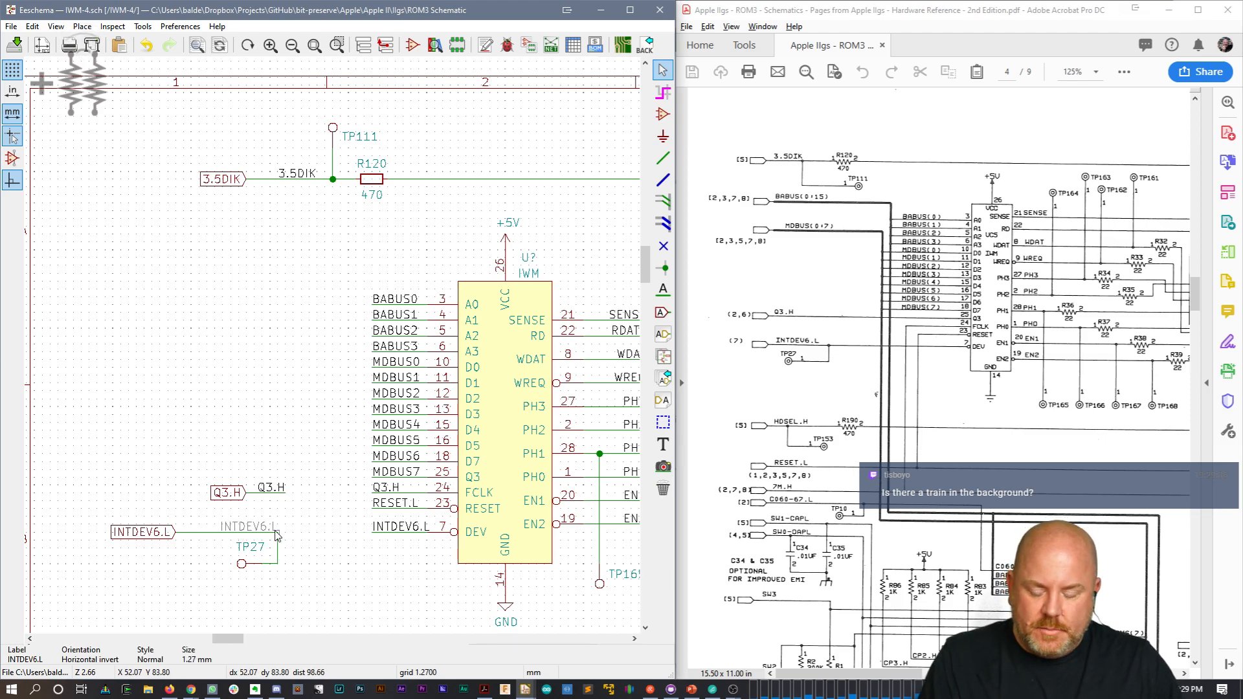
left_click(277, 533)
left_click_drag(191, 517, 203, 563)
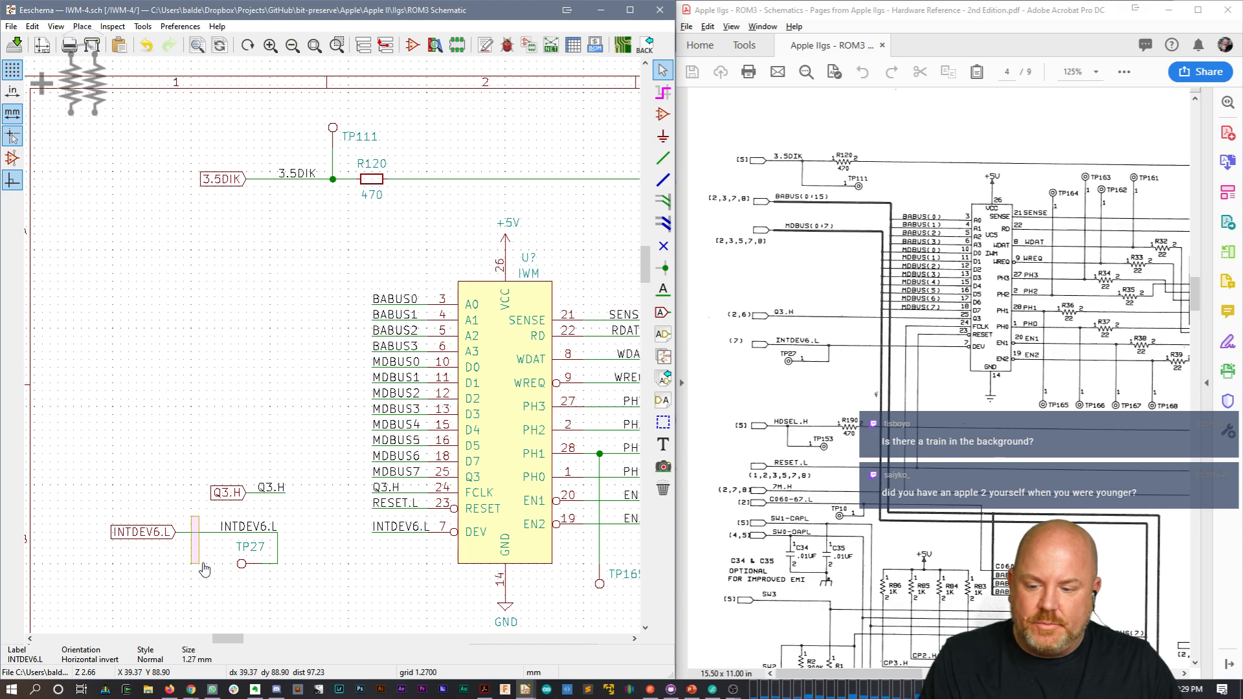
key("Delete")
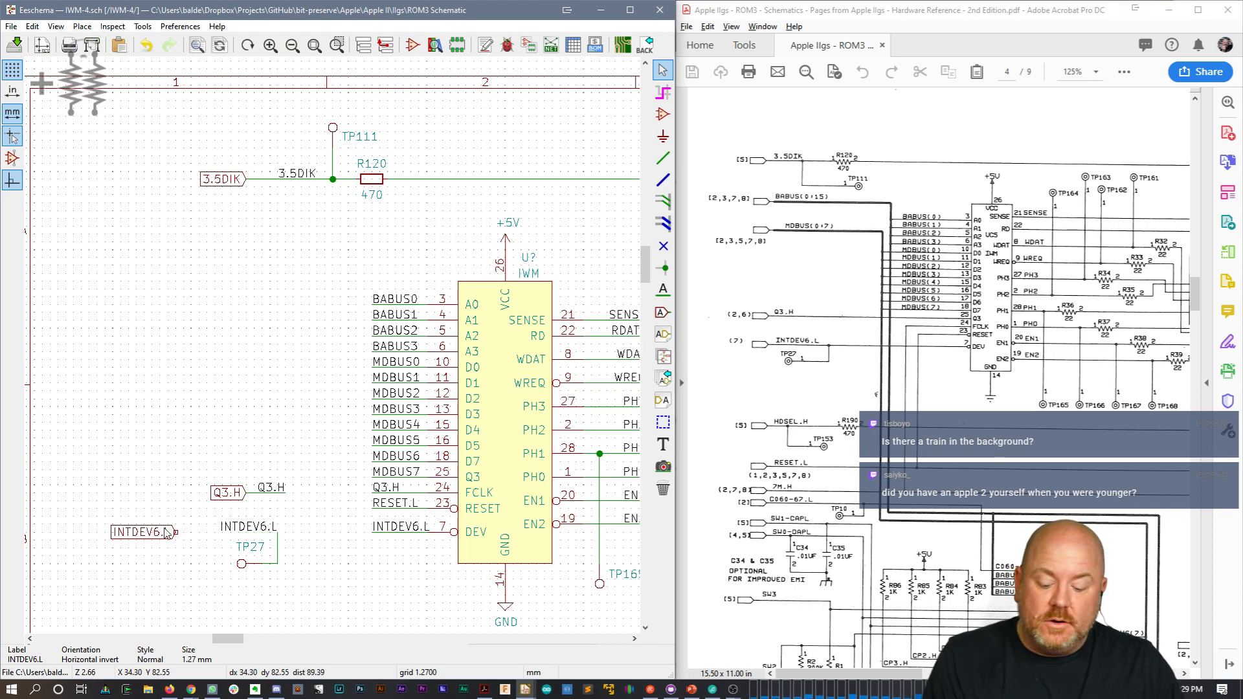
Step: Move the INTDEV6.L global label right, then shift the labels, wire and TP27 up-left
key("m")
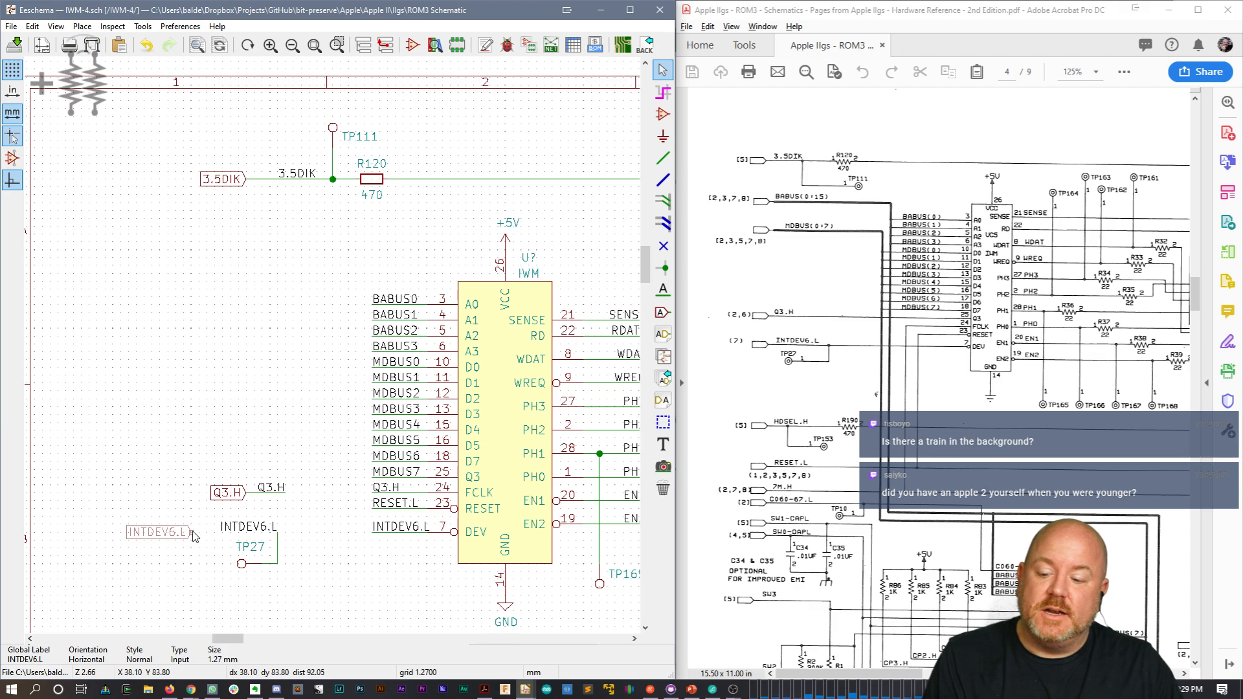
left_click(199, 533)
key("w")
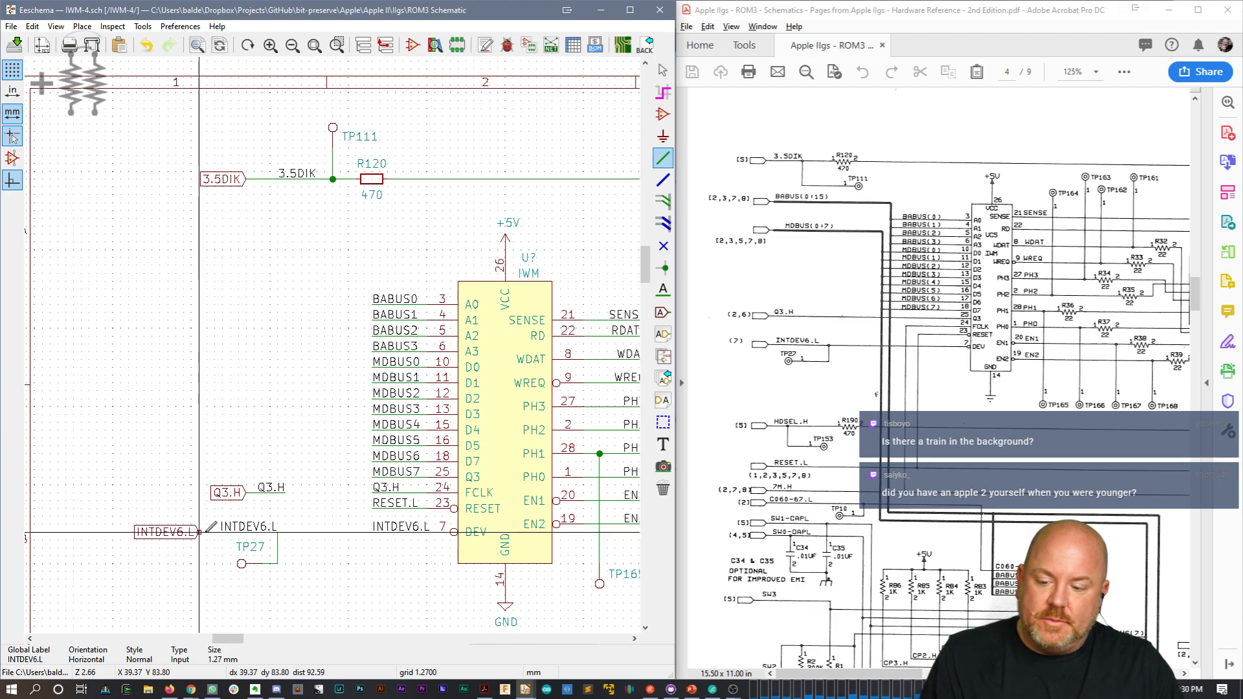
key("Escape")
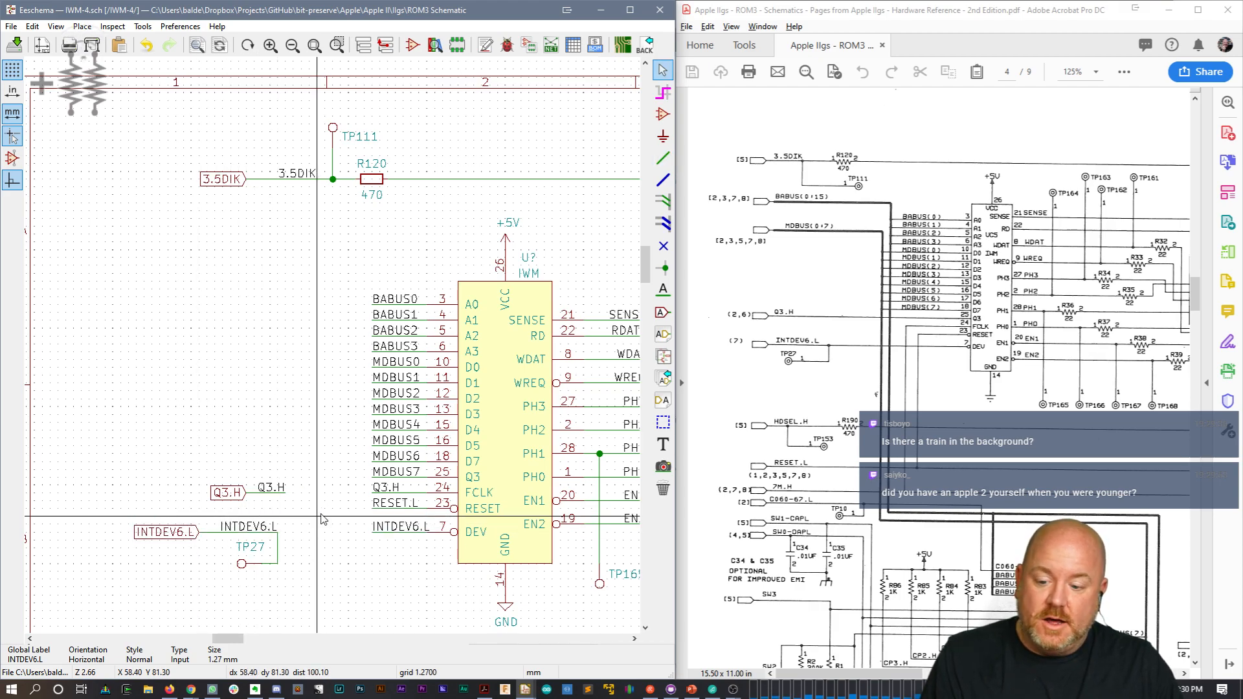
left_click_drag(306, 575, 135, 516)
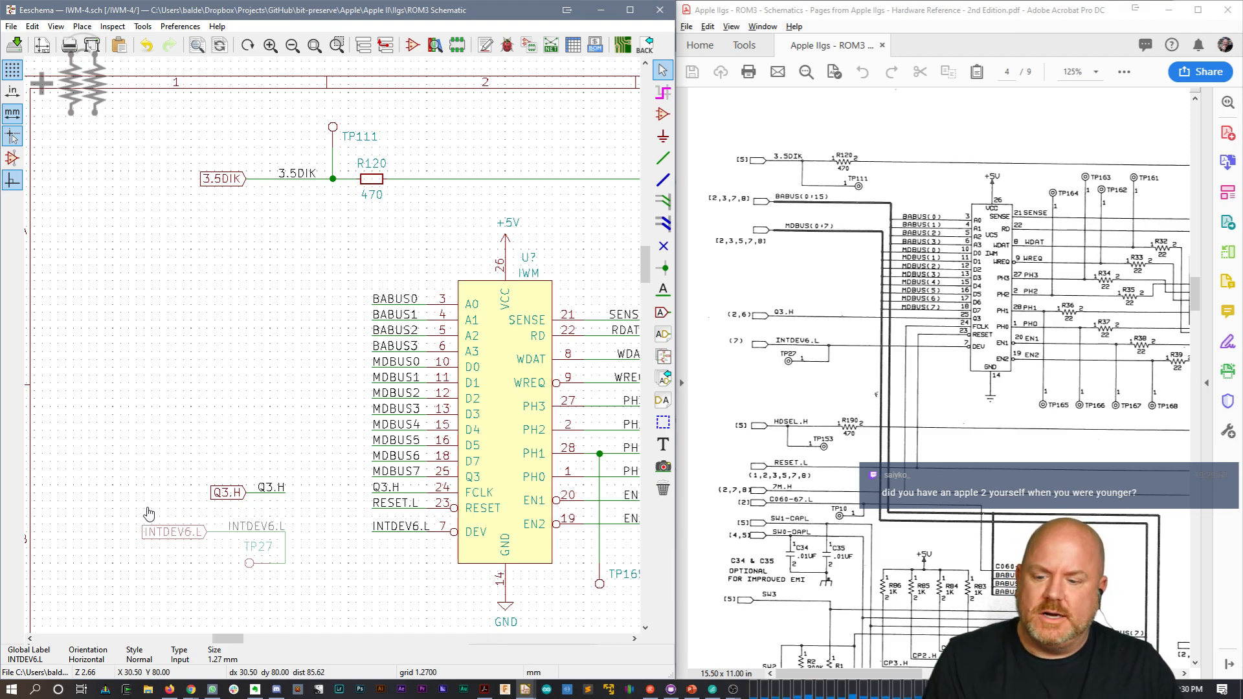
left_click(146, 509)
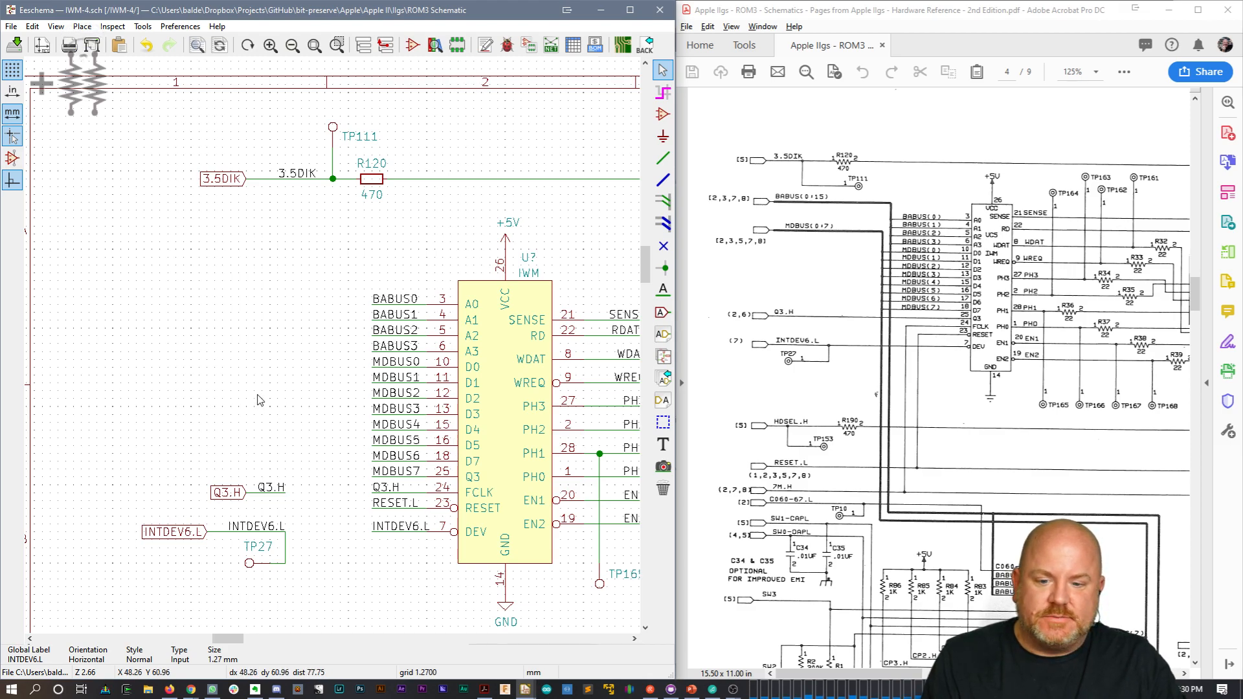
scroll(258, 395, "down", 1)
scroll(332, 345, "up", 1)
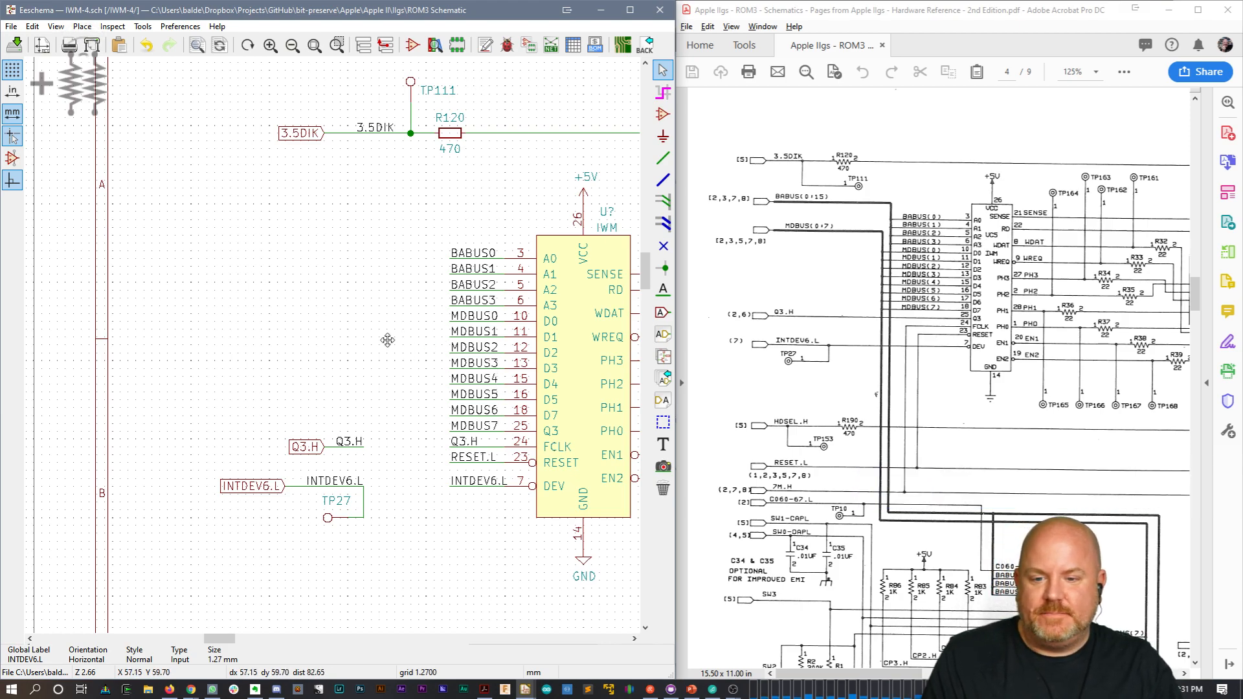
middle_click_drag(387, 340, 352, 333)
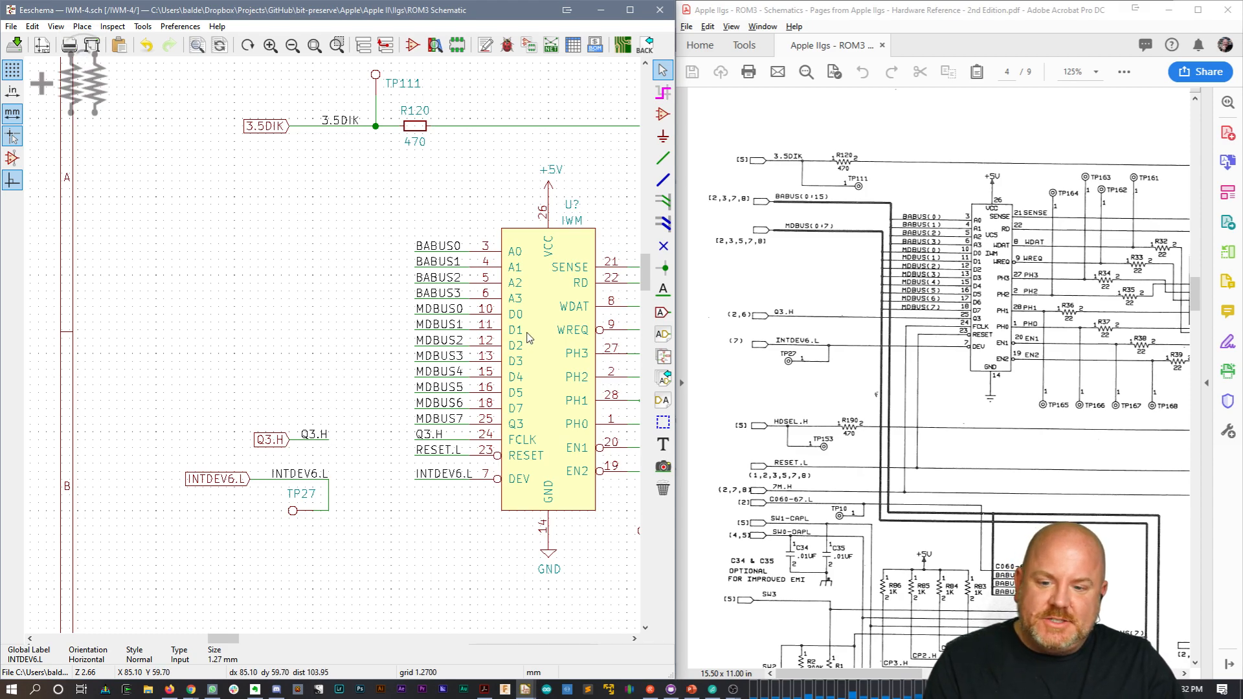
Step: Move the net labels beside the IWM chip one grid step left
left_click_drag(389, 230, 466, 532)
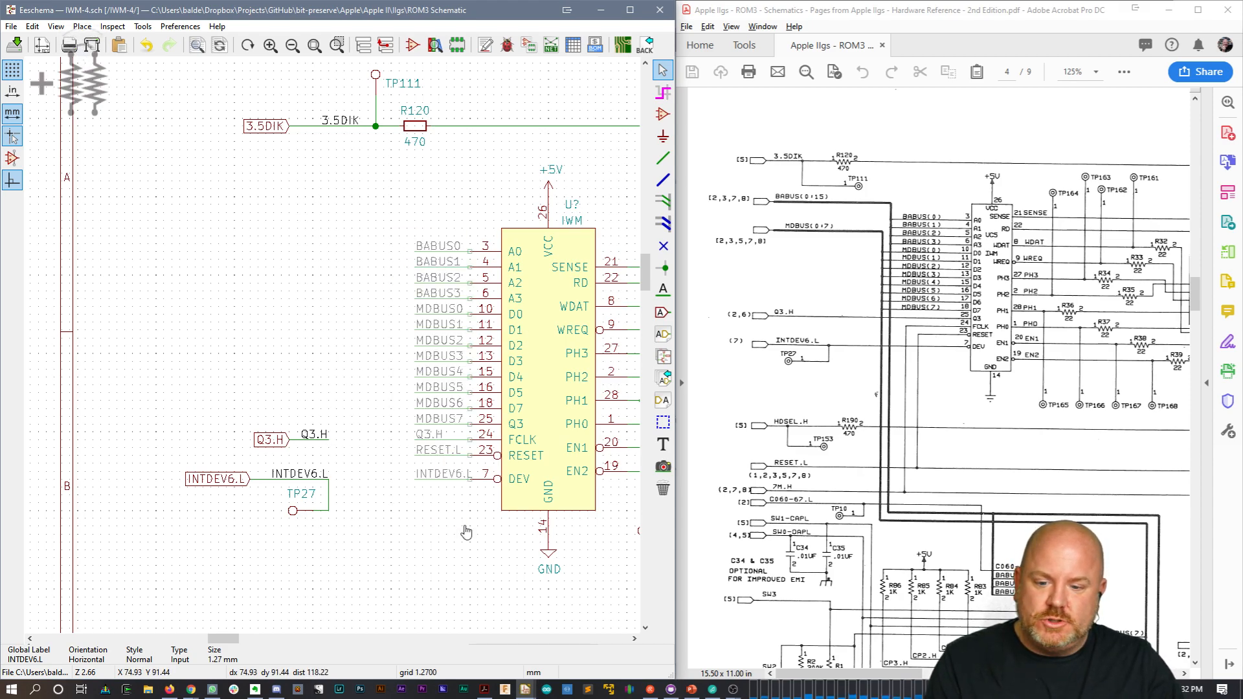
left_click(451, 528)
middle_click_drag(460, 451, 212, 421)
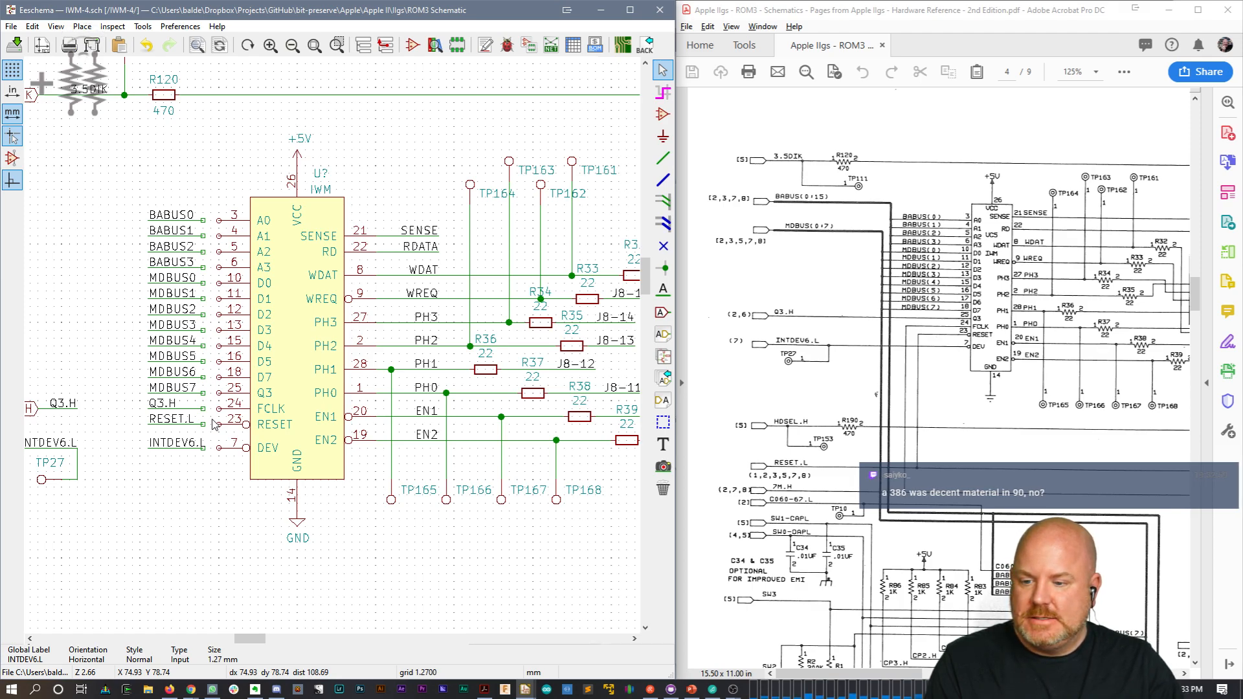
Step: Open the IWM symbol's properties showing reference U? and value IWM
double_click(301, 356)
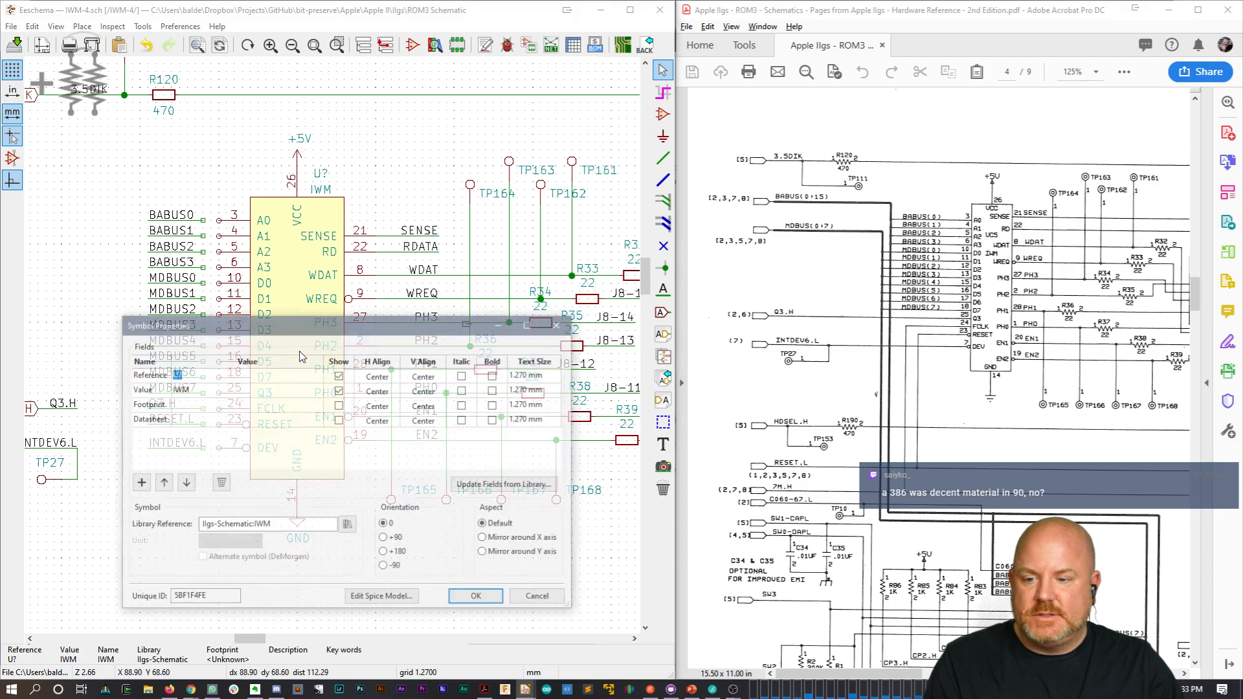
left_click(556, 323)
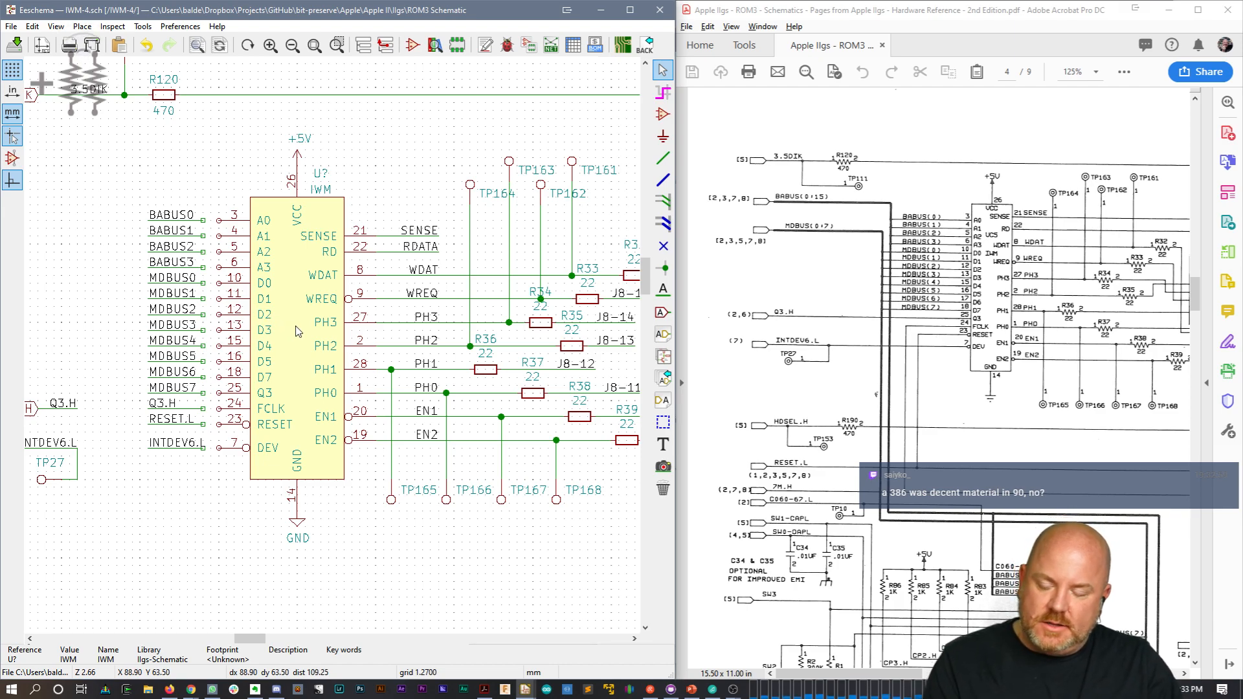
right_click(295, 327)
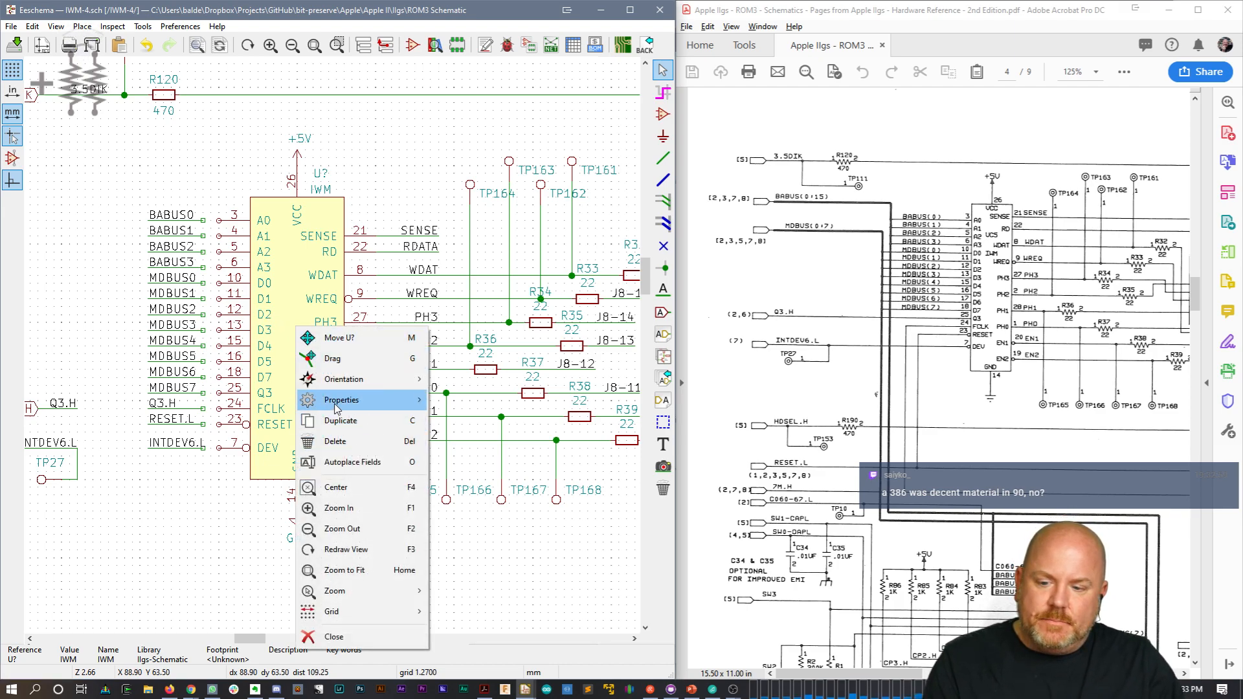
mouse_move(341, 399)
left_click(466, 400)
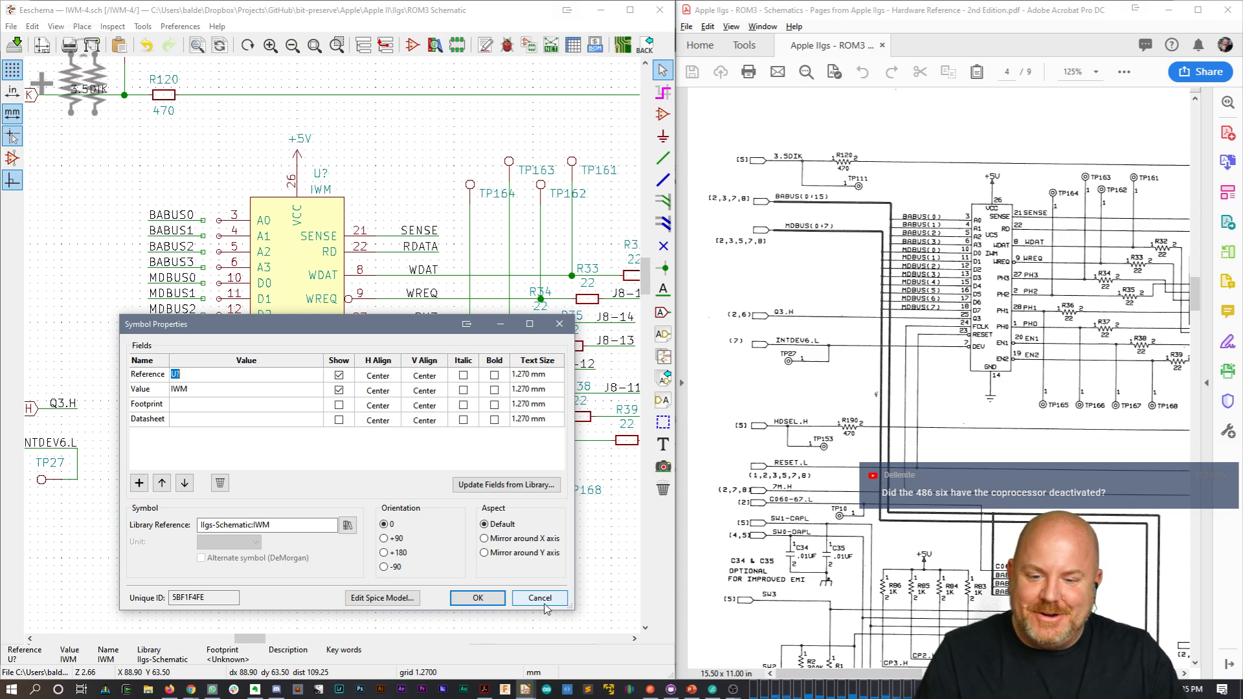
Step: Cancel Symbol Properties and open IIgs-Schematic:IWM via Edit with Library Editor
left_click(542, 601)
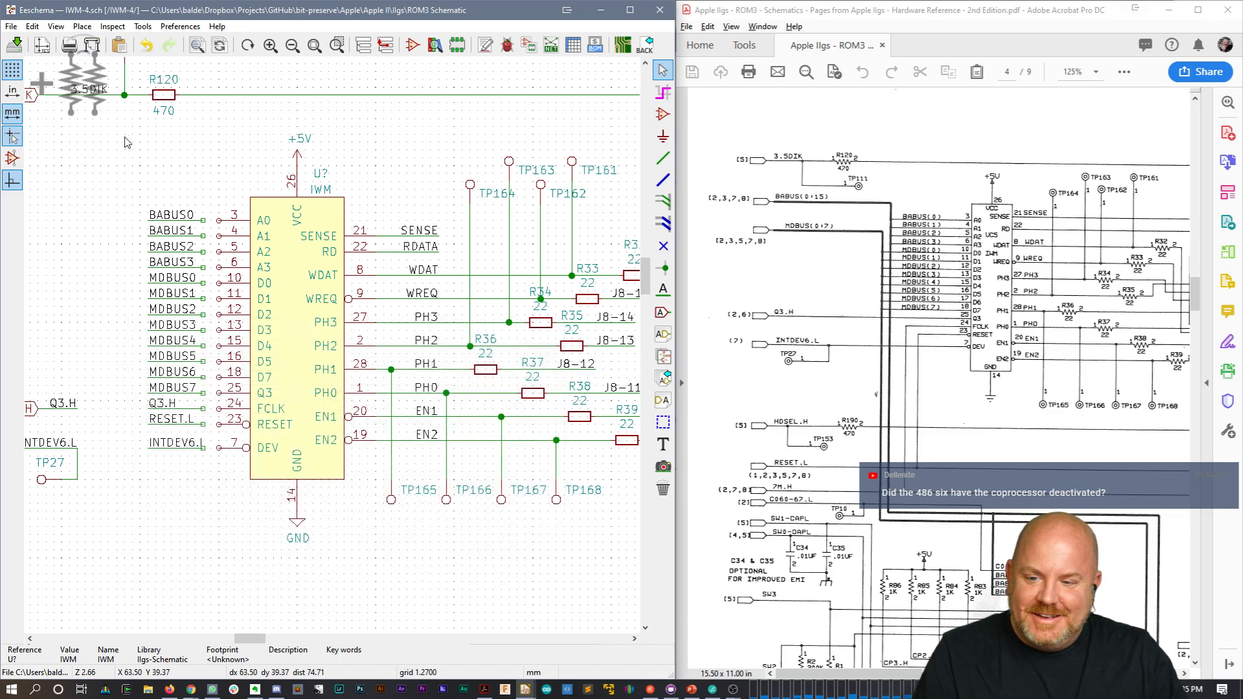
right_click(271, 327)
mouse_move(350, 401)
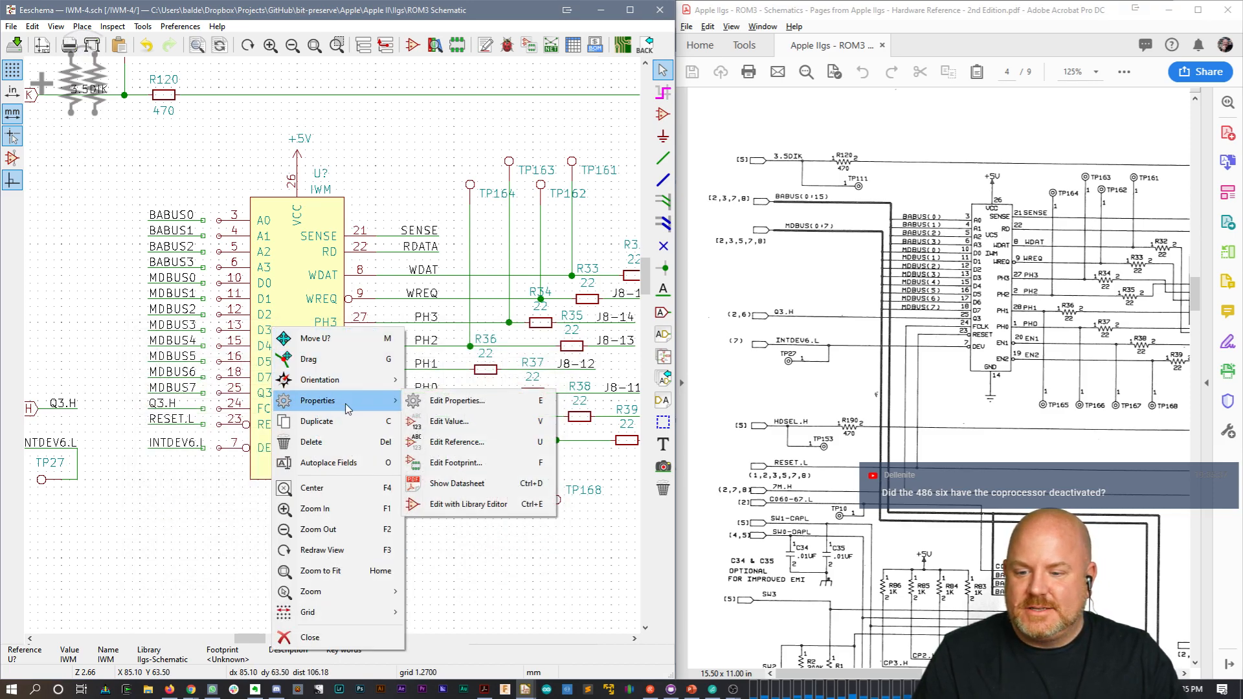
left_click(453, 501)
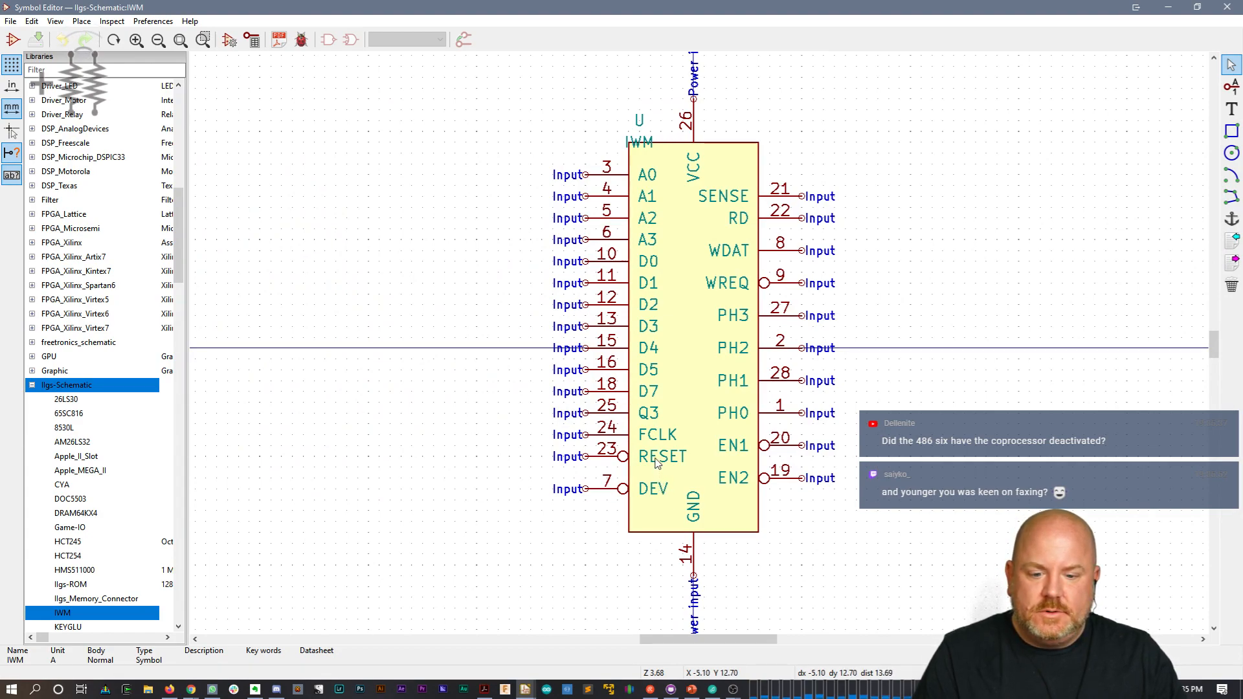
Step: Shift RESET, FCLK, Q3 and D7 down one grid step each, freeing a slot under D5
key("m")
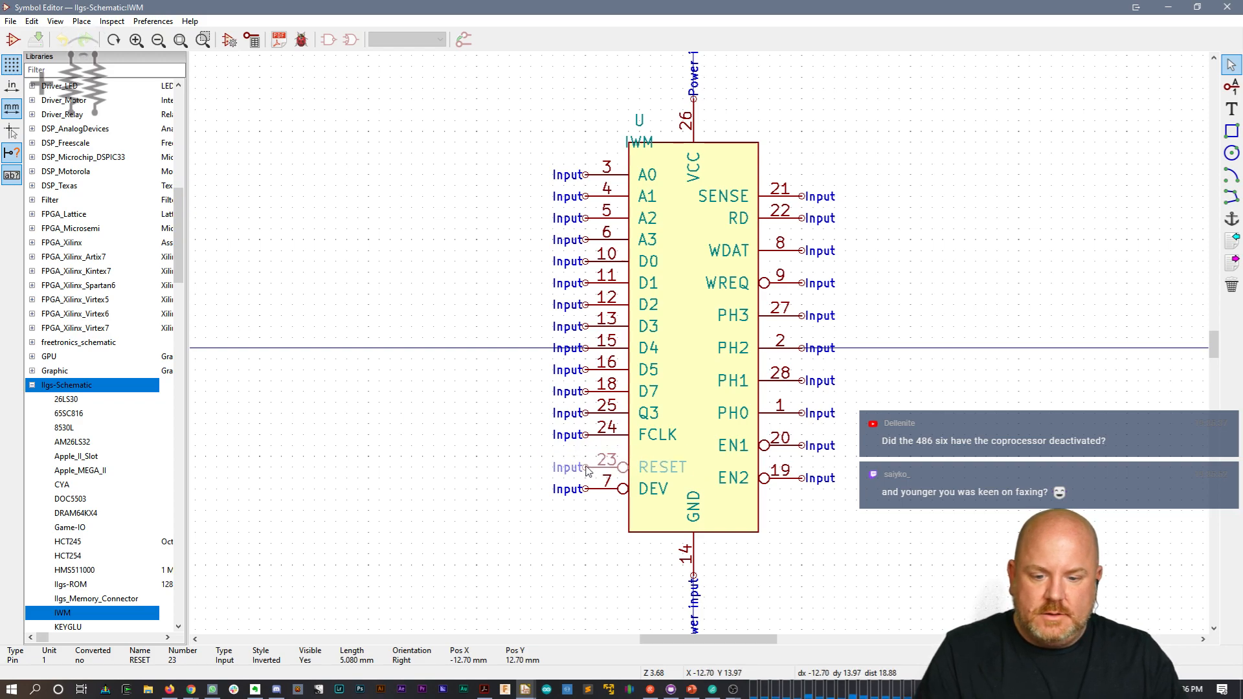
left_click(587, 469)
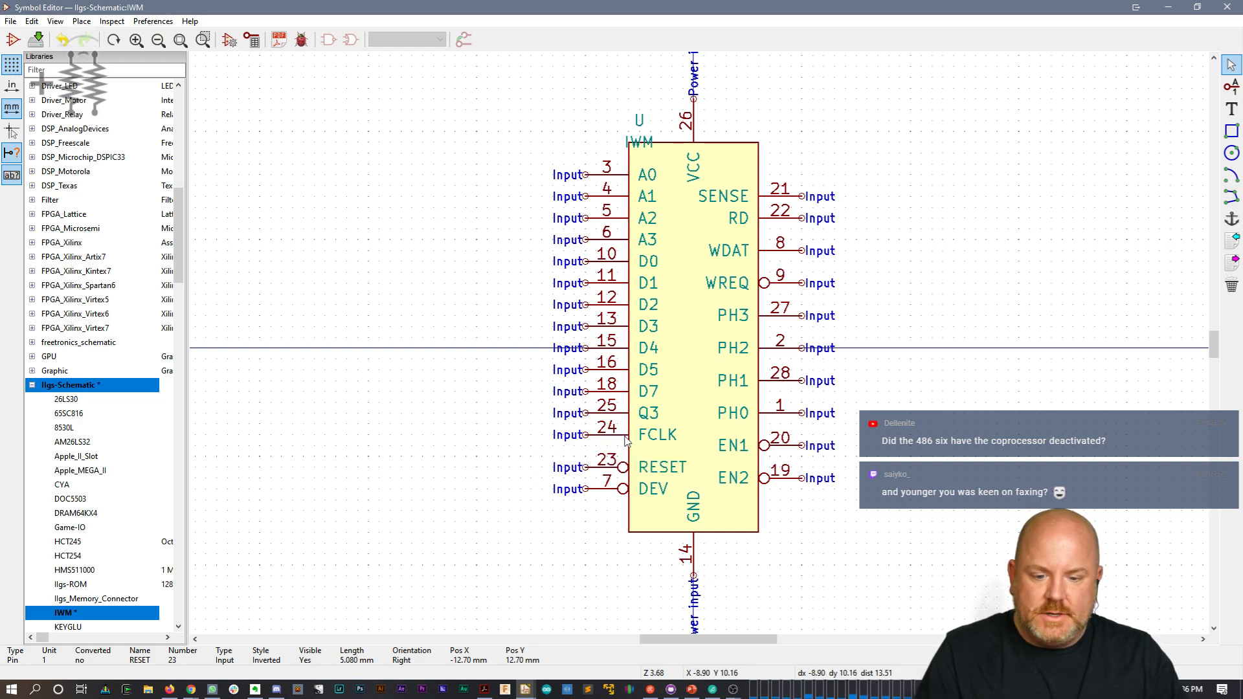
key("m")
left_click(589, 446)
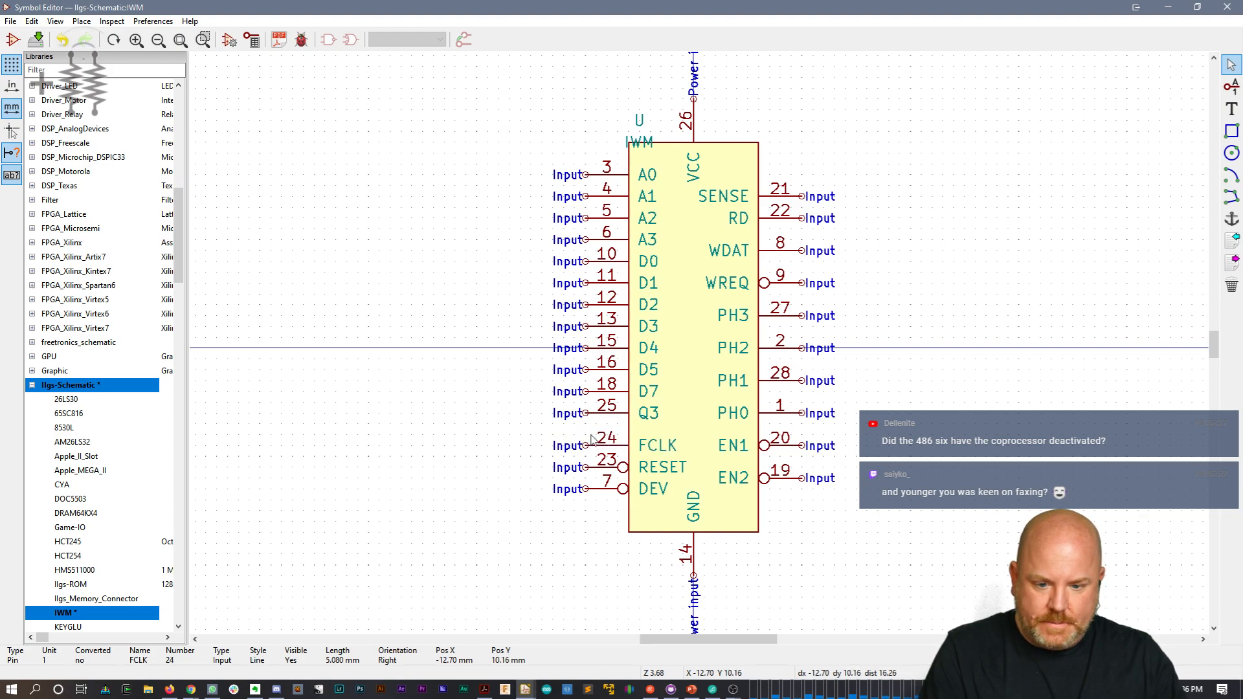
key("m")
left_click(591, 430)
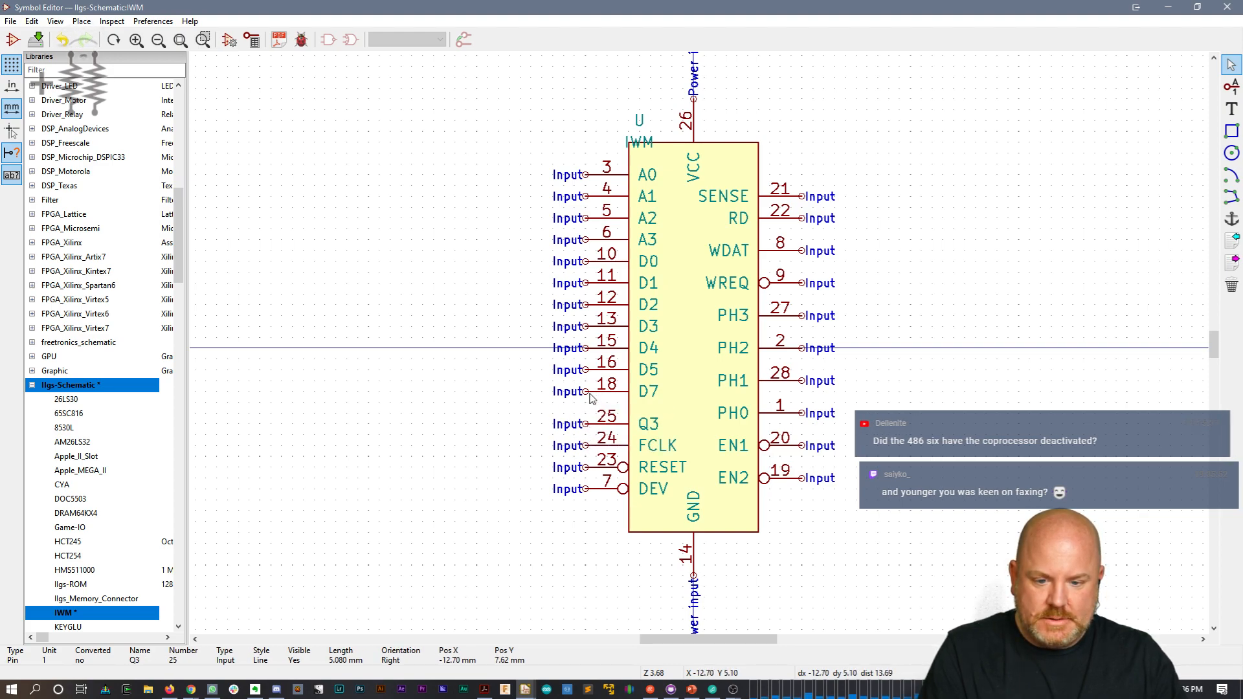
key("m")
left_click(587, 407)
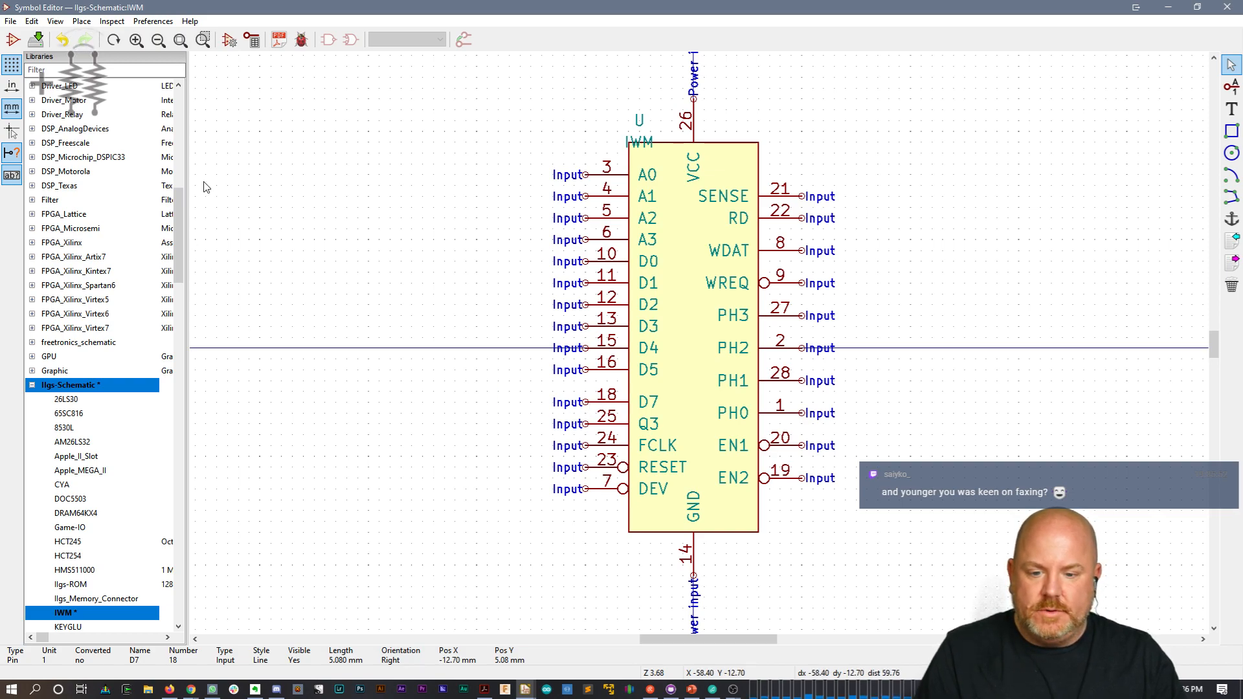
left_click(1231, 86)
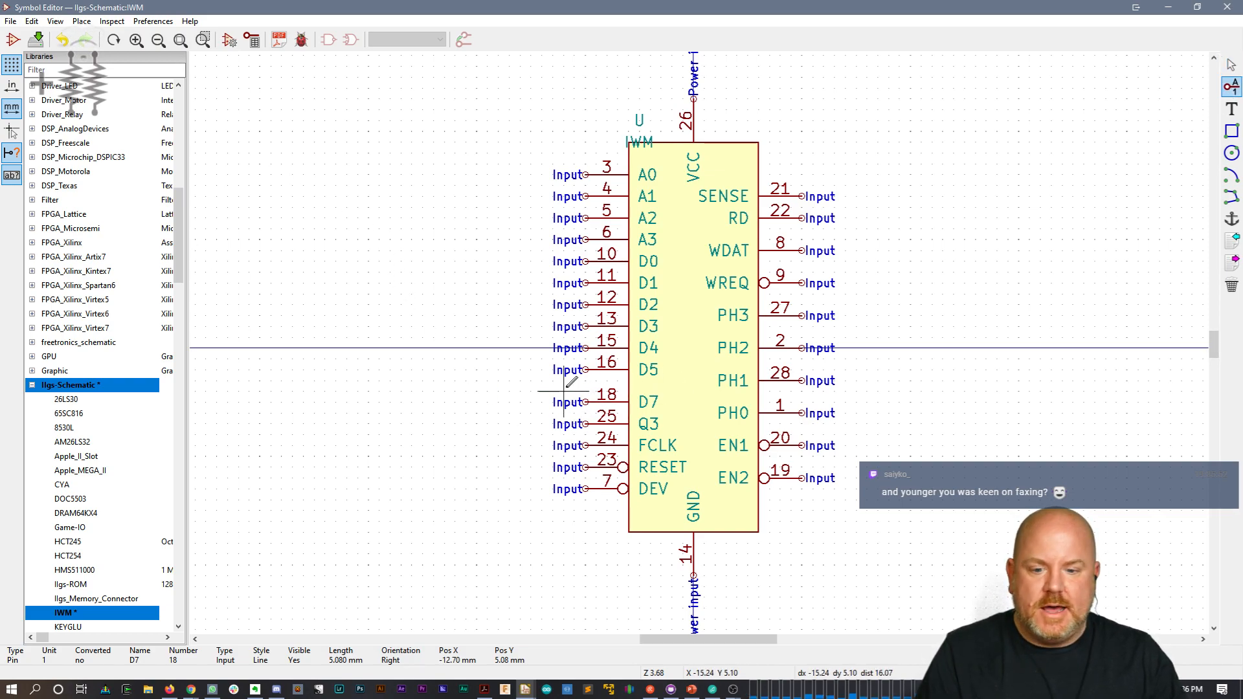
Step: Add a right-facing D6 pin below D5 with the plain Line graphic style
left_click(530, 377)
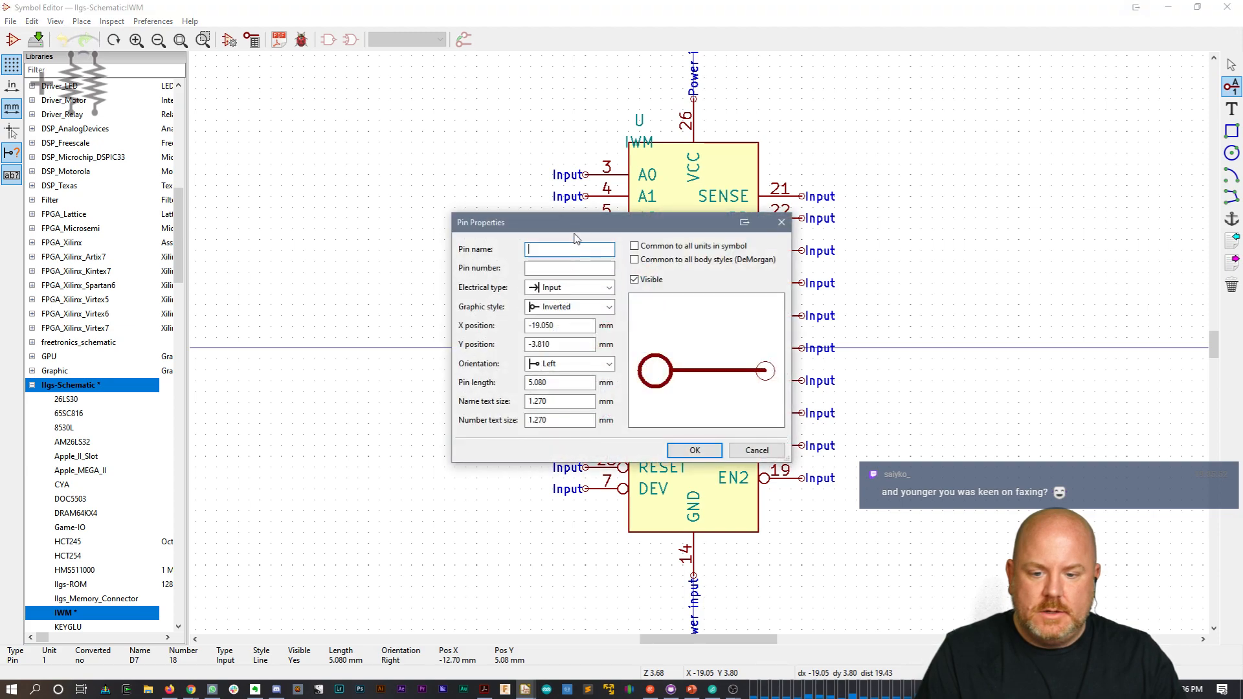
left_click_drag(576, 228, 916, 281)
type("D")
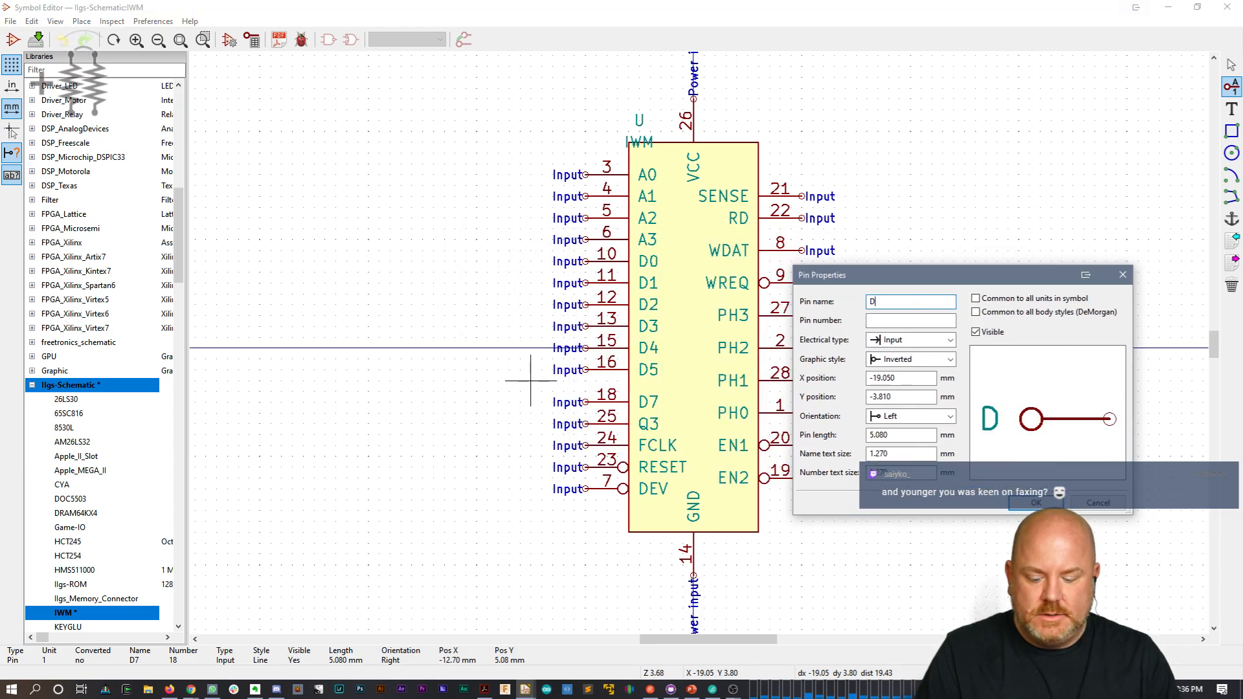
type("6")
key("Tab")
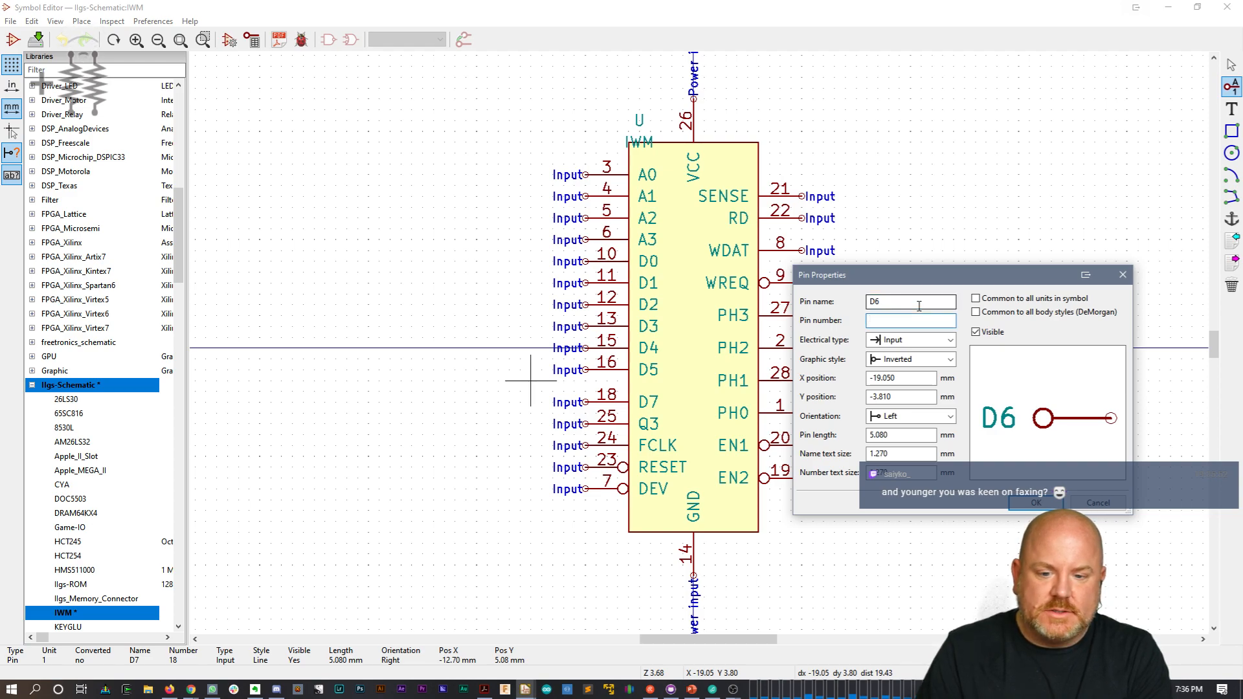
left_click(1036, 503)
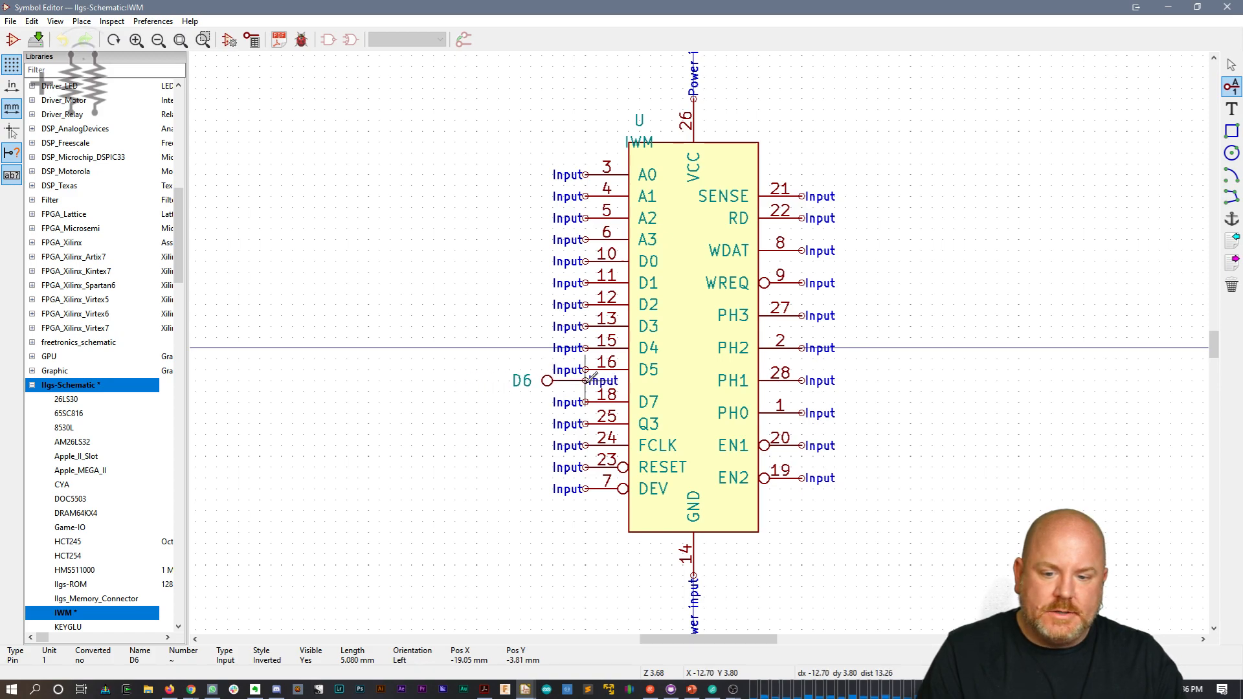
key("r")
key("r")
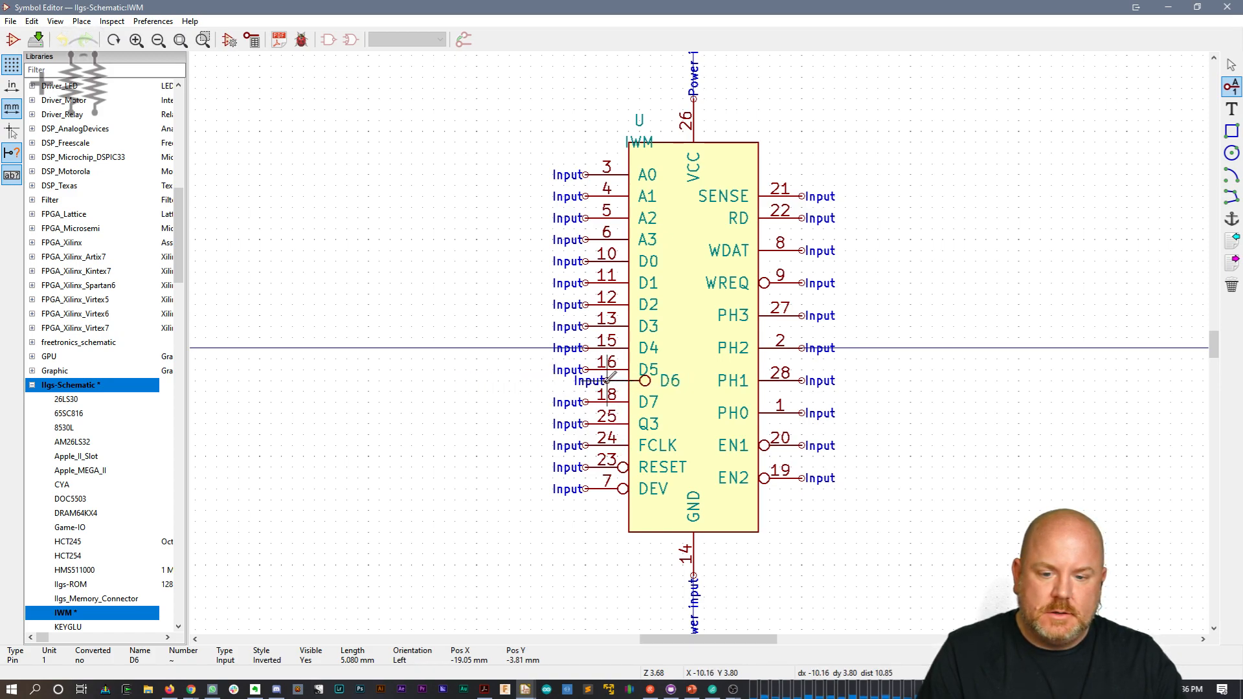
left_click(623, 380)
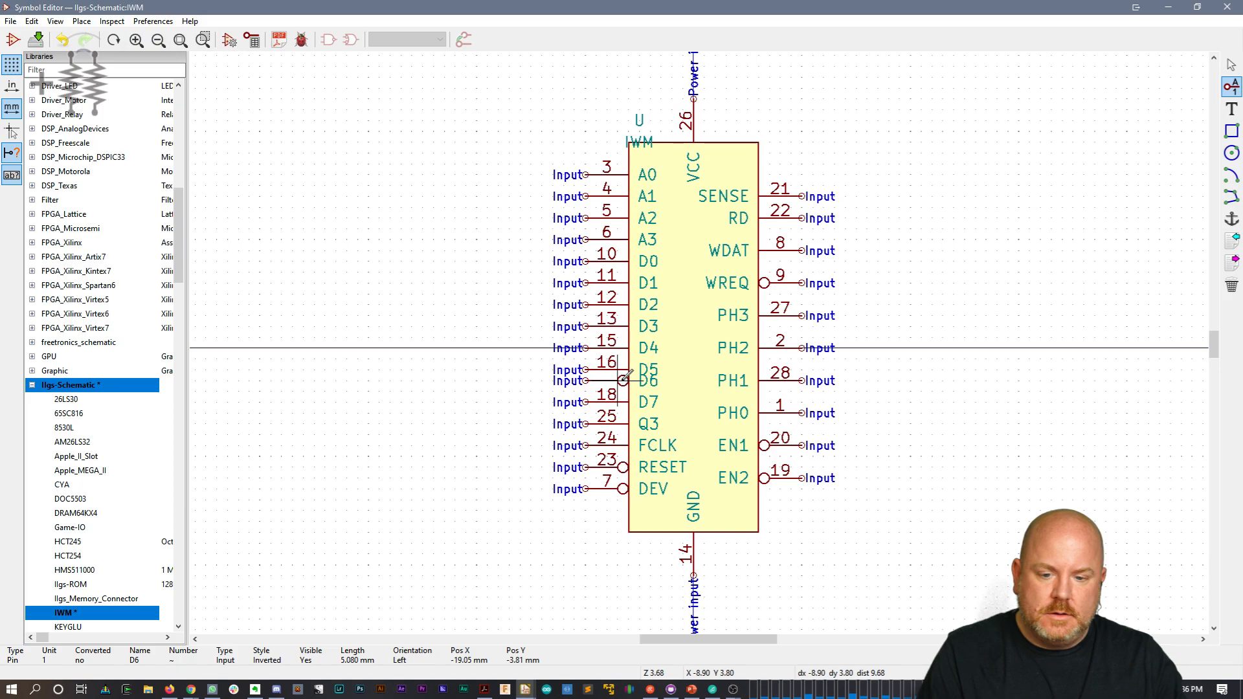
double_click(625, 378)
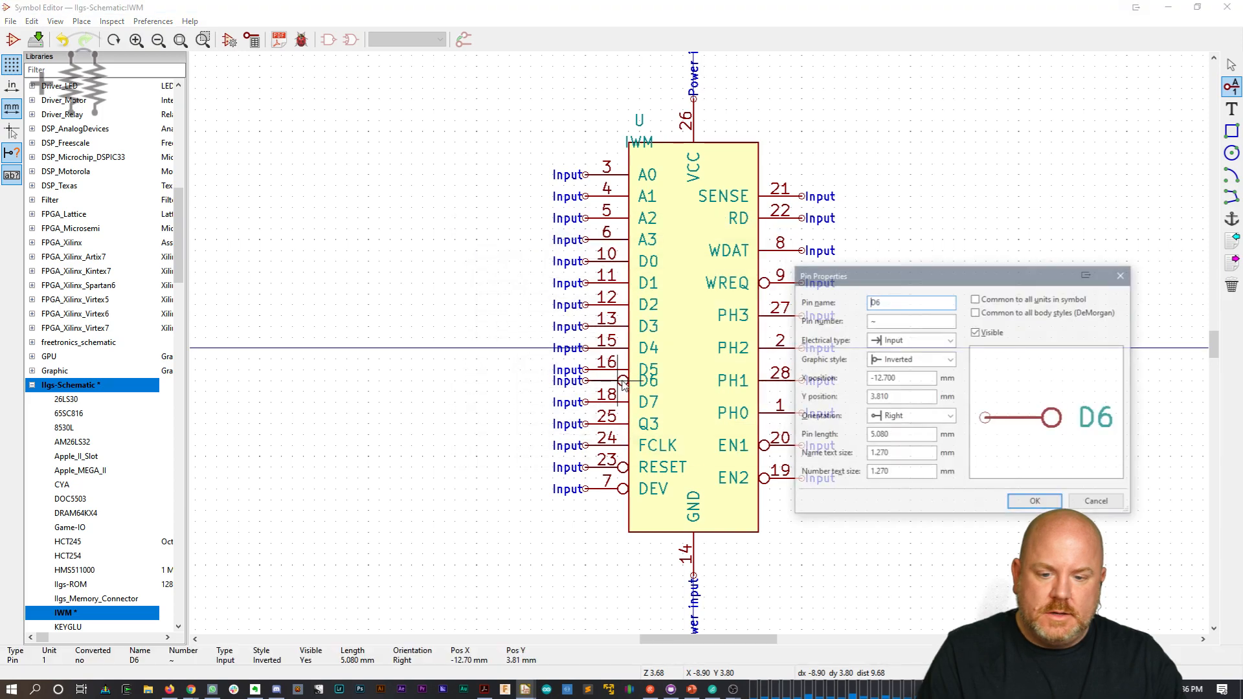
left_click(921, 359)
left_click(900, 374)
left_click(1036, 503)
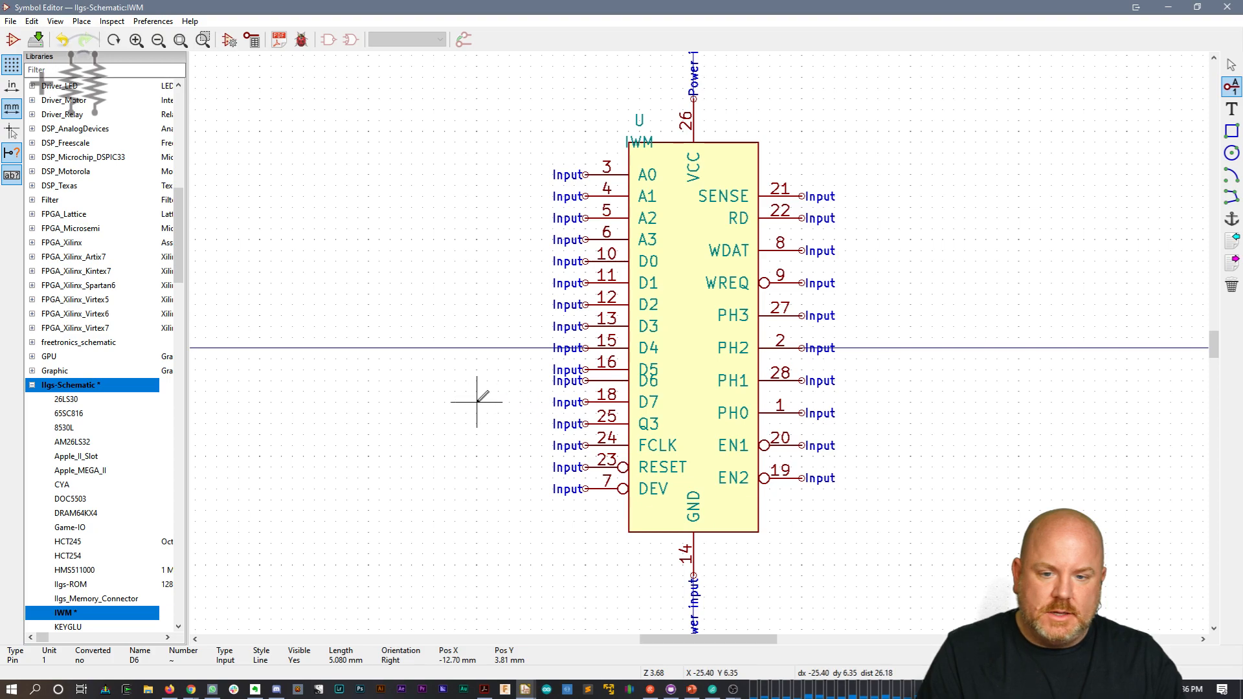
key("Escape")
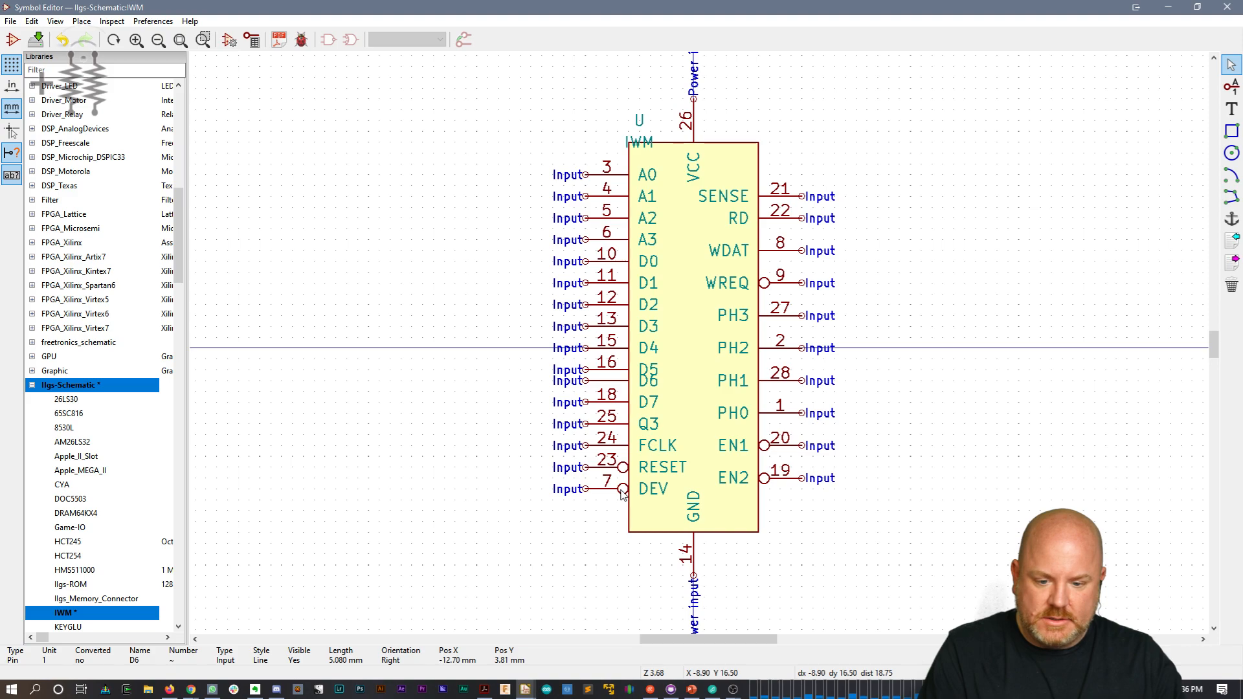
Step: Move DEV, RESET, FCLK, Q3, D7 and D6 down one grid step each to re-space them
key("m")
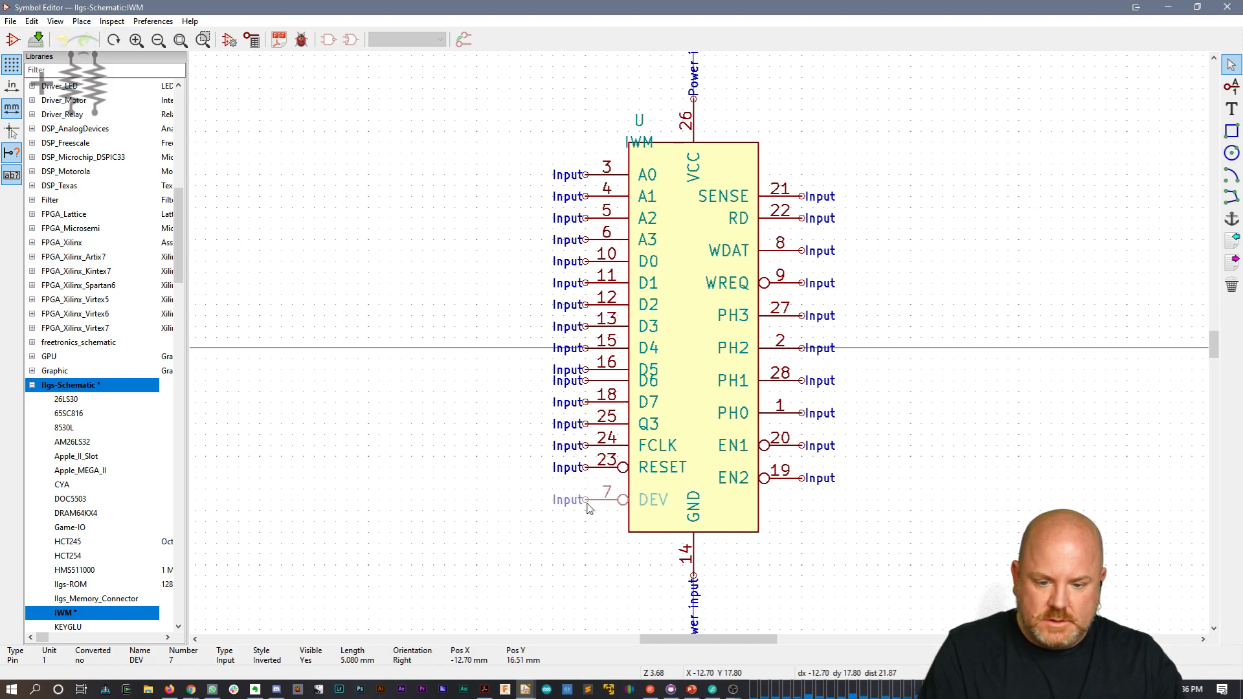
left_click(587, 506)
key("m")
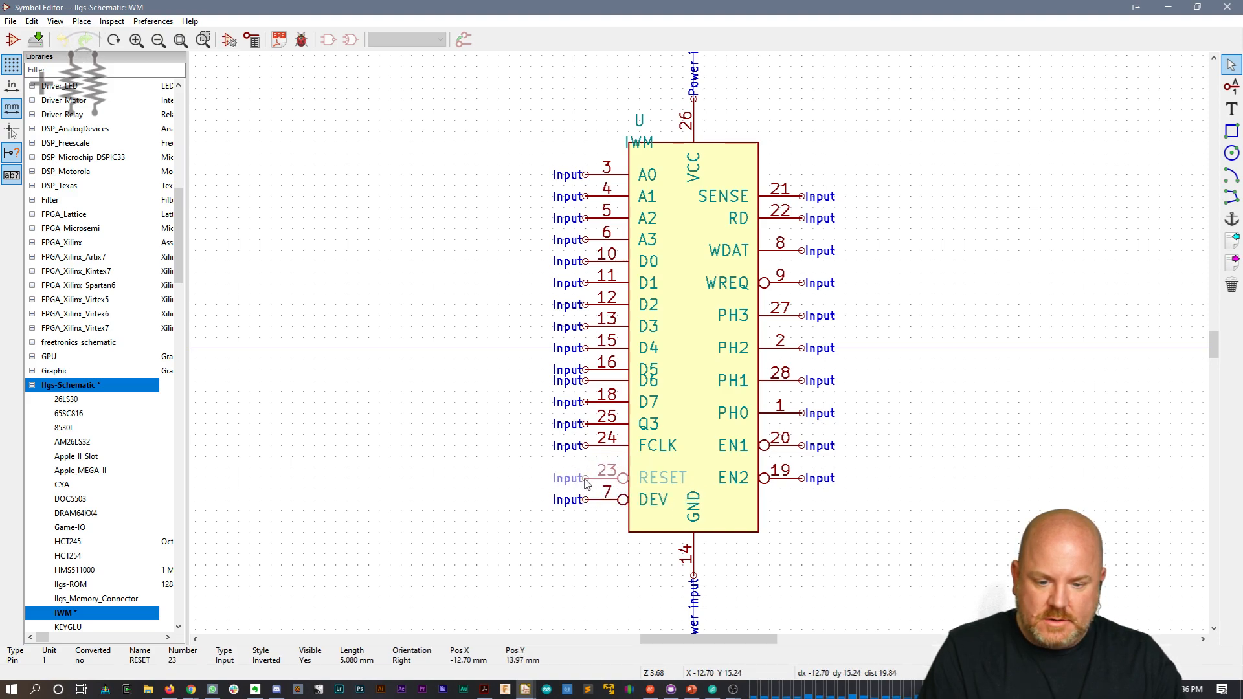
left_click(586, 483)
key("m")
left_click(590, 463)
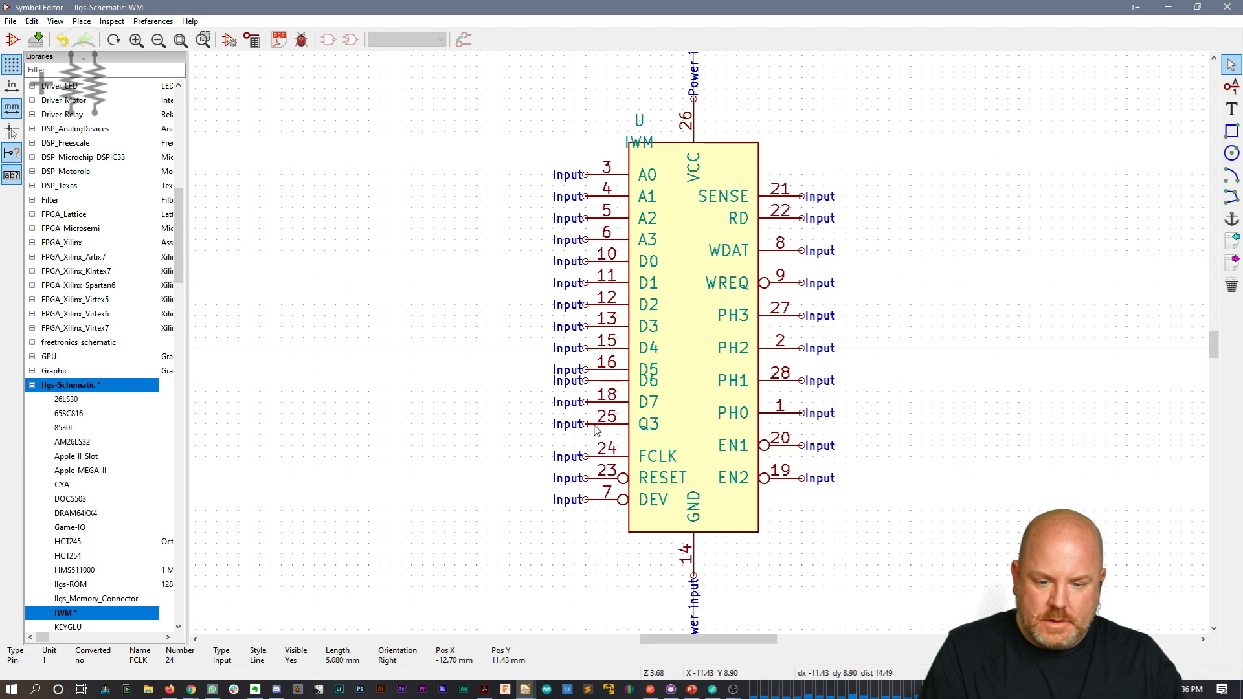
key("m")
left_click(590, 441)
key("m")
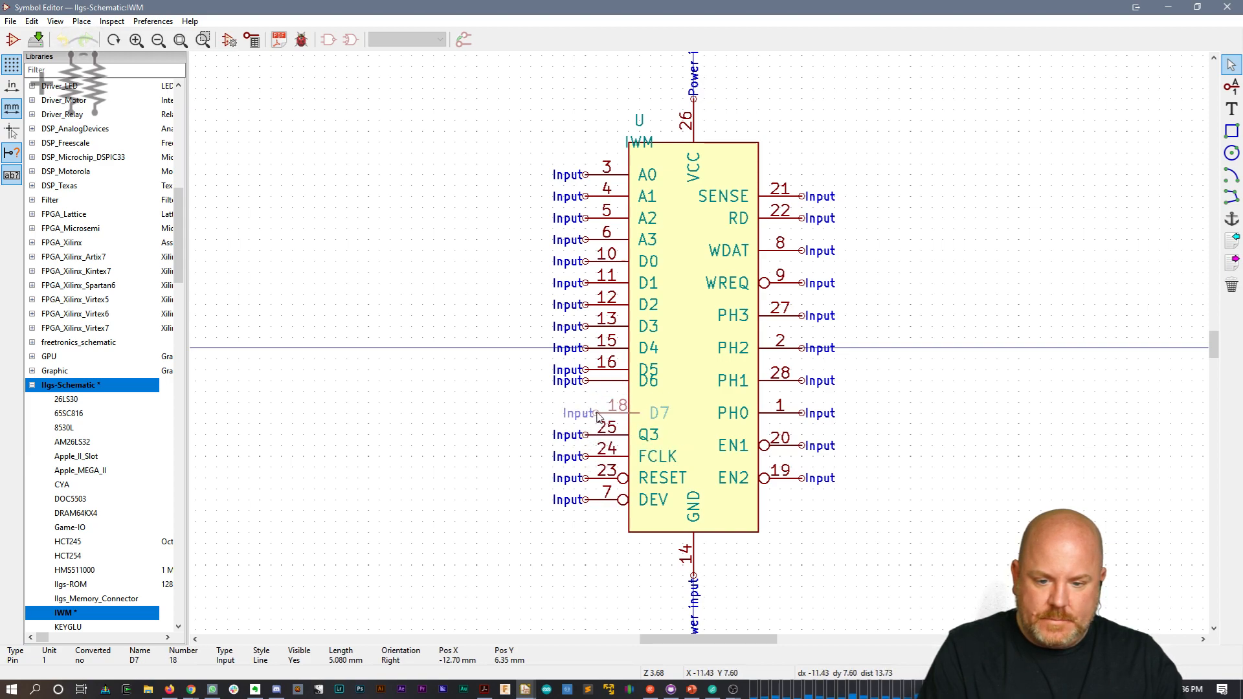
left_click(590, 419)
key("m")
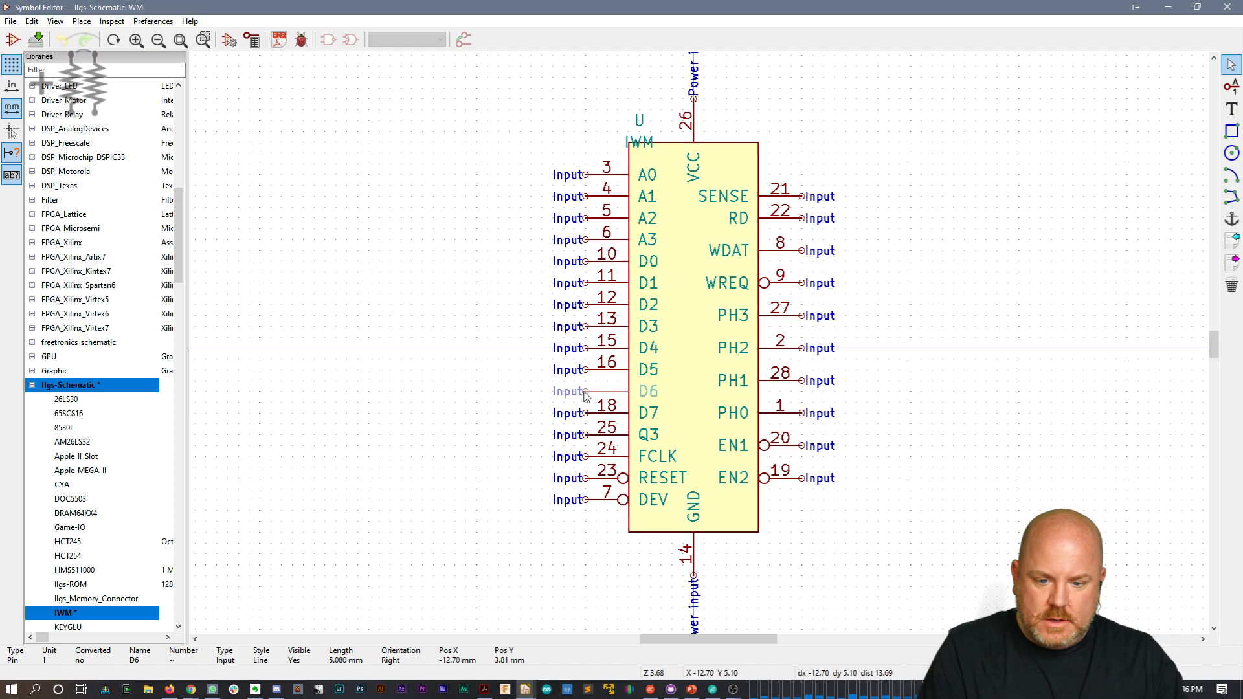
left_click(585, 396)
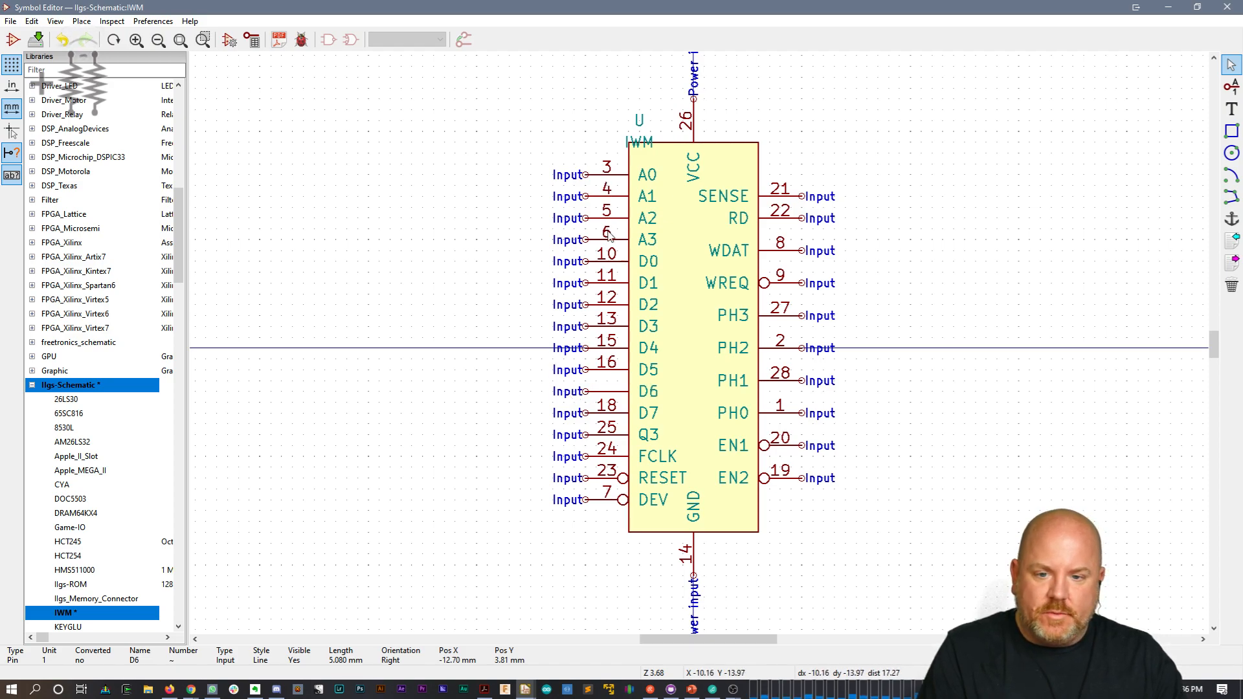
Step: Resize the Symbol Editor window so the reference PDF shows beside it
left_click_drag(1077, 6, 1029, 30)
left_click_drag(1201, 56, 829, 46)
left_click_drag(643, 37, 750, 24)
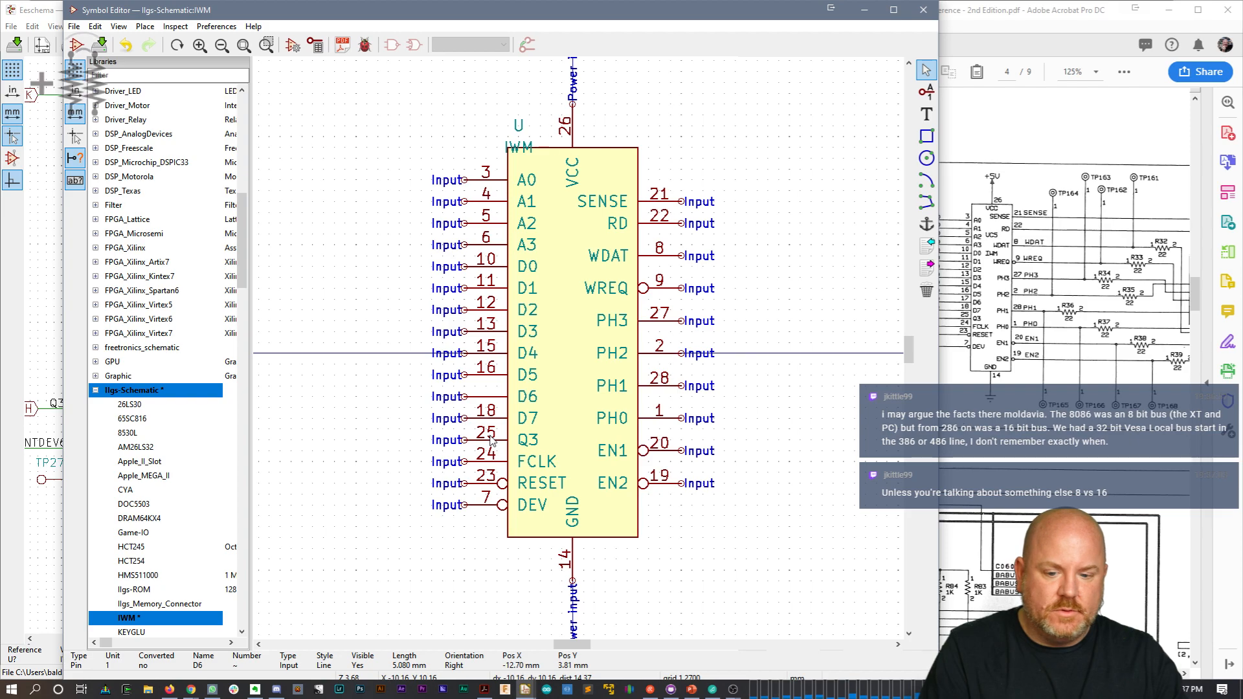
Step: Give the D6 pin number 17 and save the IIgs-Schematic library
double_click(483, 397)
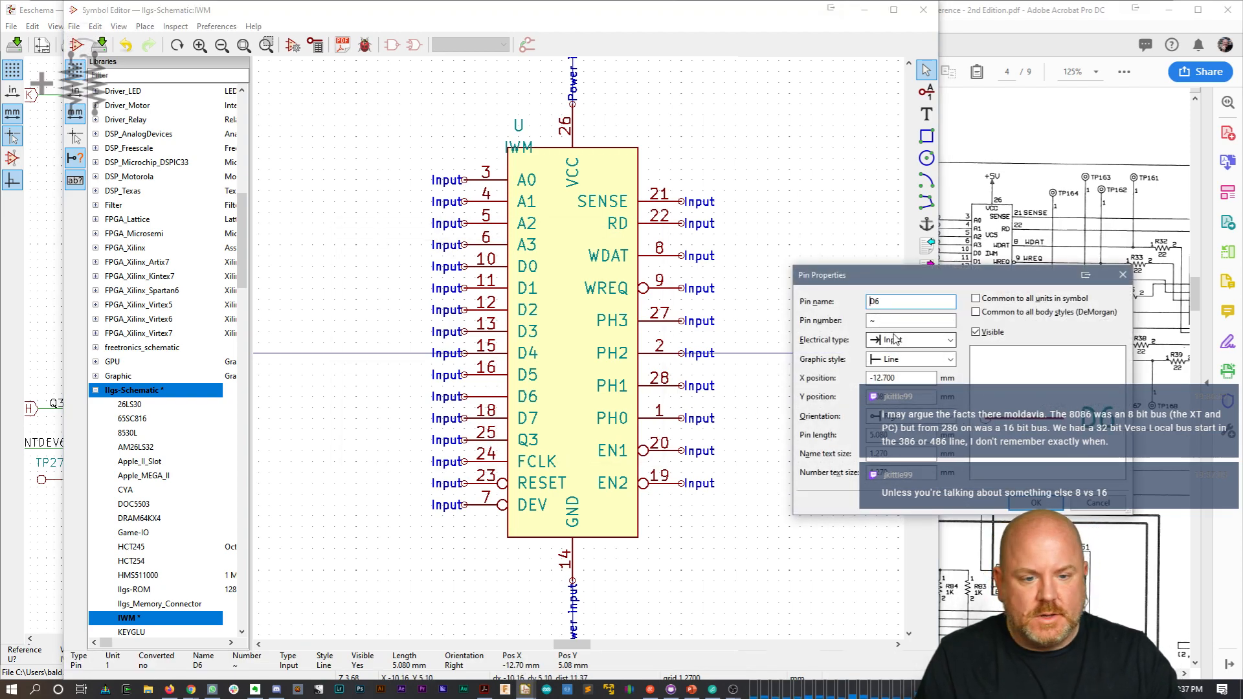
type("17")
key("Return")
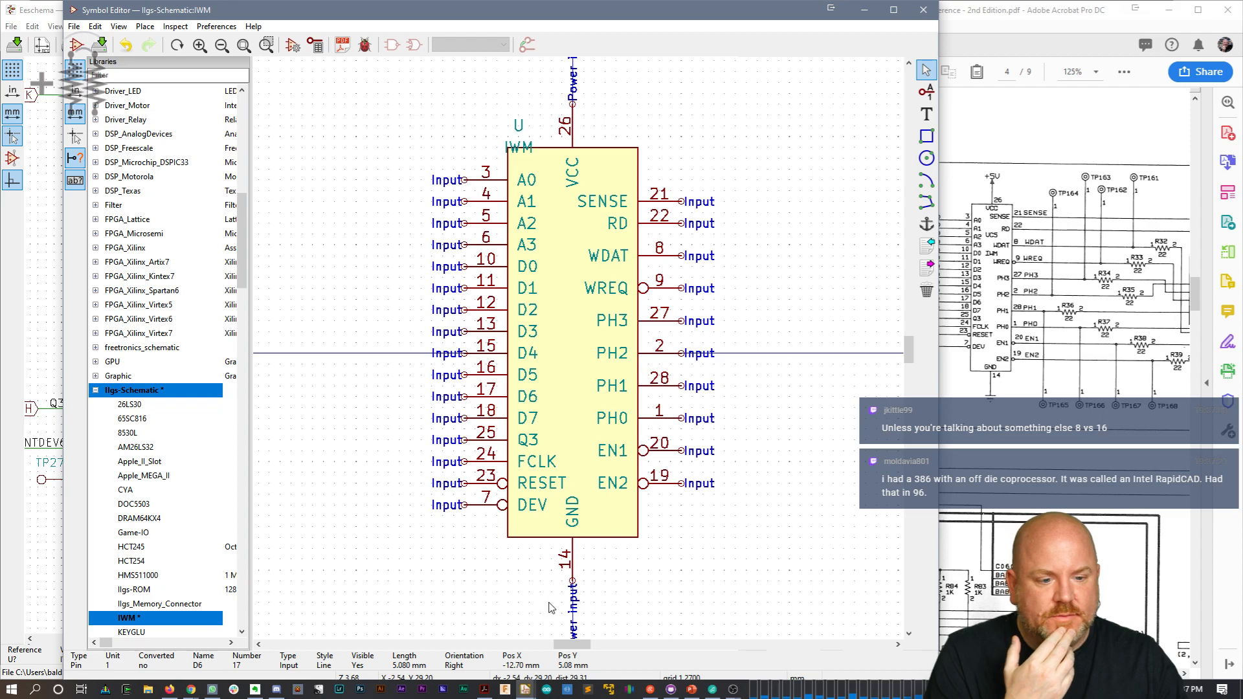
key("ctrl+s")
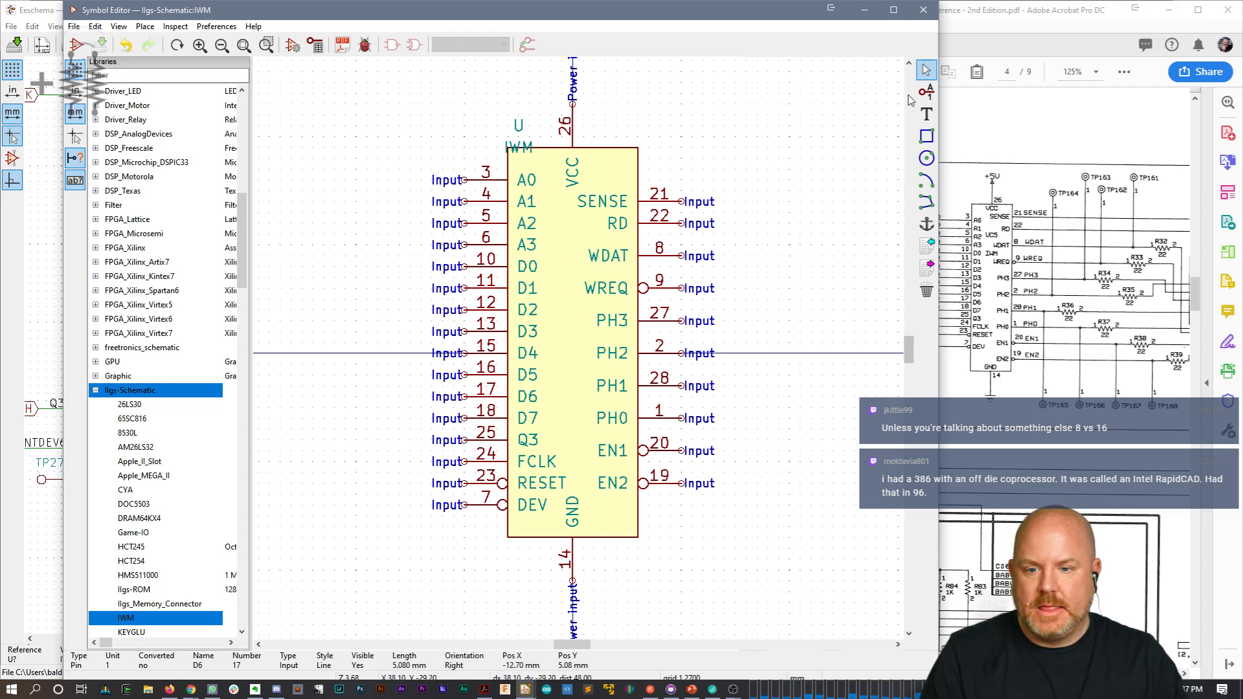
Step: Close the Symbol Editor window to return to the IWM-4 sheet with the updated IWM part
left_click(923, 10)
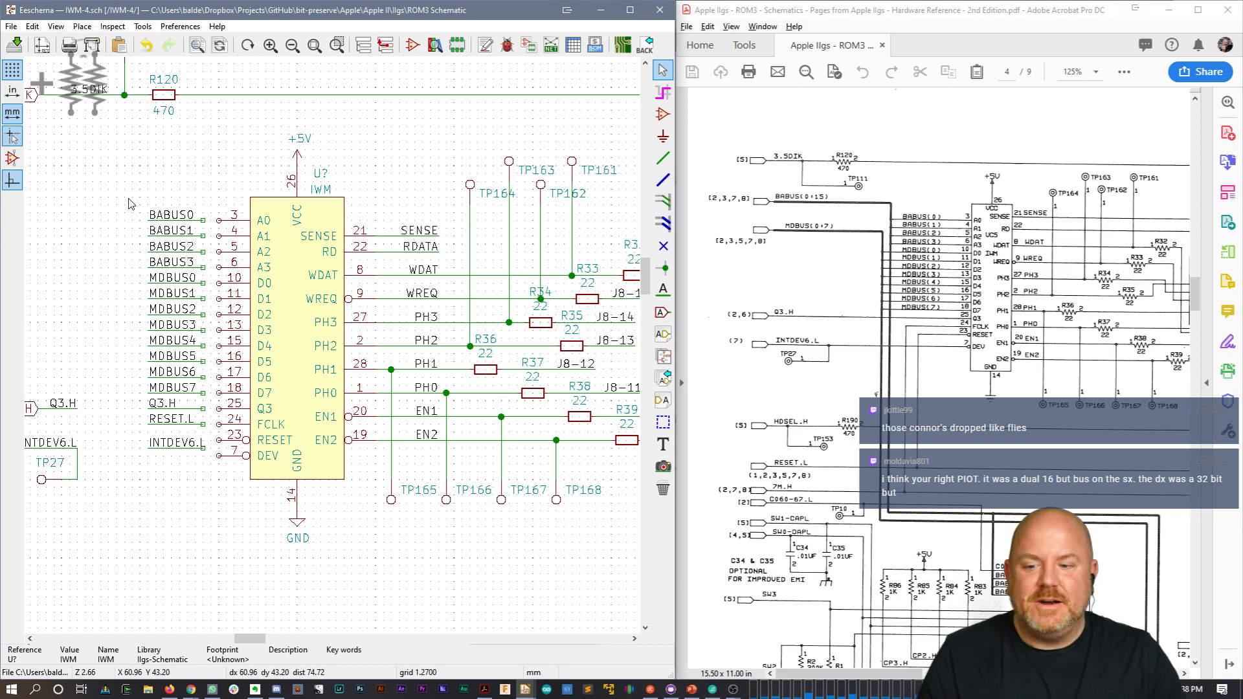
Step: Shift the RESET.L and INTDEV6.L labels left into line, then box-select all left-side labels
left_click_drag(125, 193, 185, 421)
key("Escape")
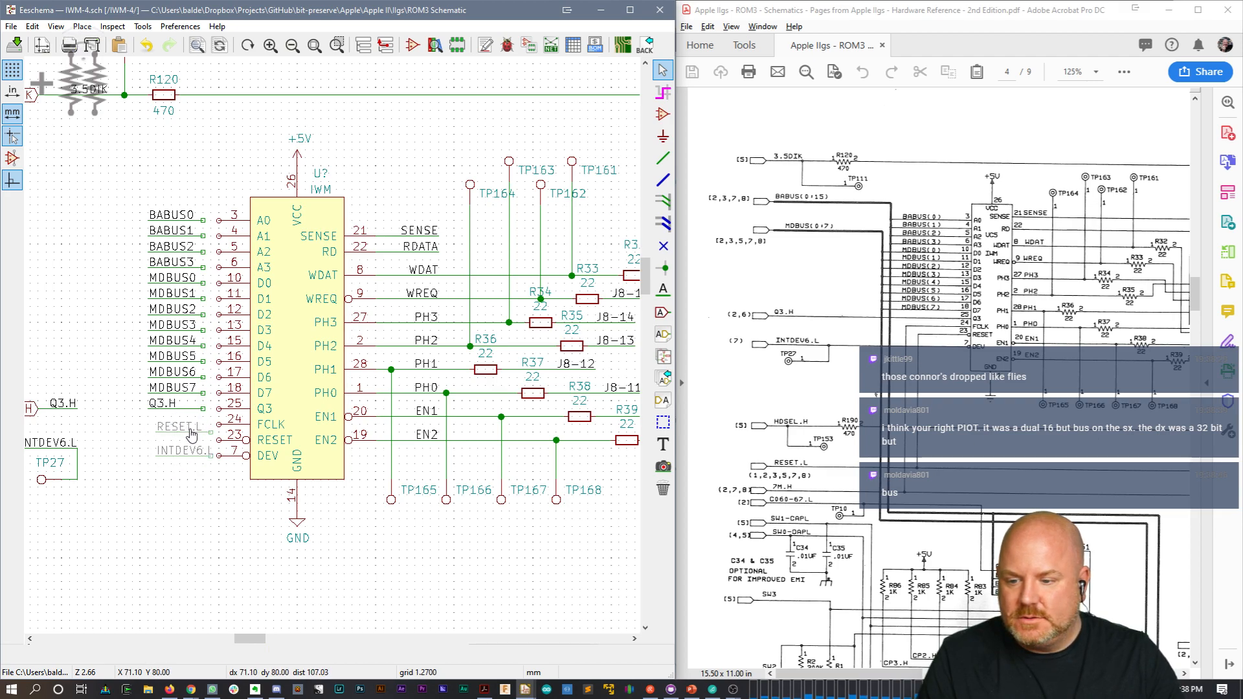
left_click(181, 441)
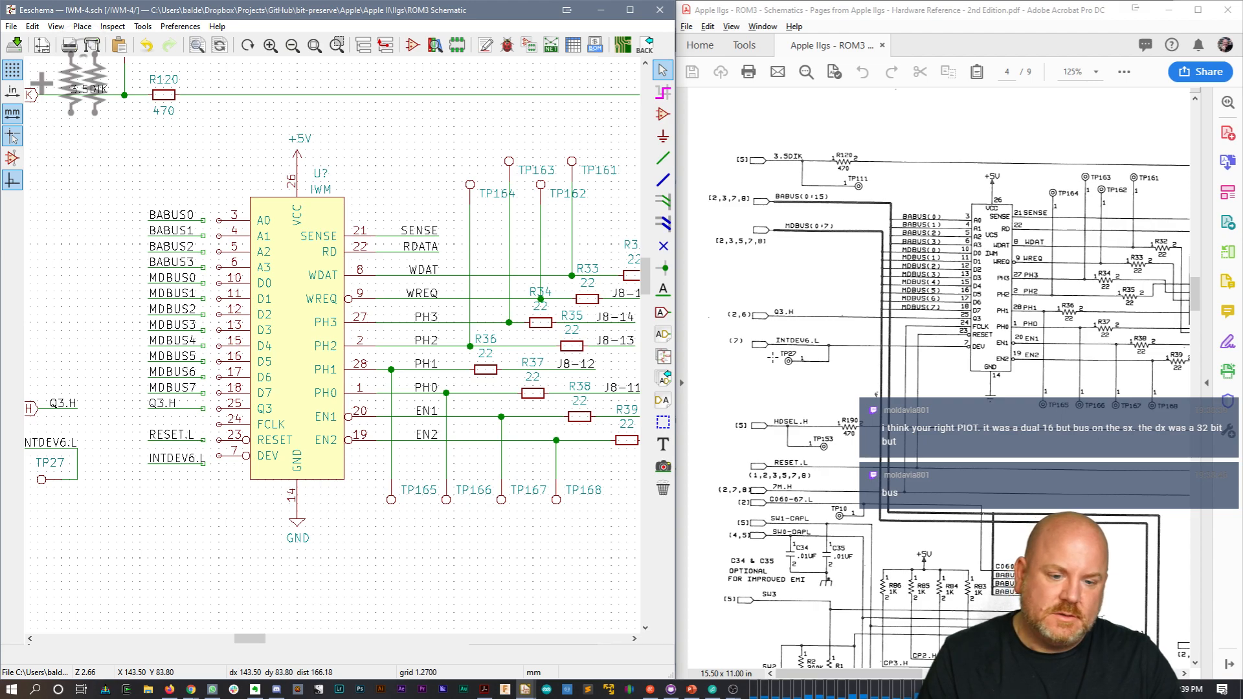
left_click_drag(168, 477, 199, 461)
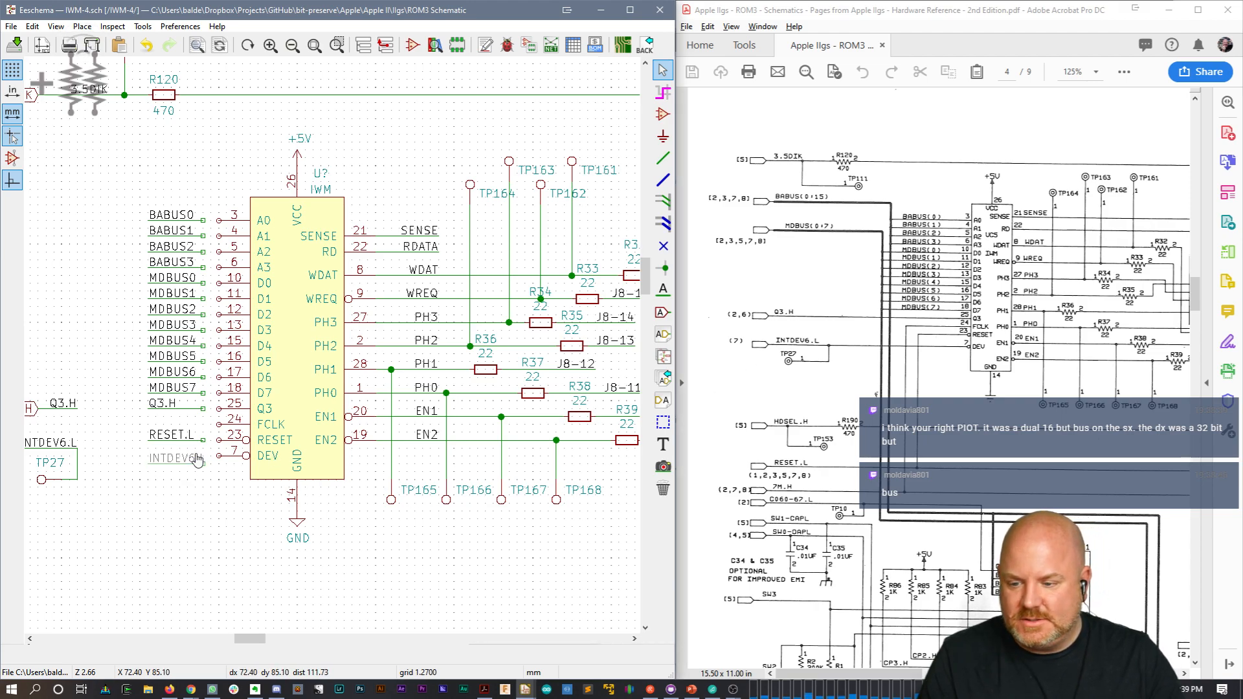
left_click(199, 453)
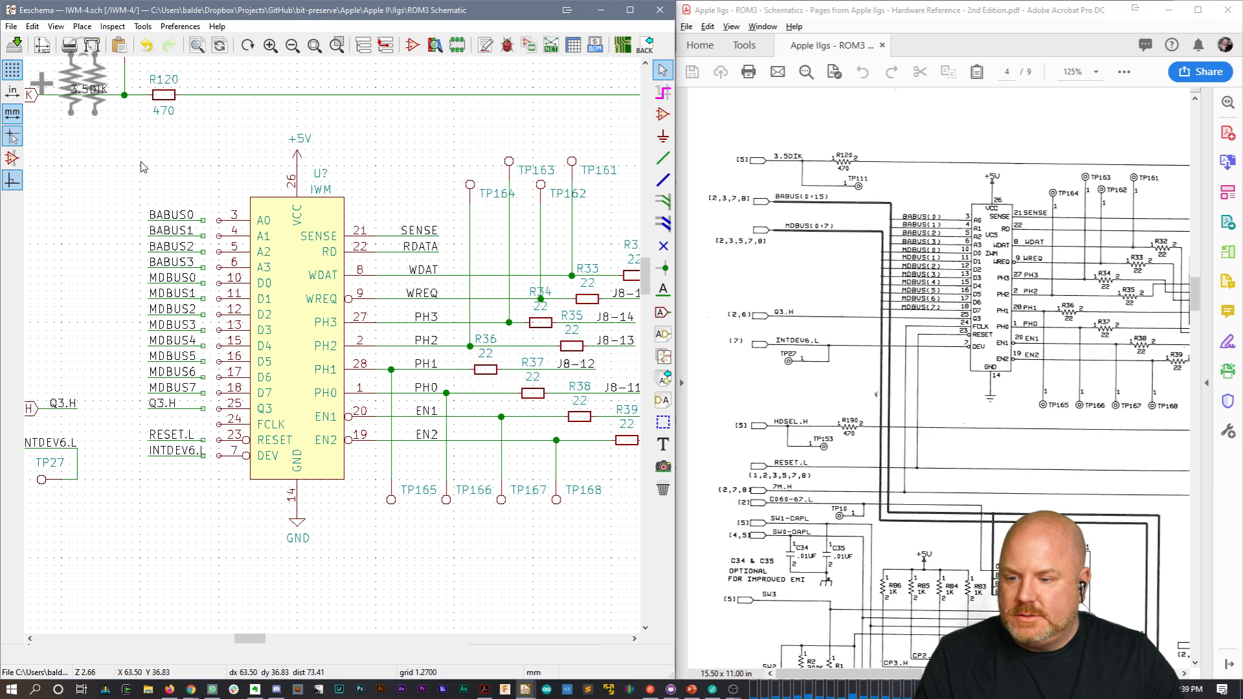
left_click_drag(140, 198, 200, 477)
Step: Place the label block against the pins, wire FCLK, and add a copied label renamed 7M.H
left_click(215, 477)
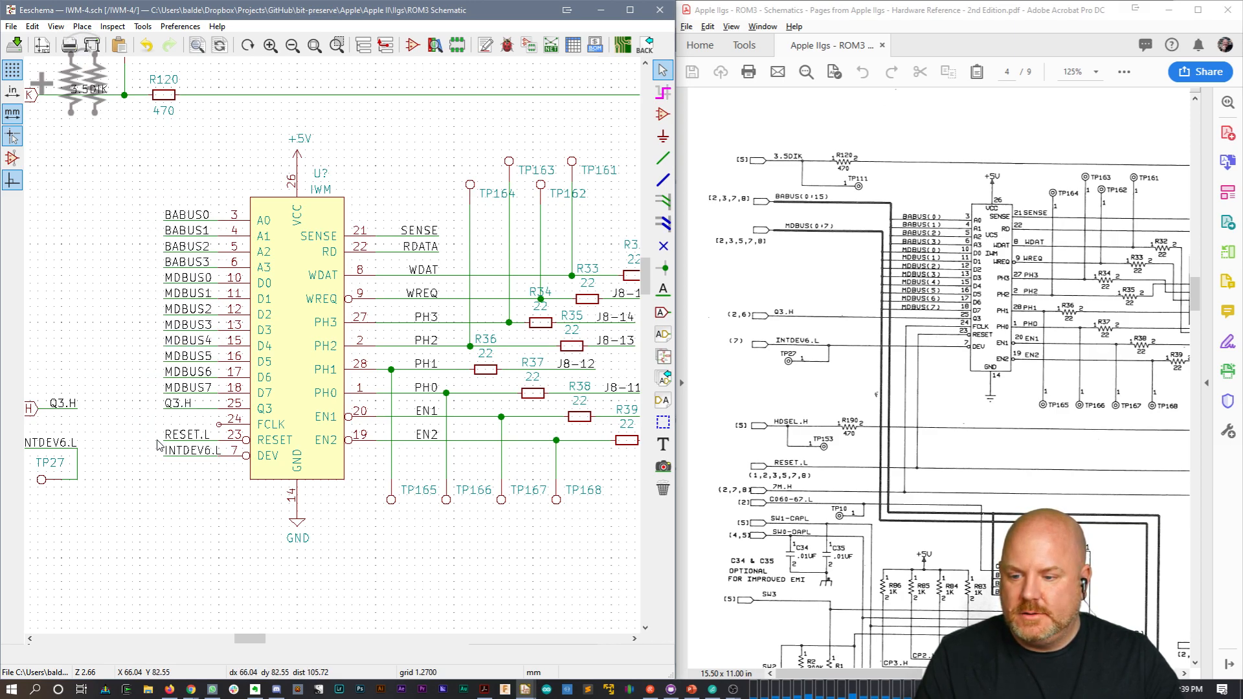
key("w")
double_click(164, 424)
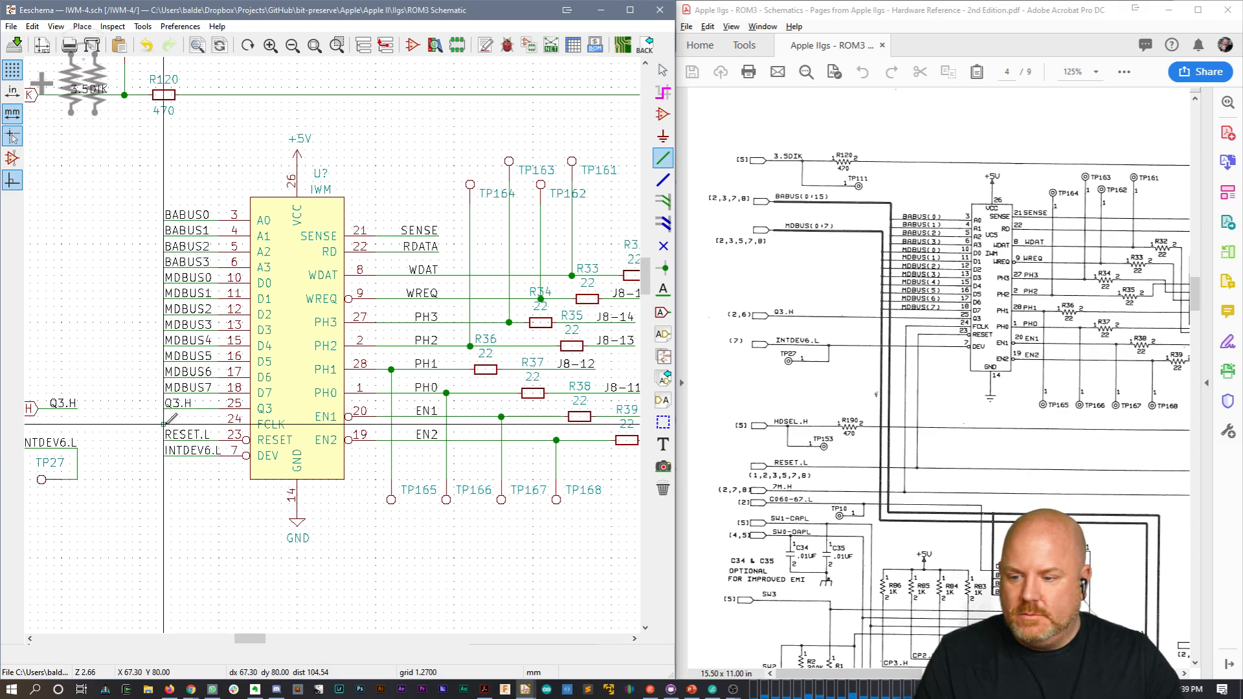
key("Escape")
key("ctrl+d")
left_click(164, 424)
key("e")
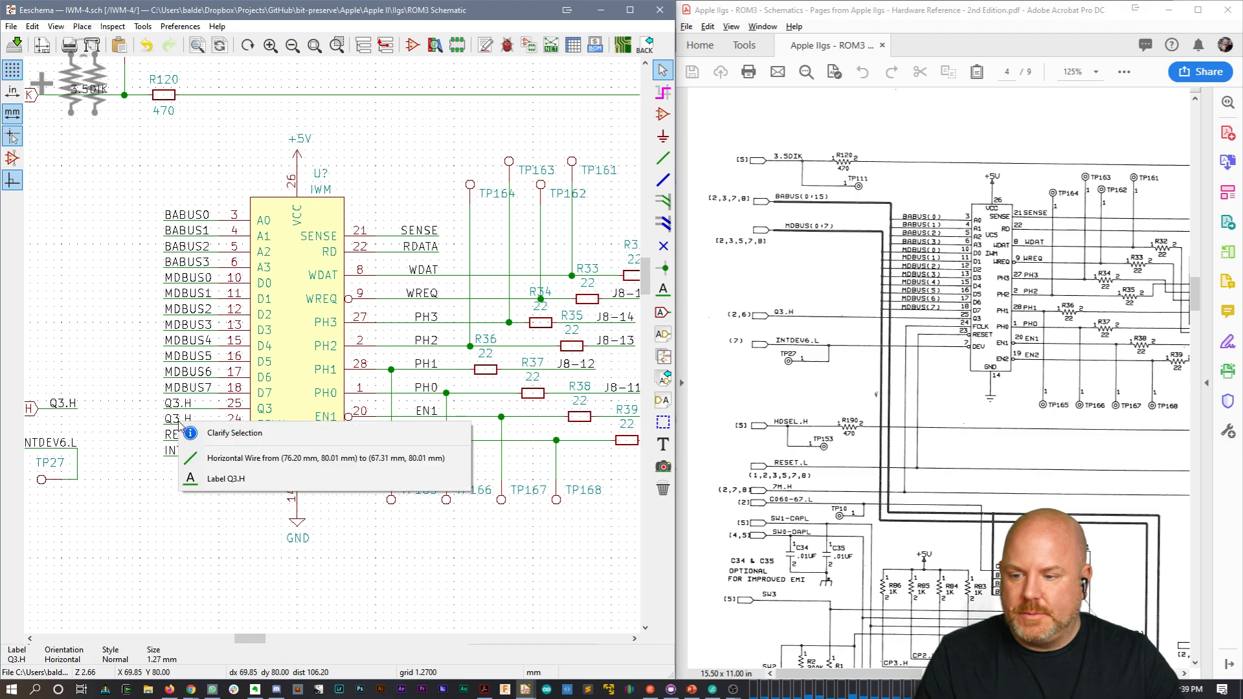
key("Down")
key("Down")
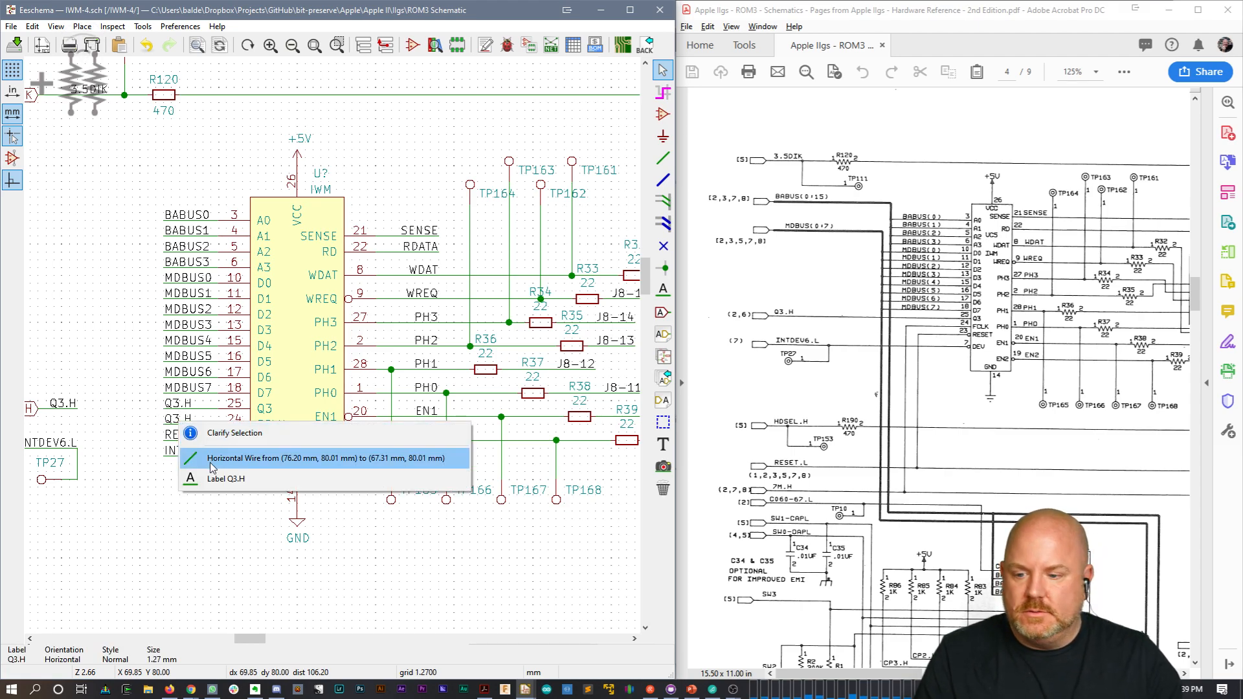
key("Return")
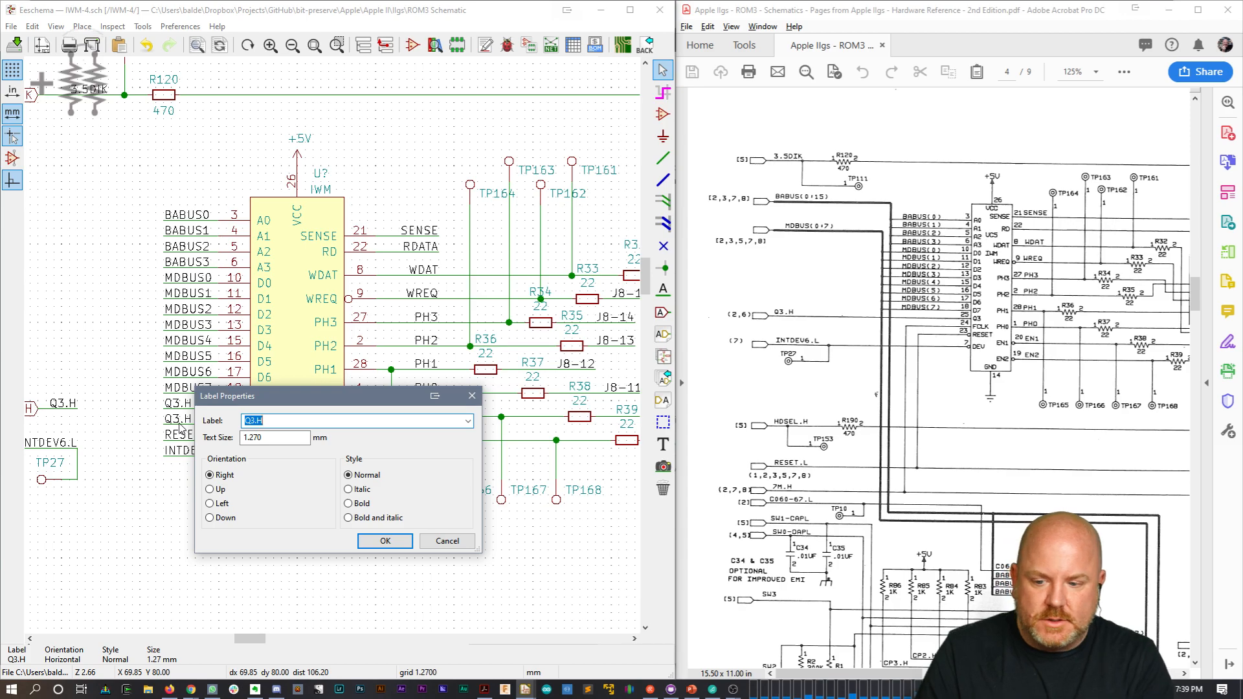
type("F")
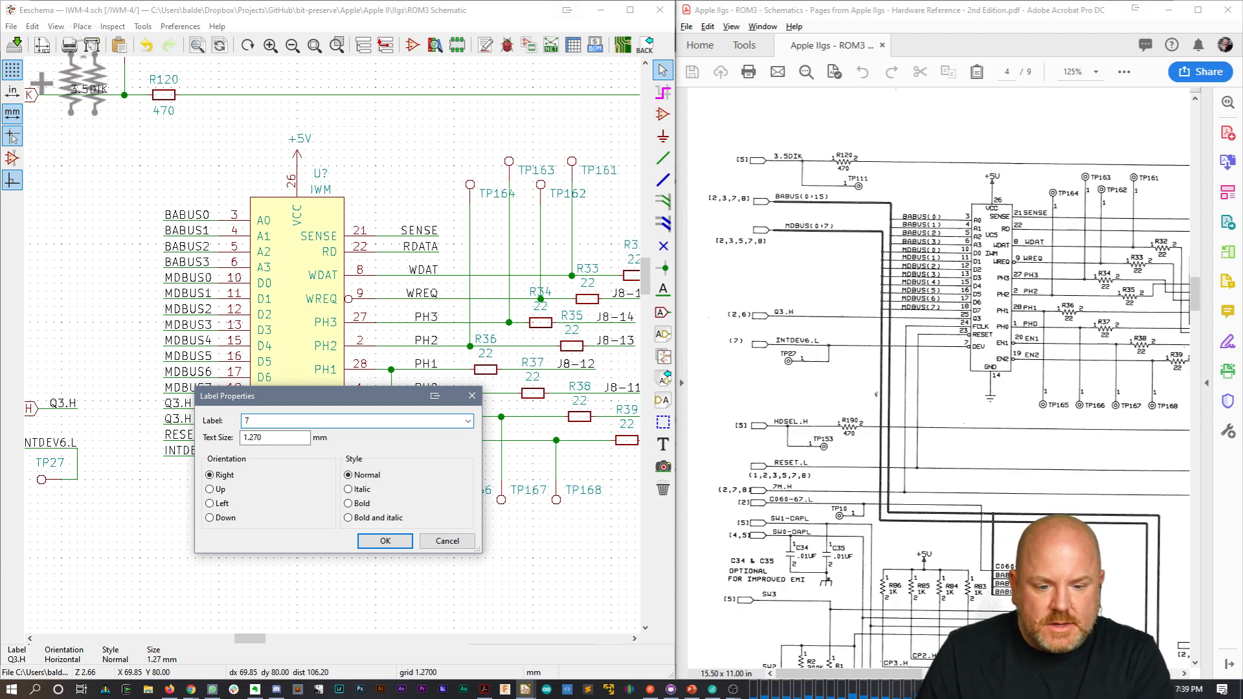
type("M.H")
key("Return")
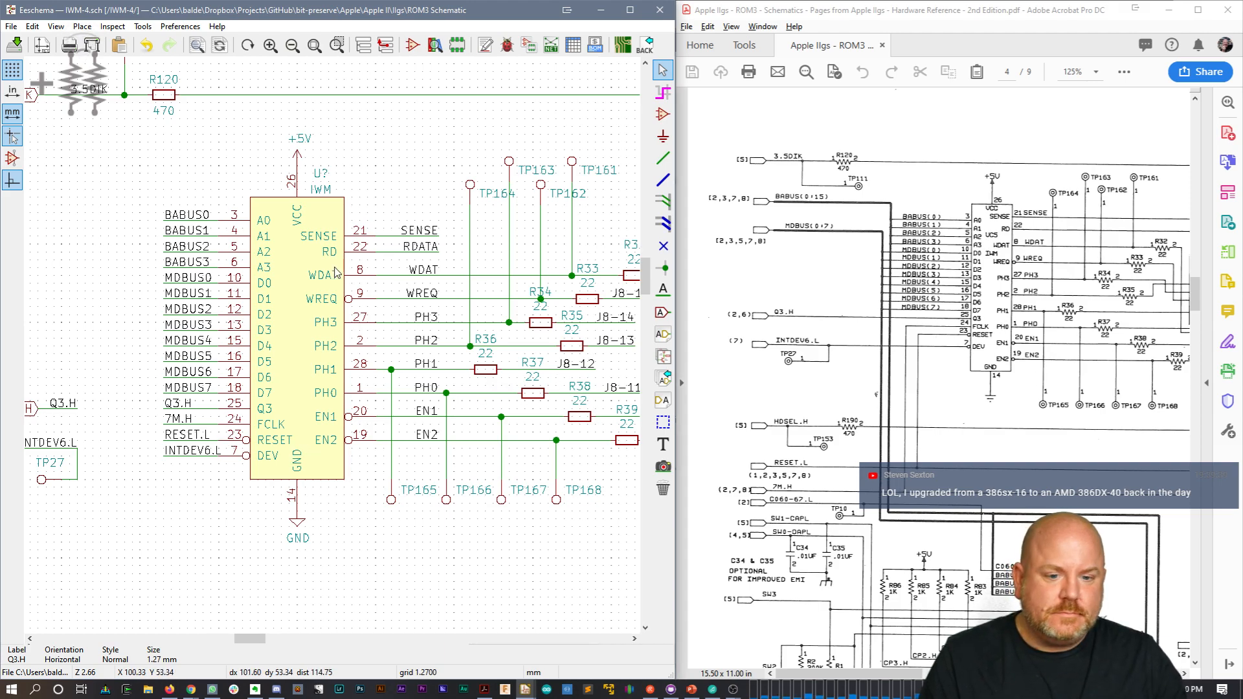
middle_click_drag(364, 285, 393, 283)
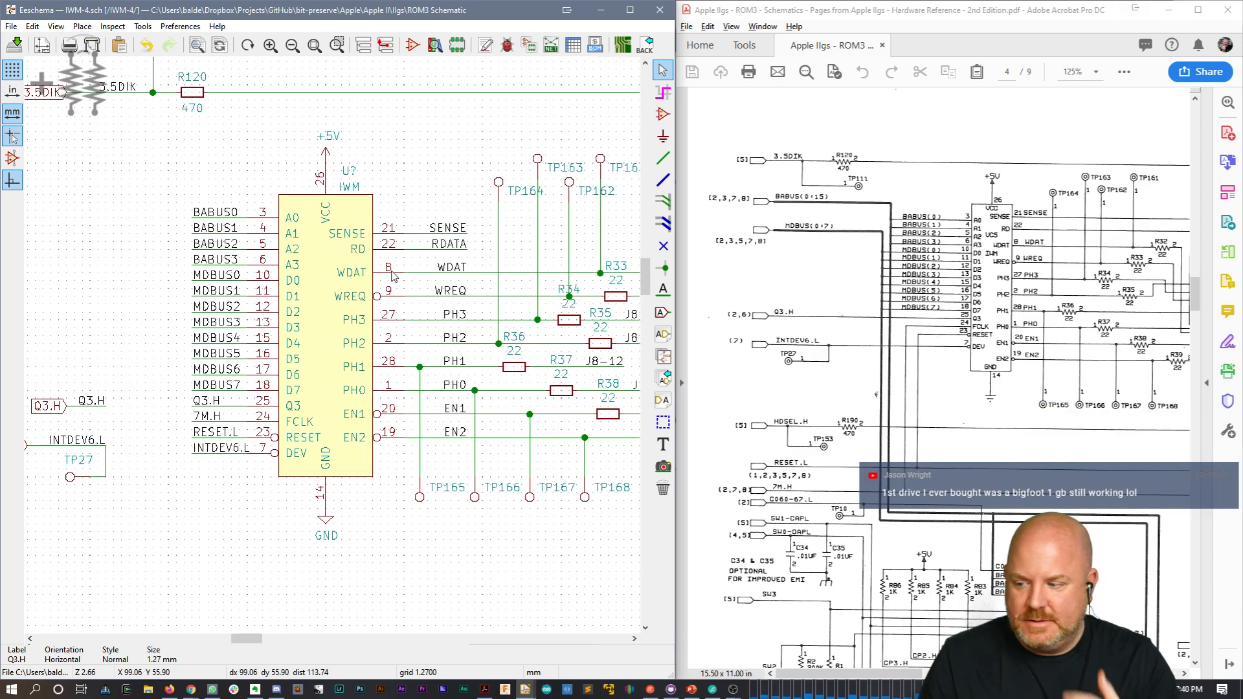
scroll(393, 275, "down", 1)
middle_click_drag(393, 275, 307, 310)
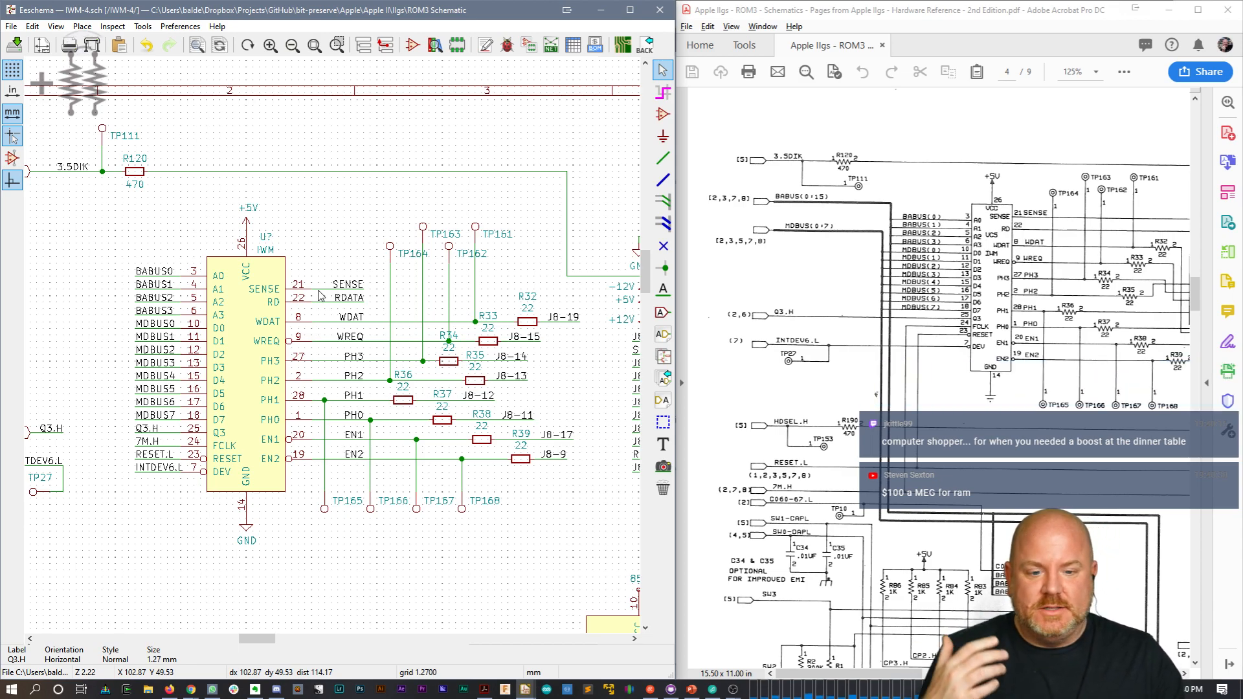
middle_click_drag(140, 439, 281, 371)
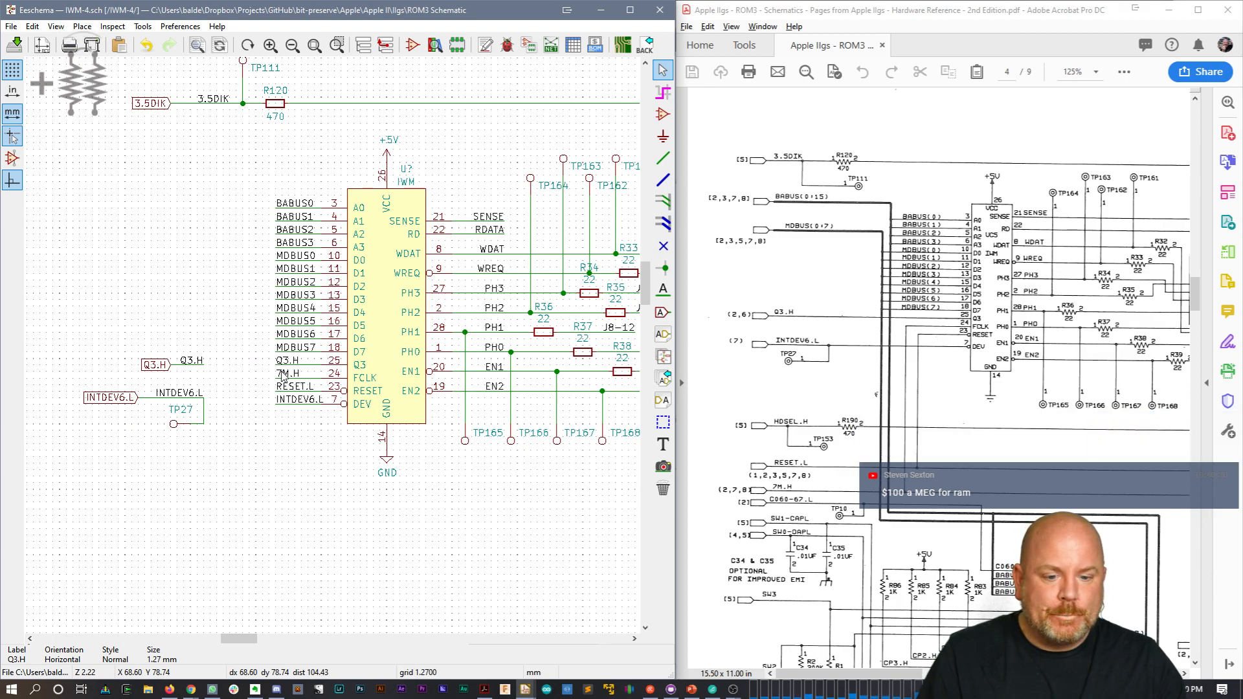
middle_click_drag(301, 467, 302, 357)
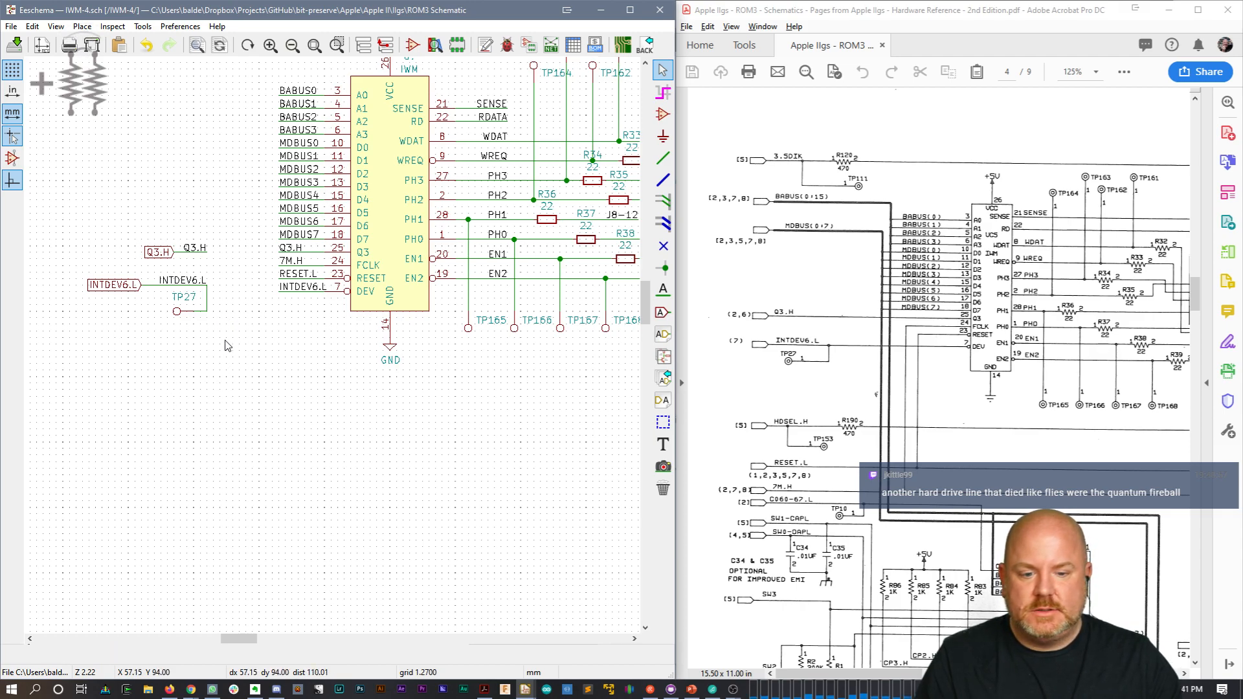
left_click_drag(227, 338, 76, 266)
Step: Copy the INTDEV6.L label and test point below the original, setting the test point to TP153
key("ctrl+c")
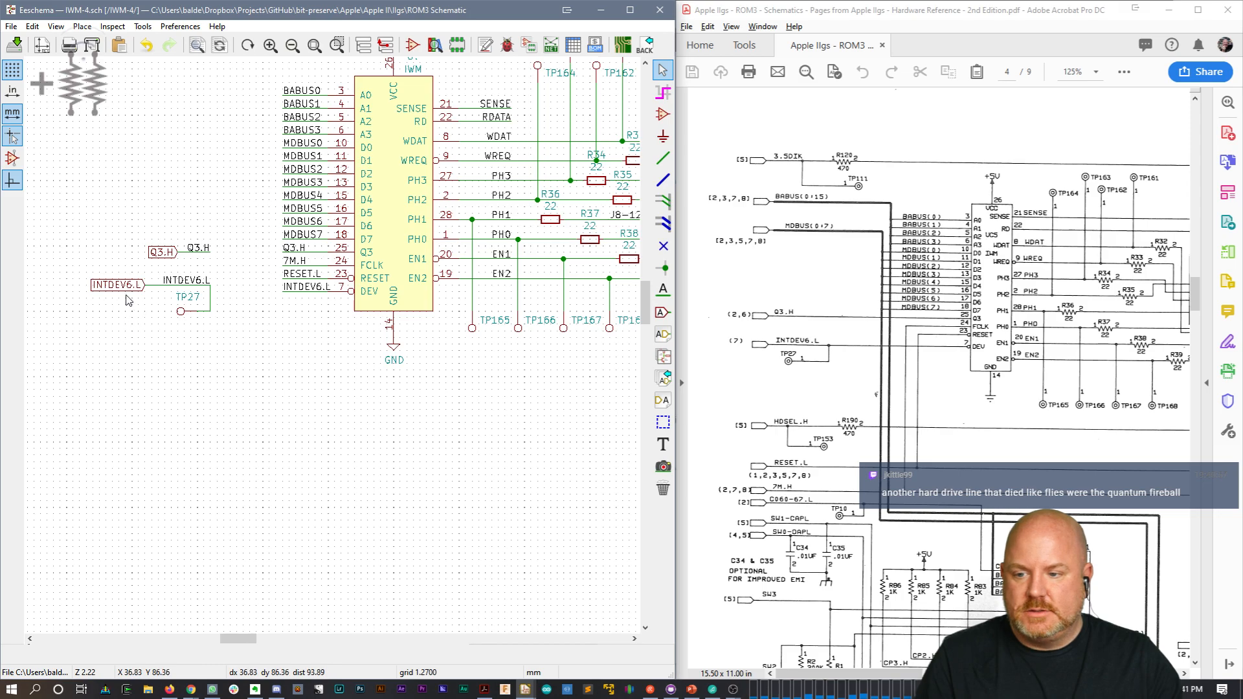
key("ctrl+v")
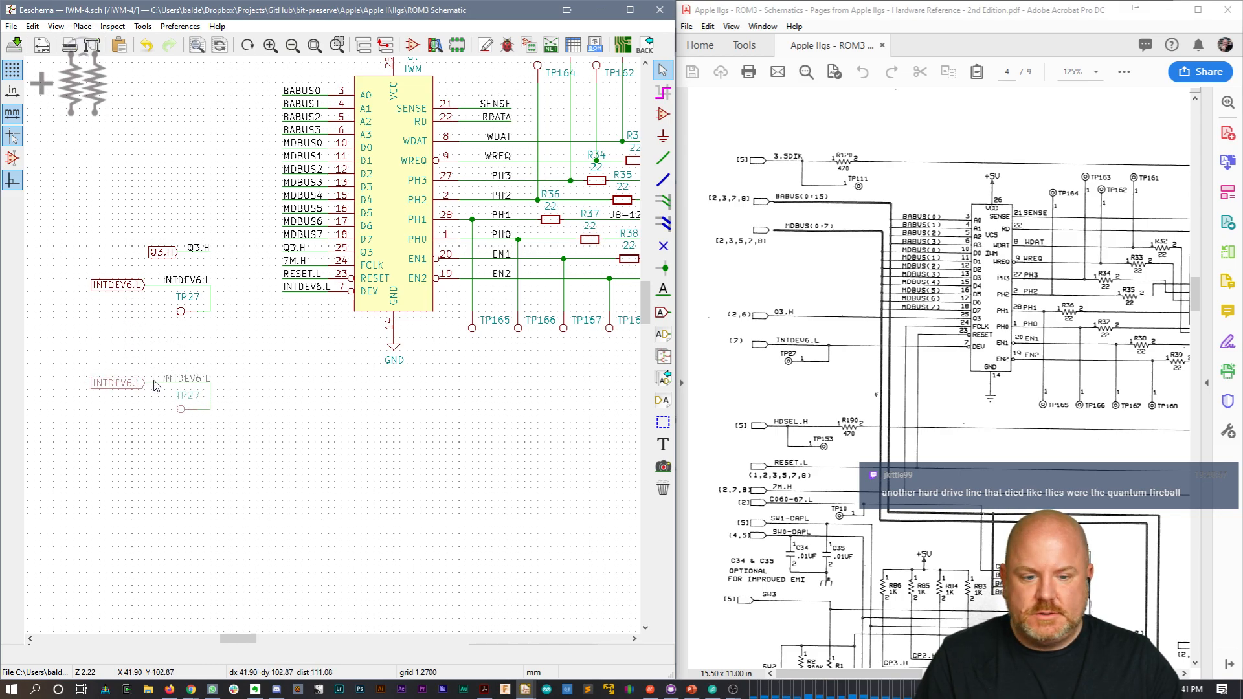
left_click(153, 386)
double_click(188, 395)
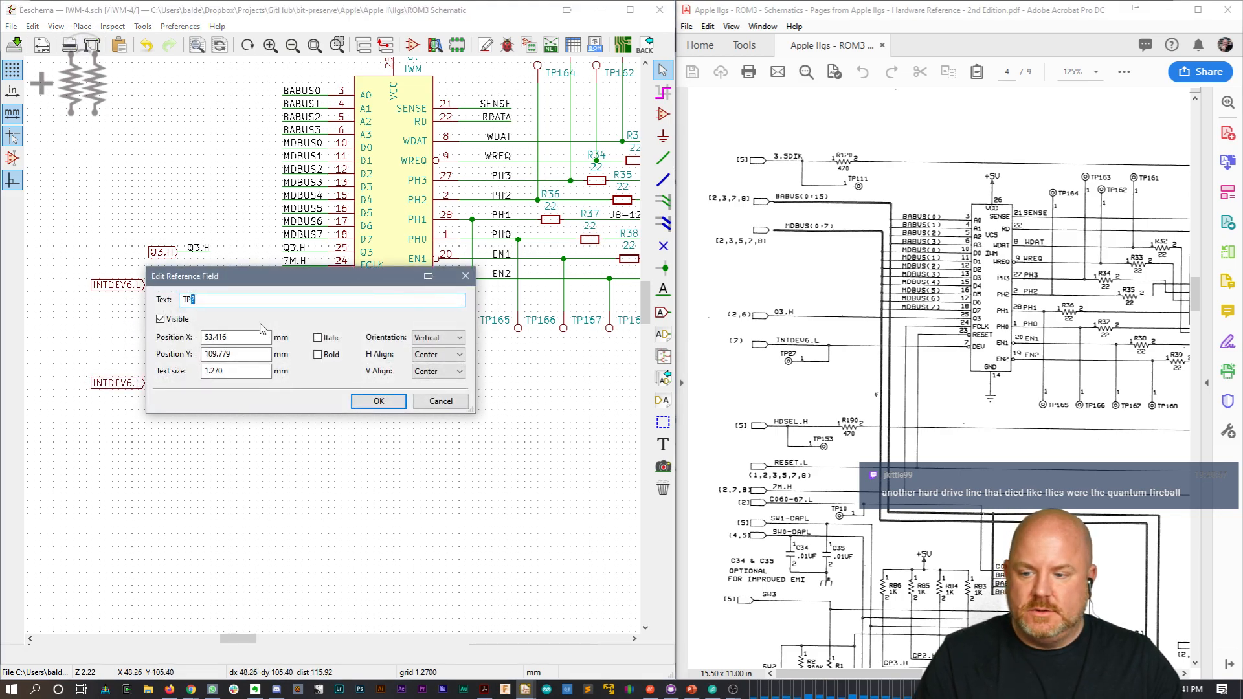
type("153")
key("Return")
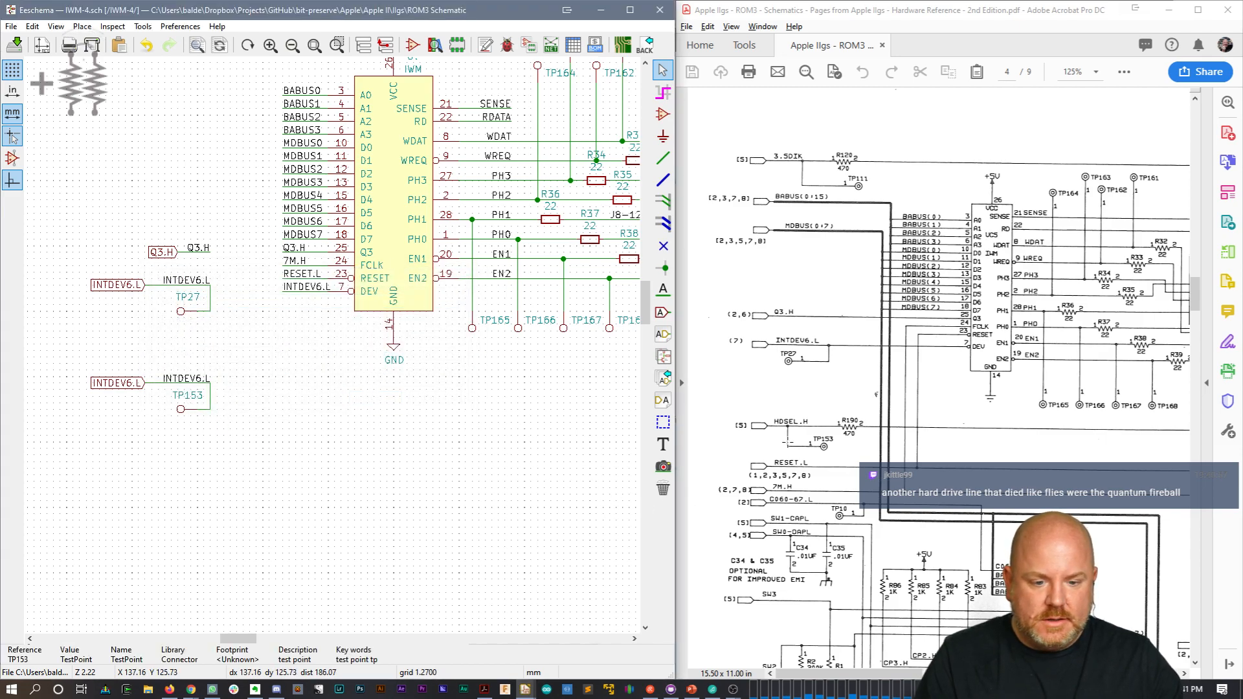
Step: Rename both copied net and global labels to HDSEL.H
double_click(179, 381)
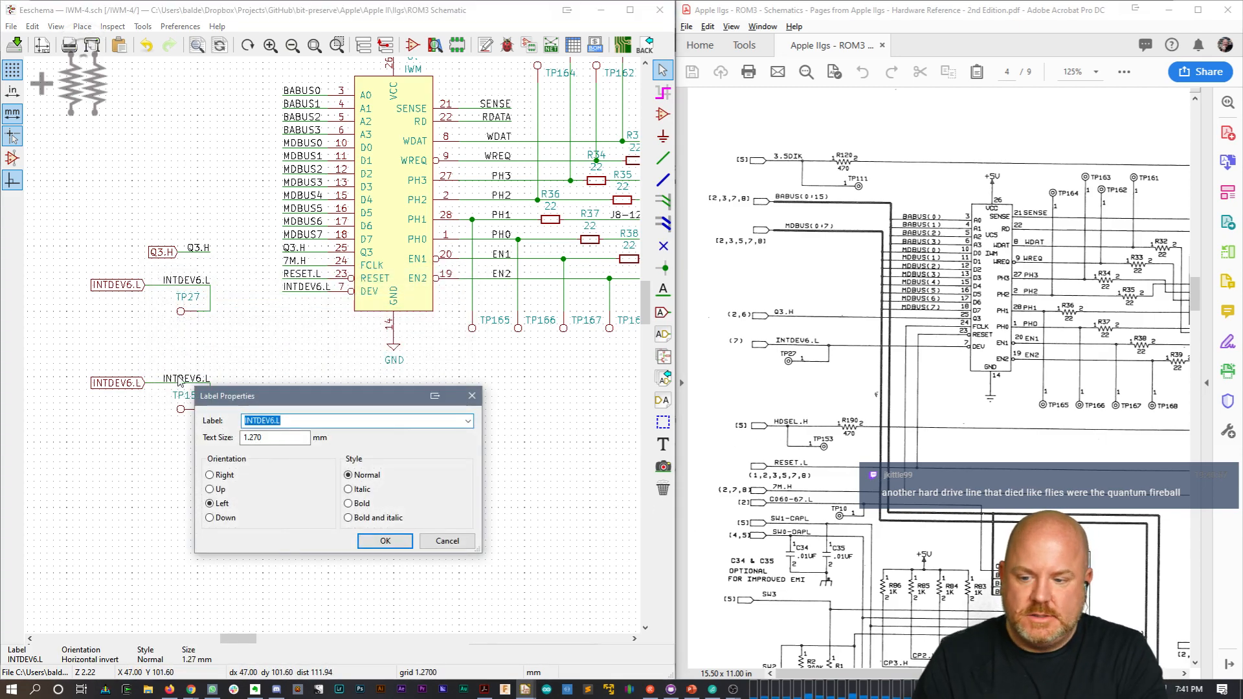
type("HDSEL.H")
key("Return")
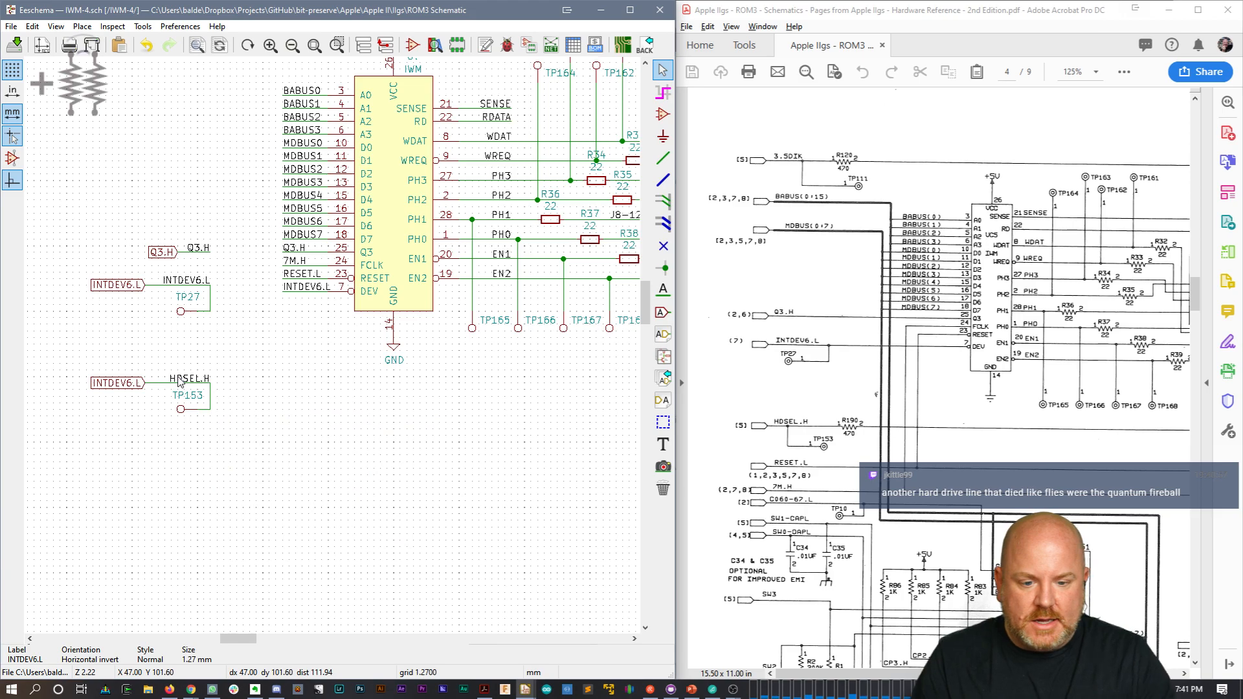
double_click(179, 380)
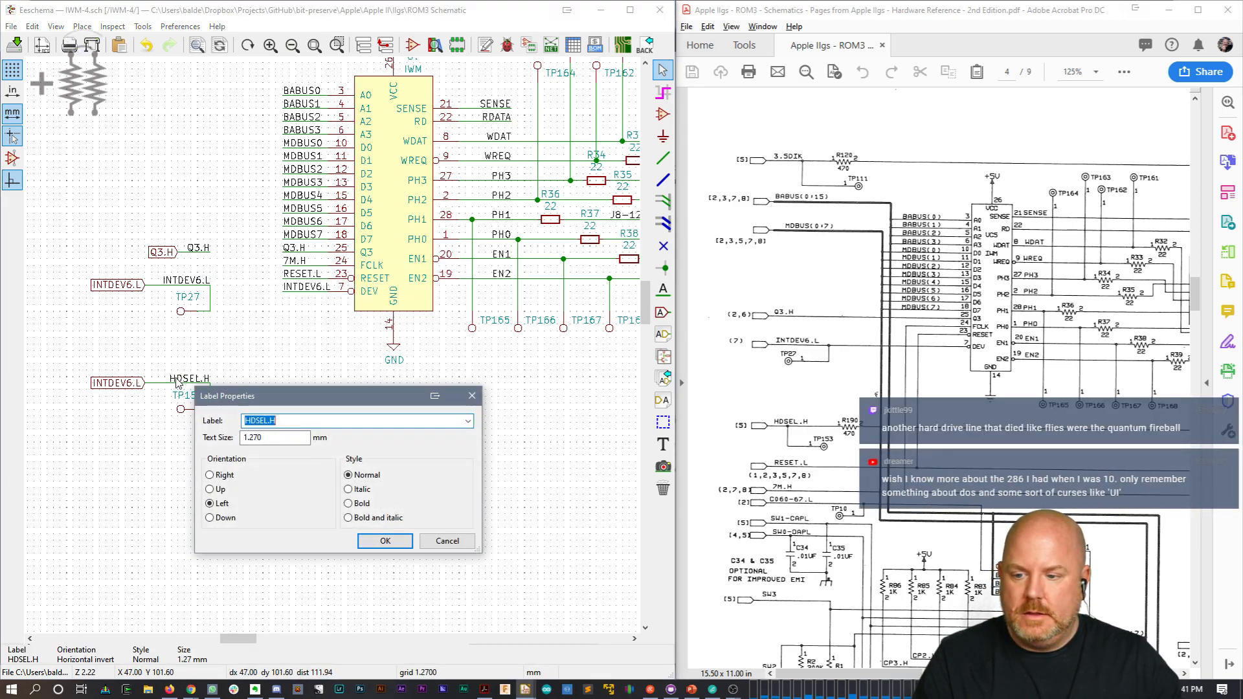
key("Escape")
double_click(137, 383)
type("HDSEL.H")
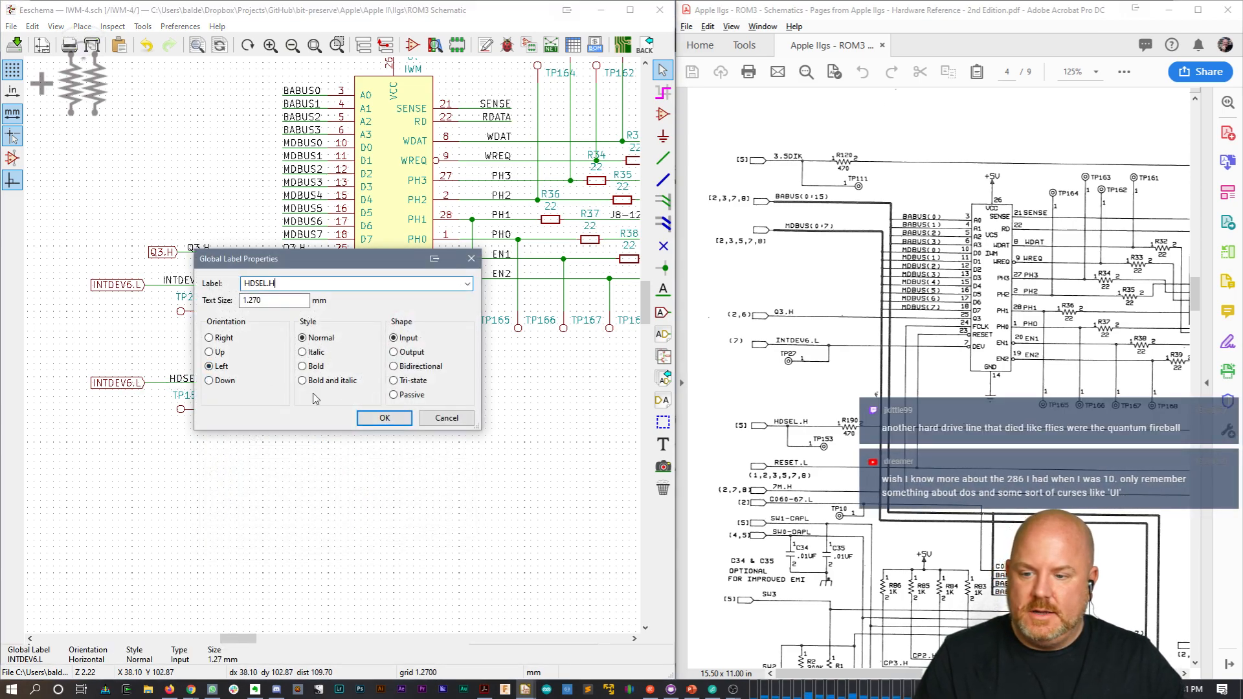
left_click(376, 416)
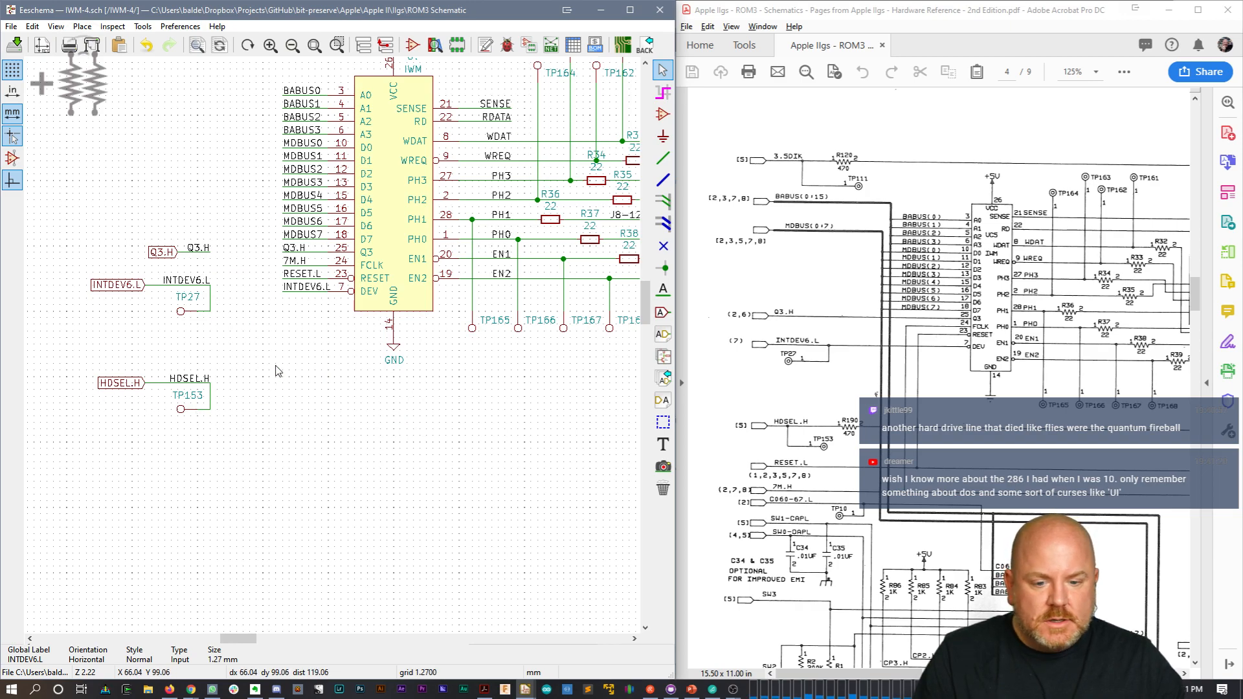
scroll(278, 291, "up", 5)
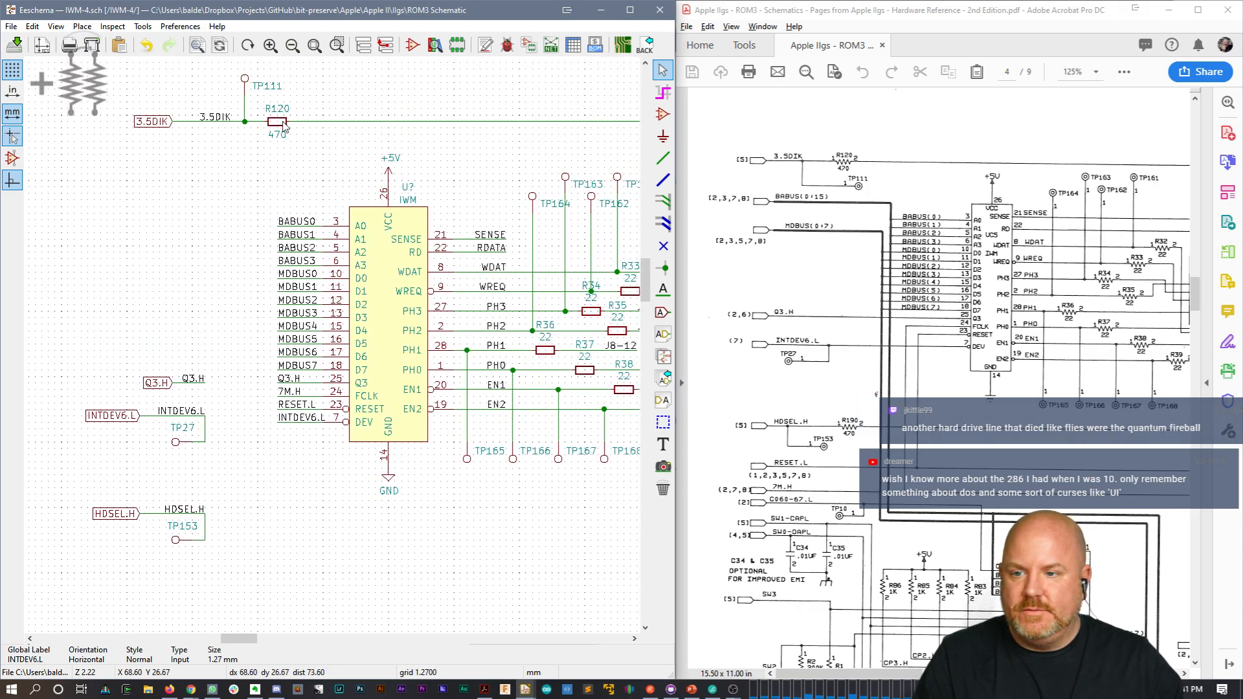
Step: Duplicate the 470 resistor and place it on the HDSEL.H wire
key("c")
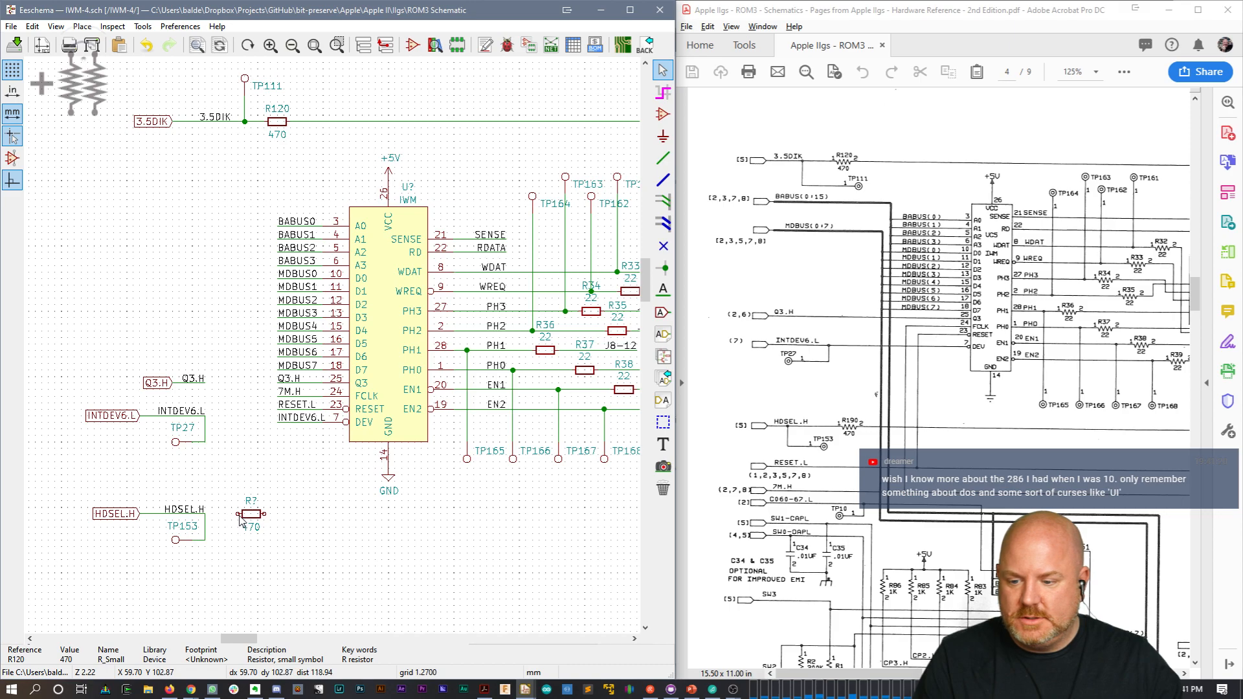
left_click(240, 518)
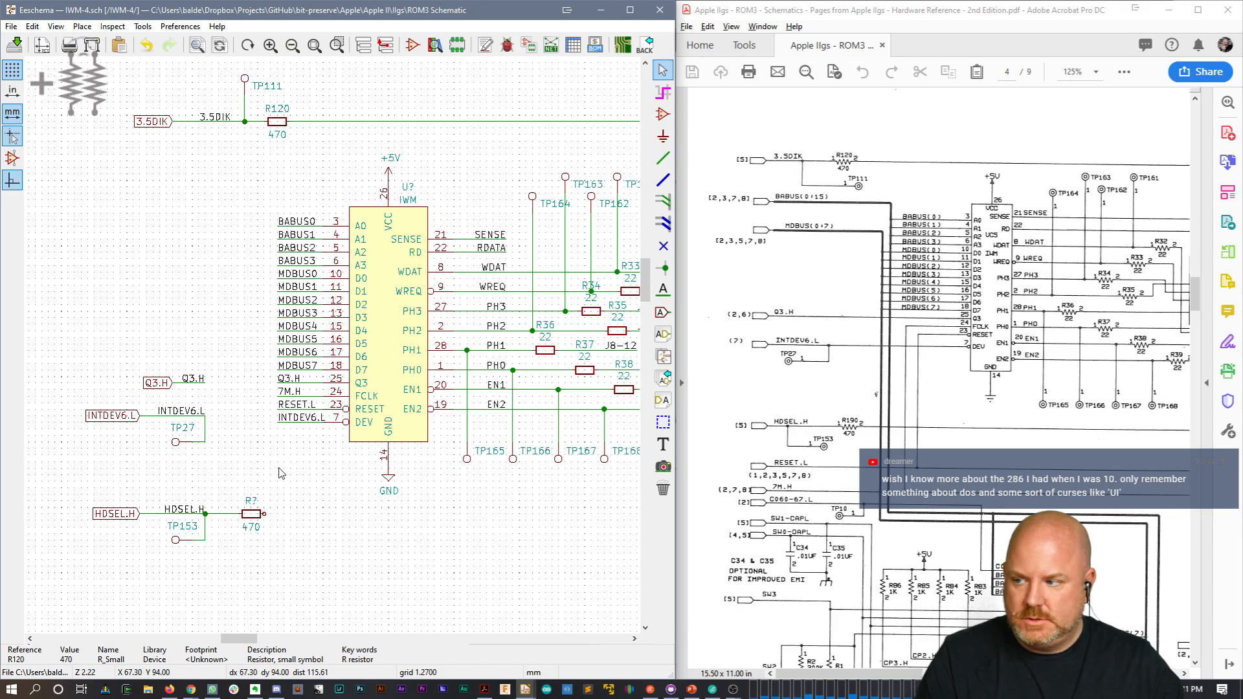
middle_click_drag(389, 582, 374, 571)
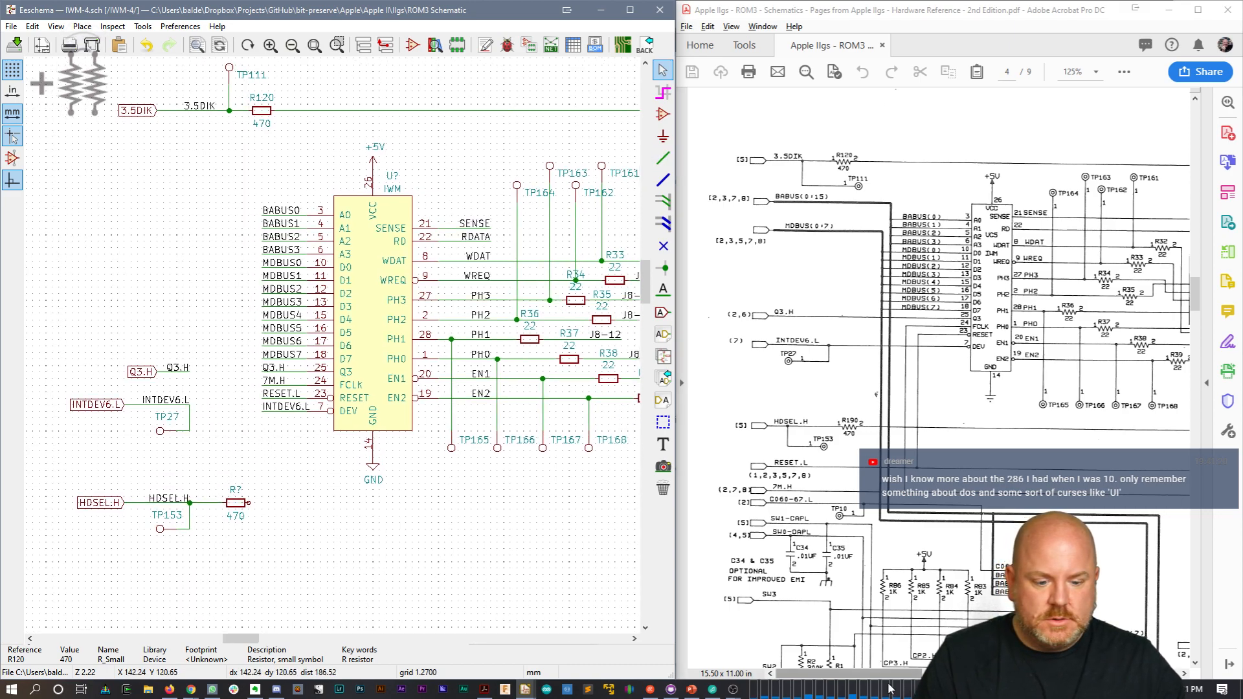
left_click_drag(892, 675, 1013, 677)
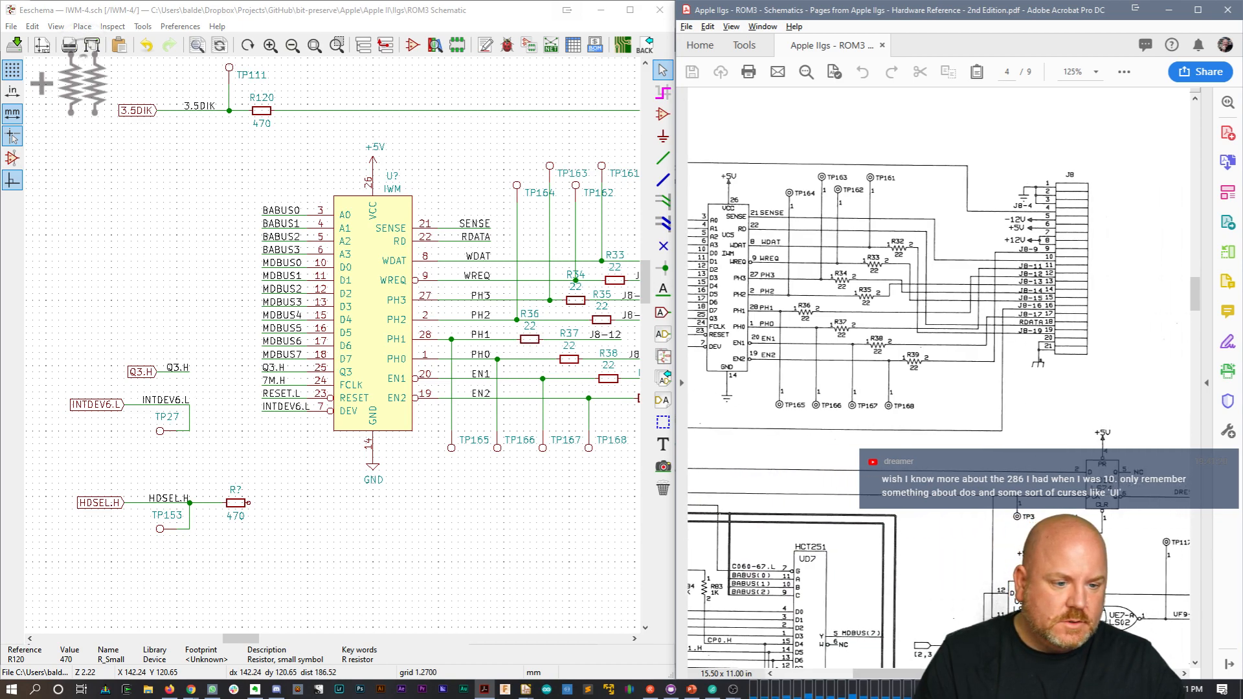
left_click_drag(1013, 675, 963, 674)
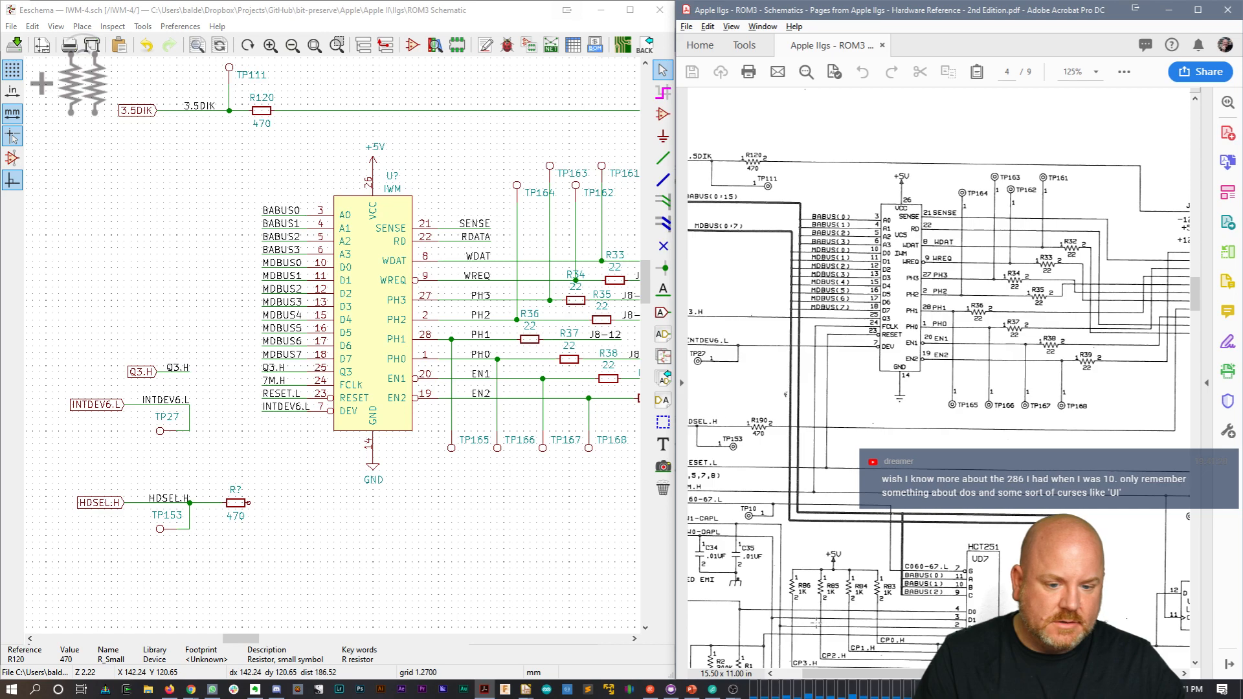
left_click(247, 506)
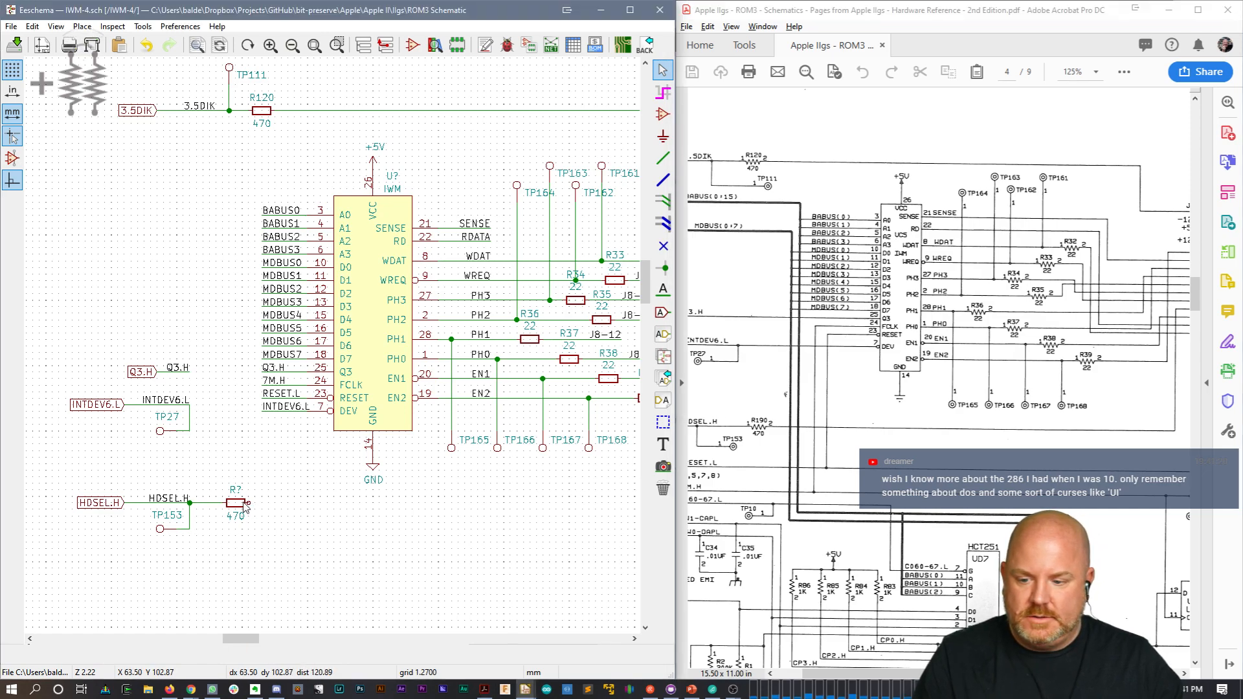
Step: Wire the resistor's right pin to a copied J8-16 net label, then select the group
key("w")
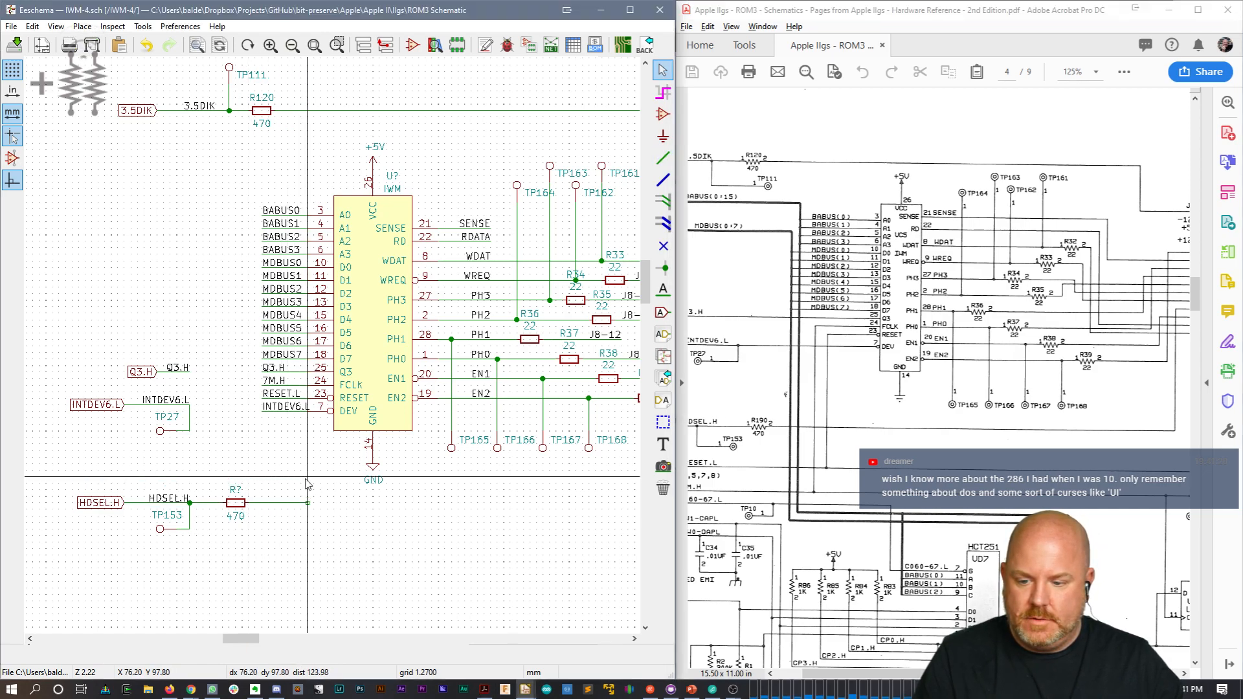
middle_click_drag(525, 512, 273, 535)
key("c")
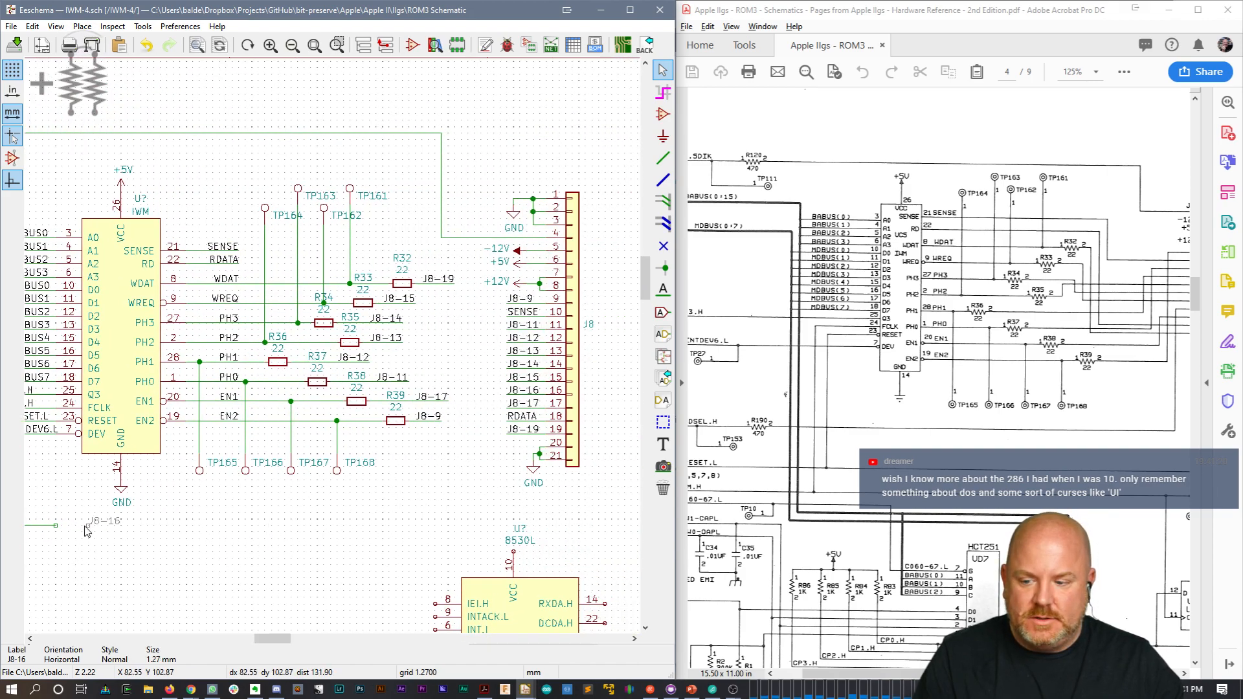
left_click(25, 525)
middle_click_drag(78, 486, 408, 347)
scroll(408, 347, "down", 1)
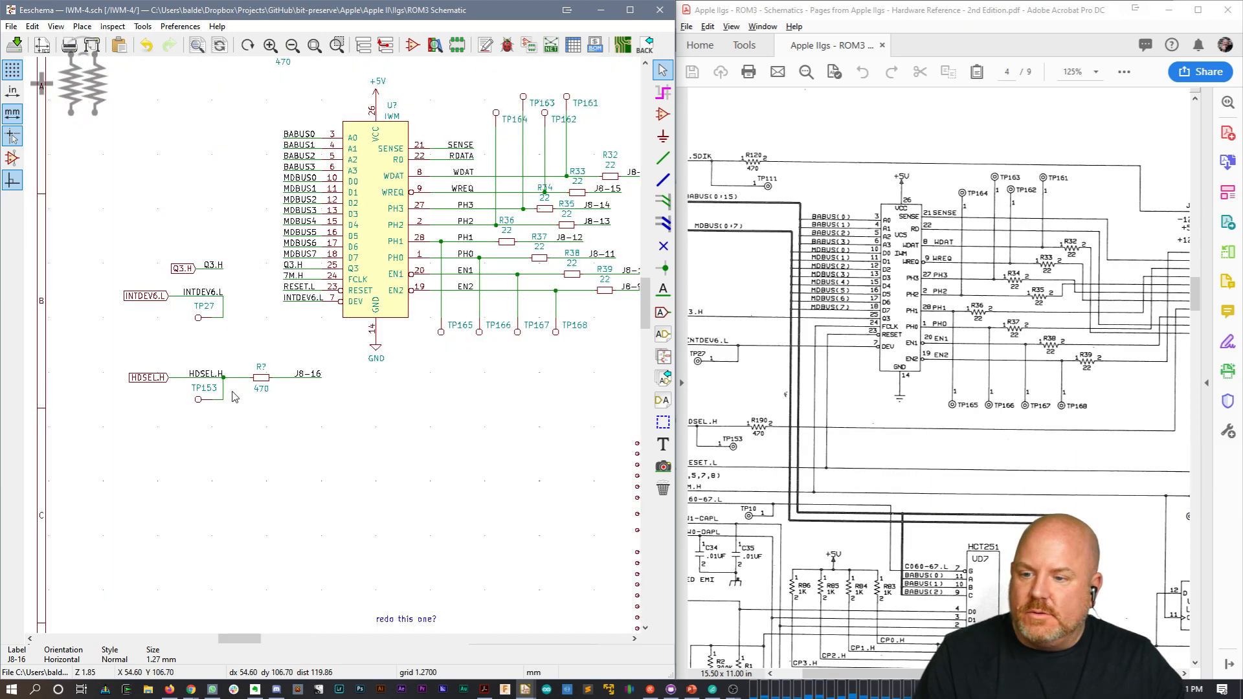
scroll(272, 402, "up", 1)
left_click_drag(122, 287, 405, 366)
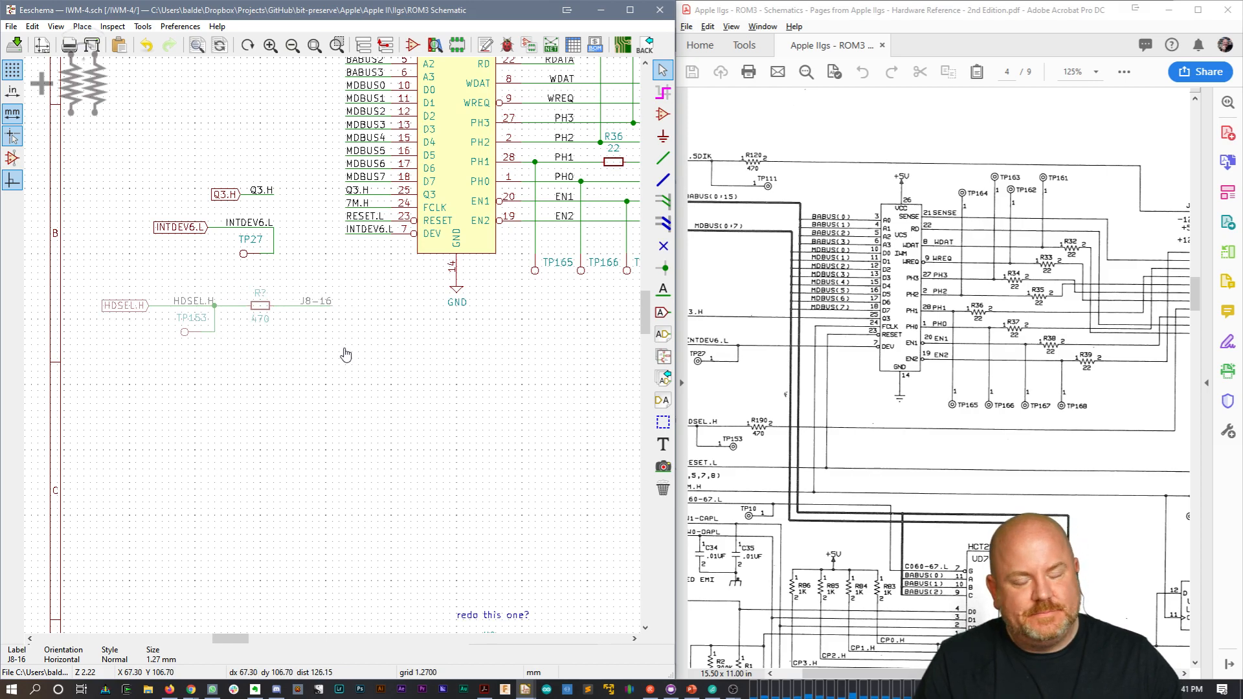
Step: Drop the HDSEL.H, TP153, resistor and J8-16 group slightly further right
left_click(398, 381)
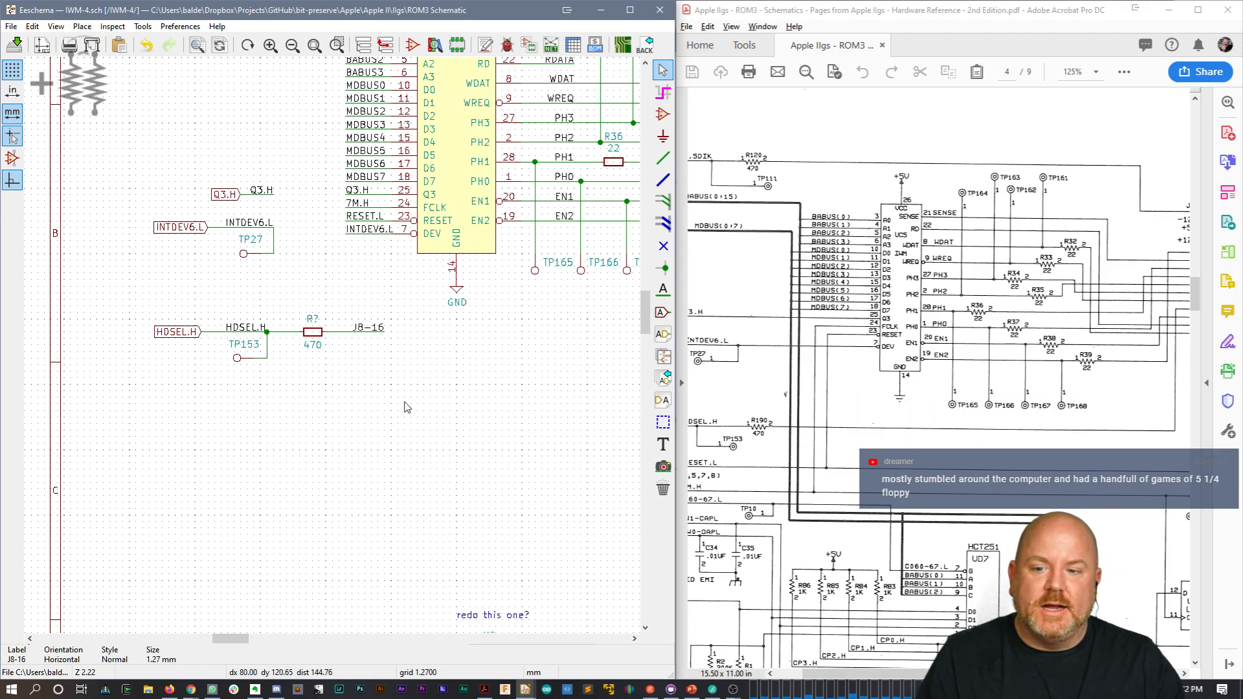
middle_click_drag(323, 299, 208, 378)
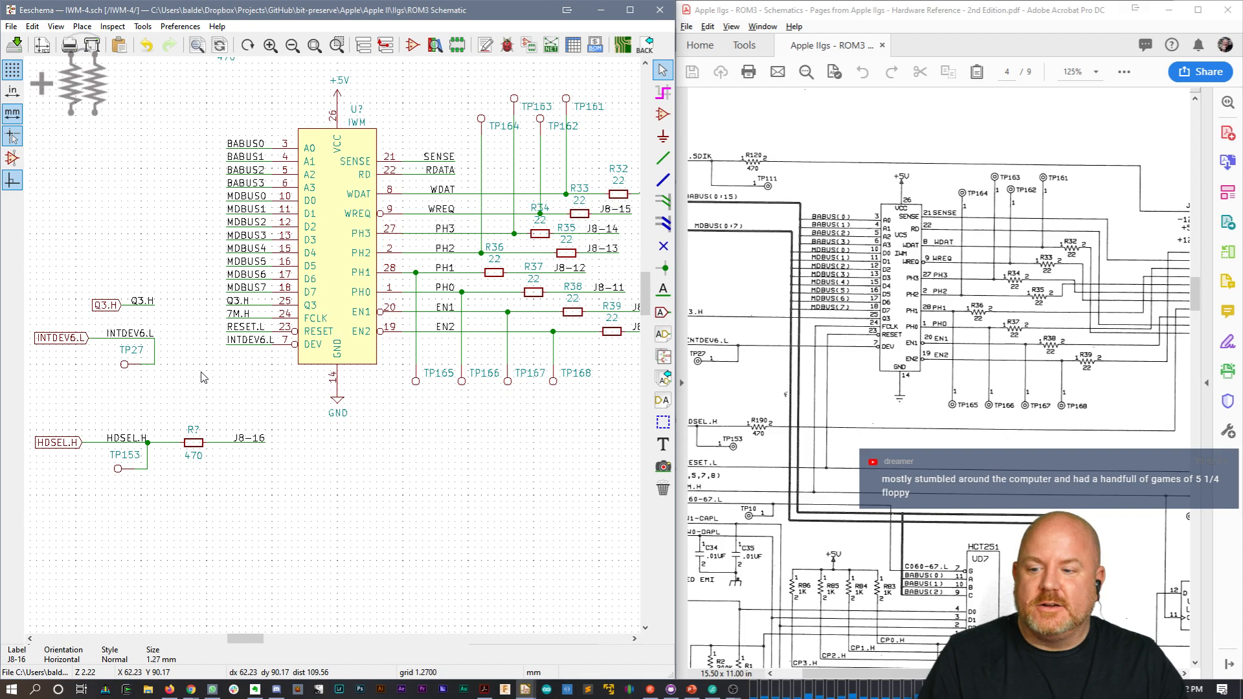
left_click_drag(869, 673, 843, 678)
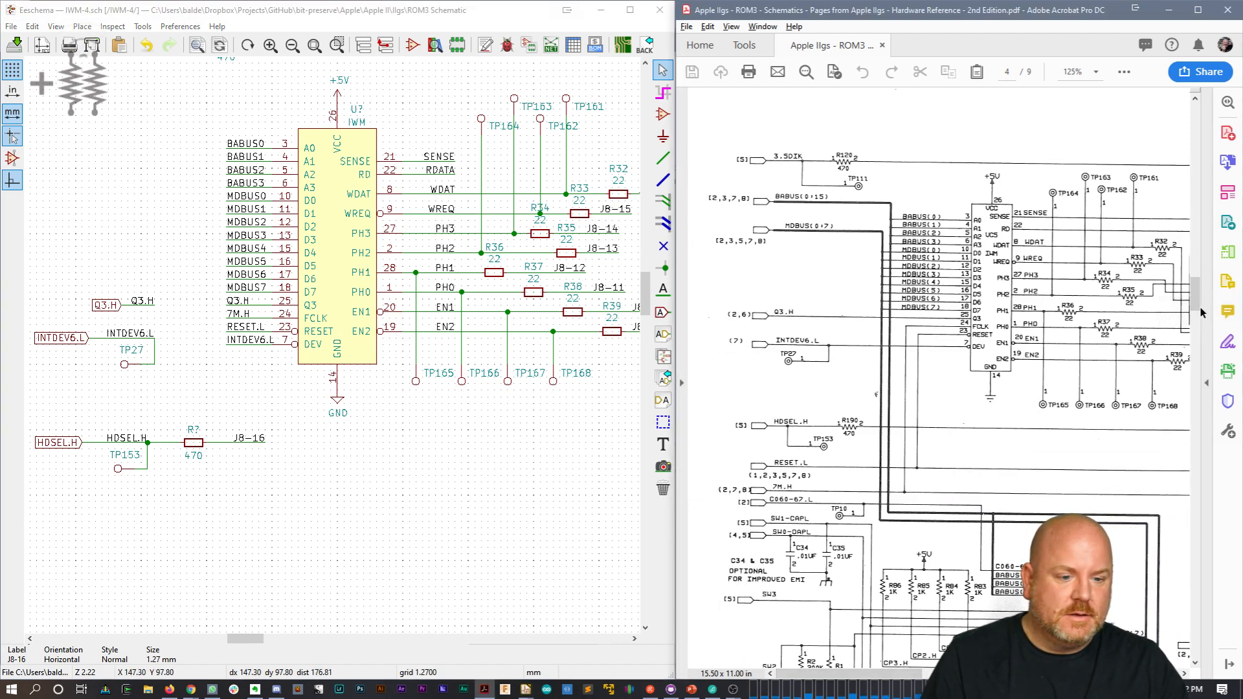
left_click_drag(1195, 296, 1195, 332)
scroll(174, 507, "down", 2)
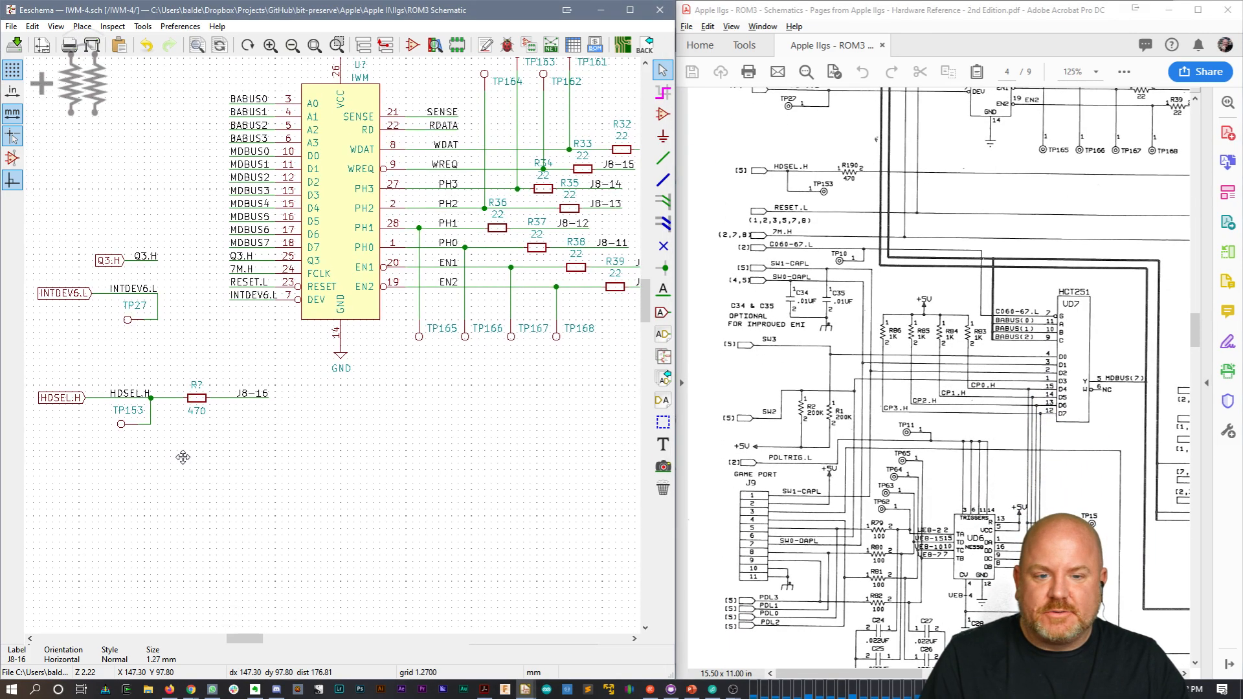
Step: Box-select the HDSEL.H label, TP153 and 470 resistor block to move it again
right_click(183, 450)
left_click(171, 457)
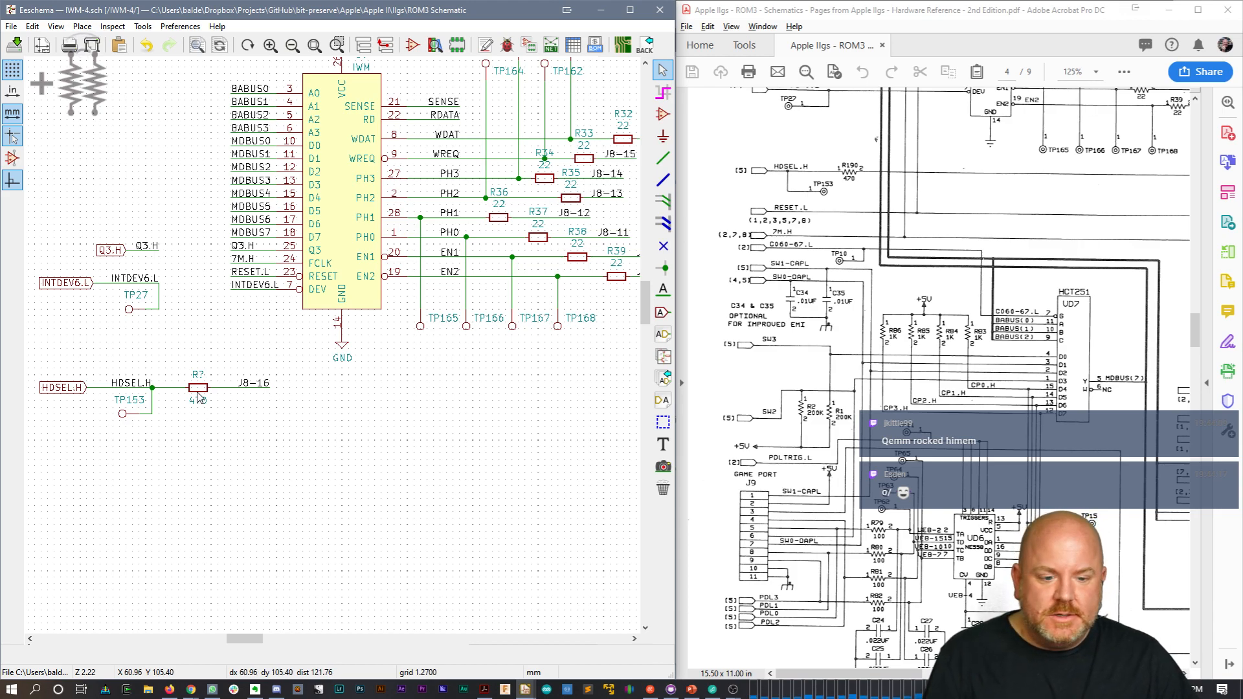
scroll(170, 398, "down", 3)
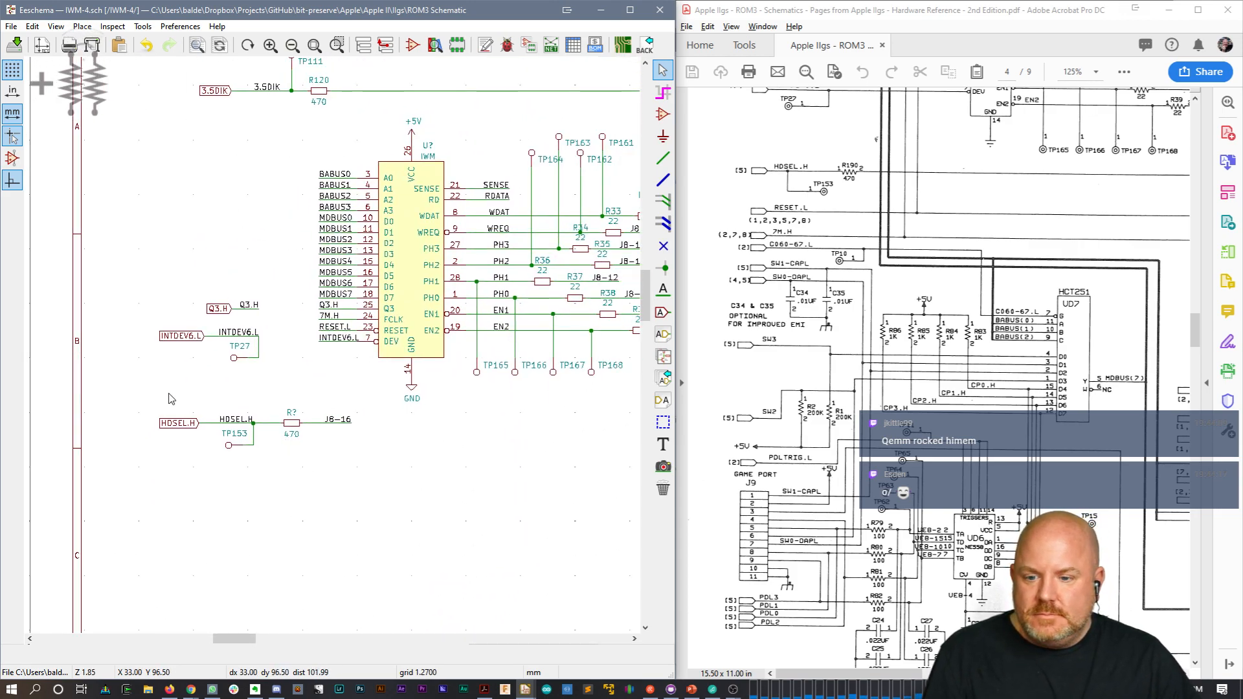
mouse_move(146, 387)
left_mouse_down()
mouse_move(418, 495)
mouse_move(397, 455)
left_mouse_up()
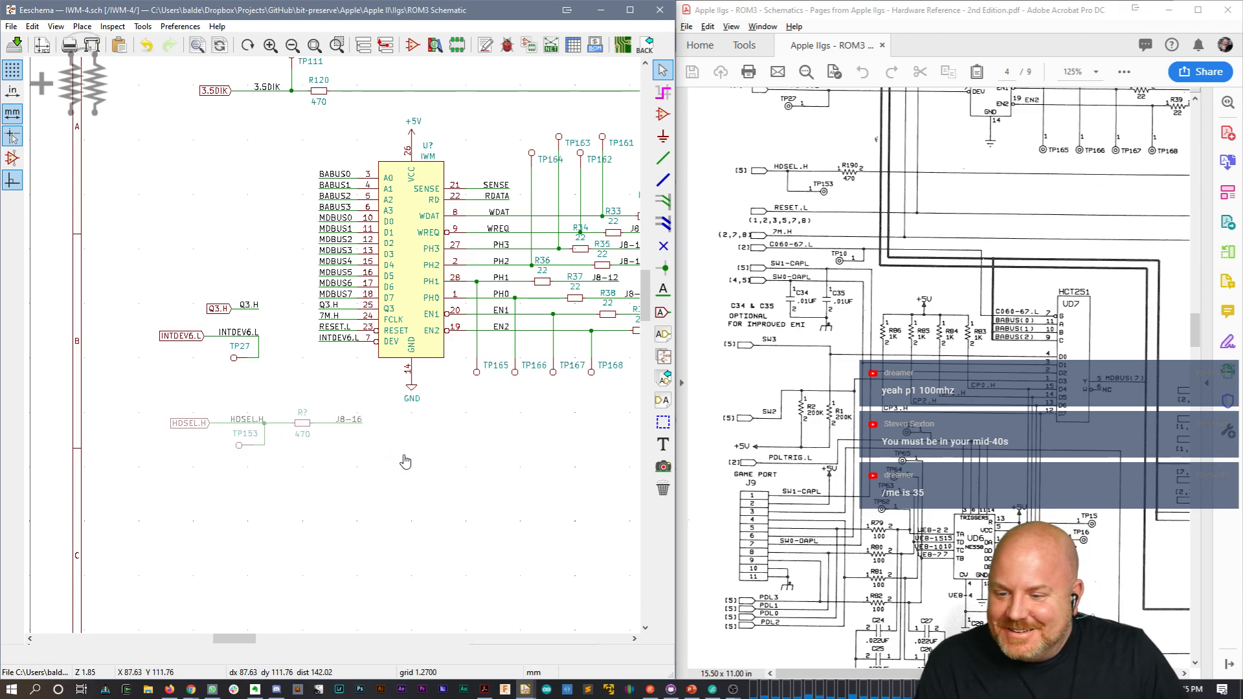
Step: Set the HDSEL.H resistor group down slightly lower and to the right
left_click(403, 465)
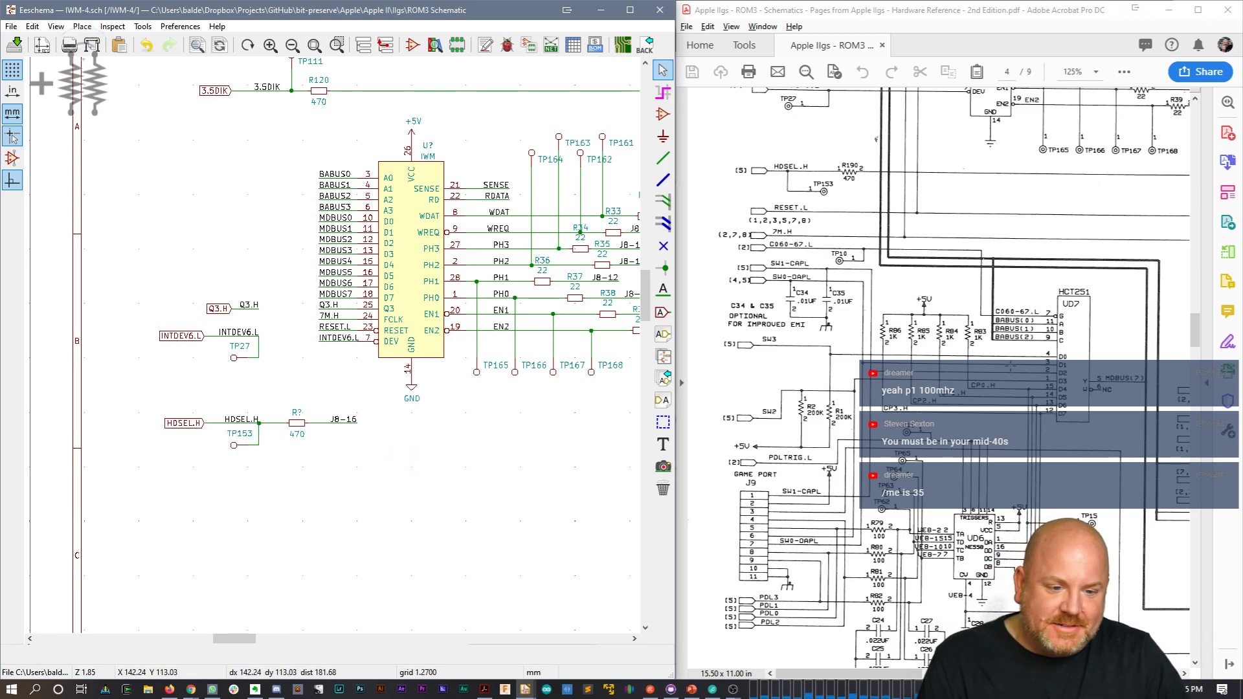
scroll(817, 505, "down", 3)
left_click_drag(889, 675, 1042, 675)
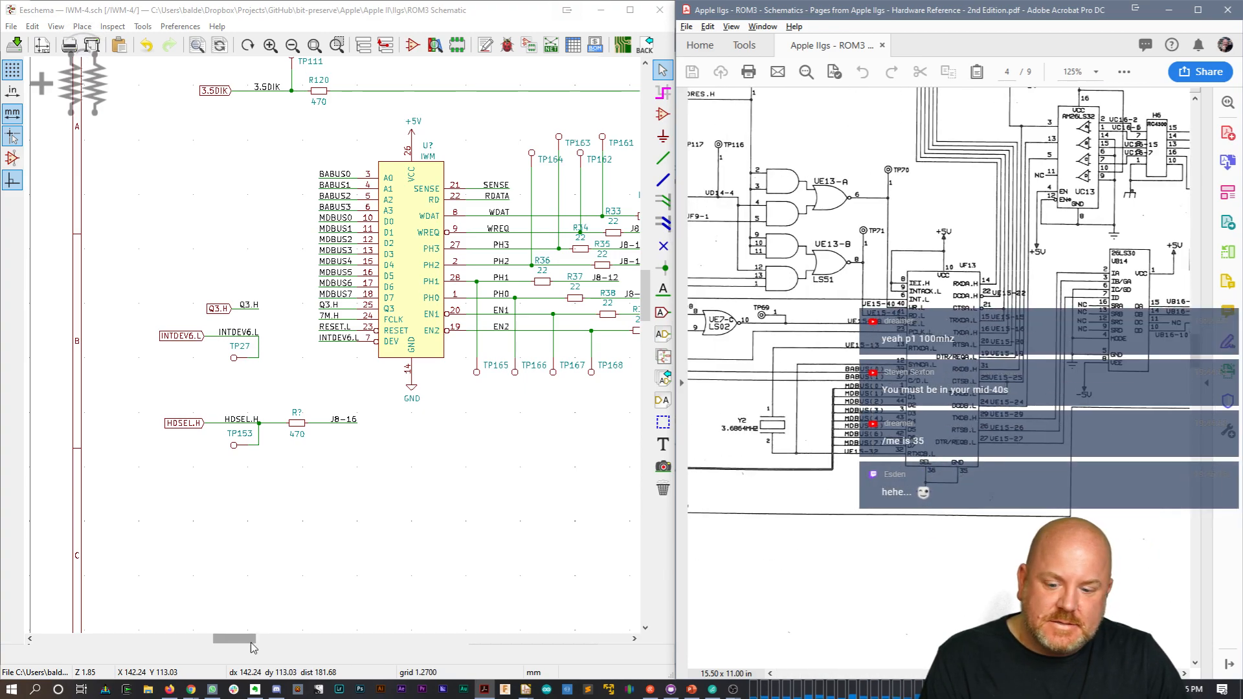
left_click_drag(249, 639, 287, 653)
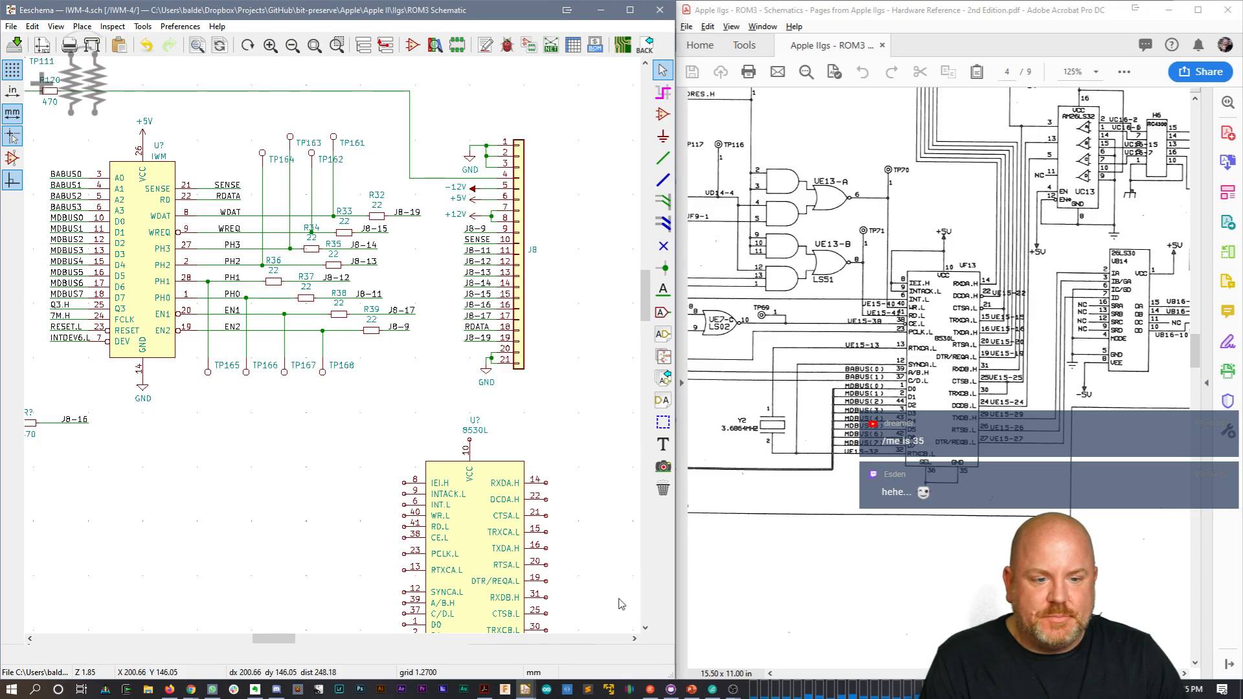
Step: Zoom and pan until the whole unwired 8530L chip is in view
scroll(336, 346, "down", 10)
scroll(336, 346, "up", 10)
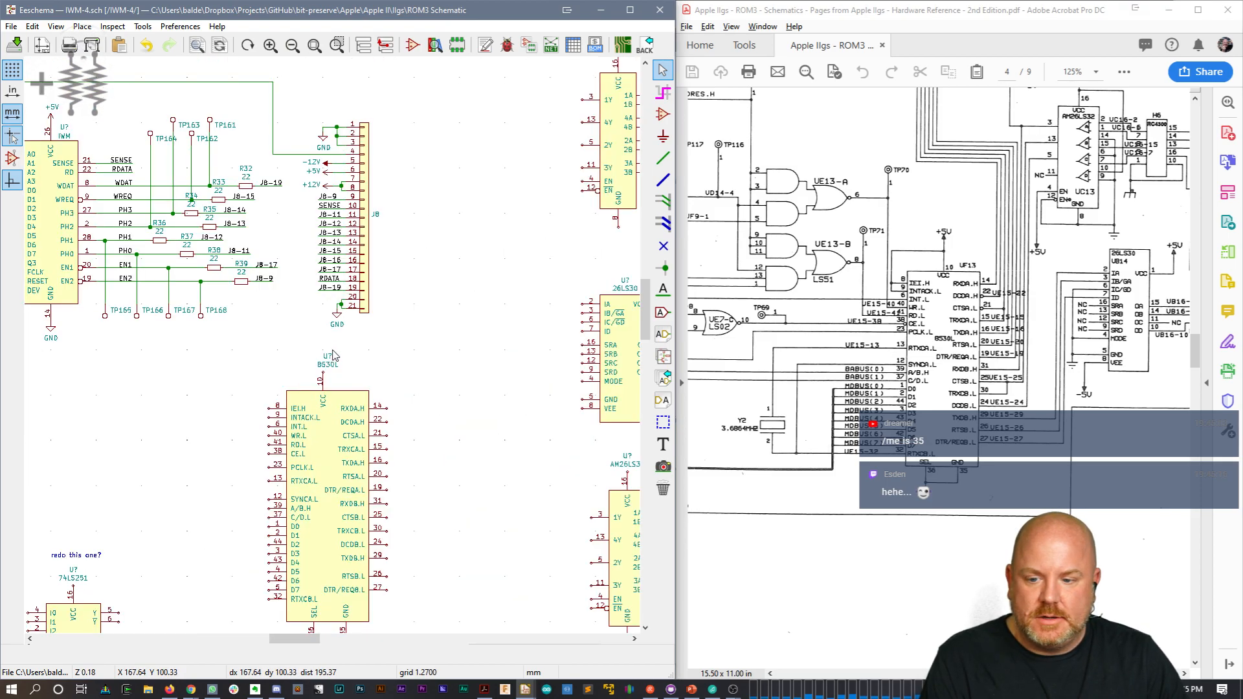
middle_click_drag(262, 475, 448, 291)
middle_click_drag(394, 510, 312, 513)
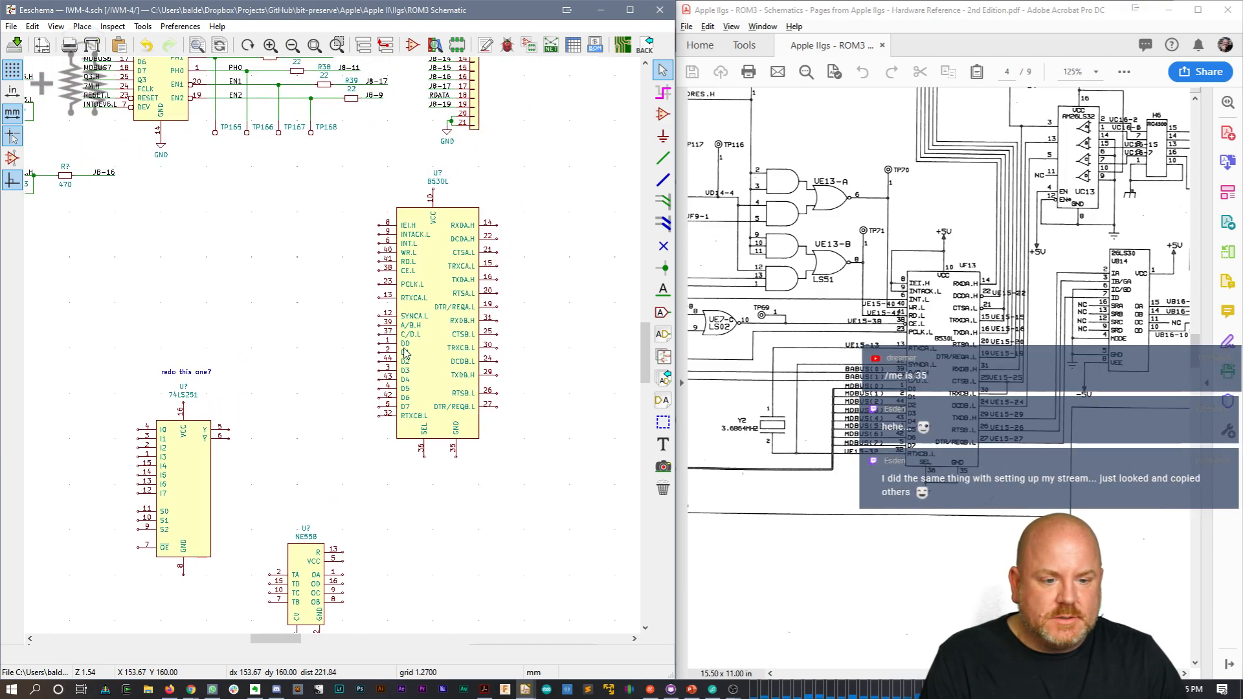
scroll(392, 332, "up", 2)
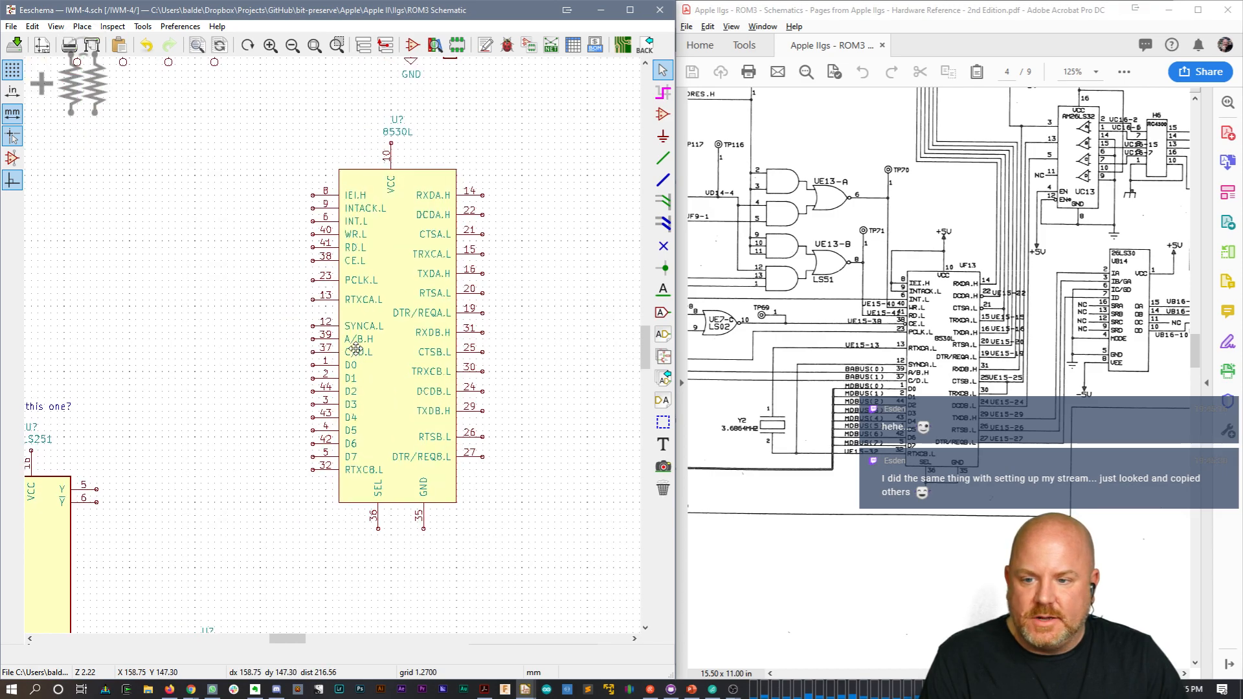
middle_click_drag(334, 349, 348, 403)
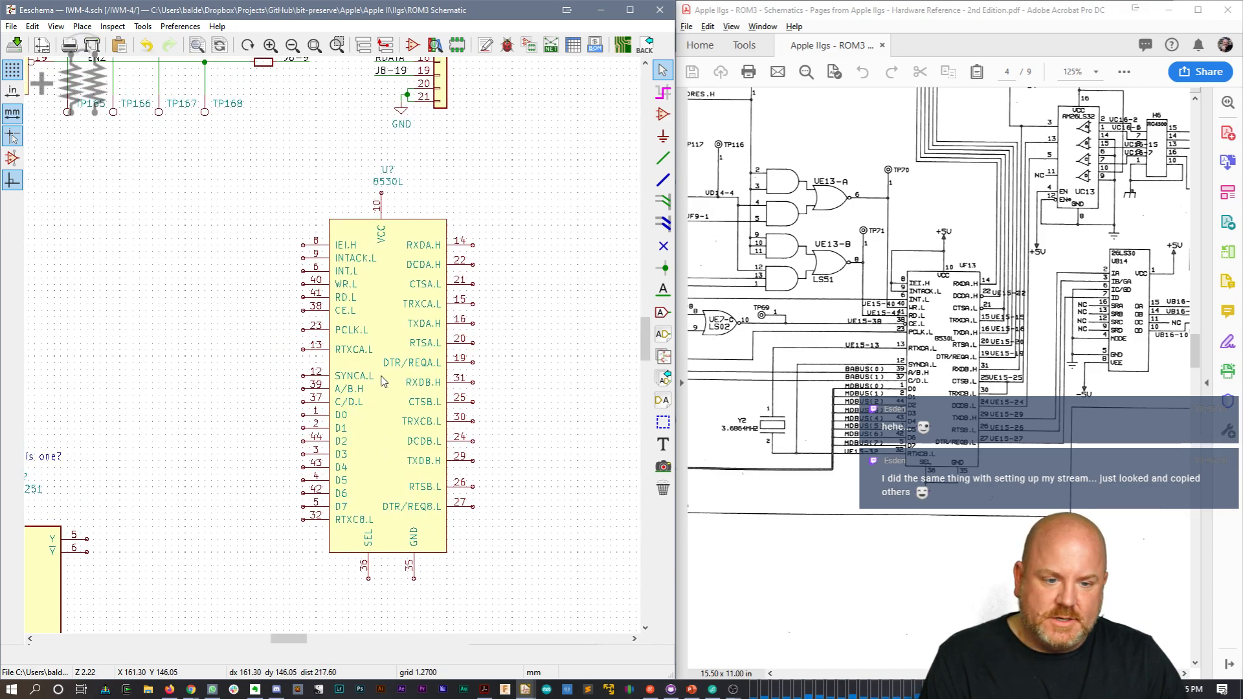
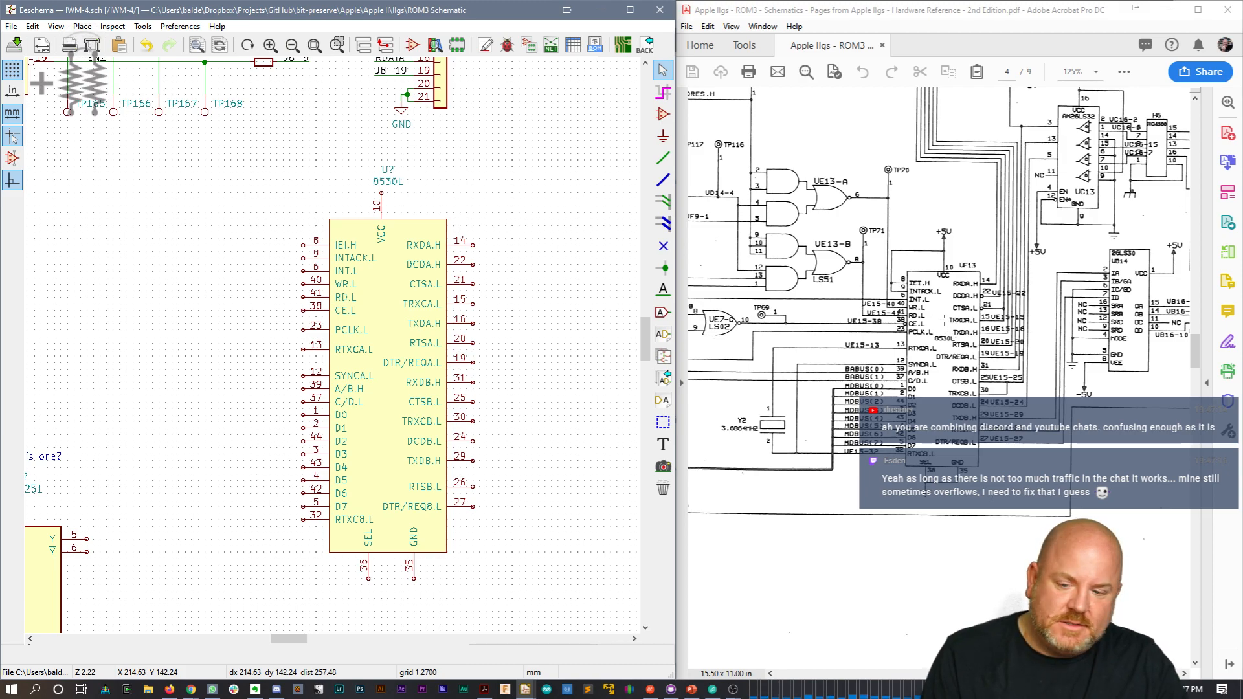
Step: Zoom the ROM3 reference PDF to 200% and scroll to the UF13 8530 and Y2 crystal
scroll(976, 314, "up", 1)
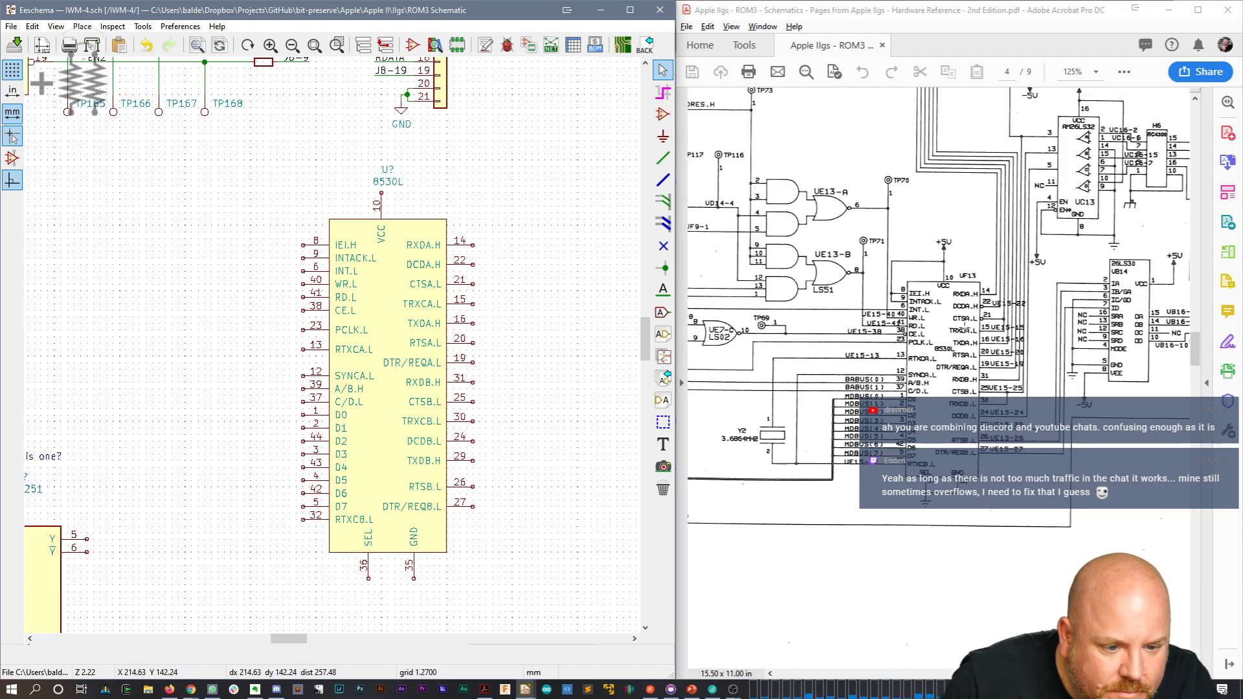
scroll(966, 328, "down", 1)
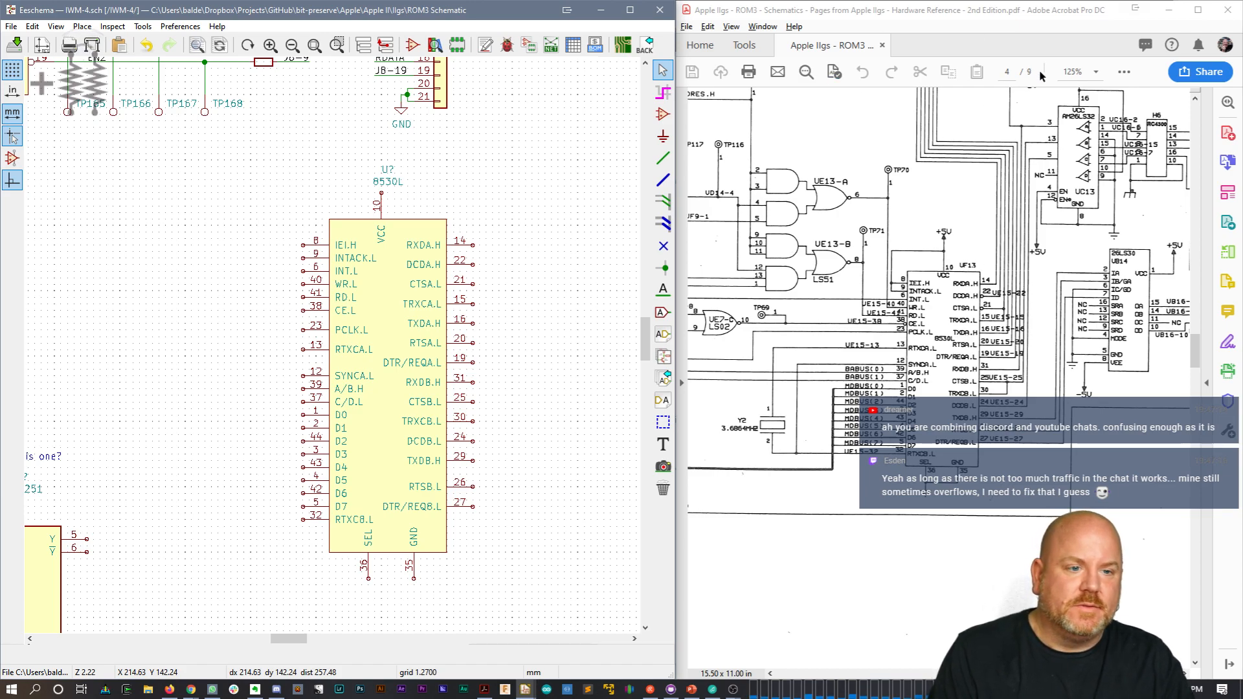
left_click(1095, 72)
left_click(1144, 246)
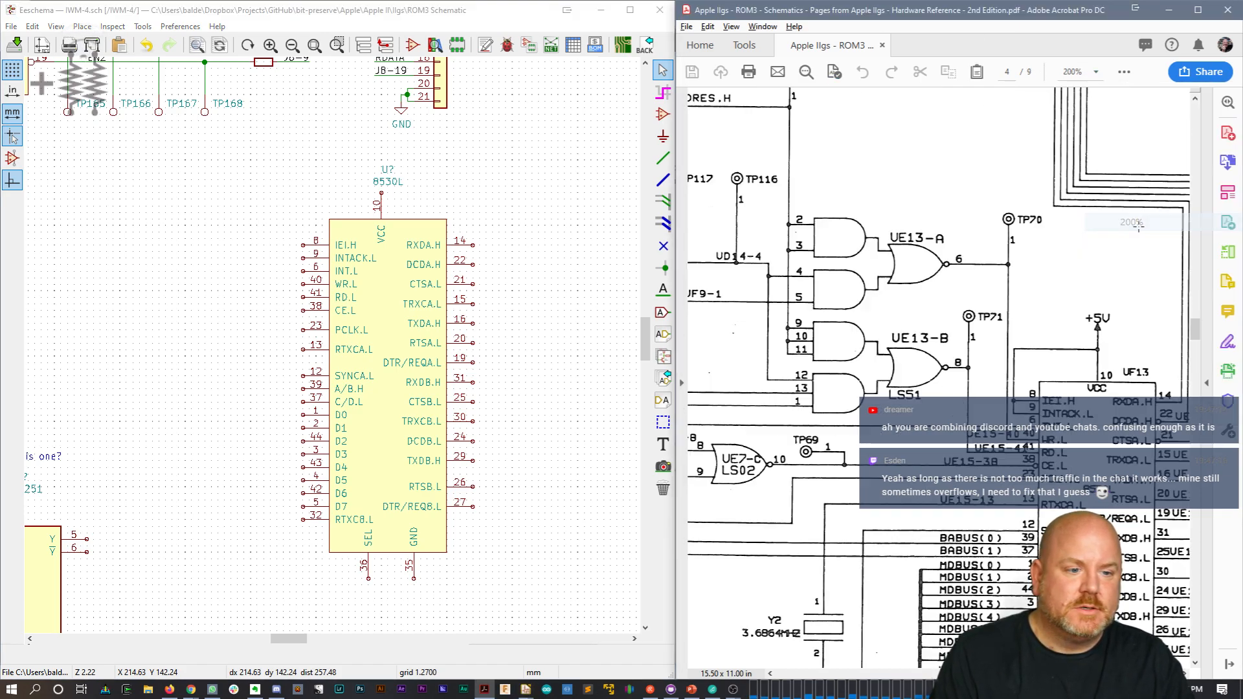
scroll(939, 377, "down", 3)
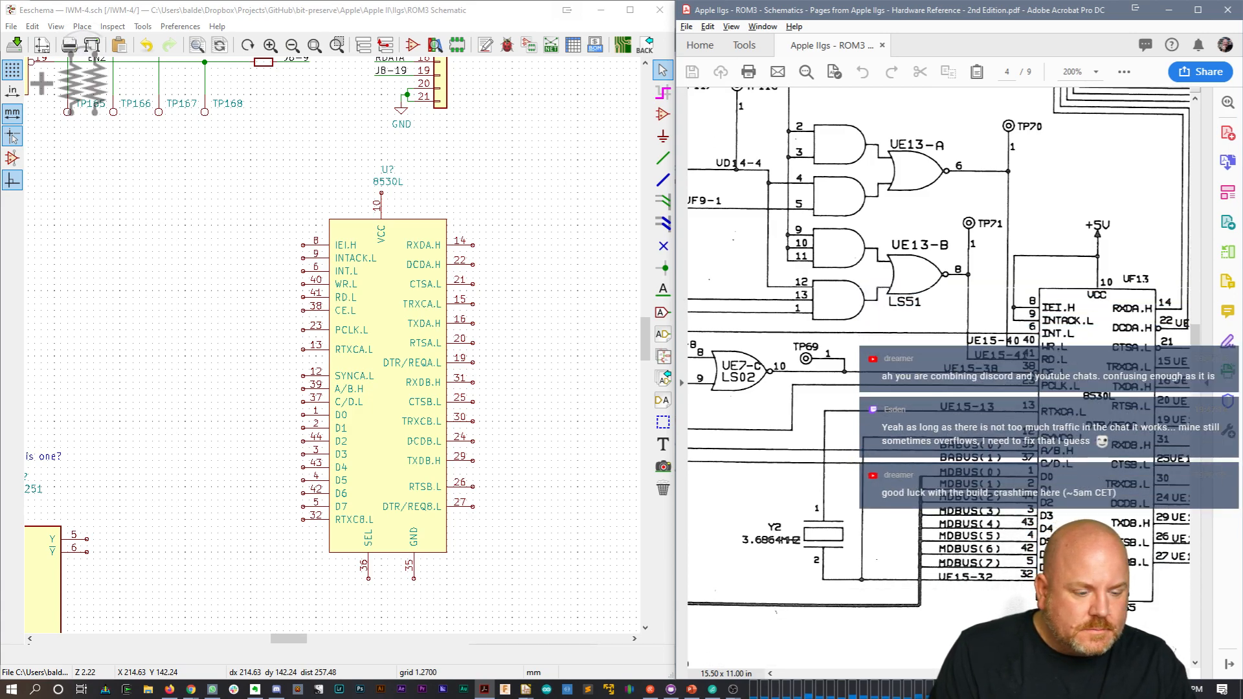
scroll(938, 372, "right", 2)
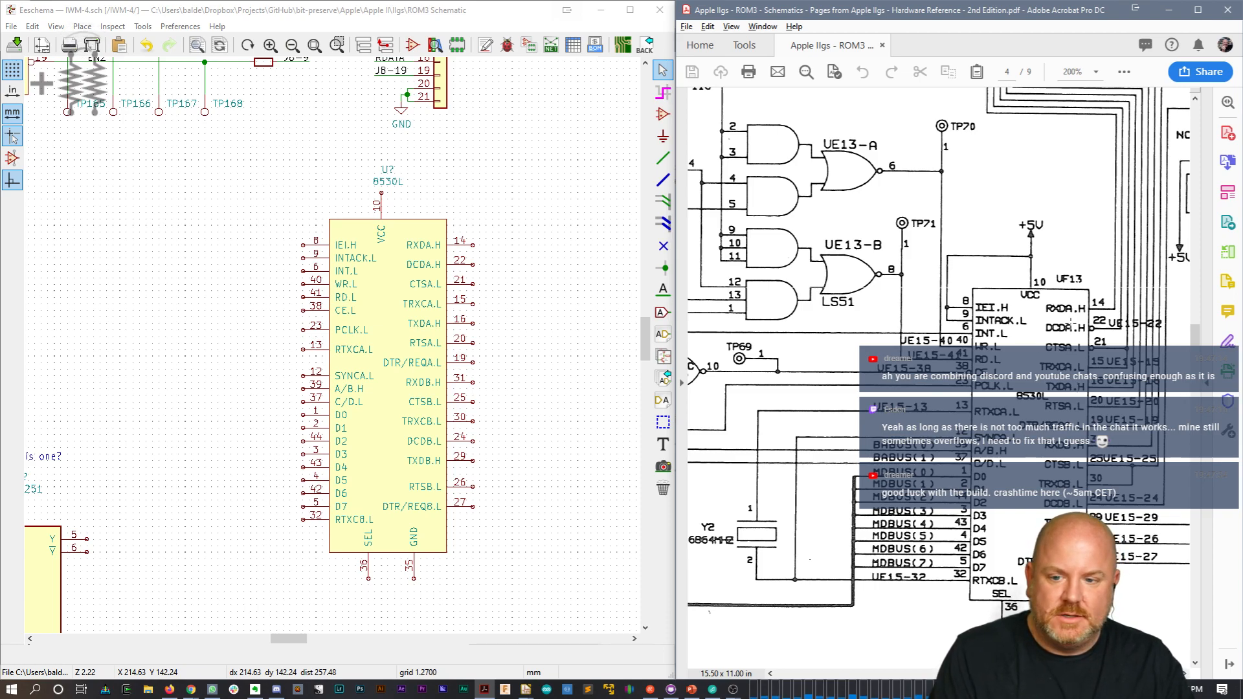
scroll(939, 373, "down", 4)
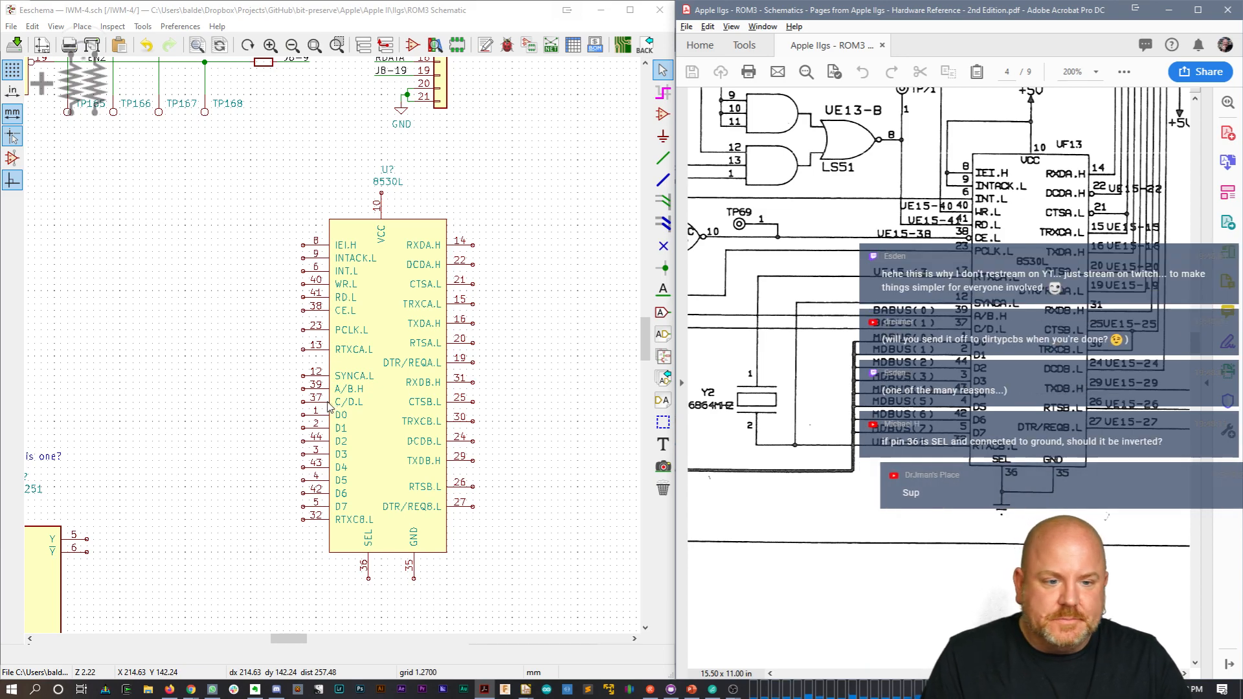
Step: Copy the IWM's BABUS3 and MDBUS0–MDBUS7 labels and paste them beside the 8530L
left_click(259, 519)
scroll(259, 519, "down", 3)
scroll(330, 343, "up", 2)
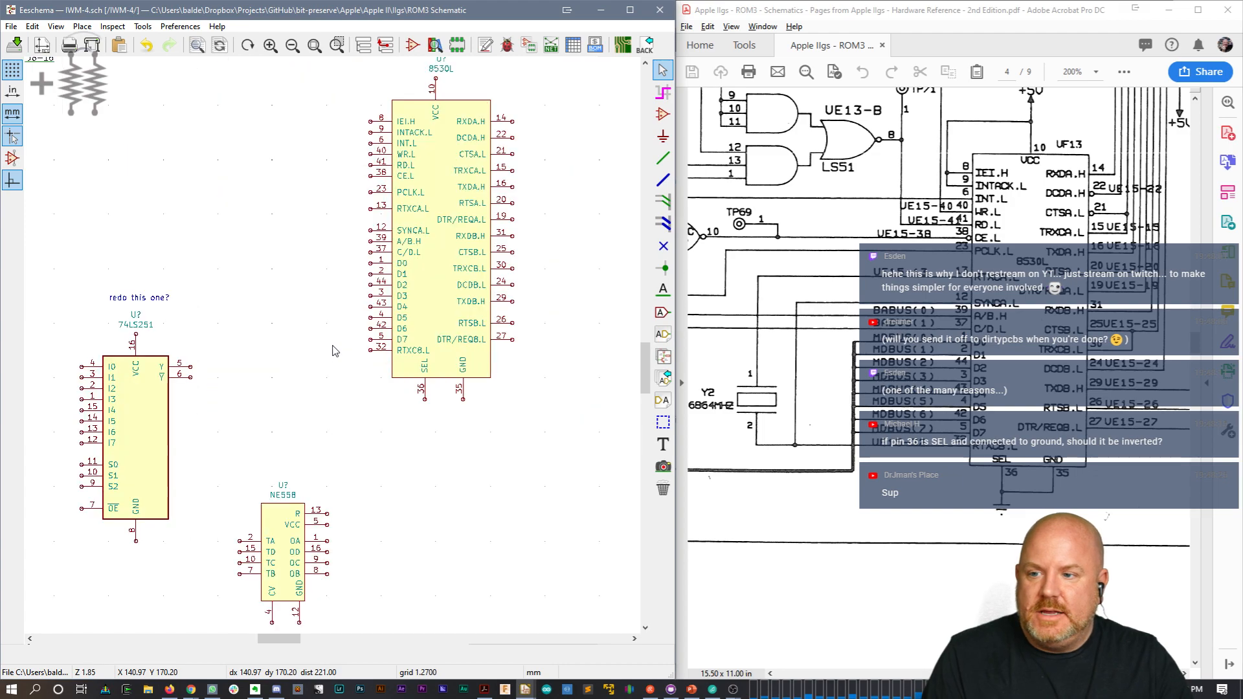
middle_click_drag(237, 209, 594, 501)
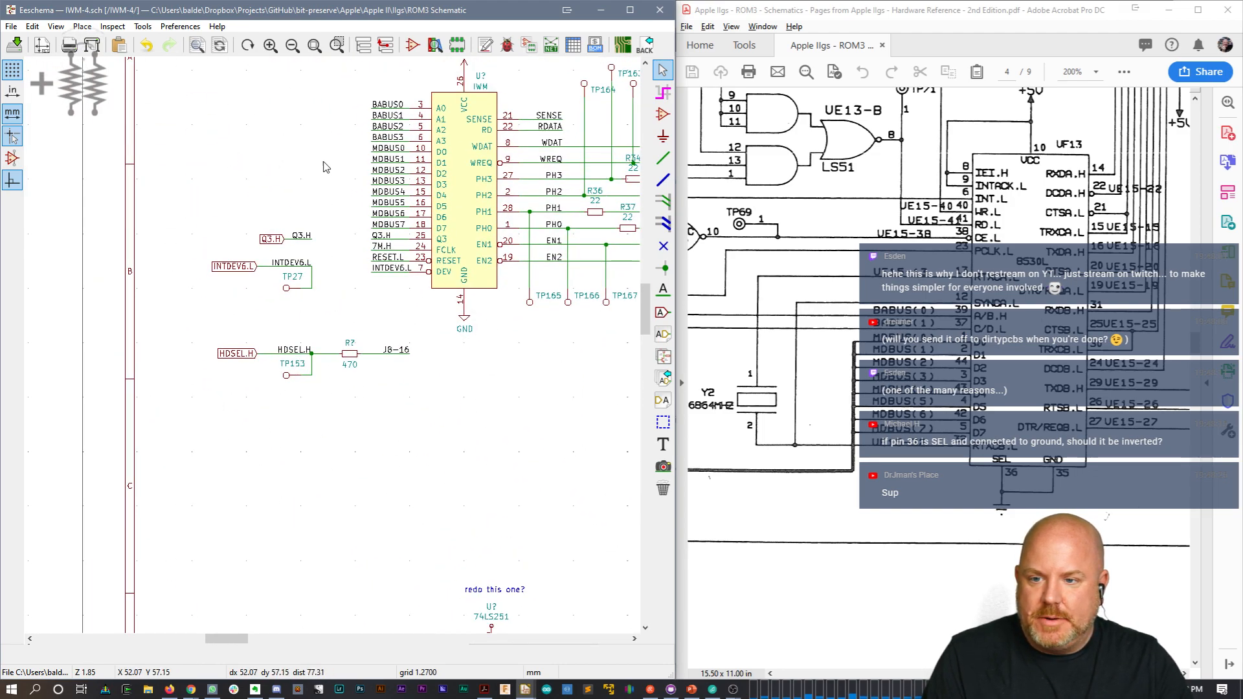
left_click_drag(353, 149, 403, 234)
middle_click_drag(489, 492, 269, 195)
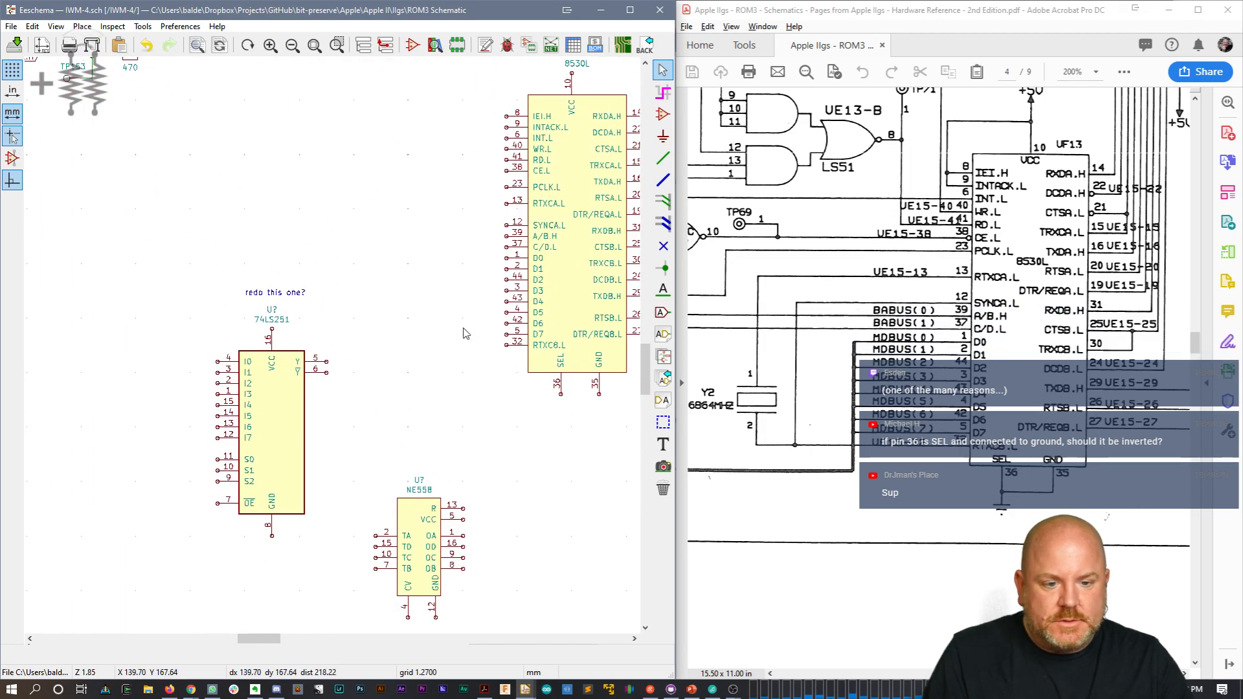
key("ctrl+v")
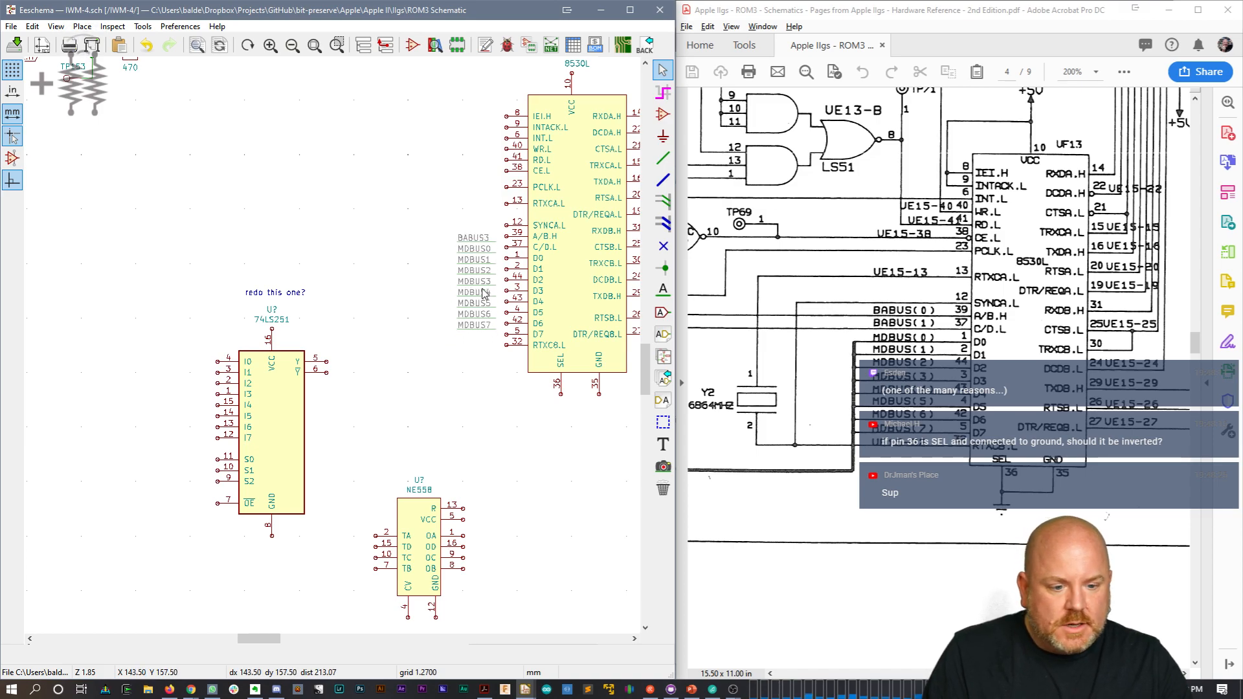
left_click(489, 298)
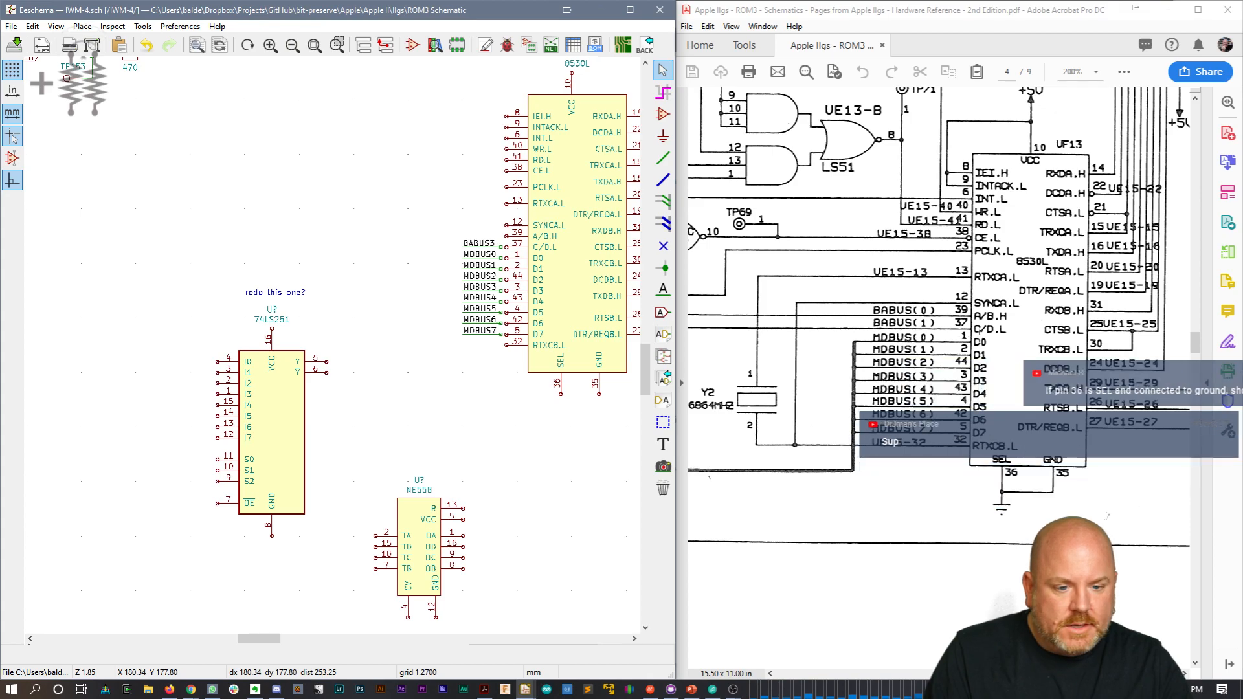
Step: Align MDBUS labels on the D pins, delete BABUS3, and shift two labels to A/B and C/D
left_click_drag(441, 264, 504, 350)
left_click(502, 345)
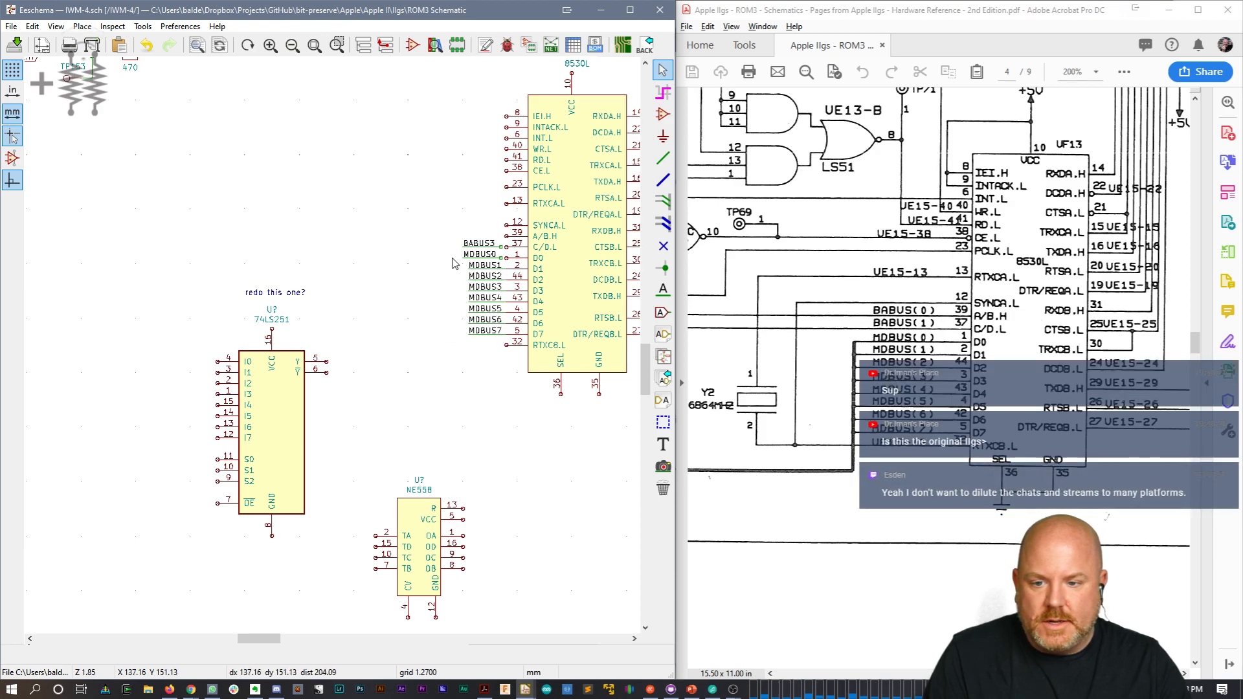
left_click_drag(451, 264, 498, 260)
key("Delete")
key("Escape")
key("Escape")
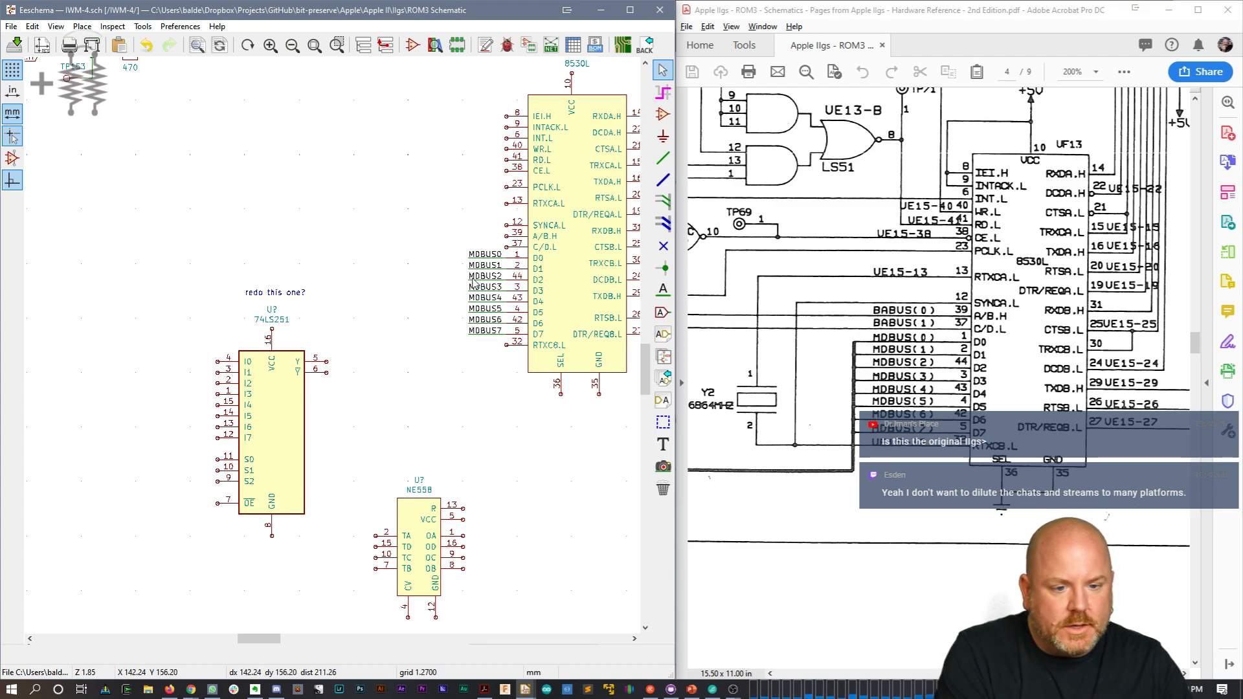
left_click_drag(455, 247, 487, 245)
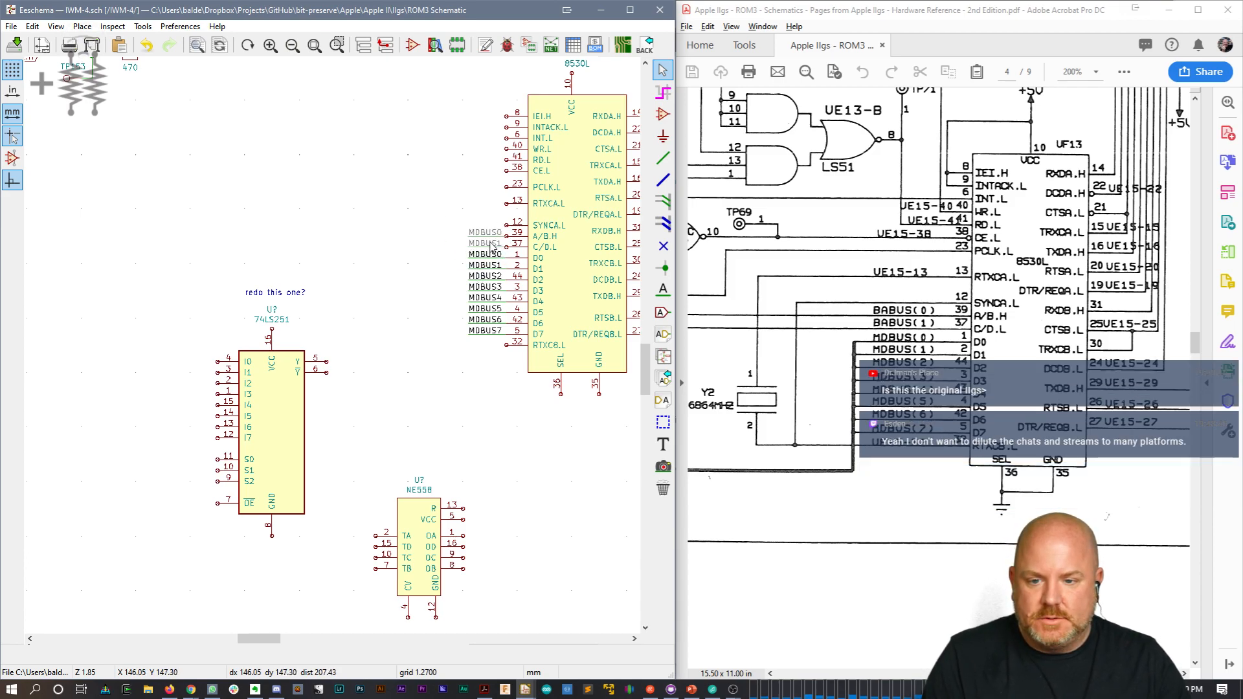
left_click(489, 242)
Step: Rename the A/B and C/D labels from MDBUS0/MDBUS1 to BABUS0 and BABUS1
key("e")
left_click(541, 271)
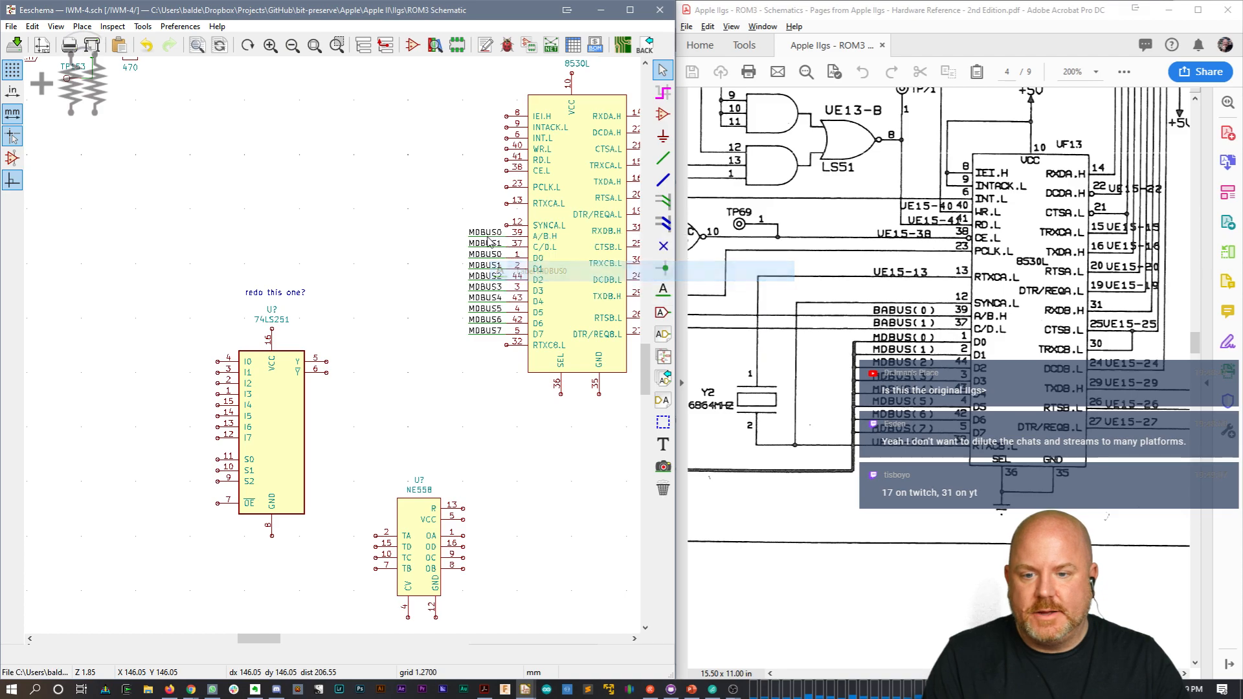
type("BABUS0")
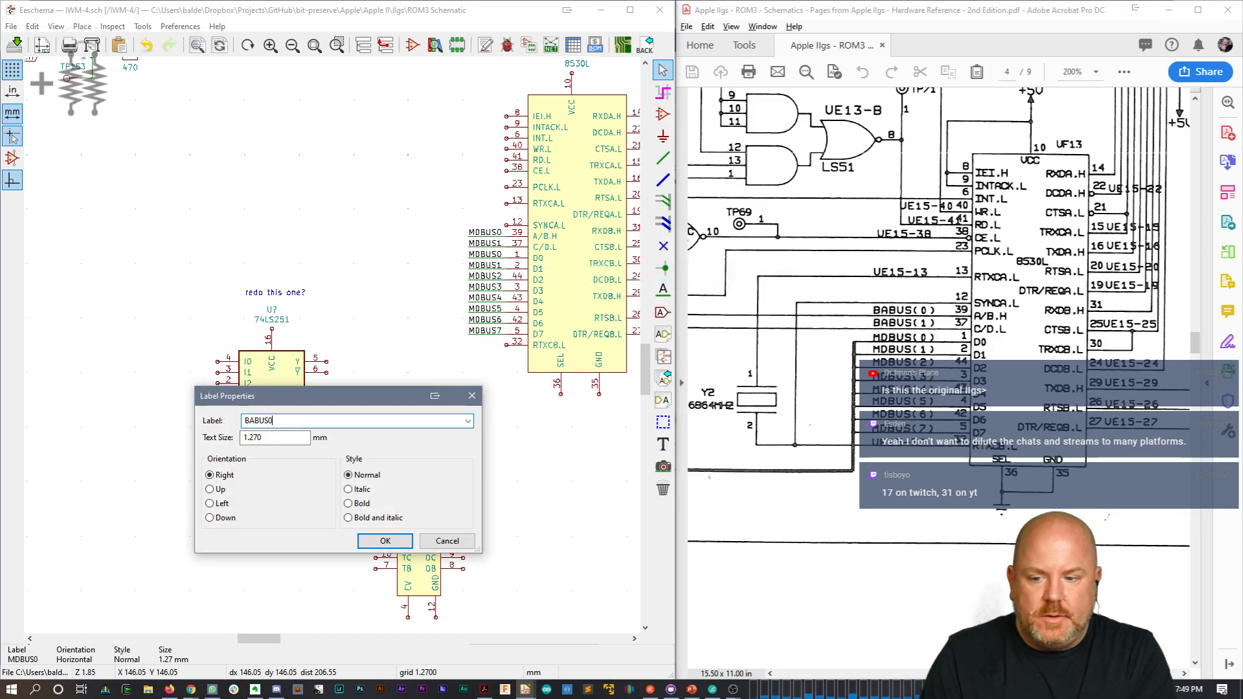
key("Return")
key("e")
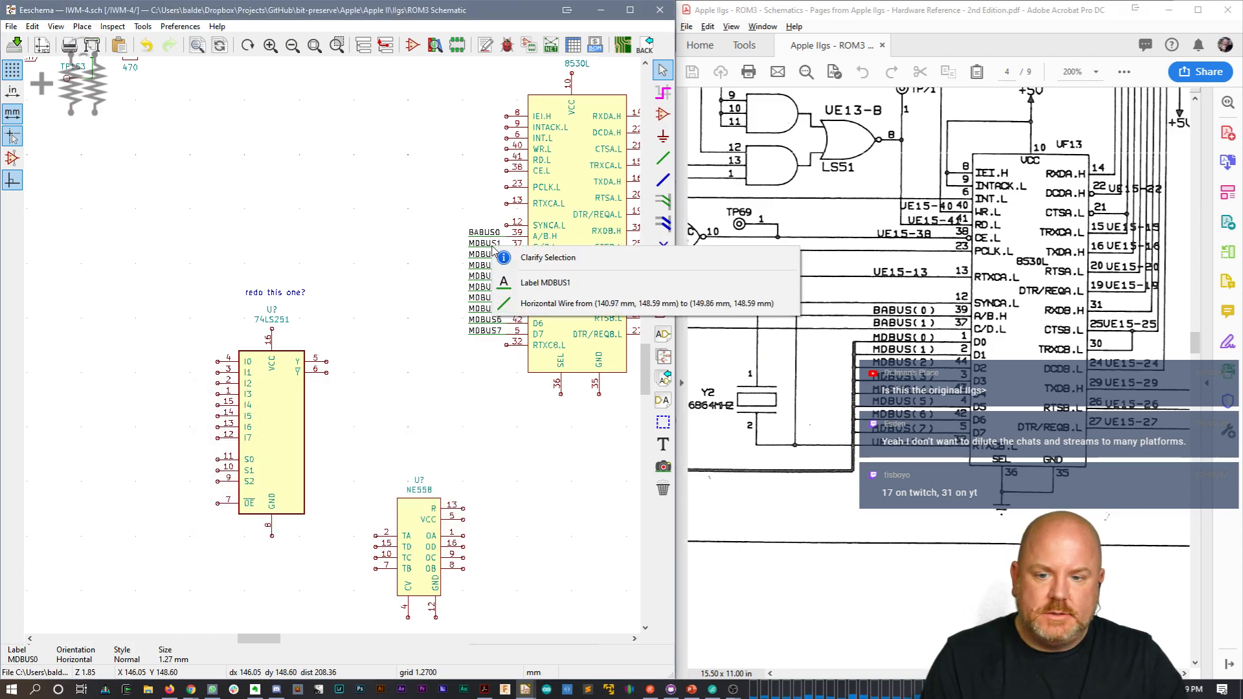
left_click(545, 283)
type("BABUS1")
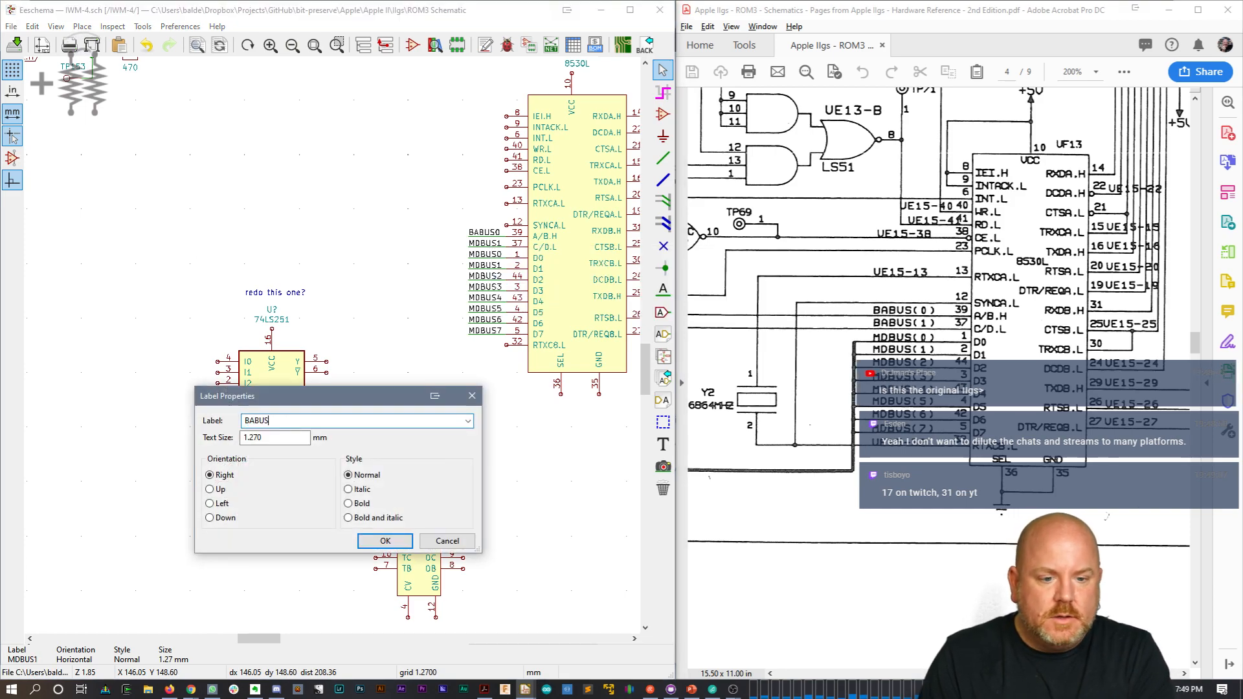
key("Return")
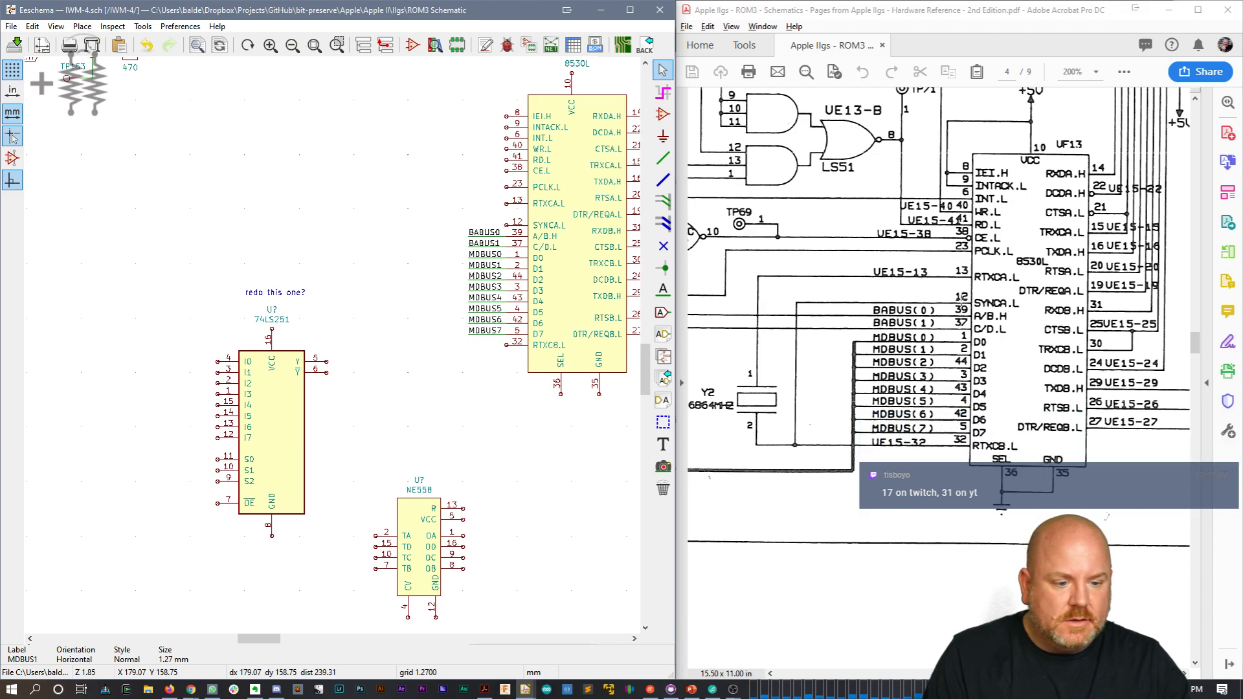
Step: Place a GND symbol below the 8530L and wire SEL pin 36 to it
left_click(564, 425)
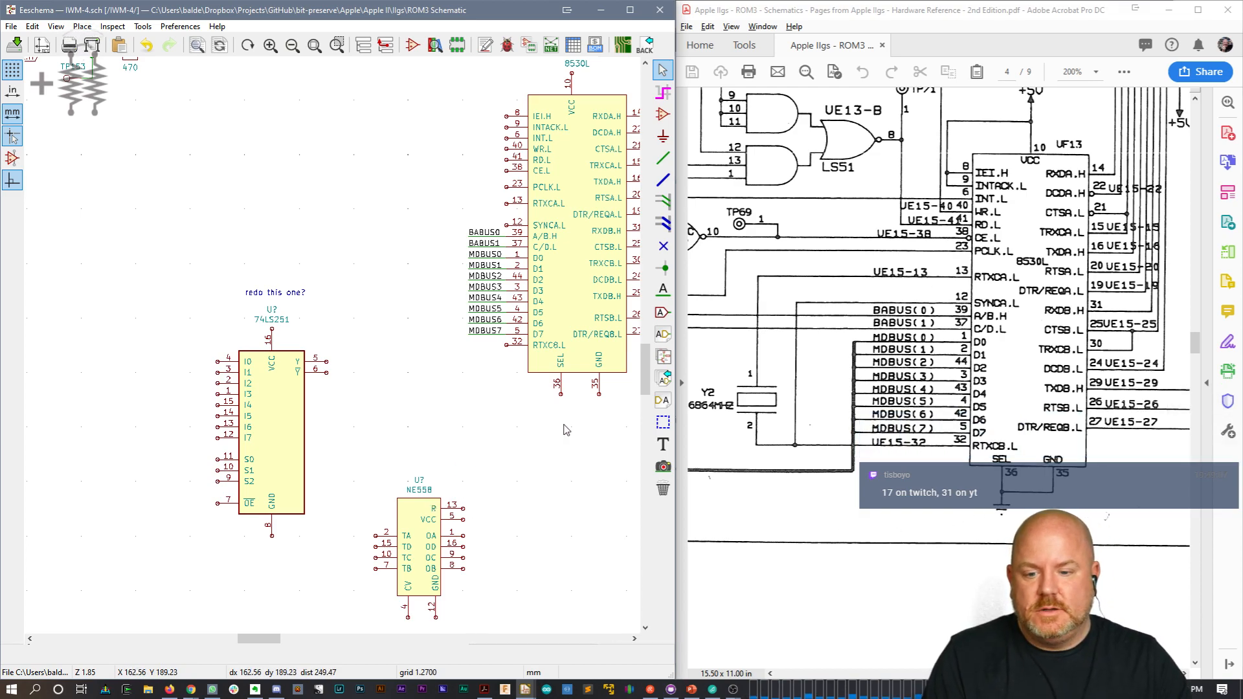
type("p")
type("GND")
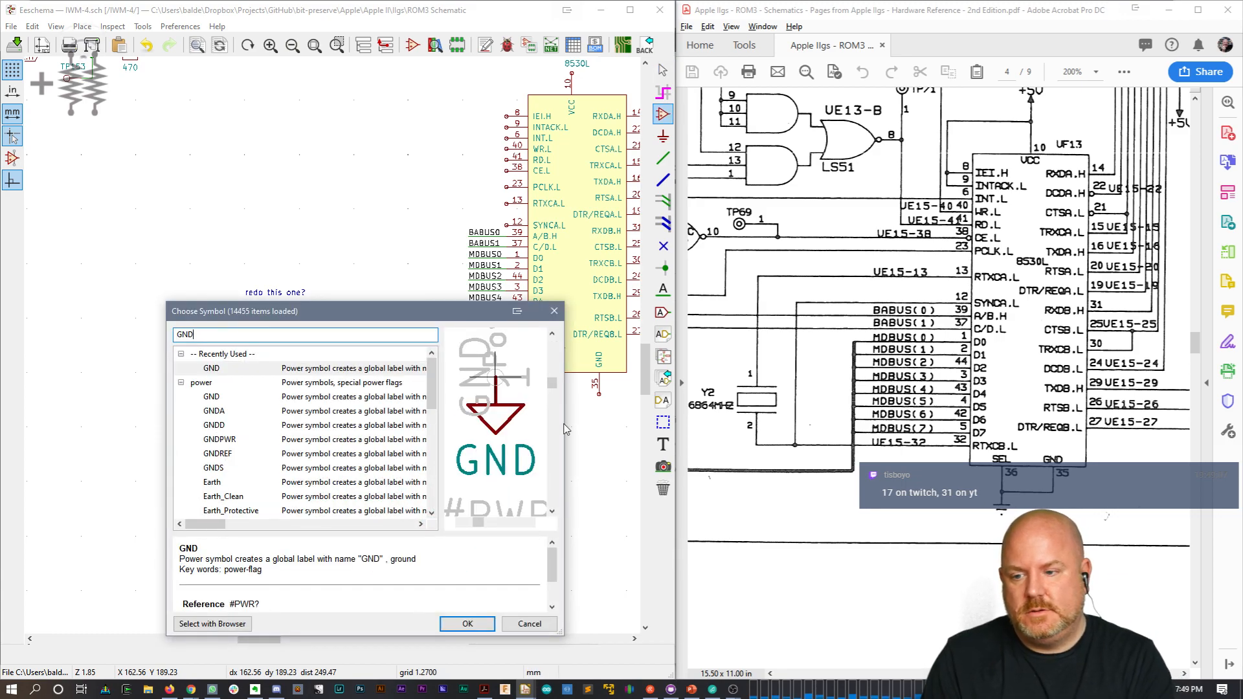
key("Return")
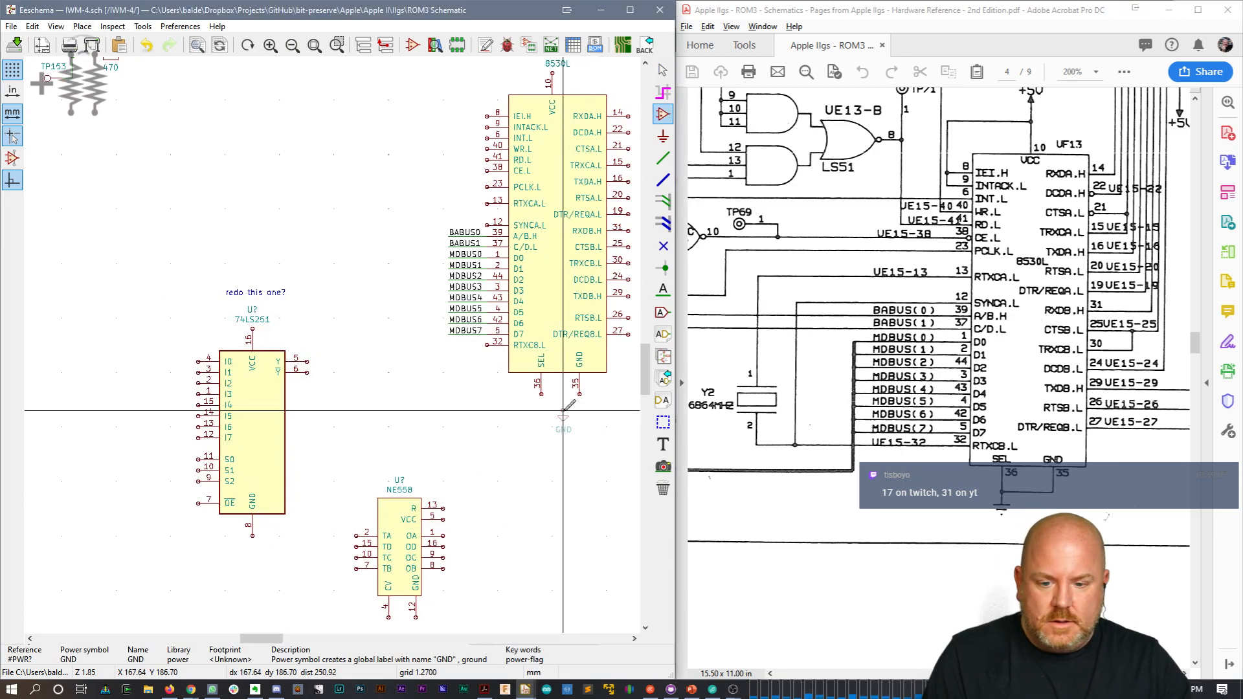
left_click(558, 405)
key("w")
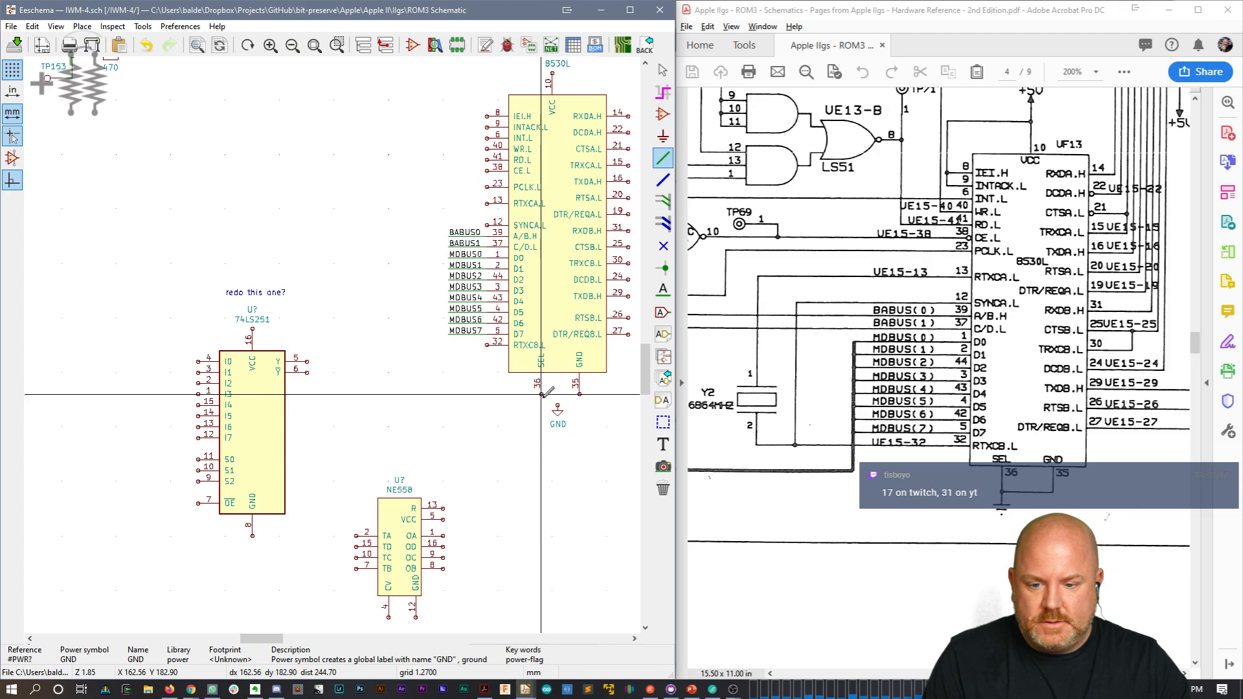
left_click(541, 394)
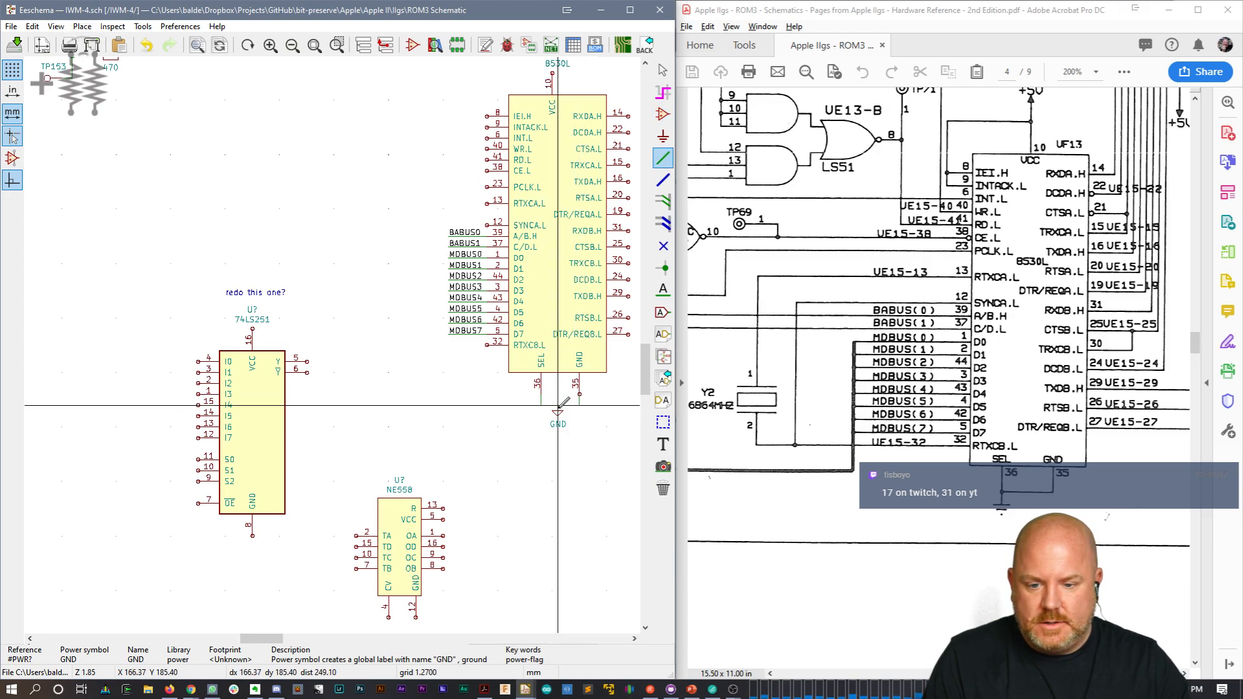
left_click(558, 406)
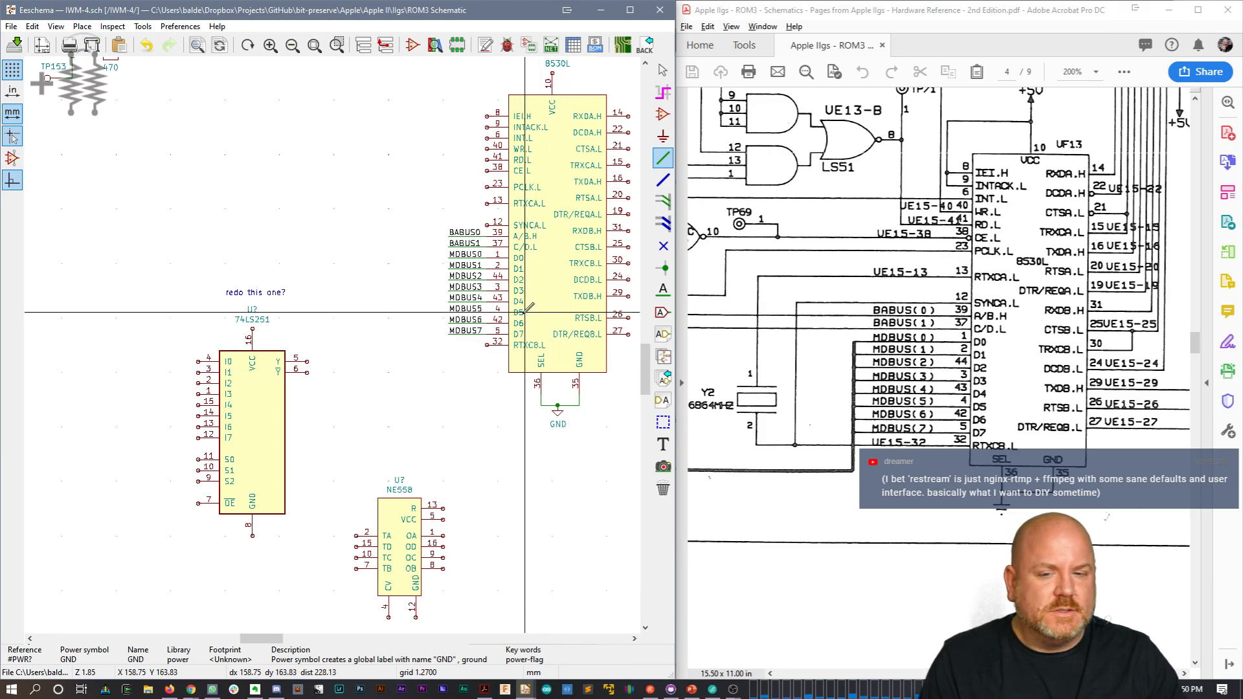
middle_click_drag(520, 315, 474, 354)
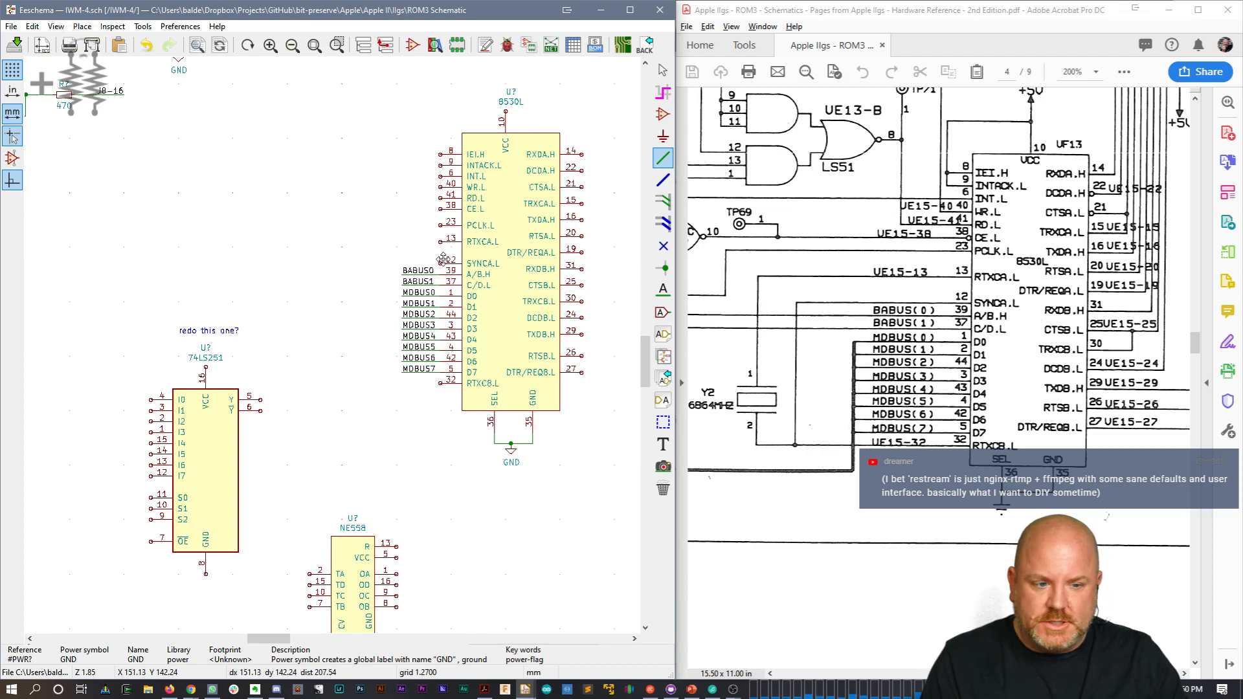
Step: Move the 8530L chip lower and set its 8530L value and U? reference above it
middle_click_drag(448, 252, 397, 252)
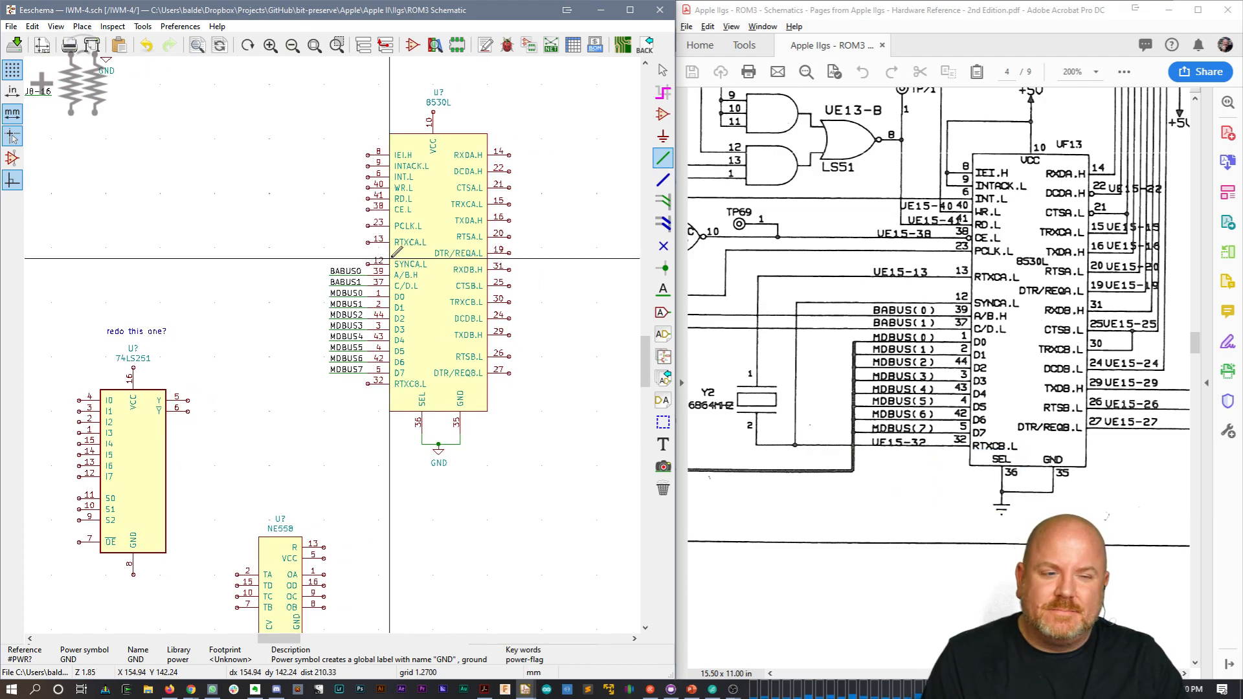
middle_click_drag(455, 203, 440, 327)
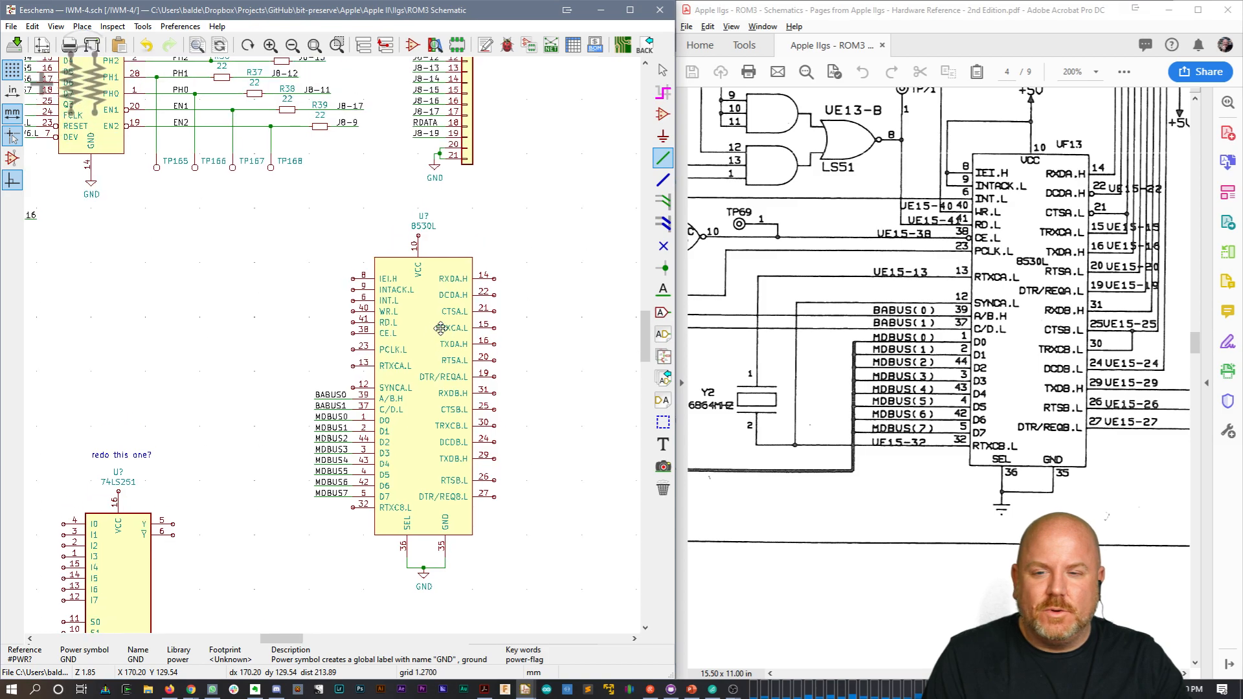
key("Escape")
left_click_drag(527, 597, 295, 193)
left_click(301, 246)
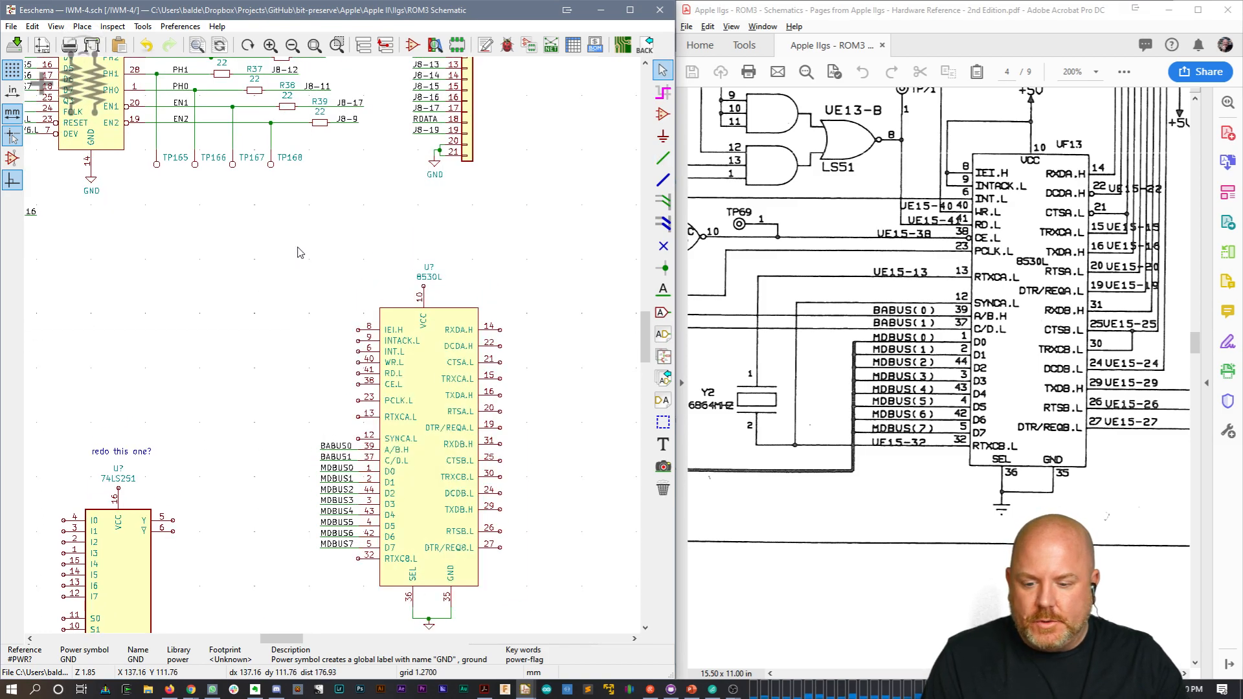
left_click(519, 275)
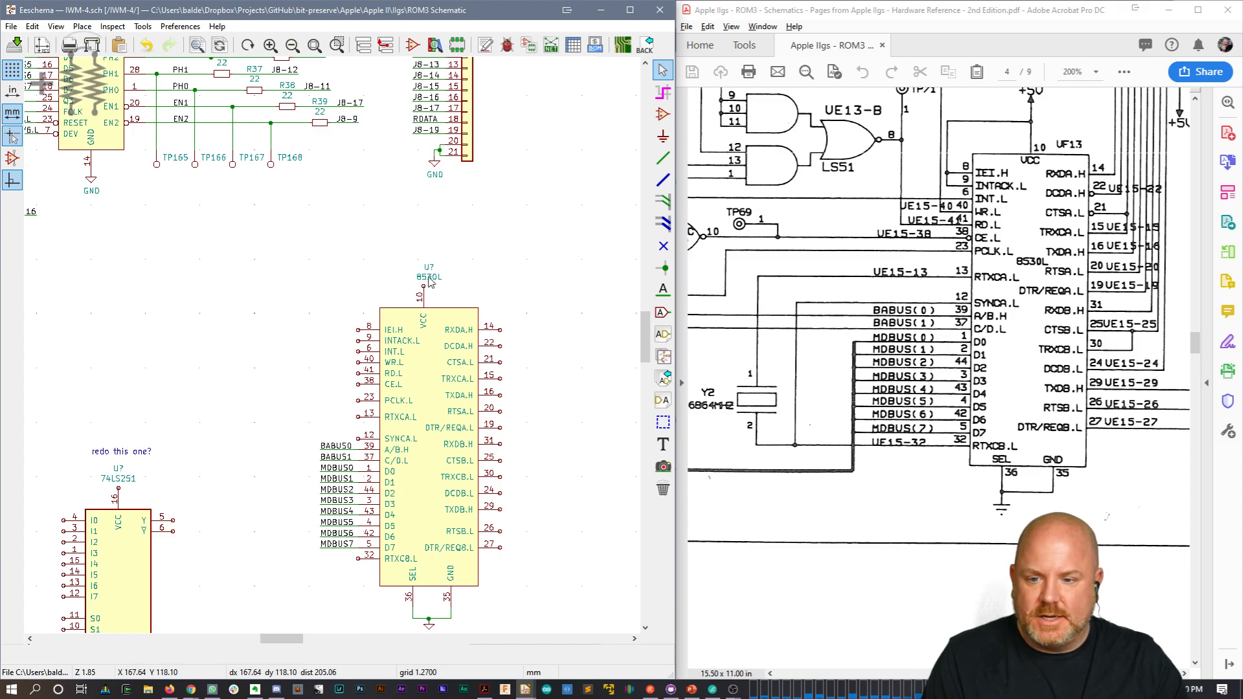
key("m")
left_click(445, 297)
key("m")
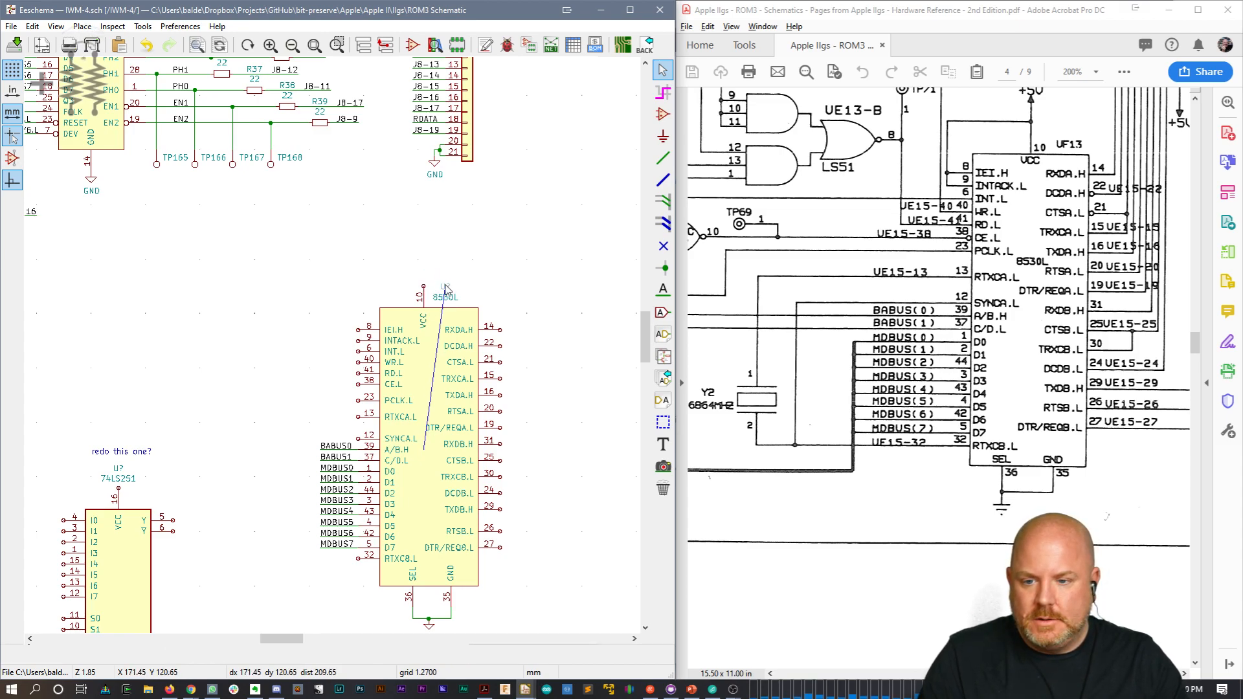
left_click(445, 286)
Step: Attach a +5V power symbol to the 8530L's VCC pin 10
left_click(963, 29)
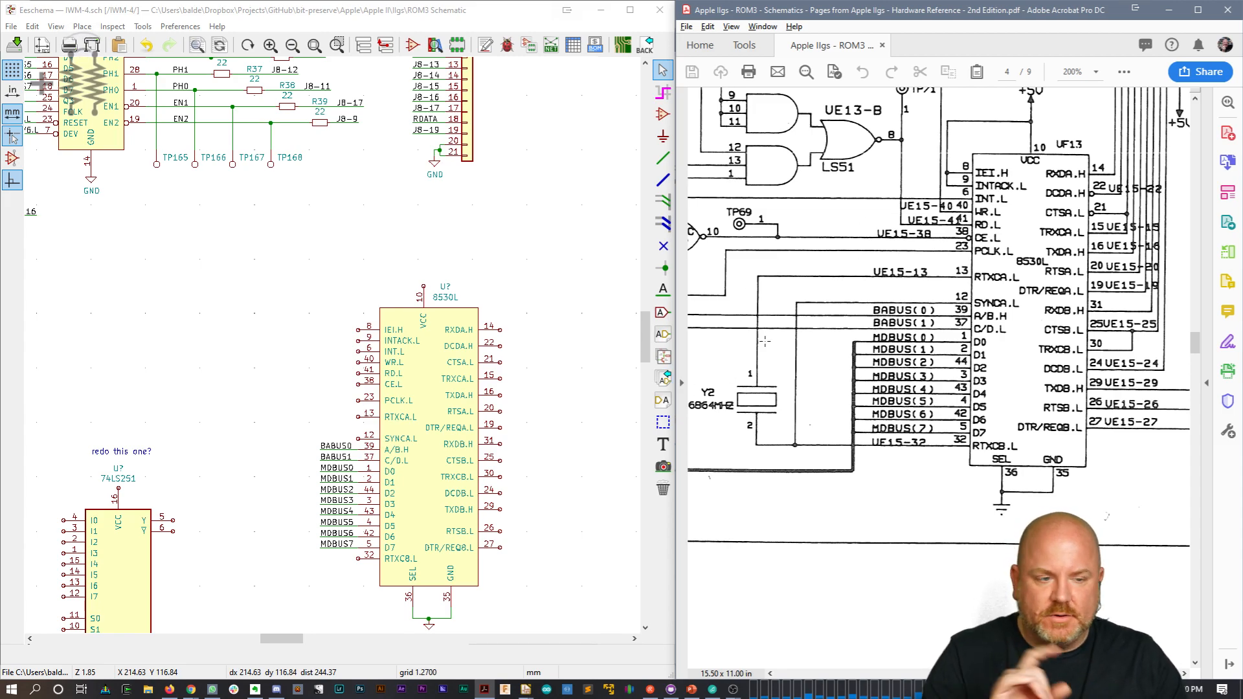
left_click(423, 253)
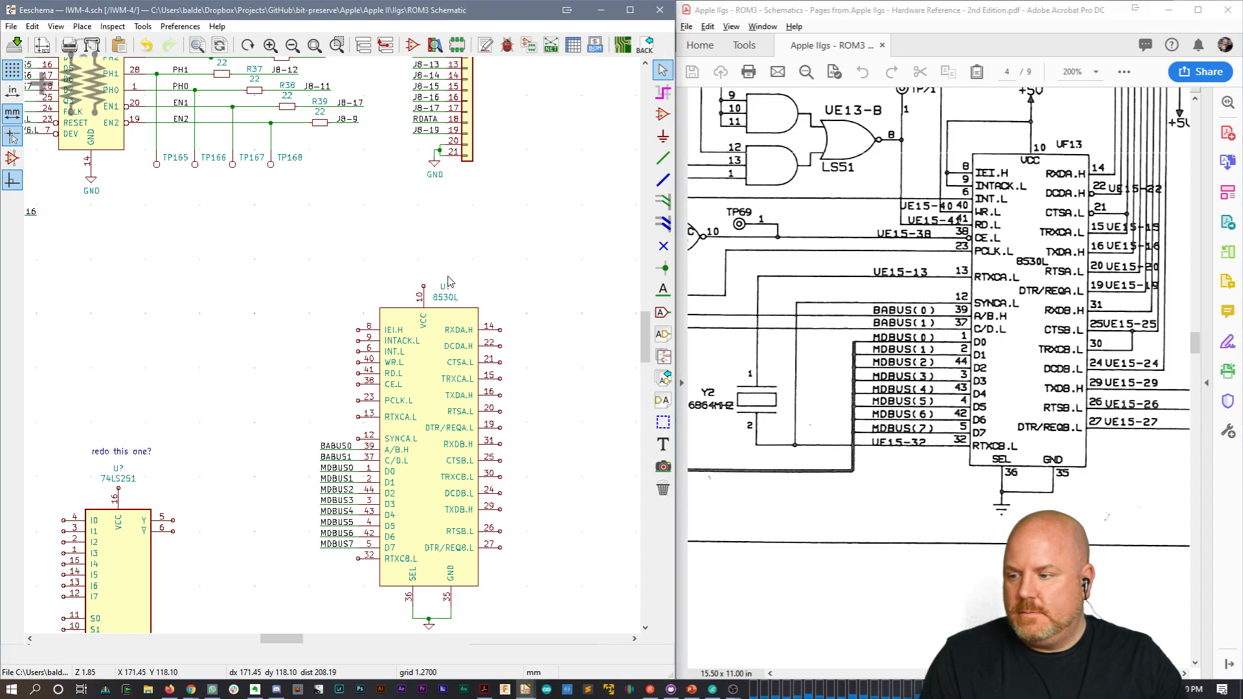
left_click(663, 115)
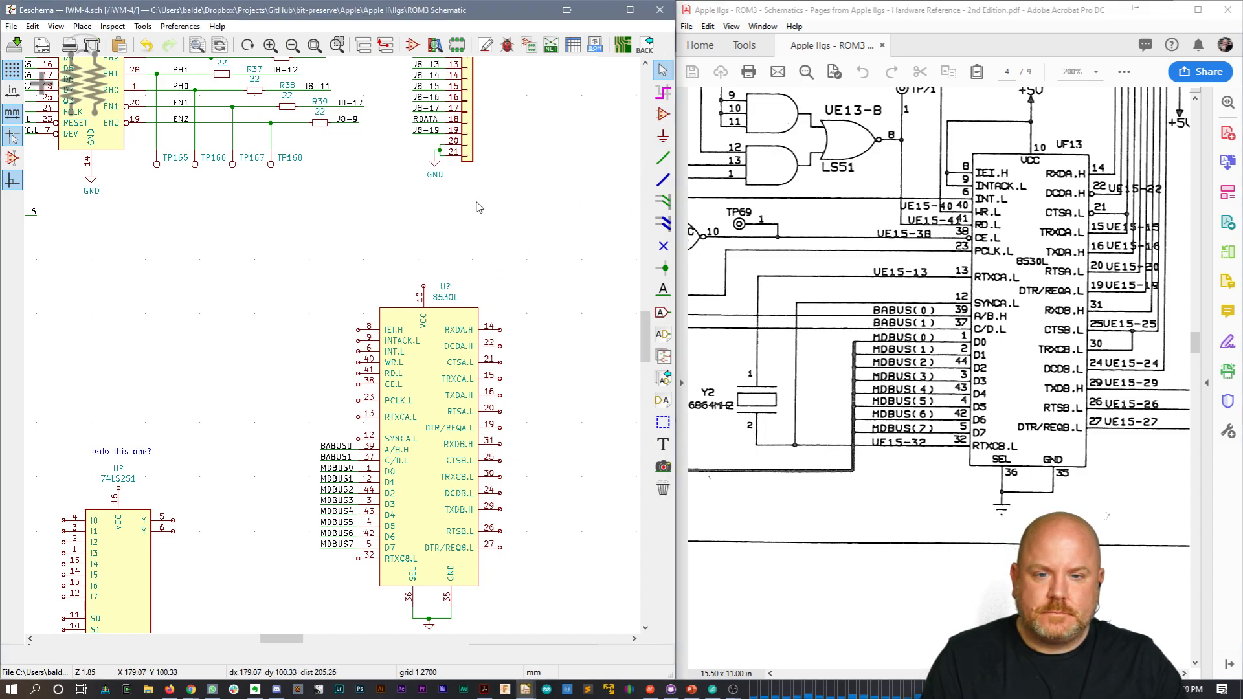
left_click(436, 246)
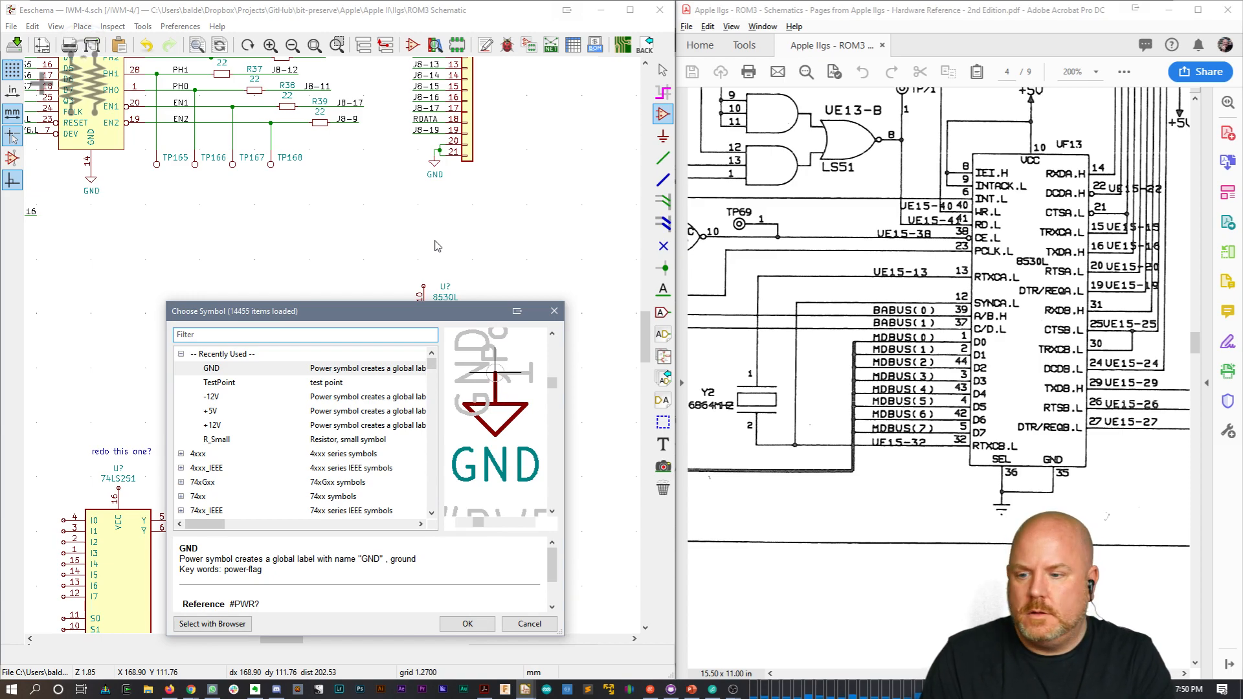
type("+5v")
key("Return")
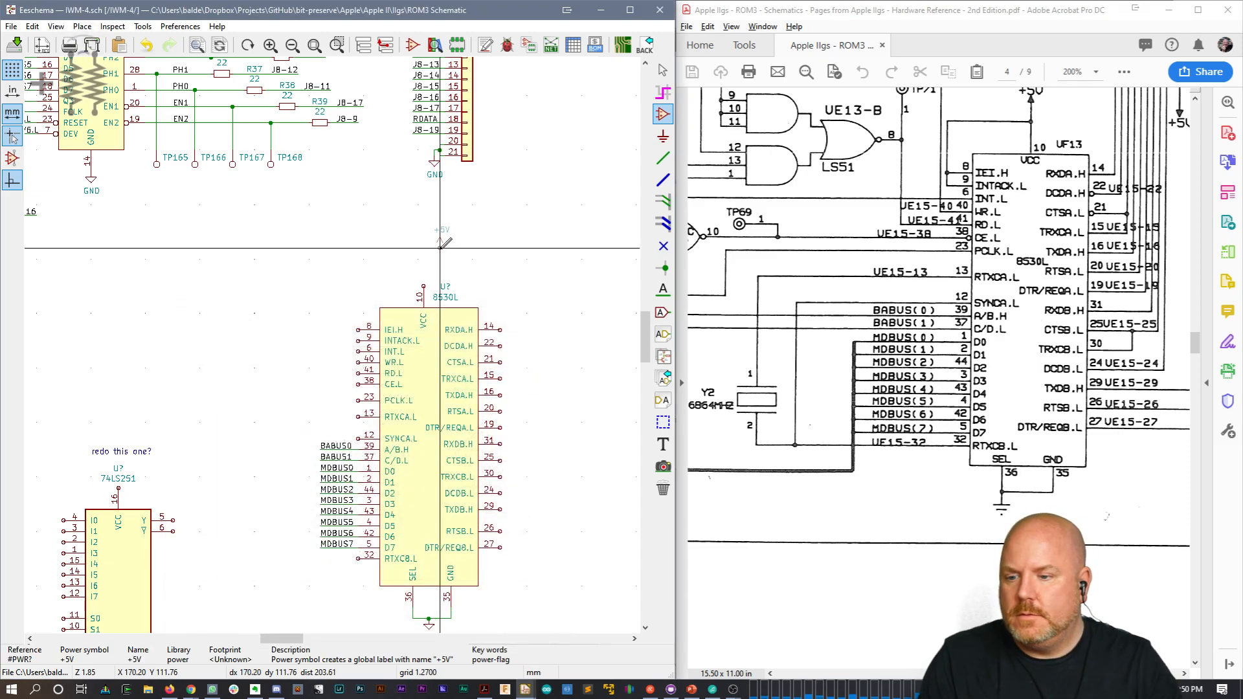
left_click(424, 286)
key("w")
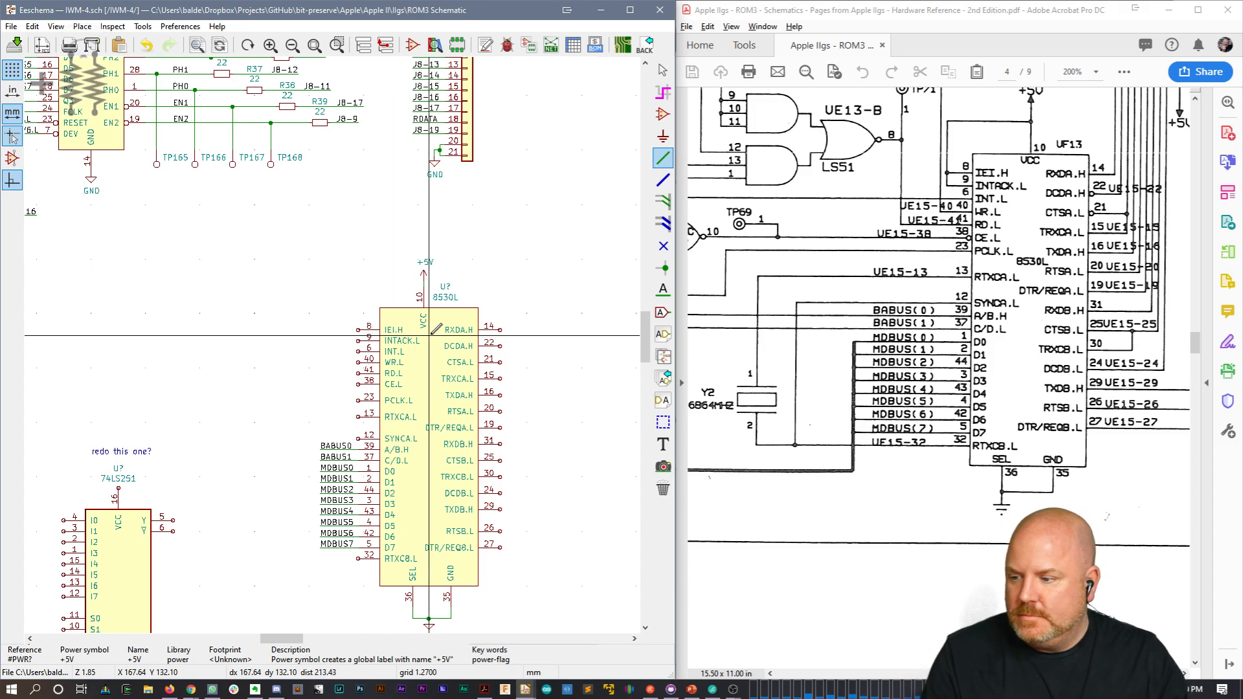
middle_click_drag(336, 391, 406, 347)
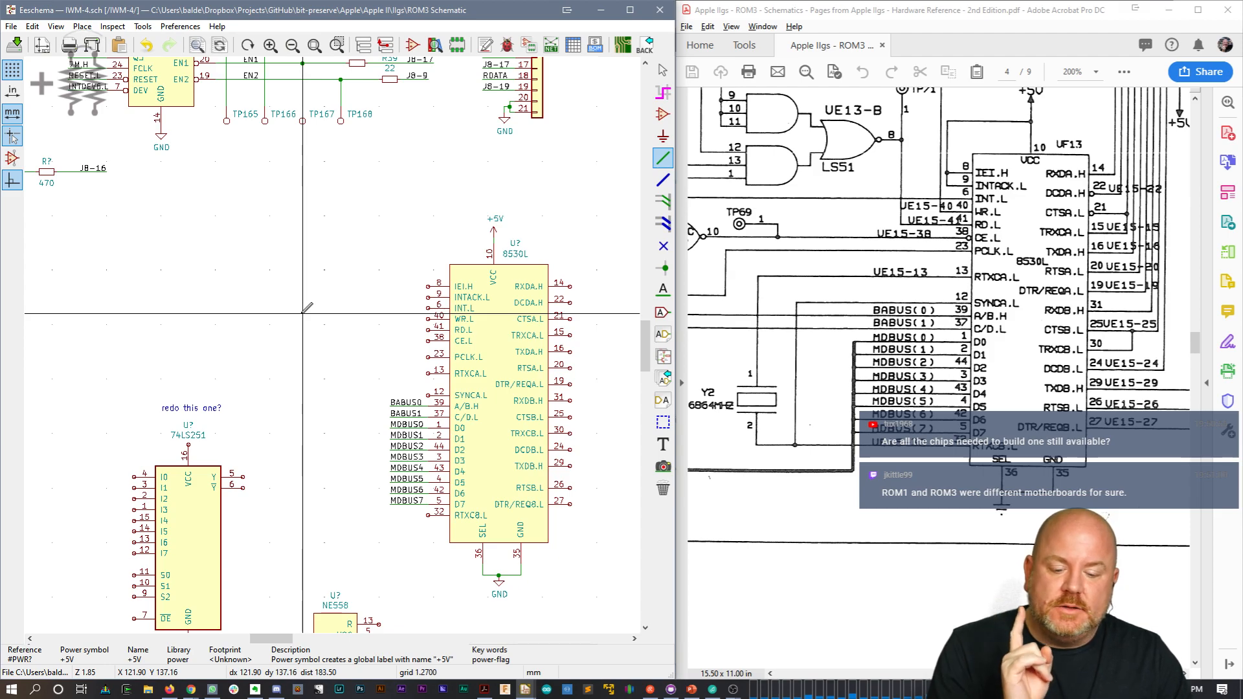
Step: Bring up the KiCon presentation and browse slides 32, 19 and 3
left_click(691, 689)
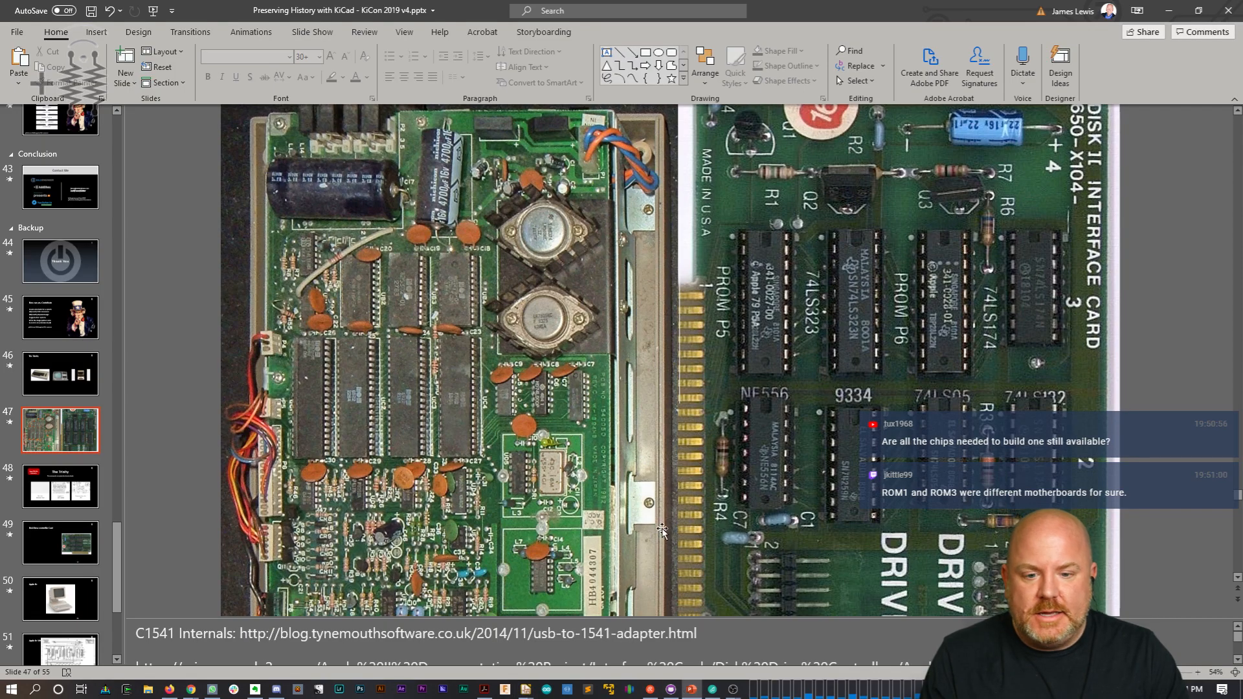
scroll(52, 394, "up", 10)
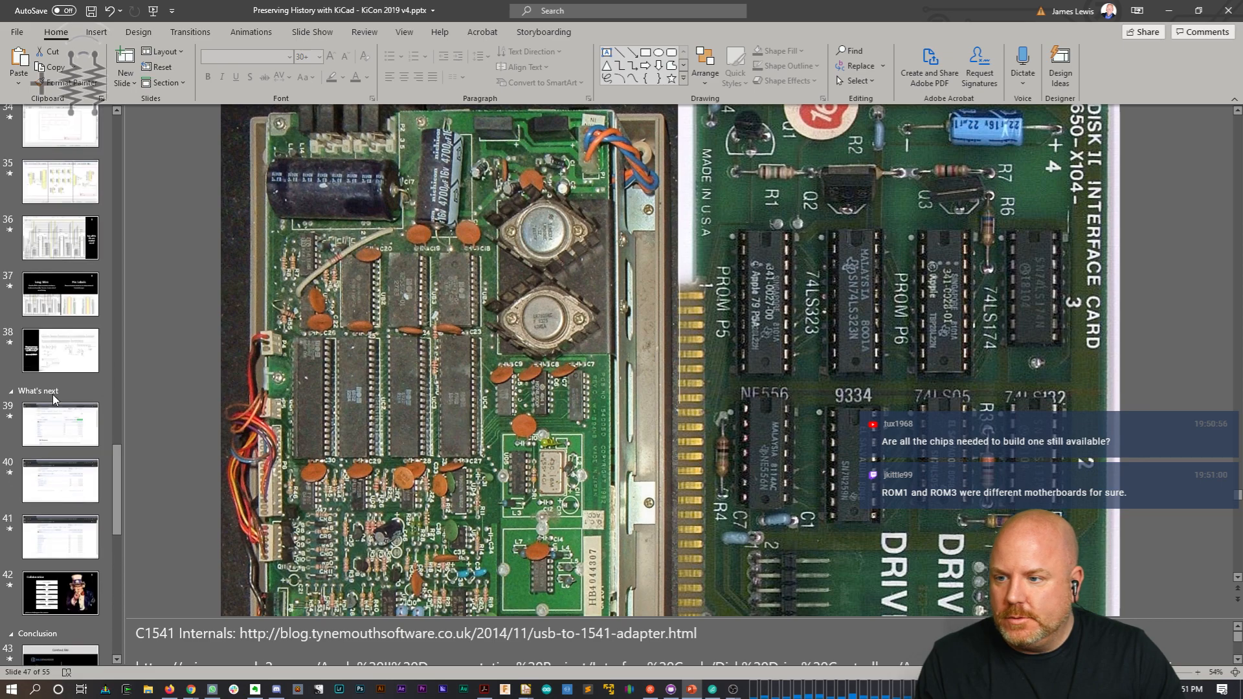
scroll(52, 394, "up", 4)
left_click(51, 301)
scroll(44, 330, "up", 2)
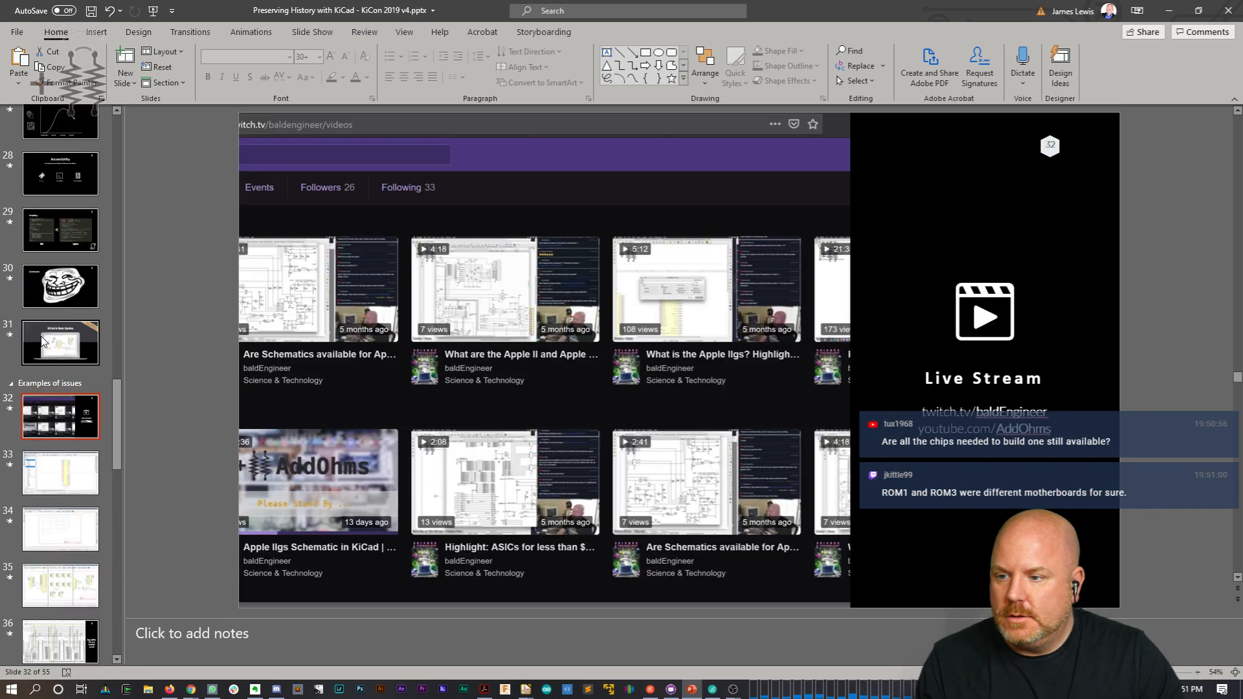
scroll(41, 336, "up", 12)
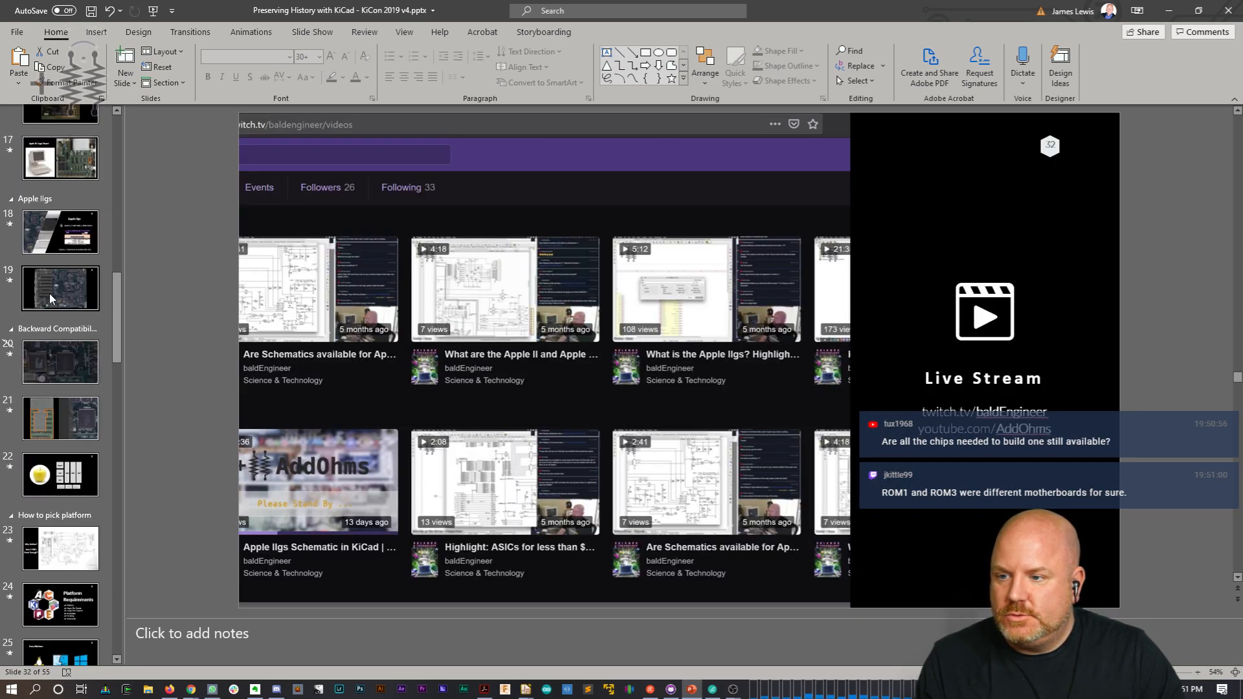
left_click(50, 293)
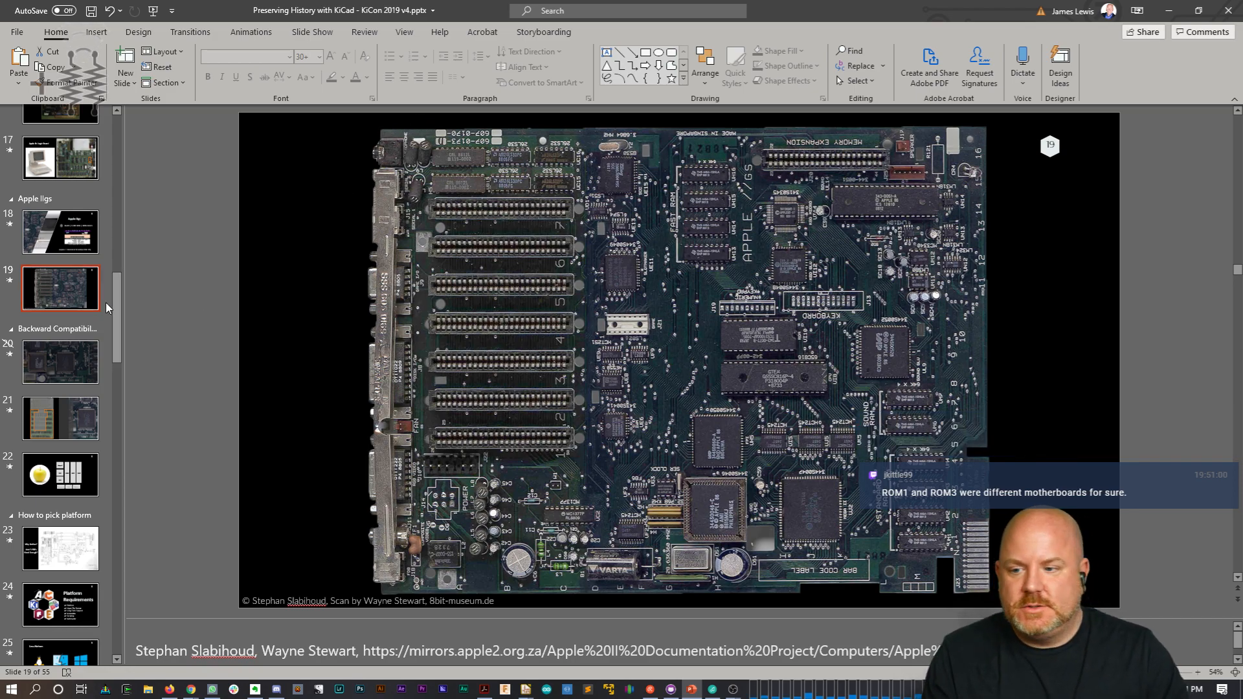
scroll(117, 299, "up", 6)
scroll(123, 175, "up", 8)
left_click(54, 266)
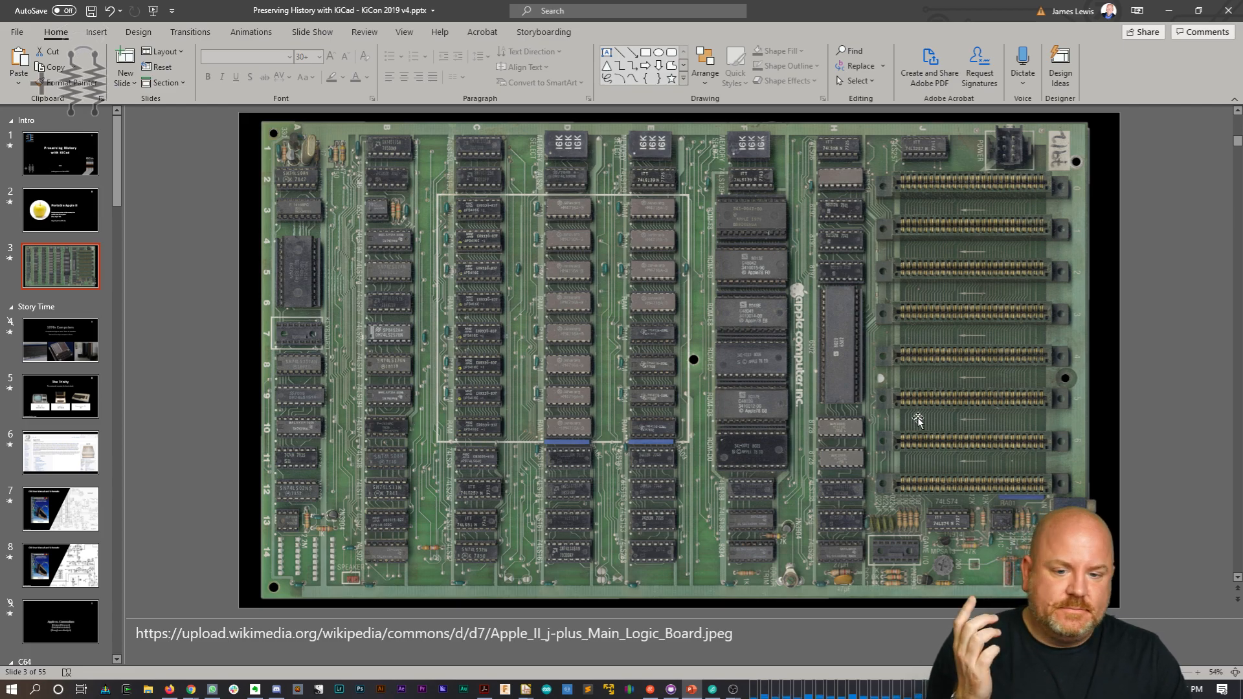
Step: Show slide 17's Apple IIc board, then settle on slide 19's IIgs motherboard
scroll(45, 428, "down", 5)
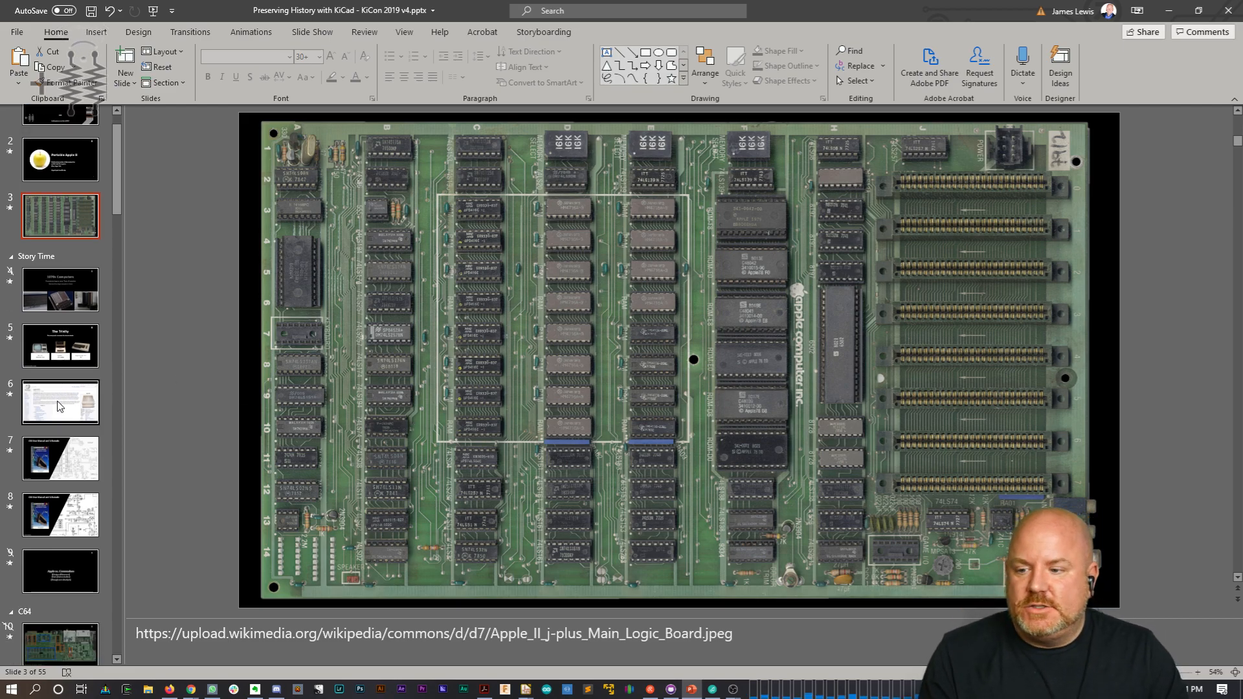
scroll(57, 406, "down", 2)
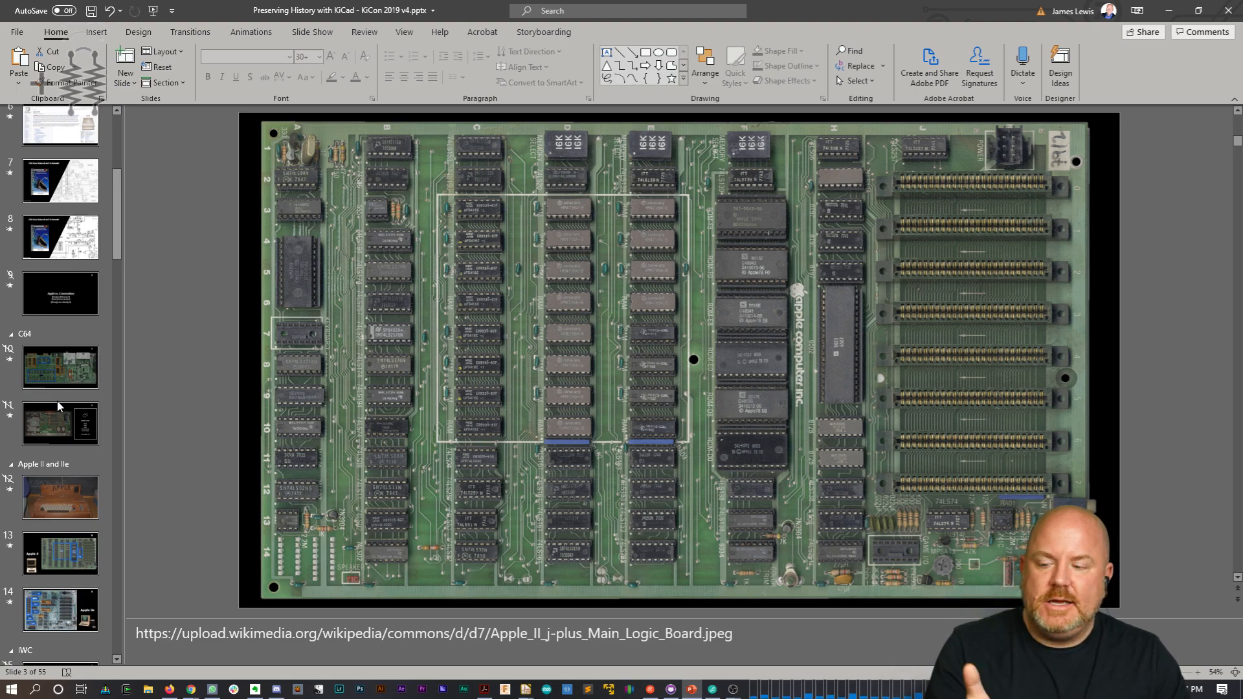
scroll(58, 402, "down", 2)
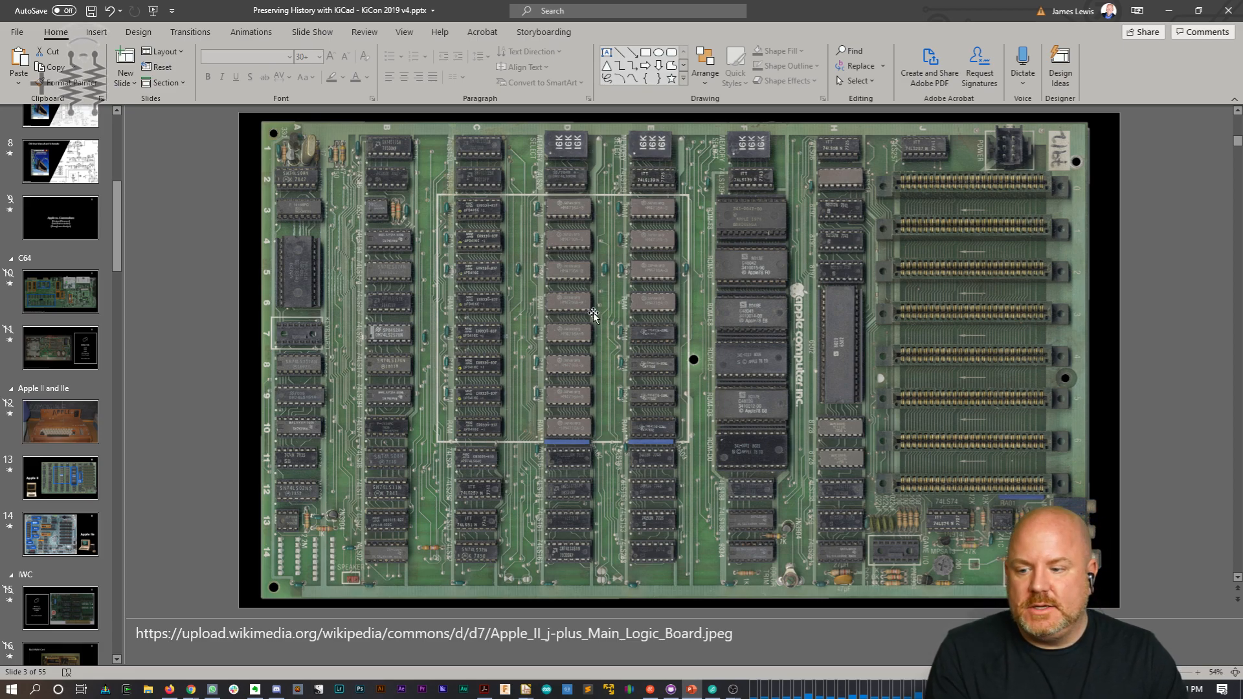
scroll(56, 460, "down", 3)
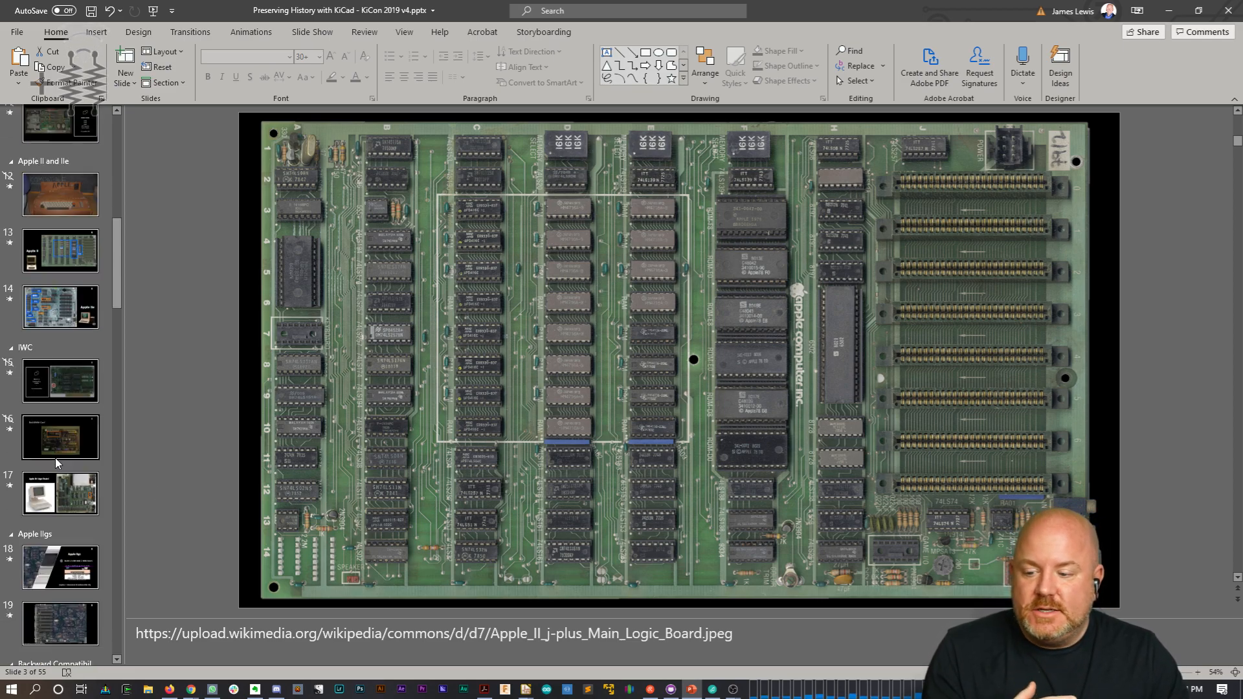
left_click(65, 488)
left_click(75, 627)
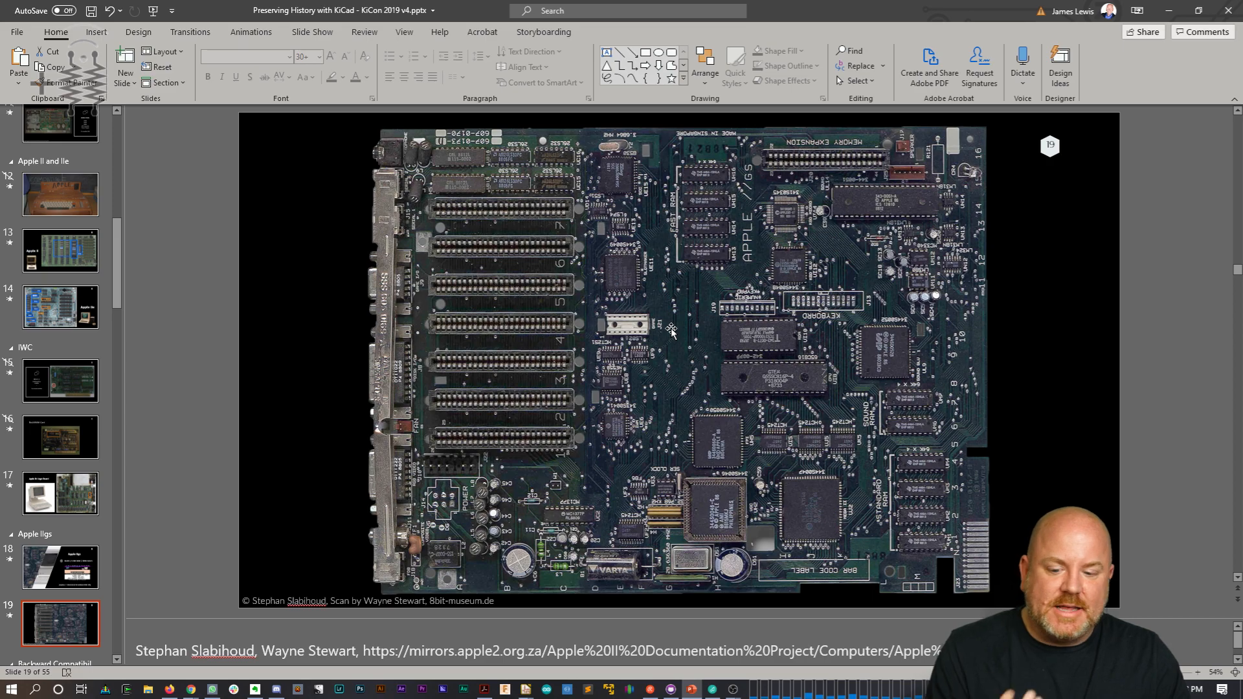
left_click(525, 690)
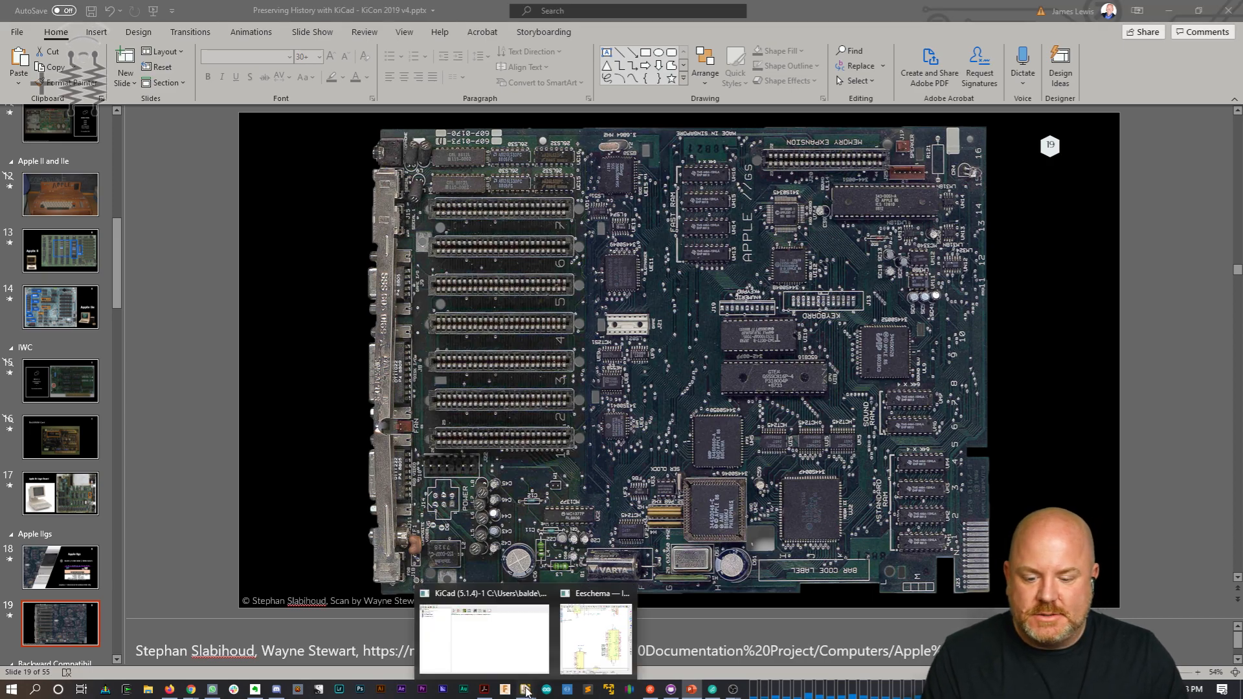
Step: Minimize the KiCad project manager and bring Eeschema forward beside the ROM3 PDF
left_click(605, 653)
left_click(505, 690)
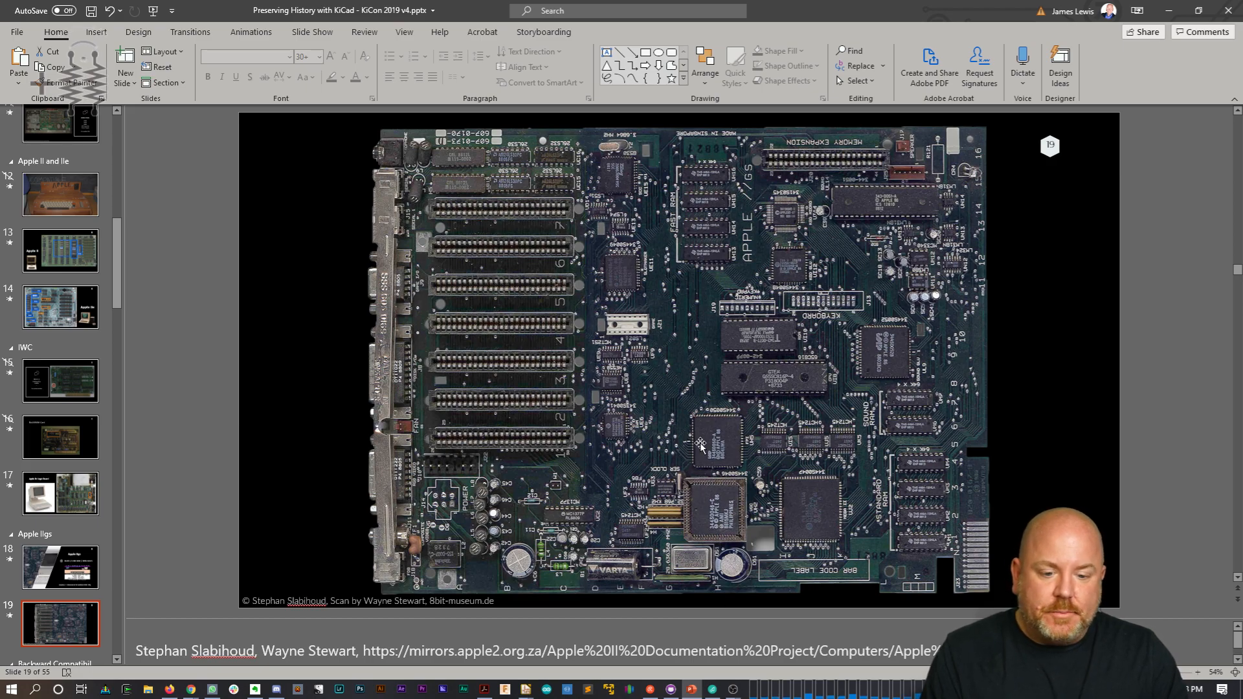
left_click(484, 690)
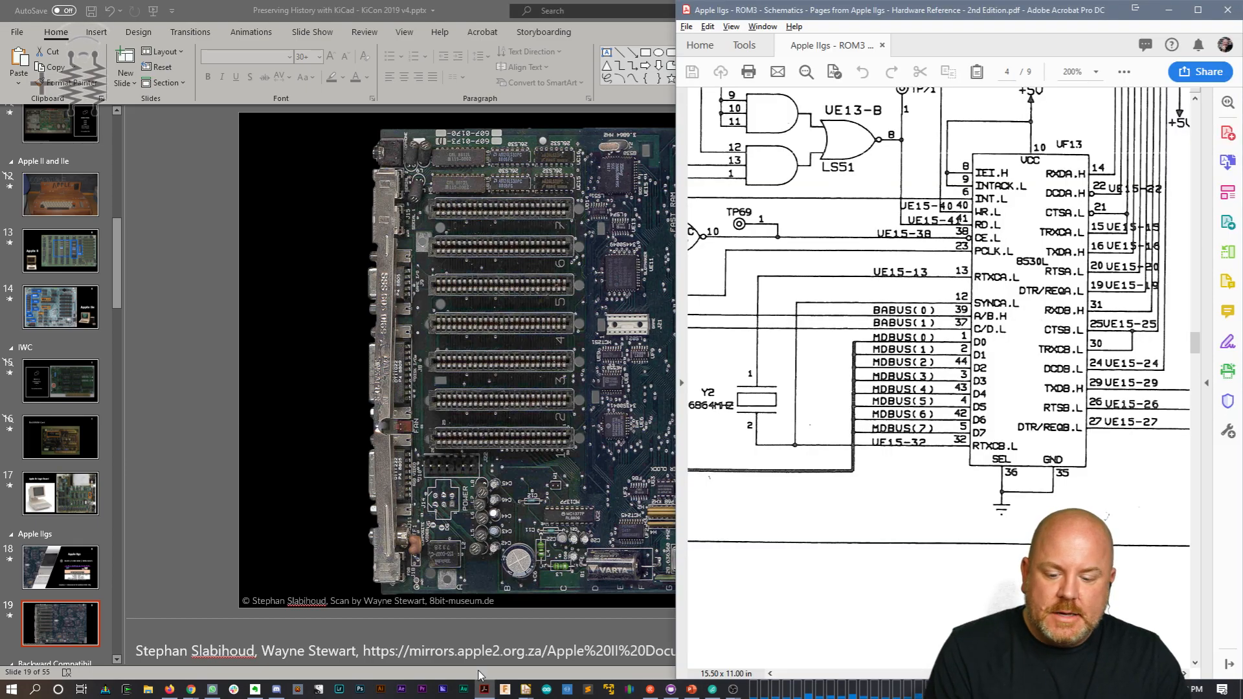
mouse_move(507, 690)
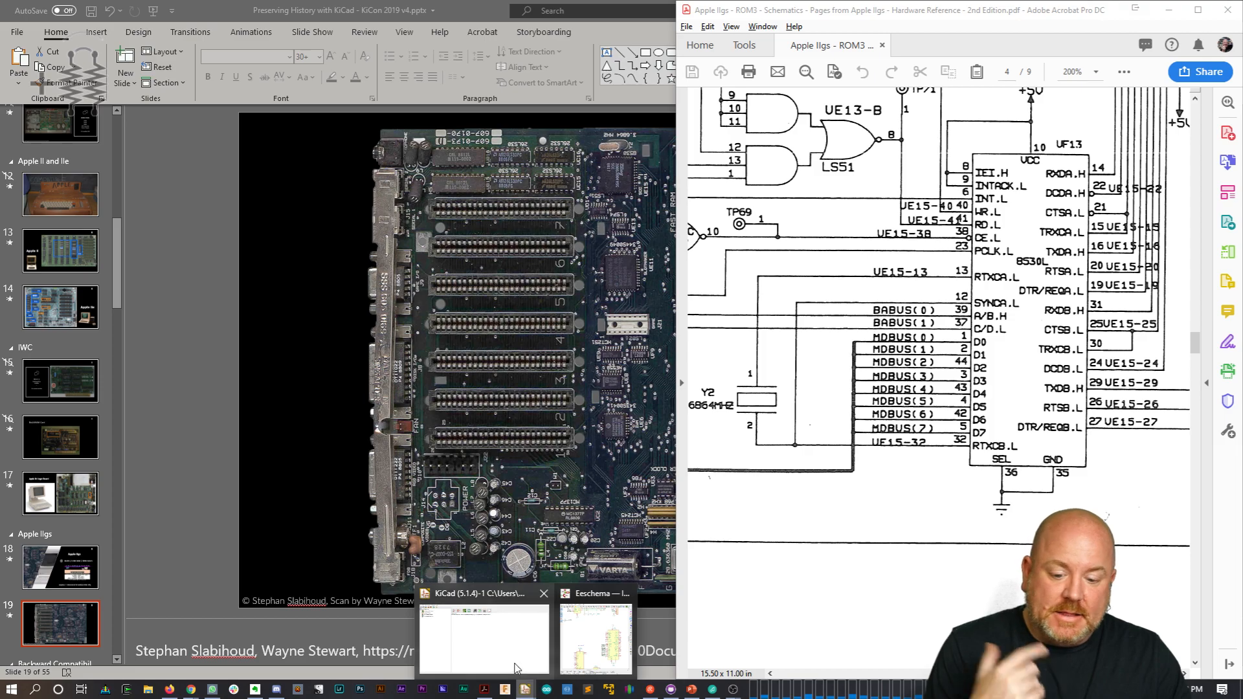
left_click(514, 659)
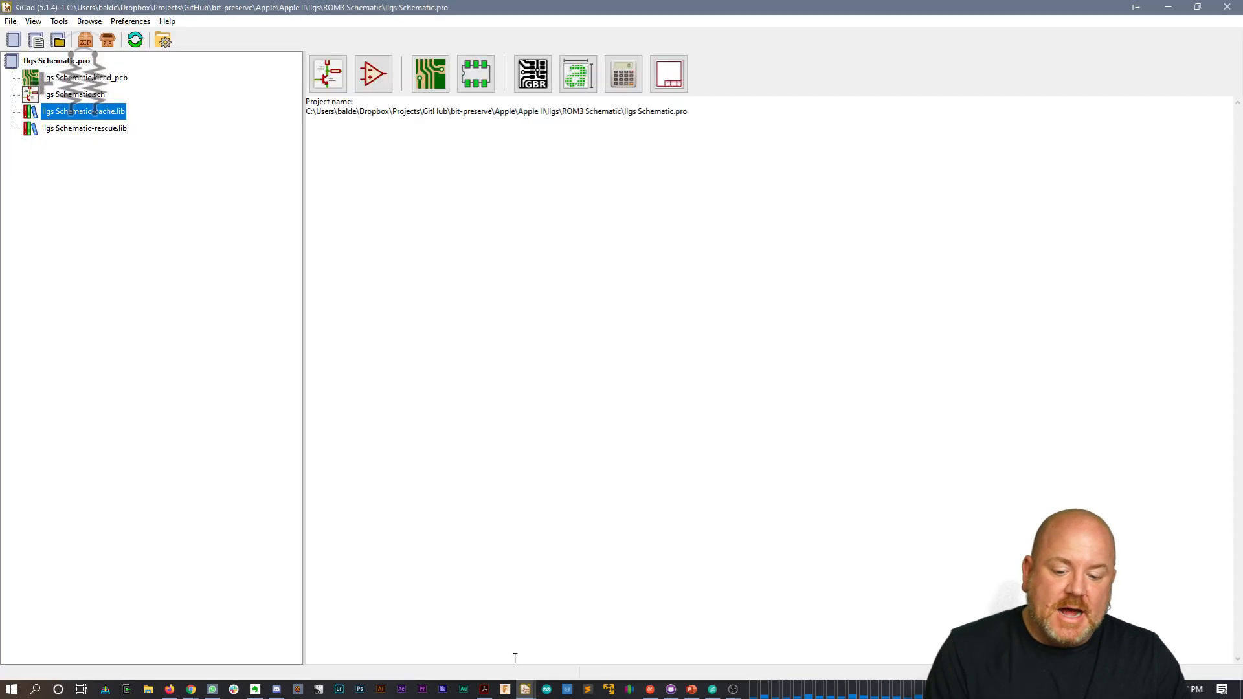
left_click(1168, 7)
mouse_move(525, 689)
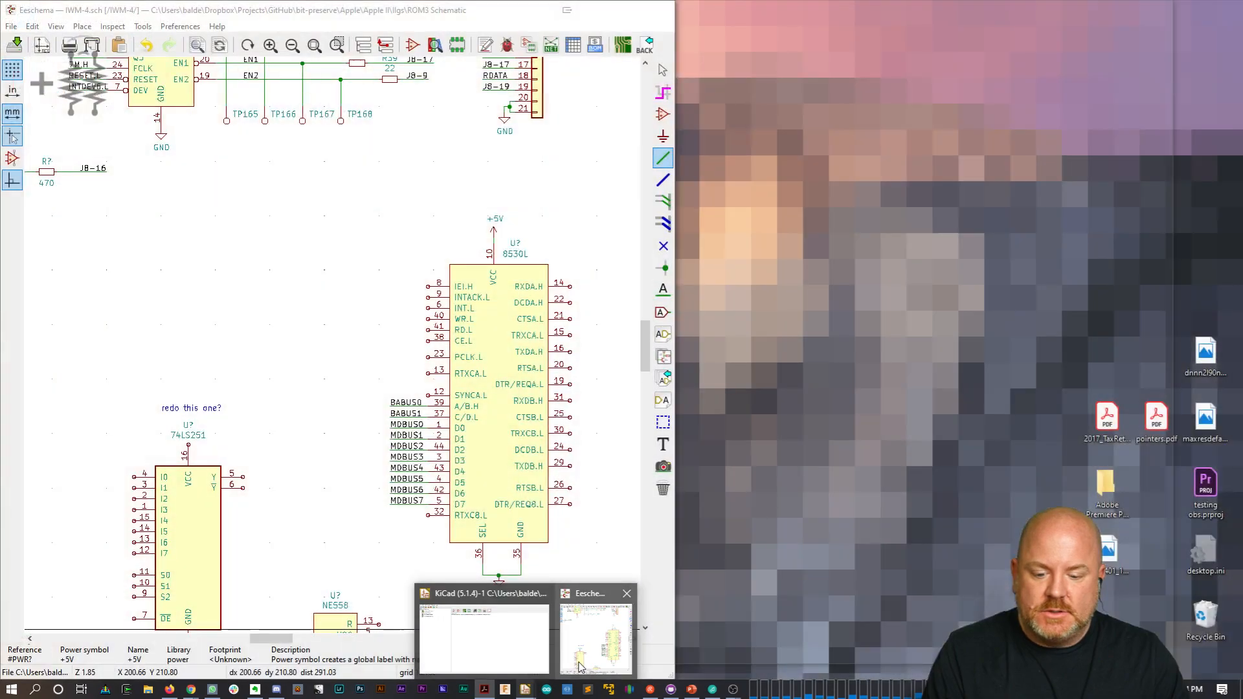
left_click(596, 637)
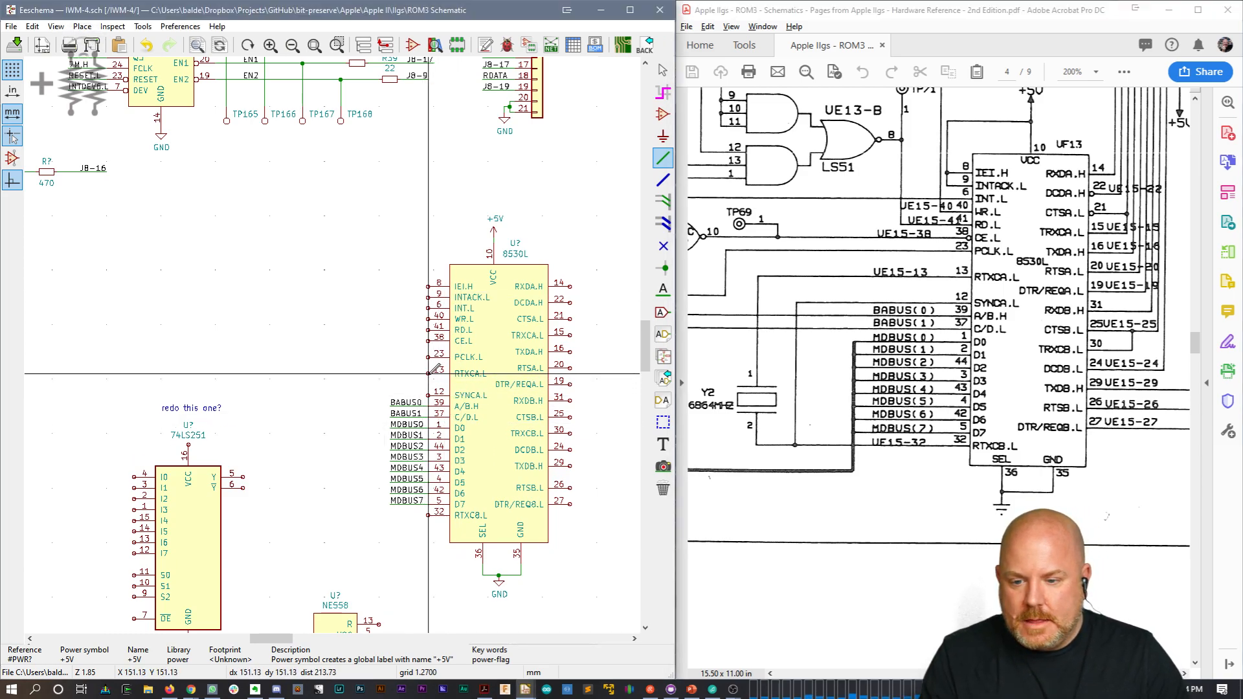
Step: Draw a loose wire stub leading left from the 8530L's RTXCA.L pin 13
left_click(429, 374)
double_click(390, 374)
key("Escape")
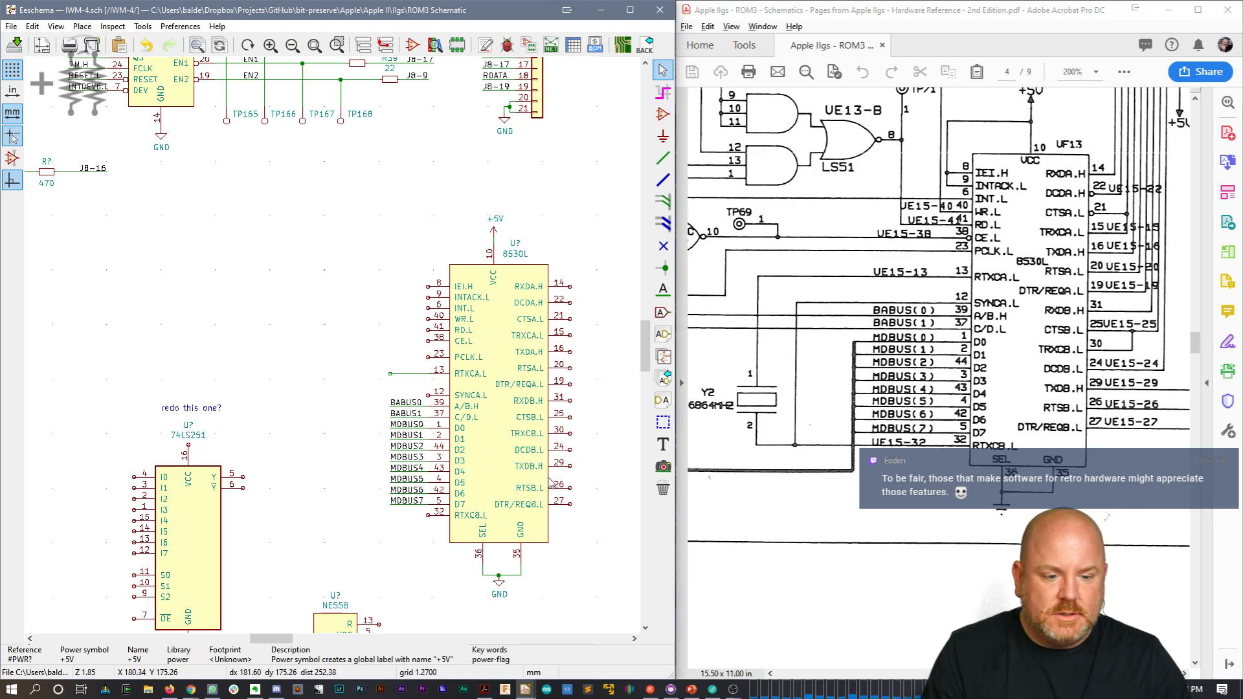
key("w")
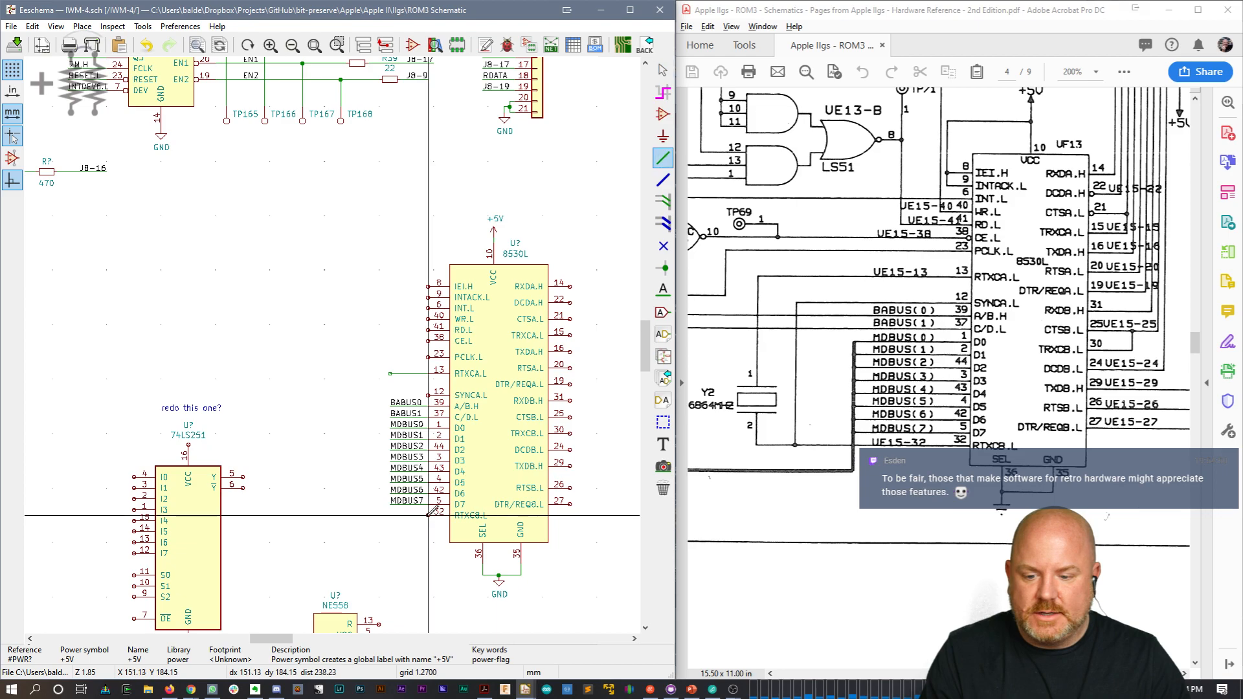
key("Escape")
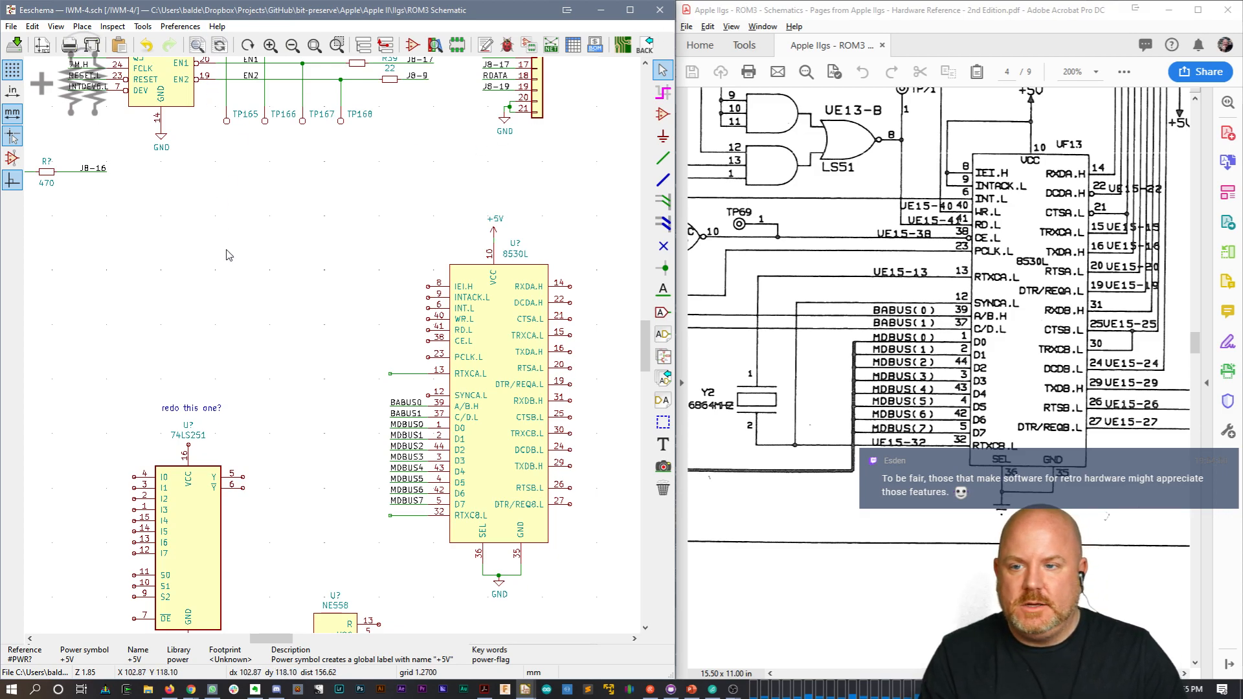
Step: Label pin 32 UE15-32 and wire that net up to SYNCA.L pin 12
left_click(663, 289)
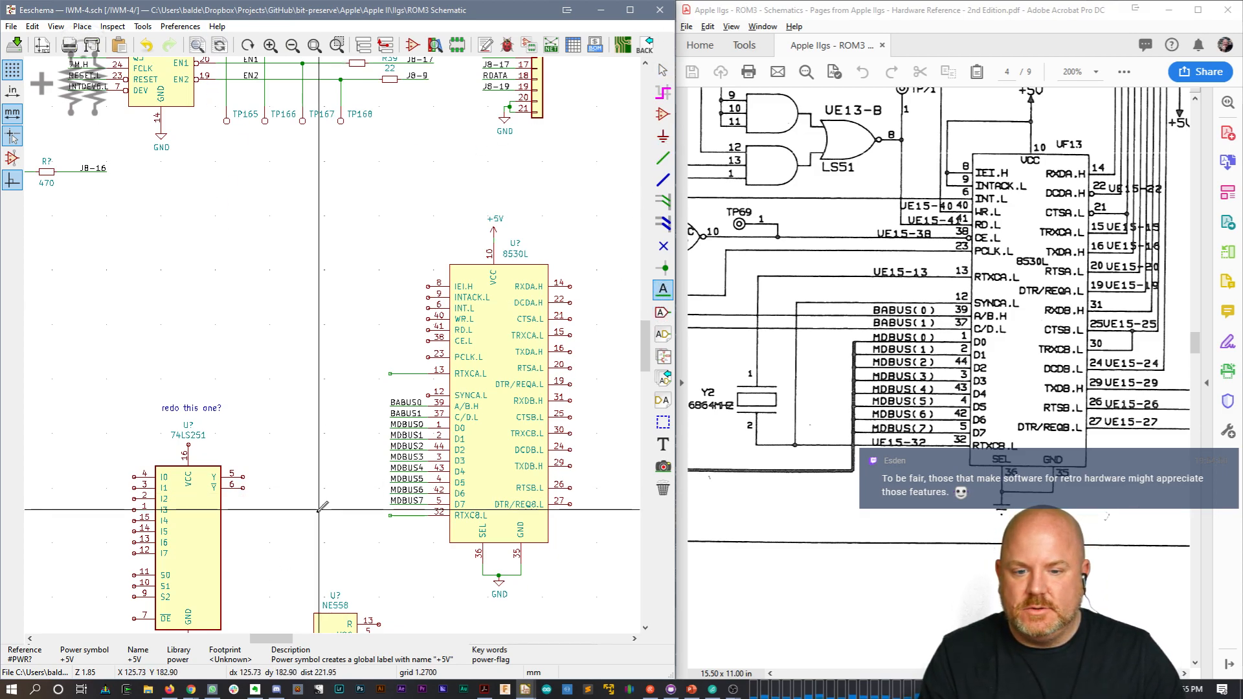
left_click(389, 515)
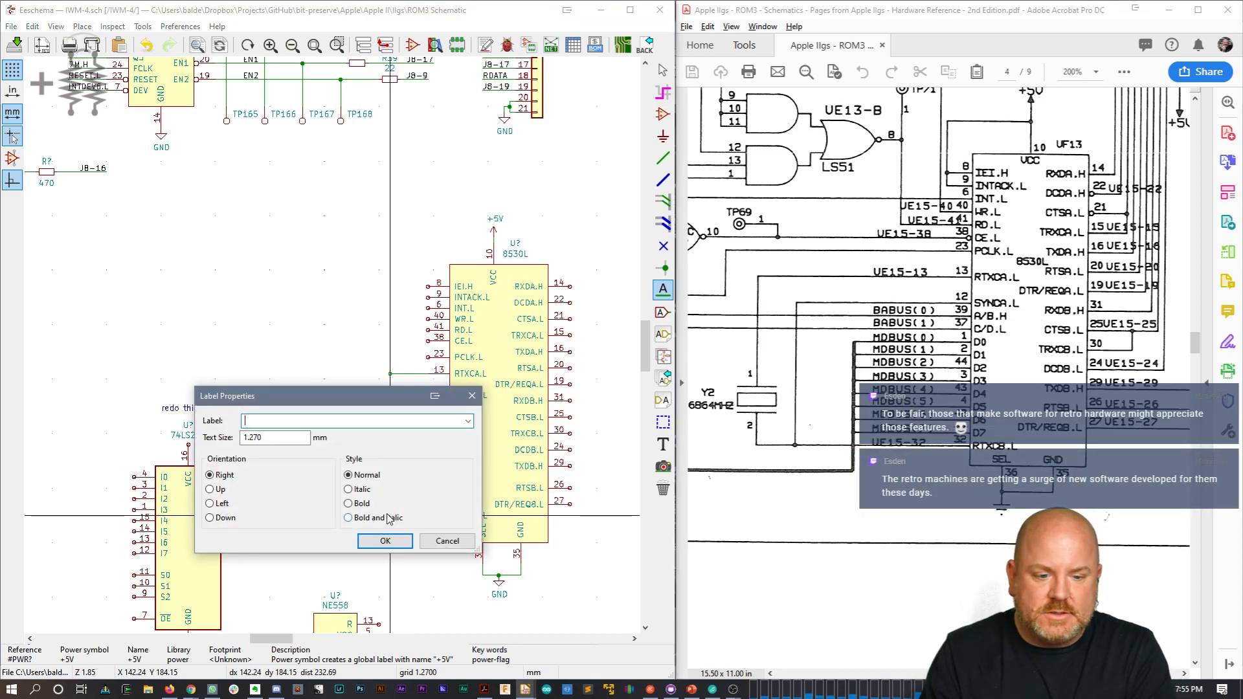
type("UE15-32")
key("Return")
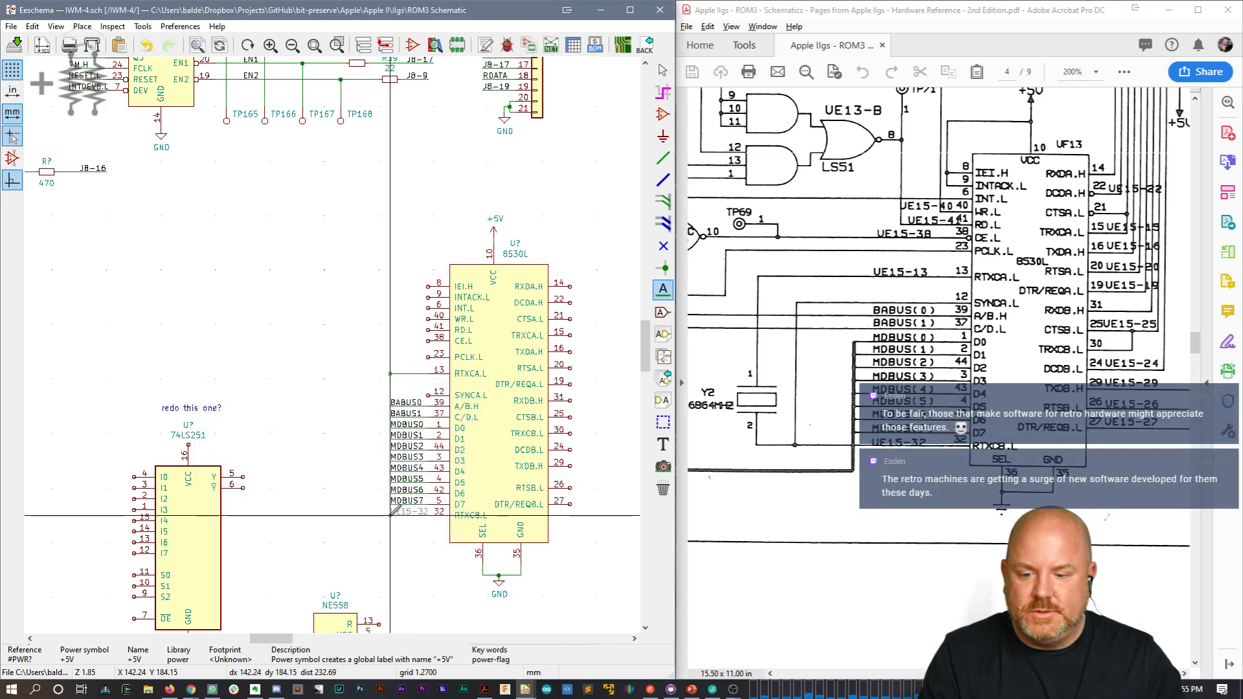
left_click(390, 516)
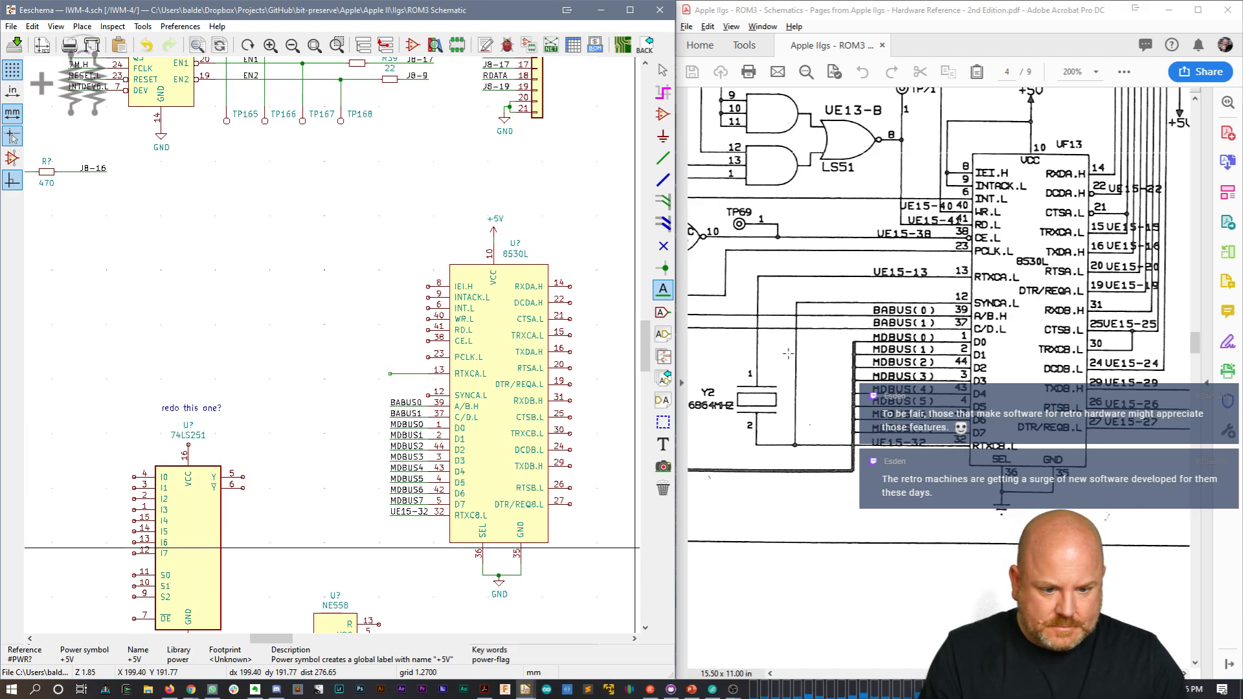
key("w")
left_click(388, 516)
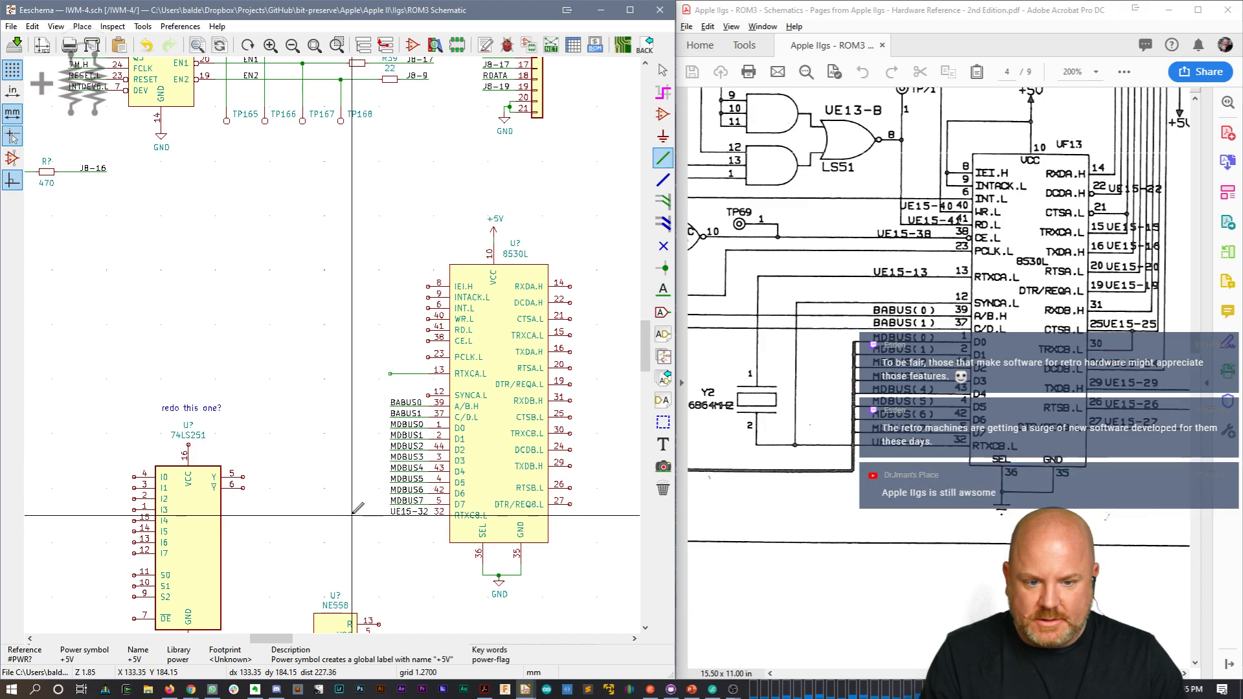
left_click(368, 396)
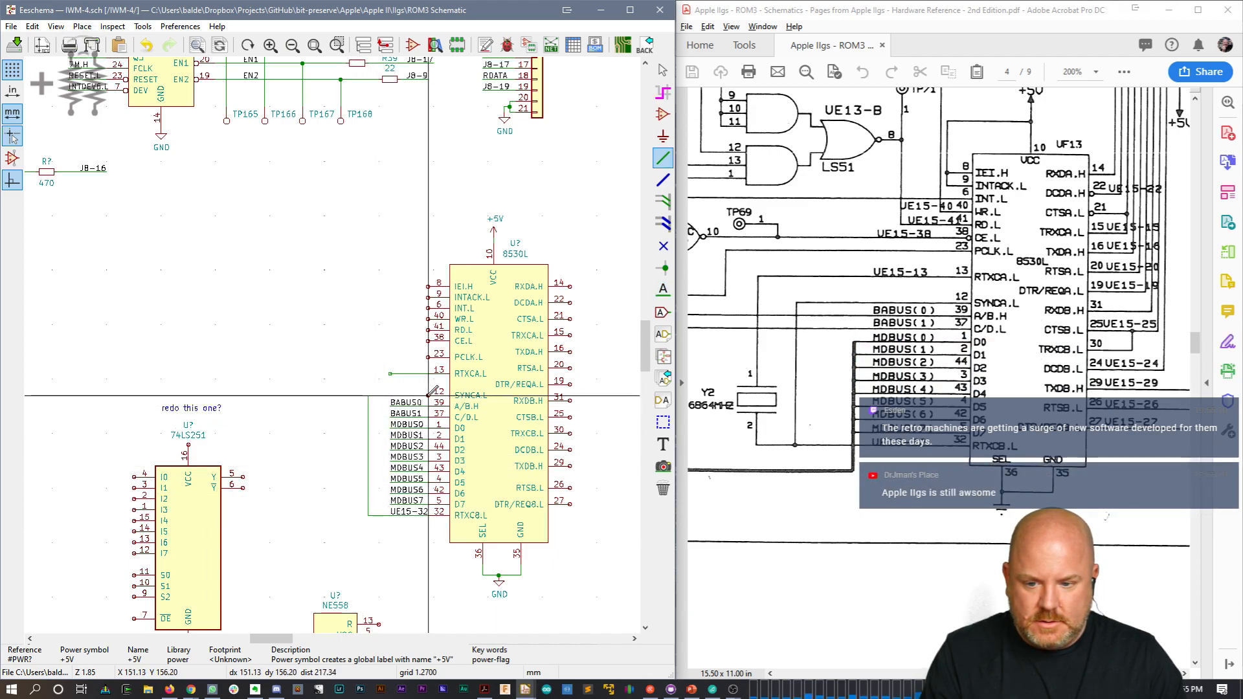
left_click(427, 395)
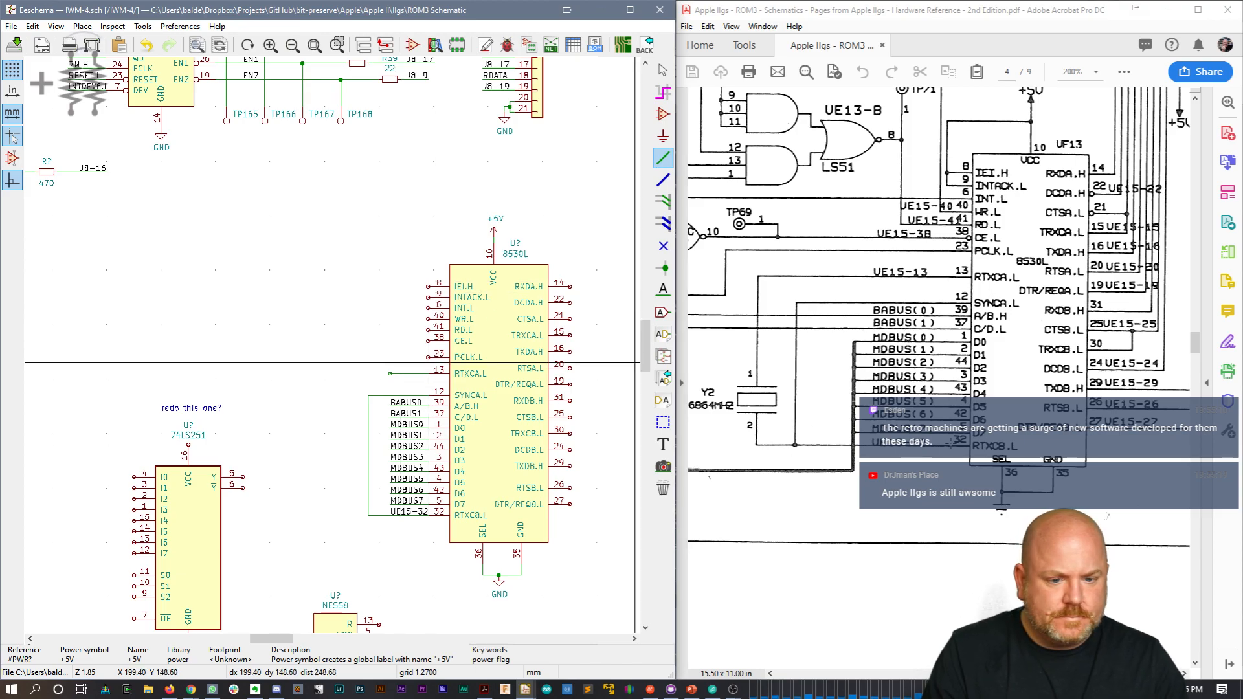
Step: Scroll the reference PDF and jump back to page 4
scroll(812, 452, "down", 10)
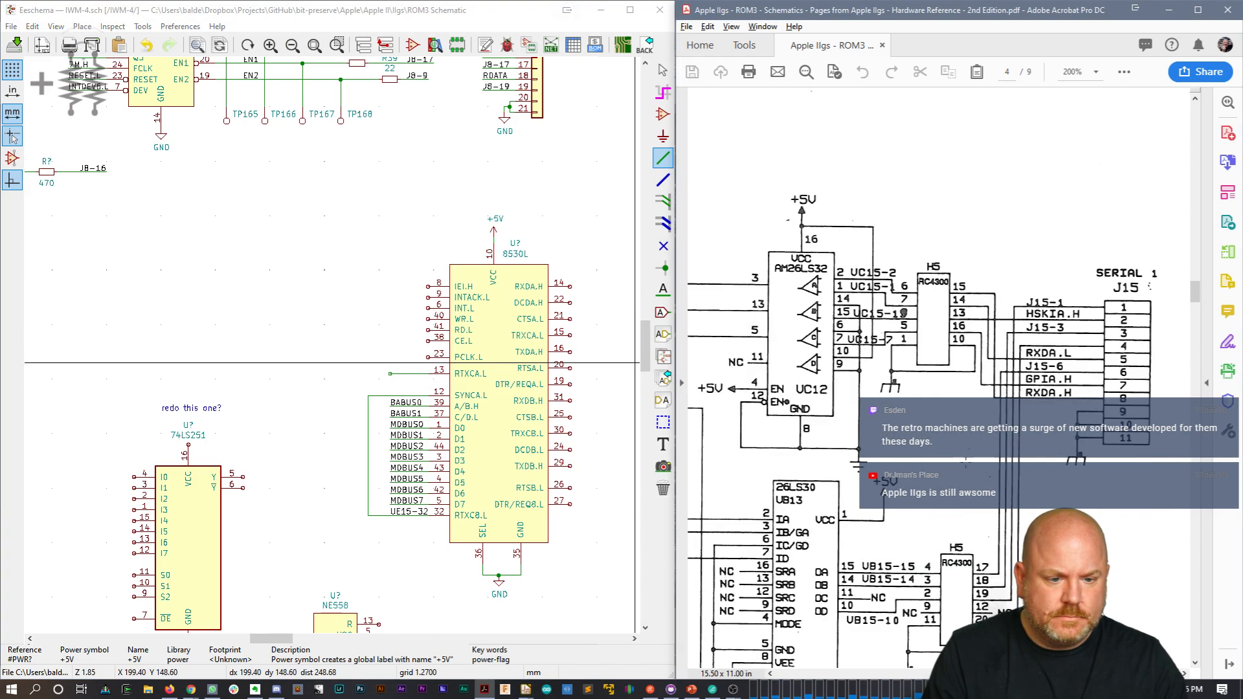
scroll(942, 378, "down", 3)
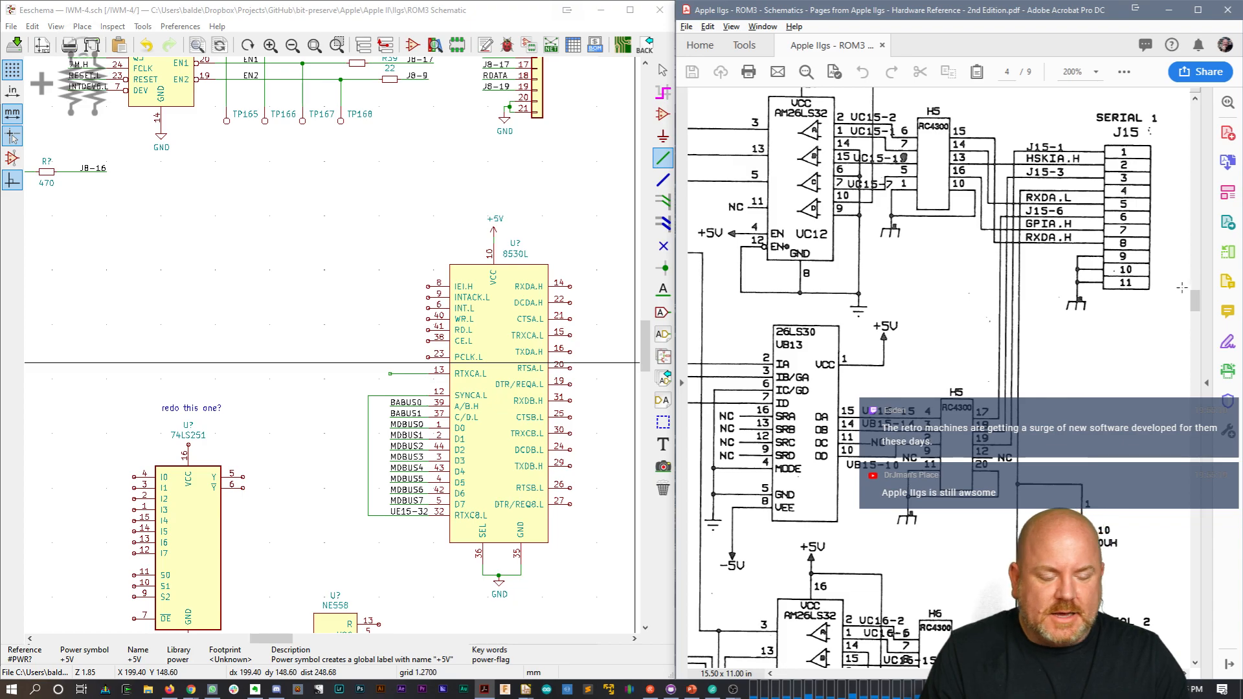
left_click_drag(1197, 302, 1198, 355)
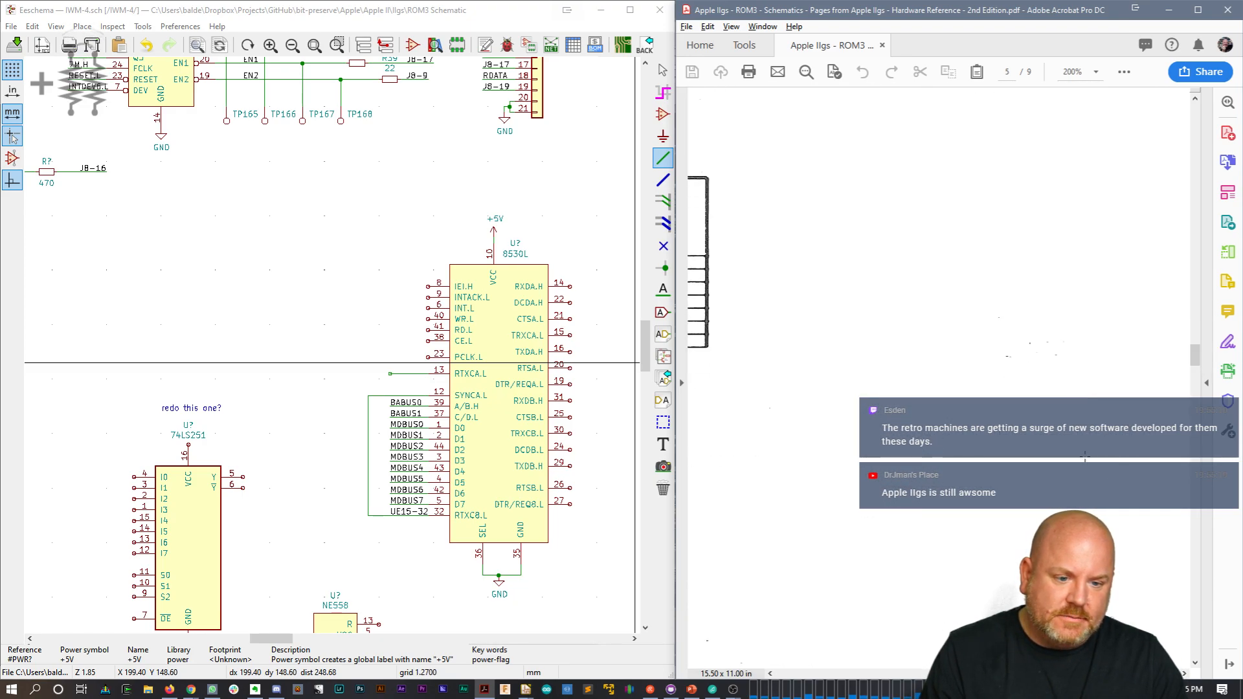
left_click_drag(1130, 673, 975, 674)
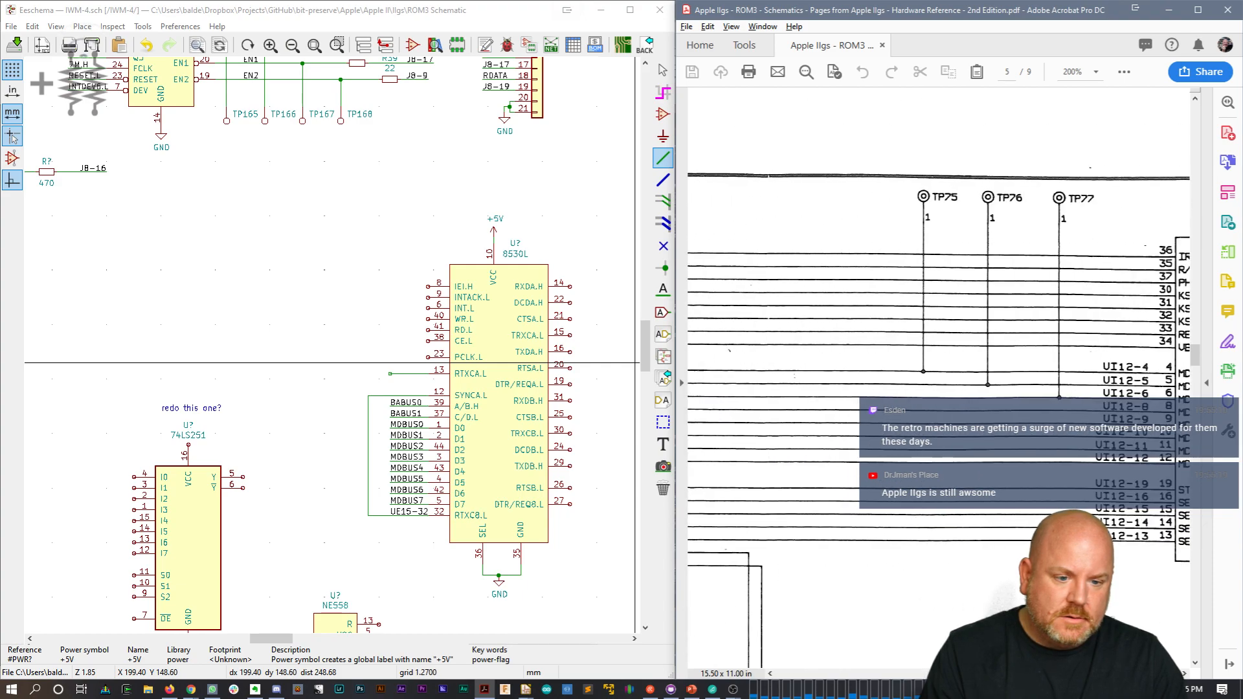
scroll(982, 511, "down", 2)
scroll(982, 511, "down", 4)
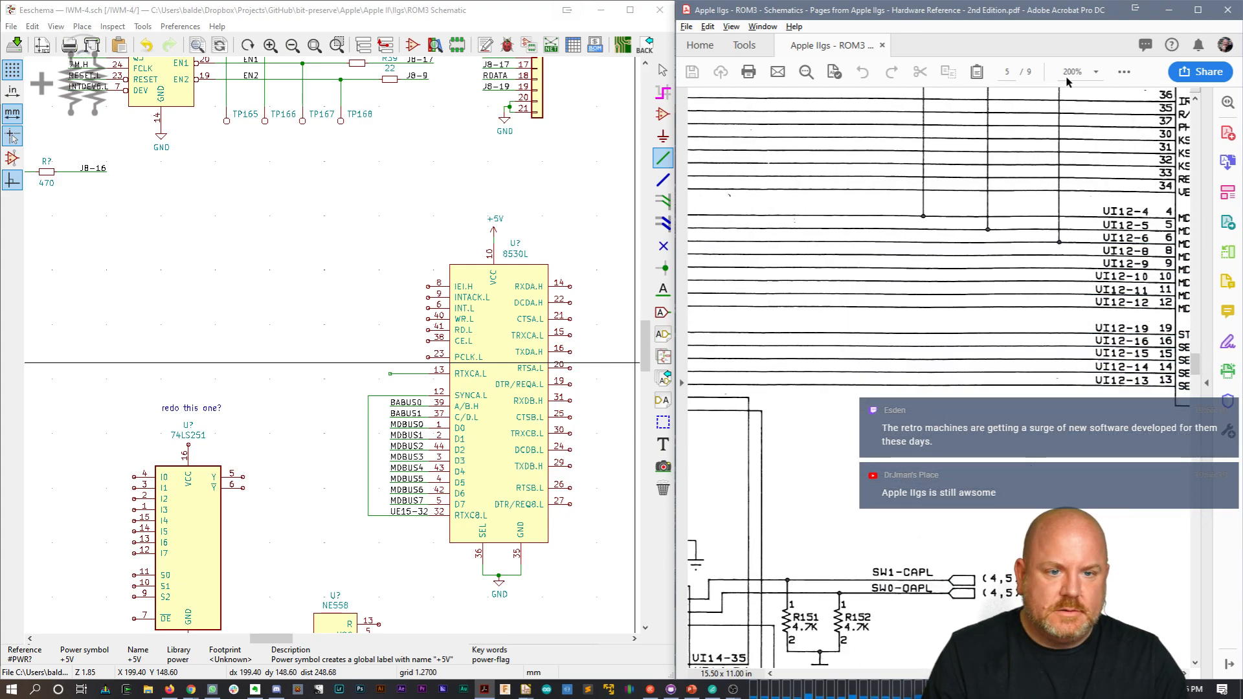
left_click(1008, 72)
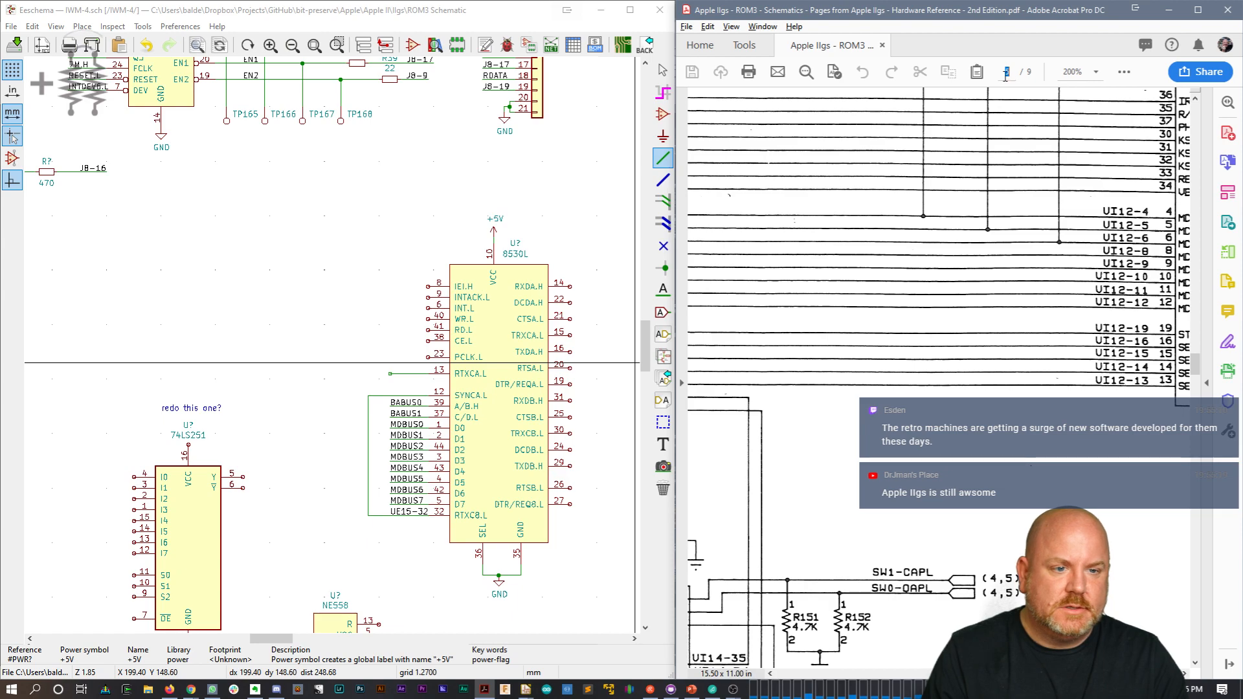
type("4")
key("Return")
scroll(1002, 445, "down", 4)
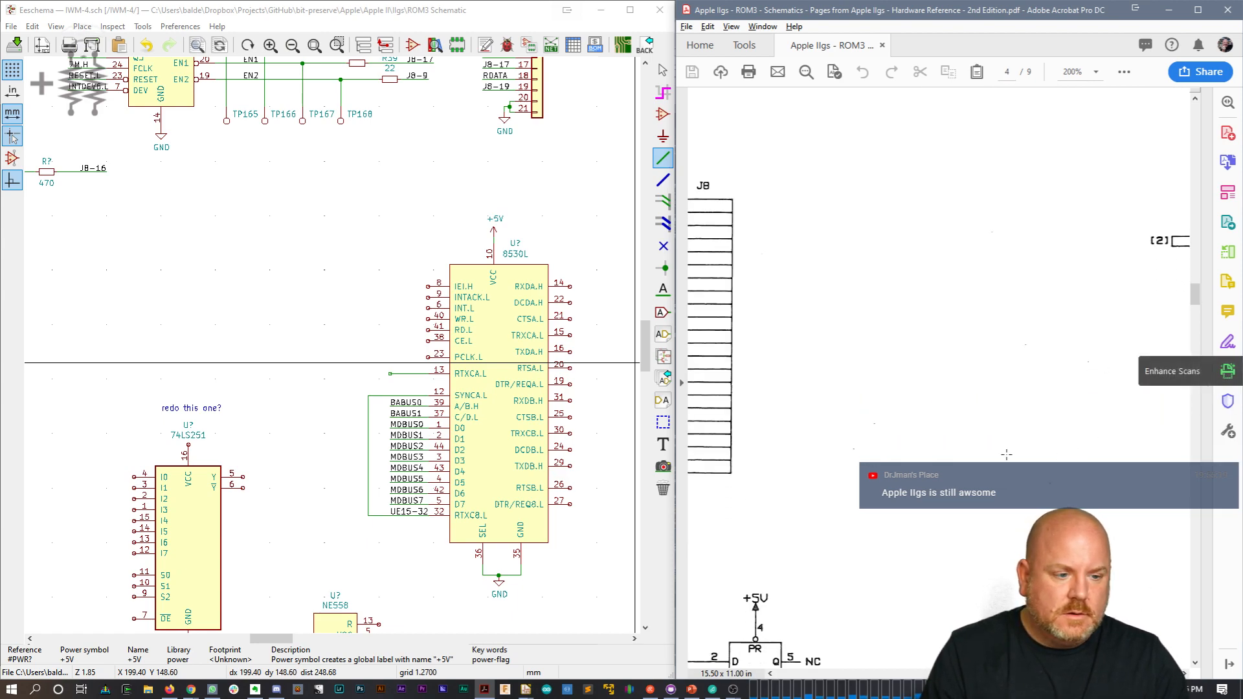
scroll(1002, 445, "down", 2)
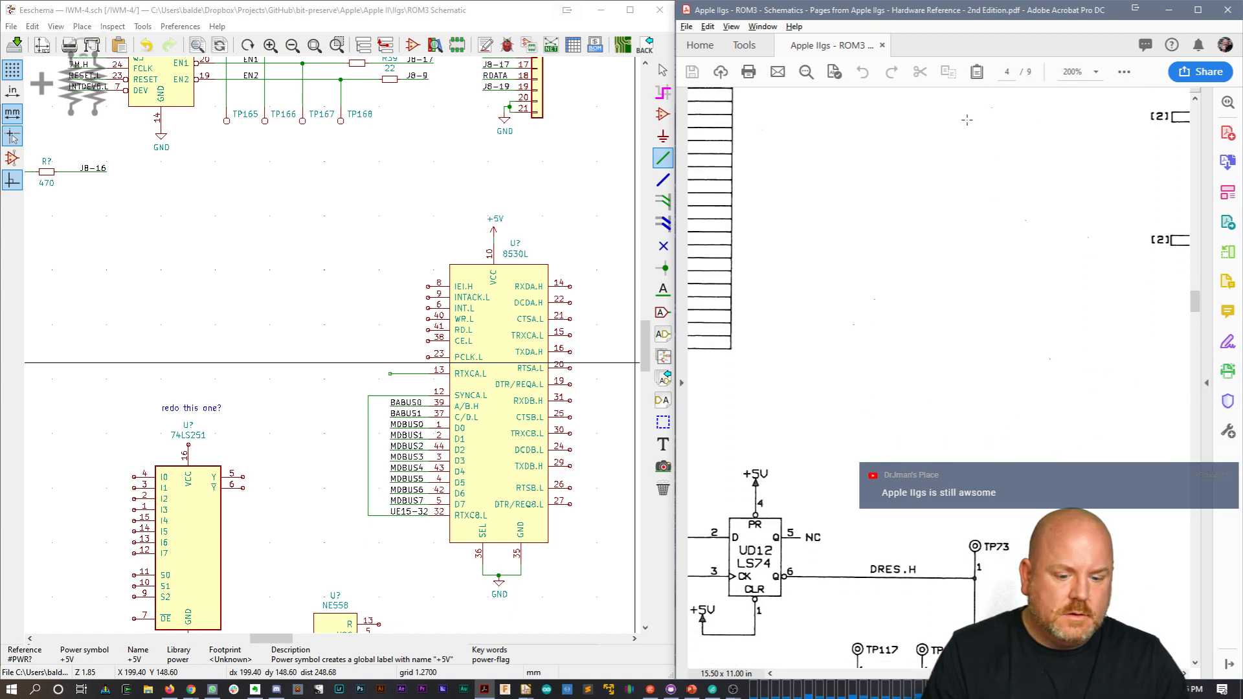
Step: Zoom page 4 to 150%, narrow Acrobat and widen Eeschema so all of UF13 shows
left_click(1096, 72)
left_click(1131, 186)
scroll(1079, 493, "down", 5)
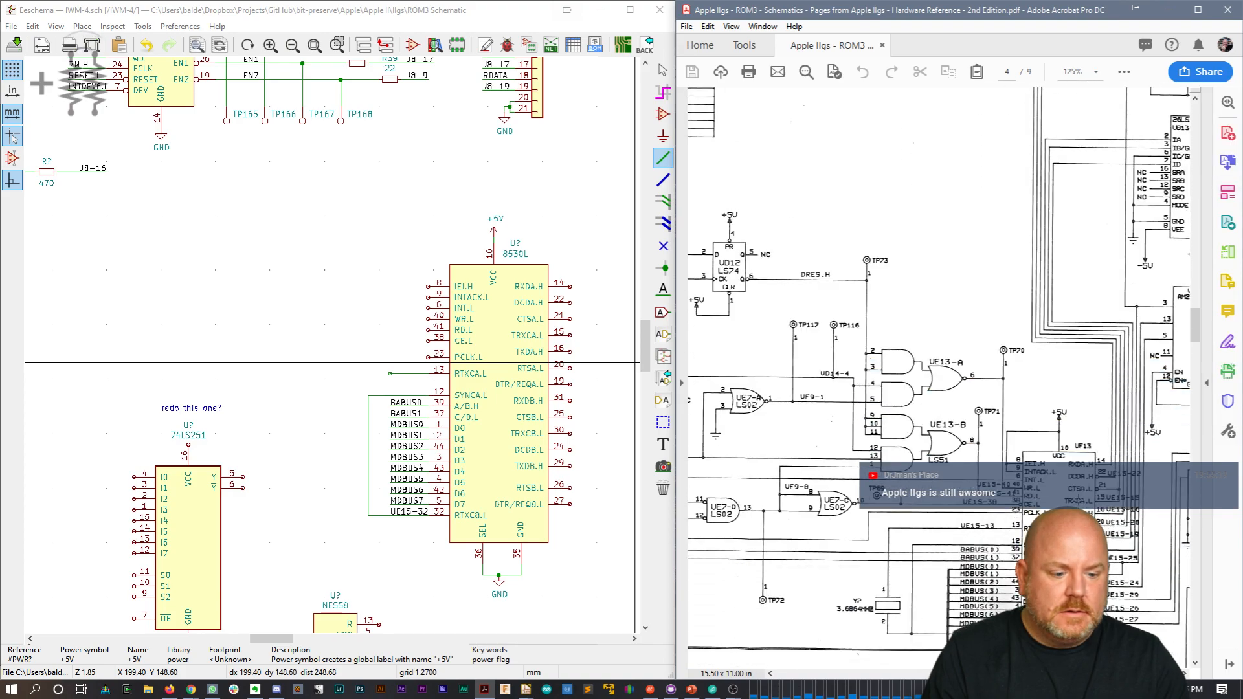
scroll(1080, 493, "down", 3)
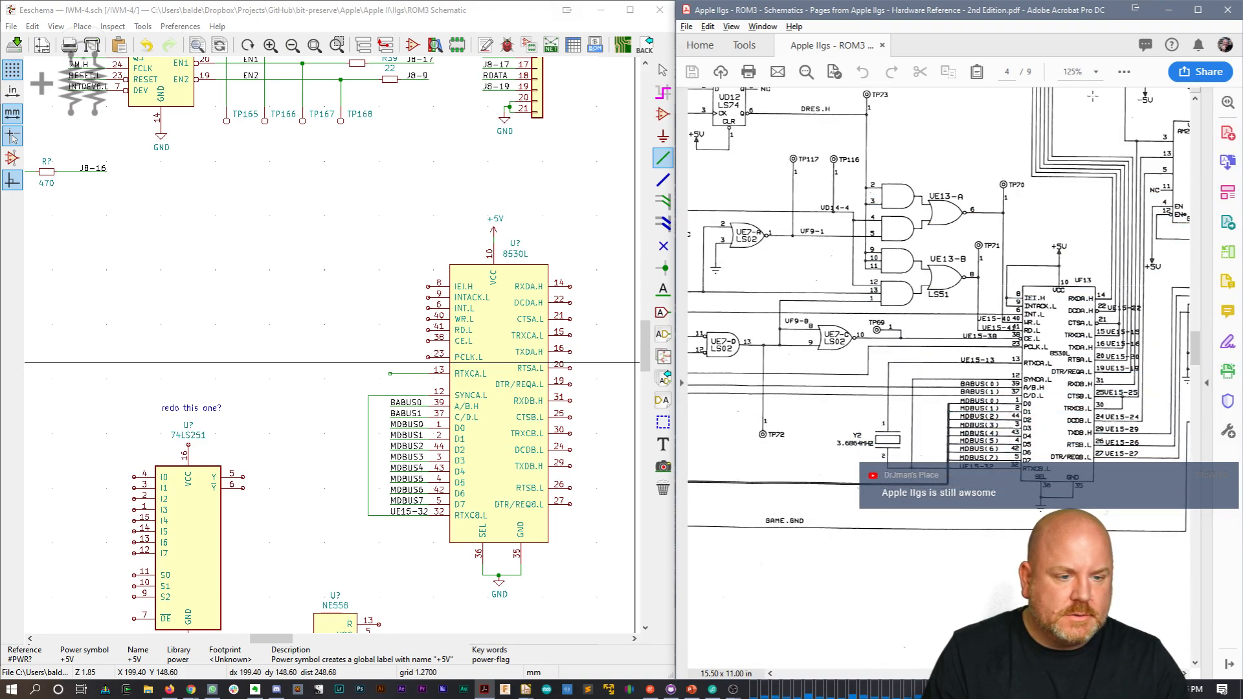
left_click(1096, 72)
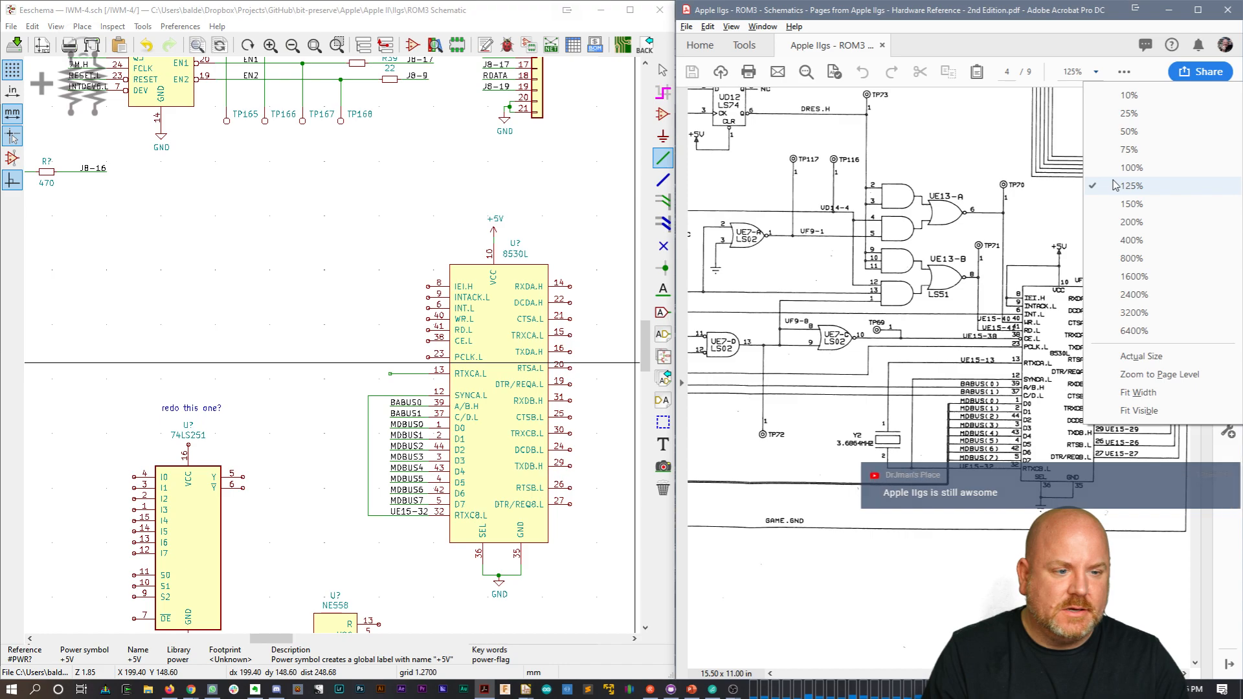
left_click(1114, 205)
scroll(1102, 363, "down", 3)
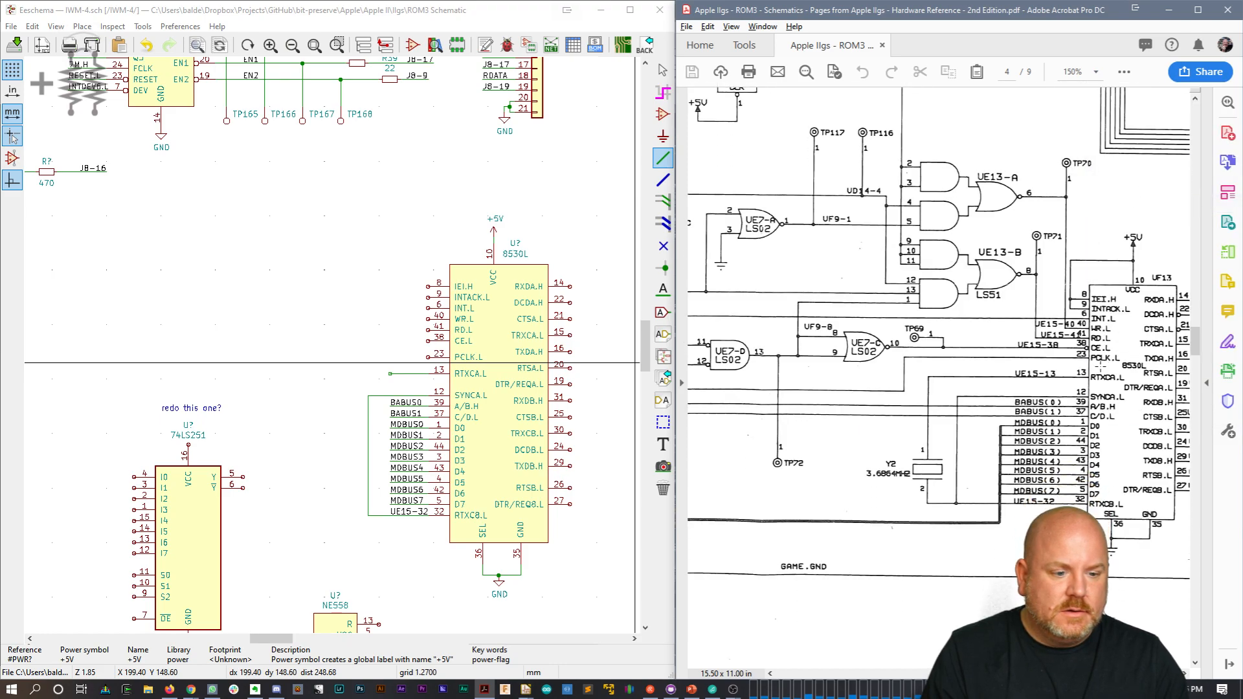
left_click_drag(1010, 674, 1045, 674)
left_click_drag(681, 358, 806, 357)
left_click_drag(675, 363, 803, 355)
left_click_drag(1075, 674, 1090, 674)
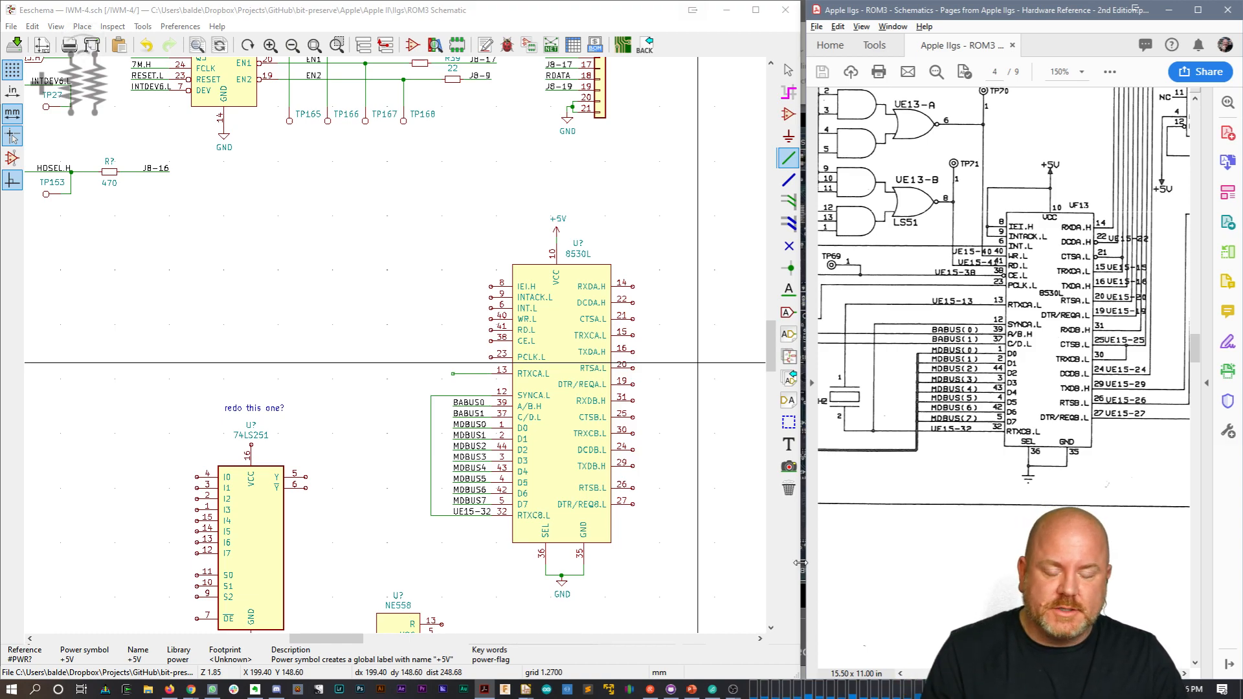
left_click_drag(800, 563, 803, 564)
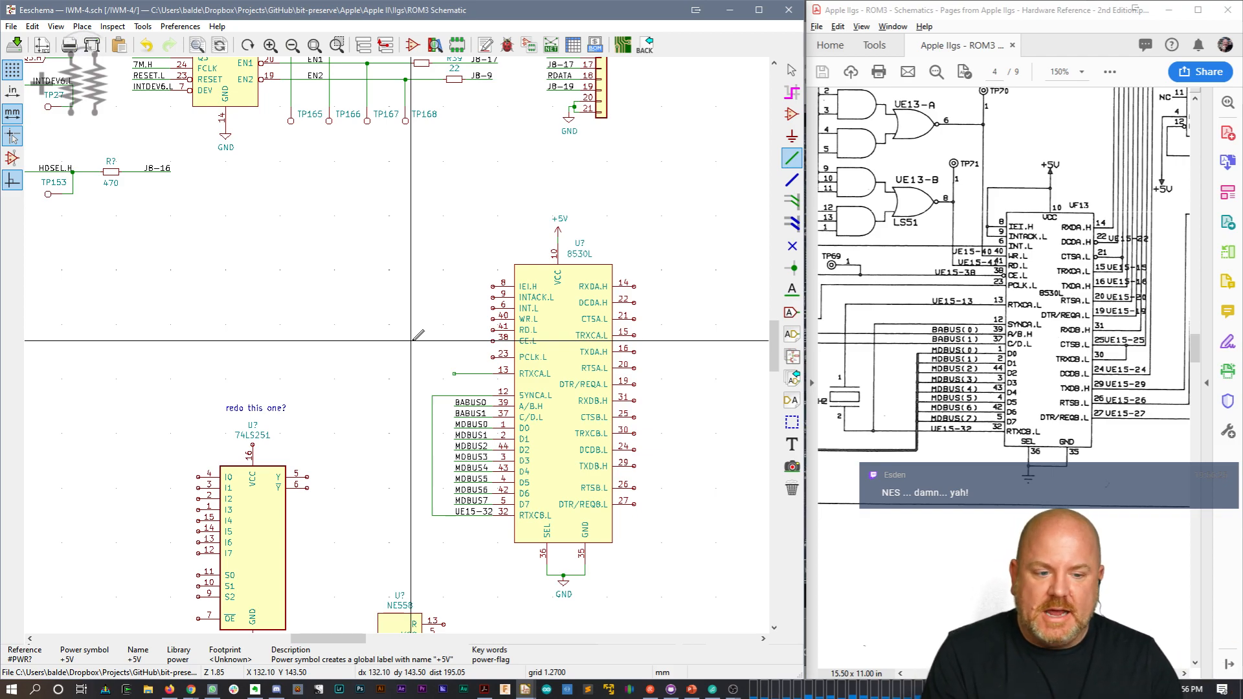
Step: Place a Crystal left of the 8530L and wire it between RTXCA.L and the RTXCB.L line
key("Escape")
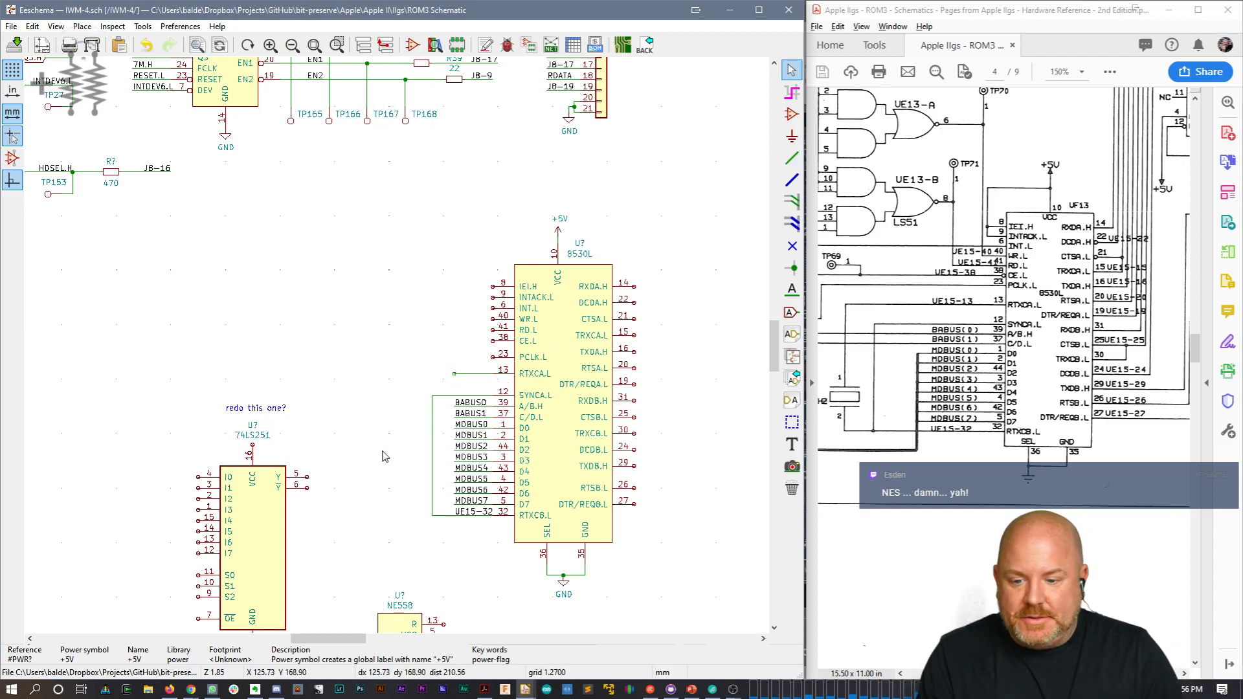
type("a")
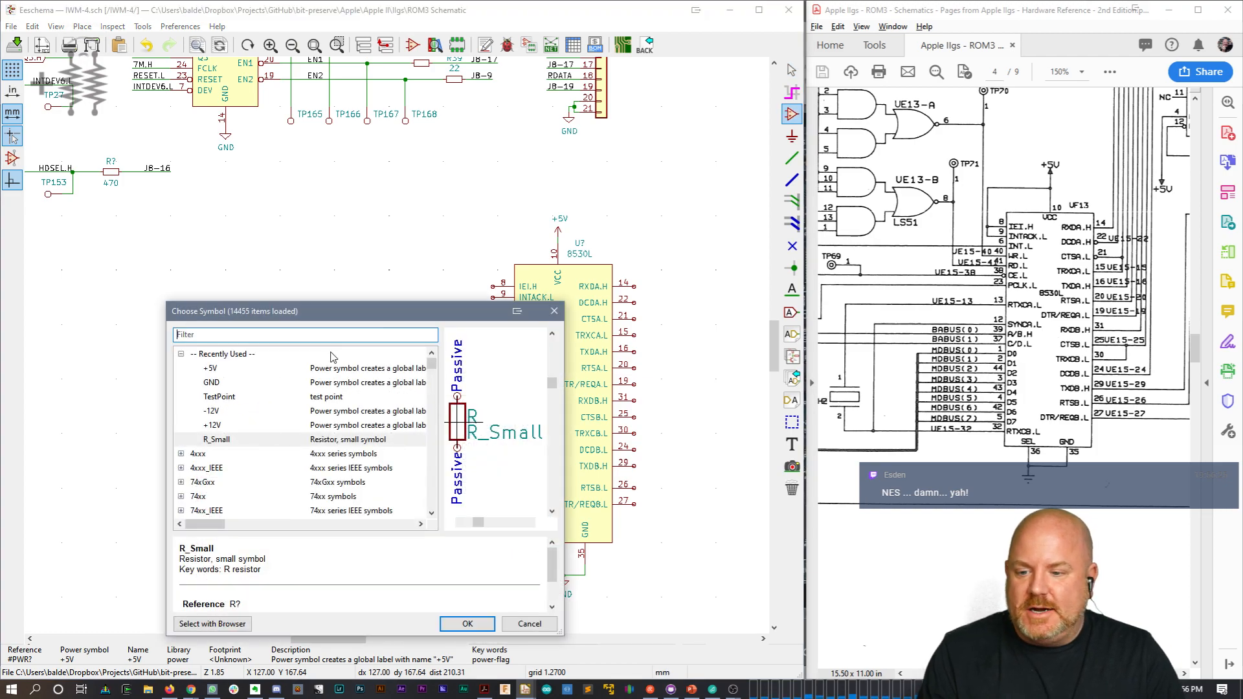
type("Cry")
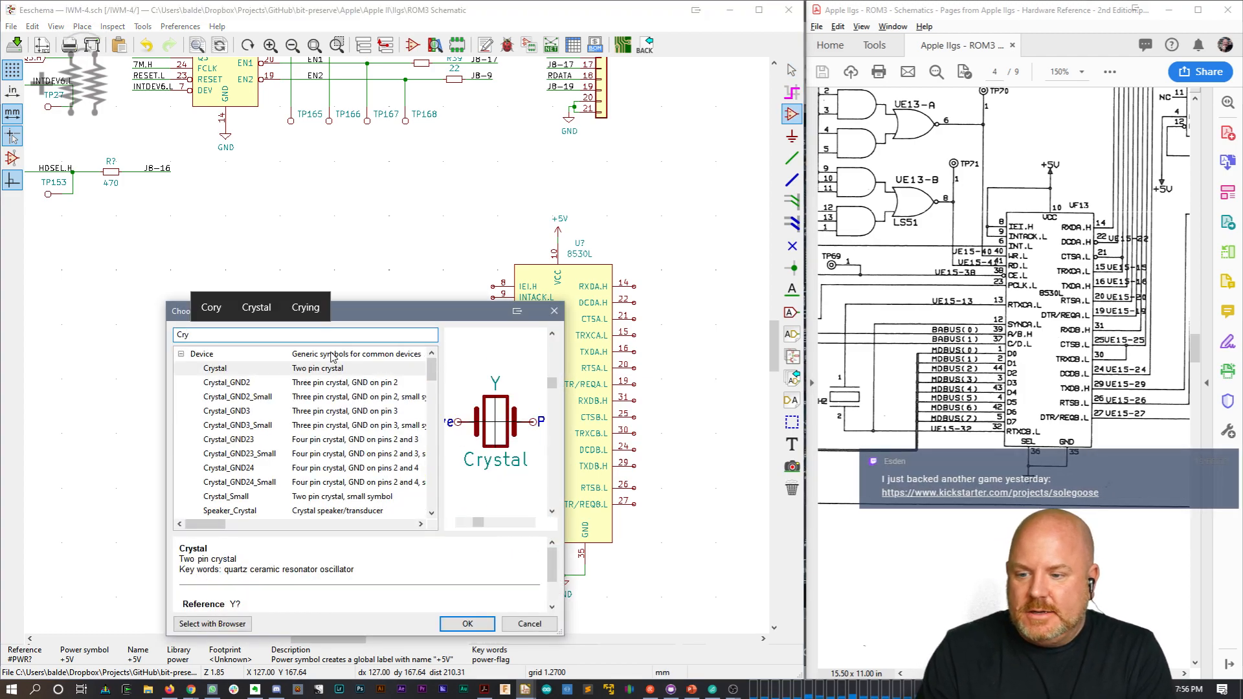
double_click(224, 369)
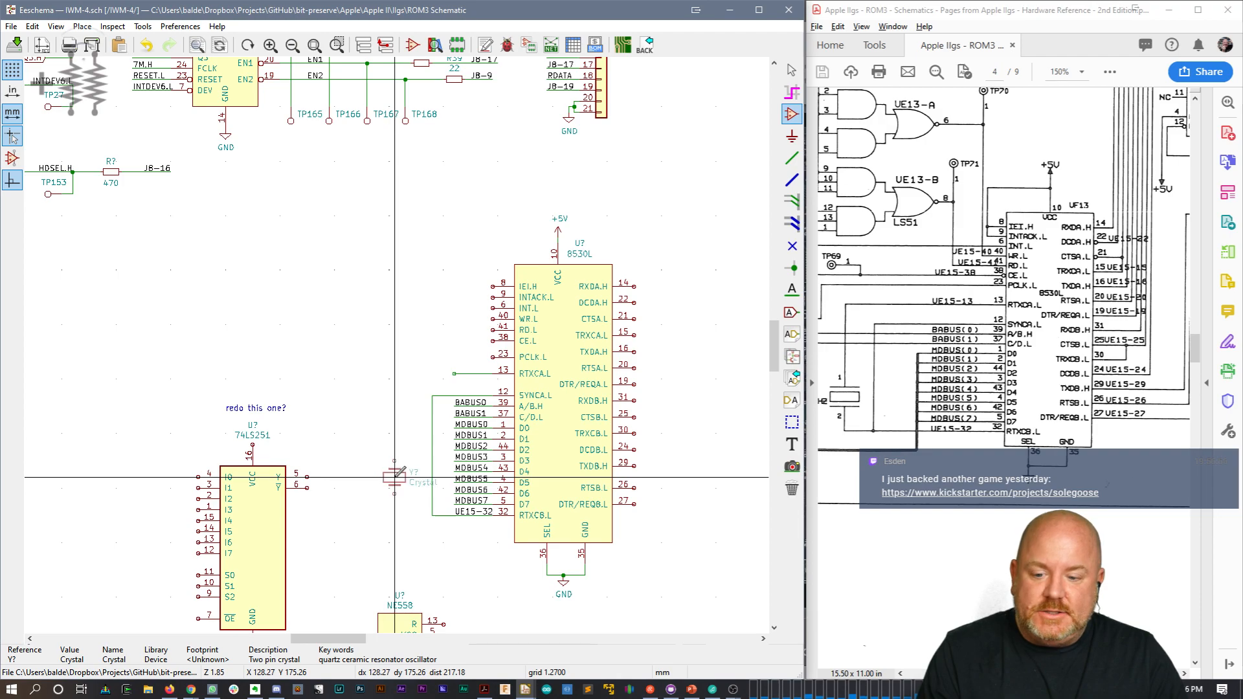
left_click(378, 477)
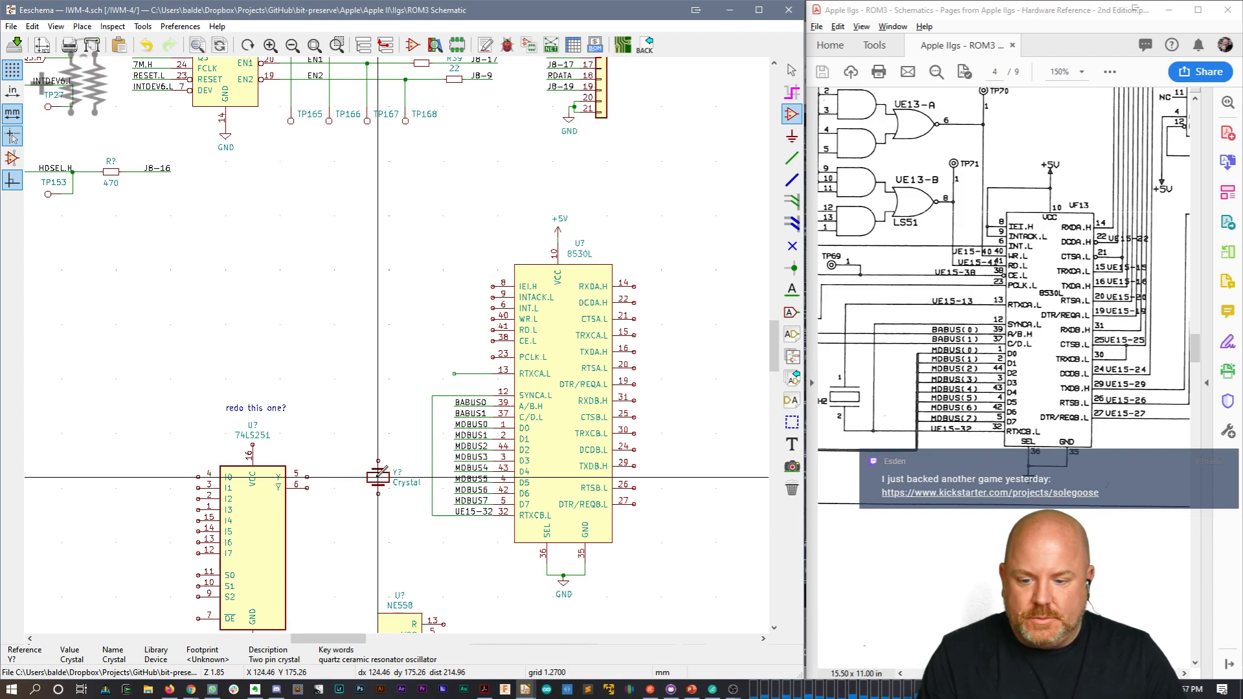
key("w")
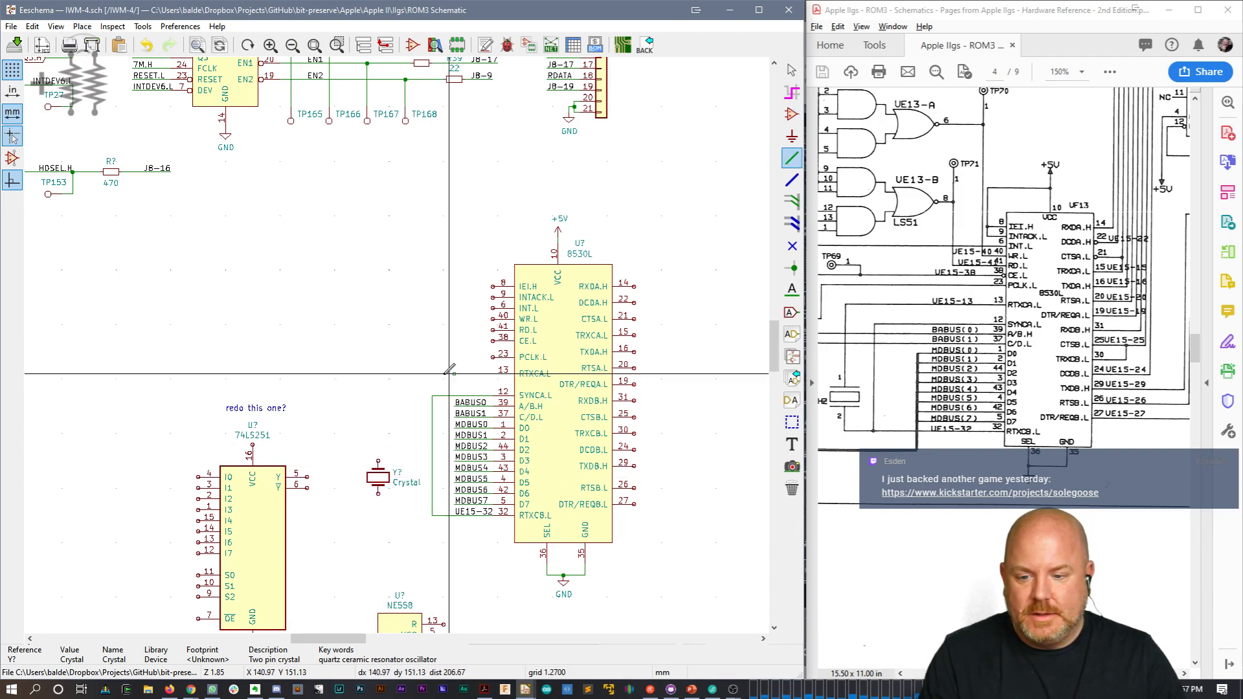
left_click(377, 461)
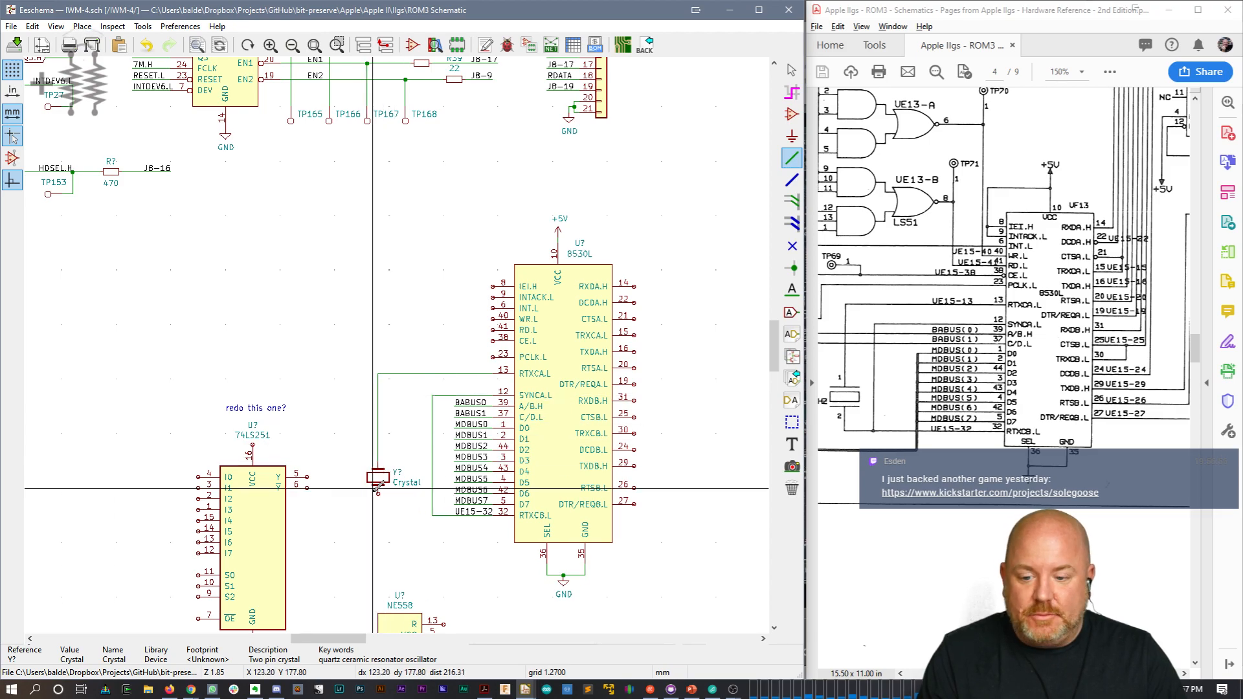
left_click(378, 494)
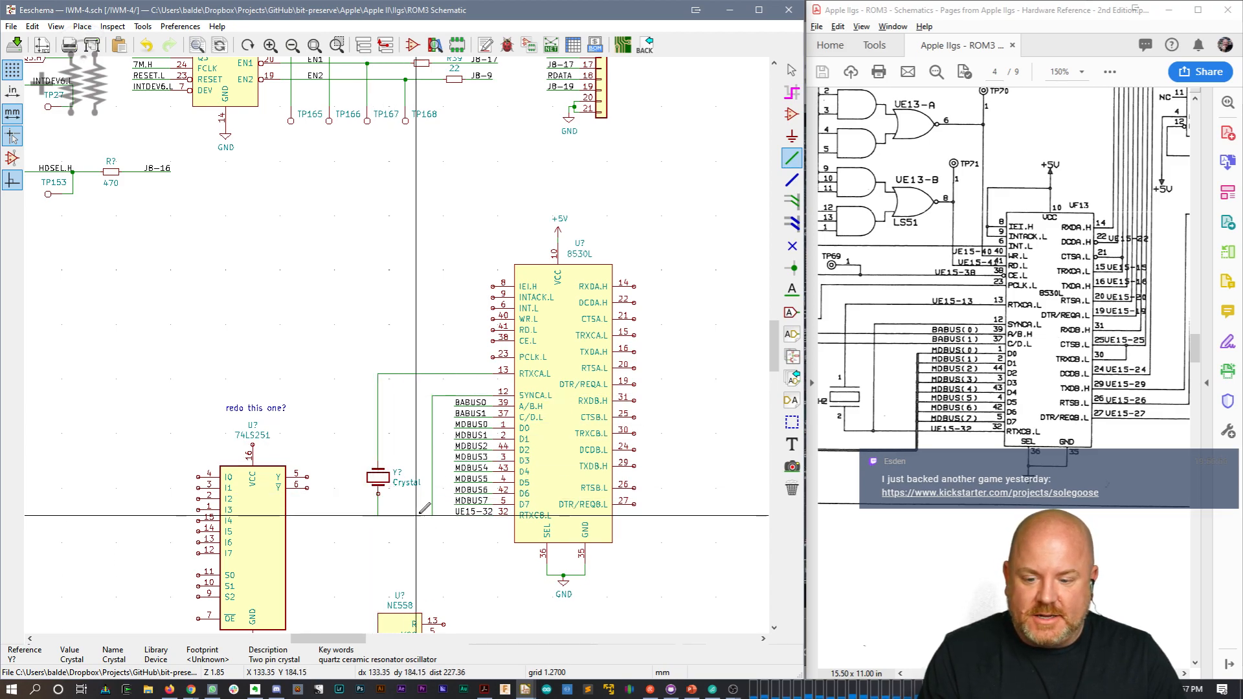
left_click(432, 516)
key("Escape")
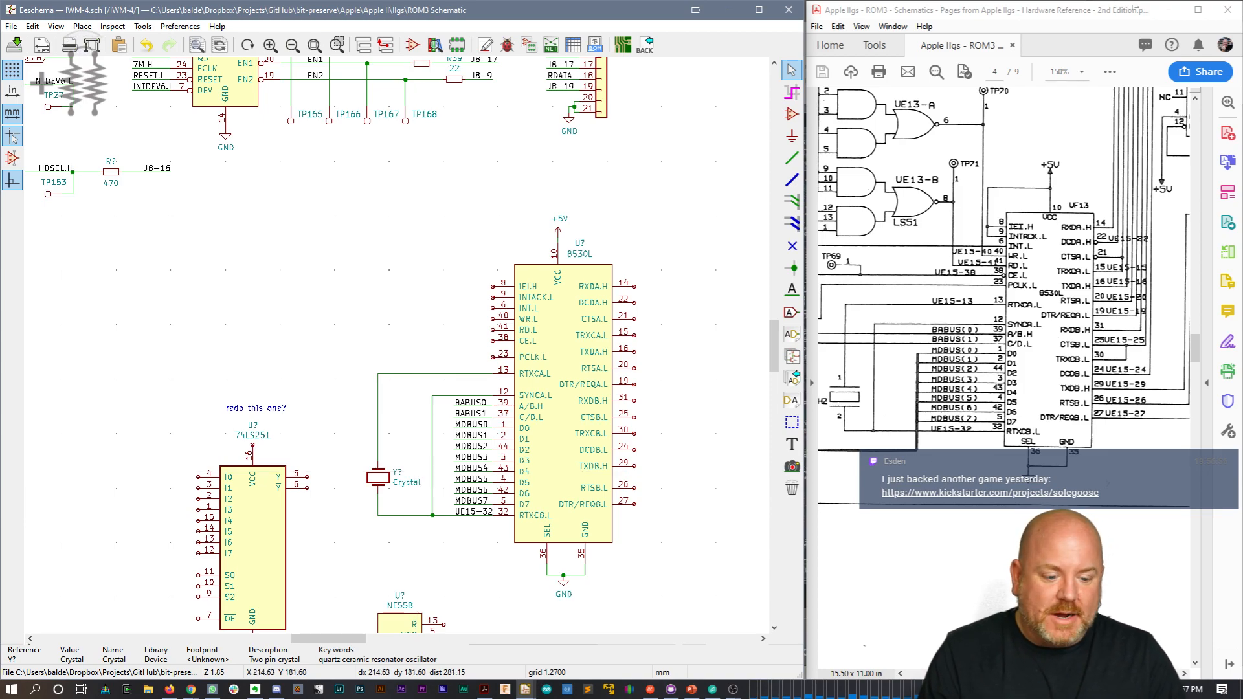
left_click_drag(1042, 673, 1032, 673)
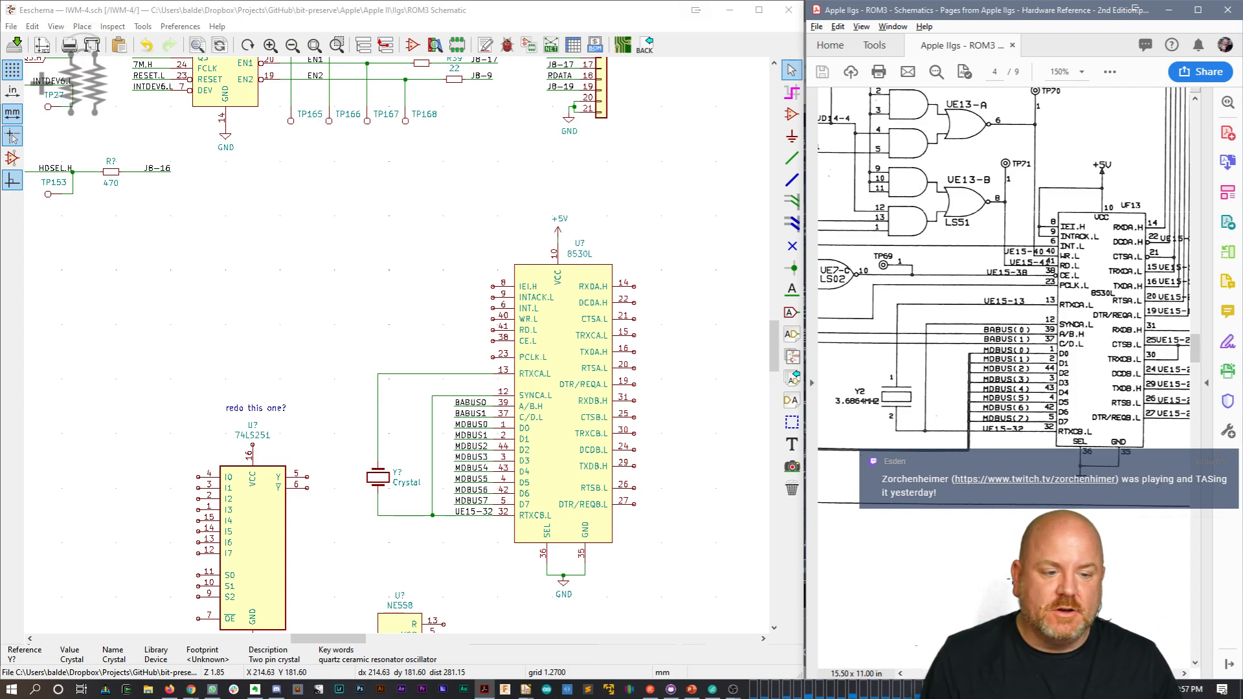
scroll(1003, 285, "left", 3)
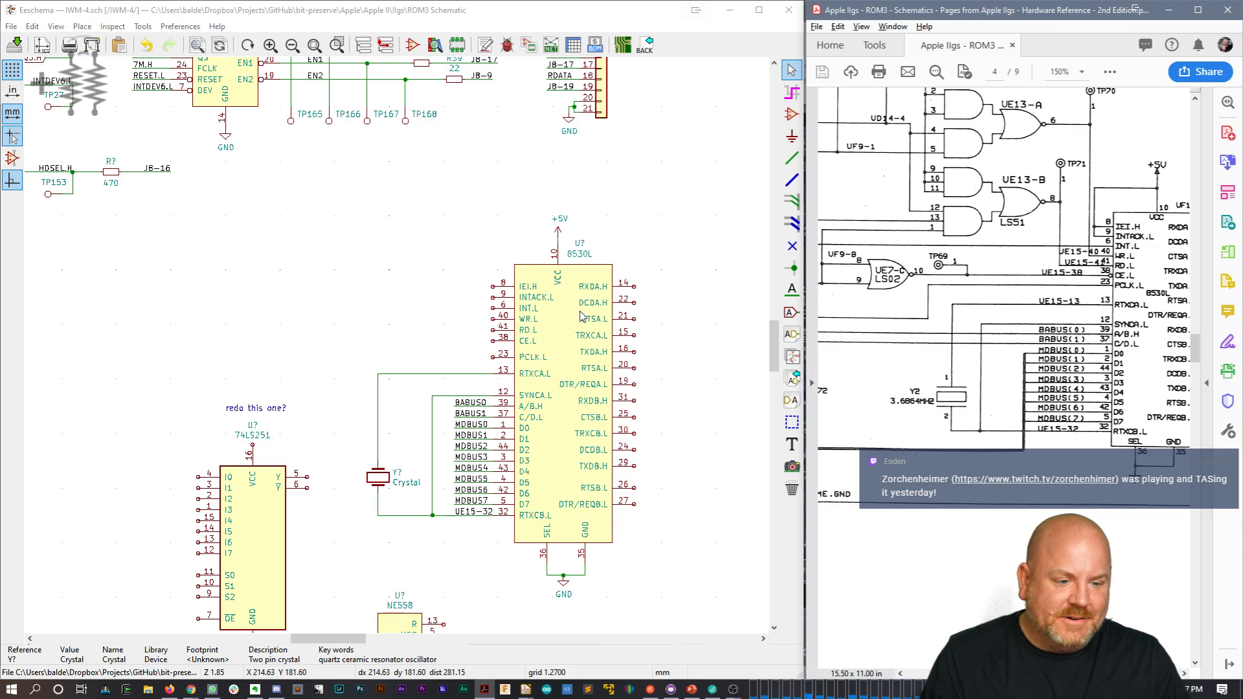
Step: Place a UE15-13 net label on the RTXCA.L wire of the 8530L
left_click(791, 290)
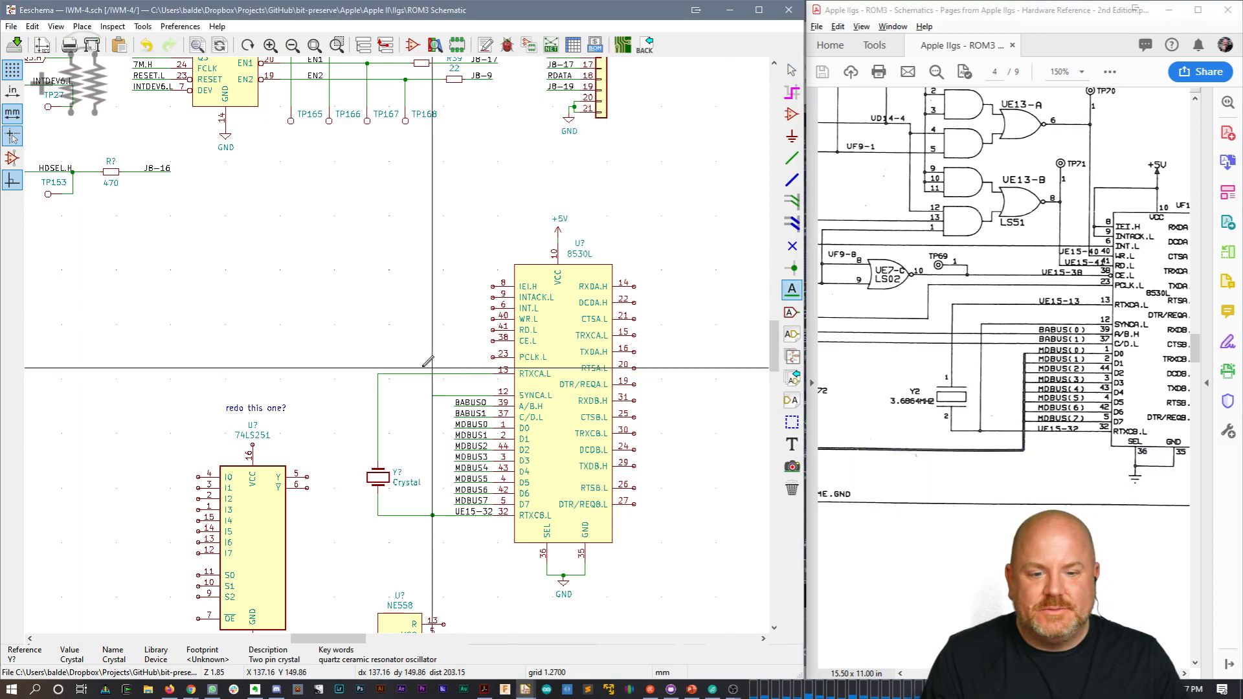
left_click(401, 374)
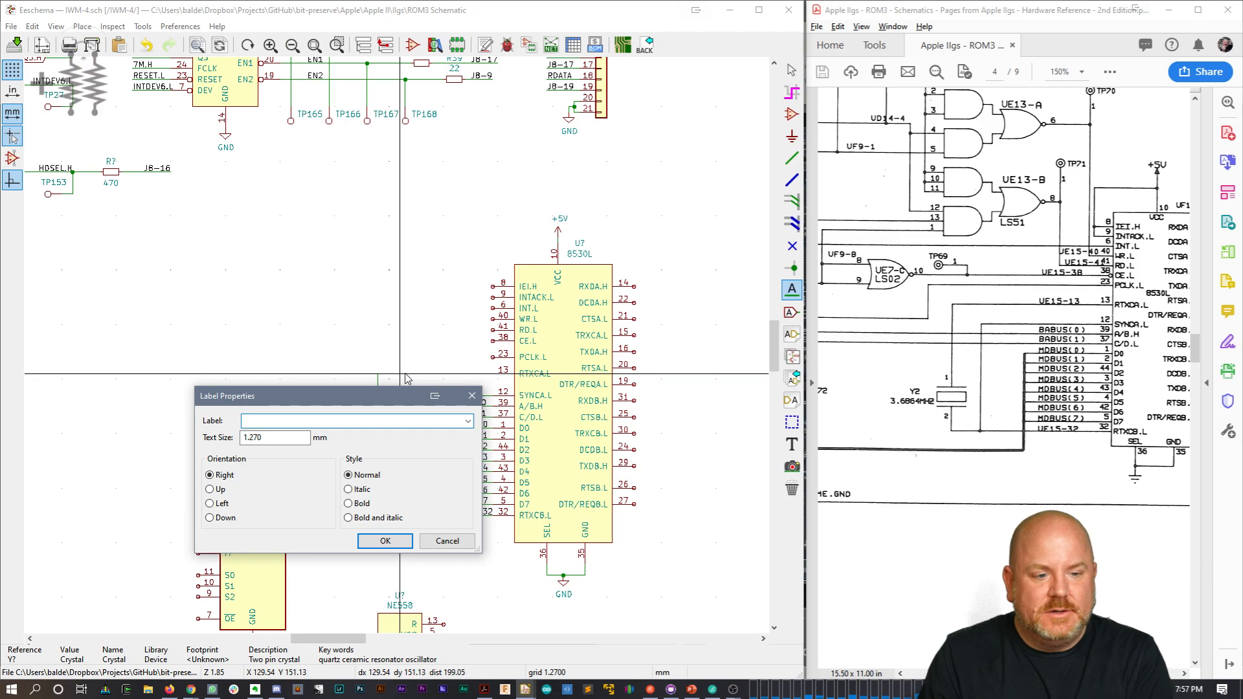
type("UE15-13")
key("Return")
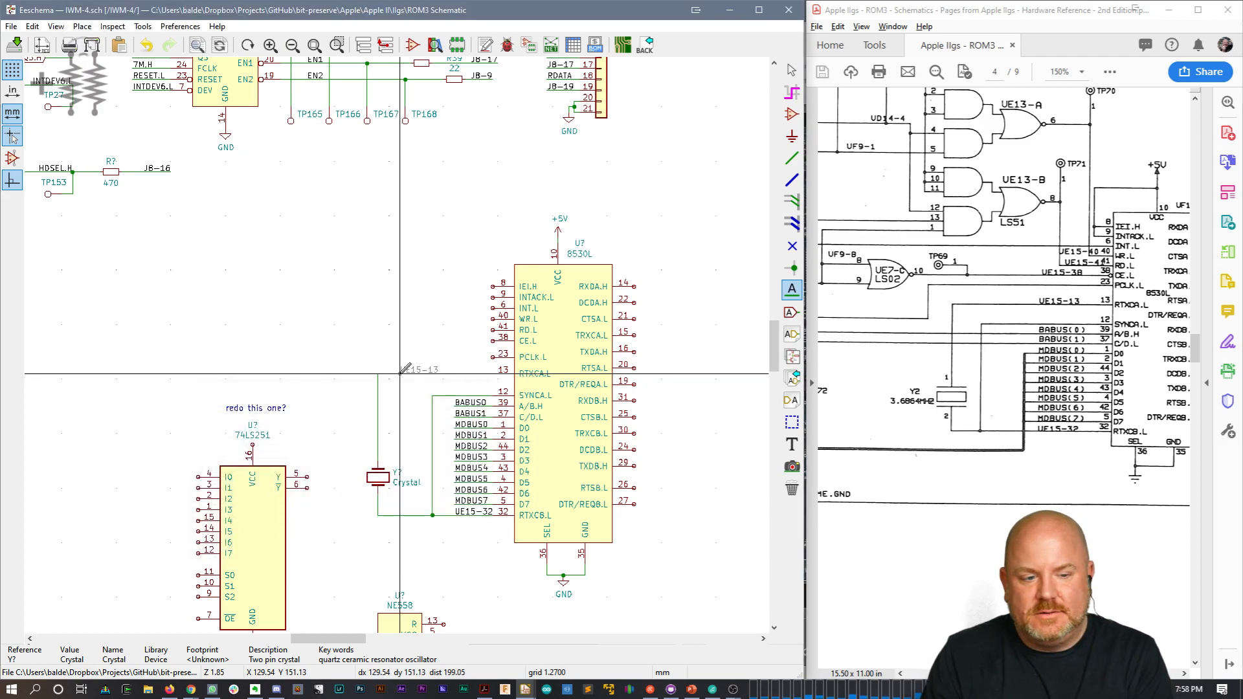
left_click(455, 373)
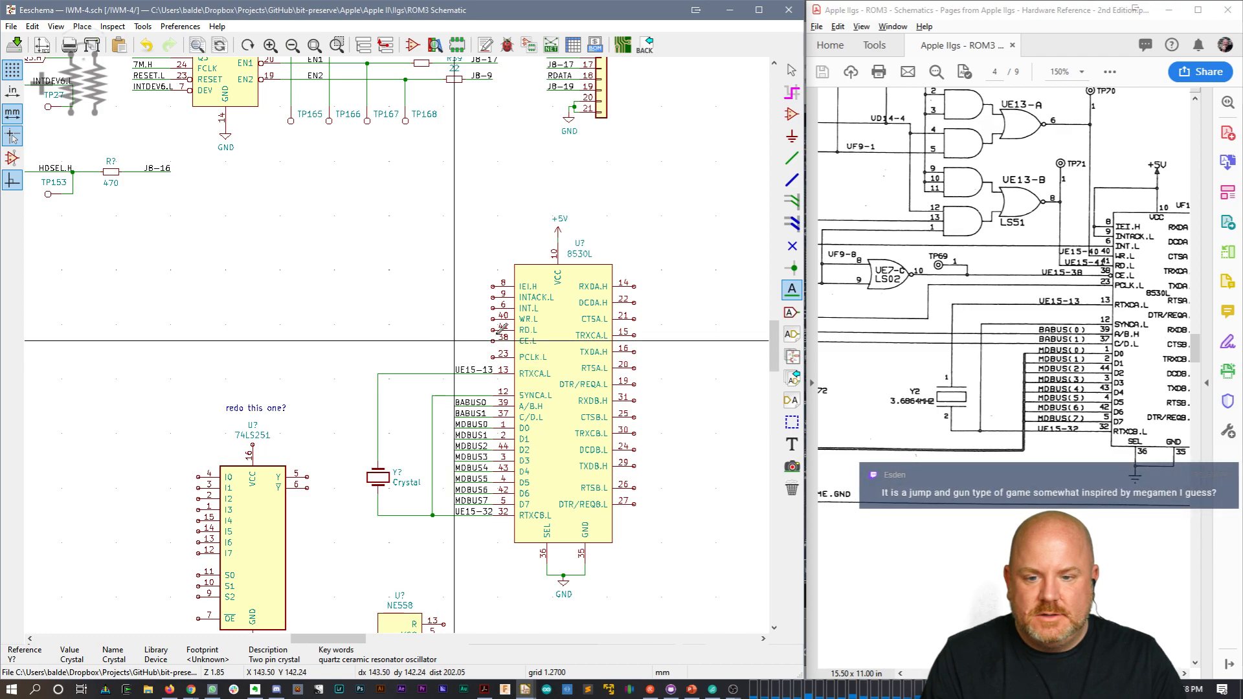
key("Escape")
left_click_drag(1035, 674, 1048, 674)
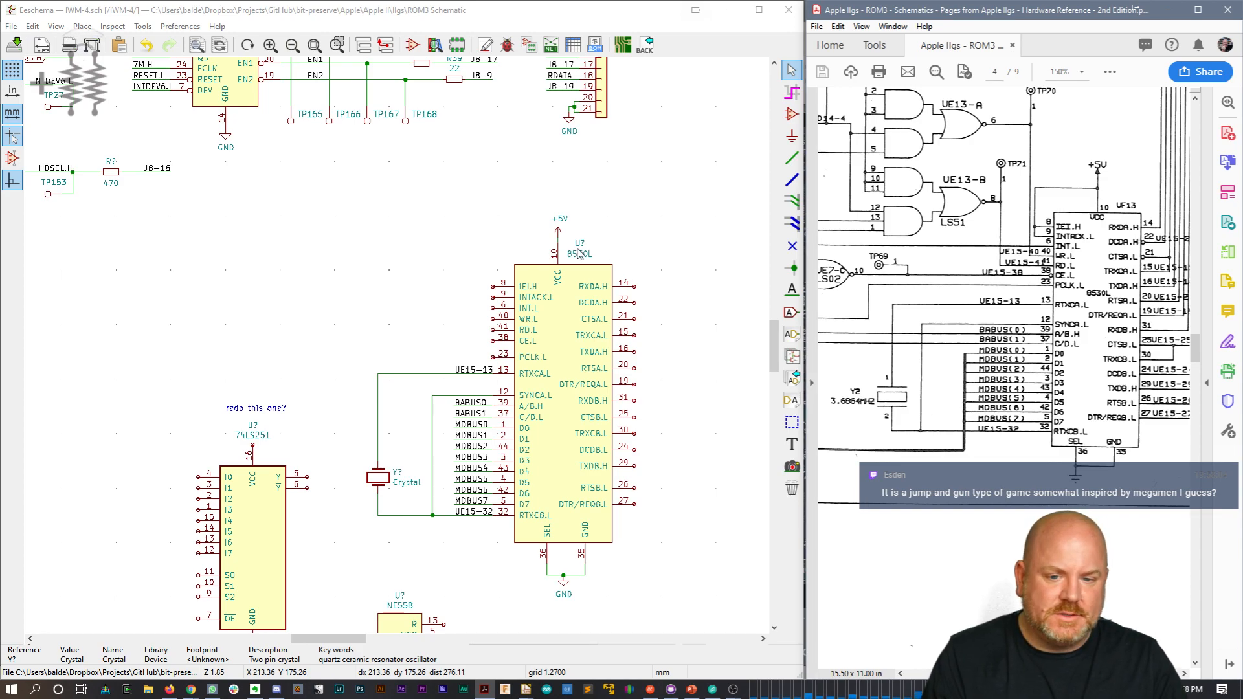
Step: Change the 8530L chip's reference designator to UF13
double_click(568, 314)
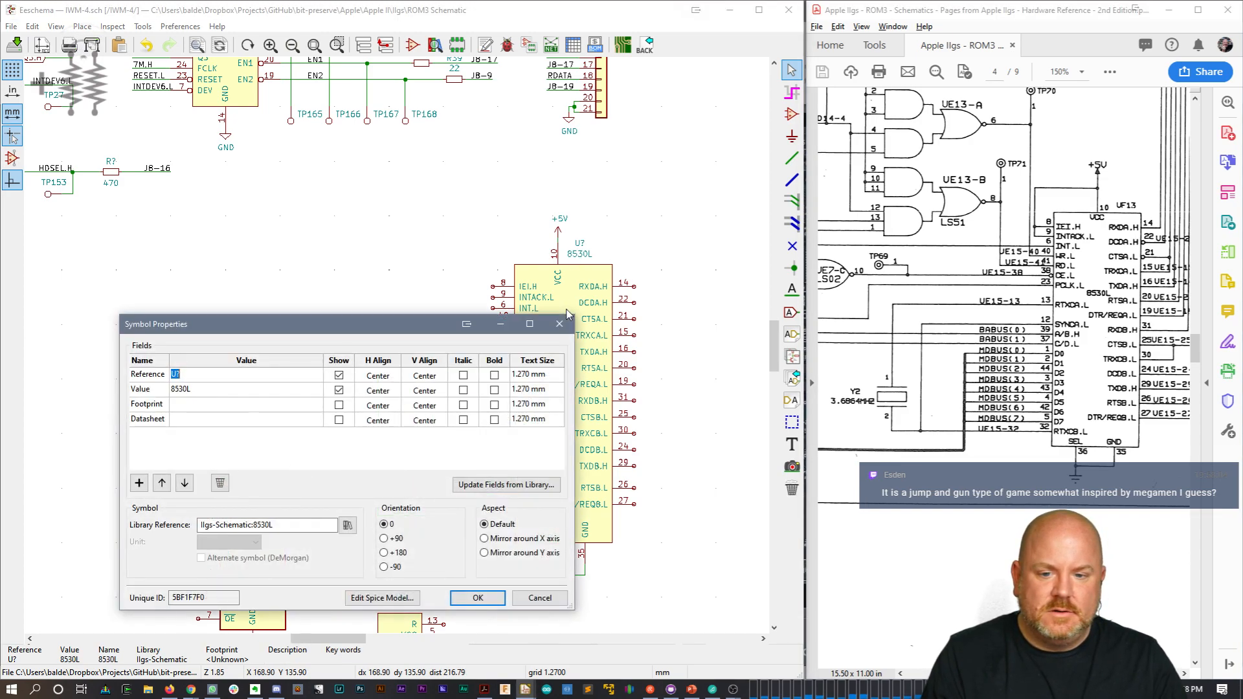
type("UF13")
key("Return")
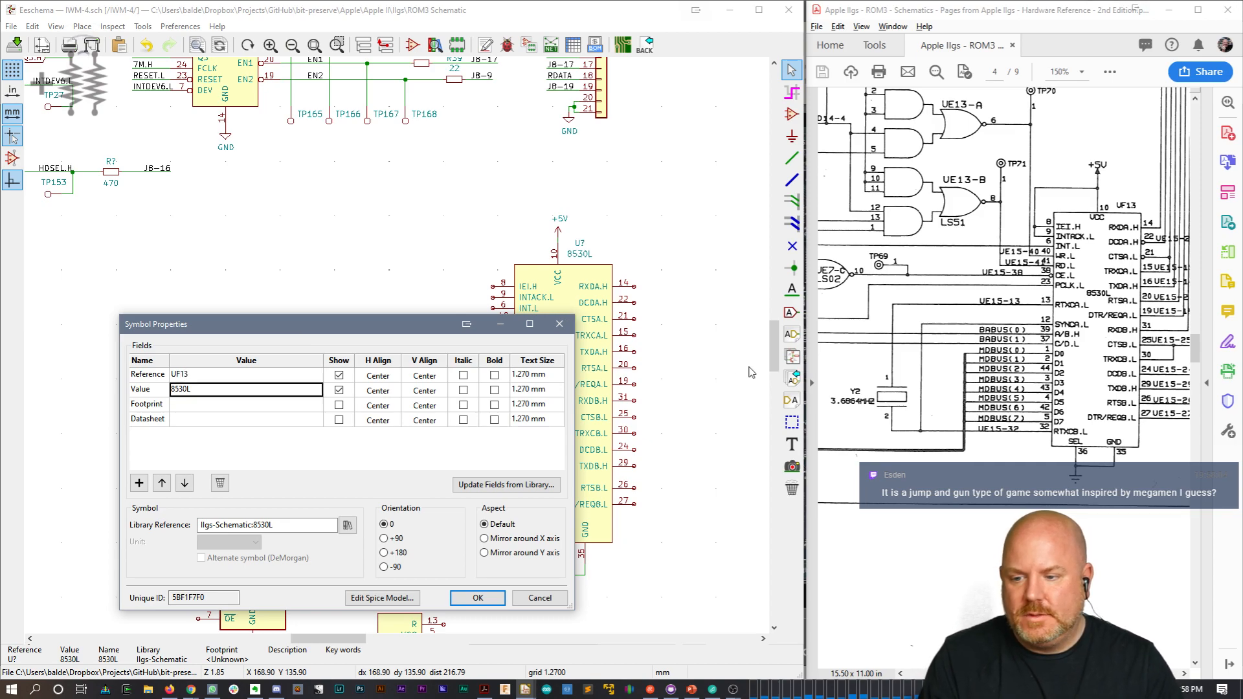
key("Return")
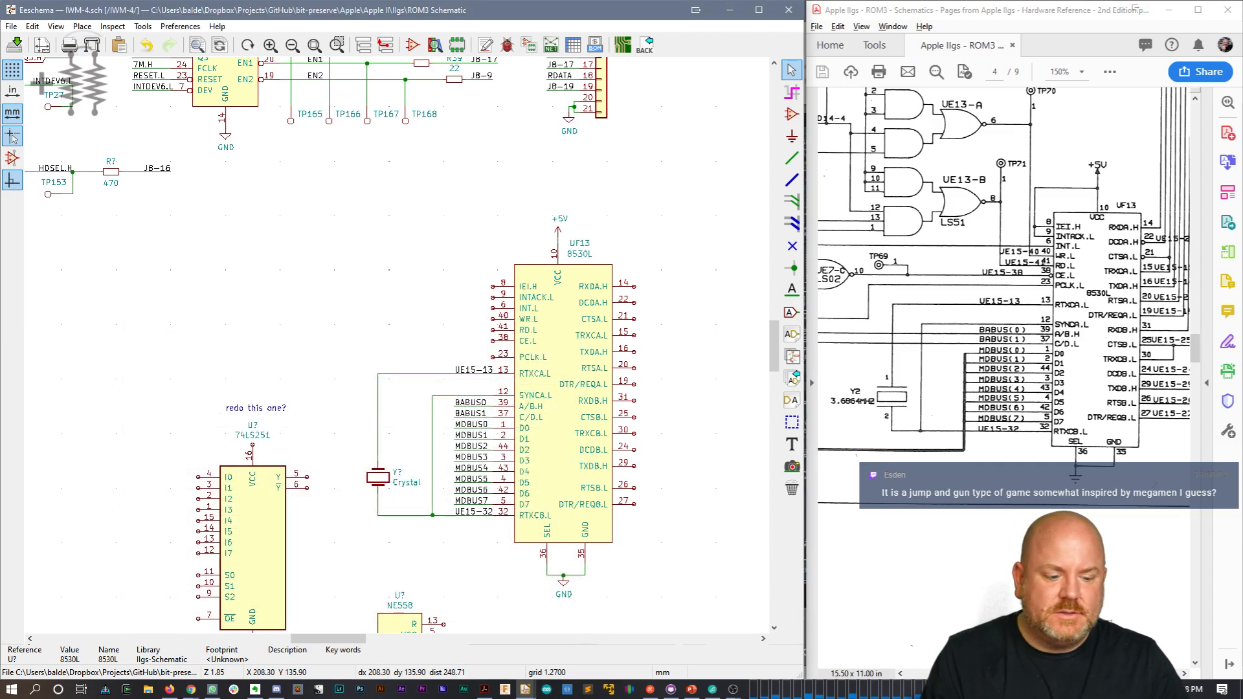
left_click_drag(842, 362, 1212, 363)
Step: Scroll the scanned ROM3 page 4 until the original UF13 8530L and its UE15-xx labels show
scroll(1003, 375, "left", 6)
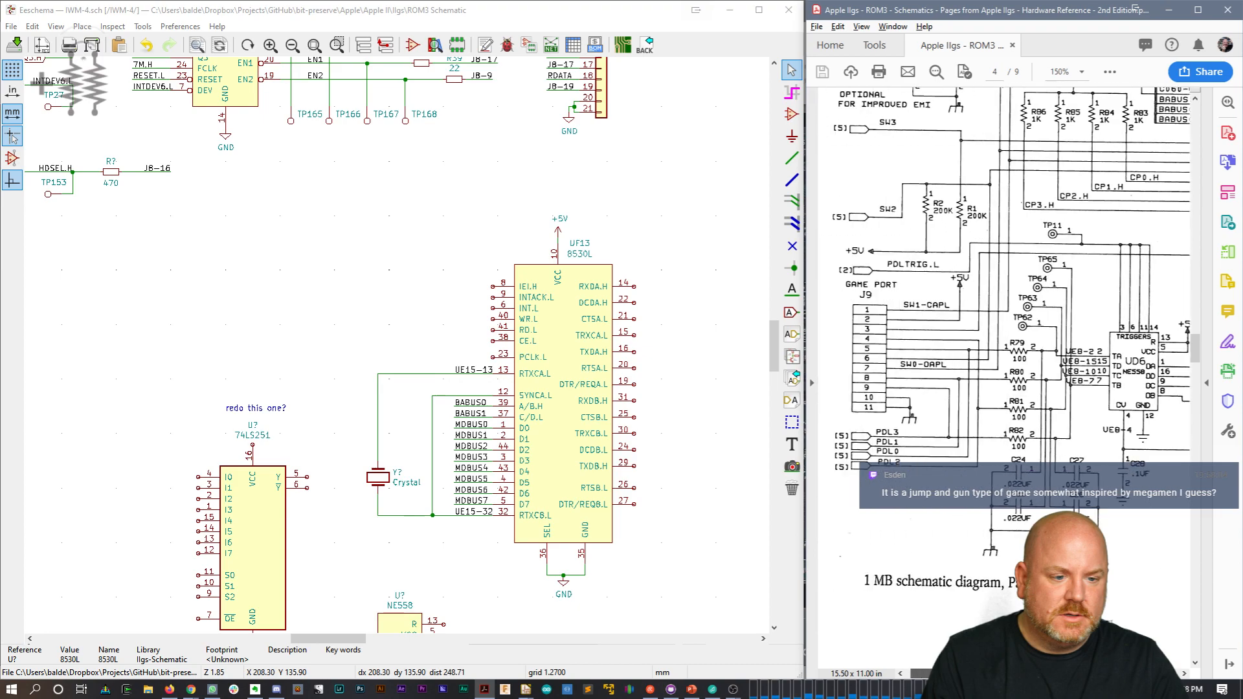
left_click_drag(941, 674, 1114, 674)
left_click_drag(1197, 352, 1201, 312)
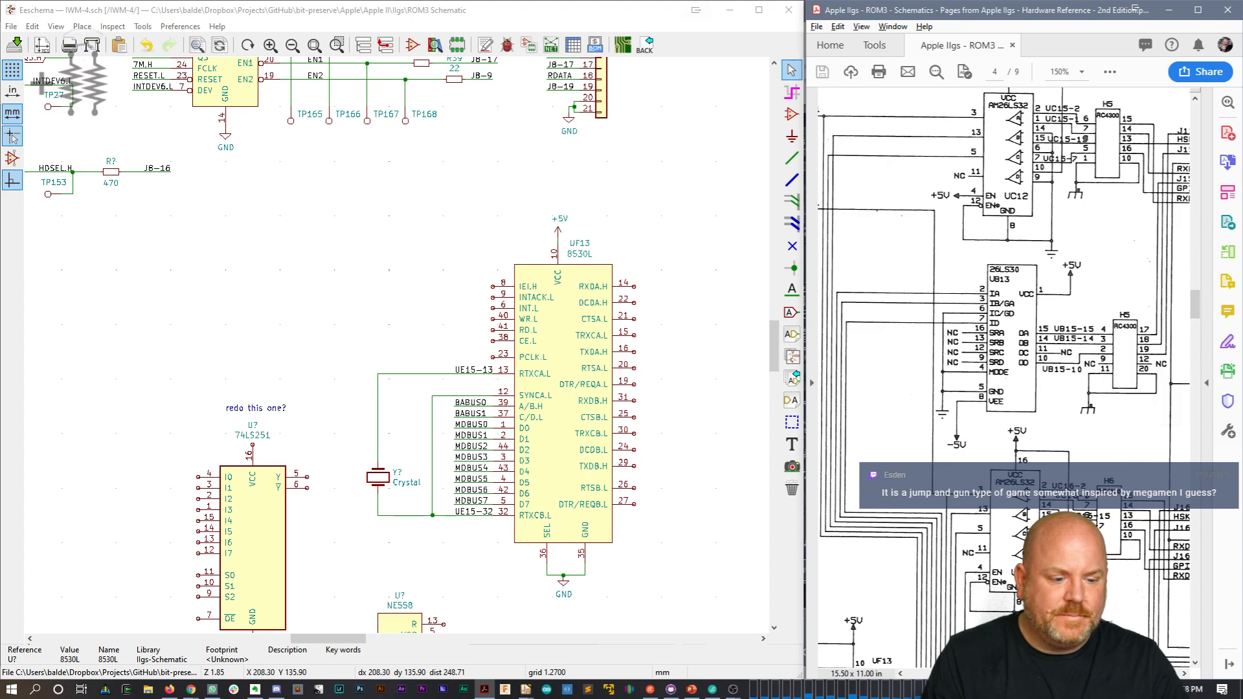
left_click_drag(1129, 673, 967, 673)
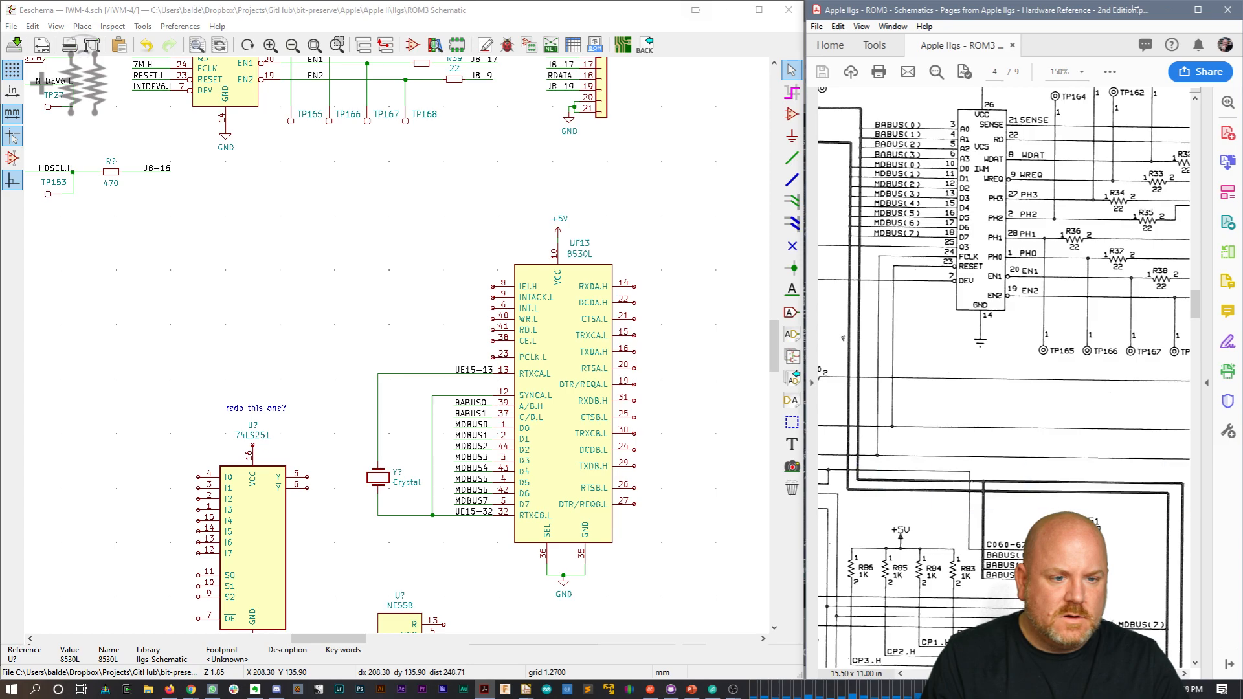
scroll(1028, 518, "down", 4)
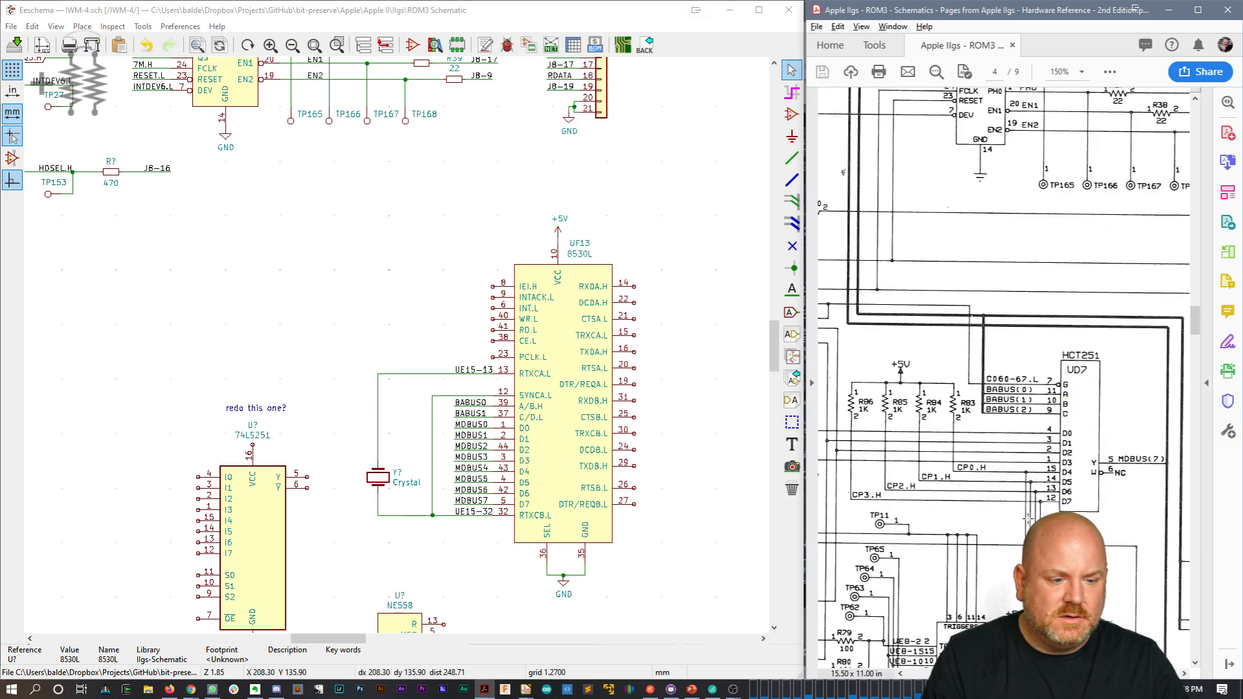
scroll(1027, 517, "up", 7)
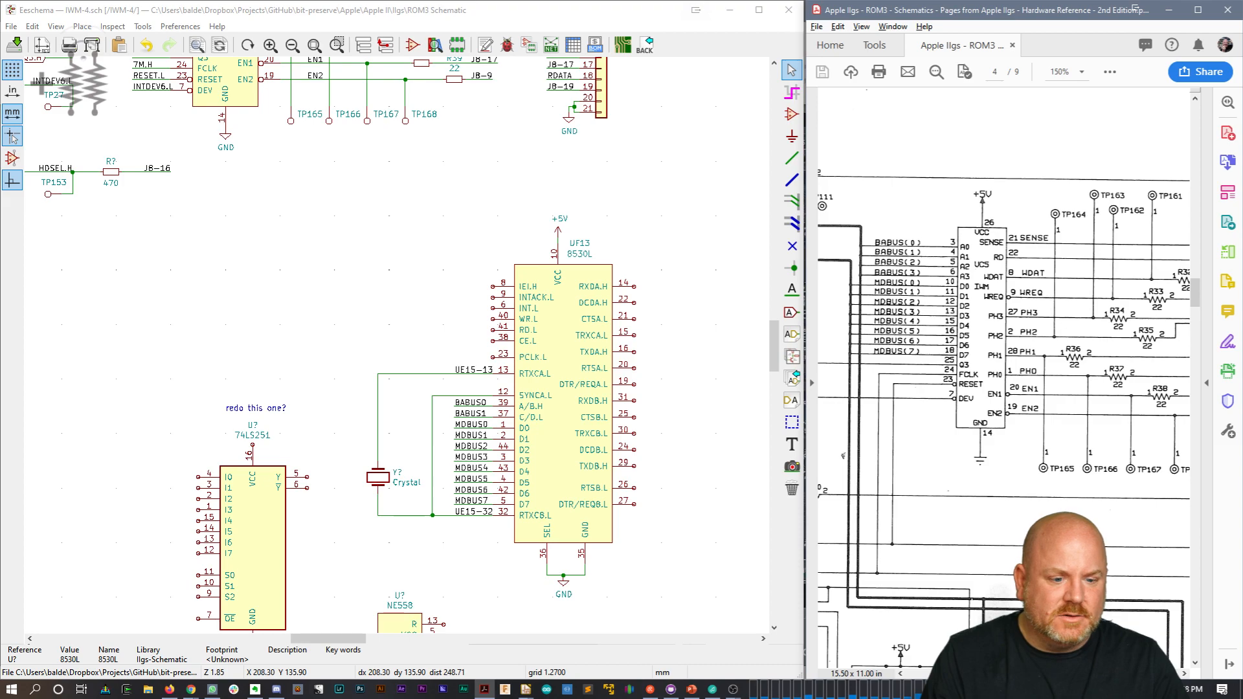
scroll(1028, 518, "down", 7)
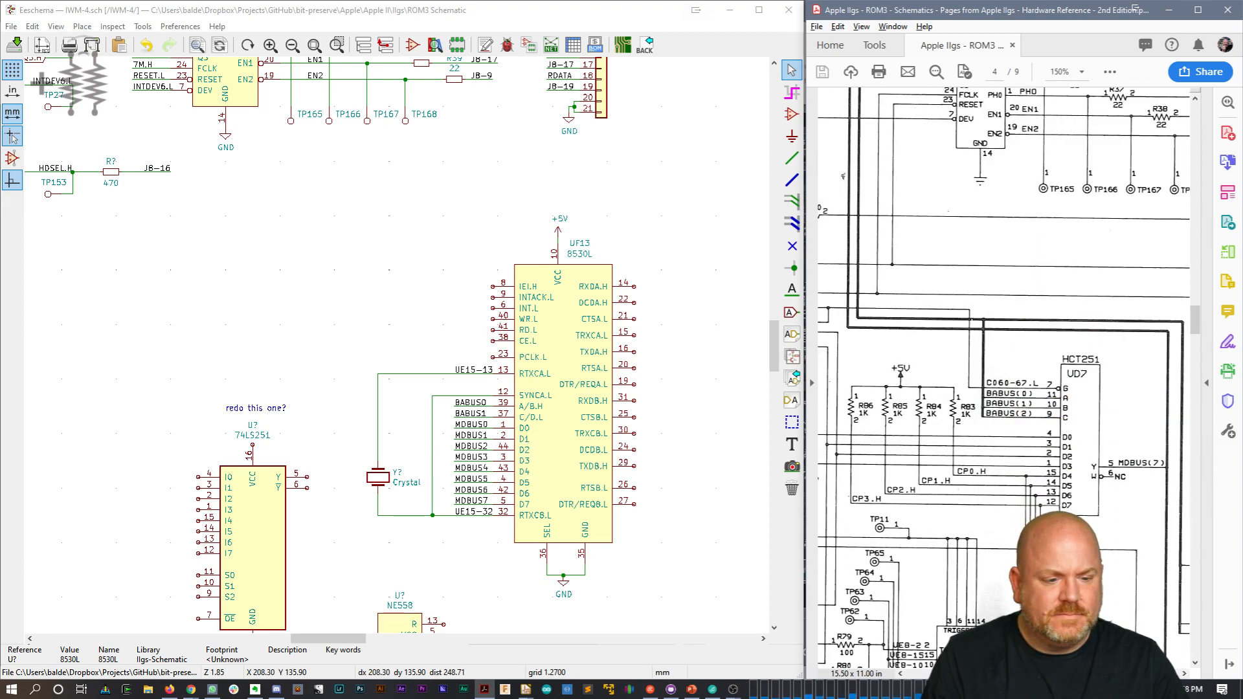
scroll(1027, 518, "down", 4)
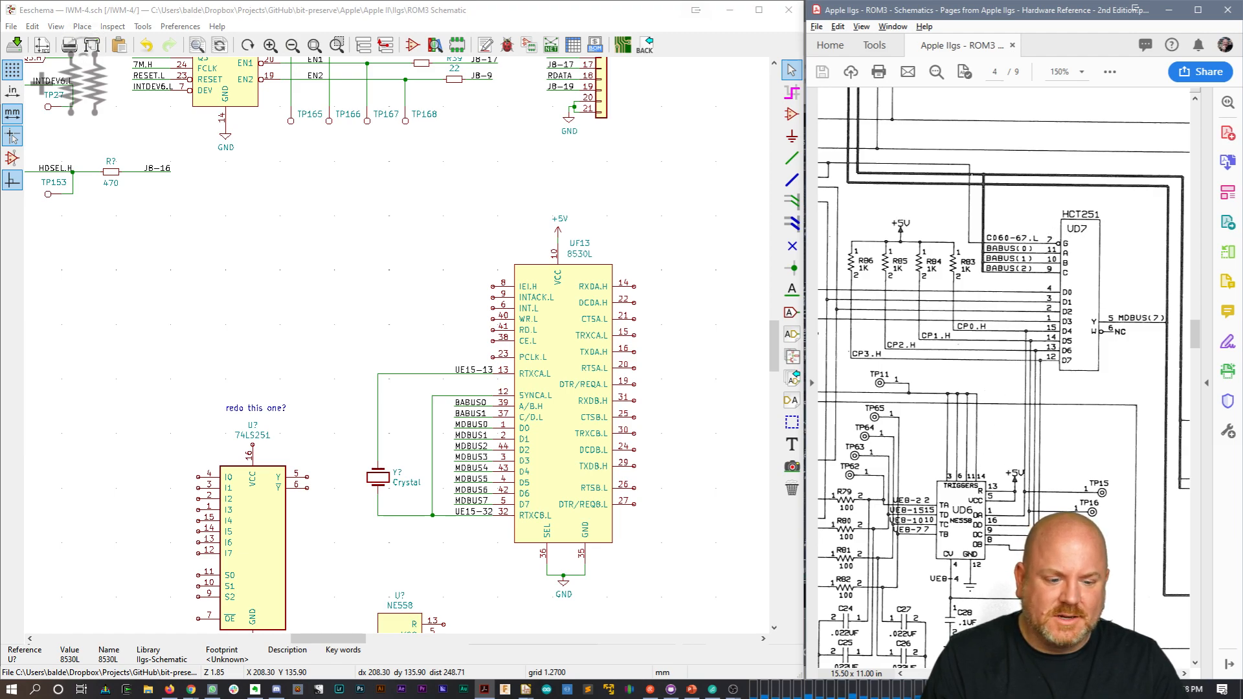
scroll(1004, 377, "left", 3)
scroll(1003, 378, "left", 5)
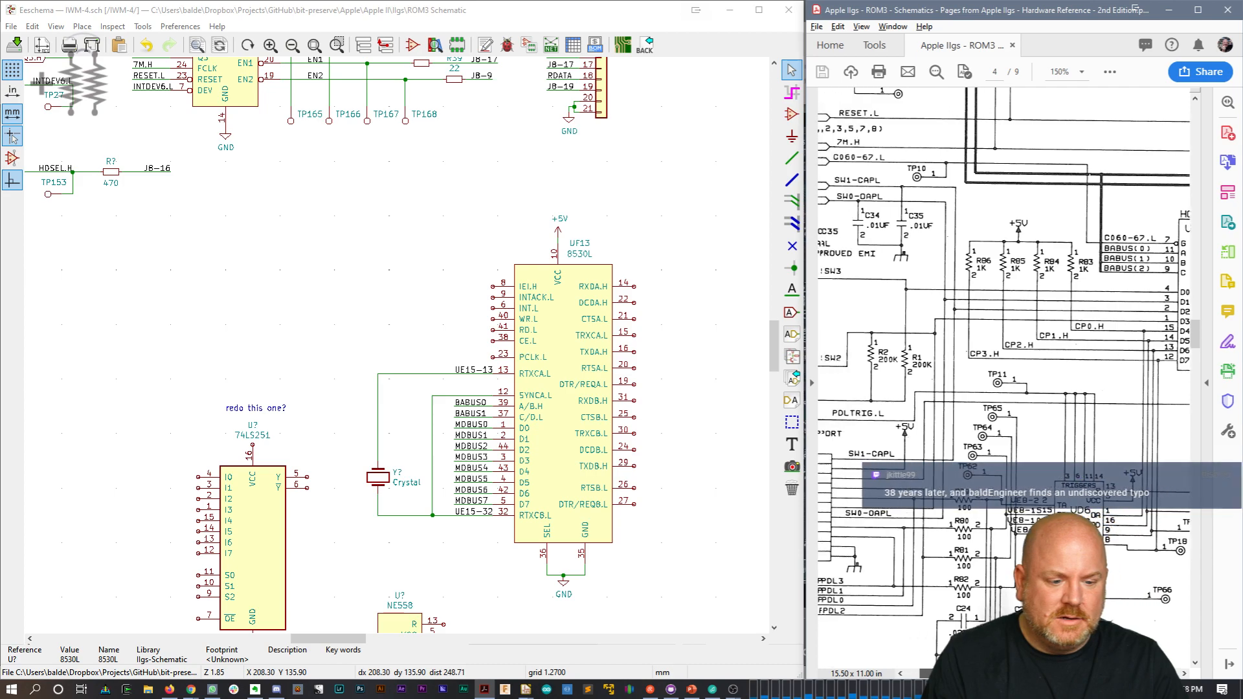
scroll(1004, 377, "right", 20)
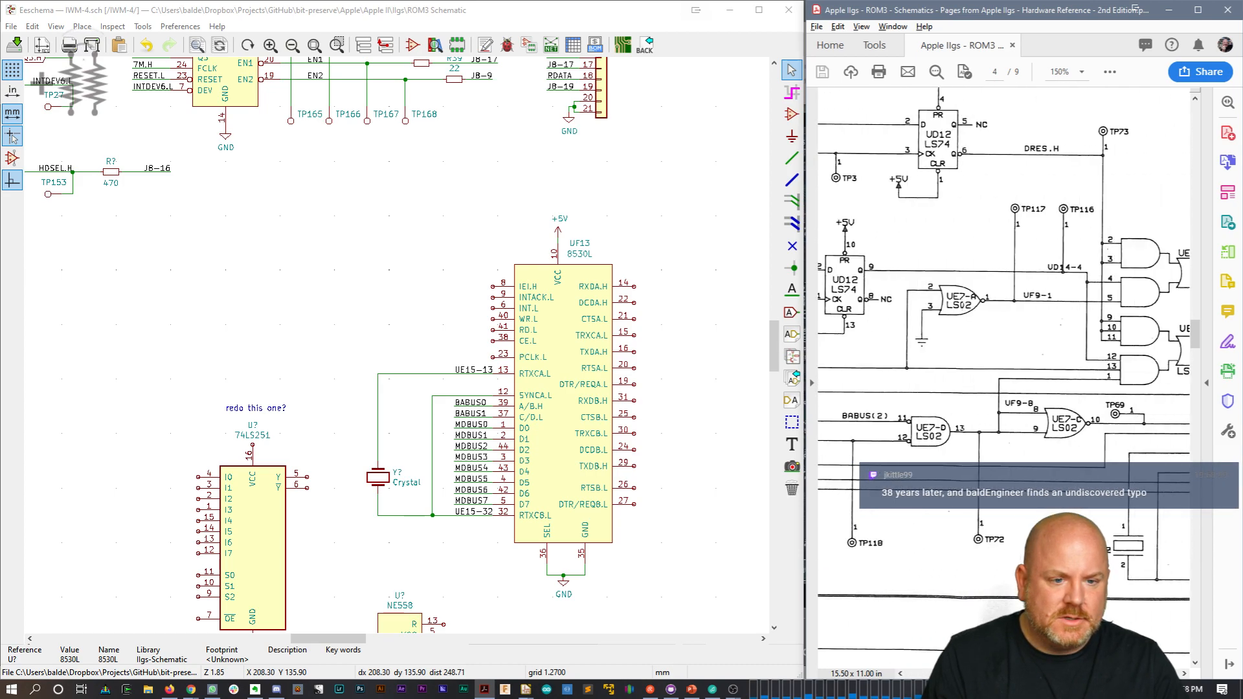
scroll(1004, 378, "left", 10)
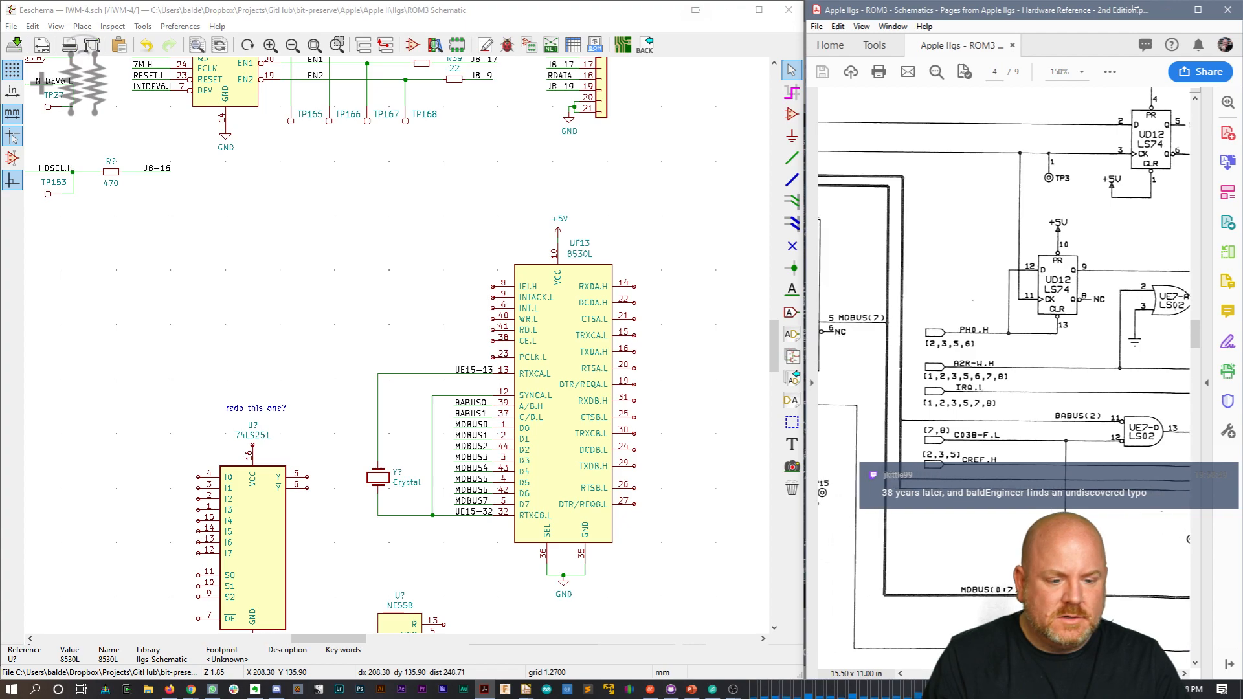
scroll(1004, 377, "right", 10)
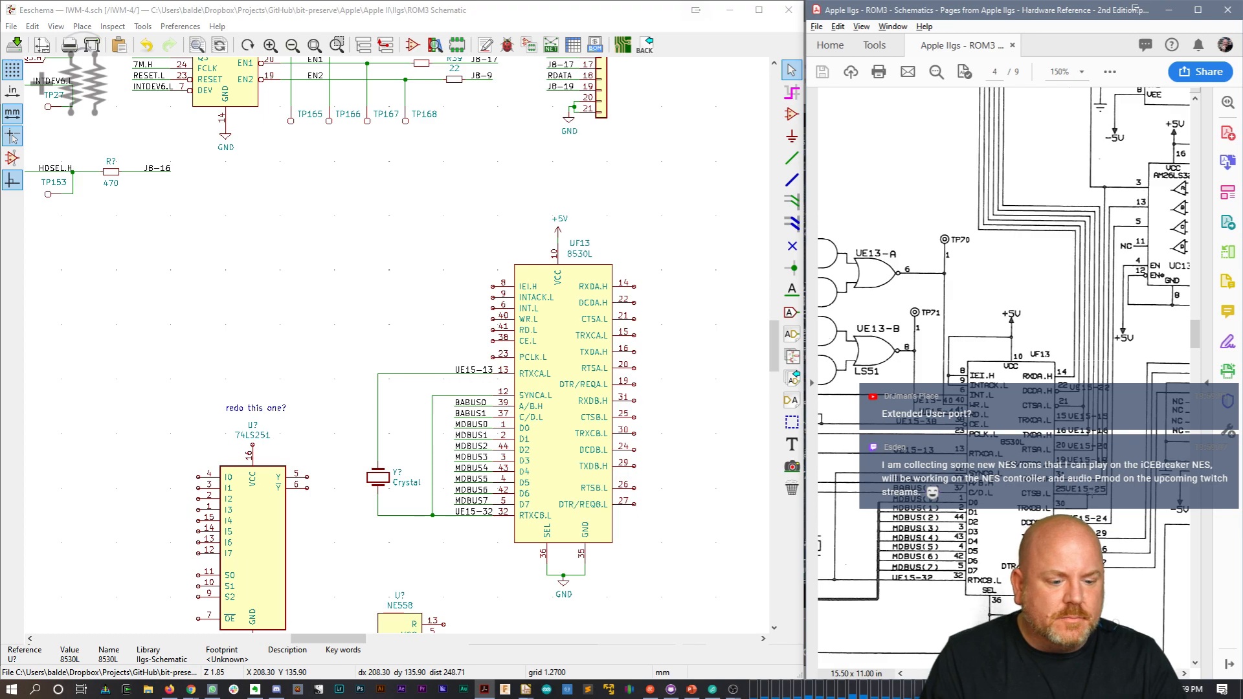
scroll(990, 366, "down", 1)
scroll(990, 365, "down", 2)
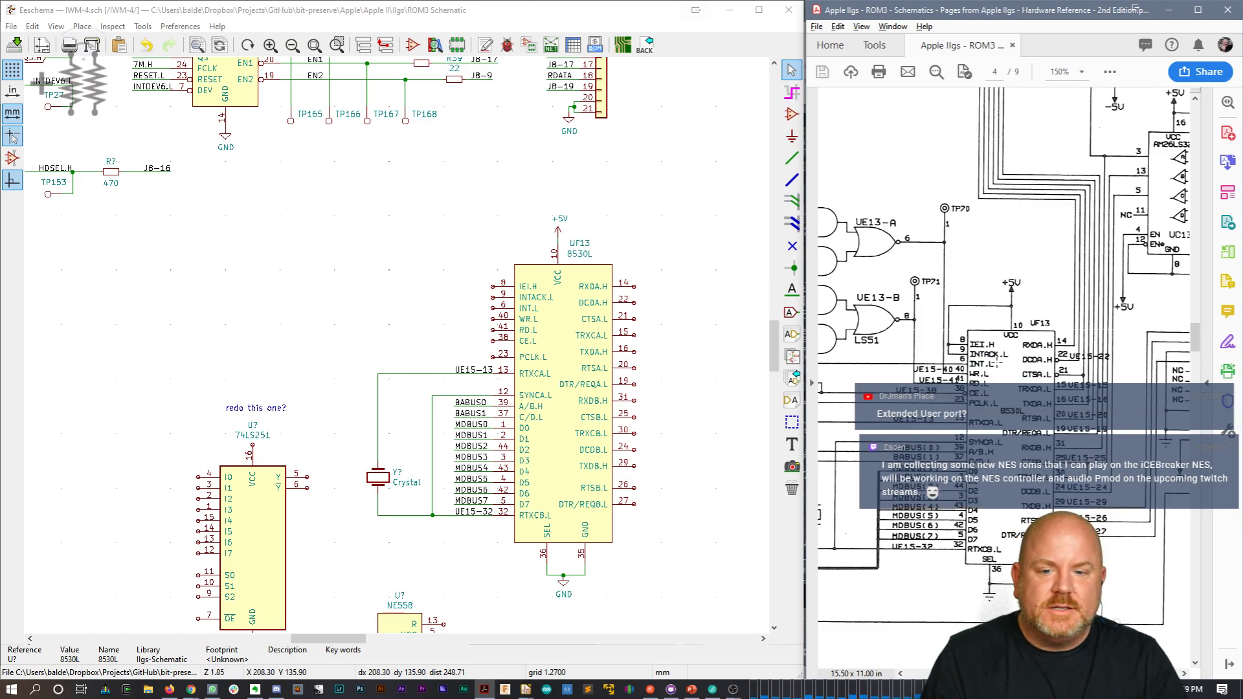
left_click(1034, 243)
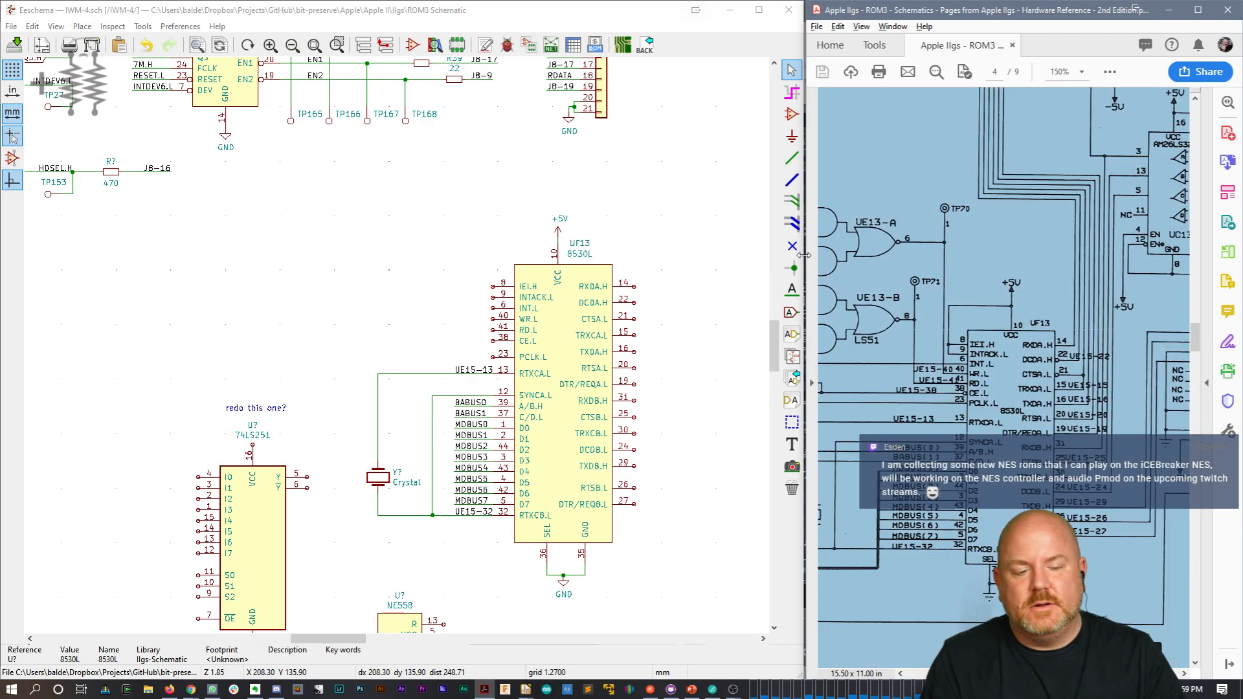
left_click(349, 251)
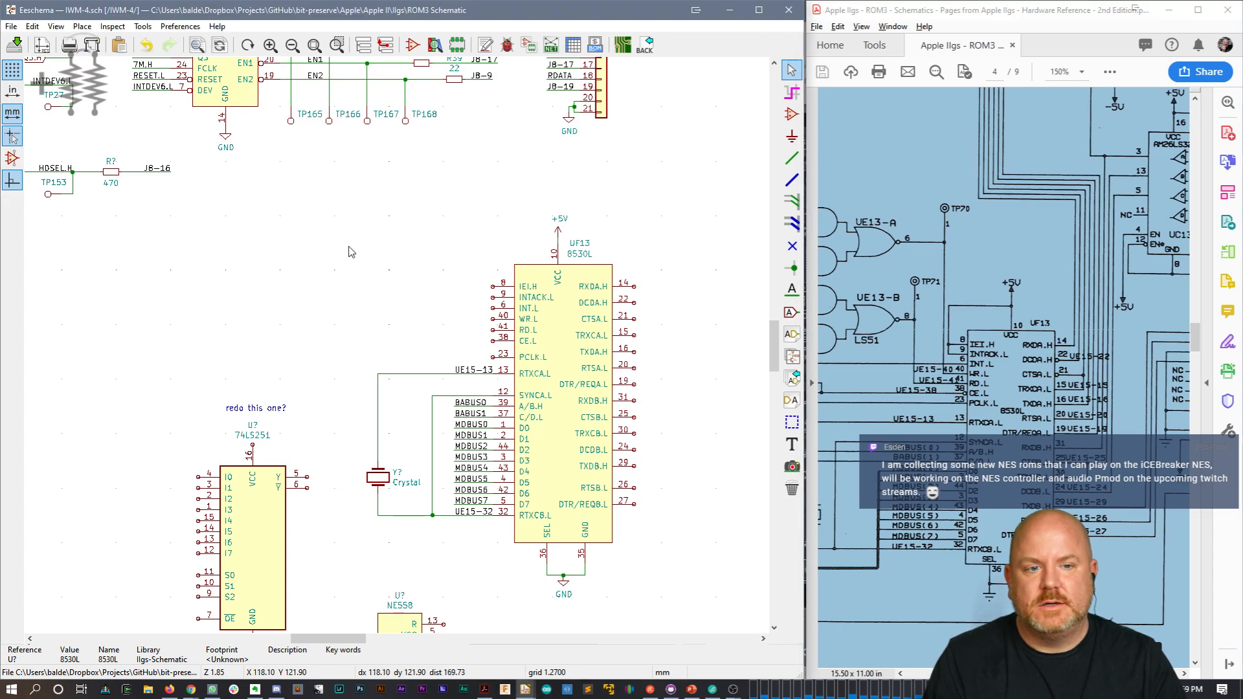
left_click(32, 27)
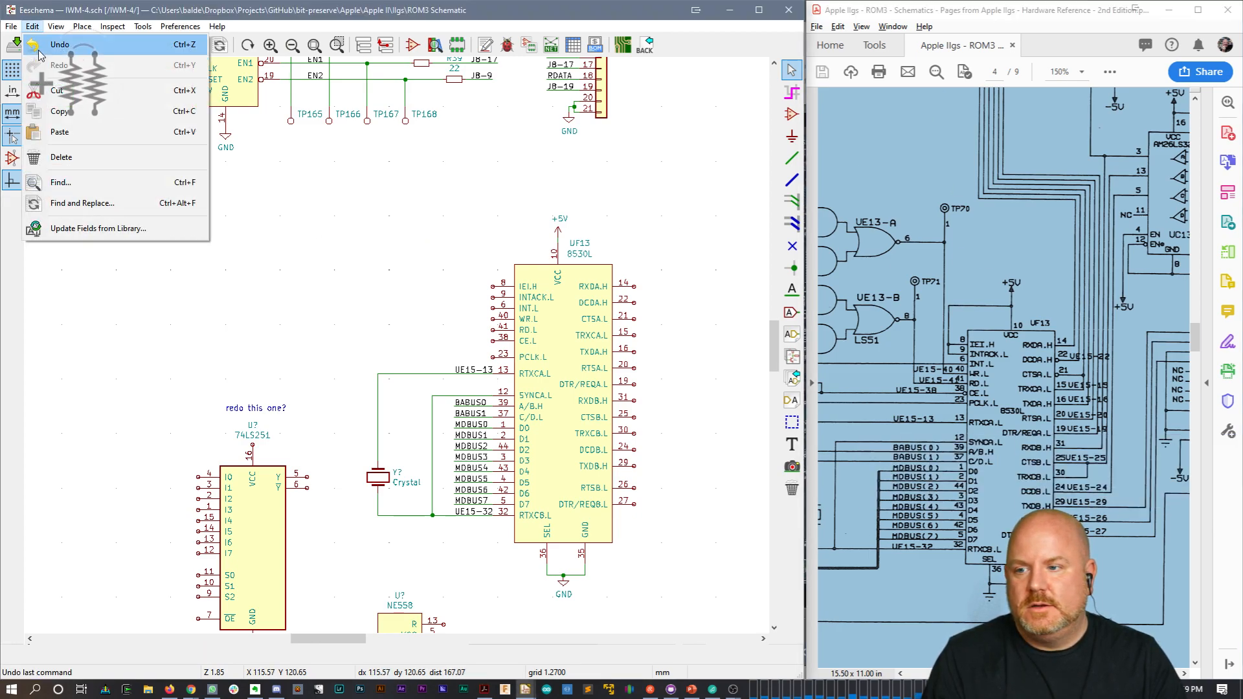
left_click(65, 183)
type("UE15")
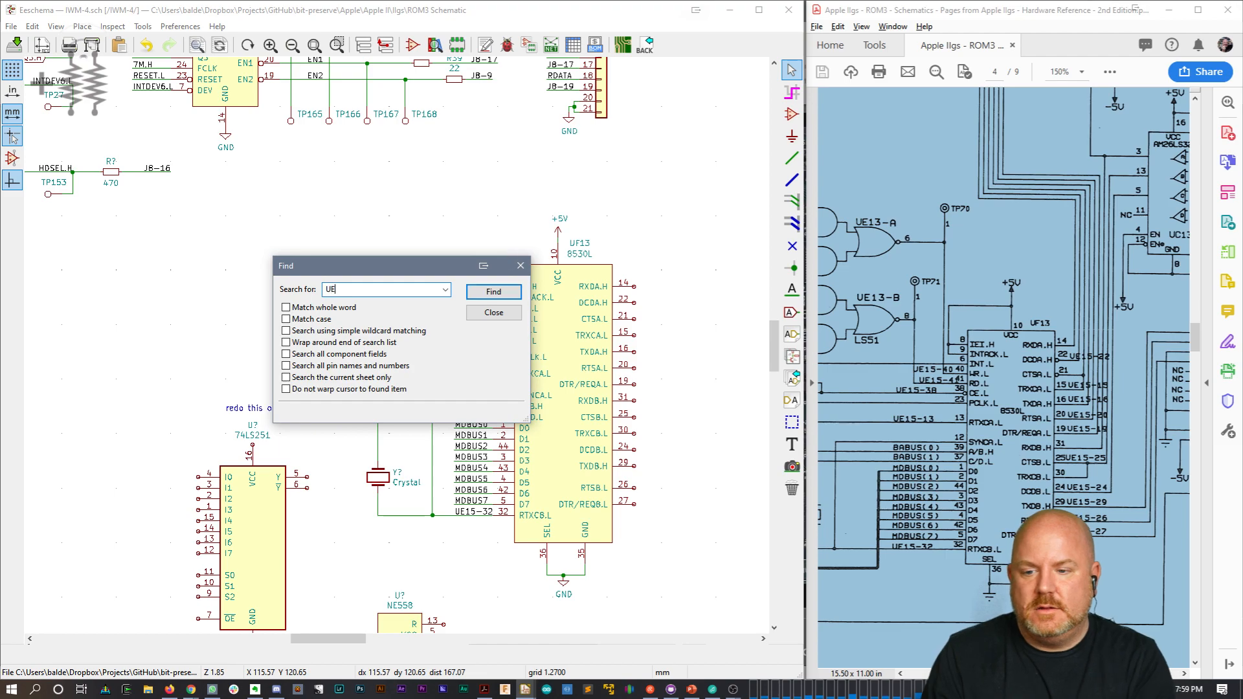
key("Return")
left_click_drag(413, 269, 634, 470)
left_click(714, 493)
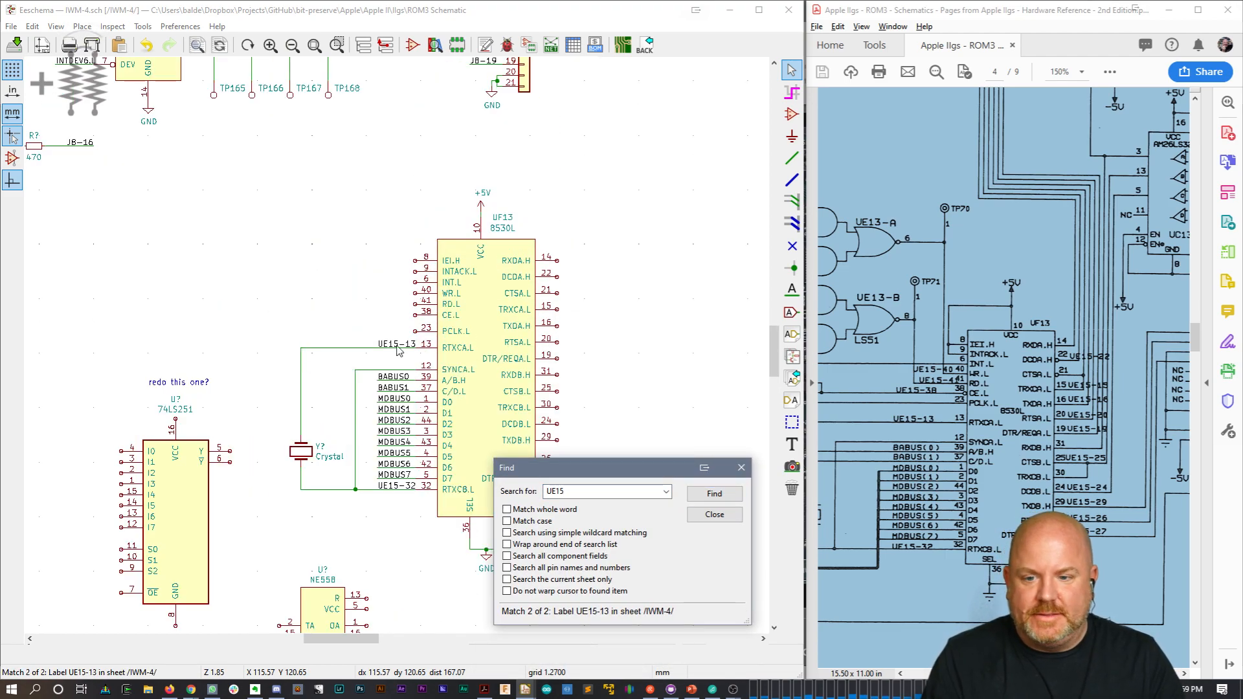
left_click(398, 351)
key("Escape")
left_click(714, 494)
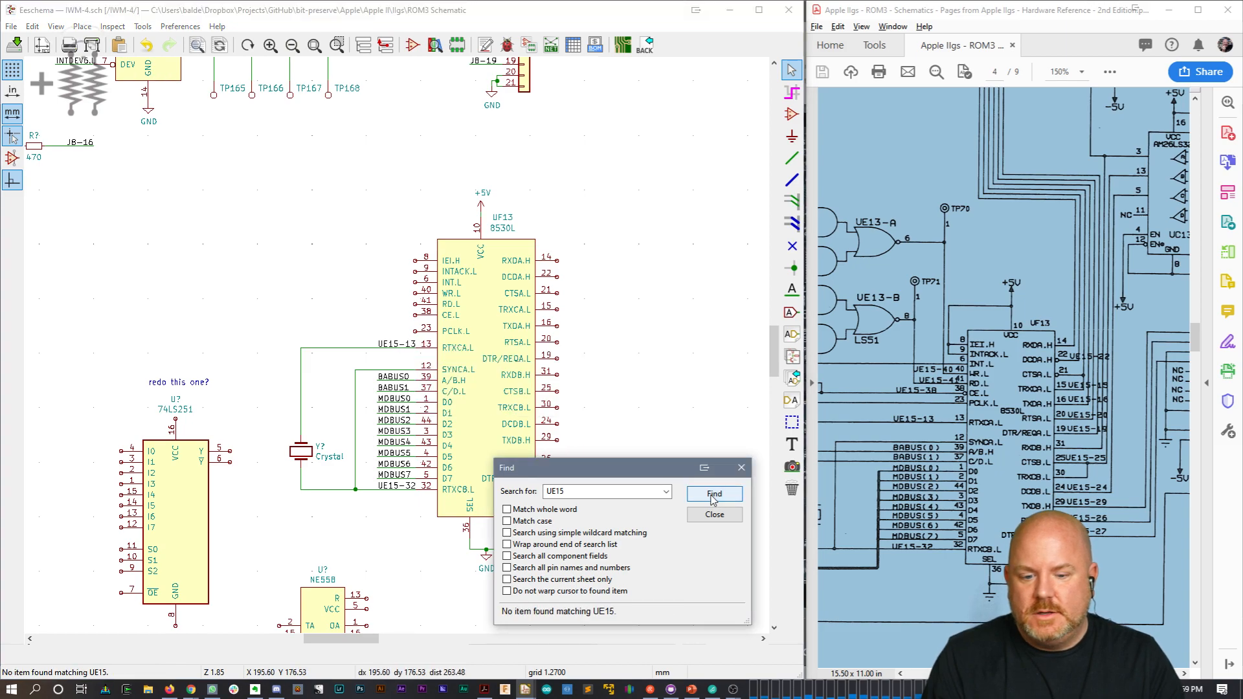
left_click(708, 517)
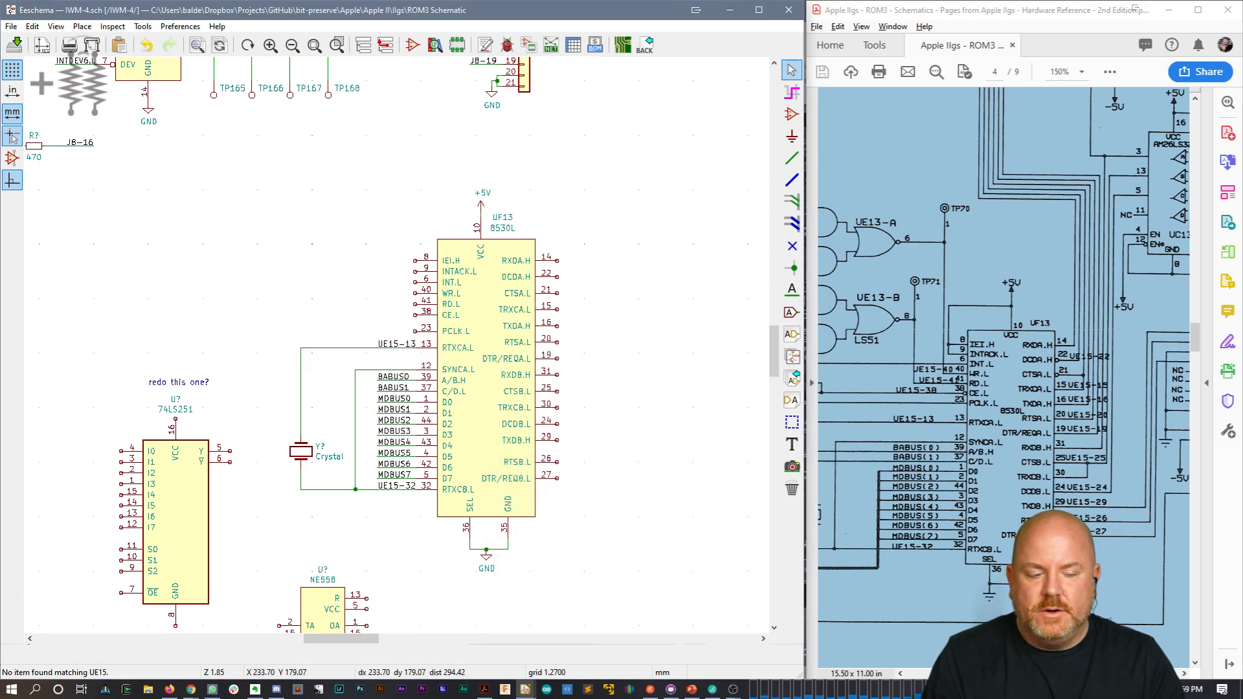
left_click(902, 382)
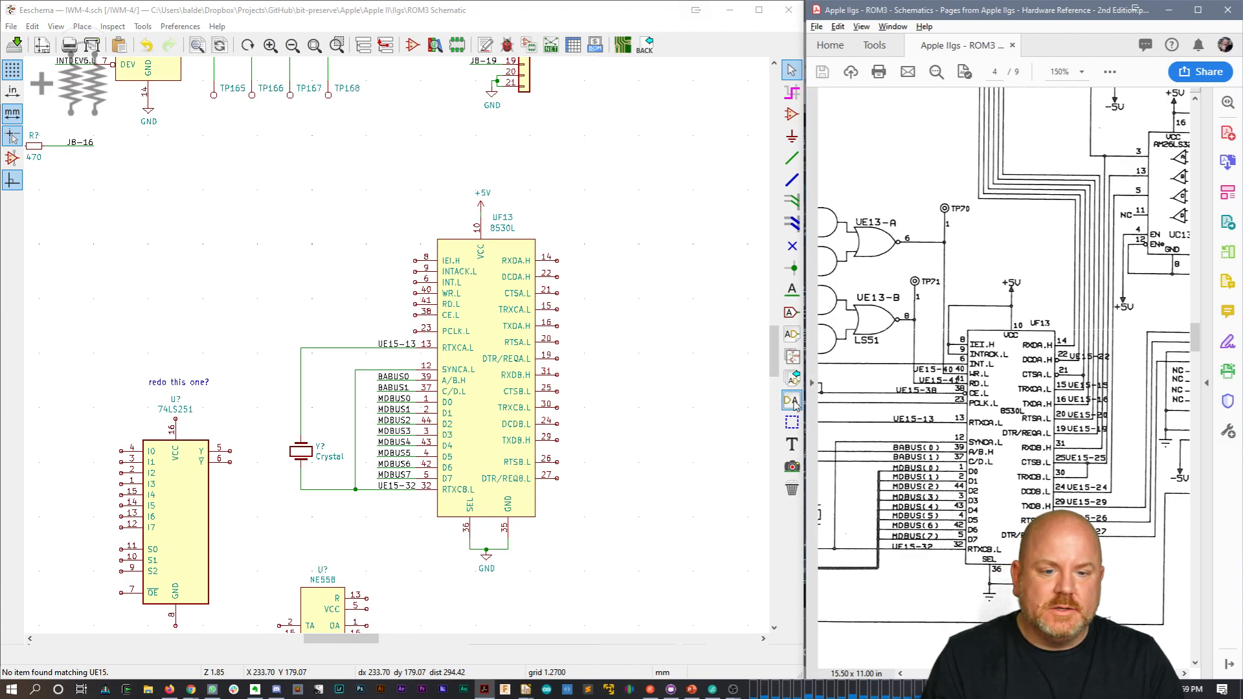
left_click(791, 444)
Step: Write a text note asking why the original schematic's UF13 has pins labelled UF15-xx
left_click(606, 157)
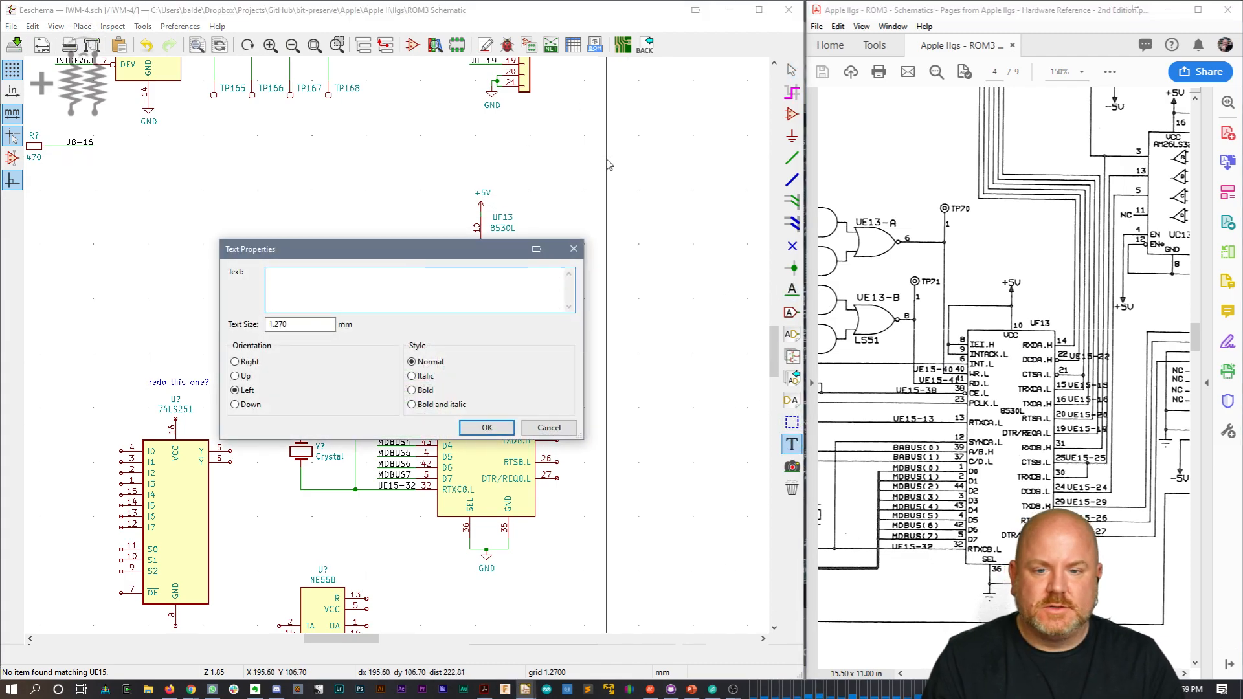
type("why ode")
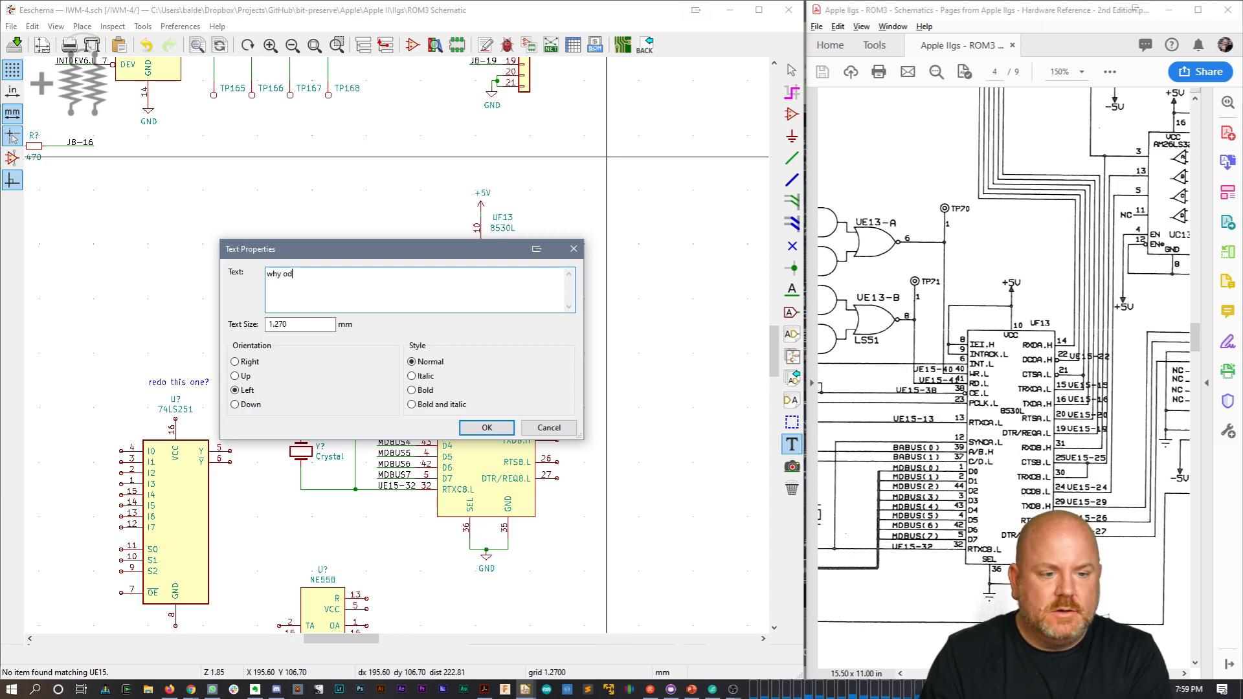
key("BackSpace")
key("BackSpace")
key("BackSpace")
type("doe")
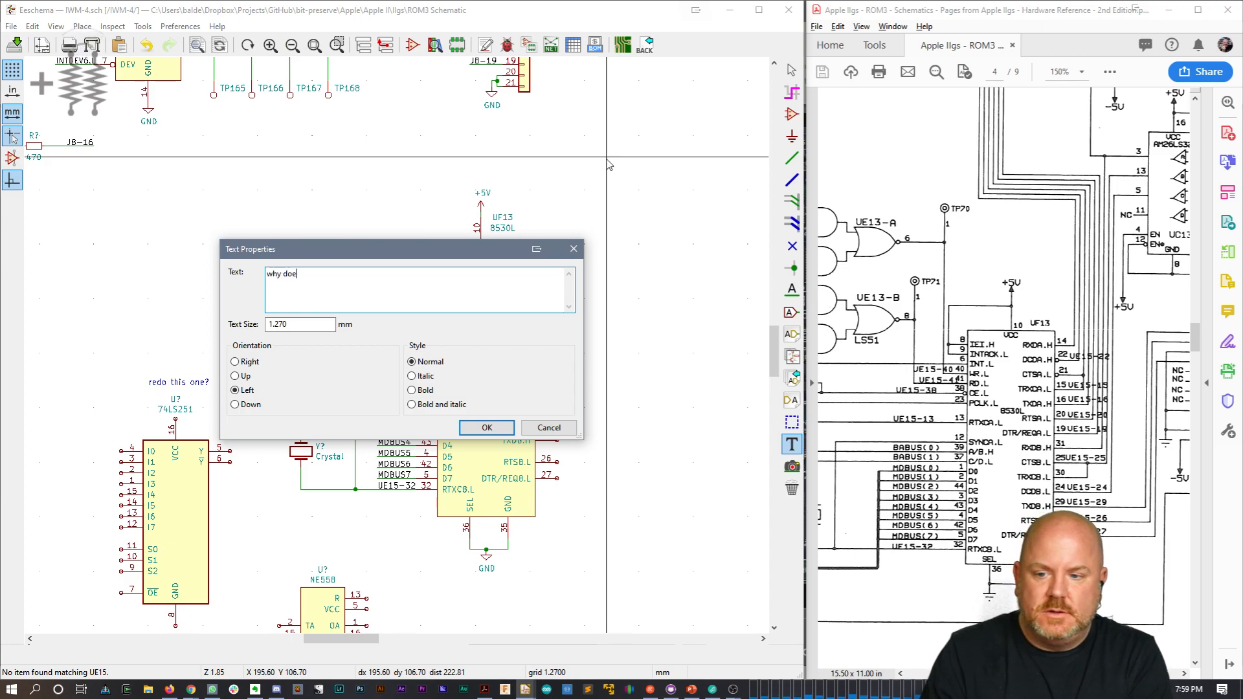
type("s original schem")
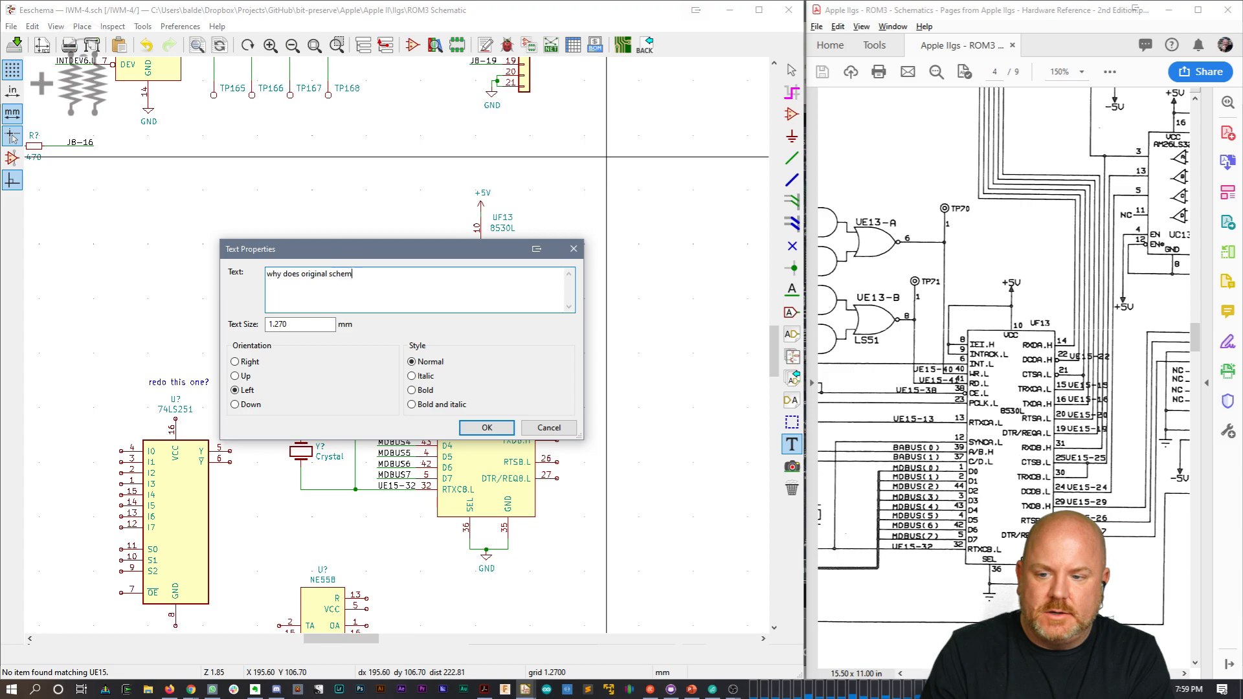
type("aticl UF13")
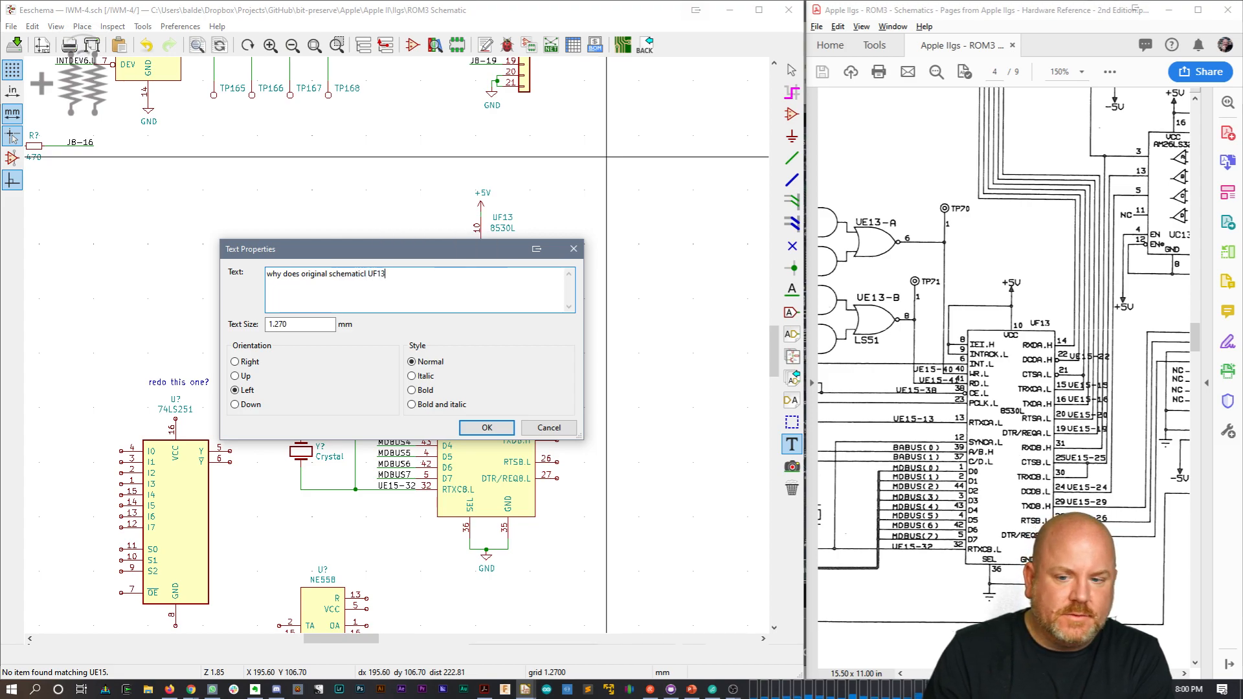
type(" have pin")
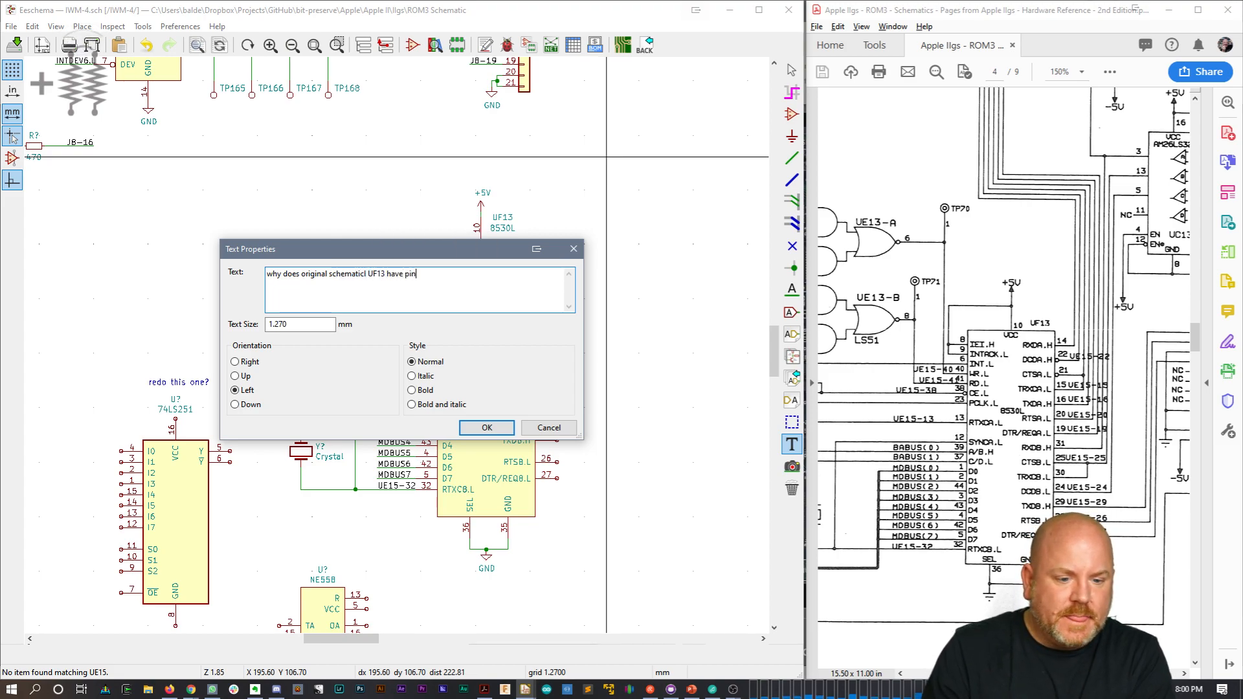
type("s laeled UF15-")
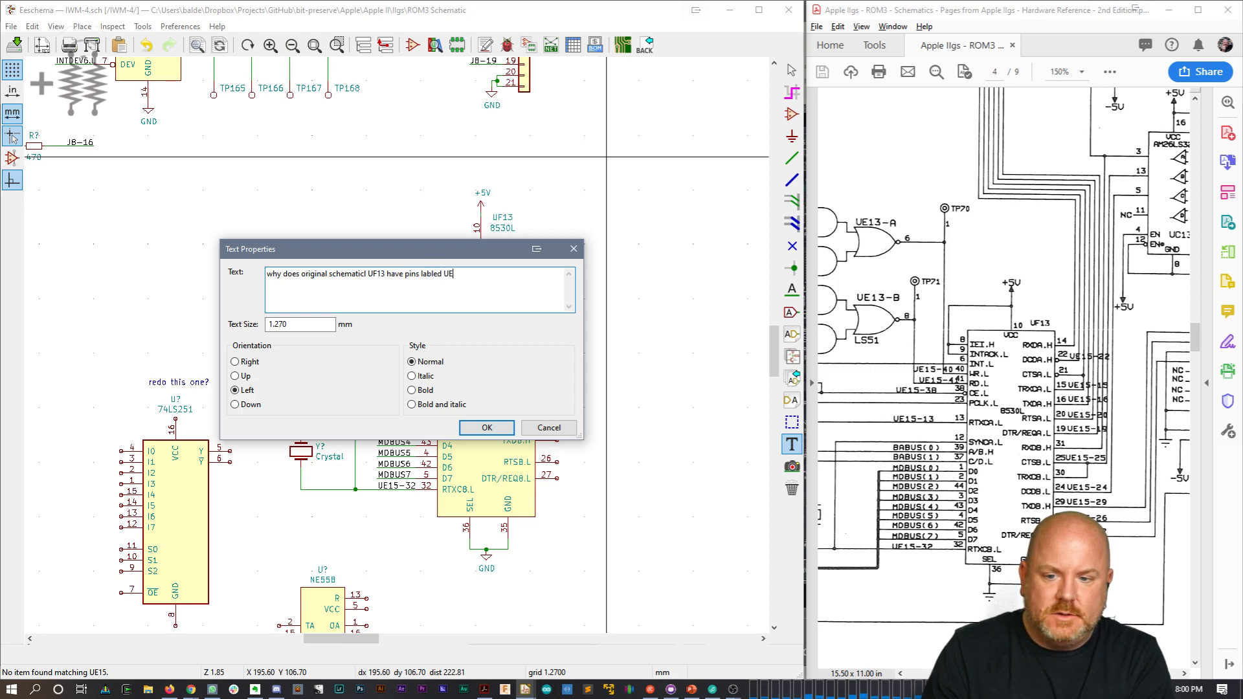
type("xx?")
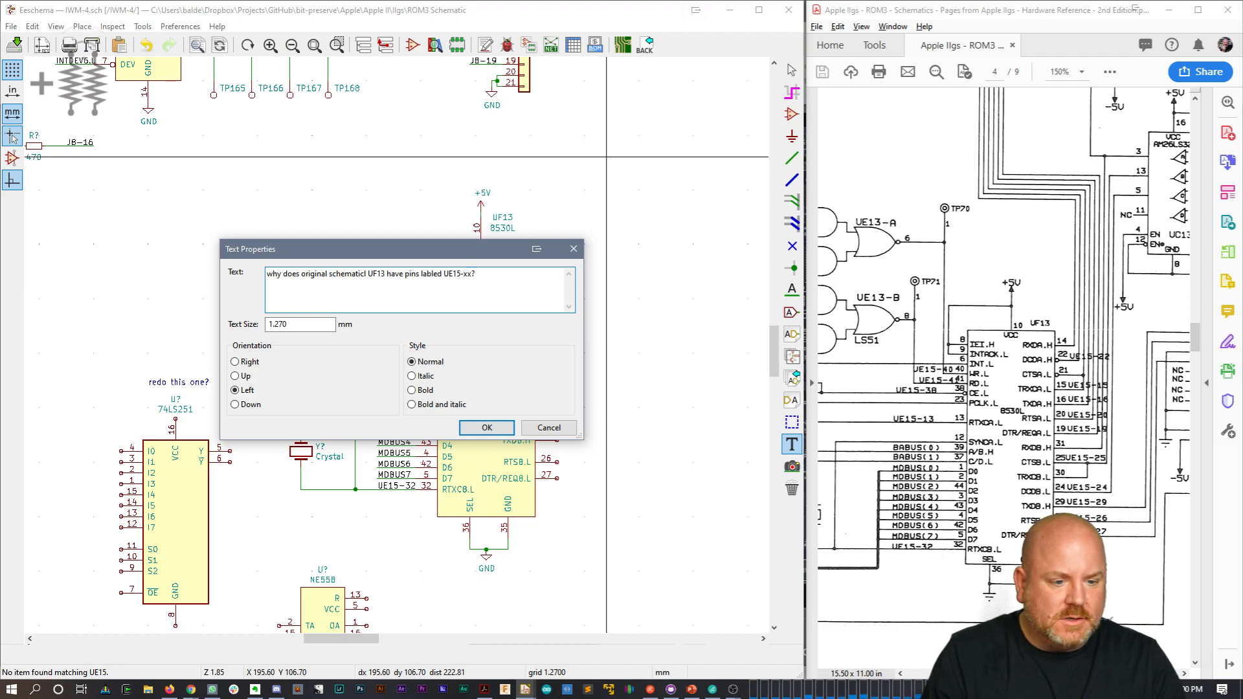
key("Return")
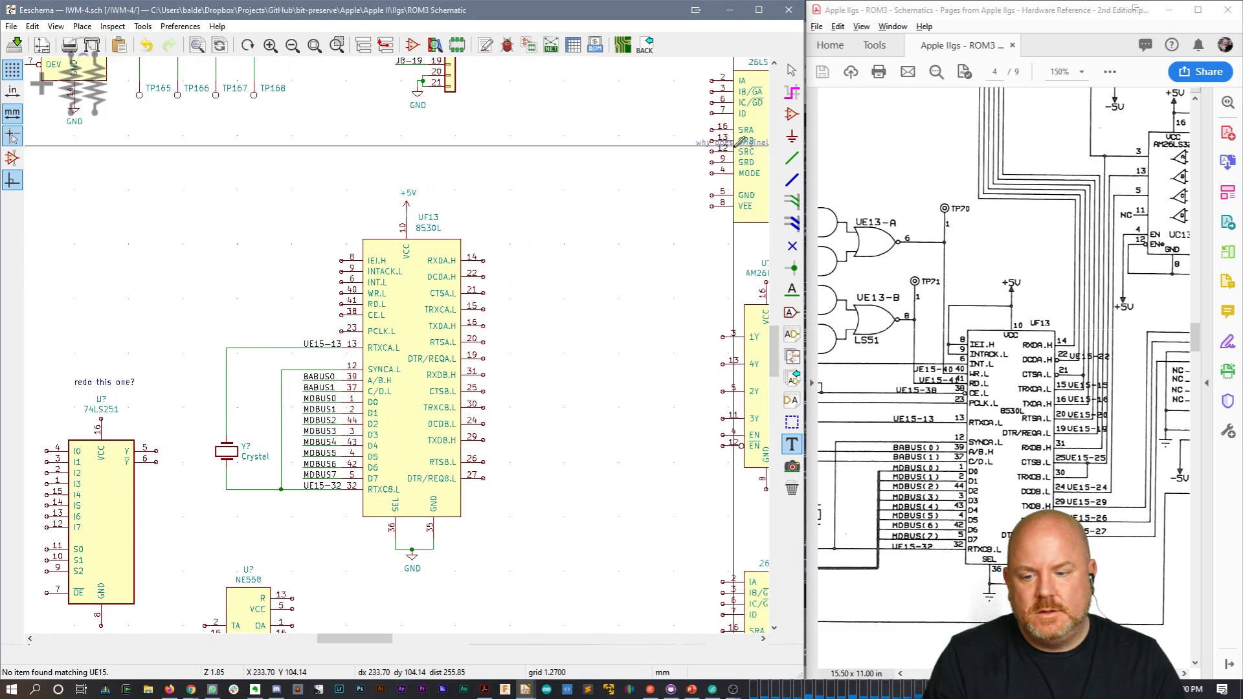
Step: Place the question note in empty space above the title block, then return to the reference PDF
scroll(375, 363, "down", 4)
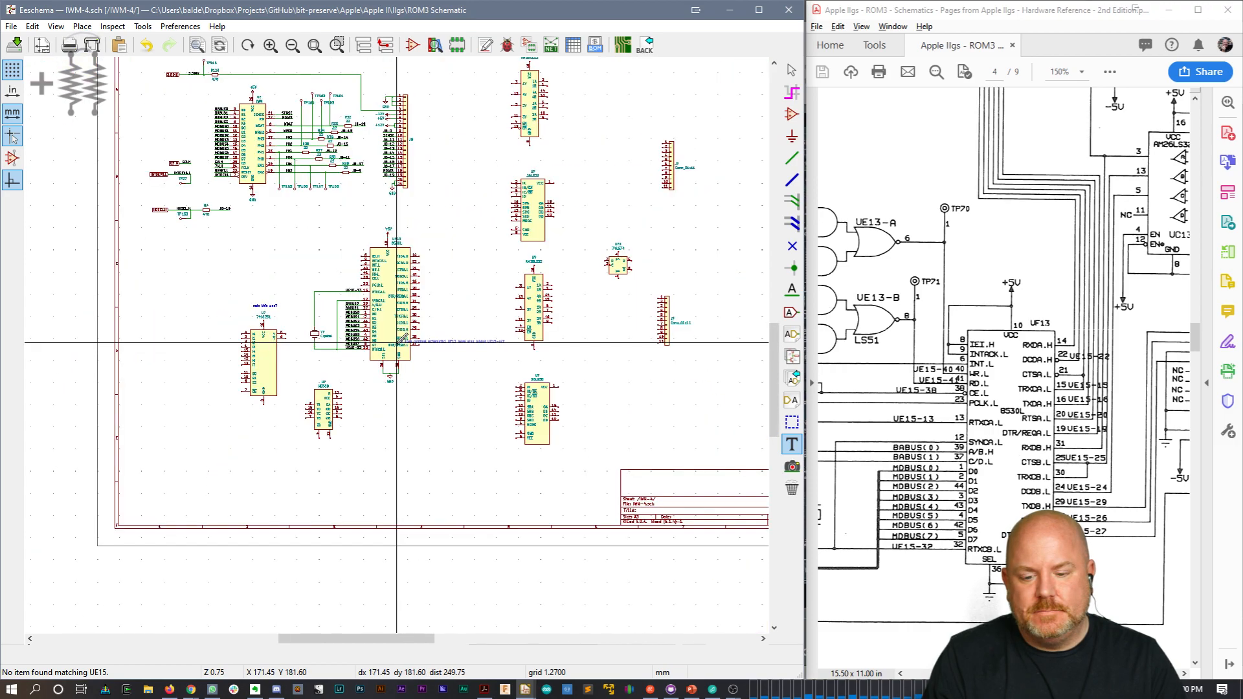
middle_click_drag(316, 348, 215, 336)
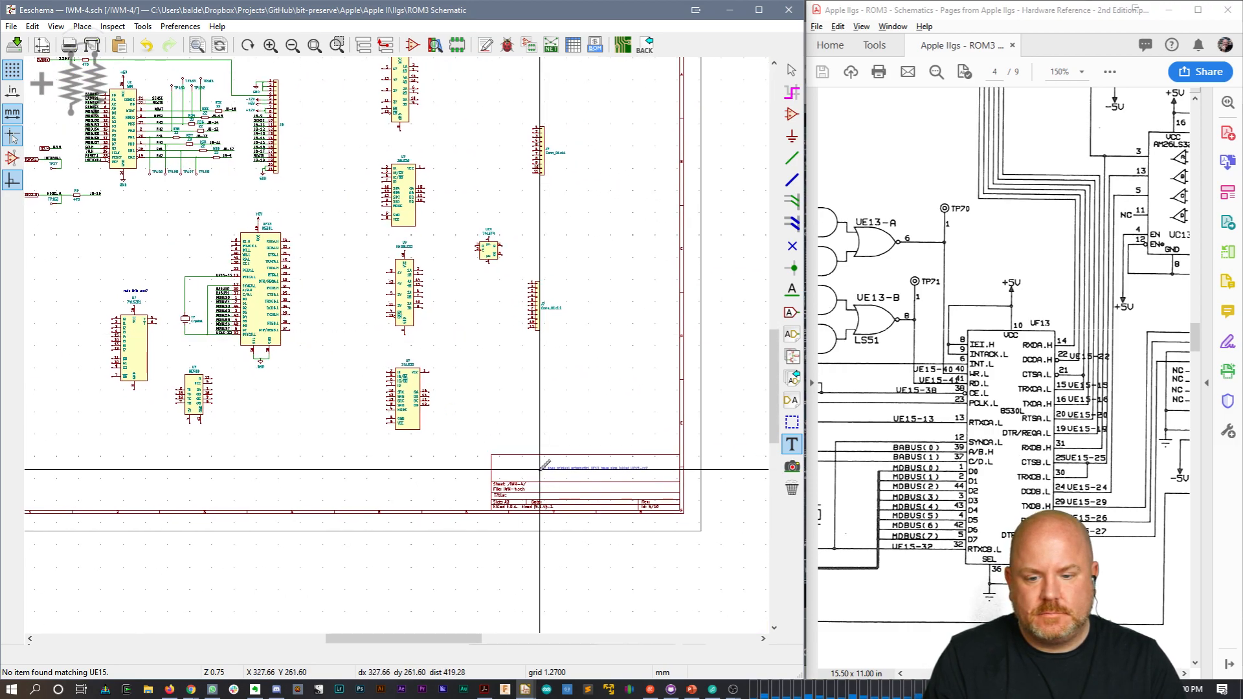
left_click(554, 396)
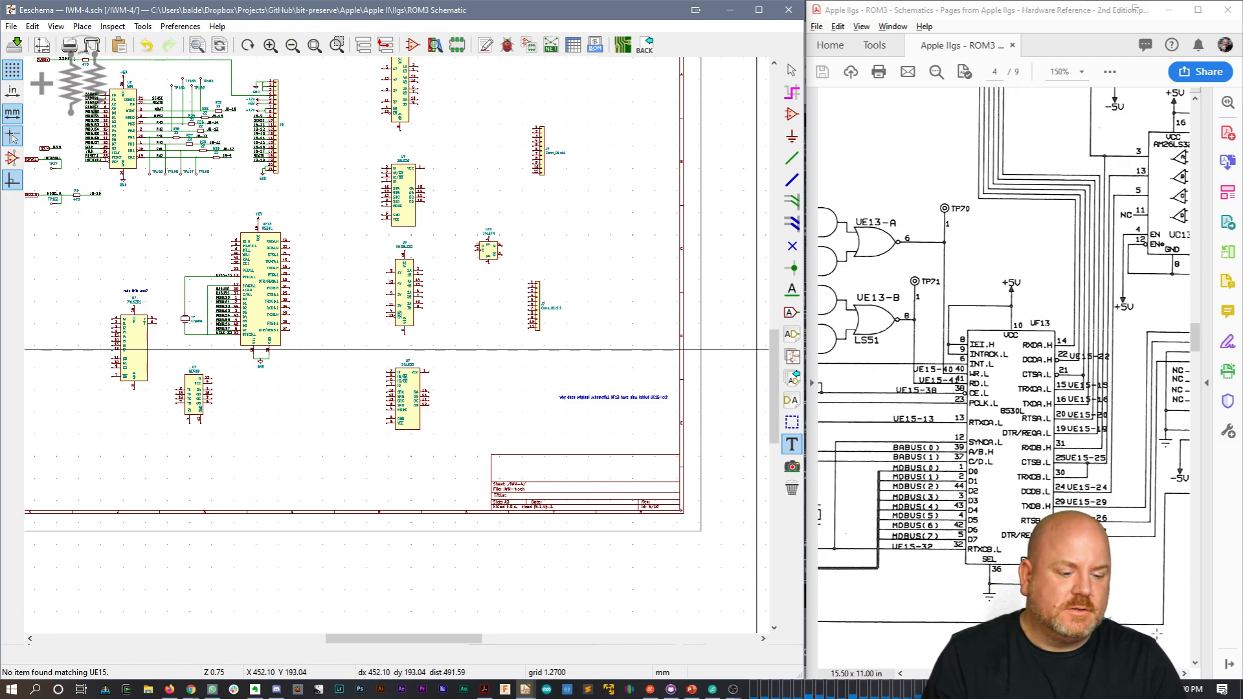
left_click(994, 71)
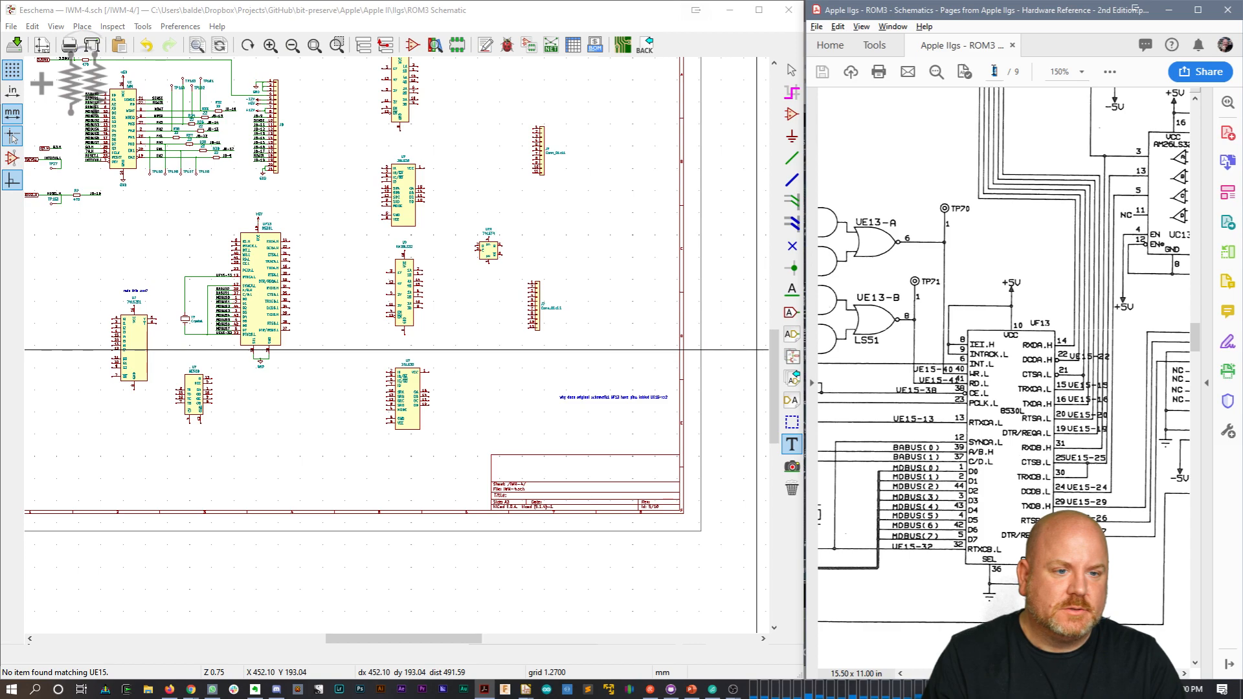
left_click(985, 105)
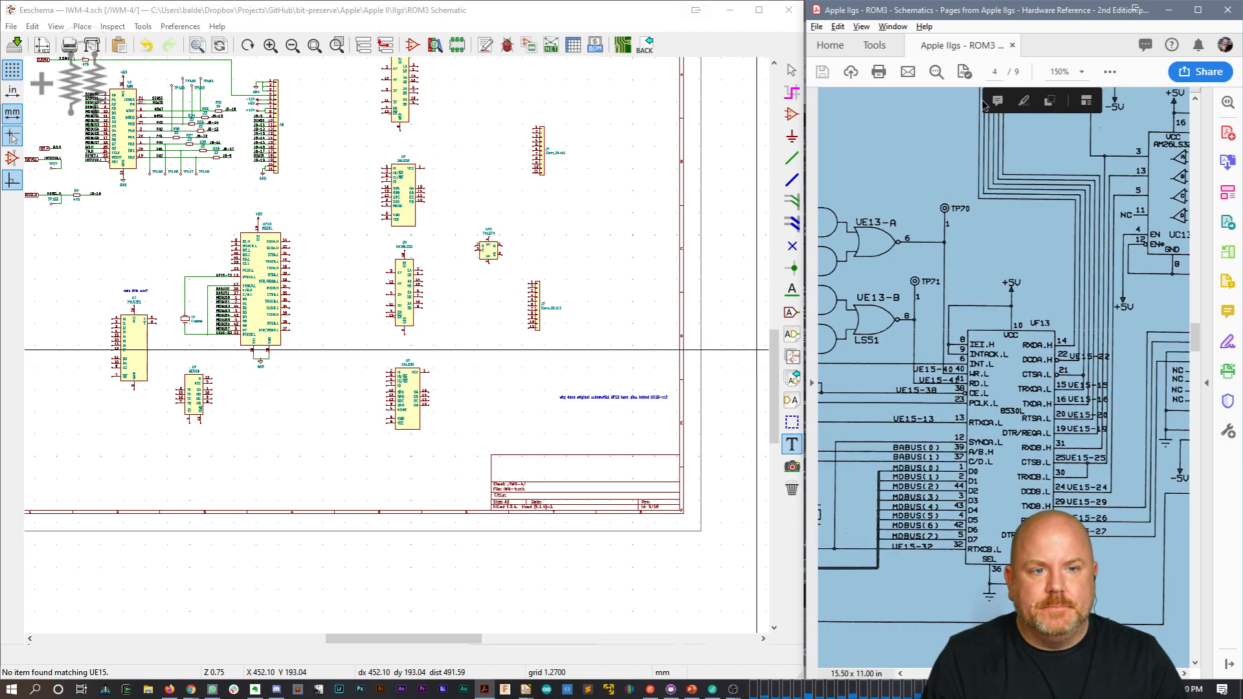
left_click(939, 136)
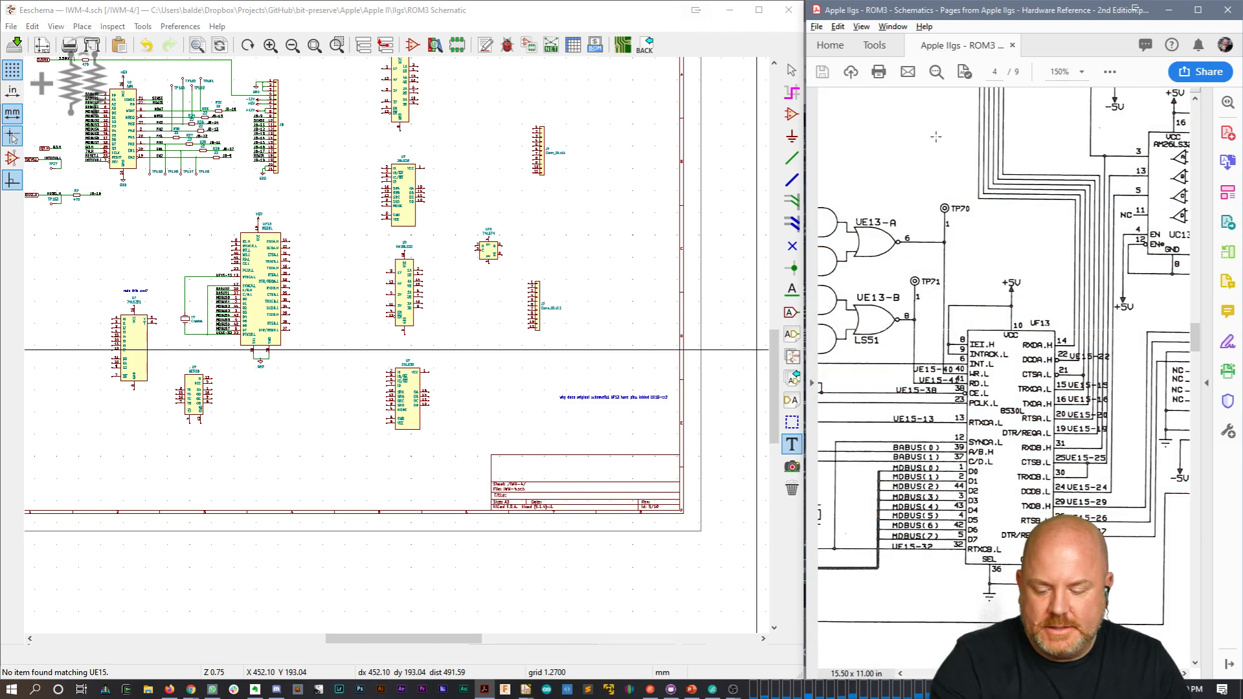
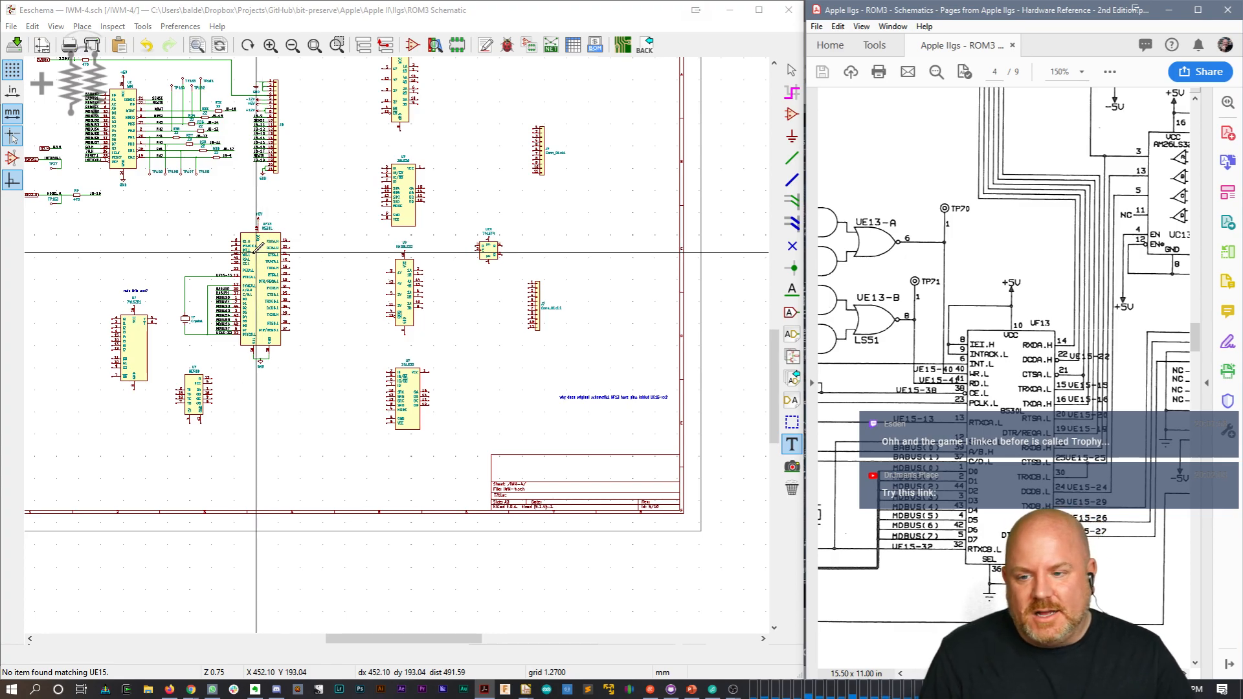
Step: Zoom and pan the canvas so the UF13 8530 serial controller sits centered in view
scroll(273, 237, "up", 2)
scroll(403, 342, "up", 3)
scroll(403, 342, "down", 4)
scroll(403, 342, "up", 2)
middle_click_drag(413, 307, 612, 331)
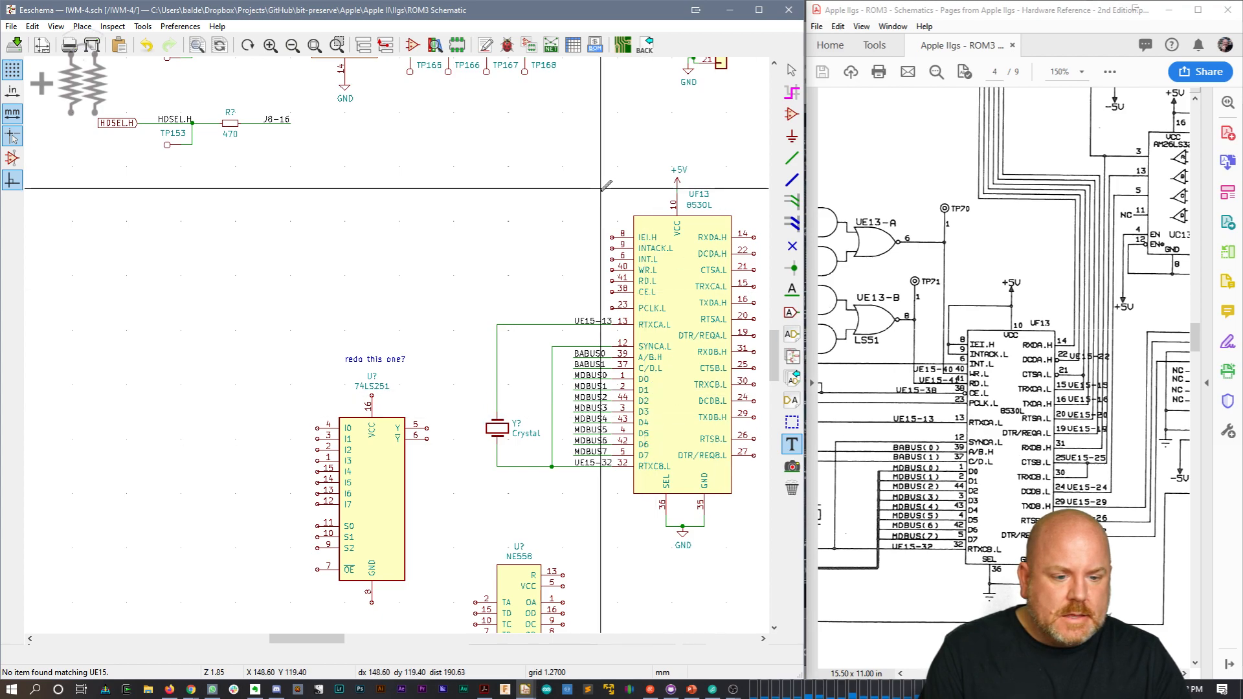
Step: Discard the false-start wire and delete the stray stubs at UF13's IEI.H and INTACK.L pins
key("w")
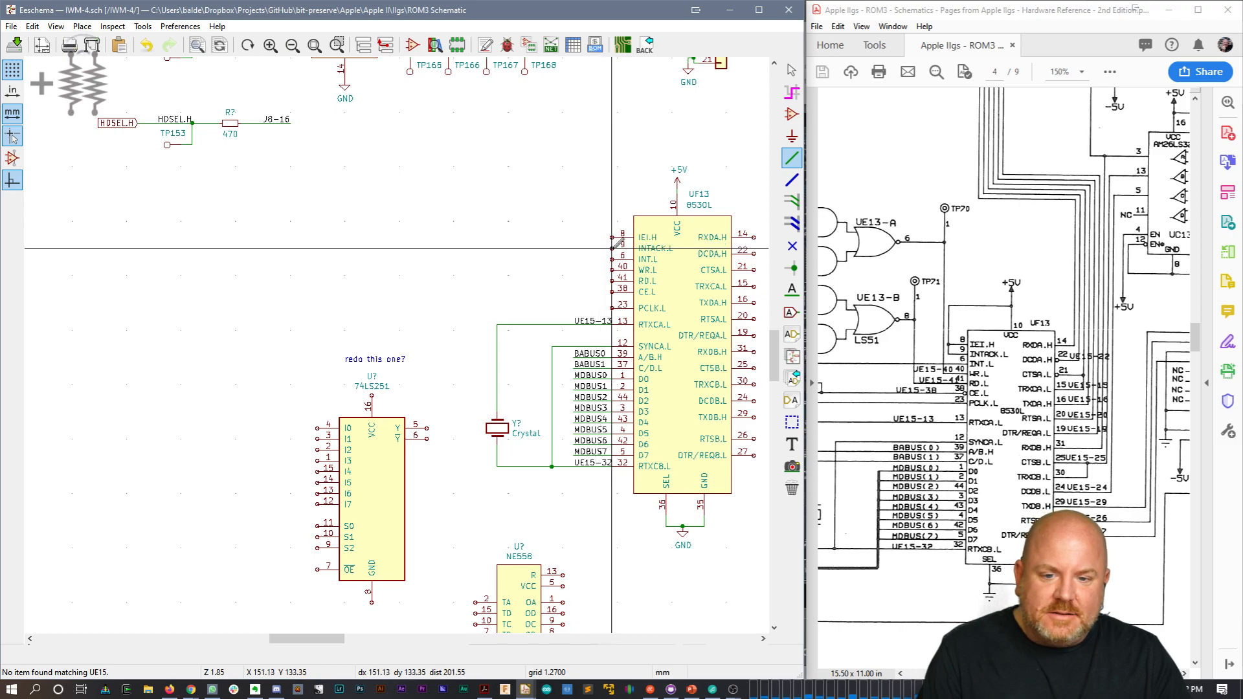
left_click(572, 248)
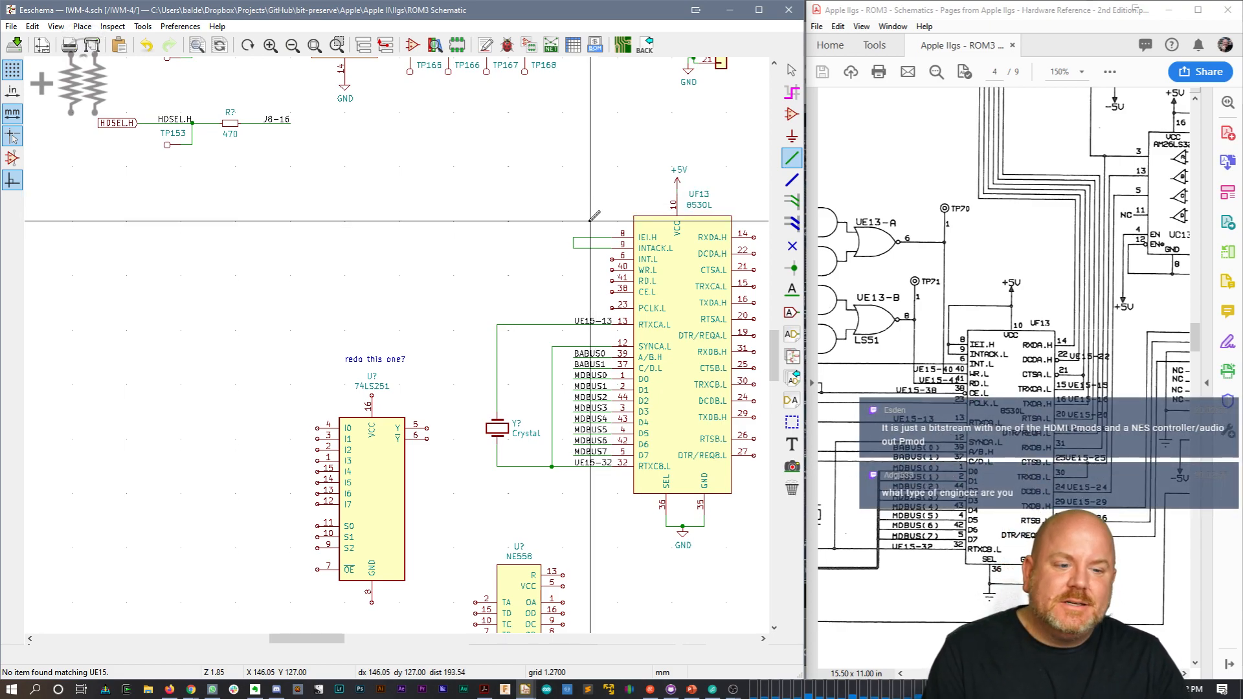
key("Escape")
left_click(678, 187)
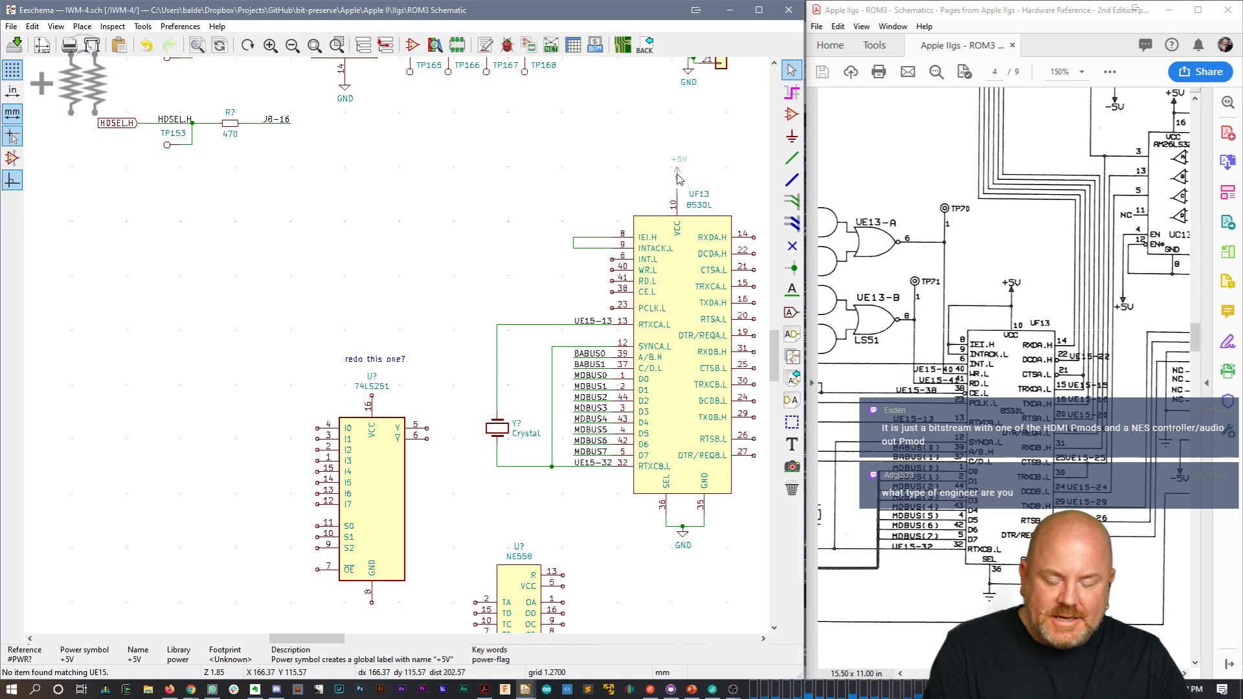
key("w")
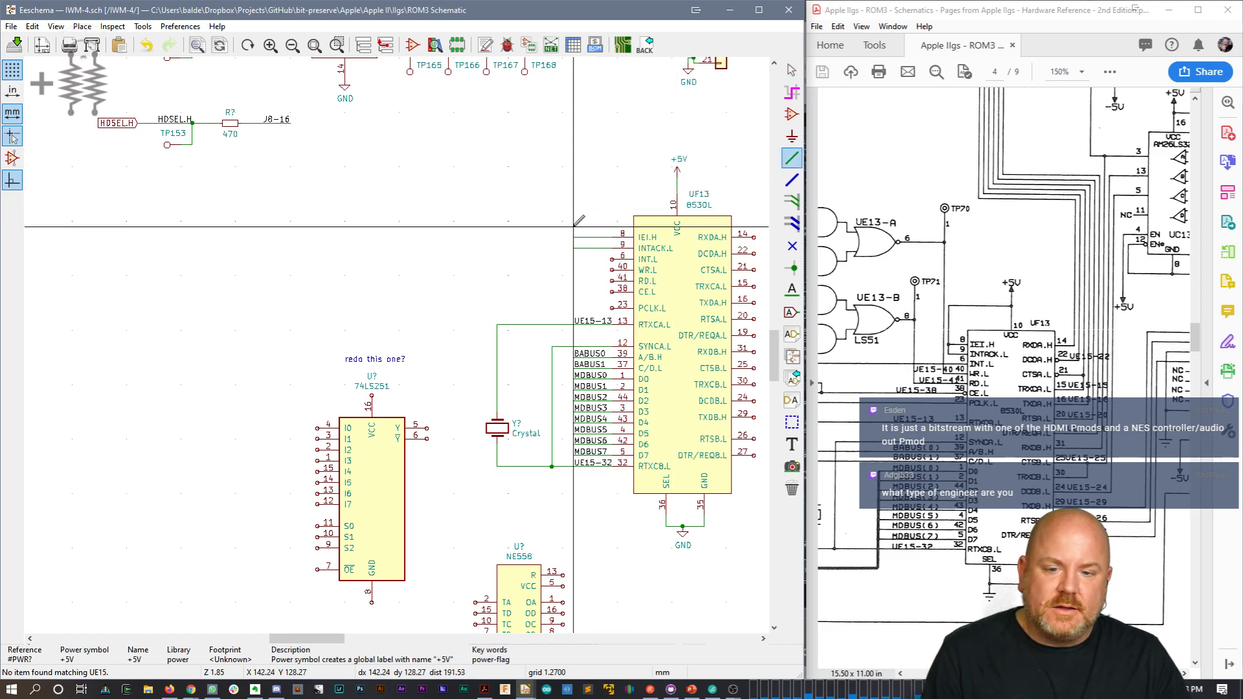
key("Escape")
left_click_drag(562, 215, 600, 259)
key("Delete")
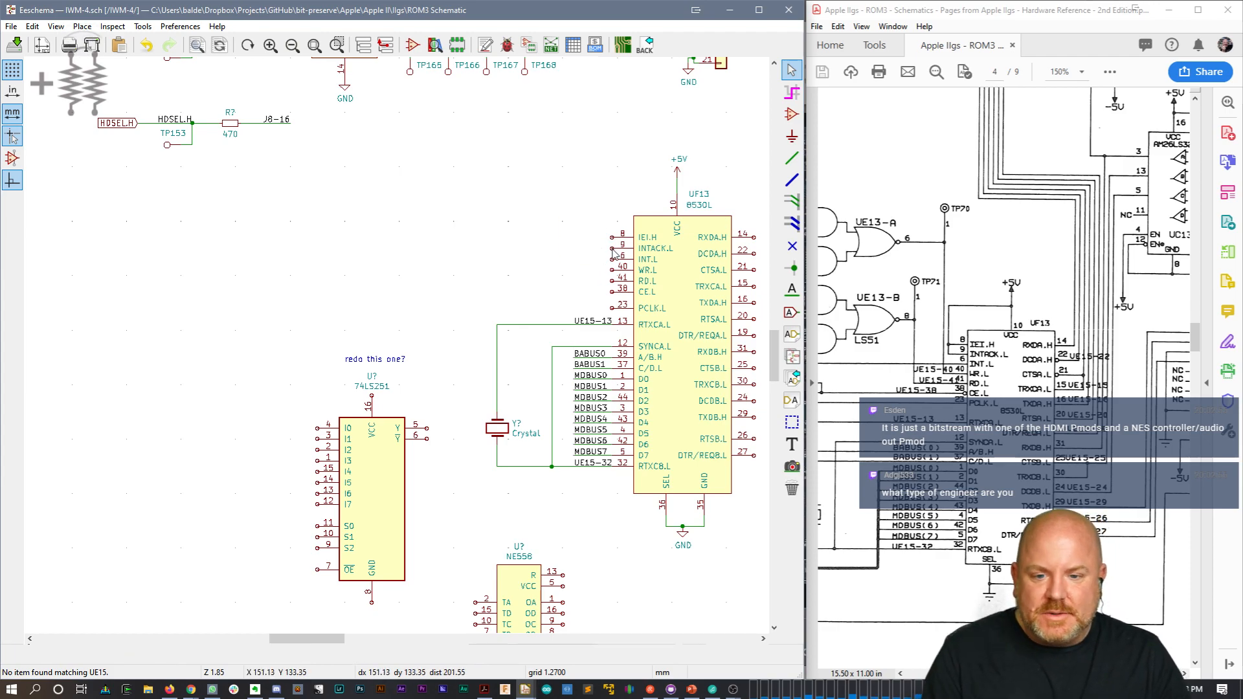
Step: Wire UF13's IEI.H pin 8 and INTACK.L pin 9 together
key("w")
left_click(596, 237)
left_click(611, 237)
key("Escape")
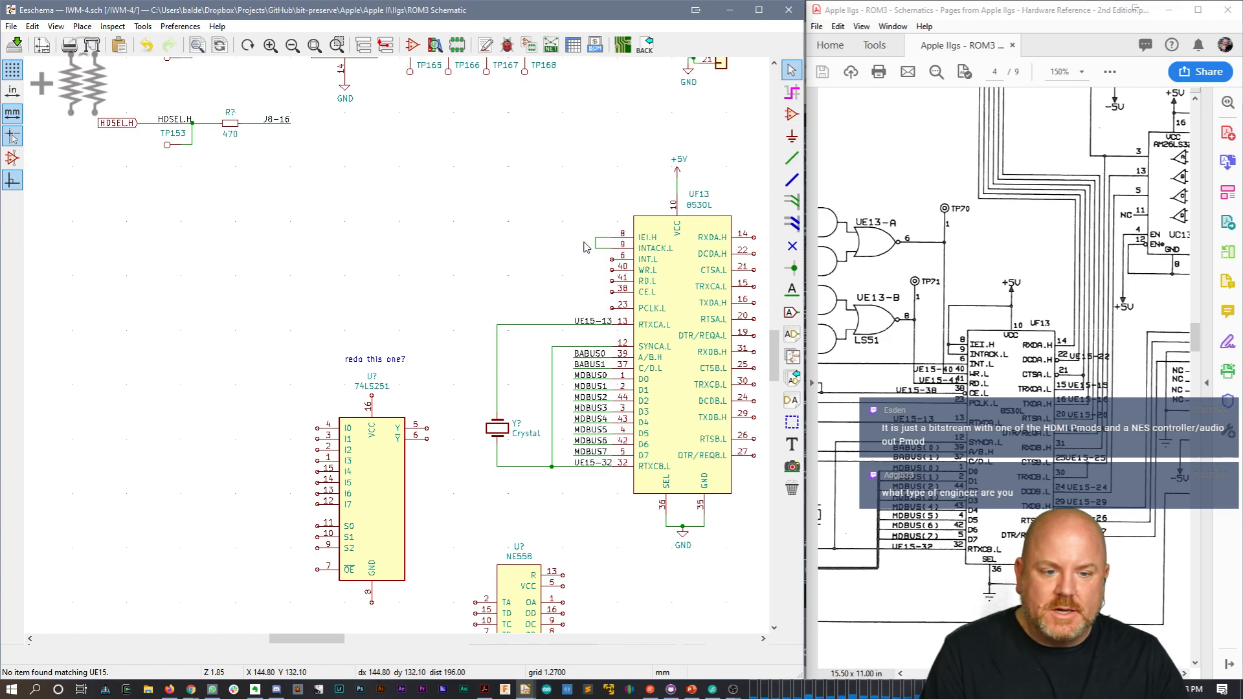
Step: Connect the pin 8–9 link to the +5V pin and run a wire up from WR.L pin 40
key("w")
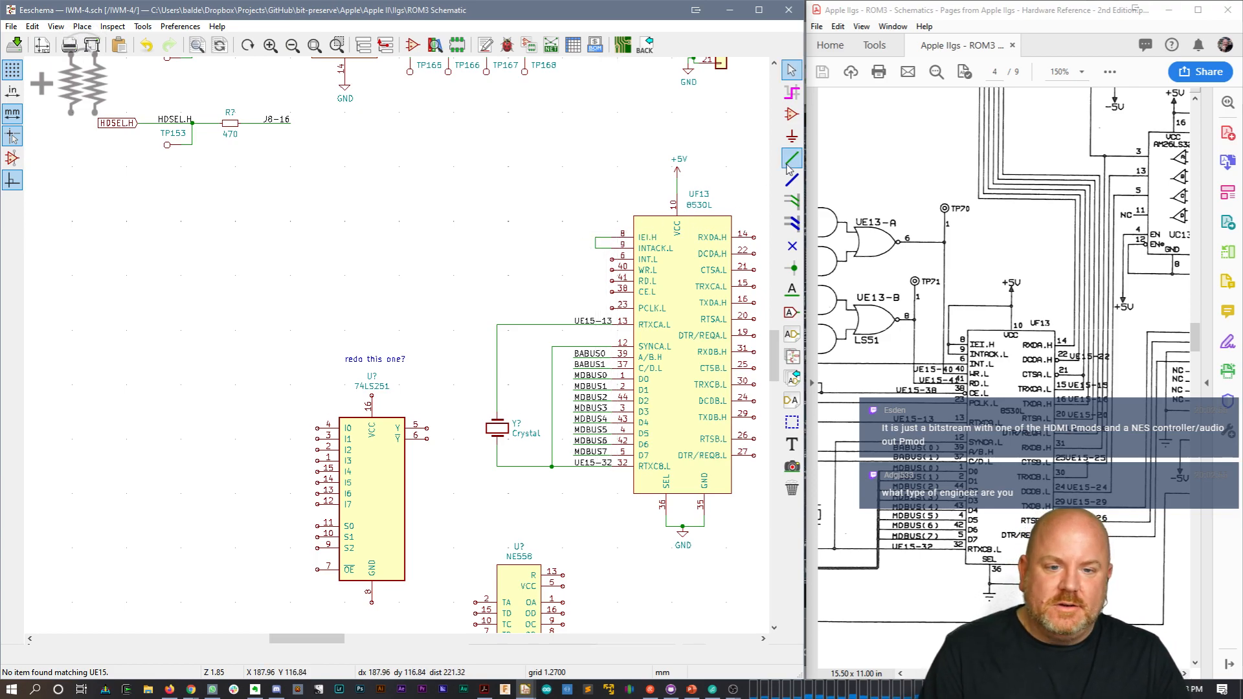
left_click(596, 237)
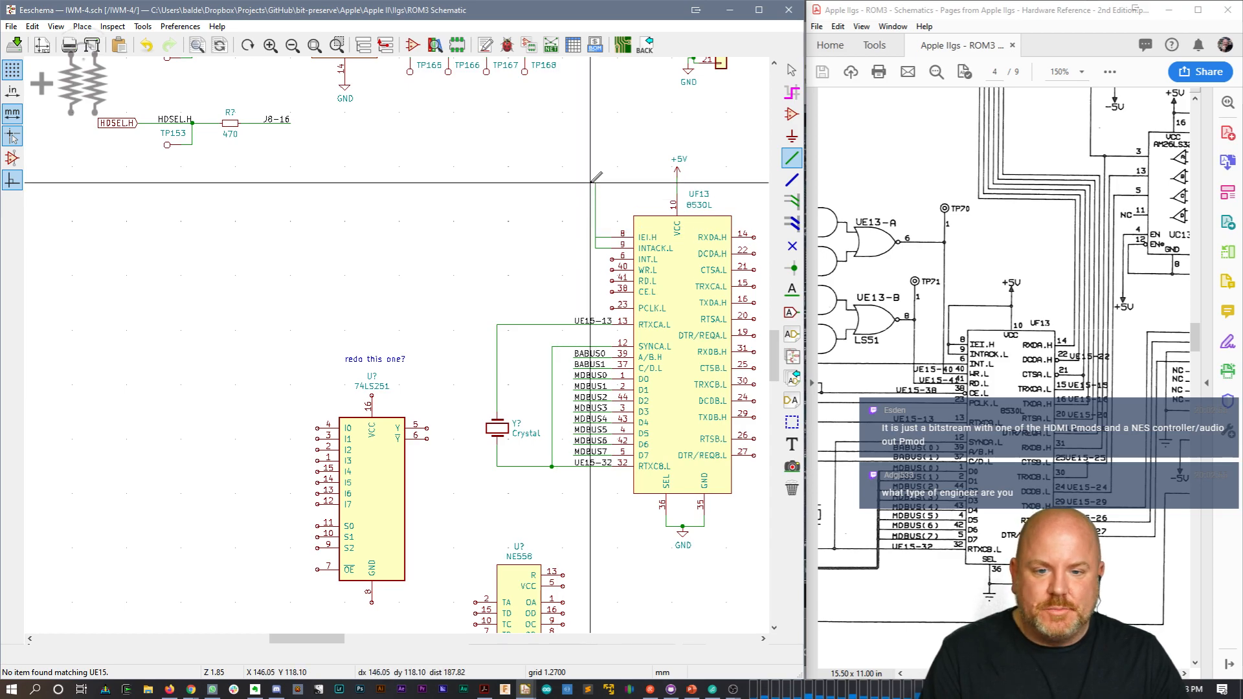
left_click(677, 172)
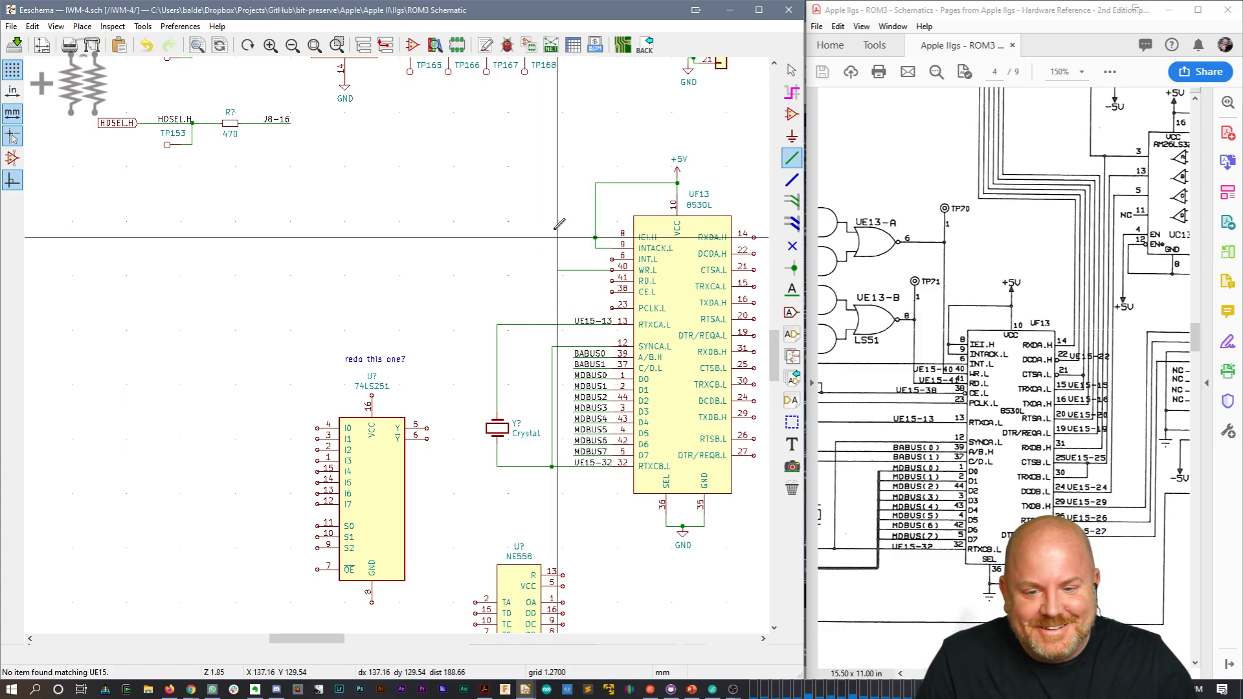
double_click(552, 161)
Step: Place a TestPoint symbol on the top end of the WR.L wire
key("Escape")
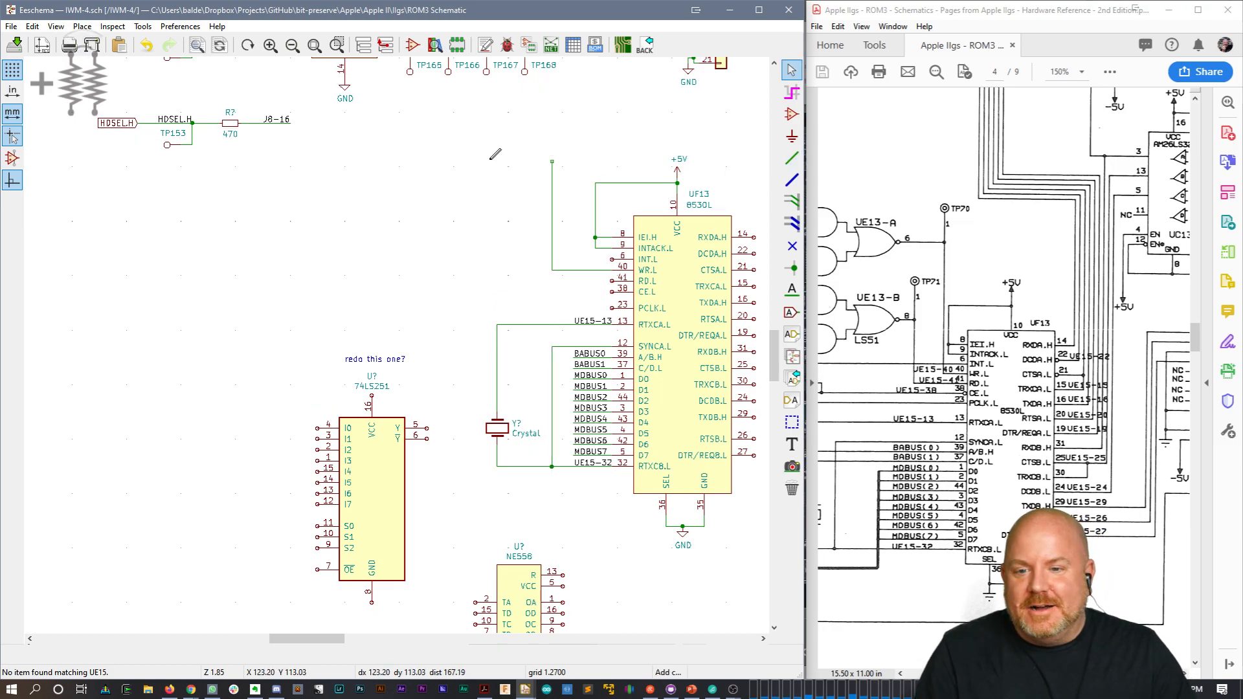
key("a")
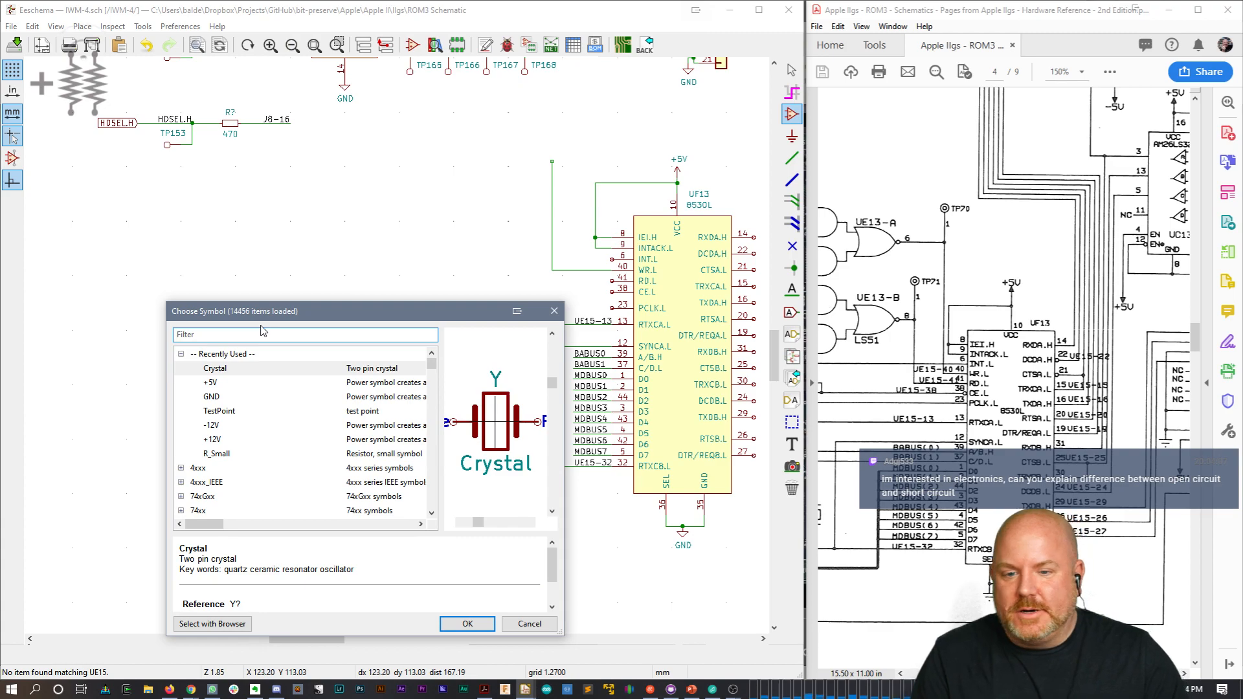
type("TP")
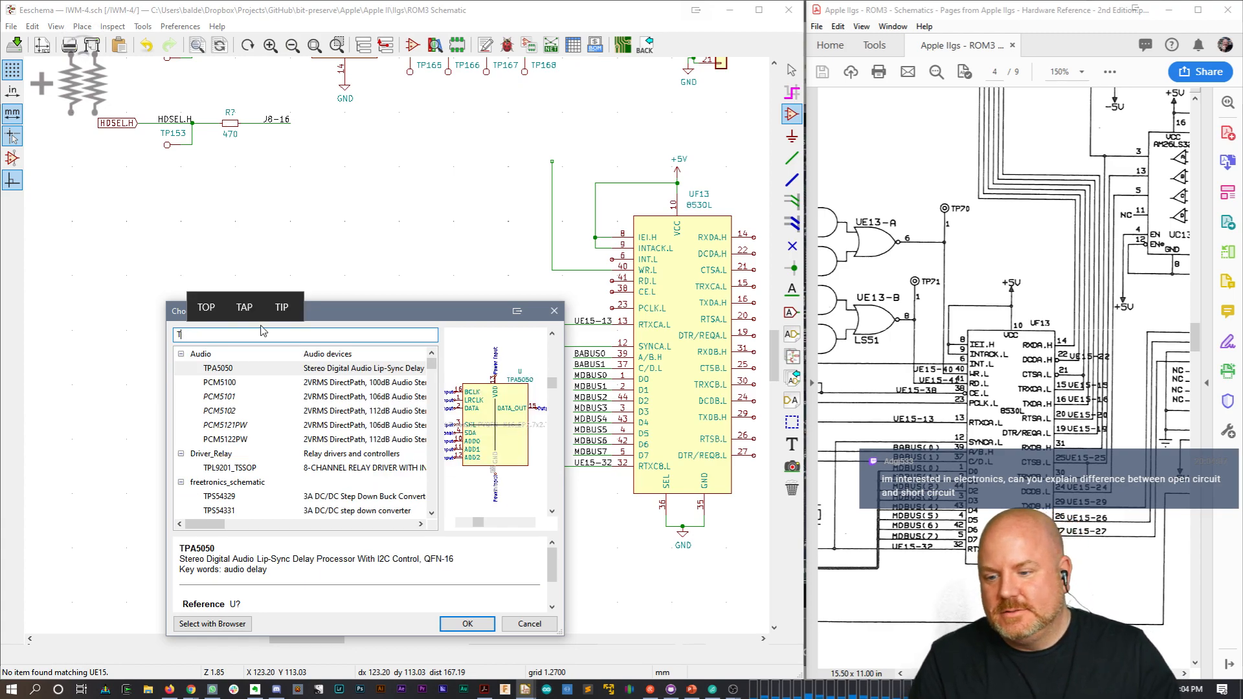
key("BackSpace")
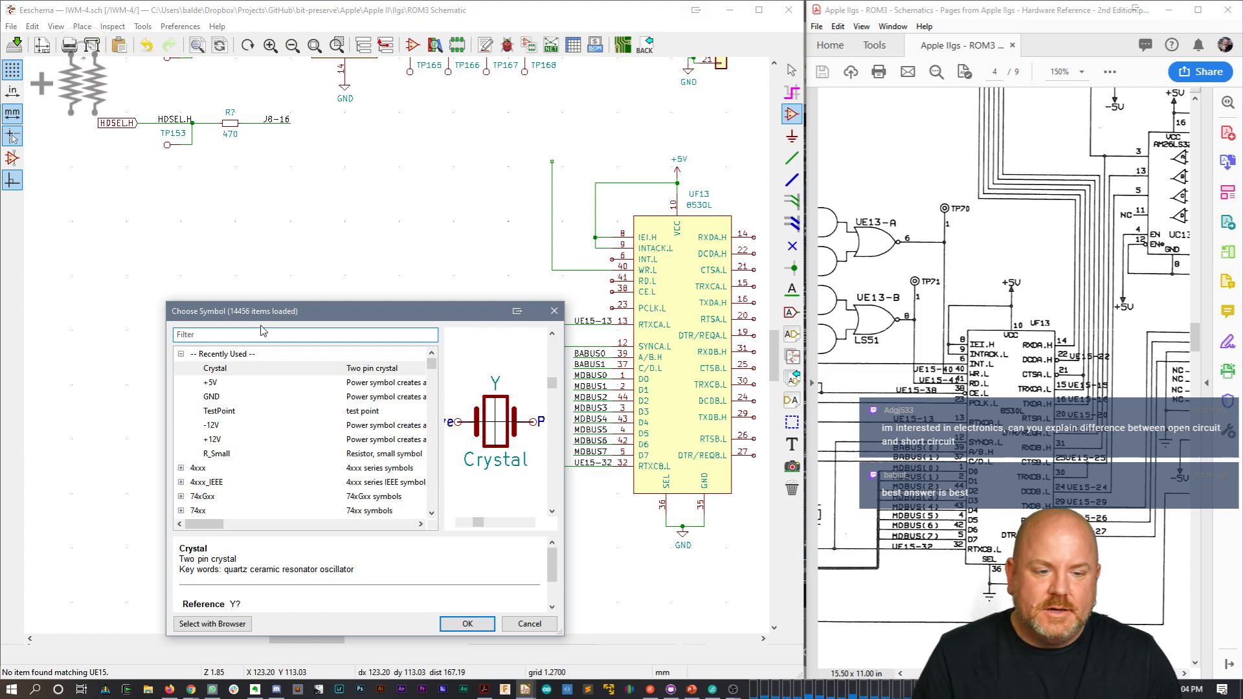
type("TP70")
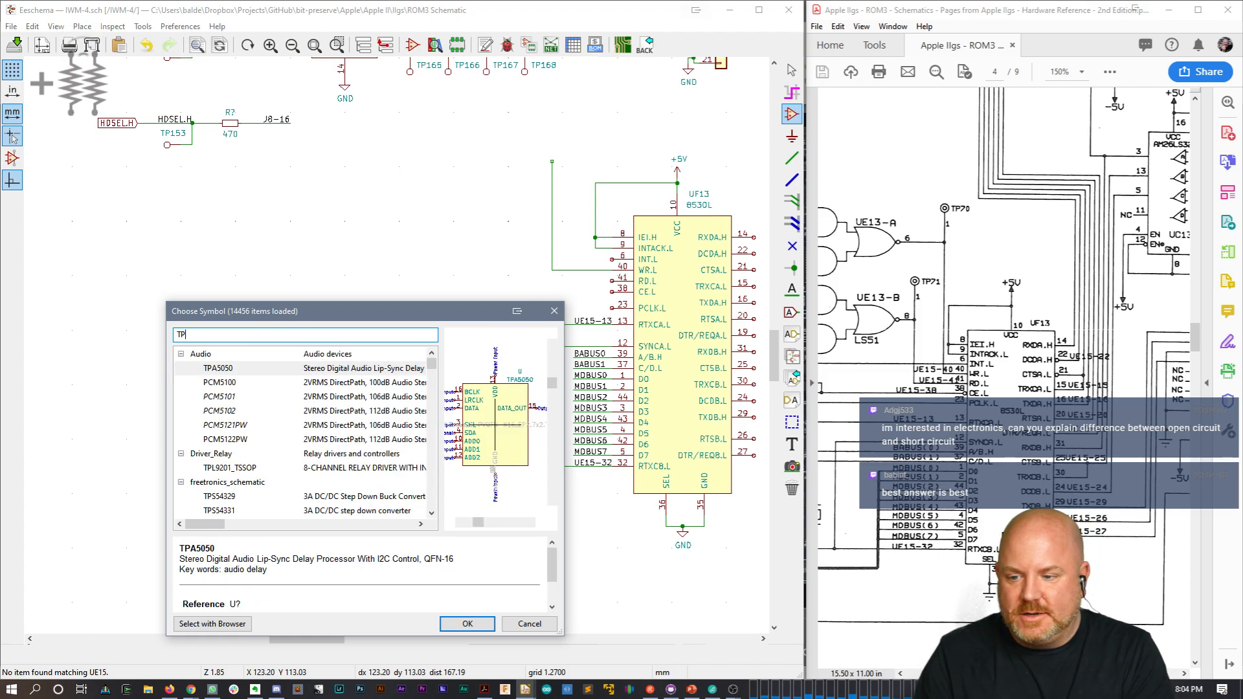
key("BackSpace")
key("BackSpace")
key("BackSpace")
key("BackSpace")
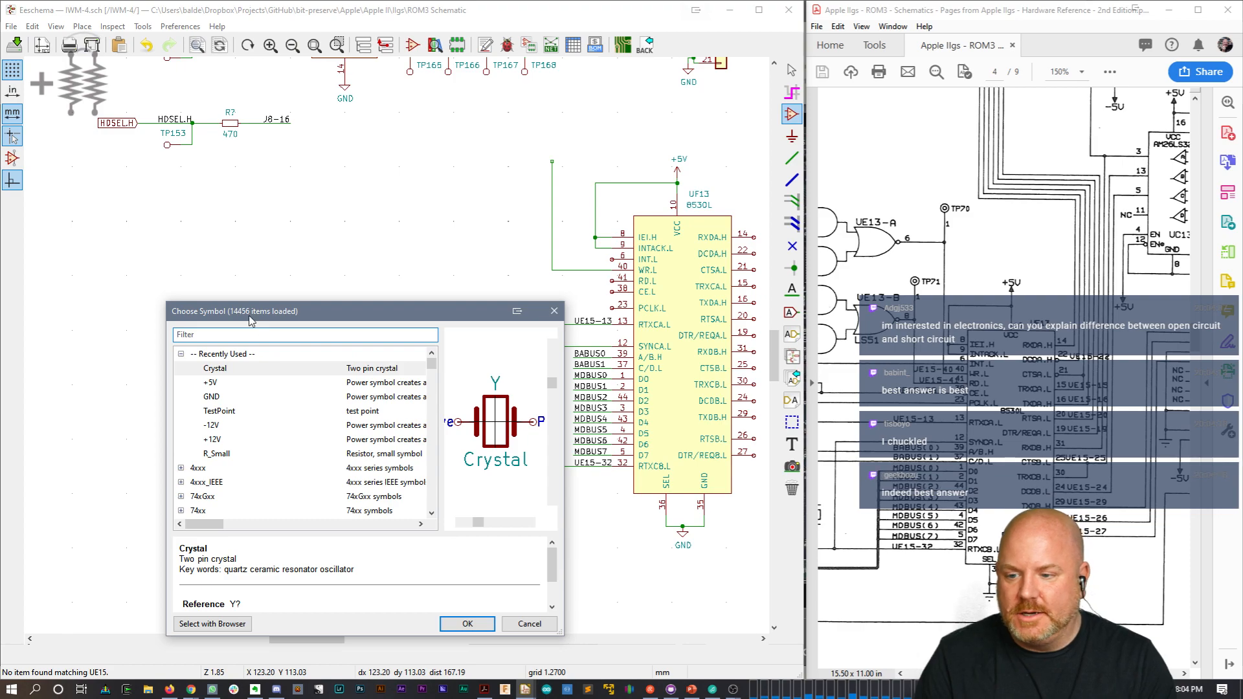
type("Testpoint")
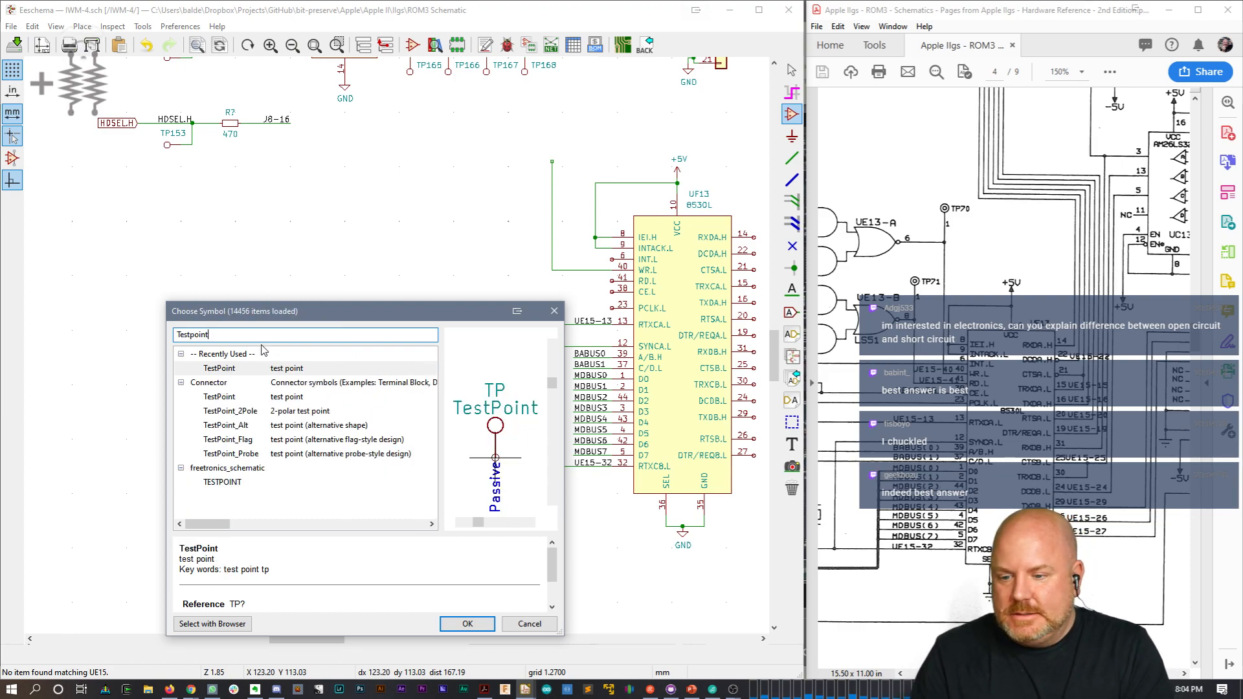
key("Return")
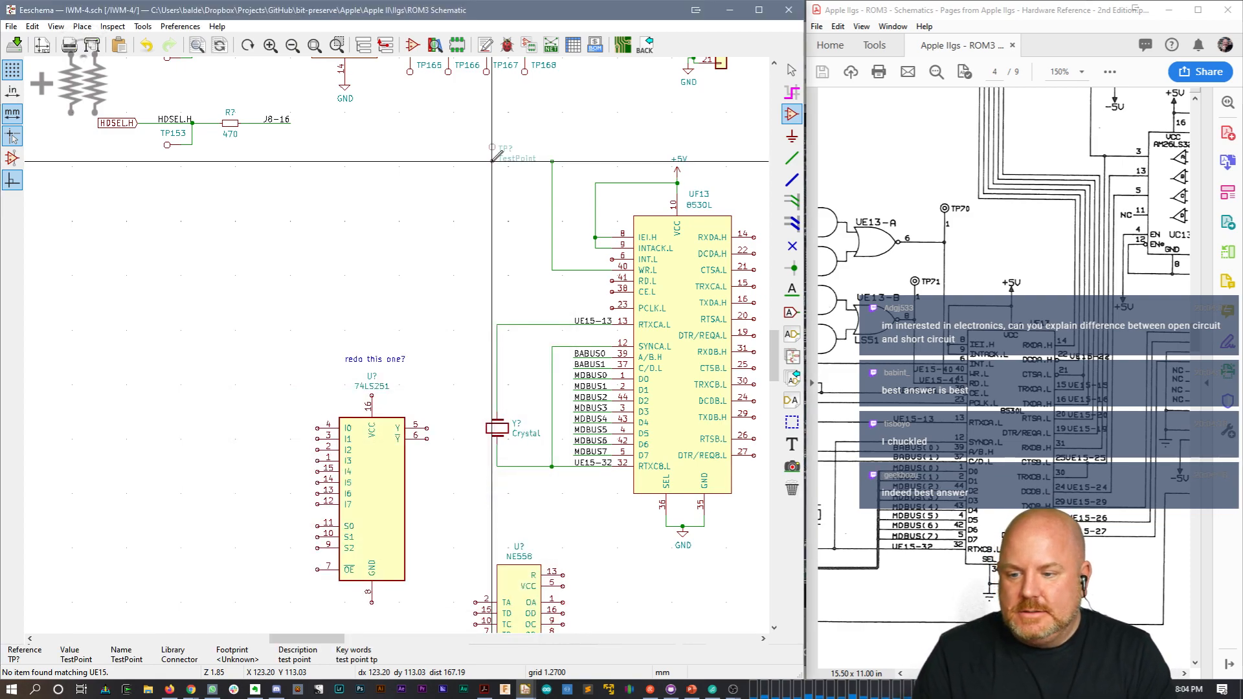
left_click(552, 160)
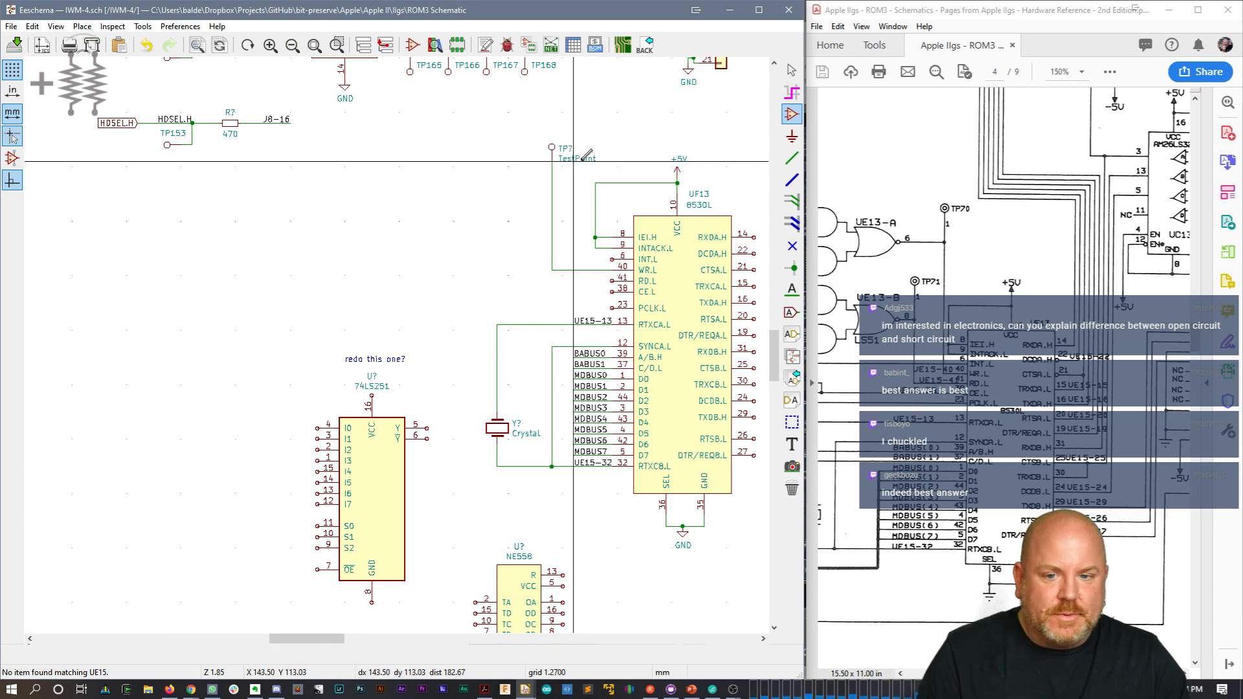
Step: Hide the test point's value and set its reference to TP70
key("v")
left_click(176, 320)
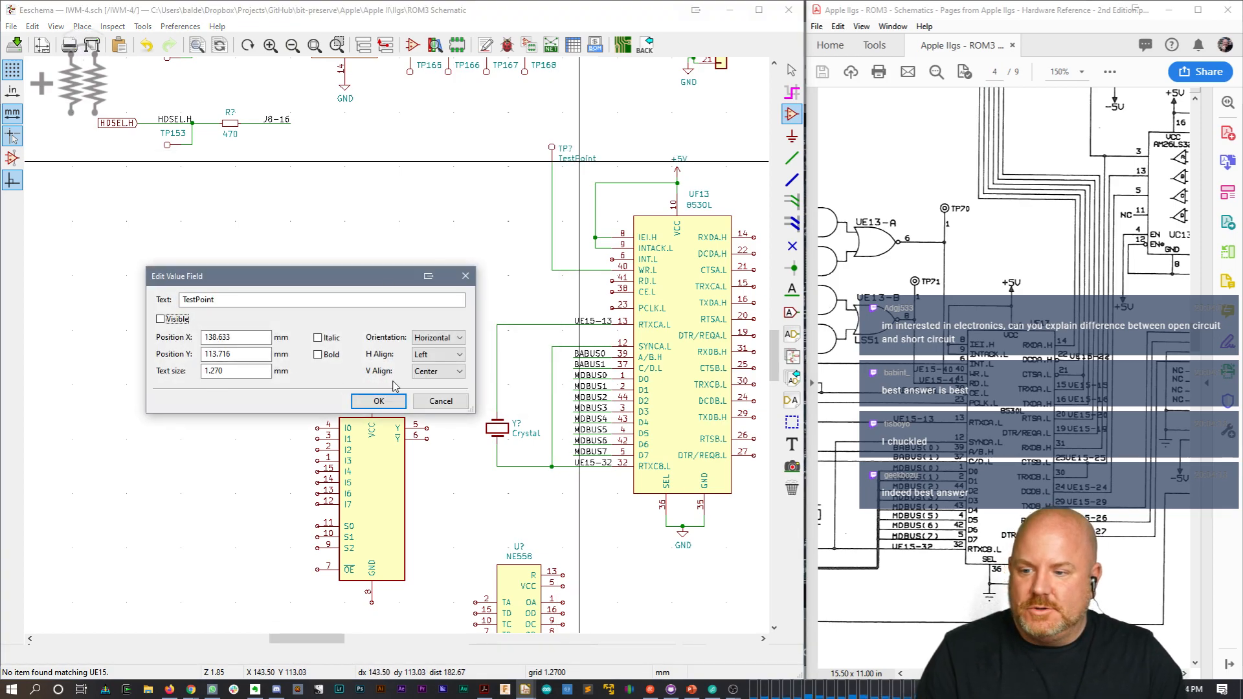
left_click(379, 401)
type("u")
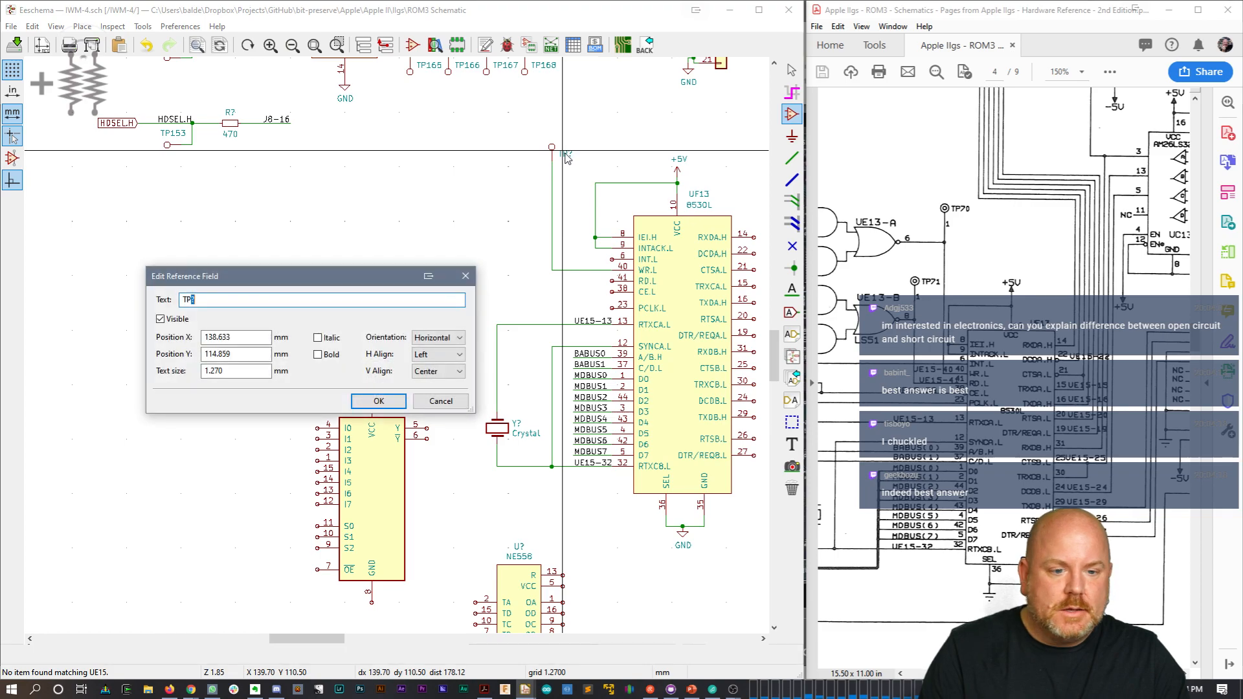
type("70")
key("Return")
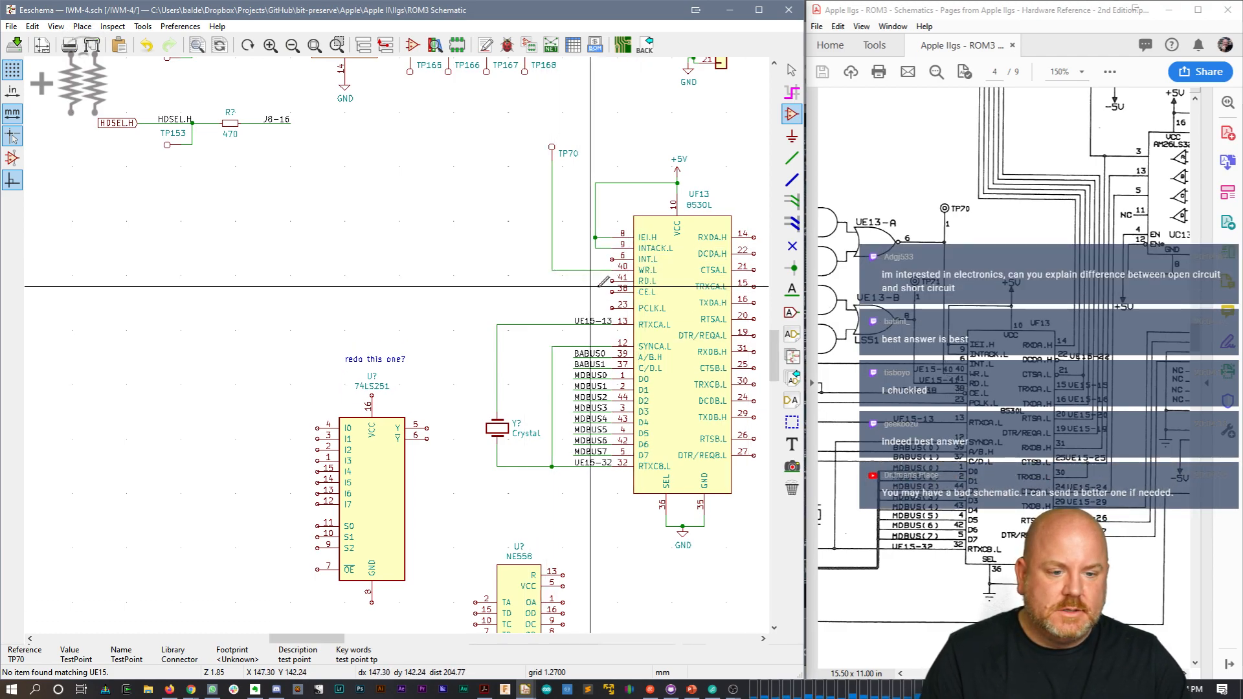
Step: Wire RD.L pin 41 upward and cap it with a copy of the test point, renamed TP71
key("w")
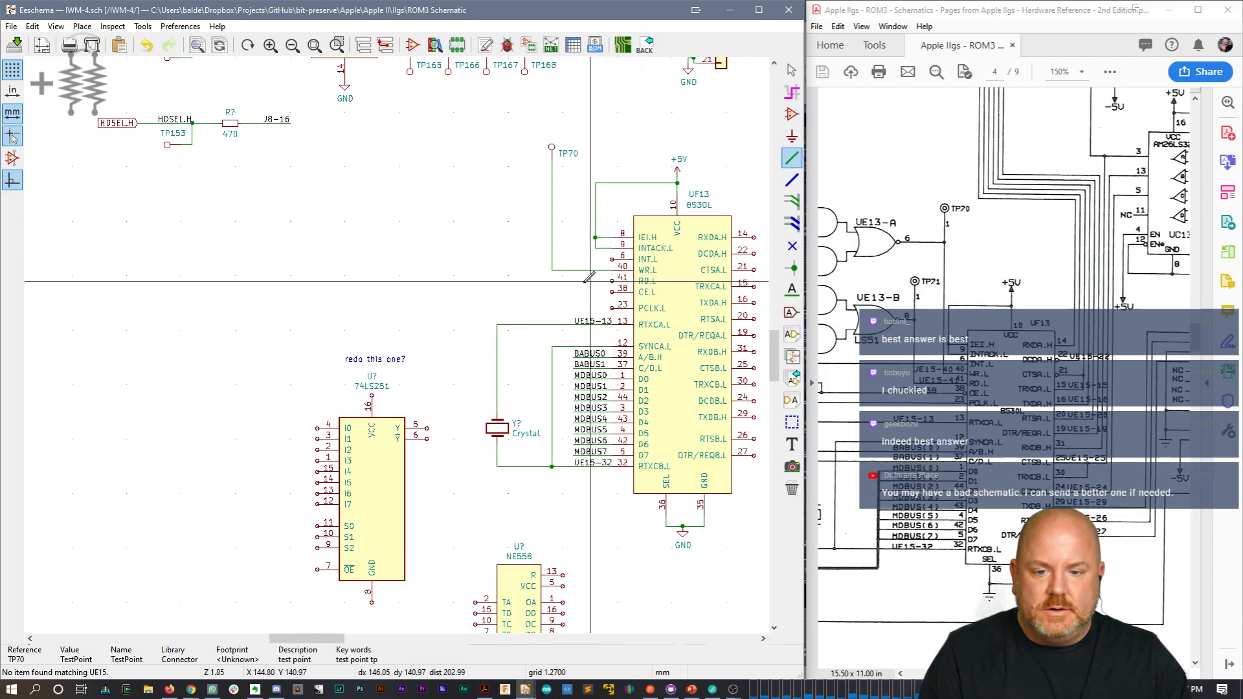
double_click(526, 215)
key("Escape")
key("c")
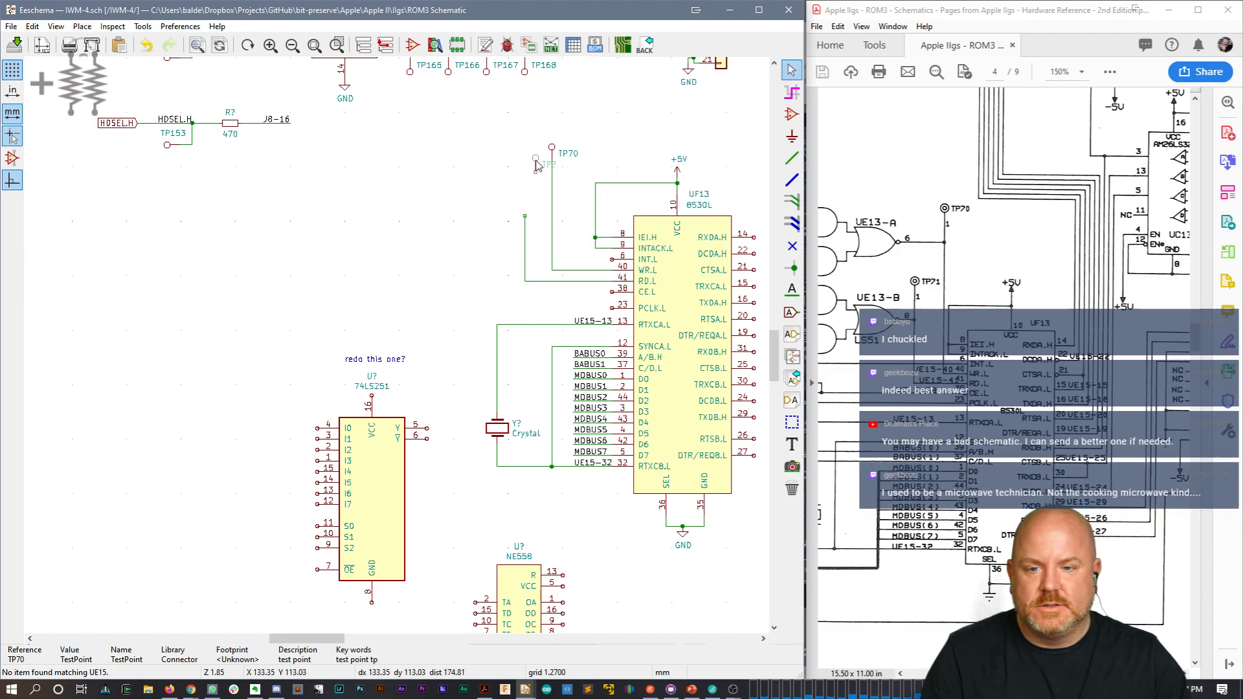
left_click(525, 208)
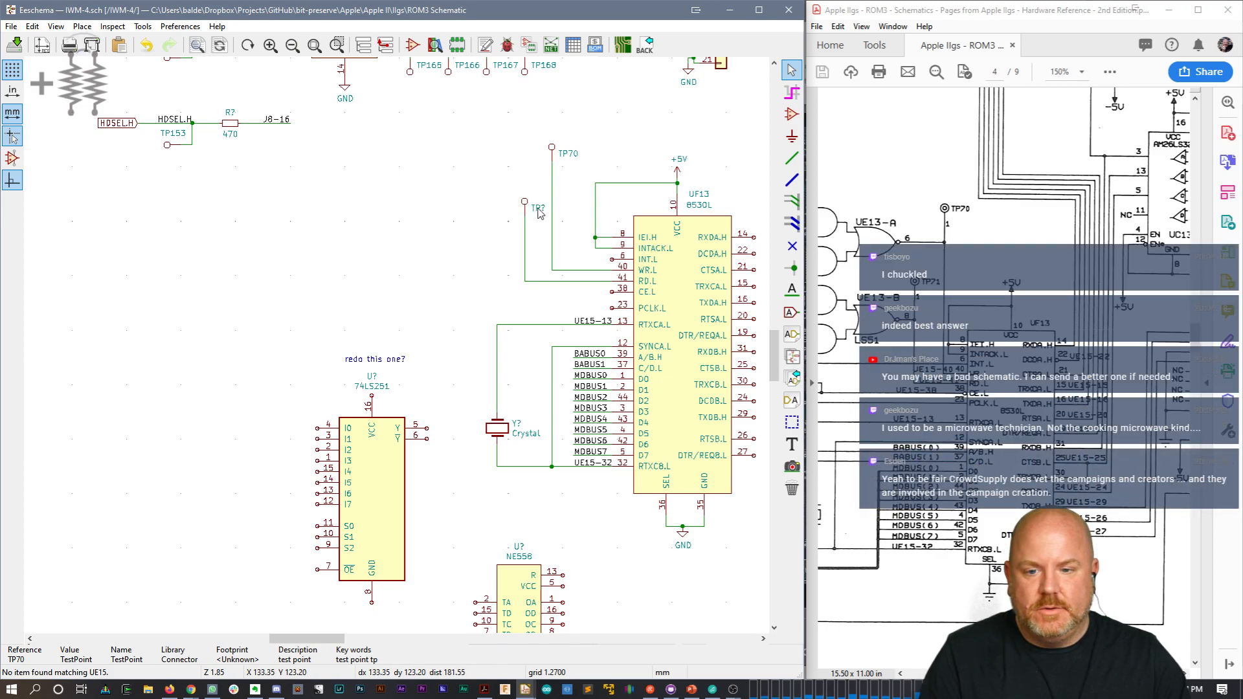
double_click(539, 209)
type("71")
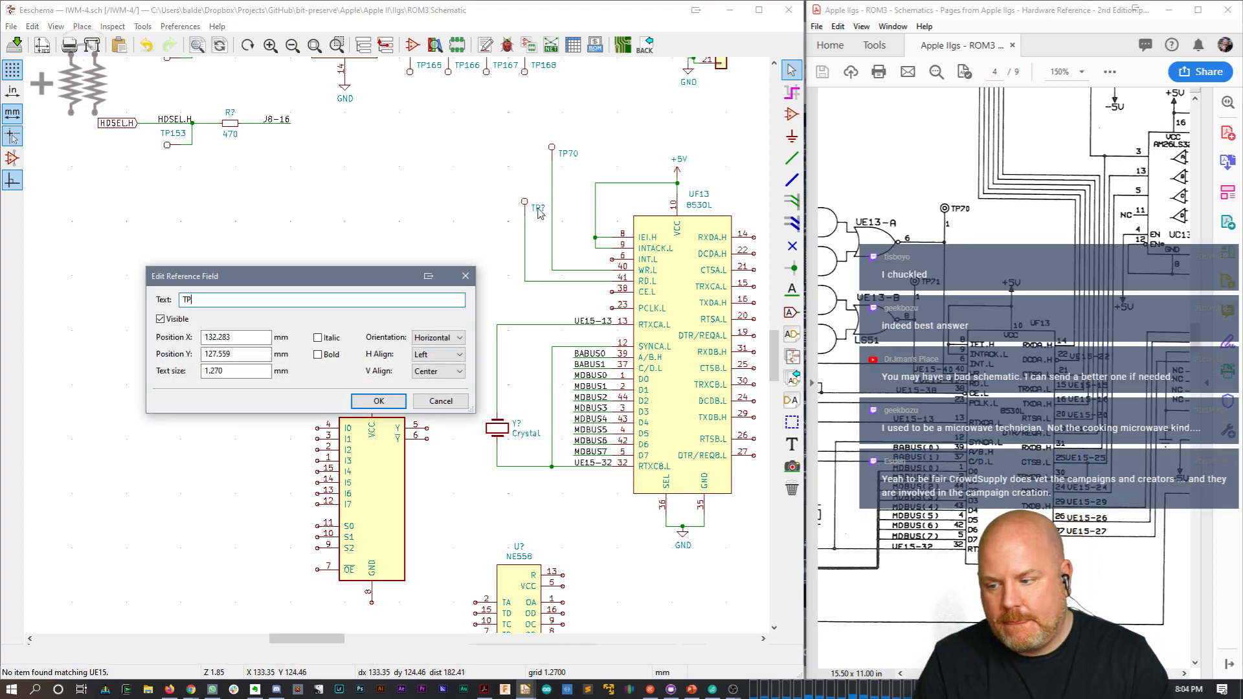
key("Return")
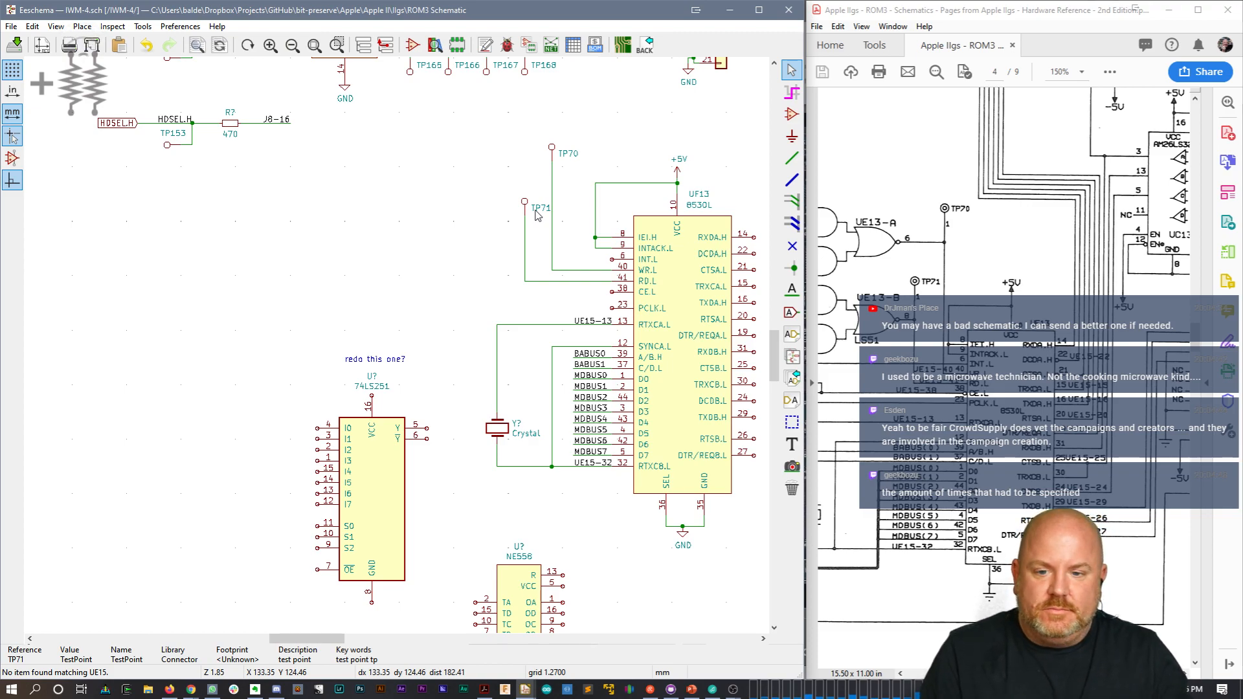
Step: Move TP70 with its wire into place and delete the leftover stray wire piece
left_click_drag(542, 136, 562, 181)
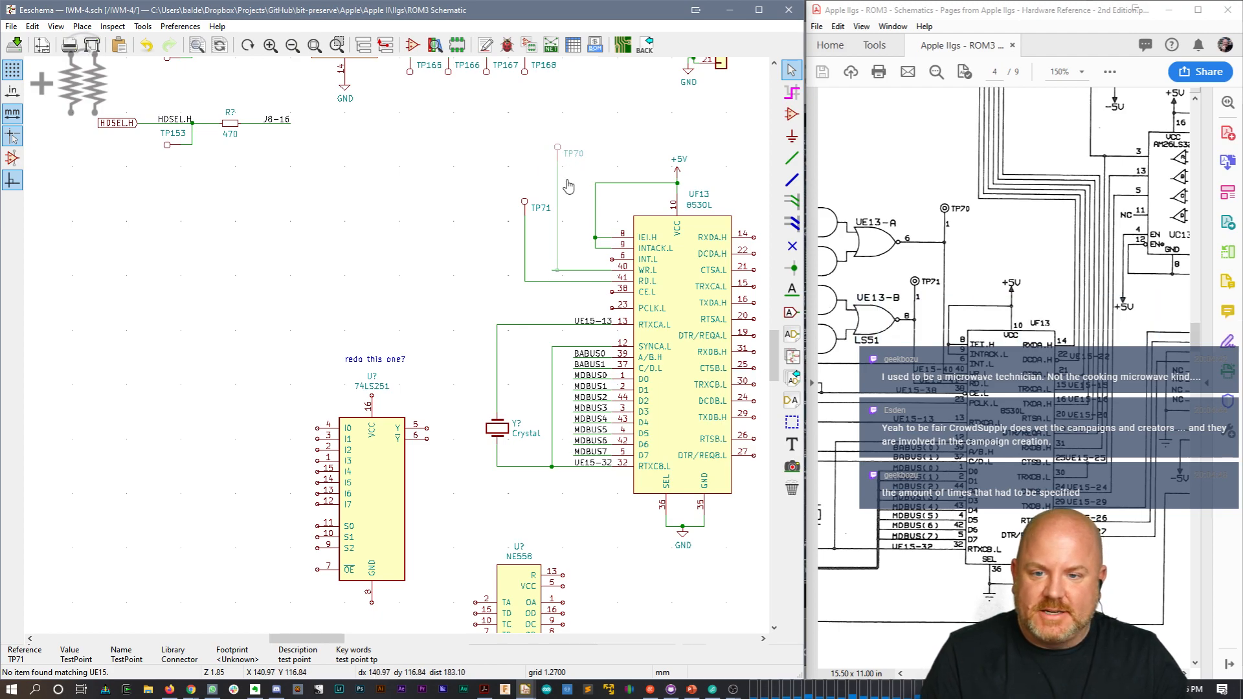
left_click(565, 181)
left_click_drag(542, 254, 552, 275)
left_click_drag(420, 232, 467, 287)
key("Delete")
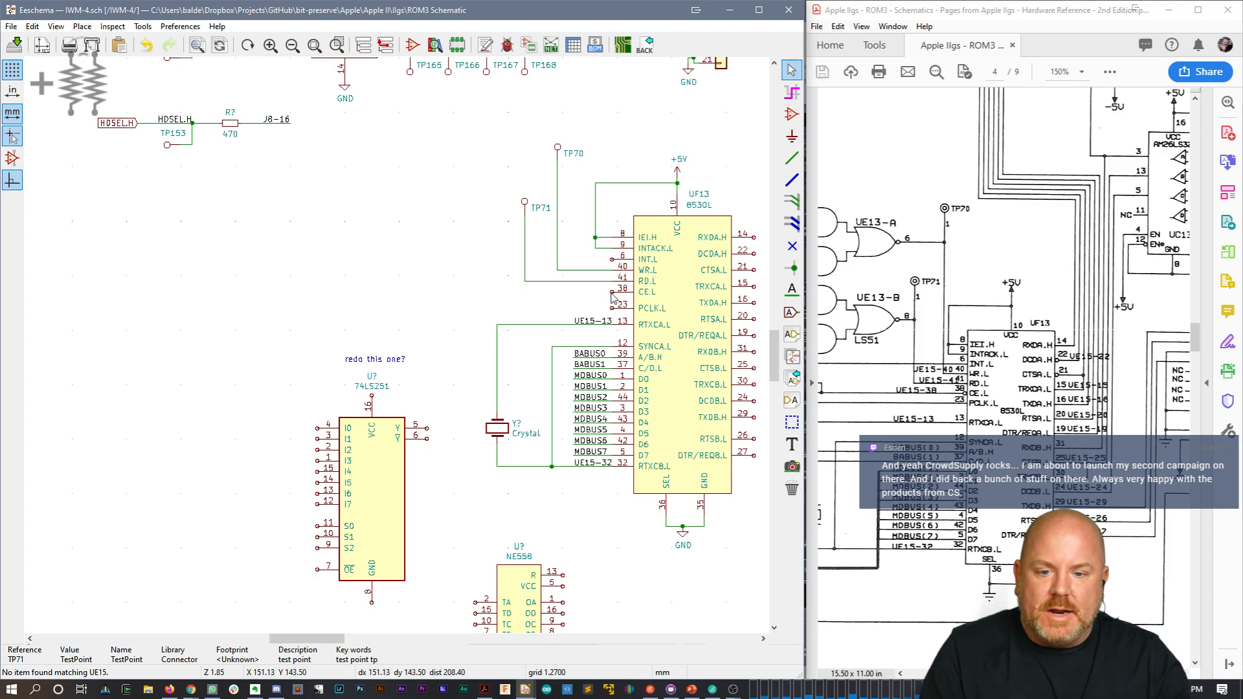
Step: Run wires out to the left from UF13's CE.L pin 38 and PCLK.L pin 23
key("w")
double_click(460, 291)
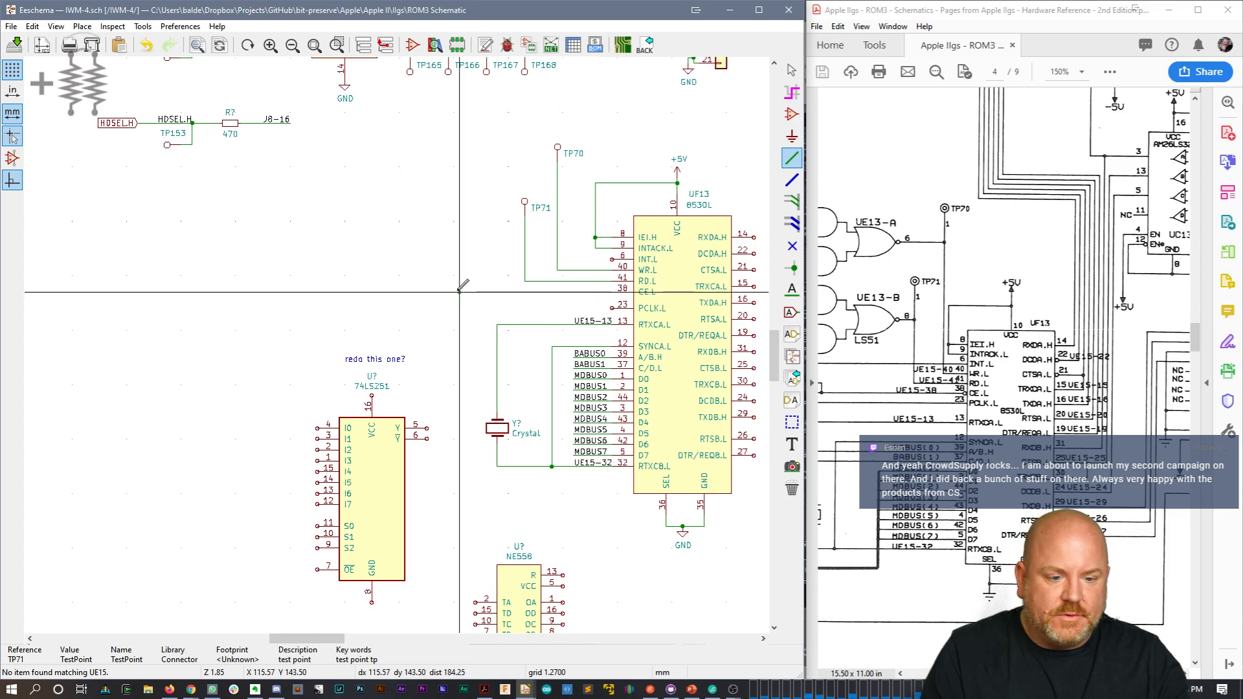
key("Escape")
left_click_drag(1037, 673, 1017, 674)
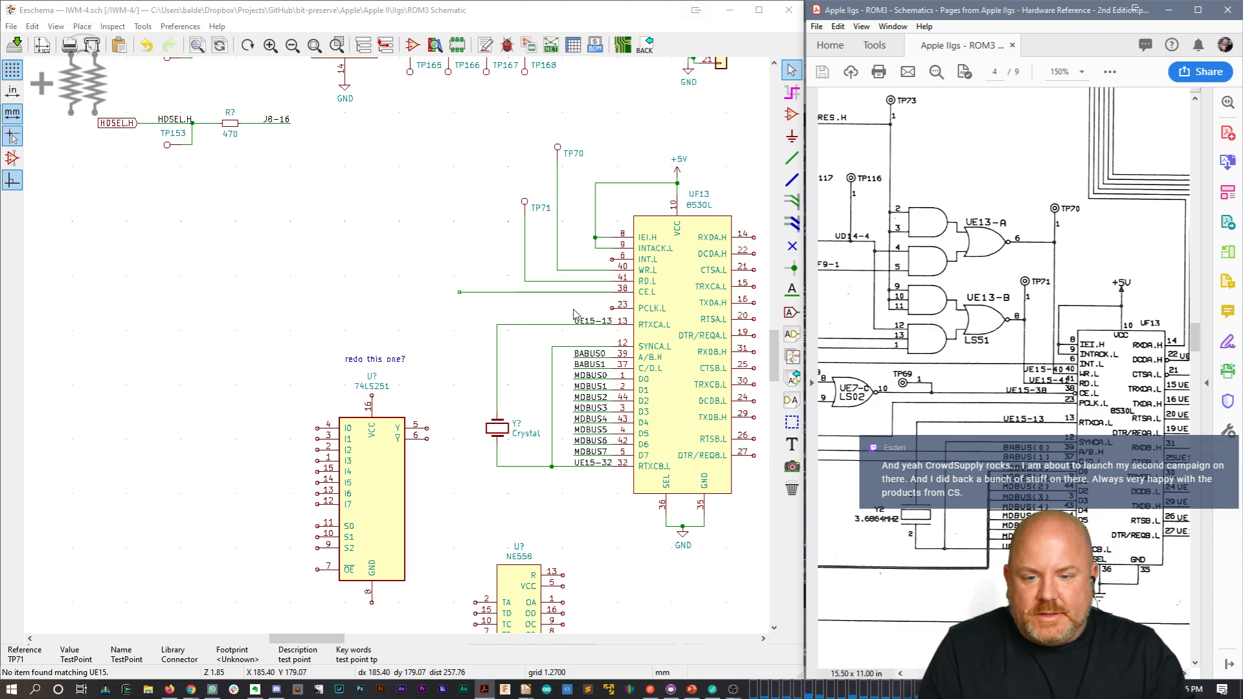
left_click(608, 312)
key("w")
double_click(459, 308)
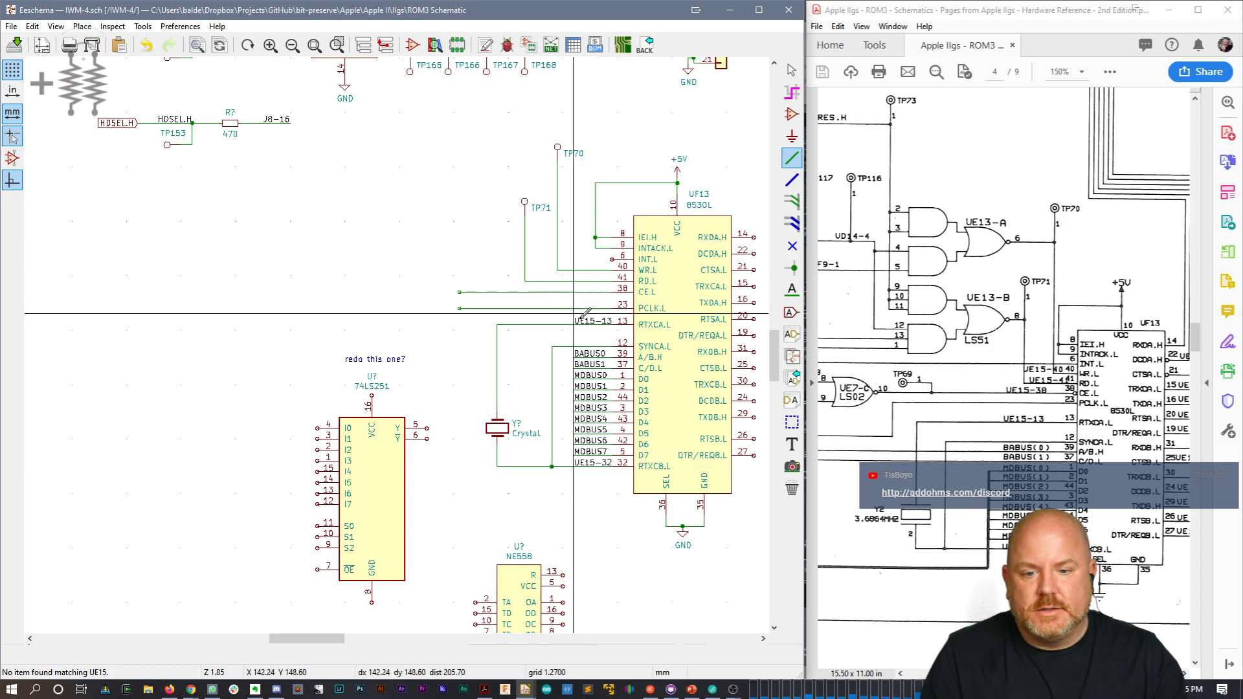
Step: Copy the UE15-13 net label onto the pin 40 and pin 41 wires
key("c")
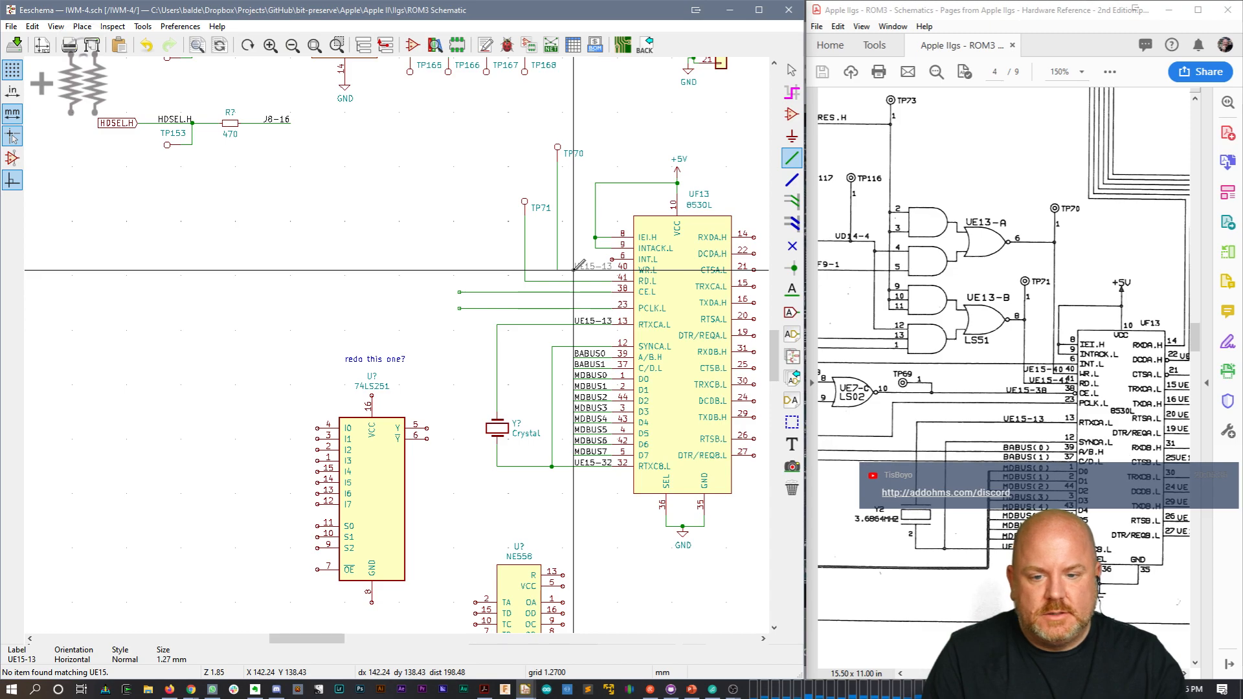
left_click(574, 270)
key("c")
left_click(574, 281)
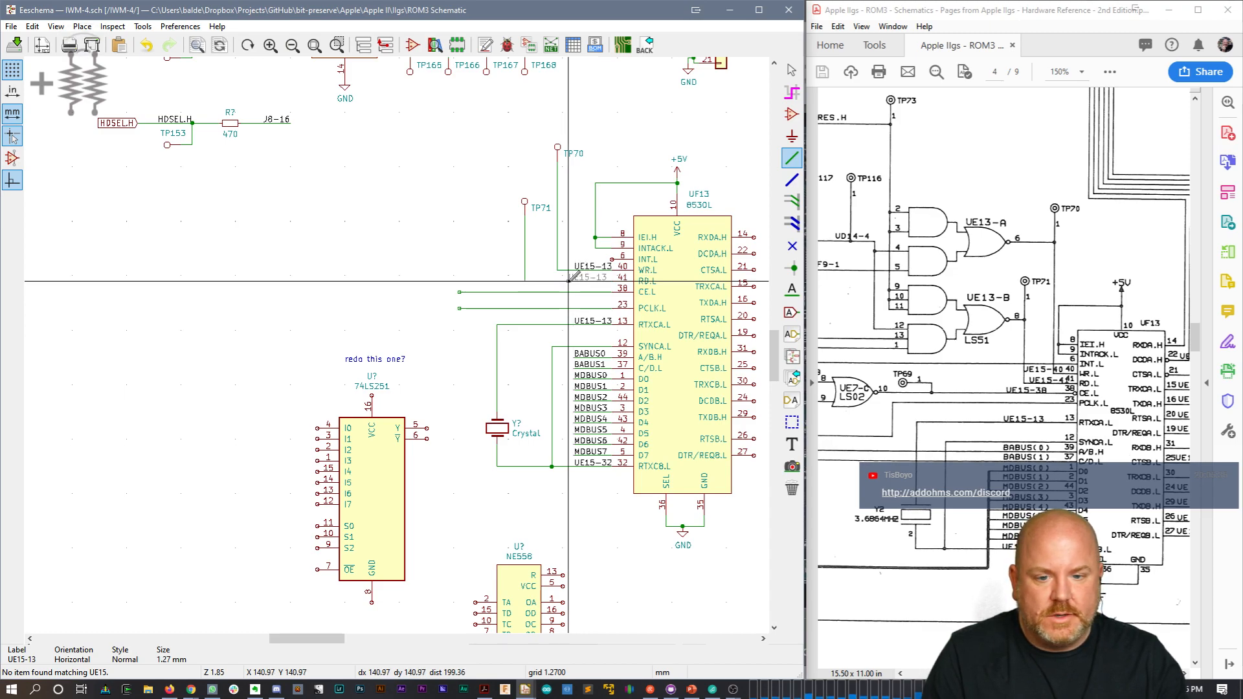
Step: Rename the two label copies to UE15-40 and UE15-41
key("e")
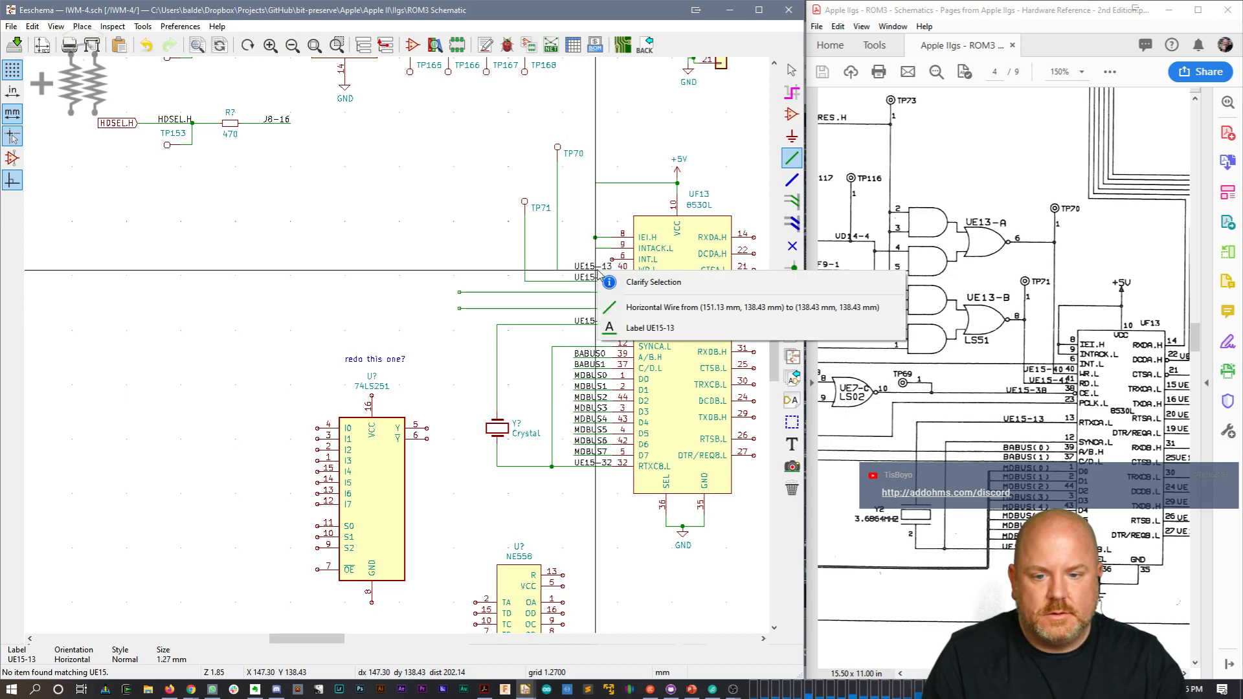
left_click(615, 328)
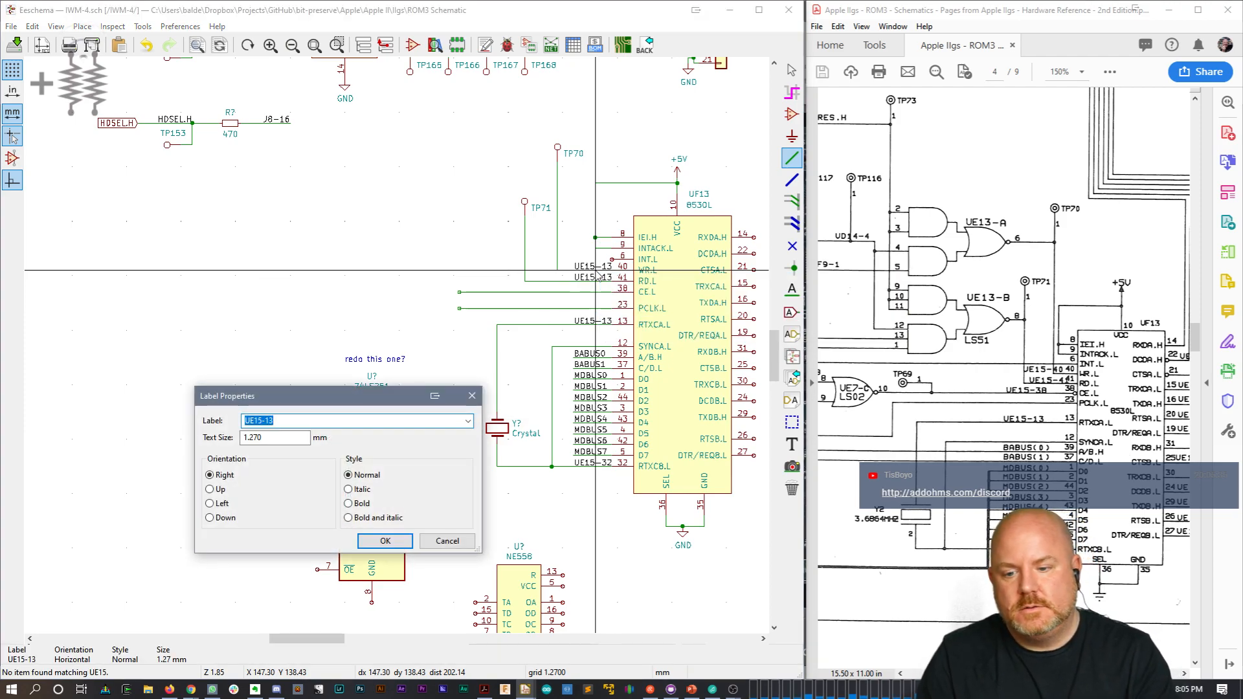
key("End")
key("BackSpace")
key("BackSpace")
type("40")
key("Return")
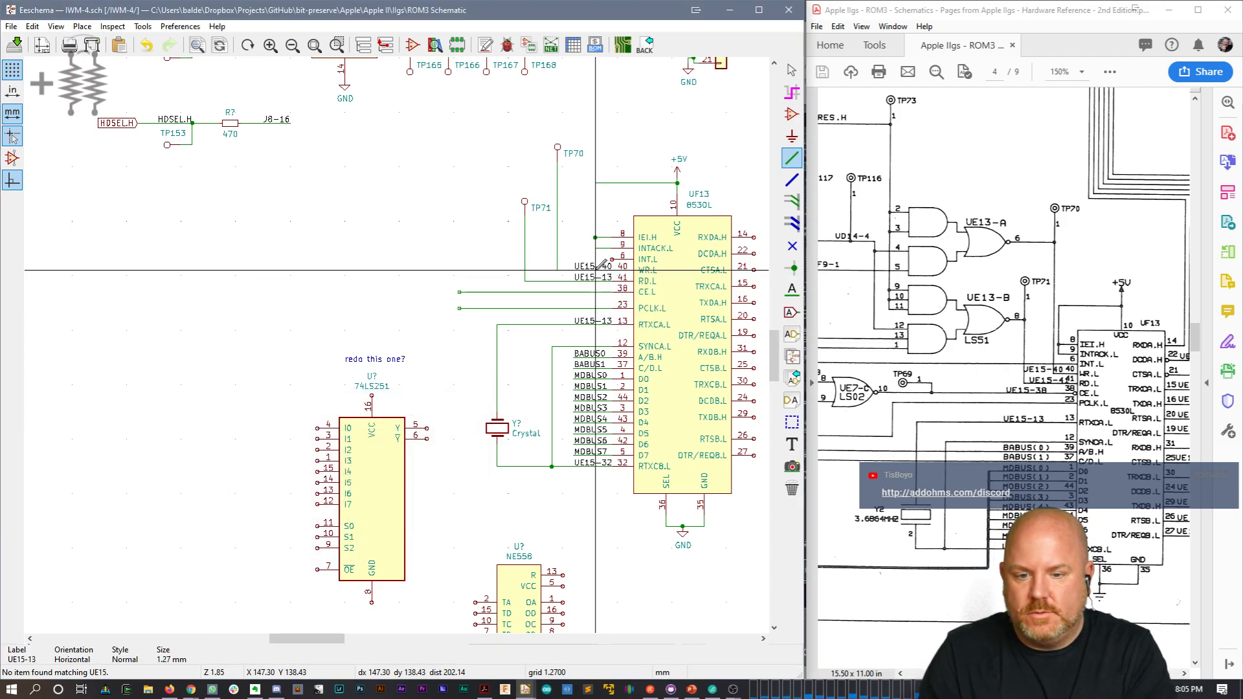
key("e")
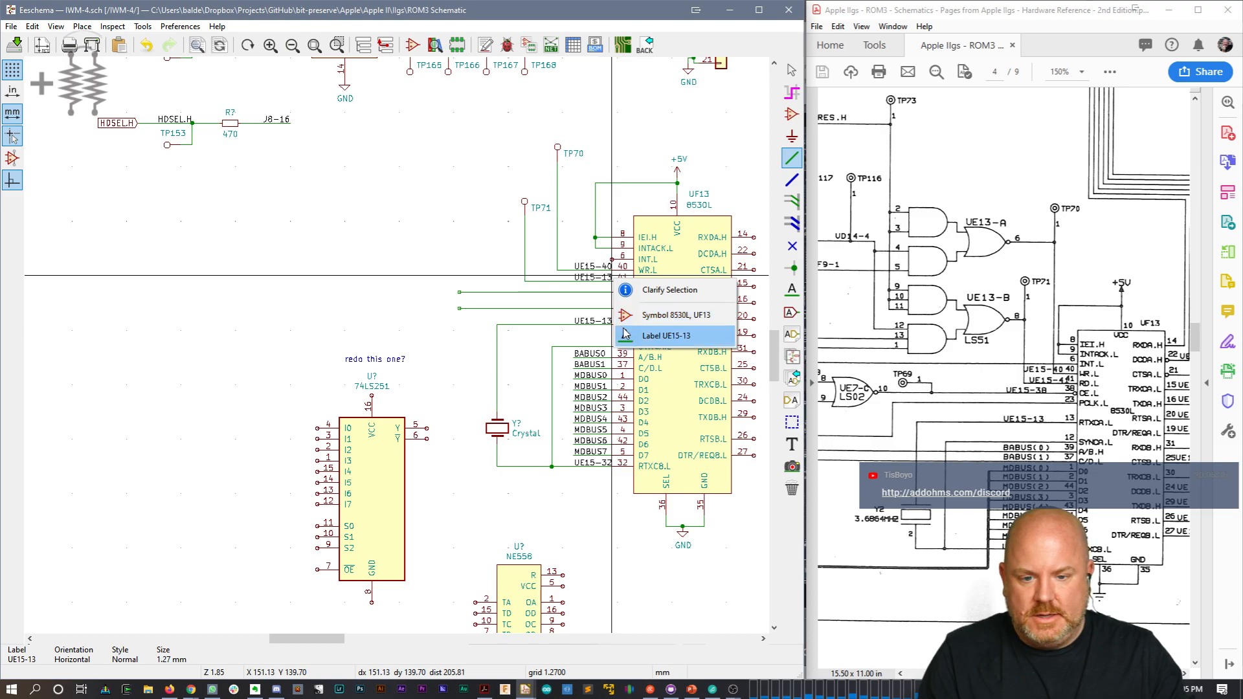
left_click(647, 335)
key("End")
key("BackSpace")
key("BackSpace")
type("41")
key("Return")
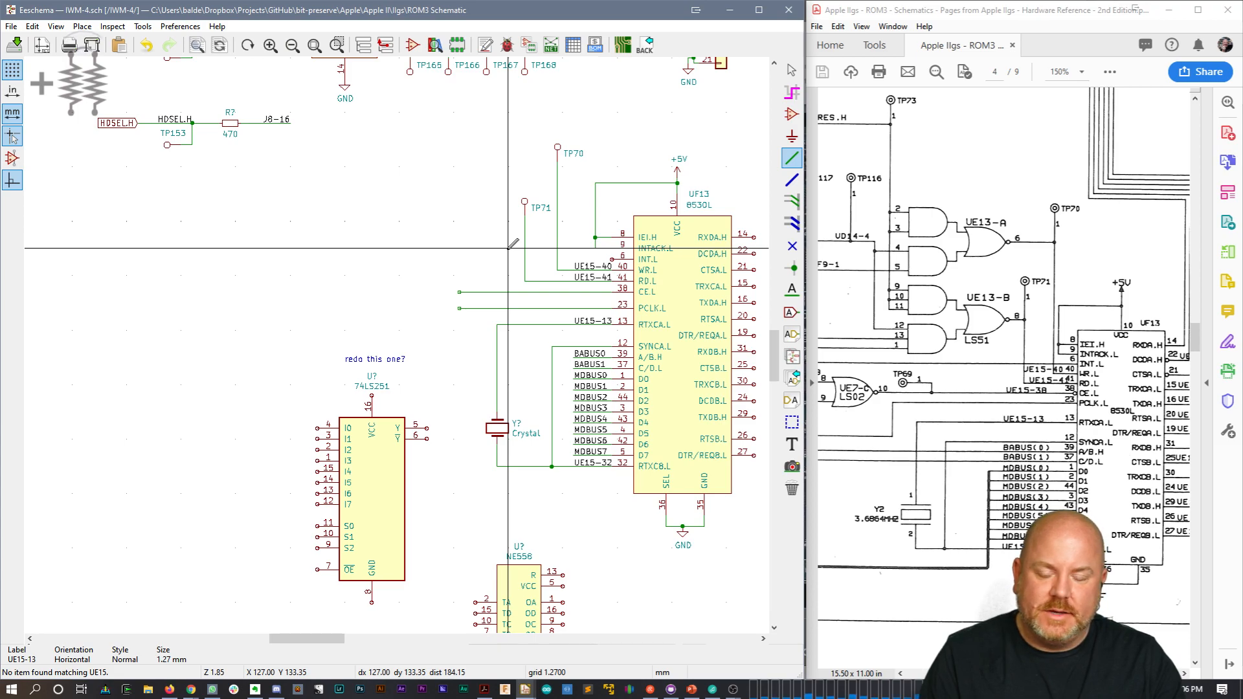
Step: Shift the UE15-40 and UE15-41 labels left to line up with the other net labels
key("Escape")
left_click_drag(591, 270, 570, 273)
left_click(570, 270)
key("m")
left_click(570, 279)
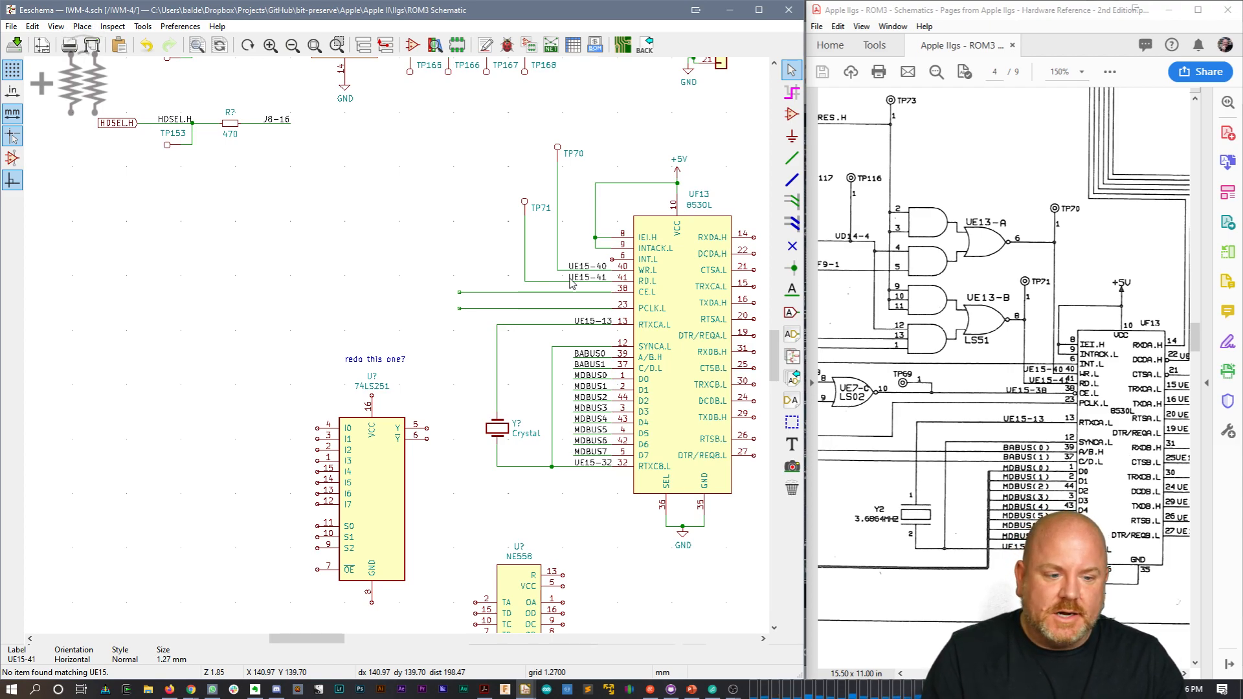
Step: Add a UE15-38 label on the CE.L pin 38 wire, copied from UE15-41
key("c")
left_click(569, 292)
left_click(598, 293)
key("Down")
key("Down")
key("Return")
type("UE15-38")
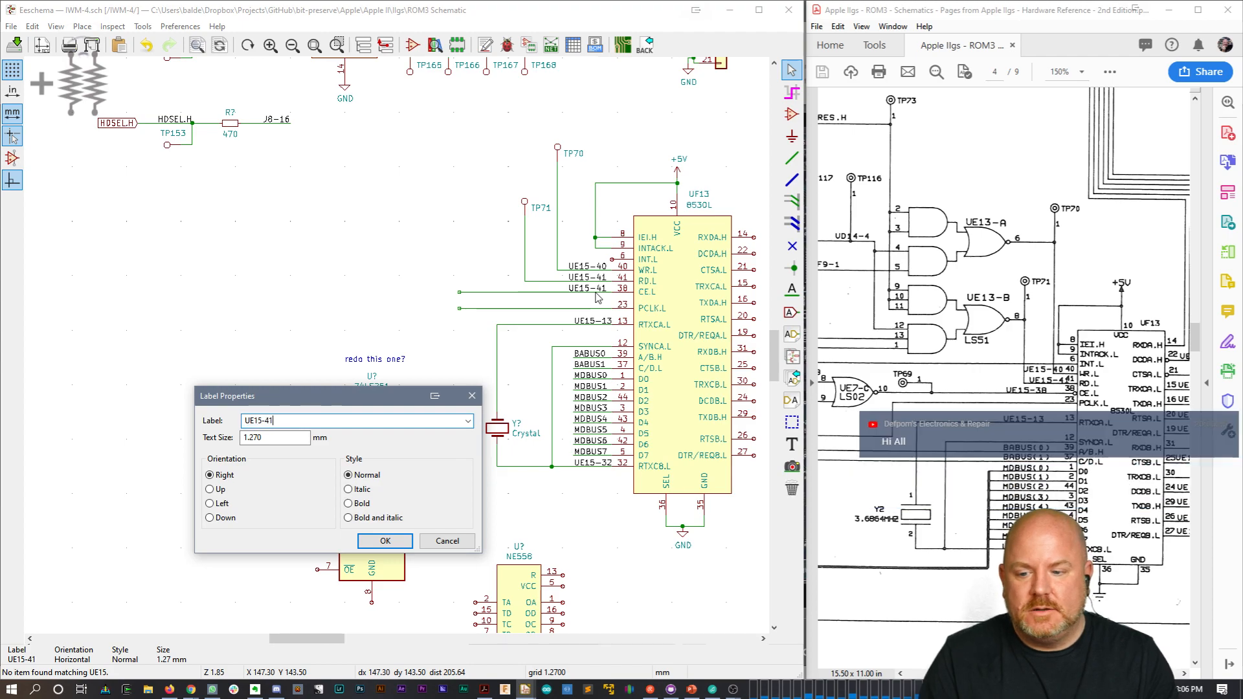
key("Return")
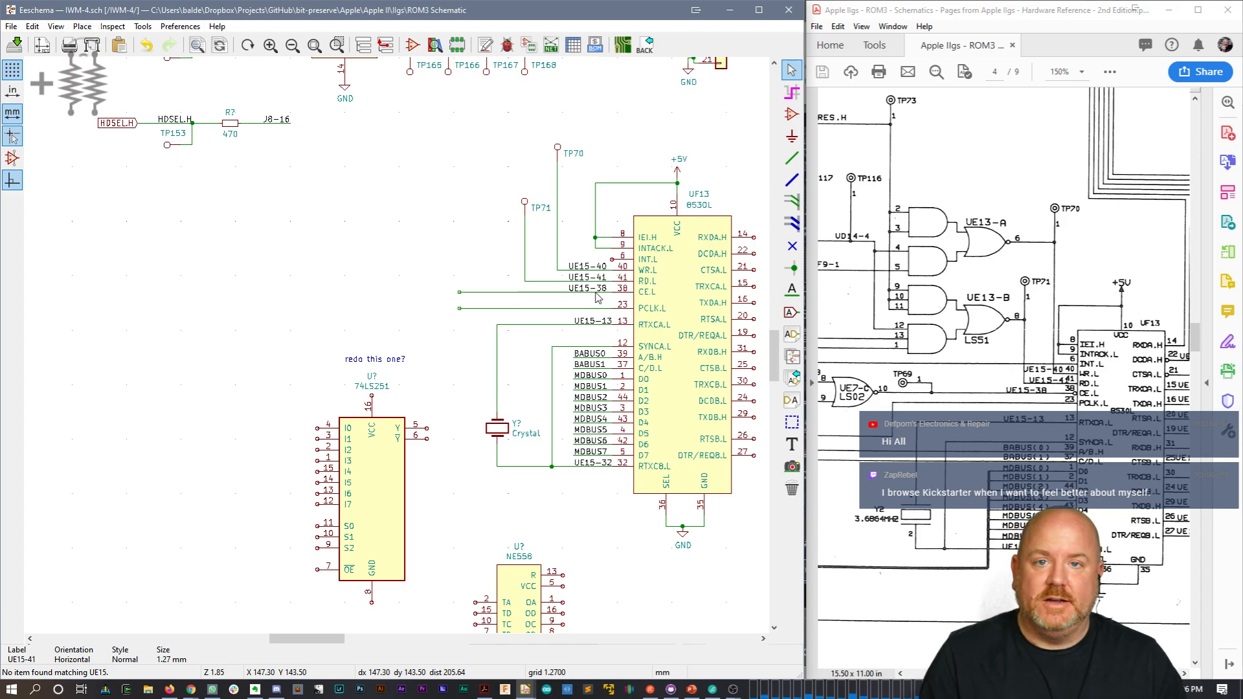
scroll(1004, 349, "left", 6)
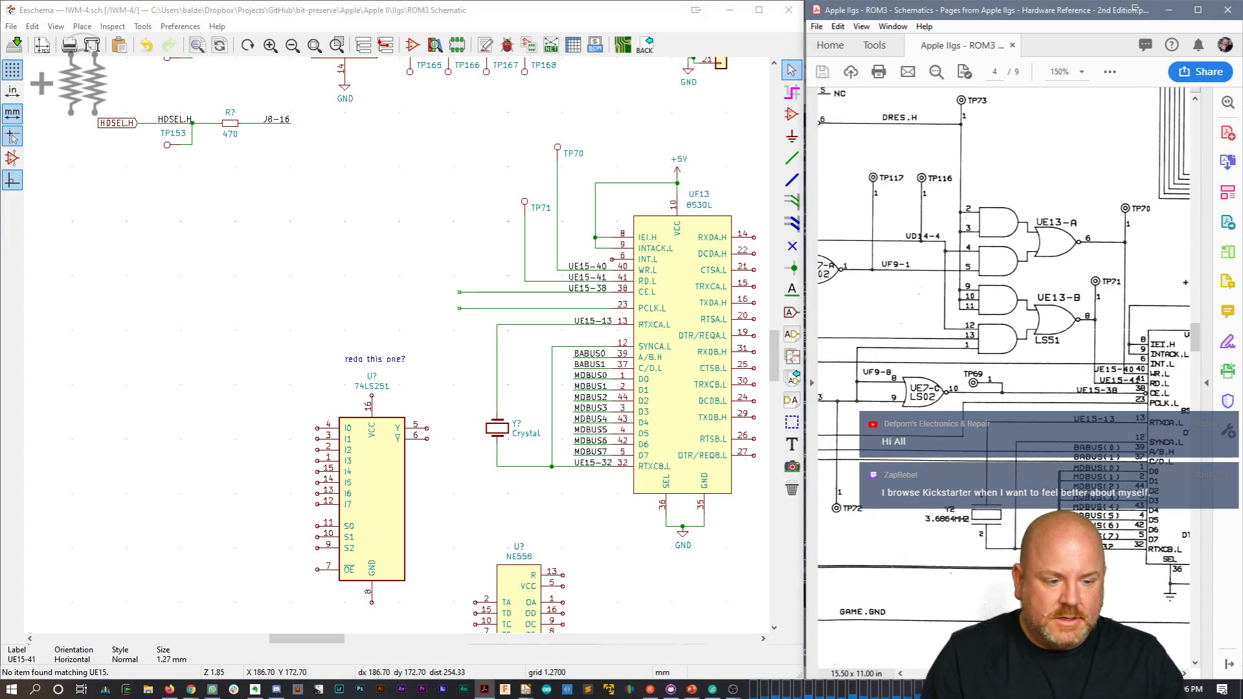
scroll(1003, 350, "right", 7)
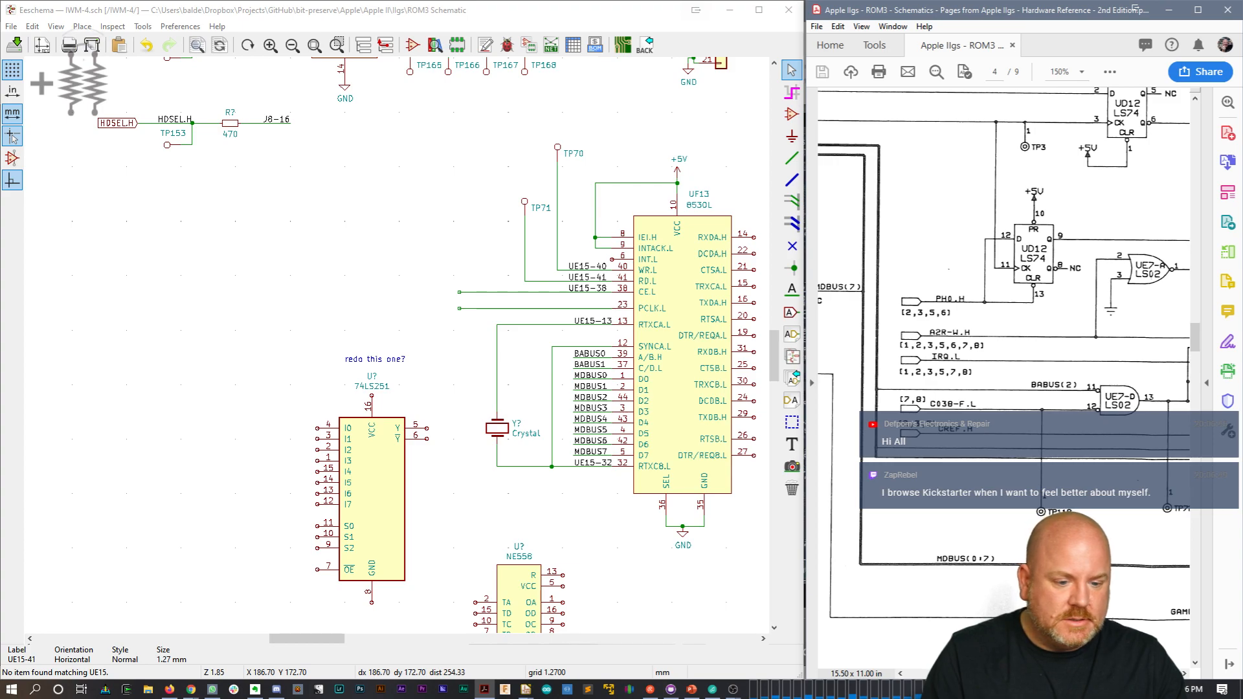
scroll(1004, 350, "right", 1)
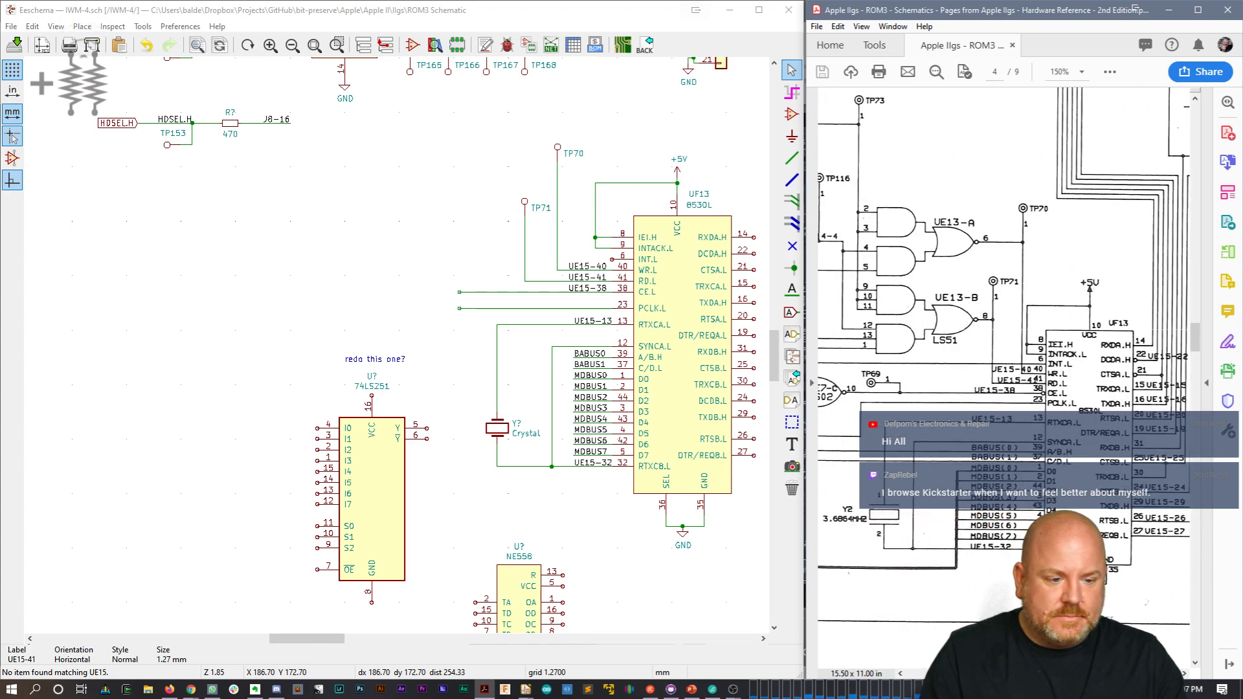
scroll(1003, 349, "left", 2)
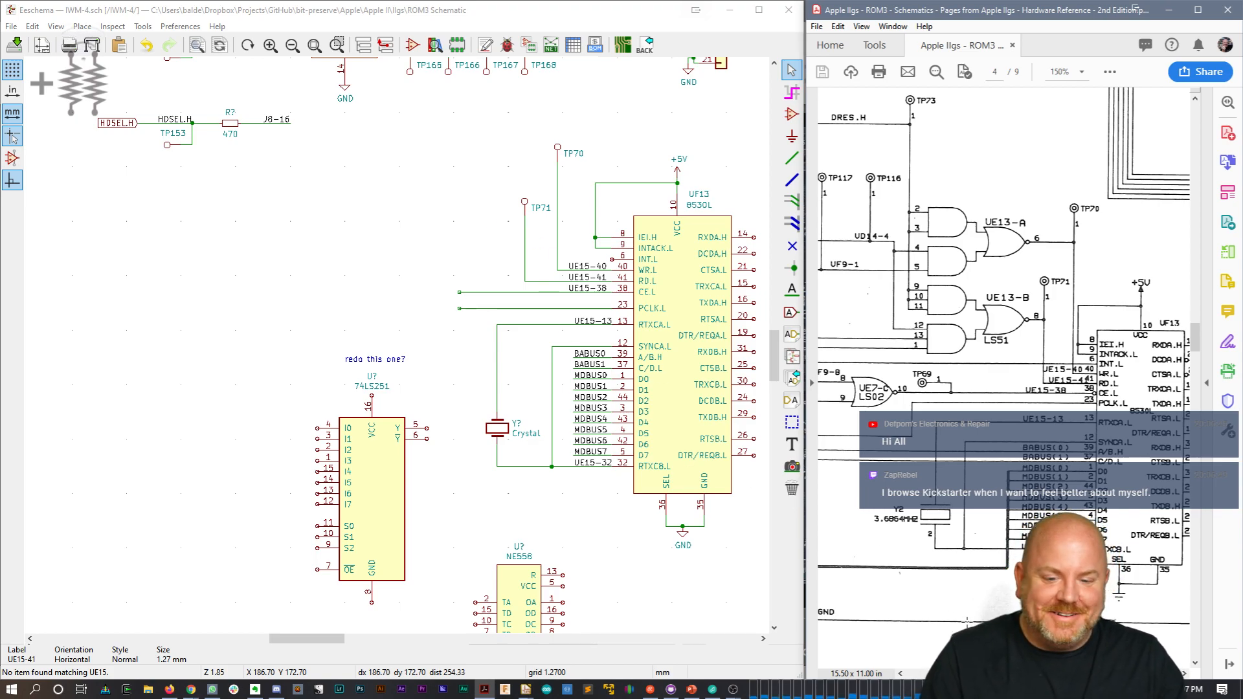
mouse_move(1039, 674)
left_mouse_down()
mouse_move(968, 674)
mouse_move(1035, 673)
left_mouse_up()
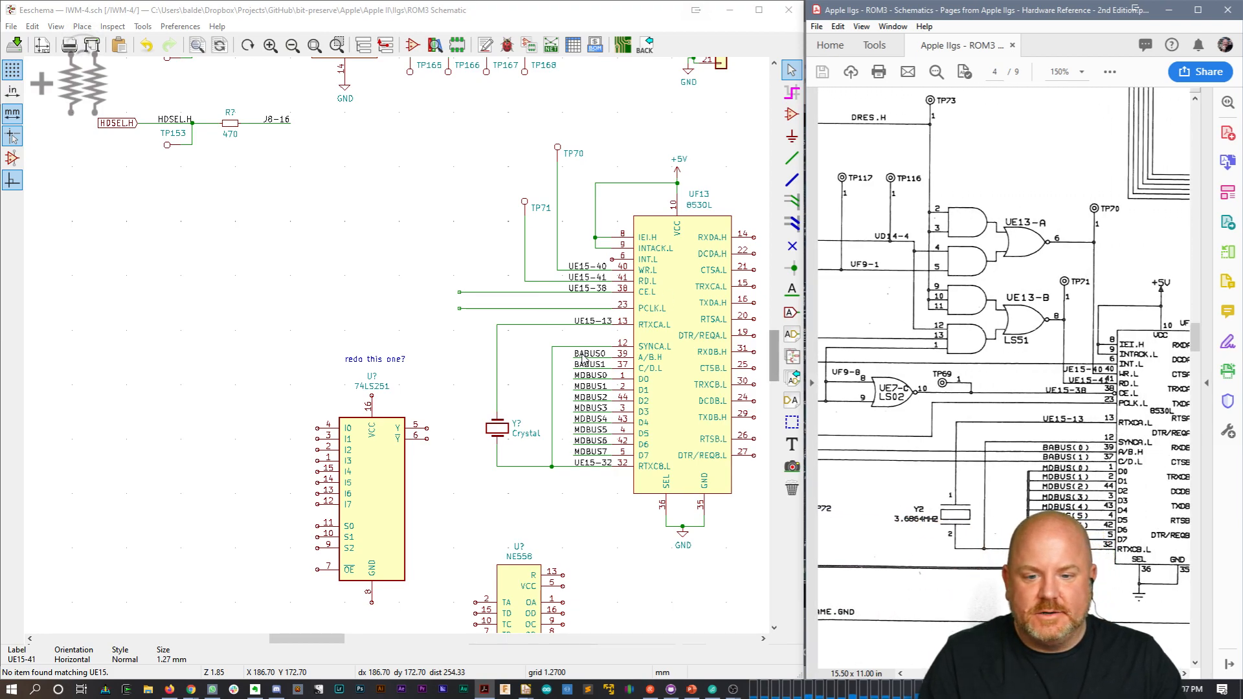
Step: Copy the BABUS0 label onto the pin 23 wire and rename it CREF.H
key("c")
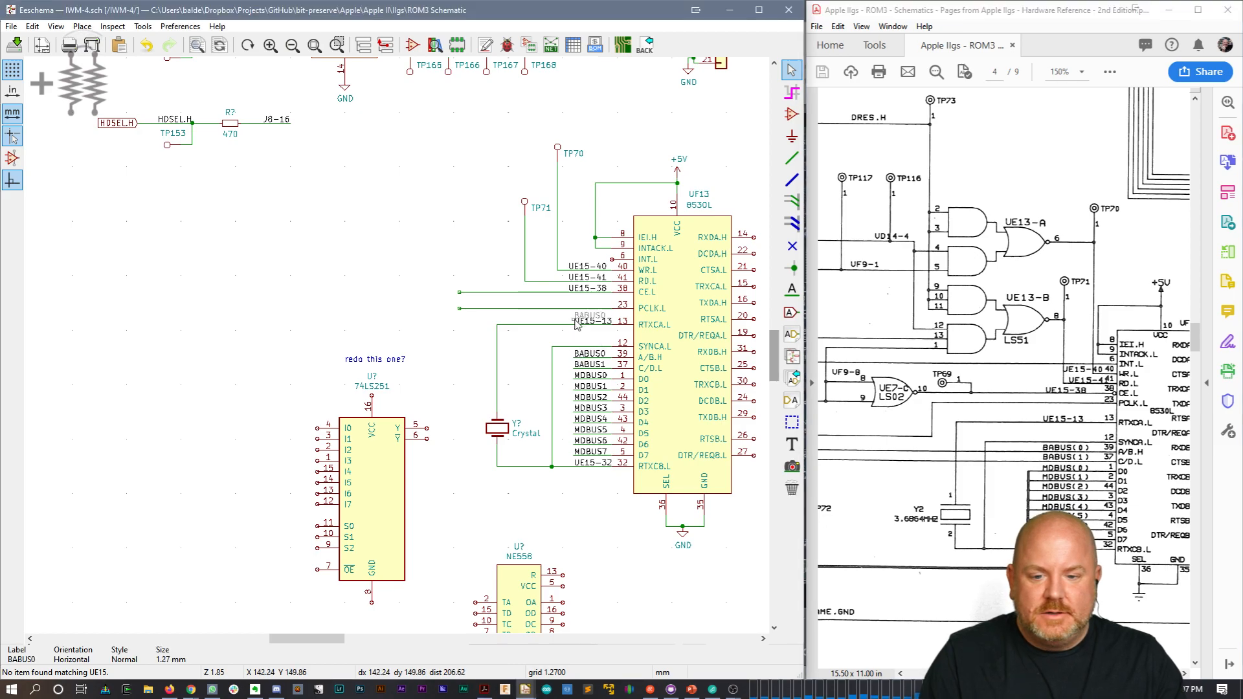
left_click(575, 310)
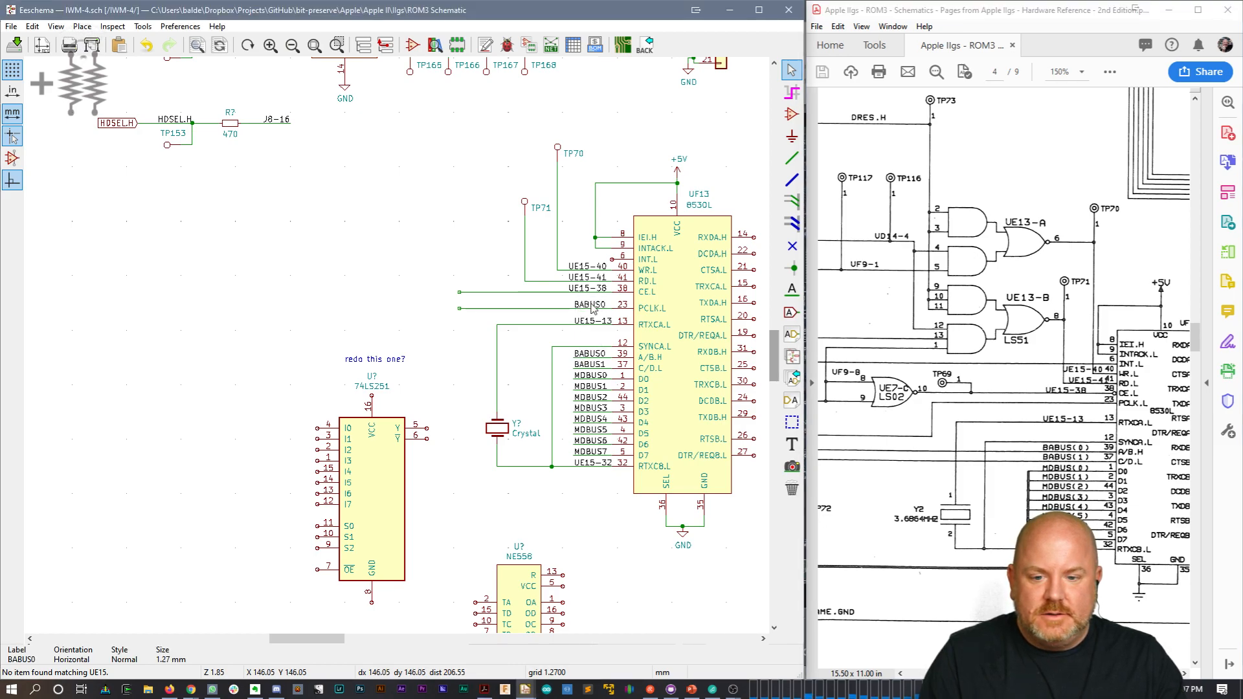
type("eCRE")
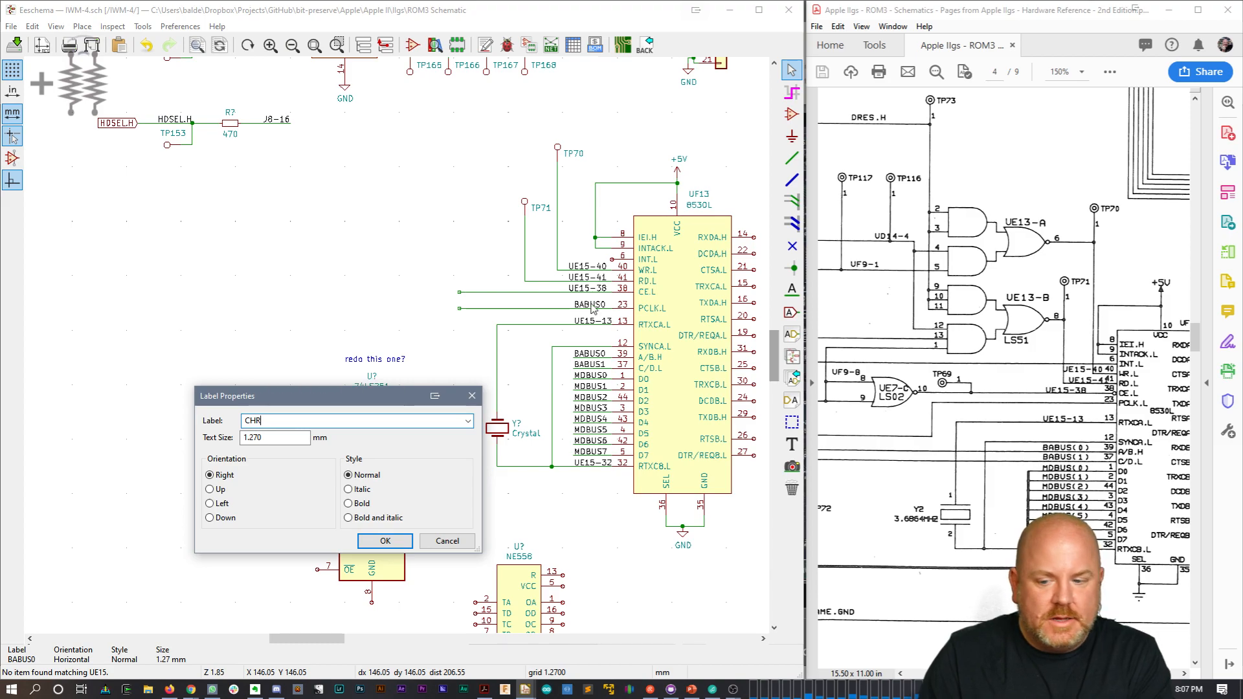
type("F.h")
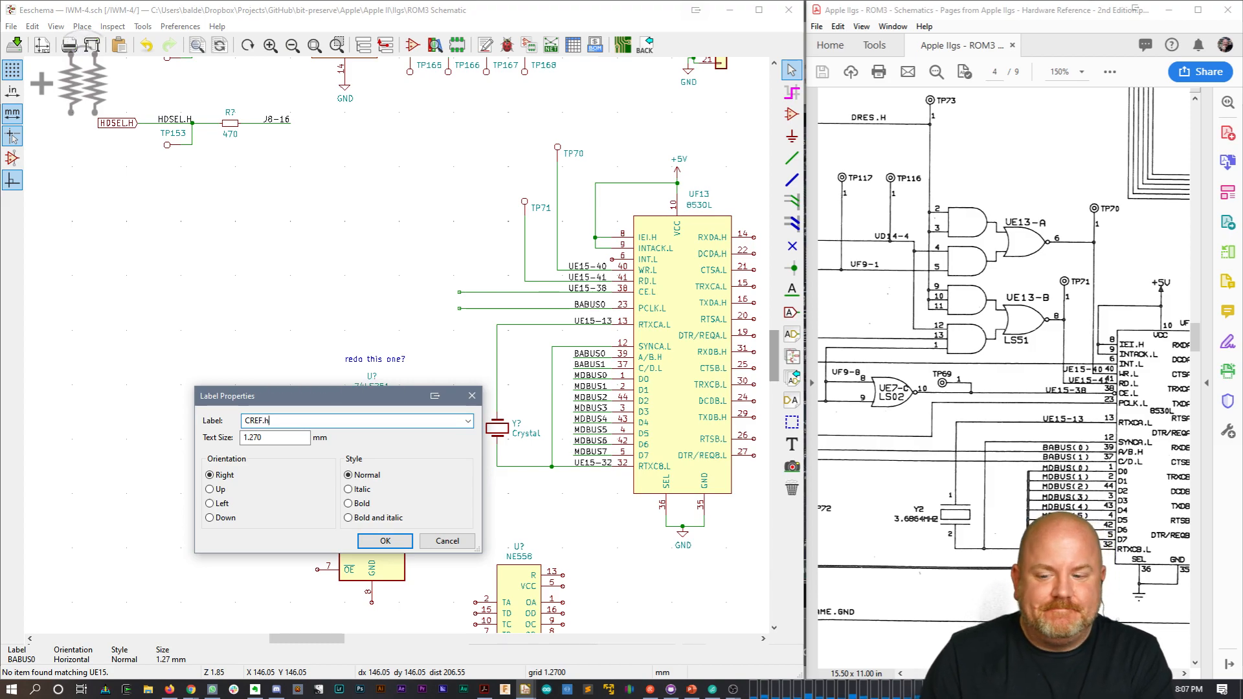
key("Return")
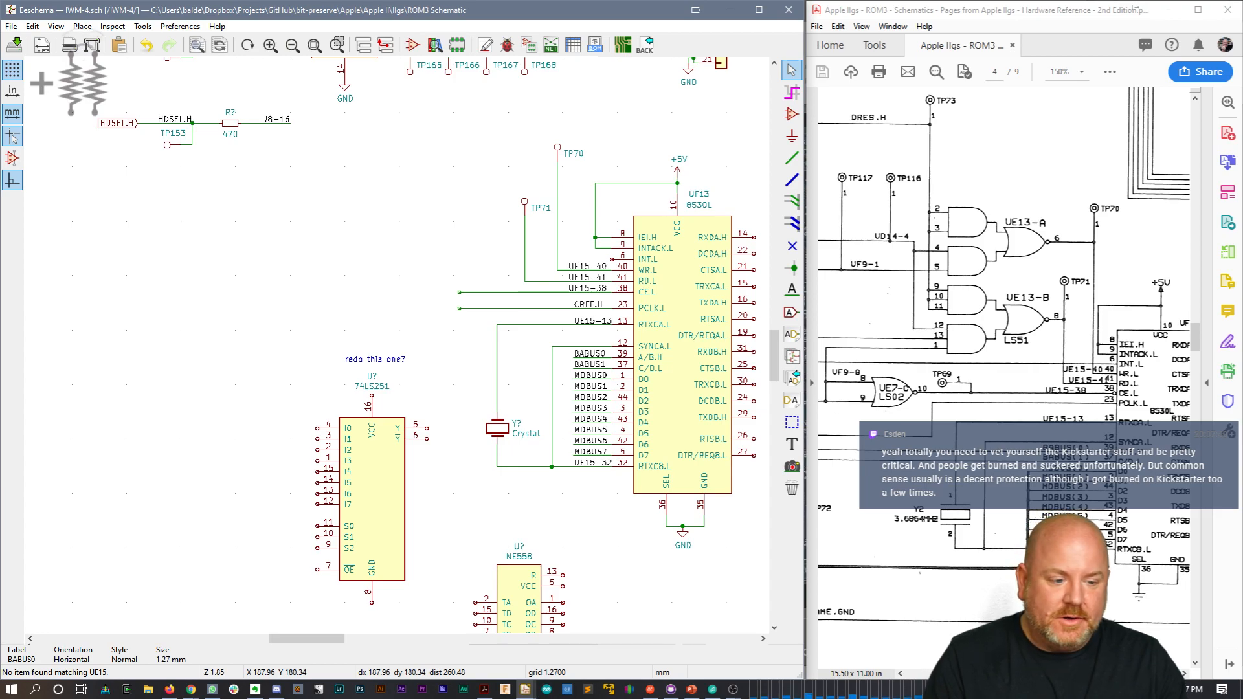
mouse_move(1081, 674)
left_mouse_down()
mouse_move(930, 674)
mouse_move(1081, 674)
left_mouse_up()
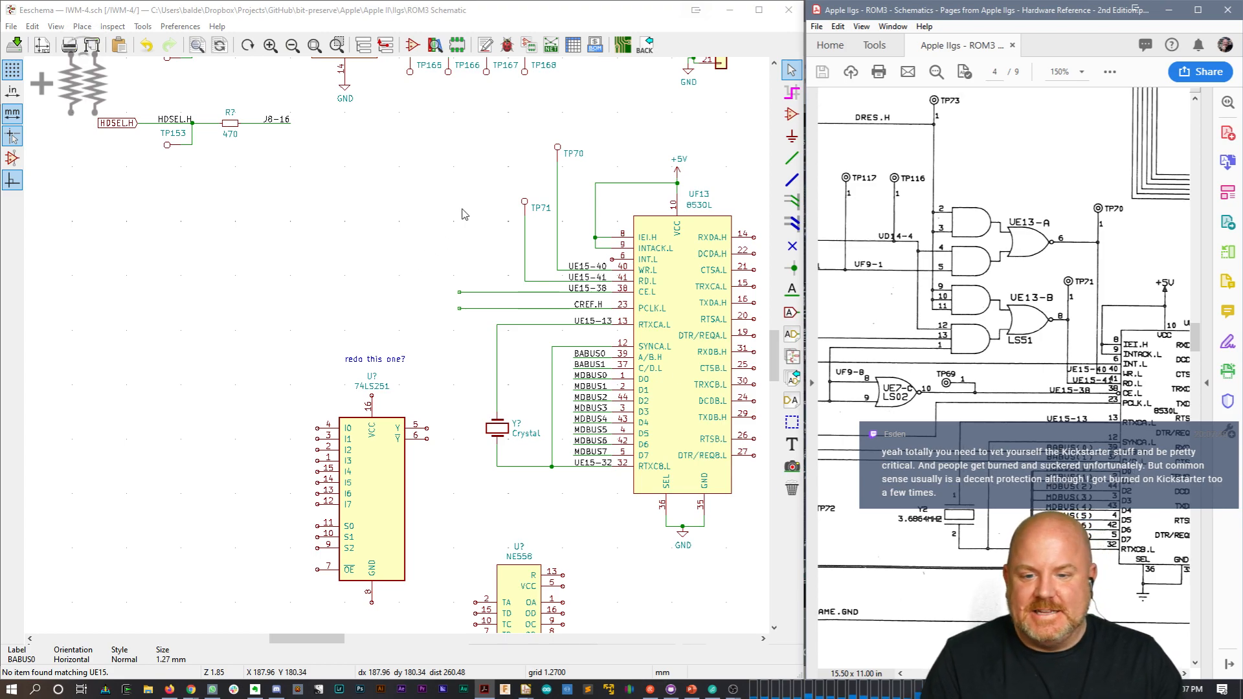
Step: Copy test point TP71 onto the CE.L pin 38 wire and renumber it TP69
key("c")
left_click(492, 284)
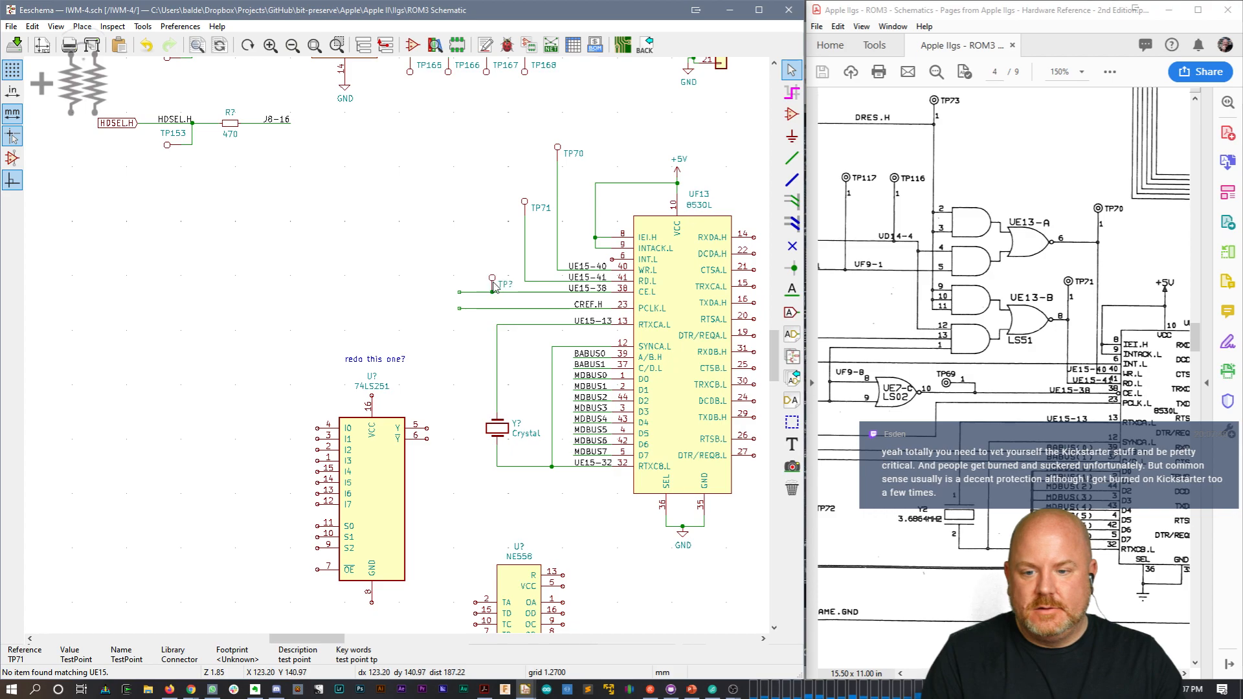
double_click(508, 288)
type("69")
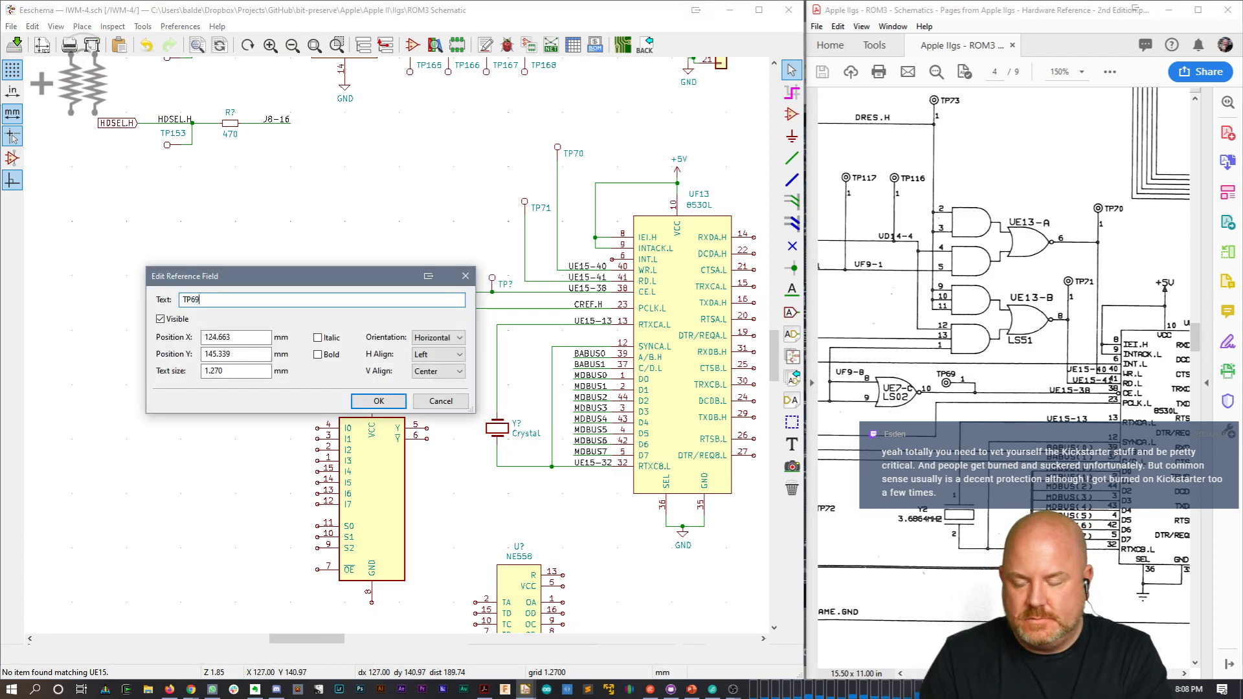
key("Return")
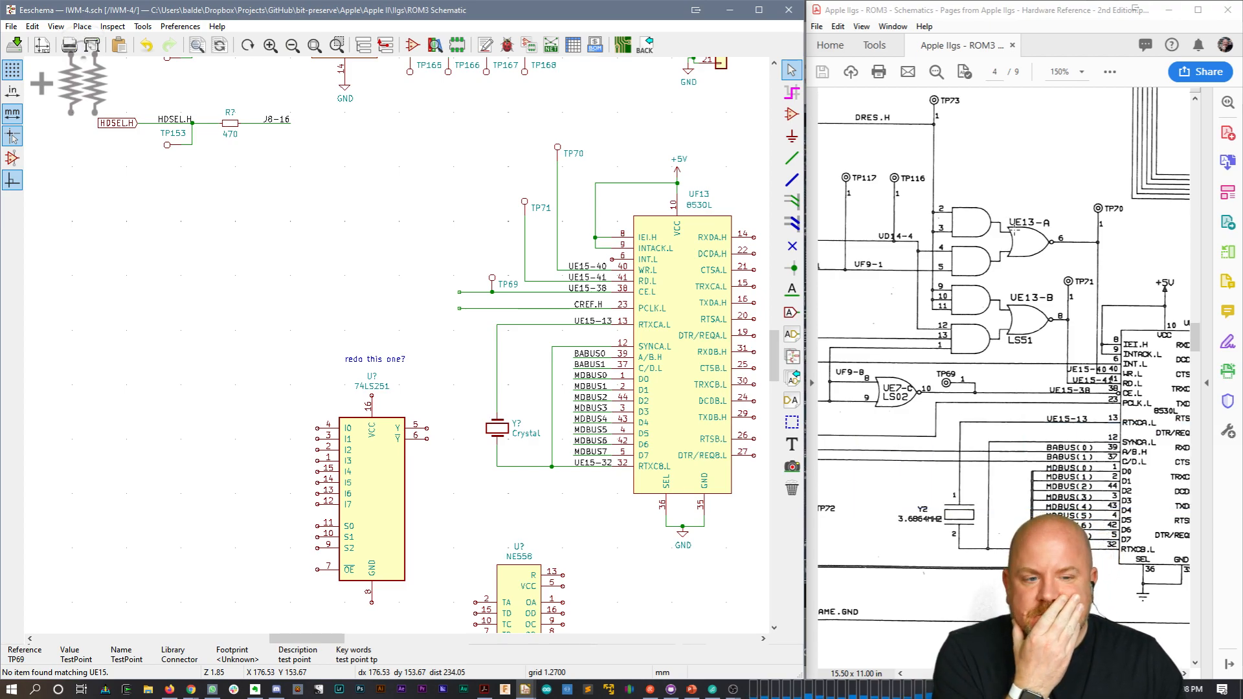
middle_click_drag(983, 330, 1042, 367)
scroll(1036, 362, "left", 10)
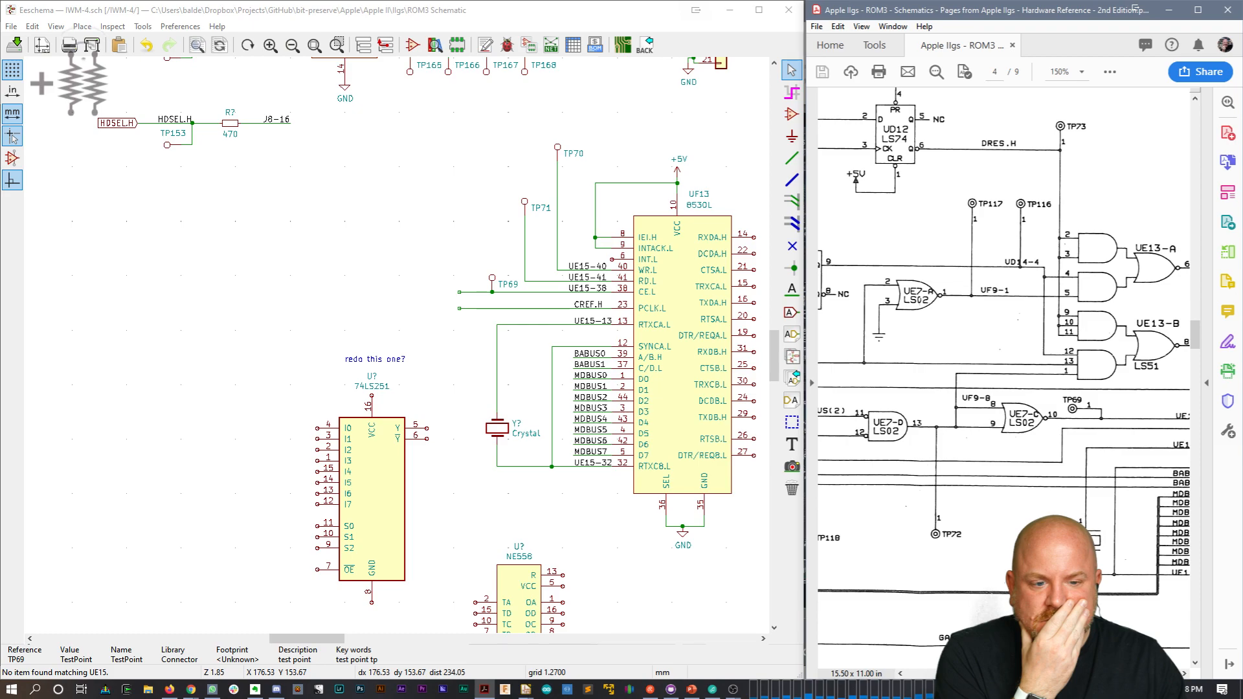
scroll(1003, 362, "right", 2)
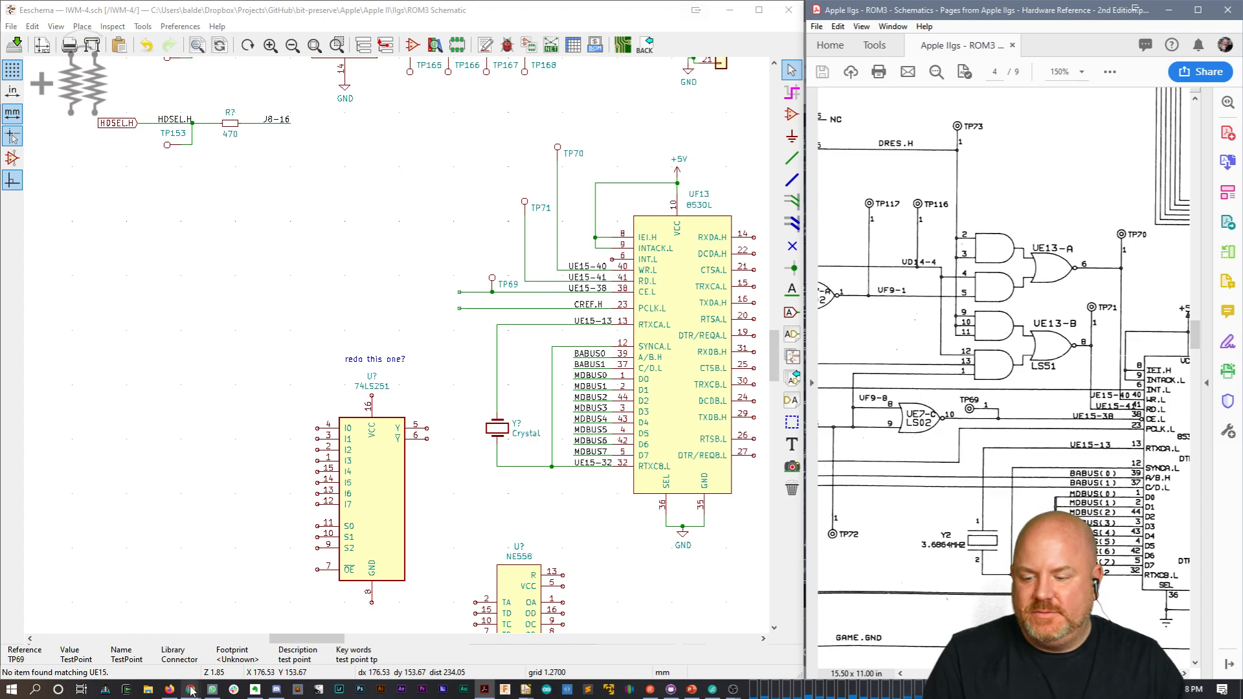
Step: Search Google for 74LS51 and open the applelogic.org datasheet PDF in a new tab
mouse_move(192, 691)
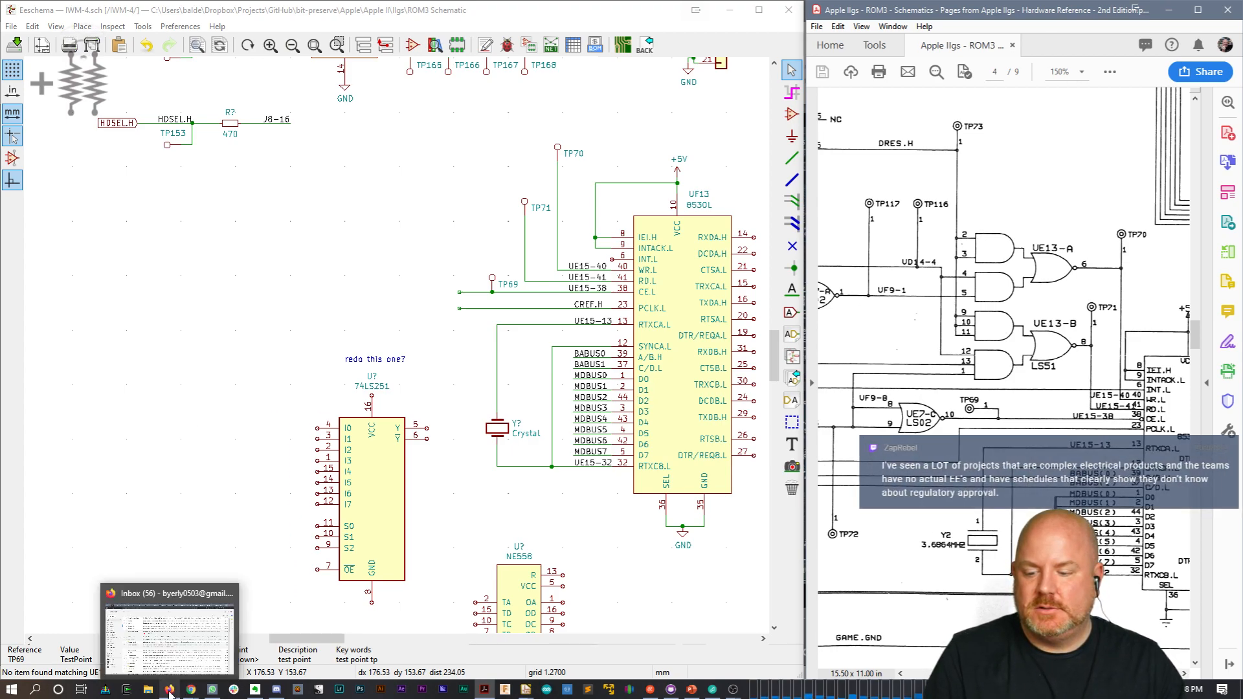
left_click(254, 651)
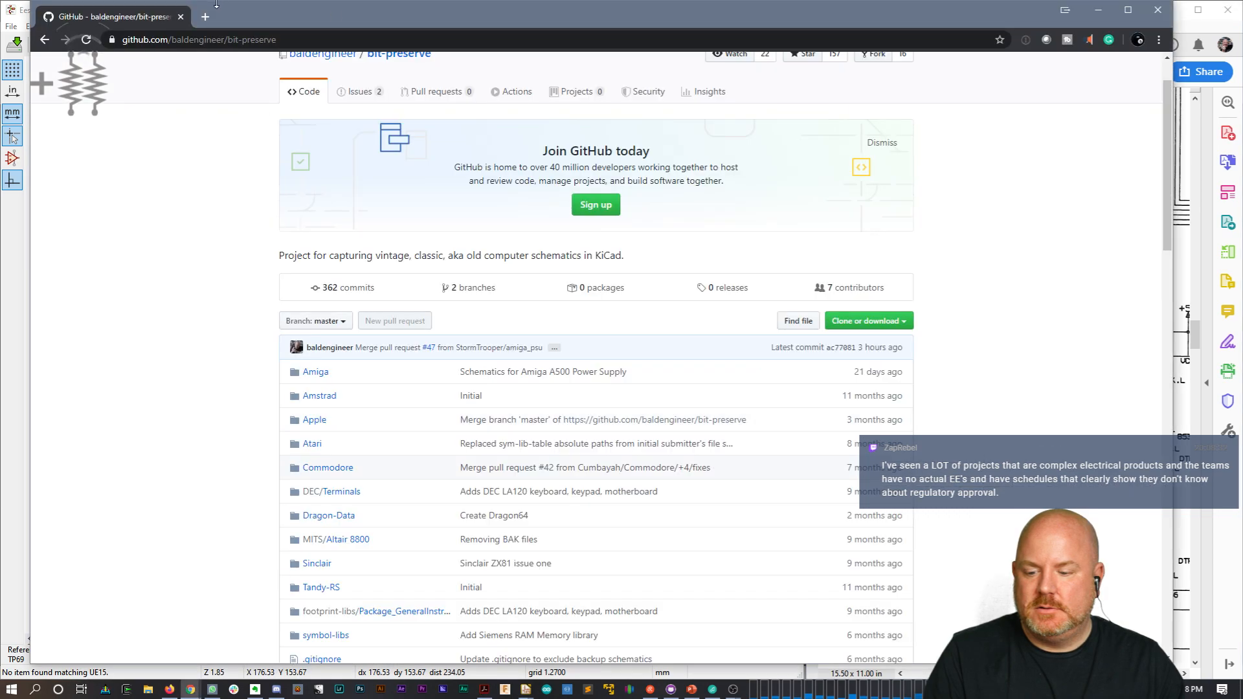
left_click(204, 25)
type("74")
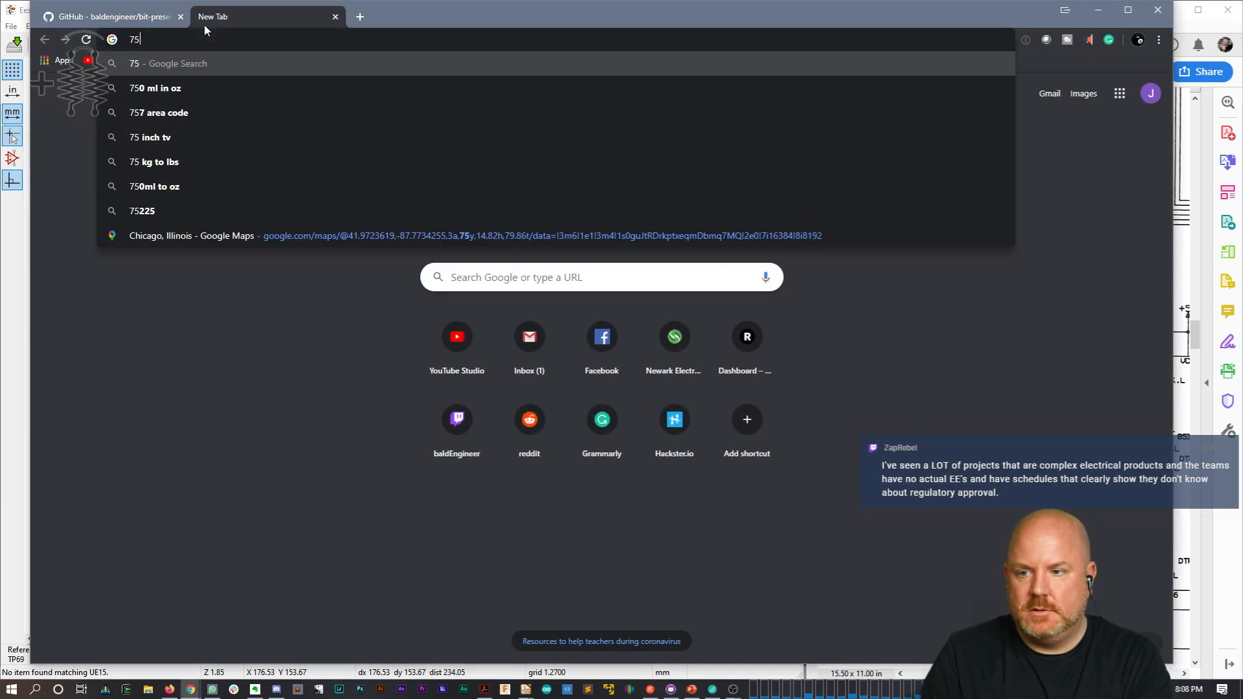
type("LS51")
key("Return")
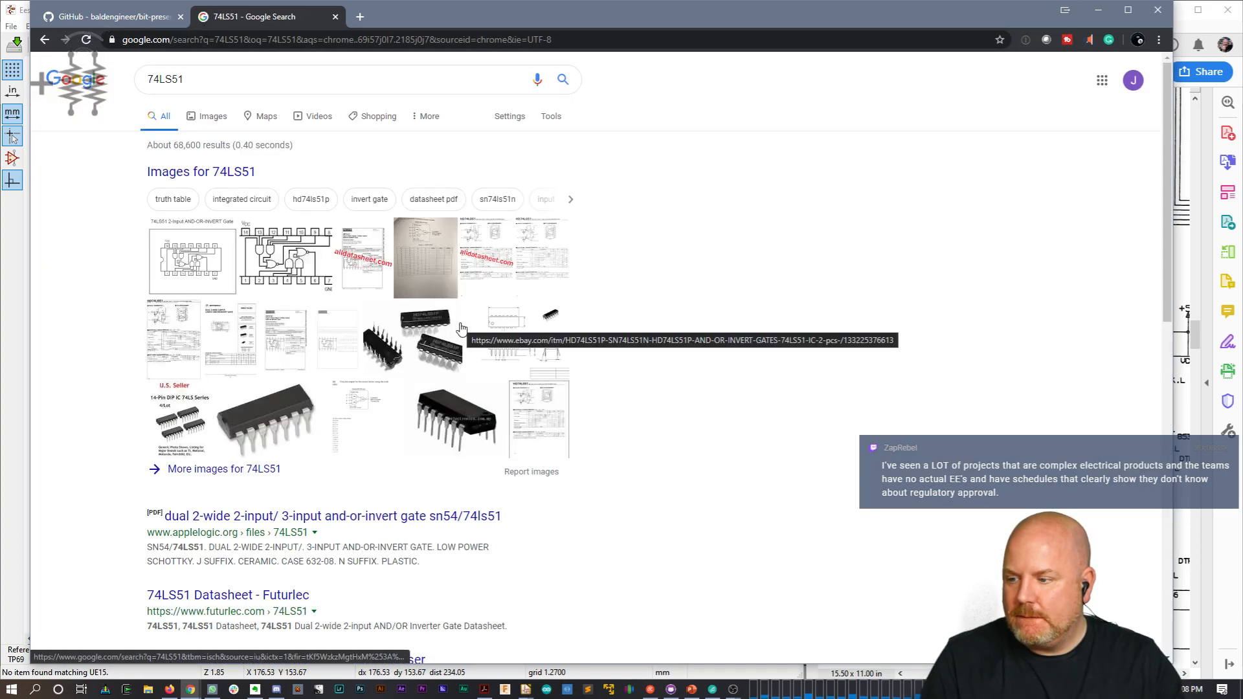
right_click(292, 524)
left_click(336, 529)
left_click(408, 18)
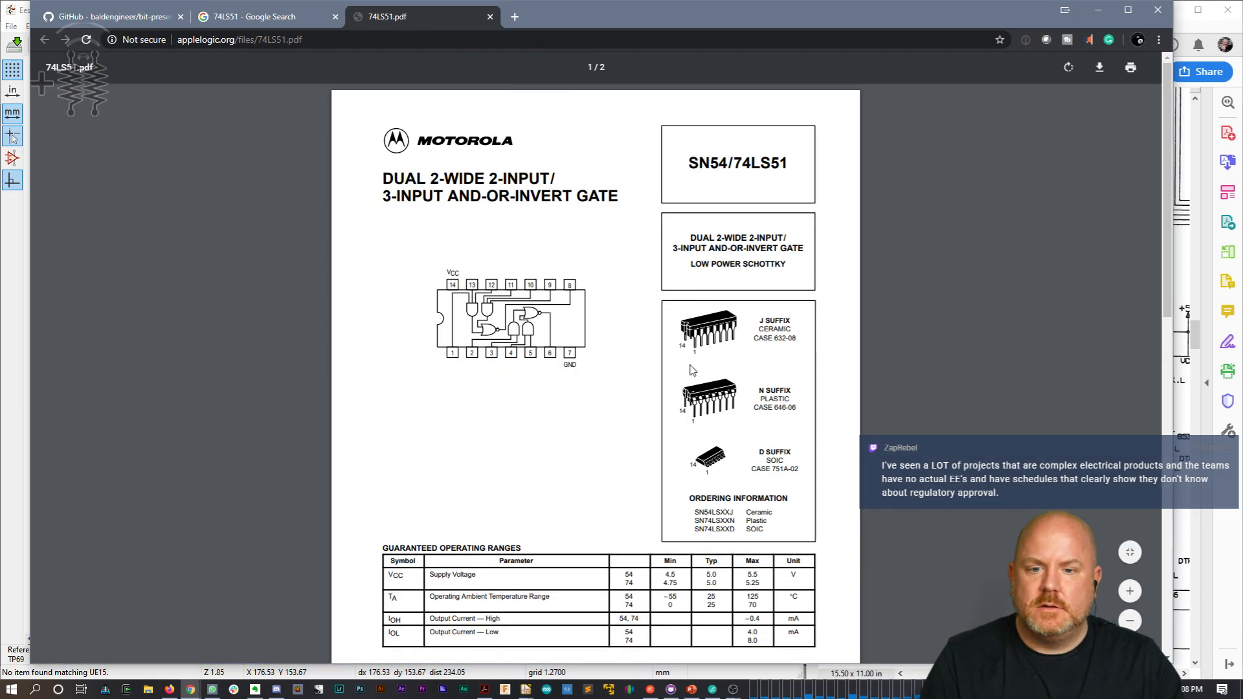
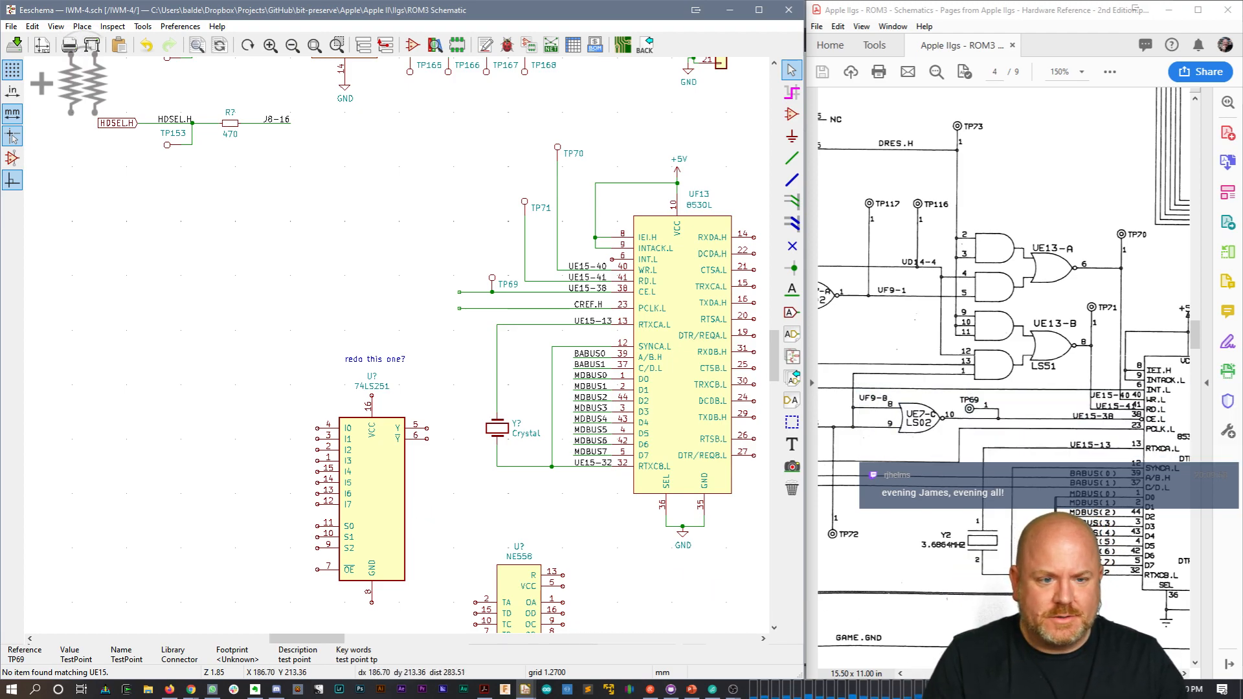
Step: Shift the 74LS51 datasheet page and sheet view, briefly starting and cancelling a symbol placement
mouse_move(1043, 674)
left_mouse_down()
mouse_move(1029, 674)
mouse_move(1050, 674)
left_mouse_up()
left_click_drag(776, 360, 779, 341)
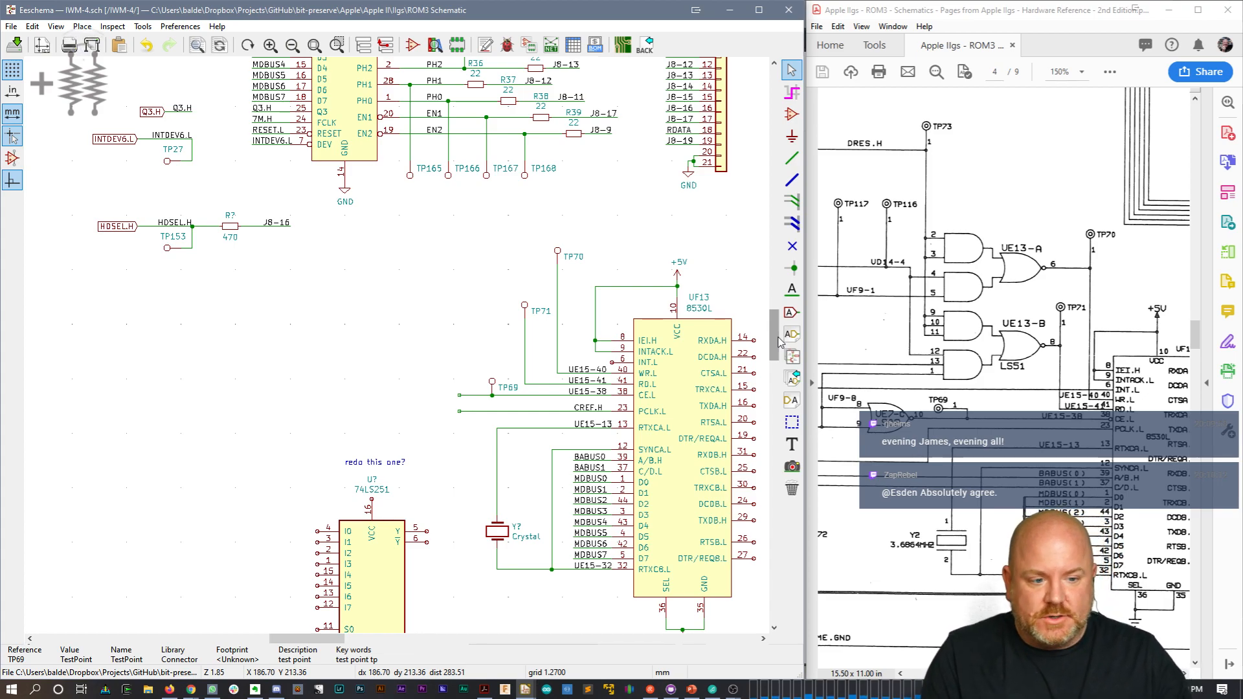
key("a")
key("Escape")
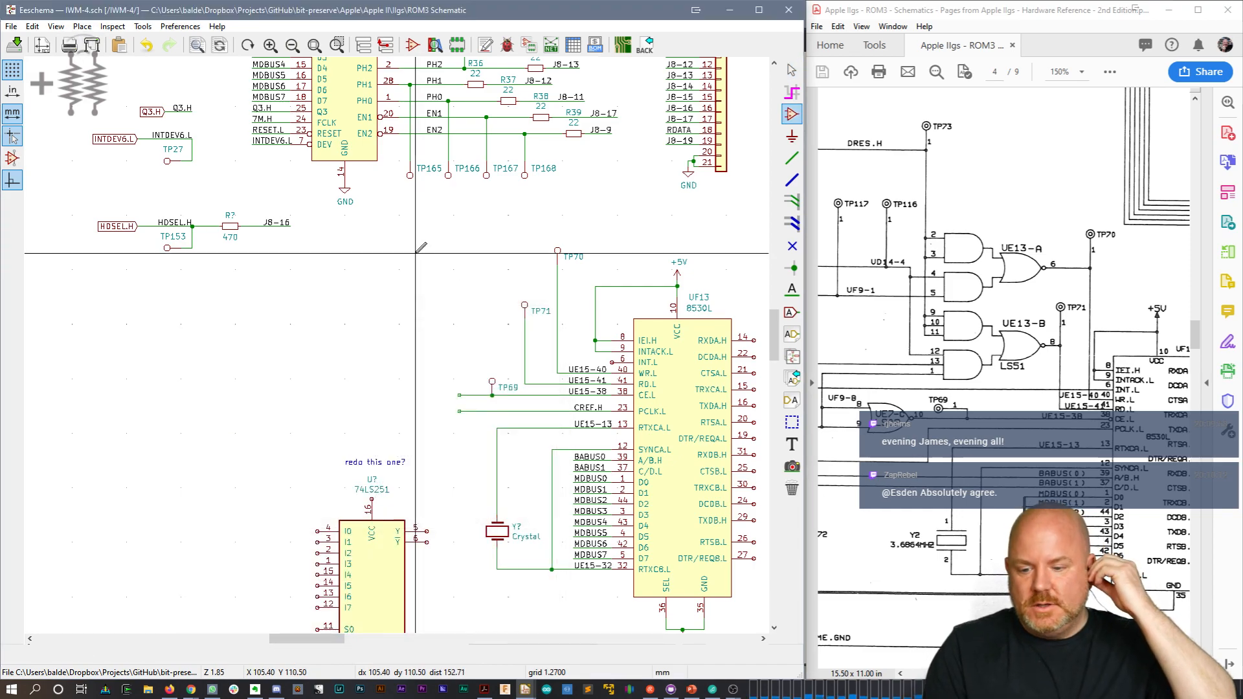
scroll(428, 245, "down", 1)
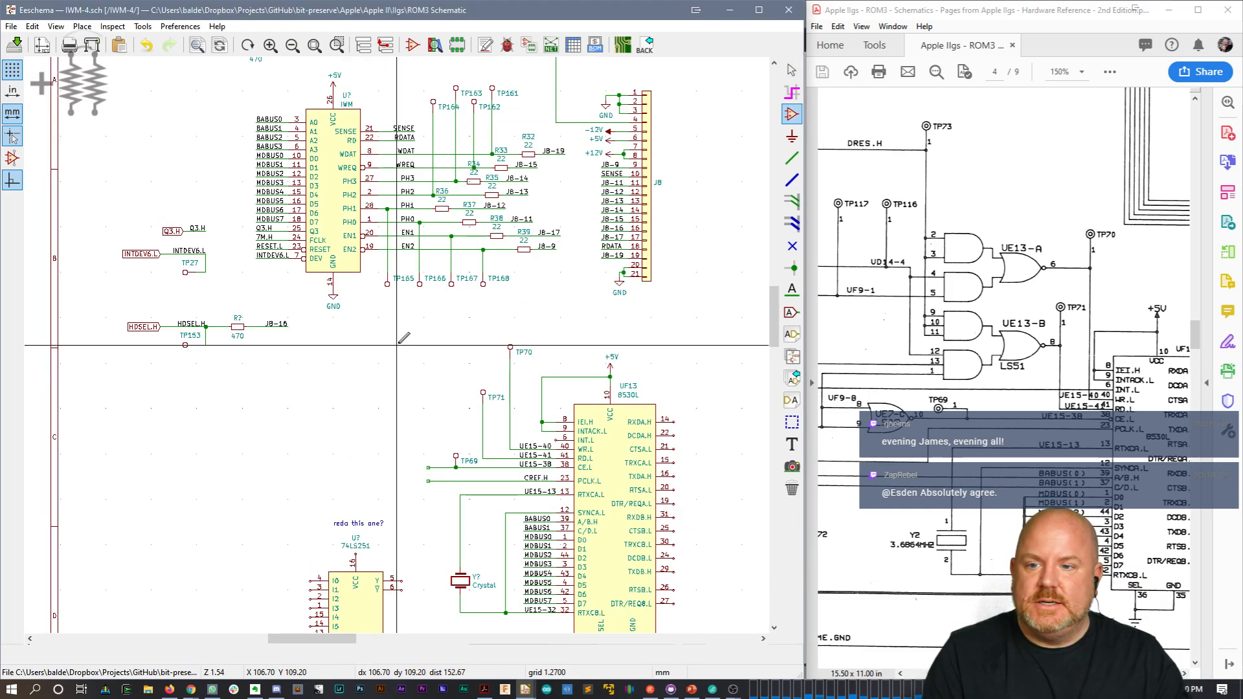
scroll(404, 337, "up", 1)
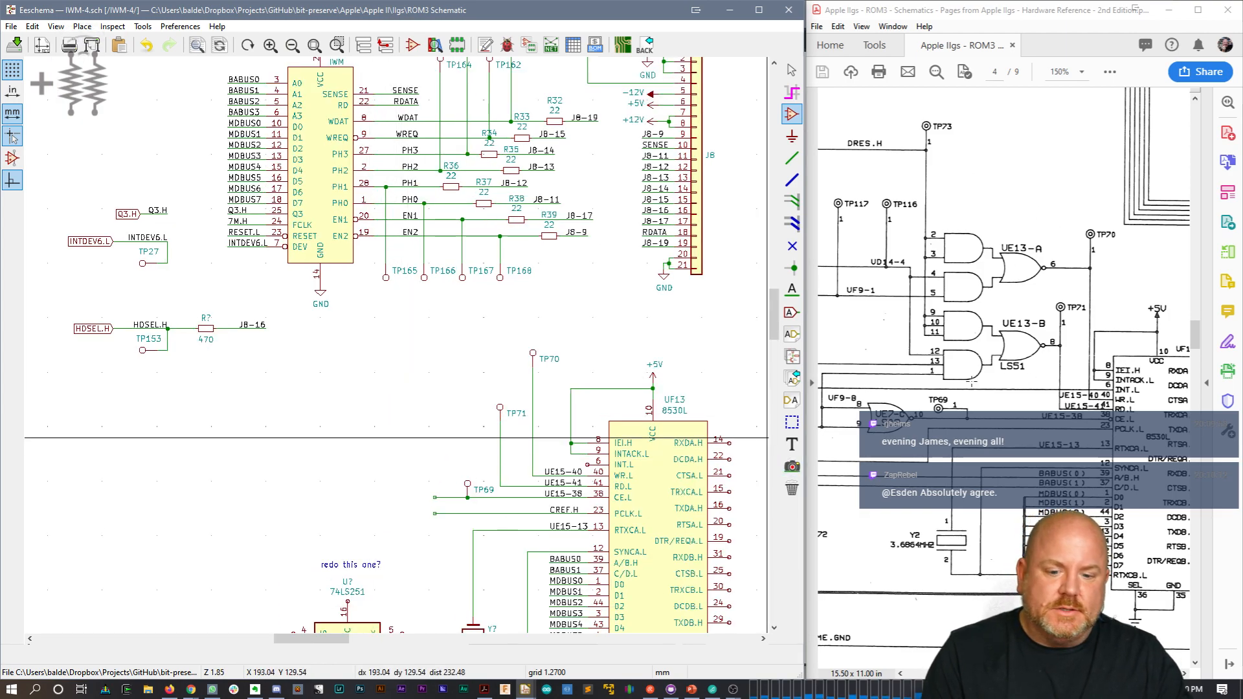
Step: Search the symbol chooser for 74LS51 and select the dual AND-NOR part
left_click(374, 355)
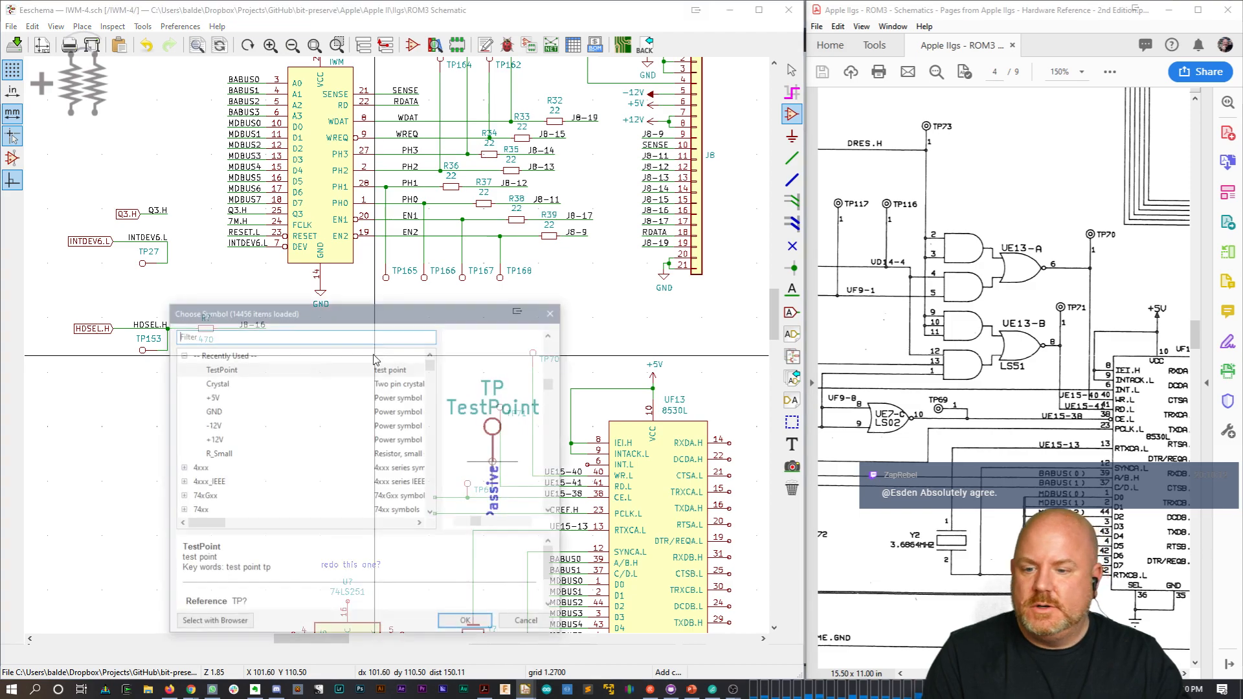
type("74")
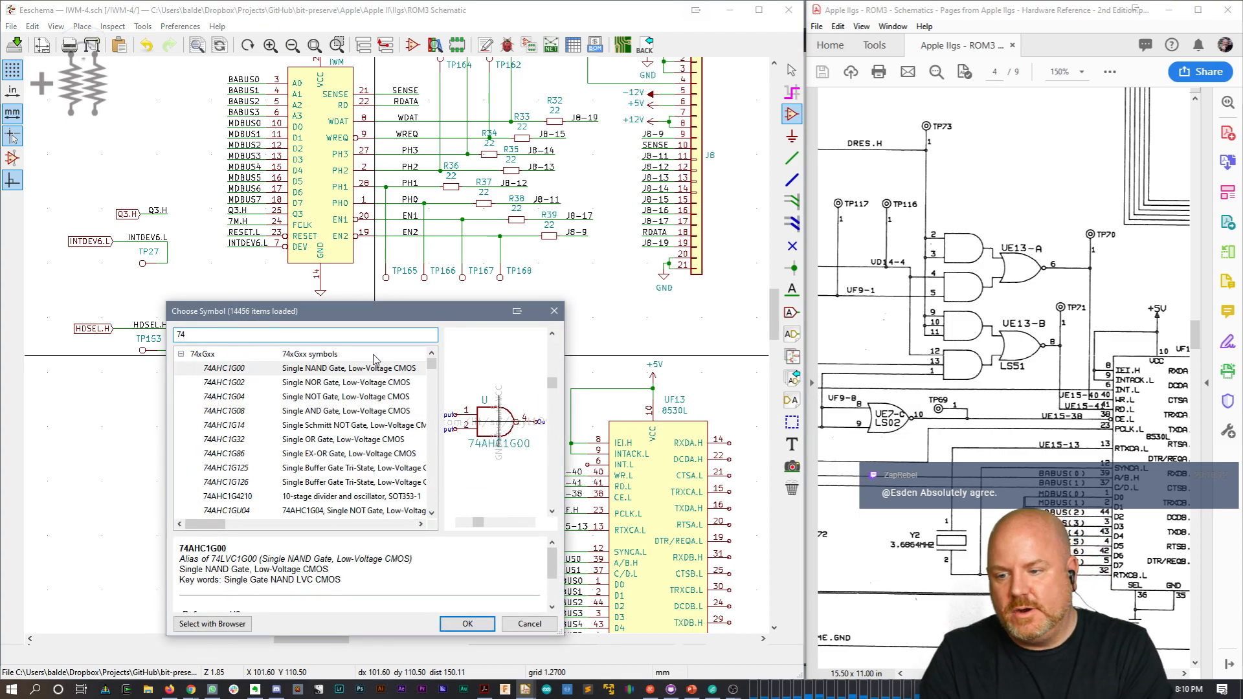
type("LS51")
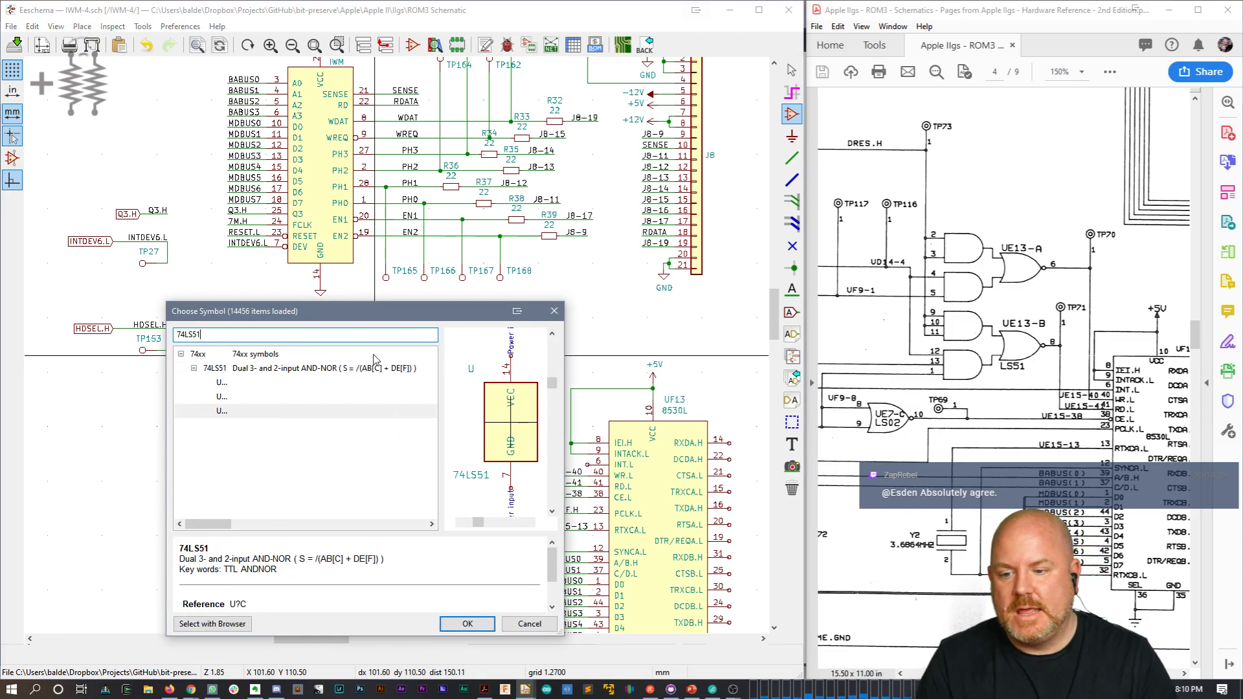
left_click(342, 369)
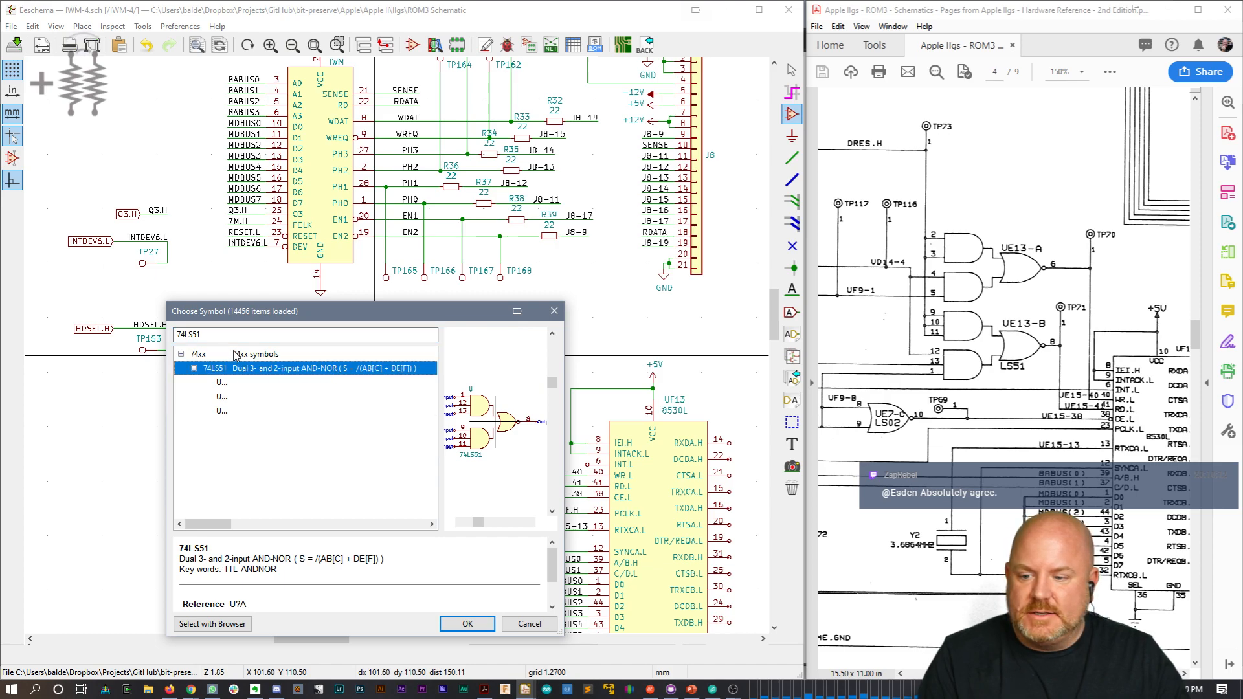
left_click_drag(169, 411, 77, 411)
Step: Compare the 74LS51's gate and power units and choose the first gate unit for placement
left_click(130, 396)
left_click(144, 355)
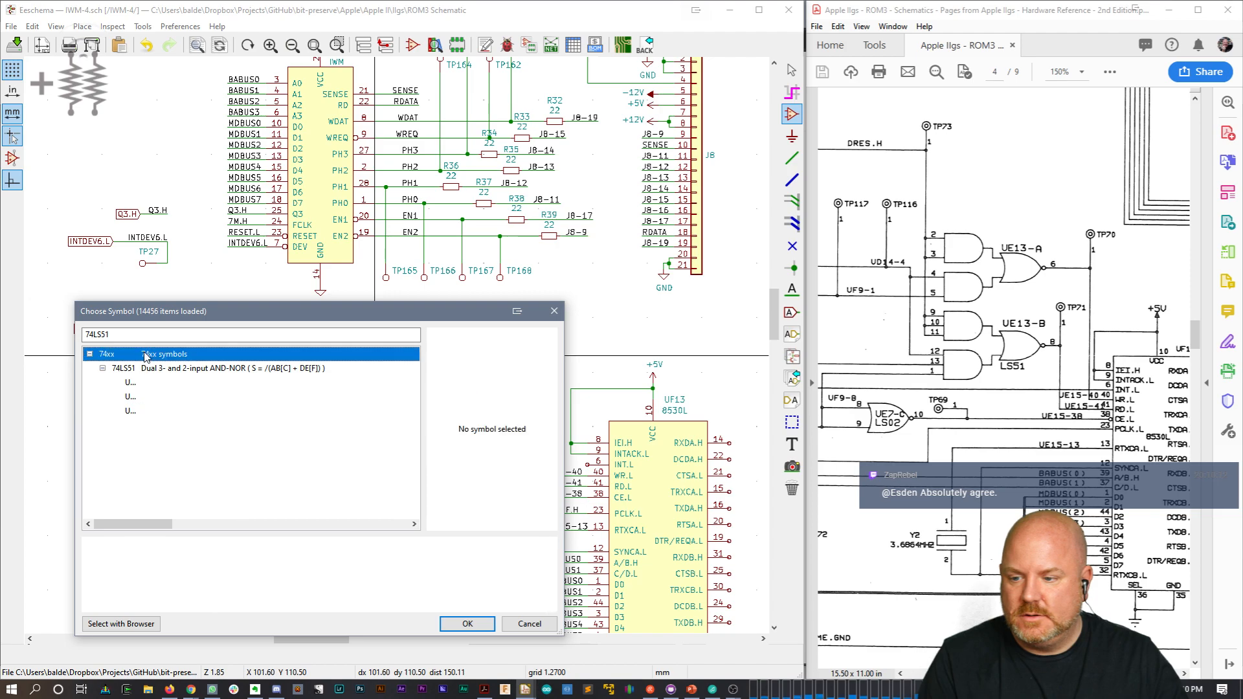
left_click(152, 372)
left_click(128, 397)
left_click(126, 411)
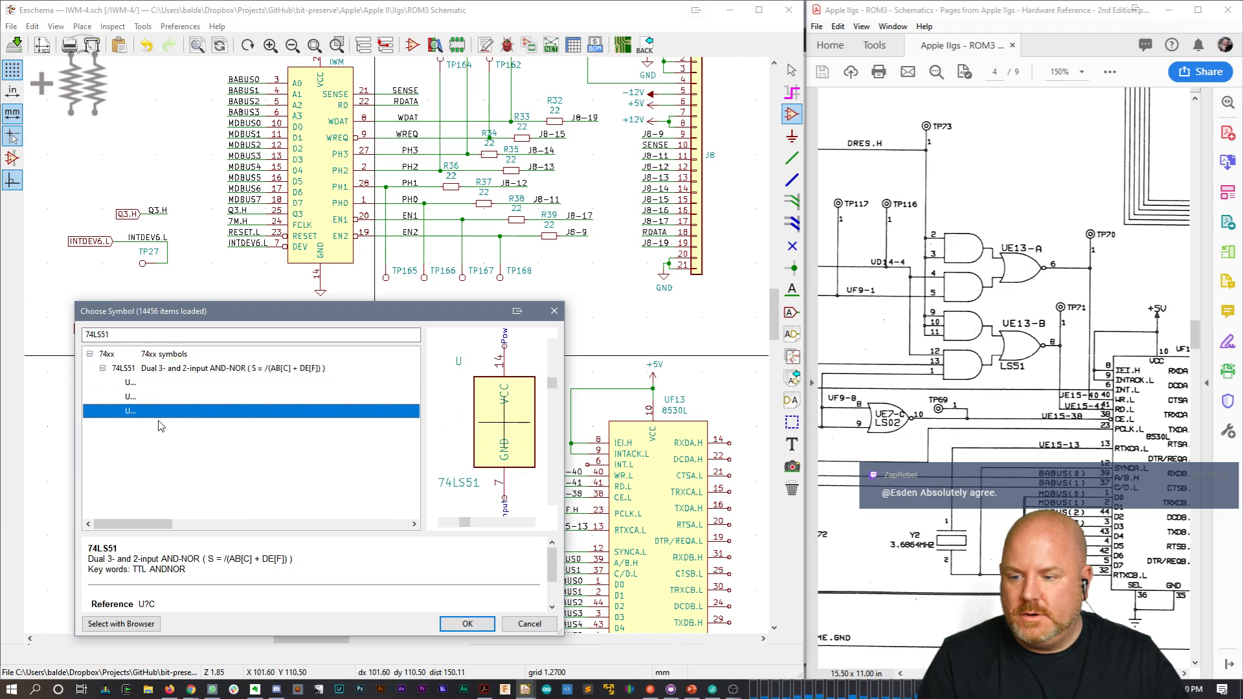
left_click(154, 358)
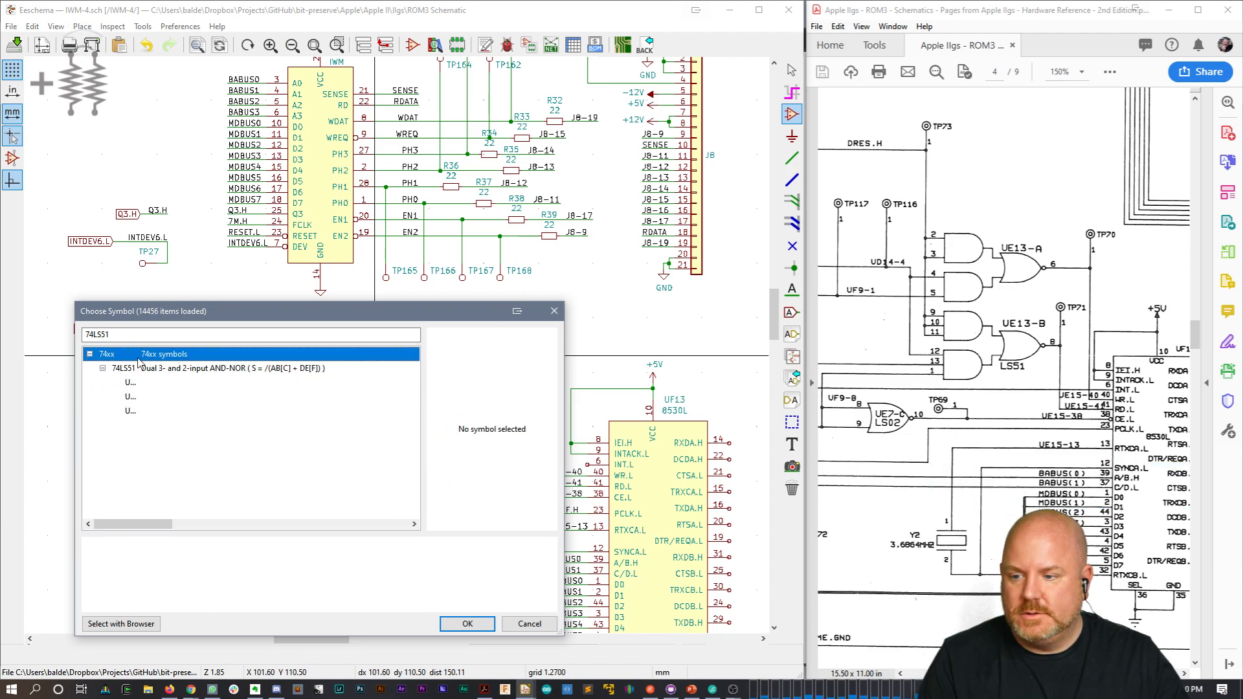
left_click(142, 385)
key("Down")
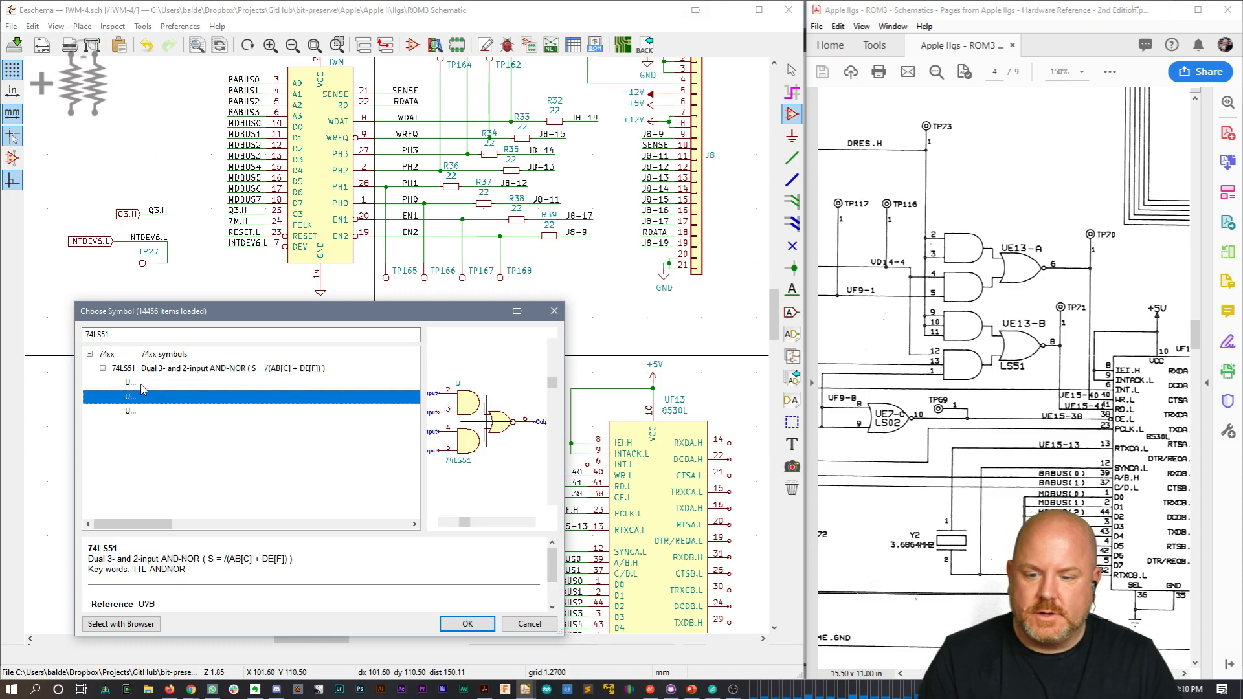
key("Down")
key("Up")
key("Up")
key("Up")
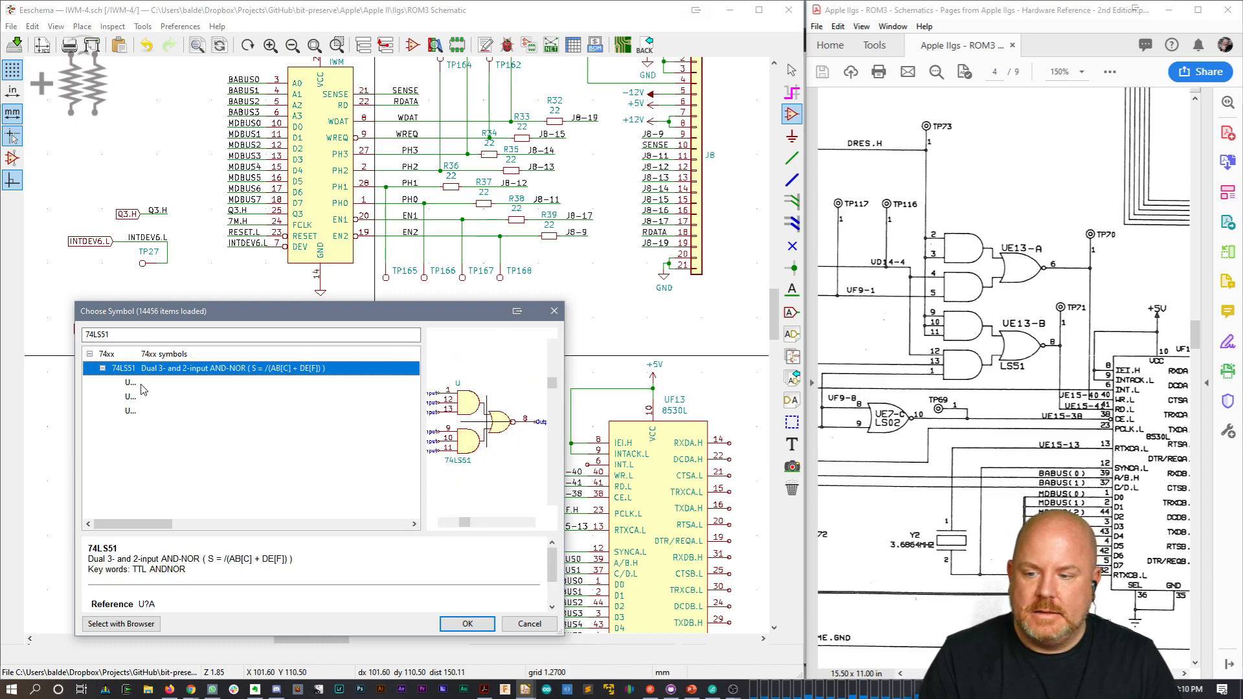
key("Down")
key("Down")
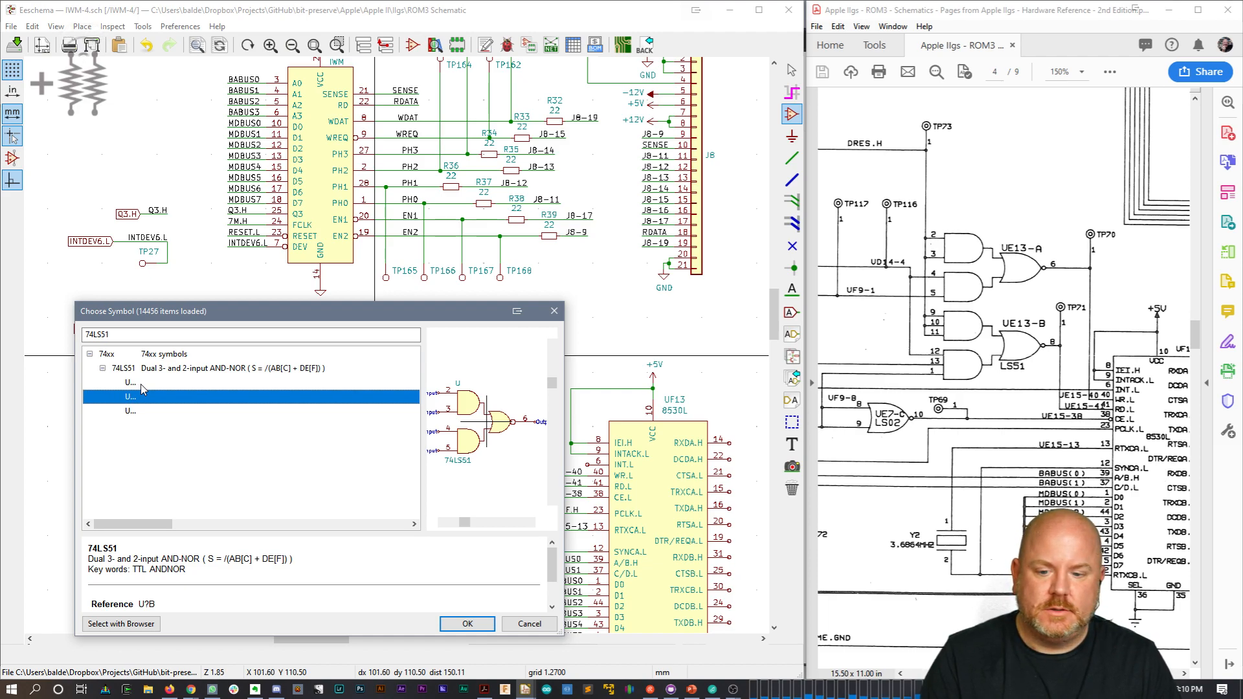
key("Up")
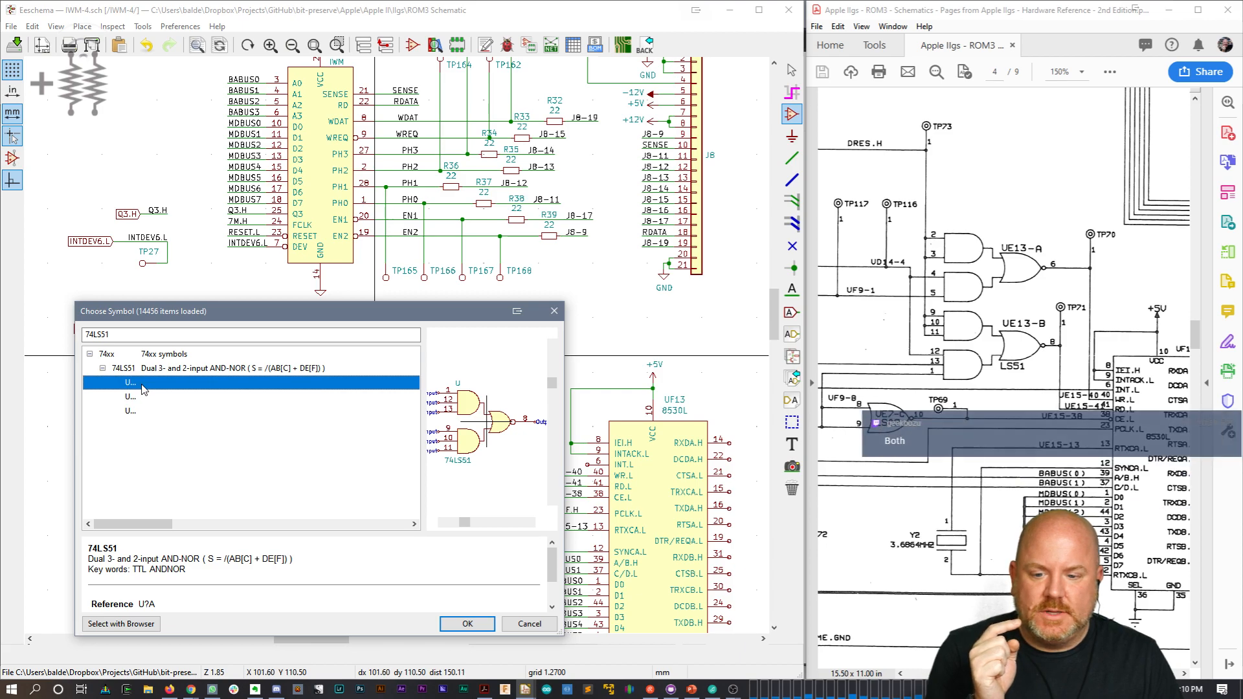
key("Down")
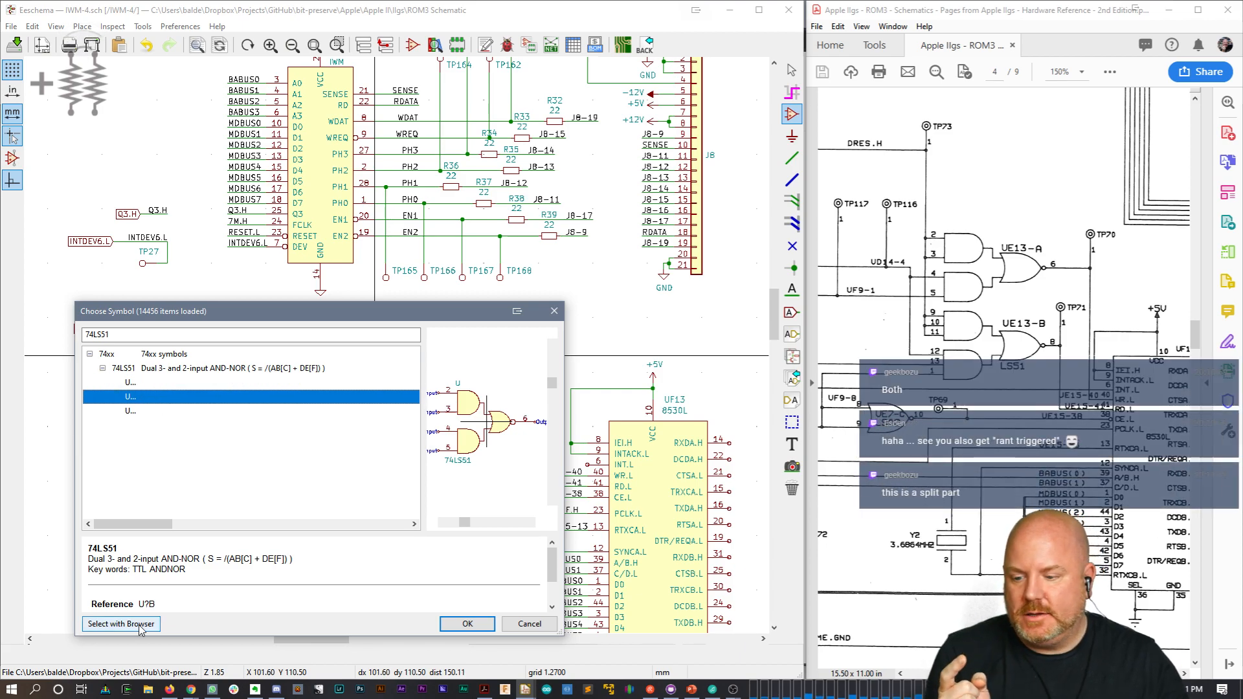
double_click(131, 383)
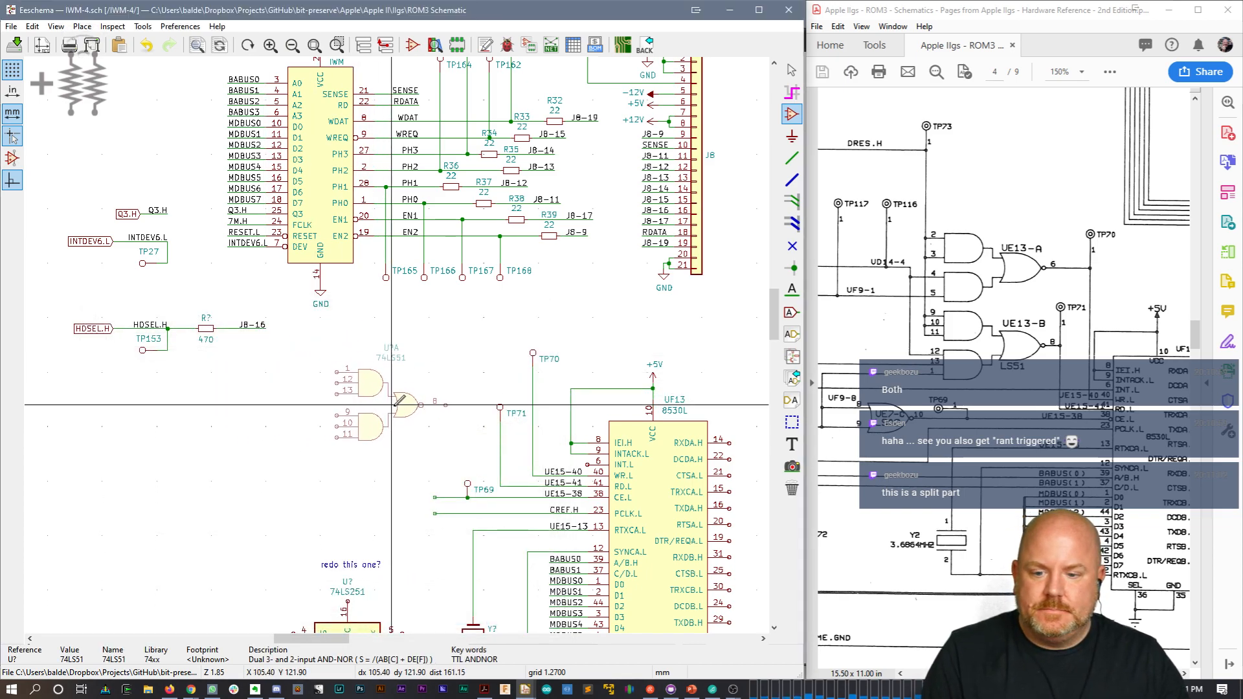
Step: Place the first 74LS51 gate left of UF13 and move it slightly lower
left_click(399, 383)
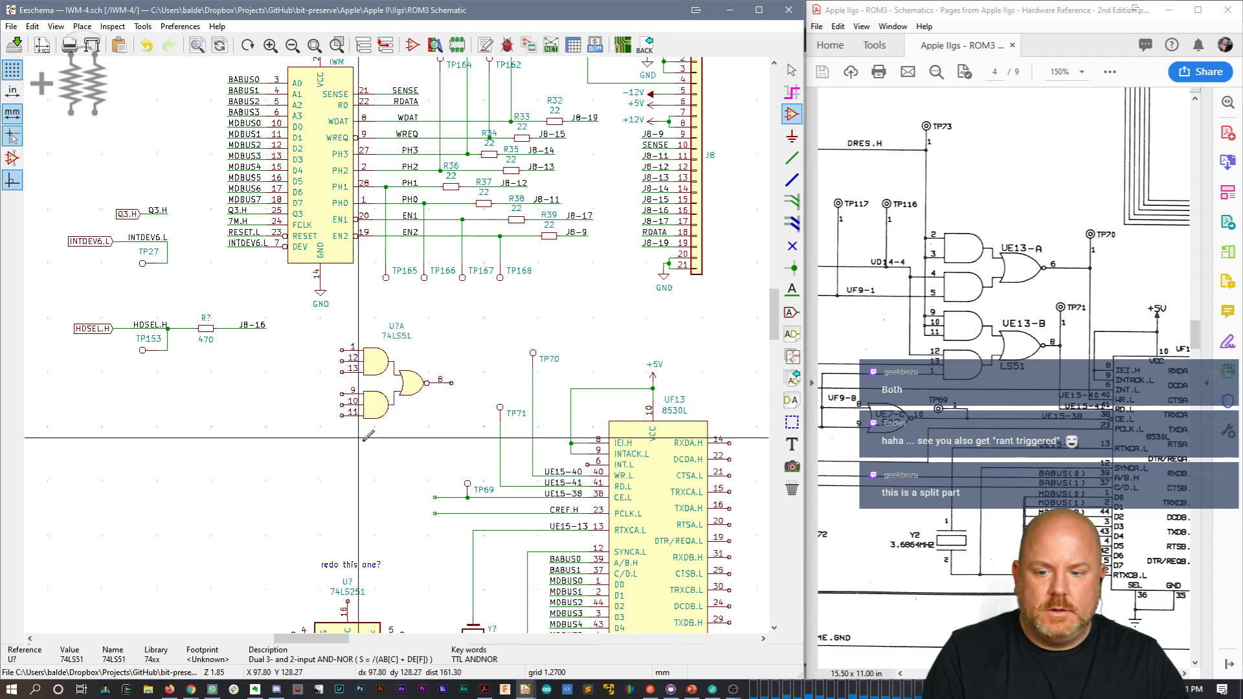
key("m")
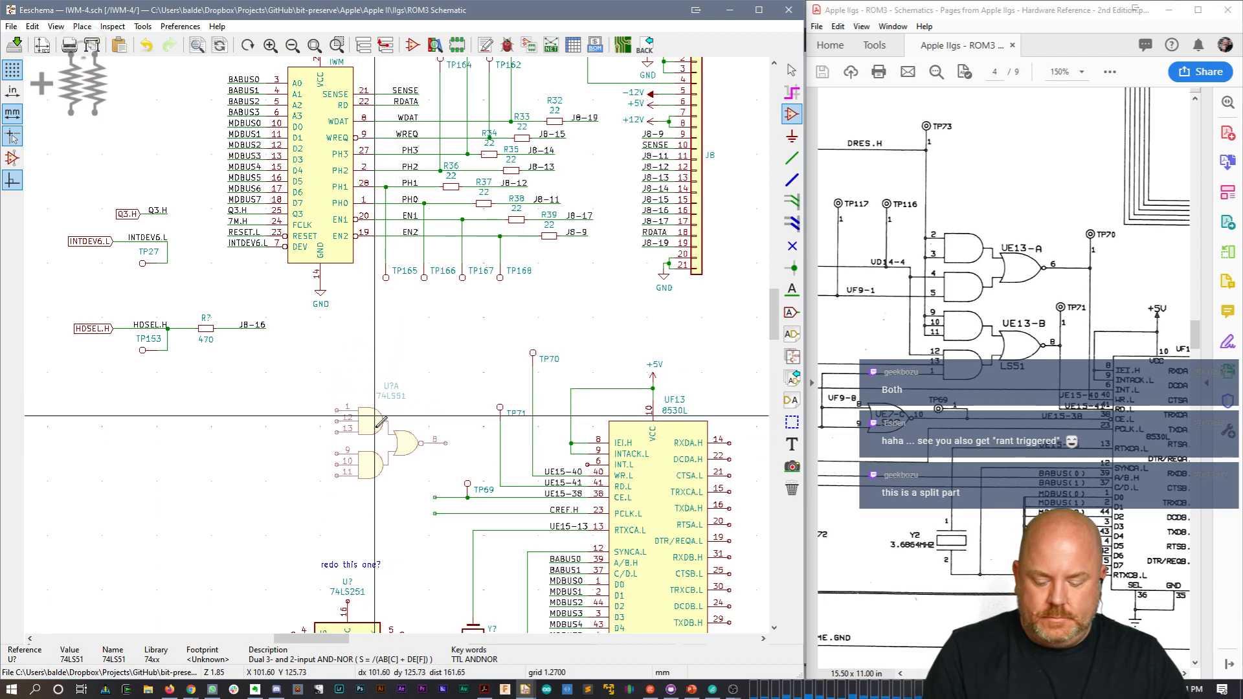
left_click(380, 448)
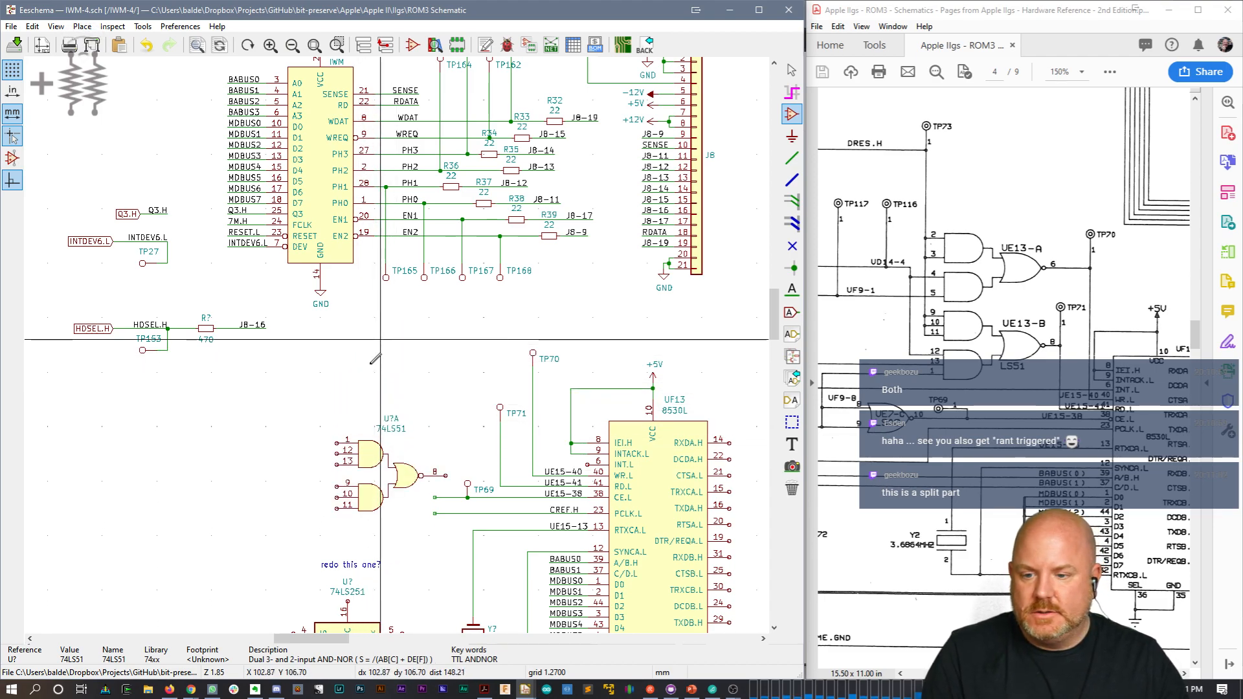
Step: Pick the 74LS51 second gate unit from the 74xx library and place it above the first
left_click(369, 344)
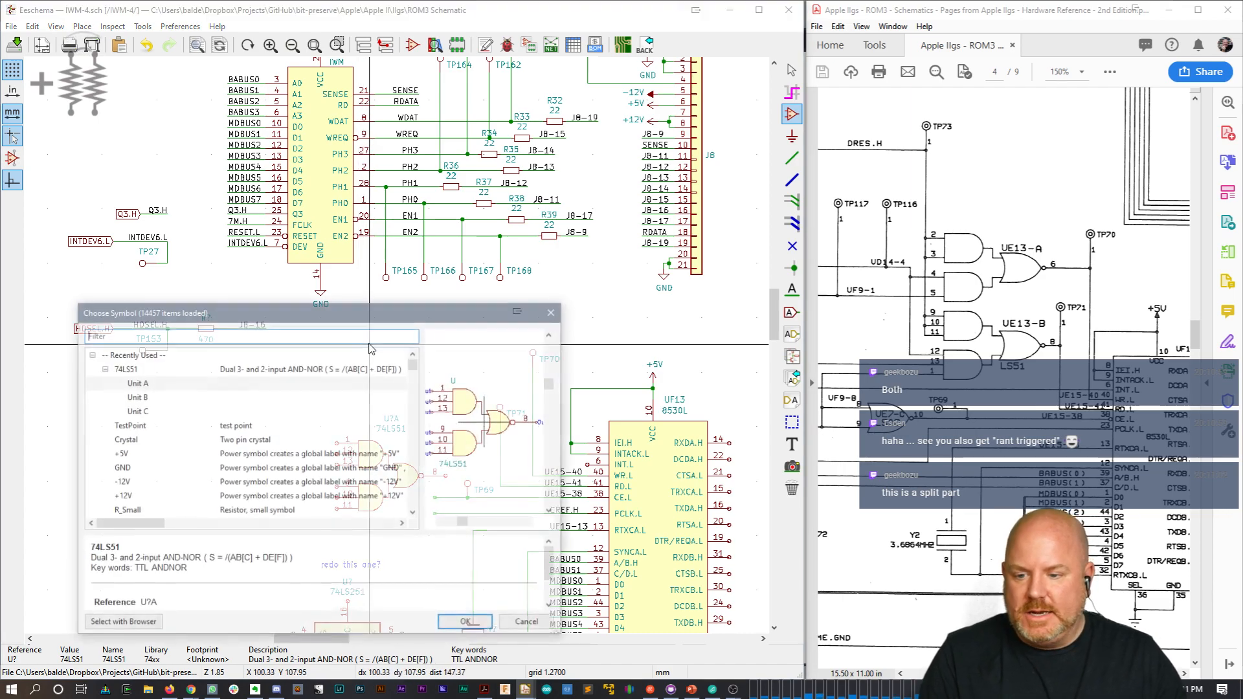
type("74LS51")
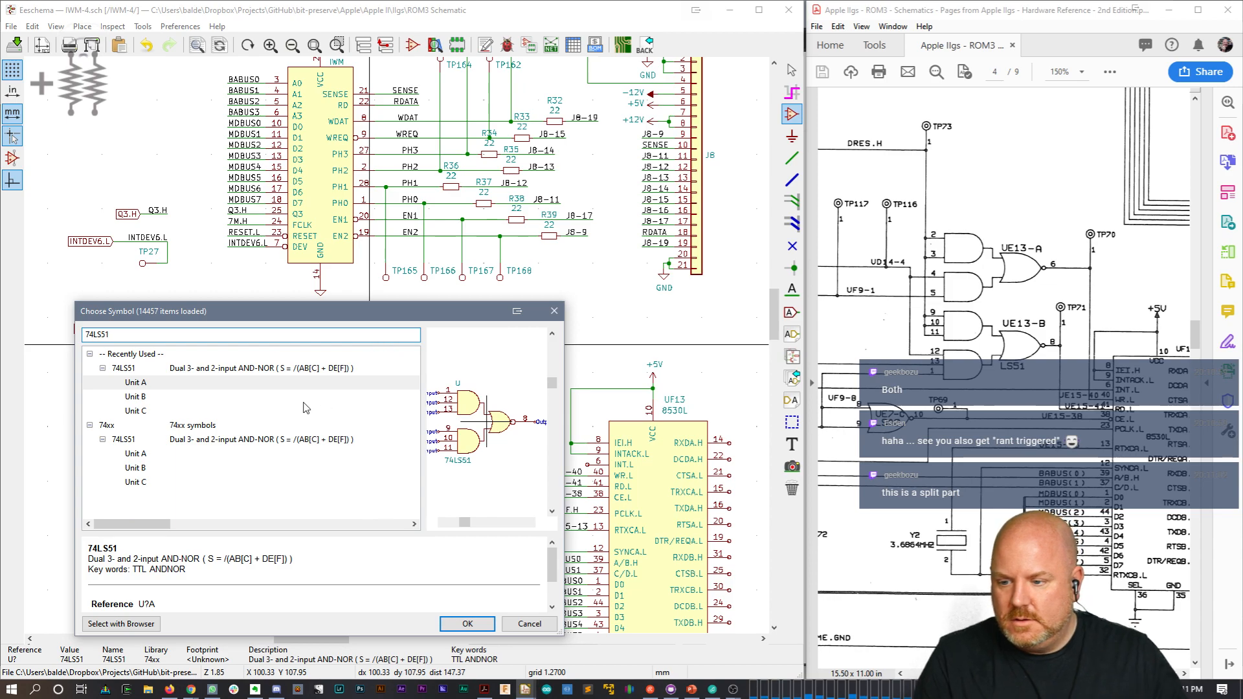
left_click(136, 399)
left_click(137, 413)
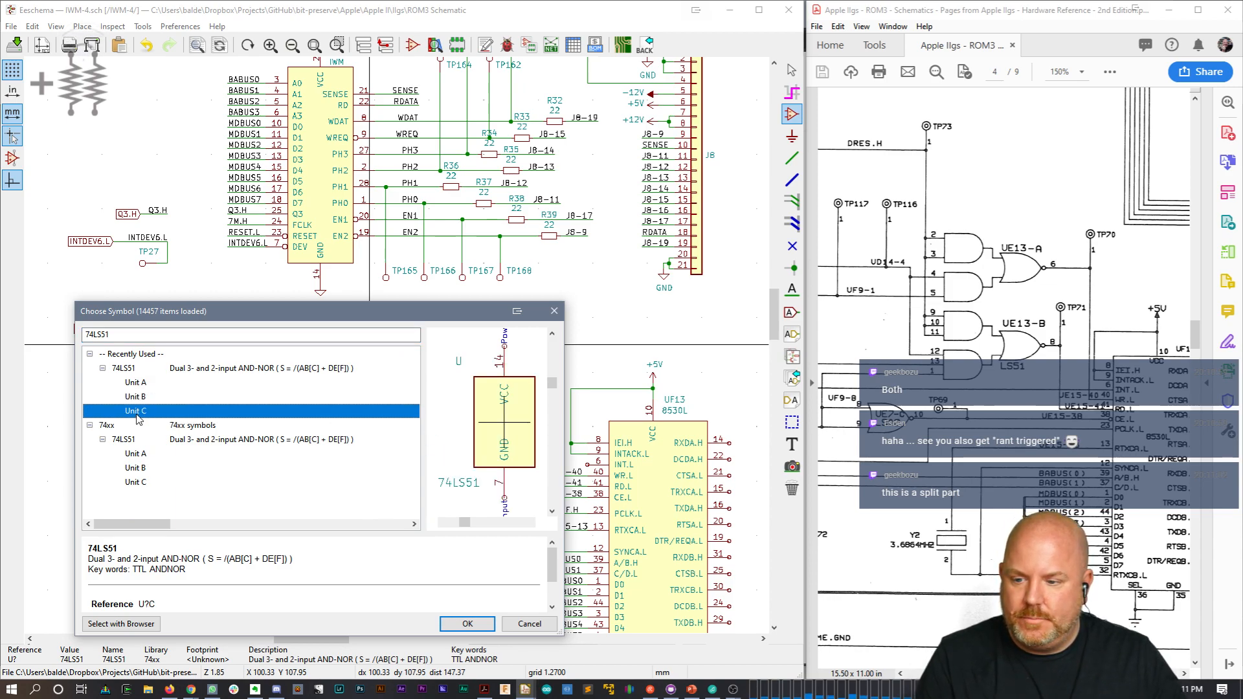
left_click(145, 395)
left_click(144, 383)
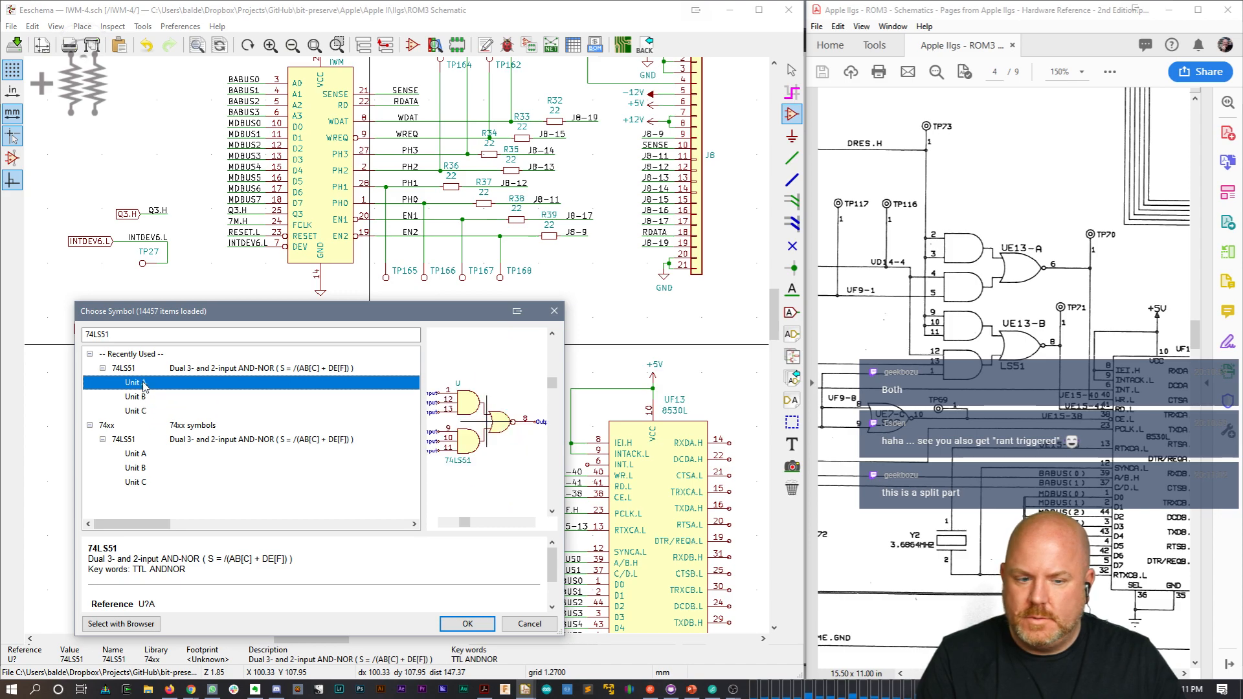
left_click(134, 455)
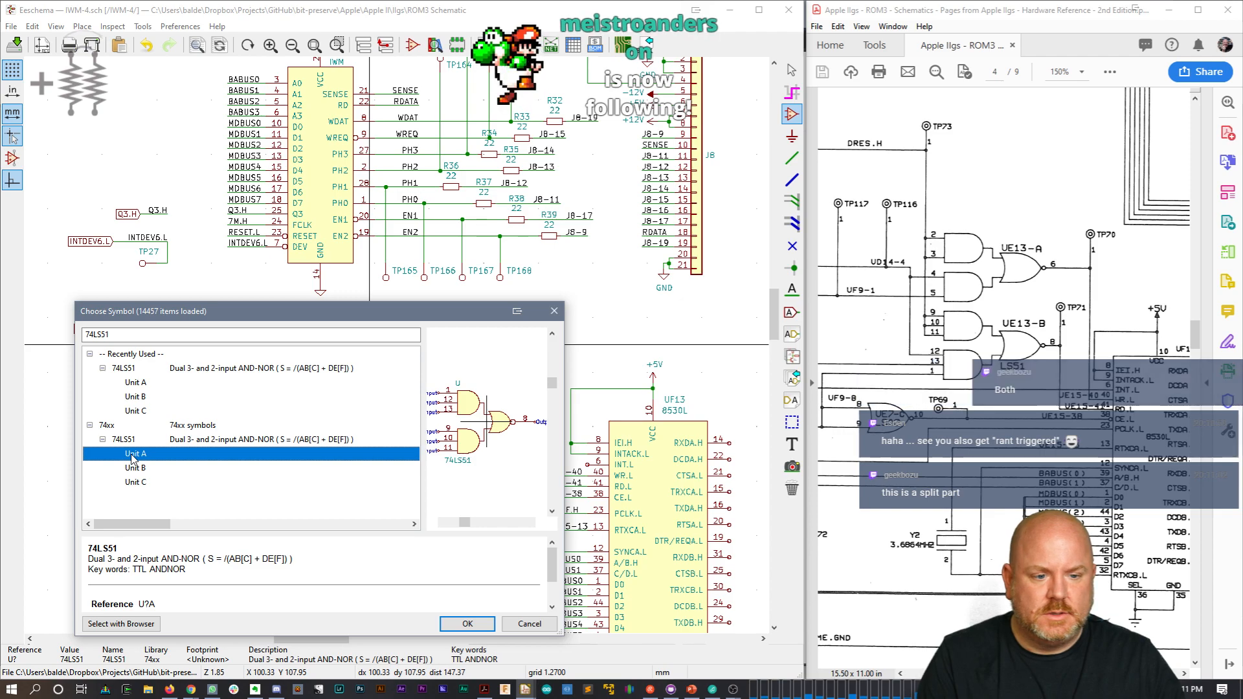
left_click(134, 467)
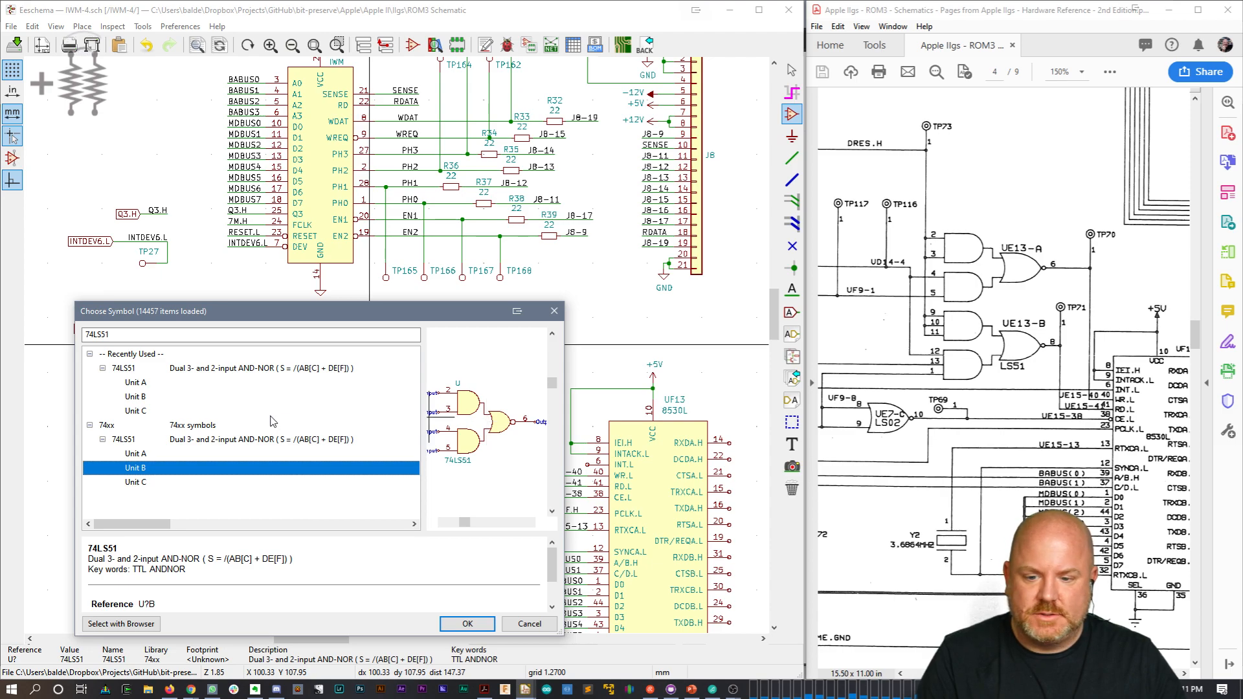
left_click(132, 454)
left_click(133, 469)
double_click(133, 468)
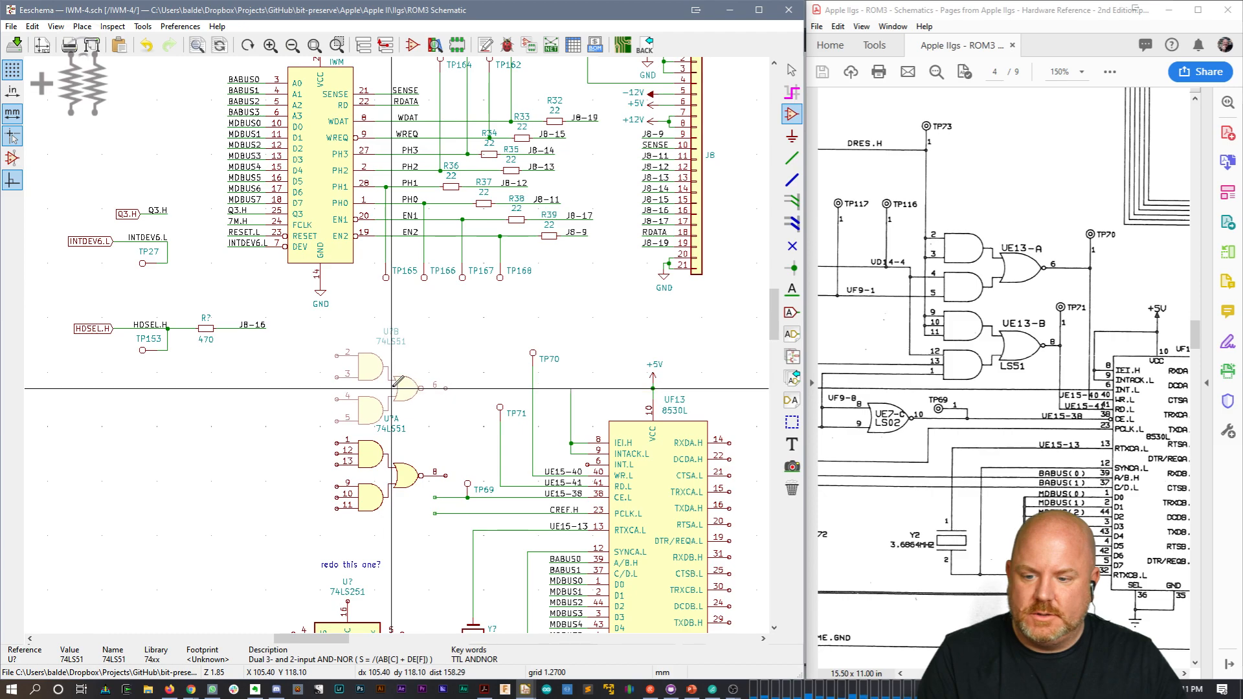
left_click(391, 389)
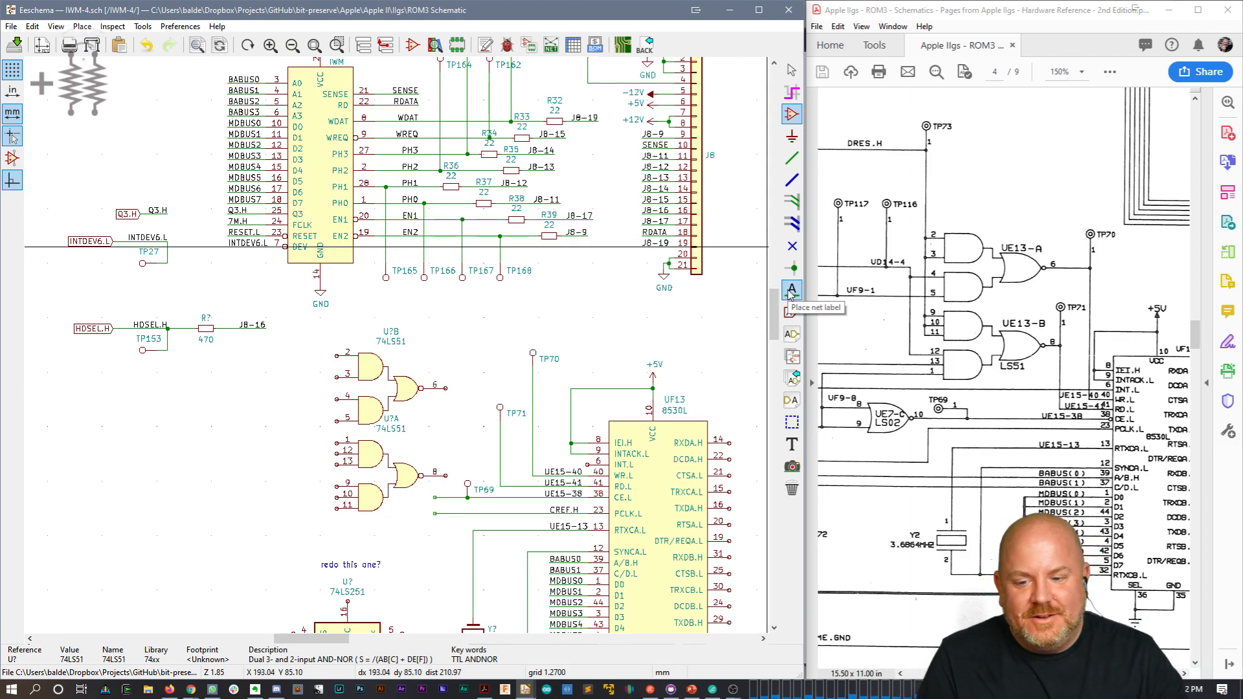
Step: Wire the upper gate's pin 6 output to the TP70 line
key("w")
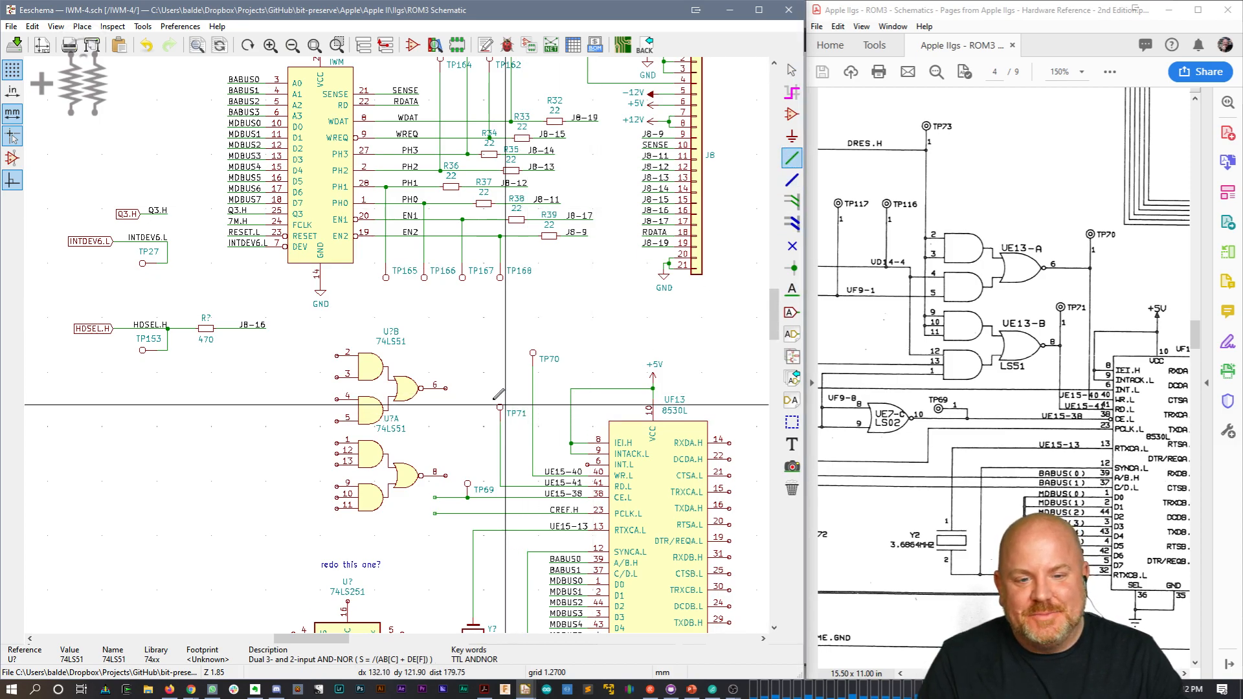
left_click(445, 388)
left_click(533, 388)
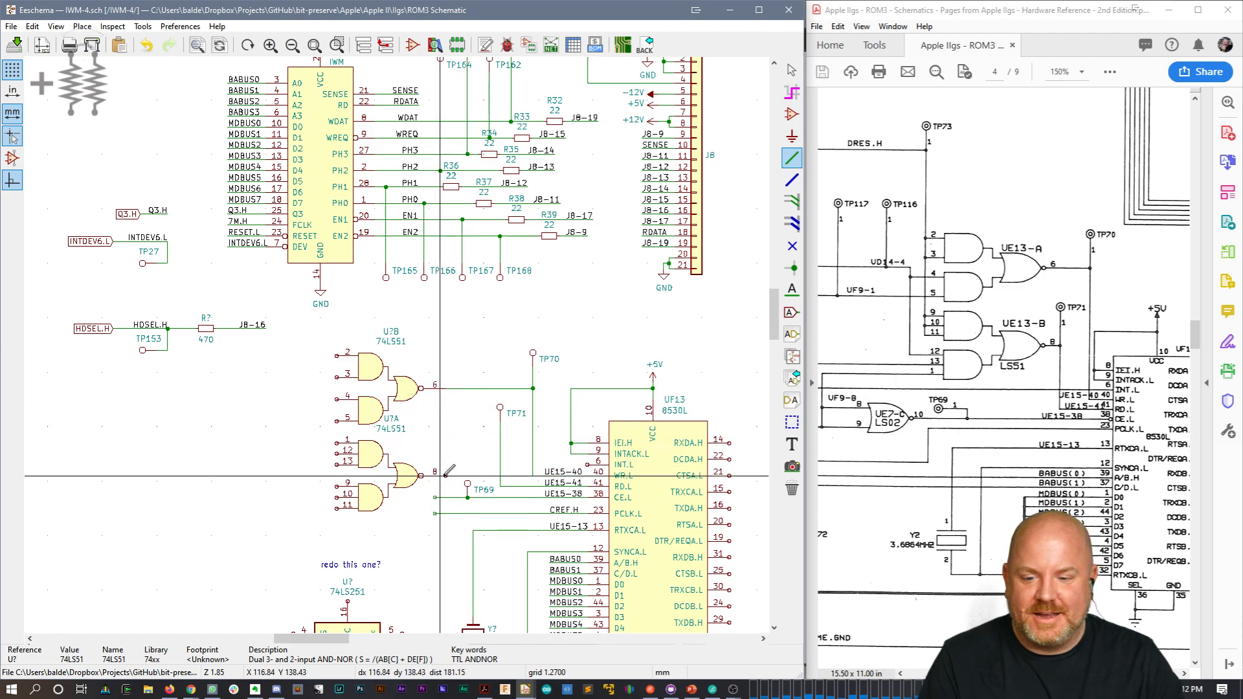
key("Escape")
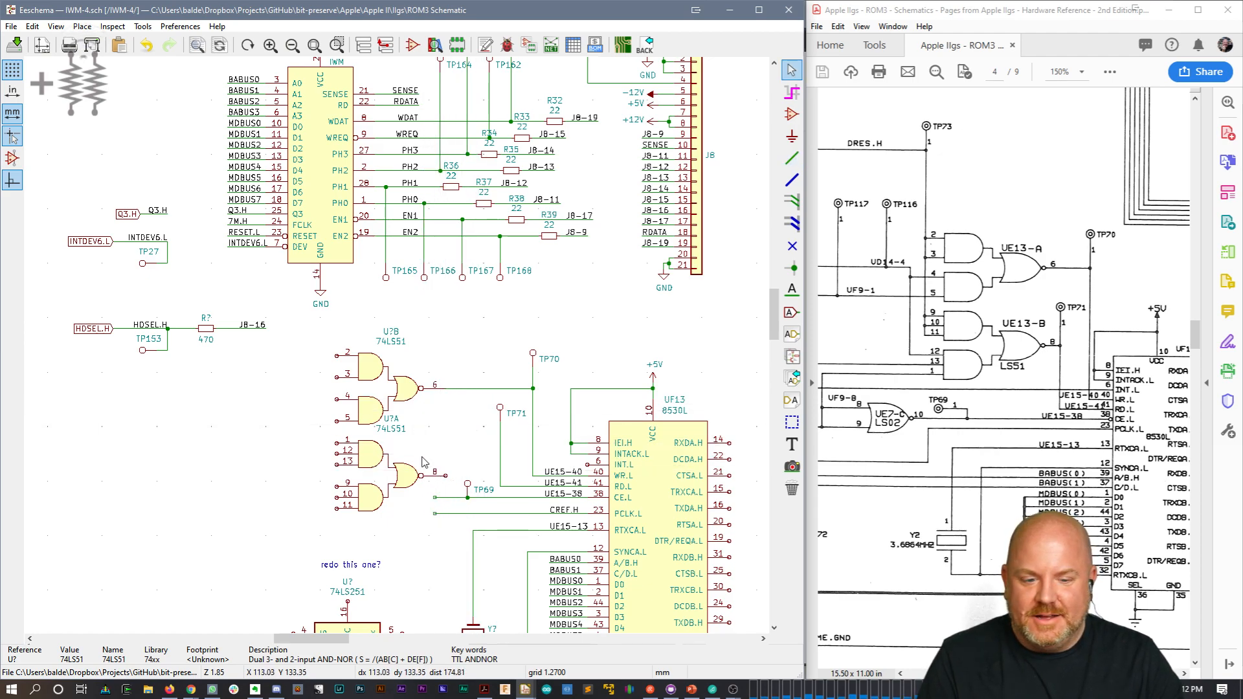
Step: Save the schematic with Ctrl+S
key("w")
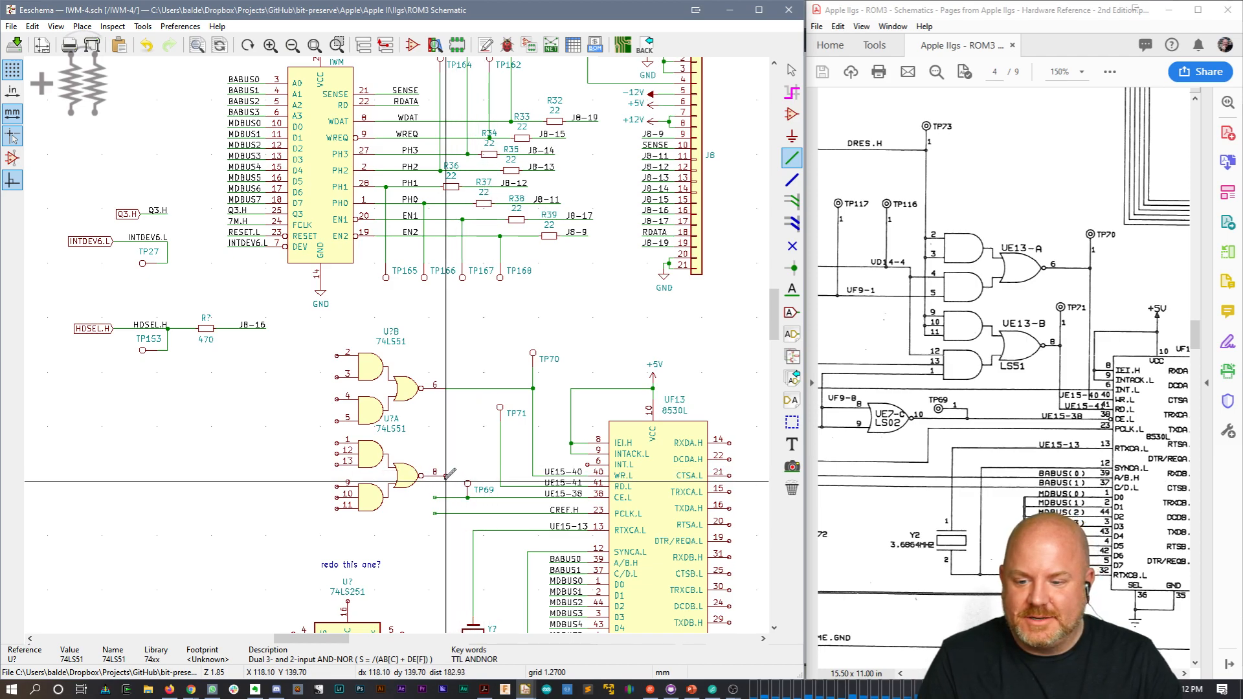
key("Escape")
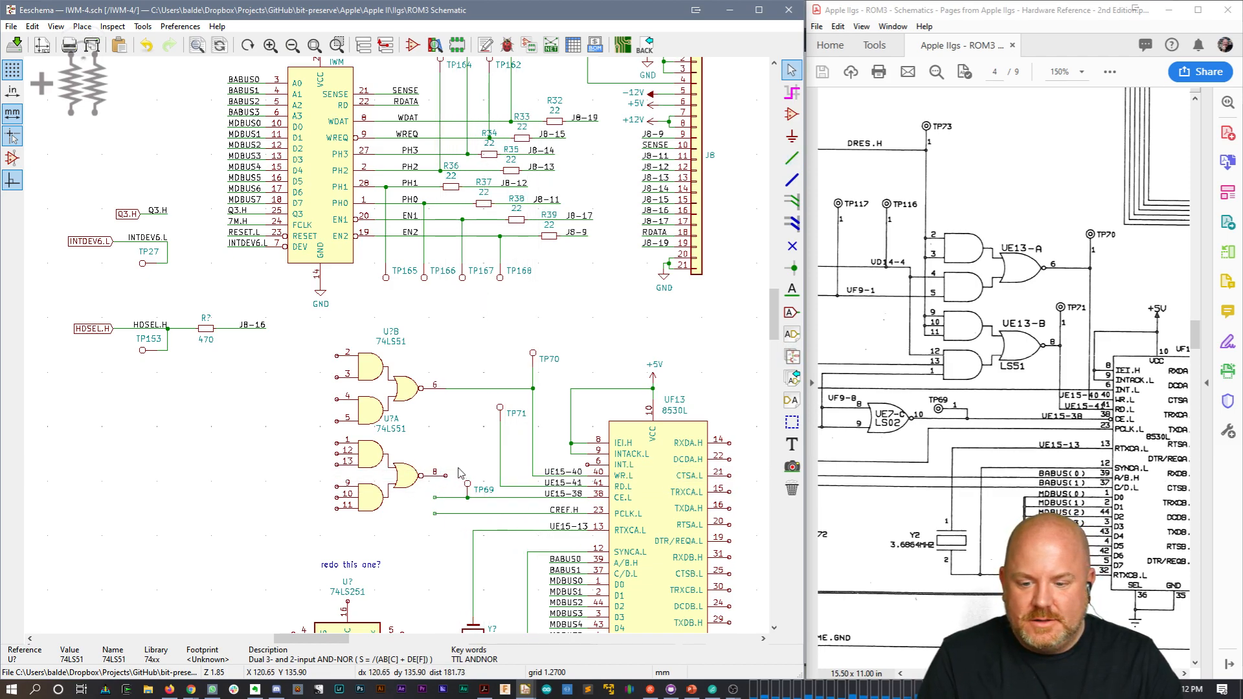
left_click(460, 454)
key("ctrl+s")
key("s")
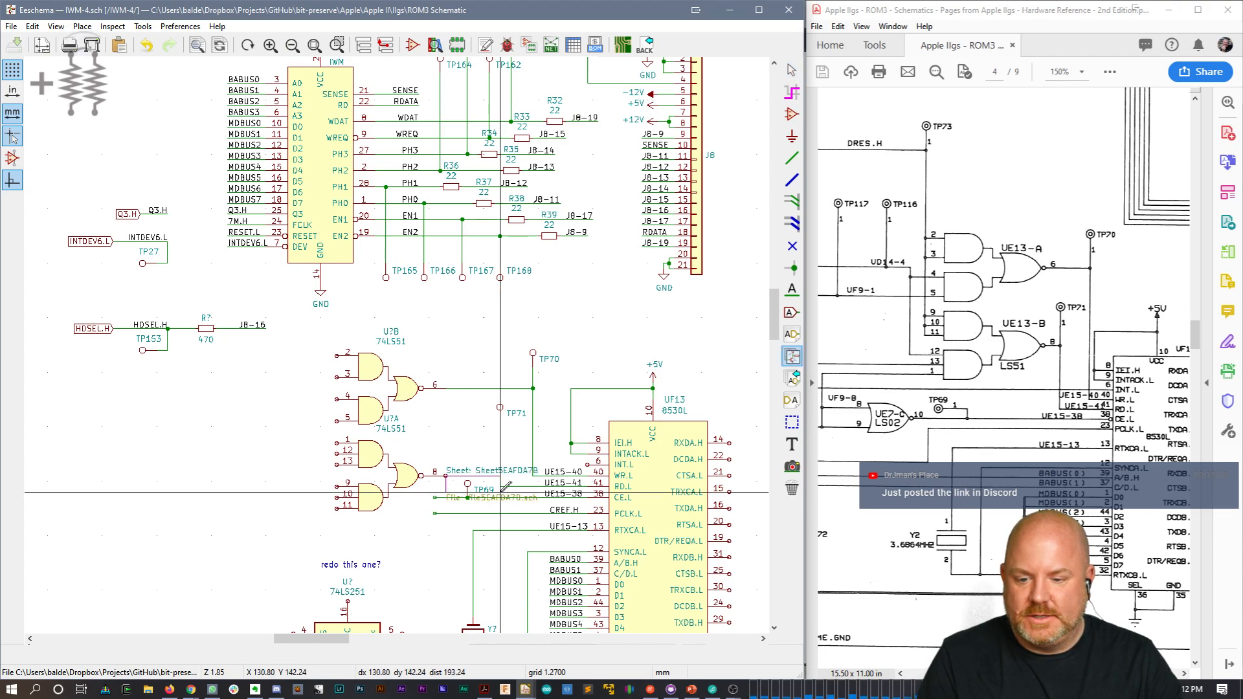
key("Escape")
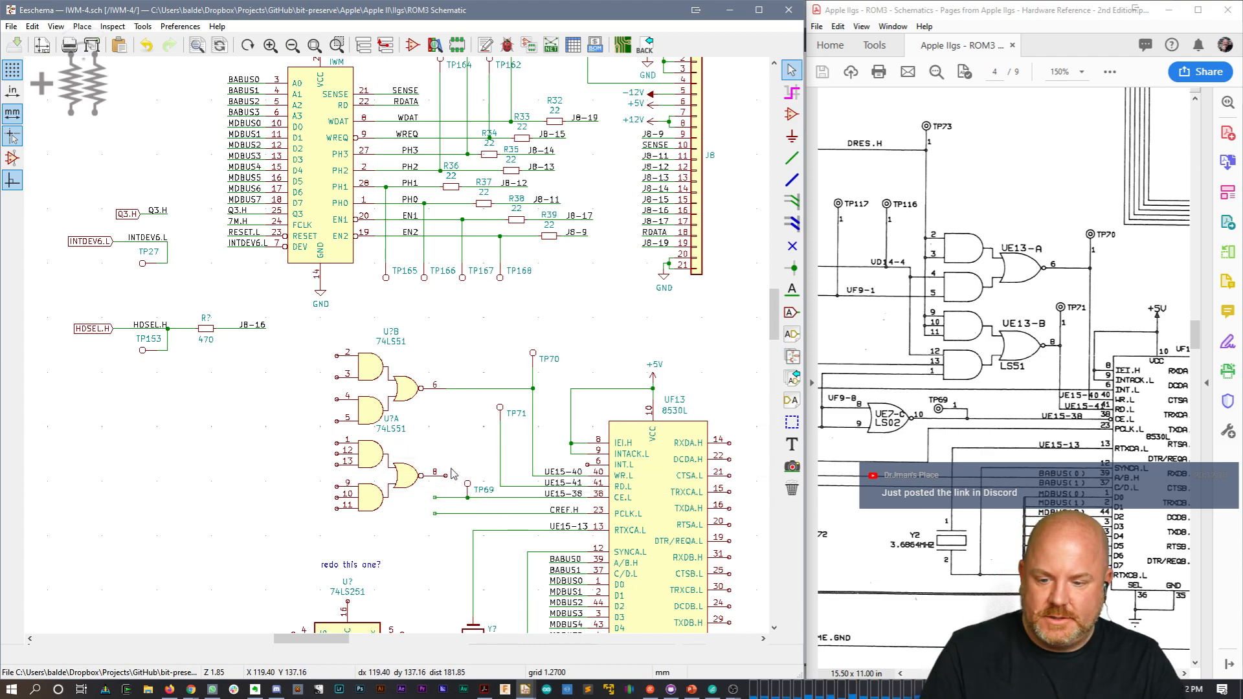
Step: Wire the lower gate's pin 8 output to the TP71 line
key("w")
left_click(445, 476)
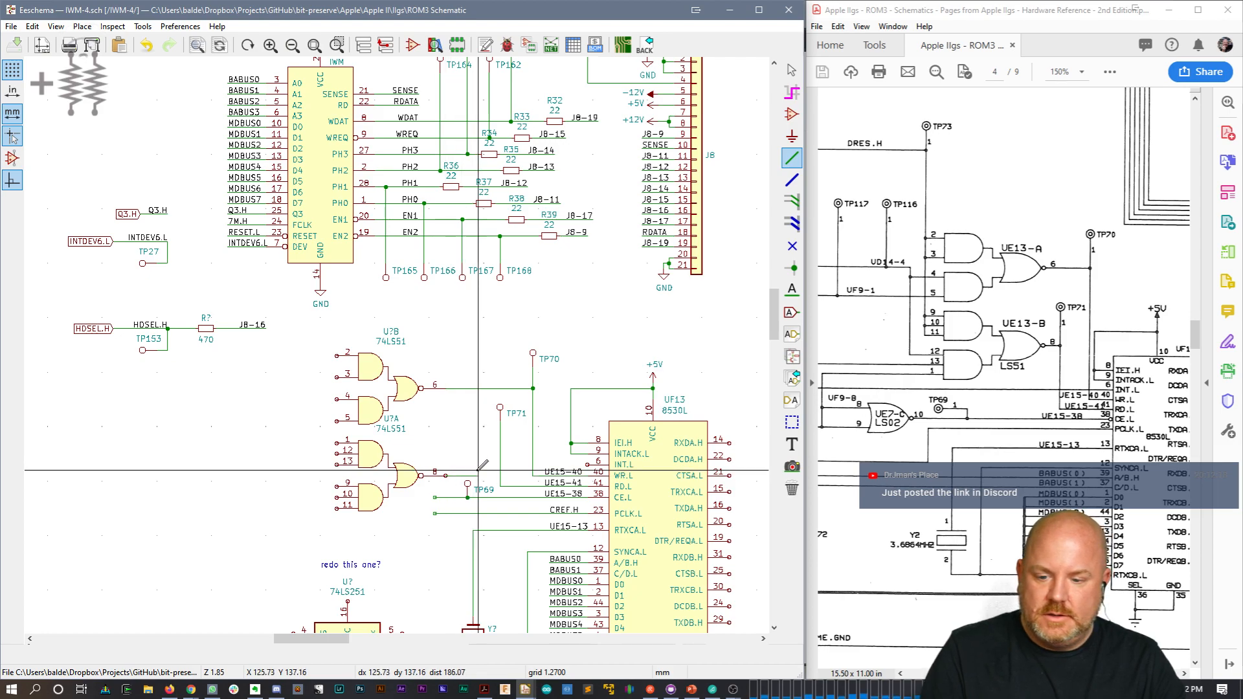
double_click(500, 475)
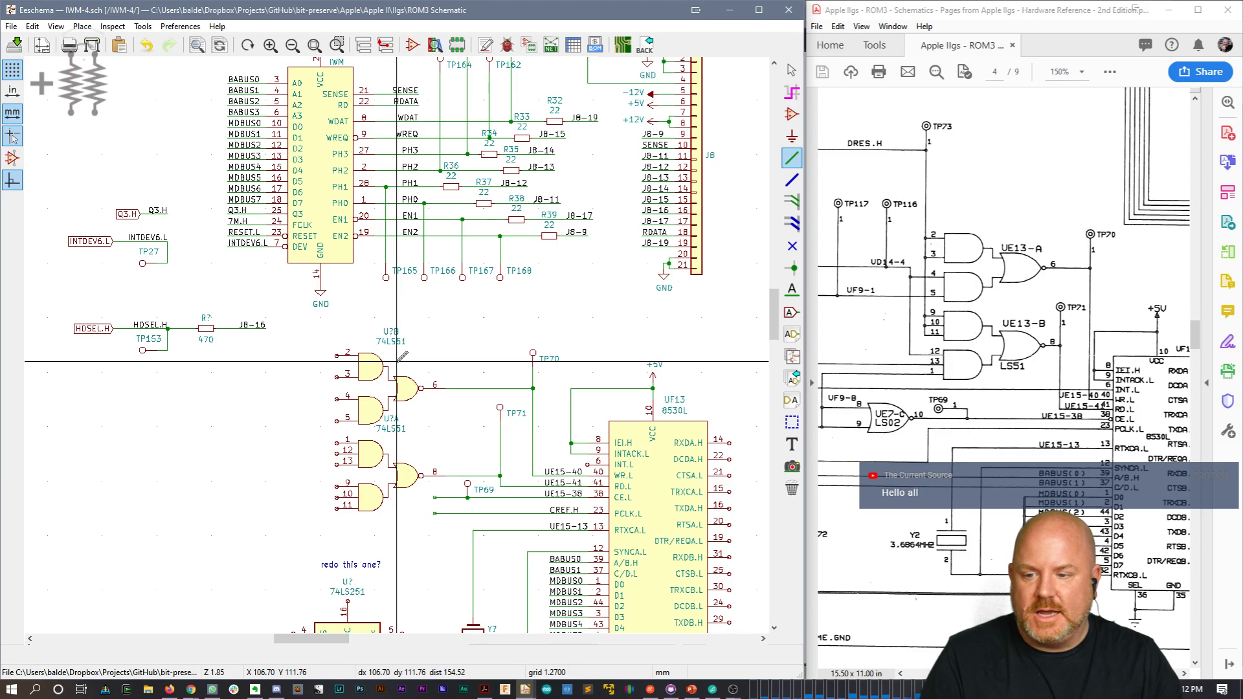
Step: Change the gate references to U13A and U13B
key("Escape")
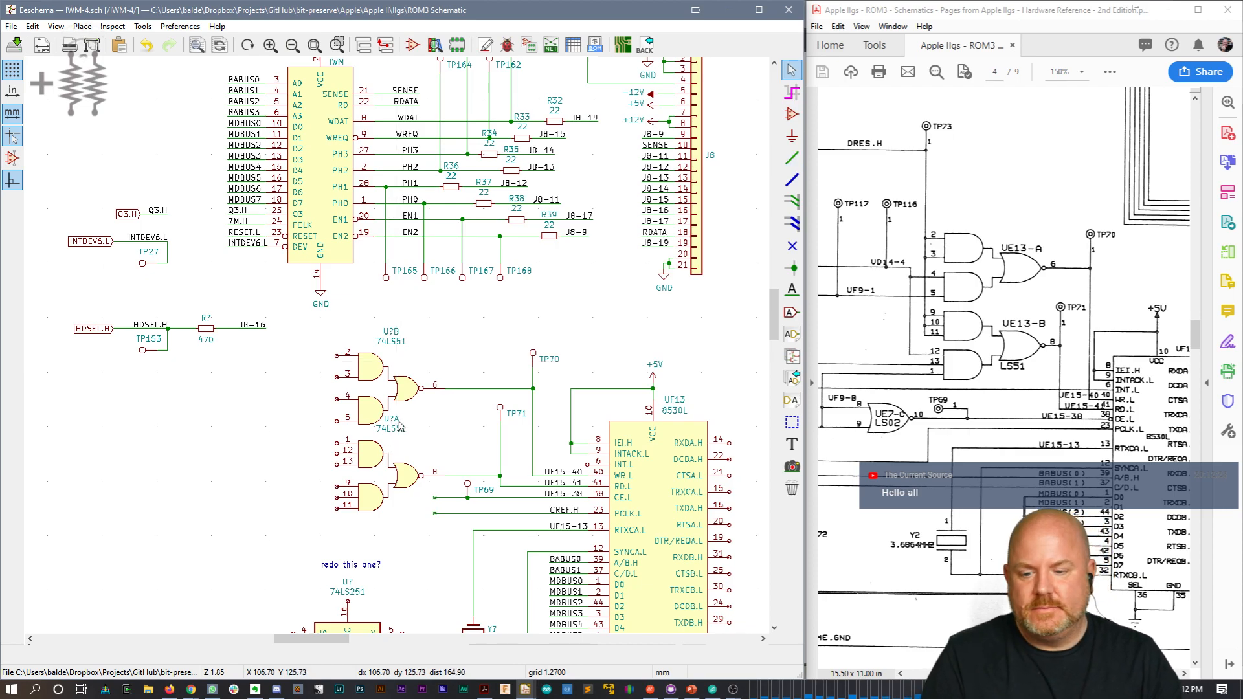
left_click(394, 436)
left_click(447, 457)
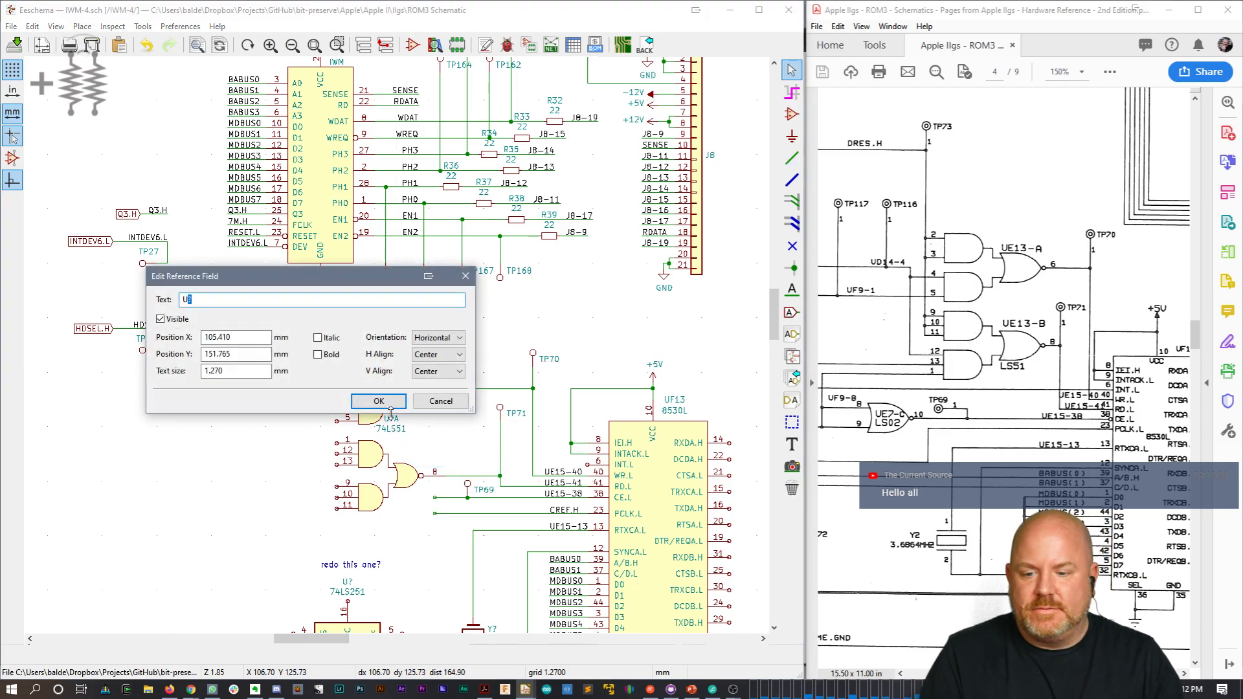
type("13")
left_click(390, 403)
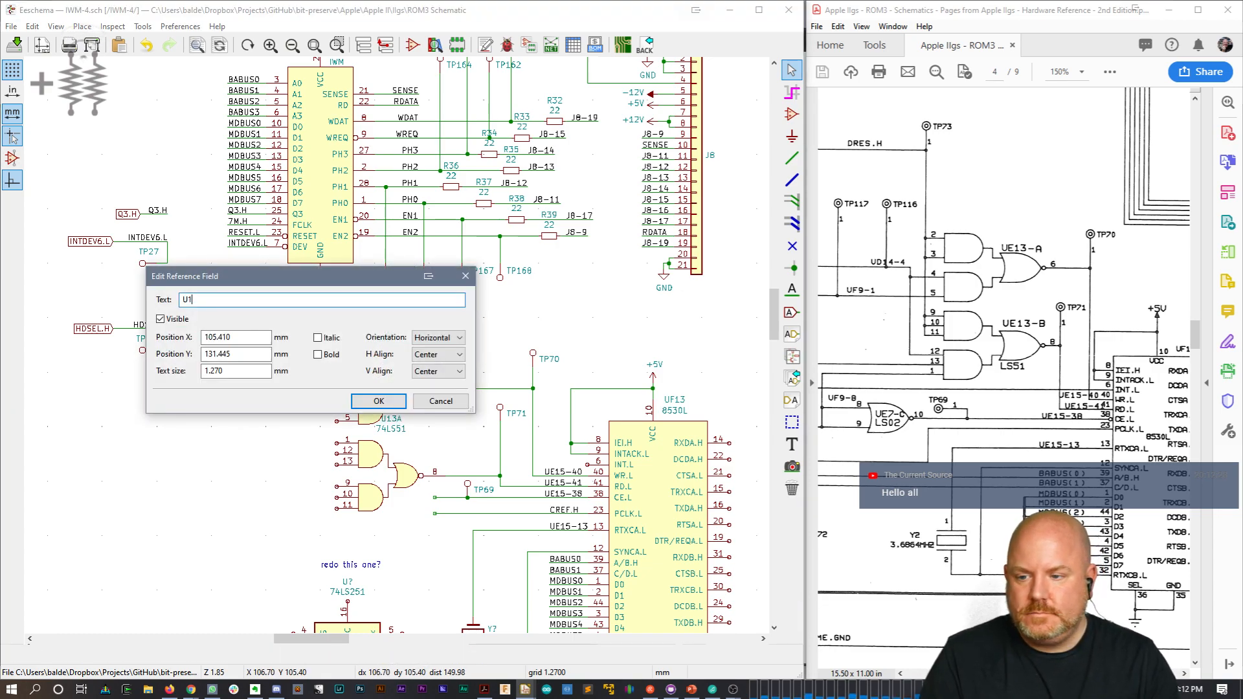
type("13")
key("Return")
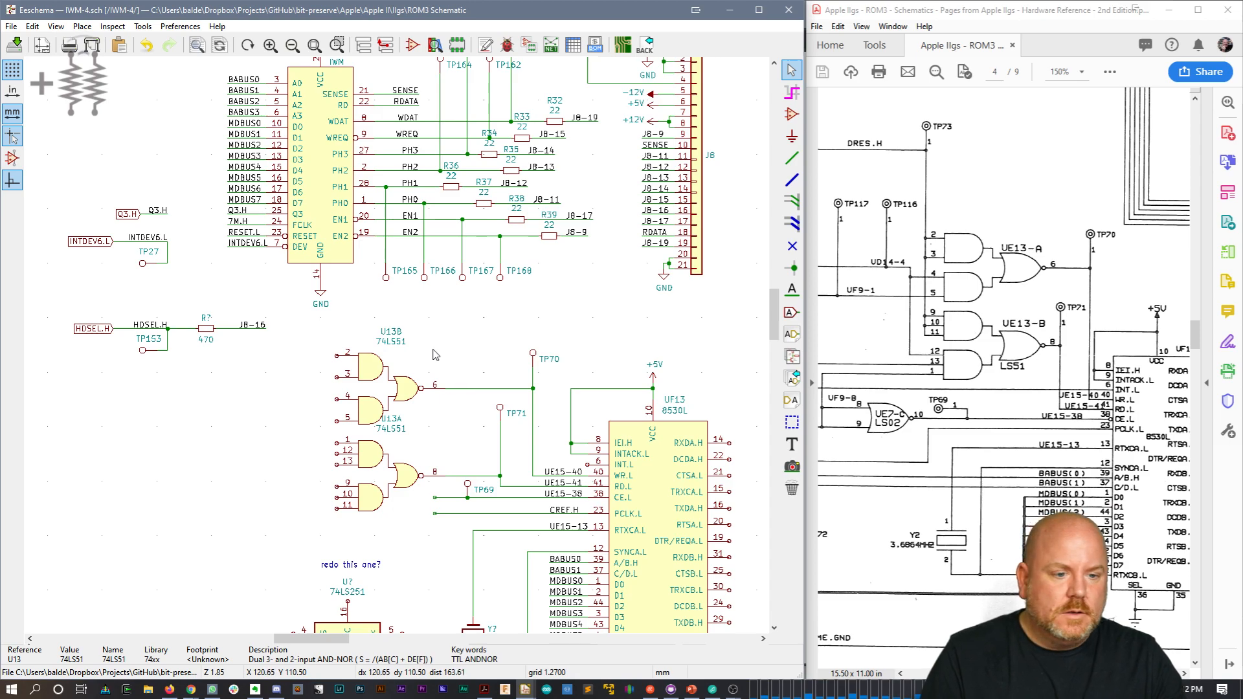
double_click(401, 341)
key("Escape")
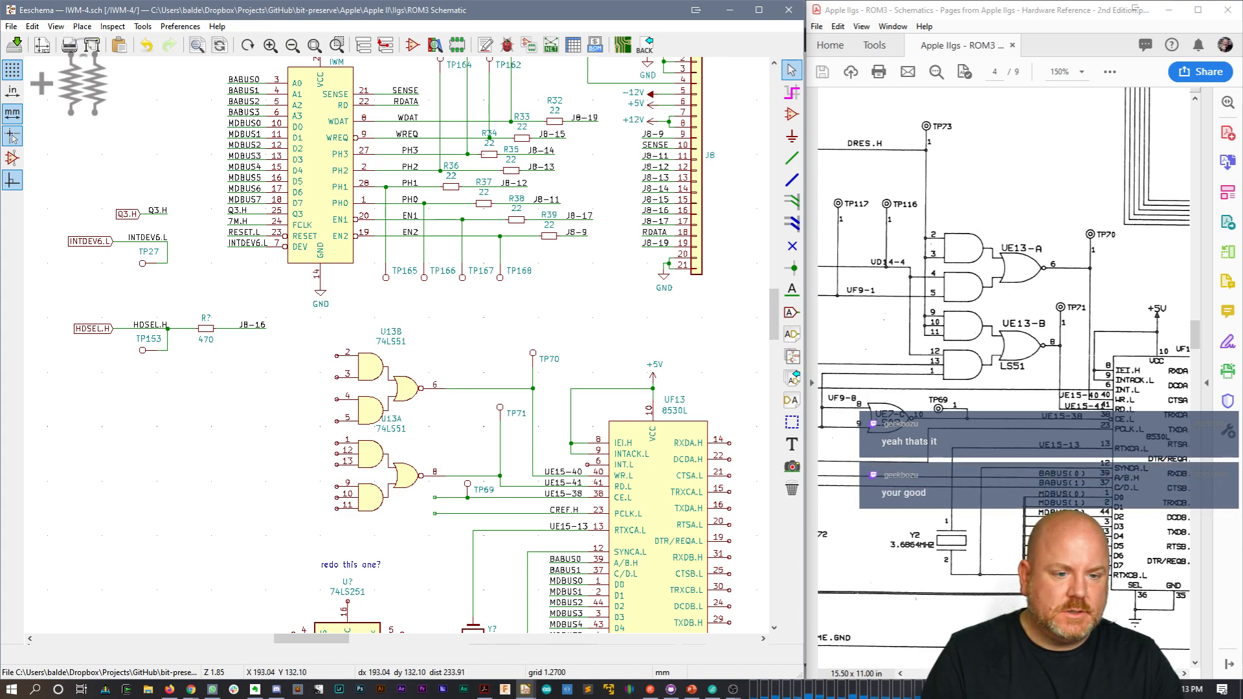
Step: Box-select the U13 gates with nearby parts and move the group up and right
left_click_drag(1062, 674, 1042, 673)
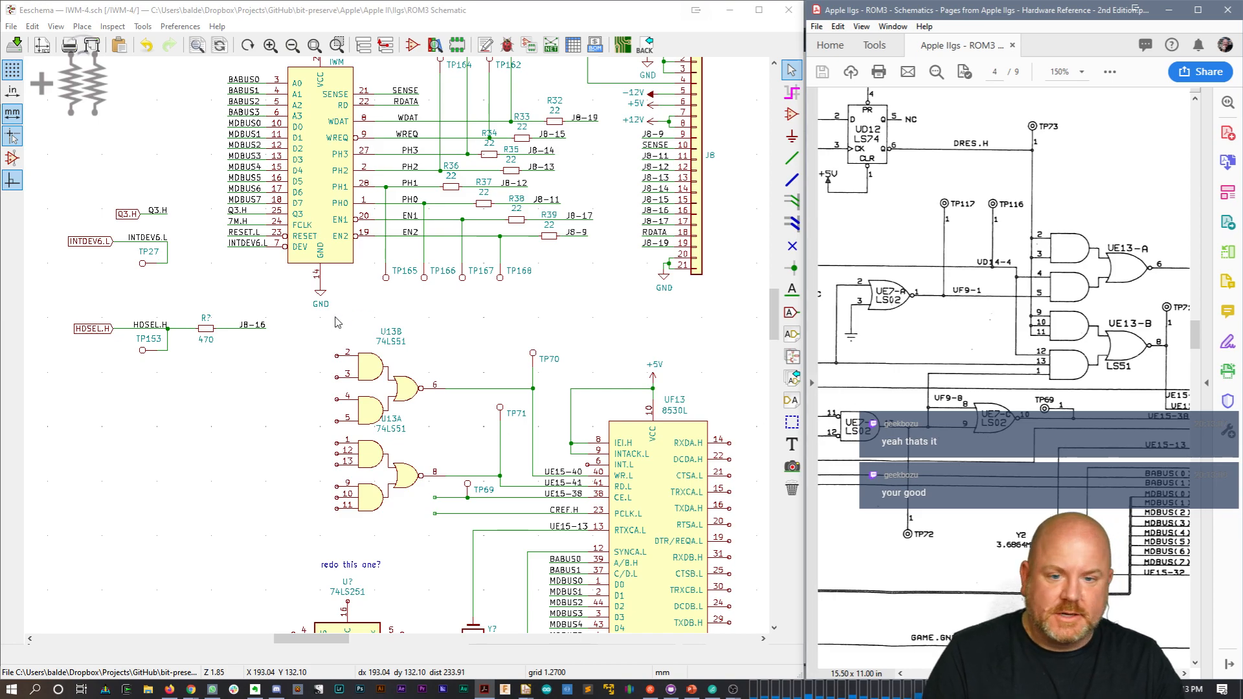
scroll(398, 353, "down", 4)
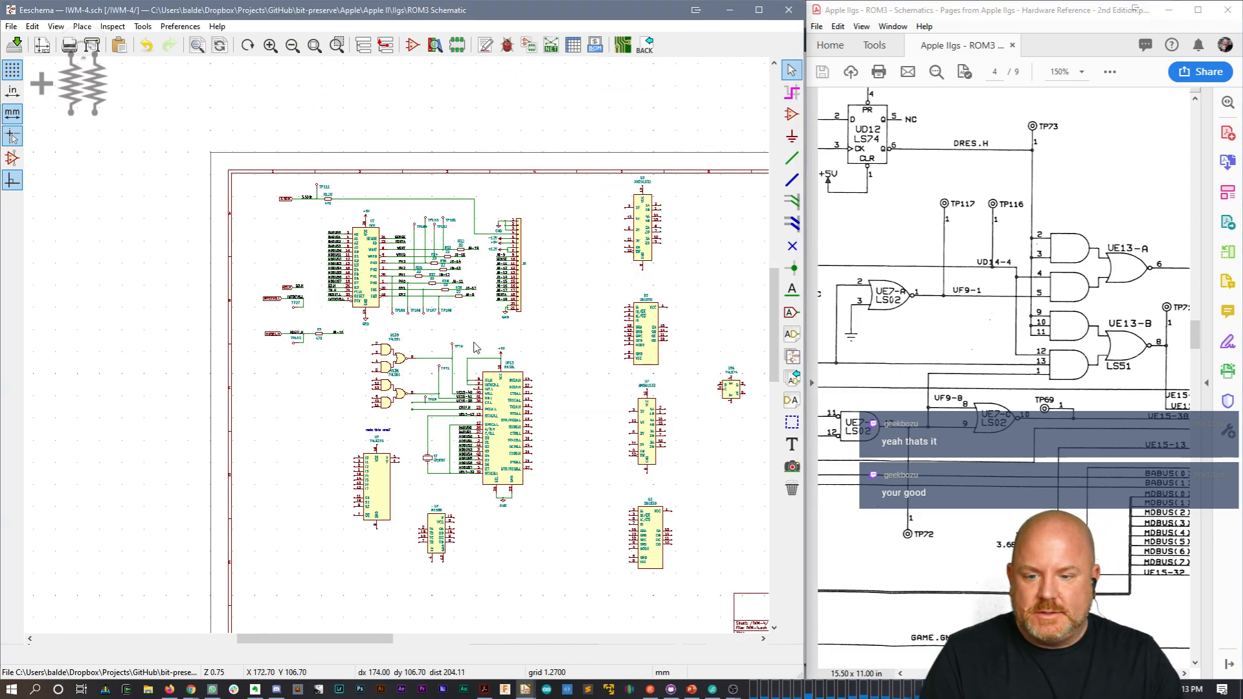
left_click_drag(540, 331, 344, 578)
left_click_drag(358, 484, 400, 259)
left_click(400, 259)
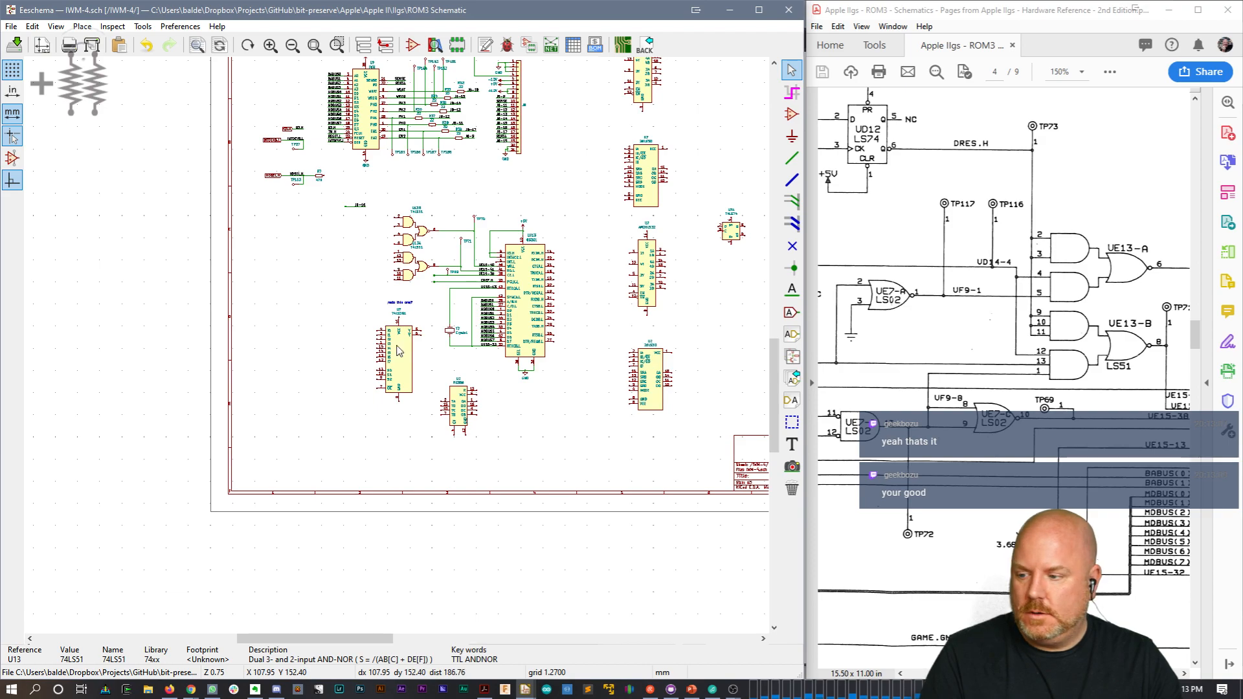
scroll(400, 259, "up", 1)
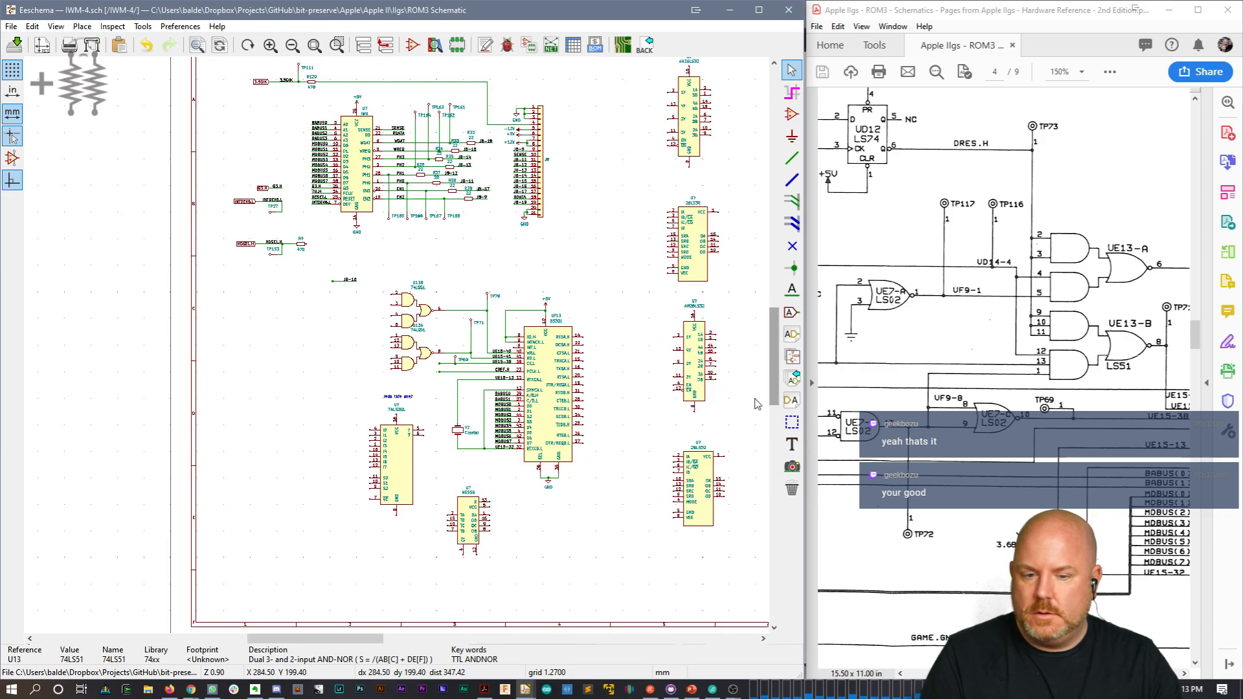
scroll(453, 356, "up", 1)
scroll(398, 349, "up", 1)
scroll(398, 349, "up", 2)
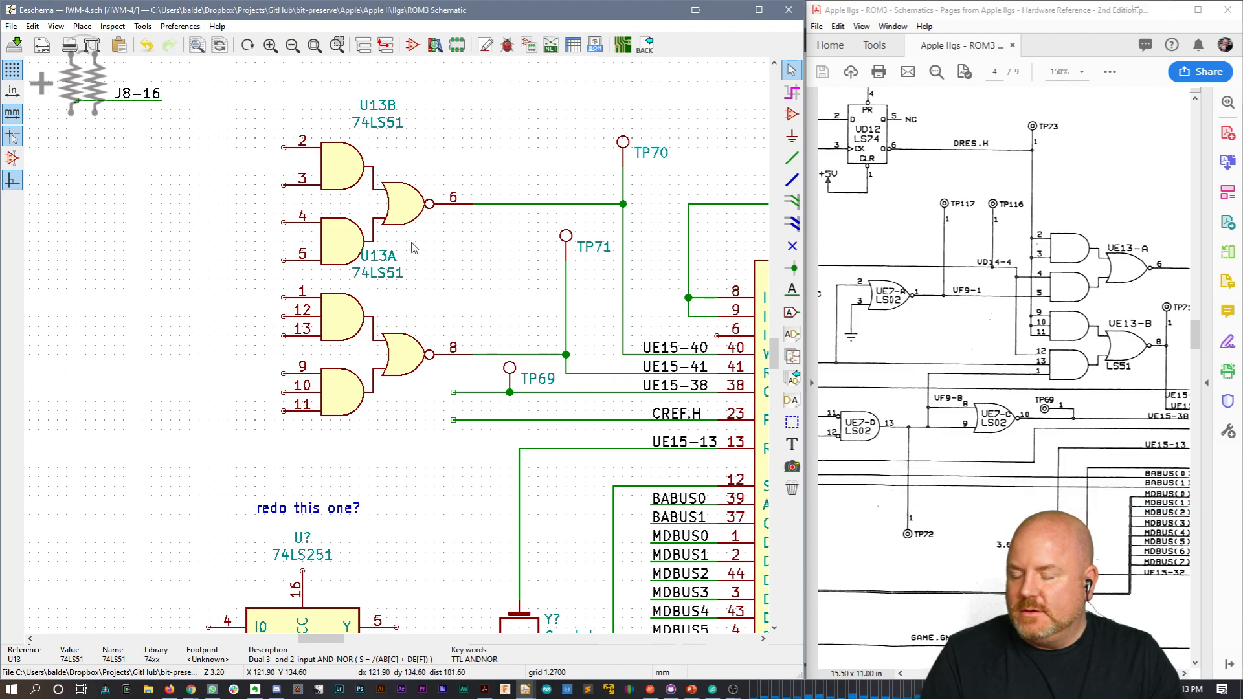
scroll(391, 259, "down", 1)
middle_click_drag(383, 266, 476, 361)
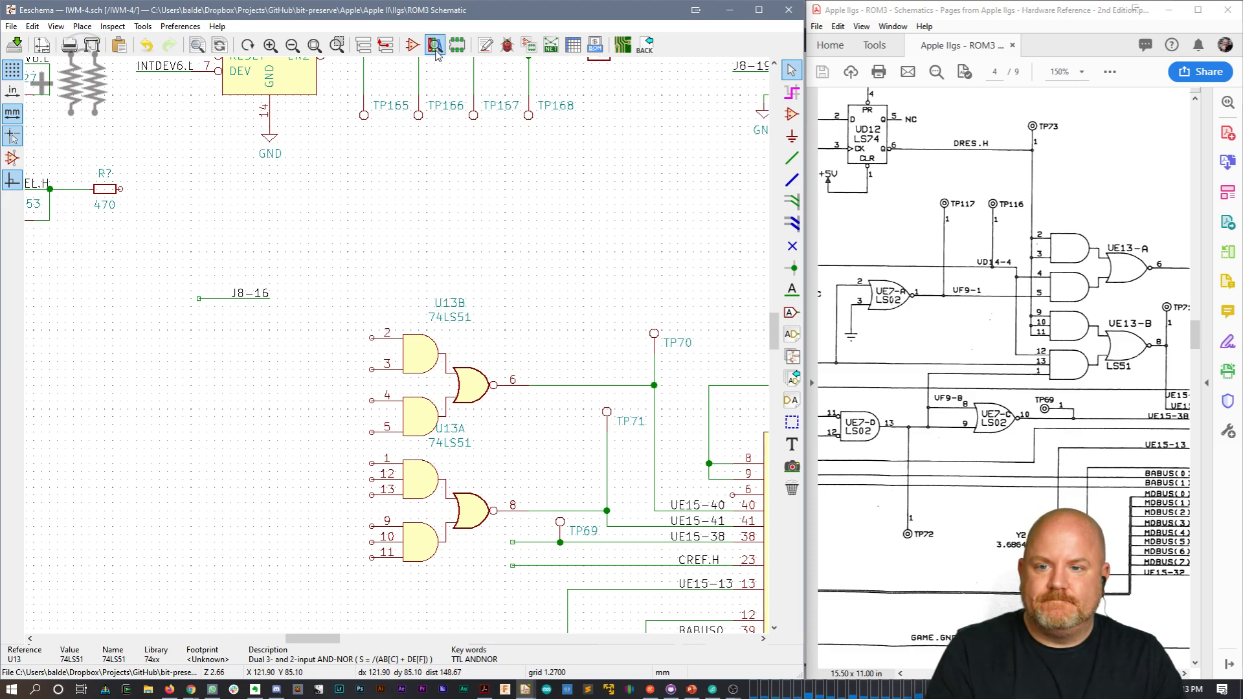
Step: Close the annotation settings unused, then delete the J8-16 label and its short wire
left_click(483, 47)
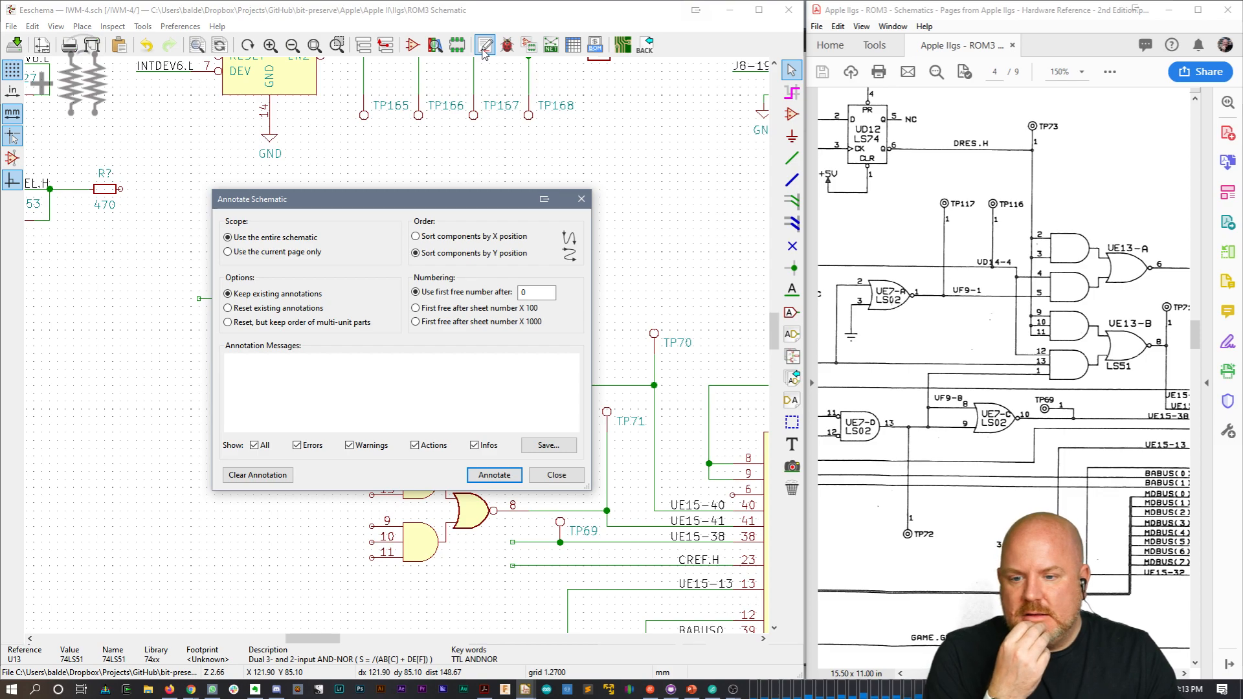
left_click(556, 474)
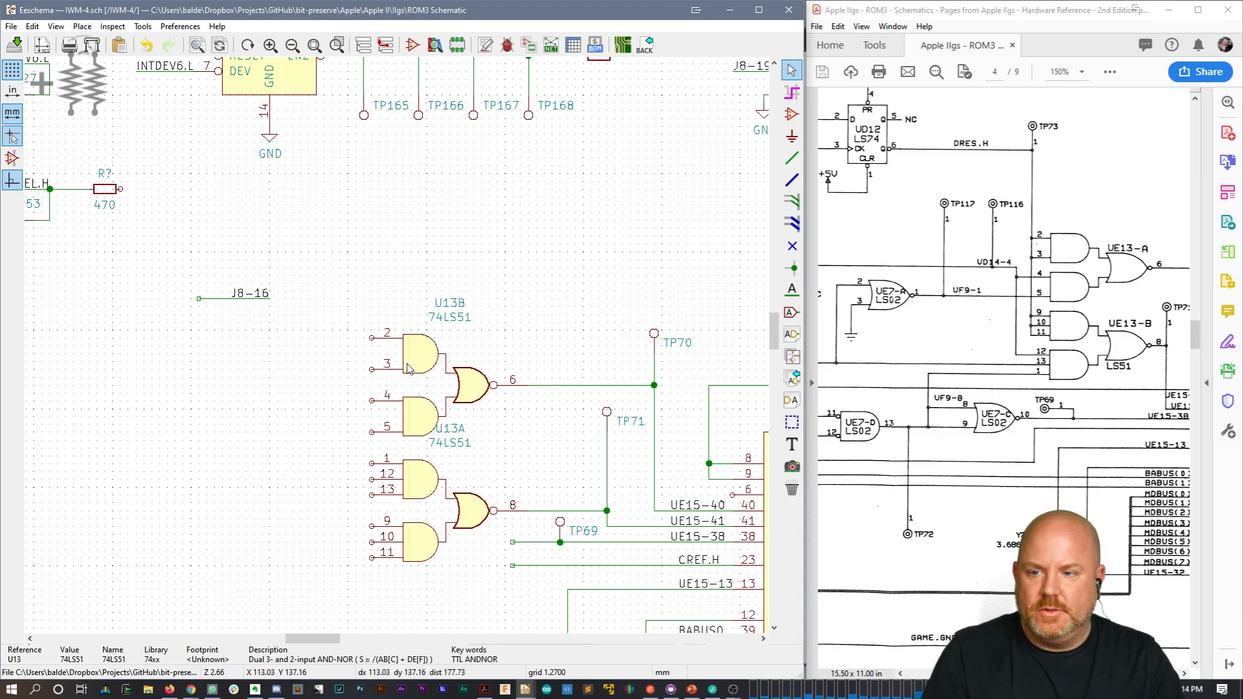
scroll(402, 393, "down", 1)
middle_click_drag(391, 212, 448, 414)
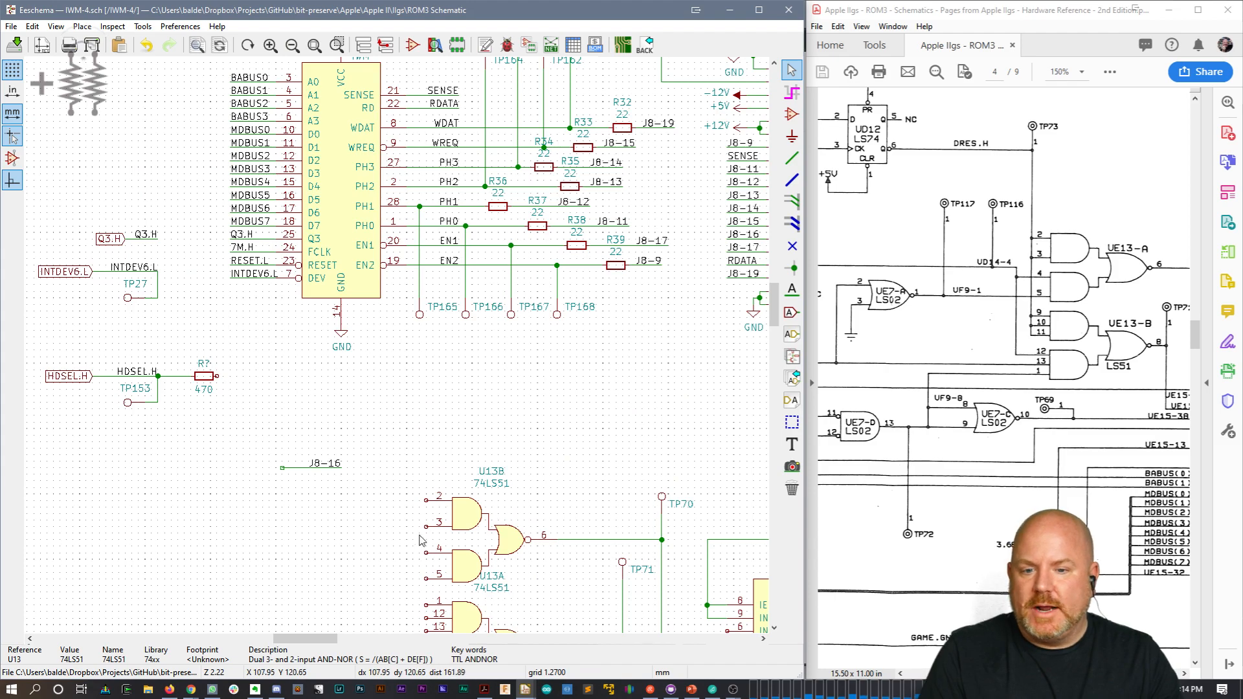
left_click_drag(249, 408, 392, 513)
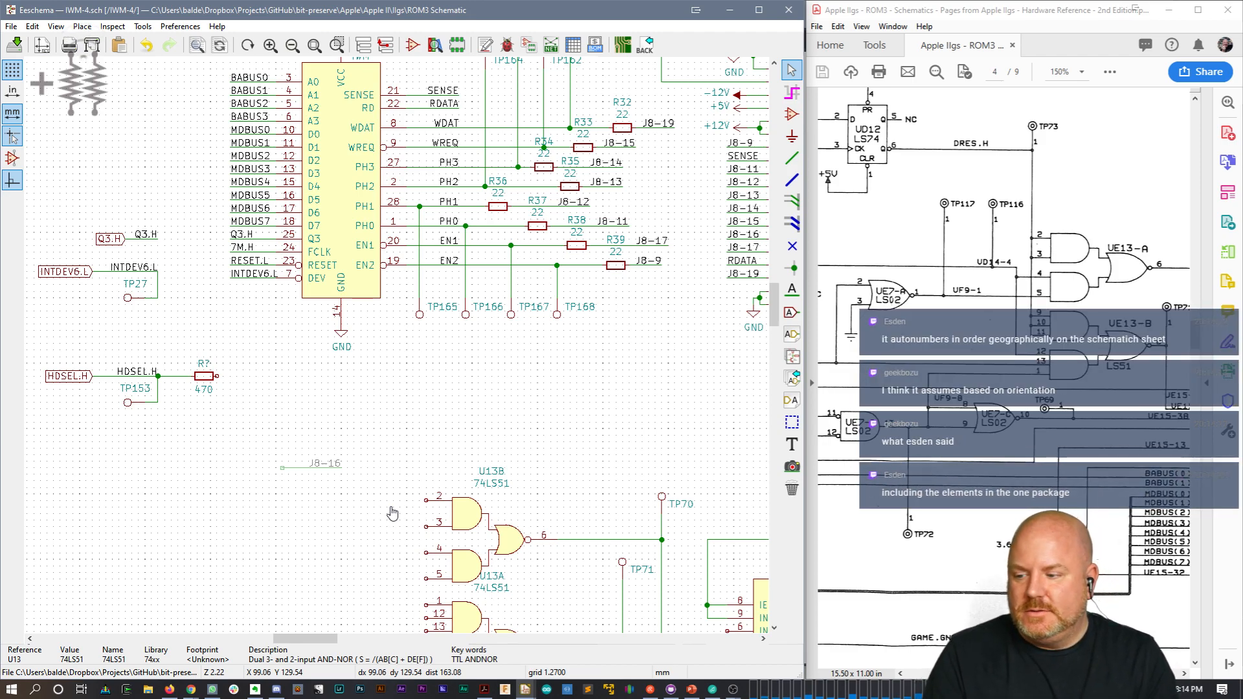
key("Delete")
middle_click_drag(563, 473, 571, 292)
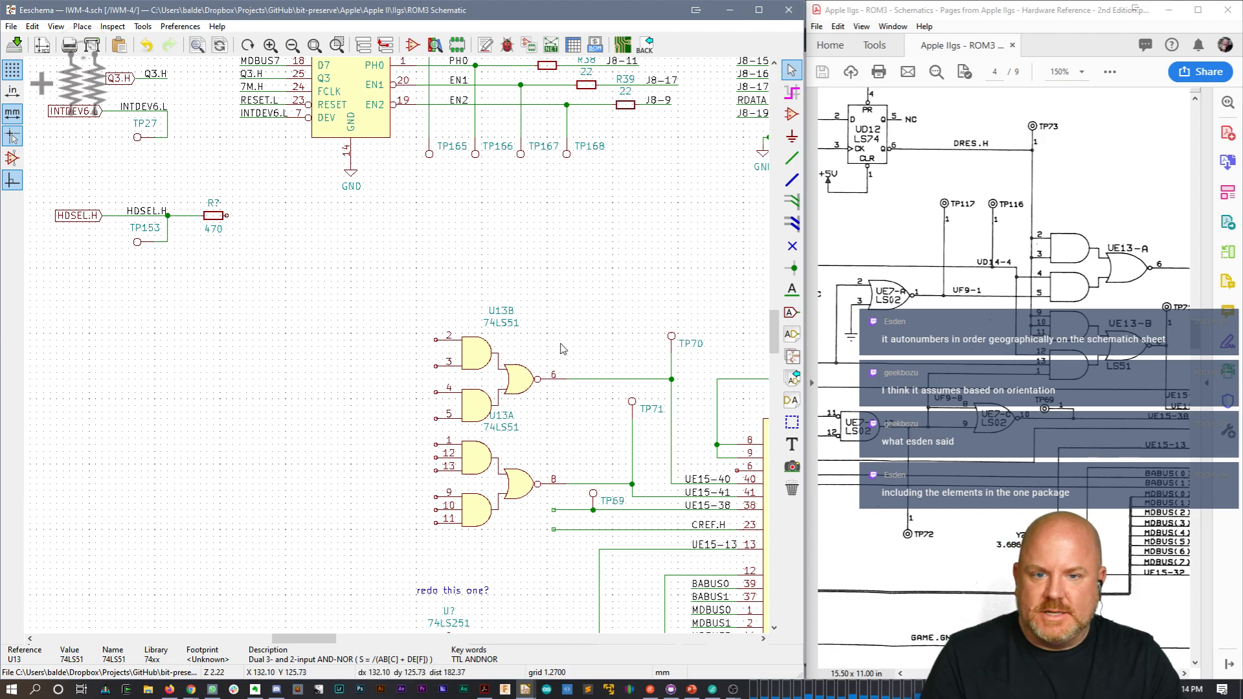
Step: Duplicate and mirror a test point above U13B and set its reference to TP73
key("c")
key("x")
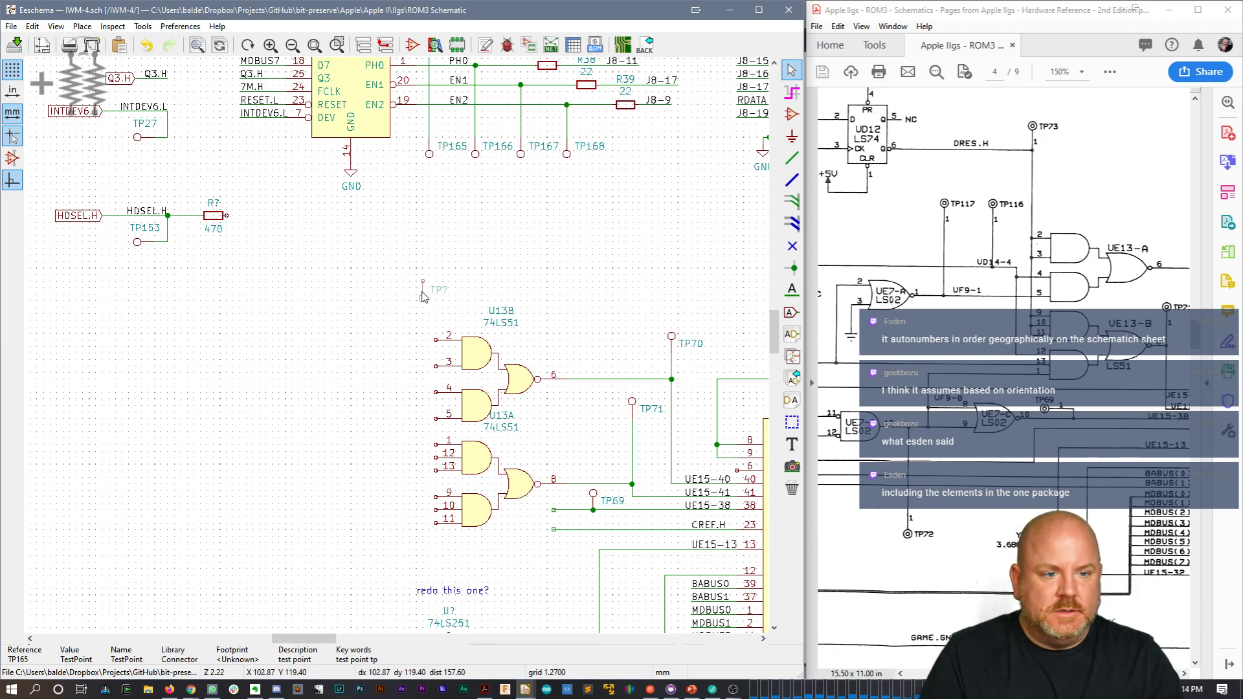
left_click(412, 305)
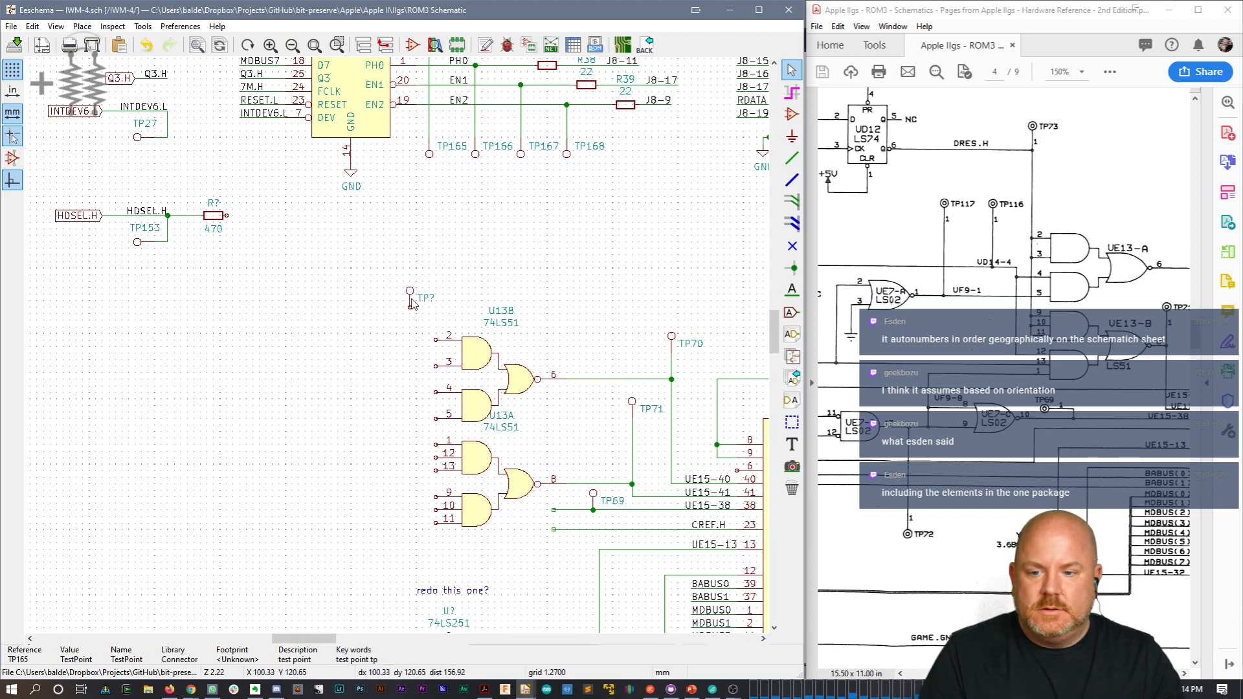
double_click(412, 298)
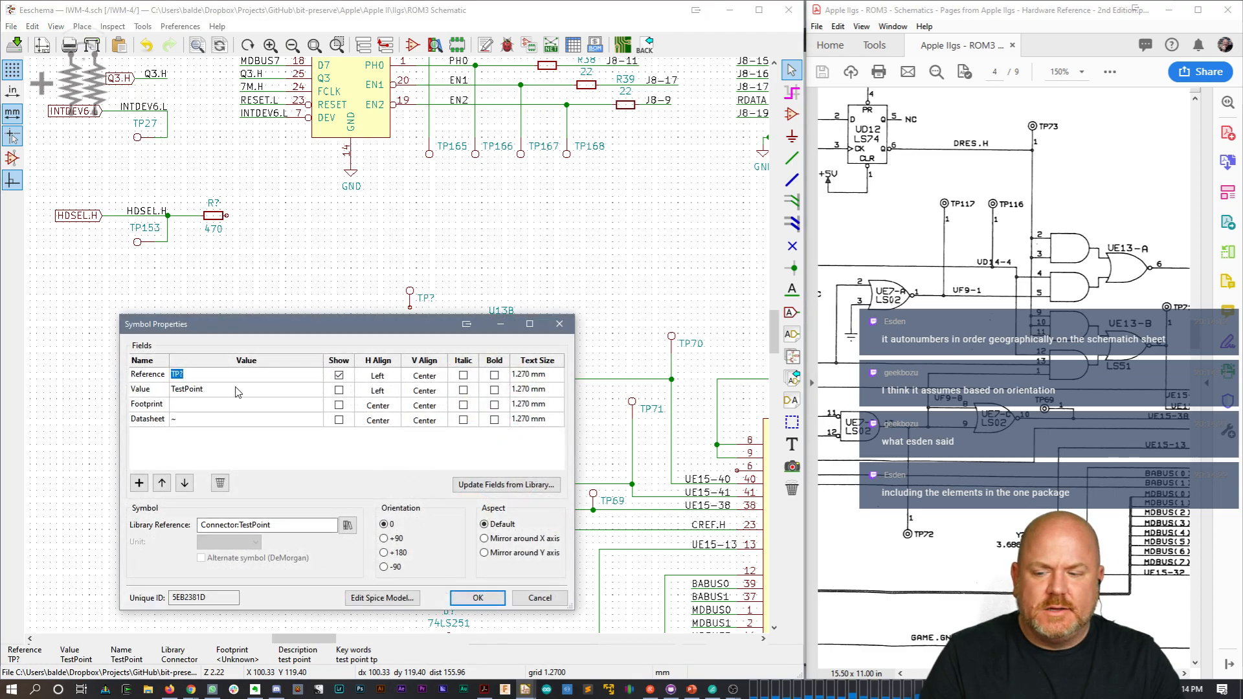
type("TP73")
key("Tab")
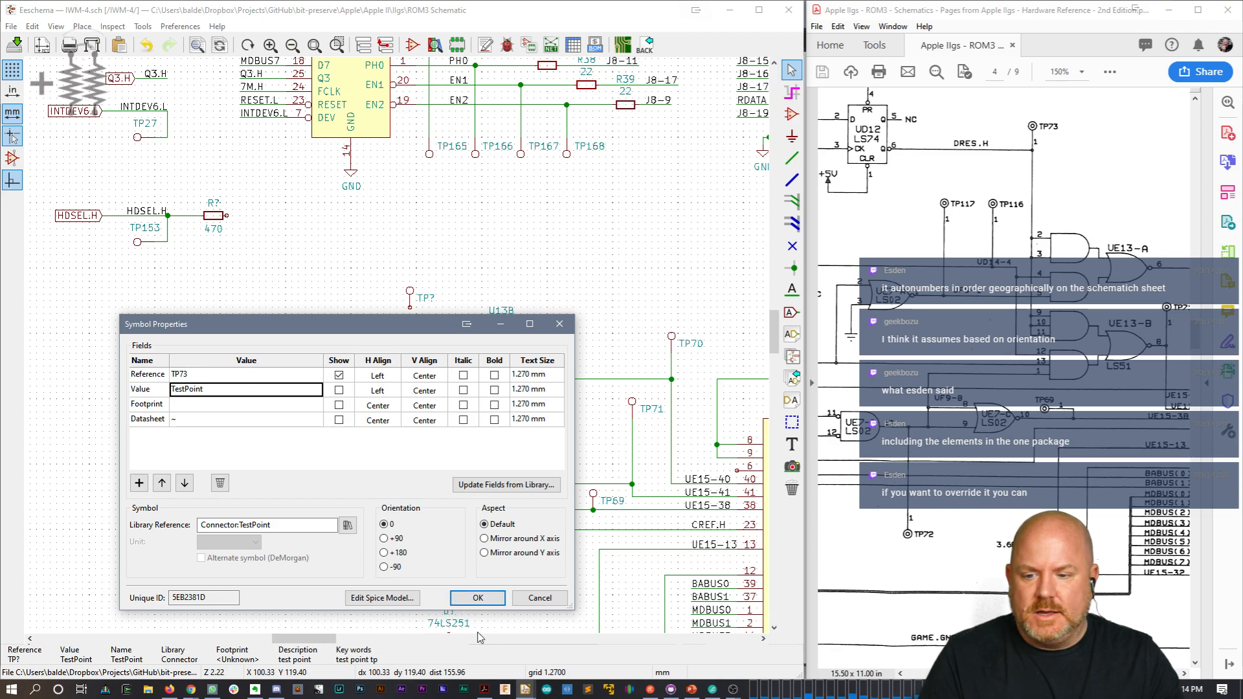
left_click(476, 598)
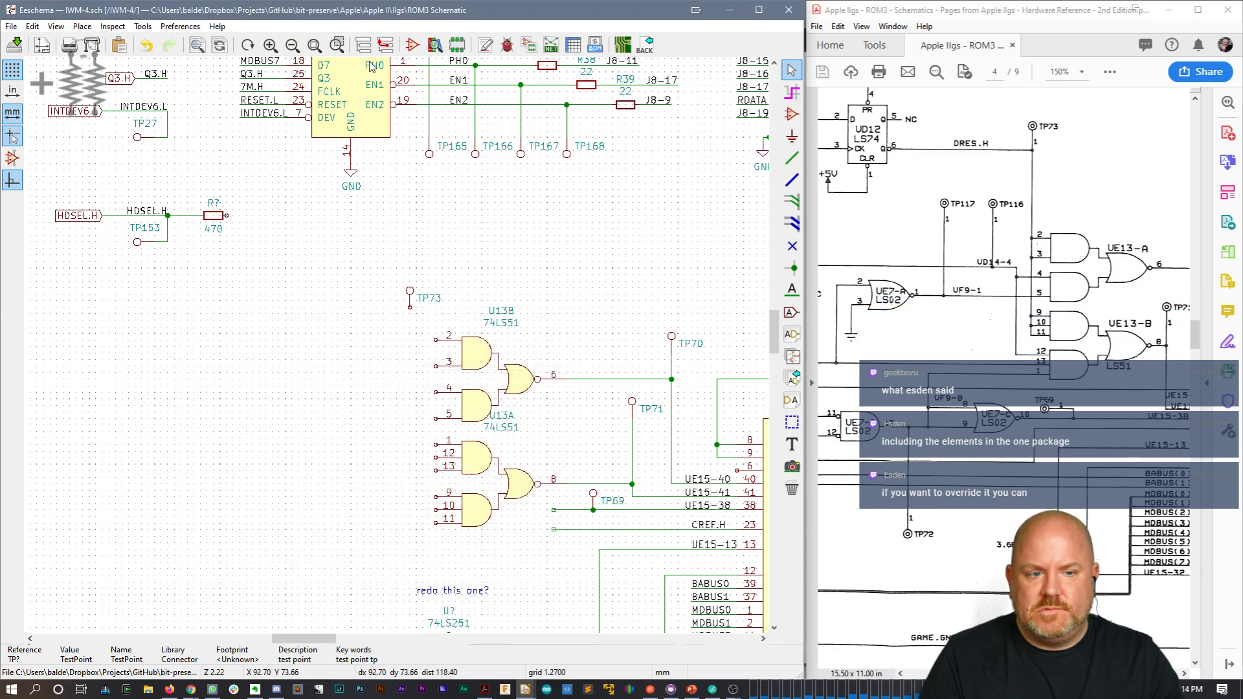
Step: Wire U13B pin 2 to TP73 and reposition U13B below it with wires attached
key("w")
left_click(410, 307)
key("m")
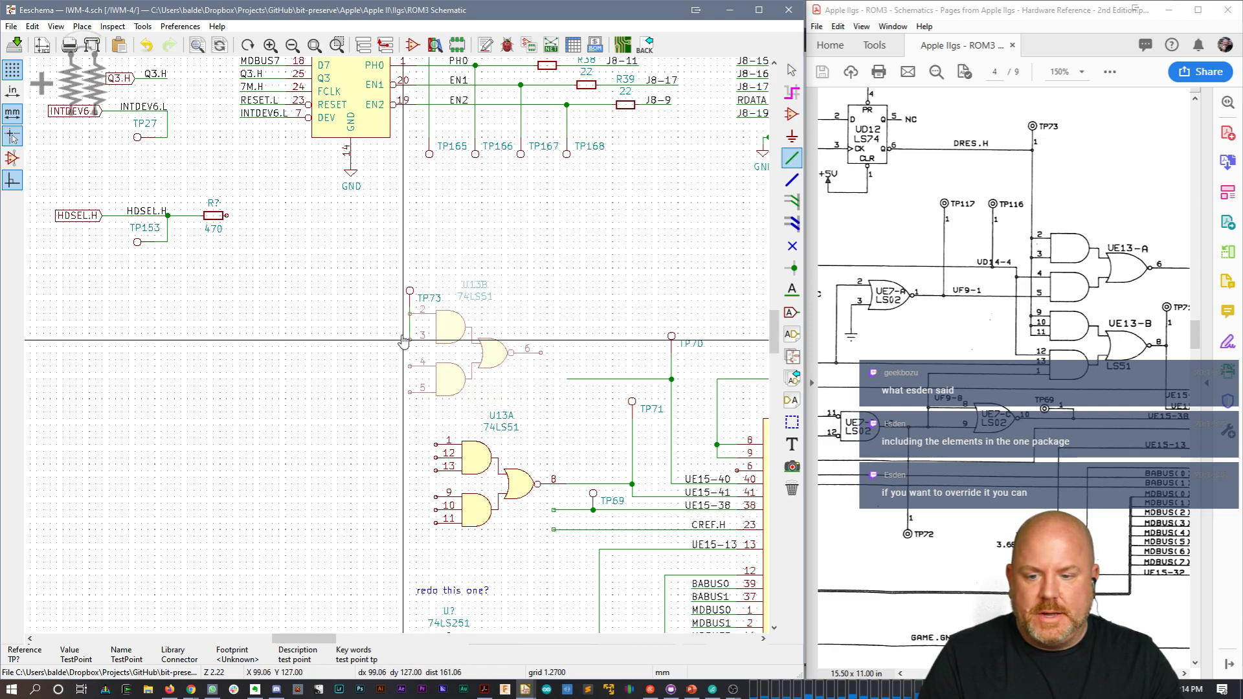
left_click(410, 346)
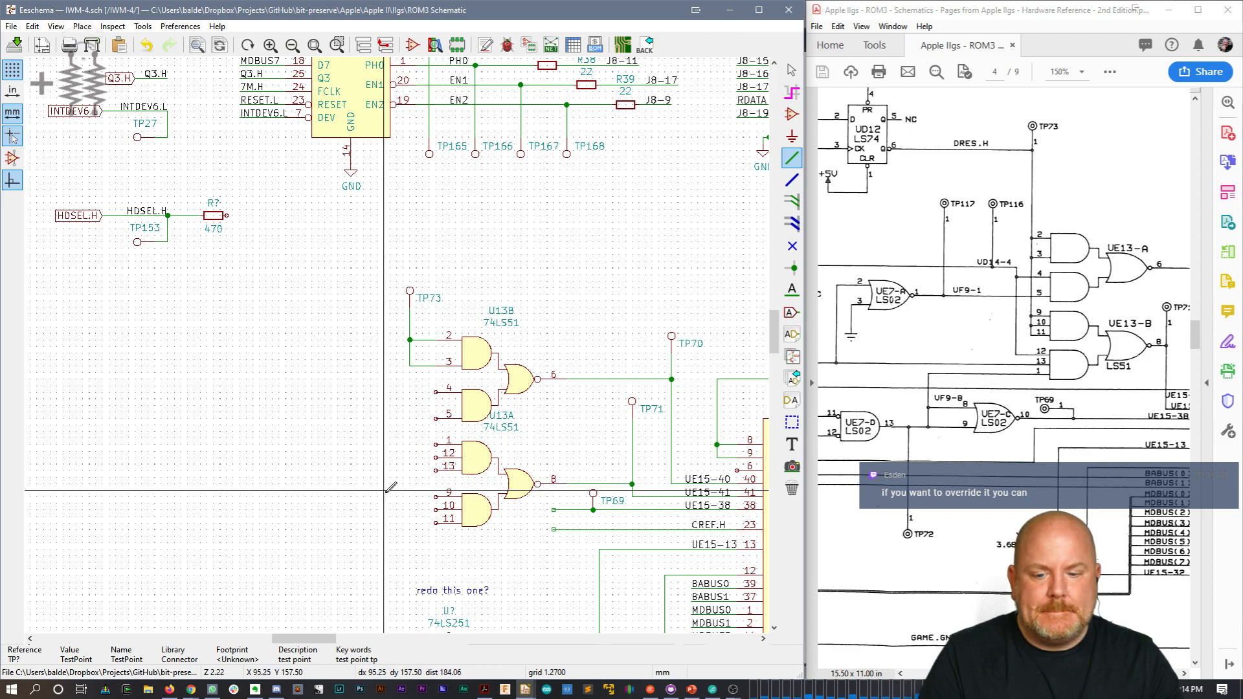
key("Escape")
Step: Mirror U13A vertically and line it up with the pin 8 output wire
left_click(497, 473)
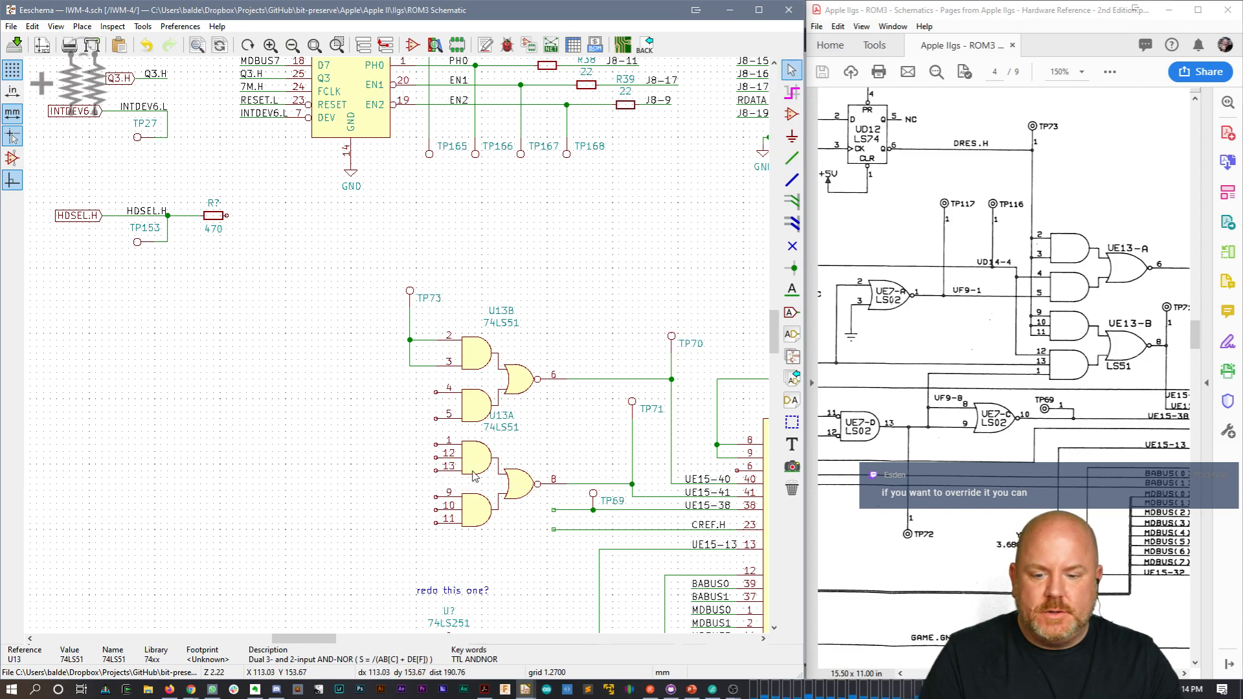
key("f")
key("Escape")
key("m")
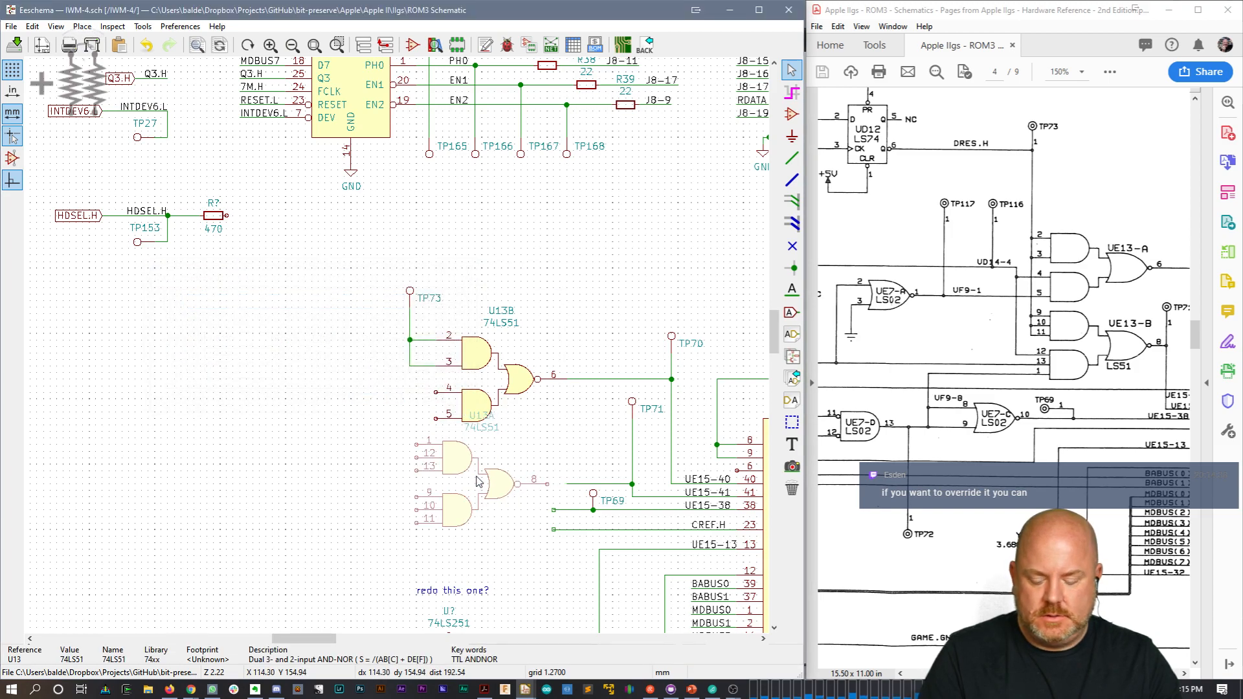
key("x")
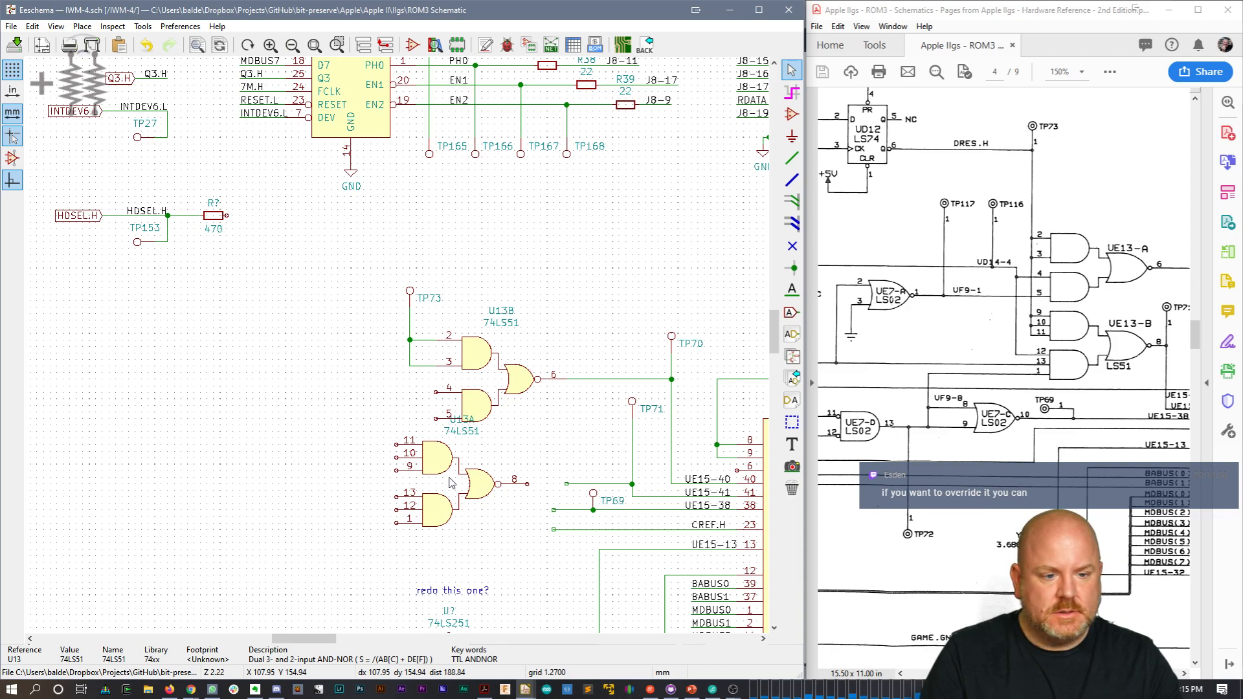
key("x")
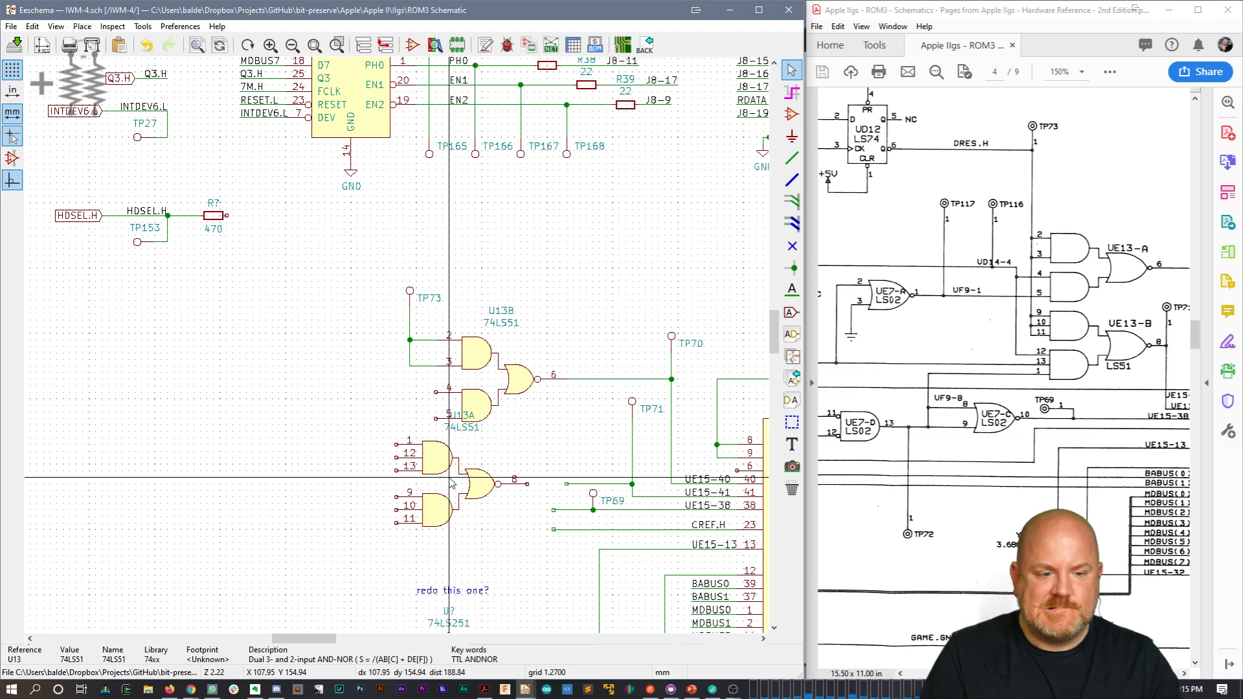
key("x")
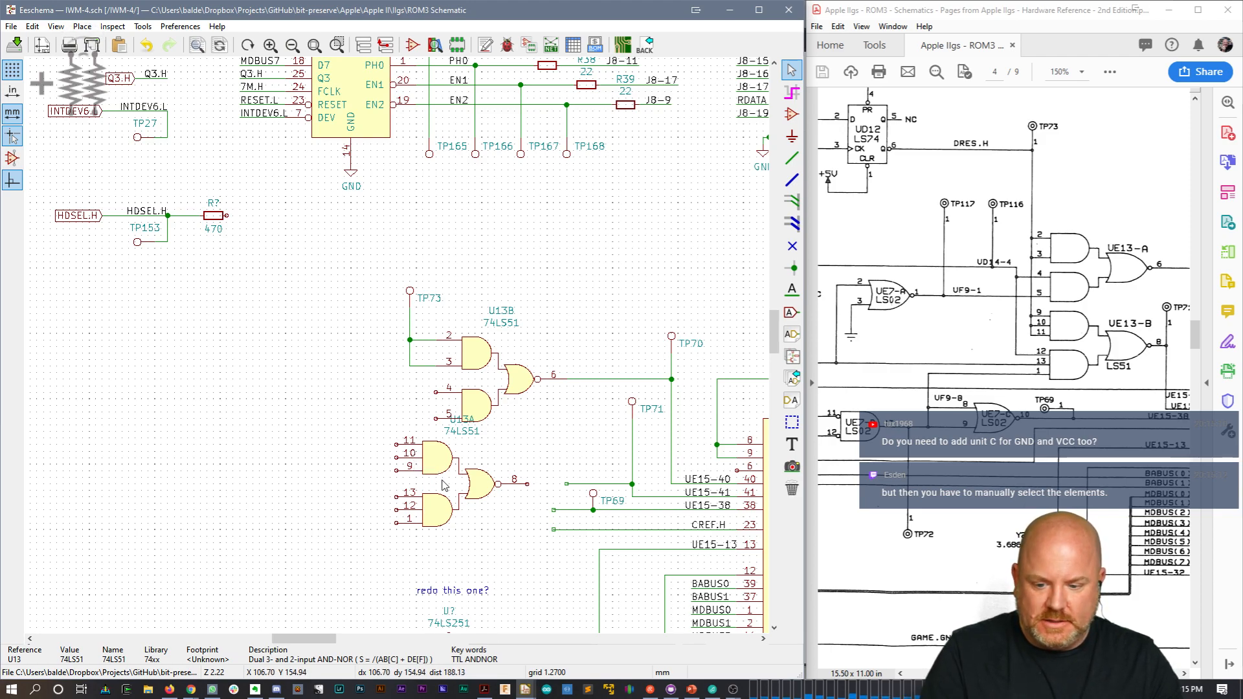
left_click_drag(444, 485, 484, 482)
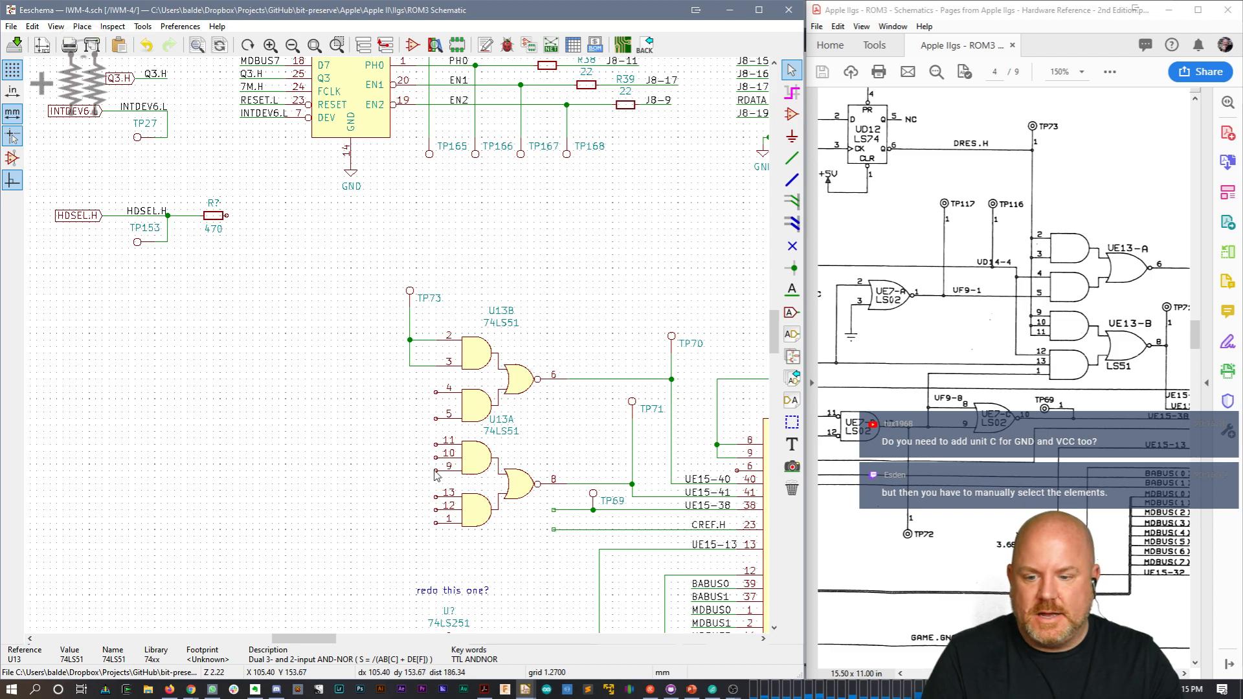
Step: Wire U13A inputs 9, 10 and 11 to the TP73 line
key("w")
left_click(410, 366)
left_click(410, 458)
left_click(435, 457)
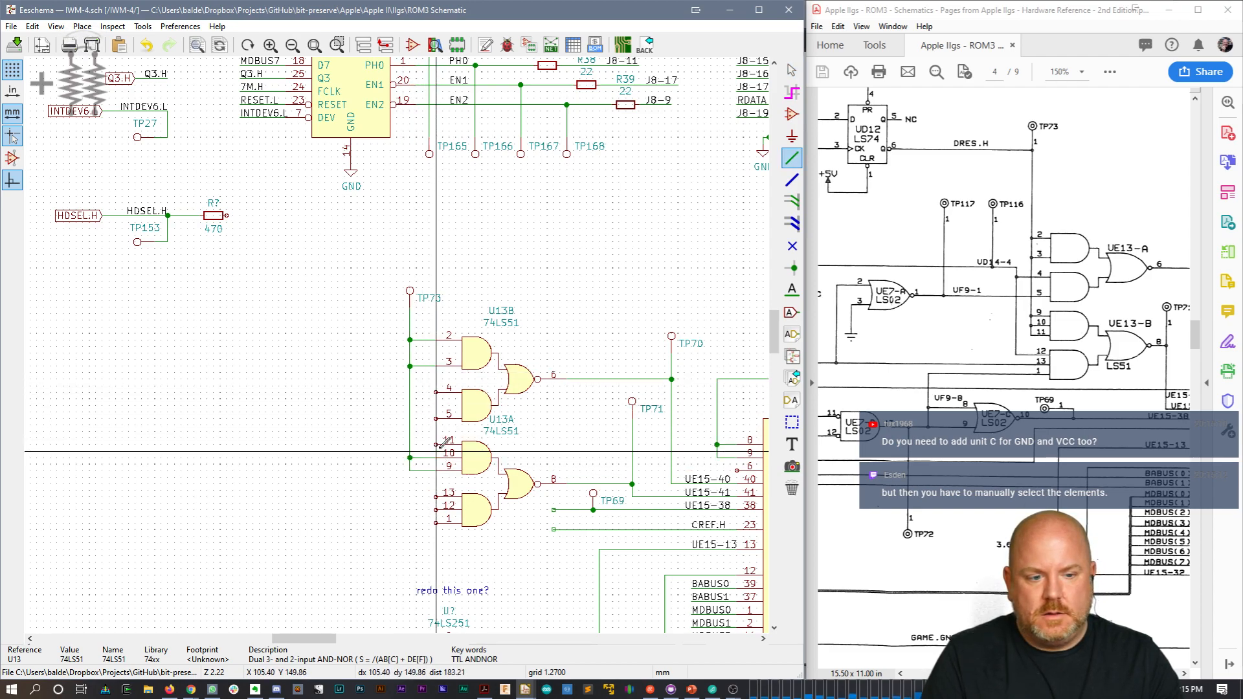
left_click(410, 445)
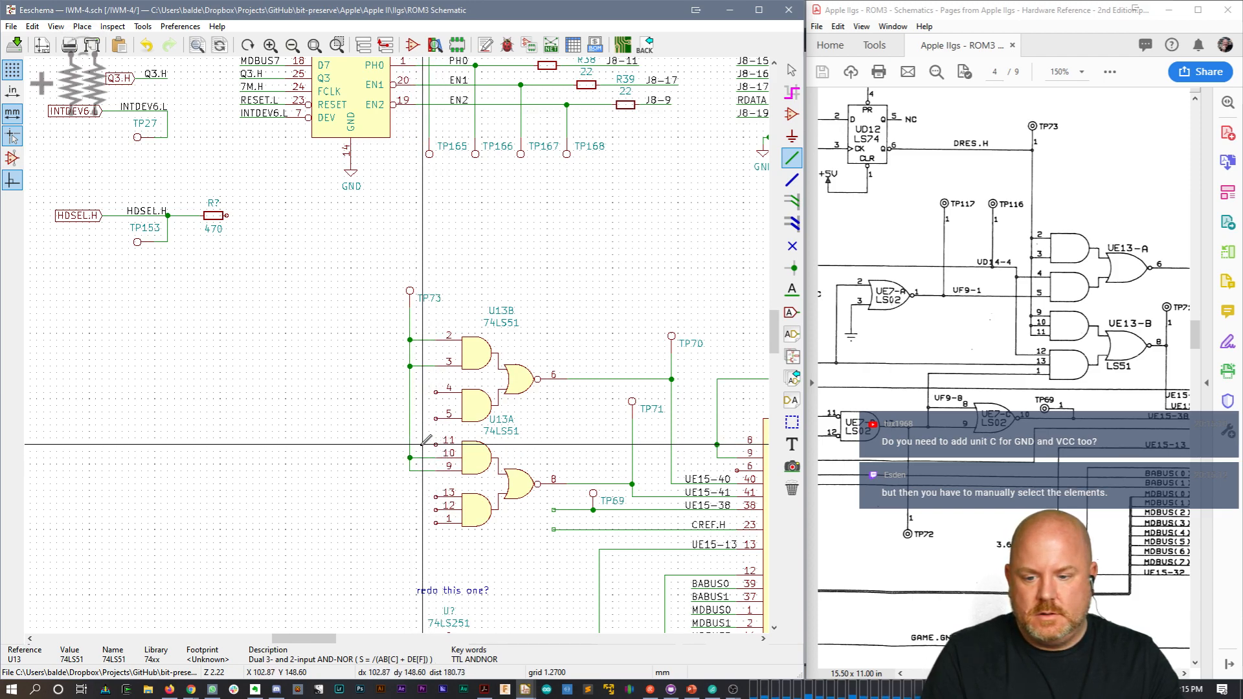
left_click(410, 444)
key("Escape")
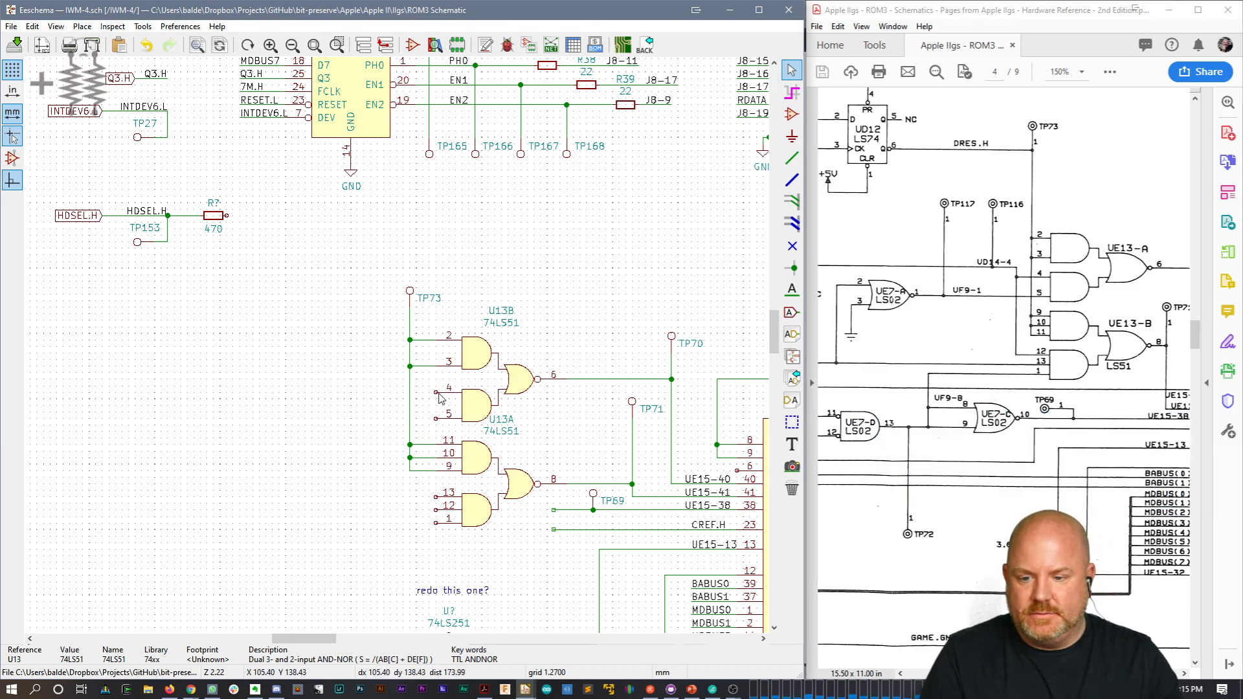
Step: Delete the wire stubs, shift TP73 right, and rewire its line to U13A pin 11
left_click_drag(378, 269, 424, 486)
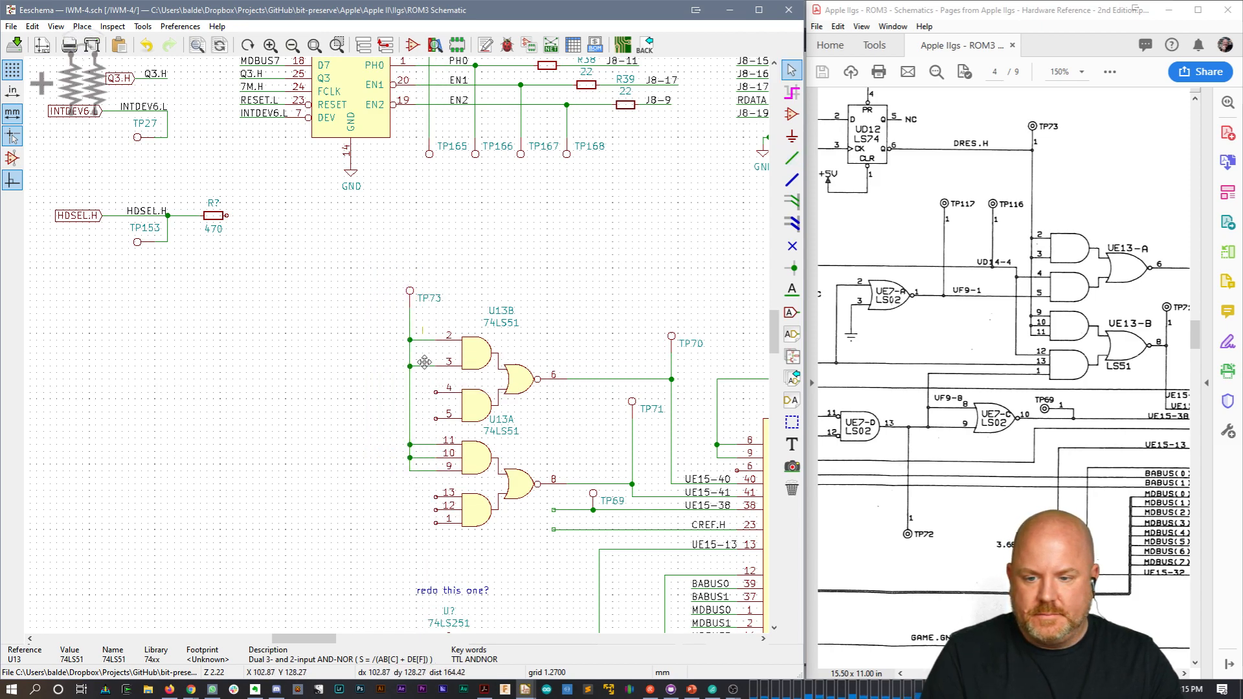
key("Delete")
left_click_drag(388, 268, 433, 487)
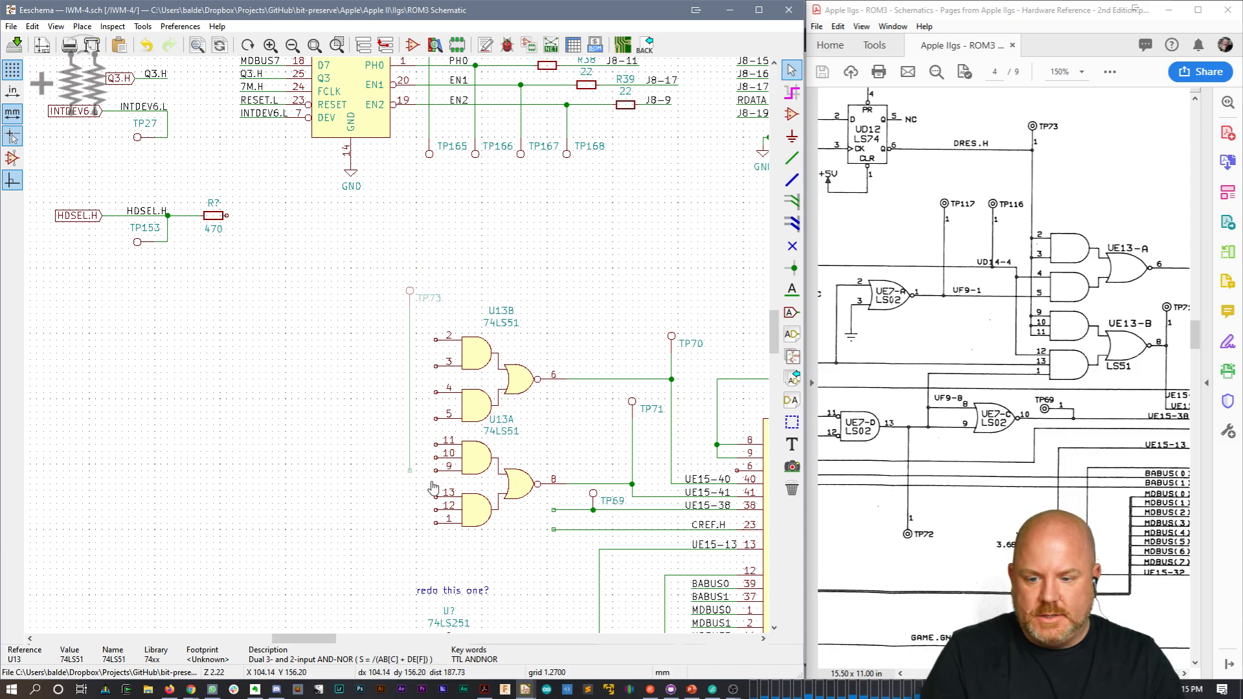
left_click(439, 491)
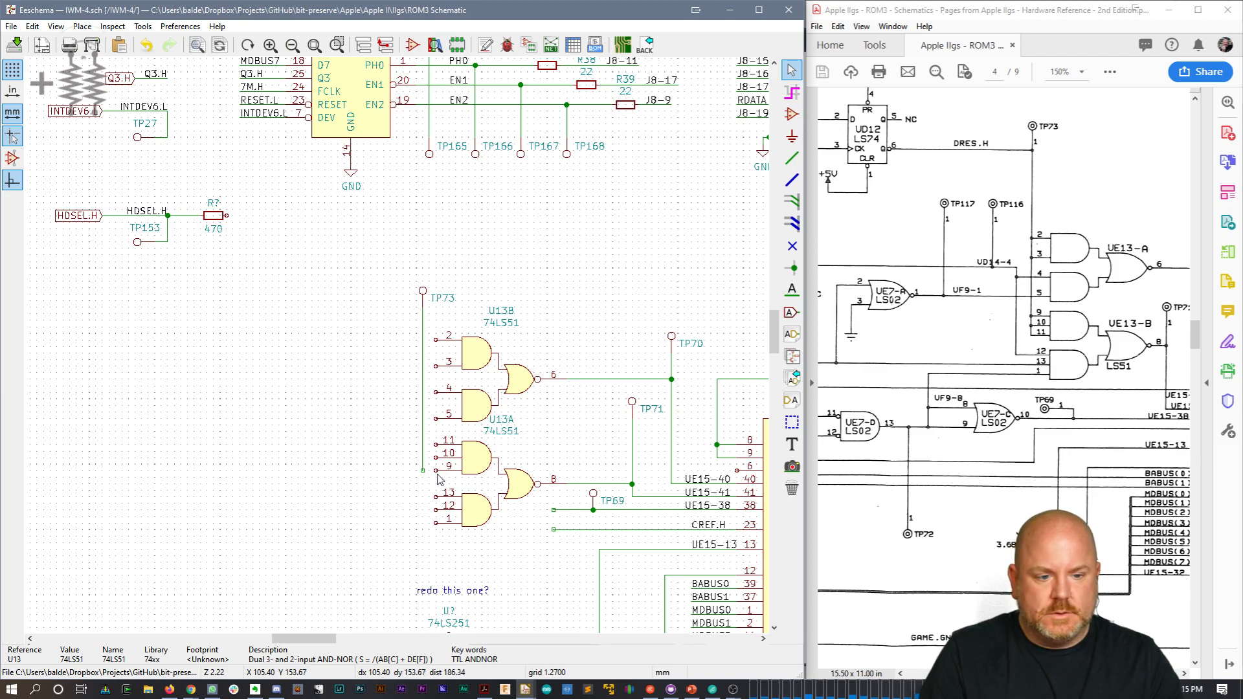
key("w")
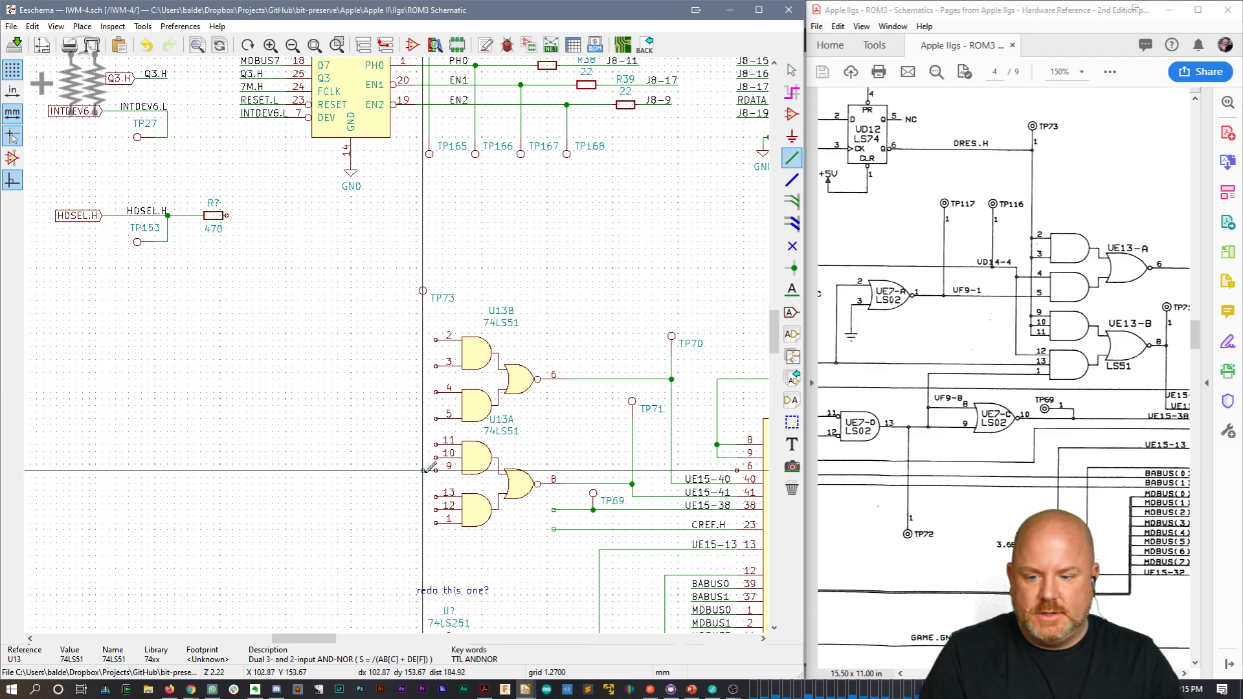
left_click(423, 459)
left_click(436, 445)
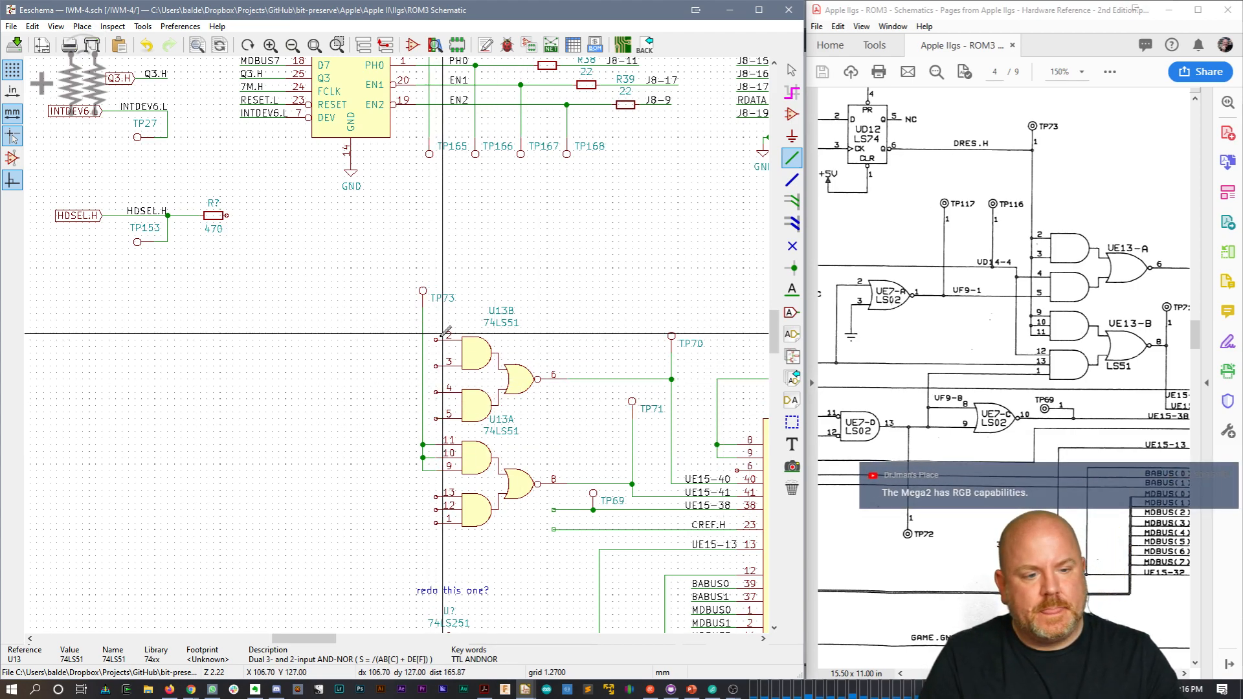
Step: Join U13B inputs 2 and 3 to the TP73 line
left_click(435, 340)
left_click(423, 340)
left_click(436, 367)
left_click(422, 366)
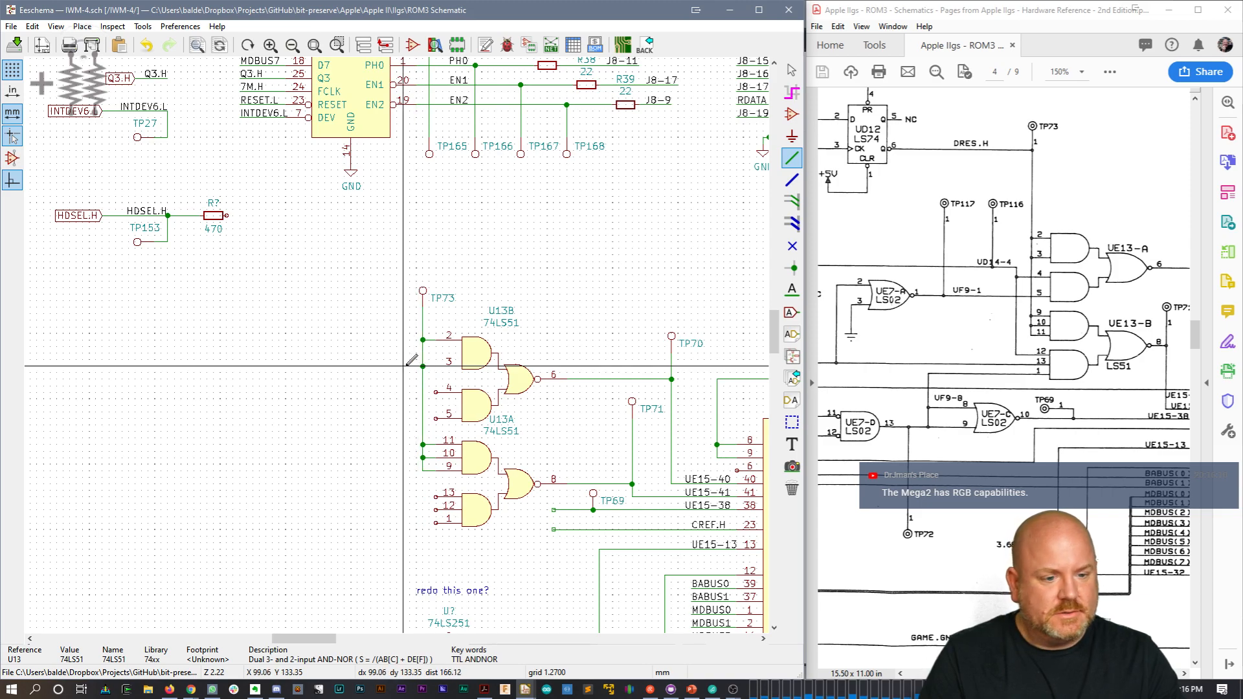
Step: Wire U13B pin 4 down to U13A pin 13 and delete the stray wire segment
left_click(436, 392)
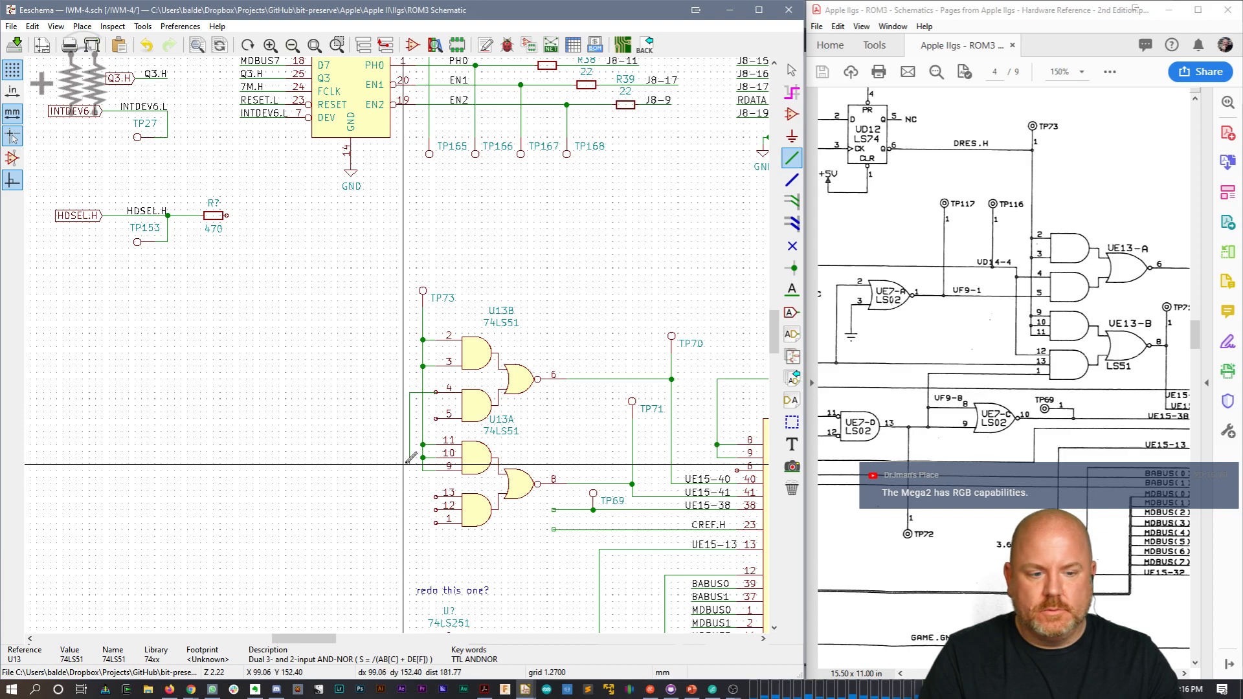
left_click(409, 497)
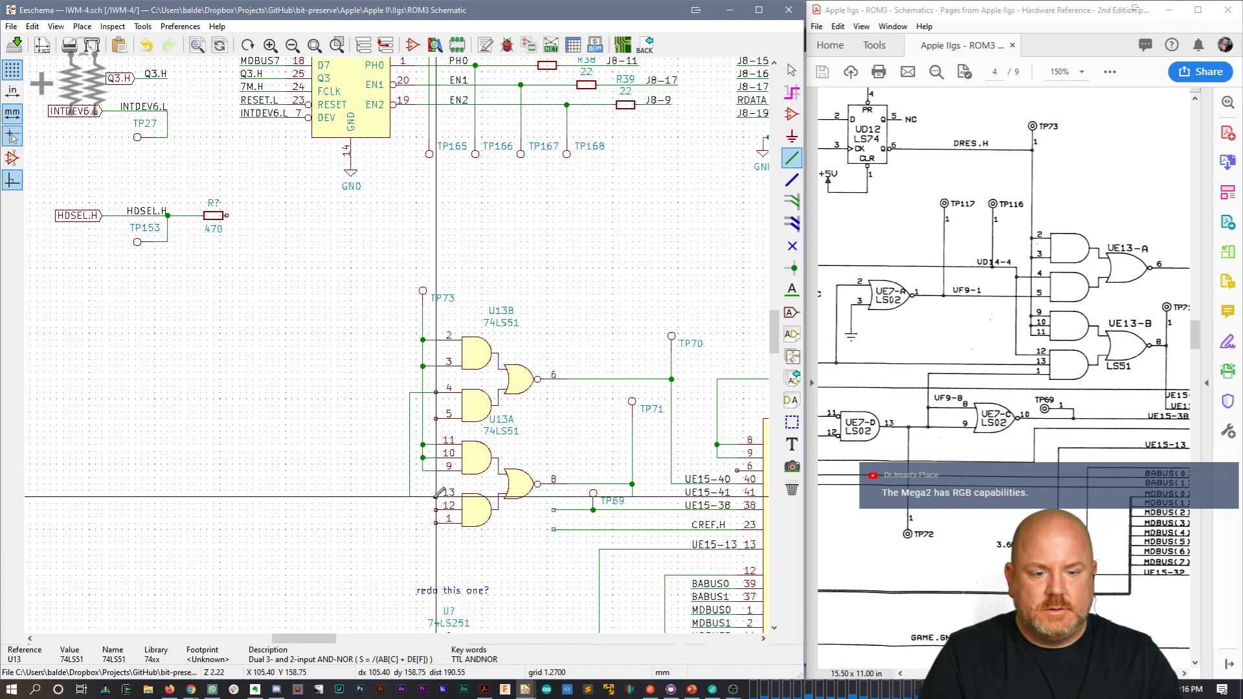
left_click(436, 497)
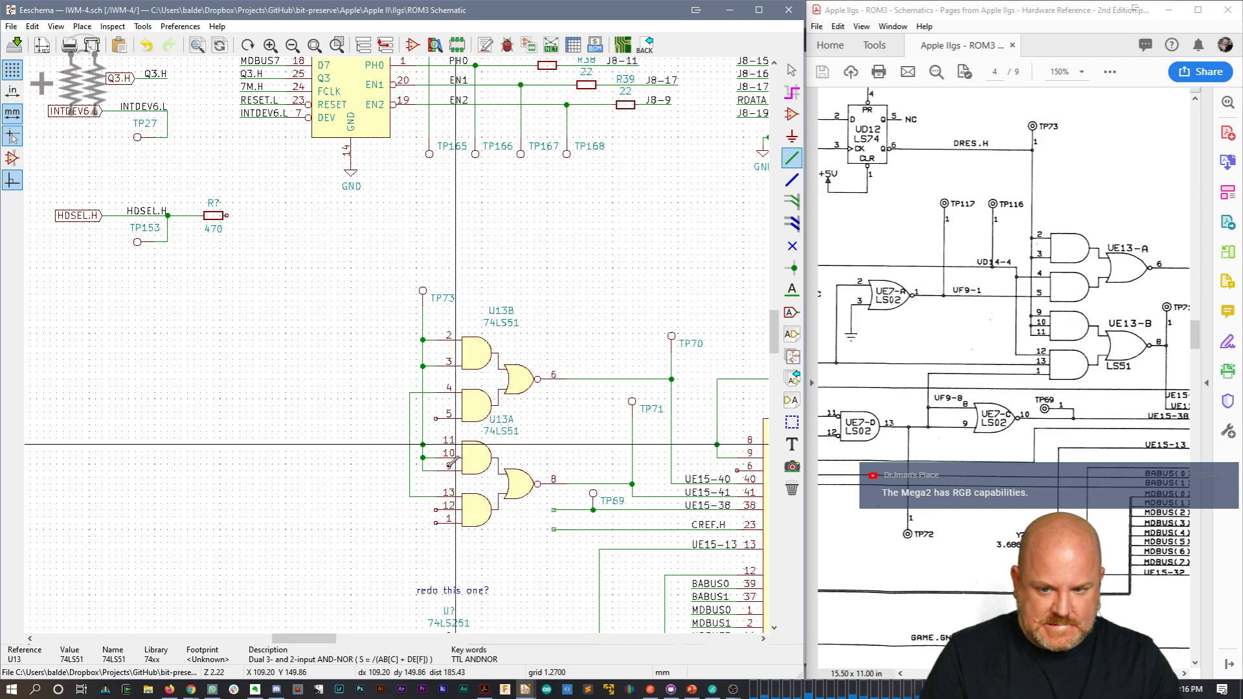
key("Escape")
left_click_drag(423, 490, 424, 511)
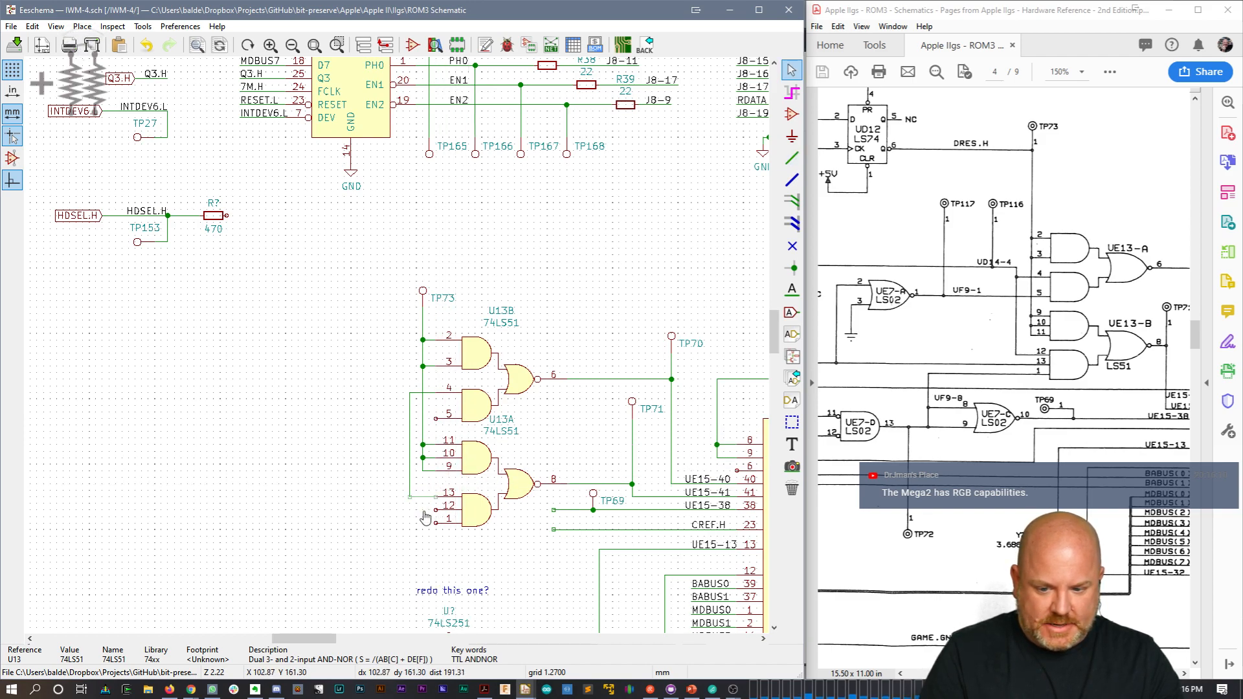
key("Delete")
key("w")
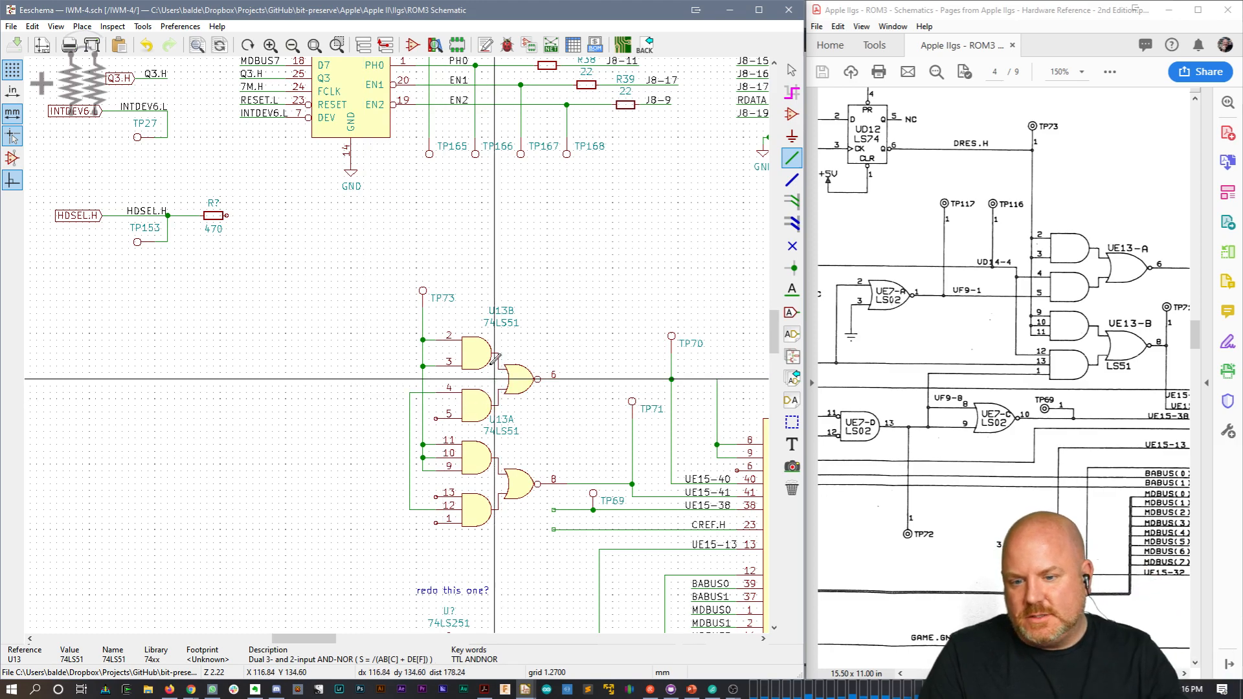
key("Escape")
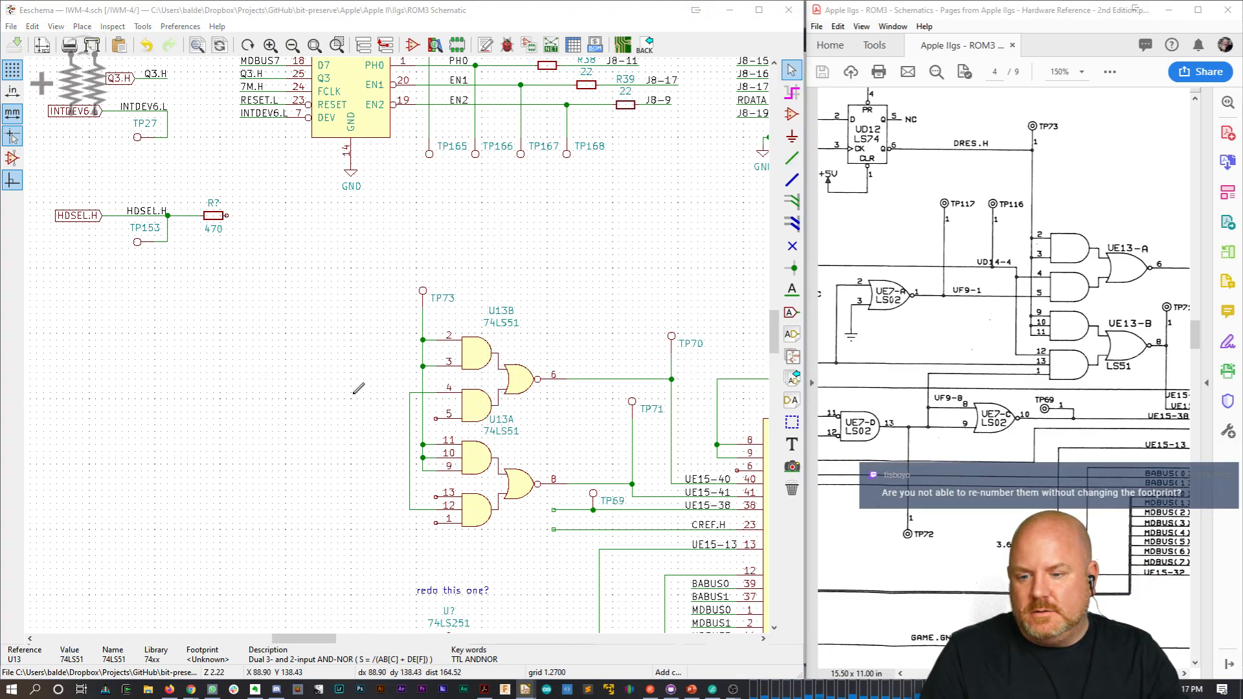
key("a")
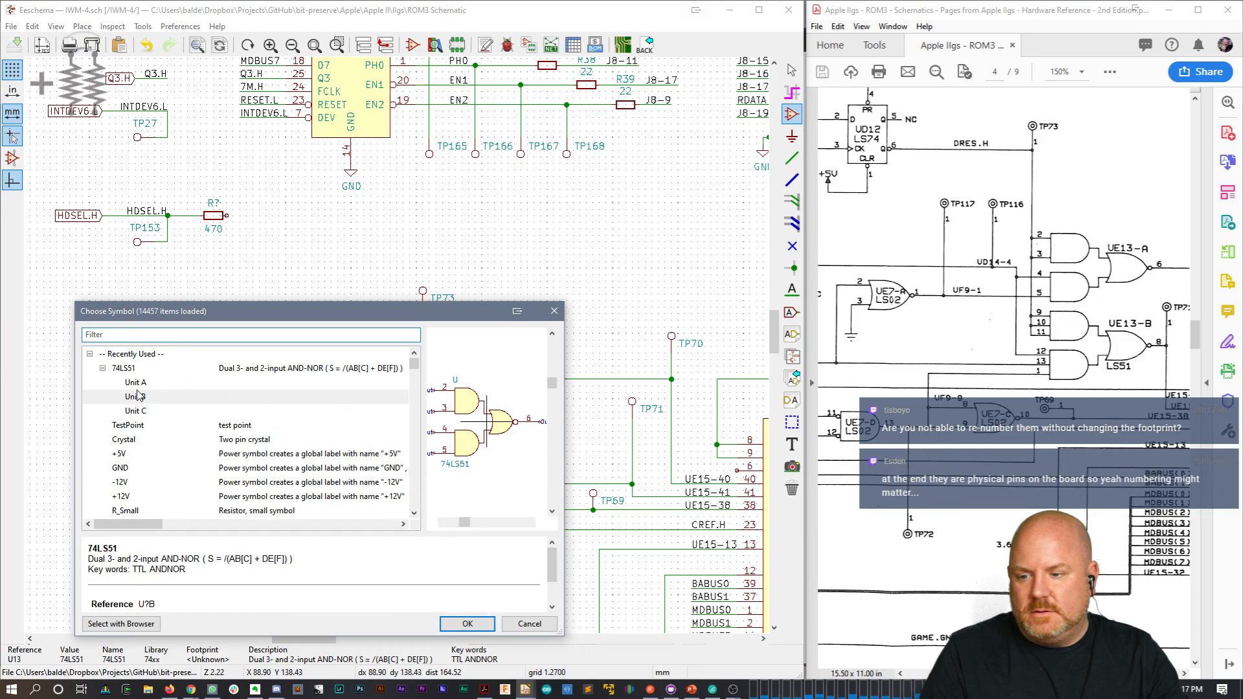
left_click(125, 415)
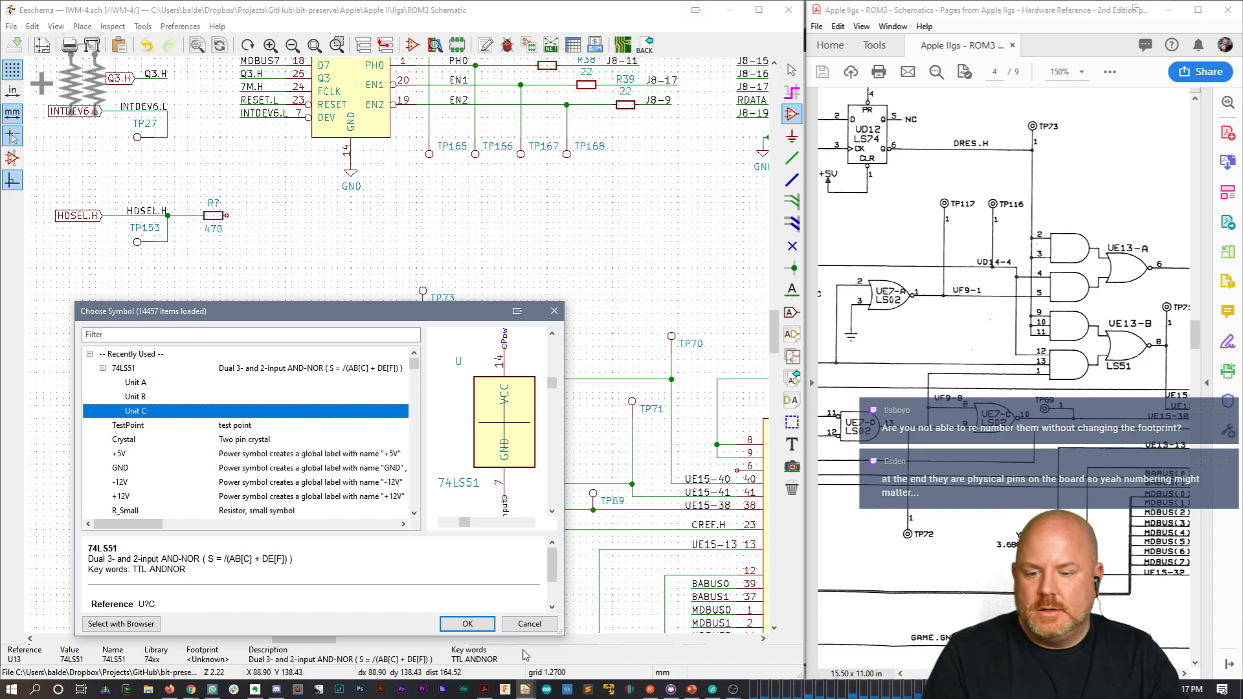
left_click(529, 623)
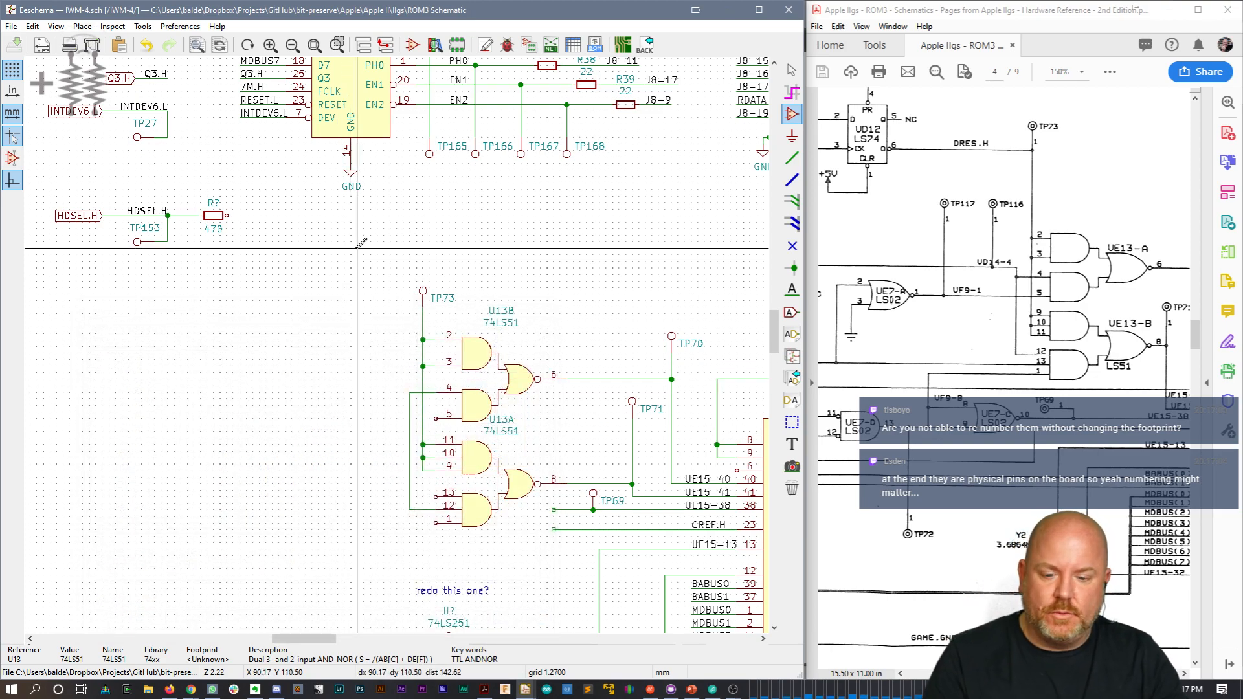
key("Escape")
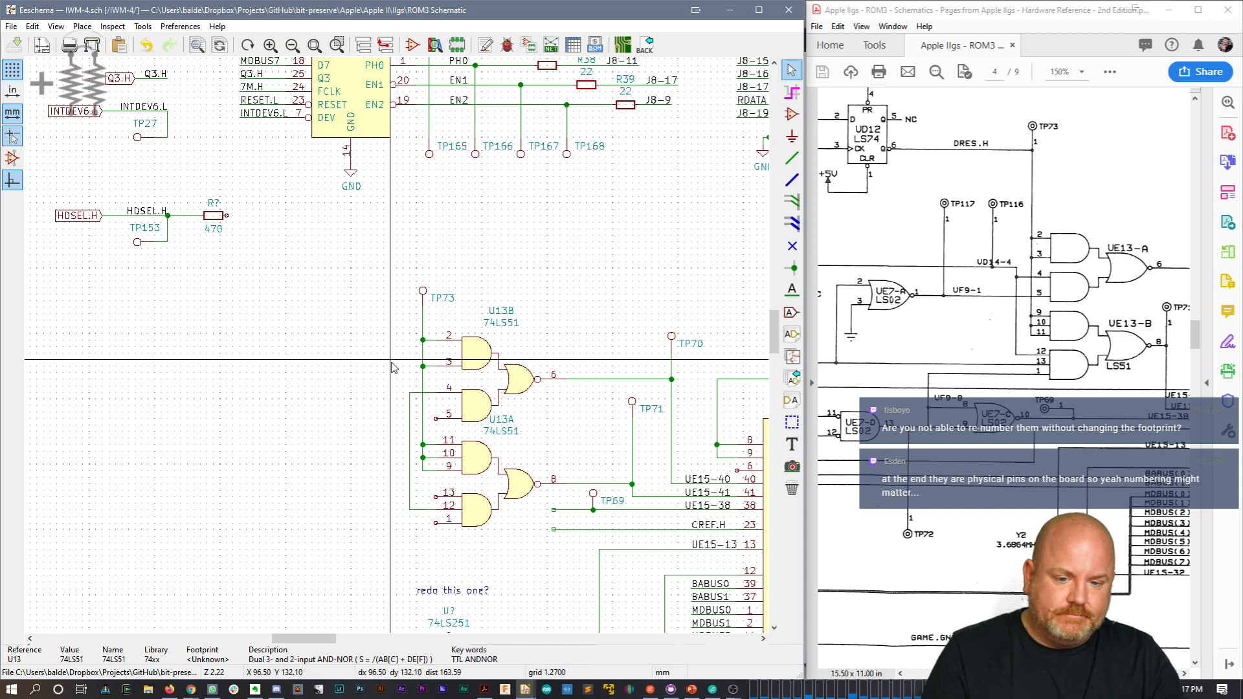
mouse_move(1036, 673)
left_mouse_down()
mouse_move(1059, 673)
mouse_move(1041, 673)
left_mouse_up()
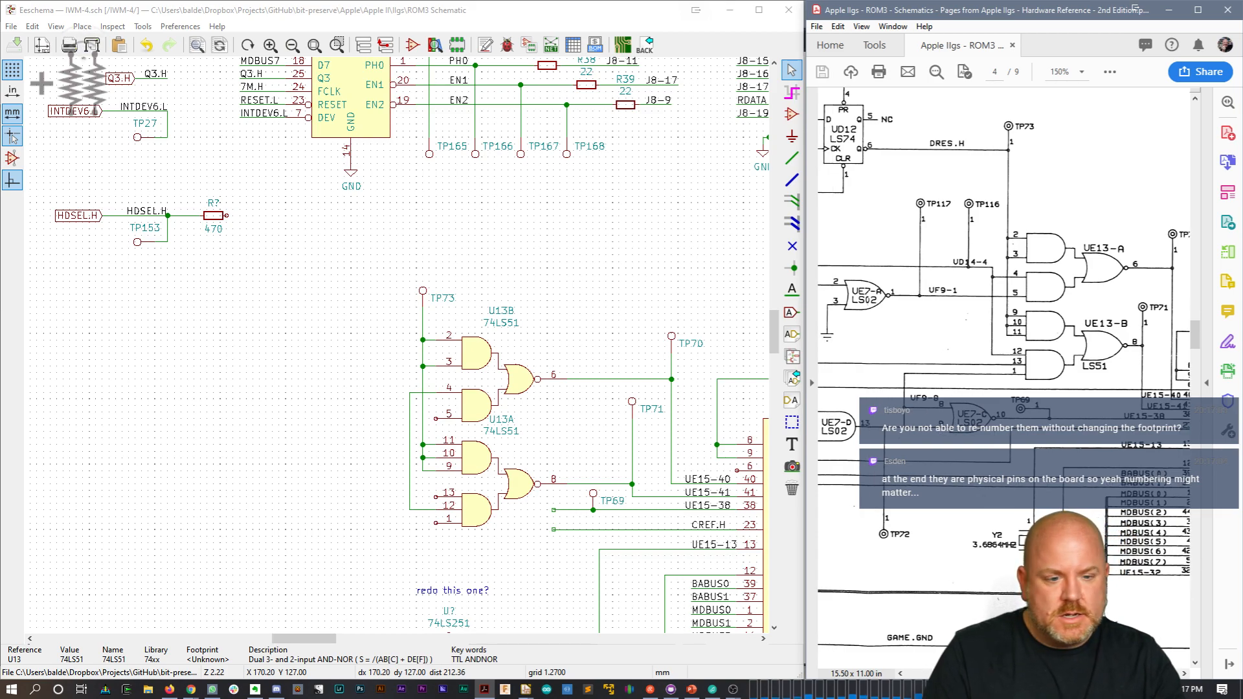
left_click(1042, 687)
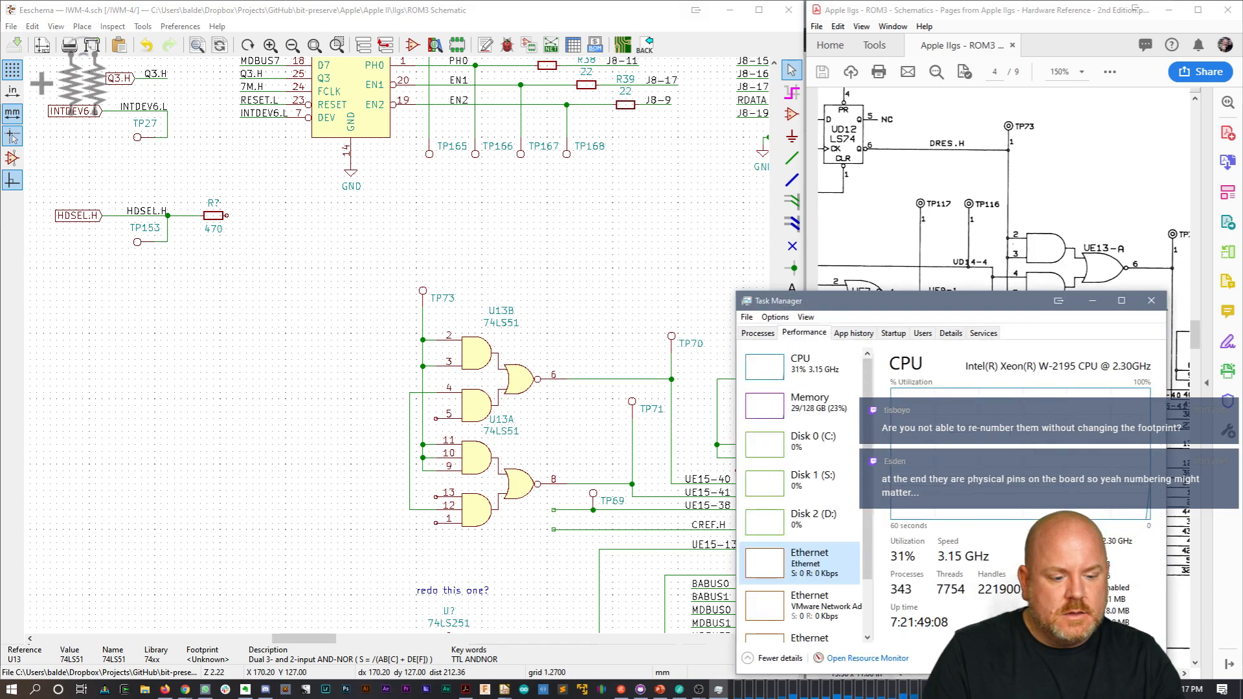
left_click(1162, 300)
left_click_drag(1042, 673, 1014, 673)
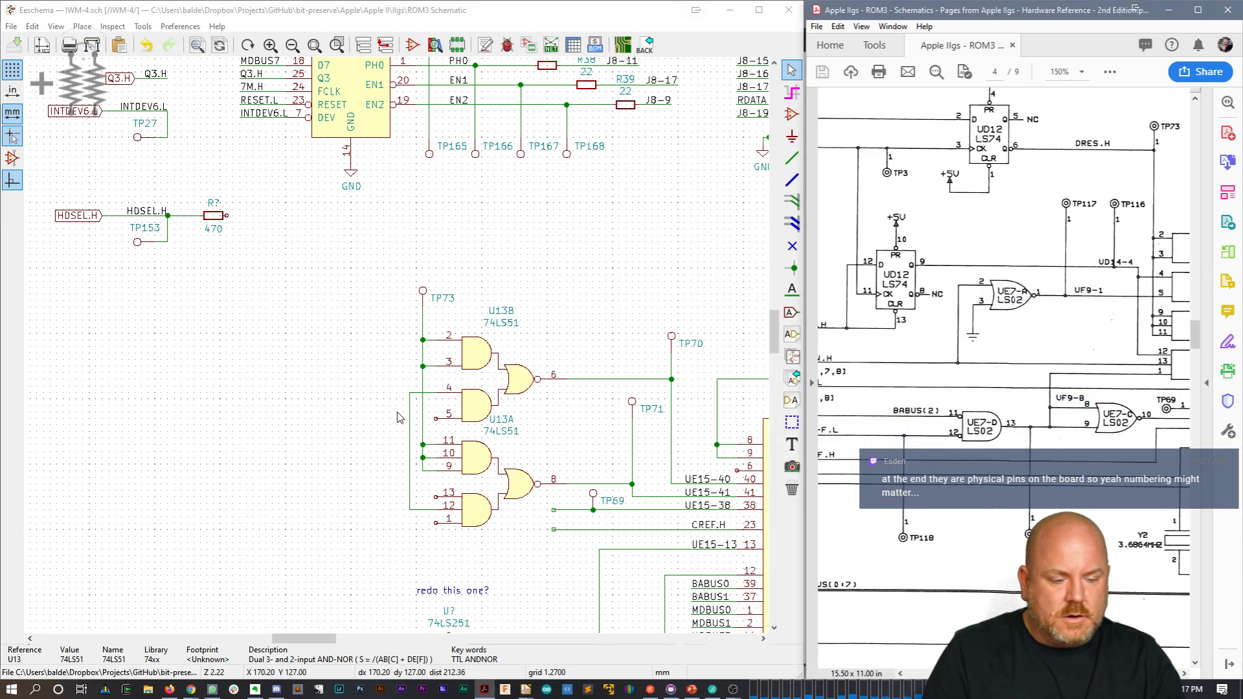
scroll(407, 380, "down", 1)
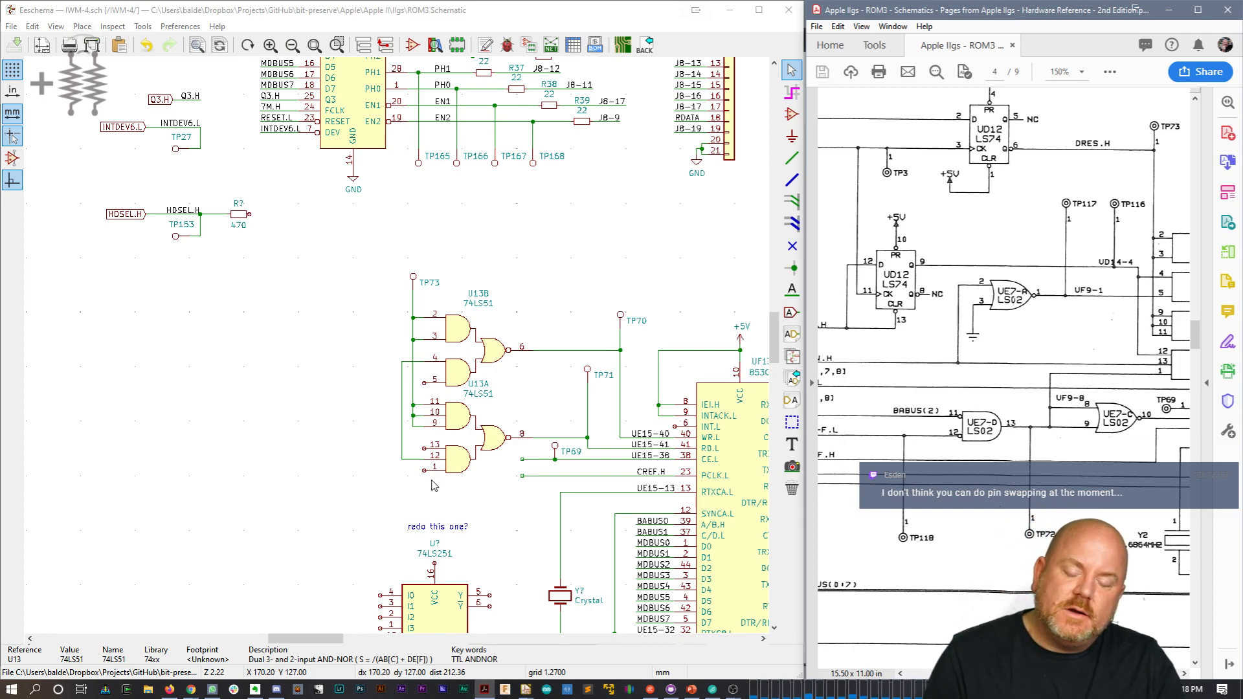
left_click(410, 448)
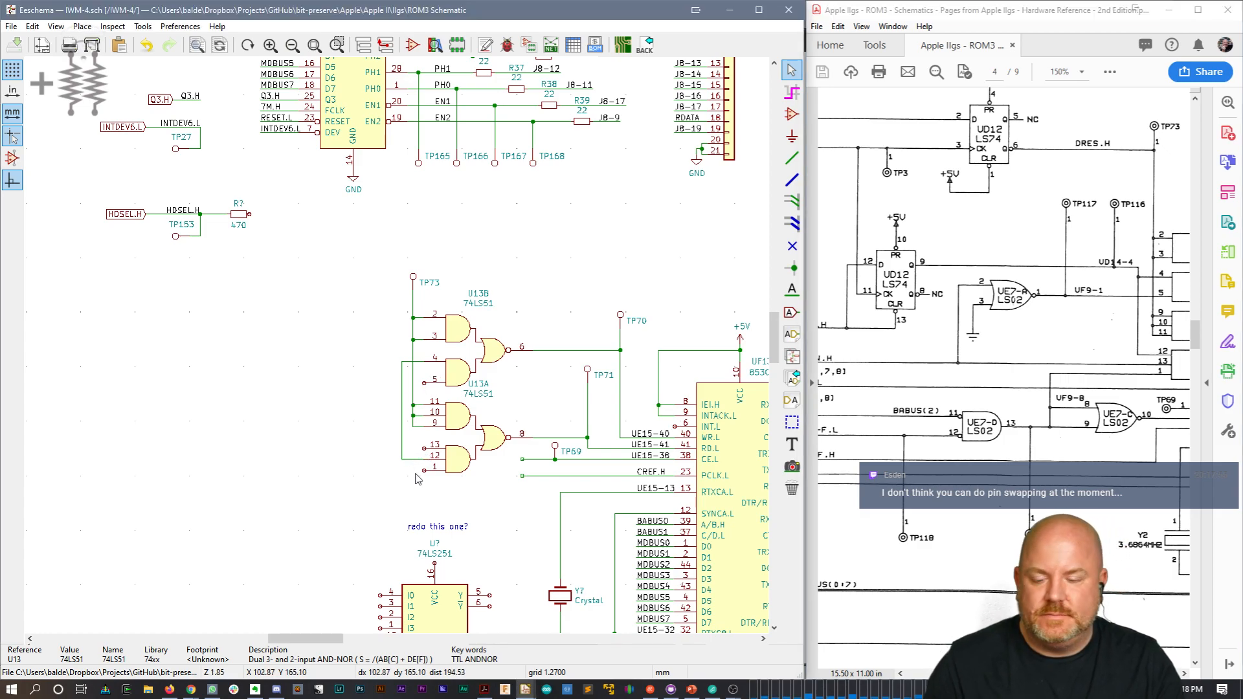
Step: Zoom and pan Eeschema onto the U13 gate inputs and outputs 6 and 8, and show the reference's UE13 gates
scroll(397, 350, "down", 3, "shift")
scroll(453, 414, "right", 2, "ctrl")
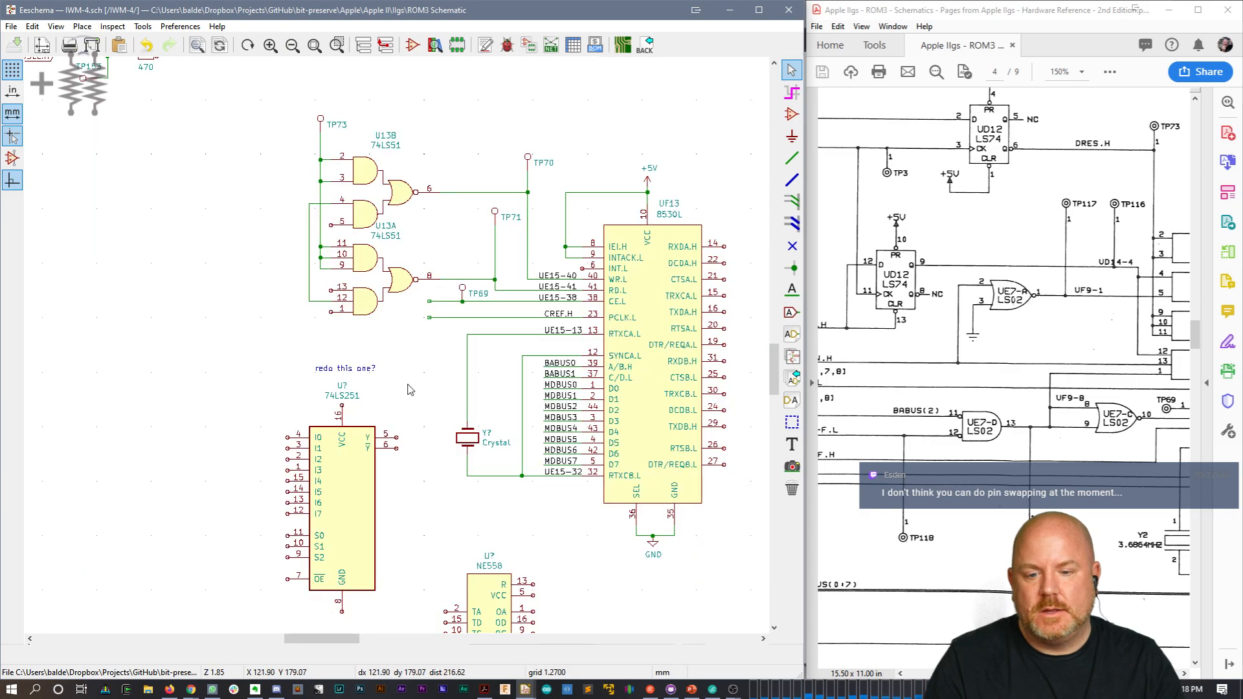
scroll(488, 453, "down", 5)
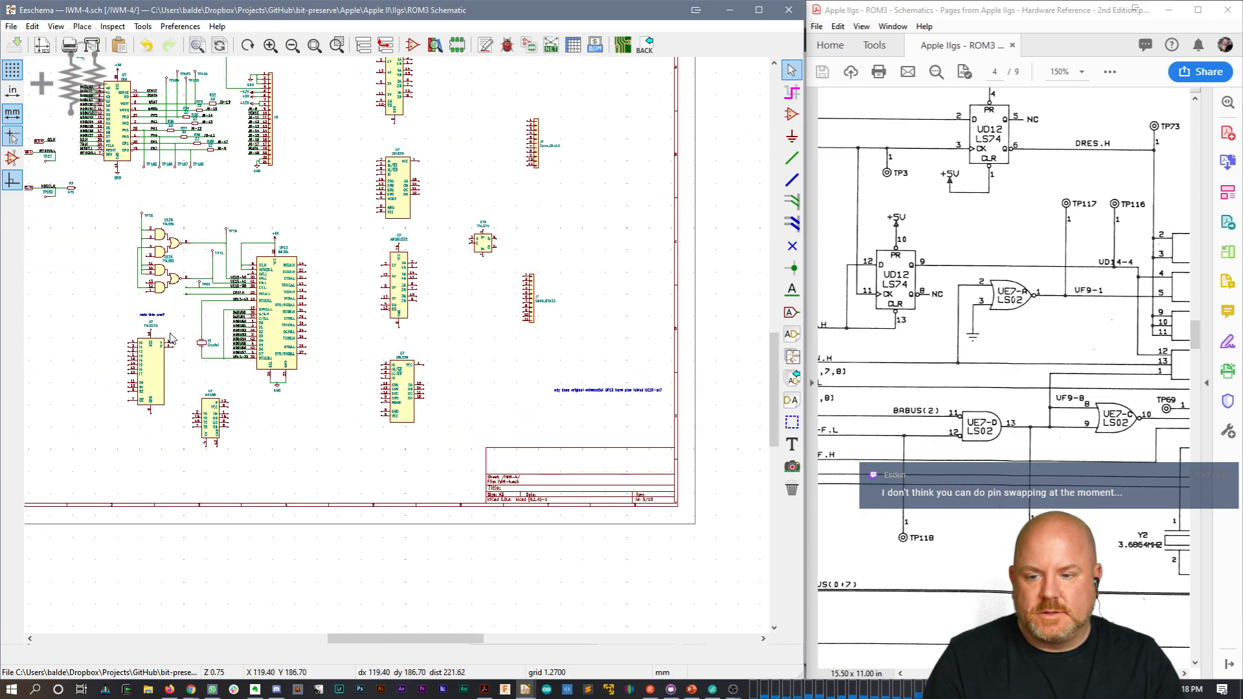
scroll(174, 340, "up", 4)
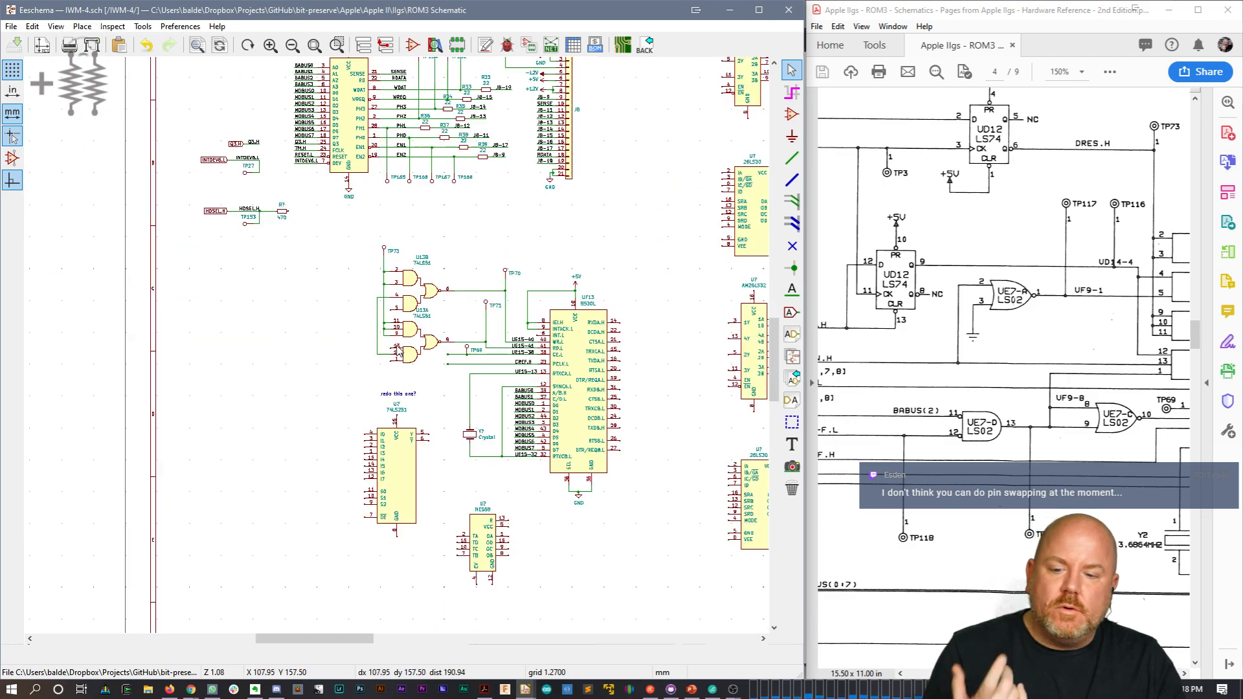
middle_click_drag(396, 339, 595, 447)
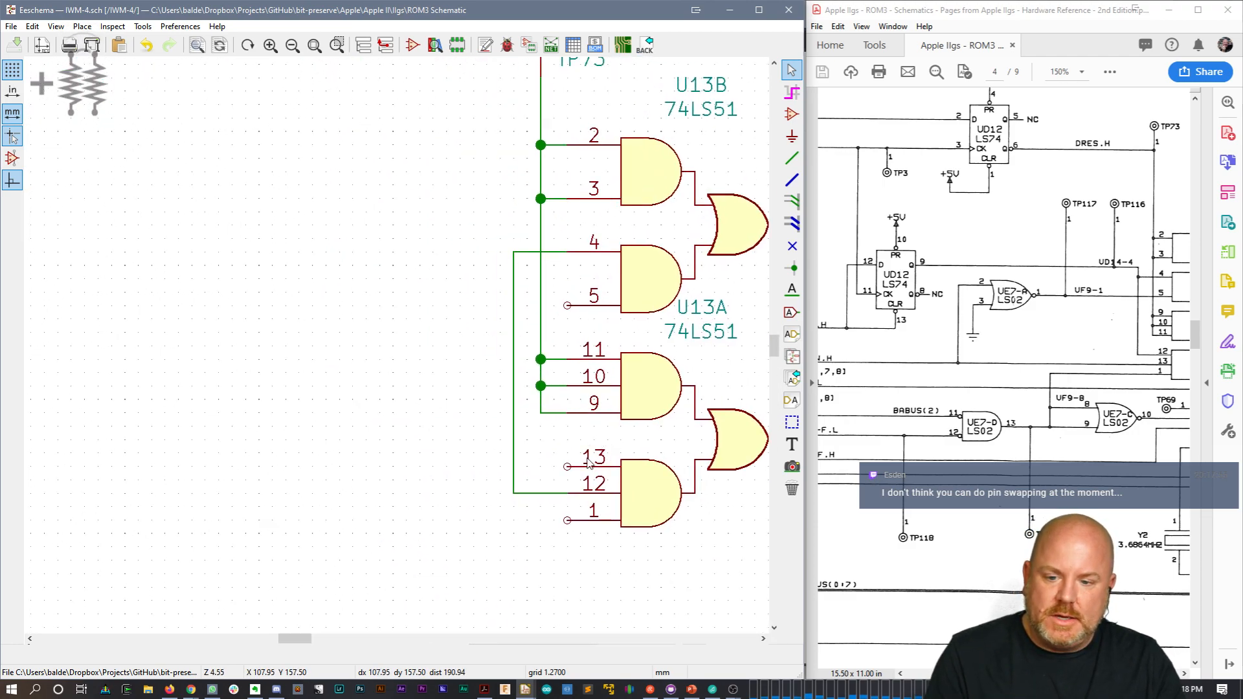
middle_click_drag(535, 479, 430, 480)
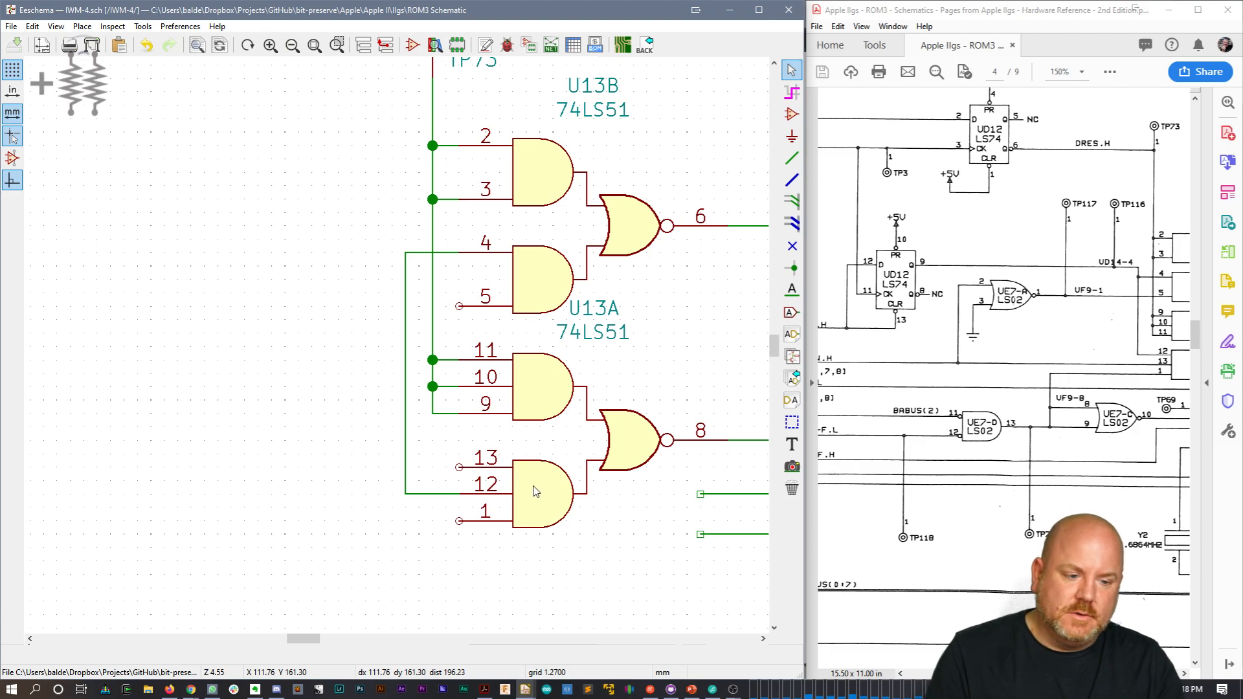
left_click_drag(1042, 673, 1074, 674)
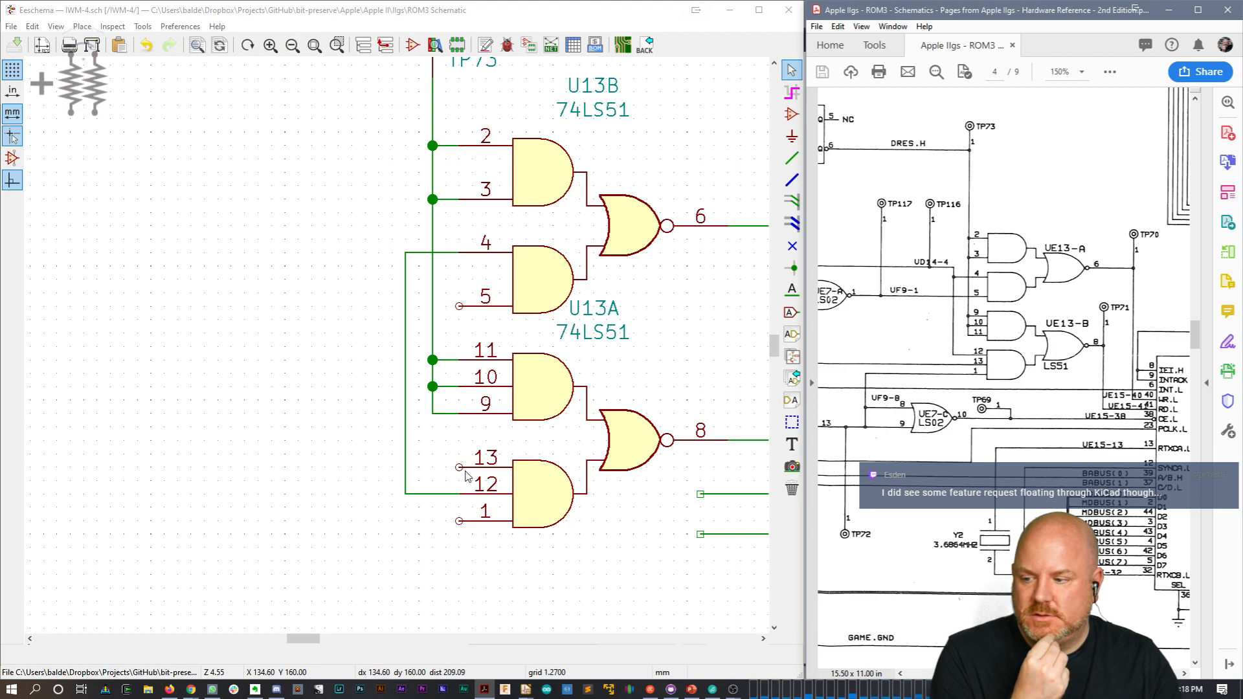
right_click(507, 498)
left_click(541, 523)
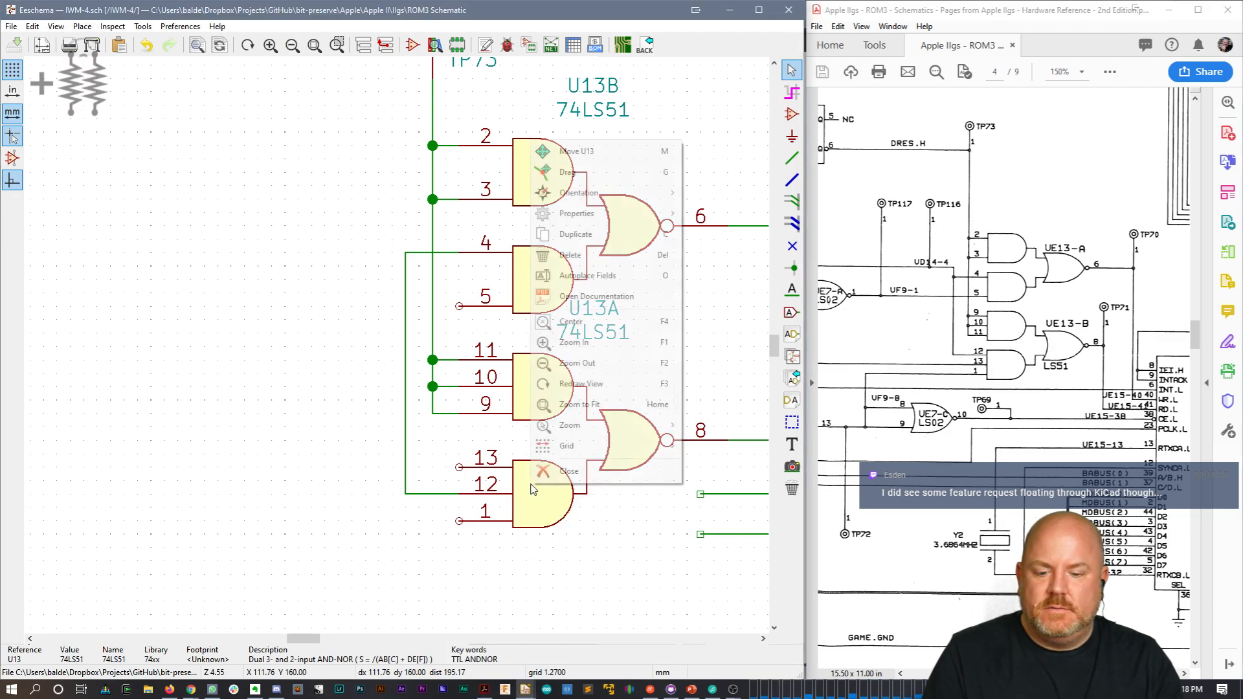
mouse_move(612, 214)
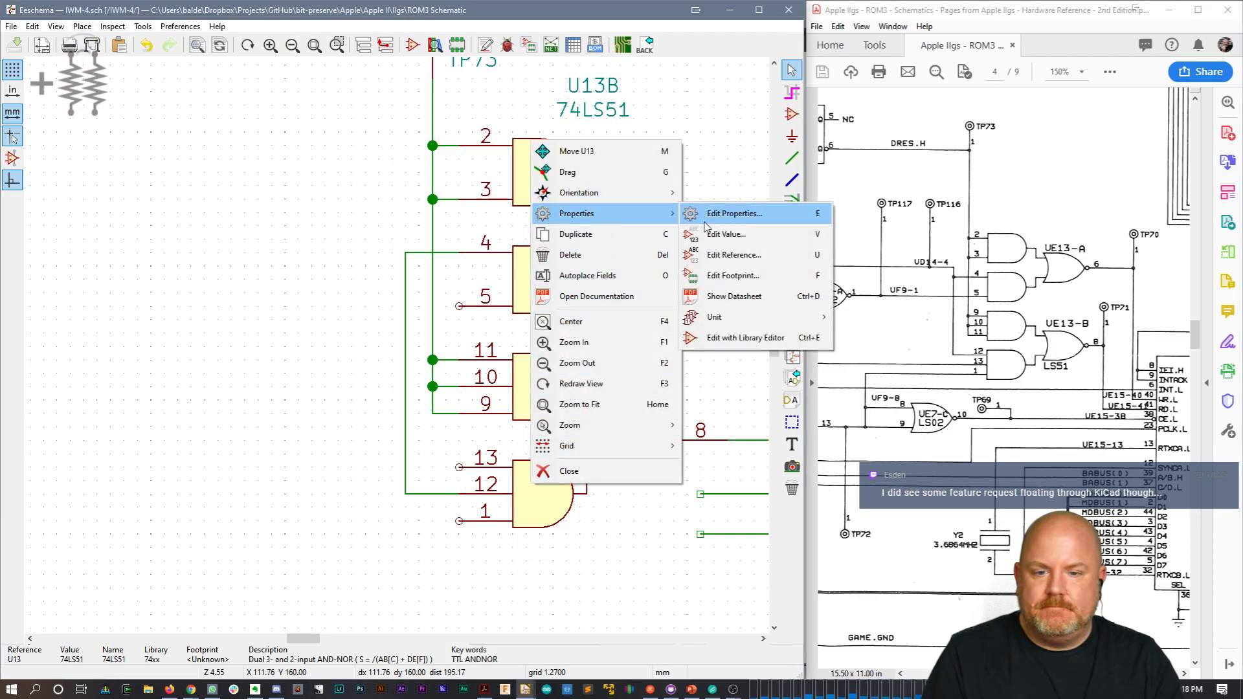
mouse_move(748, 323)
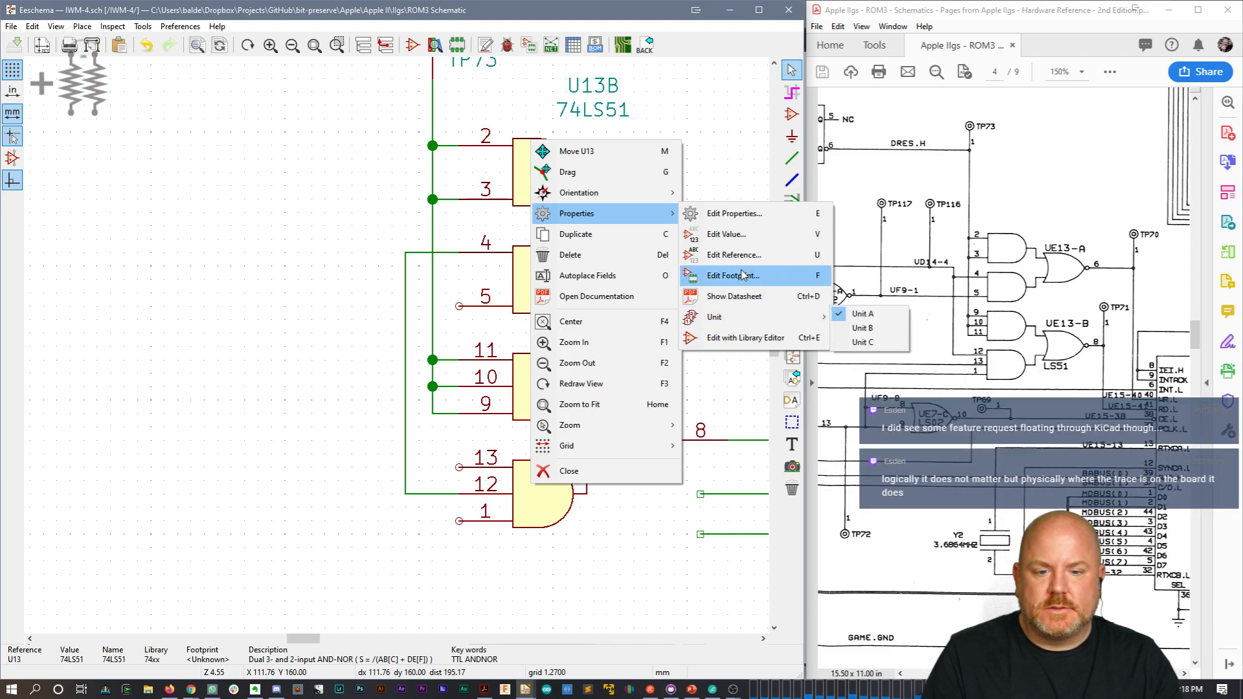
left_click(738, 221)
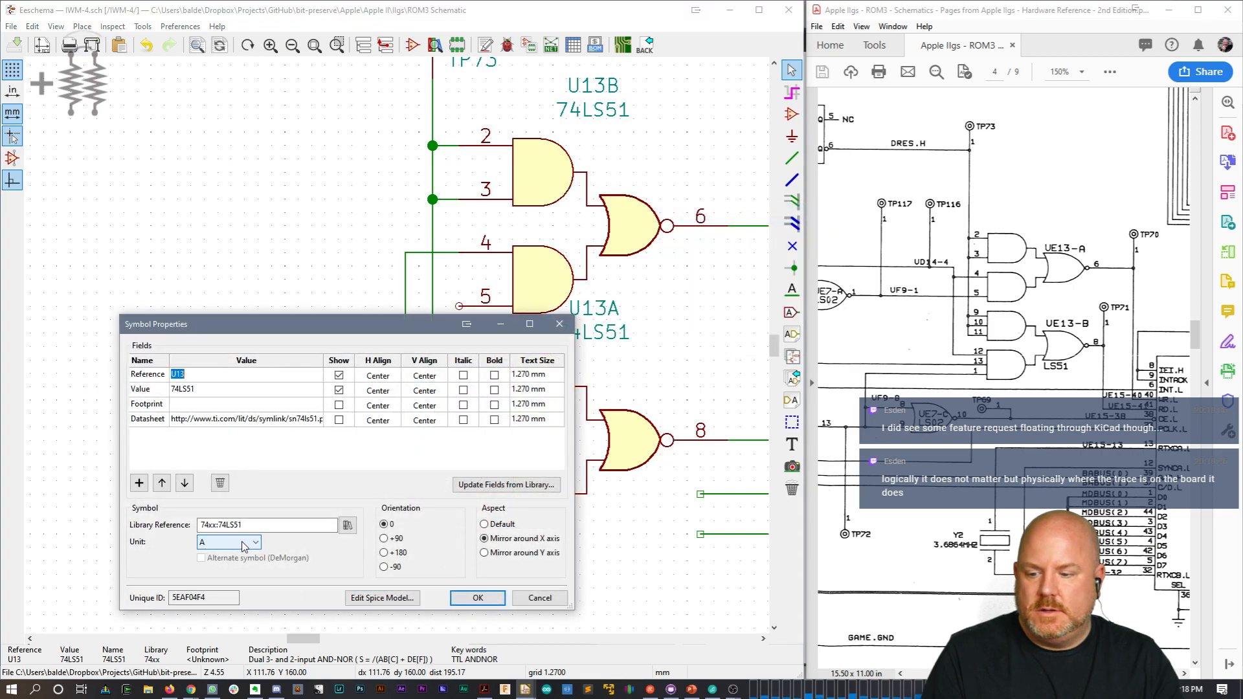
left_click(478, 596)
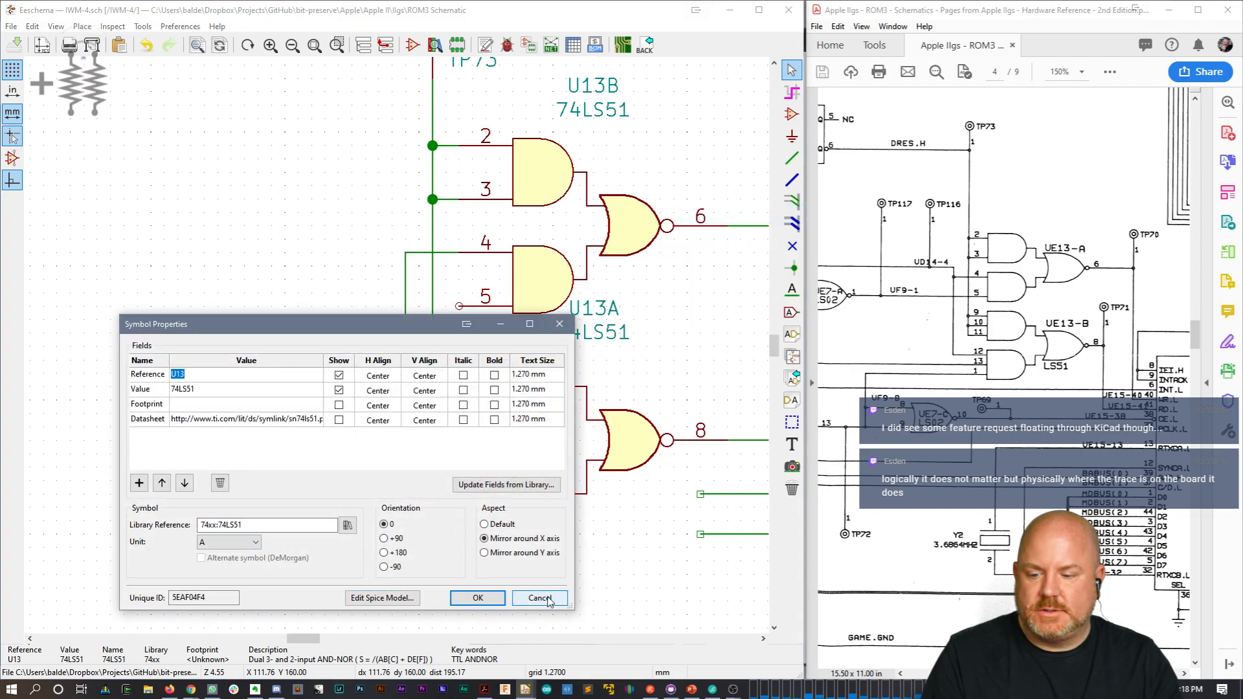
right_click(543, 387)
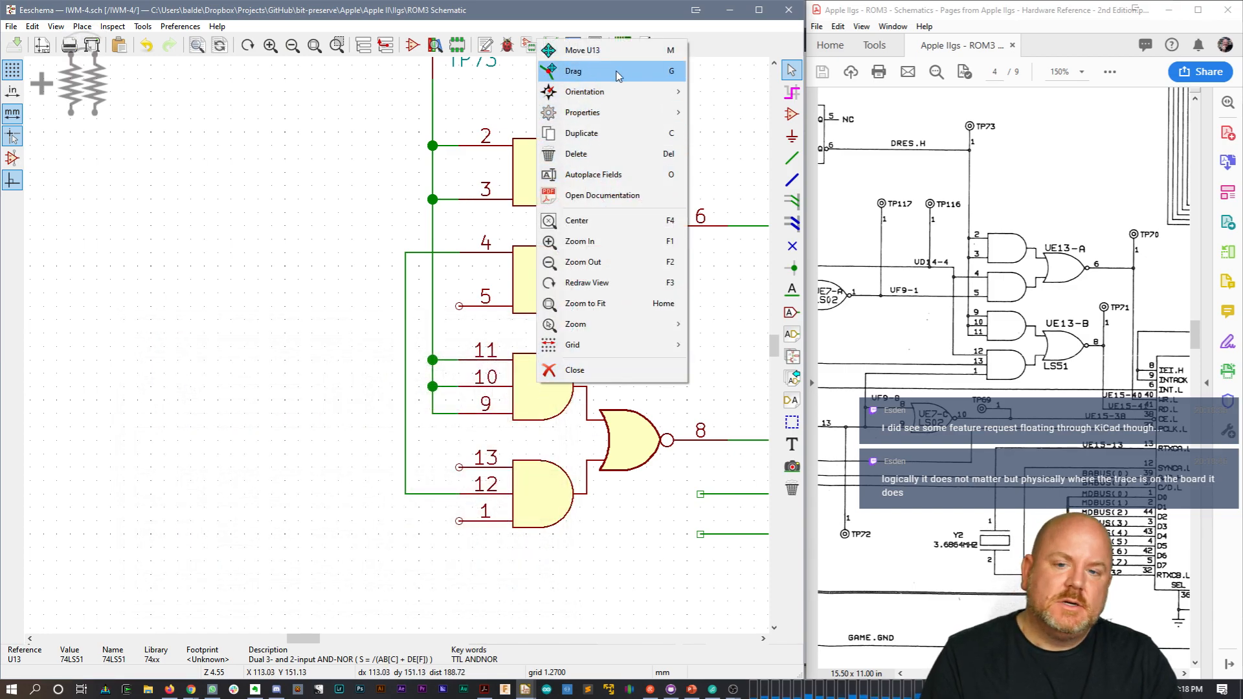
key("Escape")
key("Escape")
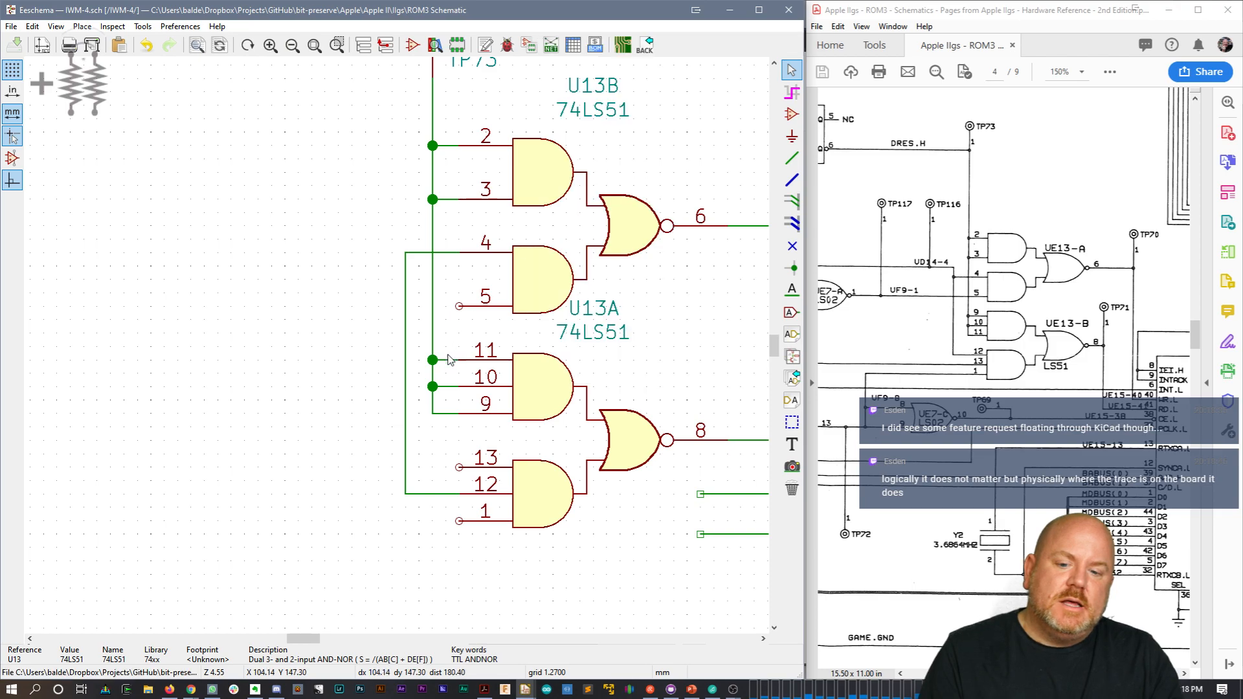
scroll(397, 352, "down", 2)
scroll(535, 361, "up", 1)
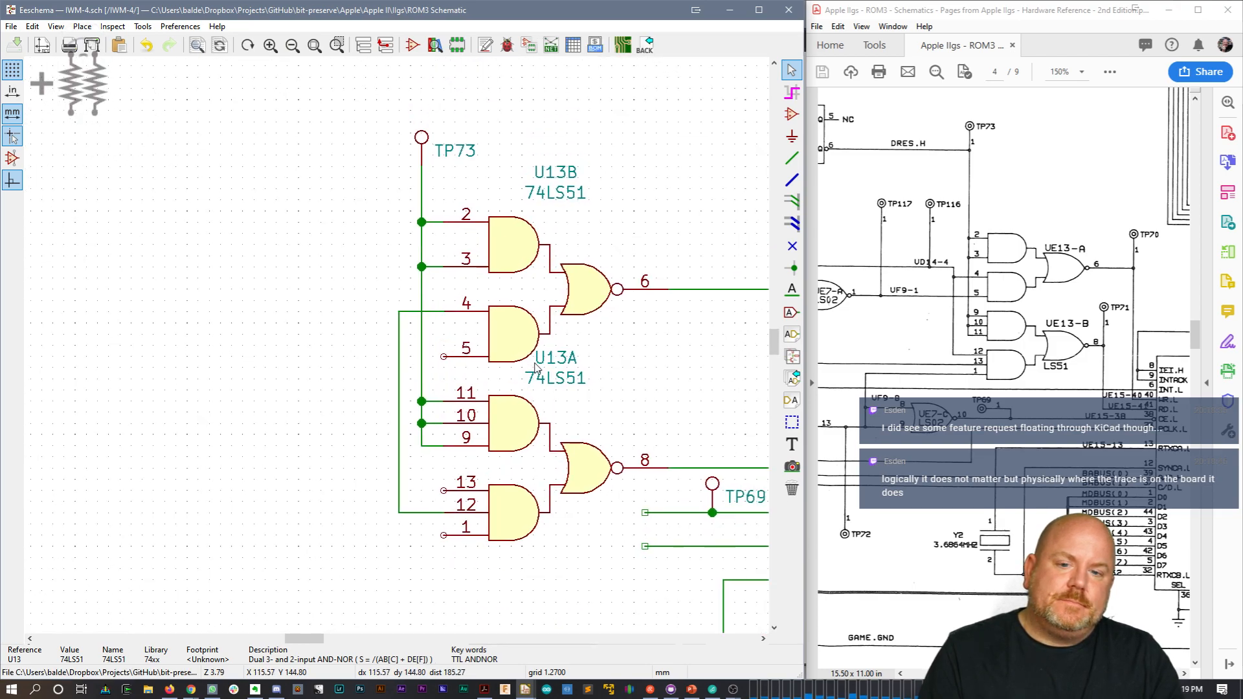
scroll(397, 350, "down", 5)
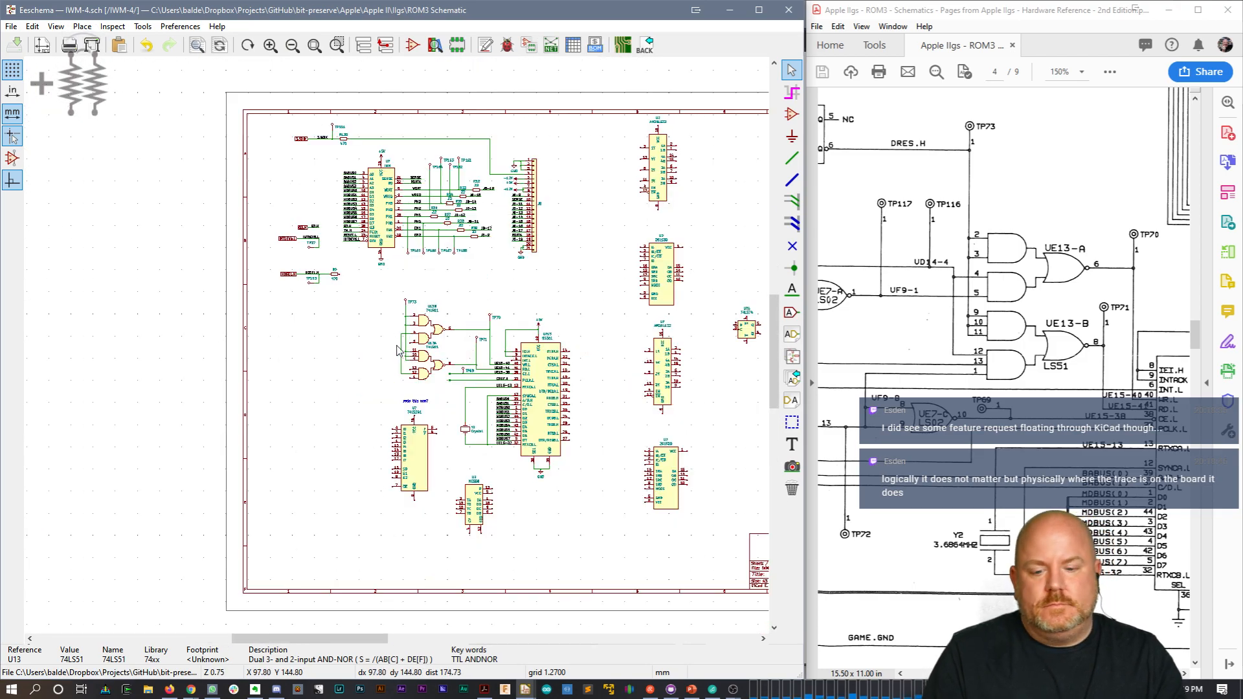
scroll(398, 350, "down", 1)
scroll(554, 349, "up", 4)
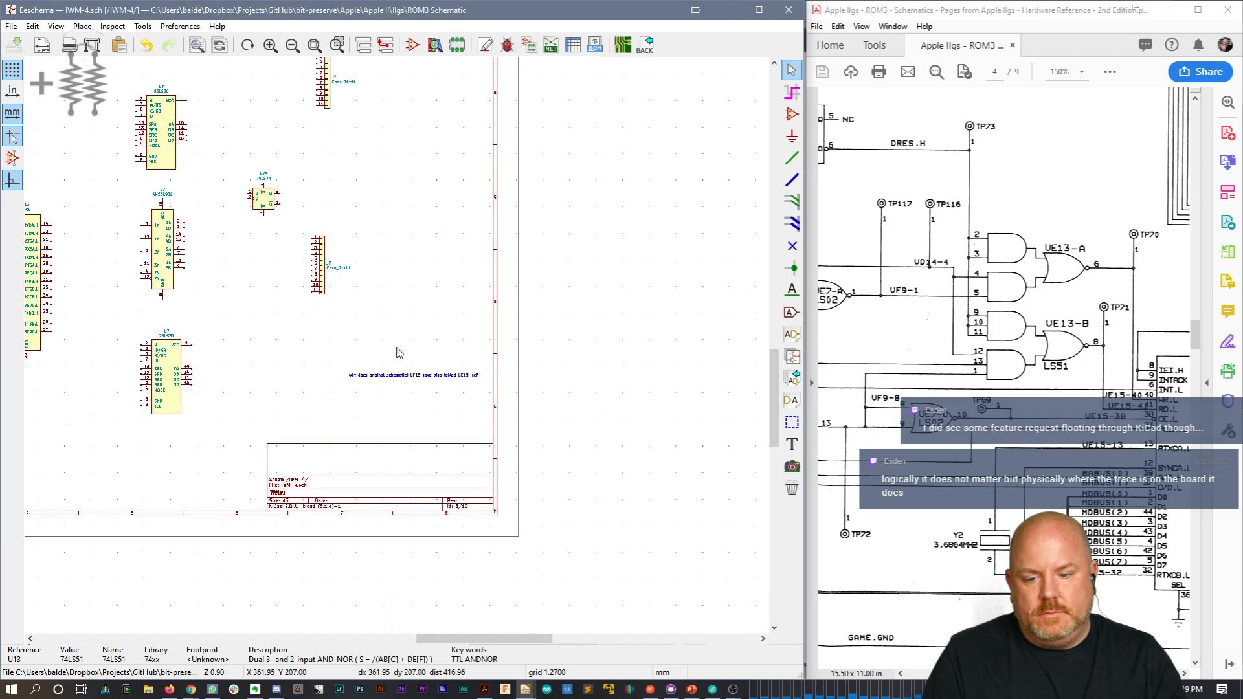
Step: Open and close the UE15 question note's Text Properties several times, leaving the text unchanged
double_click(426, 375)
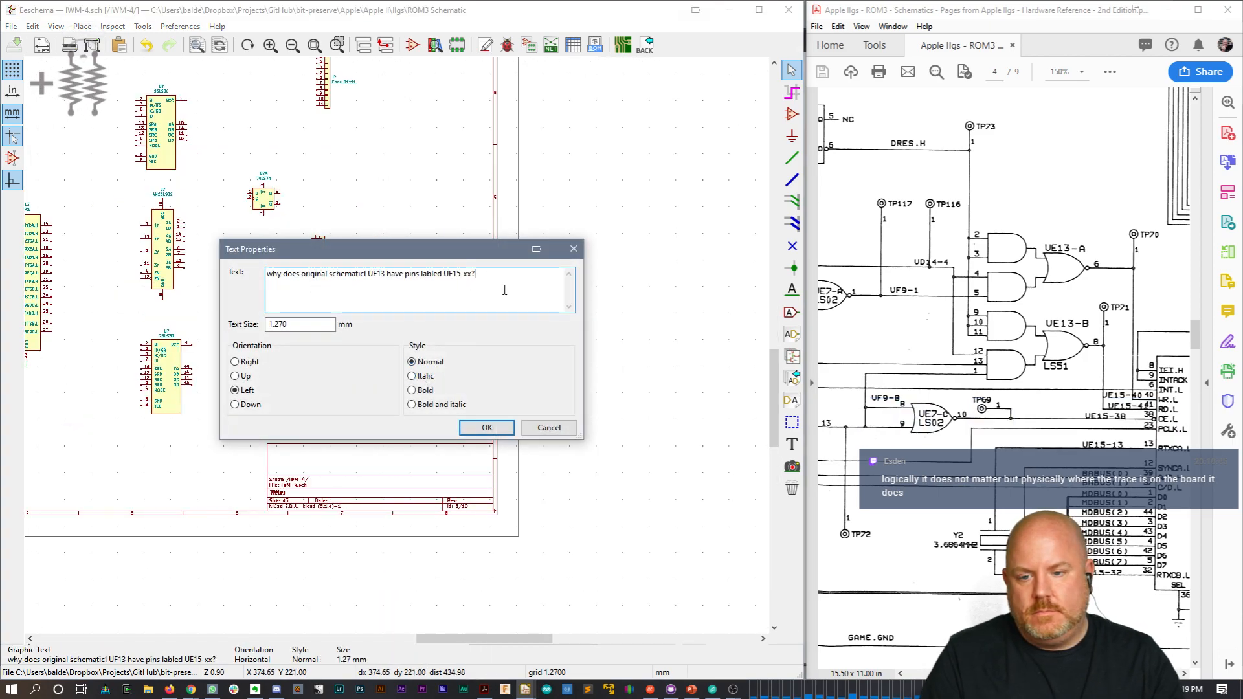
key("Escape")
double_click(424, 378)
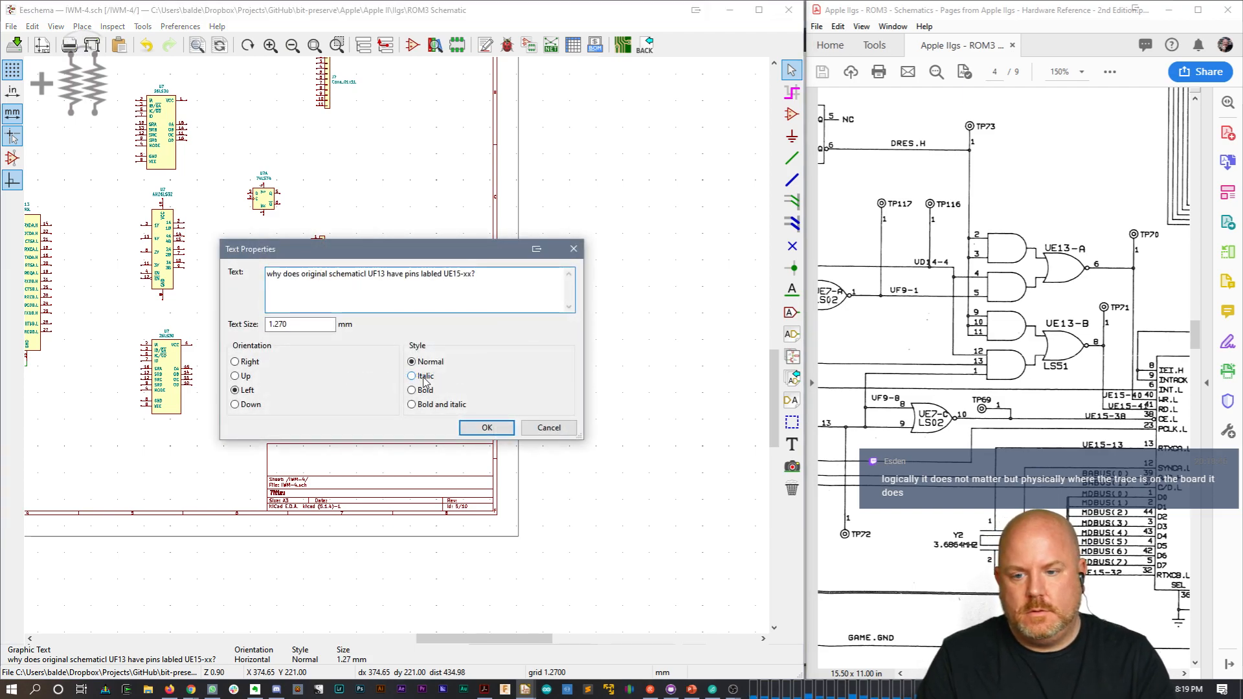
key("Escape")
double_click(424, 379)
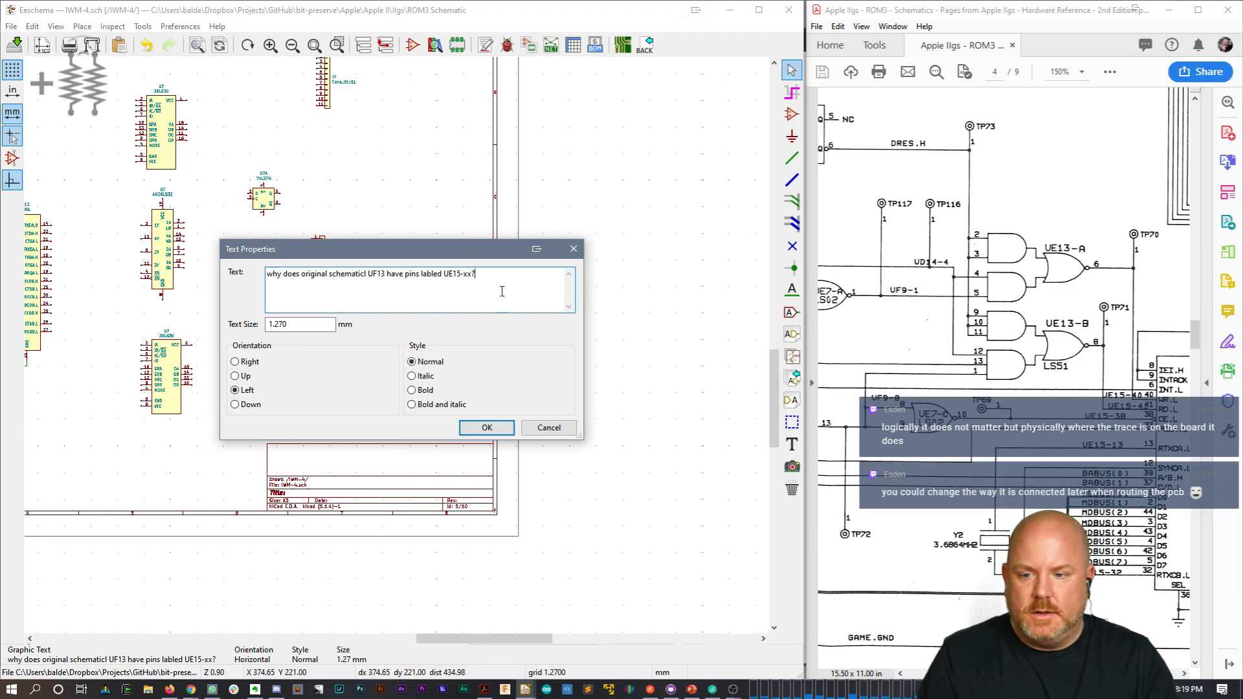
key("Escape")
double_click(422, 378)
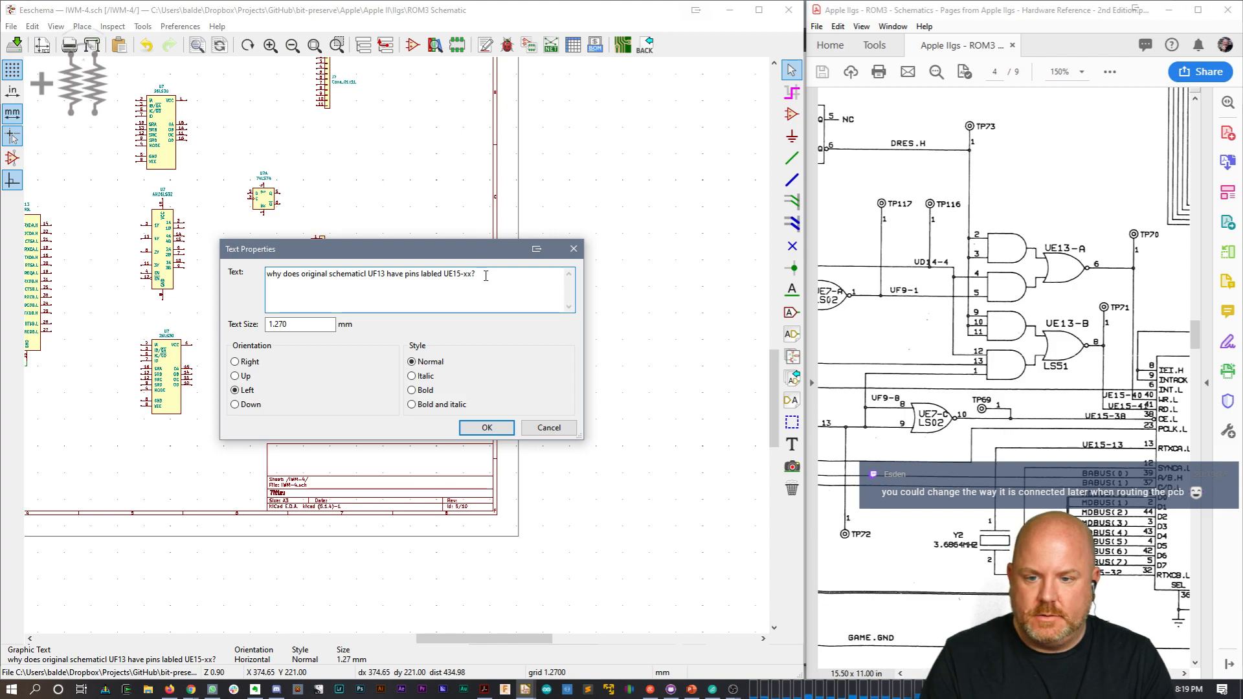
left_click(487, 428)
Step: Try test edits 'asdf' and 'afsd' in the note to see how Enter and Shift+Enter behave
double_click(424, 383)
type("asdf")
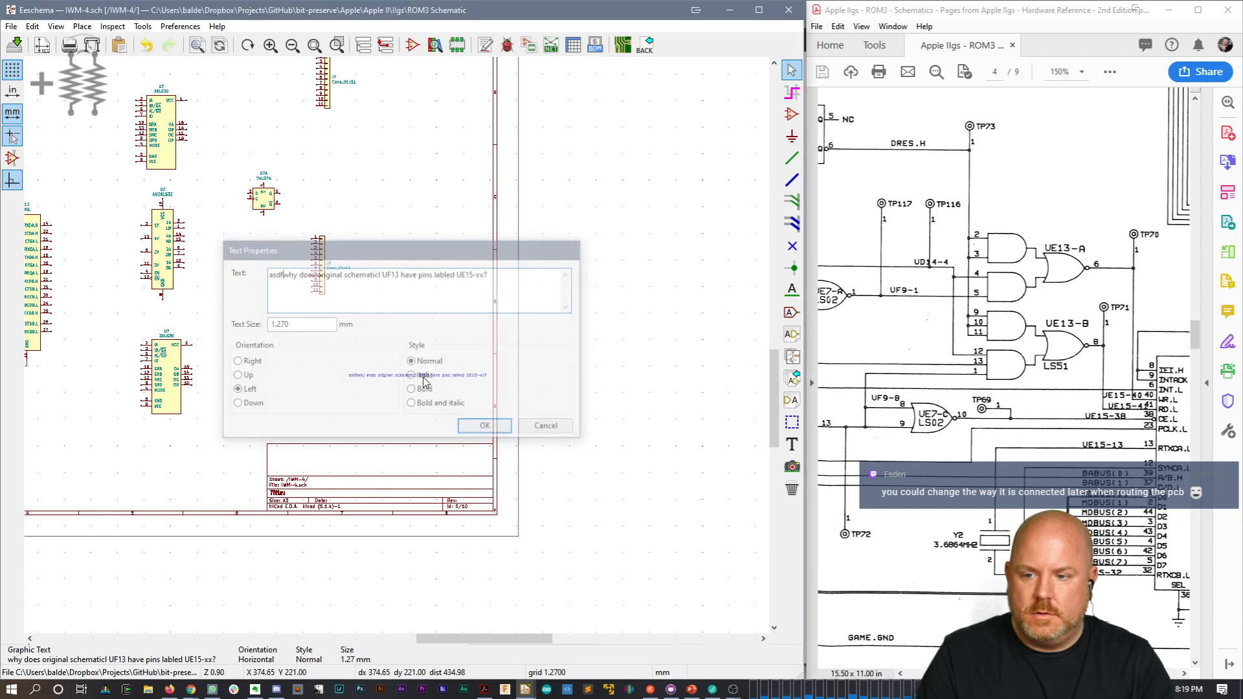
key("Return")
double_click(425, 382)
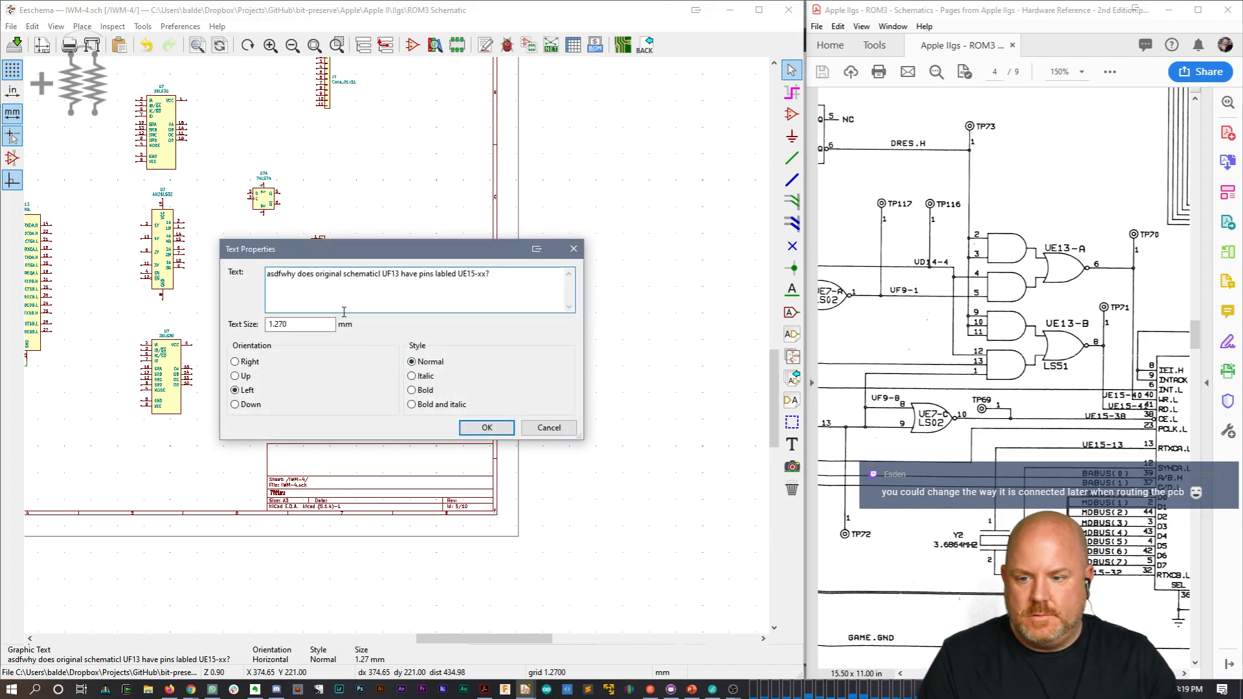
key("Delete")
key("Delete")
key("Delete")
key("Delete")
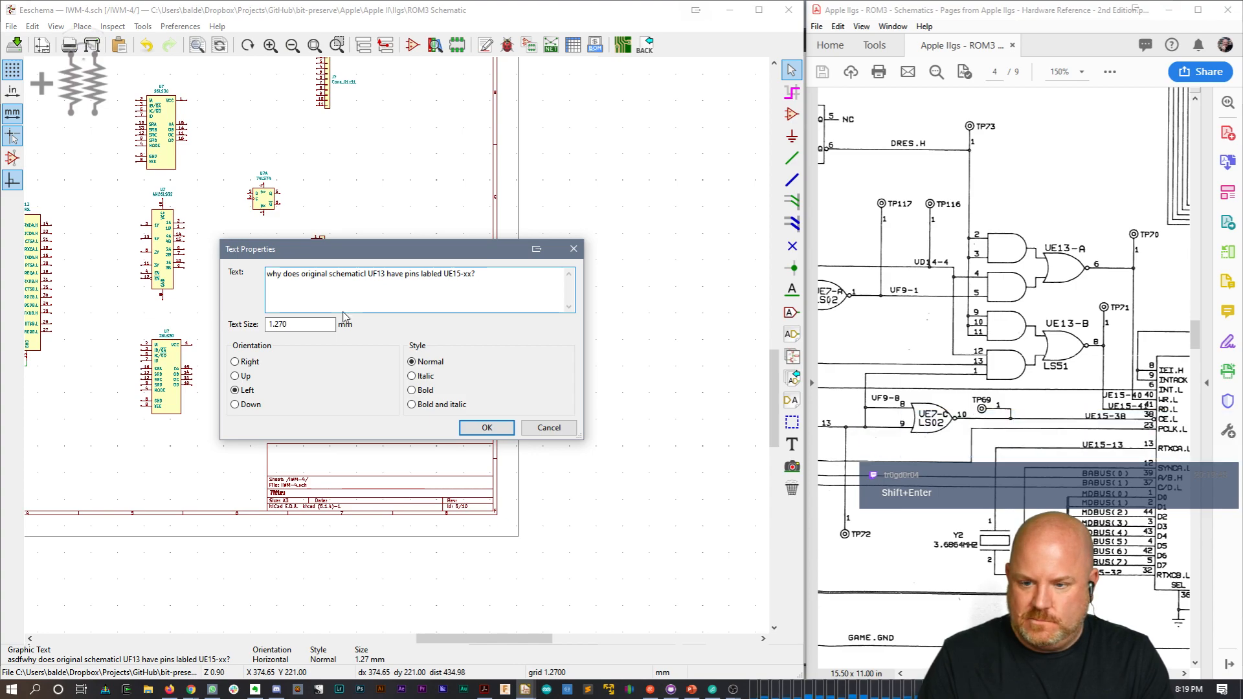
type("afsd")
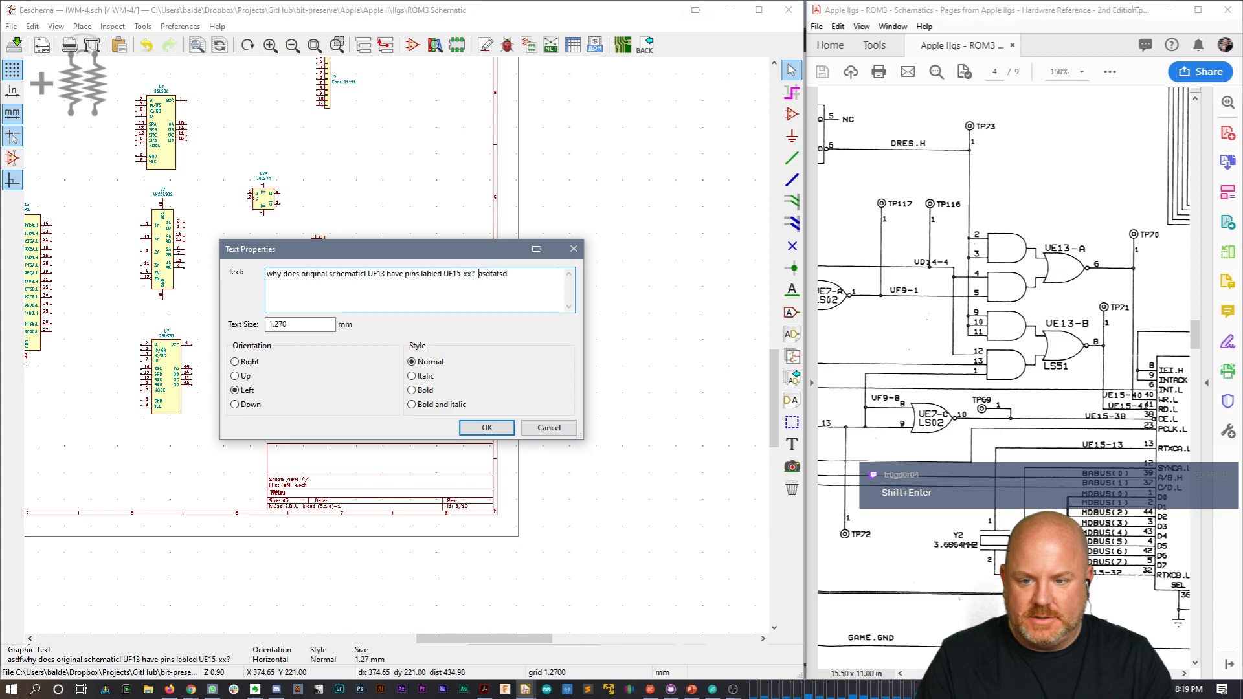
key("shift+Return")
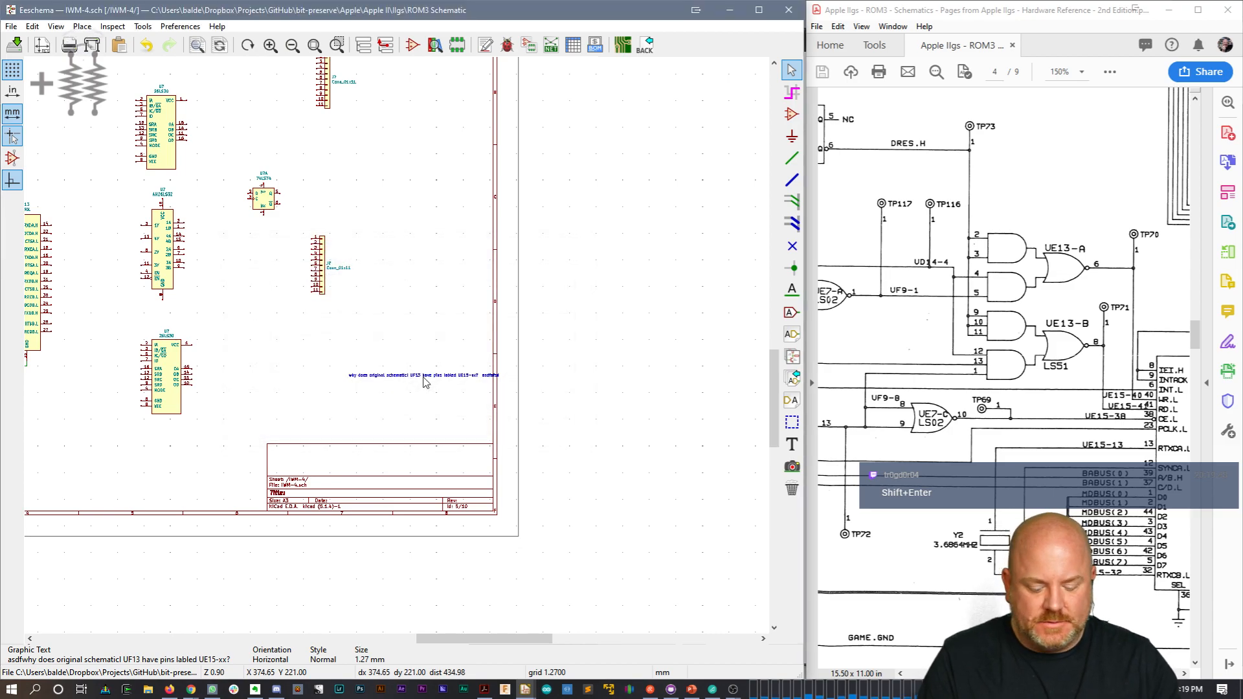
double_click(425, 382)
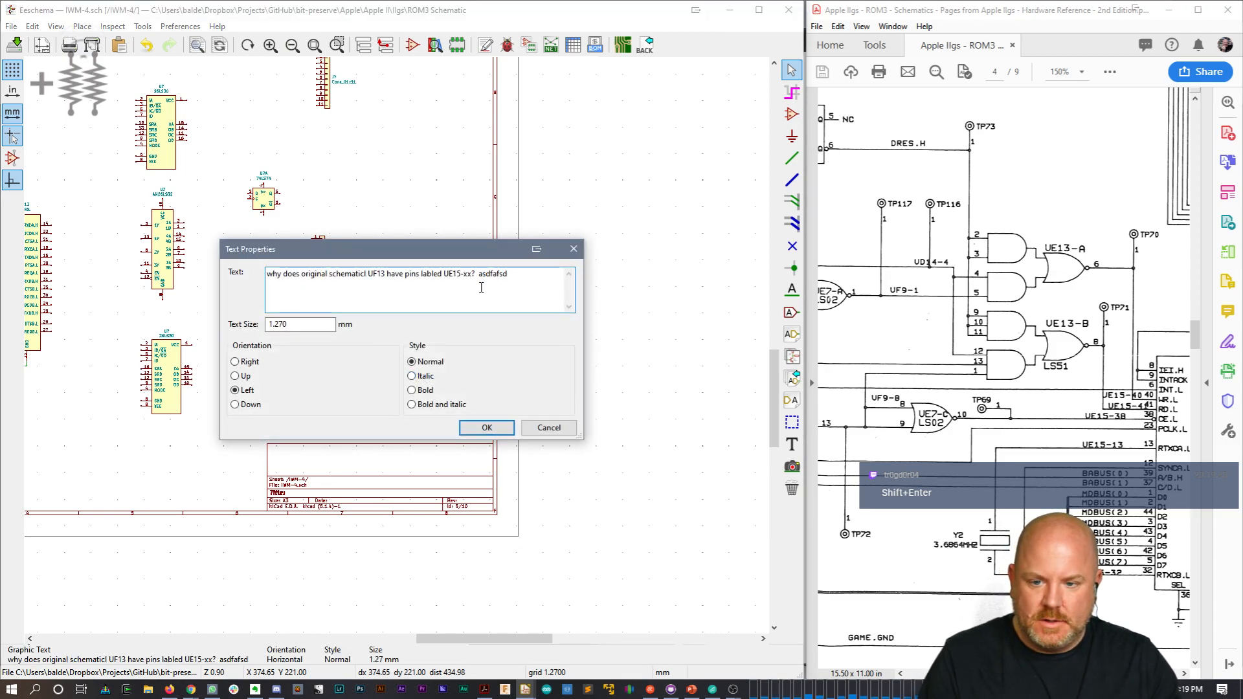
key("shift+Return")
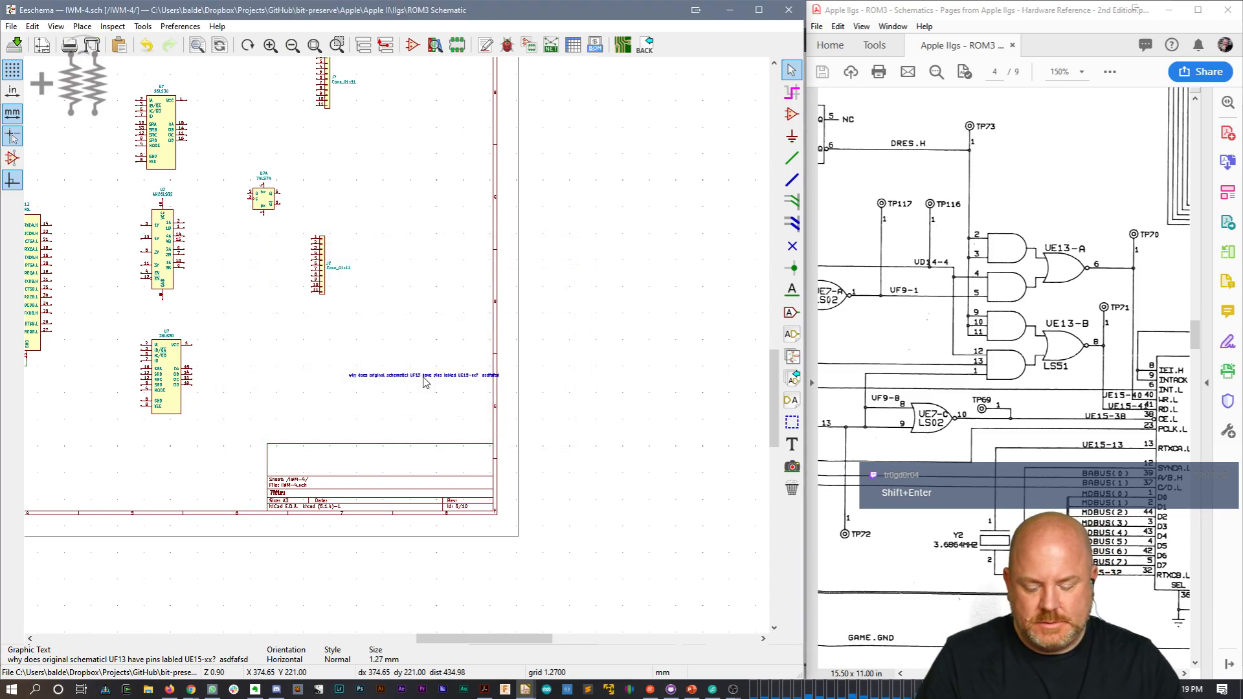
double_click(425, 381)
Step: Add the line 'consider making a IIgs variant of LS52 for the pins 12 and 13.' and delete the test text
key("Return")
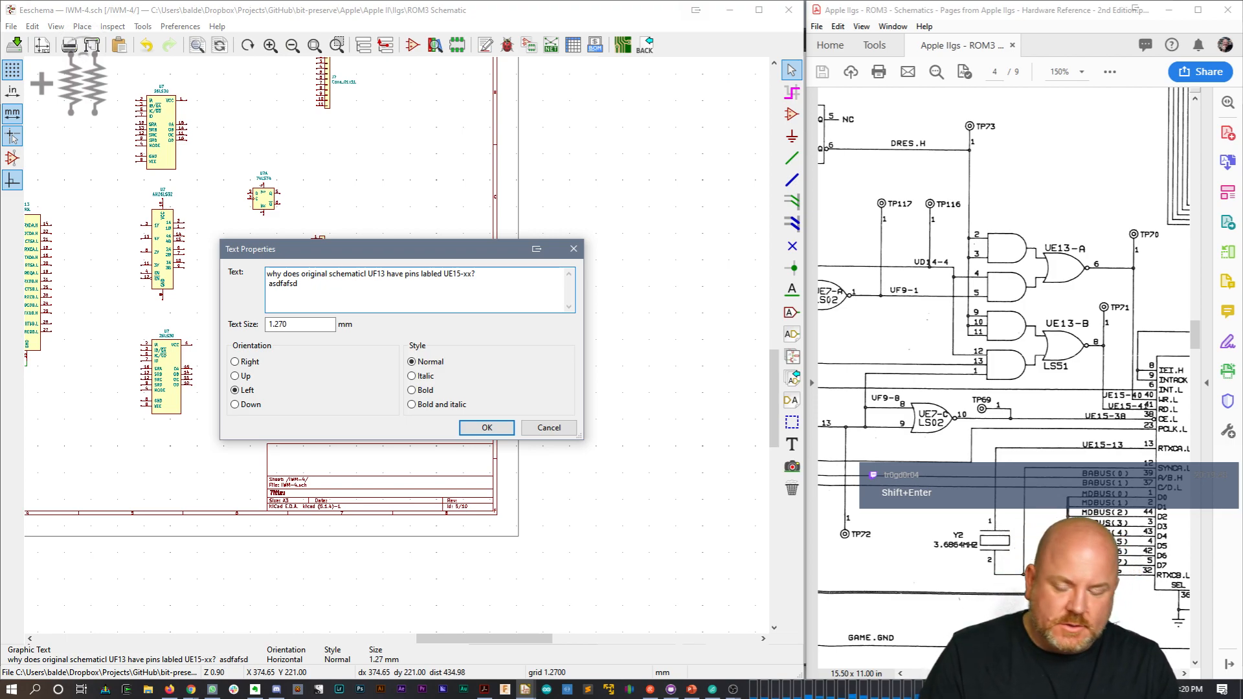
key("shift+Return")
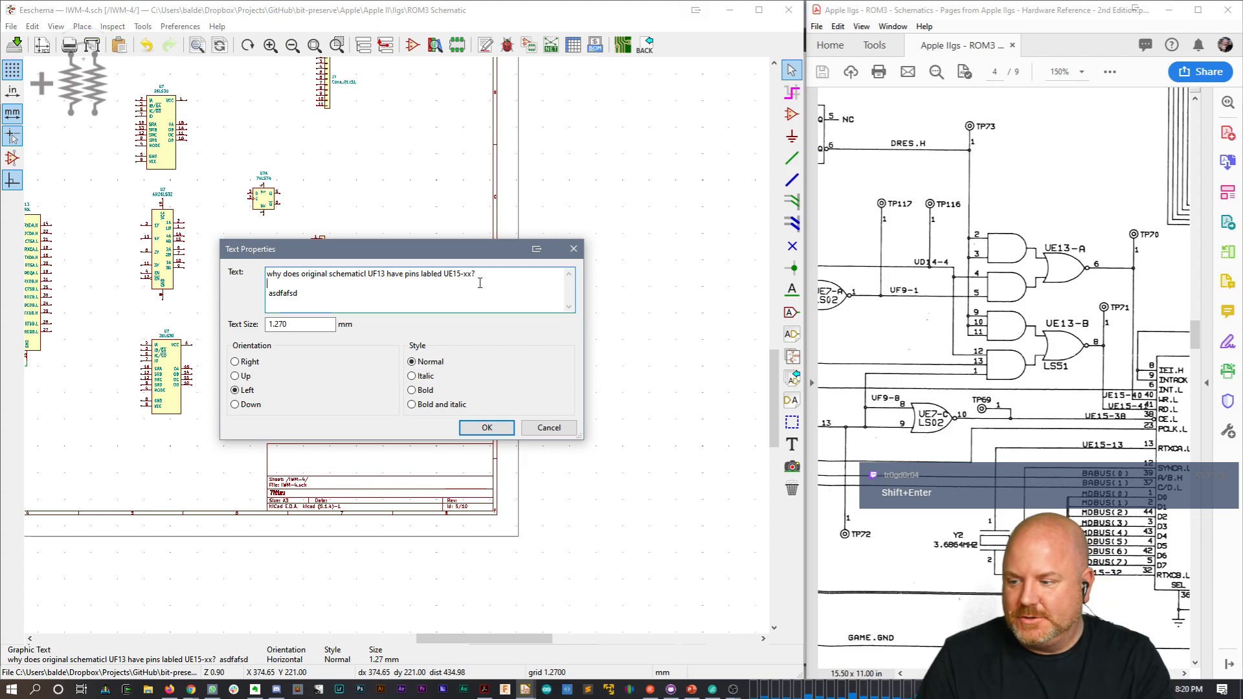
type("consider making a ")
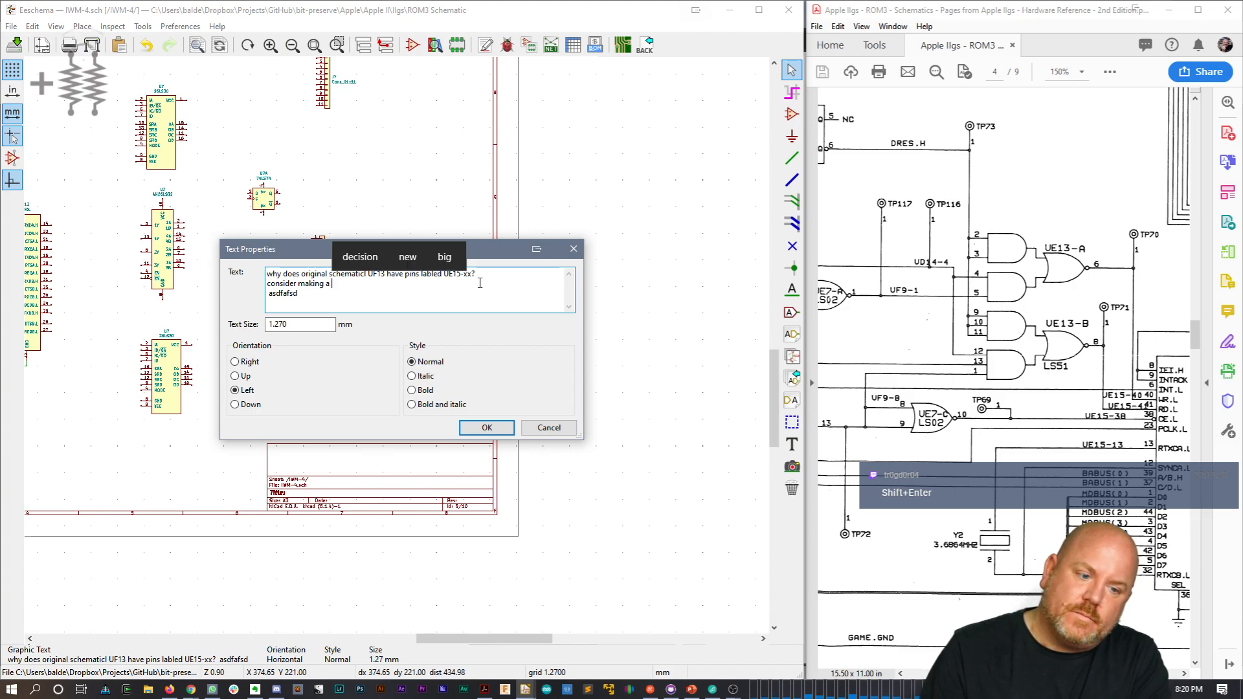
type("IIgs va")
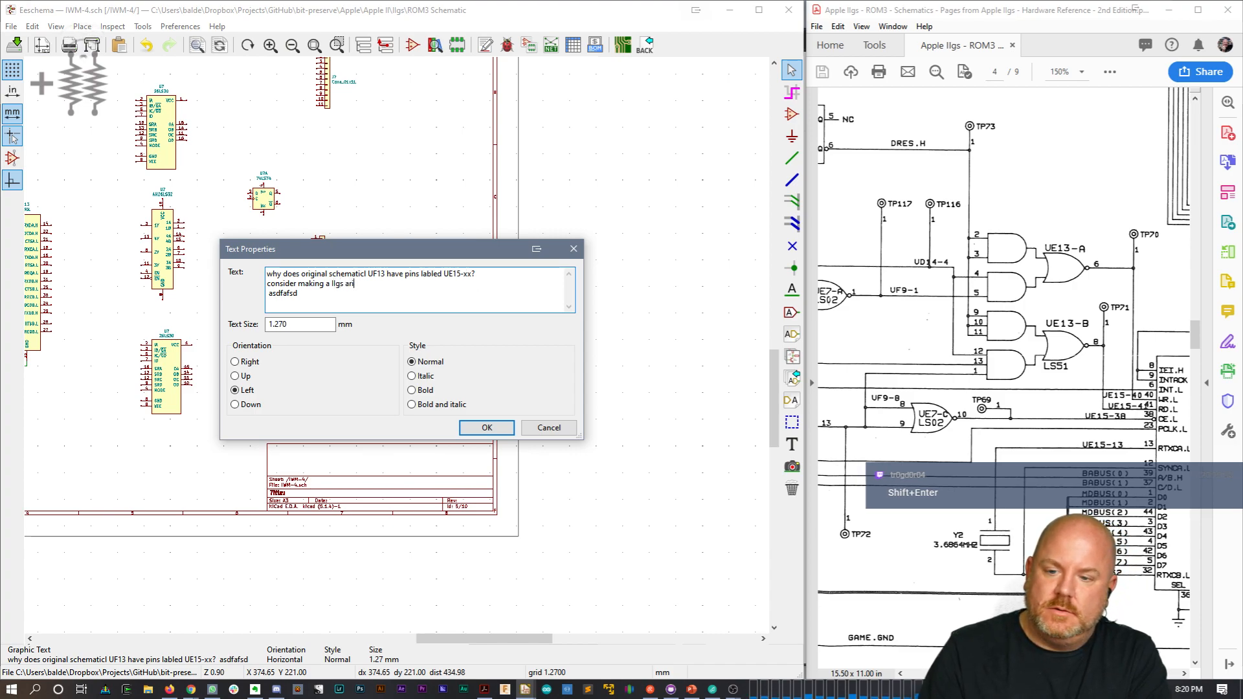
type("riant of")
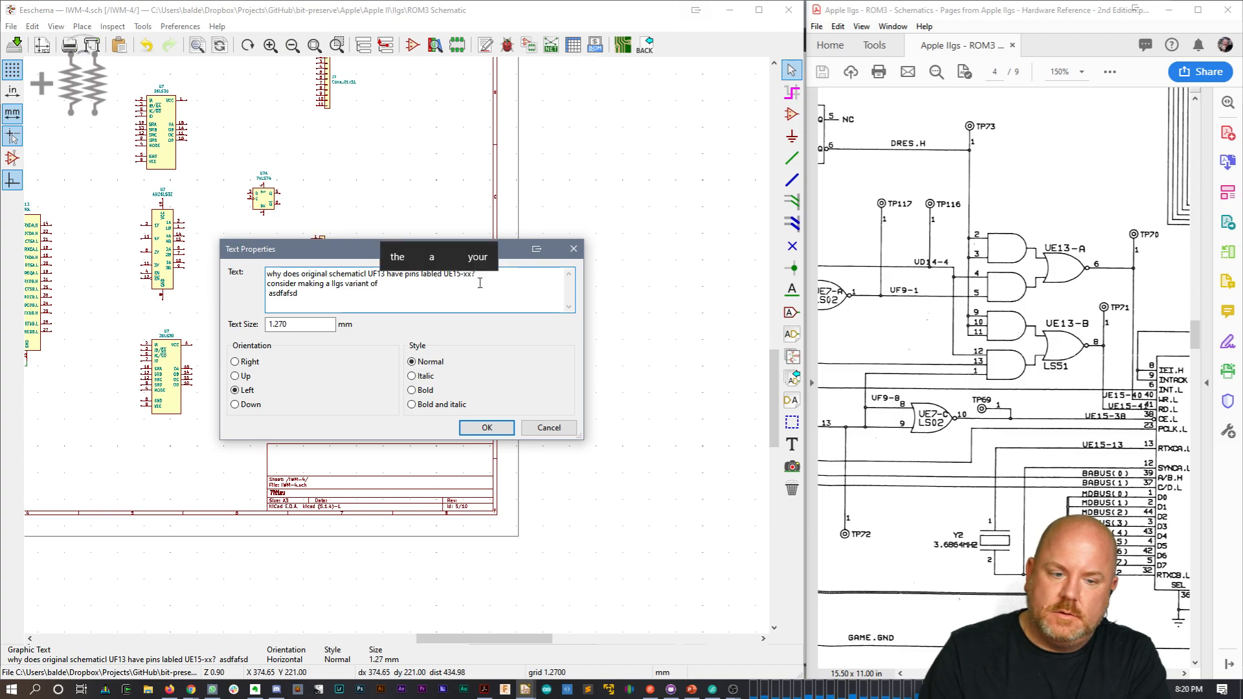
type(" LS52 for the ")
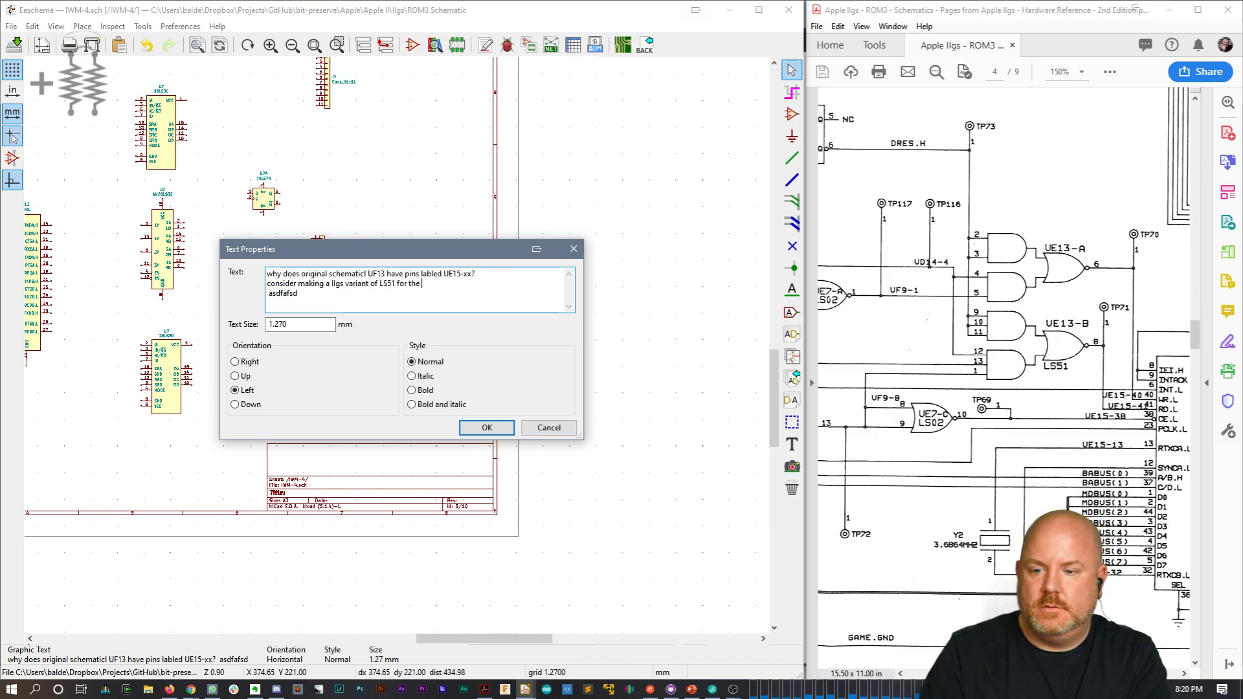
type("pins 12 and 13")
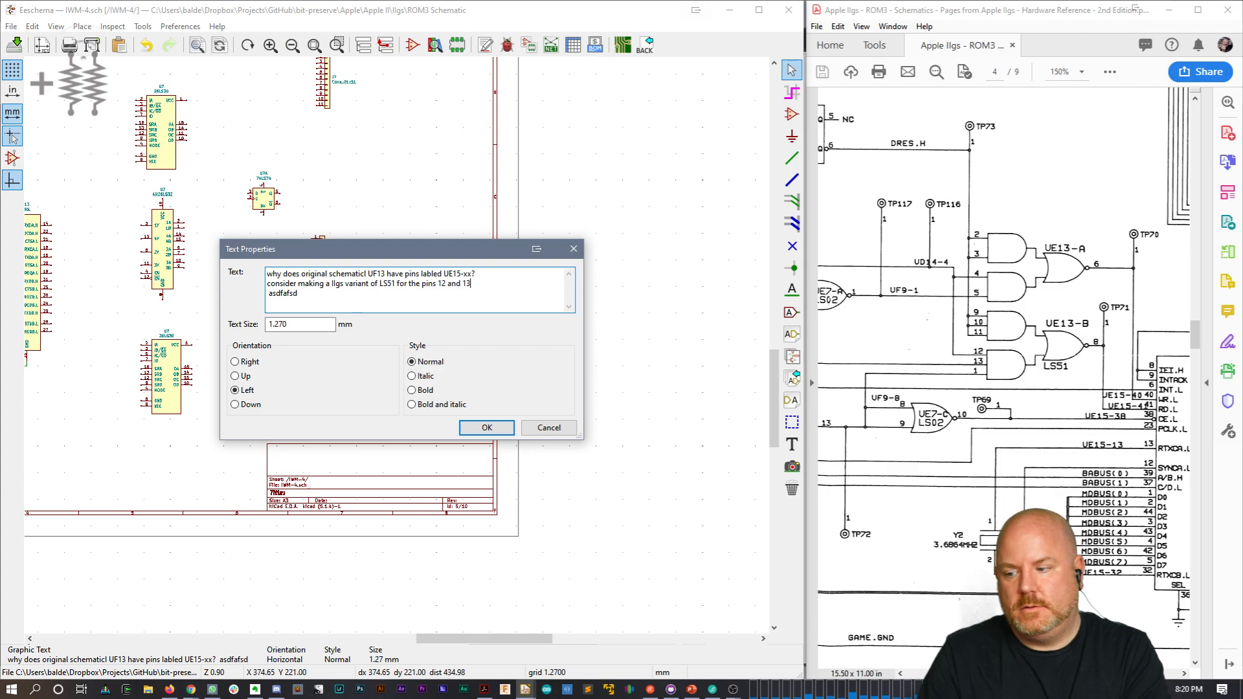
type(".")
key("shift+Down")
key("Delete")
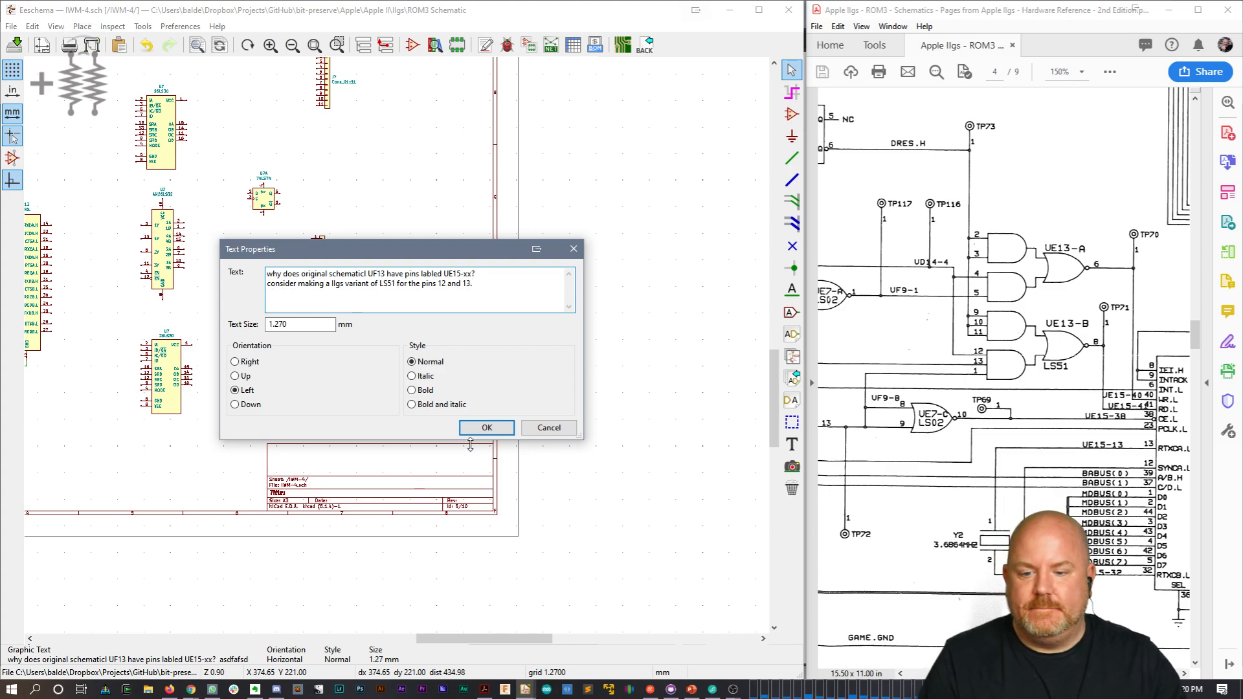
left_click(486, 427)
Step: Zoom the Eeschema view in on the U13 gates and the two-line note
left_click_drag(509, 640, 344, 640)
scroll(398, 350, "up", 2)
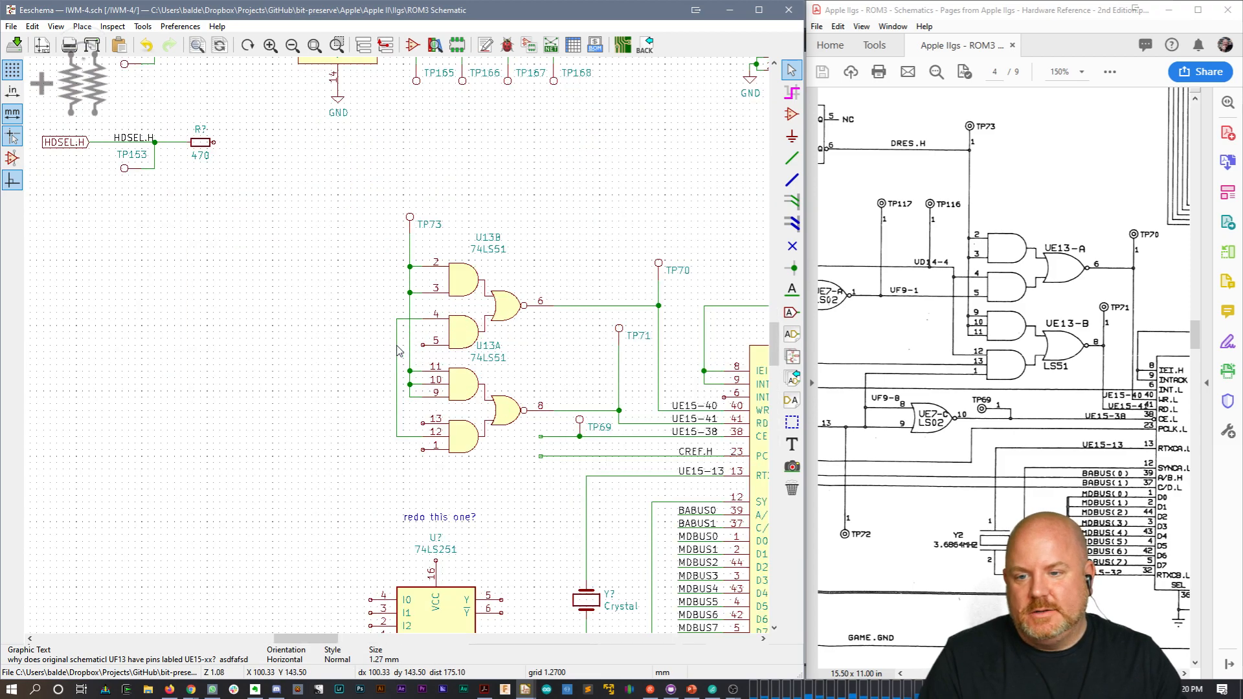
scroll(397, 355, "up", 1)
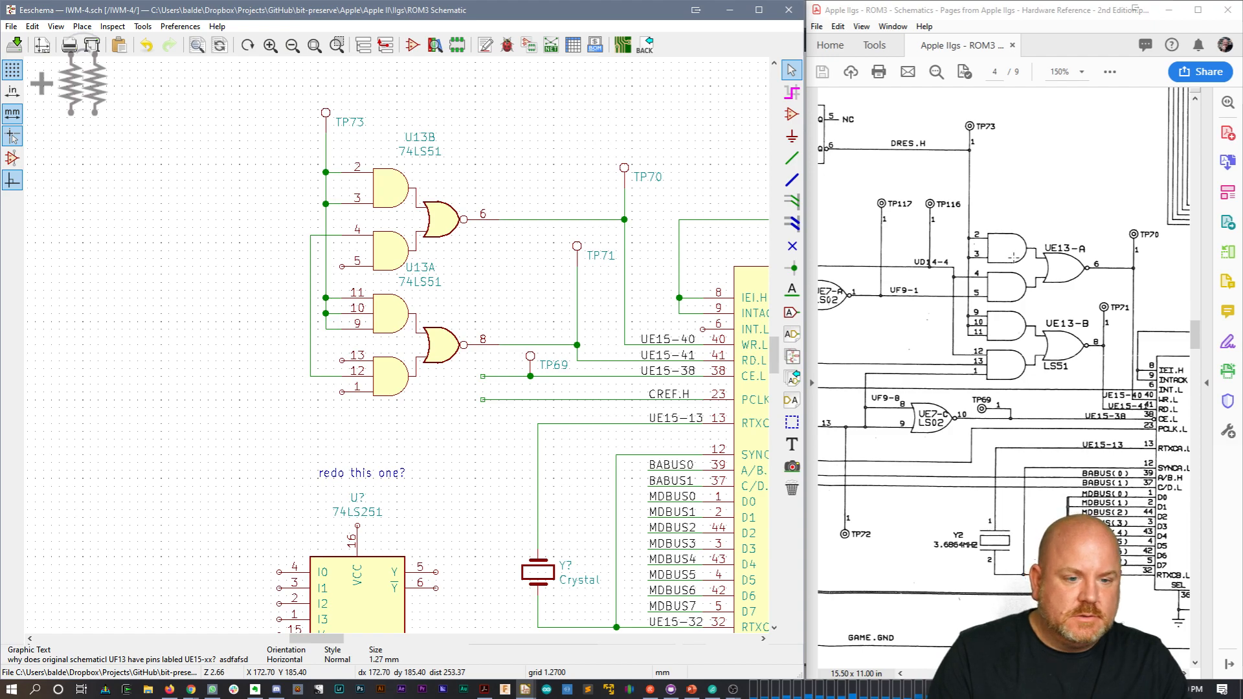
left_click_drag(1195, 335, 1195, 316)
Step: Pan the reference toward the line driver chips and the Eeschema canvas to the AM26LS32 symbol
left_click_drag(1036, 673, 1093, 673)
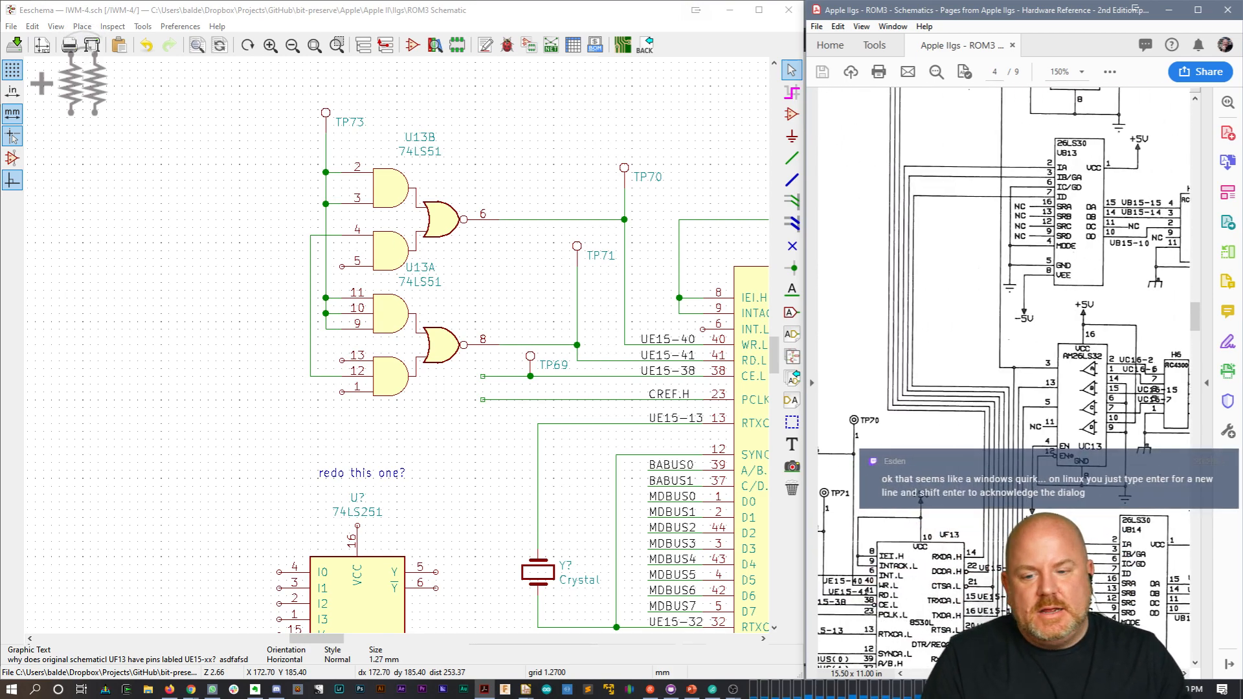
left_click_drag(1093, 674, 1120, 673)
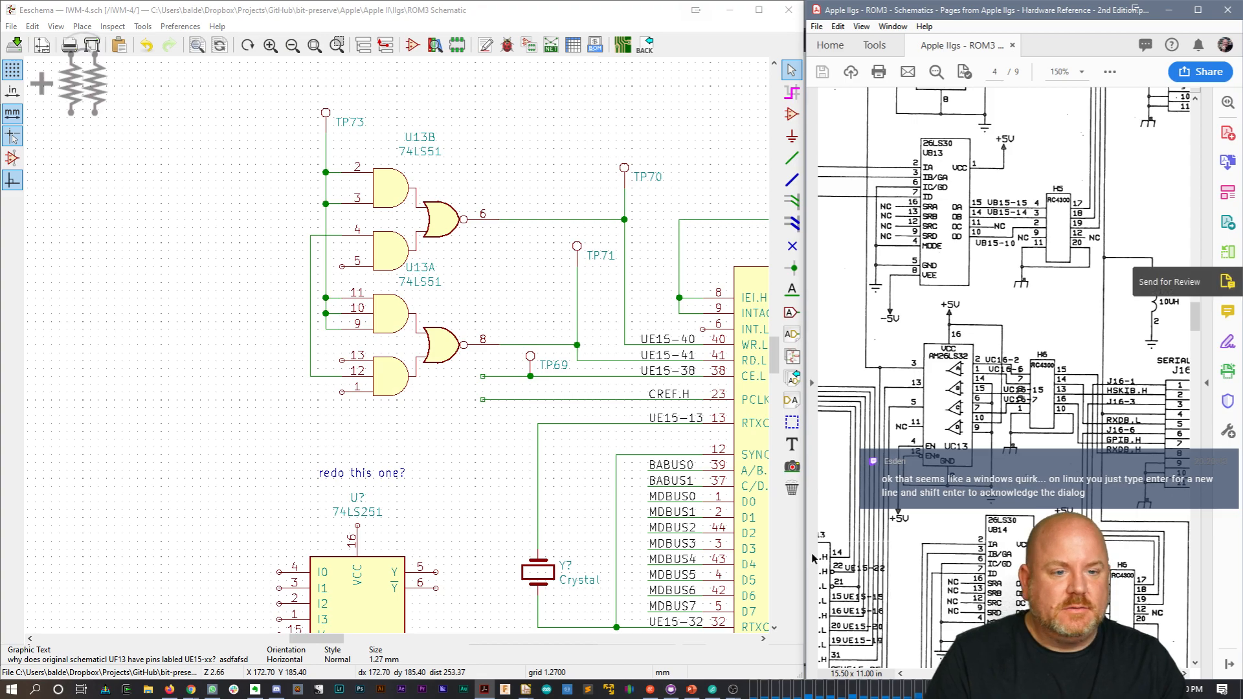
left_click_drag(318, 641, 422, 646)
left_click_drag(773, 343, 783, 254)
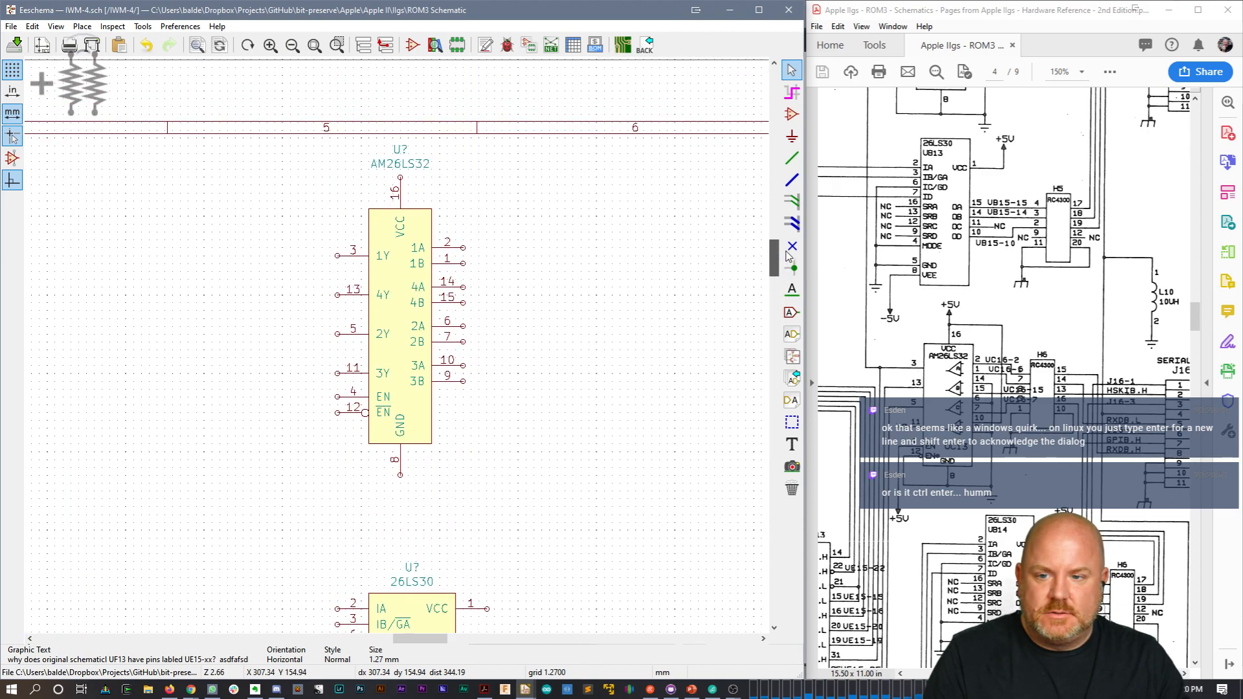
mouse_move(1197, 319)
left_mouse_down()
mouse_move(1203, 285)
mouse_move(1202, 309)
mouse_move(1206, 299)
left_mouse_up()
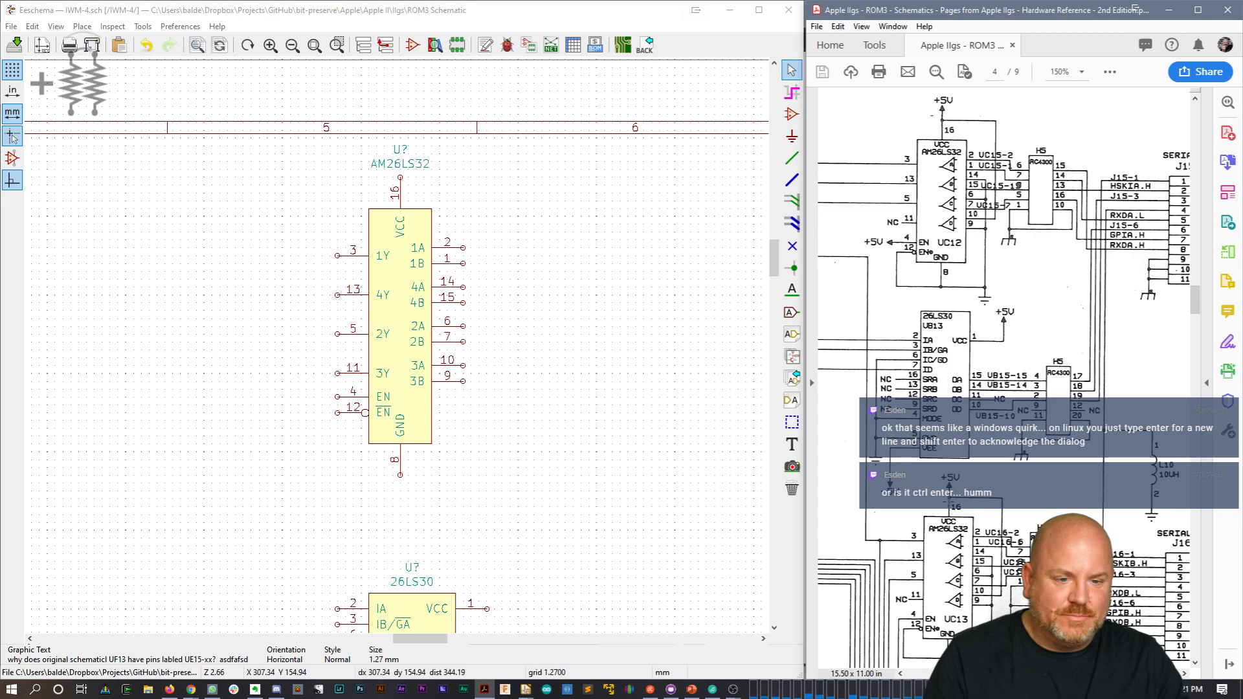
left_click_drag(1195, 308, 1196, 337)
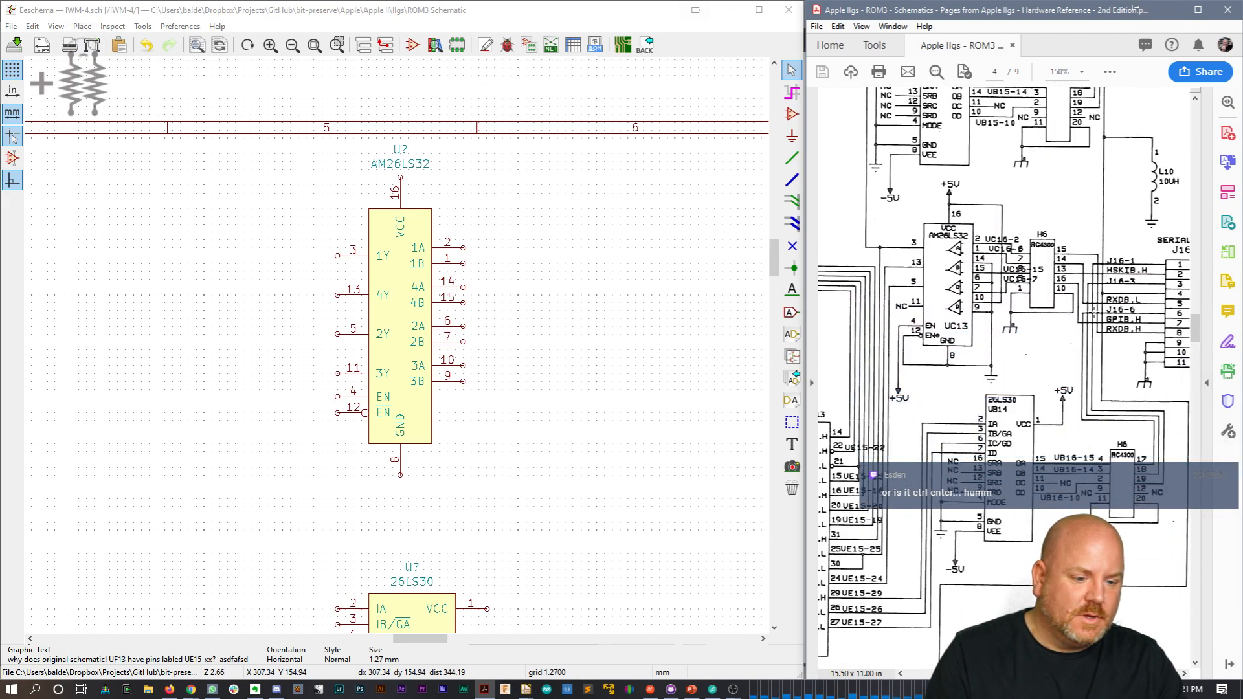
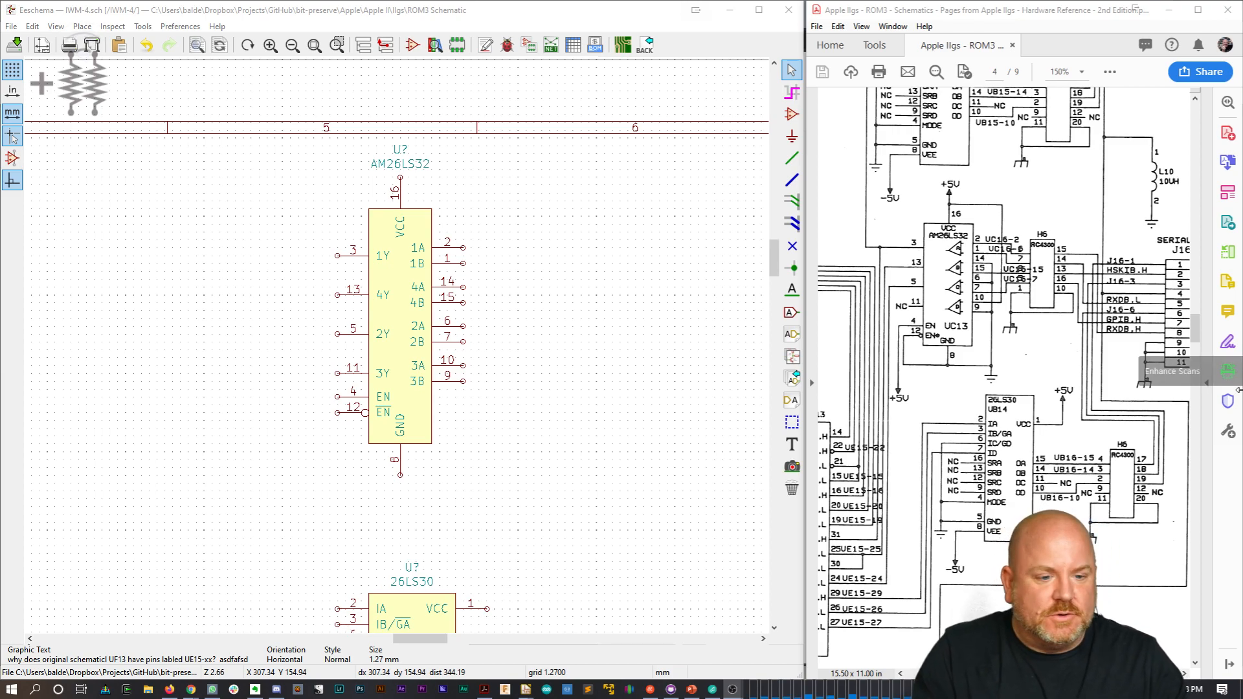
Step: Show the reference SERIAL 1 J15 connector and move the 11-pin Conn_01x11 connector up near the sheet top
left_click_drag(1194, 336, 1200, 310)
left_click_drag(421, 639, 461, 650)
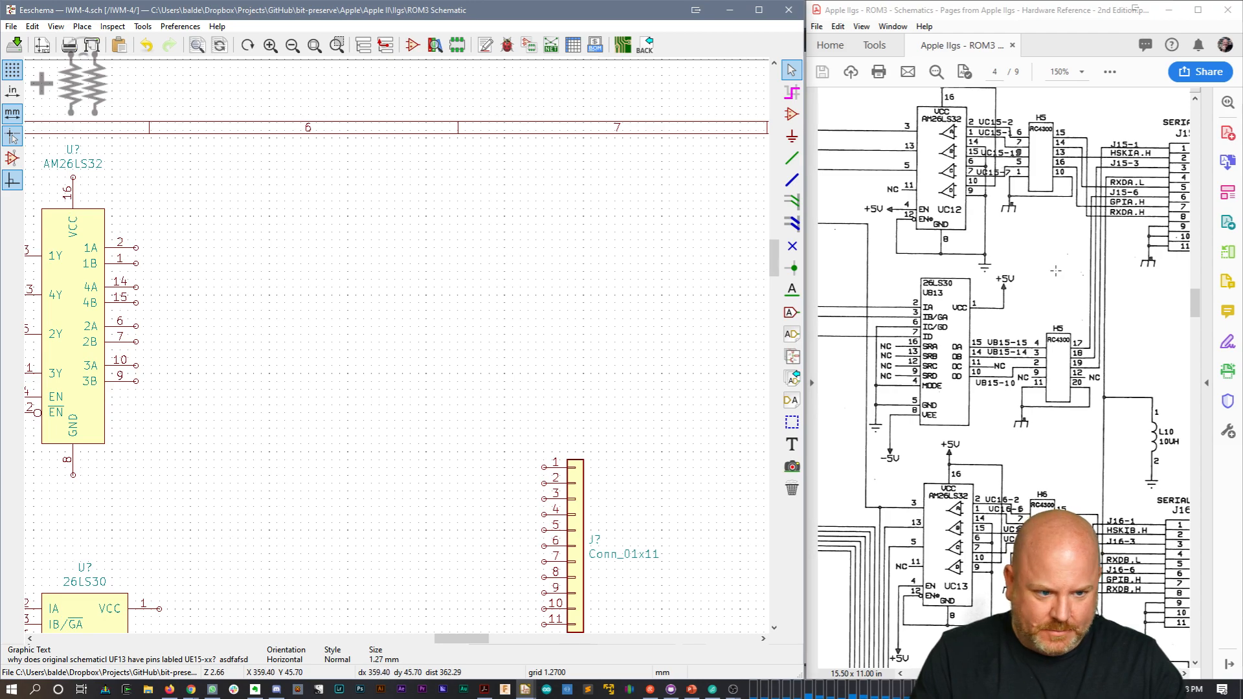
mouse_move(1195, 302)
left_mouse_down()
mouse_move(1199, 329)
mouse_move(1199, 295)
left_mouse_up()
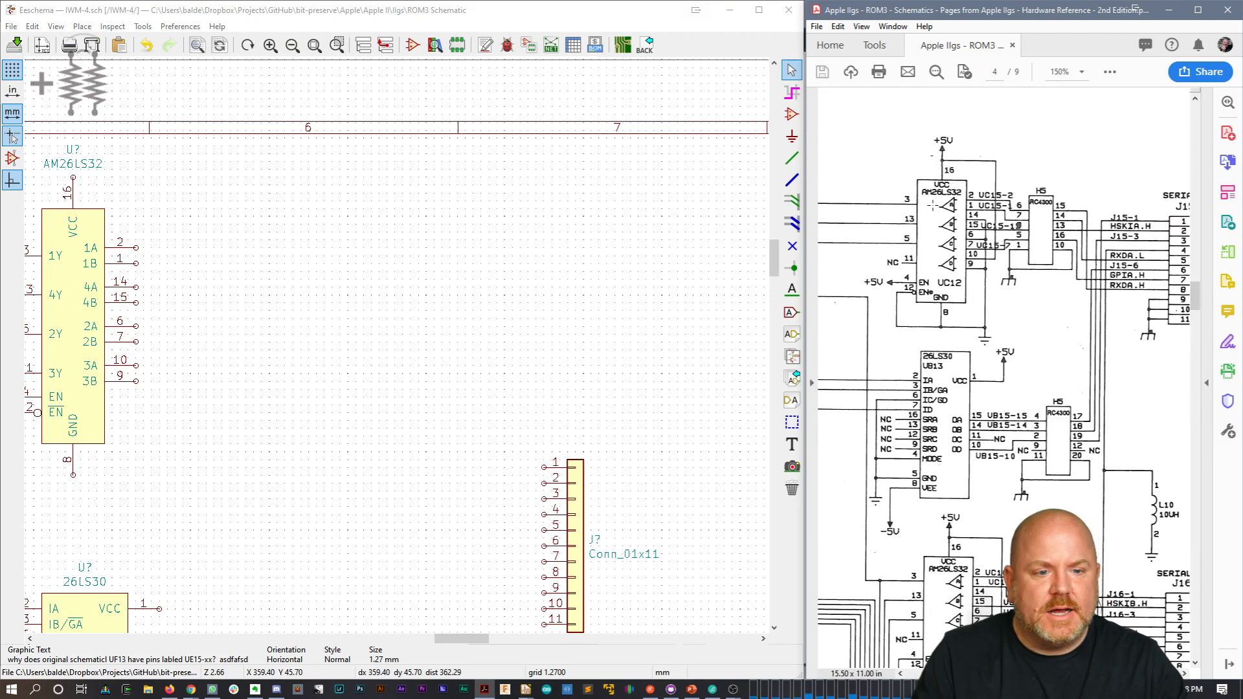
left_click_drag(1107, 674, 1102, 674)
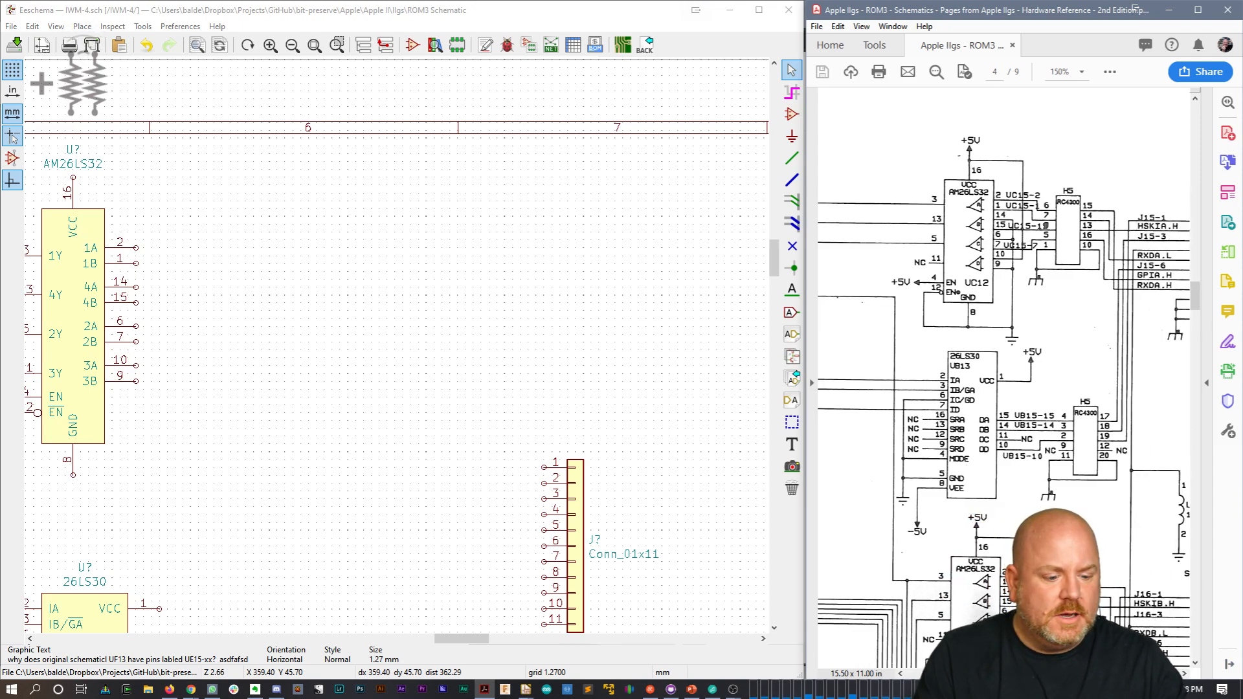
left_click_drag(1102, 674, 1114, 674)
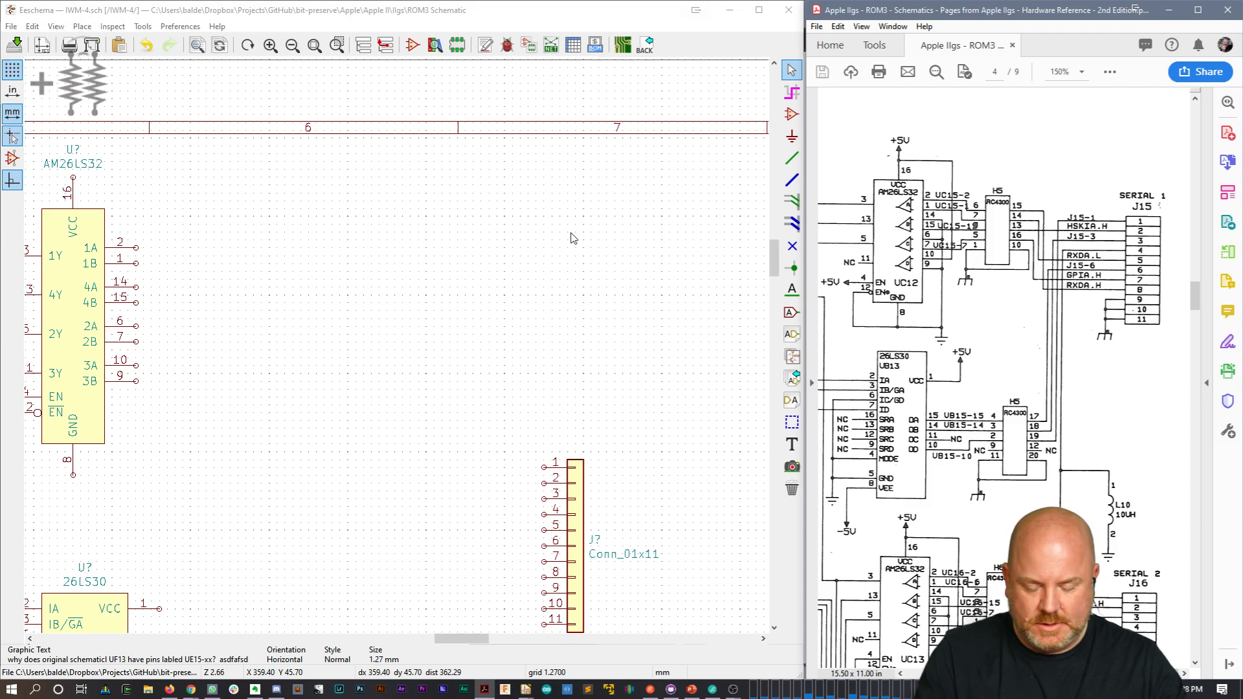
left_click(578, 550)
left_click_drag(578, 544, 586, 314)
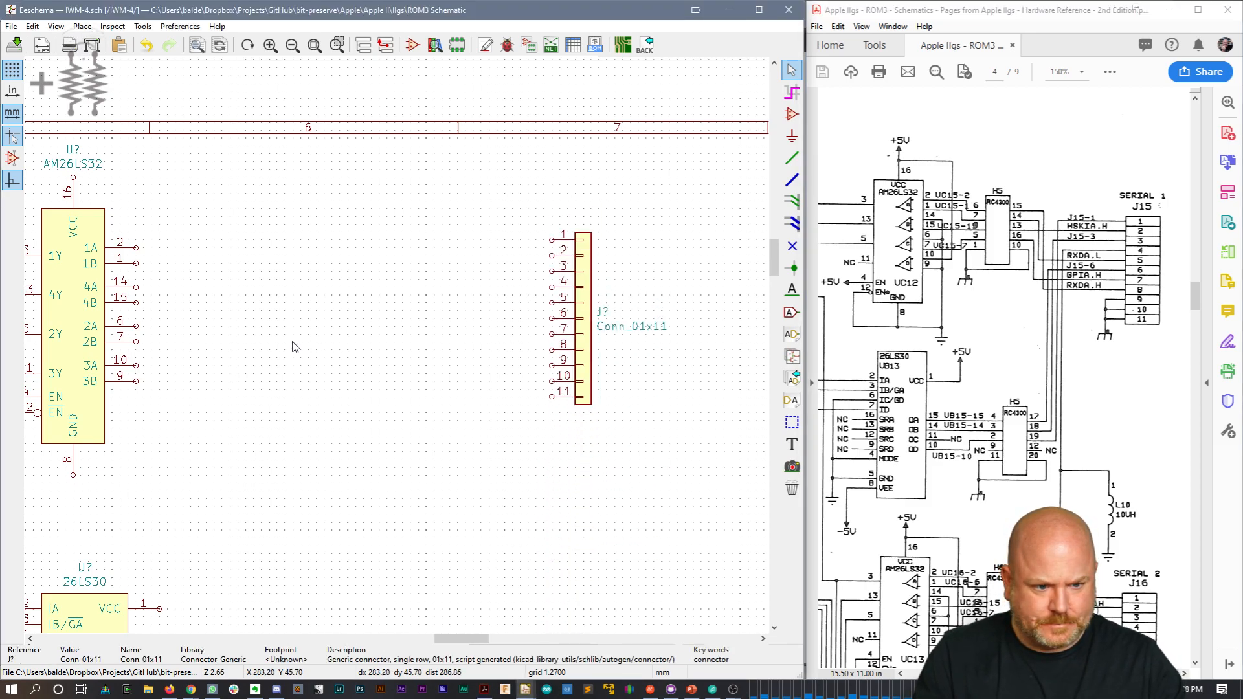
Step: Wire connector pin 1 and give it a J15-1 net label
key("w")
left_click(497, 240)
left_click(551, 240)
key("Escape")
left_click(792, 289)
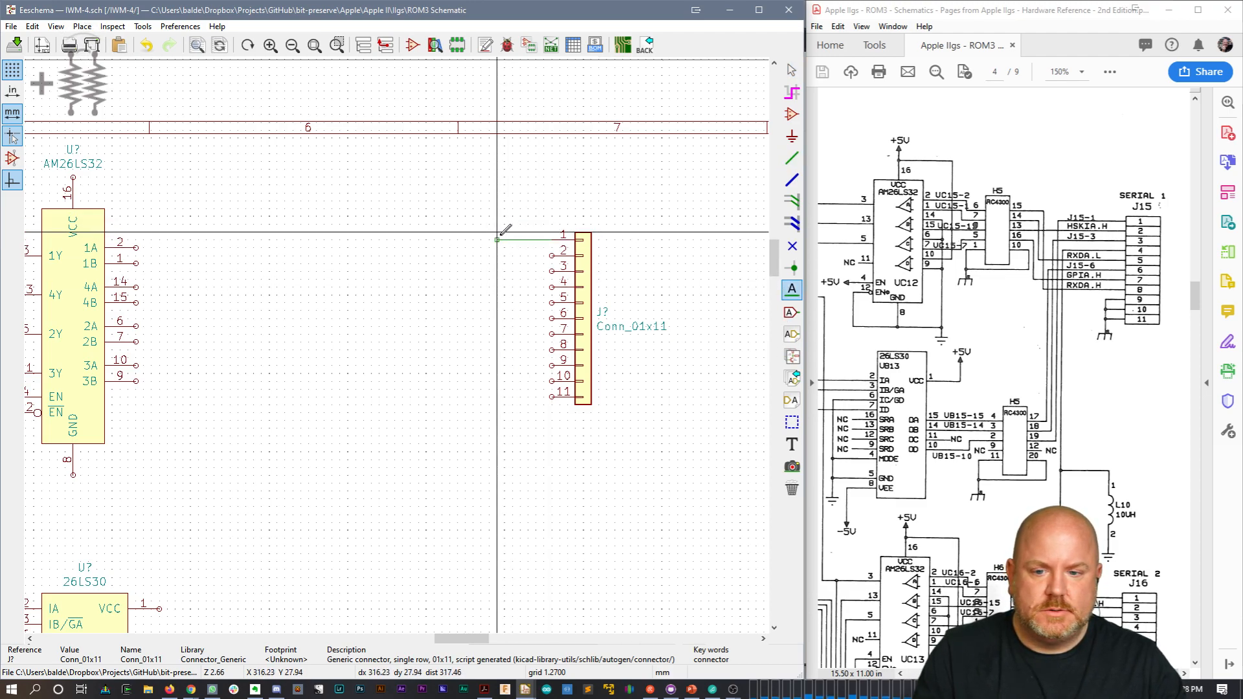
left_click(506, 235)
type("J15-1")
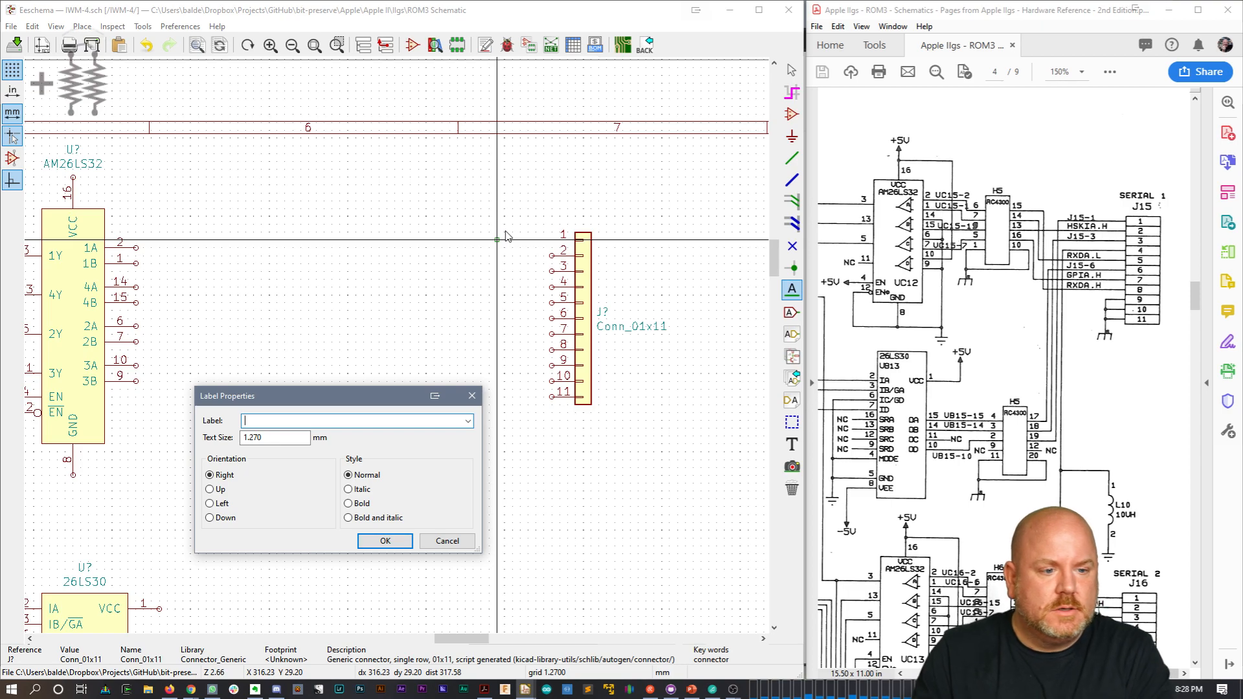
key("Return")
left_click(497, 240)
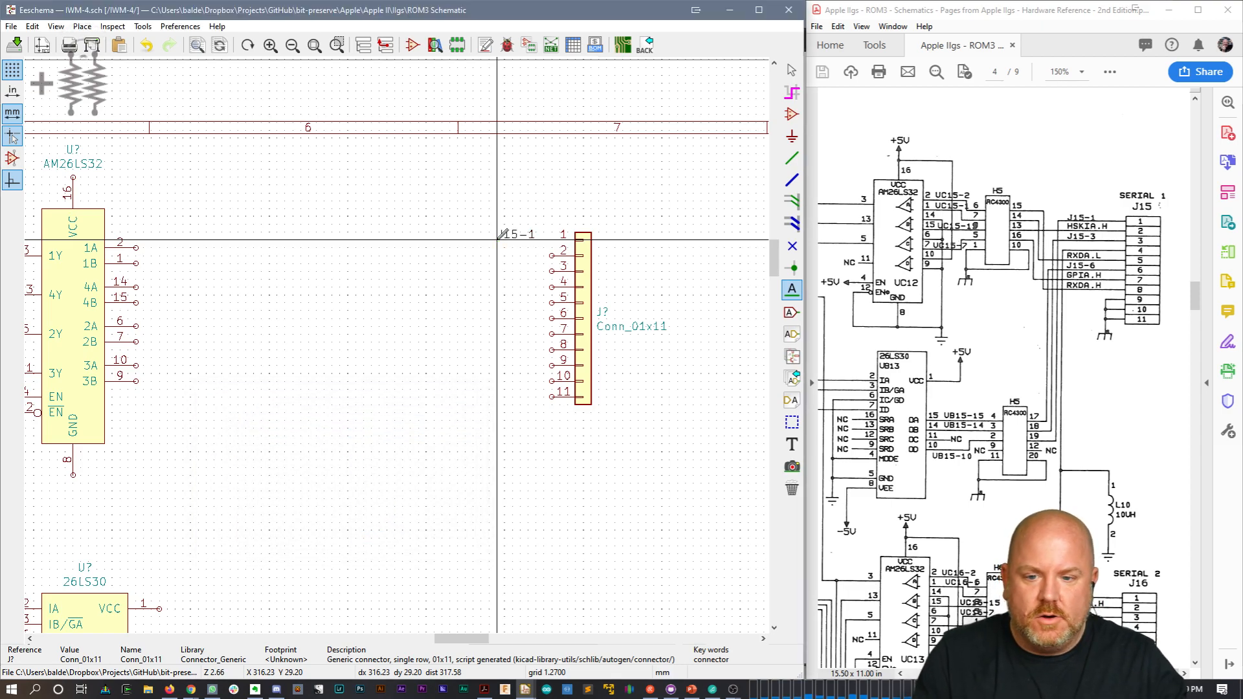
key("Escape")
Step: Copy the J15-1 label and wire to pin 3 and rename it J15-3
left_click_drag(481, 218, 520, 268)
key("ctrl+c")
key("ctrl+v")
left_click(535, 266)
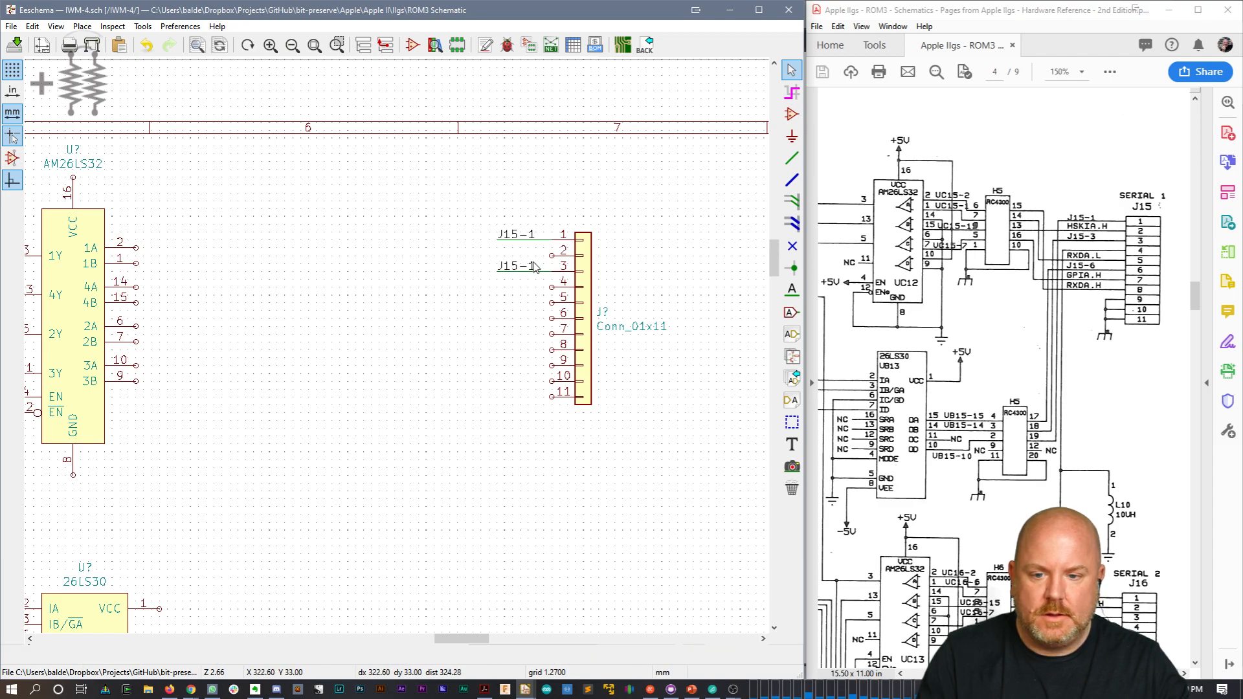
double_click(532, 267)
type("J15-3")
key("Return")
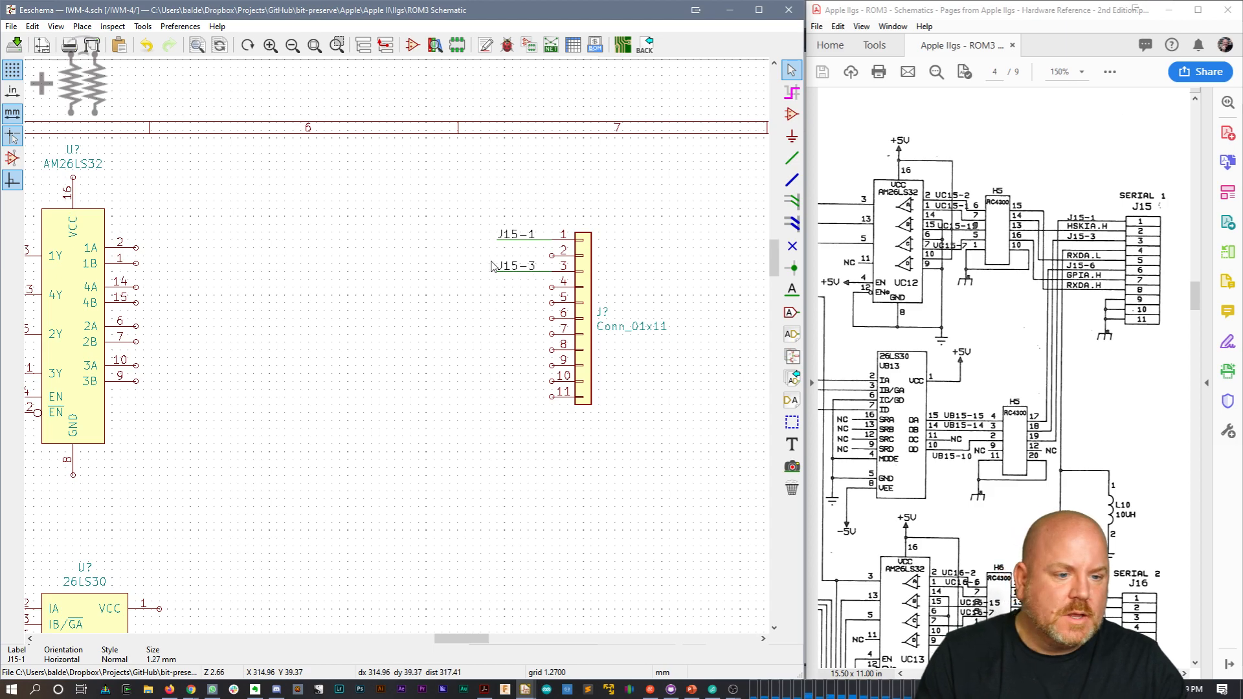
Step: Duplicate the label and wire onto pin 2 and rename it HSKIA.H
left_click_drag(481, 208, 521, 252)
key("ctrl+d")
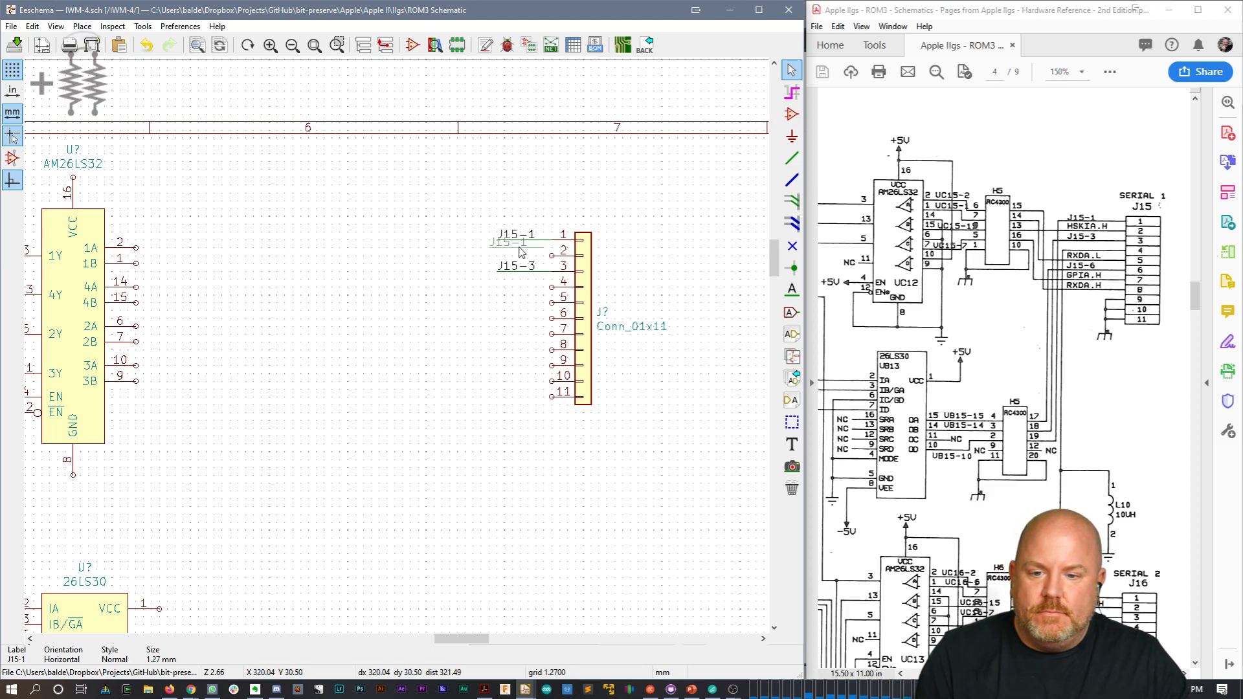
left_click(525, 257)
double_click(523, 255)
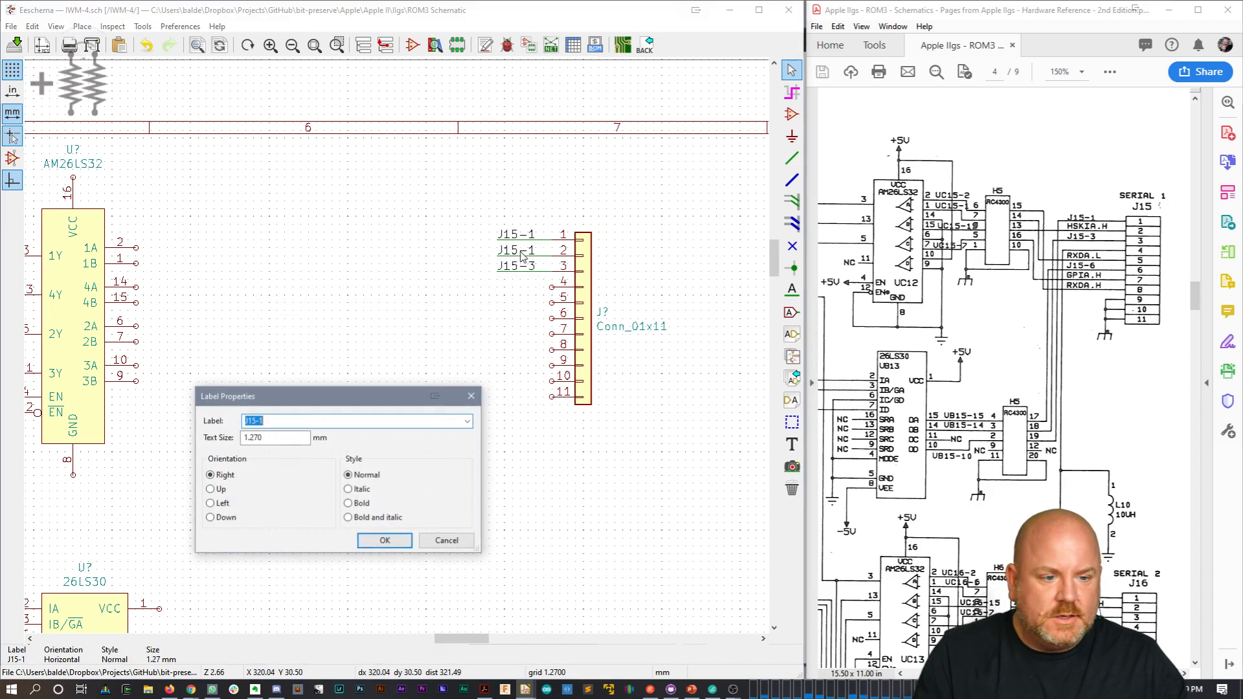
type("HSK1")
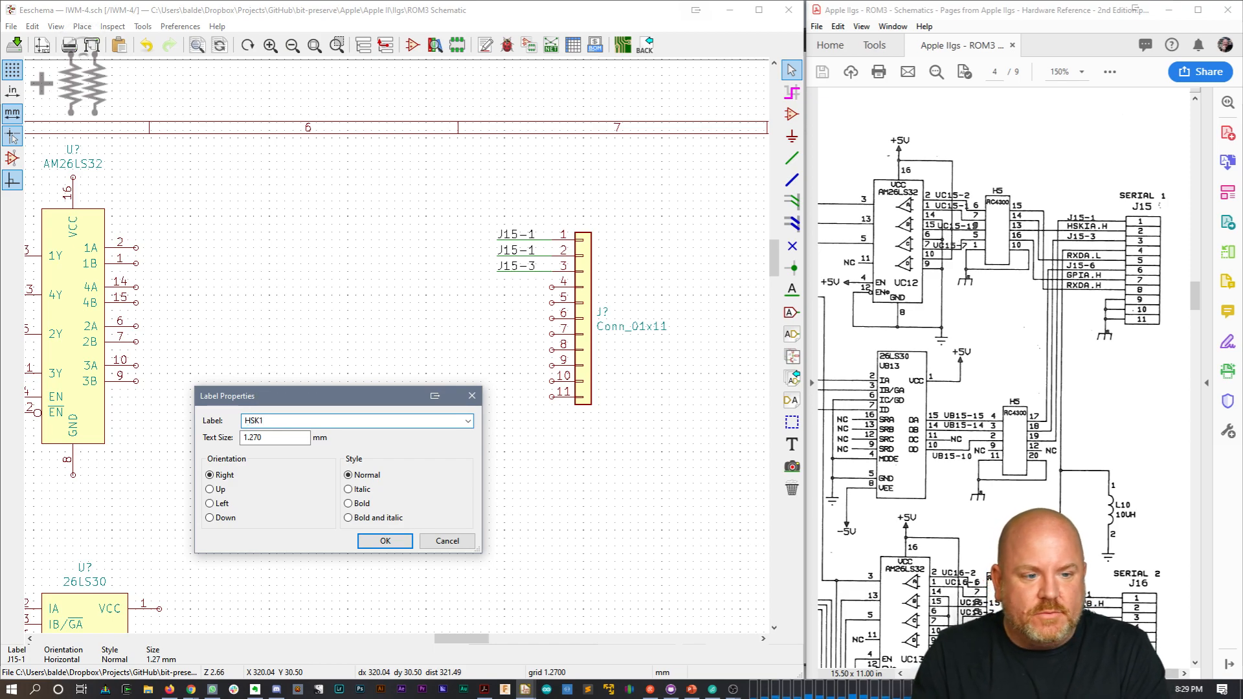
key("BackSpace")
key("BackSpace")
type("HSKIA1")
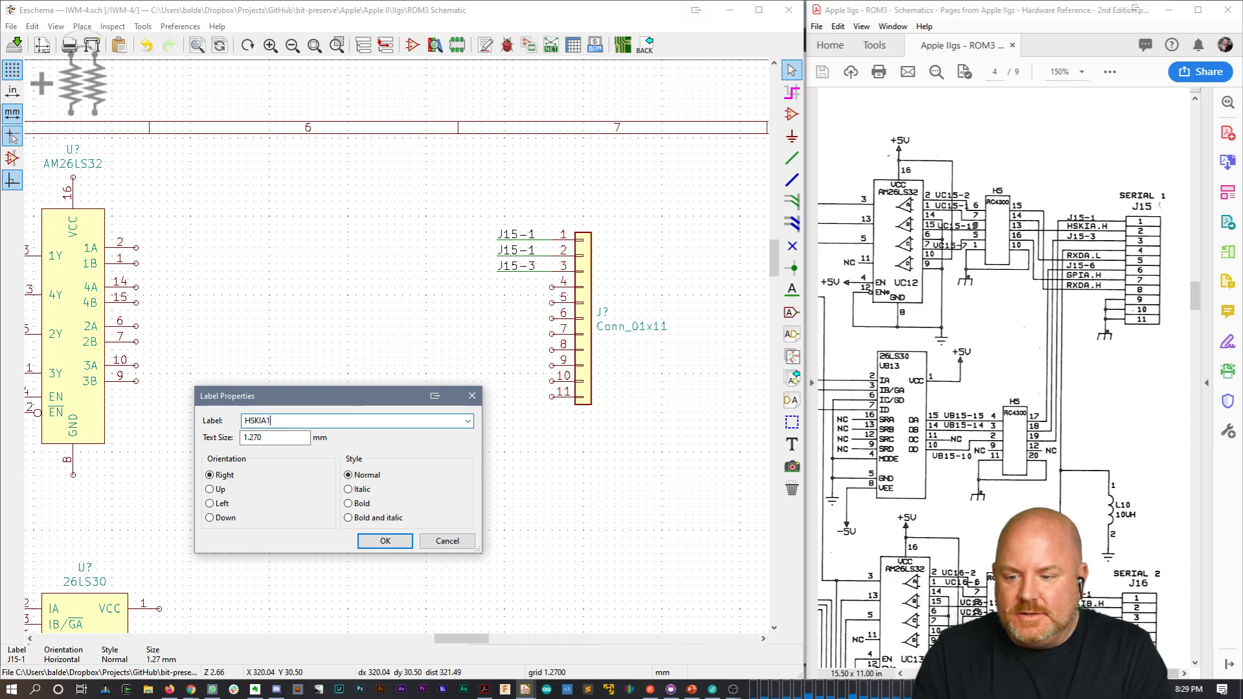
key("BackSpace")
type(".H")
key("BackSpace")
type("H")
key("Return")
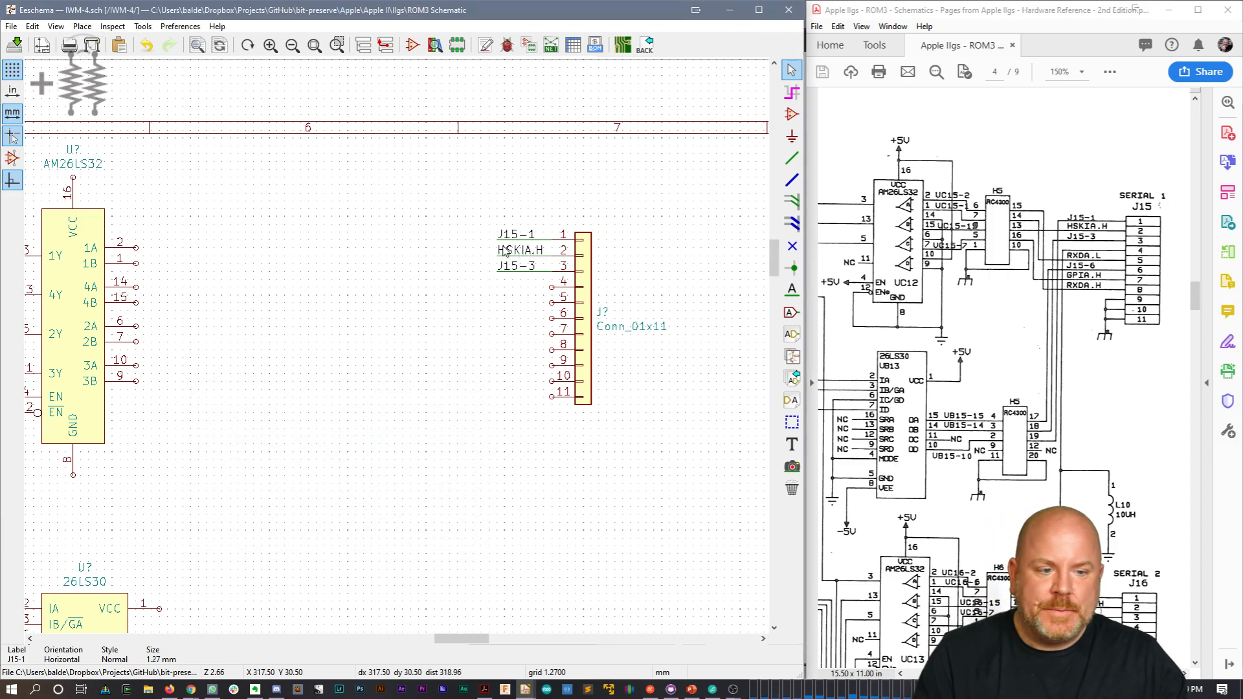
Step: Duplicate the J15-3 label and wire onto pin 5 as RXDA.L
left_click_drag(481, 264, 532, 274)
key("ctrl+d")
left_click(526, 308)
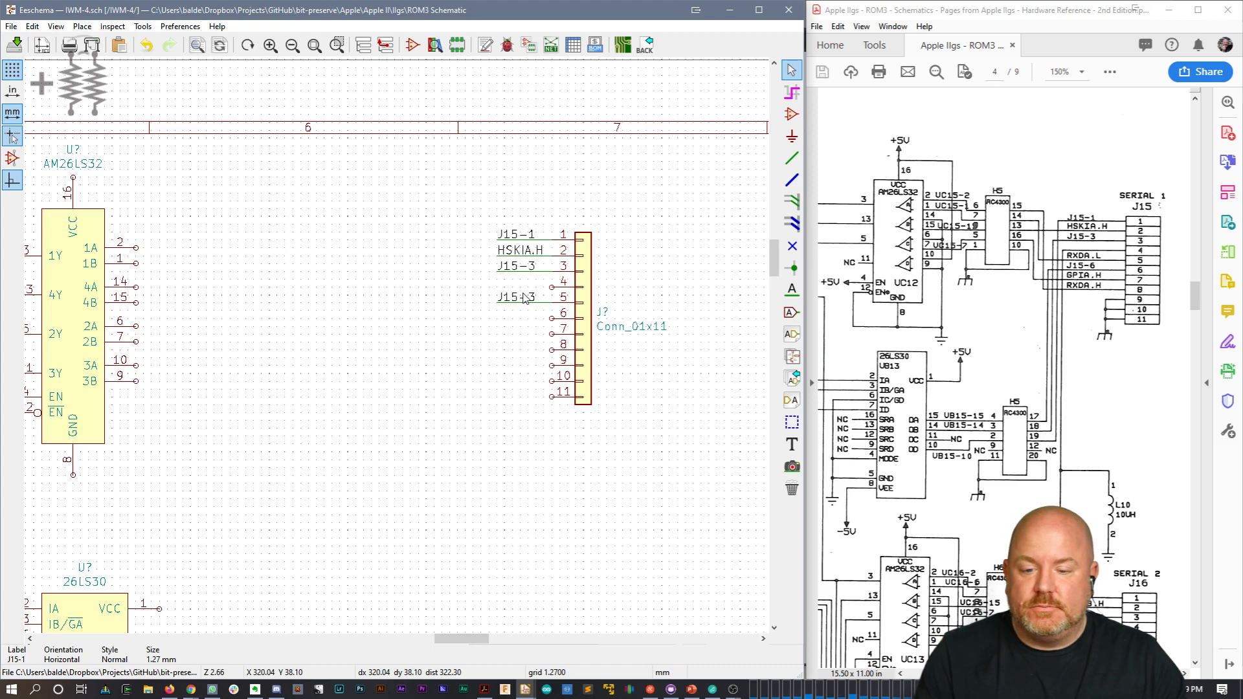
type("e")
type("RX")
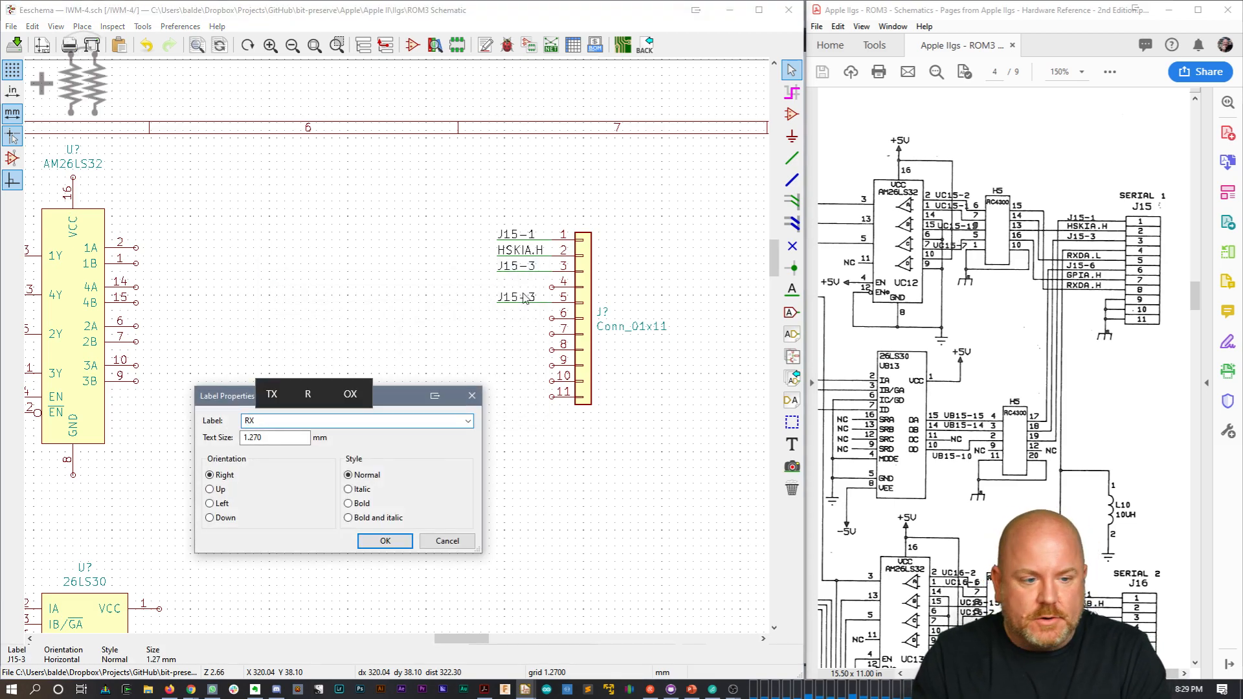
type("DA.L")
key("Return")
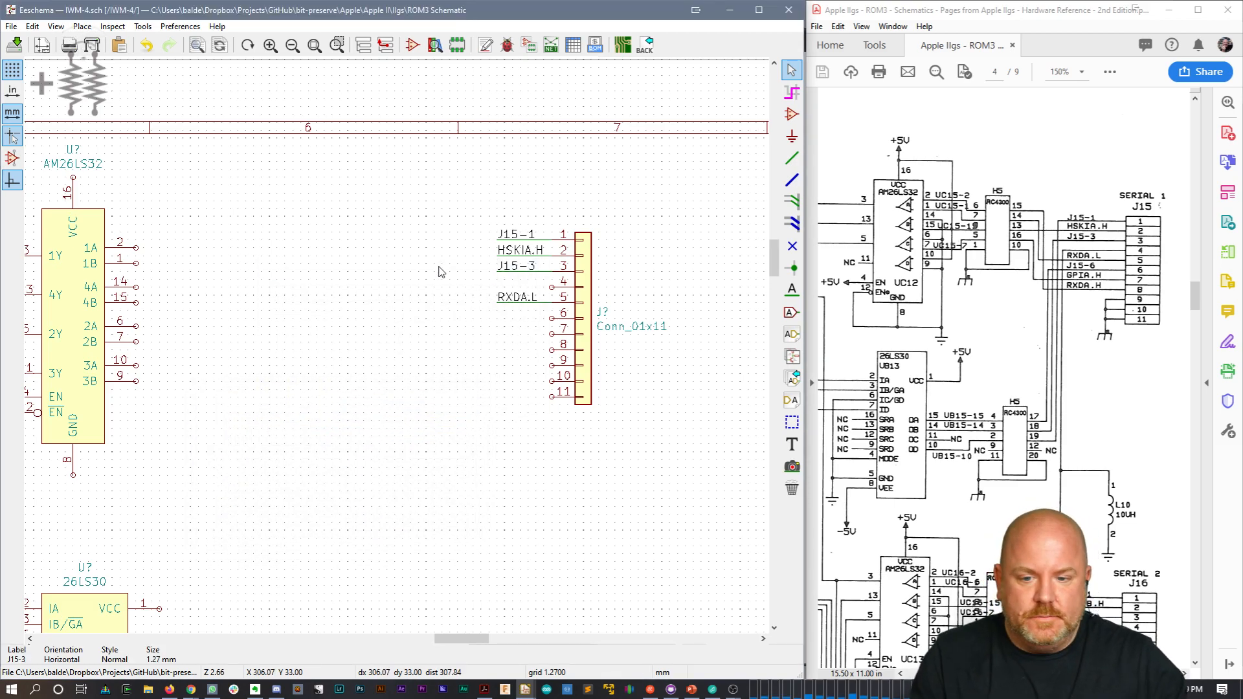
Step: Copy the J15-3 label and wire to pin 6 and rename it J15-6
left_click_drag(482, 288, 522, 266, "shift")
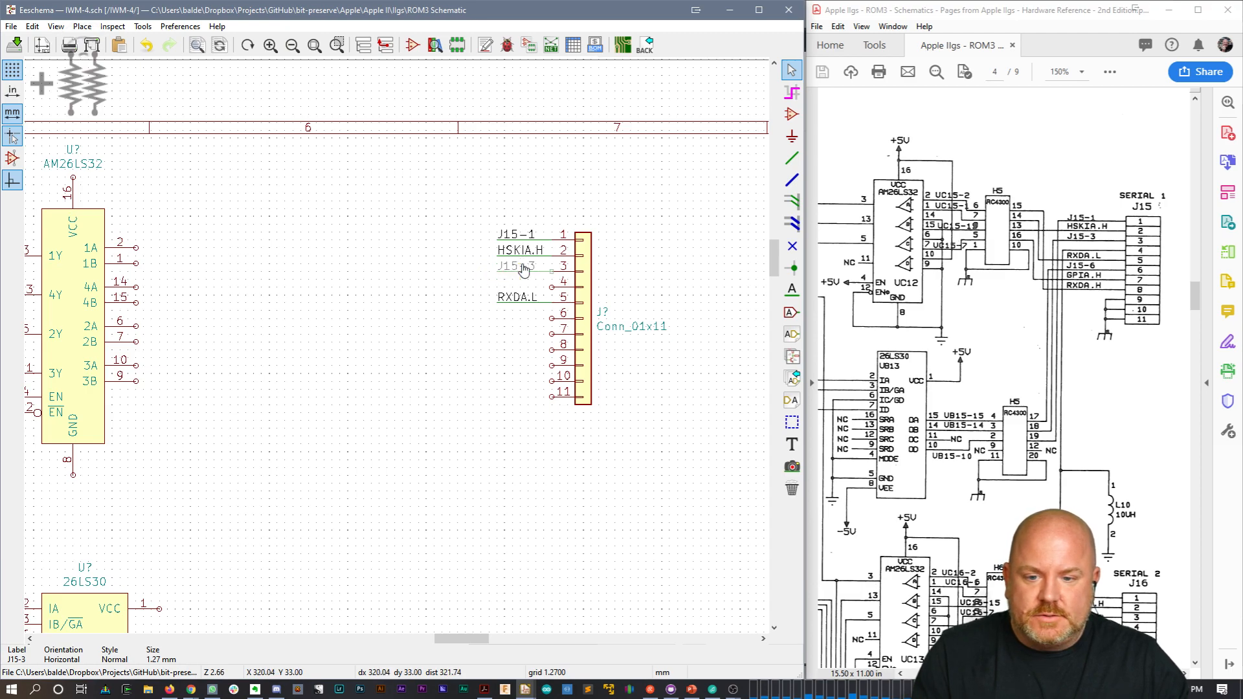
left_click(525, 319)
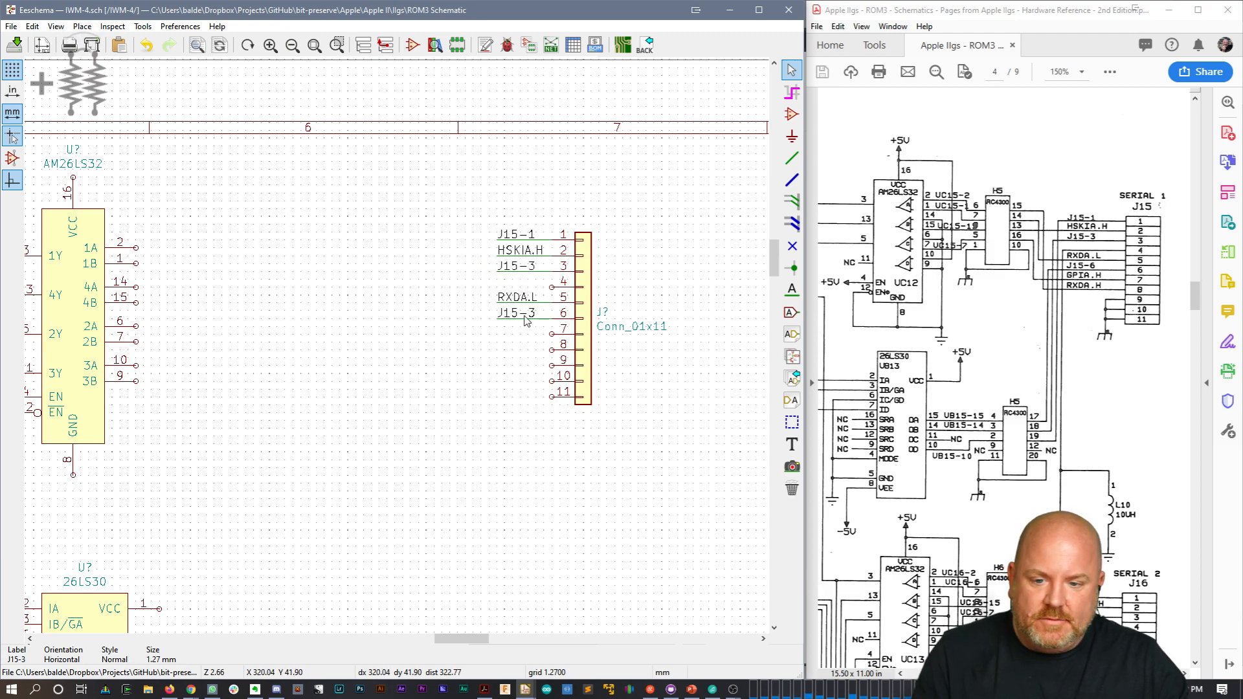
left_click(525, 320)
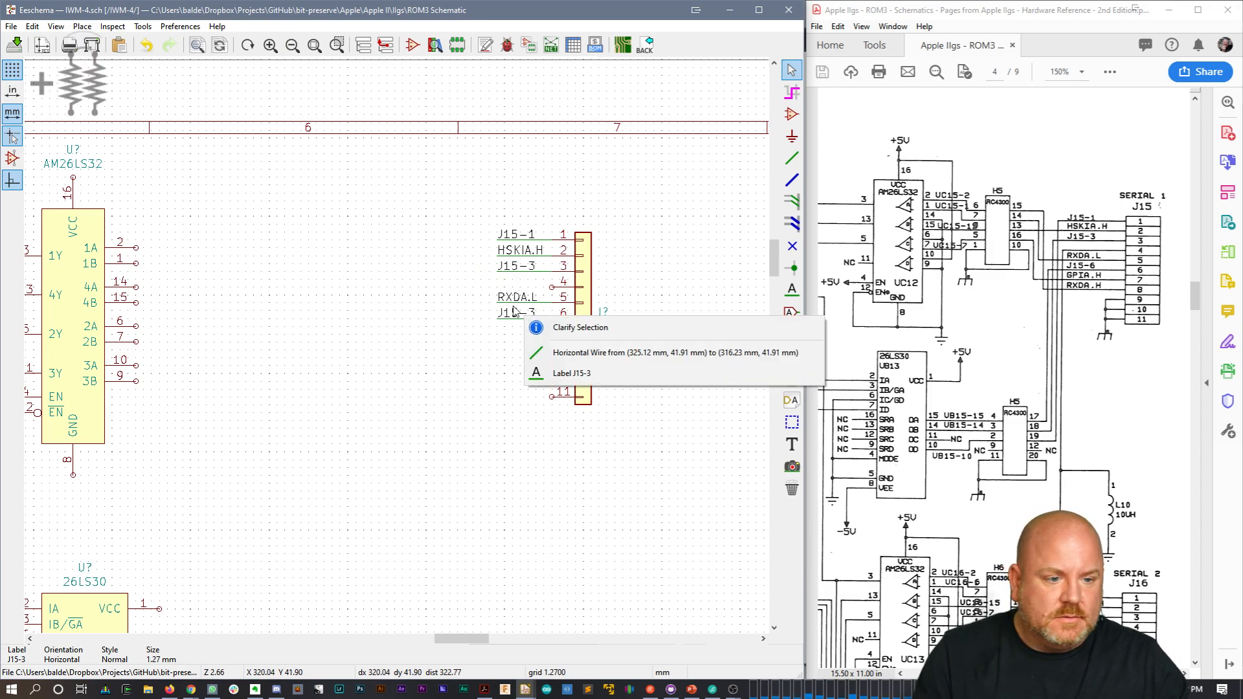
left_click(572, 373)
key("BackSpace")
type("6")
key("Return")
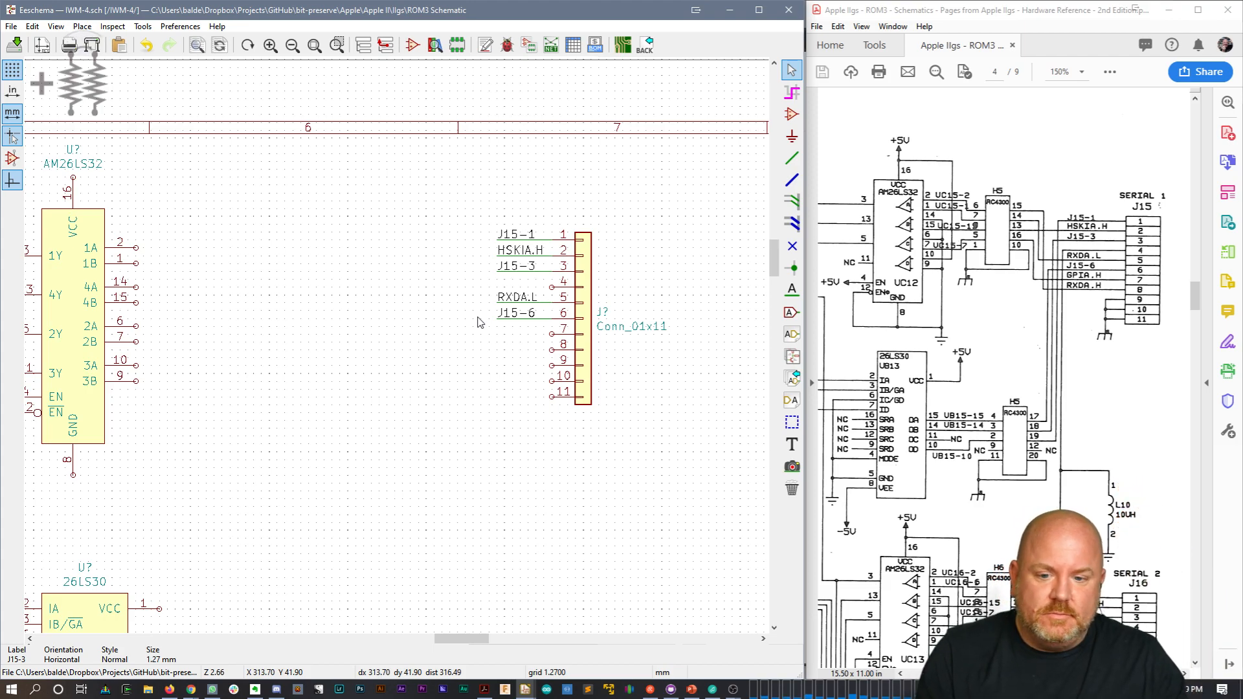
Step: Copy the J15-6 label to pins 7 and 8, renaming them GPIA.H and RXDA.H
left_click_drag(473, 334, 527, 322)
left_click(525, 336)
left_click(531, 347)
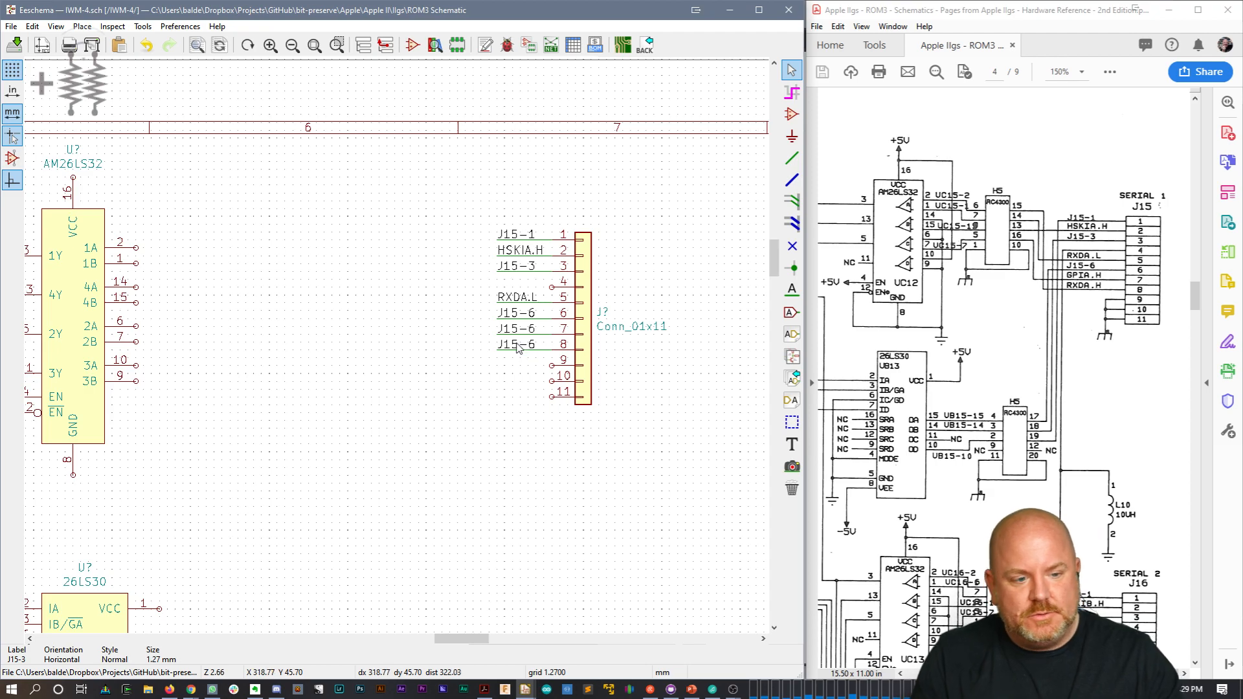
key("e")
key("Home")
key("shift+Right")
key("shift+Right")
key("shift+Right")
key("shift+Right")
key("shift+Right")
type("RXDA.H")
key("Return")
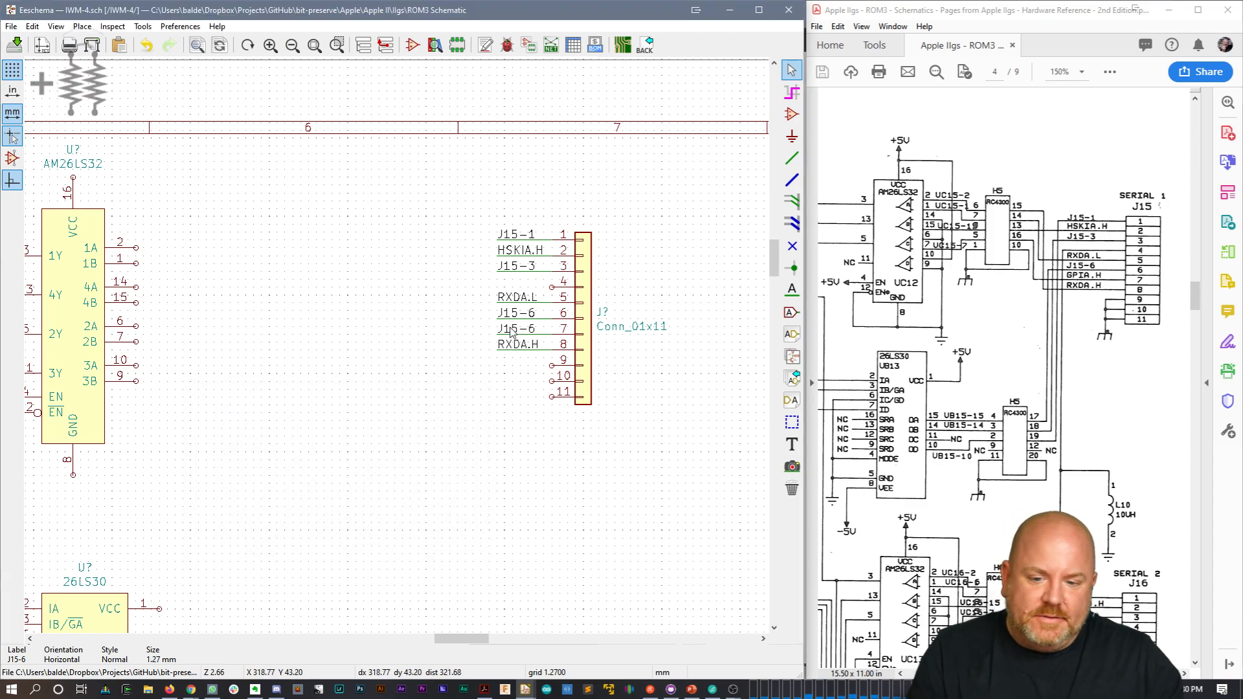
type("e")
type("GPIA.H")
key("Return")
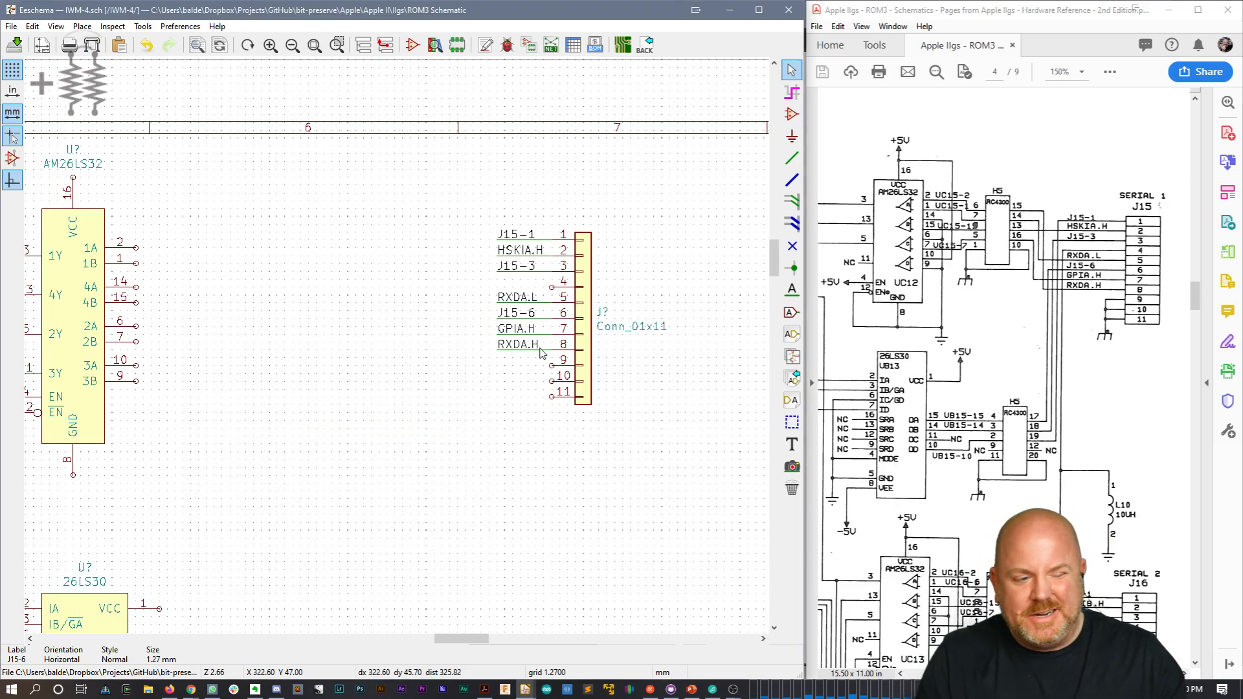
key("w")
left_click(551, 366)
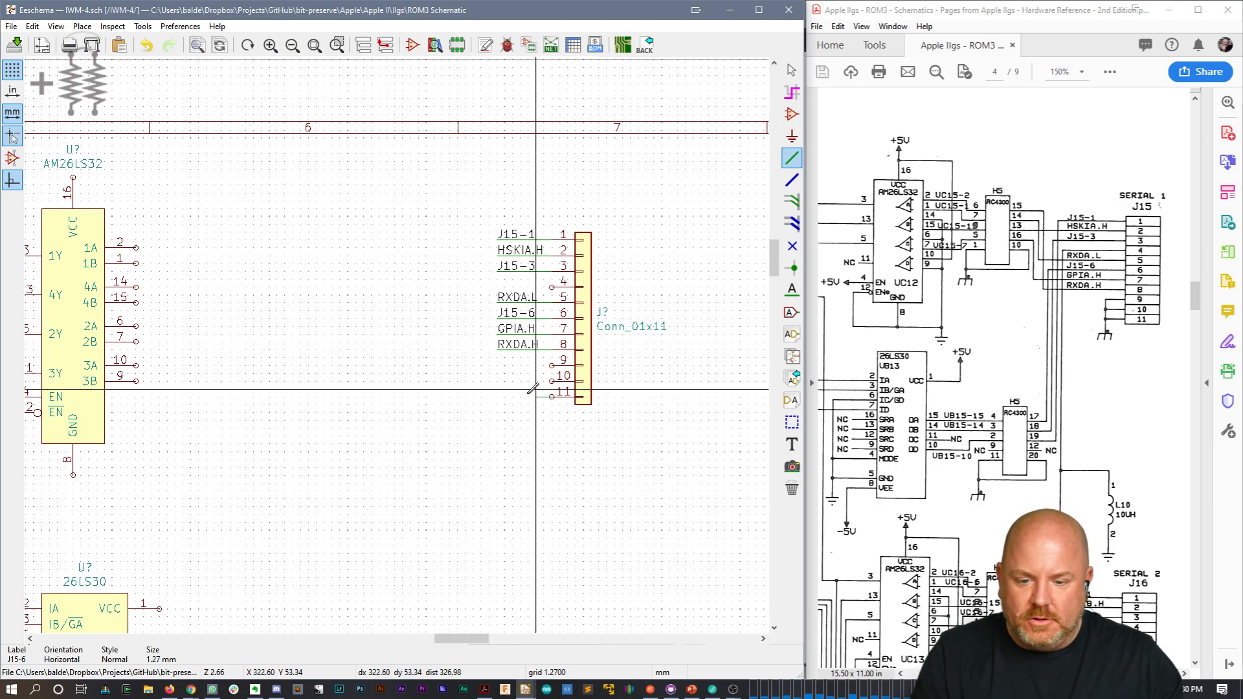
Step: Wire connector pins 9, 10 and 11 together
left_click(535, 397)
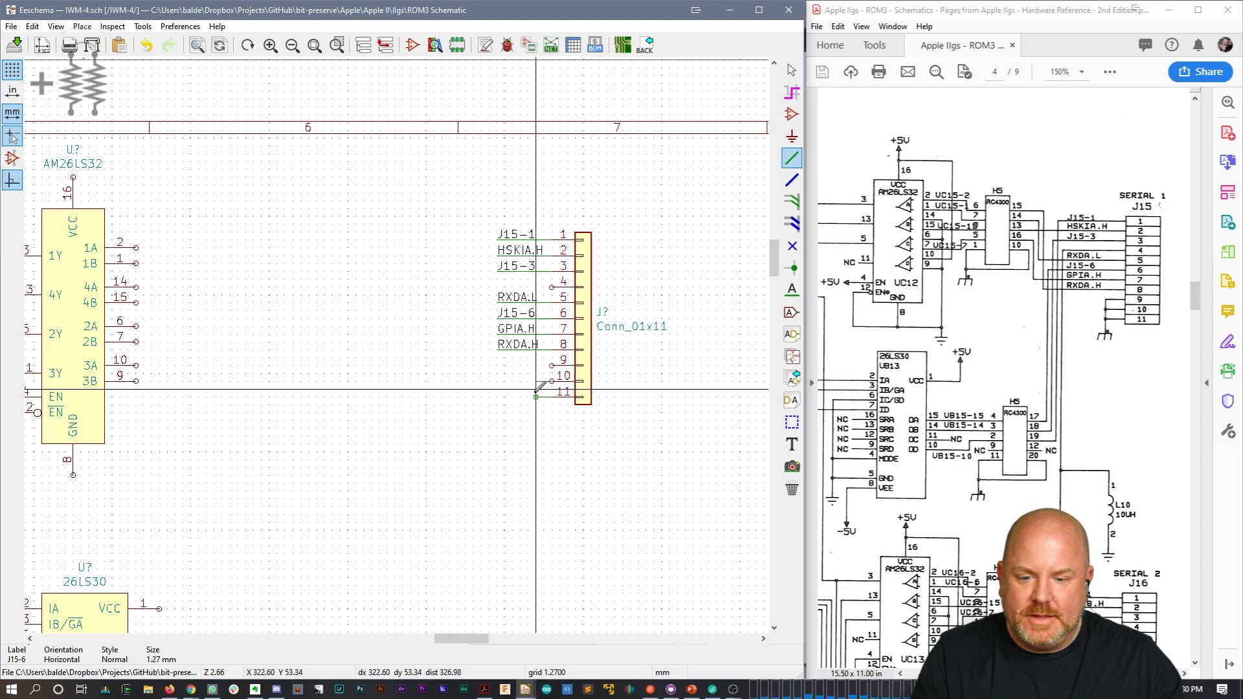
left_click(551, 381)
left_click(552, 366)
left_click(536, 382)
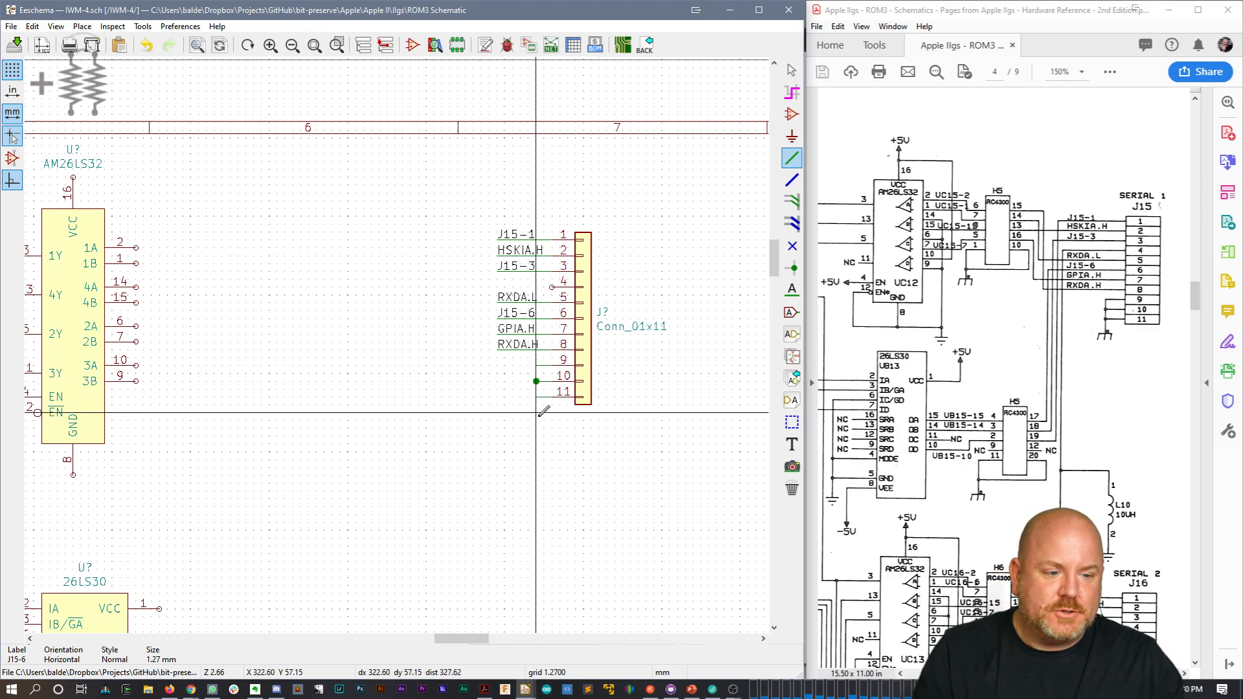
Step: Filter power symbols for GND and compare the Earth, GNDS and GNDREF ground symbols
type("aGND")
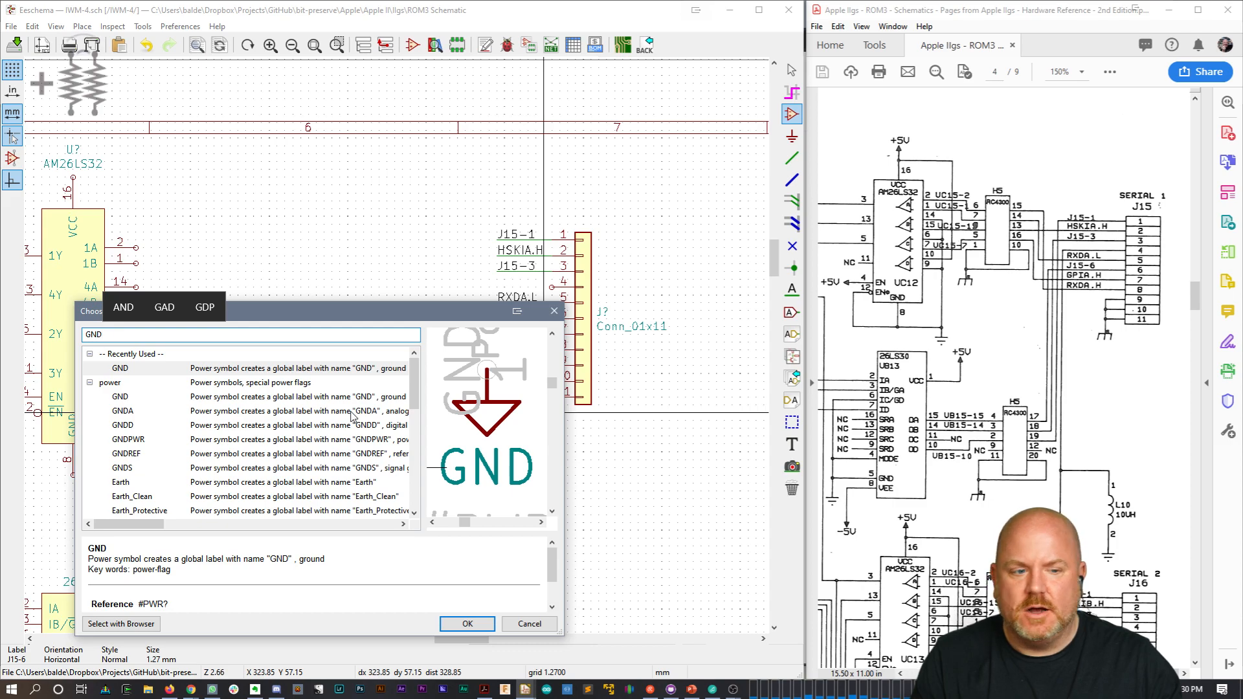
left_click(149, 496)
left_click(149, 484)
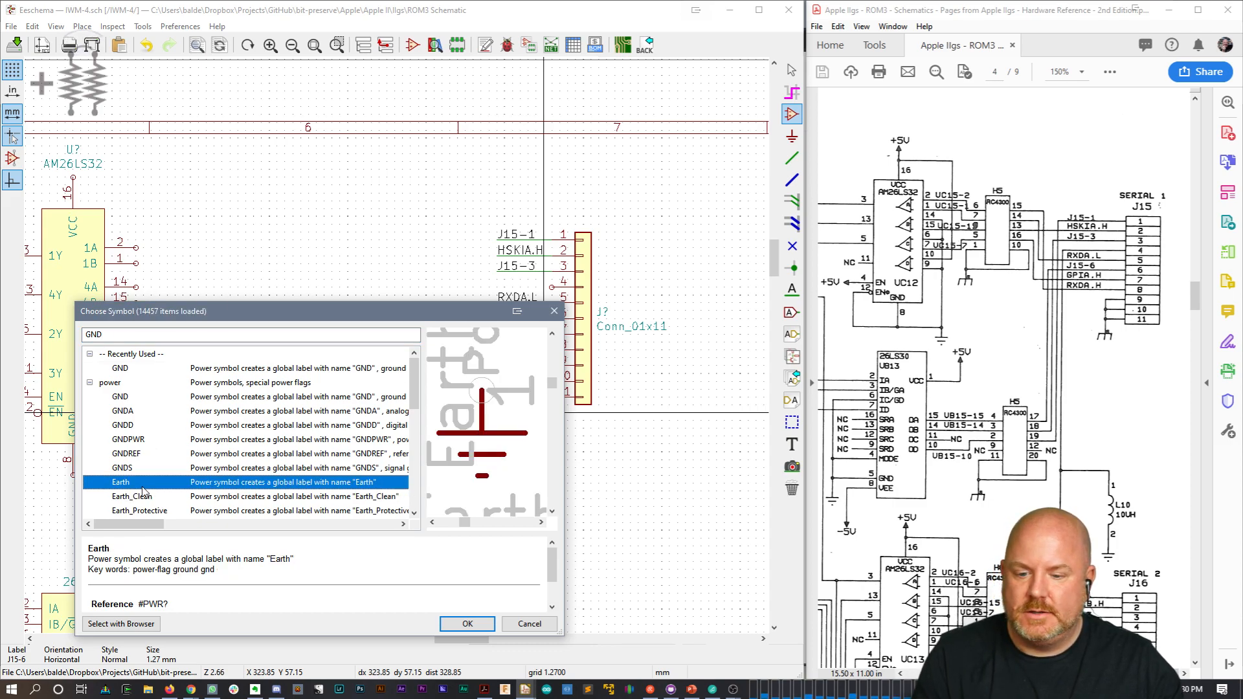
scroll(150, 487, "down", 2)
scroll(151, 485, "up", 2)
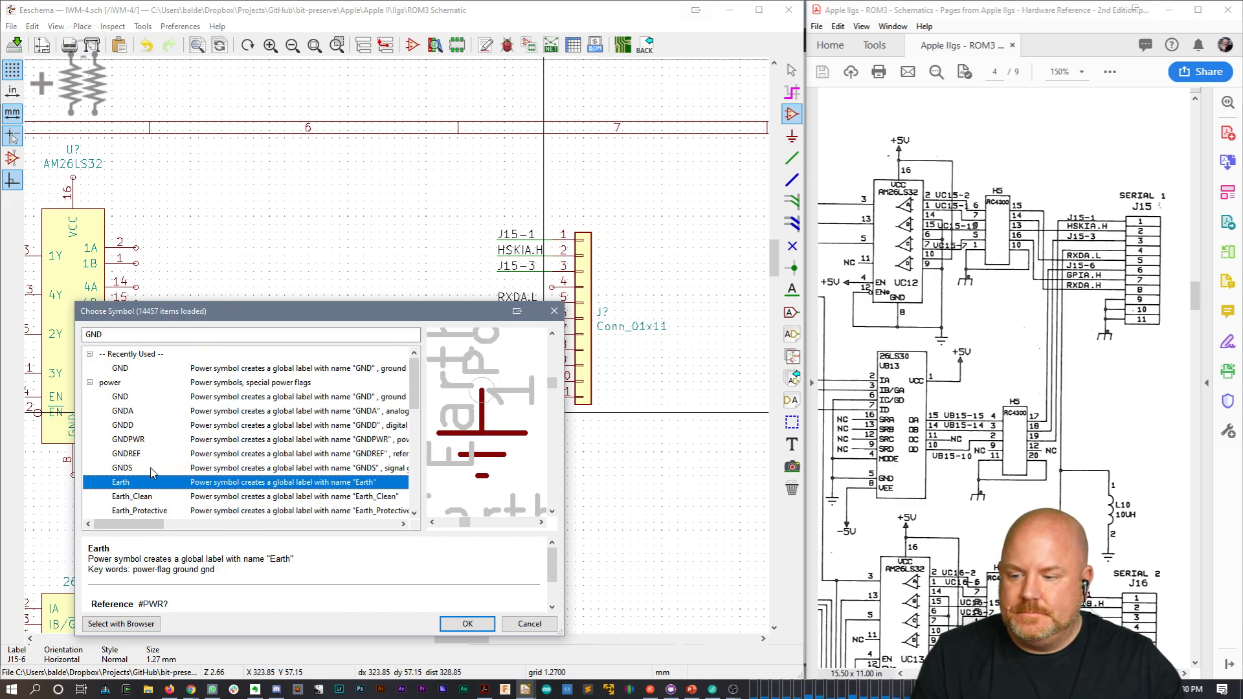
scroll(173, 454, "down", 6)
scroll(173, 454, "up", 3)
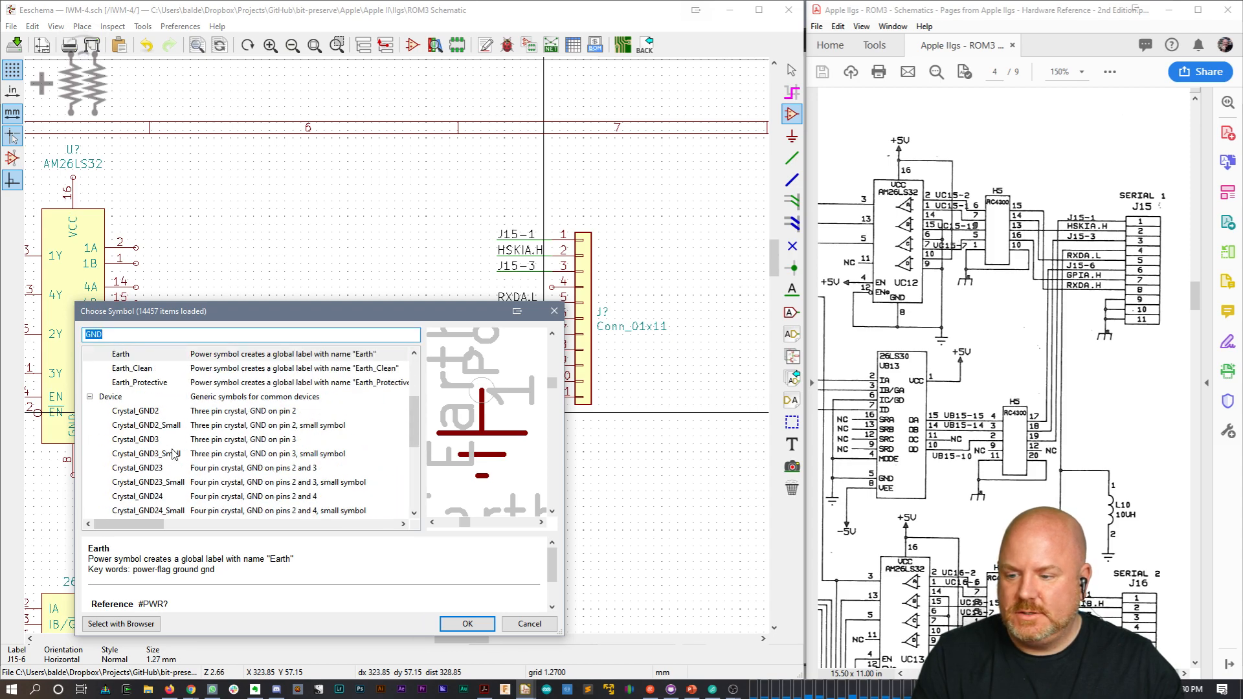
scroll(172, 453, "up", 1)
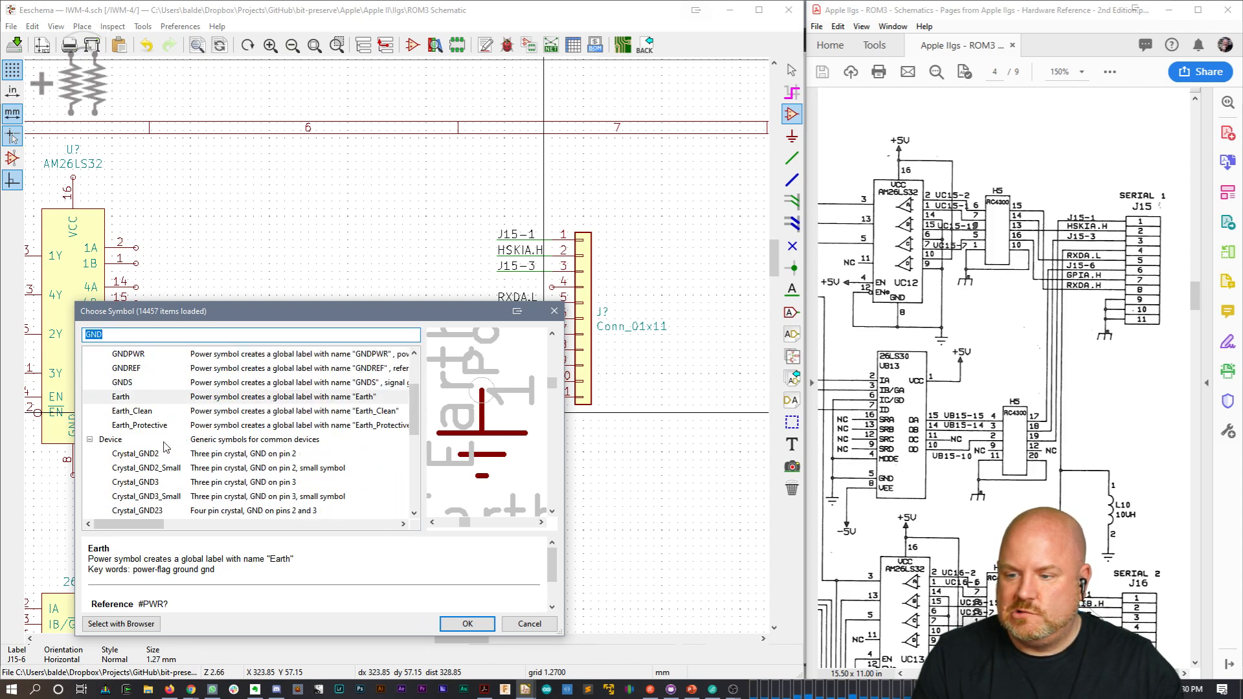
left_click(150, 386)
left_click(154, 371)
scroll(159, 380, "up", 2)
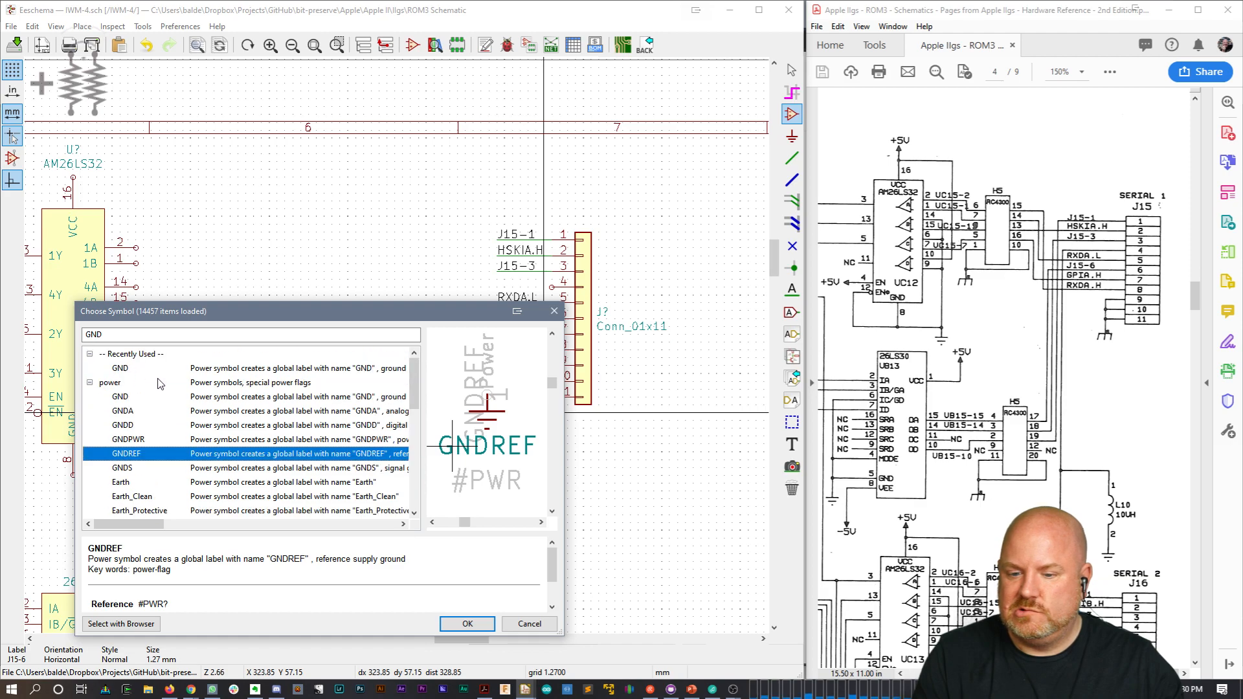
Step: Place a GNDPWR power-ground symbol on the pin 9–11 wire
left_click(133, 439)
left_click(131, 426)
double_click(129, 439)
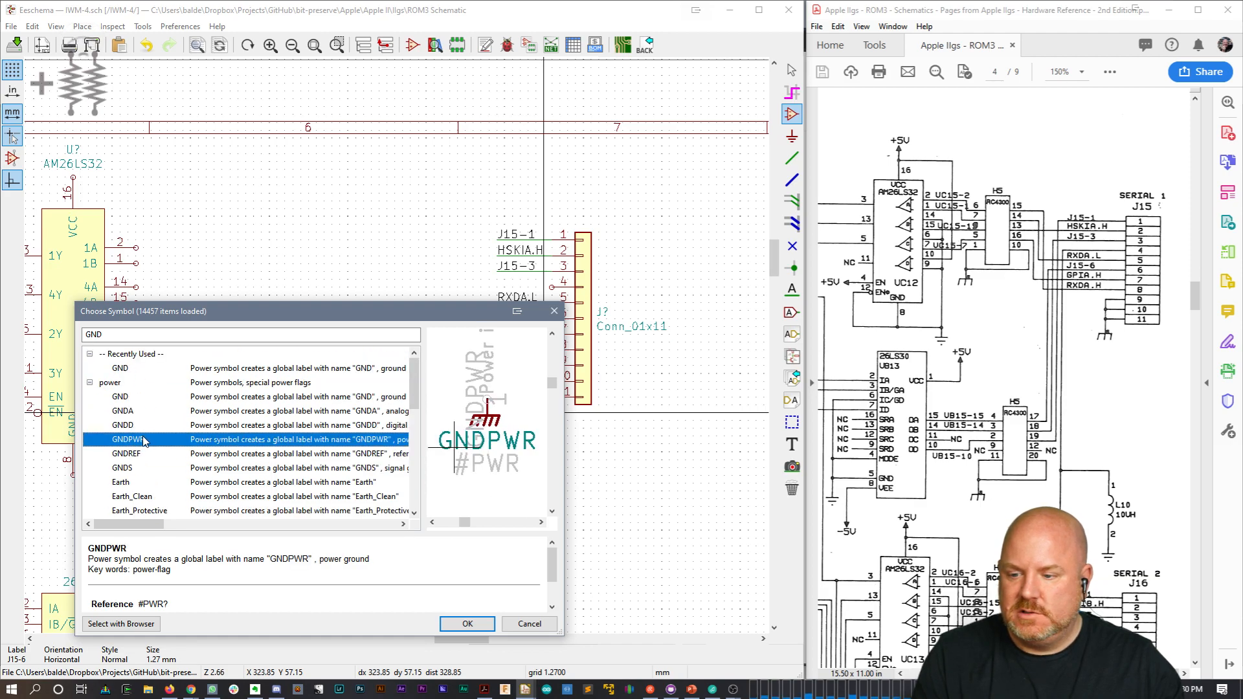
left_click(395, 396)
middle_click_drag(363, 400, 584, 417)
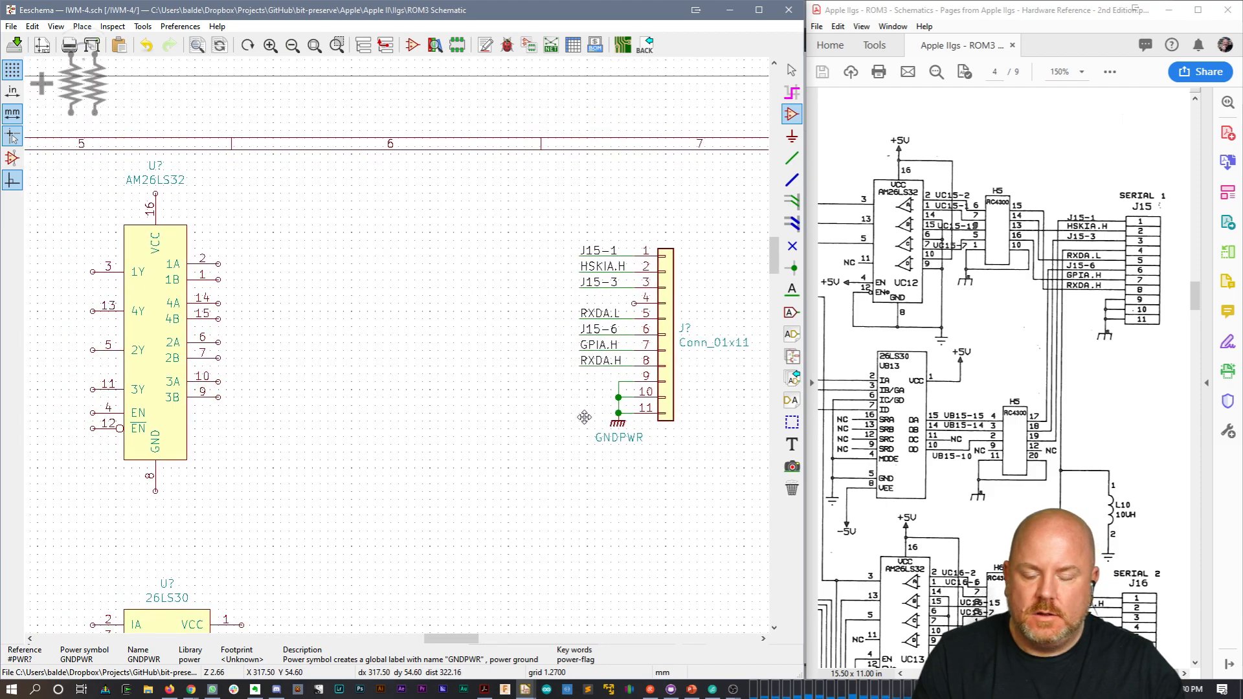
key("Escape")
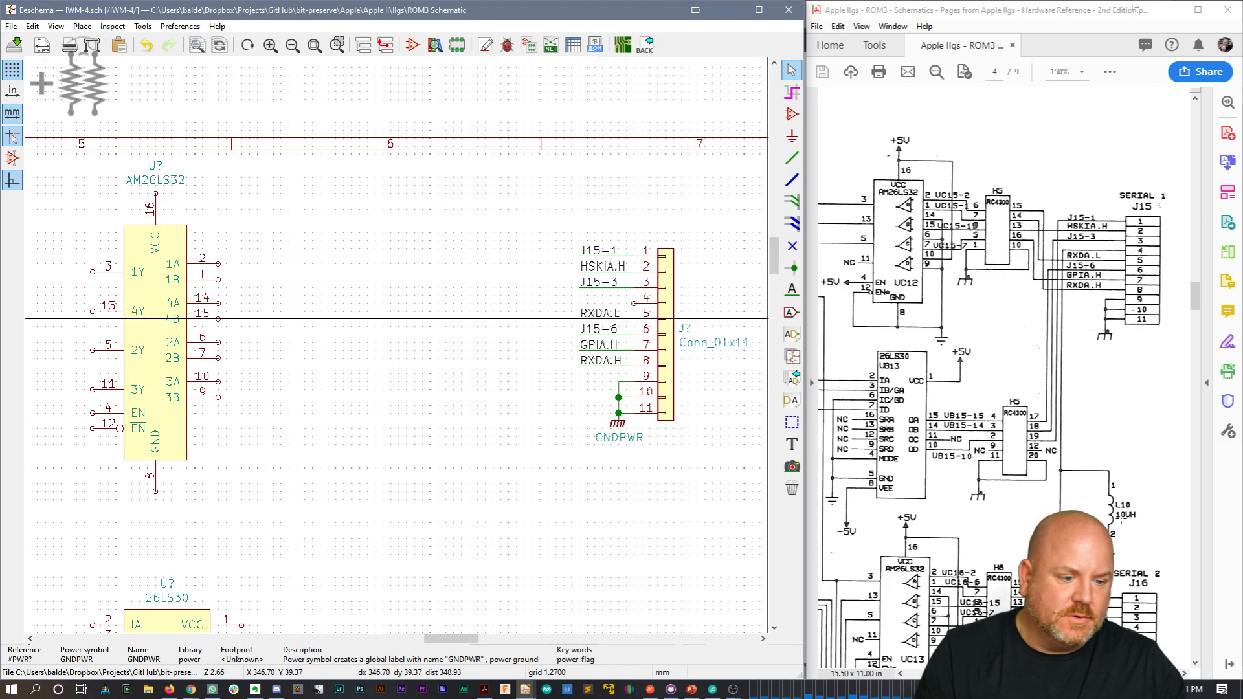
Step: Recheck the reference SERIAL 1 connector and copy the J15-3 label and wire onto pin 4
left_click(1068, 427)
scroll(1068, 427, "up", 4)
left_click_drag(1033, 674, 1125, 674)
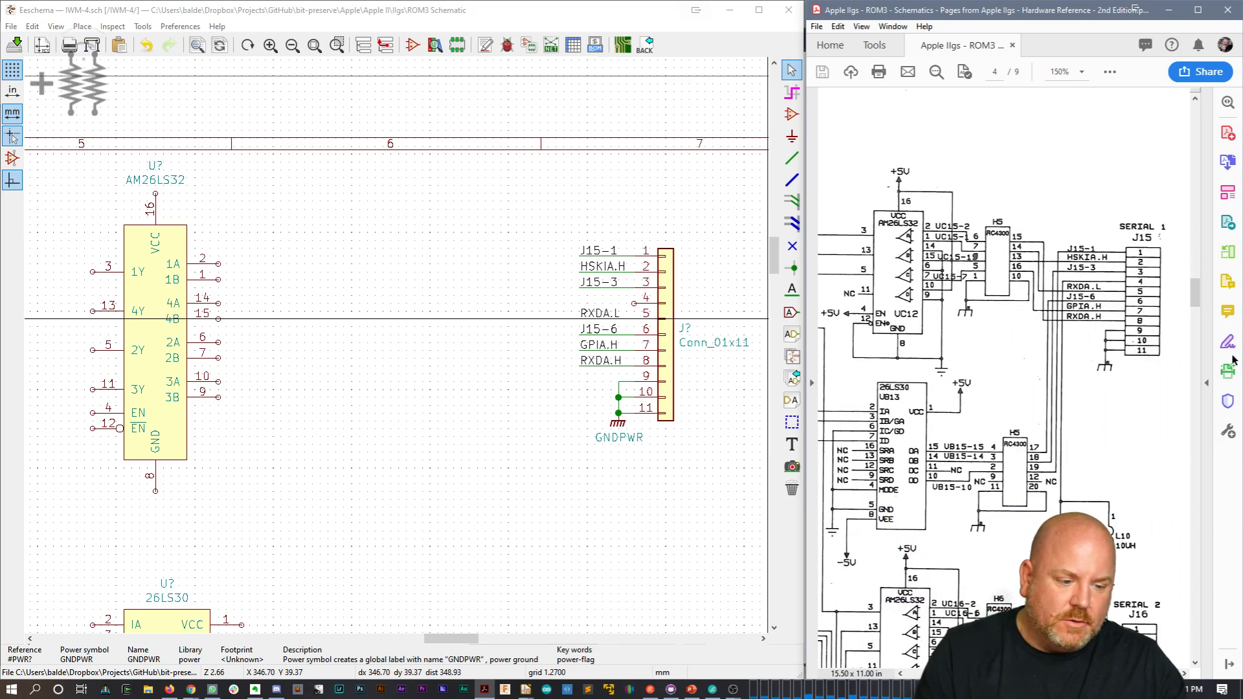
mouse_move(1195, 297)
left_mouse_down()
mouse_move(1196, 335)
mouse_move(1201, 314)
left_mouse_up()
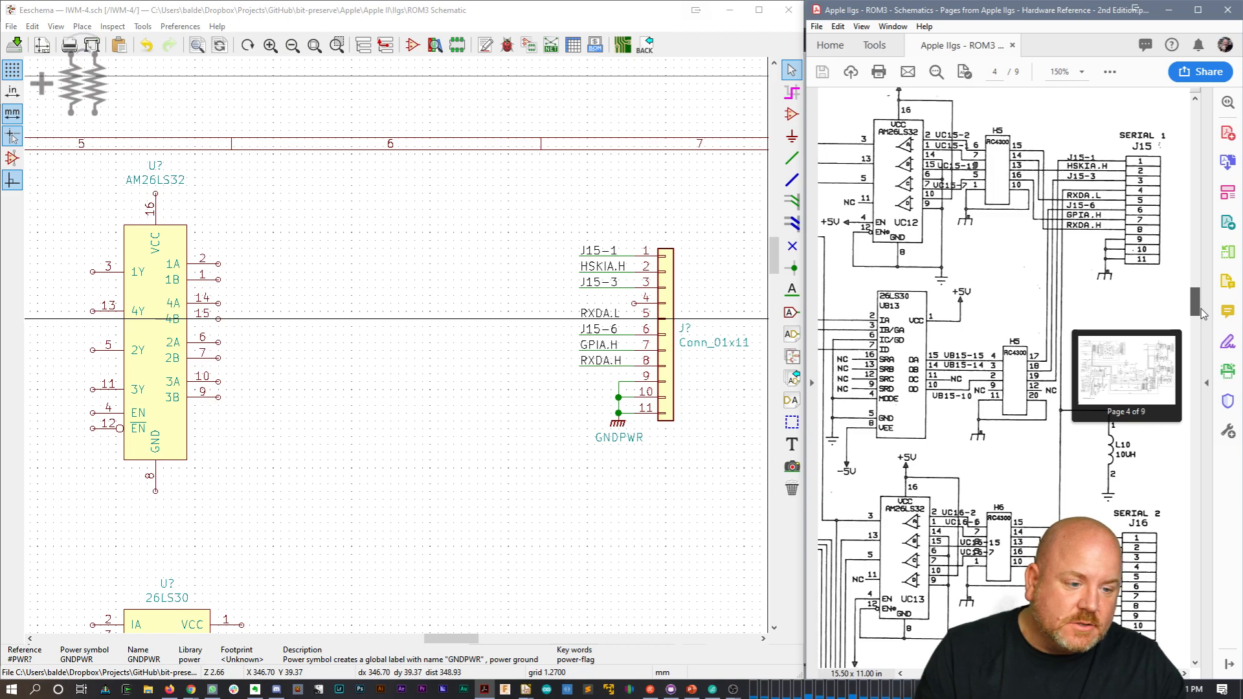
left_click(577, 299)
left_click_drag(575, 295, 608, 282, "shift")
left_click(609, 301)
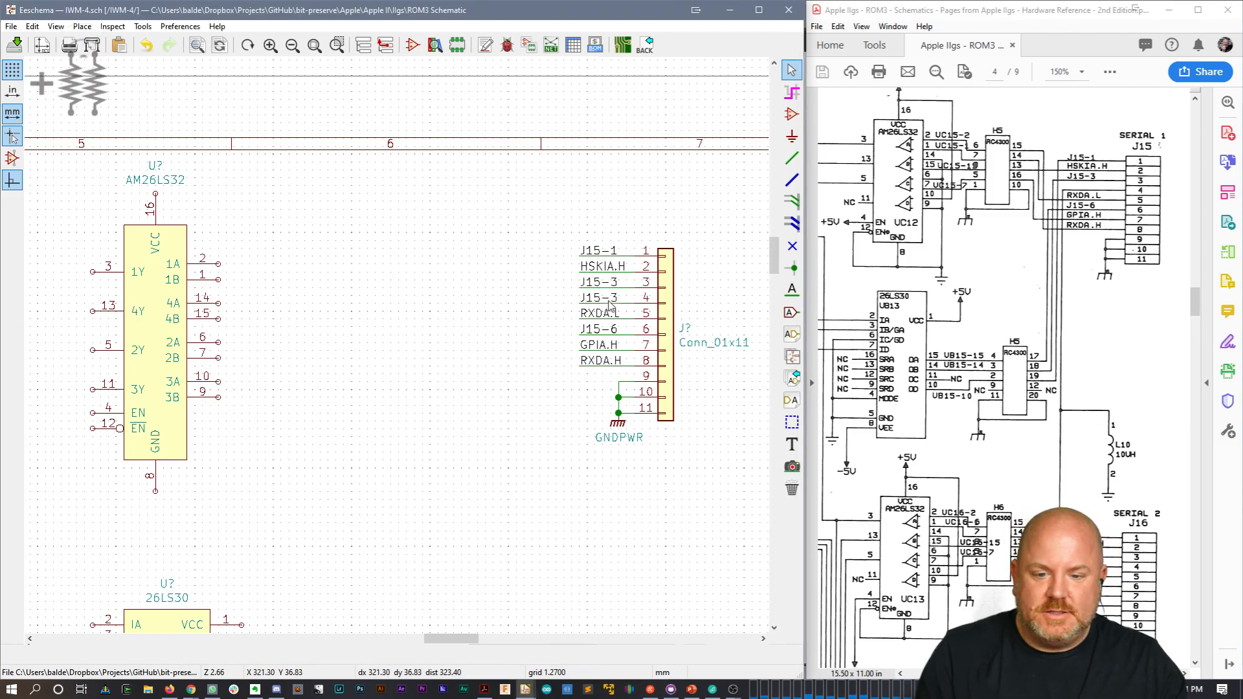
left_click(608, 303)
Step: Rename the copied pin 4 label from J15-3 to J15-4
left_click(630, 338)
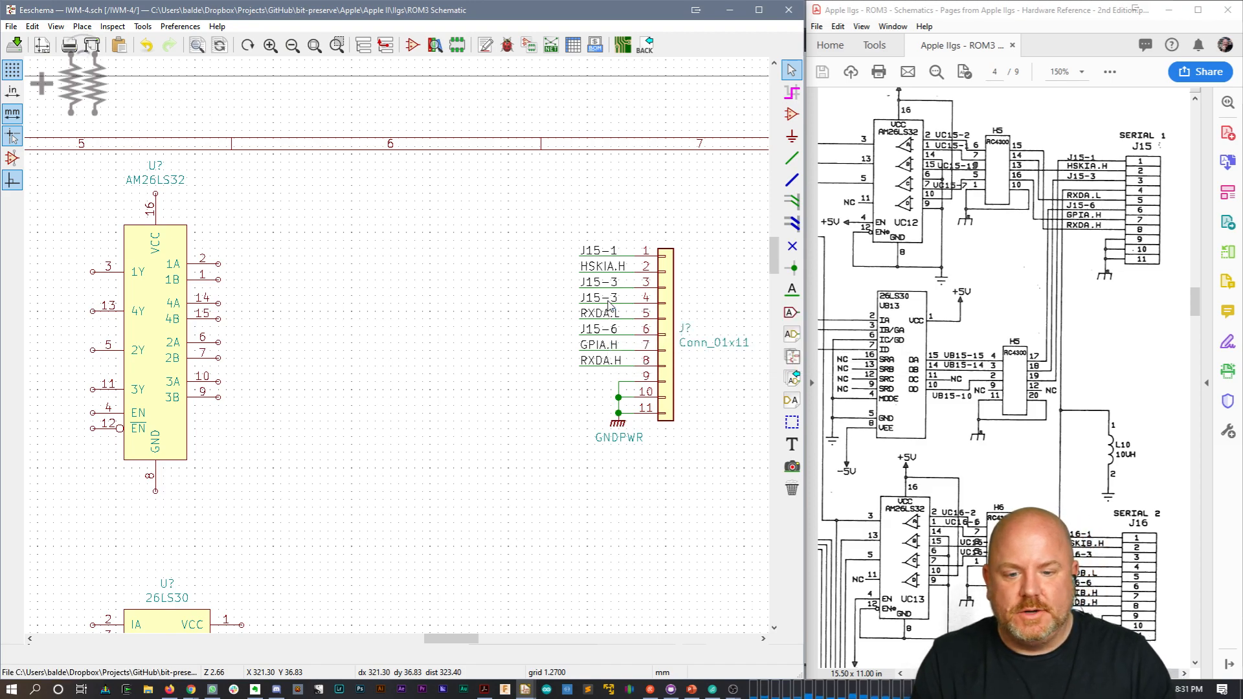
key("e")
left_click(629, 357)
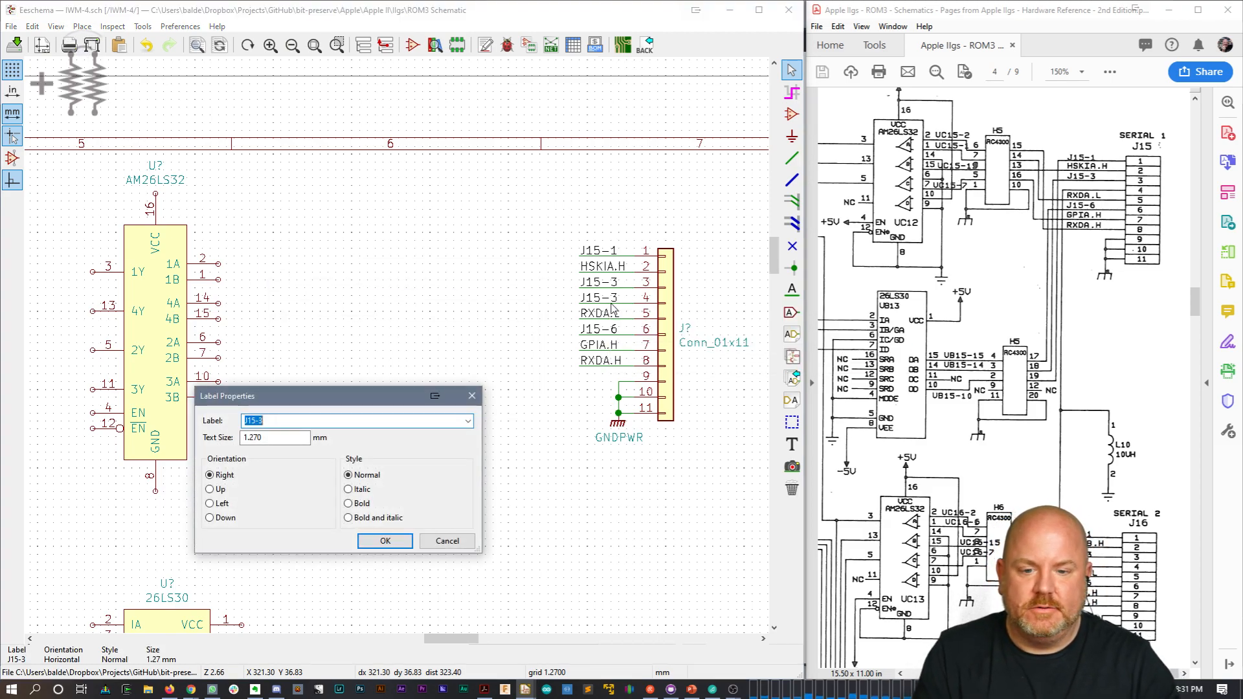
key("Right")
key("BackSpace")
type("4")
key("Return")
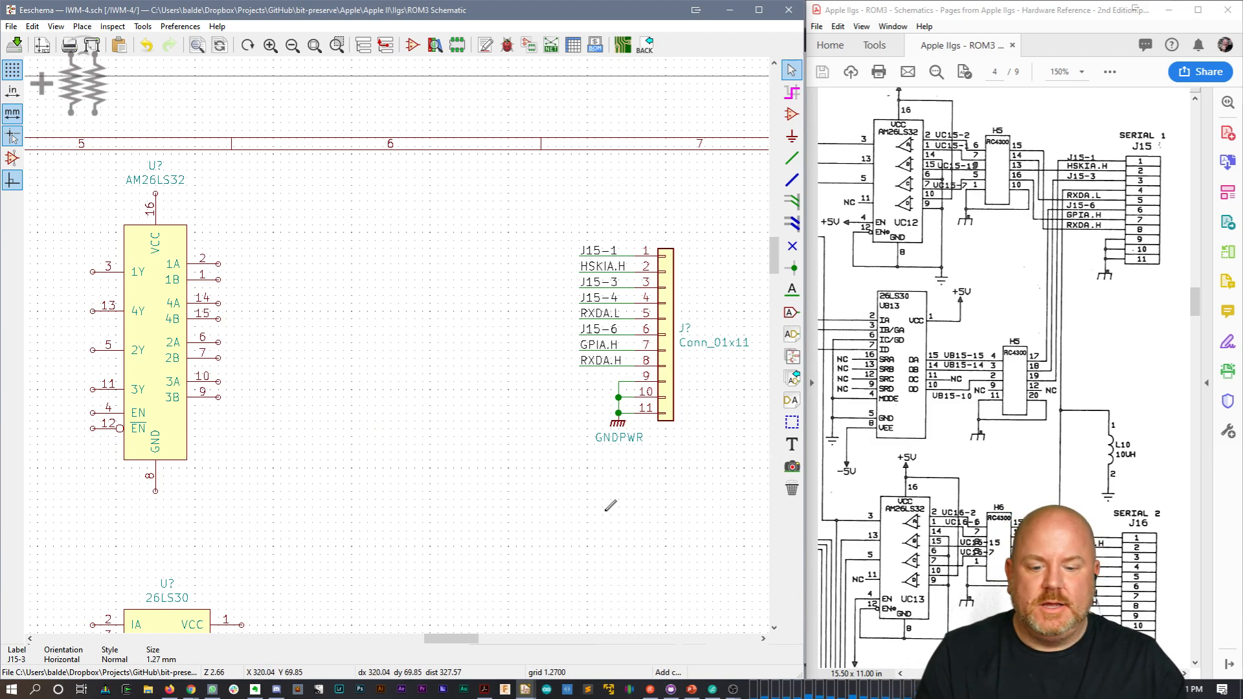
Step: Place an inductor L below the connector with a GND symbol beneath it
type("a")
type("L")
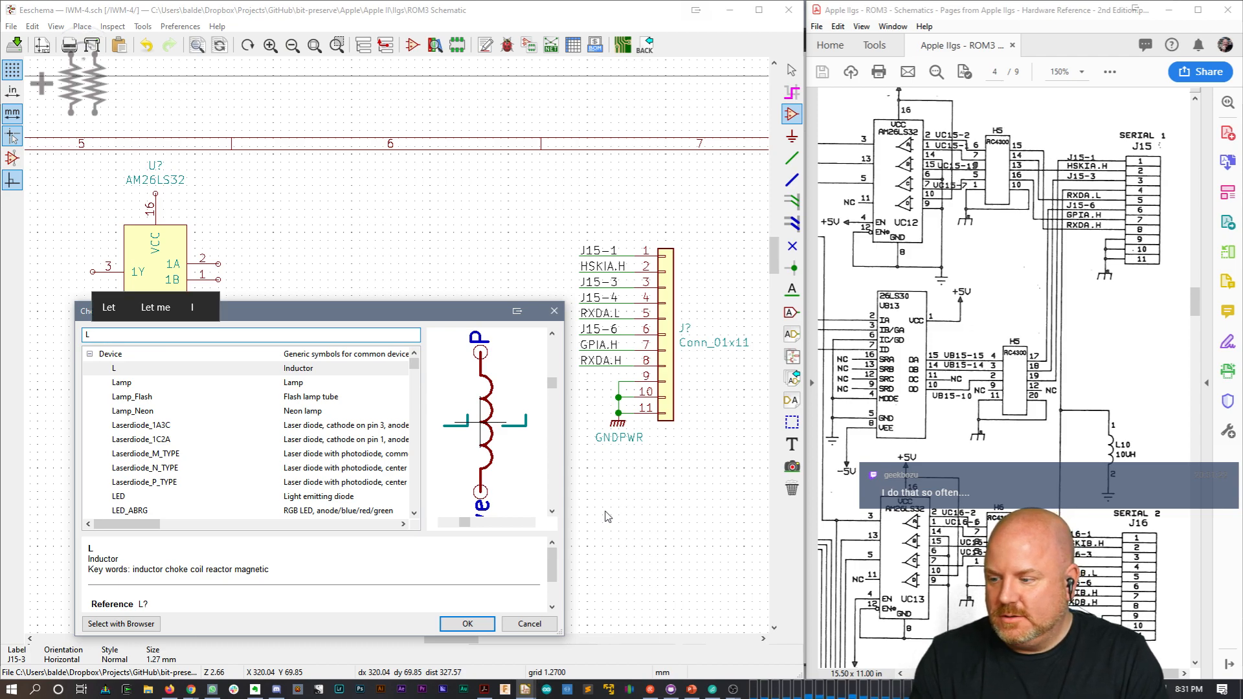
key("Return")
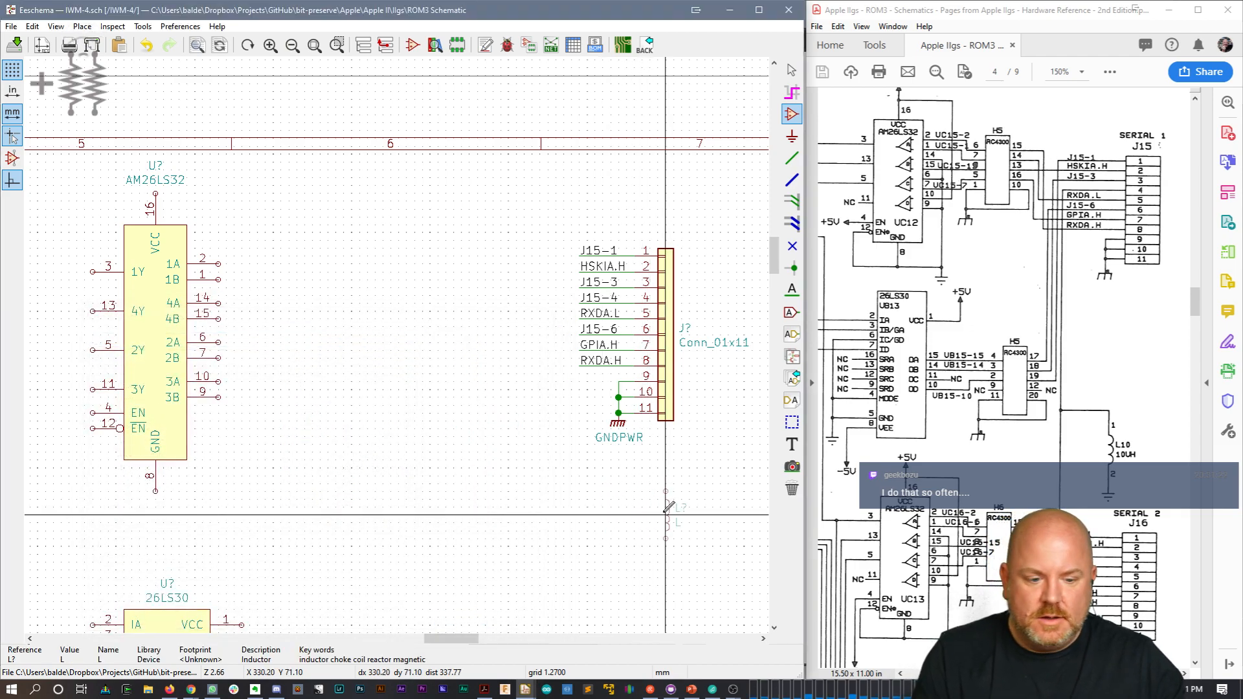
scroll(663, 521, "up", 2)
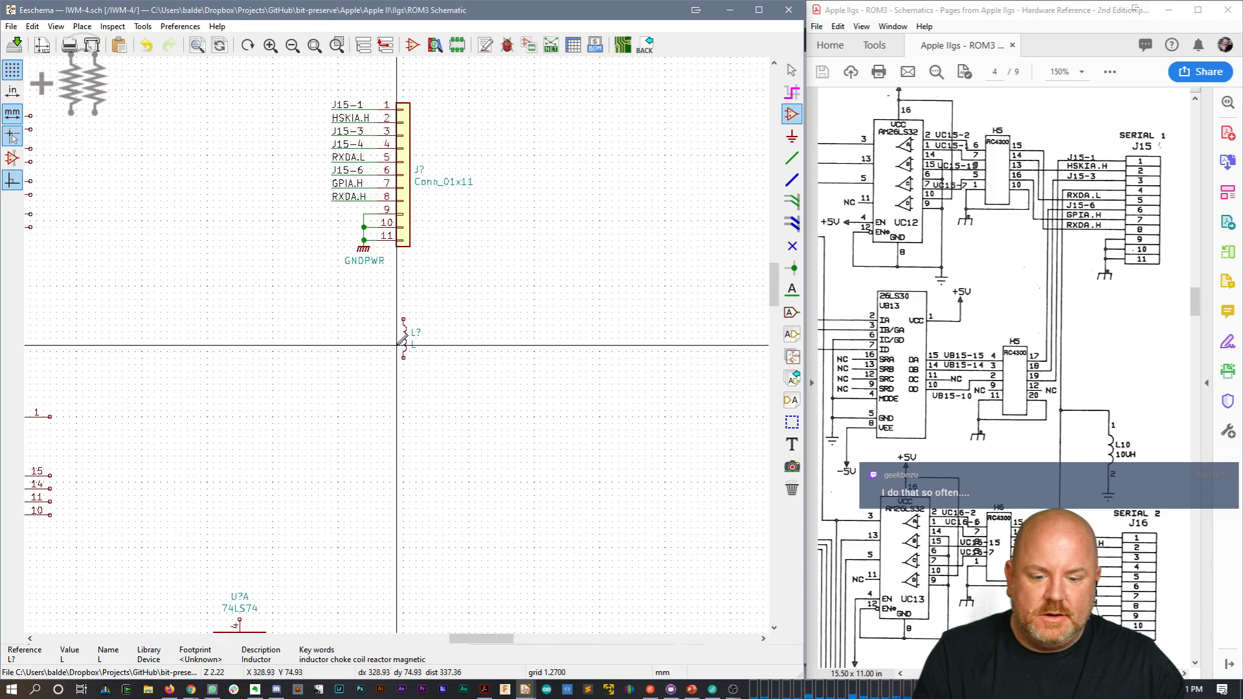
left_click(398, 344)
key("Escape")
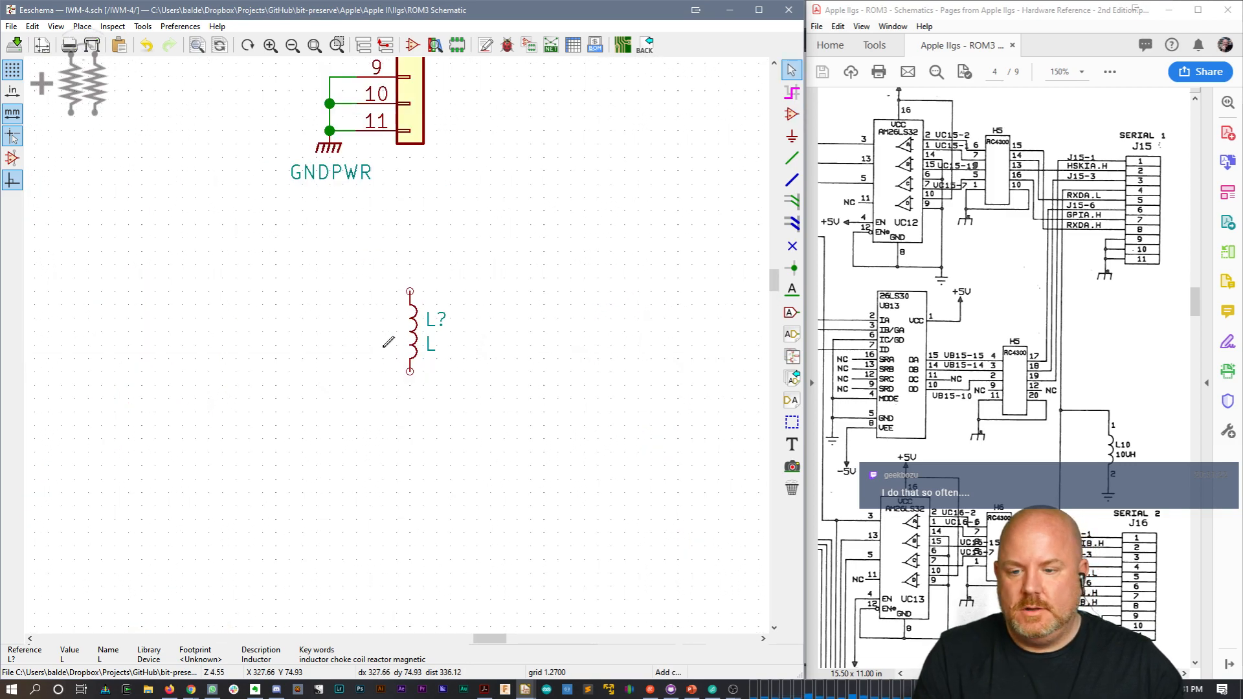
type("aGN")
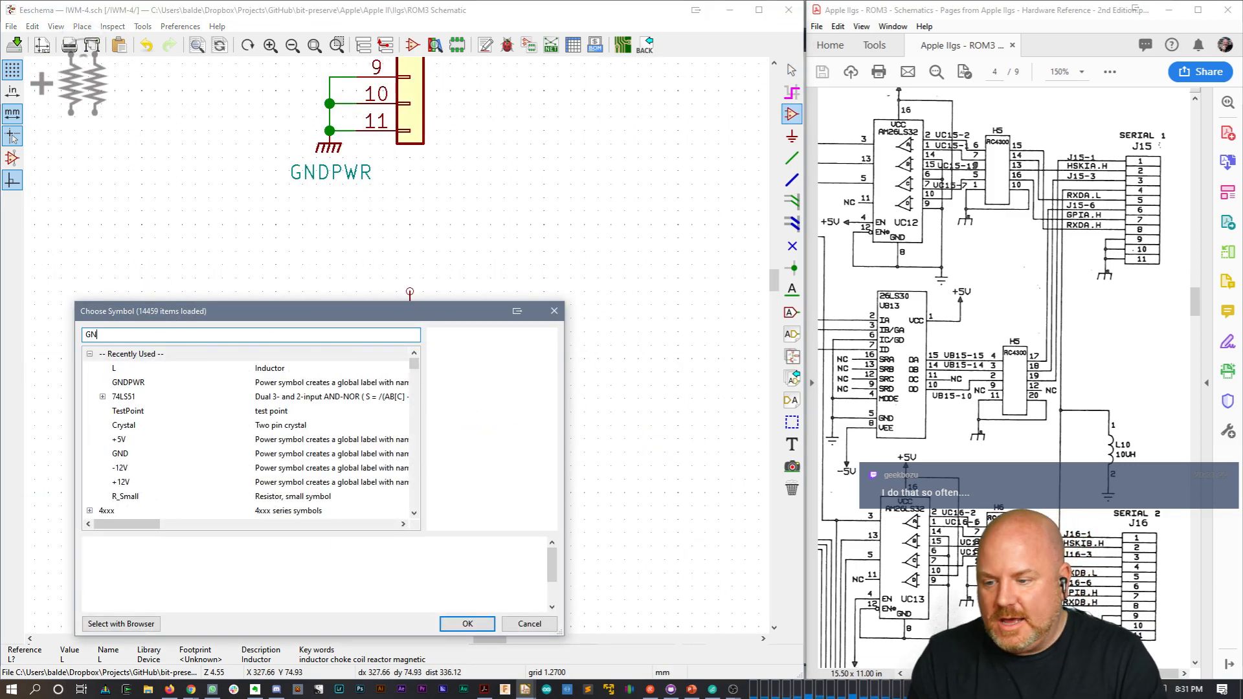
key("Return")
left_click(410, 385)
Step: Wire the inductor's lower pin to GND and run a wire left from its top pin
key("w")
left_click(410, 372)
left_click(410, 385)
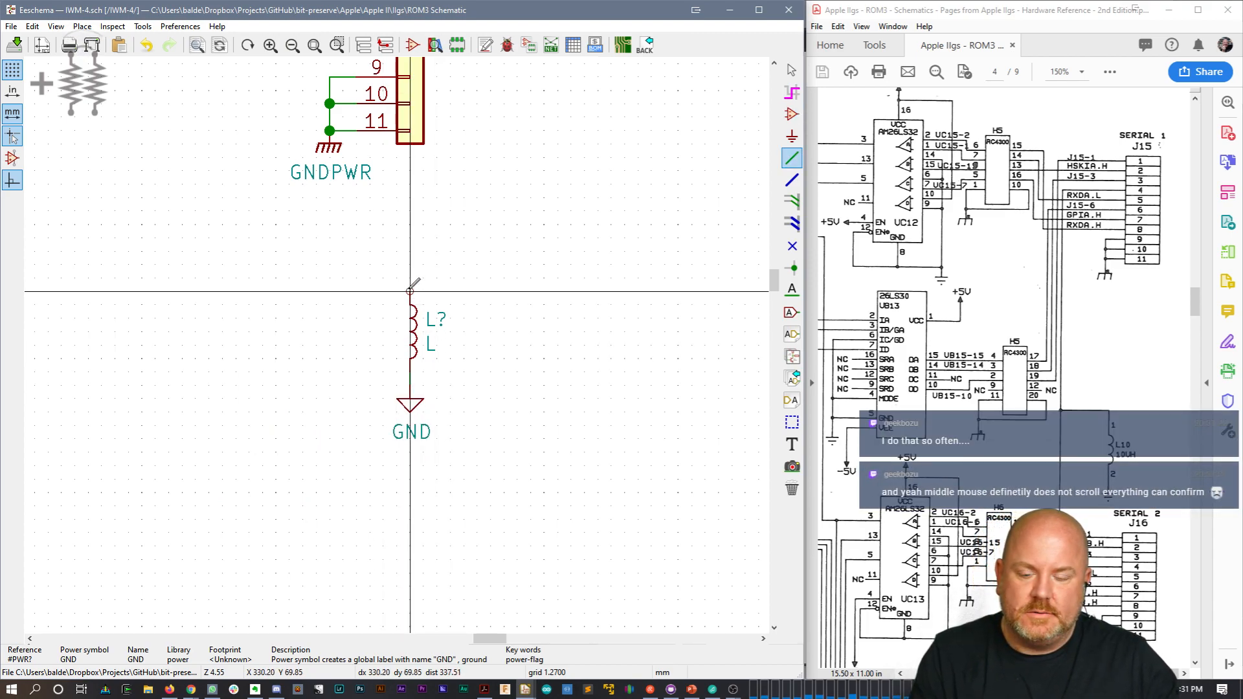
left_click(410, 291)
double_click(329, 292)
middle_click_drag(410, 265, 526, 433)
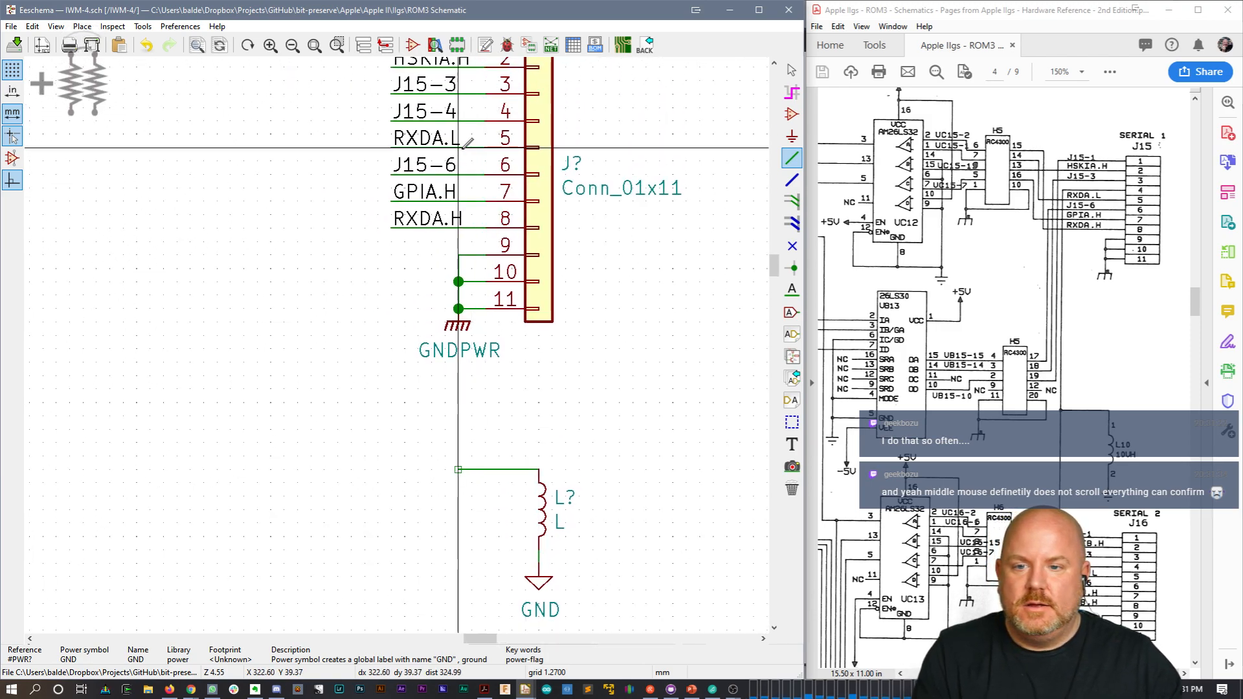
key("Escape")
Step: Put a J15-4 label on the inductor wire's left end and review the connector and inductor
key("c")
left_click(459, 469)
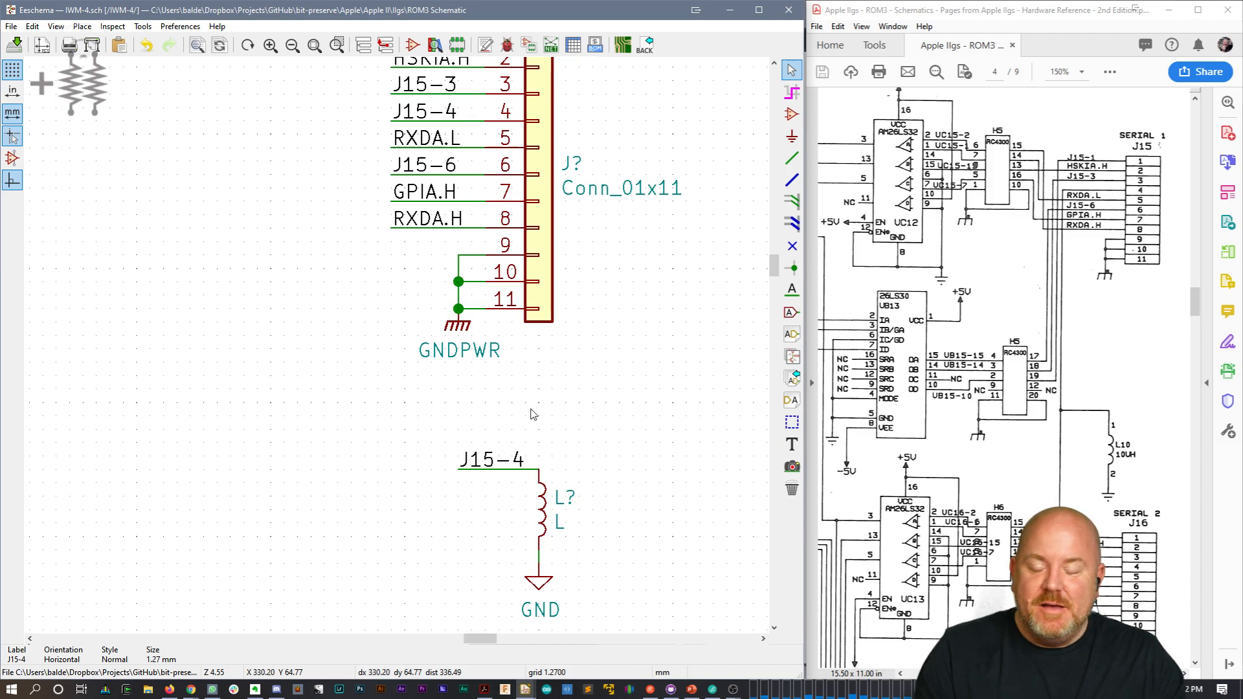
middle_click_drag(535, 374, 520, 518)
scroll(521, 517, "up", 1)
scroll(372, 276, "down", 1)
scroll(335, 340, "down", 5)
scroll(396, 344, "up", 4)
middle_click_drag(395, 337, 488, 388)
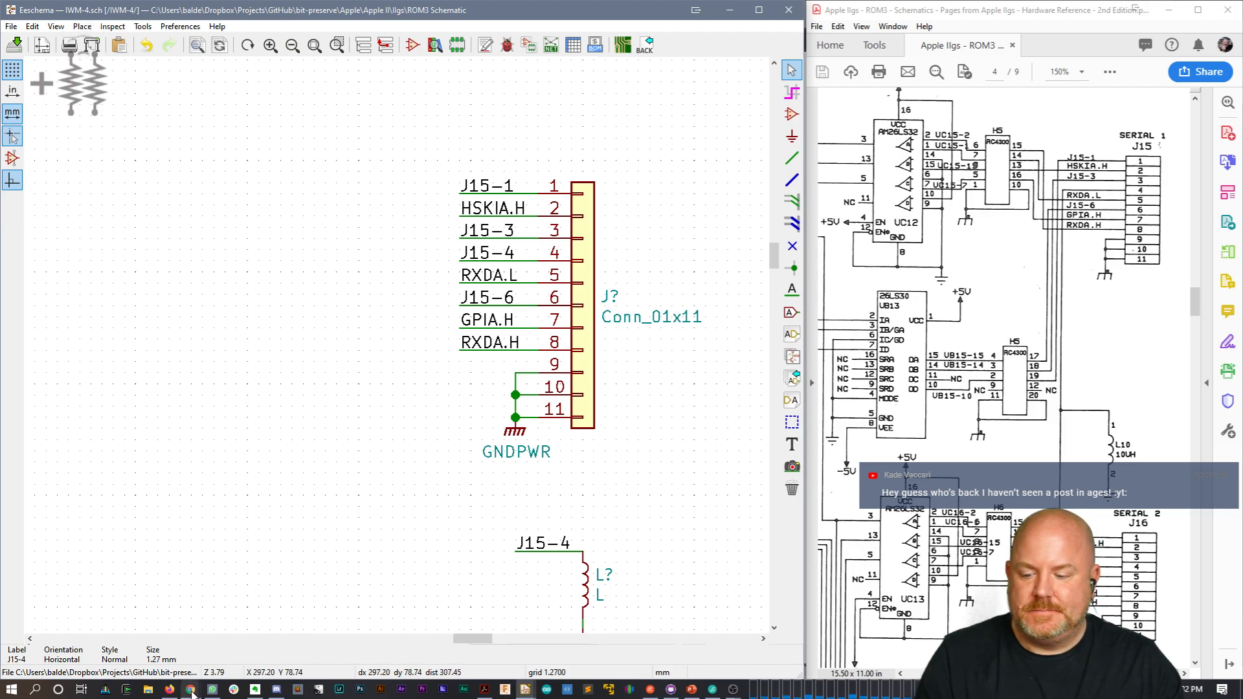
left_click(191, 689)
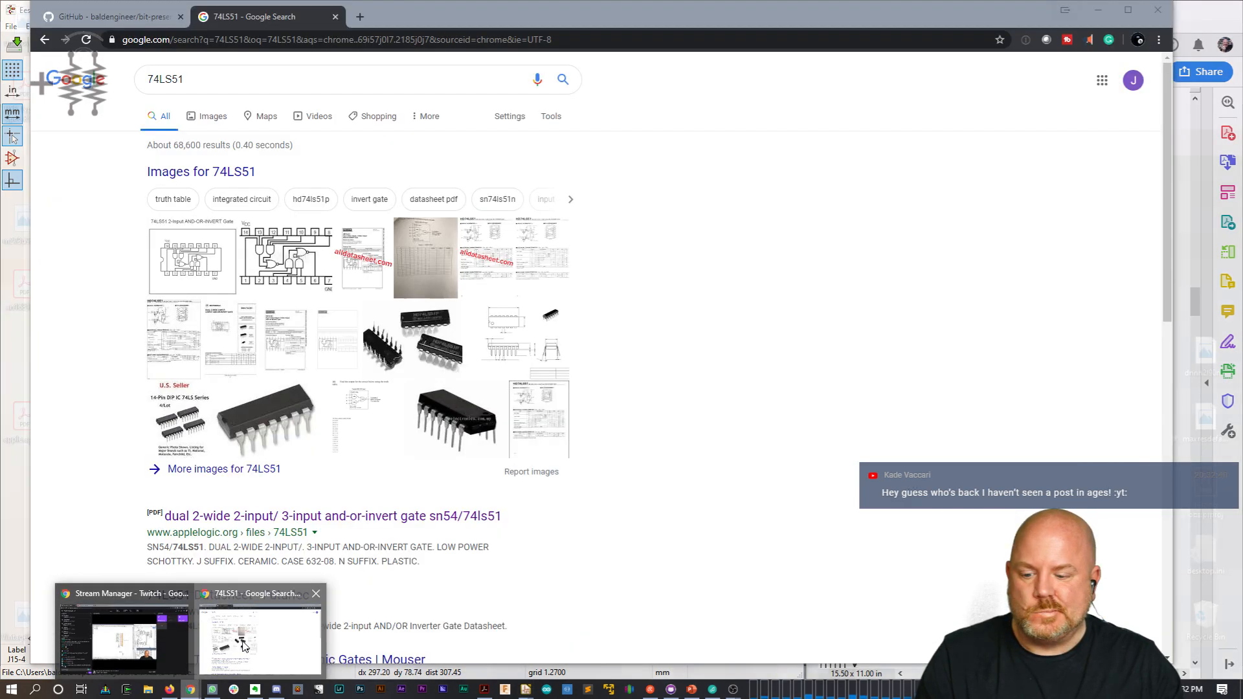
Step: Google RC4300 in Chrome and narrow the browser so the PDF shows beside it
left_click(244, 647)
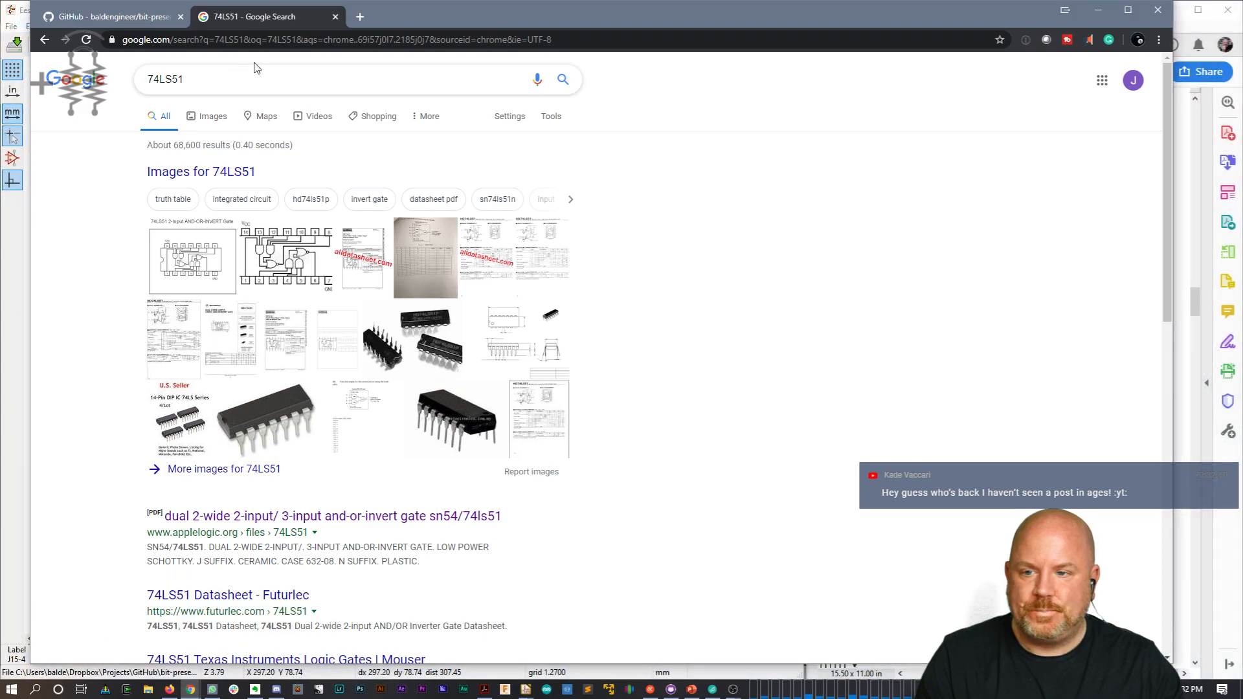
key("ctrl+l")
type("RC4300")
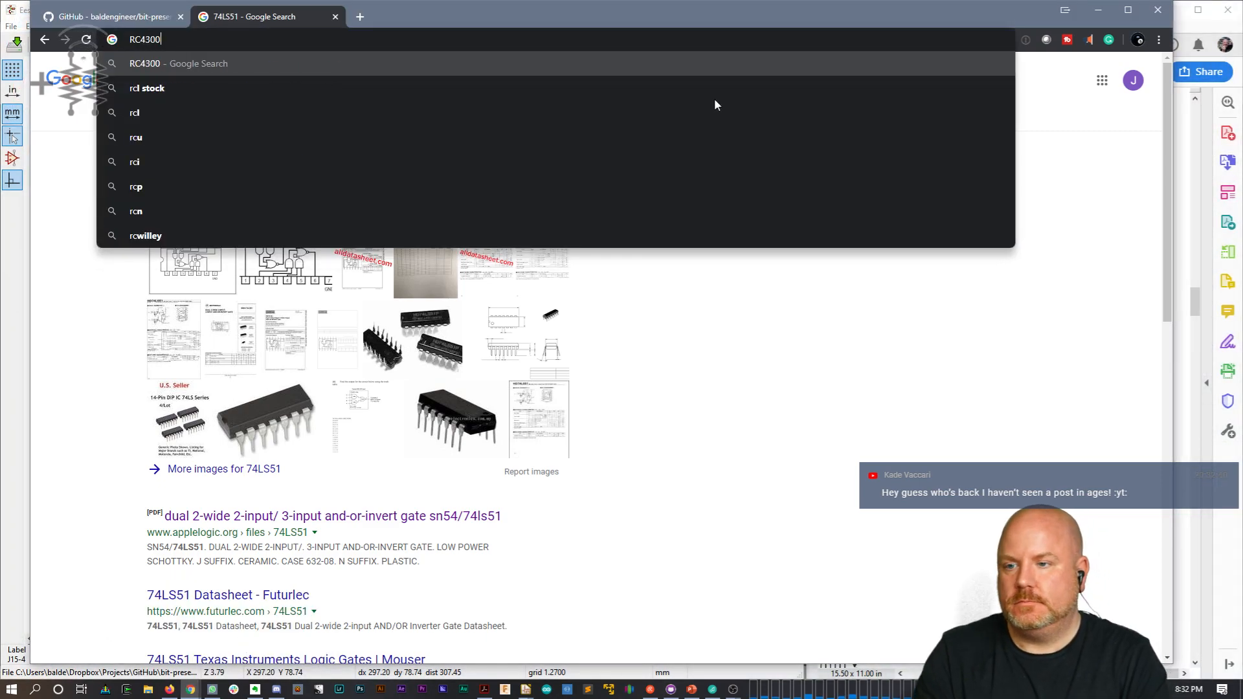
key("Return")
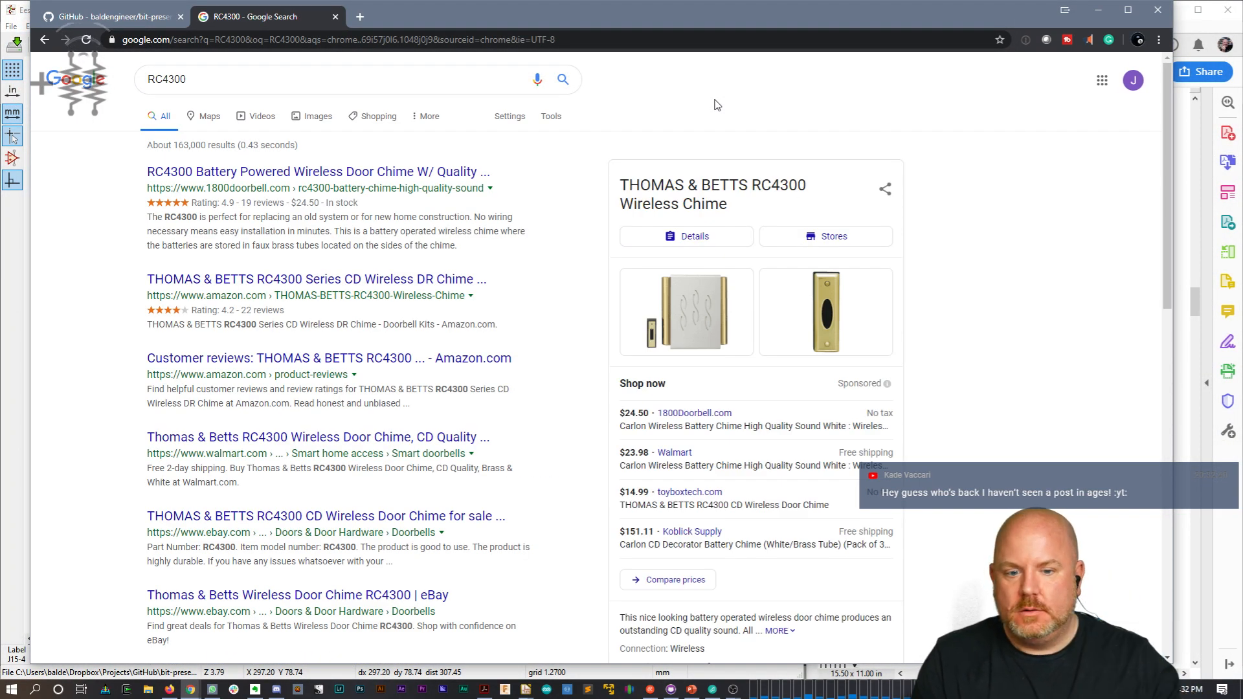
left_click_drag(1173, 272, 784, 294)
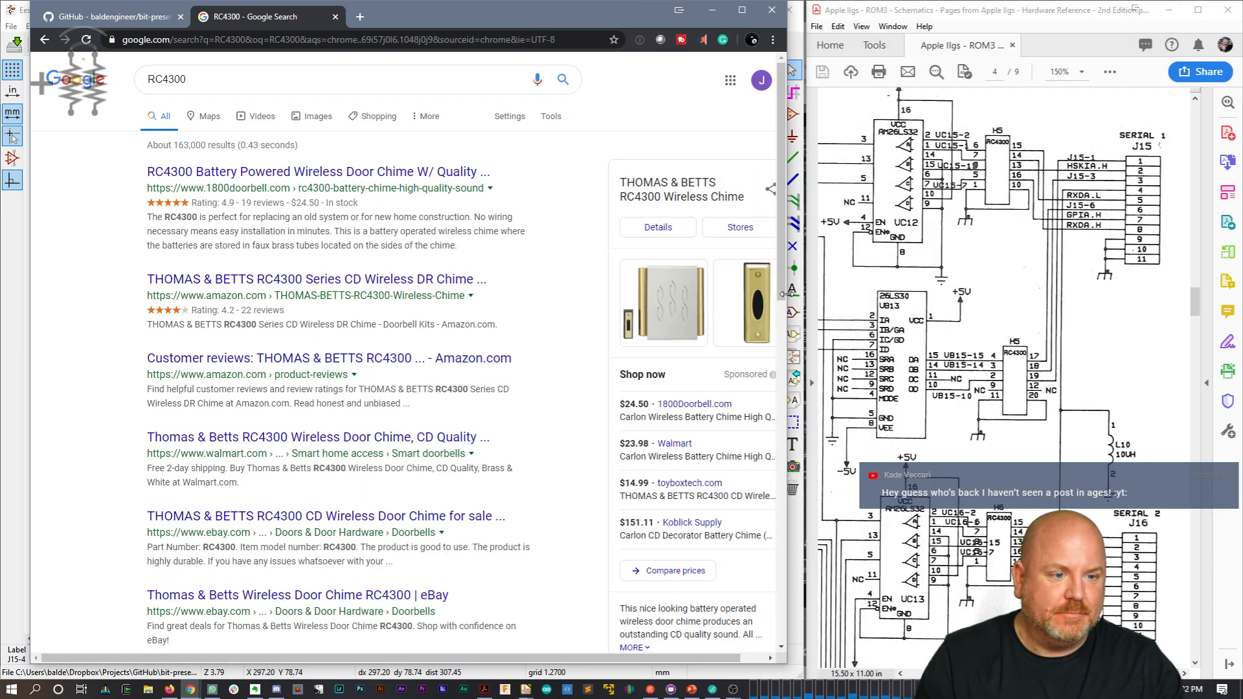
Step: Refine the RC4300 search with -wireless and -carbide exclusions
left_click(204, 79)
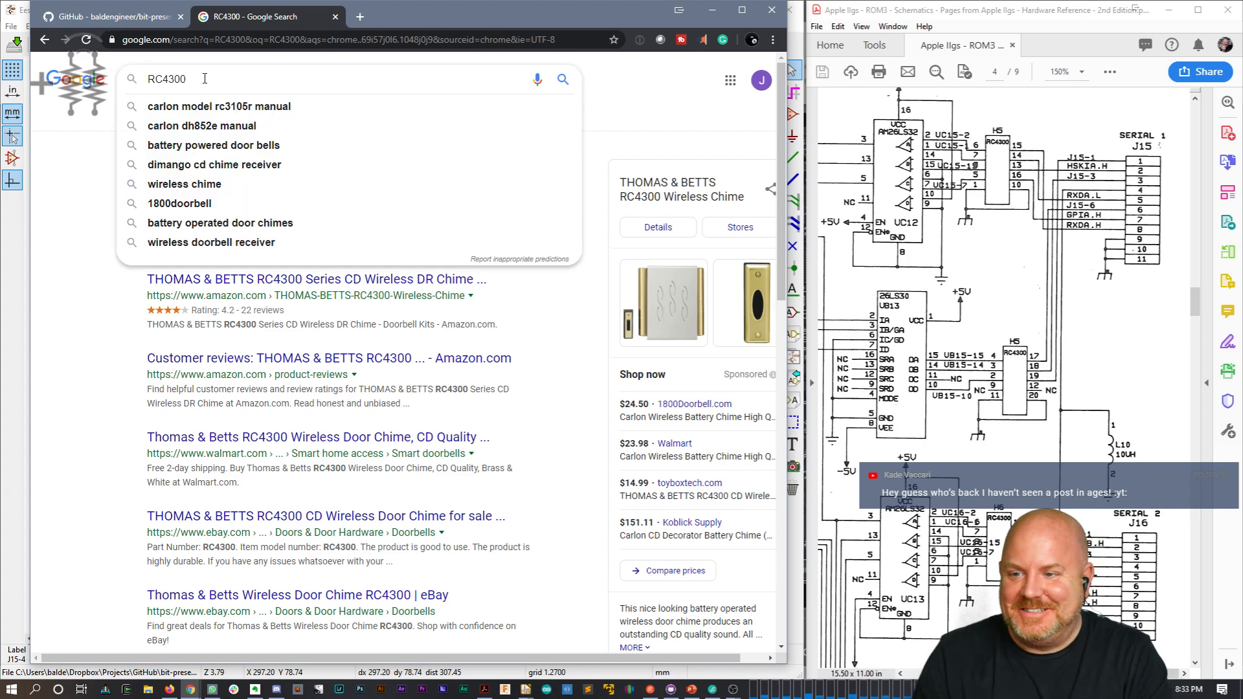
type("-")
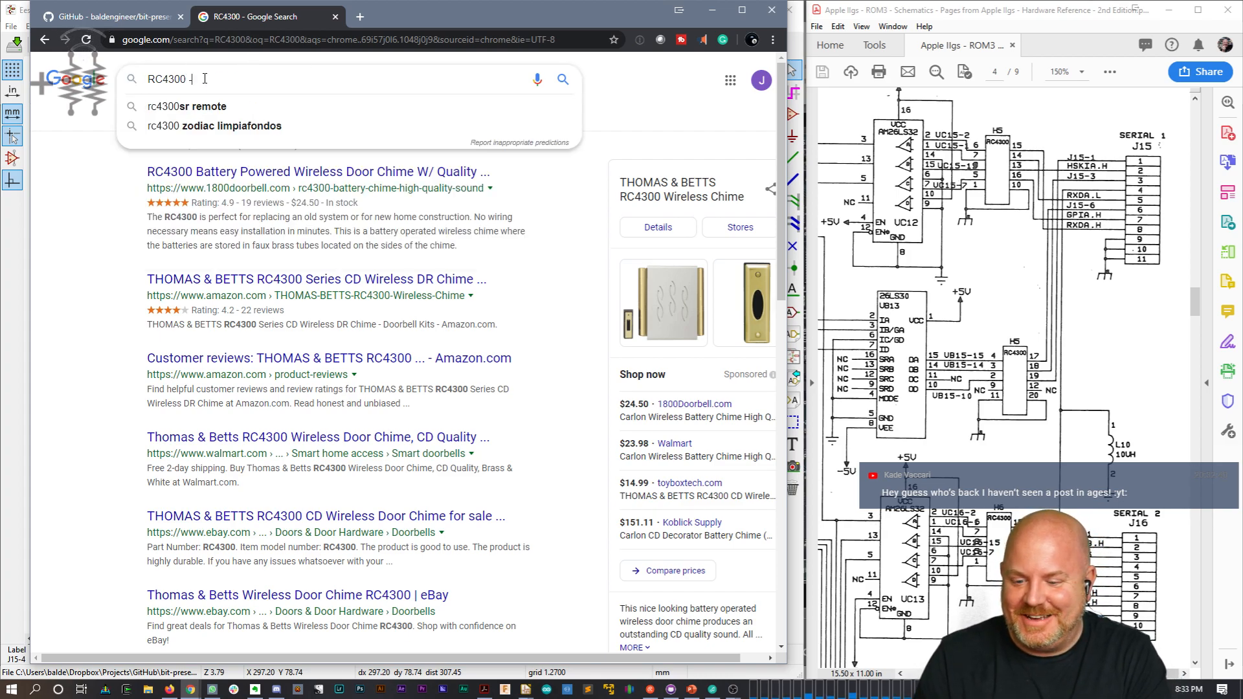
type("wireless")
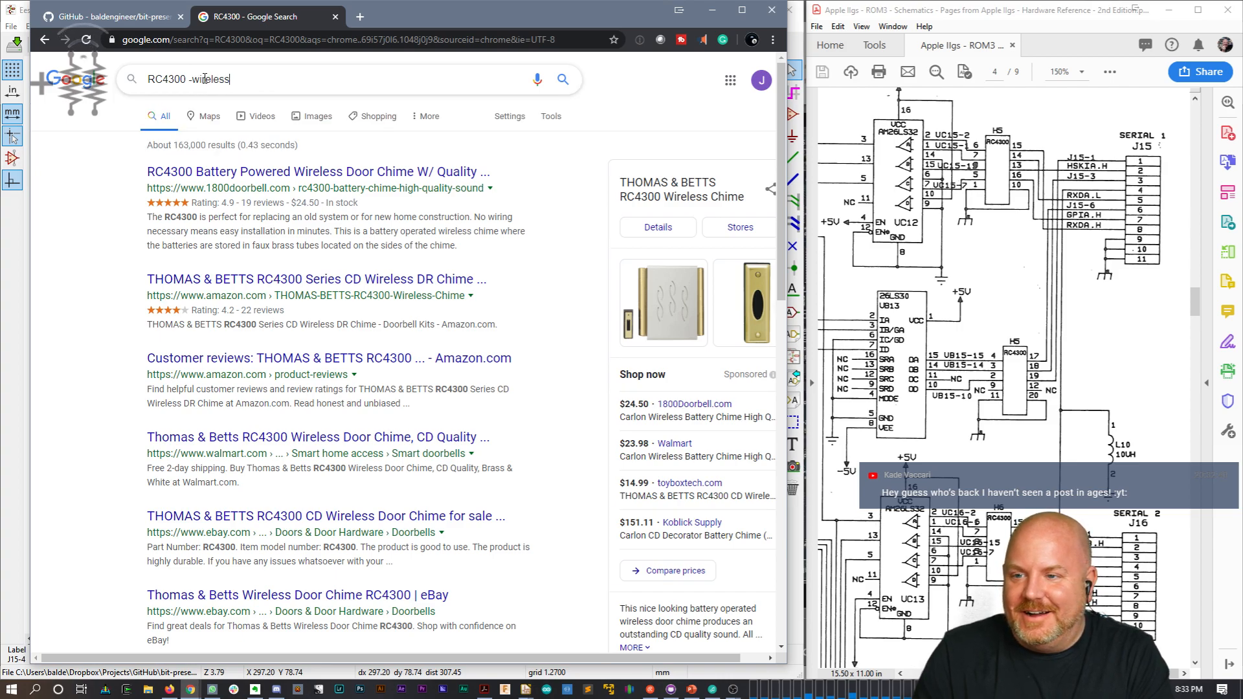
key("Return")
left_click(345, 72)
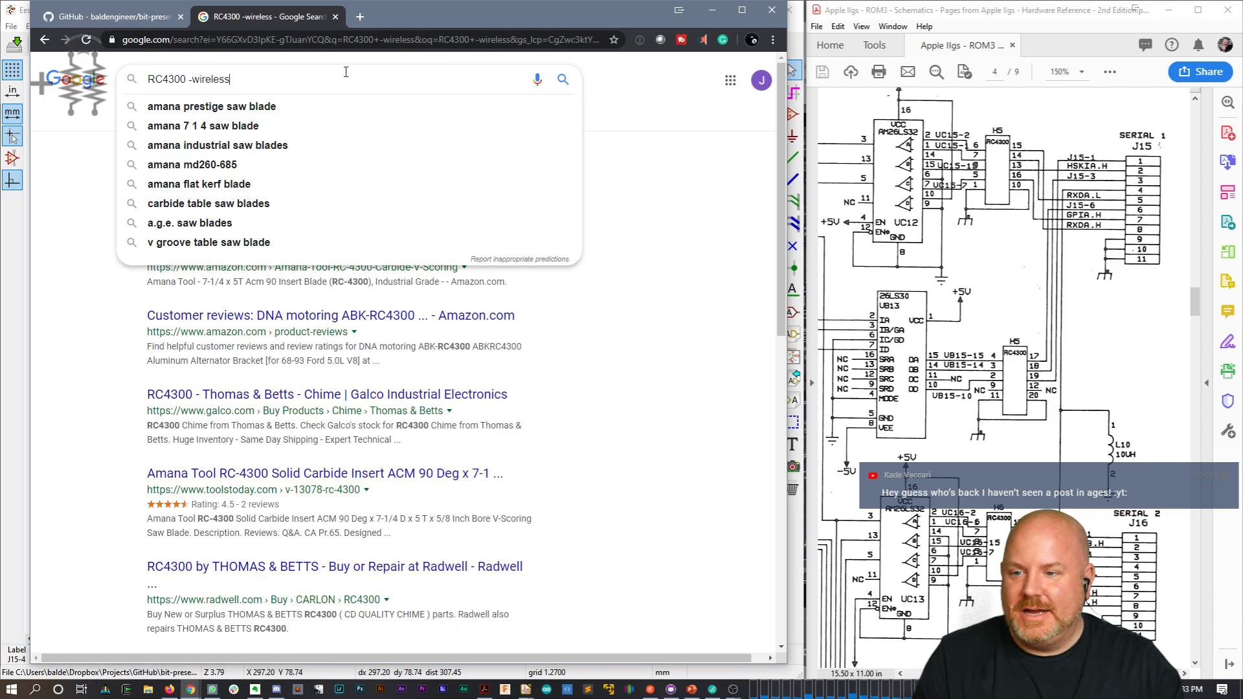
type("-carbide")
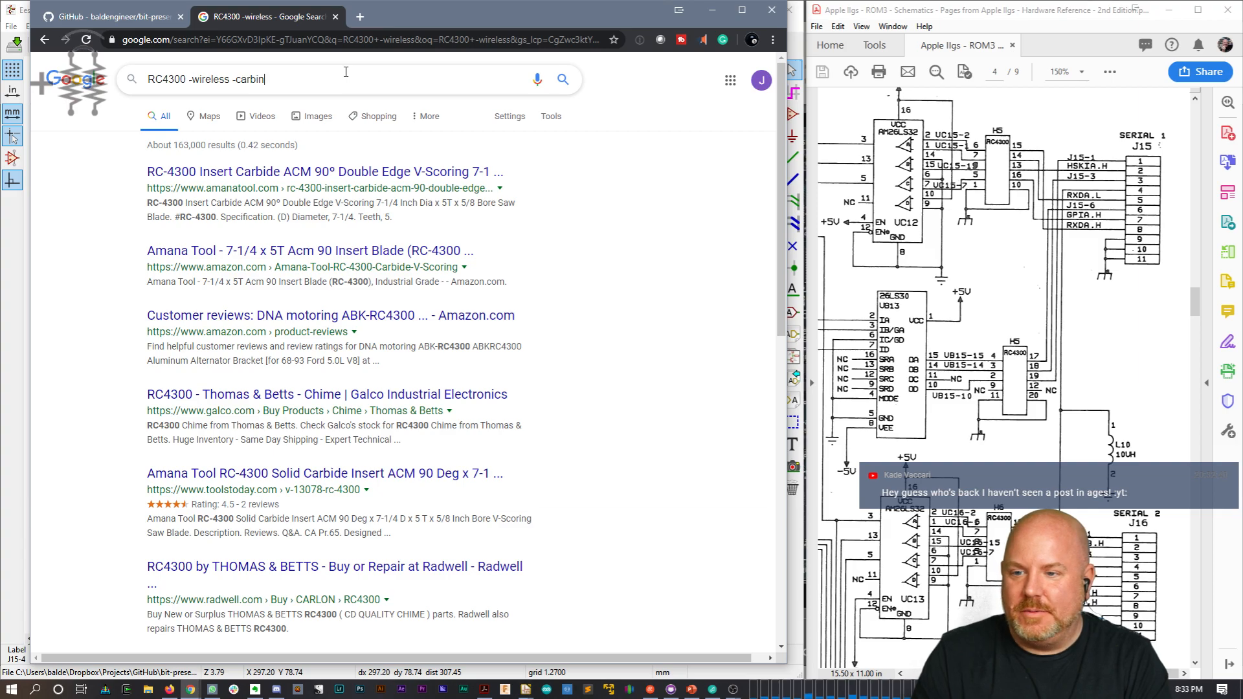
key("Return")
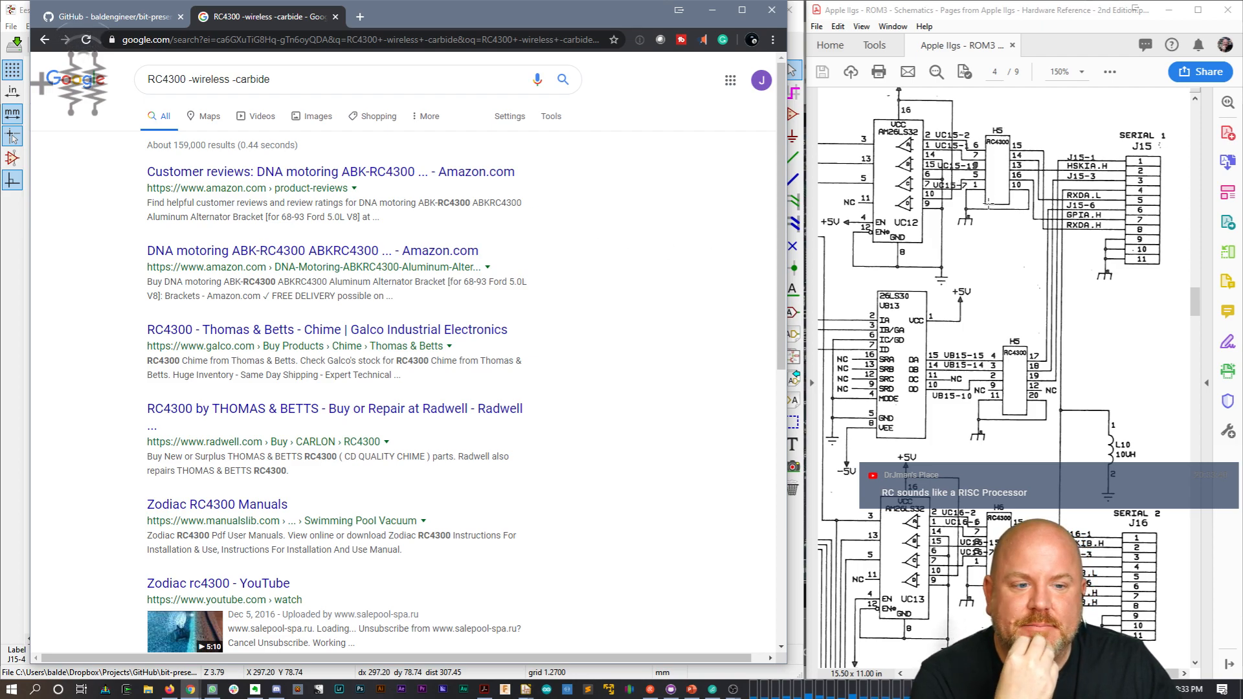
left_click(356, 15)
type("AM26L32")
key("Return")
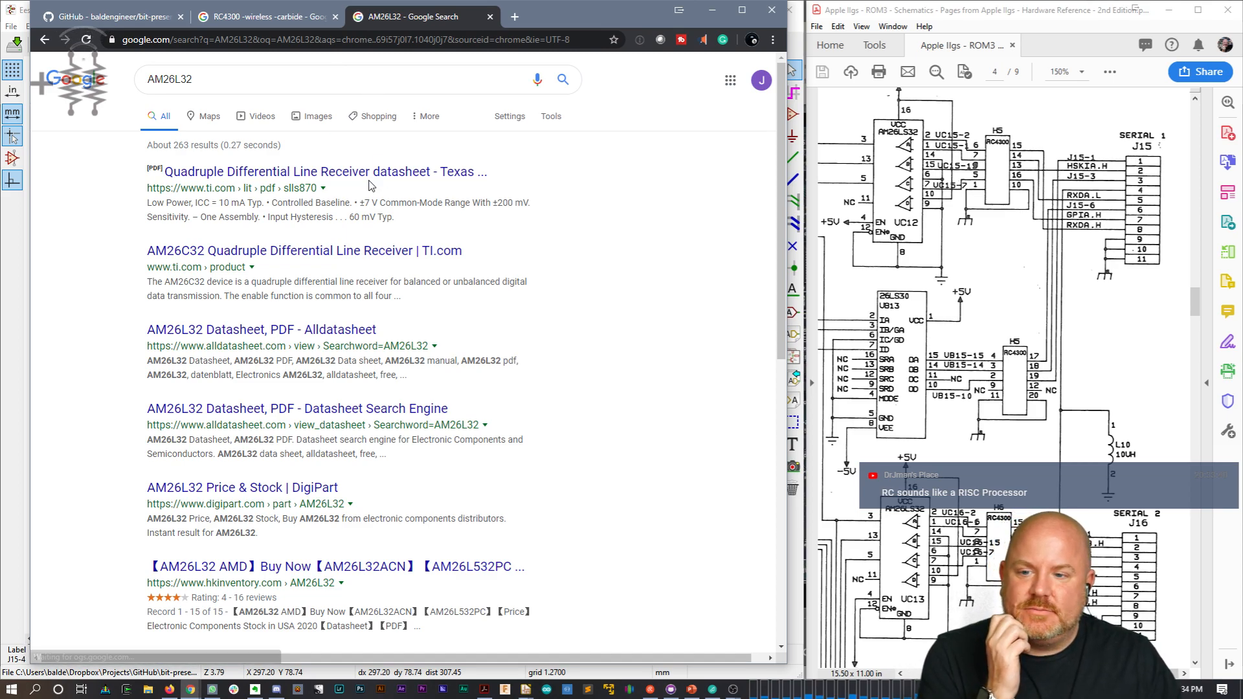
left_click(374, 179)
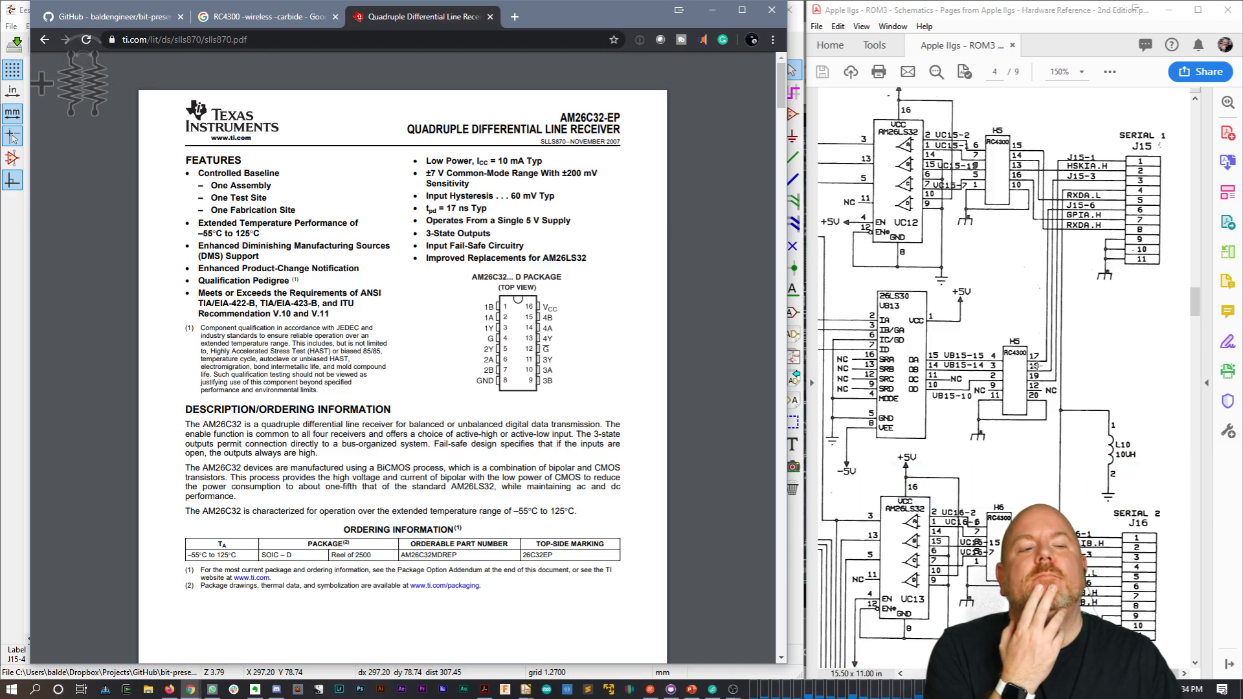
scroll(1114, 434, "down", 2)
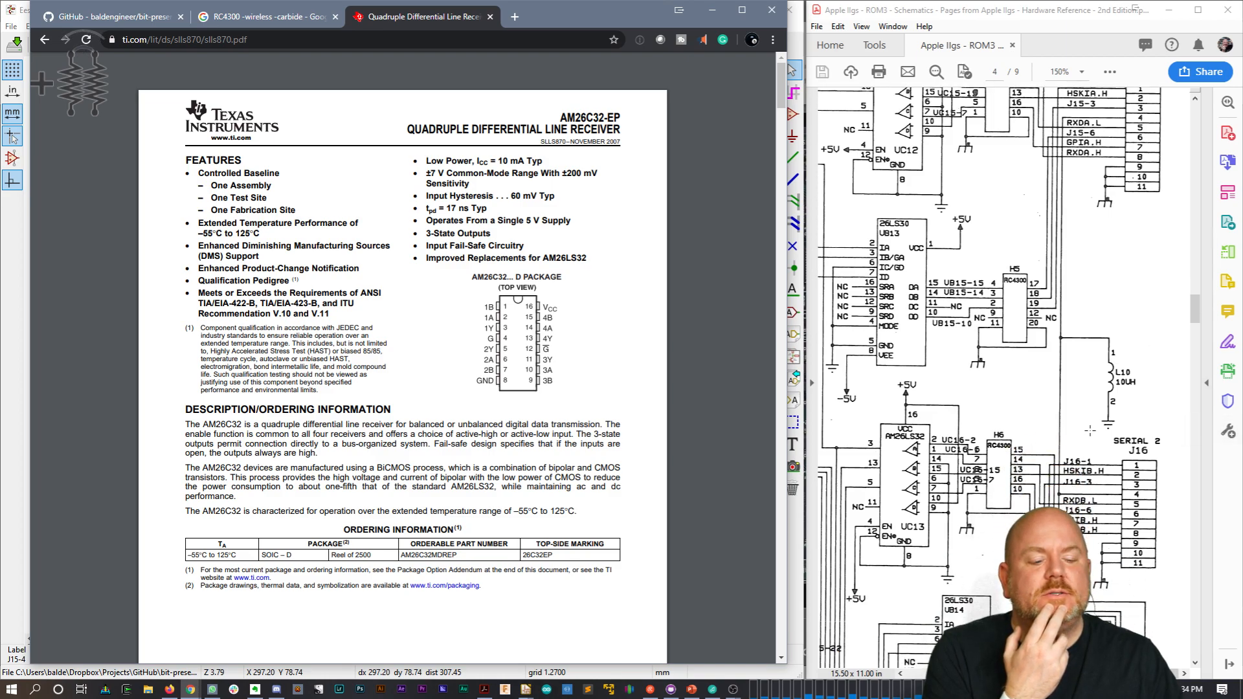
scroll(1090, 431, "down", 3)
scroll(1090, 416, "up", 6)
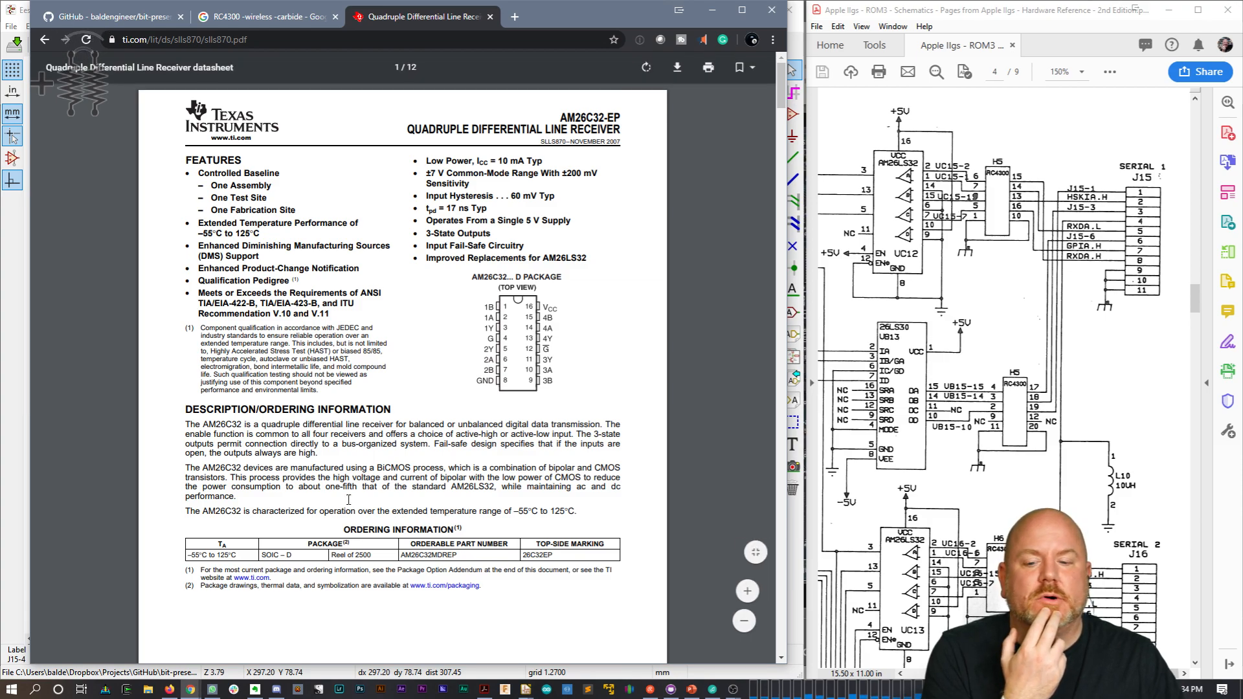
scroll(391, 401, "down", 5)
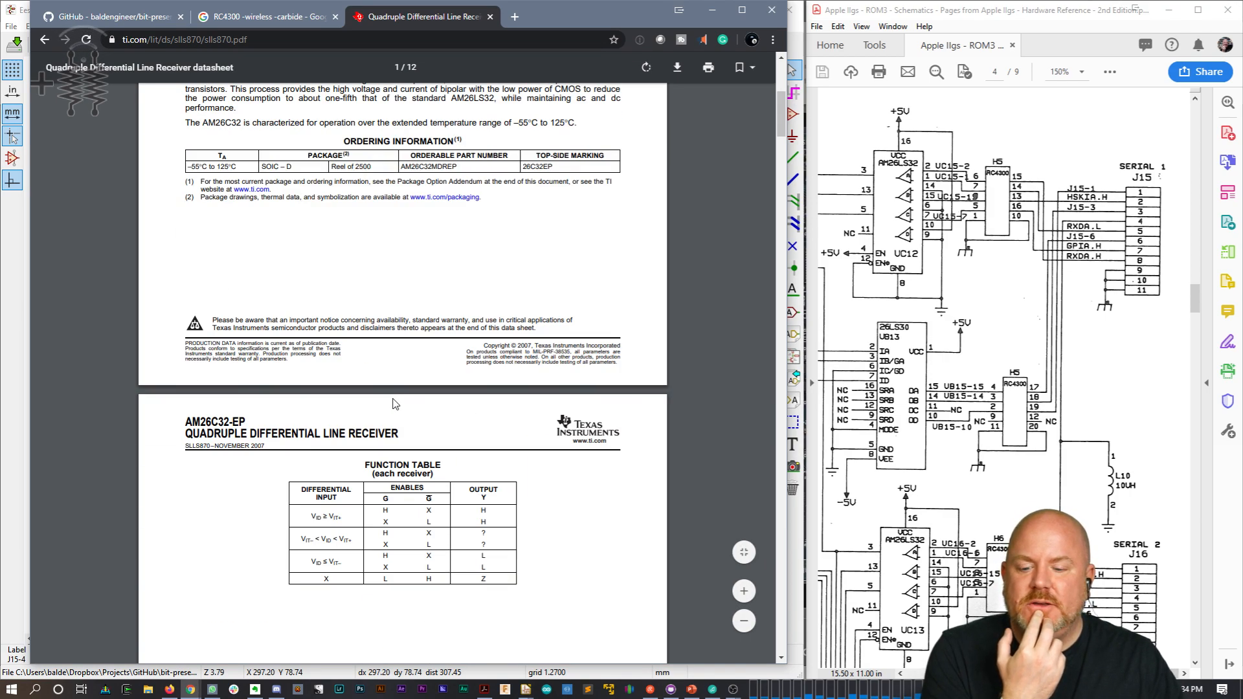
scroll(396, 396, "up", 5)
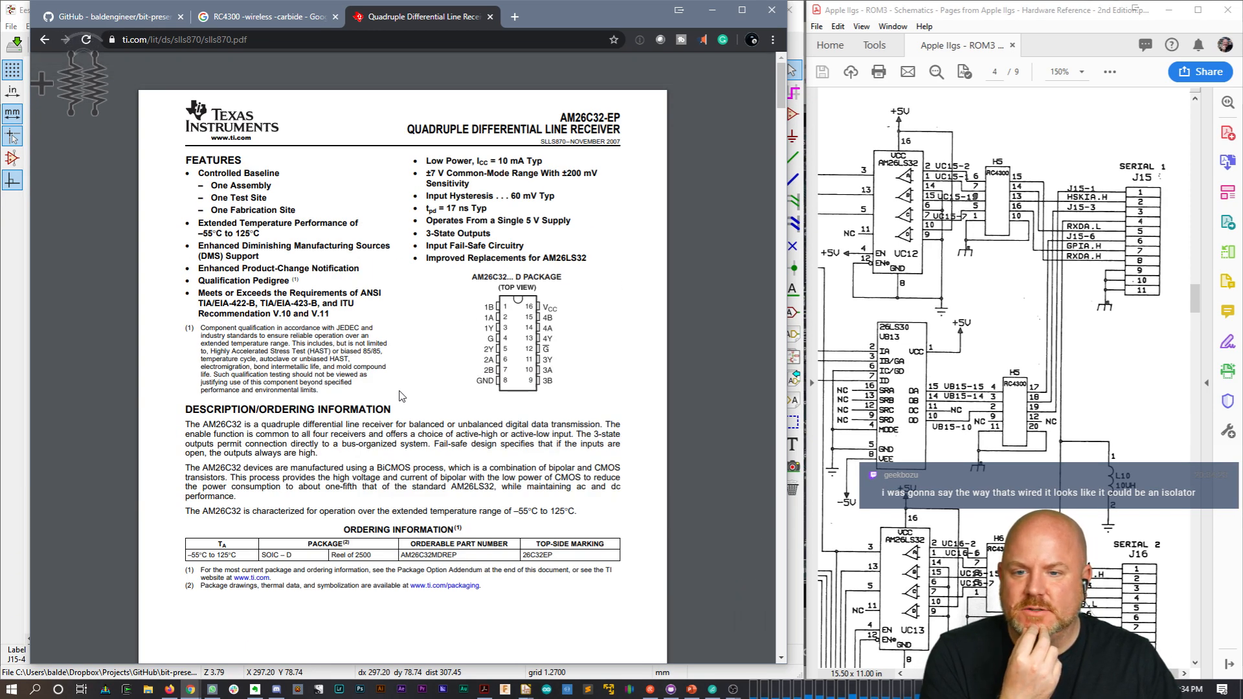
scroll(402, 397, "down", 15)
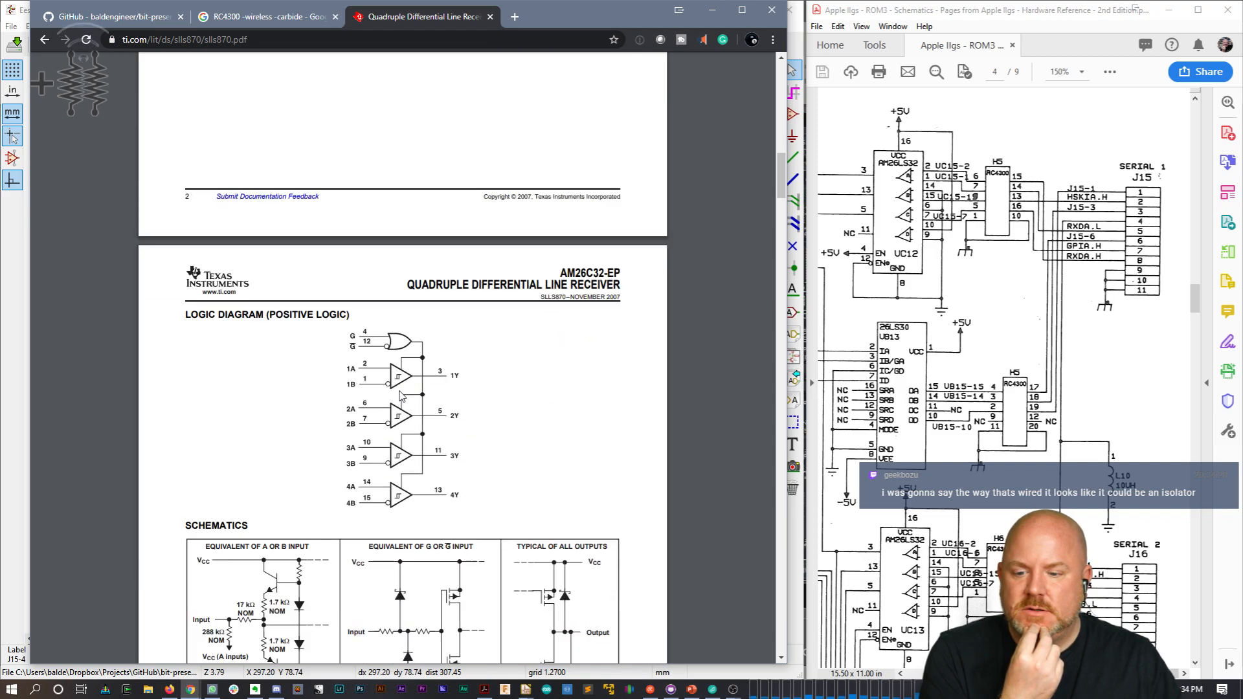
scroll(402, 396, "down", 3)
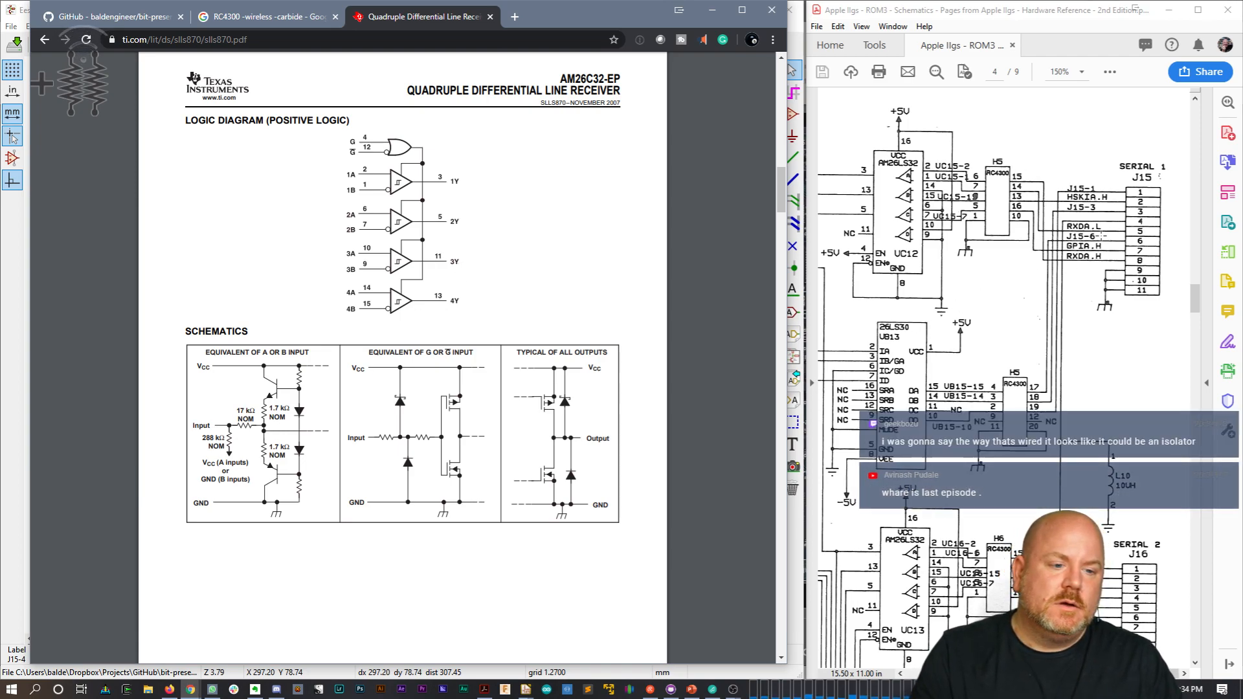
scroll(381, 511, "up", 7)
scroll(381, 511, "down", 20)
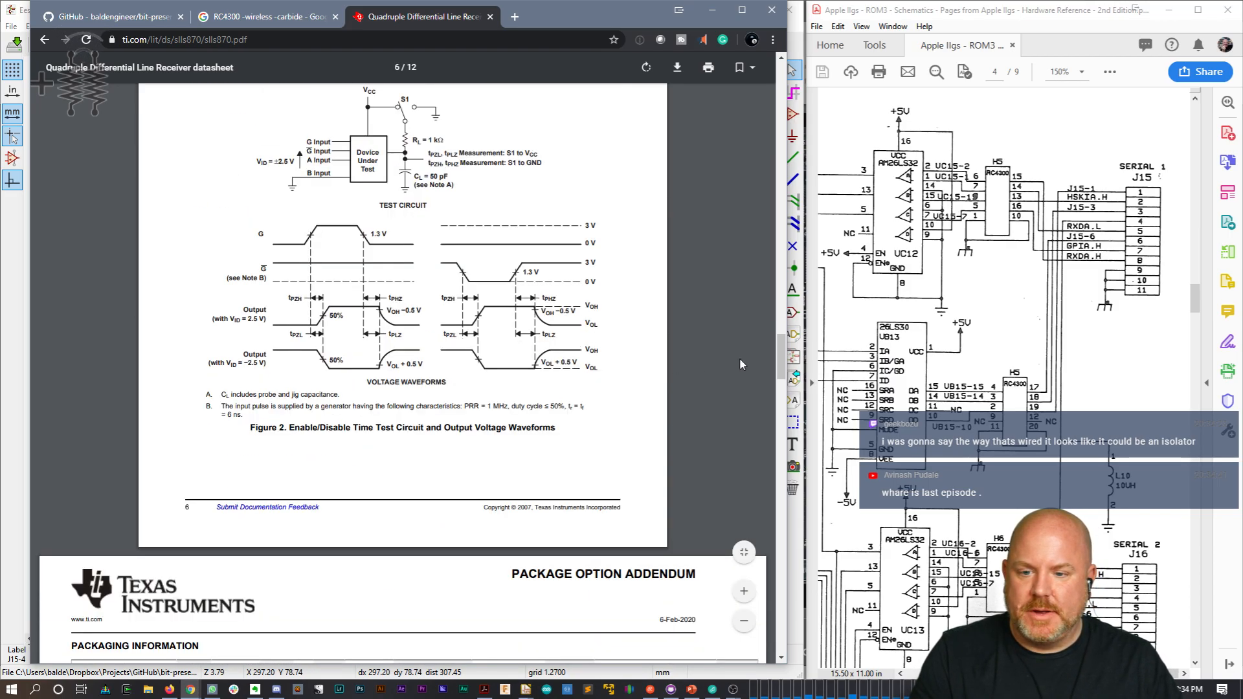
left_click_drag(780, 357, 787, 63)
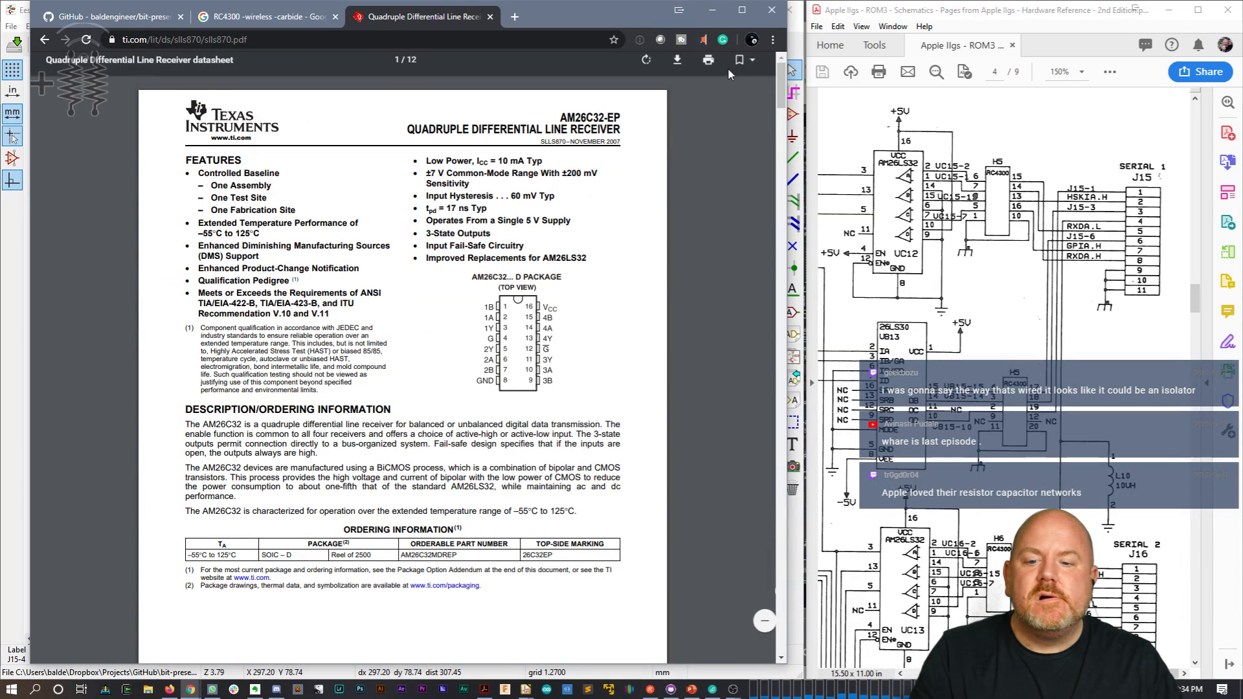
Step: Search the Eeschema symbol libraries for RC4300 and close the chooser when nothing matches
left_click(797, 48)
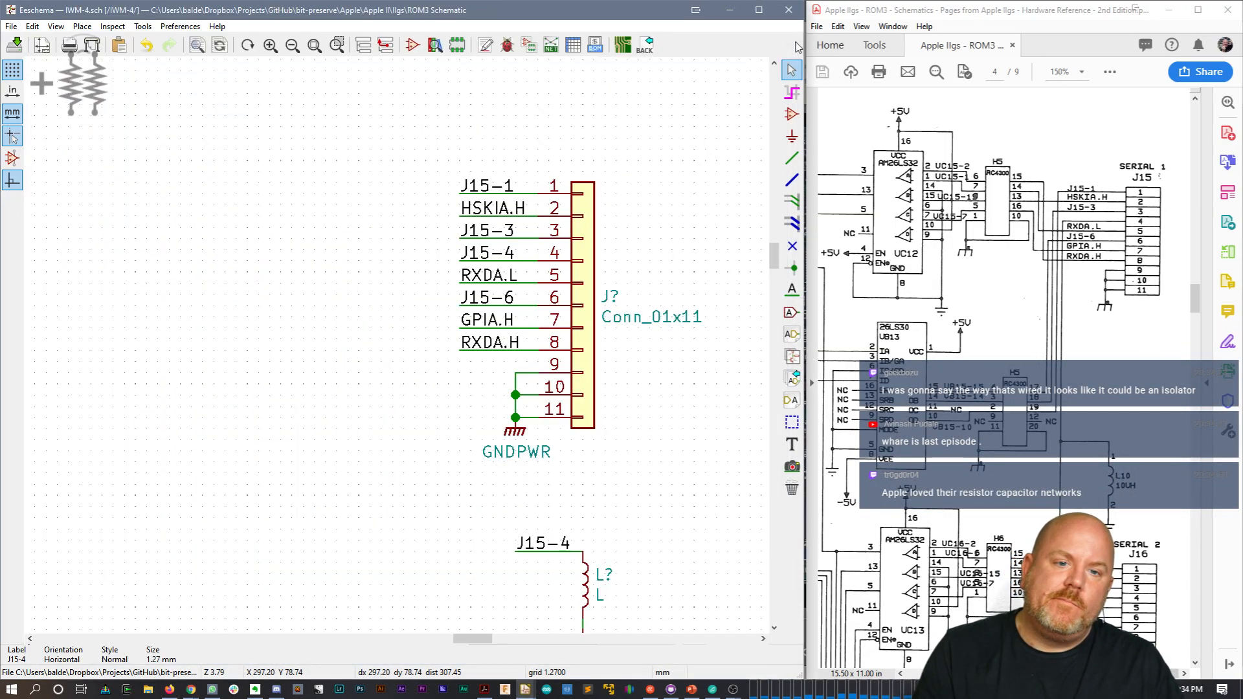
scroll(399, 351, "down", 3)
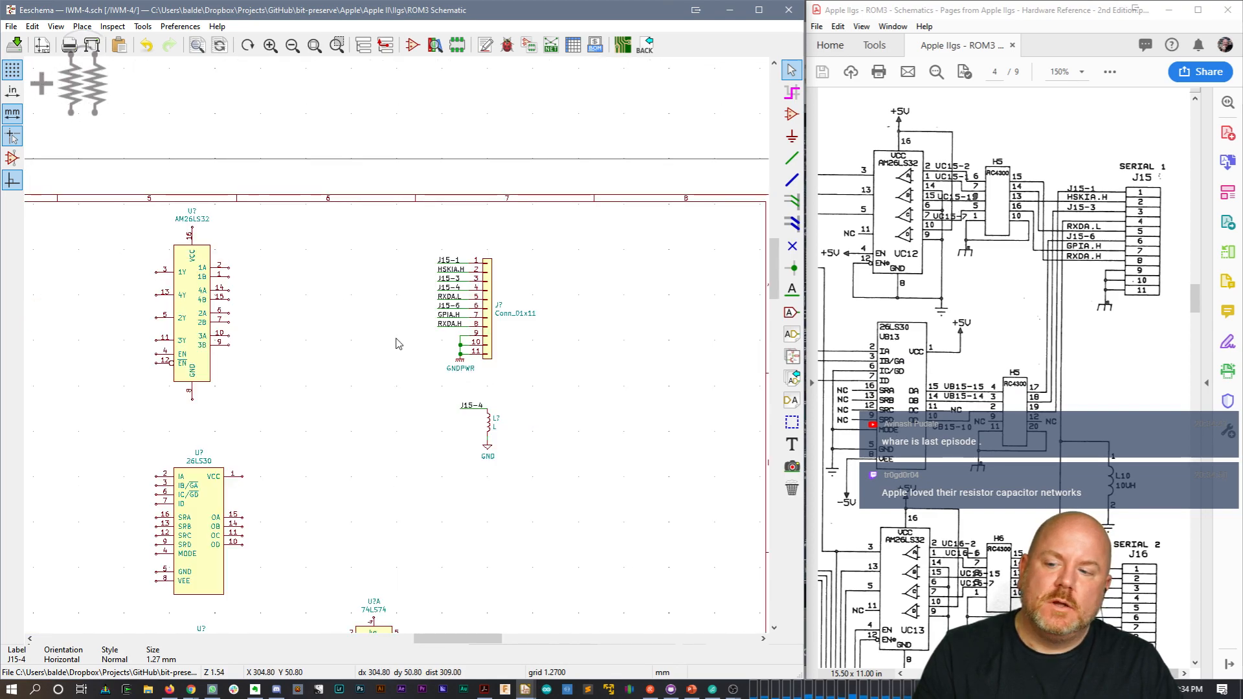
scroll(399, 351, "up", 1)
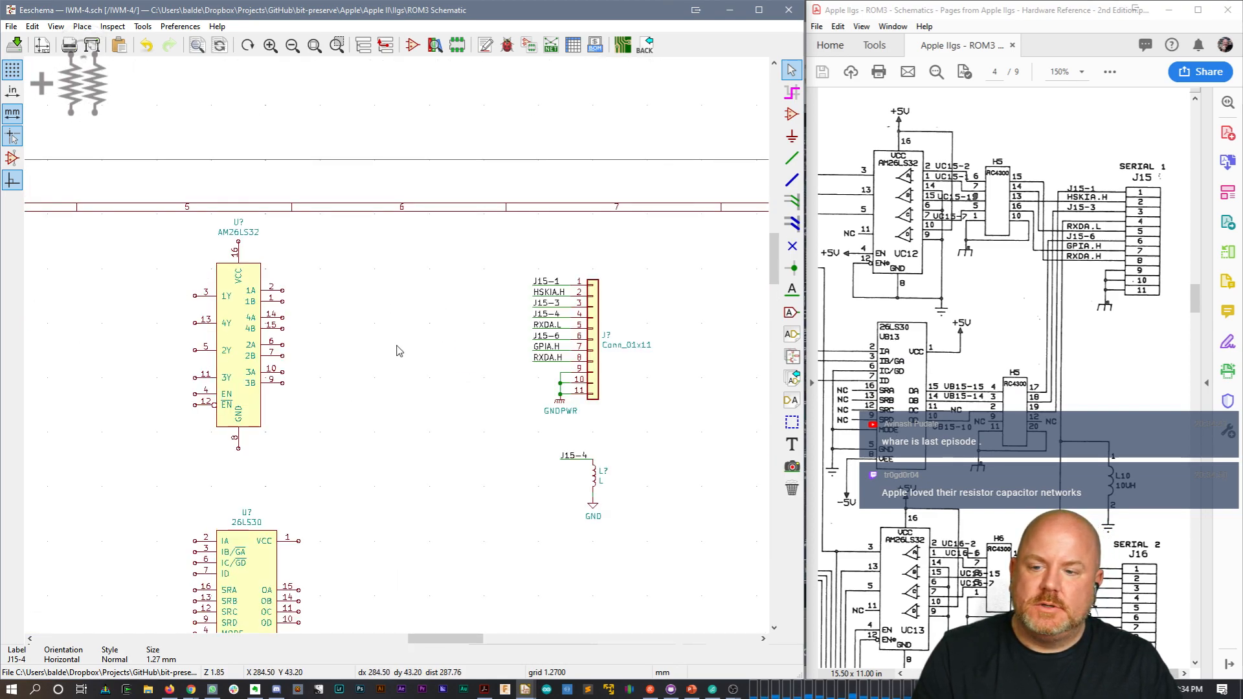
scroll(399, 351, "up", 1)
key("a")
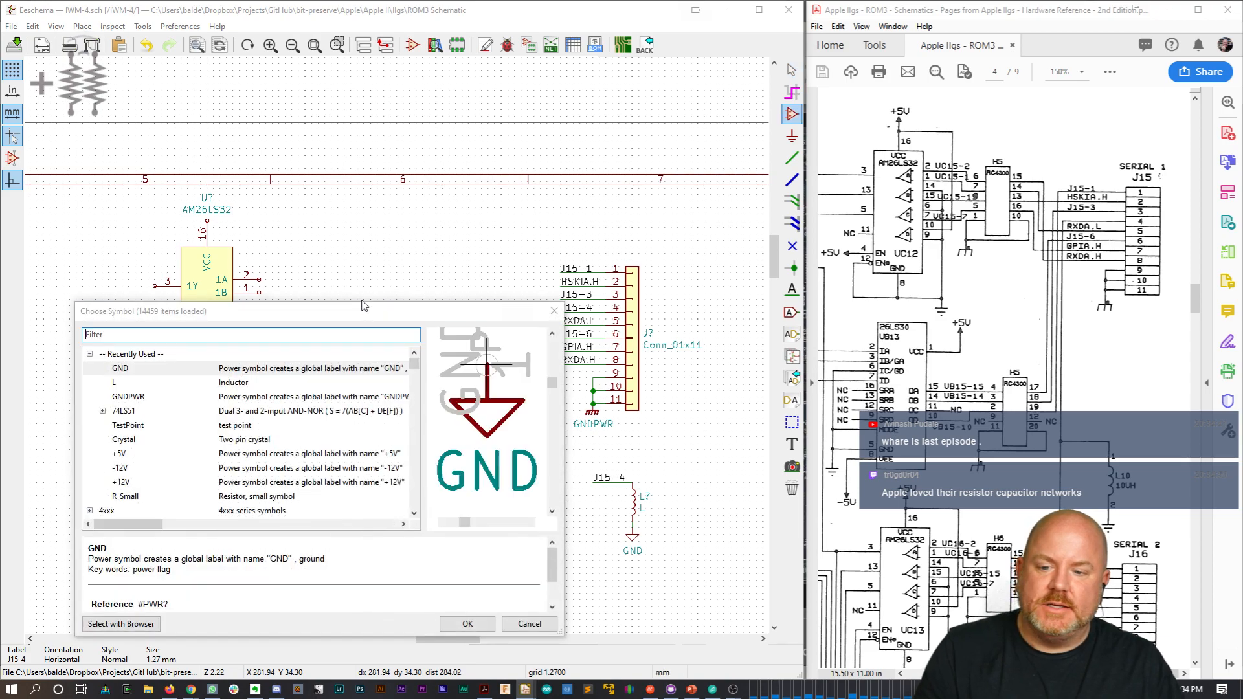
type("R")
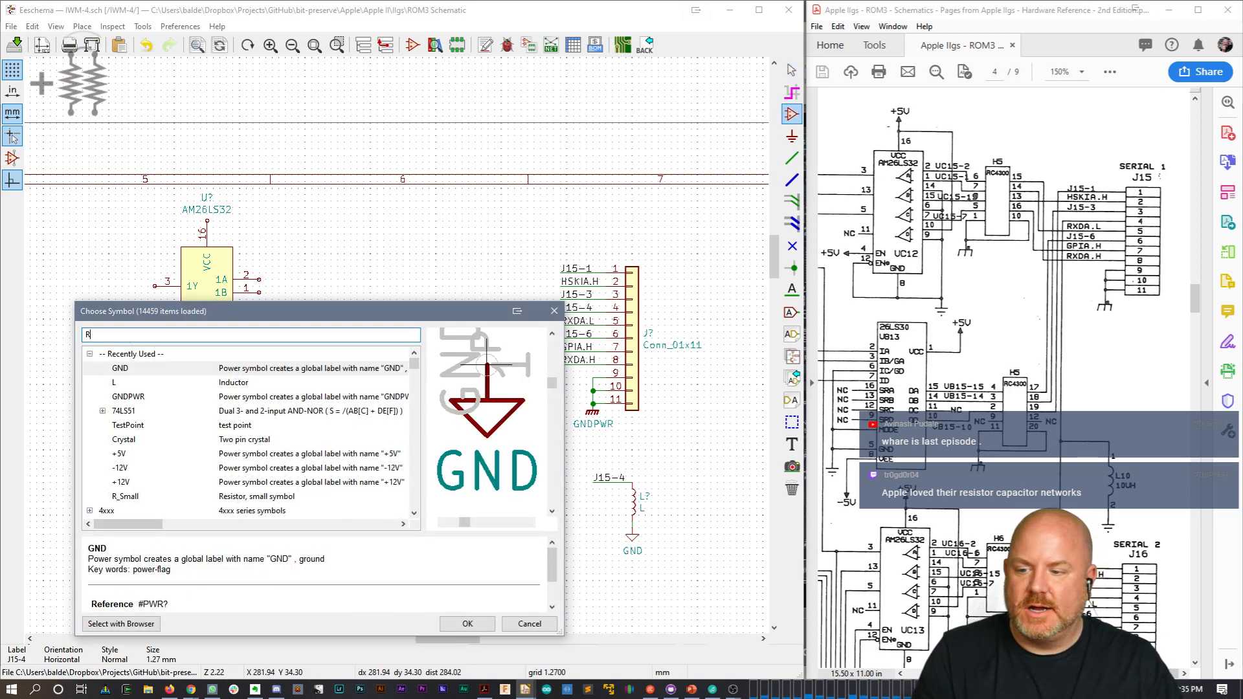
type("C")
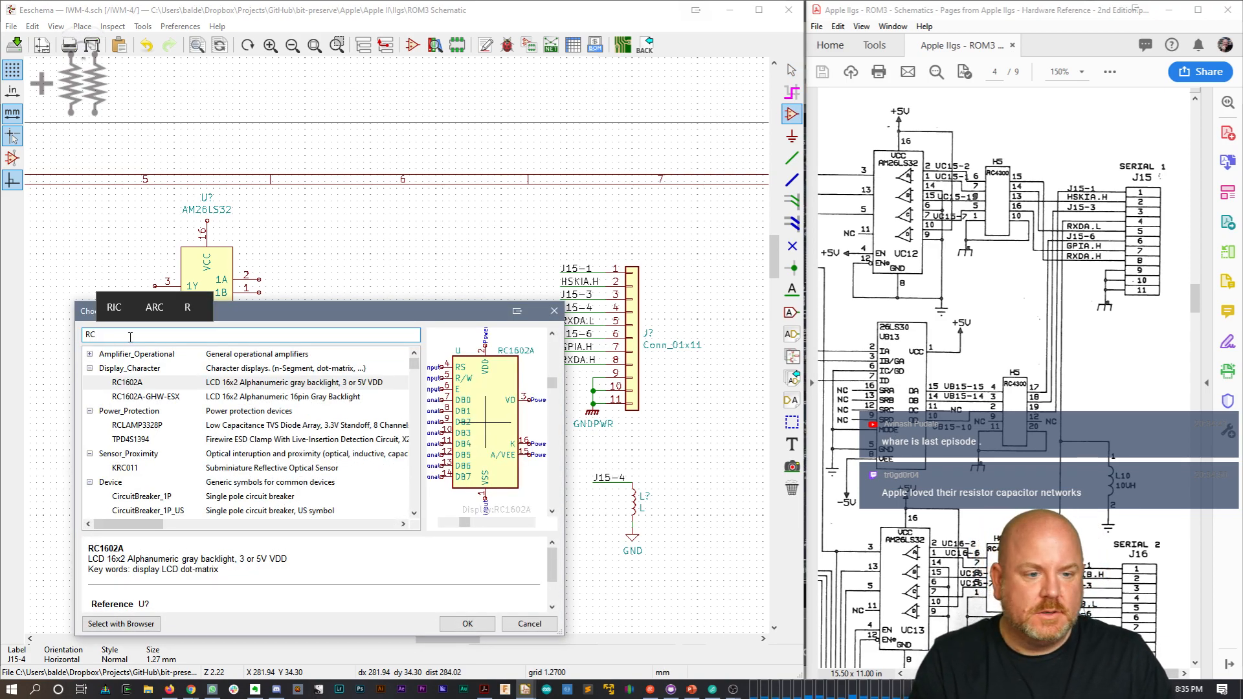
type("4300")
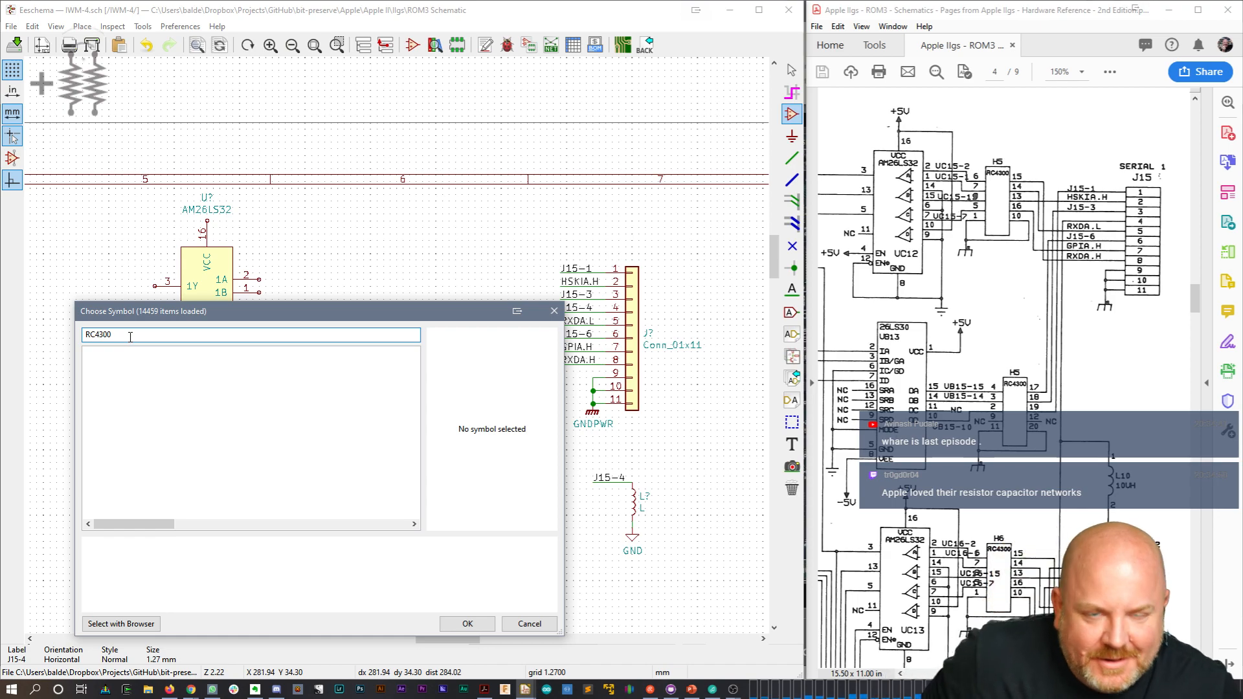
key("Escape")
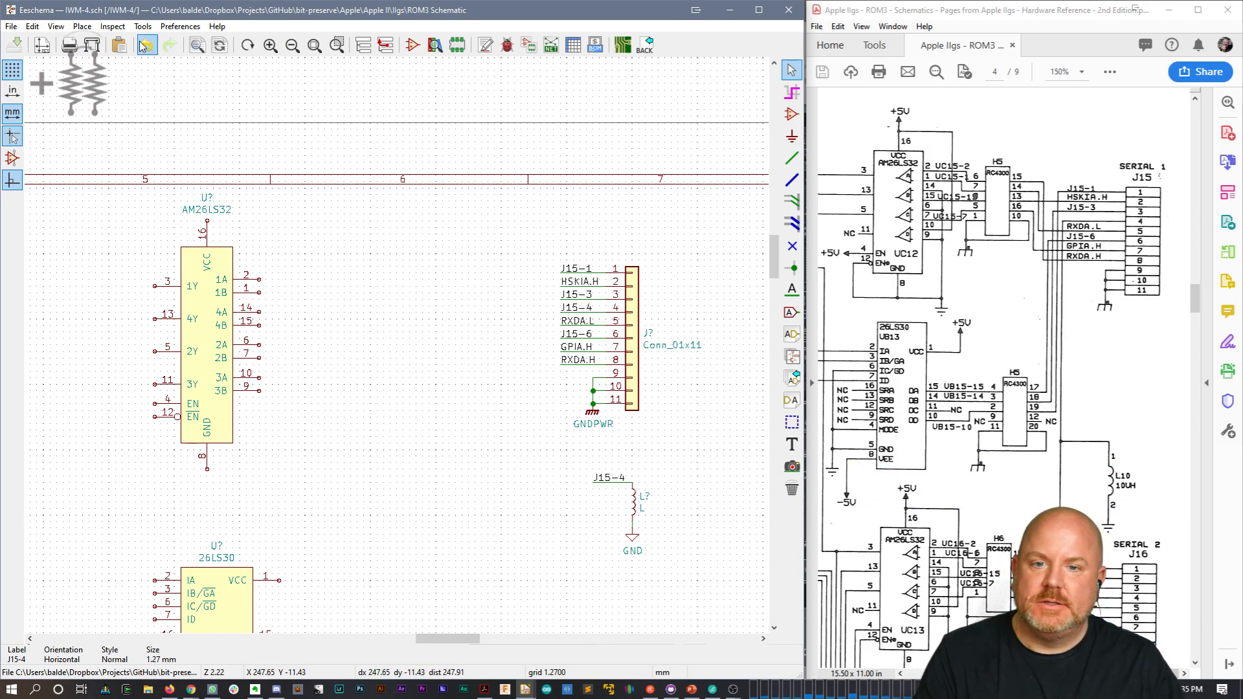
left_click(525, 690)
Step: From the KiCad project manager for IIgs Schematic, launch the Symbol Editor
left_click(418, 646)
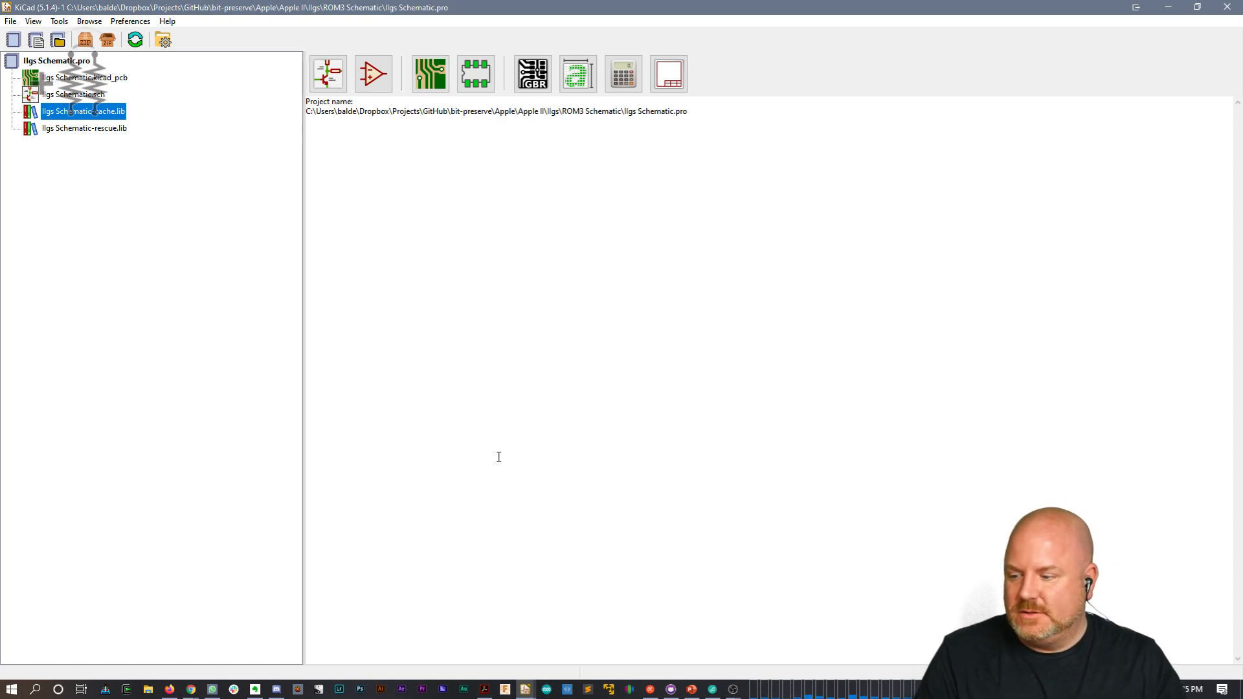
left_click(387, 90)
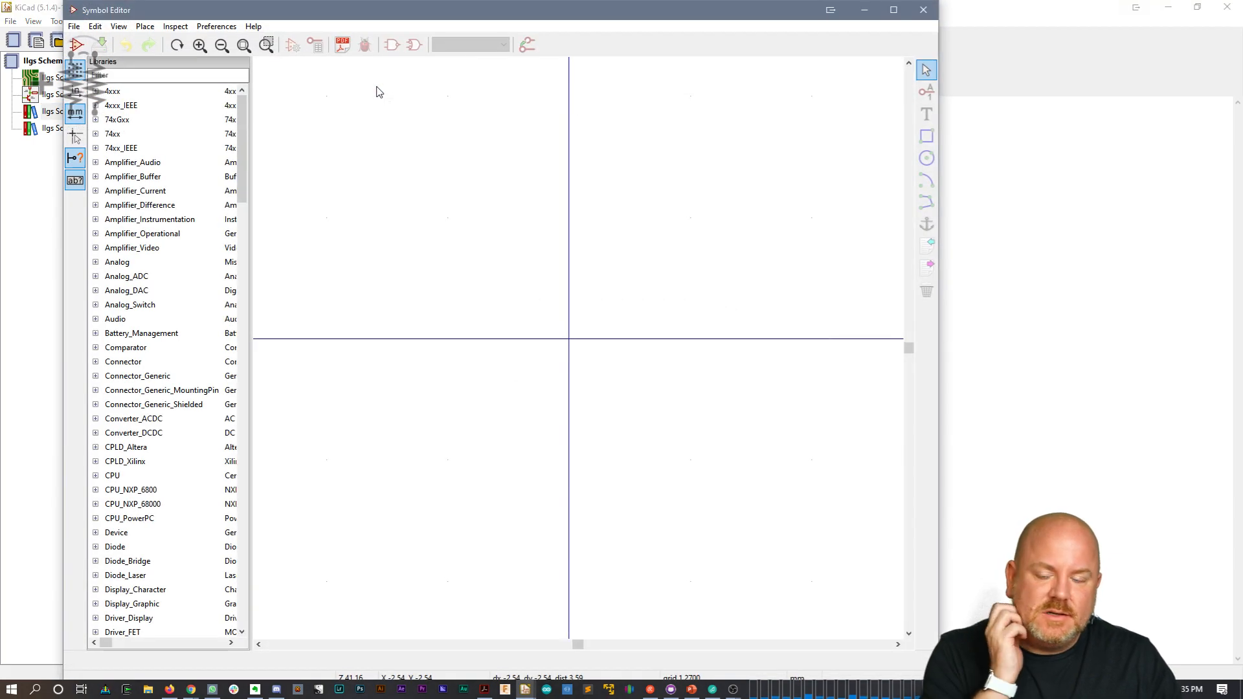
Step: Create a new symbol RC4300 with reference designator H in the IIgs-Schematic library
left_click(136, 75)
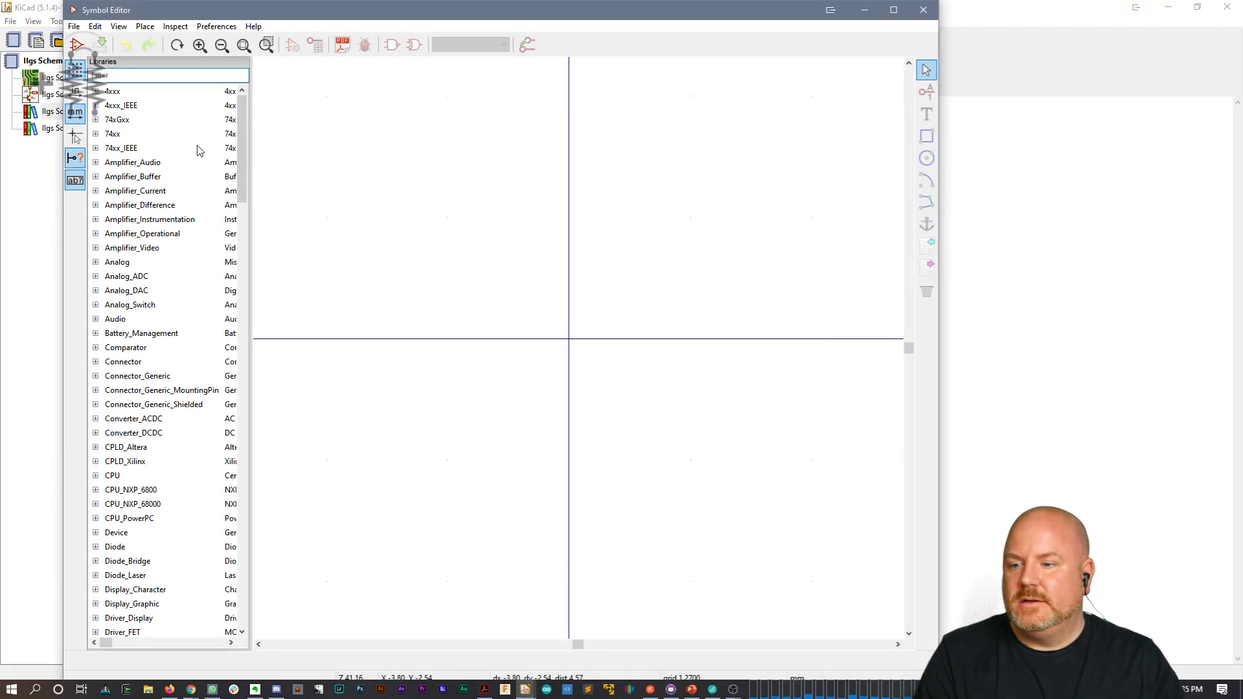
type("IIgs")
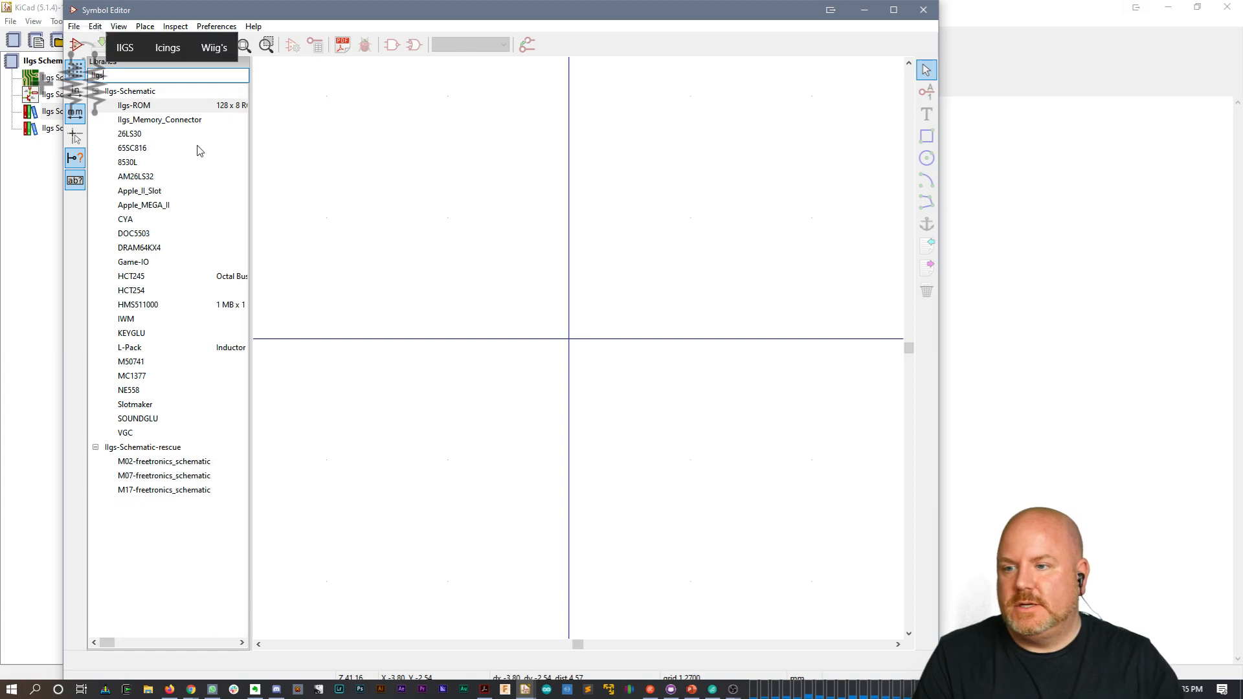
left_click(141, 92)
right_click(141, 92)
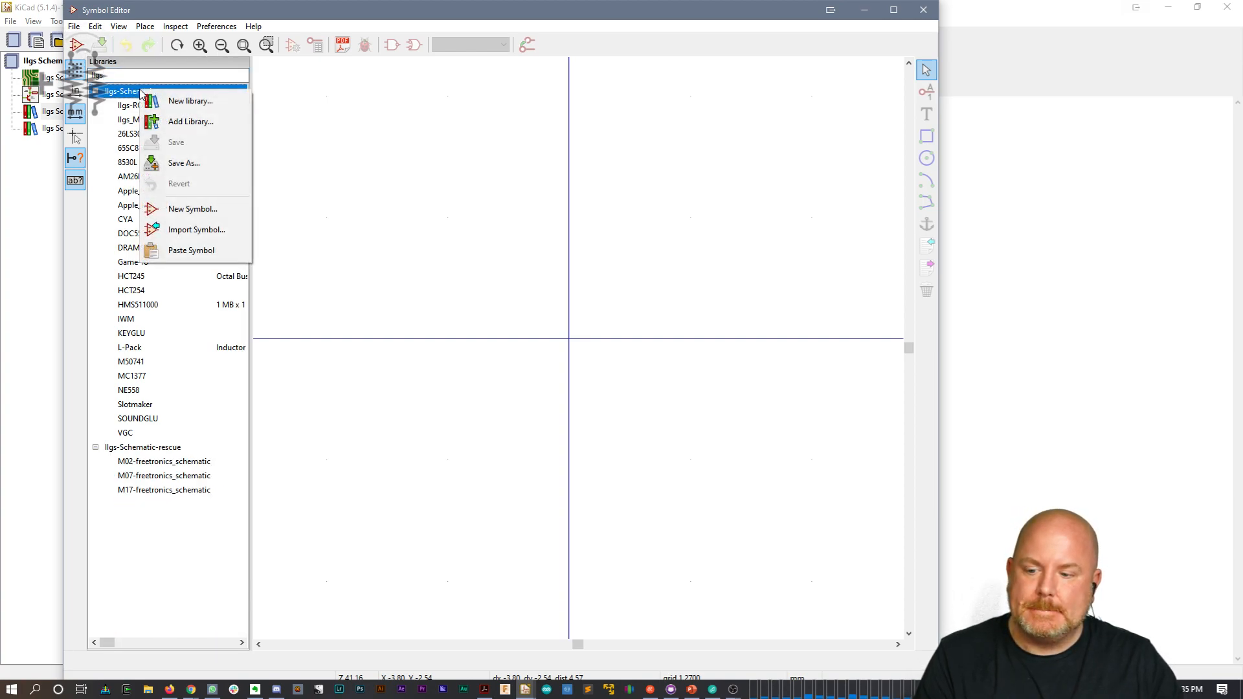
left_click(218, 210)
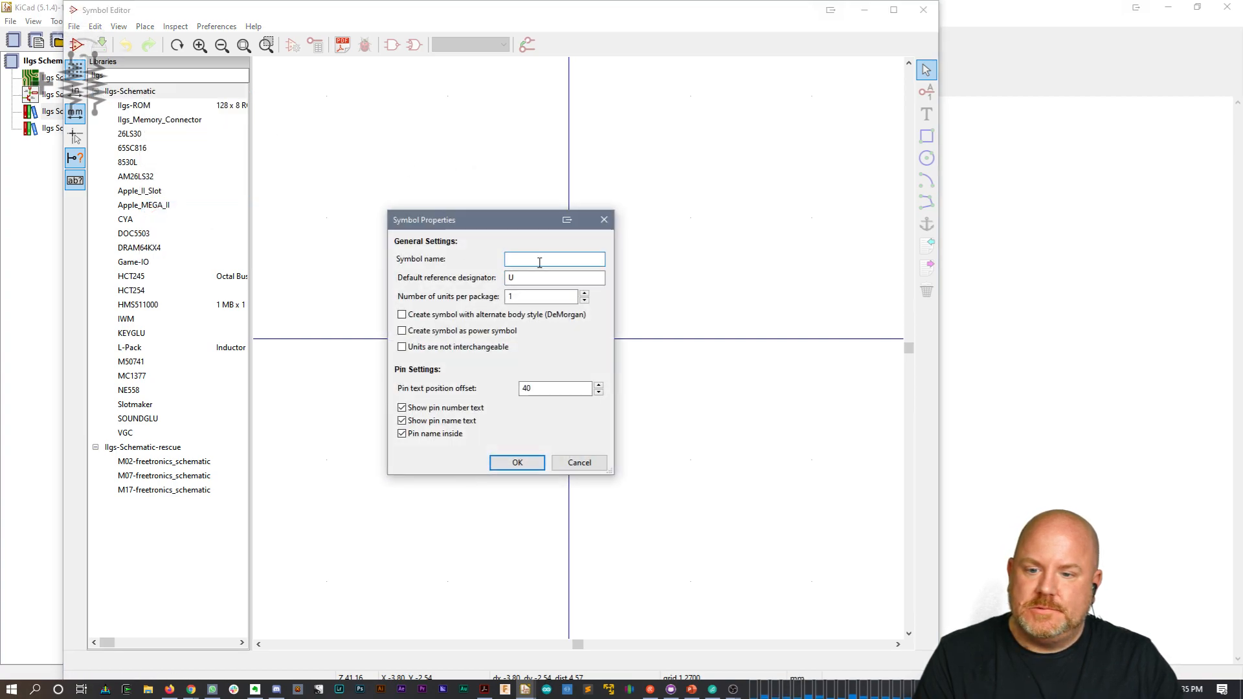
type("RC4300")
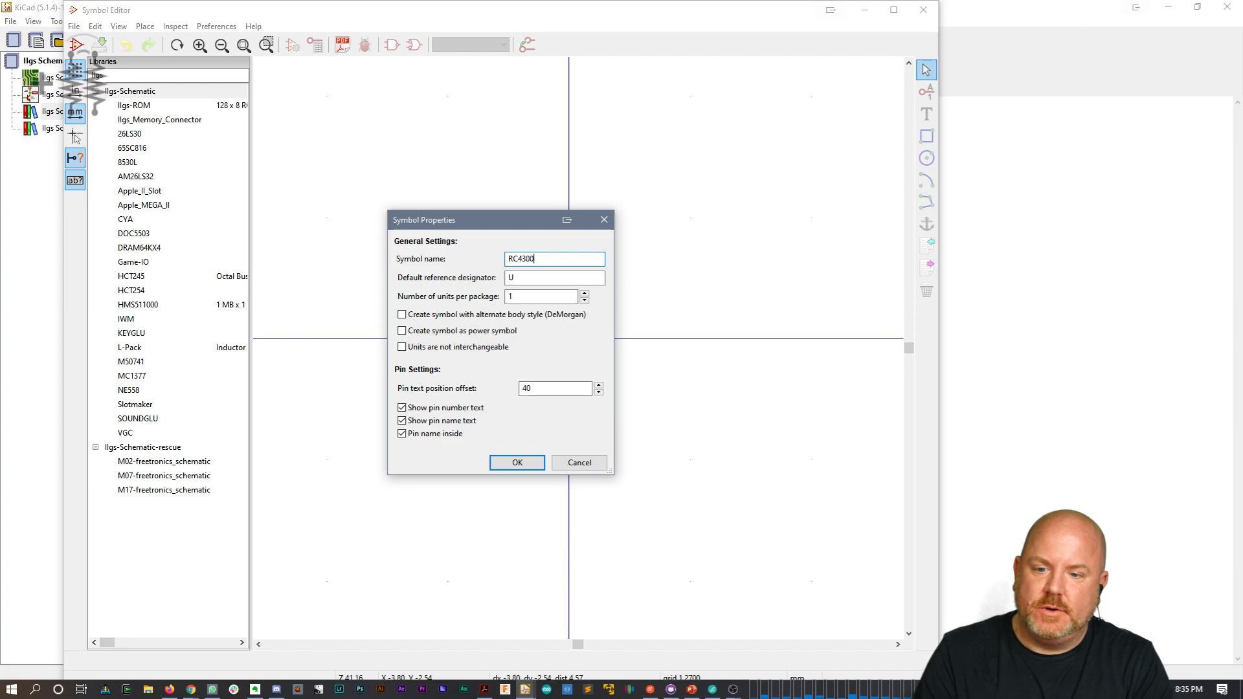
double_click(554, 279)
type("H")
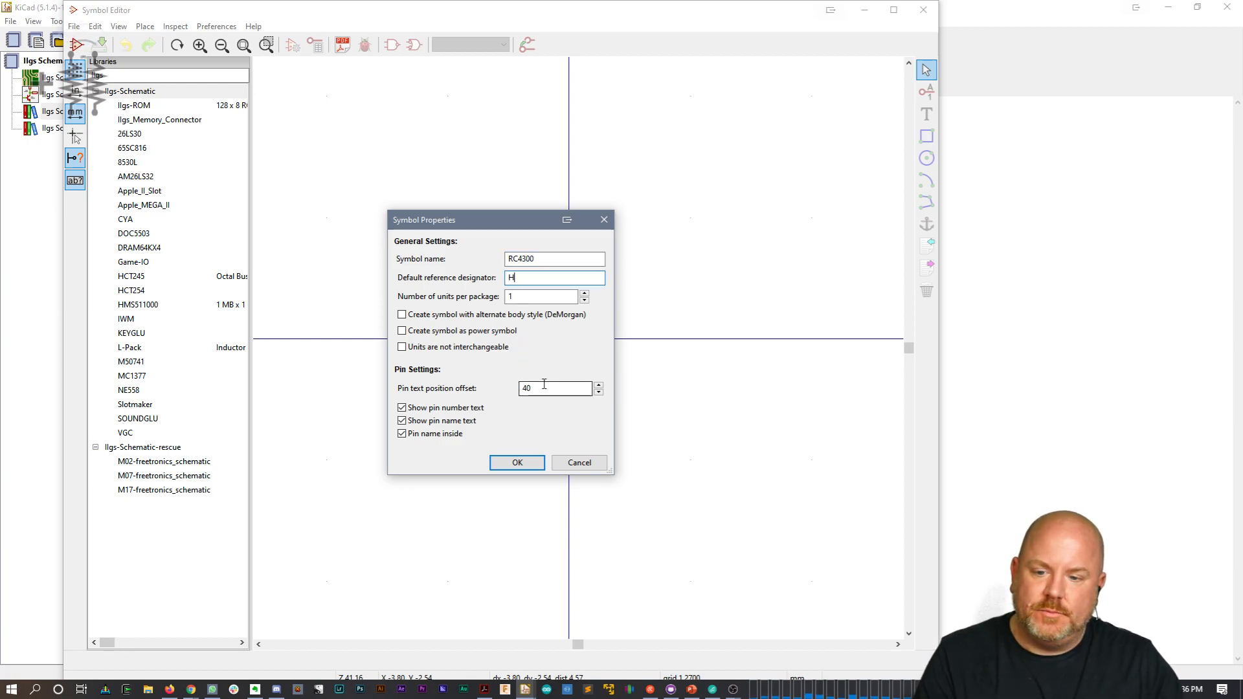
left_click(536, 465)
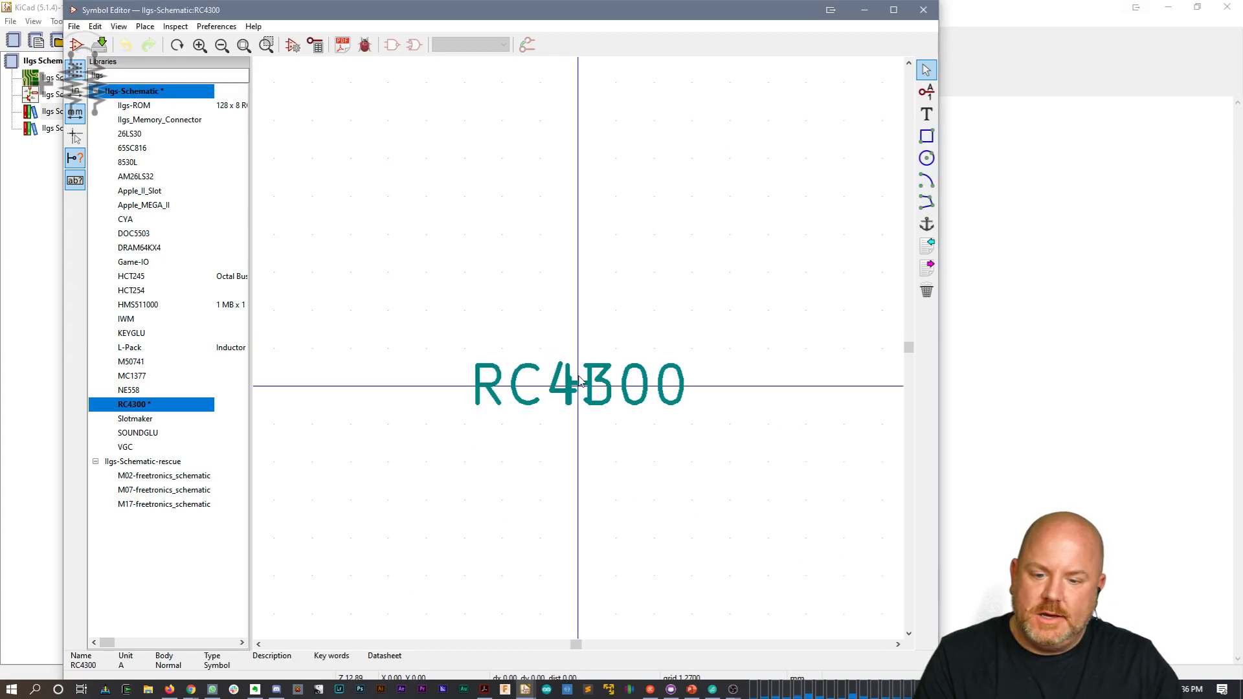
Step: Move the RC4300 name up and place the H reference above it, editor docked left
key("m")
left_click(614, 416)
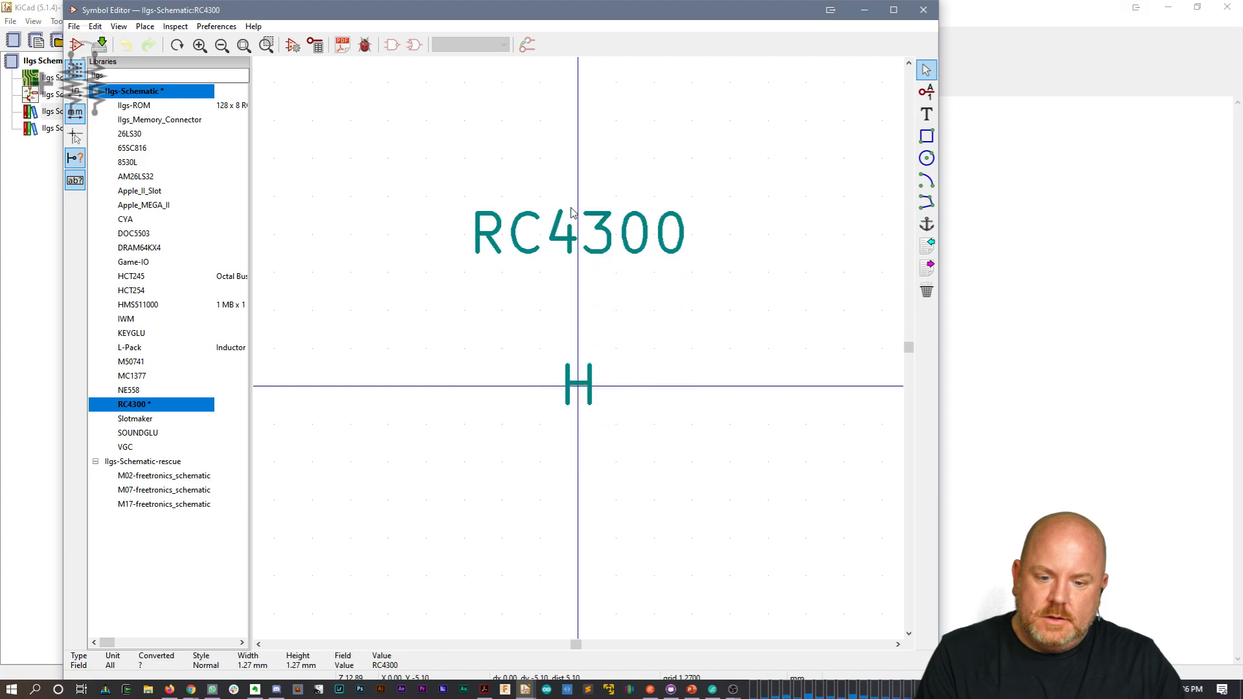
left_click(578, 196)
key("m")
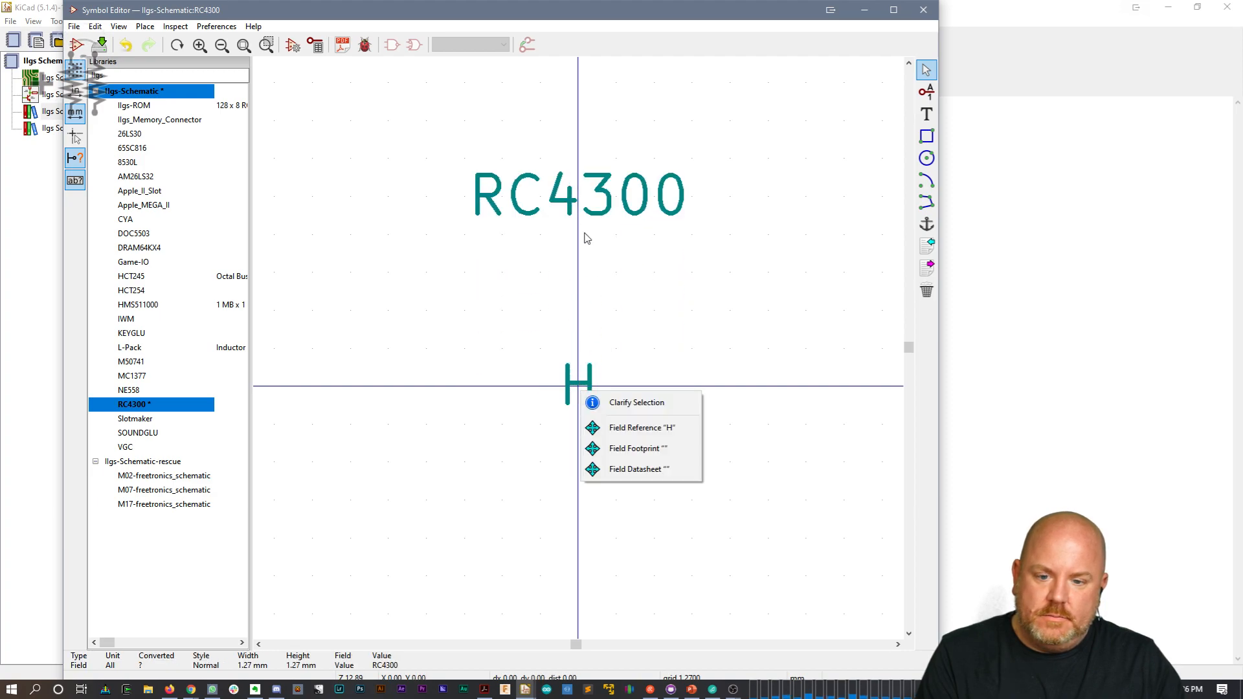
left_click(611, 428)
left_click(565, 132)
left_click_drag(709, 16, 1, 194)
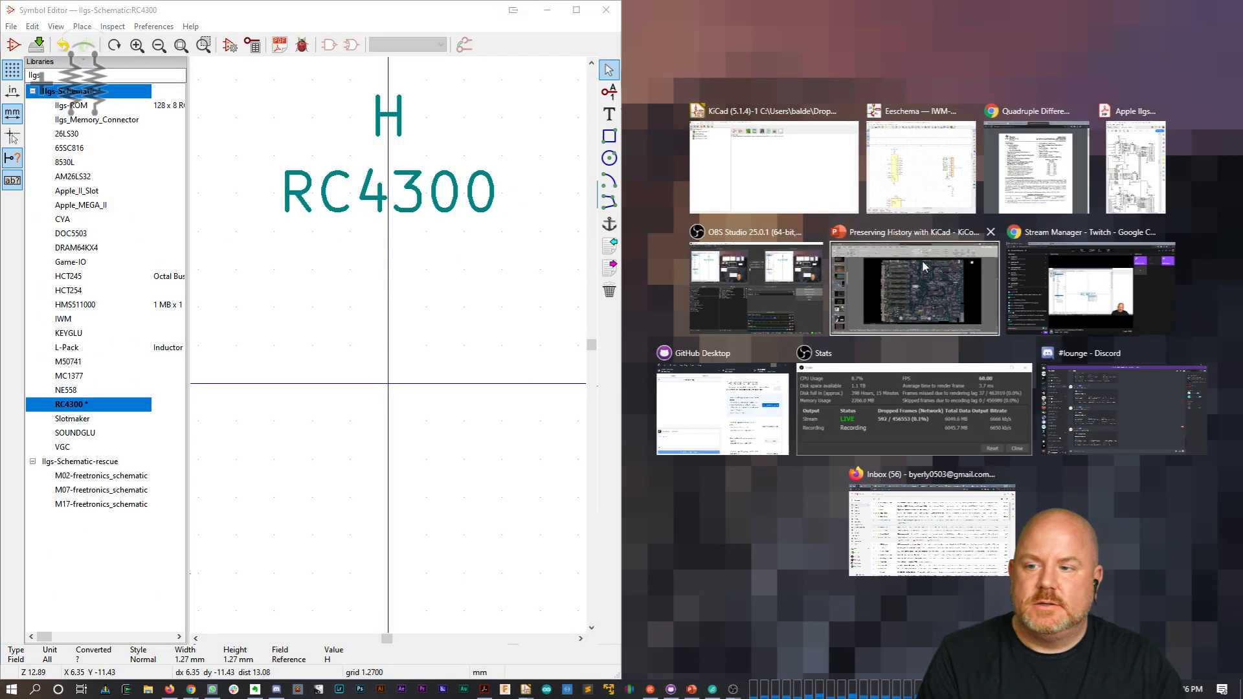
Step: Arrange the Acrobat reference schematic beside the editor, scrolled to the H5/H6 RC4300 parts near J15/J16
left_click(915, 174)
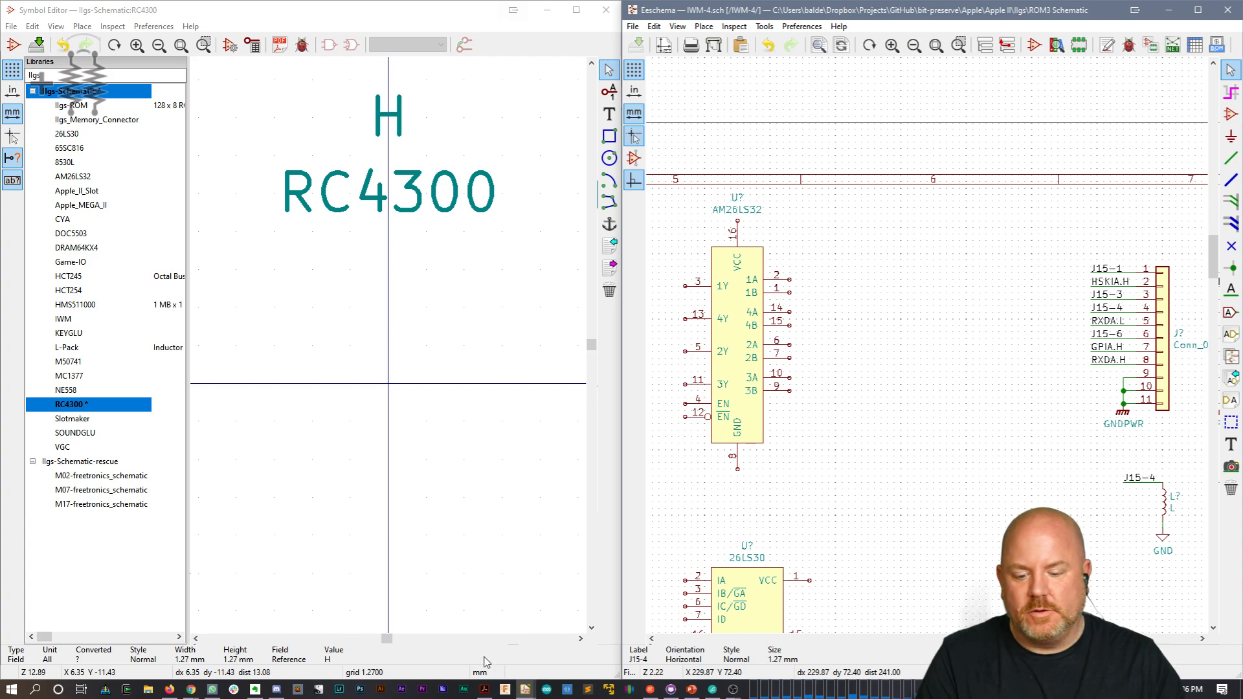
left_click(482, 692)
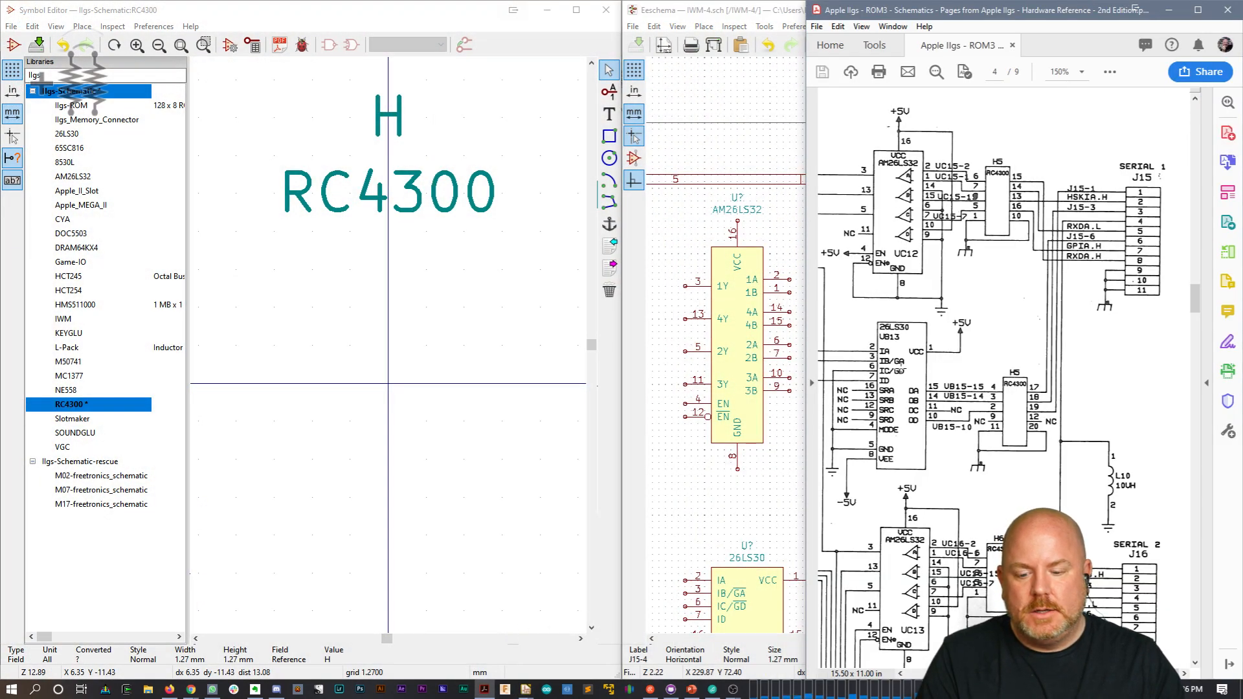
left_click(618, 361)
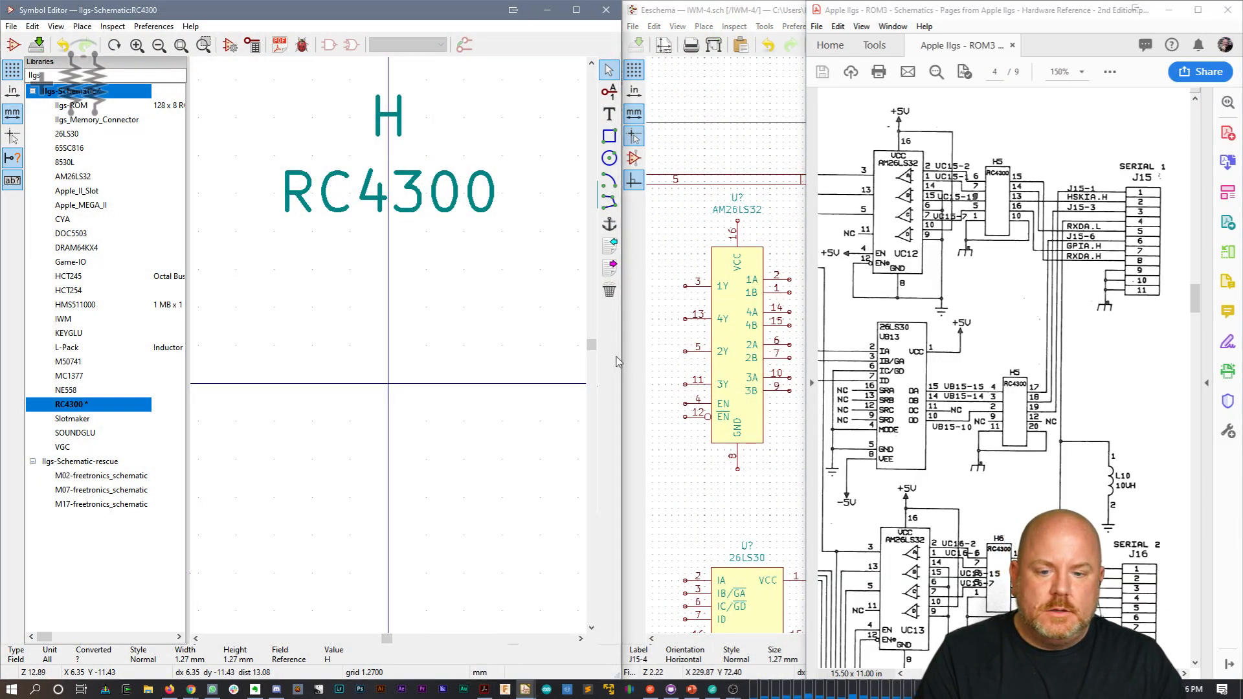
left_click_drag(620, 360, 756, 352)
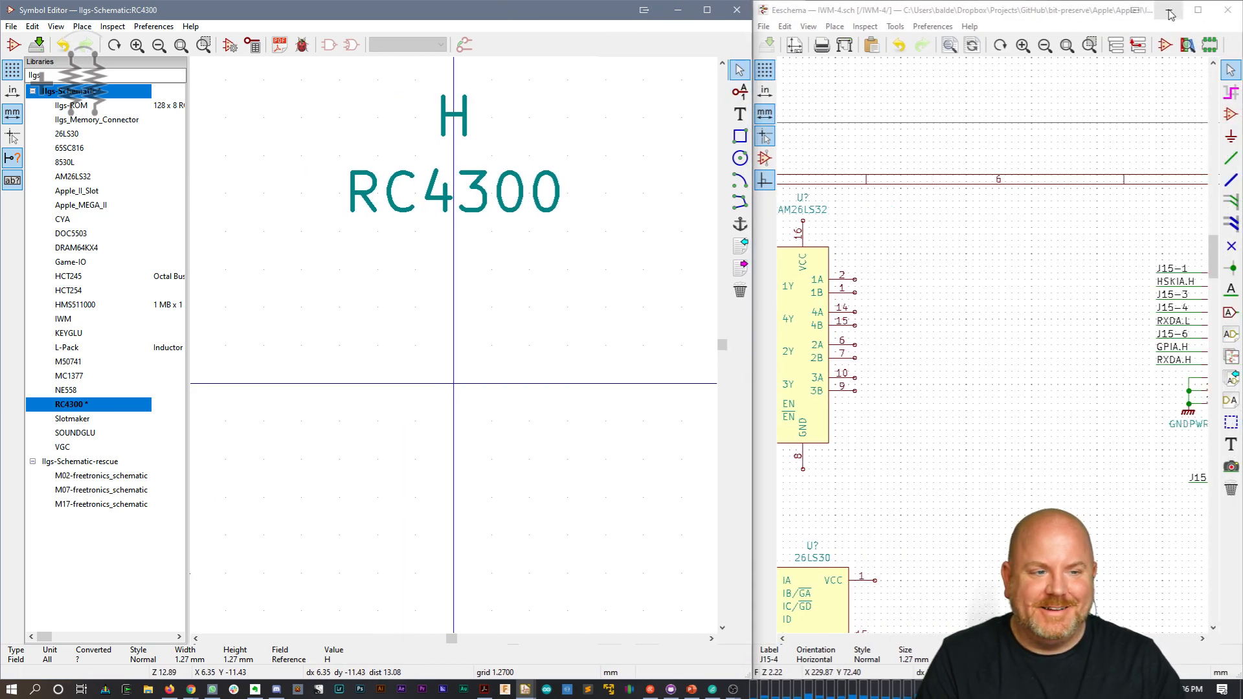
left_click(1168, 10)
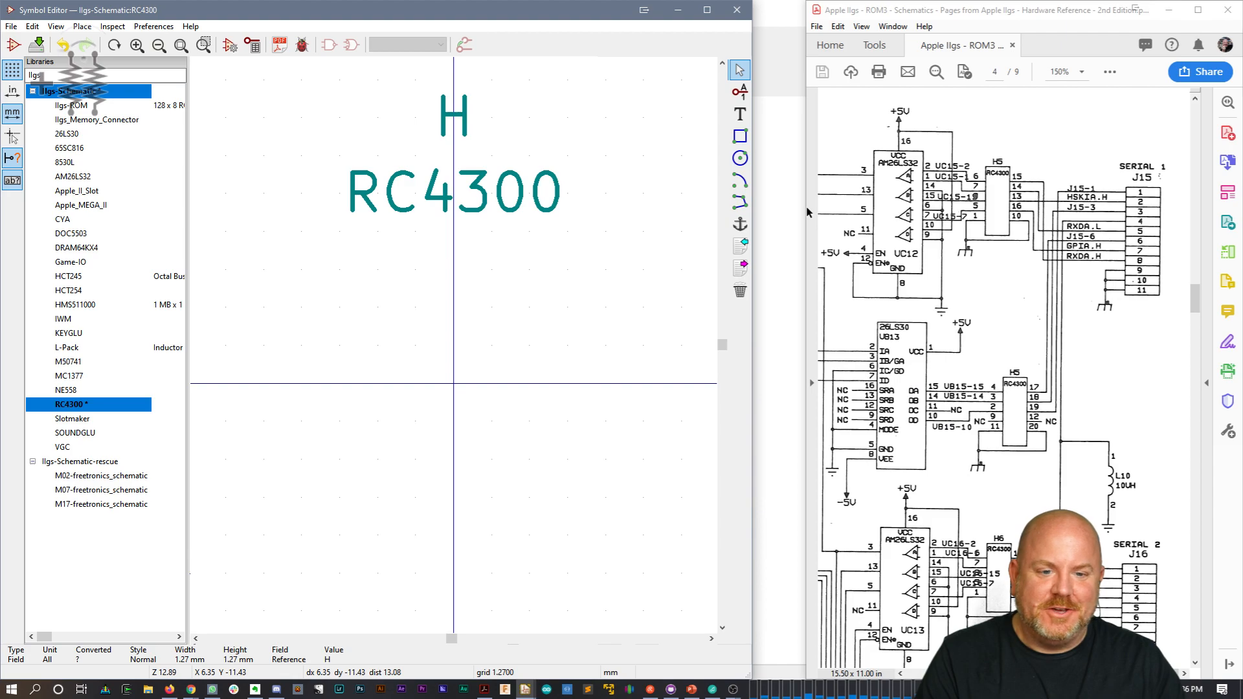
left_click_drag(806, 207, 749, 215)
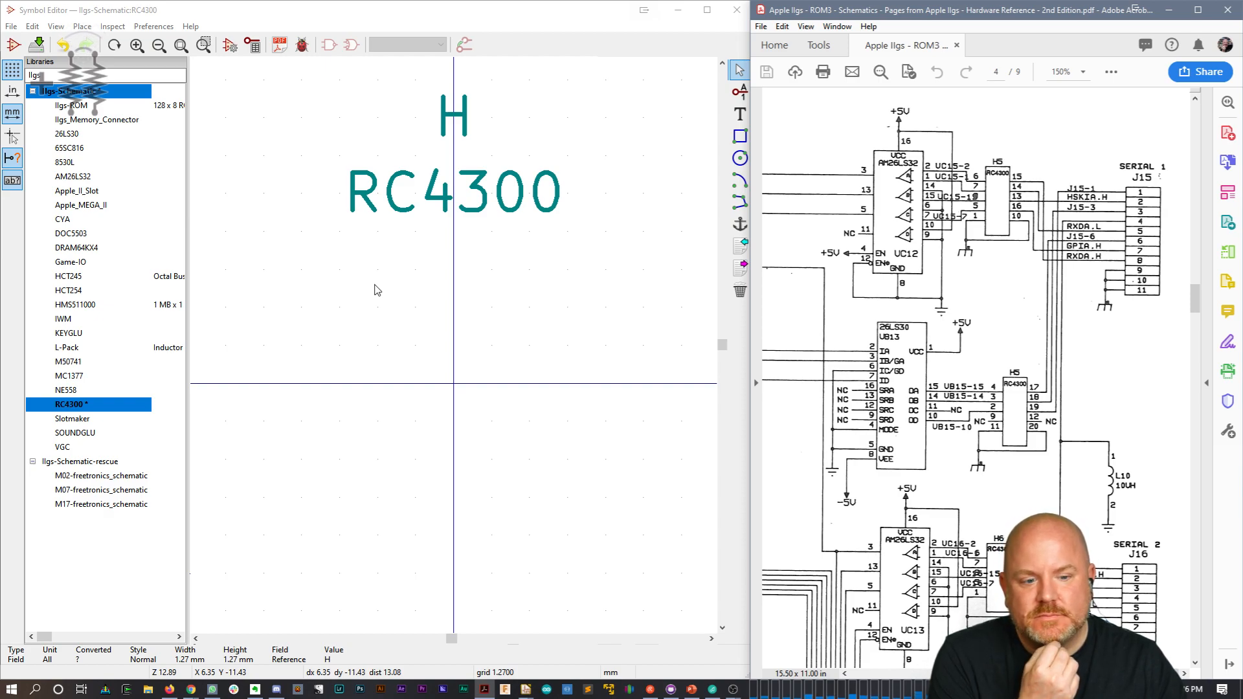
left_click_drag(1196, 296, 1199, 337)
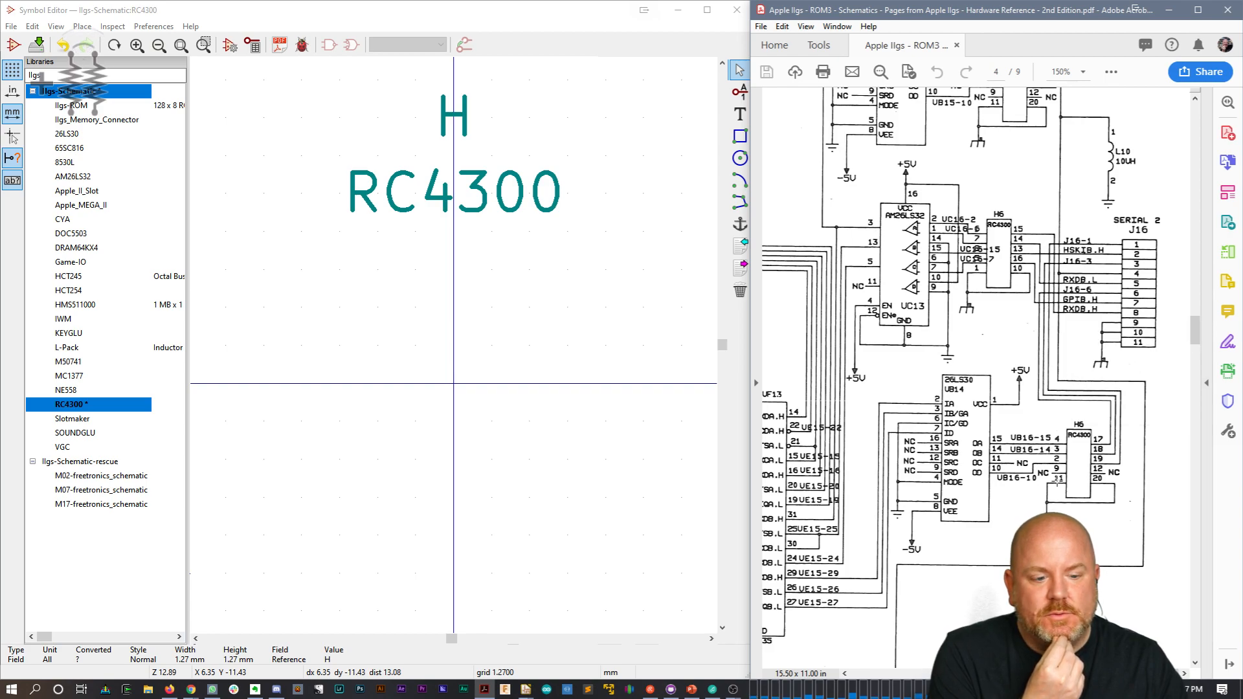
left_click_drag(1196, 326, 1195, 319)
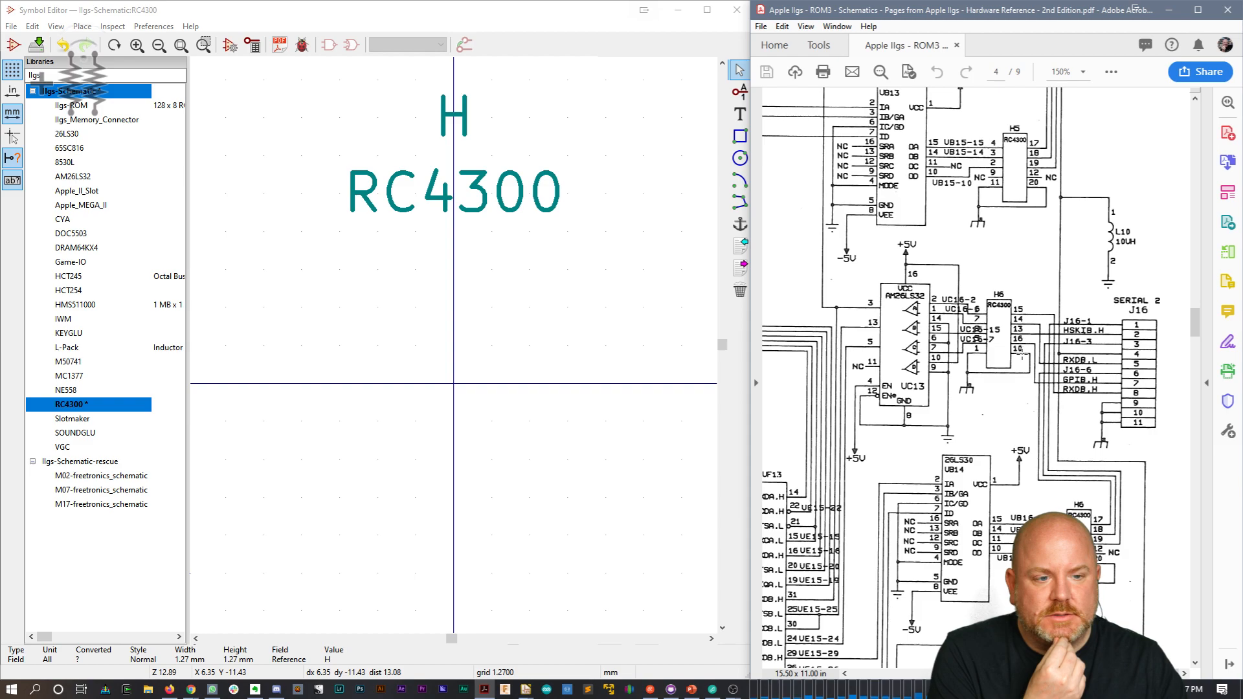
left_click_drag(1198, 326, 1199, 311)
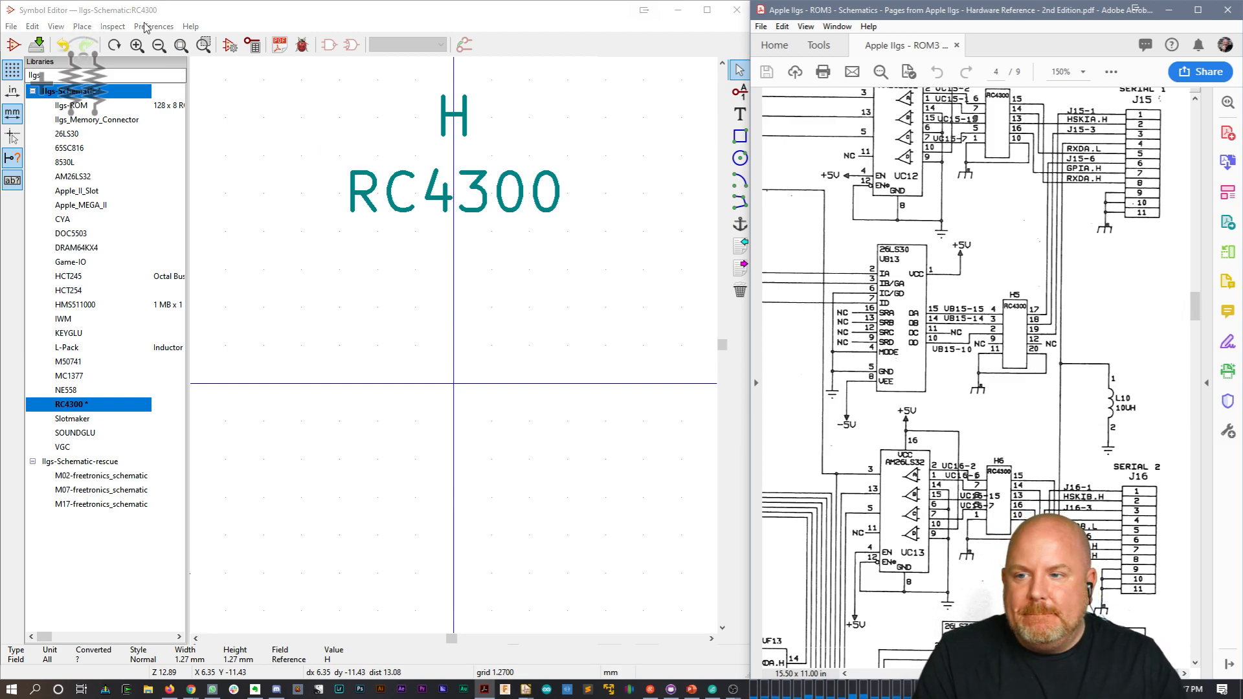
Step: Set the RC4300 symbol's Number of Units to 2 and keep editing unit A
left_click(246, 47)
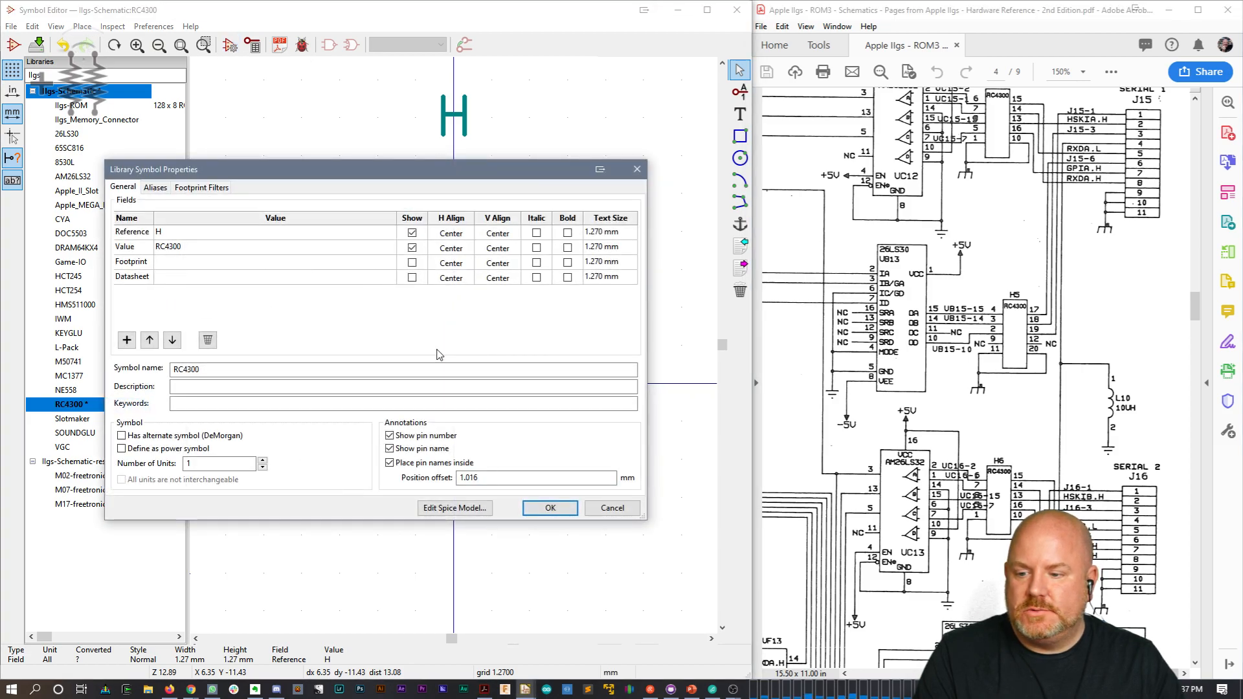
left_click(263, 461)
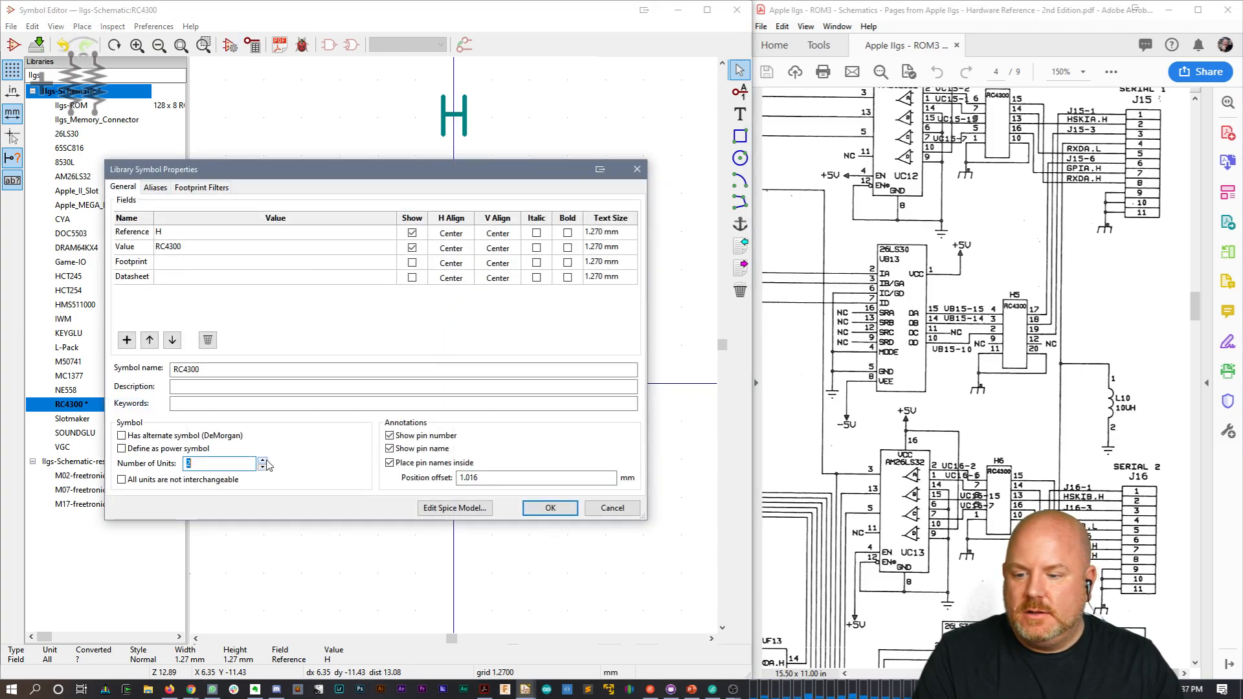
left_click(535, 509)
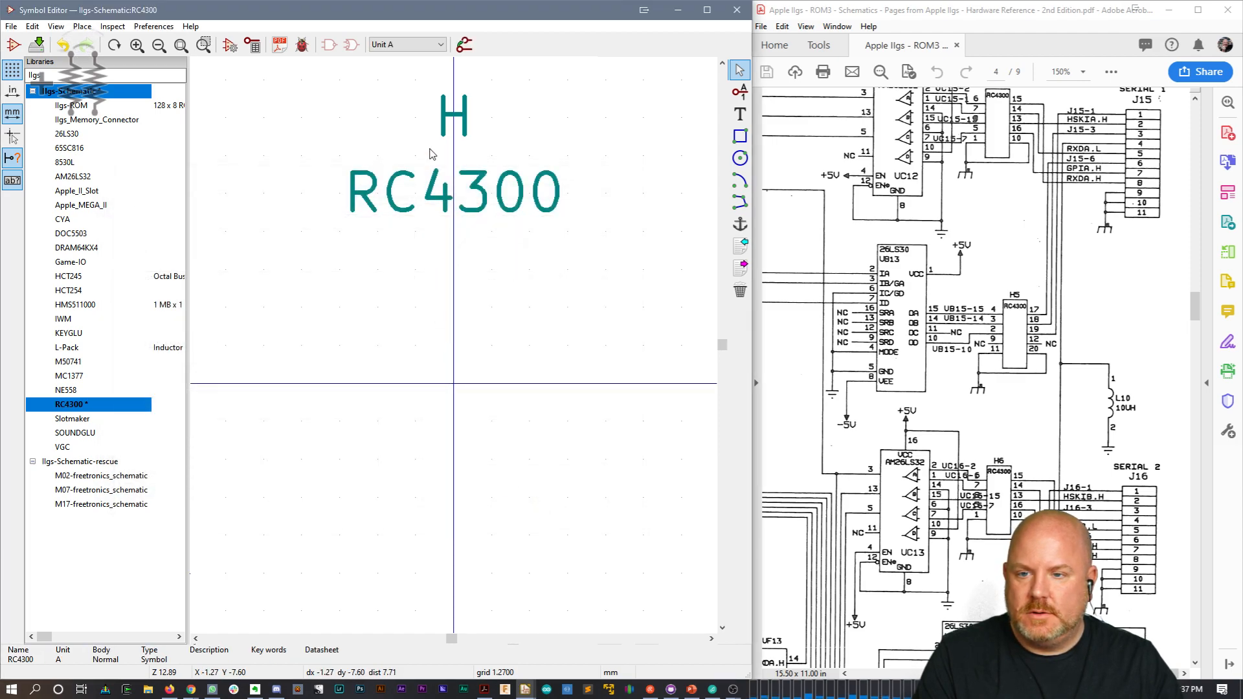
left_click(414, 45)
left_click(412, 60)
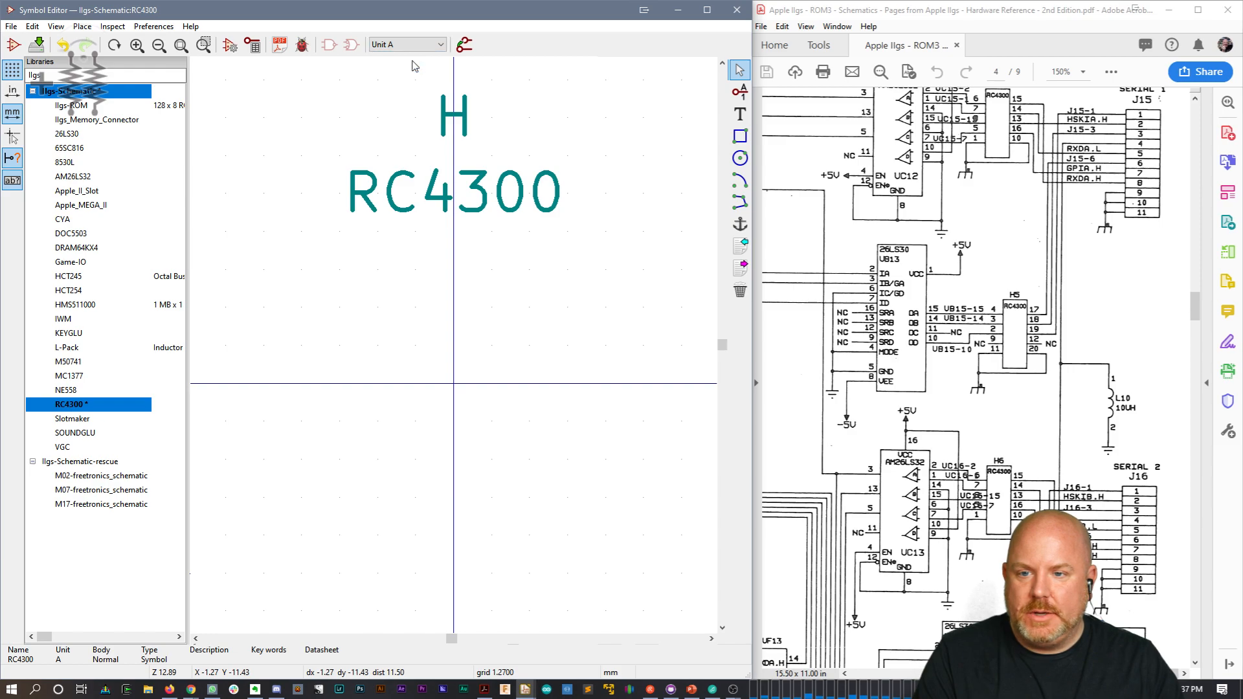
Step: Draw a body rectangle below the RC4300 label, filled with body background color
left_click(740, 136)
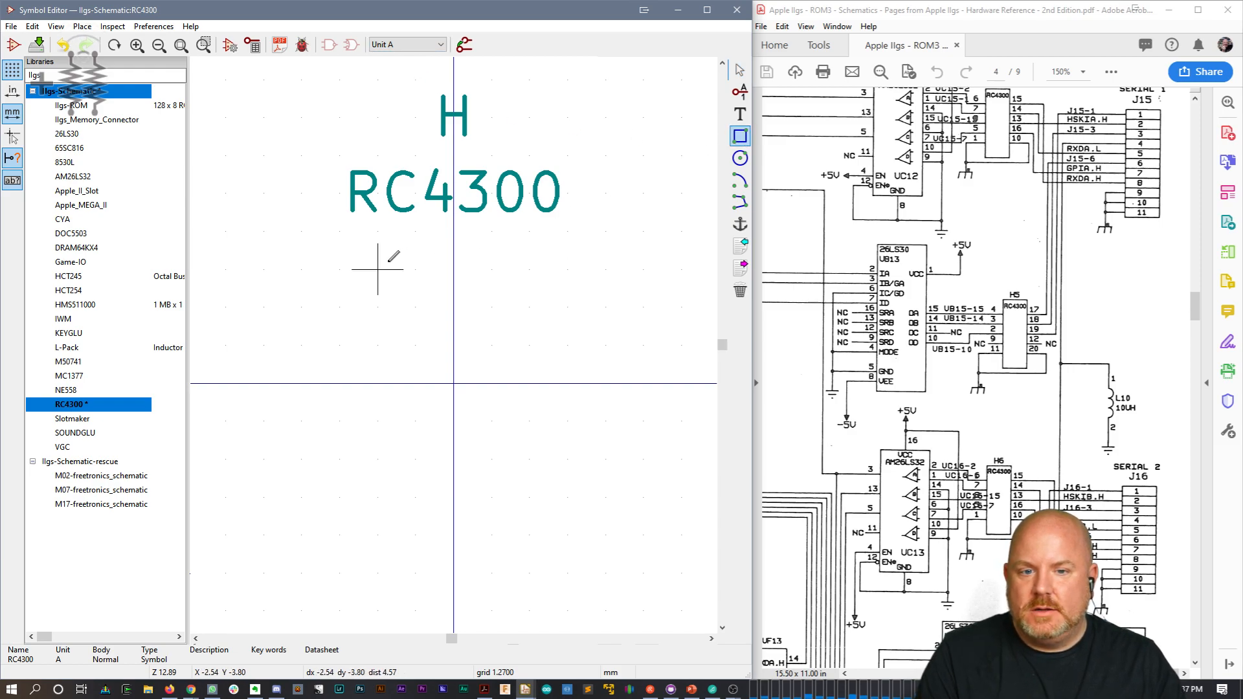
left_click(378, 231)
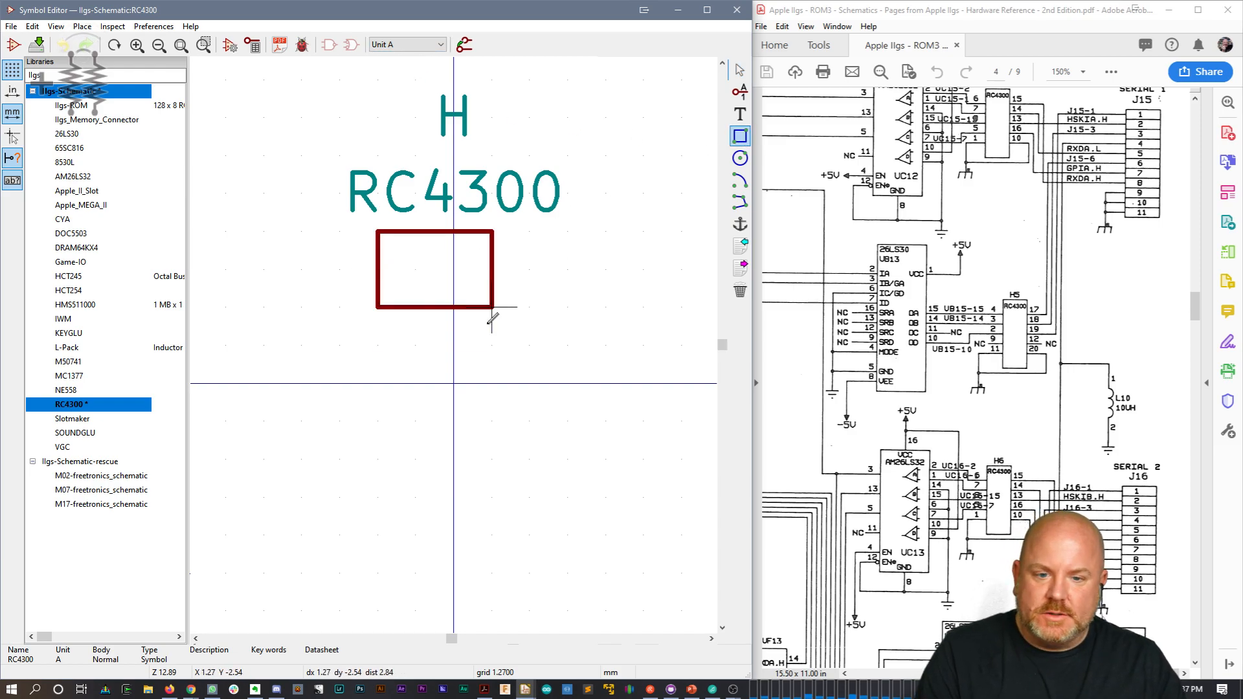
left_click(532, 537)
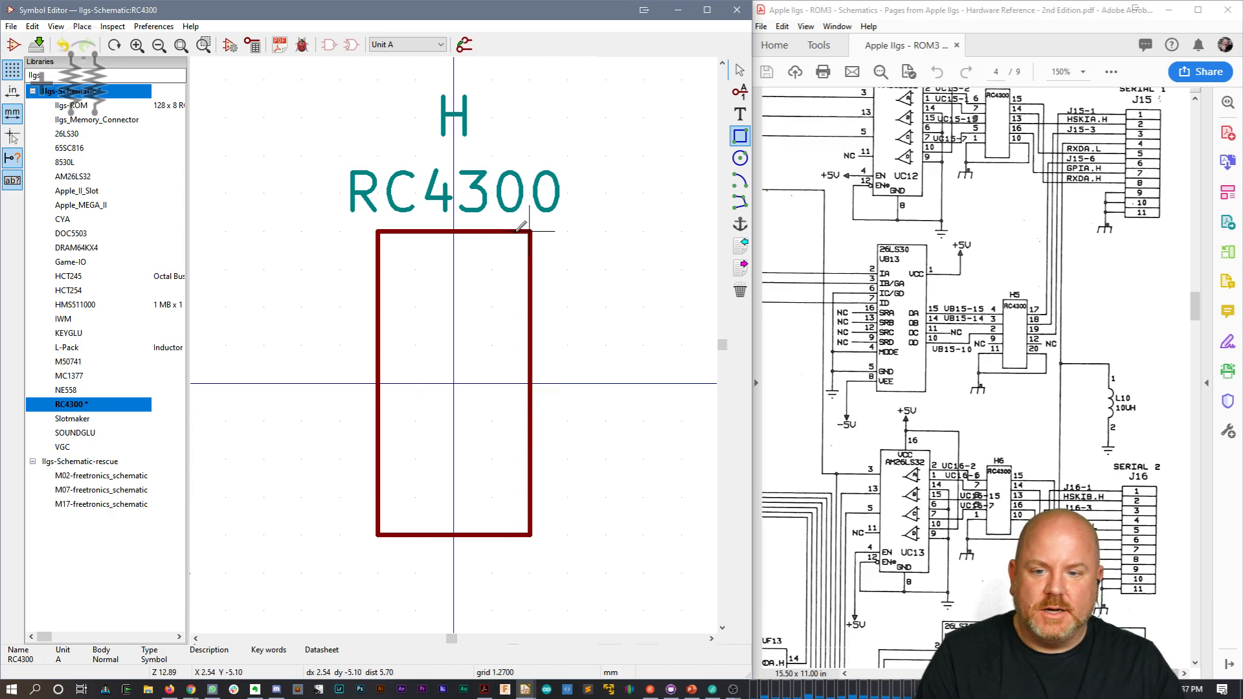
key("Escape")
double_click(511, 234)
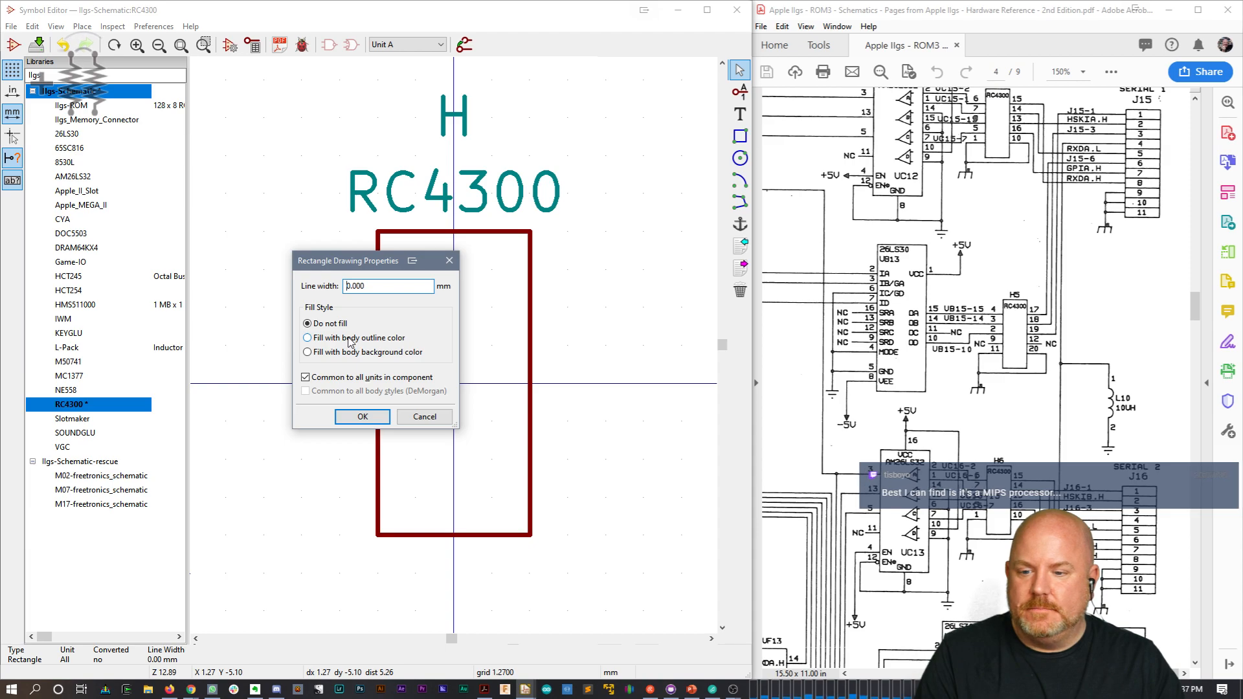
left_click(350, 352)
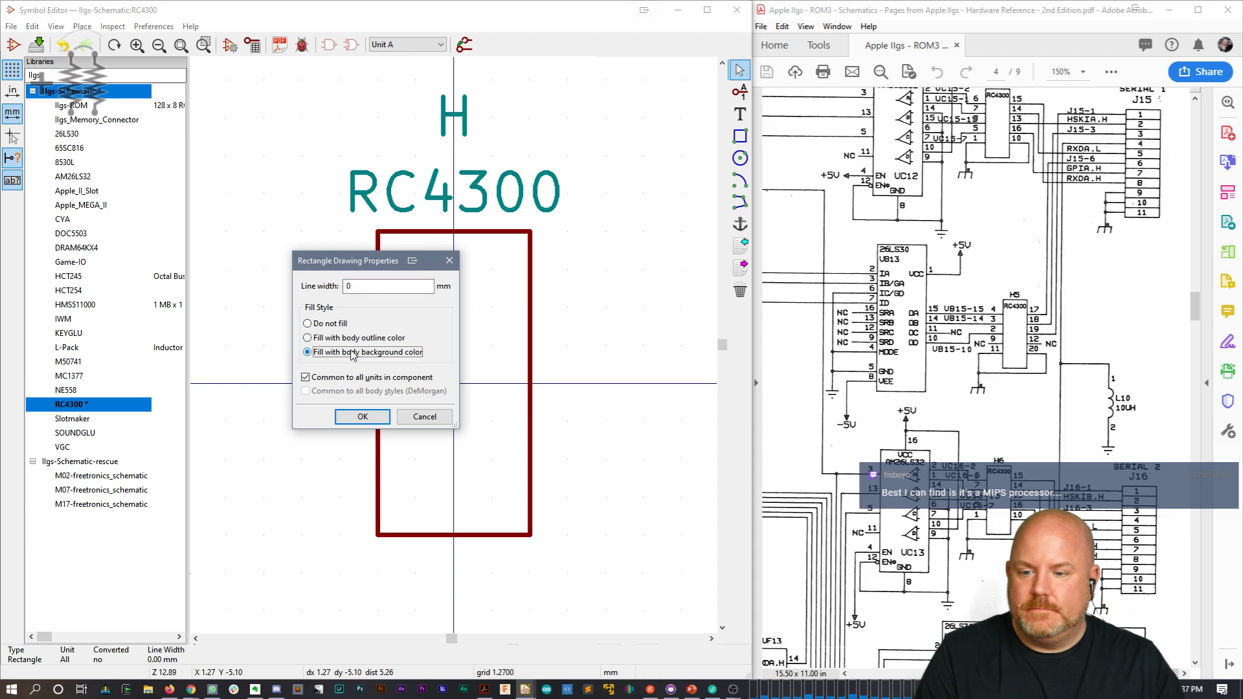
left_click(357, 416)
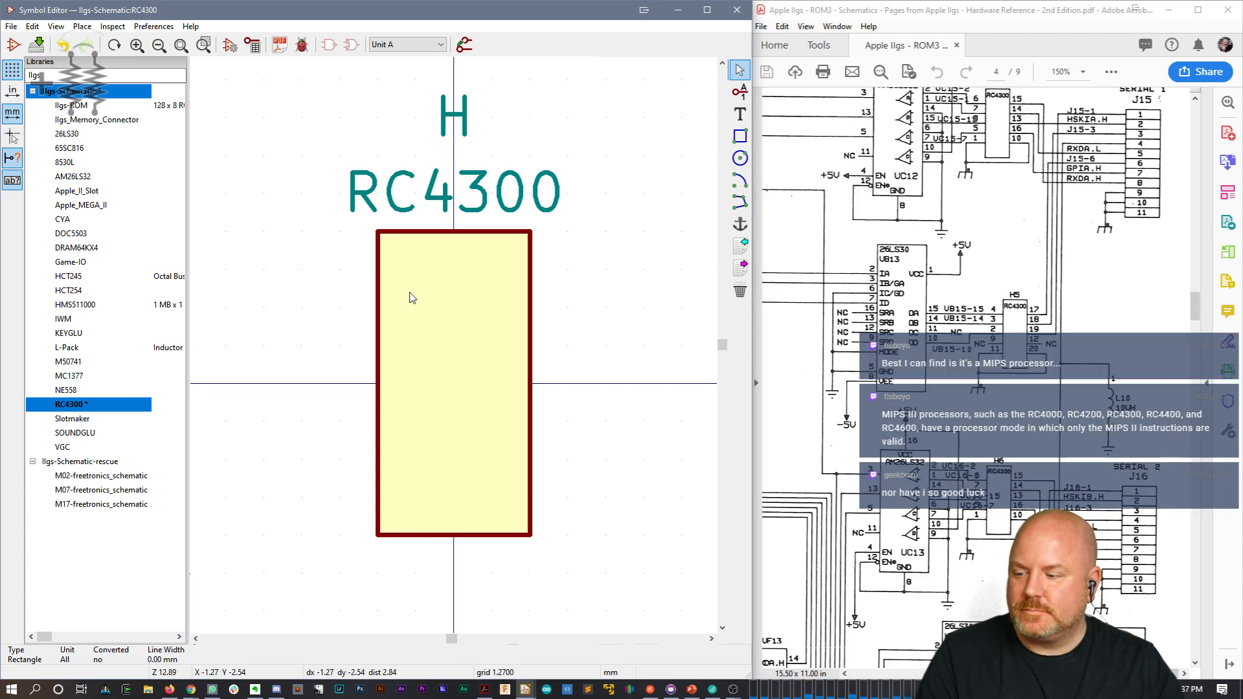
left_click(740, 91)
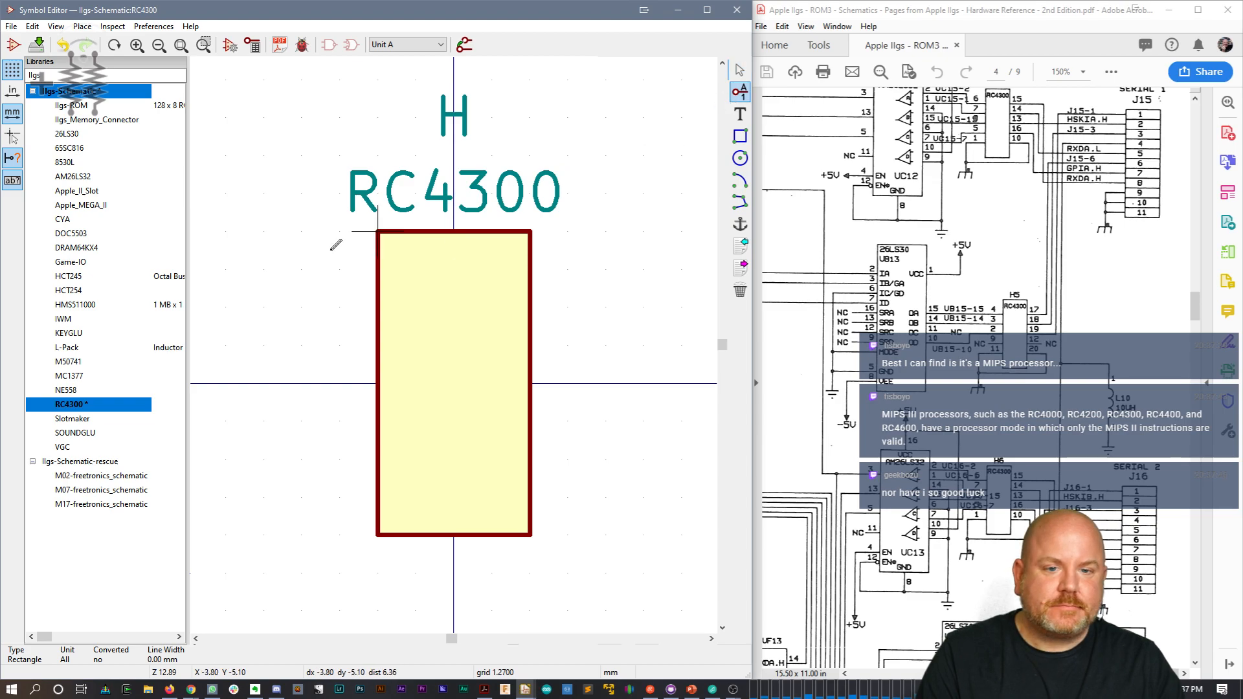
left_click(348, 267)
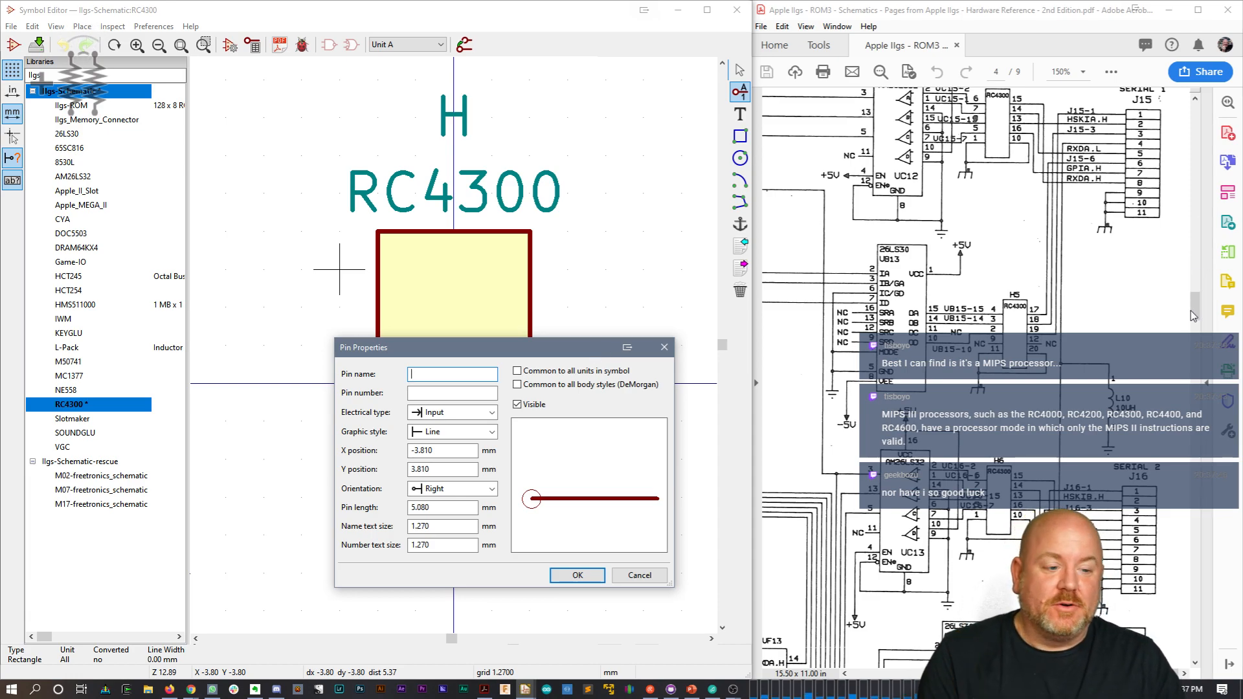
Step: Place left-side input pins 6 and 7 on the body's left edge
left_click_drag(1194, 304, 1194, 299)
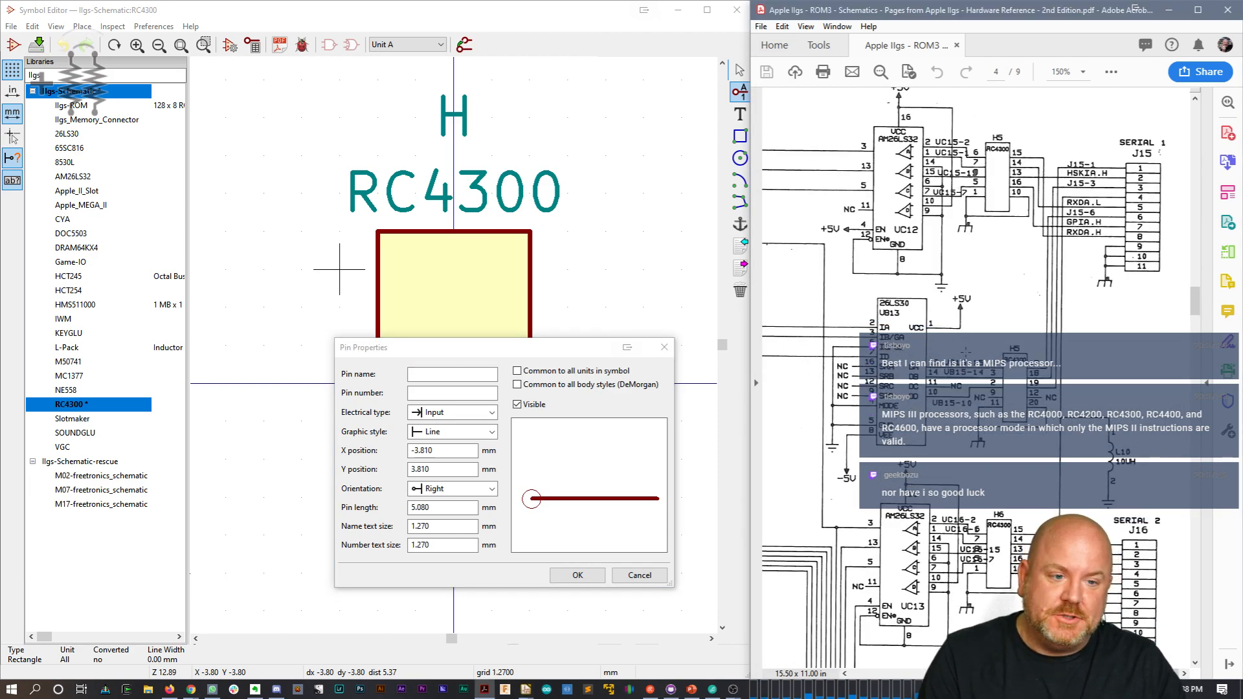
left_click(443, 373)
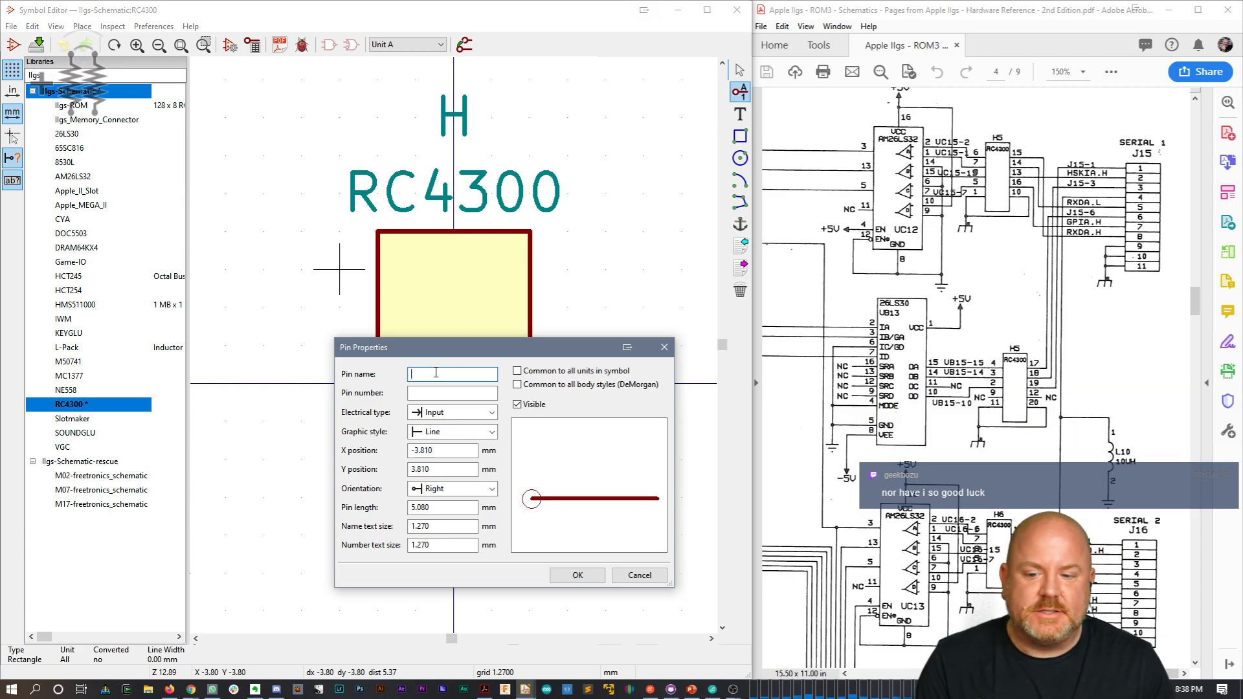
key("Tab")
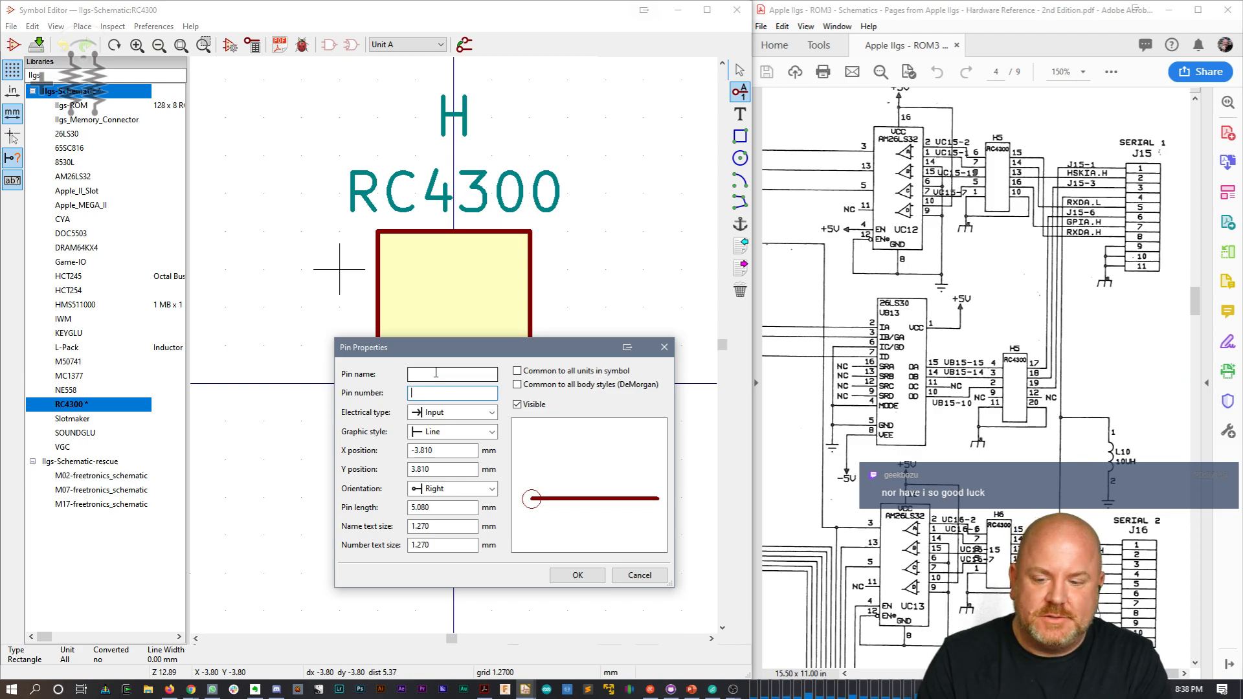
type("6")
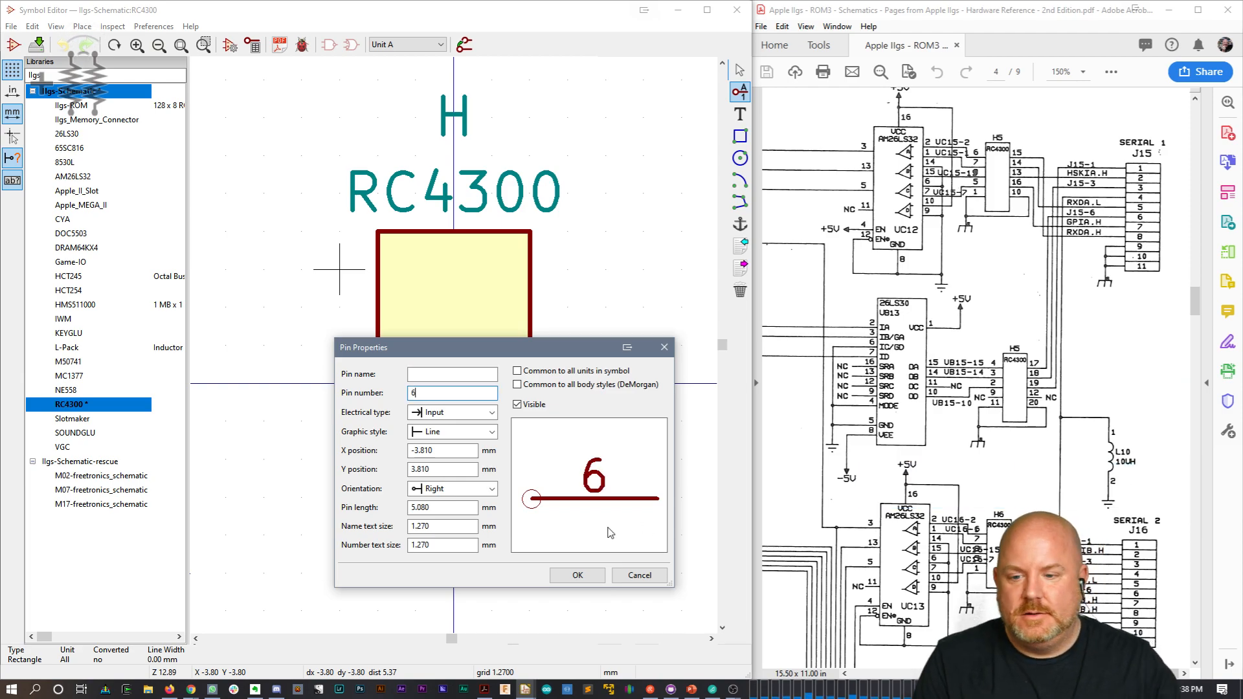
key("Return")
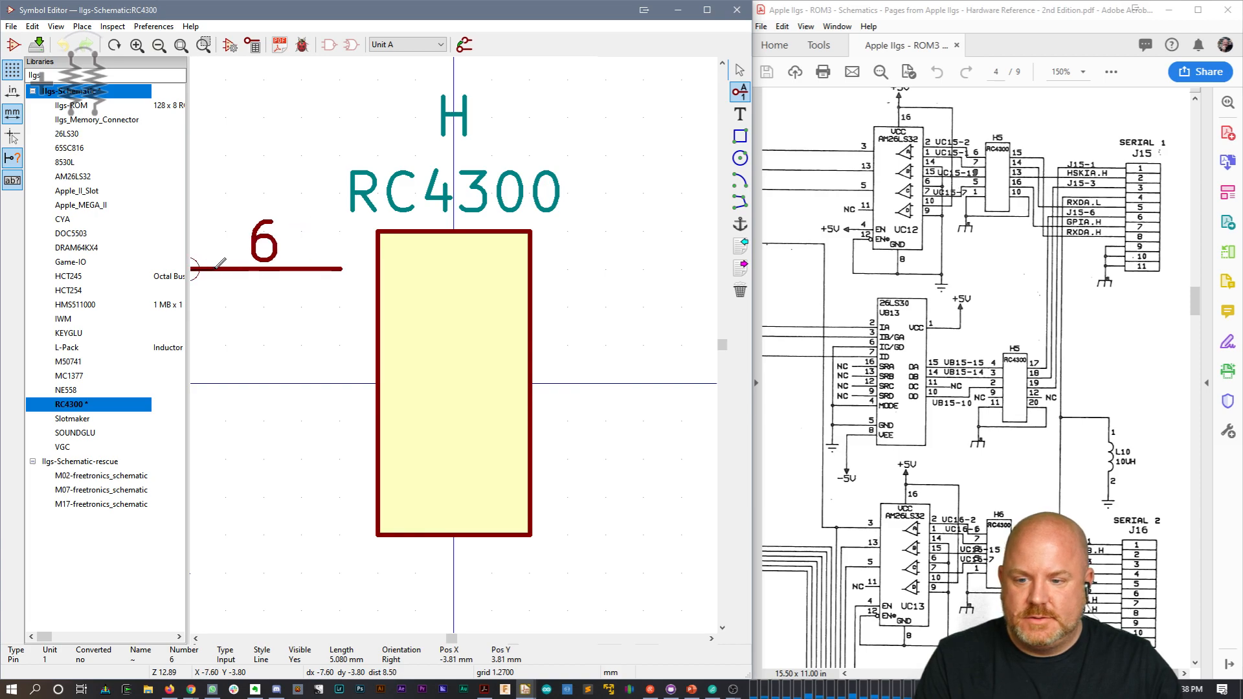
left_click(226, 268)
scroll(263, 308, "down", 1)
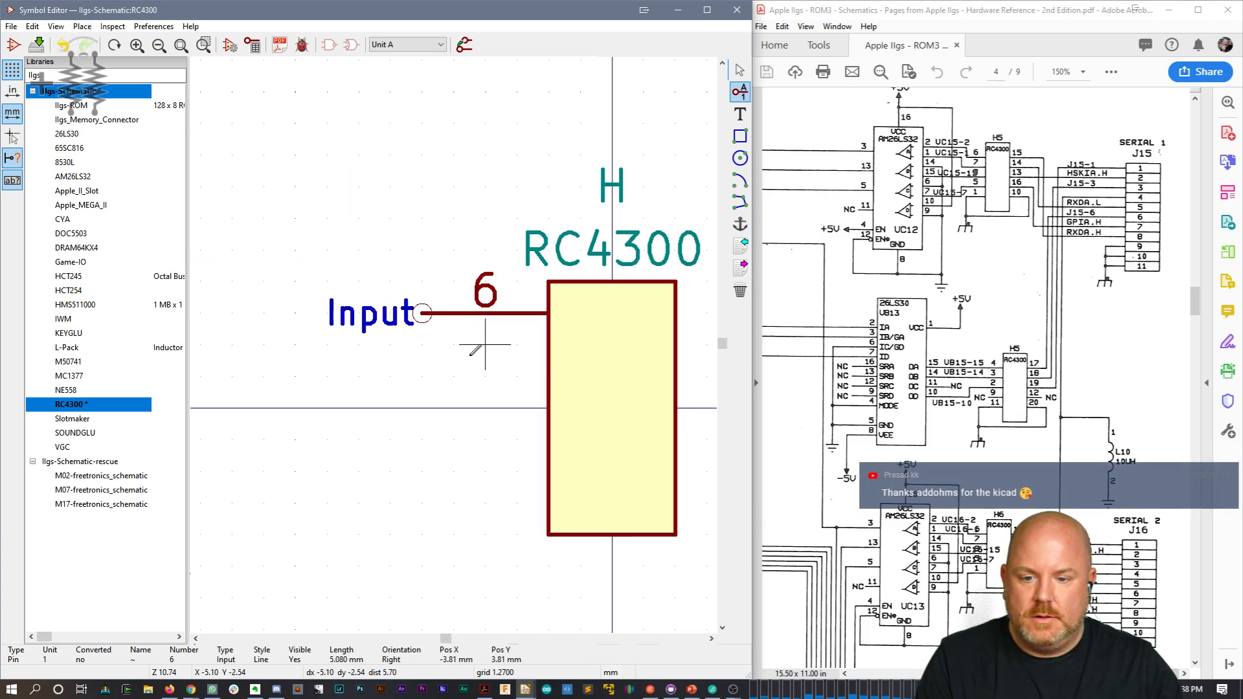
left_click(422, 344)
key("Tab")
type("7")
key("Return")
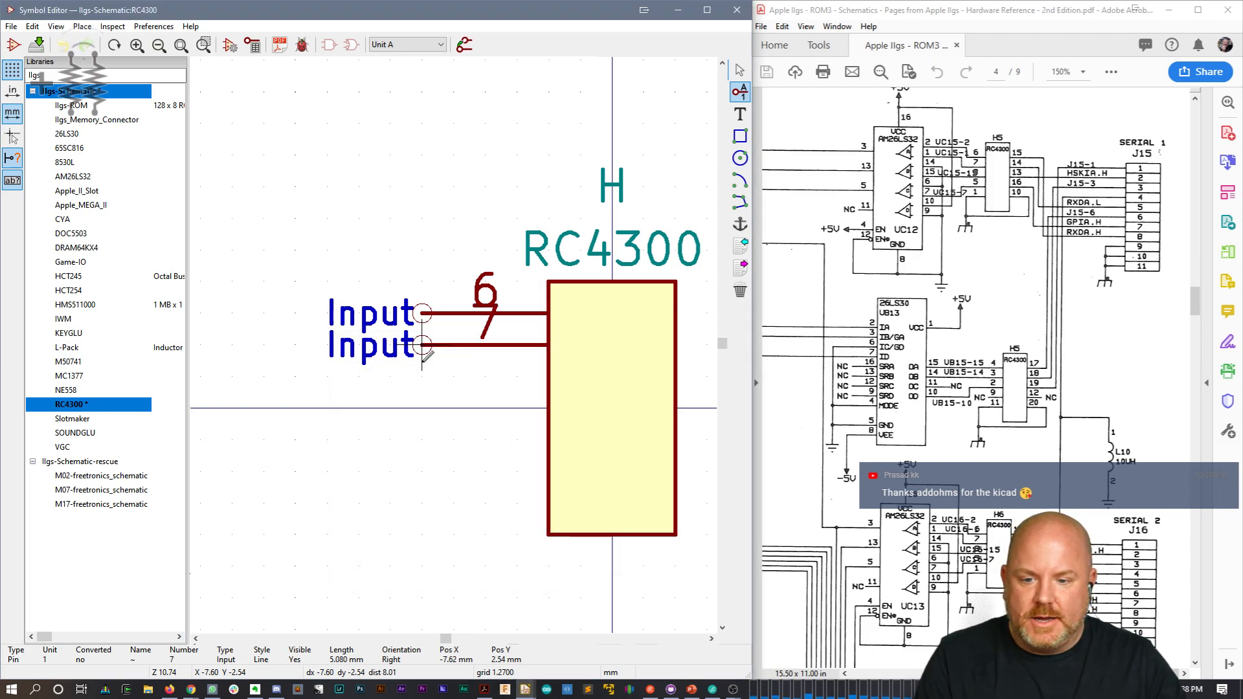
left_click(422, 376)
Step: Add left-side pins 8, 5 and 1 below pin 7, then bring the symbol into view
left_click(422, 439)
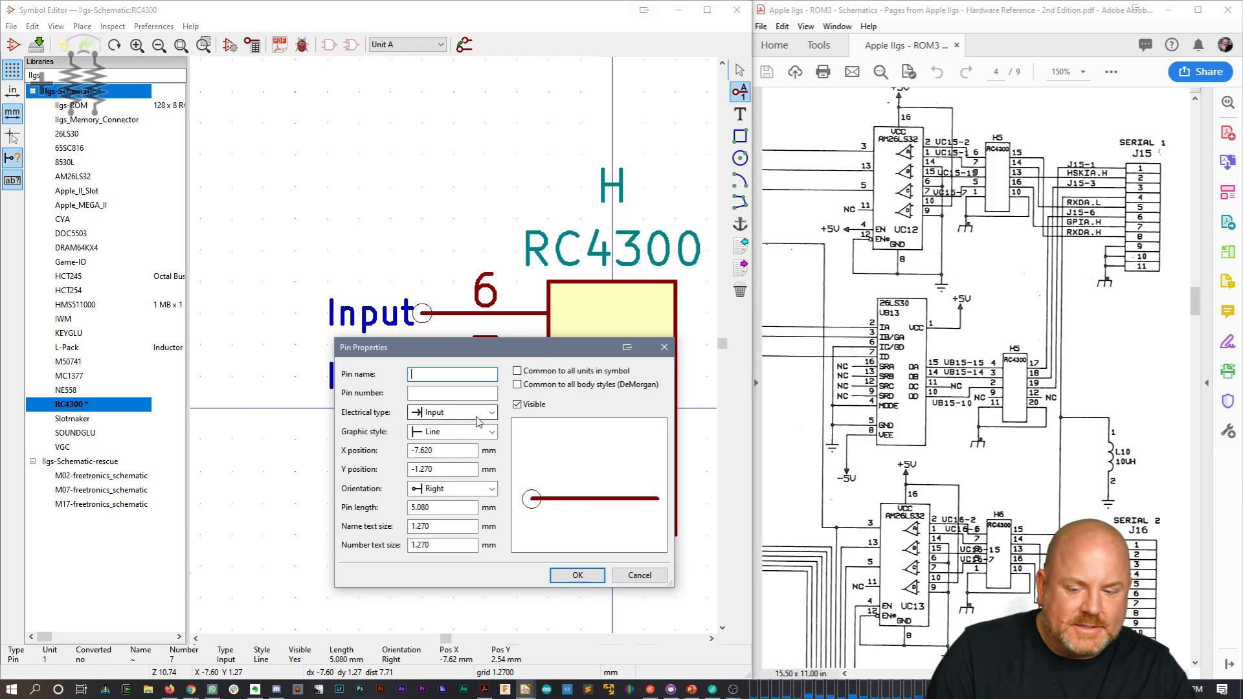
left_click(460, 393)
type("8")
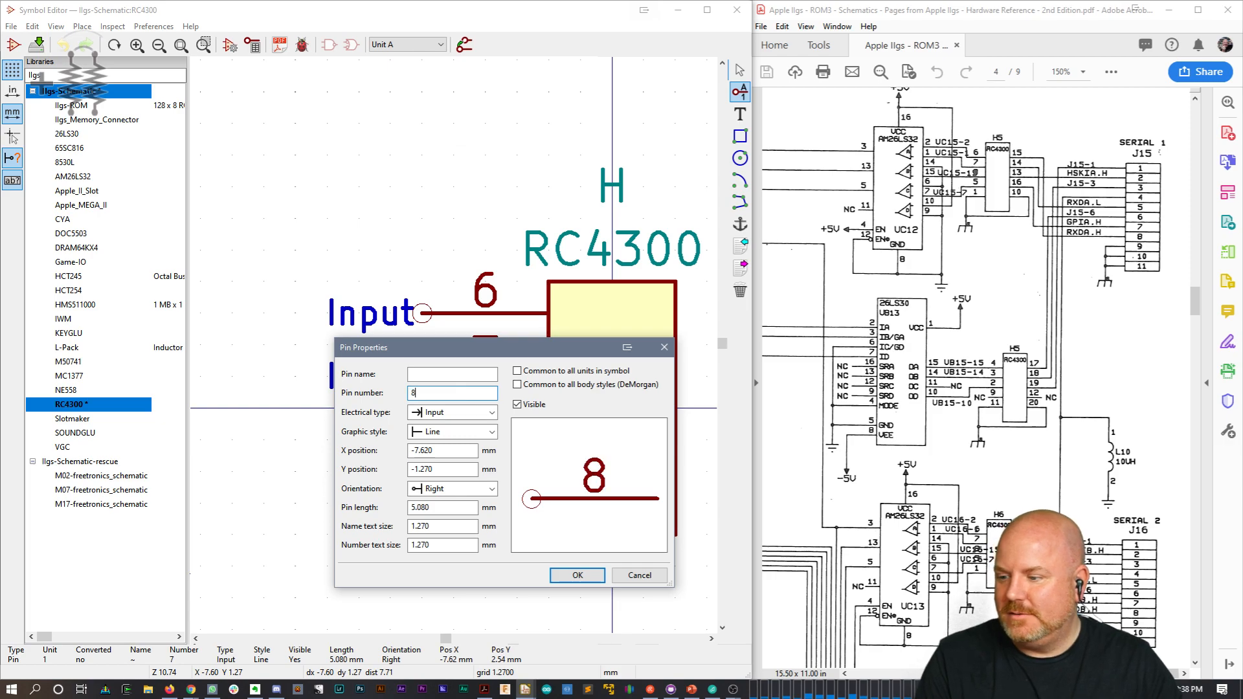
key("Return")
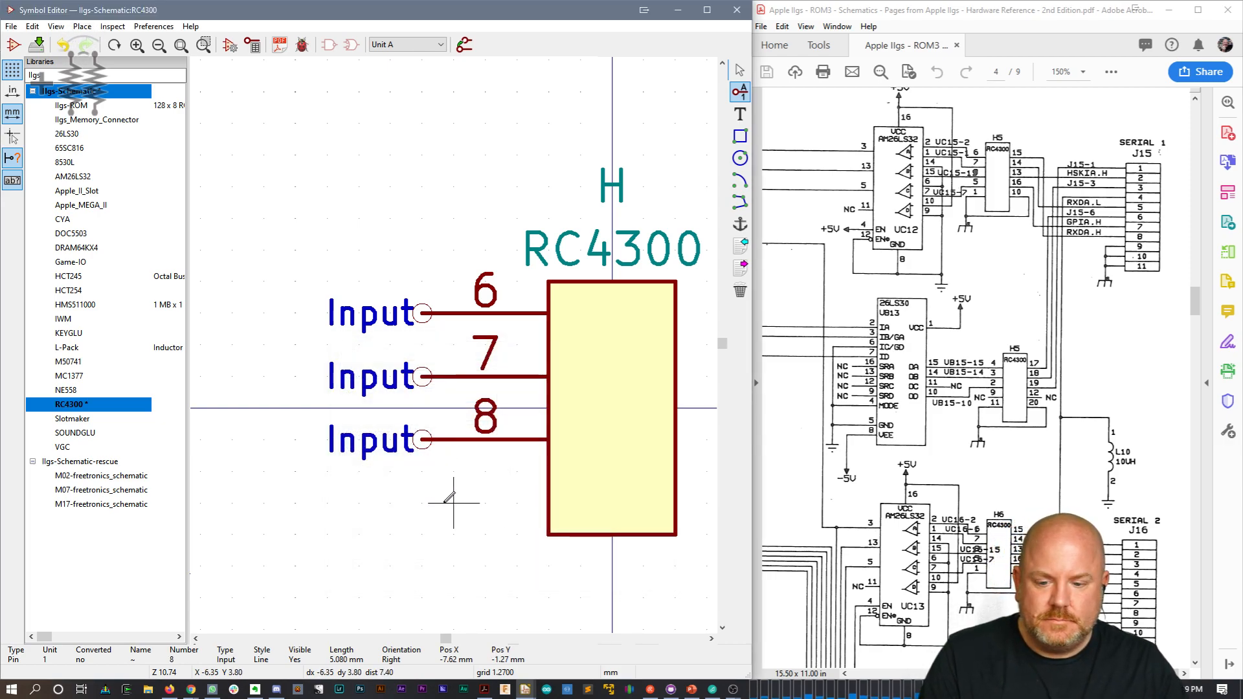
left_click(446, 479)
type("5")
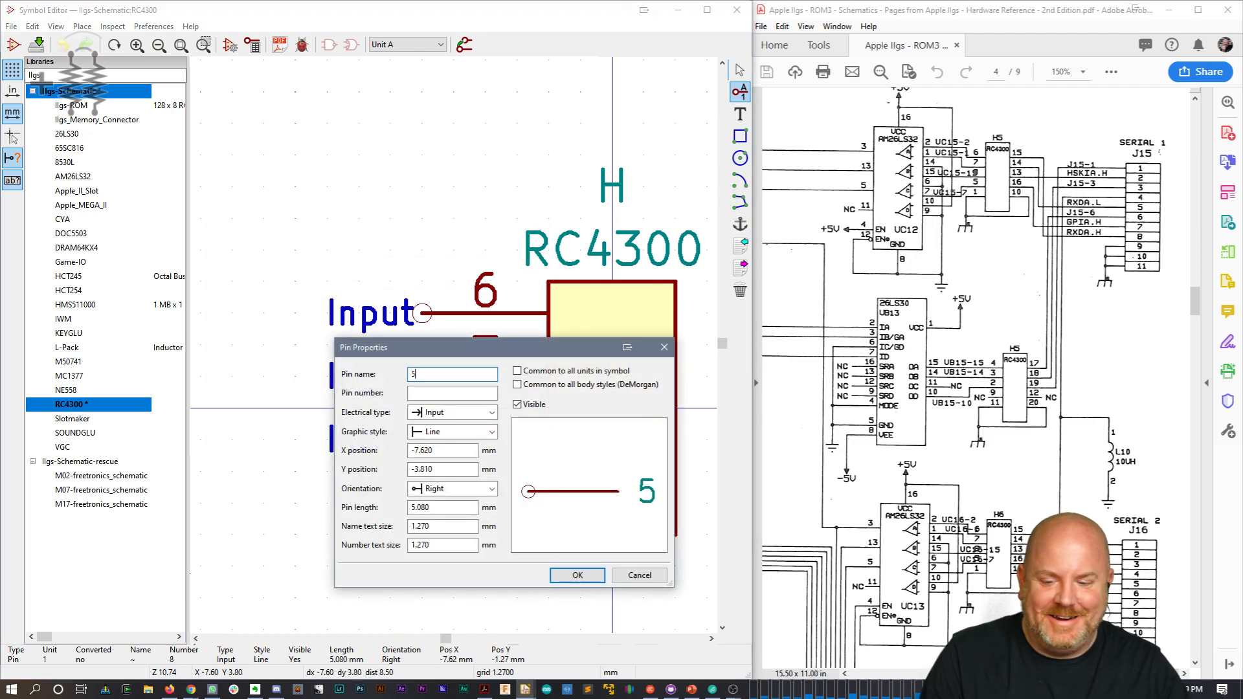
key("Return")
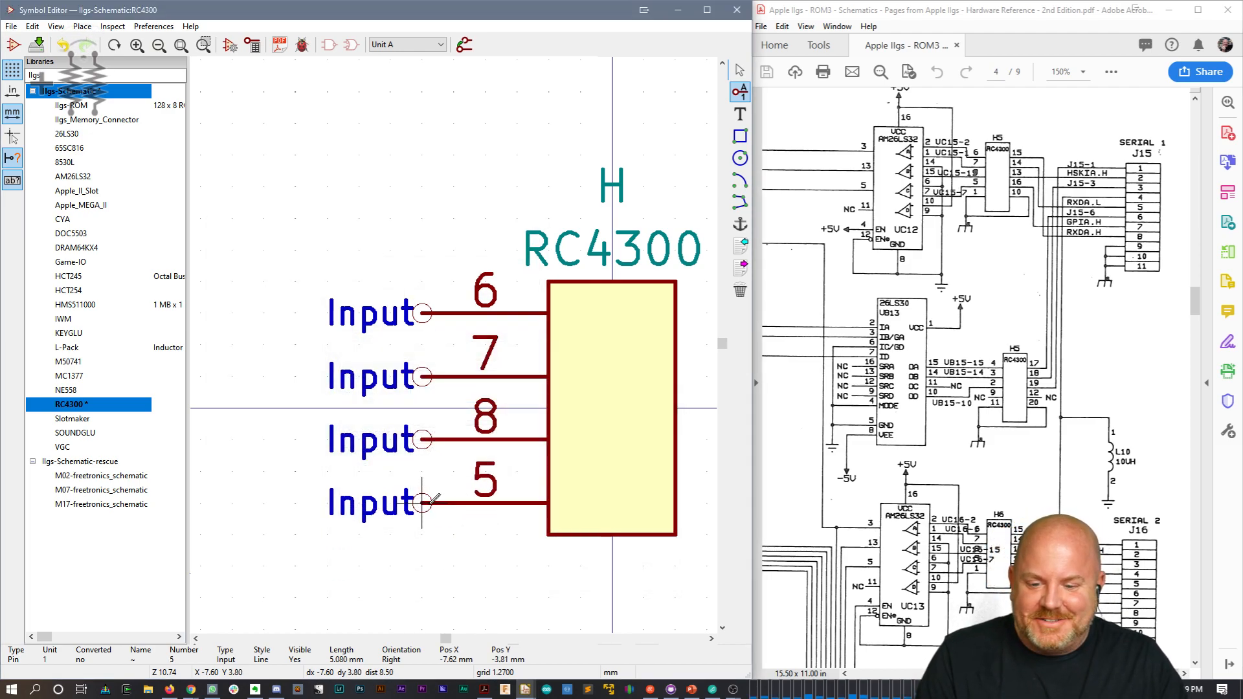
left_click(434, 564)
key("Tab")
type("1")
key("Return")
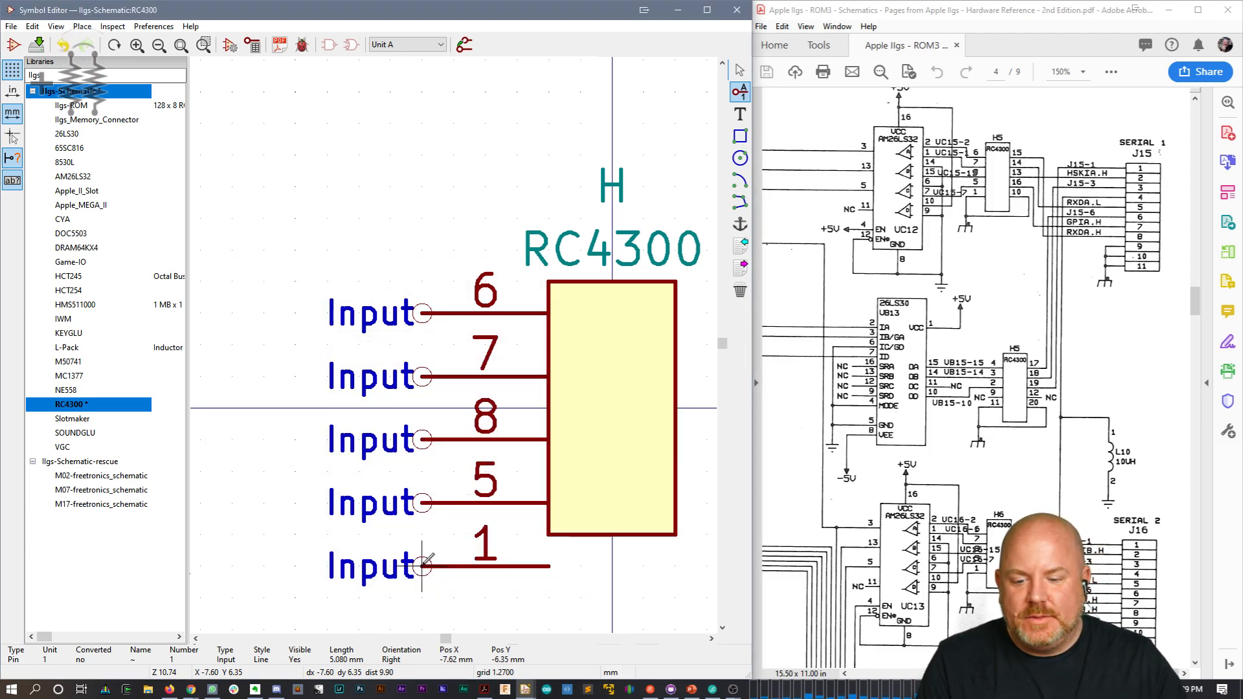
middle_click_drag(413, 425, 331, 265)
key("Escape")
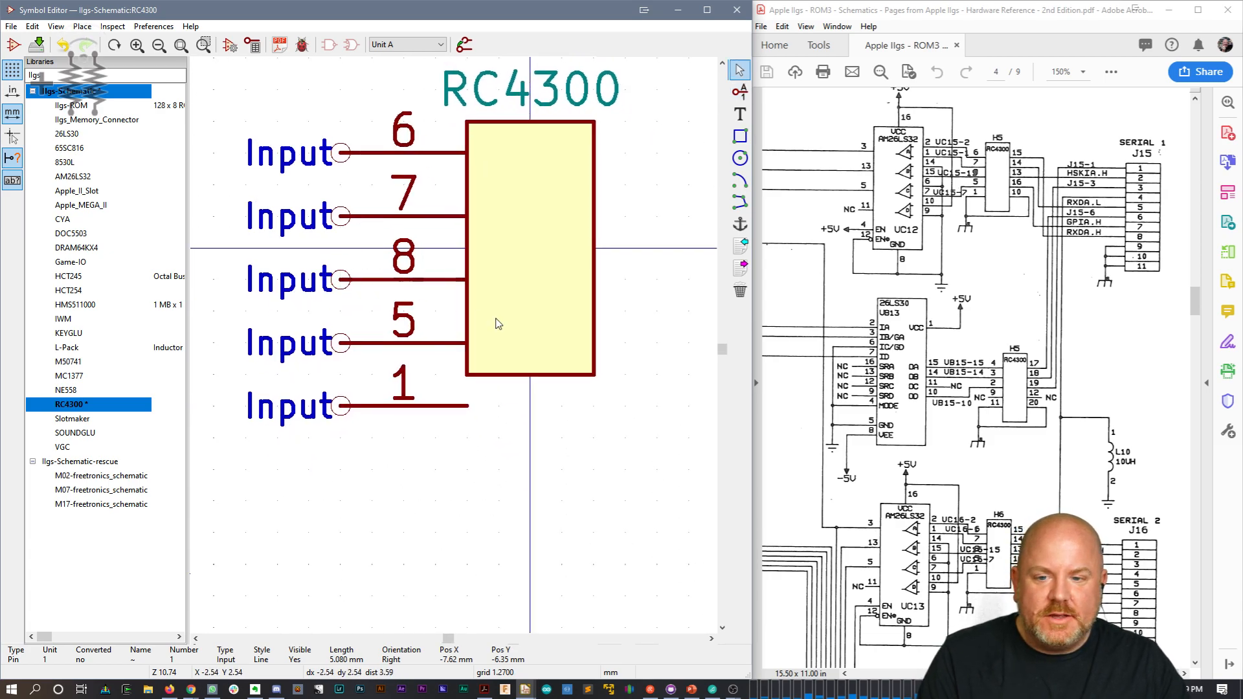
Step: Delete the old body and draw a taller rectangle spanning pin 6 down to pin 1
left_click_drag(625, 406, 466, 122)
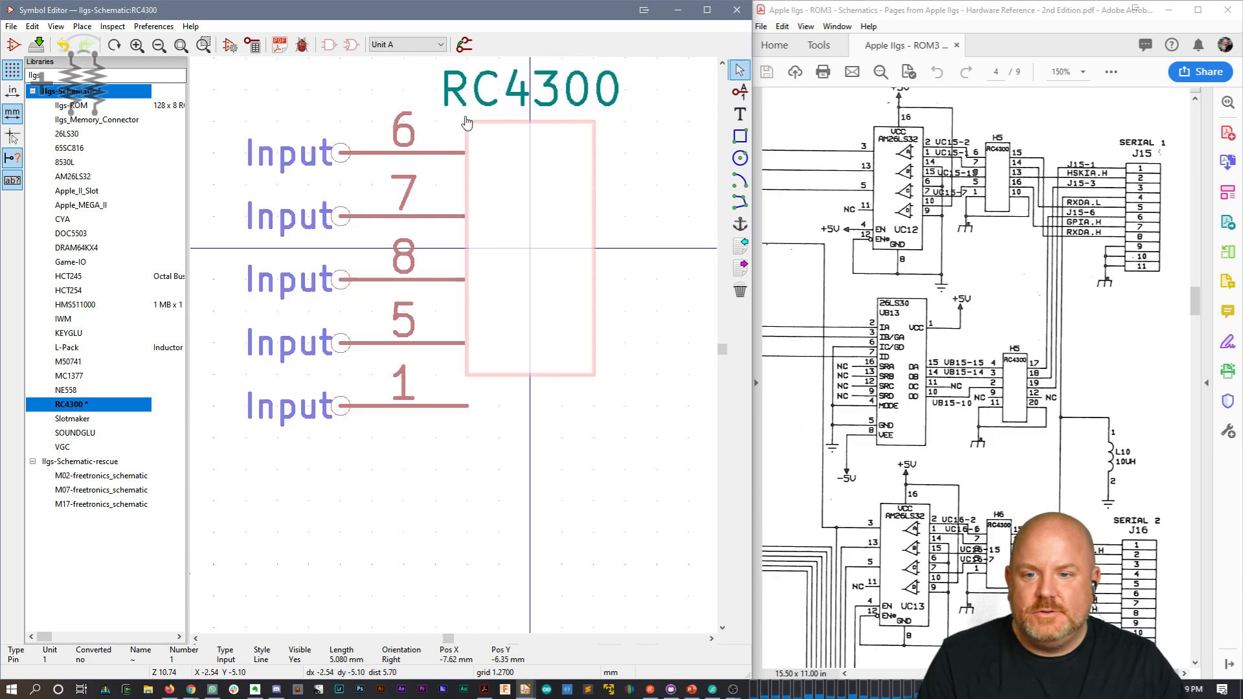
key("Escape")
left_click_drag(686, 406, 562, 120)
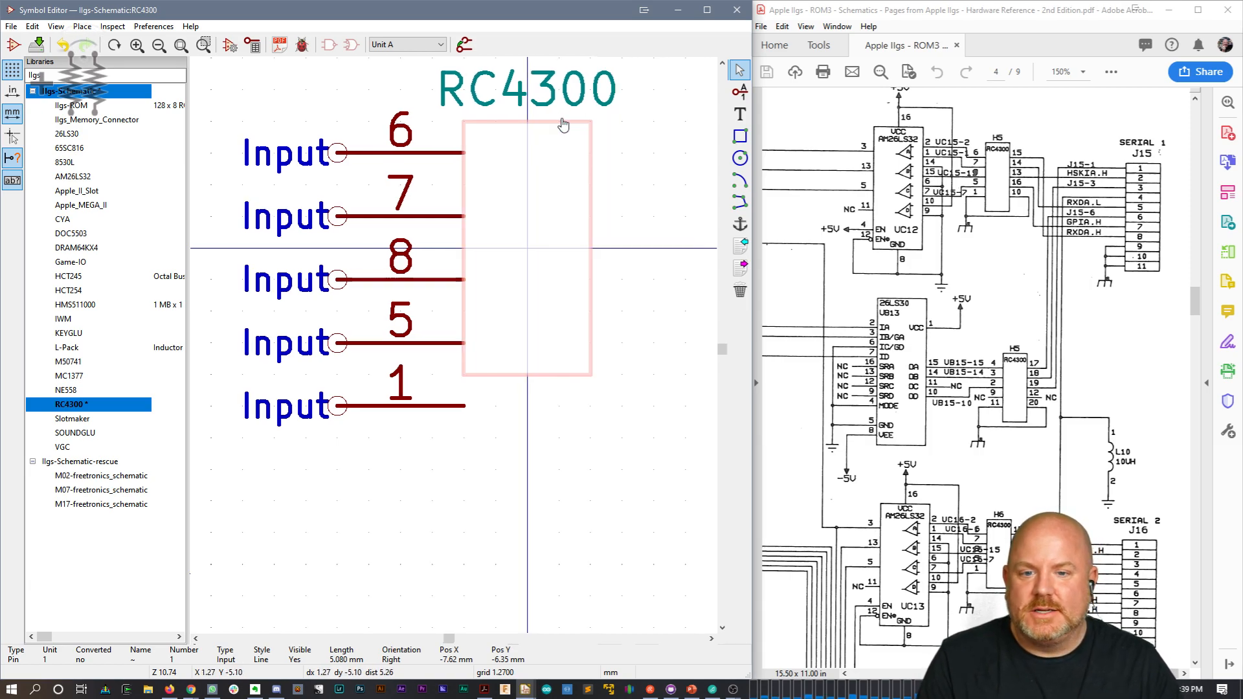
key("Delete")
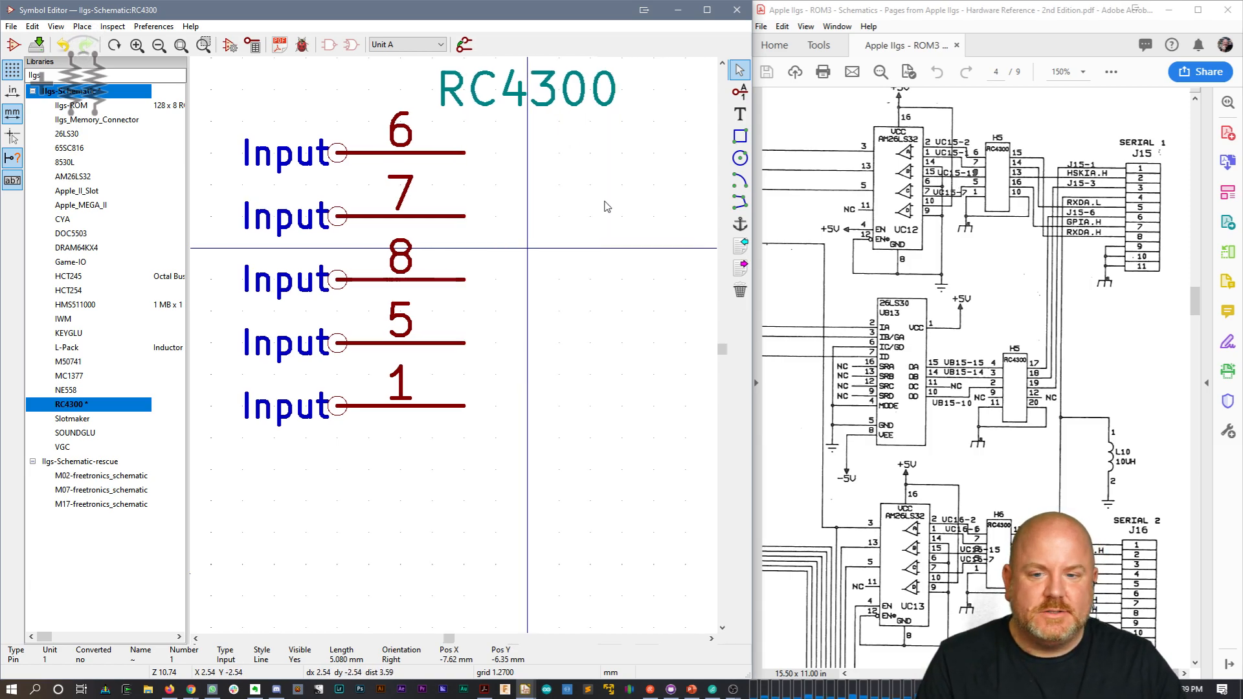
left_click(740, 136)
left_click(463, 121)
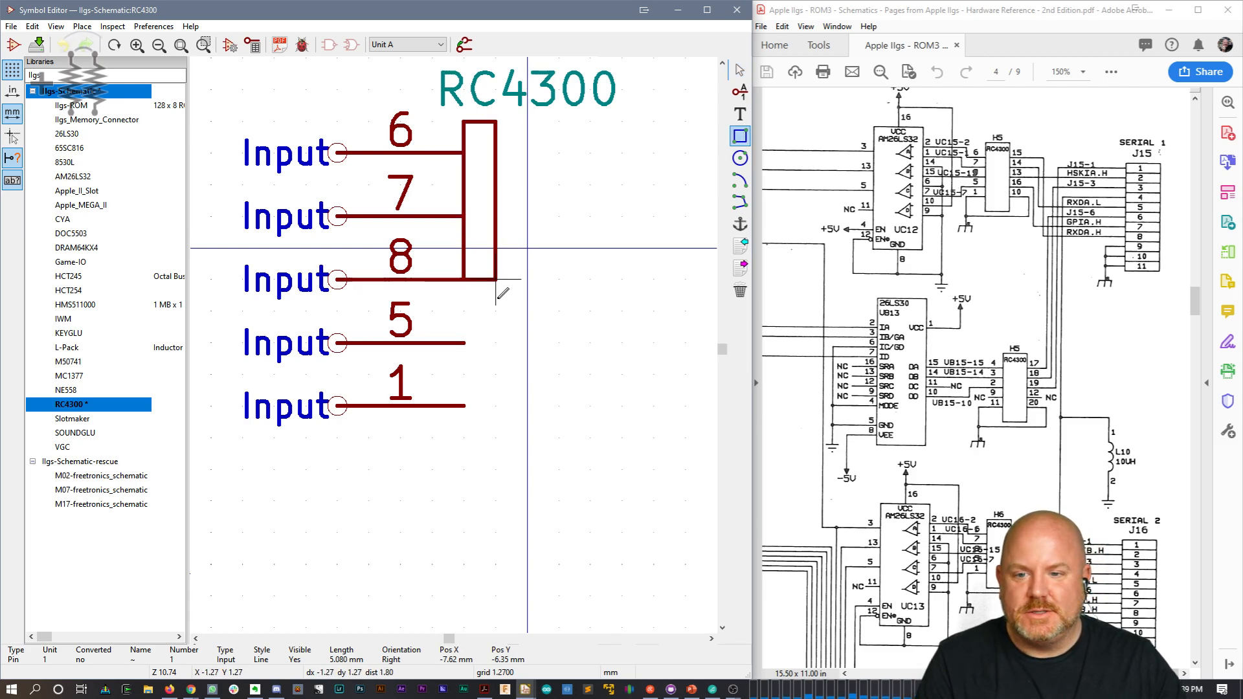
left_click(622, 438)
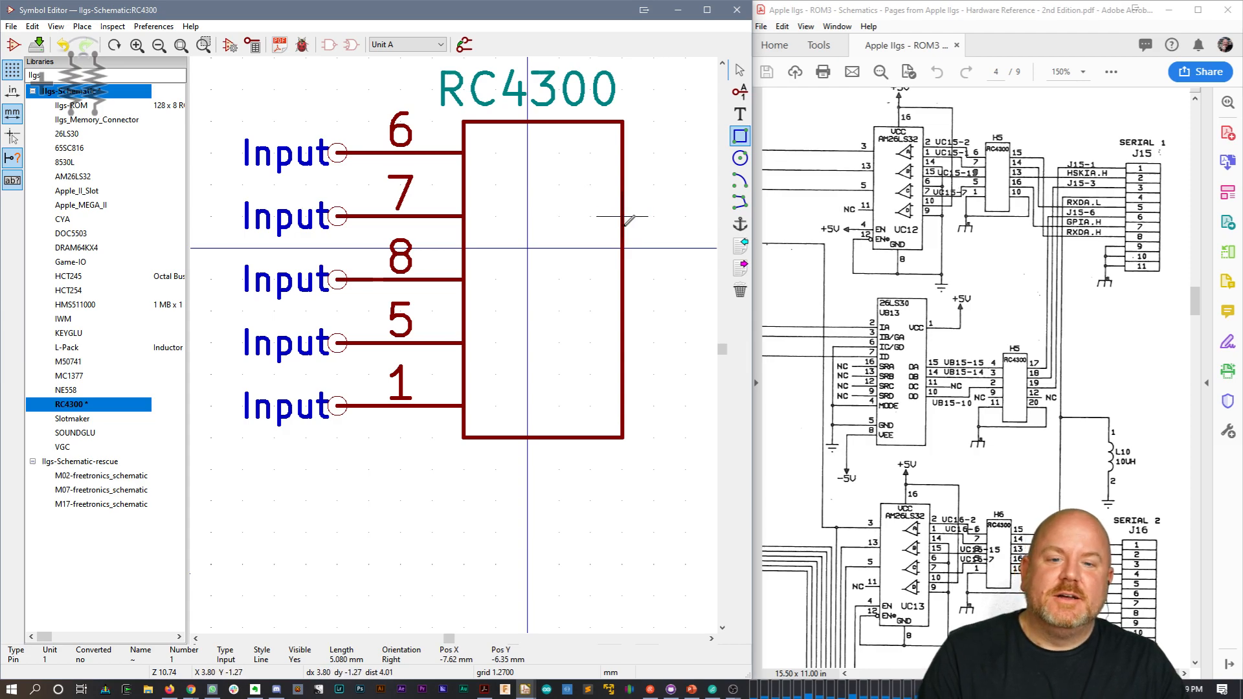
middle_click_drag(624, 226, 540, 250)
left_click(740, 93)
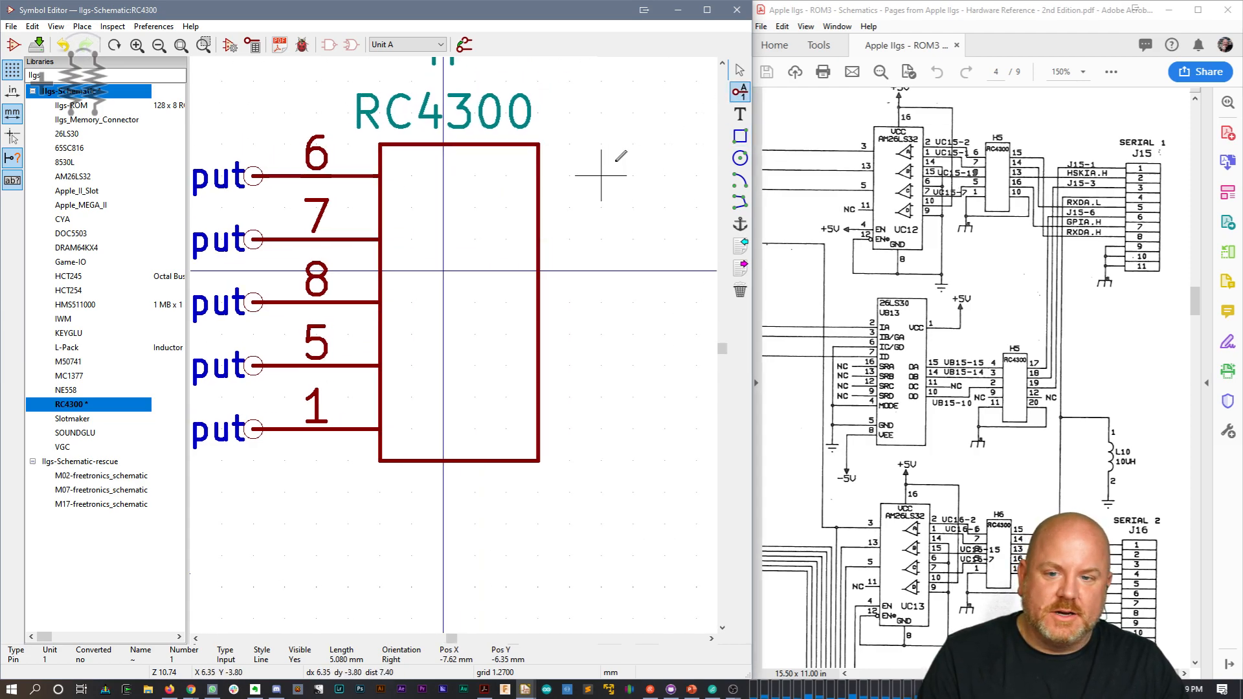
left_click(602, 144)
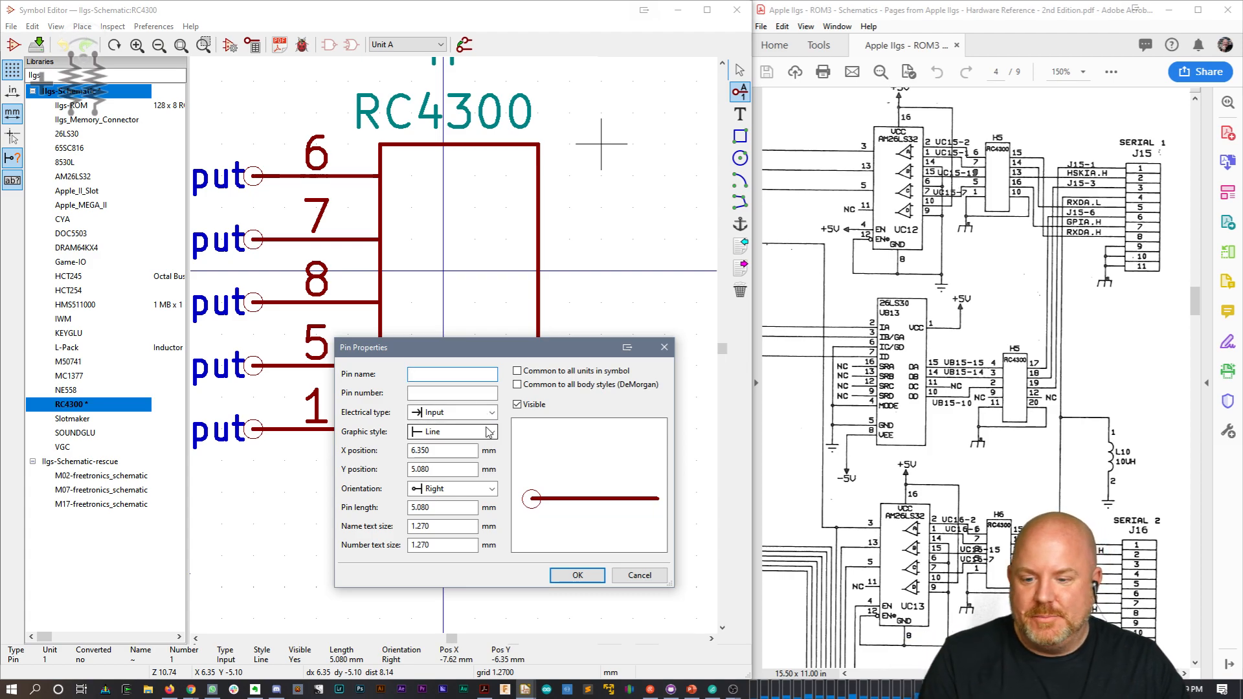
Step: Add left-oriented right-side pins 15 and 14, correcting the mistyped 4 to 14
left_click(492, 490)
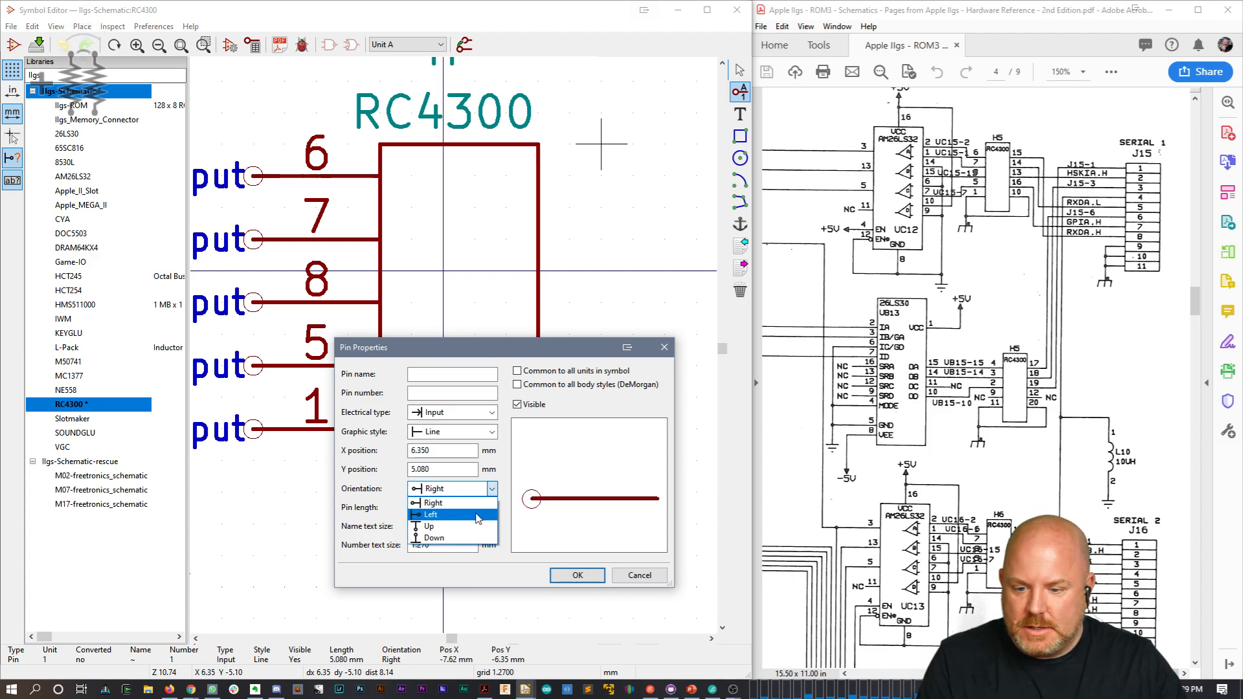
left_click(447, 512)
left_click(459, 394)
type("15")
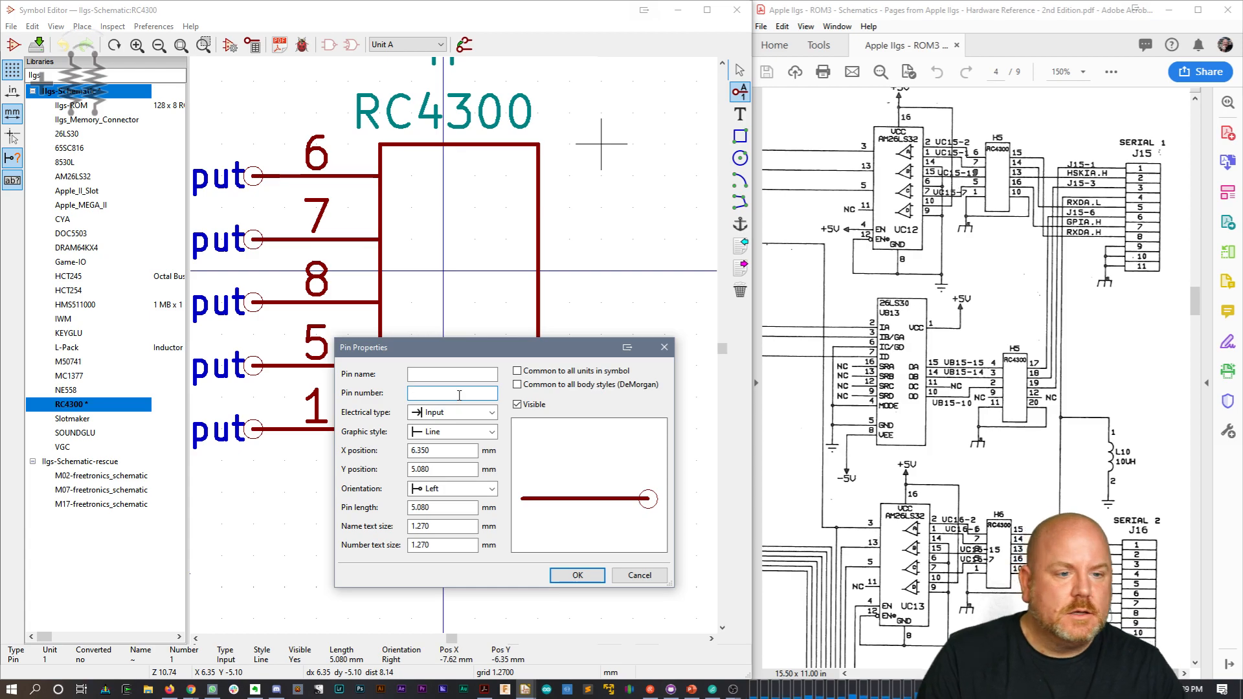
key("Return")
left_click(671, 161)
left_click(659, 216)
type("4")
key("Return")
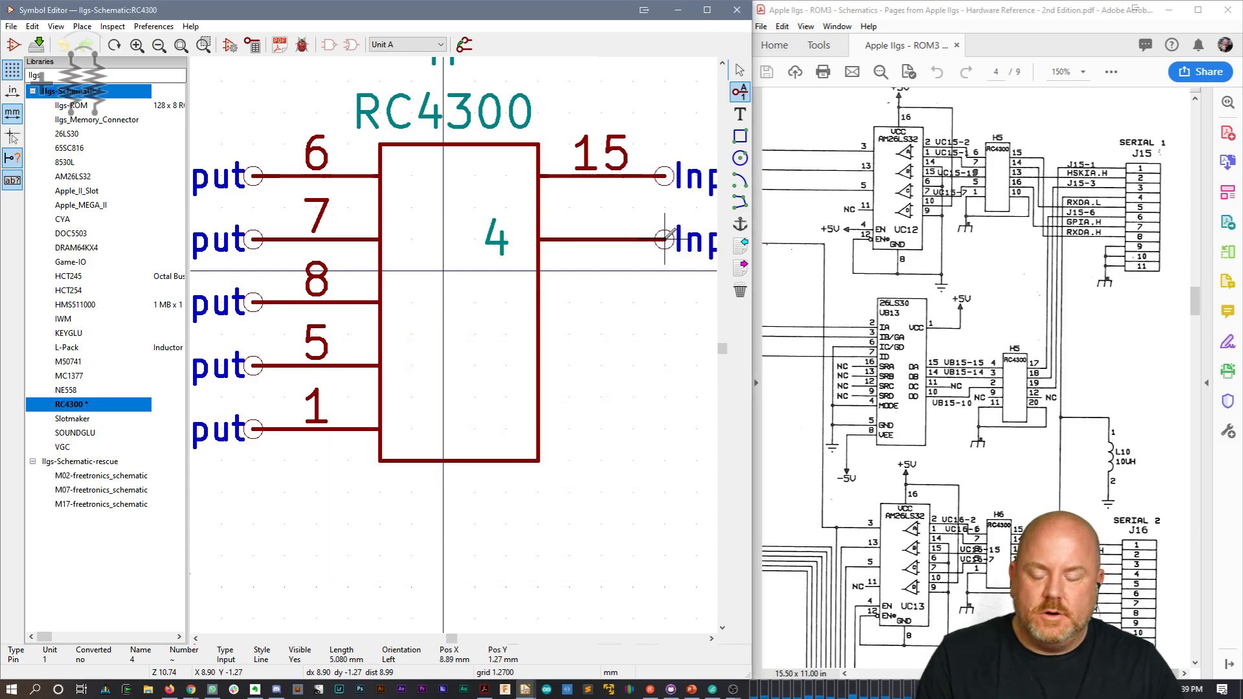
left_click(669, 234)
left_click(669, 234)
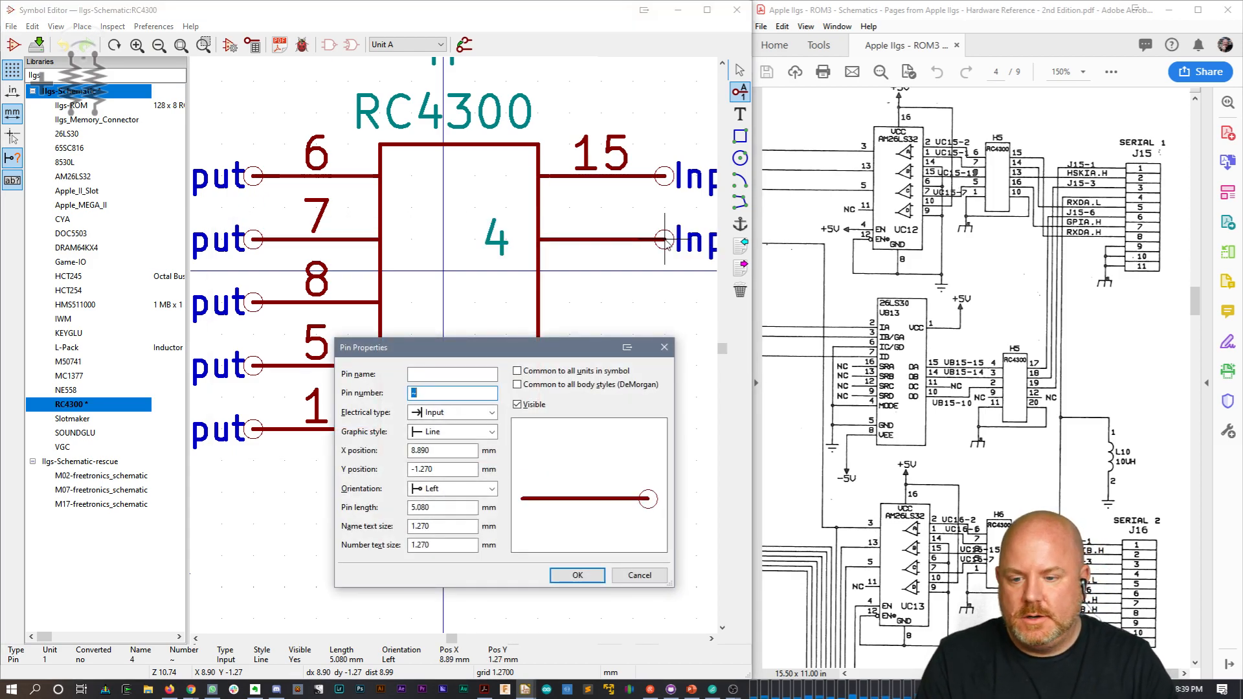
type("14")
key("Return")
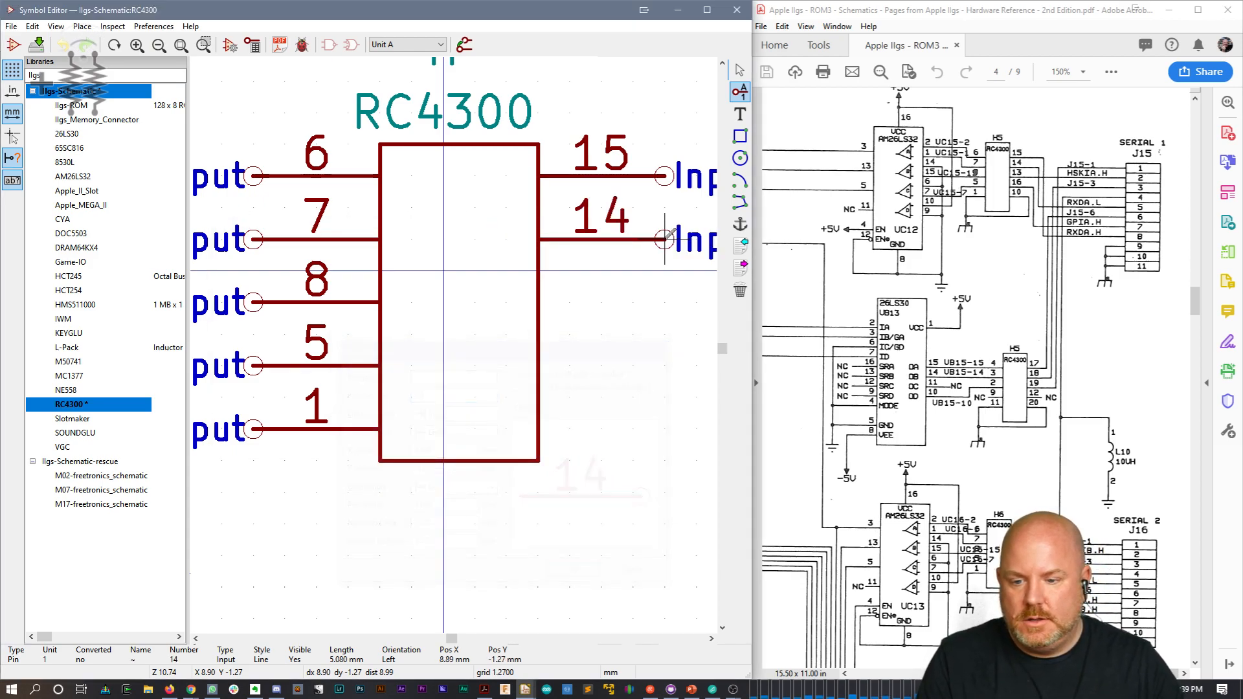
Step: Add right-side pins 13 and 16, fixing pin 16's mistaken entry
left_click(665, 301)
key("Tab")
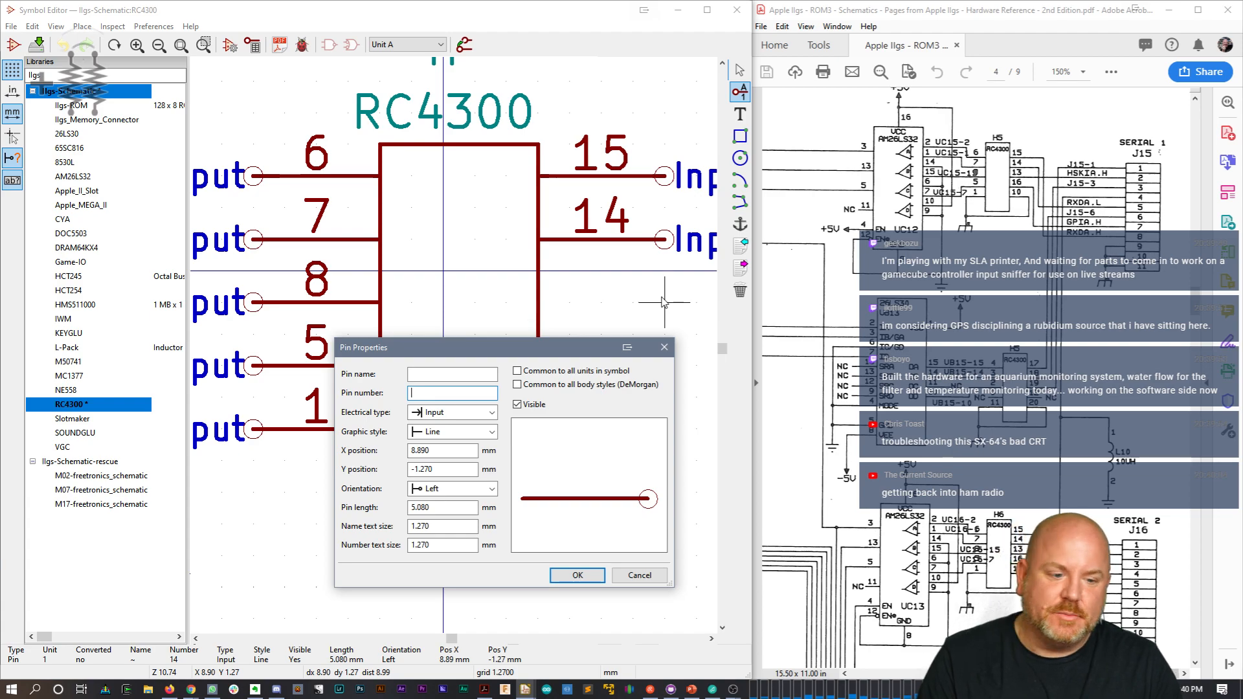
type("13")
key("Return")
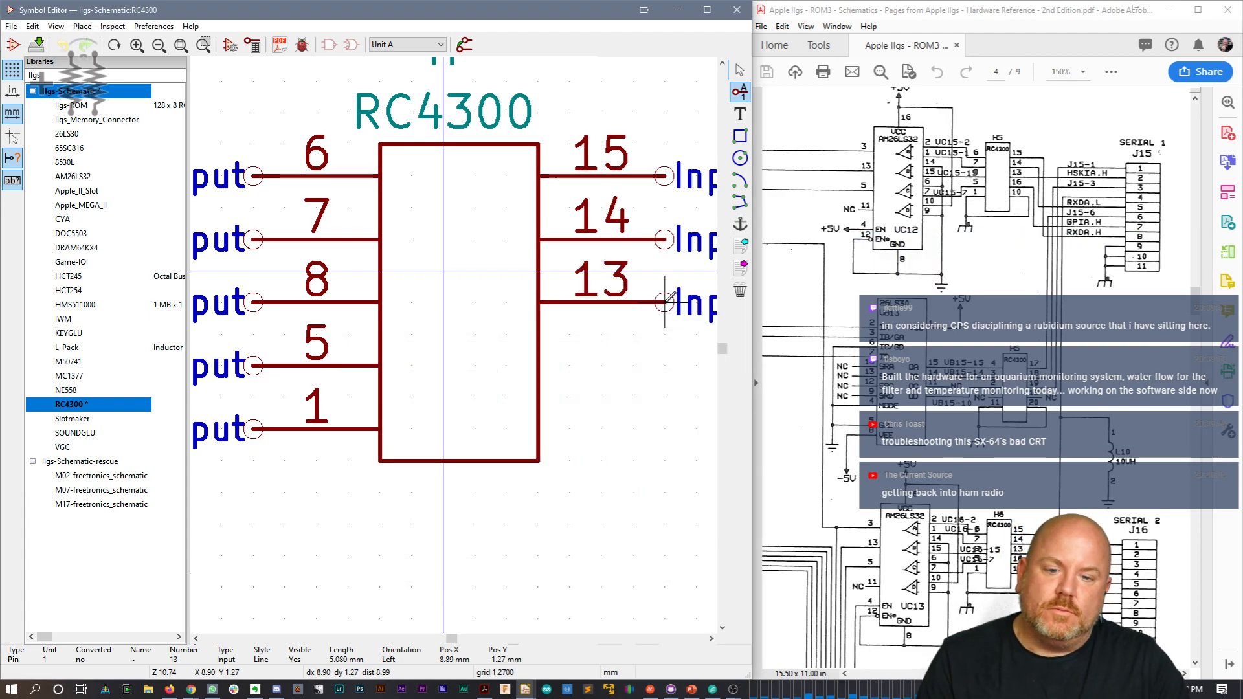
left_click(666, 364)
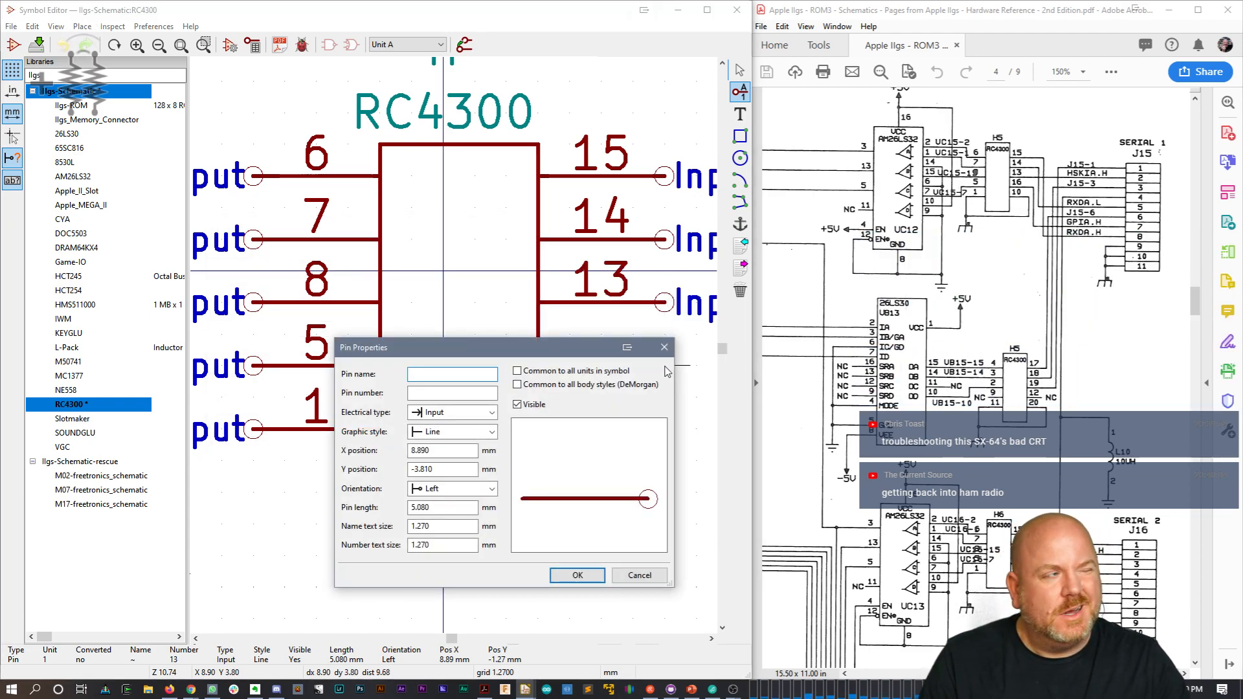
type("16")
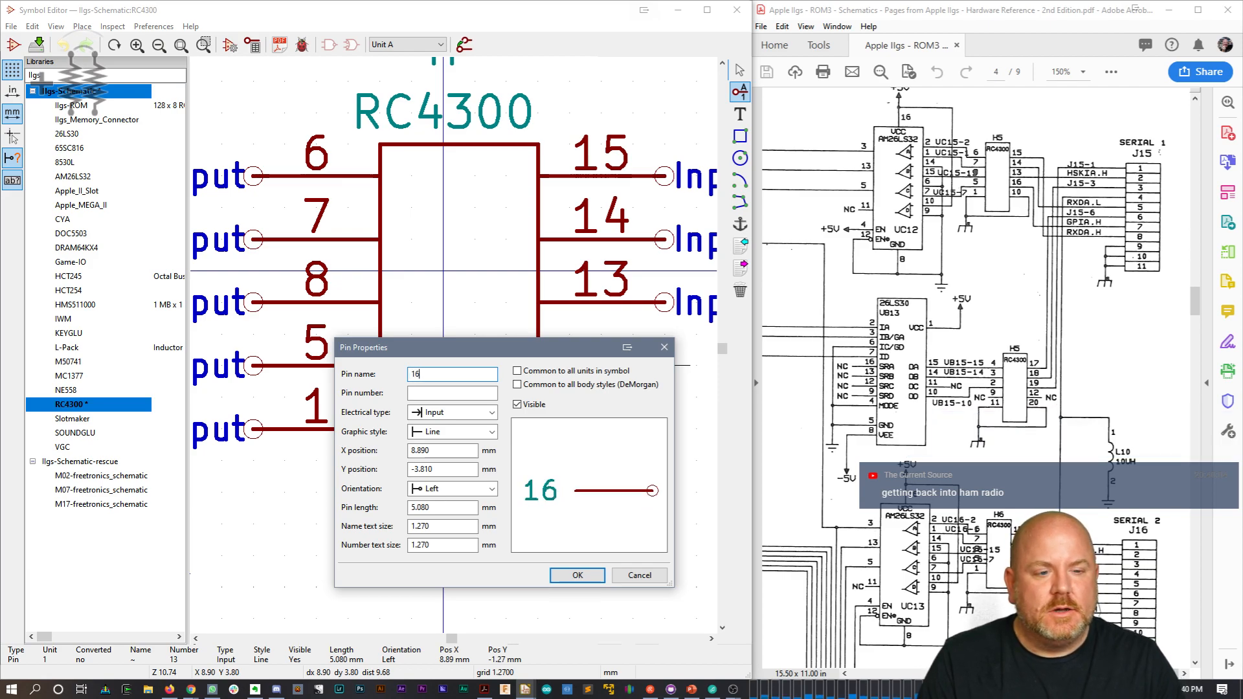
key("Return")
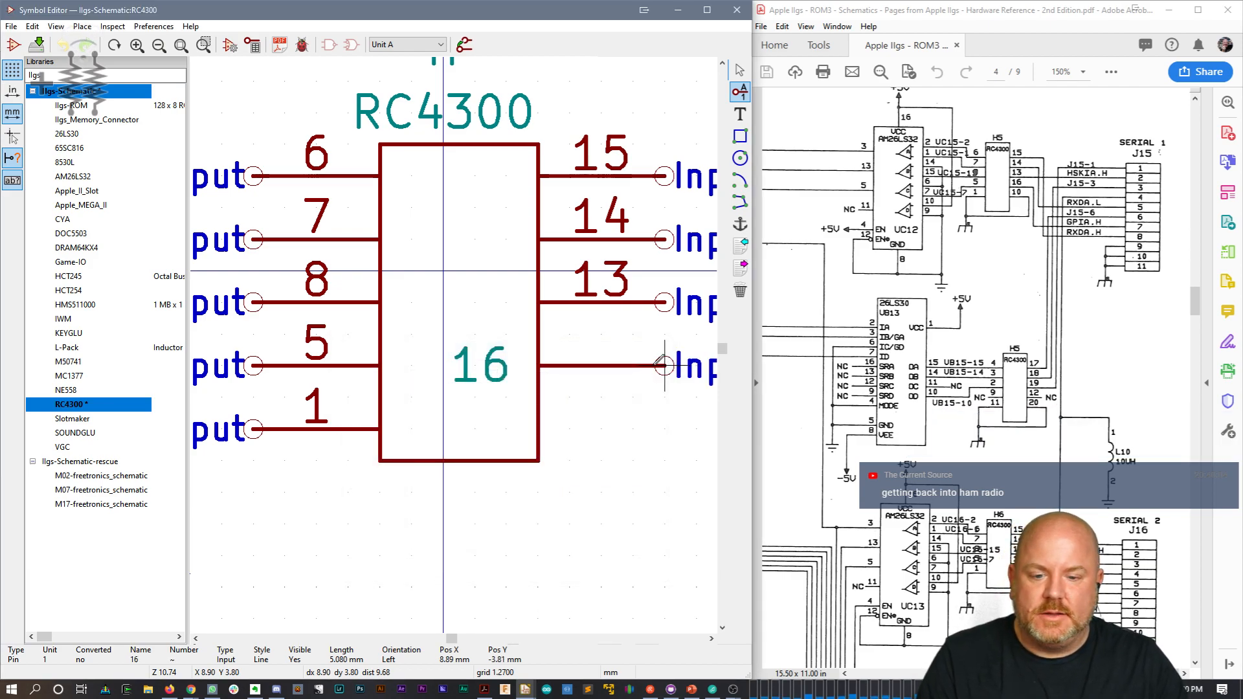
left_click(666, 364)
type("6")
key("Delete")
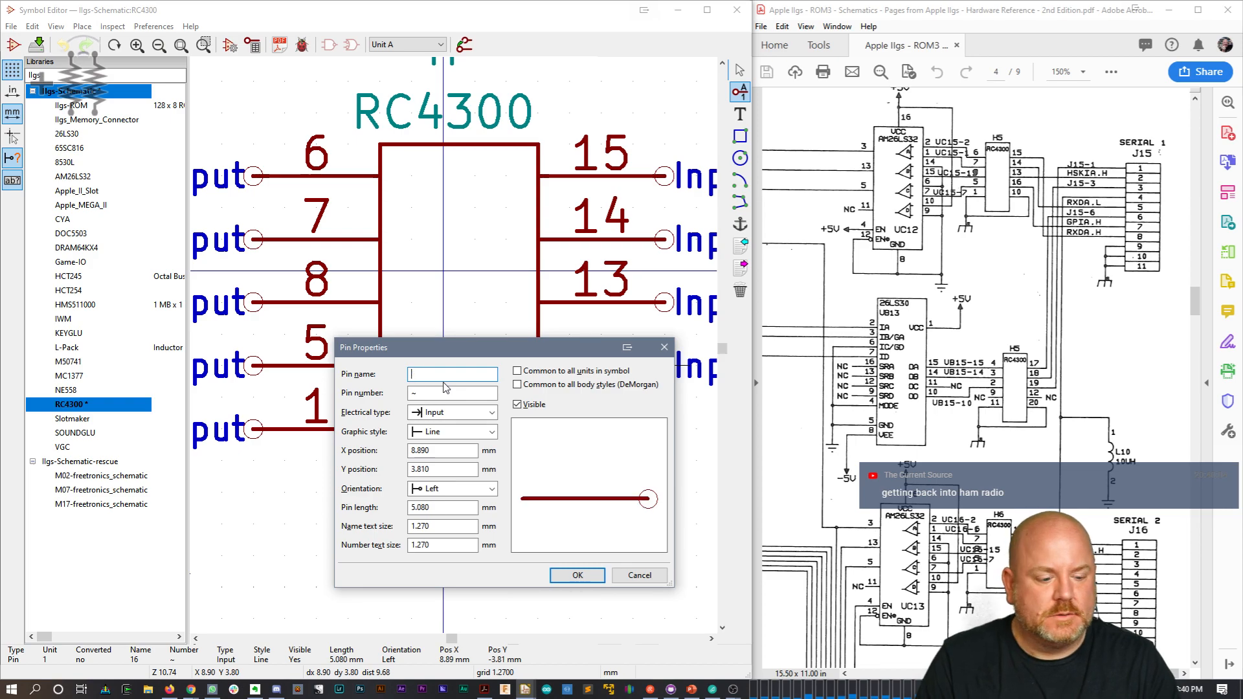
key("Tab")
type("16")
key("Return")
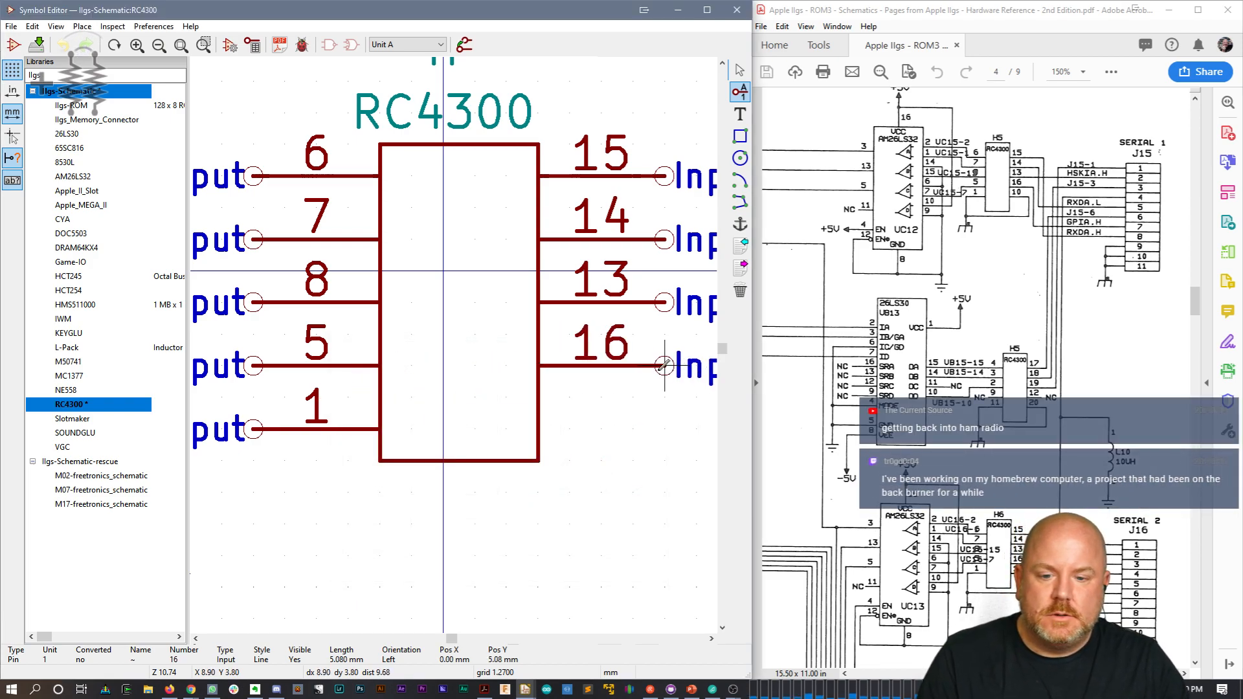
left_click(664, 366)
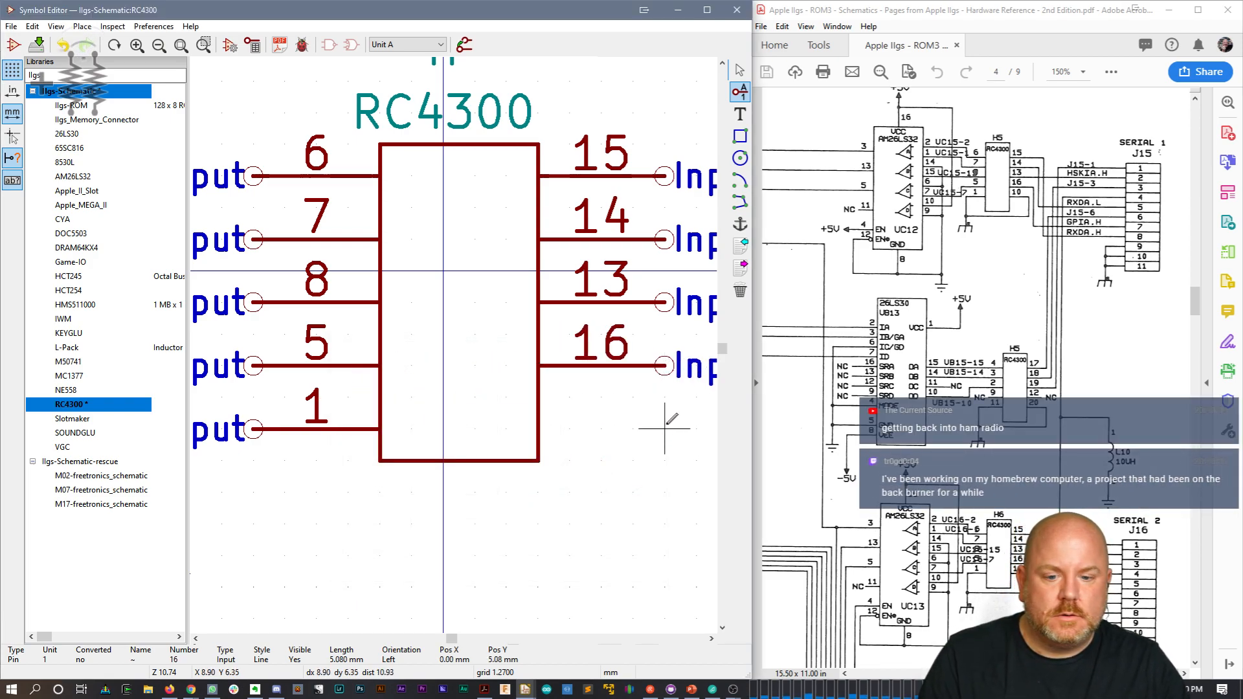
Step: Place pin 10 at the bottom of the body's right side
left_click(665, 427)
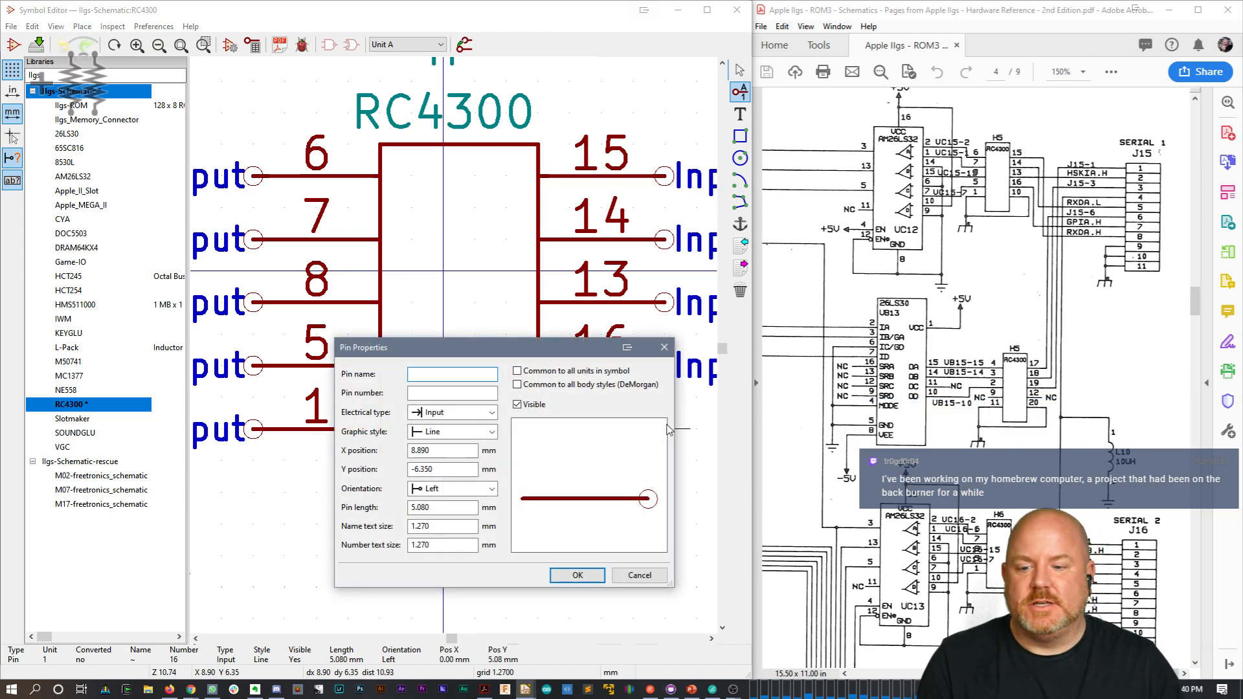
key("Tab")
type("10")
key("Return")
left_click(664, 427)
scroll(664, 427, "down", 1)
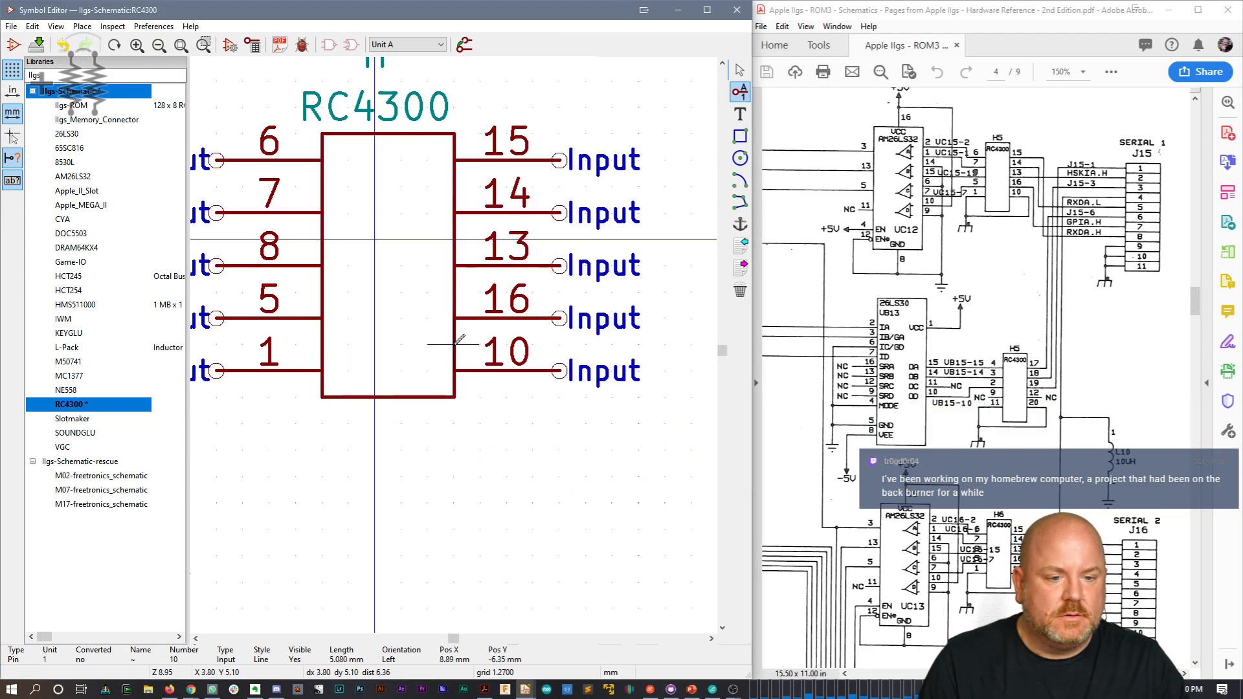
Step: Fill the current body rectangle with the body background colour and recentre the view
key("Escape")
double_click(420, 396)
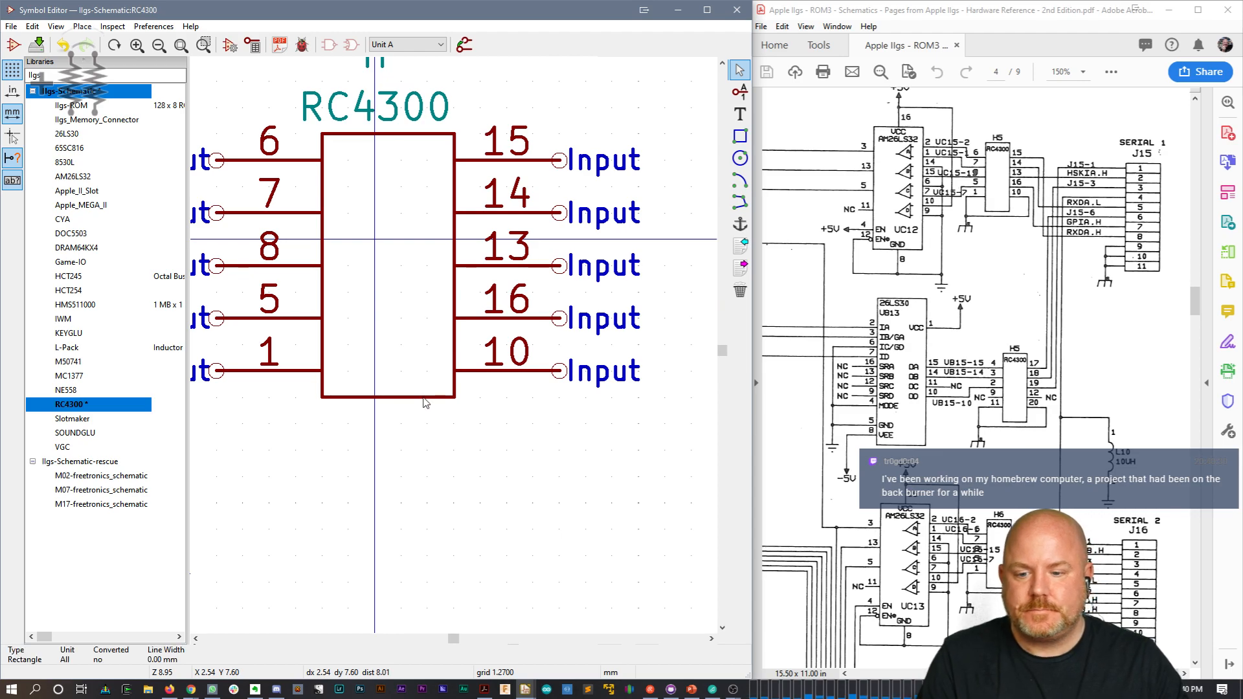
left_click(360, 352)
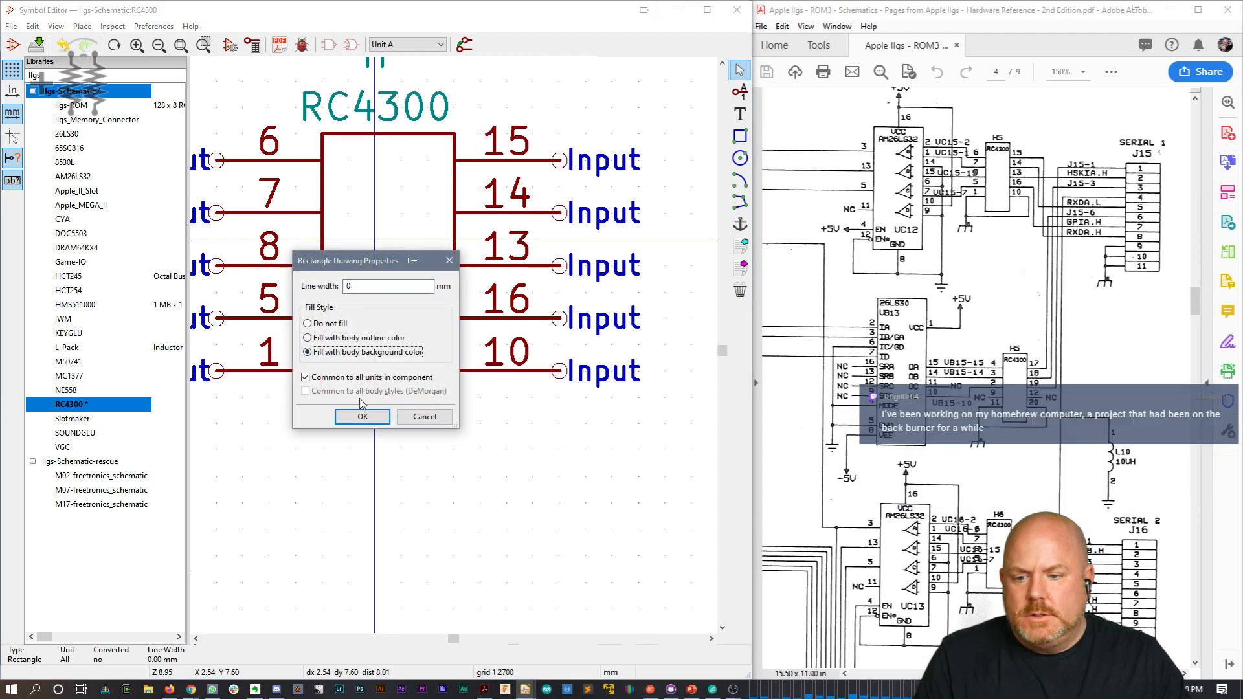
left_click(362, 416)
middle_click_drag(389, 357, 578, 475)
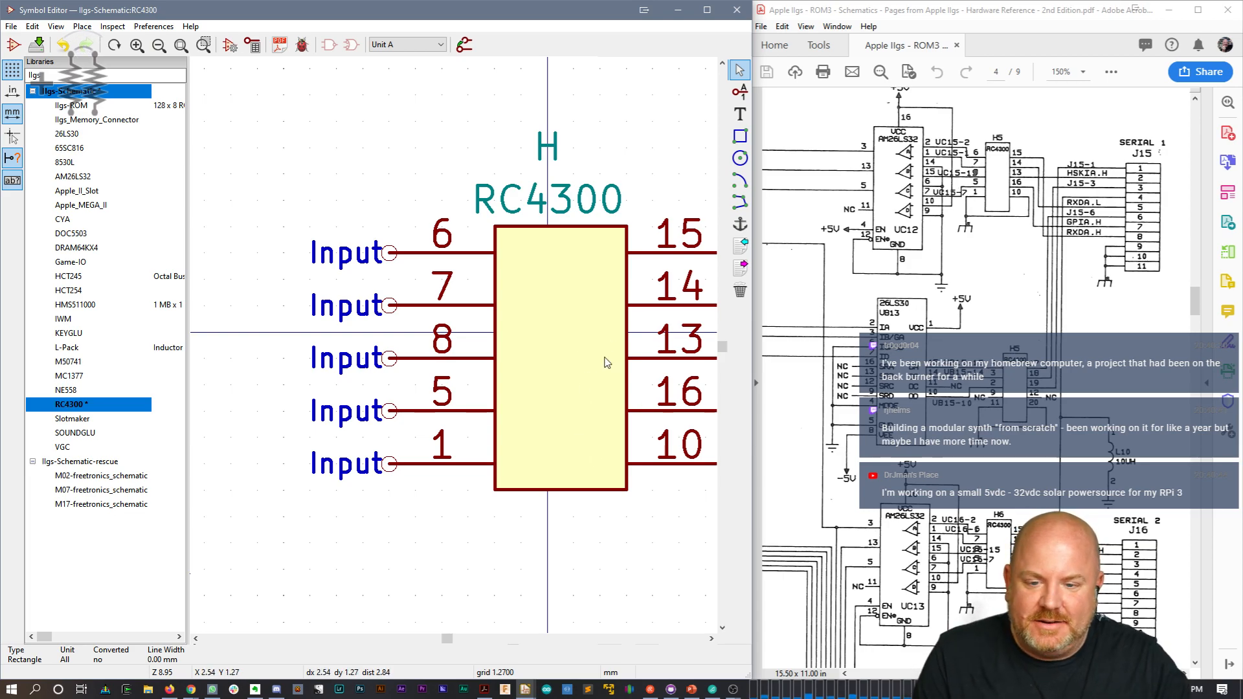
scroll(566, 352, "down", 1)
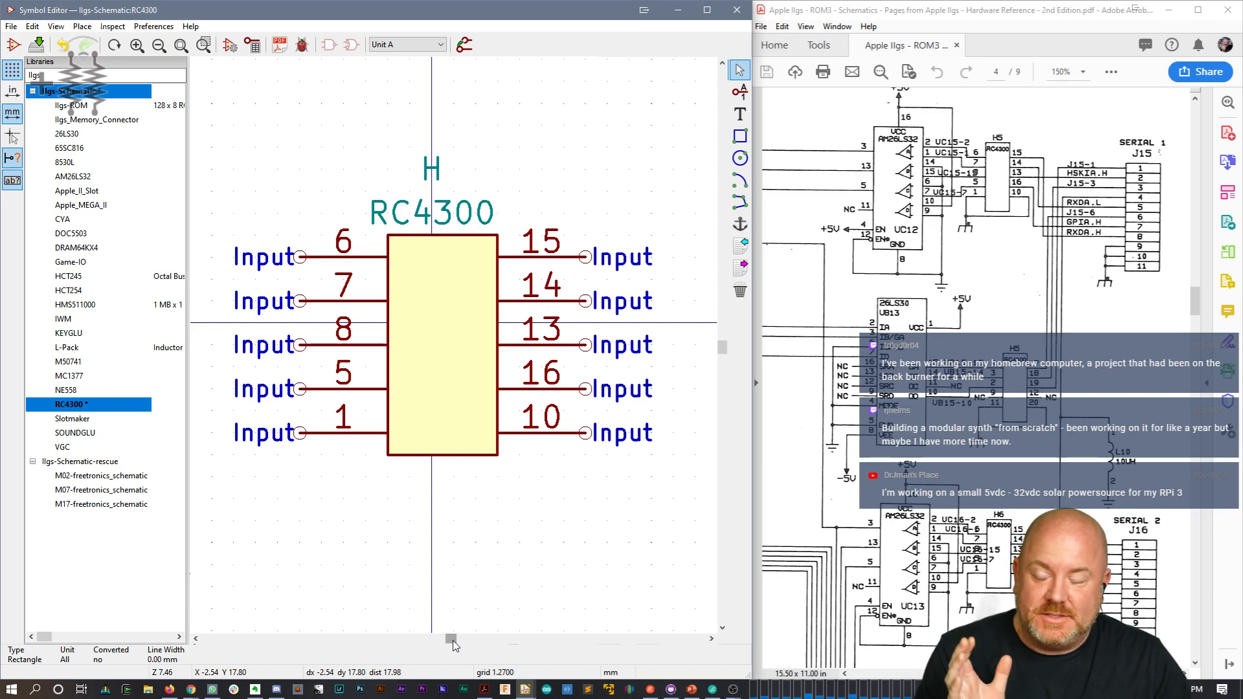
left_click_drag(453, 641, 450, 640)
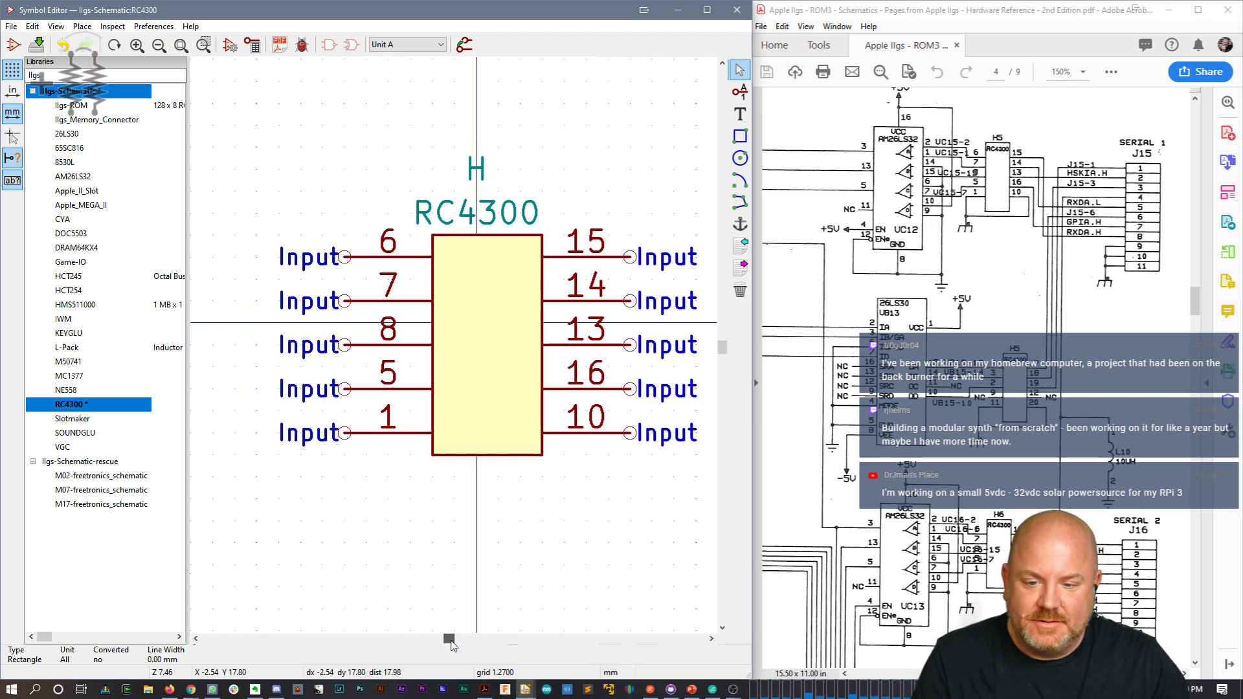
Step: Reposition the RC4300 symbol, shift the five right-side pins one grid outward, and delete the old body
left_click_drag(270, 550, 661, 245)
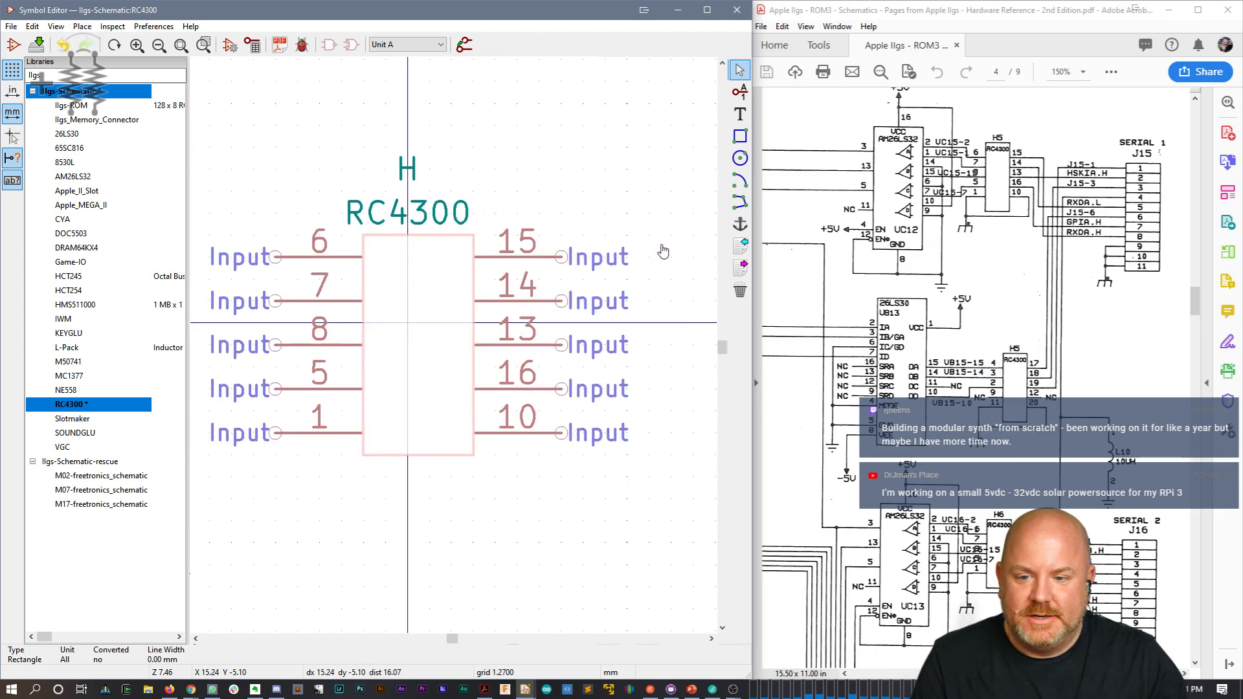
left_click(662, 251)
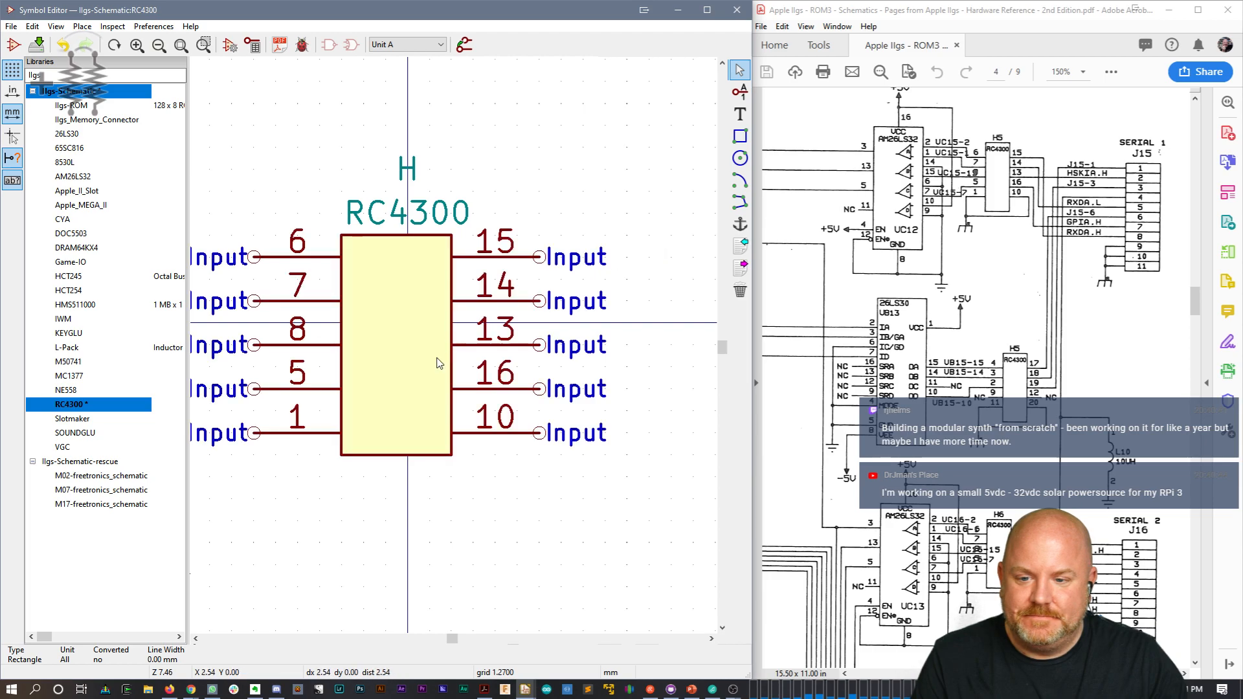
left_click(440, 218)
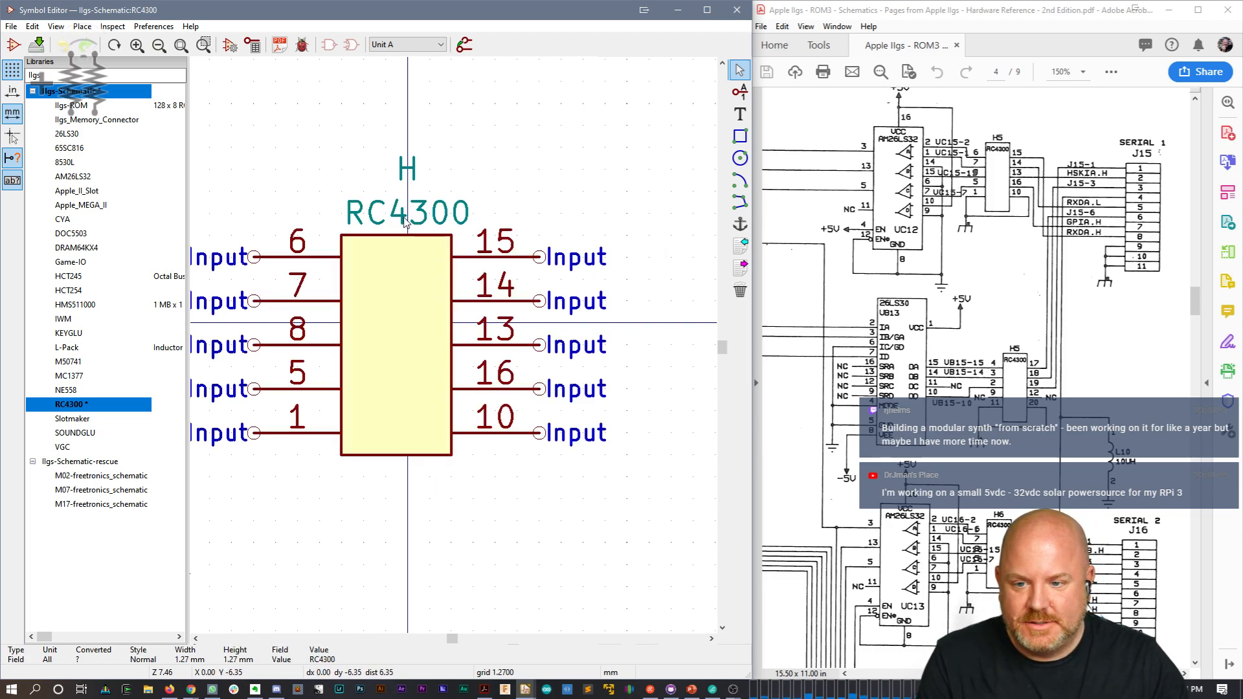
left_click(401, 176)
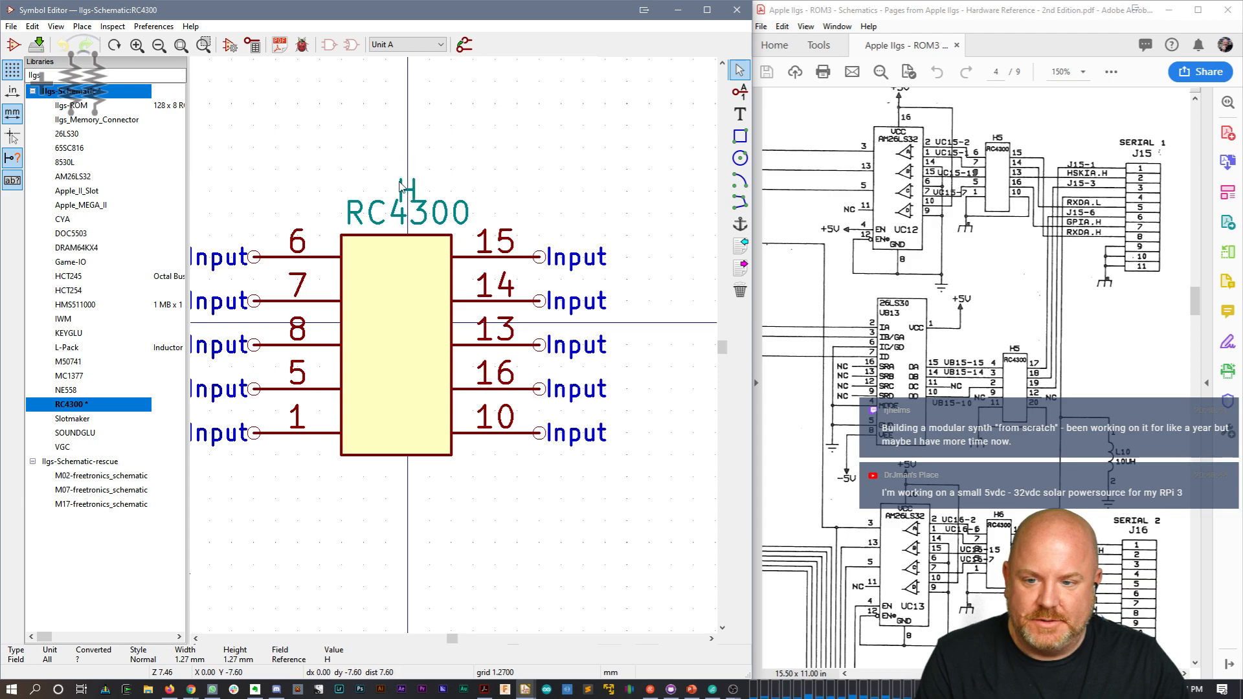
left_click_drag(672, 478, 500, 211)
left_click(513, 212)
left_click(454, 323)
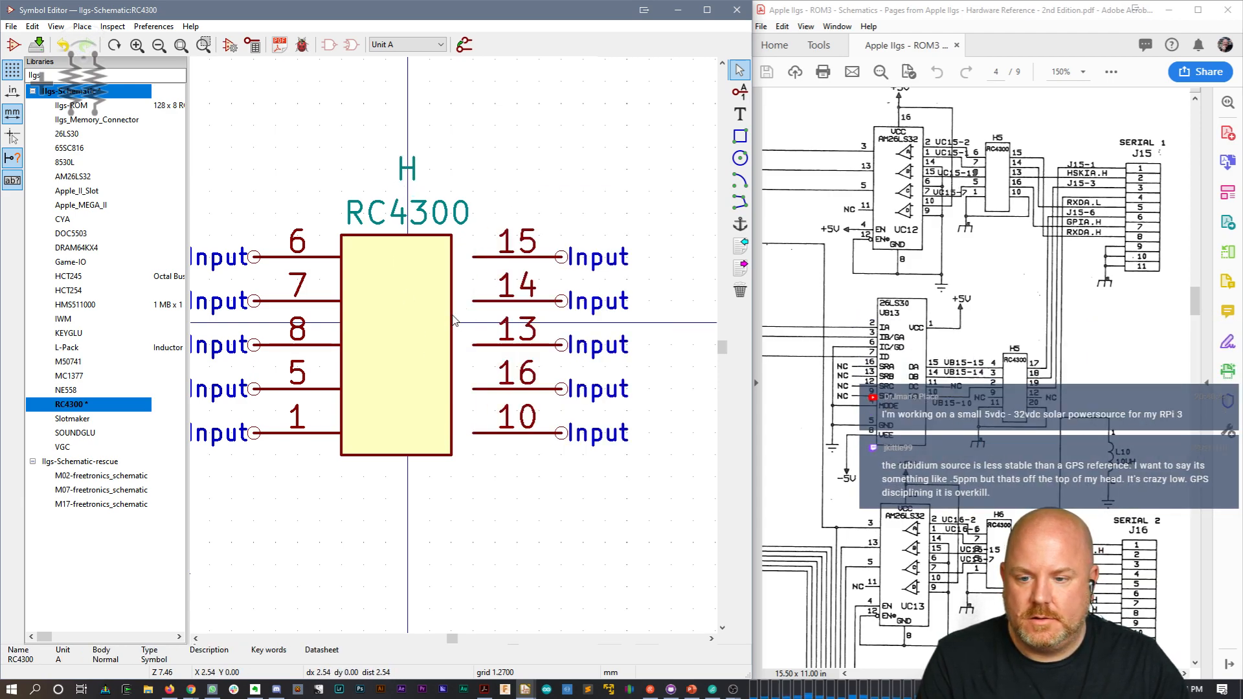
key("Delete")
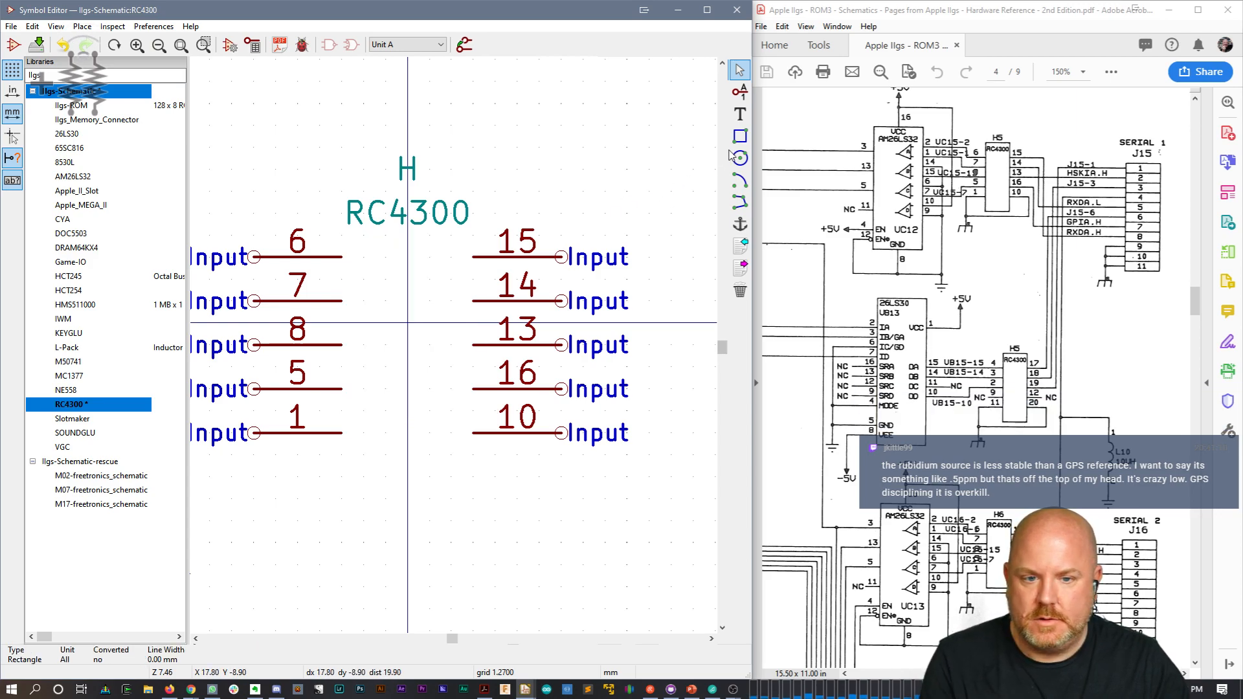
Step: Draw a wider body rectangle between both pin columns, filled with body background colour
left_click(740, 136)
left_click(341, 235)
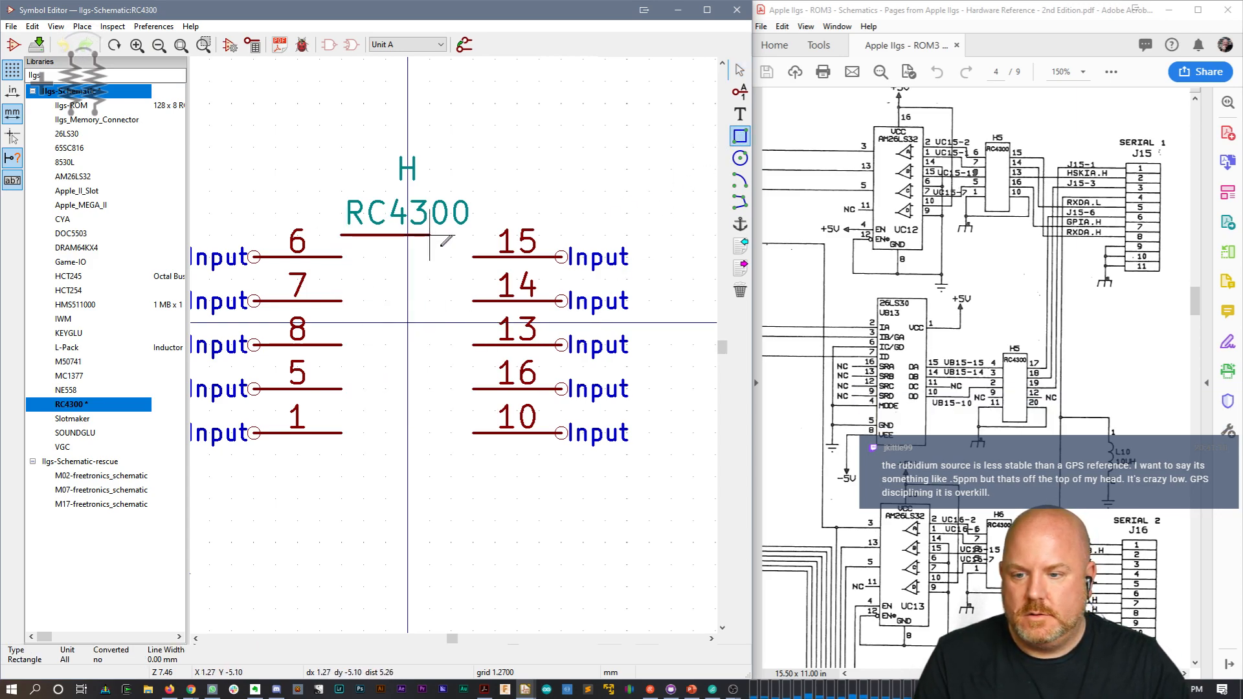
left_click(473, 455)
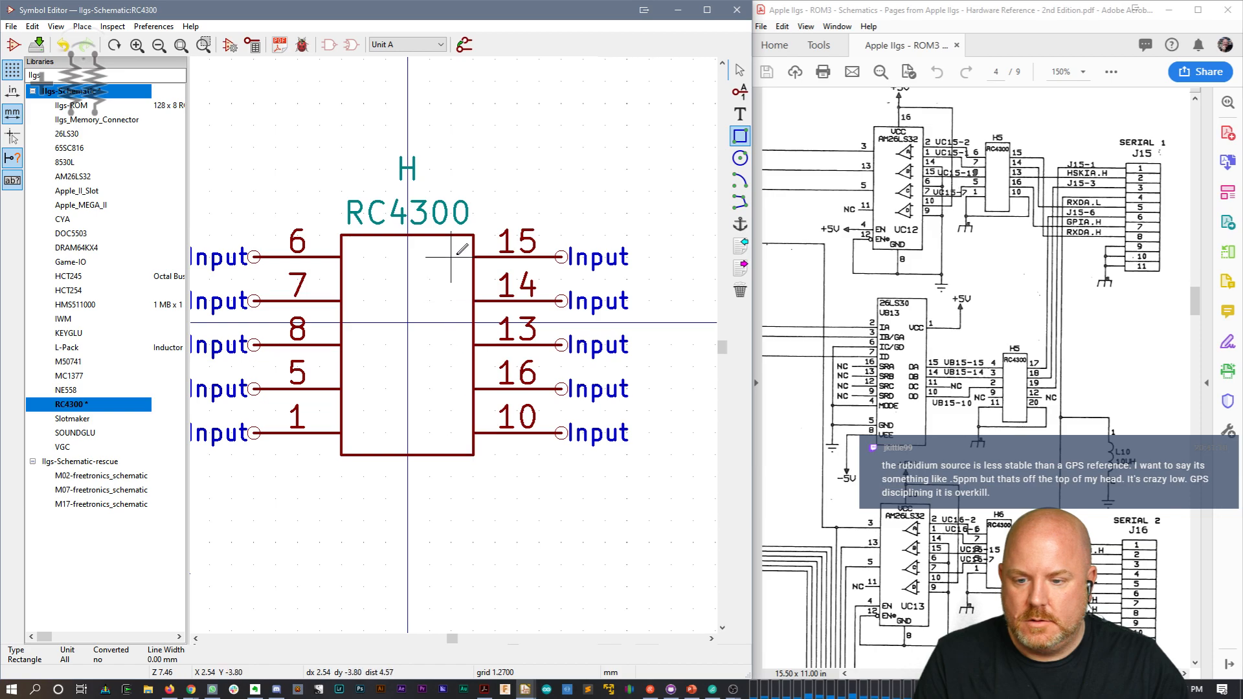
key("Escape")
right_click(471, 457)
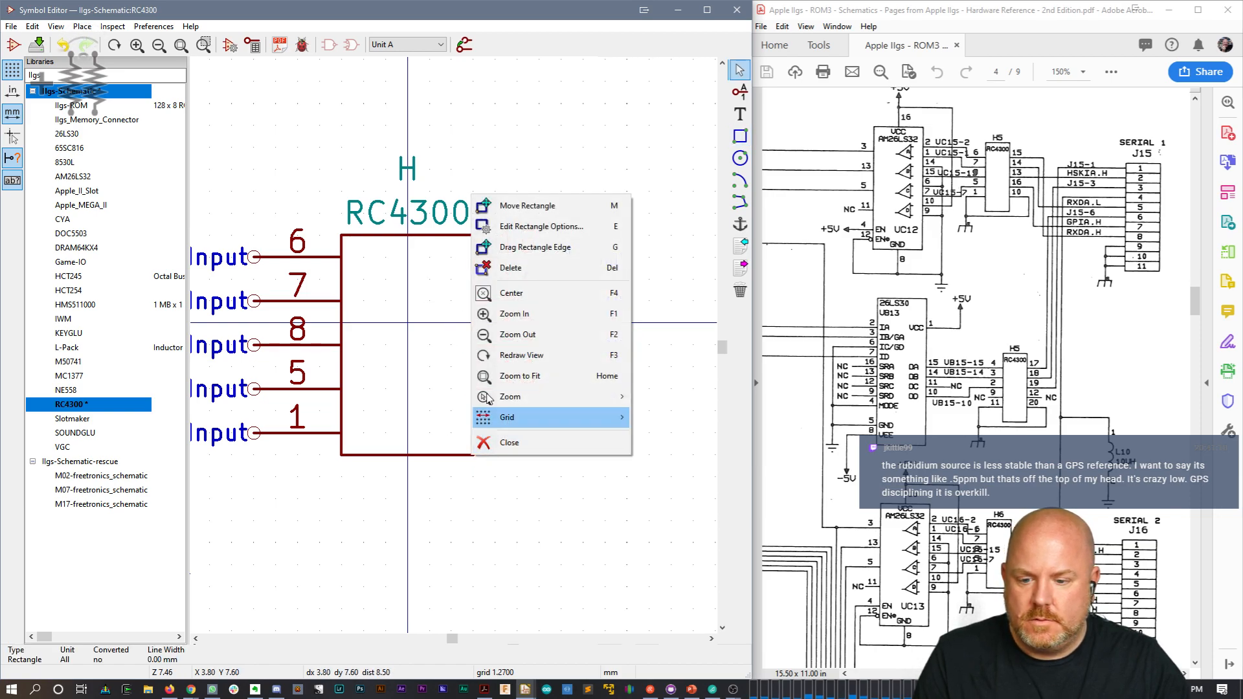
left_click(448, 396)
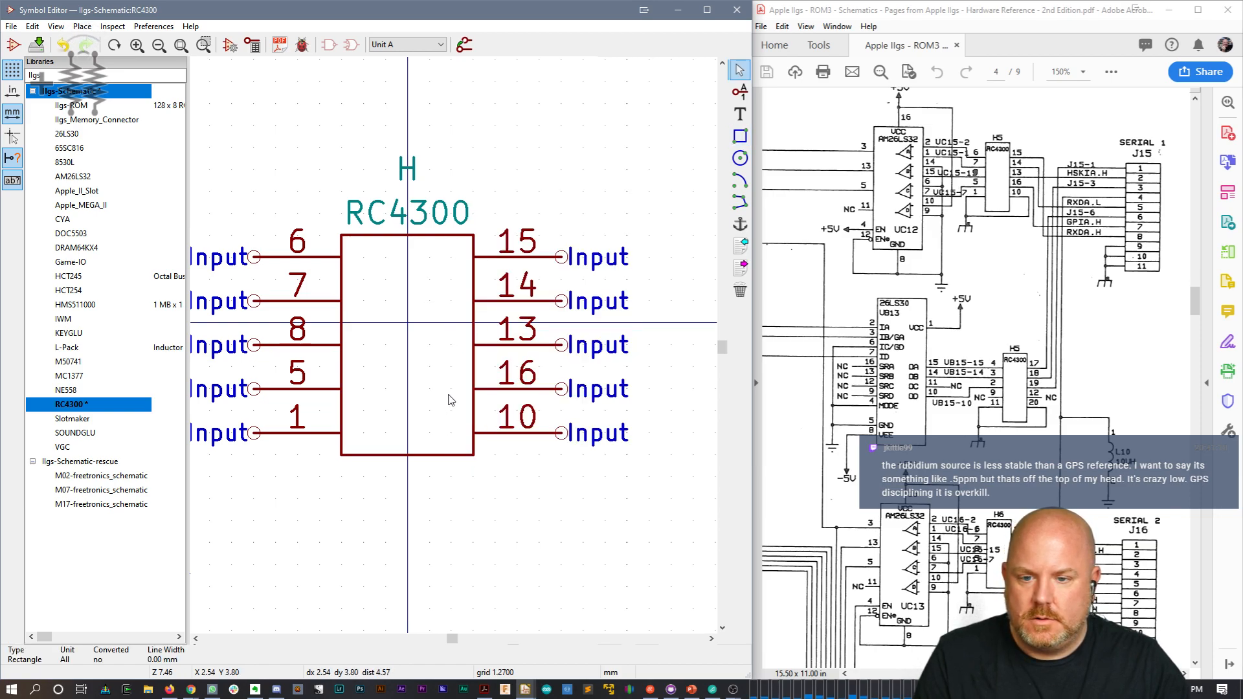
double_click(456, 236)
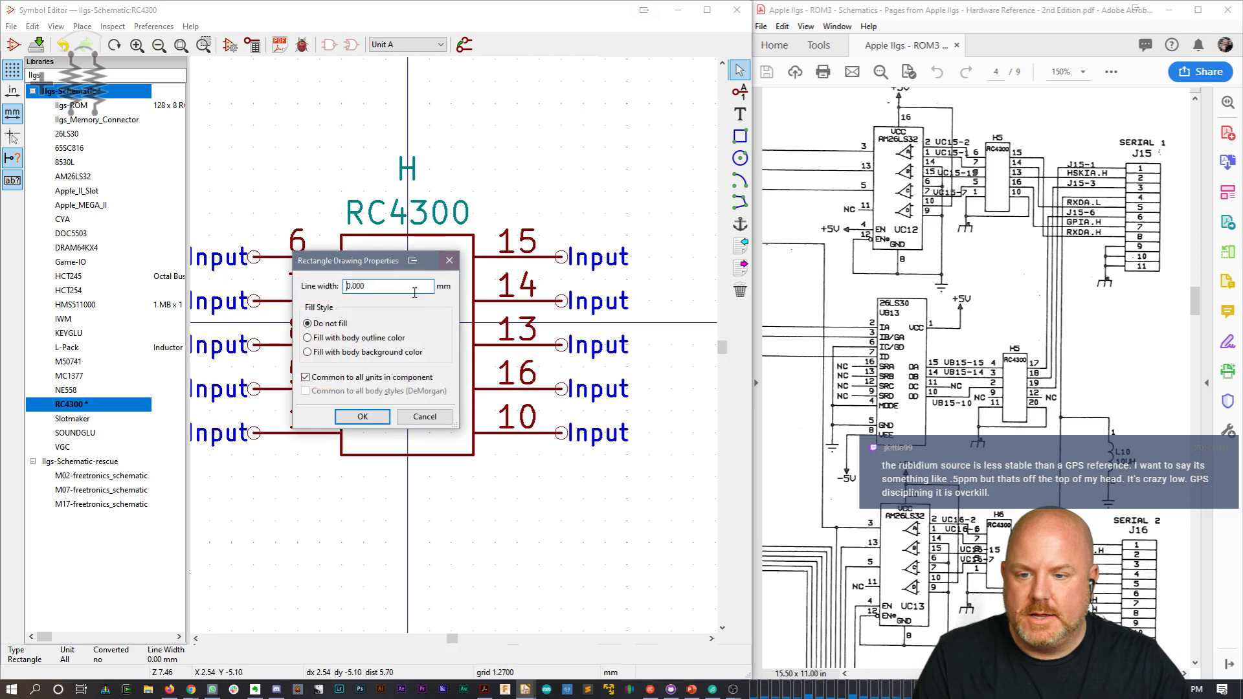
left_click(375, 353)
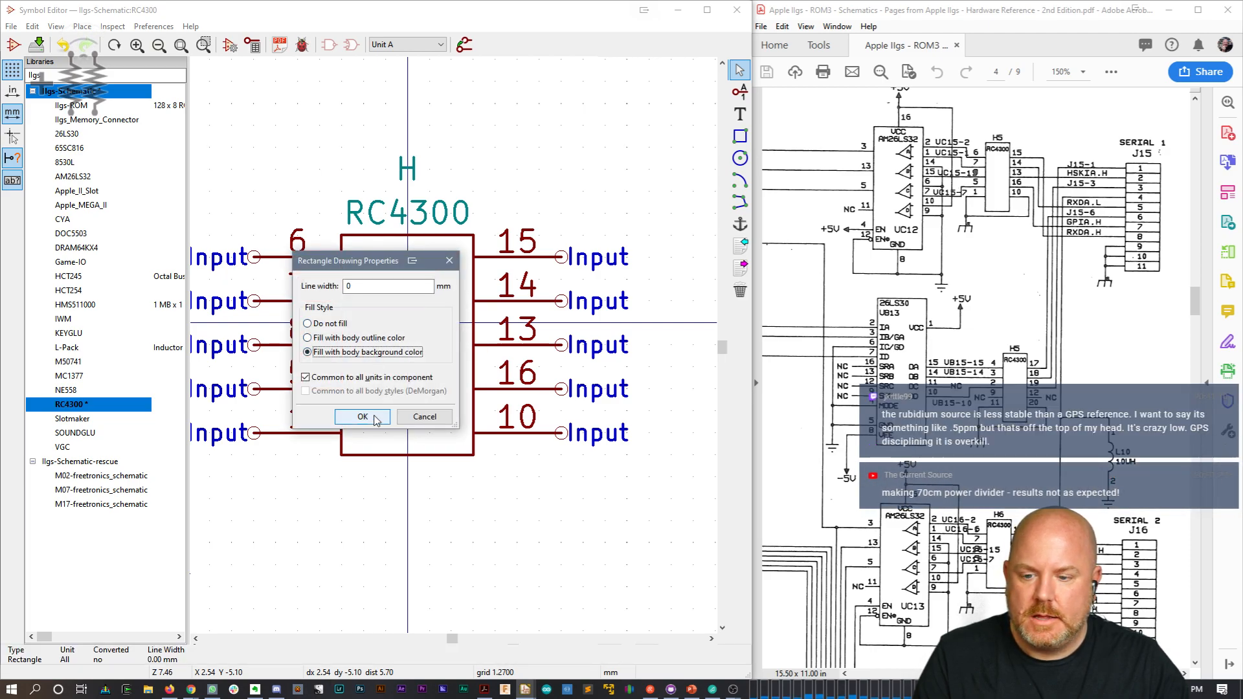
left_click(374, 416)
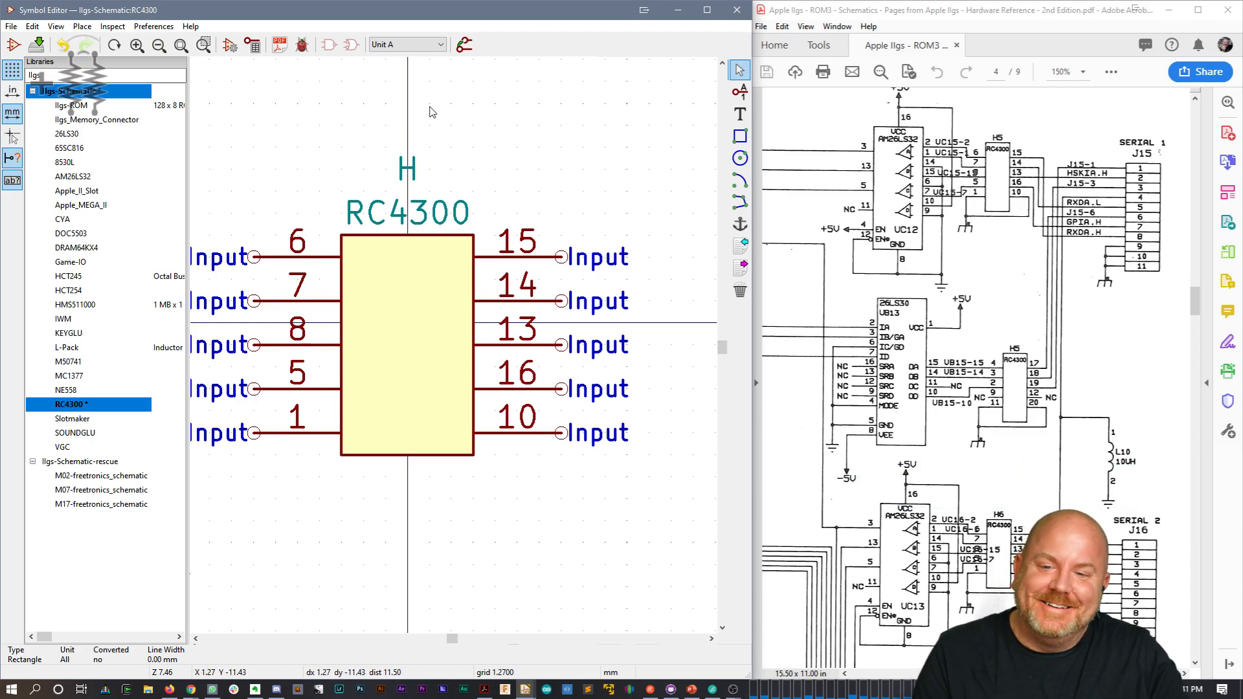
Step: Switch the RC4300 symbol to unit B for editing
left_click(404, 44)
left_click(399, 67)
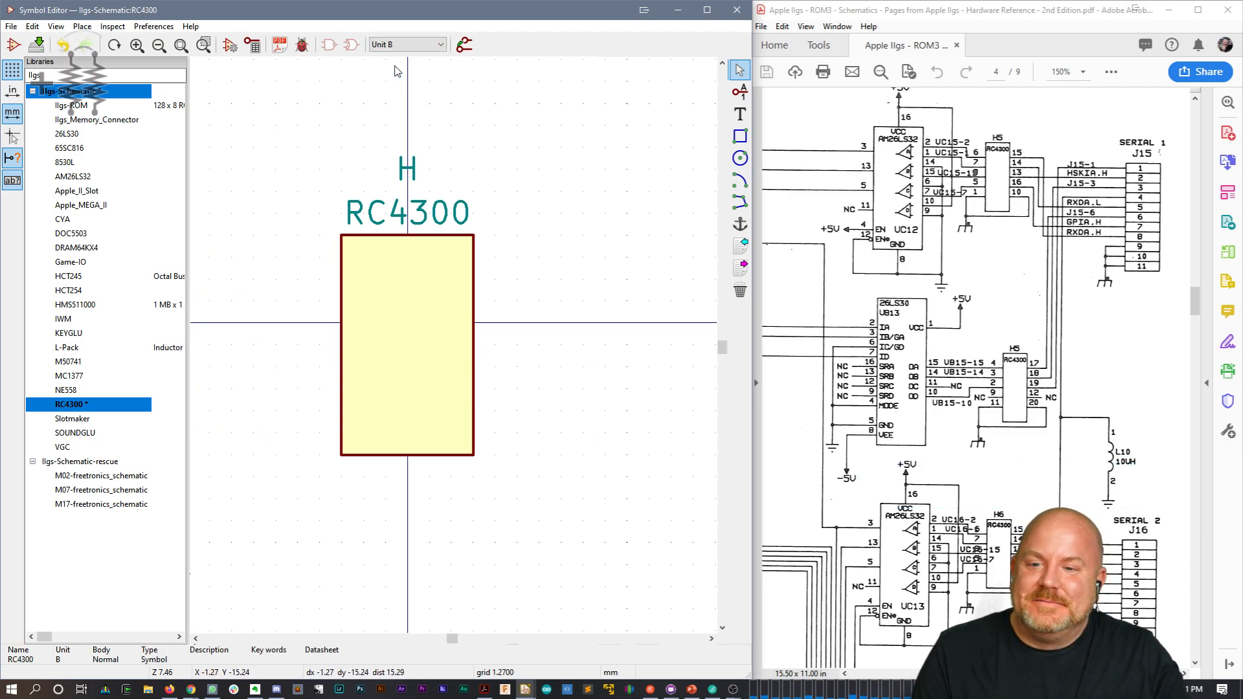
left_click(399, 47)
left_click(383, 57)
left_click(399, 46)
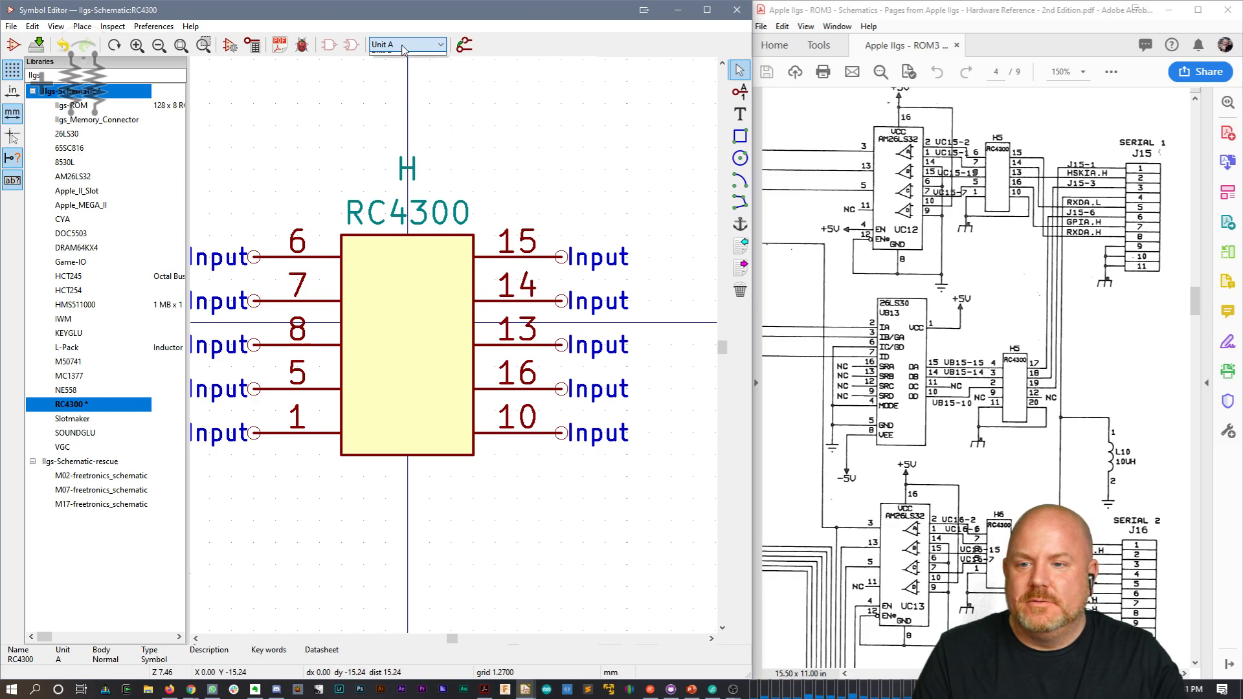
left_click(400, 67)
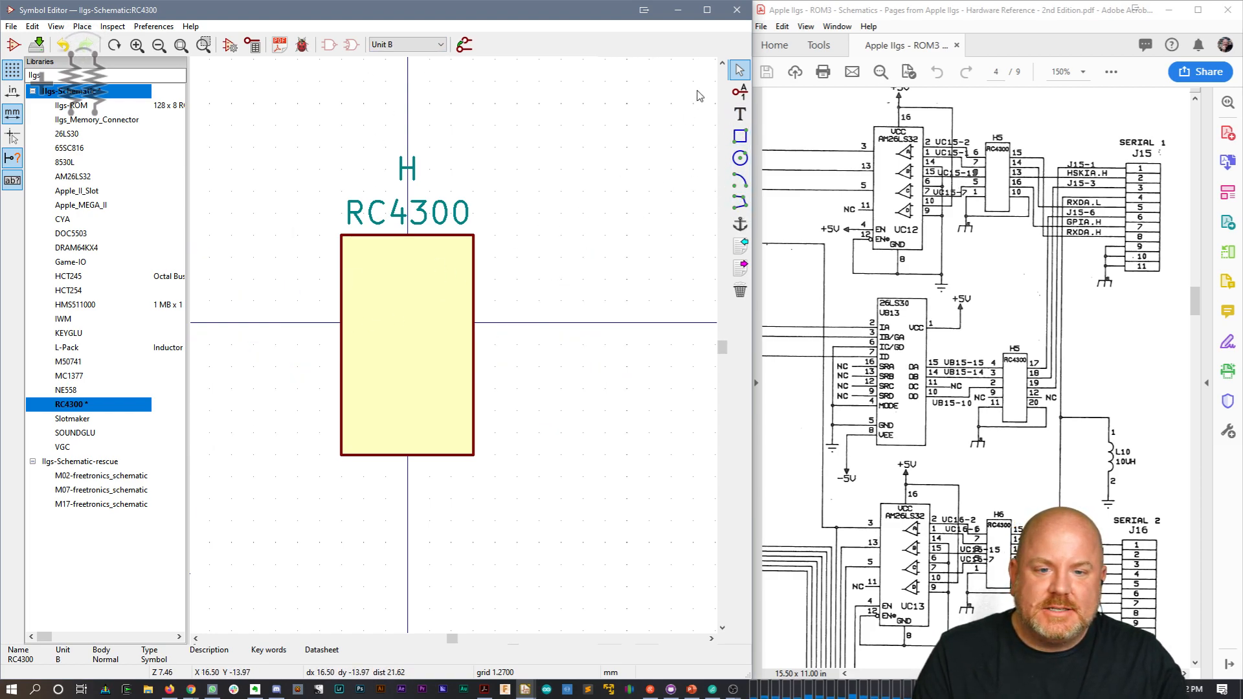
Step: Add input pin 4 pointing right at the top of unit B's left edge
left_click(740, 91)
left_click(248, 257)
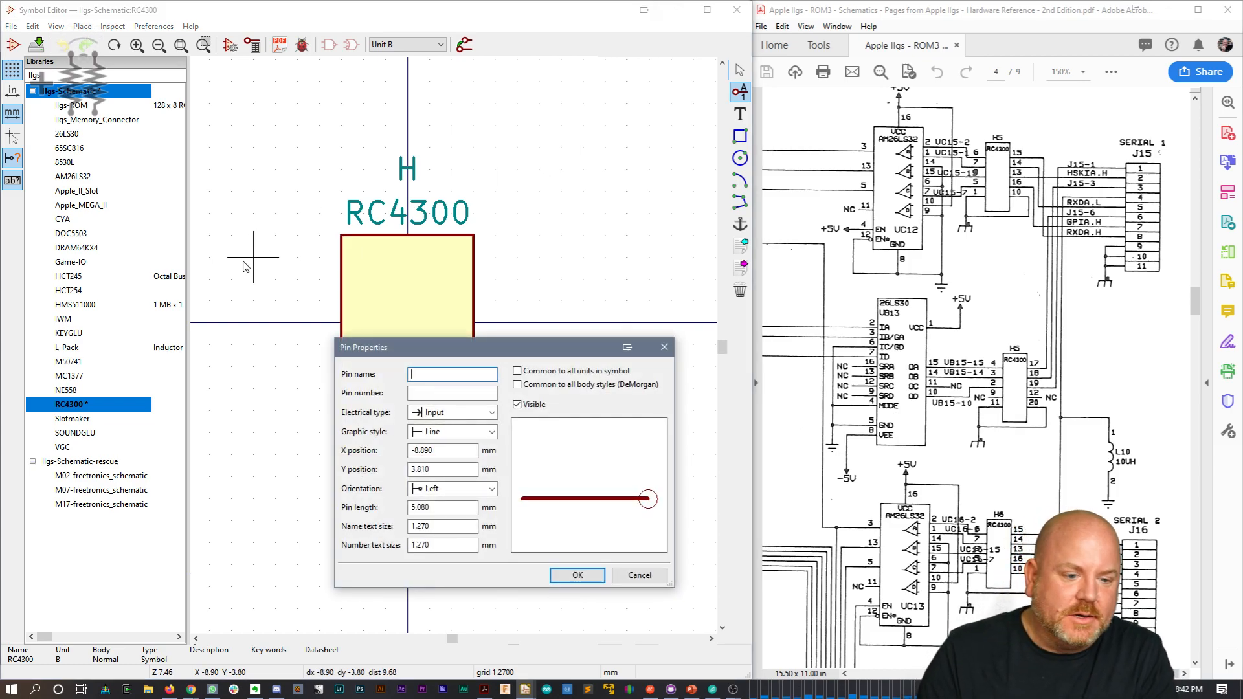
type("4")
key("BackSpace")
key("Tab")
type("4")
key("Return")
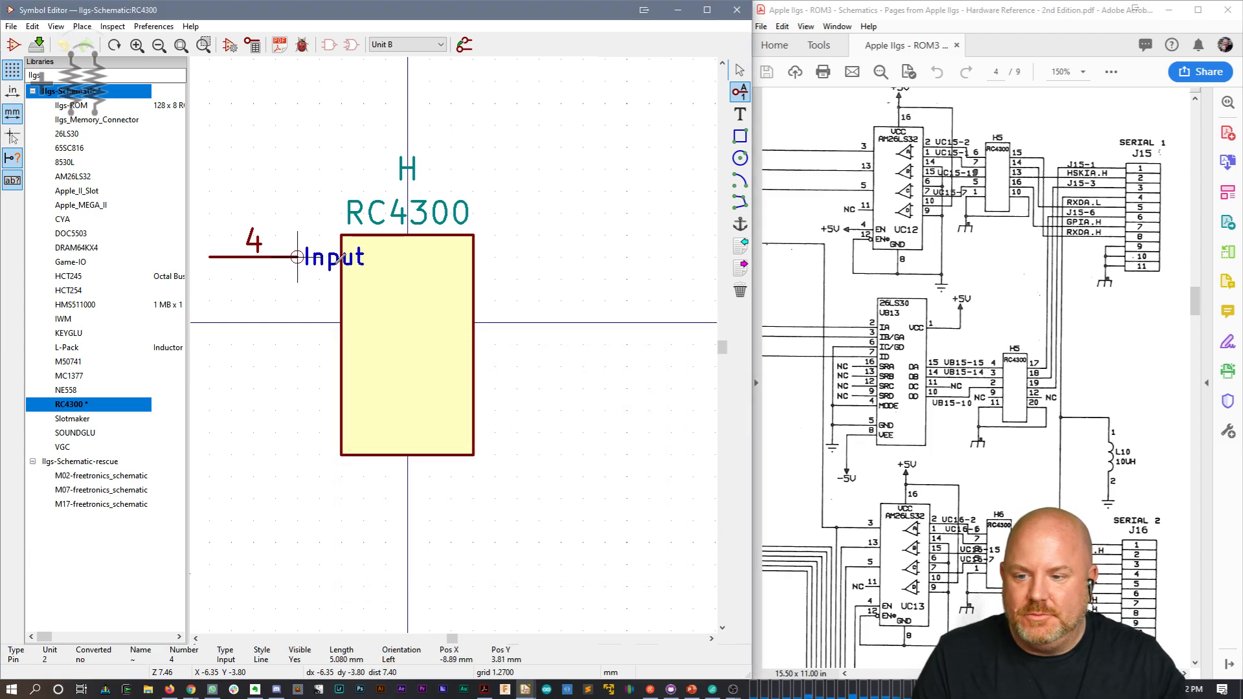
left_click(300, 260)
key("e")
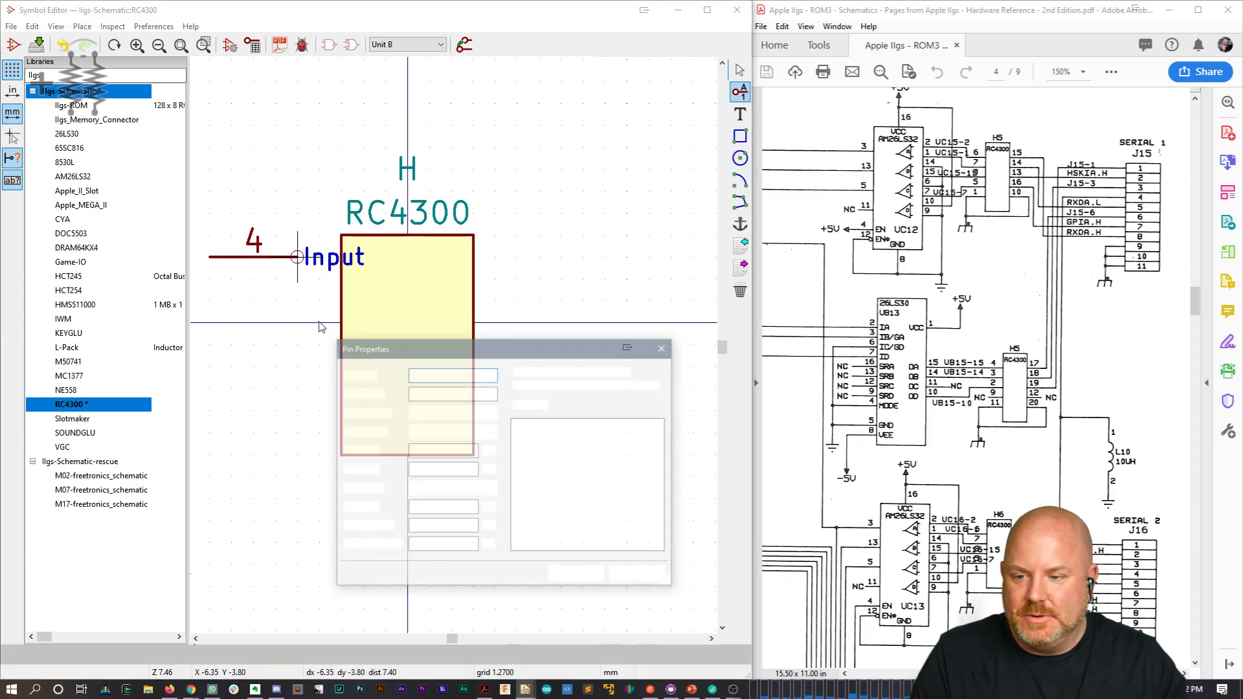
left_click(453, 488)
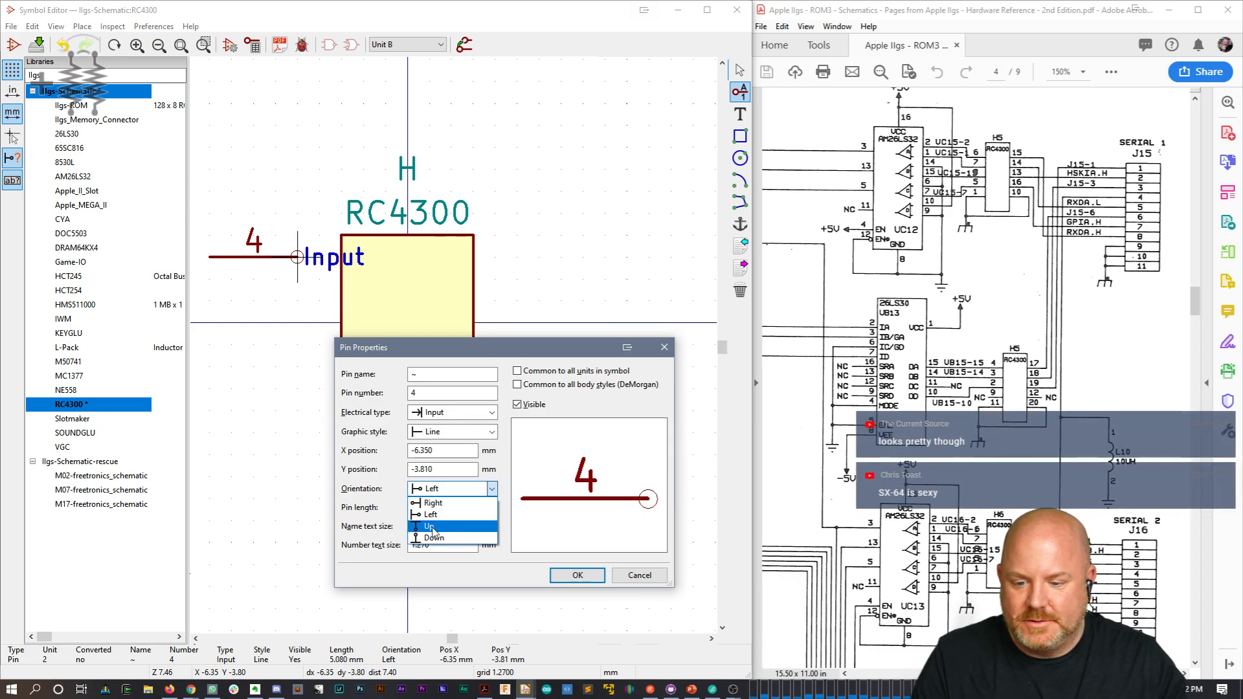
left_click(440, 502)
left_click(573, 575)
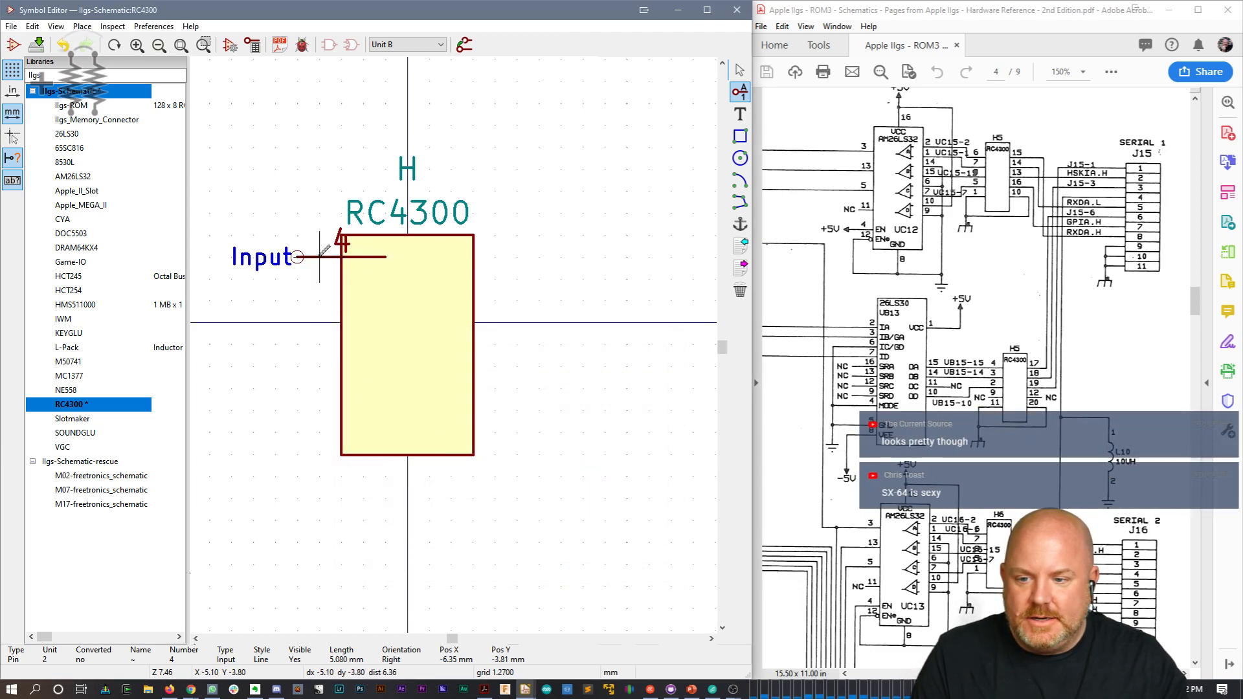
left_click(256, 257)
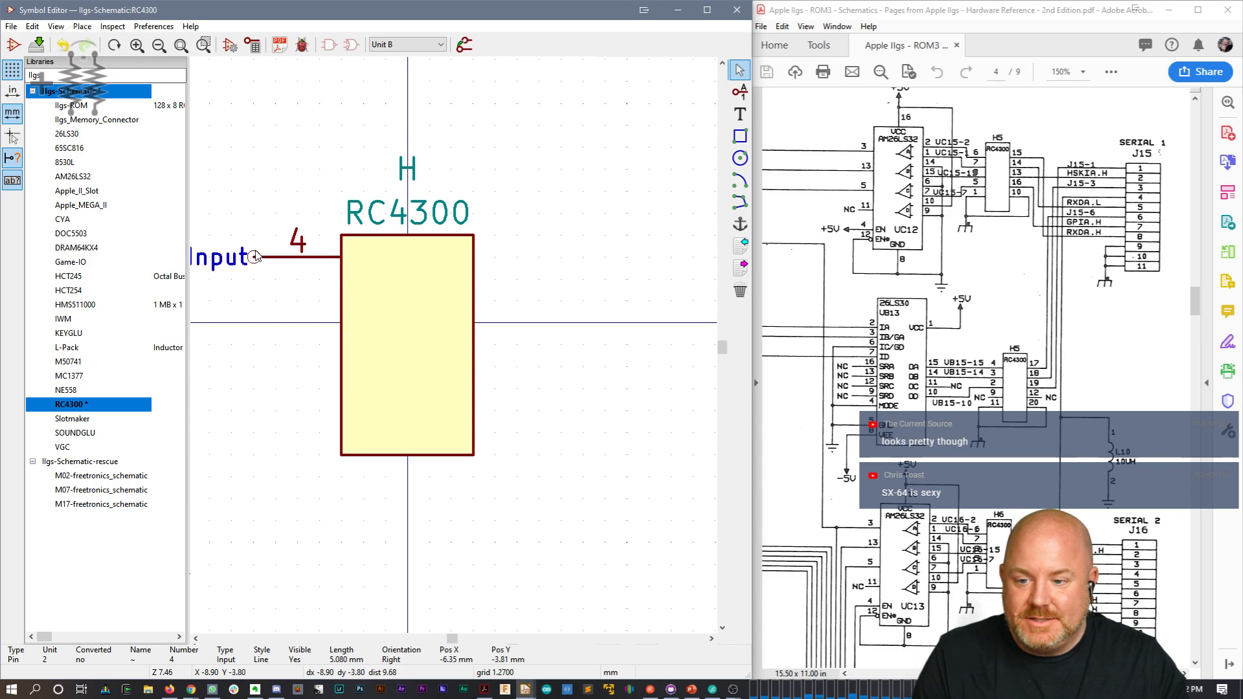
left_click(258, 300)
Step: Add input pins 3 and 2 below pin 4 on the left edge
left_click(732, 95)
left_click(254, 302)
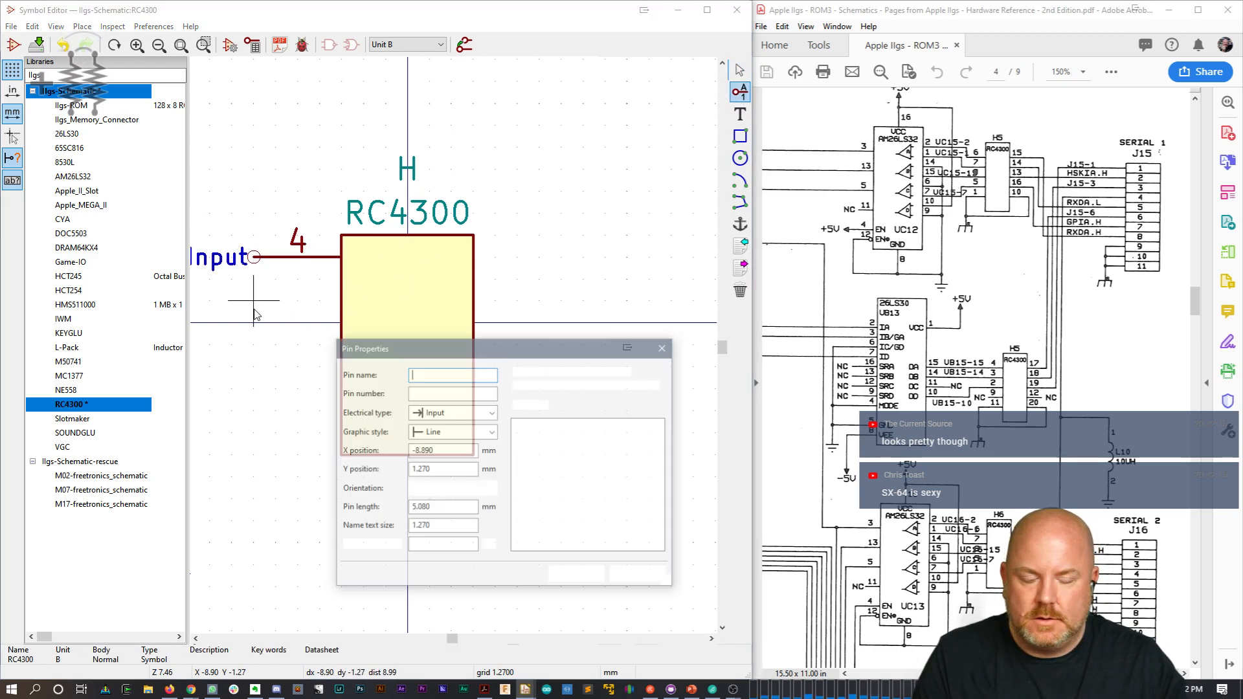
key("Tab")
type("3")
key("Return")
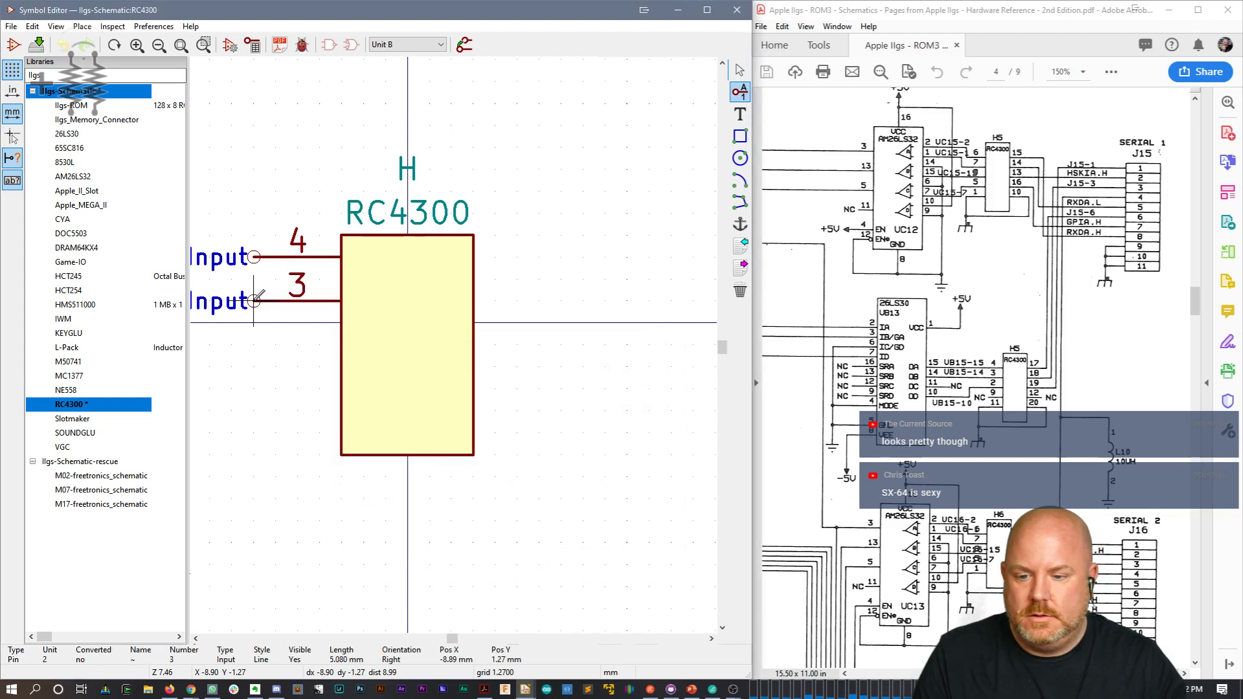
left_click(254, 346)
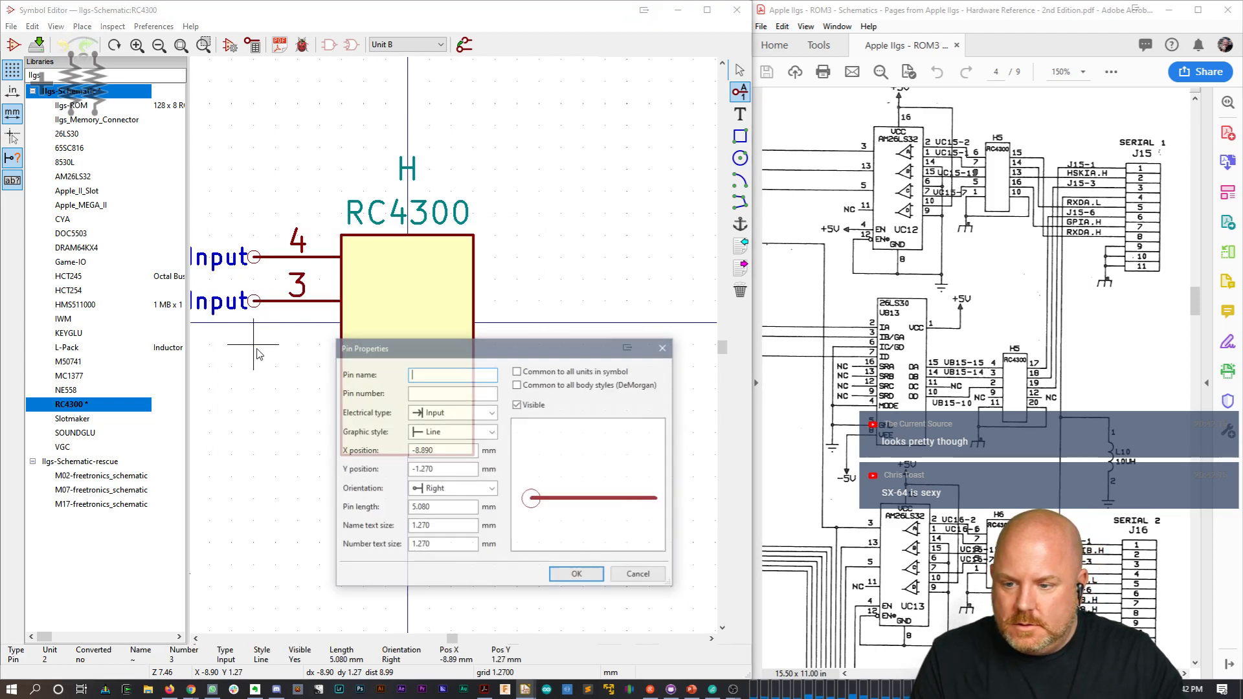
key("Tab")
type("2")
key("Return")
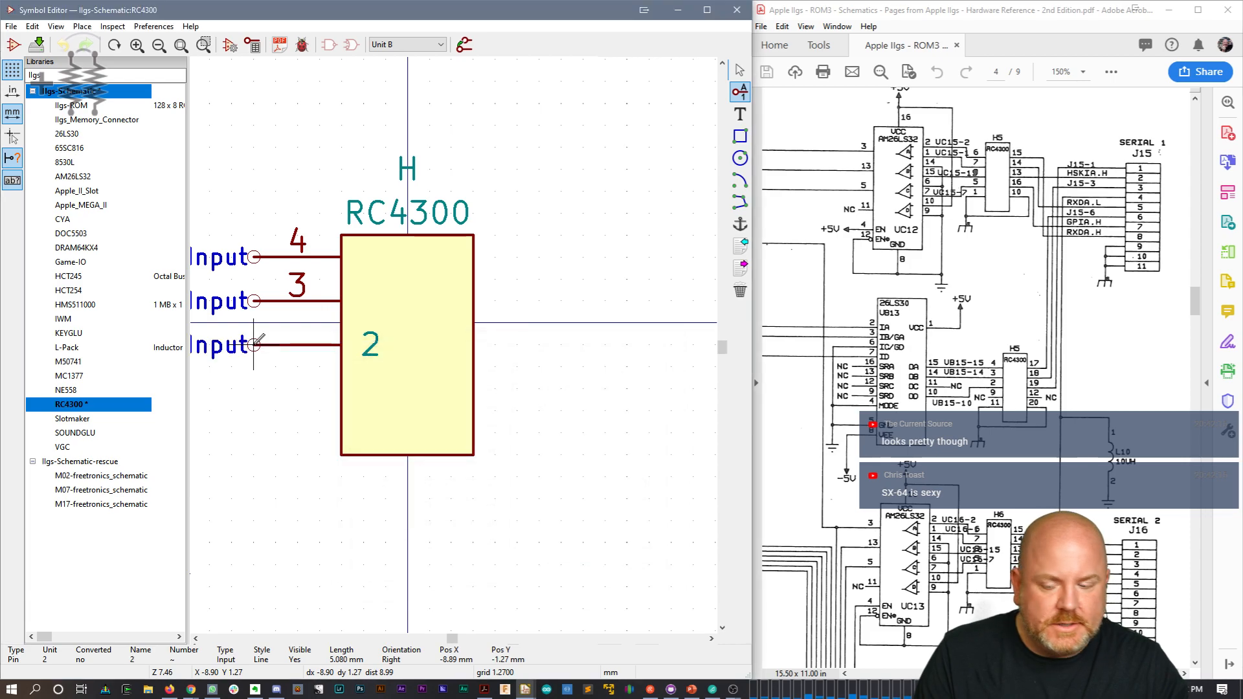
double_click(258, 343)
key("Tab")
type("2")
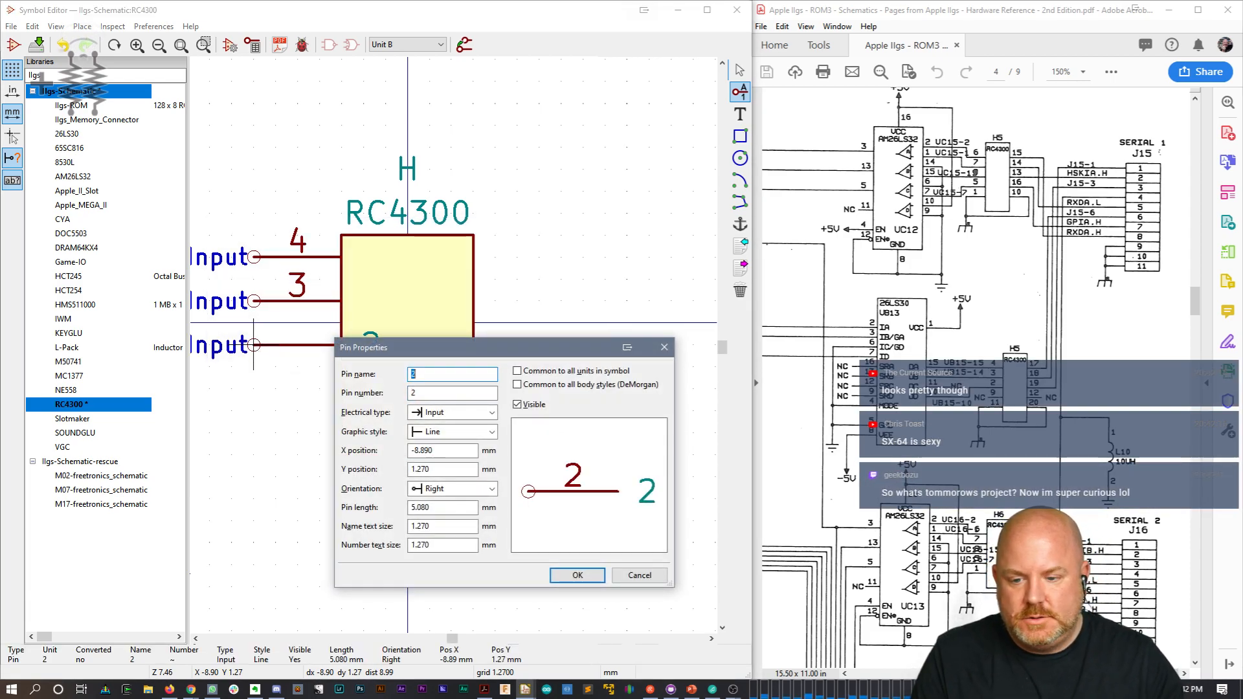
key("Return")
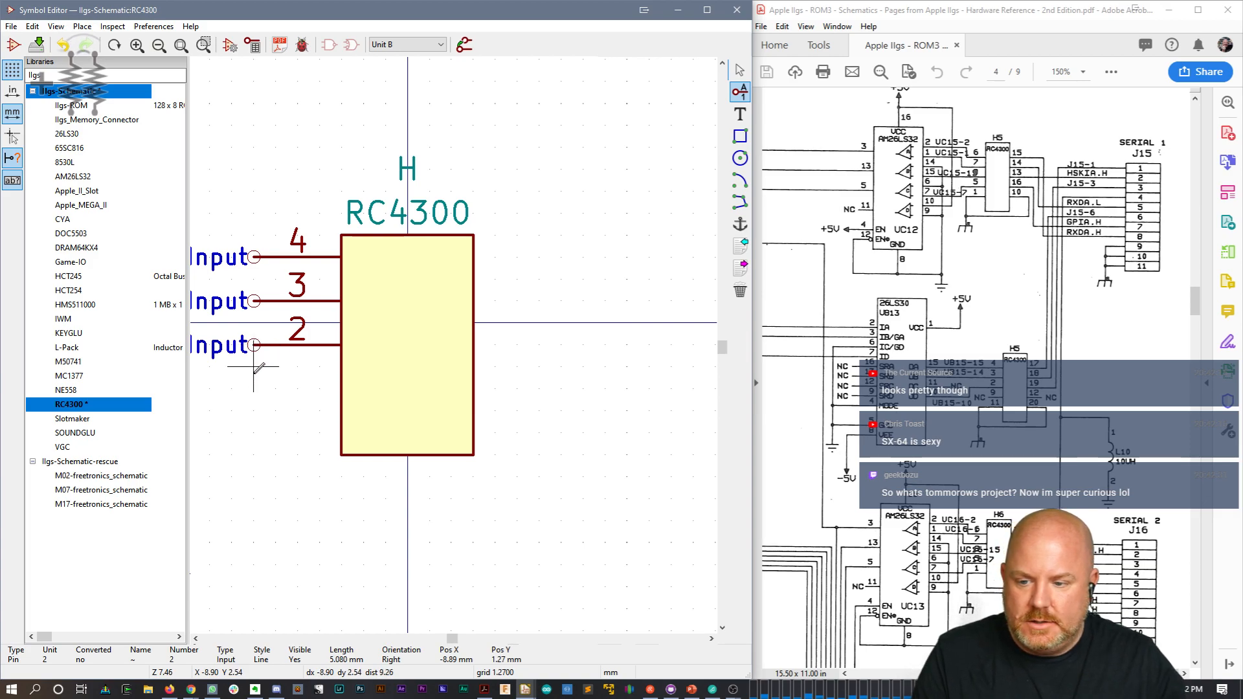
Step: Add input pin 9 below pin 2
left_click(254, 390)
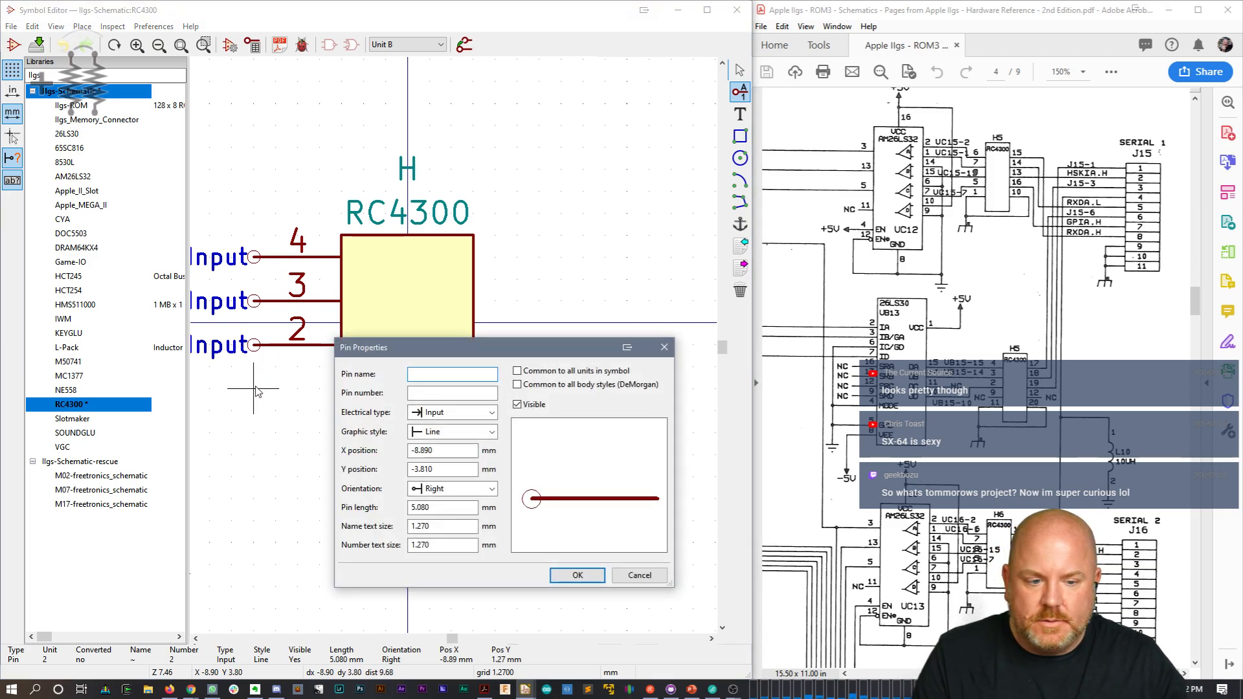
key("Tab")
type("9")
key("Return")
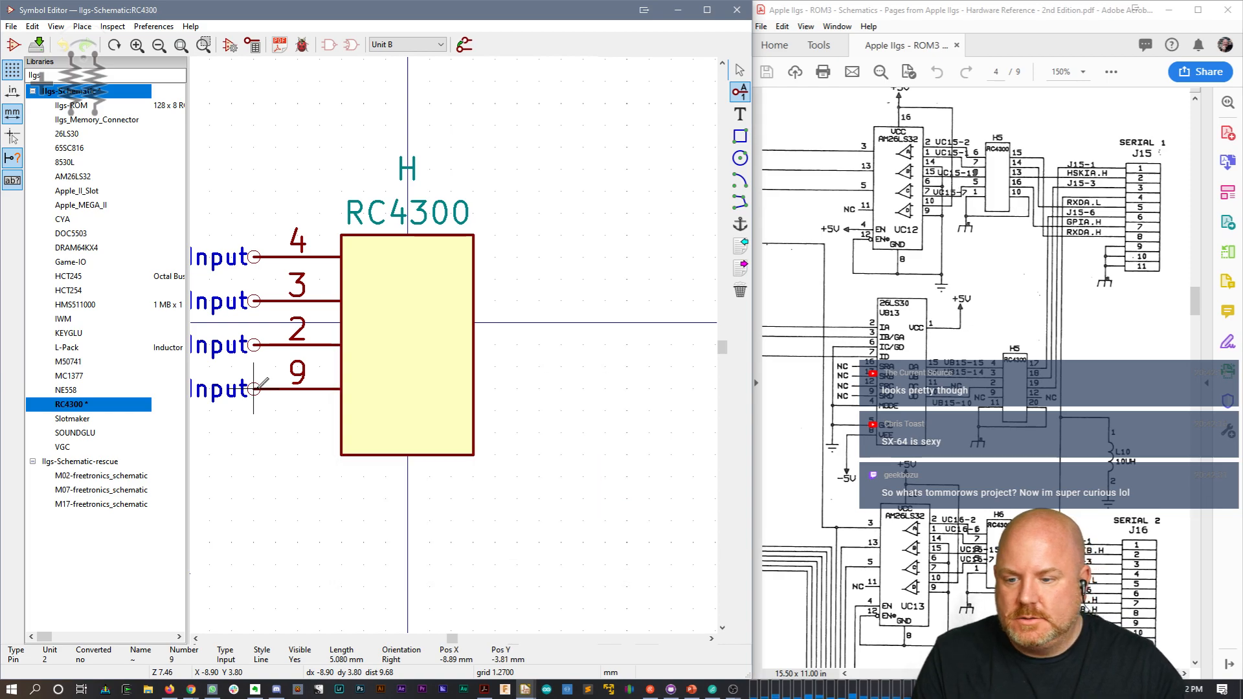
left_click(253, 389)
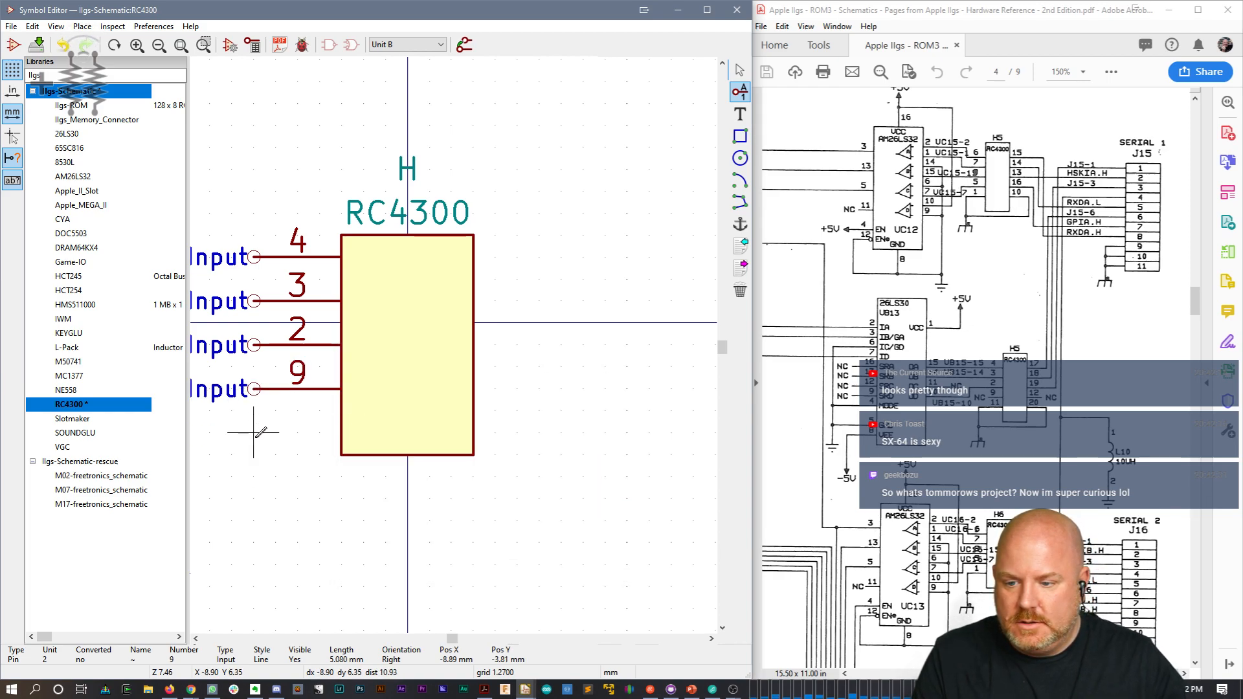
Step: Add input pin 11 named '~' below pin 9 at the bottom of the left edge
left_click(258, 432)
key("Tab")
type("11")
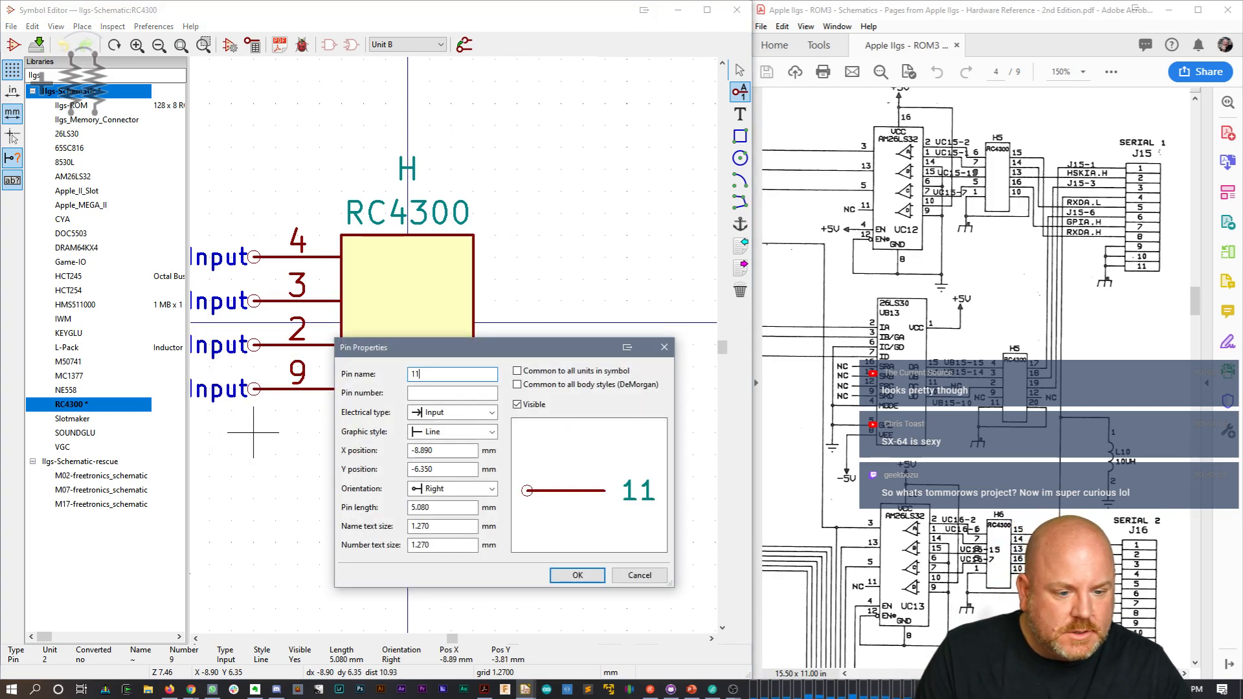
key("Return")
left_click(257, 432)
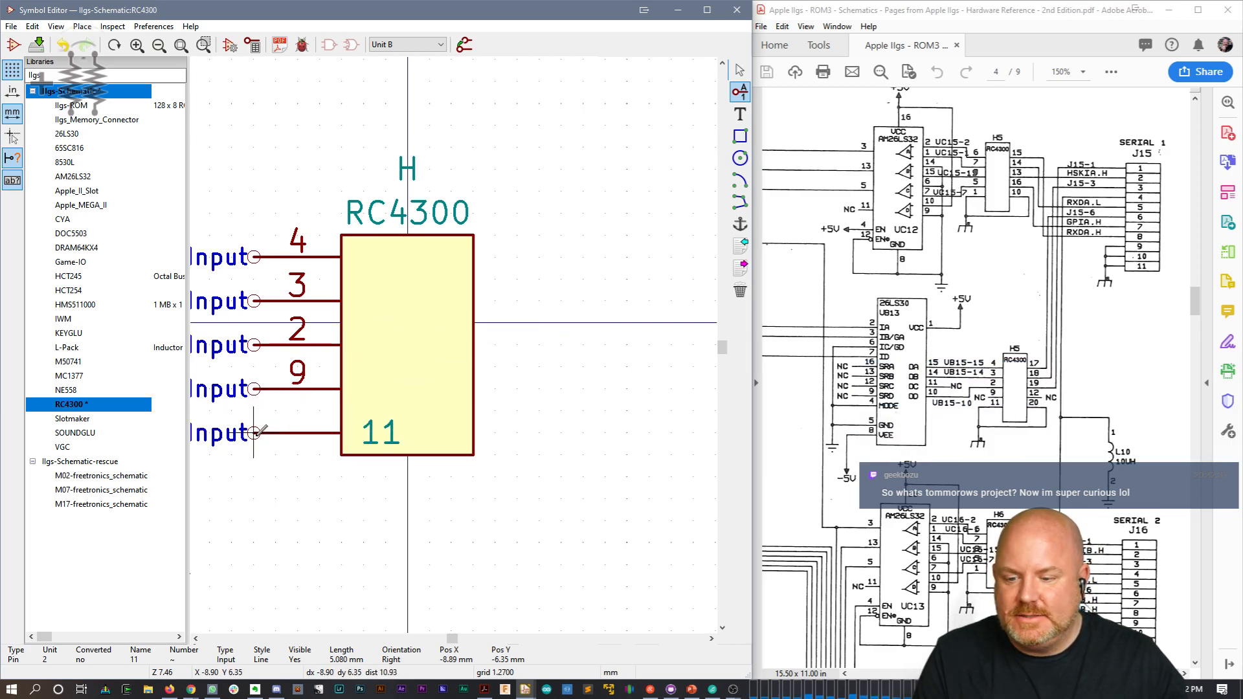
double_click(258, 432)
type("~")
key("Tab")
type("11")
key("Return")
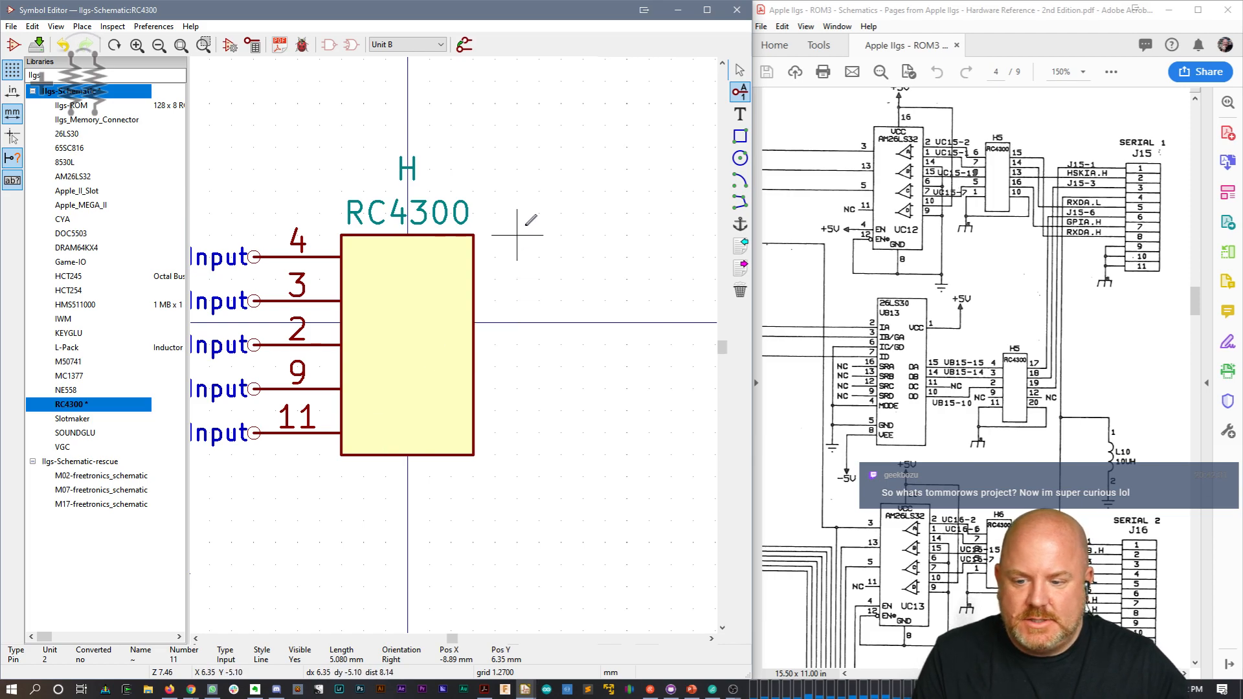
left_click(562, 236)
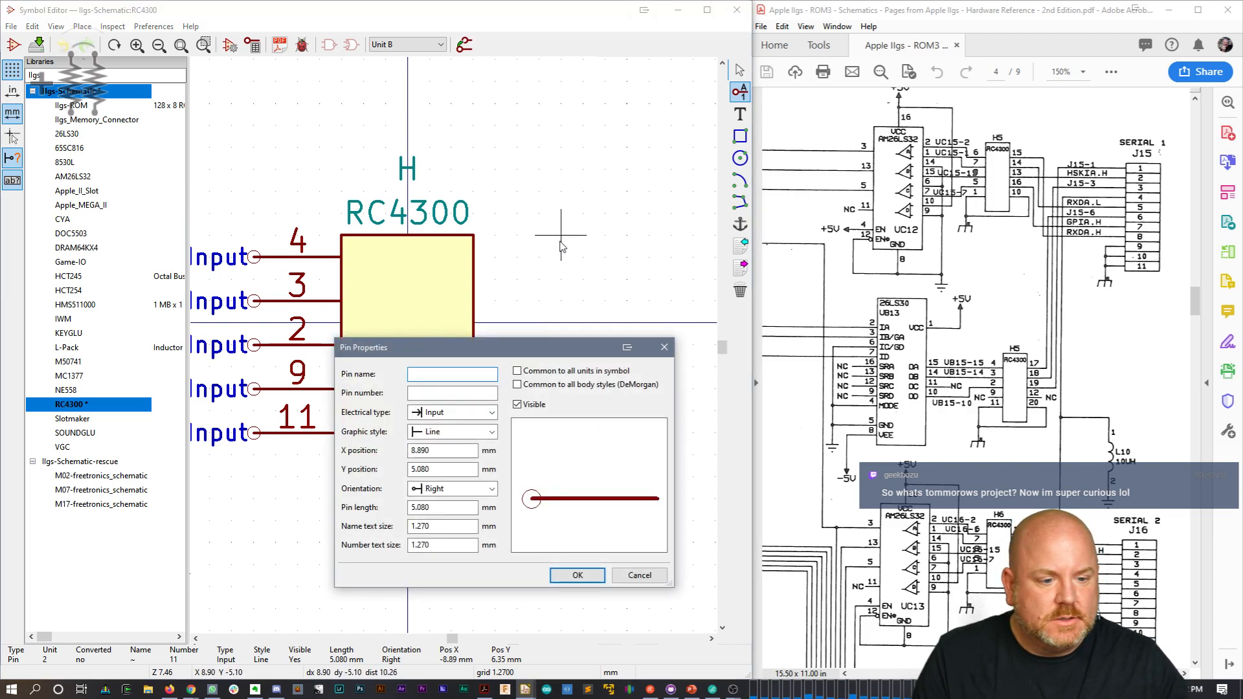
Step: Place input pin 17 pointing left at the top right of unit B's body
key("Tab")
type("17")
key("Tab")
key("Tab")
key("Tab")
key("Tab")
key("Tab")
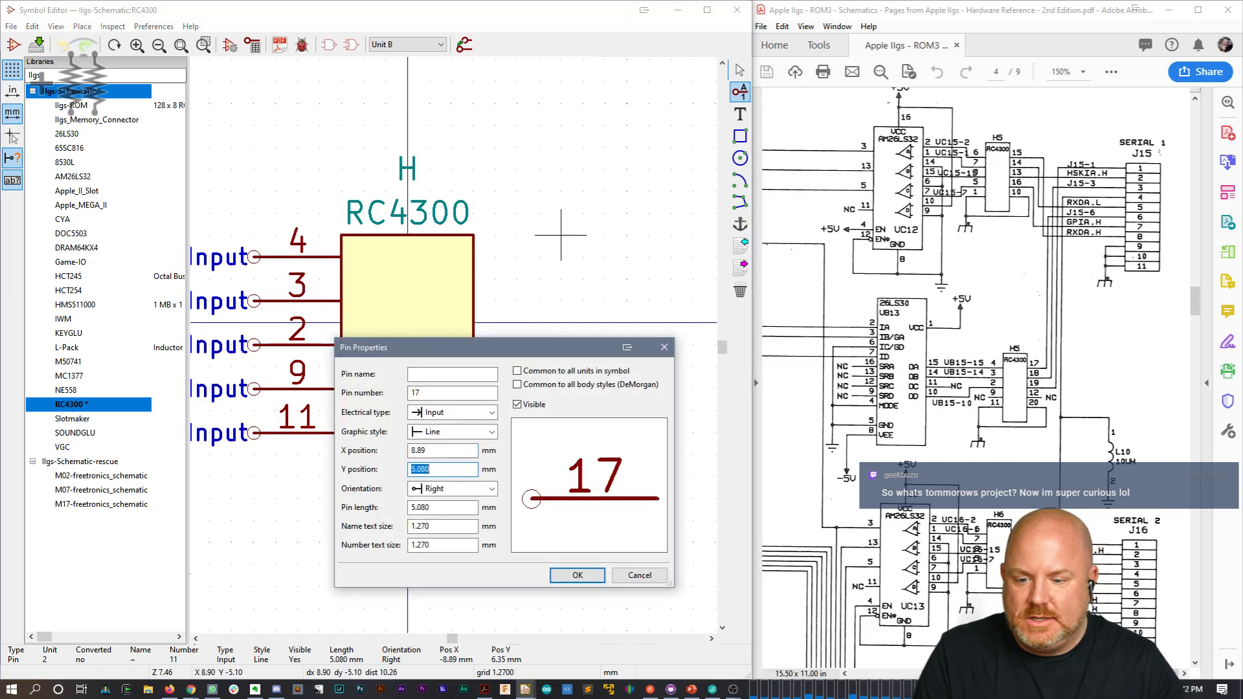
key("Down")
key("Return")
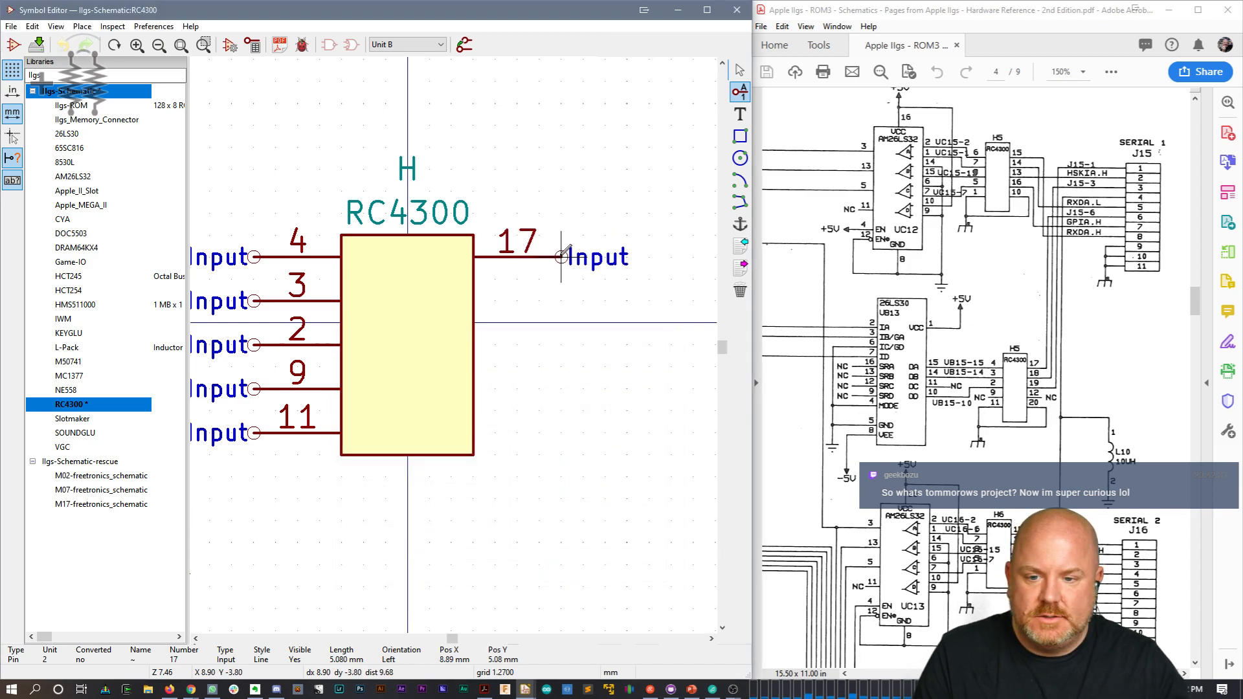
left_click(562, 257)
left_click(562, 300)
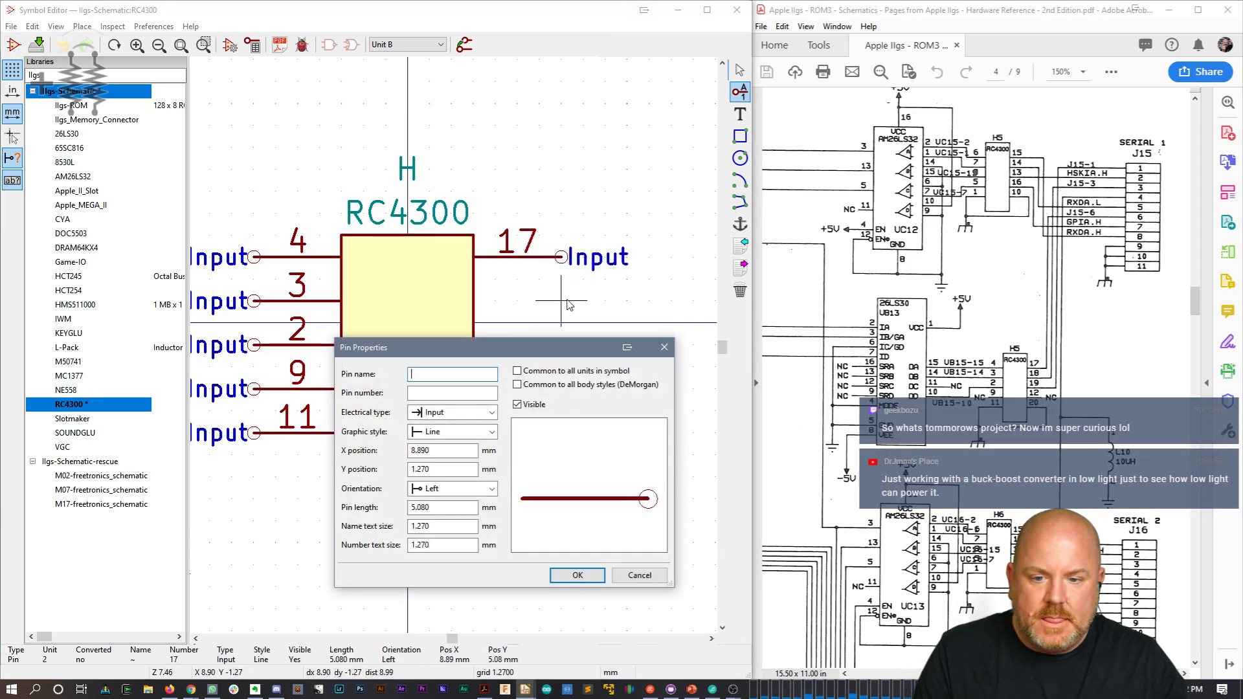
Step: Add right-side input pins 18 and 19, named '~', below pin 17
type("18")
key("Return")
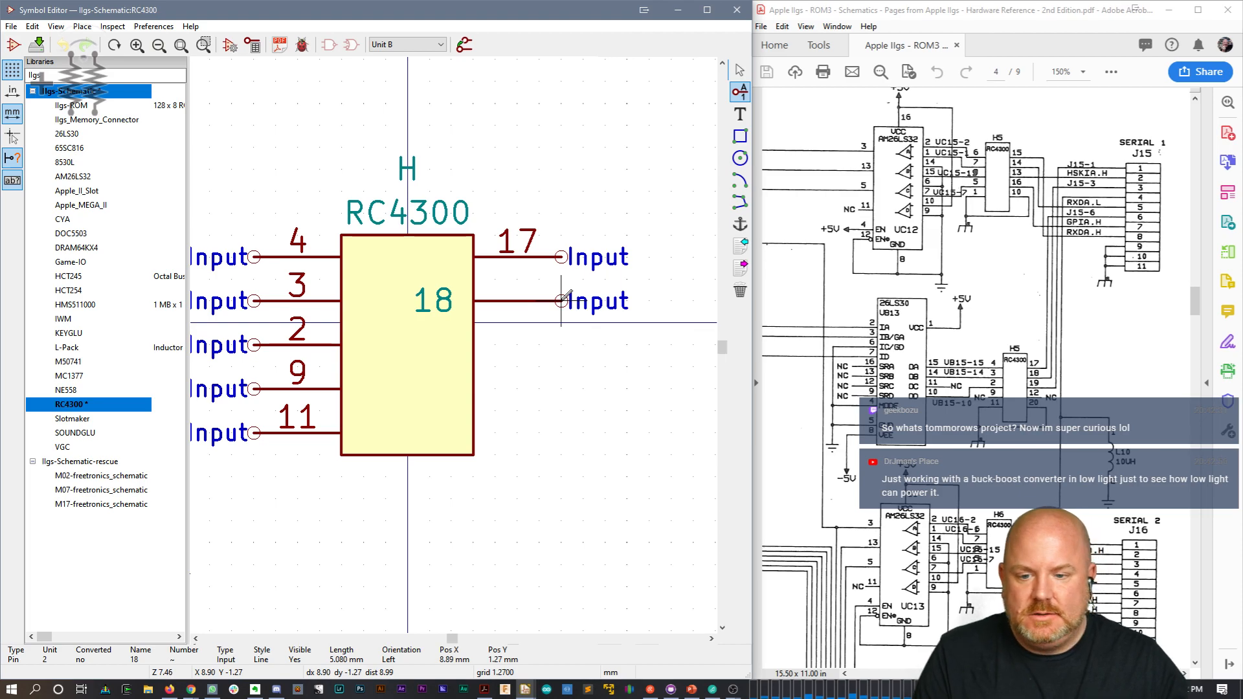
double_click(562, 302)
type("~")
key("Tab")
type("18")
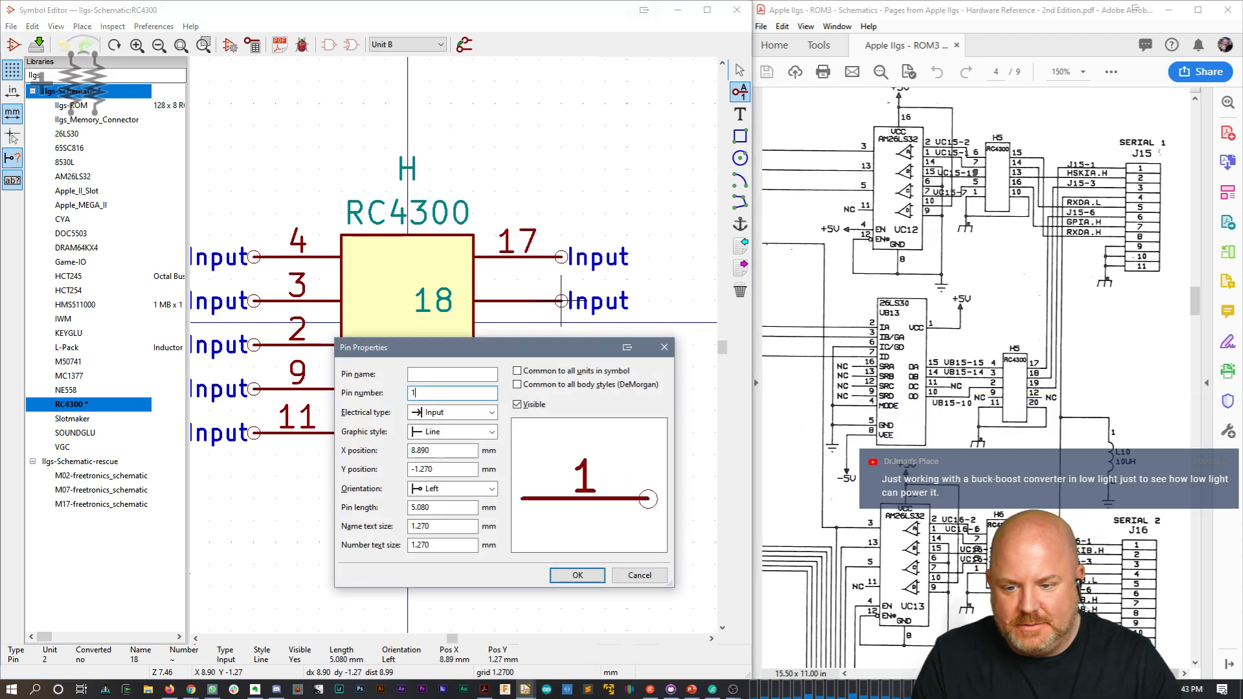
key("Return")
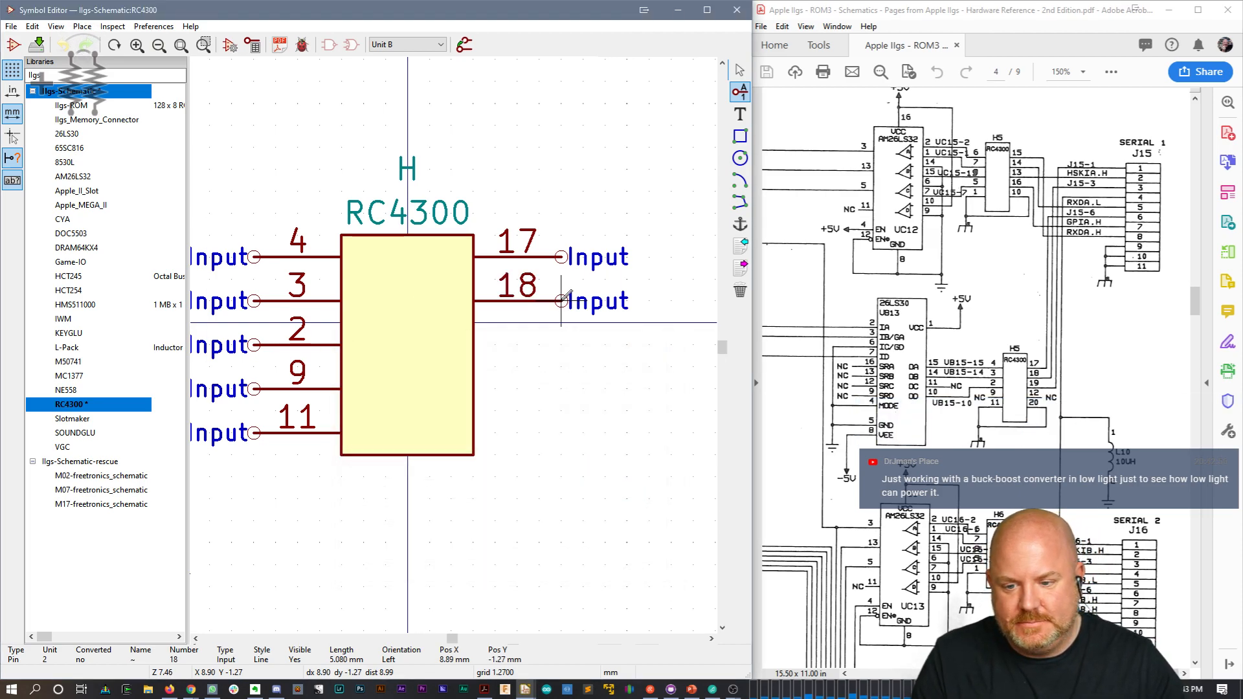
left_click(560, 339)
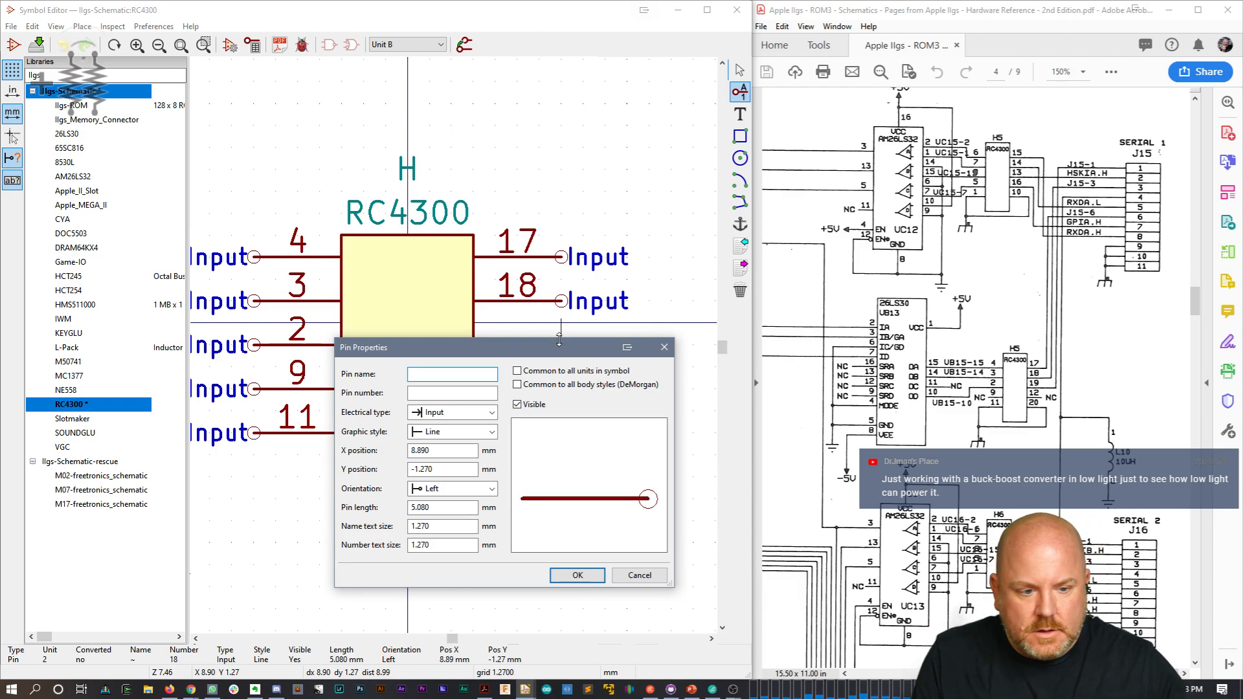
type("~")
key("Tab")
type("19")
key("Return")
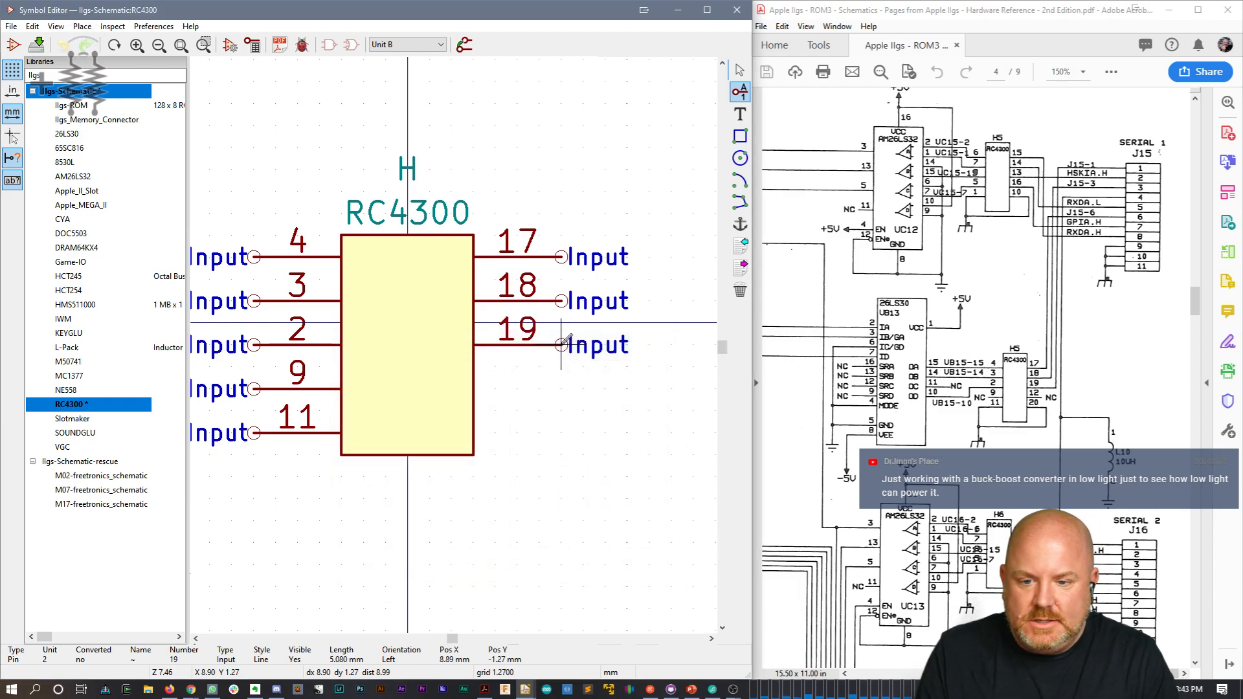
Step: Add right-side input pins 12 and 20 below pin 19
left_click(560, 389)
type("12")
key("Return")
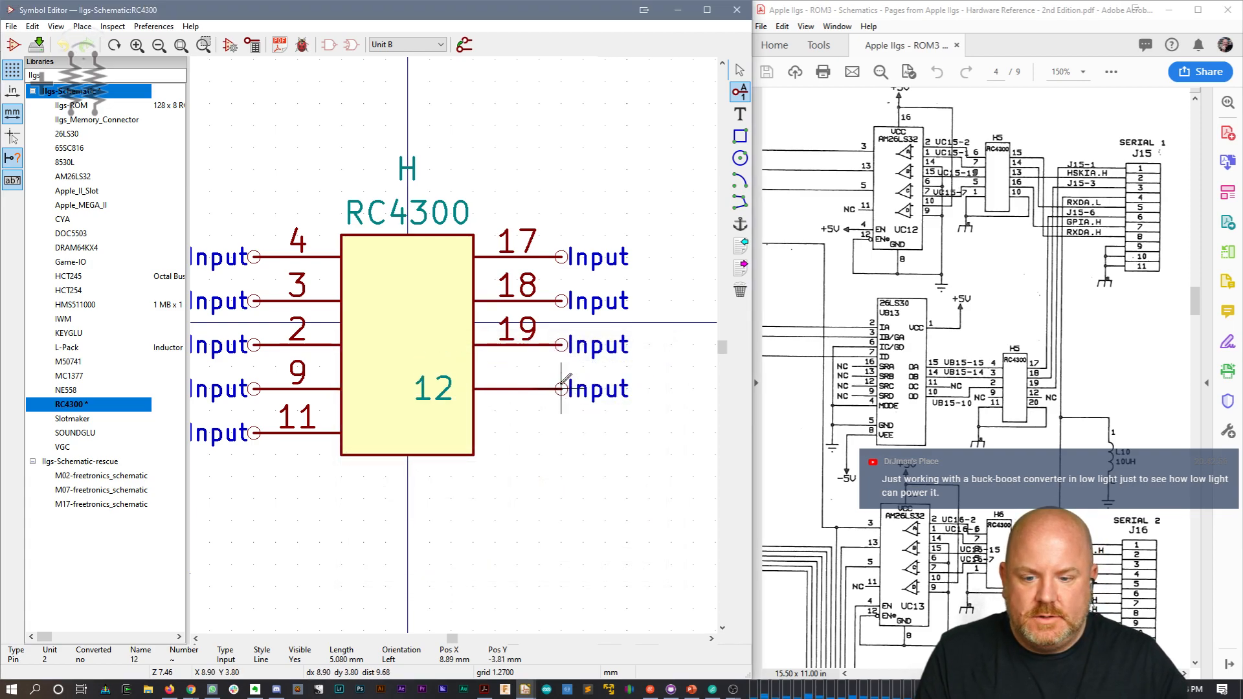
key("e")
key("BackSpace")
key("Tab")
type("12")
key("Return")
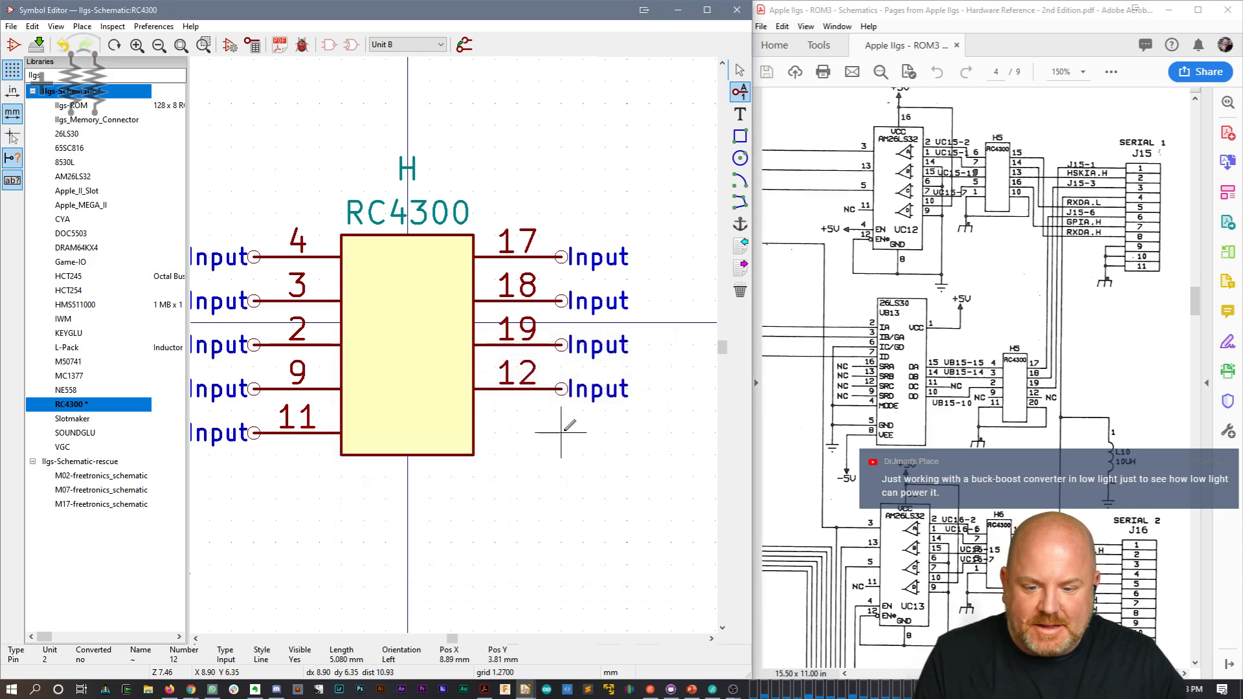
left_click(561, 431)
key("Tab")
type("20")
key("Return")
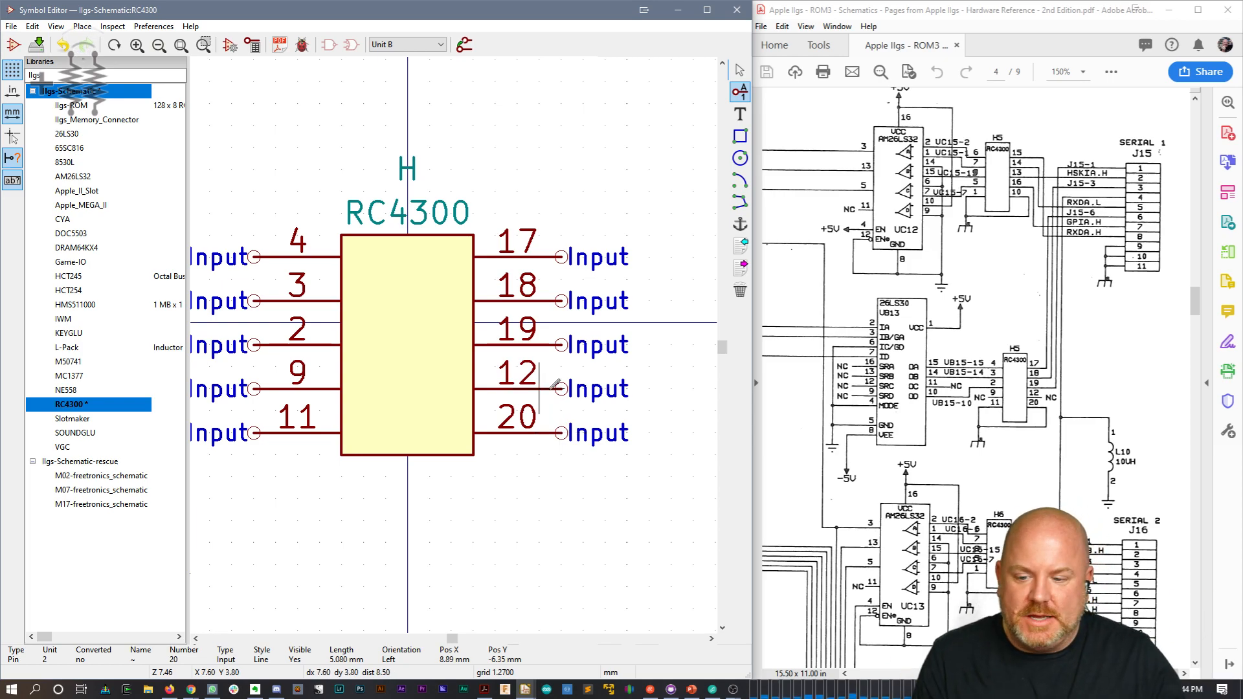
Step: Center the RC4300 symbol in view and save it with Ctrl+S
scroll(562, 415, "down", 1)
middle_click_drag(319, 330, 453, 375)
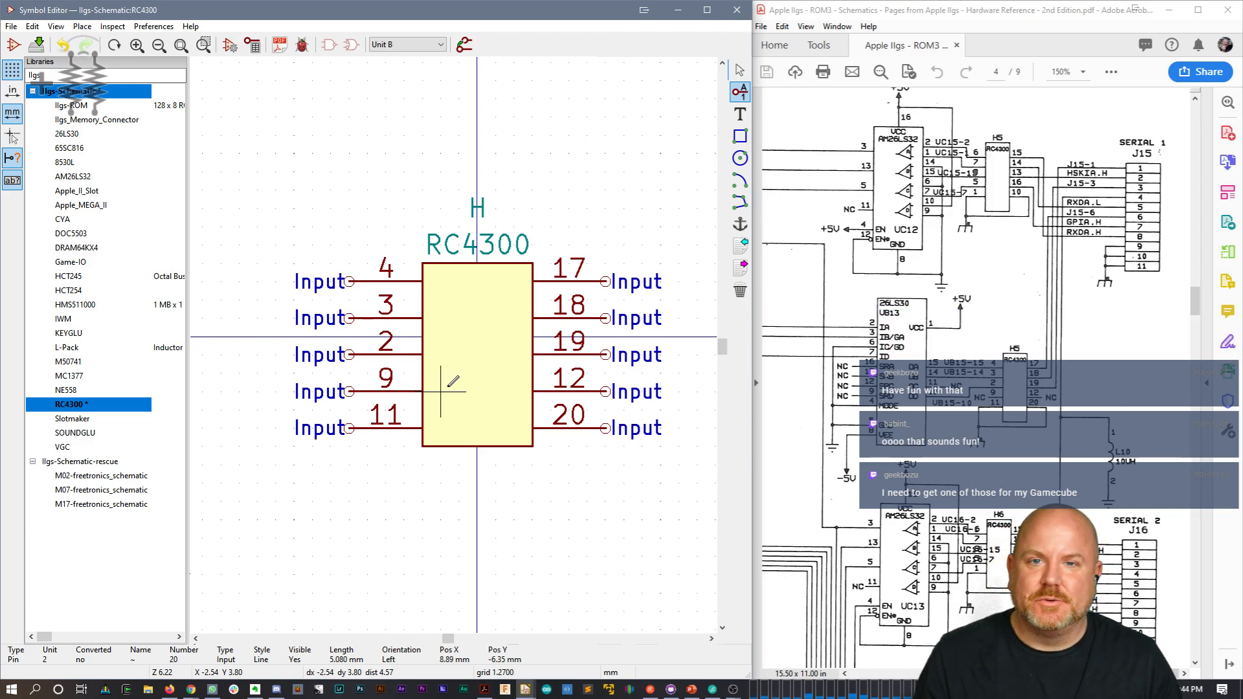
key("ctrl+s")
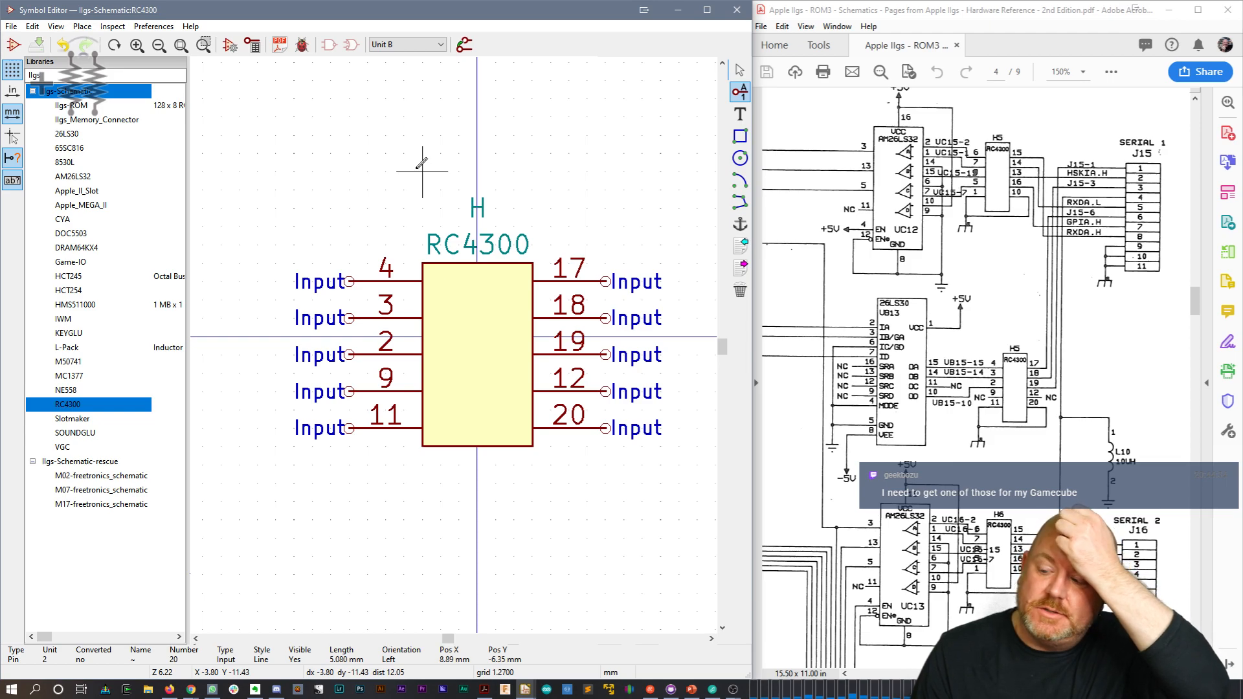
Step: Check unit A's pins, then close the Symbol Editor
left_click(406, 44)
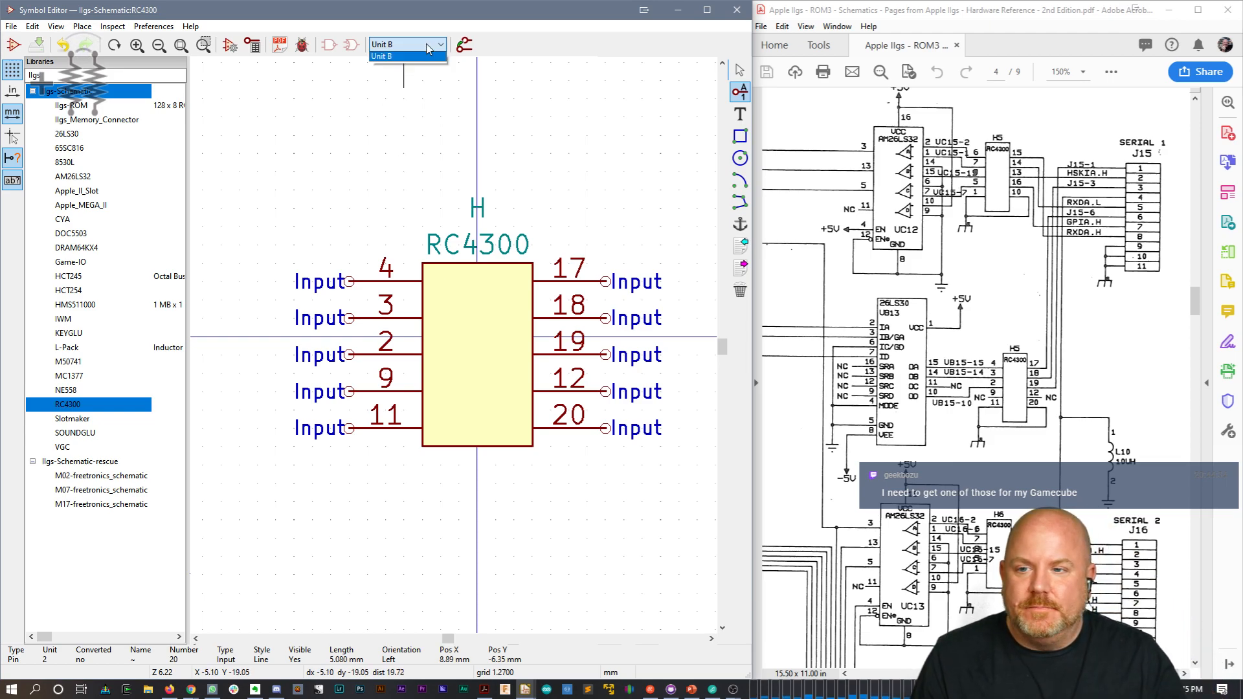
left_click(401, 55)
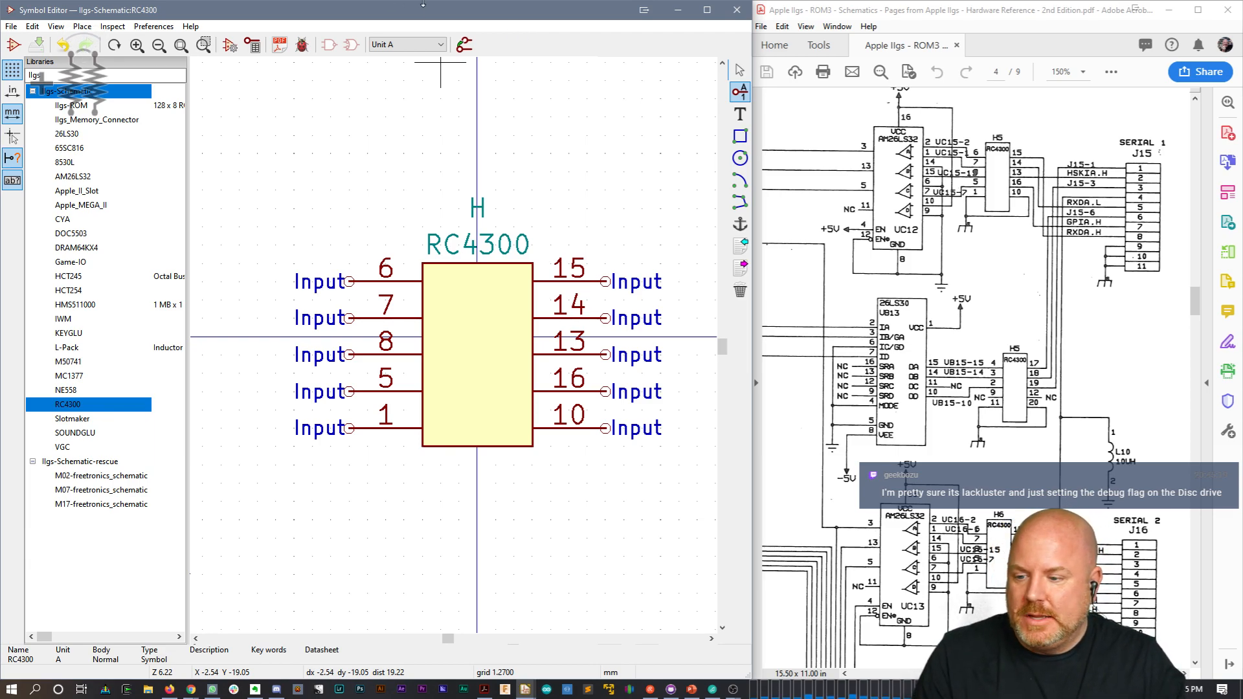
left_click(737, 11)
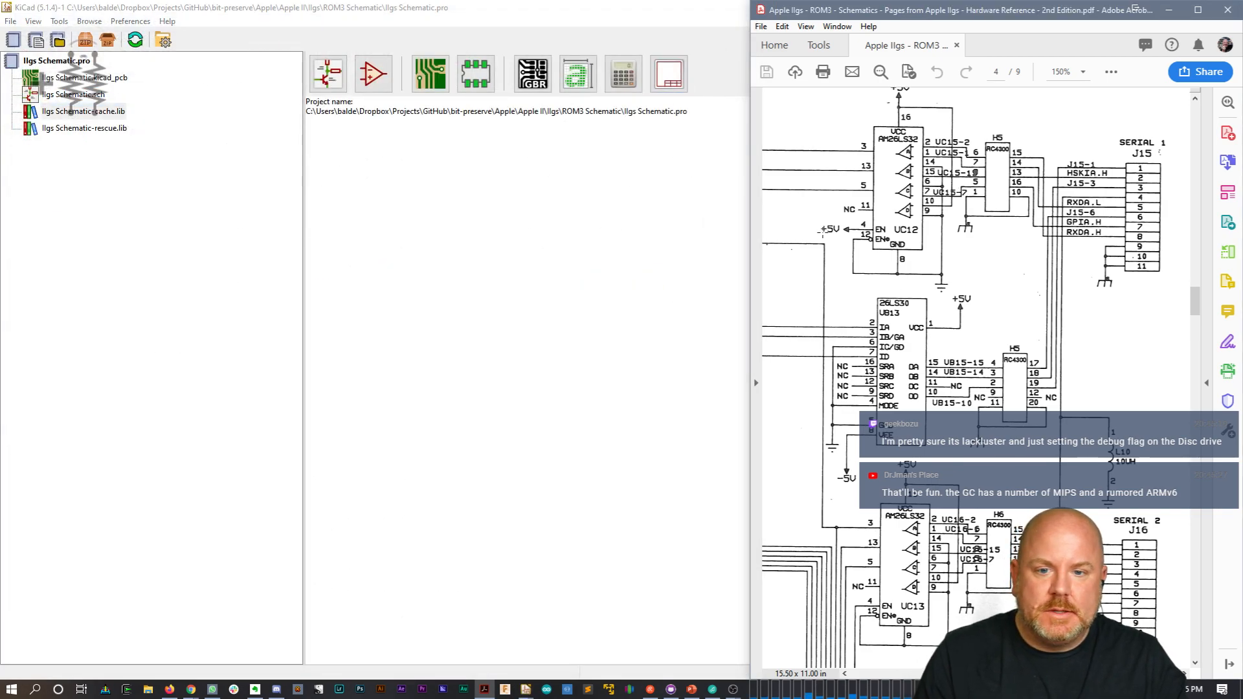
Step: Bring the Eeschema IWM-4 sheet to the front and widen its window to show J15
left_click(525, 689)
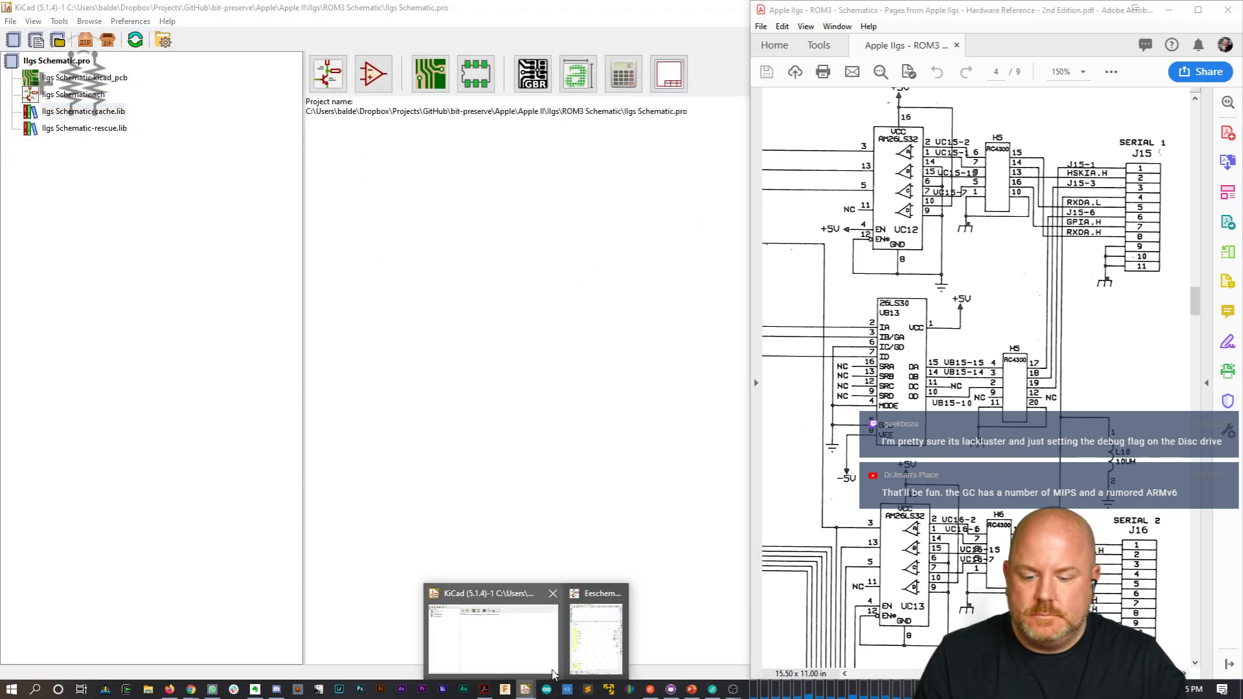
left_click(594, 638)
left_click_drag(889, 1, 406, 8)
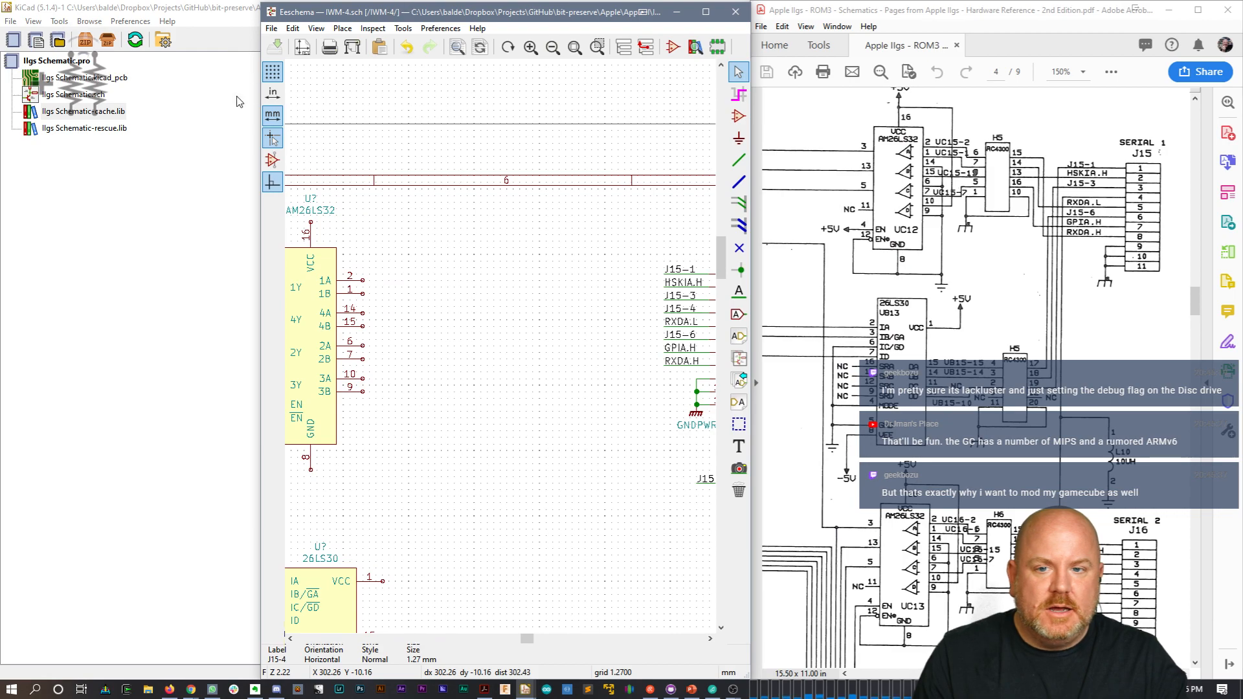
left_click_drag(262, 93, 1, 93)
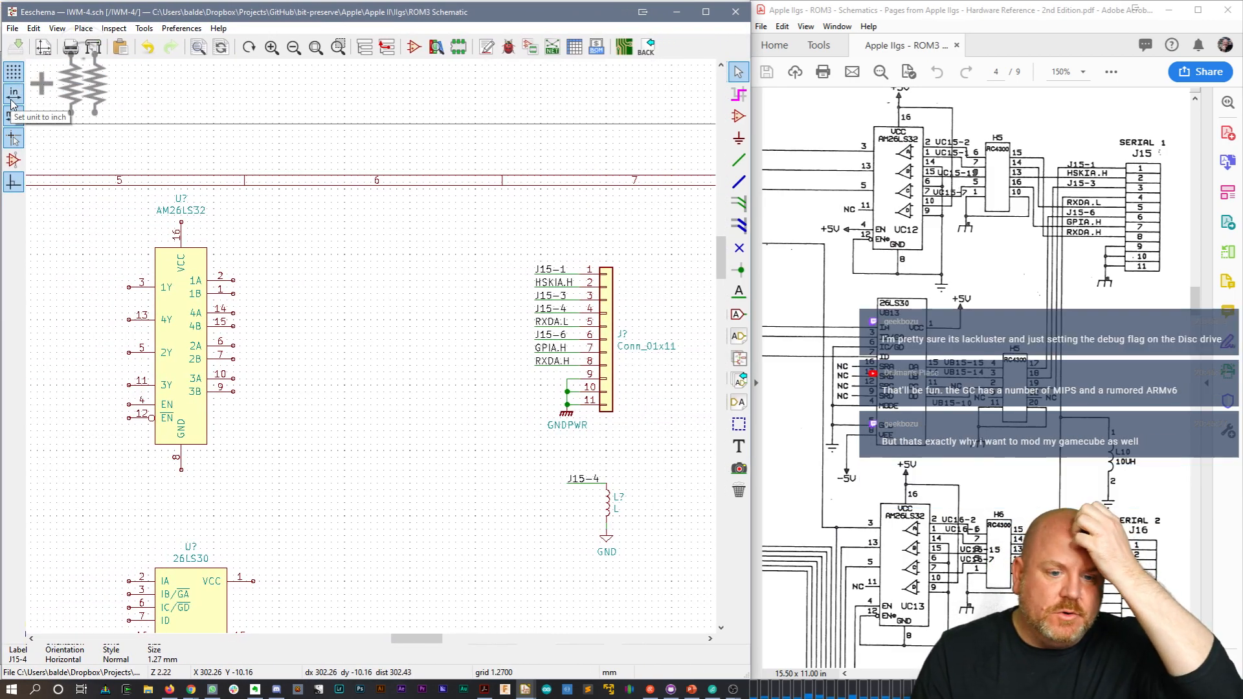
left_click_drag(751, 36, 746, 30)
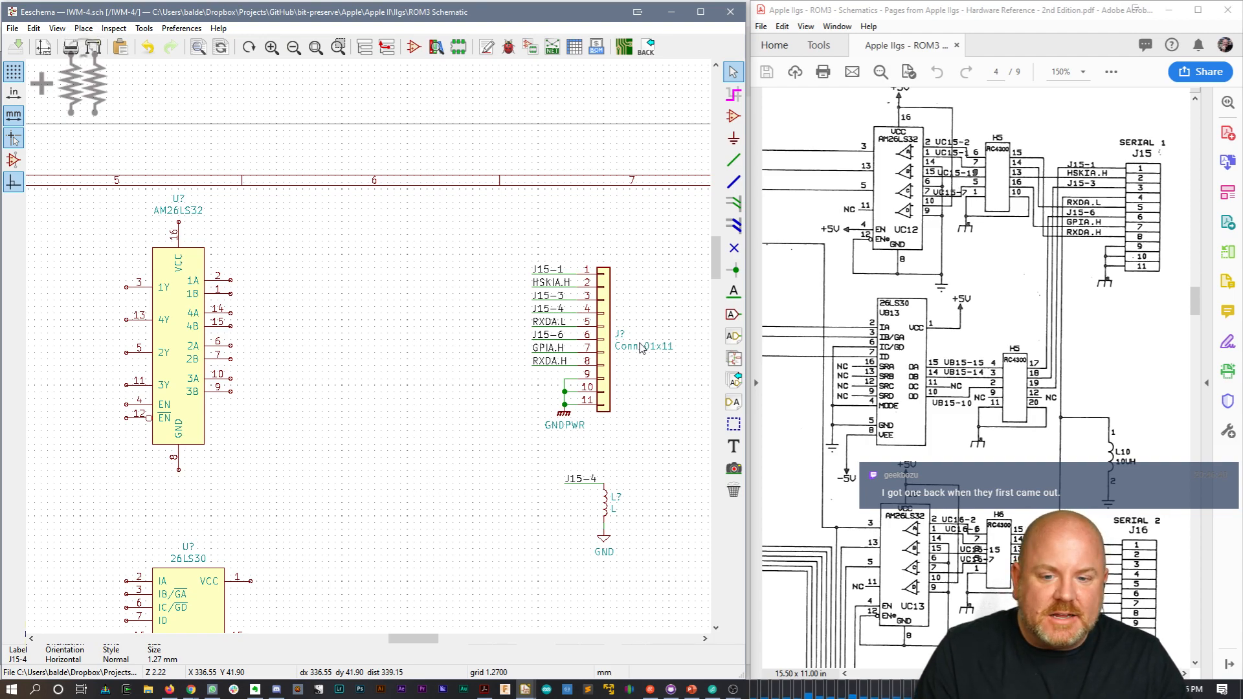
left_click_drag(713, 258, 717, 294)
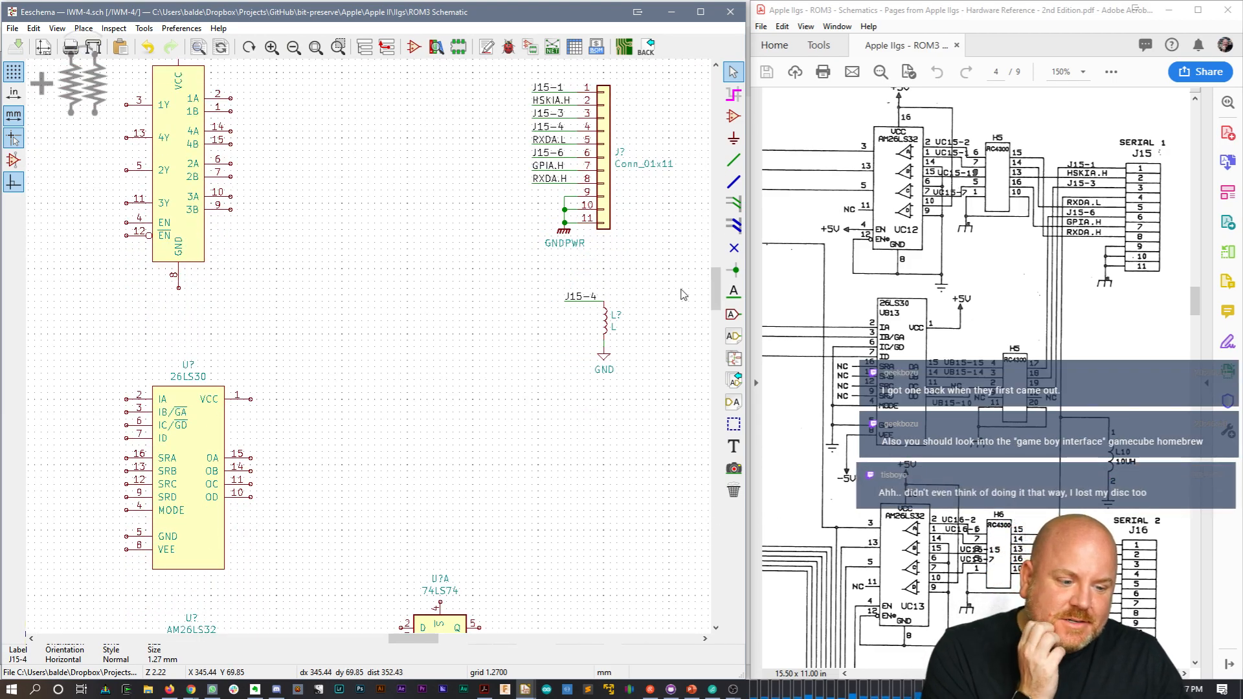
Step: Copy the J15 connector block with labels and ground, and paste it beside the 26LS30
key("F4")
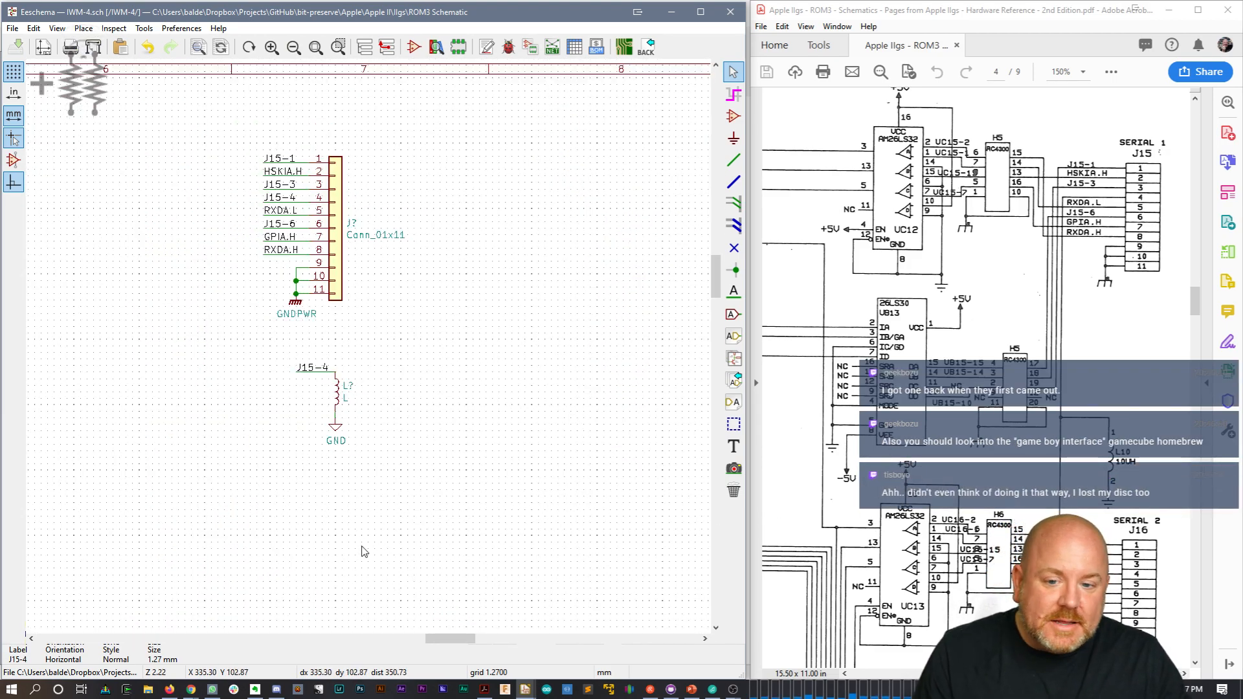
mouse_move(443, 639)
left_mouse_down()
mouse_move(403, 640)
mouse_move(426, 639)
left_mouse_up()
left_click_drag(418, 117, 608, 332)
key("ctrl+c")
key("ctrl+v")
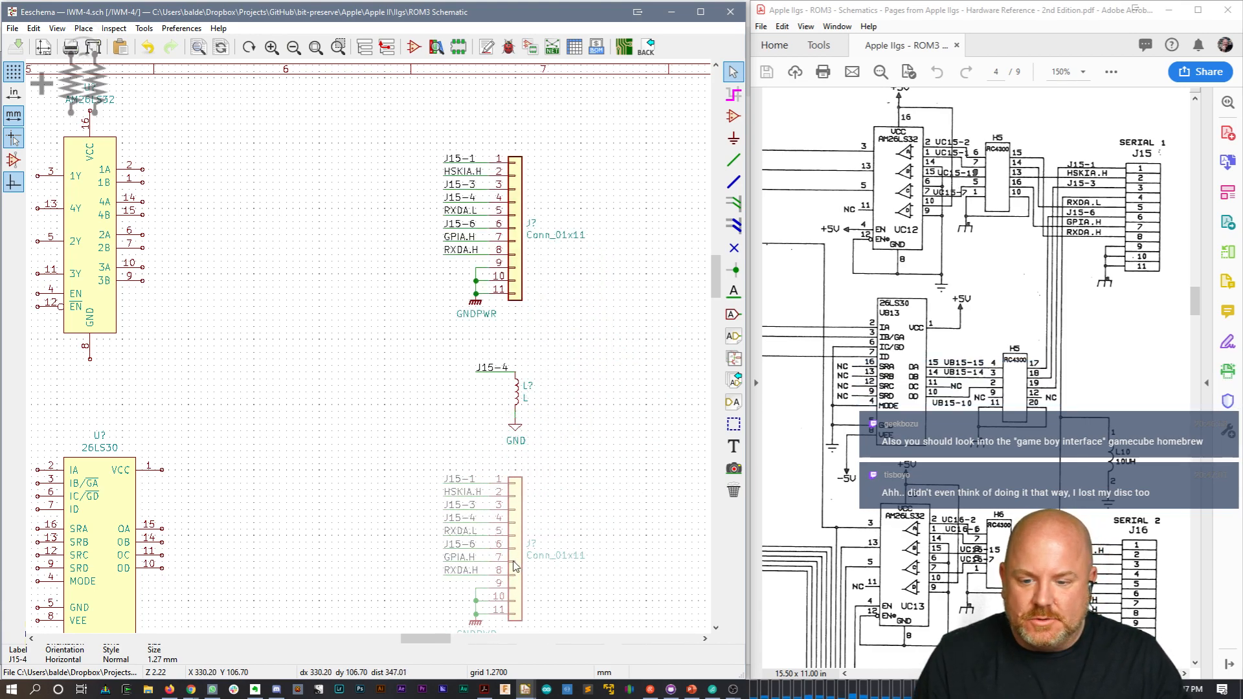
left_click(508, 566)
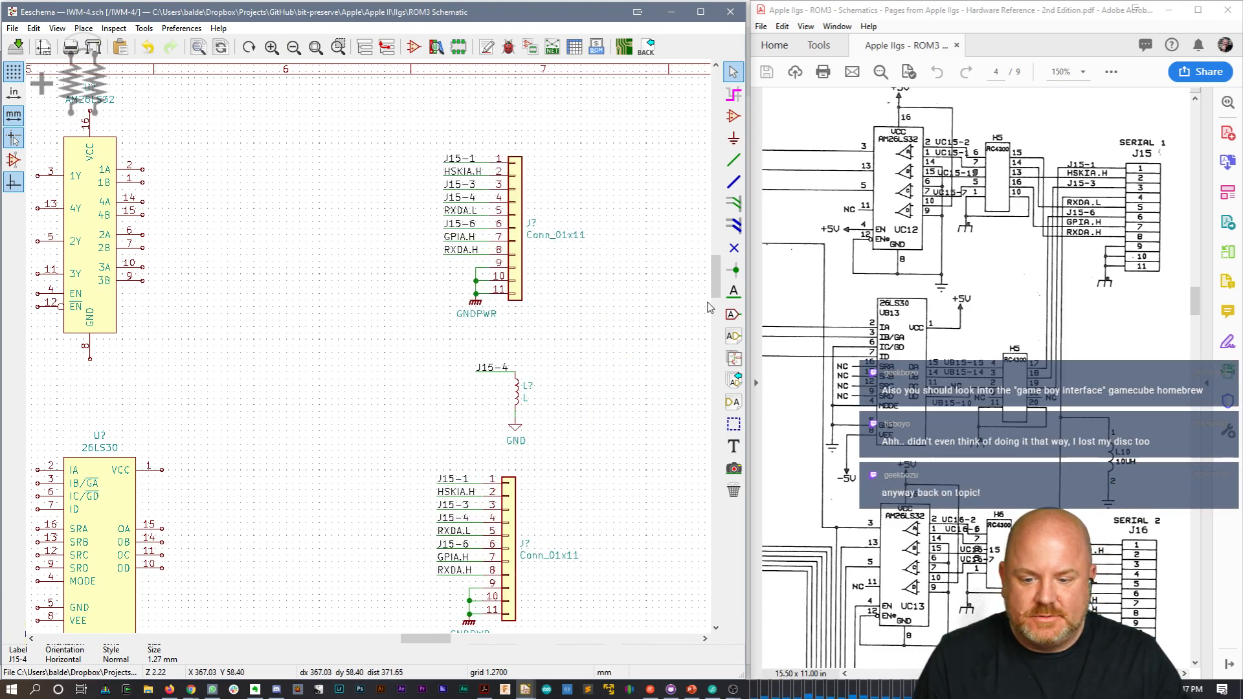
scroll(618, 386, "down", 3)
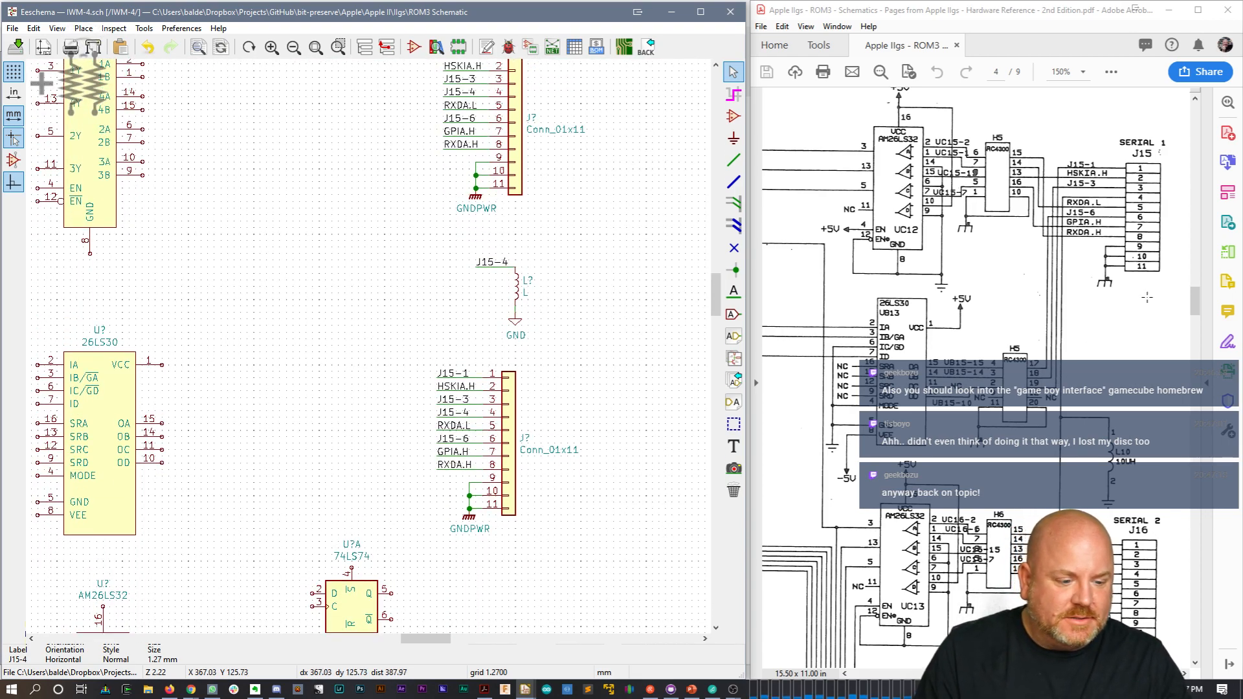
left_click_drag(1195, 303, 1195, 340)
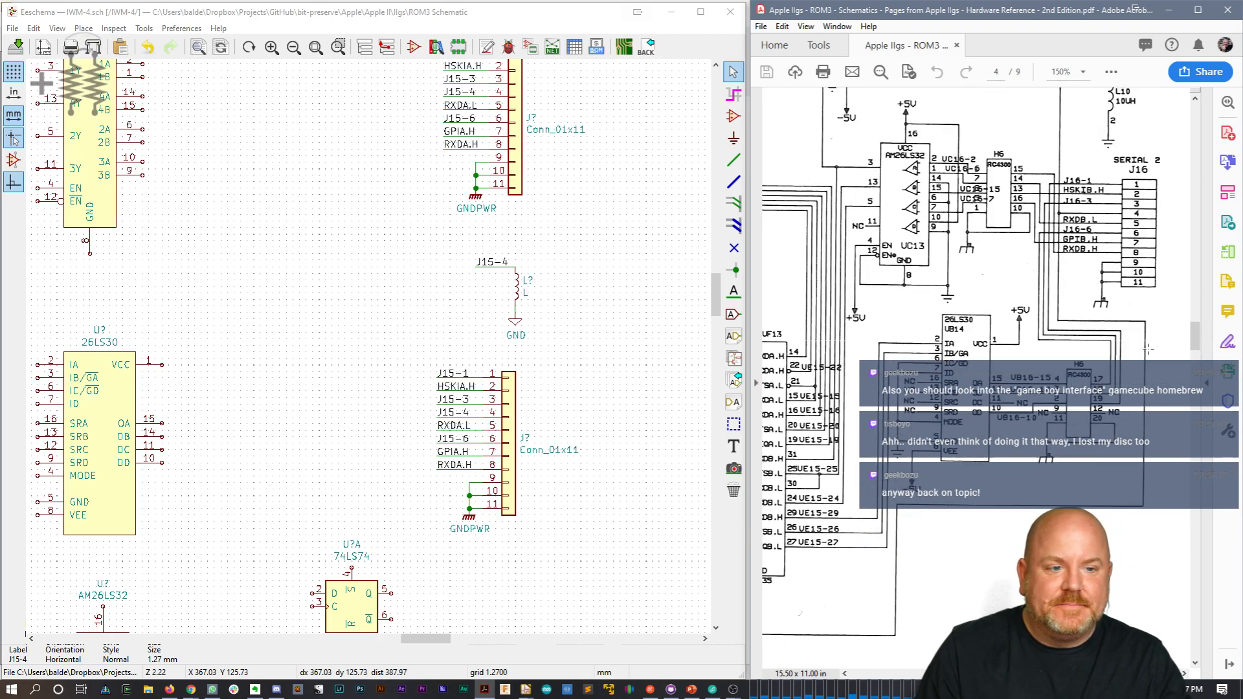
Step: Rename the copy's top labels to J16-1, HSKIB.H, J16-3 and J16-4
double_click(446, 376)
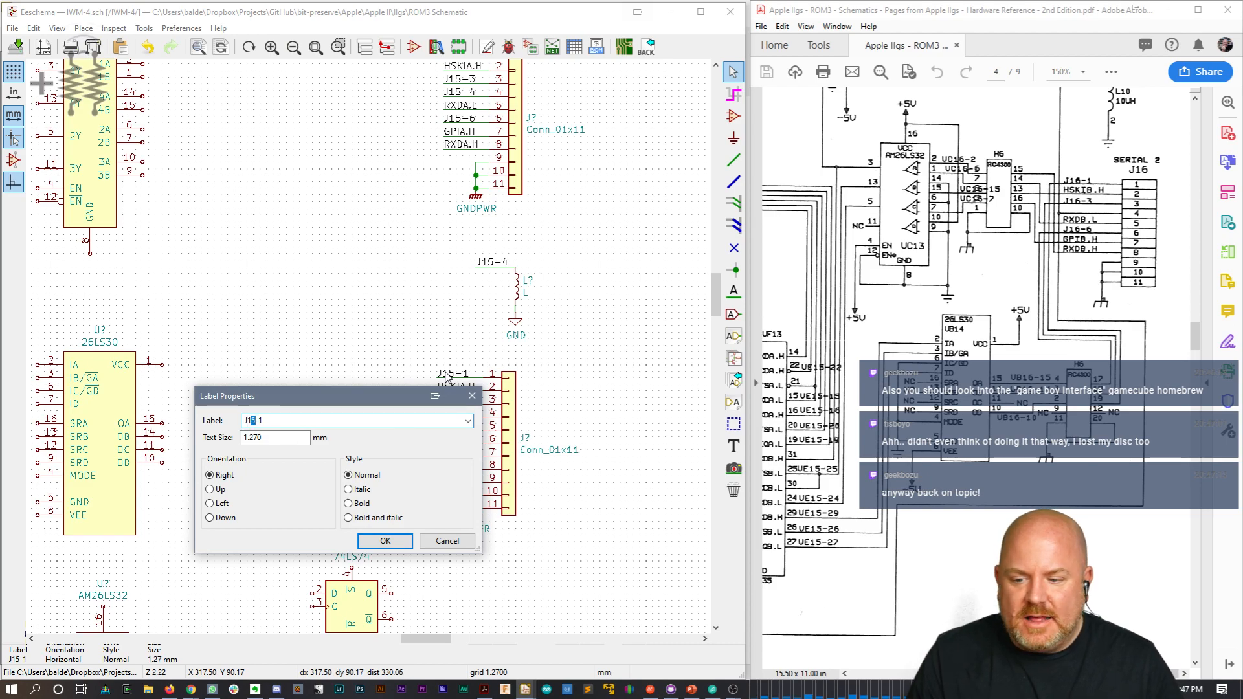
key("Escape")
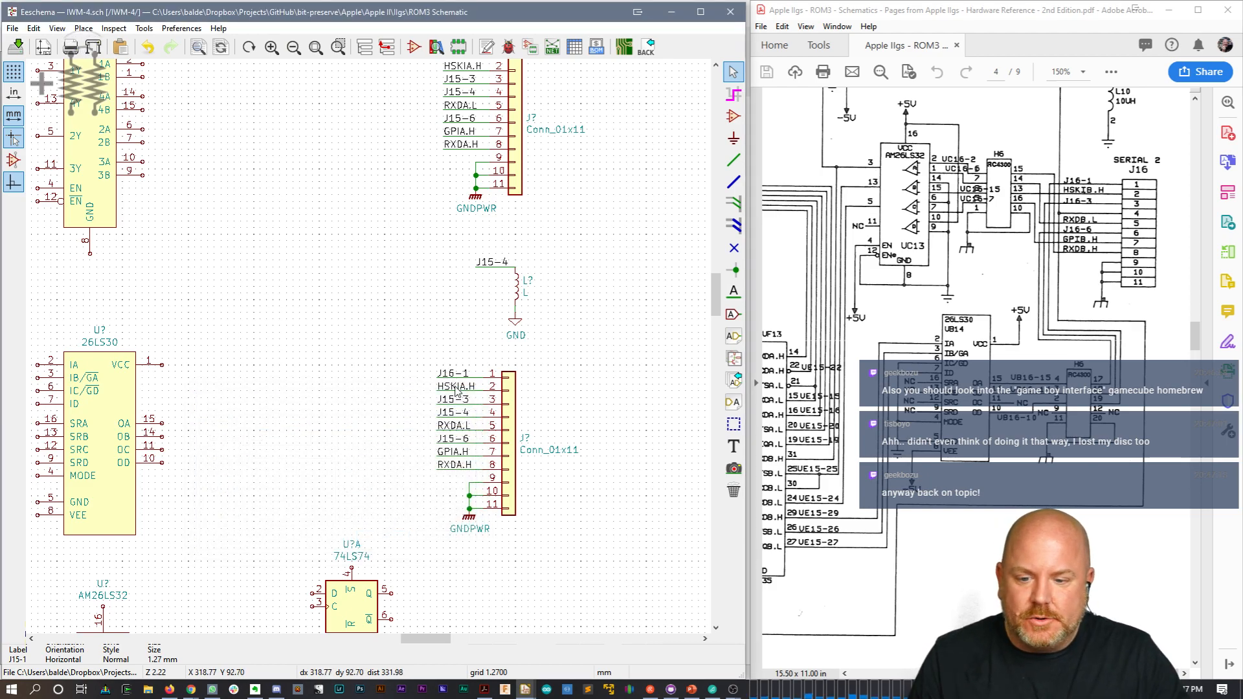
double_click(456, 388)
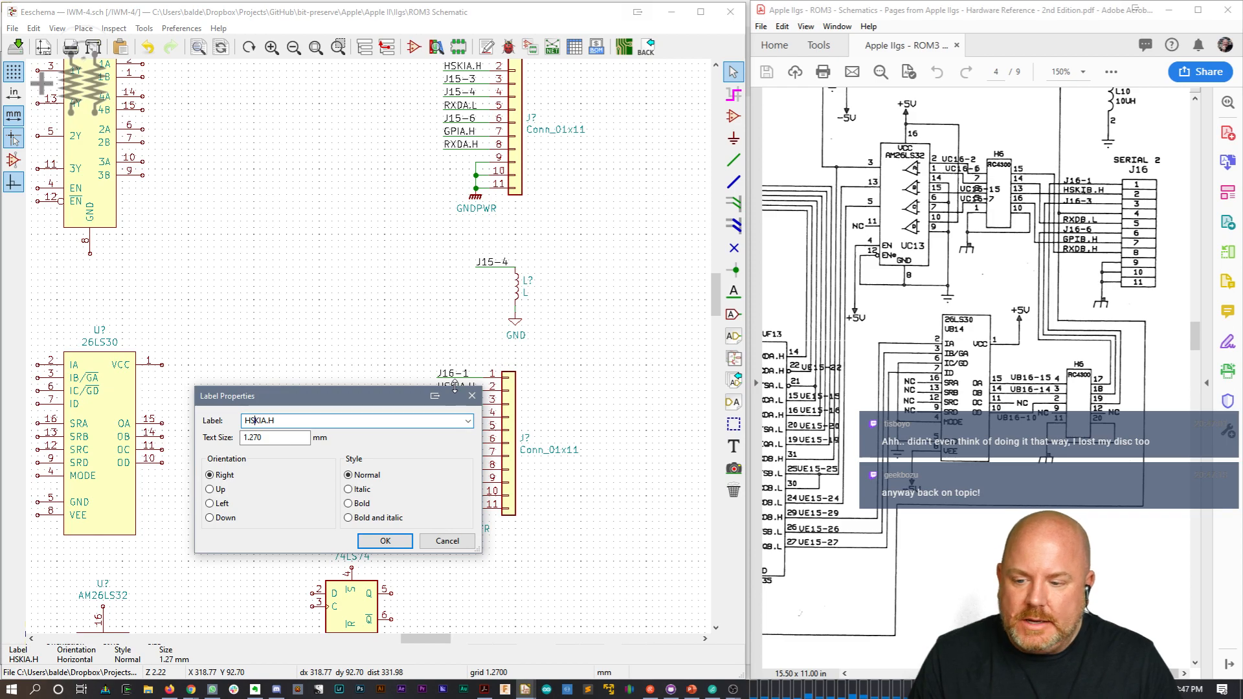
type("B")
key("Return")
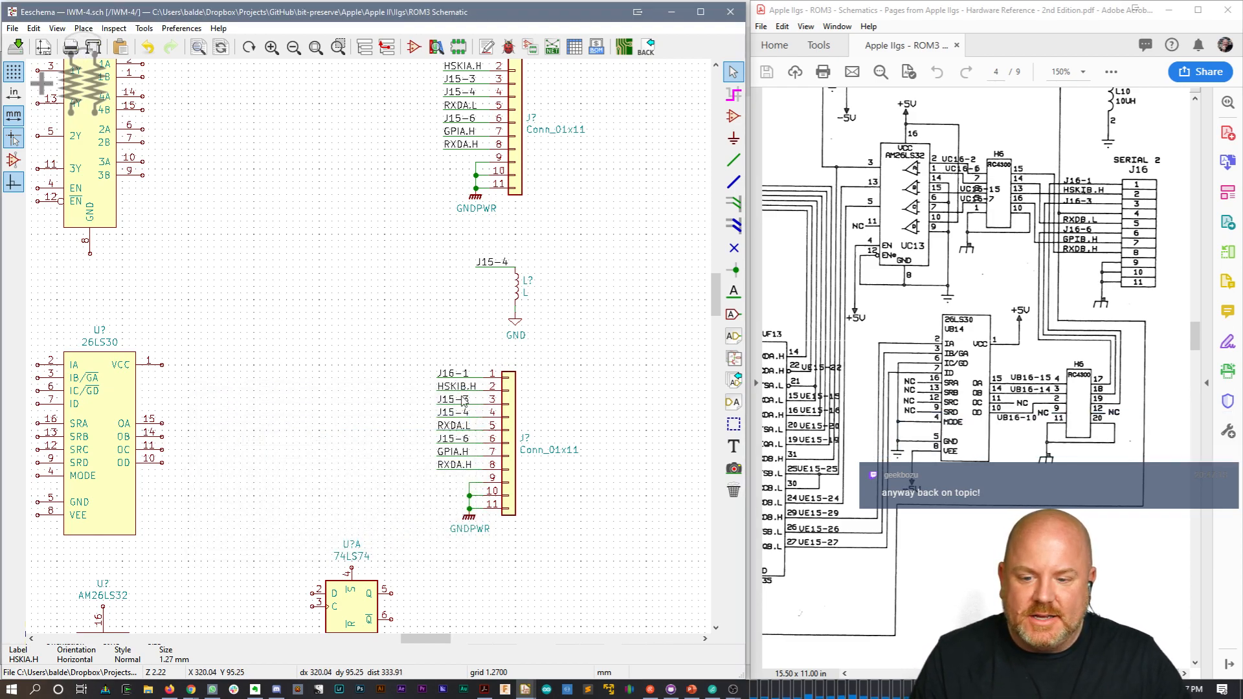
double_click(463, 400)
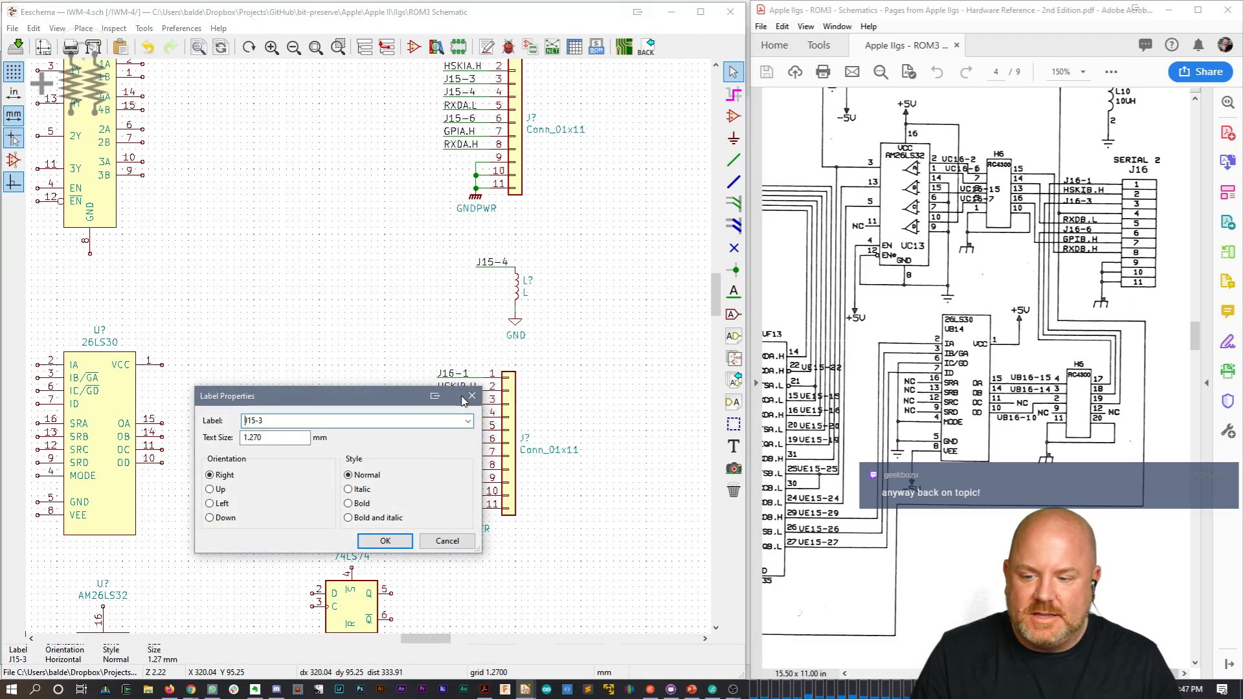
key("Return")
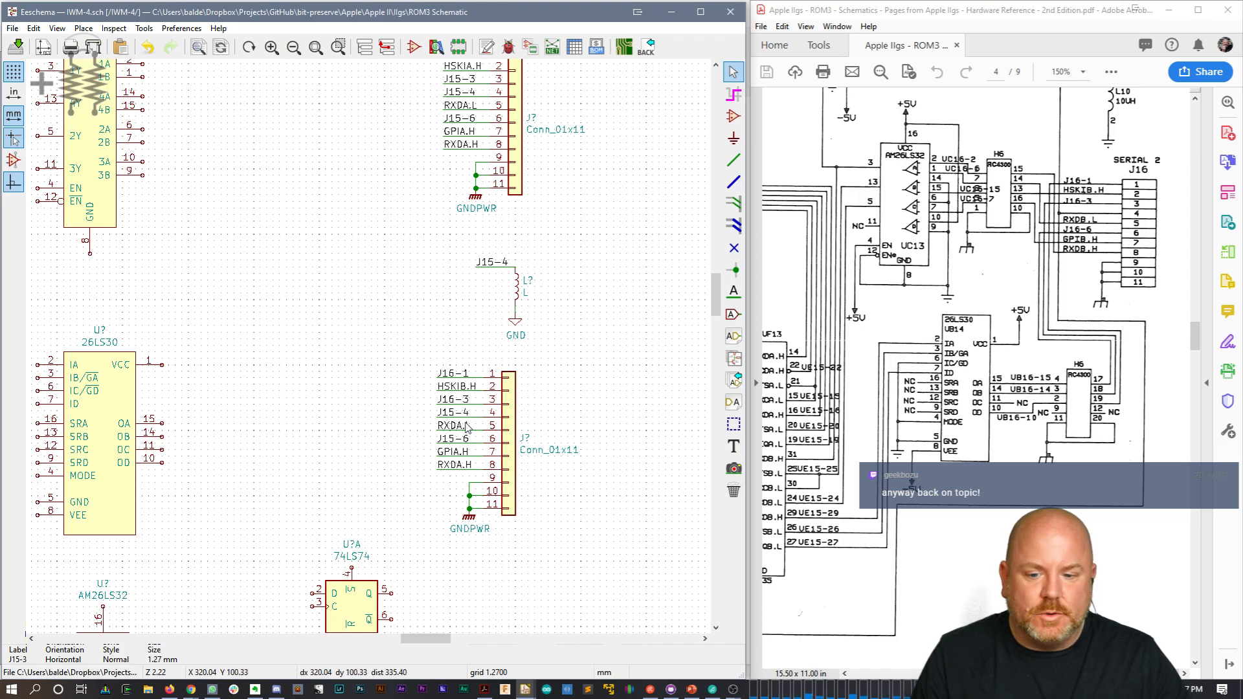
double_click(463, 415)
key("Home")
key("Right")
key("Right")
type("6")
key("Return")
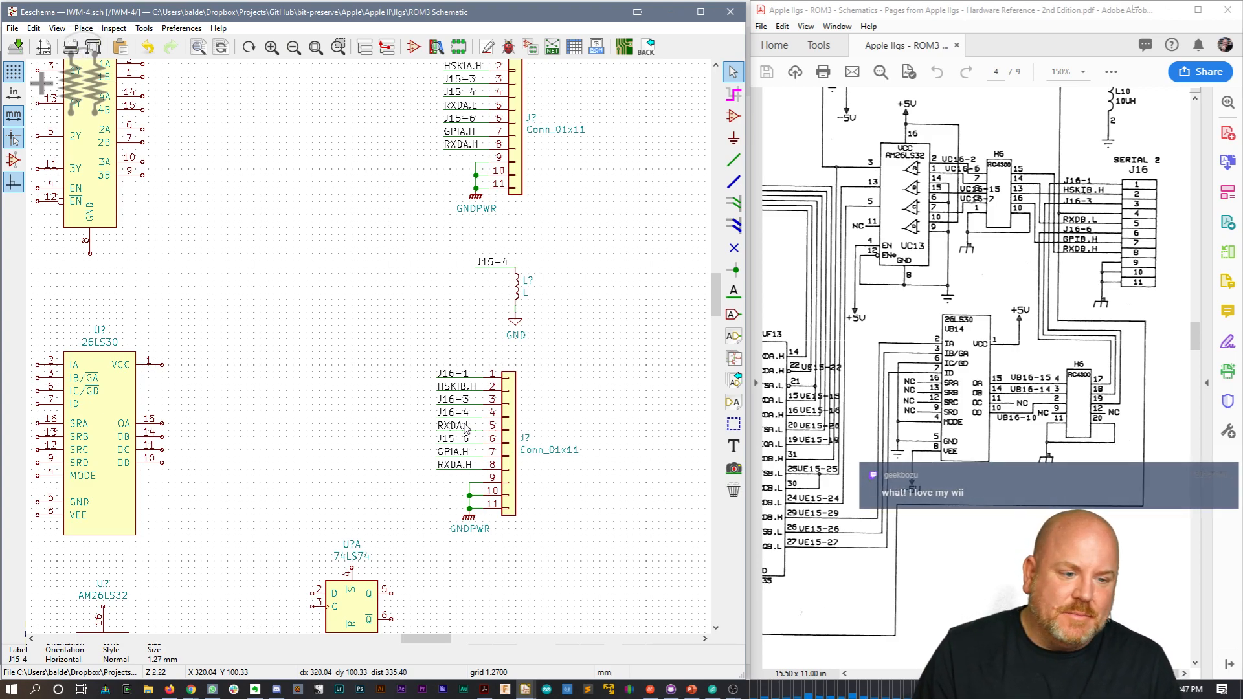
Step: Rename the RXDA.L and J15-6 labels to RXDB.L and J16-6
double_click(463, 425)
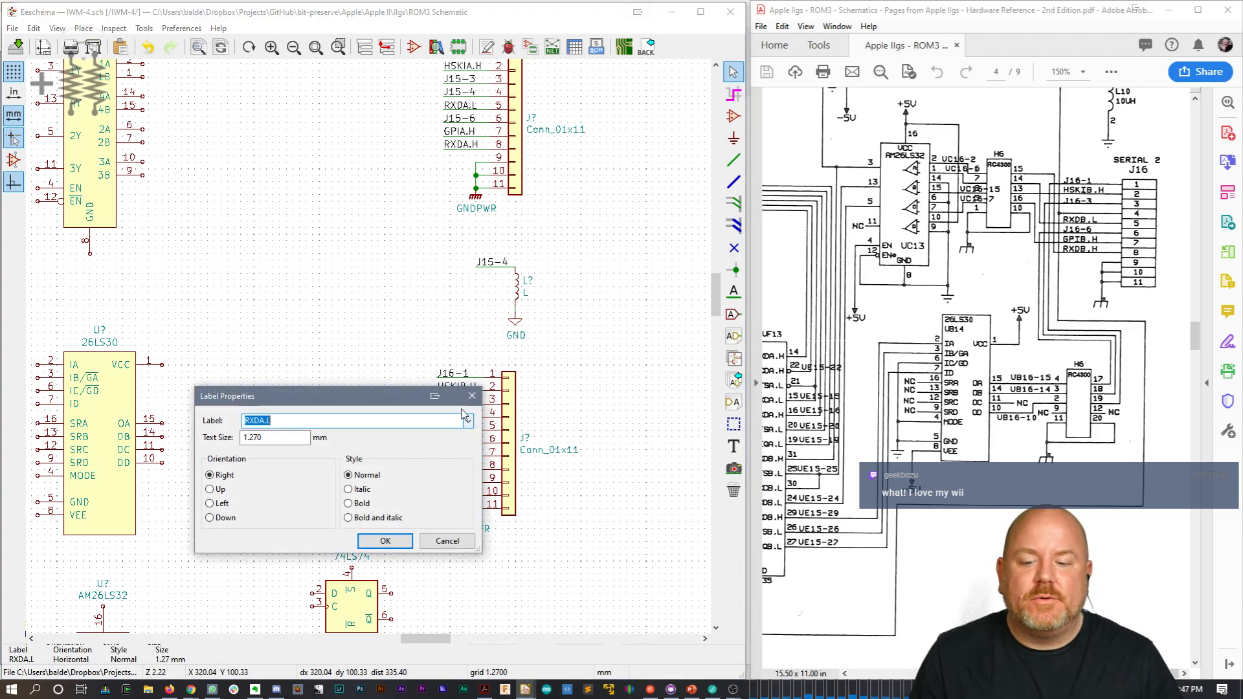
left_click_drag(383, 401, 372, 152)
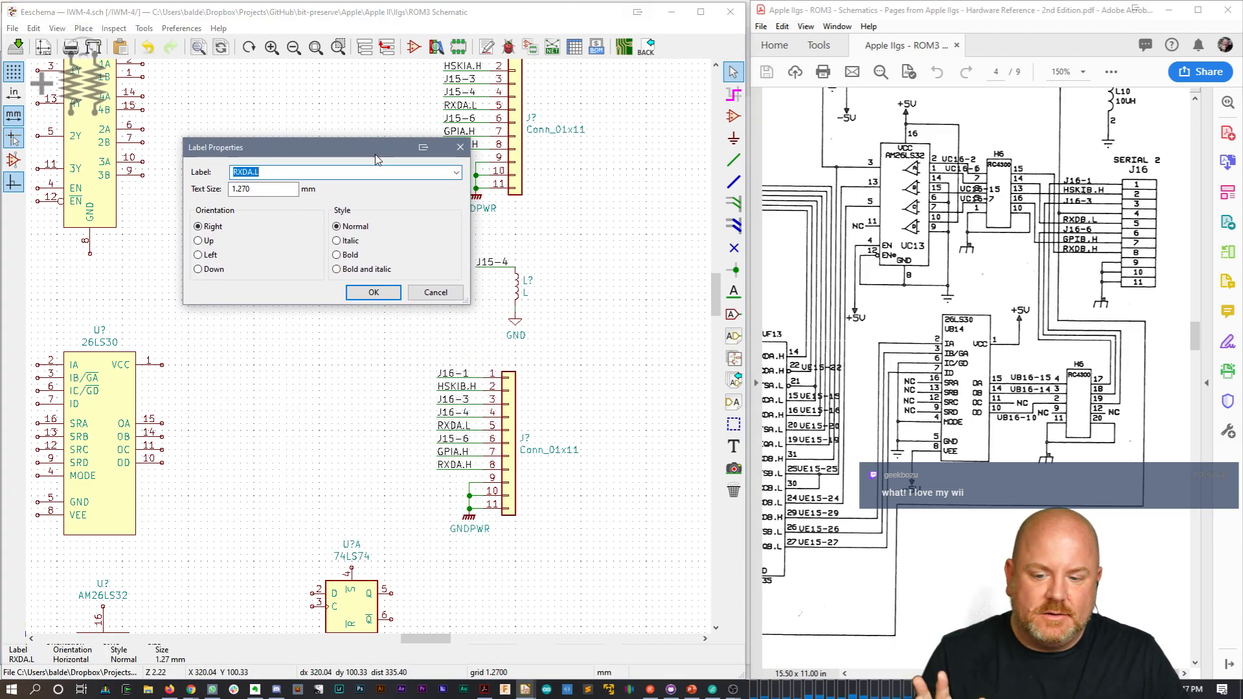
left_click(252, 172)
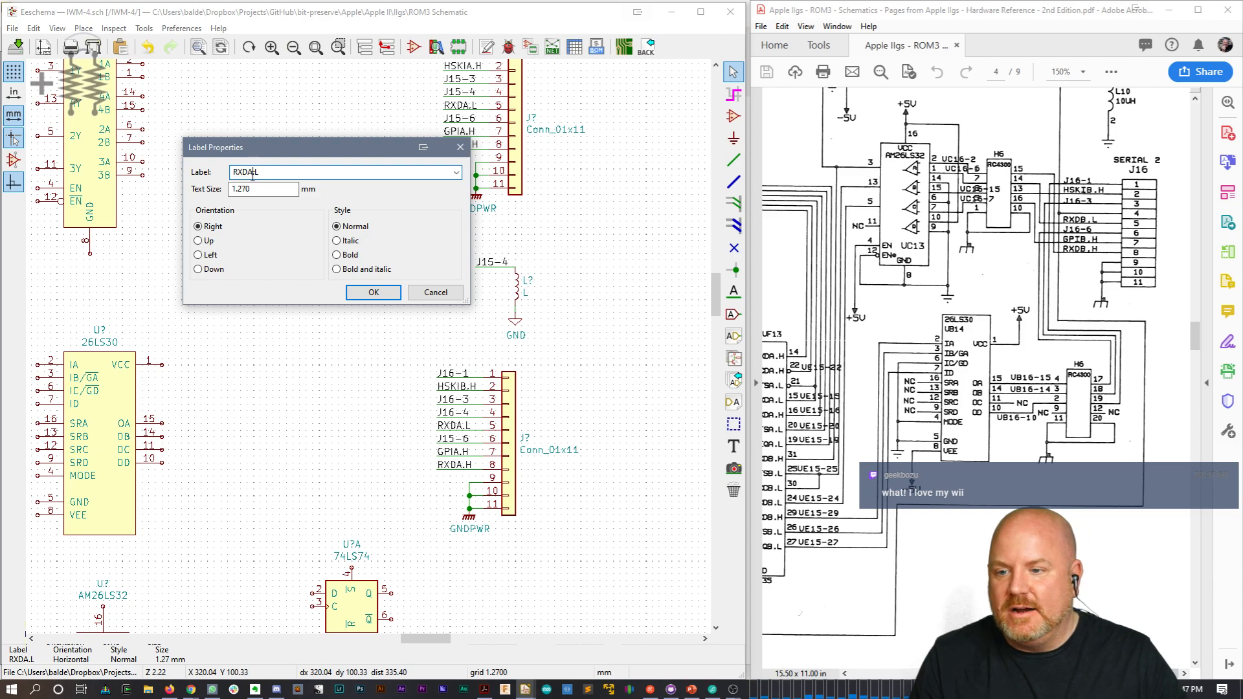
key("BackSpace")
type("B")
key("Return")
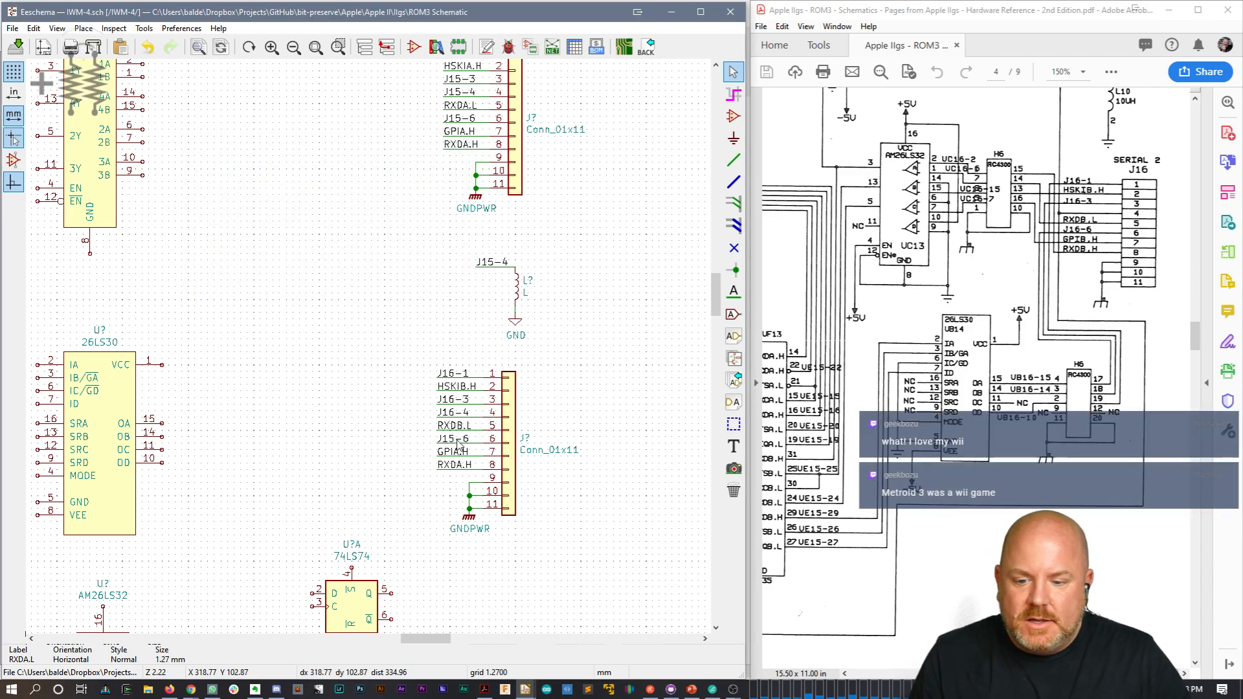
double_click(457, 440)
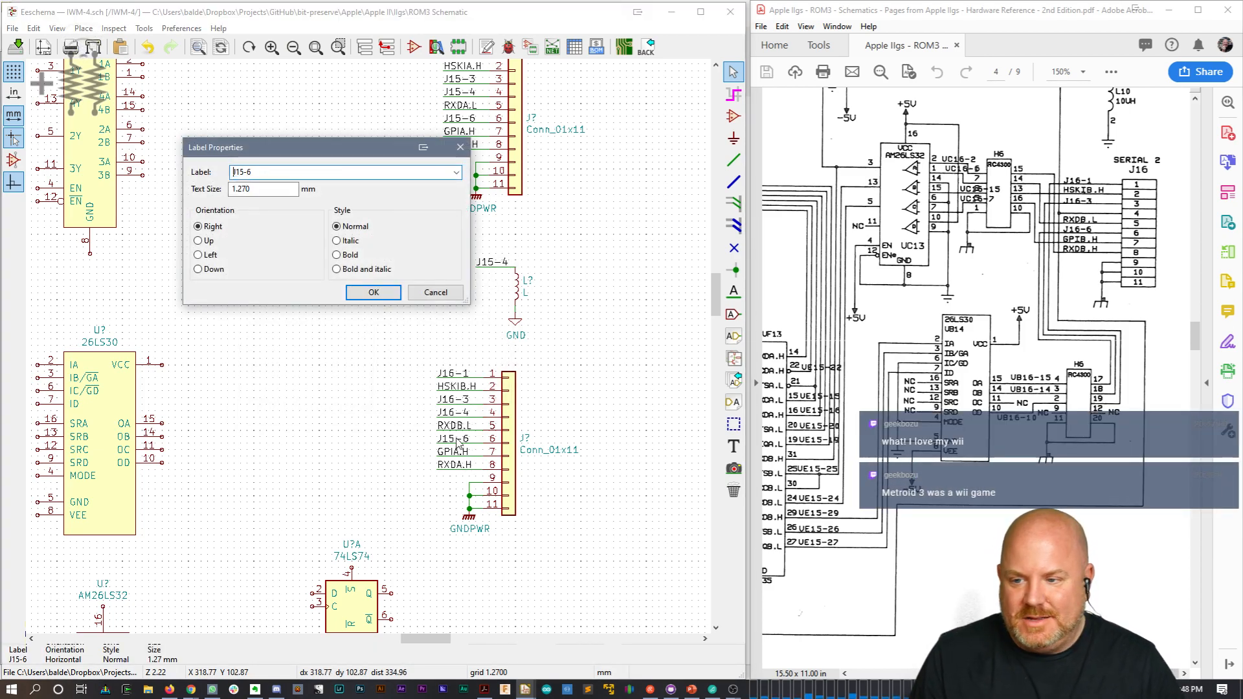
type("6")
key("Return")
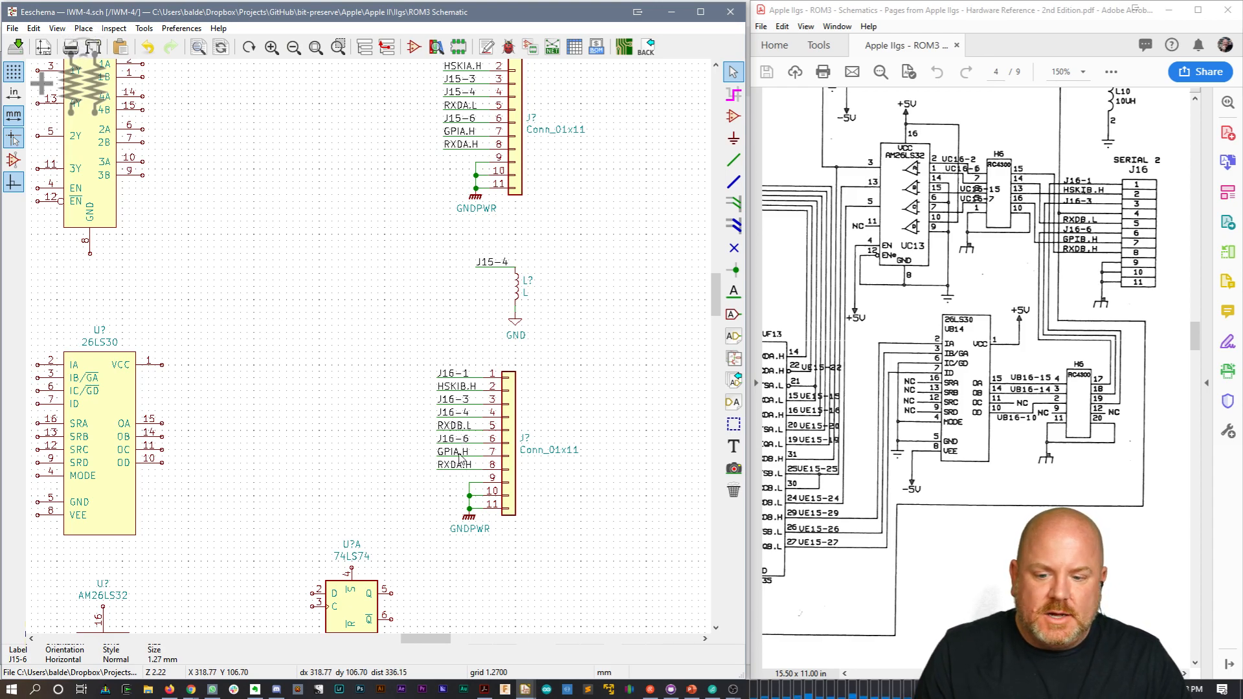
Step: Change the copied connector's GPIA.H label to GPIB.H and its RXDA.H label to RXDB.H
key("e")
key("Up")
key("Return")
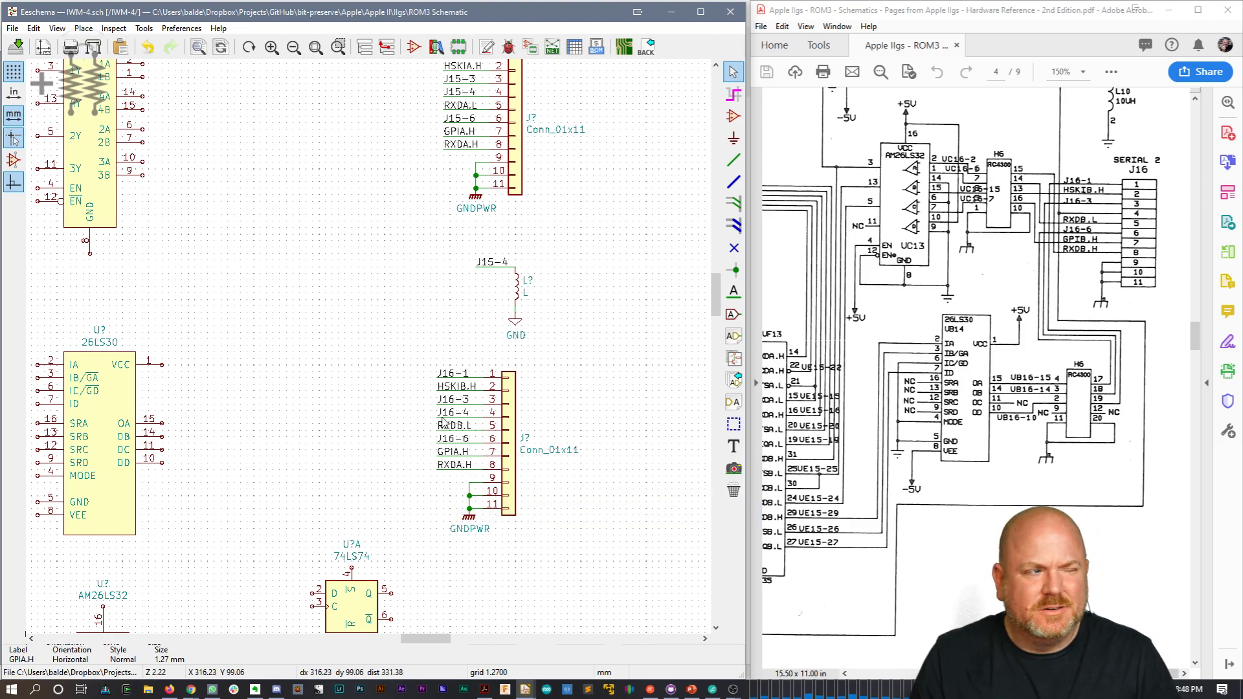
double_click(462, 455)
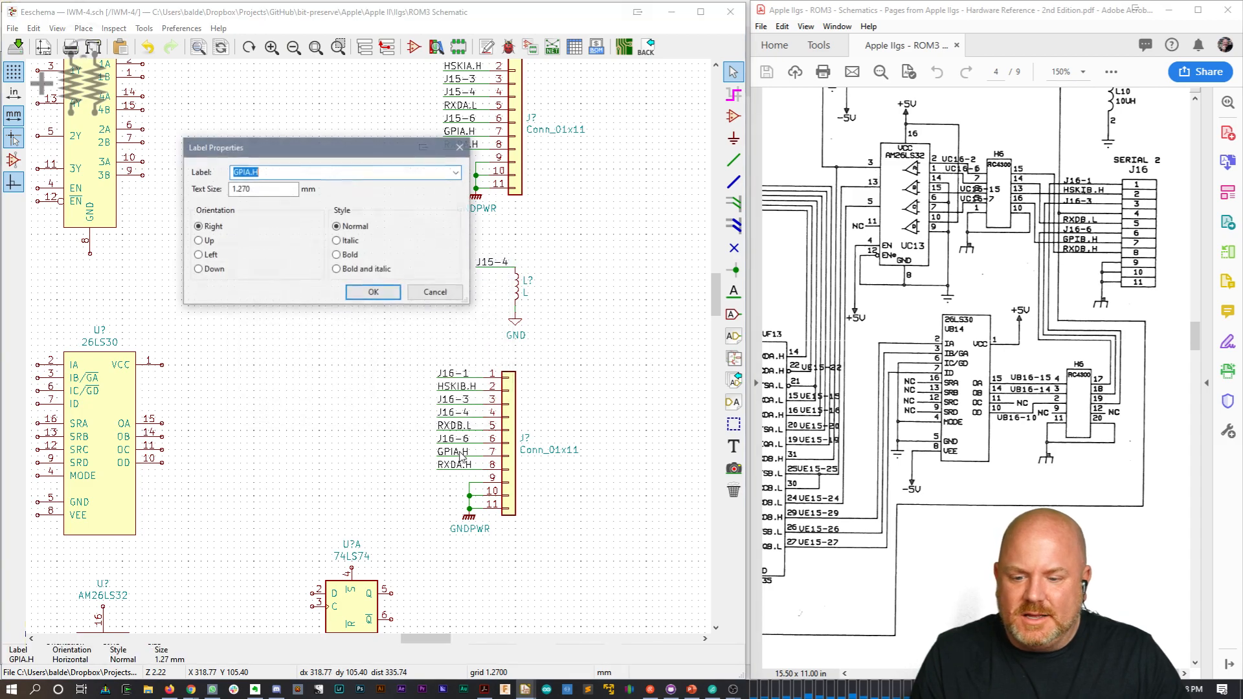
left_click(251, 172)
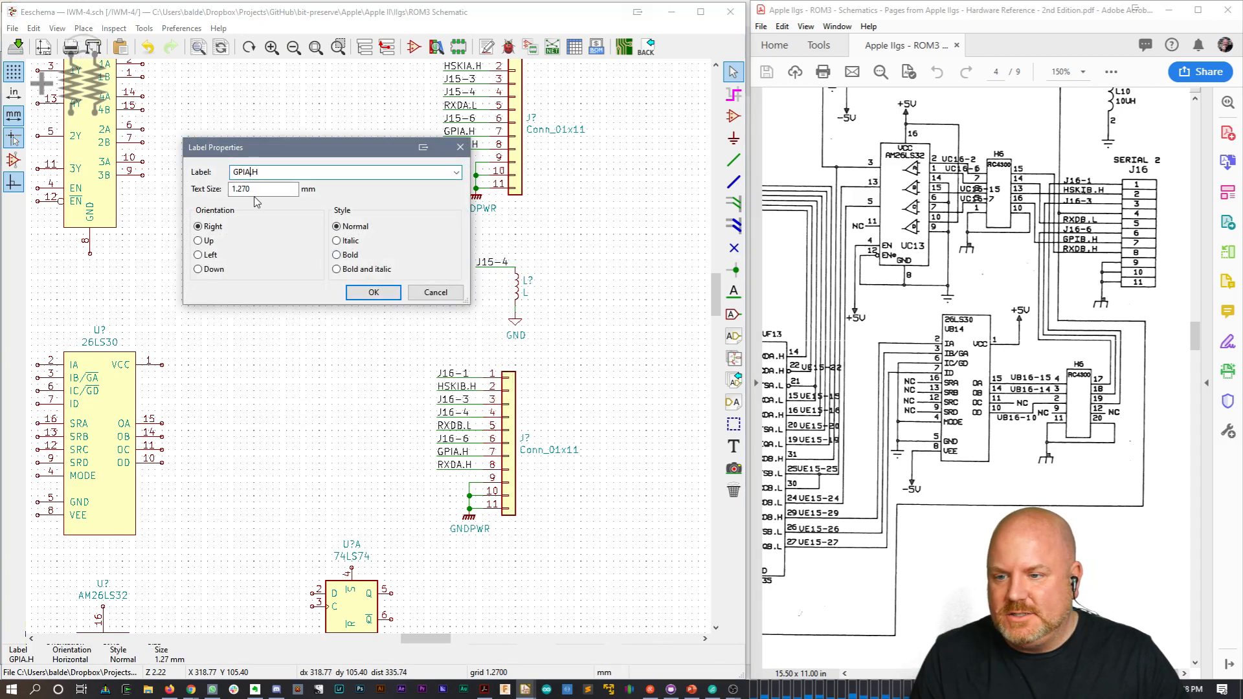
type("B")
key("Return")
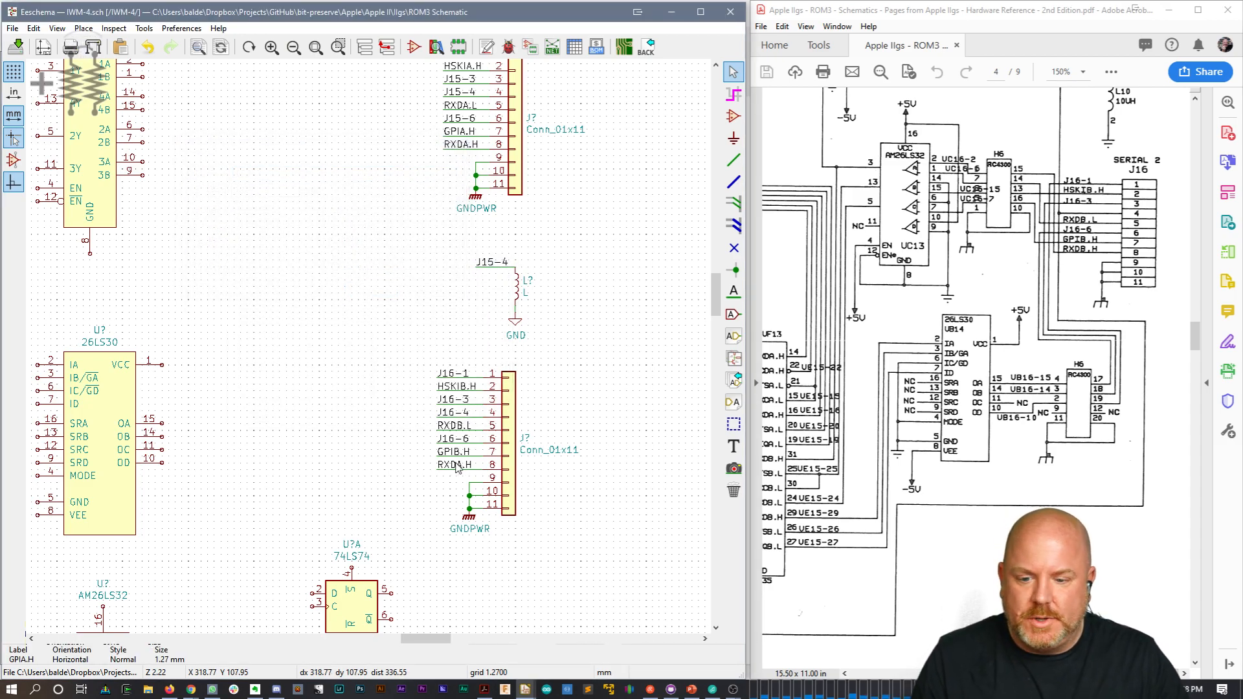
double_click(457, 466)
key("End")
key("shift+Right")
type("B")
key("Return")
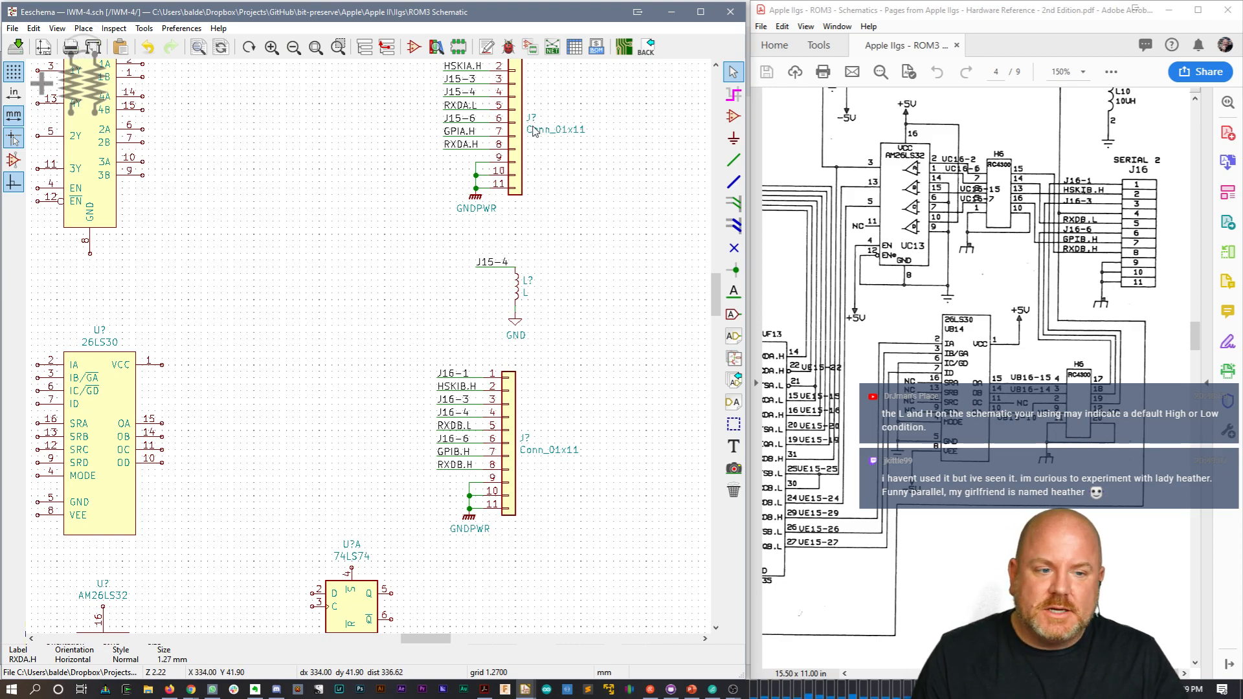
Step: Renumber the upper connector to J15 and the lower connector to J16
key("u")
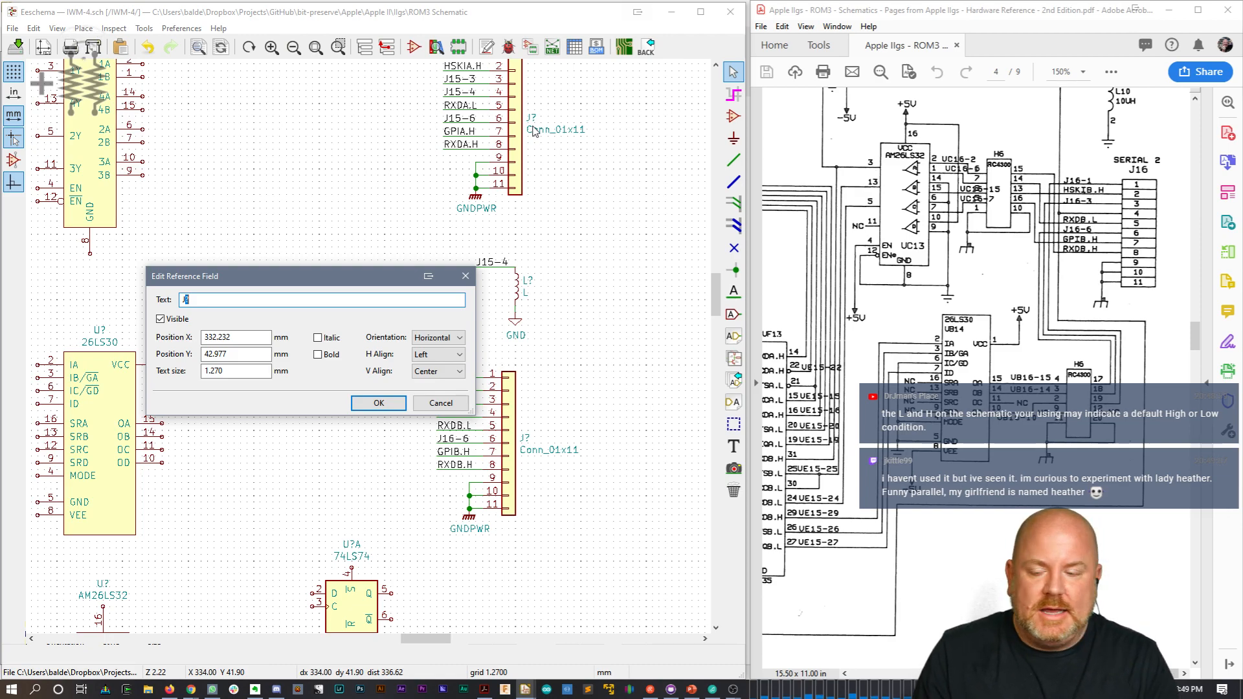
type("15")
key("Return")
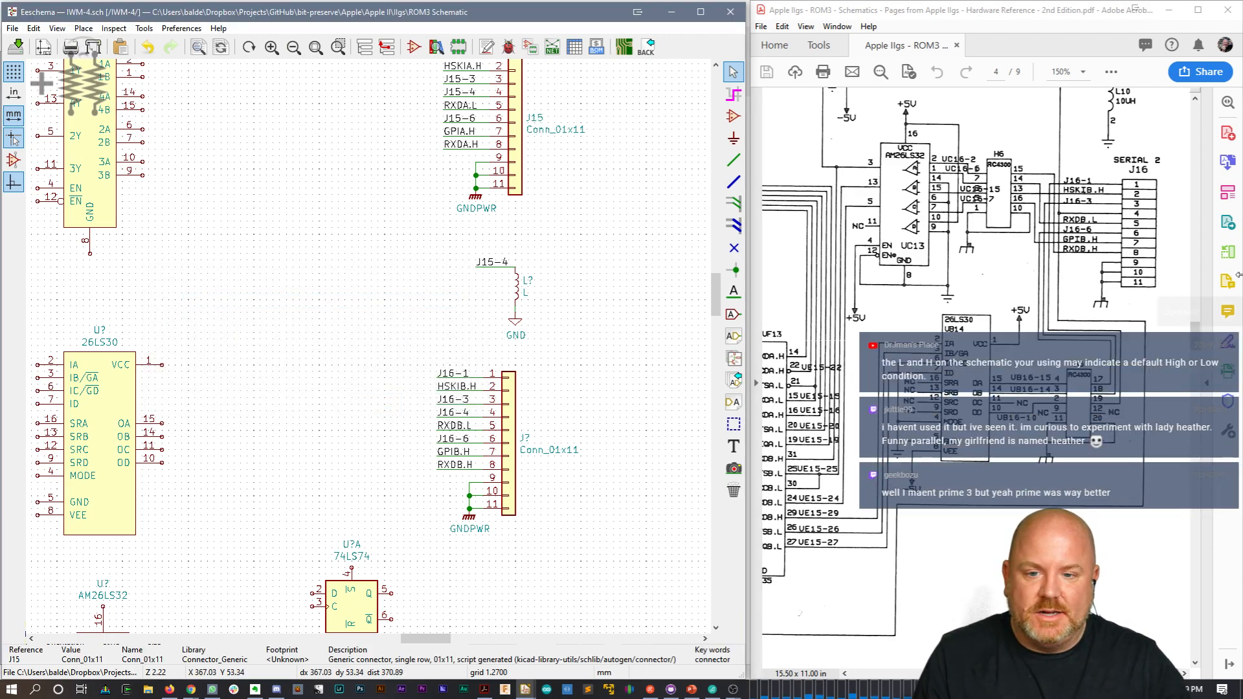
left_click_drag(1196, 340, 1199, 309)
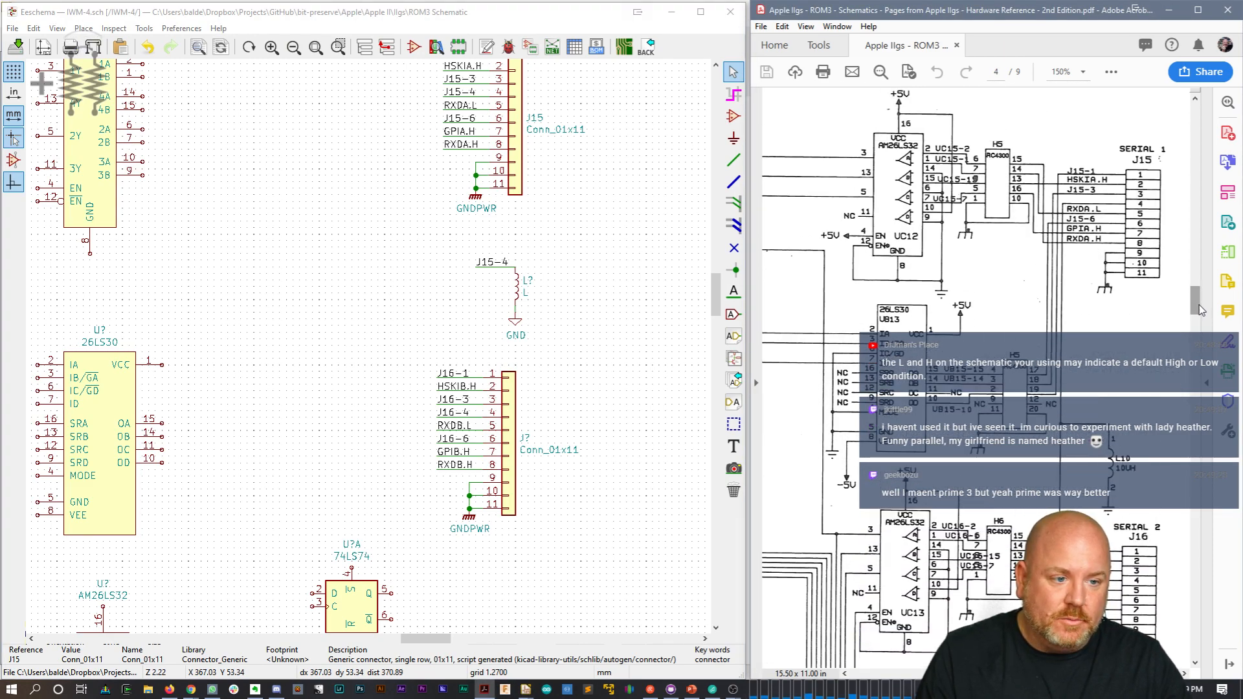
left_click(521, 443)
double_click(524, 444)
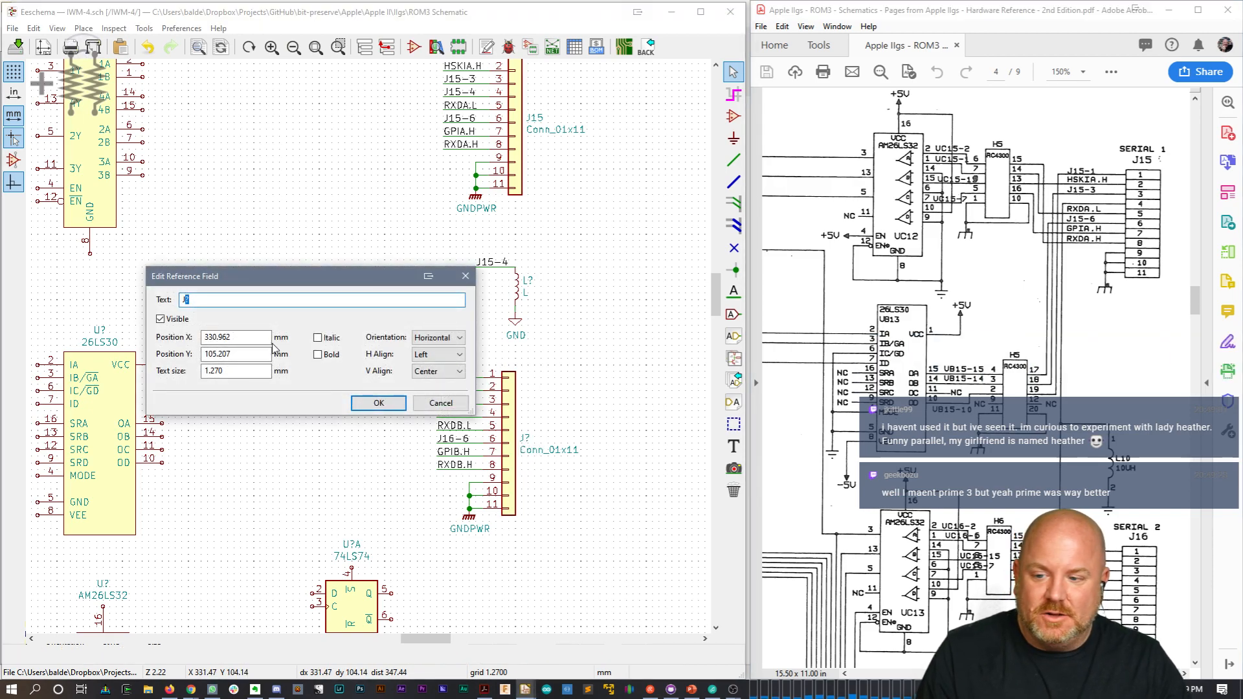
type("16")
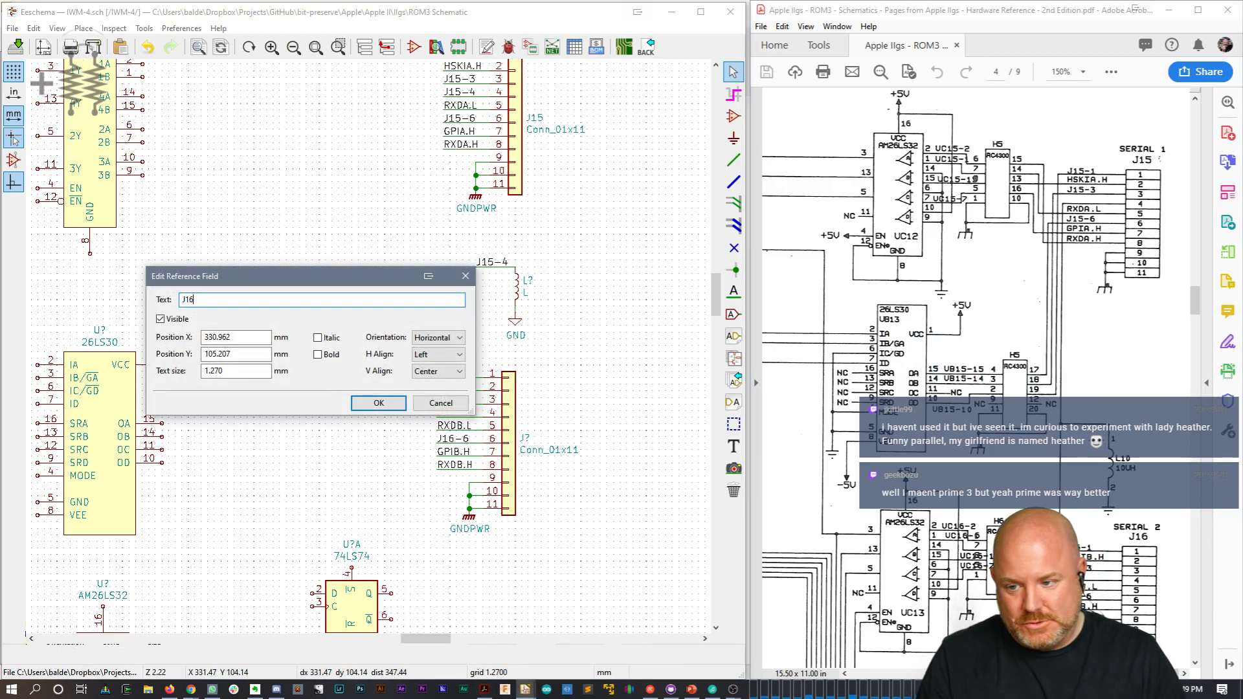
key("Return")
Step: Hide the Conn_01x11 value text on both J15 and J16
double_click(555, 129)
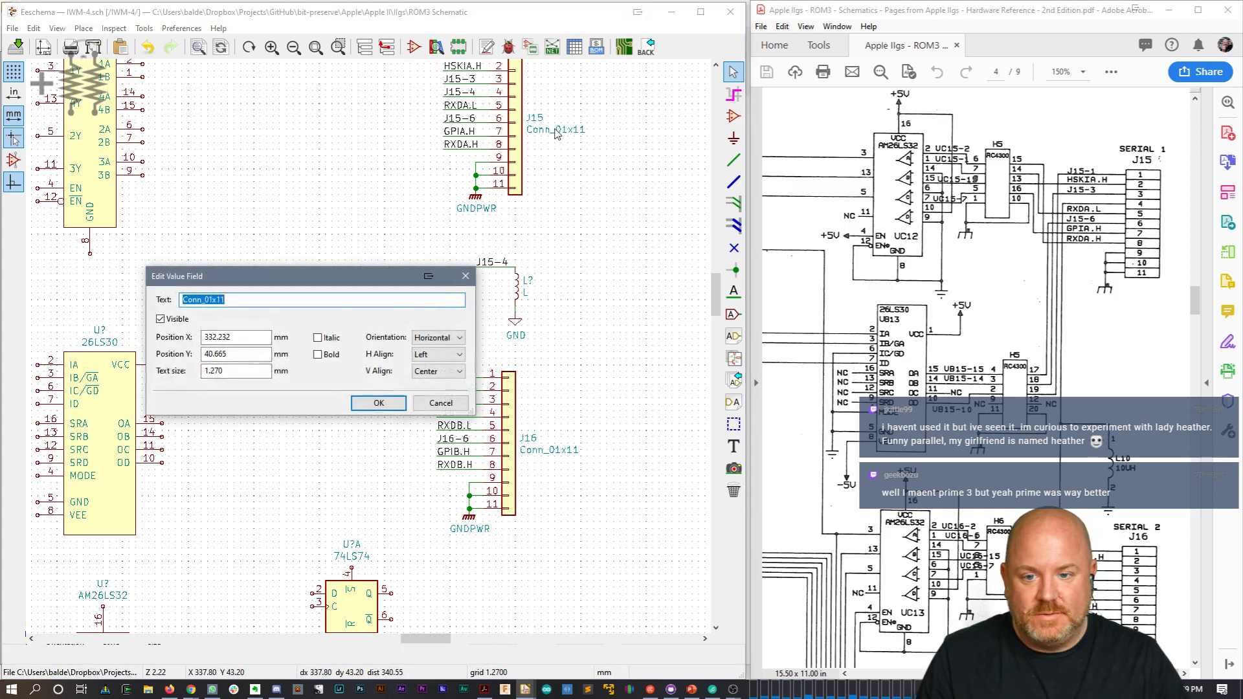
left_click(159, 318)
left_click(389, 403)
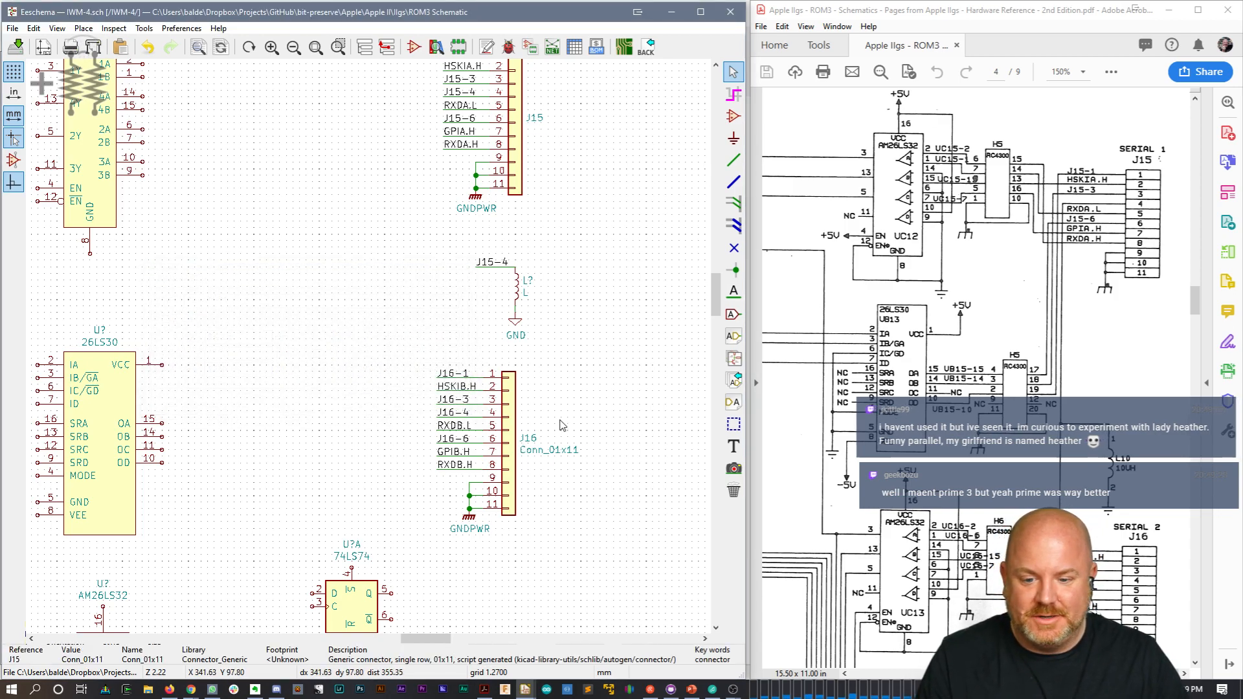
left_click(540, 455)
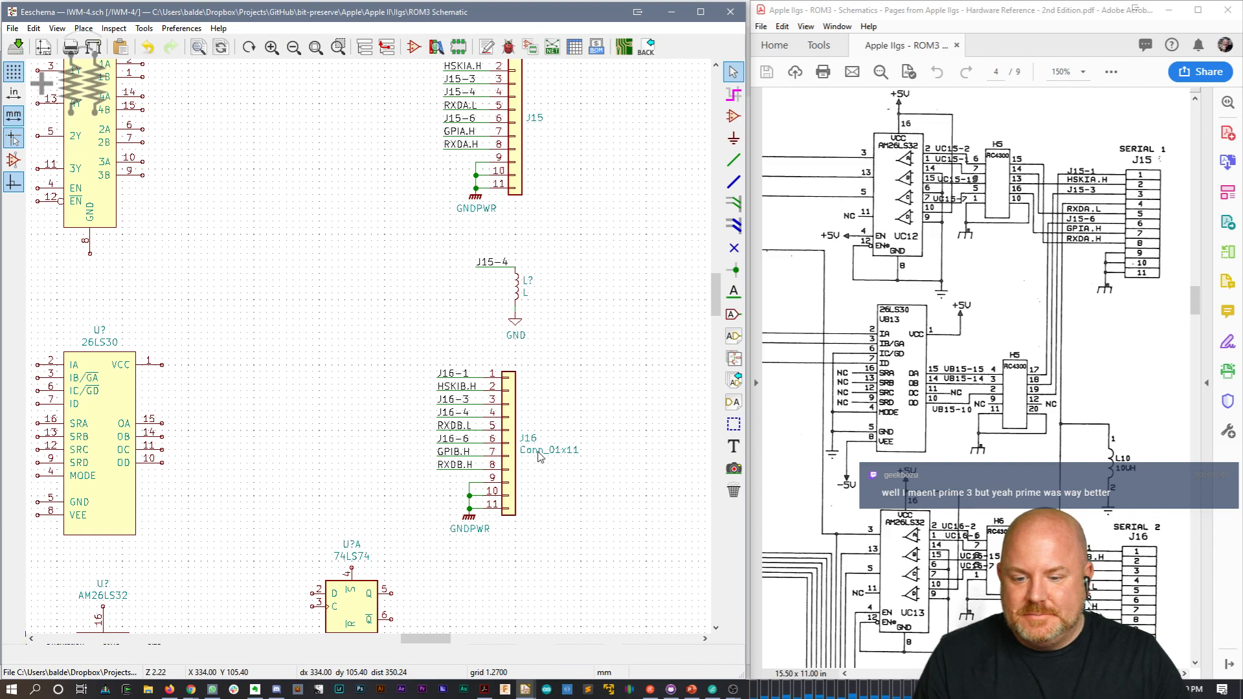
double_click(538, 456)
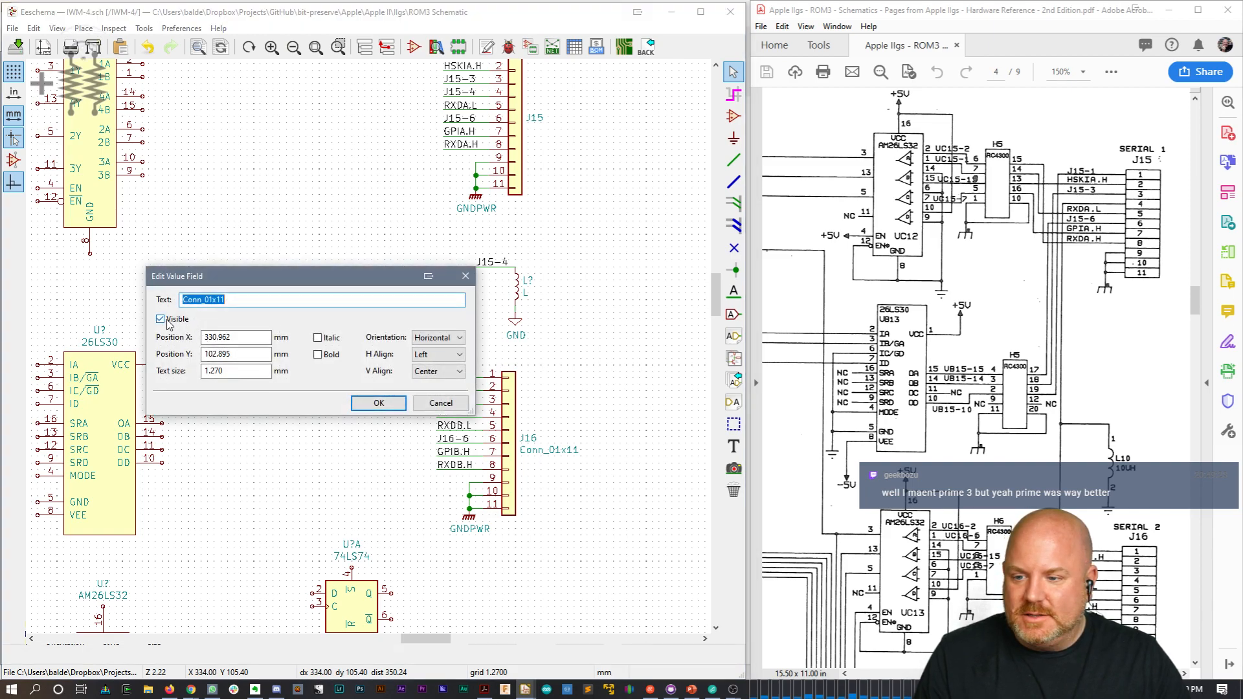
left_click(166, 321)
left_click(378, 403)
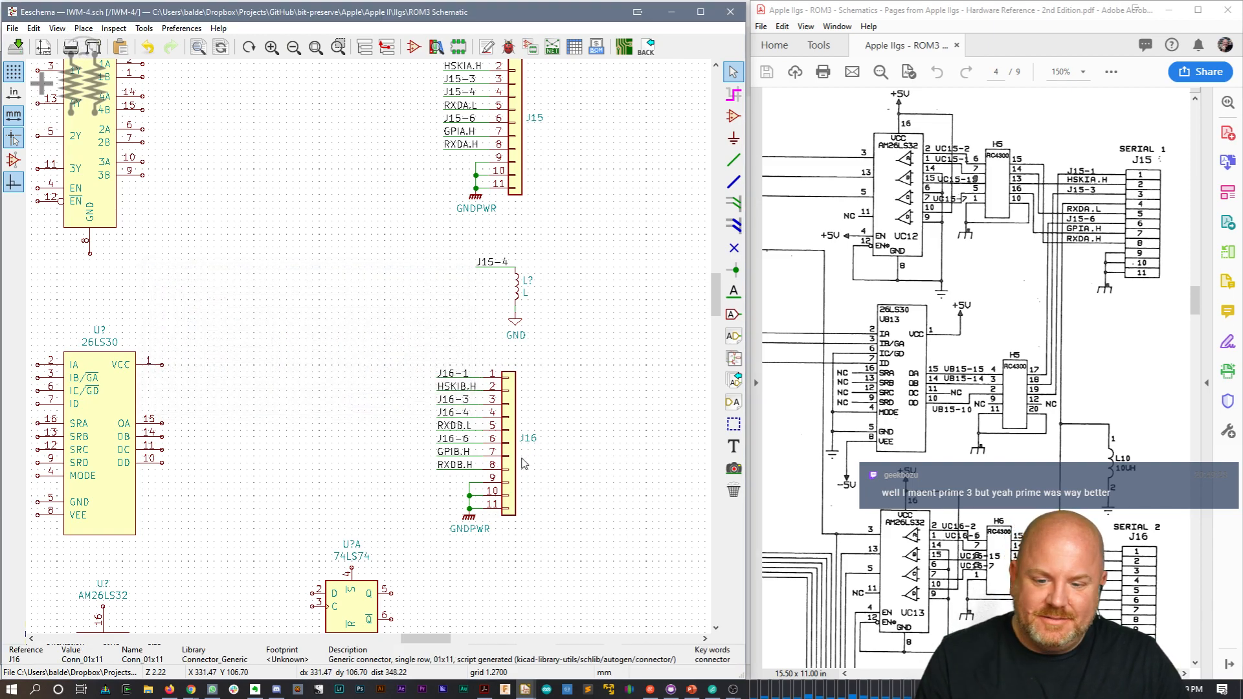
Step: Move J16 and its ground symbol lower, with the J16 reference above the connector
left_click_drag(544, 562, 424, 361)
left_click(428, 413)
left_click_drag(536, 493, 519, 413)
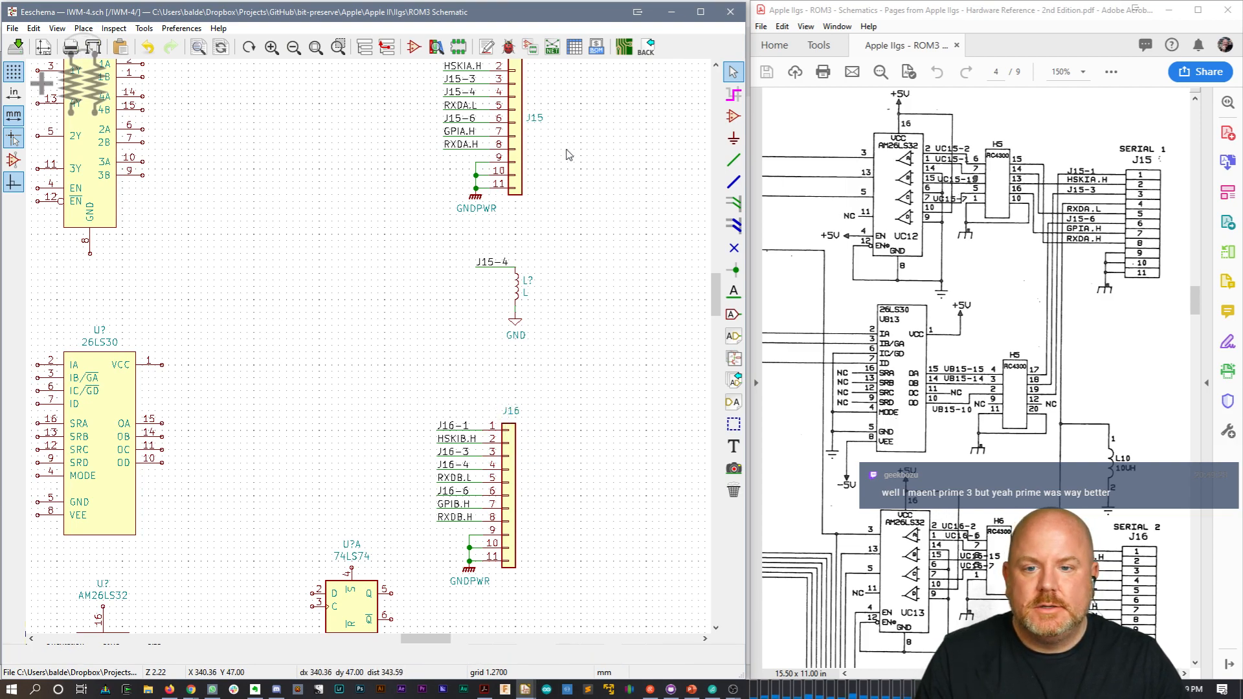
middle_click_drag(568, 153, 555, 203)
Step: Move J15's reference above its connector and switch to the Add Text tool
left_click_drag(526, 179, 509, 98)
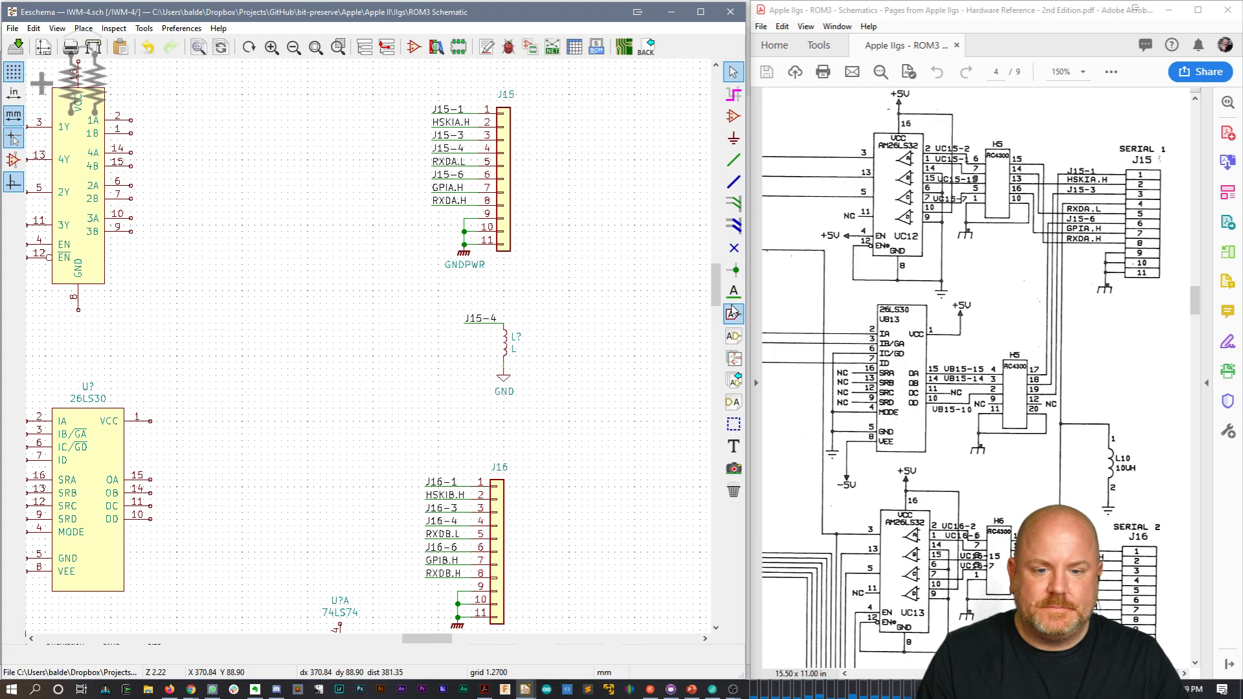
left_click(733, 446)
Step: Add the text note 'Serial 2' above the J16 connector
left_click(482, 438)
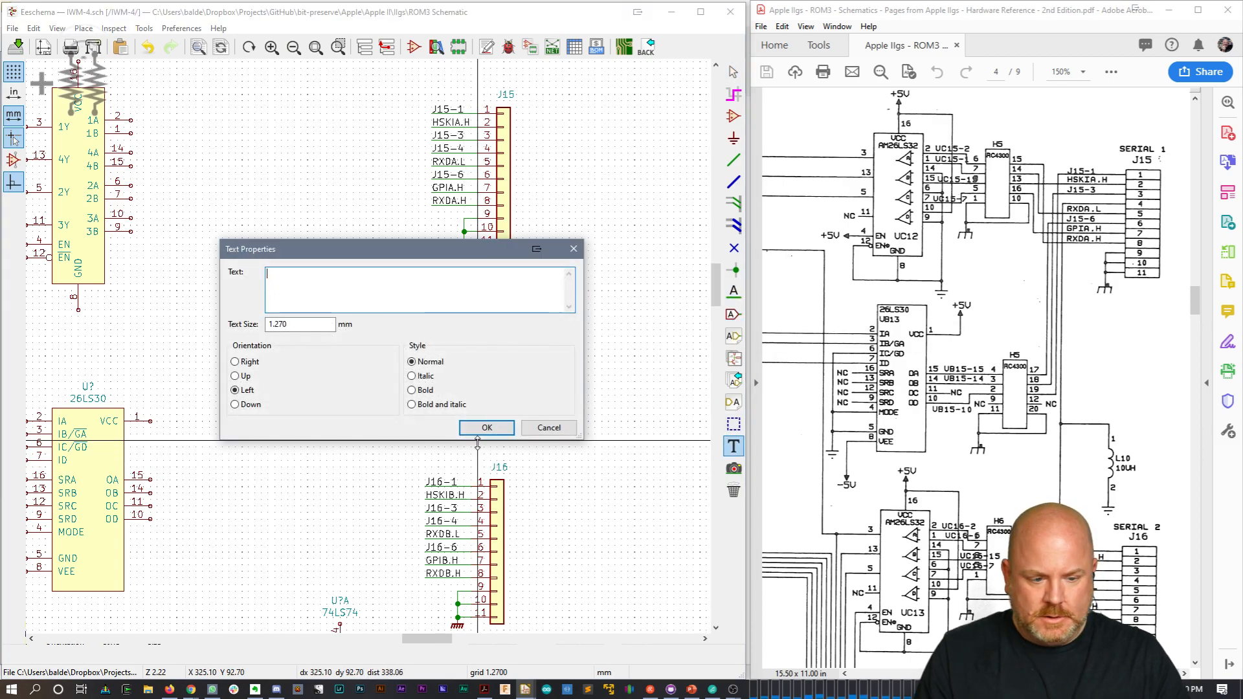
type("Serial 2")
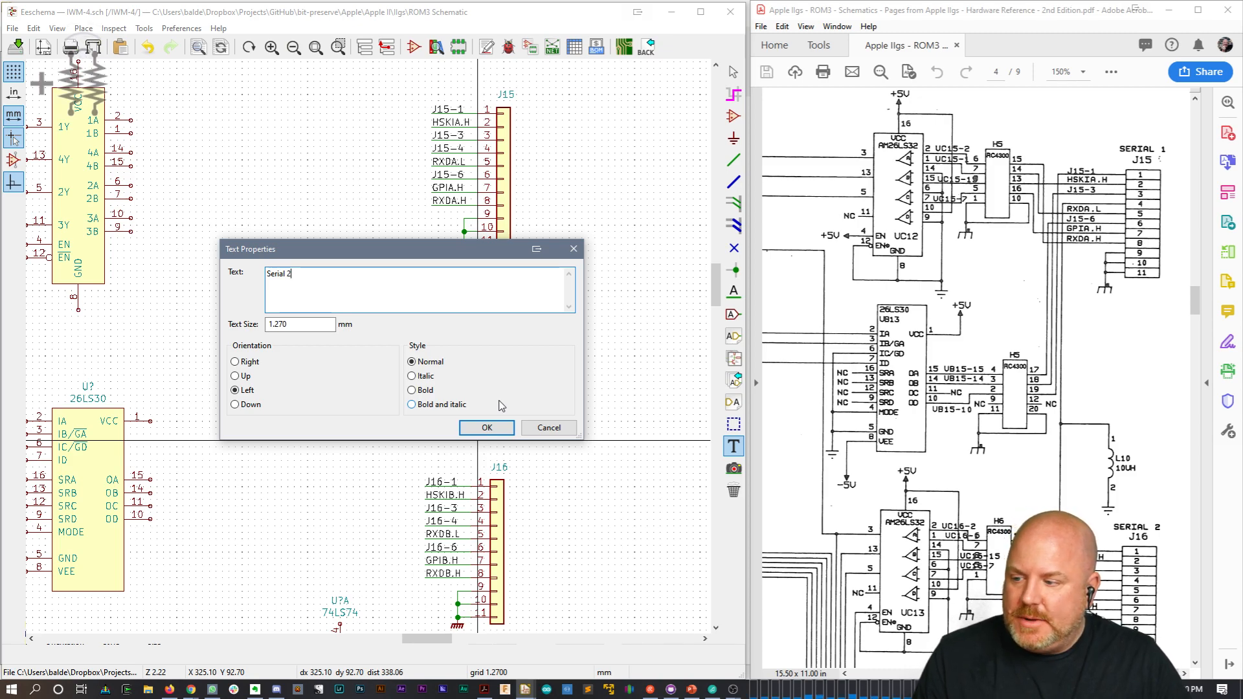
left_click(487, 427)
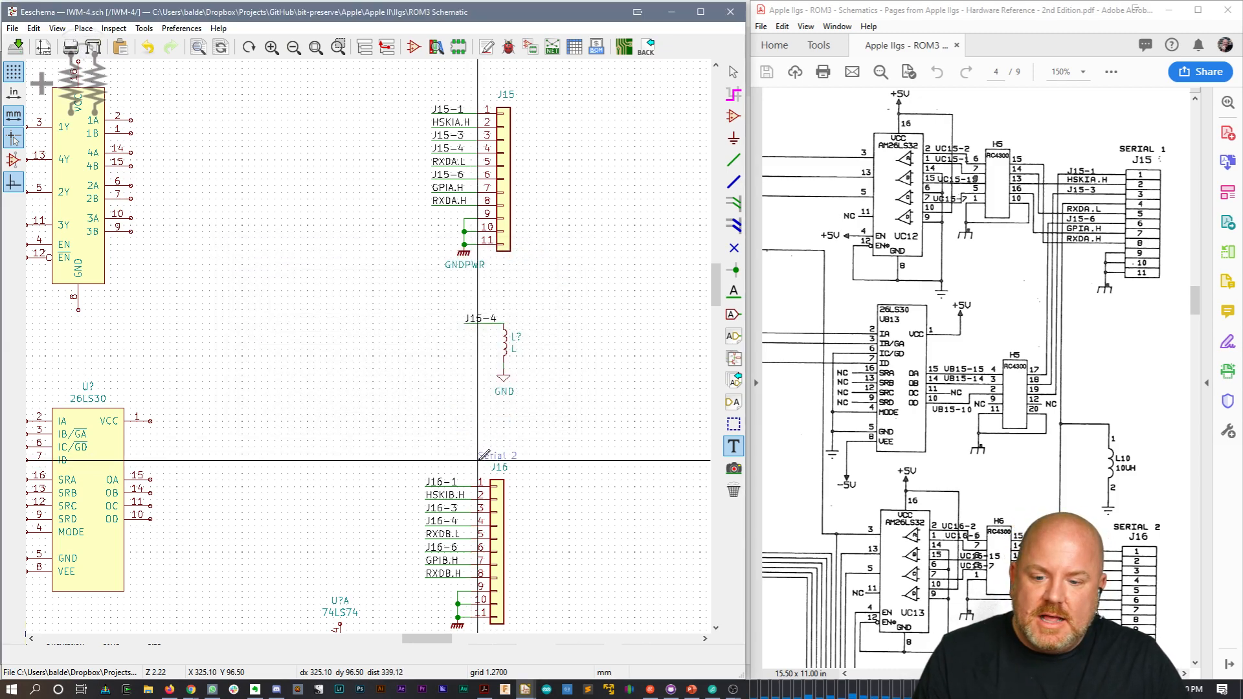
left_click(484, 460)
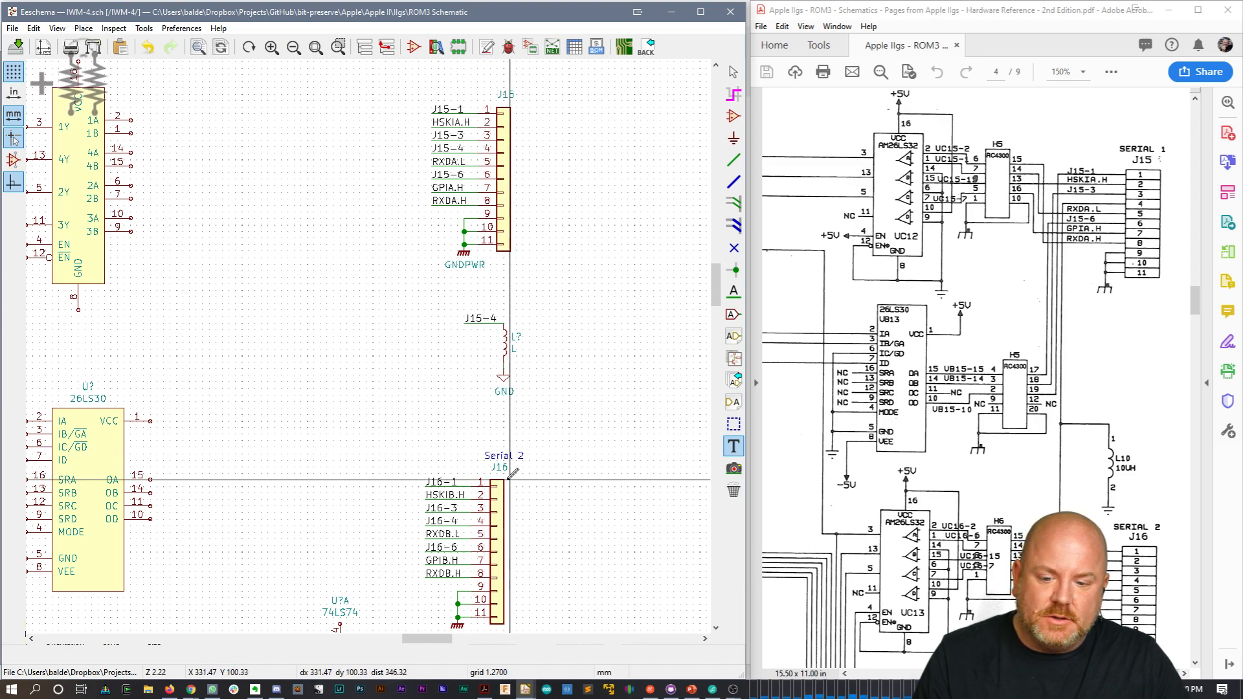
Step: Duplicate that note above J15 and change the copy to 'Serial 1'
key("c")
left_click(509, 87)
key("e")
key("BackSpace")
type("1")
key("Return")
left_click(487, 428)
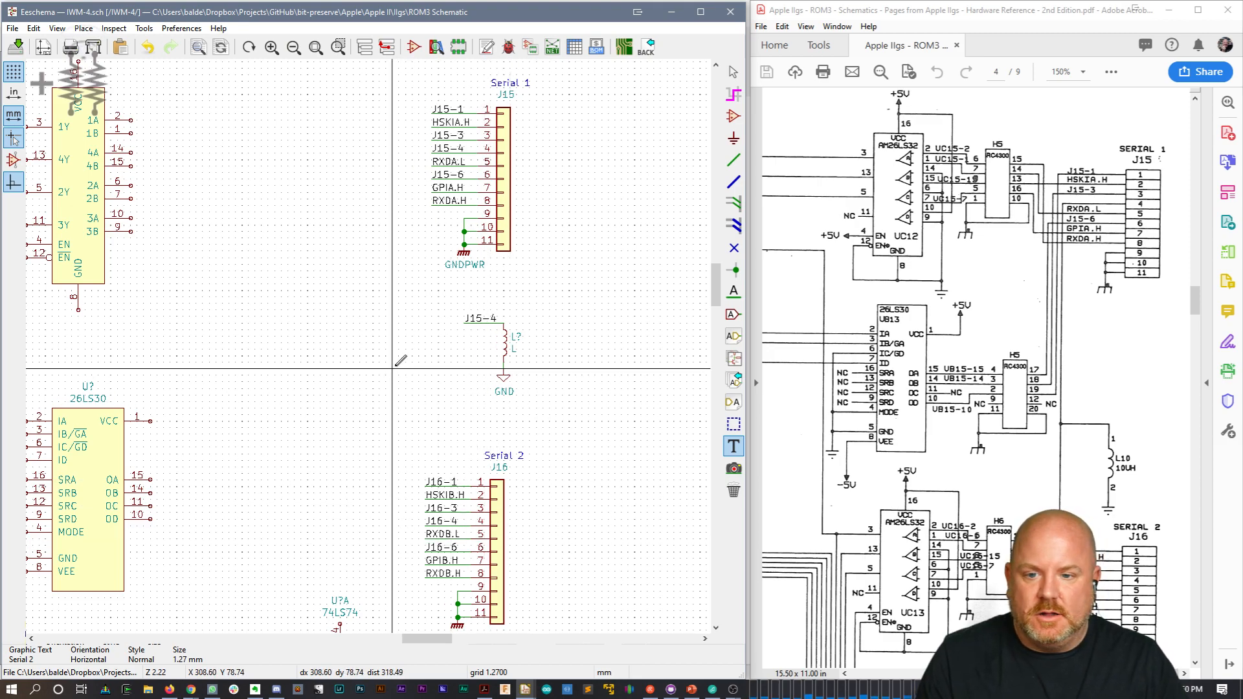
middle_click_drag(349, 260, 468, 285)
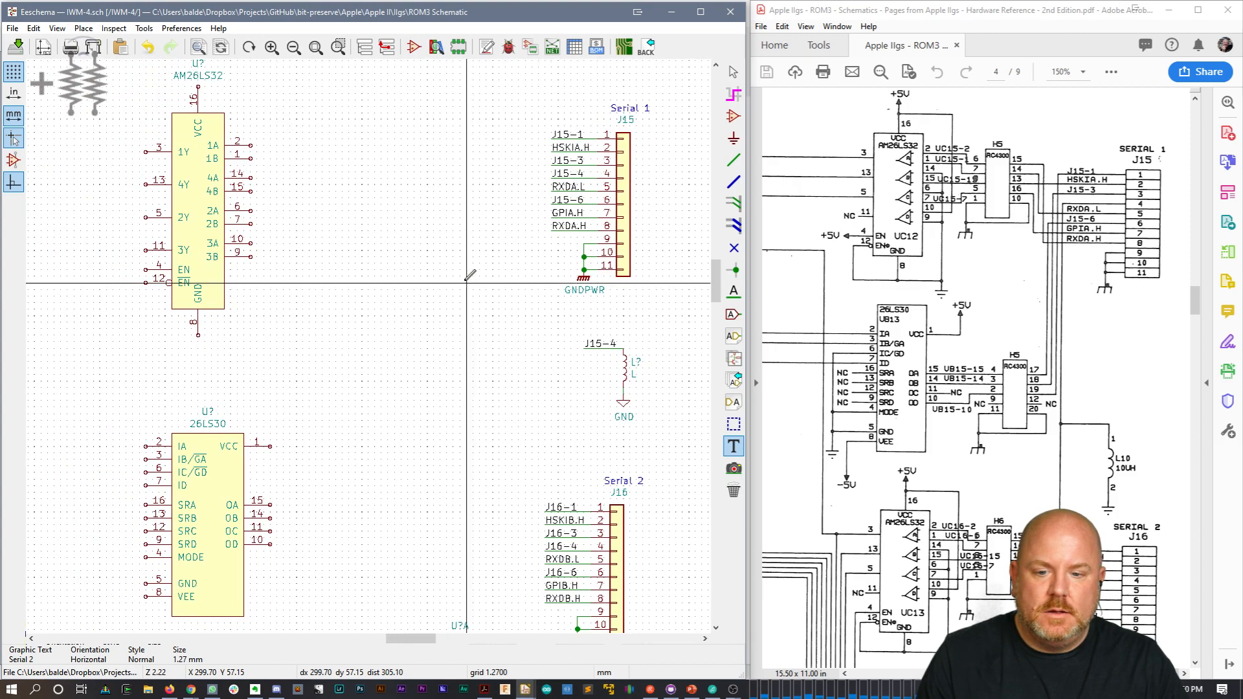
Step: Save the schematic and place RC4300 Unit A beside the J15 connector
key("ctrl+s")
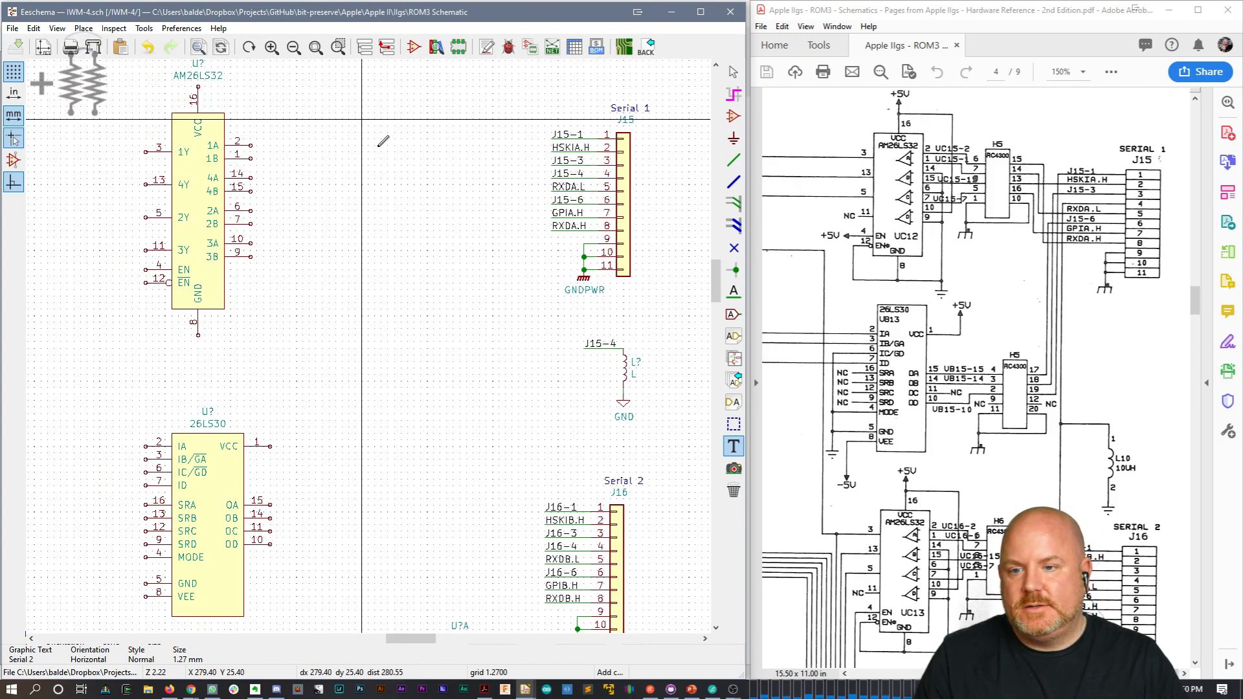
type("p")
type("RC4300")
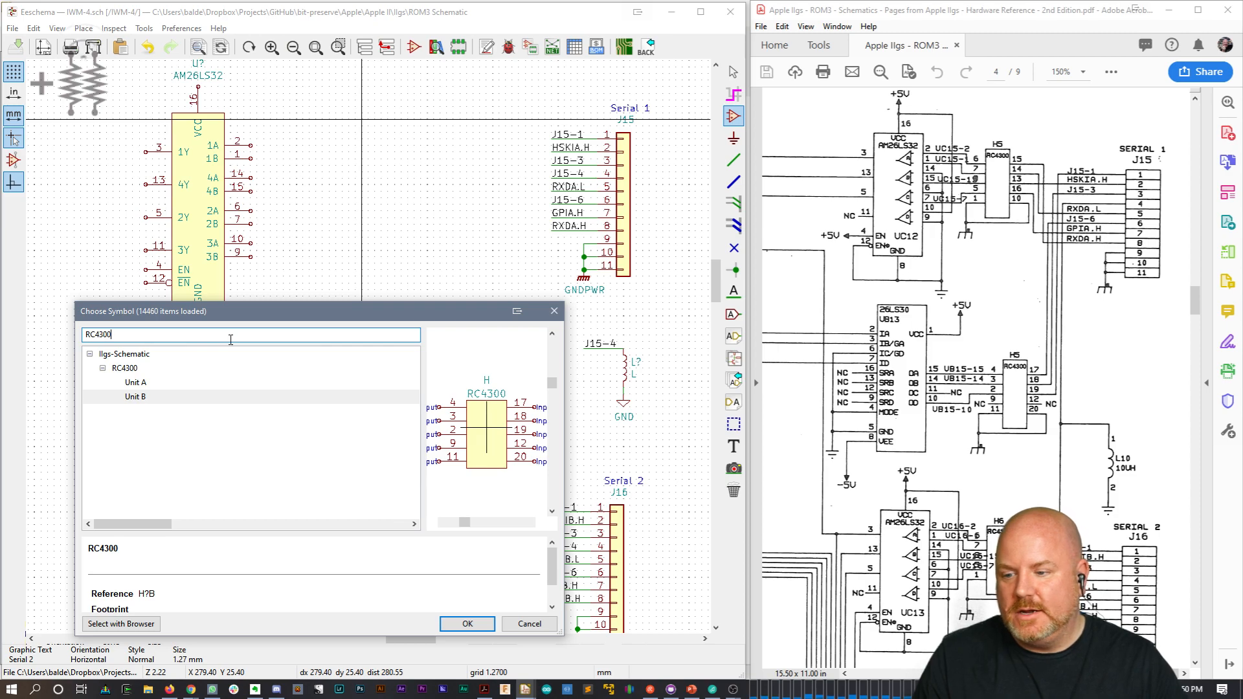
left_click(164, 382)
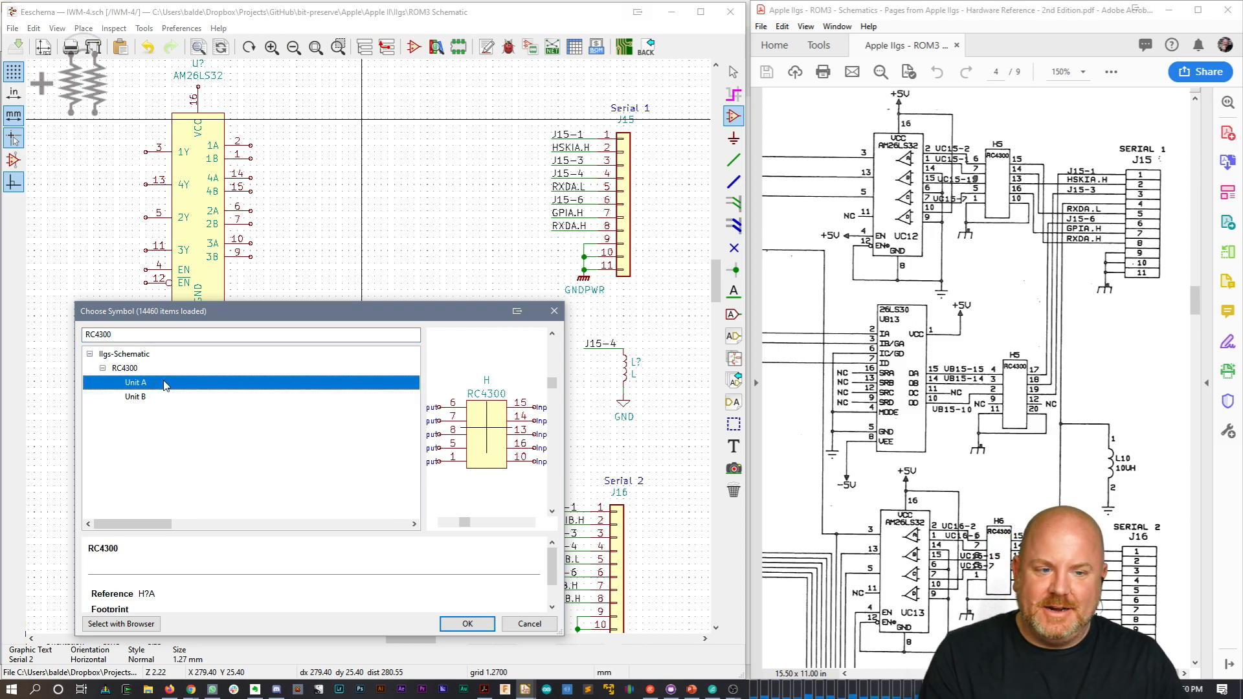
double_click(163, 382)
left_click(391, 327)
middle_click_drag(432, 581, 479, 431)
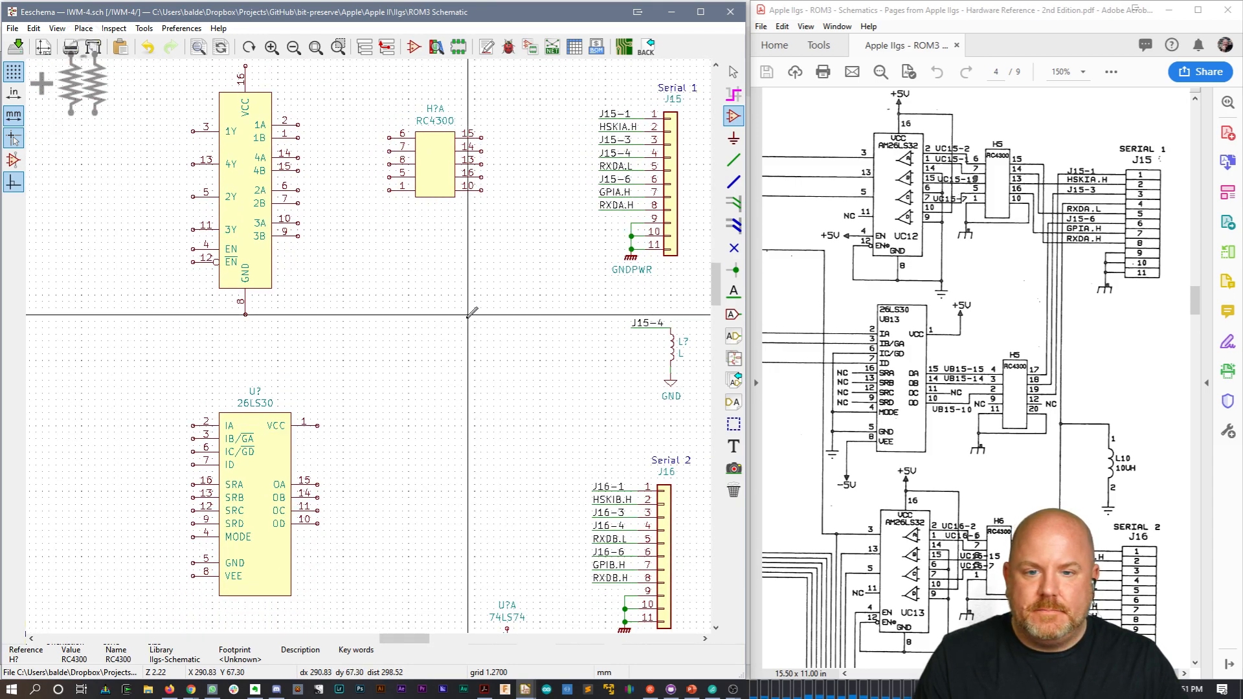
Step: Set the reference of RC4300 Unit A to H5
double_click(422, 158)
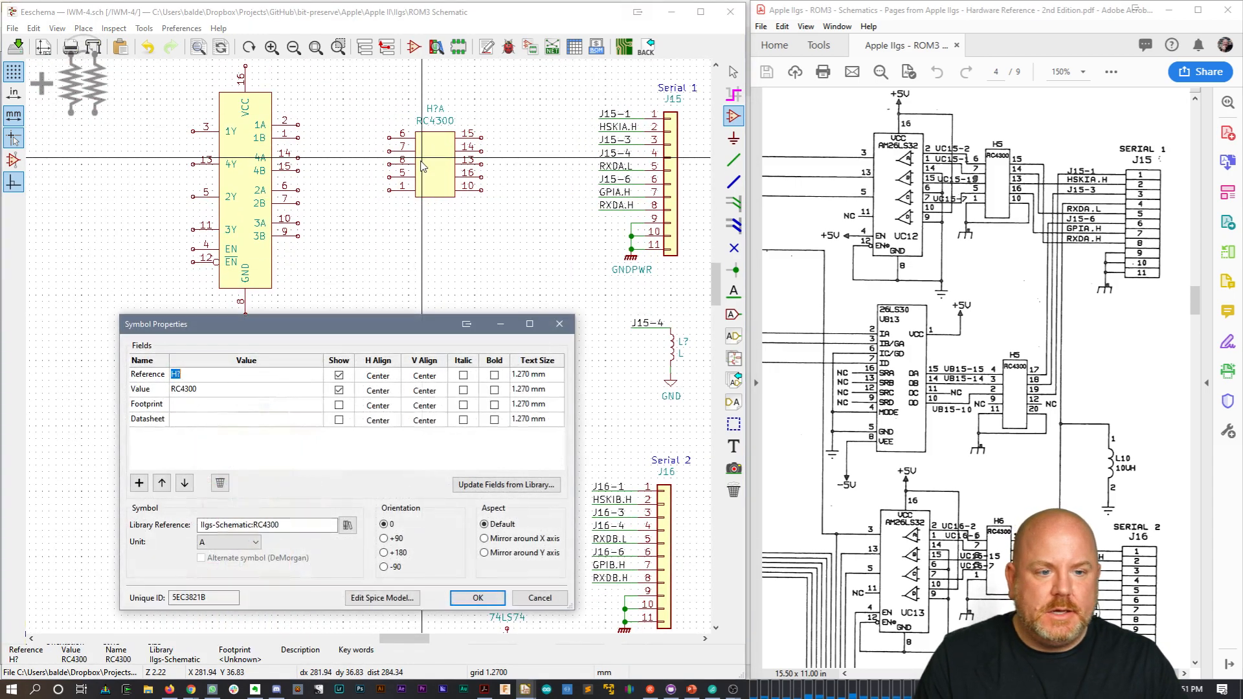
type("H5")
key("Tab")
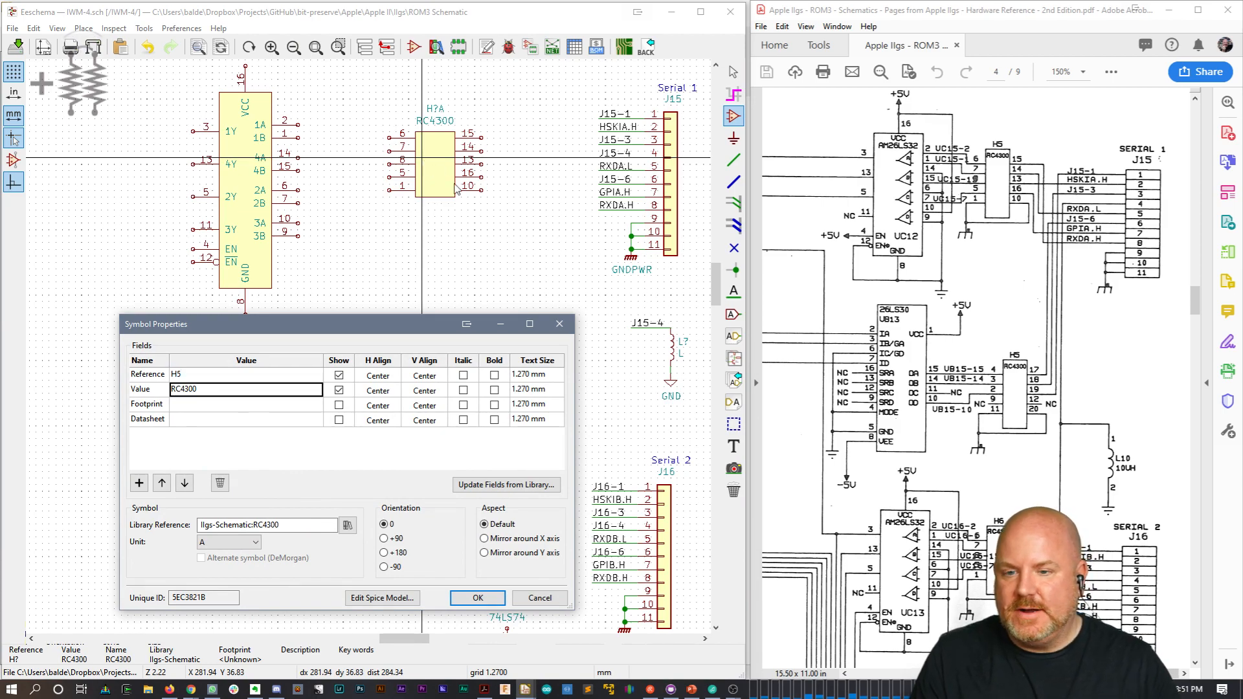
left_click(470, 605)
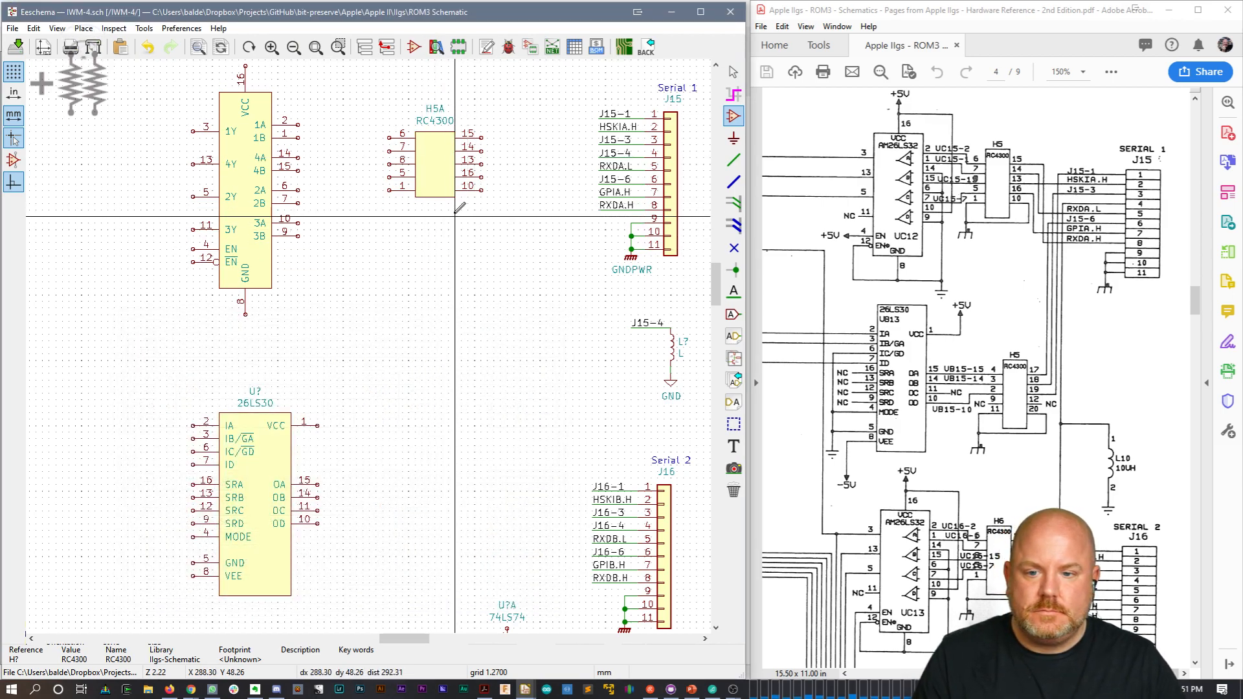
Step: Place RC4300 Unit B beside the Serial 2 connector with reference H5
left_click(428, 354)
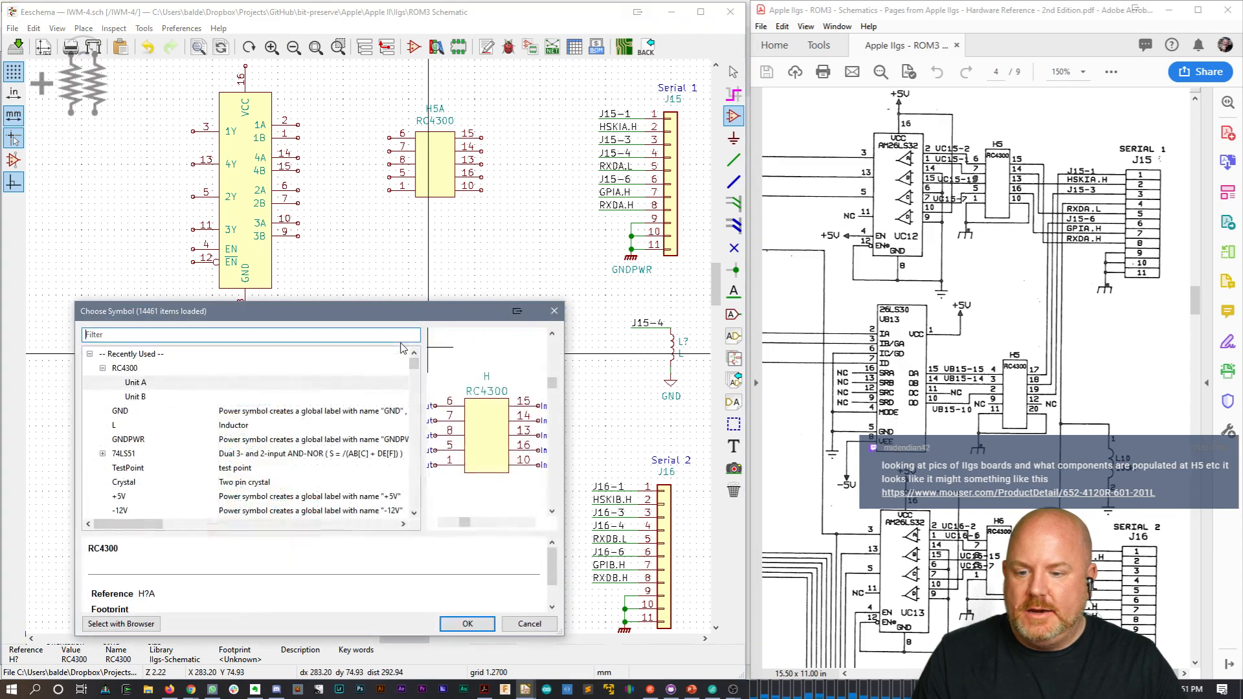
double_click(136, 398)
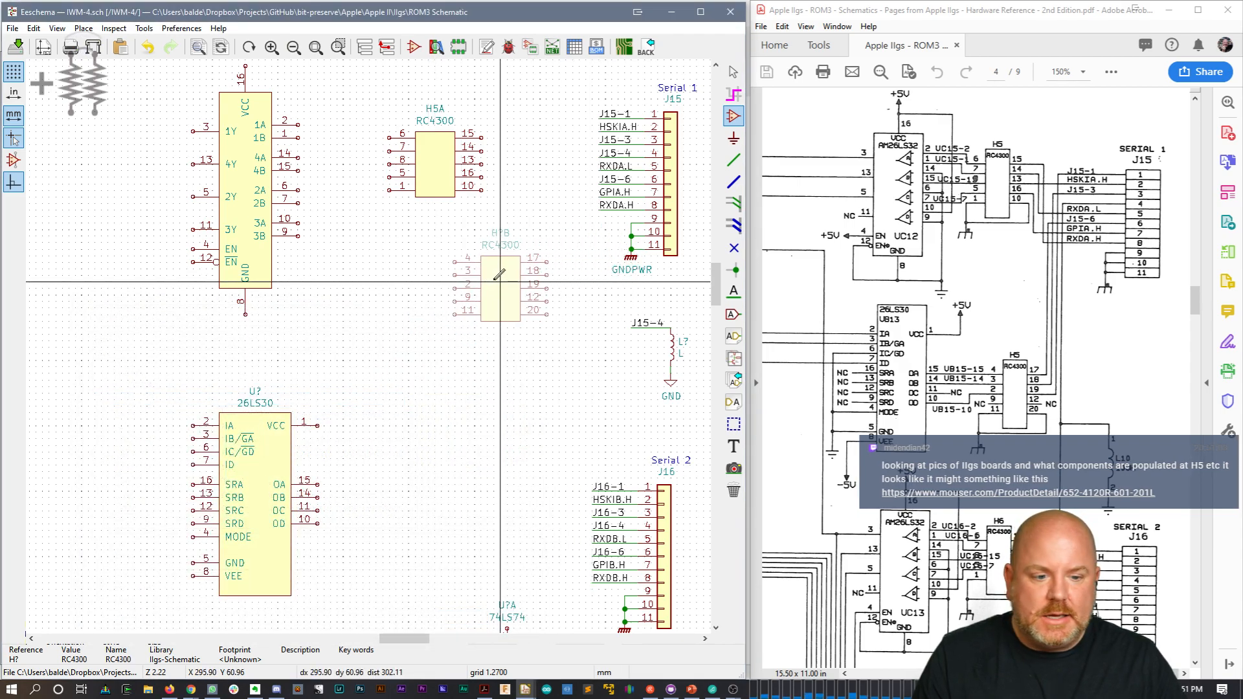
left_click(428, 478)
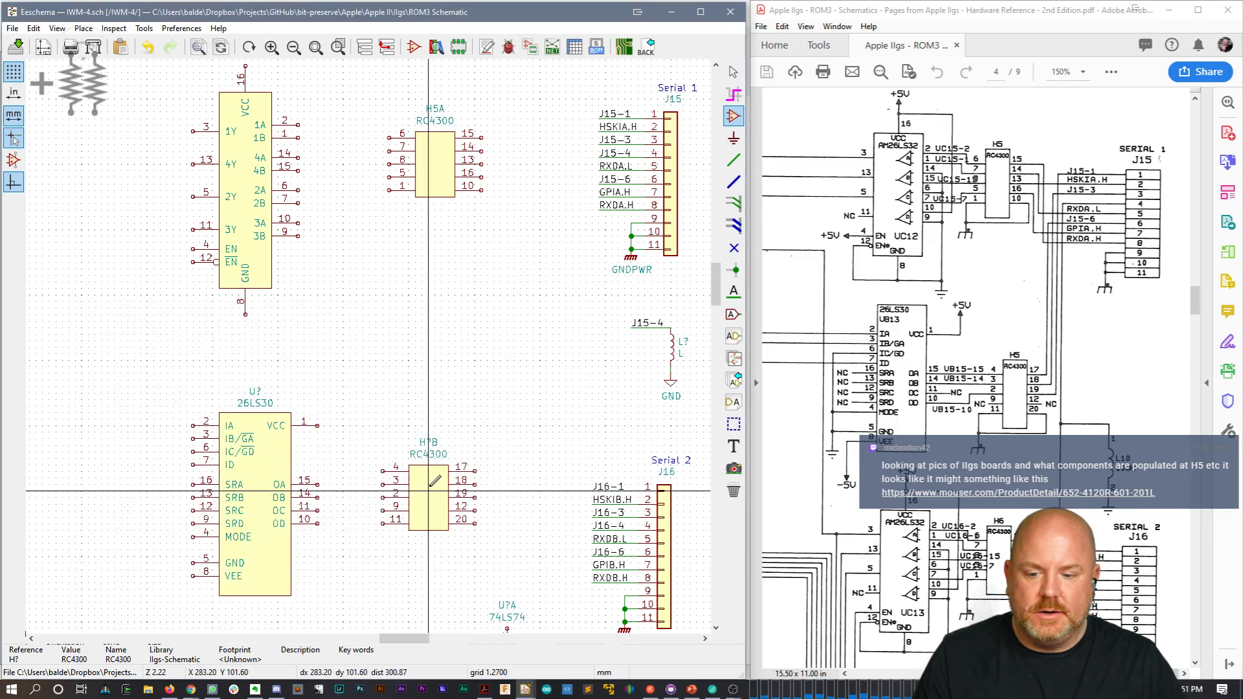
type("eH5")
key("Return")
left_click(478, 598)
middle_click_drag(500, 438, 455, 238)
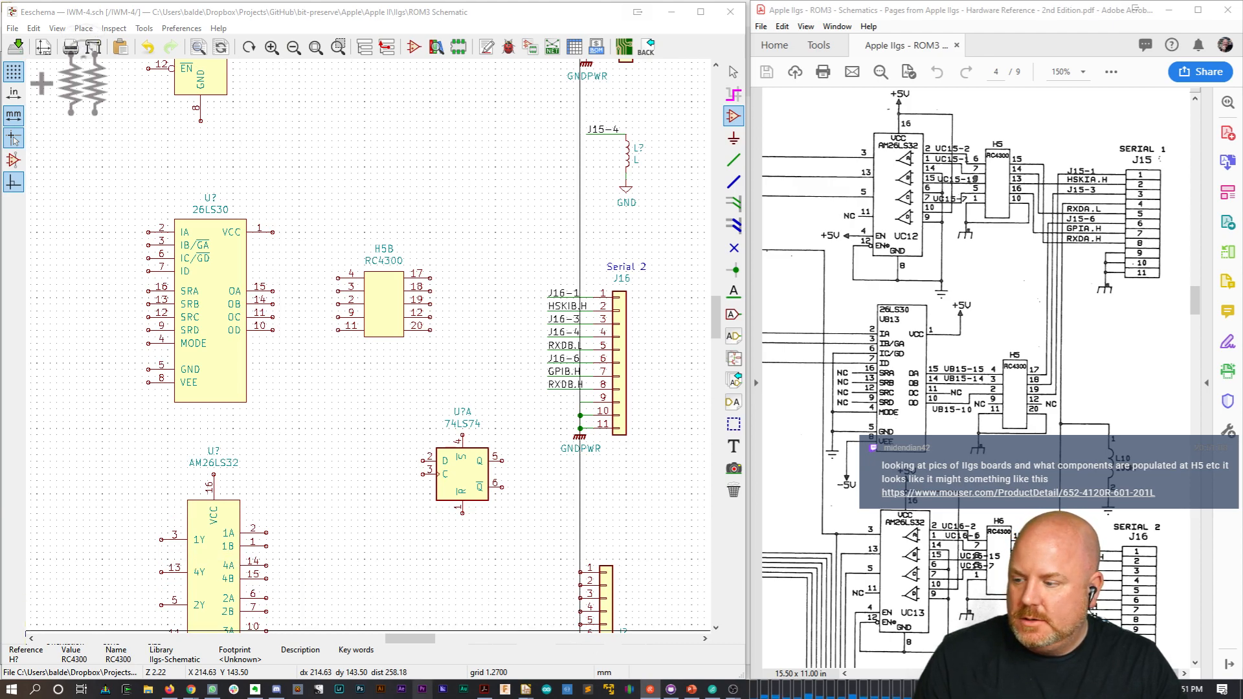
Step: In Chrome, open the Mouser page for the Bourns 4120R-601-250/201L in a new tab
mouse_move(191, 688)
left_click(259, 631)
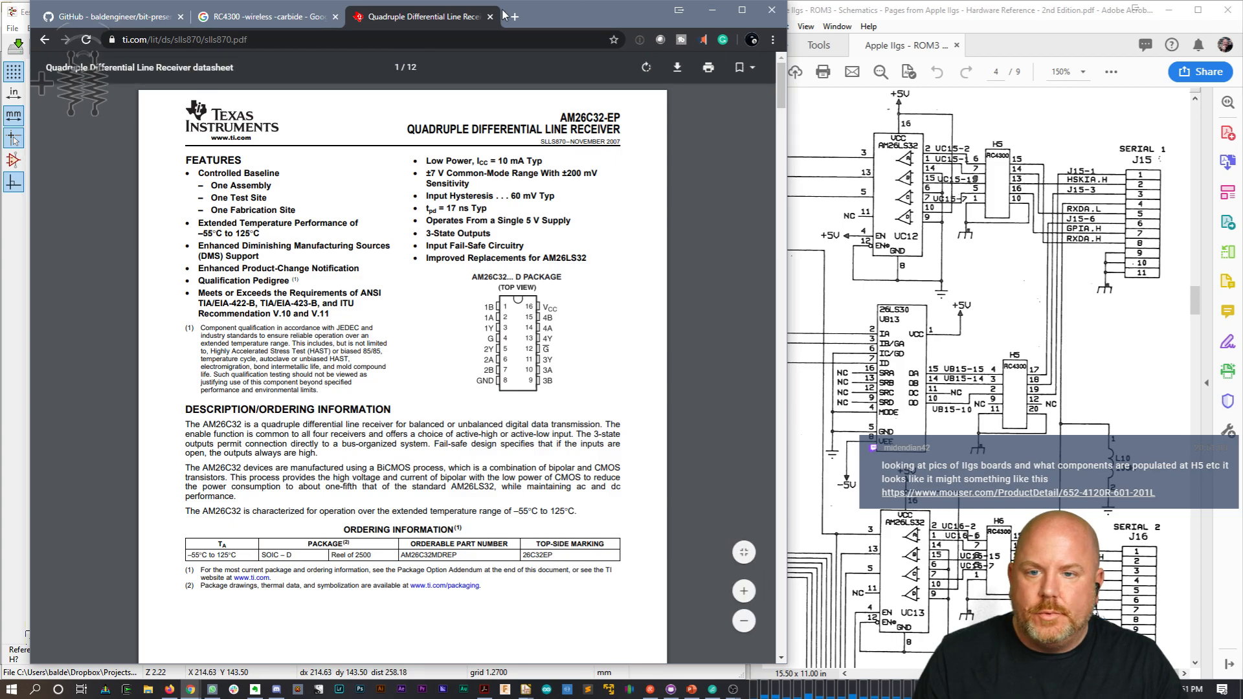
key("ctrl+t")
type("https://www.mouser.com/ProductDetail/652-4120R-601-201L")
key("Return")
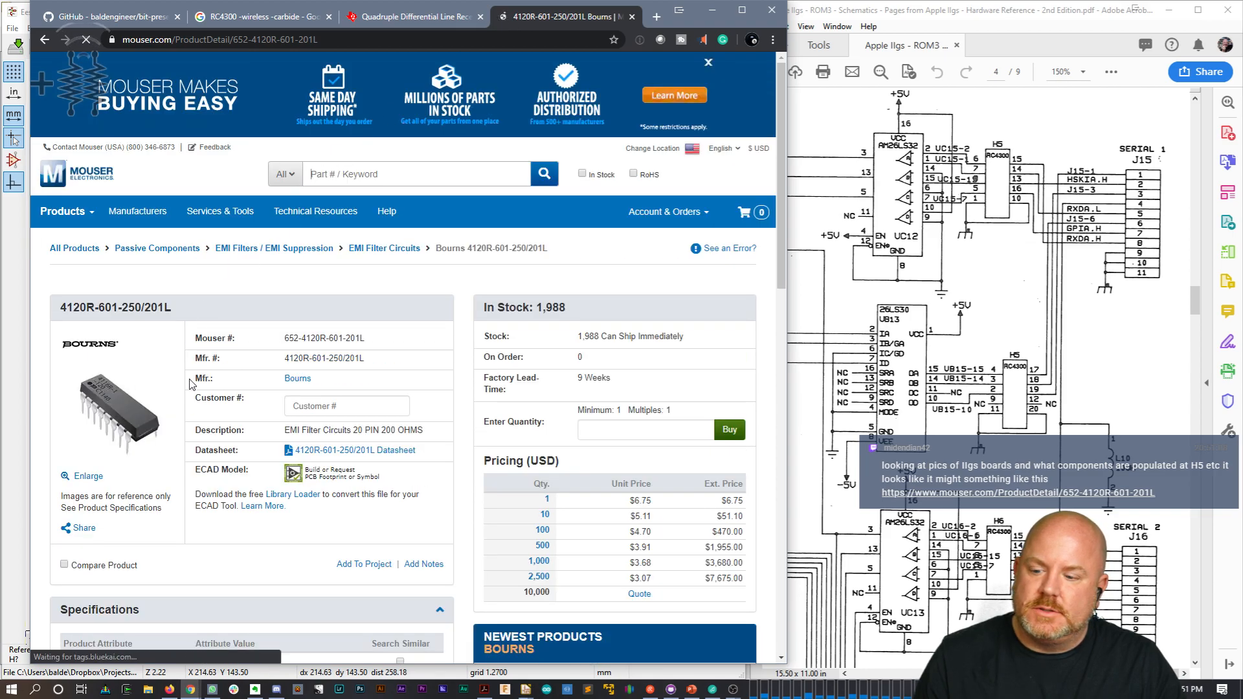
scroll(191, 381, "down", 1)
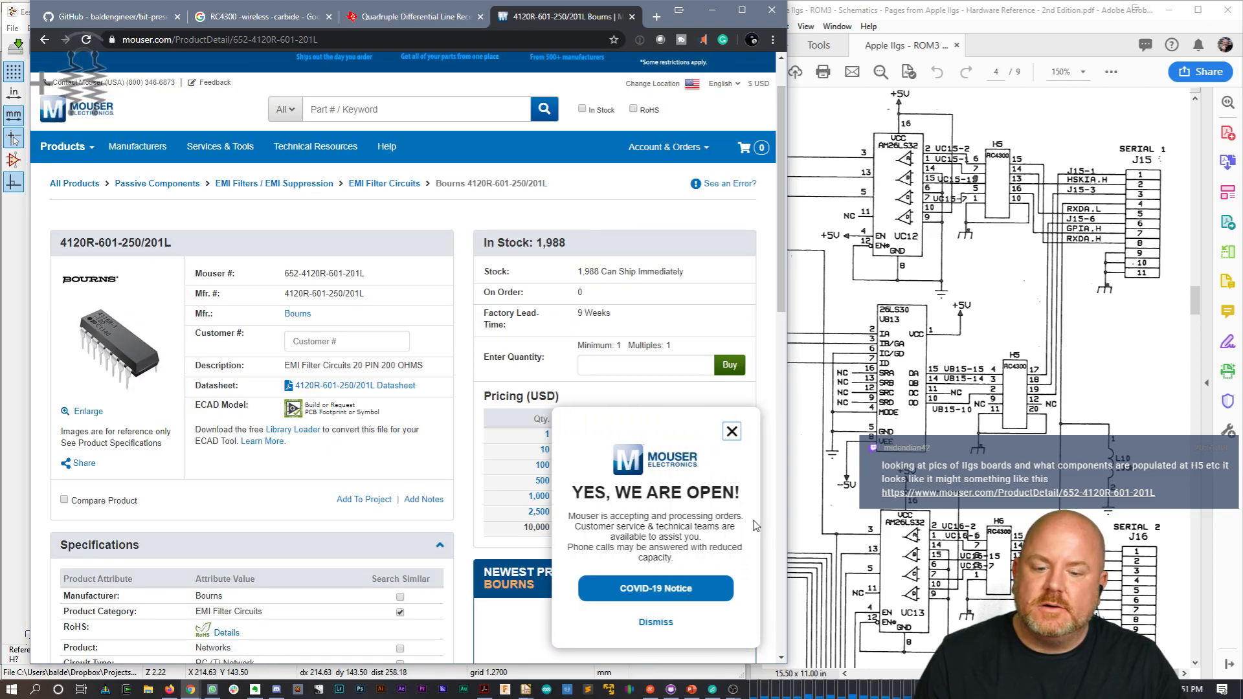
left_click(731, 431)
Step: Review the 4100R Series datasheet, selecting its title and resistance specs, then return to KiCad
middle_click(372, 458)
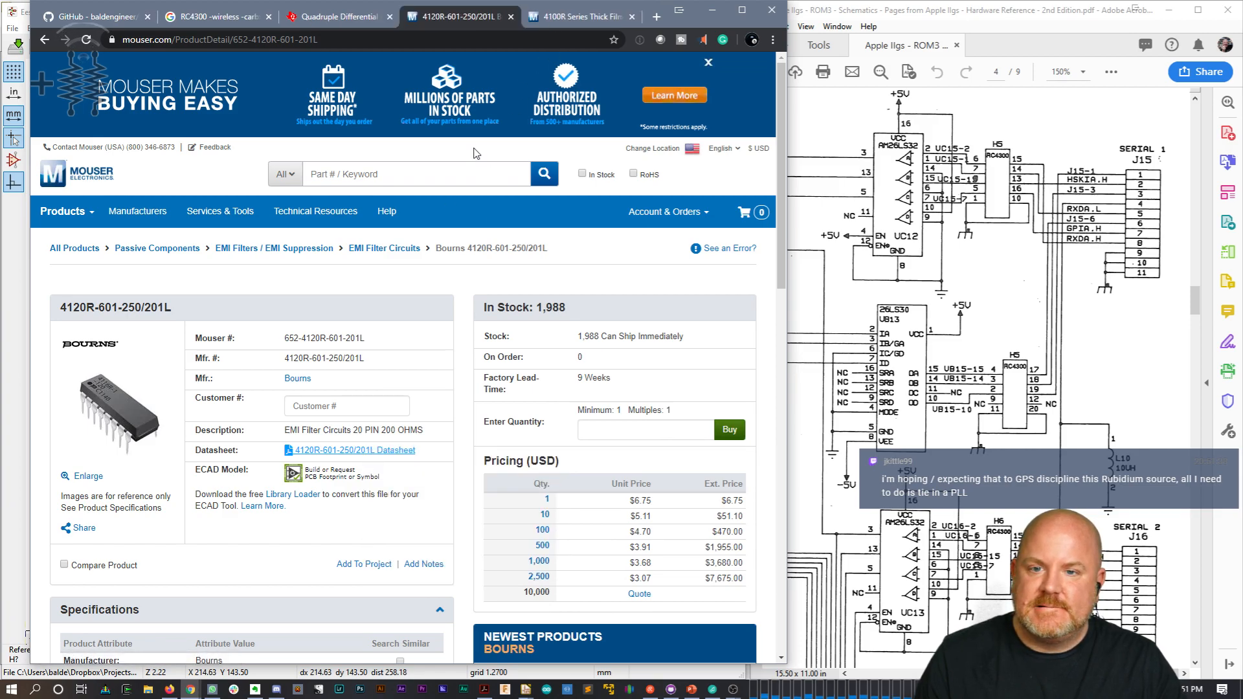
left_click(547, 24)
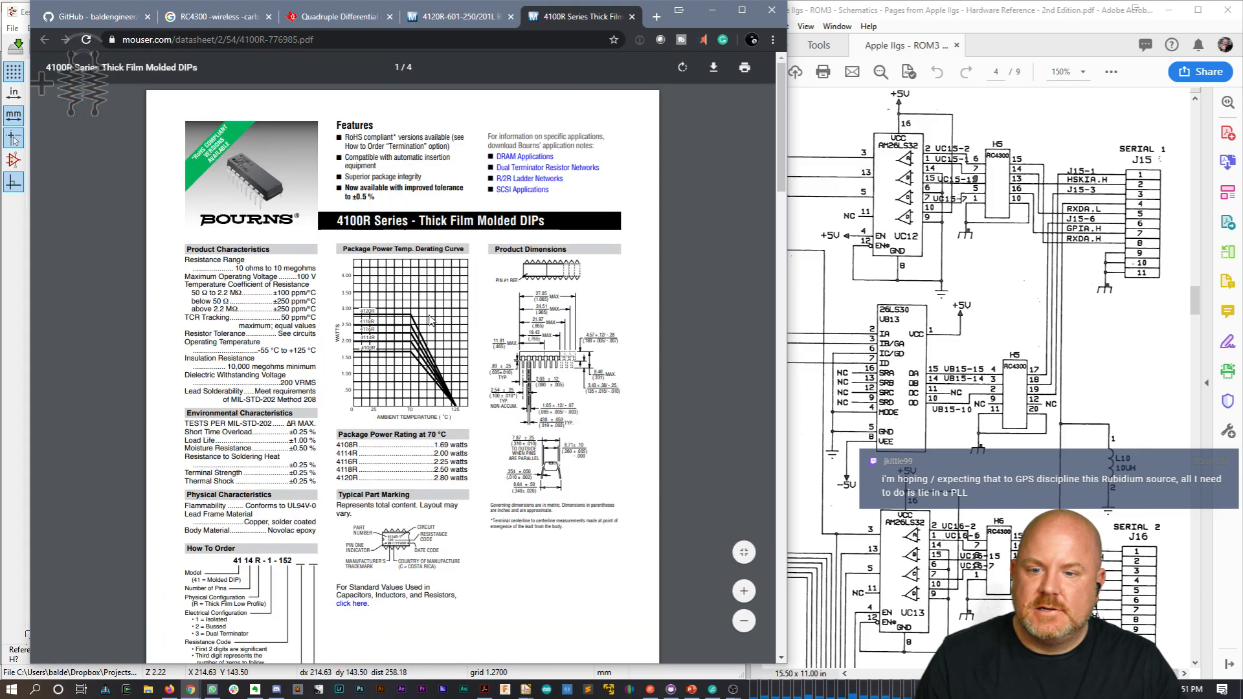
scroll(430, 318, "down", 3)
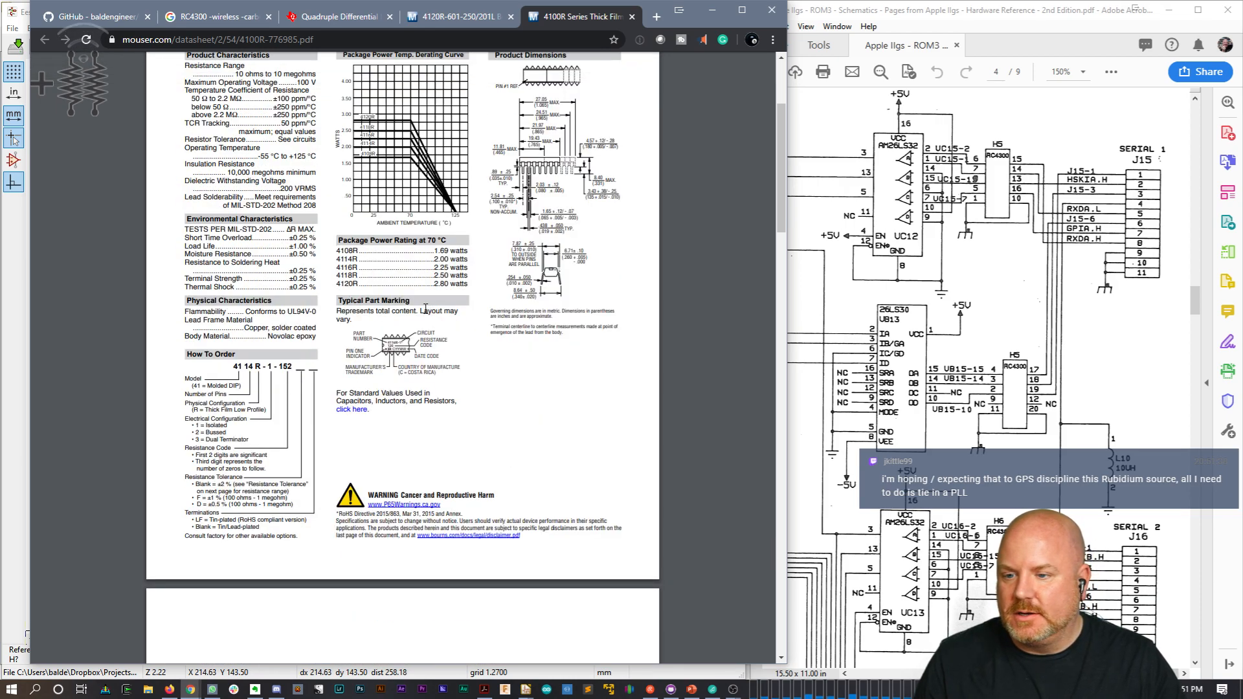
scroll(425, 309, "up", 2)
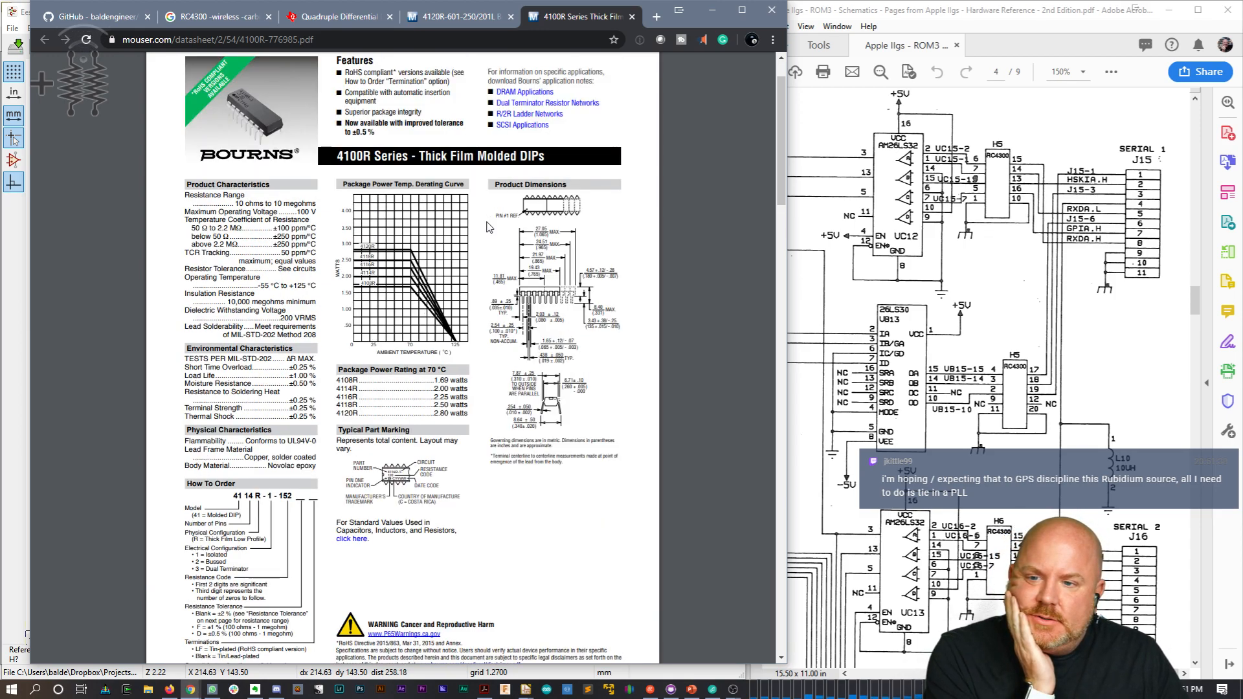
scroll(489, 227, "up", 1)
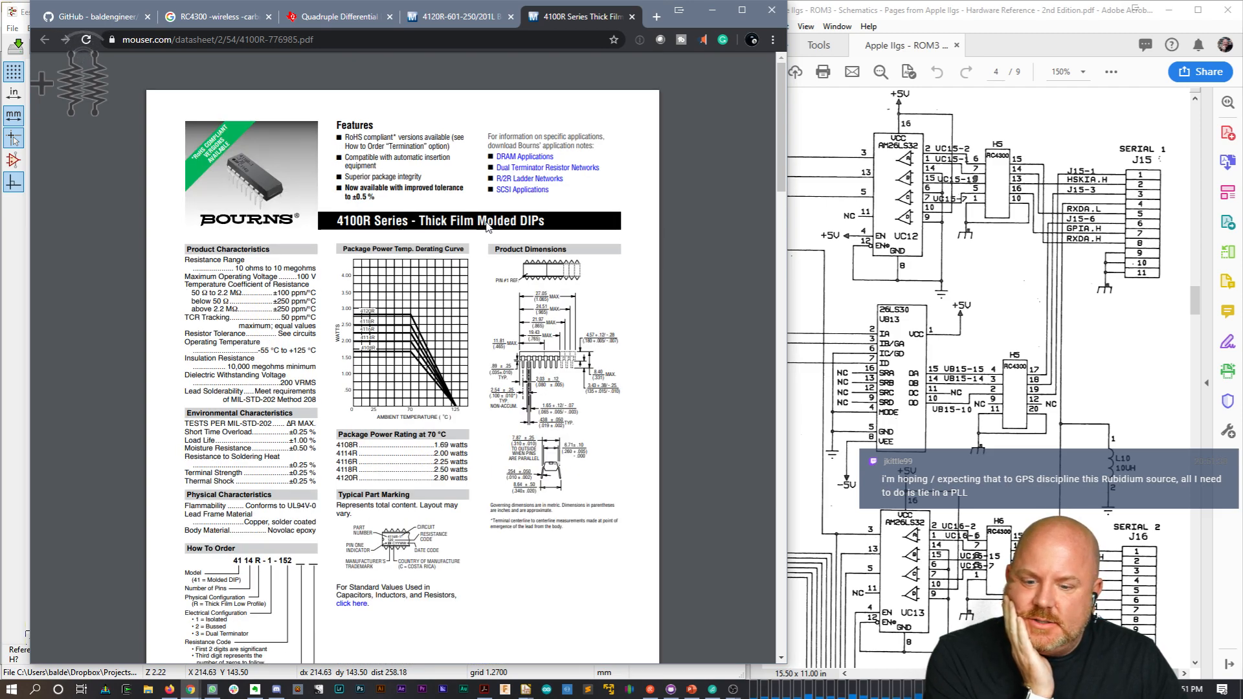
scroll(486, 224, "down", 2)
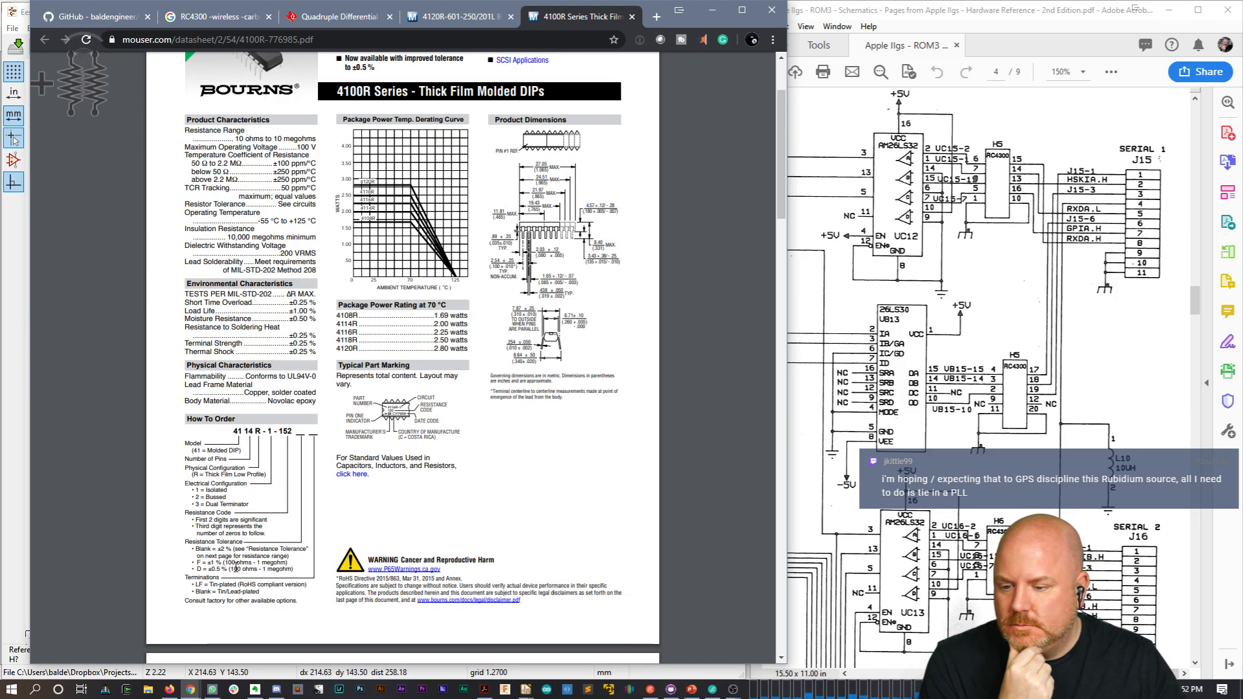
scroll(297, 479, "up", 2)
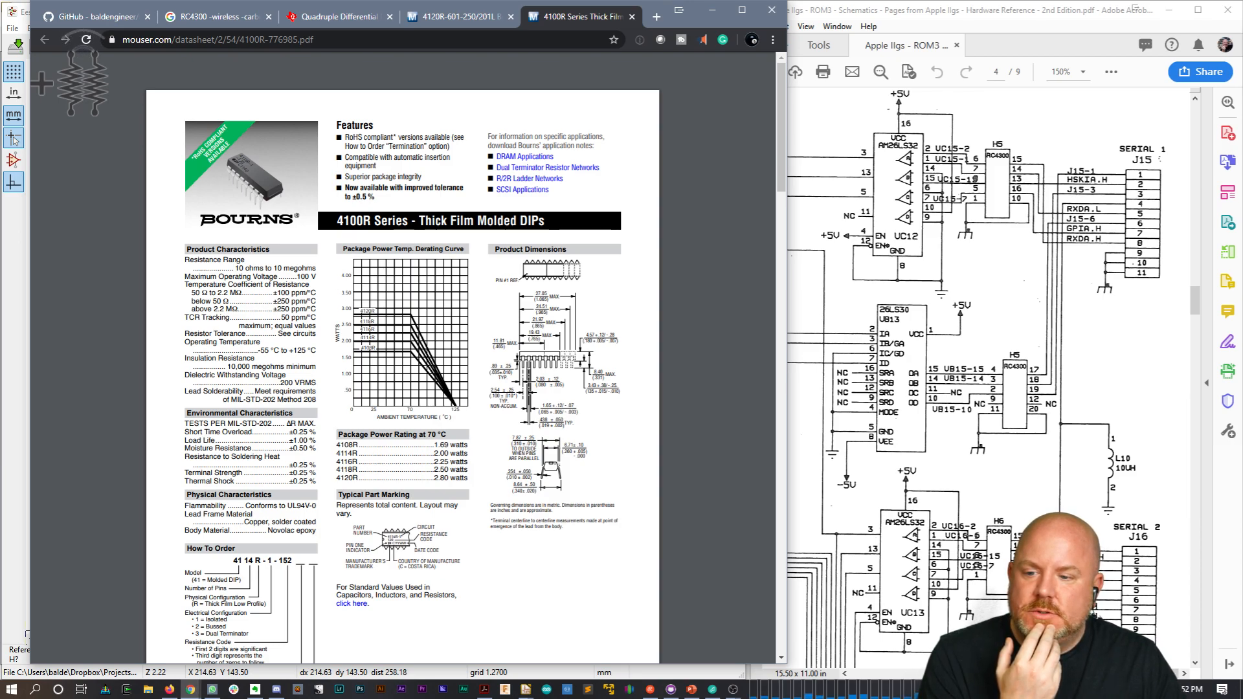
left_click_drag(419, 221, 556, 231)
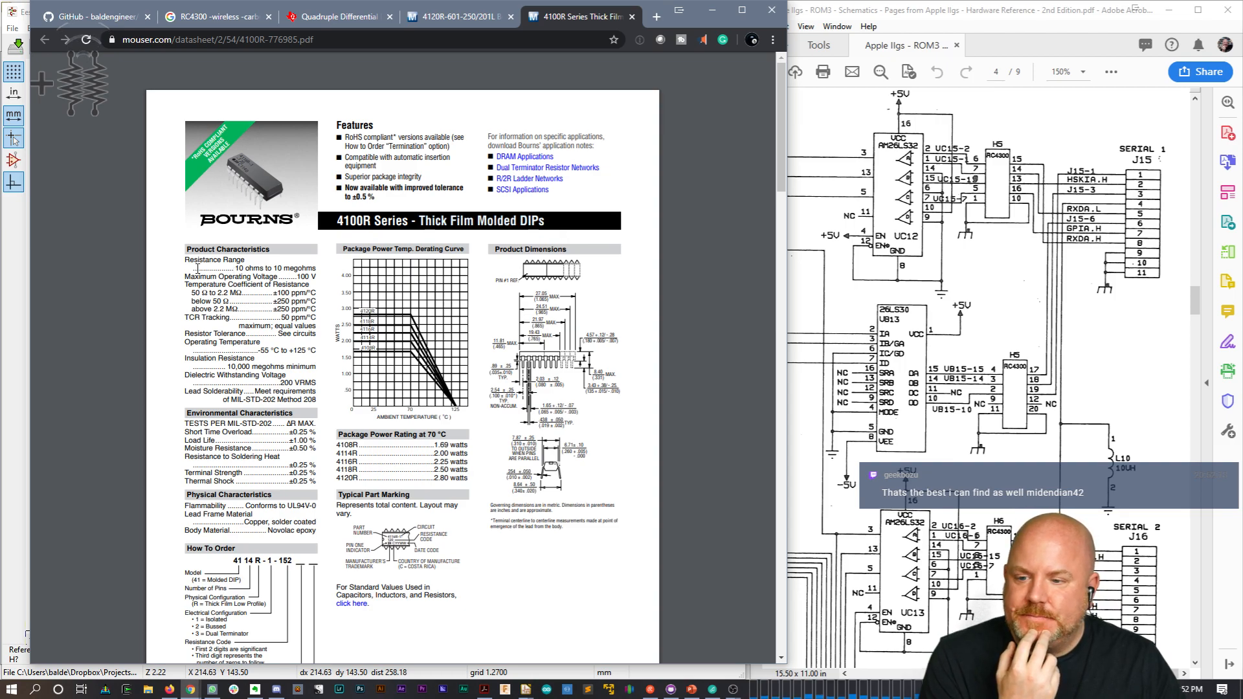
left_click_drag(198, 268, 255, 399)
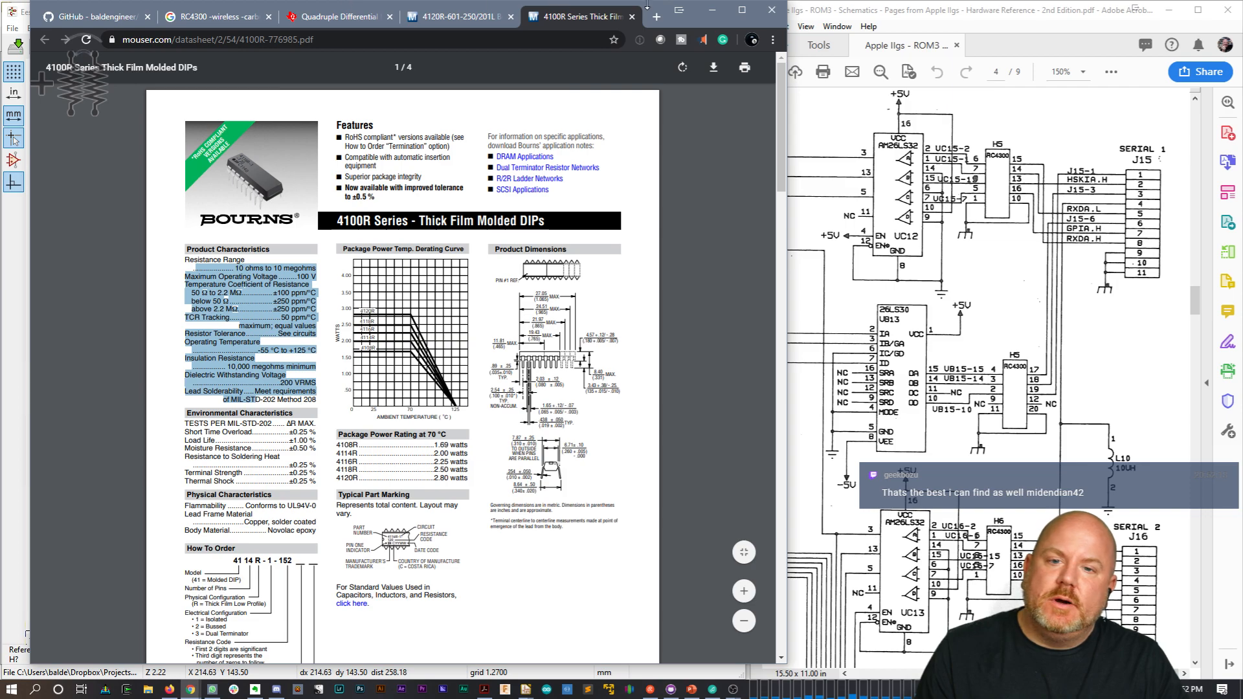
left_click_drag(704, 22, 717, 191)
left_click(580, 24)
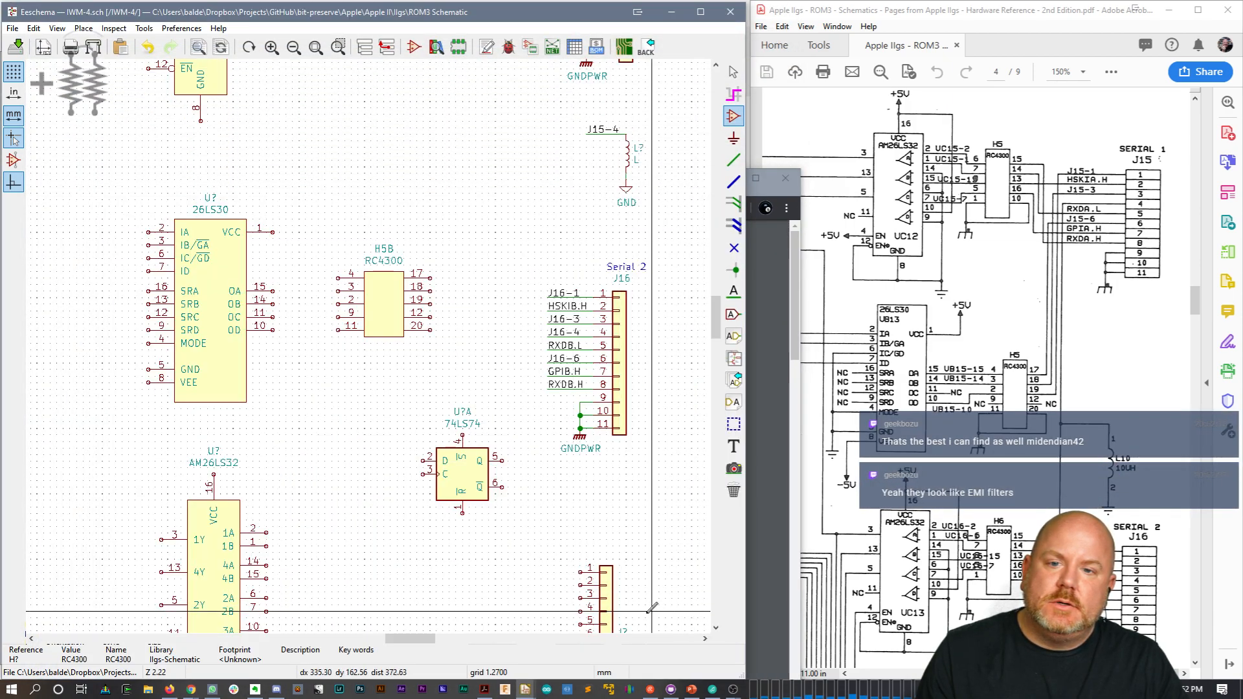
Step: Append the line 'H5, H6 measure to see if they are resistor networks.' to the TODO note
left_click_drag(417, 639, 474, 641)
middle_click_drag(501, 567, 533, 103)
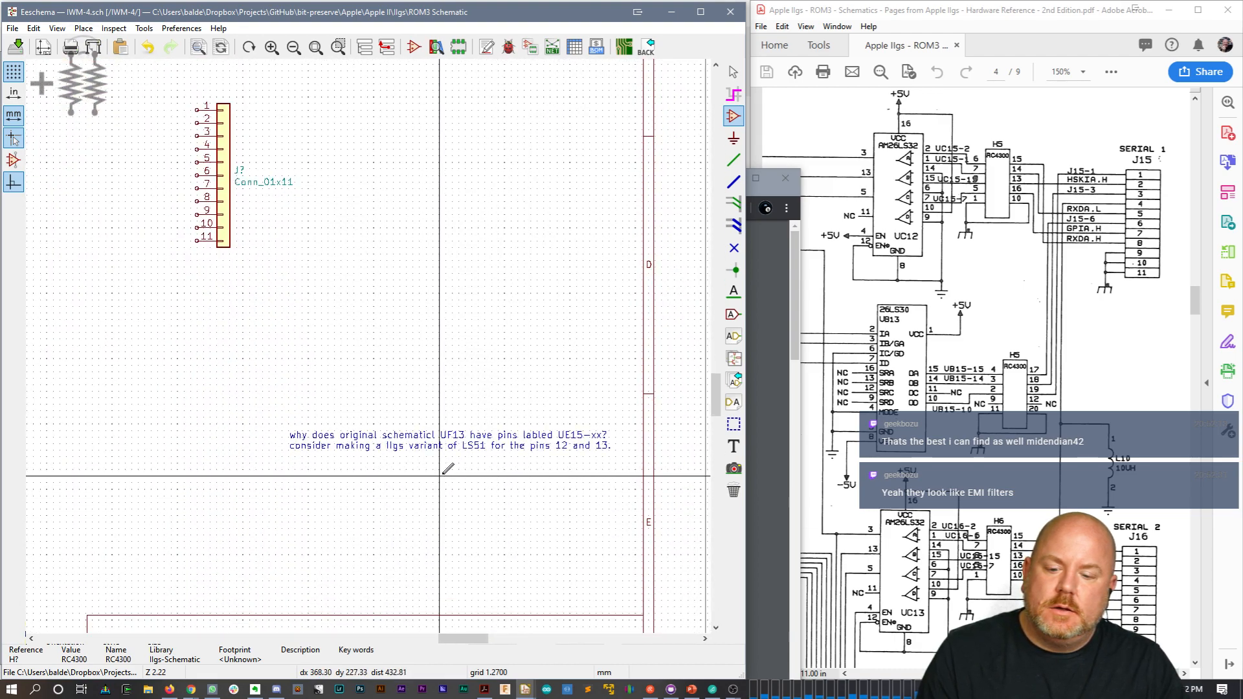
key("Escape")
double_click(448, 441)
key("Return")
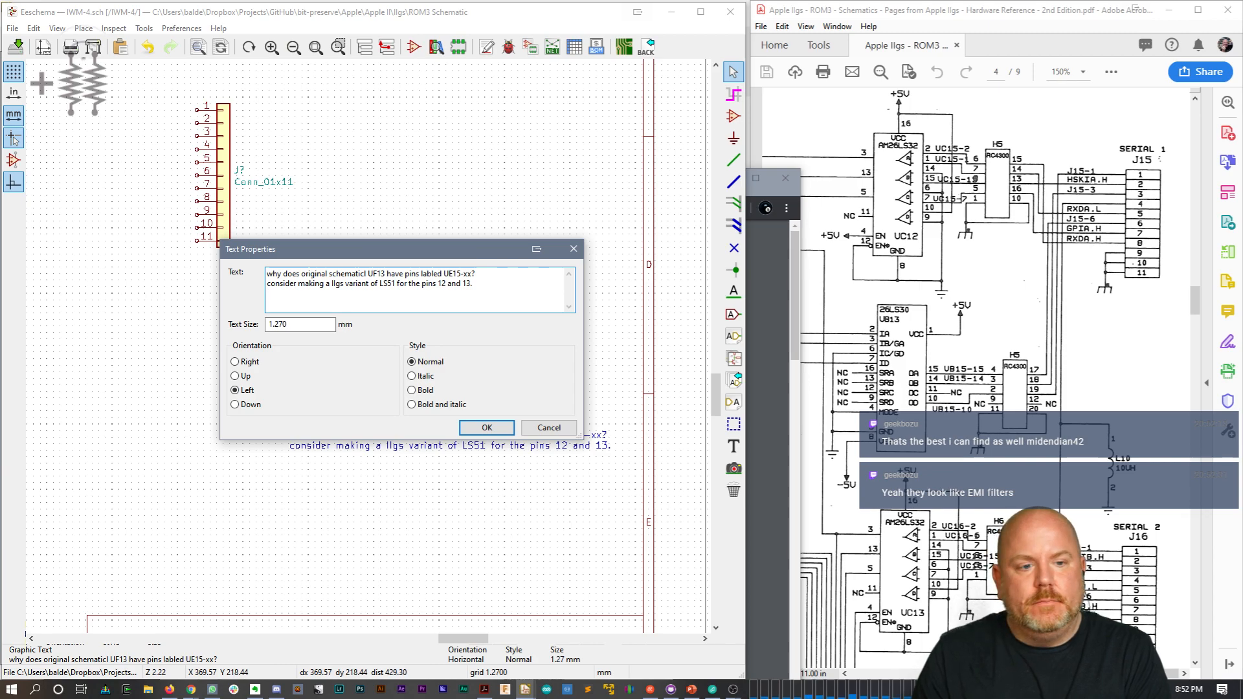
type("H5, H6")
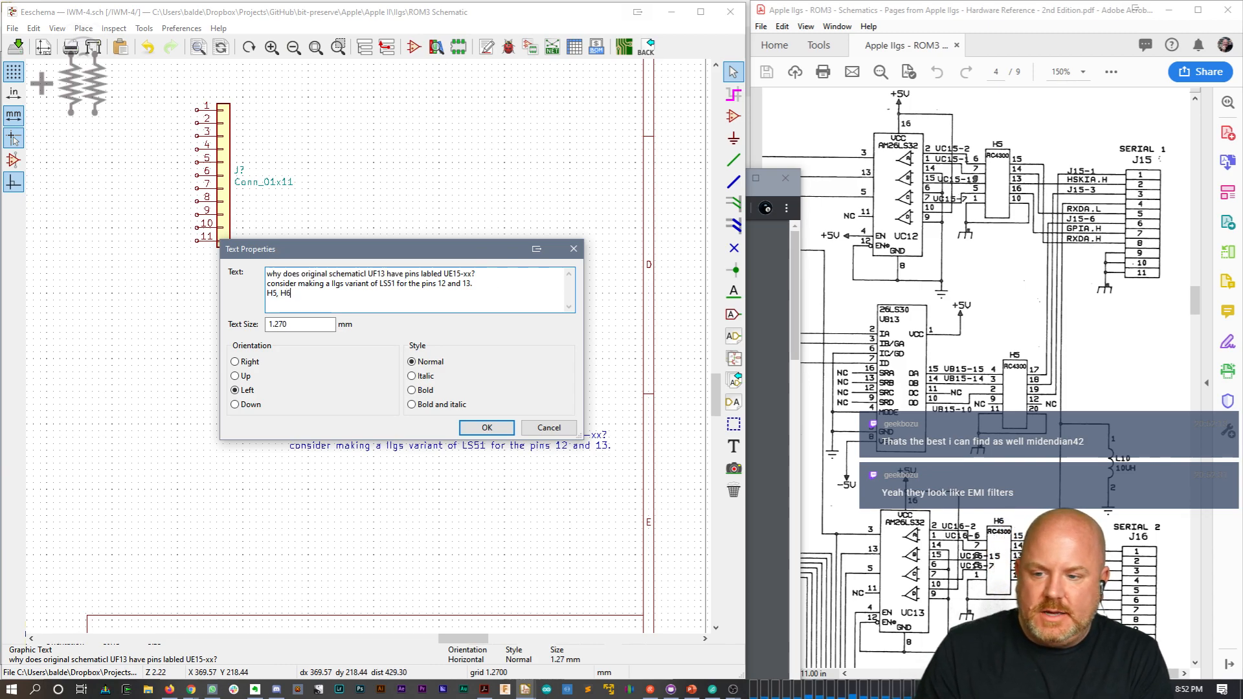
type(" measu")
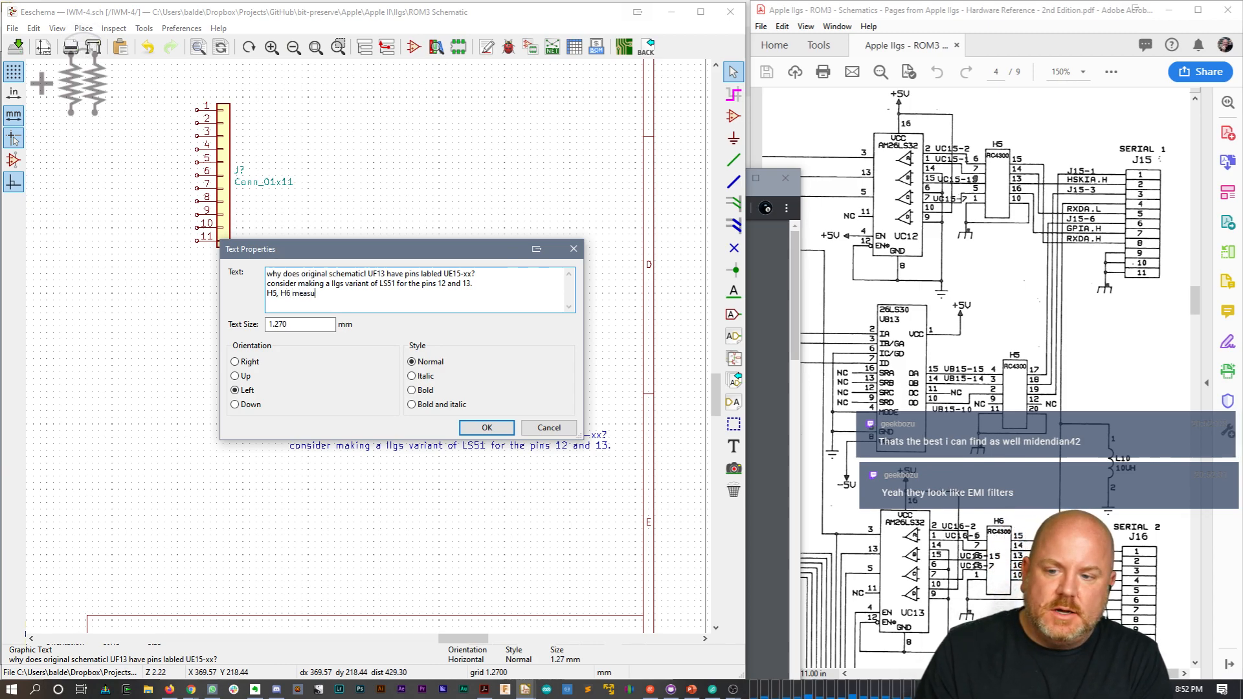
type("re to see if they are resistor networks")
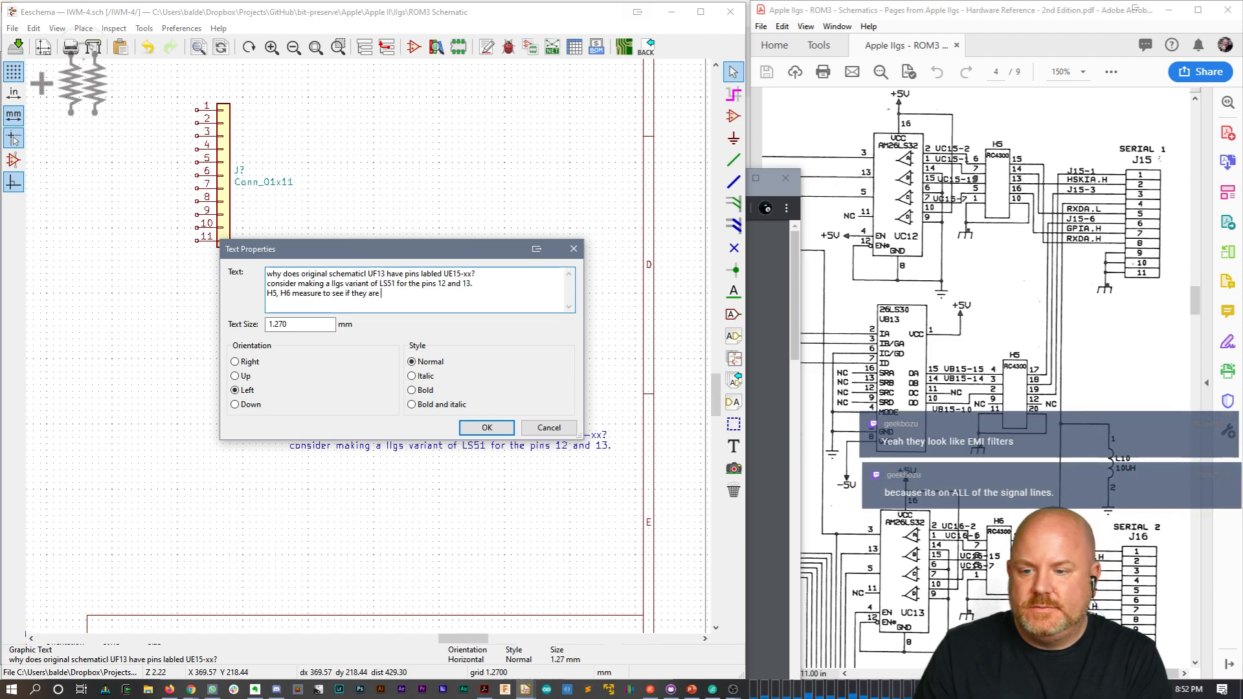
key("BackSpace")
key("BackSpace")
key("BackSpace")
key("BackSpace")
key("BackSpace")
key("BackSpace")
type("works.")
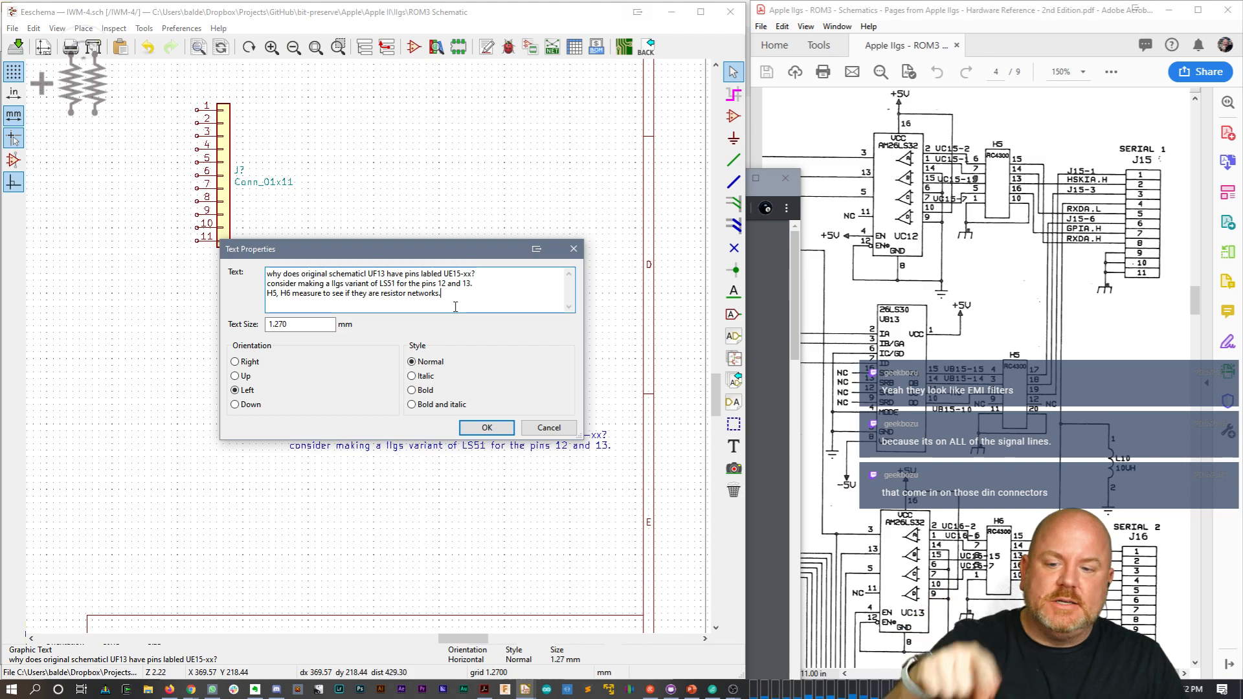
left_click(486, 427)
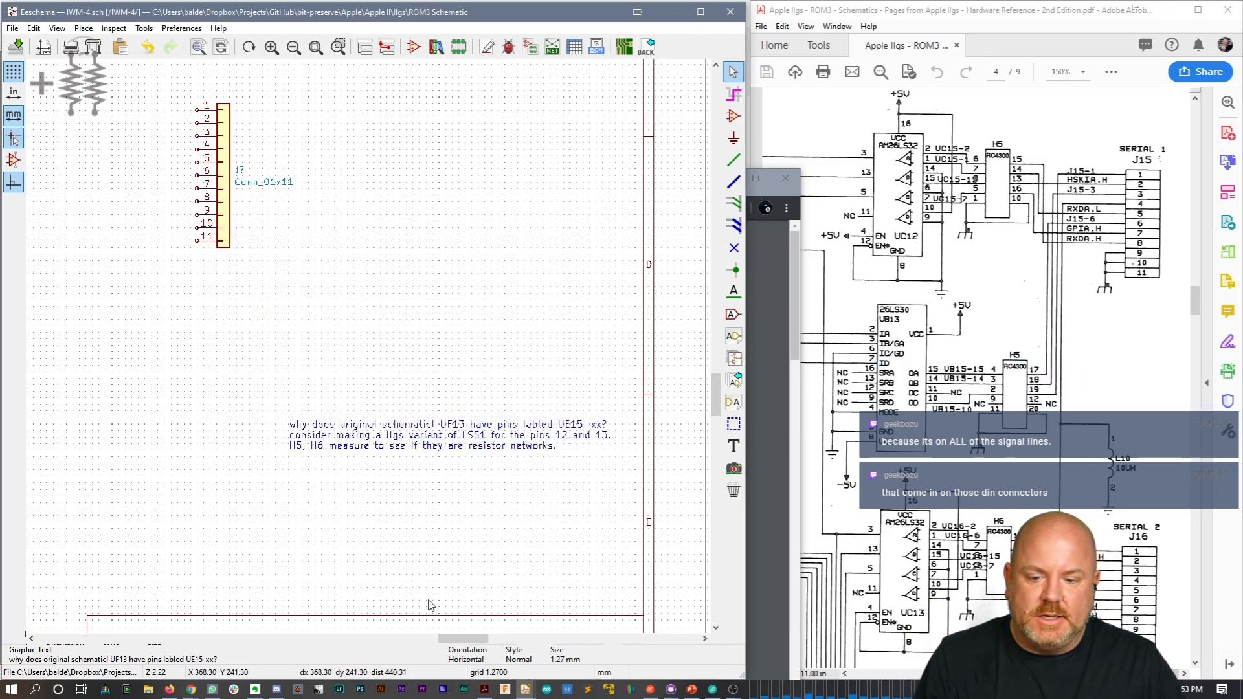
left_click_drag(454, 640, 387, 641)
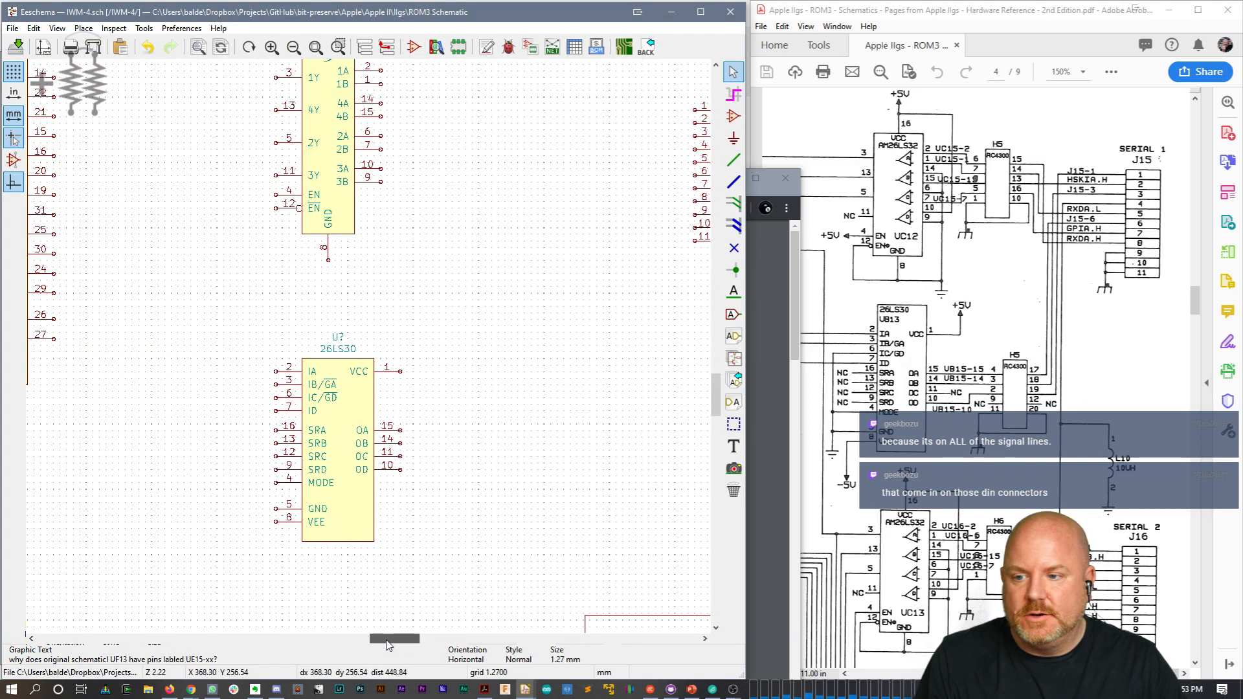
left_click_drag(717, 396, 717, 344)
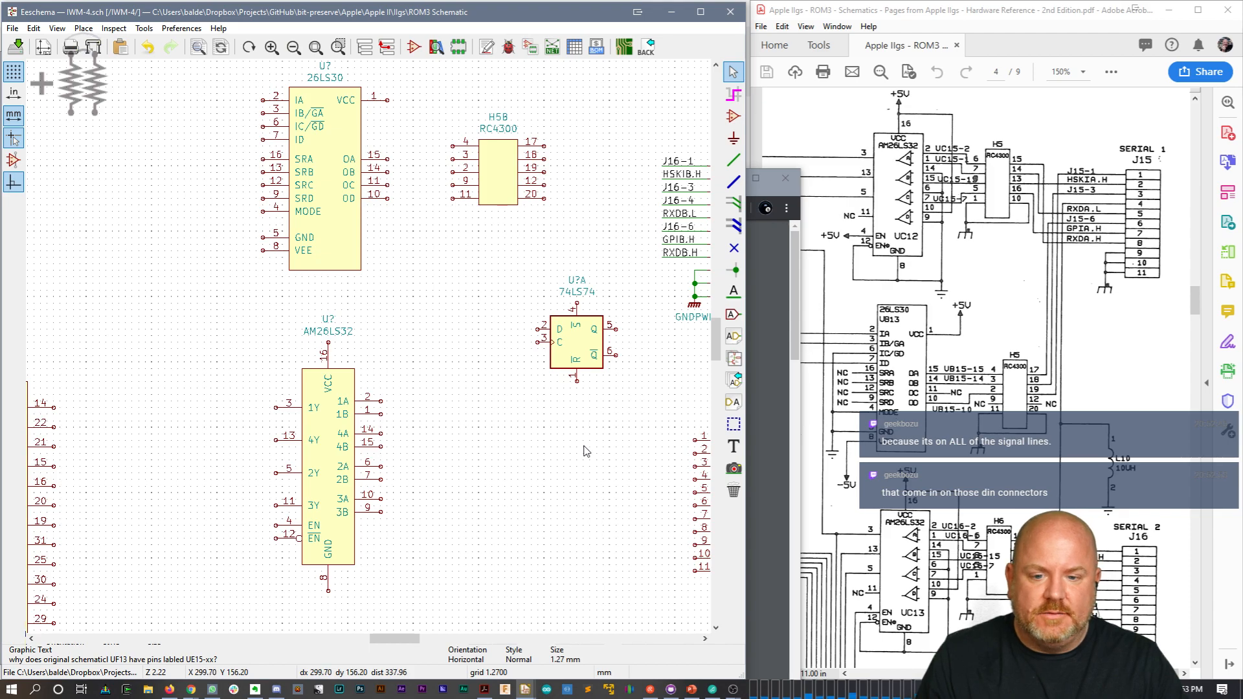
middle_click_drag(560, 446, 458, 421)
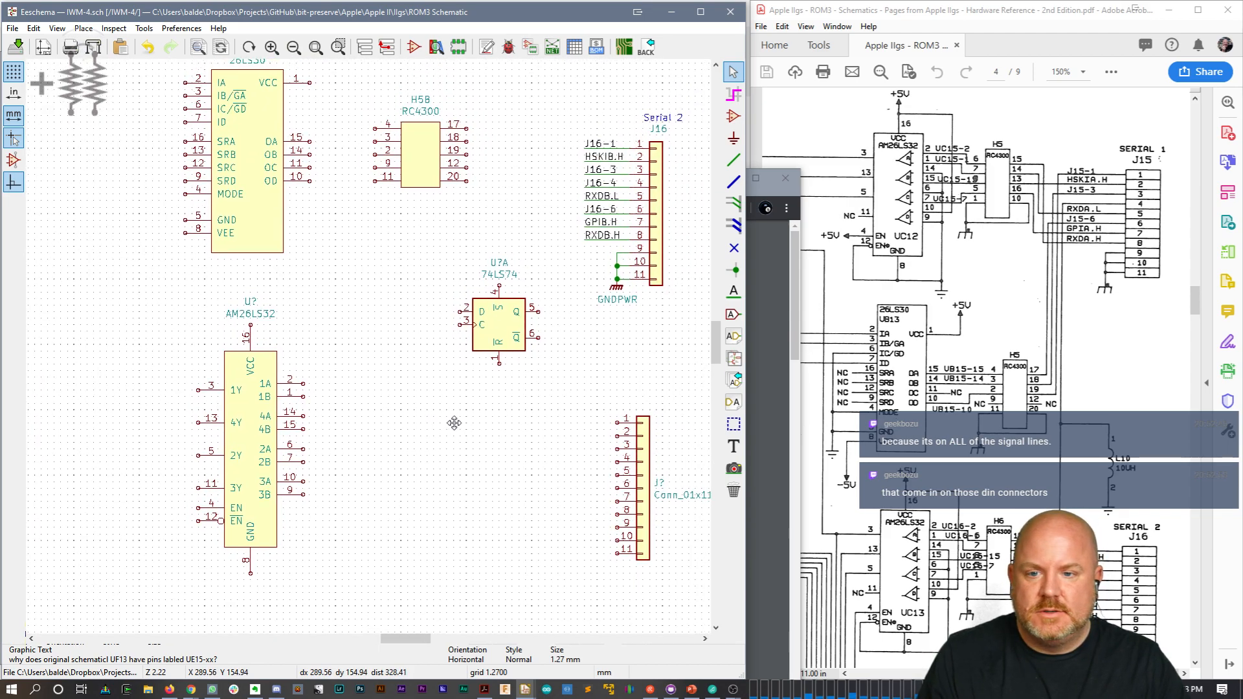
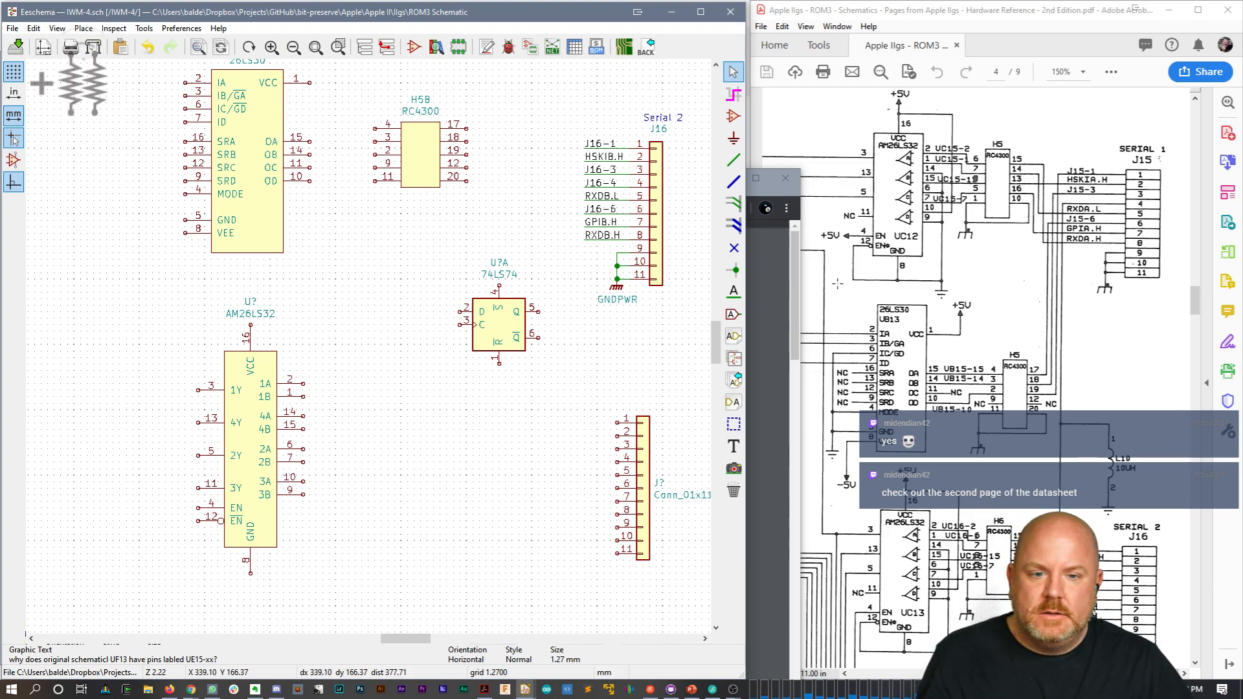
Step: Scroll the Bourns 4100R datasheet to page 2, which lists isolated, bussed and dual network models
left_click(771, 329)
scroll(782, 410, "down", 10)
scroll(782, 410, "down", 7)
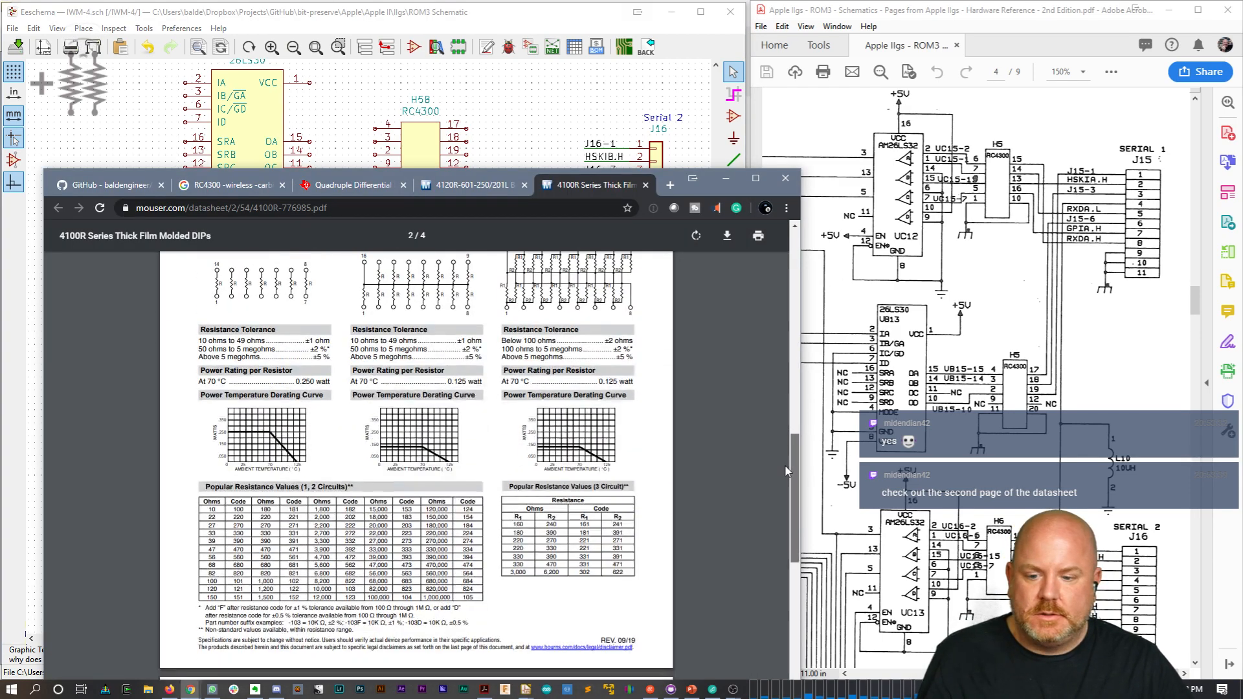
scroll(787, 421, "up", 4)
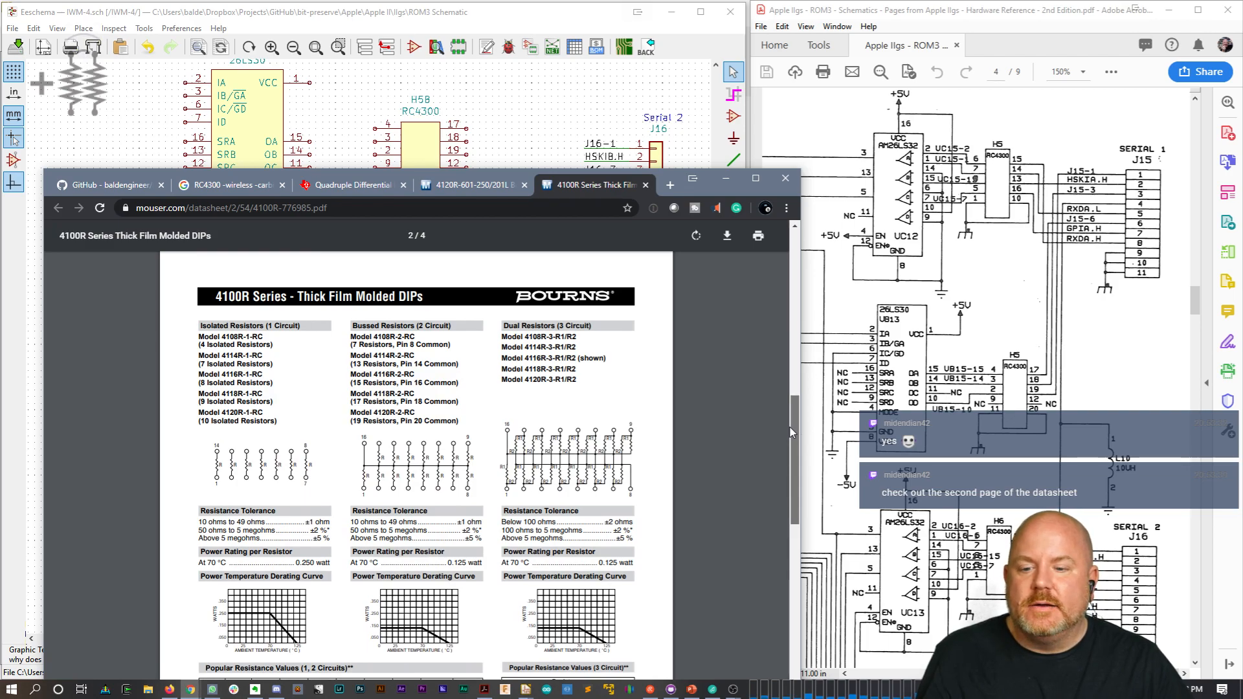
left_click_drag(791, 432, 786, 457)
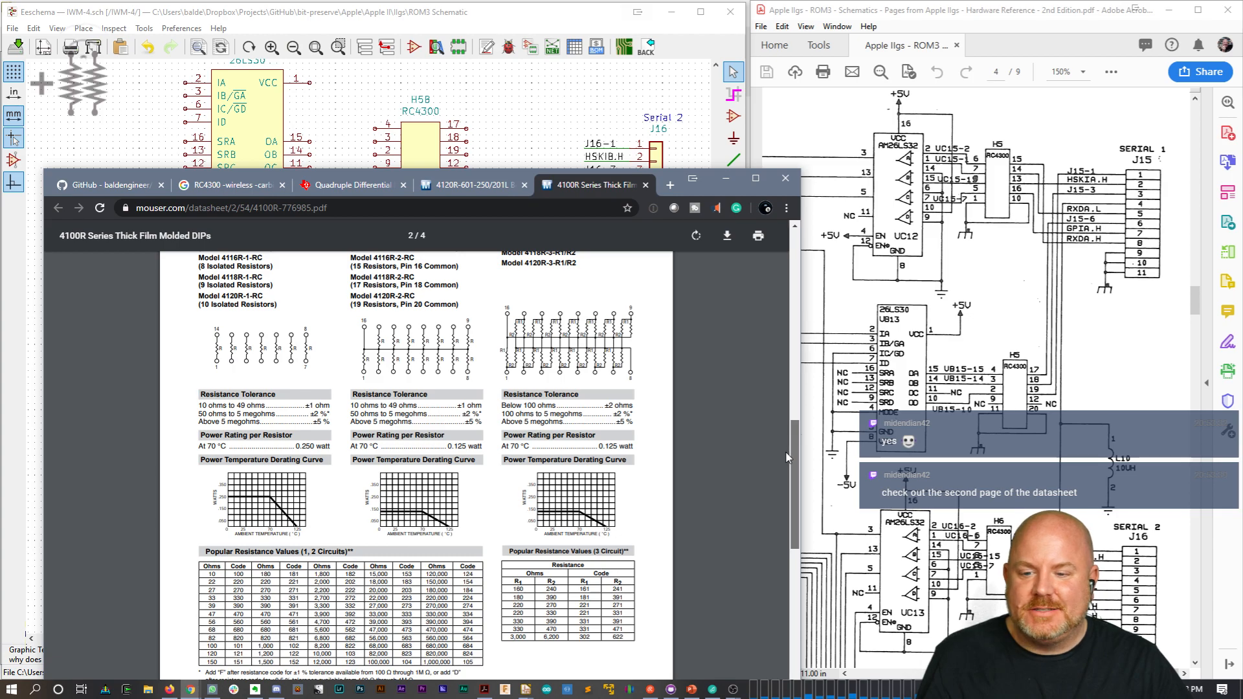
scroll(777, 492, "down", 7)
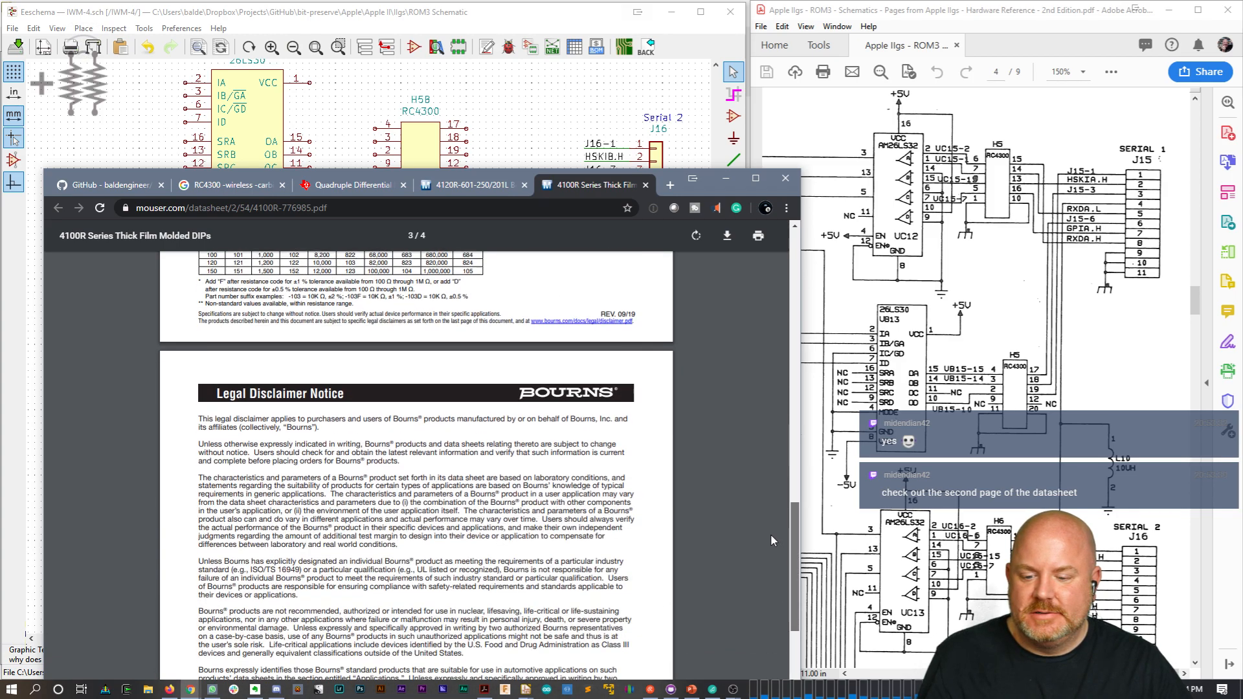
scroll(770, 533, "up", 5)
Step: Select the 4100R datasheet's web address in Chrome's address bar
right_click(777, 465)
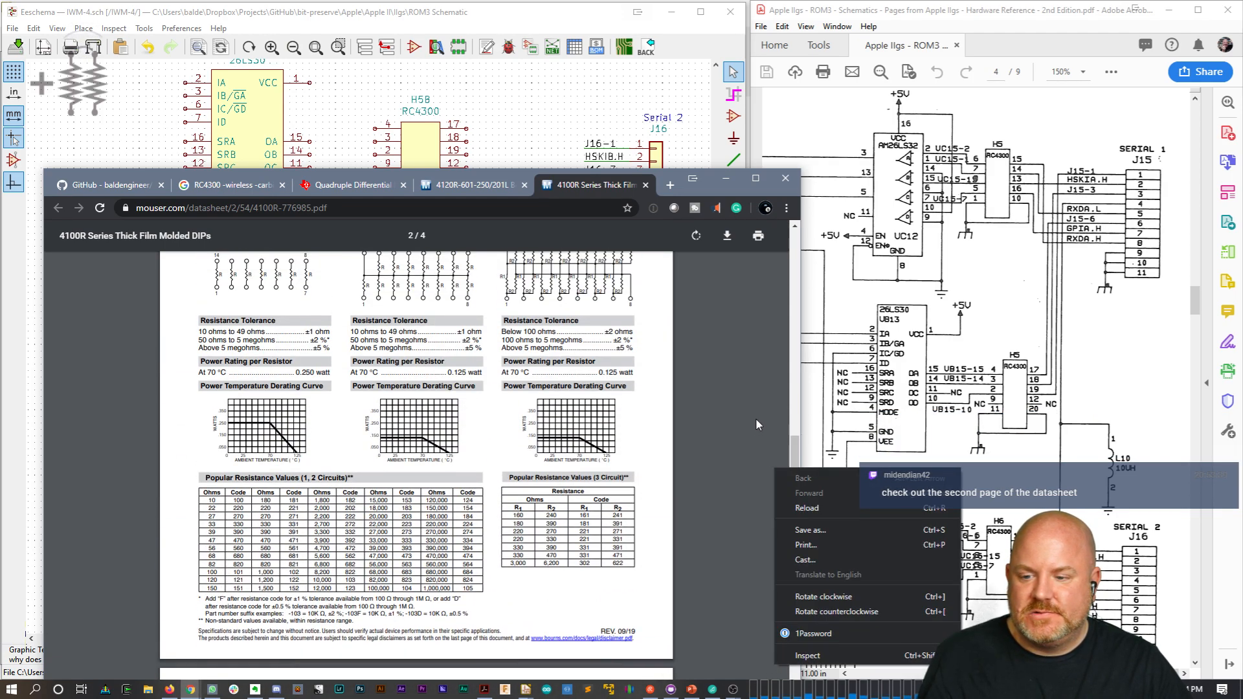
scroll(791, 446, "up", 4)
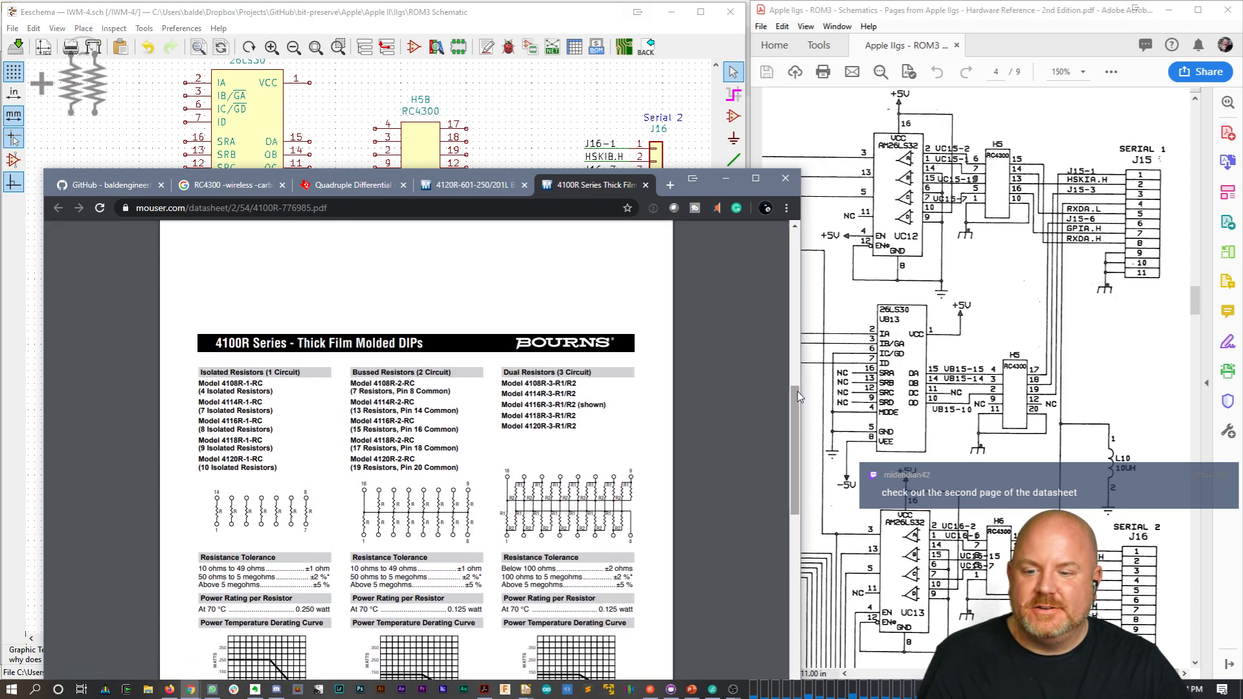
left_click(327, 208)
key("ctrl+c")
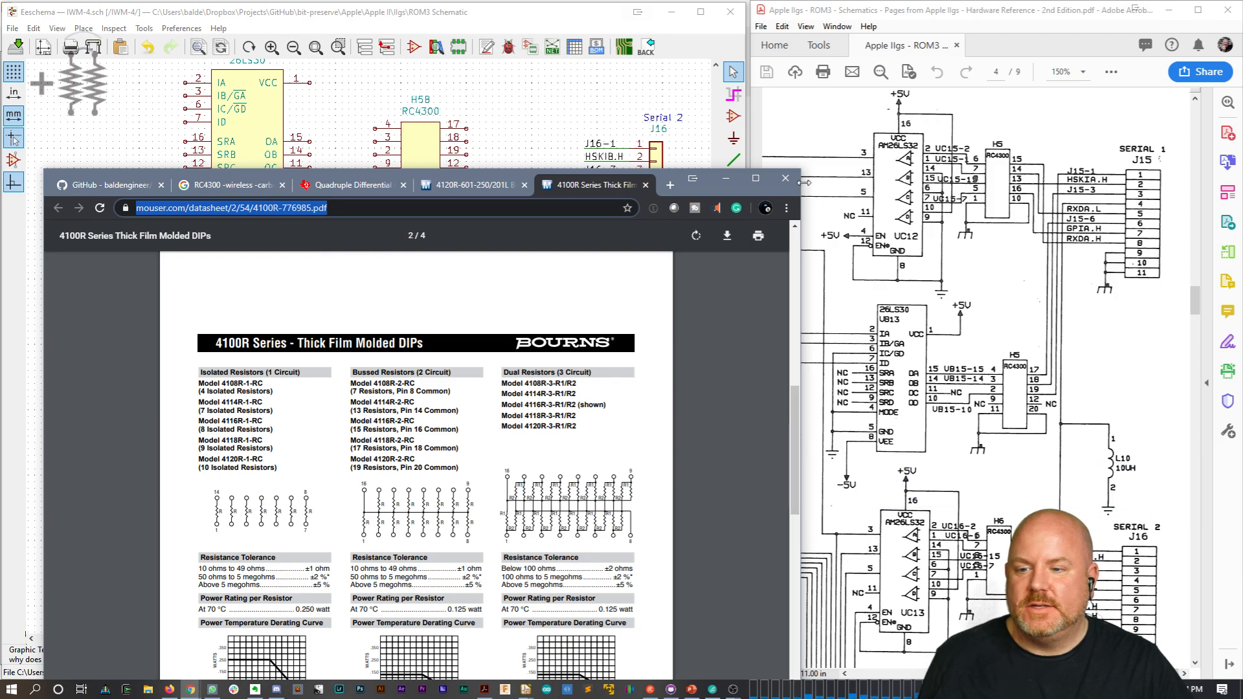
Step: Reopen the H5/H6 TODO graphic text note in Eeschema for editing
left_click(570, 22)
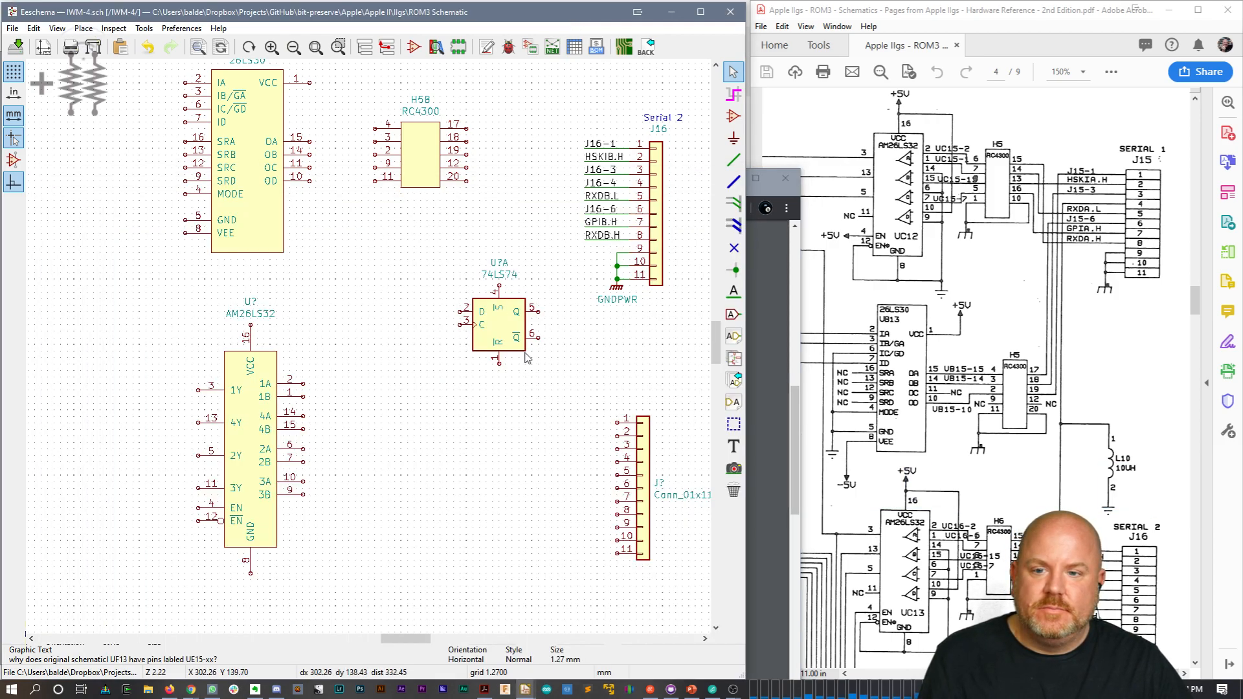
scroll(516, 457, "down", 1)
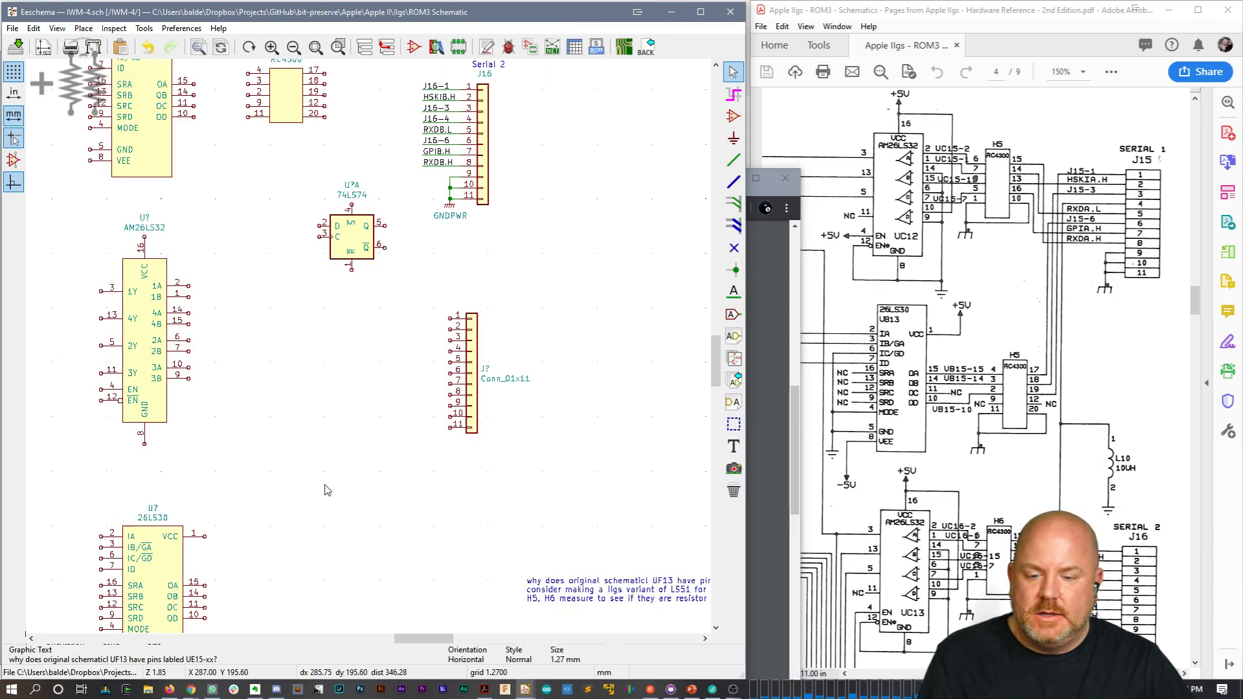
double_click(587, 586)
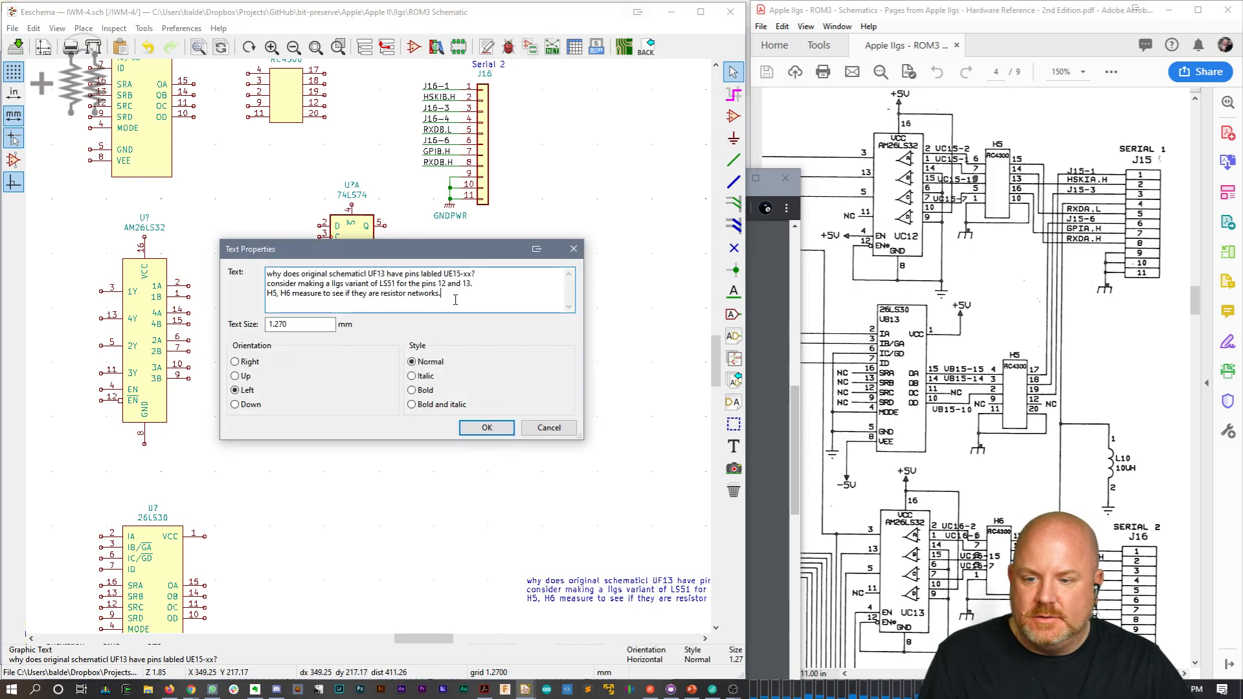
key("Escape")
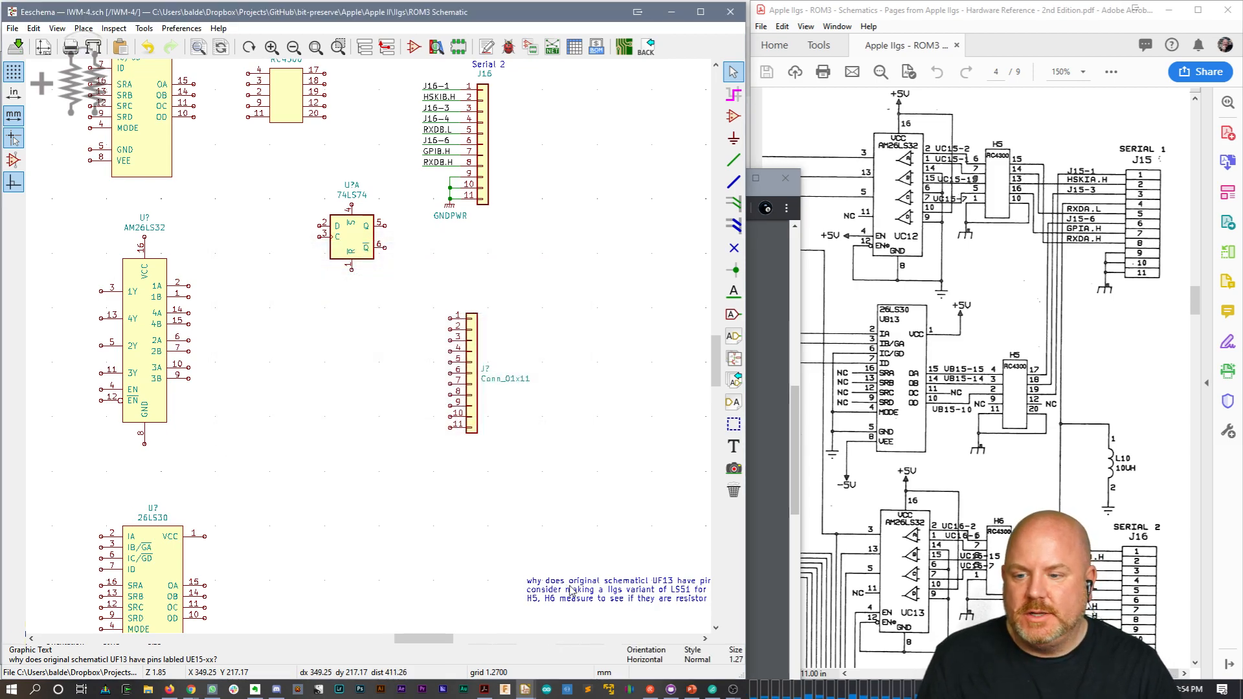
double_click(615, 585)
Step: Add a line '(Looks like: <4100R datasheet URL>' with a thanks credit after 'networks.', then confirm
left_click(466, 291)
key("Return")
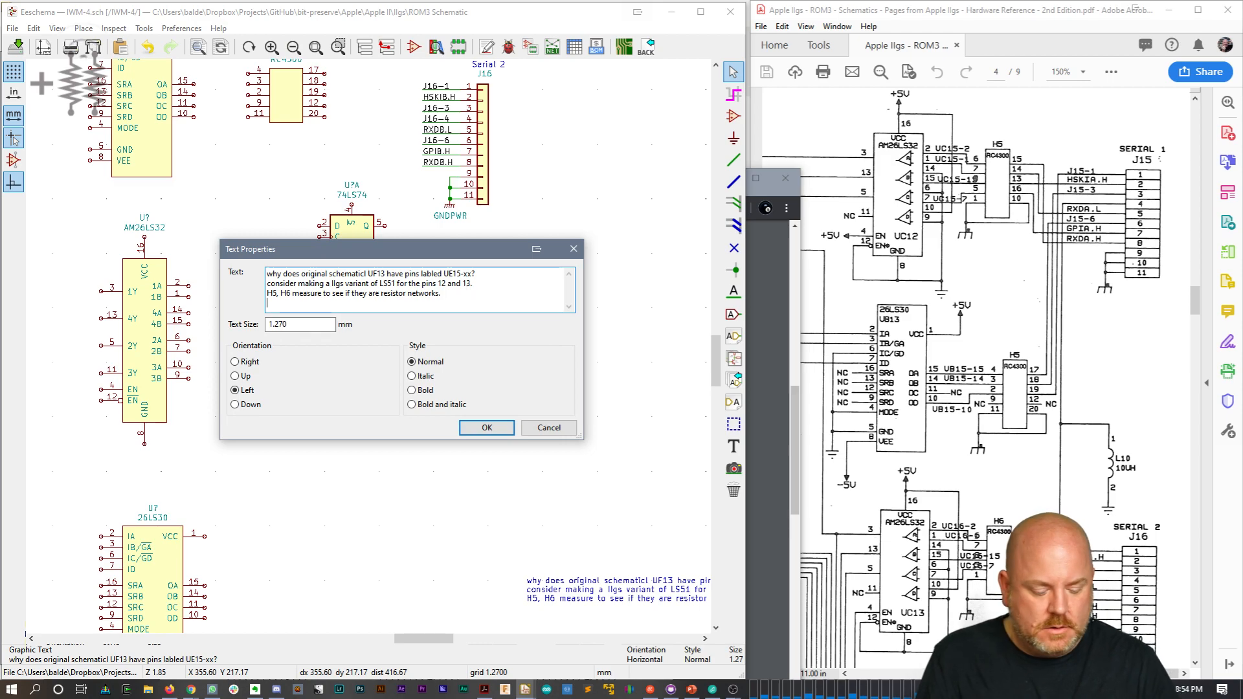
type("(Looks lik")
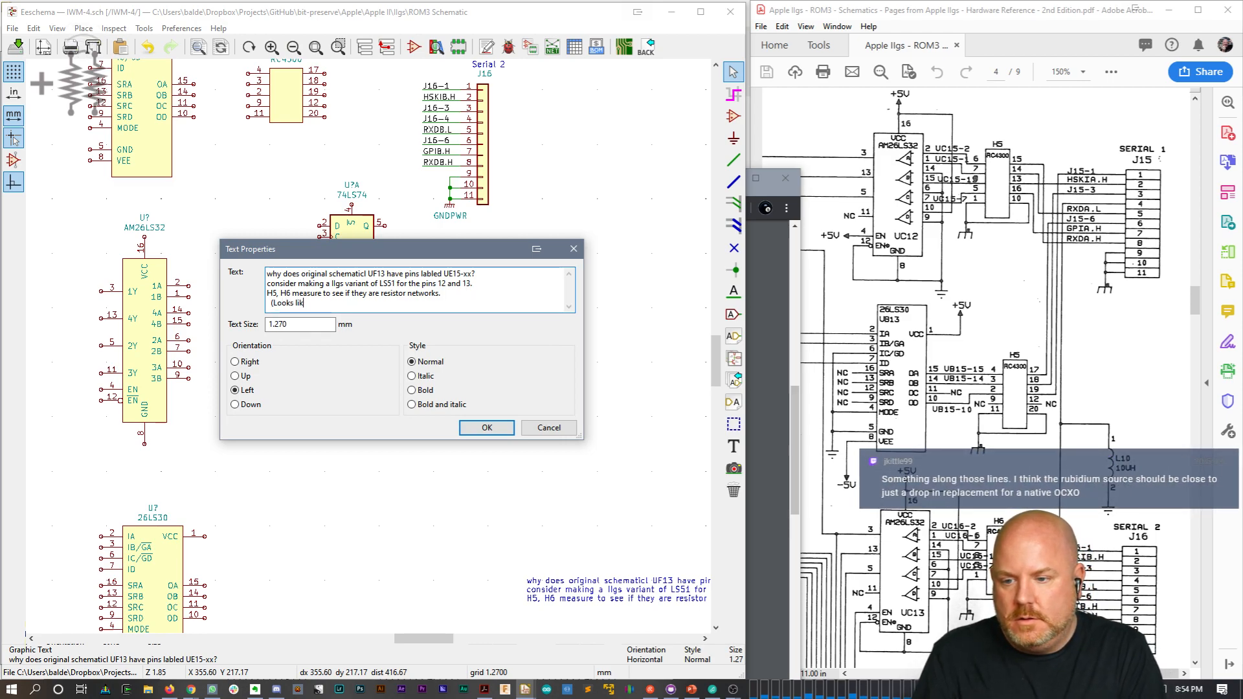
type("e:")
key("ctrl+v")
type(", thanks midendian")
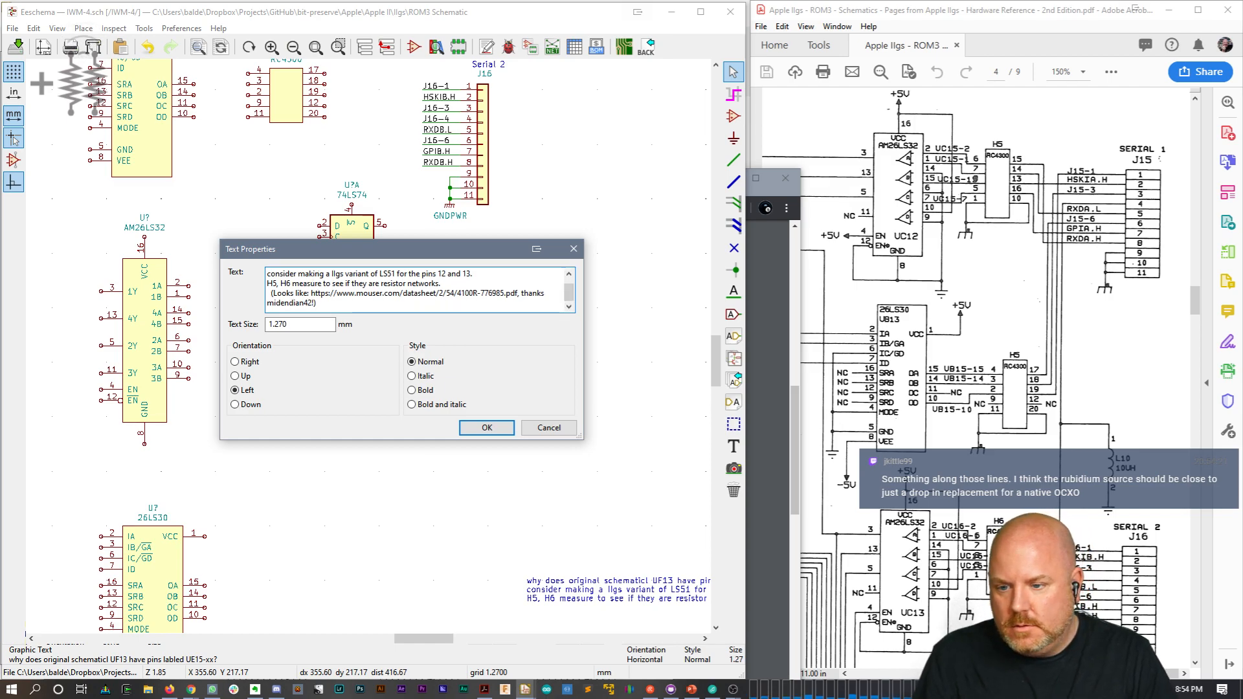
left_click(487, 427)
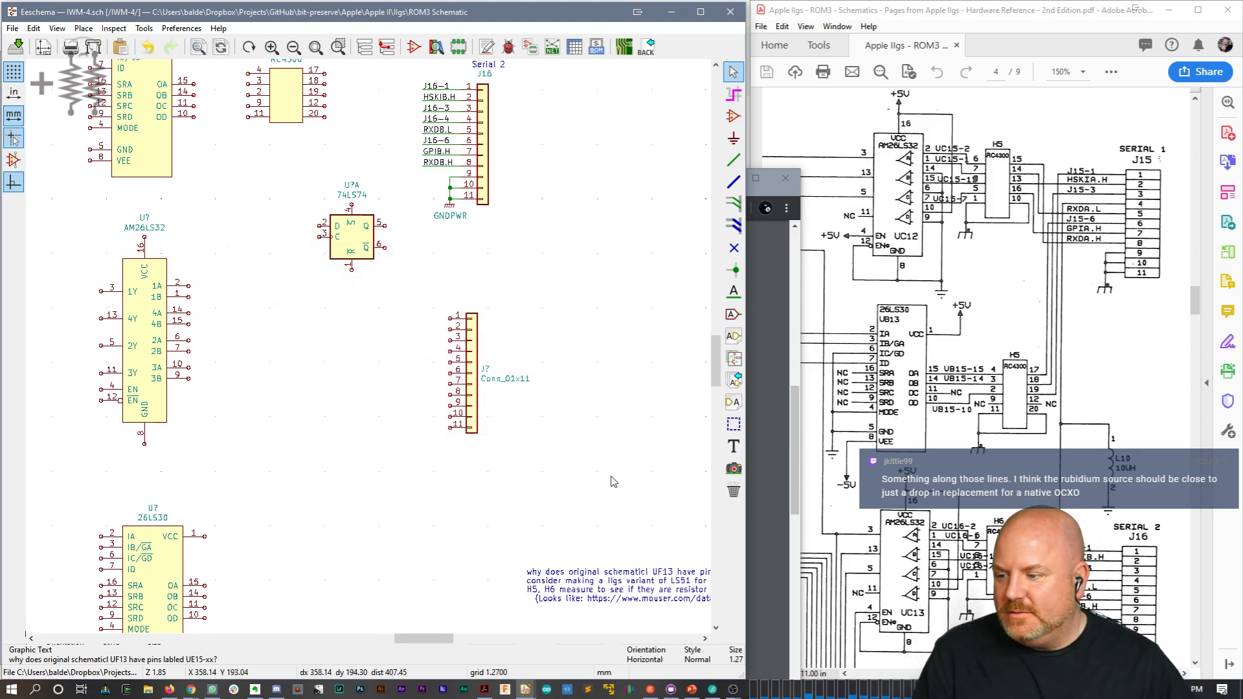
scroll(715, 353, "up", 2)
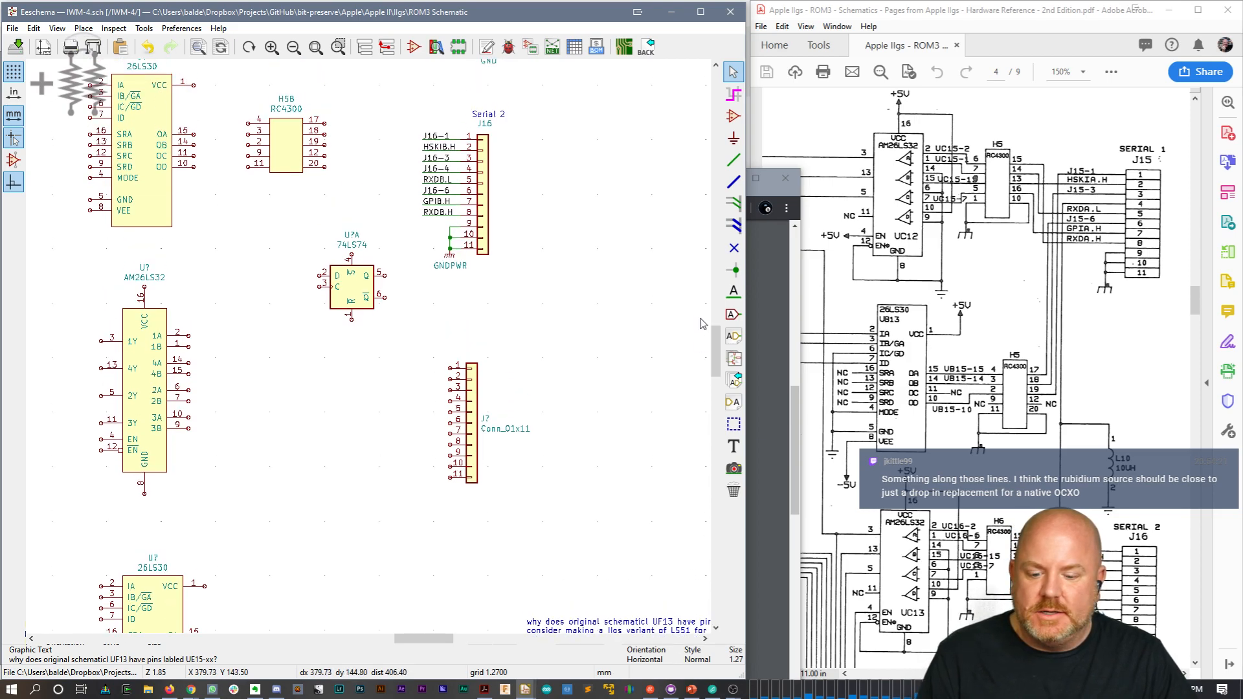
Step: Save the 4100R datasheet PDF locally, close its Chrome tab, and return to Eeschema
left_click(800, 408)
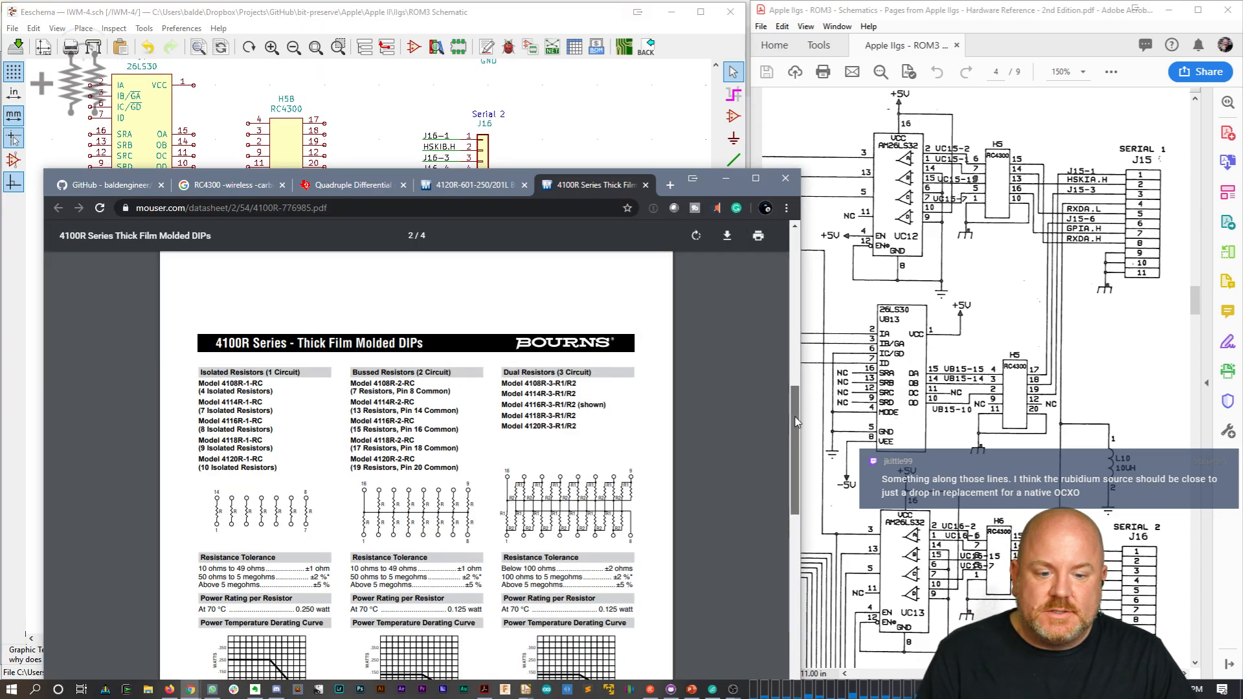
right_click(533, 409)
left_click(585, 468)
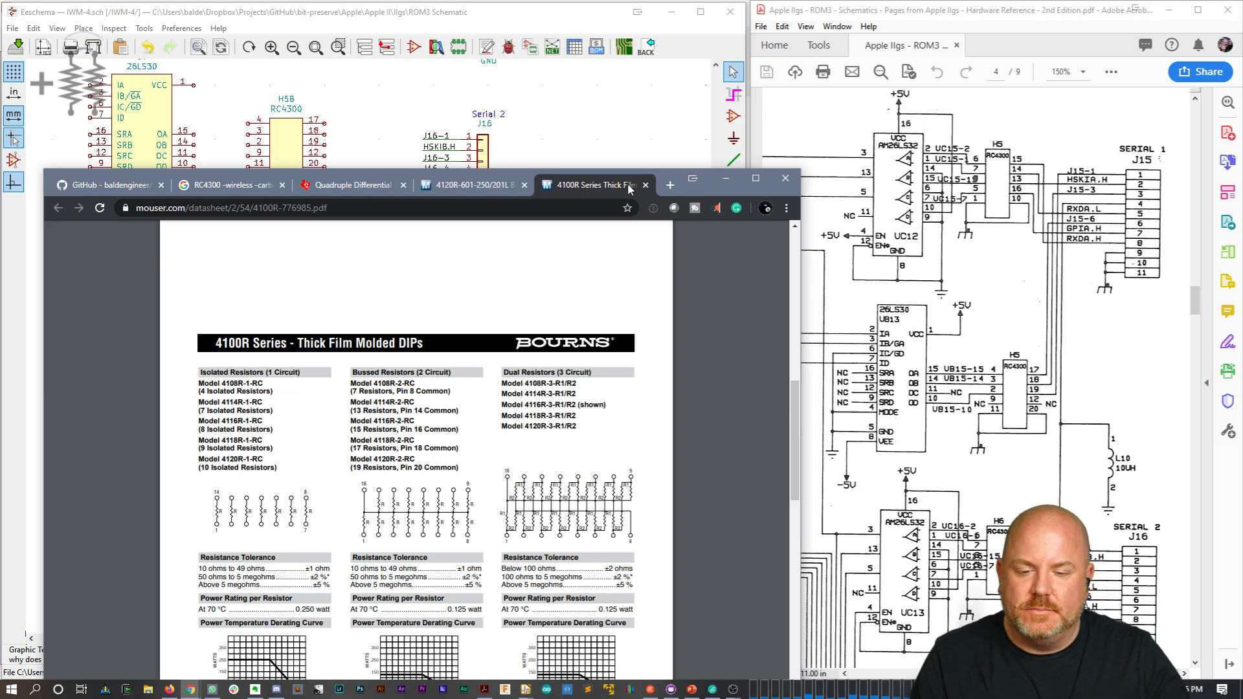
left_click(645, 185)
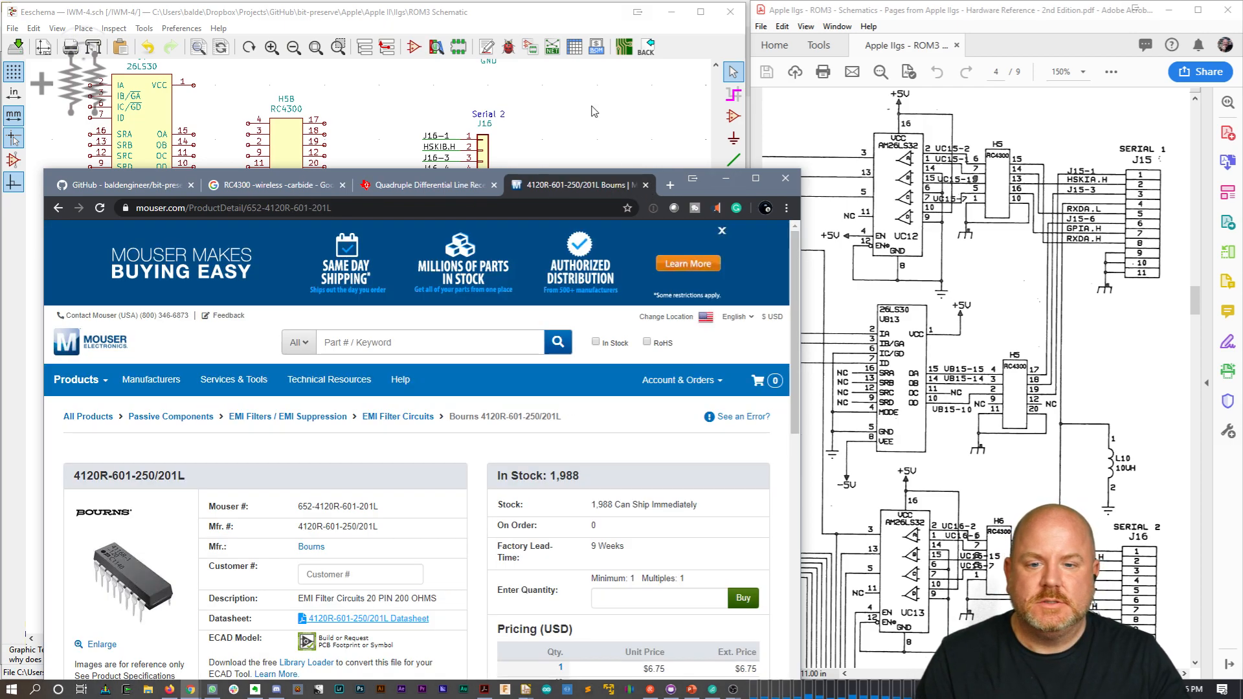
left_click(573, 28)
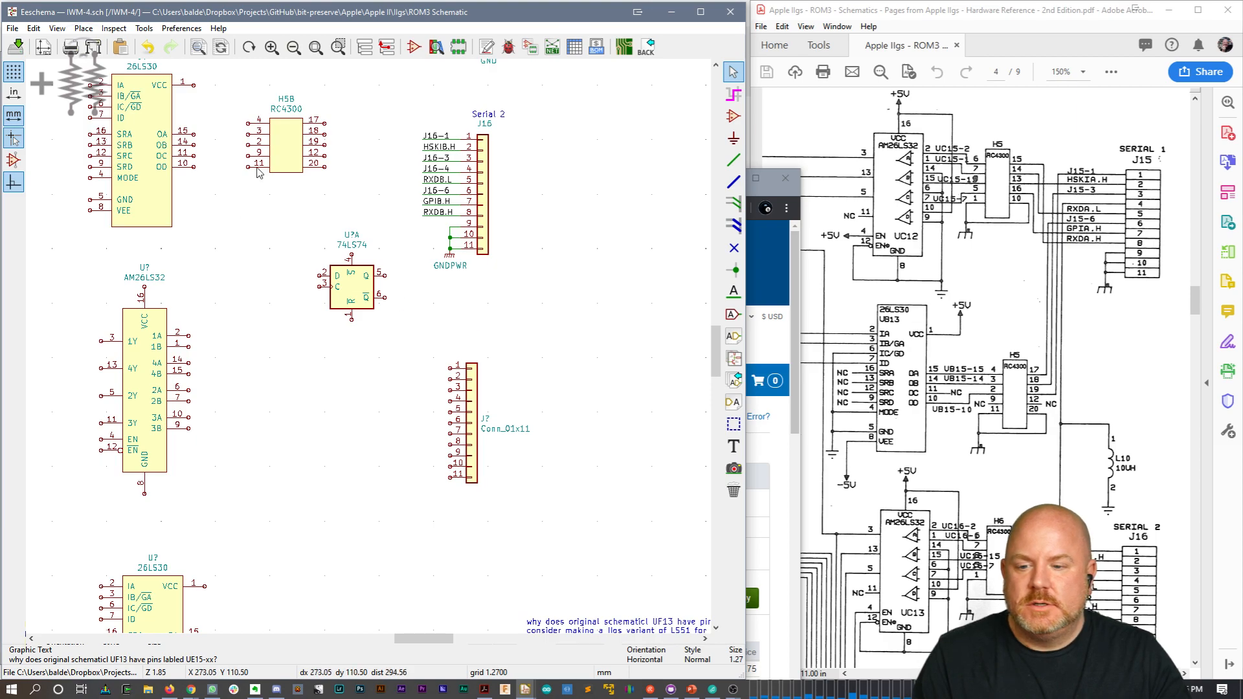
Step: Convert the scanned ROM3 schematic page with Edit PDF and hide its bounding boxes
middle_click_drag(341, 163, 437, 232)
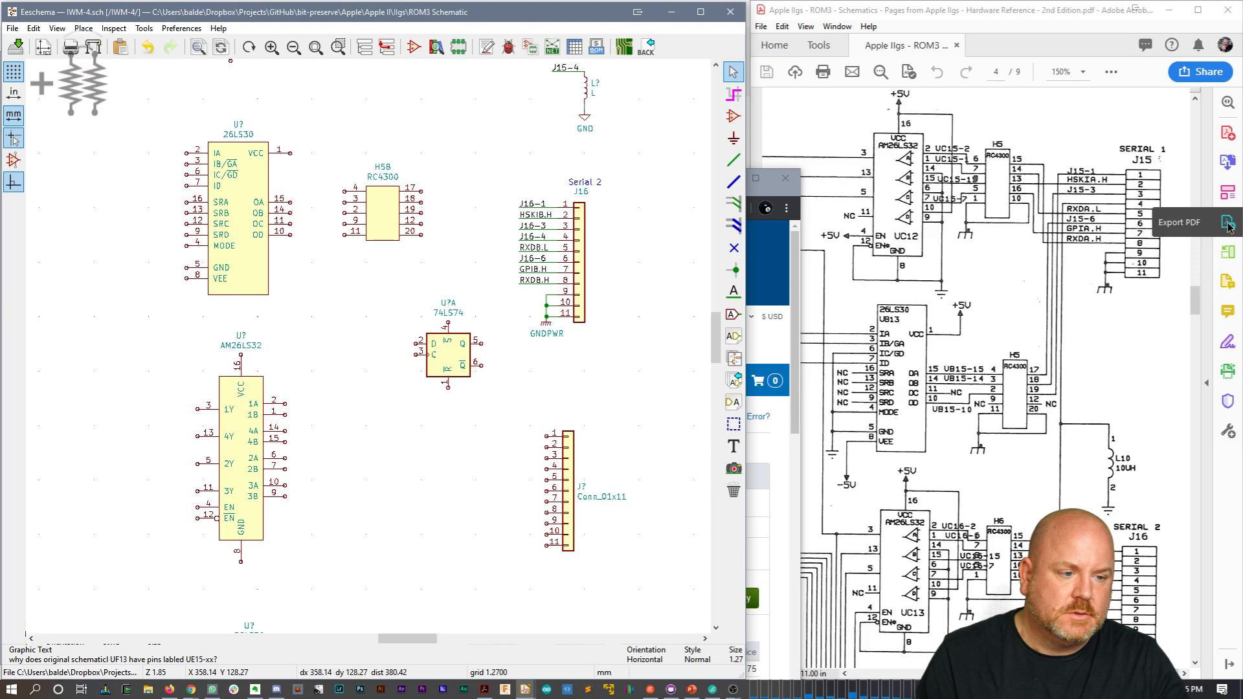
left_click(1228, 193)
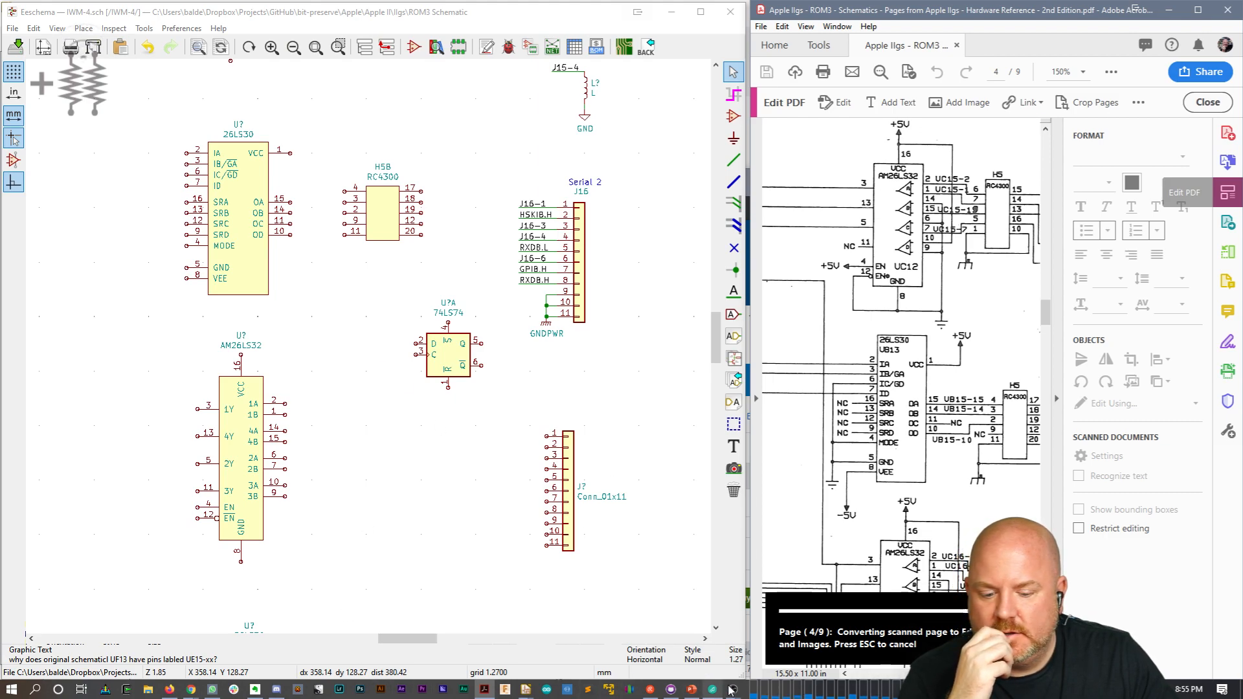
mouse_move(732, 690)
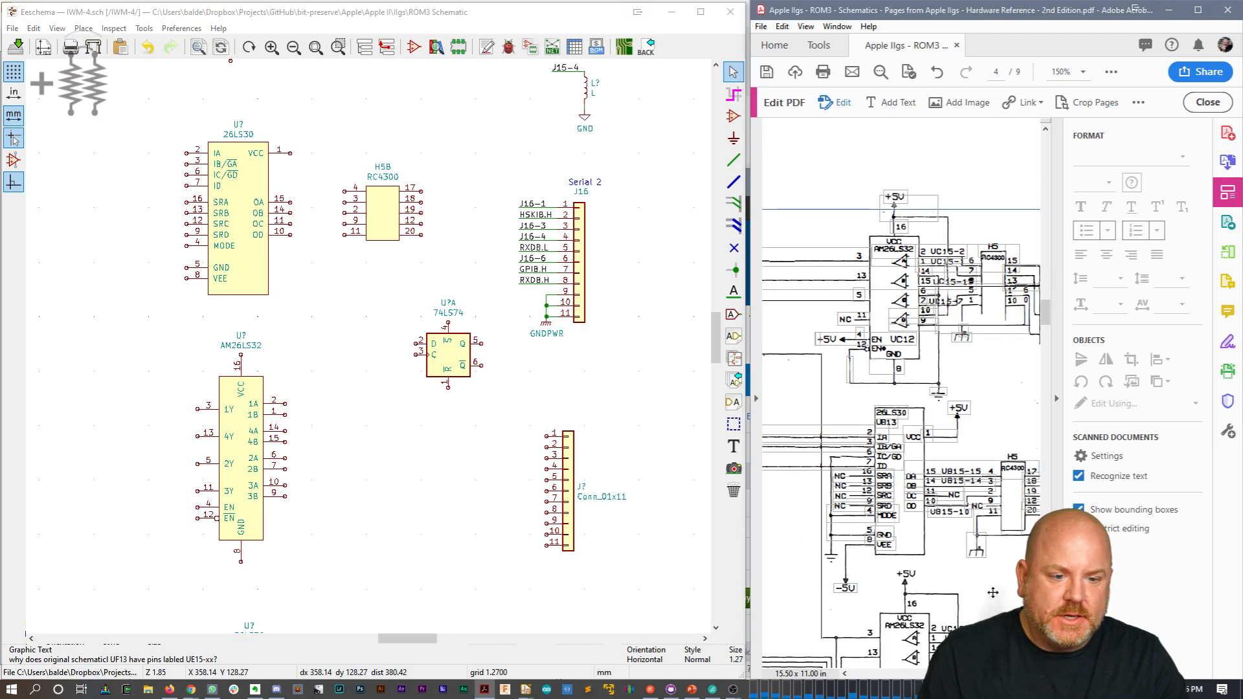
left_click(1094, 510)
scroll(947, 542, "down", 1)
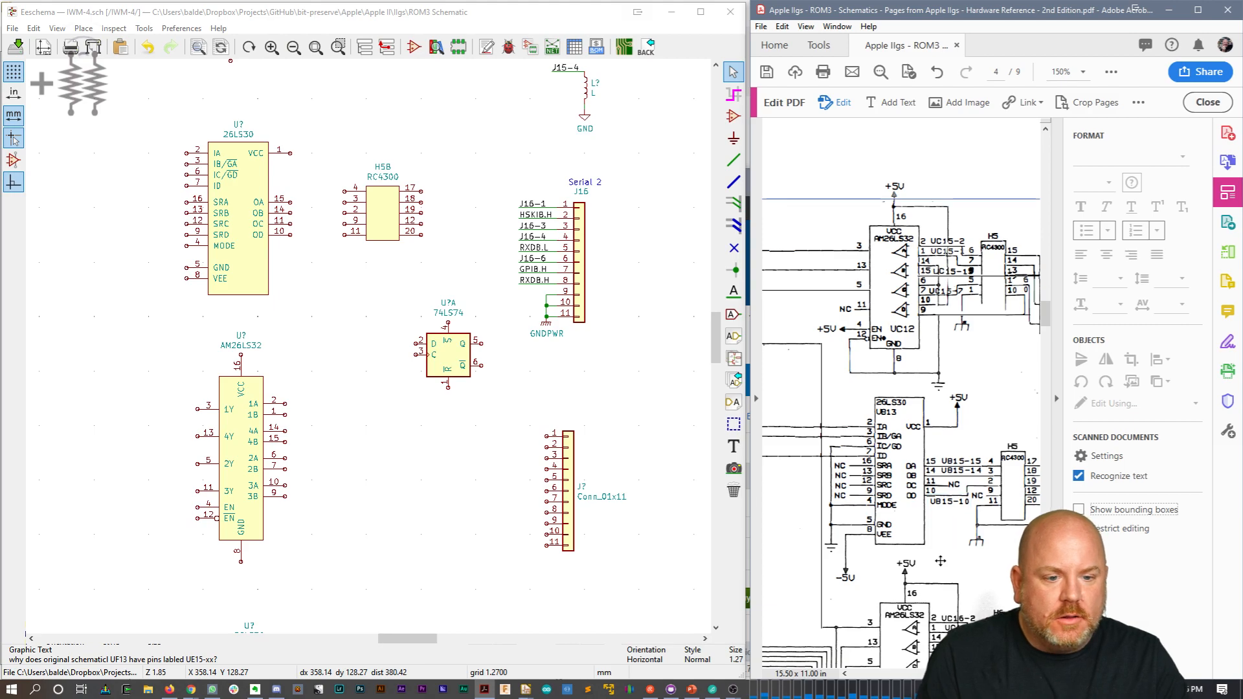
left_click_drag(990, 674, 1002, 674)
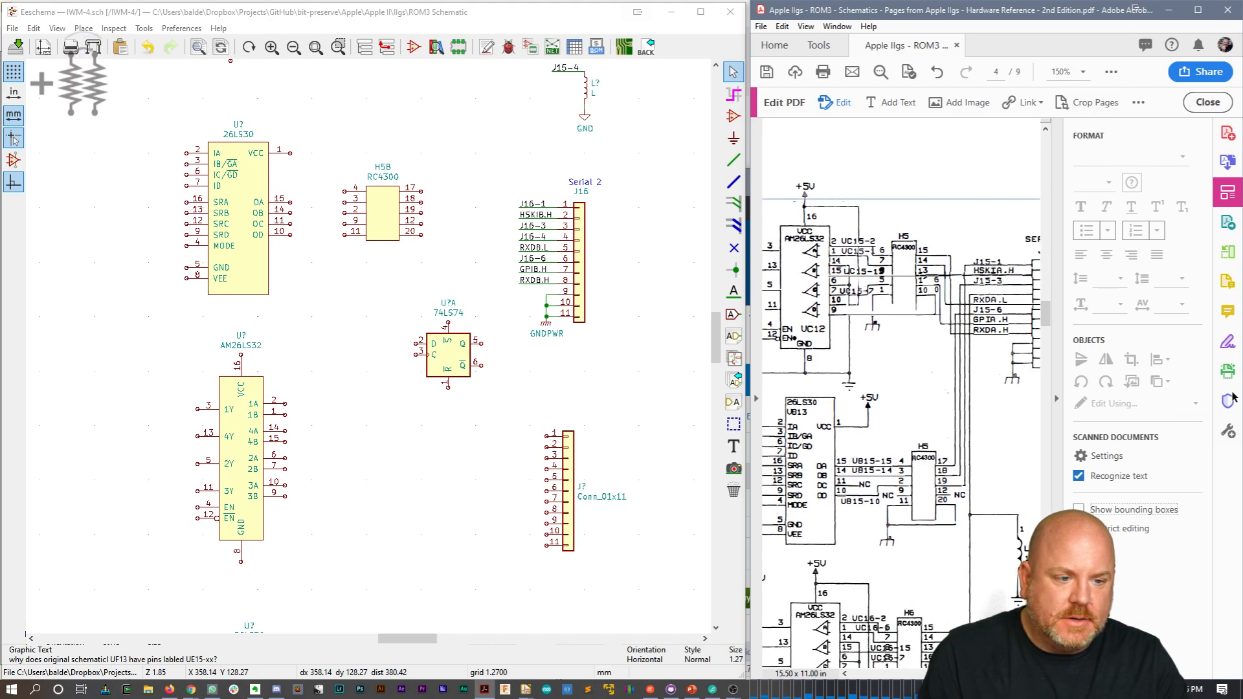
left_click(1056, 398)
scroll(1012, 271, "up", 1)
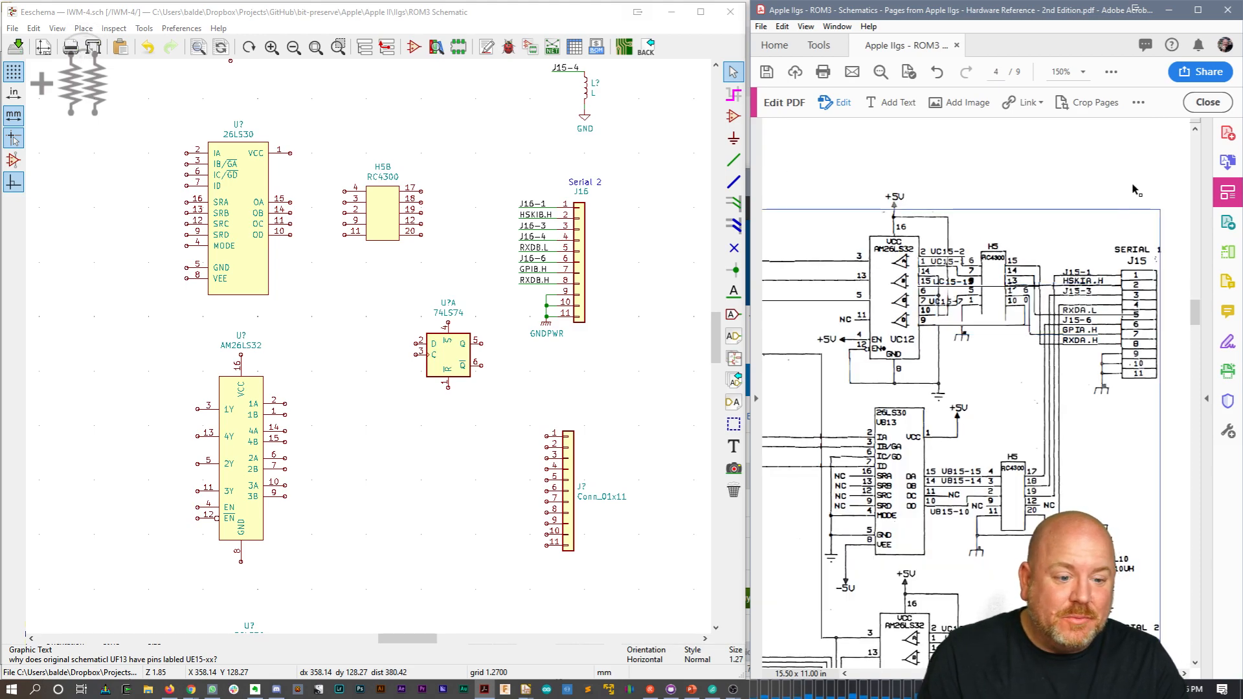
left_click(1064, 71)
left_click(1099, 223)
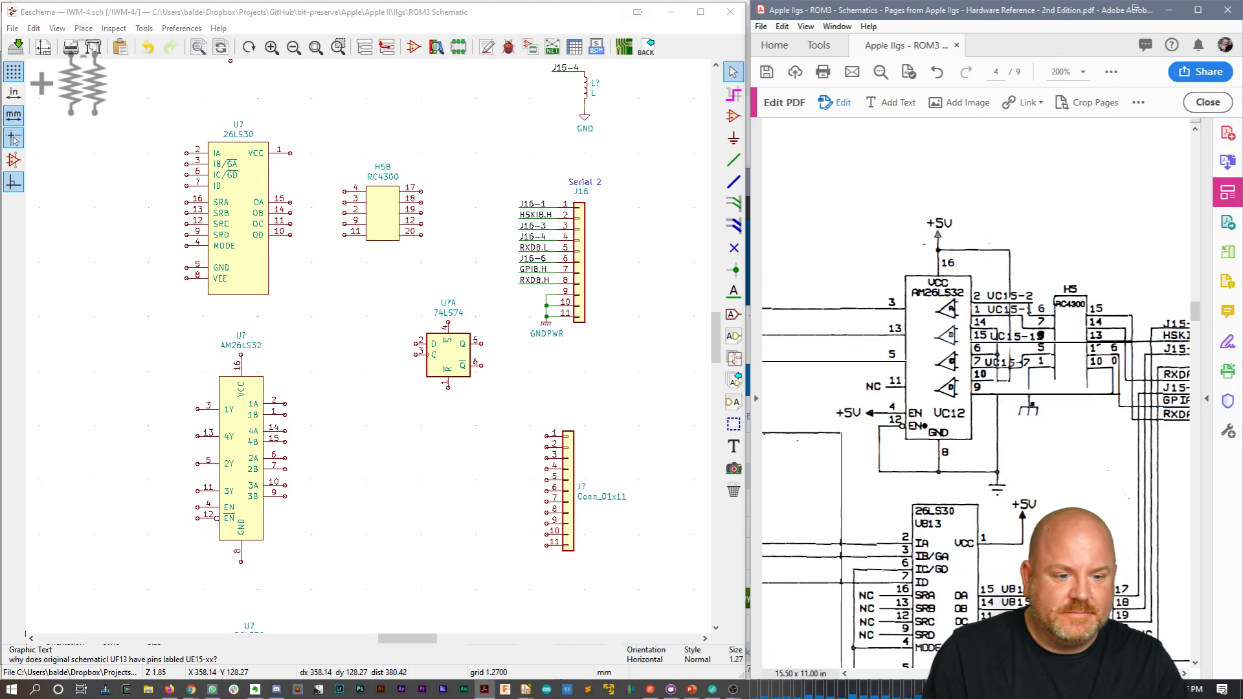
left_click_drag(1104, 674, 1122, 673)
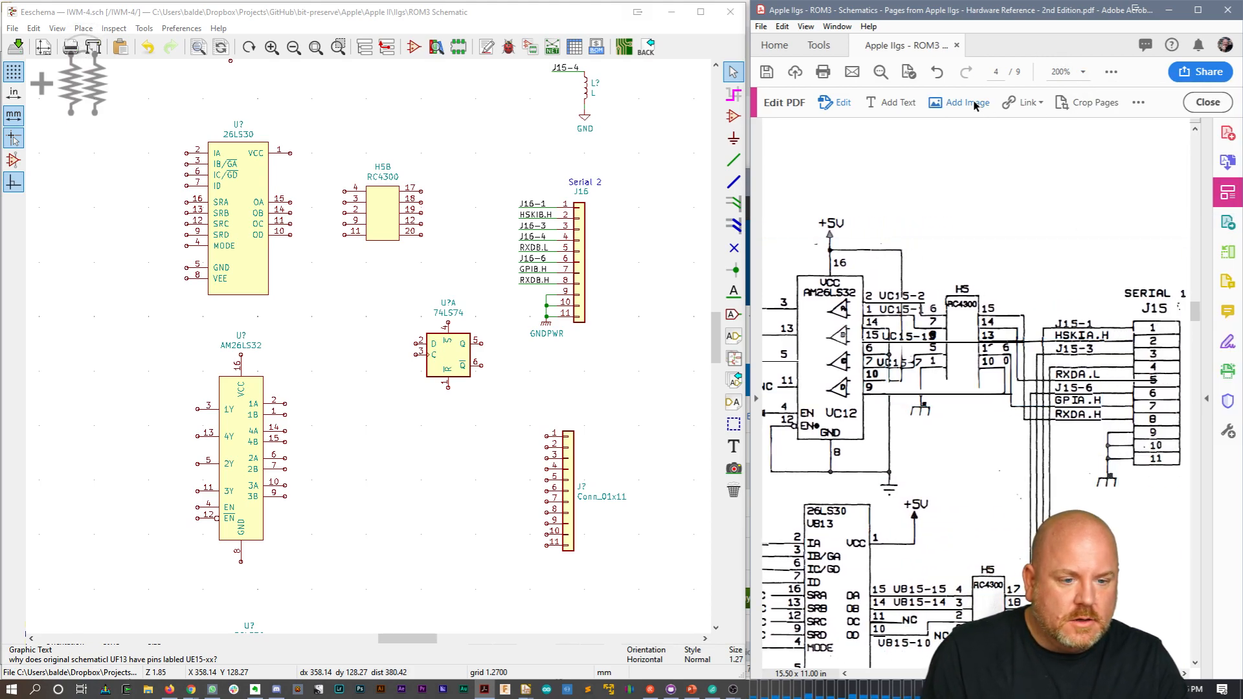
left_click(1138, 103)
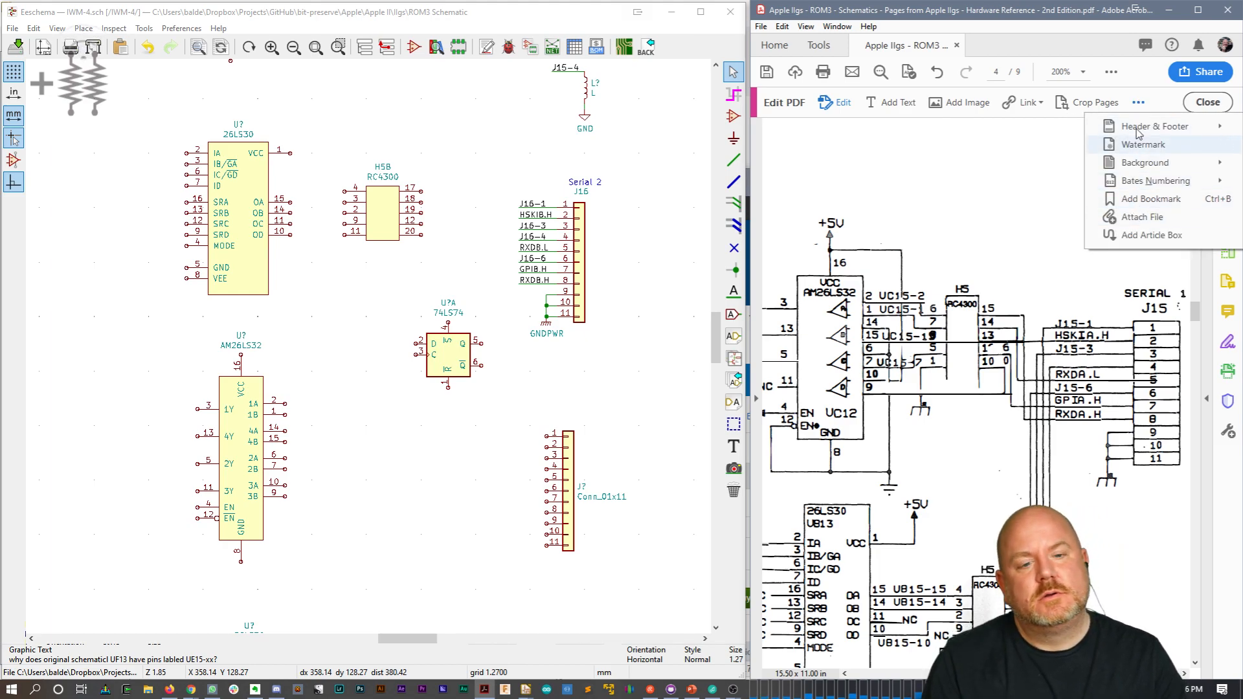
left_click(1142, 99)
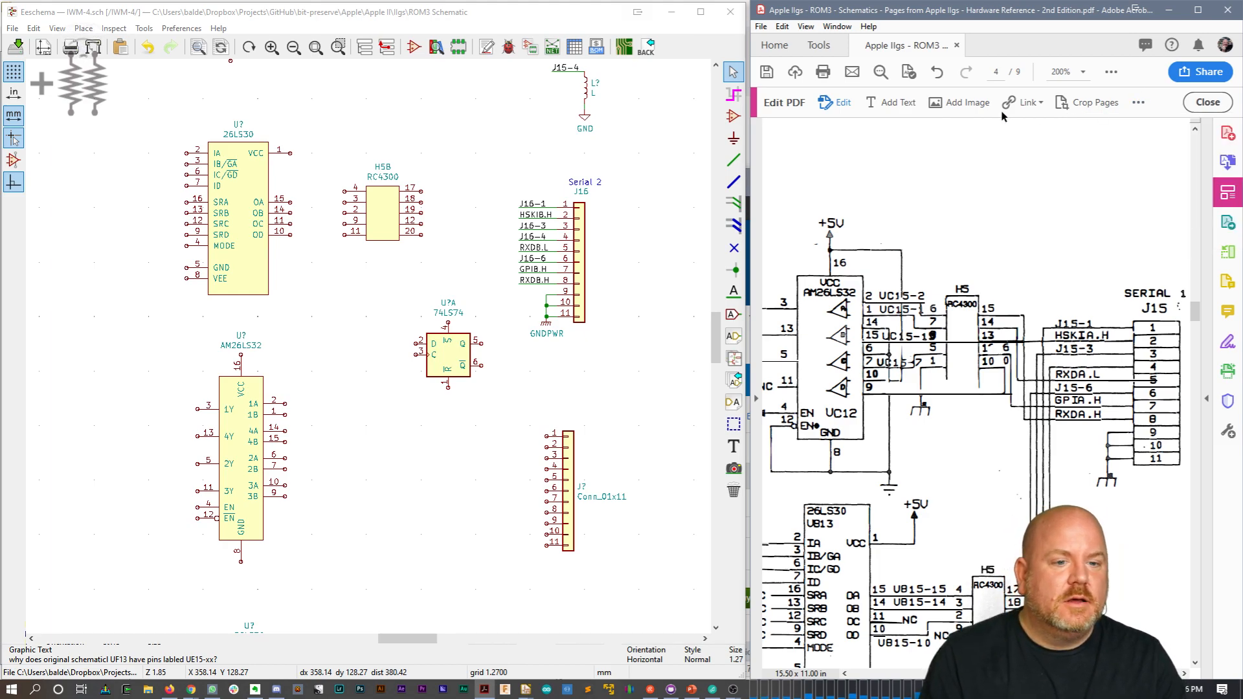
left_click(1140, 102)
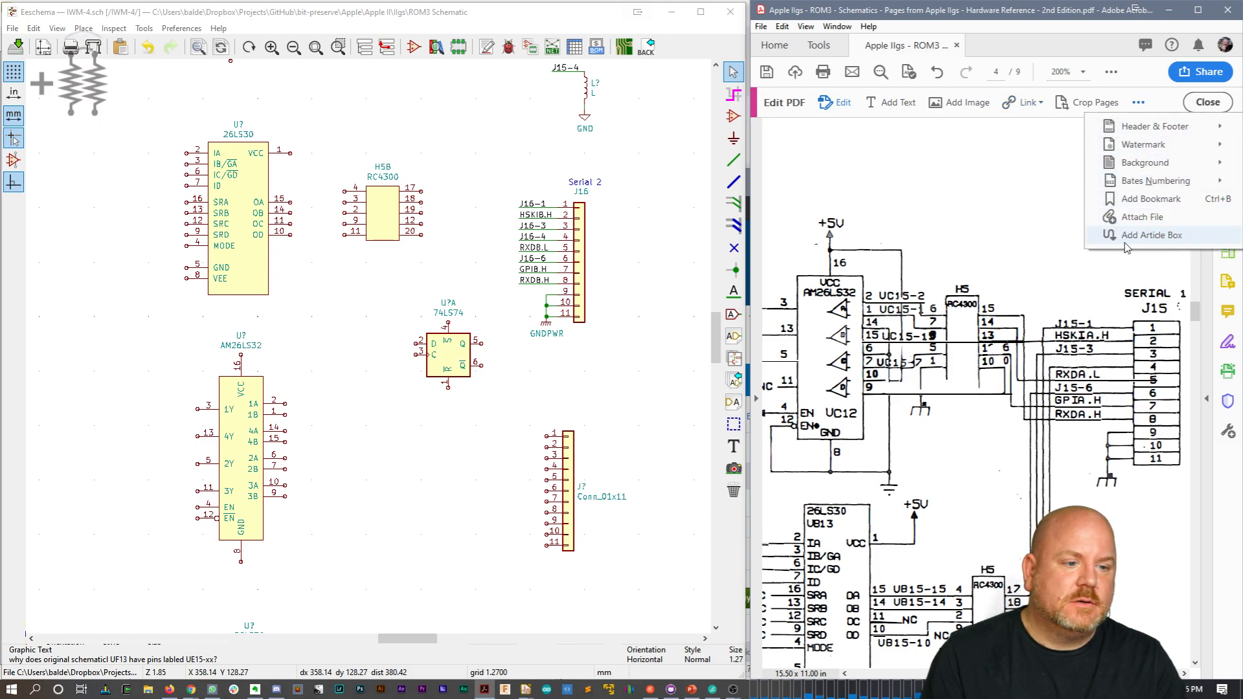
left_click(1228, 551)
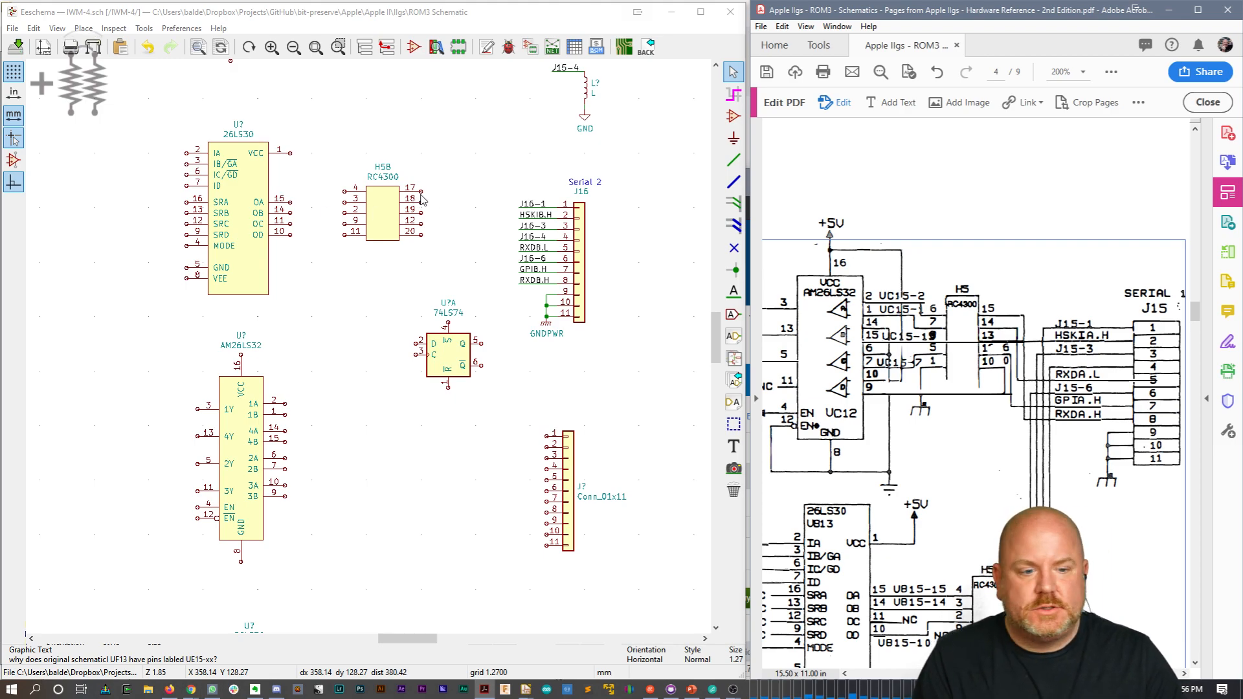
left_click(427, 219)
Step: Place RXDA.H and RXDA.L label copies at H5A pins 15 and 14, then close the ROM3 PDF
scroll(429, 259, "up", 5)
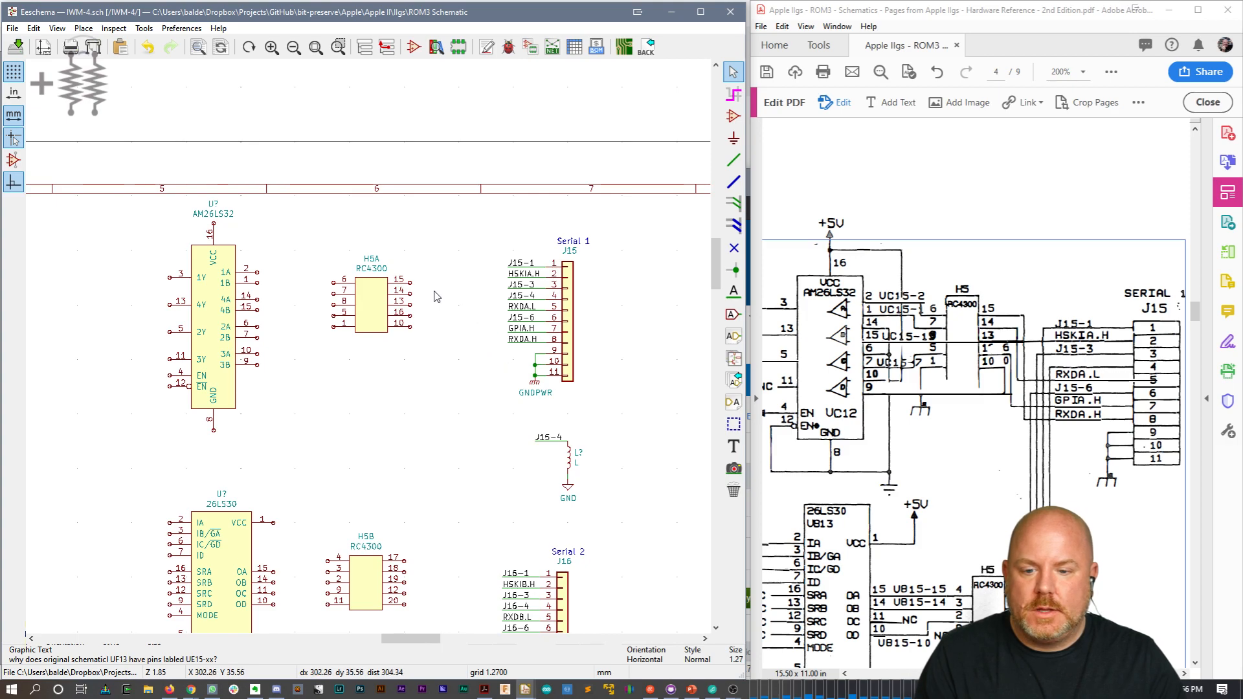
key("c")
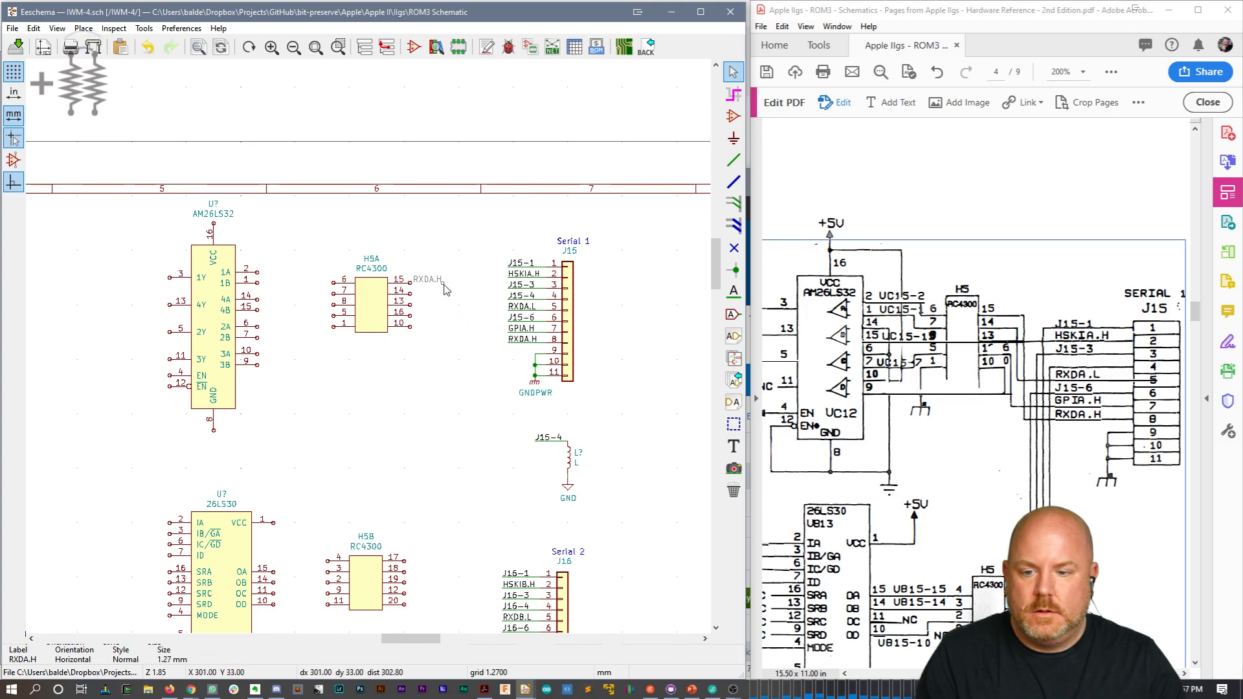
left_click(418, 283)
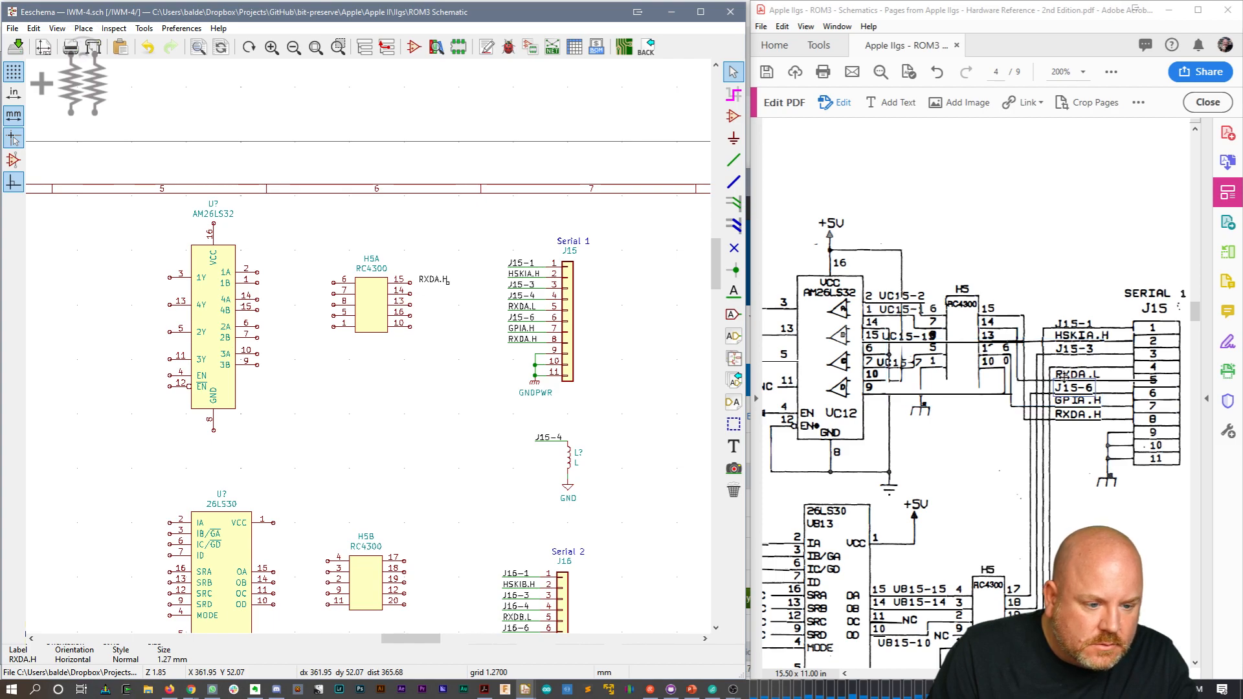
key("c")
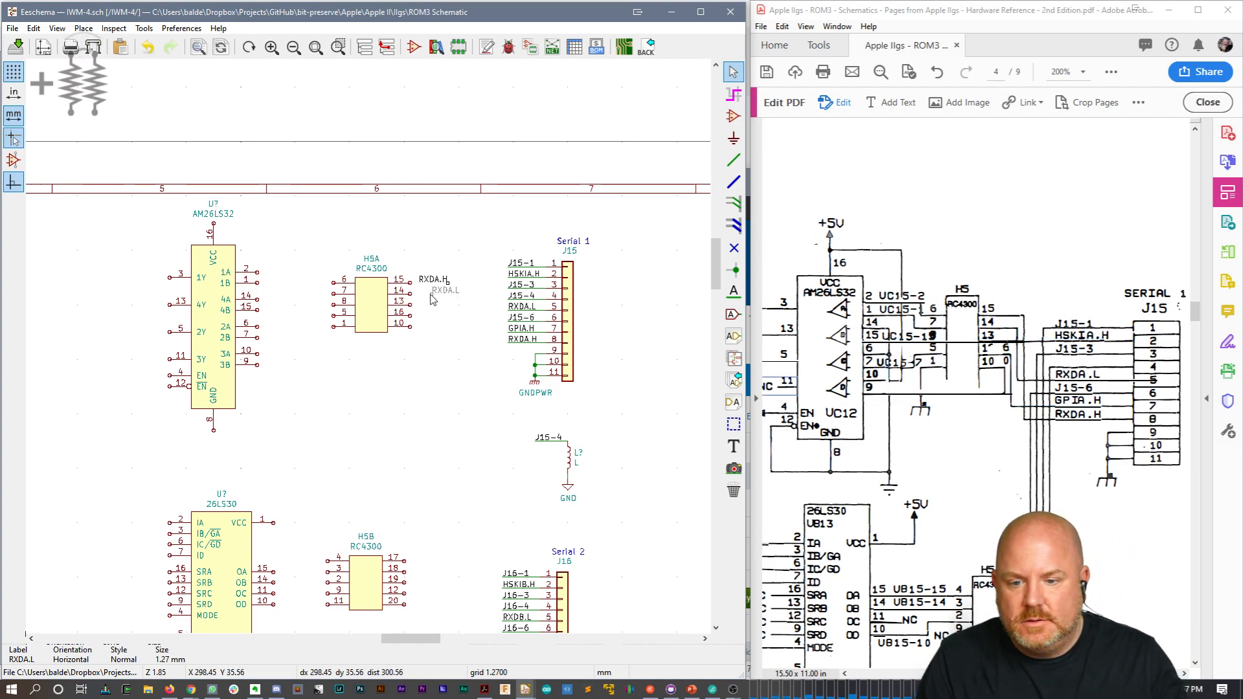
left_click(448, 297)
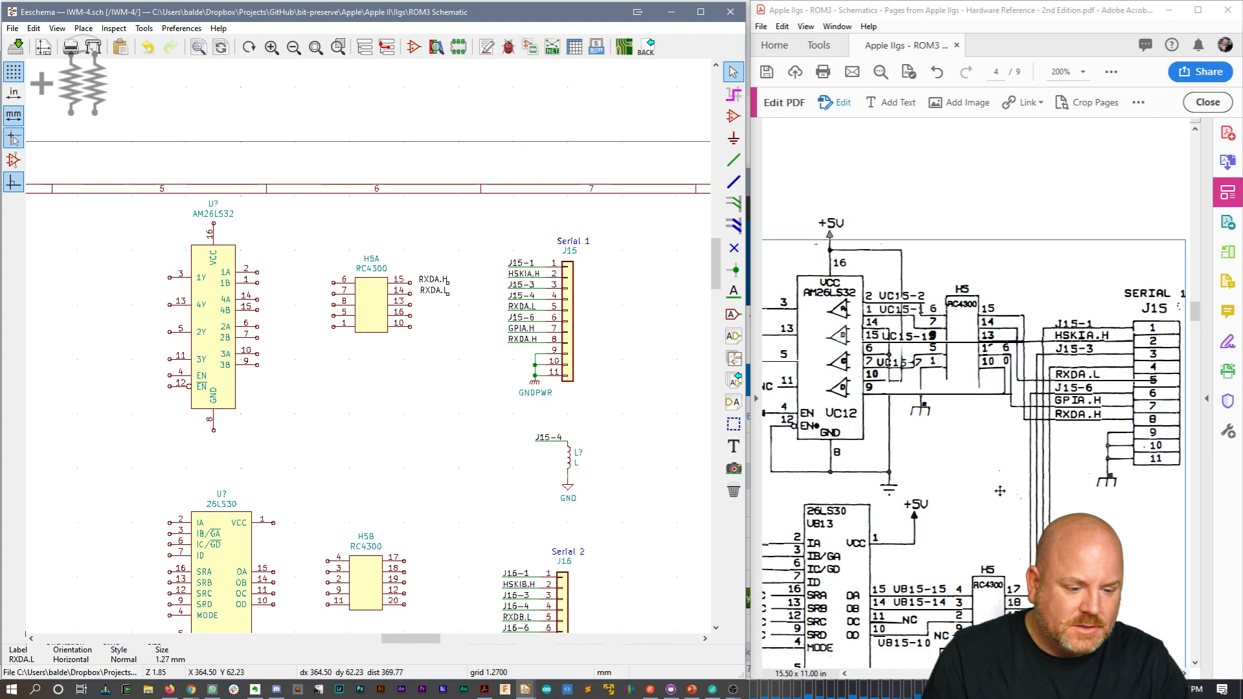
left_click(999, 492)
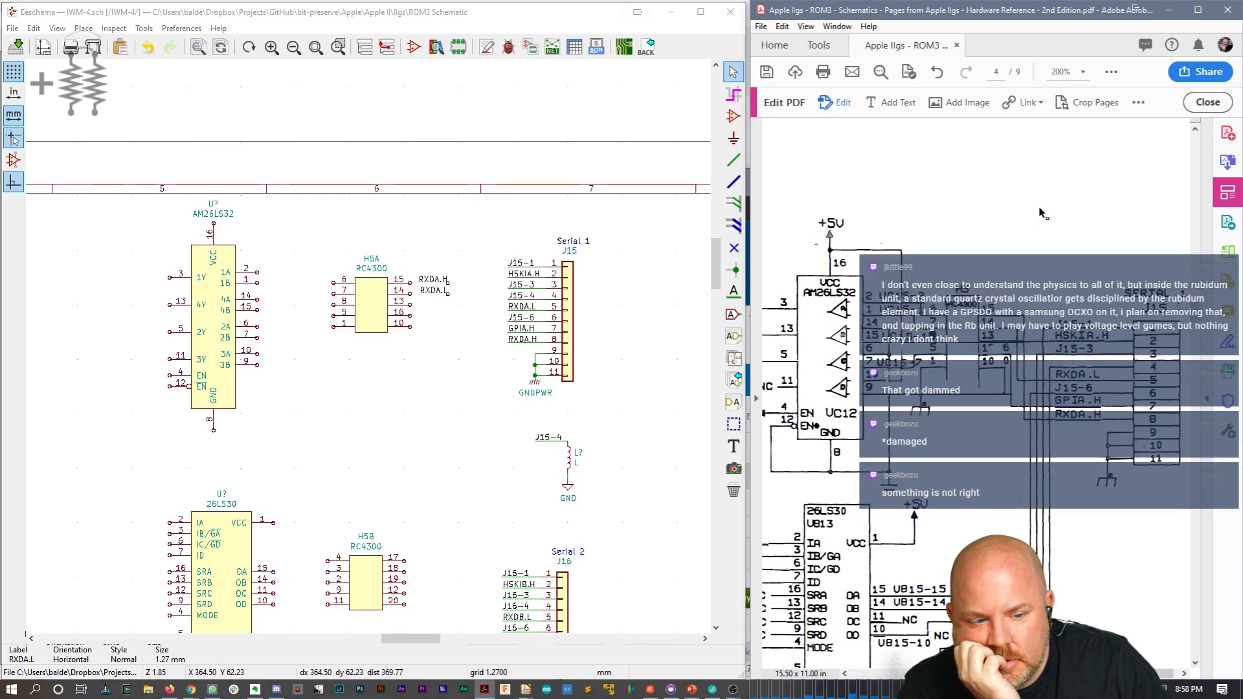
left_click(956, 46)
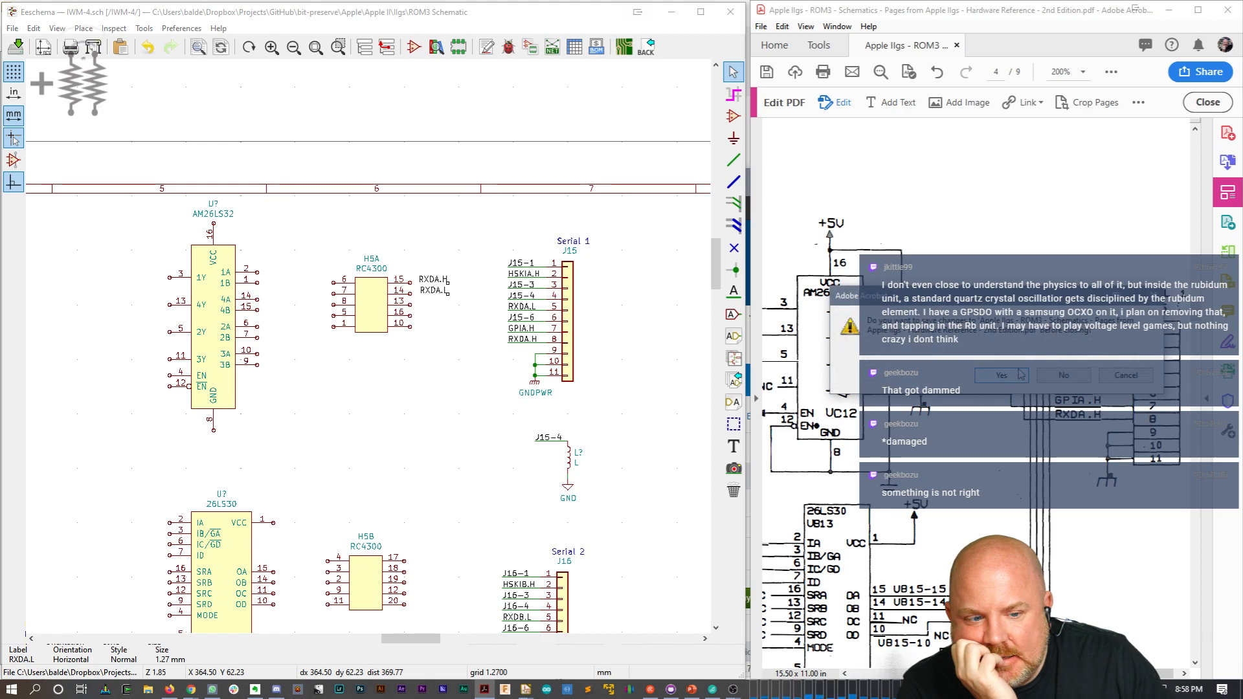
Step: Discard the PDF edits and reopen the Apple IIgs ROM3 schematic from Recent at page 4
left_click(1065, 377)
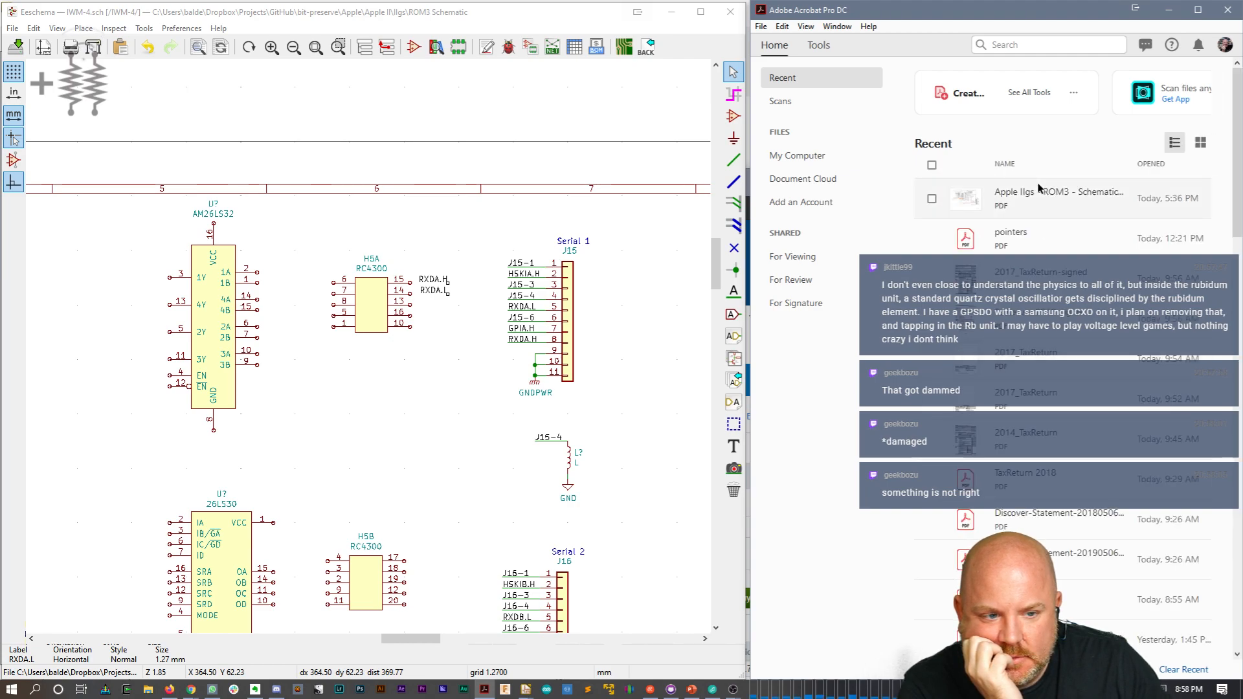
left_click(1040, 192)
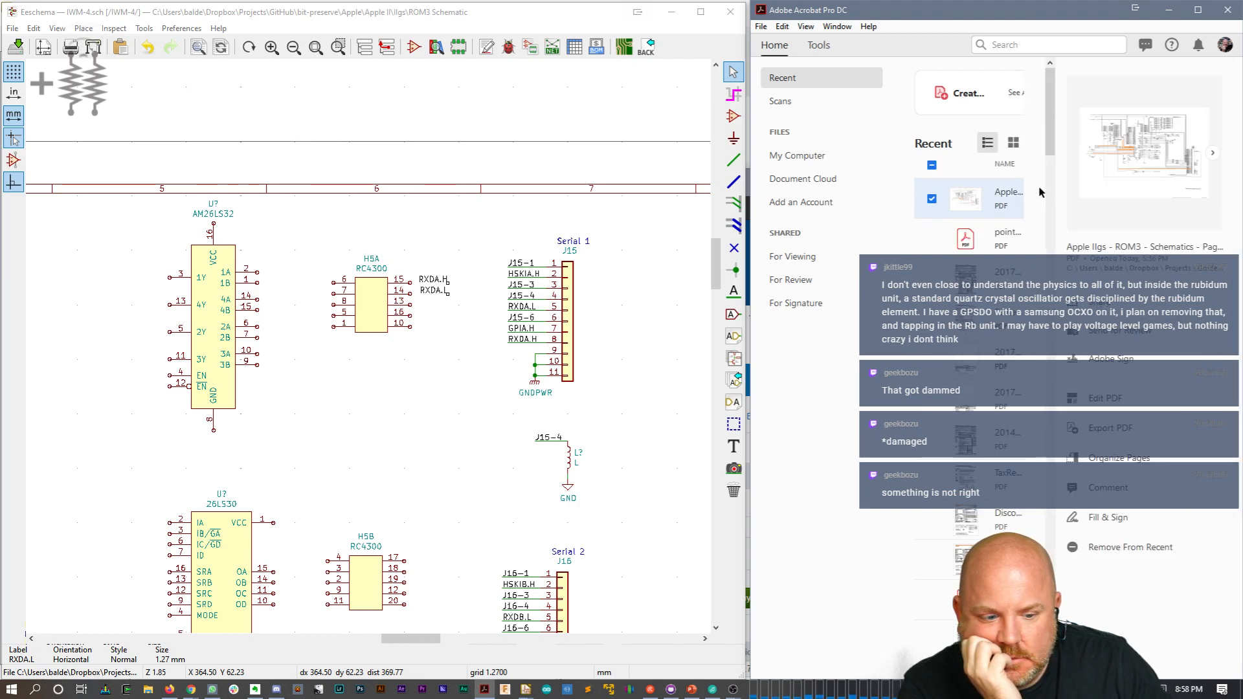
double_click(995, 205)
key("Page_Down")
key("Page_Down")
key("Page_Down")
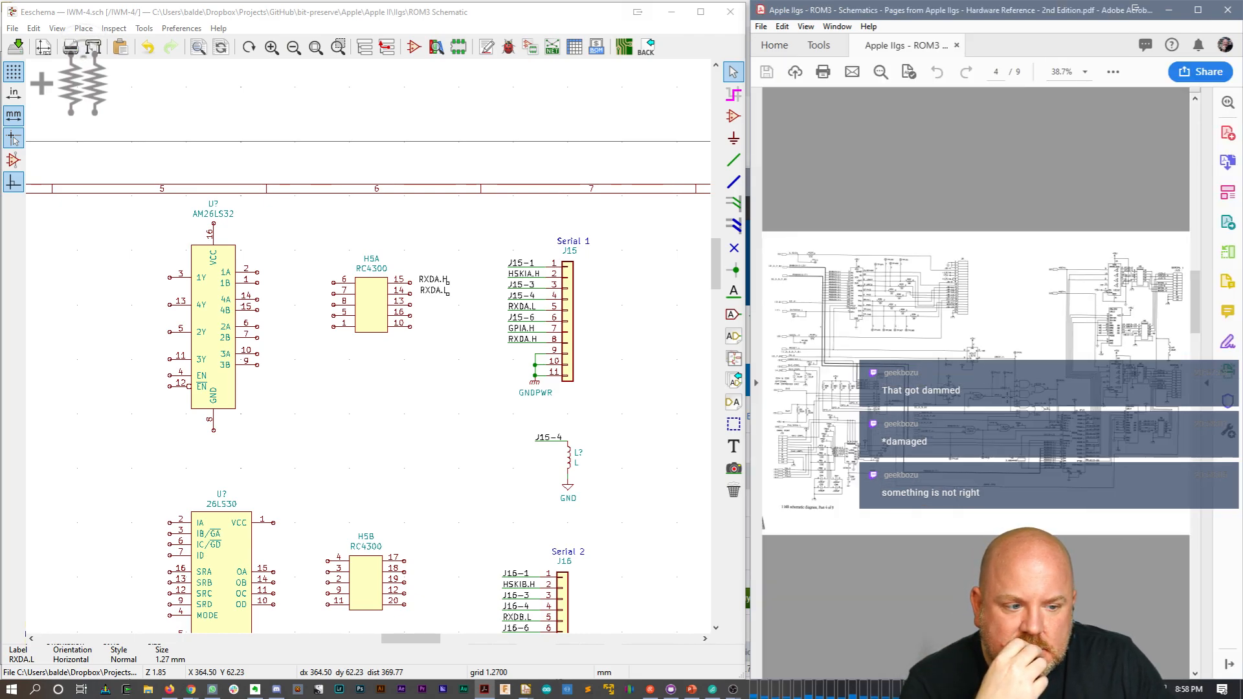
Step: Zoom page 4 to 200% and pan to the Serial 1 circuit
left_click(1085, 72)
left_click(1118, 222)
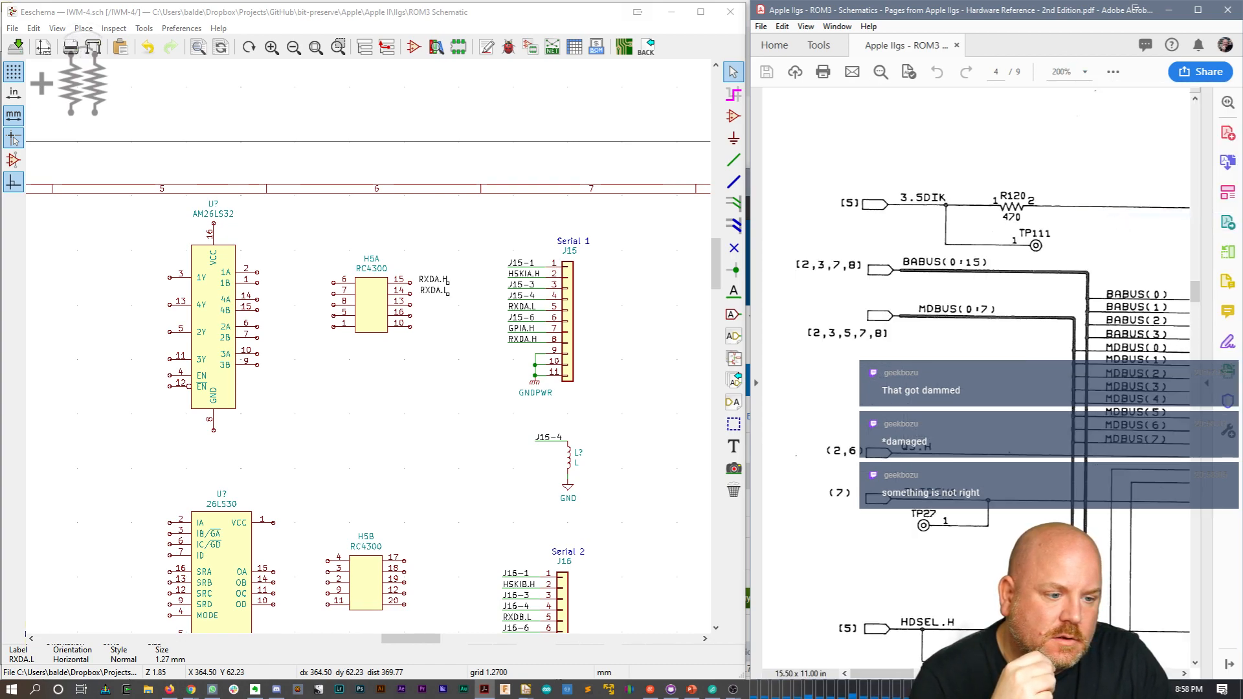
left_click_drag(920, 668, 1138, 690)
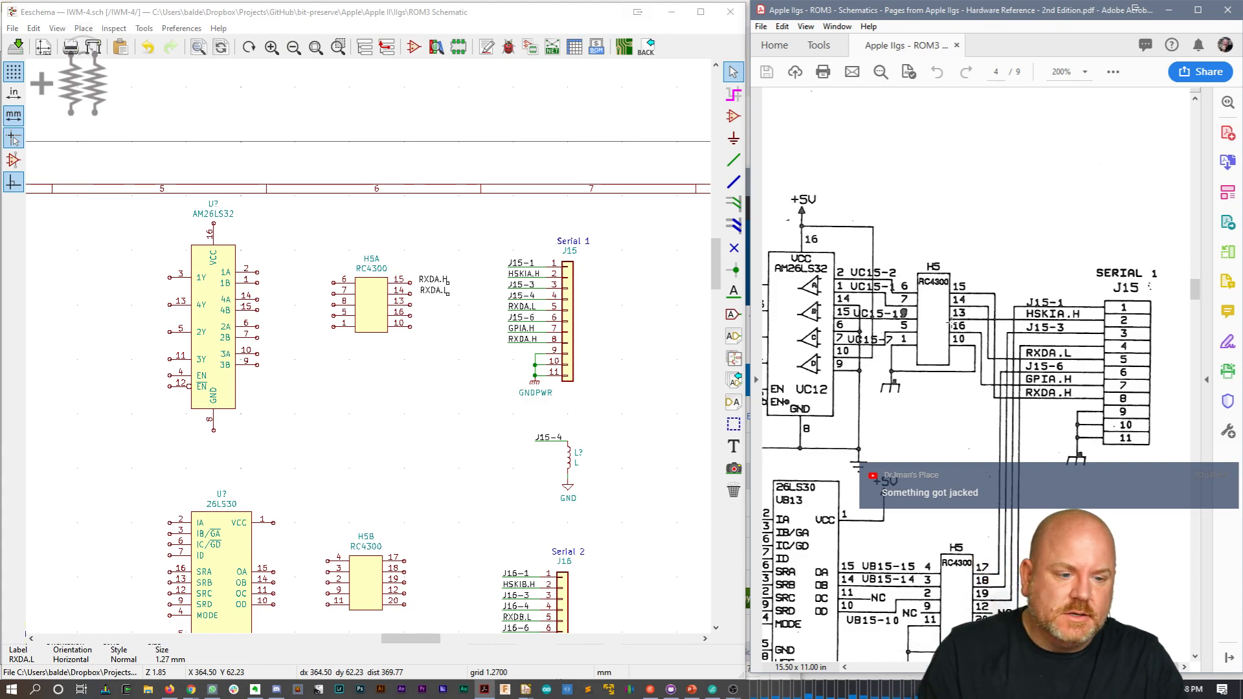
left_click(521, 277)
Step: Add HSKIA.H and GPIA.H label copies beside H5A, shifting the label group slightly right
key("ctrl+d")
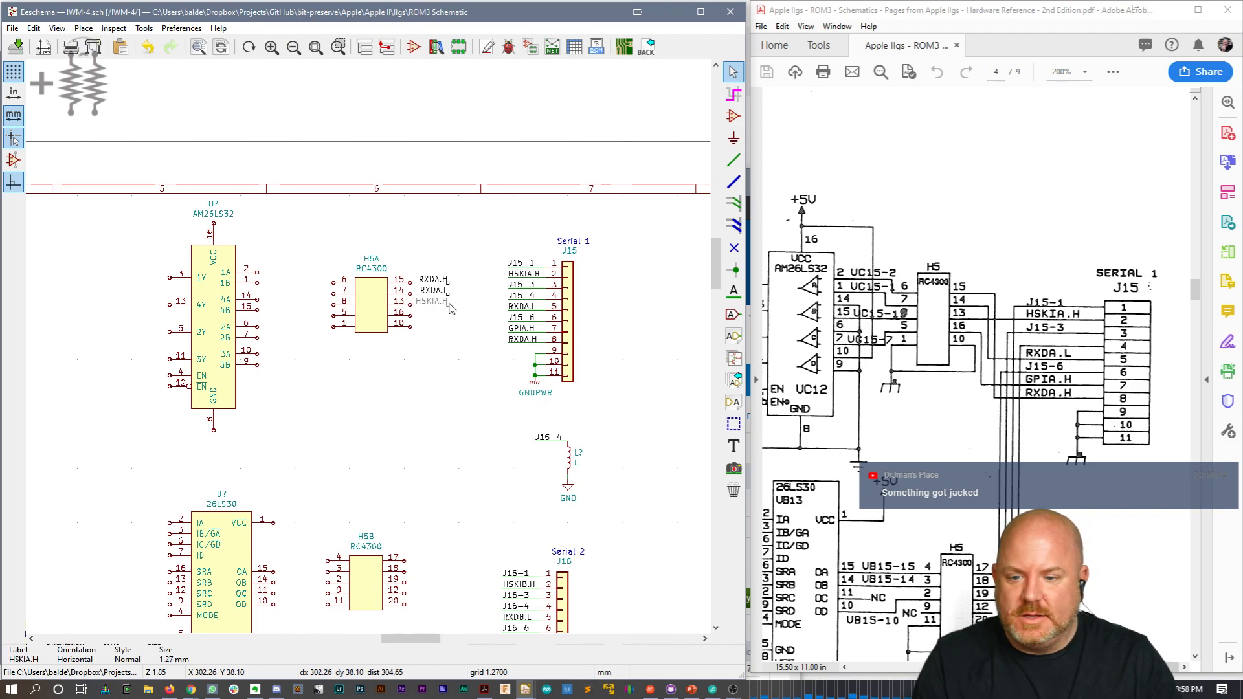
left_click(451, 308)
left_click_drag(425, 256, 453, 324)
left_click(458, 324)
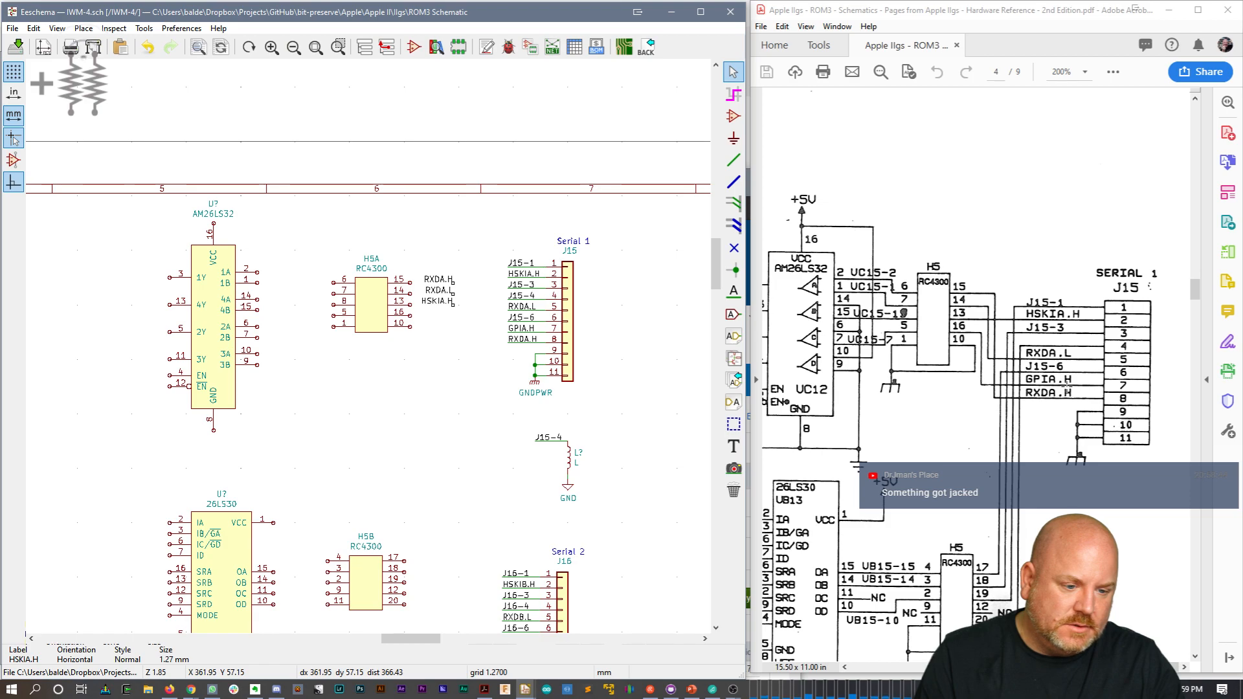
key("c")
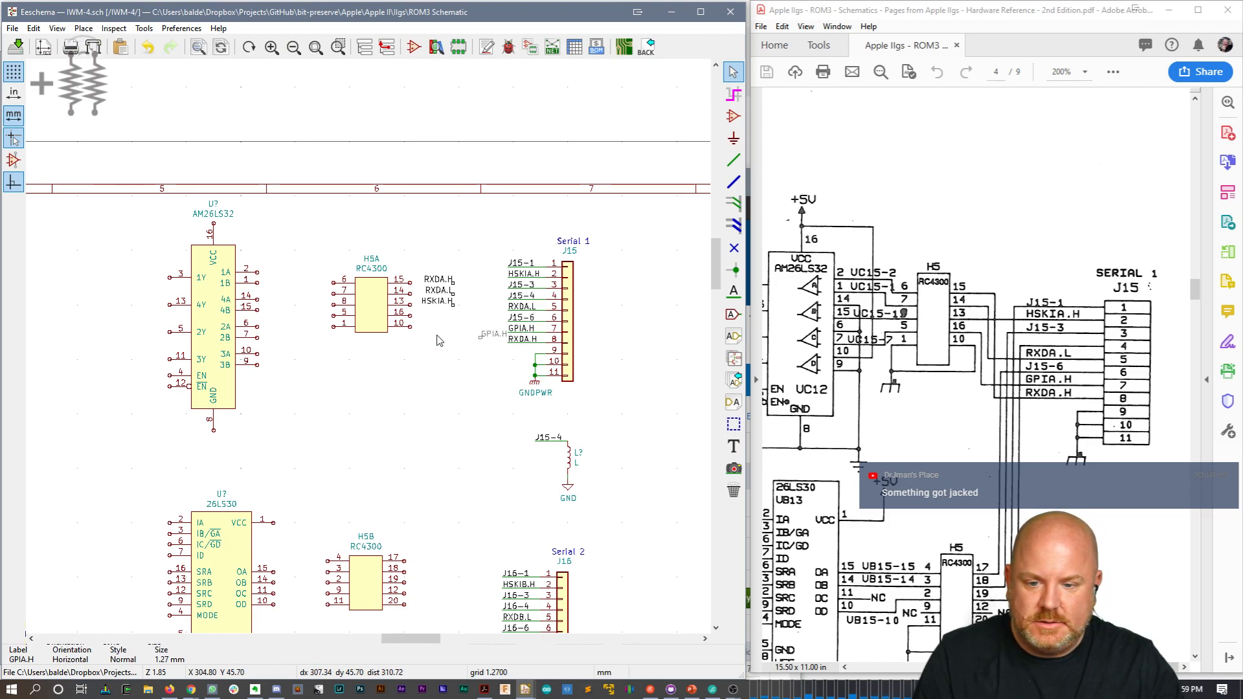
left_click(428, 319)
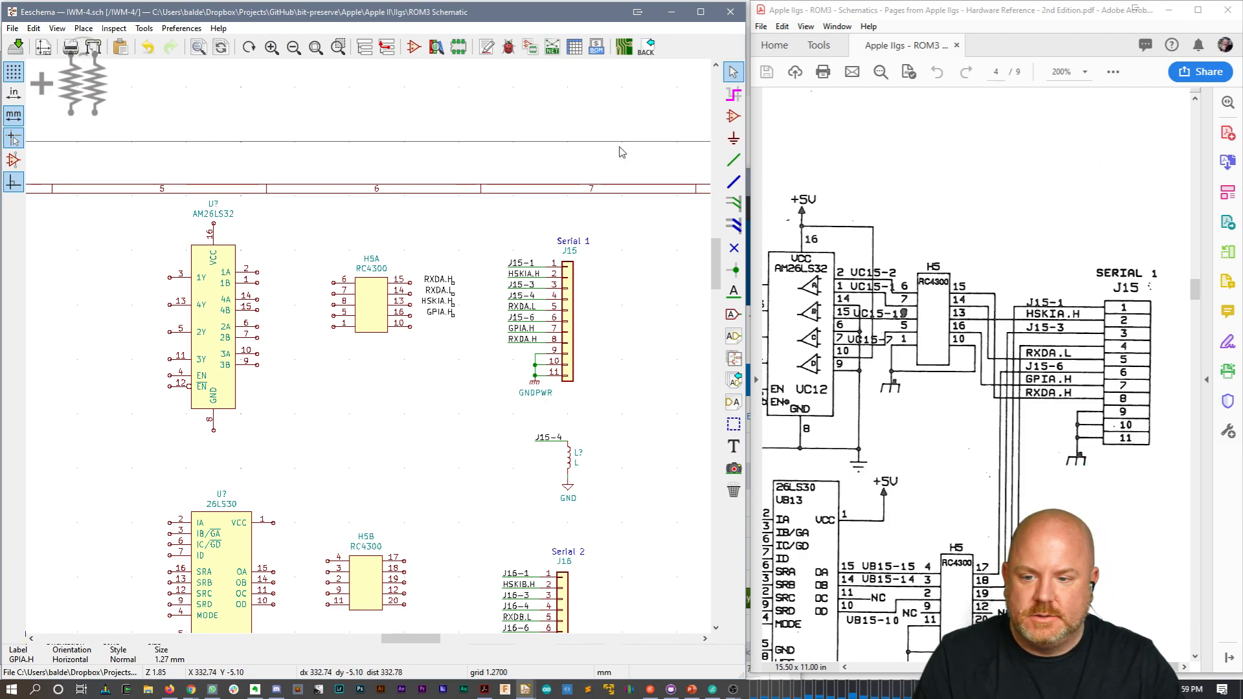
Step: Draw a wire looping from H5A pin 1 to pin 10
left_click(734, 160)
left_click(333, 325)
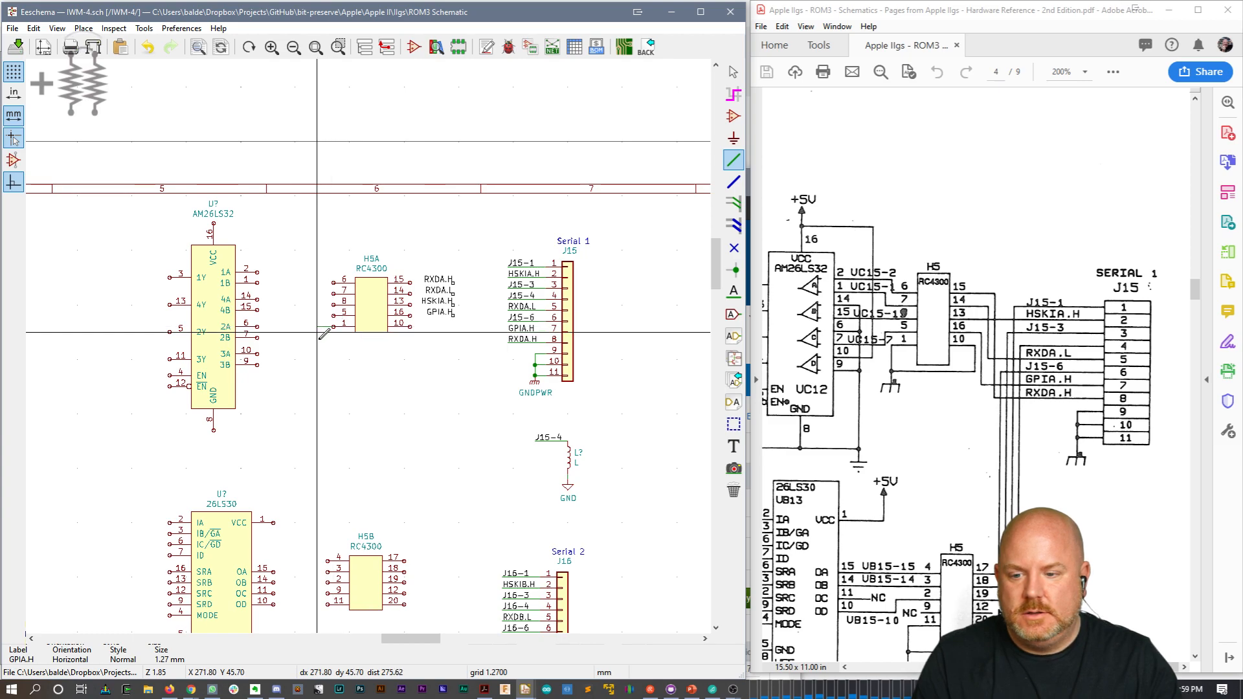
left_click(410, 327)
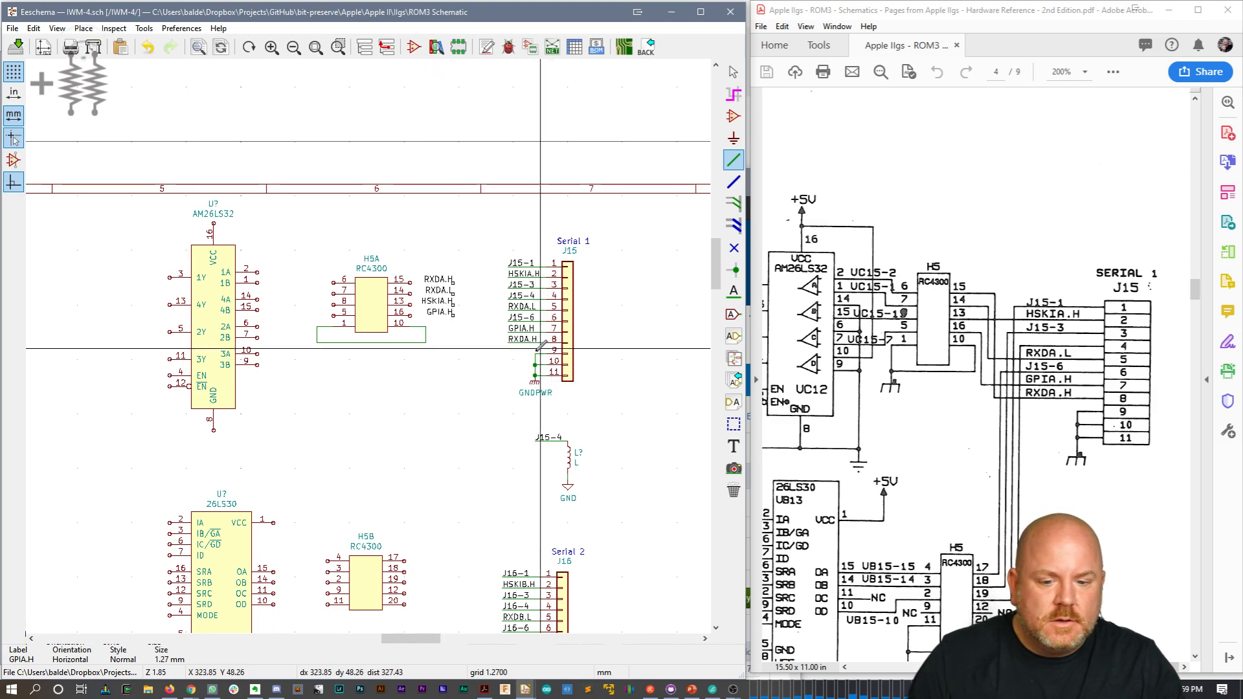
key("Escape")
Step: Place a GNDPWR ground symbol on the wire loop under H5A
type("a")
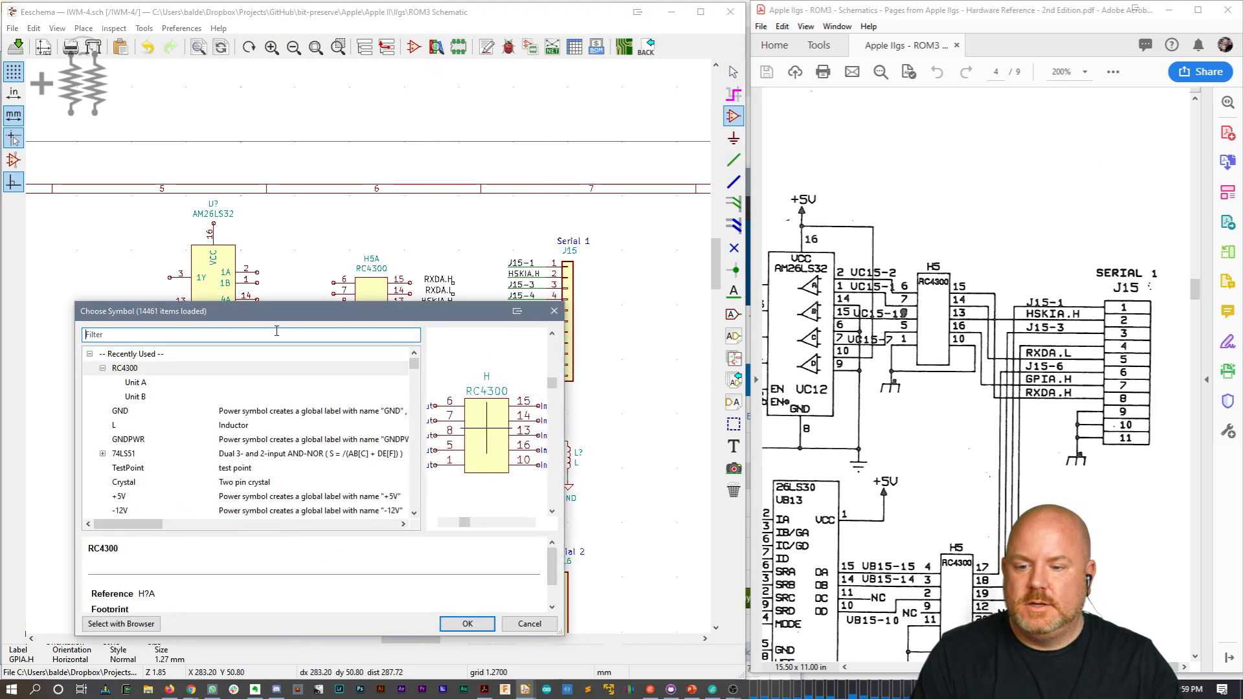
type("GND")
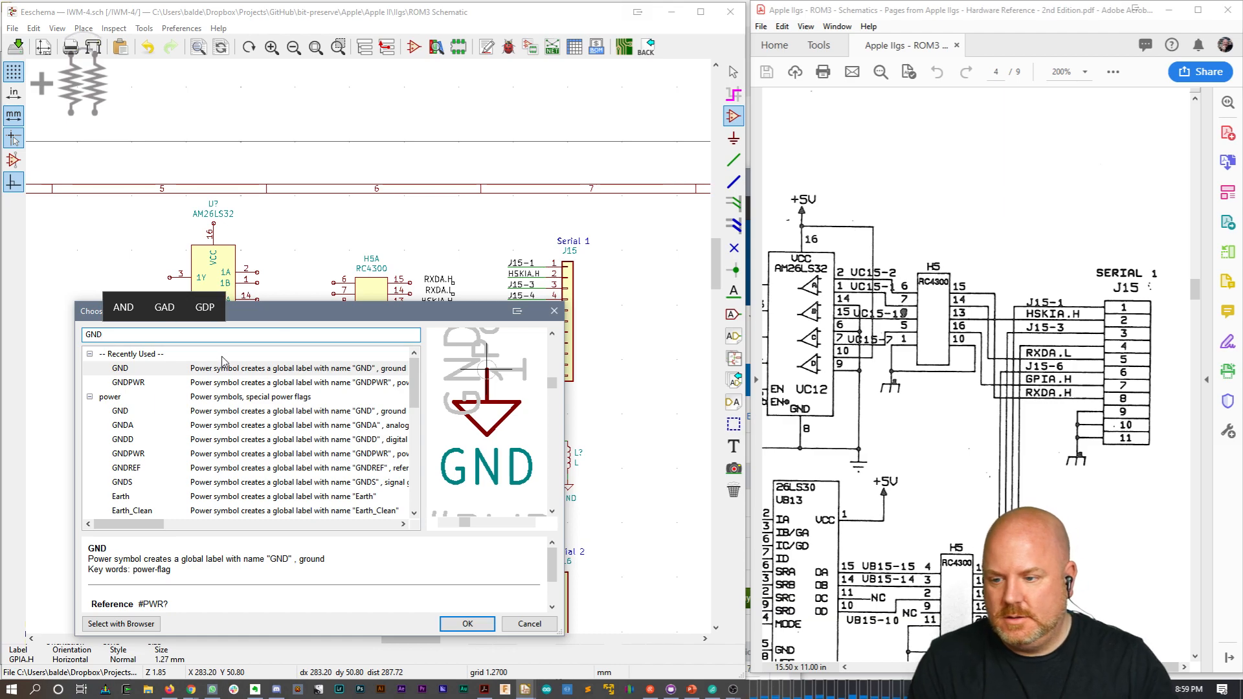
left_click(217, 384)
double_click(218, 385)
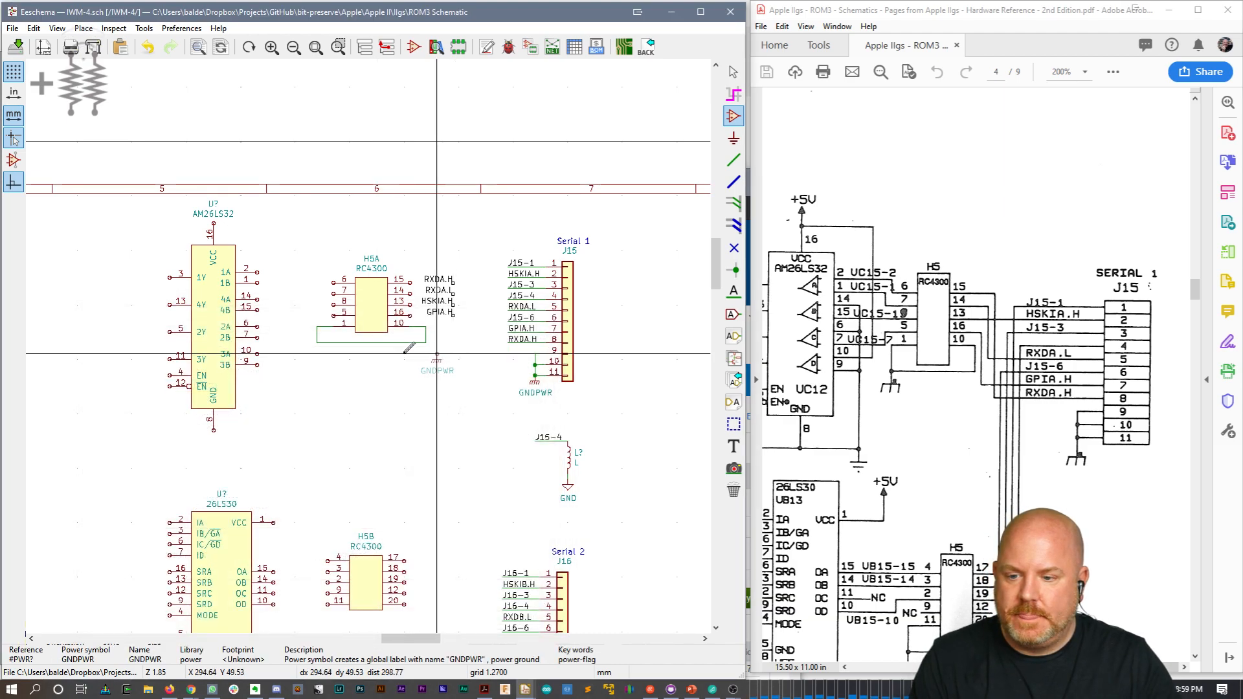
left_click(371, 343)
key("Escape")
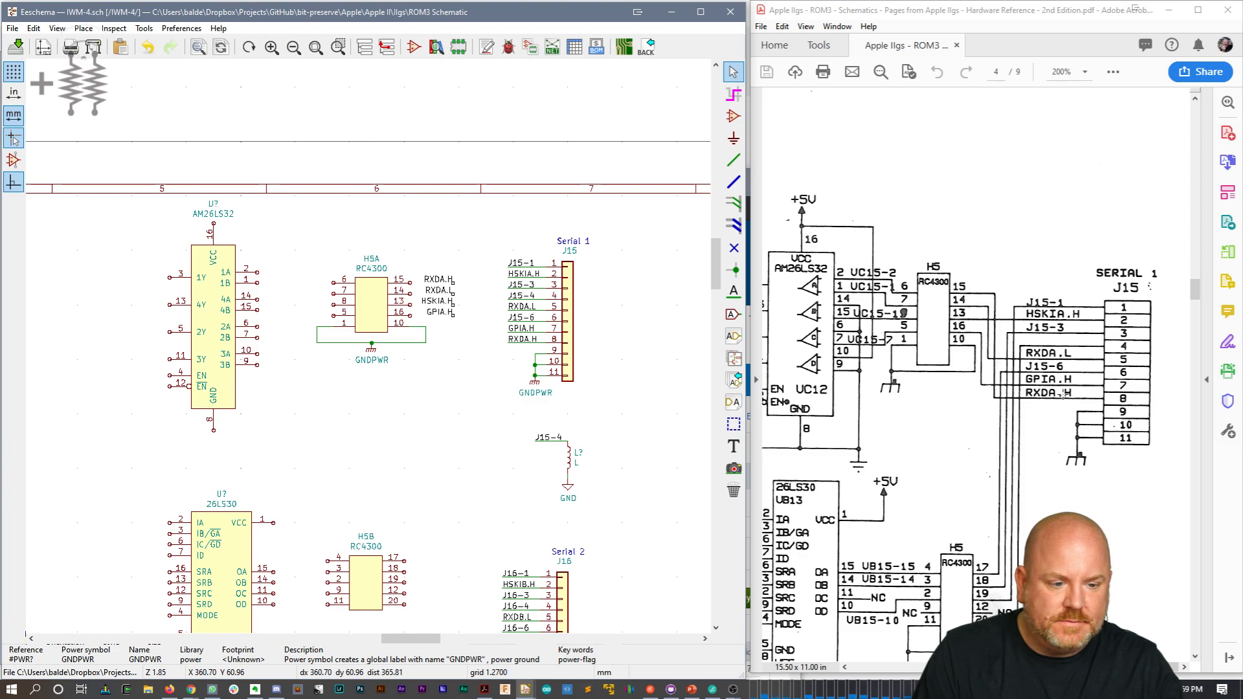
Step: Wire H5A pins 13 and 16 to the HSKIA.H and GPIA.H labels, undoing a stray wire
left_click(454, 285)
key("w")
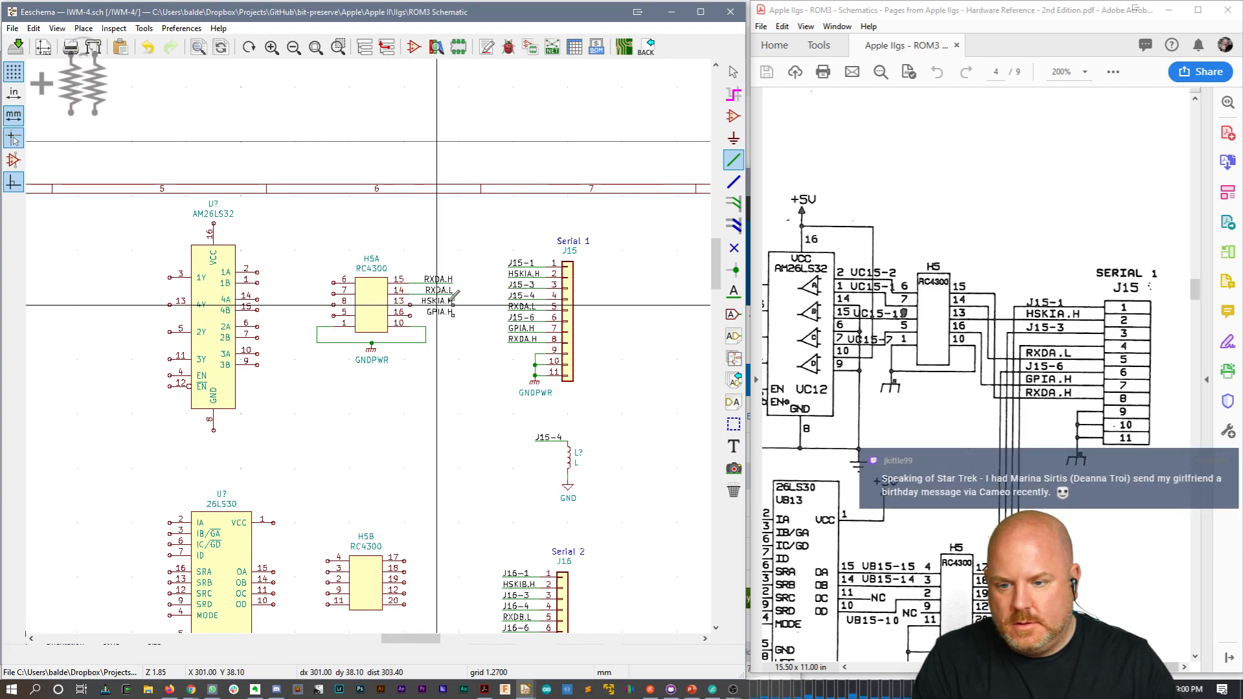
key("Escape")
key("ctrl+z")
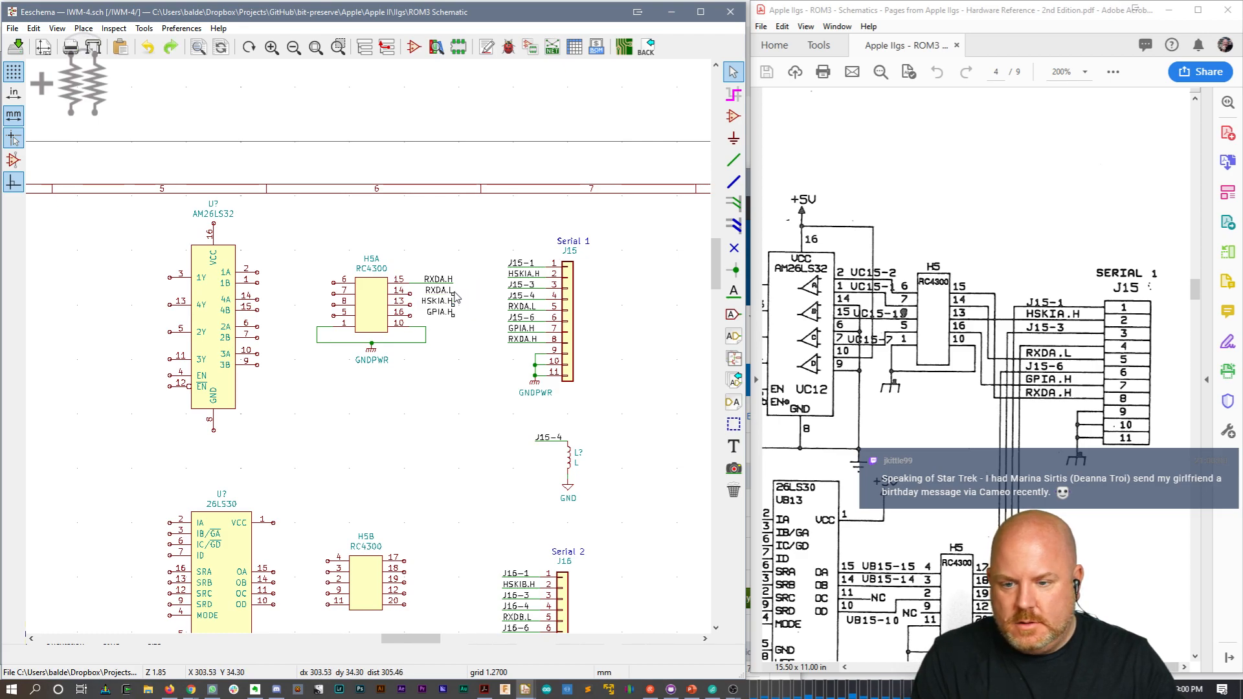
key("w")
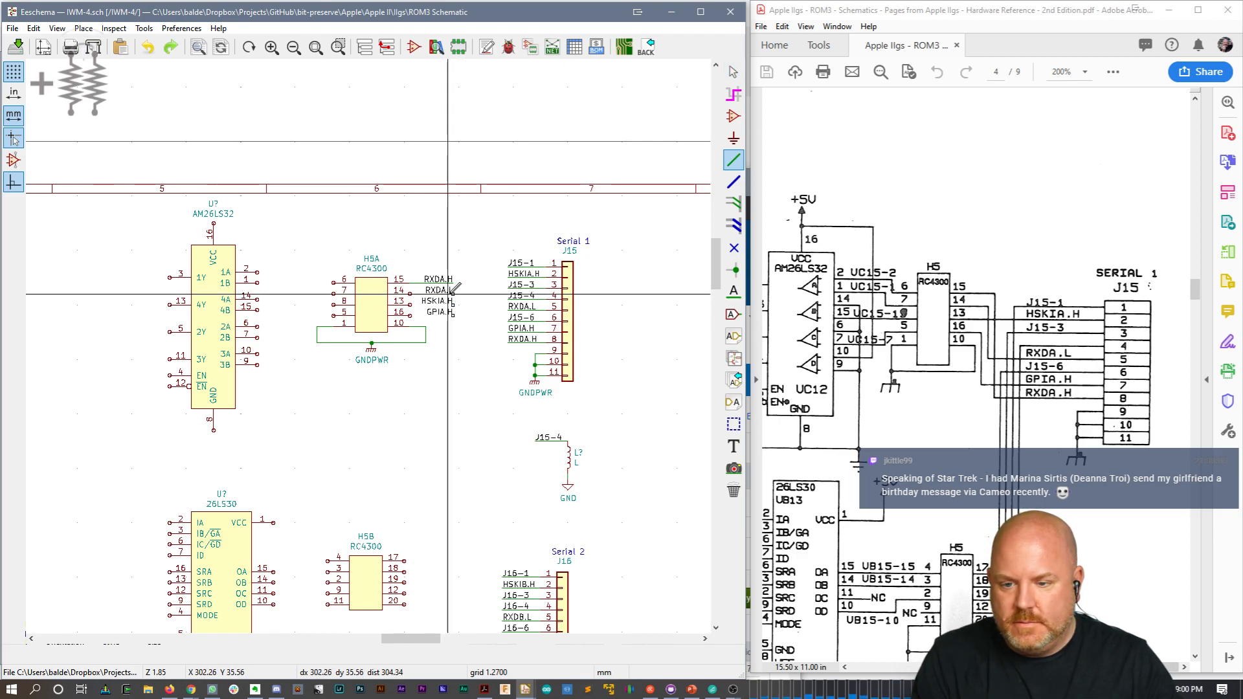
left_click(410, 305)
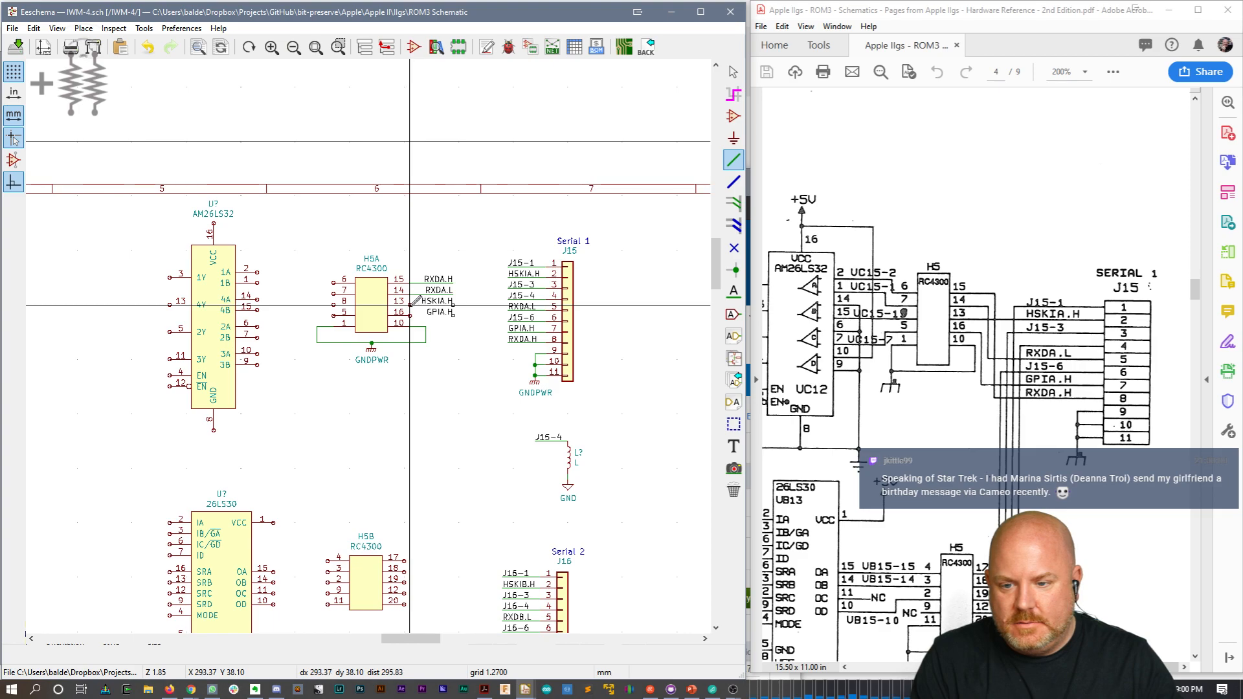
left_click(453, 304)
left_click(453, 316)
left_click(410, 316)
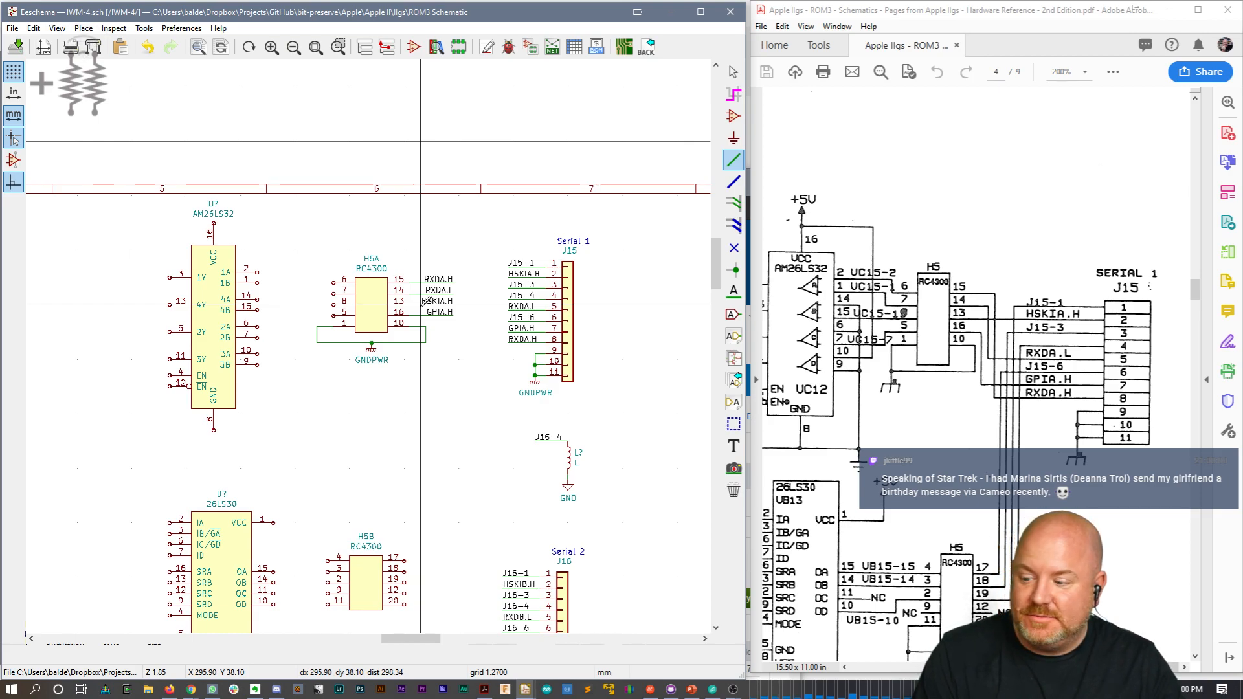
key("Escape")
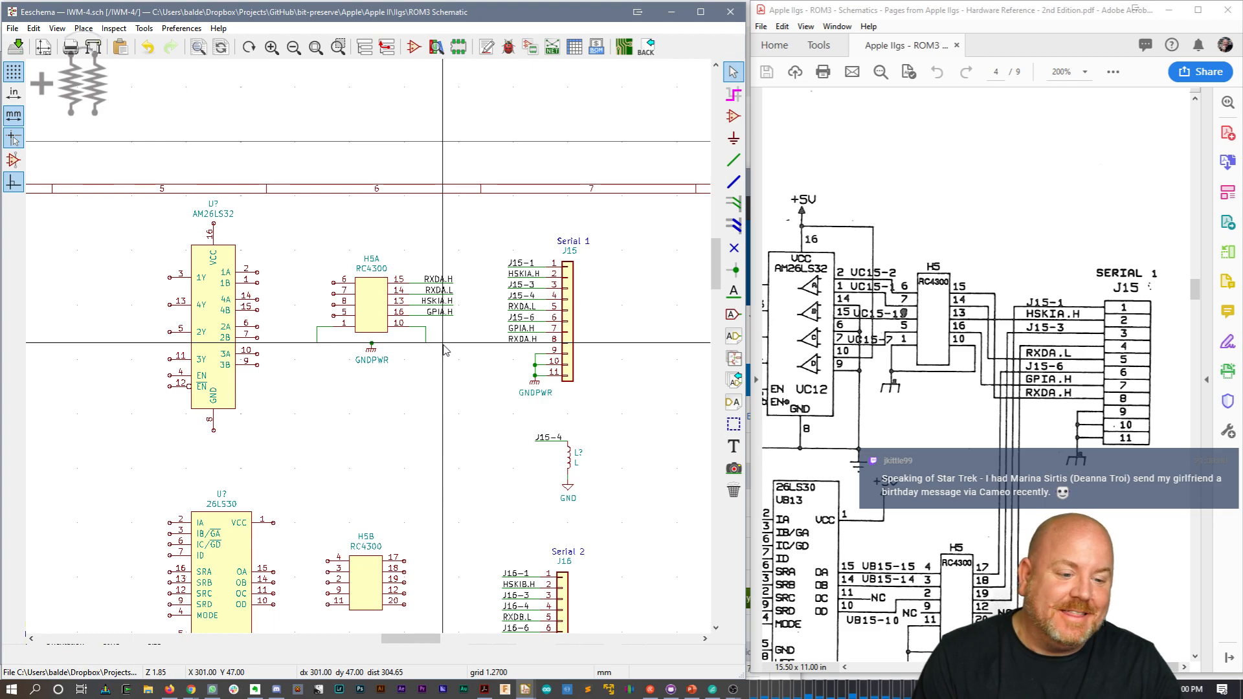
scroll(429, 352, "down", 3)
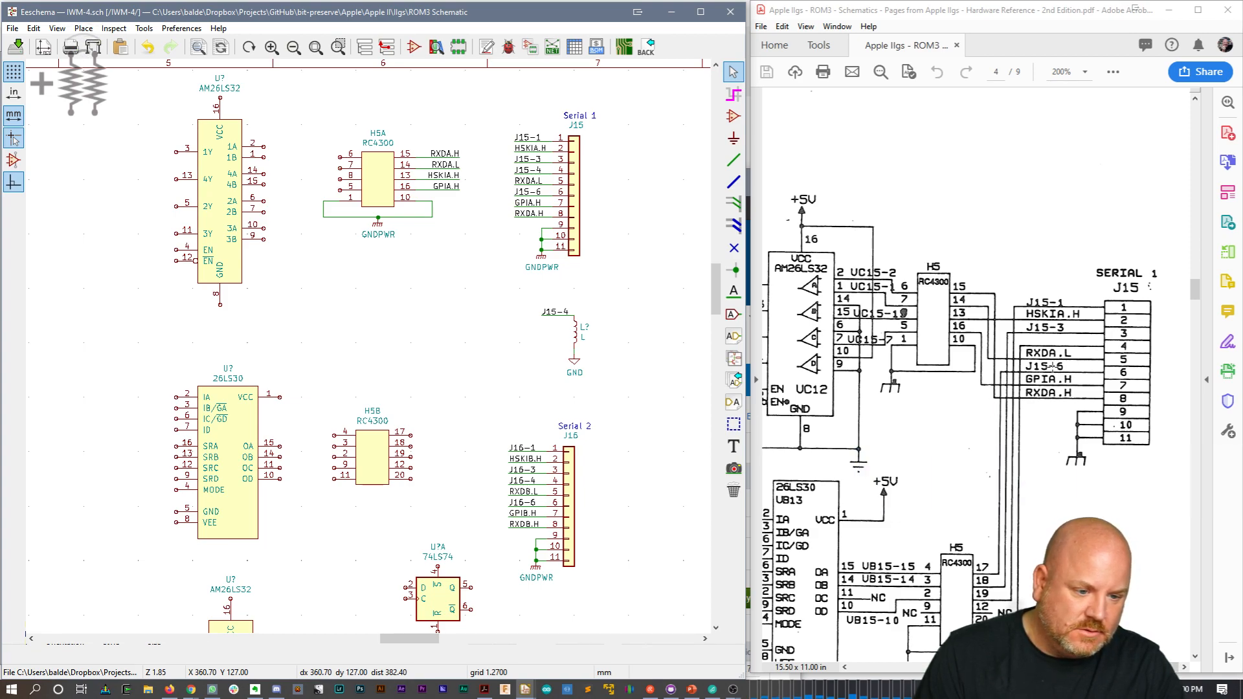
Step: Place rotated copies of the J15-6, J15-3 and J15-1 labels beside H5B pins 17, 18 and 19
key("c")
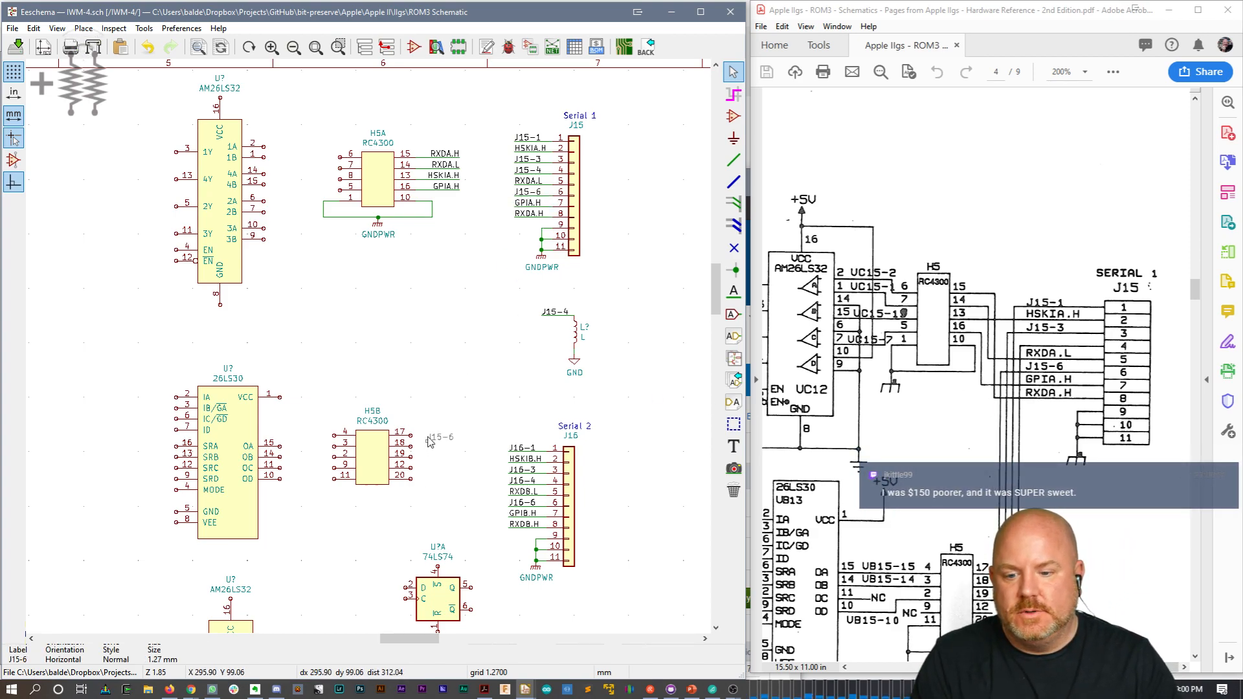
left_click(427, 433)
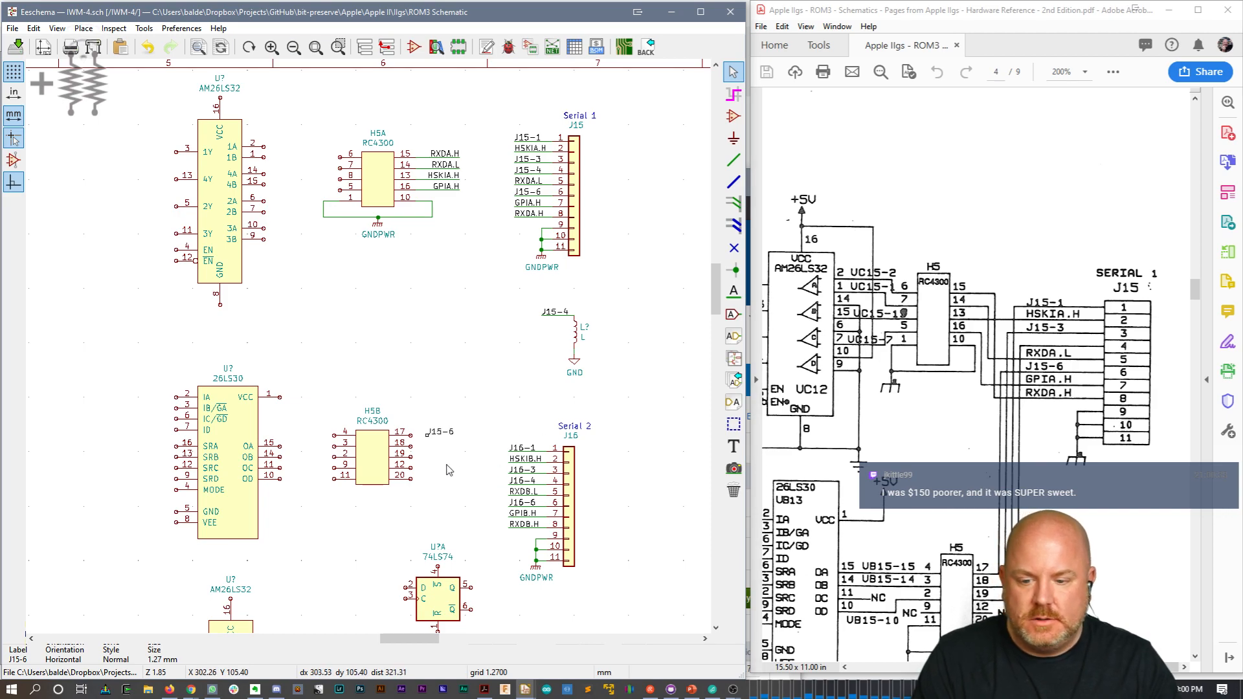
key("m")
key("r")
key("r")
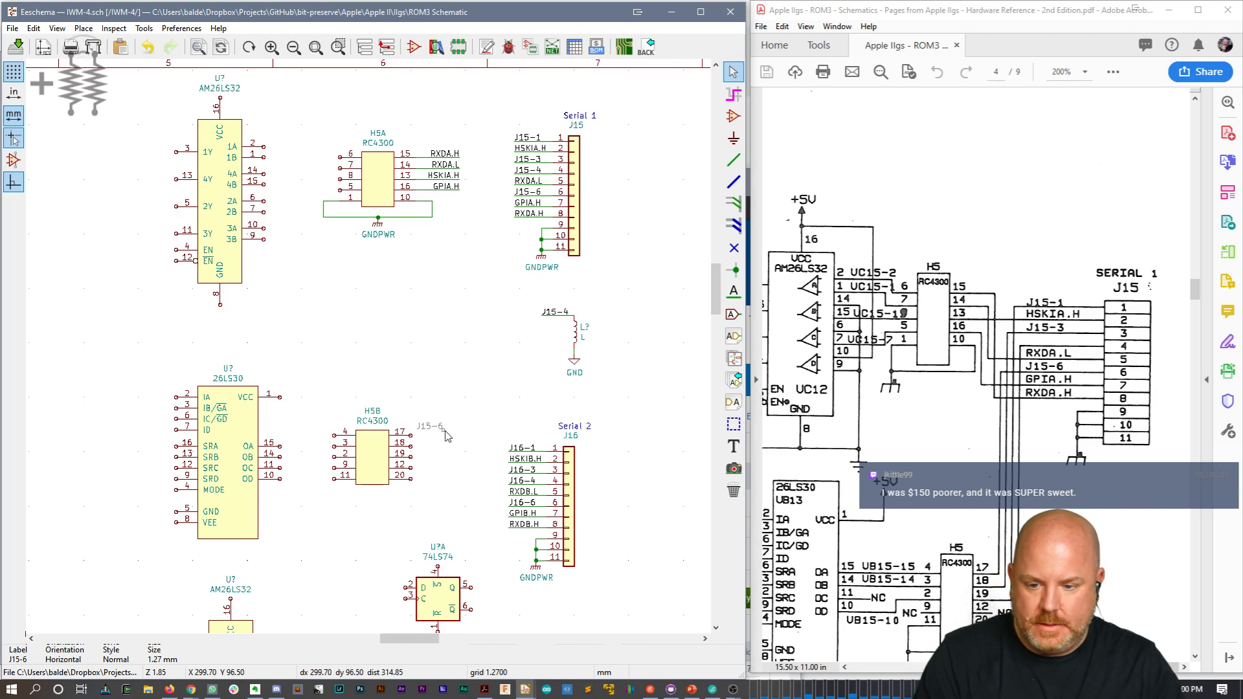
left_click(448, 435)
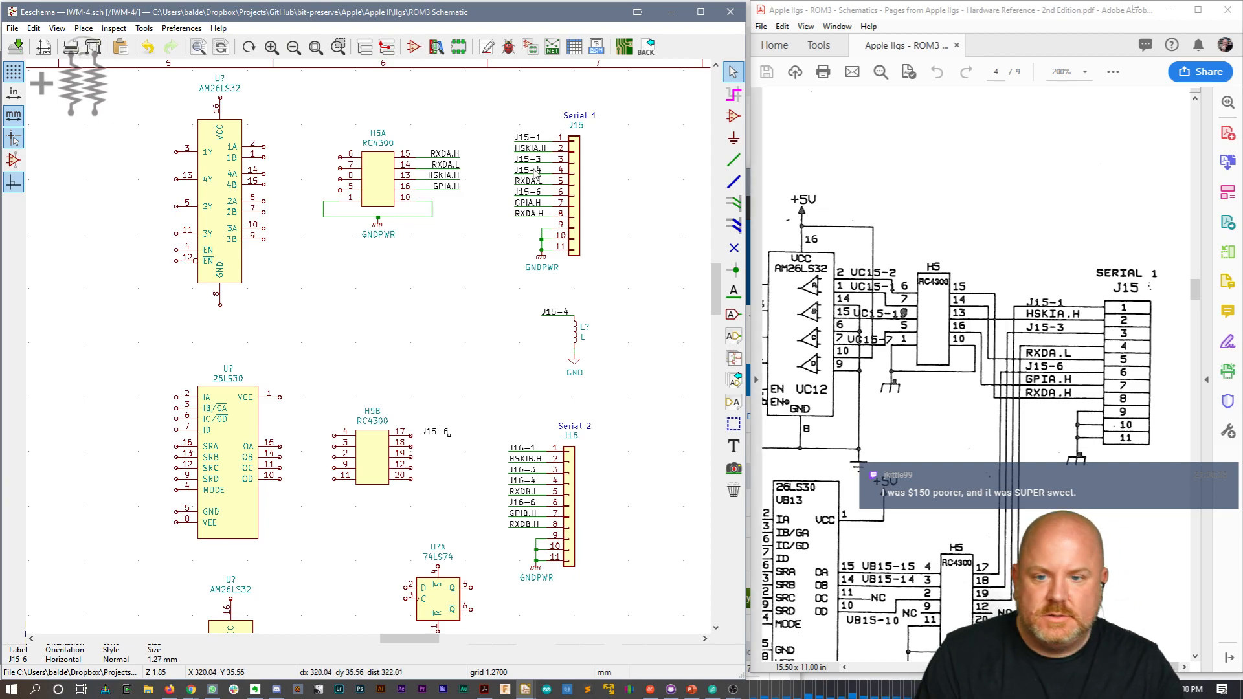
key("c")
key("r")
key("r")
left_click(451, 448)
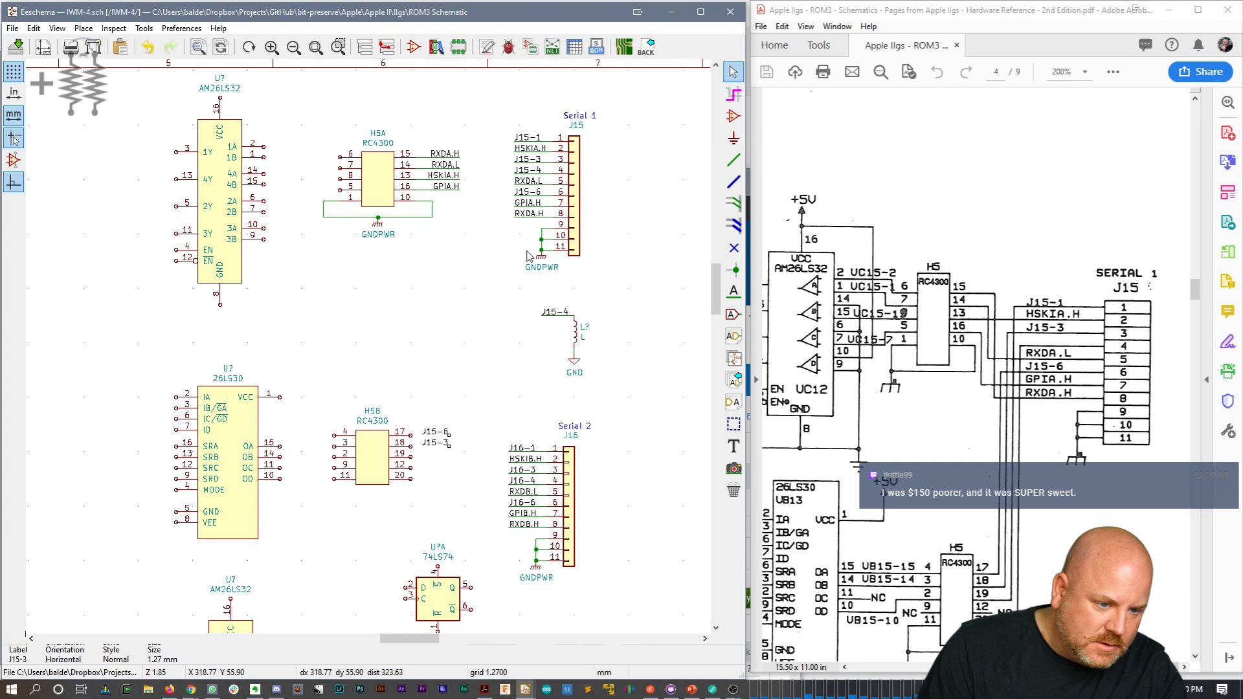
key("c")
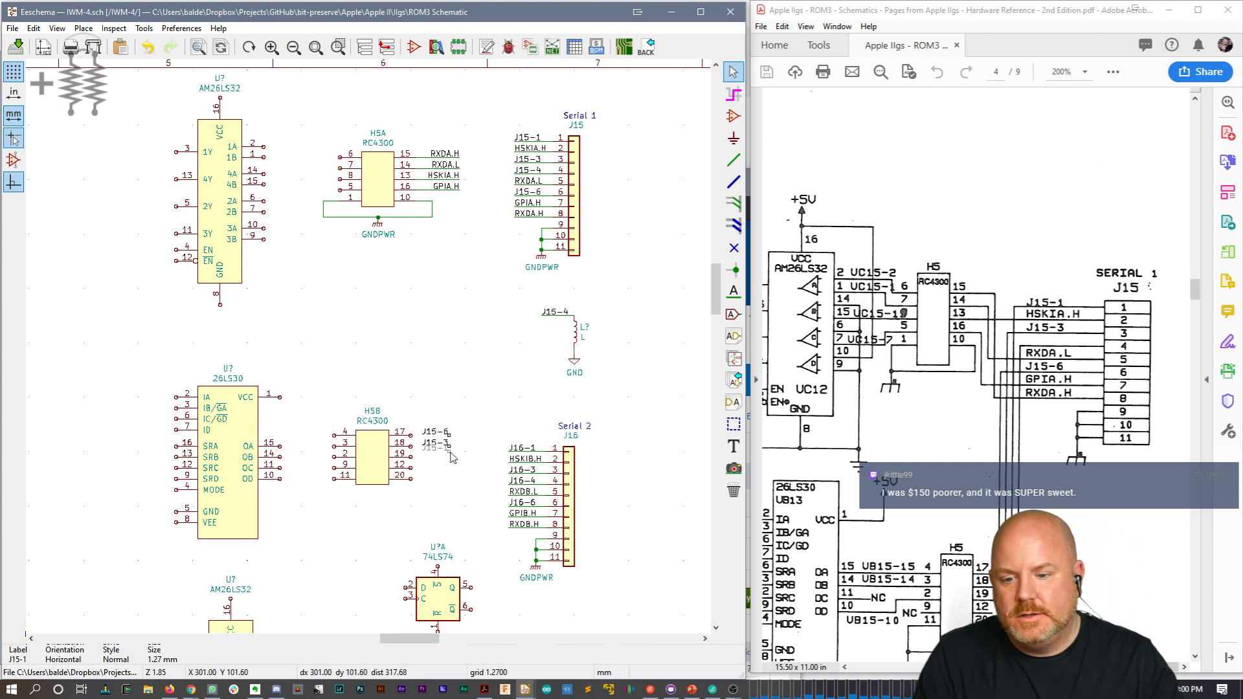
left_click(451, 461)
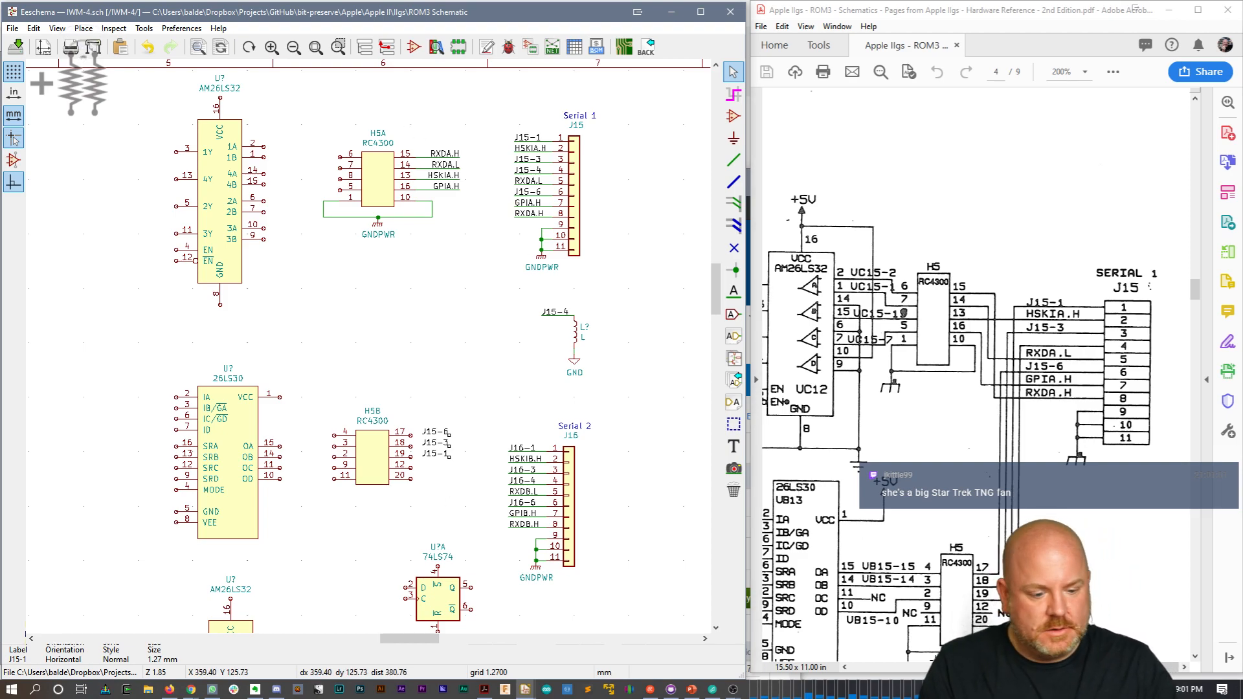
scroll(369, 351, "up", 2)
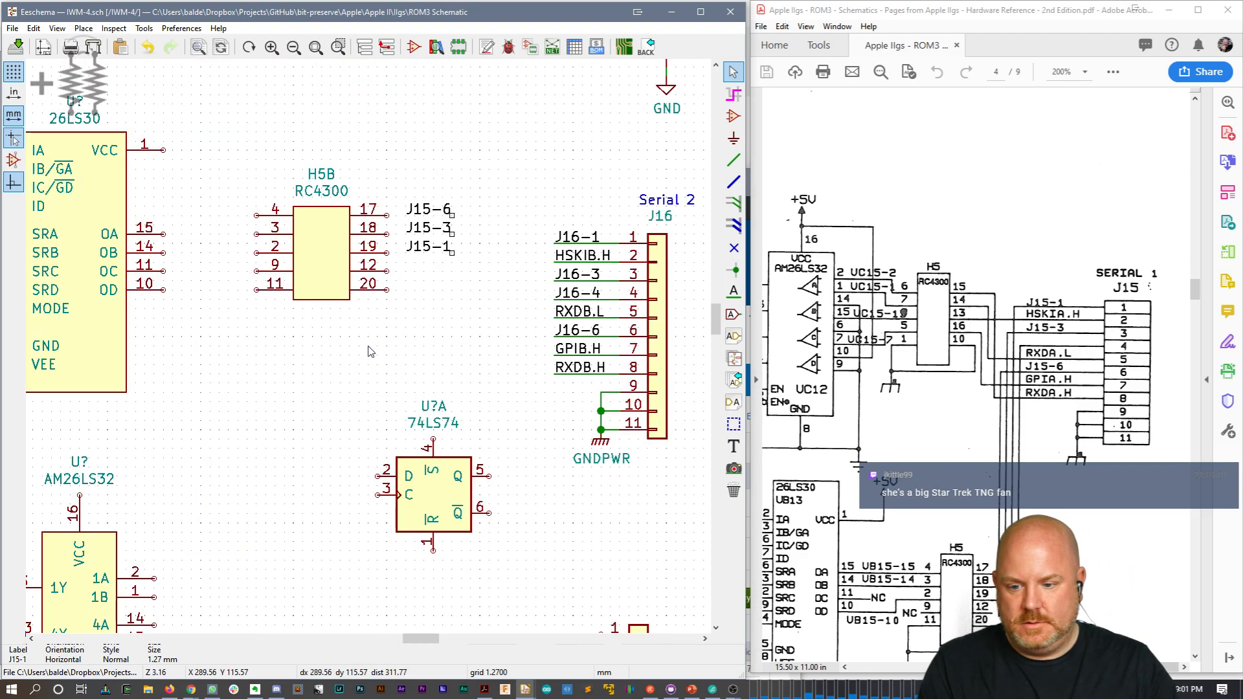
Step: Draw a wire loop joining H5B pin 11 to pin 20
key("w")
left_click(228, 290)
left_click(228, 317)
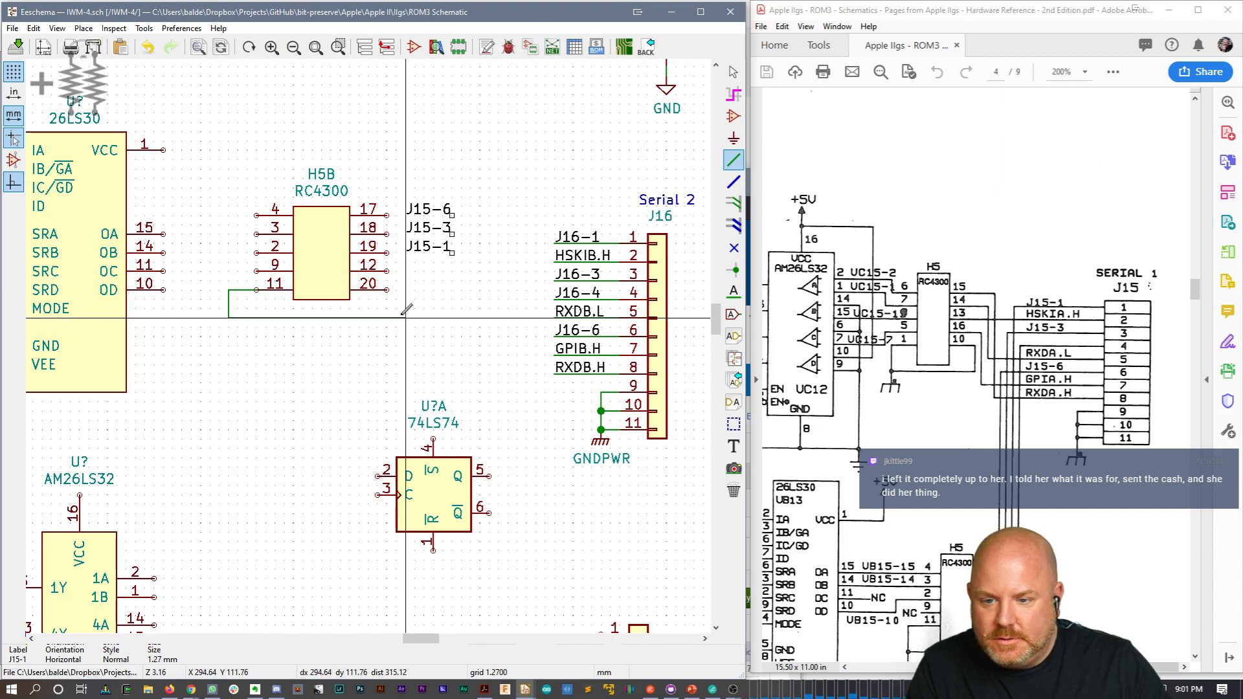
left_click(414, 317)
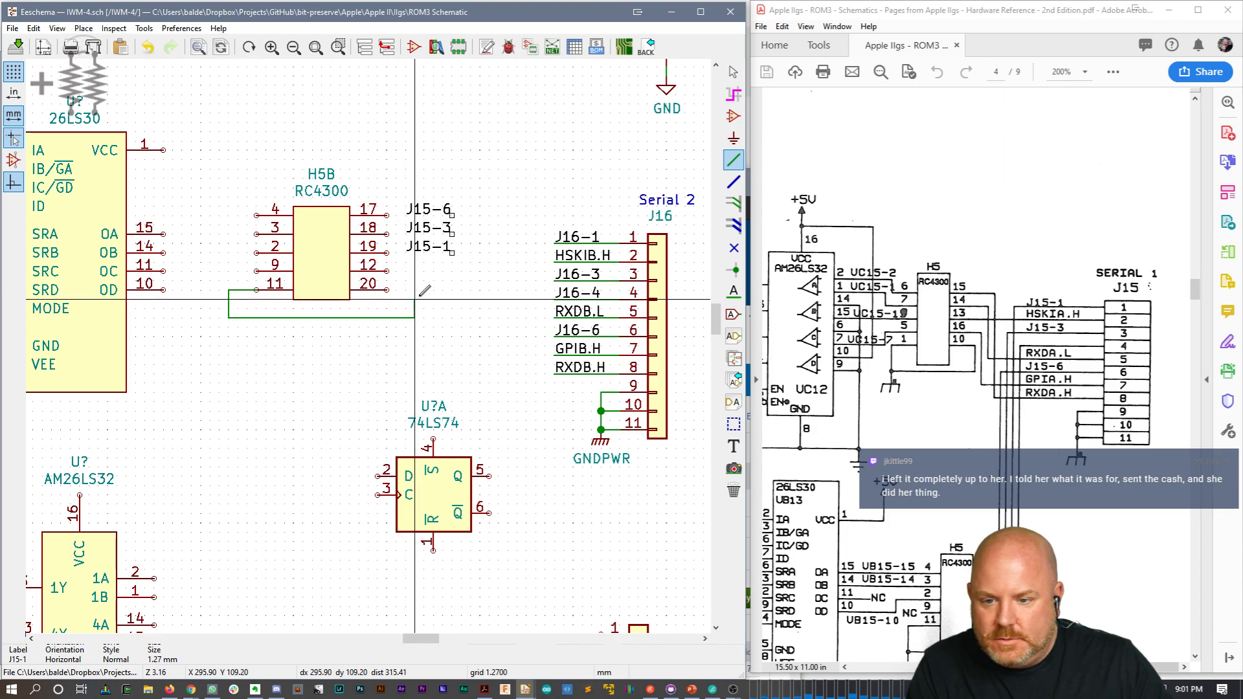
left_click(387, 290)
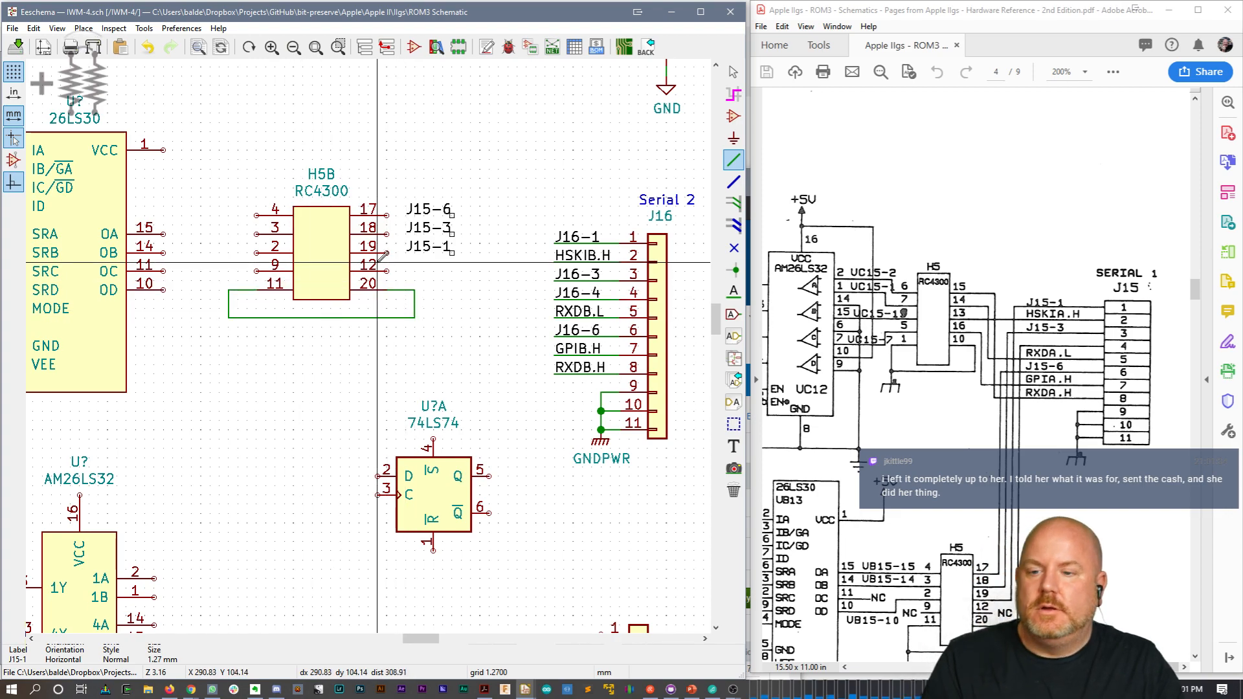
scroll(387, 291, "up", 5)
Step: Copy a GNDPWR ground symbol under the H5B wire loop
key("Escape")
key("c")
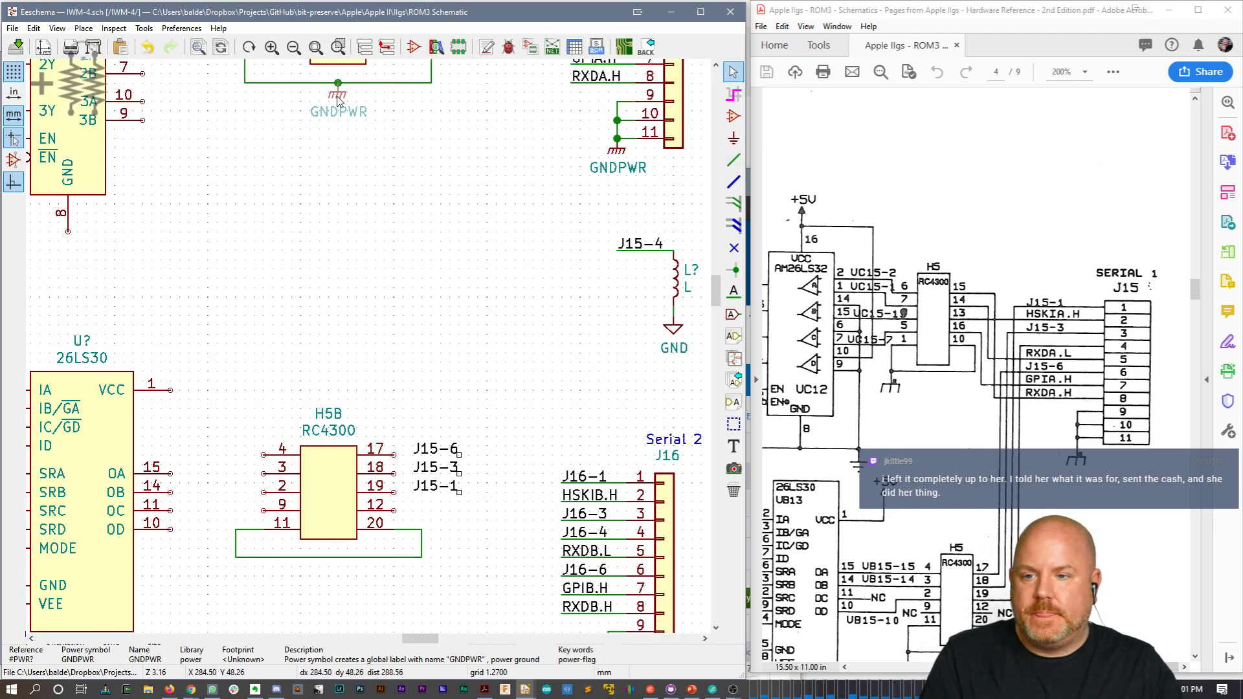
left_click(327, 569)
scroll(362, 362, "down", 2)
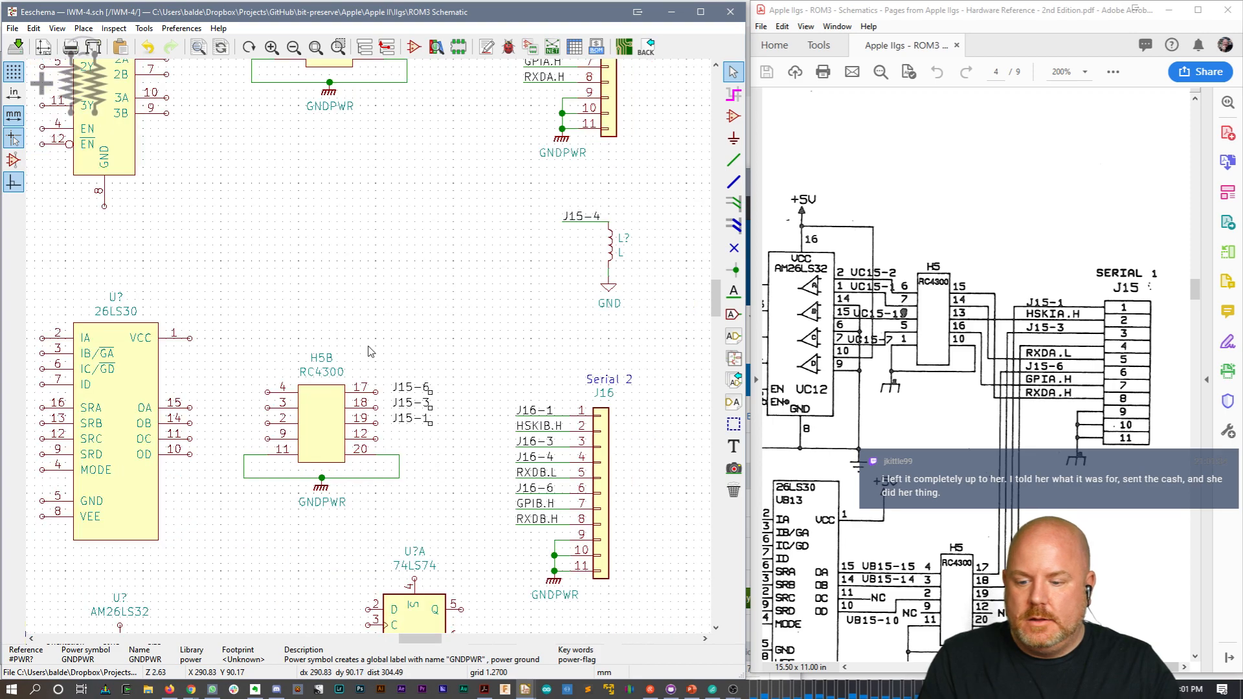
Step: Hide the GNDPWR value text on the three ground symbols
double_click(330, 108)
left_click(161, 319)
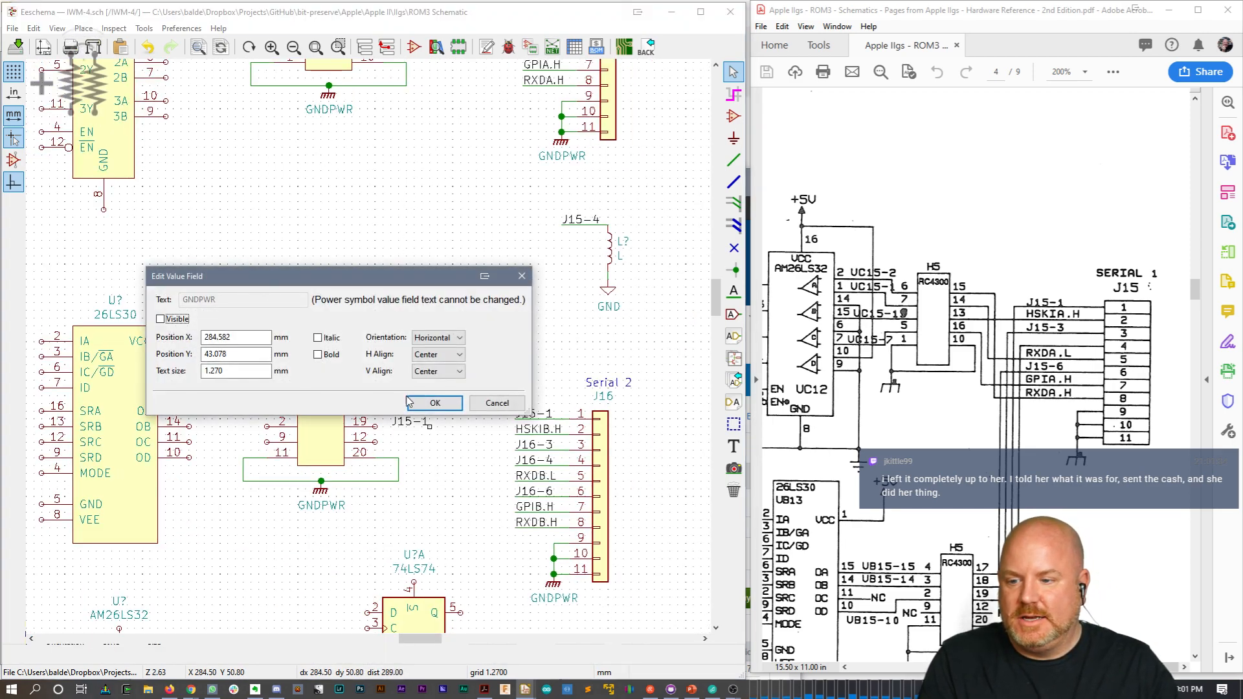
left_click(447, 404)
double_click(562, 159)
left_click(161, 319)
left_click(448, 404)
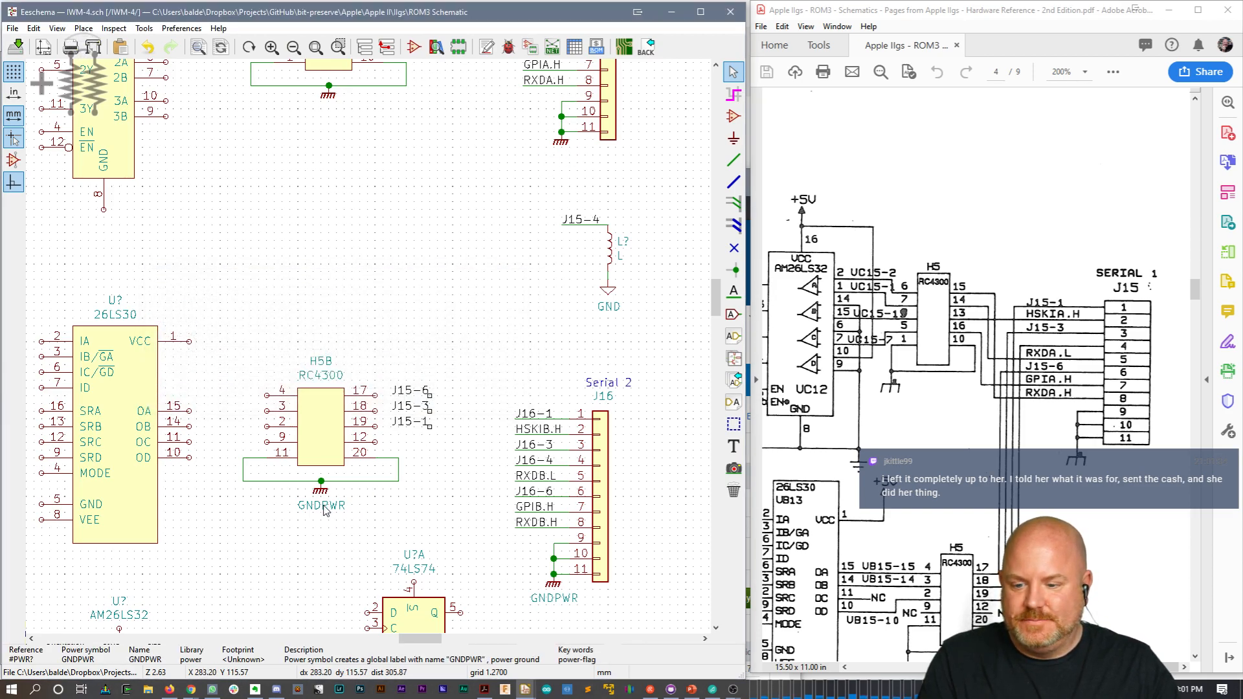
double_click(317, 506)
left_click(435, 402)
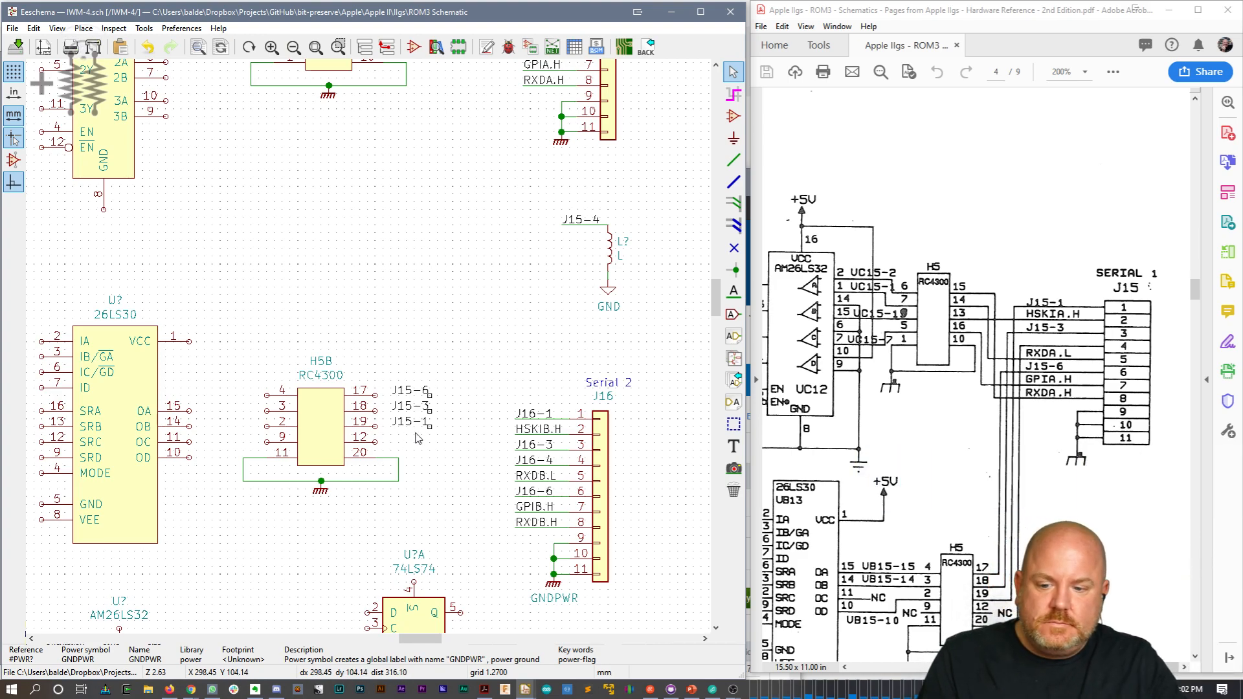
Step: Wire the J15-3 label to H5B pin 18, nudge H5B right and the J15-4 label up
key("w")
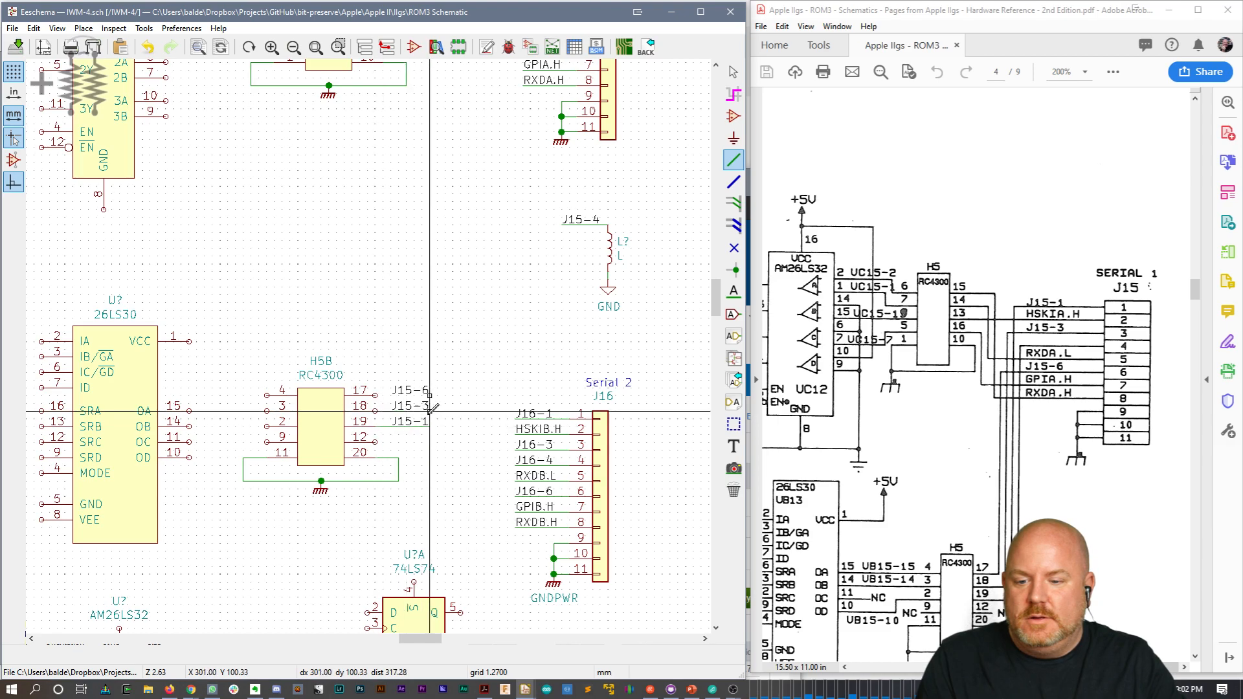
left_click(375, 411)
key("m")
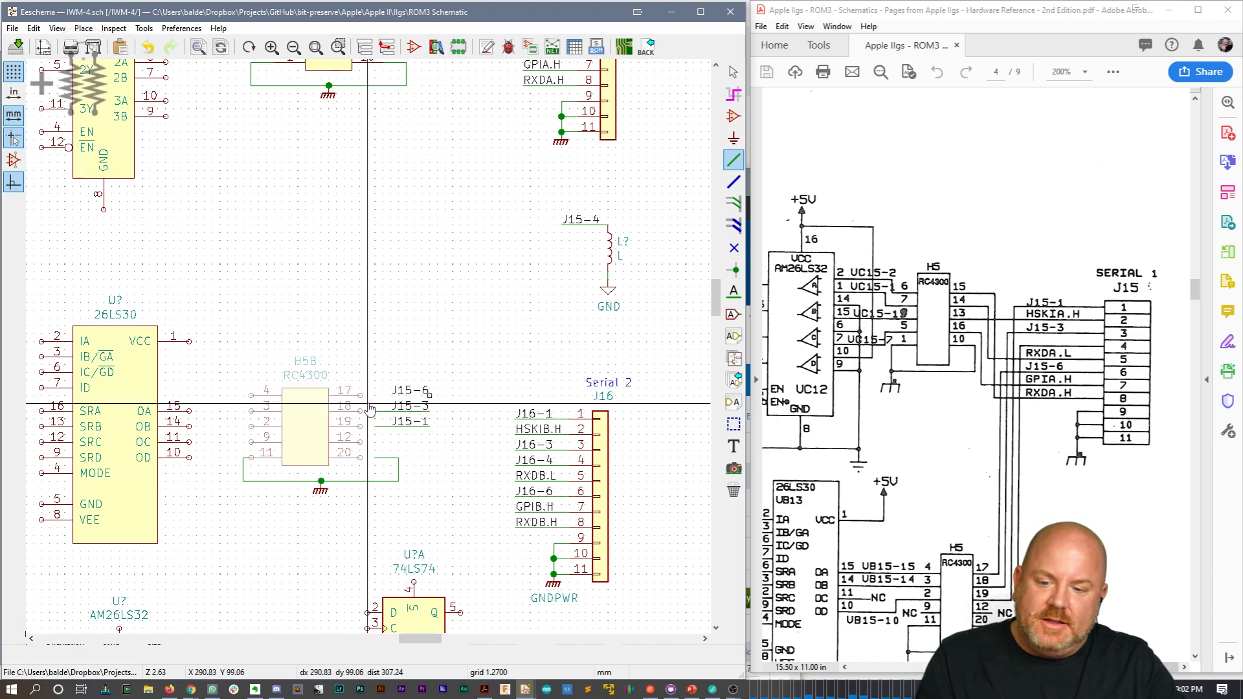
left_click(383, 405)
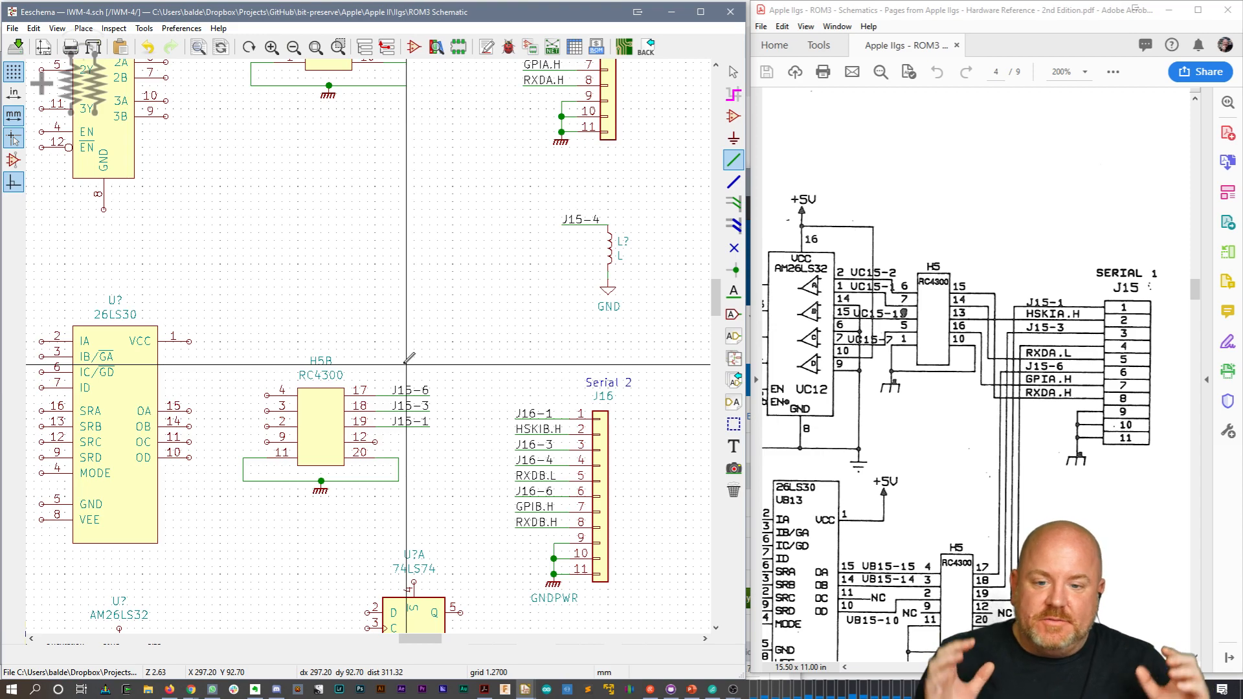
key("Escape")
left_click_drag(555, 186, 591, 248)
left_click(592, 235)
Step: Mark H5B pin 12 with an 'N/C' text note and shift the H5B block further right
key("w")
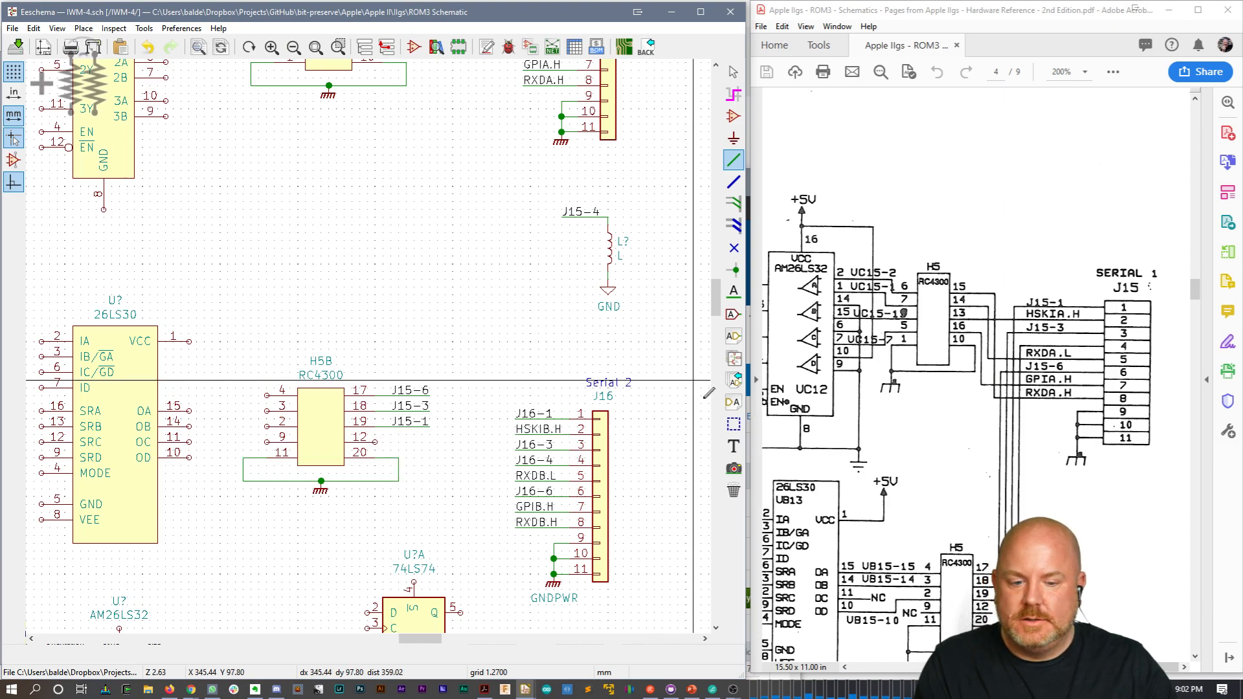
key("t")
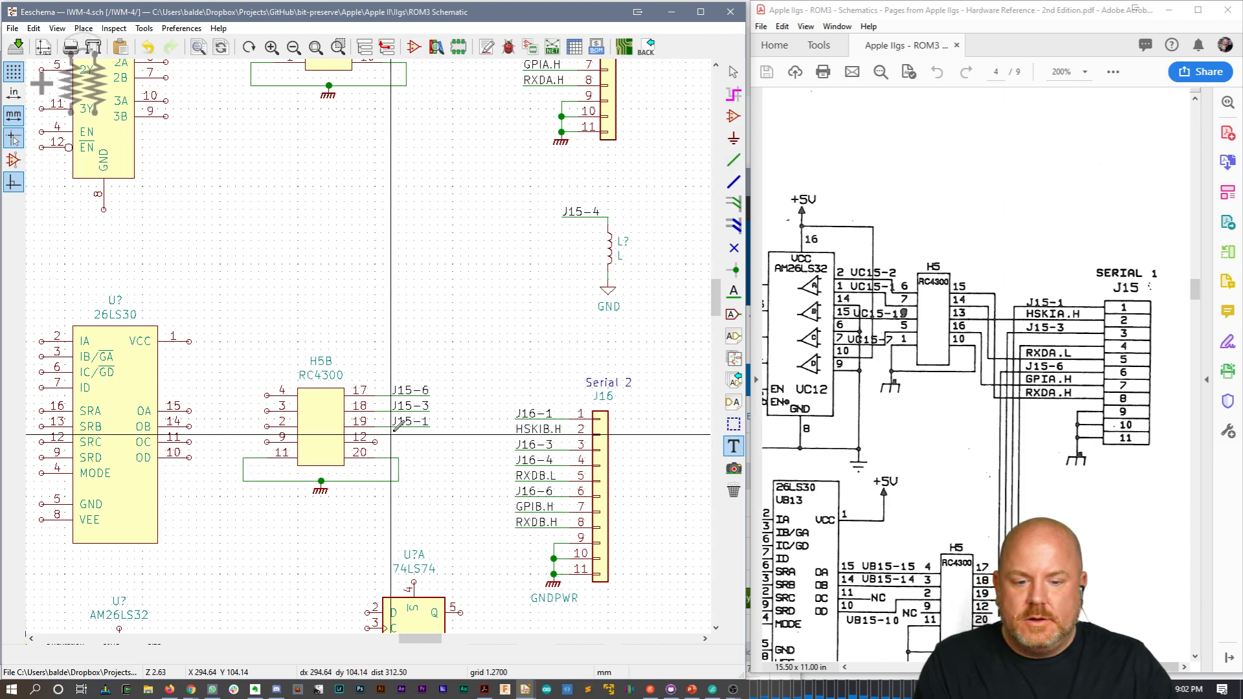
left_click(391, 442)
type("N/C")
key("Return")
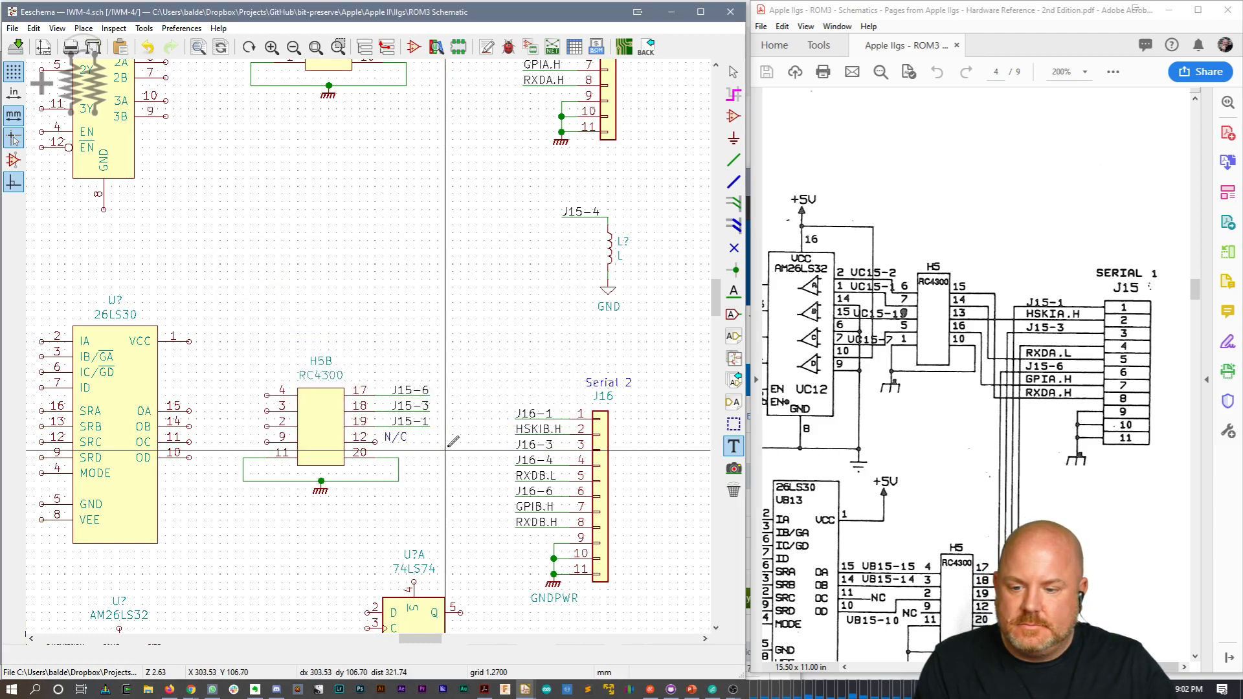
left_click(382, 443)
key("Escape")
mouse_move(461, 503)
left_mouse_down()
mouse_move(370, 345)
mouse_move(228, 333)
left_mouse_up()
left_click(255, 338)
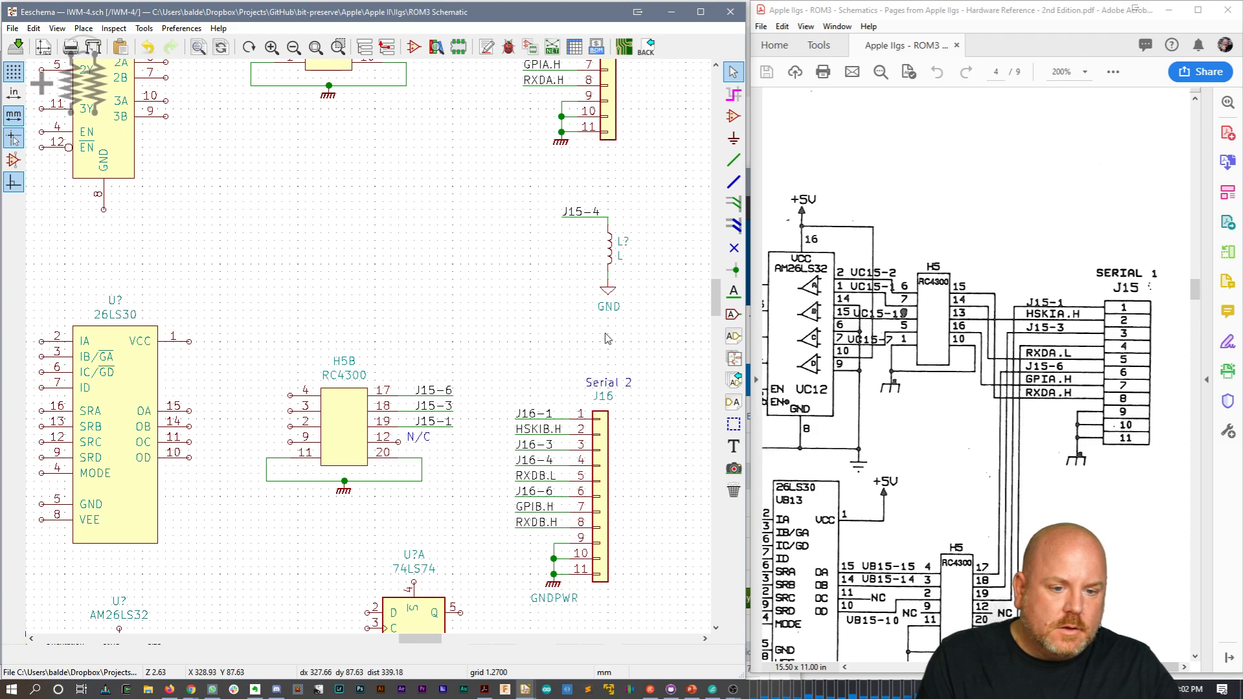
Step: Wire AM26LS32 pin 2 to H5A pin 6 and pin 1 to H5A pin 7
left_click_drag(715, 297, 712, 246)
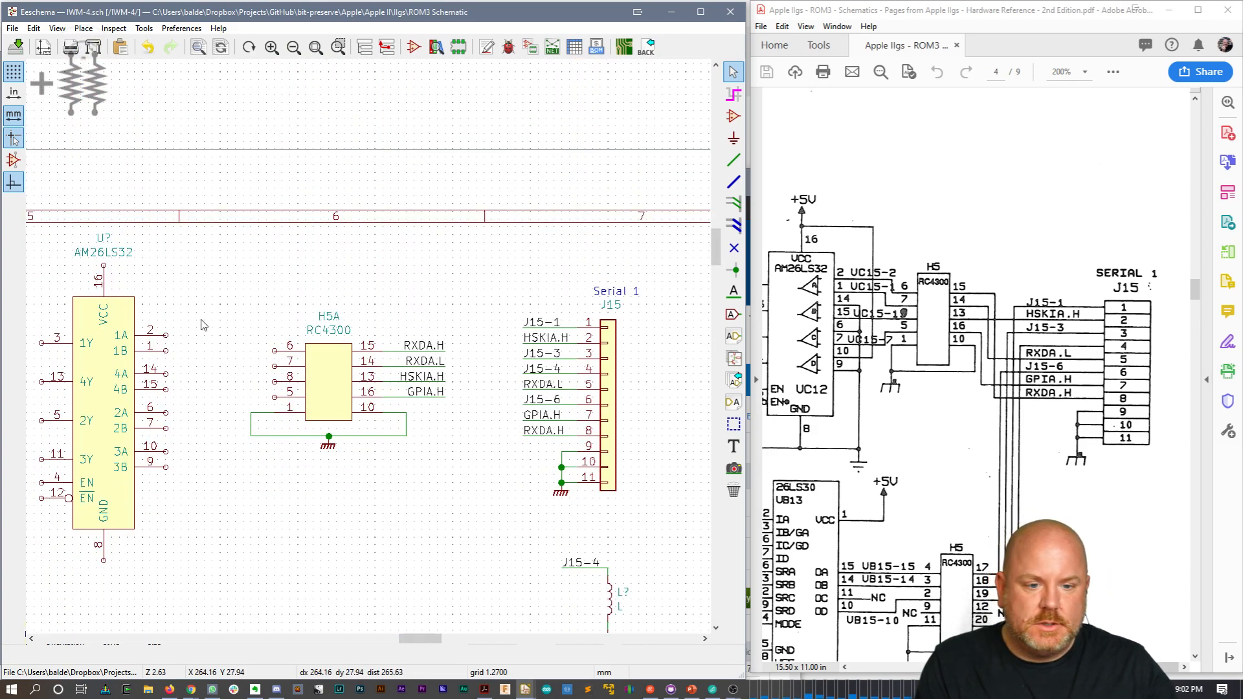
key("w")
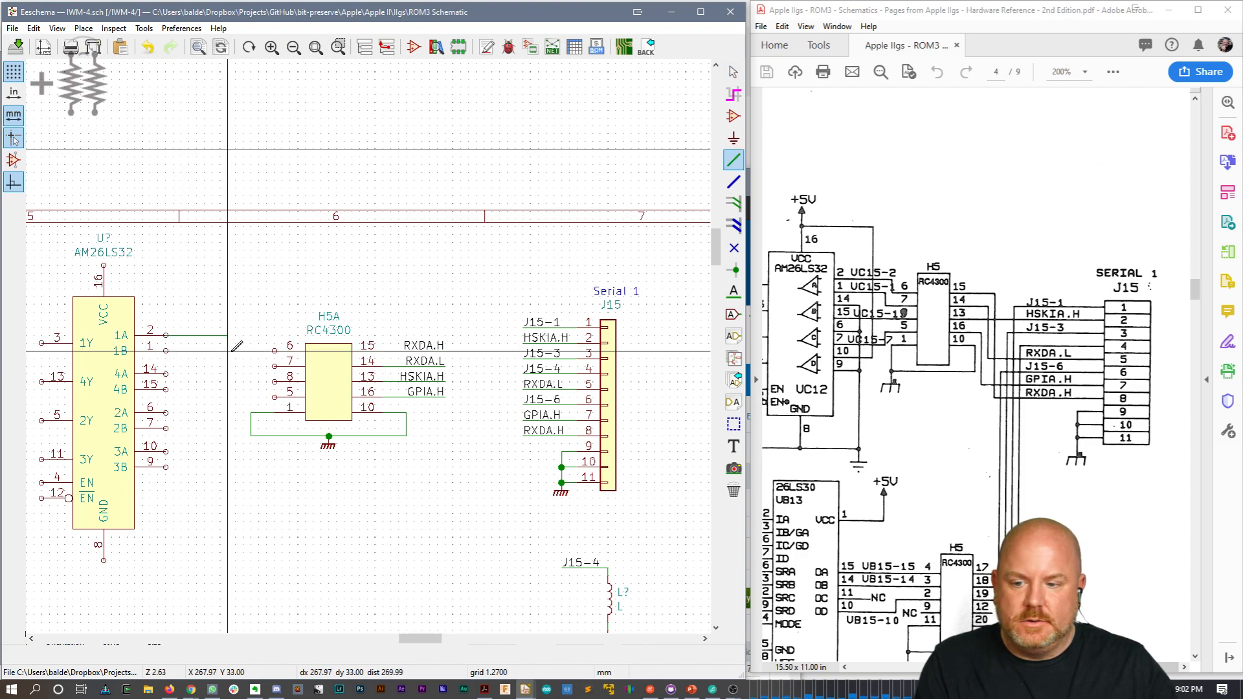
left_click(227, 351)
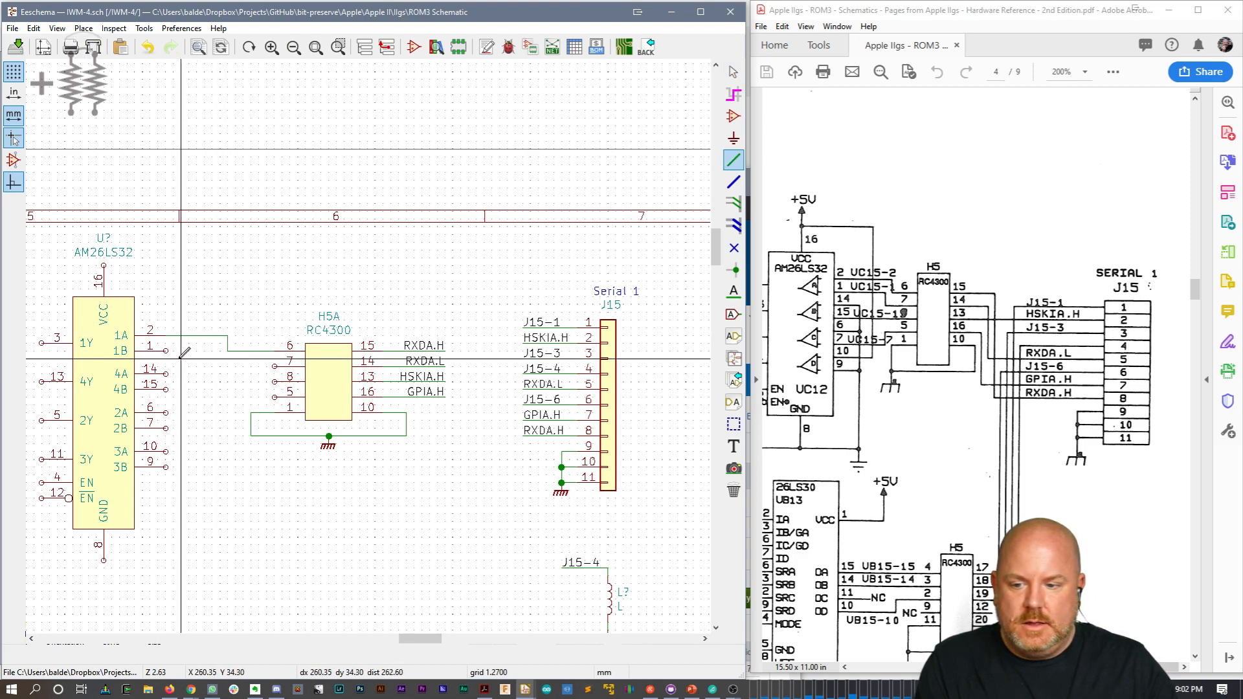
left_click(167, 351)
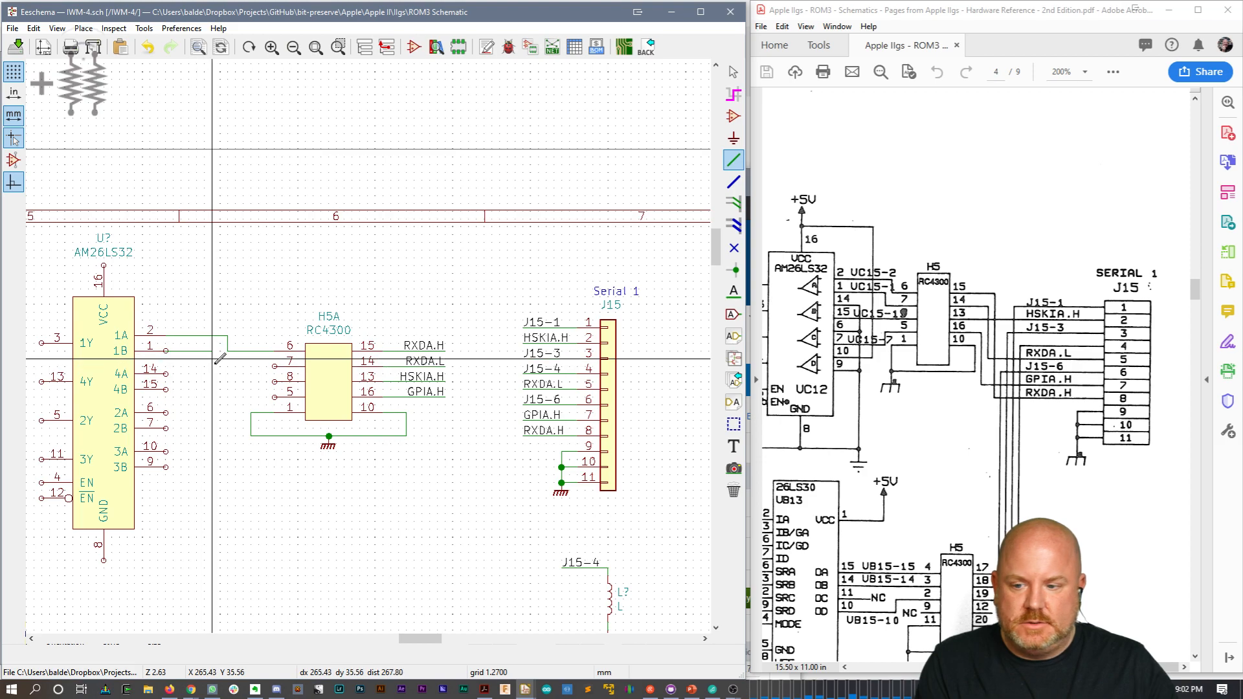
left_click(212, 366)
left_click(275, 366)
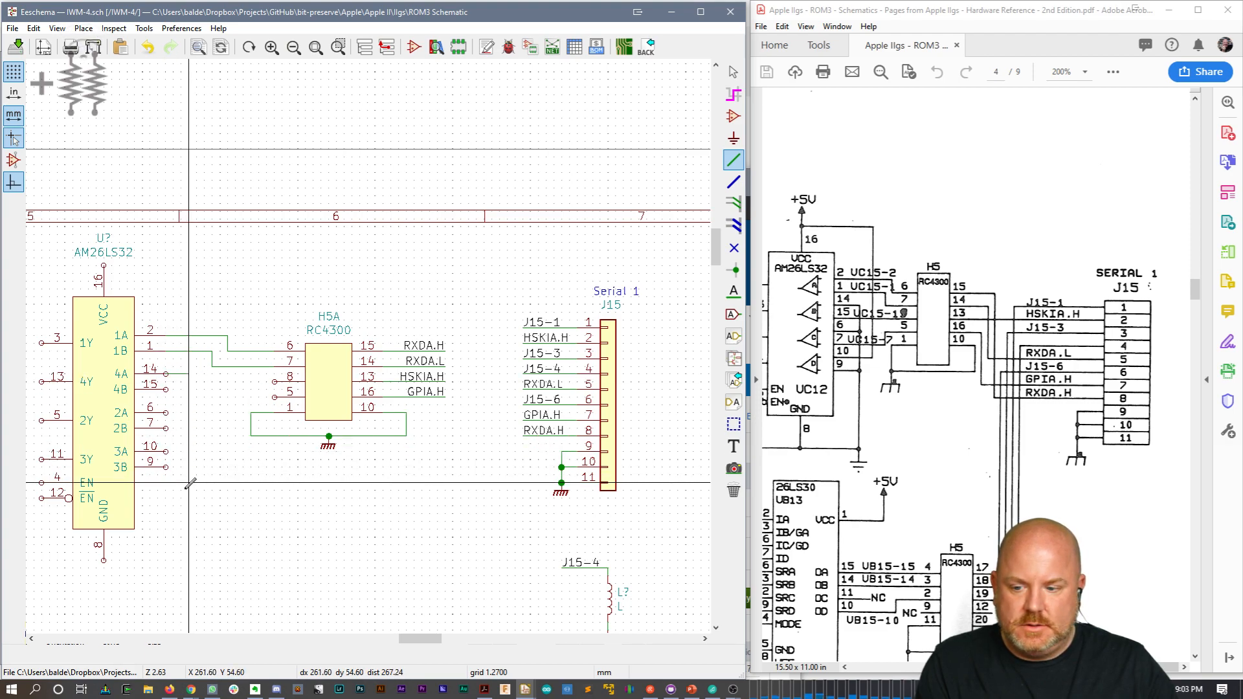
Step: Run a vertical wire below the chip joining AM26LS32 pins 14, 6 and 9
double_click(189, 521)
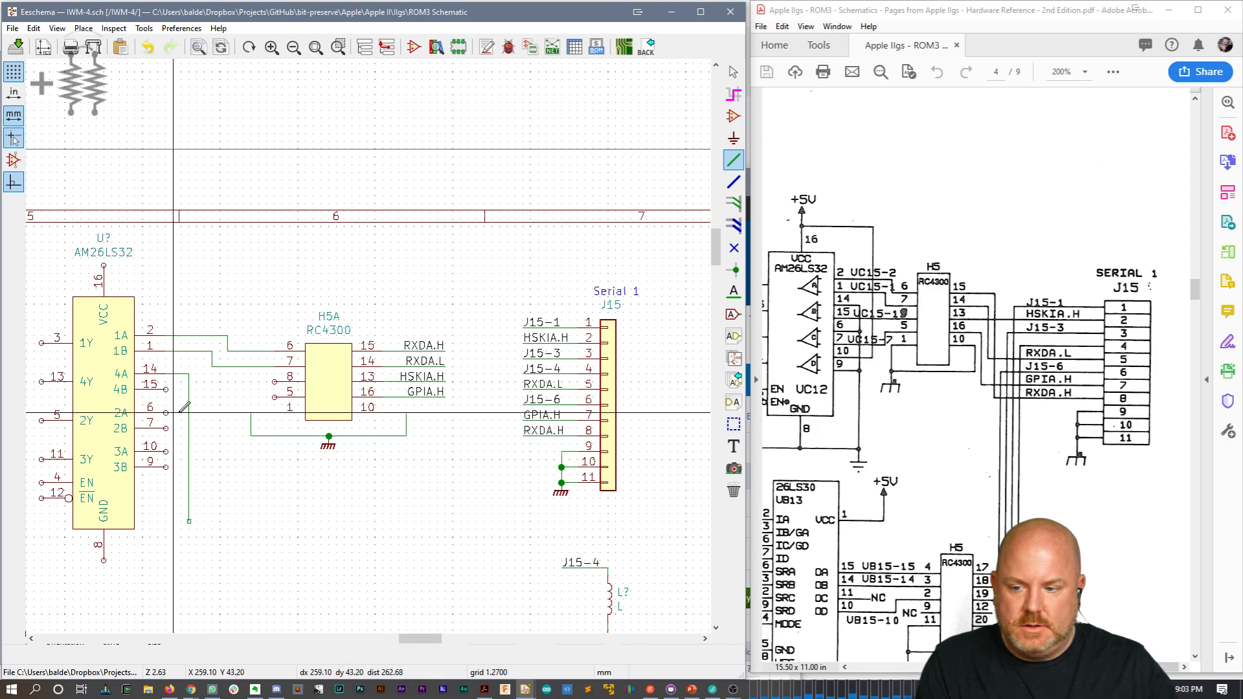
left_click(190, 413)
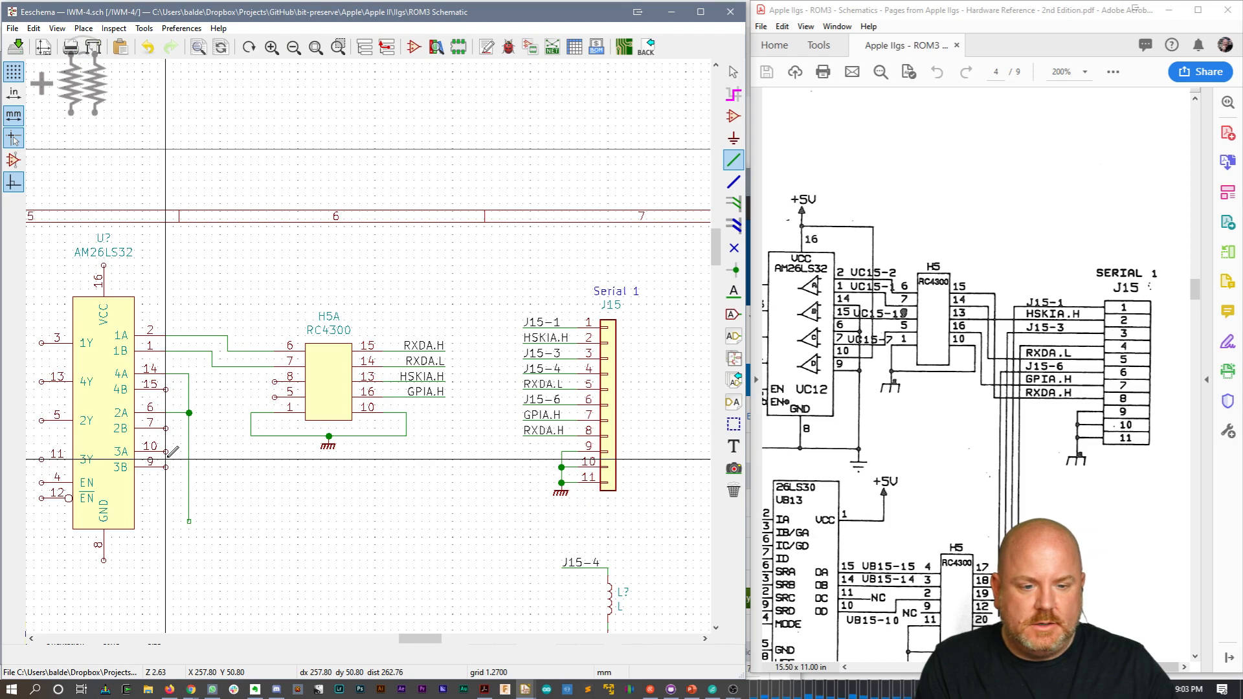
left_click(189, 466)
key("Escape")
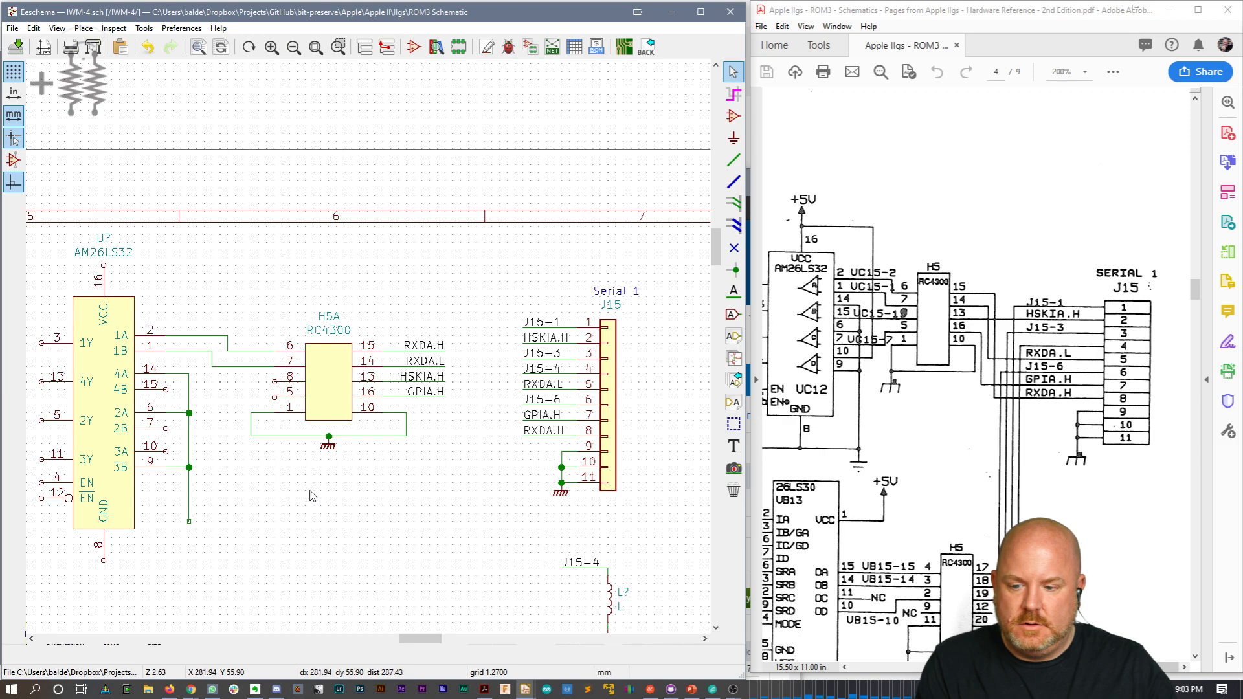
Step: Place GND symbols on AM26LS32 pin 8 and the wire tying the spare inputs
key("p")
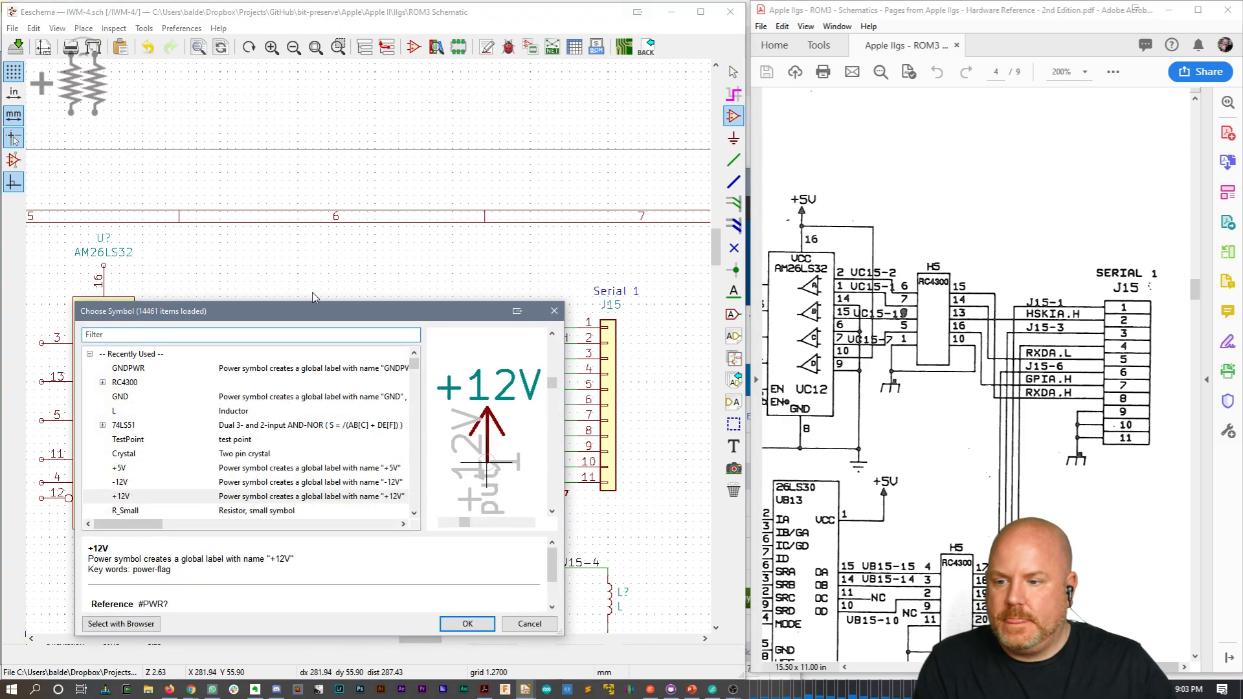
type("gnd")
key("Return")
scroll(314, 490, "down", 3)
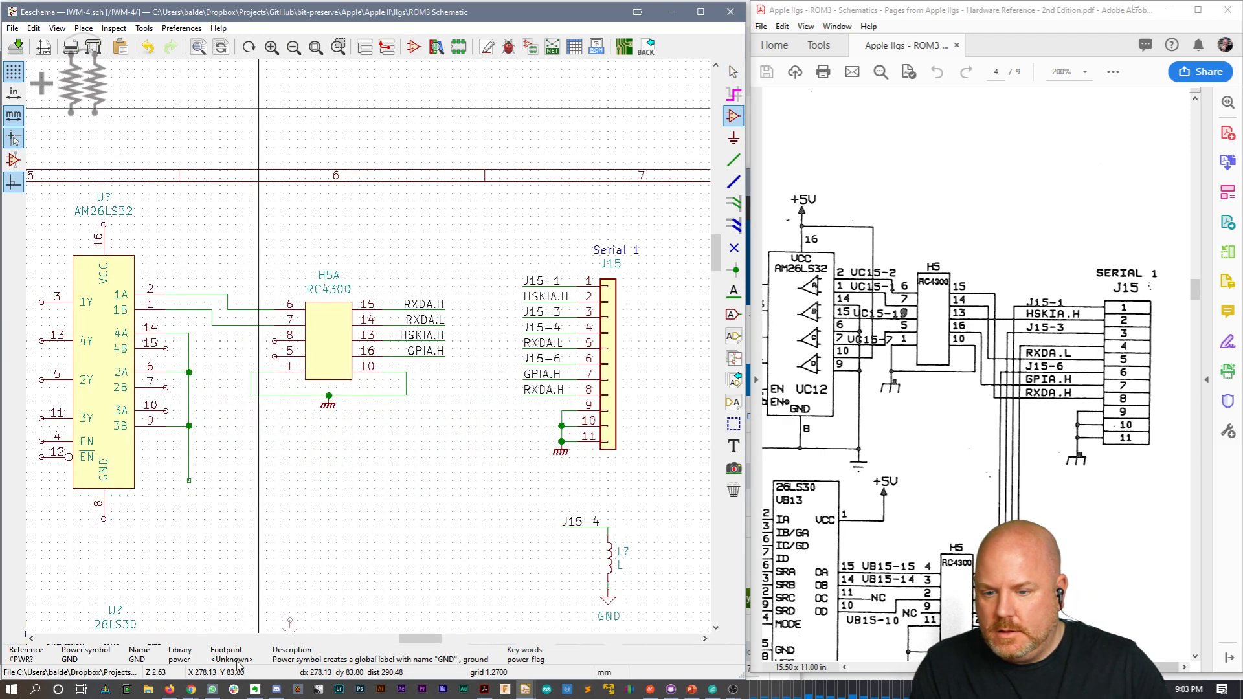
left_click(103, 437)
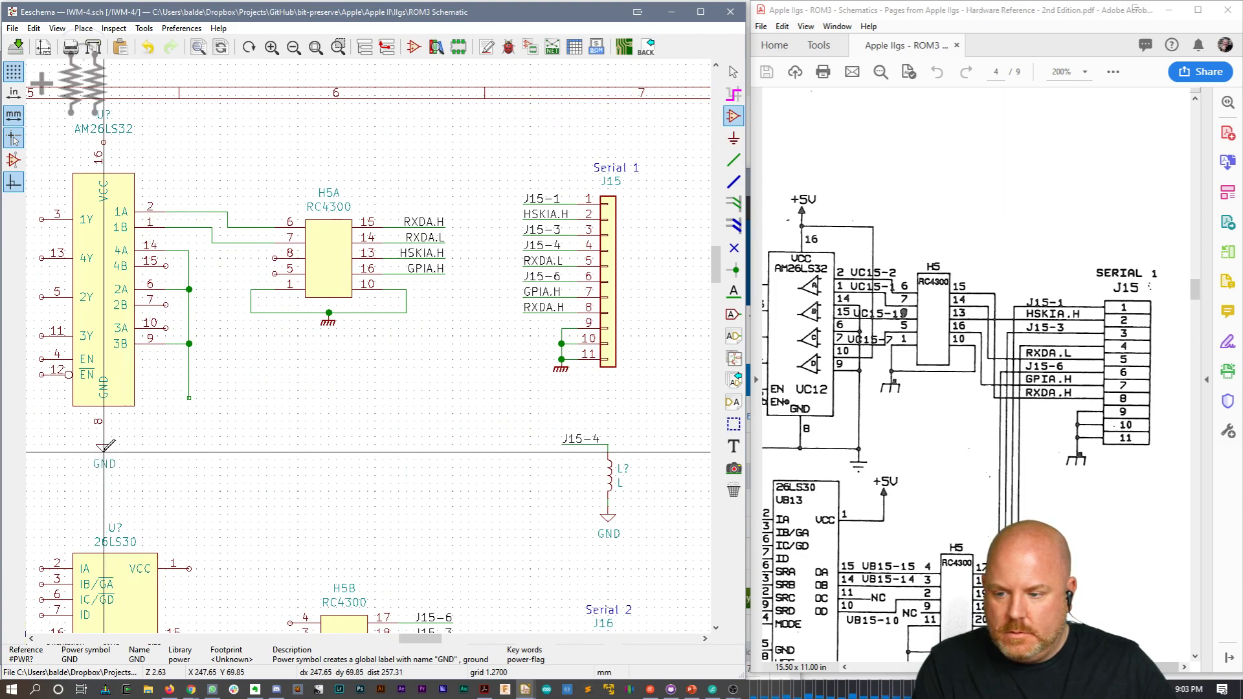
left_click(189, 398)
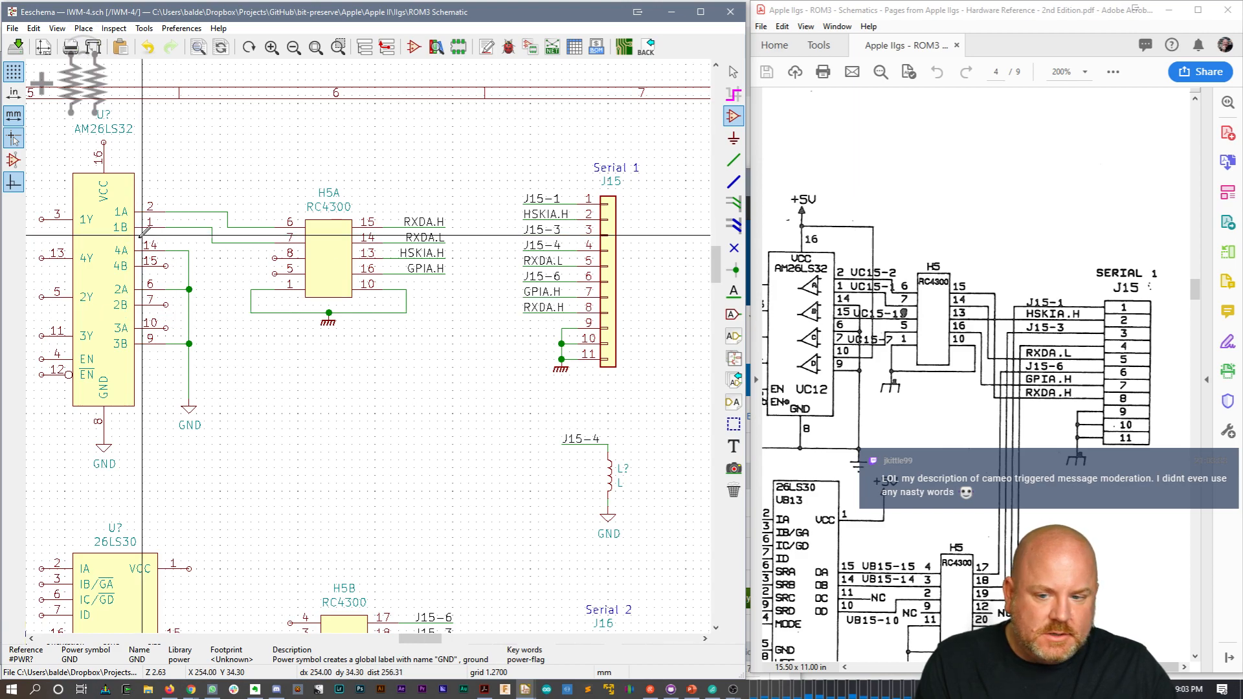
Step: Wire pin 15 to H5A pin 8 and pin 7 to H5A pin 5, then begin a wire at pin 10
key("w")
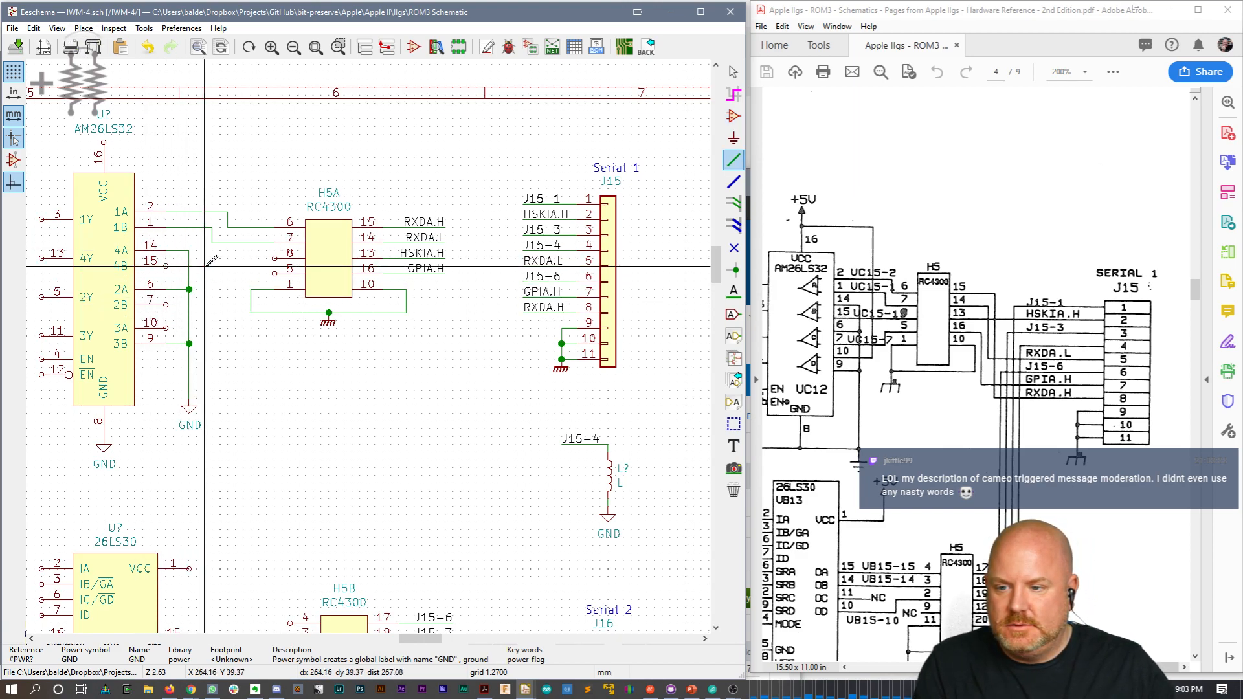
left_click(274, 258)
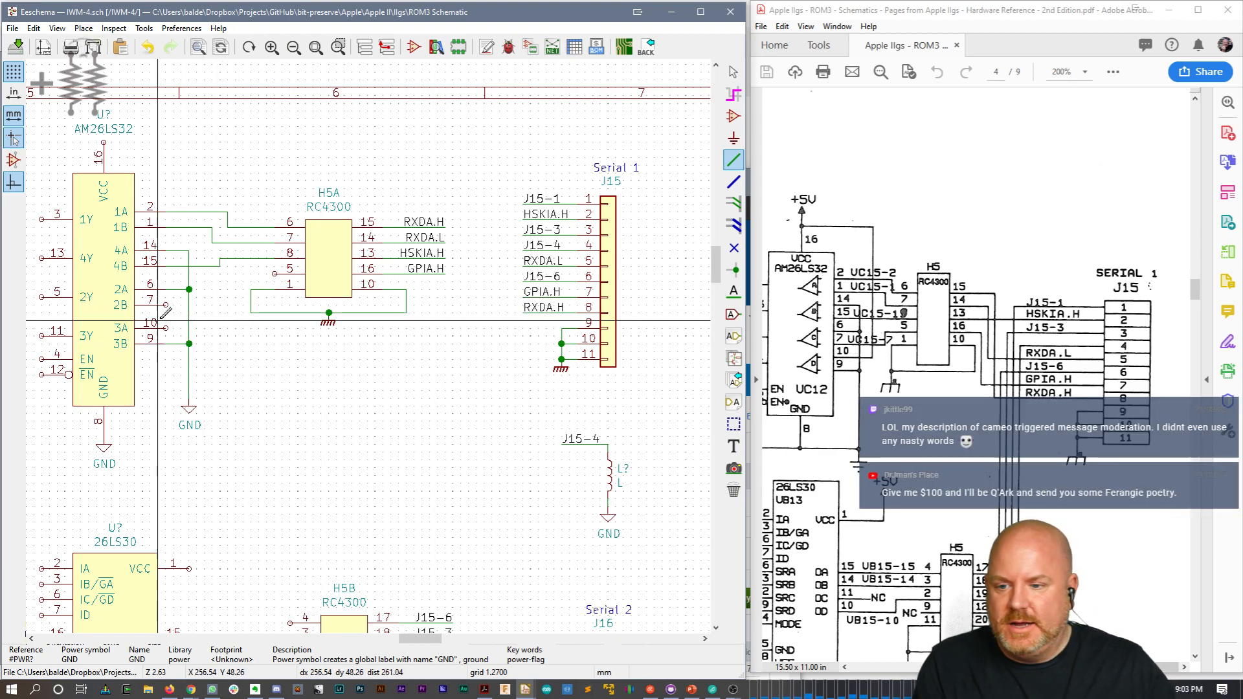
left_click(235, 273)
left_click(276, 268)
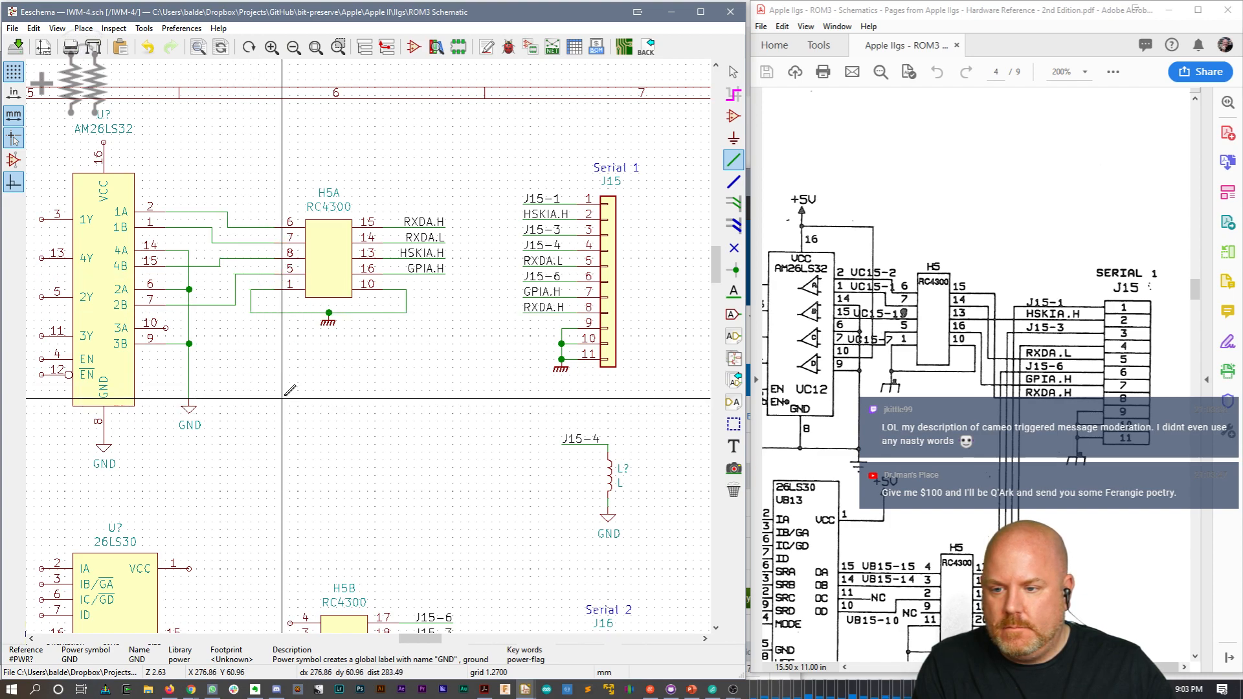
left_click(167, 327)
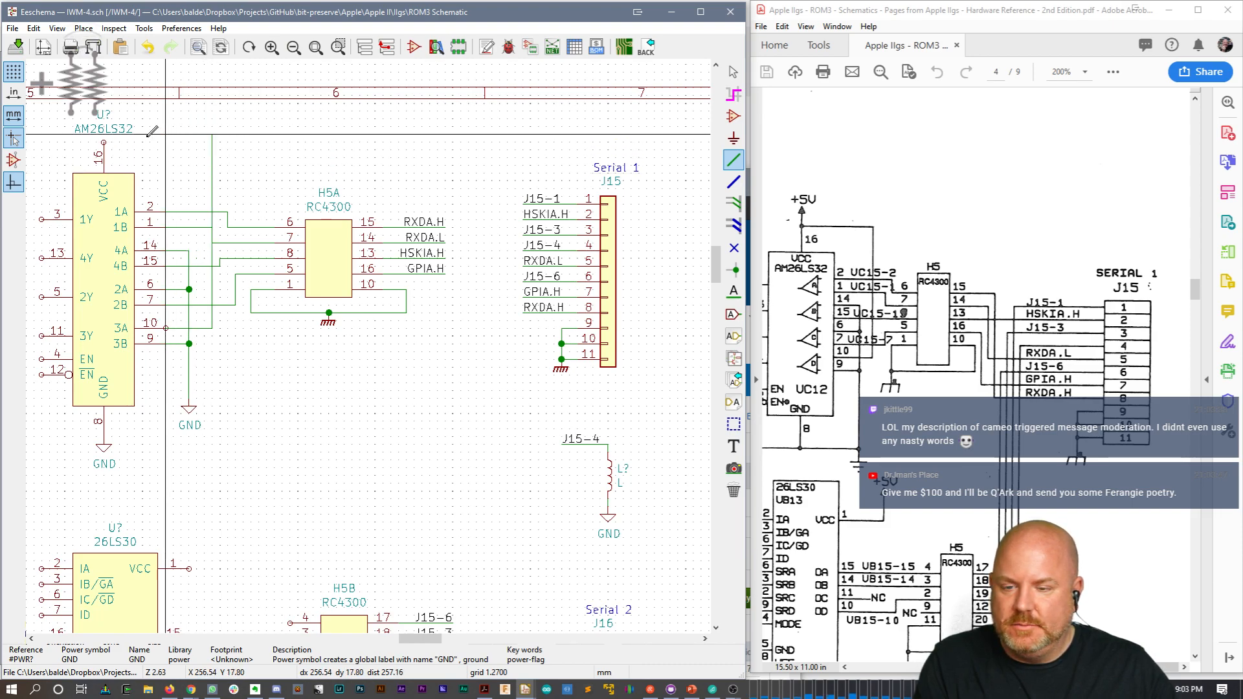
Step: Connect pin 10 to the VCC pin 16 line and reposition the AM26LS32 and U? labels
left_click(104, 141)
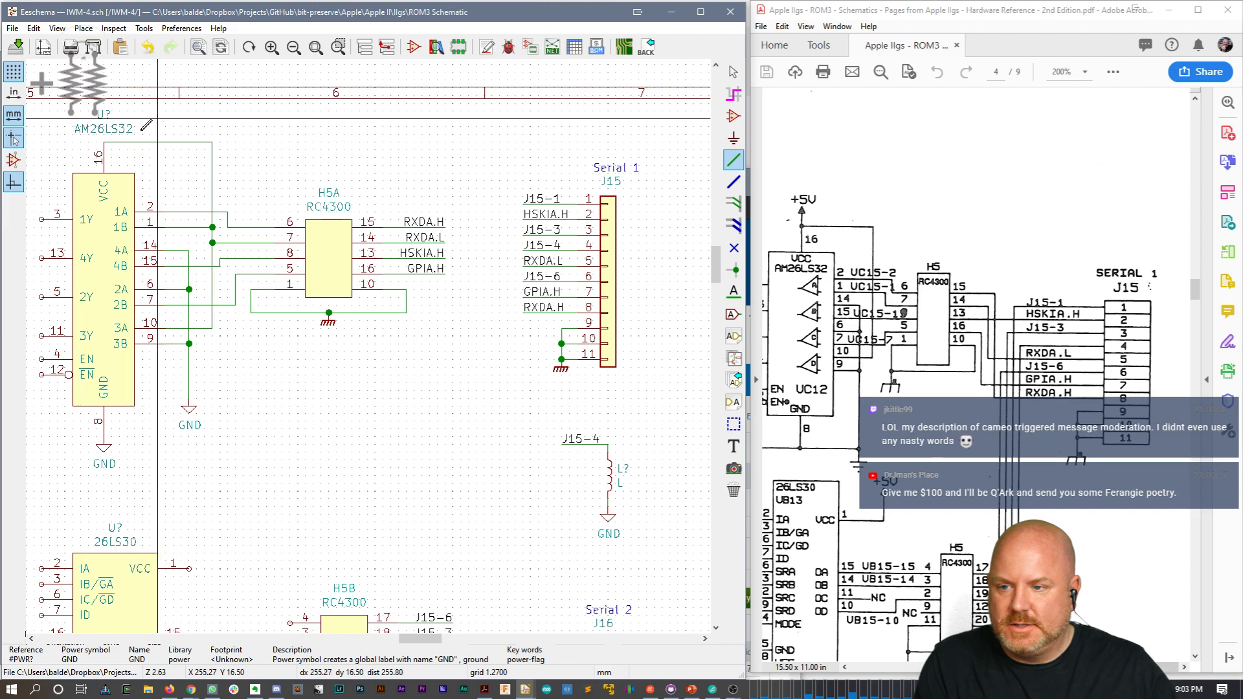
key("Escape")
key("m")
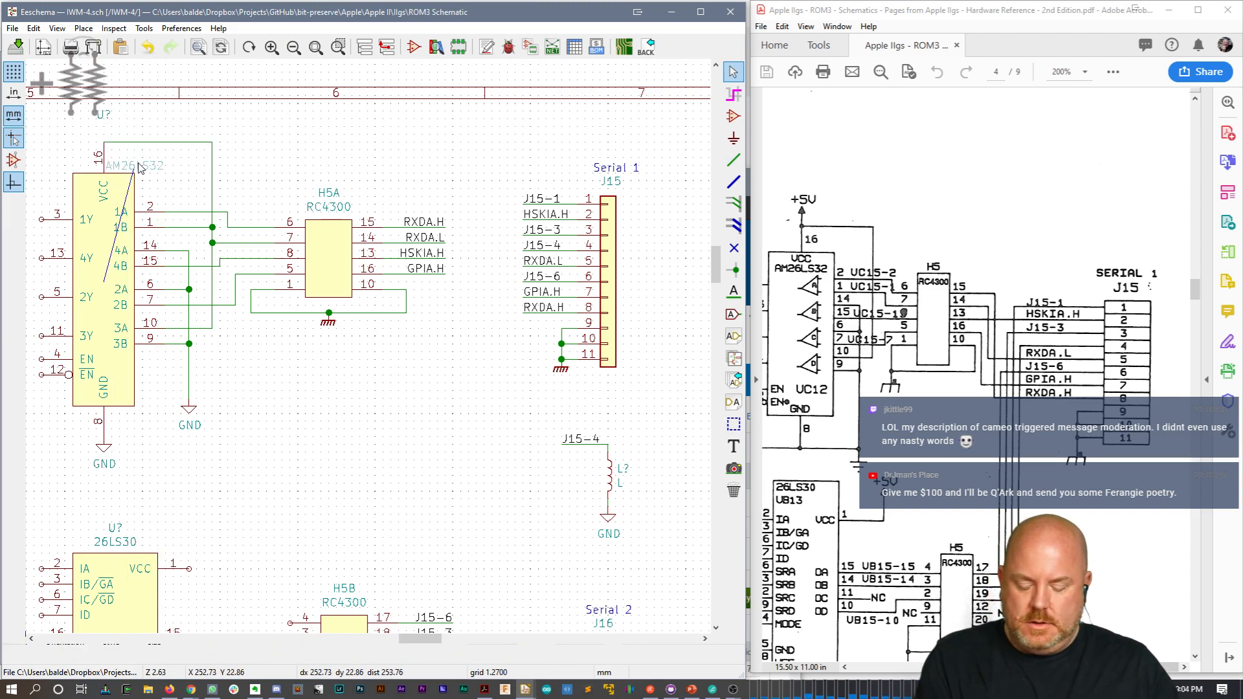
left_click(142, 166)
key("m")
left_click(123, 152)
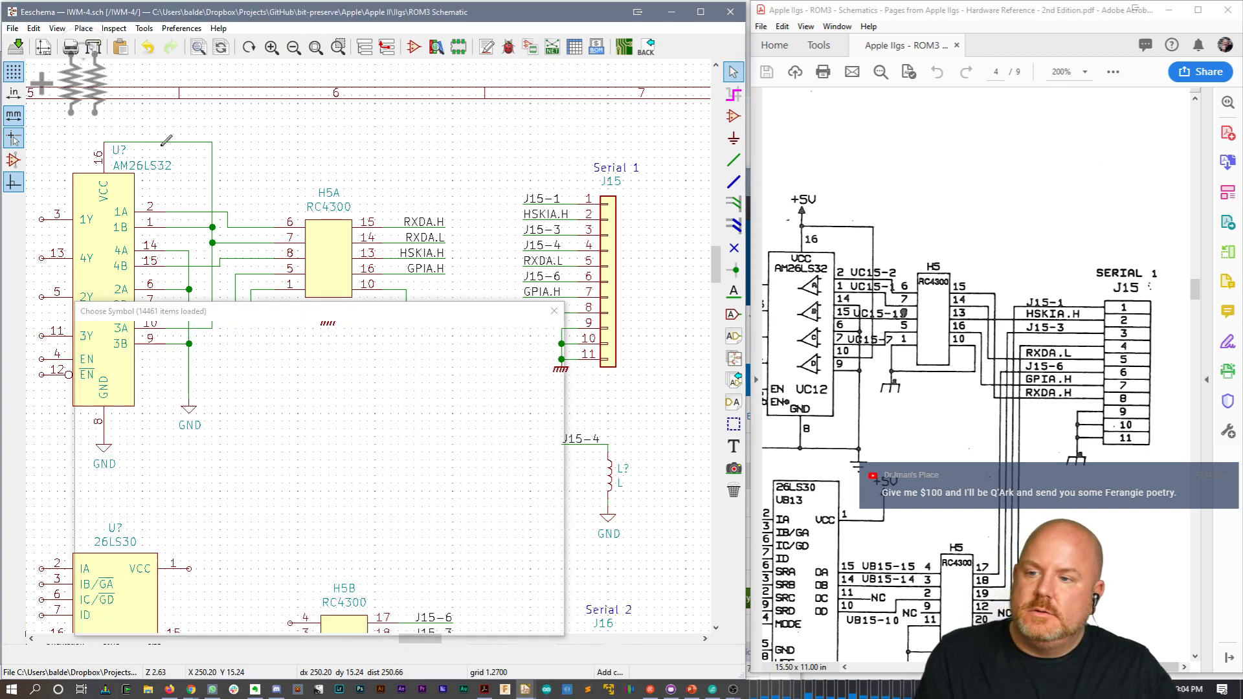
Step: Shift the AM26LS32 slightly lower and reconnect pin 16 to the wire above
key("a")
key("Escape")
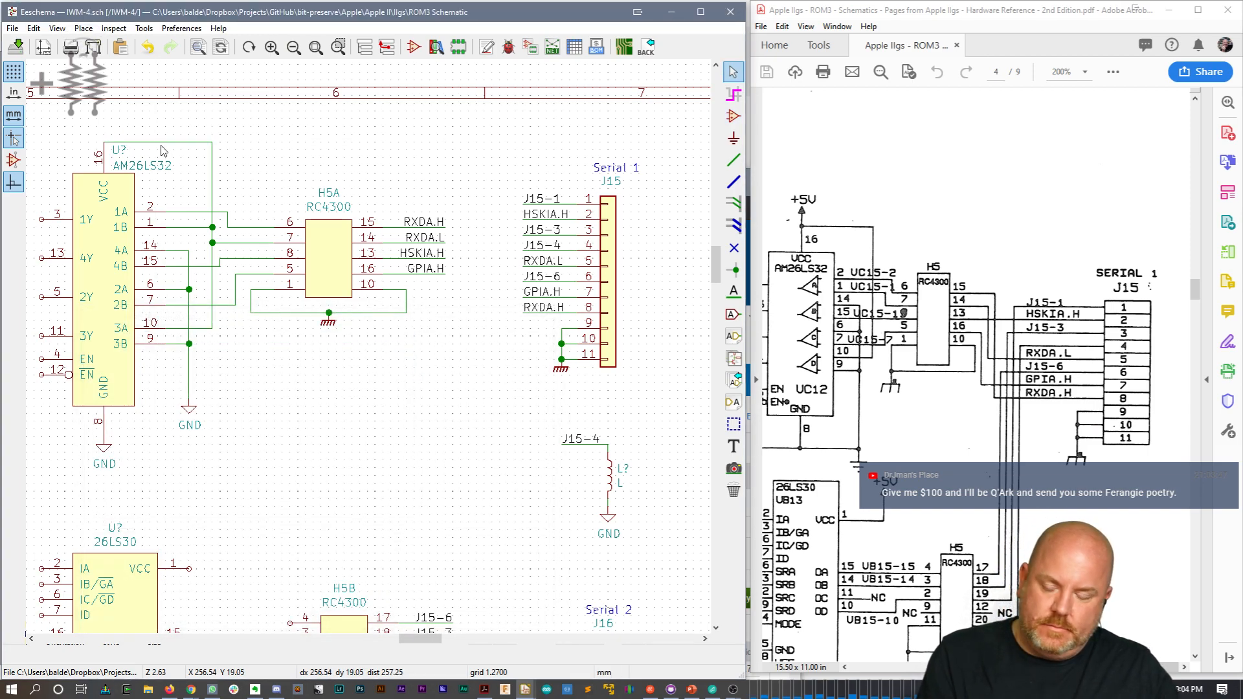
key("m")
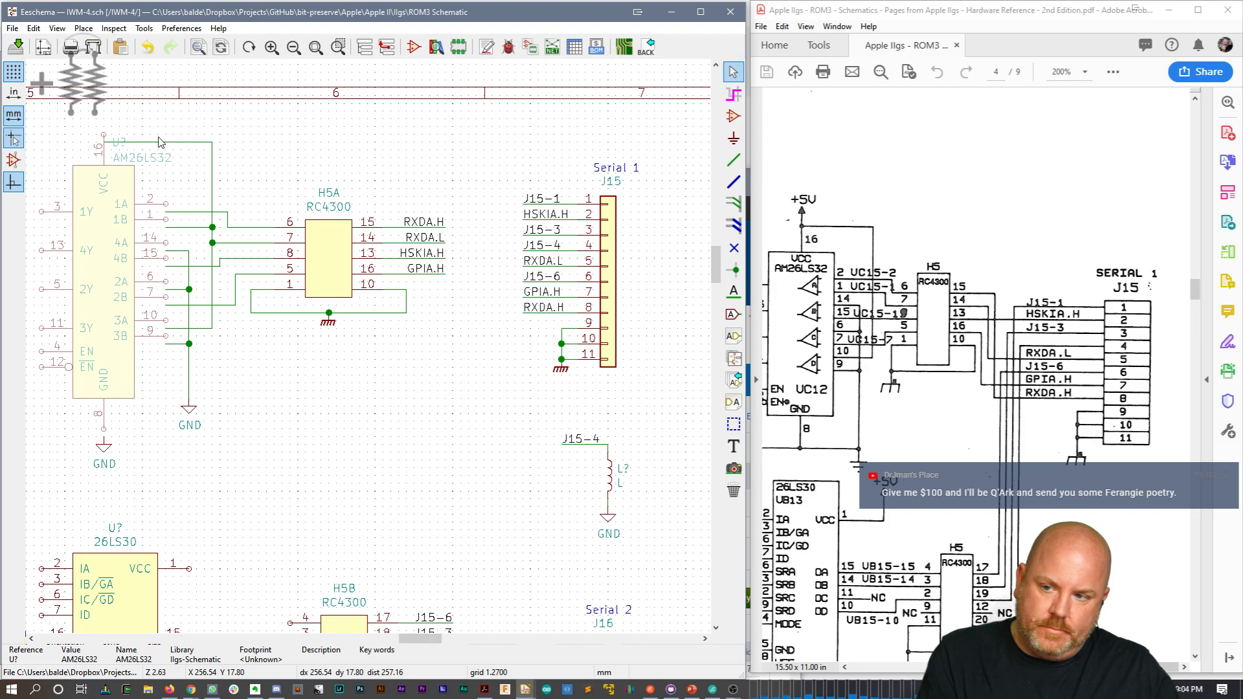
key("Escape")
left_click_drag(166, 128, 177, 149)
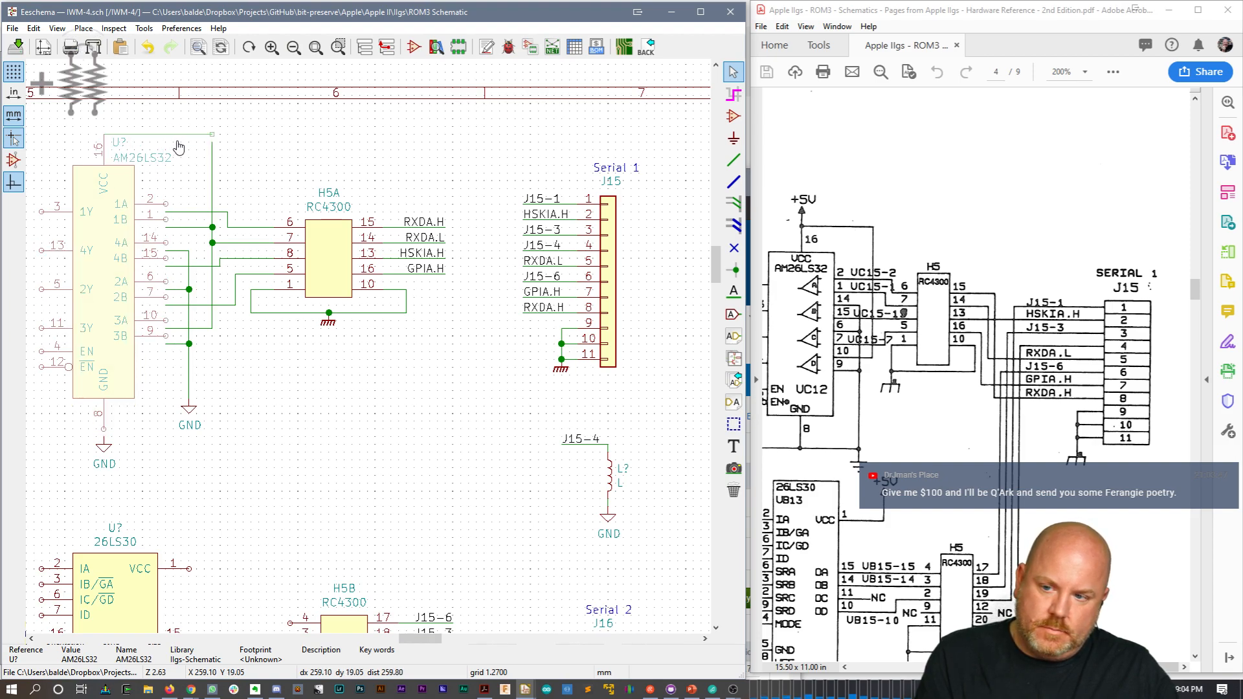
left_click(182, 155)
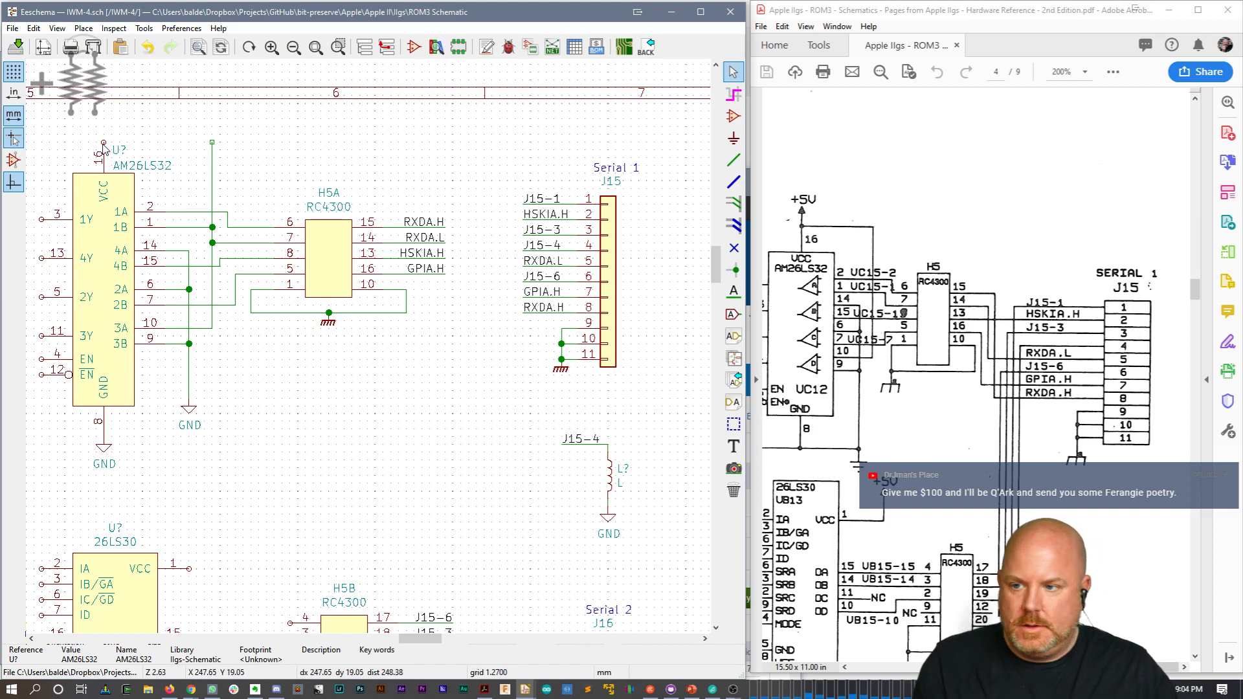
key("w")
left_click(212, 142)
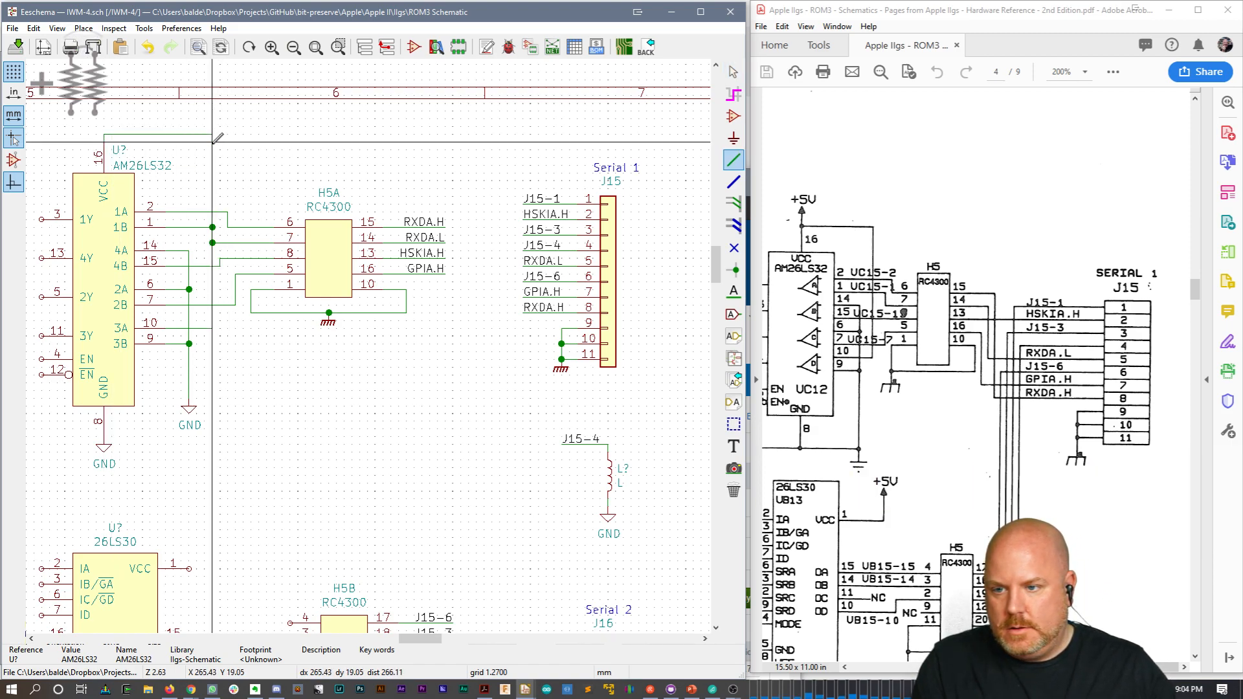
Step: Place a +5V power symbol on the supply wire above the AM26LS32
key("a")
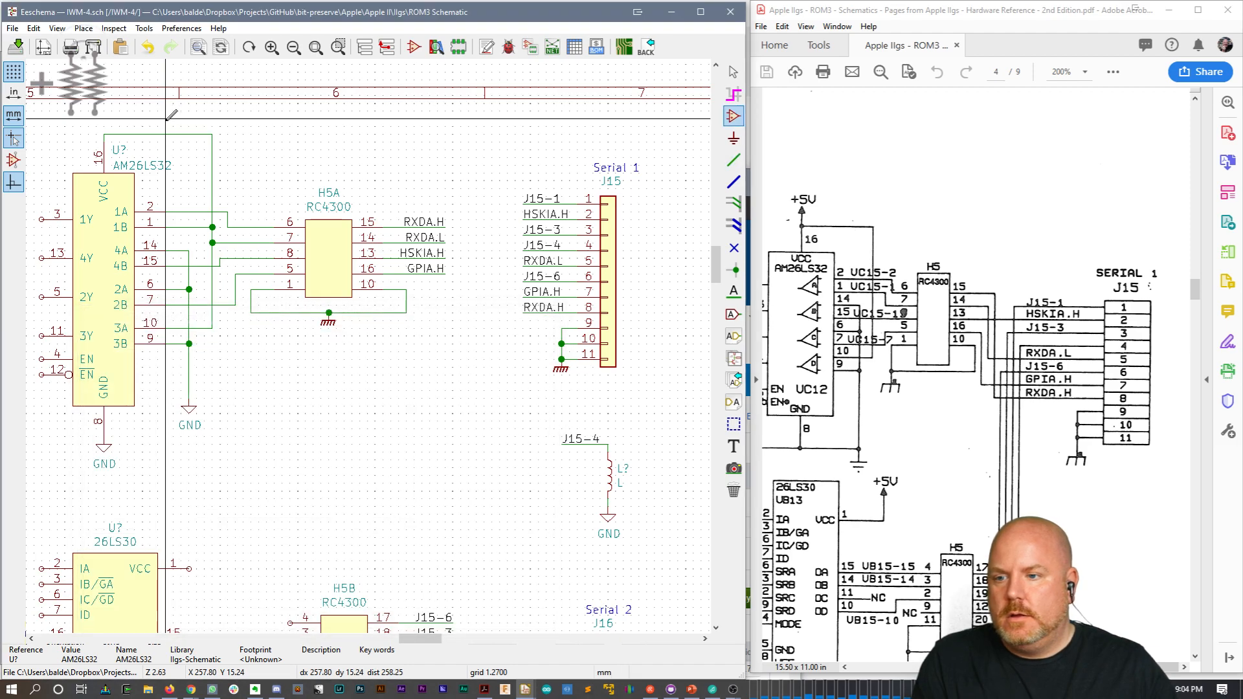
left_click(168, 140)
type("5V")
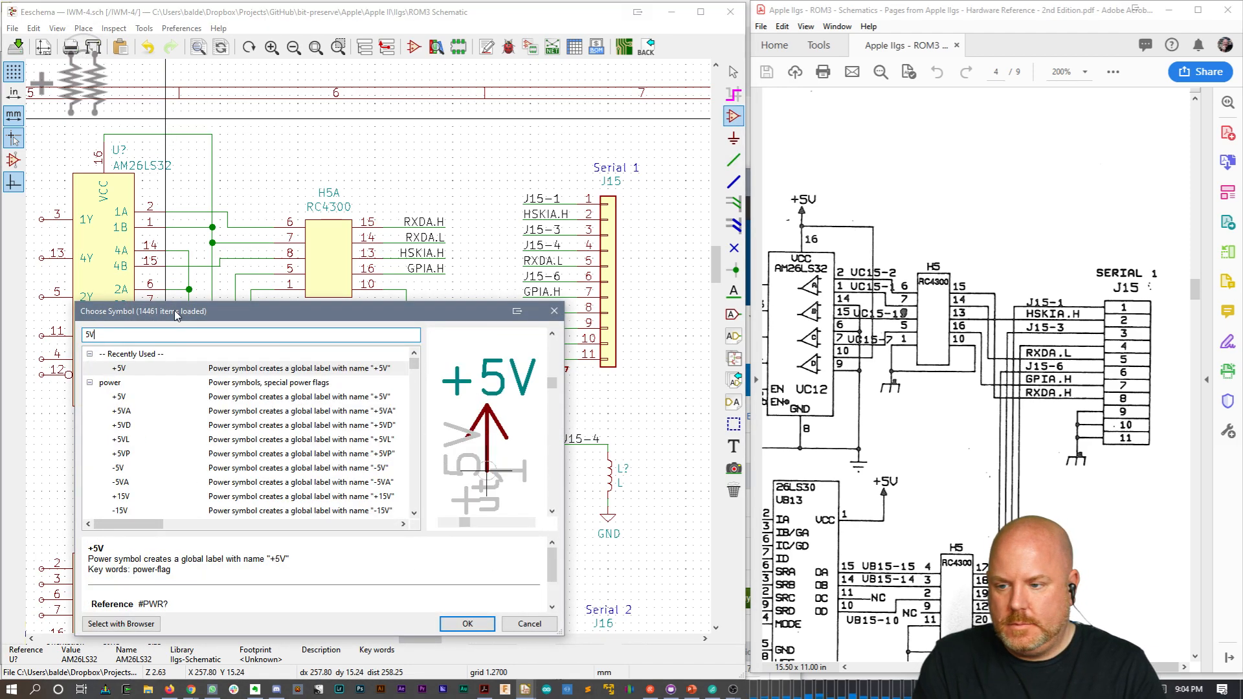
double_click(140, 369)
left_click(107, 121)
key("Escape")
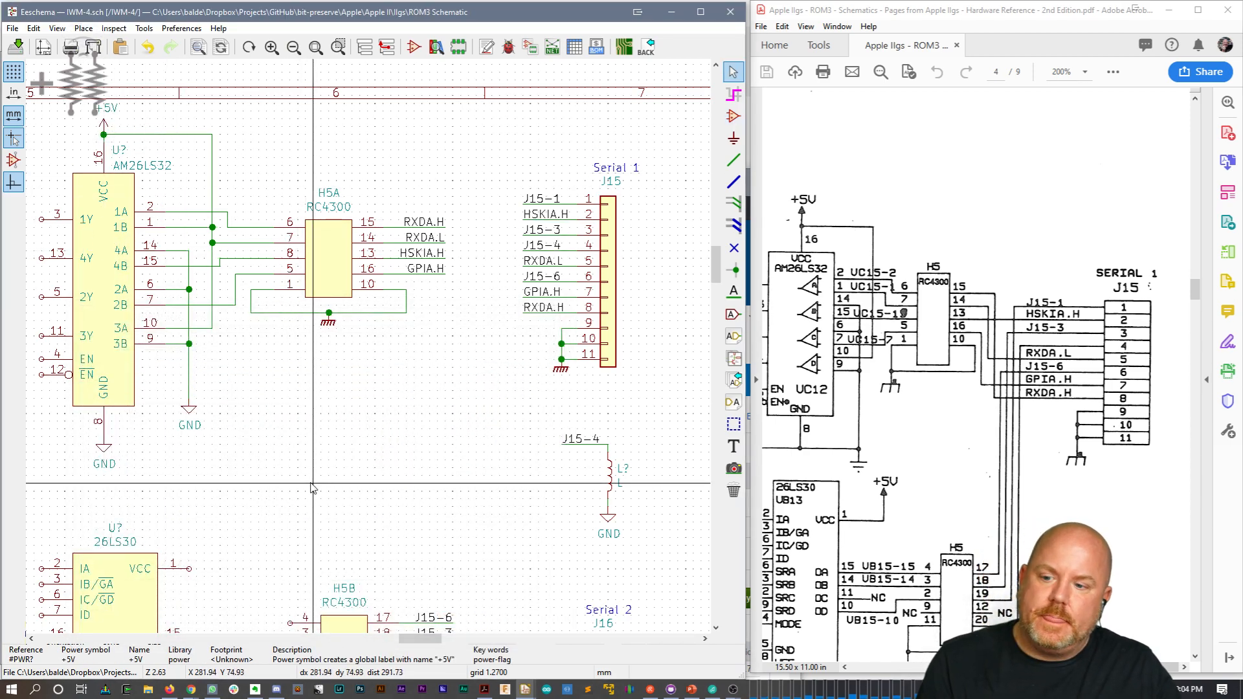
Step: Move the 26LS30 chip up slightly
left_click_drag(1197, 291, 1197, 311)
left_click(721, 263)
left_click_drag(720, 264, 716, 313)
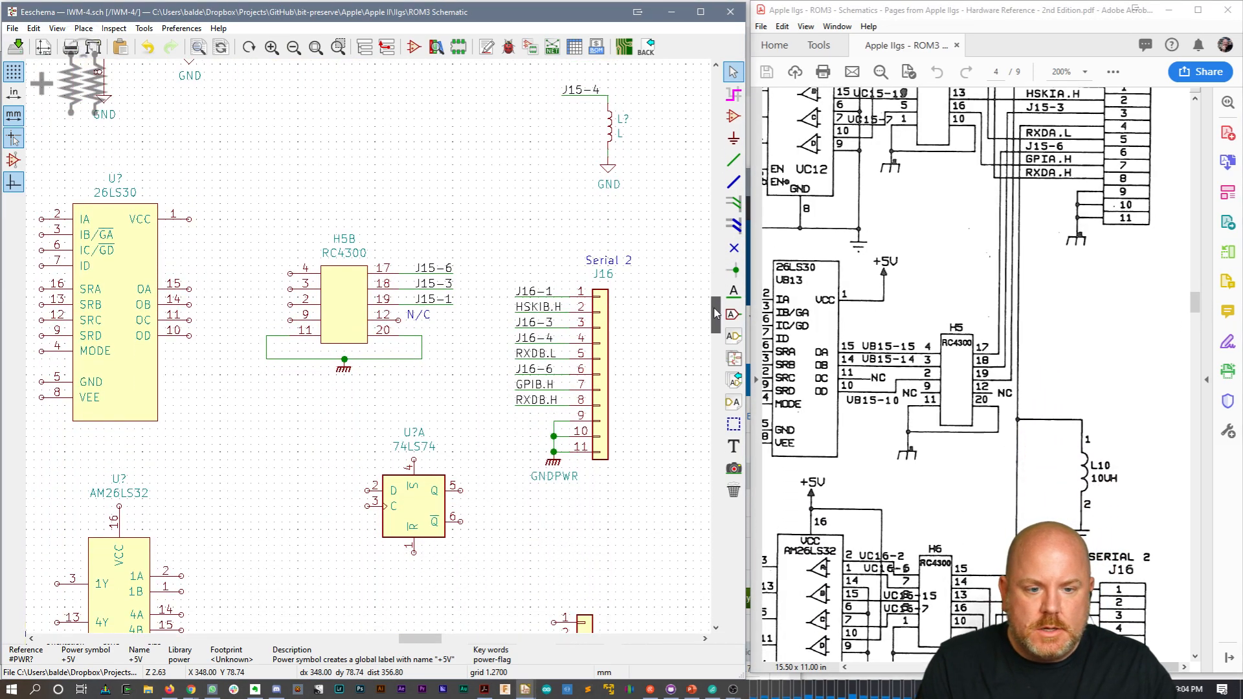
left_click(120, 333)
left_click_drag(120, 333, 121, 318)
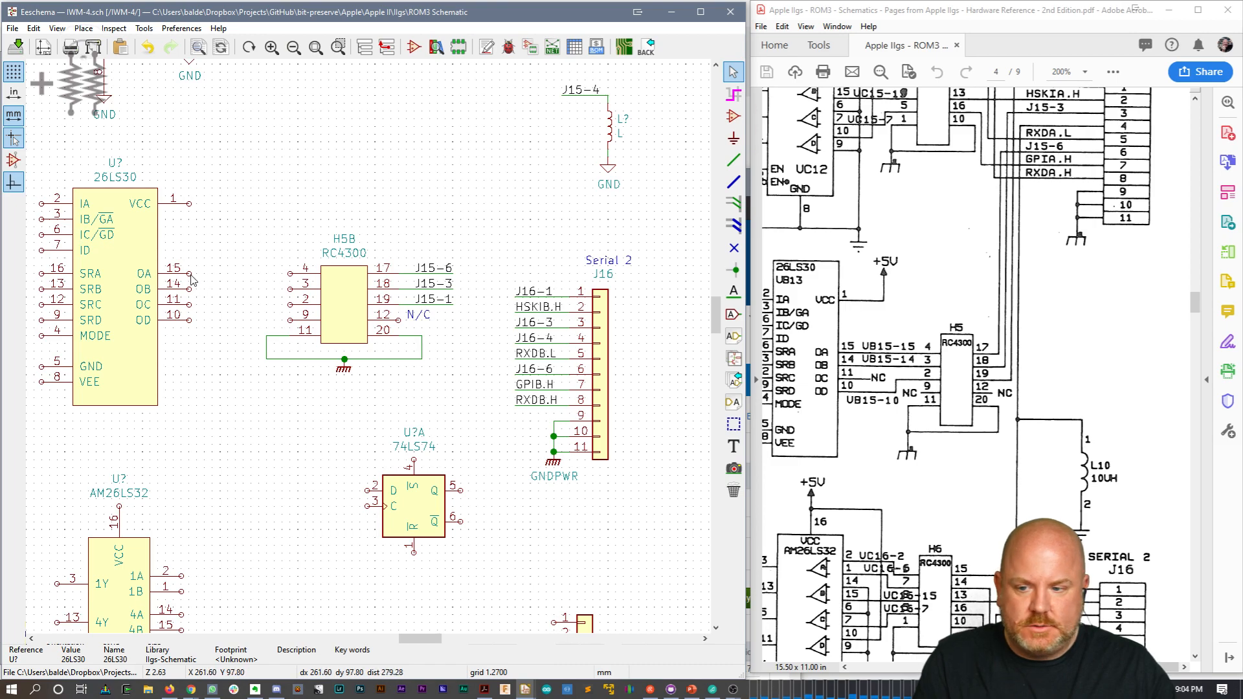
Step: Wire 26LS30 pins 15, 14 and 10 to H5B pins 4, 3 and 2
key("w")
left_click(290, 273)
left_click(189, 289)
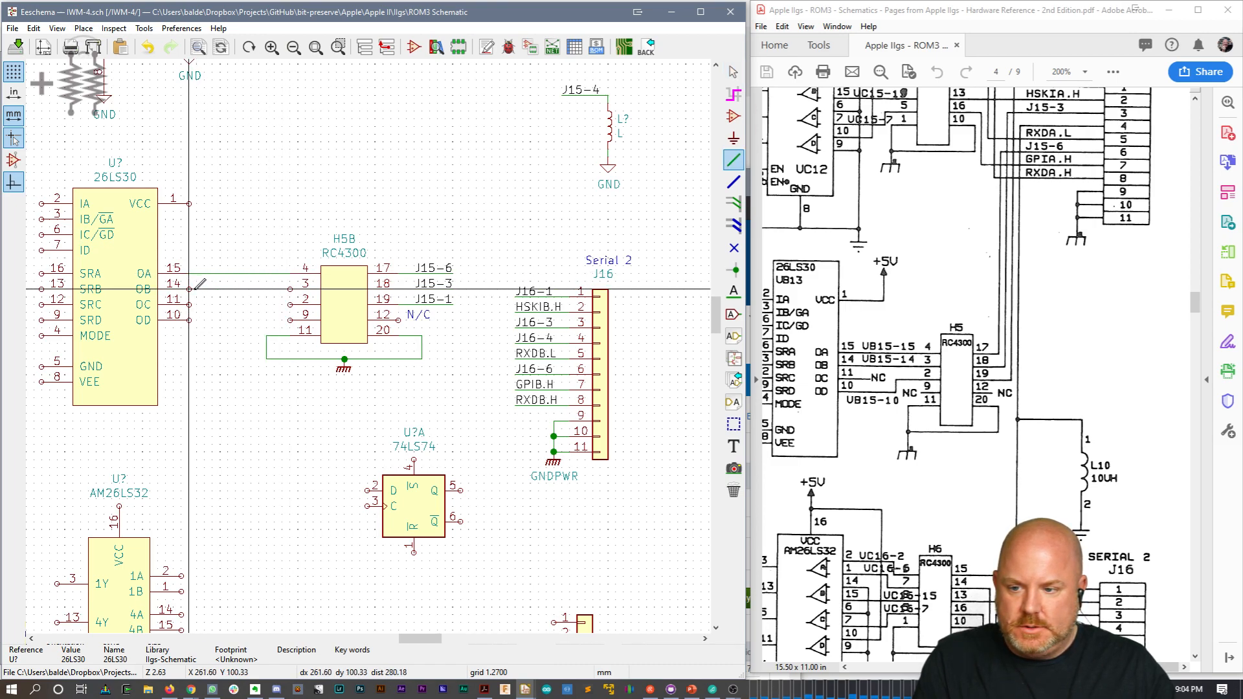
left_click(290, 288)
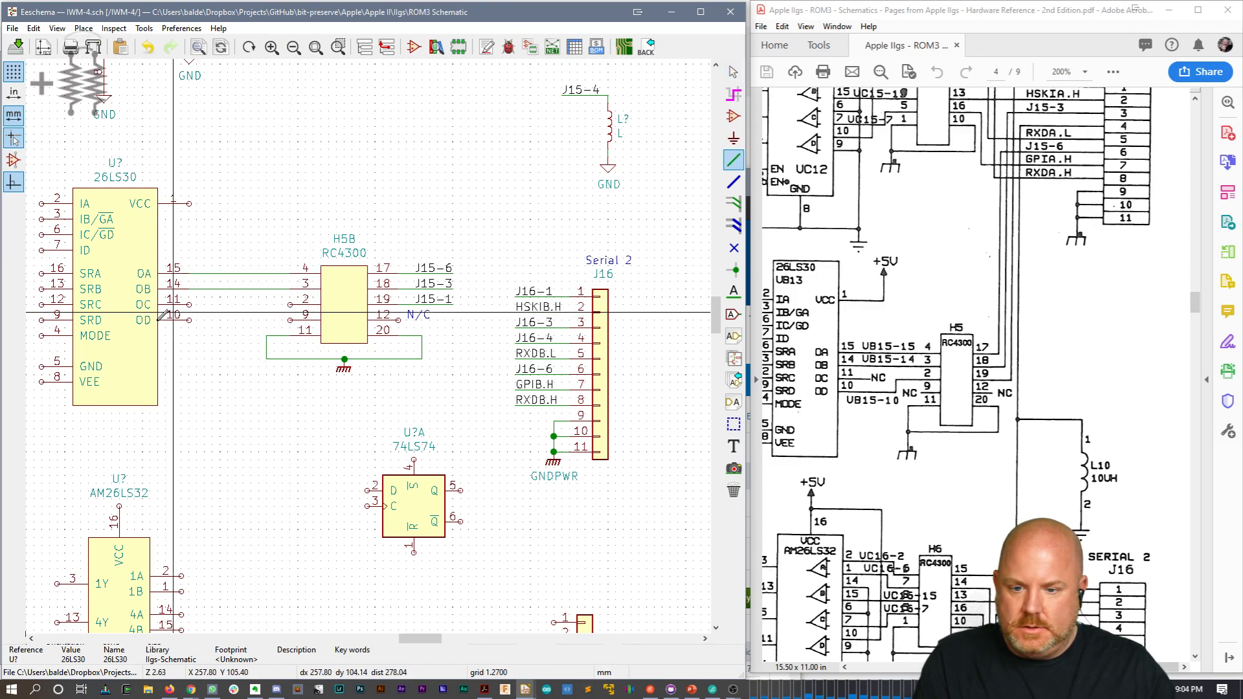
left_click(194, 320)
left_click(235, 304)
left_click(291, 299)
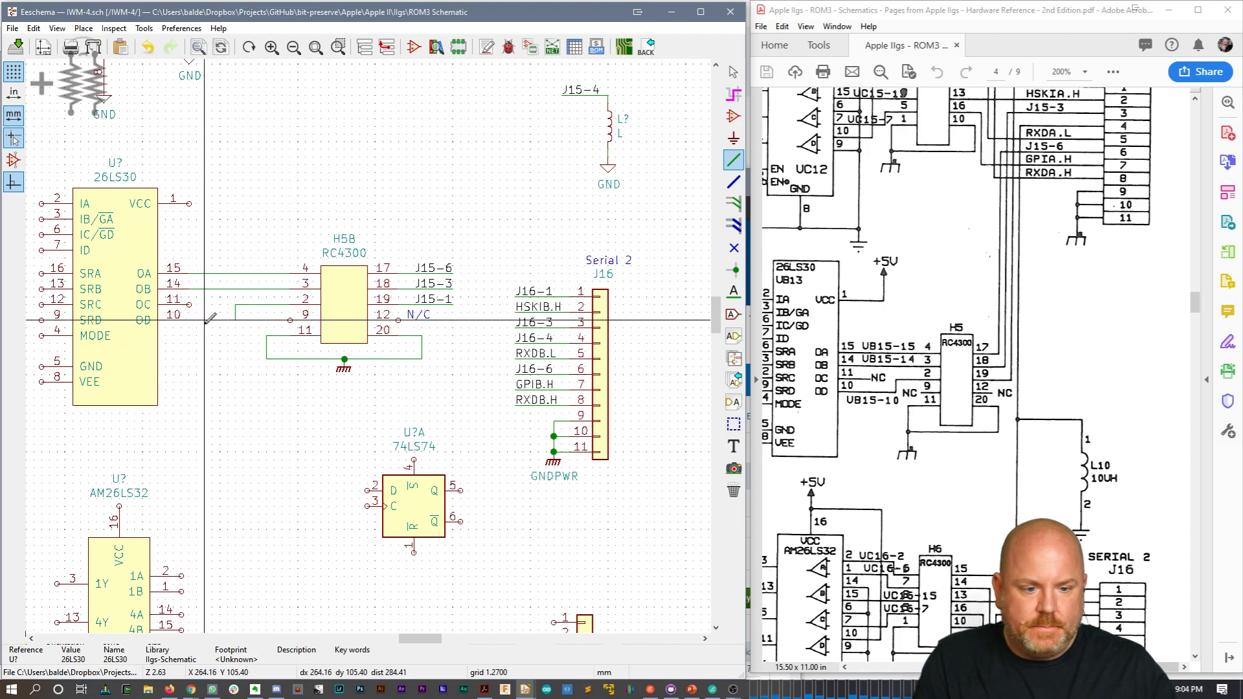
key("Escape")
Step: Duplicate N/C labels beside H5B pin 9 and 26LS30 pin 11
key("c")
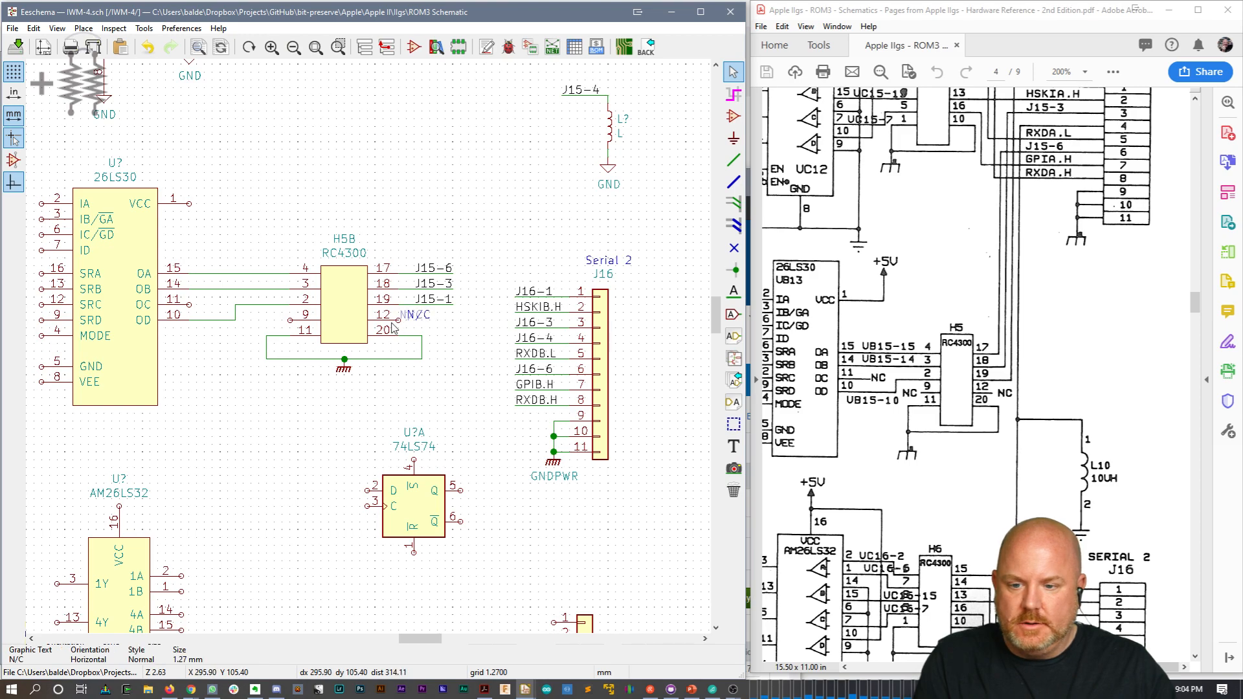
left_click(258, 320)
key("c")
left_click(198, 307)
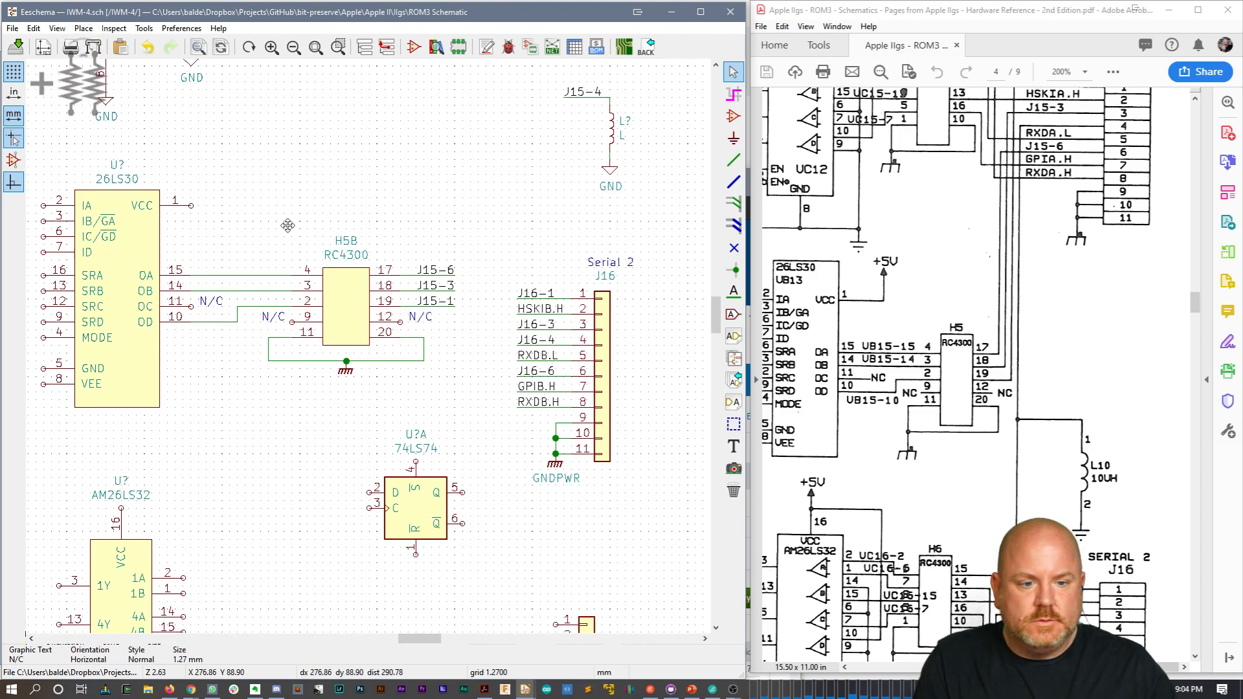
scroll(291, 223, "up", 5)
Step: Duplicate the +5V power symbol onto 26LS30 pin 1
key("c")
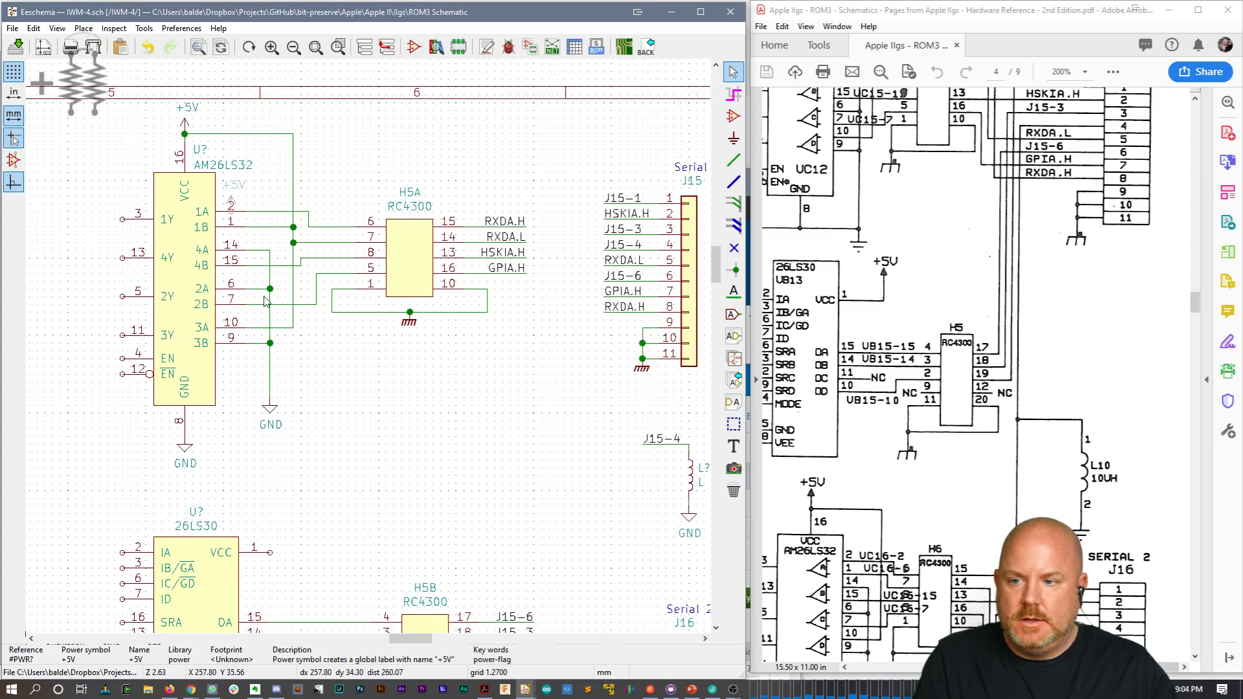
left_click(294, 544)
key("w")
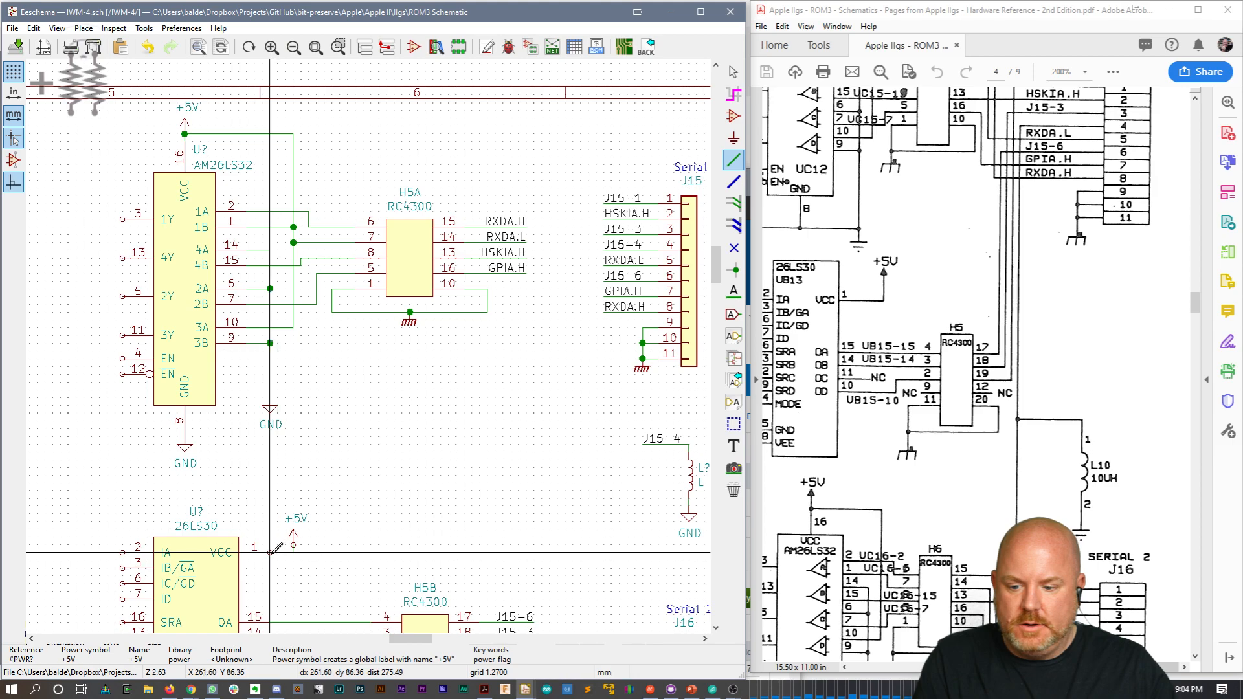
key("Escape")
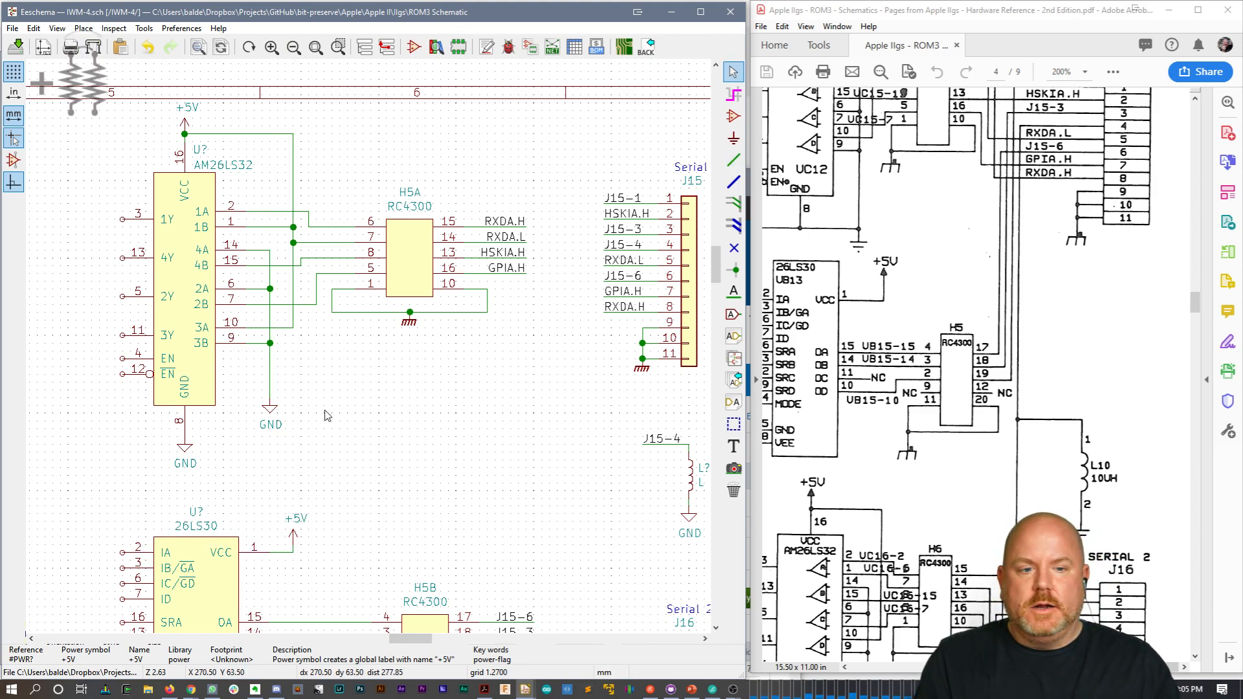
right_click_drag(362, 531, 390, 330)
Step: Dismiss the open context menu and save the schematic
left_click(388, 302)
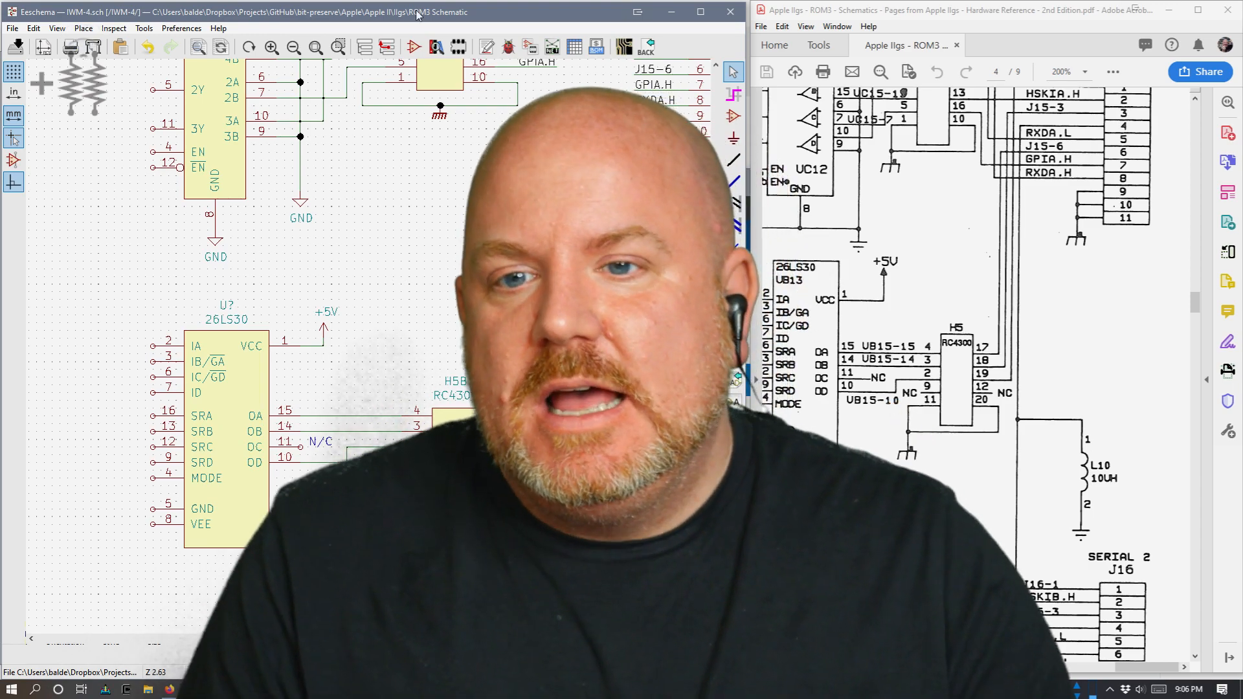
key("ctrl+s")
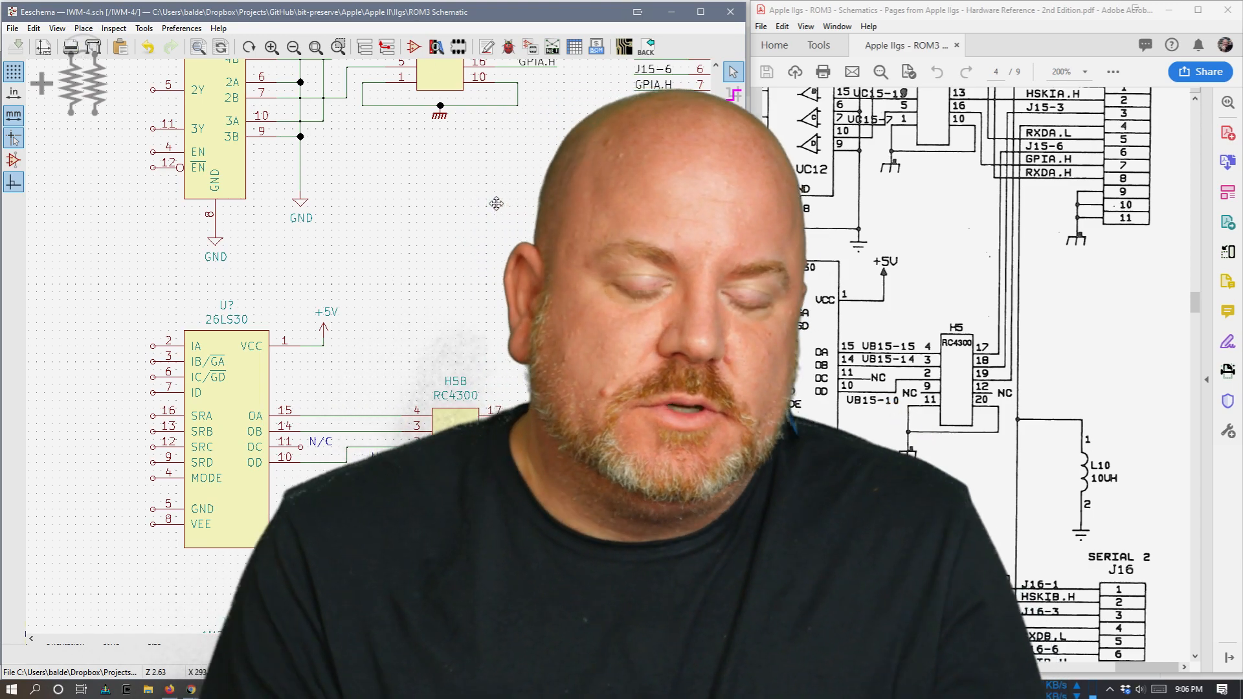